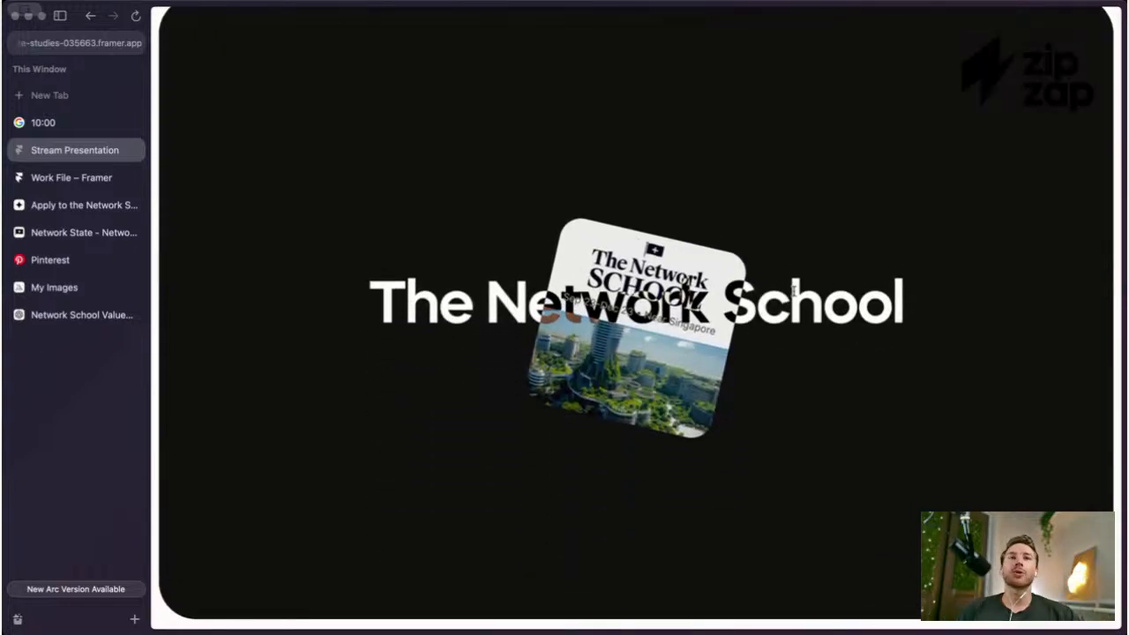
# Step: Advance from the Network School title slide to the project statement and examine the founder's profile card up close
pyautogui.scroll(1, 796, 290)
pyautogui.scroll(-3, 793, 290)
pyautogui.scroll(1, 794, 291)
pyautogui.scroll(1, 794, 295)
pyautogui.scroll(-5, 794, 295)
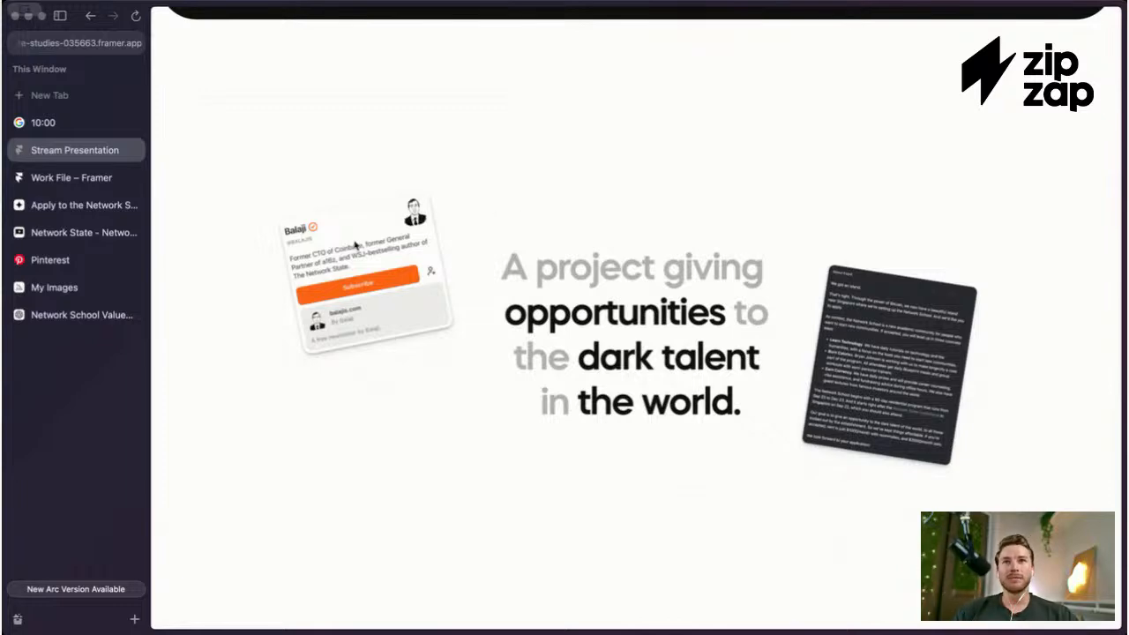
pyautogui.scroll(5, 326, 250)
pyautogui.hscroll(-2, 327, 250)
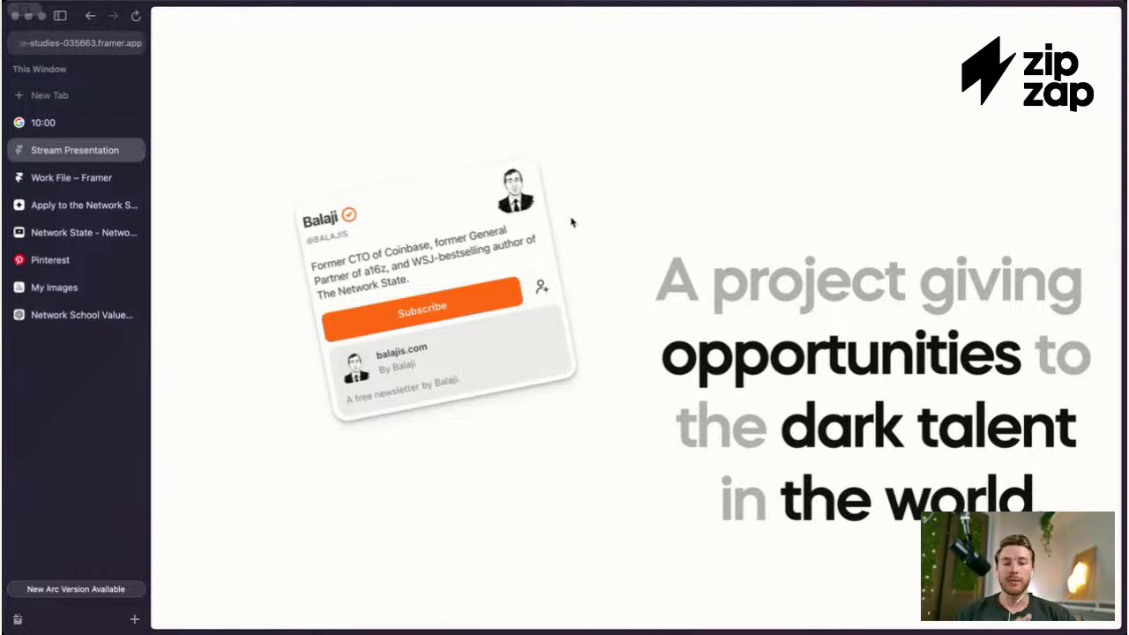
pyautogui.scroll(-3, 606, 254)
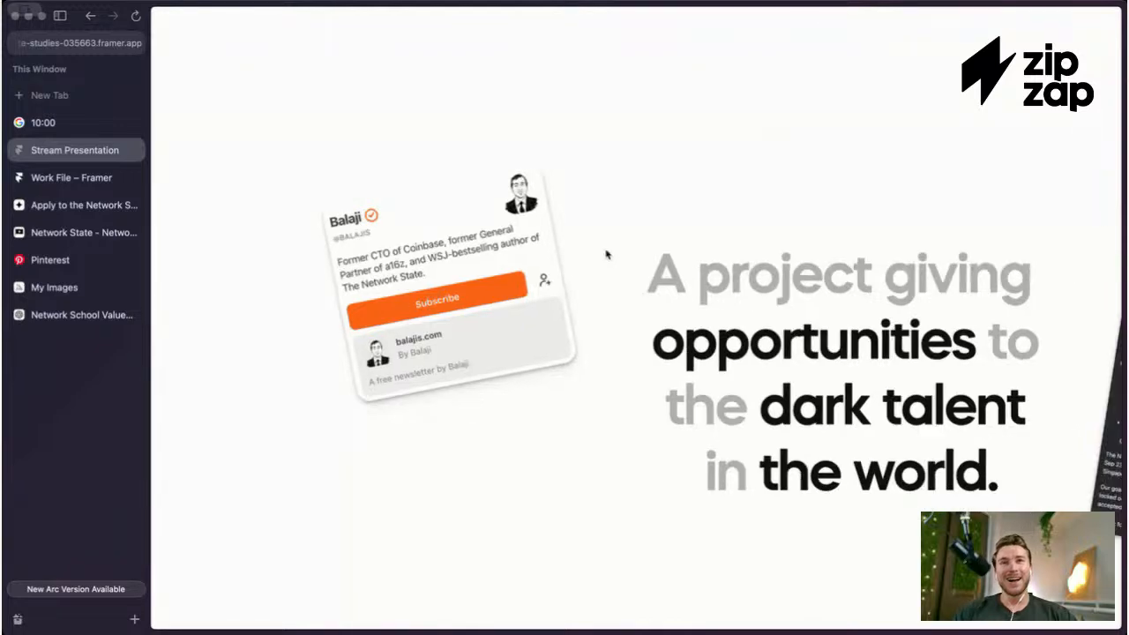
pyautogui.scroll(-3, 605, 253)
pyautogui.scroll(-3, 896, 369)
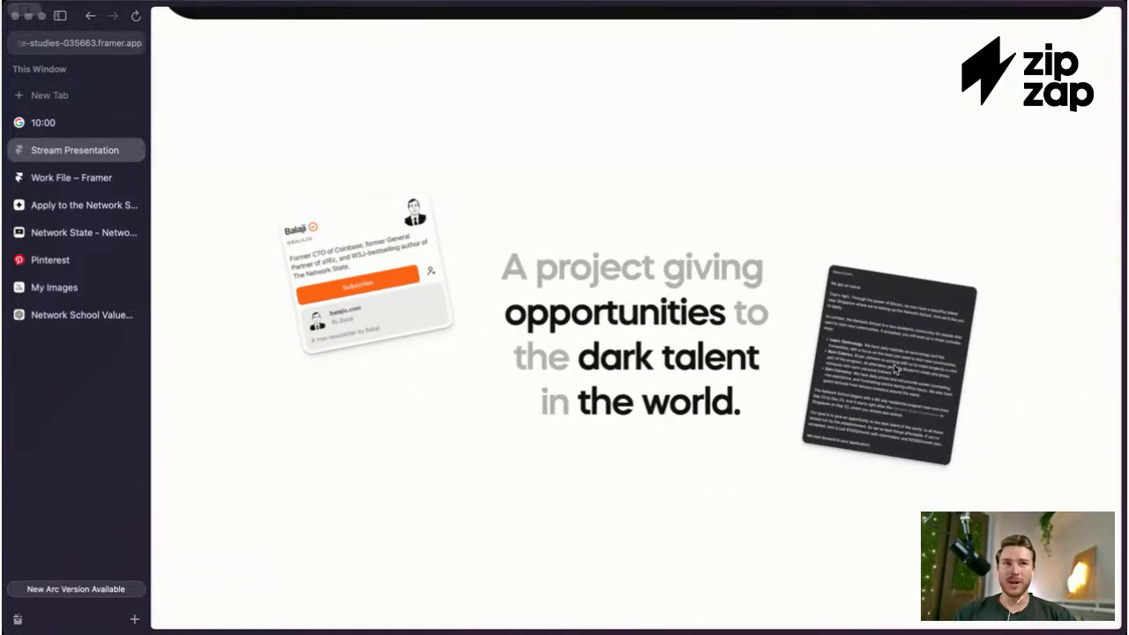
# Step: Read the dark About Event card beside the project statement, covering the school's programme, dates and costs
pyautogui.scroll(-3, 965, 385)
pyautogui.scroll(-5, 966, 386)
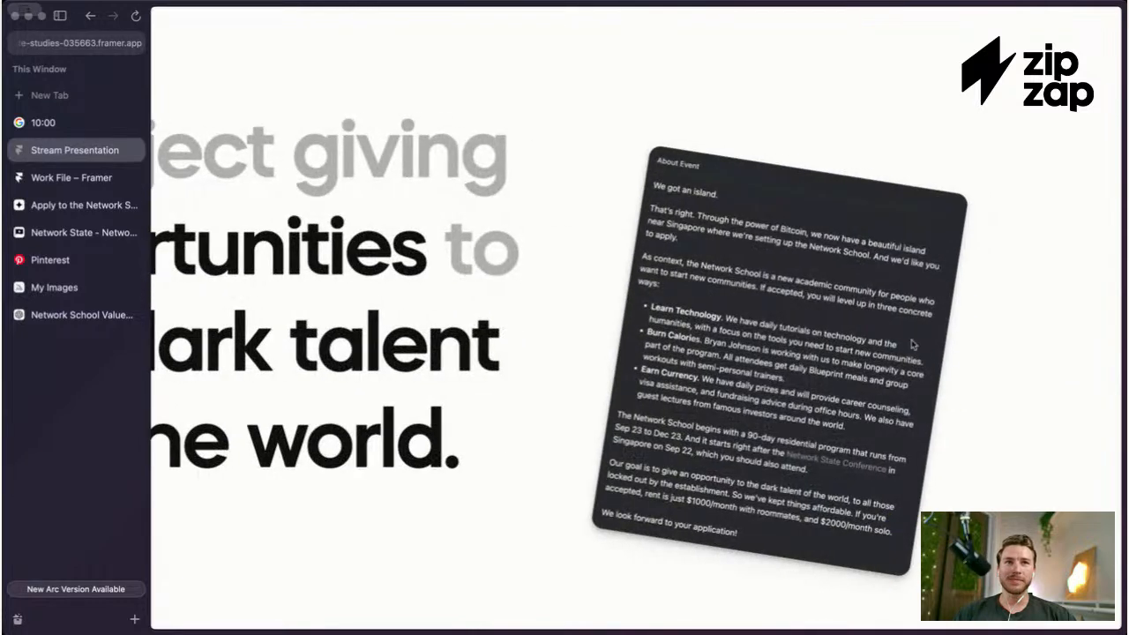
pyautogui.scroll(-3, 911, 344)
pyautogui.scroll(-3, 841, 250)
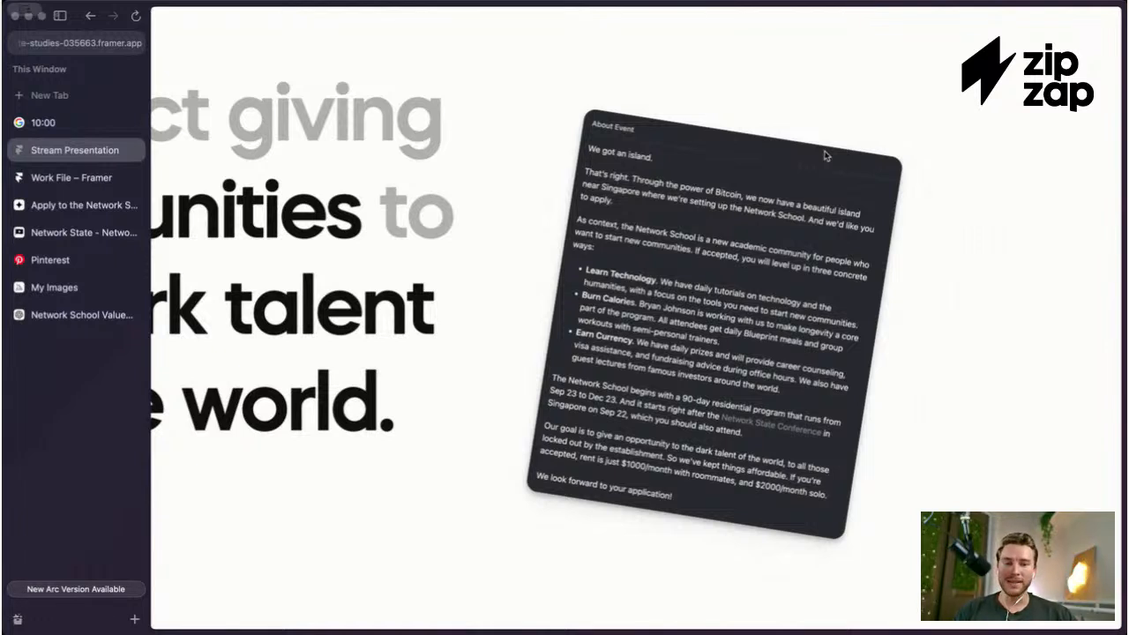
pyautogui.scroll(-1, 824, 156)
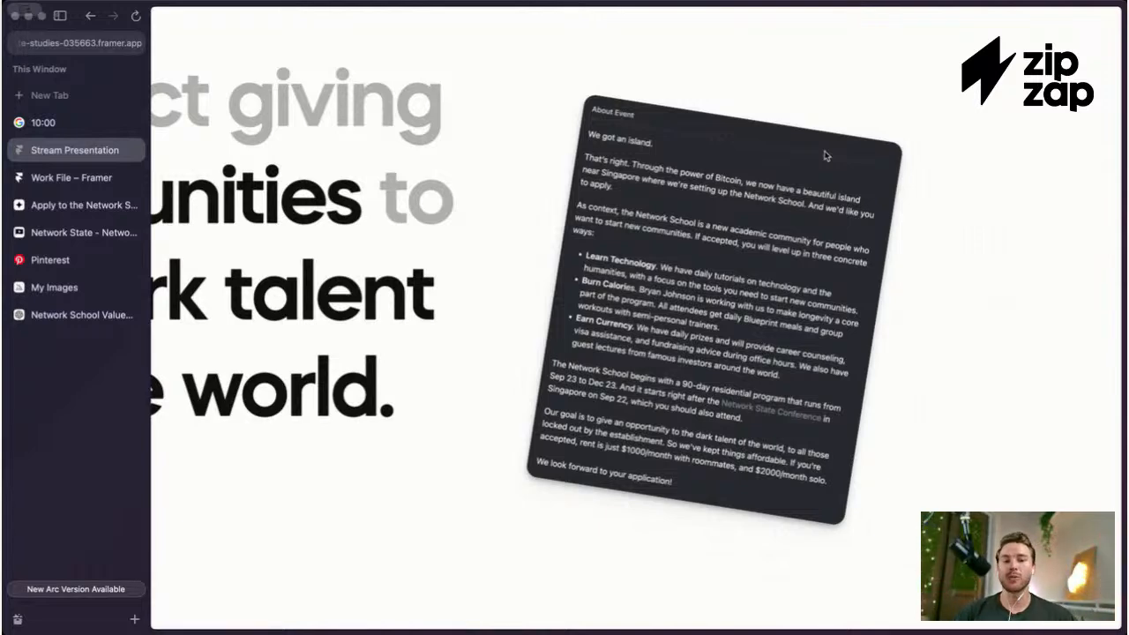
pyautogui.scroll(-1, 825, 155)
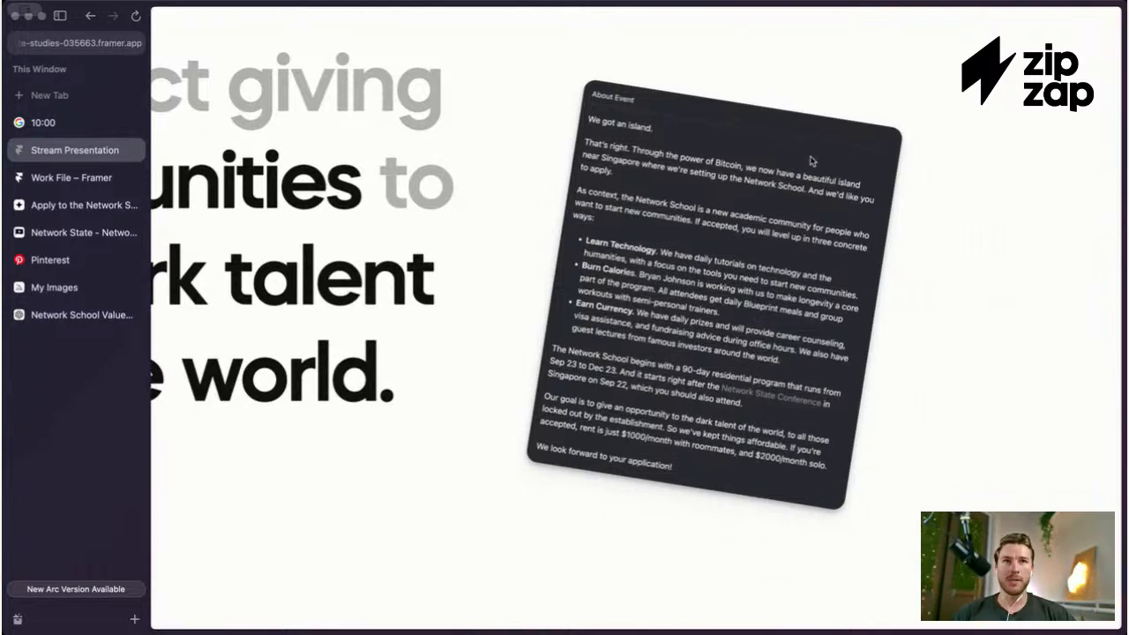
pyautogui.scroll(-1, 809, 161)
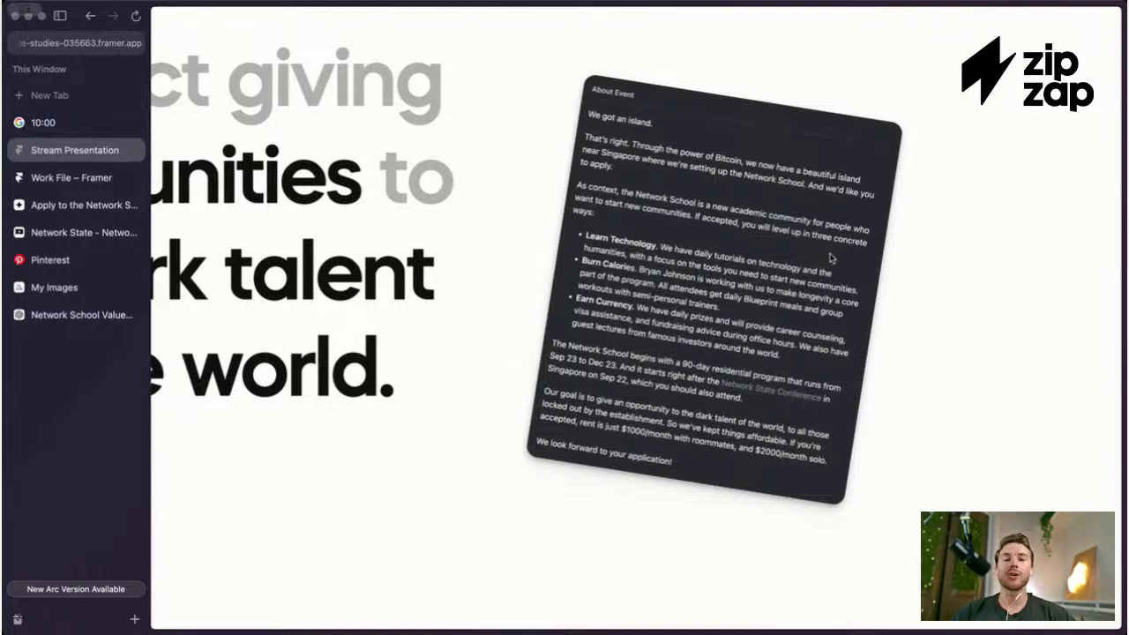
pyautogui.scroll(-1, 828, 258)
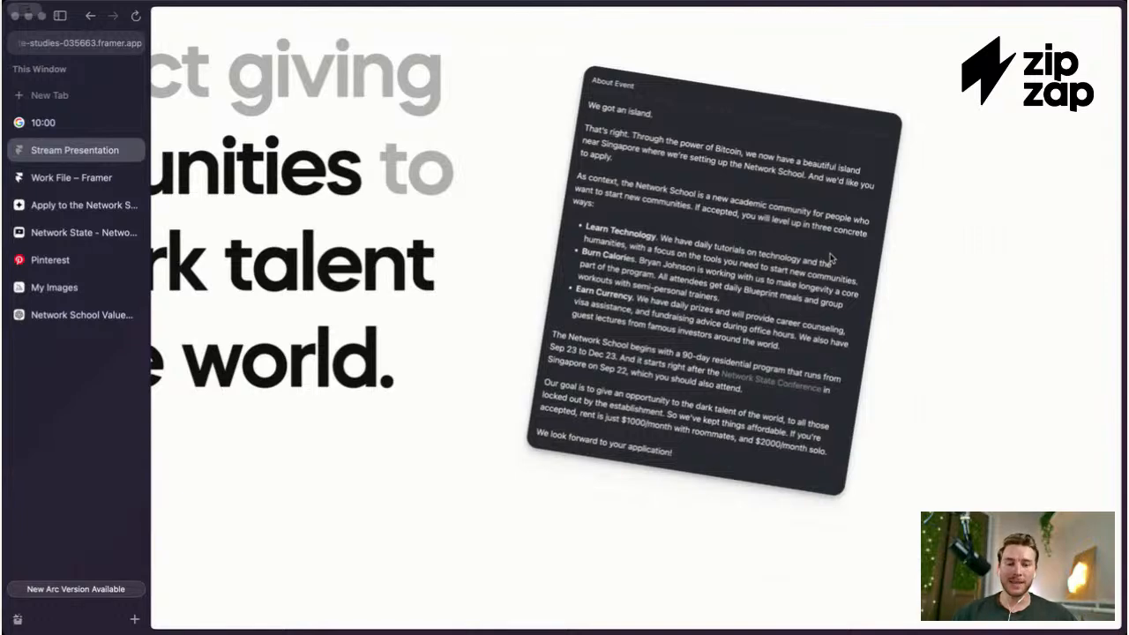
pyautogui.scroll(-1, 829, 257)
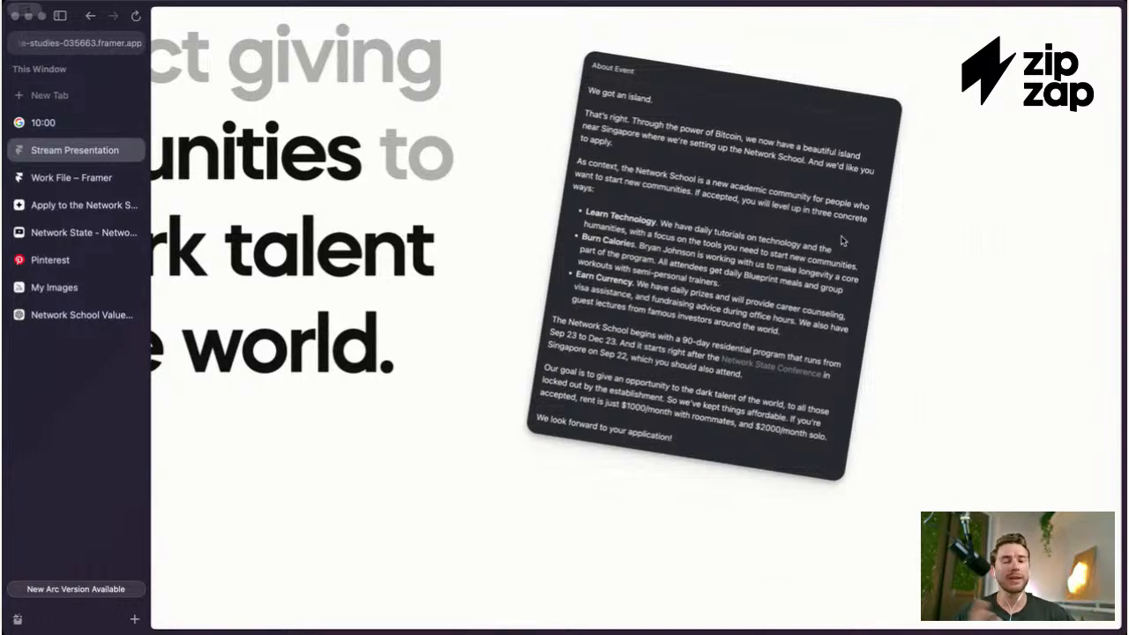
pyautogui.scroll(-1, 837, 246)
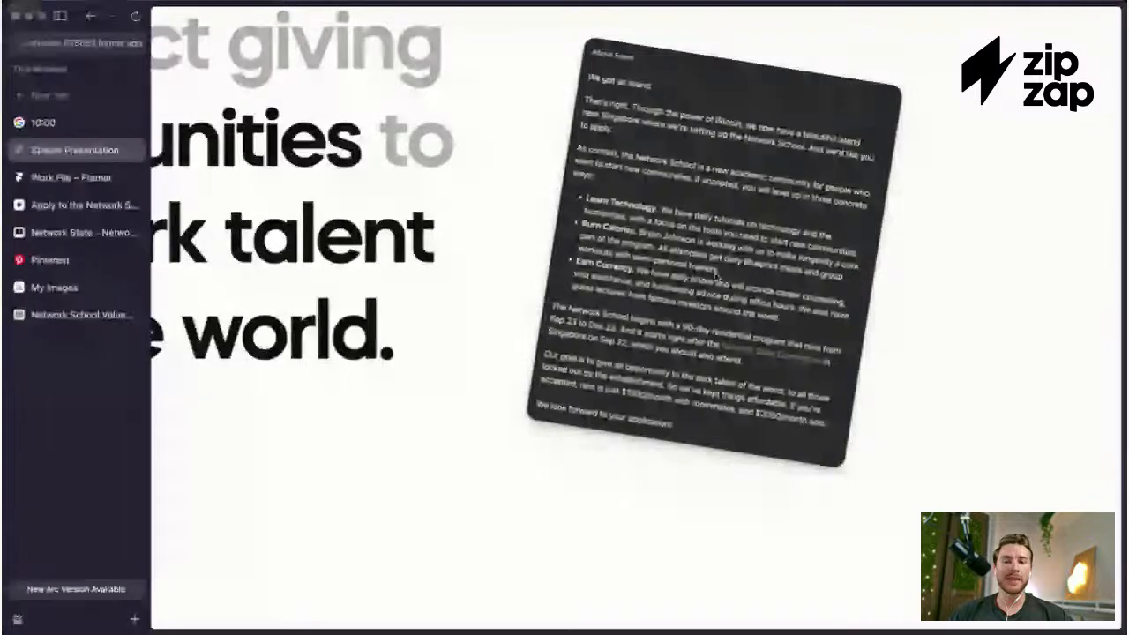
pyautogui.scroll(-1, 715, 275)
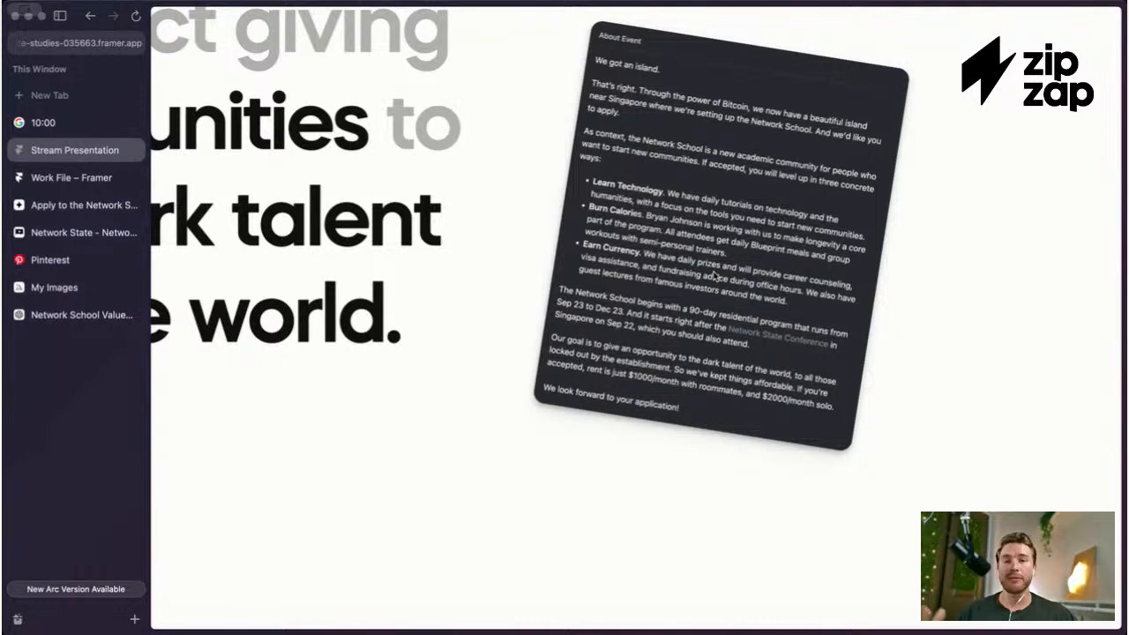
pyautogui.scroll(-1, 748, 254)
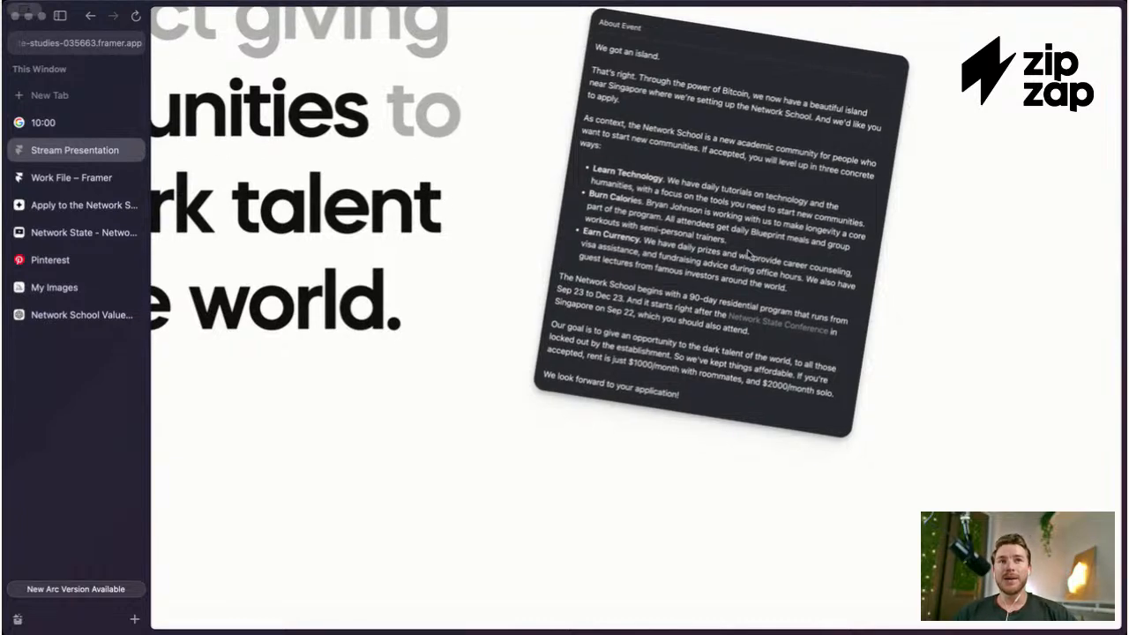
pyautogui.scroll(1, 746, 253)
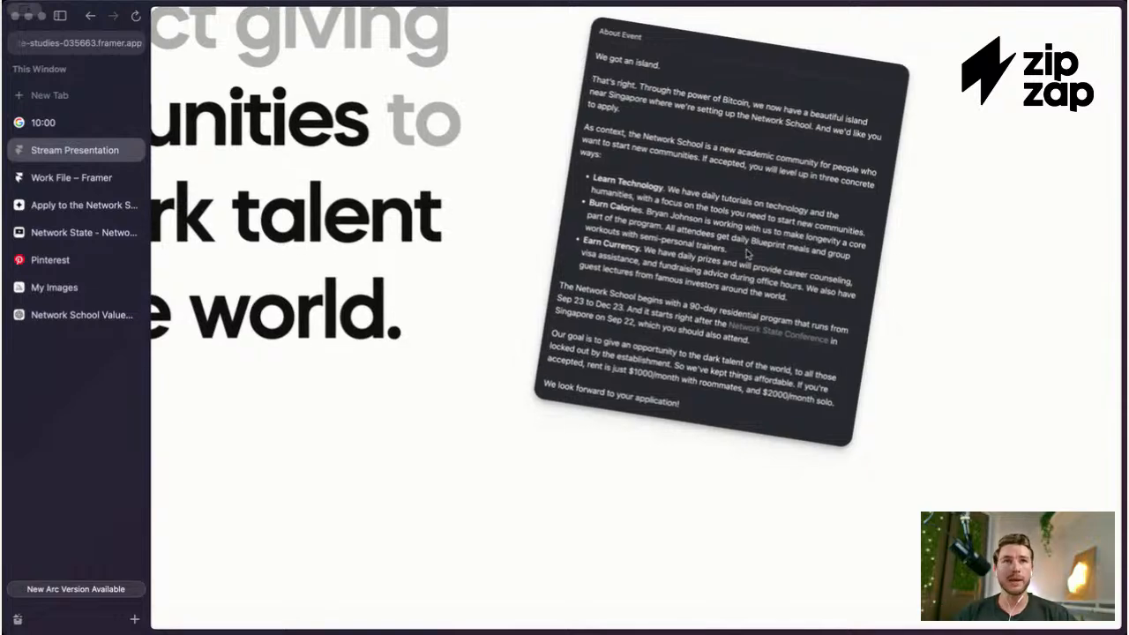
pyautogui.scroll(1, 749, 269)
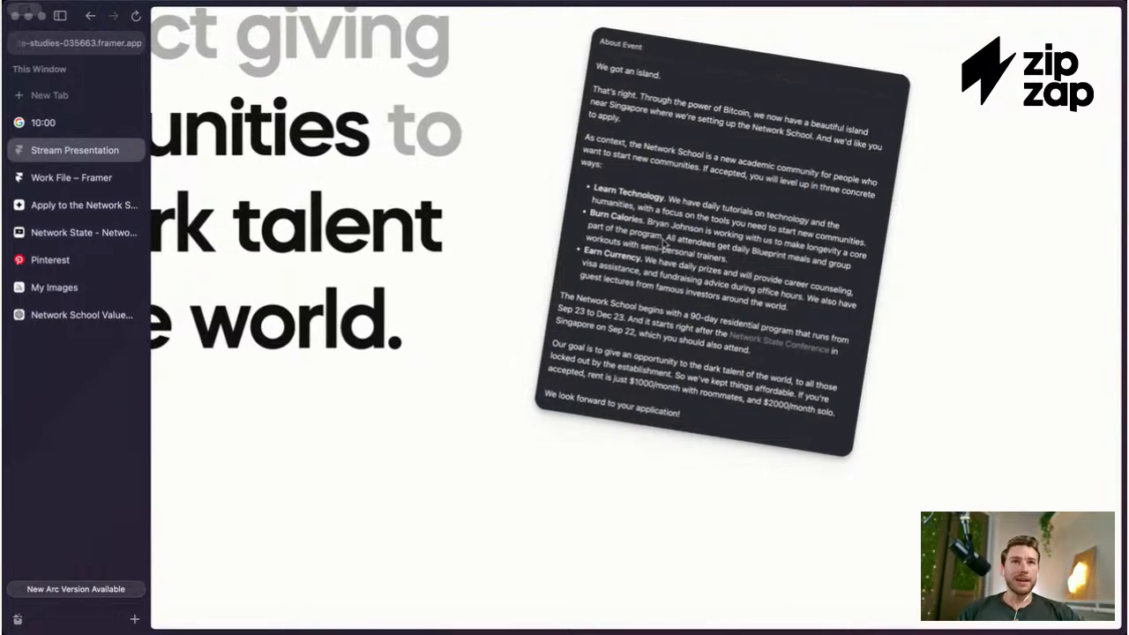
pyautogui.scroll(-5, 663, 246)
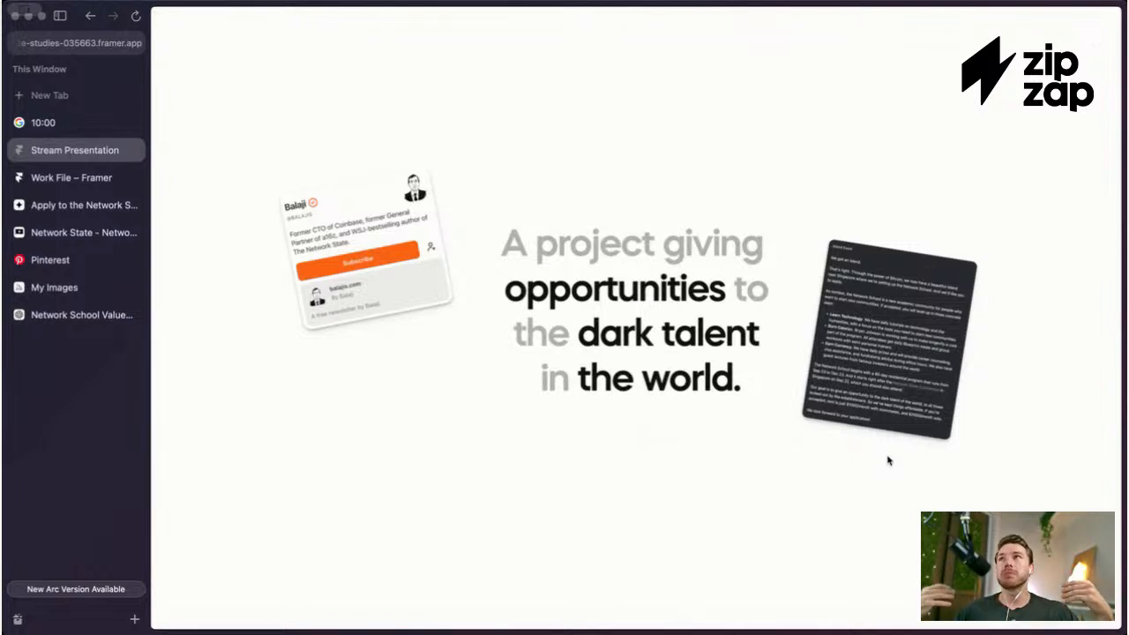
# Step: Advance to the "We have 2 hours." slide and review how the time is divided between the three phases
pyautogui.scroll(-1, 900, 423)
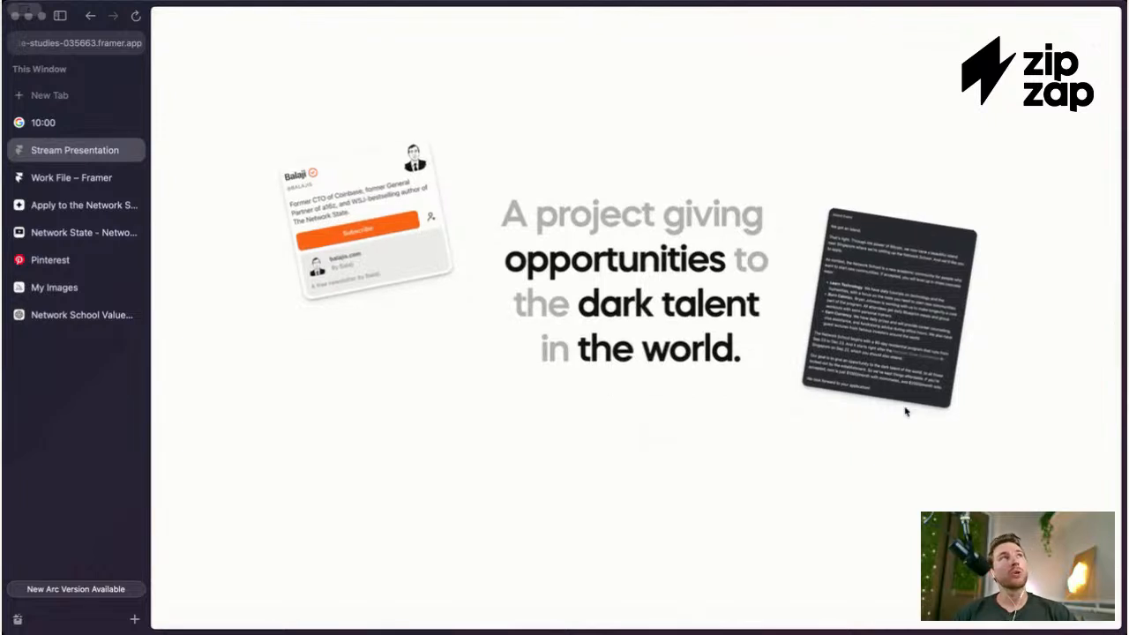
pyautogui.scroll(-1, 905, 411)
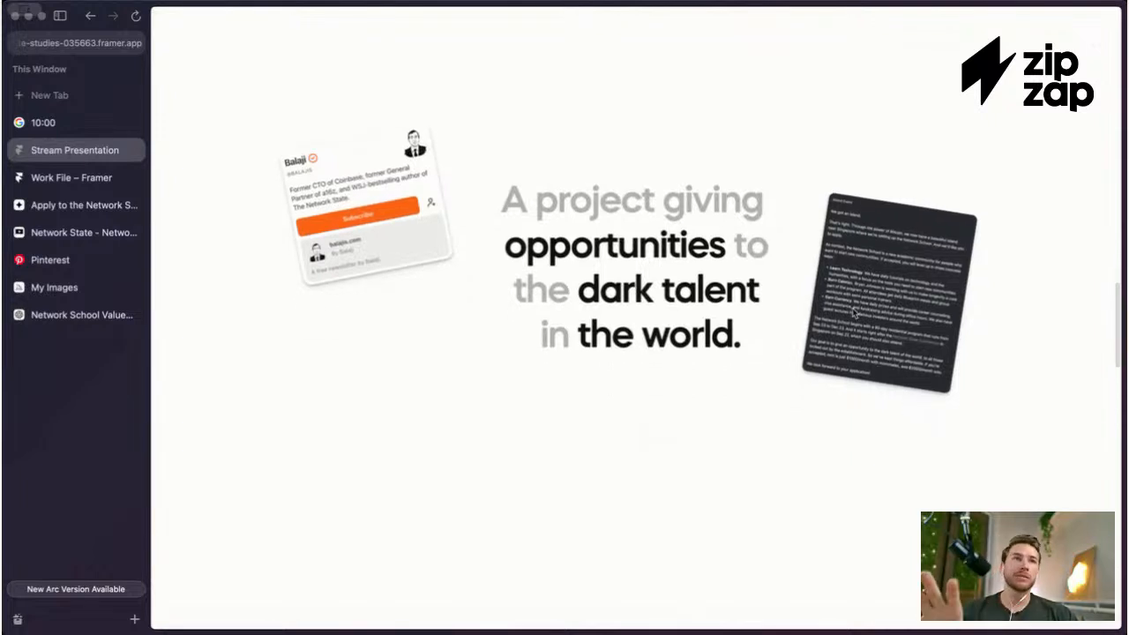
pyautogui.scroll(-1, 881, 353)
pyautogui.scroll(-3, 846, 310)
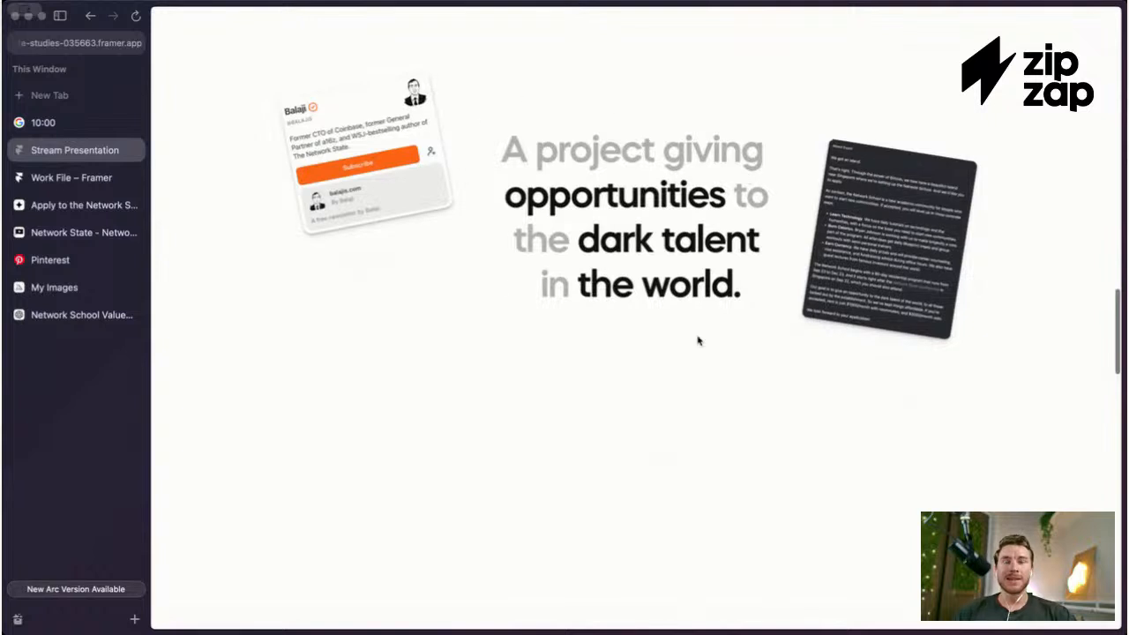
pyautogui.scroll(-5, 783, 332)
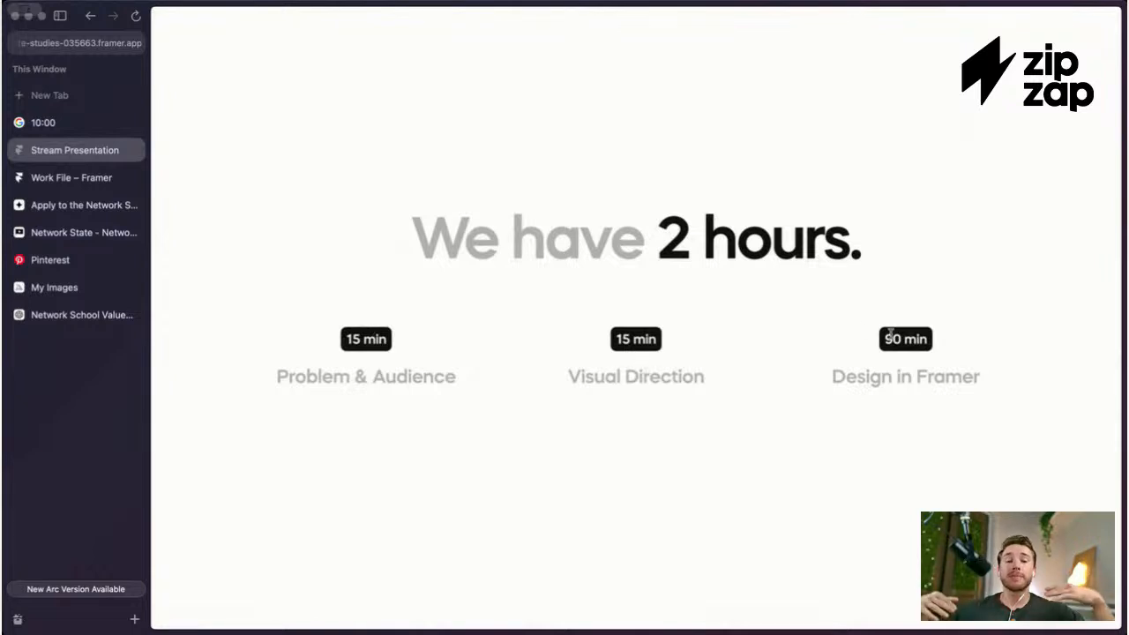
pyautogui.scroll(-2, 891, 334)
pyautogui.scroll(-2, 889, 309)
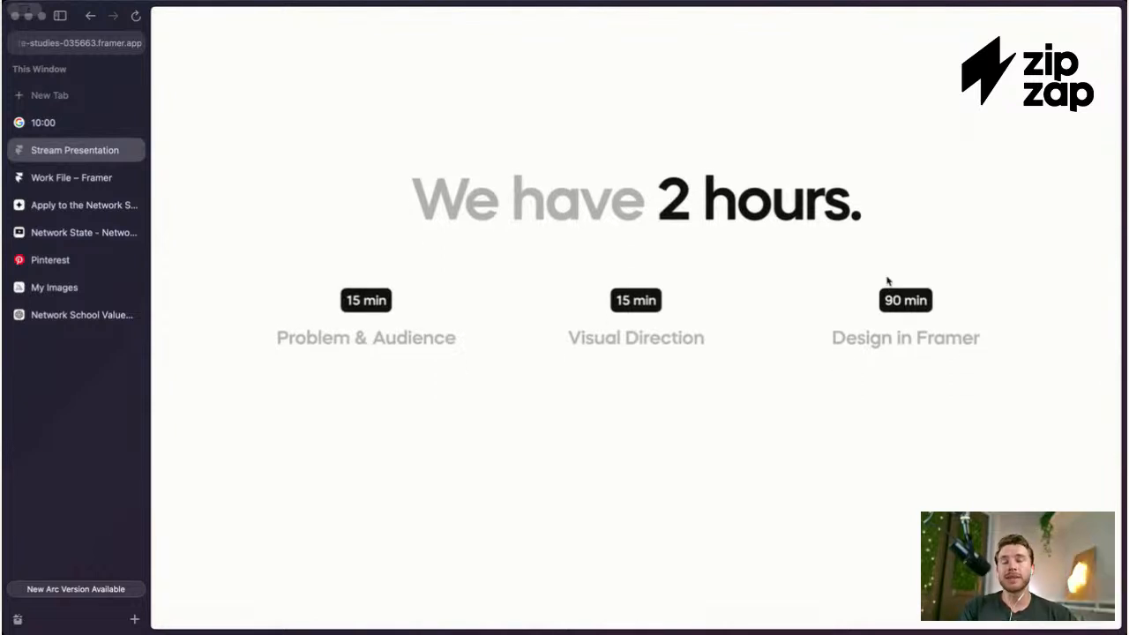
pyautogui.scroll(-5, 867, 249)
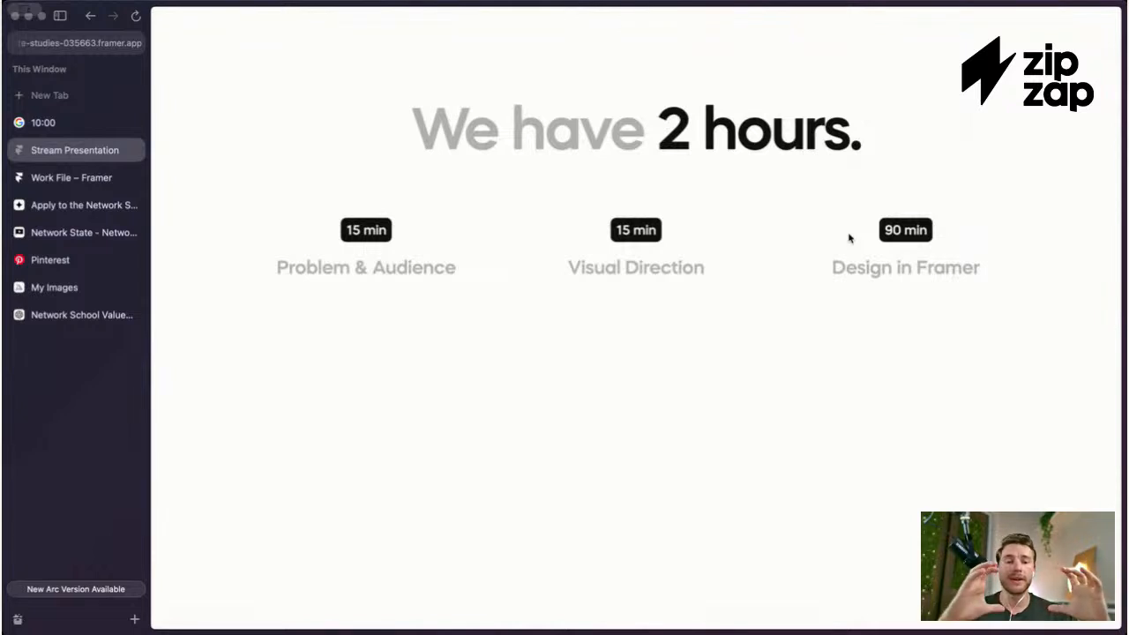
pyautogui.scroll(-1, 849, 238)
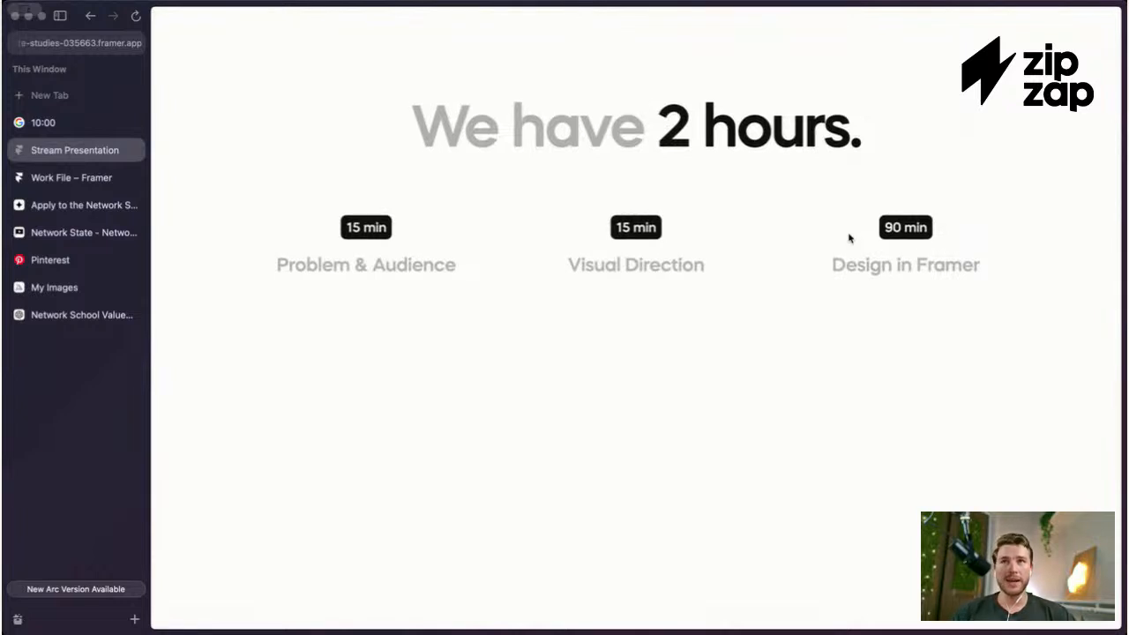
pyautogui.scroll(-2, 849, 238)
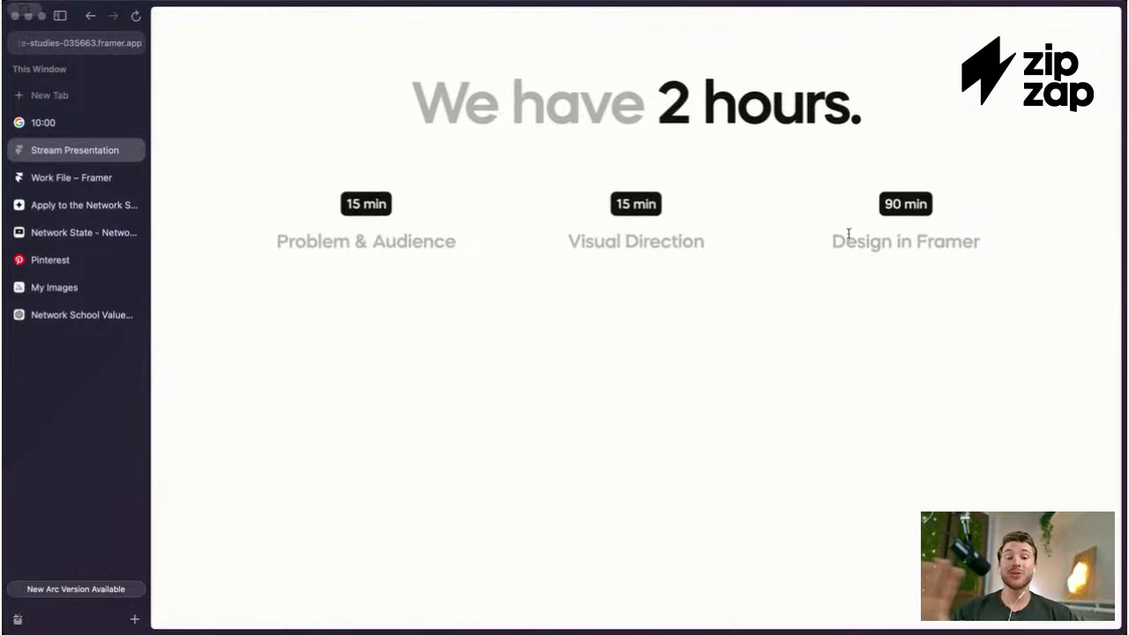
pyautogui.scroll(-1, 848, 233)
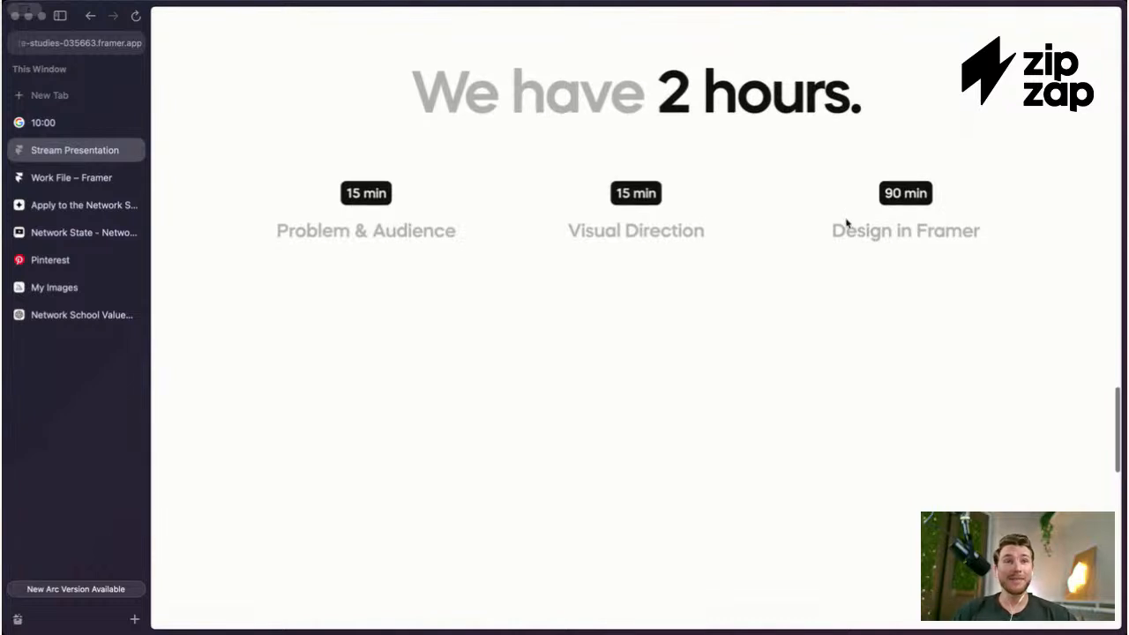
pyautogui.scroll(-1, 847, 223)
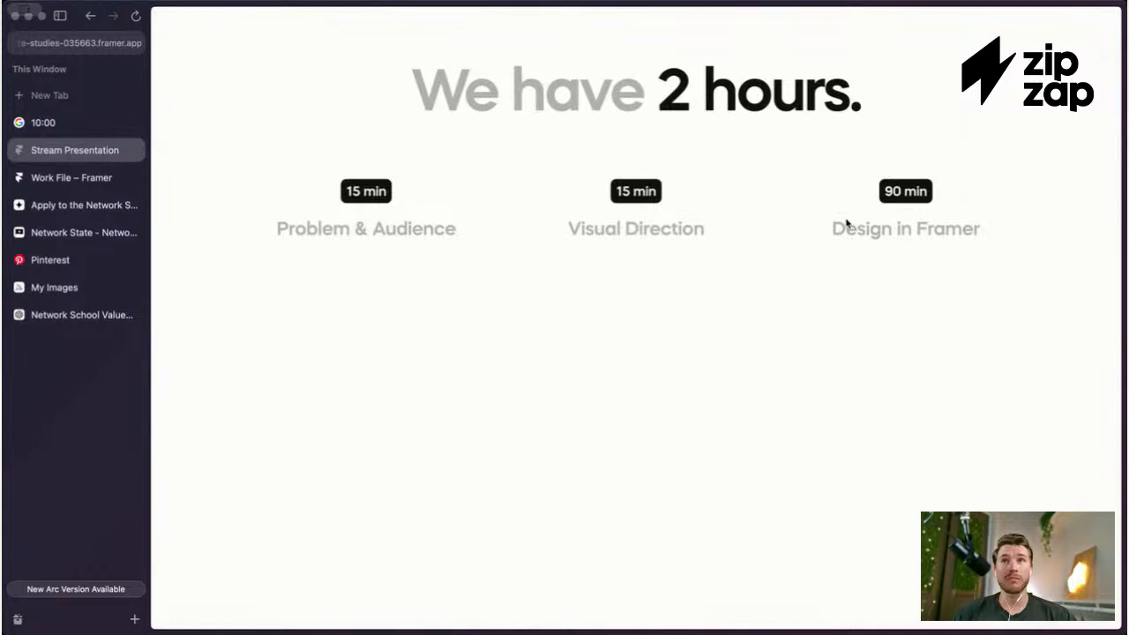
# Step: Continue the presentation past the "Let's check the chat." slide to the "Initiate timer." slide
pyautogui.scroll(-5, 847, 223)
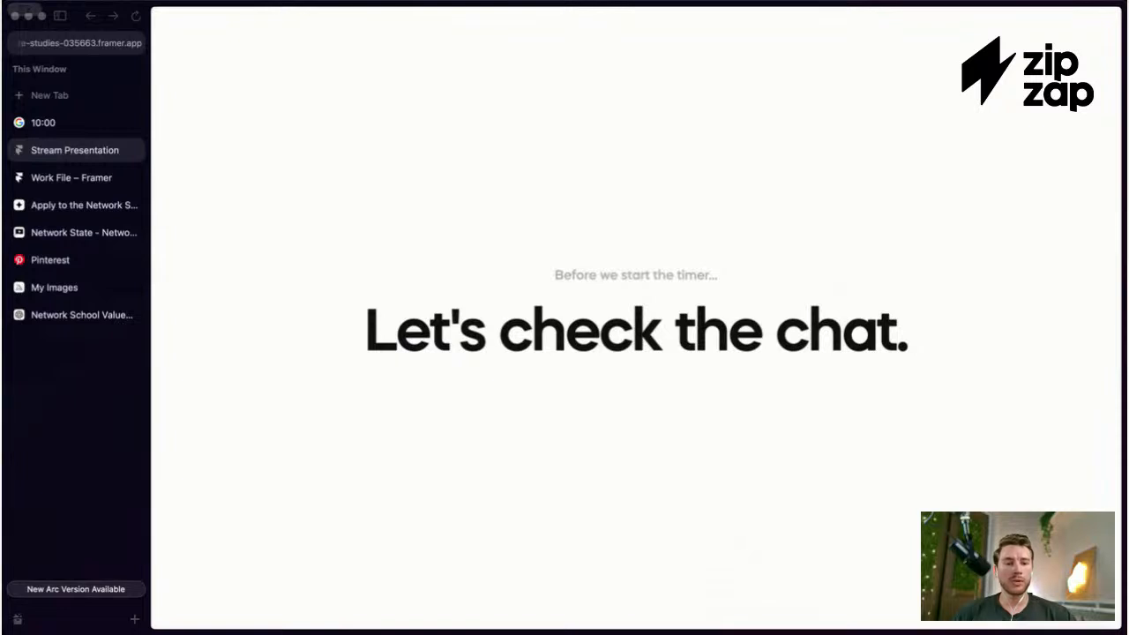
pyautogui.click(66, 126)
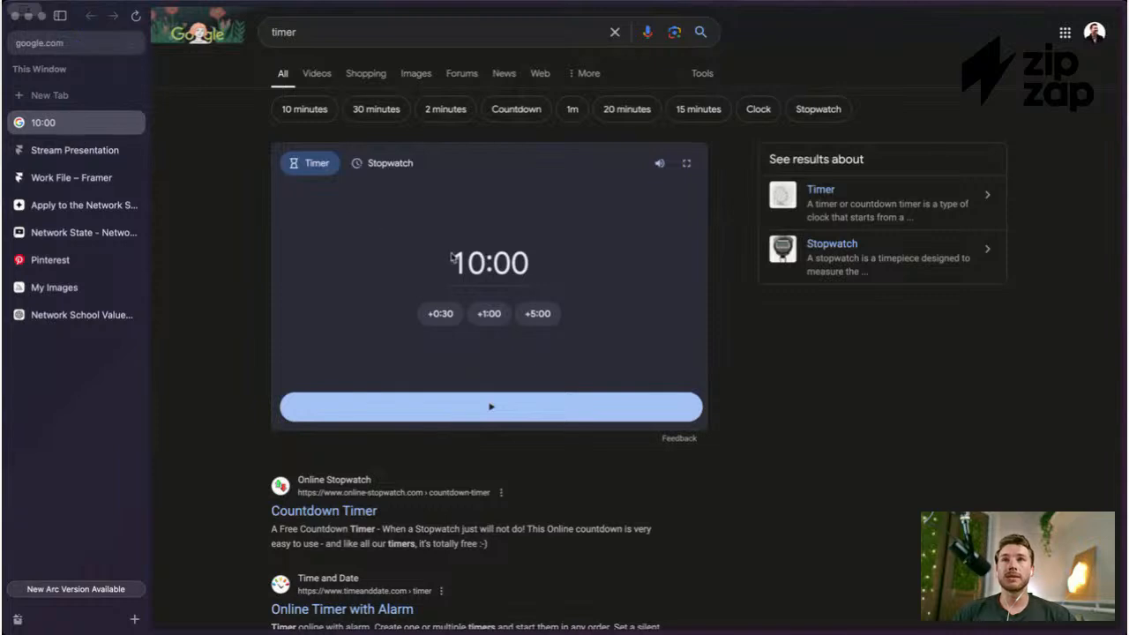
pyautogui.click(97, 148)
pyautogui.scroll(-5, 572, 265)
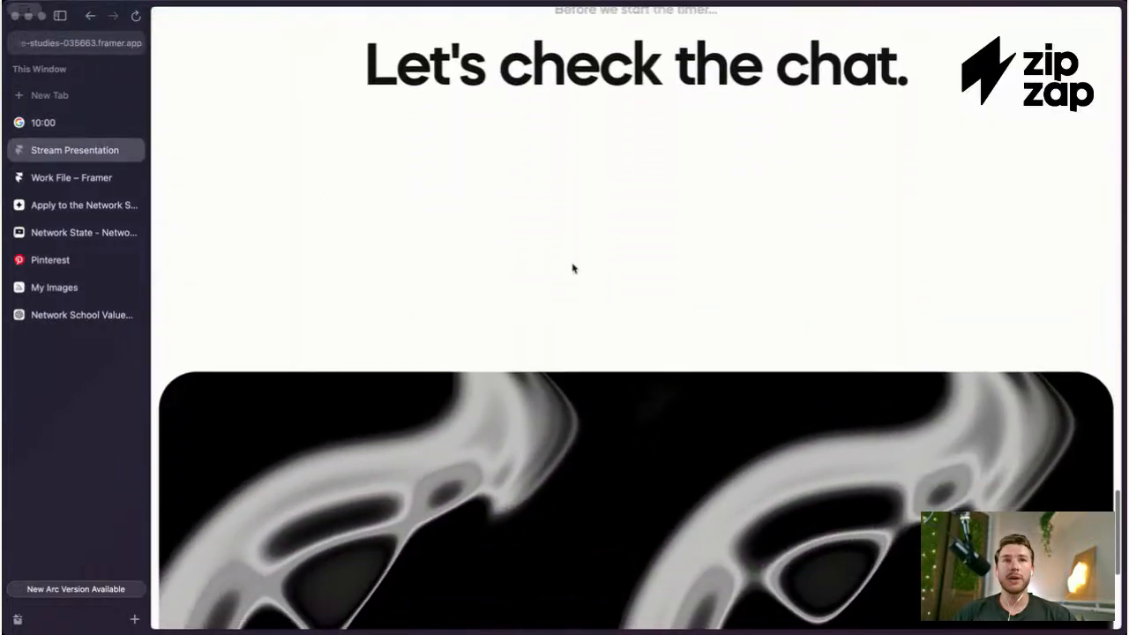
pyautogui.scroll(-4, 573, 268)
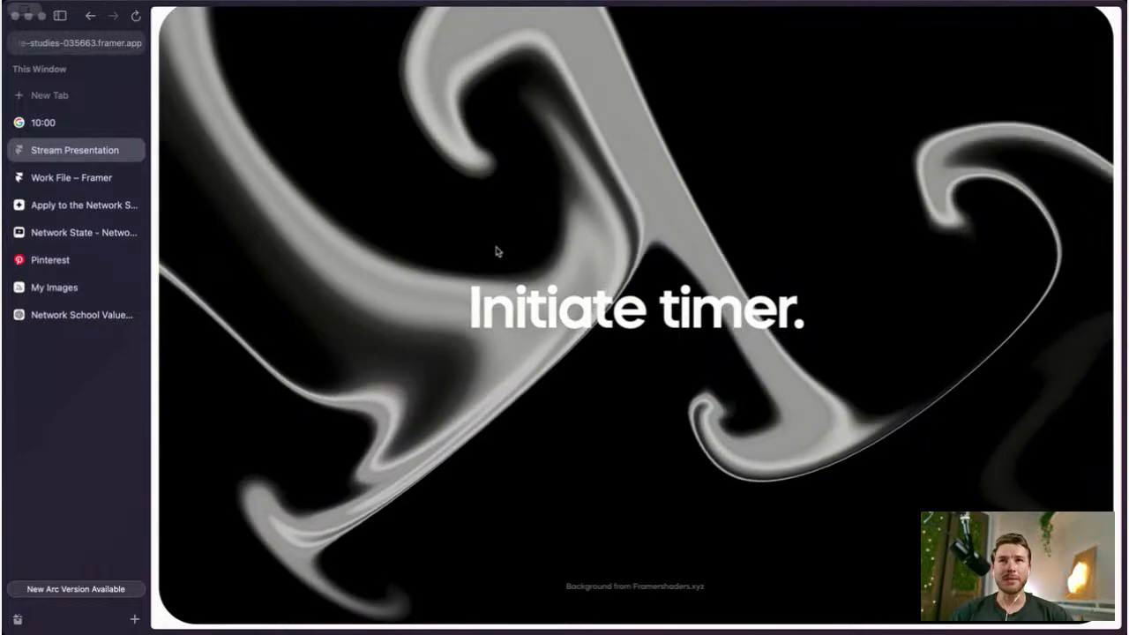
# Step: Switch to the Google timer page and set the countdown to 00:15:00
pyautogui.click(64, 125)
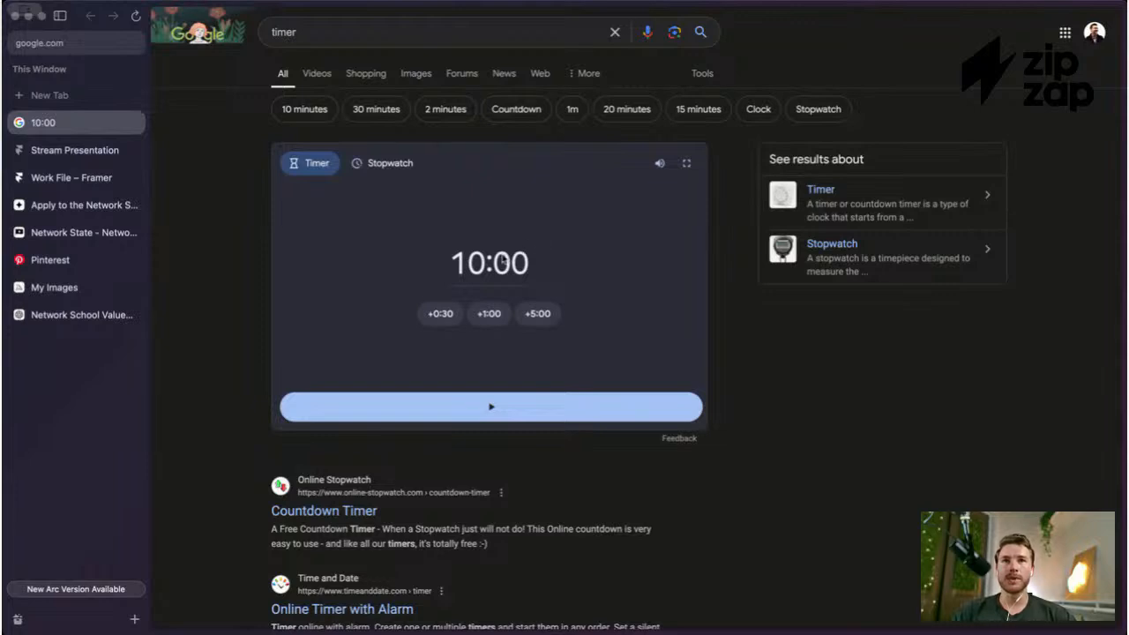
pyautogui.click(505, 260)
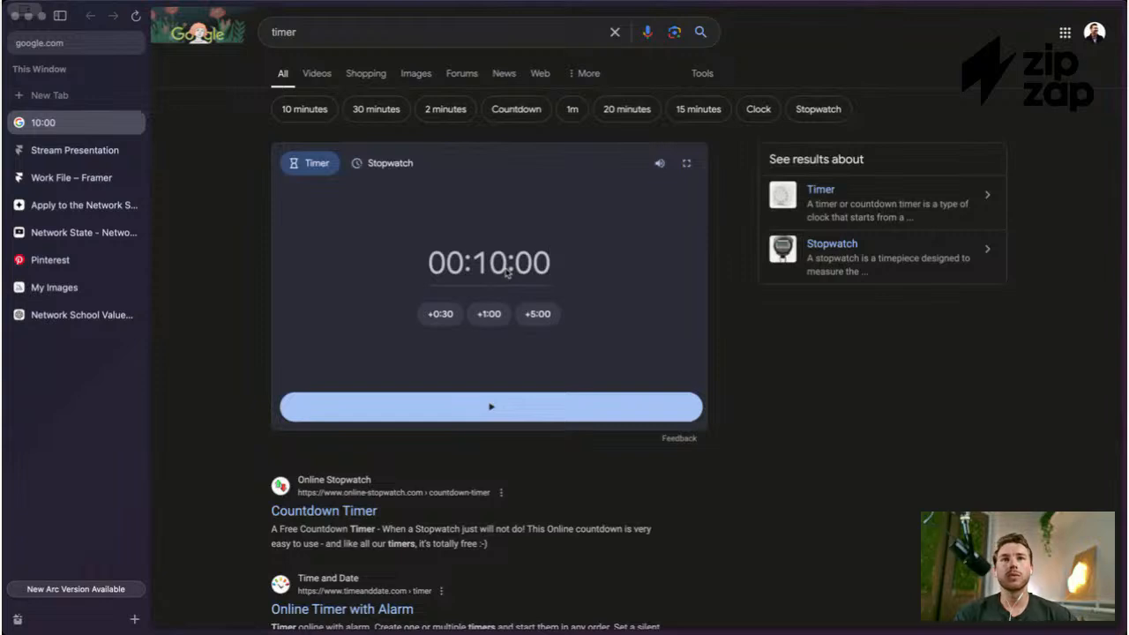
pyautogui.write('000')
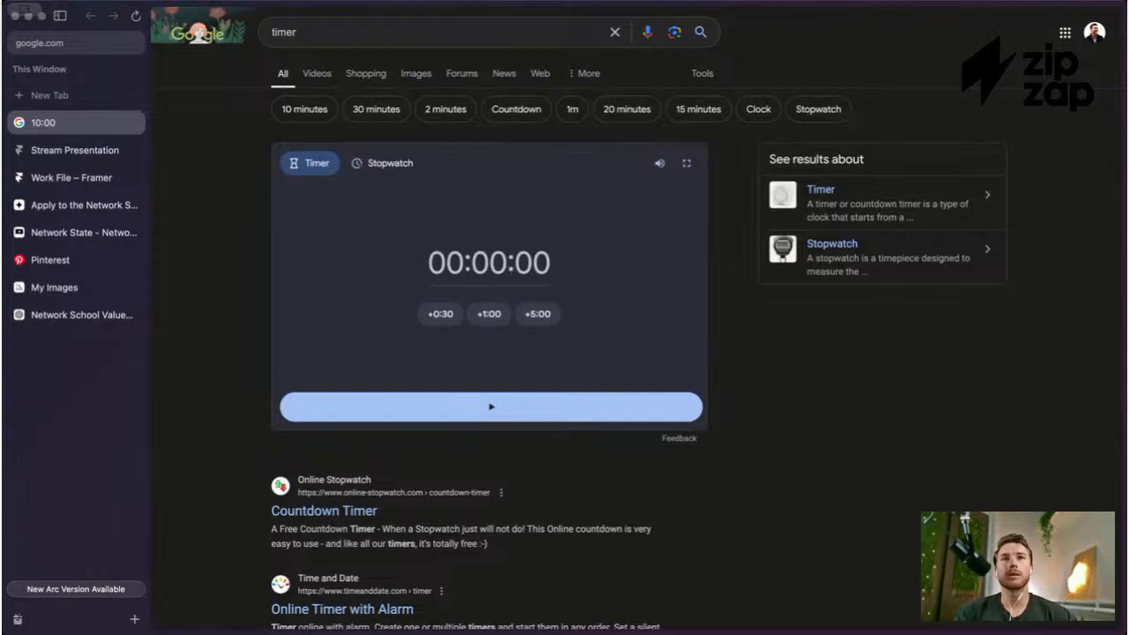
pyautogui.write('1500')
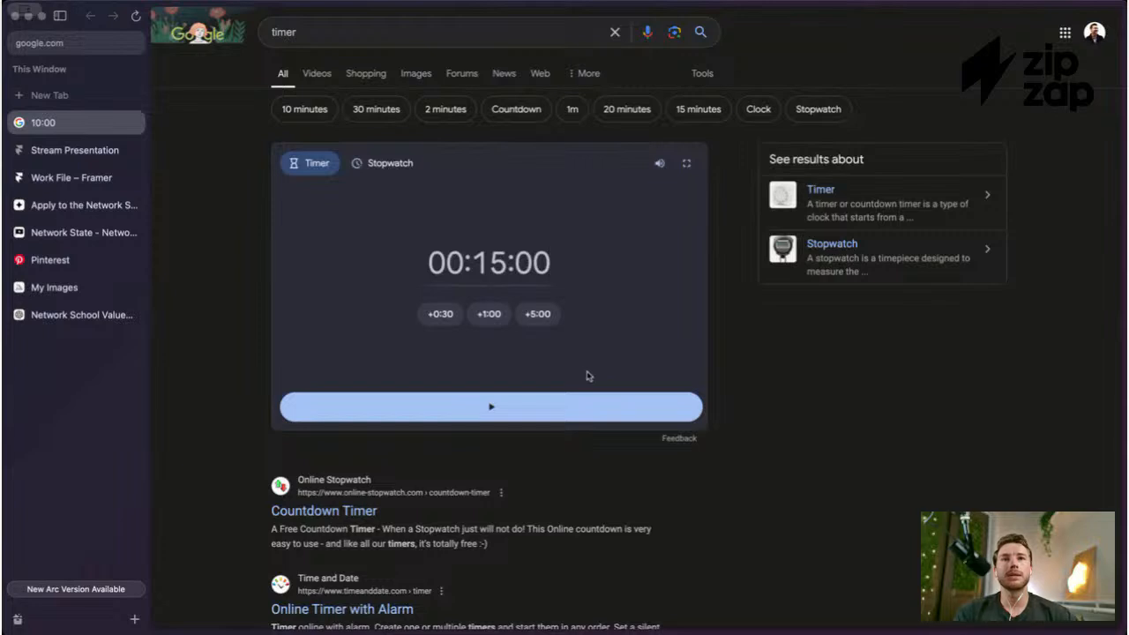
# Step: Start the 15-minute countdown on the Google timer
pyautogui.click(502, 404)
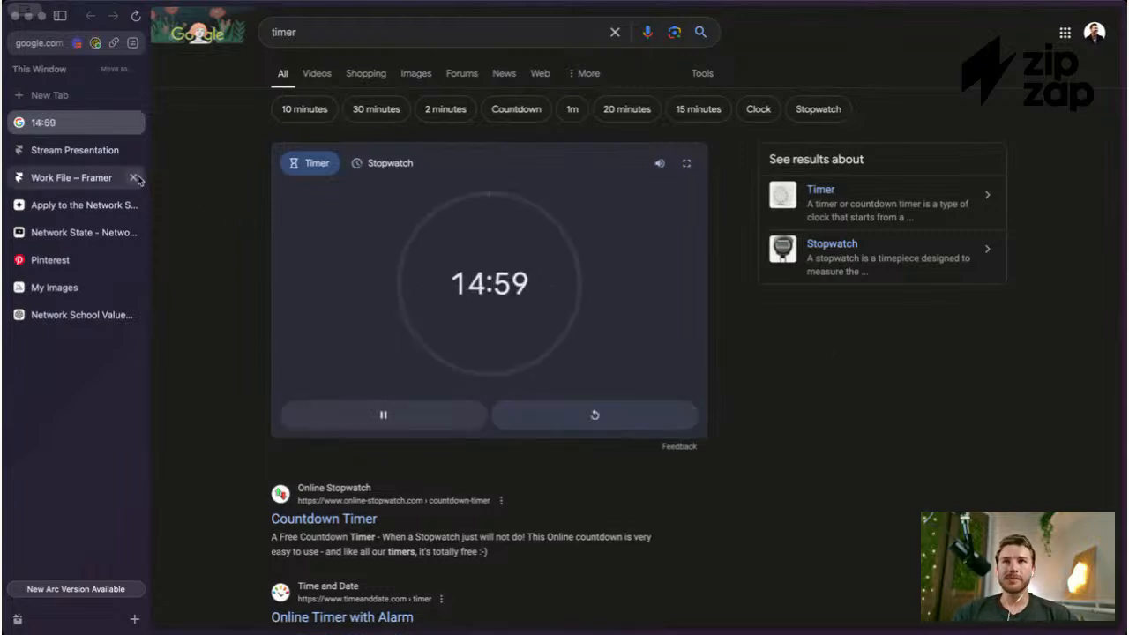
# Step: Switch to the "Apply to the Network School" event page and read its About Event section down to Location
pyautogui.click(80, 205)
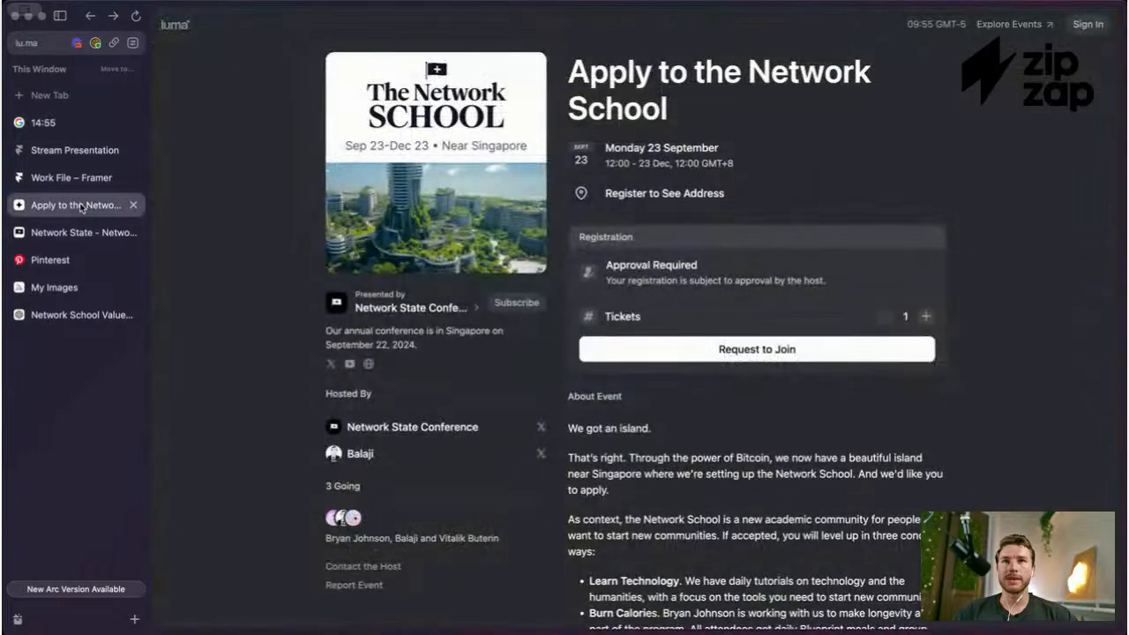
pyautogui.scroll(-3, 582, 297)
pyautogui.scroll(-2, 581, 297)
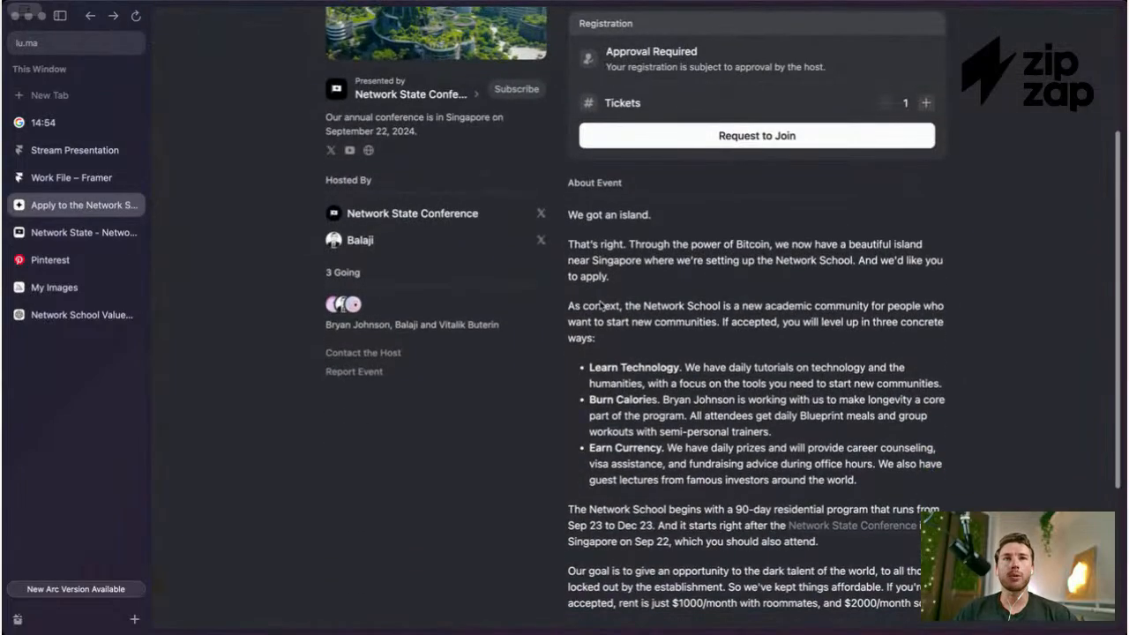
pyautogui.scroll(-1, 598, 301)
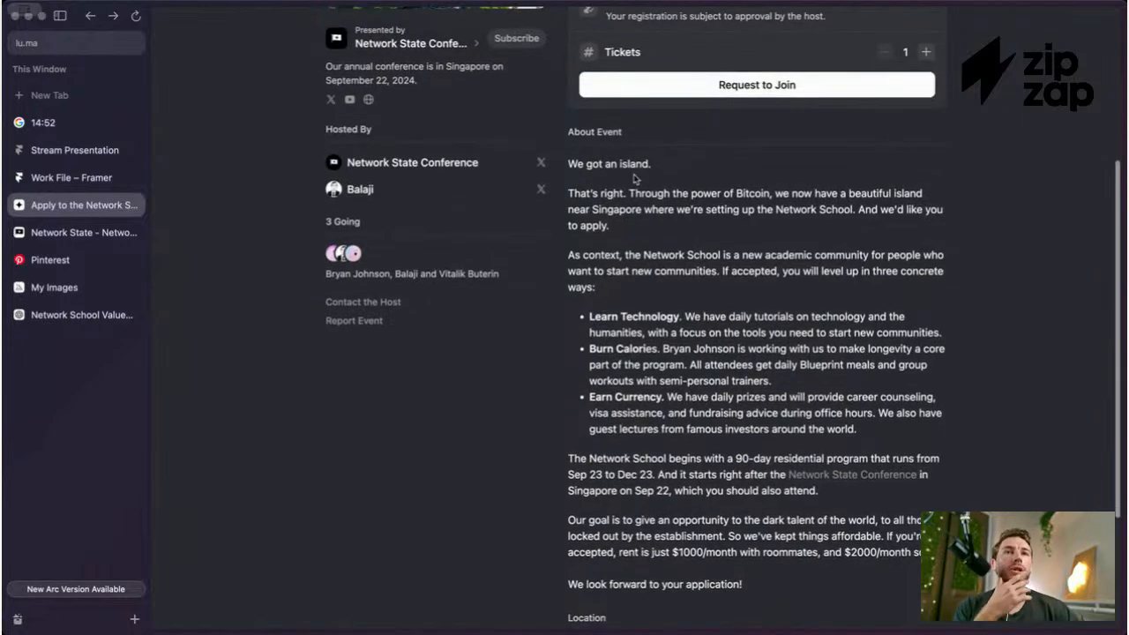
pyautogui.scroll(-1, 633, 185)
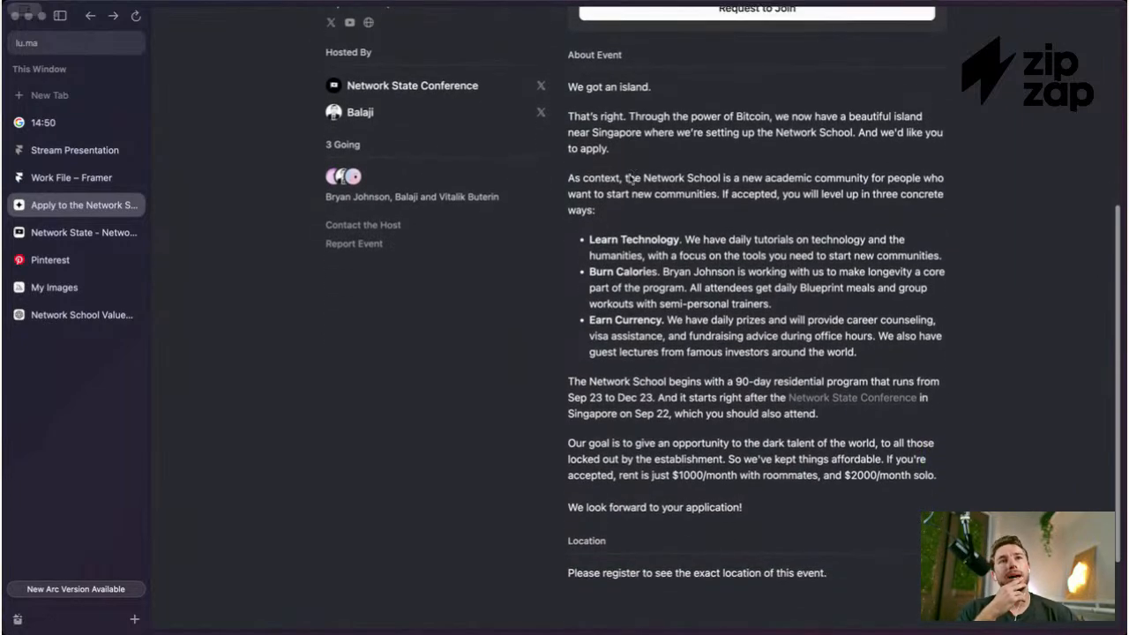
pyautogui.scroll(-1, 632, 197)
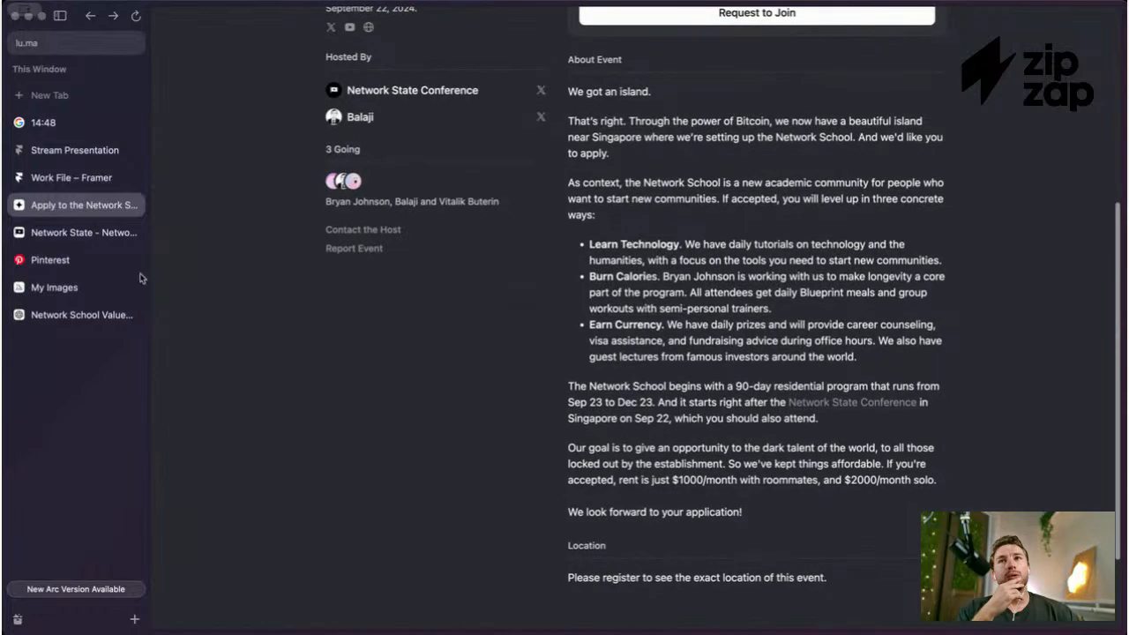
# Step: Switch to the Network State site and examine the Network School landing page, from hero and letter to features and accommodation options
pyautogui.click(91, 234)
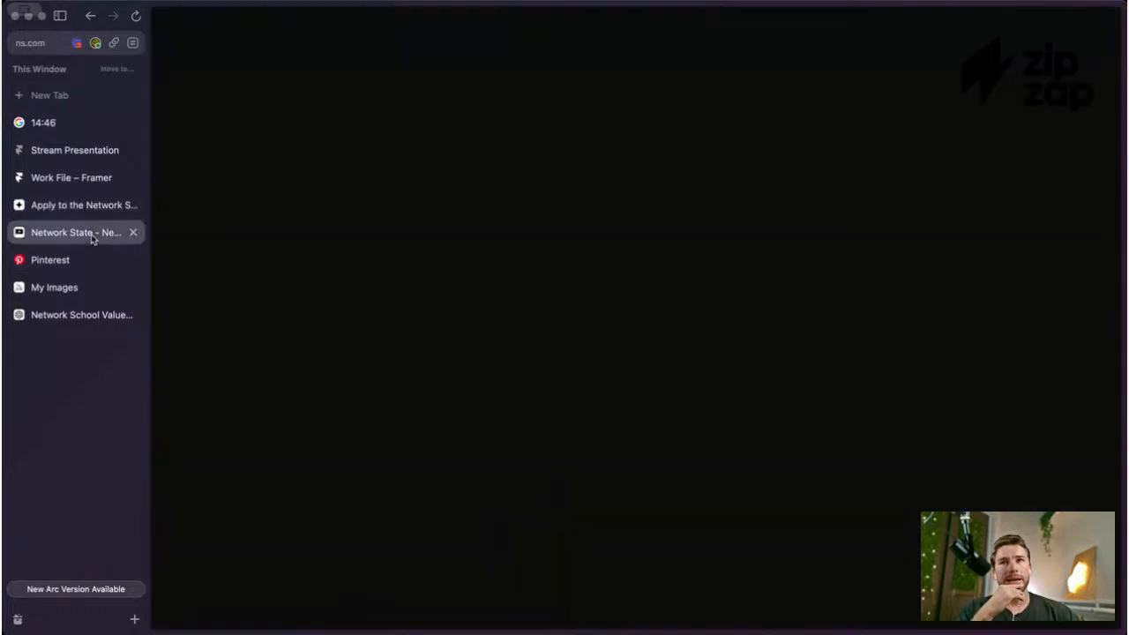
pyautogui.scroll(-2, 653, 161)
pyautogui.scroll(-8, 592, 282)
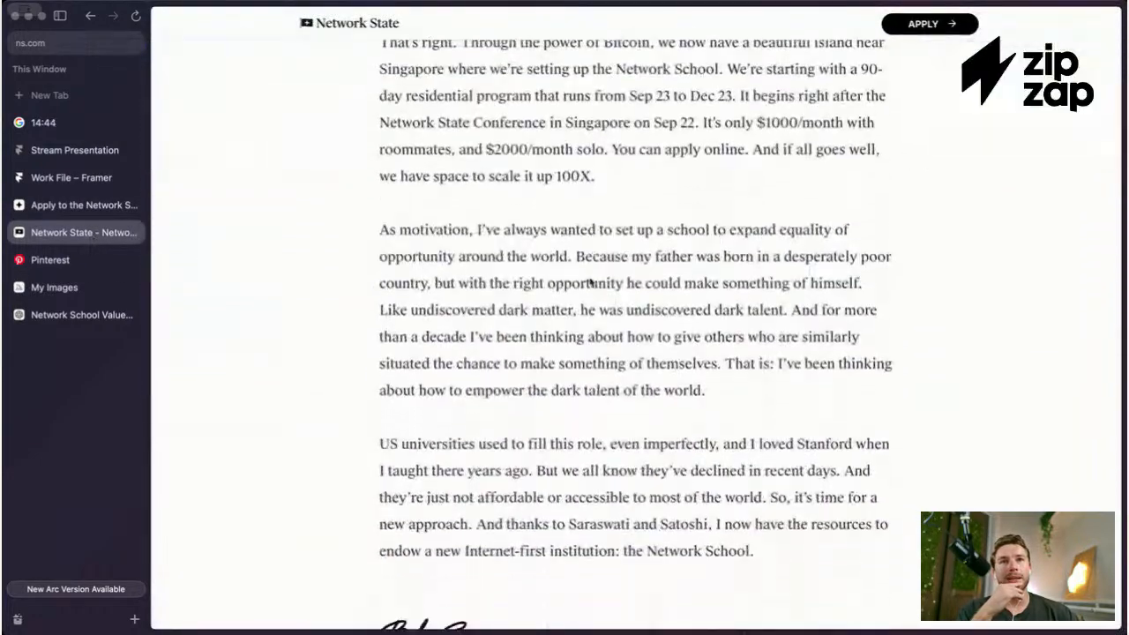
pyautogui.scroll(10, 590, 282)
pyautogui.scroll(-10, 590, 282)
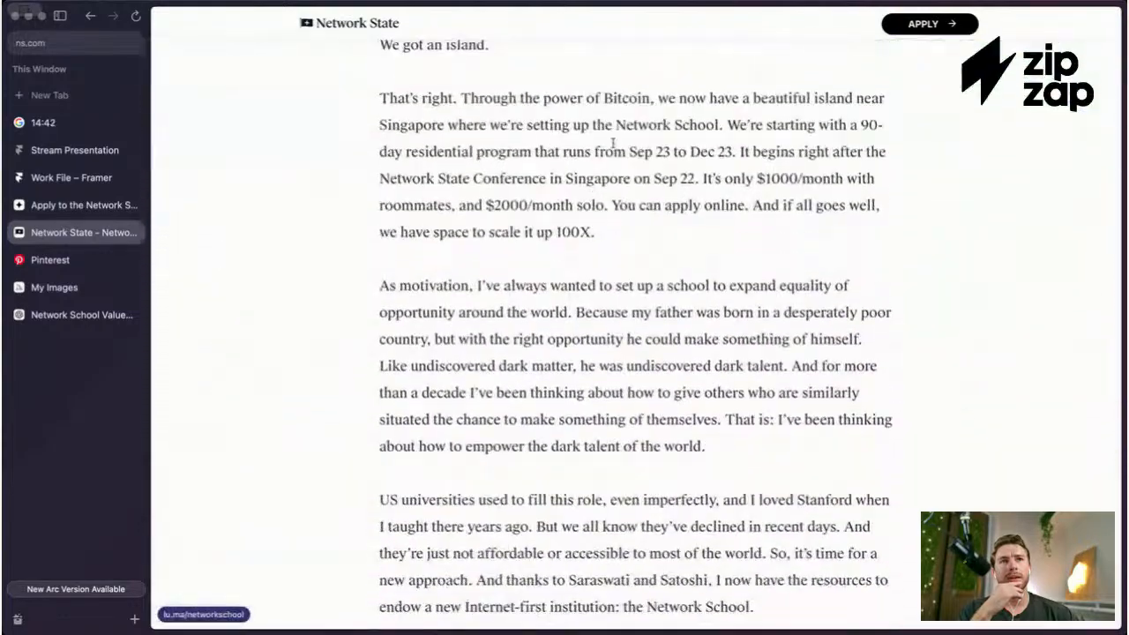
pyautogui.scroll(-5, 614, 148)
pyautogui.scroll(15, 614, 148)
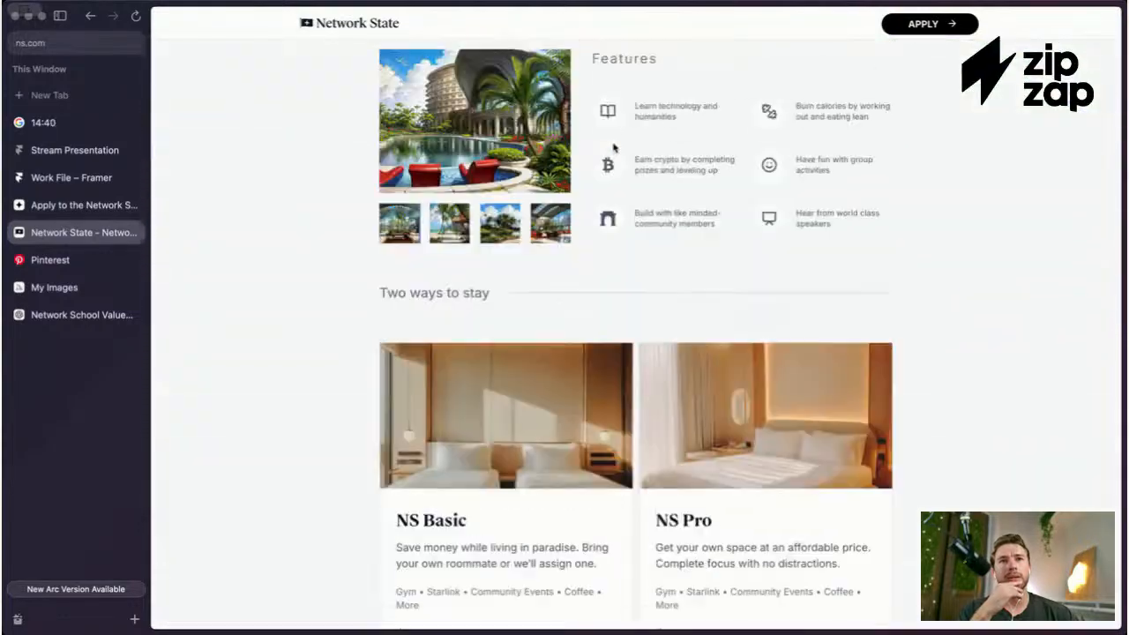
pyautogui.scroll(-1, 615, 145)
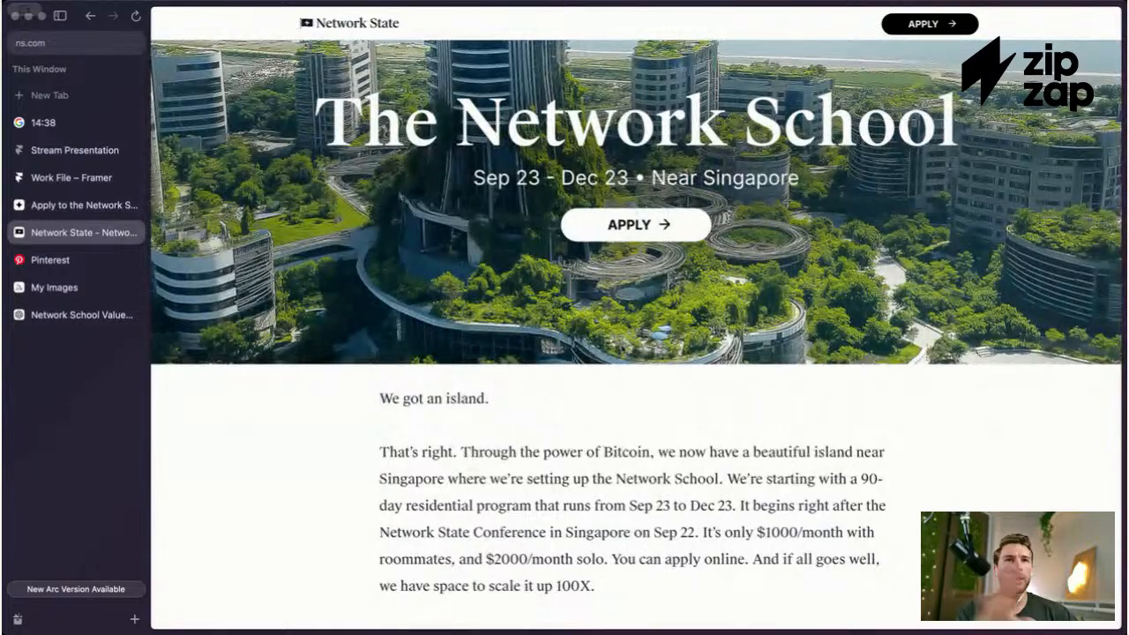
pyautogui.scroll(-2, 623, 344)
pyautogui.scroll(1, 620, 344)
pyautogui.scroll(-1, 620, 344)
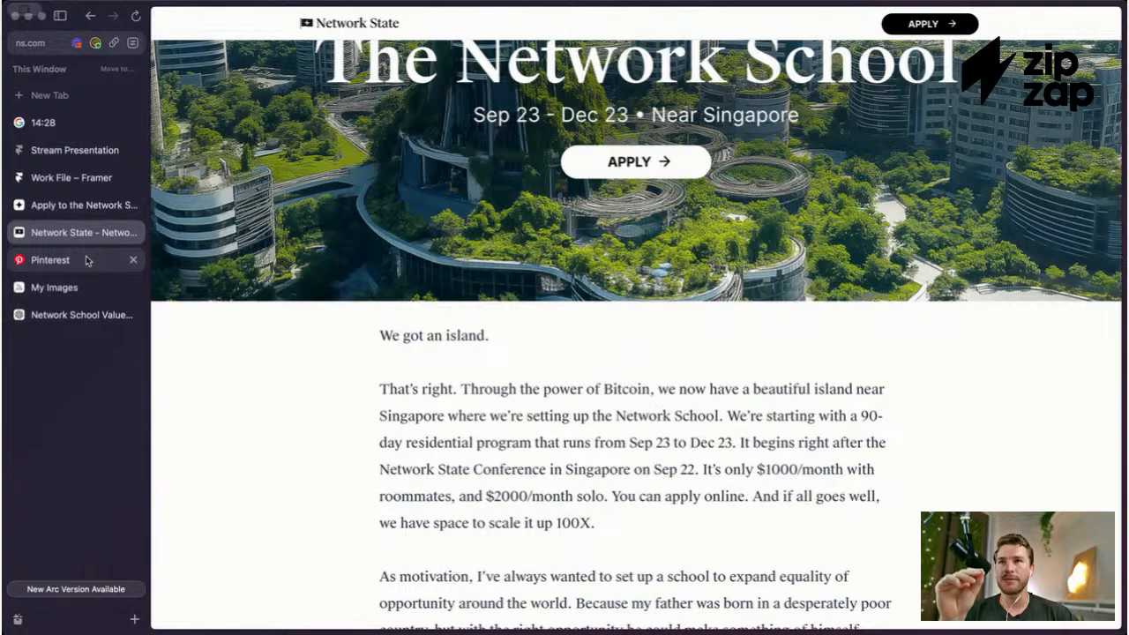
# Step: Open the Network School ChatGPT conversation and read its opening prompt, highlighting the project introduction and the requests for ranked value propositions and personas
pyautogui.click(79, 314)
pyautogui.scroll(10, 588, 248)
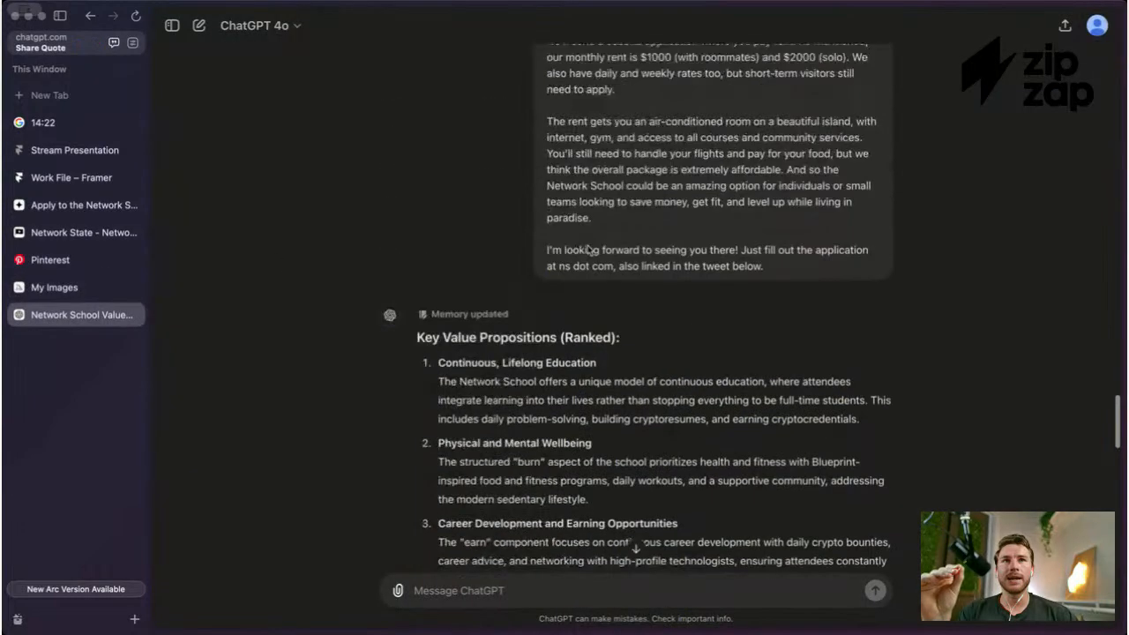
pyautogui.scroll(15, 588, 248)
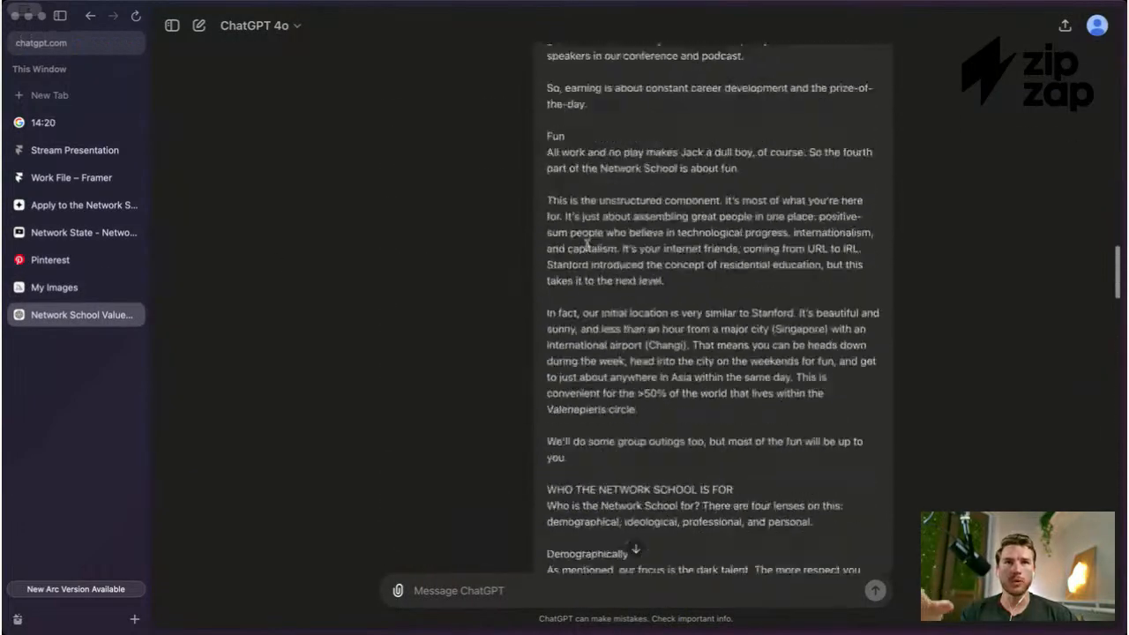
pyautogui.scroll(15, 588, 248)
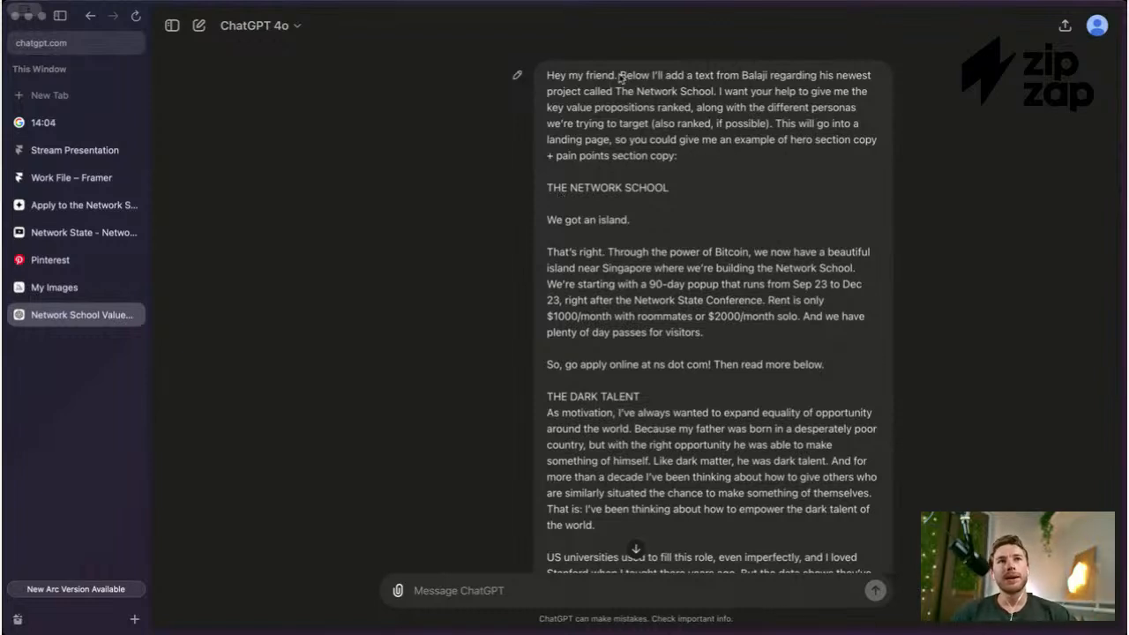
pyautogui.moveTo(620, 79); pyautogui.dragTo(716, 93)
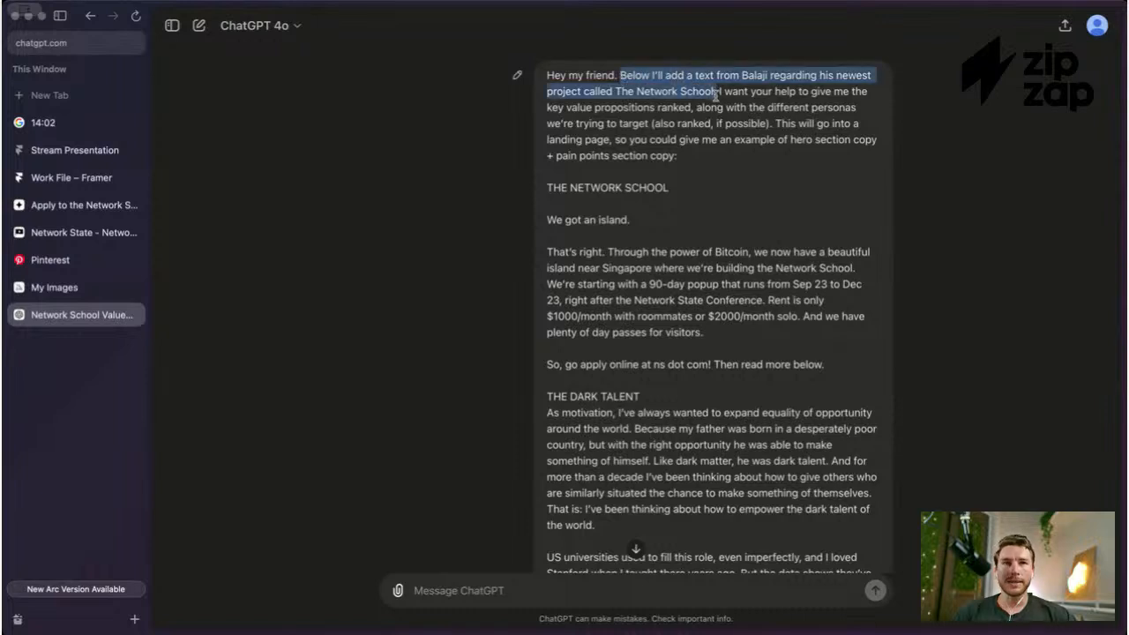
pyautogui.click(627, 80)
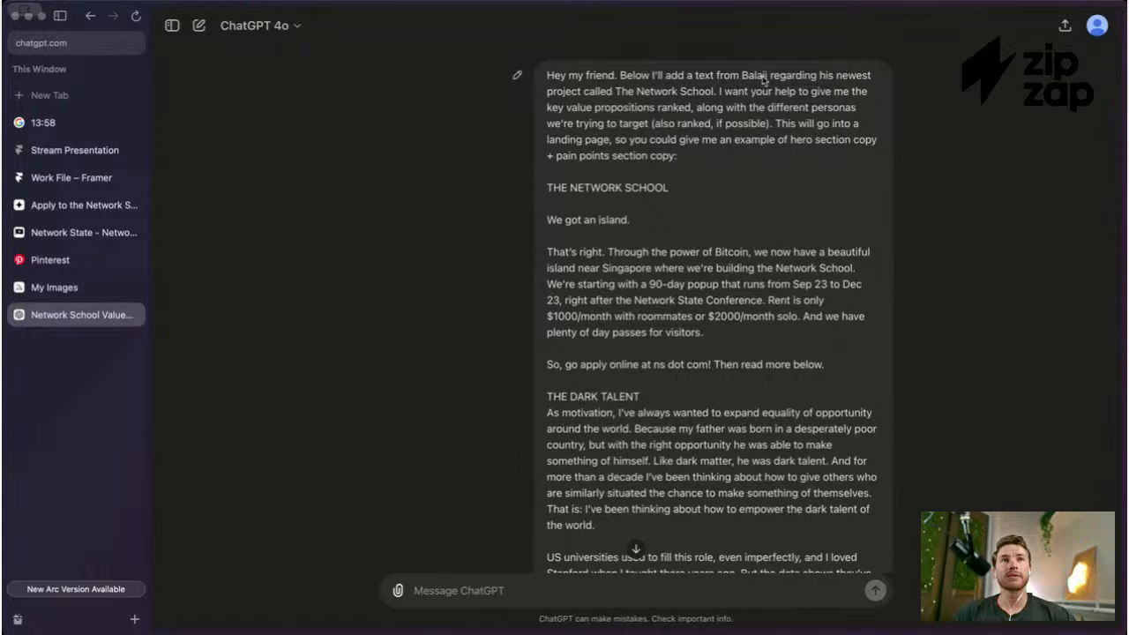
pyautogui.moveTo(720, 93); pyautogui.dragTo(680, 108)
pyautogui.click(684, 107)
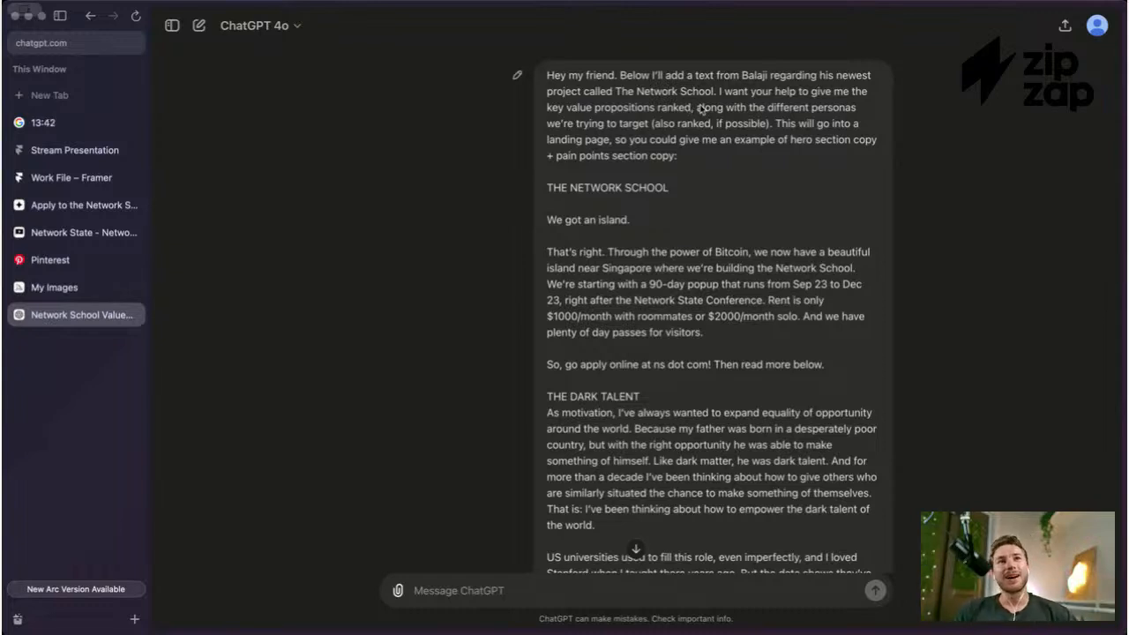
pyautogui.moveTo(697, 107)
pyautogui.mouseDown()
pyautogui.moveTo(711, 138)
pyautogui.moveTo(712, 125)
pyautogui.mouseUp()
pyautogui.click(740, 128)
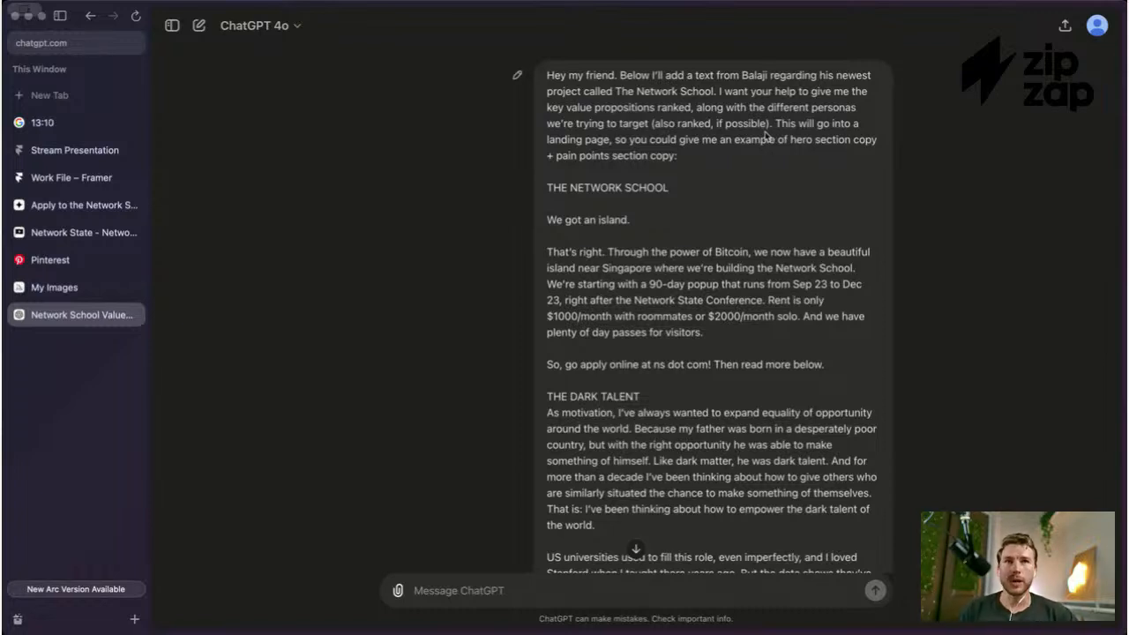
# Step: Go past the pasted source text to ChatGPT's reply and highlight the "Key Value Propositions (Ranked):" heading
pyautogui.scroll(-1, 723, 139)
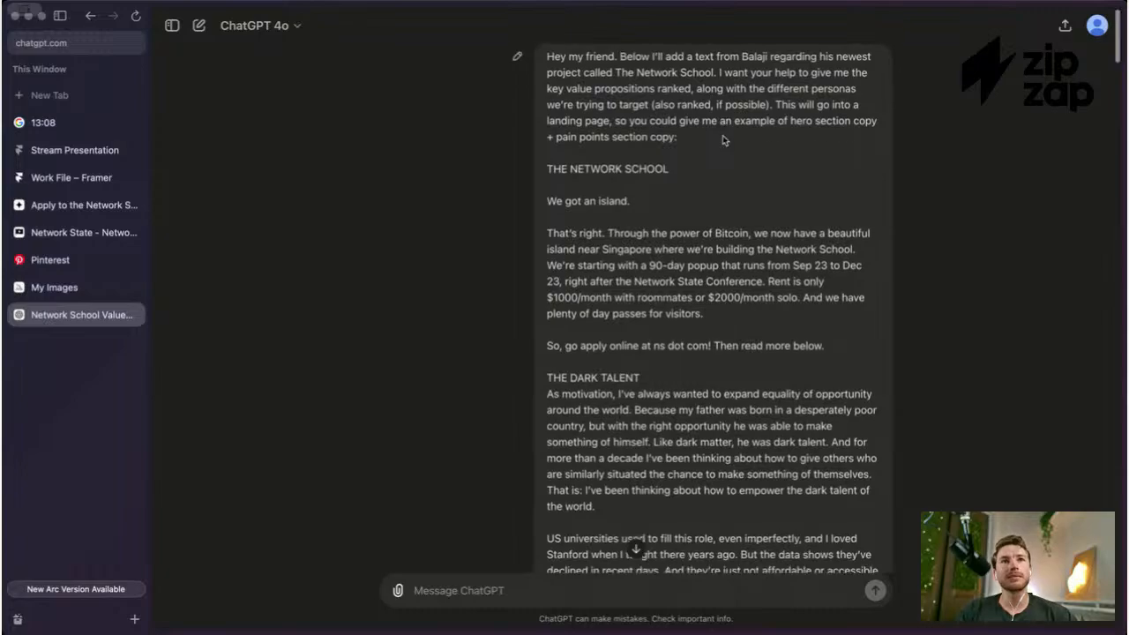
pyautogui.scroll(-10, 643, 164)
pyautogui.scroll(-20, 641, 164)
pyautogui.scroll(-20, 641, 164)
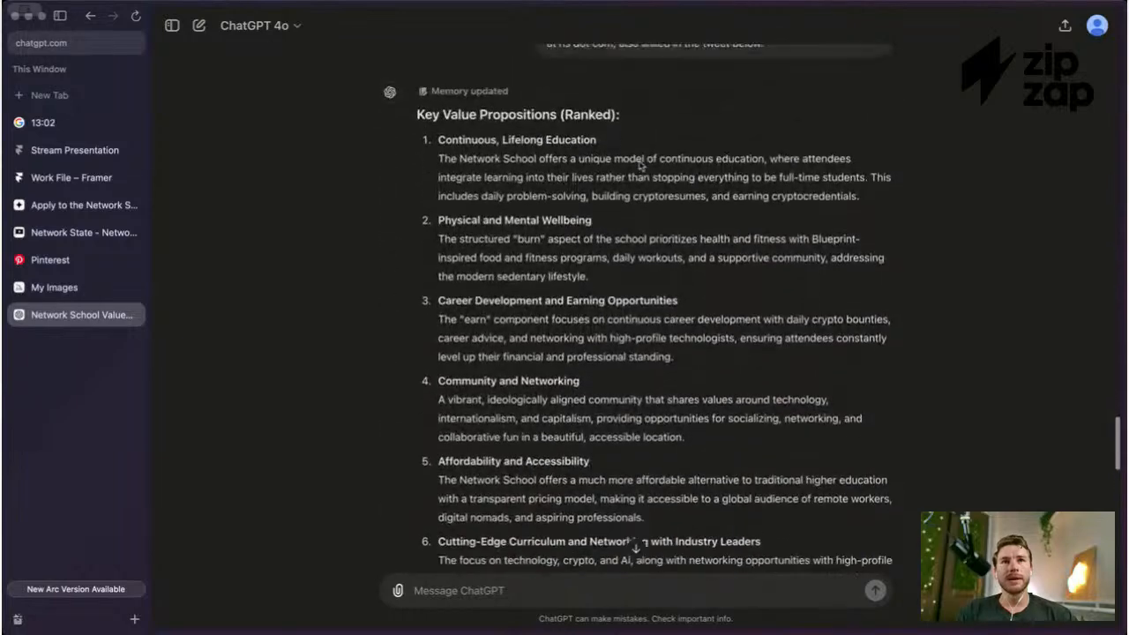
pyautogui.moveTo(418, 112); pyautogui.dragTo(633, 114)
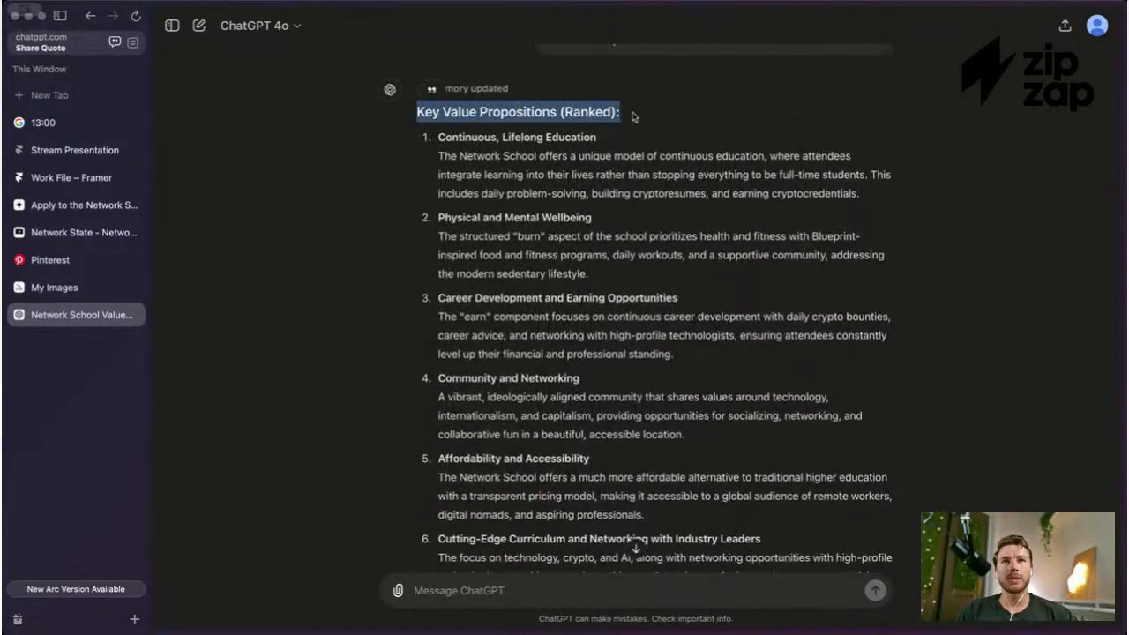
pyautogui.click(632, 116)
pyautogui.scroll(-1, 622, 115)
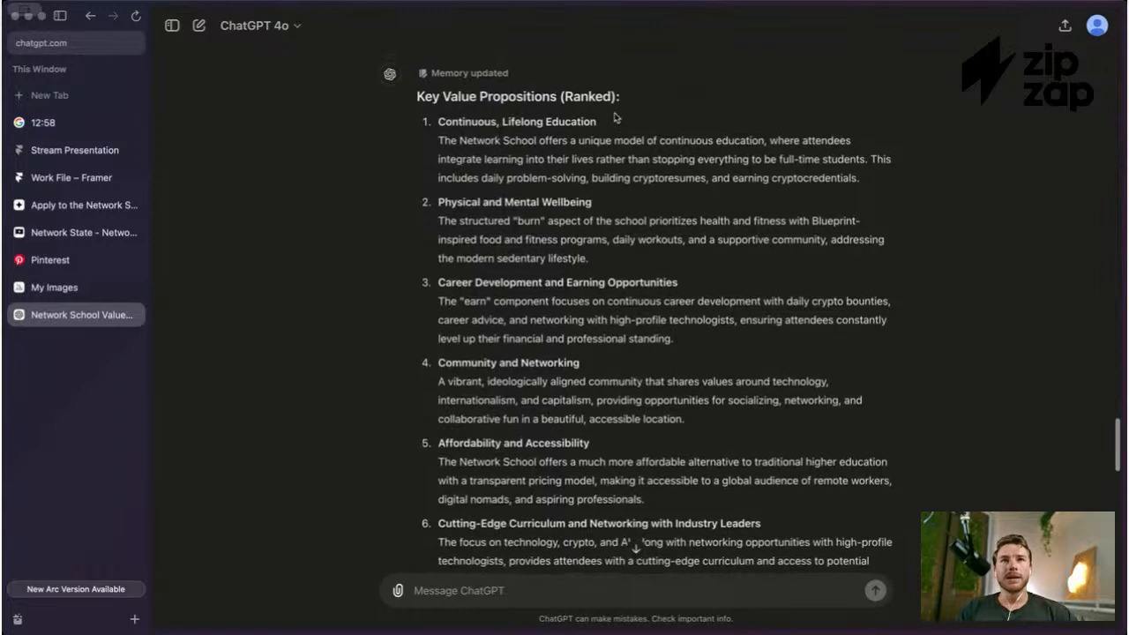
pyautogui.scroll(-1, 615, 118)
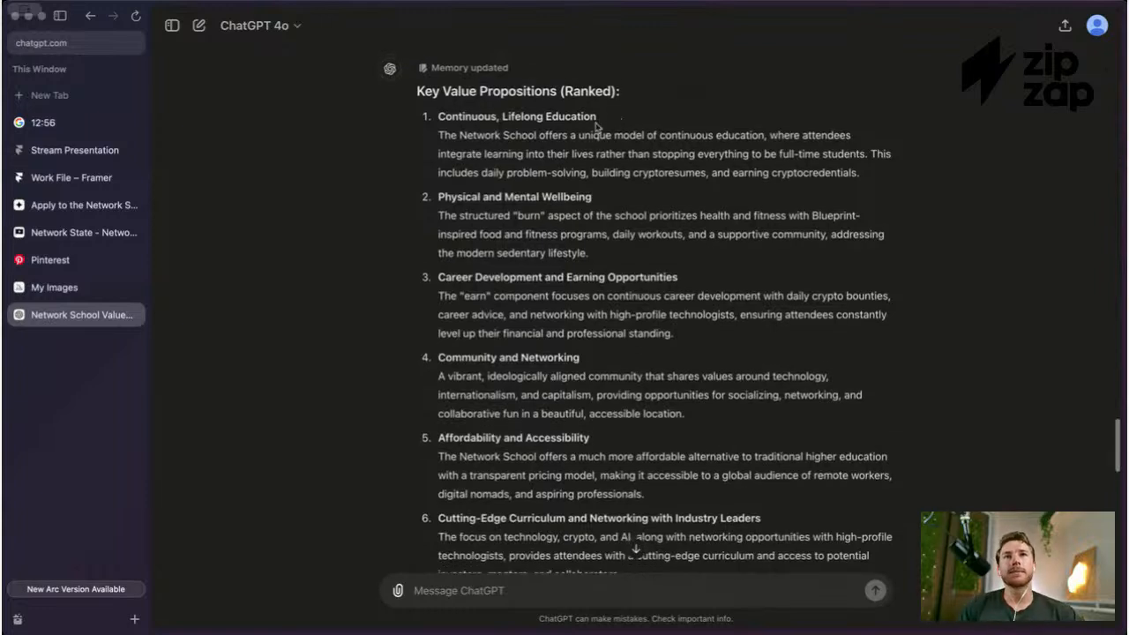
# Step: Highlight the first ranked value proposition, "Continuous, Lifelong Education", together with its description while reading it
pyautogui.moveTo(861, 173); pyautogui.dragTo(438, 114)
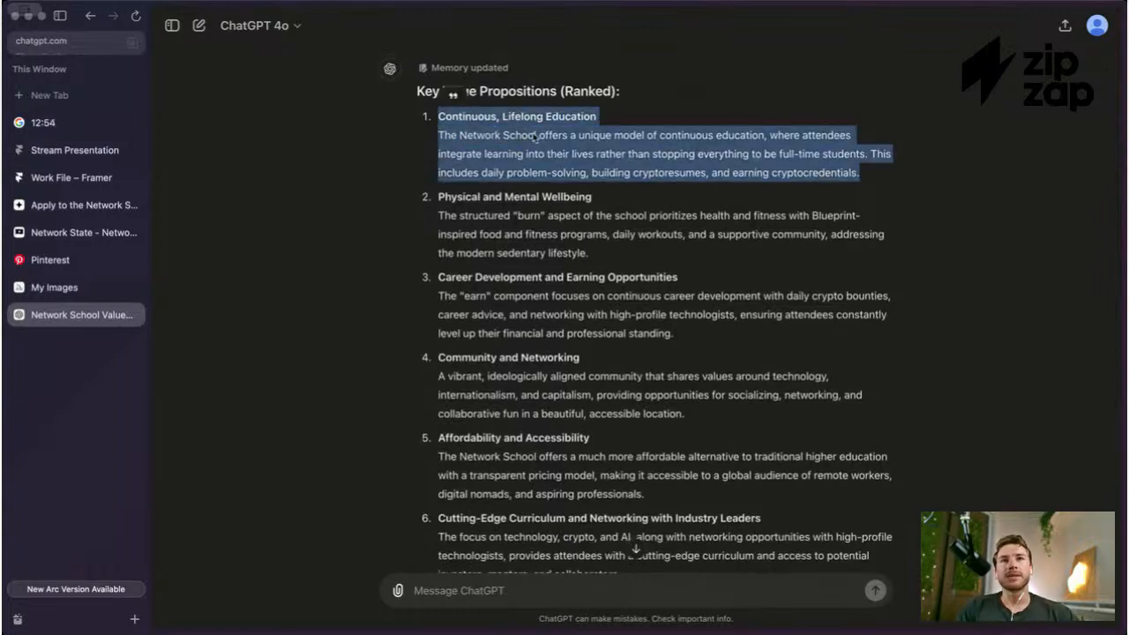
pyautogui.click(495, 131)
pyautogui.scroll(-1, 520, 133)
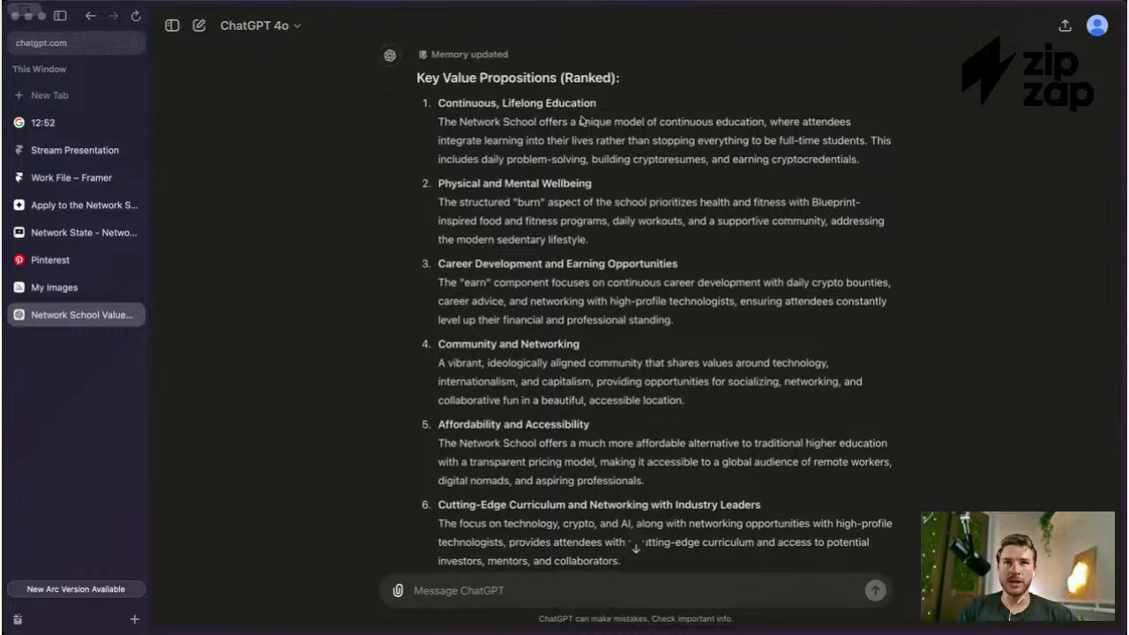
pyautogui.scroll(-1, 580, 121)
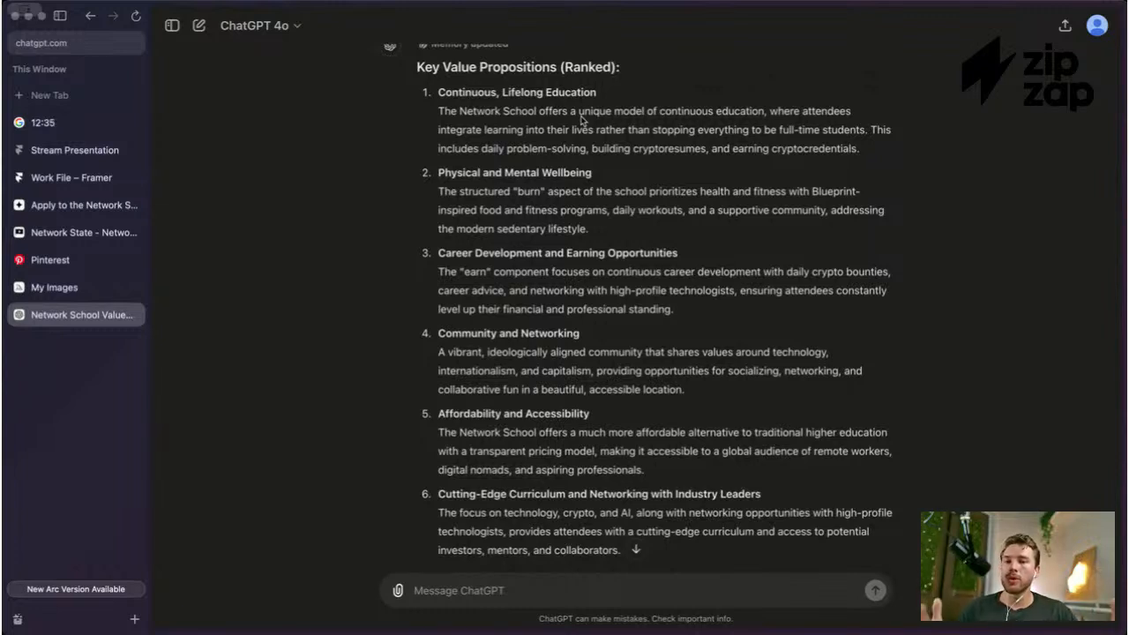
pyautogui.moveTo(860, 150); pyautogui.dragTo(435, 102)
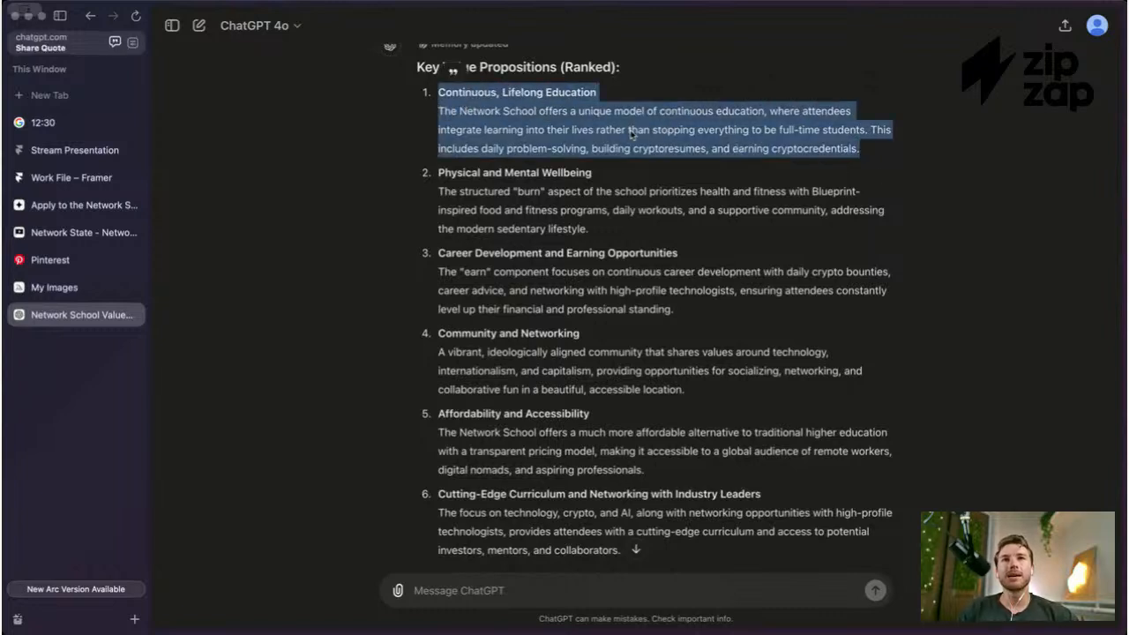
pyautogui.click(633, 134)
# Step: Highlight only the title "Continuous, Lifelong Education" while discussing it, and continue down the list to "Target Personas (Ranked):"
pyautogui.moveTo(593, 93); pyautogui.dragTo(435, 96)
pyautogui.click(580, 100)
pyautogui.moveTo(608, 94); pyautogui.dragTo(436, 93)
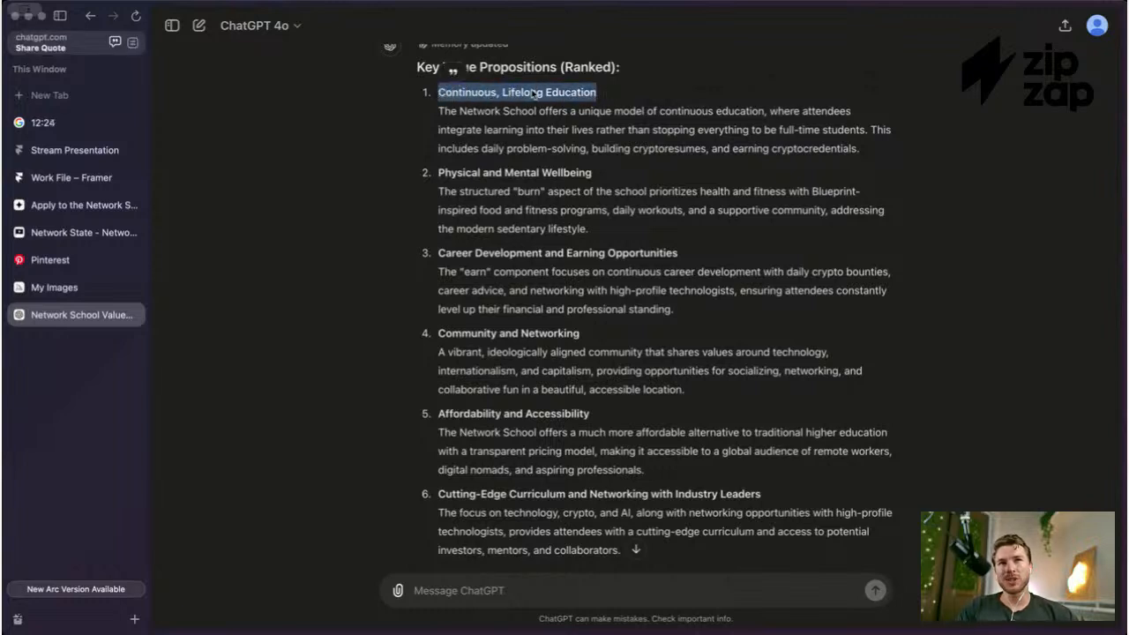
pyautogui.click(586, 103)
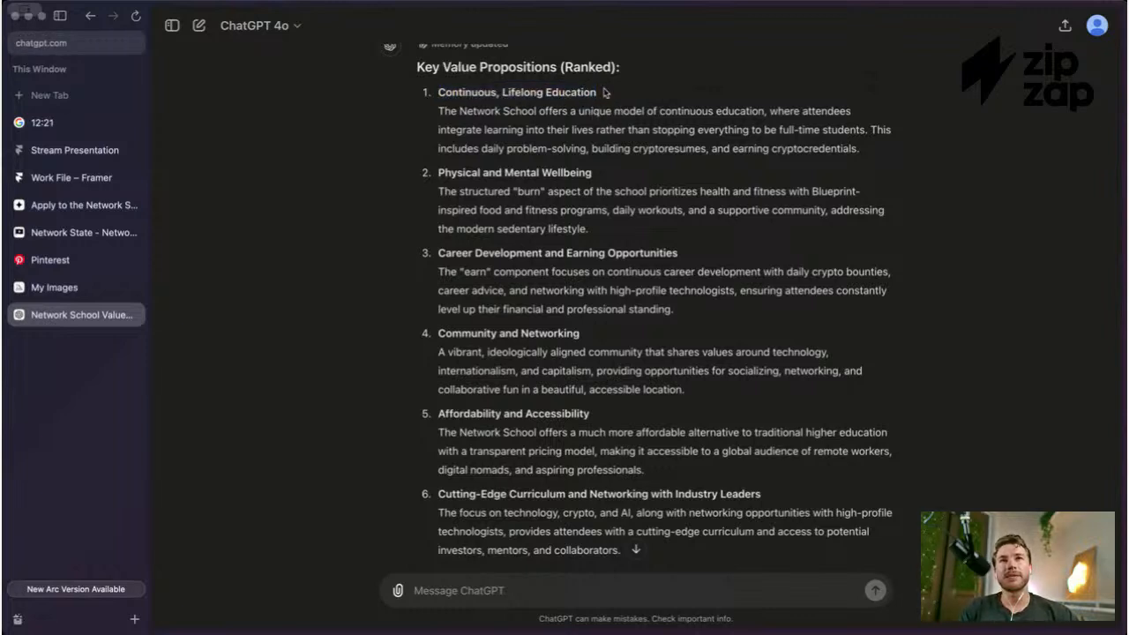
pyautogui.moveTo(606, 92); pyautogui.dragTo(438, 93)
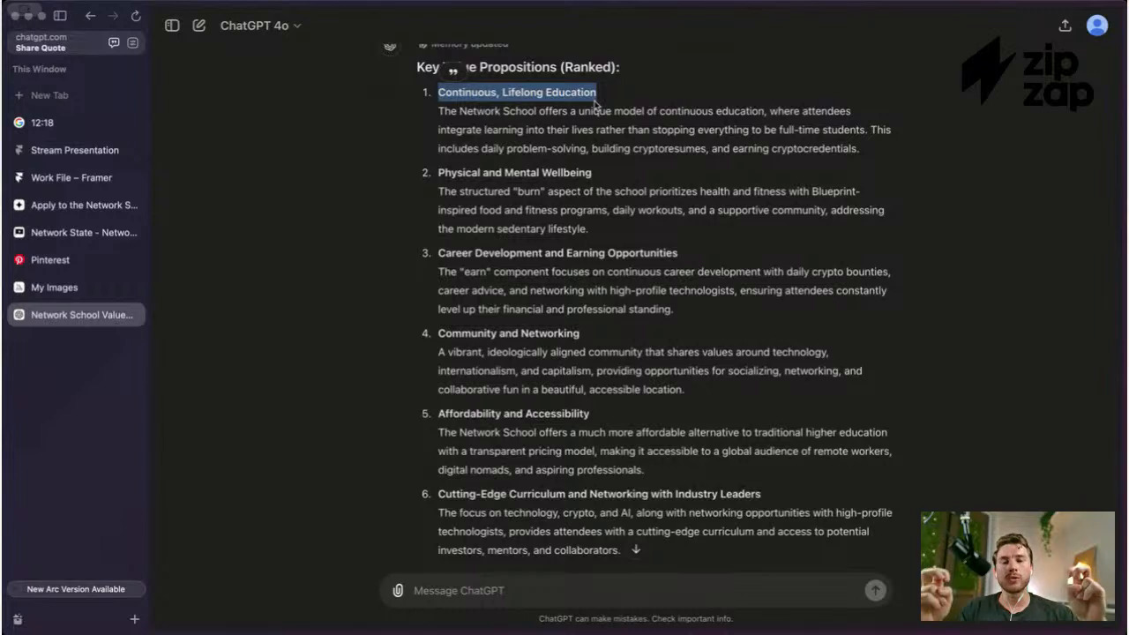
pyautogui.click(611, 105)
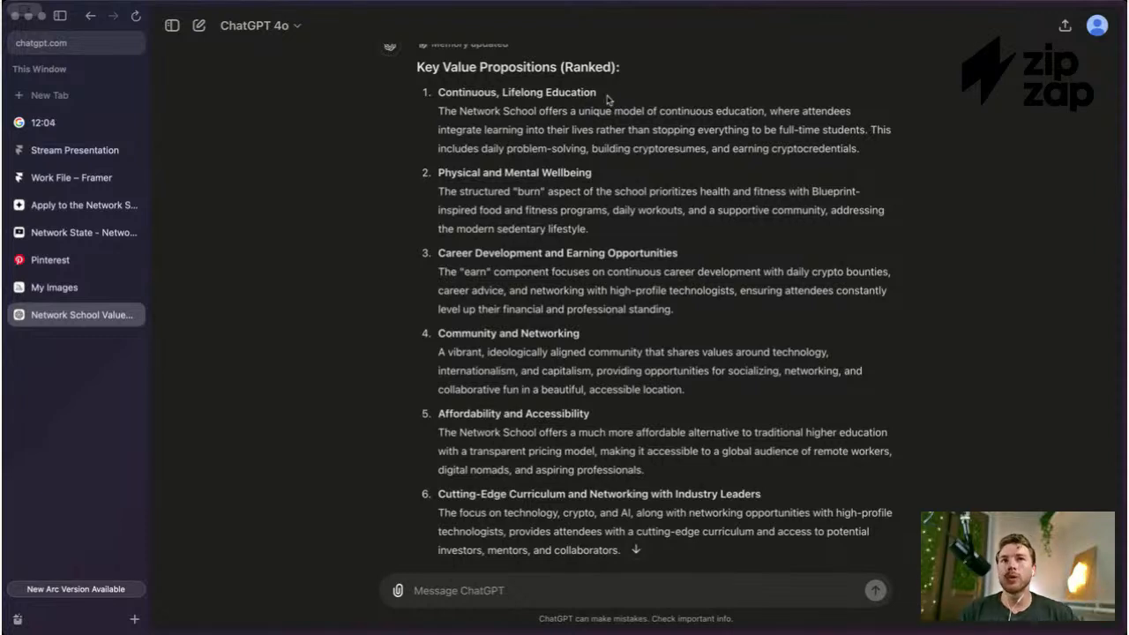
pyautogui.moveTo(615, 97); pyautogui.dragTo(439, 93)
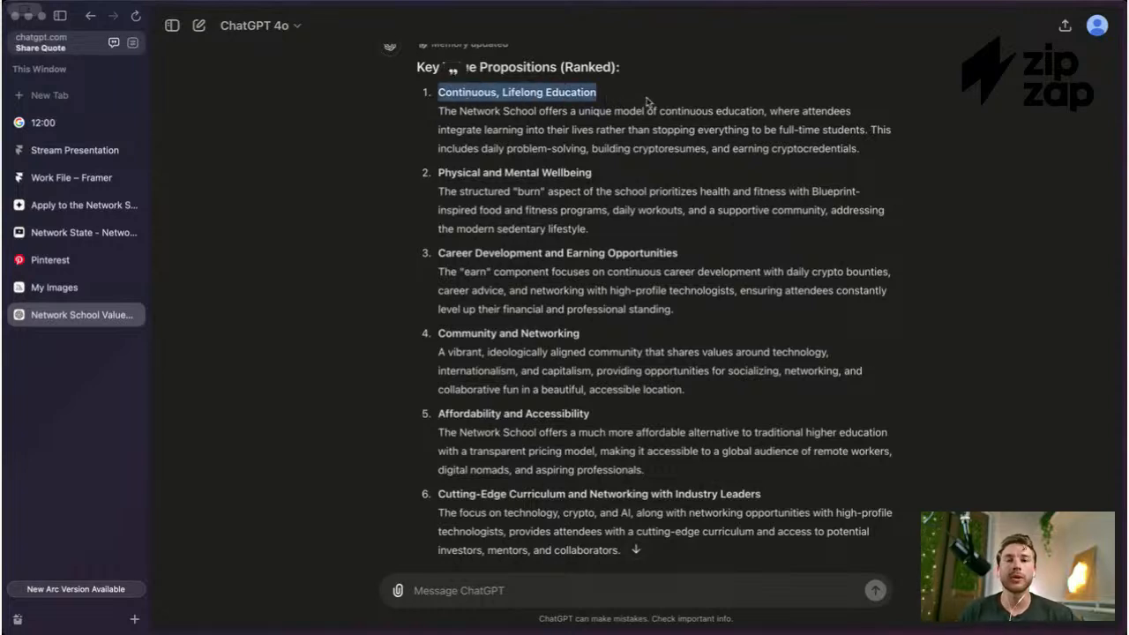
pyautogui.scroll(-1, 652, 101)
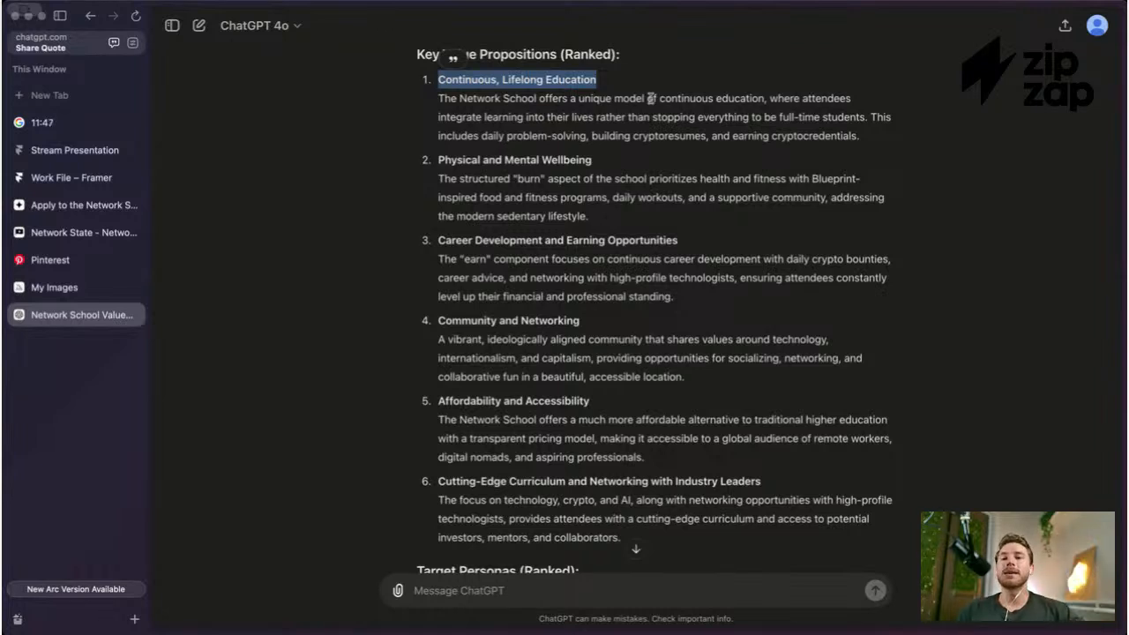
pyautogui.click(652, 98)
pyautogui.moveTo(621, 87); pyautogui.dragTo(443, 81)
pyautogui.click(580, 114)
pyautogui.scroll(-2, 579, 111)
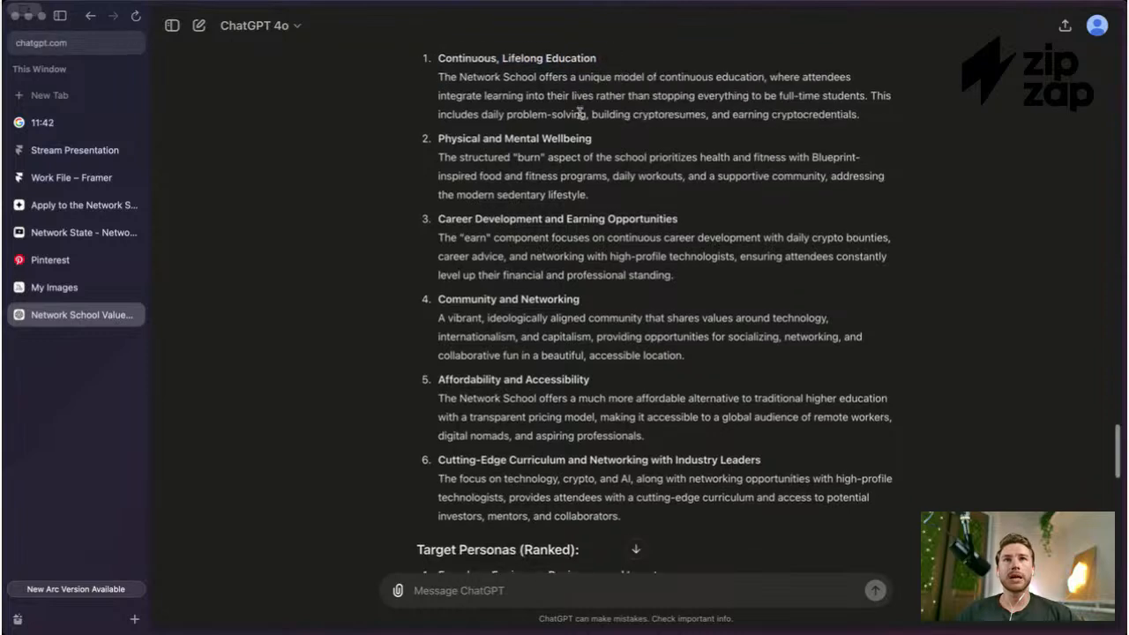
# Step: Highlight the second value proposition, "Physical and Mental Wellbeing", with its description while reading it, and continue to the third one
pyautogui.moveTo(607, 183); pyautogui.dragTo(440, 129)
pyautogui.click(531, 152)
pyautogui.scroll(-1, 532, 150)
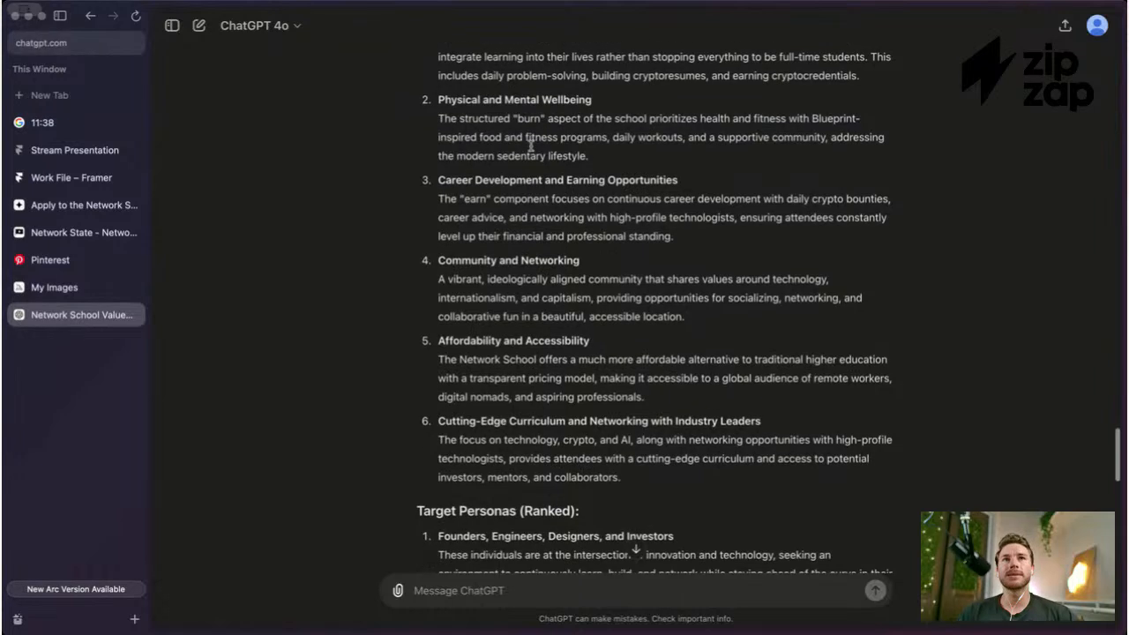
pyautogui.scroll(-1, 532, 151)
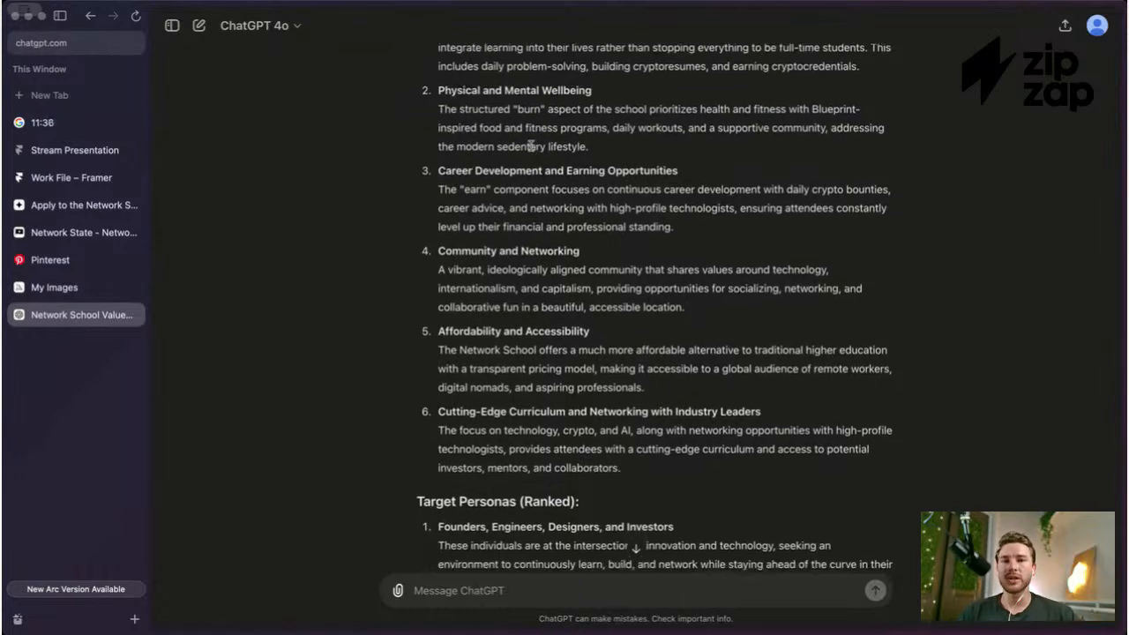
pyautogui.scroll(-1, 565, 150)
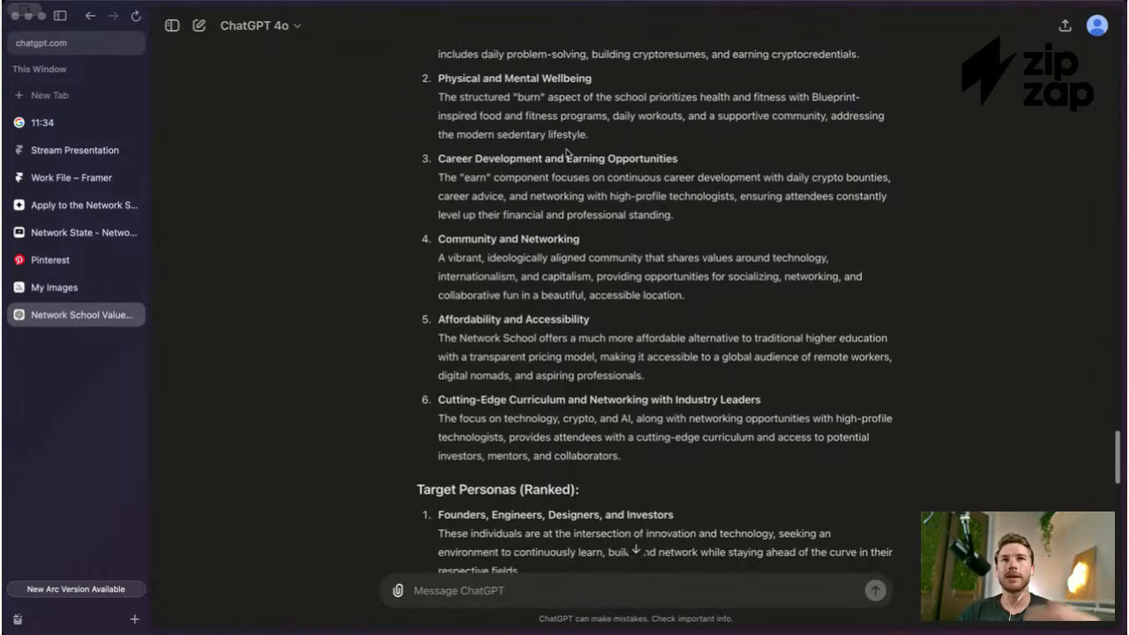
pyautogui.scroll(-1, 585, 148)
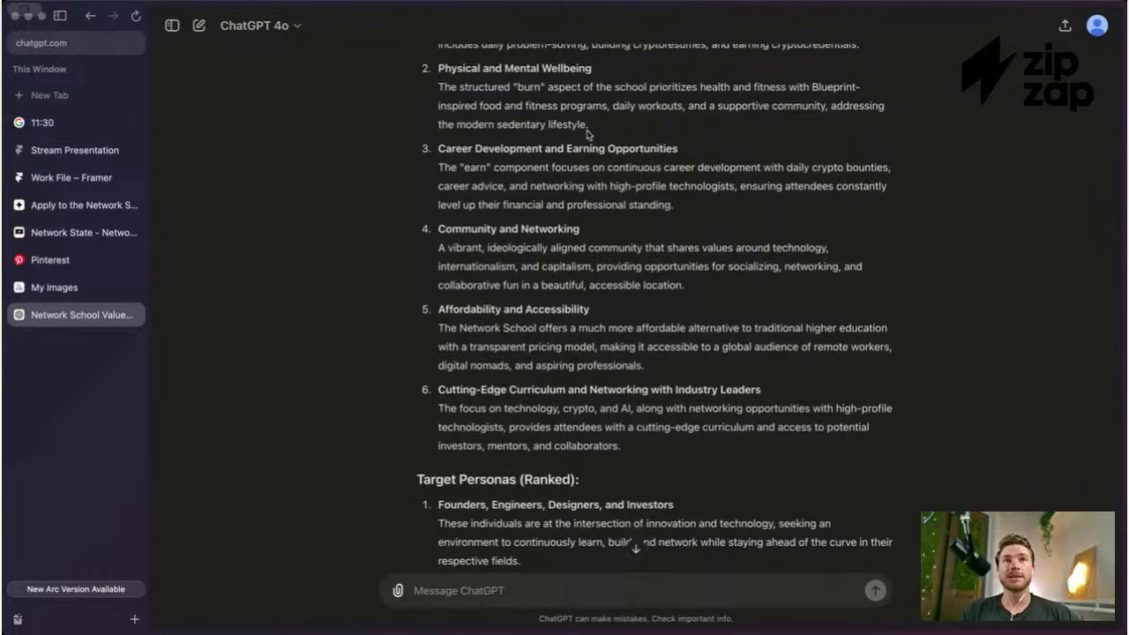
# Step: Highlight the third value proposition, "Career Development and Earning Opportunities", with its description, and compare its rank with the other value propositions
pyautogui.moveTo(675, 207); pyautogui.dragTo(446, 146)
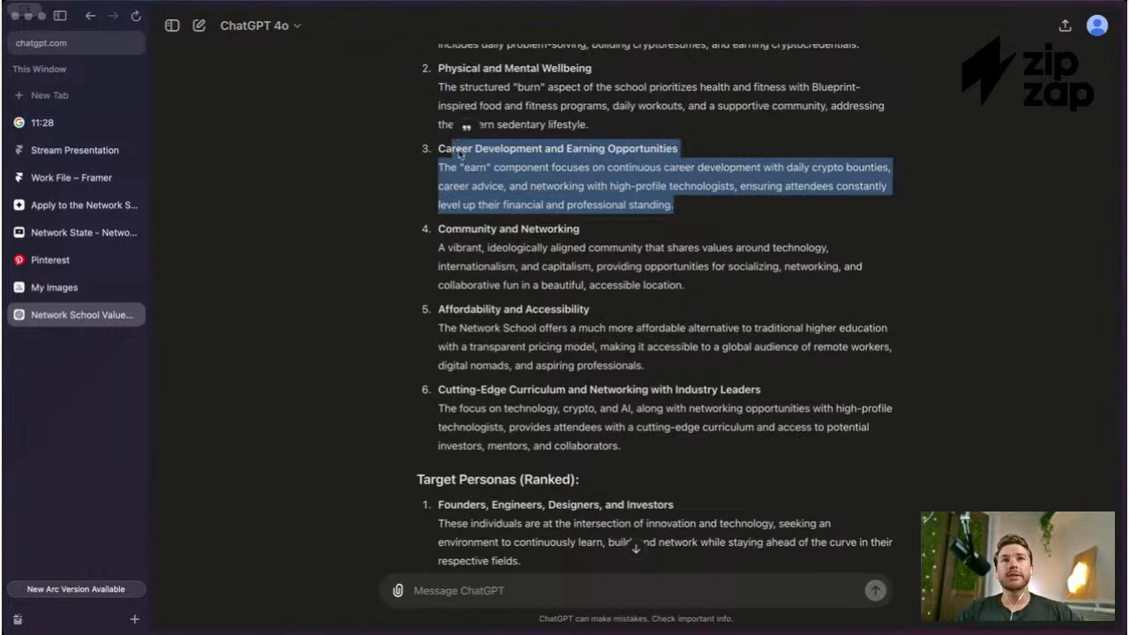
pyautogui.click(469, 126)
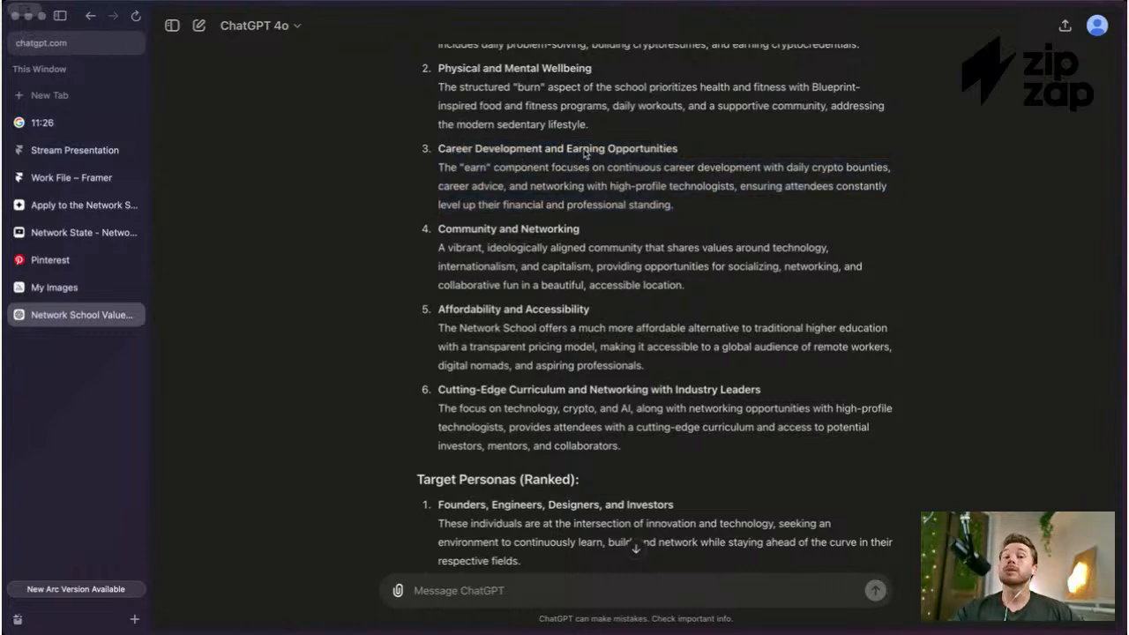
pyautogui.scroll(3, 615, 181)
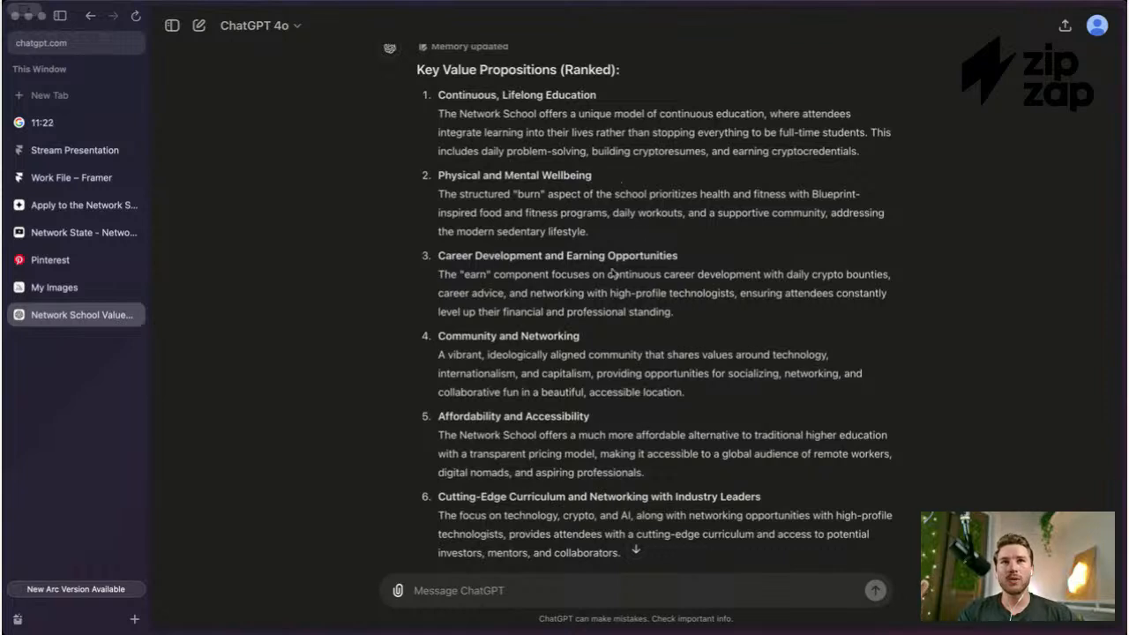
pyautogui.scroll(-3, 532, 268)
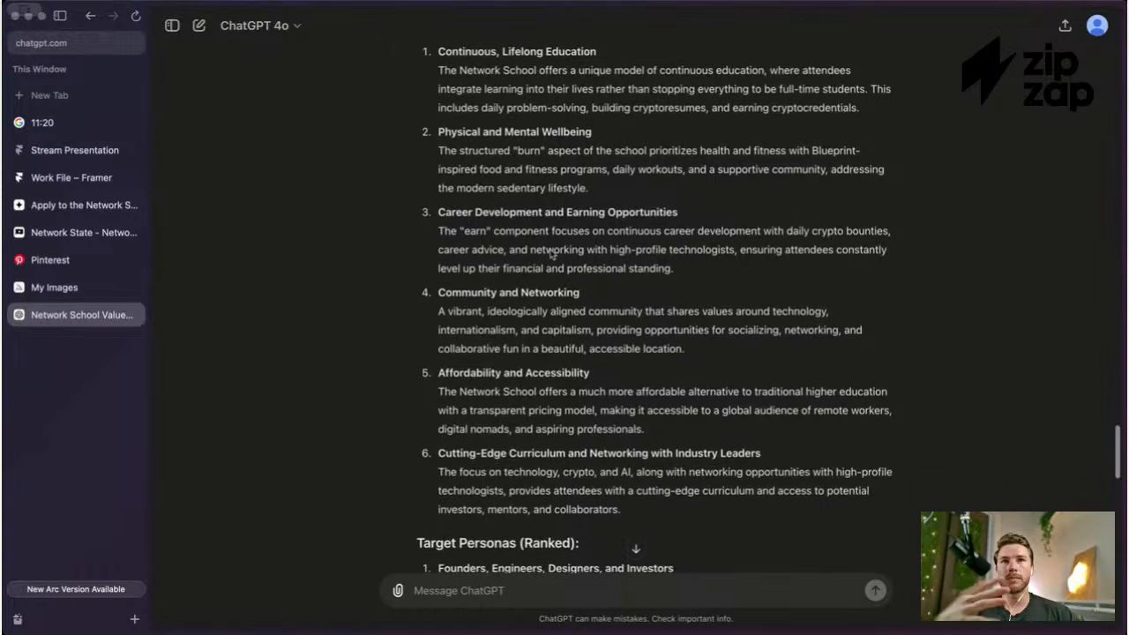
pyautogui.scroll(-2, 610, 211)
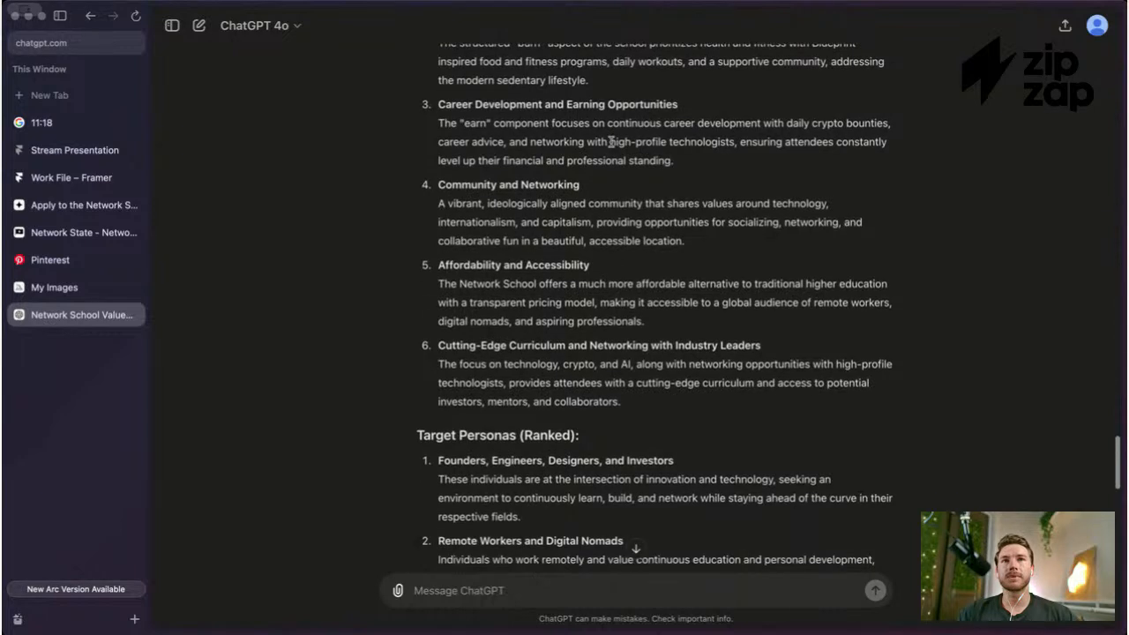
pyautogui.scroll(-2, 603, 144)
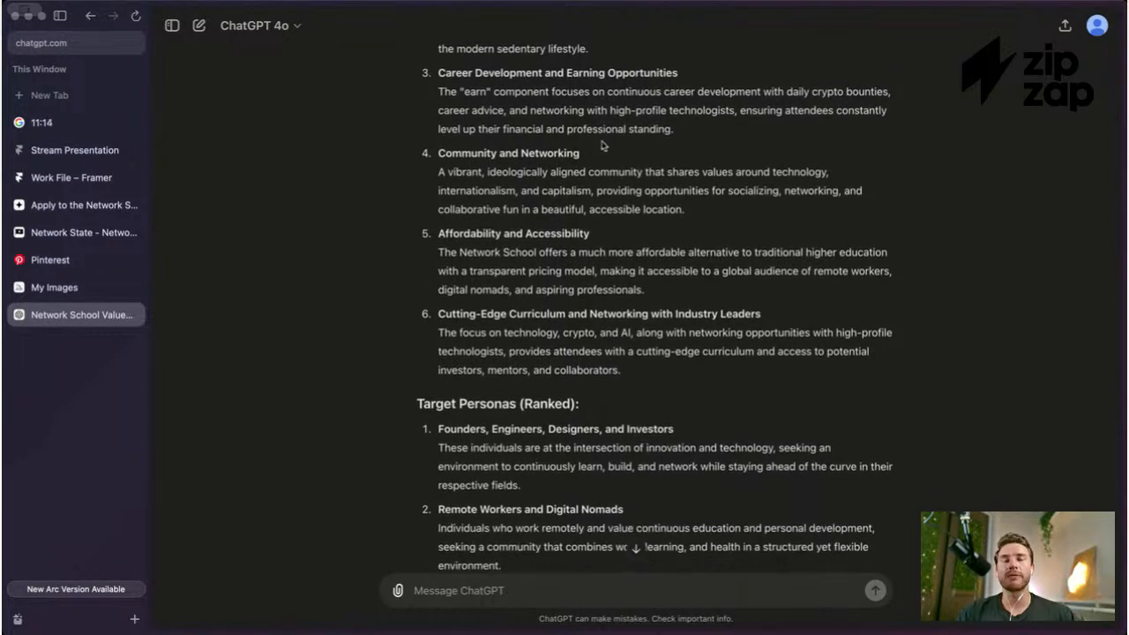
pyautogui.scroll(-1, 604, 146)
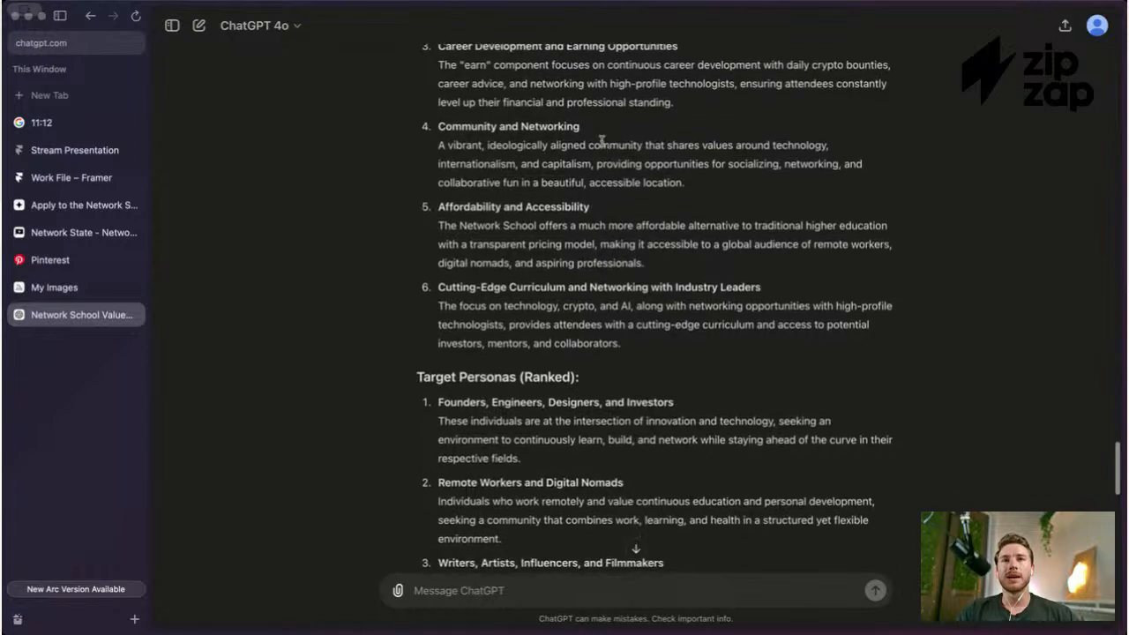
# Step: Highlight the fourth value proposition's title, "Community and Networking", and check it against the value propositions ranked above it
pyautogui.moveTo(634, 148); pyautogui.dragTo(499, 113)
pyautogui.click(522, 139)
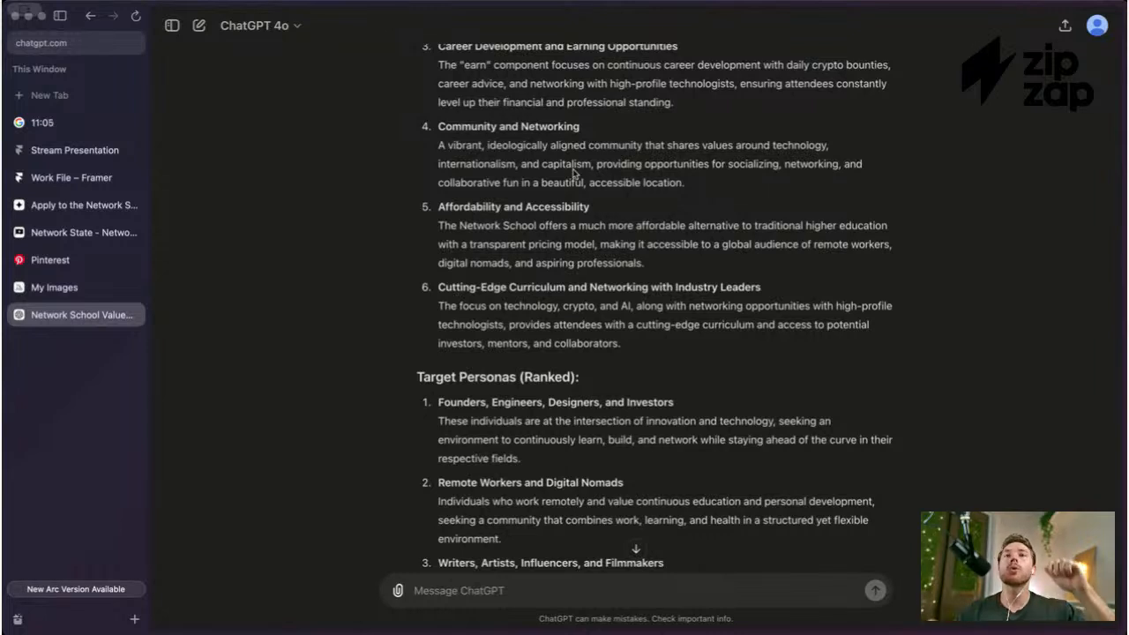
pyautogui.scroll(3, 568, 167)
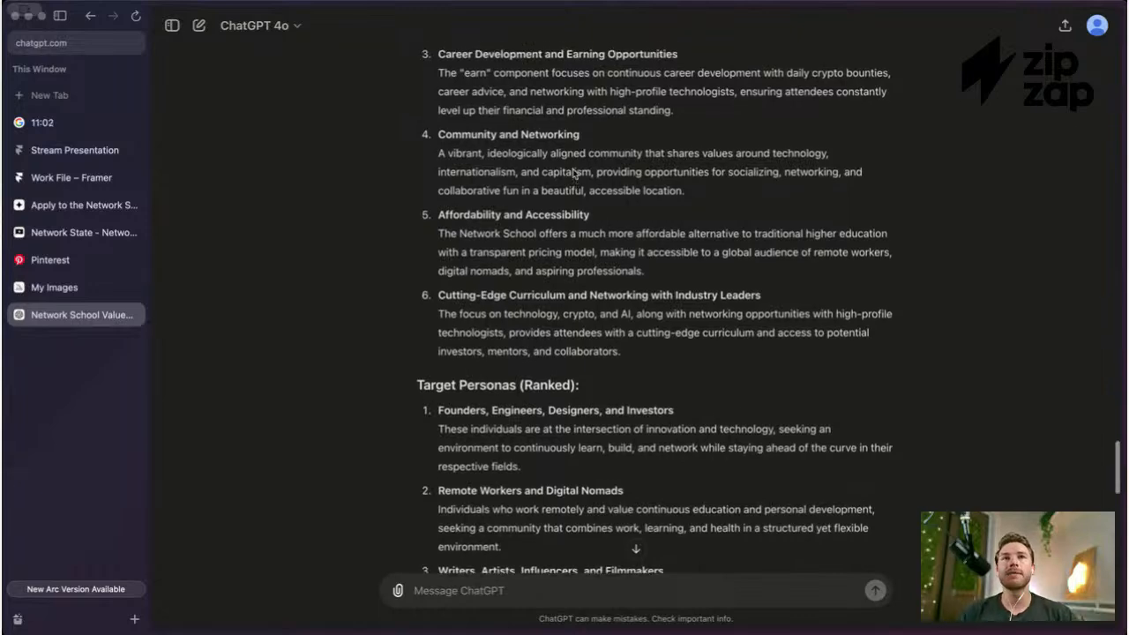
pyautogui.scroll(3, 562, 157)
pyautogui.scroll(-3, 541, 208)
pyautogui.scroll(-2, 557, 230)
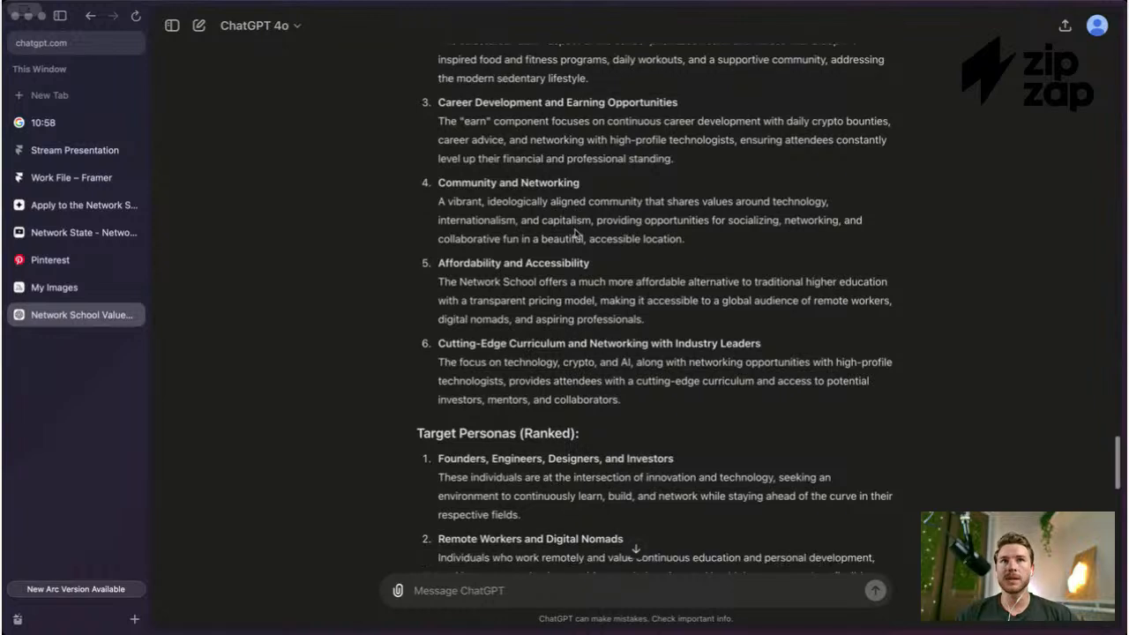
# Step: Highlight the fifth value proposition's title, "Affordability and Accessibility", and then its full description, and continue to the sixth one
pyautogui.moveTo(591, 236); pyautogui.dragTo(436, 233)
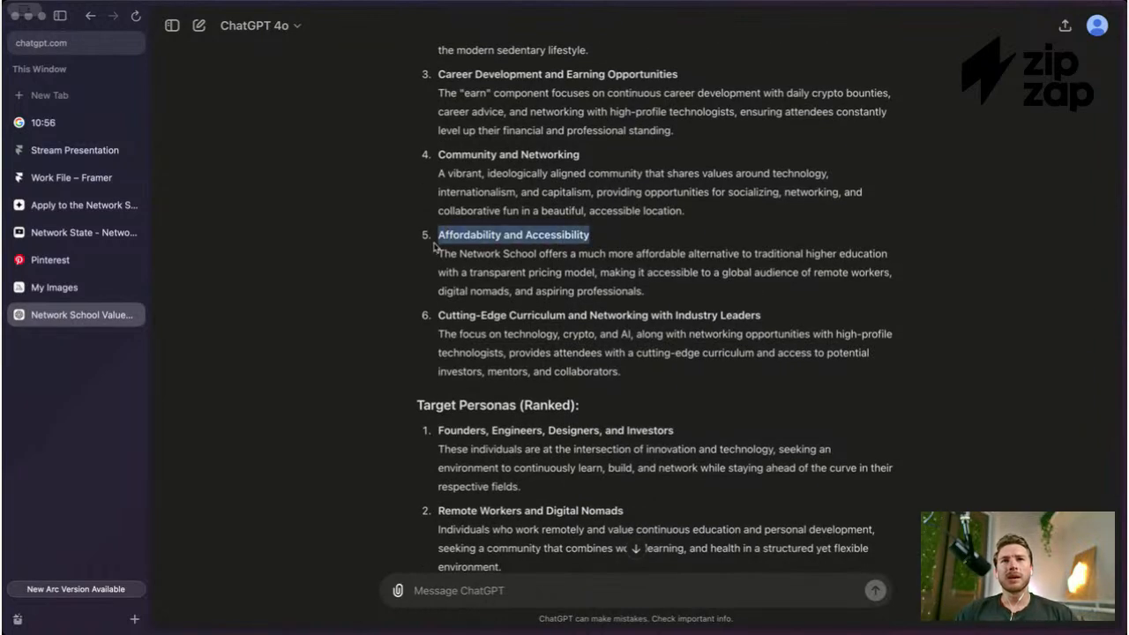
pyautogui.click(617, 256)
pyautogui.moveTo(647, 292); pyautogui.dragTo(440, 234)
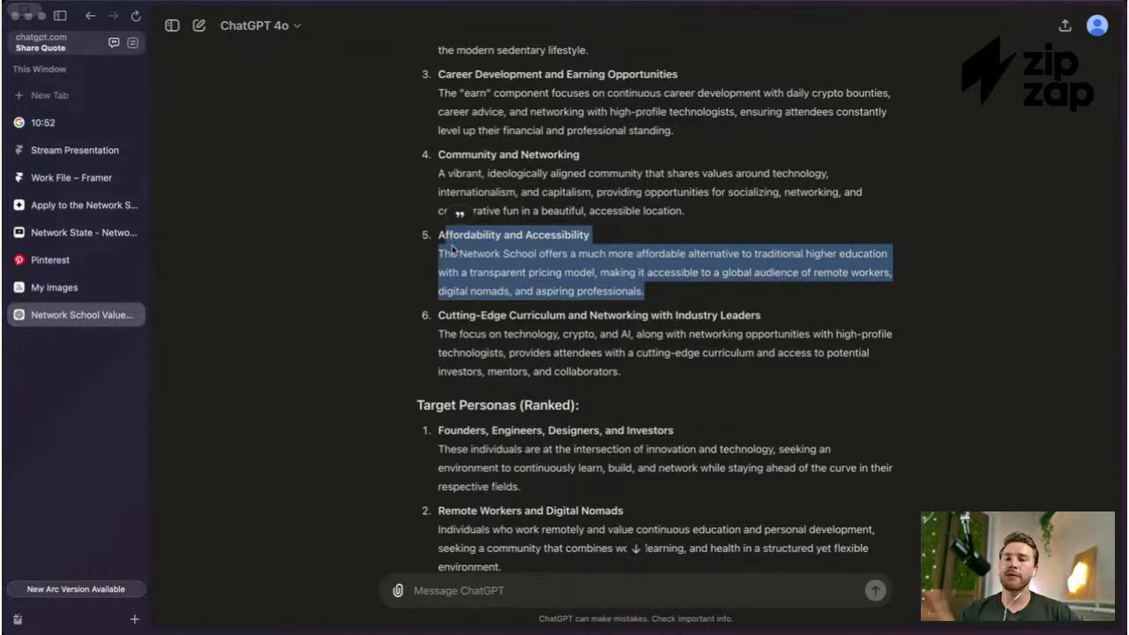
pyautogui.scroll(-2, 556, 265)
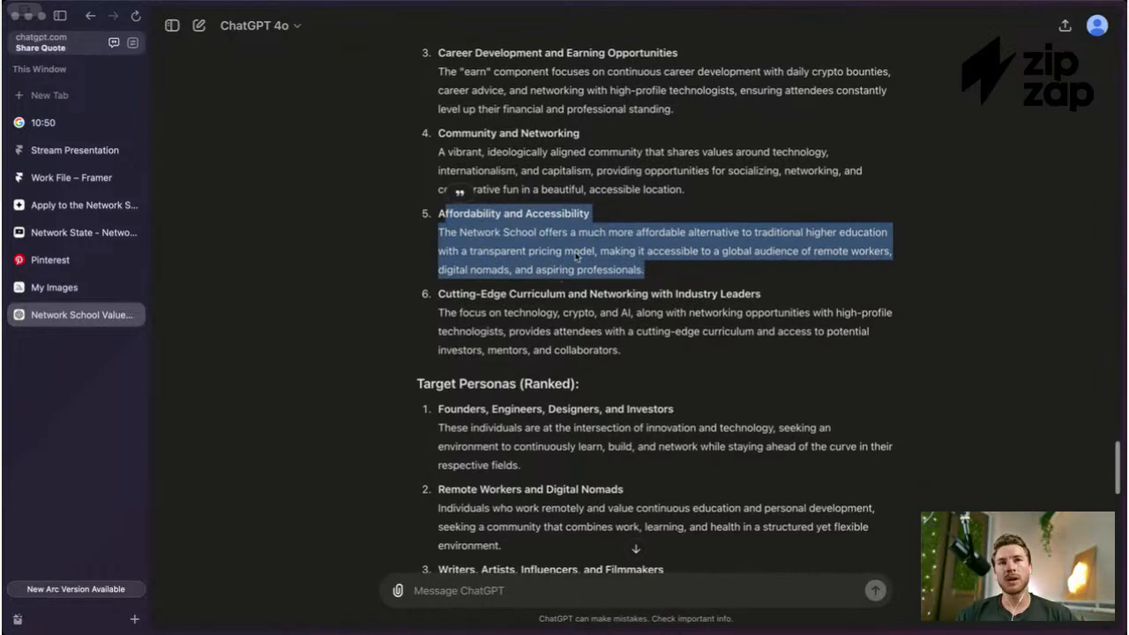
pyautogui.click(590, 240)
pyautogui.scroll(-3, 590, 240)
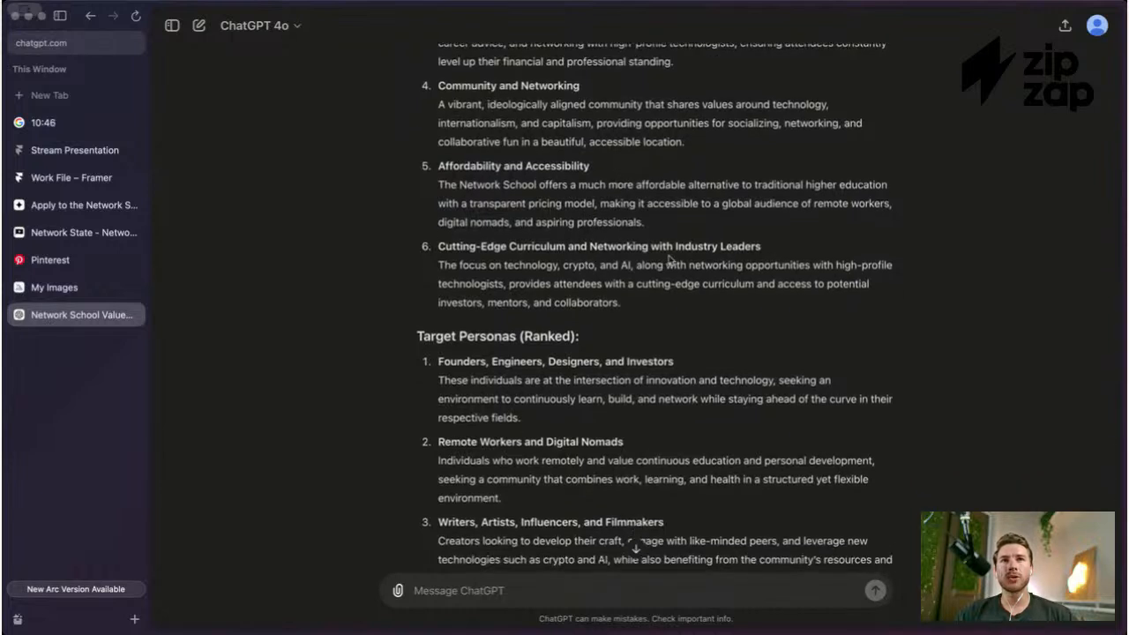
# Step: Look back over the ranked value propositions and move on to the list under "Target Personas (Ranked):"
pyautogui.scroll(1, 705, 265)
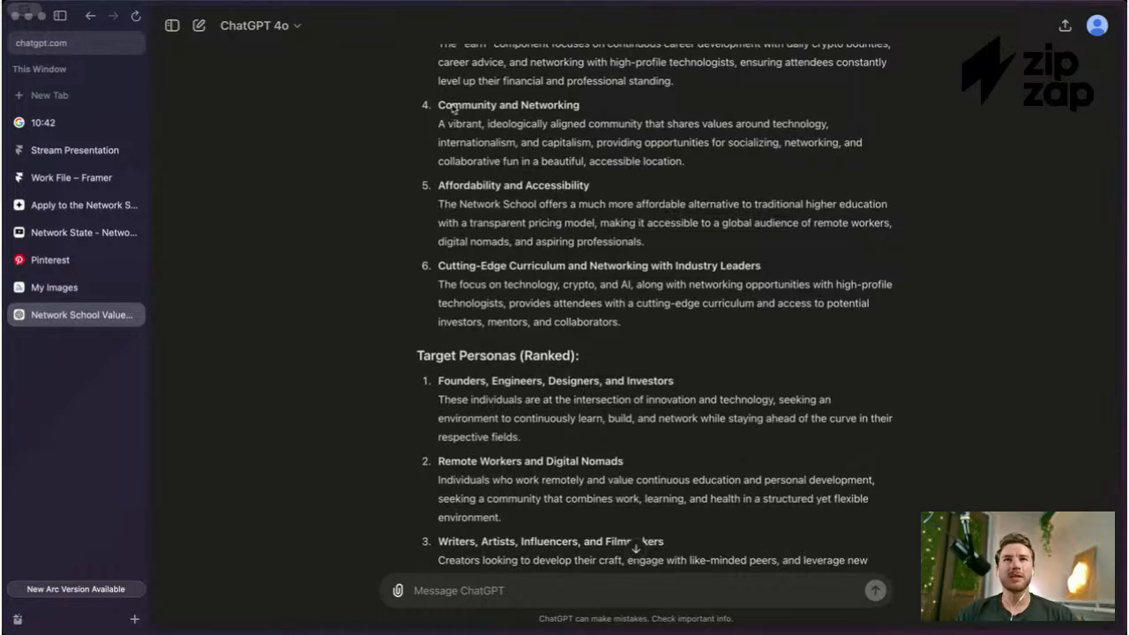
pyautogui.scroll(3, 454, 128)
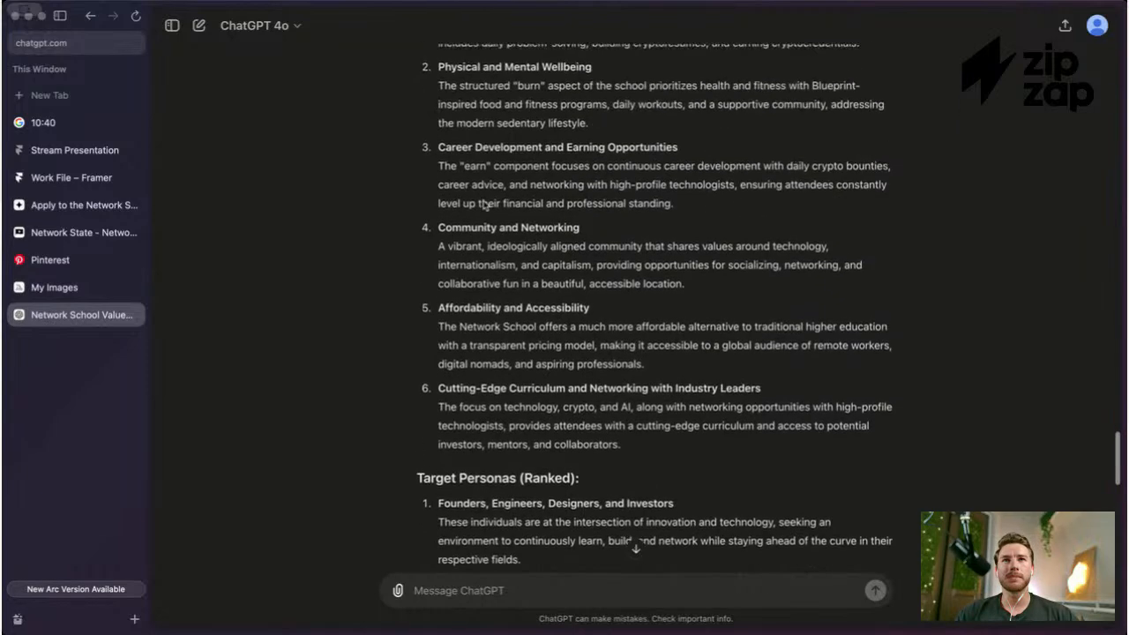
pyautogui.scroll(-3, 483, 271)
pyautogui.scroll(-3, 483, 270)
pyautogui.scroll(-1, 579, 237)
pyautogui.scroll(-5, 578, 236)
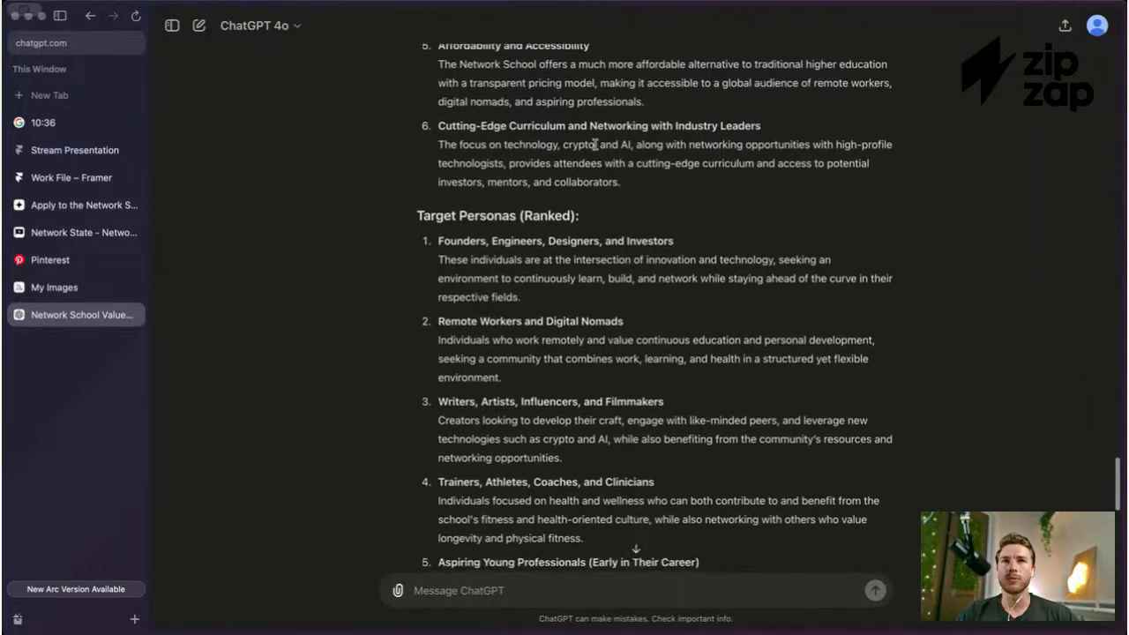
pyautogui.scroll(-2, 565, 141)
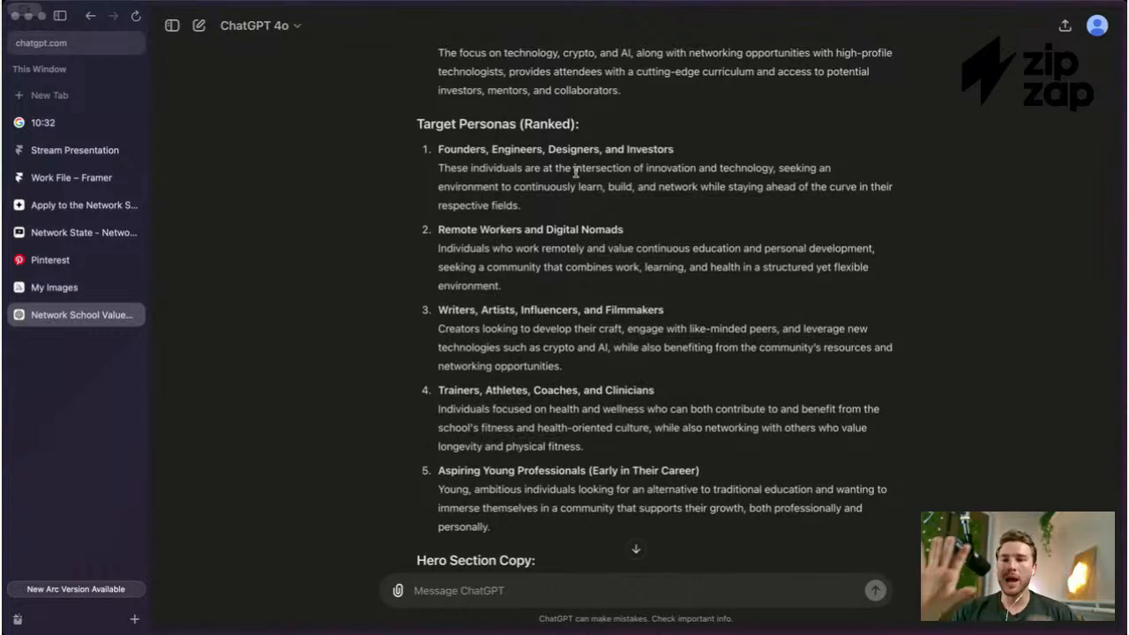
# Step: Highlight "Designers, and Investors" in the title of the first target persona while reading the ranked personas
pyautogui.scroll(-1, 555, 163)
pyautogui.moveTo(679, 155); pyautogui.dragTo(547, 145)
pyautogui.click(555, 123)
pyautogui.scroll(-2, 573, 172)
pyautogui.scroll(1, 573, 171)
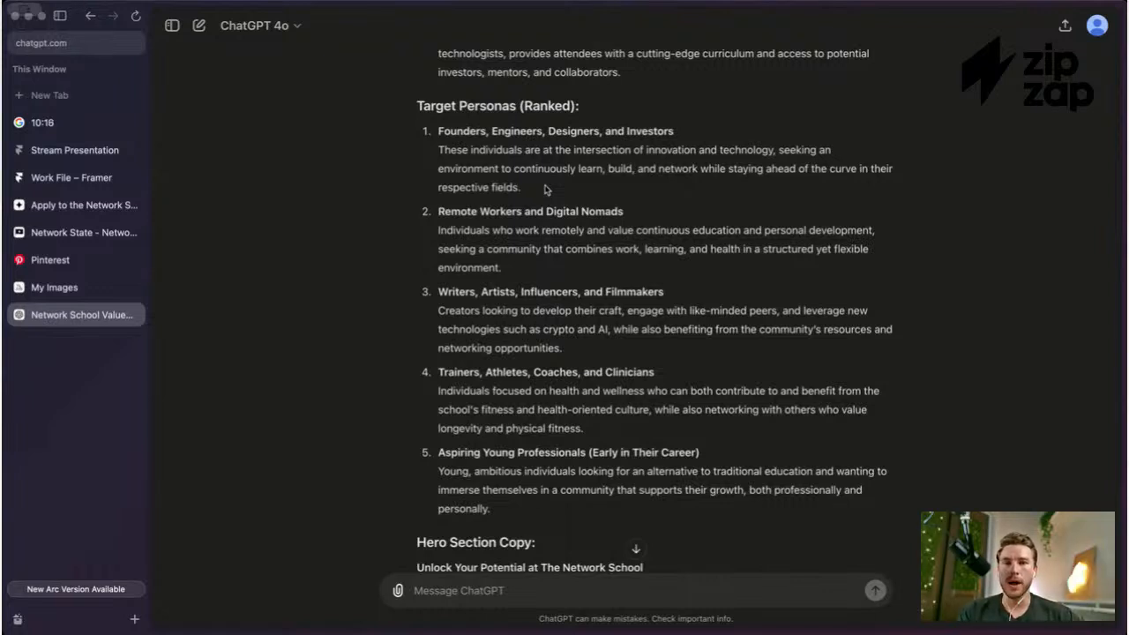
# Step: Highlight "Investors" and then "and Investors" in the first persona's title while discussing that audience
pyautogui.doubleClick(653, 131)
pyautogui.moveTo(686, 131); pyautogui.dragTo(723, 136)
pyautogui.click(620, 126)
pyautogui.click(723, 135)
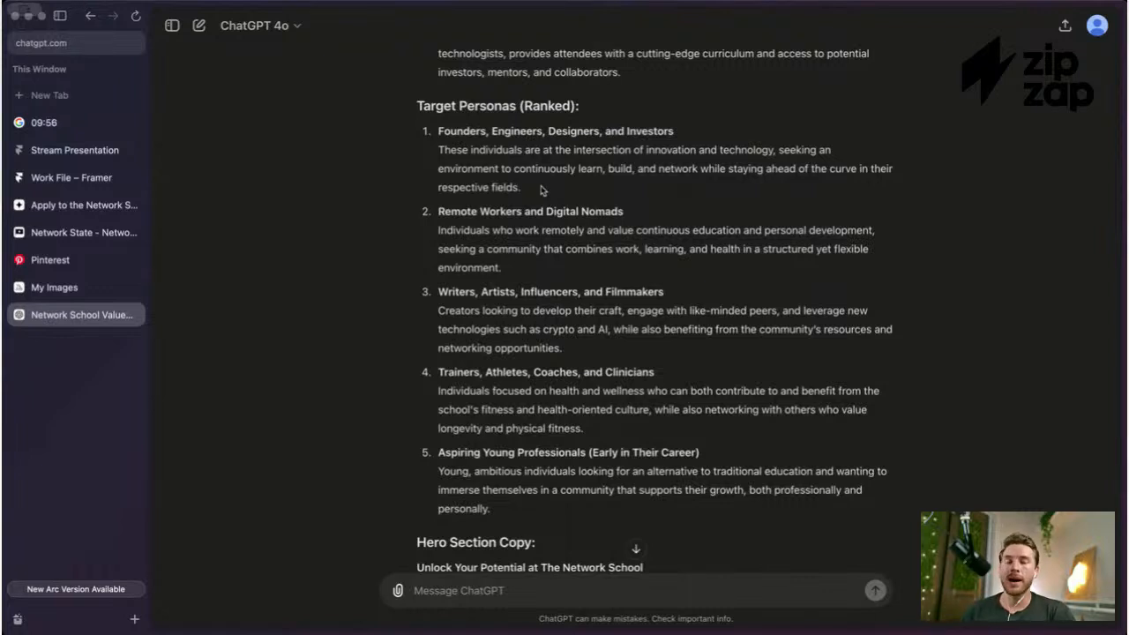
pyautogui.doubleClick(631, 131)
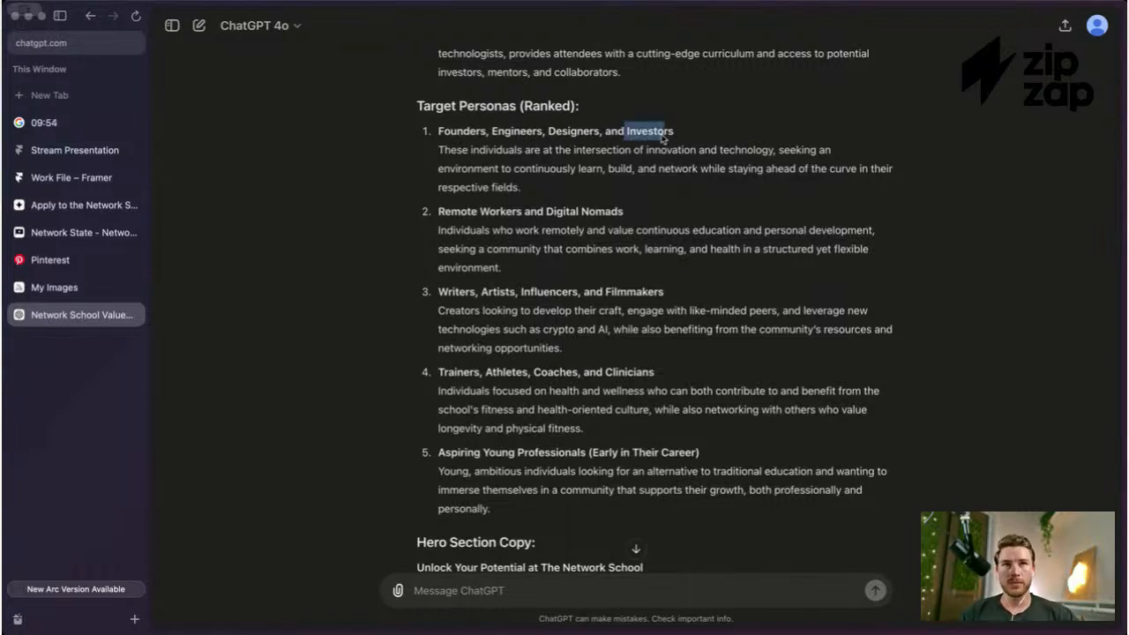
pyautogui.click(686, 138)
pyautogui.moveTo(674, 132); pyautogui.dragTo(605, 133)
pyautogui.moveTo(676, 141); pyautogui.dragTo(605, 144)
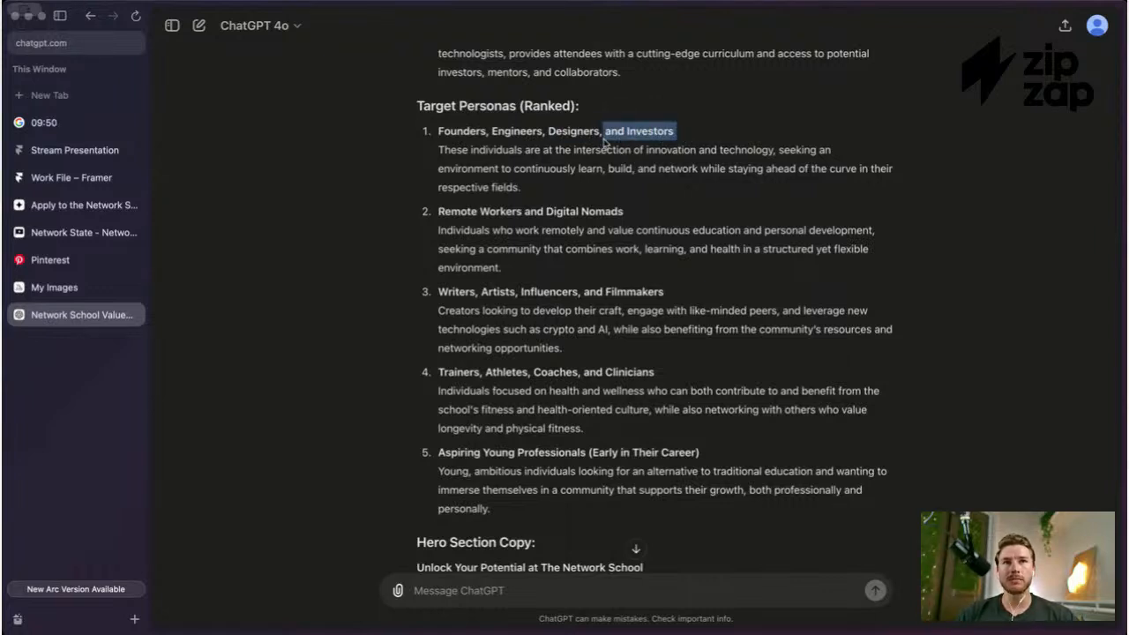
pyautogui.click(587, 167)
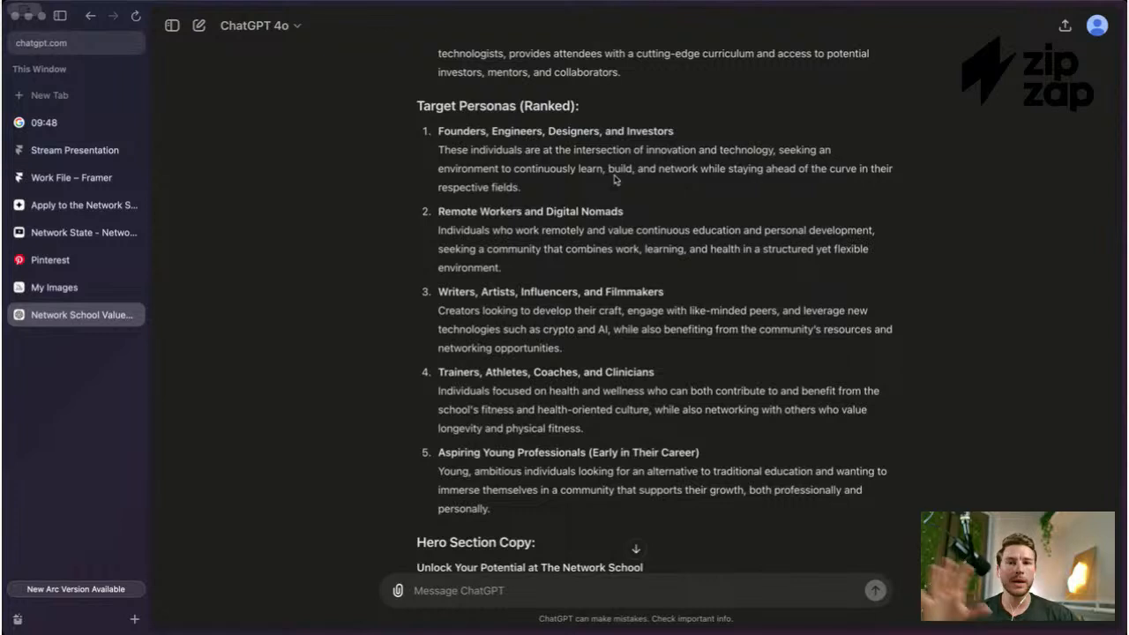
# Step: Highlight the second persona's title, "Remote Workers and Digital Nomads", and continue to the third persona
pyautogui.scroll(-1, 587, 172)
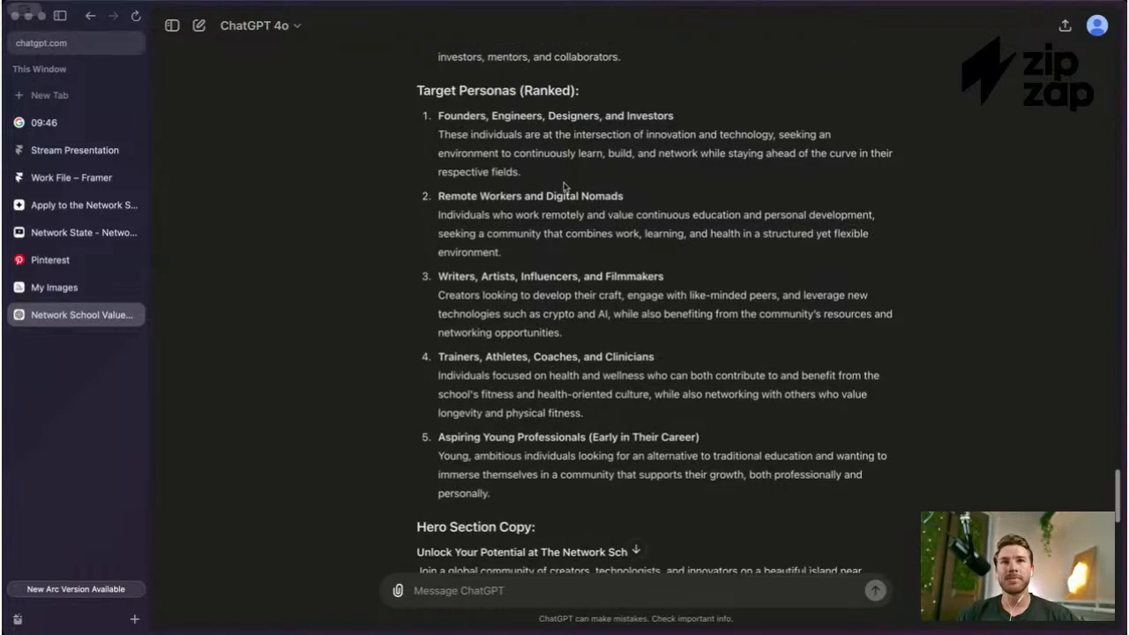
pyautogui.moveTo(624, 198); pyautogui.dragTo(439, 198)
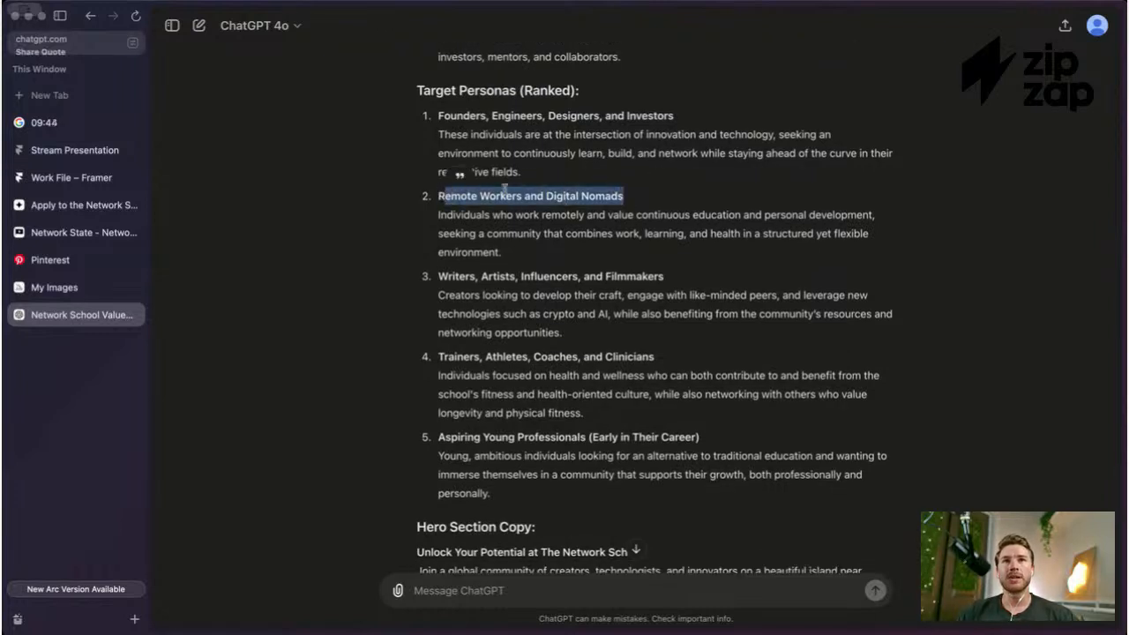
pyautogui.click(445, 198)
pyautogui.scroll(-2, 617, 201)
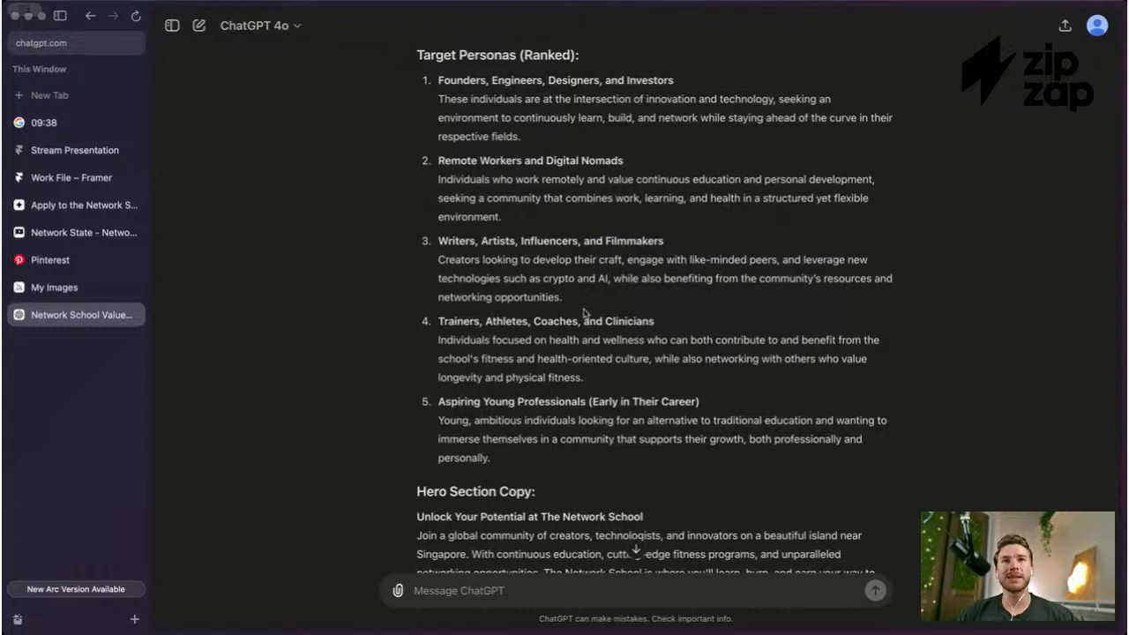
# Step: Highlight the third persona, "Writers, Artists, Influencers, and Filmmakers", with its description and then only its title
pyautogui.moveTo(586, 312); pyautogui.dragTo(439, 239)
pyautogui.press('super+c')
pyautogui.click(586, 253)
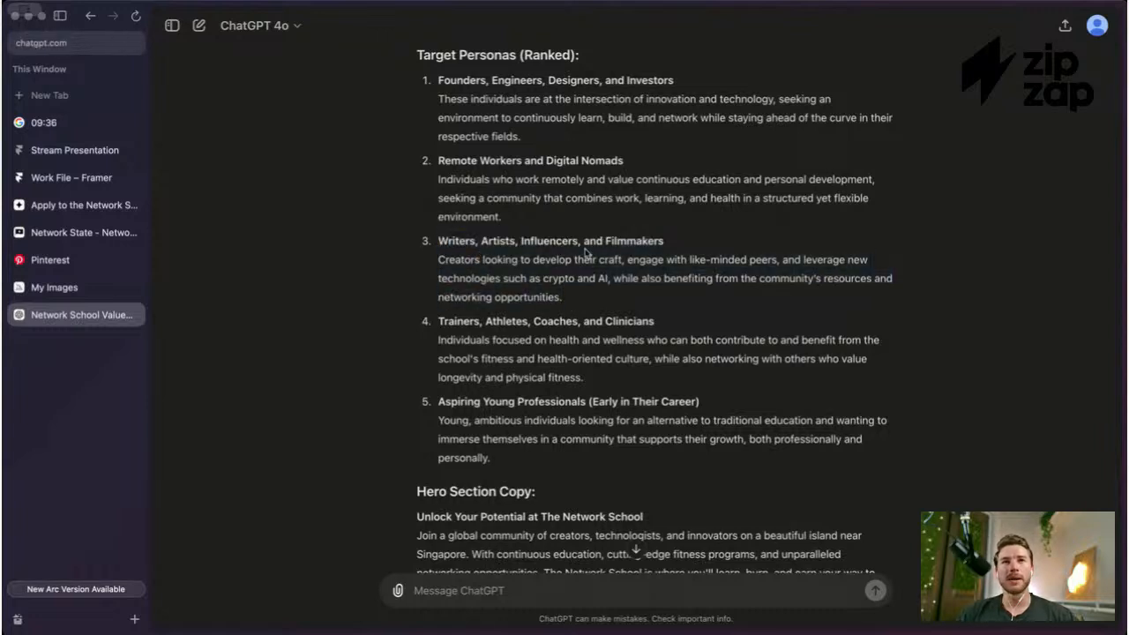
pyautogui.scroll(-1, 587, 253)
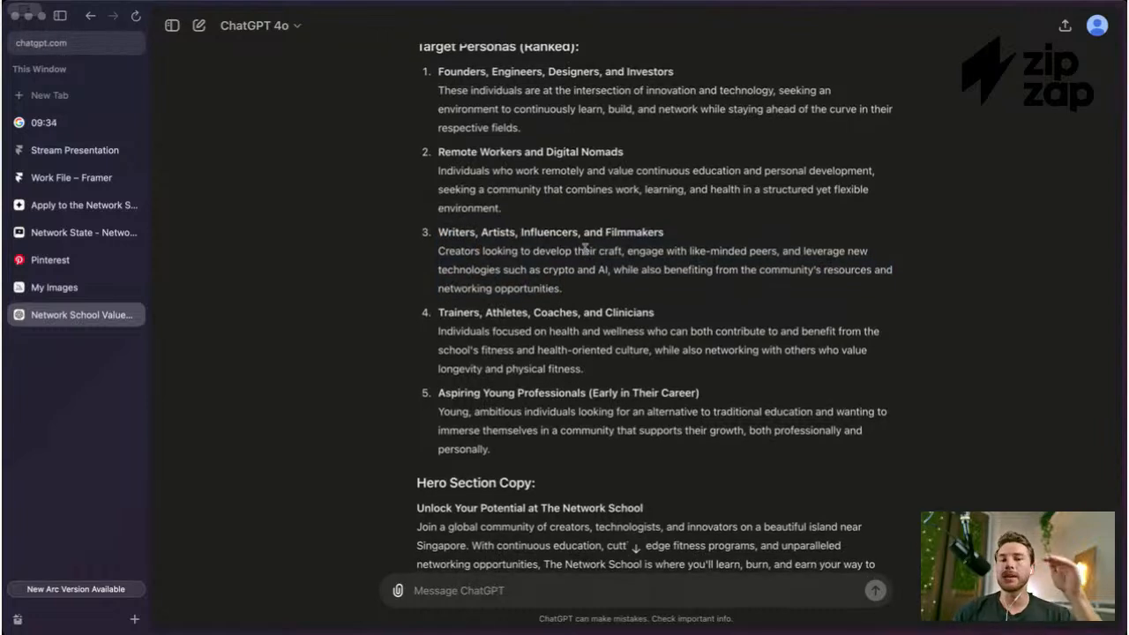
pyautogui.moveTo(665, 234); pyautogui.dragTo(437, 232)
pyautogui.press('super+c')
pyautogui.click(514, 276)
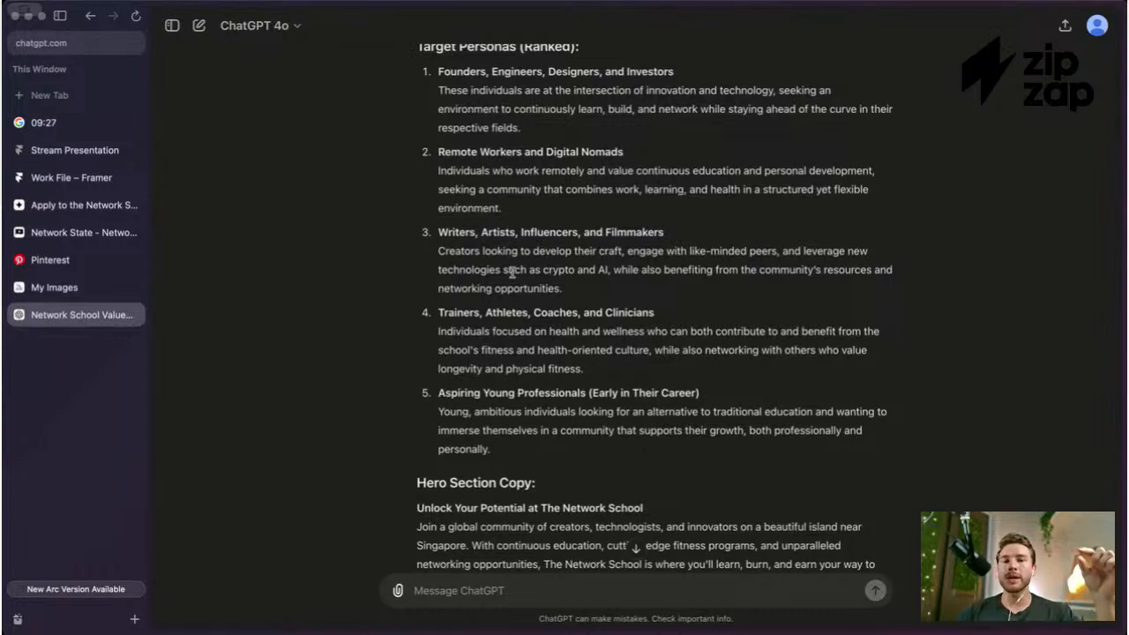
# Step: Highlight the full third persona entry once more and review the whole ranked persona list down to "Hero Section Copy:"
pyautogui.scroll(-1, 576, 278)
pyautogui.moveTo(573, 282); pyautogui.dragTo(435, 221)
pyautogui.click(433, 225)
pyautogui.scroll(-2, 640, 219)
pyautogui.scroll(3, 639, 216)
pyautogui.scroll(-2, 638, 217)
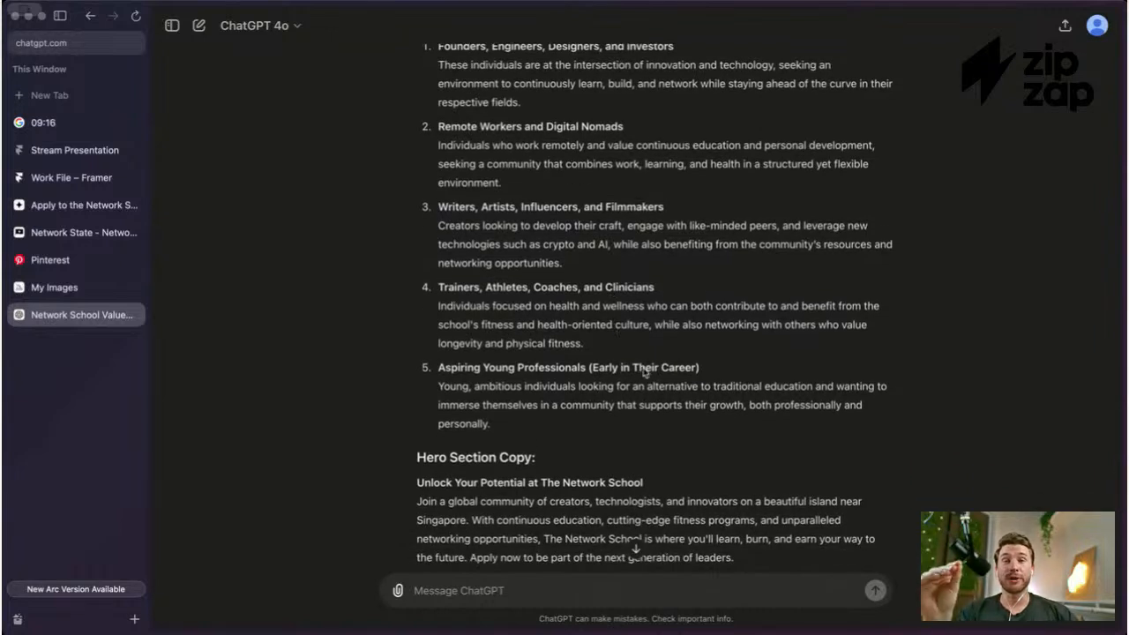
pyautogui.scroll(3, 642, 370)
pyautogui.scroll(-1, 643, 371)
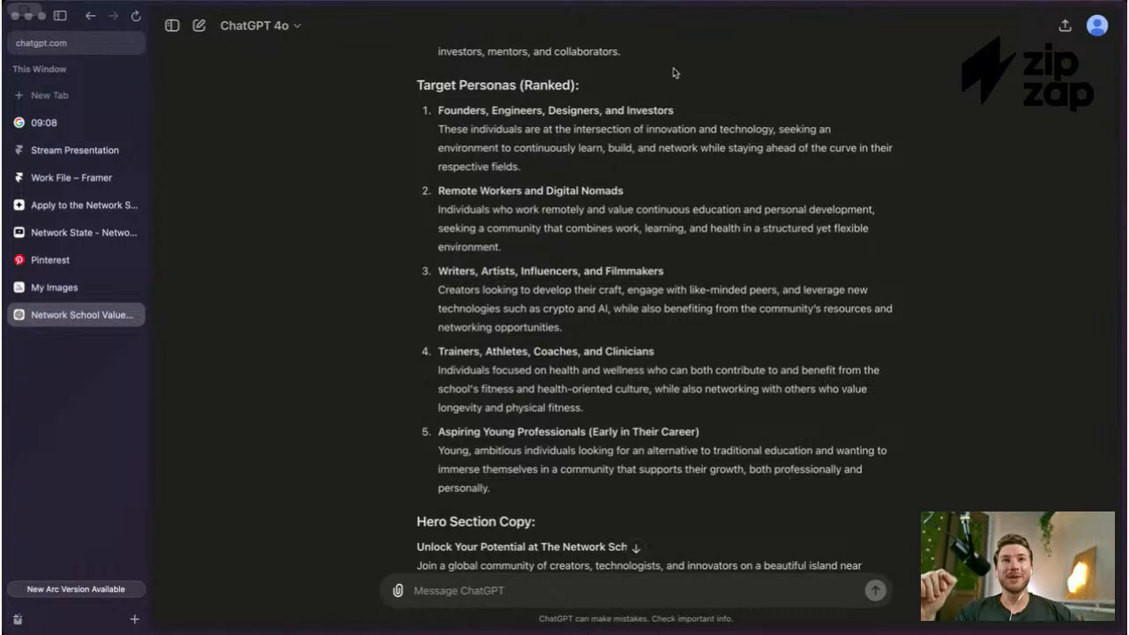
# Step: Highlight "Founders", "Engineers" and "Designers" in turn in the first persona's title, going over the three audiences repeatedly
pyautogui.scroll(1, 758, 251)
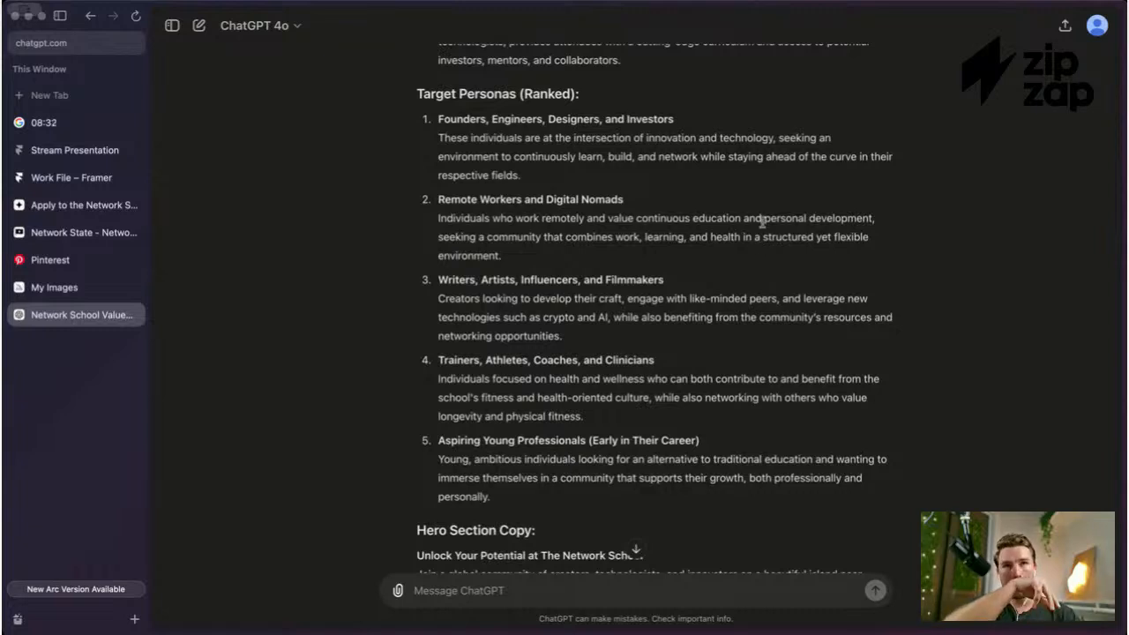
pyautogui.scroll(-1, 758, 224)
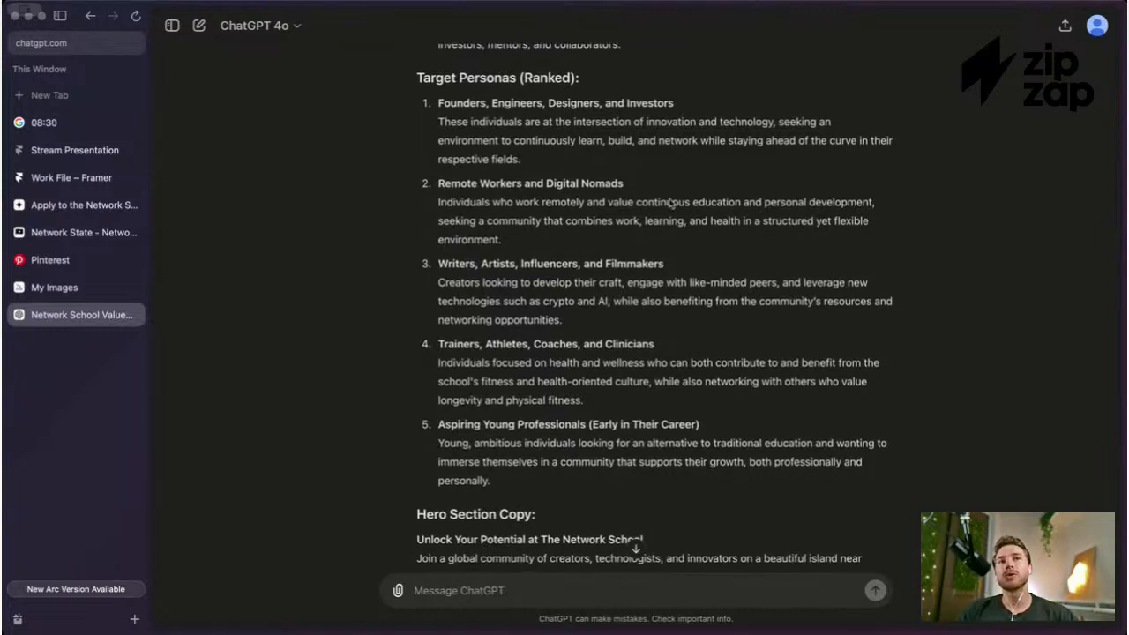
pyautogui.scroll(-1, 657, 207)
pyautogui.scroll(1, 650, 229)
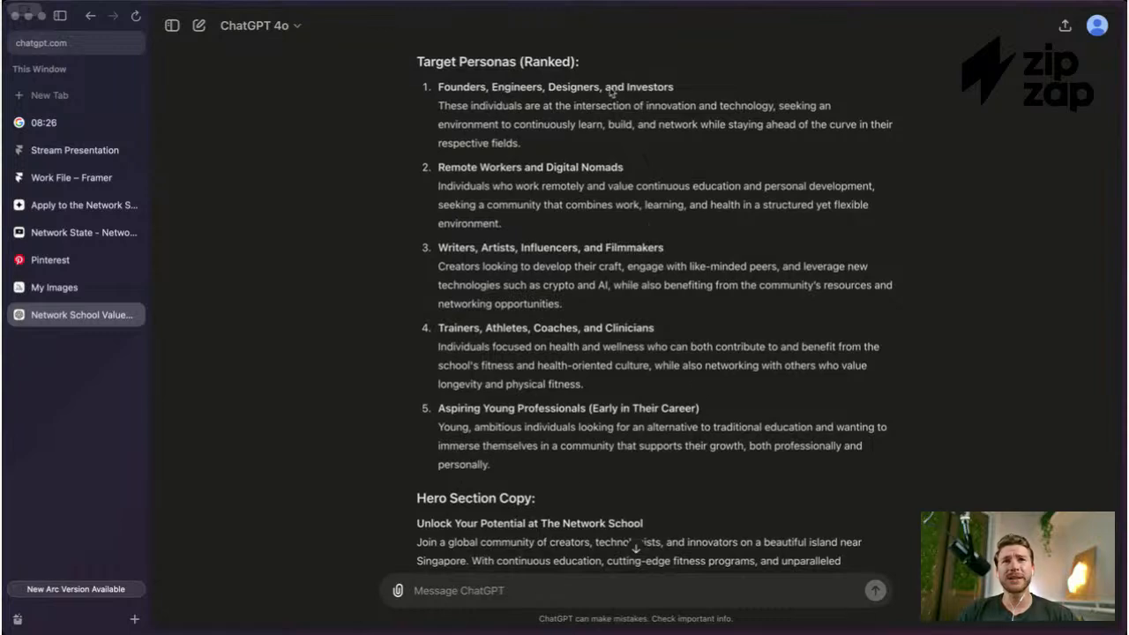
pyautogui.moveTo(440, 89); pyautogui.dragTo(491, 92)
pyautogui.click(489, 94)
pyautogui.doubleClick(512, 93)
pyautogui.doubleClick(574, 93)
pyautogui.click(540, 93)
pyautogui.doubleClick(510, 91)
pyautogui.doubleClick(467, 92)
pyautogui.doubleClick(507, 91)
pyautogui.doubleClick(574, 92)
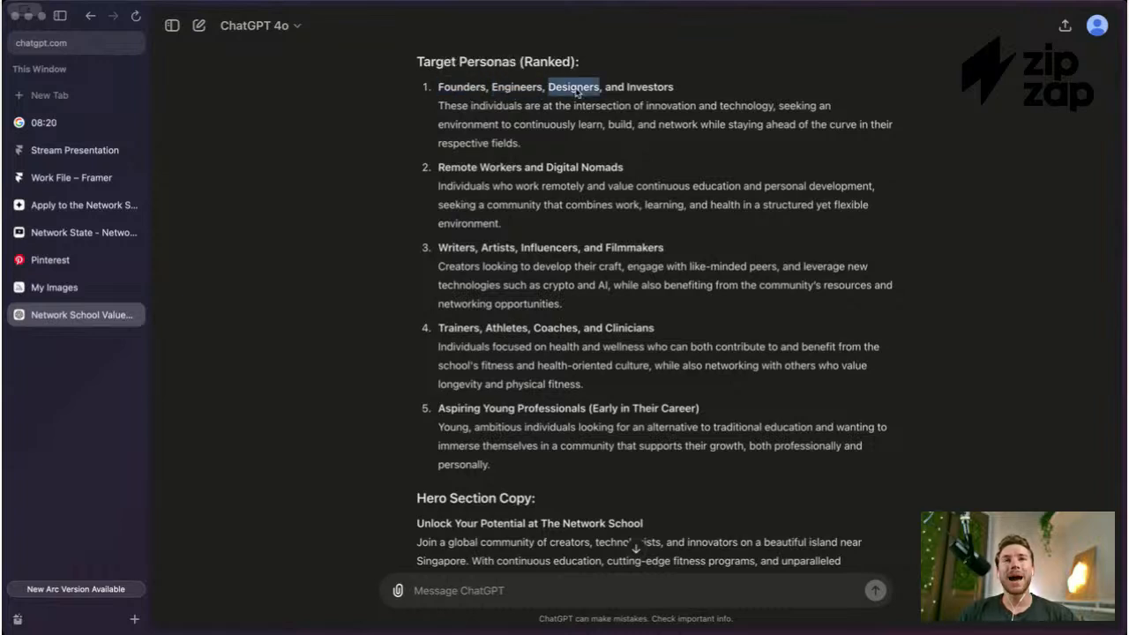
pyautogui.doubleClick(517, 93)
pyautogui.click(472, 94)
pyautogui.doubleClick(468, 92)
pyautogui.click(520, 93)
pyautogui.doubleClick(467, 92)
pyautogui.click(472, 94)
pyautogui.doubleClick(516, 91)
pyautogui.doubleClick(574, 92)
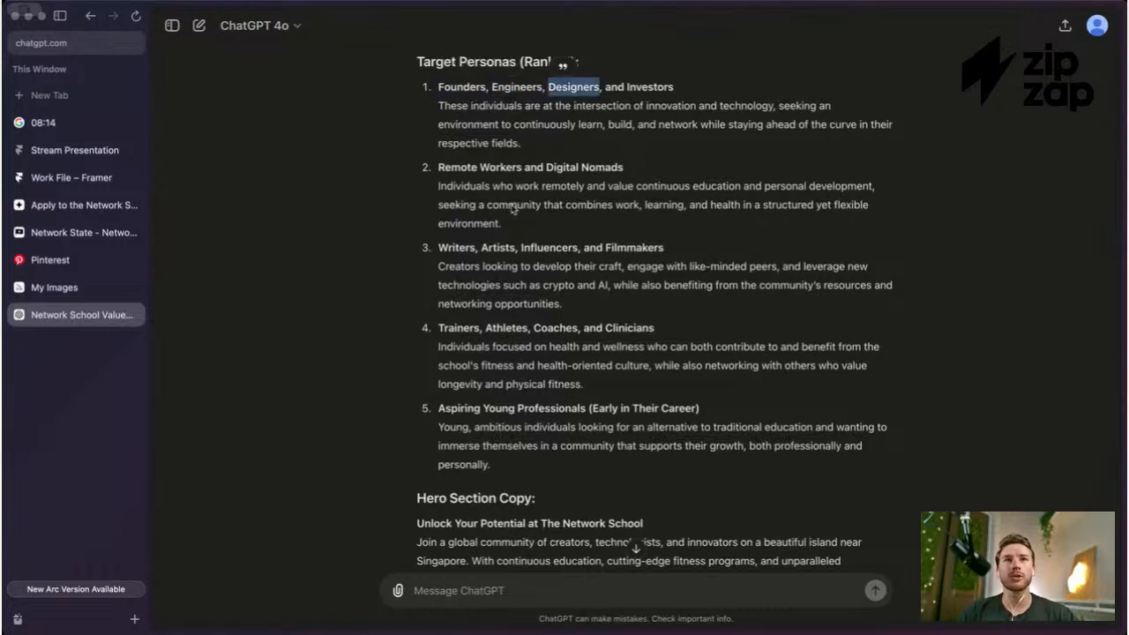
# Step: Highlight "Influencers" in the third persona's title while discussing that audience, and clear the highlight
pyautogui.click(483, 231)
pyautogui.moveTo(548, 249); pyautogui.dragTo(547, 259)
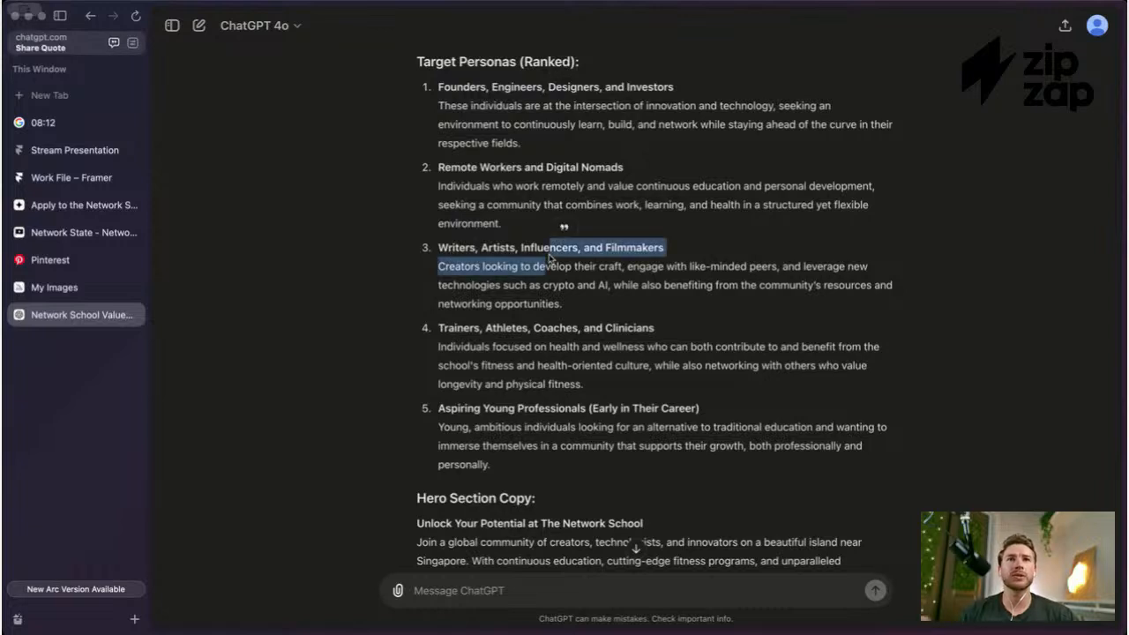
pyautogui.doubleClick(549, 253)
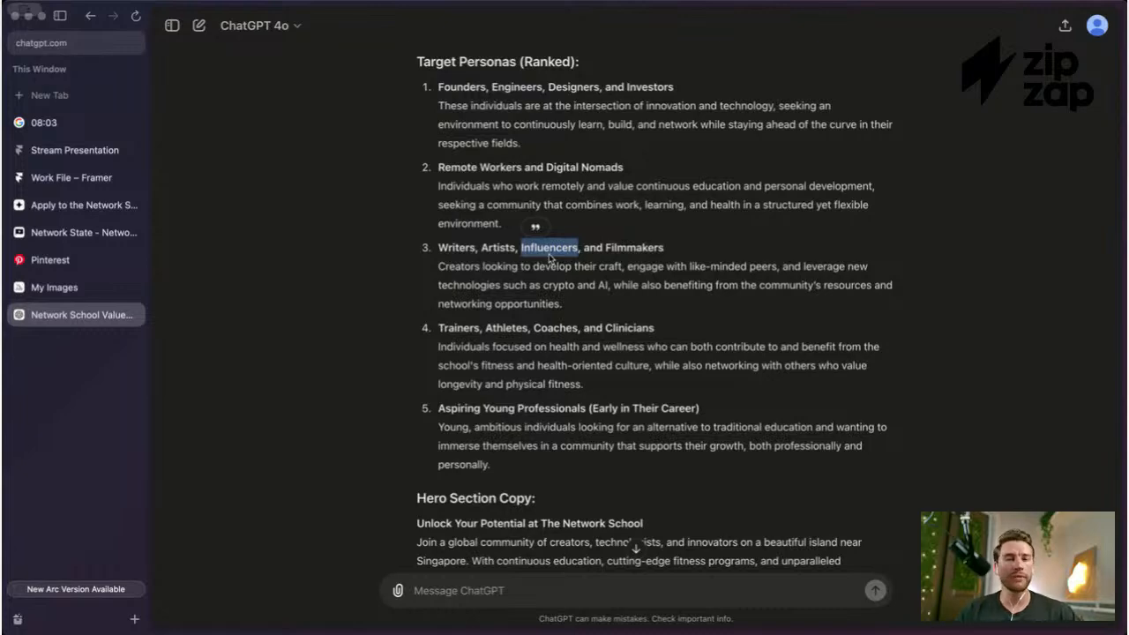
pyautogui.scroll(-1, 615, 263)
pyautogui.click(616, 247)
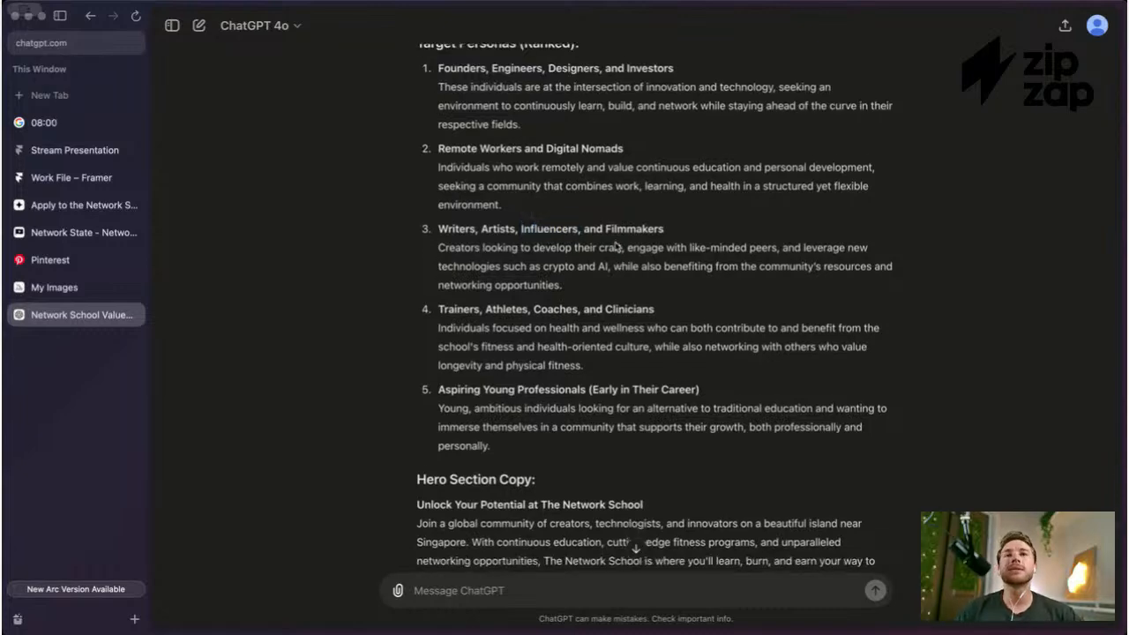
# Step: Return to the first persona and highlight "Engineers" in its title, and clear the highlight
pyautogui.scroll(1, 615, 248)
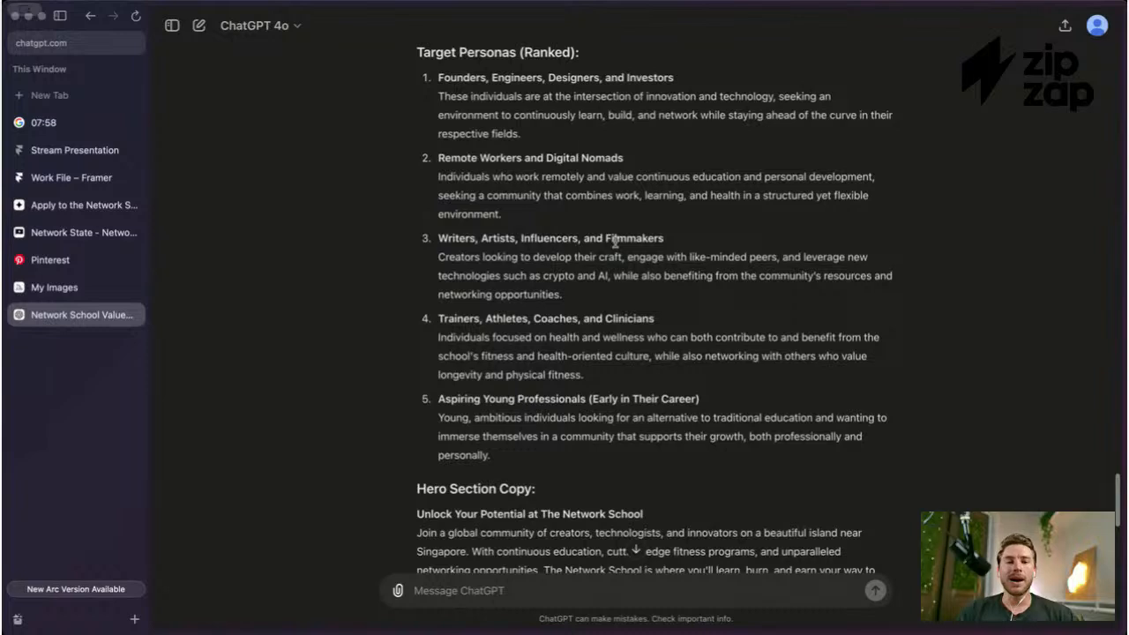
pyautogui.scroll(2, 615, 241)
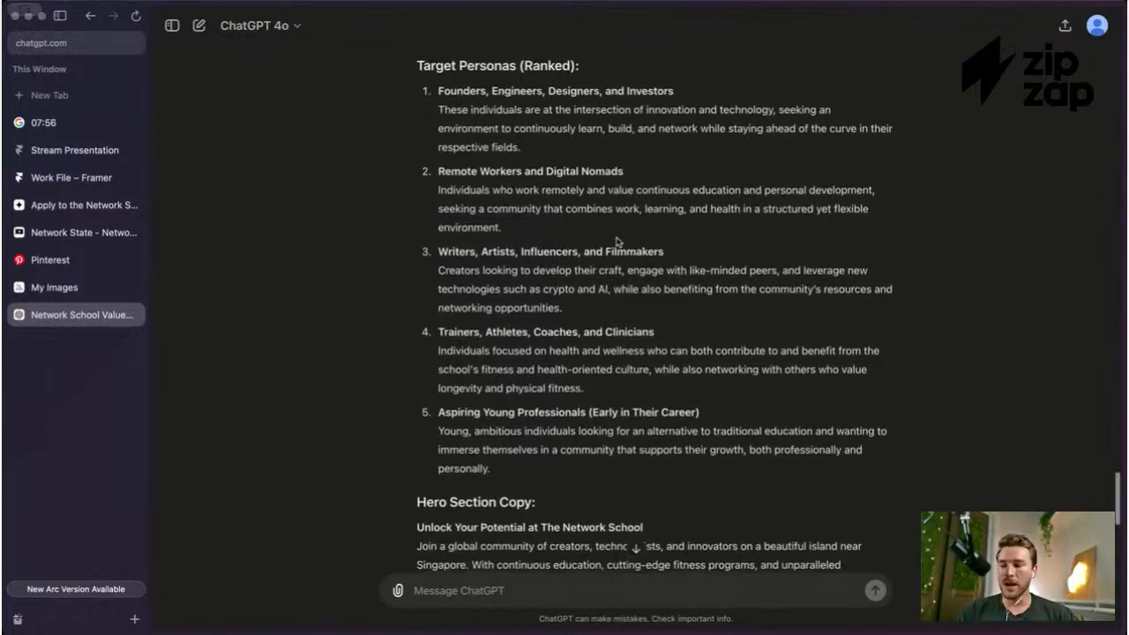
pyautogui.scroll(-1, 615, 241)
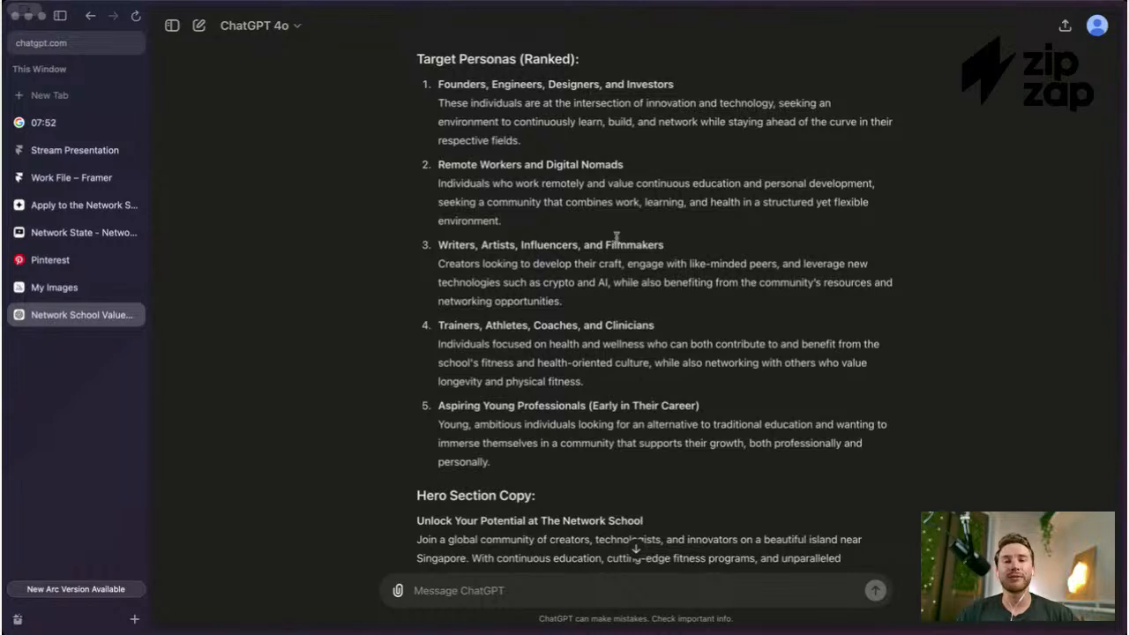
pyautogui.doubleClick(514, 85)
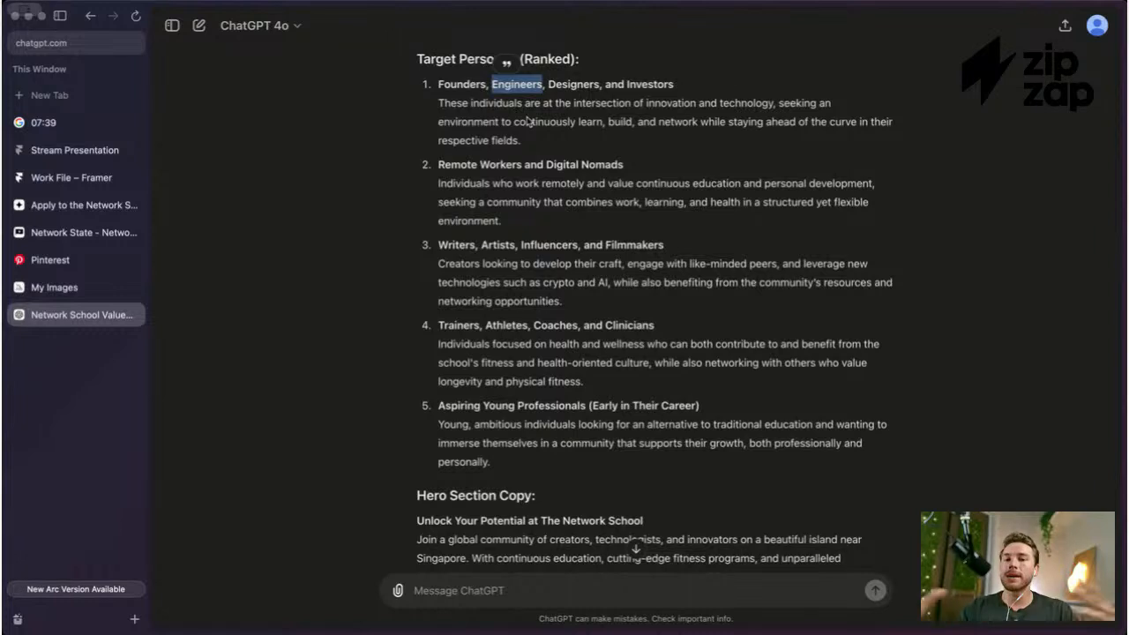
pyautogui.click(587, 193)
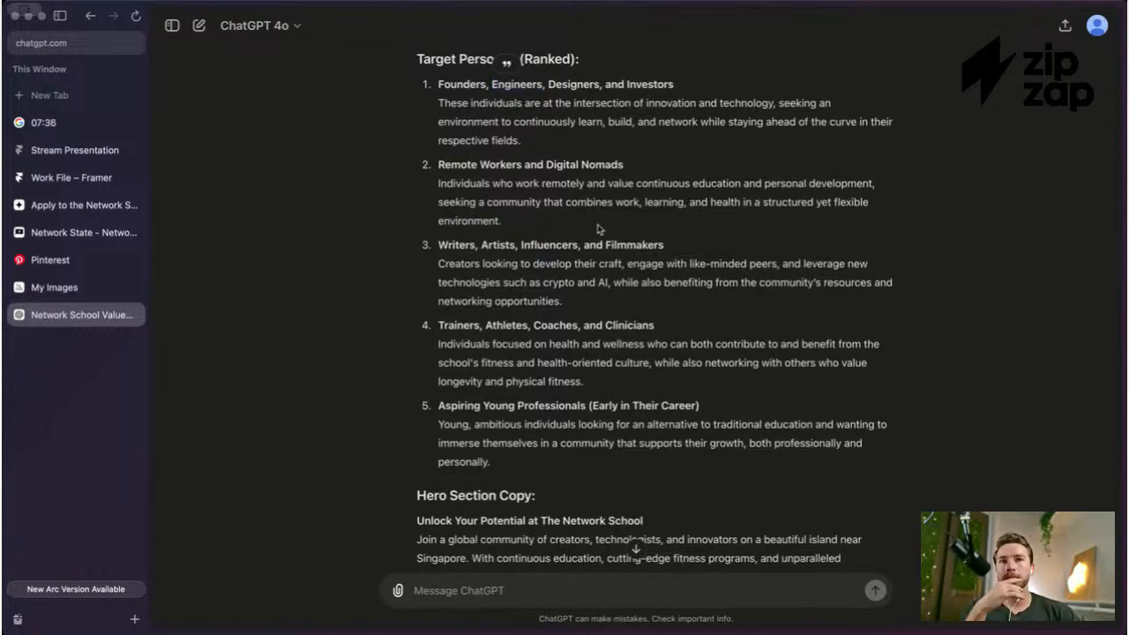
# Step: Continue to "Hero Section Copy:" and highlight its heading, headline and description twice
pyautogui.scroll(-5, 604, 176)
pyautogui.scroll(-3, 606, 164)
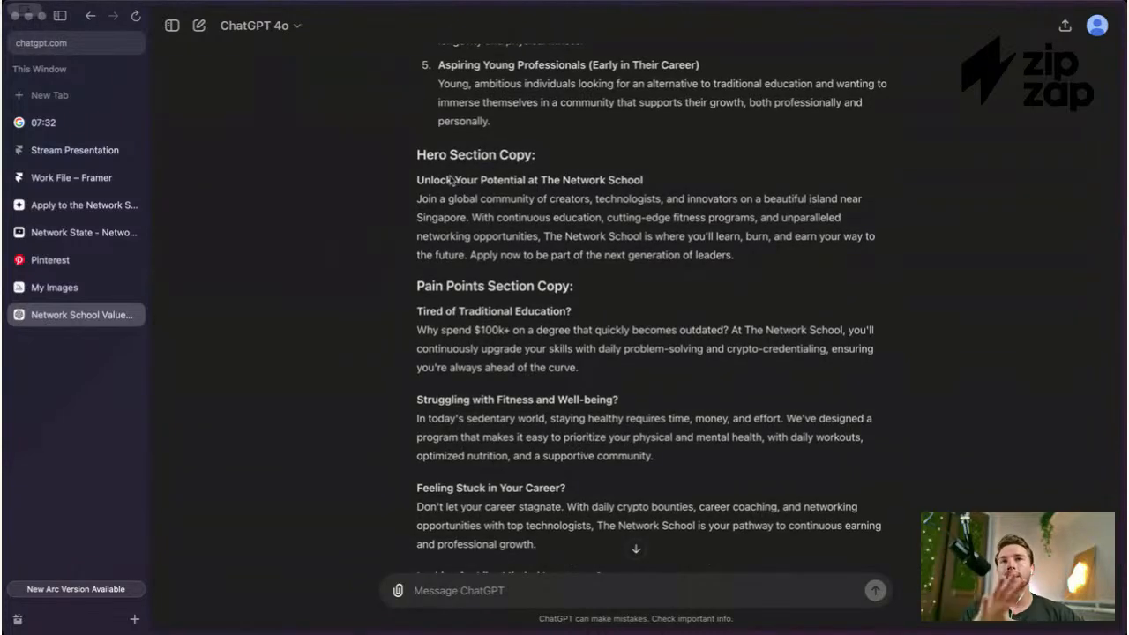
pyautogui.moveTo(412, 155); pyautogui.dragTo(602, 270)
pyautogui.click(602, 271)
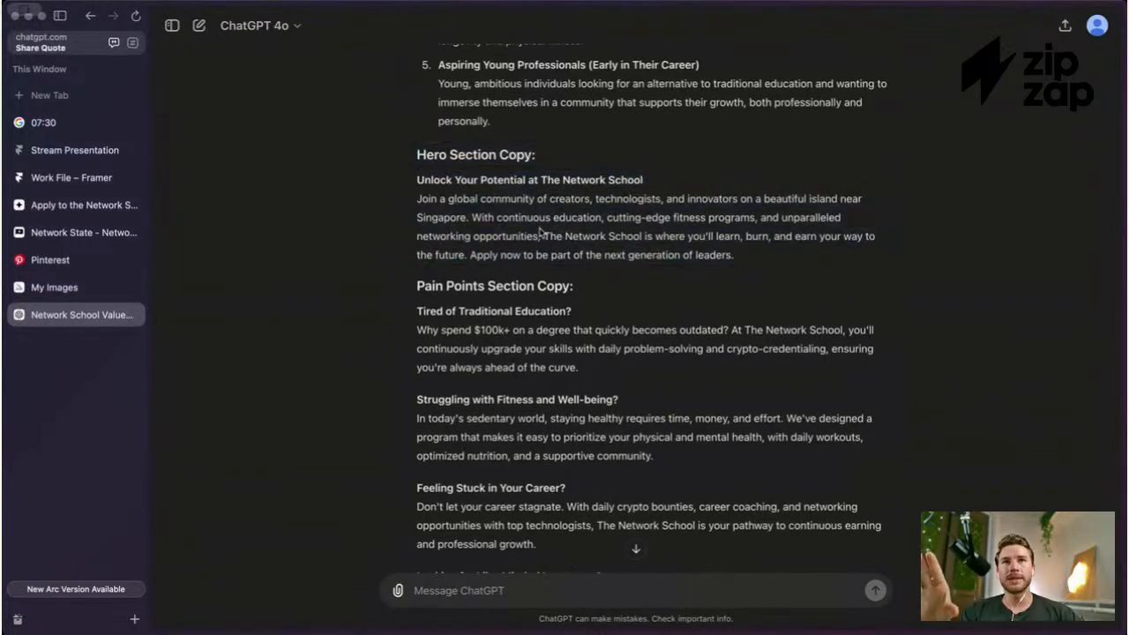
pyautogui.moveTo(411, 156); pyautogui.dragTo(640, 238)
pyautogui.click(628, 252)
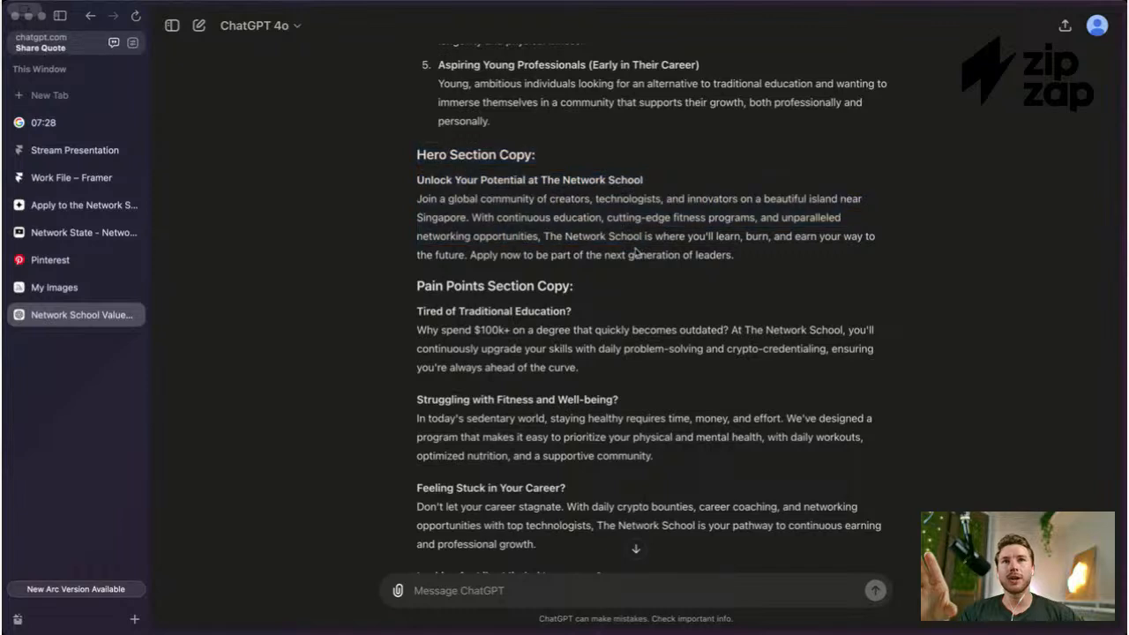
# Step: Highlight the hero headline from "Your Potential" to "The Network School" and read on through the hero copy
pyautogui.moveTo(417, 154); pyautogui.dragTo(456, 179)
pyautogui.click(652, 179)
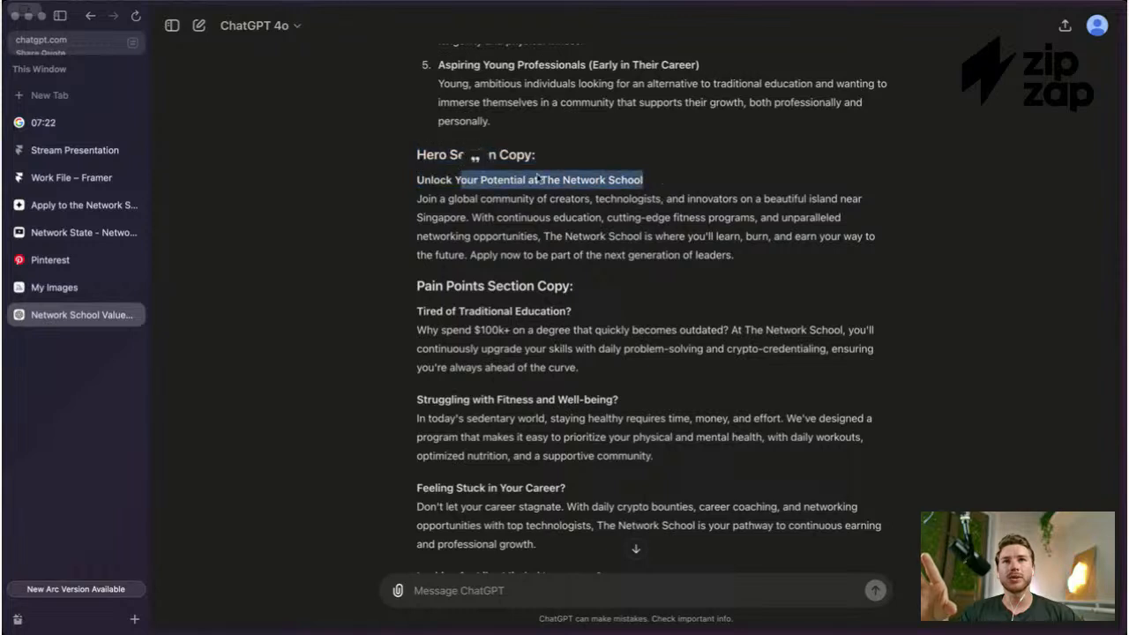
pyautogui.click(641, 182)
pyautogui.scroll(-1, 659, 181)
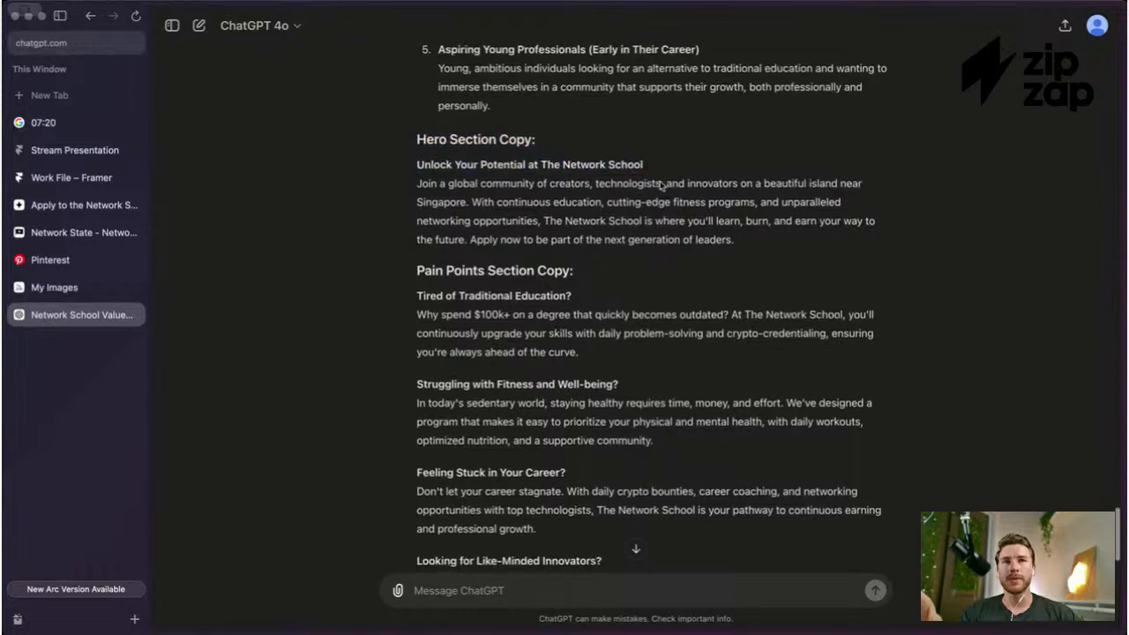
pyautogui.scroll(-1, 659, 180)
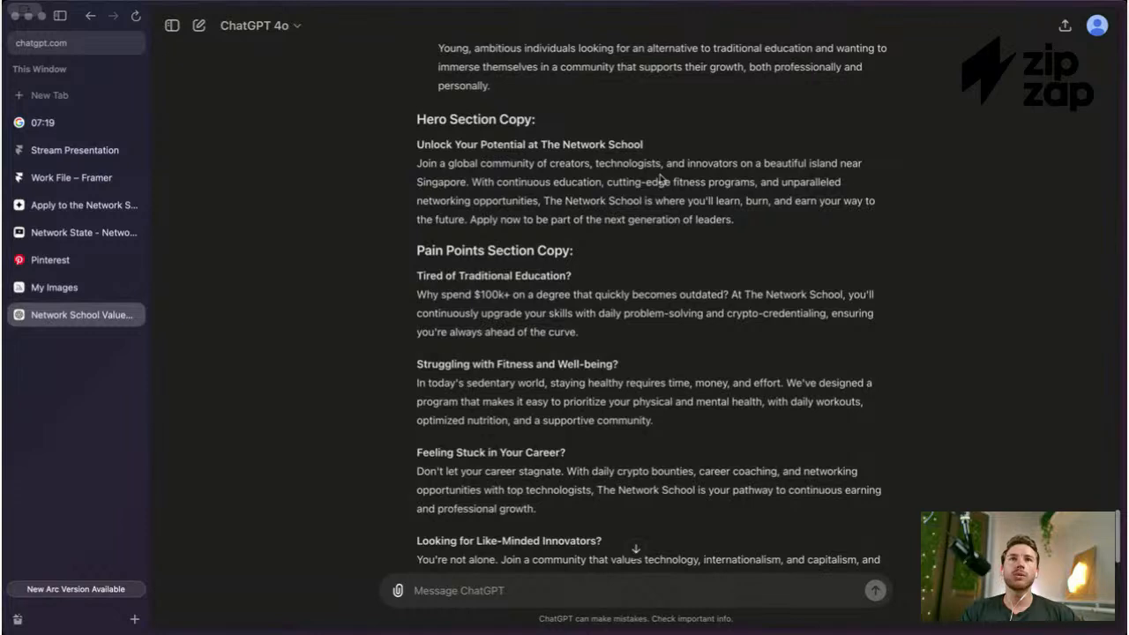
pyautogui.scroll(-1, 673, 156)
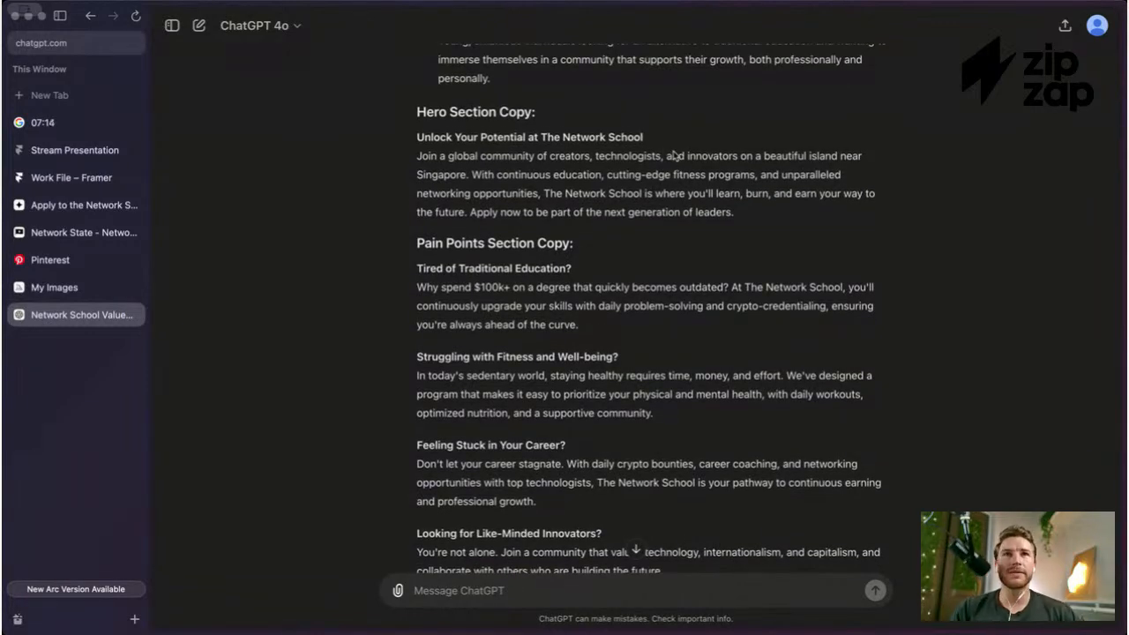
# Step: Highlight the full hero headline, "Unlock Your Potential at The Network School", several times while evaluating it
pyautogui.moveTo(652, 141); pyautogui.dragTo(415, 141)
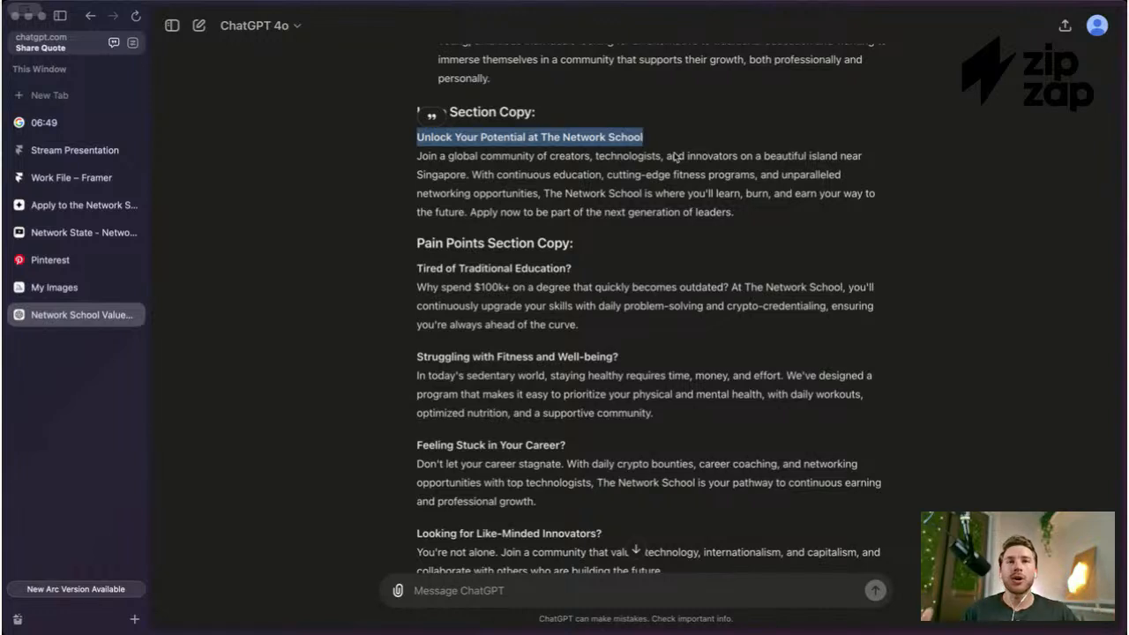
pyautogui.click(674, 156)
pyautogui.moveTo(652, 138); pyautogui.dragTo(415, 137)
pyautogui.click(659, 196)
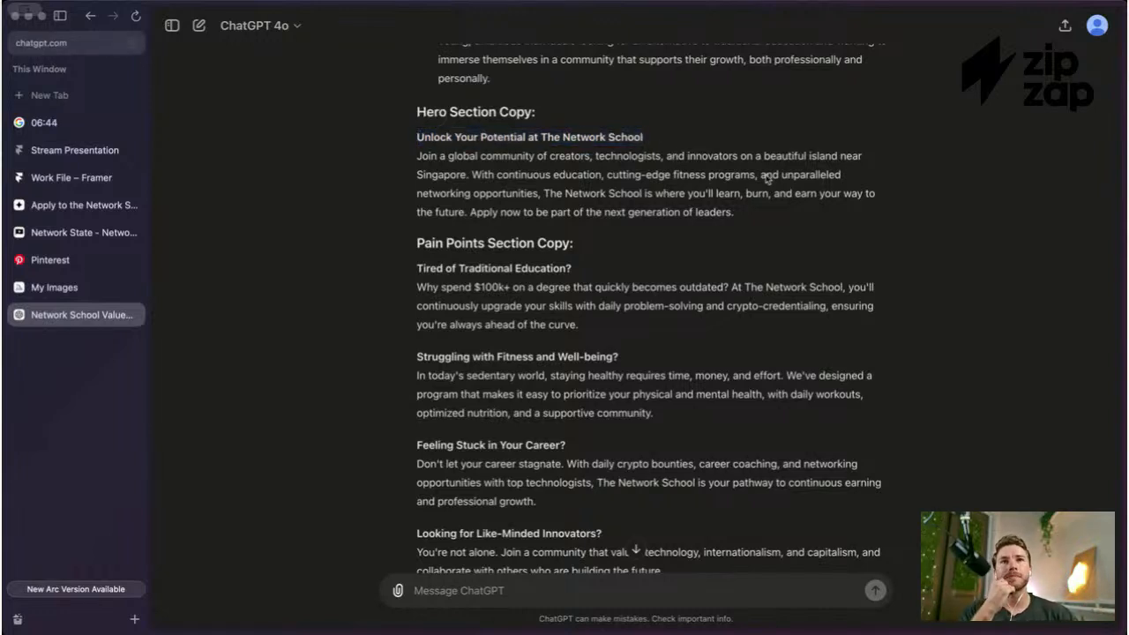
pyautogui.moveTo(652, 133); pyautogui.dragTo(417, 134)
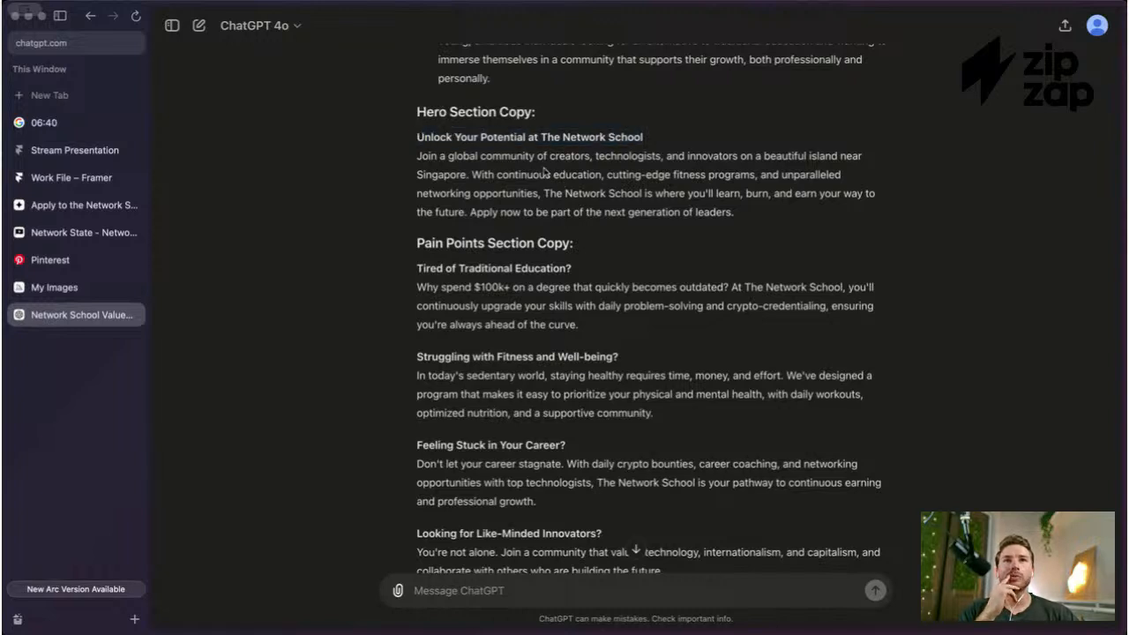
# Step: Highlight the opening of the hero description, including its first sentence from "Join a global community" to "Singapore."
pyautogui.moveTo(419, 156); pyautogui.dragTo(525, 187)
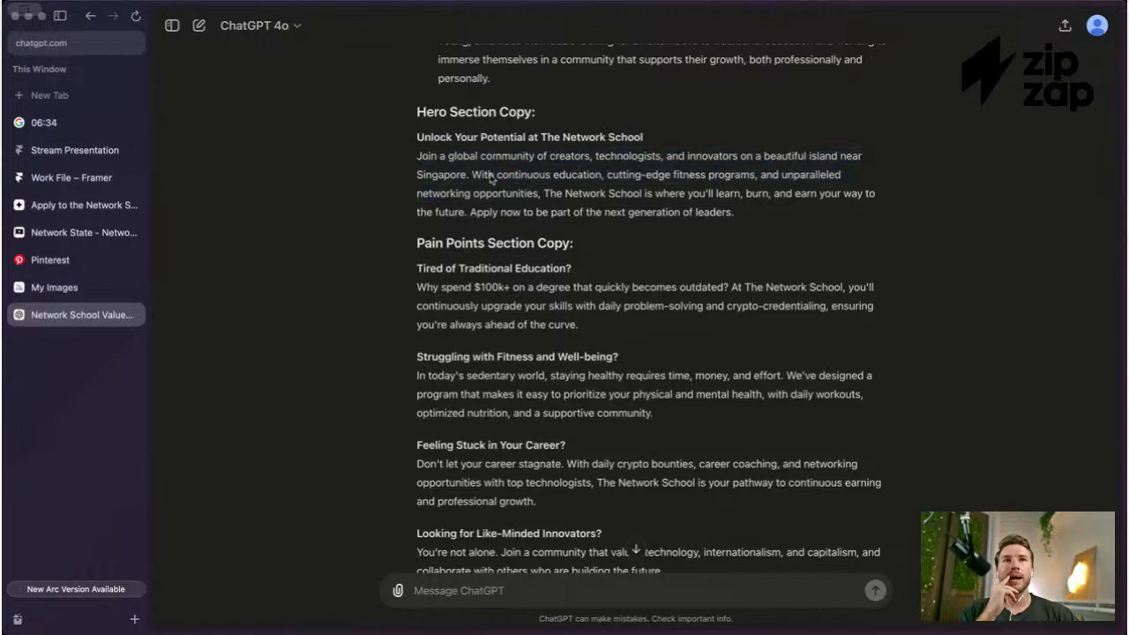
pyautogui.moveTo(468, 176); pyautogui.dragTo(418, 164)
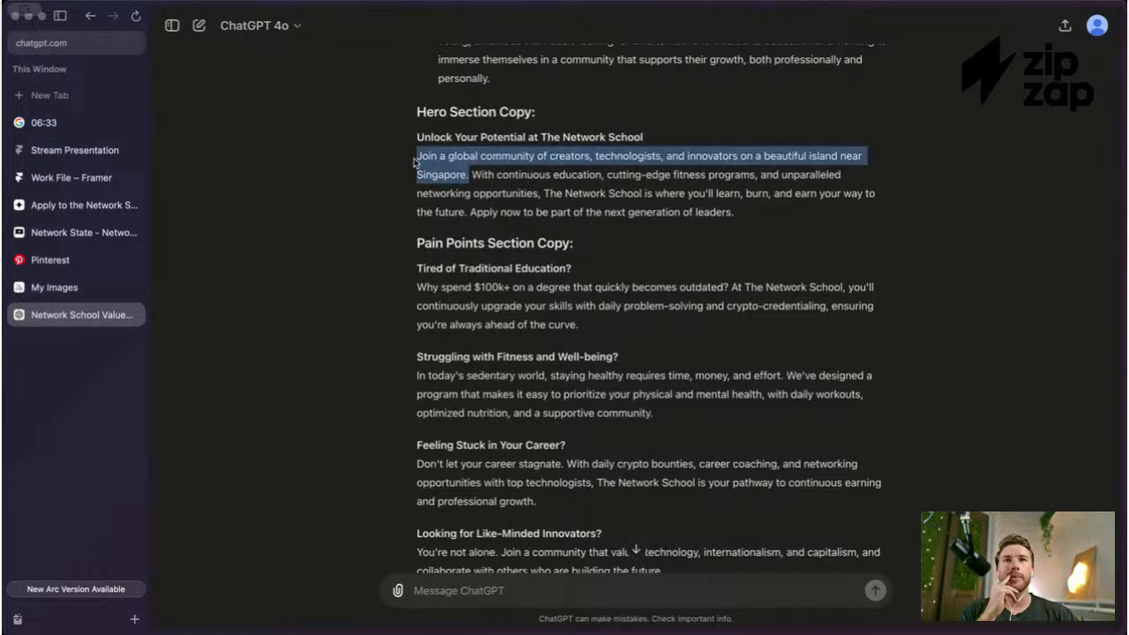
pyautogui.click(477, 176)
# Step: Read the rest of the hero description and highlight its closing sentence, "Apply now to be part of the next generation of leaders."
pyautogui.scroll(-1, 652, 185)
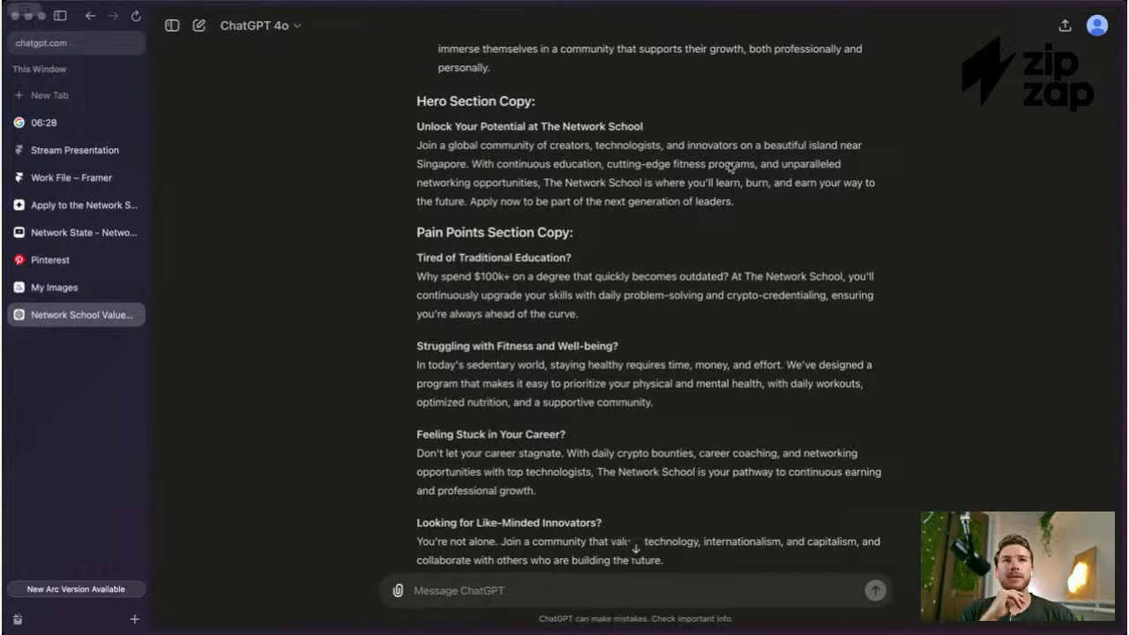
pyautogui.scroll(-1, 556, 179)
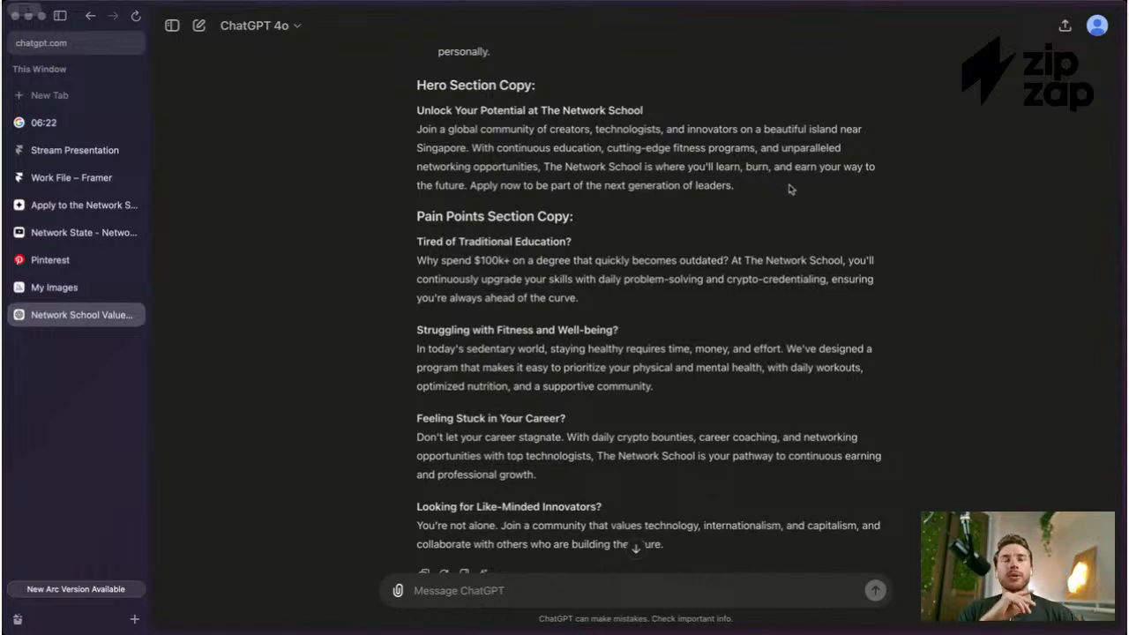
pyautogui.scroll(-1, 755, 179)
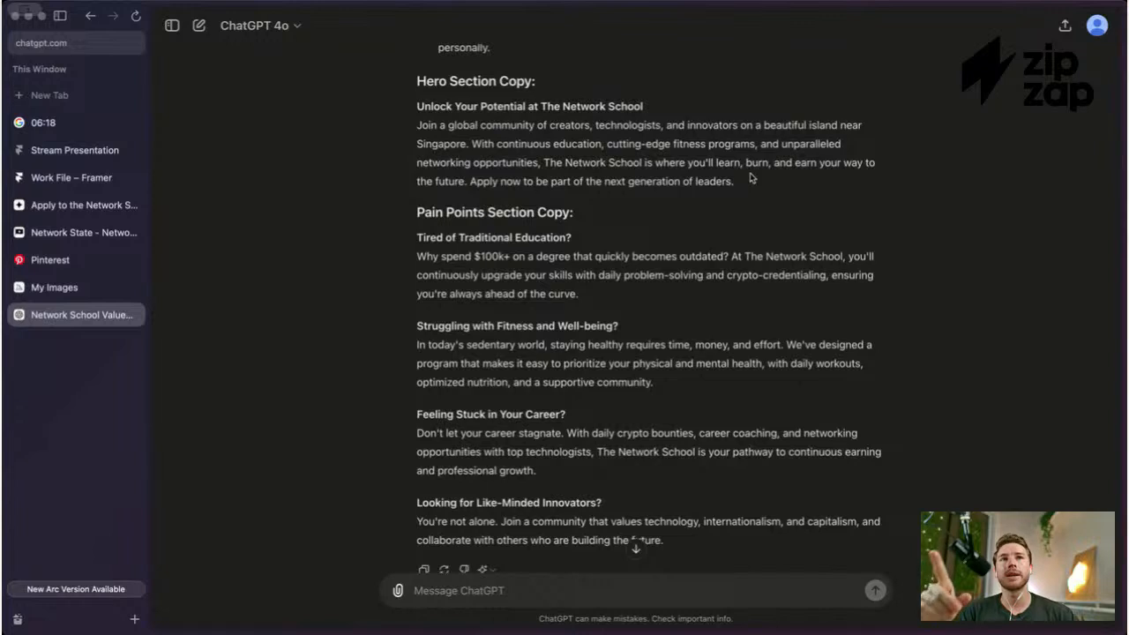
pyautogui.scroll(-1, 745, 173)
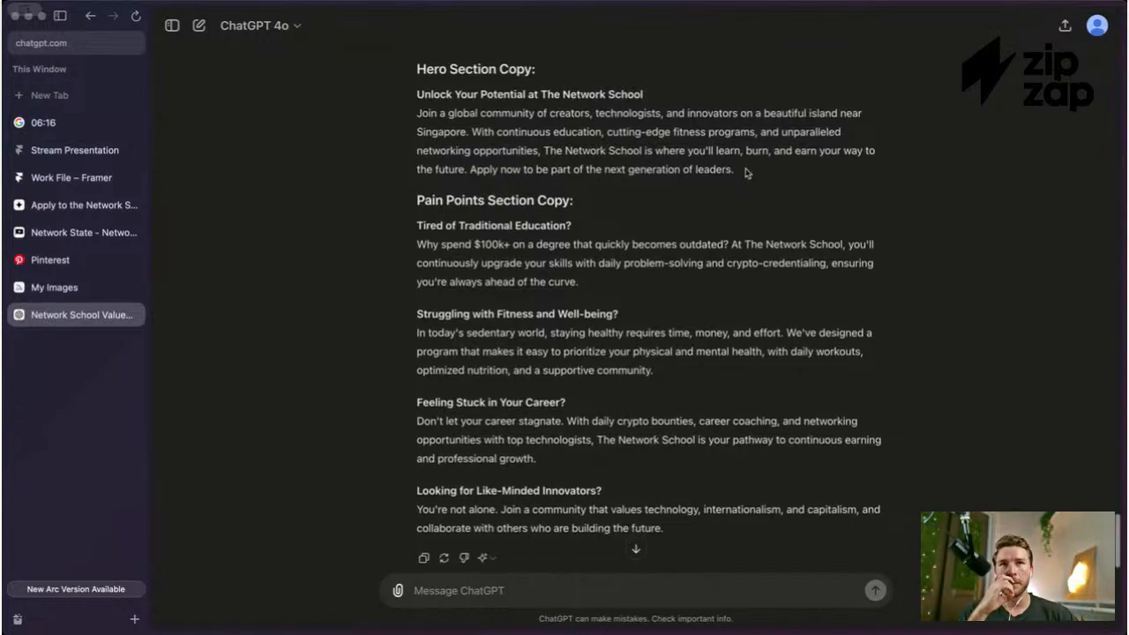
pyautogui.moveTo(736, 169); pyautogui.dragTo(600, 169)
pyautogui.moveTo(469, 171); pyautogui.dragTo(734, 170)
pyautogui.click(754, 177)
pyautogui.click(471, 176)
pyautogui.click(470, 174)
pyautogui.moveTo(470, 174); pyautogui.dragTo(741, 175)
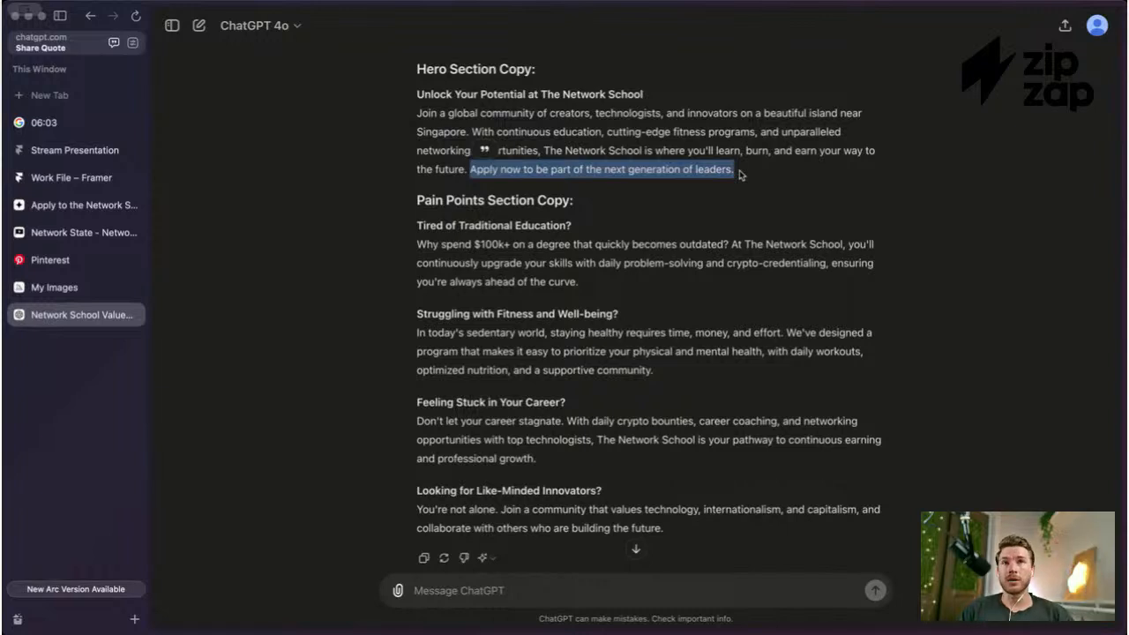
pyautogui.click(739, 174)
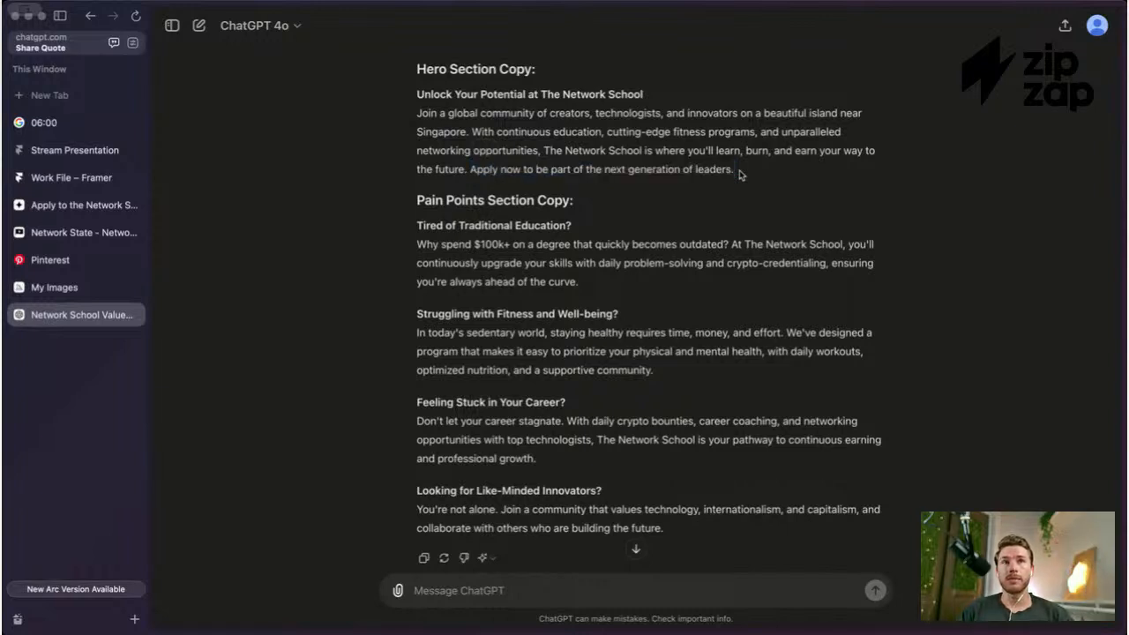
# Step: Highlight the last words of the hero description's closing sentence a few times and move on to "Pain Points Section Copy:"
pyautogui.scroll(1, 739, 174)
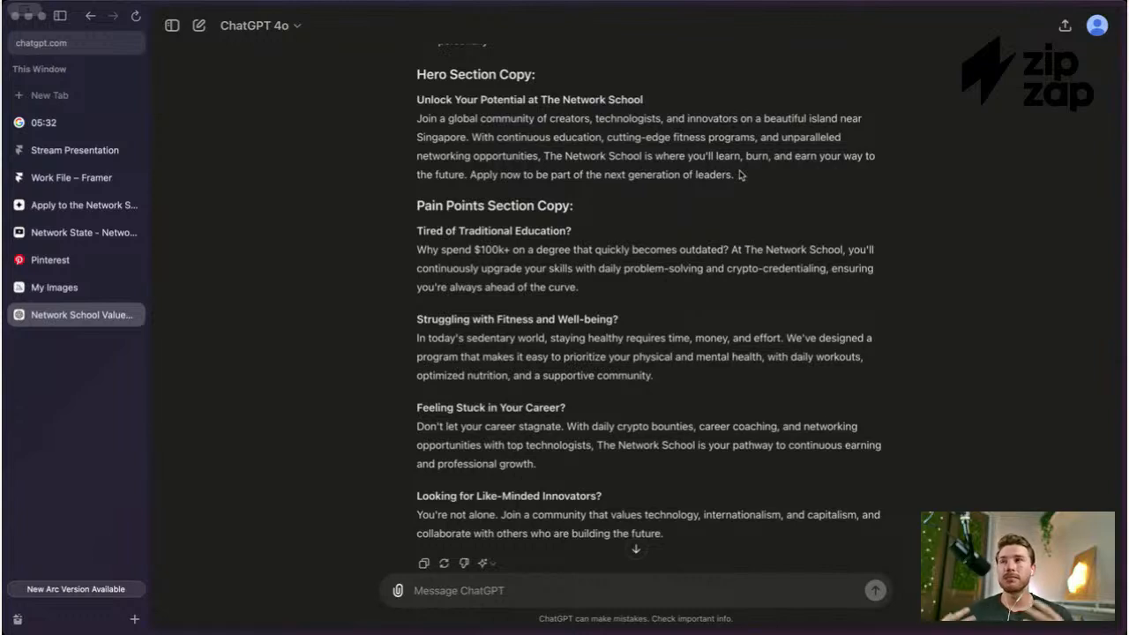
pyautogui.moveTo(740, 175); pyautogui.dragTo(661, 174)
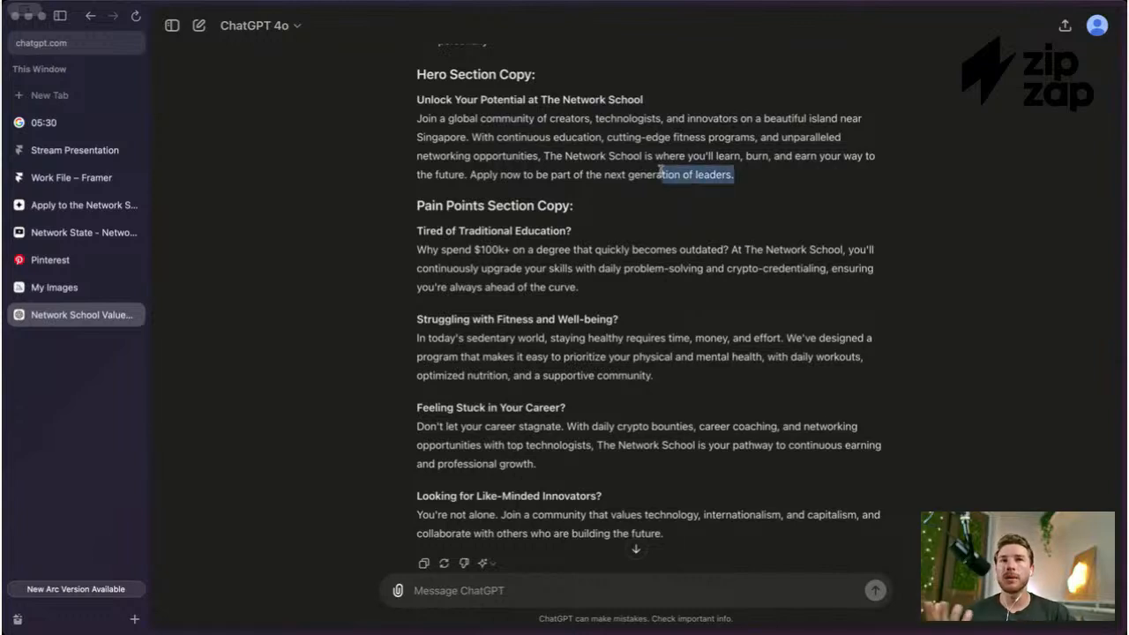
pyautogui.click(732, 173)
pyautogui.moveTo(733, 174); pyautogui.dragTo(716, 175)
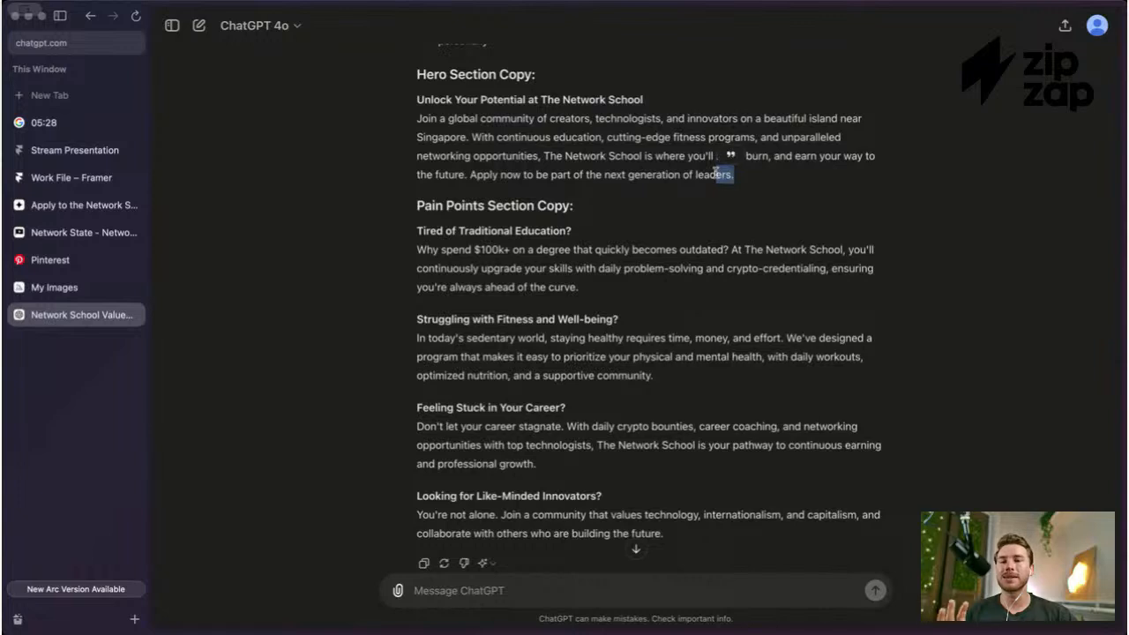
pyautogui.click(733, 179)
pyautogui.moveTo(746, 176); pyautogui.dragTo(596, 175)
pyautogui.click(513, 168)
pyautogui.scroll(-1, 556, 137)
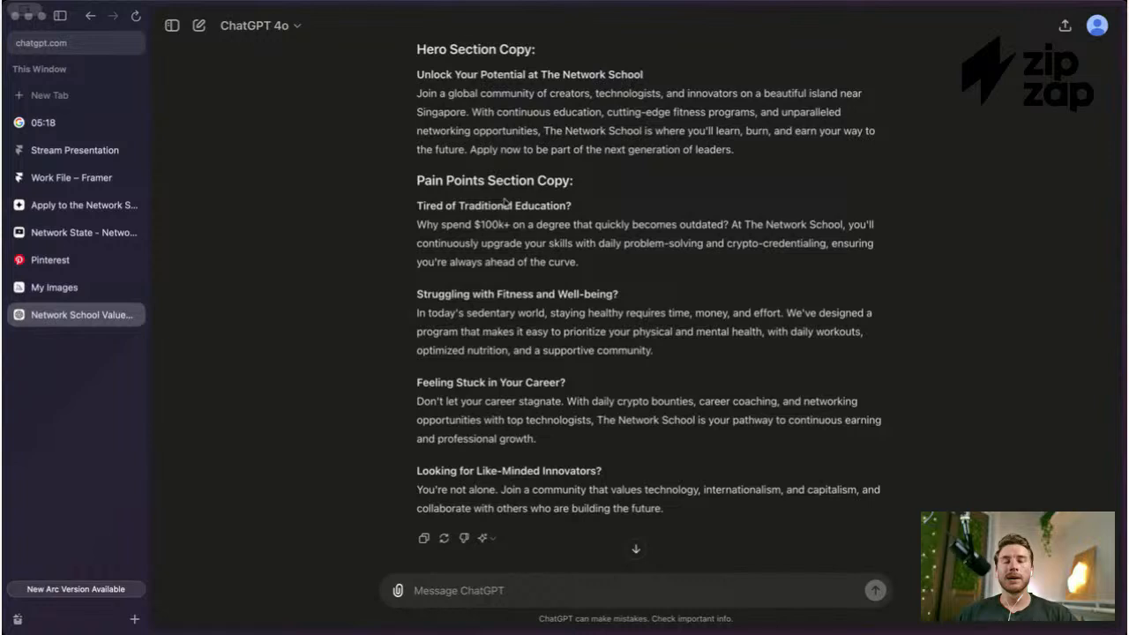
# Step: Read the "Tired of Traditional Education?" paragraph and highlight parts of its description, including the sentence beginning "At The Network School"
pyautogui.scroll(-1, 483, 208)
pyautogui.scroll(-1, 511, 187)
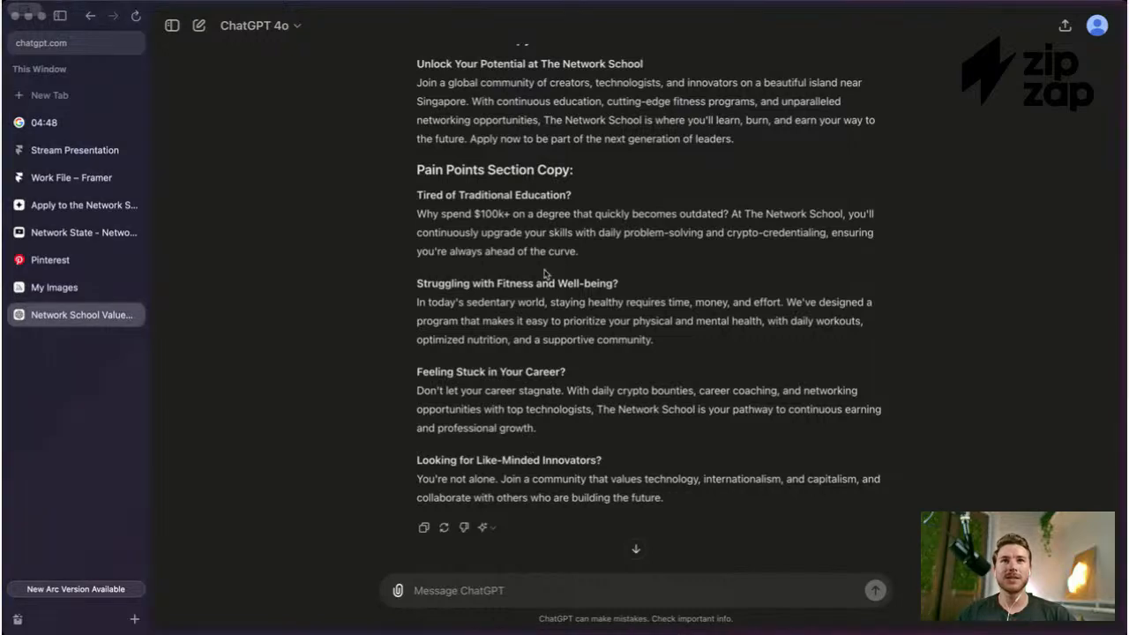
pyautogui.scroll(-1, 547, 276)
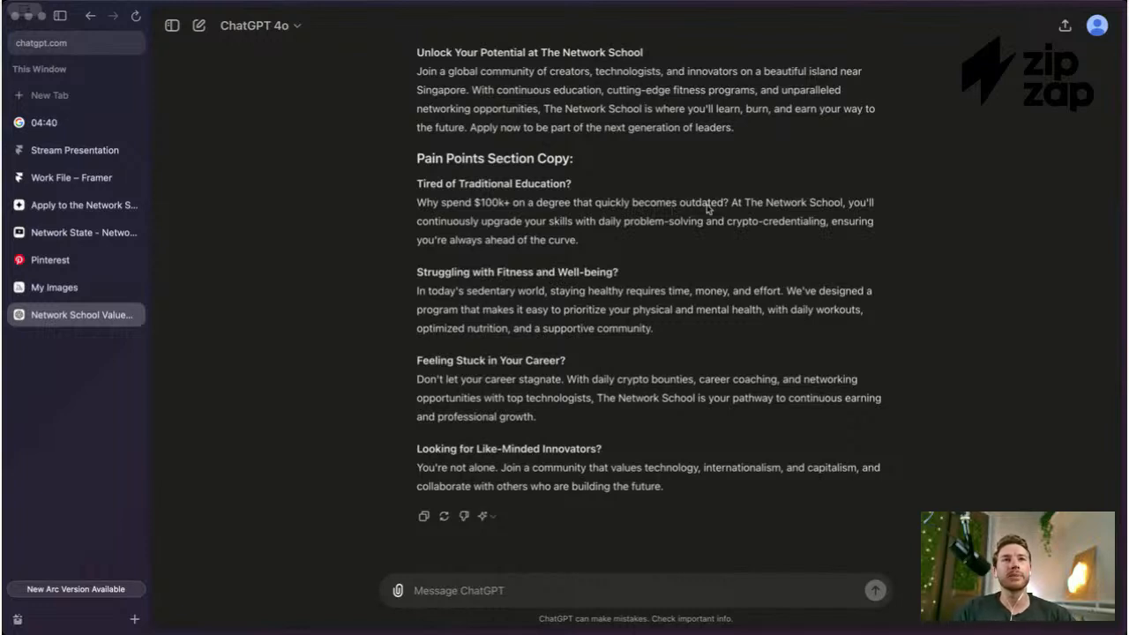
pyautogui.moveTo(731, 204); pyautogui.dragTo(824, 220)
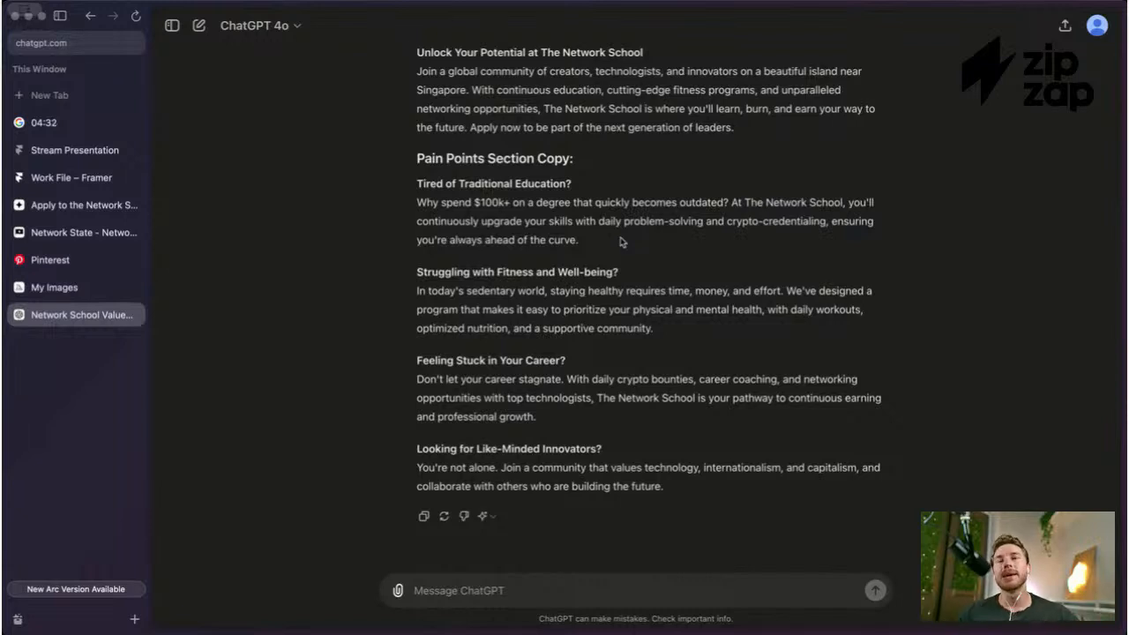
pyautogui.moveTo(605, 241); pyautogui.dragTo(496, 233)
pyautogui.click(495, 233)
pyautogui.scroll(-1, 543, 238)
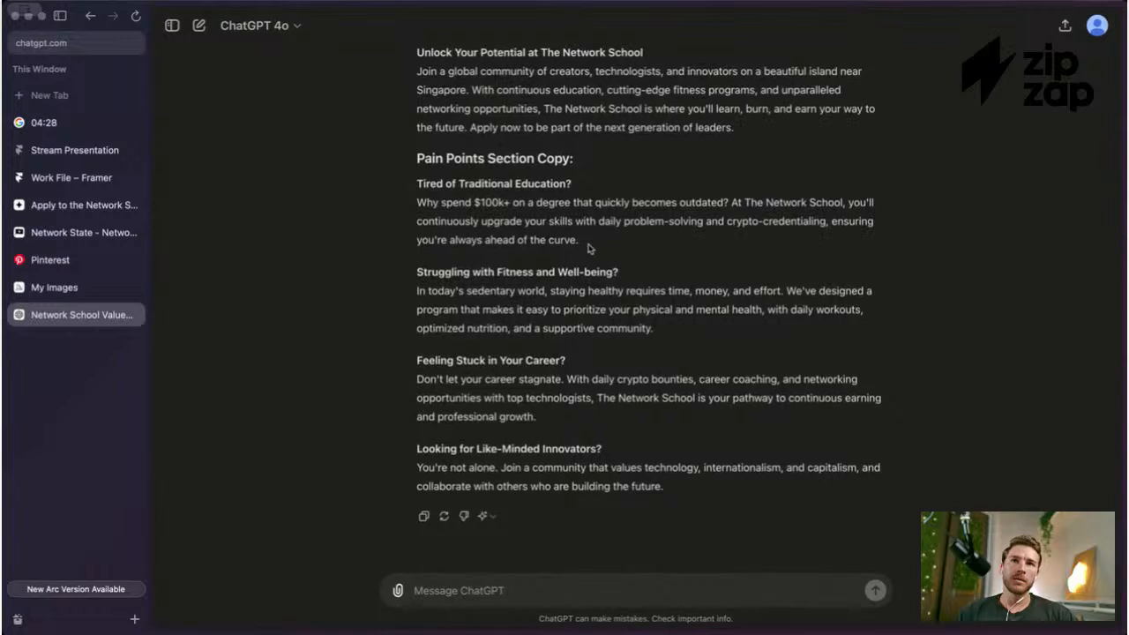
# Step: Highlight the first pain-point heading, "Tired of Traditional Education?", a couple of times while evaluating it
pyautogui.scroll(1, 577, 254)
pyautogui.scroll(-1, 580, 247)
pyautogui.moveTo(574, 185); pyautogui.dragTo(418, 185)
pyautogui.click(418, 185)
pyautogui.moveTo(573, 185); pyautogui.dragTo(418, 185)
pyautogui.click(494, 183)
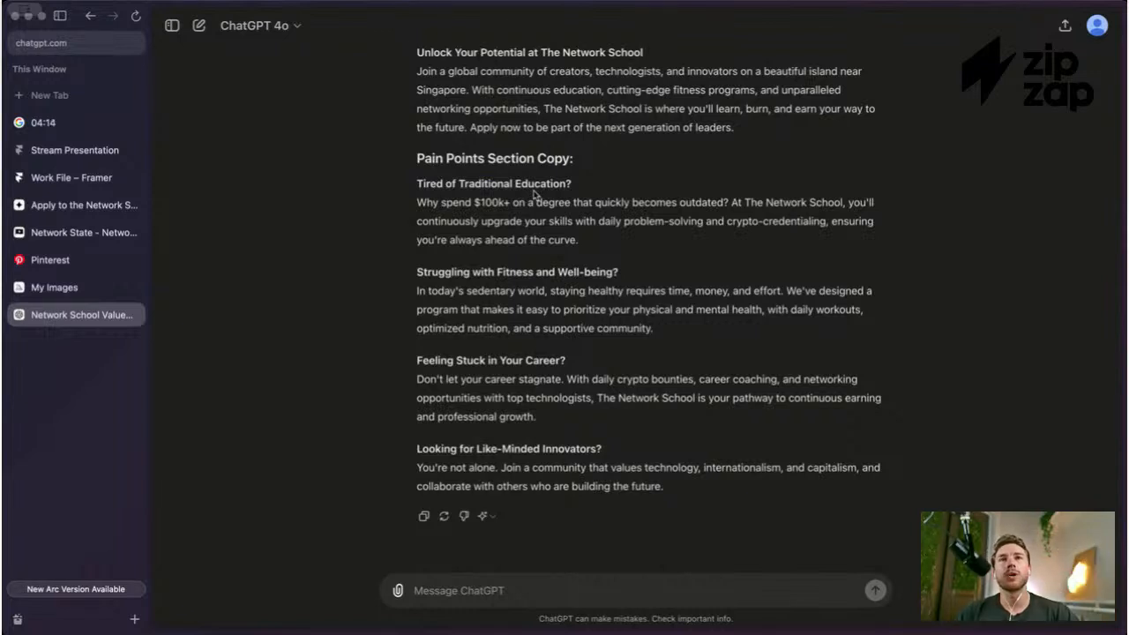
# Step: Highlight the second pain-point heading, "Struggling with Fitness and Well-being?", repeatedly while evaluating its wording
pyautogui.moveTo(640, 268); pyautogui.dragTo(417, 267)
pyautogui.click(525, 284)
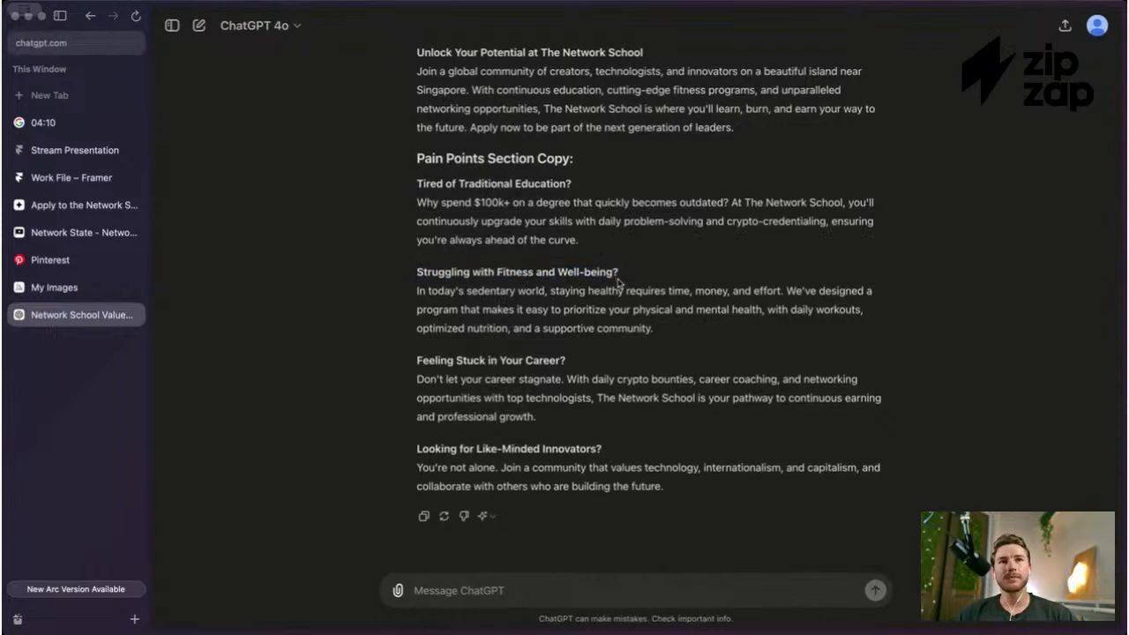
pyautogui.moveTo(621, 273); pyautogui.dragTo(418, 271)
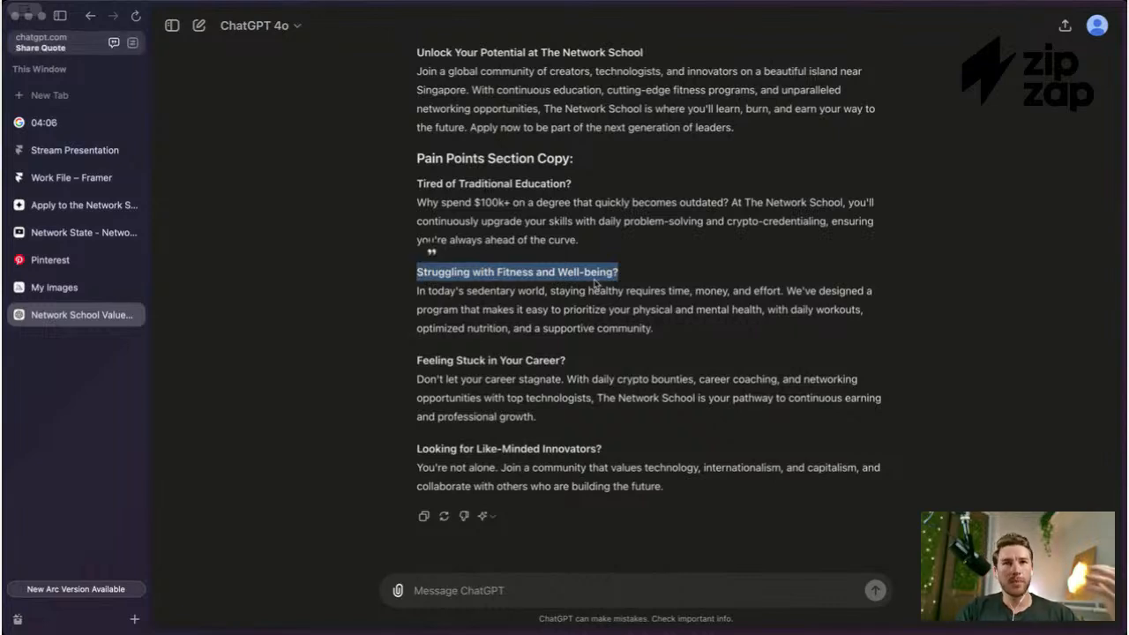
pyautogui.moveTo(619, 273); pyautogui.dragTo(418, 271)
pyautogui.click(585, 279)
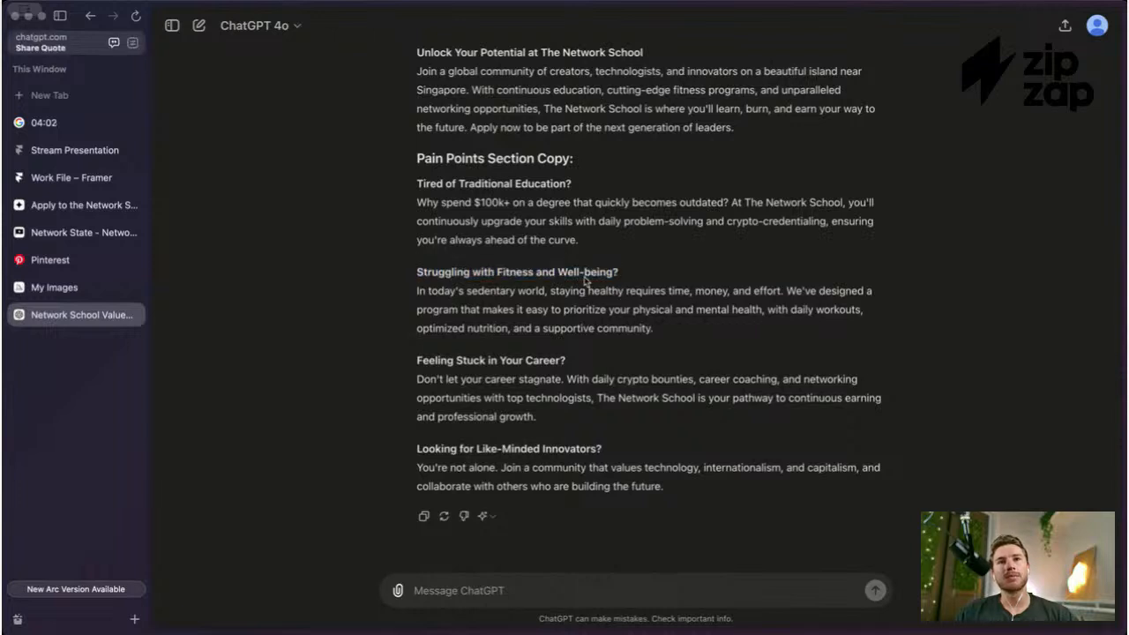
pyautogui.moveTo(635, 277); pyautogui.dragTo(418, 281)
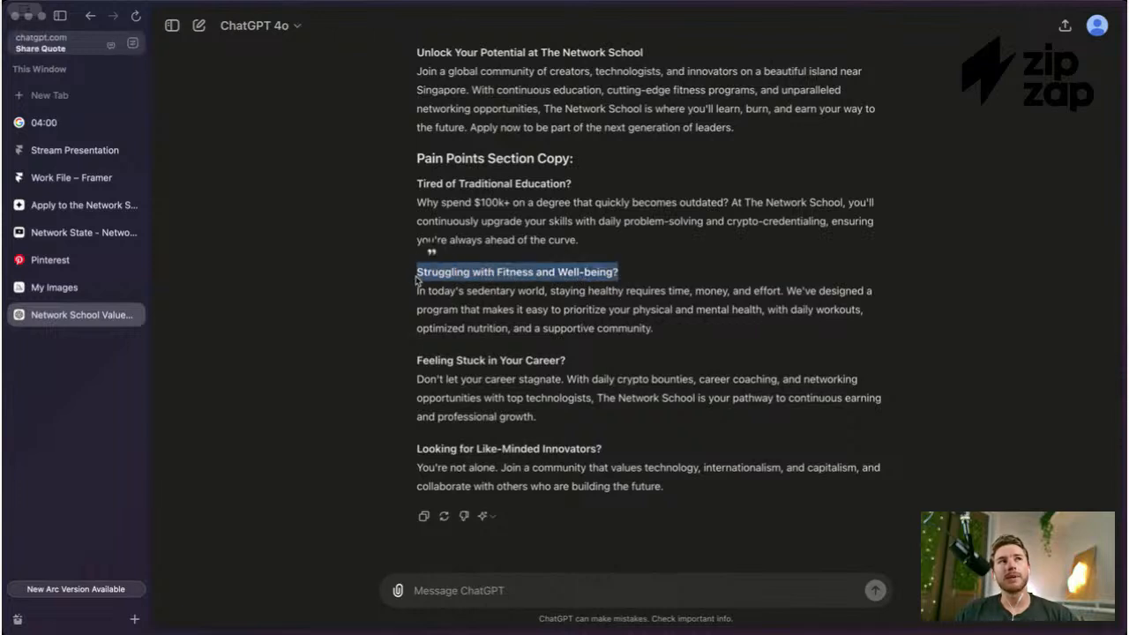
pyautogui.click(600, 290)
pyautogui.moveTo(626, 273); pyautogui.dragTo(417, 273)
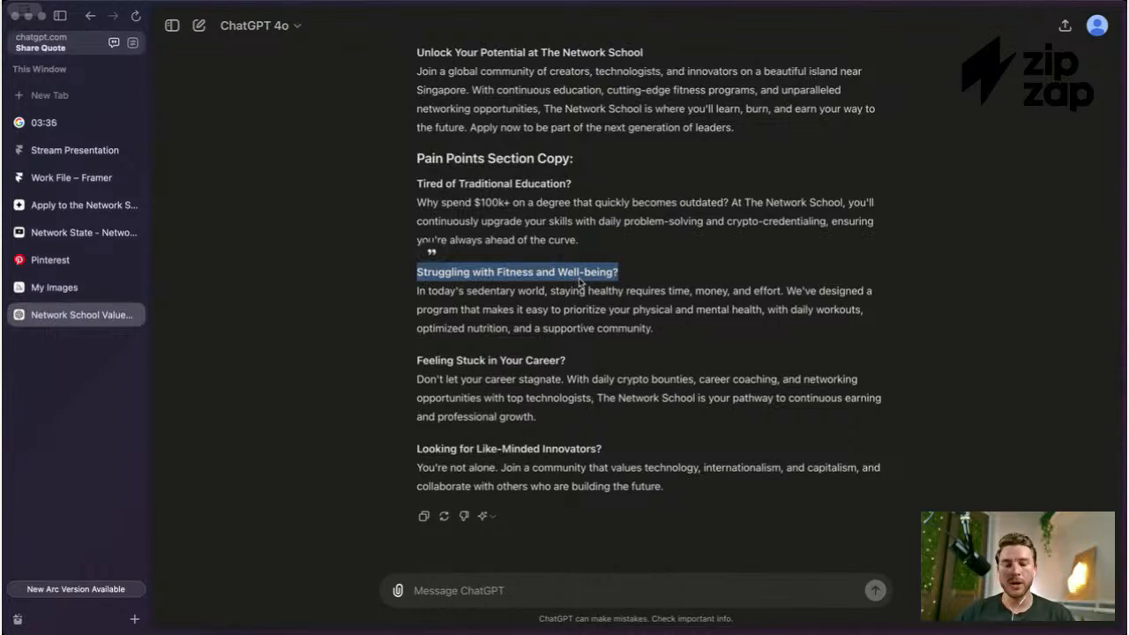
pyautogui.click(579, 282)
pyautogui.moveTo(622, 275); pyautogui.dragTo(418, 273)
pyautogui.click(622, 274)
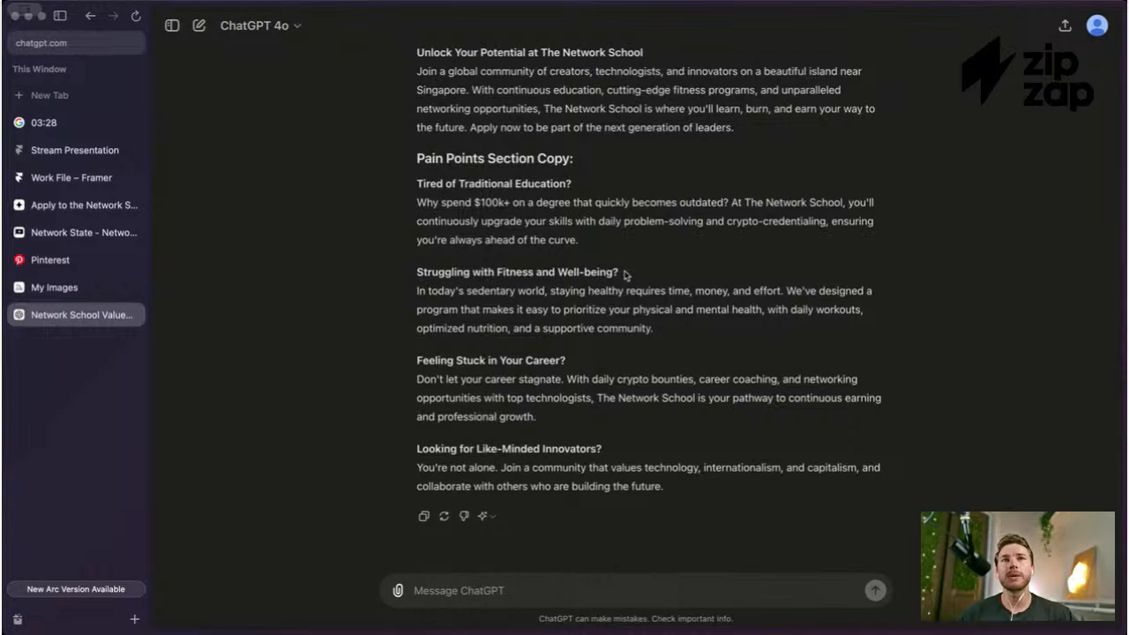
pyautogui.moveTo(623, 274); pyautogui.dragTo(418, 273)
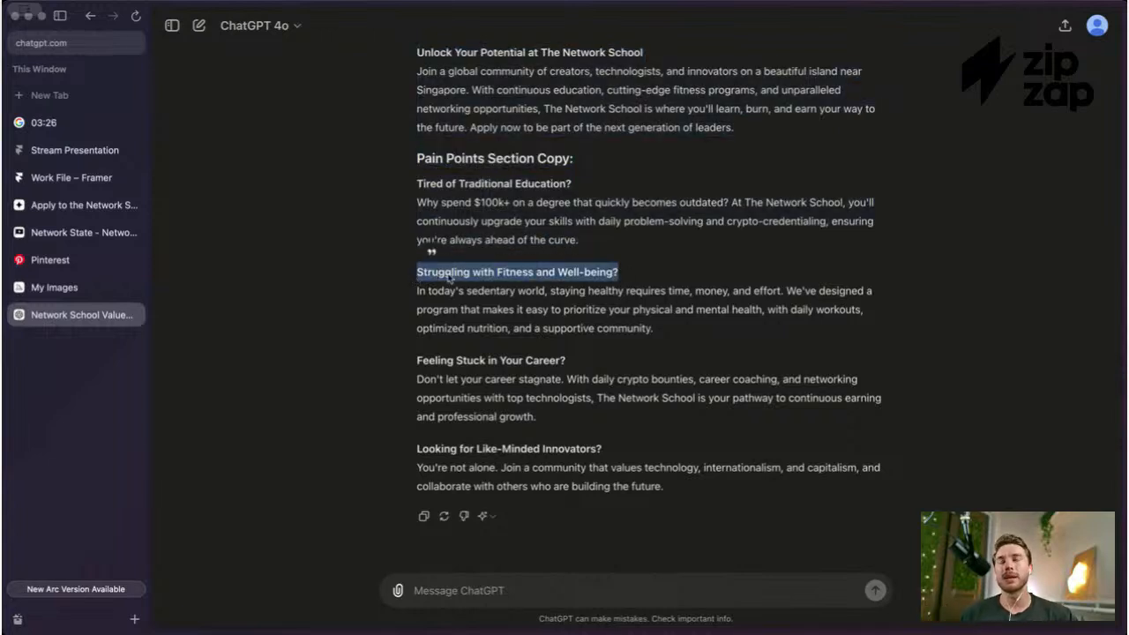
pyautogui.click(645, 284)
pyautogui.moveTo(627, 275); pyautogui.dragTo(419, 271)
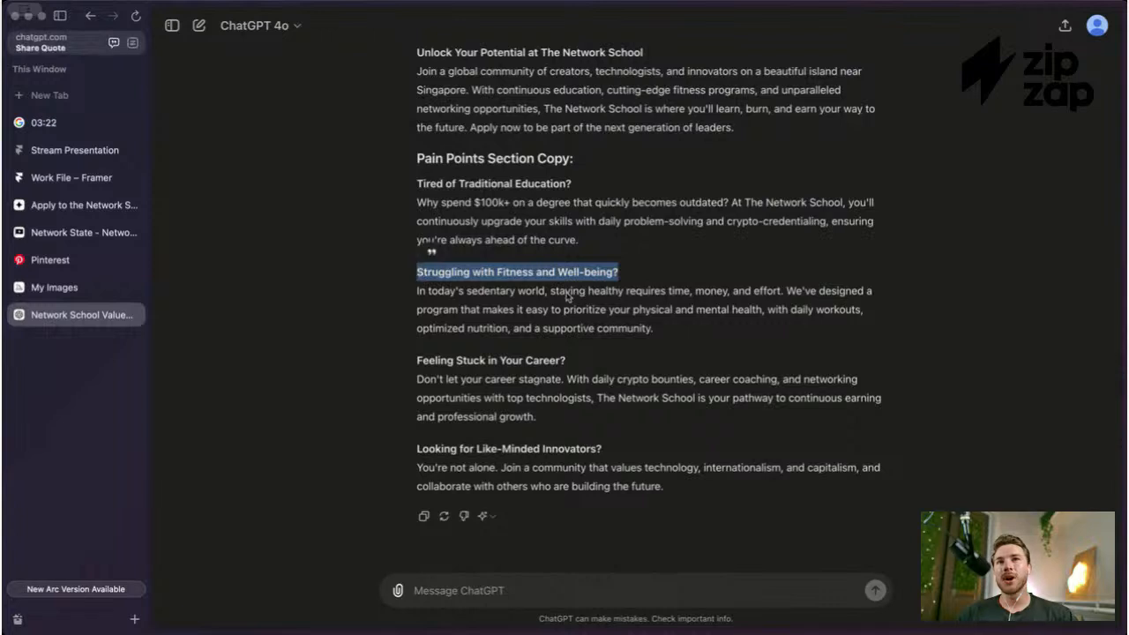
pyautogui.scroll(2, 621, 314)
pyautogui.scroll(-2, 617, 295)
pyautogui.click(617, 305)
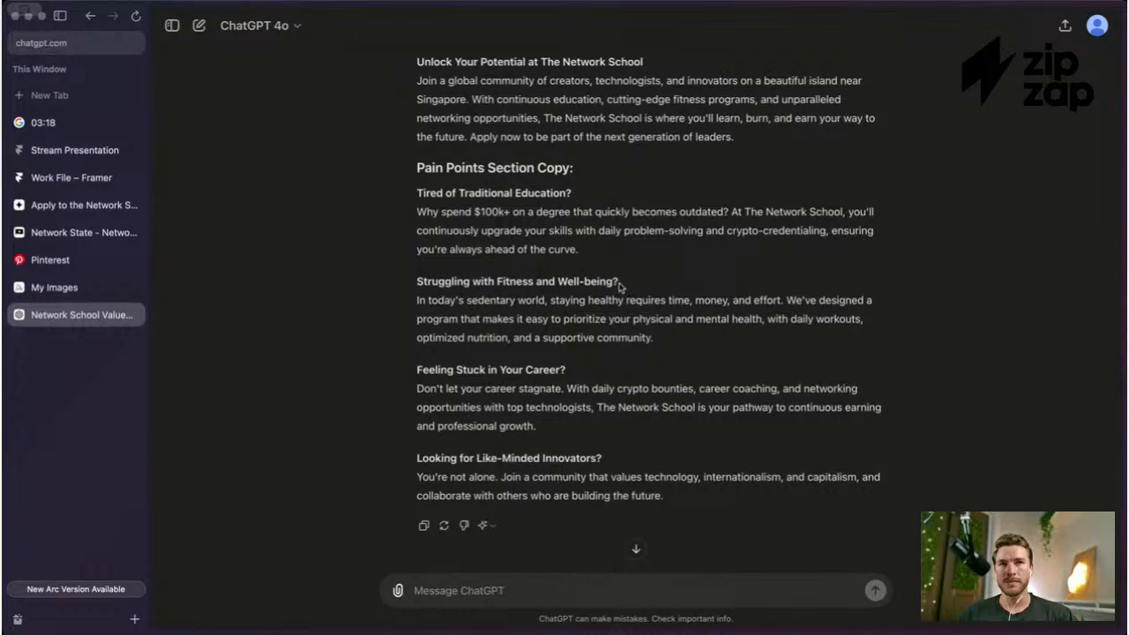
pyautogui.moveTo(620, 286); pyautogui.dragTo(415, 282)
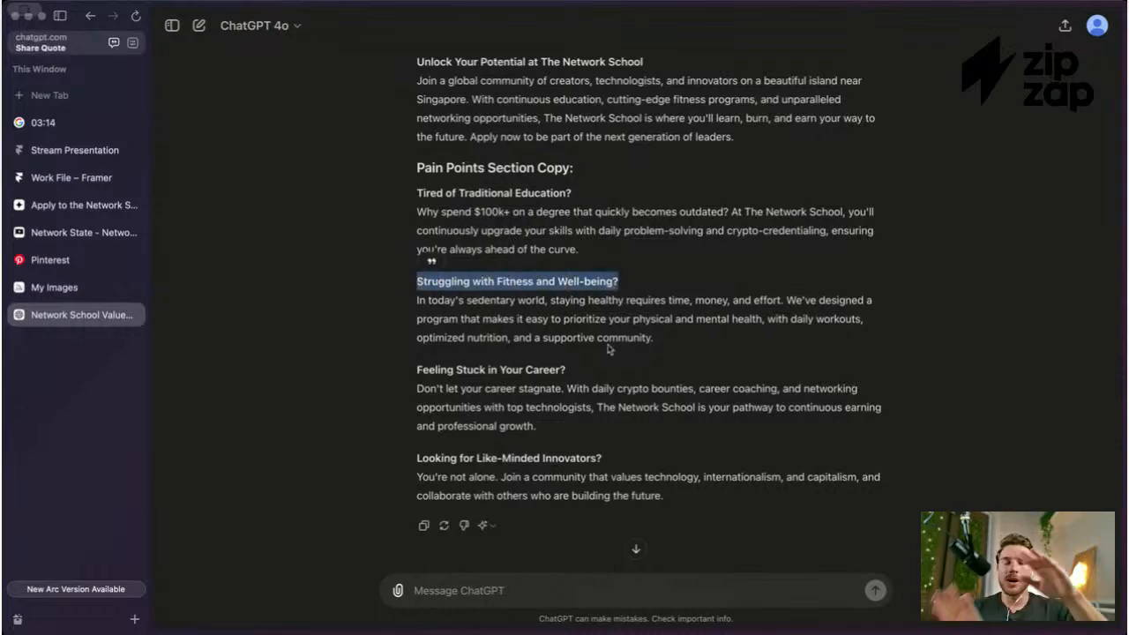
pyautogui.scroll(-1, 607, 348)
pyautogui.click(612, 316)
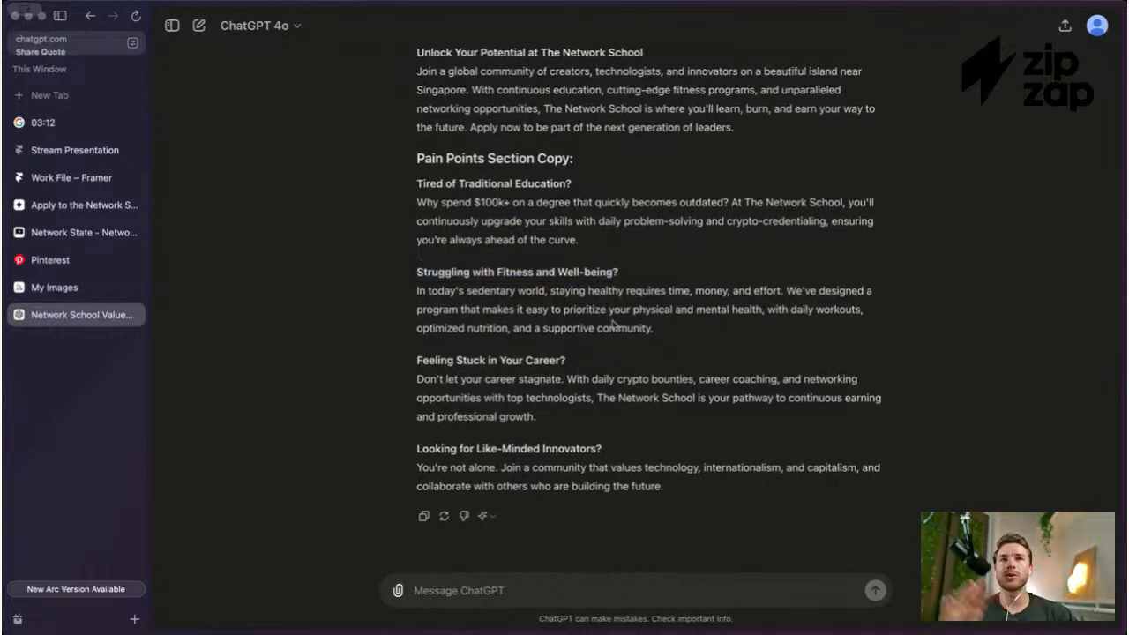
# Step: Highlight "Feeling Stuck in Your Career?" and go through all four pain-point headings in turn, ending with "Looking for Like-Minded Innovators?"
pyautogui.moveTo(593, 356); pyautogui.dragTo(417, 363)
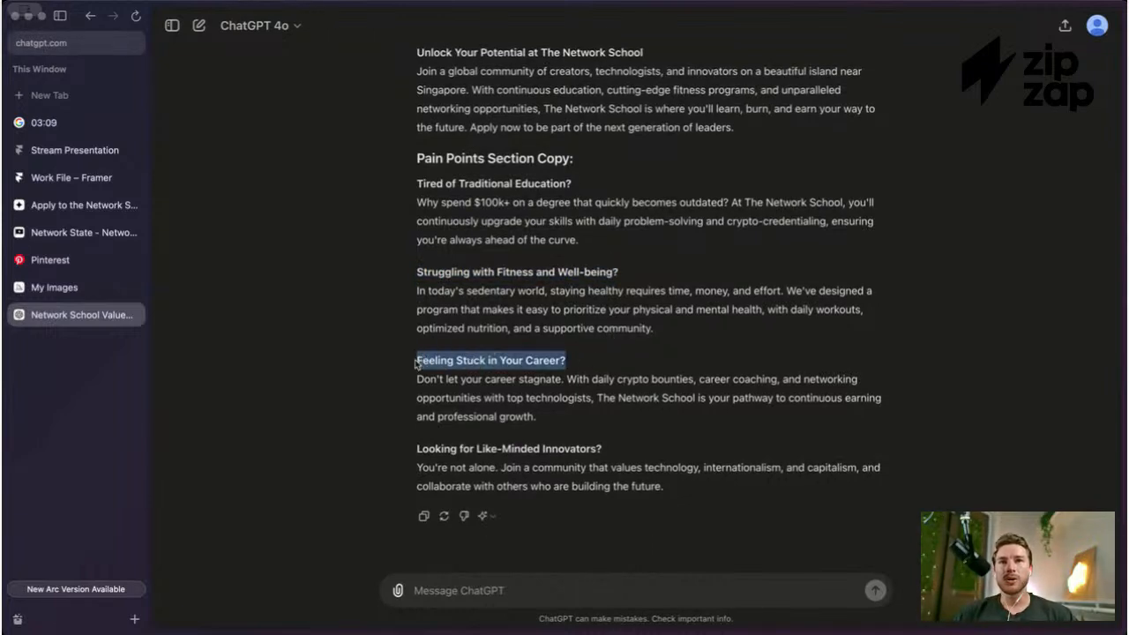
pyautogui.click(573, 377)
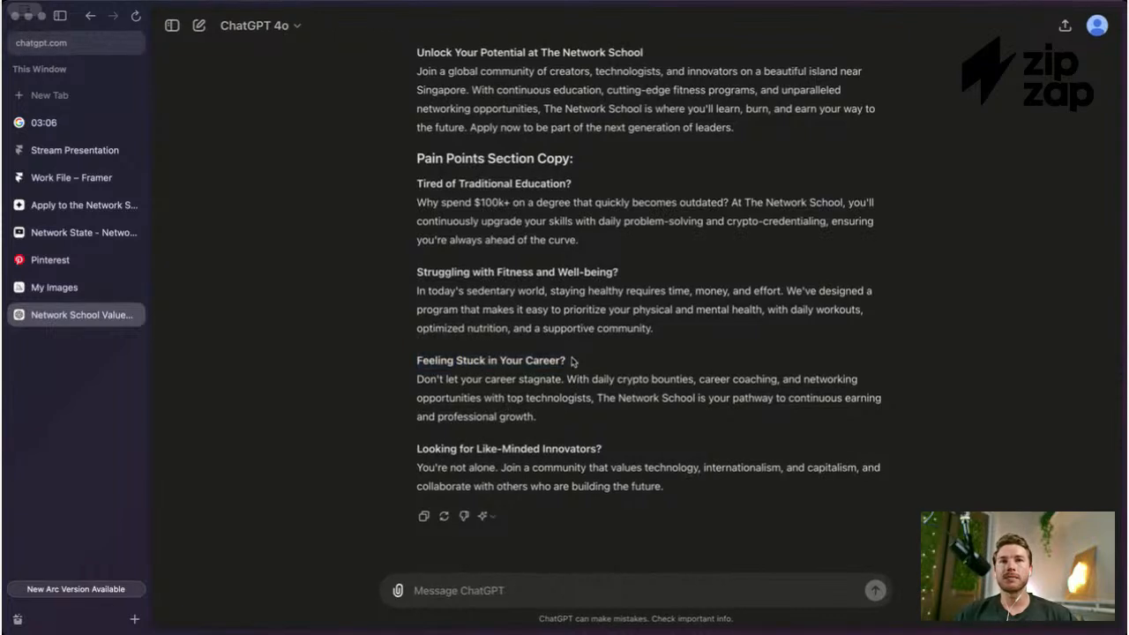
pyautogui.scroll(1, 617, 424)
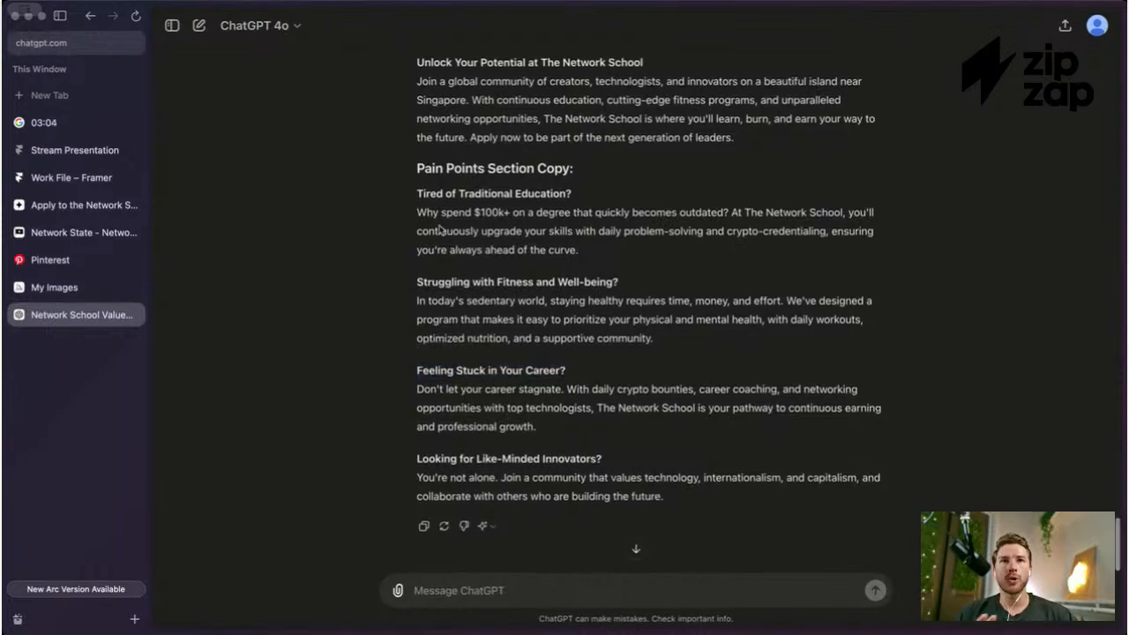
pyautogui.moveTo(414, 194); pyautogui.dragTo(629, 215)
pyautogui.click(612, 259)
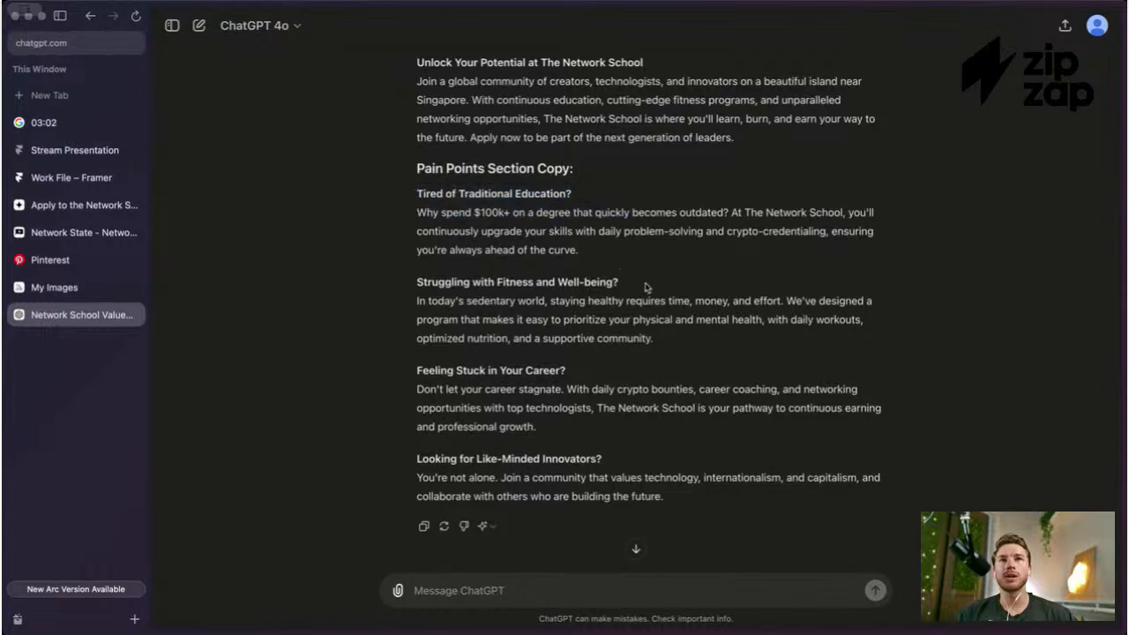
pyautogui.moveTo(644, 285); pyautogui.dragTo(412, 287)
pyautogui.moveTo(573, 371); pyautogui.dragTo(418, 370)
pyautogui.scroll(-1, 573, 437)
pyautogui.click(580, 449)
pyautogui.moveTo(605, 448); pyautogui.dragTo(419, 453)
pyautogui.click(651, 320)
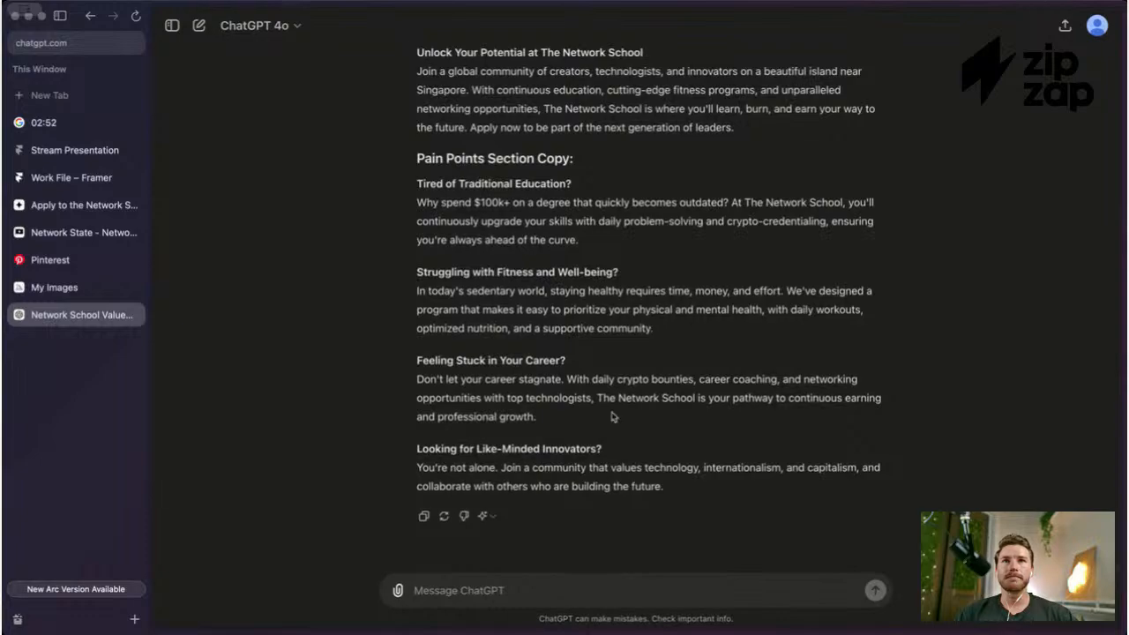
# Step: Look back through the reply to "Key Value Propositions (Ranked):" and return to the pain points copy at its end
pyautogui.scroll(5, 611, 412)
pyautogui.scroll(15, 611, 413)
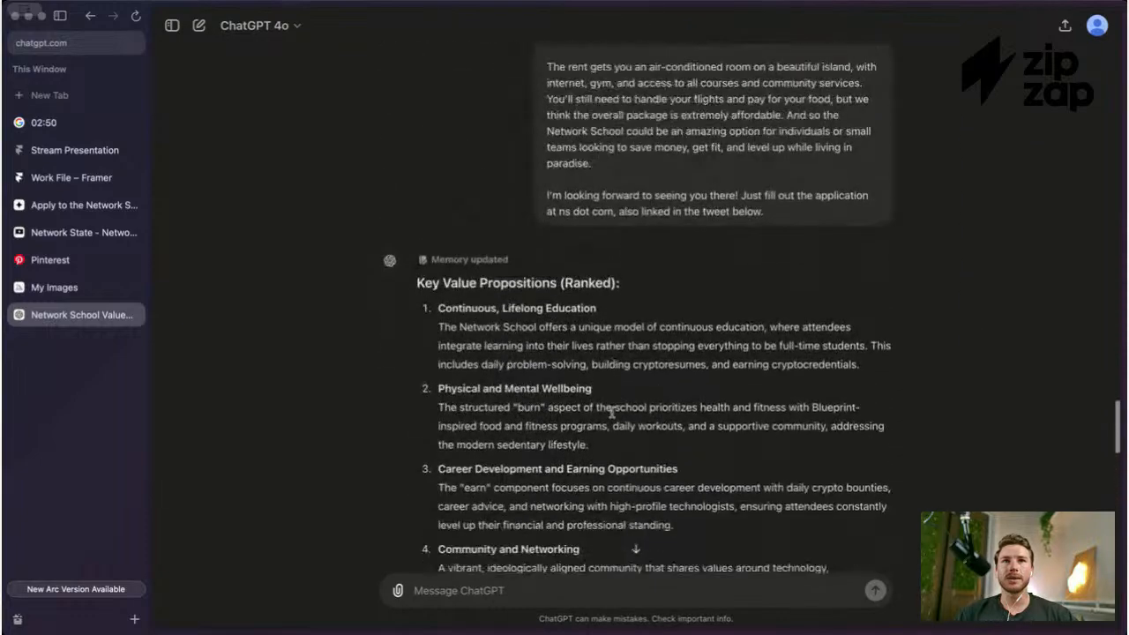
pyautogui.scroll(-8, 648, 301)
pyautogui.scroll(-10, 648, 300)
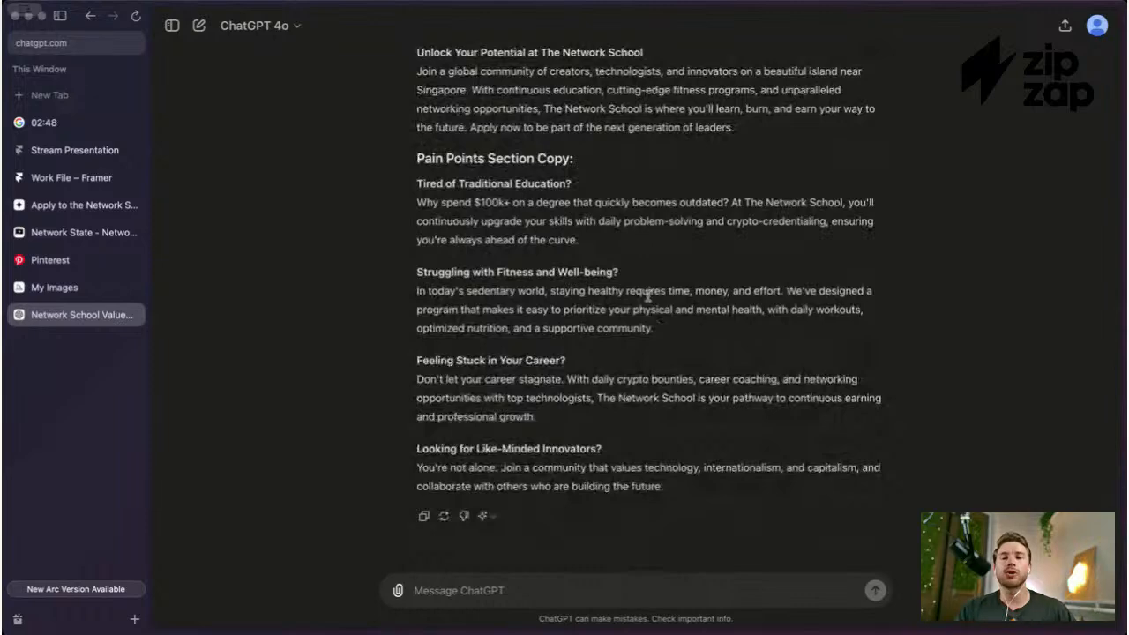
pyautogui.scroll(8, 648, 296)
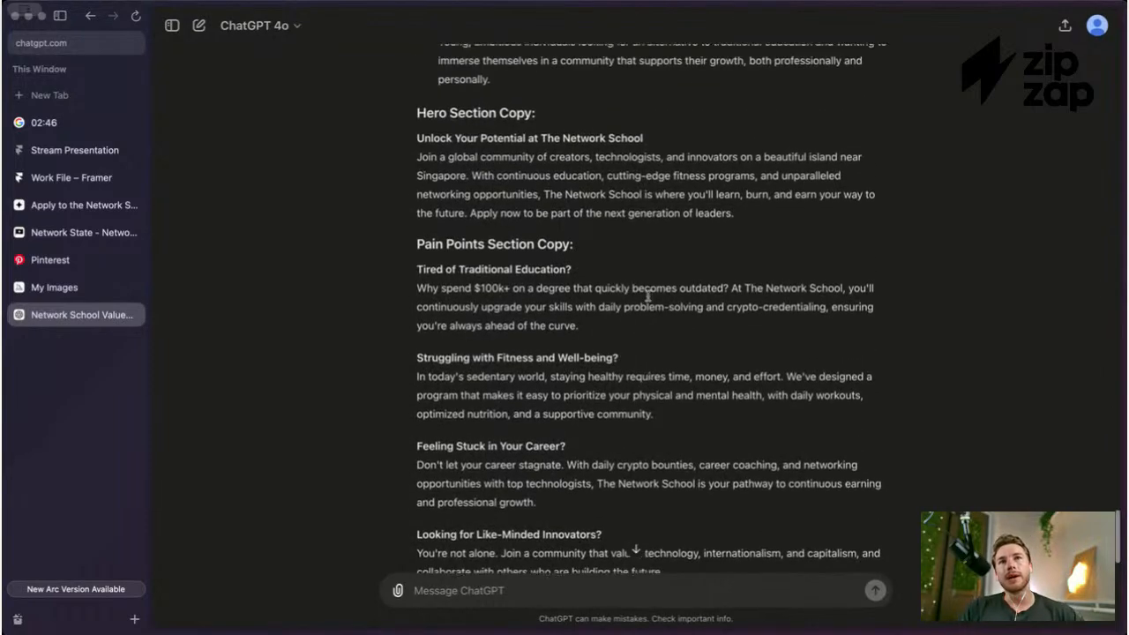
pyautogui.scroll(-9, 648, 297)
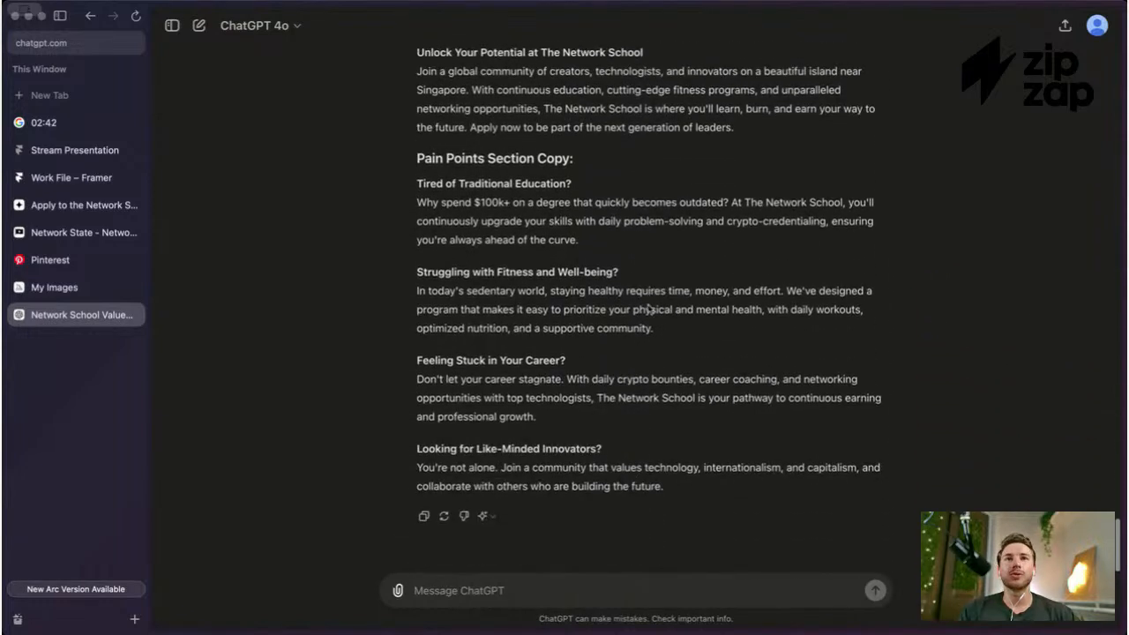
pyautogui.scroll(1, 635, 549)
pyautogui.scroll(-1, 610, 524)
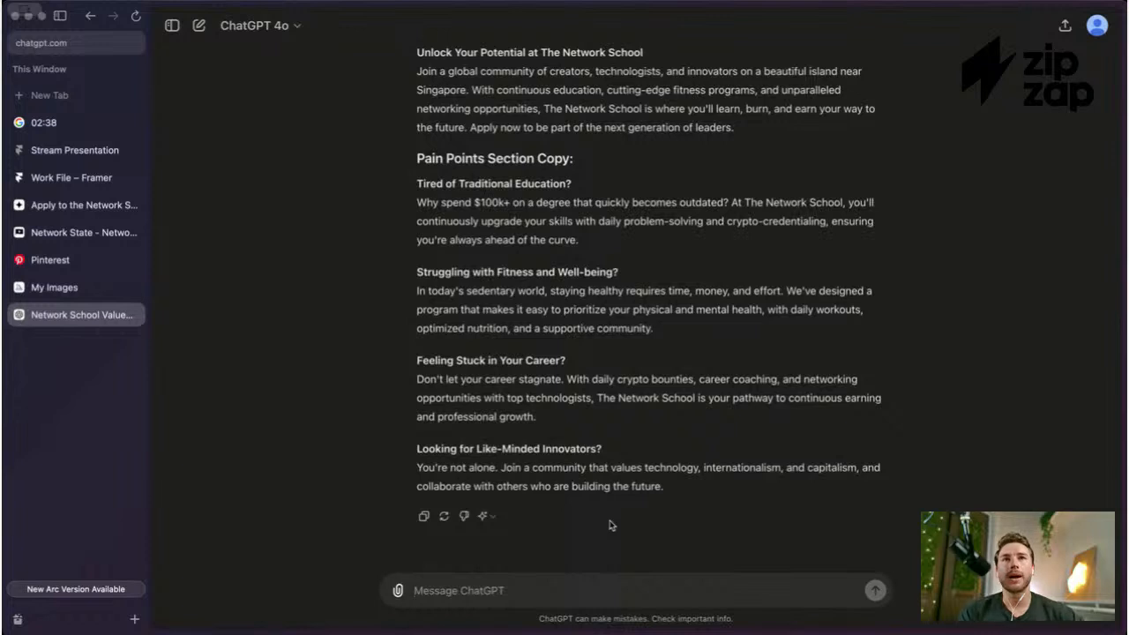
# Step: Begin a follow-up prompt with "Thank you." and, as a new paragraph, "Now, can you give me these pain points, but"
pyautogui.write('Thank you.')
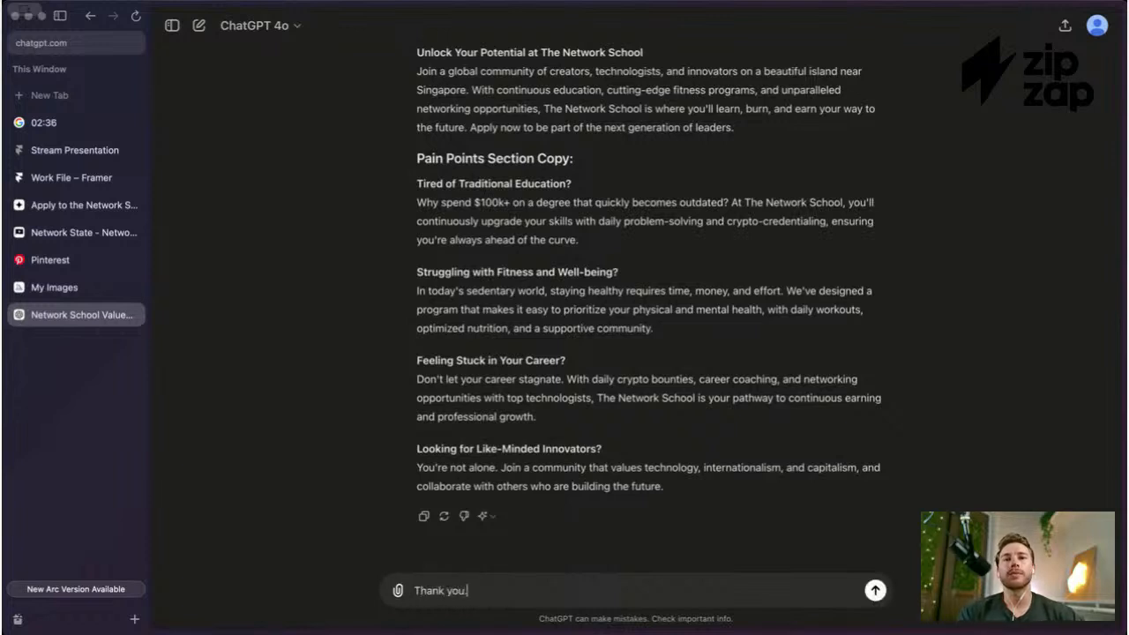
pyautogui.hotkey('shift', 'Return')
pyautogui.write('Now, can you m')
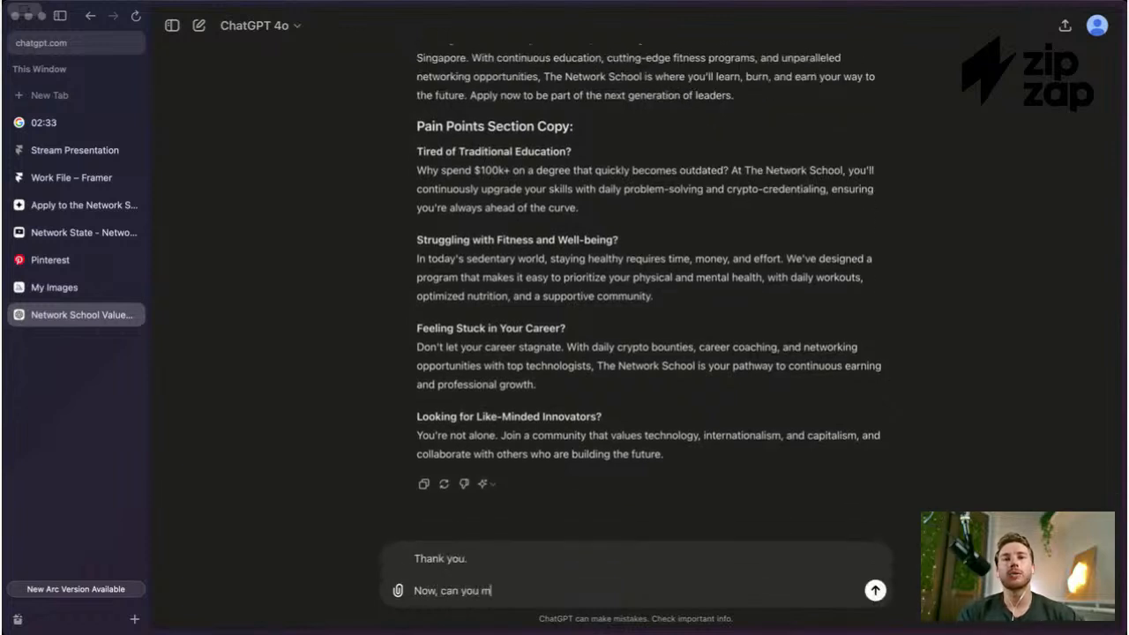
pyautogui.press('BackSpace')
pyautogui.write('give me these pain ponts,')
pyautogui.press('BackSpace')
pyautogui.write('ints, but')
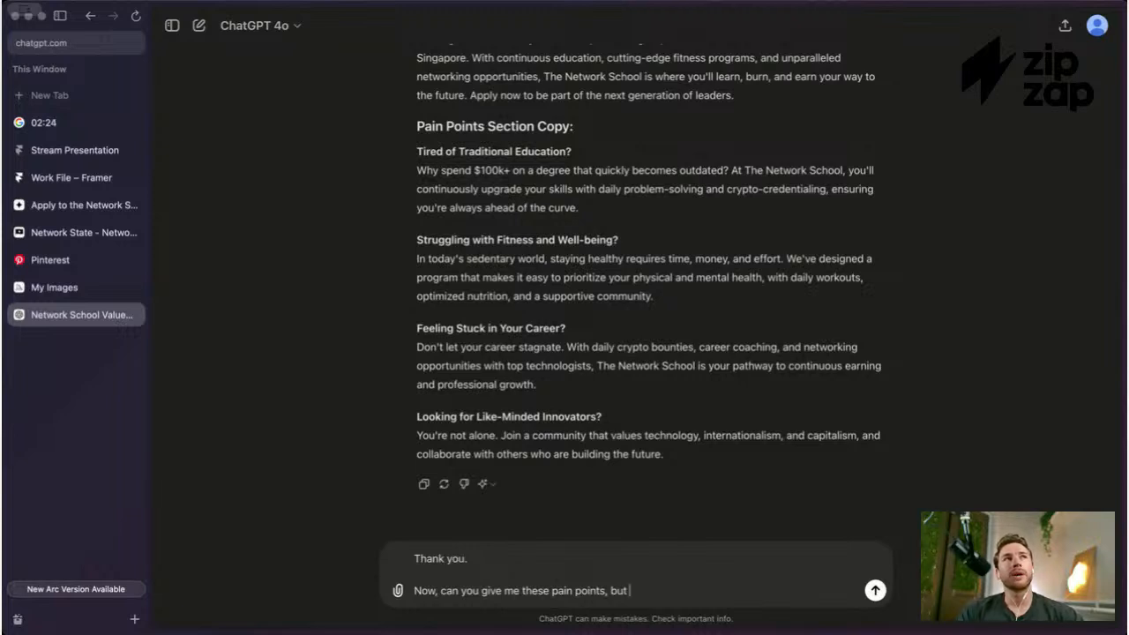
# Step: Continue the prompt's request with "with a focus on the outcome instead"
pyautogui.write('with a focus on instead')
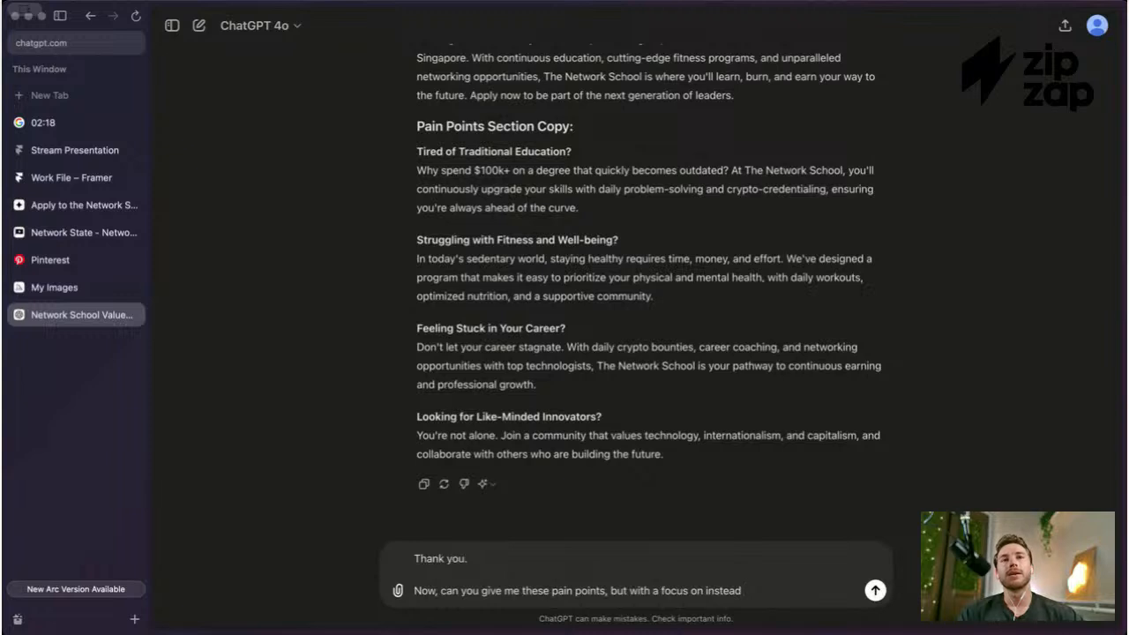
pyautogui.hotkey('alt', 'shift', 'Left')
pyautogui.hotkey('alt', 'shift', 'Left')
pyautogui.hotkey('alt', 'shift', 'Right')
pyautogui.press('BackSpace')
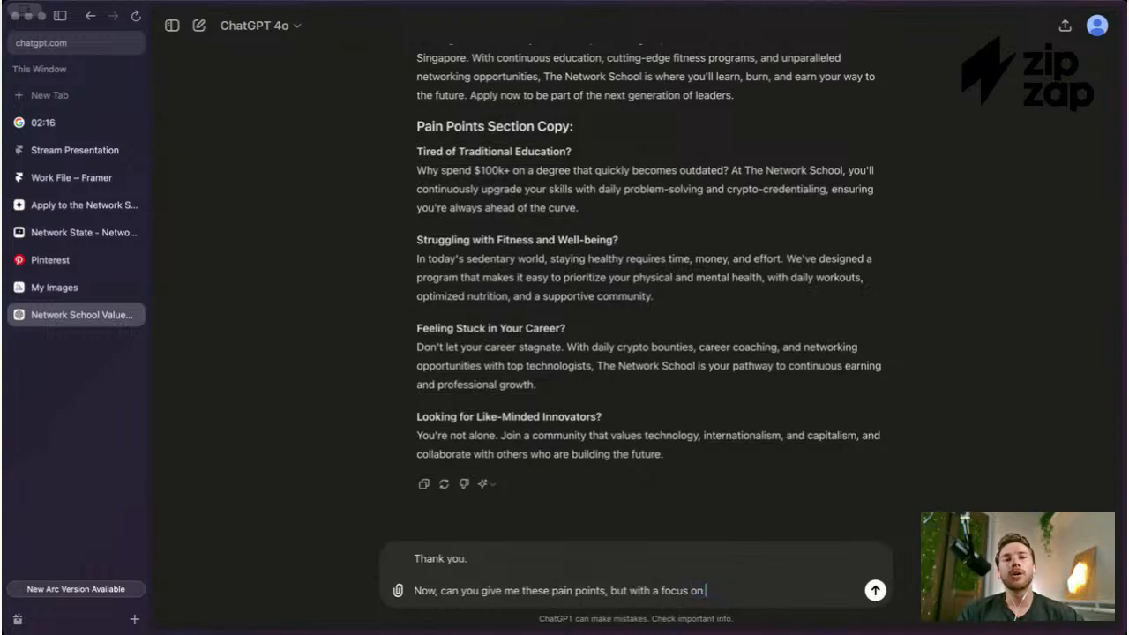
pyautogui.write('the outcome instead')
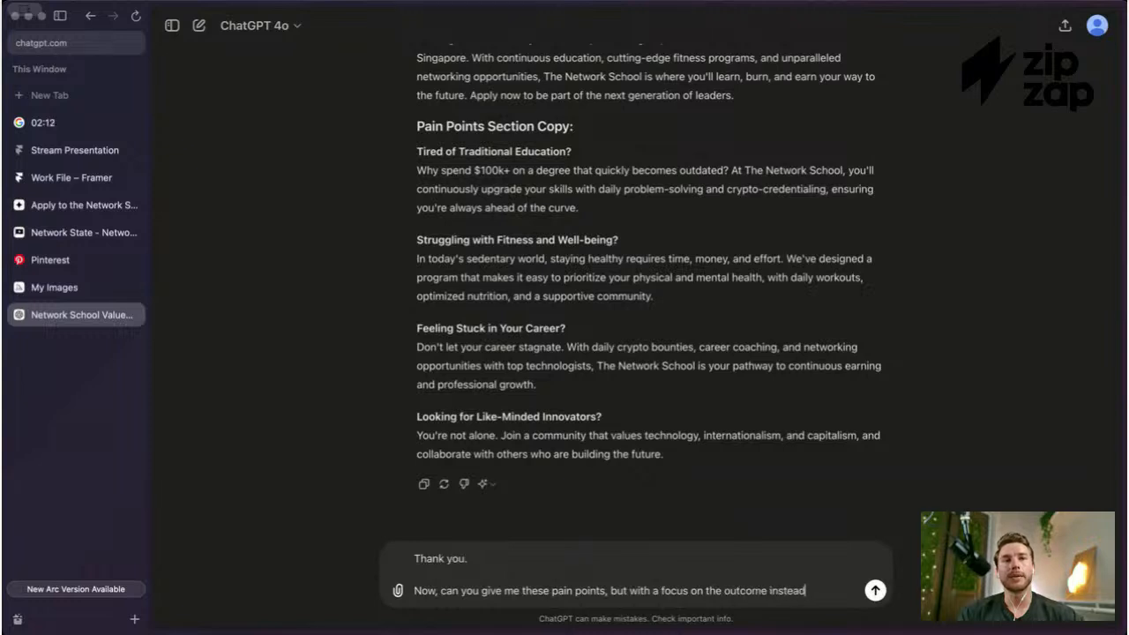
# Step: Finish the prompt with ". What this would mean for the people who go to the island." and send it
pyautogui.write('. What this')
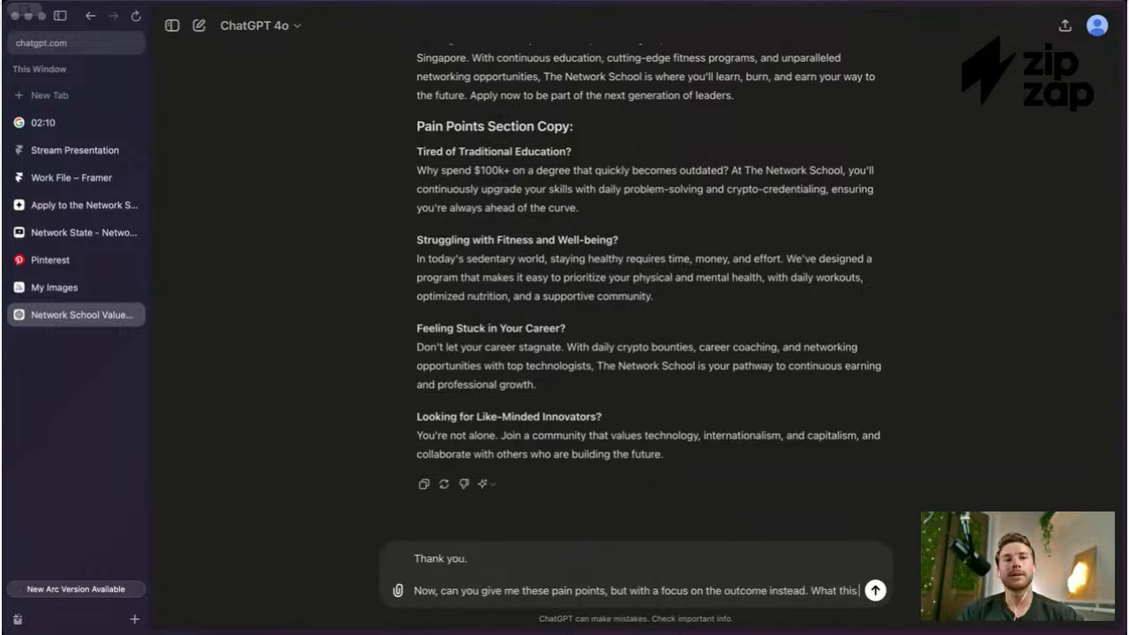
pyautogui.write(' would mean for the people w')
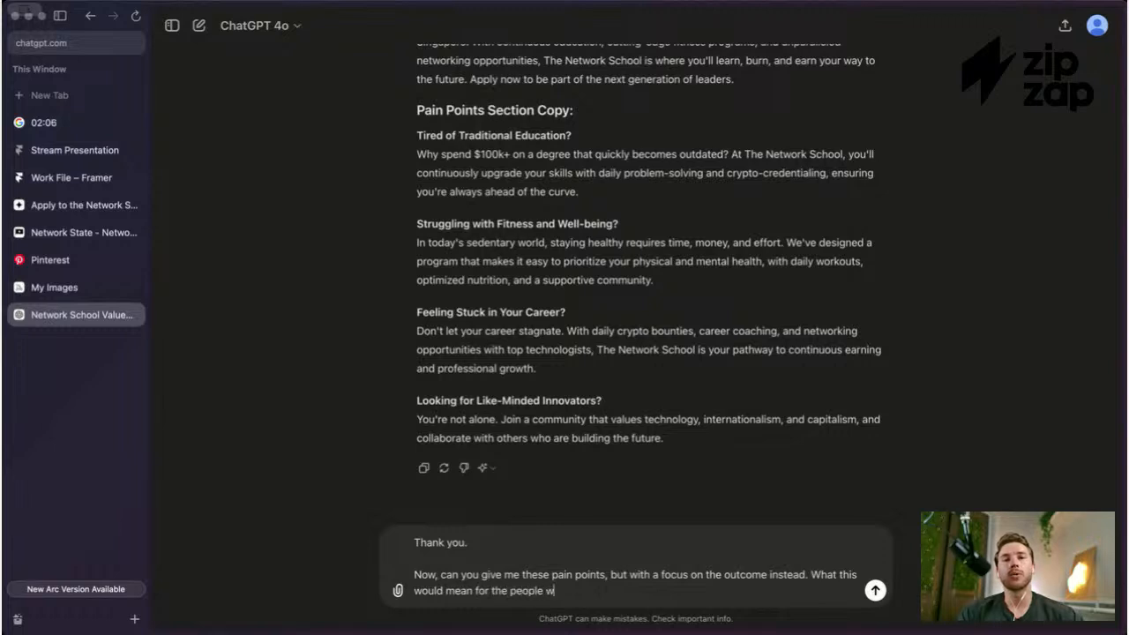
pyautogui.write('ho go to the s')
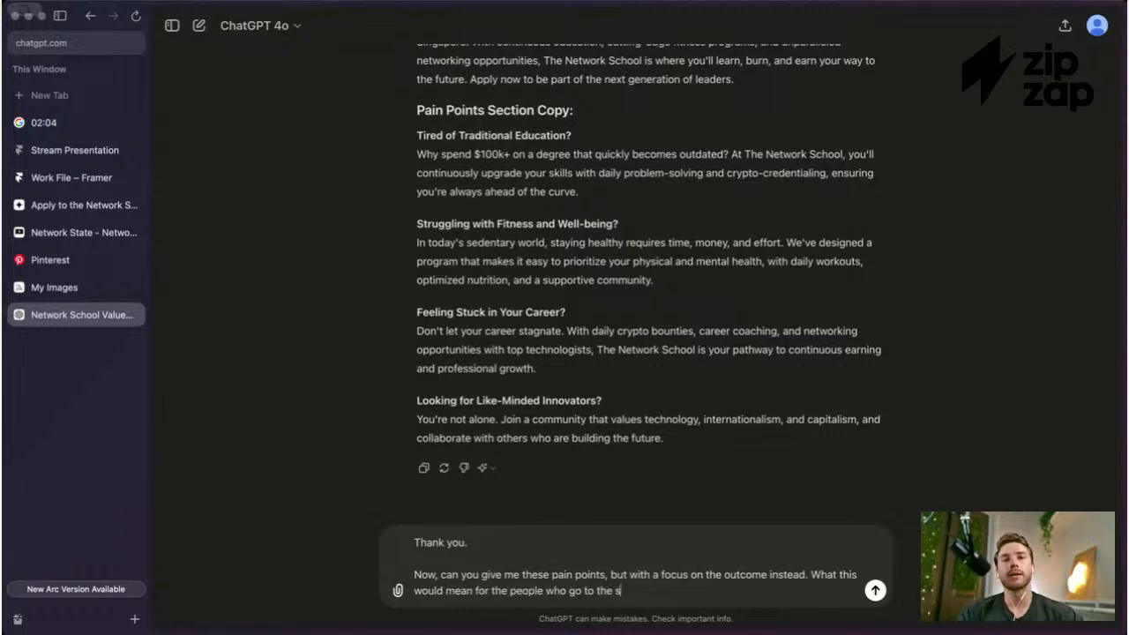
pyautogui.write('ialand.')
pyautogui.press('Return')
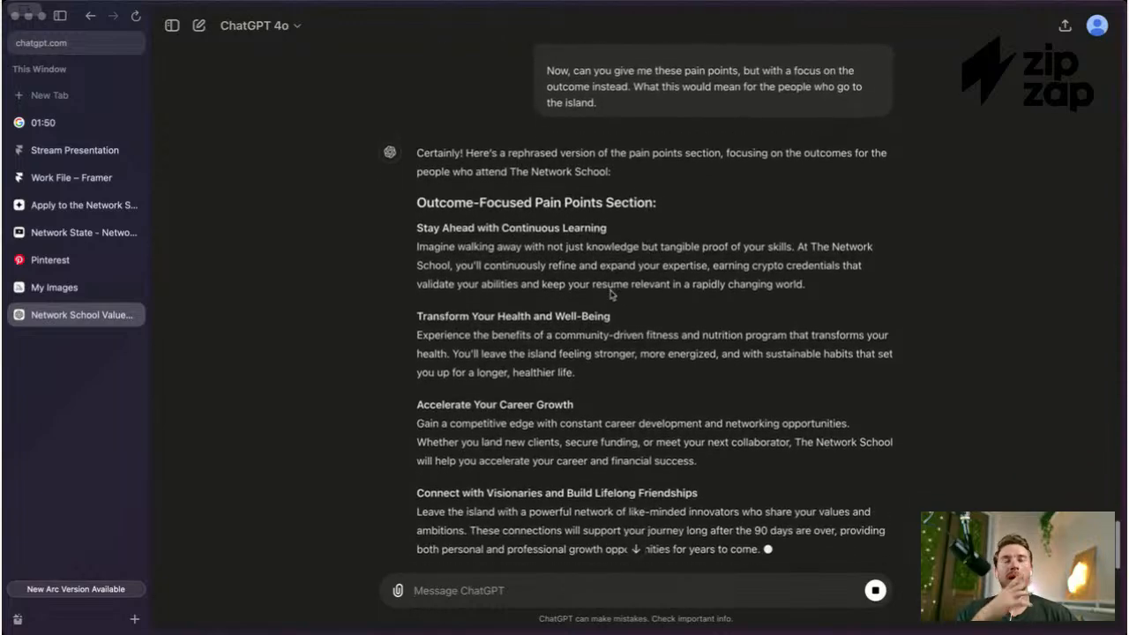
# Step: Read through the outcome-focused pain points, highlighting the "Connect with Visionaries and Build Lifelong Friendships" heading and the block of sections above it
pyautogui.scroll(-1, 608, 313)
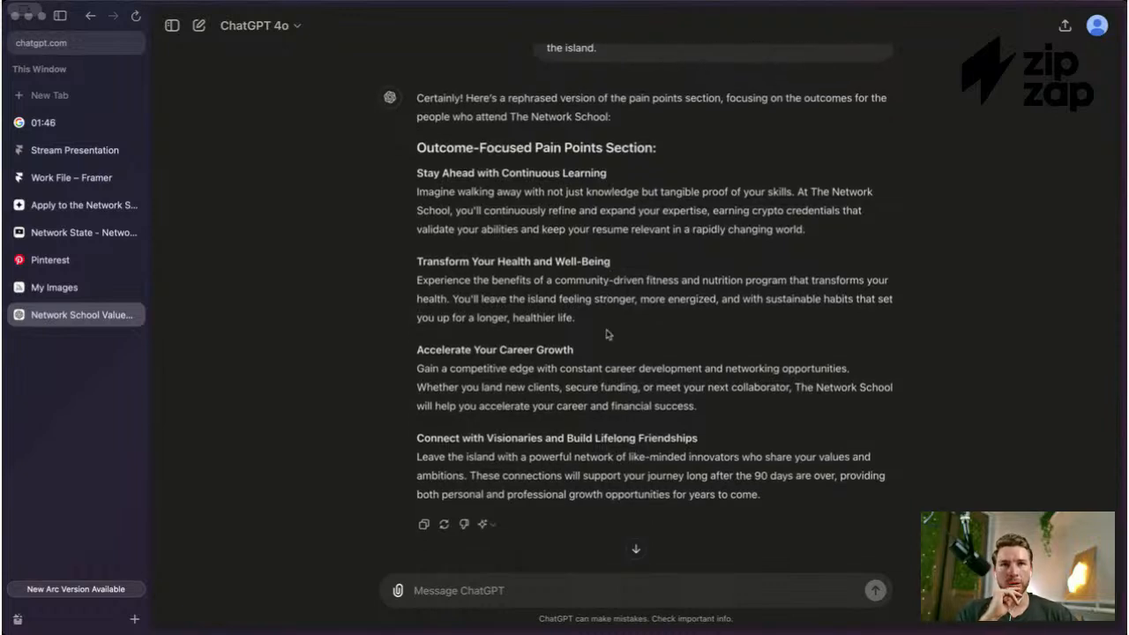
pyautogui.scroll(1, 607, 333)
pyautogui.scroll(-1, 607, 335)
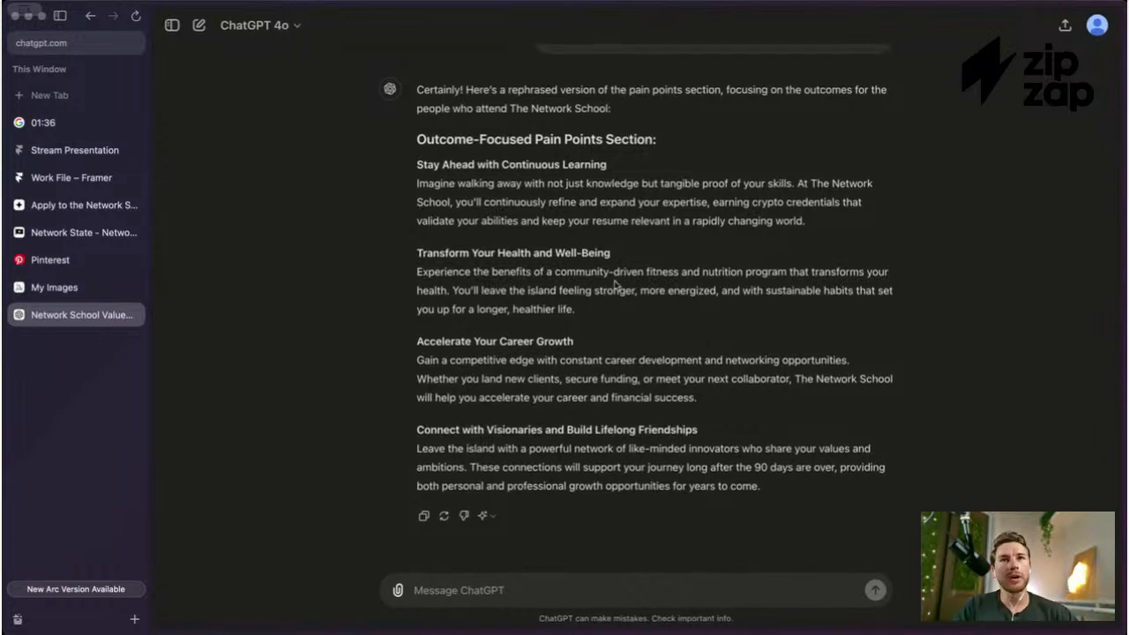
pyautogui.scroll(1, 617, 335)
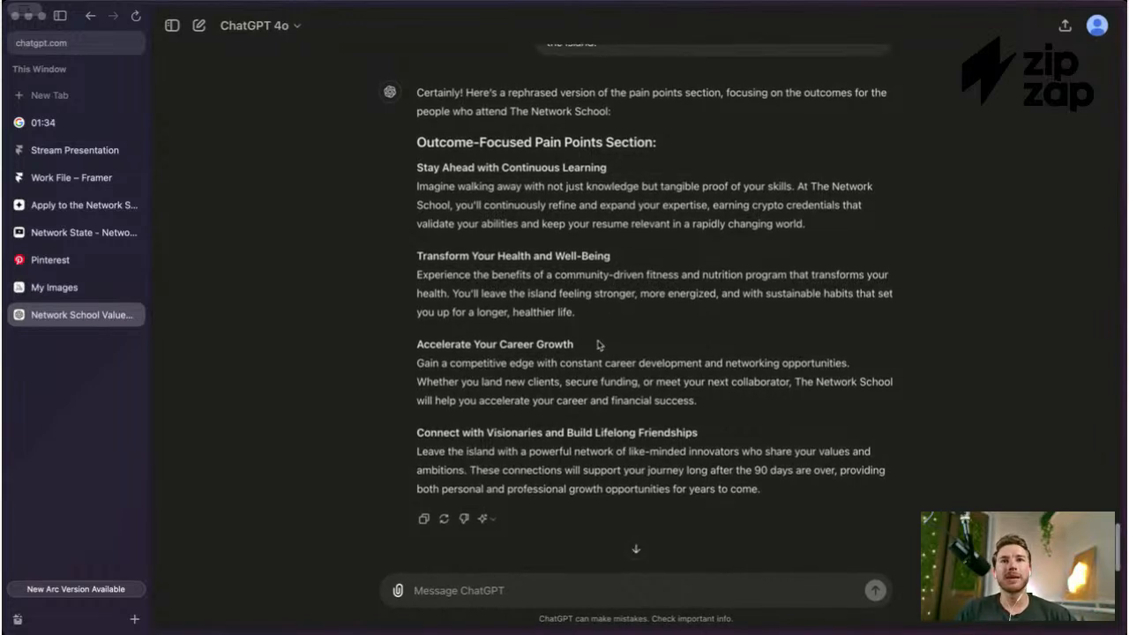
pyautogui.scroll(-1, 599, 345)
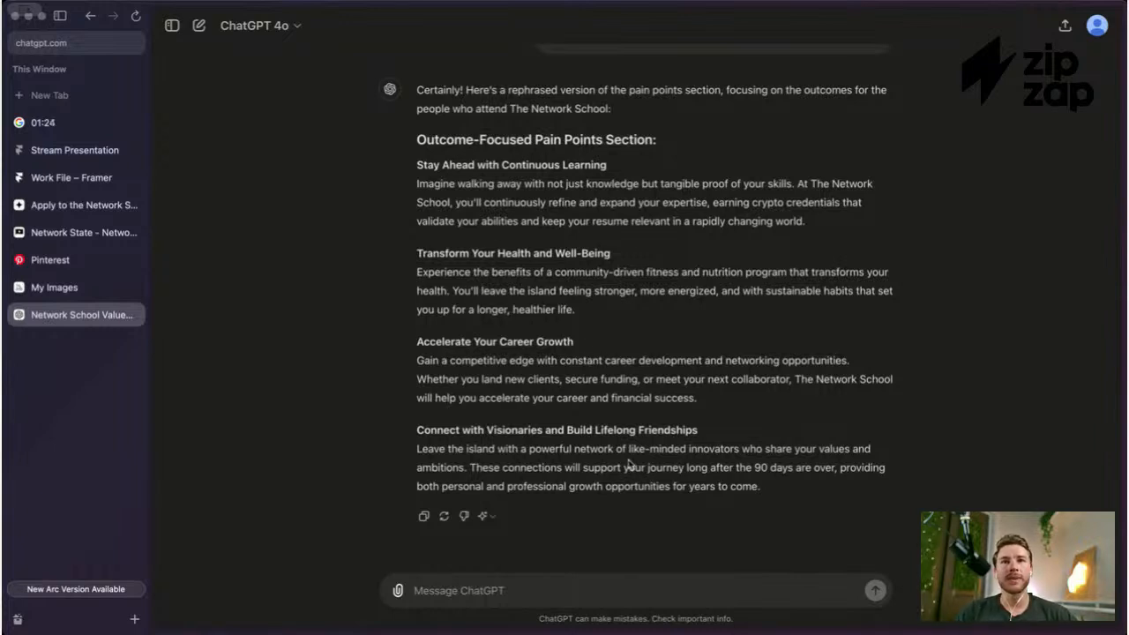
pyautogui.moveTo(701, 432); pyautogui.dragTo(491, 432)
pyautogui.click(605, 435)
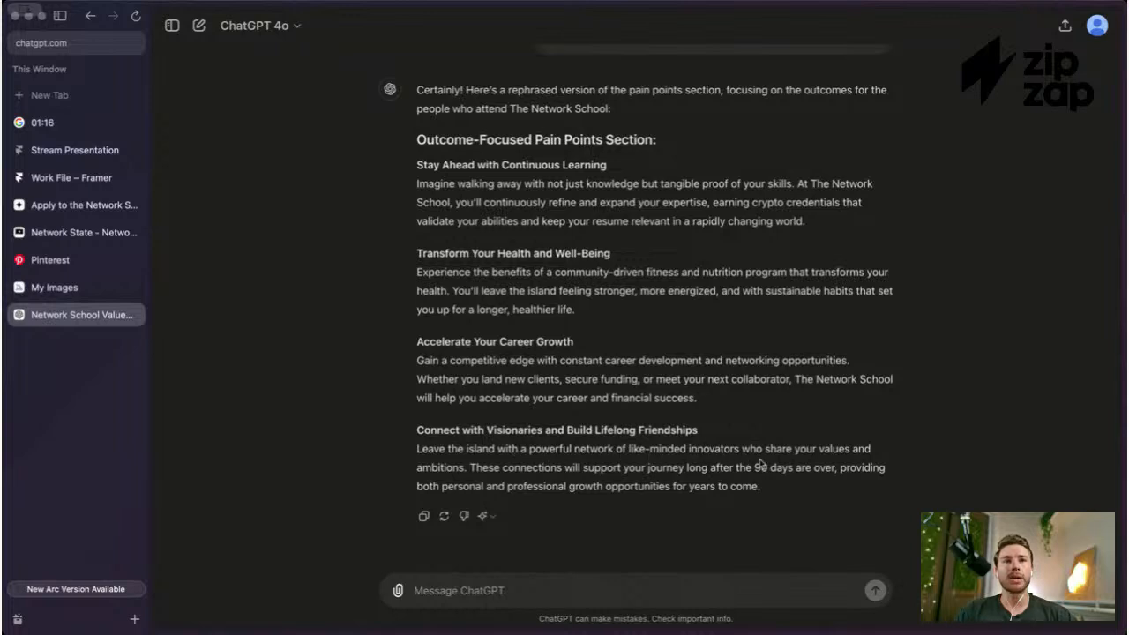
pyautogui.scroll(2, 564, 481)
pyautogui.scroll(-2, 529, 397)
pyautogui.moveTo(413, 142); pyautogui.dragTo(706, 411)
pyautogui.click(721, 444)
# Step: Begin a new prompt: "Thank you." and, as a new paragraph, "For the hero section, could you be a bit less generic, and try to focus the copy on"
pyautogui.click(661, 593)
pyautogui.write('Th')
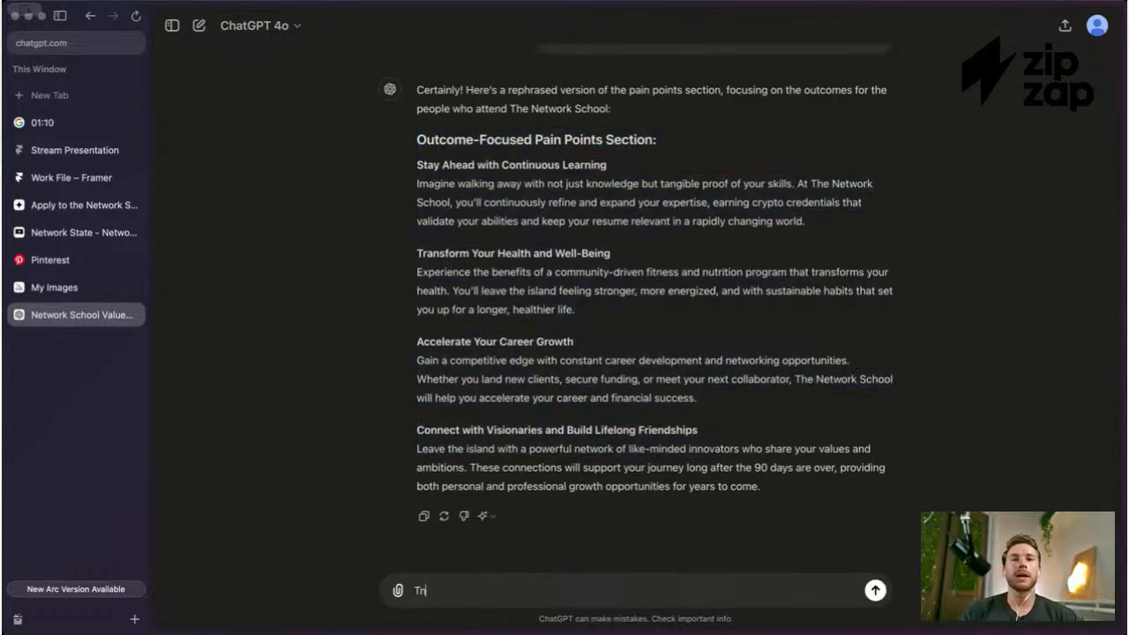
pyautogui.write('ank you:')
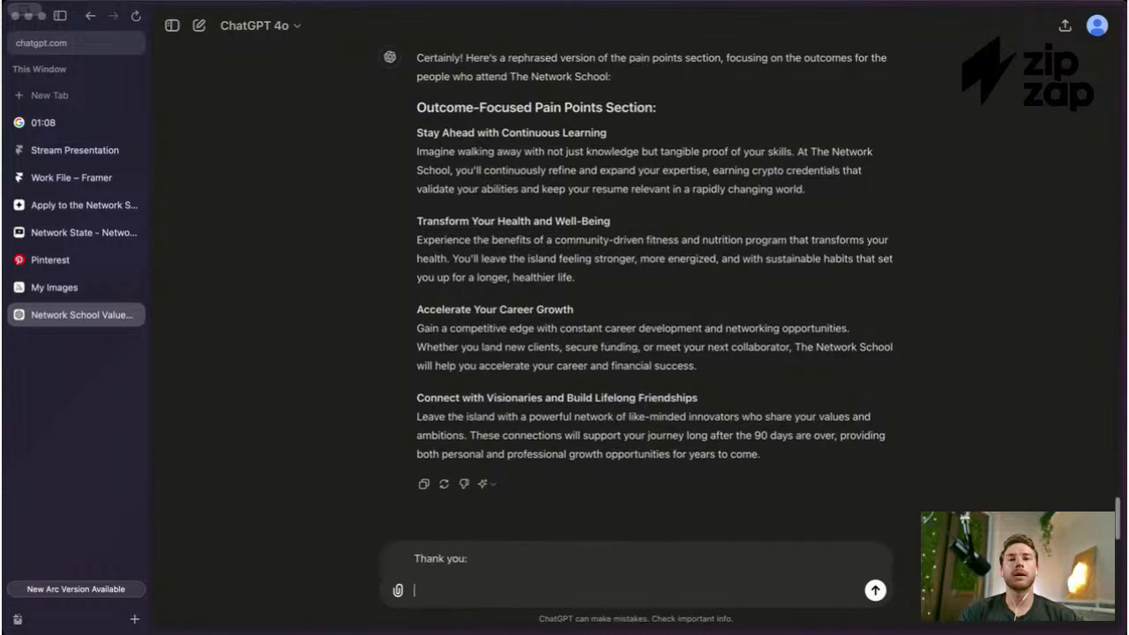
pyautogui.press('BackSpace')
pyautogui.write('!')
pyautogui.hotkey('shift', 'Return')
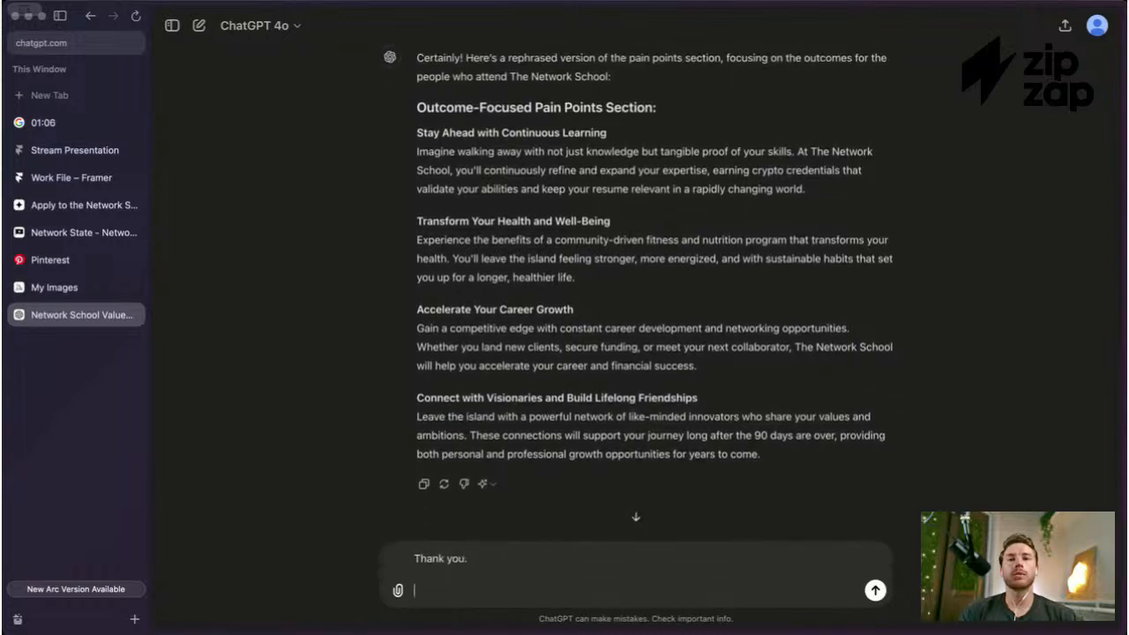
pyautogui.write('For the hero ')
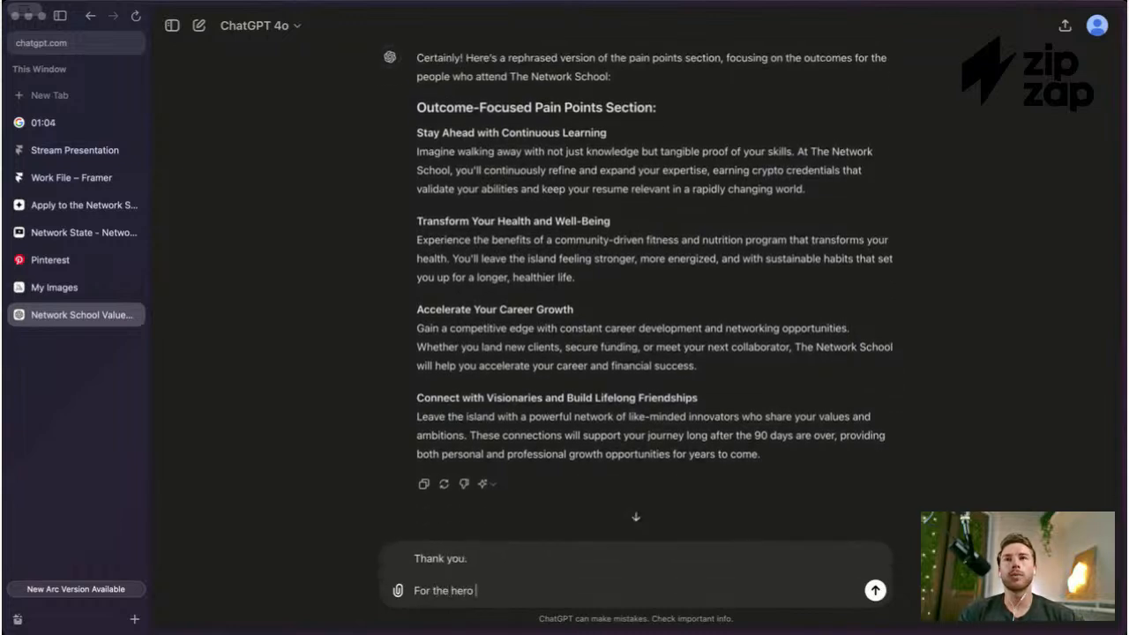
pyautogui.write('section, could you be a bit less generic, and try to focus')
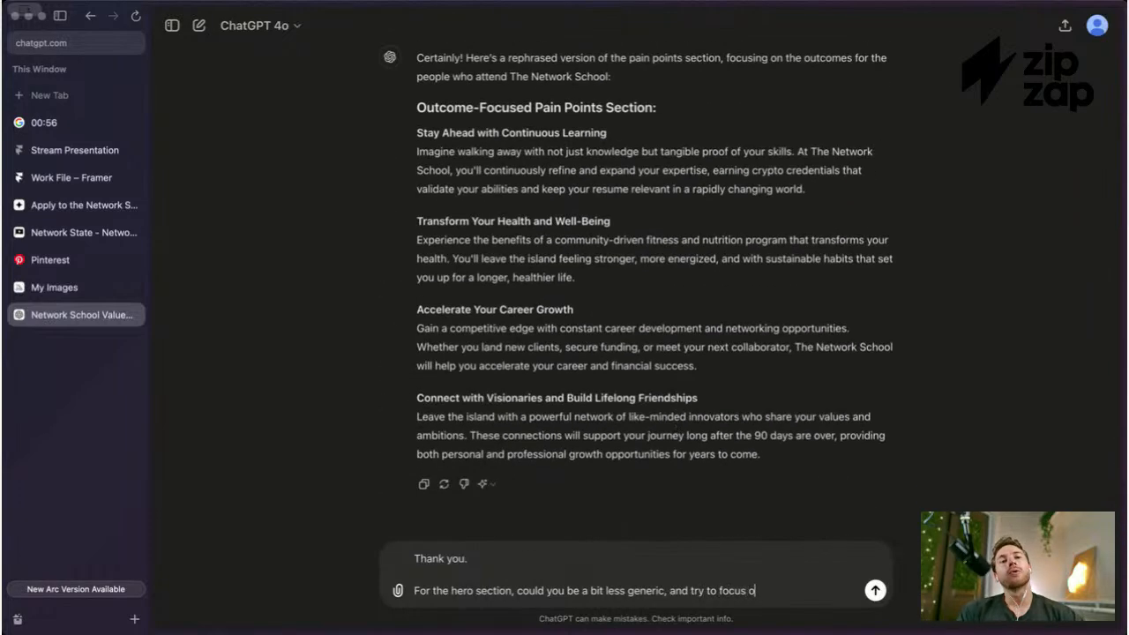
pyautogui.write(' the copy on')
# Step: Check the earlier hero copy, then complete the prompt with "the fact that this enables the dark talent who previously couldn't access this kind of opportunity?" and send it
pyautogui.scroll(15, 686, 409)
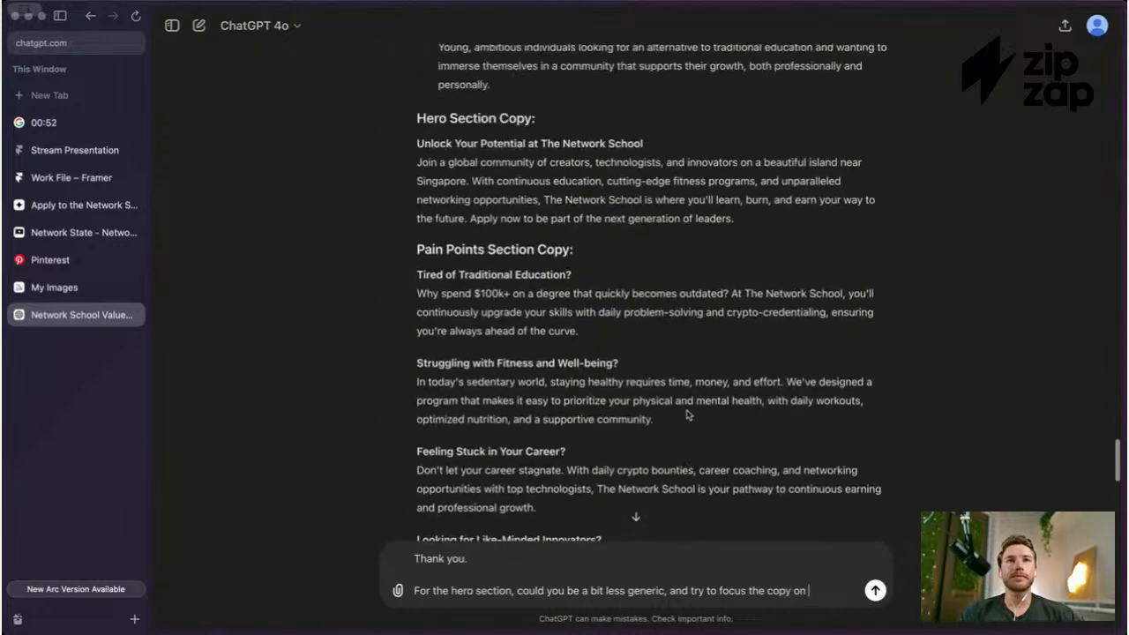
pyautogui.scroll(5, 686, 410)
pyautogui.scroll(-20, 686, 409)
pyautogui.write('n the fact that this ena')
pyautogui.write('bles the dark')
pyautogui.write(' talent who prev')
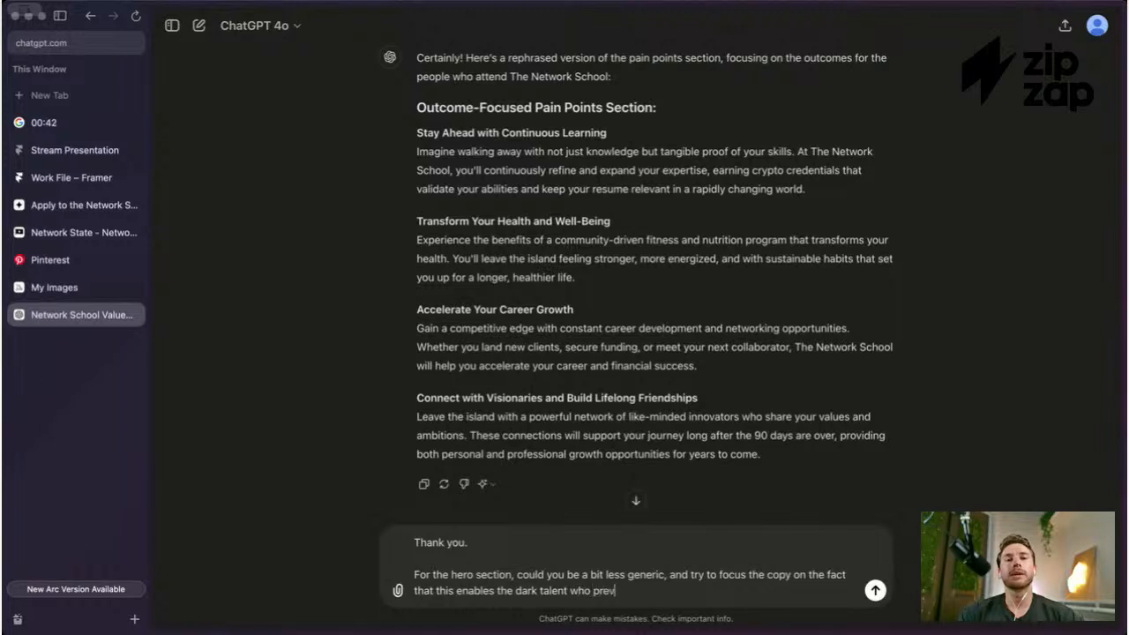
pyautogui.write("iously couldn't access t")
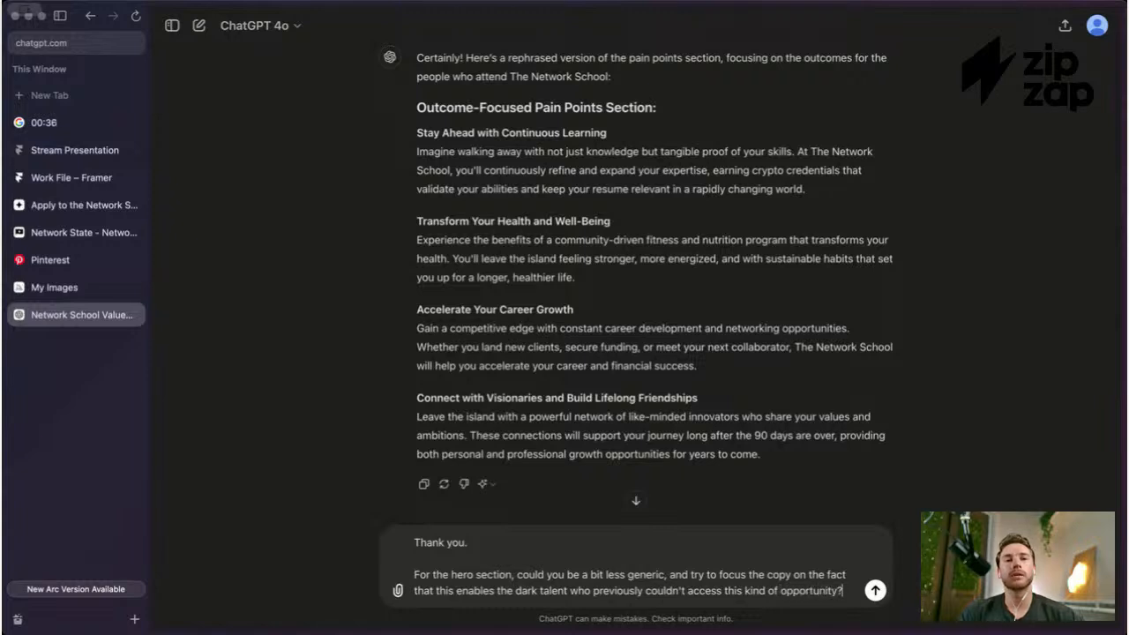
pyautogui.write('his kind of opportunity?')
pyautogui.press('Return')
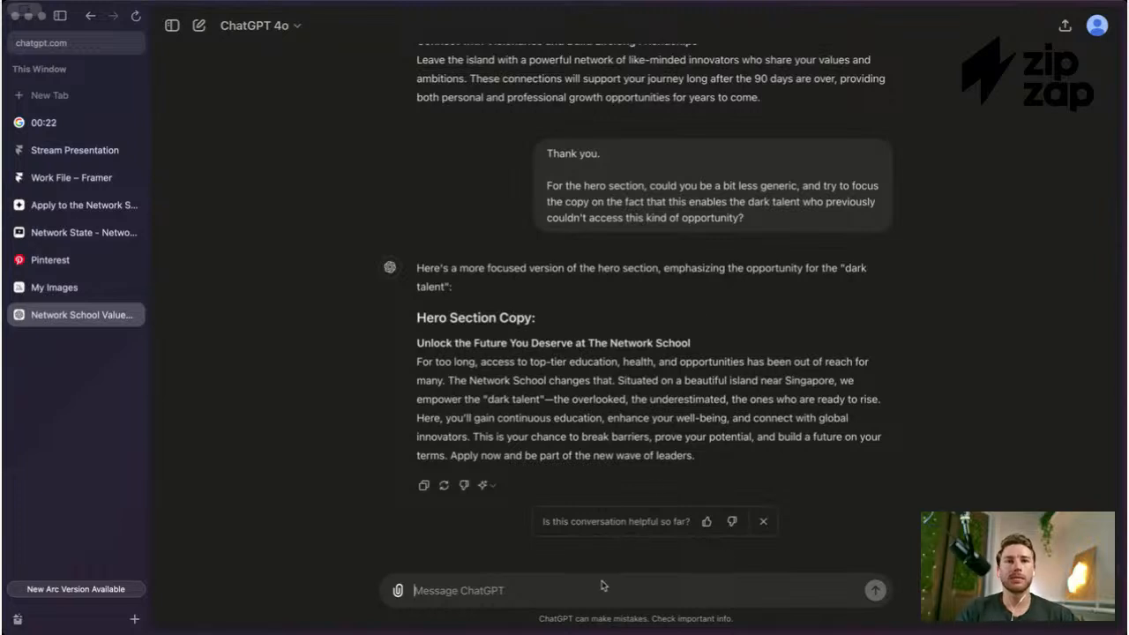
# Step: Send the follow-up "Try again please. Be less generic, and talk to the dark talent."
pyautogui.write('Try again p')
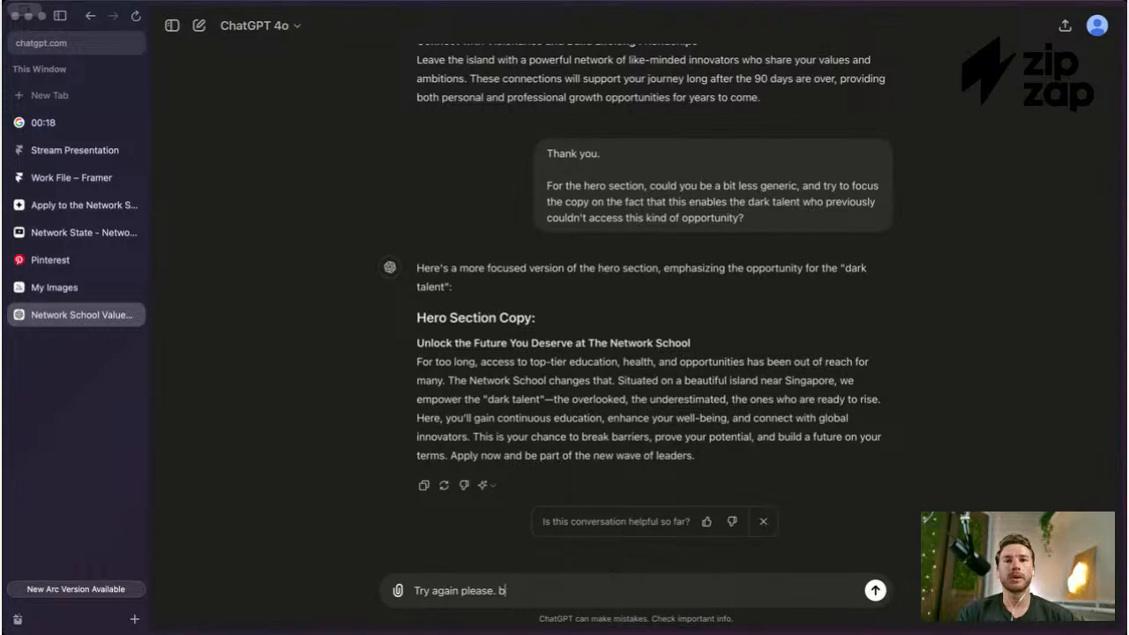
pyautogui.write('lease. Be less generic, and talk to the')
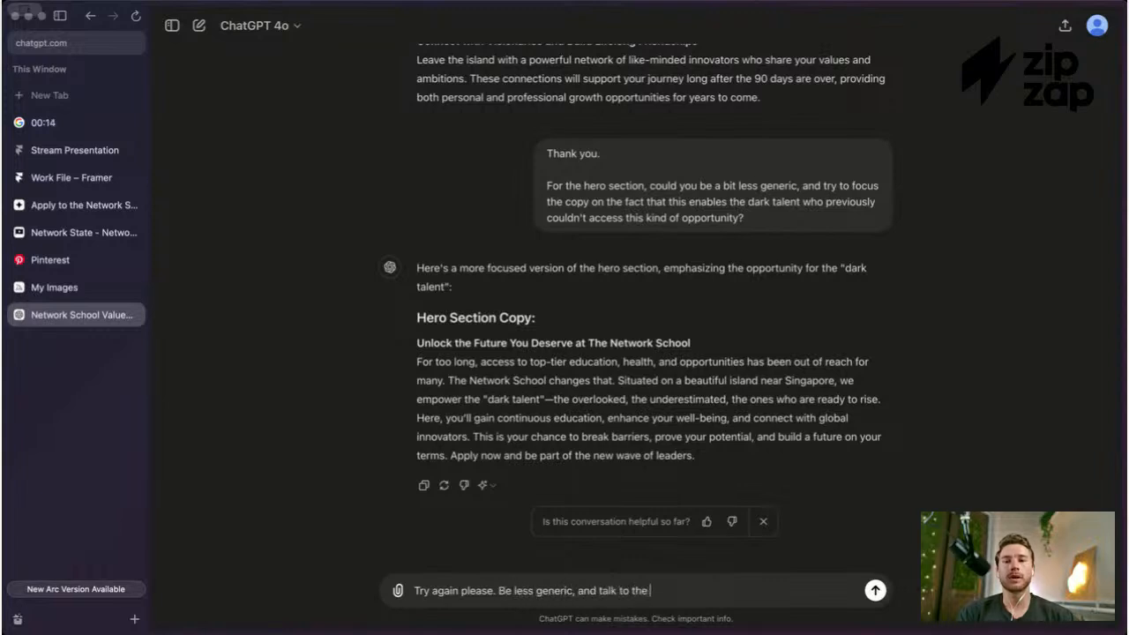
pyautogui.write(' dark talent.')
pyautogui.press('Return')
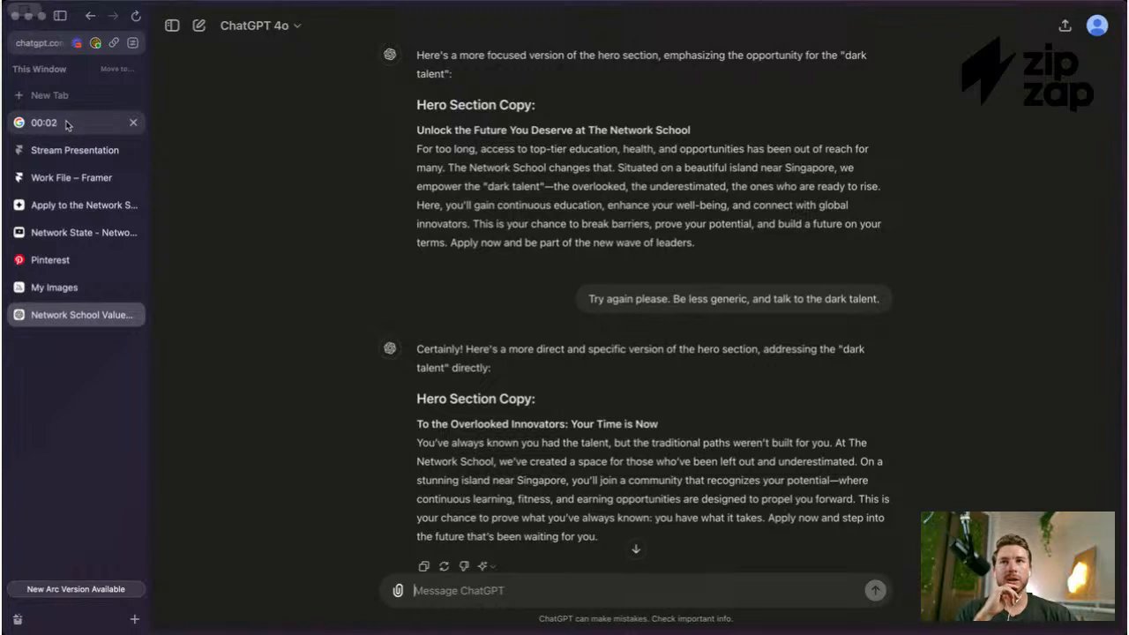
# Step: Return to the Google timer, reset it to 15 minutes and start the countdown
pyautogui.click(67, 124)
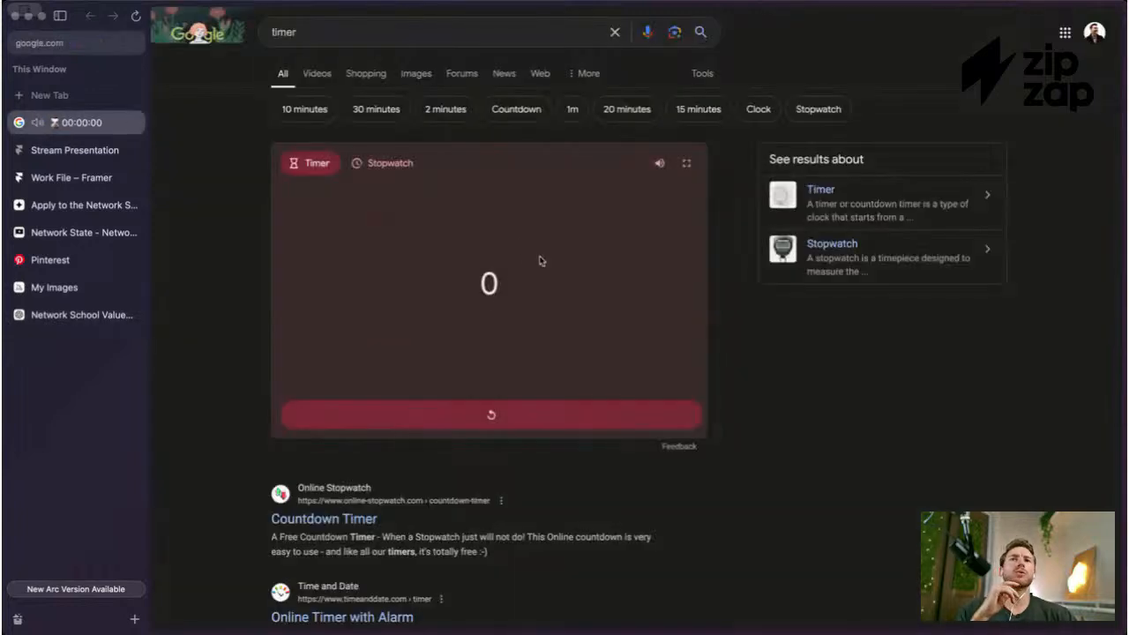
pyautogui.click(511, 413)
pyautogui.click(501, 243)
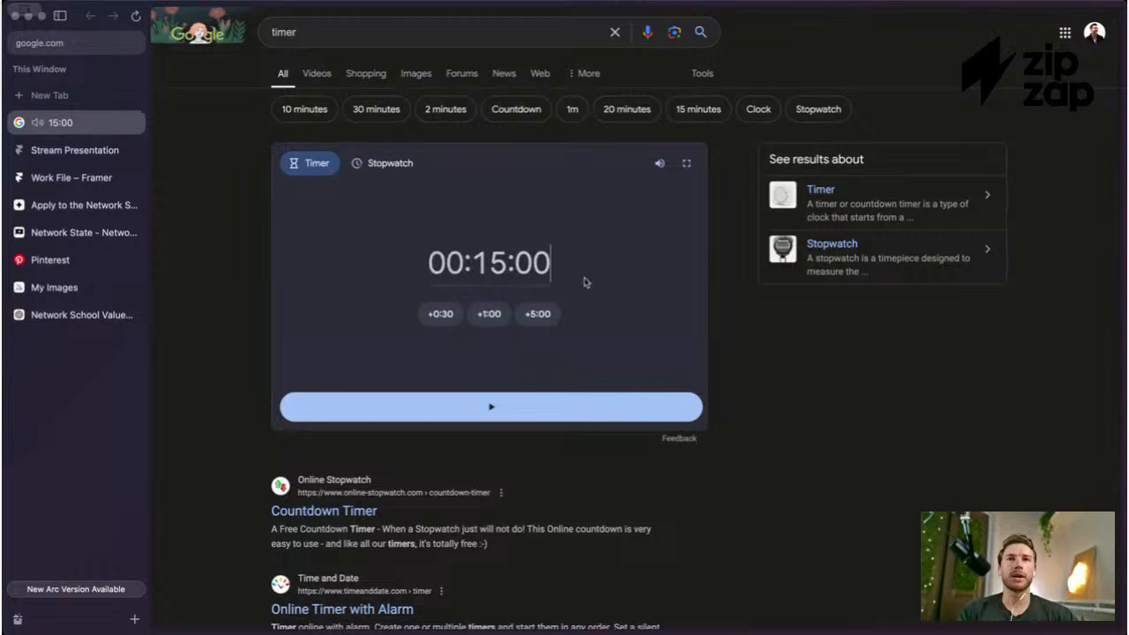
pyautogui.click(500, 415)
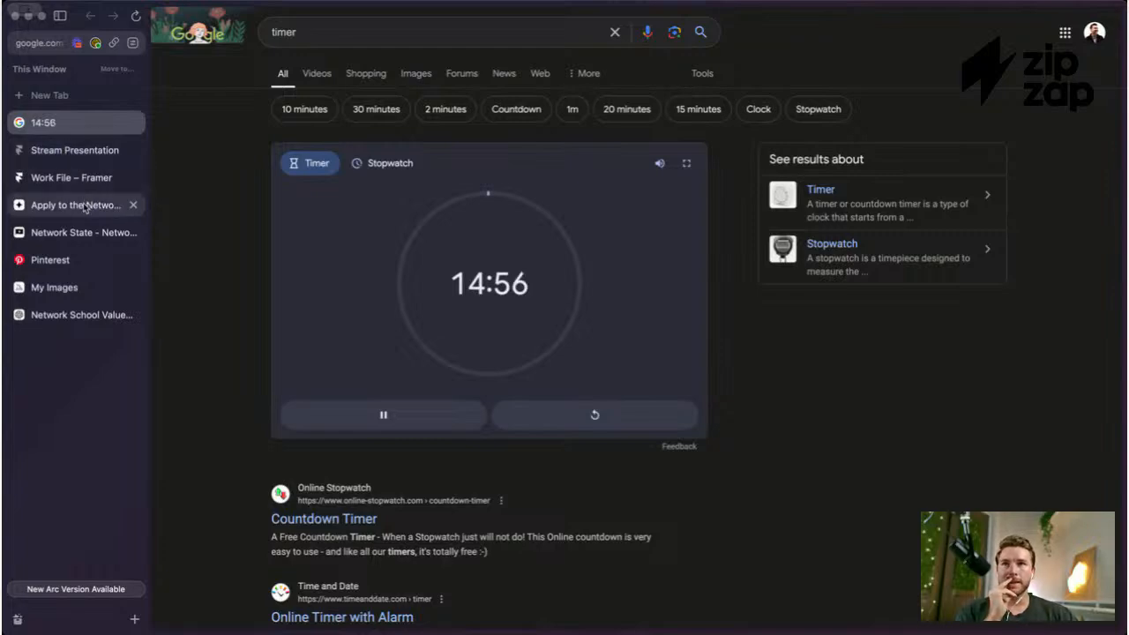
# Step: Switch to Pinterest, dismiss the Google sign-in prompt and open the search for design inspiration
pyautogui.click(74, 260)
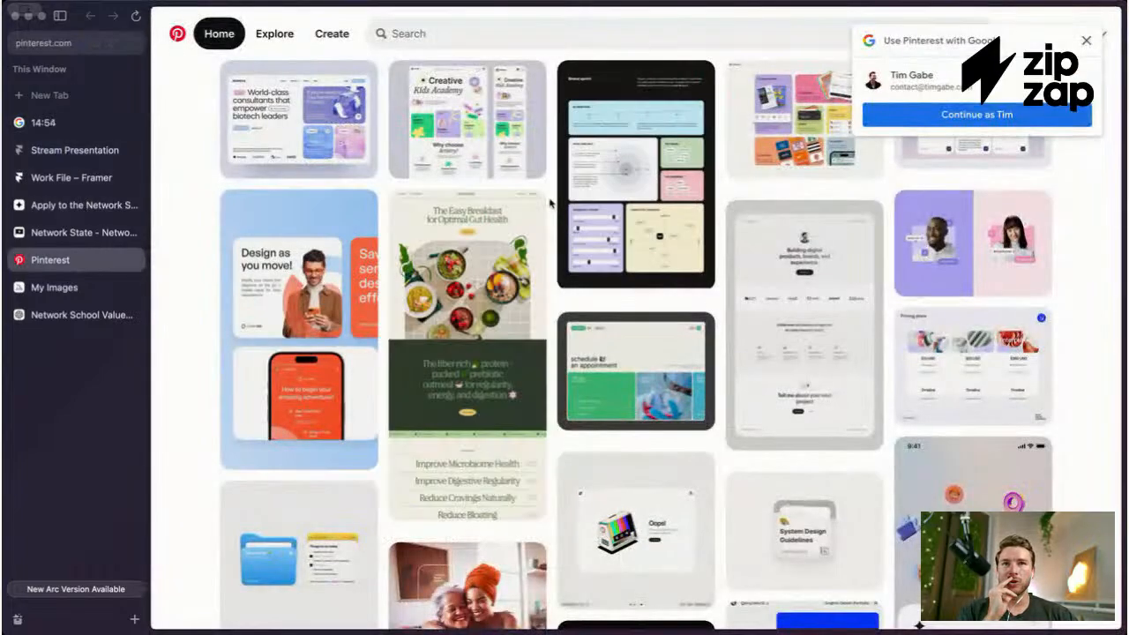
pyautogui.scroll(-1, 550, 189)
pyautogui.click(1085, 41)
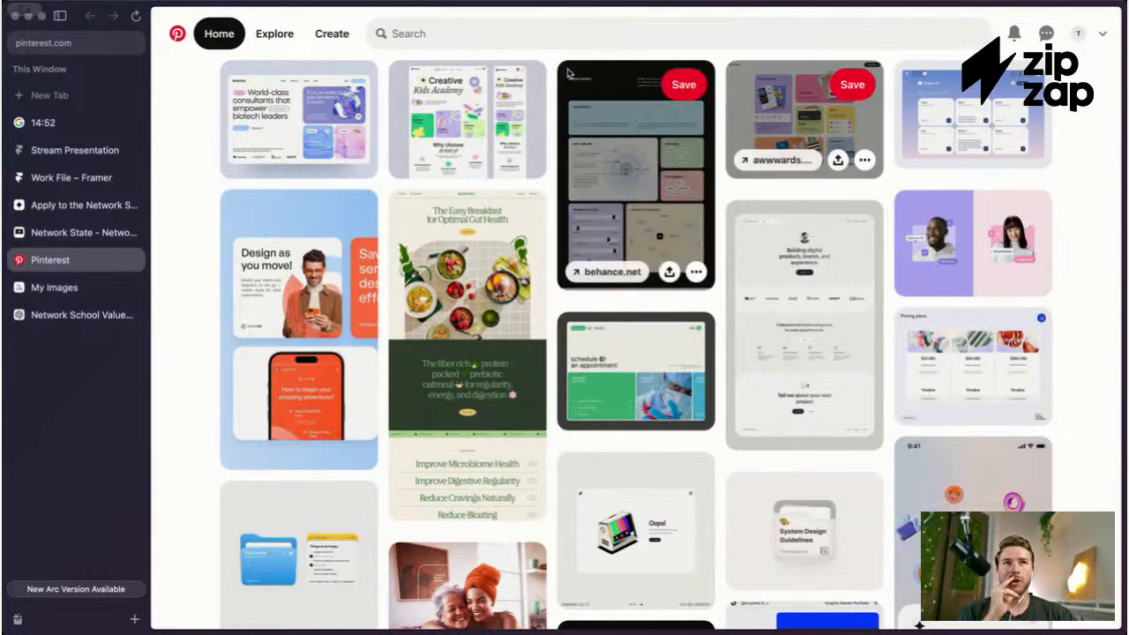
pyautogui.click(483, 35)
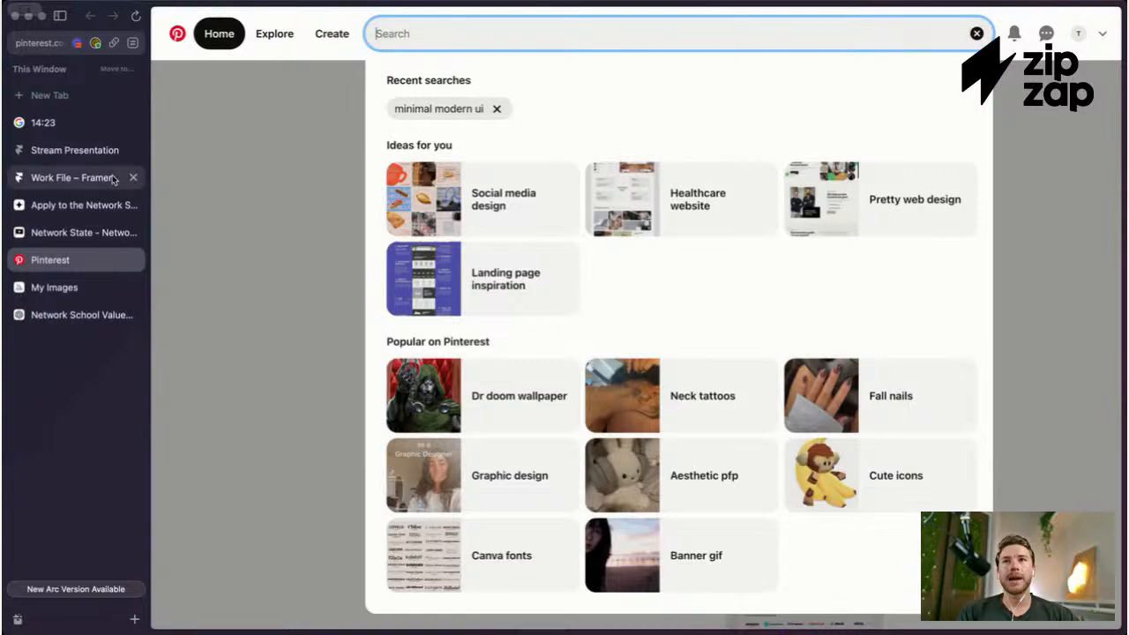
# Step: Examine the current Network School site's design, from the hero and introduction text down to the Accommodations section
pyautogui.click(71, 204)
pyautogui.click(70, 232)
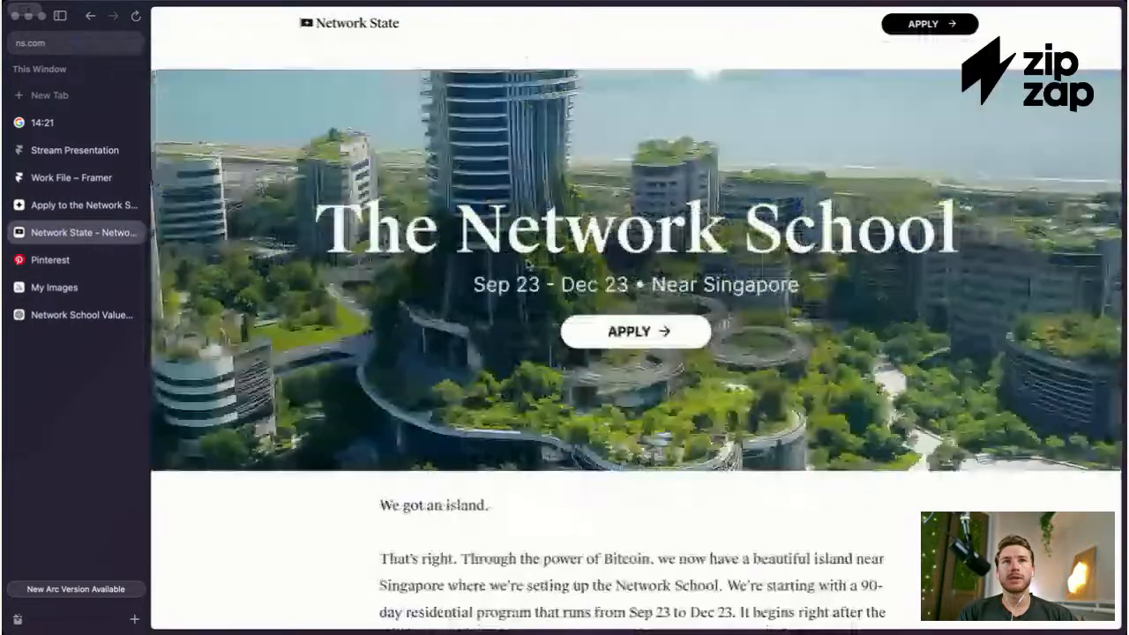
pyautogui.scroll(-1, 528, 264)
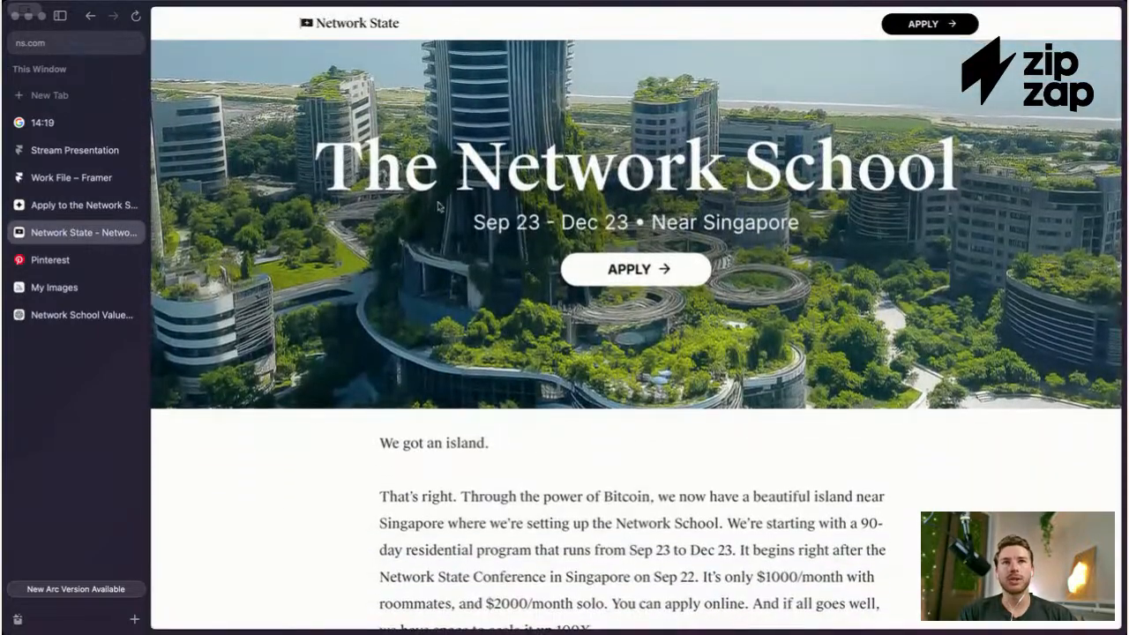
pyautogui.scroll(-15, 748, 176)
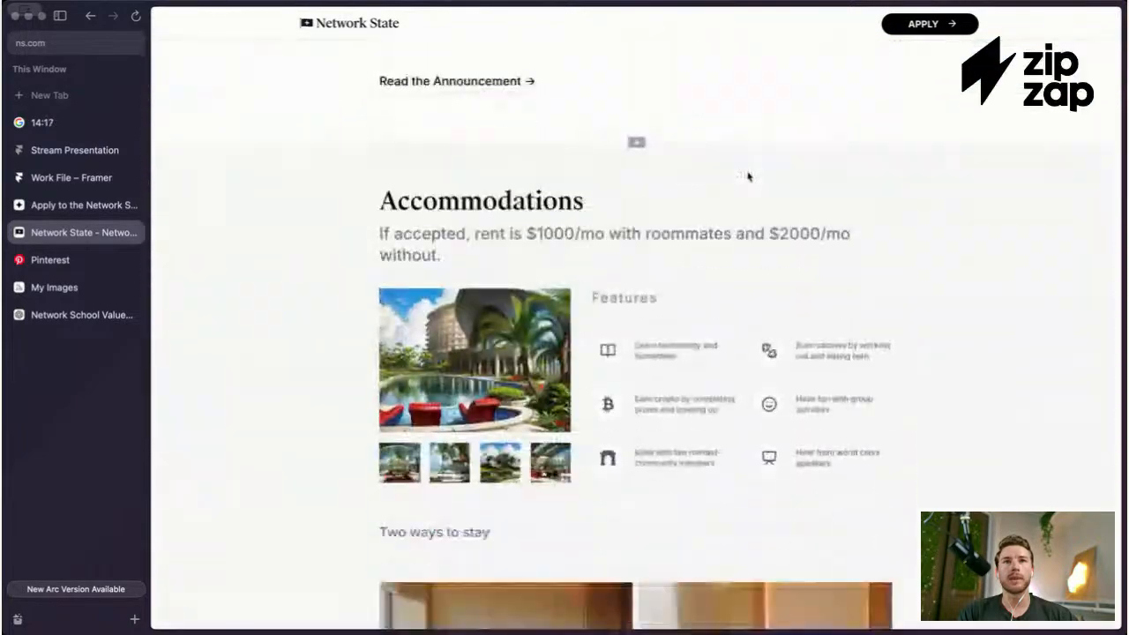
pyautogui.scroll(20, 705, 310)
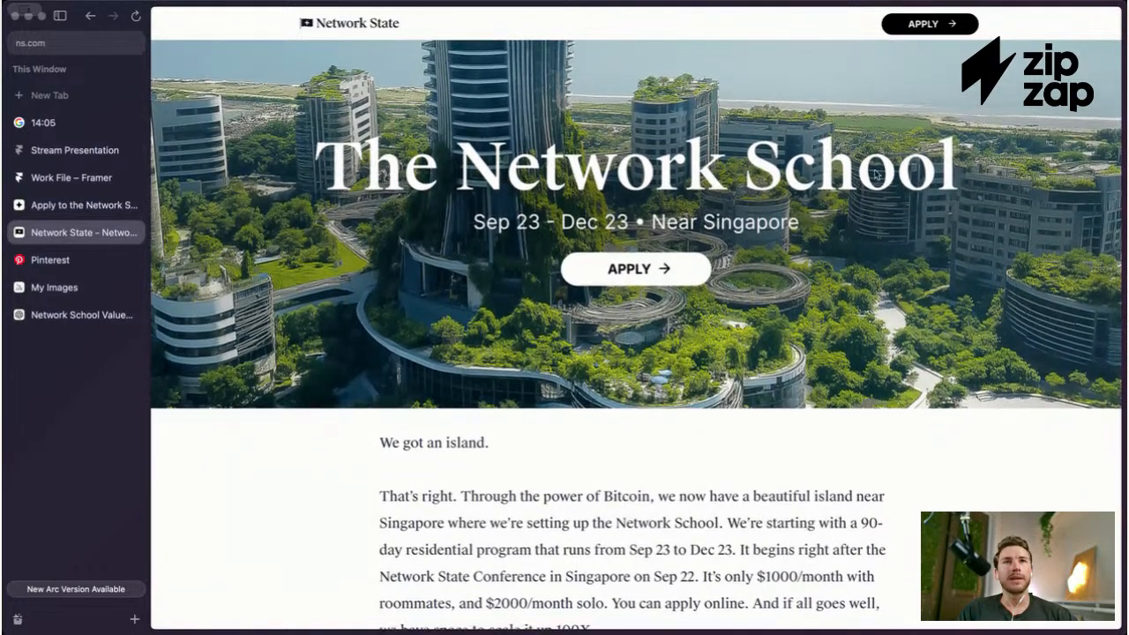
pyautogui.scroll(-1, 434, 172)
pyautogui.scroll(-3, 547, 266)
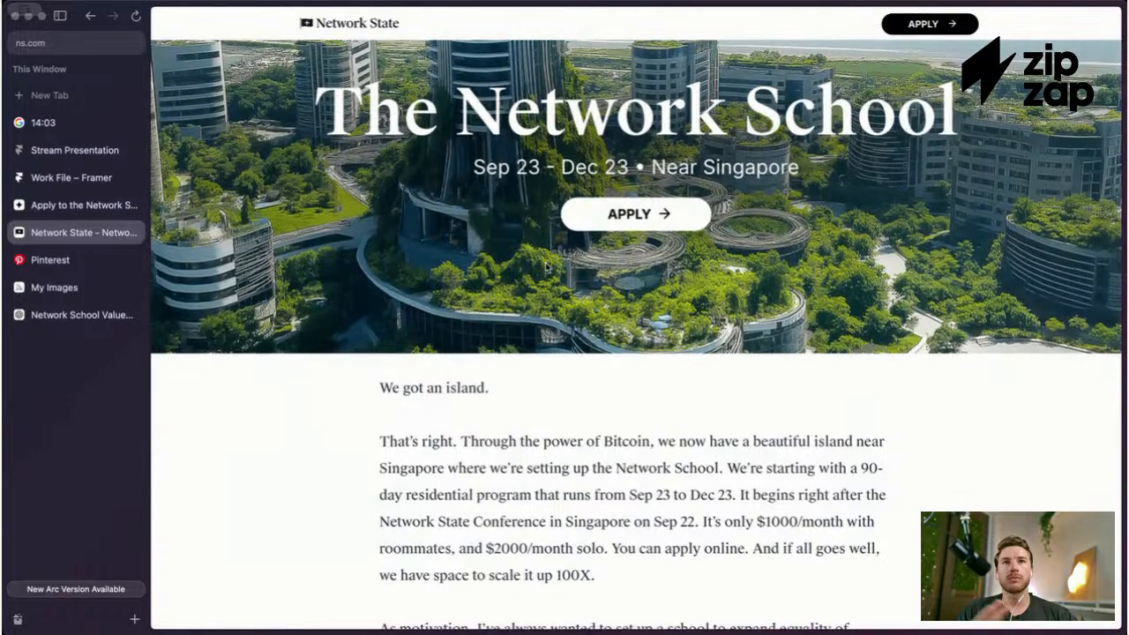
pyautogui.scroll(4, 547, 266)
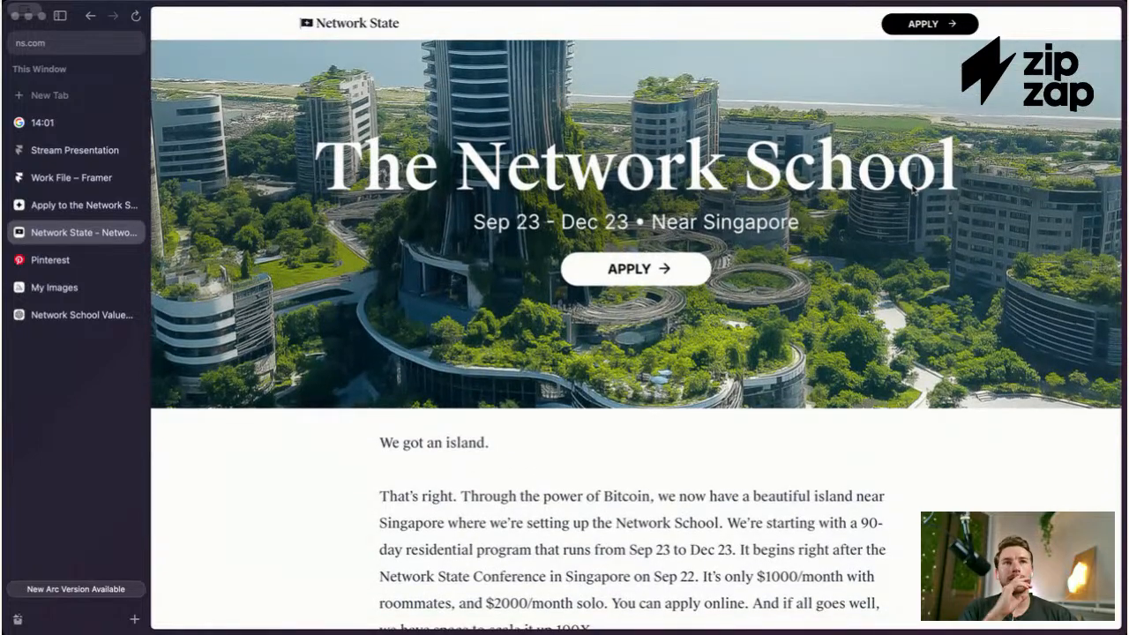
pyautogui.scroll(-10, 587, 297)
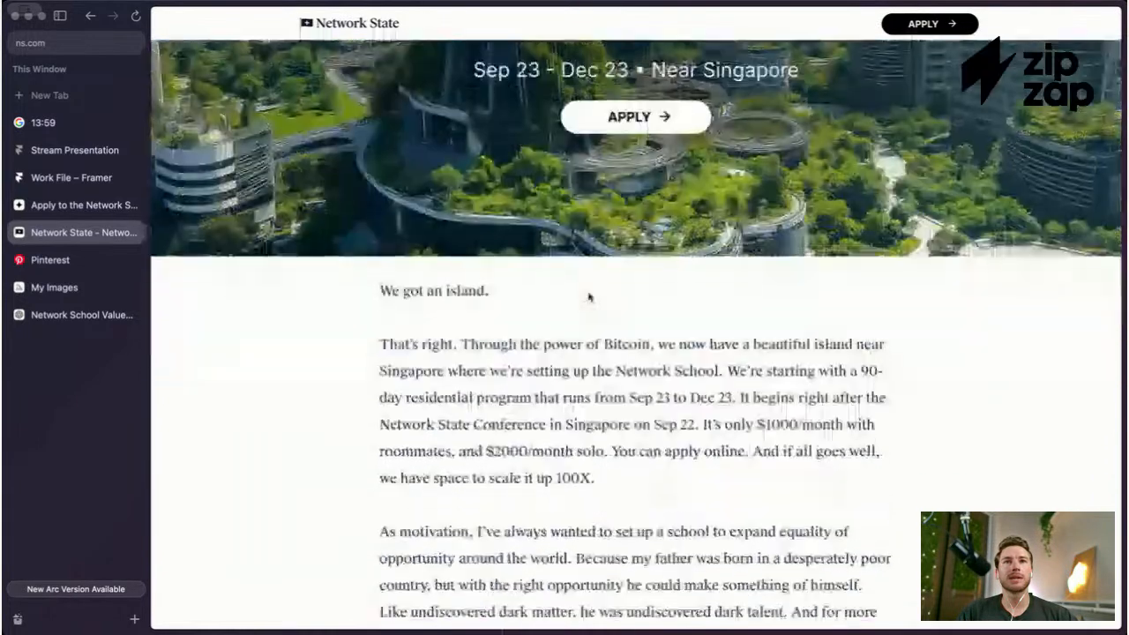
pyautogui.scroll(-15, 527, 181)
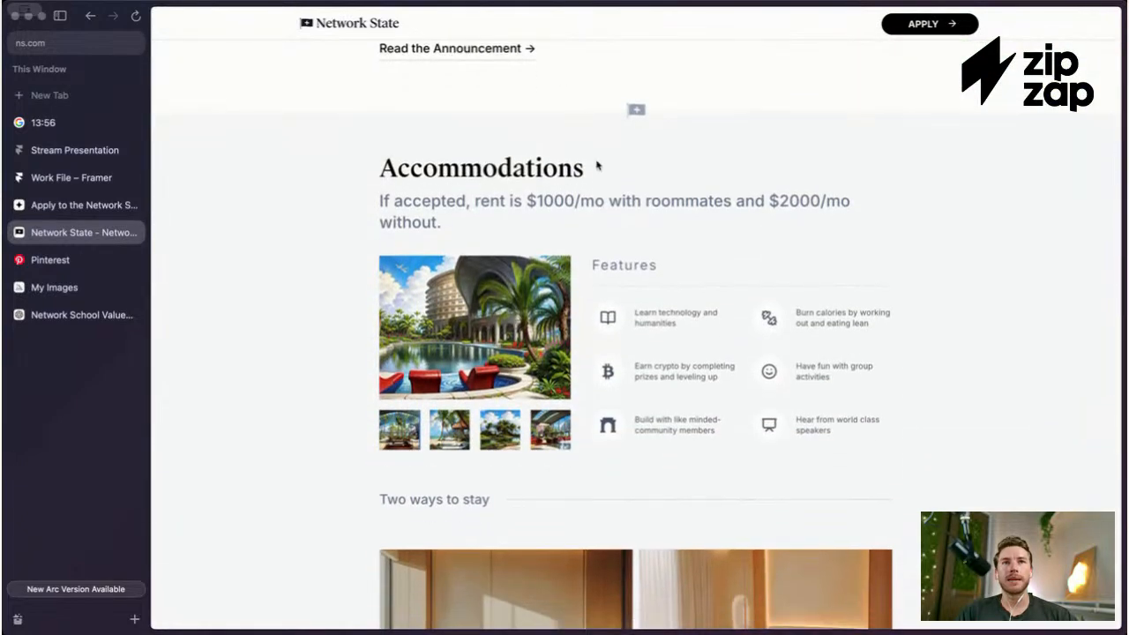
# Step: Examine the current Network School site from the Accommodations section back up through the founder's introduction text to the hero
pyautogui.scroll(-8, 596, 166)
pyautogui.scroll(-7, 597, 164)
pyautogui.scroll(20, 614, 265)
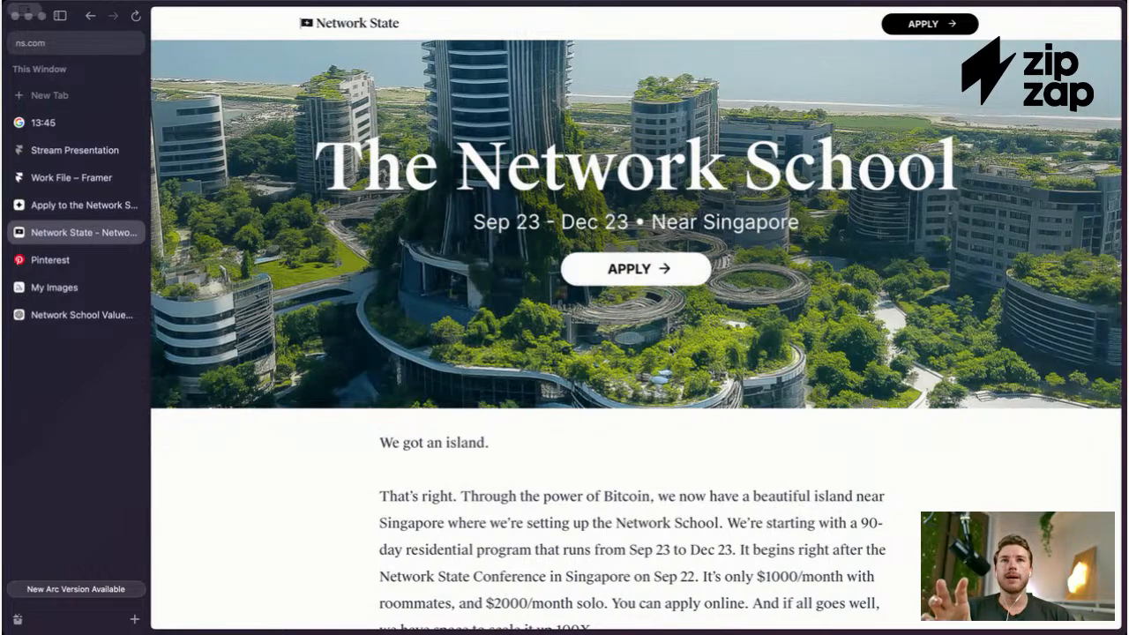
pyautogui.scroll(1, 635, 352)
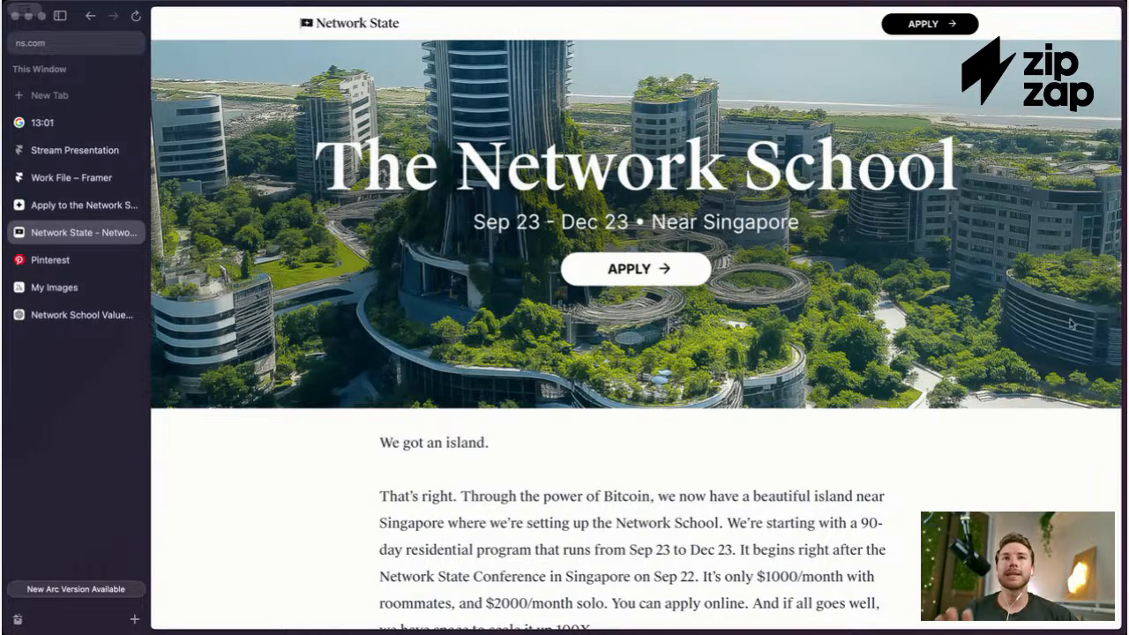
pyautogui.scroll(-4, 867, 447)
pyautogui.scroll(-5, 838, 344)
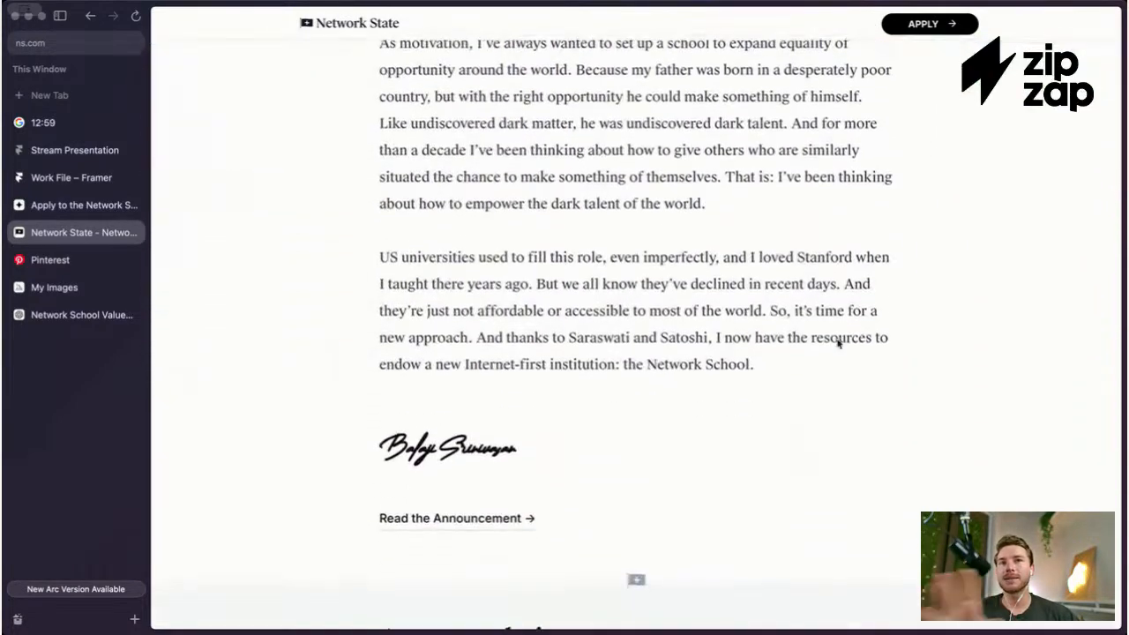
pyautogui.scroll(9, 809, 346)
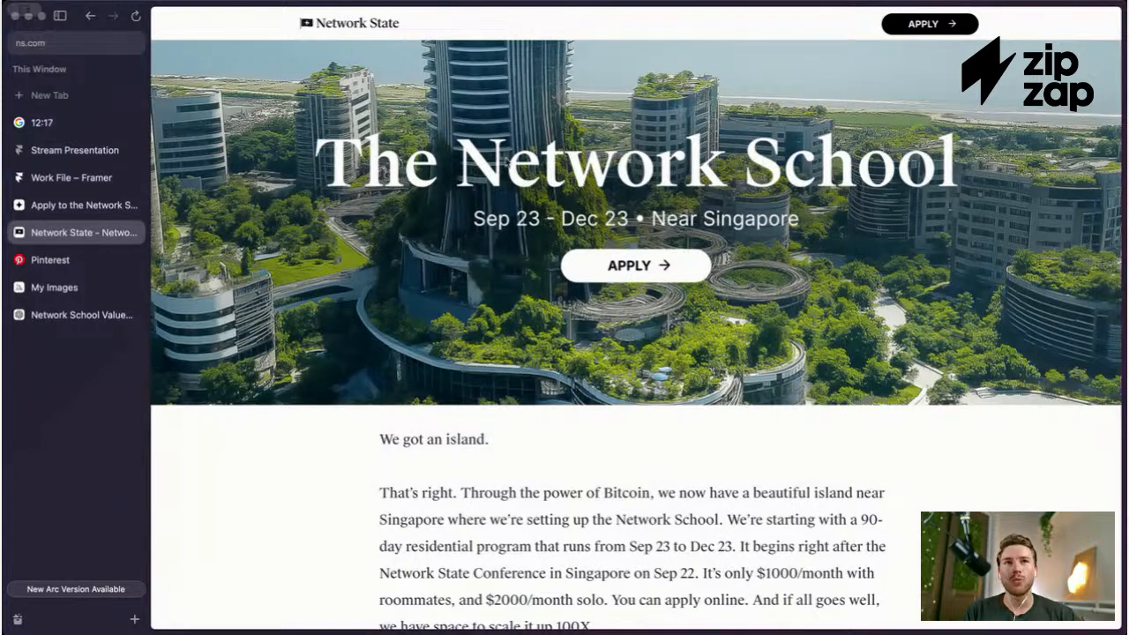
pyautogui.scroll(1, 564, 273)
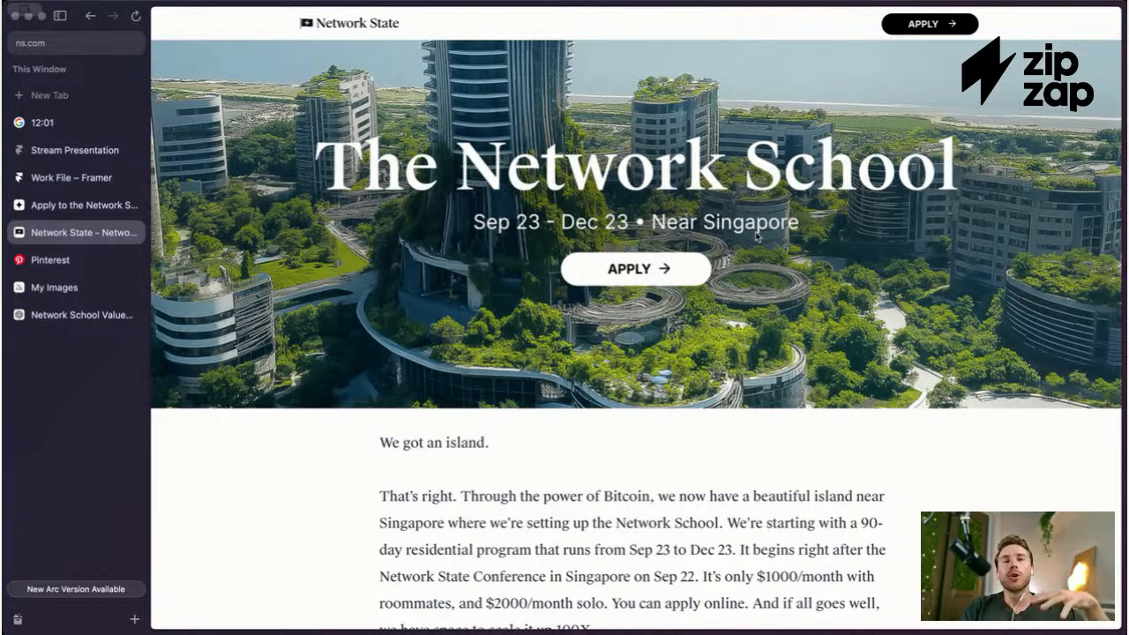
# Step: Examine the current site's section layout, covering the NS Basic and NS Pro pricing cards, FAQs, Accommodations features and hero
pyautogui.scroll(-1, 755, 236)
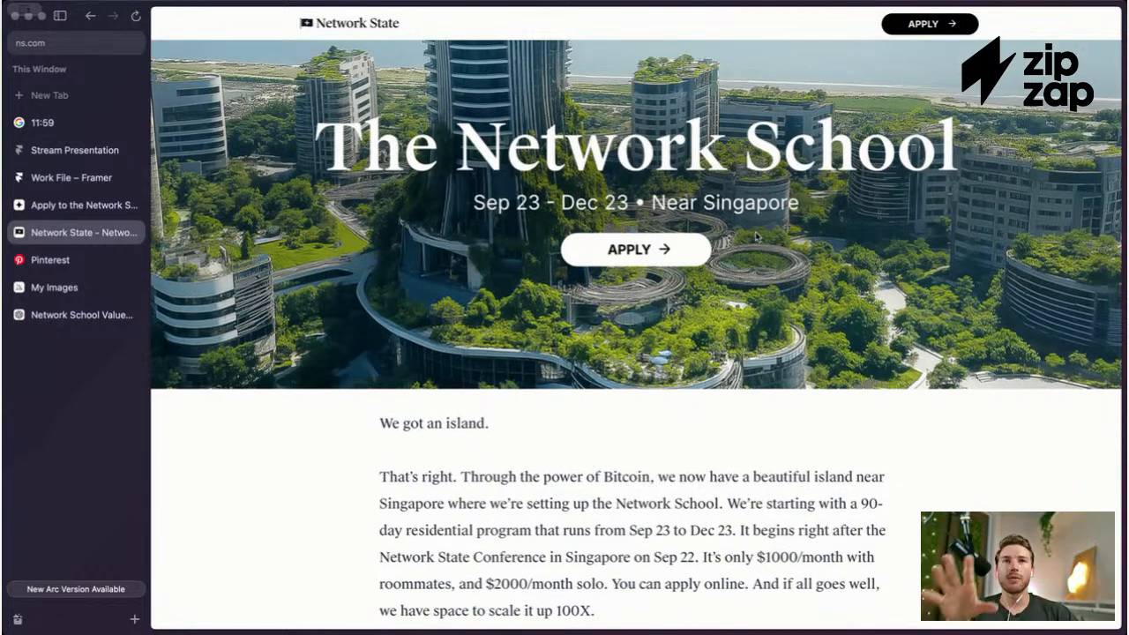
pyautogui.scroll(-12, 756, 236)
pyautogui.scroll(-8, 755, 236)
pyautogui.scroll(2, 605, 343)
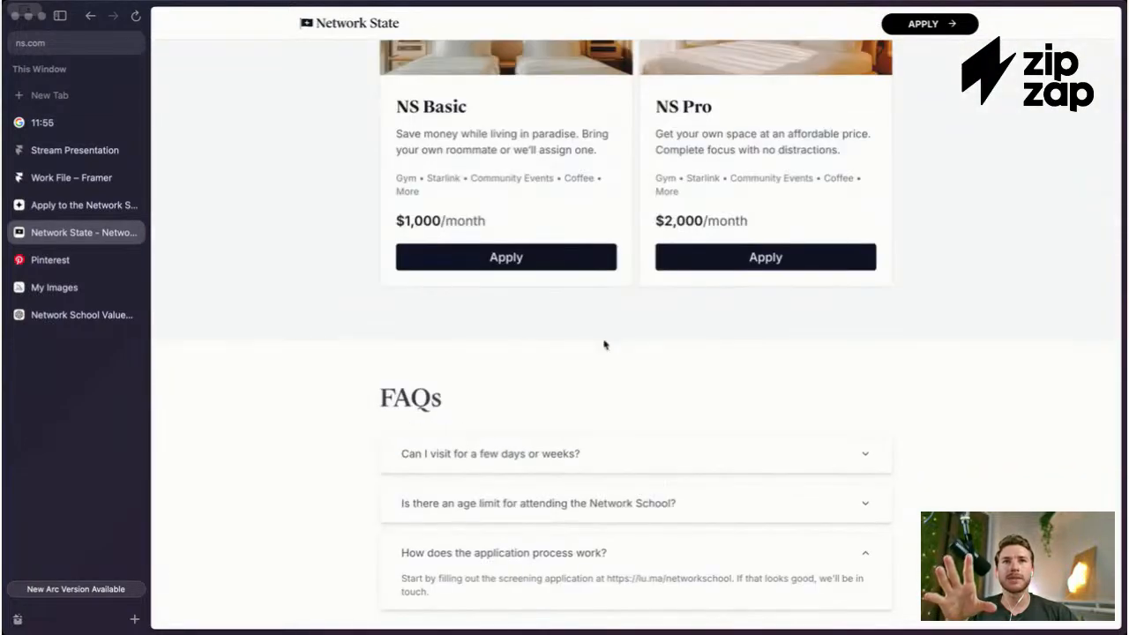
pyautogui.scroll(4, 718, 485)
pyautogui.scroll(-1, 629, 471)
pyautogui.scroll(1, 630, 475)
pyautogui.scroll(10, 630, 473)
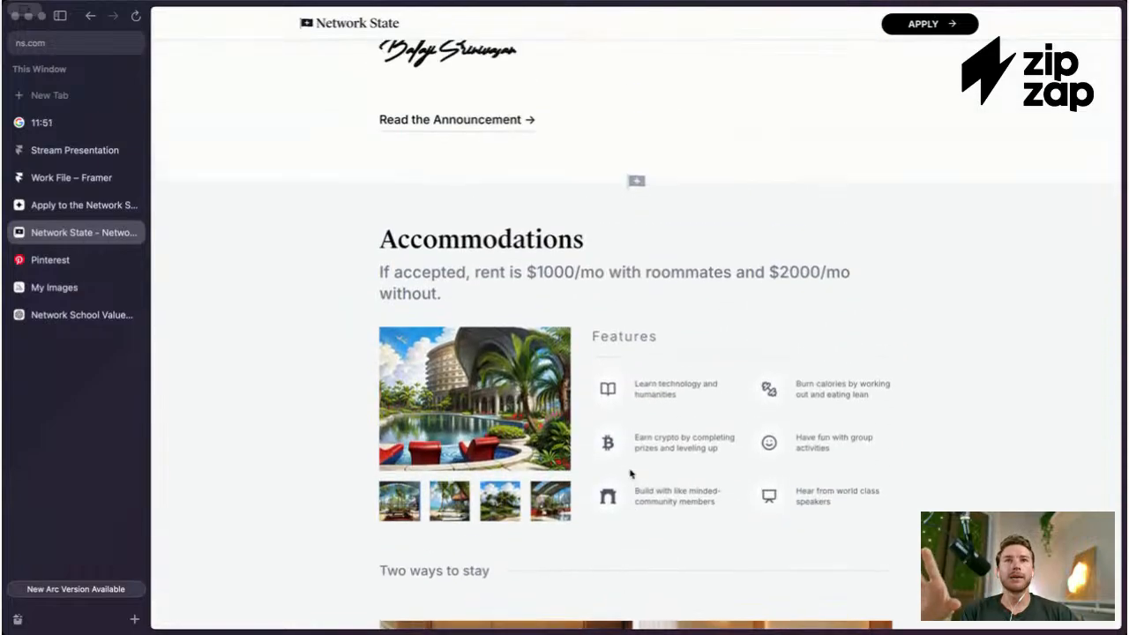
pyautogui.scroll(6, 629, 473)
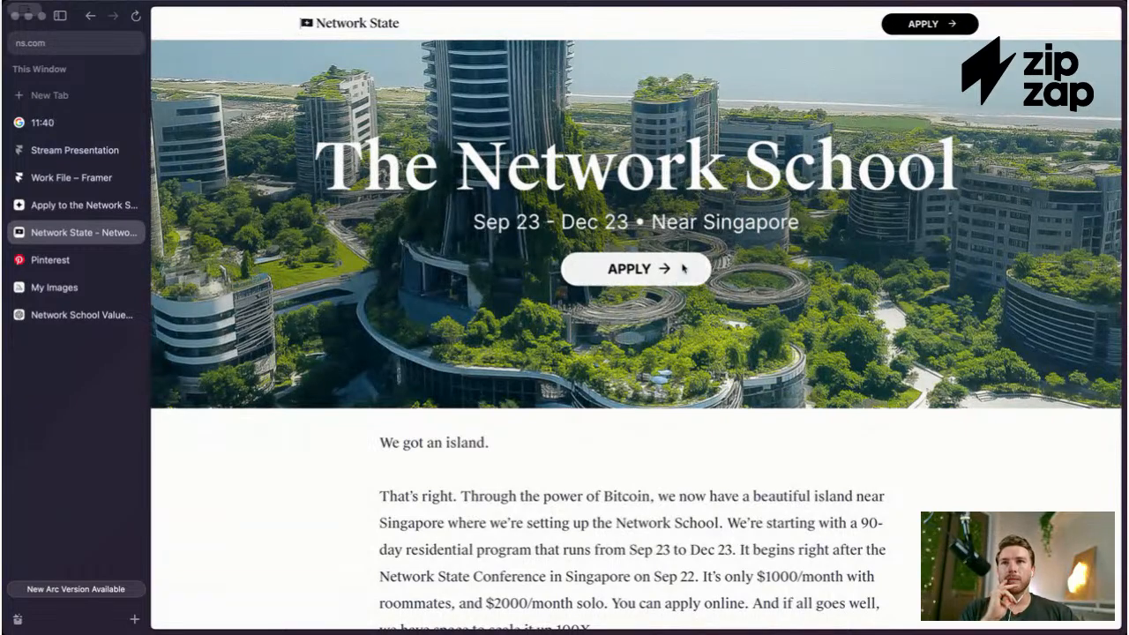
# Step: Switch to Pinterest and search for "clean serif branding nature"
pyautogui.hotkey('ctrl', 'Tab')
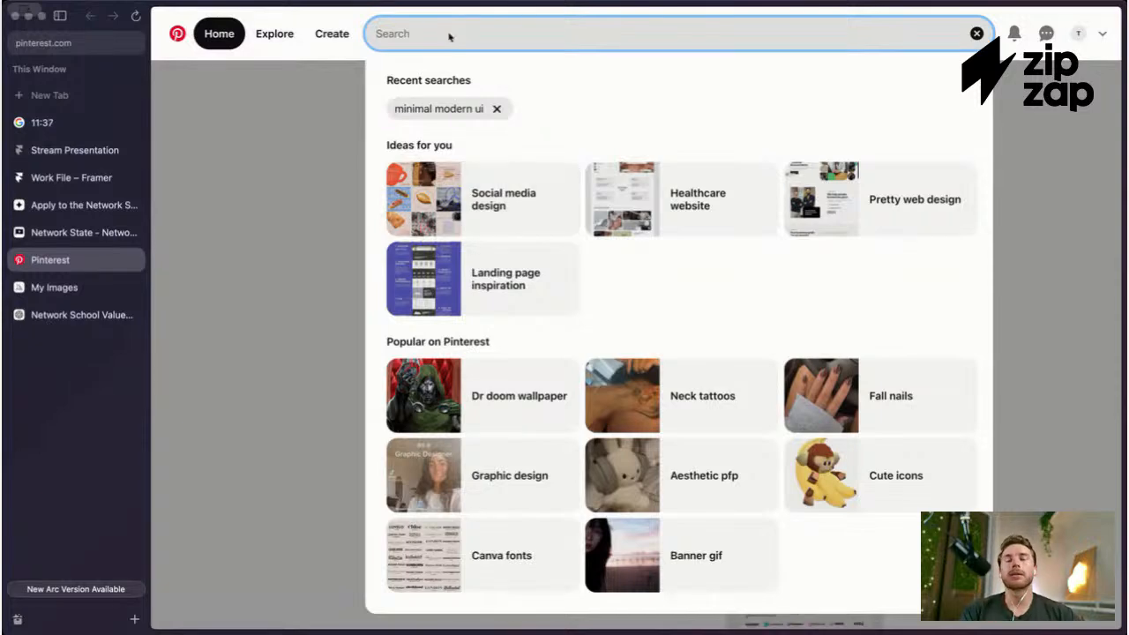
pyautogui.write('clean ser')
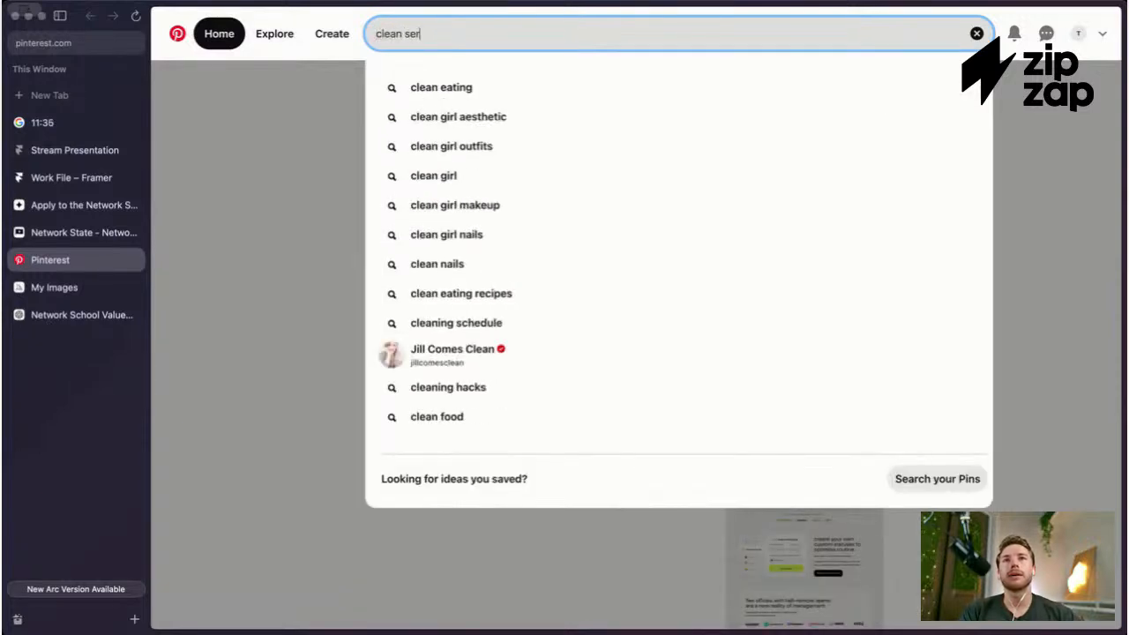
pyautogui.press('BackSpace')
pyautogui.press('BackSpace')
pyautogui.write('eer')
pyautogui.press('BackSpace')
pyautogui.press('BackSpace')
pyautogui.write('rif fon')
pyautogui.press('BackSpace')
pyautogui.press('BackSpace')
pyautogui.press('BackSpace')
pyautogui.write('branding')
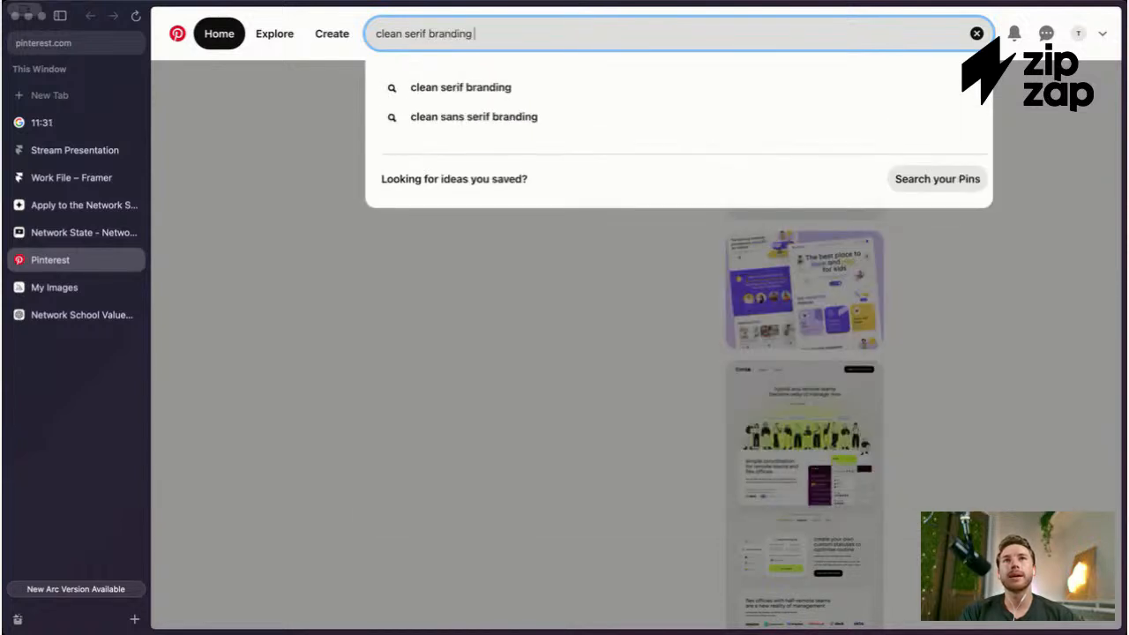
pyautogui.write(' nature')
pyautogui.press('Return')
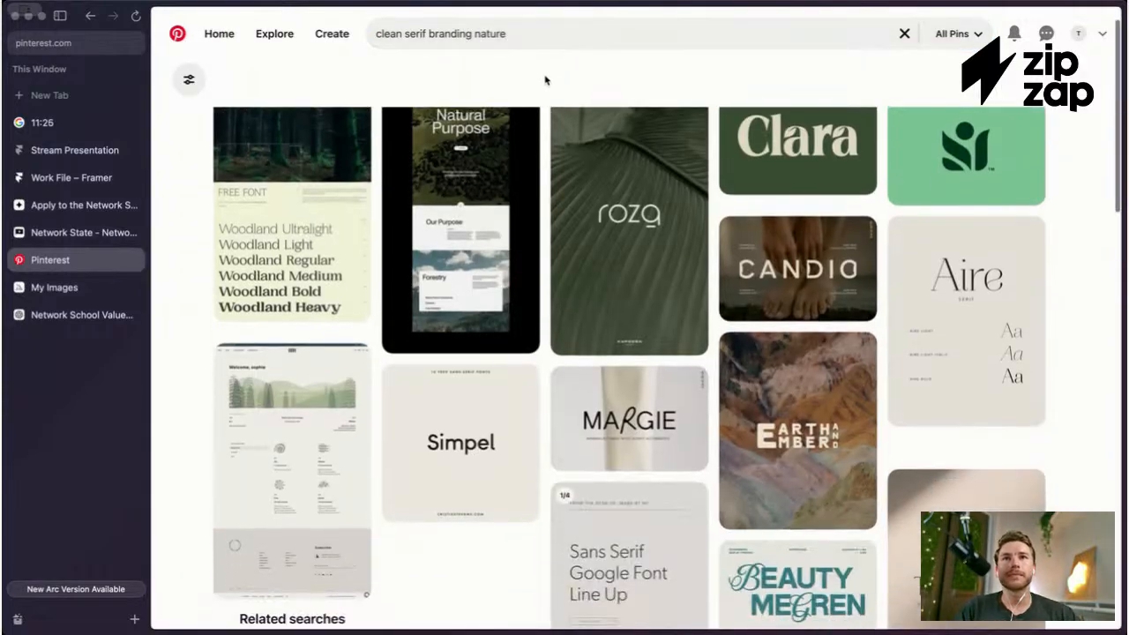
# Step: Look through the nature branding results and change the search to "clean serif branding lifestyle"
pyautogui.scroll(-7, 546, 163)
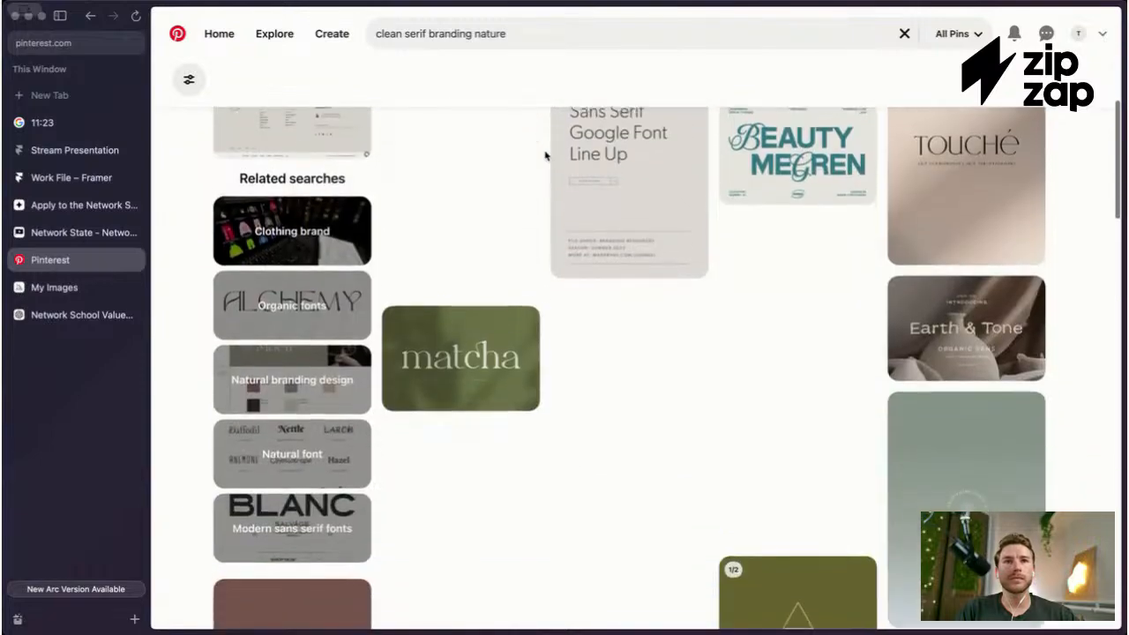
pyautogui.scroll(-6, 547, 156)
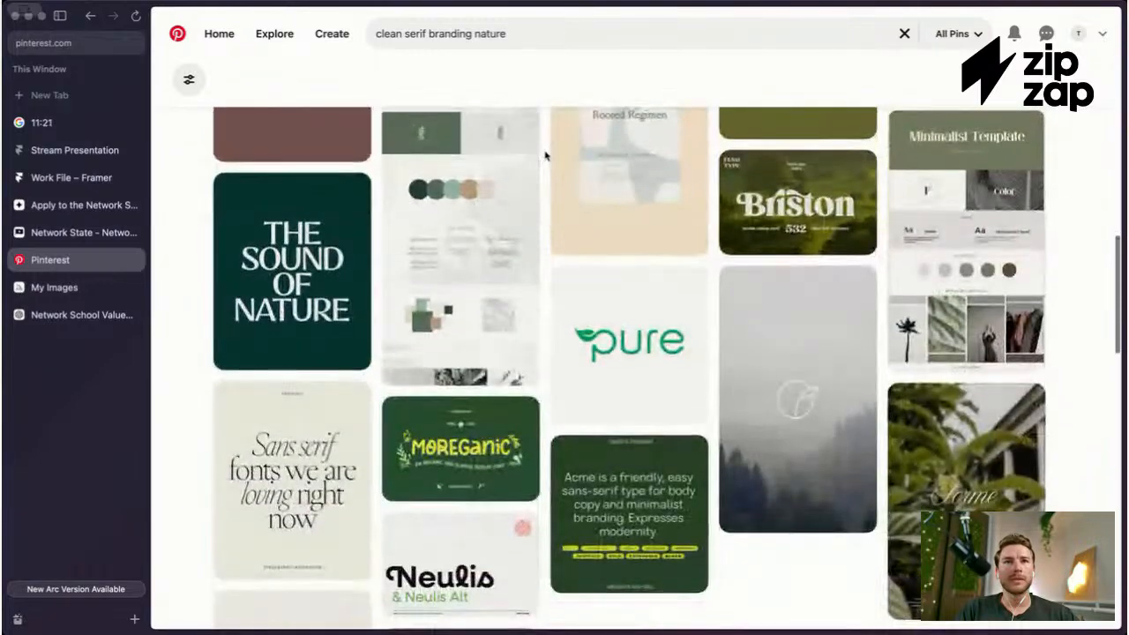
pyautogui.scroll(2, 492, 104)
pyautogui.doubleClick(490, 33)
pyautogui.write('lifestyle')
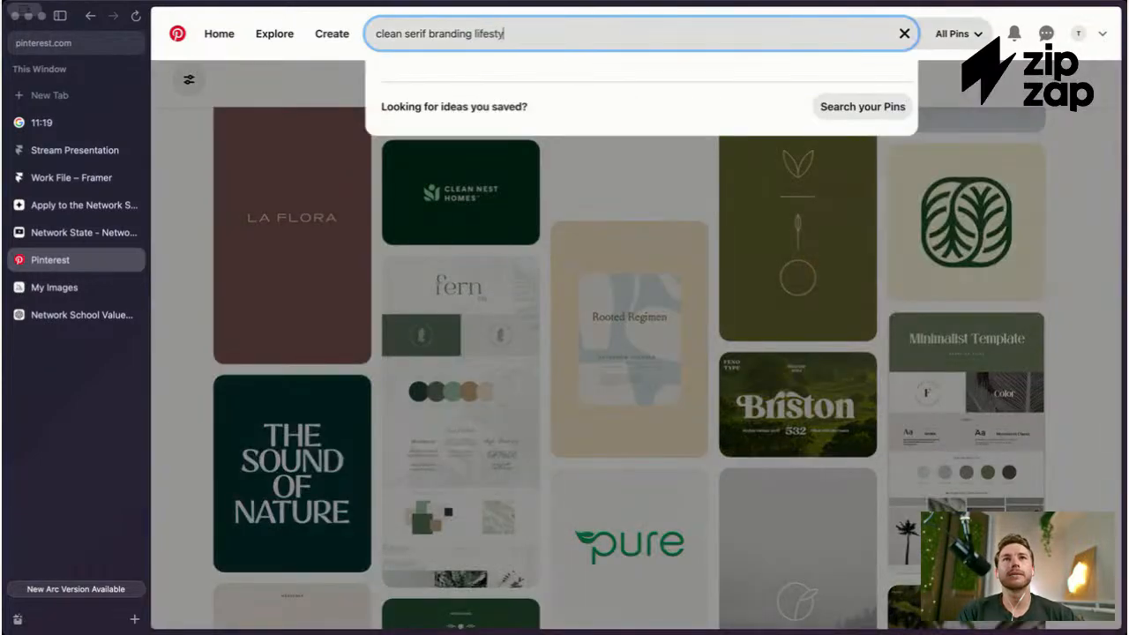
pyautogui.press('Return')
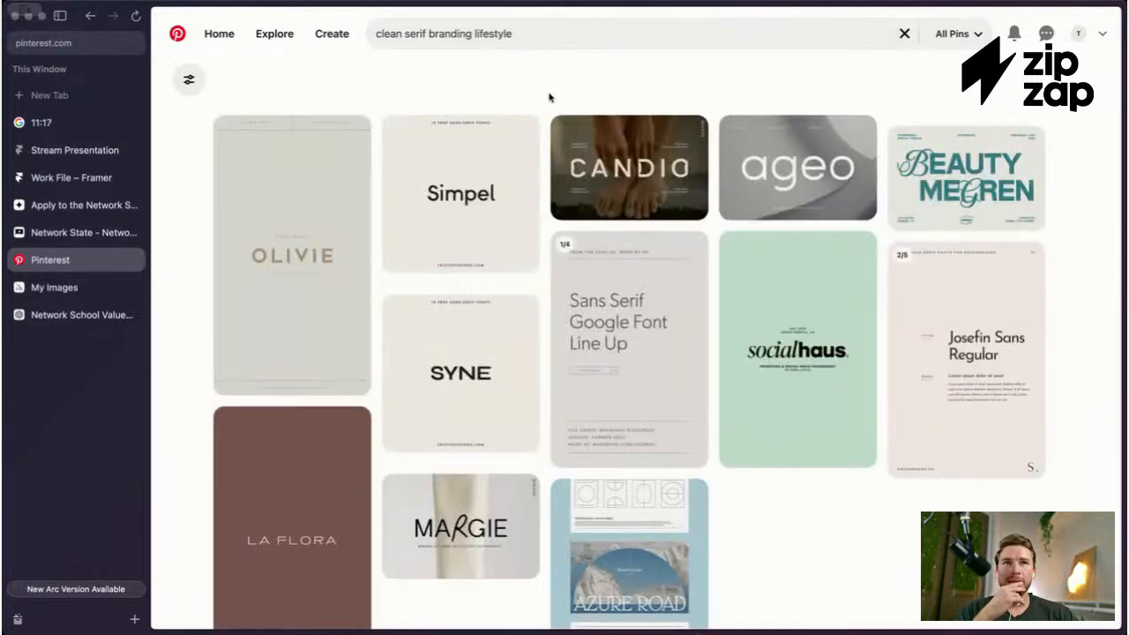
# Step: Find the "Let's Get You Everything You Want" website design pin among the lifestyle results and open it in a new tab
pyautogui.scroll(-10, 546, 123)
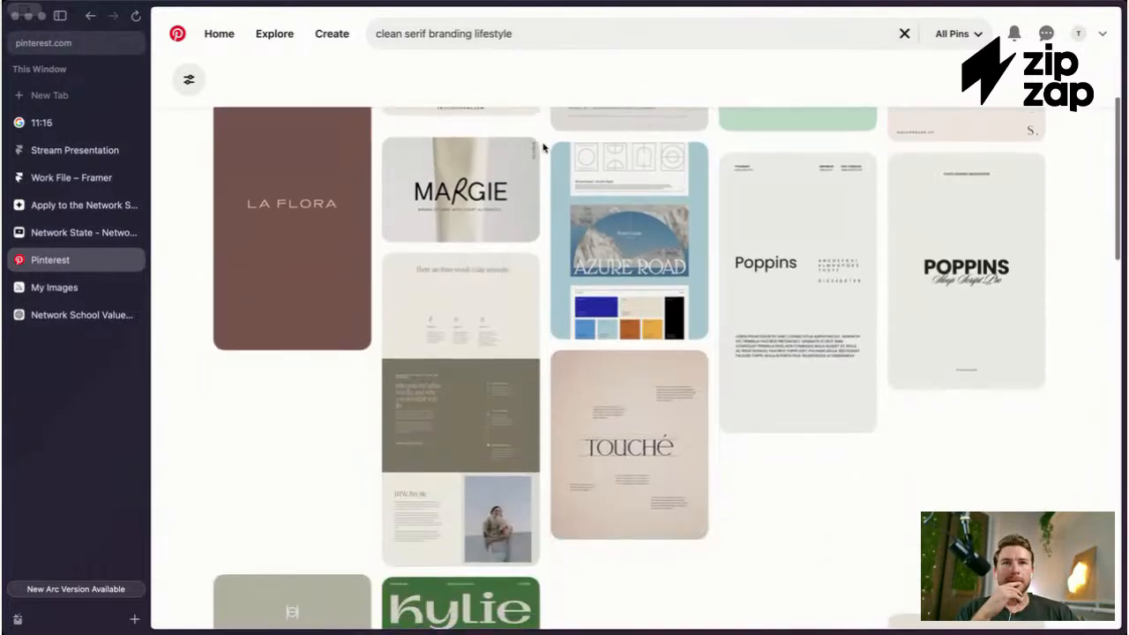
pyautogui.scroll(-8, 543, 148)
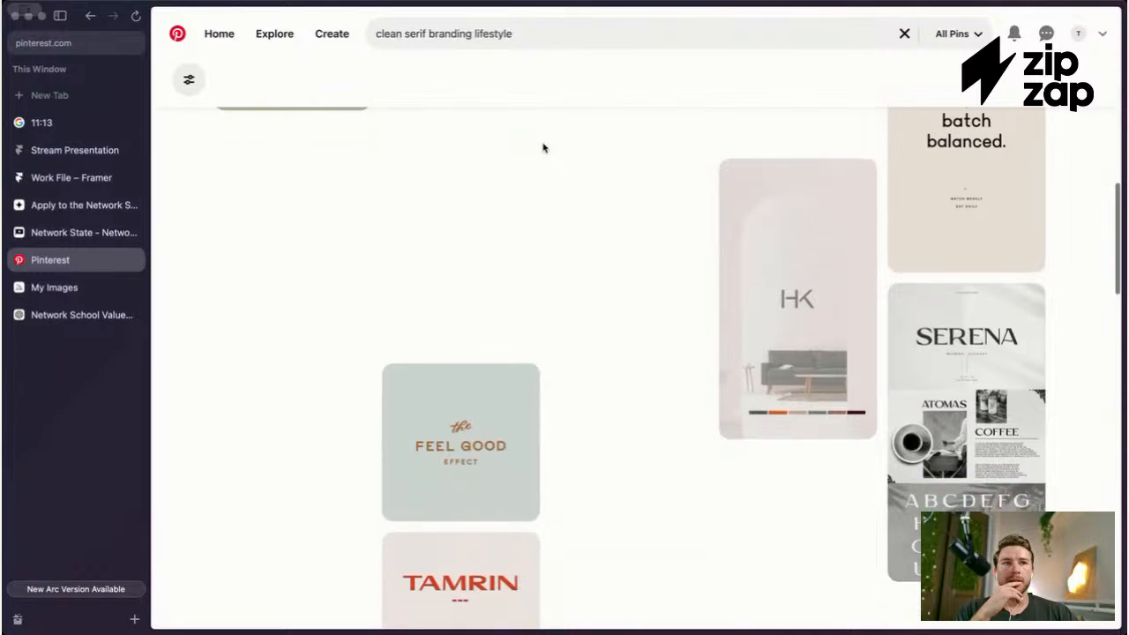
pyautogui.scroll(-8, 543, 148)
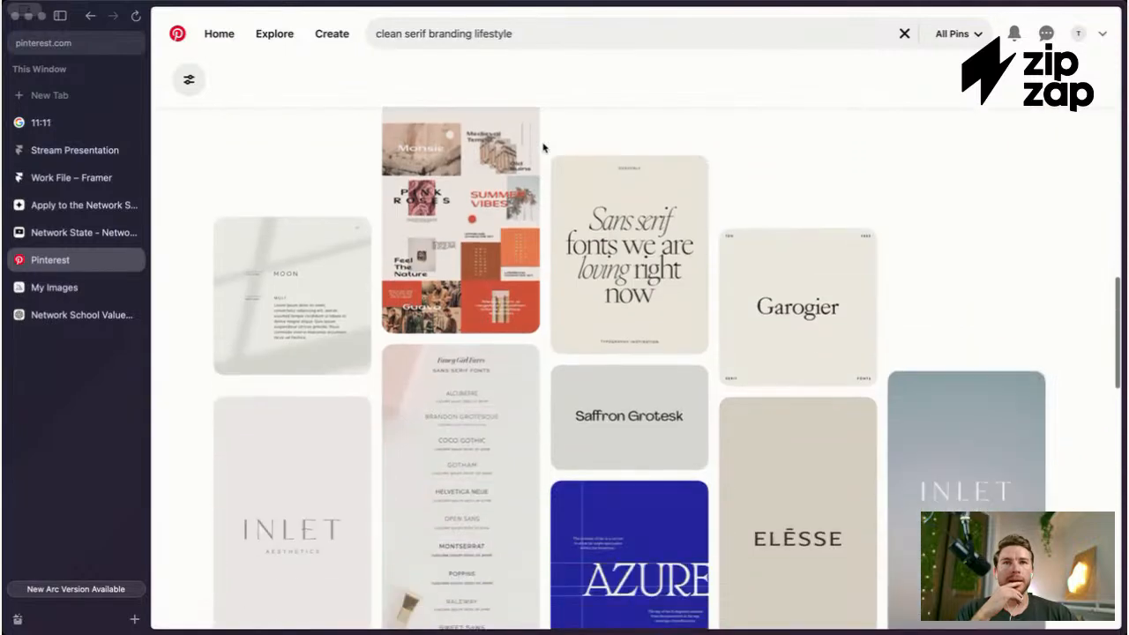
pyautogui.scroll(-2, 543, 148)
pyautogui.scroll(-2, 543, 148)
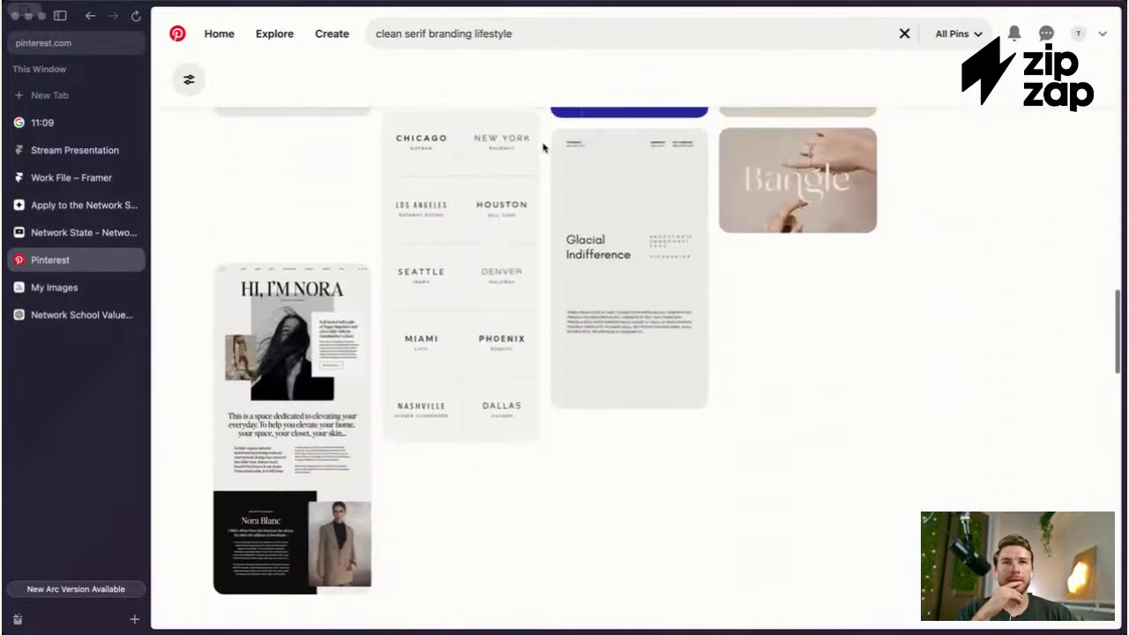
pyautogui.scroll(-3, 543, 148)
pyautogui.scroll(-3, 543, 148)
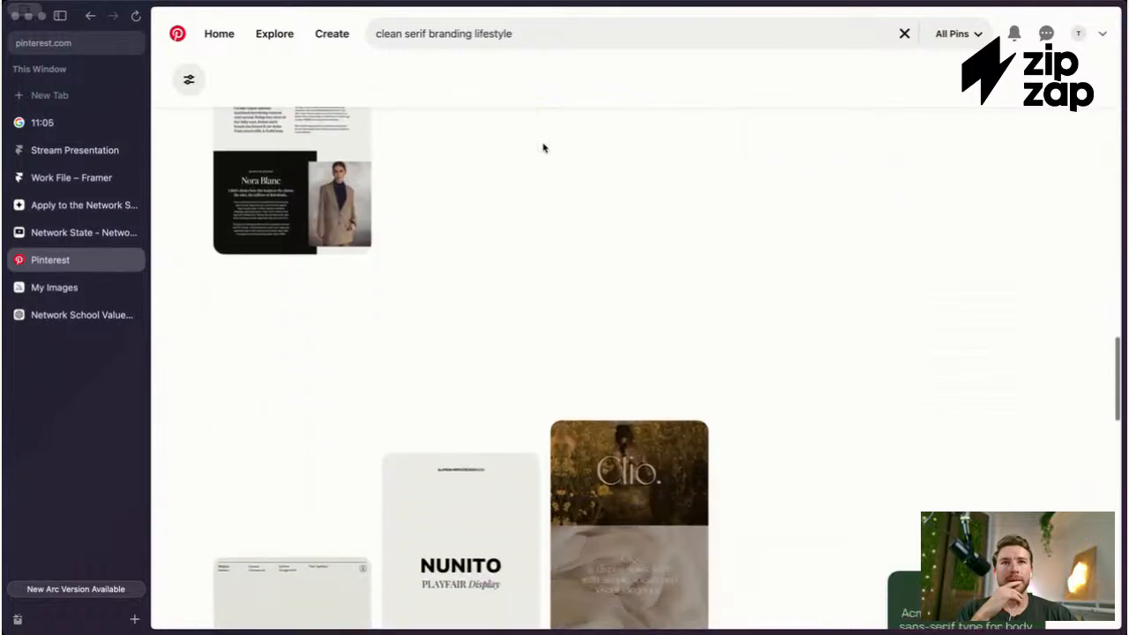
pyautogui.scroll(3, 543, 148)
pyautogui.scroll(-10, 543, 148)
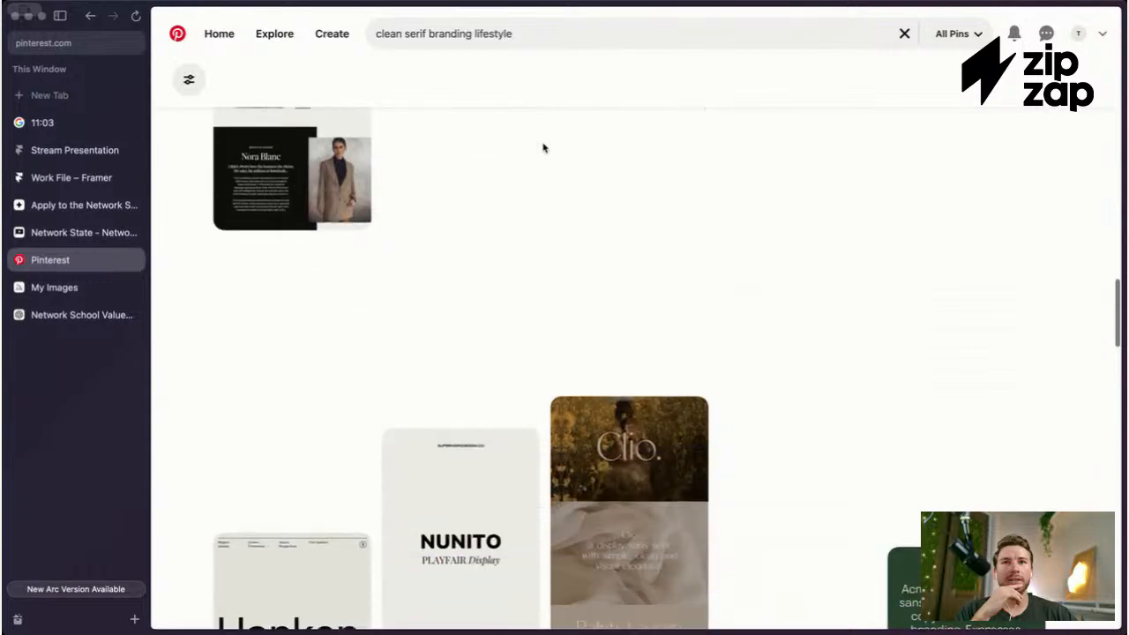
pyautogui.scroll(-5, 543, 148)
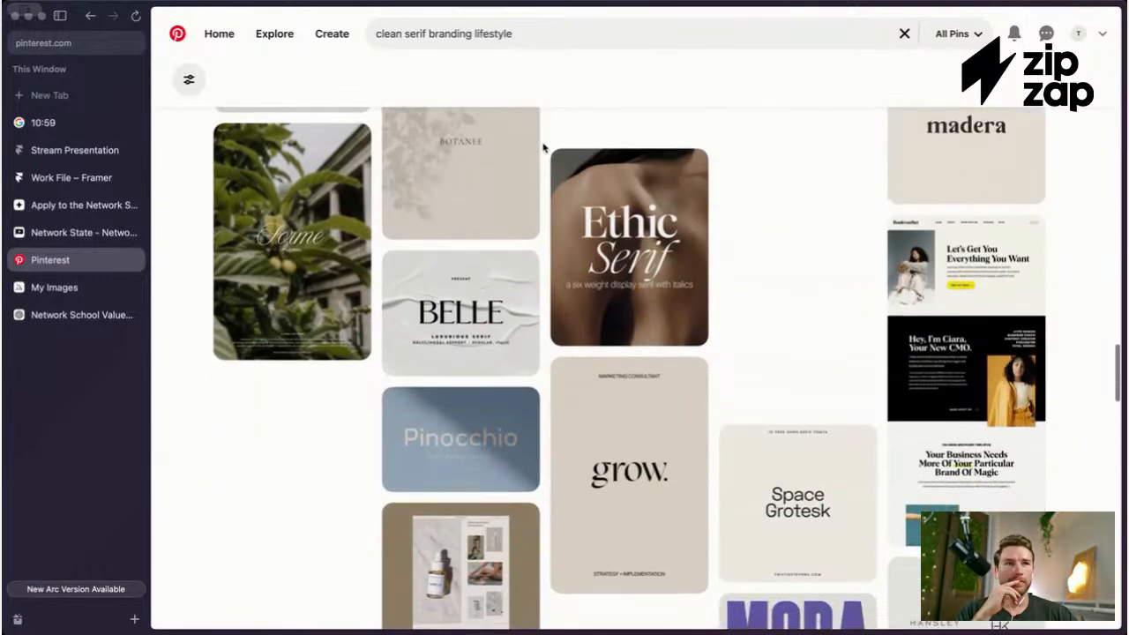
pyautogui.scroll(-2, 1063, 280)
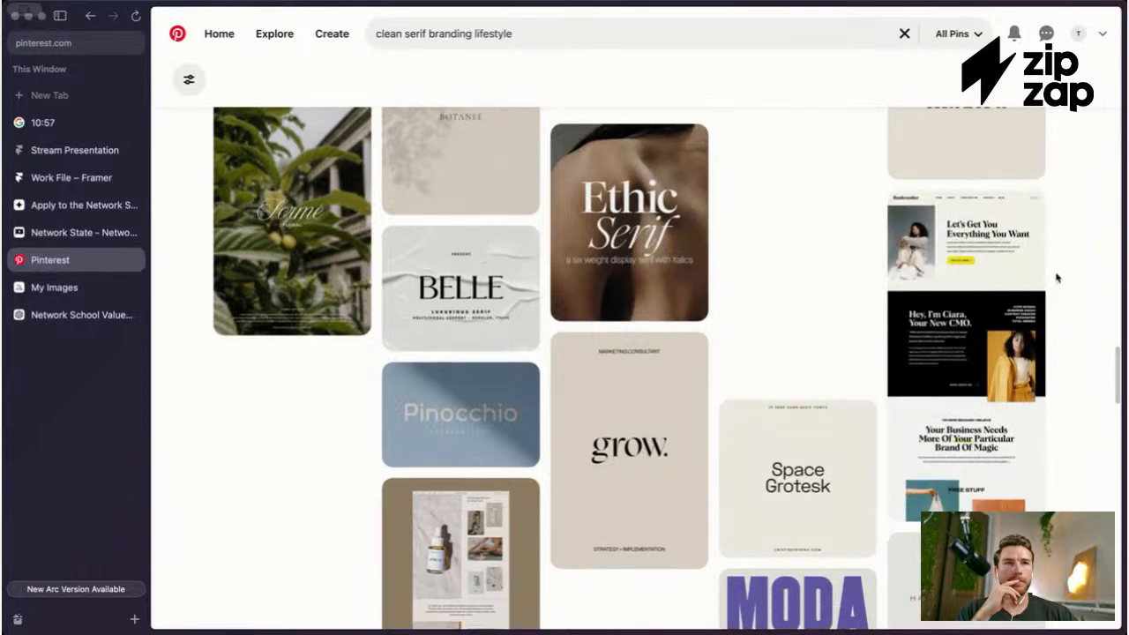
pyautogui.scroll(-2, 556, 217)
pyautogui.scroll(-4, 543, 216)
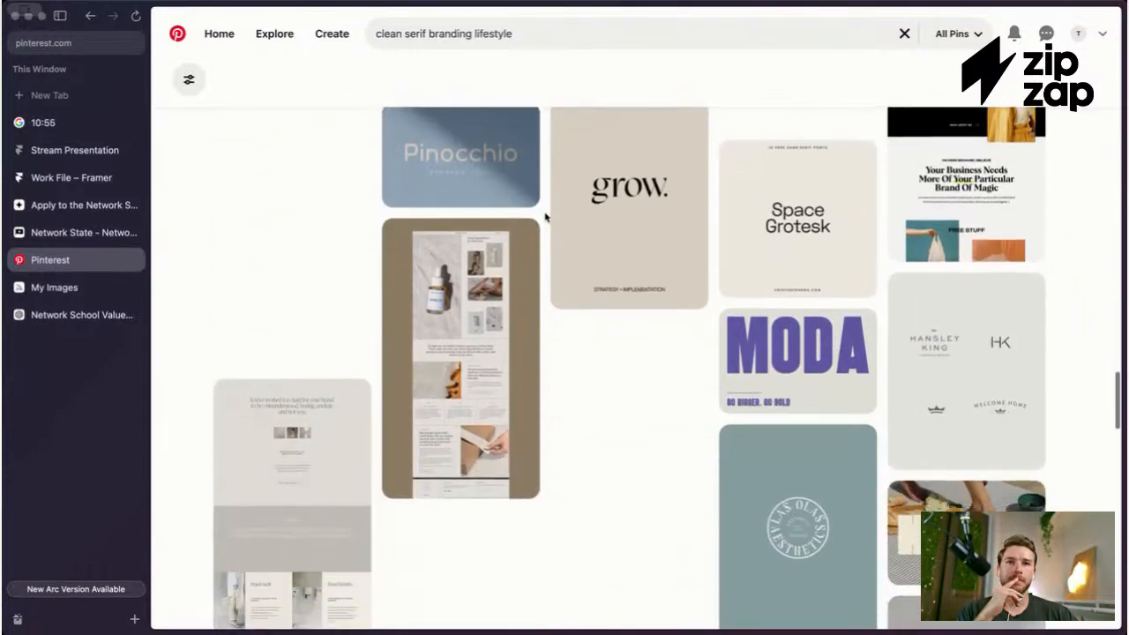
pyautogui.scroll(5, 542, 220)
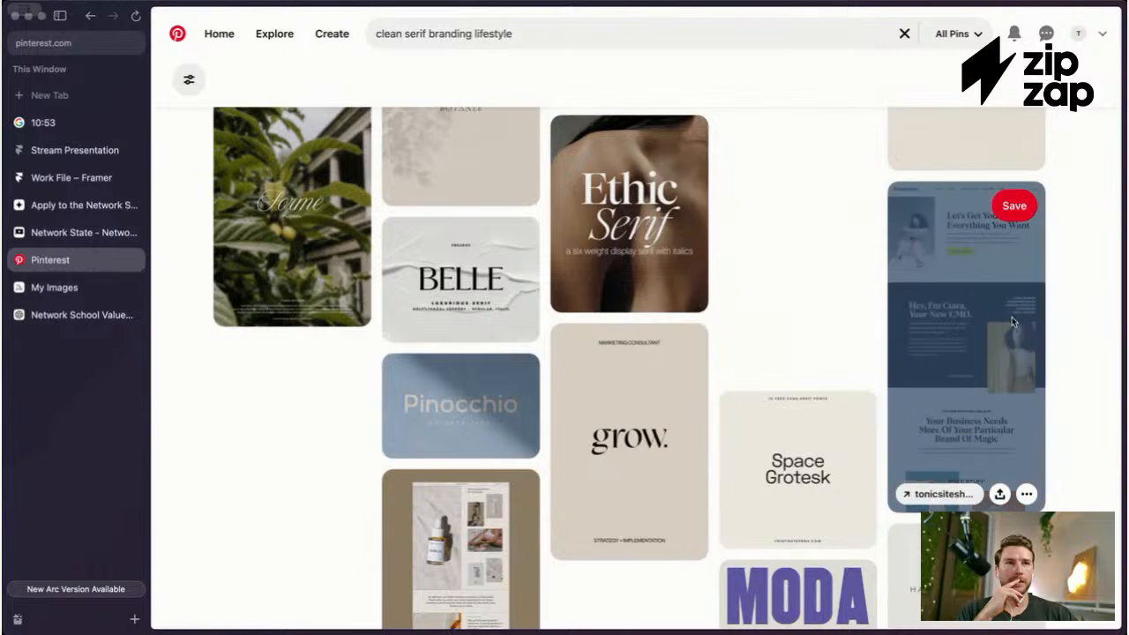
pyautogui.keyDown('super'); pyautogui.click(1012, 305); pyautogui.keyUp('super')
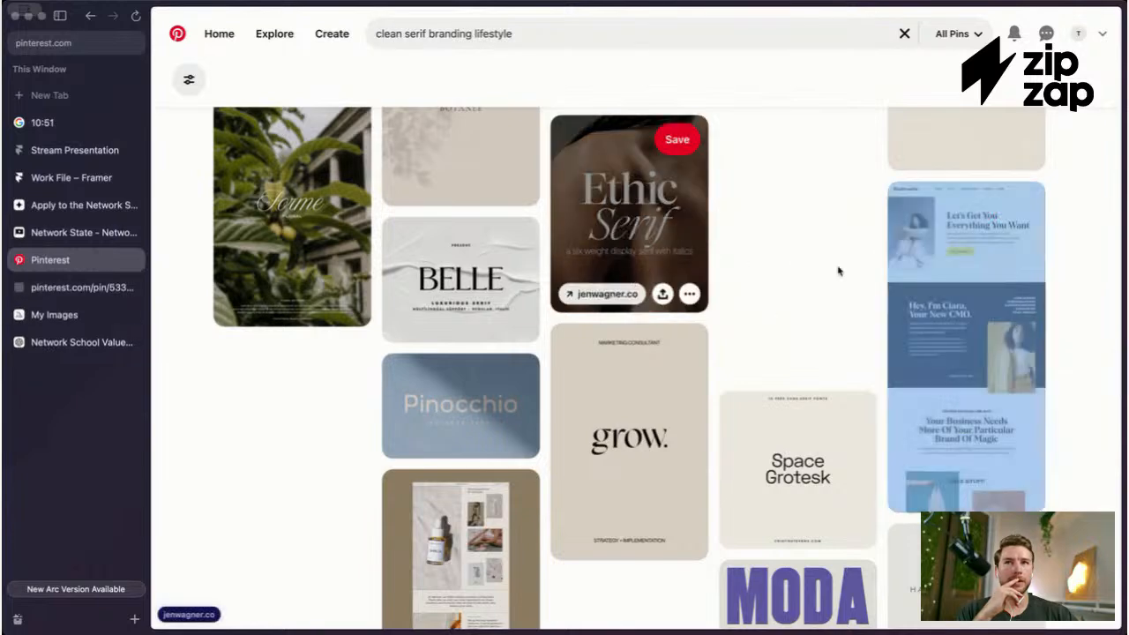
# Step: Look through the clean serif branding lifestyle results for website layouts and serif type references
pyautogui.scroll(-5, 1016, 268)
pyautogui.scroll(-10, 464, 267)
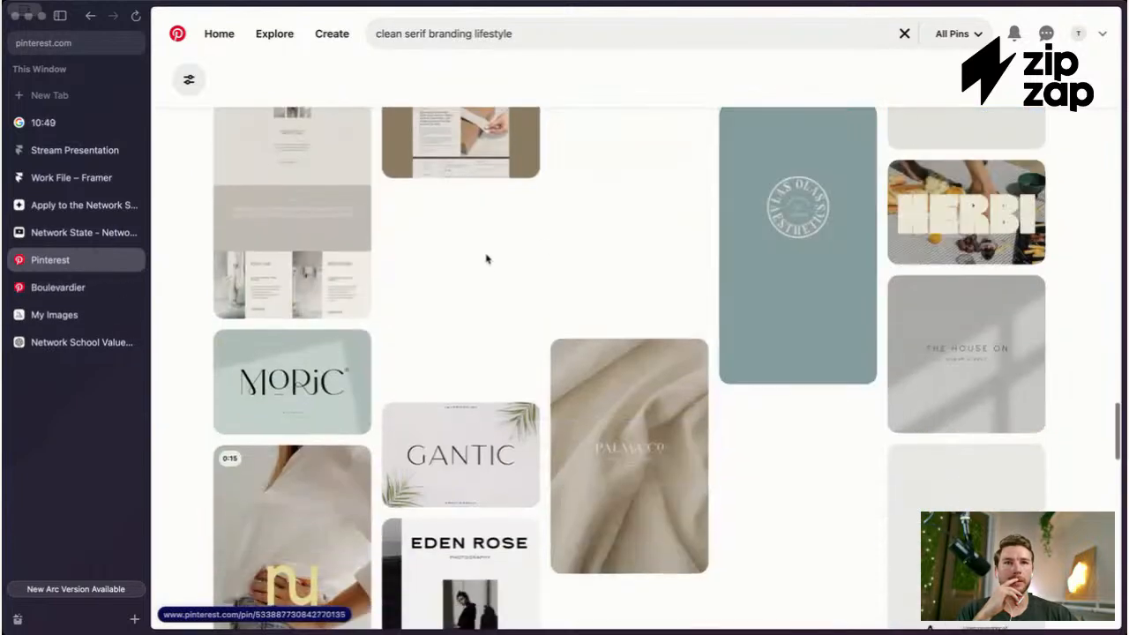
pyautogui.scroll(-3, 541, 241)
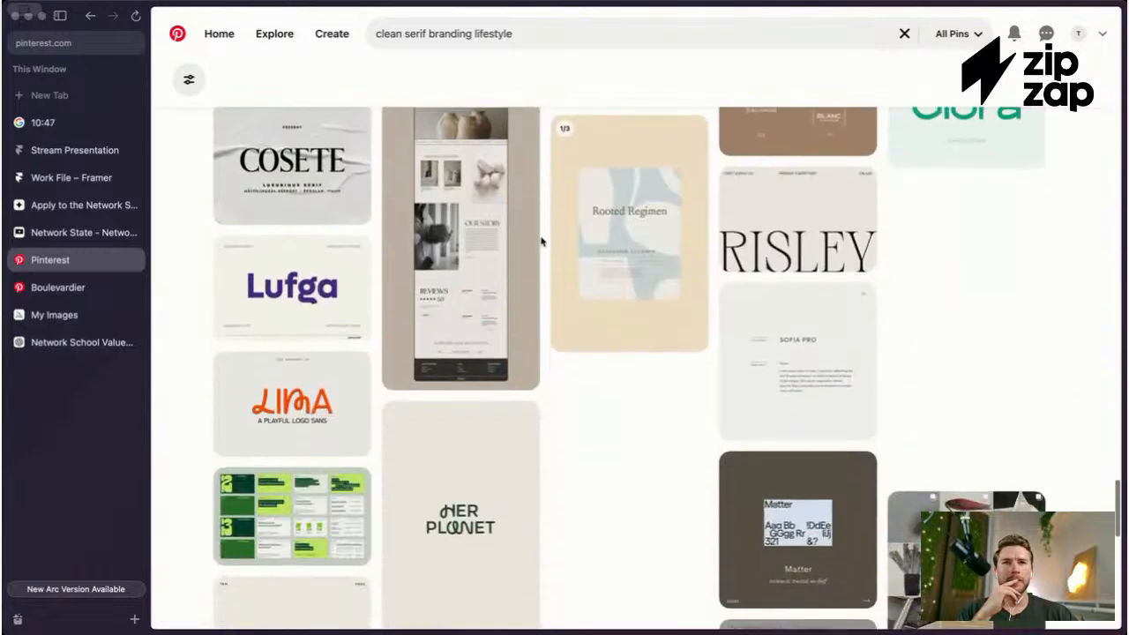
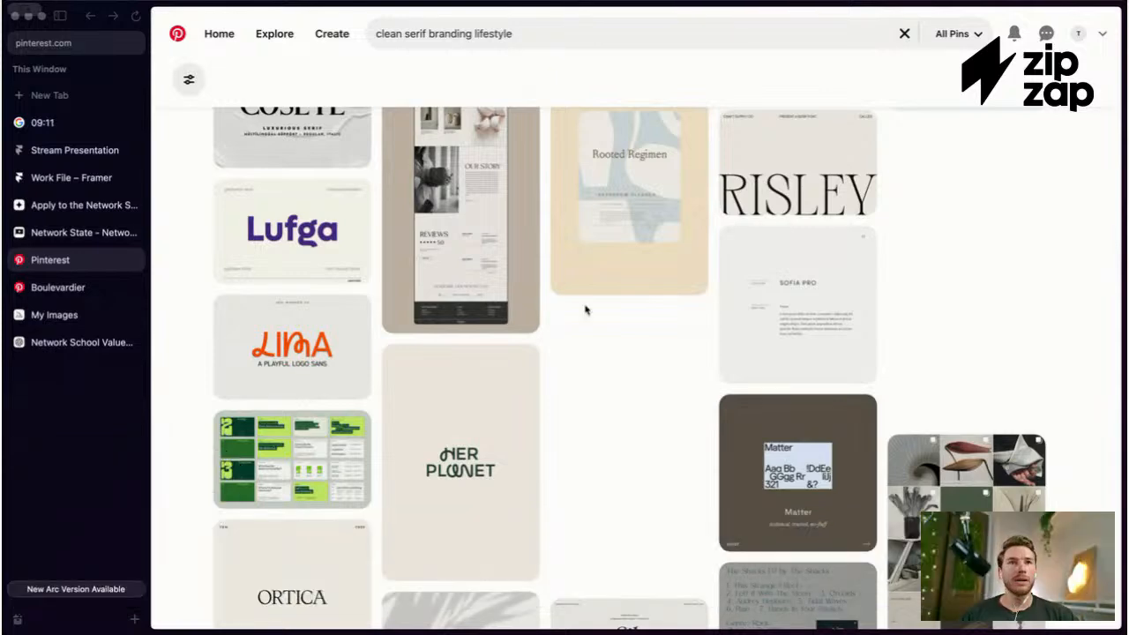
pyautogui.scroll(-5, 542, 261)
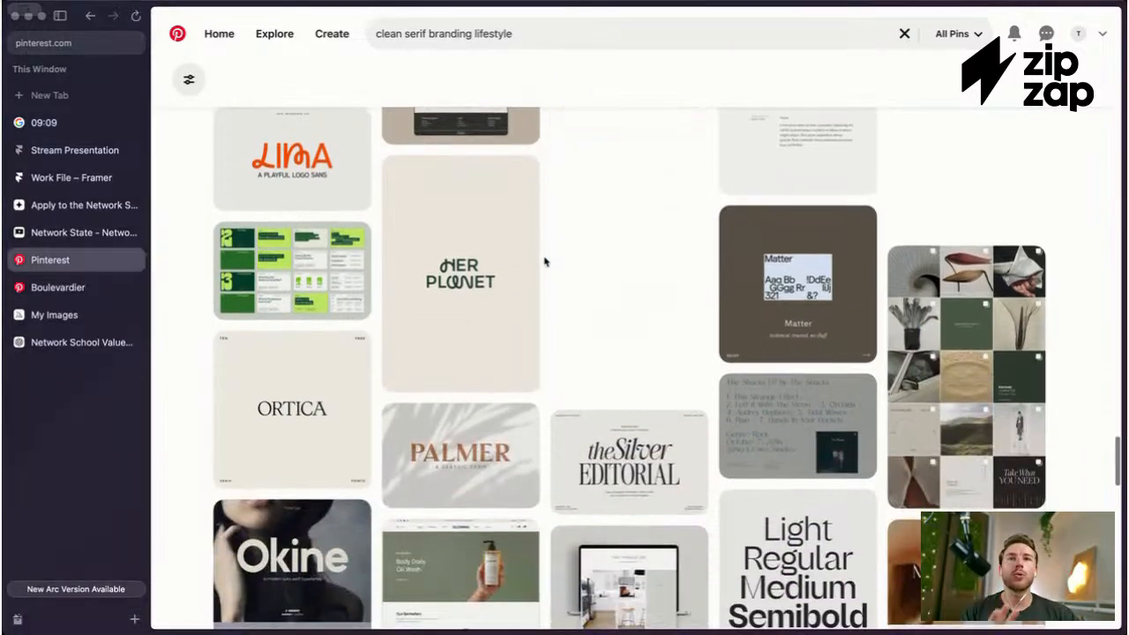
pyautogui.scroll(-6, 544, 261)
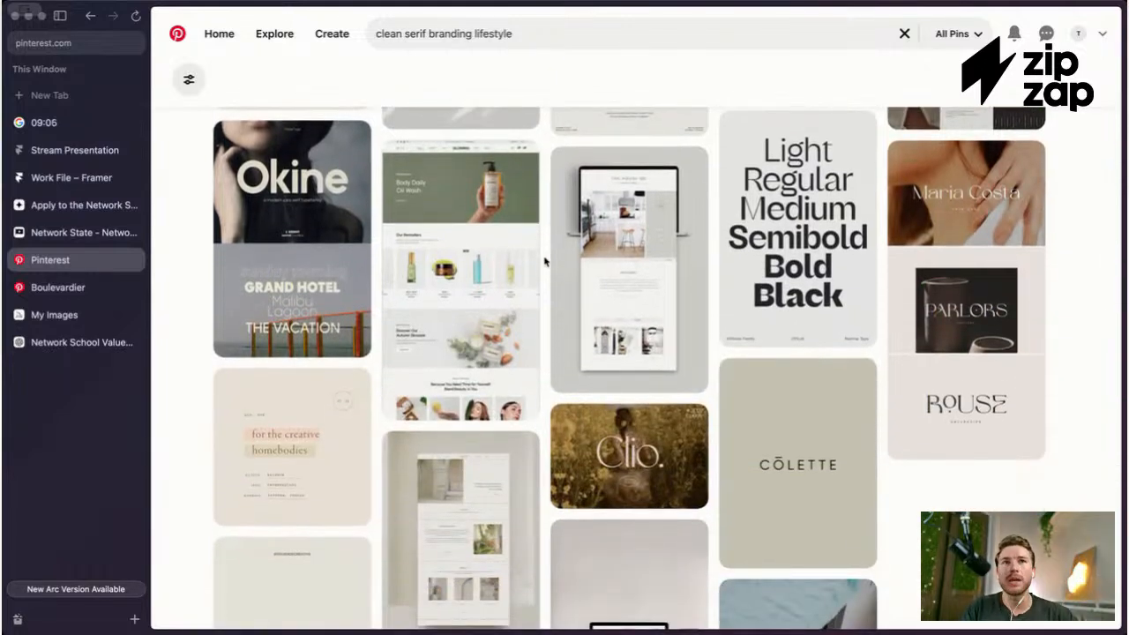
pyautogui.scroll(-2, 544, 261)
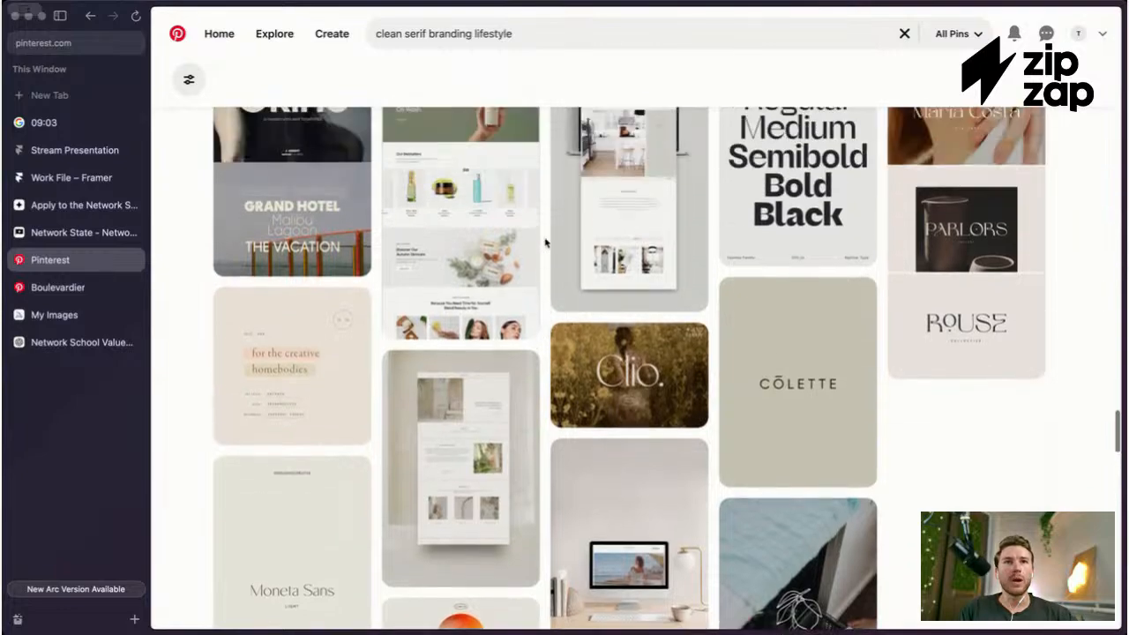
pyautogui.scroll(3, 544, 243)
pyautogui.scroll(-10, 544, 243)
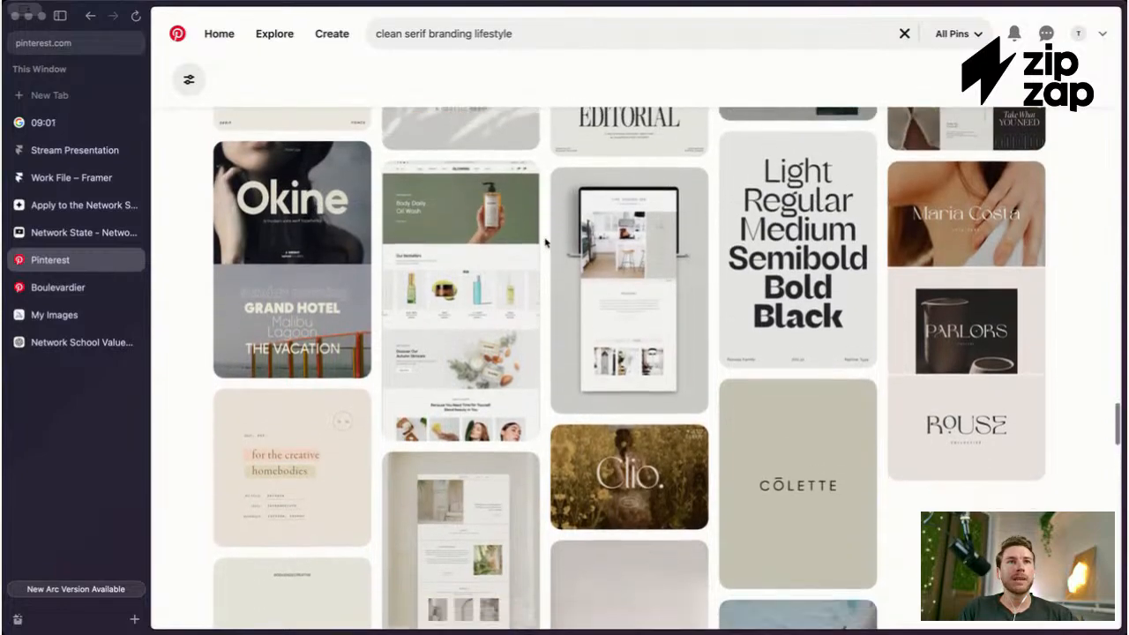
pyautogui.scroll(-12, 546, 243)
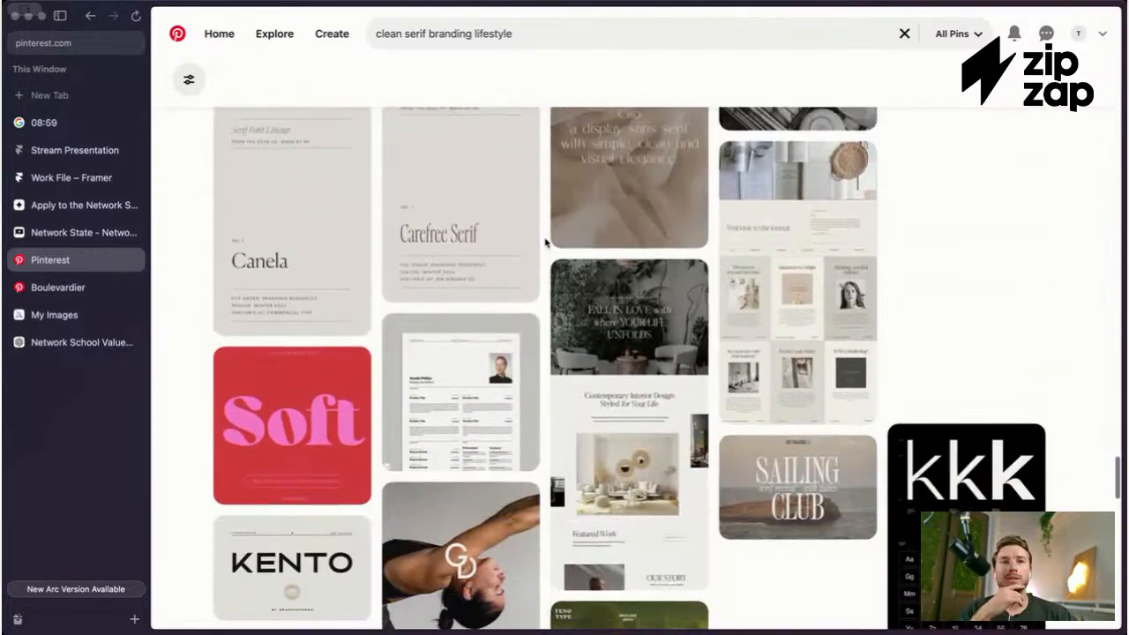
pyautogui.scroll(-10, 544, 242)
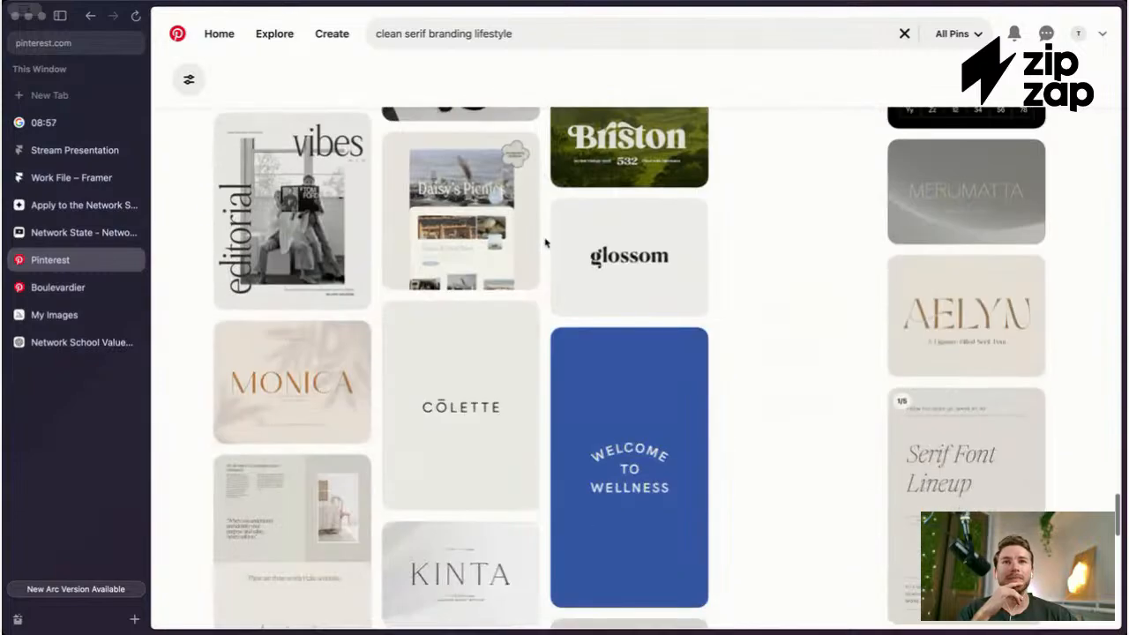
pyautogui.scroll(-8, 544, 232)
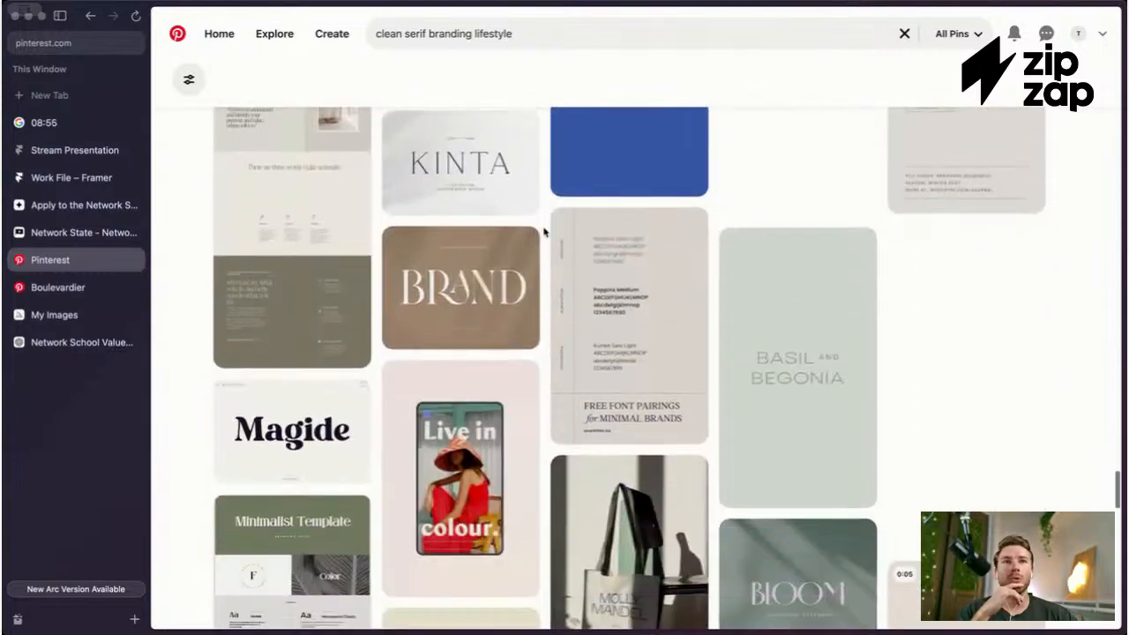
pyautogui.scroll(-8, 544, 232)
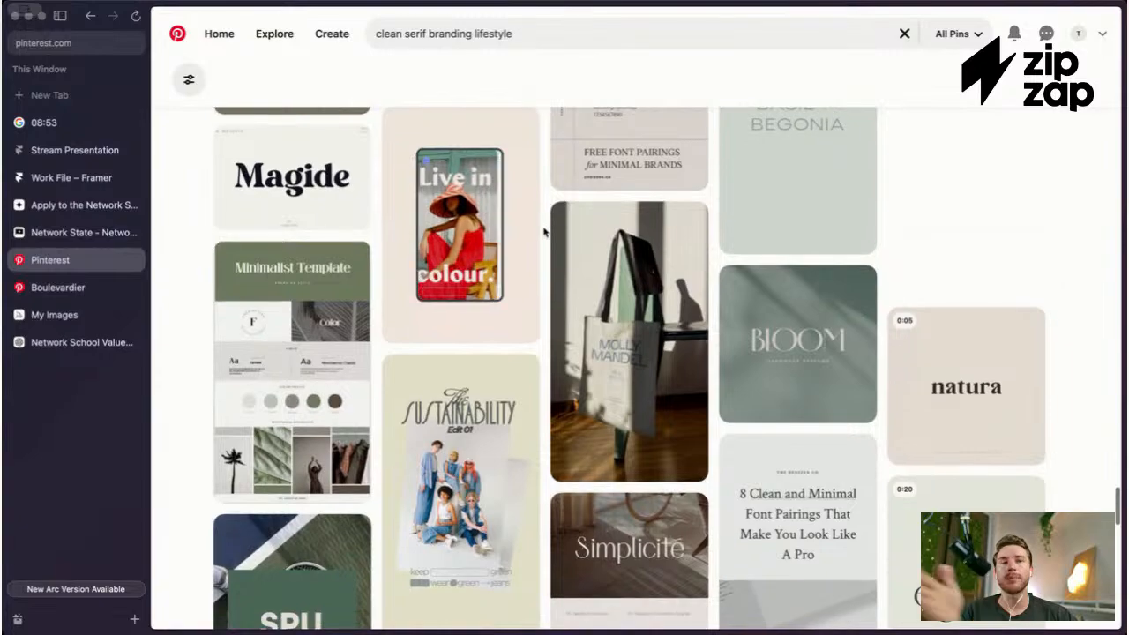
pyautogui.scroll(-20, 544, 232)
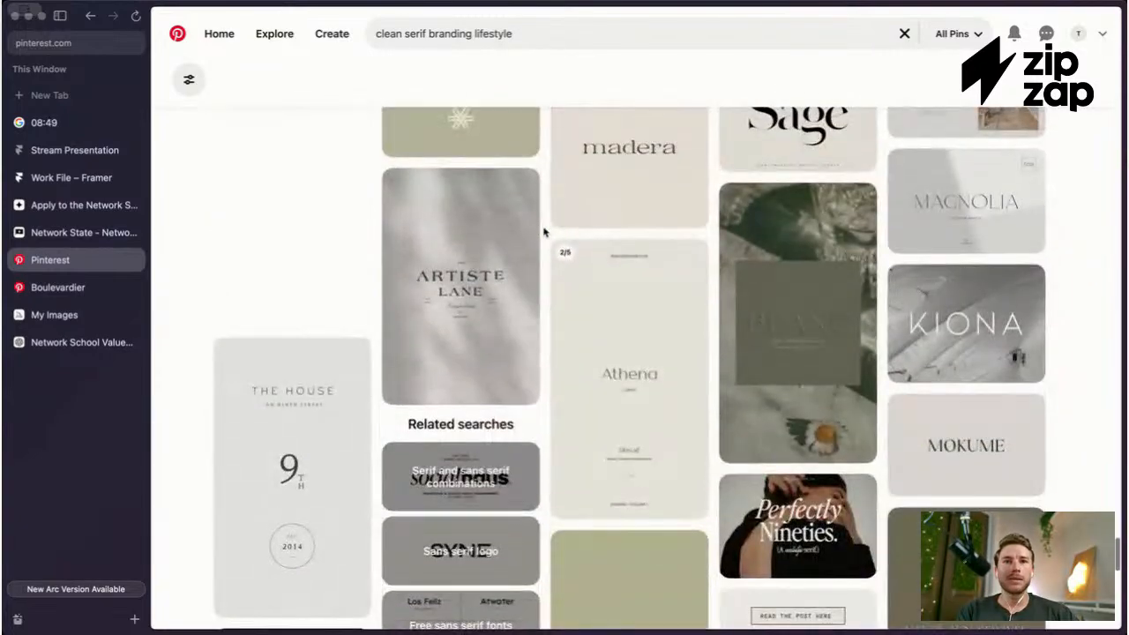
# Step: Change the Pinterest search to "clean serif minimal tech"
pyautogui.scroll(20, 544, 232)
pyautogui.click(489, 39)
pyautogui.doubleClick(465, 35)
pyautogui.click(473, 33)
pyautogui.moveTo(428, 34); pyautogui.dragTo(513, 33)
pyautogui.write('minimal')
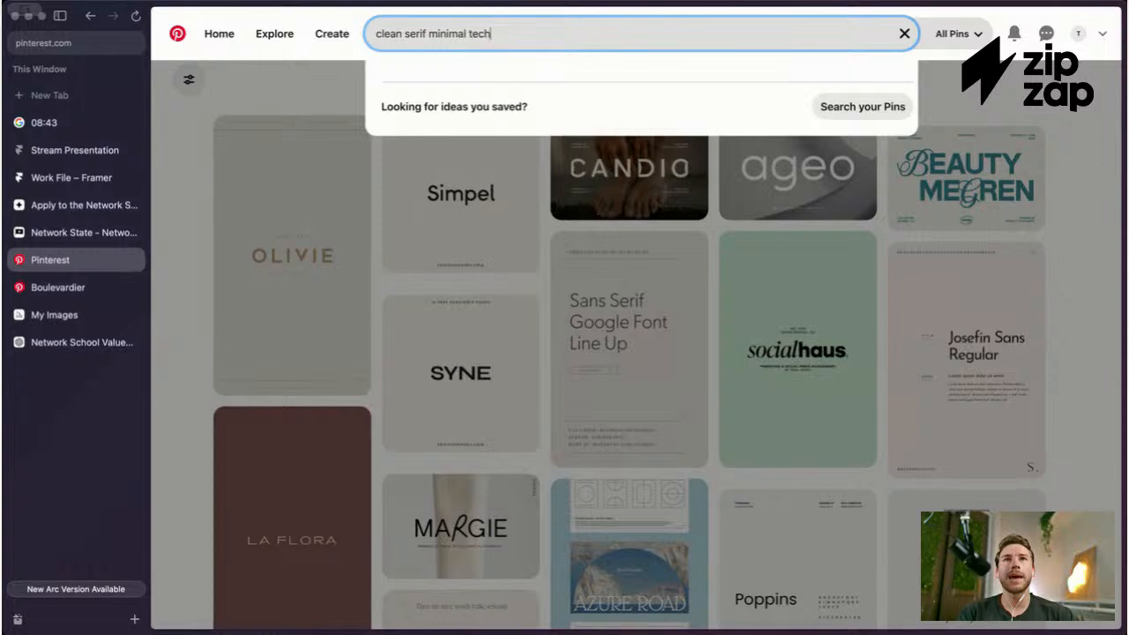
pyautogui.write(' tech')
pyautogui.press('Return')
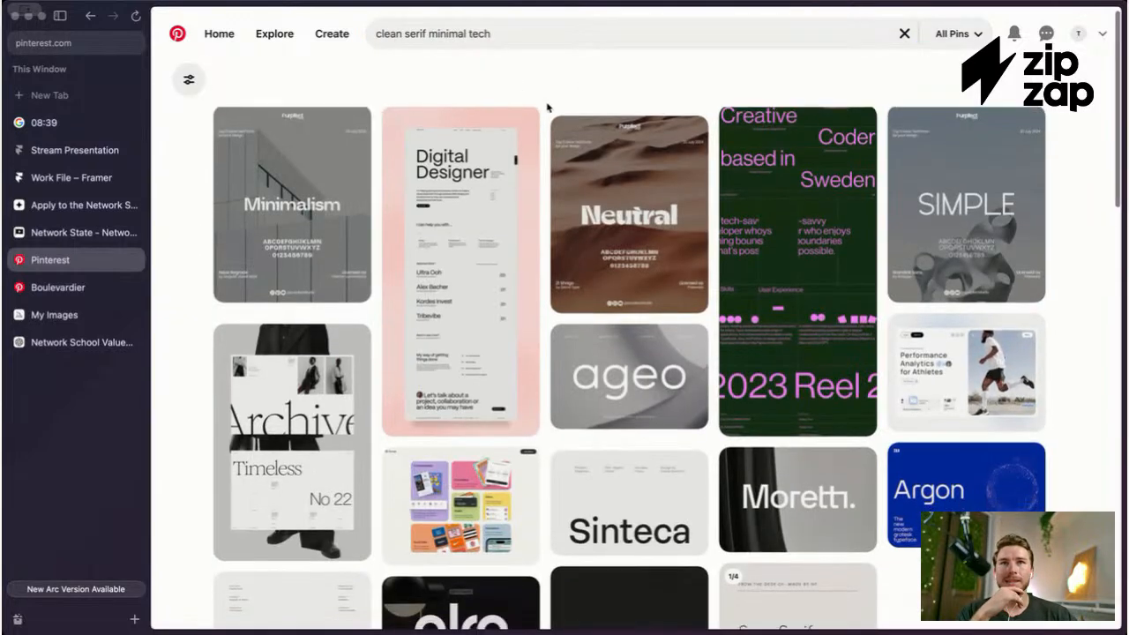
# Step: Refine the search to "clean serif minimal tech with colorful images"
pyautogui.scroll(-1, 547, 108)
pyautogui.scroll(1, 489, 55)
pyautogui.click(499, 46)
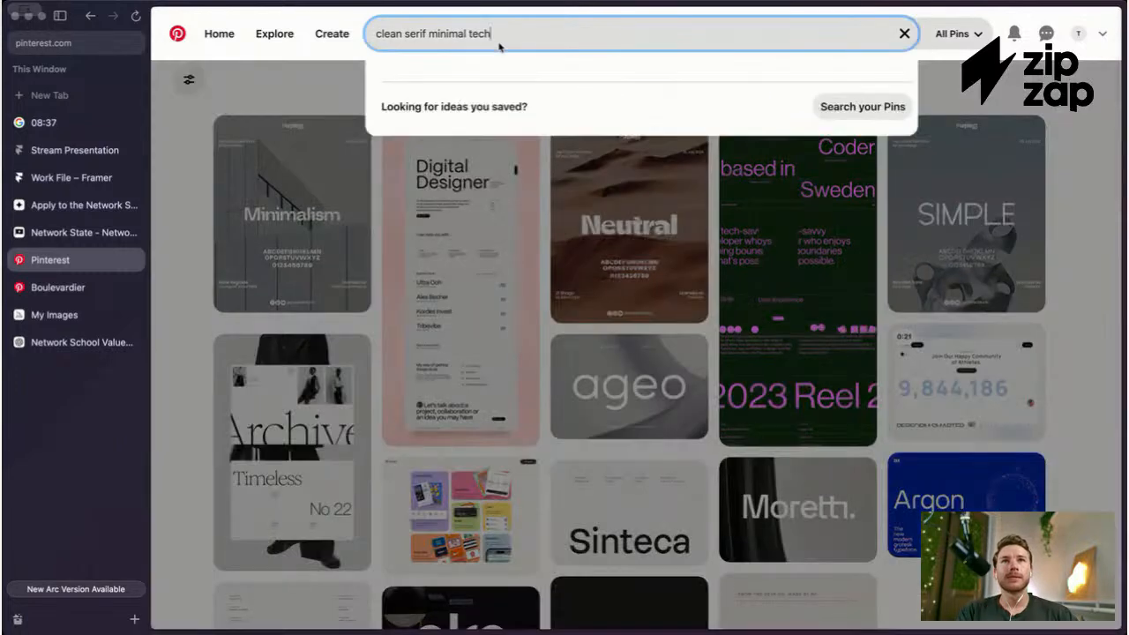
pyautogui.write('with image')
pyautogui.press('Return')
pyautogui.click(582, 43)
pyautogui.write('s')
pyautogui.press('Return')
pyautogui.click(516, 35)
pyautogui.write('color f')
pyautogui.write('ul')
pyautogui.press('Return')
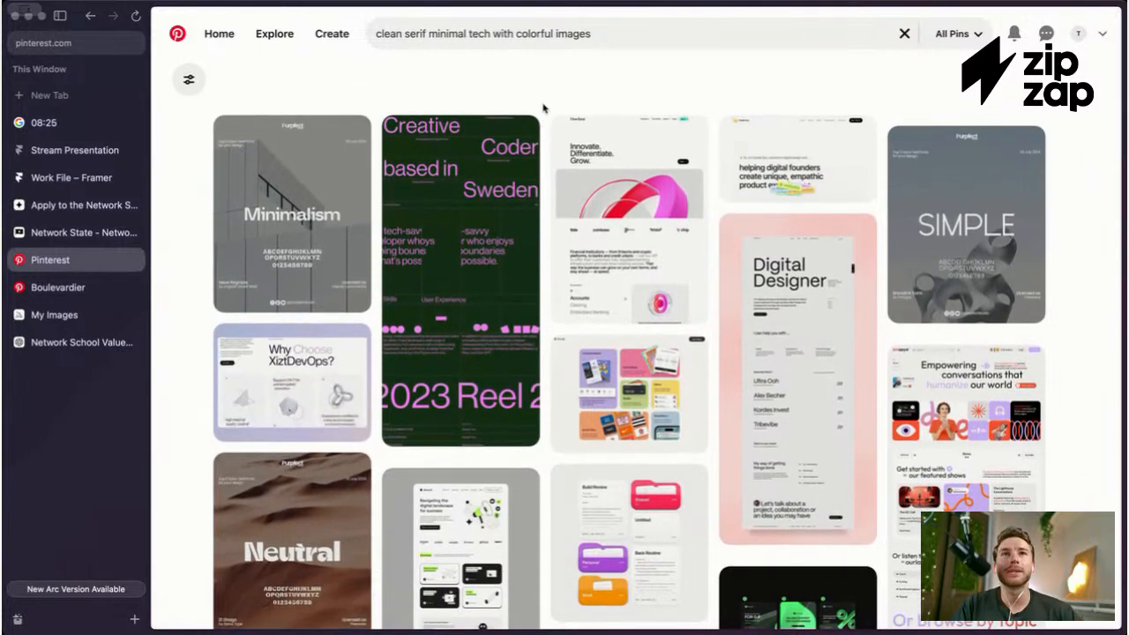
# Step: Find the "Coloring outside the lines" bicycle website pin among the colorful tech results and open it in a new tab
pyautogui.scroll(-1, 542, 107)
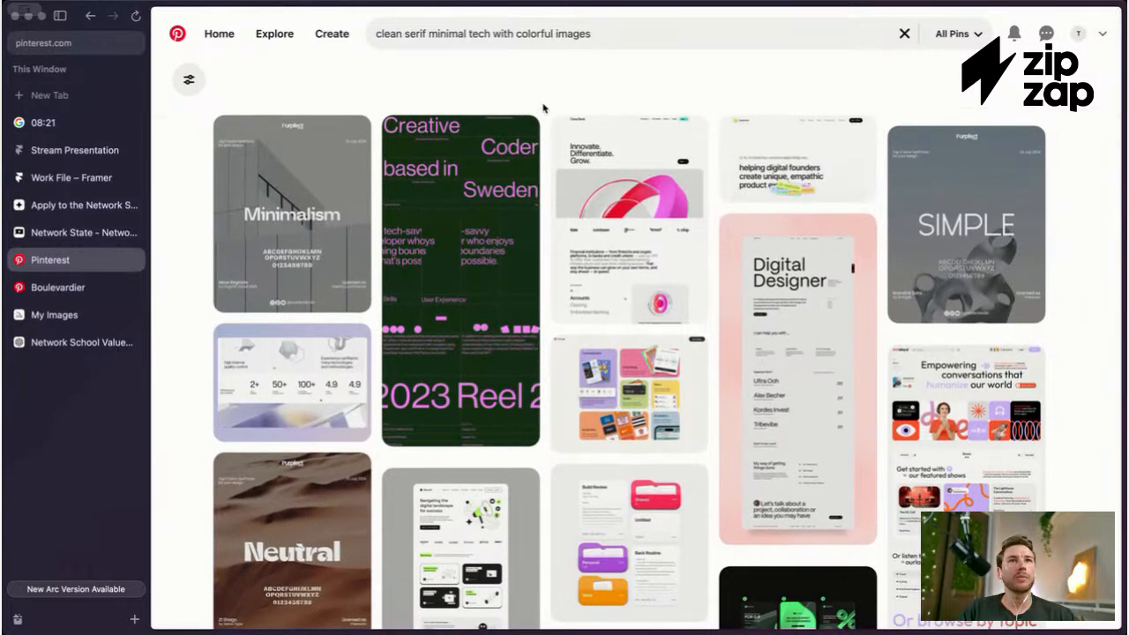
pyautogui.scroll(-3, 542, 108)
pyautogui.scroll(-1, 542, 115)
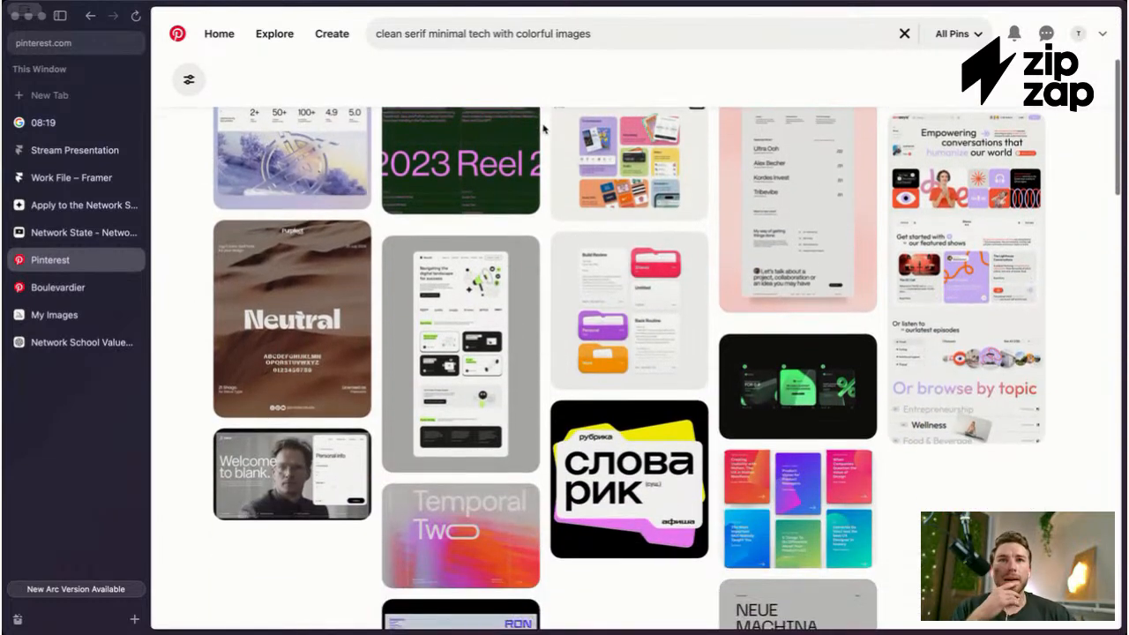
pyautogui.scroll(-1, 543, 134)
pyautogui.scroll(5, 542, 140)
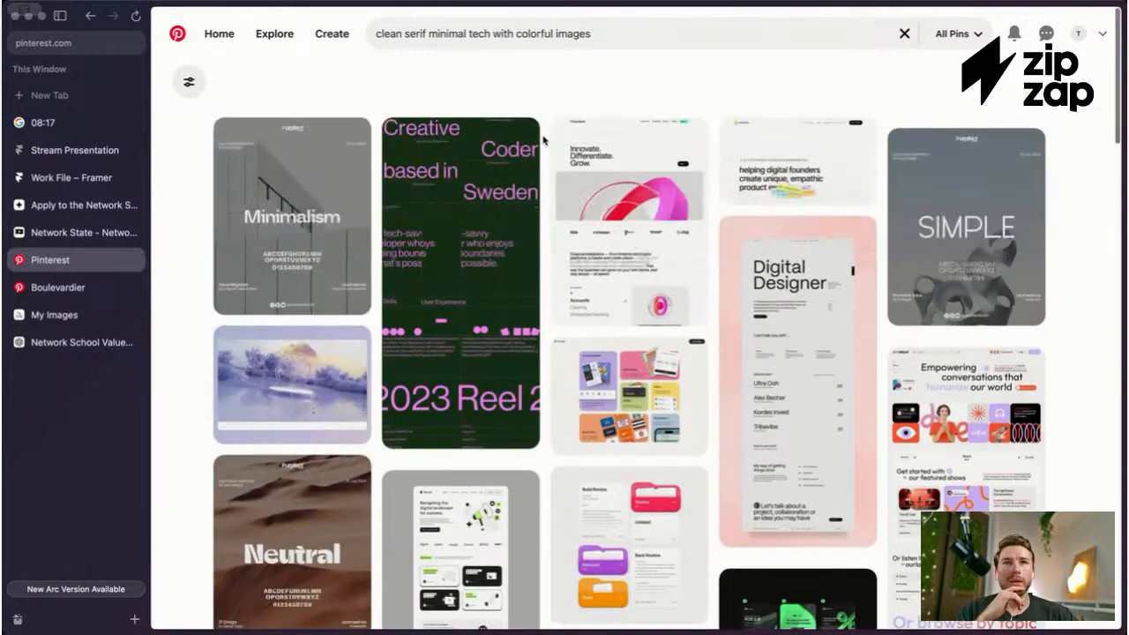
pyautogui.scroll(-1, 543, 139)
pyautogui.scroll(-10, 543, 140)
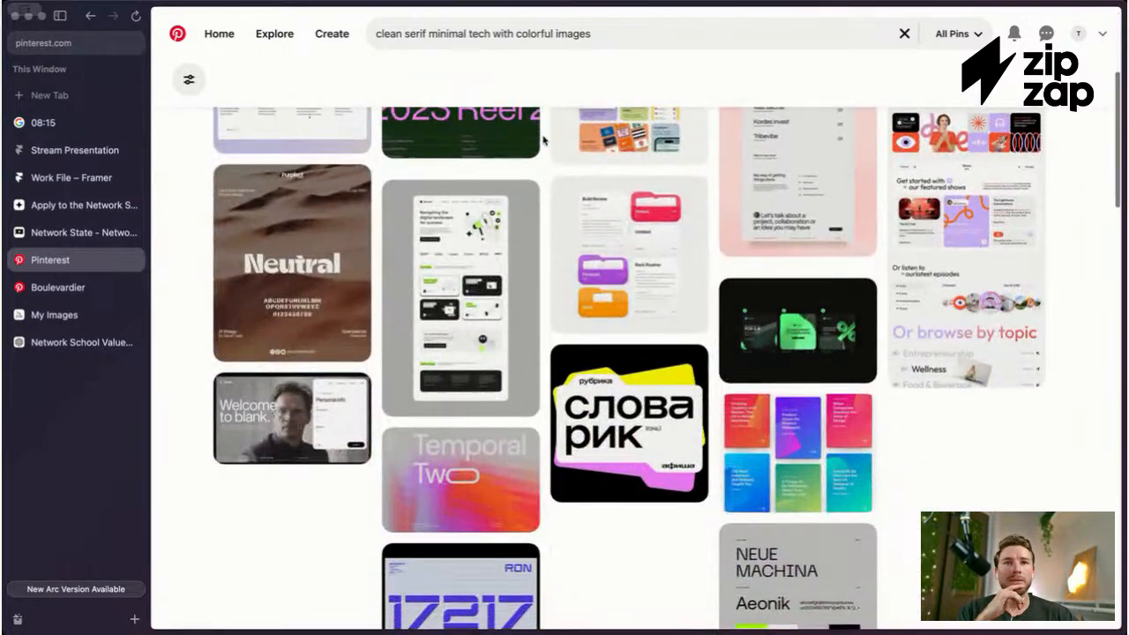
pyautogui.scroll(-7, 542, 139)
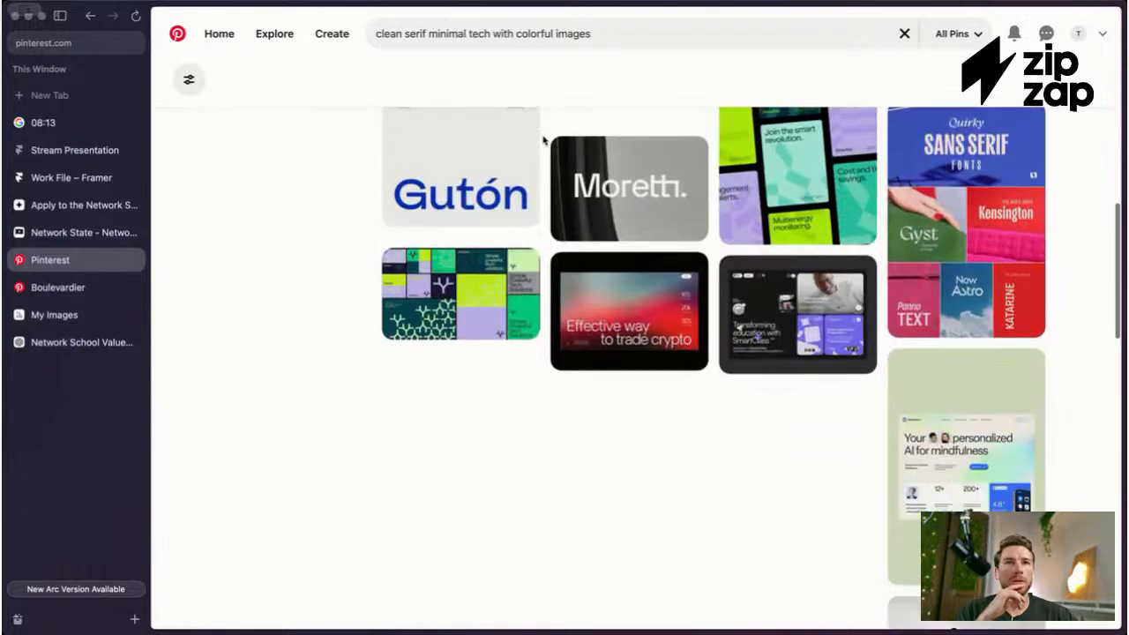
pyautogui.scroll(-5, 542, 140)
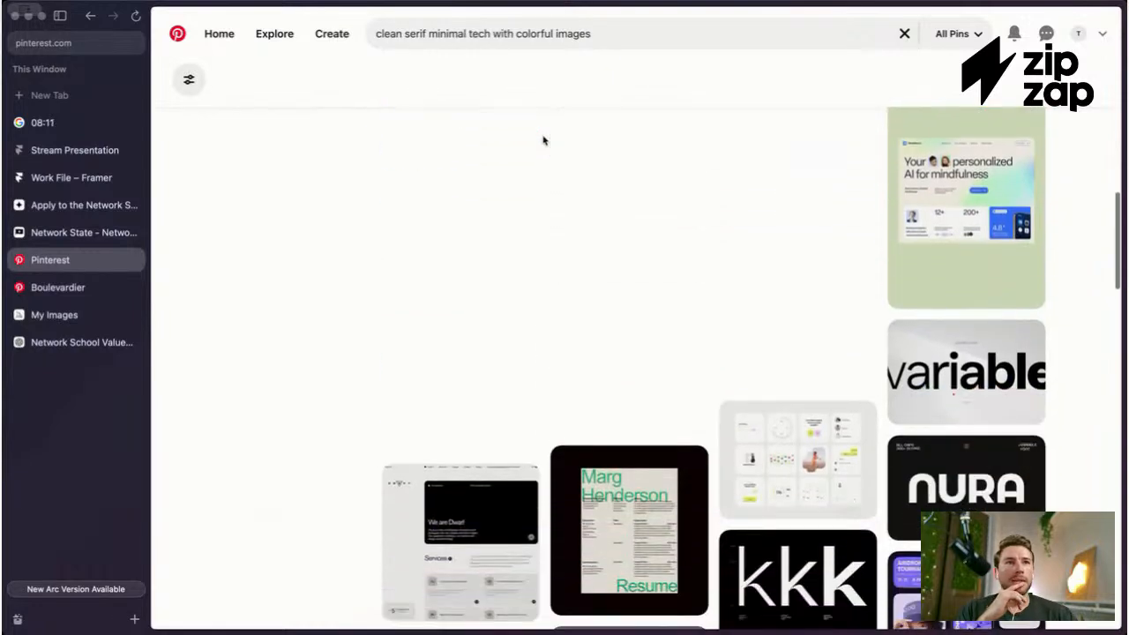
pyautogui.scroll(-2, 542, 139)
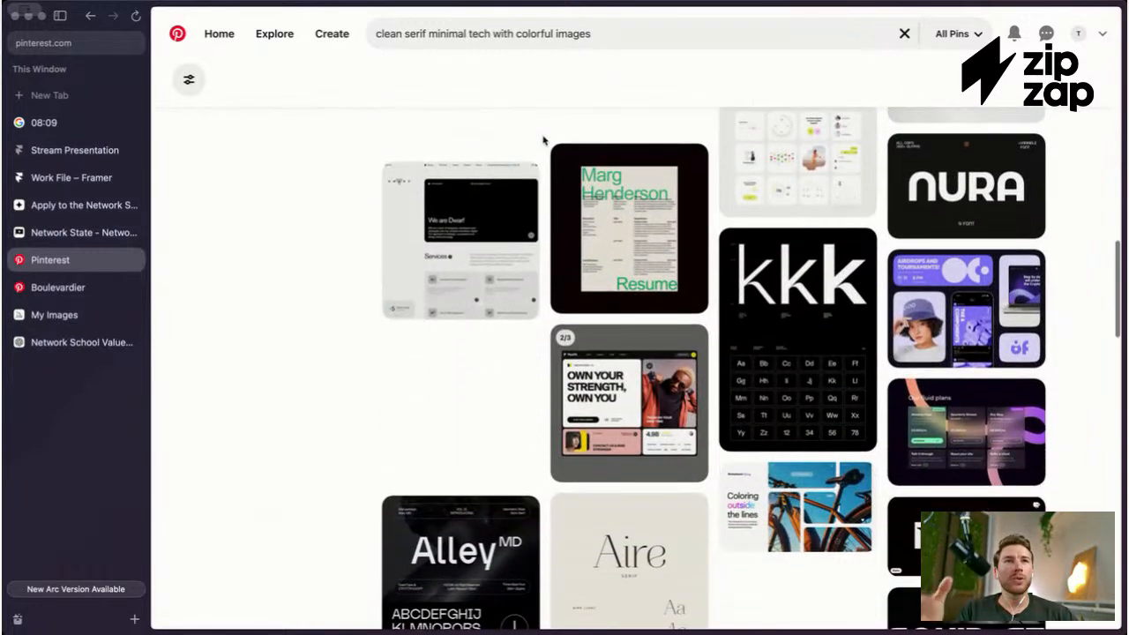
pyautogui.scroll(-3, 543, 139)
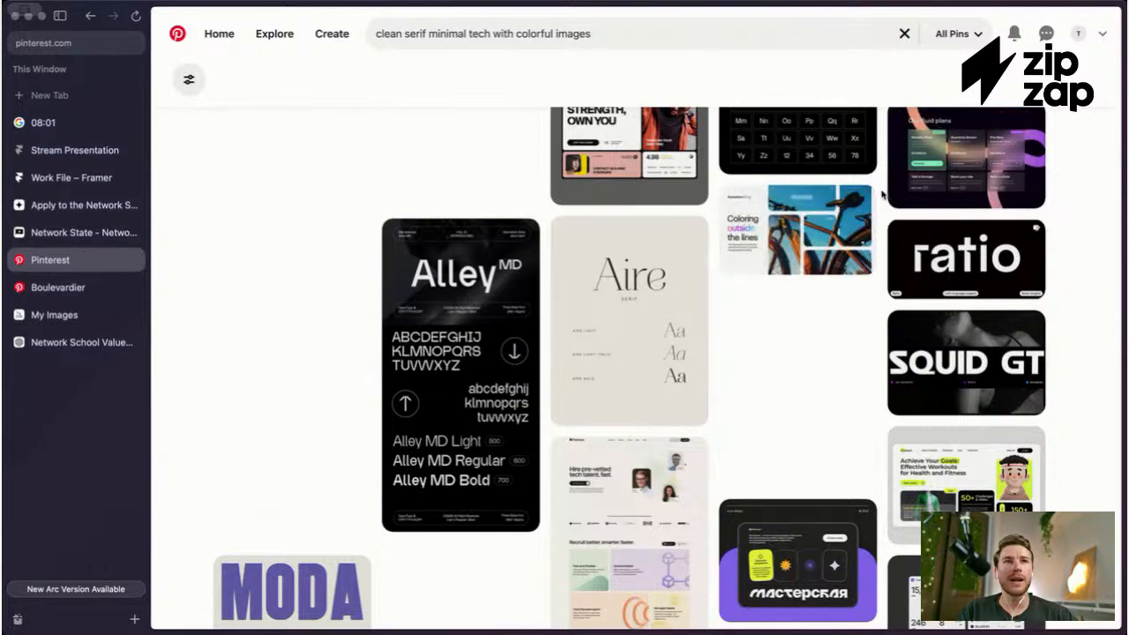
pyautogui.keyDown('super'); pyautogui.click(780, 241); pyautogui.keyUp('super')
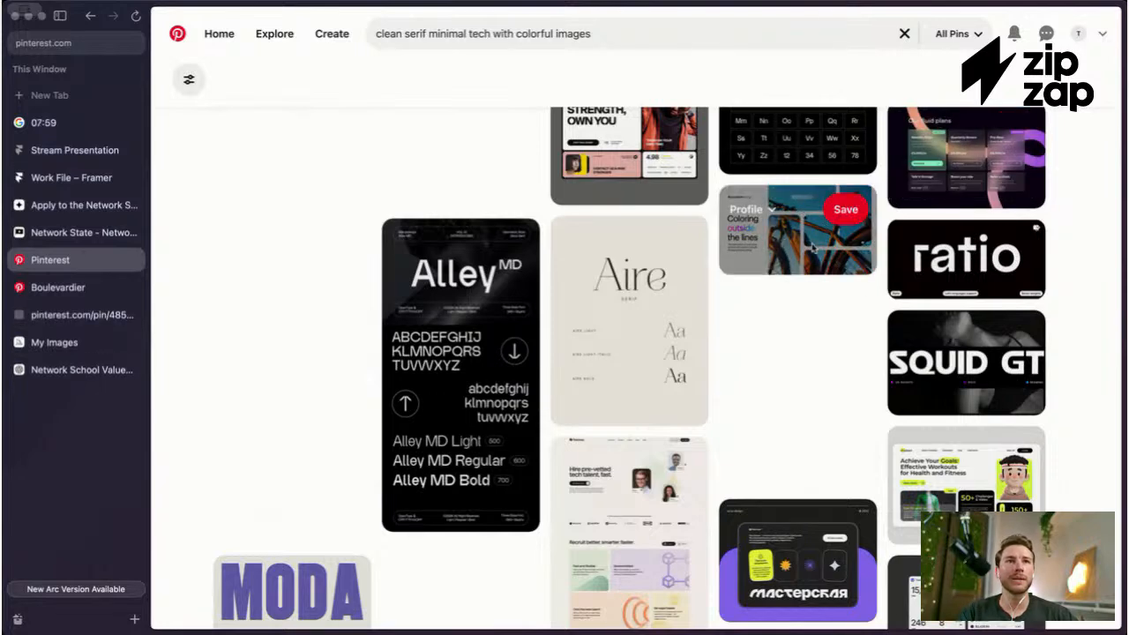
# Step: Open the "Hire pre-vetted tech talent, fast." landing page pin in a new tab
pyautogui.scroll(-1, 790, 292)
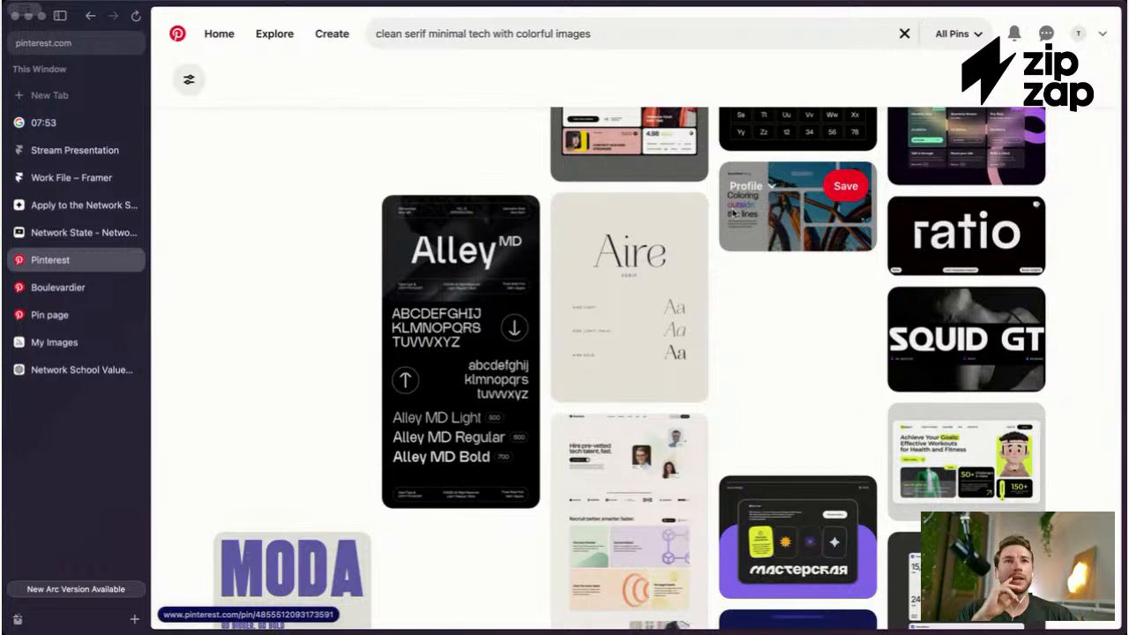
pyautogui.scroll(-5, 715, 212)
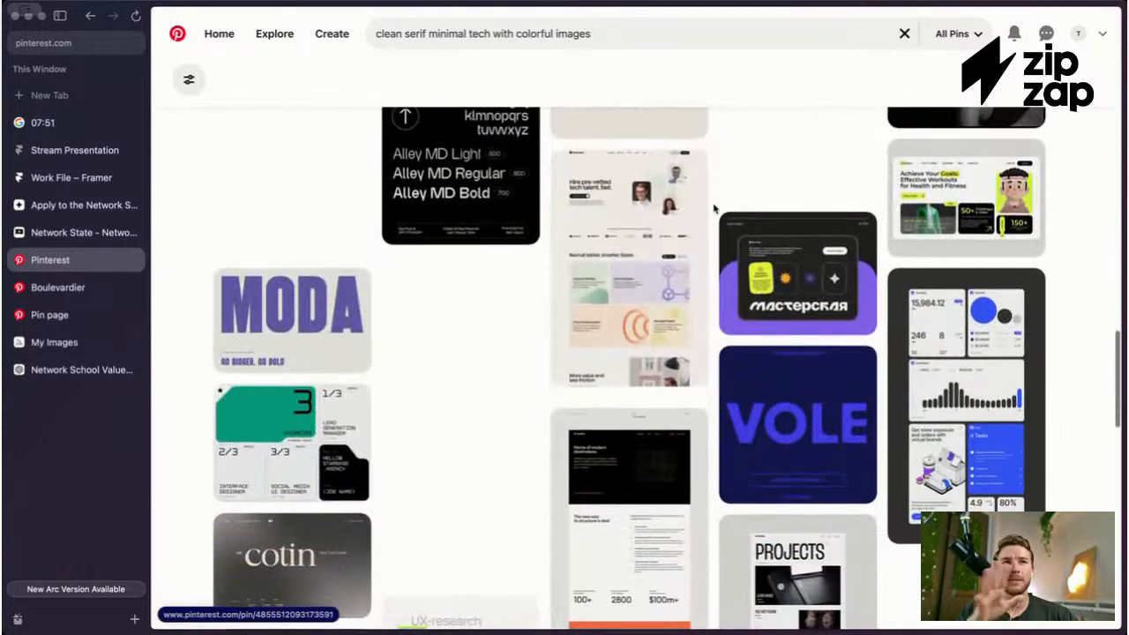
pyautogui.moveTo(631, 192)
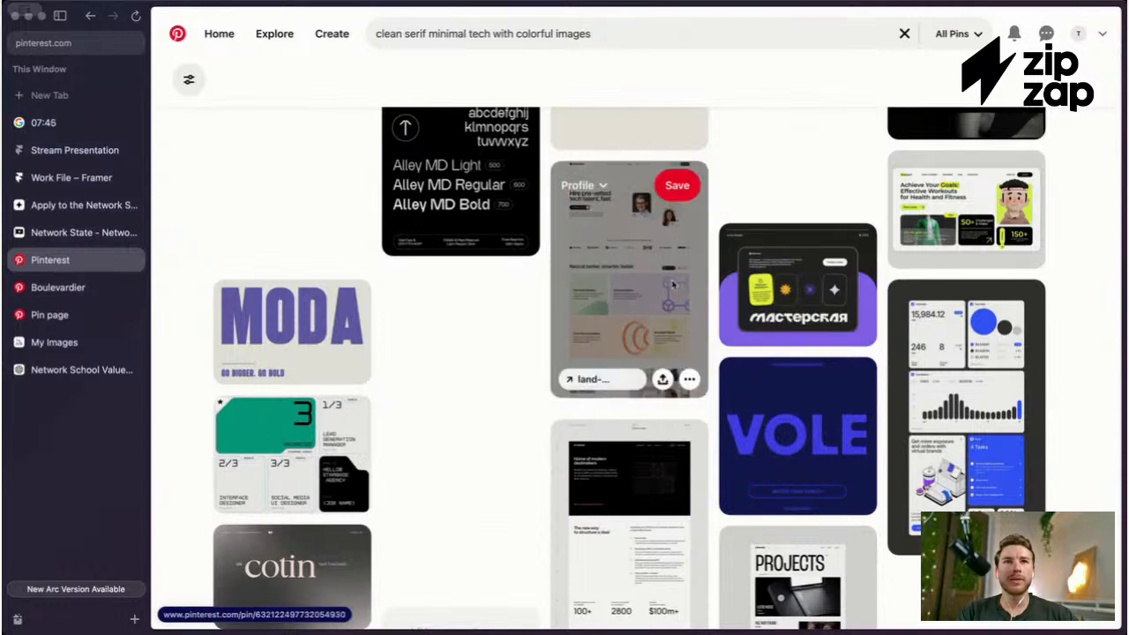
pyautogui.keyDown('super'); pyautogui.click(597, 239); pyautogui.keyUp('super')
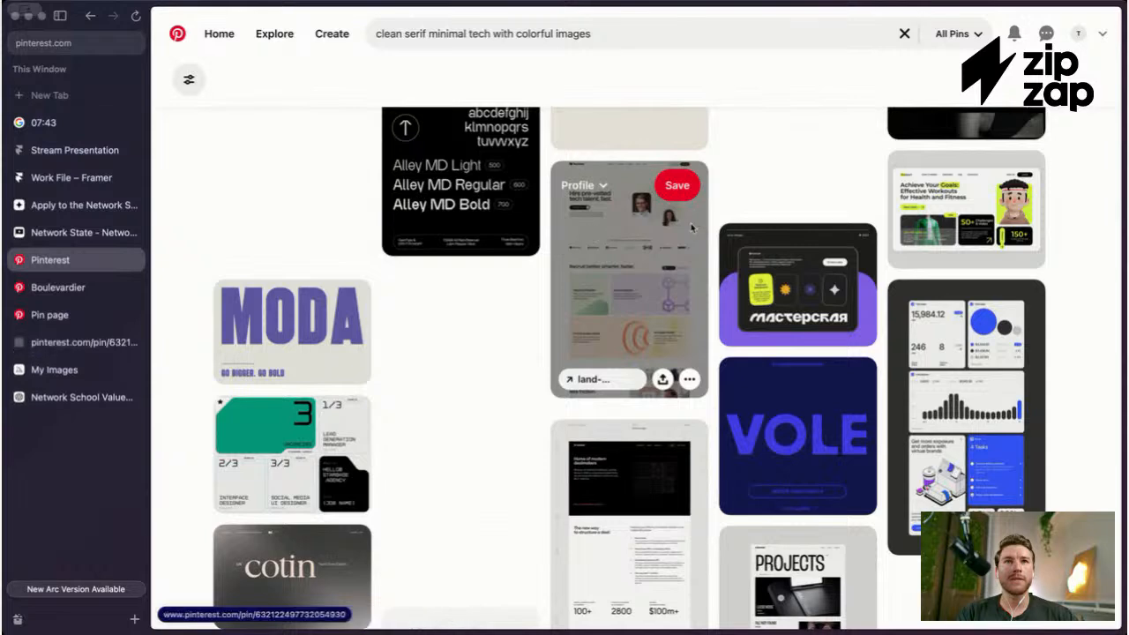
# Step: Find the "Your Health Tracking All in One App" website design pin from gola.io and open it in a new tab
pyautogui.scroll(-1, 712, 181)
pyautogui.scroll(-1, 712, 181)
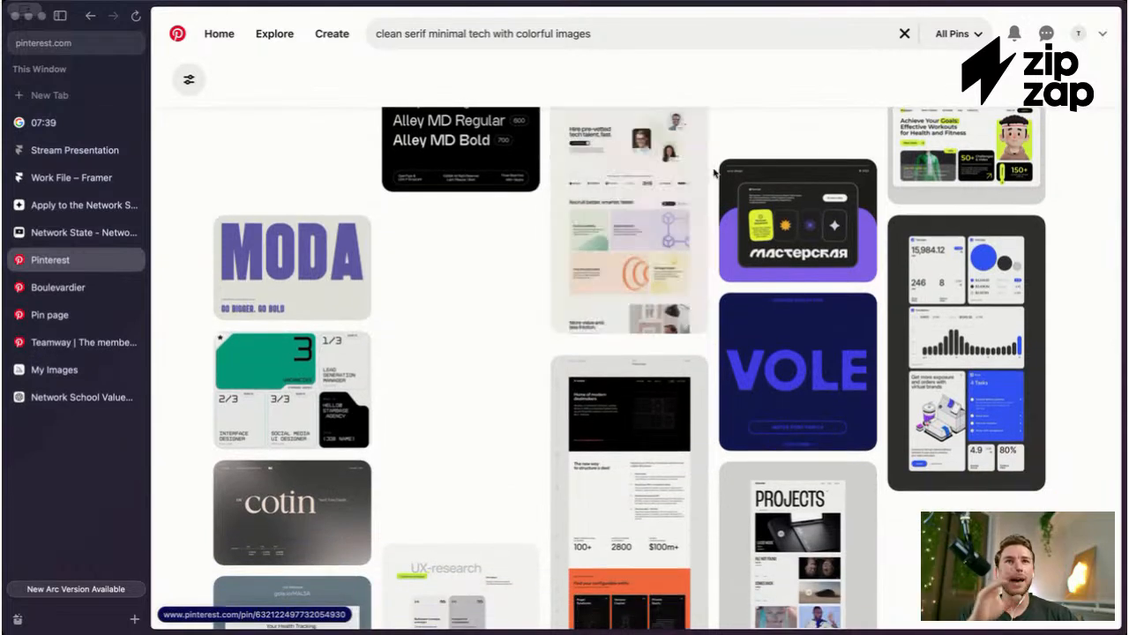
pyautogui.scroll(-1, 701, 177)
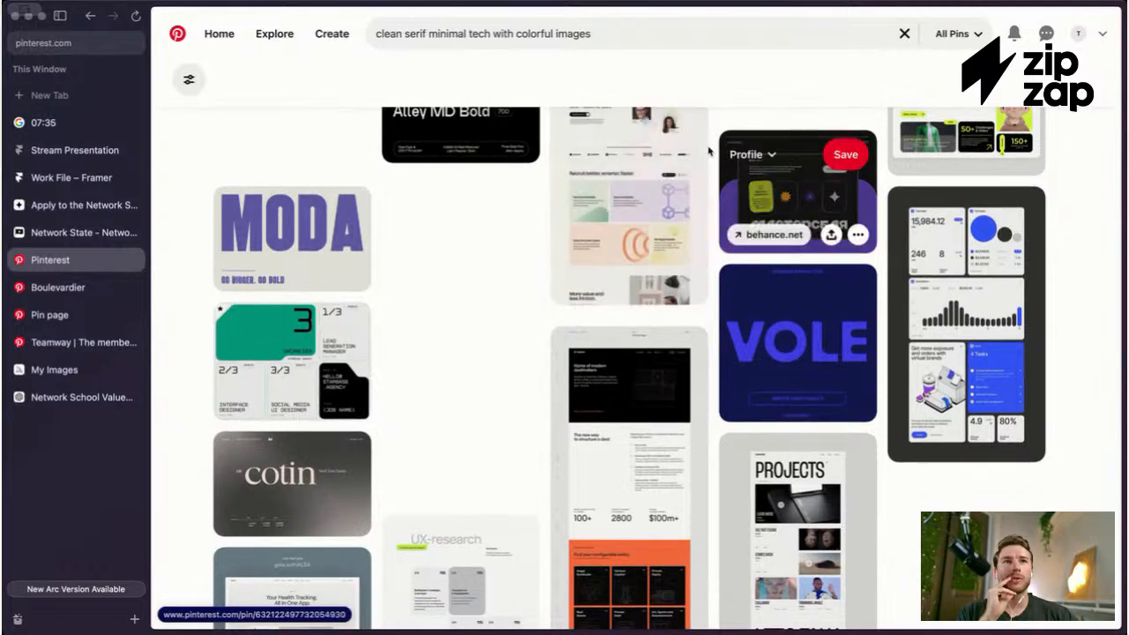
pyautogui.scroll(-1, 716, 153)
pyautogui.scroll(-5, 716, 153)
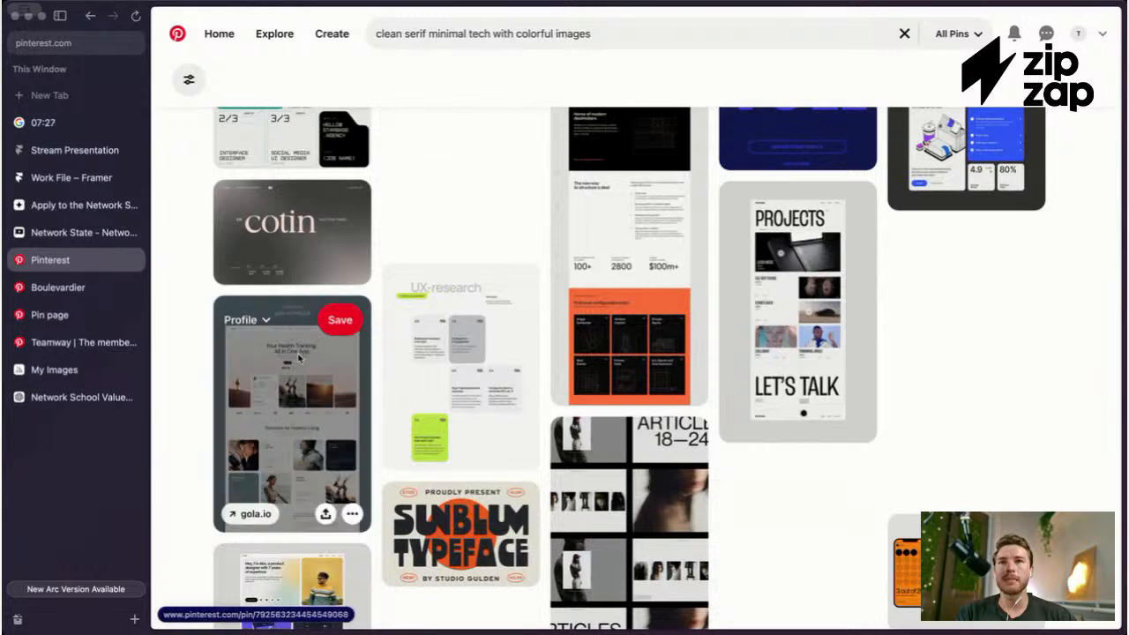
pyautogui.keyDown('super'); pyautogui.click(298, 357); pyautogui.keyUp('super')
# Step: Examine further results for "clean serif minimal tech with colorful images" for suitable website and typography inspiration
pyautogui.scroll(-3, 378, 333)
pyautogui.scroll(-3, 377, 334)
pyautogui.scroll(-1, 378, 333)
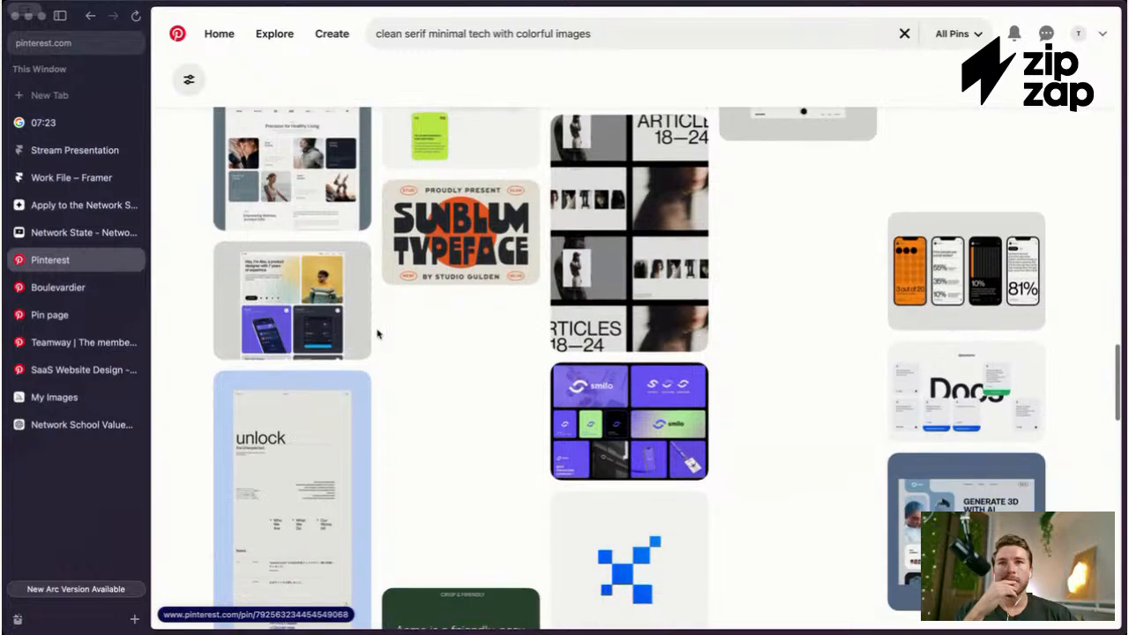
pyautogui.scroll(-2, 377, 333)
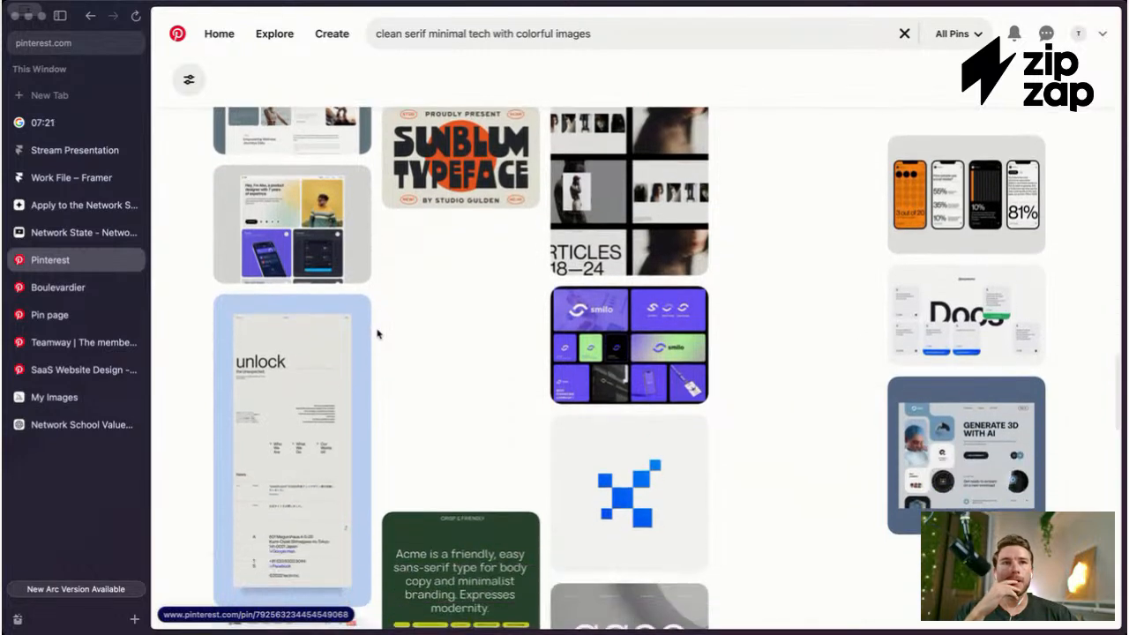
pyautogui.scroll(1, 377, 334)
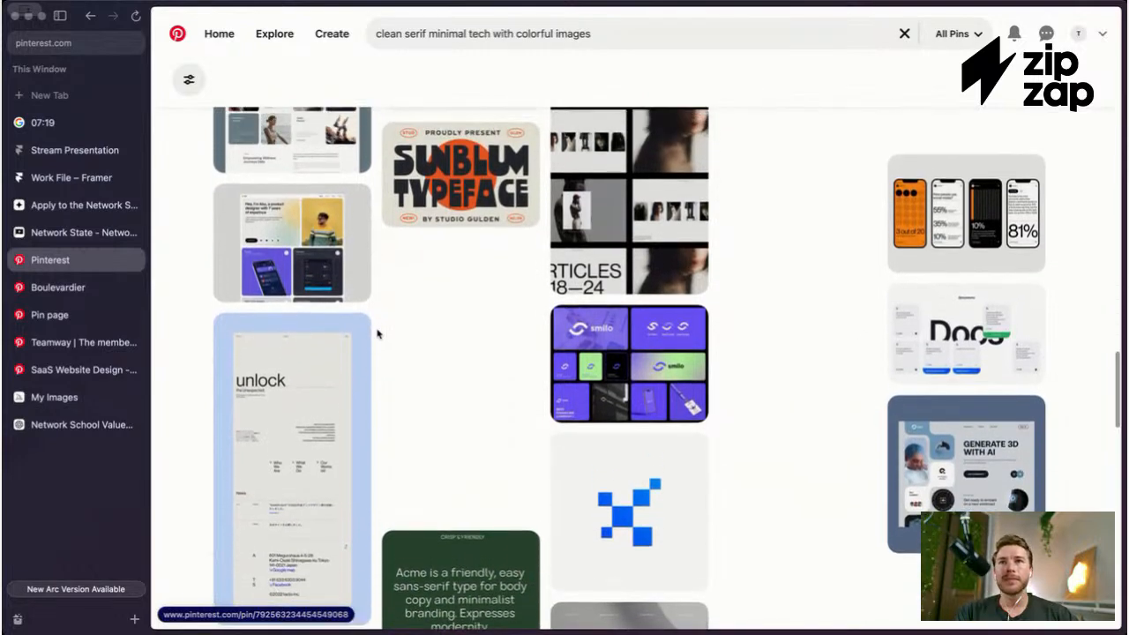
pyautogui.scroll(-9, 377, 333)
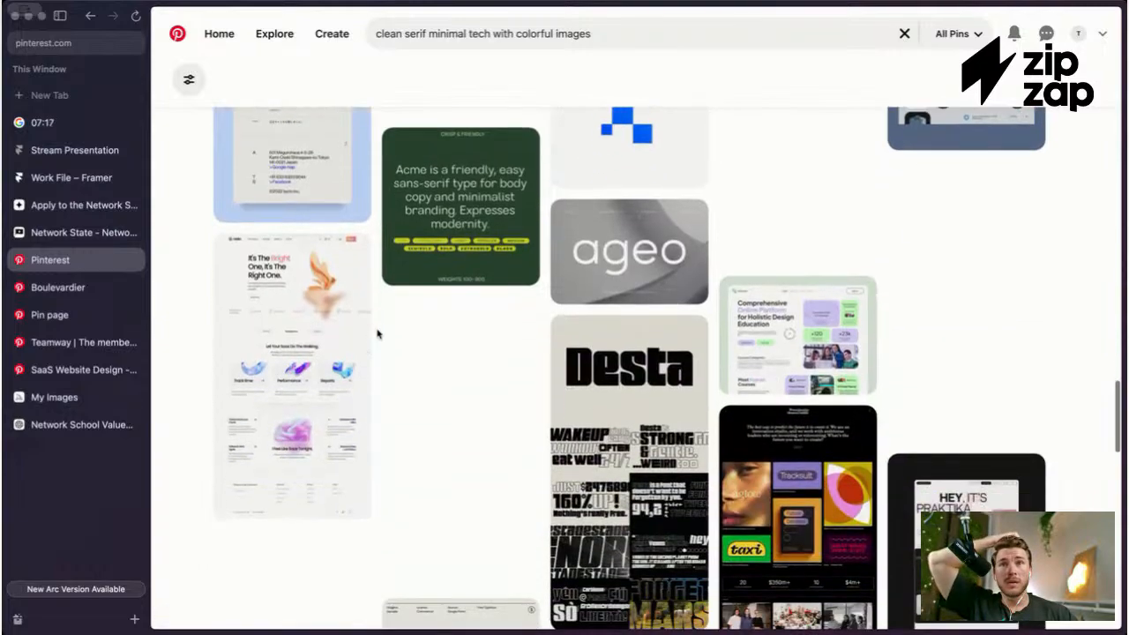
pyautogui.scroll(-4, 377, 333)
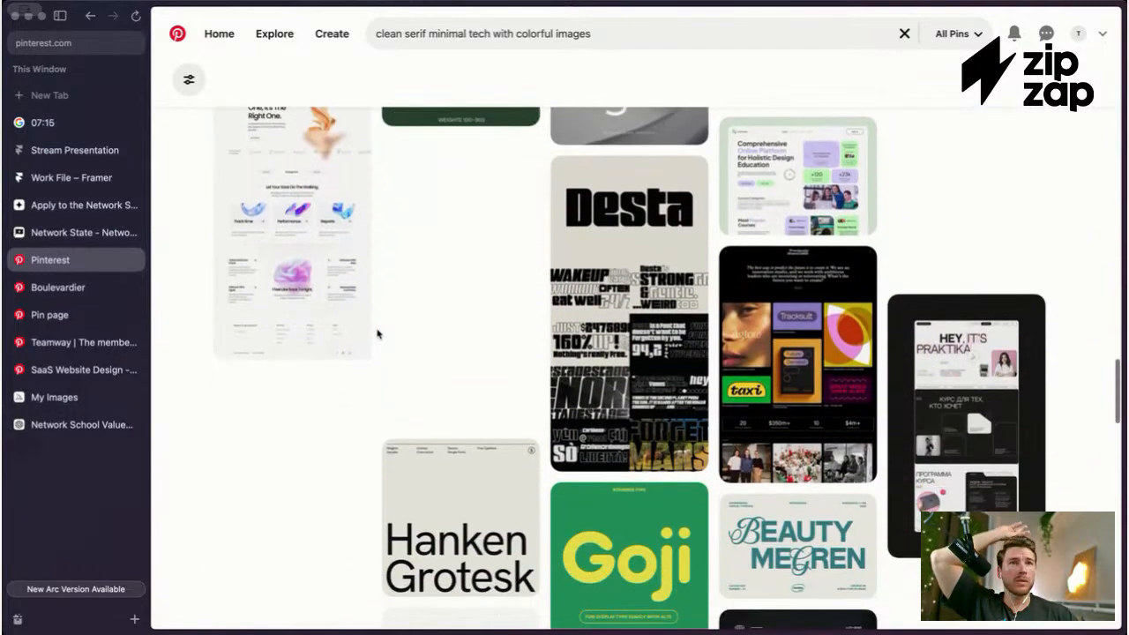
pyautogui.scroll(-9, 378, 334)
# Step: From the related designs of the "Your Health Tracking All In One App" pin, open the "Explore the sights of the Azores" pin in a new tab
pyautogui.click(79, 370)
pyautogui.scroll(-1, 691, 218)
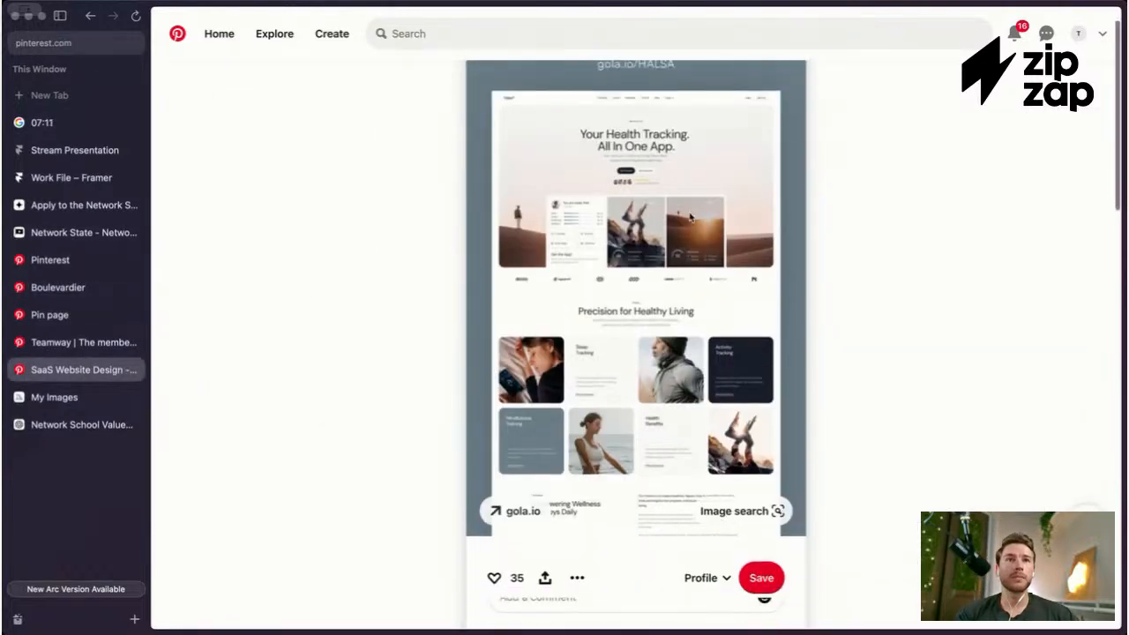
pyautogui.scroll(-12, 691, 218)
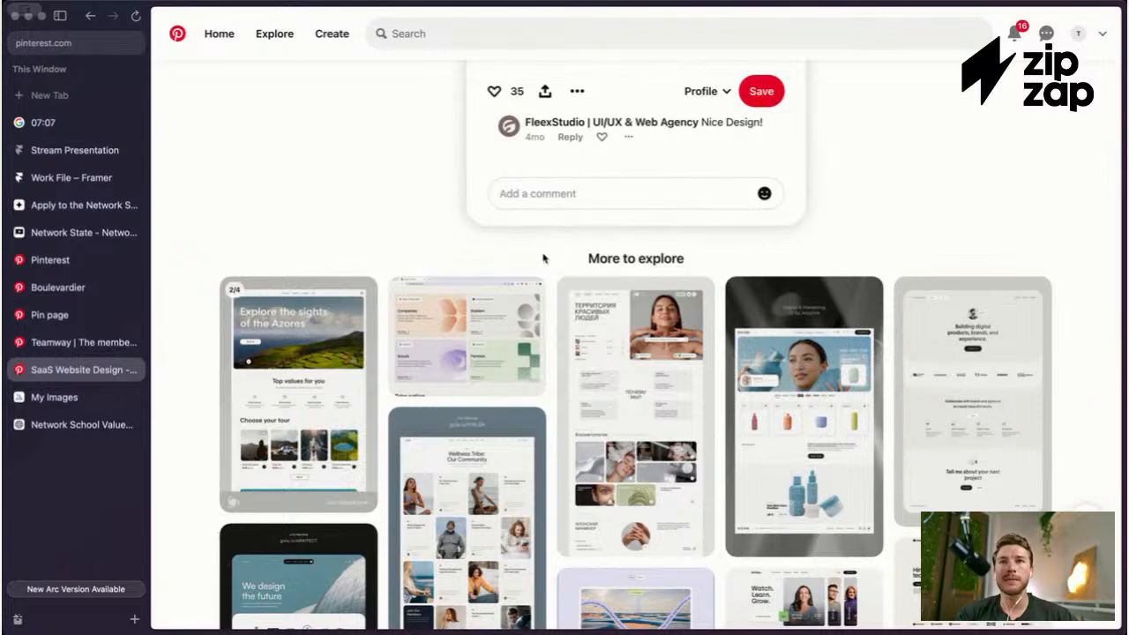
pyautogui.keyDown('super'); pyautogui.click(346, 344); pyautogui.keyUp('super')
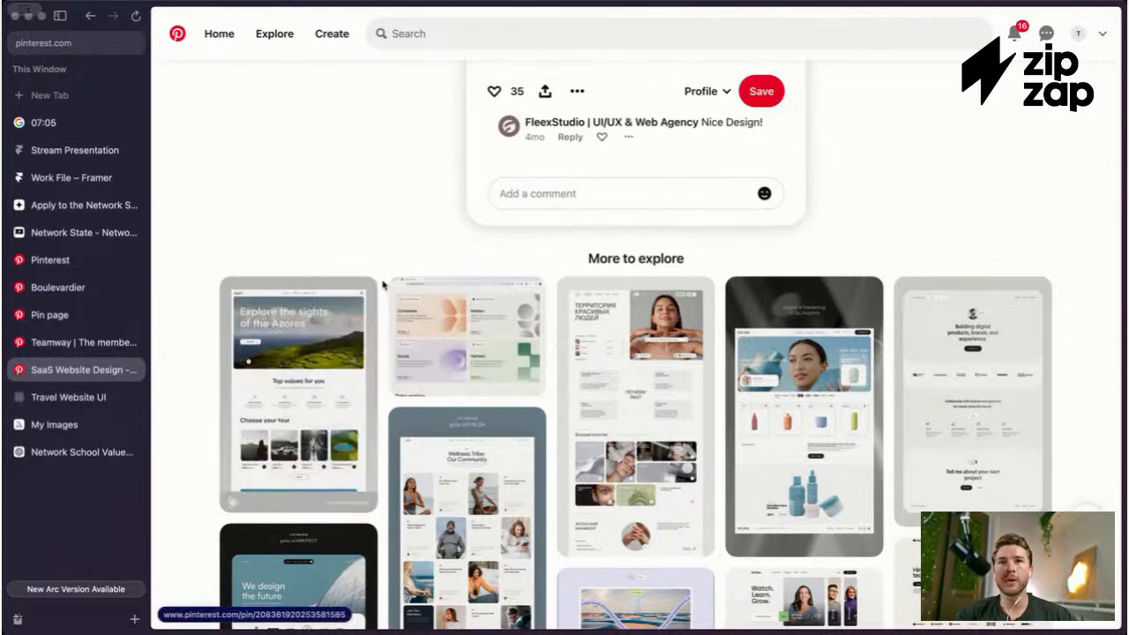
# Step: Check the Travel Website UI pin and return to the related designs of the SaaS health tracking pin
pyautogui.scroll(-1, 383, 283)
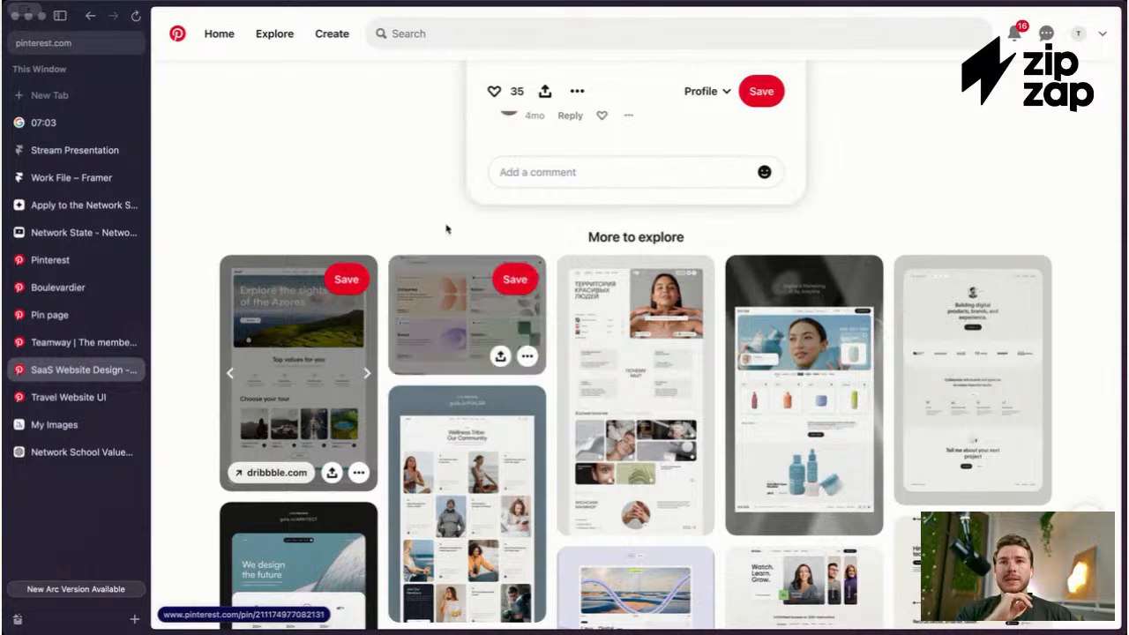
pyautogui.scroll(-2, 386, 248)
pyautogui.moveTo(297, 274)
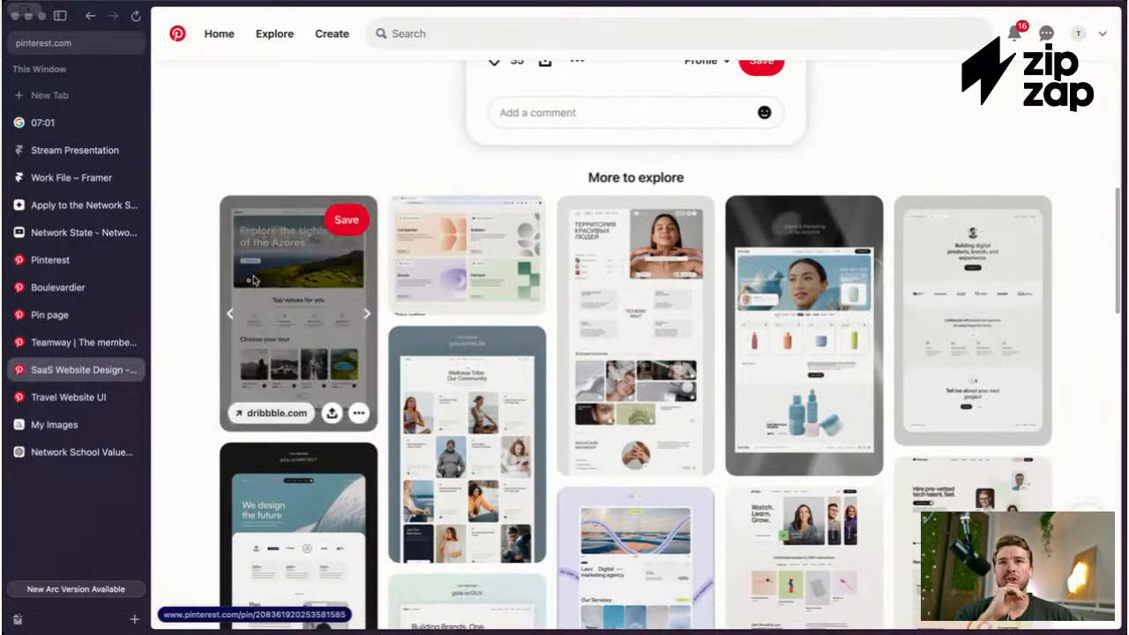
pyautogui.scroll(-1, 381, 253)
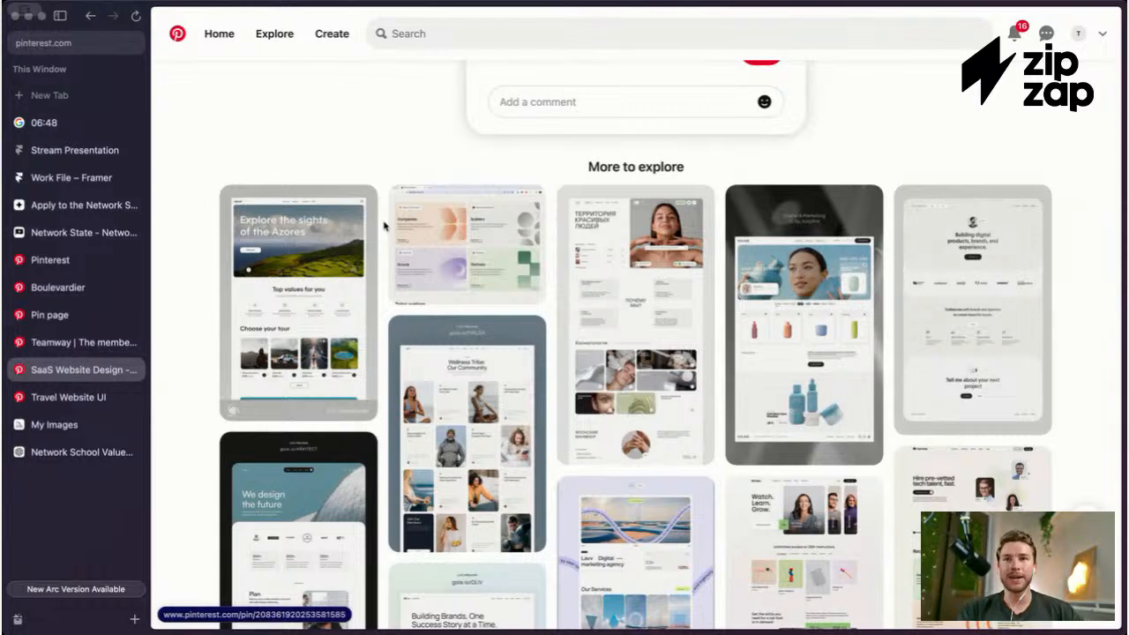
pyautogui.click(104, 393)
pyautogui.click(84, 369)
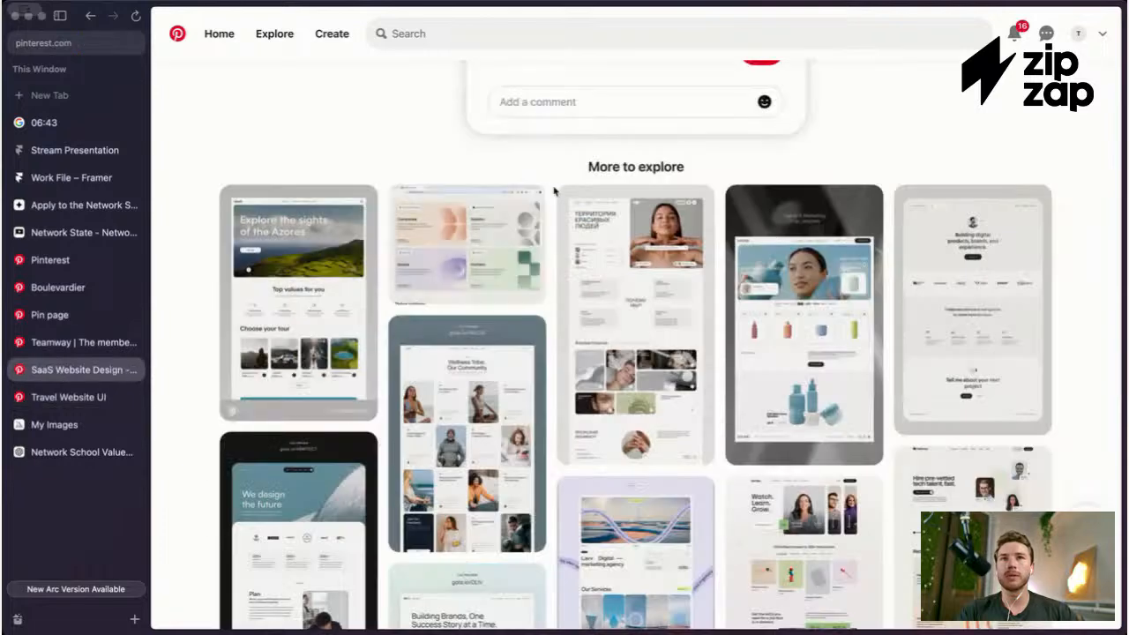
# Step: Open the "We design the future" design studio website pin in a new tab
pyautogui.scroll(-3, 380, 250)
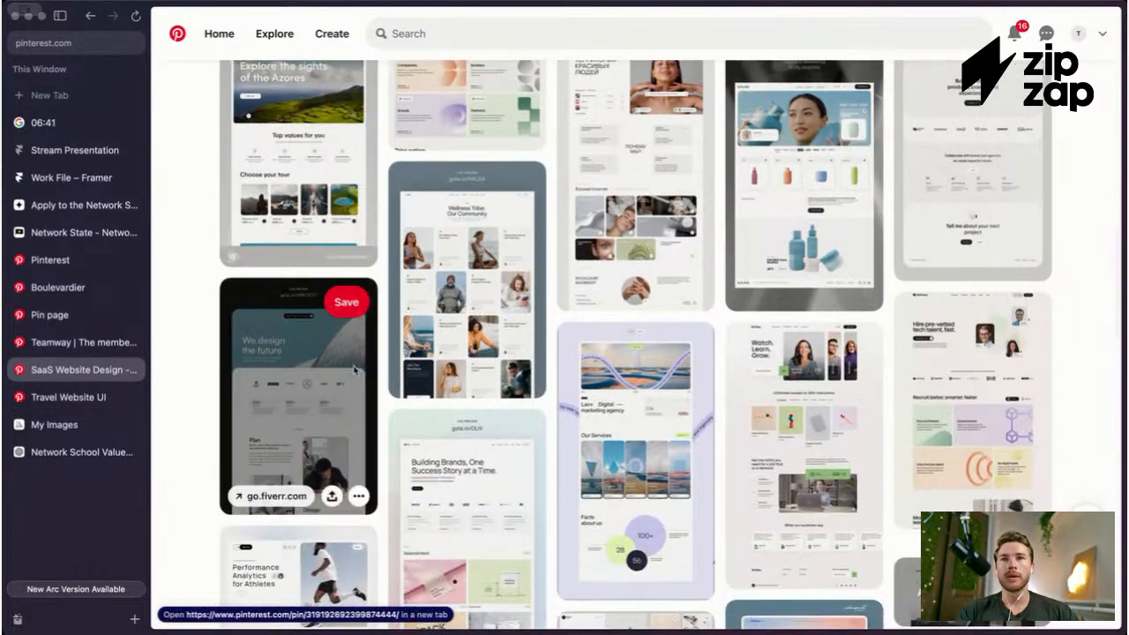
pyautogui.keyDown('super'); pyautogui.click(376, 300); pyautogui.keyUp('super')
pyautogui.scroll(2, 380, 283)
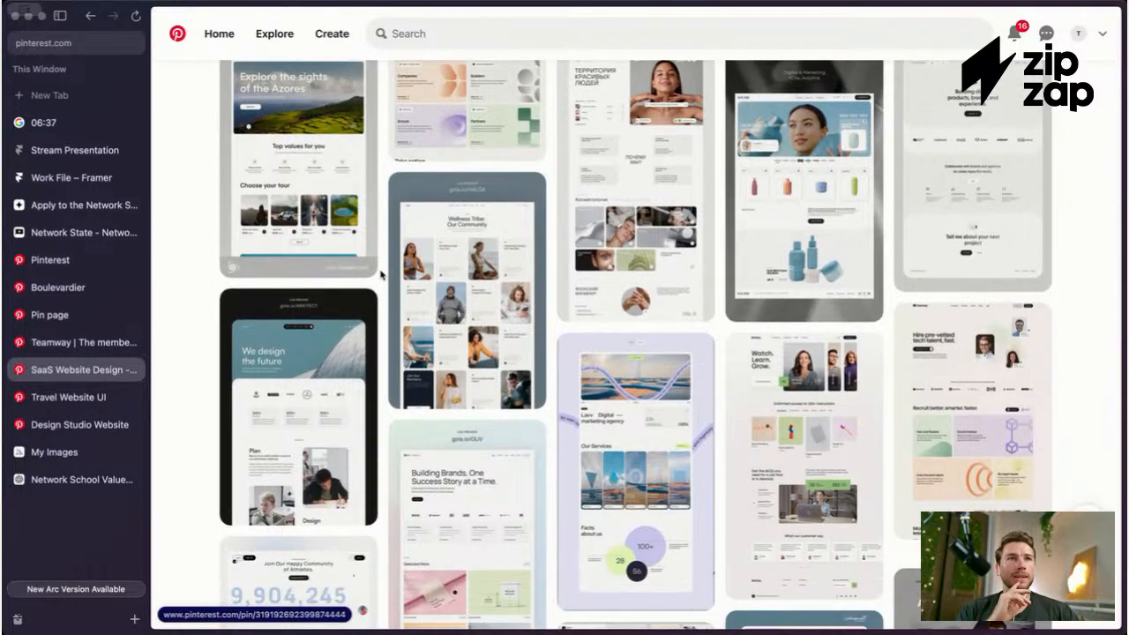
# Step: Find the creative website design pin further down the related designs and open it in a new tab
pyautogui.scroll(-2, 381, 275)
pyautogui.scroll(-5, 381, 275)
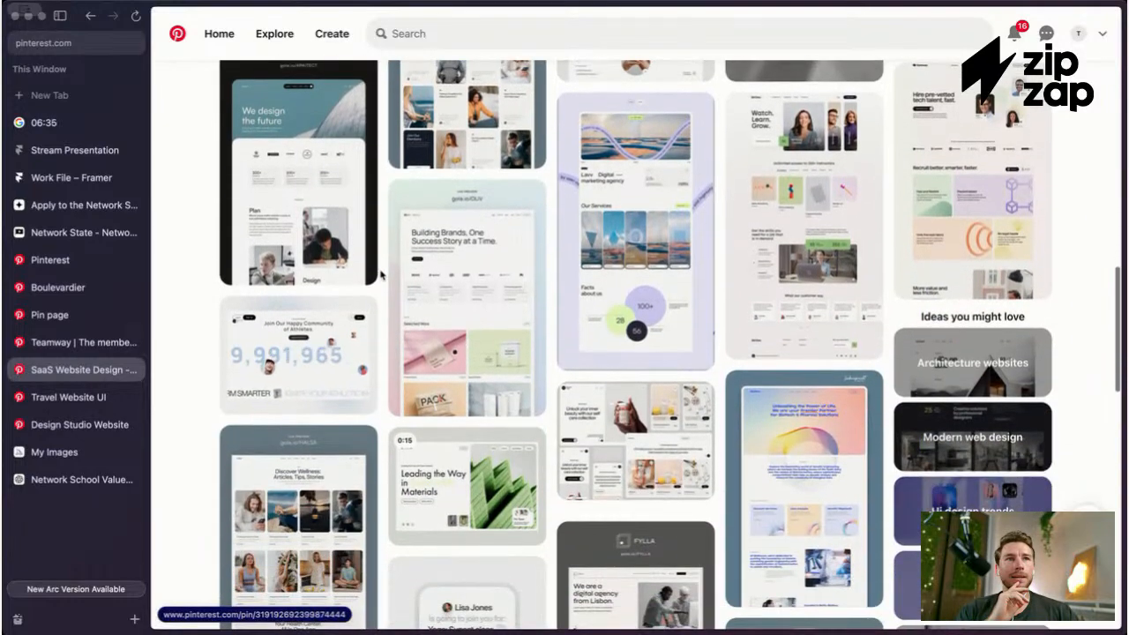
pyautogui.scroll(-2, 382, 275)
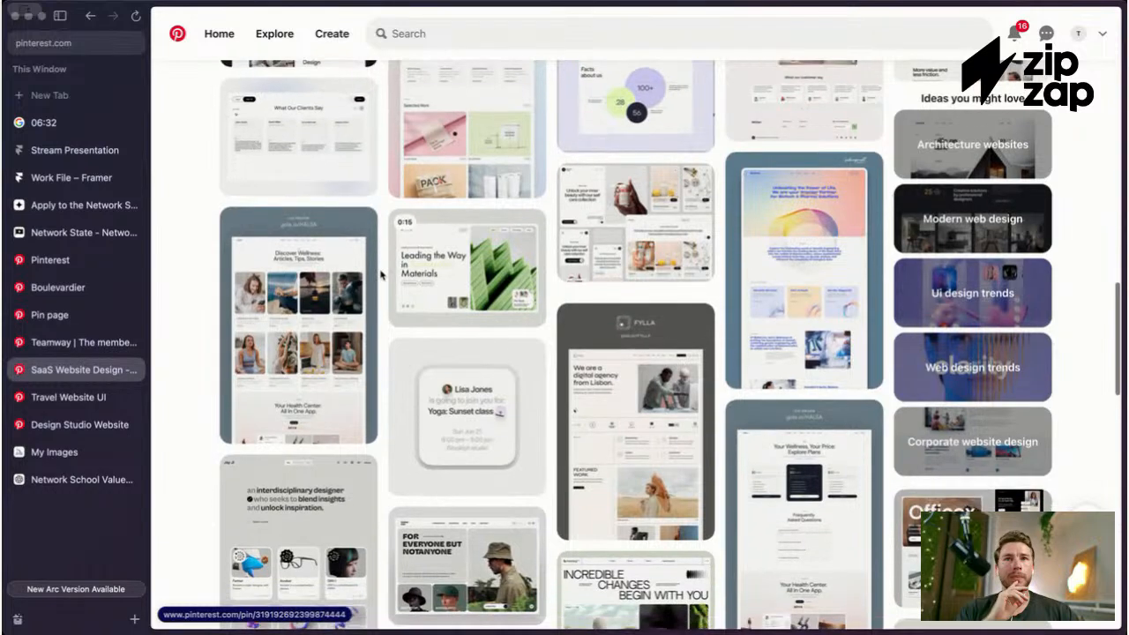
pyautogui.keyDown('super'); pyautogui.click(382, 276); pyautogui.keyUp('super')
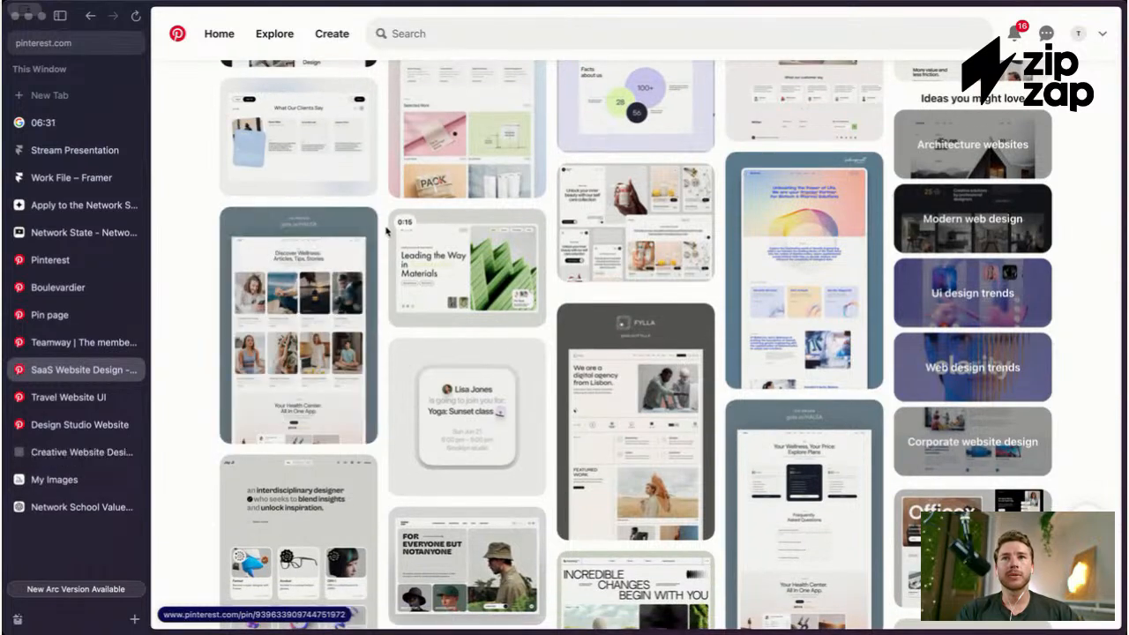
# Step: Find the "Incredible changes begin with you" 3D modeling course landing page pin and open it in a new tab for viewing
pyautogui.scroll(-1, 386, 232)
pyautogui.scroll(-1, 386, 233)
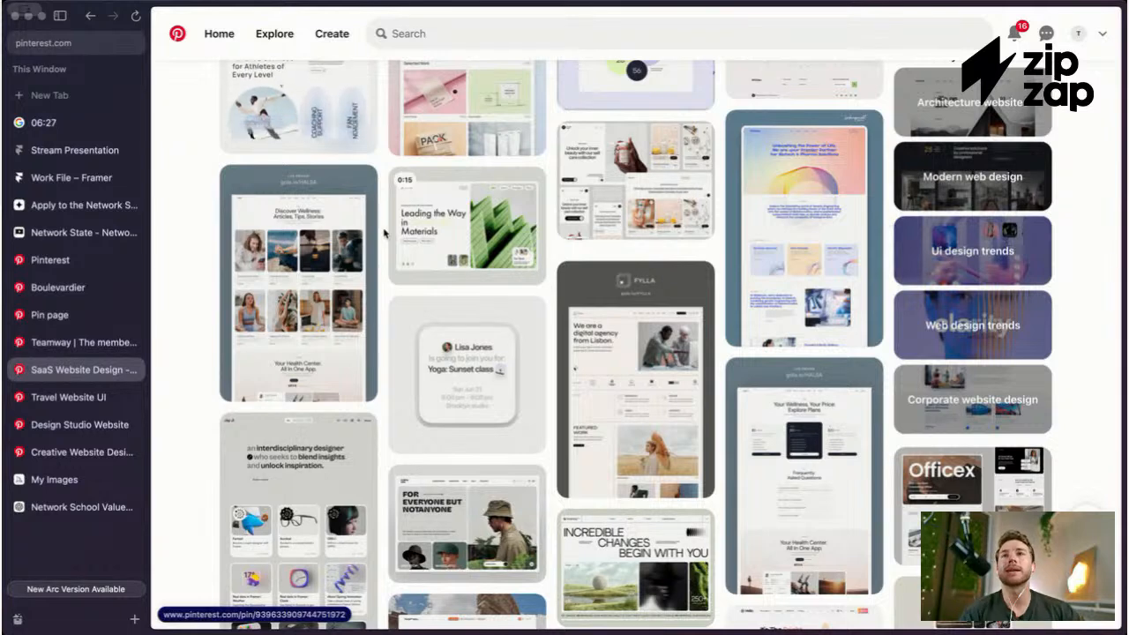
pyautogui.moveTo(374, 245)
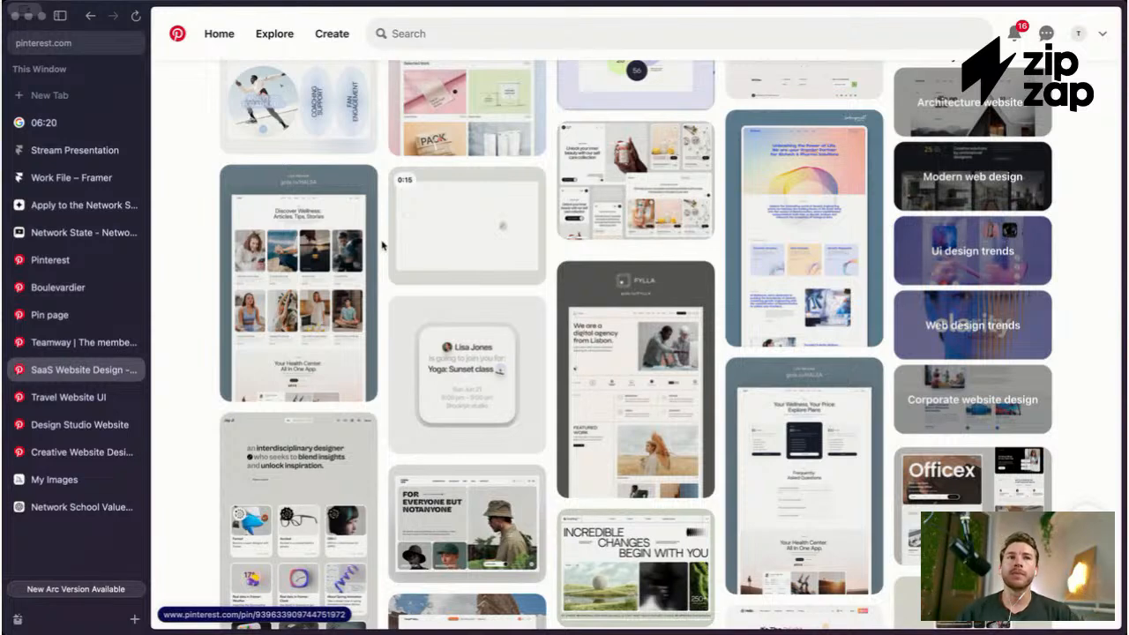
pyautogui.scroll(-3, 382, 246)
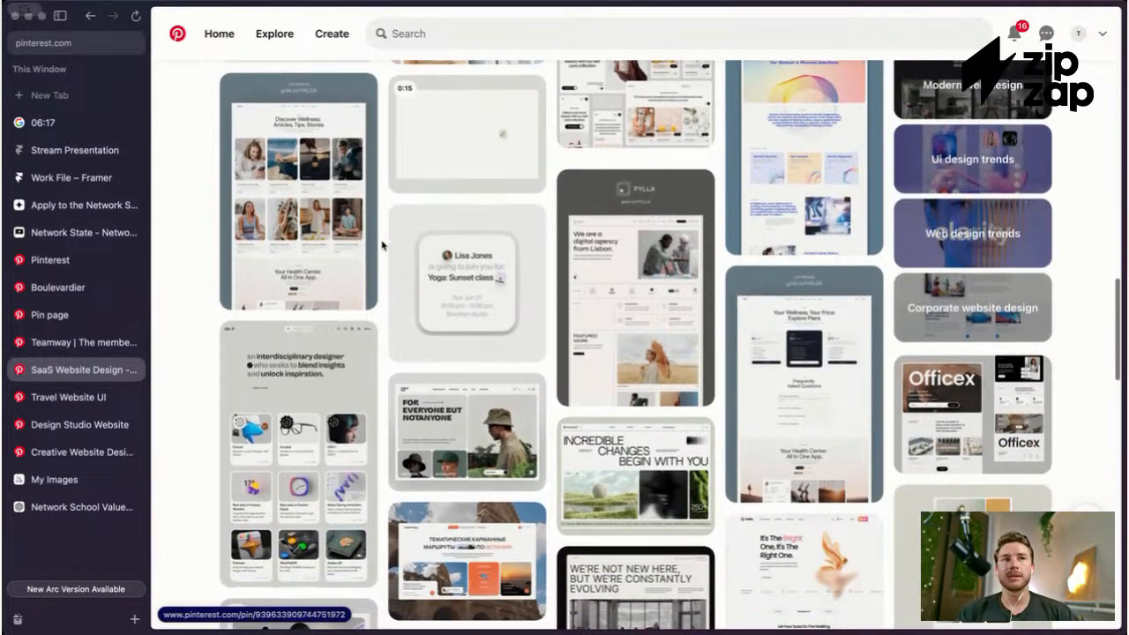
pyautogui.scroll(-2, 381, 246)
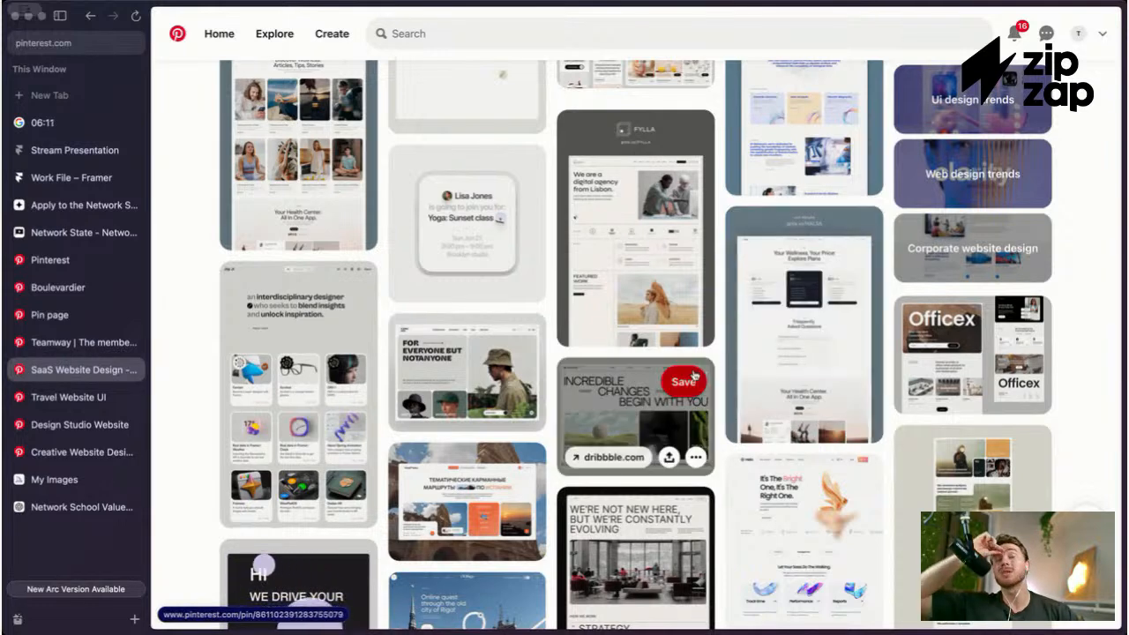
pyautogui.click(605, 380)
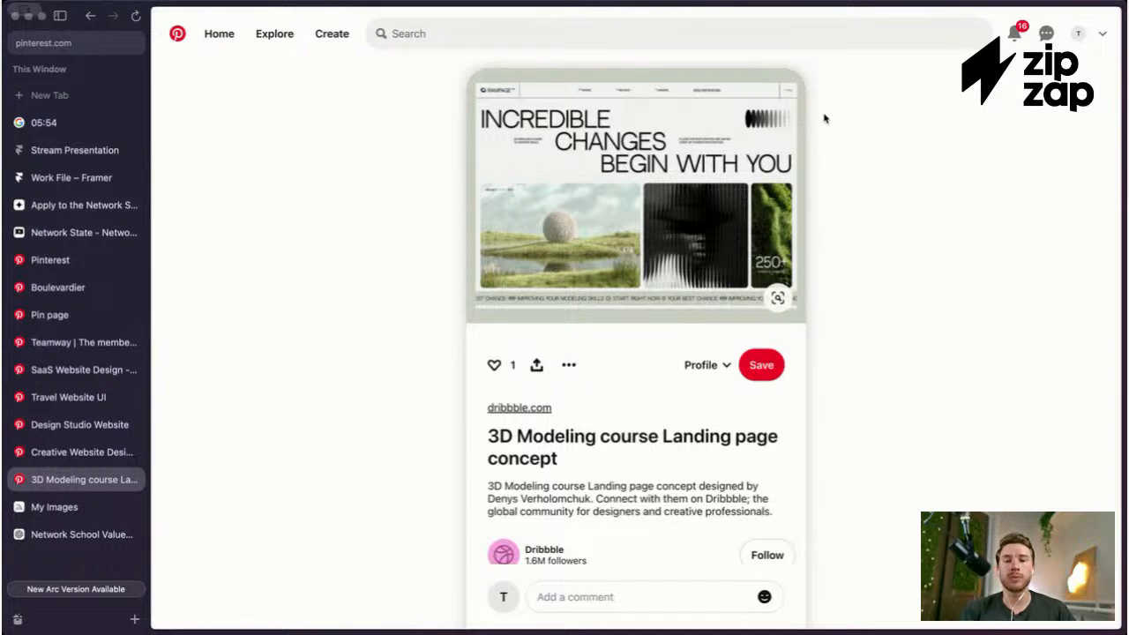
# Step: Review the 3D modeling course pin's large headline layout and open the related smart irrigation website pin in a new tab
pyautogui.moveTo(682, 132)
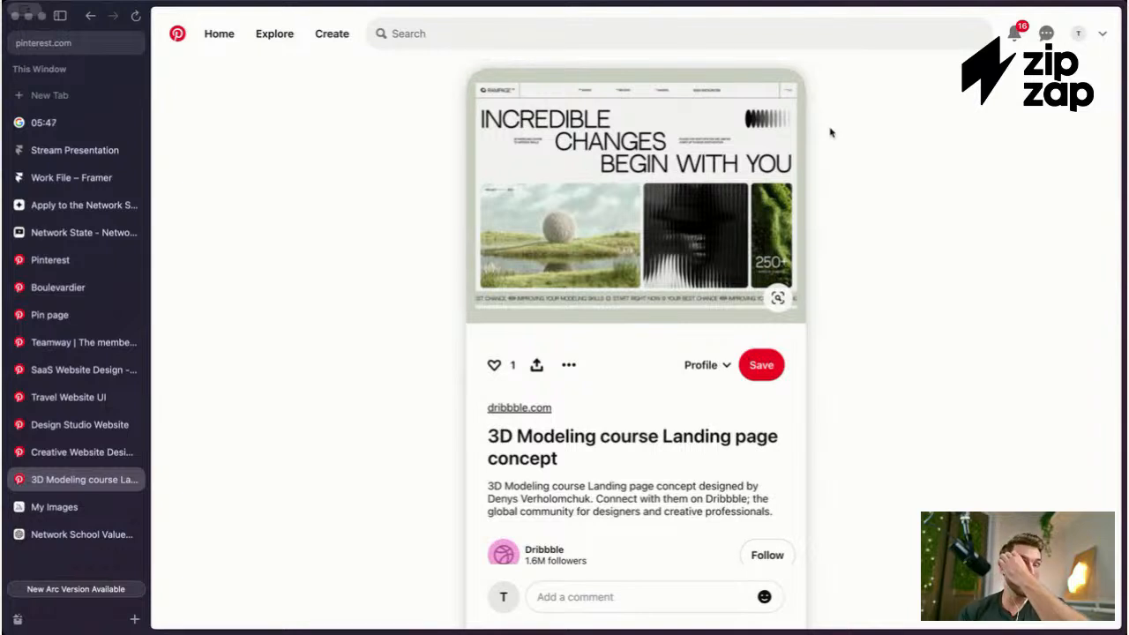
pyautogui.moveTo(603, 130)
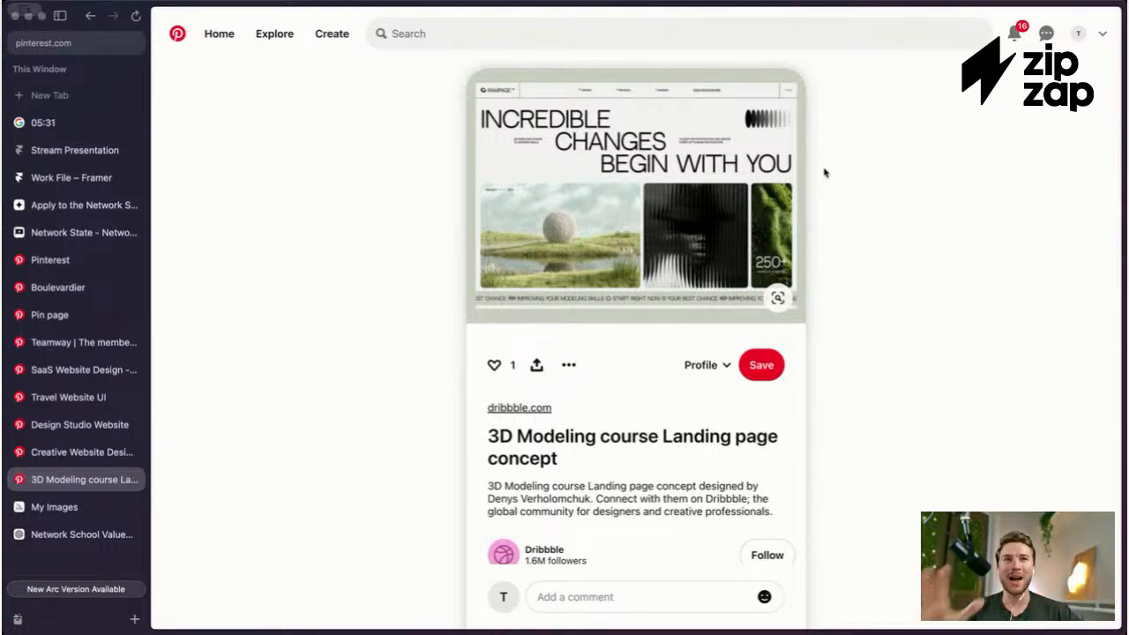
pyautogui.scroll(-5, 824, 172)
pyautogui.scroll(-5, 627, 168)
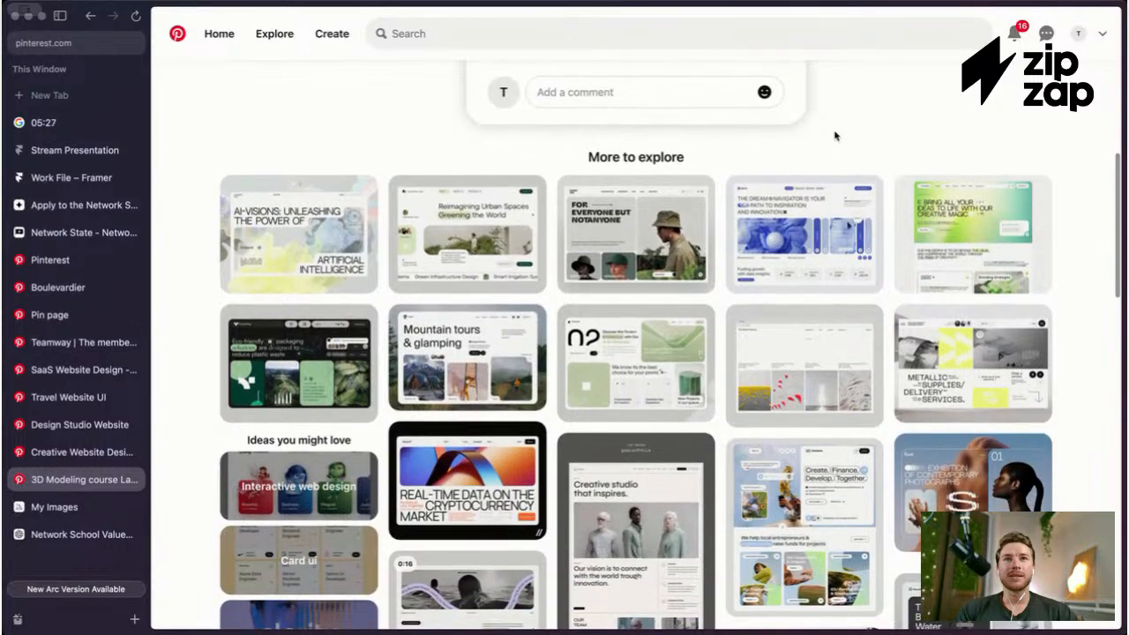
pyautogui.moveTo(473, 209)
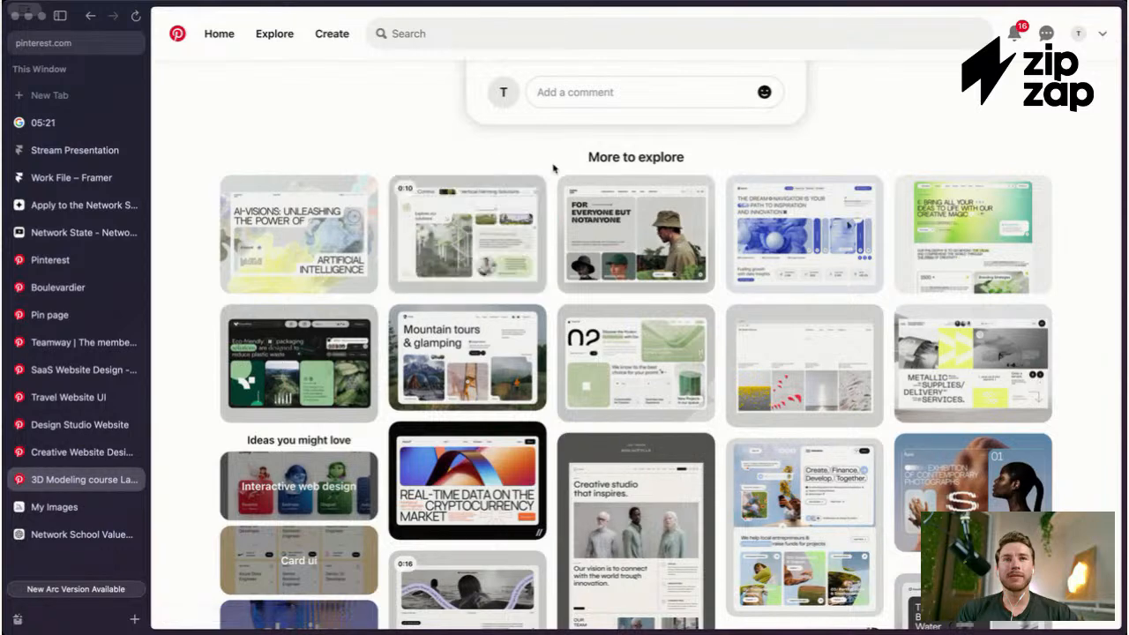
pyautogui.scroll(-1, 552, 167)
pyautogui.moveTo(515, 195)
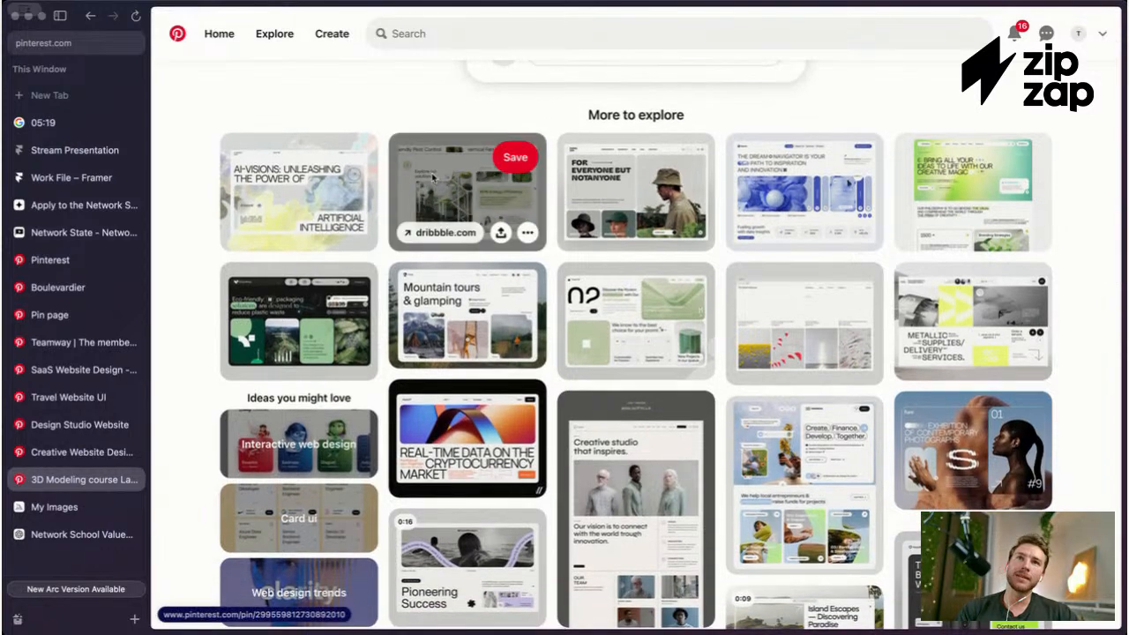
pyautogui.scroll(-1, 547, 143)
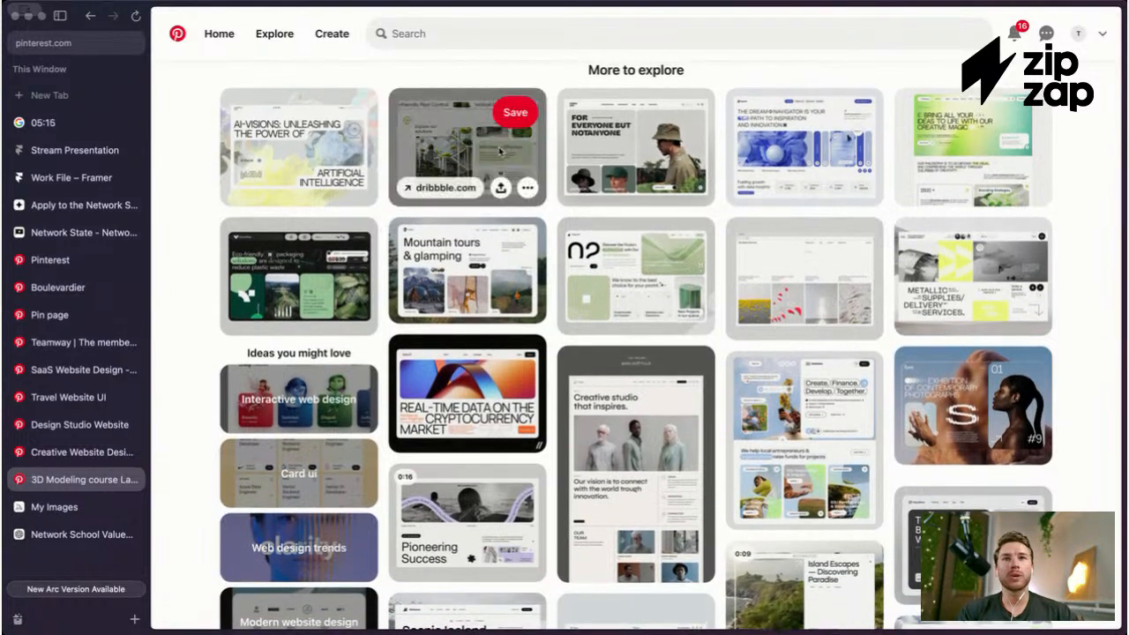
pyautogui.keyDown('super'); pyautogui.click(534, 136); pyautogui.keyUp('super')
# Step: Look through the related designs under the 3D modeling course pin for clean website layouts with strong imagery
pyautogui.scroll(-3, 560, 127)
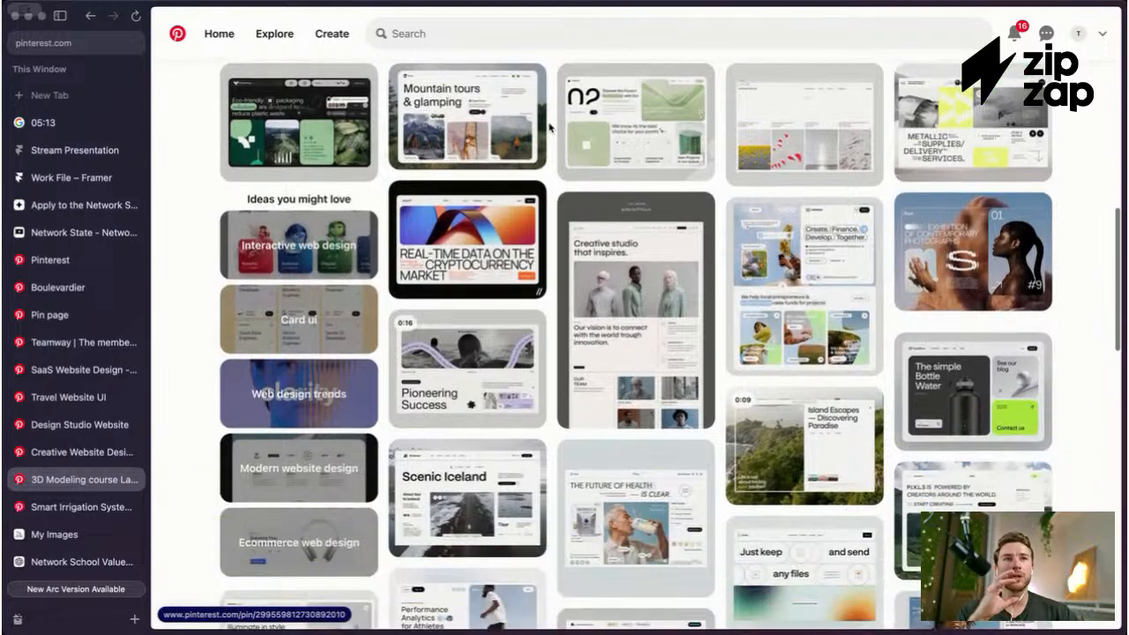
pyautogui.scroll(1, 549, 128)
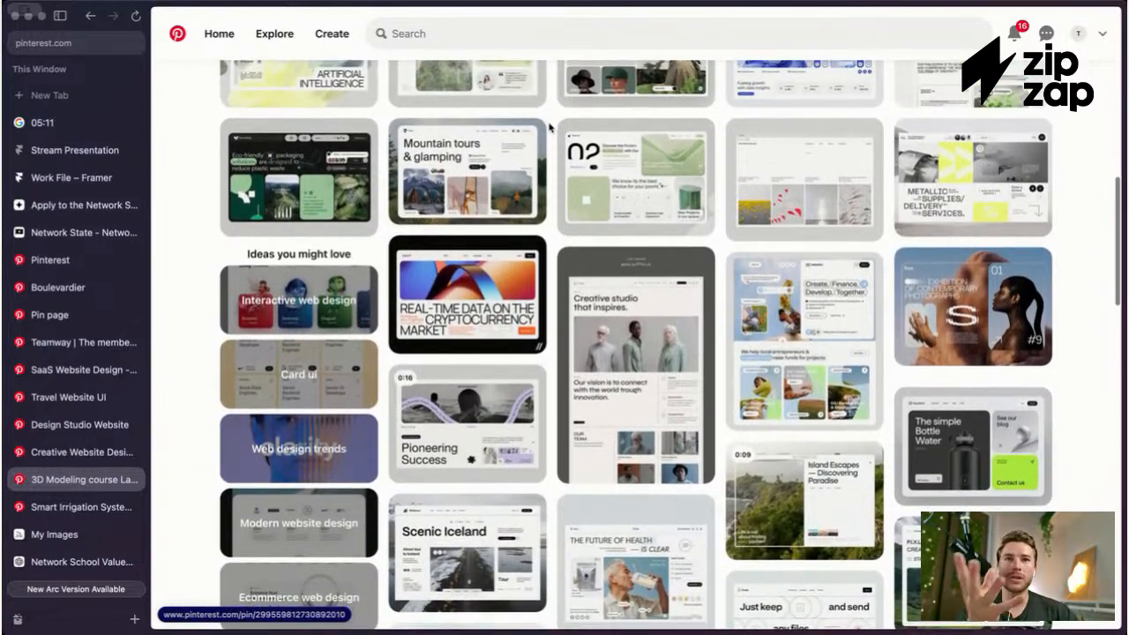
pyautogui.scroll(-1, 549, 128)
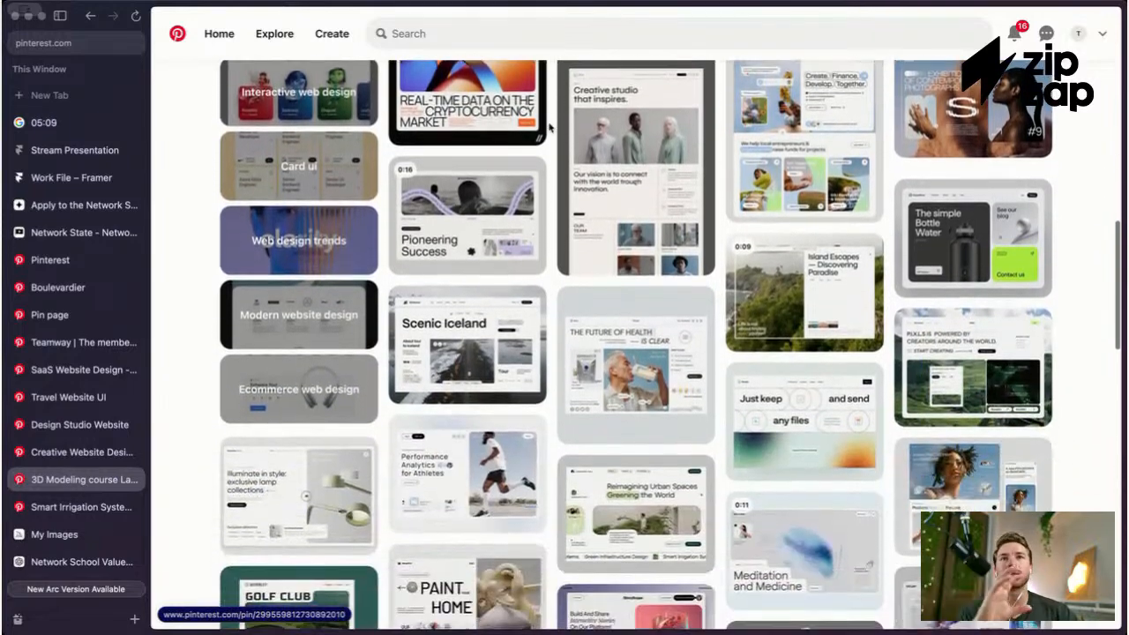
pyautogui.scroll(-5, 549, 128)
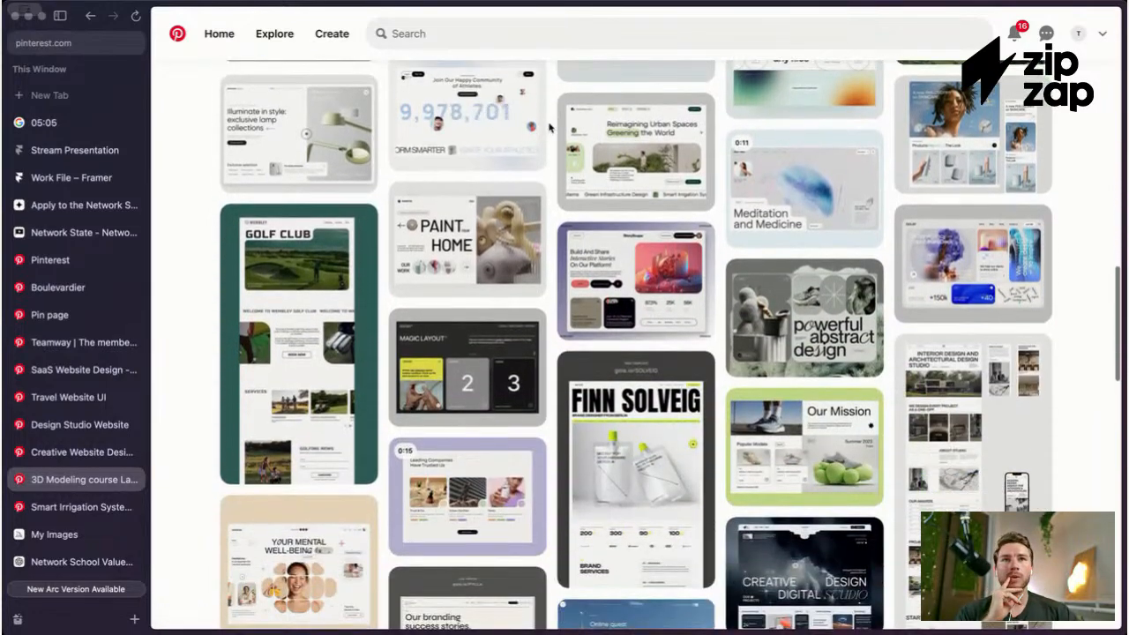
pyautogui.scroll(-1, 549, 128)
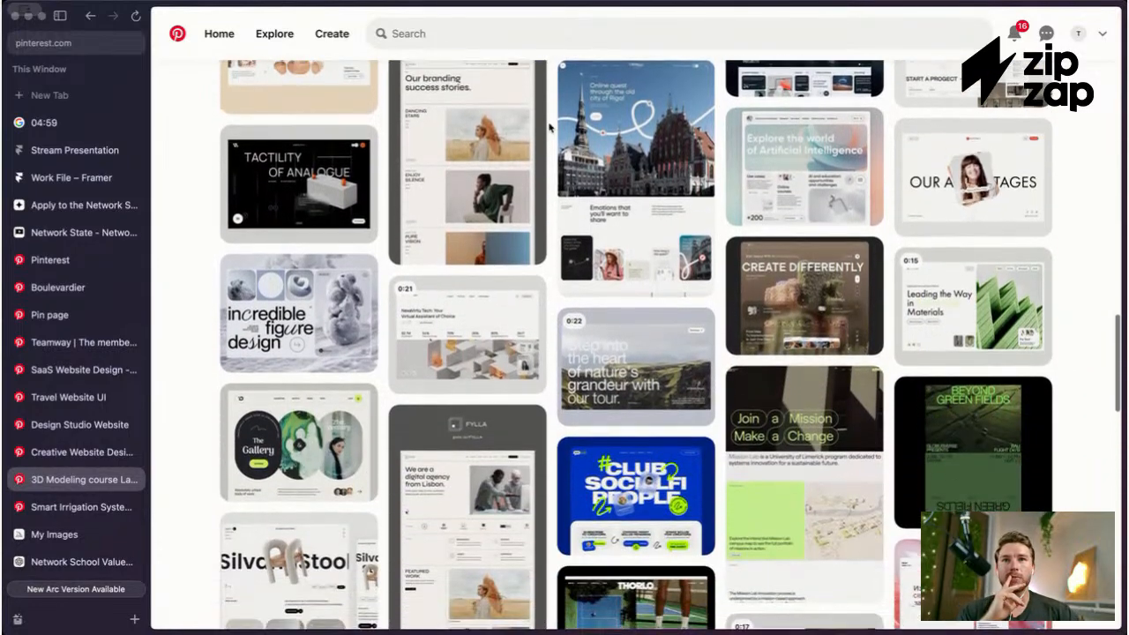
pyautogui.scroll(-1, 549, 128)
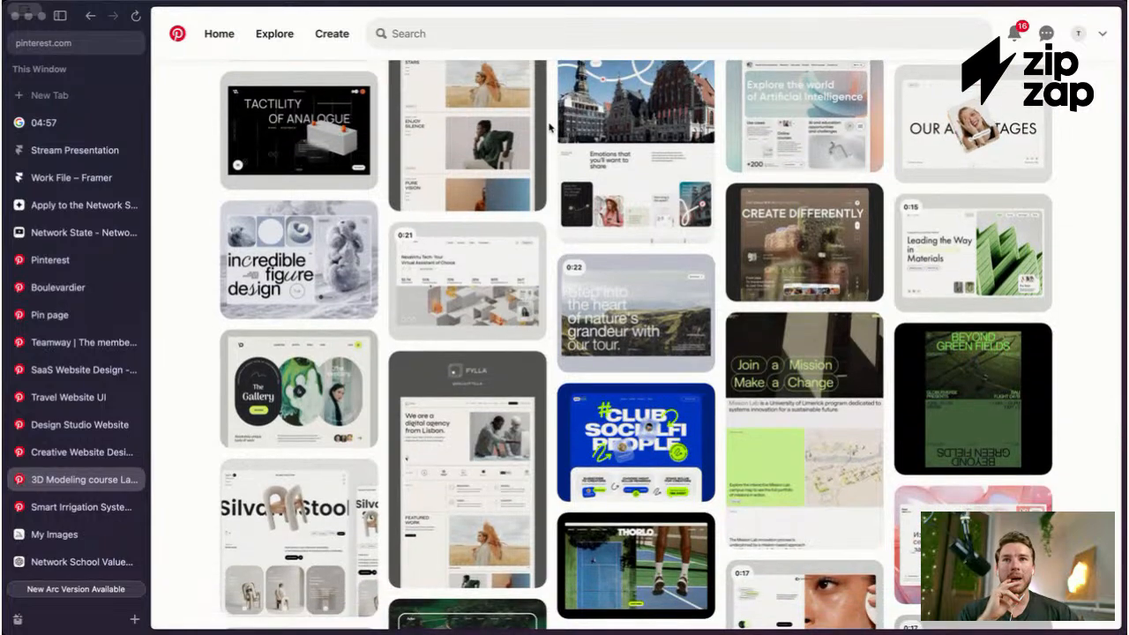
pyautogui.scroll(-1, 549, 128)
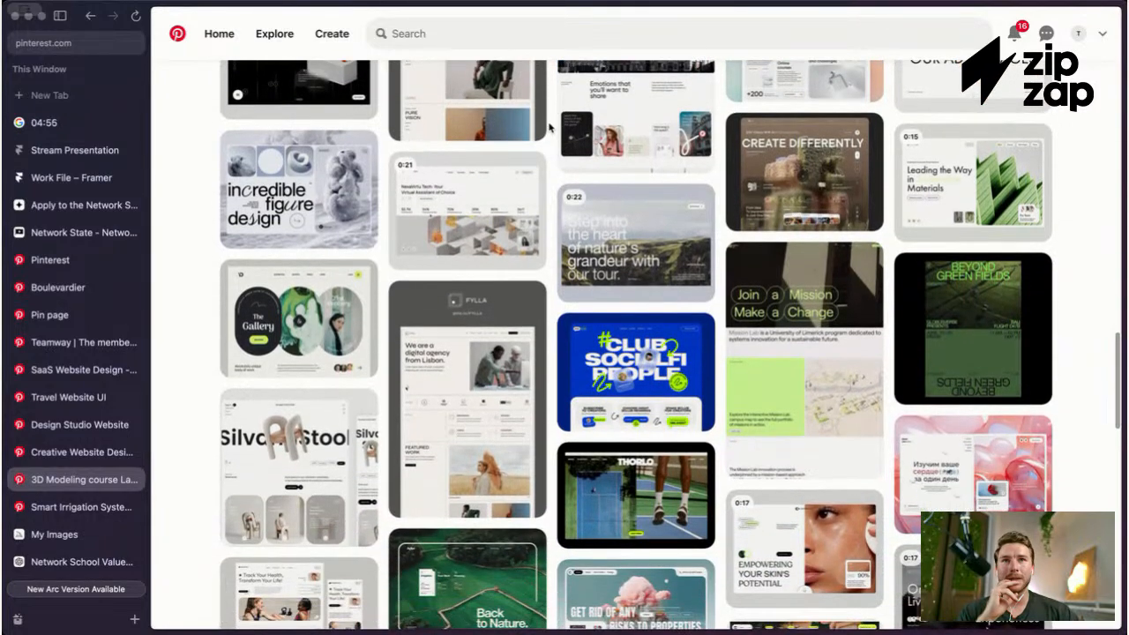
pyautogui.scroll(-1, 549, 128)
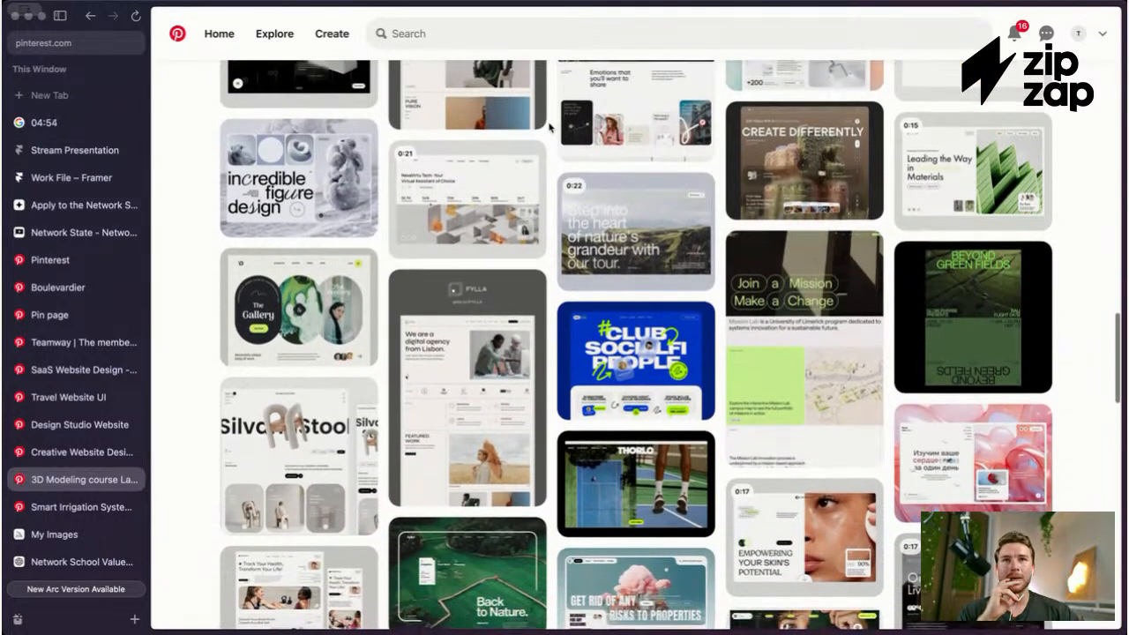
# Step: Check the time-plan slide in the stream presentation and return to the 3D modeling course pin's related designs
pyautogui.click(67, 181)
pyautogui.click(70, 151)
pyautogui.press('Right')
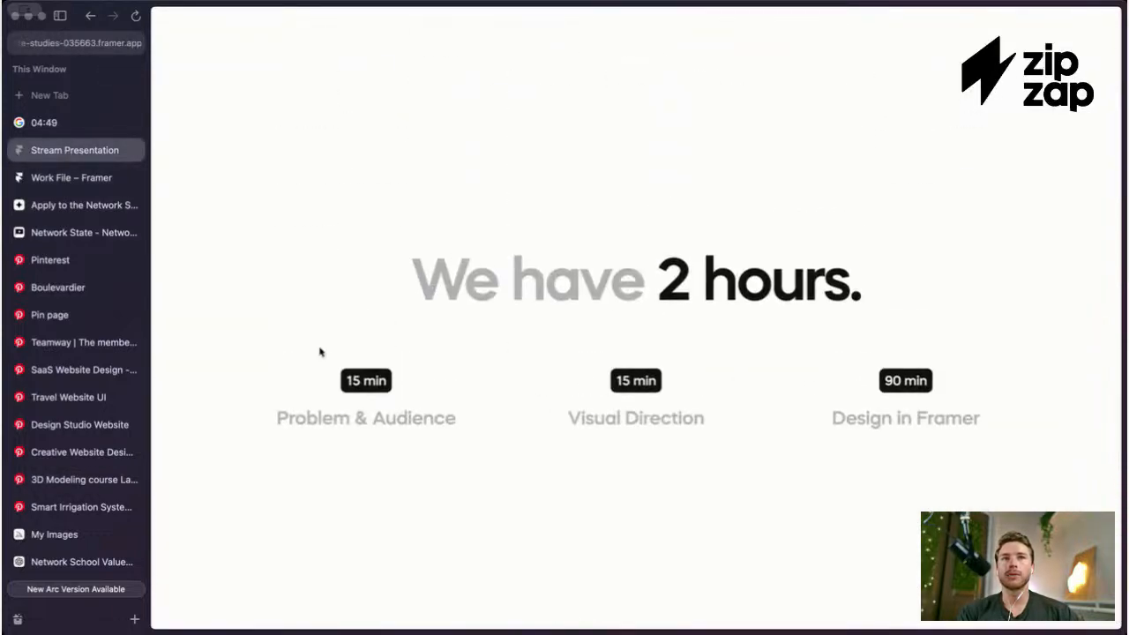
pyautogui.click(73, 480)
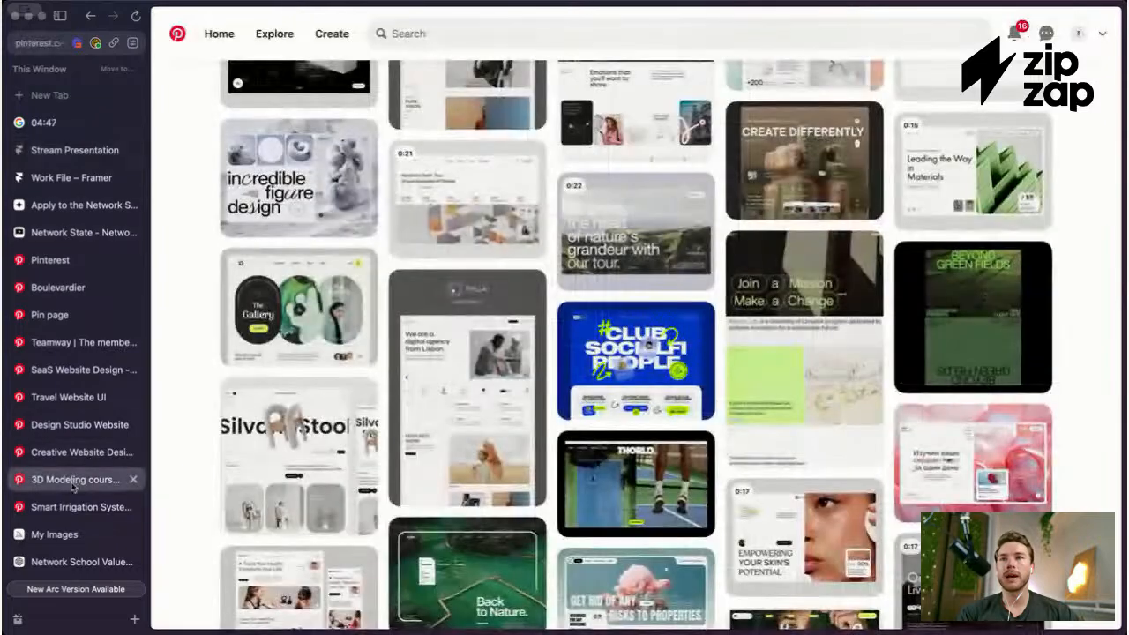
# Step: Examine the next related designs under the 3D modeling course pin, comparing their layouts, colors and imagery
pyautogui.scroll(-1, 551, 182)
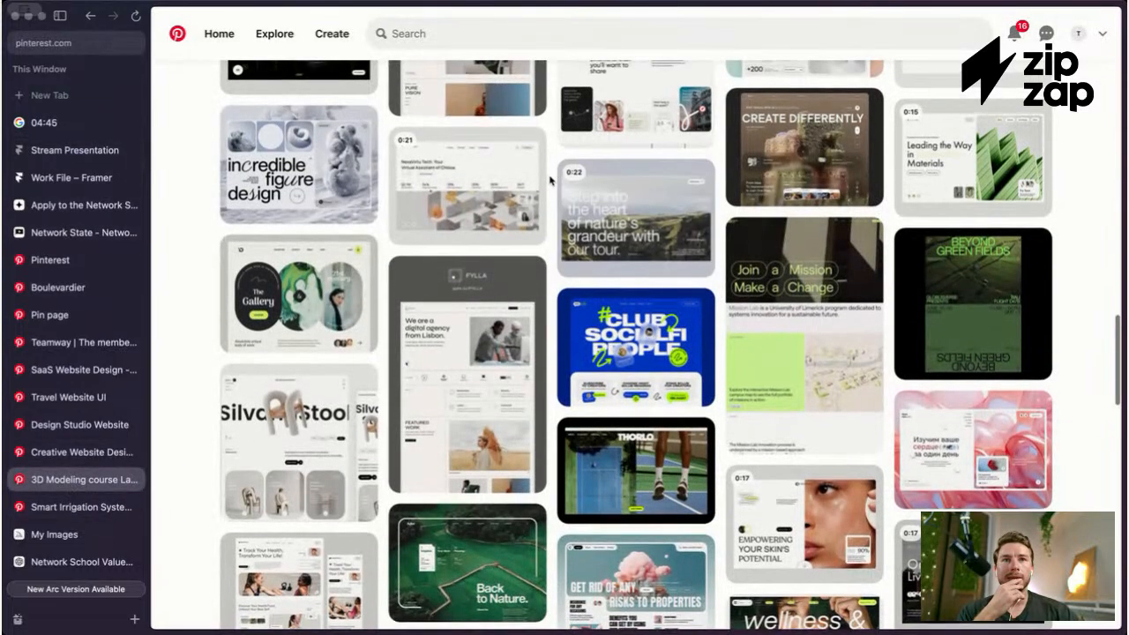
pyautogui.scroll(-3, 551, 181)
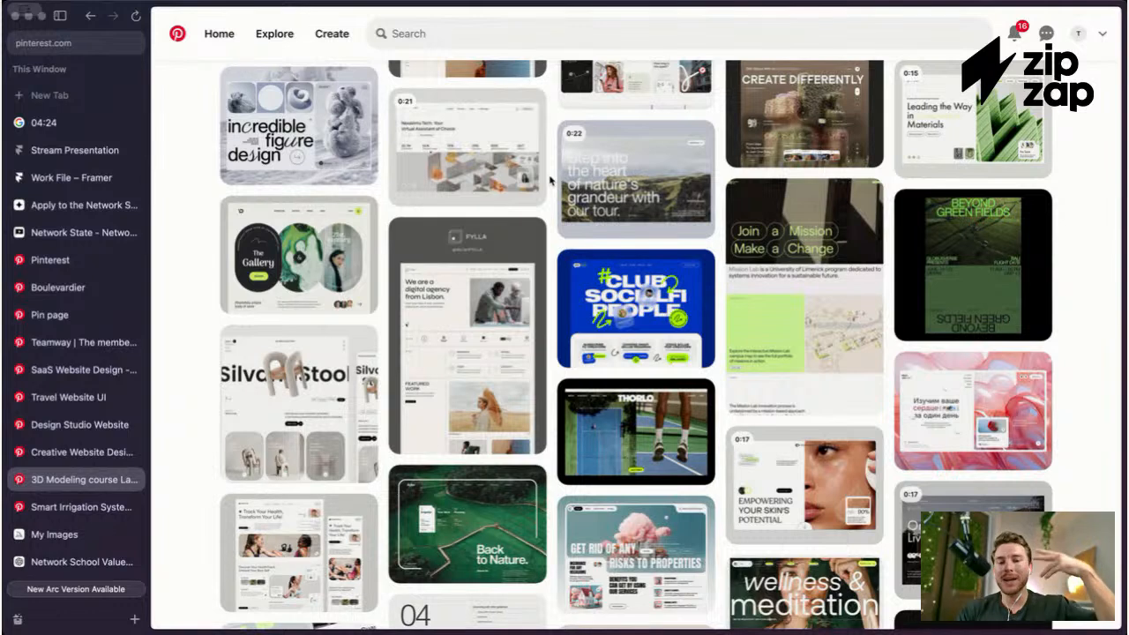
pyautogui.scroll(-1, 550, 180)
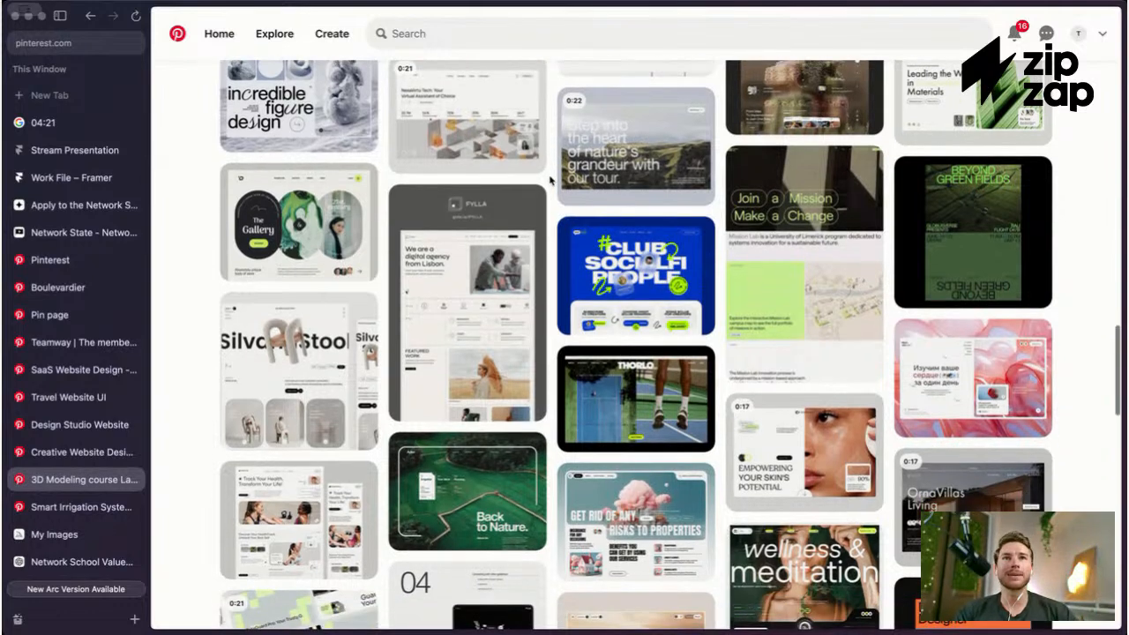
pyautogui.scroll(-1, 551, 180)
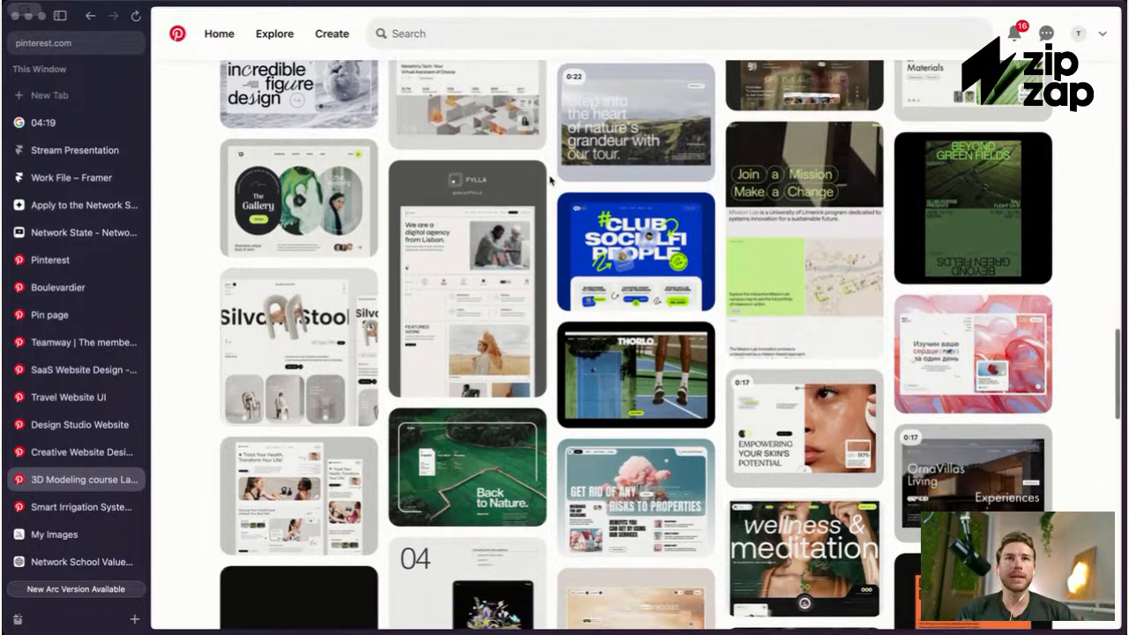
pyautogui.scroll(1, 550, 180)
pyautogui.scroll(-1, 551, 179)
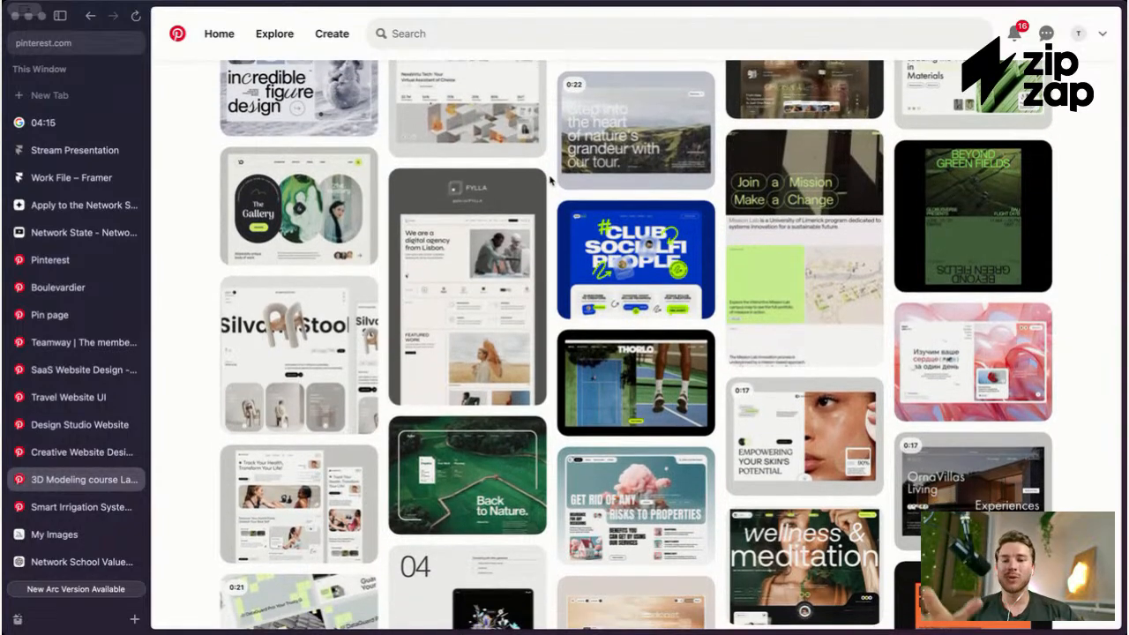
pyautogui.scroll(-1, 550, 180)
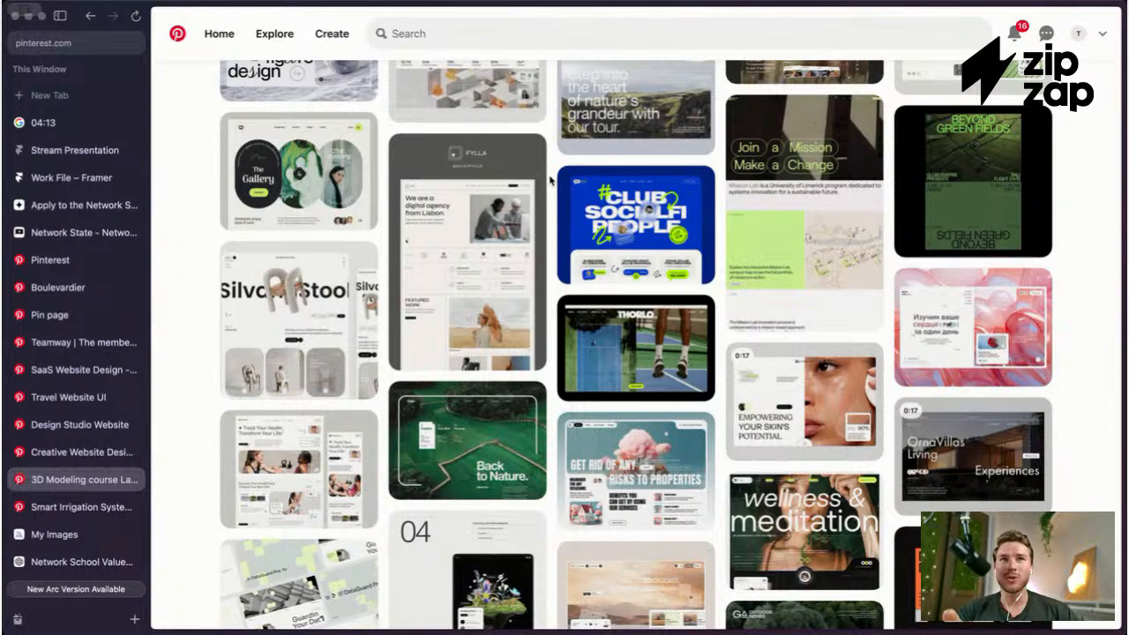
pyautogui.scroll(-1, 550, 179)
pyautogui.scroll(1, 550, 180)
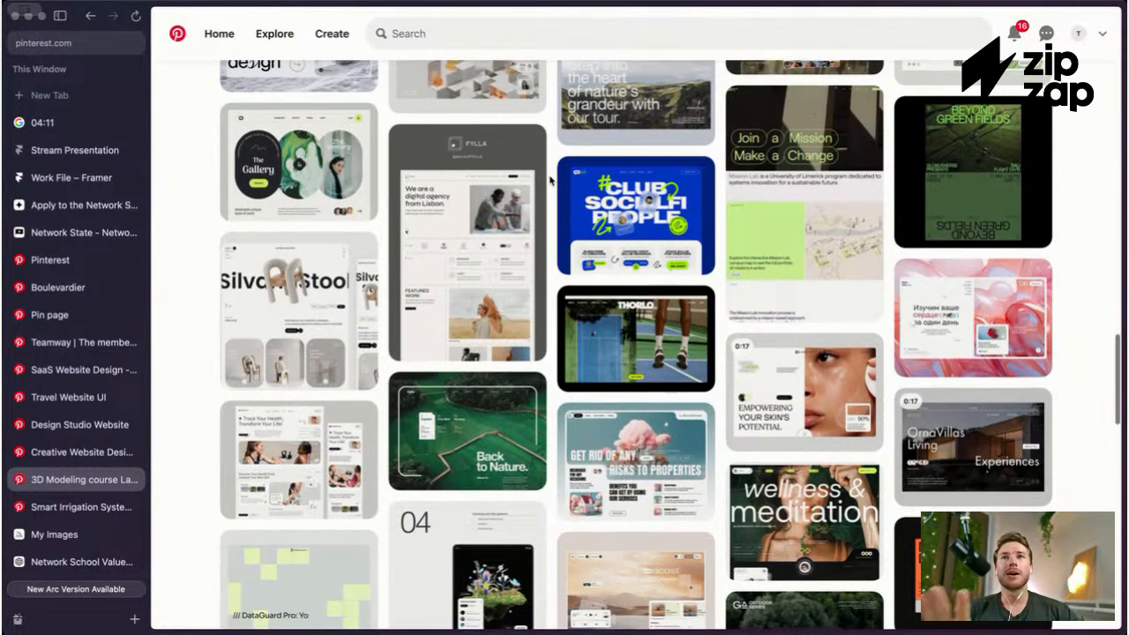
pyautogui.scroll(-1, 550, 180)
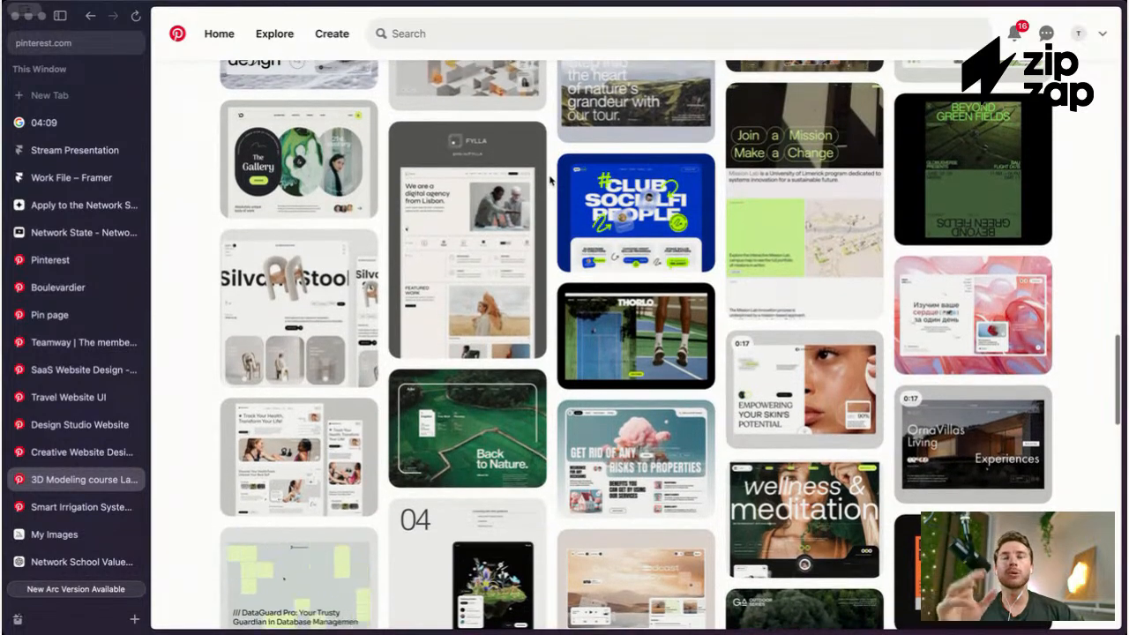
pyautogui.scroll(-1, 550, 180)
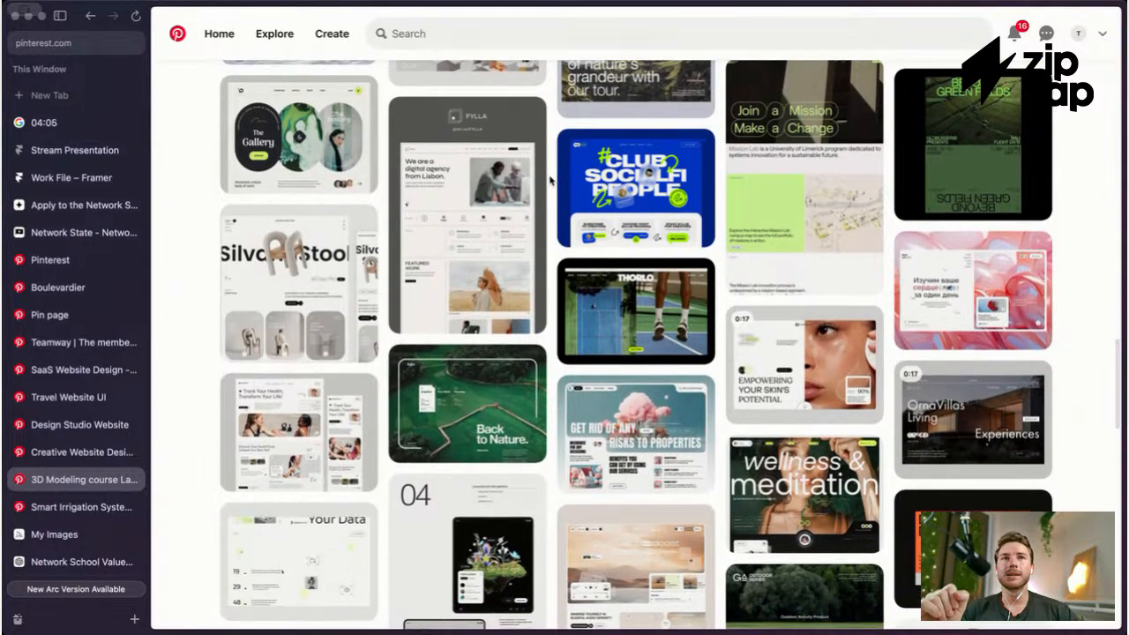
# Step: Find the green "Back to Nature" website pin further down, open it in a new tab and switch to it
pyautogui.scroll(-3, 550, 180)
pyautogui.scroll(-3, 550, 180)
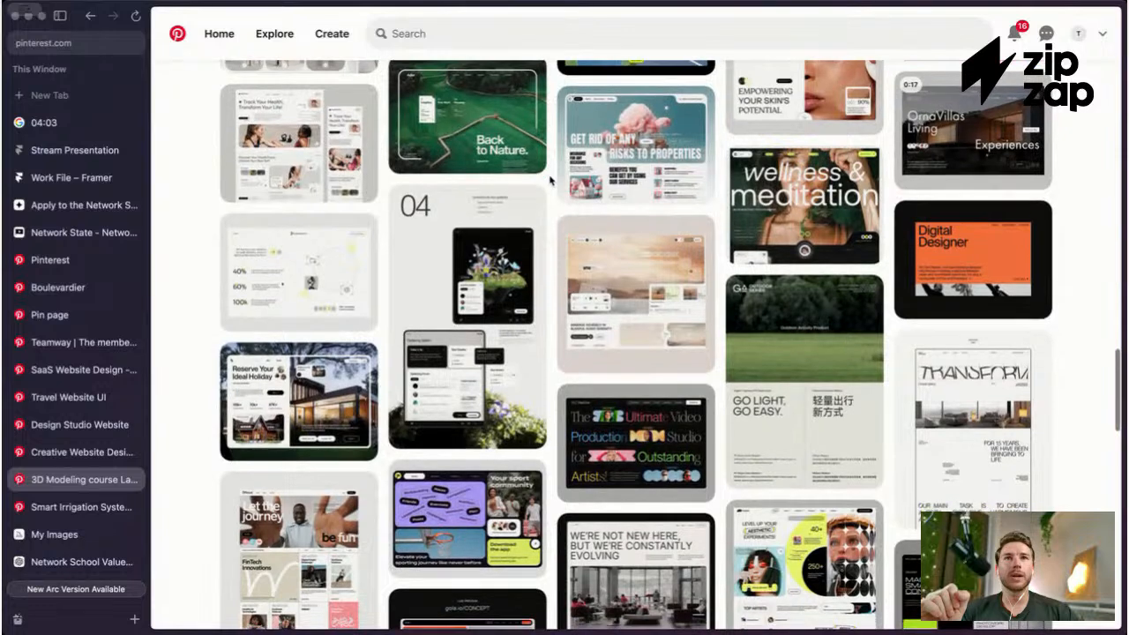
pyautogui.scroll(1, 551, 180)
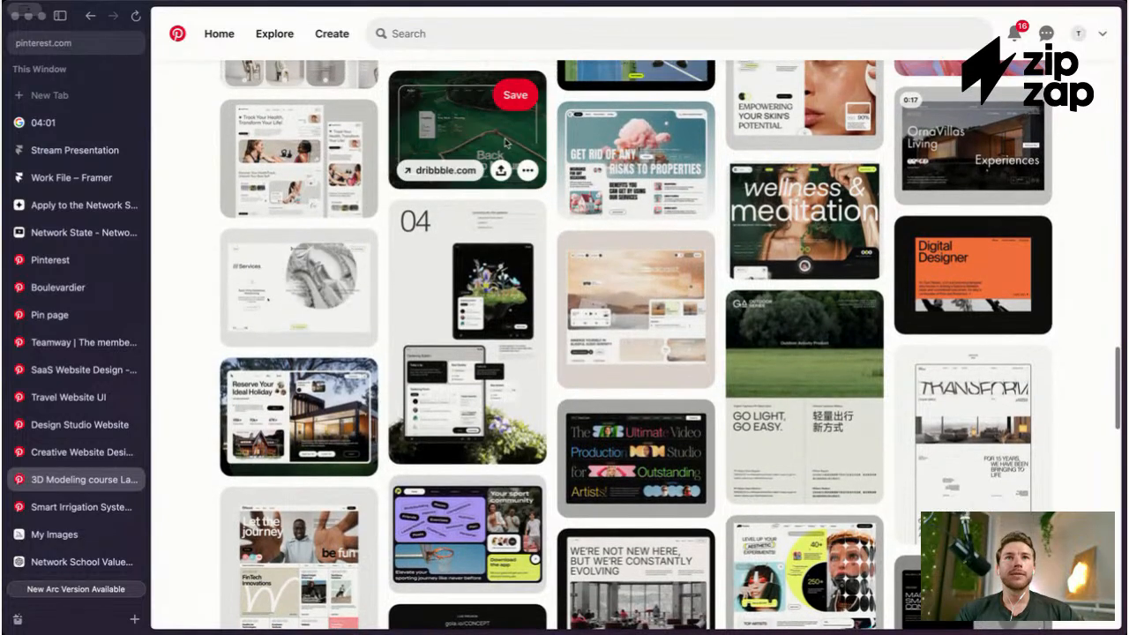
pyautogui.keyDown('super'); pyautogui.click(512, 139); pyautogui.keyUp('super')
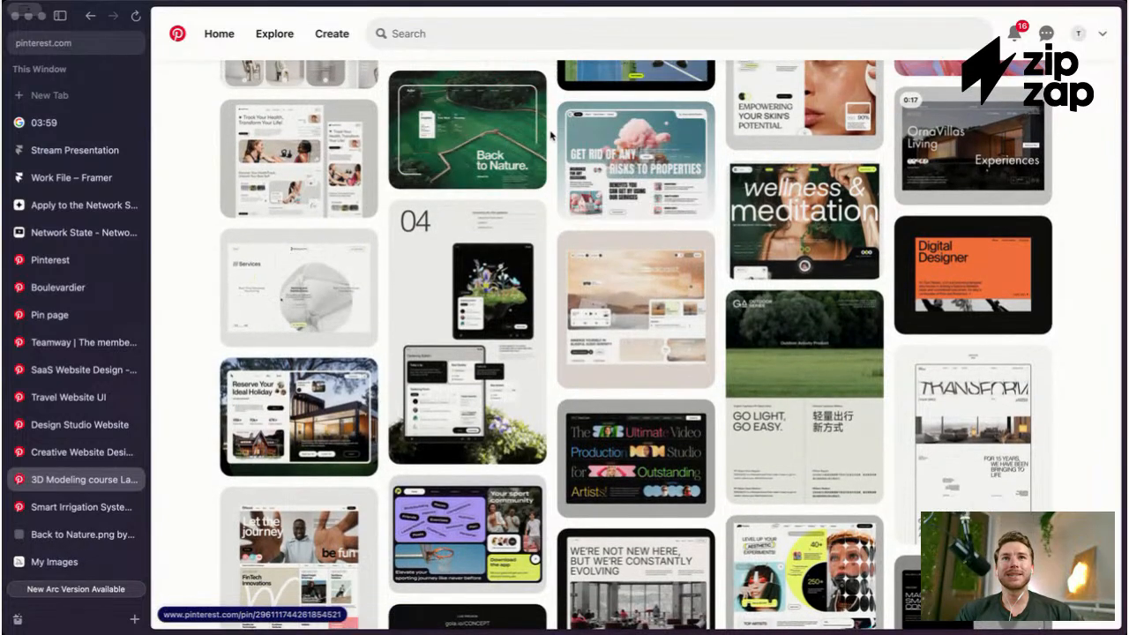
pyautogui.click(77, 529)
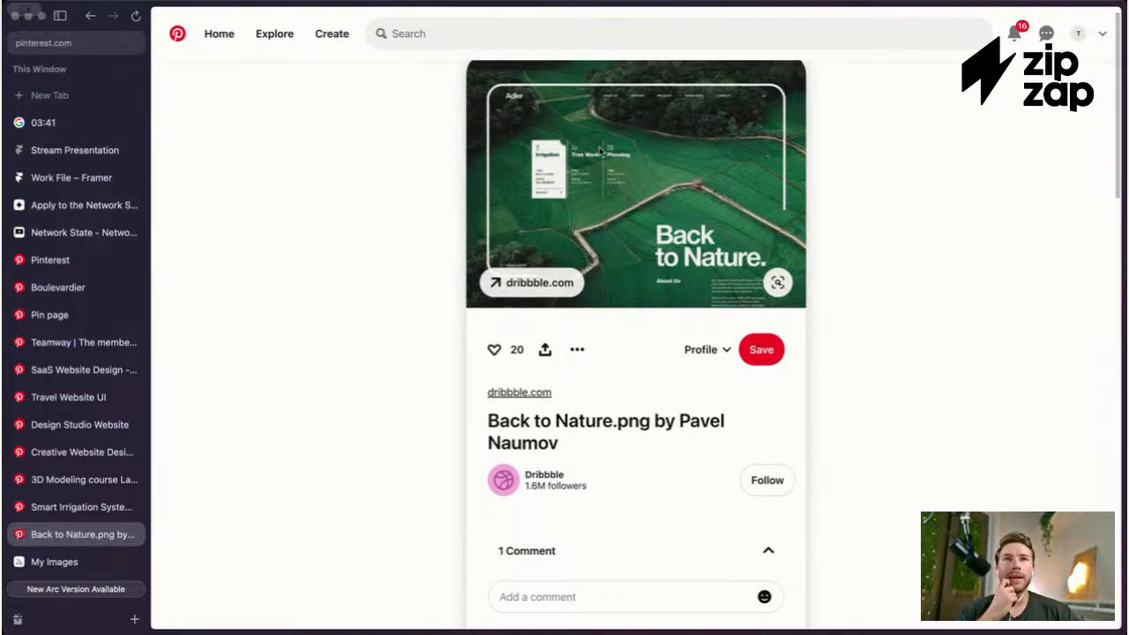
# Step: Open the "Start your perfect trip" travel website pin from the Back to Nature pin's related designs in a new tab
pyautogui.scroll(-5, 617, 150)
pyautogui.scroll(-2, 617, 148)
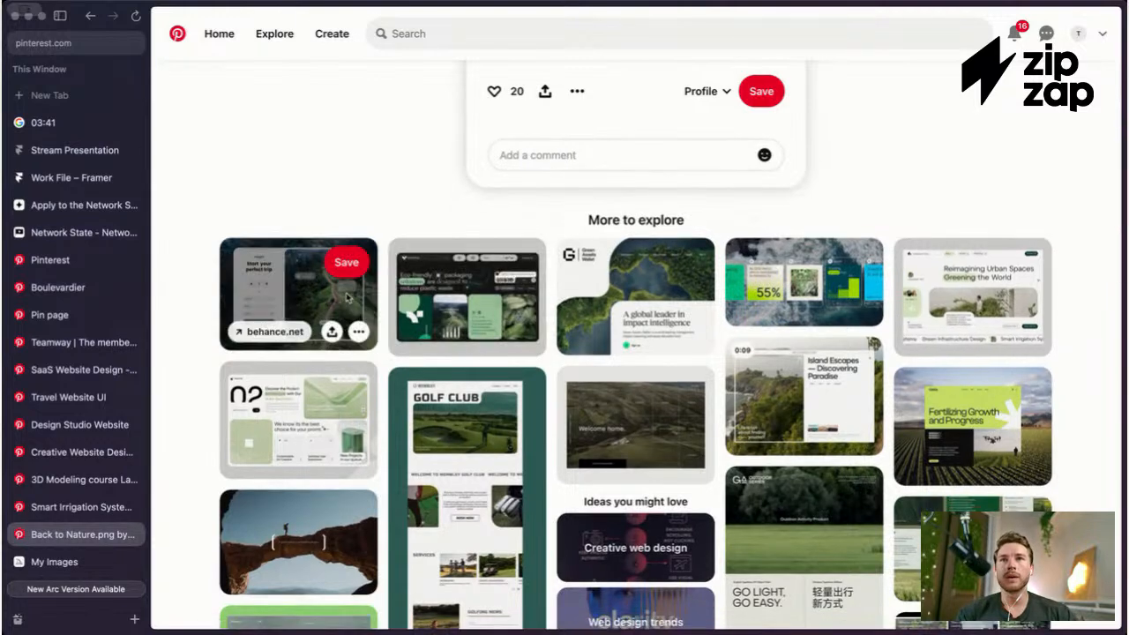
pyautogui.keyDown('super'); pyautogui.click(346, 295); pyautogui.keyUp('super')
# Step: Find the "Invest in companies and industries that share your ethical values" website pin further down and open it in a new tab
pyautogui.scroll(-1, 399, 190)
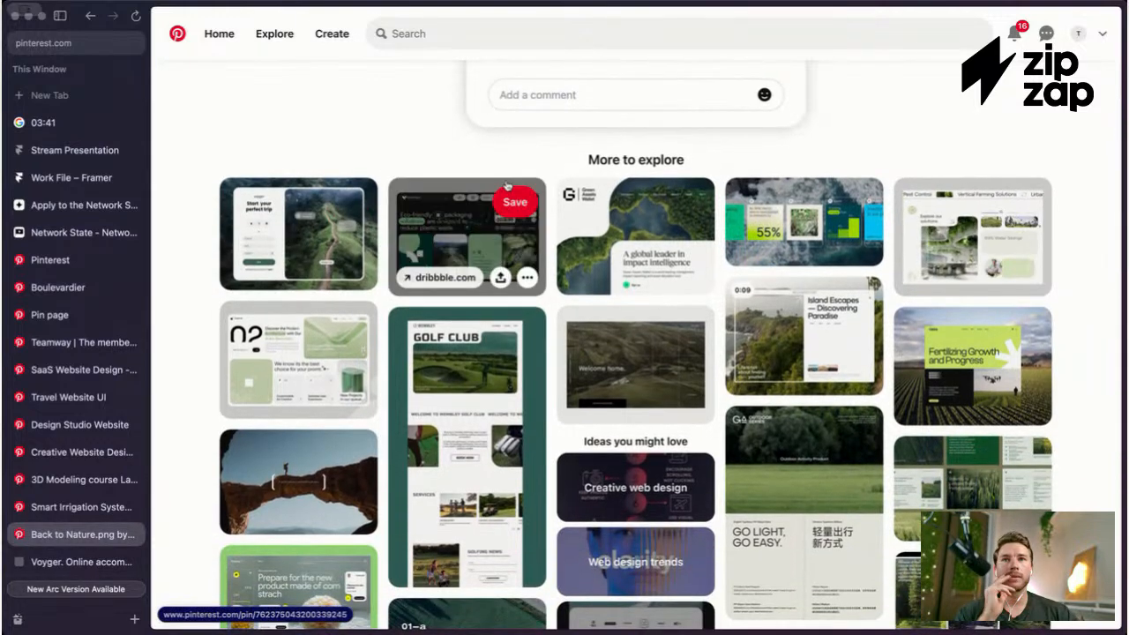
pyautogui.scroll(-1, 529, 185)
pyautogui.scroll(-4, 551, 186)
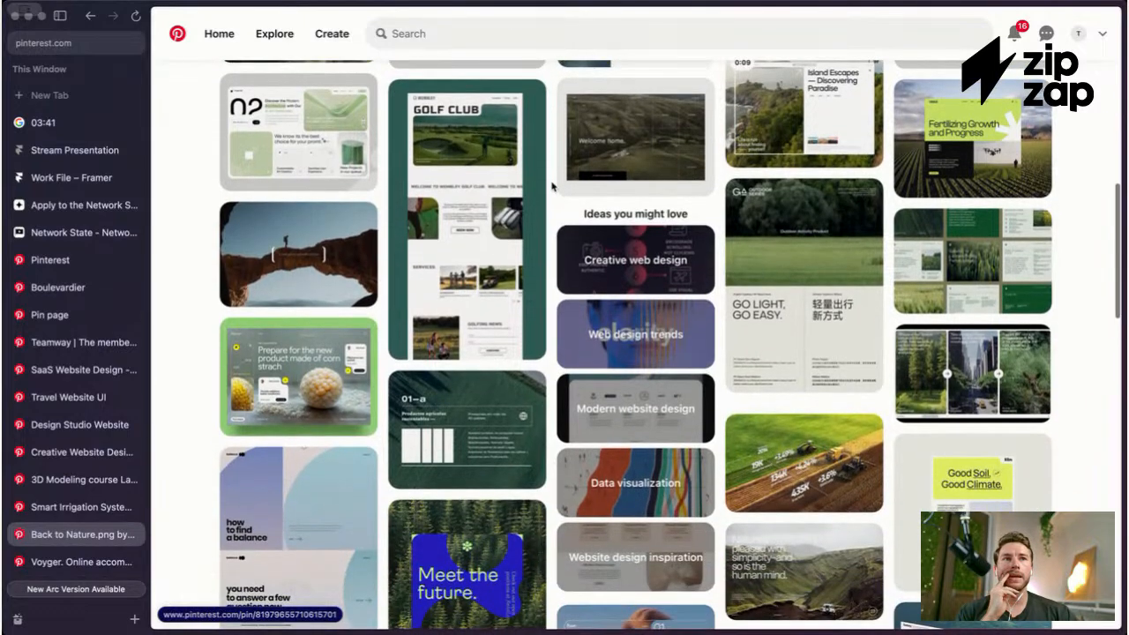
pyautogui.scroll(-1, 552, 186)
pyautogui.scroll(-10, 552, 186)
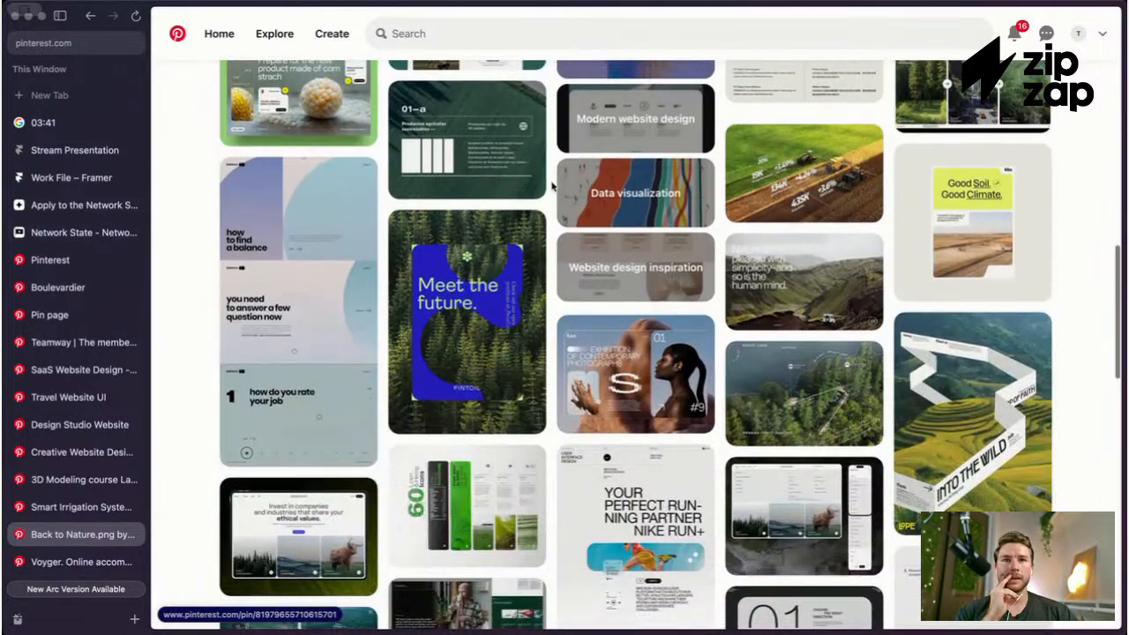
pyautogui.scroll(-2, 551, 186)
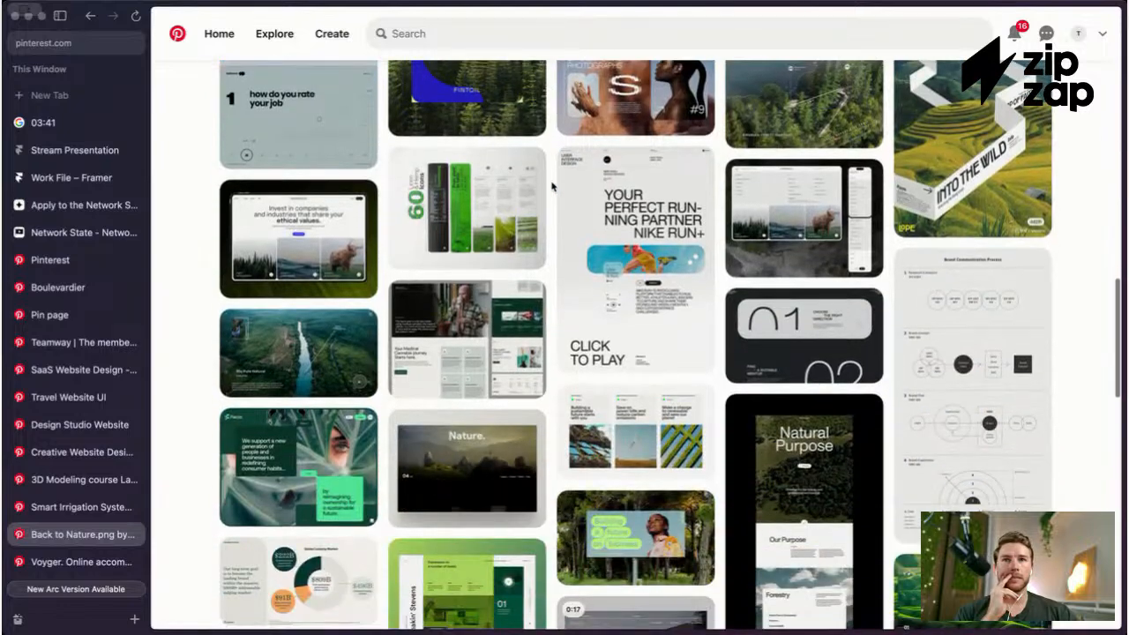
pyautogui.keyDown('super'); pyautogui.click(357, 236); pyautogui.keyUp('super')
# Step: Review the opened Goodfolio hero image pin and the Voyger accommodations booking pin
pyautogui.scroll(-4, 556, 205)
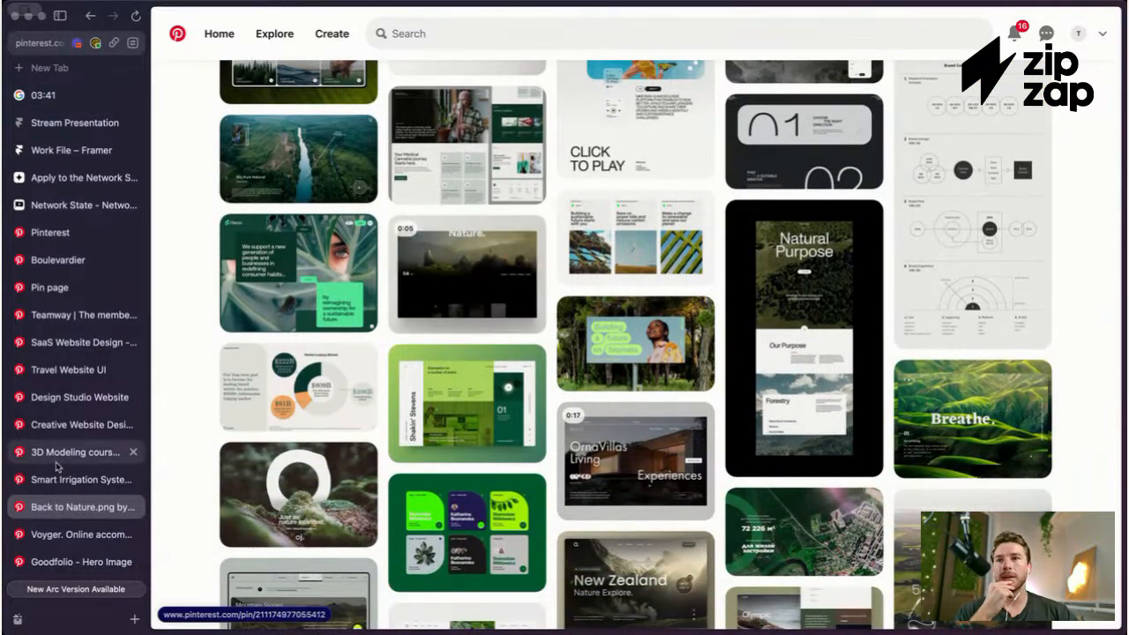
pyautogui.scroll(-2, 80, 353)
pyautogui.click(81, 481)
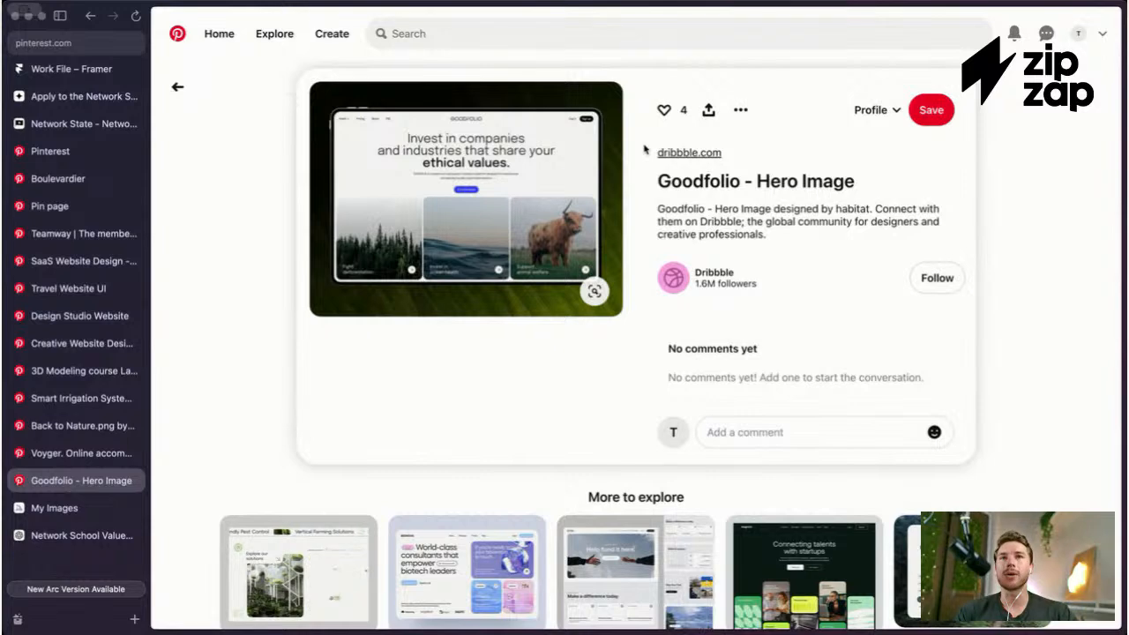
pyautogui.moveTo(427, 206)
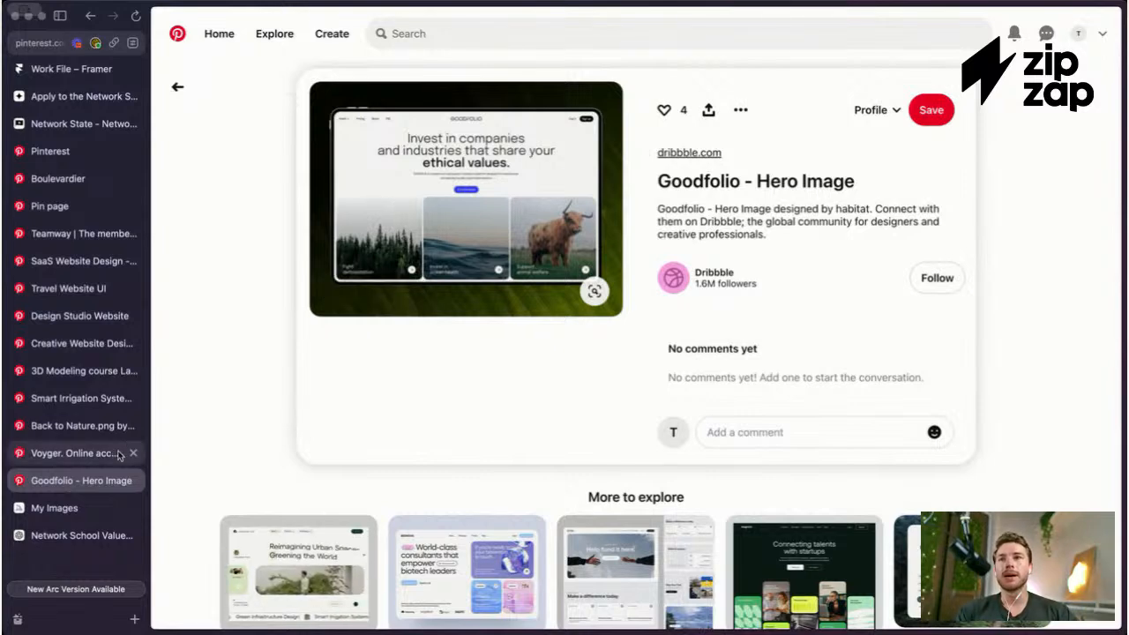
pyautogui.click(80, 453)
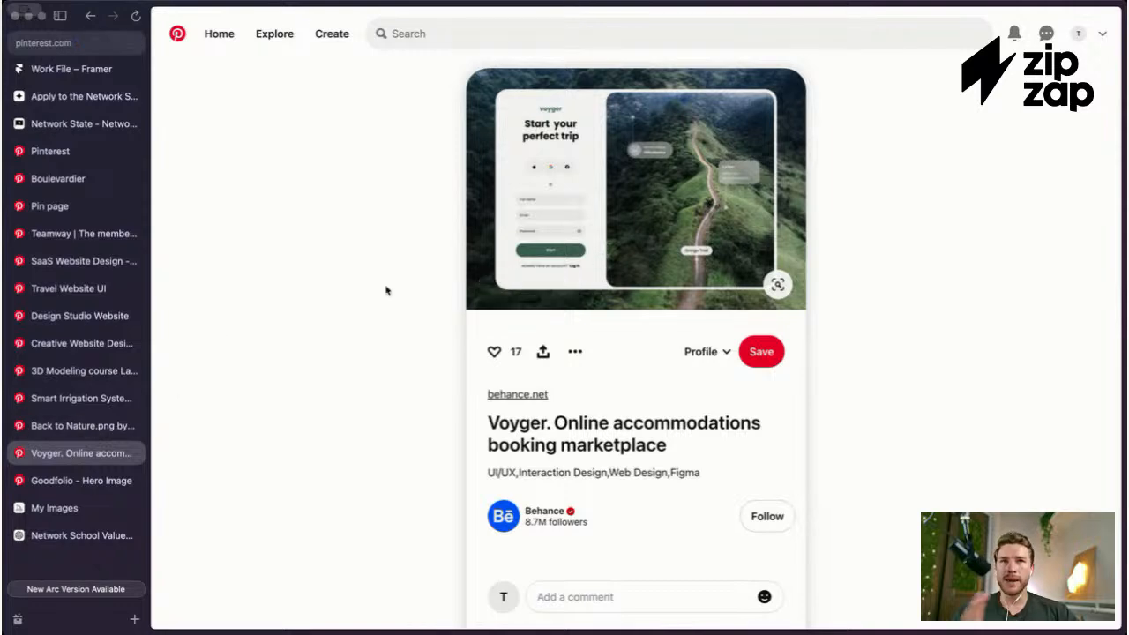
# Step: Review the opened reference pins from Back to Nature back through to the Travel Website UI pin
pyautogui.click(67, 433)
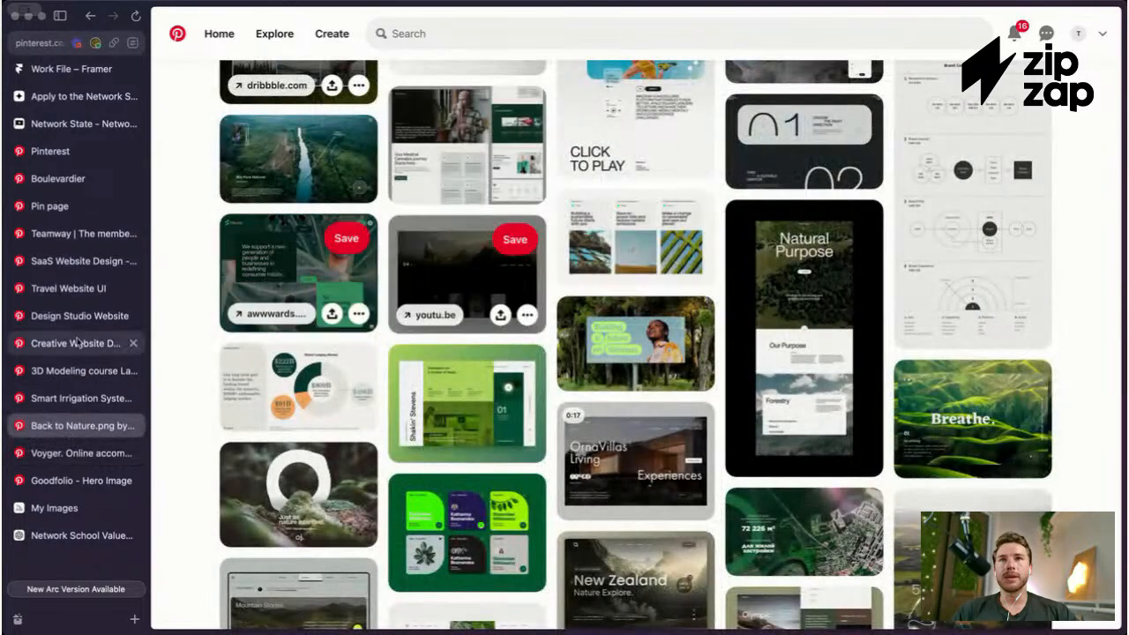
pyautogui.click(92, 398)
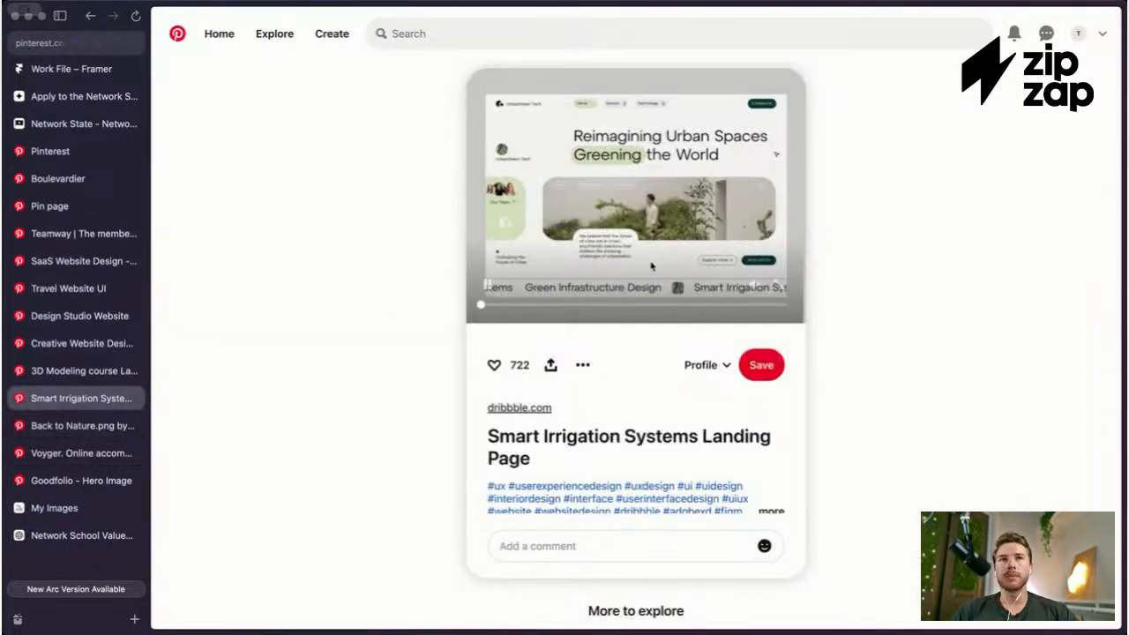
pyautogui.click(58, 372)
pyautogui.click(56, 344)
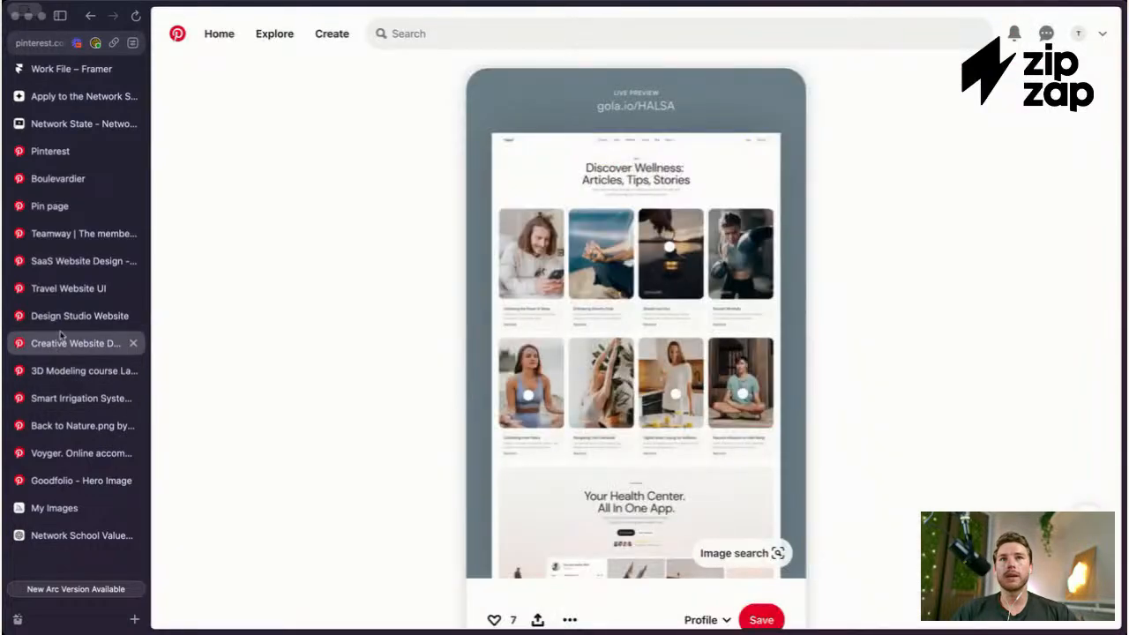
pyautogui.click(62, 318)
pyautogui.click(63, 295)
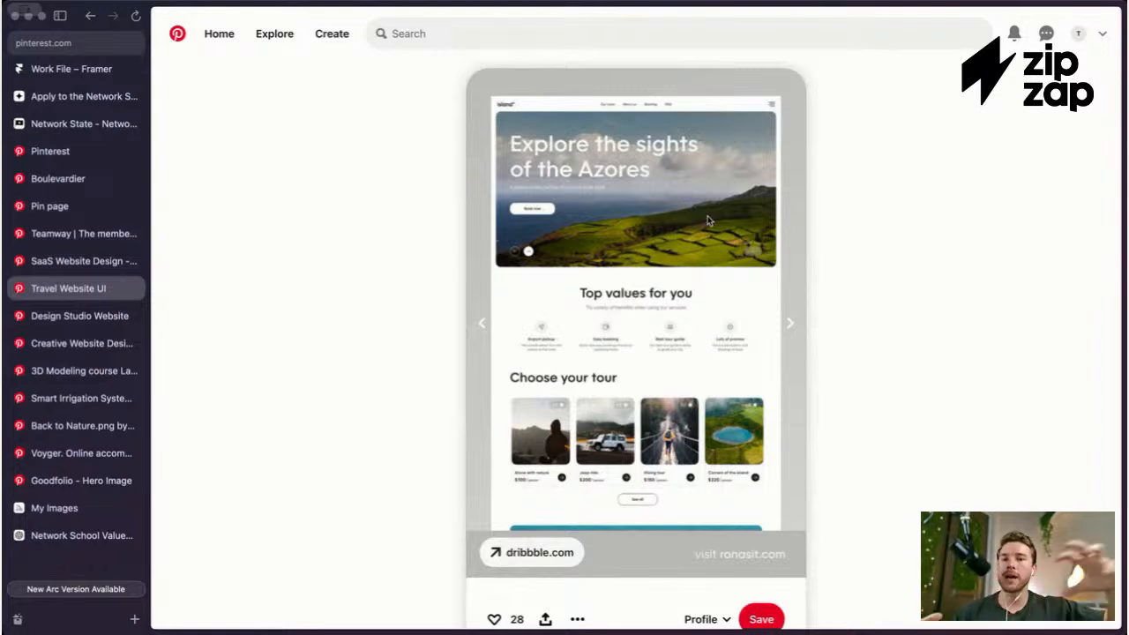
# Step: Review the Voyger pin and the Goodfolio hero image pin again, and check the time remaining on the countdown timer
pyautogui.click(75, 453)
pyautogui.click(75, 480)
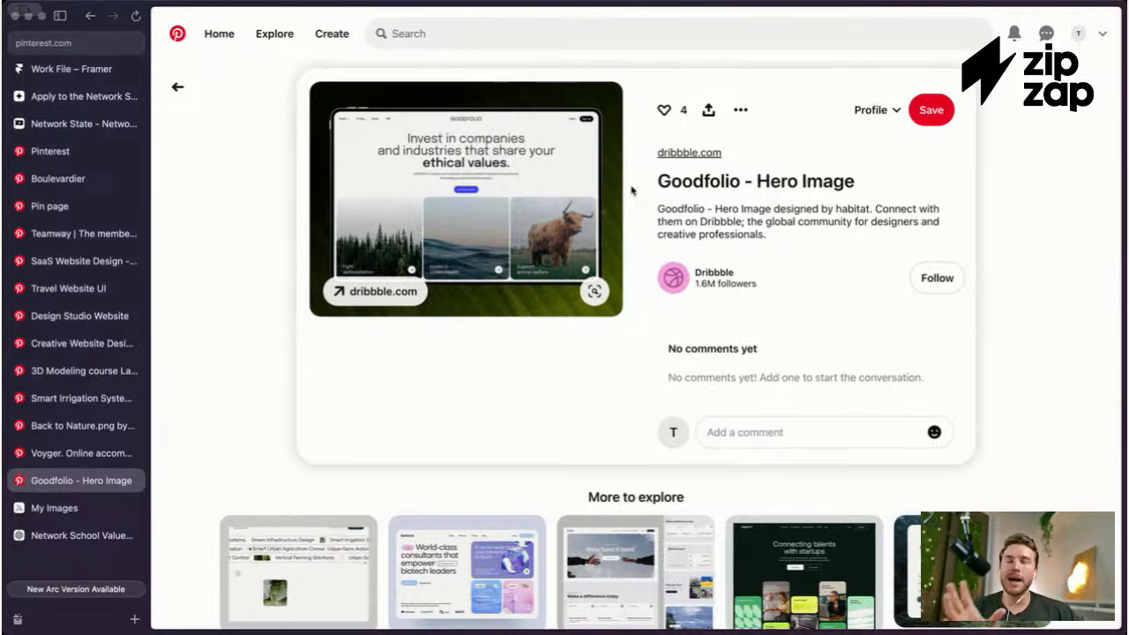
pyautogui.scroll(-1, 633, 188)
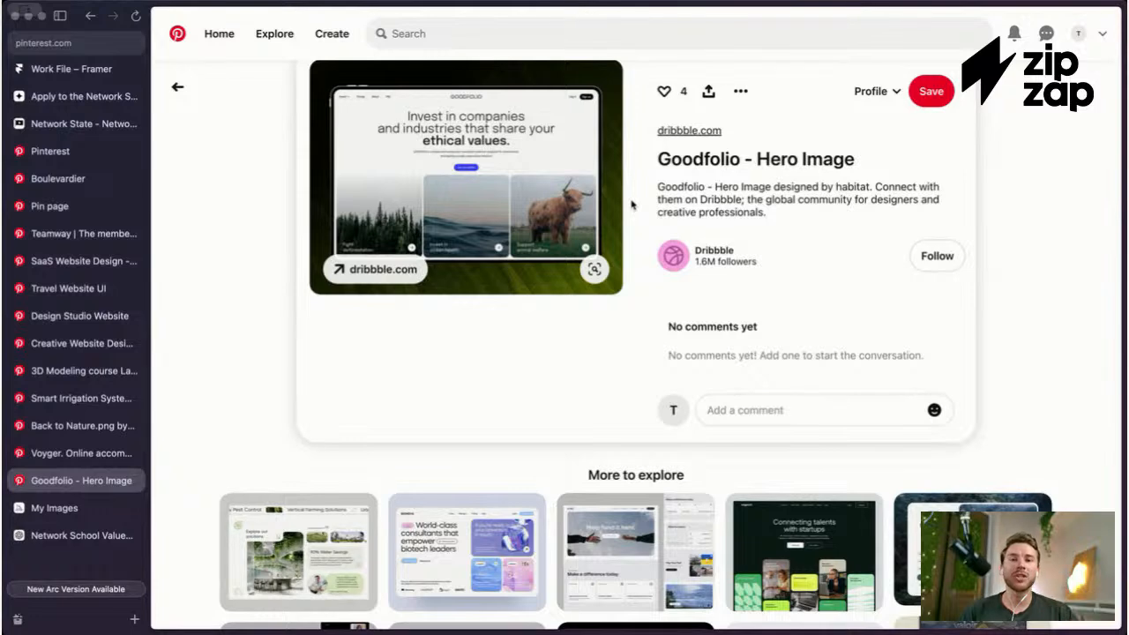
pyautogui.scroll(1, 631, 204)
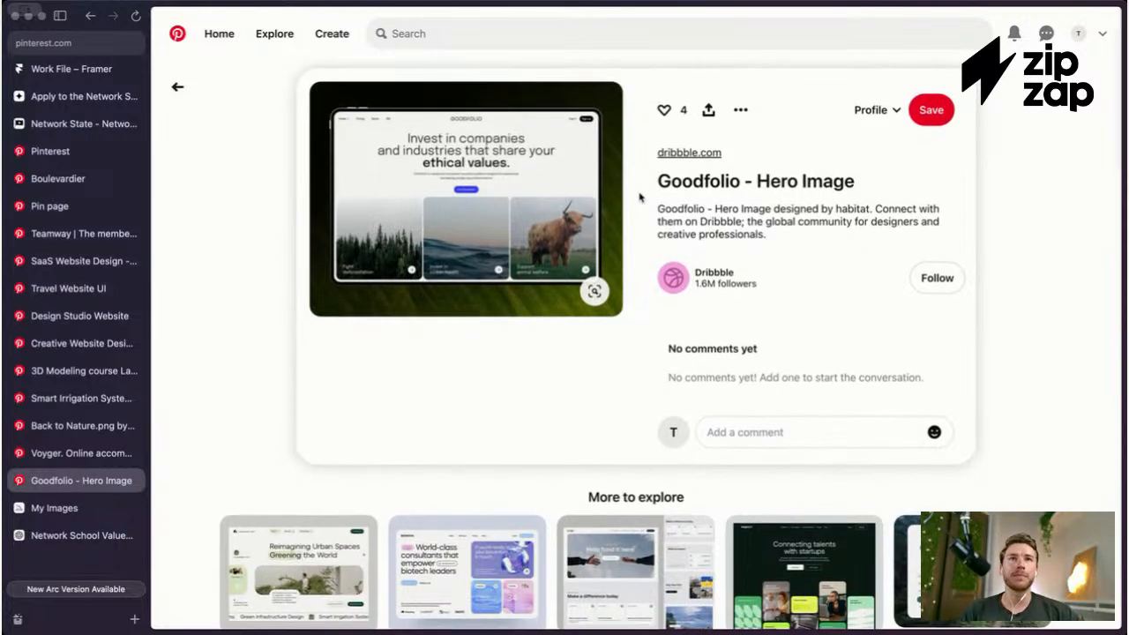
pyautogui.moveTo(343, 242)
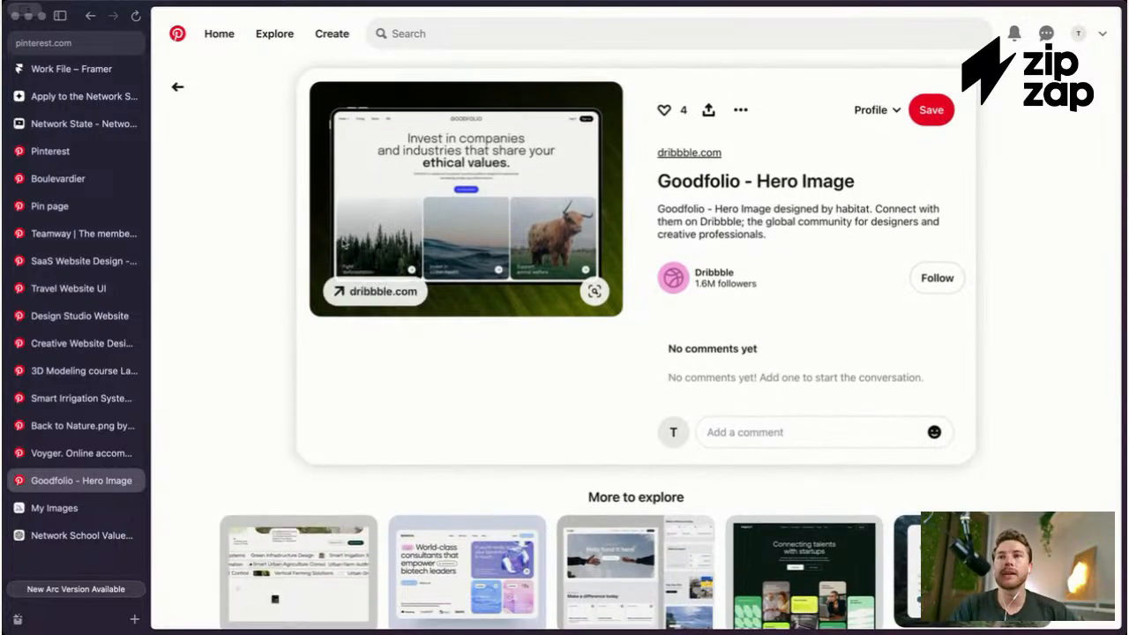
pyautogui.scroll(3, 84, 348)
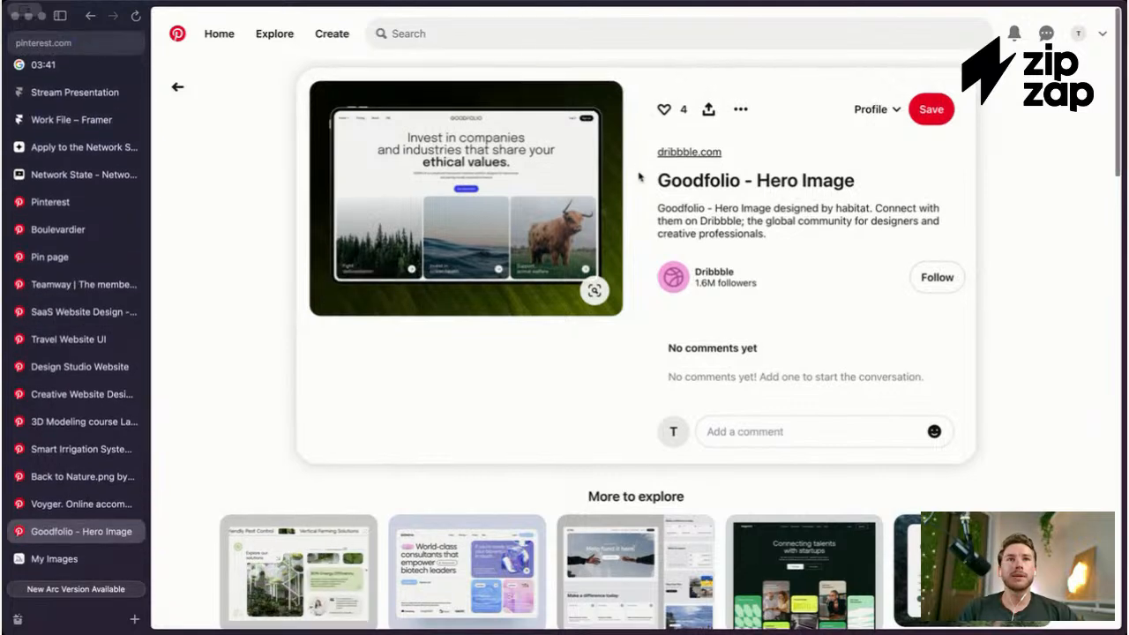
# Step: Browse the related website designs under the Goodfolio pin for more clean, image-rich references
pyautogui.scroll(-3, 628, 165)
pyautogui.scroll(-5, 639, 176)
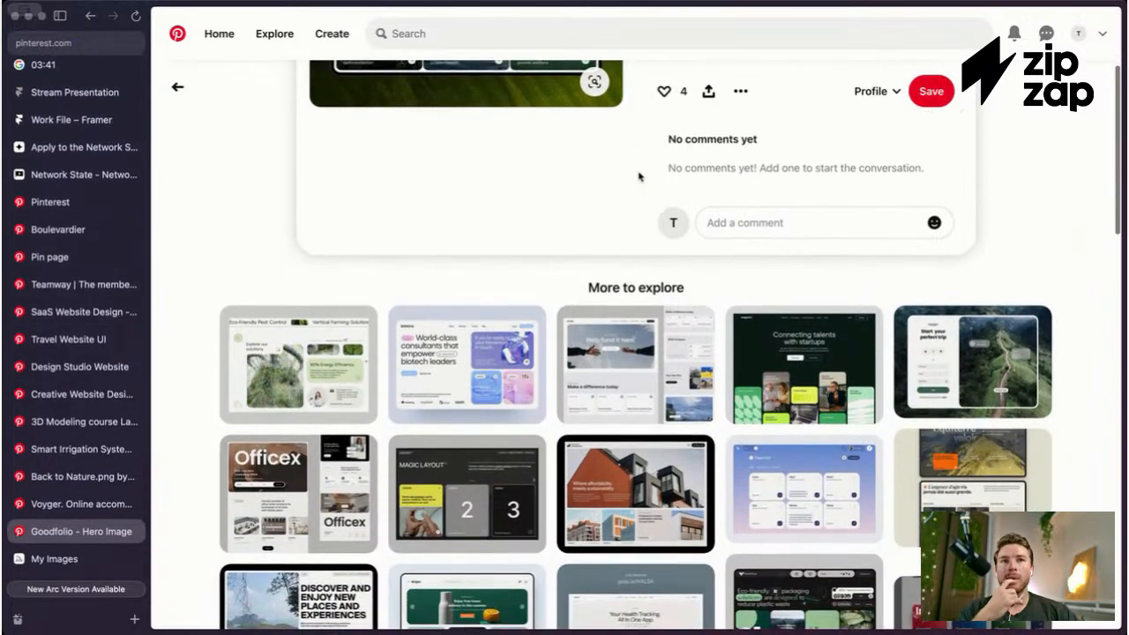
pyautogui.scroll(-5, 709, 212)
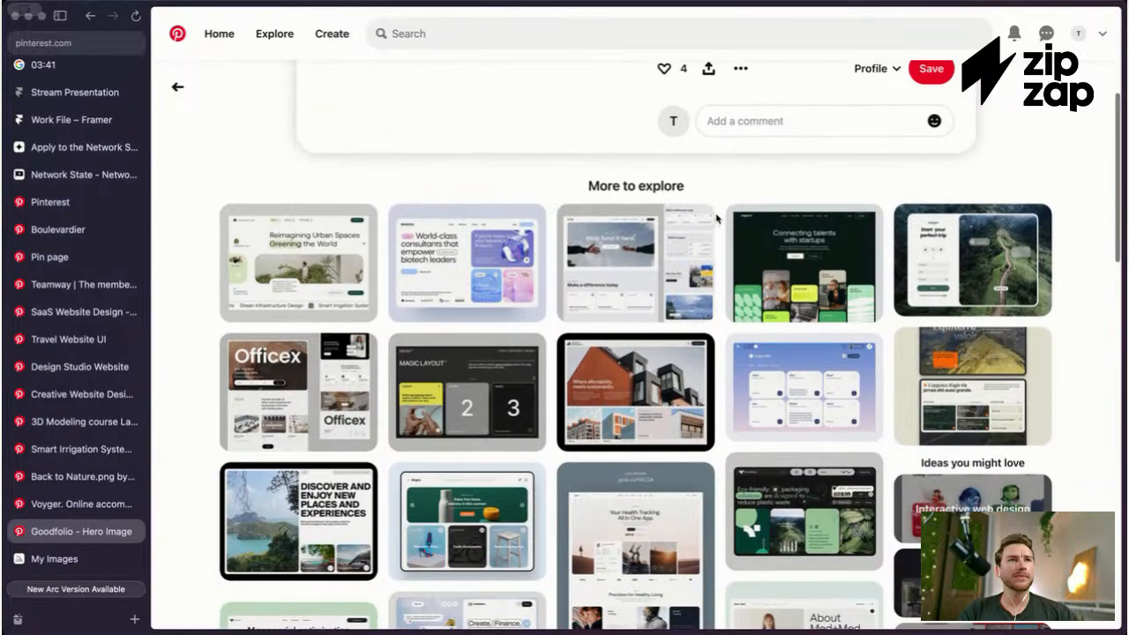
pyautogui.scroll(-4, 722, 212)
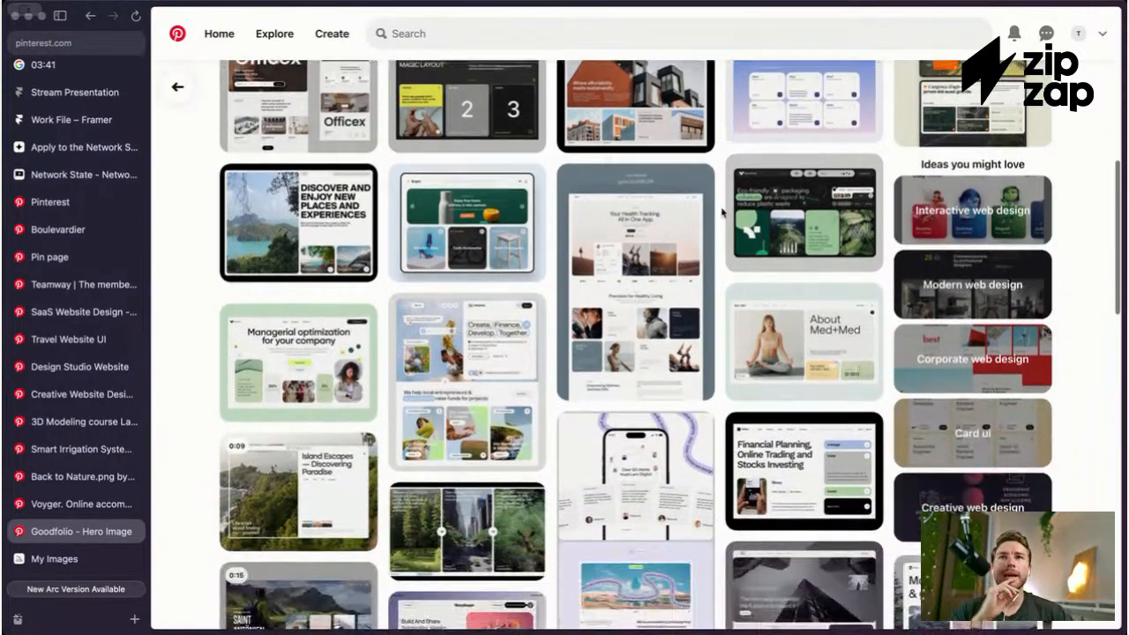
pyautogui.scroll(-3, 721, 211)
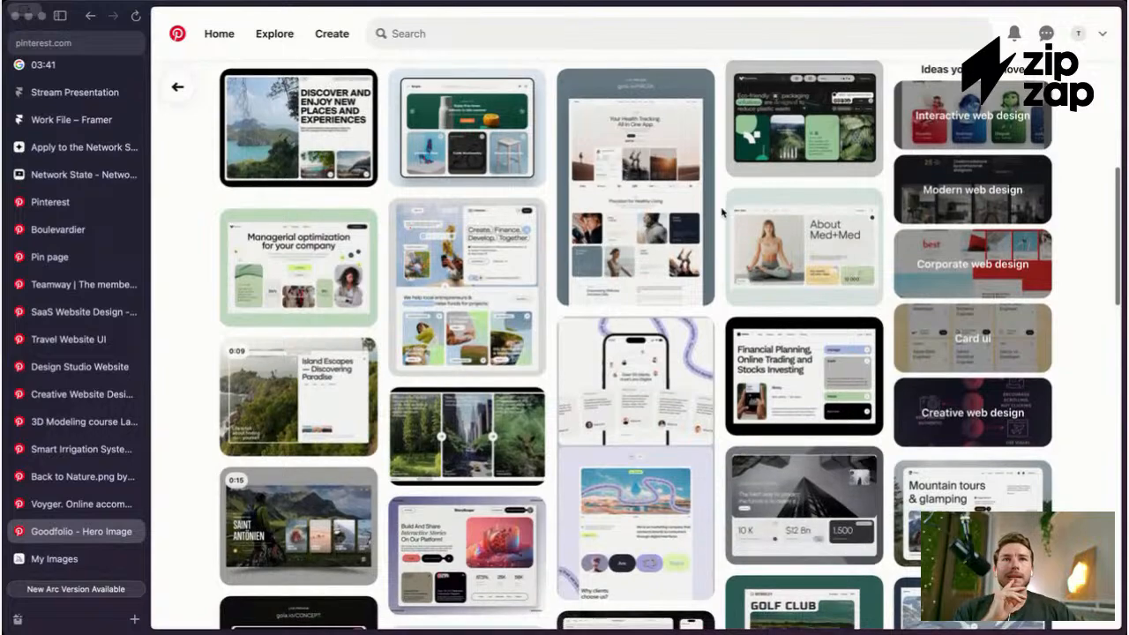
pyautogui.scroll(-5, 721, 211)
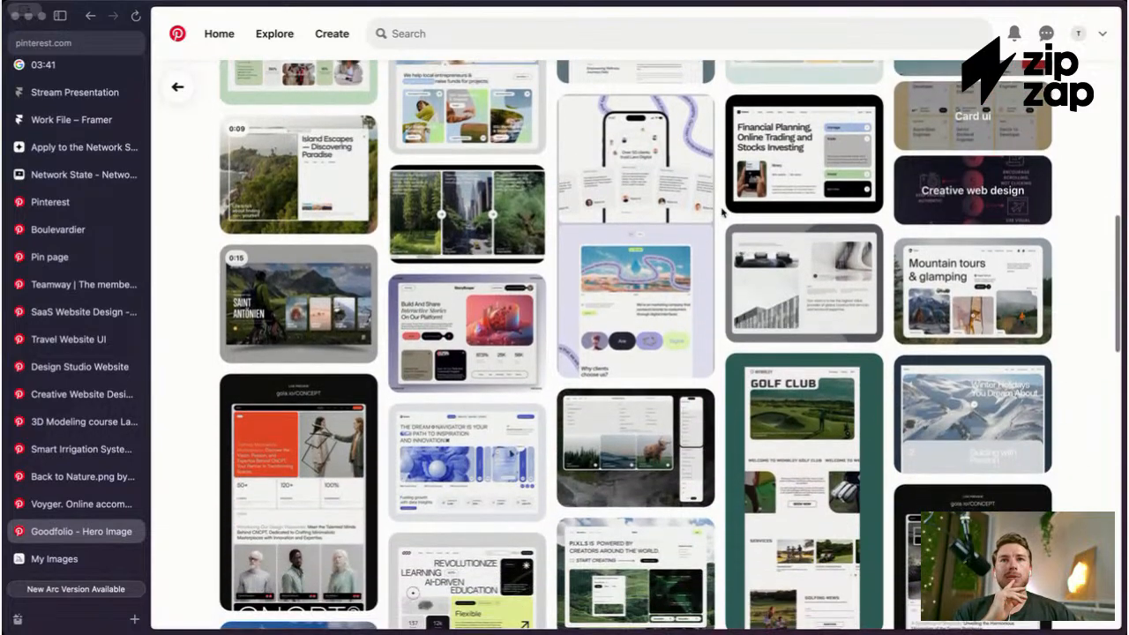
pyautogui.scroll(-5, 721, 212)
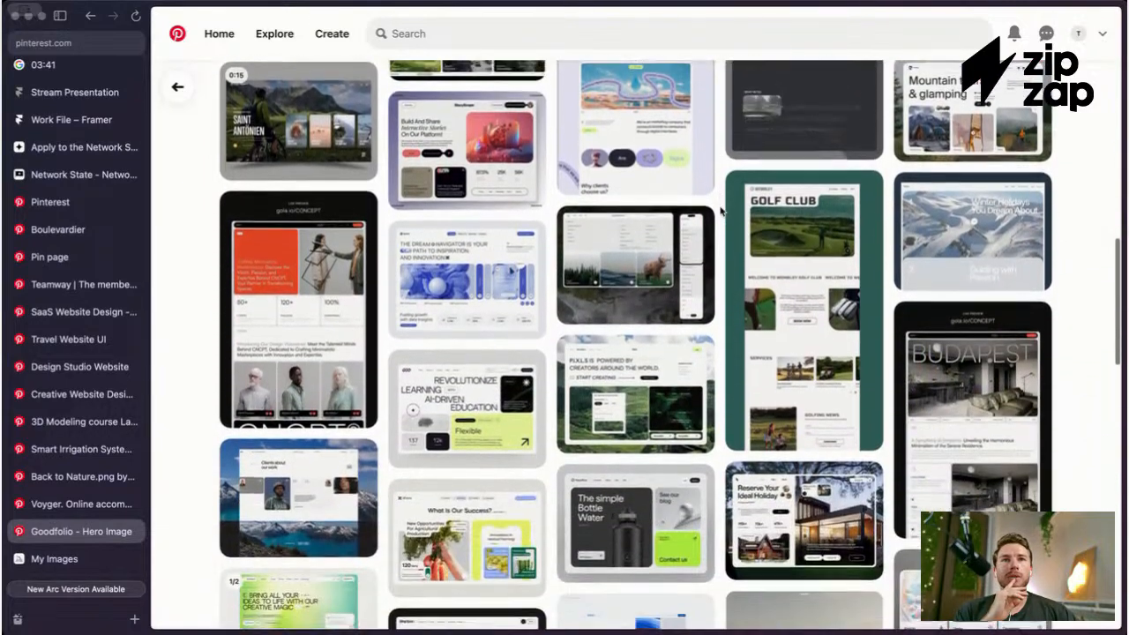
pyautogui.scroll(-6, 721, 212)
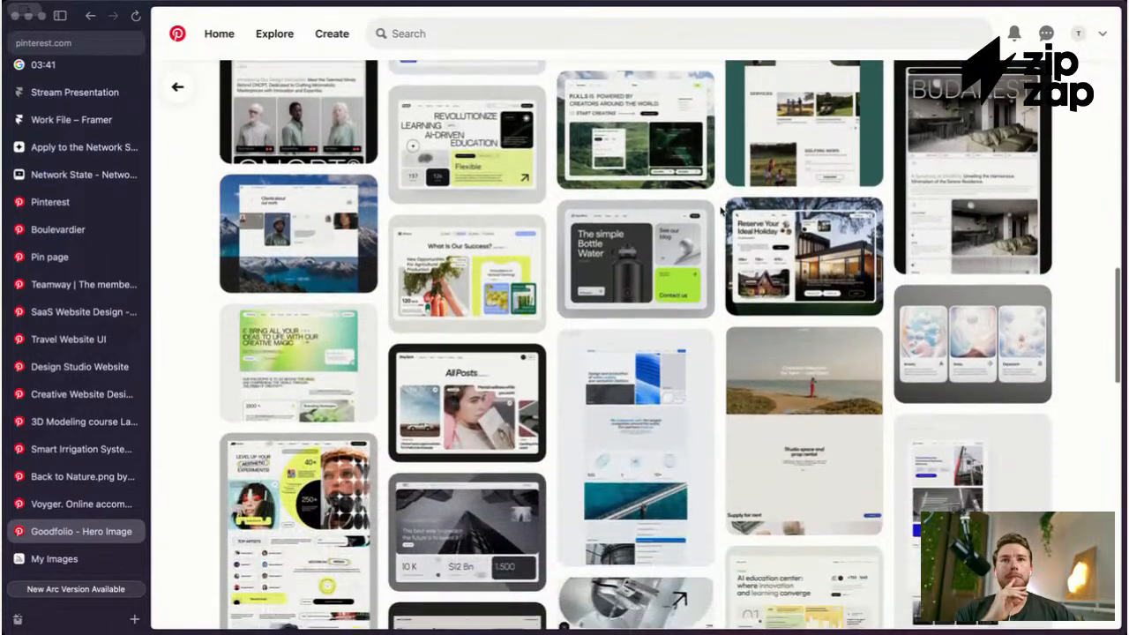
pyautogui.scroll(-2, 722, 212)
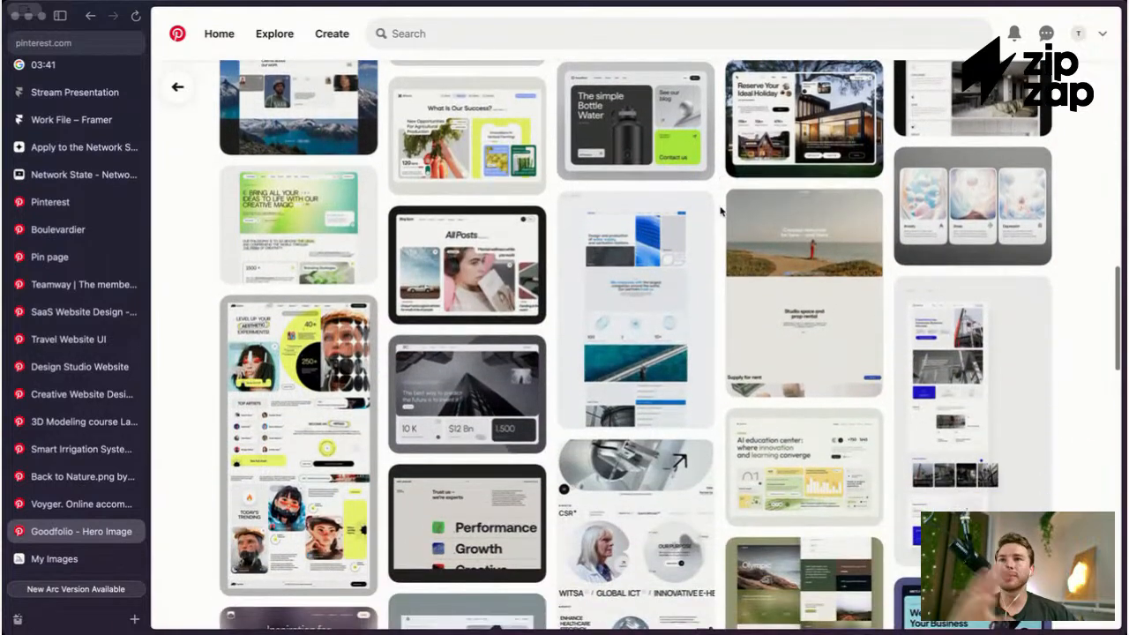
pyautogui.scroll(-1, 723, 198)
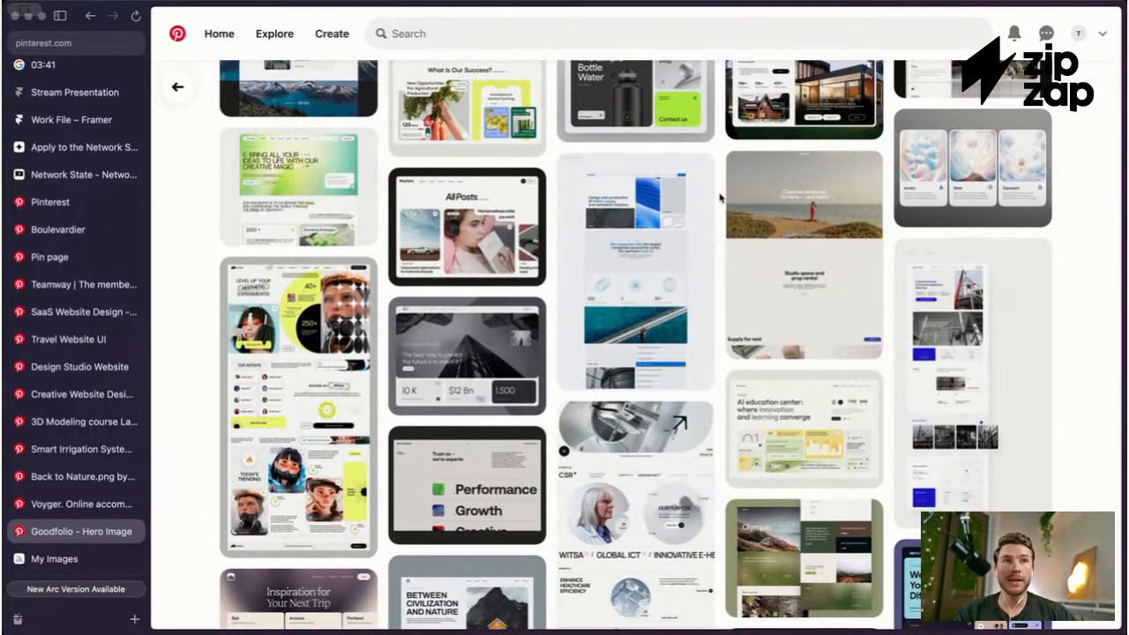
pyautogui.scroll(-2, 721, 197)
pyautogui.scroll(-2, 721, 198)
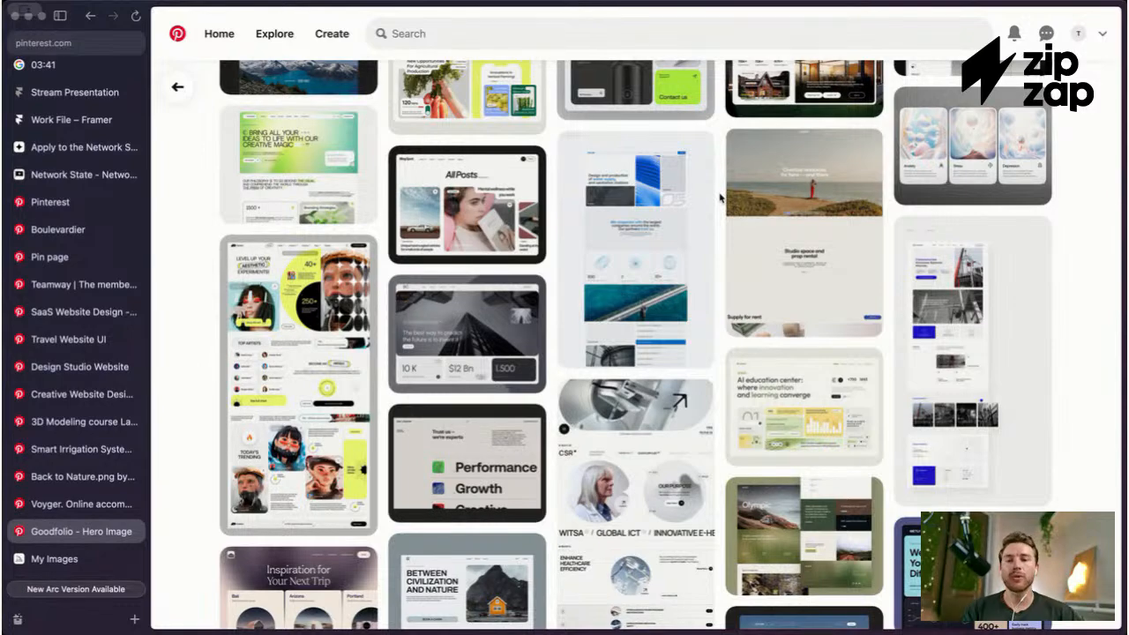
pyautogui.scroll(-5, 719, 197)
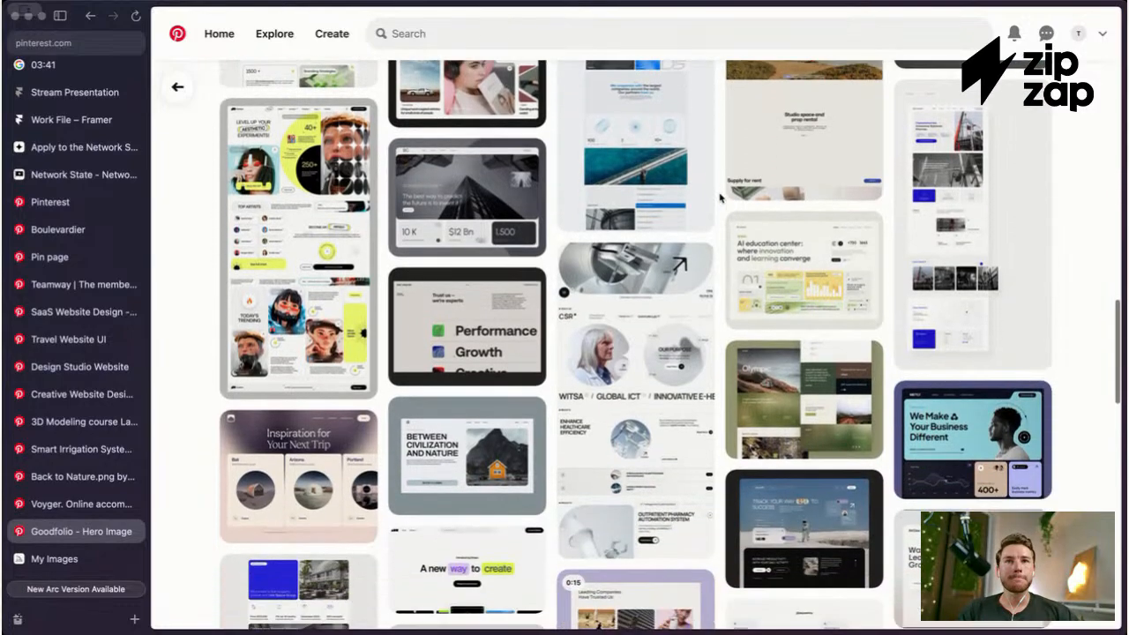
pyautogui.scroll(-3, 719, 198)
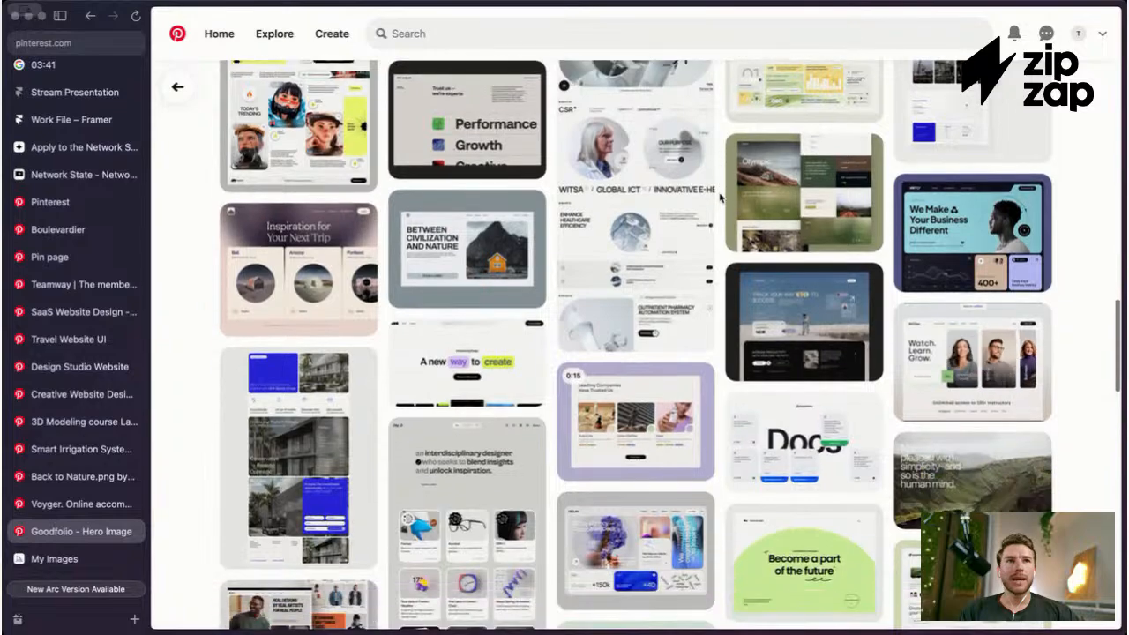
pyautogui.scroll(-1, 719, 198)
# Step: Return to the Google timer and start a new 30-minute countdown
pyautogui.scroll(1, 720, 197)
pyautogui.scroll(2, 75, 202)
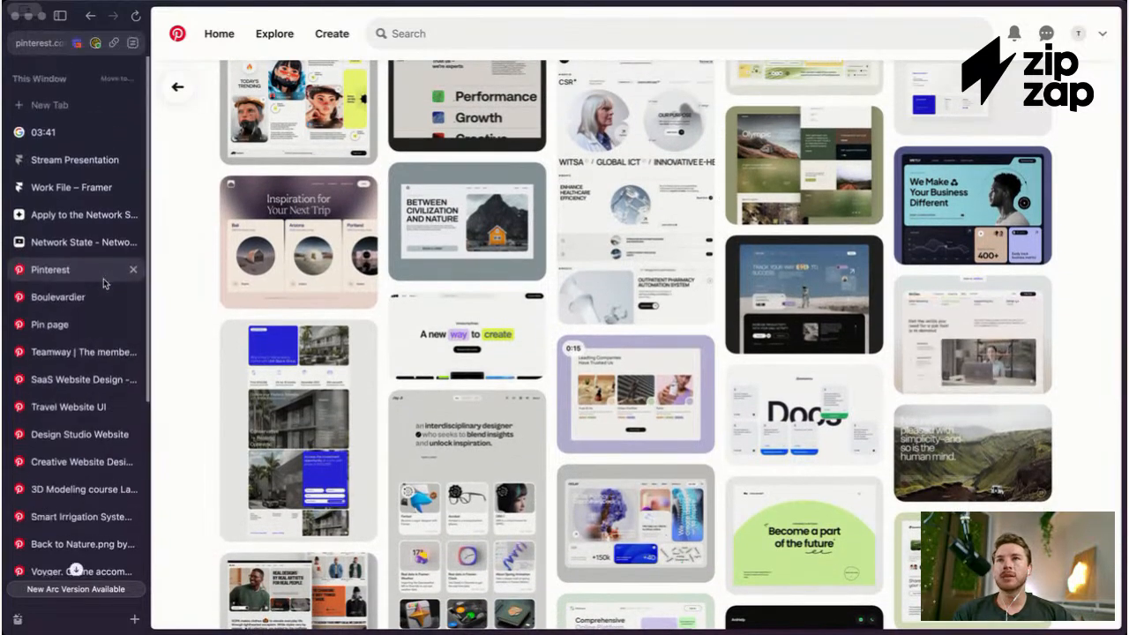
pyautogui.click(53, 123)
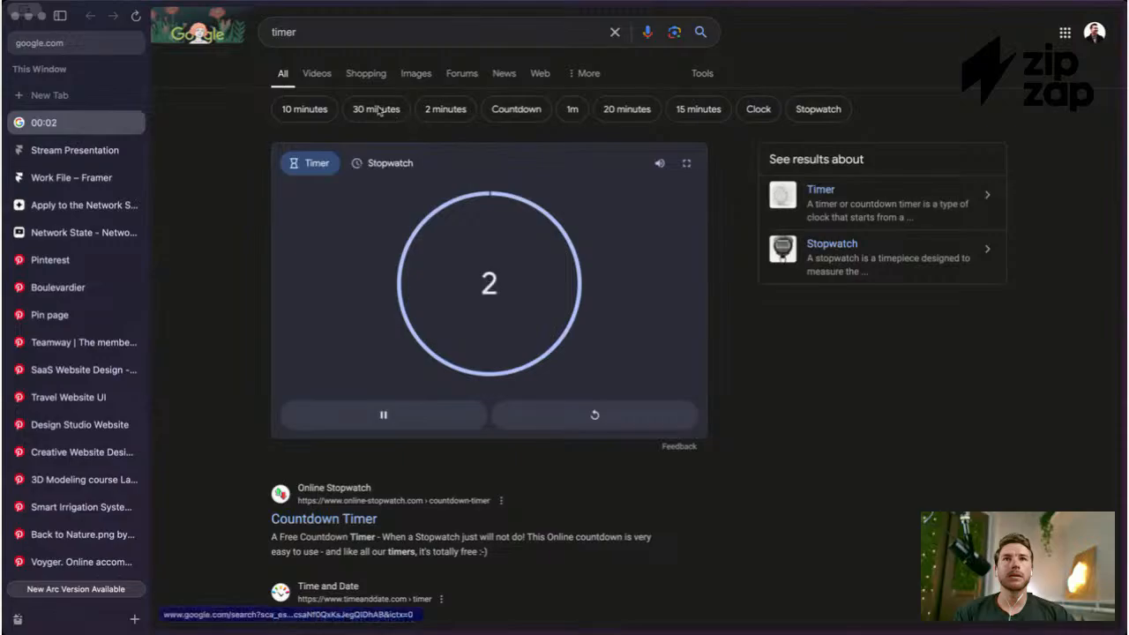
pyautogui.press('super+w')
pyautogui.click(603, 372)
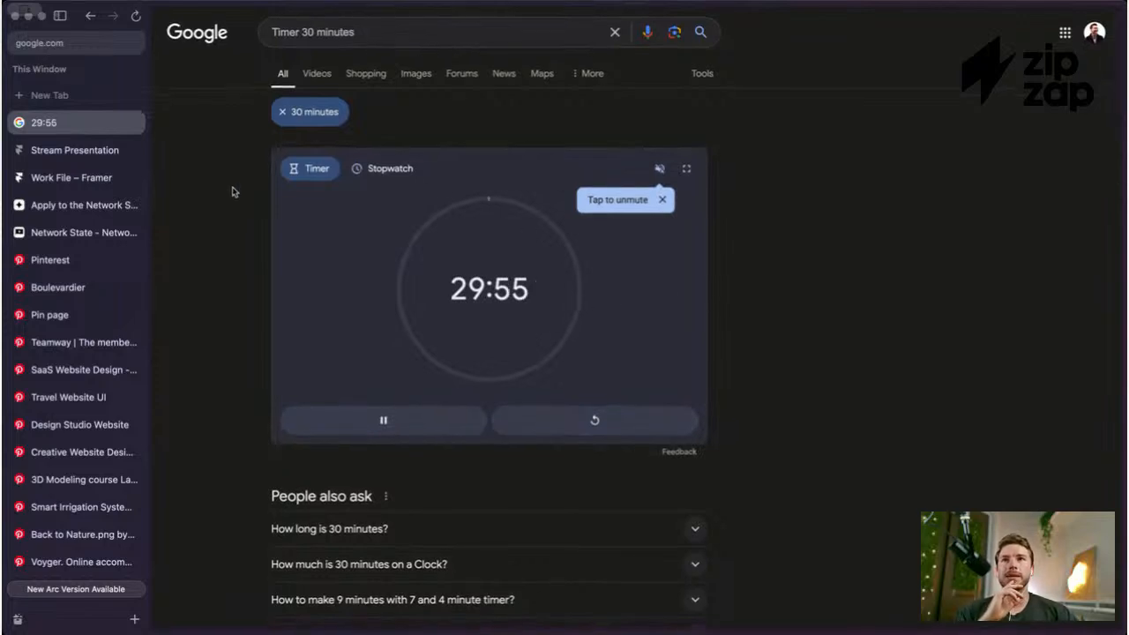
# Step: Check the blank Work File in Framer, and return to the Voyger and Goodfolio reference pins
pyautogui.click(71, 177)
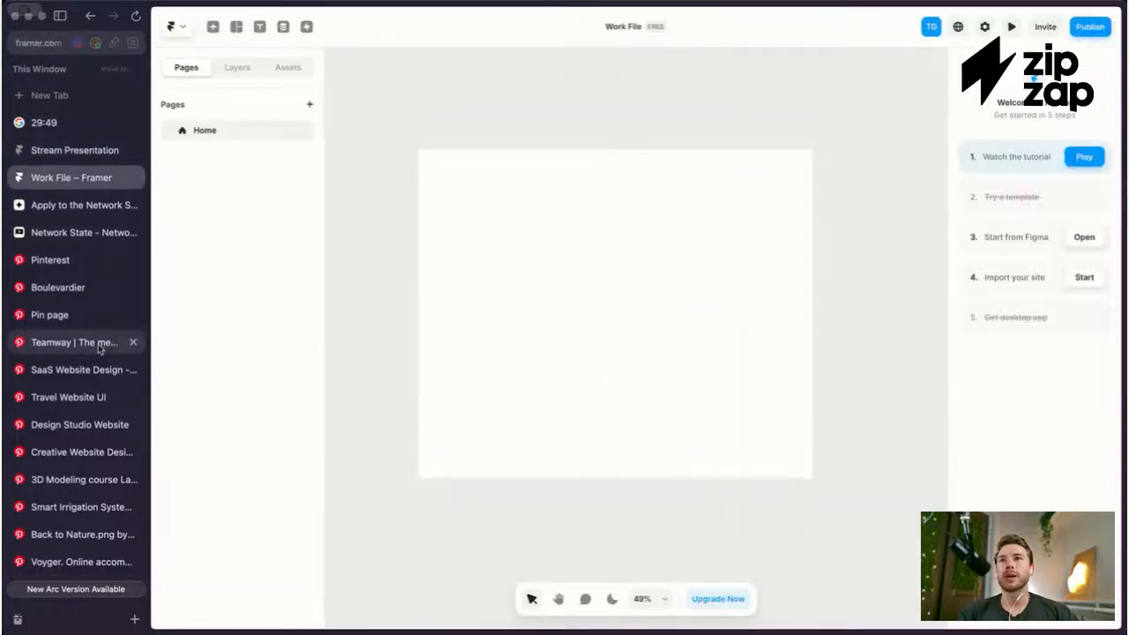
pyautogui.scroll(-1, 86, 348)
pyautogui.scroll(-2, 86, 348)
pyautogui.click(86, 450)
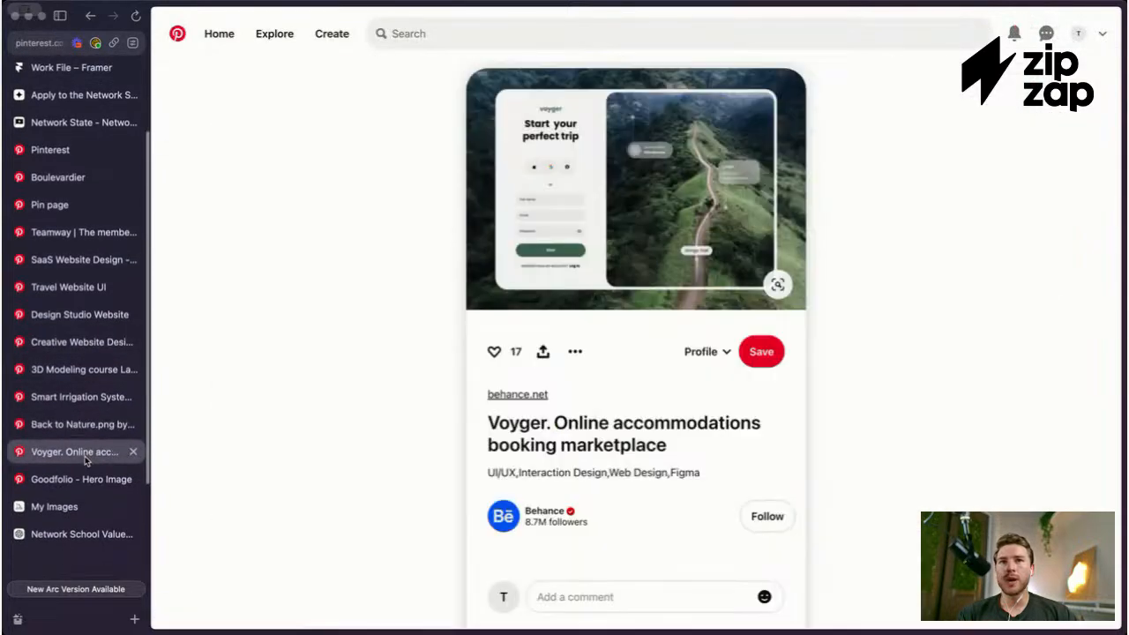
pyautogui.click(84, 478)
pyautogui.click(81, 460)
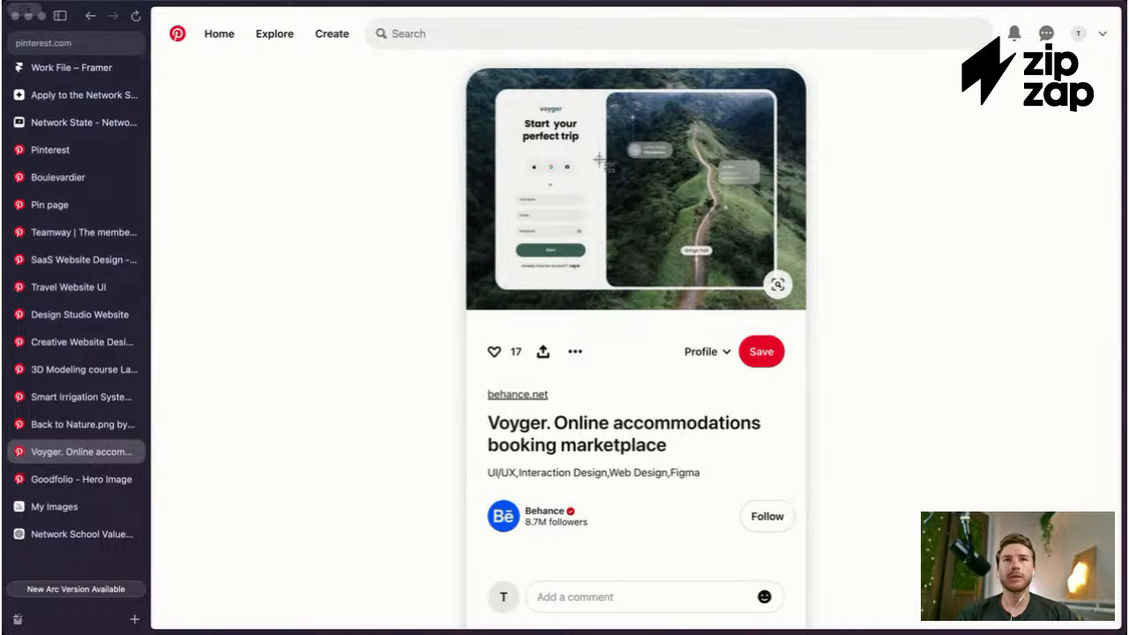
# Step: Go through the Back to Nature, Smart Irrigation Systems and 3D Modeling course landing page pins
pyautogui.click(79, 424)
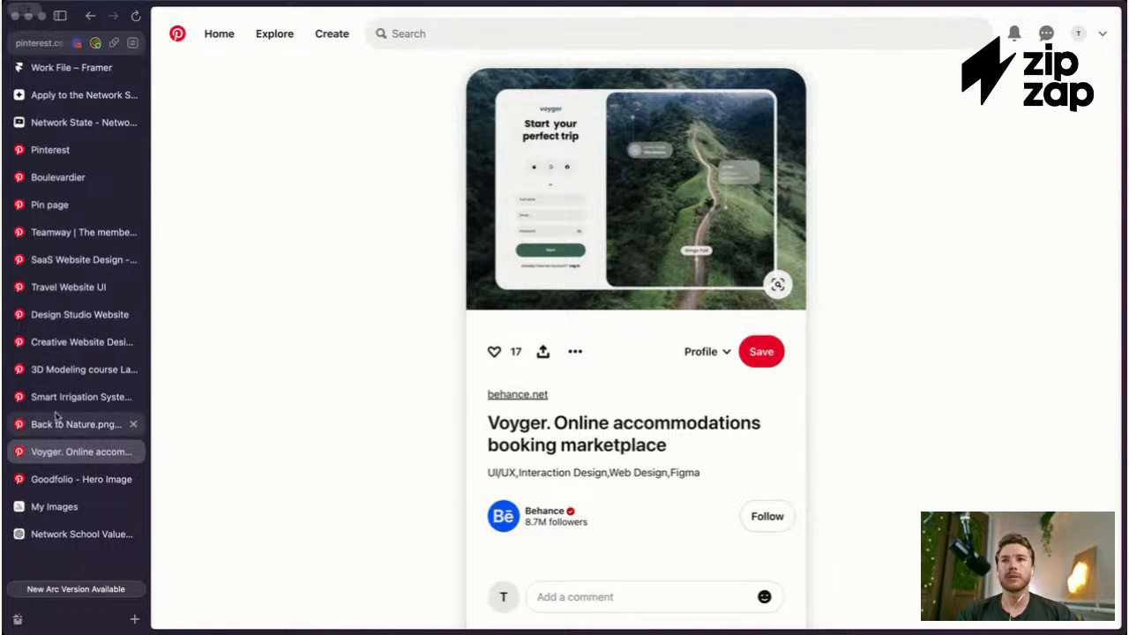
pyautogui.click(82, 397)
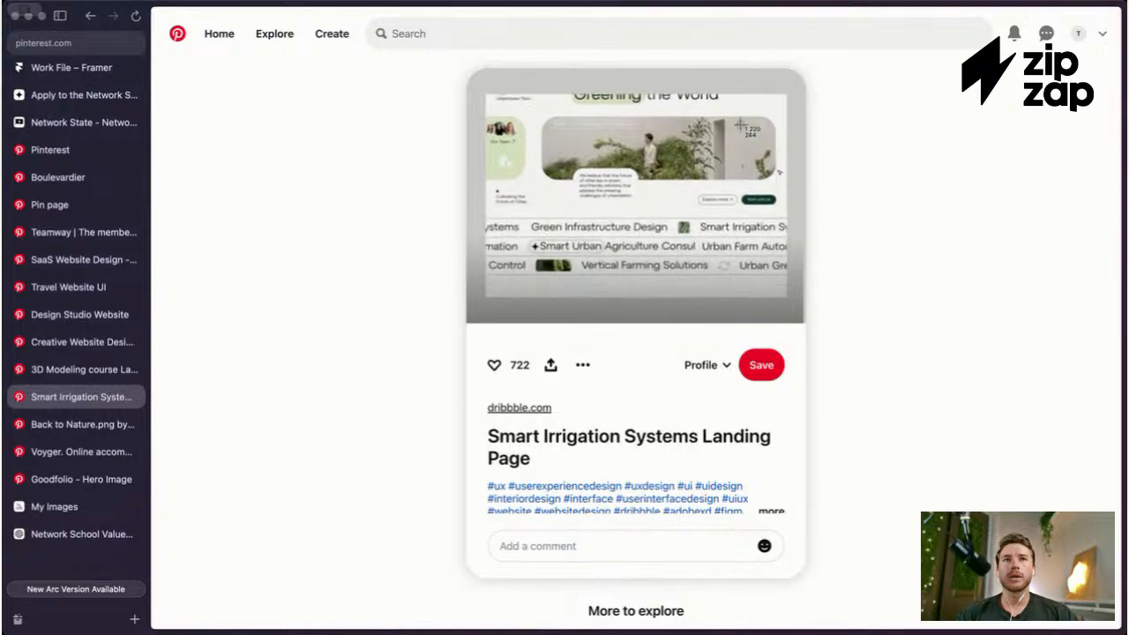
pyautogui.click(63, 369)
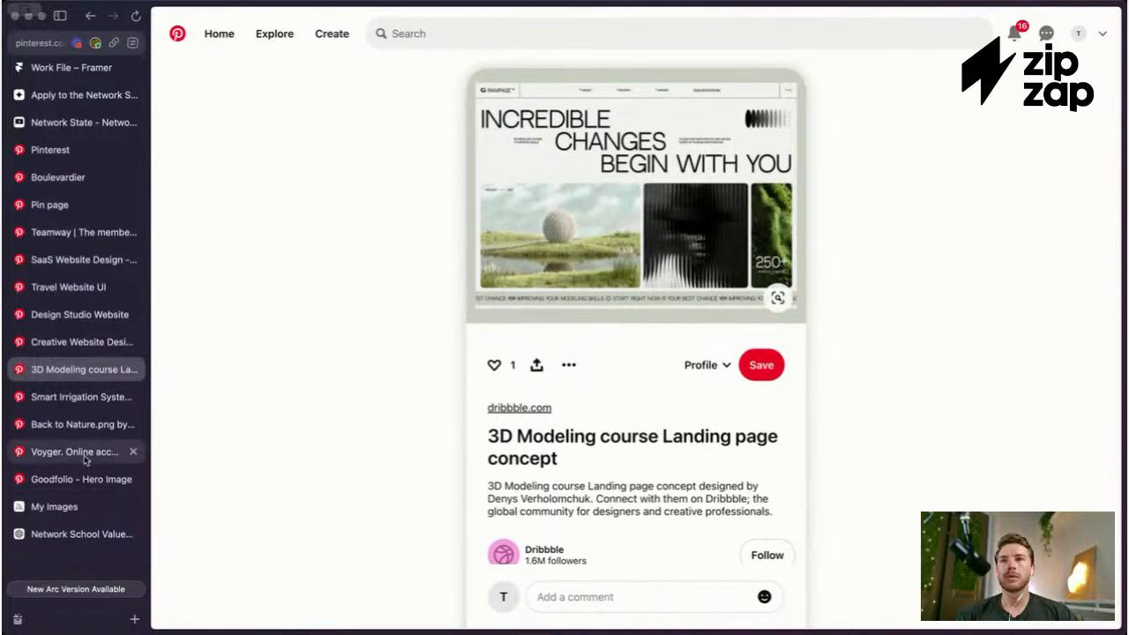
# Step: Try to capture a region screenshot of the image on the Goodfolio hero image pin
pyautogui.click(79, 478)
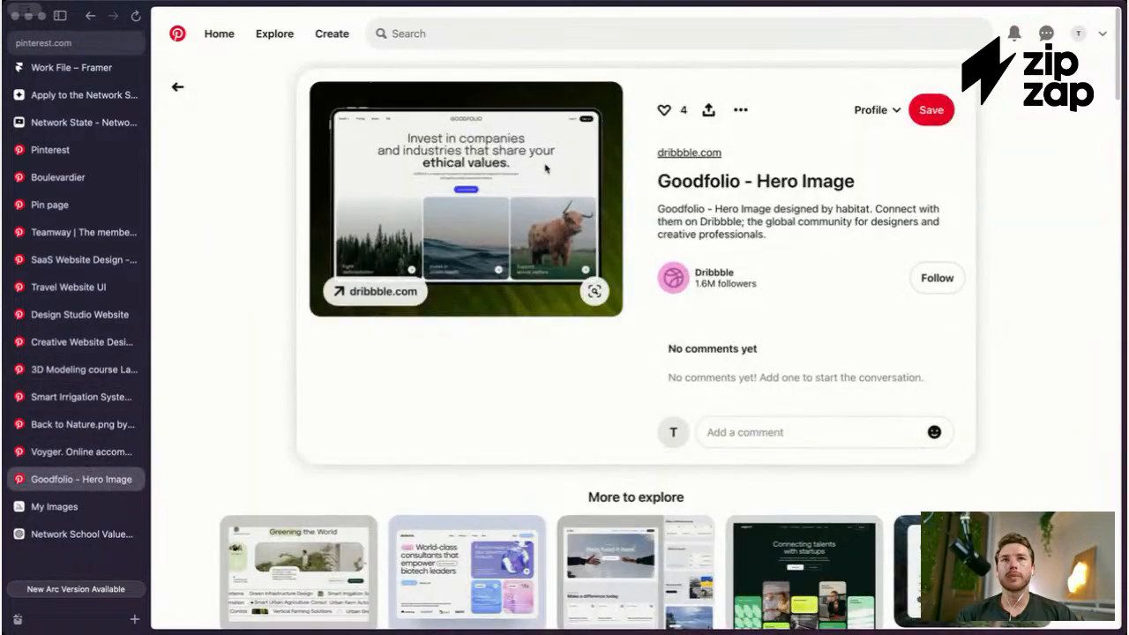
pyautogui.press('super+shift+4')
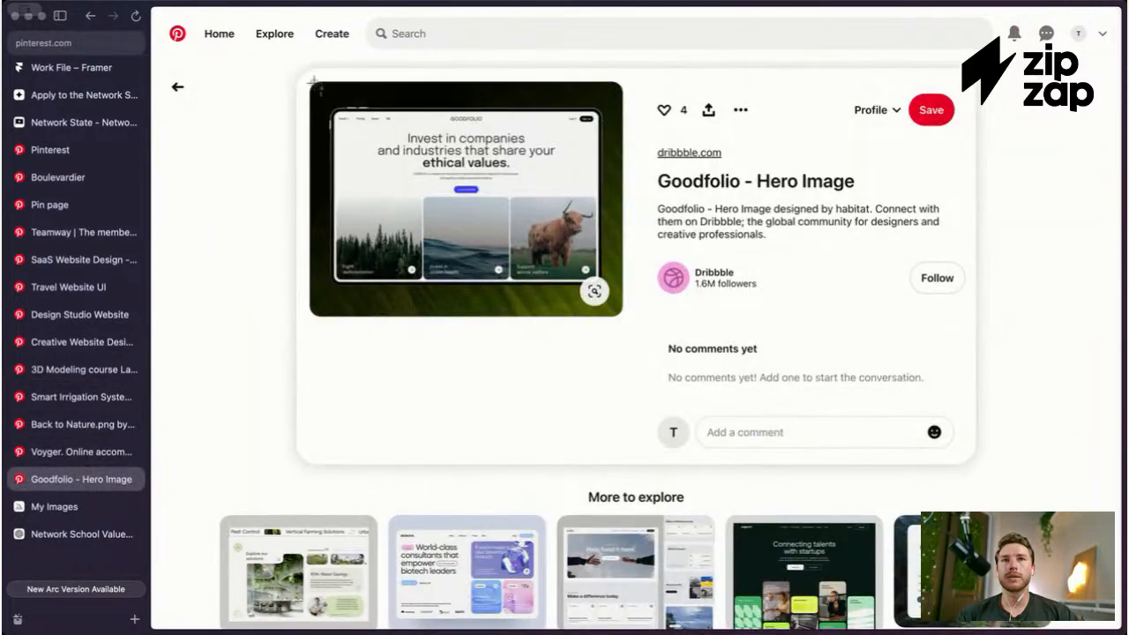
pyautogui.press('Escape')
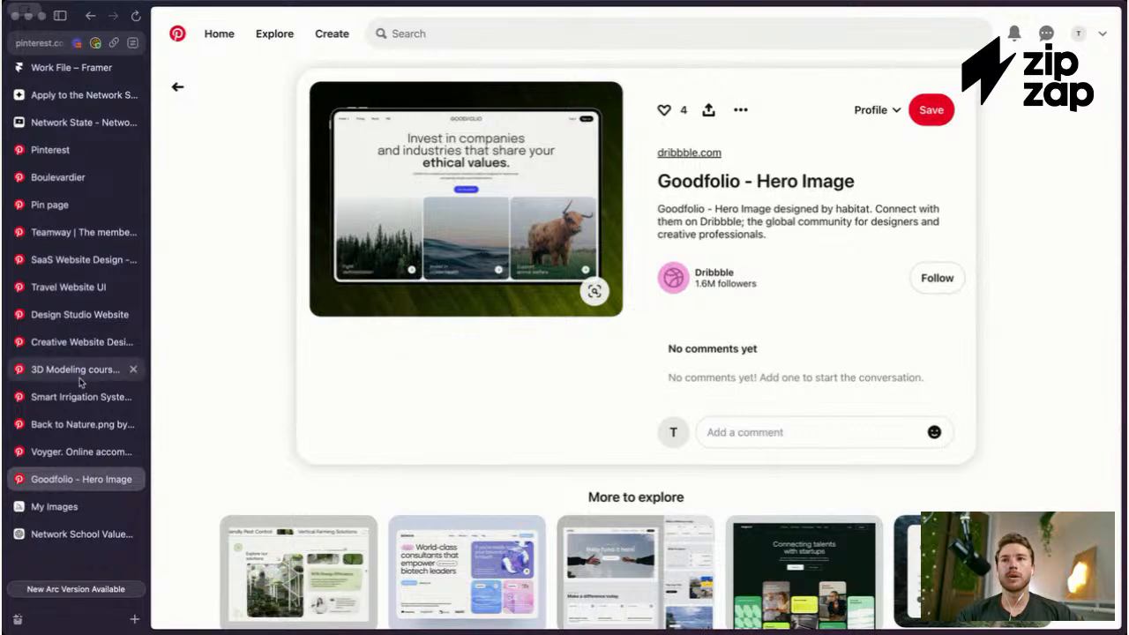
# Step: Go through the Voyger, Back to Nature, Smart Irrigation Systems and 3D Modeling course pins again
pyautogui.click(109, 451)
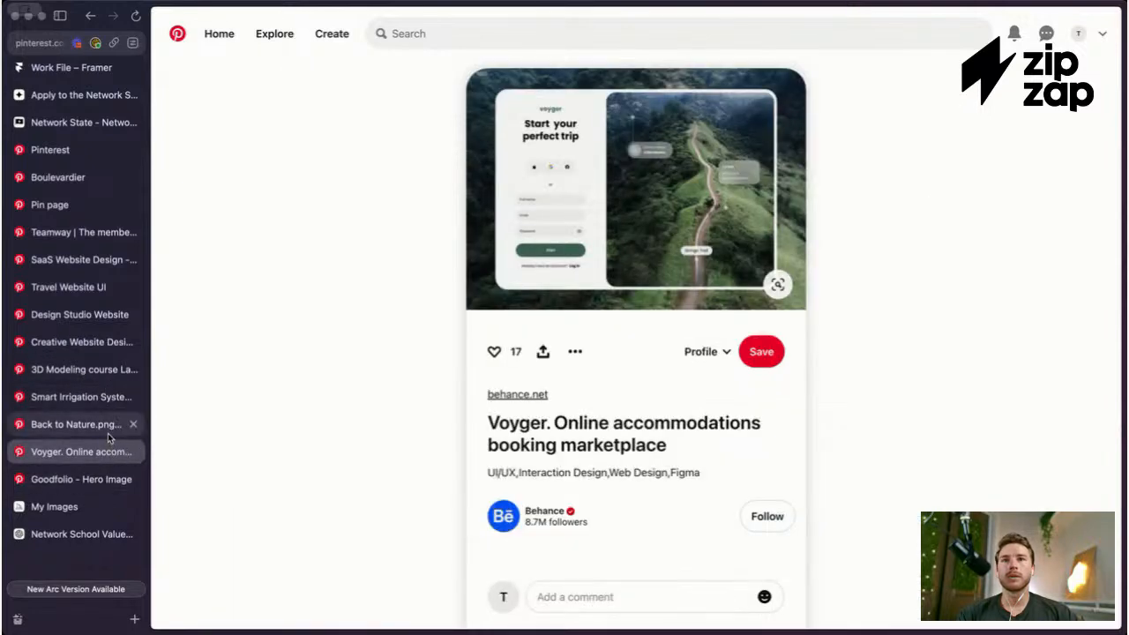
pyautogui.click(107, 431)
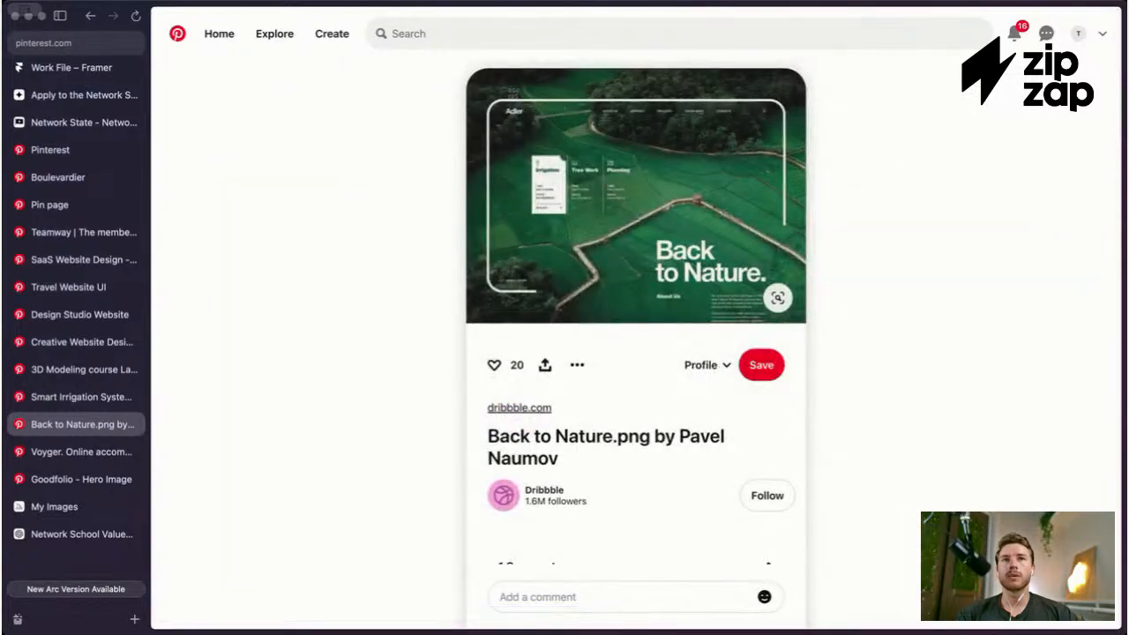
pyautogui.click(91, 396)
pyautogui.click(104, 416)
pyautogui.click(104, 402)
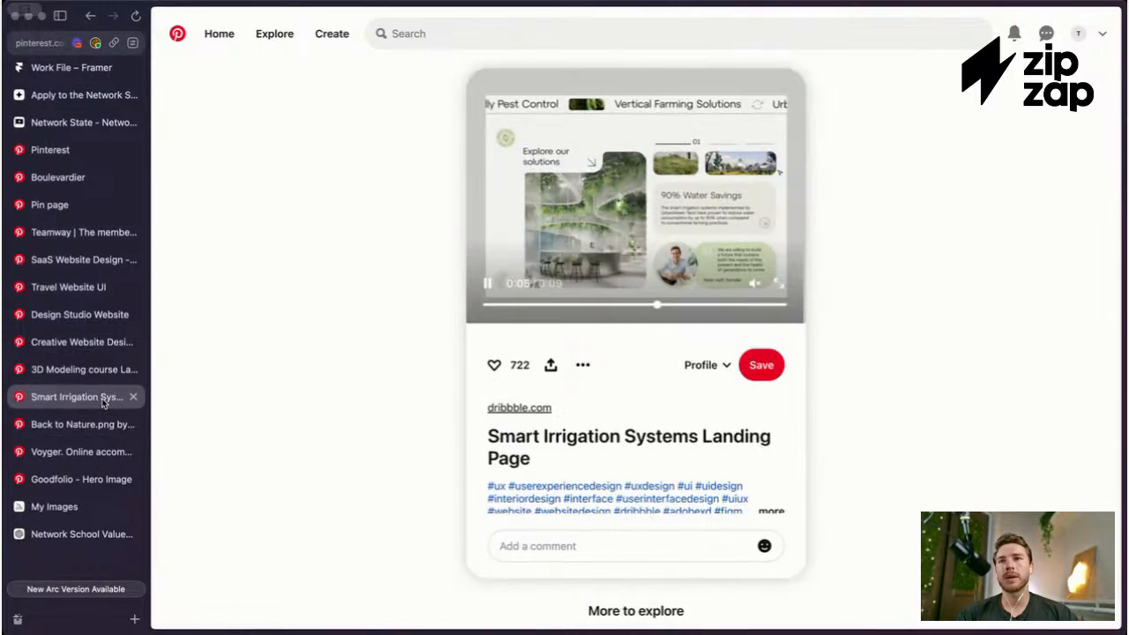
pyautogui.click(89, 370)
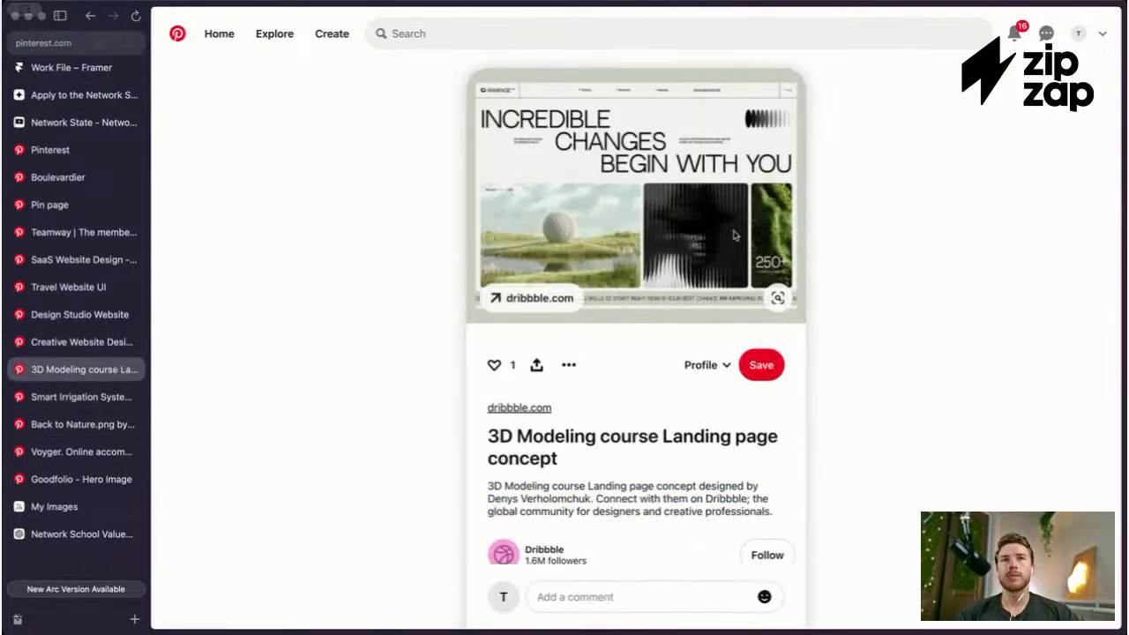
# Step: Capture region screenshots of the Creative Website Design and Travel Website UI pins, passing over the Design Studio Website pin
pyautogui.click(100, 339)
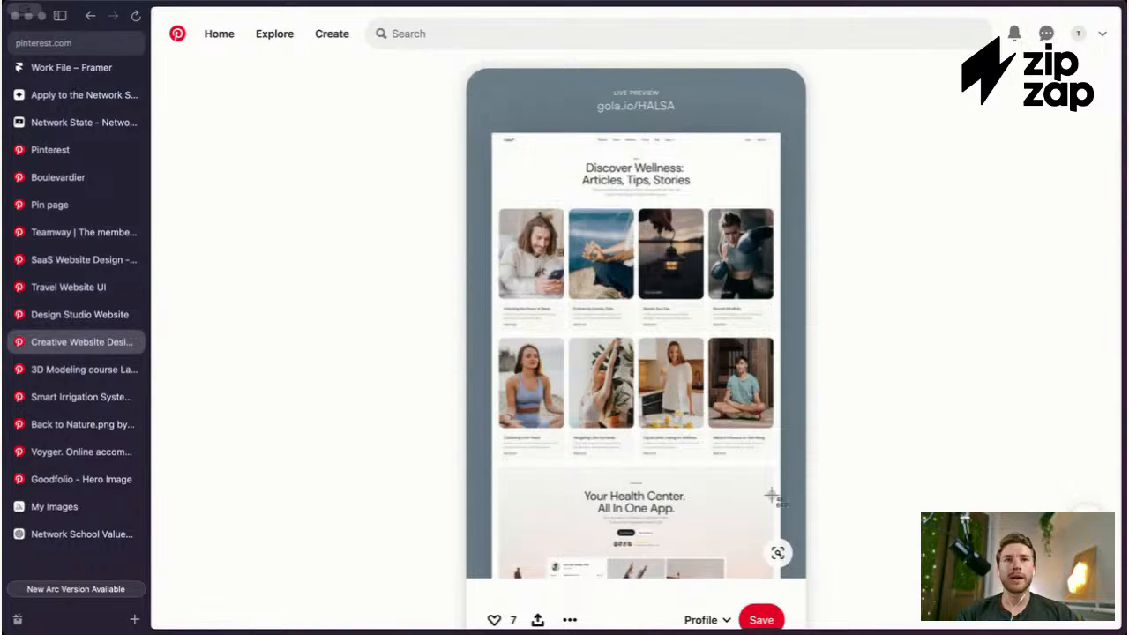
pyautogui.click(83, 314)
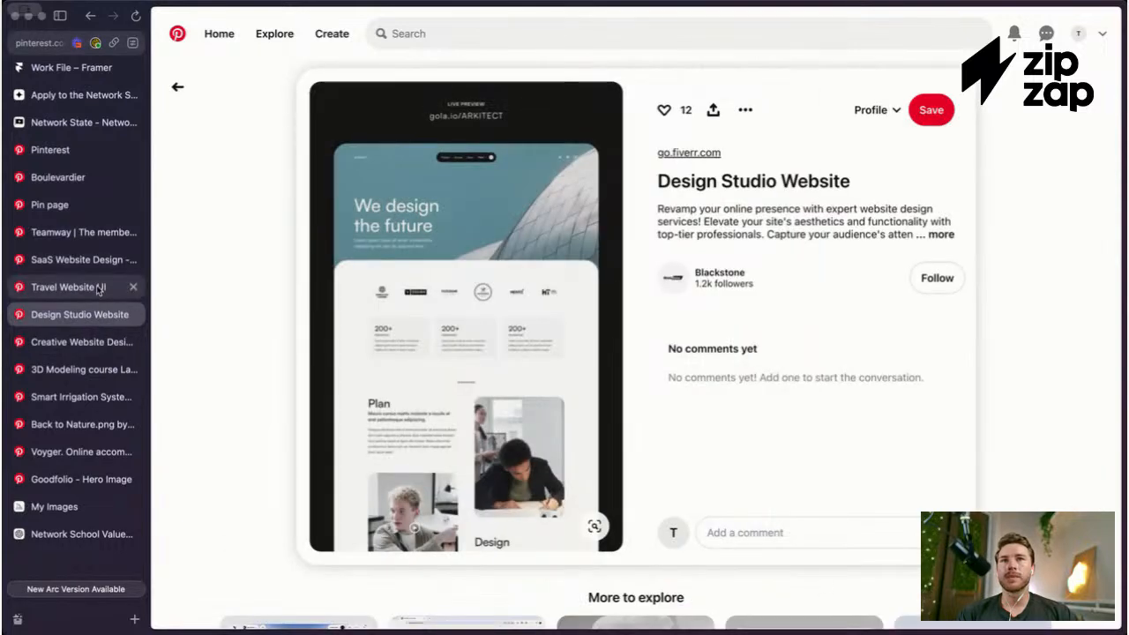
pyautogui.click(94, 287)
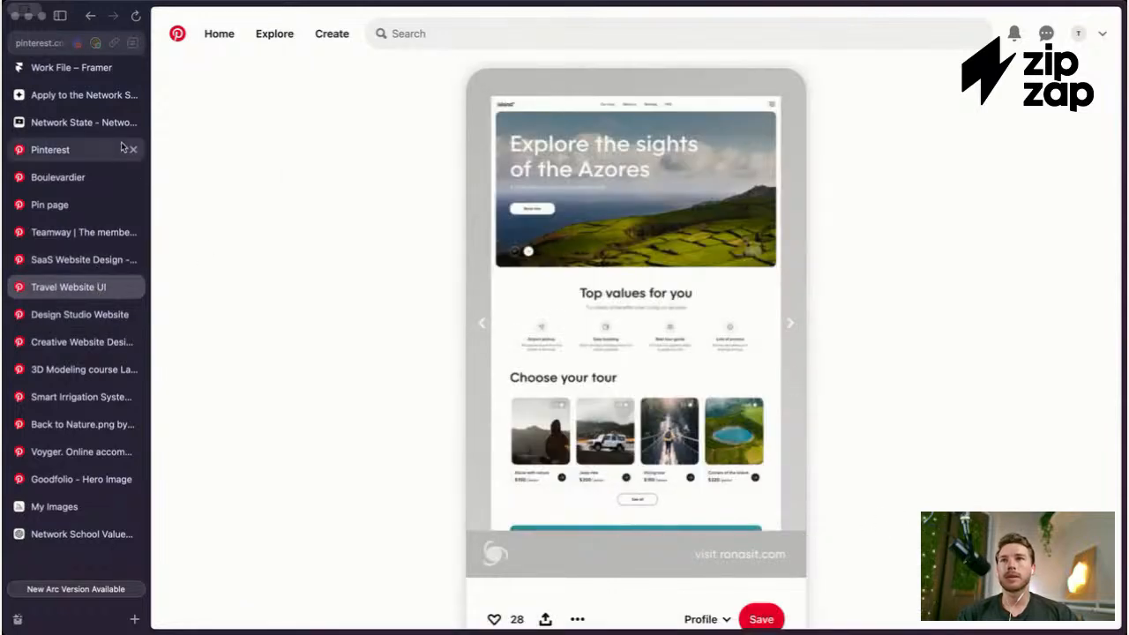
# Step: Insert the Travel Website, wellness, Goodfolio and Voyger captures into the Framer Work File, arranged in two columns beside the Desktop page
pyautogui.scroll(3, 92, 132)
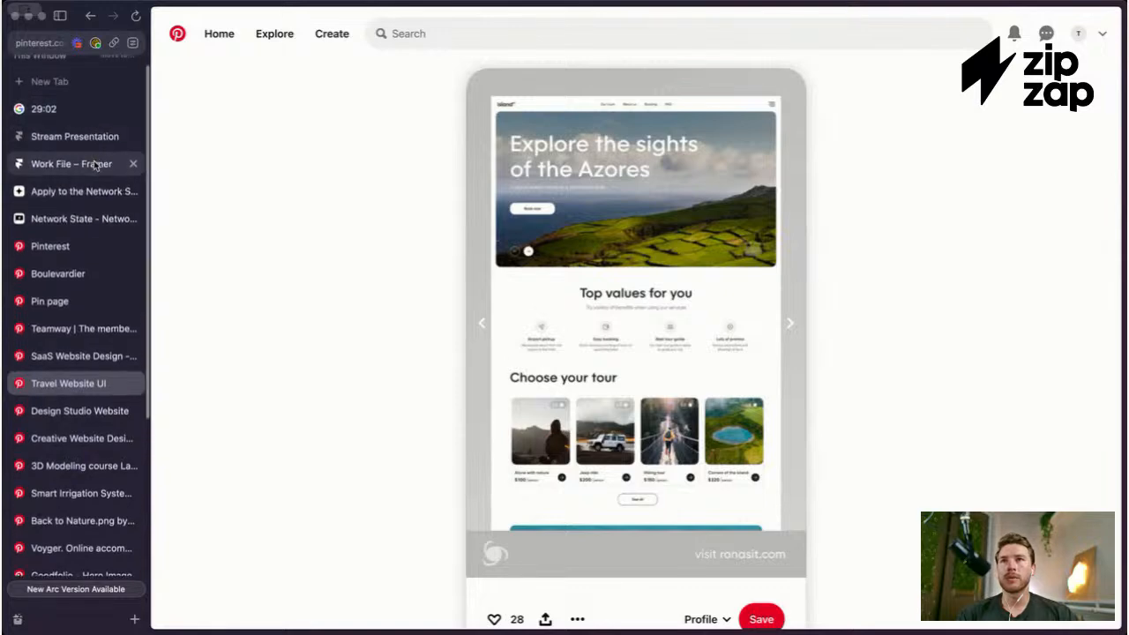
pyautogui.click(93, 165)
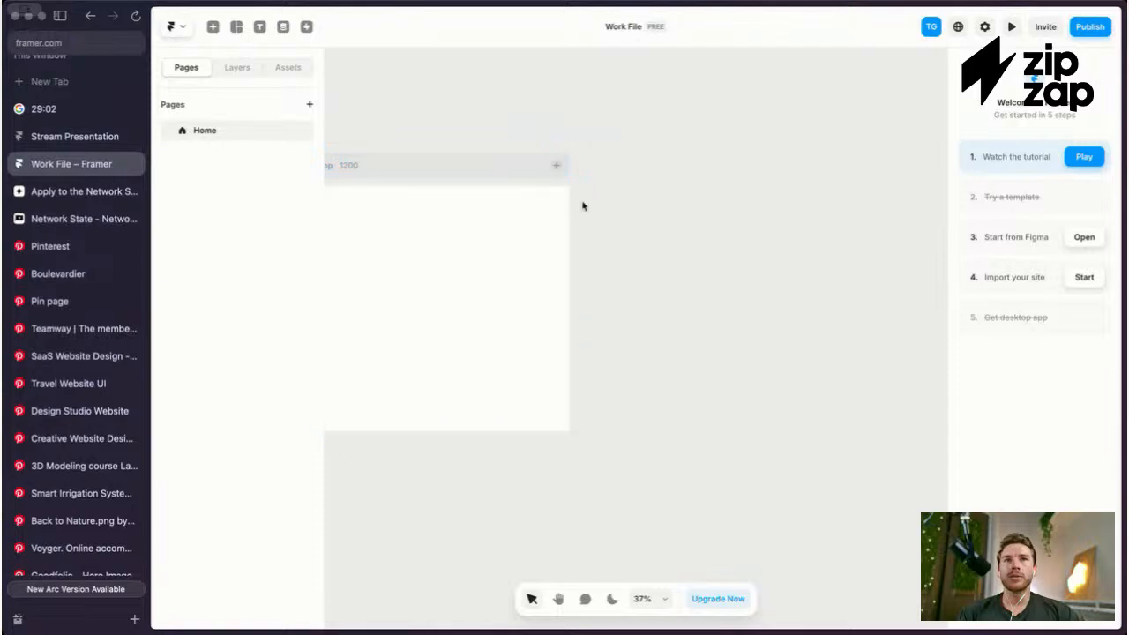
pyautogui.moveTo(81, 330); pyautogui.dragTo(910, 323)
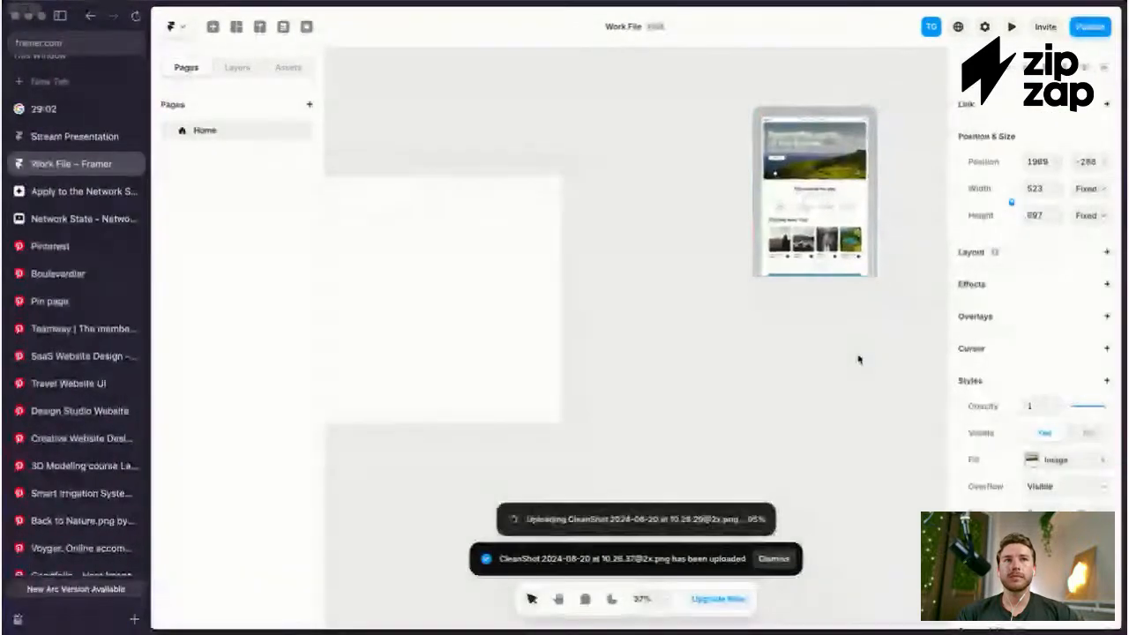
pyautogui.moveTo(789, 351); pyautogui.dragTo(825, 327)
pyautogui.moveTo(795, 225); pyautogui.dragTo(757, 128)
pyautogui.moveTo(685, 220); pyautogui.dragTo(646, 268)
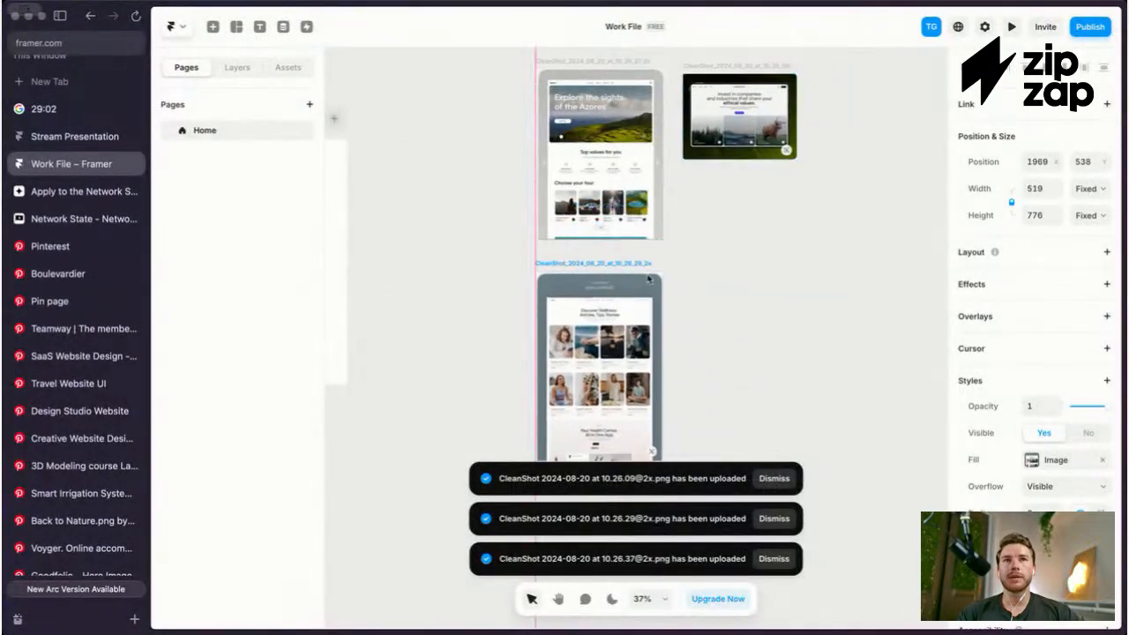
pyautogui.moveTo(70, 536); pyautogui.dragTo(741, 235)
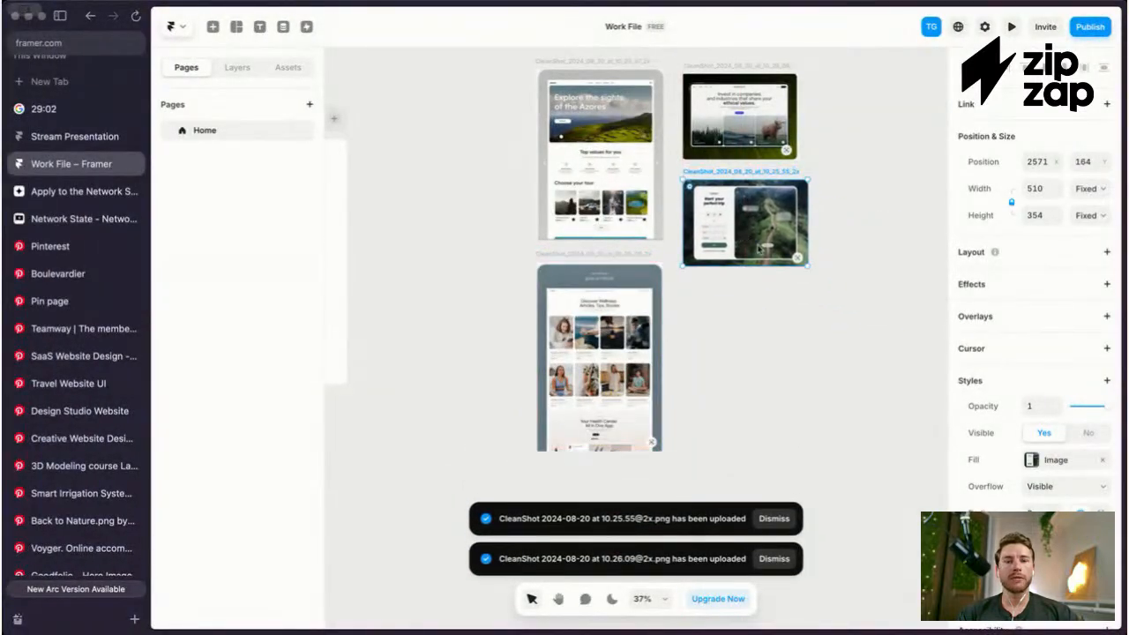
# Step: Enlarge the Goodfolio capture to about the same width as the Voyger capture below it
pyautogui.scroll(1, 759, 249)
pyautogui.click(793, 174)
pyautogui.moveTo(811, 104); pyautogui.dragTo(827, 99)
pyautogui.click(640, 353)
pyautogui.click(681, 352)
# Step: Move the wellness capture beside the Azores capture, and shift the Goodfolio and Voyger captures closer to it
pyautogui.hscroll(-2, 649, 349)
pyautogui.hscroll(-3, 635, 179)
pyautogui.scroll(1, 634, 179)
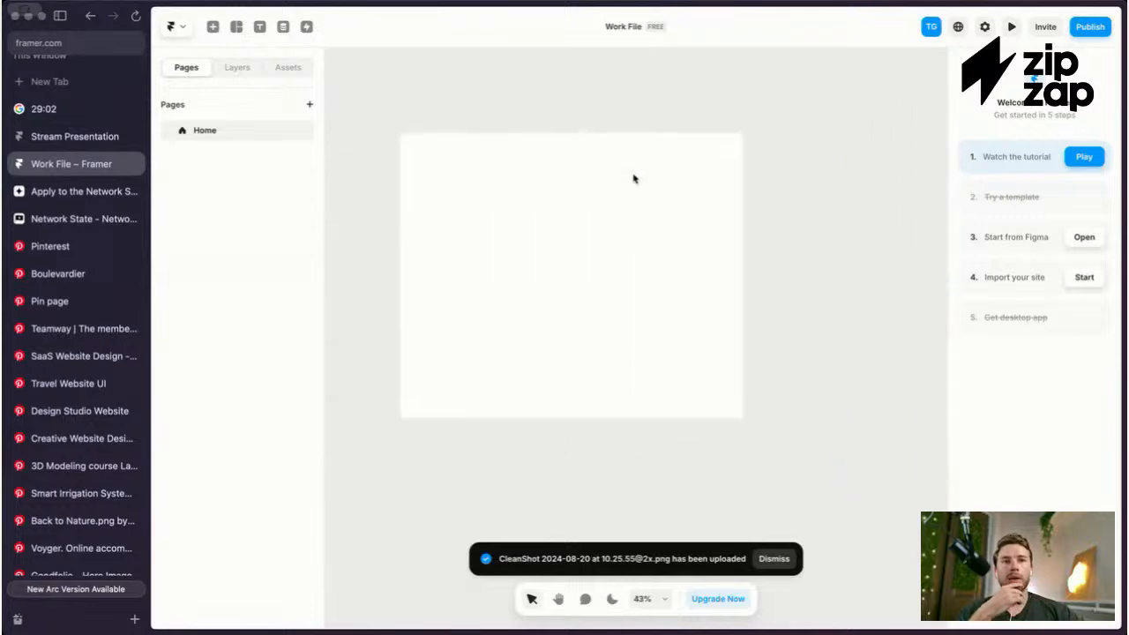
pyautogui.click(778, 561)
pyautogui.scroll(-3, 807, 451)
pyautogui.hscroll(5, 807, 450)
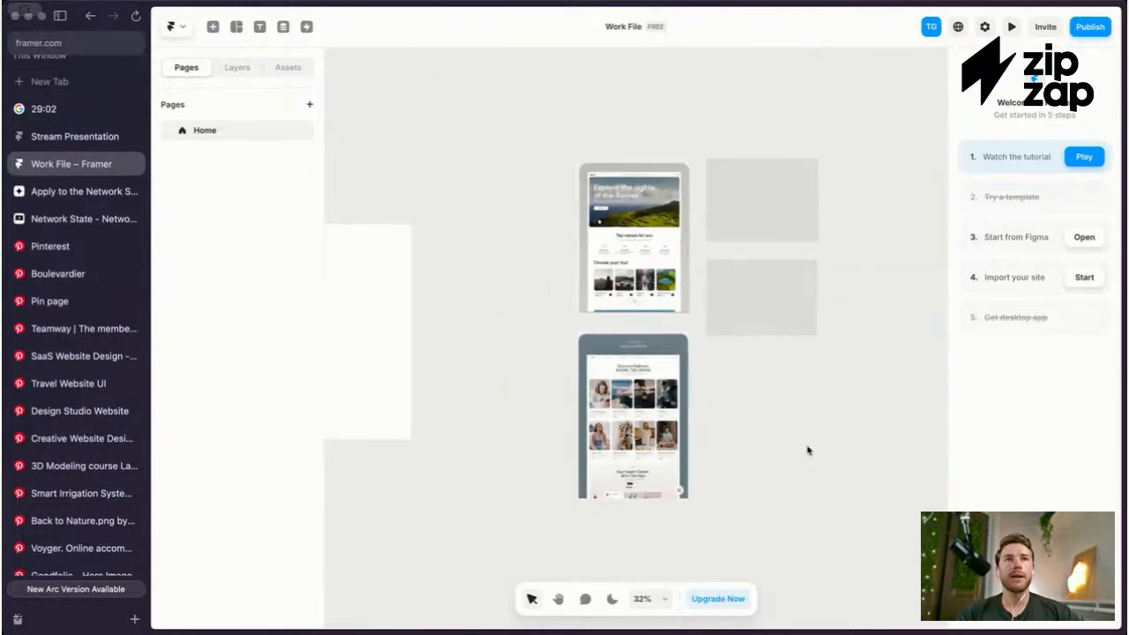
pyautogui.scroll(3, 616, 352)
pyautogui.moveTo(613, 451); pyautogui.dragTo(454, 228)
pyautogui.moveTo(779, 185); pyautogui.dragTo(769, 189)
pyautogui.moveTo(770, 302); pyautogui.dragTo(759, 301)
pyautogui.click(881, 256)
# Step: Show the layer list and draw a full-width frame at the top of the Desktop page, 1200 wide and about 738 high
pyautogui.hscroll(-3, 706, 229)
pyautogui.hscroll(-5, 707, 230)
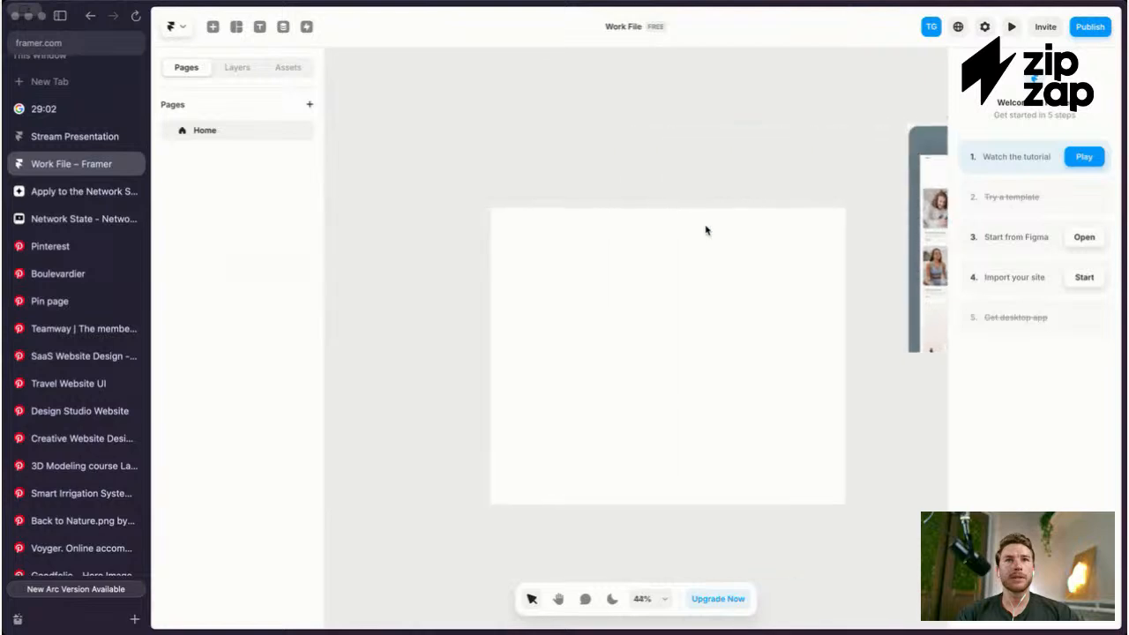
pyautogui.click(632, 194)
pyautogui.hscroll(2, 632, 194)
pyautogui.click(238, 68)
pyautogui.hscroll(-2, 552, 133)
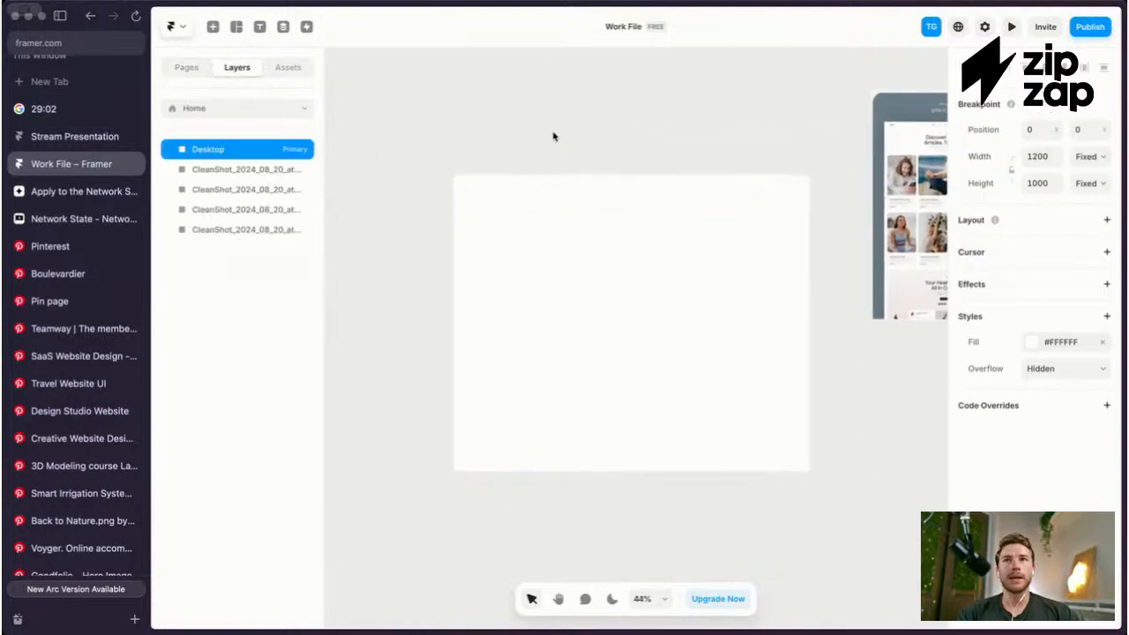
pyautogui.hscroll(1, 430, 183)
pyautogui.press('f')
pyautogui.moveTo(424, 165)
pyautogui.mouseDown()
pyautogui.moveTo(811, 415)
pyautogui.moveTo(779, 363)
pyautogui.mouseUp()
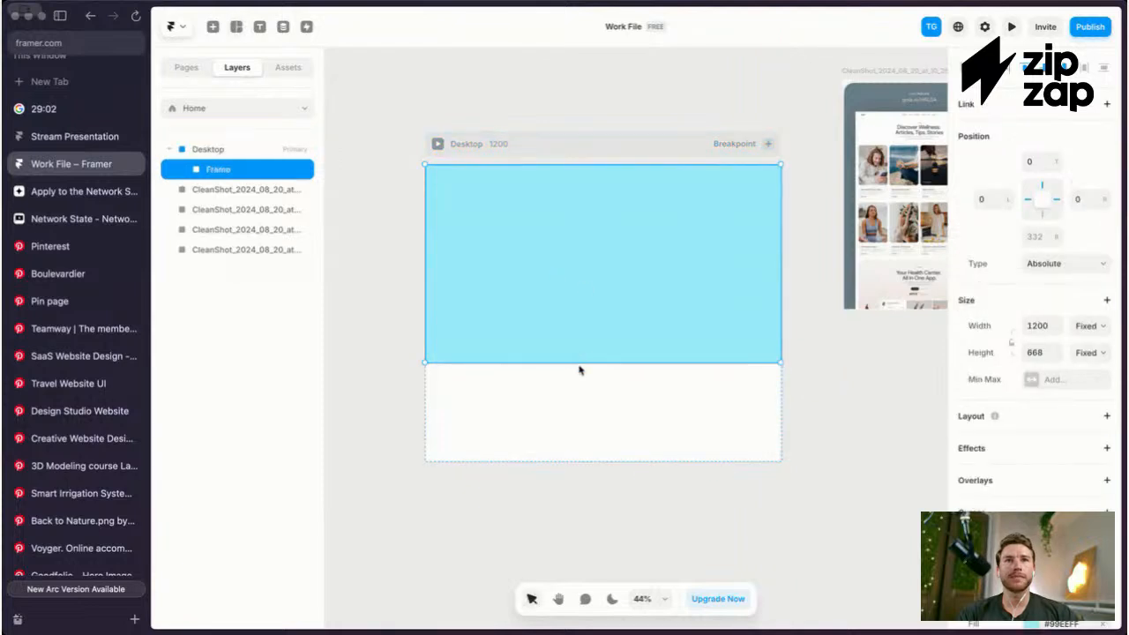
pyautogui.moveTo(580, 368); pyautogui.dragTo(580, 388)
# Step: Move the Azores travel website capture to the other side of the Desktop page, at about X -565, Y 0
pyautogui.hscroll(-2, 629, 265)
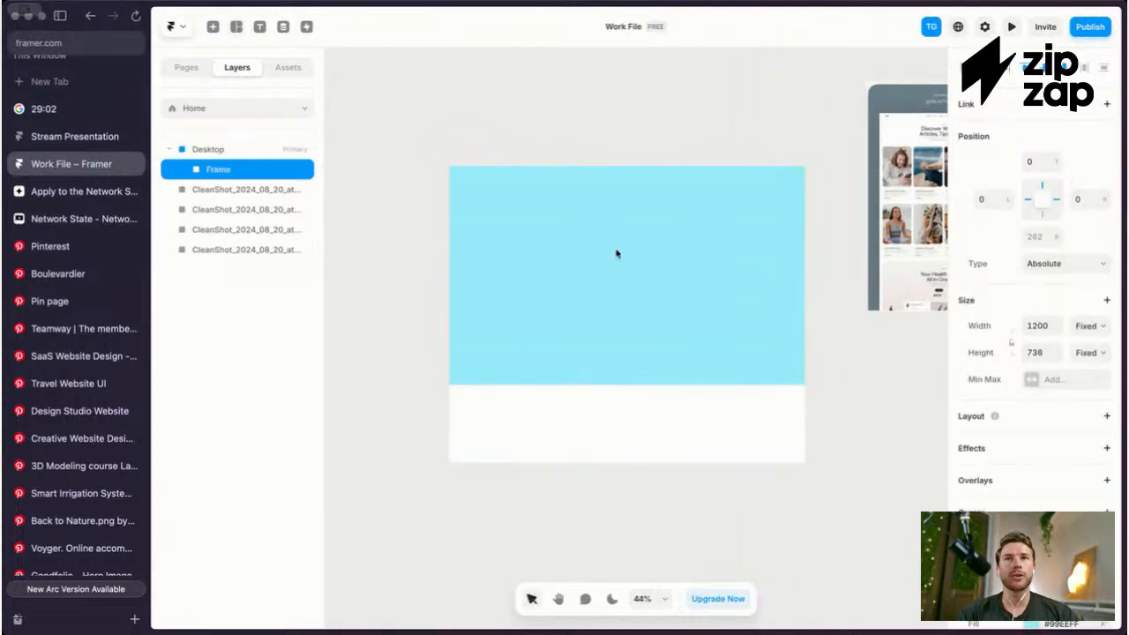
pyautogui.scroll(-2, 520, 210)
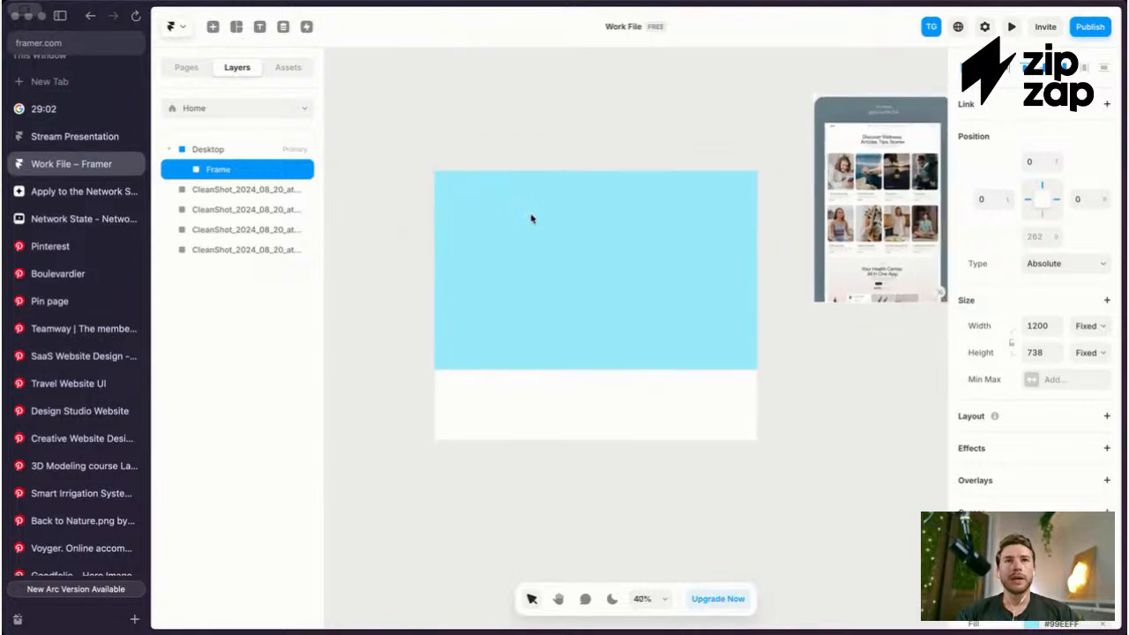
pyautogui.scroll(3, 520, 214)
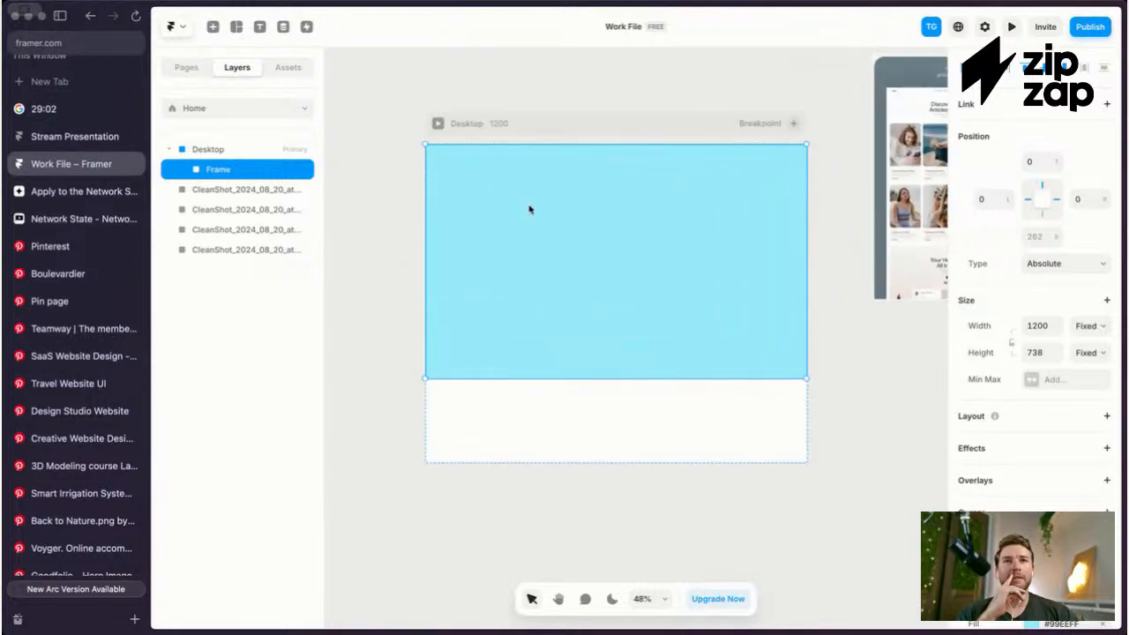
pyautogui.scroll(4, 518, 231)
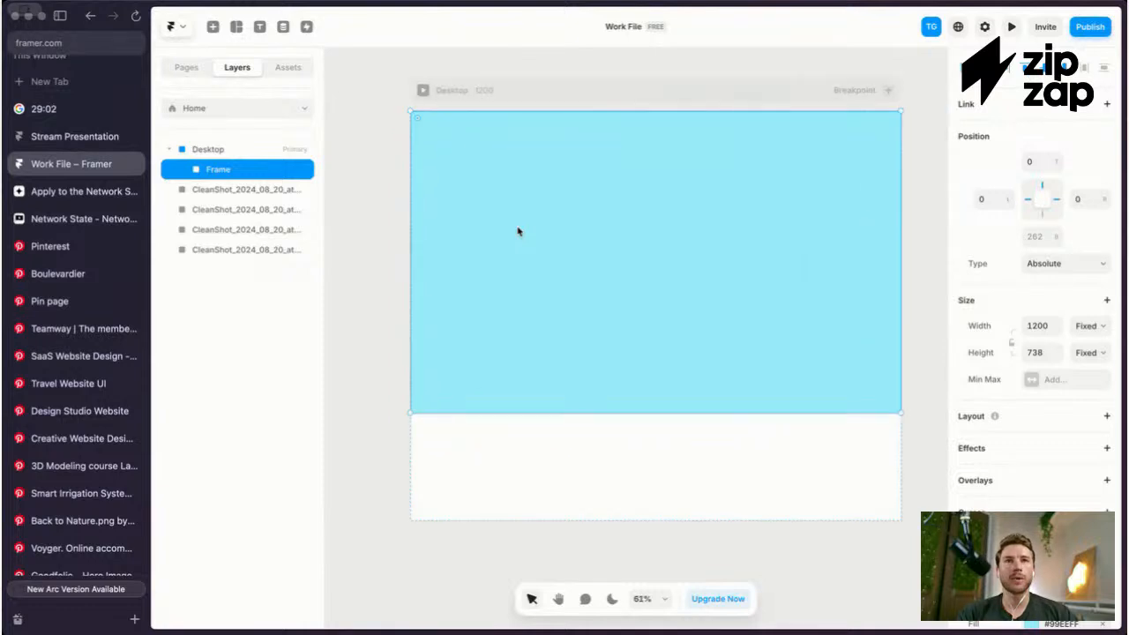
pyautogui.hscroll(5, 519, 230)
pyautogui.scroll(-4, 519, 229)
pyautogui.press('Escape')
pyautogui.scroll(-3, 826, 166)
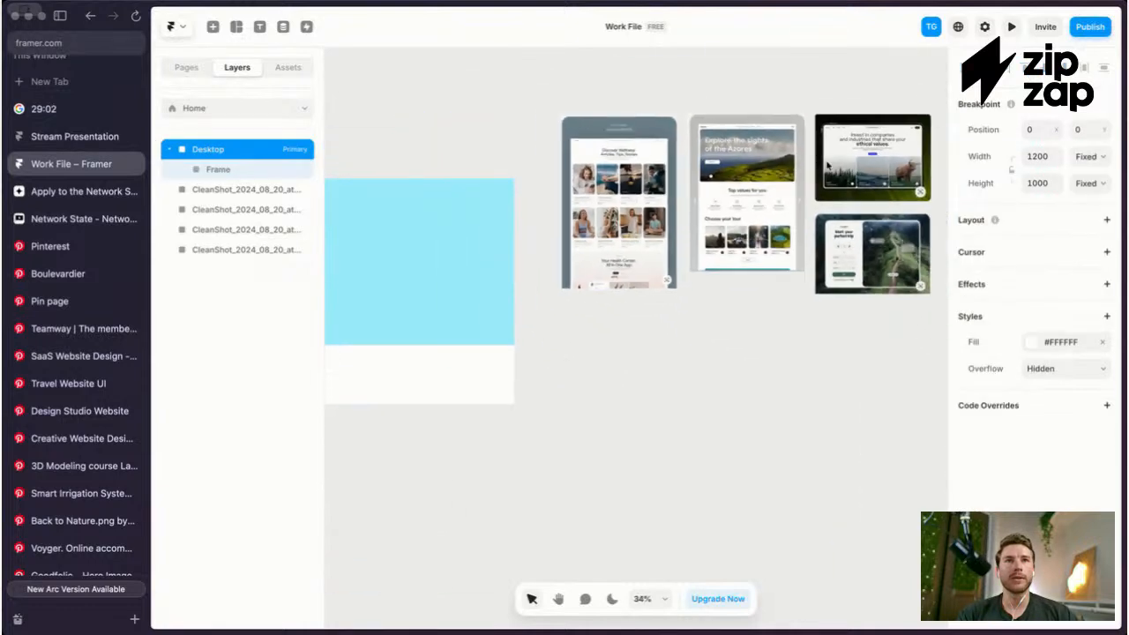
pyautogui.moveTo(744, 164); pyautogui.dragTo(333, 208)
pyautogui.scroll(3, 499, 182)
pyautogui.hscroll(-5, 661, 249)
pyautogui.scroll(5, 661, 249)
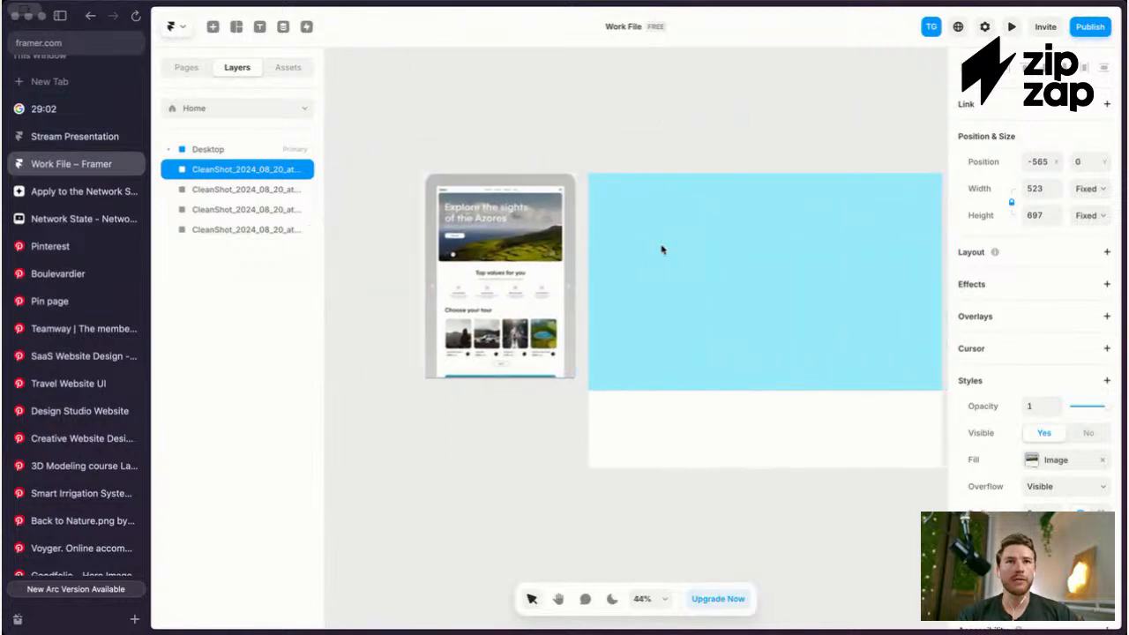
# Step: Add the text "Heading text goes here" in the lower left part of the blue frame and scale it up
pyautogui.press('t')
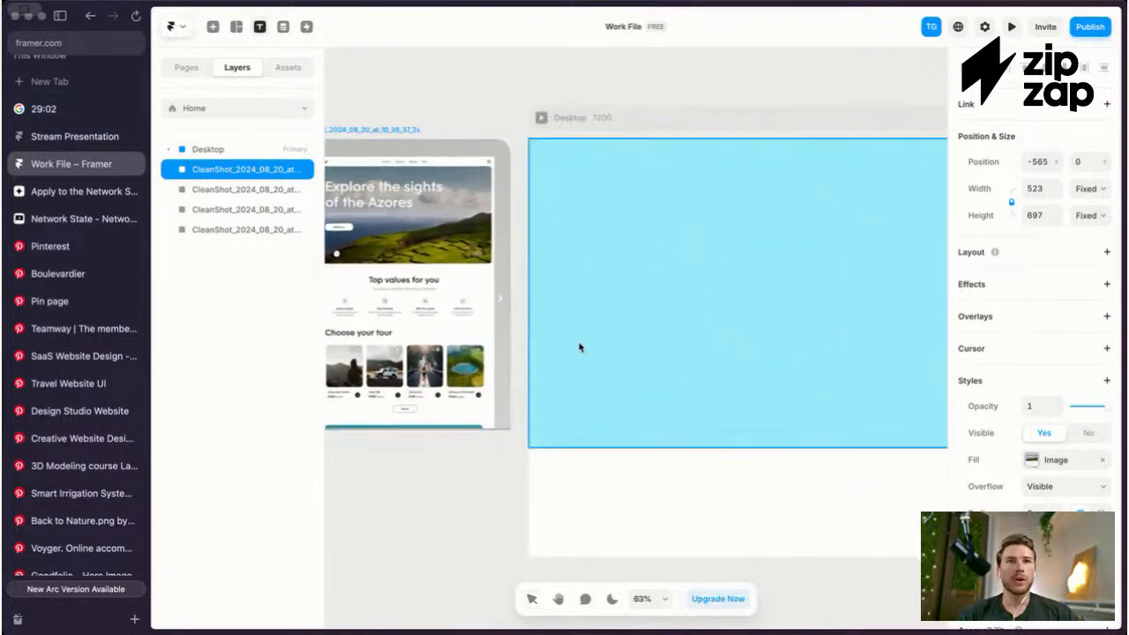
pyautogui.click(579, 351)
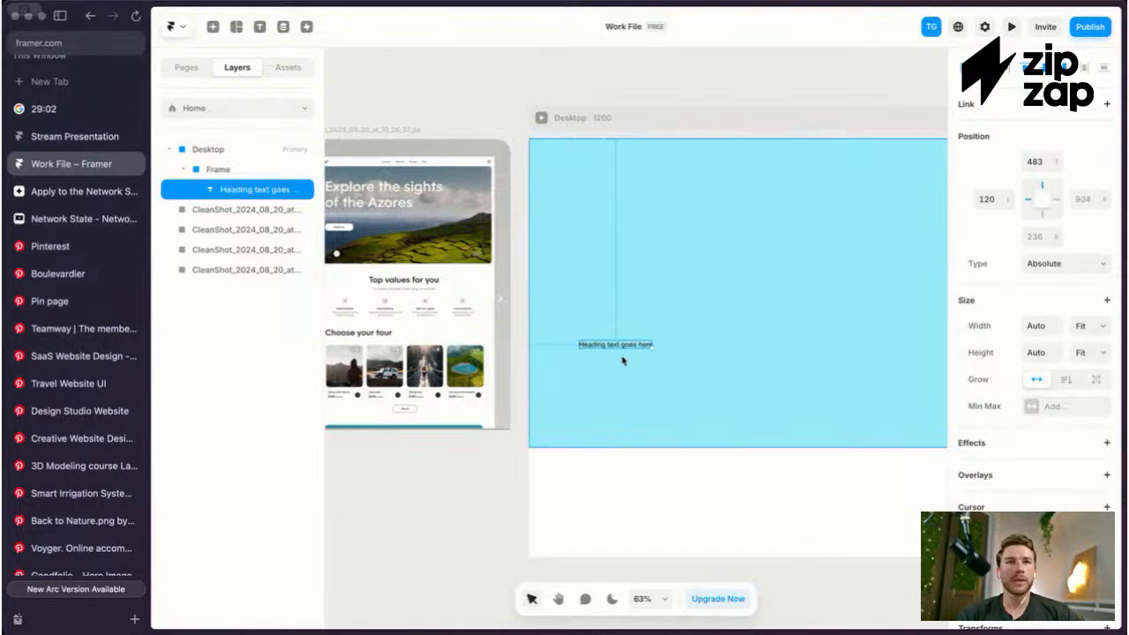
pyautogui.moveTo(634, 350); pyautogui.dragTo(611, 347)
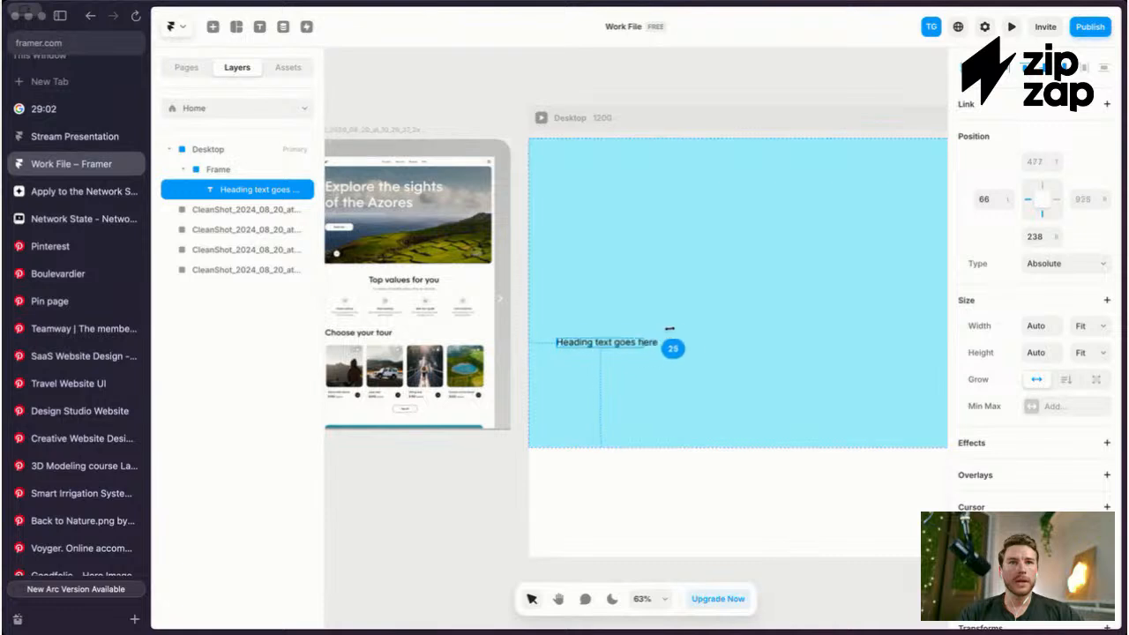
pyautogui.scroll(-3, 715, 317)
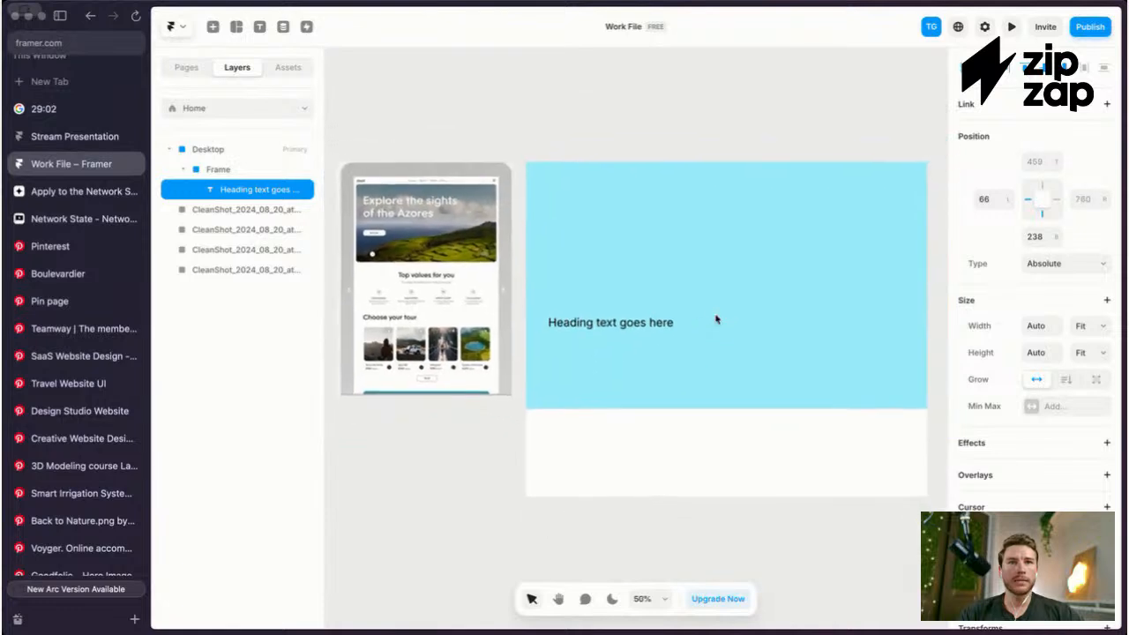
# Step: Set the heading text's font to Instrument Serif
pyautogui.click(642, 340)
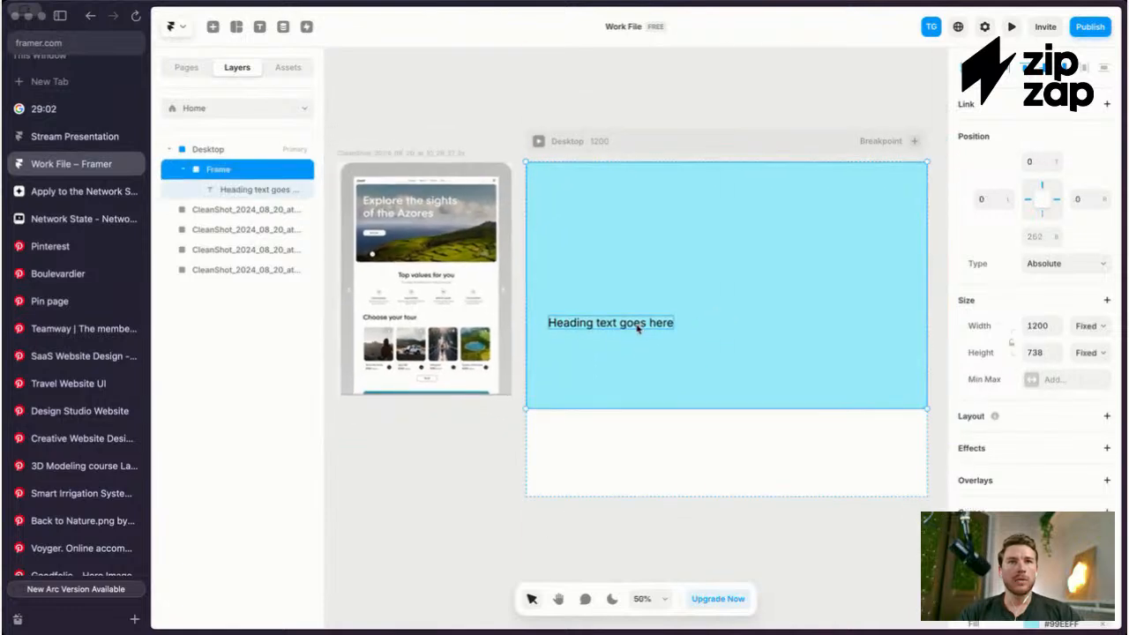
pyautogui.click(640, 328)
pyautogui.scroll(-5, 1040, 423)
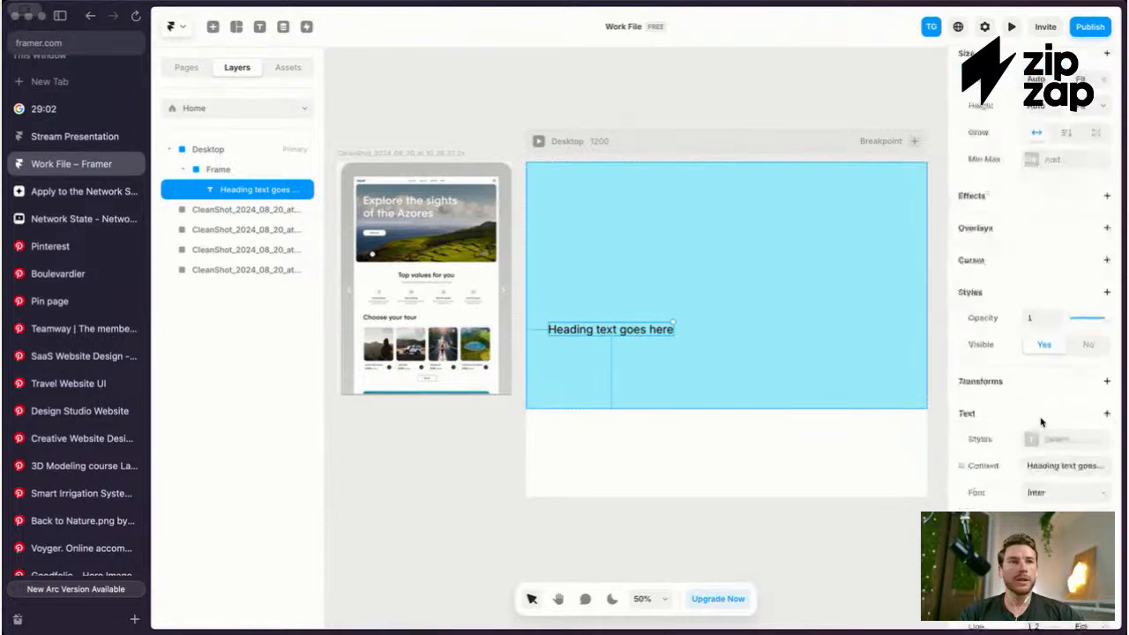
pyautogui.click(1038, 494)
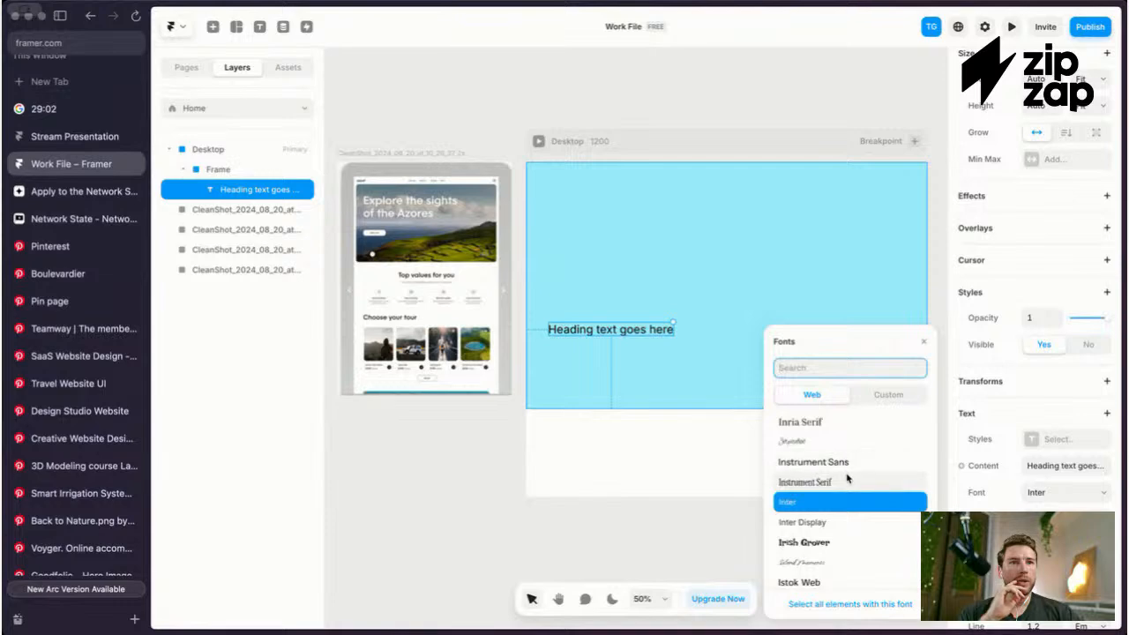
pyautogui.click(834, 483)
pyautogui.scroll(5, 667, 305)
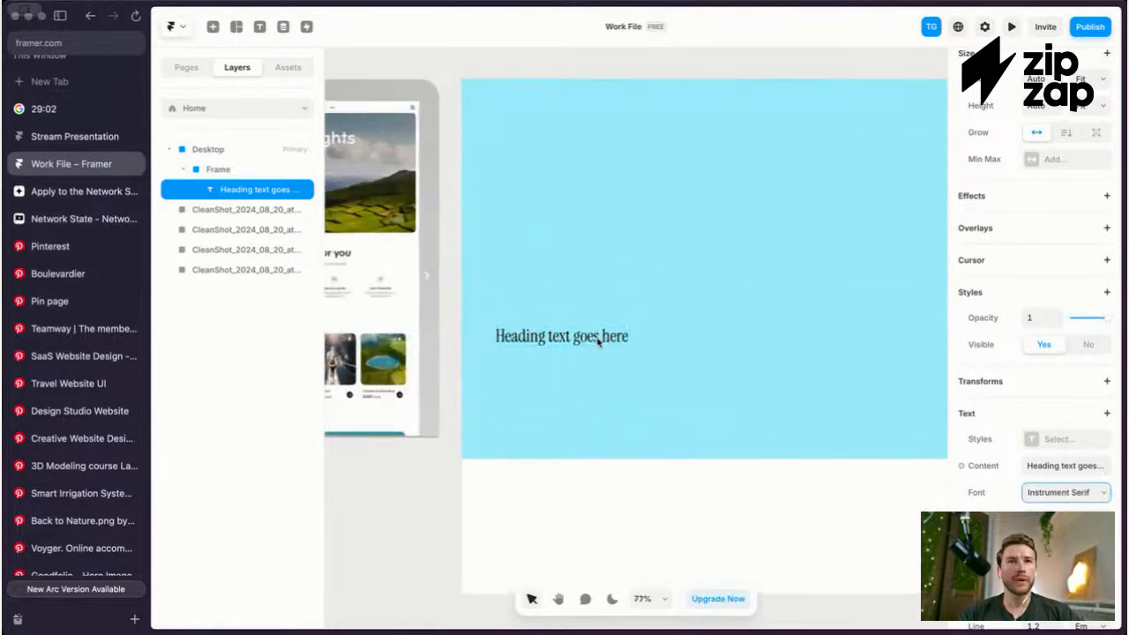
# Step: Scale the heading text up further and check how it looks in the frame
pyautogui.moveTo(643, 339); pyautogui.dragTo(724, 313)
pyautogui.press('Escape')
pyautogui.scroll(-3, 721, 338)
pyautogui.click(721, 338)
pyautogui.press('Escape')
pyautogui.scroll(3, 598, 302)
pyautogui.click(632, 335)
pyautogui.click(631, 334)
pyautogui.scroll(3, 643, 347)
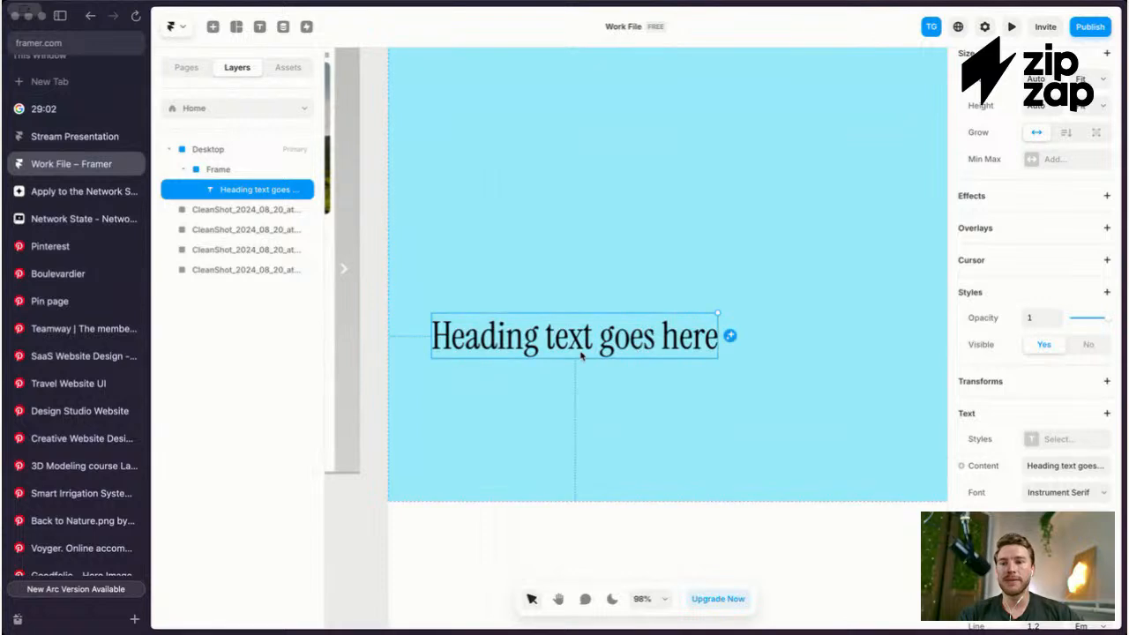
# Step: Browse the available web fonts for an alternative heading typeface
pyautogui.scroll(-2, 989, 410)
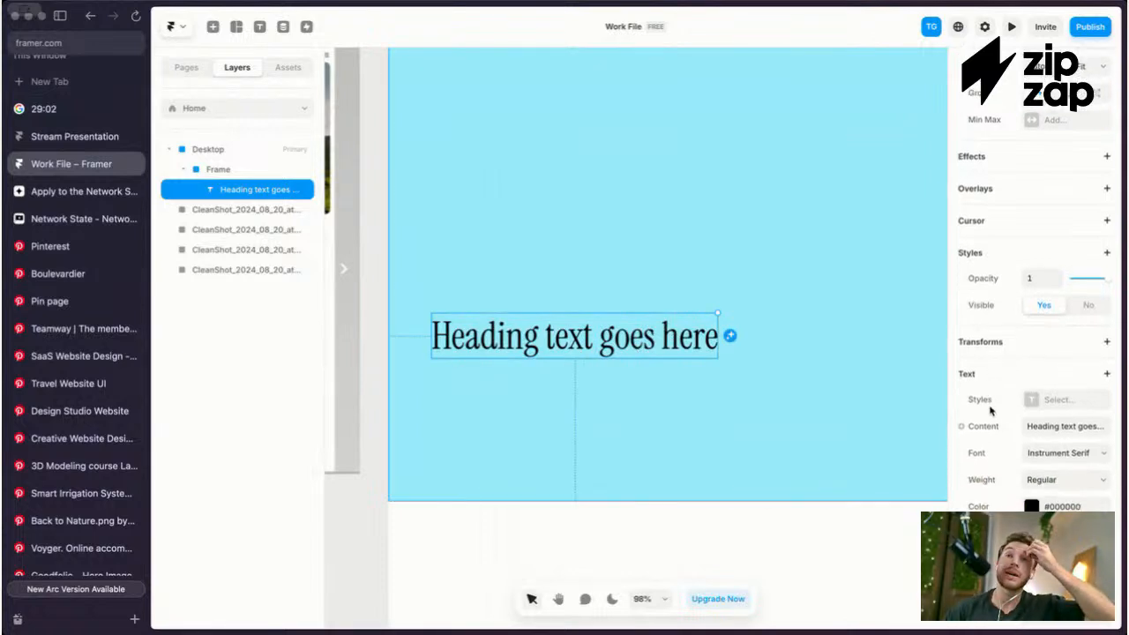
pyautogui.click(1074, 456)
pyautogui.scroll(-2, 838, 483)
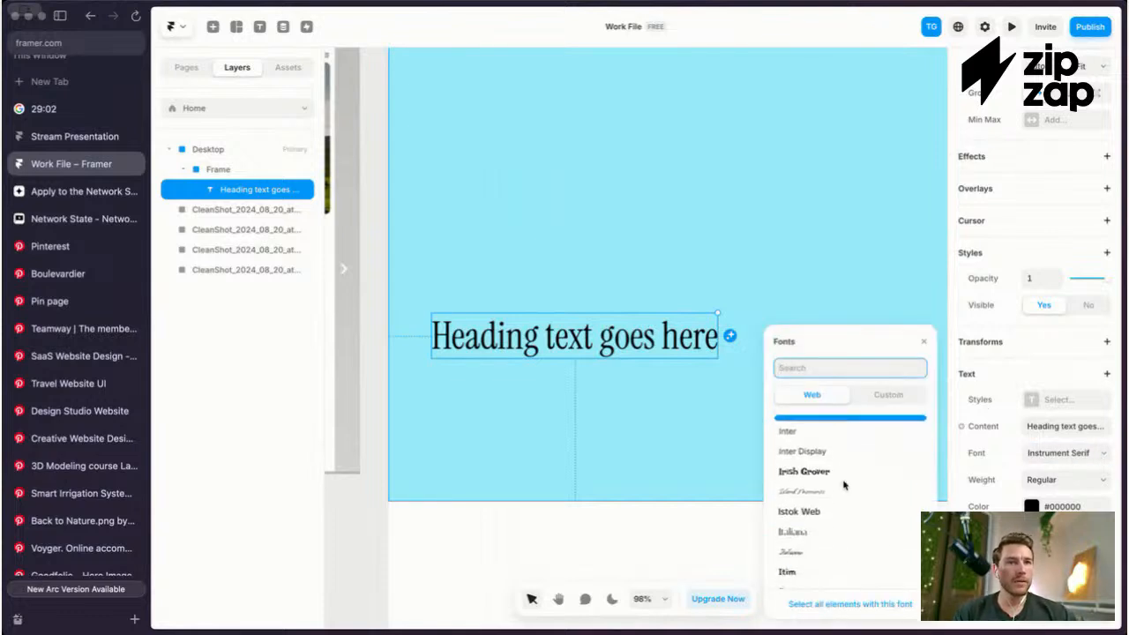
# Step: Look through the web fonts beyond Inter for an alternative typeface for the heading text
pyautogui.scroll(-5, 851, 450)
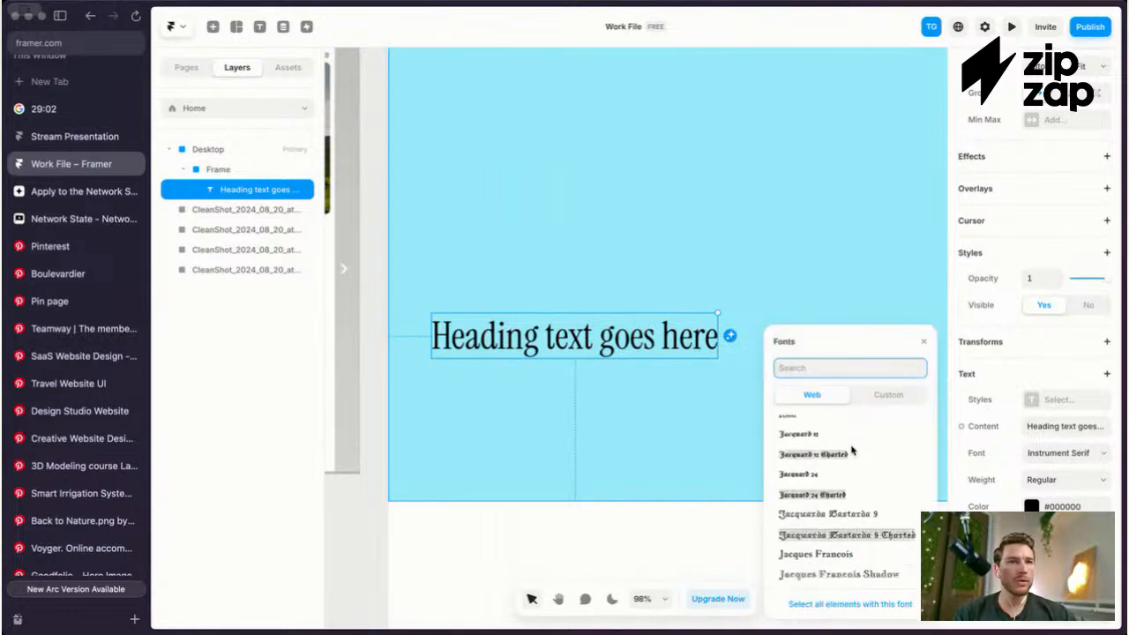
pyautogui.scroll(-6, 850, 449)
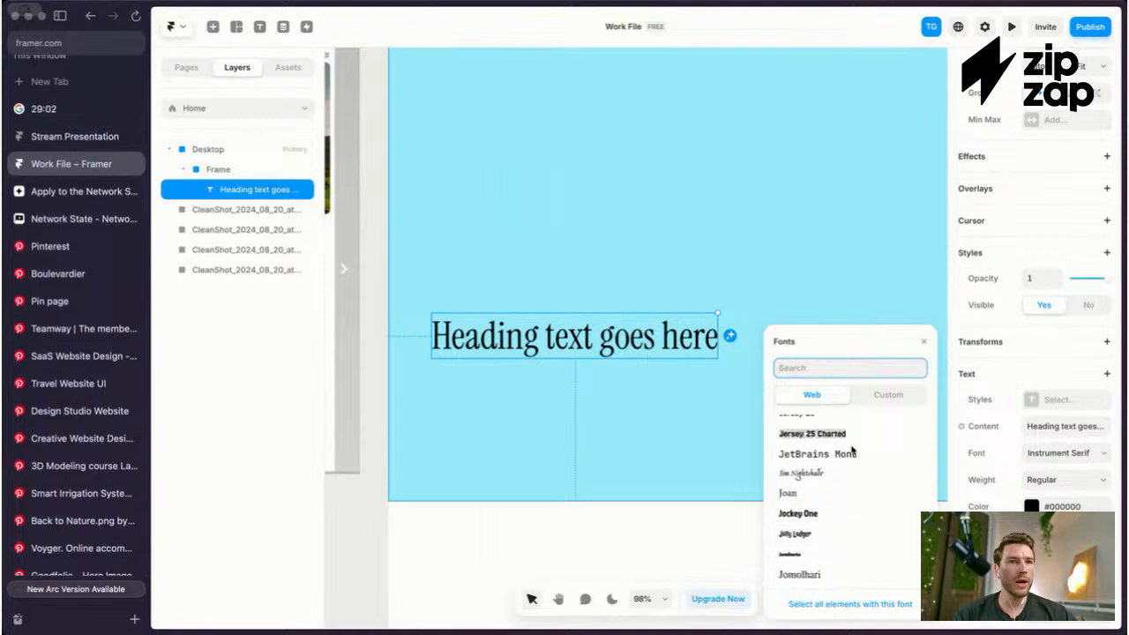
pyautogui.scroll(-5, 850, 450)
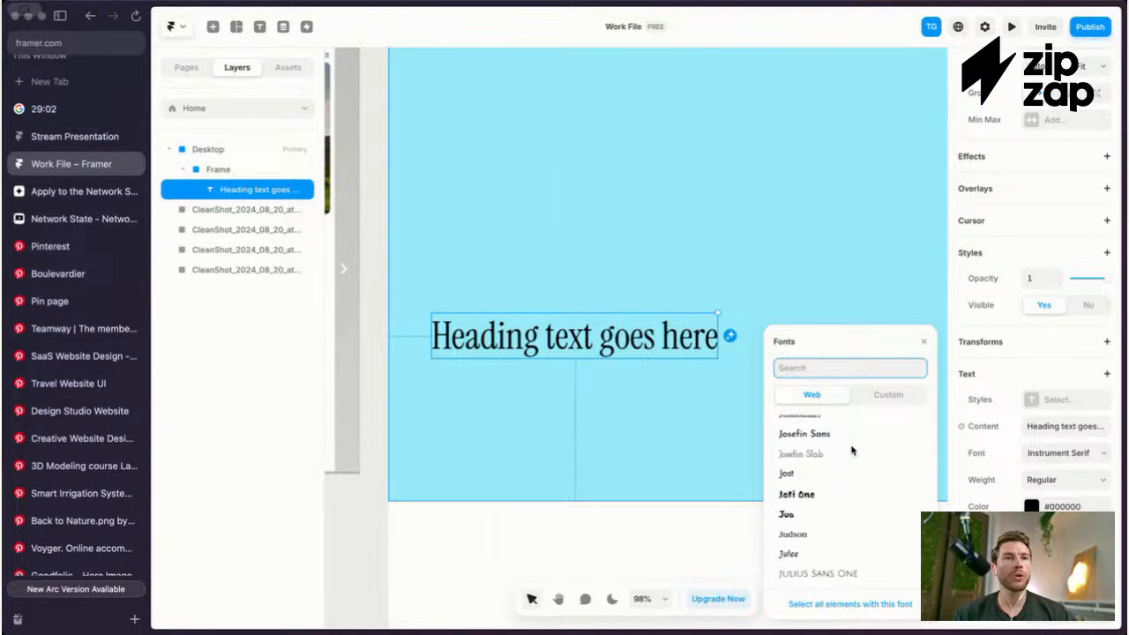
pyautogui.press('Escape')
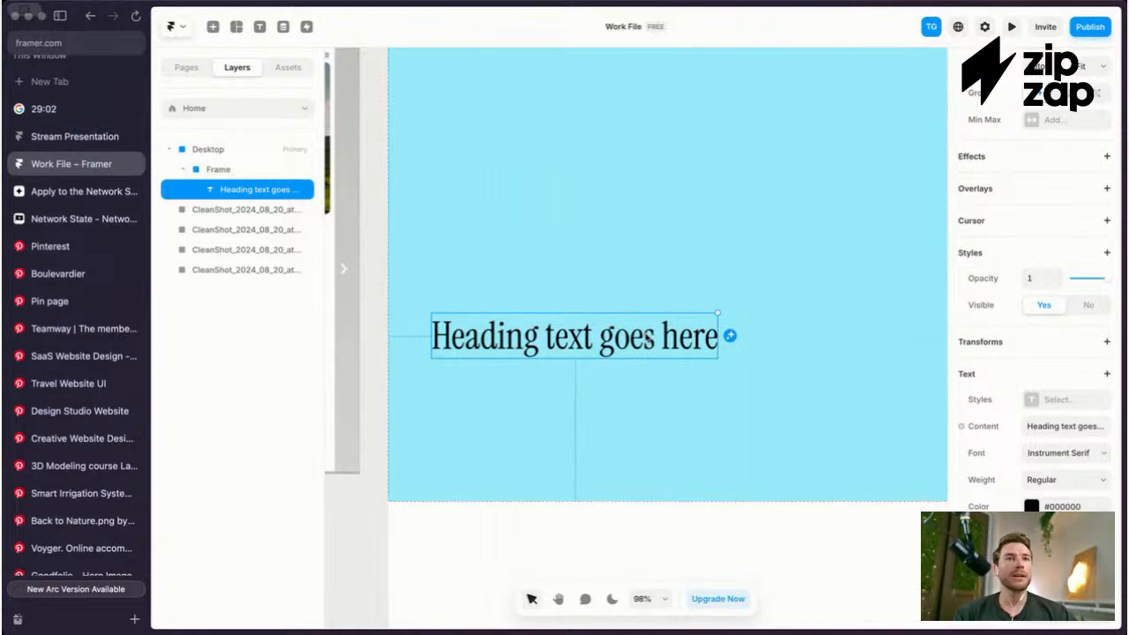
pyautogui.scroll(-5, 762, 293)
pyautogui.scroll(3, 762, 293)
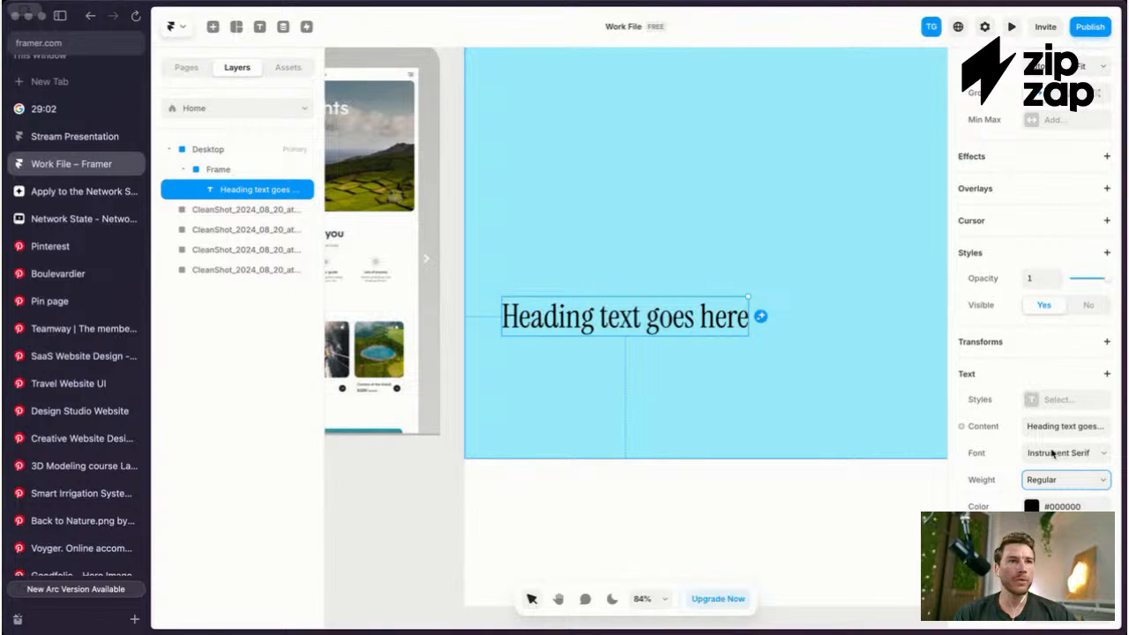
# Step: Try Inria Serif on the heading text and restore Instrument Serif as its font
pyautogui.click(1052, 453)
pyautogui.scroll(4, 756, 509)
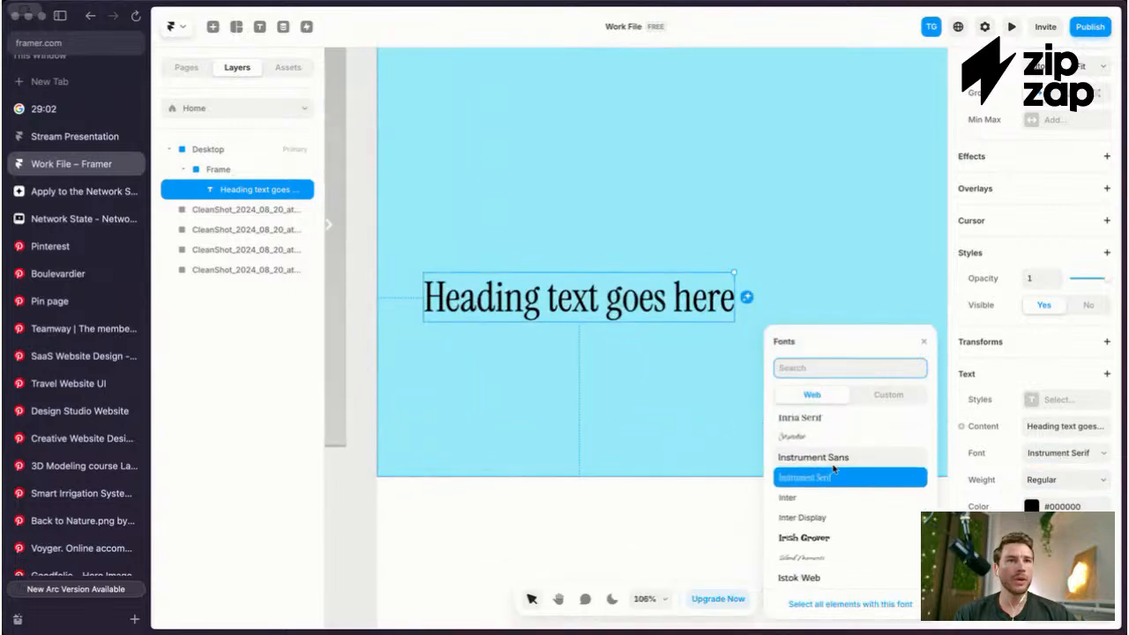
pyautogui.click(808, 443)
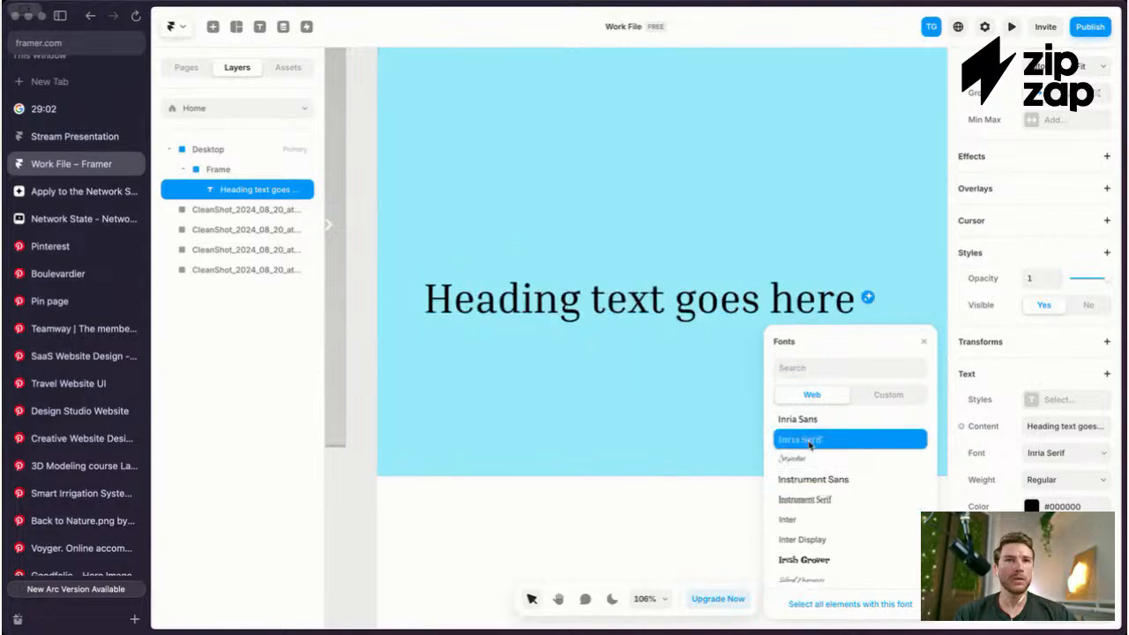
pyautogui.click(820, 499)
# Step: Browse the web fonts listed from Inter Display to Khula for another heading typeface
pyautogui.scroll(-3, 828, 476)
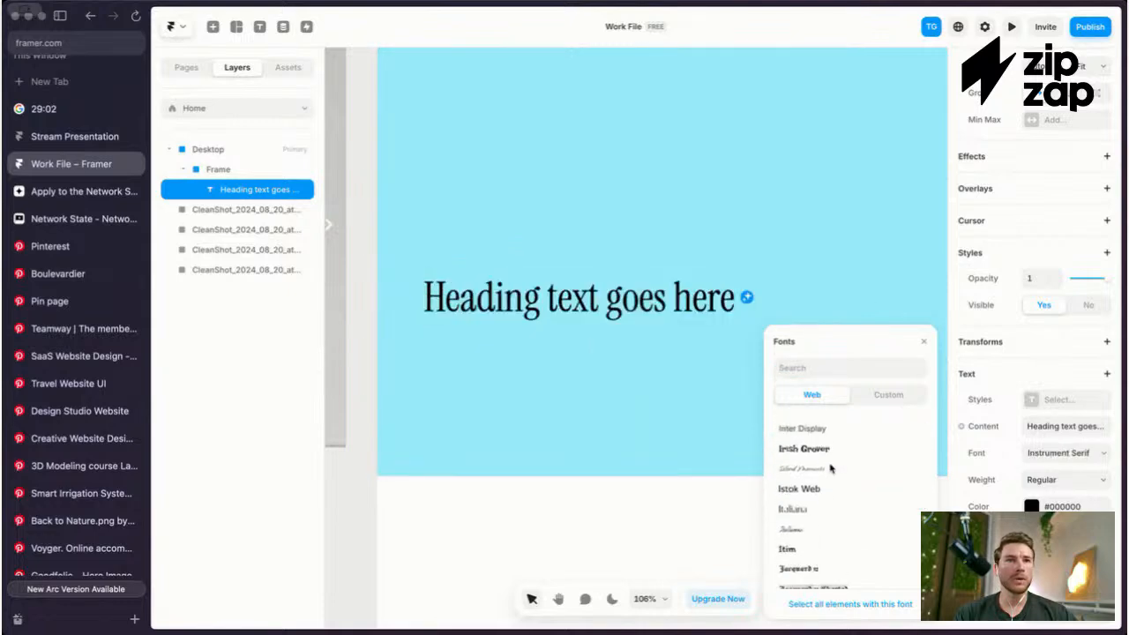
pyautogui.scroll(-2, 824, 467)
pyautogui.scroll(-4, 836, 469)
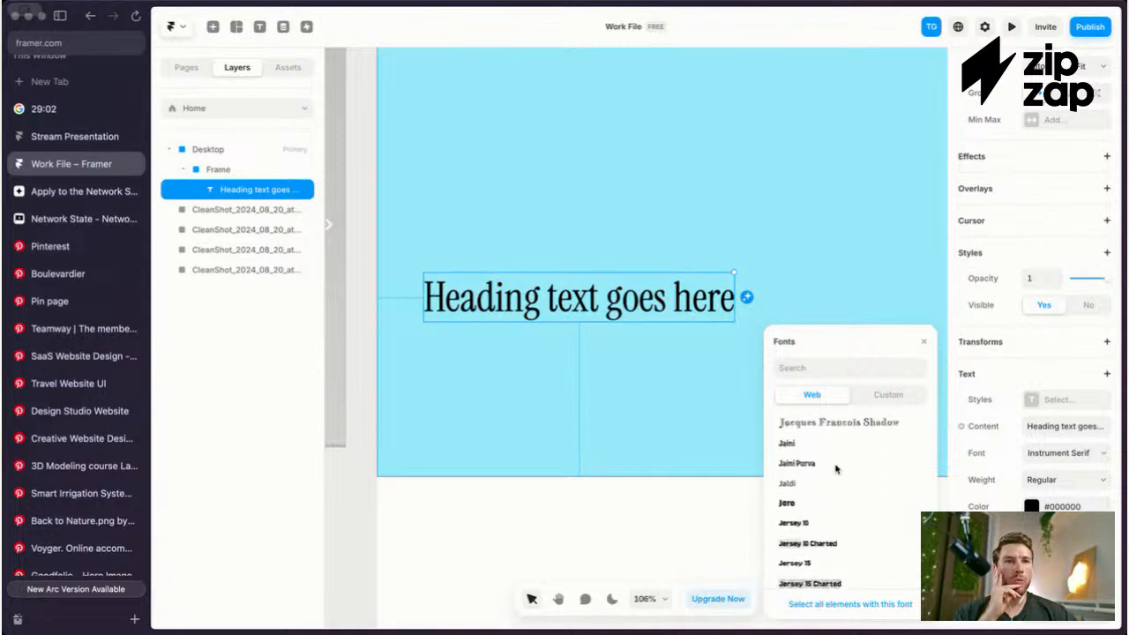
pyautogui.scroll(-6, 836, 468)
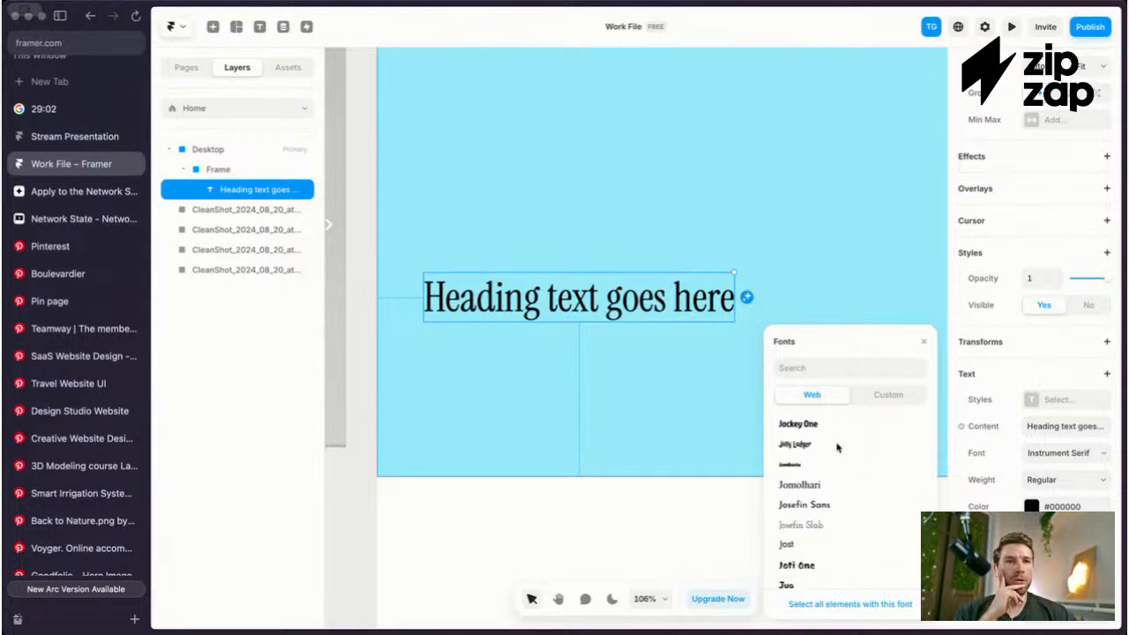
pyautogui.scroll(-1, 837, 447)
pyautogui.scroll(-5, 836, 447)
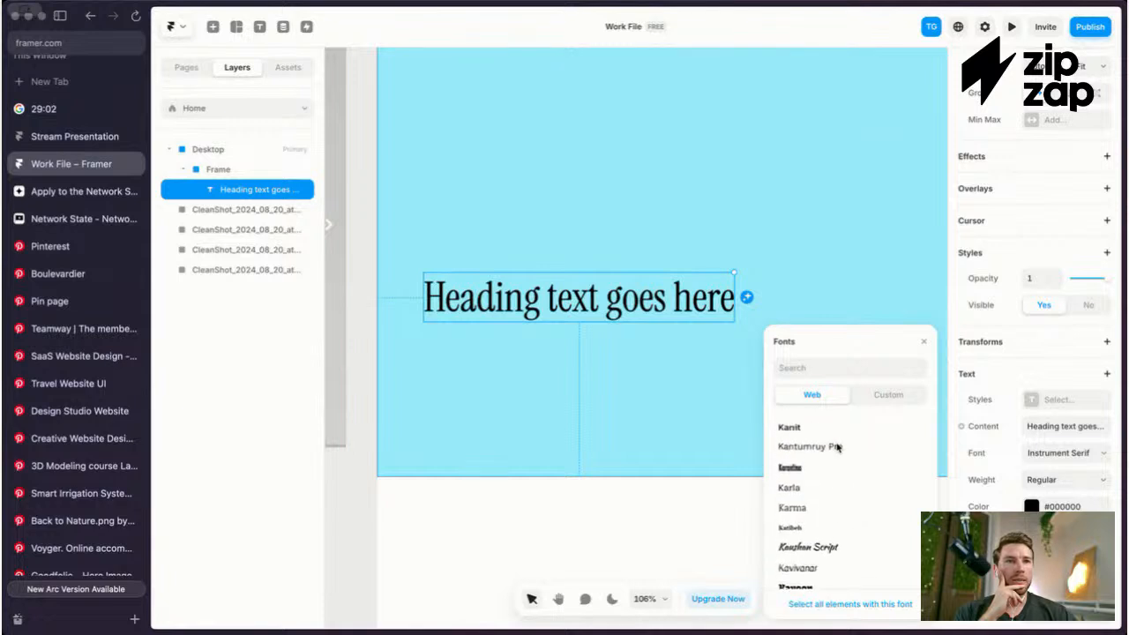
pyautogui.scroll(-4, 837, 447)
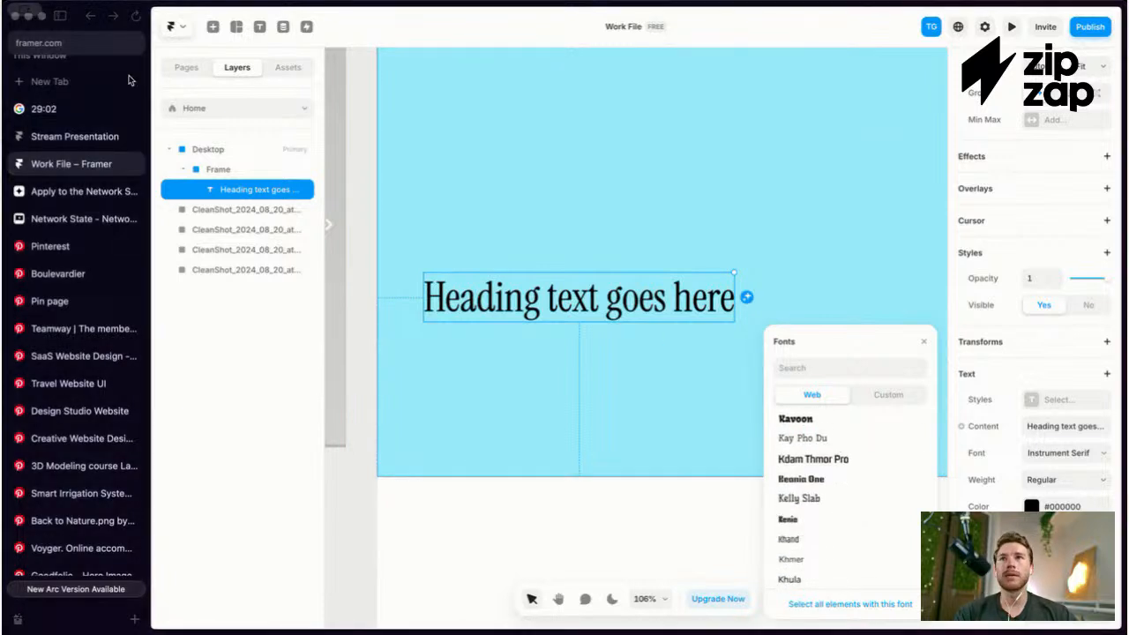
# Step: Try to open the Fontshare website in a new browser tab
pyautogui.click(128, 76)
pyautogui.write('fontshare.')
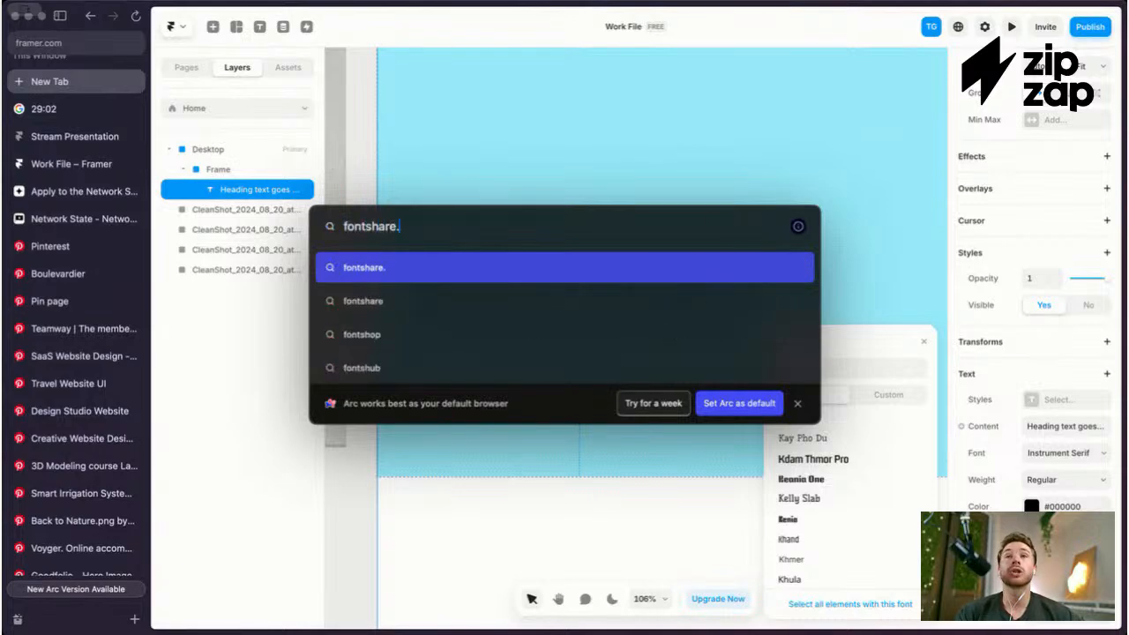
pyautogui.press('Return')
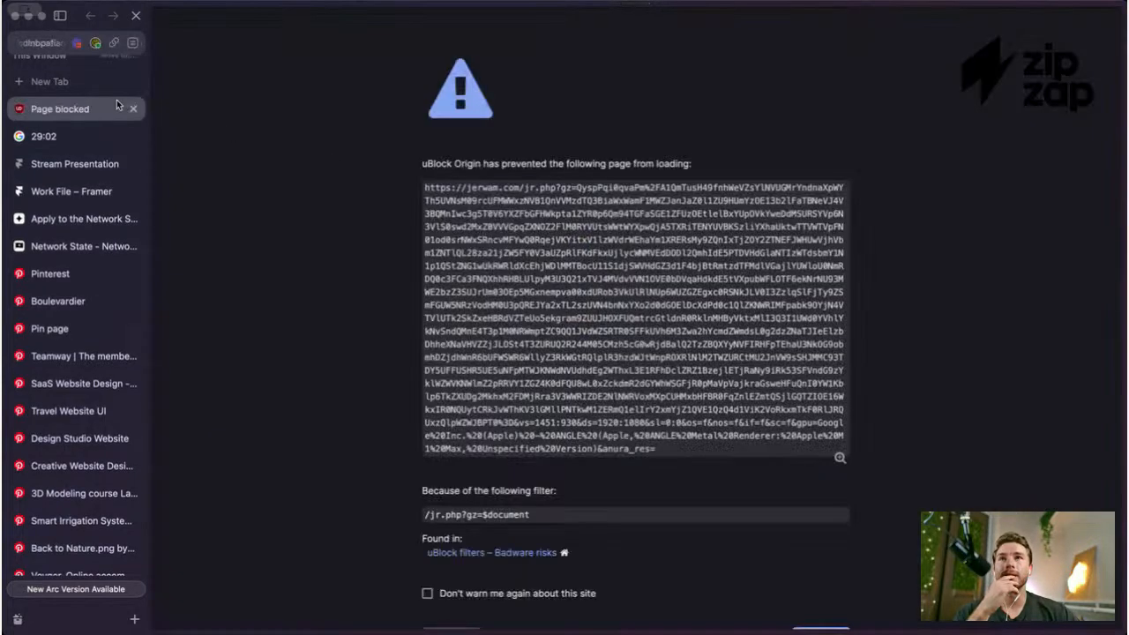
pyautogui.click(133, 108)
# Step: Search the web for "fontshare" in a new browser tab and open the Fontshare website
pyautogui.press('super+t')
pyautogui.write('sfo')
pyautogui.press('BackSpace')
pyautogui.press('BackSpace')
pyautogui.press('BackSpace')
pyautogui.write('fontshare')
pyautogui.press('Delete')
pyautogui.press('Return')
pyautogui.click(383, 154)
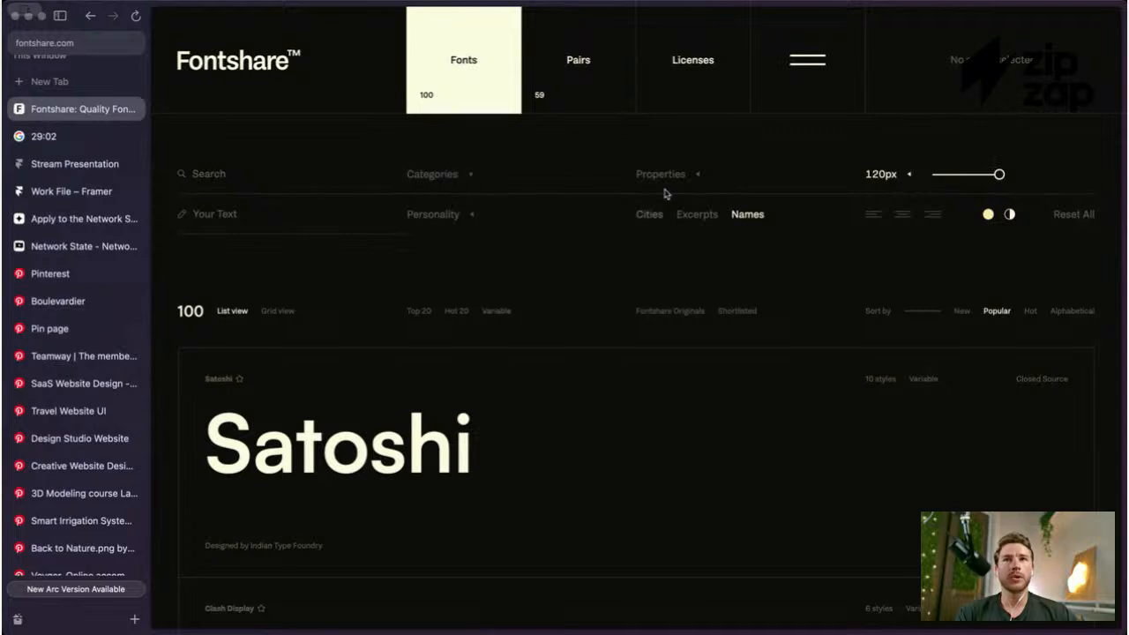
# Step: Check the Properties and Personality filter options and restrict the font catalogue to the Serif category
pyautogui.click(689, 175)
pyautogui.click(631, 173)
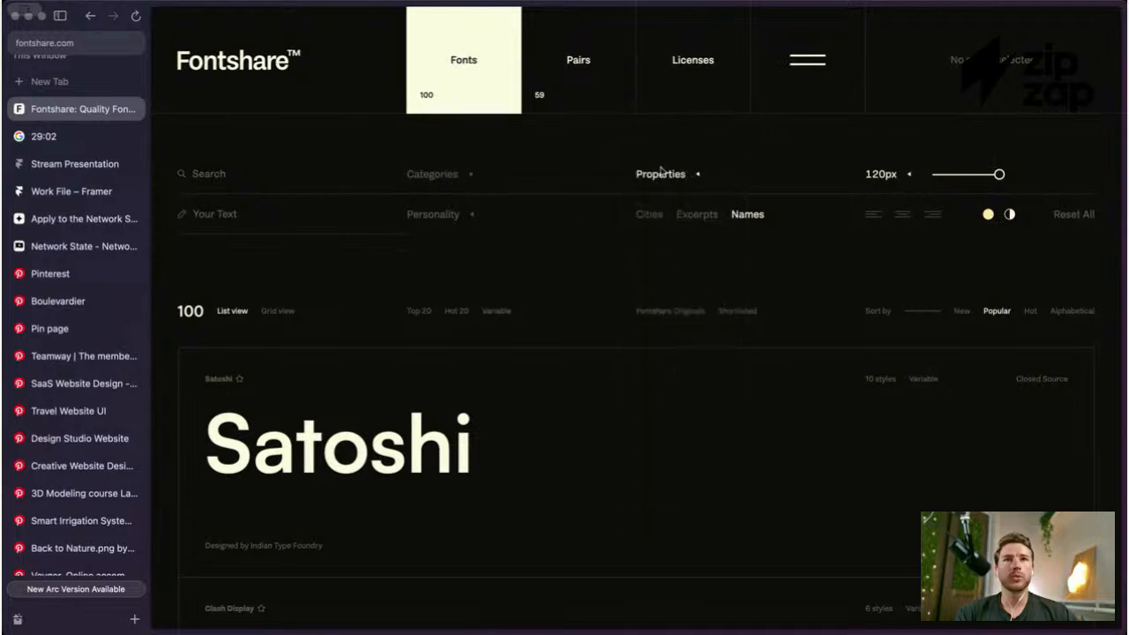
pyautogui.click(472, 219)
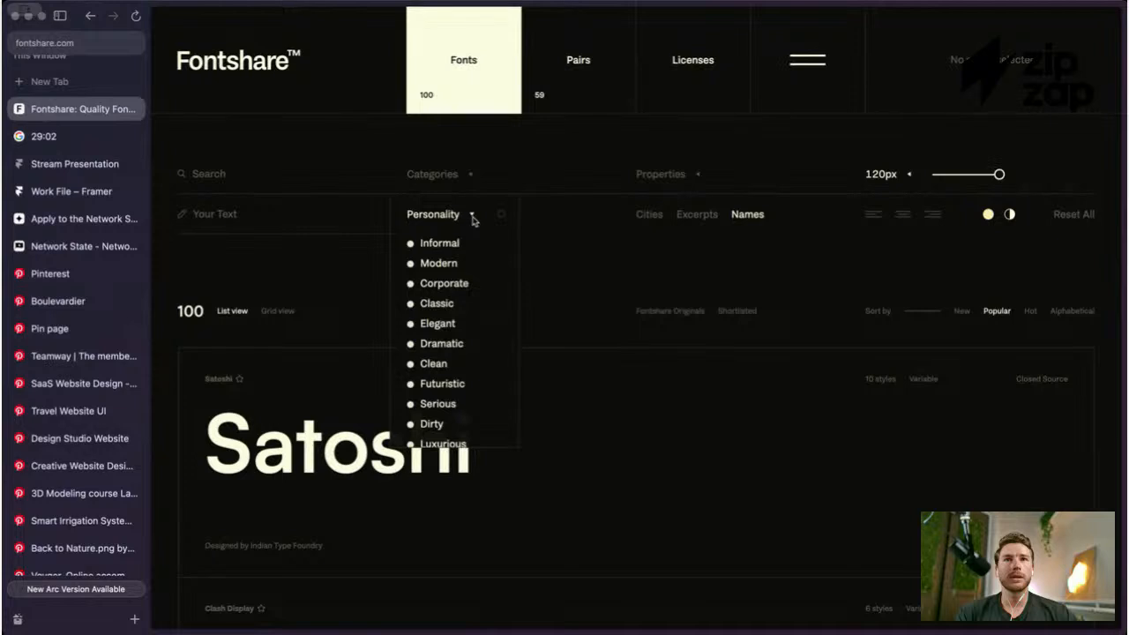
pyautogui.click(472, 217)
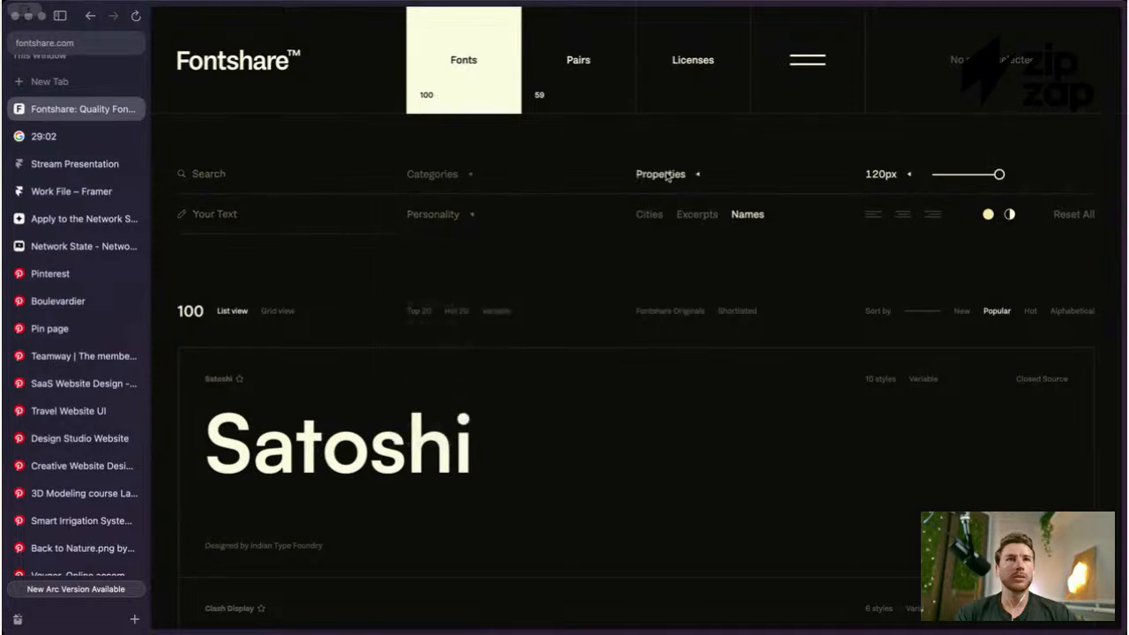
pyautogui.click(410, 226)
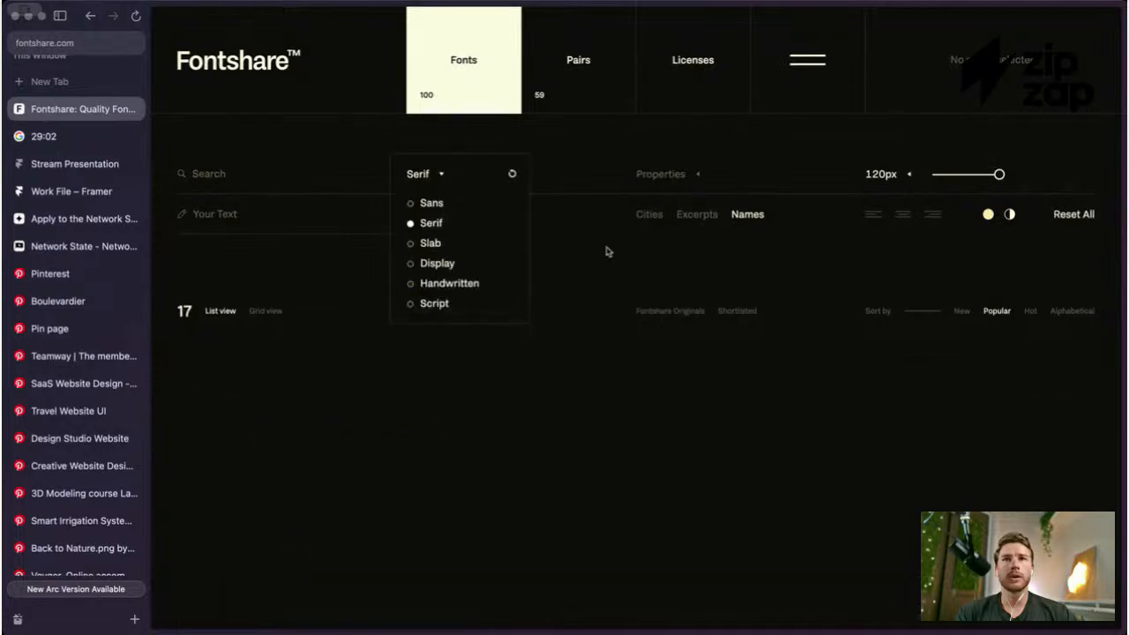
# Step: Examine the serif typefaces from Zodiak through Sentient, Boska and Bespoke Serif to Gambetta and Gambarino
pyautogui.scroll(-5, 506, 243)
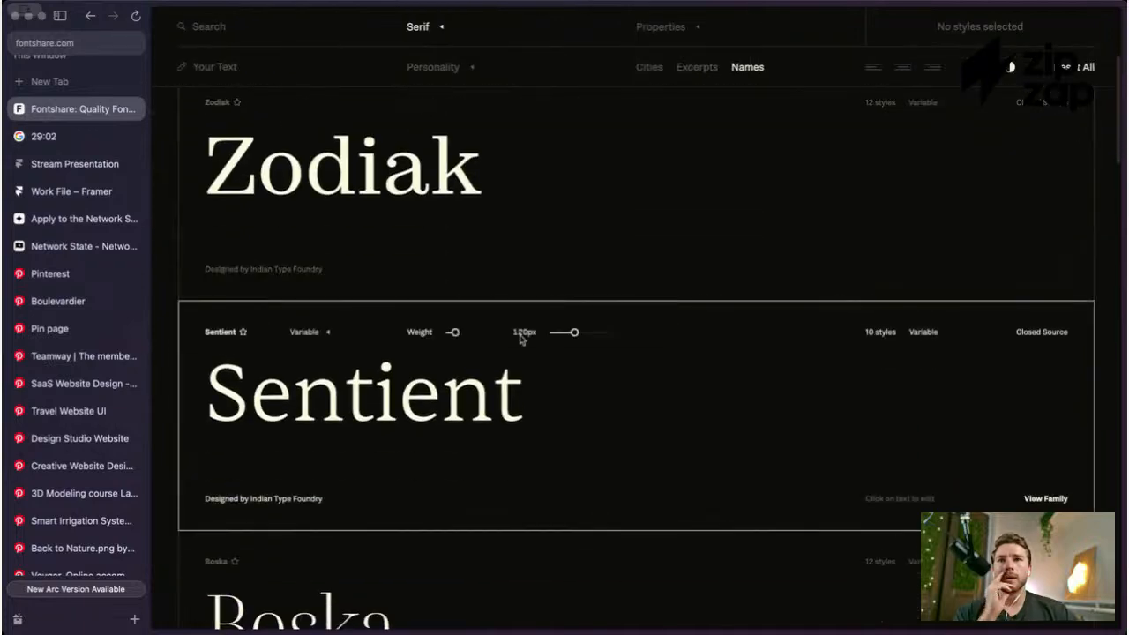
pyautogui.scroll(-2, 504, 325)
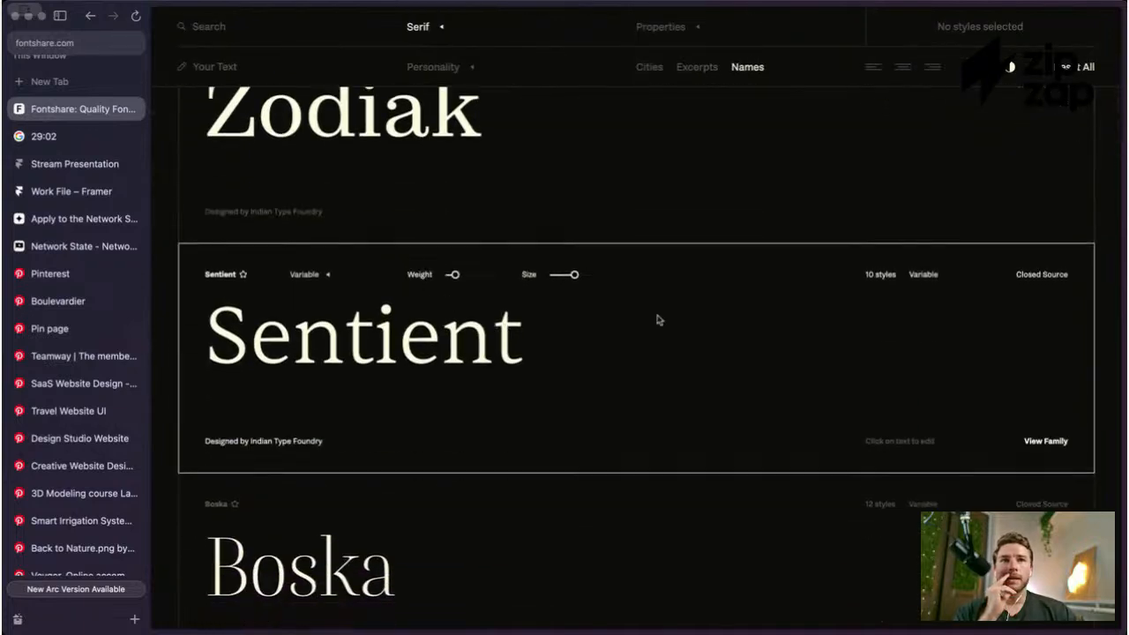
pyautogui.scroll(-4, 429, 277)
pyautogui.scroll(3, 429, 277)
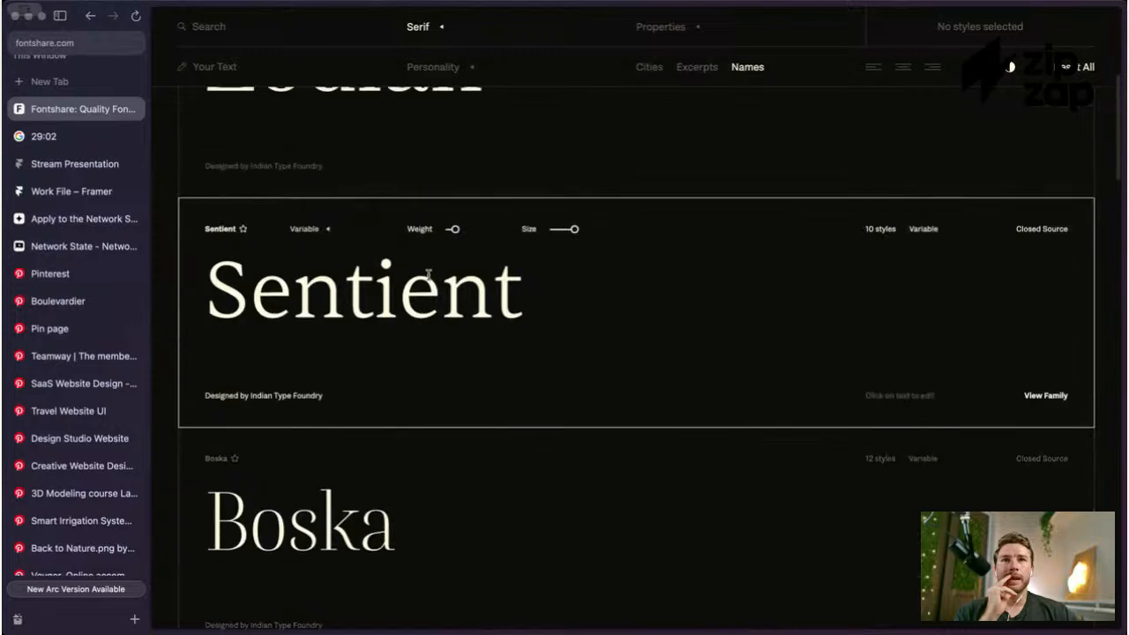
pyautogui.scroll(-1, 549, 320)
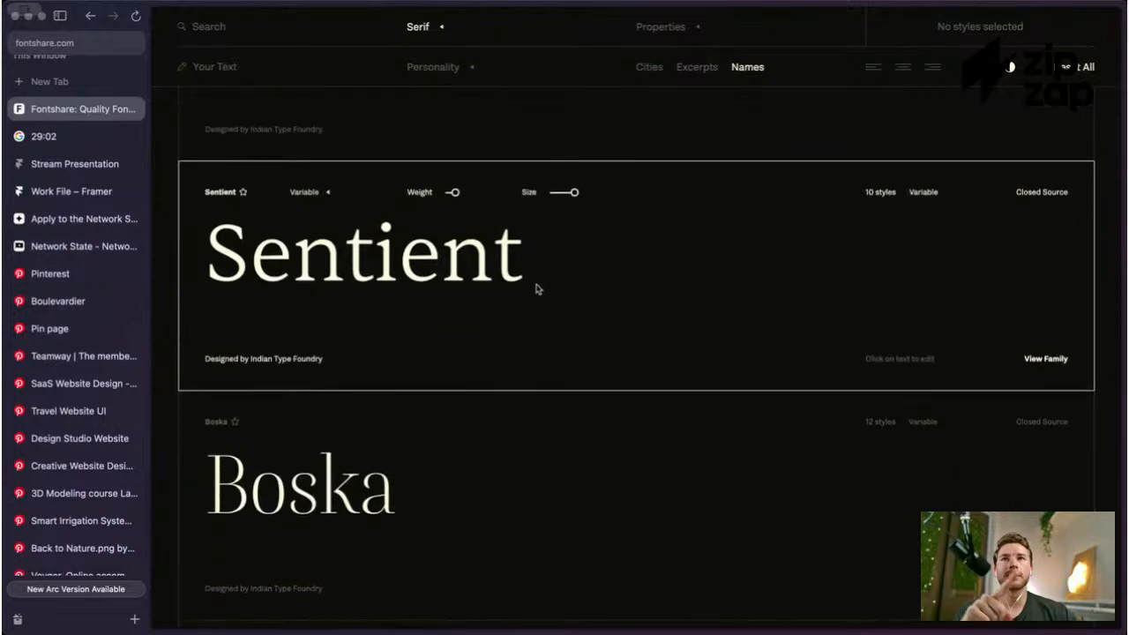
pyautogui.scroll(2, 529, 258)
pyautogui.scroll(-2, 446, 299)
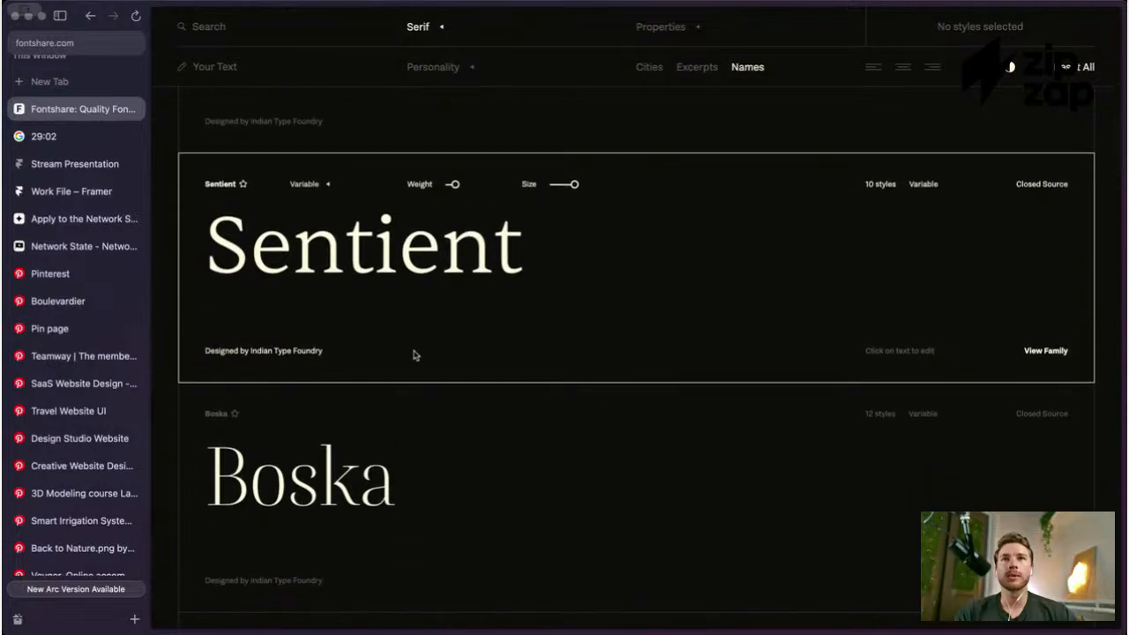
pyautogui.scroll(-8, 490, 277)
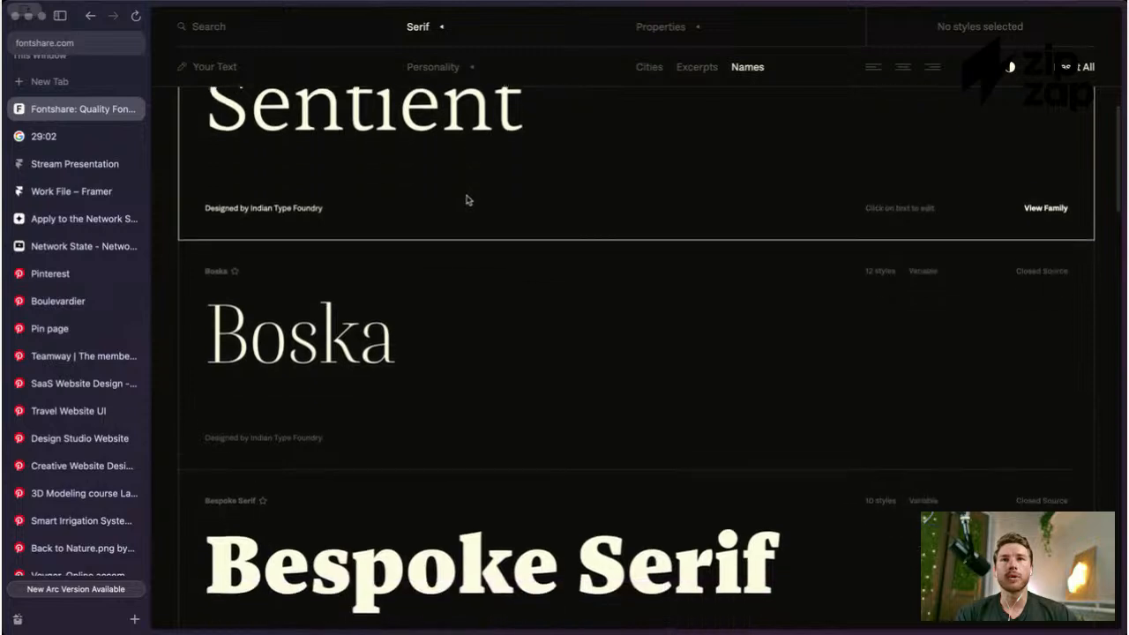
pyautogui.scroll(-5, 467, 195)
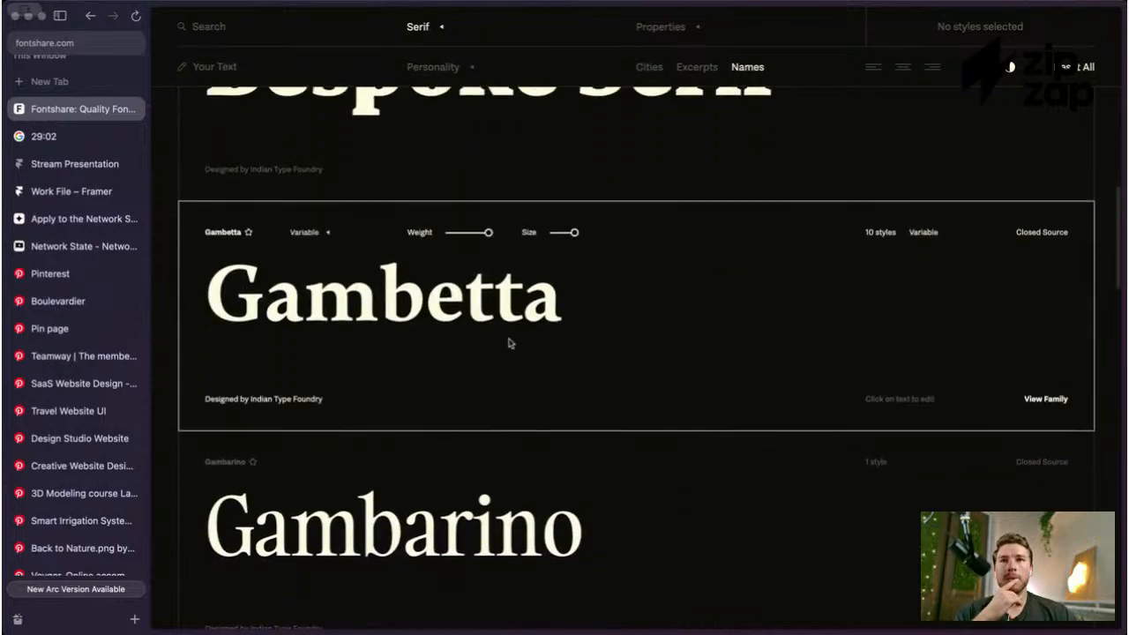
pyautogui.scroll(-2, 489, 323)
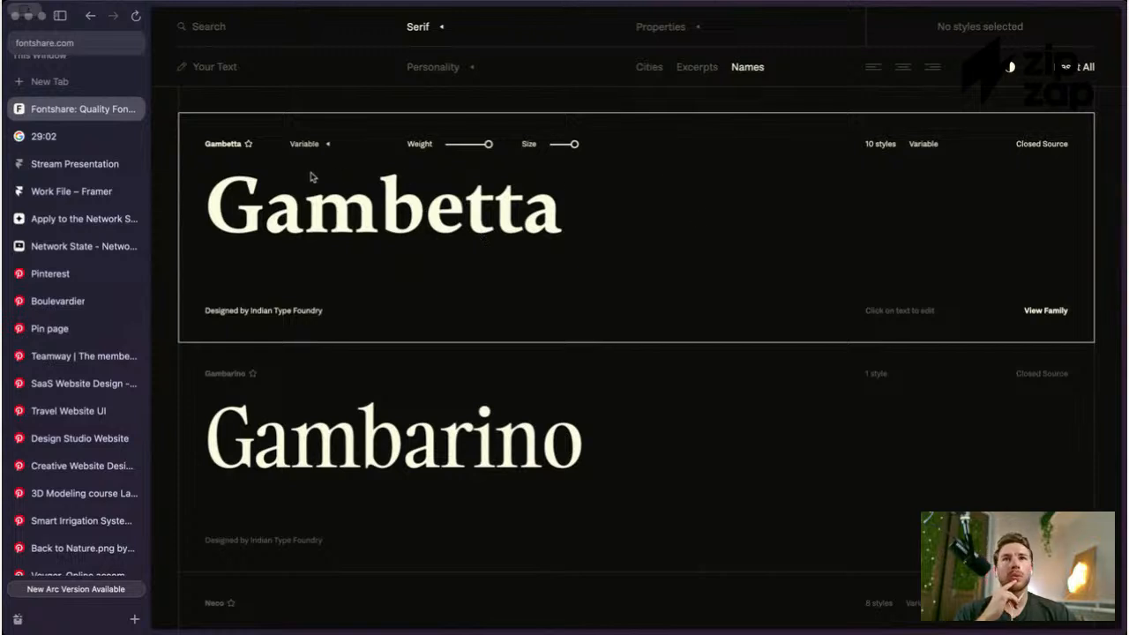
# Step: Set the preview weights to about 475 for Gambetta, 364 for Sentient and 416 for Neco
pyautogui.moveTo(488, 143)
pyautogui.mouseDown()
pyautogui.moveTo(455, 144)
pyautogui.moveTo(467, 147)
pyautogui.mouseUp()
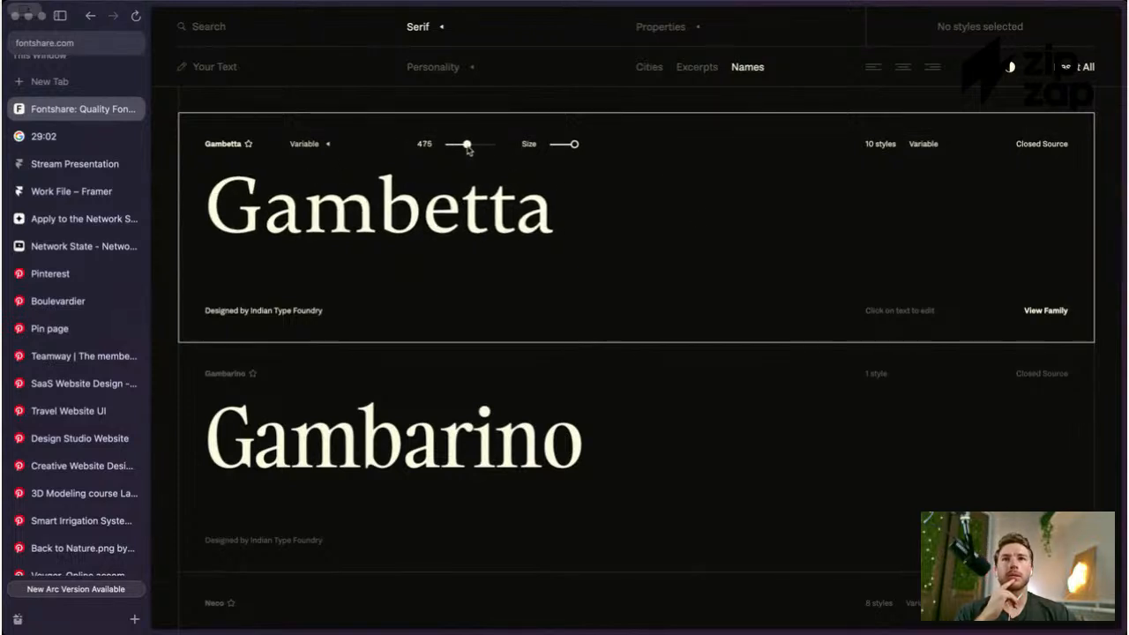
pyautogui.scroll(12, 471, 194)
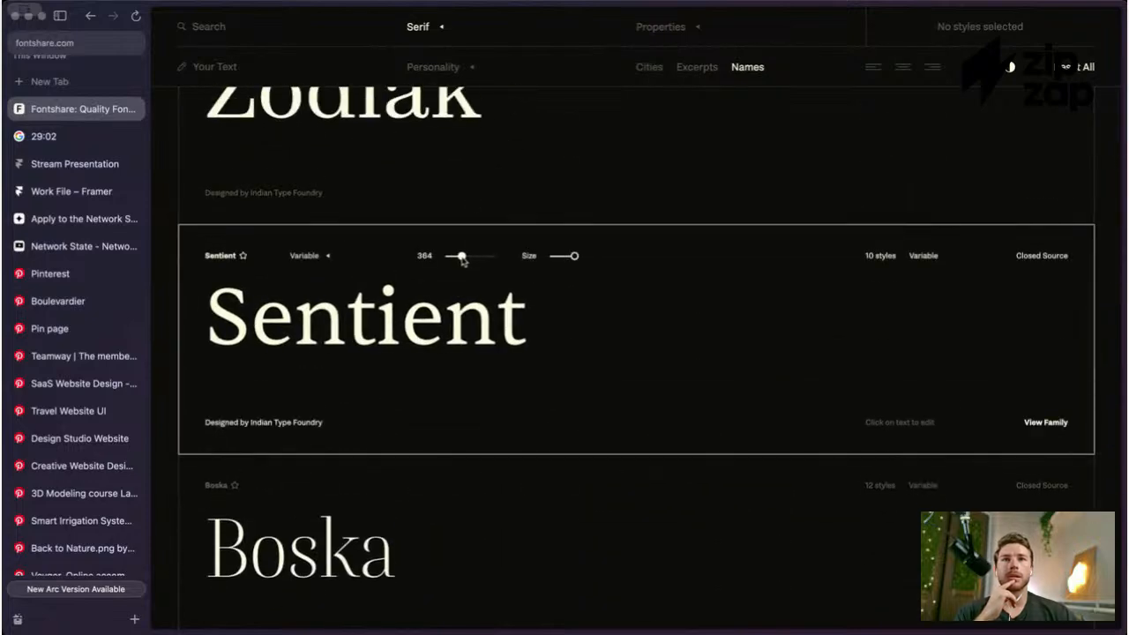
pyautogui.scroll(-10, 494, 282)
pyautogui.scroll(-3, 496, 280)
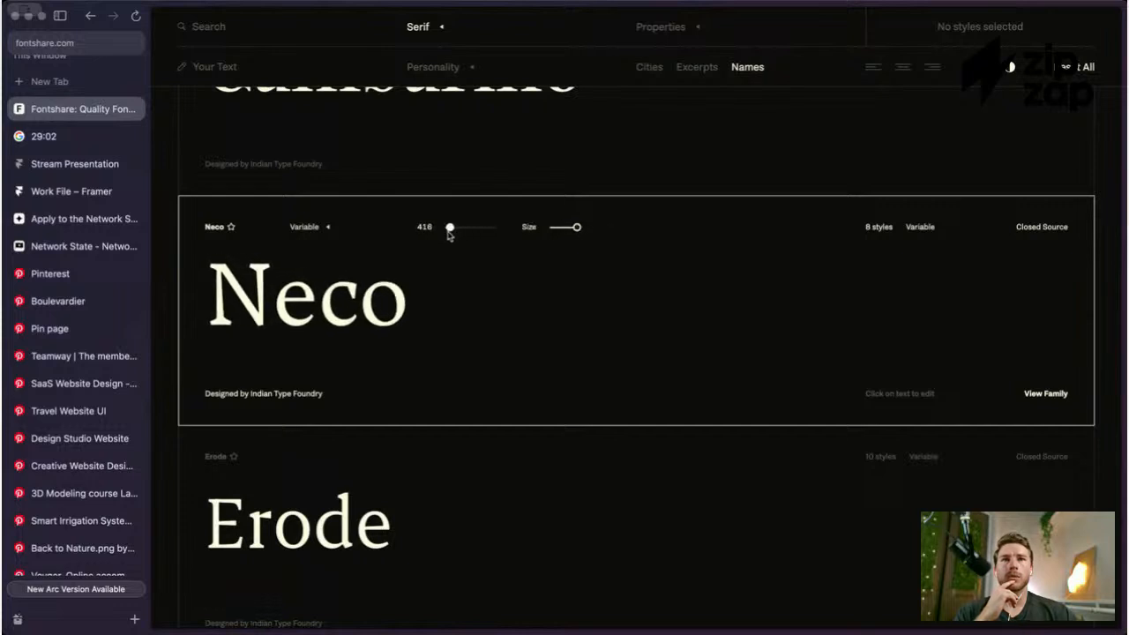
# Step: Examine the remaining serif typefaces down to Lora and Karma, lowering the preview weight of one variable font
pyautogui.scroll(-9, 492, 282)
pyautogui.scroll(-10, 515, 183)
pyautogui.scroll(-3, 514, 184)
pyautogui.moveTo(483, 203); pyautogui.dragTo(464, 206)
pyautogui.scroll(-5, 491, 259)
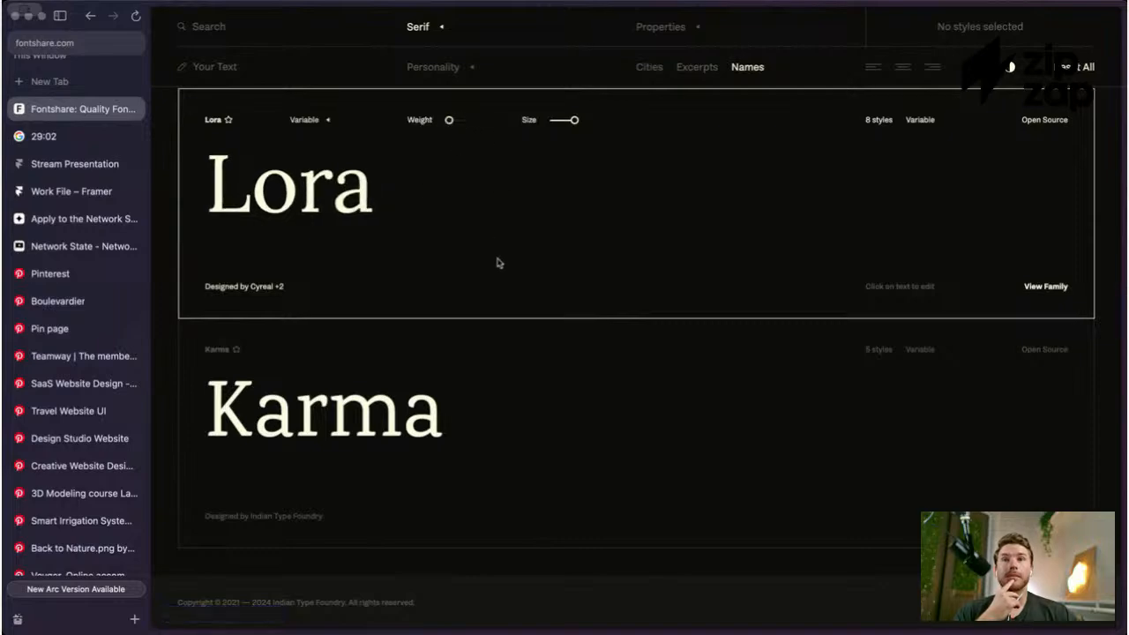
# Step: Review the most popular serif typefaces again, comparing Zodiak, Sentient, Boska and Gambetta
pyautogui.scroll(20, 496, 262)
pyautogui.scroll(20, 498, 263)
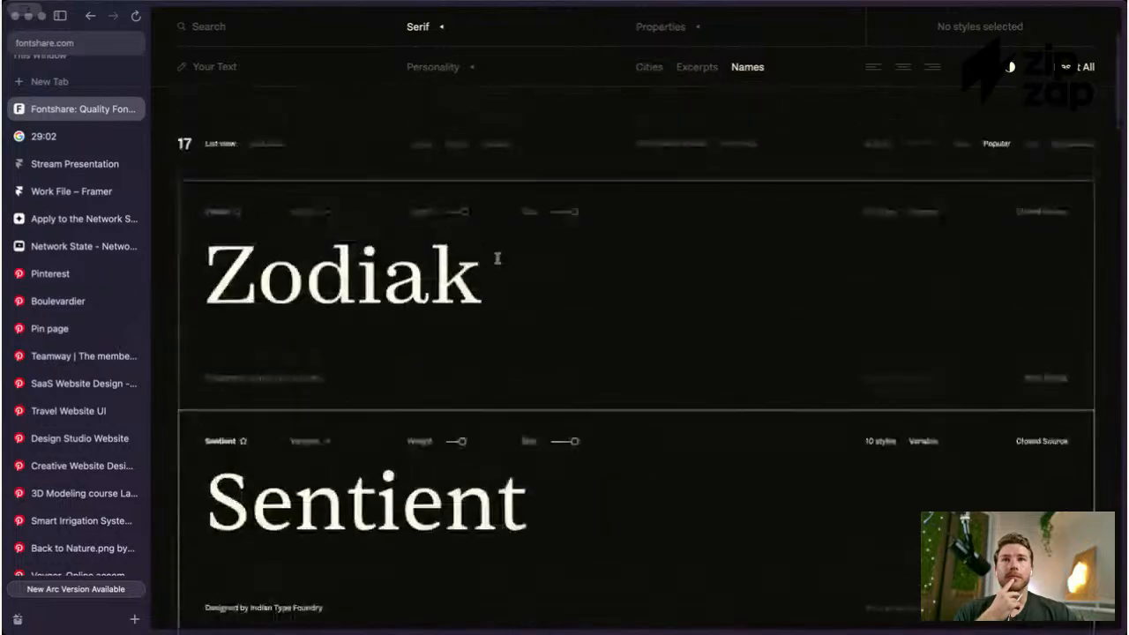
pyautogui.scroll(-2, 497, 258)
pyautogui.scroll(4, 497, 263)
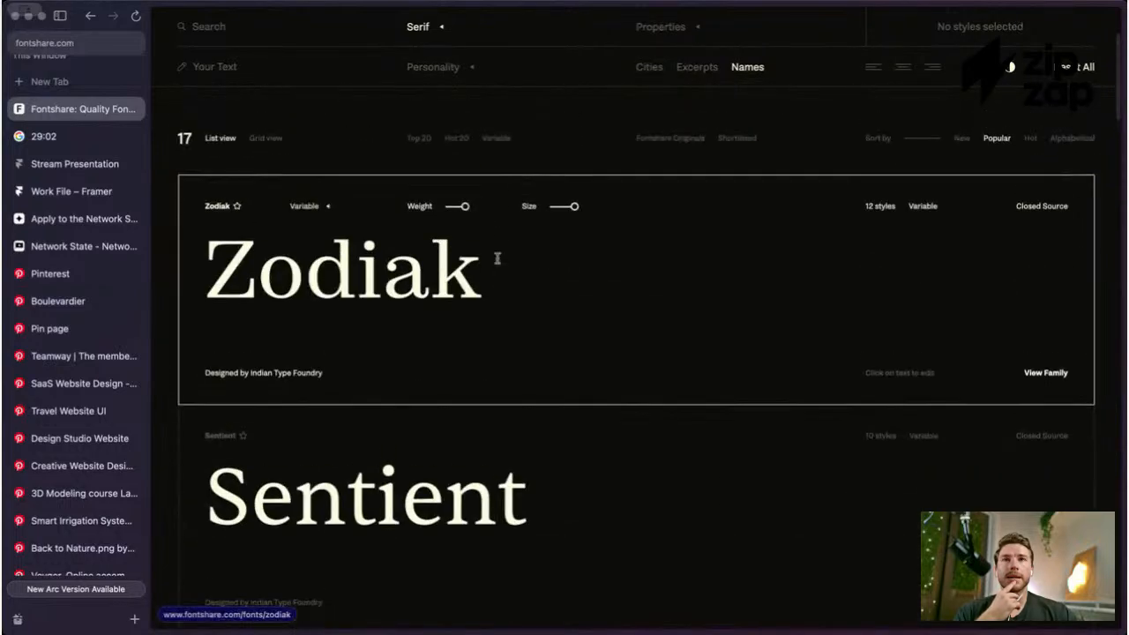
pyautogui.scroll(-15, 497, 263)
pyautogui.scroll(-3, 497, 263)
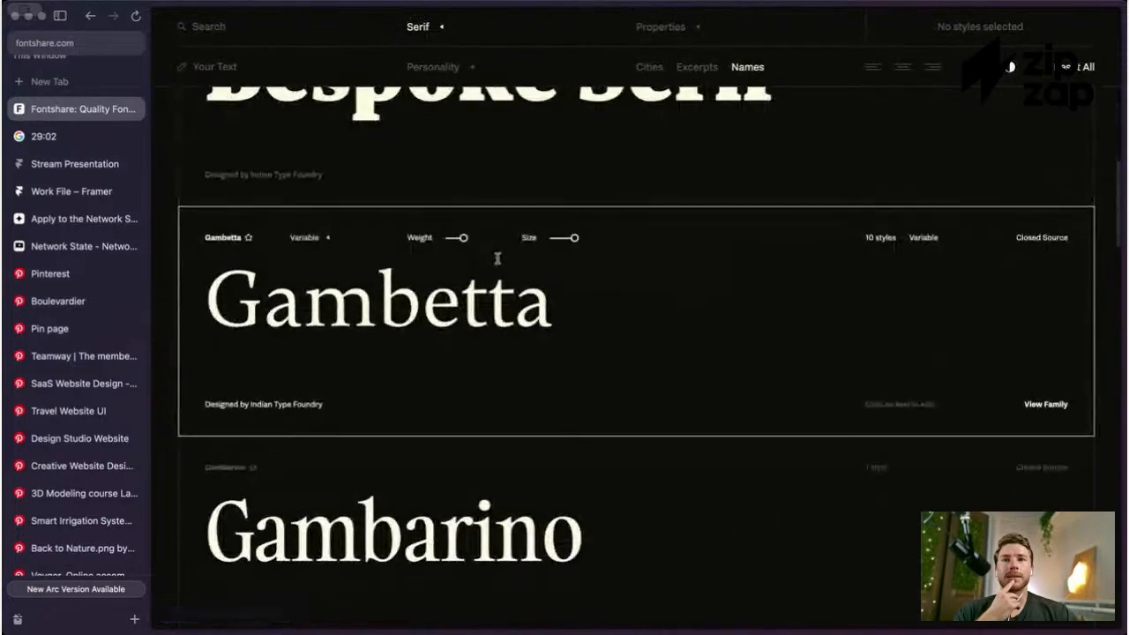
pyautogui.scroll(-2, 529, 313)
pyautogui.scroll(8, 529, 313)
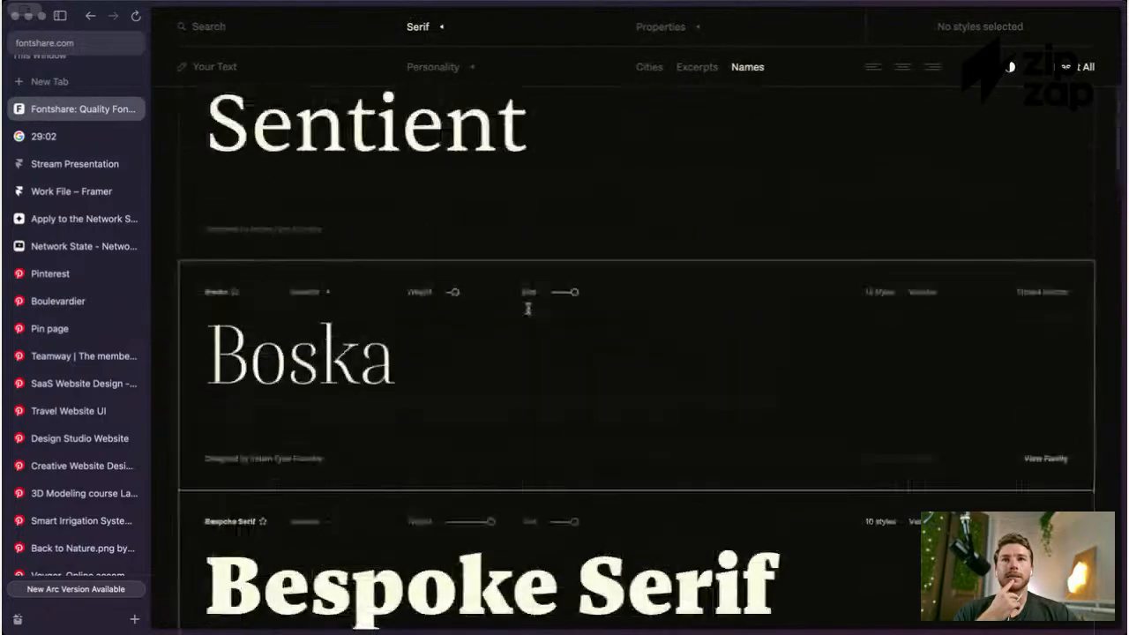
# Step: Set the preview text of the serif typefaces to "The Network School"
pyautogui.scroll(-4, 529, 310)
pyautogui.scroll(-8, 529, 311)
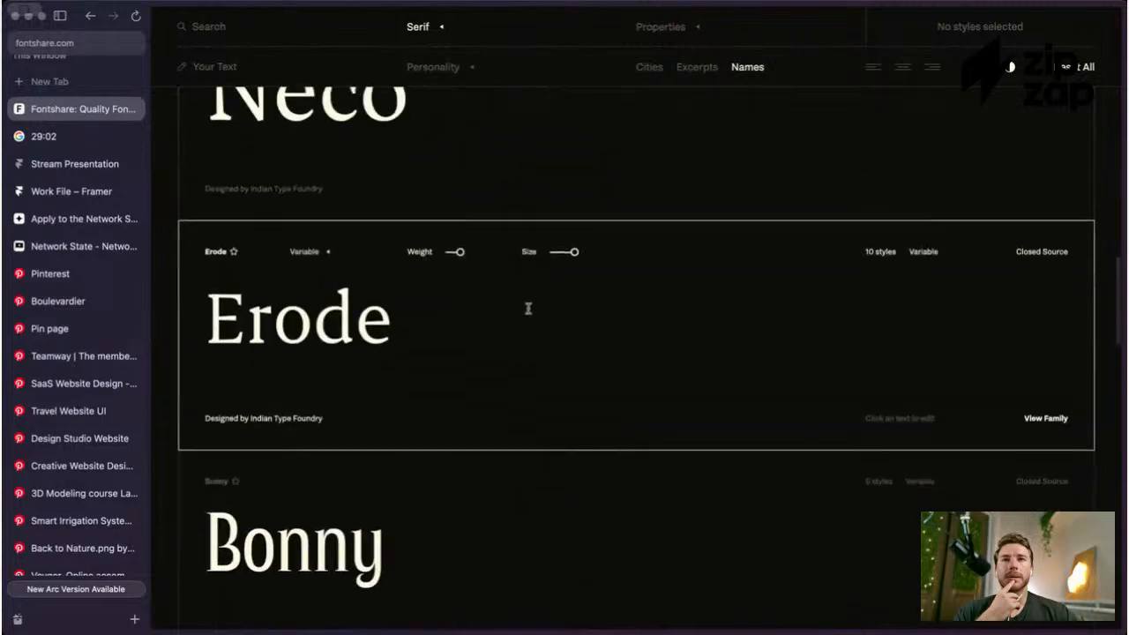
pyautogui.scroll(7, 529, 313)
pyautogui.scroll(10, 529, 313)
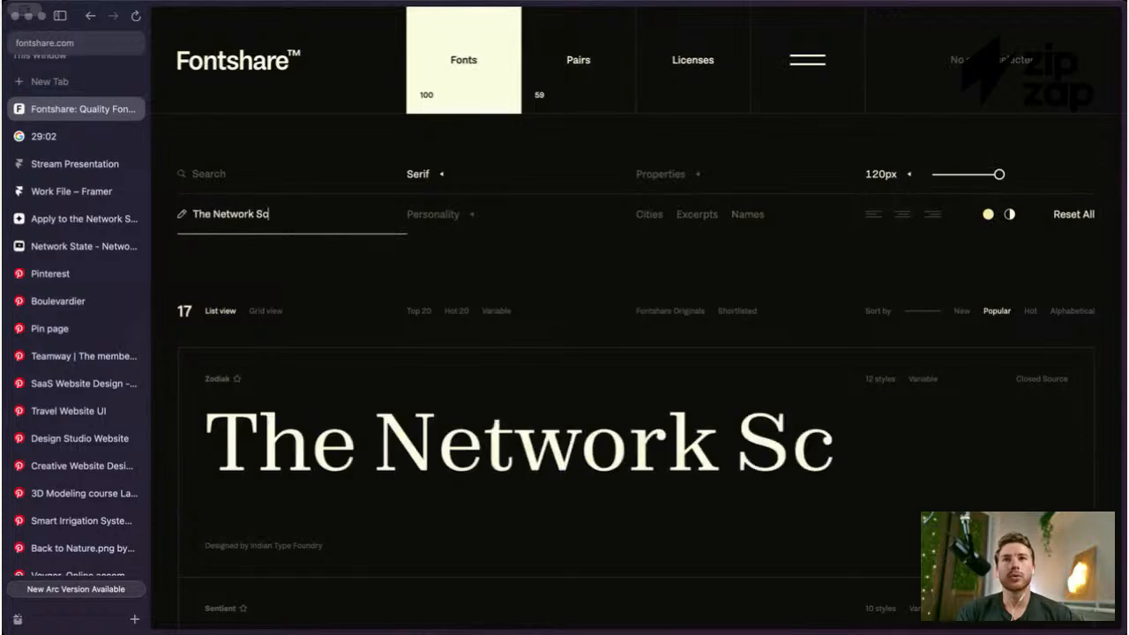
pyautogui.scroll(-5, 449, 232)
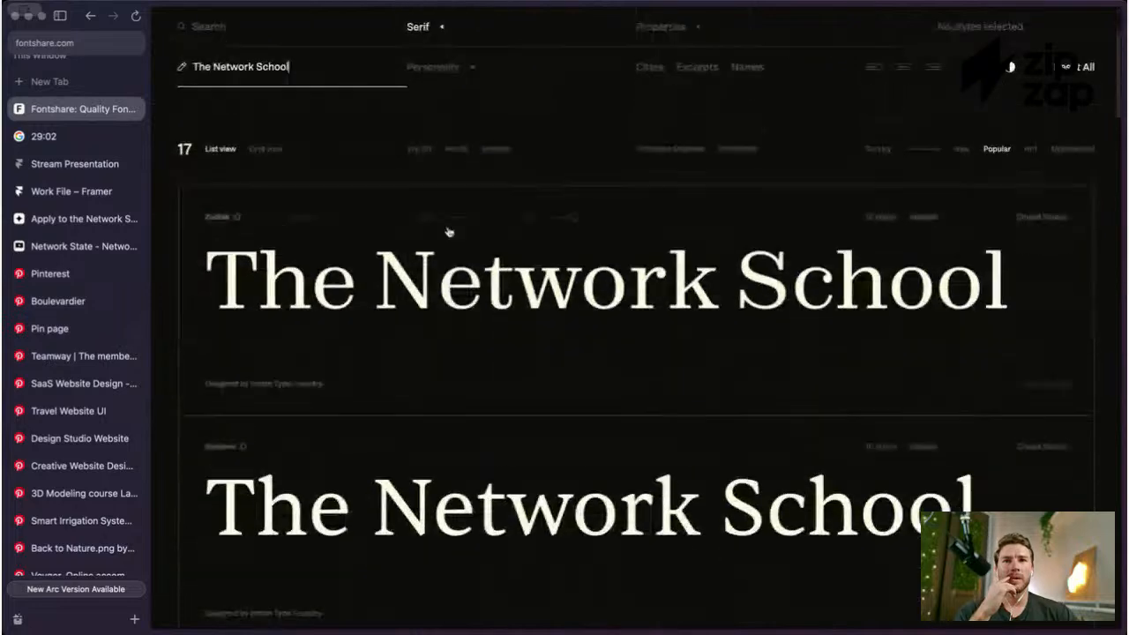
# Step: Examine how "The Network School" looks in each serif typeface, from Sentient down through Gambetta, Neco and Rowan to Lora and Karma
pyautogui.scroll(-4, 472, 186)
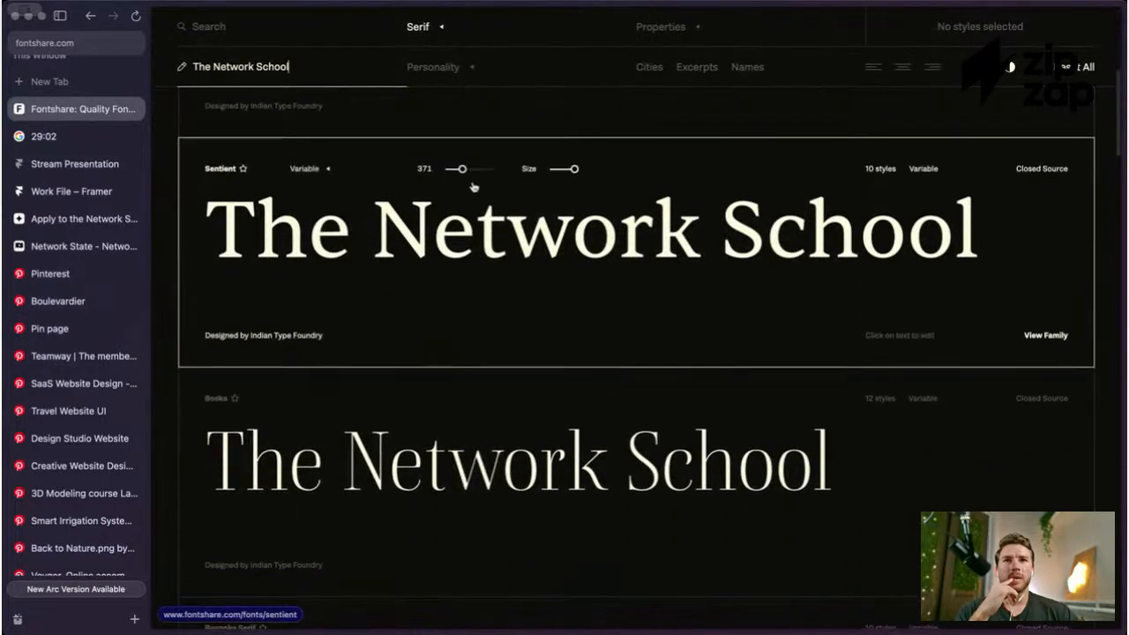
pyautogui.scroll(-5, 472, 182)
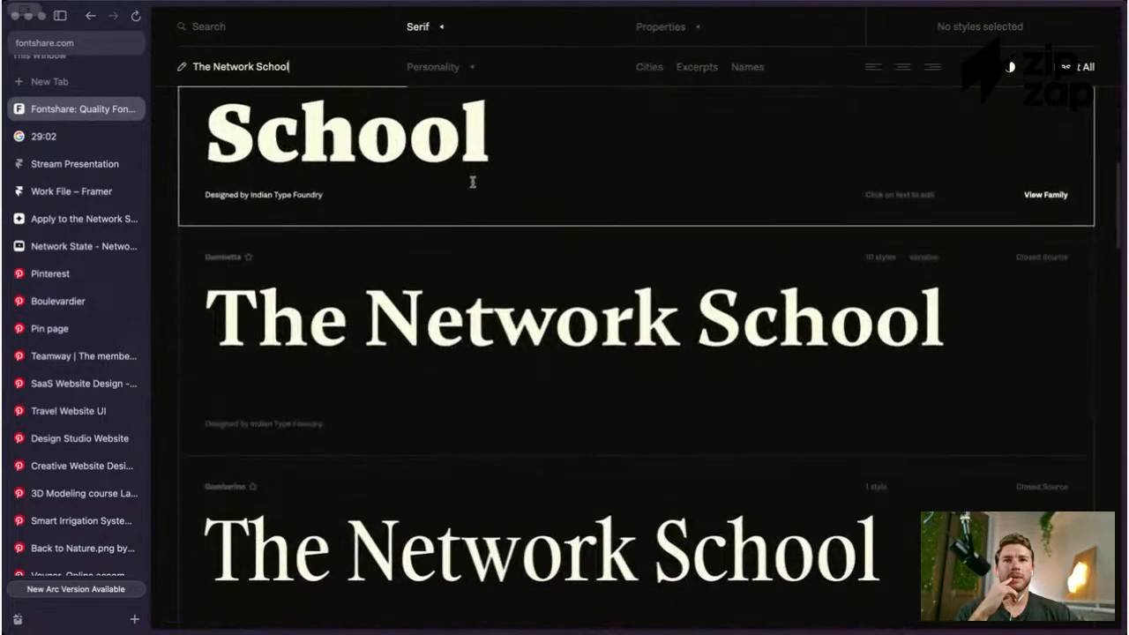
pyautogui.scroll(-3, 476, 189)
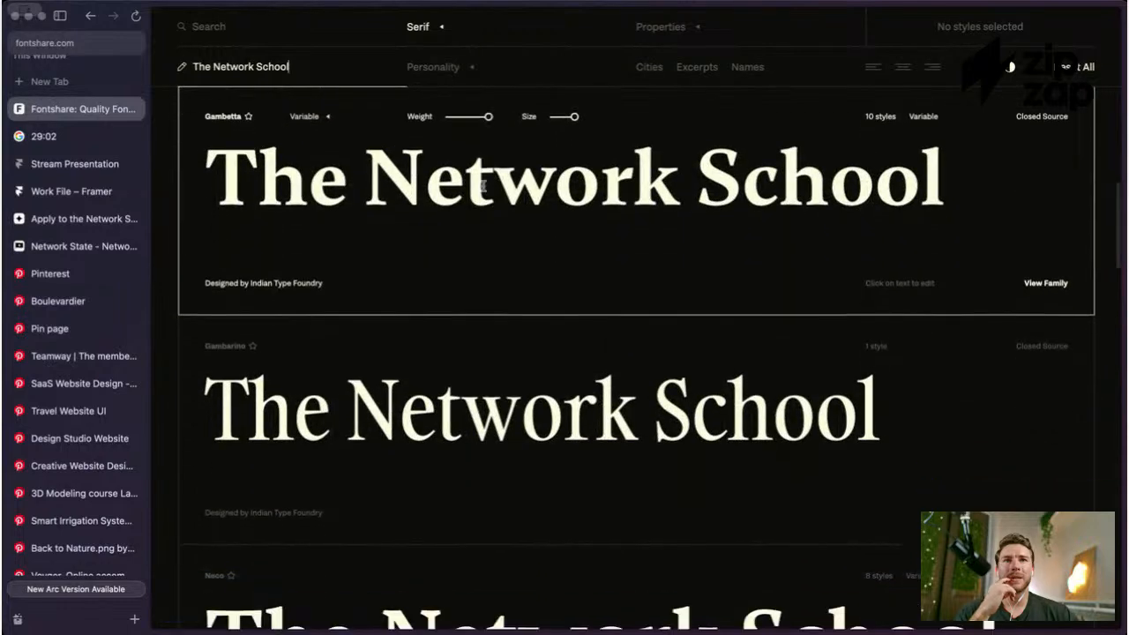
pyautogui.scroll(-5, 485, 176)
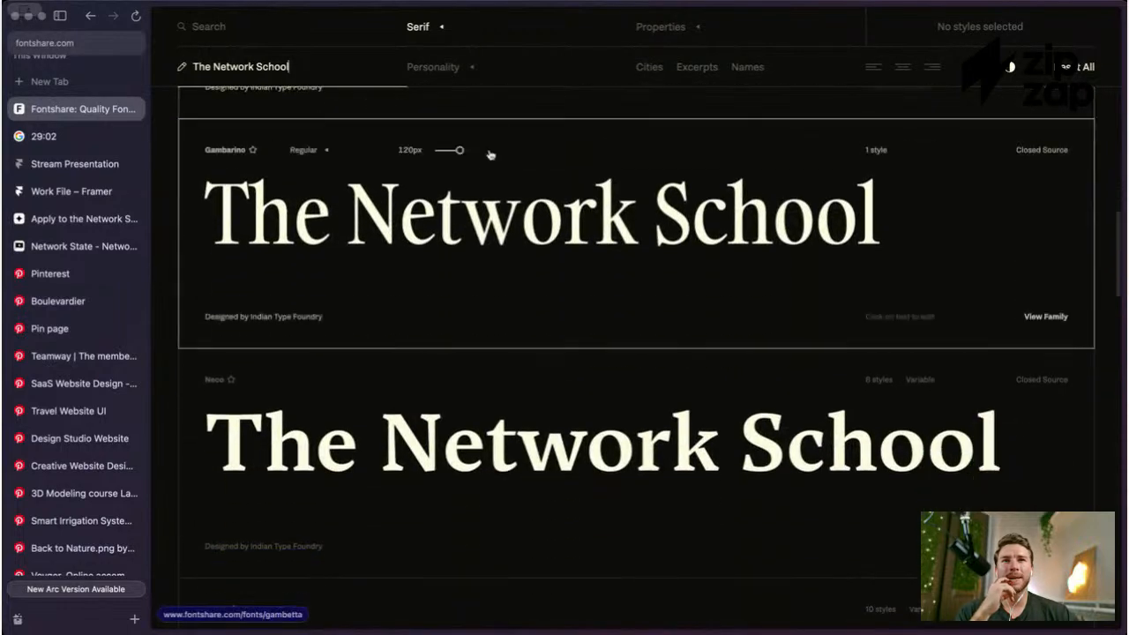
pyautogui.scroll(-2, 489, 152)
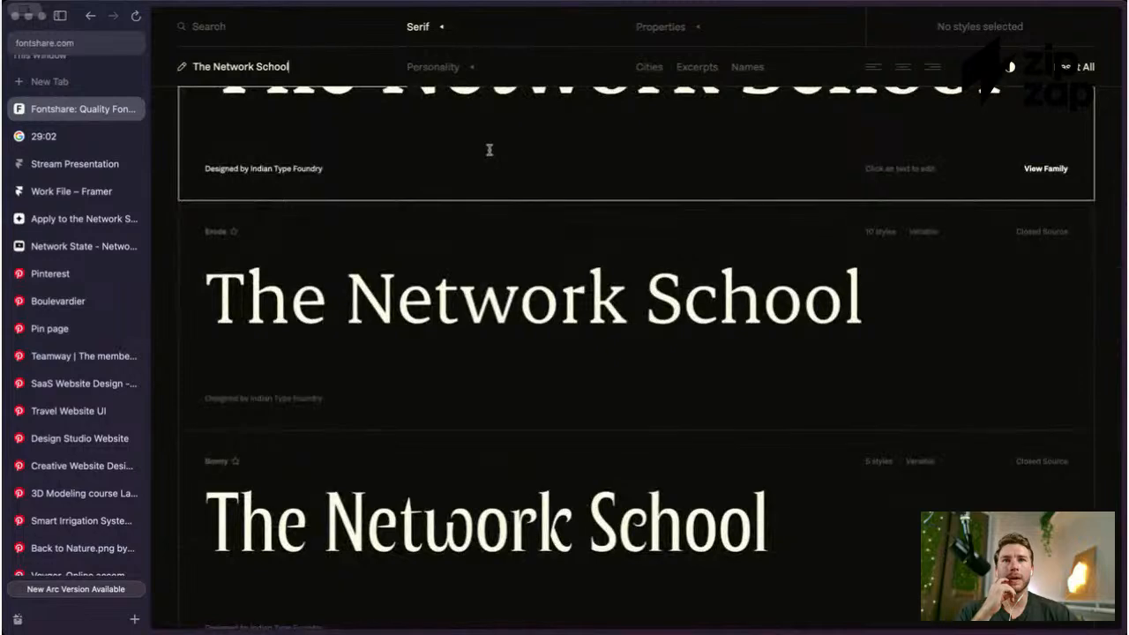
pyautogui.scroll(-6, 489, 149)
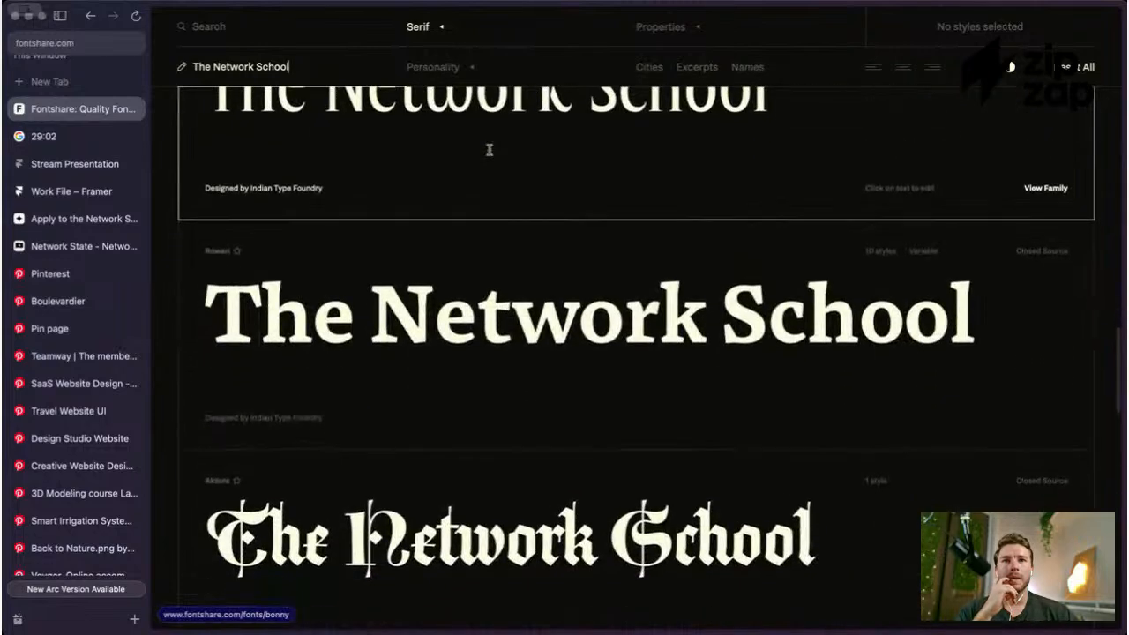
pyautogui.scroll(-1, 490, 150)
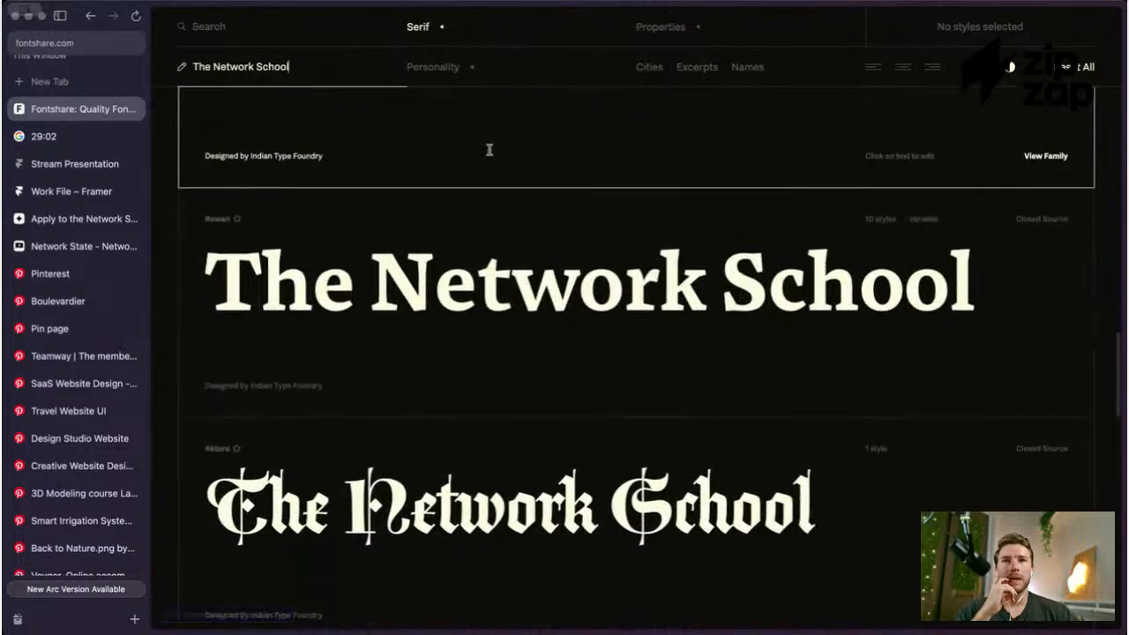
pyautogui.scroll(-10, 490, 150)
pyautogui.scroll(-6, 489, 150)
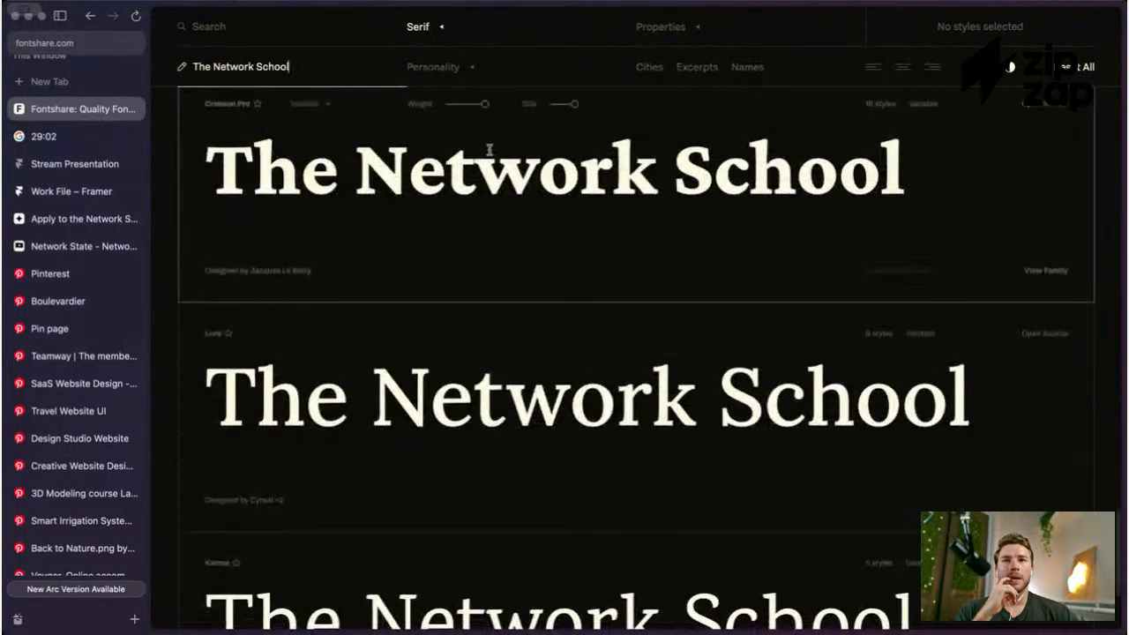
pyautogui.scroll(-3, 489, 149)
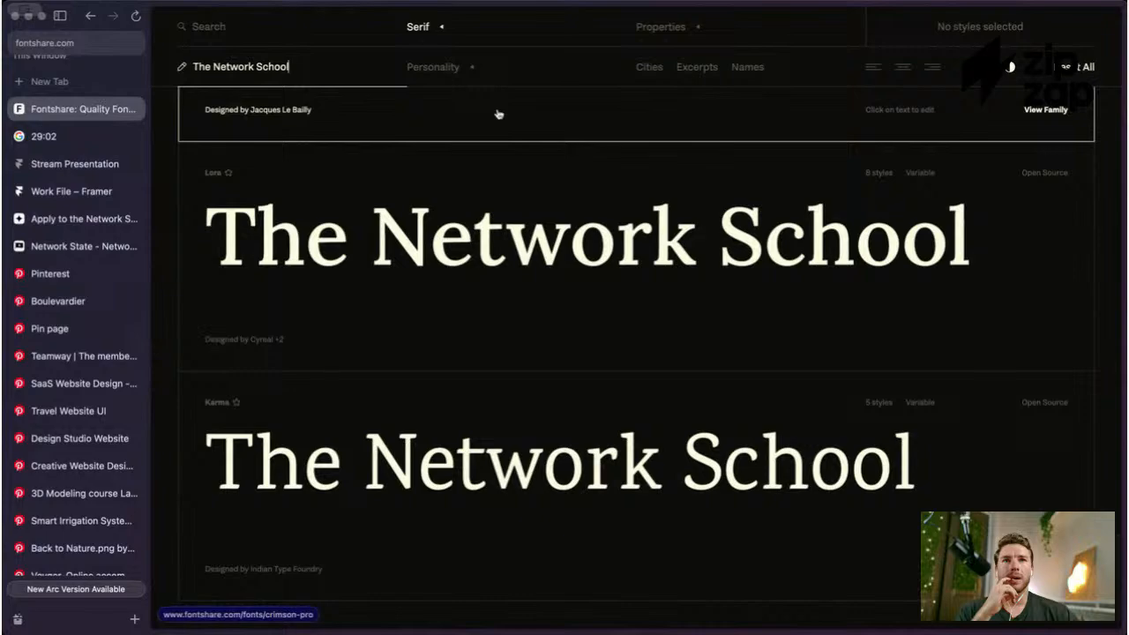
# Step: Set Erode's preview weight to about 426
pyautogui.scroll(10, 498, 112)
pyautogui.scroll(5, 497, 247)
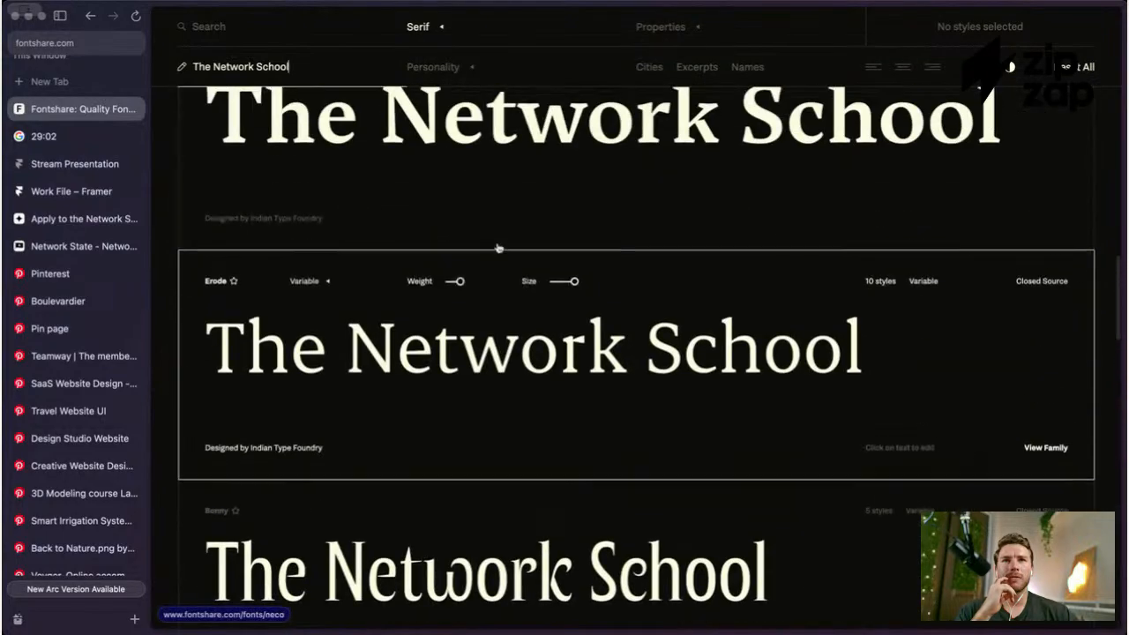
pyautogui.scroll(2, 498, 243)
pyautogui.scroll(1, 524, 405)
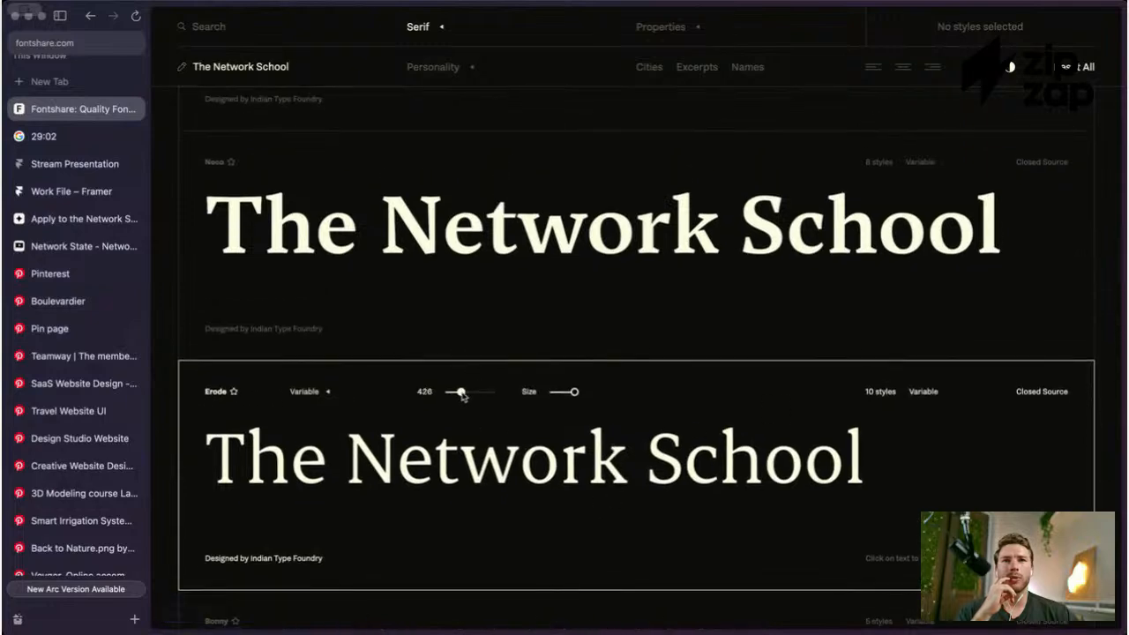
# Step: Compare the sample text repeatedly across the typefaces from Zodiak to Erode, including Sentient, Boska, Gambetta, Gambarino and Neco
pyautogui.scroll(12, 564, 463)
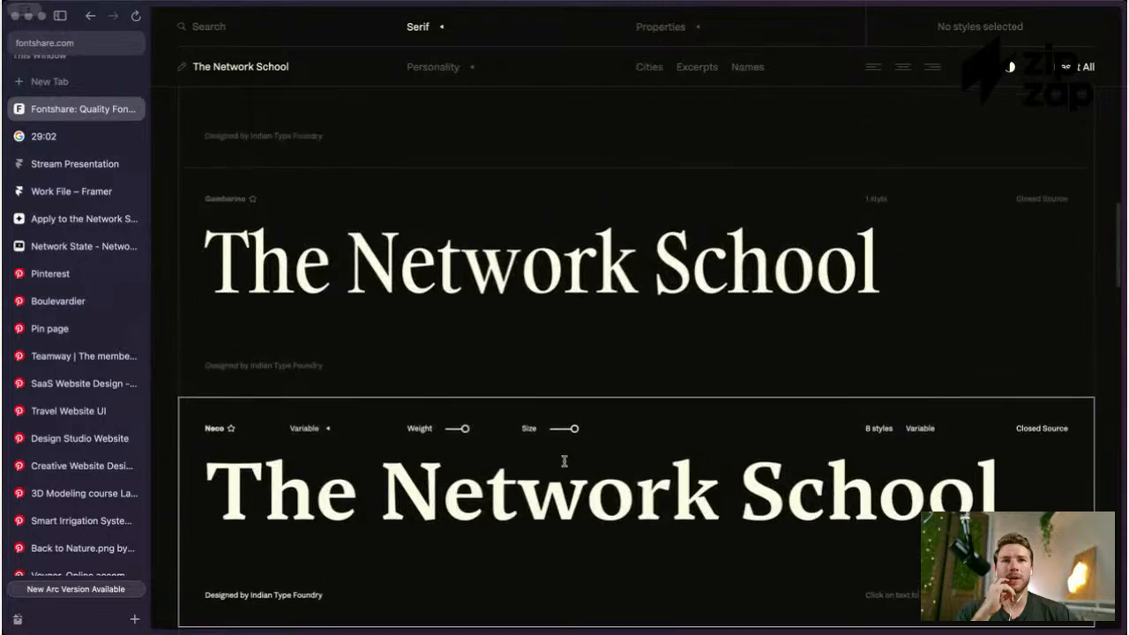
pyautogui.scroll(5, 564, 462)
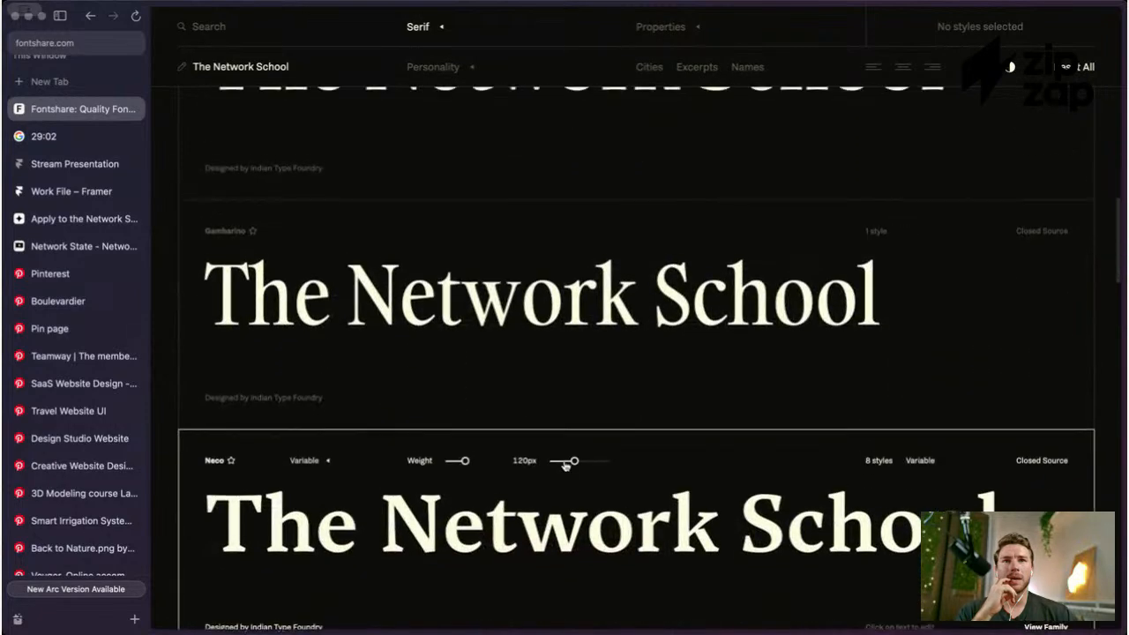
pyautogui.scroll(8, 564, 465)
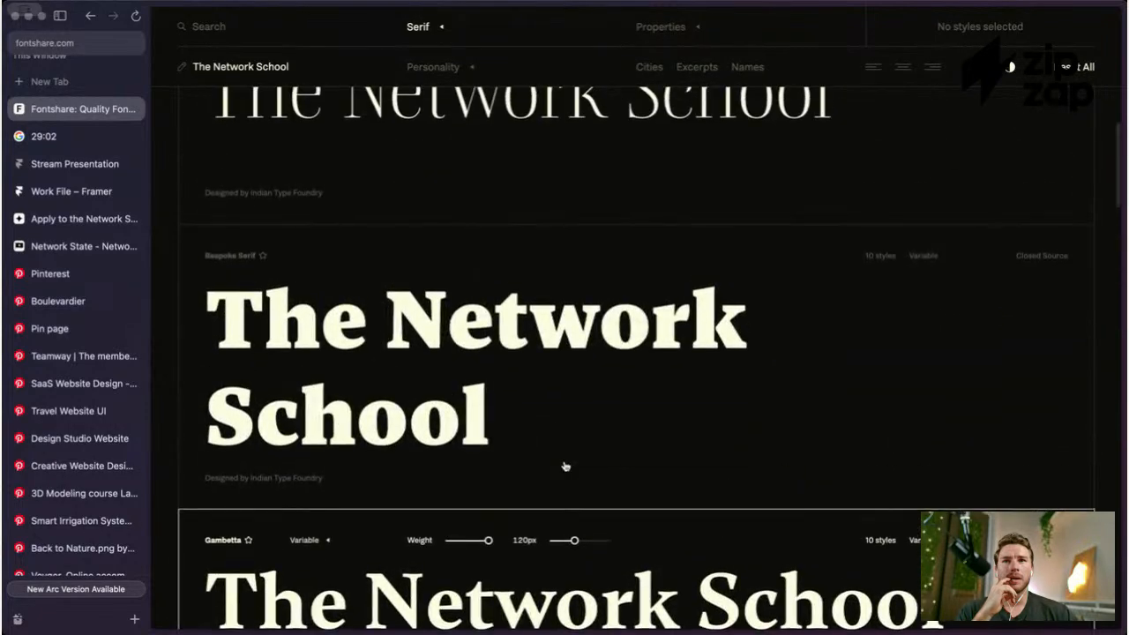
pyautogui.scroll(5, 565, 460)
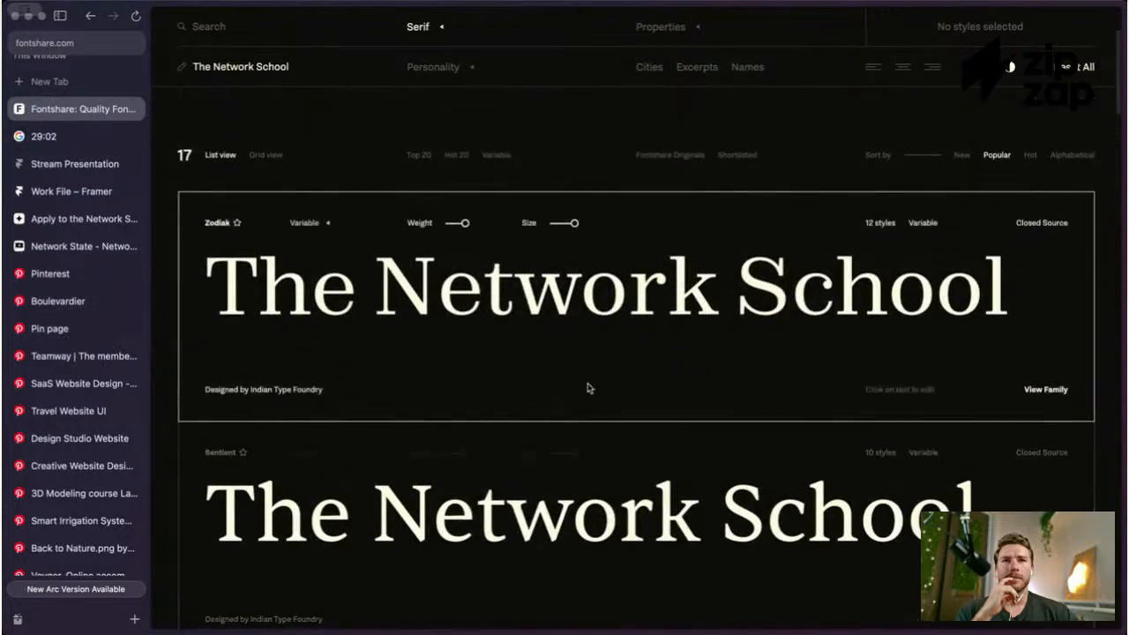
pyautogui.scroll(-10, 589, 388)
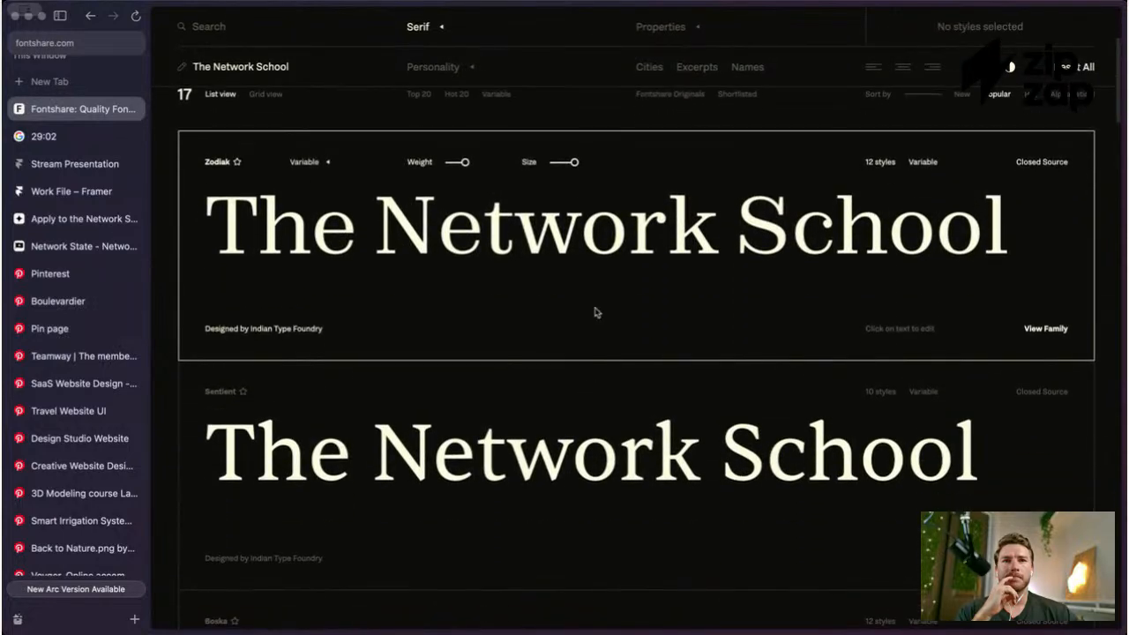
pyautogui.scroll(-10, 595, 313)
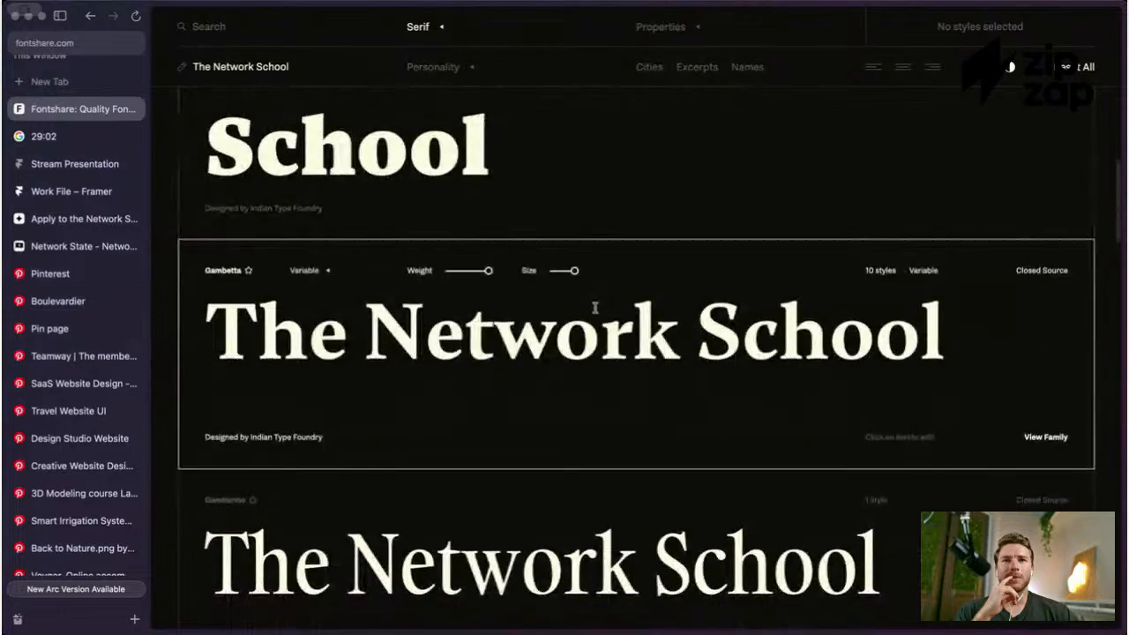
pyautogui.scroll(-3, 596, 313)
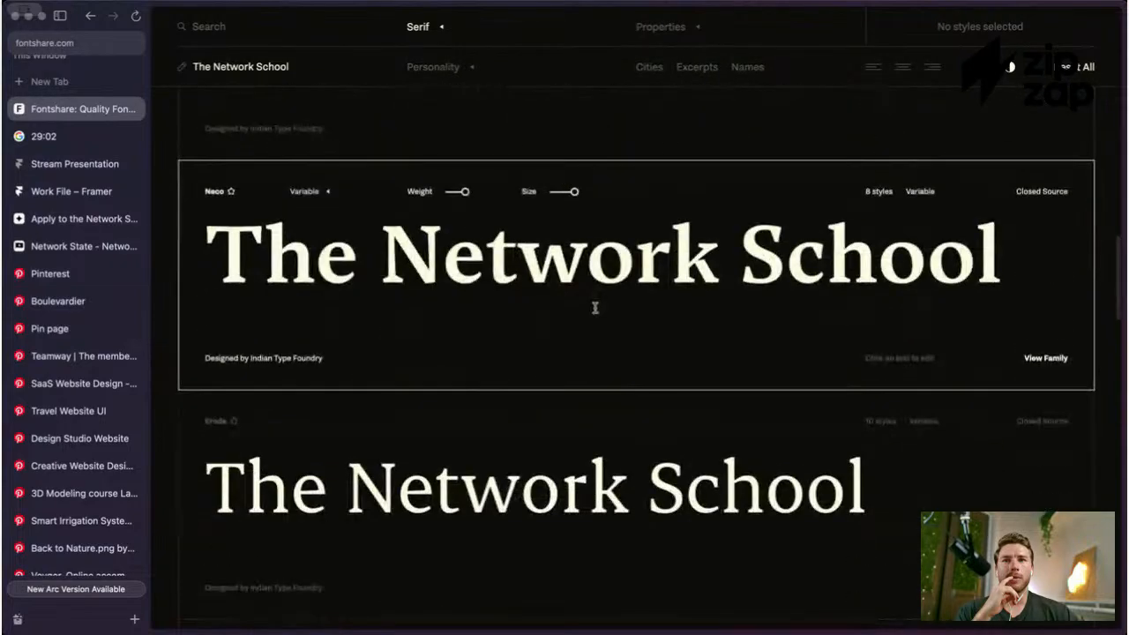
pyautogui.scroll(20, 595, 307)
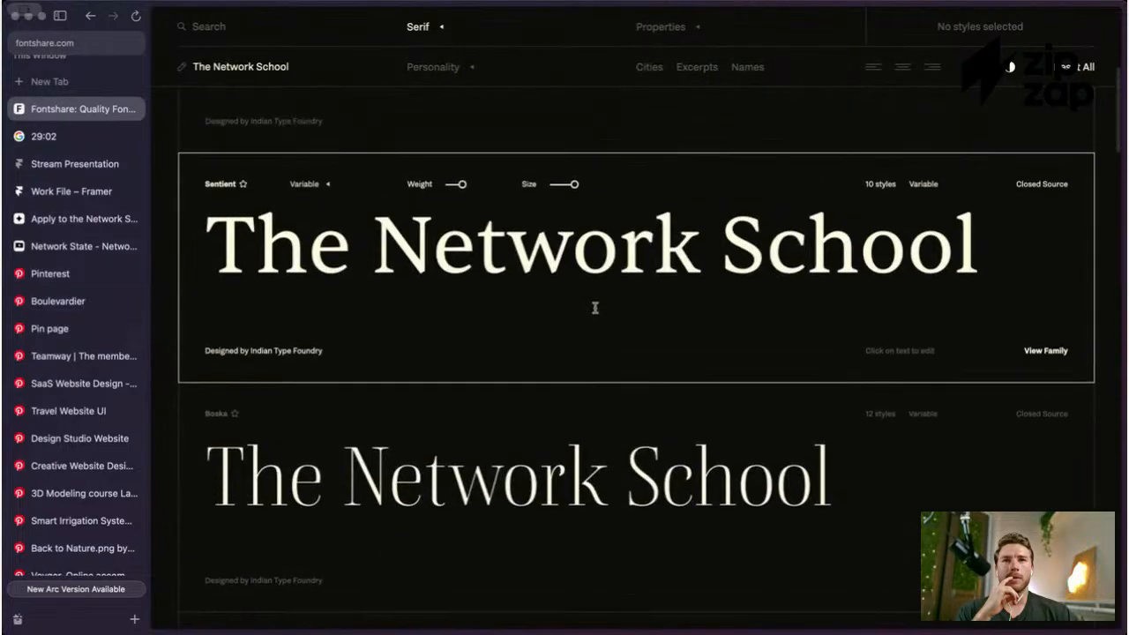
pyautogui.scroll(-4, 595, 307)
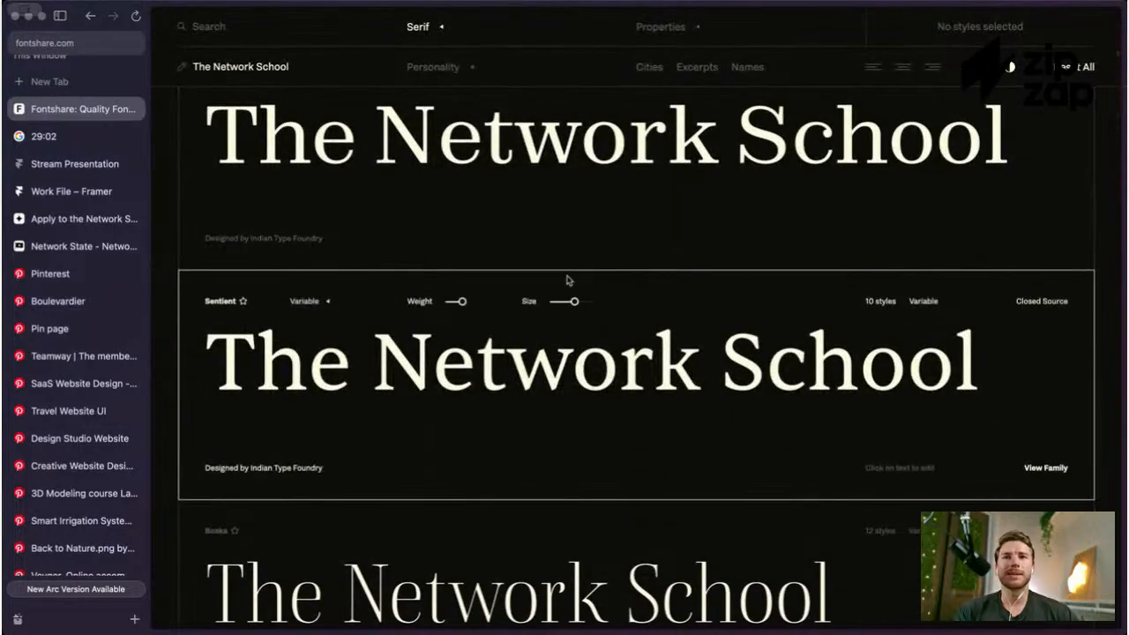
pyautogui.scroll(-10, 567, 280)
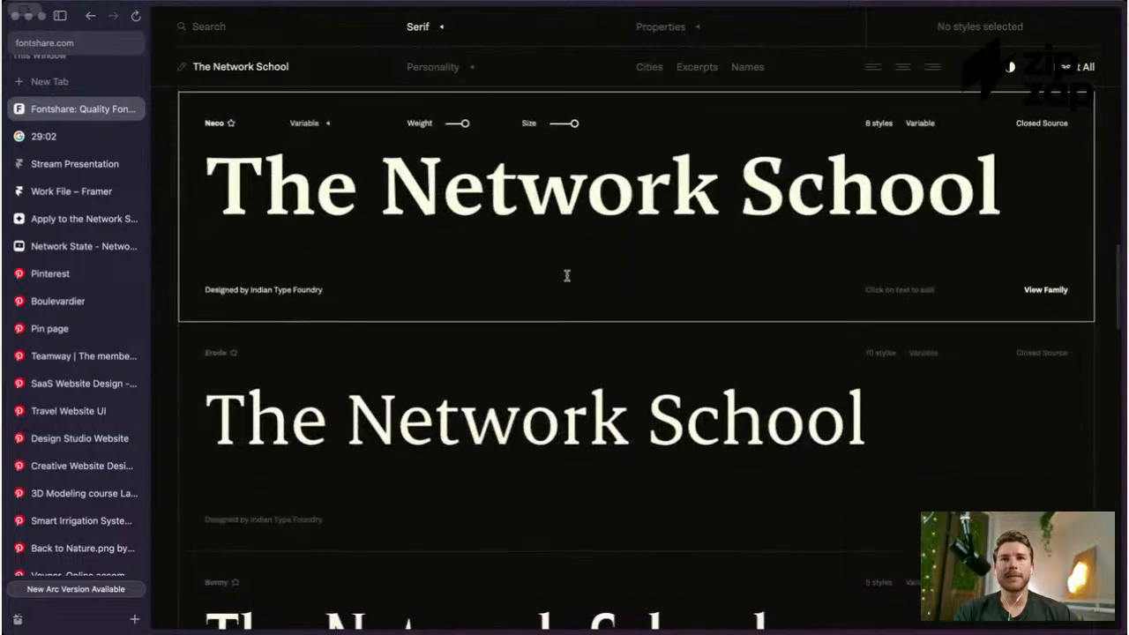
pyautogui.scroll(-2, 567, 275)
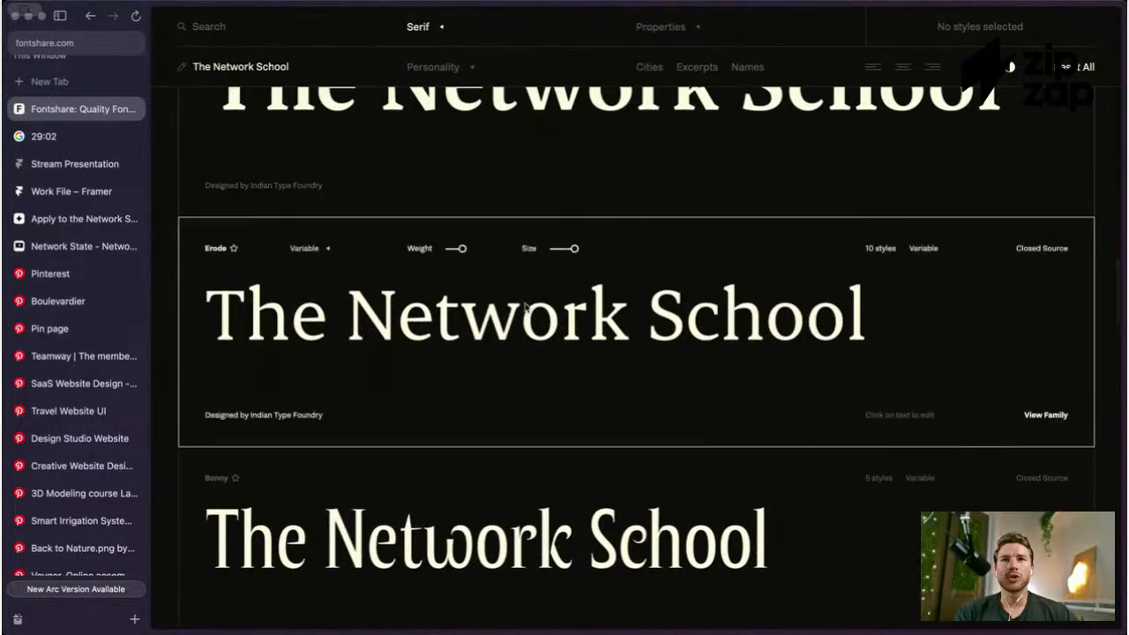
pyautogui.scroll(4, 532, 306)
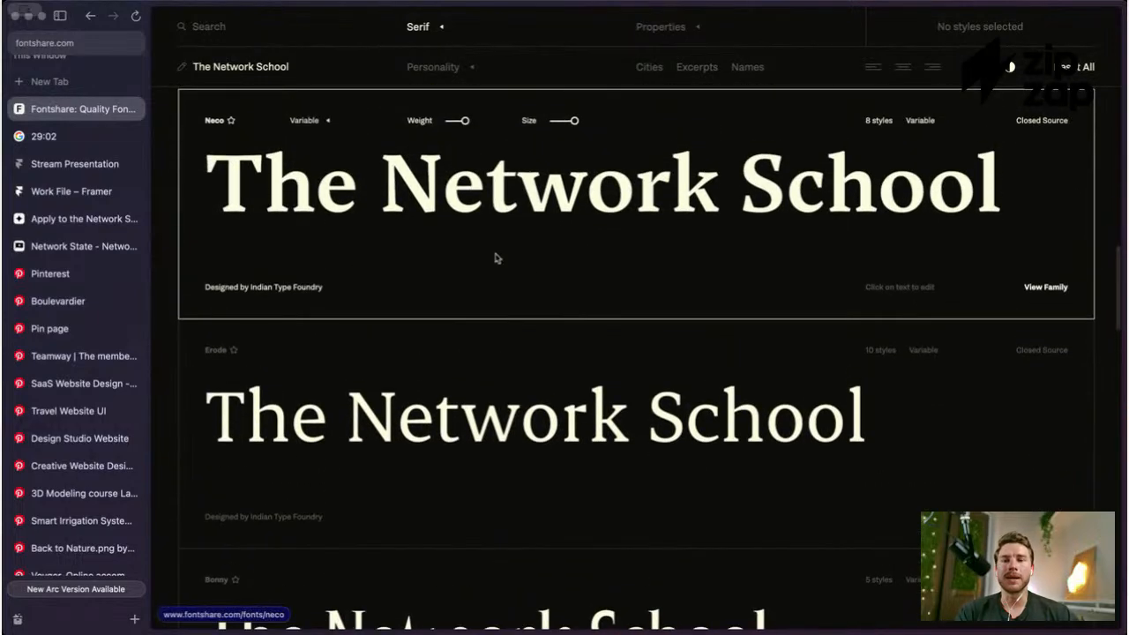
pyautogui.scroll(8, 496, 257)
pyautogui.scroll(4, 495, 253)
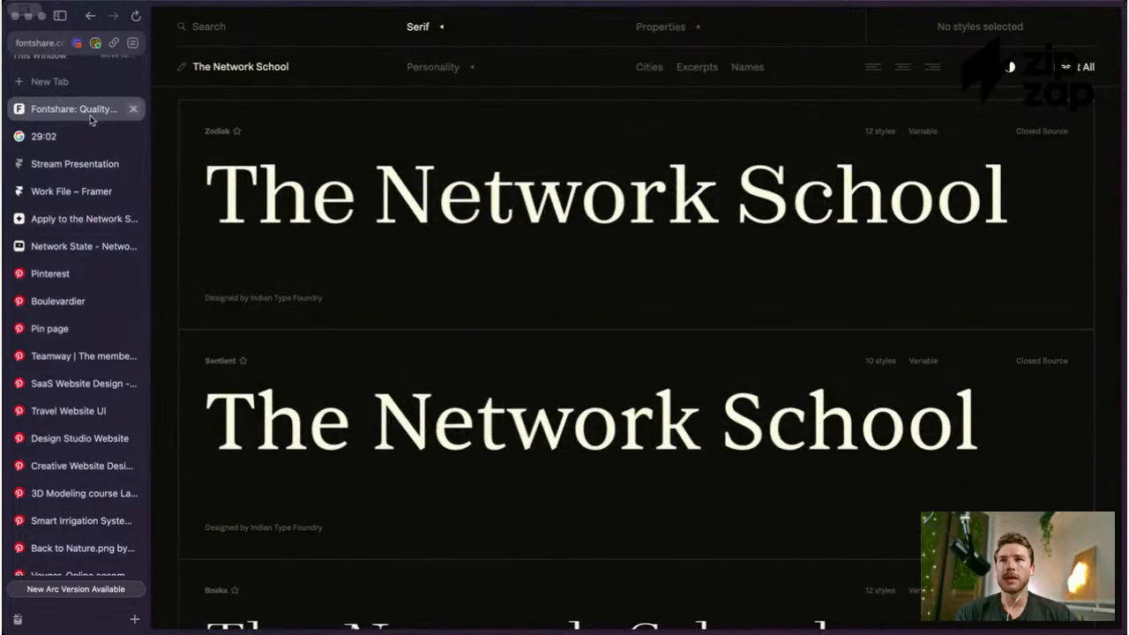
# Step: Switch to the Framer work file and change the heading's font to Sentient
pyautogui.click(73, 164)
pyautogui.click(83, 191)
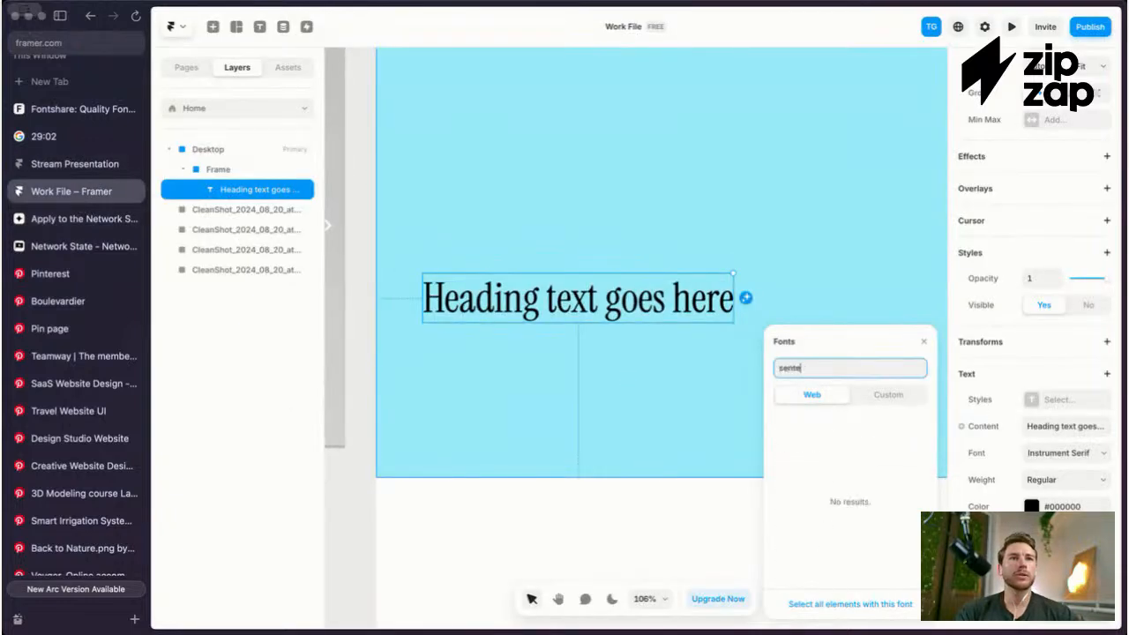
pyautogui.click(803, 446)
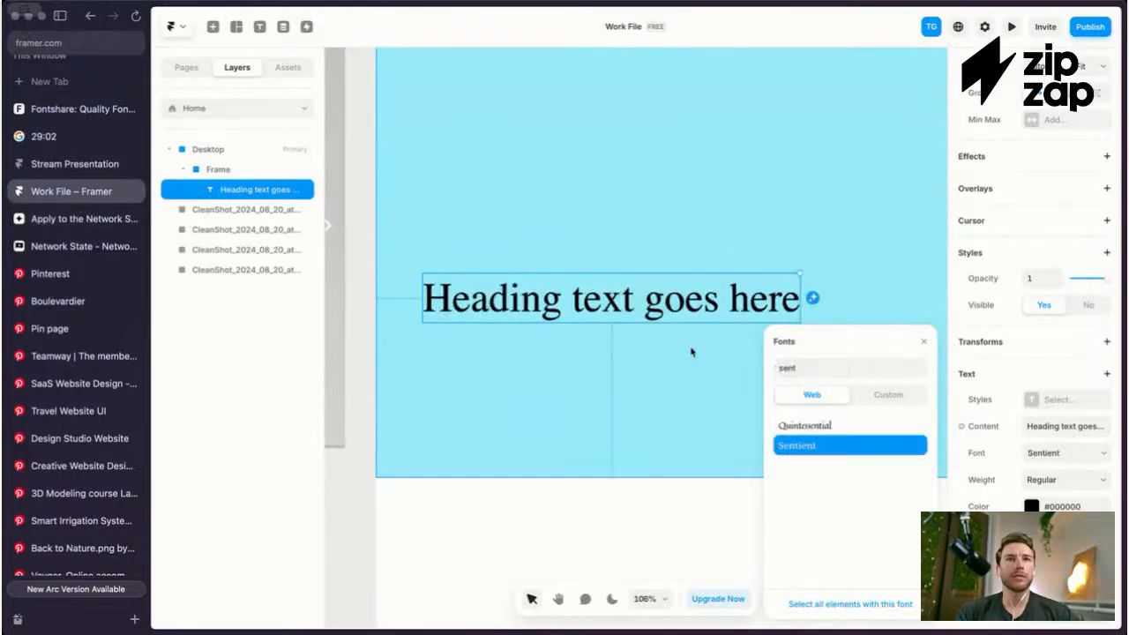
pyautogui.click(702, 343)
pyautogui.click(702, 304)
pyautogui.press('Escape')
pyautogui.scroll(-5, 699, 313)
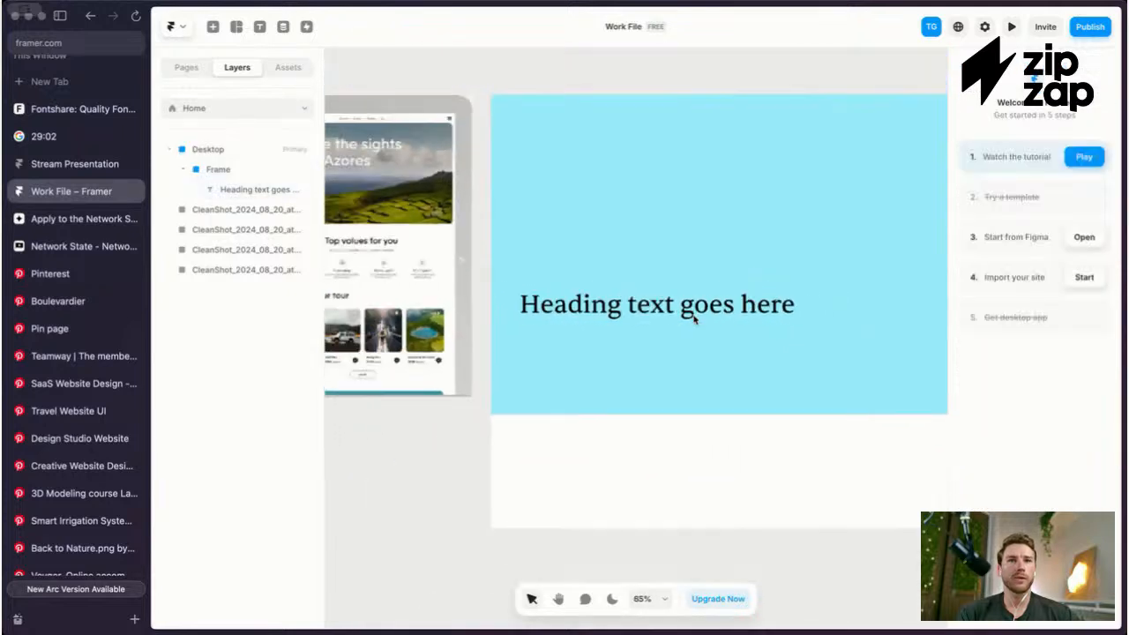
# Step: Set the heading's font size to 56 pixels and its letter spacing to -0.05 em
pyautogui.click(695, 319)
pyautogui.scroll(1, 695, 319)
pyautogui.click(657, 315)
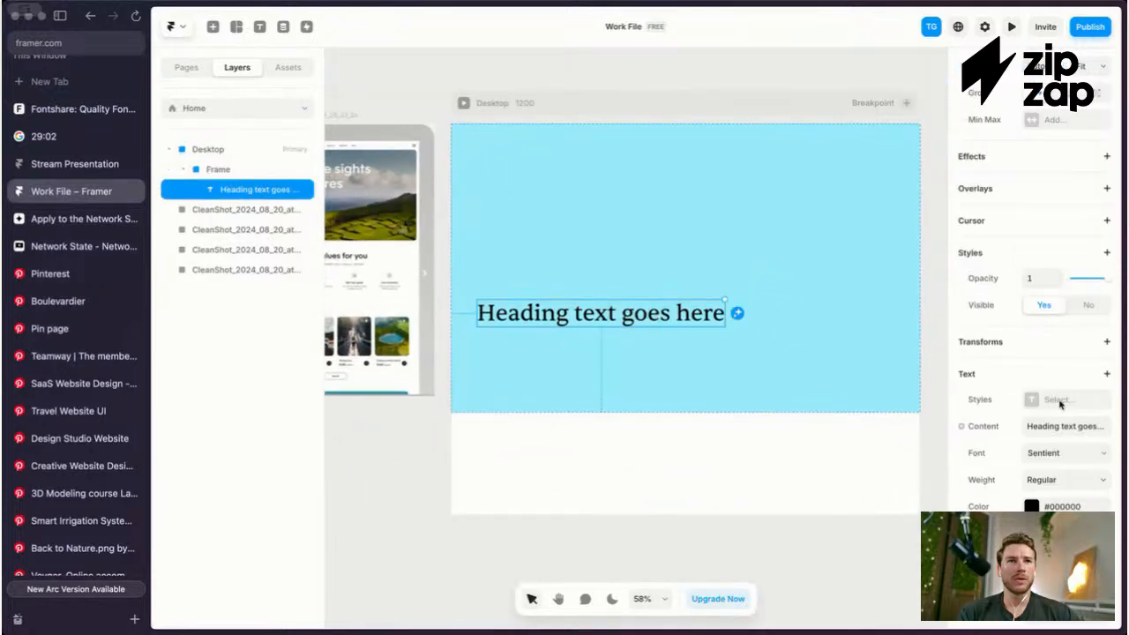
pyautogui.write('56')
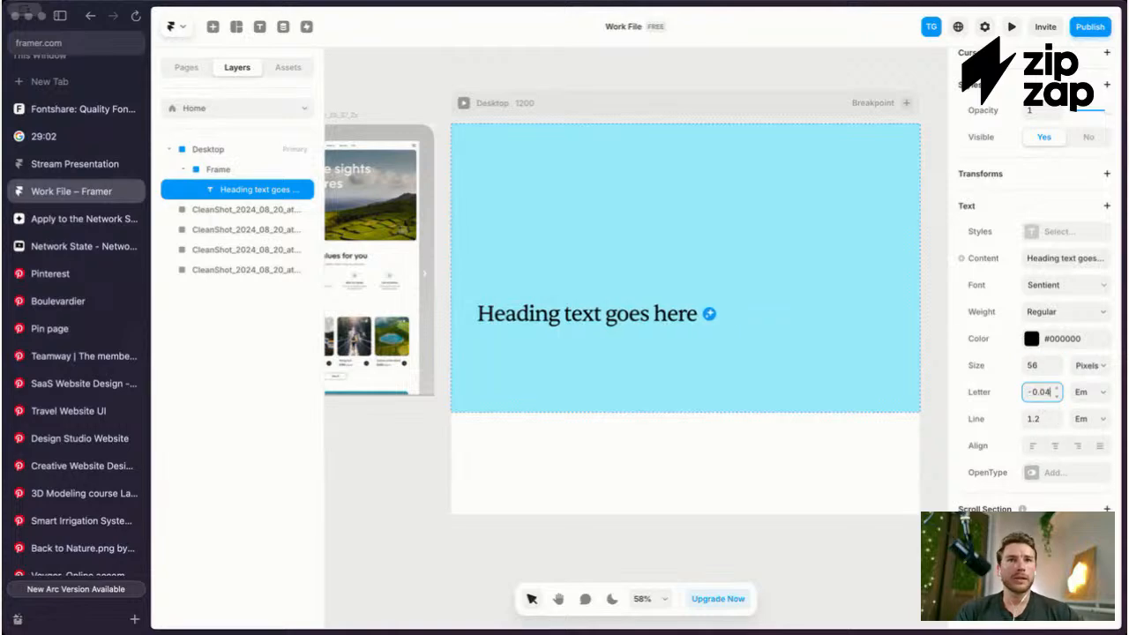
pyautogui.press('Down')
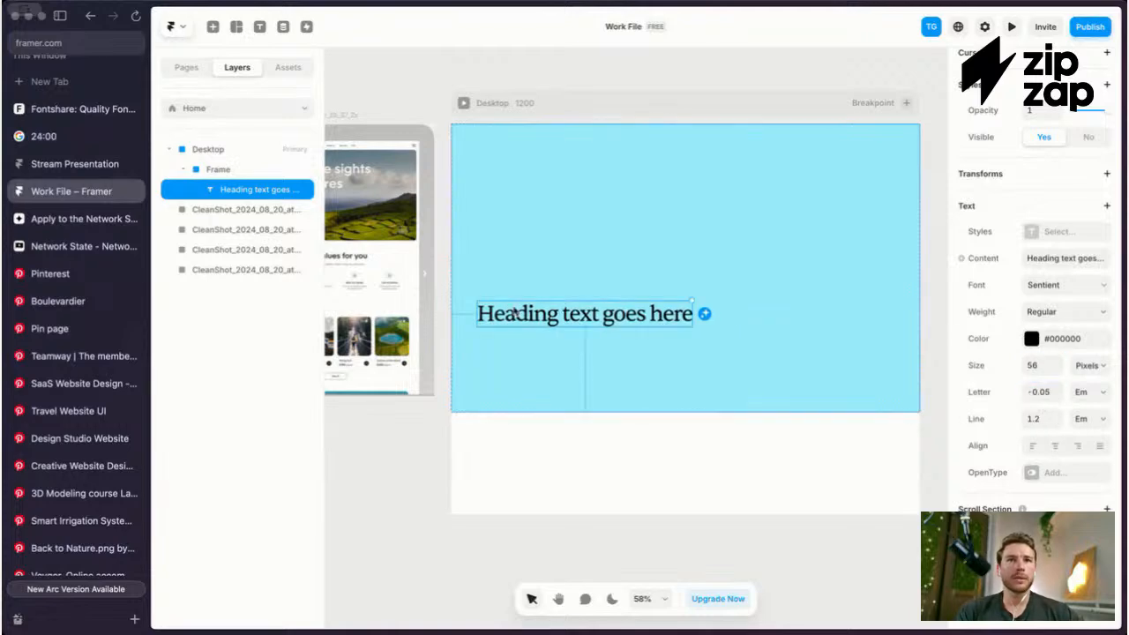
# Step: Examine the restyled heading against the blue frame, both close up and from further out
pyautogui.press('Escape')
pyautogui.press('Escape')
pyautogui.scroll(-1, 509, 285)
pyautogui.press('Escape')
pyautogui.scroll(3, 509, 284)
pyautogui.click(544, 319)
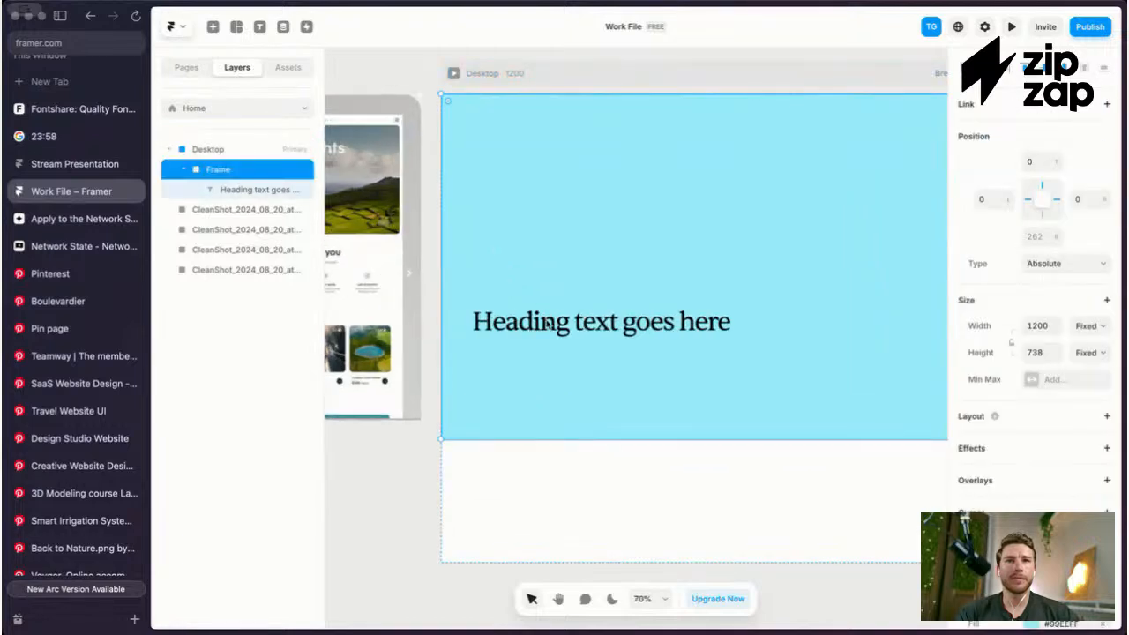
pyautogui.click(562, 328)
pyautogui.press('Escape')
pyautogui.scroll(-1, 562, 328)
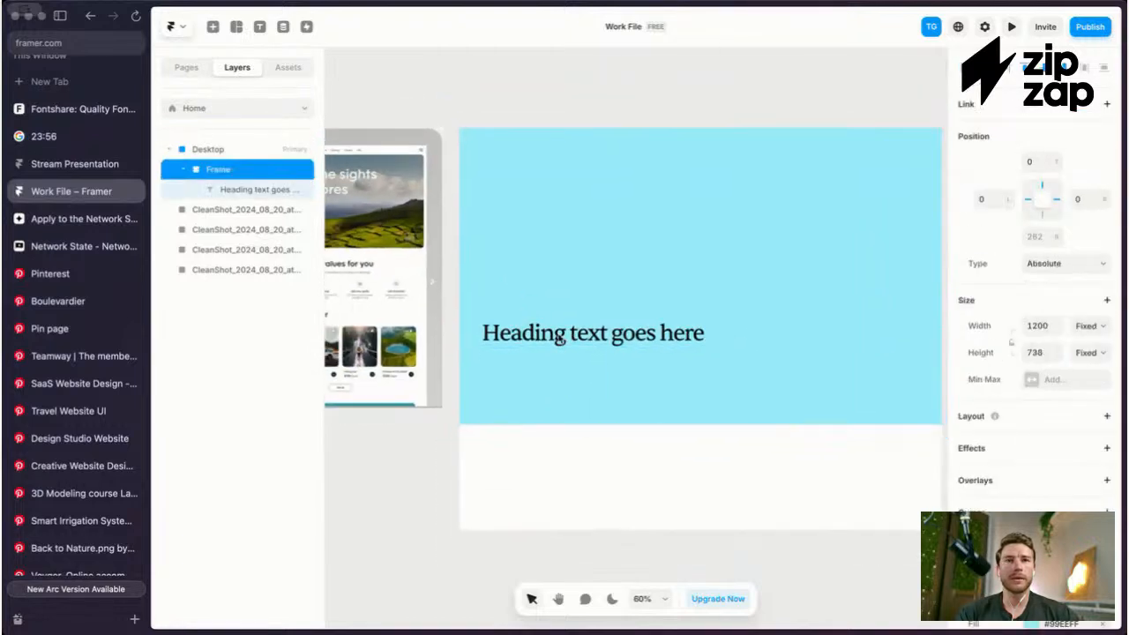
# Step: Duplicate the Sentient heading inside the blue frame and place the copy directly below the original
pyautogui.press('Escape')
pyautogui.click(583, 336)
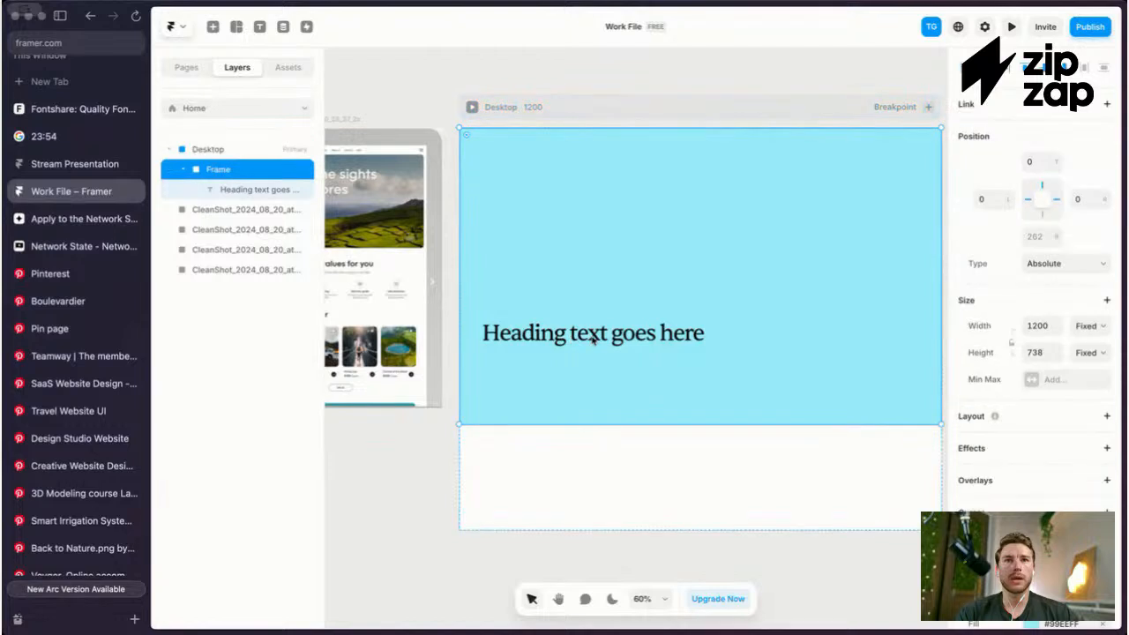
pyautogui.click(591, 334)
pyautogui.hscroll(2, 582, 333)
pyautogui.press('super+d')
pyautogui.moveTo(540, 330); pyautogui.dragTo(541, 360)
pyautogui.scroll(-5, 1041, 484)
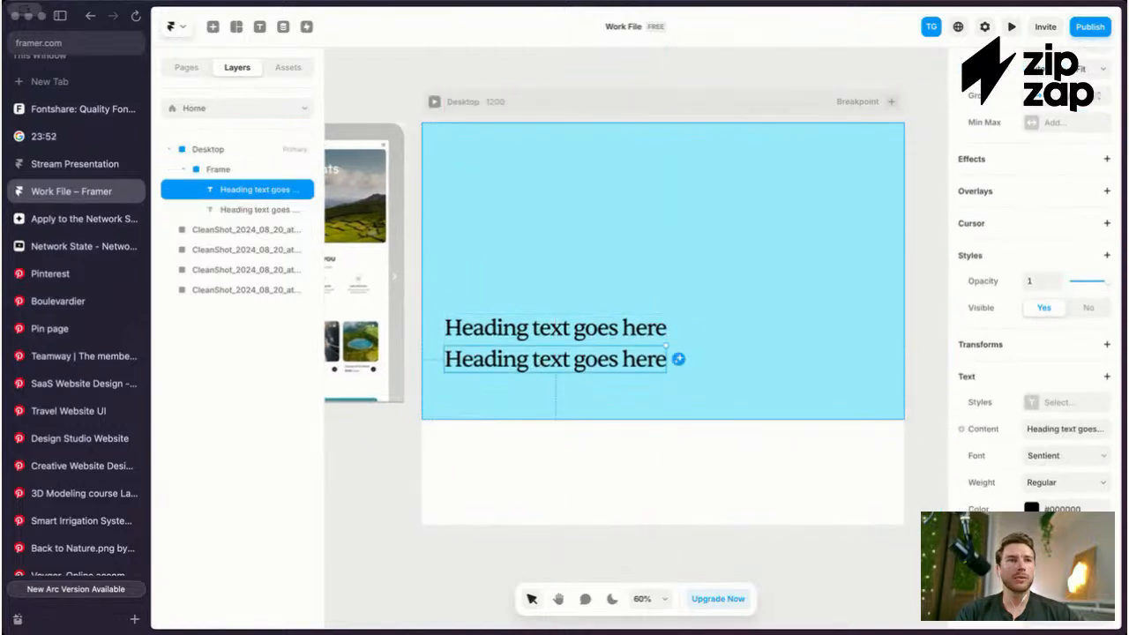
# Step: Reduce the lower text to 20 pixels with -0.02 em letter spacing and position it just under the heading
pyautogui.hotkey('shift', 'Down')
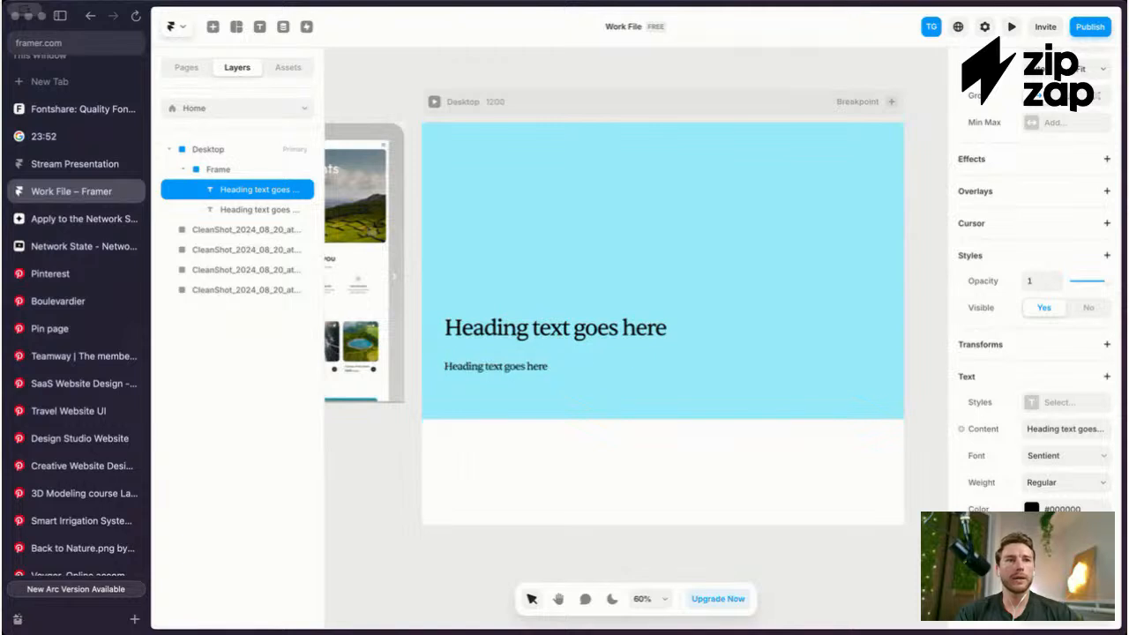
pyautogui.hotkey('shift', 'Down')
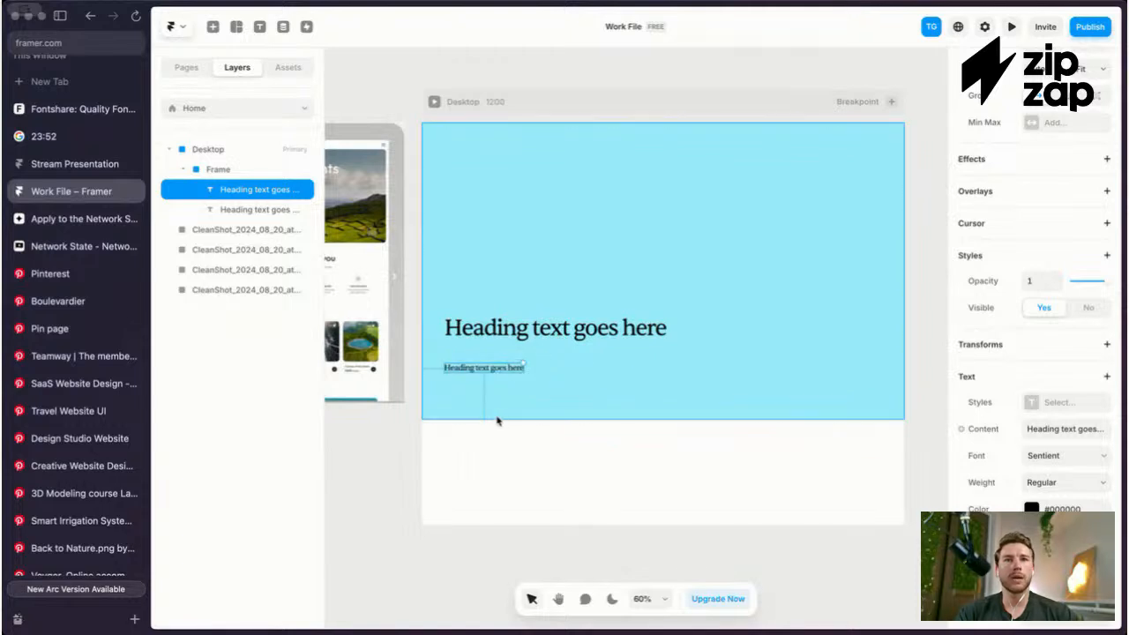
pyautogui.moveTo(505, 364); pyautogui.dragTo(502, 358)
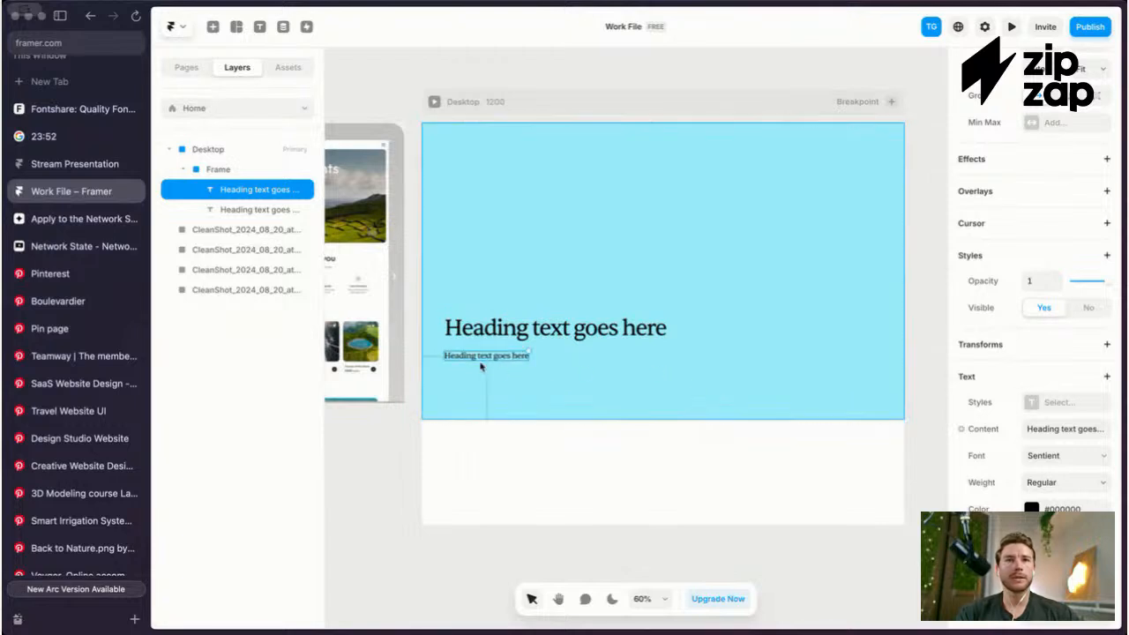
pyautogui.scroll(3, 484, 361)
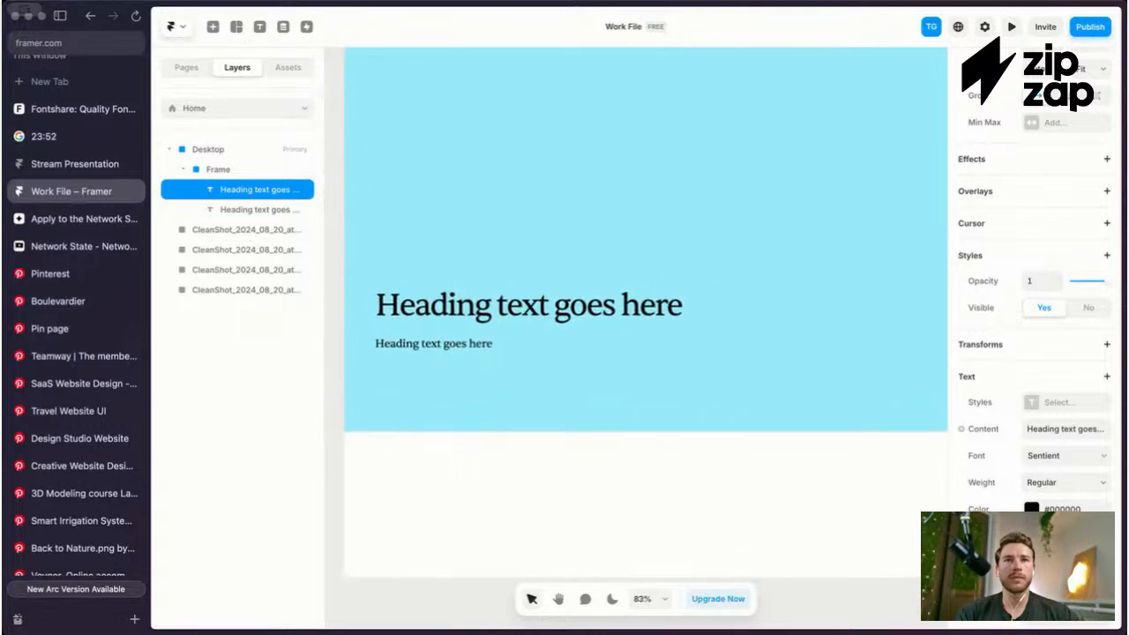
pyautogui.click(491, 359)
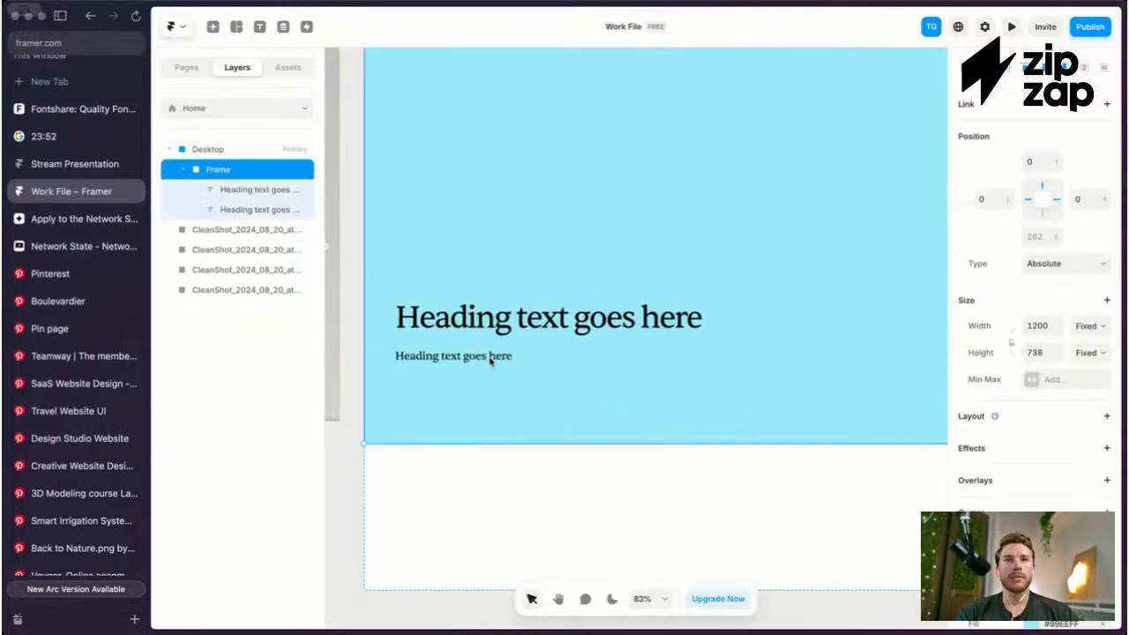
pyautogui.click(490, 359)
pyautogui.moveTo(491, 359); pyautogui.dragTo(487, 365)
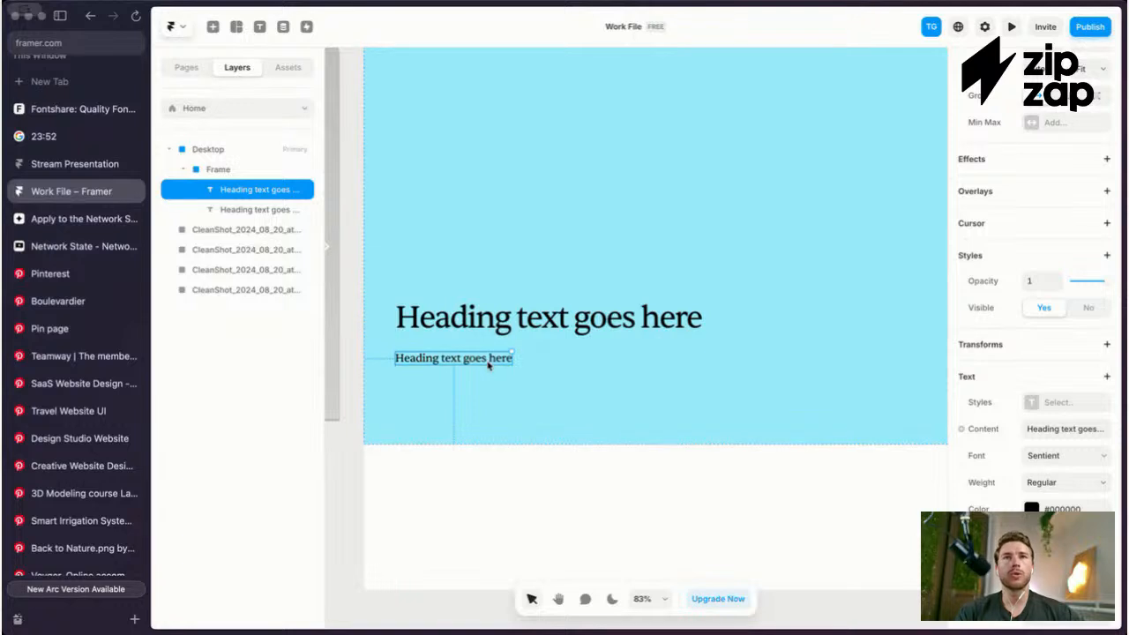
pyautogui.scroll(-2, 485, 353)
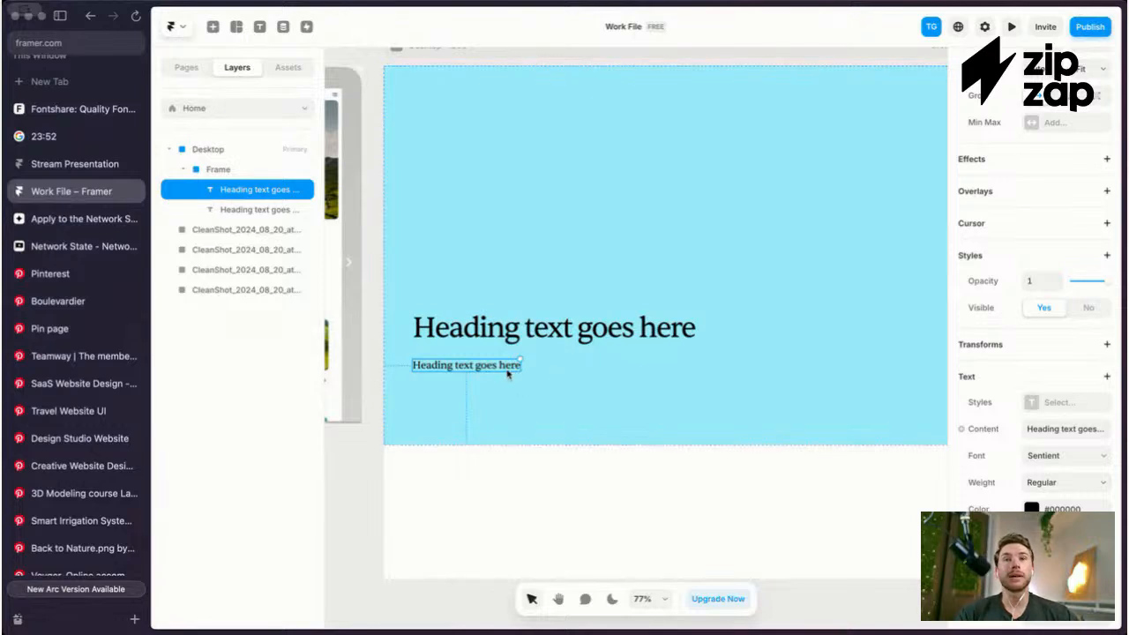
pyautogui.scroll(2, 503, 374)
pyautogui.scroll(-2, 1018, 456)
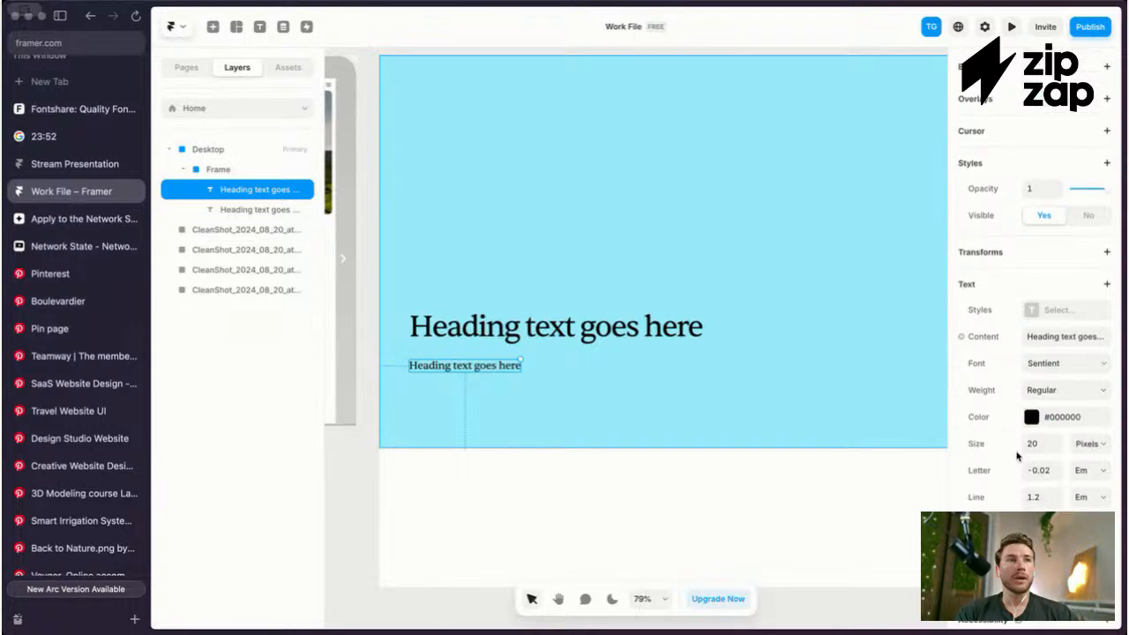
# Step: Switch to the ChatGPT conversation and copy the headline "To the Overlooked Innovators: Your Time is Now"
pyautogui.doubleClick(512, 370)
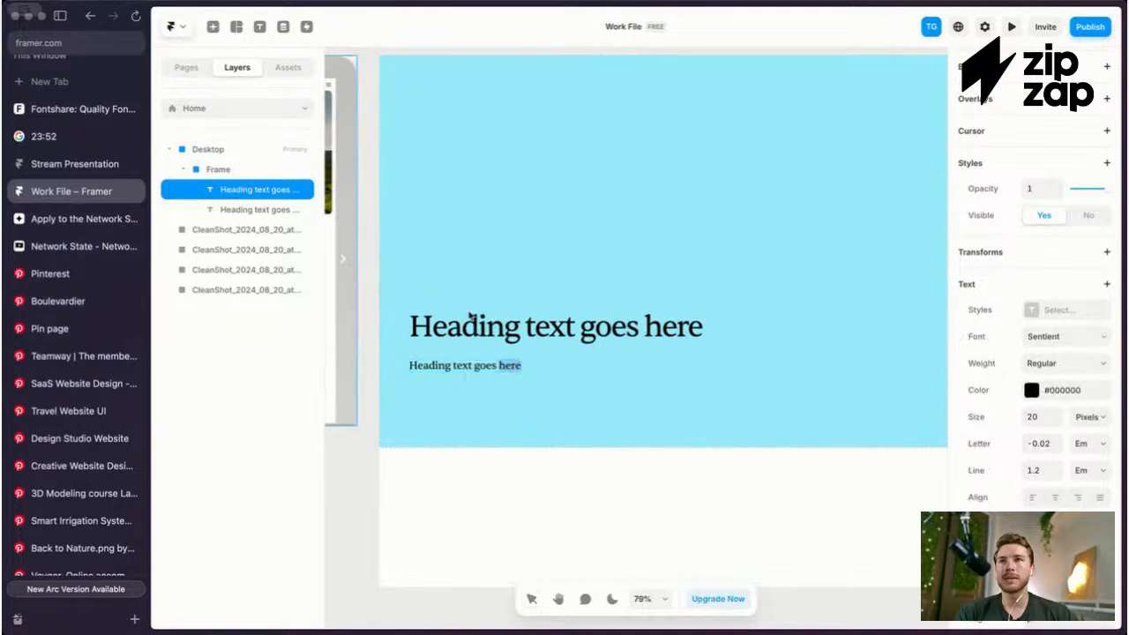
pyautogui.click(79, 246)
pyautogui.click(53, 217)
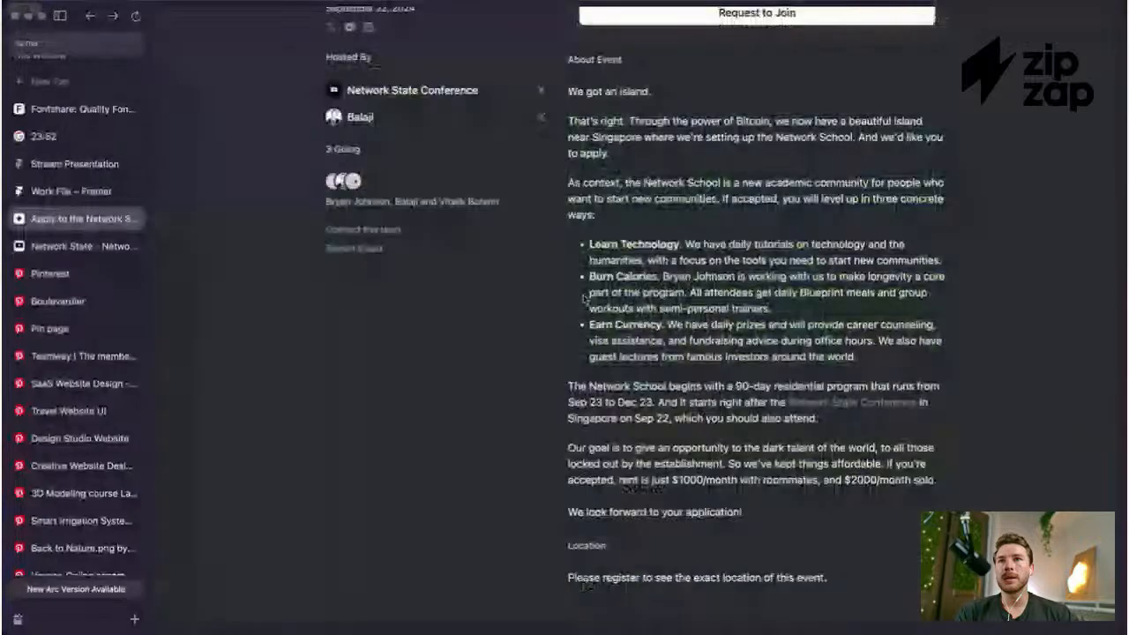
pyautogui.scroll(-5, 70, 256)
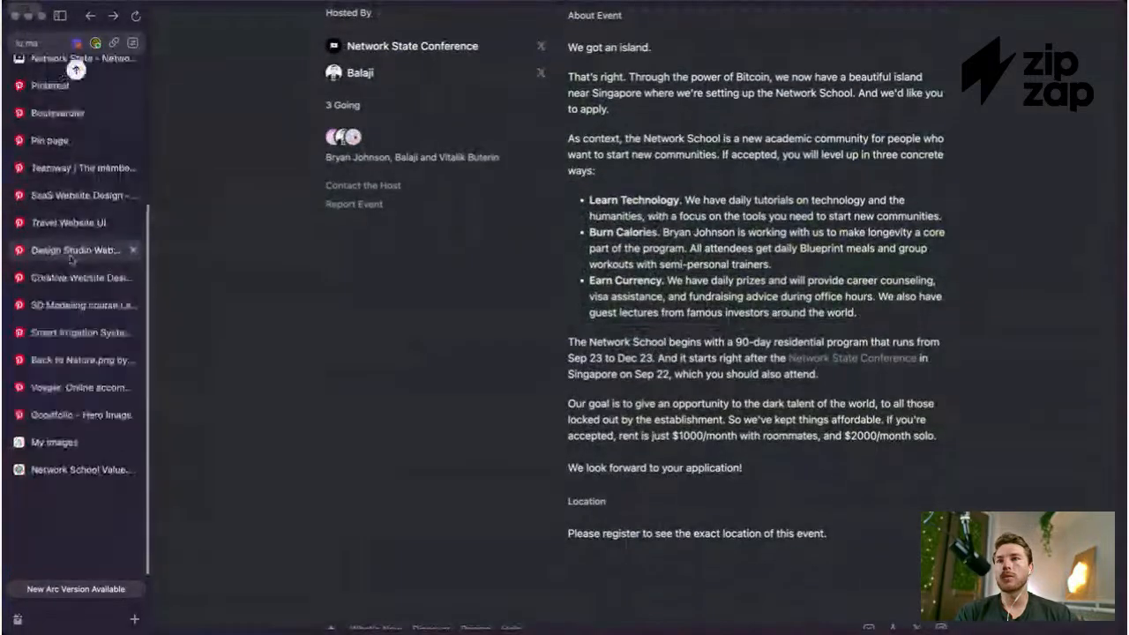
pyautogui.click(67, 480)
pyautogui.scroll(-1, 523, 343)
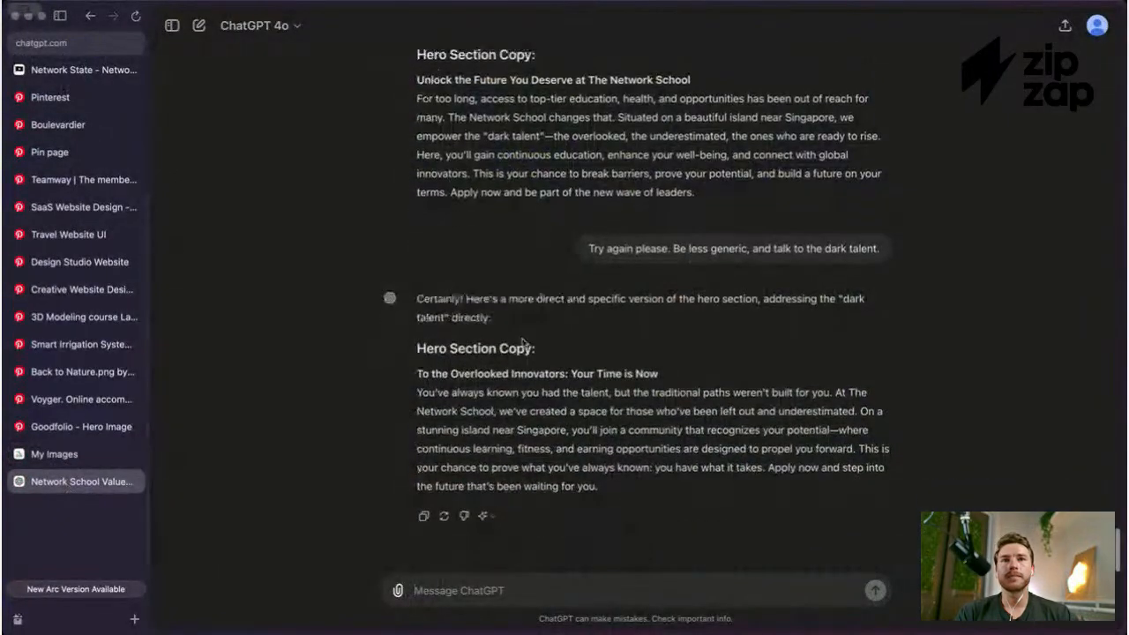
pyautogui.scroll(1, 564, 348)
pyautogui.moveTo(688, 378); pyautogui.dragTo(446, 377)
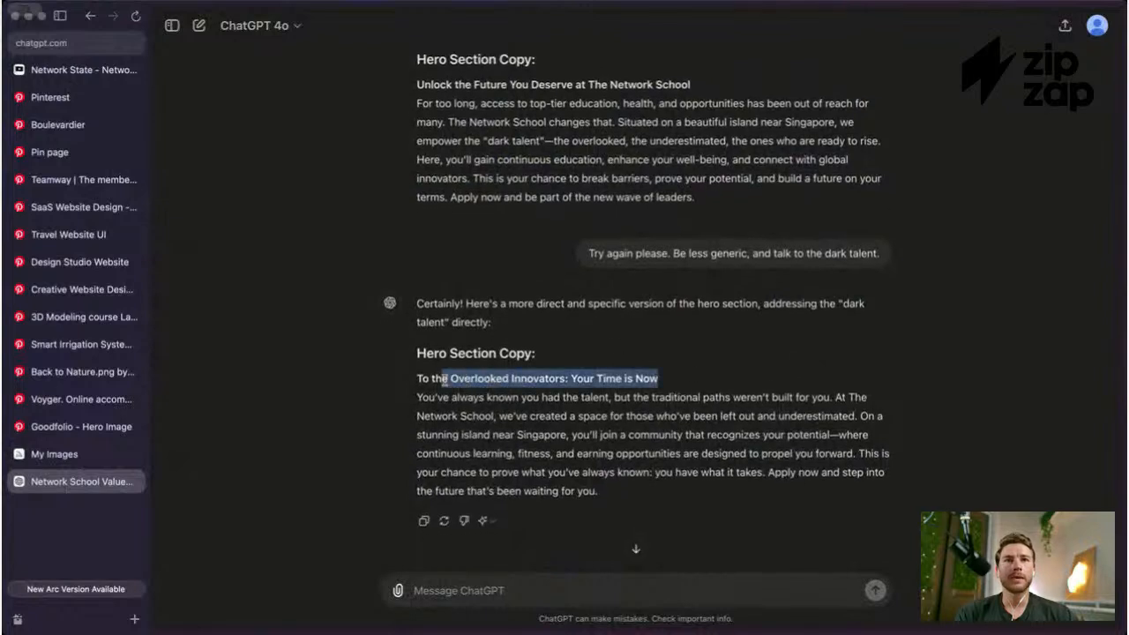
pyautogui.scroll(5, 80, 264)
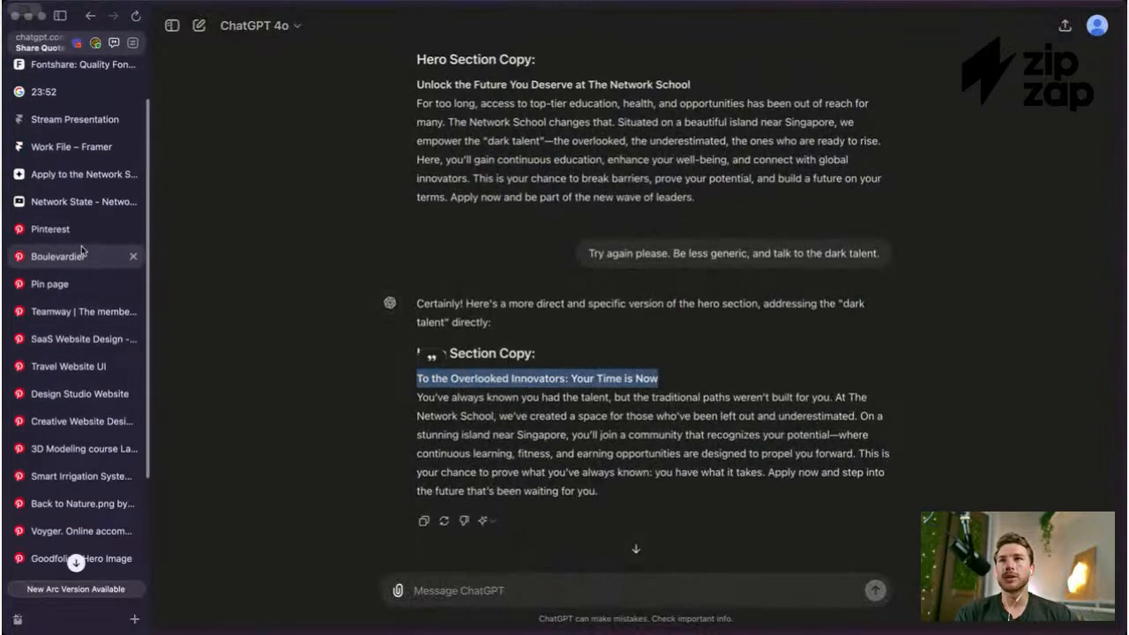
# Step: Return to the Framer work file and replace the heading's text with "To the Overlooked Innovators: Your Time is Now"
pyautogui.click(78, 205)
pyautogui.click(567, 335)
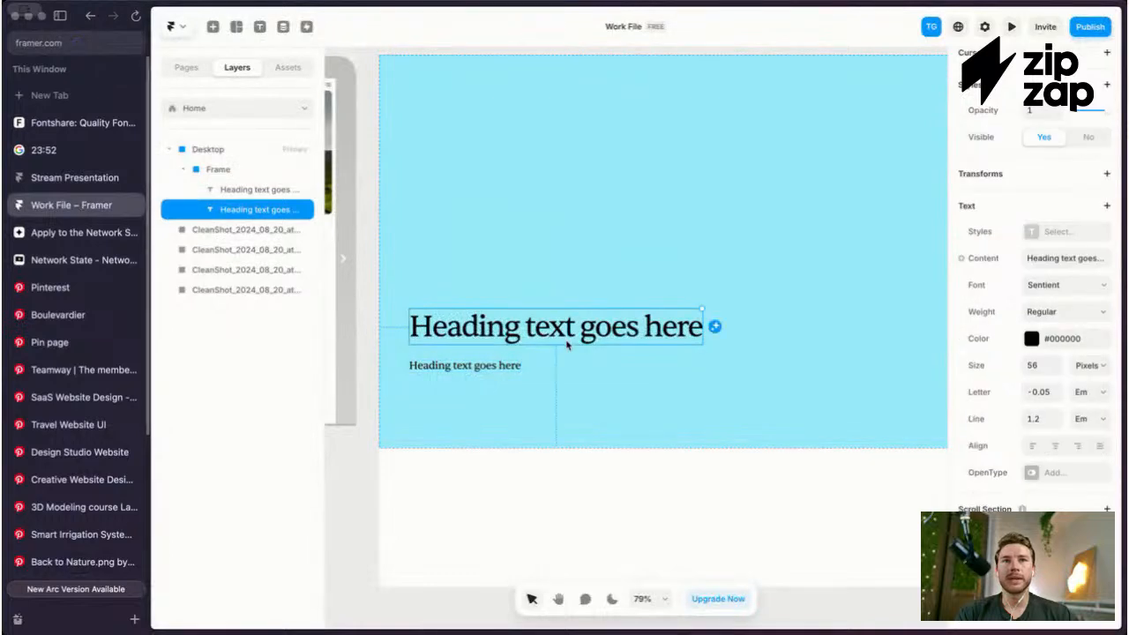
pyautogui.write('To the Overlooked Innovators: Your Time is Now')
pyautogui.scroll(-3, 787, 332)
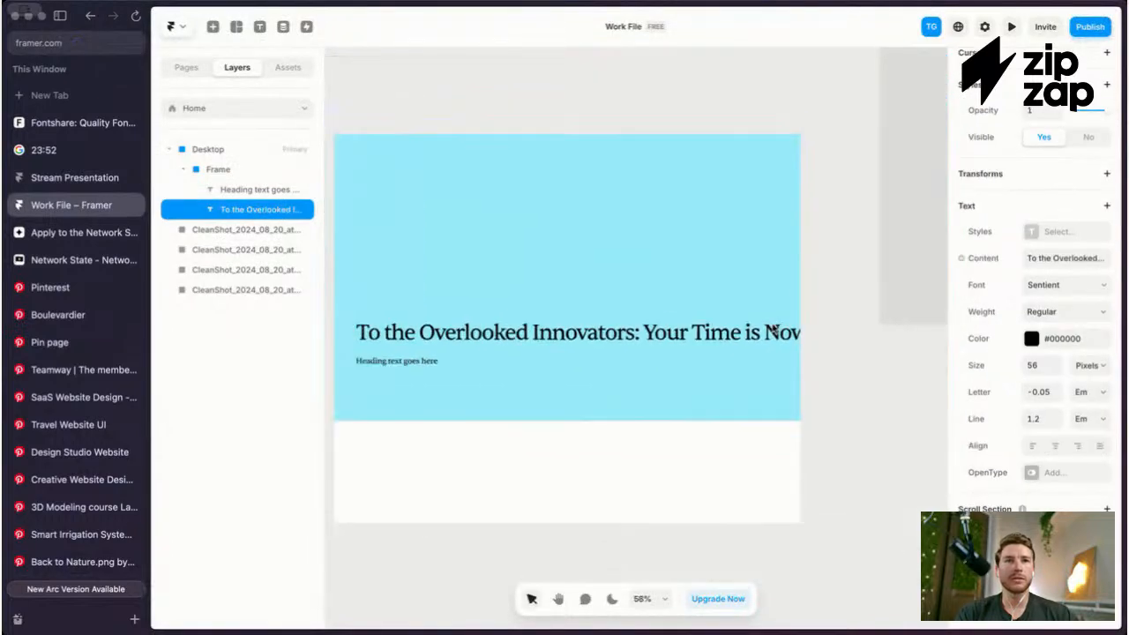
# Step: Create a Heading 1 text style from the headline's current formatting
pyautogui.doubleClick(732, 332)
pyautogui.press('Escape')
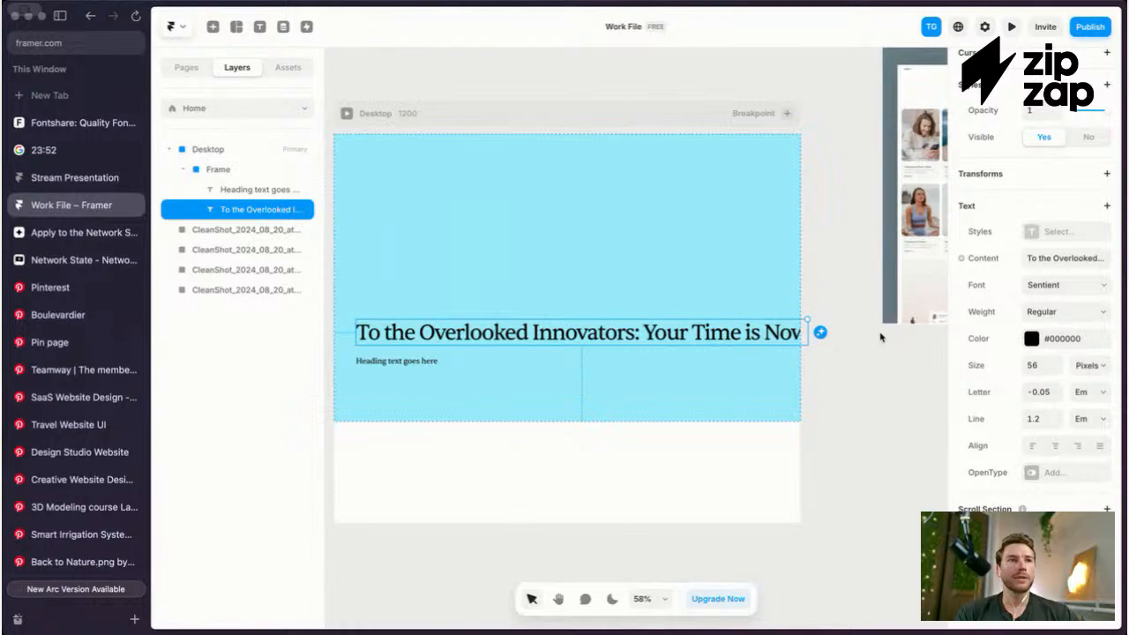
pyautogui.click(1034, 235)
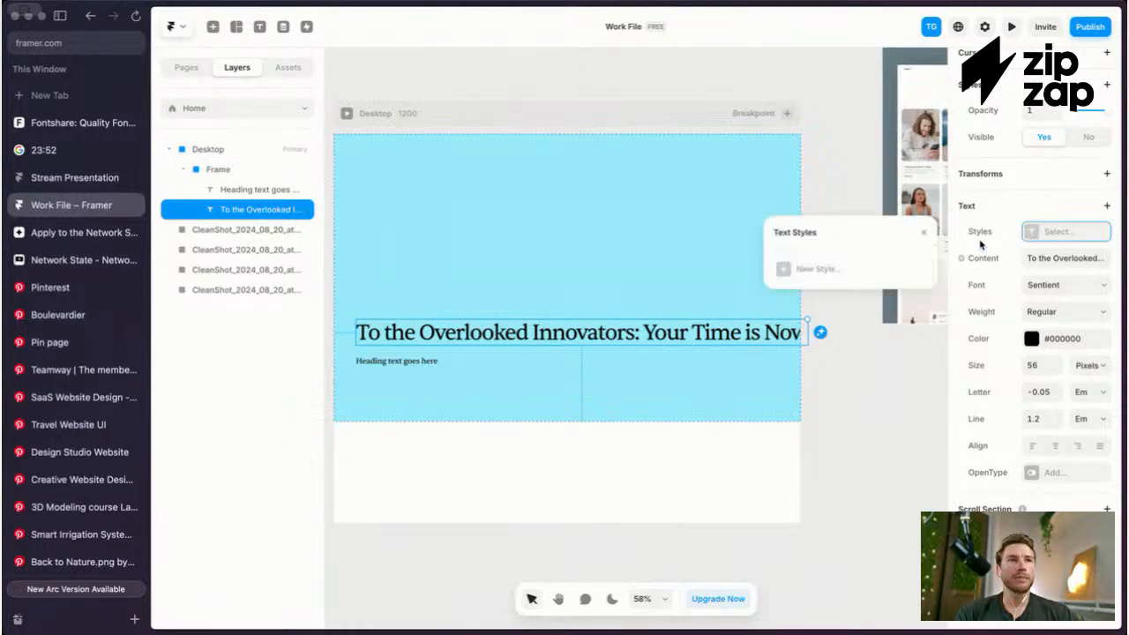
pyautogui.click(792, 276)
pyautogui.click(831, 305)
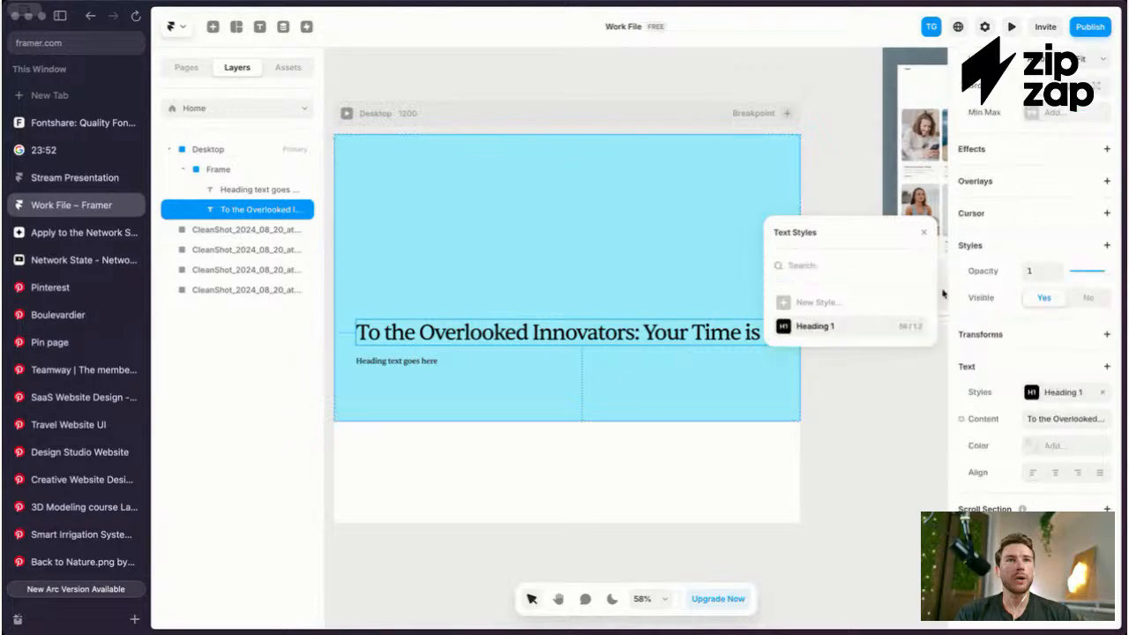
pyautogui.press('Escape')
pyautogui.press('Escape')
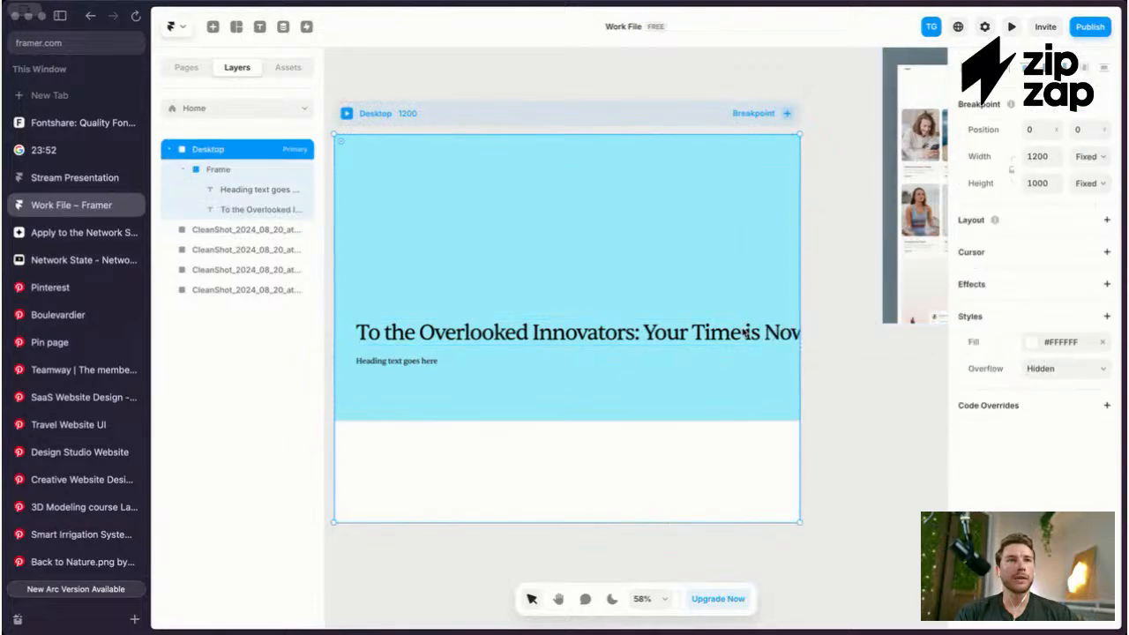
# Step: Edit the Heading 1 text style and turn on Balance
pyautogui.click(745, 333)
pyautogui.click(748, 334)
pyautogui.click(1057, 397)
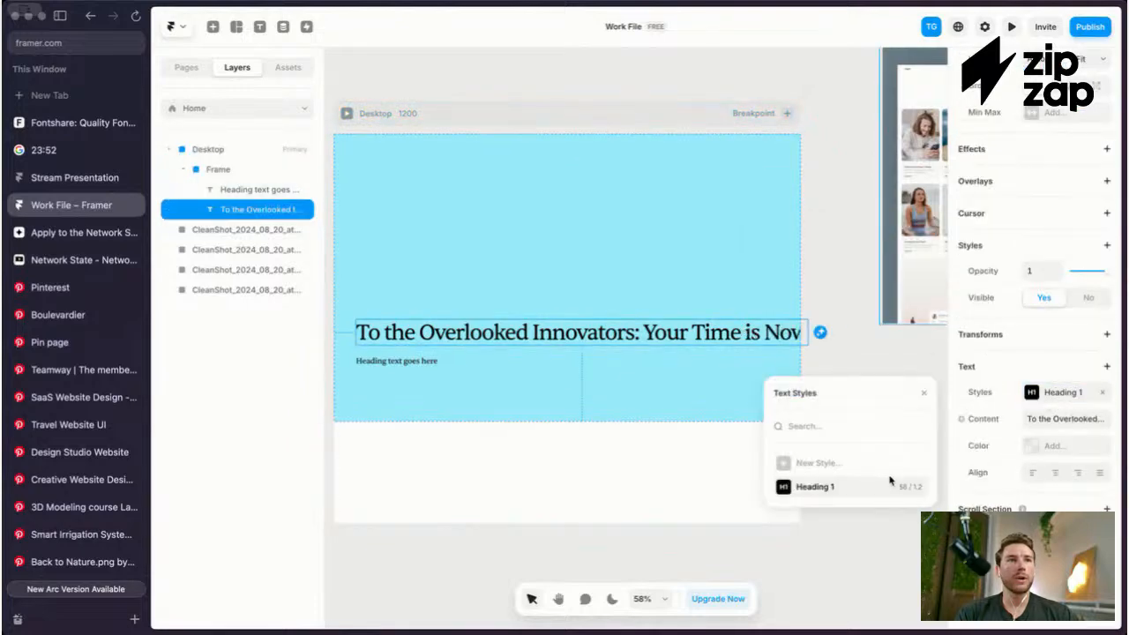
pyautogui.click(914, 488)
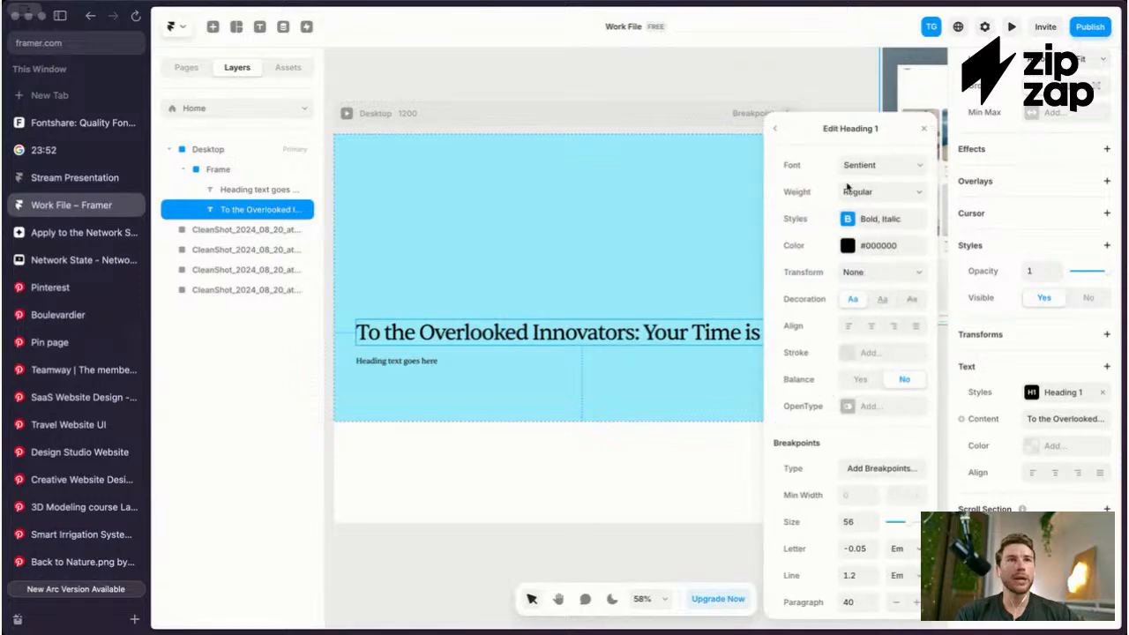
pyautogui.click(857, 380)
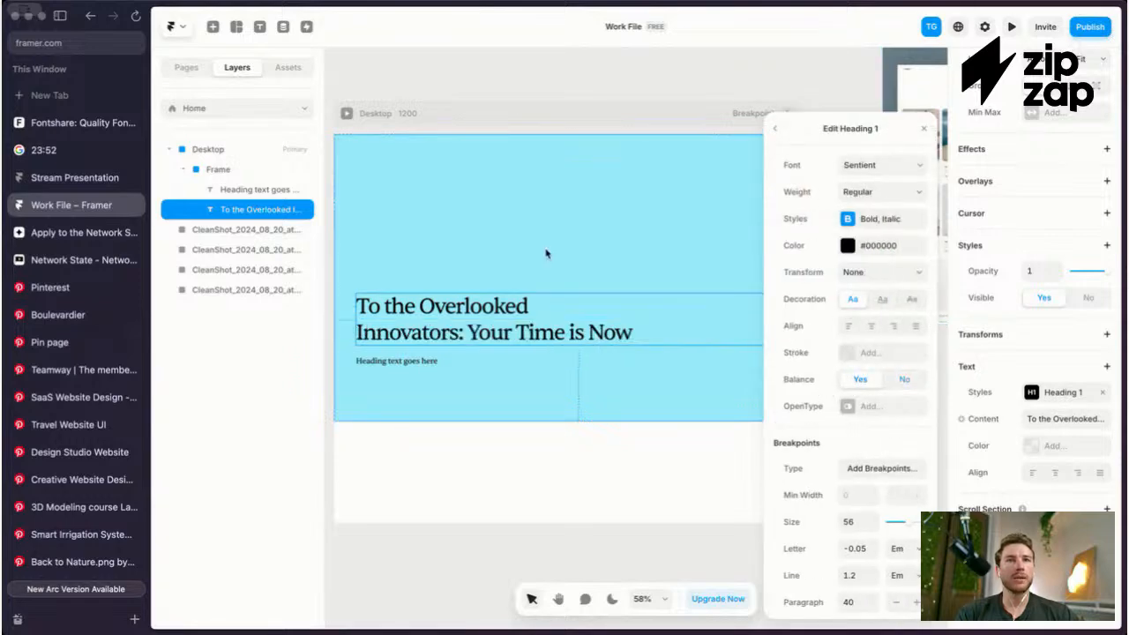
# Step: Narrow the headline's text box to a fixed width of about 636 so it wraps onto three lines
pyautogui.click(529, 328)
pyautogui.click(527, 326)
pyautogui.hscroll(-2, 801, 315)
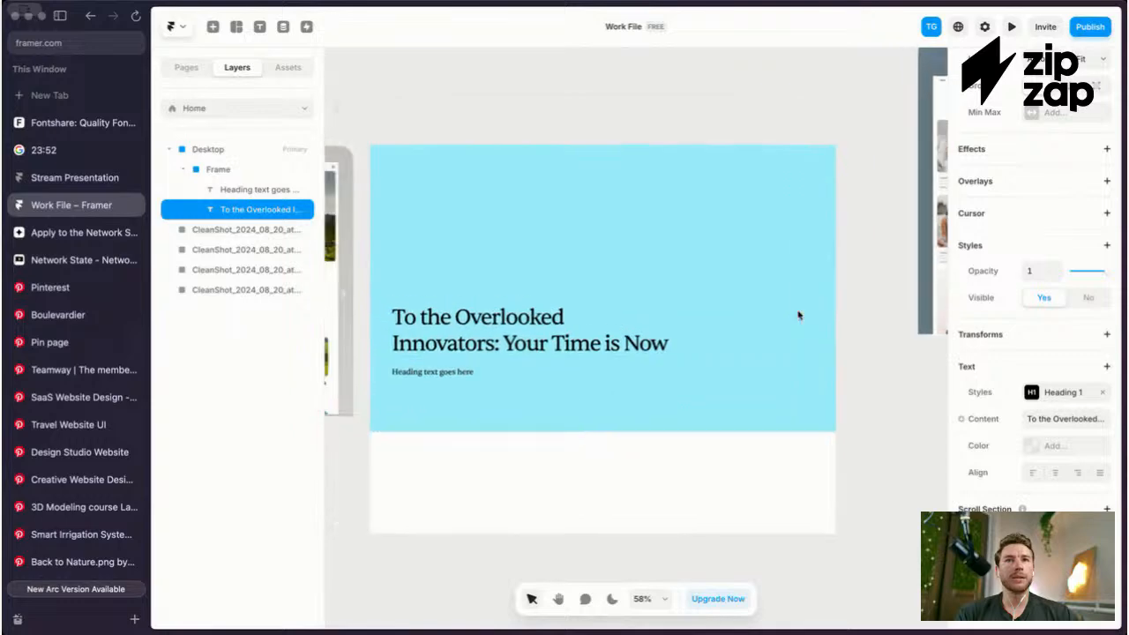
pyautogui.scroll(4, 1063, 335)
pyautogui.scroll(3, 1036, 194)
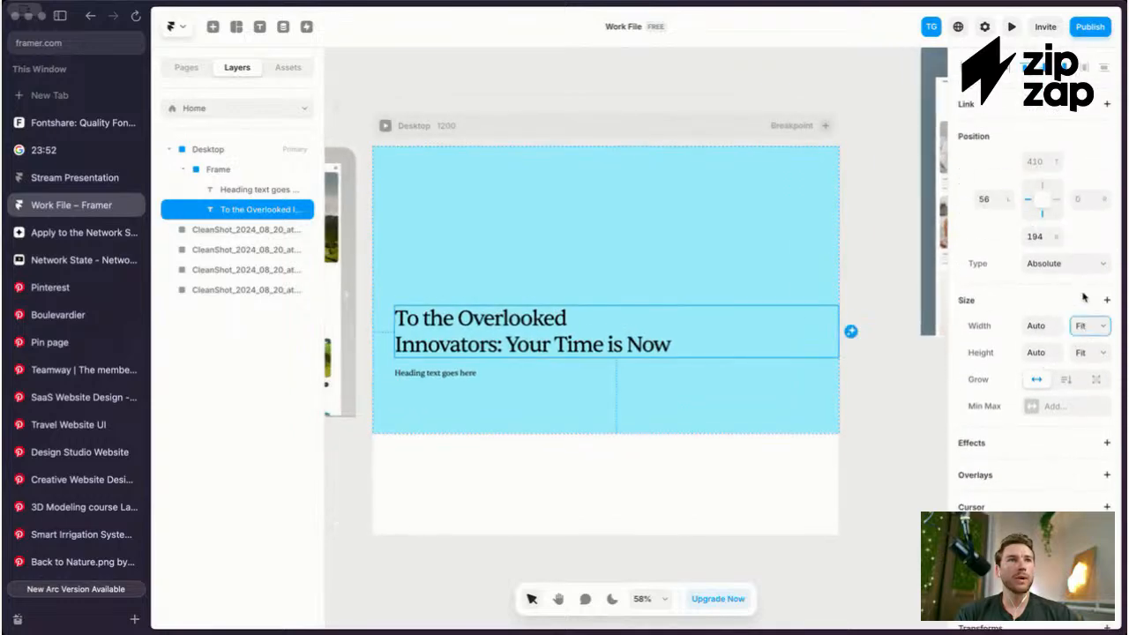
pyautogui.moveTo(838, 332); pyautogui.dragTo(641, 336)
pyautogui.click(741, 309)
# Step: Examine the wrapped headline's layout in the blue frame, both close up and from further out
pyautogui.scroll(4, 741, 310)
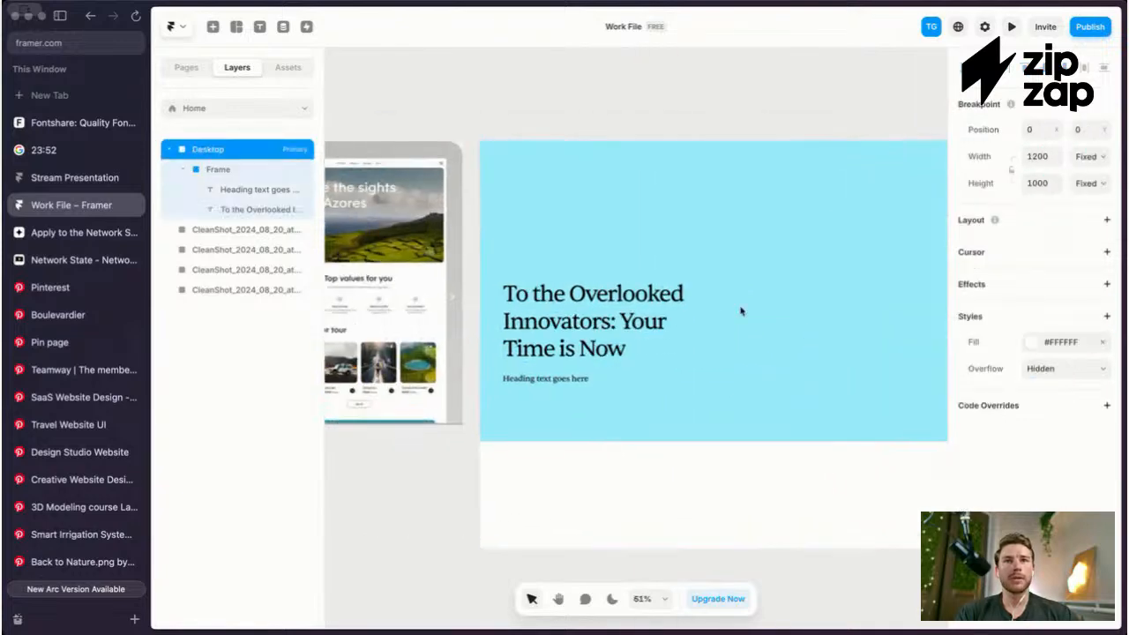
pyautogui.scroll(-2, 715, 307)
pyautogui.click(620, 294)
pyautogui.scroll(5, 550, 378)
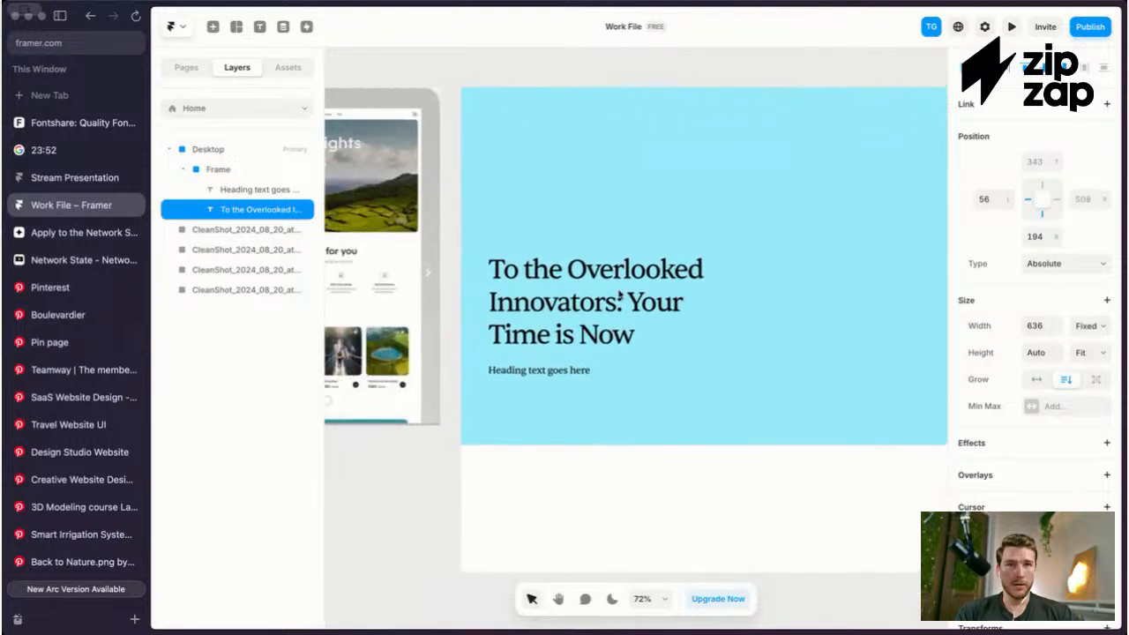
pyautogui.scroll(-3, 589, 309)
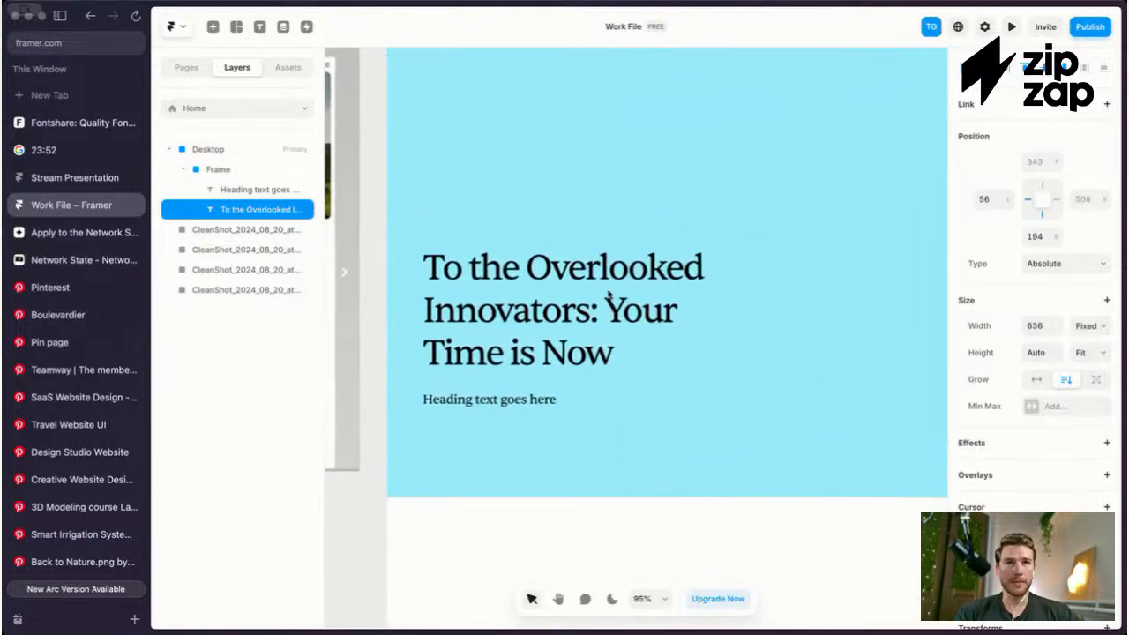
pyautogui.hscroll(2, 609, 293)
pyautogui.scroll(-2, 606, 292)
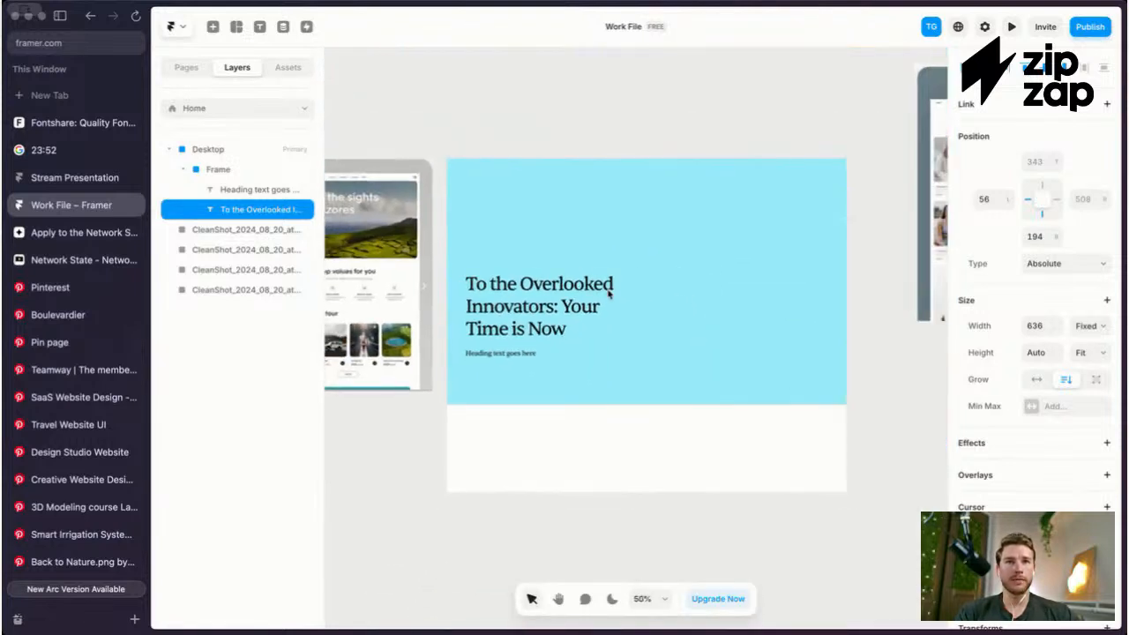
pyautogui.scroll(4, 605, 297)
# Step: Move the small text line up slightly so it sits closer to the headline, keeping its left alignment
pyautogui.click(538, 447)
pyautogui.press('Escape')
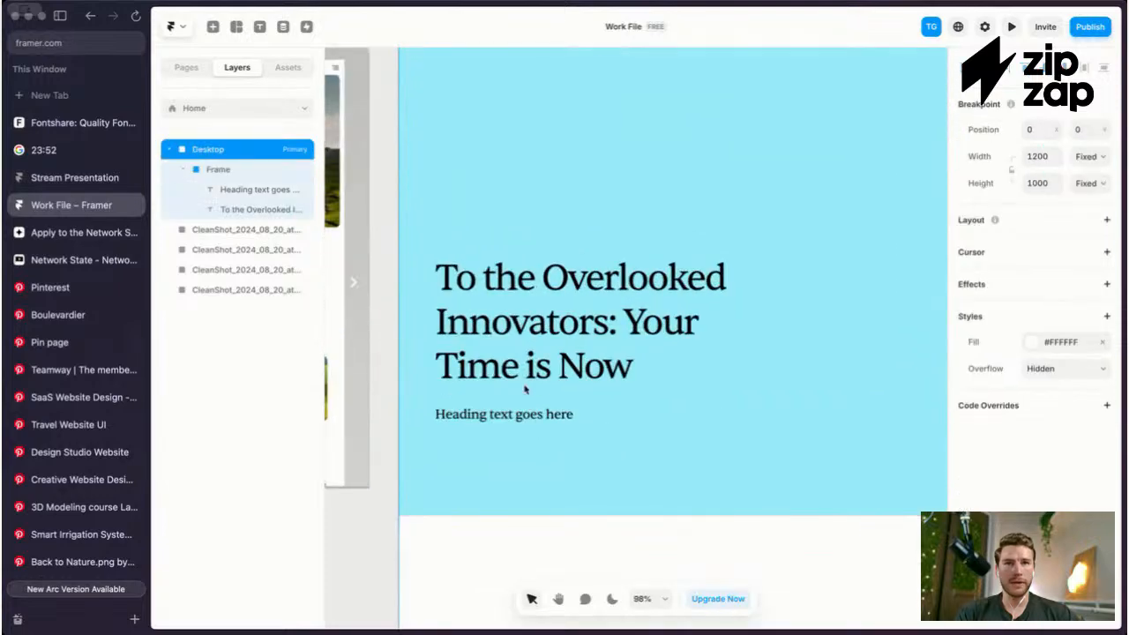
pyautogui.click(529, 420)
pyautogui.click(553, 416)
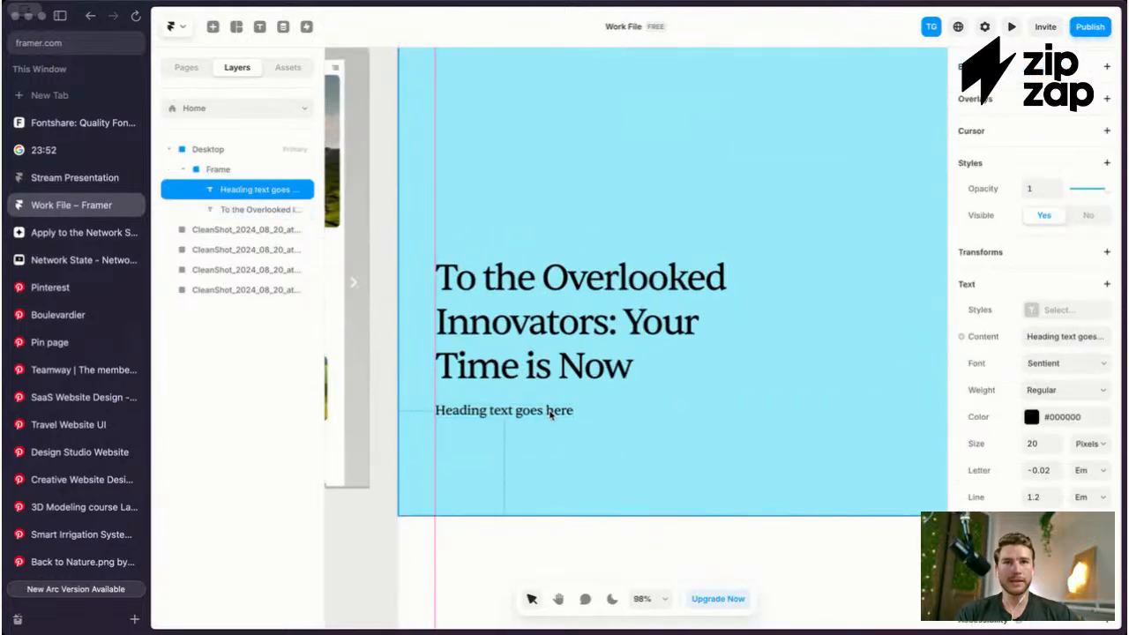
# Step: Switch to the ChatGPT hero copy conversation and send "Can you shorten the body text to half, please?"
pyautogui.scroll(-5, 78, 441)
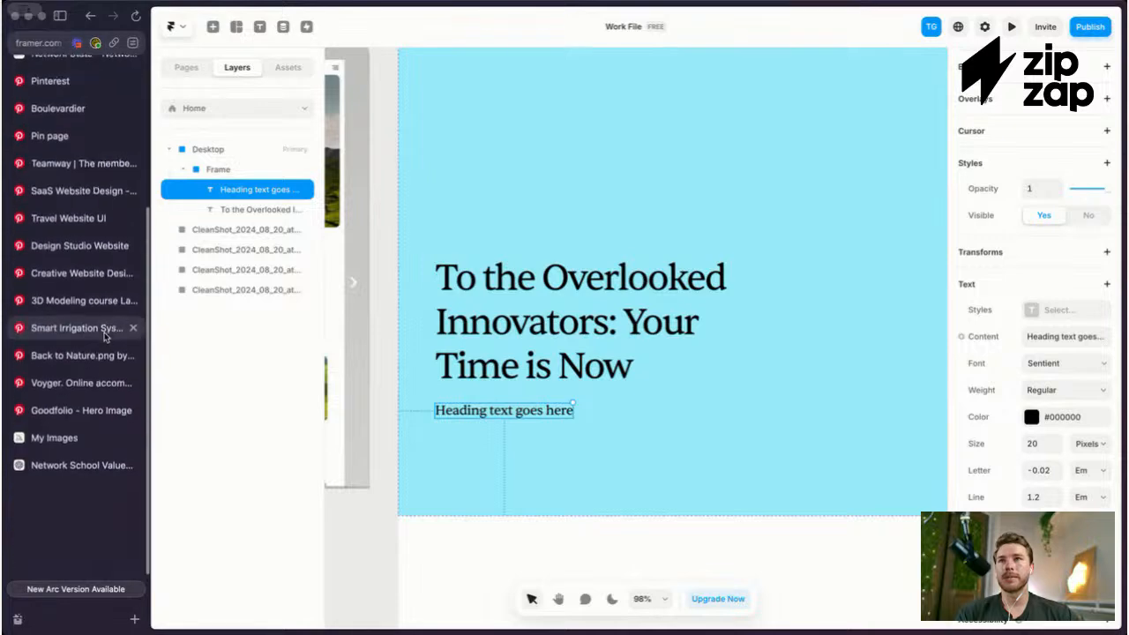
pyautogui.click(78, 485)
pyautogui.scroll(4, 75, 308)
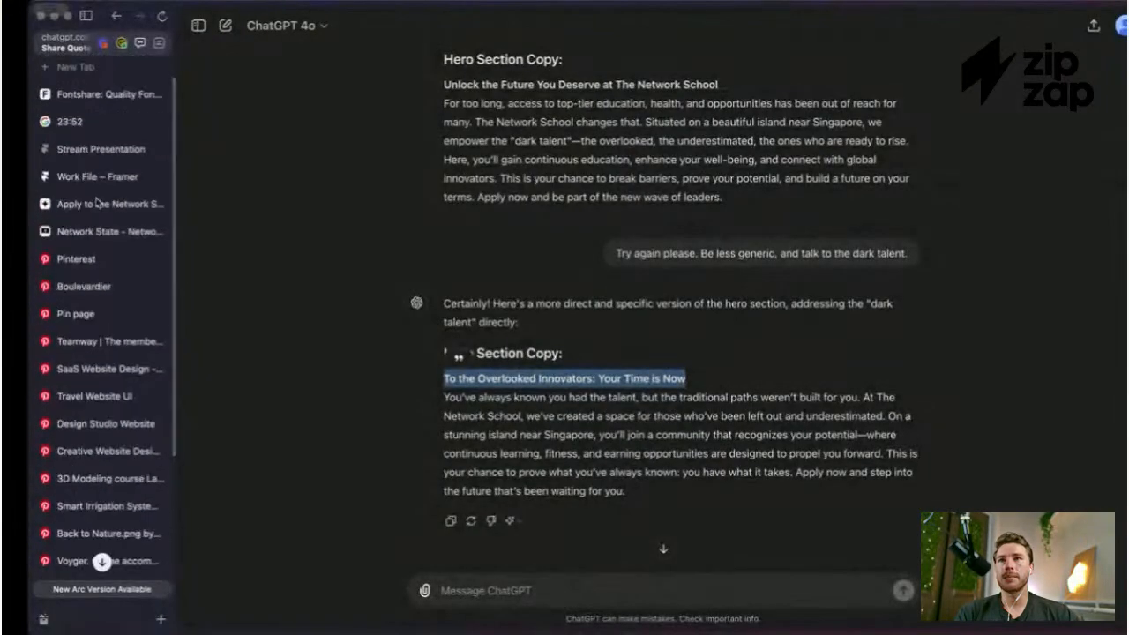
pyautogui.click(617, 447)
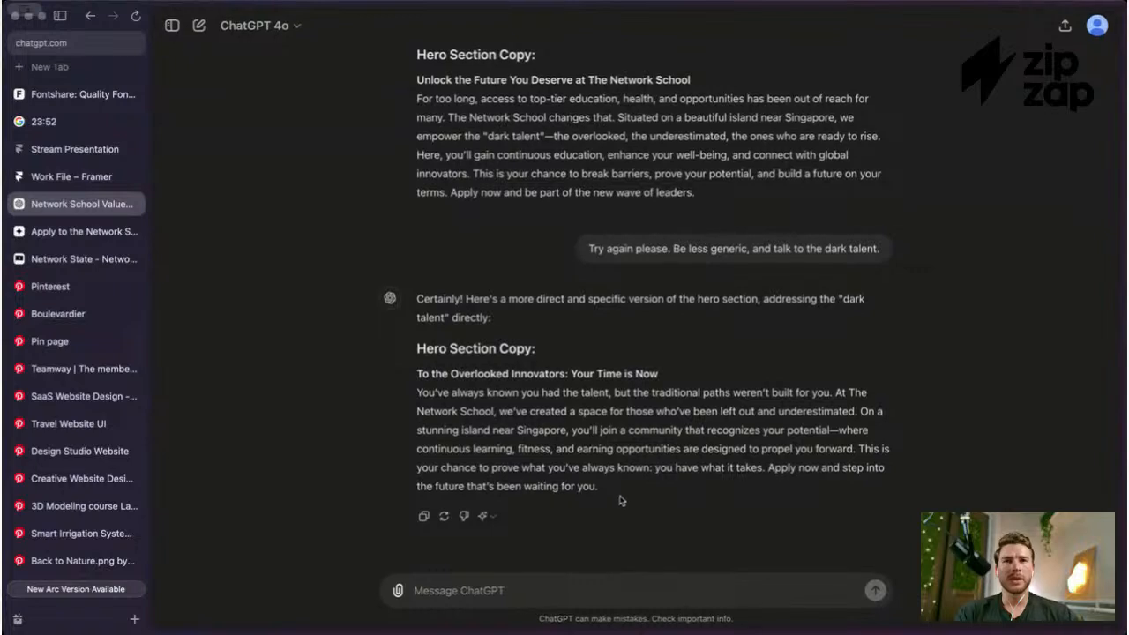
pyautogui.moveTo(620, 500); pyautogui.dragTo(417, 400)
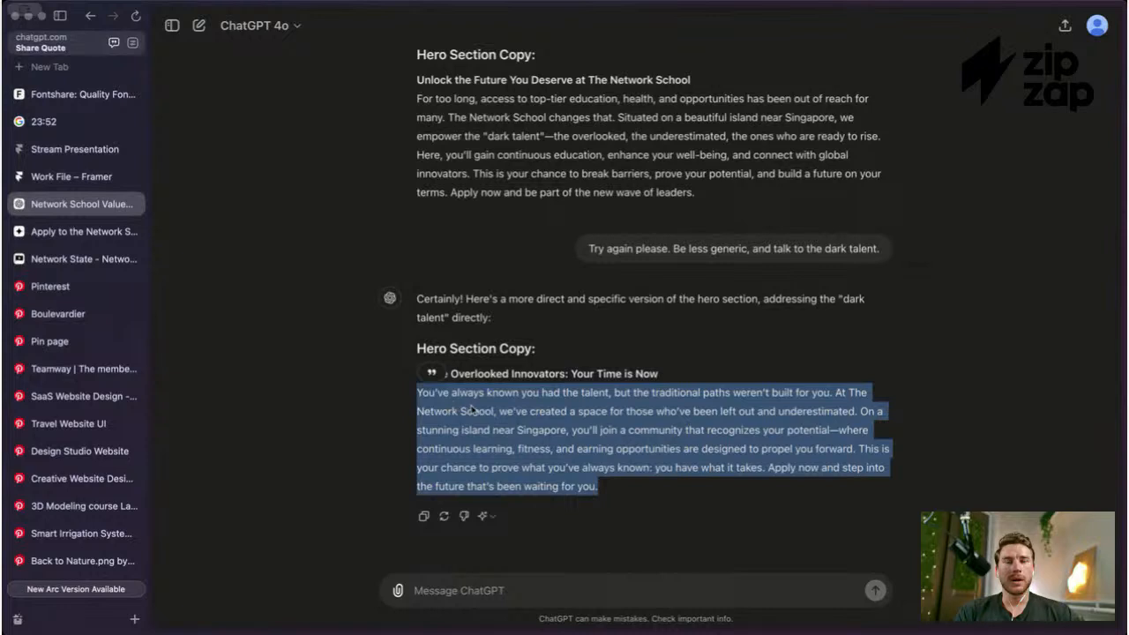
pyautogui.click(572, 594)
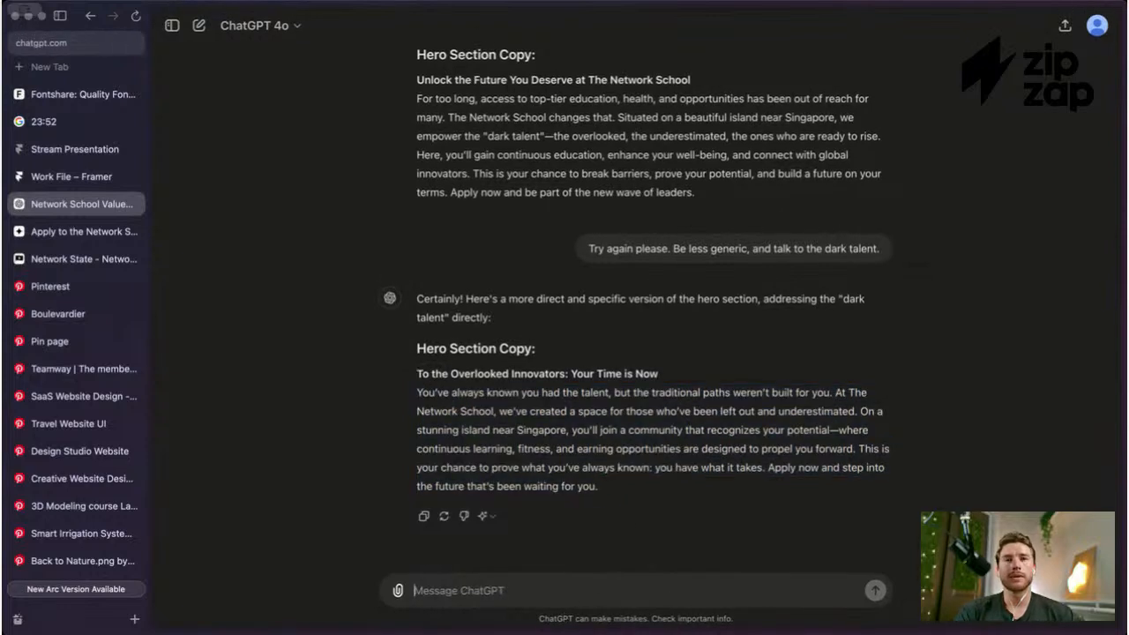
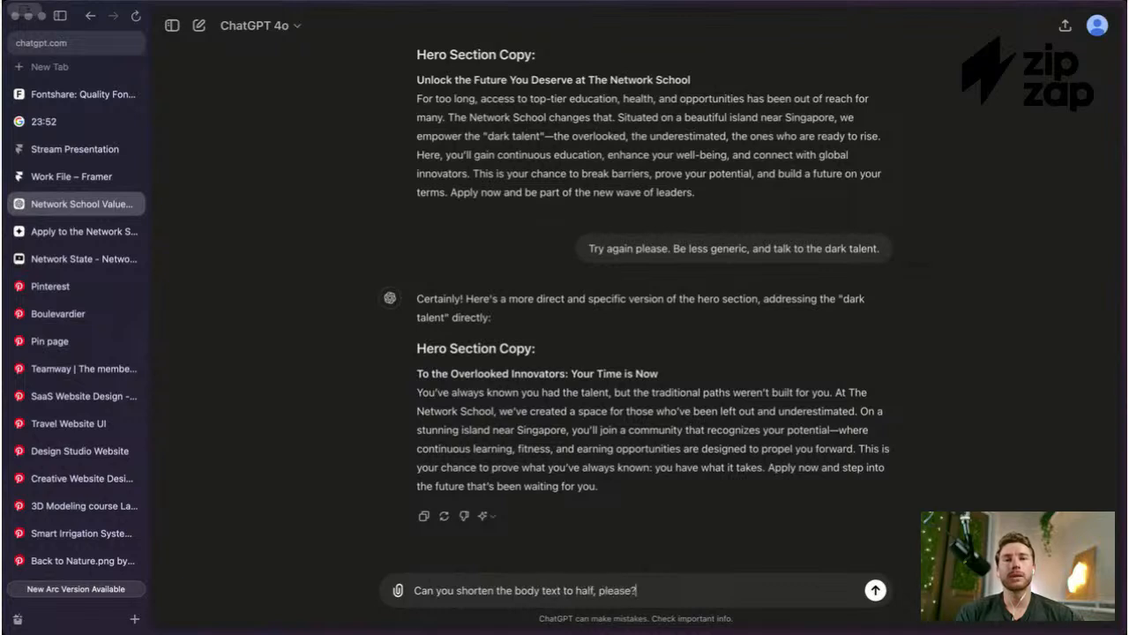
pyautogui.press('Return')
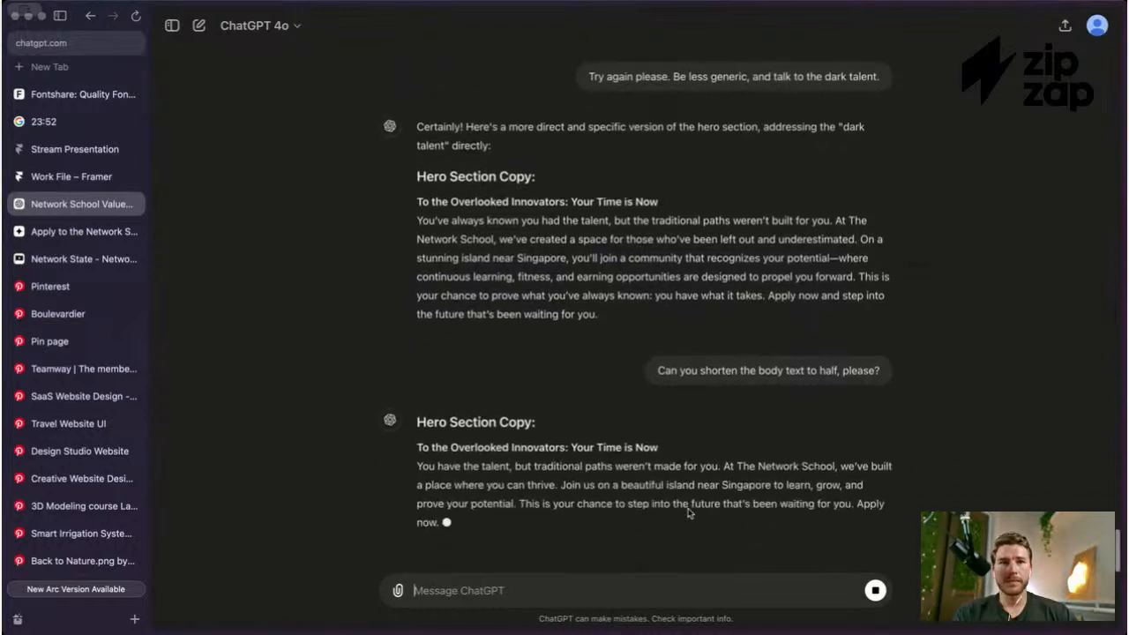
# Step: Copy the shortened body paragraph from ChatGPT and paste it over the placeholder line below the headline in the Framer work file
pyautogui.moveTo(473, 492); pyautogui.dragTo(411, 430)
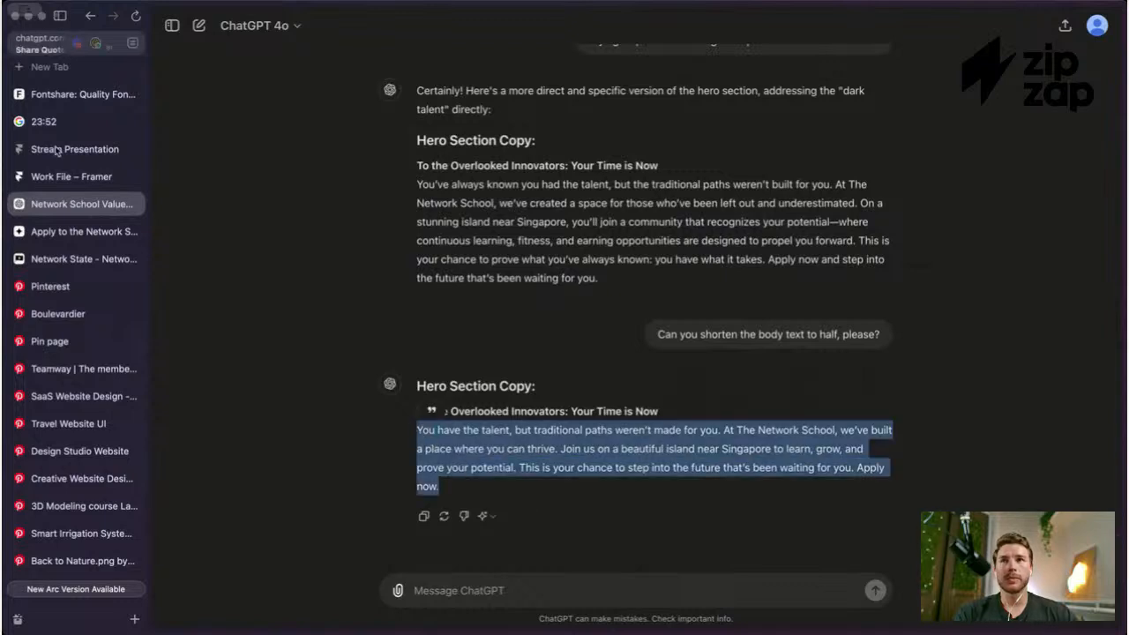
pyautogui.click(71, 176)
pyautogui.doubleClick(536, 412)
pyautogui.press('super+v')
pyautogui.scroll(-5, 697, 415)
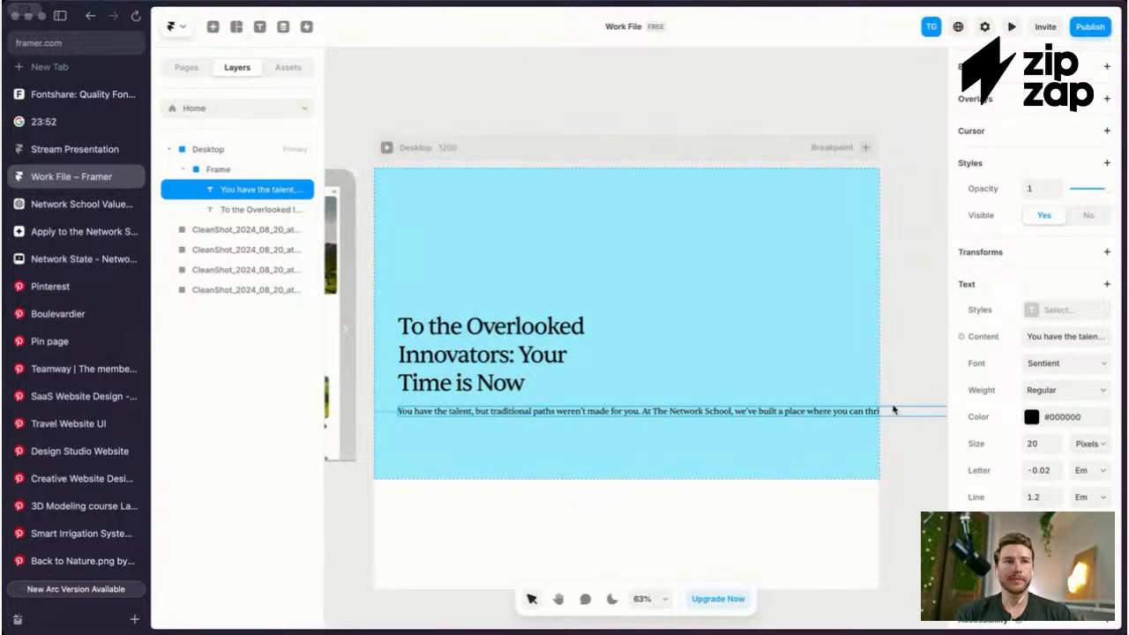
# Step: Narrow the body text to a fixed width so it wraps into a paragraph beneath the headline, and adjust its position slightly
pyautogui.scroll(-3, 892, 410)
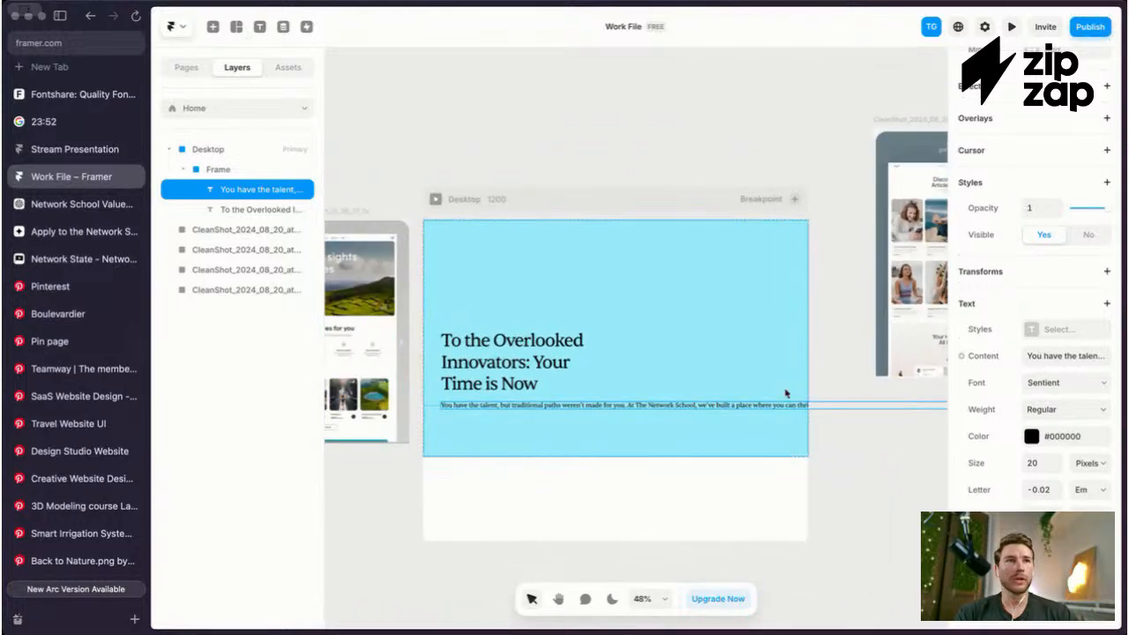
pyautogui.scroll(-2, 784, 393)
pyautogui.scroll(5, 1090, 356)
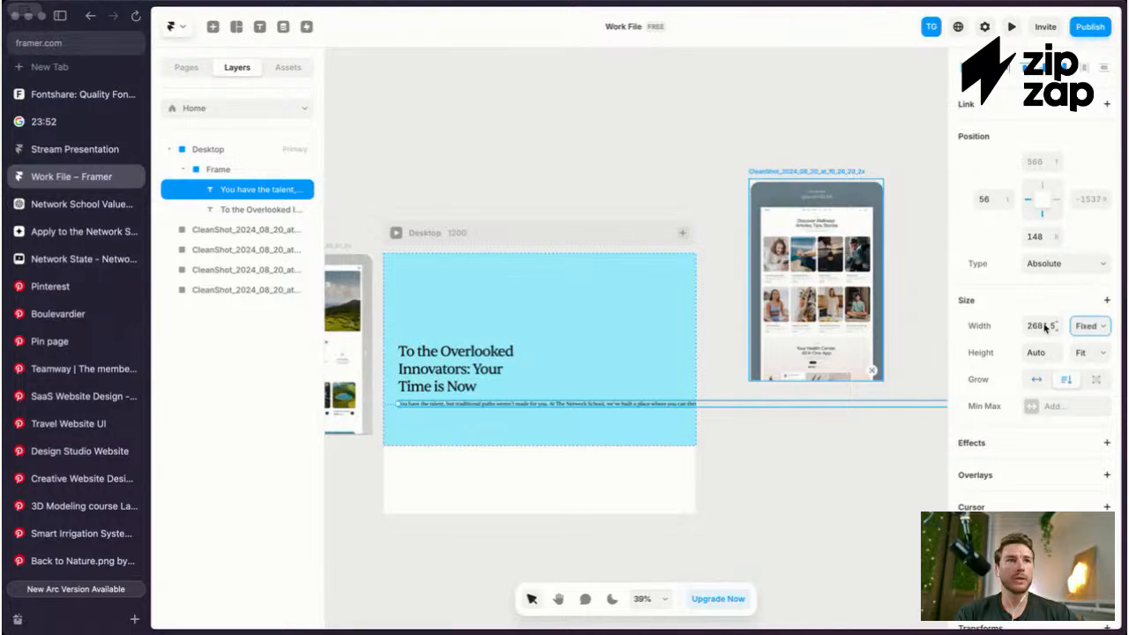
pyautogui.write('400')
pyautogui.press('Return')
pyautogui.scroll(2, 507, 403)
pyautogui.moveTo(511, 422)
pyautogui.mouseDown()
pyautogui.moveTo(550, 423)
pyautogui.moveTo(508, 416)
pyautogui.mouseUp()
pyautogui.scroll(5, 392, 413)
# Step: Set the body text size to 18 pixels and its line height to 1.5 em, keeping a gap below the headline
pyautogui.scroll(-5, 1059, 467)
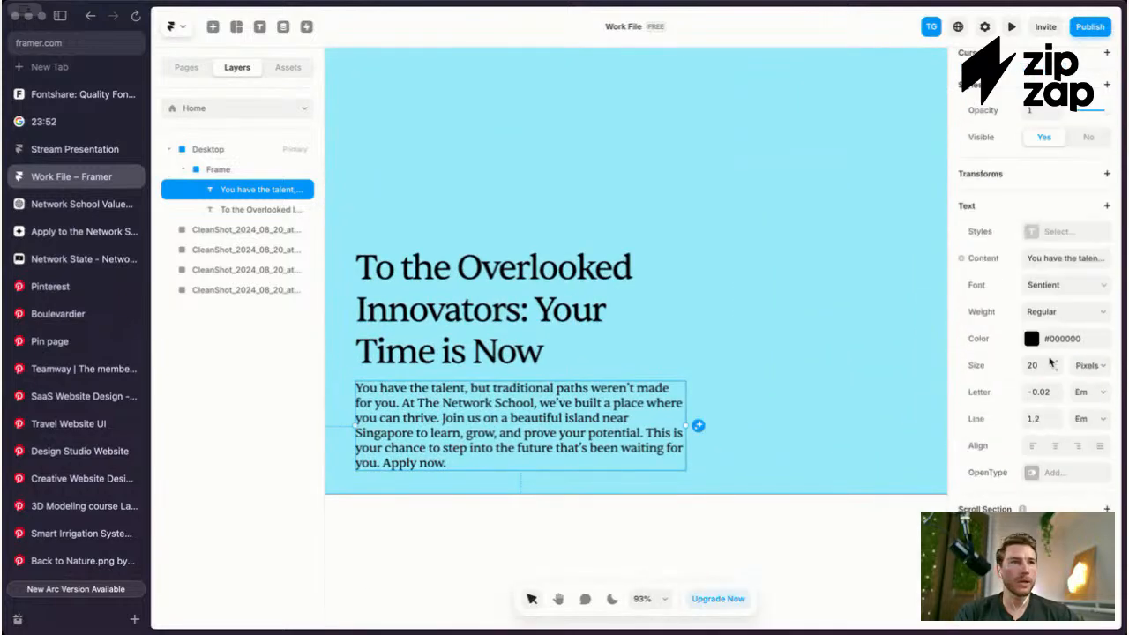
pyautogui.write('18')
pyautogui.press('Return')
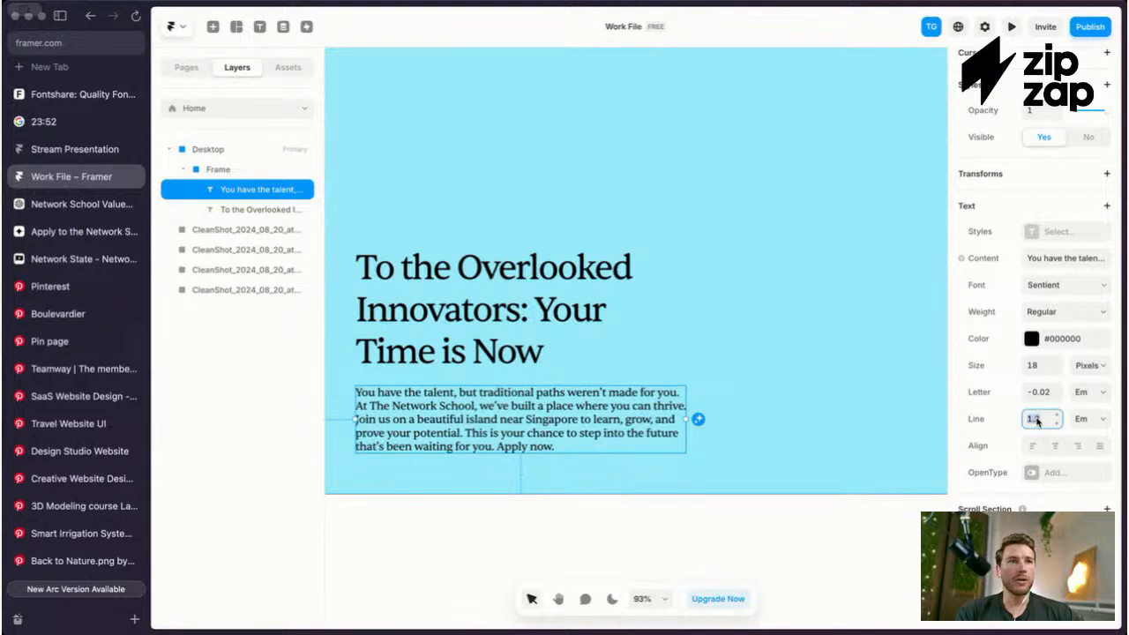
pyautogui.write('1.4')
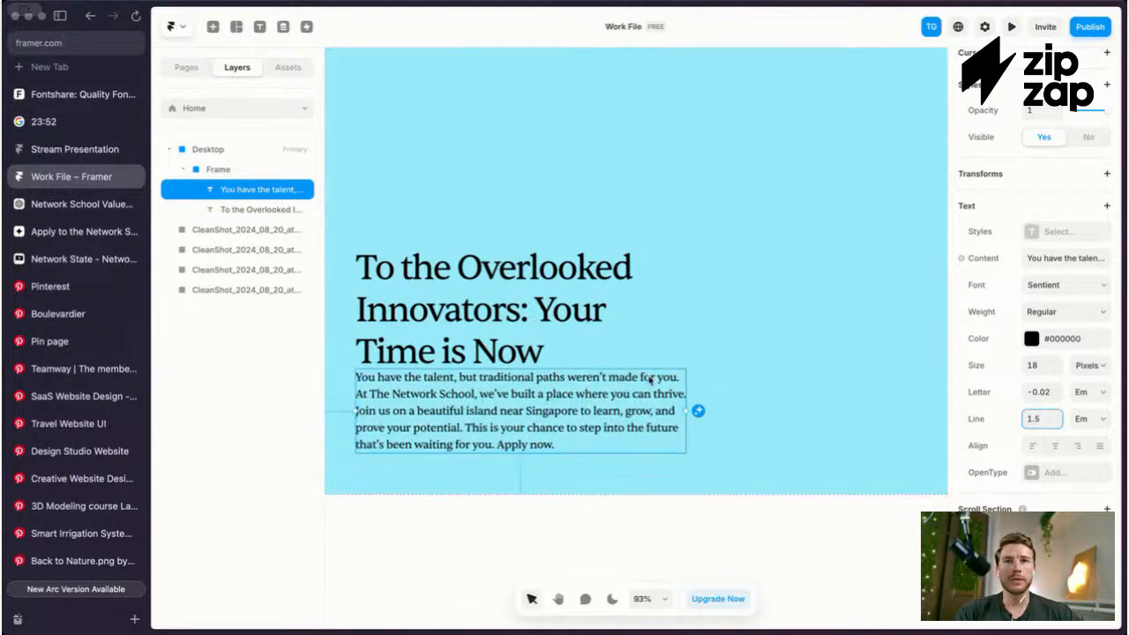
pyautogui.press('Up')
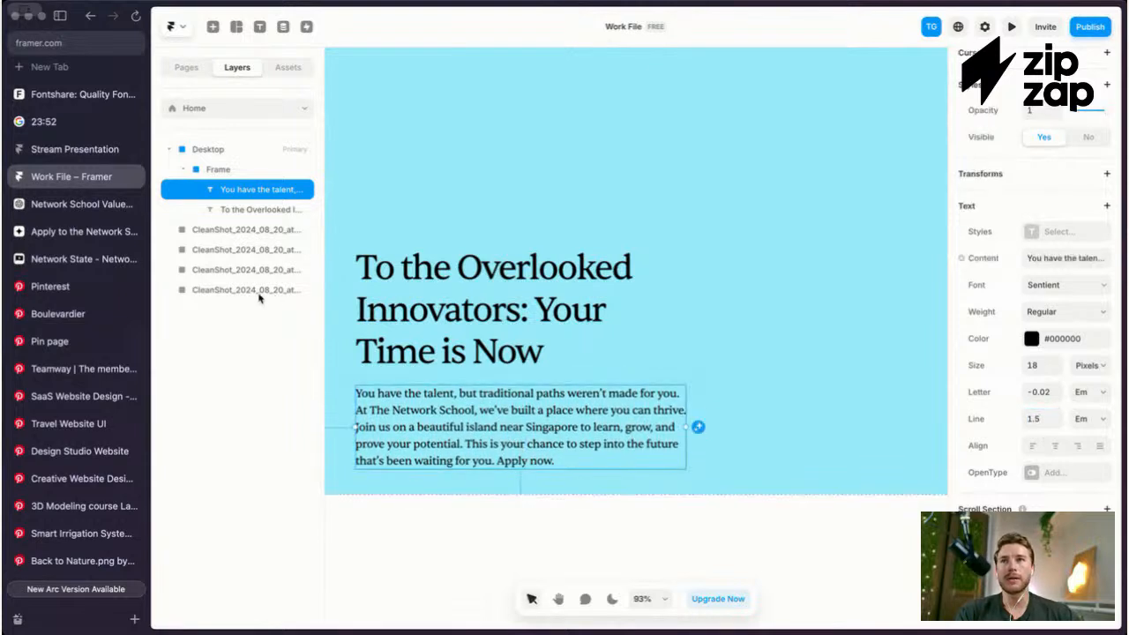
# Step: Return to the ChatGPT conversation and send "Thank you. Please make it half the length."
pyautogui.scroll(1, 83, 173)
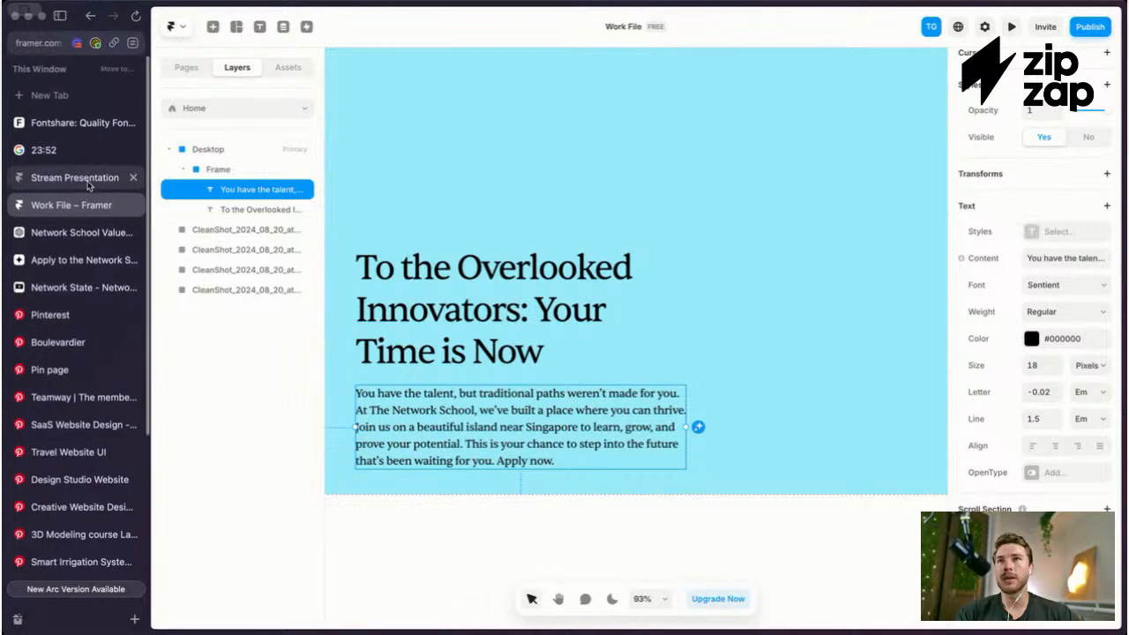
pyautogui.click(80, 232)
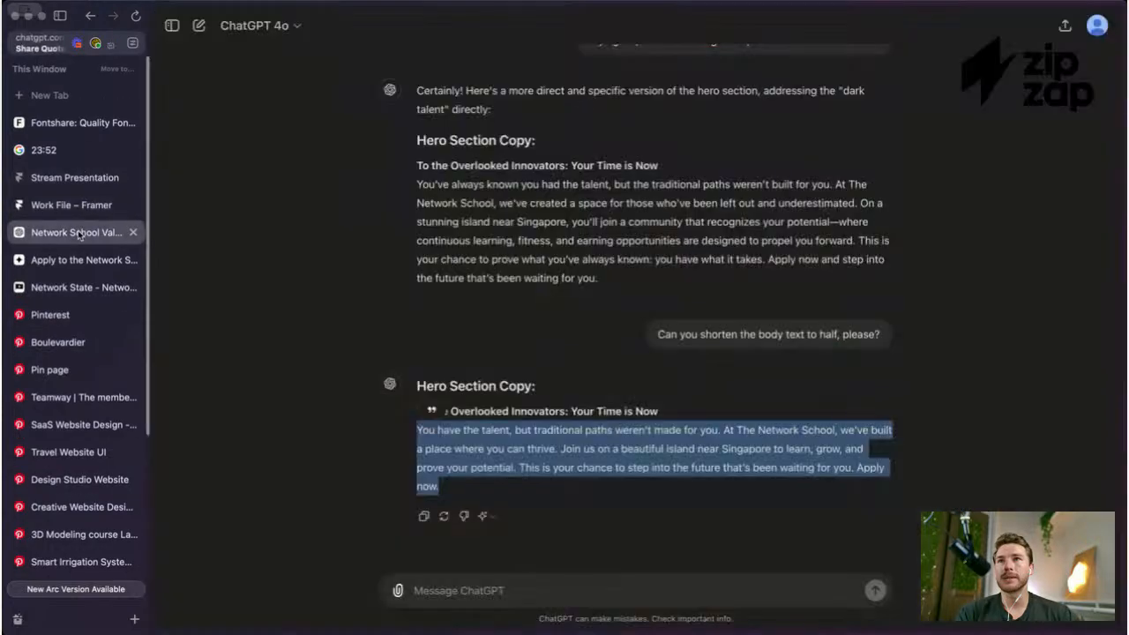
pyautogui.click(617, 590)
pyautogui.write('Thank you. Please make it half t')
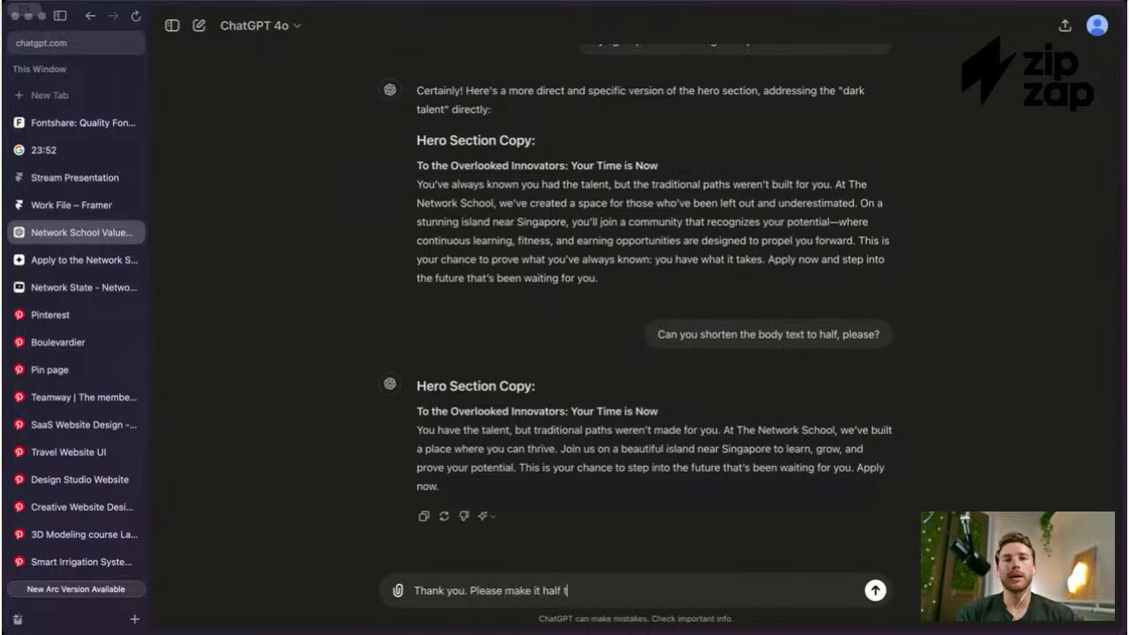
pyautogui.write('he length')
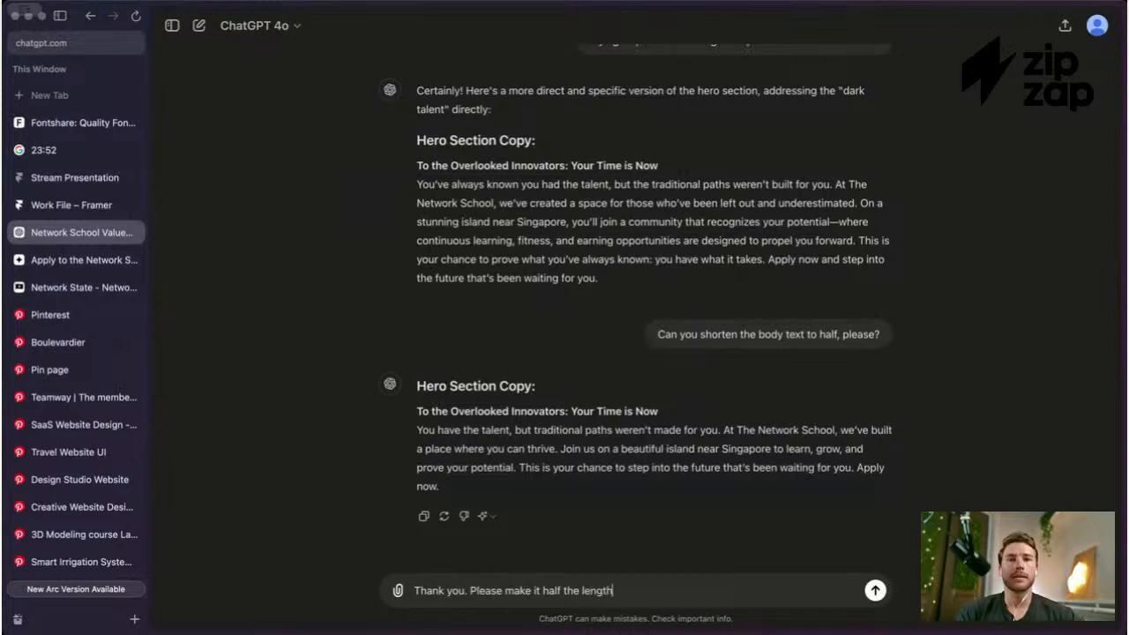
pyautogui.write('.')
pyautogui.press('Return')
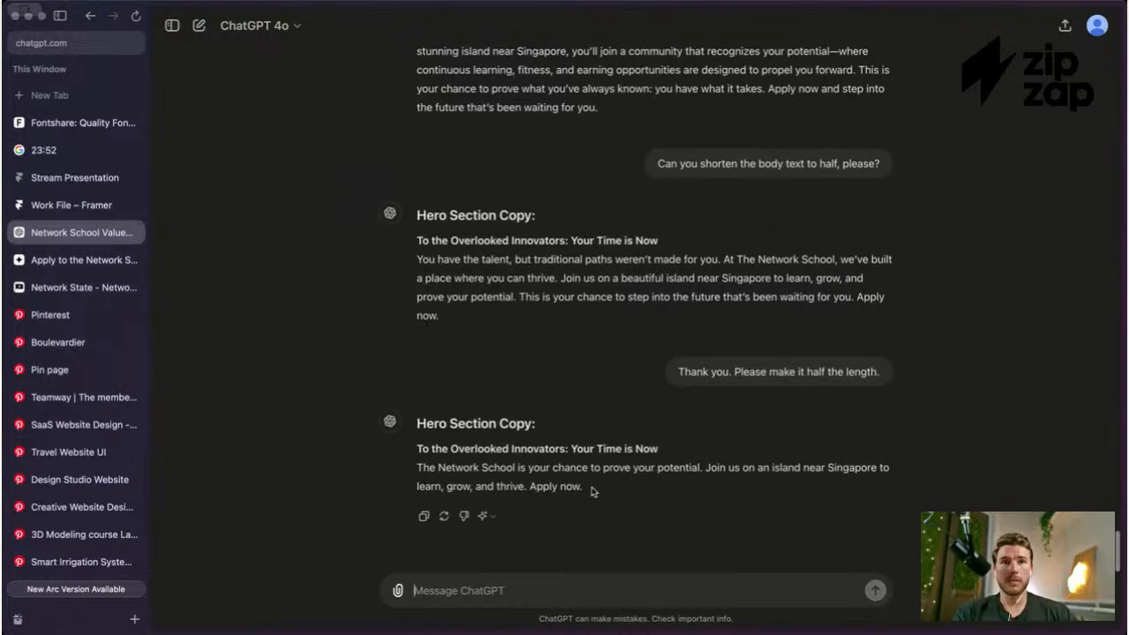
# Step: Replace the body text in the Framer work file with ChatGPT's newest version, starting "The Network School is your chance to prove your potential."
pyautogui.moveTo(591, 487); pyautogui.dragTo(443, 466)
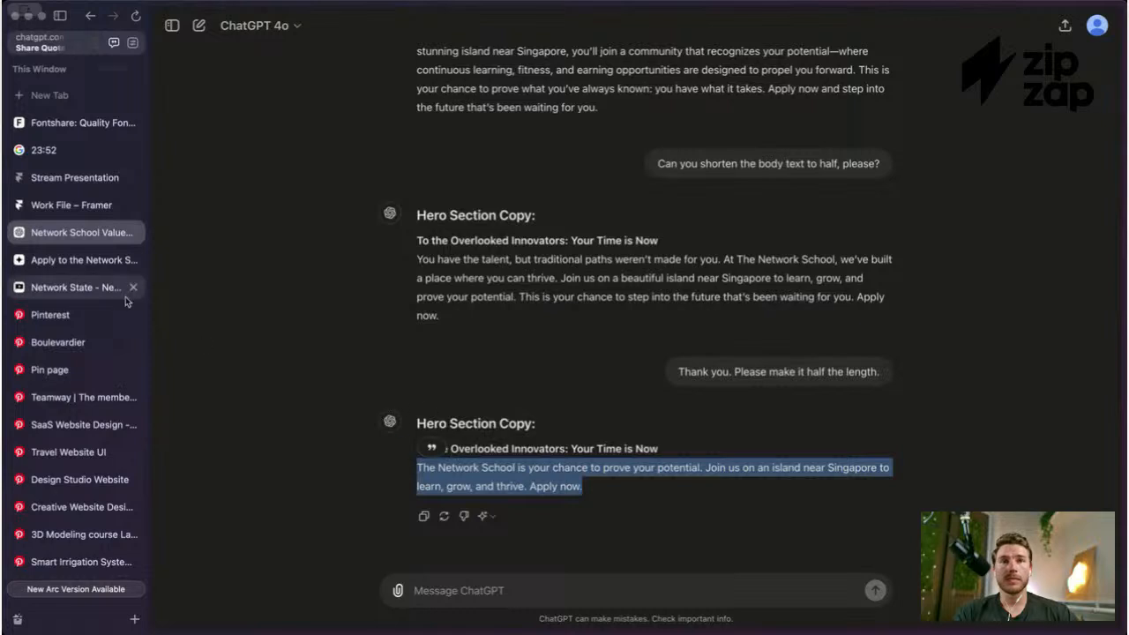
pyautogui.click(75, 206)
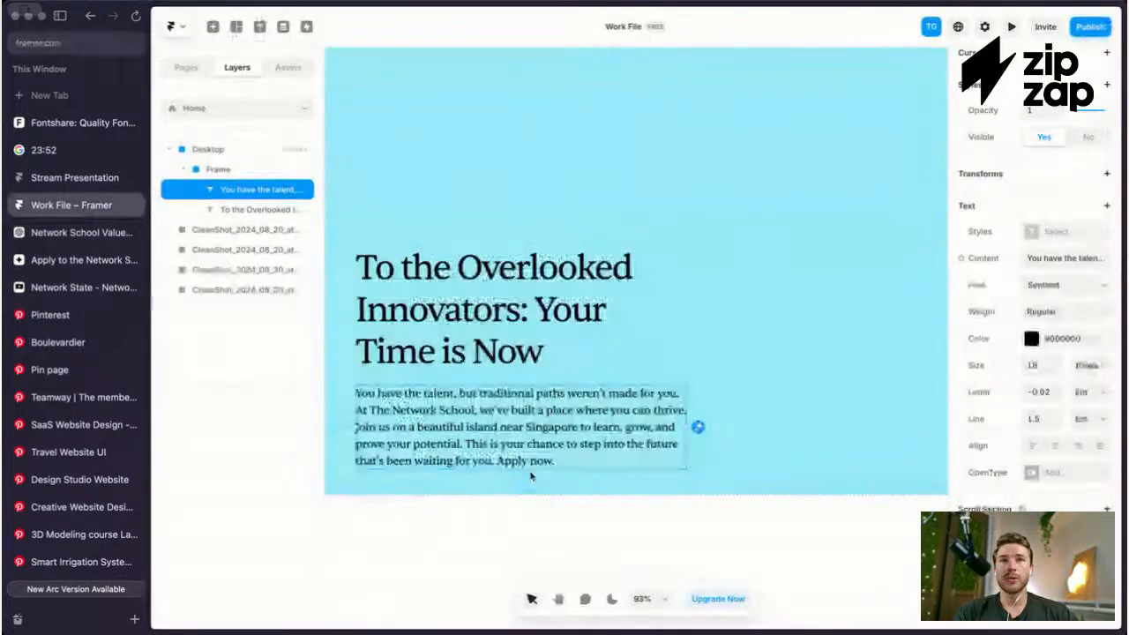
pyautogui.write('The Network School is your chance to prove your potential. Join us on an island near Singapore to learn, grow, and thrive. Apply now.')
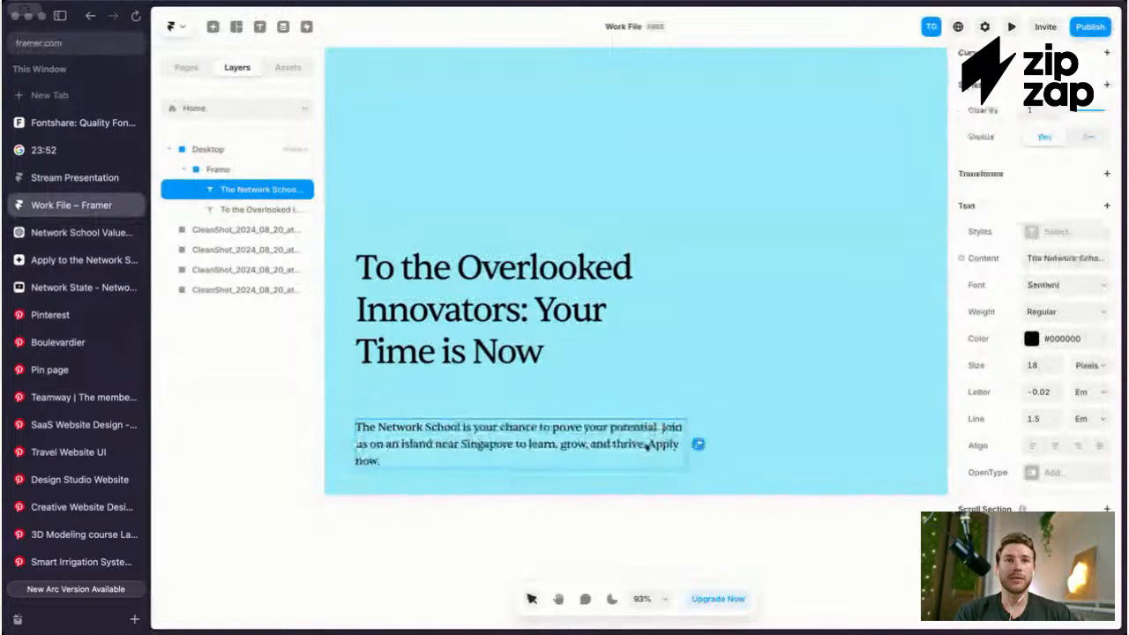
pyautogui.press('Escape')
pyautogui.press('Escape')
pyautogui.press('Escape')
# Step: Widen the body text to about 556 so it fits on two lines and move it up closer to the headline
pyautogui.doubleClick(585, 459)
pyautogui.moveTo(585, 458); pyautogui.dragTo(584, 415)
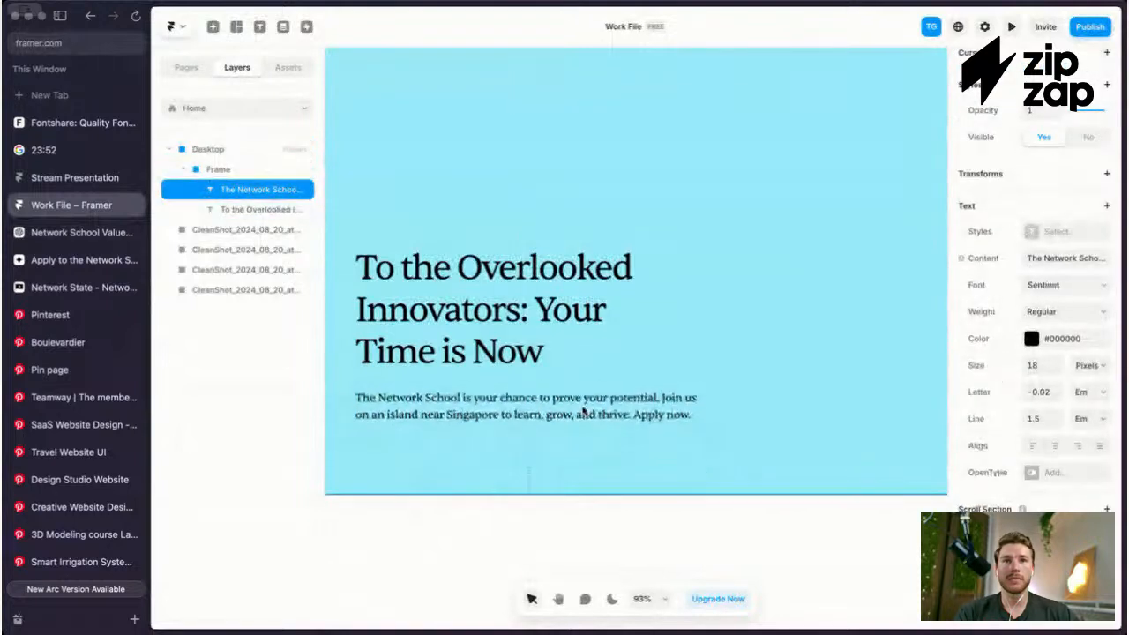
pyautogui.press('Escape')
# Step: Move the headline and body text together slightly down within the blue frame
pyautogui.scroll(-2, 482, 294)
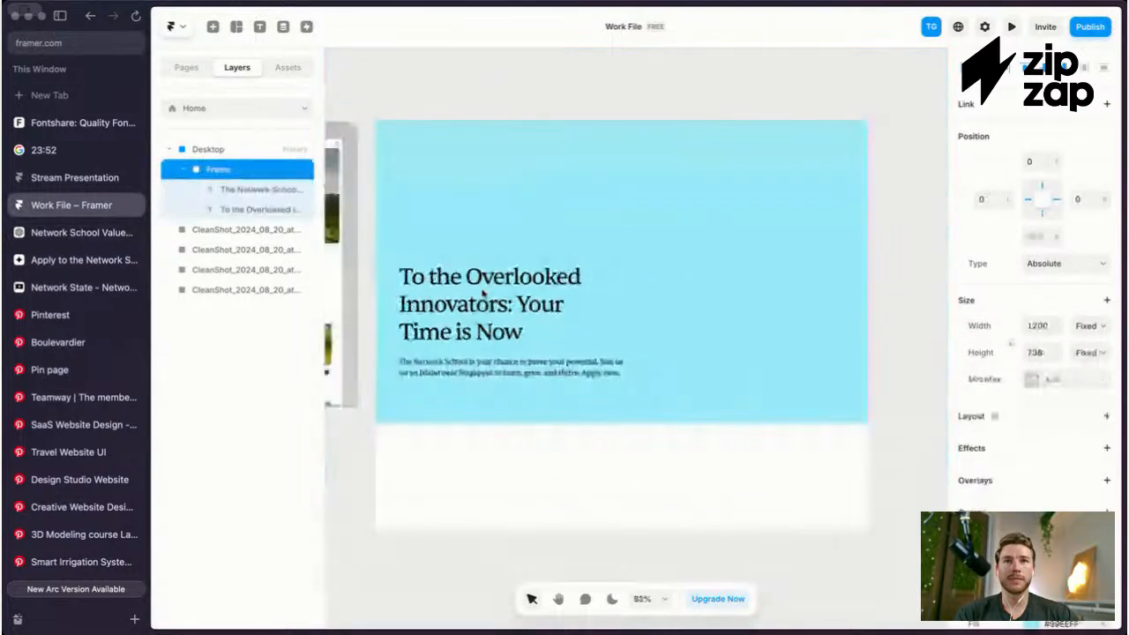
pyautogui.scroll(2, 482, 293)
pyautogui.click(494, 305)
pyautogui.keyDown('shift'); pyautogui.click(527, 396); pyautogui.keyUp('shift')
pyautogui.moveTo(505, 345)
pyautogui.mouseDown()
pyautogui.moveTo(504, 377)
pyautogui.moveTo(503, 333)
pyautogui.moveTo(501, 350)
pyautogui.mouseUp()
pyautogui.press('Escape')
pyautogui.scroll(-1, 500, 349)
pyautogui.press('Escape')
pyautogui.scroll(-2, 501, 350)
pyautogui.scroll(3, 624, 441)
# Step: Draw a button frame about 146 by 45 below the body text, aligned with its left edge
pyautogui.doubleClick(600, 380)
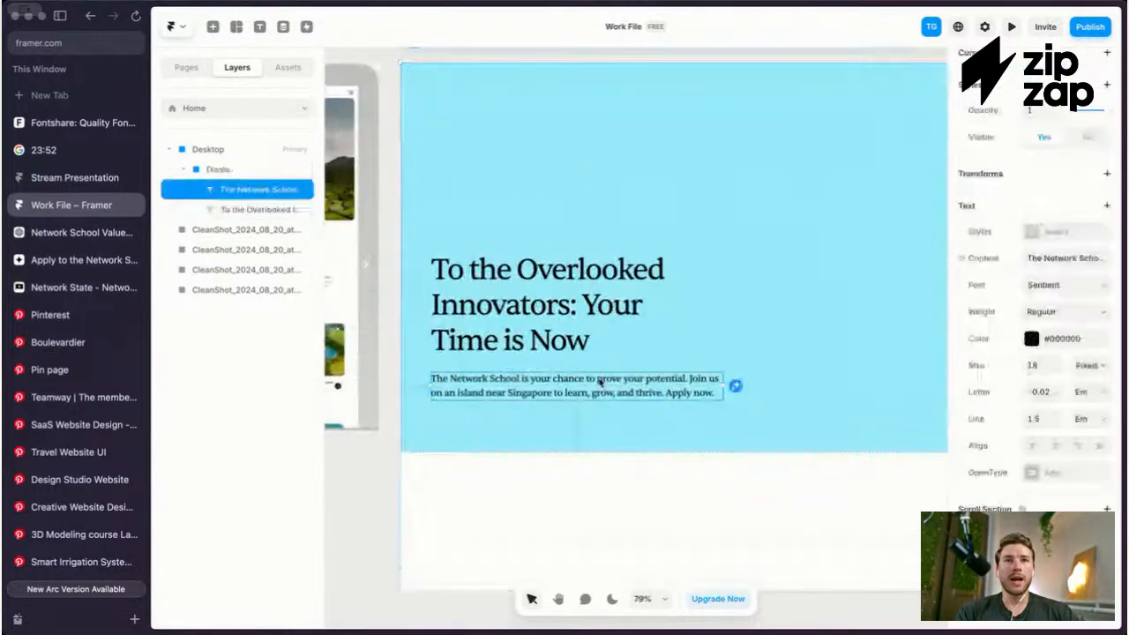
pyautogui.scroll(4, 456, 396)
pyautogui.press('f')
pyautogui.moveTo(445, 398); pyautogui.dragTo(557, 428)
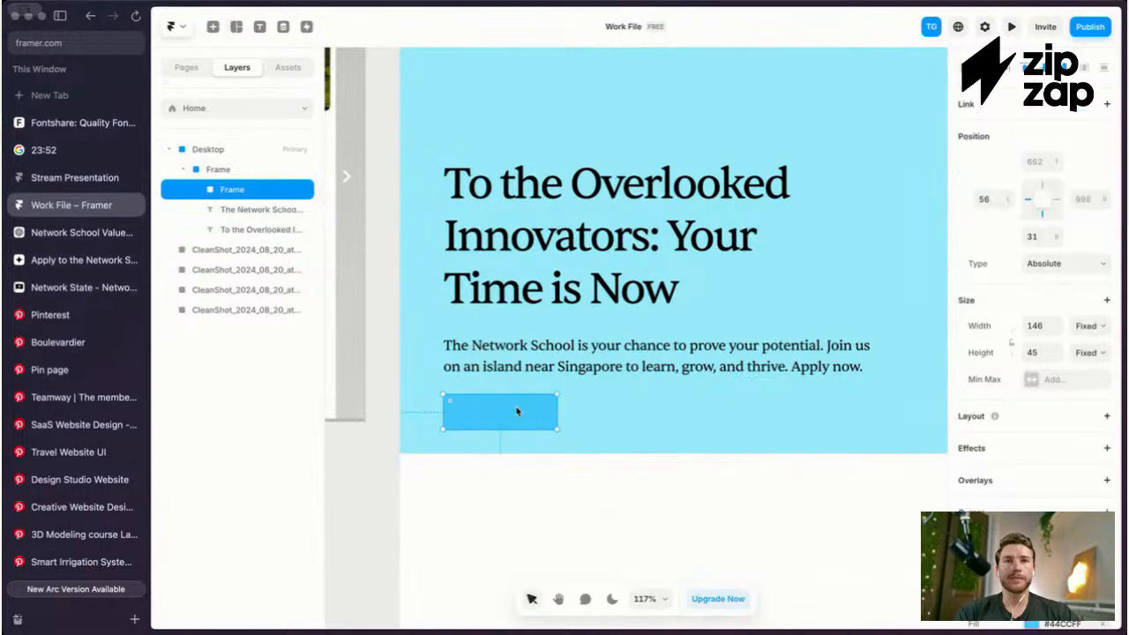
# Step: Move the headline and body text up together, and raise the button frame to sit just beneath them
pyautogui.click(511, 354)
pyautogui.keyDown('shift'); pyautogui.click(507, 289); pyautogui.keyUp('shift')
pyautogui.moveTo(493, 246); pyautogui.dragTo(494, 229)
pyautogui.click(504, 403)
pyautogui.moveTo(503, 404); pyautogui.dragTo(503, 391)
# Step: Give the button frame a black #000000 fill and a corner radius of 40
pyautogui.scroll(-5, 1040, 490)
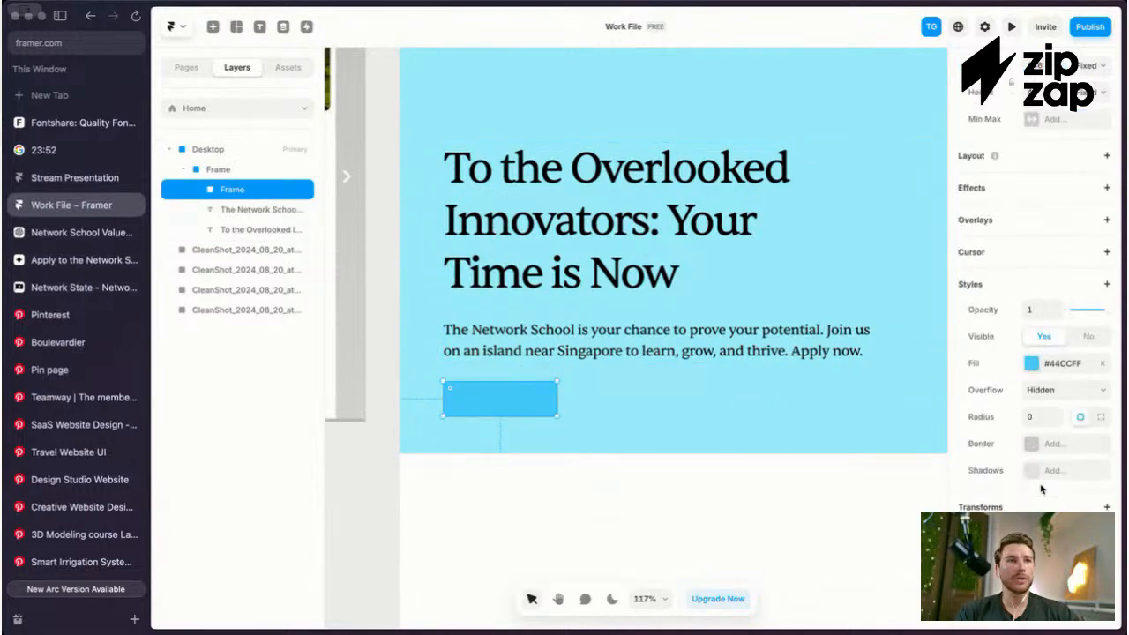
pyautogui.click(1031, 364)
pyautogui.moveTo(886, 397); pyautogui.dragTo(668, 550)
pyautogui.click(1045, 300)
pyautogui.scroll(5, 1040, 304)
pyautogui.scroll(-5, 1039, 344)
pyautogui.hotkey('shift', 'Up')
pyautogui.click(520, 359)
pyautogui.scroll(-2, 476, 351)
pyautogui.doubleClick(496, 396)
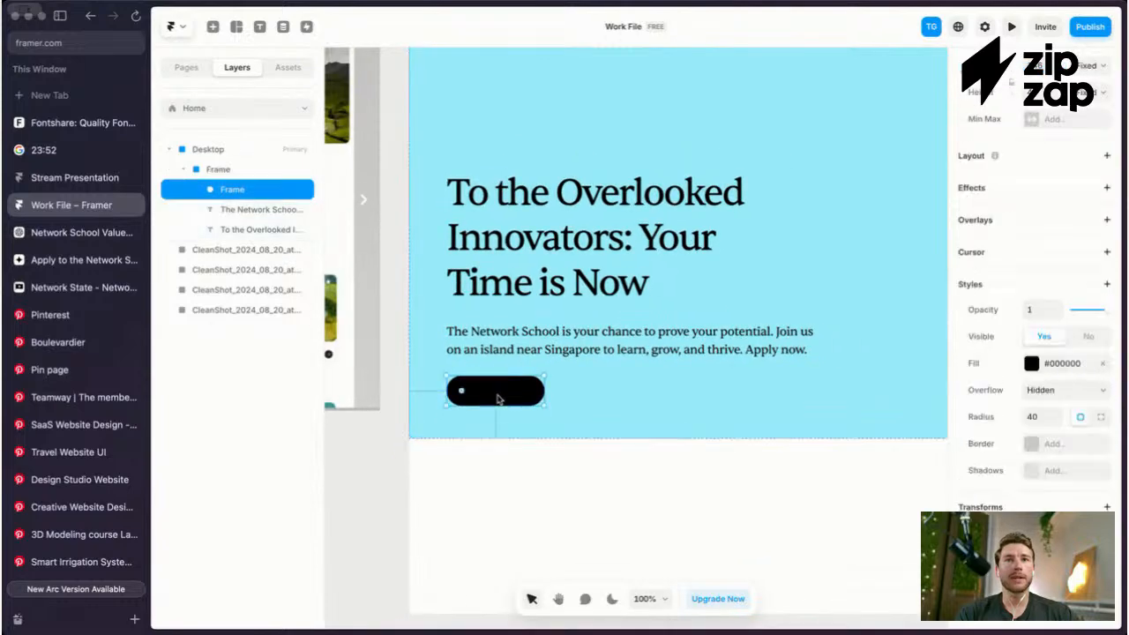
# Step: Duplicate the body text beside the black button and change the copy's wording to "Apply Now"
pyautogui.scroll(5, 497, 398)
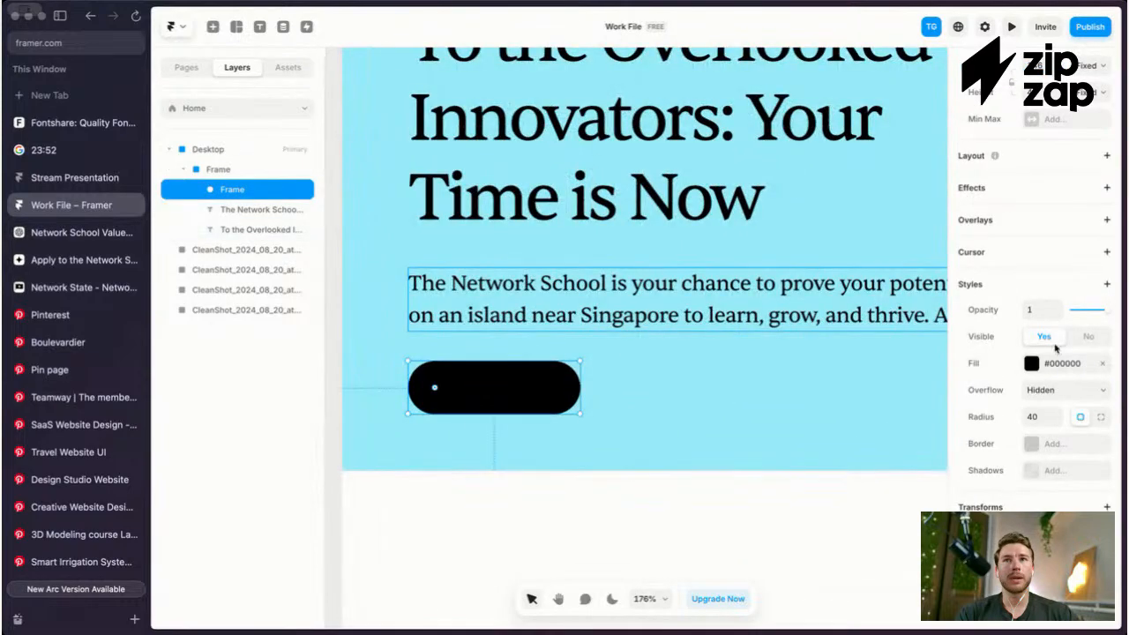
pyautogui.click(714, 189)
pyautogui.click(660, 284)
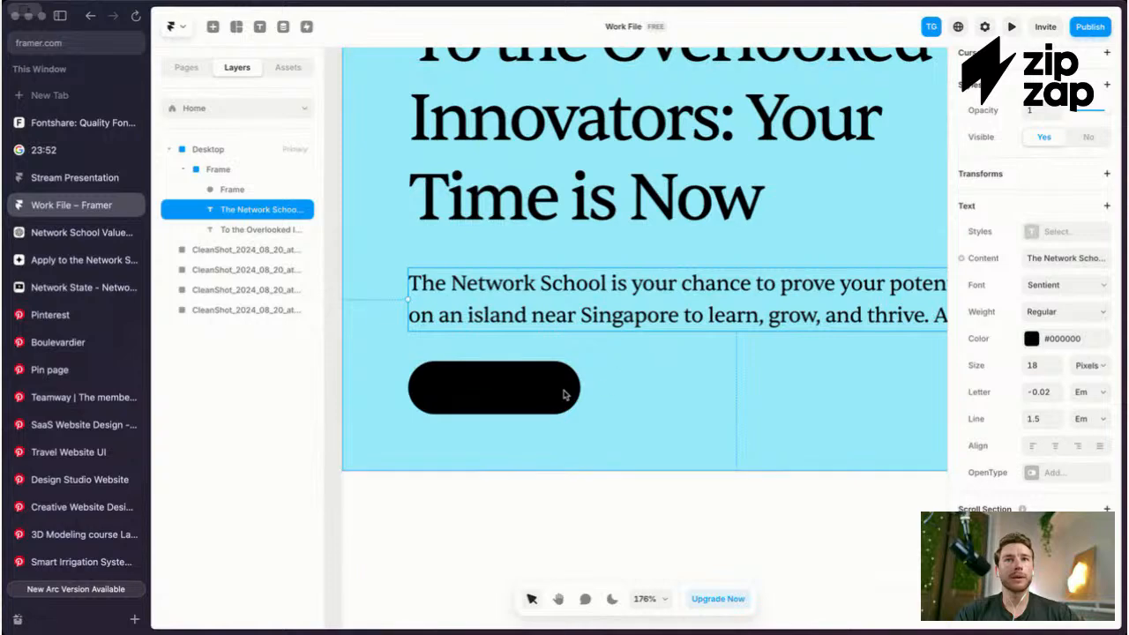
pyautogui.scroll(-3, 525, 386)
pyautogui.moveTo(626, 319); pyautogui.dragTo(744, 395)
pyautogui.doubleClick(743, 396)
pyautogui.write('Apply')
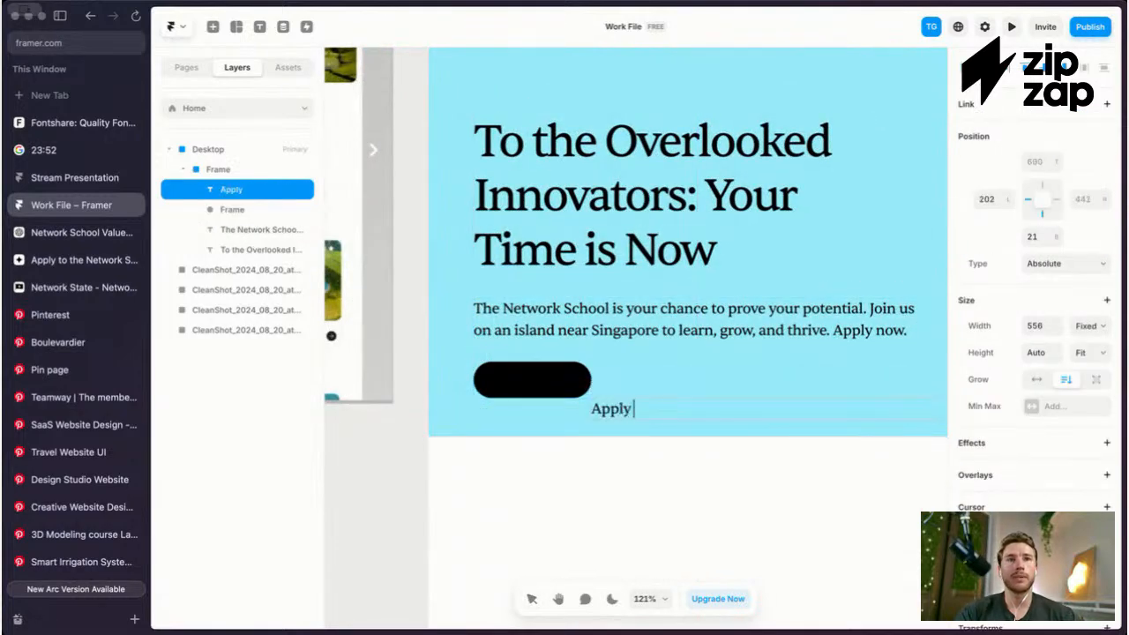
pyautogui.press('Escape')
# Step: Fit the Apply Now text's width to its content and move it inside the black button frame, centred
pyautogui.hscroll(3, 670, 393)
pyautogui.scroll(-1, 670, 393)
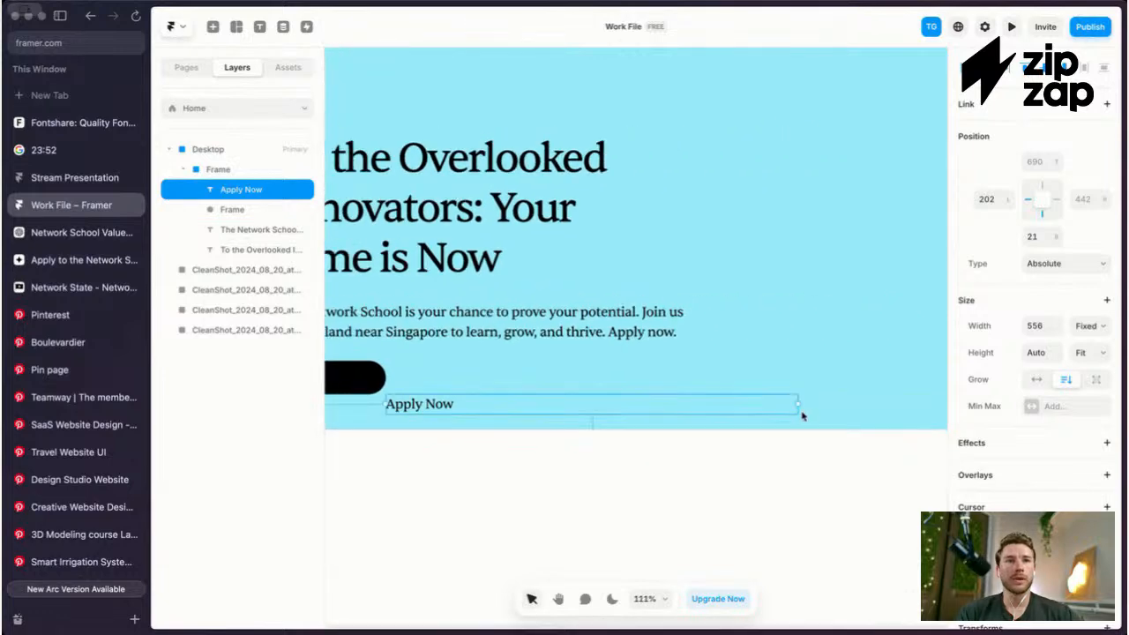
pyautogui.press('Escape')
pyautogui.hscroll(-2, 800, 410)
pyautogui.press('Escape')
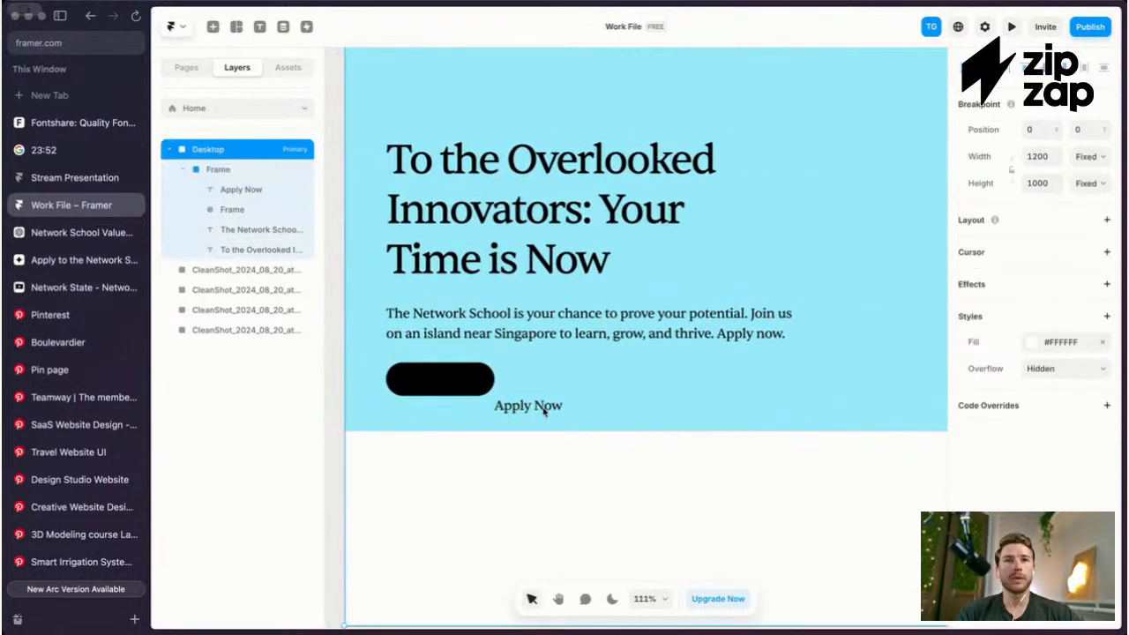
pyautogui.click(548, 411)
pyautogui.doubleClick(548, 411)
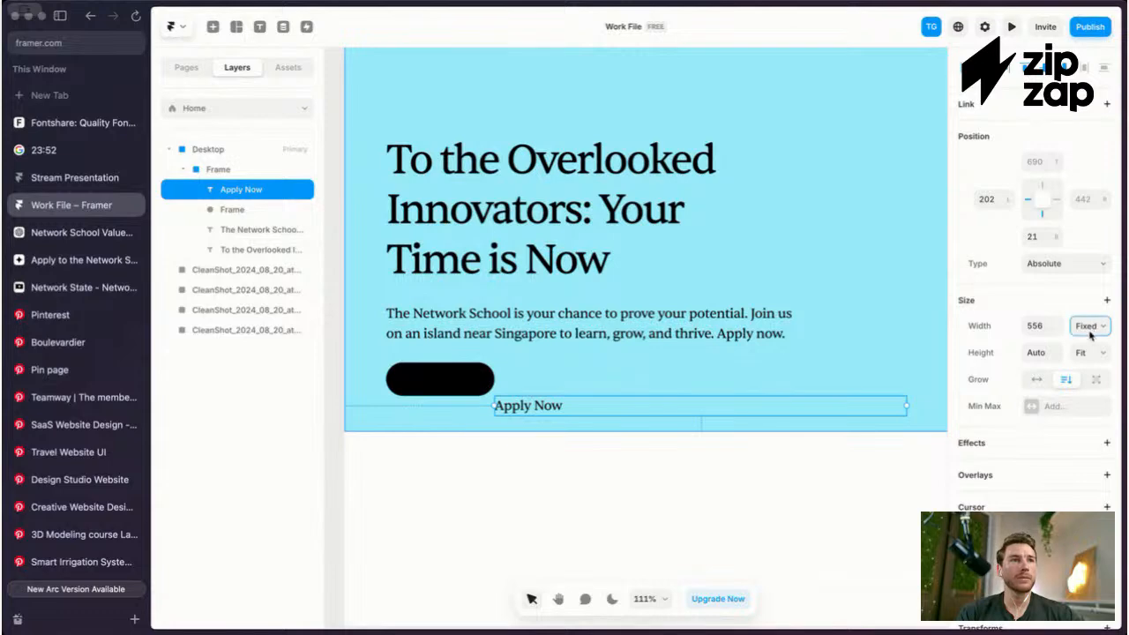
pyautogui.press('super+x')
pyautogui.click(444, 386)
pyautogui.click(443, 386)
pyautogui.press('super+v')
pyautogui.scroll(3, 444, 385)
pyautogui.moveTo(617, 365); pyautogui.dragTo(463, 377)
pyautogui.scroll(-5, 1023, 458)
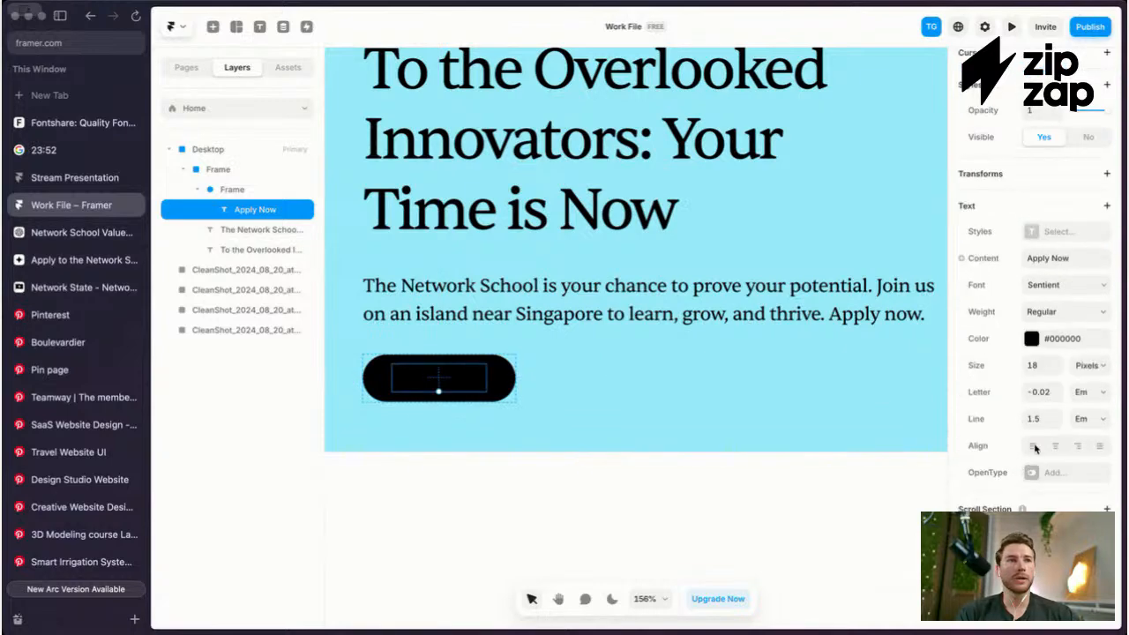
# Step: Set the Apply Now text colour to white #FFFFFF
pyautogui.click(1033, 344)
pyautogui.click(776, 353)
pyautogui.scroll(2, 609, 393)
pyautogui.click(628, 384)
pyautogui.click(629, 383)
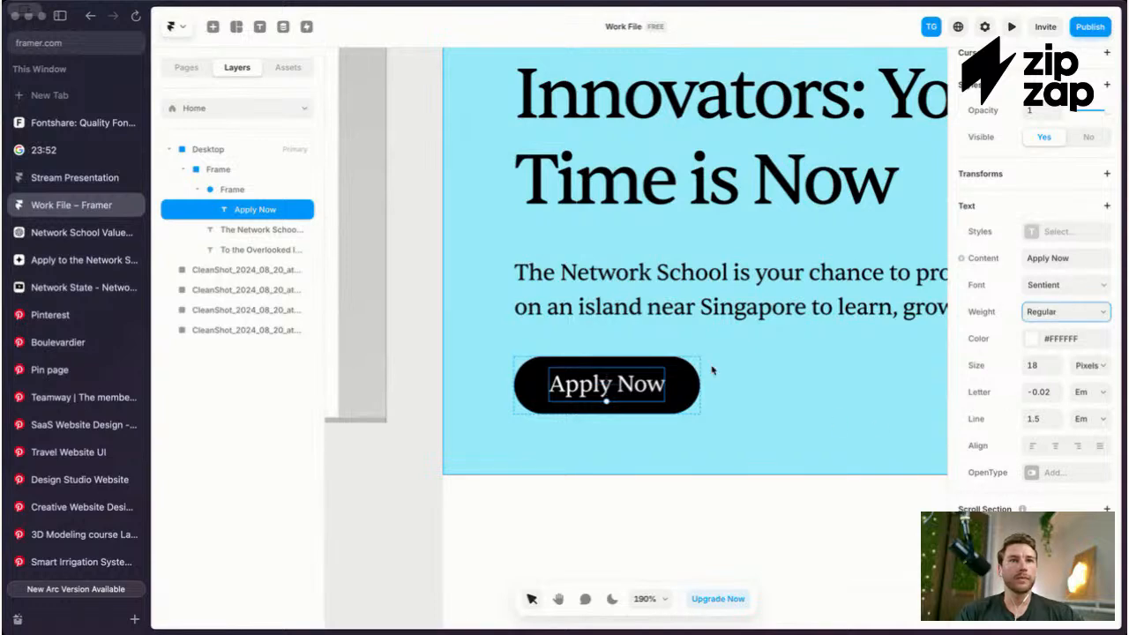
pyautogui.scroll(-5, 646, 379)
pyautogui.press('Escape')
pyautogui.press('Escape')
pyautogui.press('Escape')
# Step: Set the black button frame's height to 48
pyautogui.scroll(3, 648, 381)
pyautogui.doubleClick(646, 388)
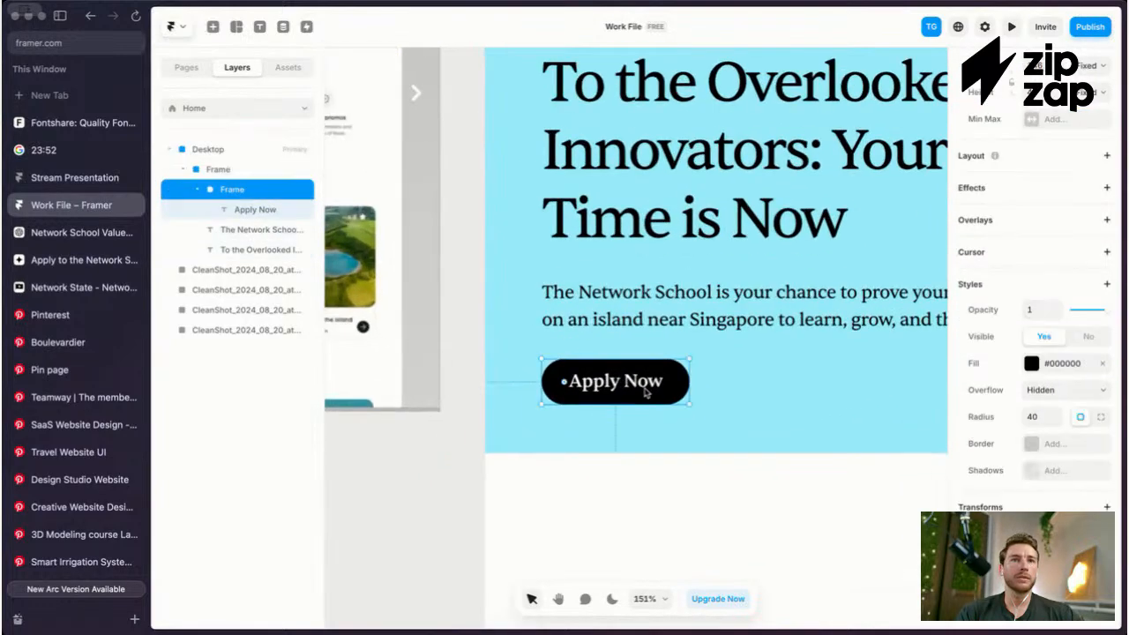
pyautogui.scroll(-3, 647, 393)
pyautogui.press('Escape')
pyautogui.press('Escape')
pyautogui.scroll(3, 541, 406)
pyautogui.click(591, 400)
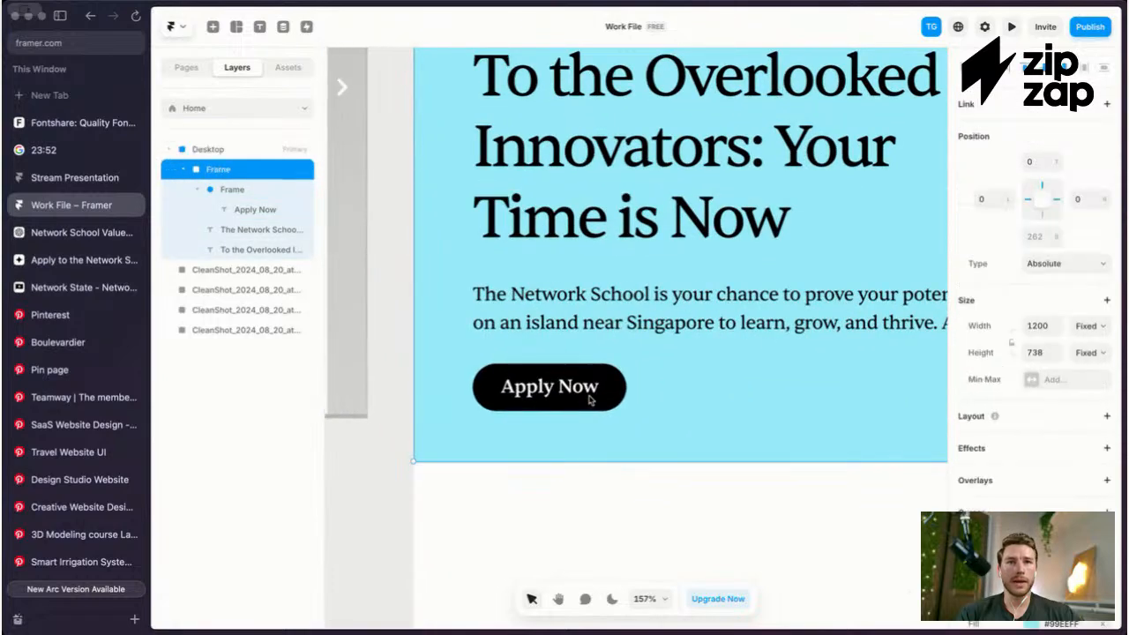
pyautogui.click(589, 398)
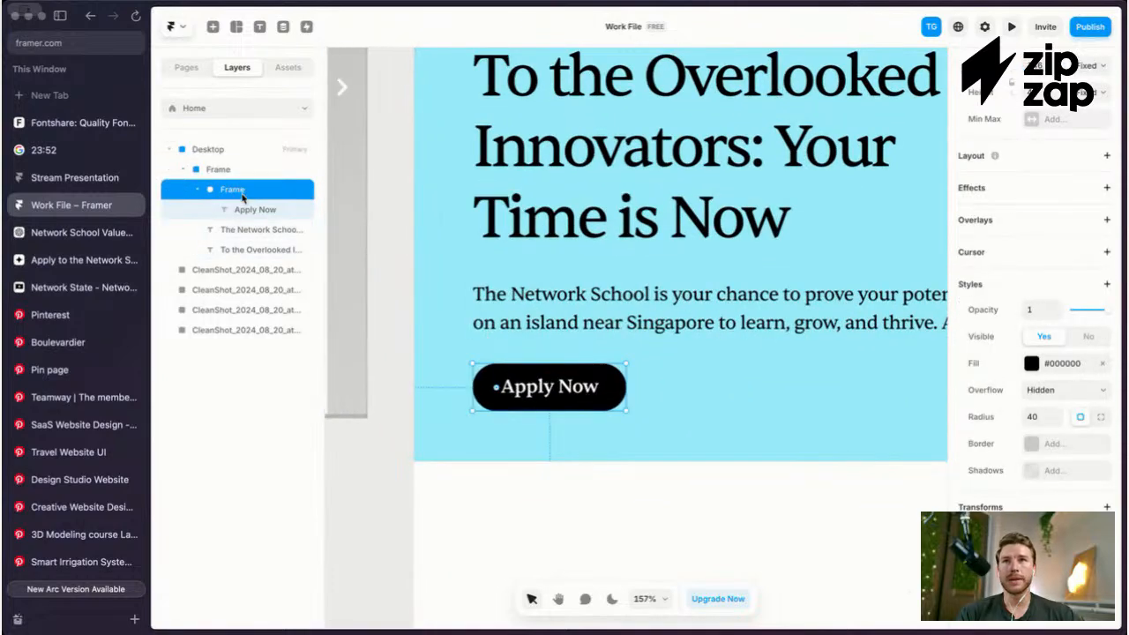
pyautogui.scroll(3, 1091, 424)
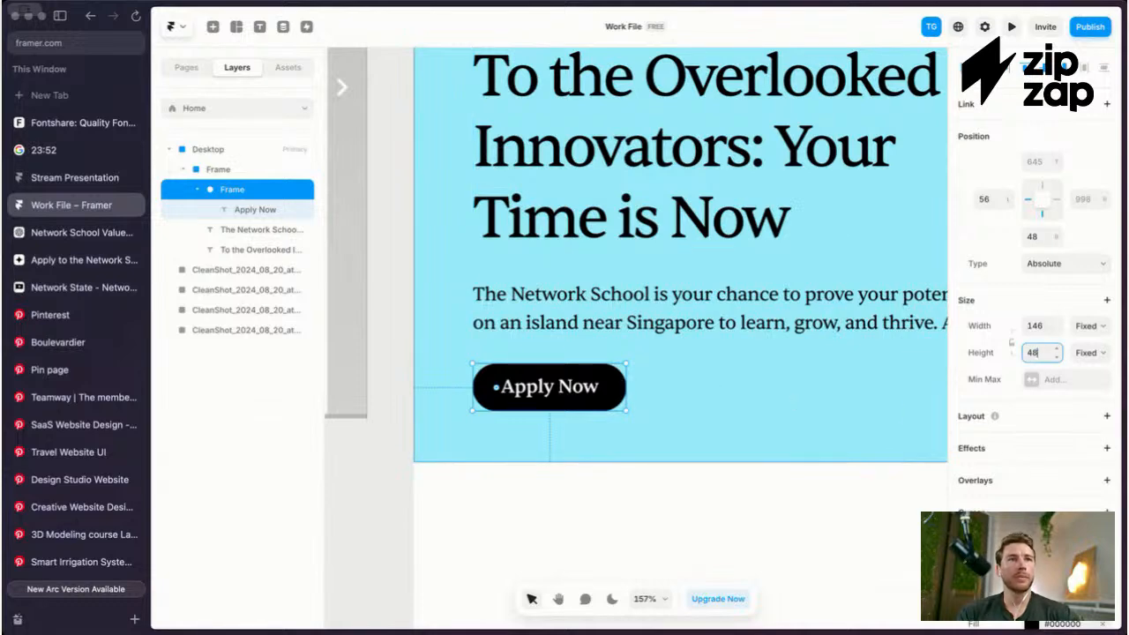
pyautogui.press('Return')
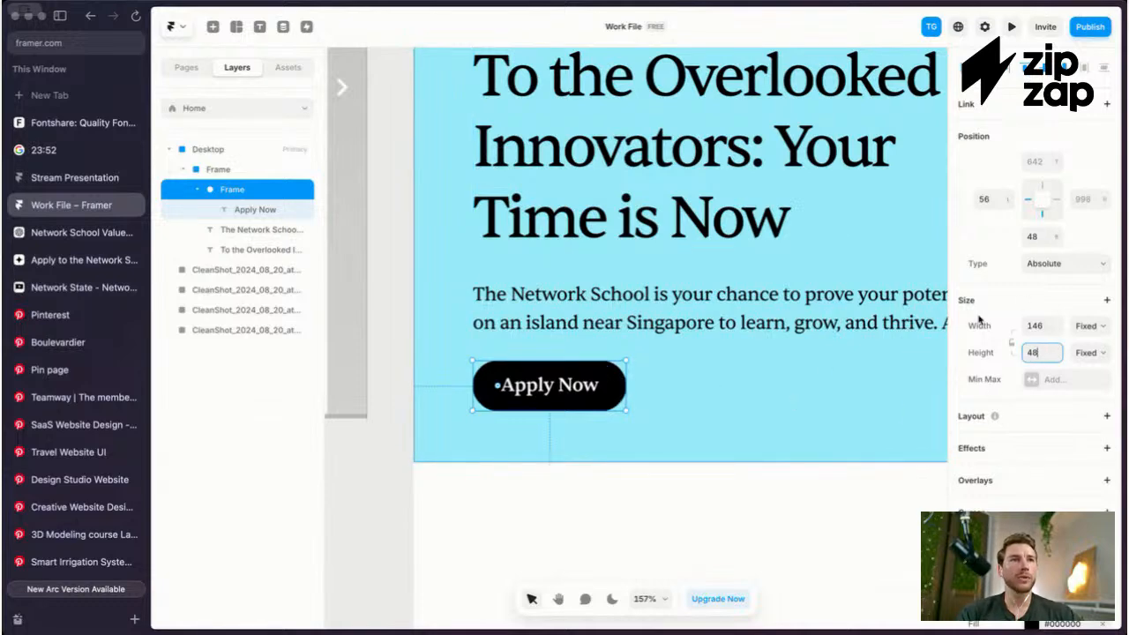
pyautogui.scroll(-5, 754, 287)
pyautogui.hscroll(3, 754, 287)
pyautogui.press('Escape')
pyautogui.scroll(2, 428, 376)
pyautogui.hscroll(-1, 476, 439)
pyautogui.scroll(5, 486, 429)
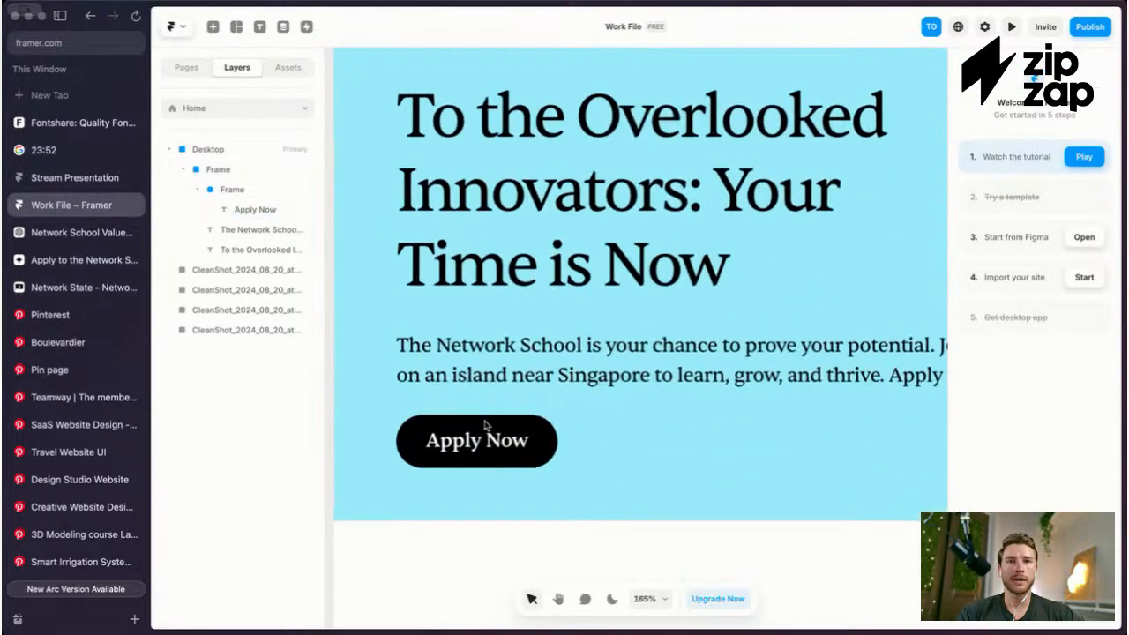
# Step: Rename the black button frame as "Button MD" and turn it into a component with the same name
pyautogui.scroll(2, 485, 426)
pyautogui.click(575, 438)
pyautogui.click(570, 434)
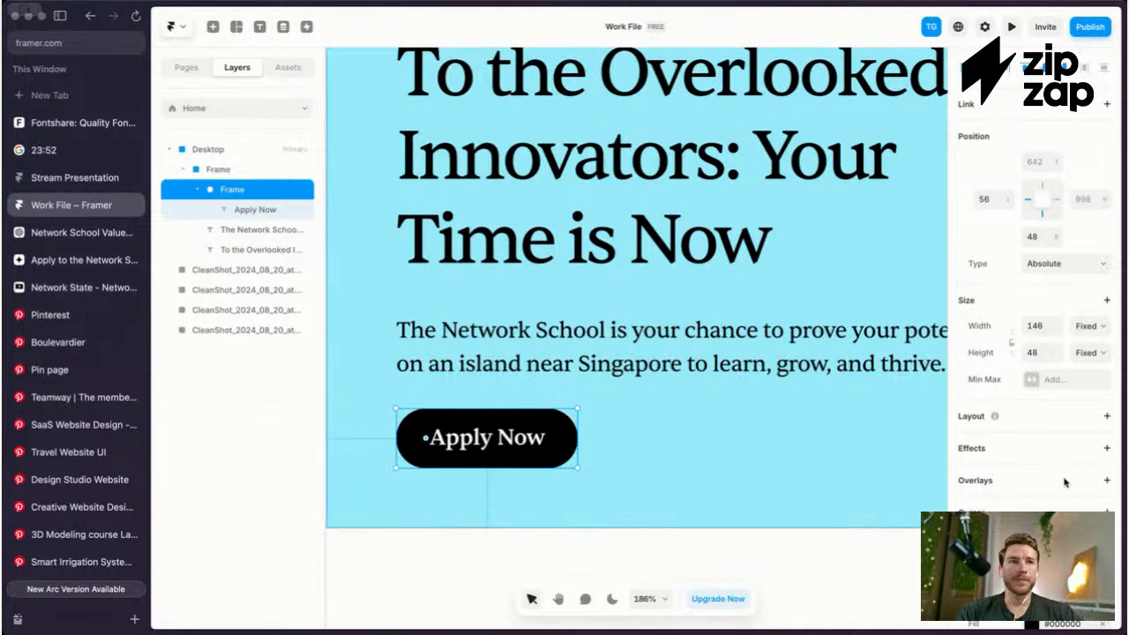
pyautogui.scroll(-5, 1064, 482)
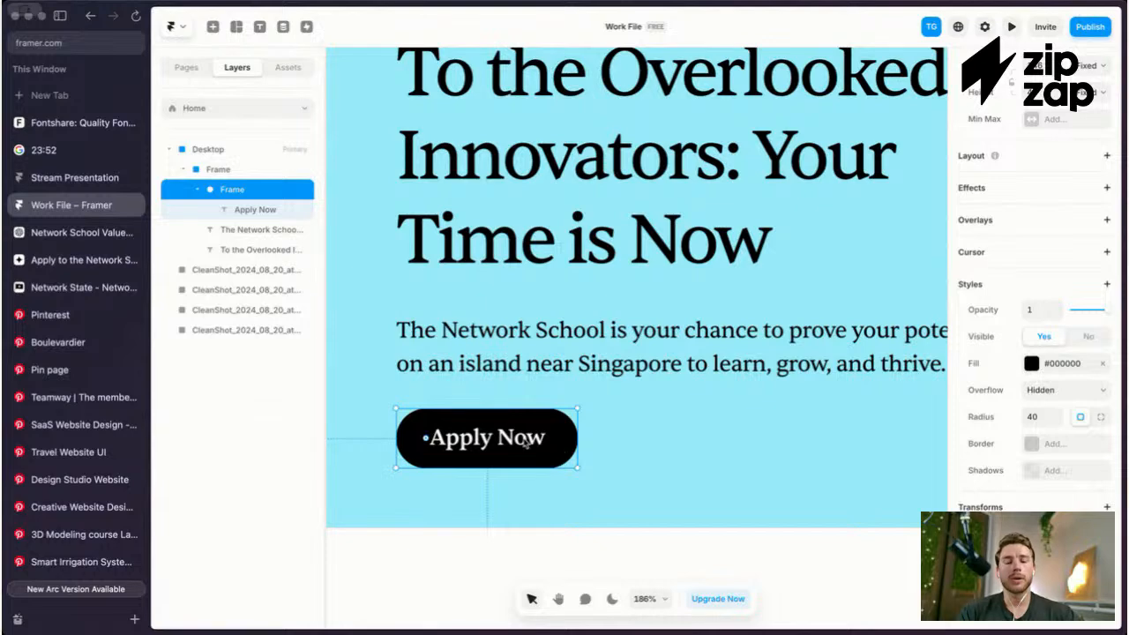
pyautogui.press('super+r')
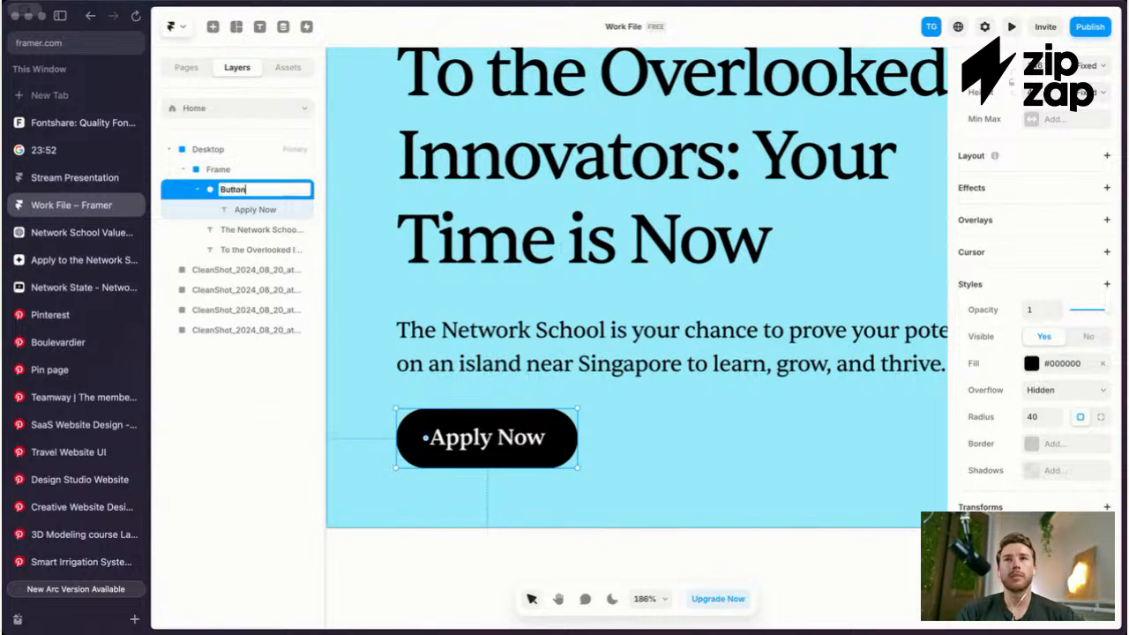
pyautogui.write('Button MD')
pyautogui.press('Return')
pyautogui.press('super+alt+k')
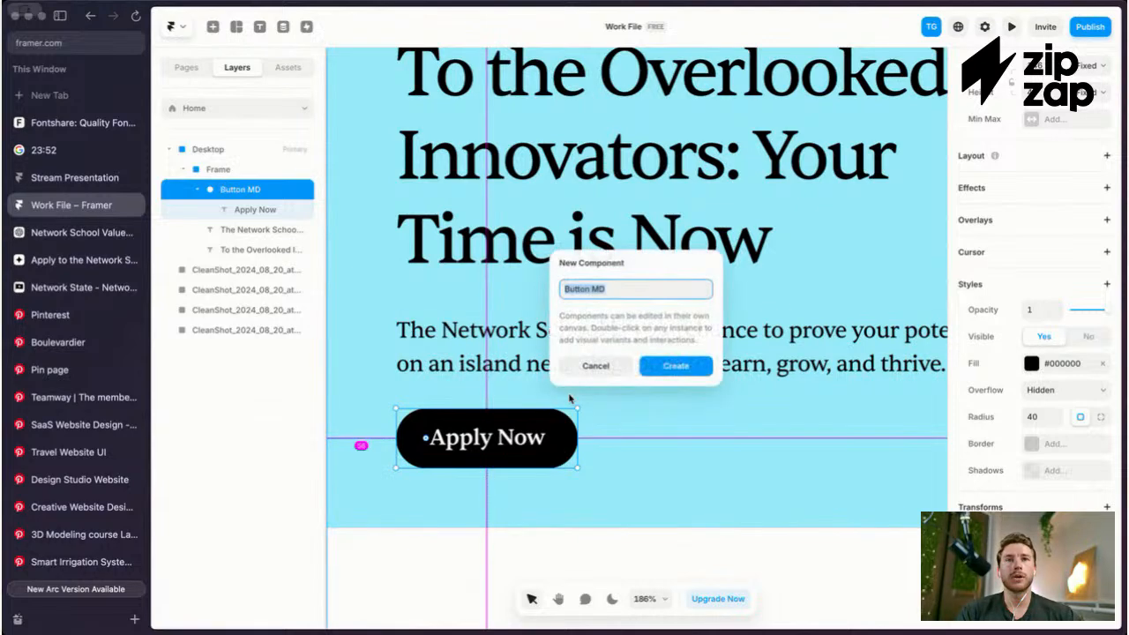
pyautogui.click(672, 367)
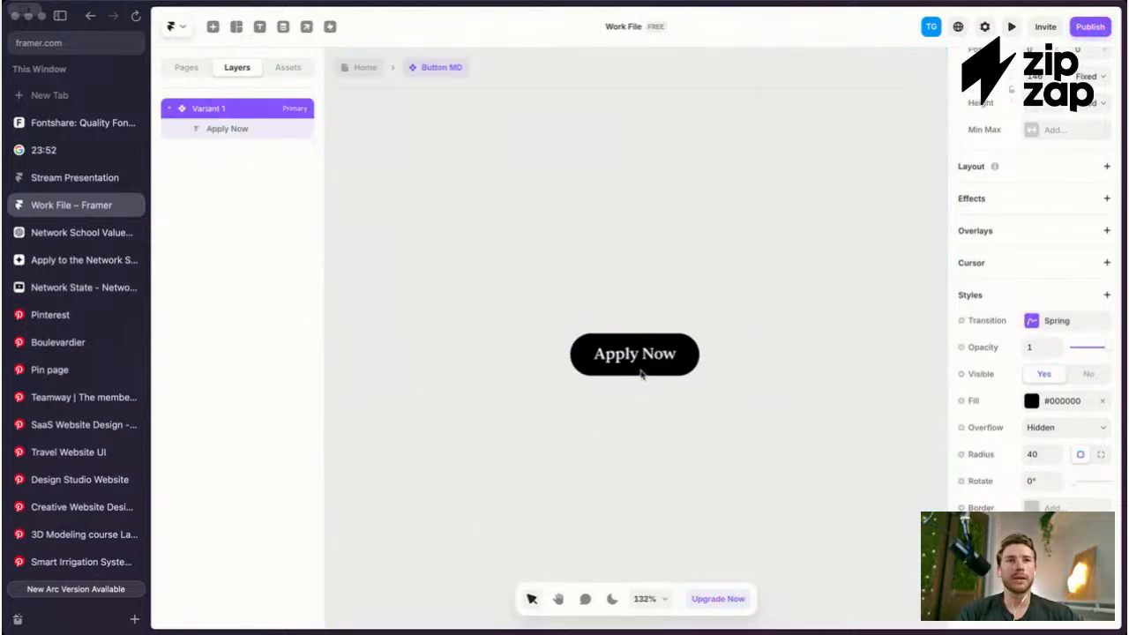
# Step: Add a hover variant with 0.5 opacity to the Button MD component and return to the Home page
pyautogui.click(650, 485)
pyautogui.click(670, 505)
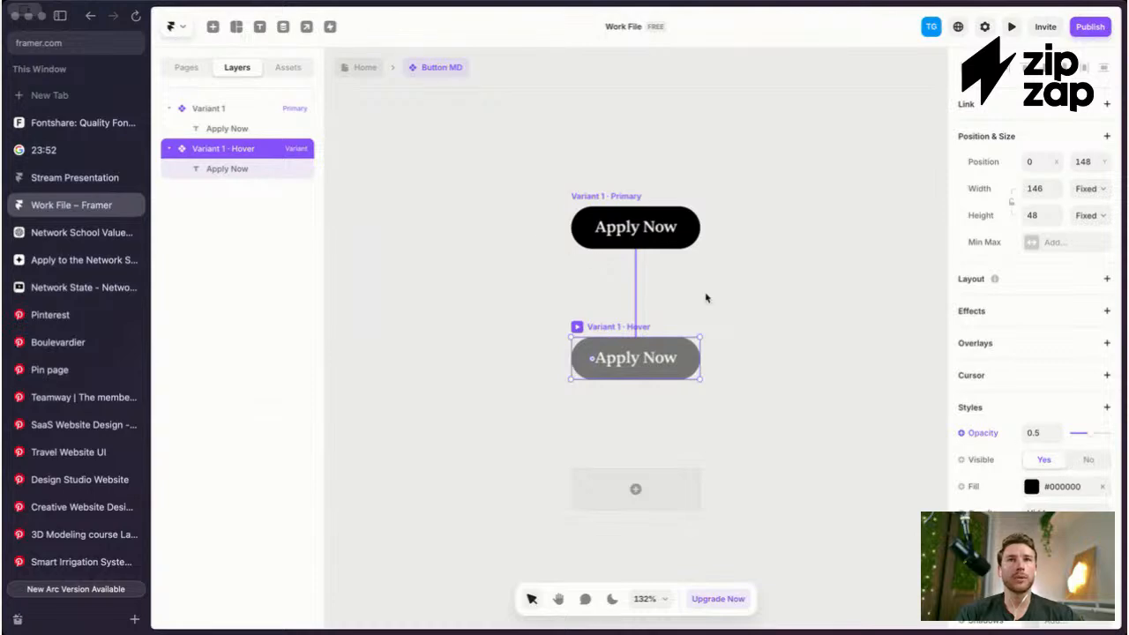
pyautogui.click(364, 68)
# Step: Preview the page to test the Apply Now button's hover effect, and return to the canvas
pyautogui.press('super+p')
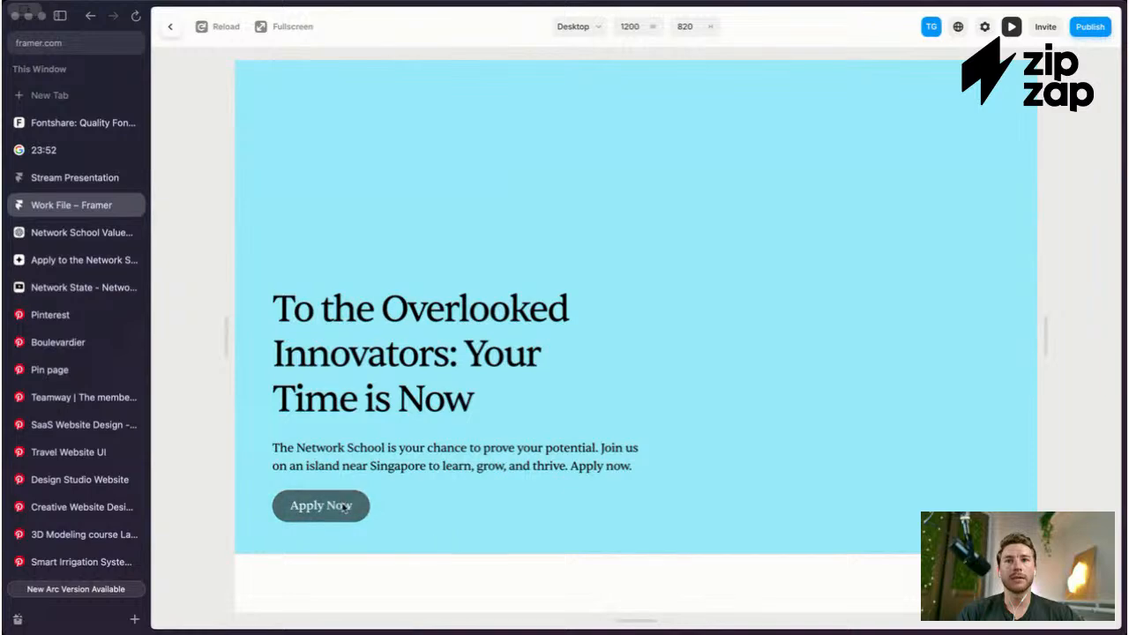
pyautogui.press('Escape')
pyautogui.scroll(-5, 629, 297)
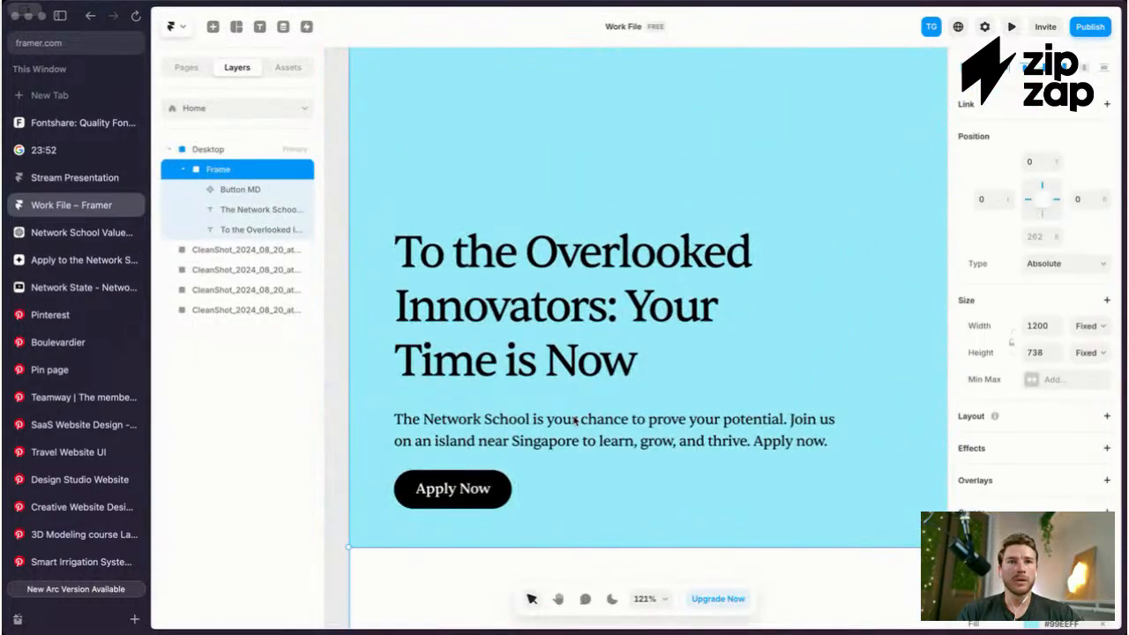
# Step: Nudge the headline and body text up together to widen the gap above the Apply Now button
pyautogui.click(547, 430)
pyautogui.keyDown('shift'); pyautogui.click(544, 321); pyautogui.keyUp('shift')
pyautogui.hotkey('shift', 'Up')
pyautogui.press('Escape')
pyautogui.press('Escape')
pyautogui.scroll(-4, 482, 429)
pyautogui.scroll(3, 482, 429)
# Step: Open the Button MD component to examine its variants, and return to the Home page
pyautogui.click(485, 432)
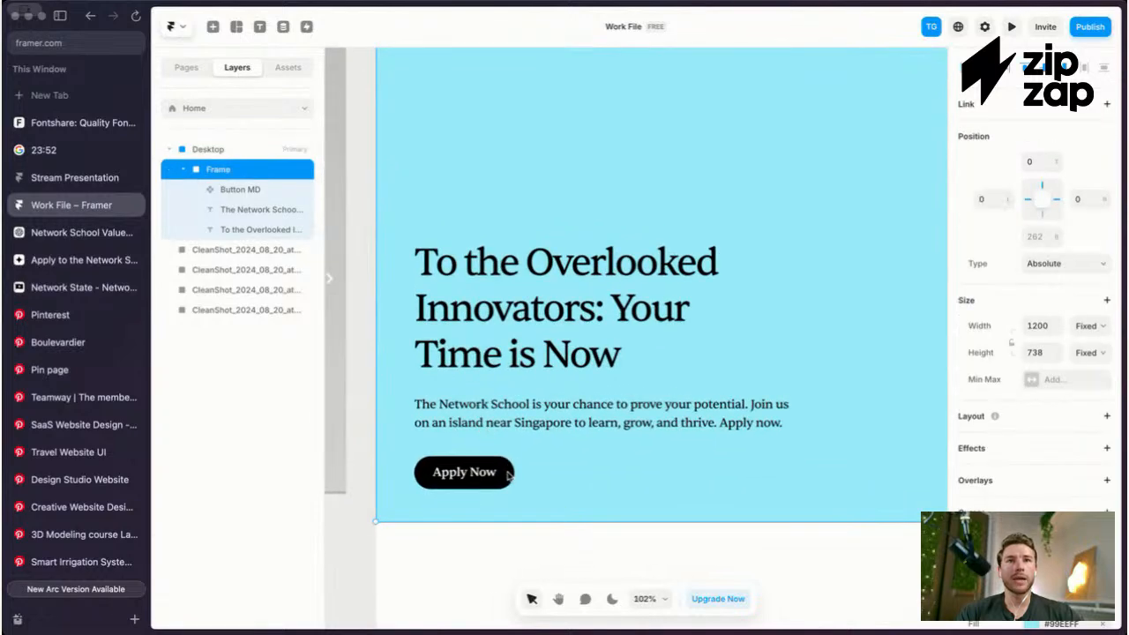
pyautogui.doubleClick(509, 476)
pyautogui.scroll(5, 659, 360)
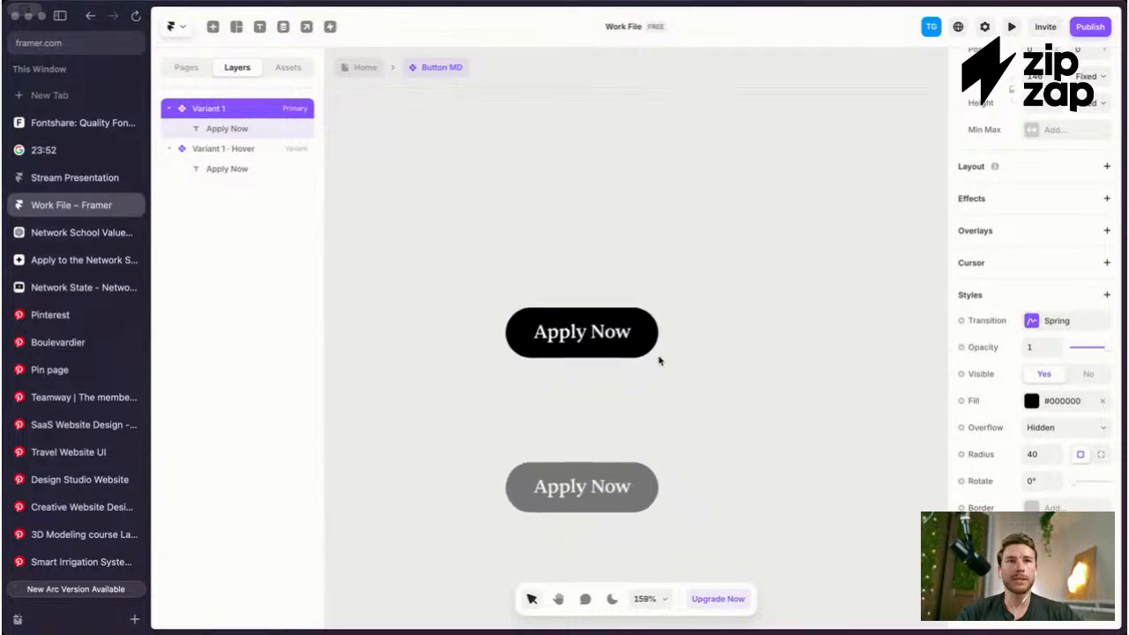
pyautogui.scroll(-2, 660, 359)
pyautogui.click(365, 68)
pyautogui.scroll(-4, 489, 424)
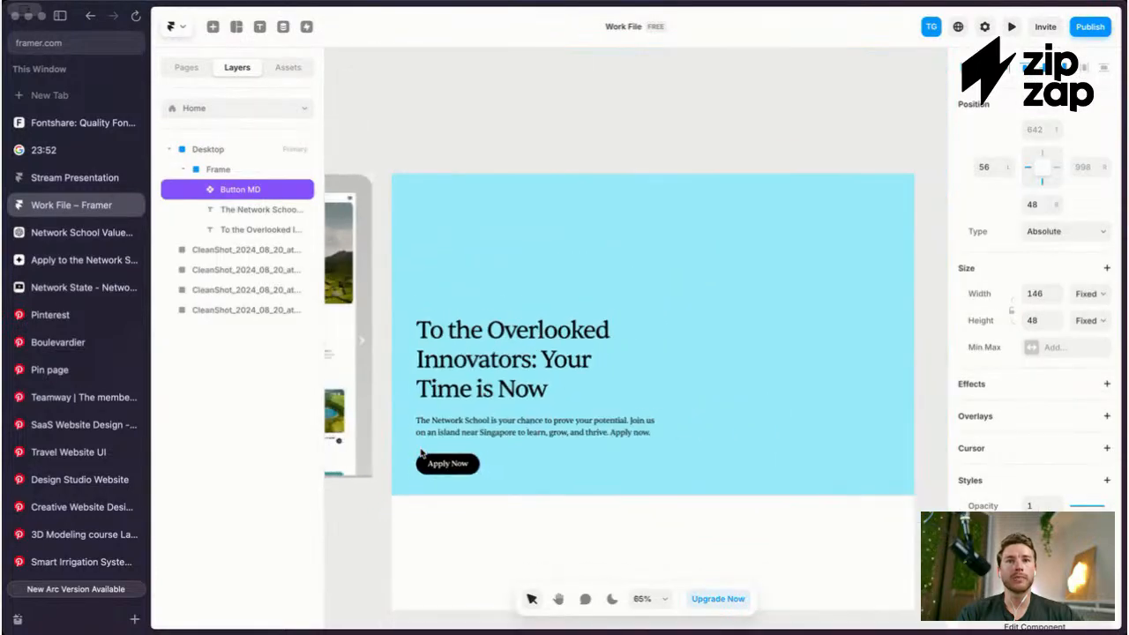
# Step: Remove the closing "Apply now." from the body text and narrow its text box to about 416 wide
pyautogui.scroll(2, 489, 424)
pyautogui.press('super+.')
pyautogui.scroll(2, 489, 425)
pyautogui.scroll(-2, 489, 424)
pyautogui.scroll(5, 490, 424)
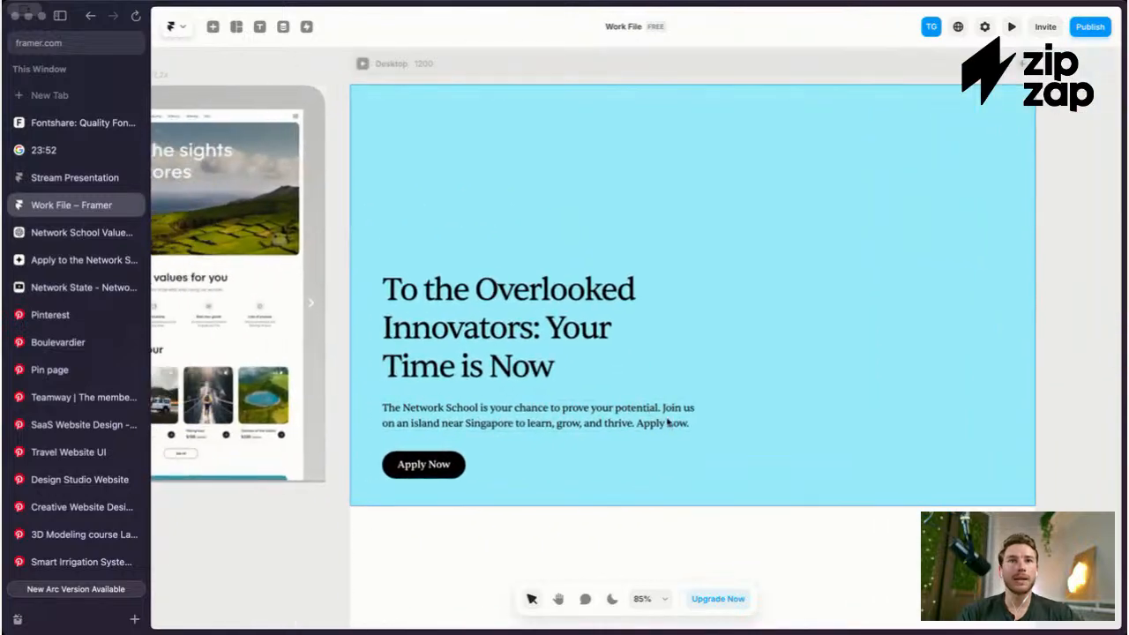
pyautogui.hscroll(2, 650, 422)
pyautogui.click(696, 422)
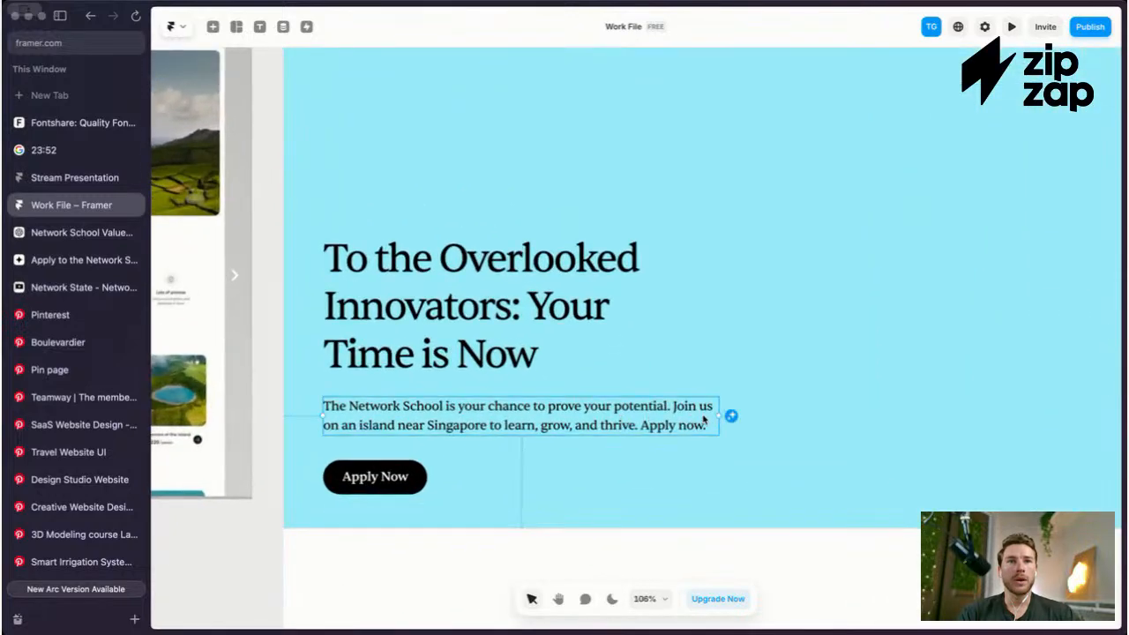
pyautogui.moveTo(721, 415); pyautogui.dragTo(674, 419)
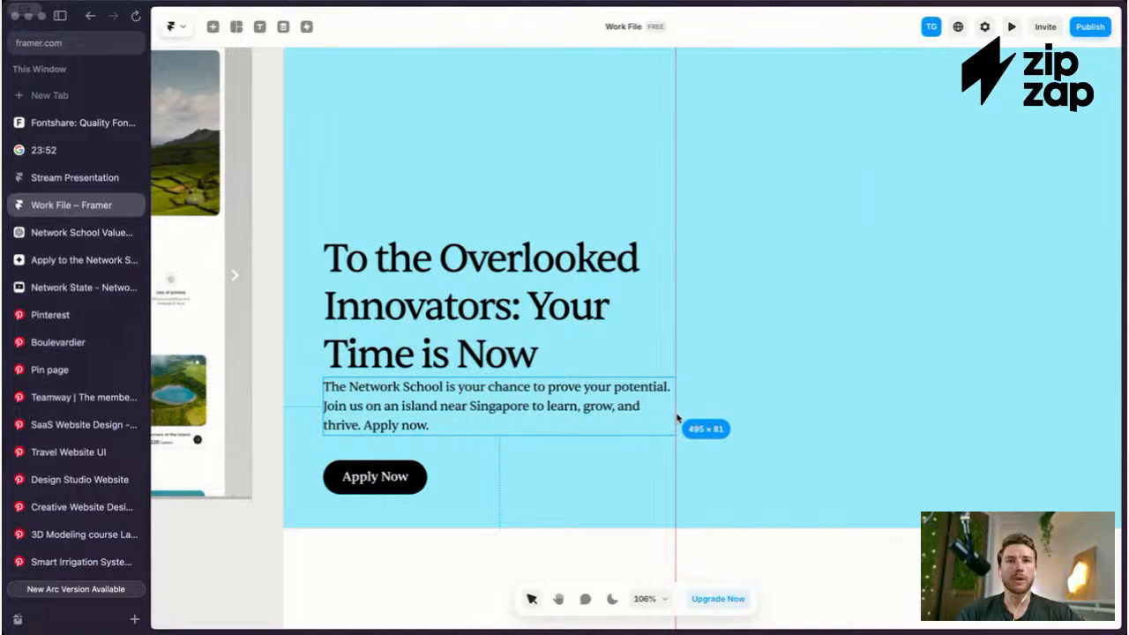
pyautogui.doubleClick(370, 406)
pyautogui.moveTo(427, 425); pyautogui.dragTo(378, 428)
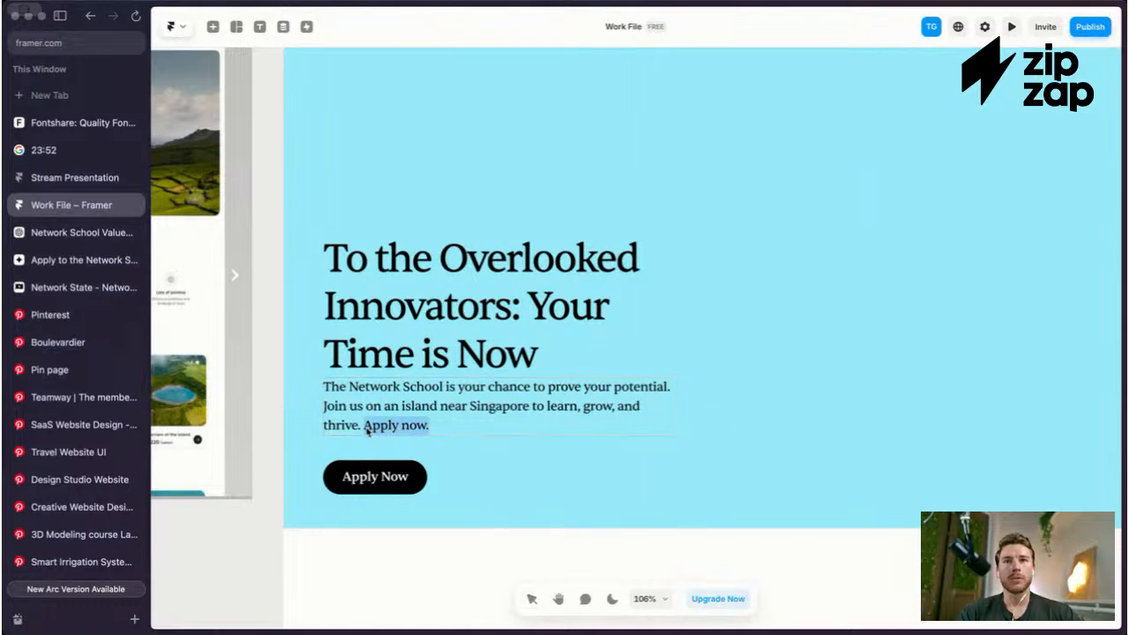
pyautogui.press('BackSpace')
pyautogui.press('Escape')
pyautogui.moveTo(675, 402); pyautogui.dragTo(618, 406)
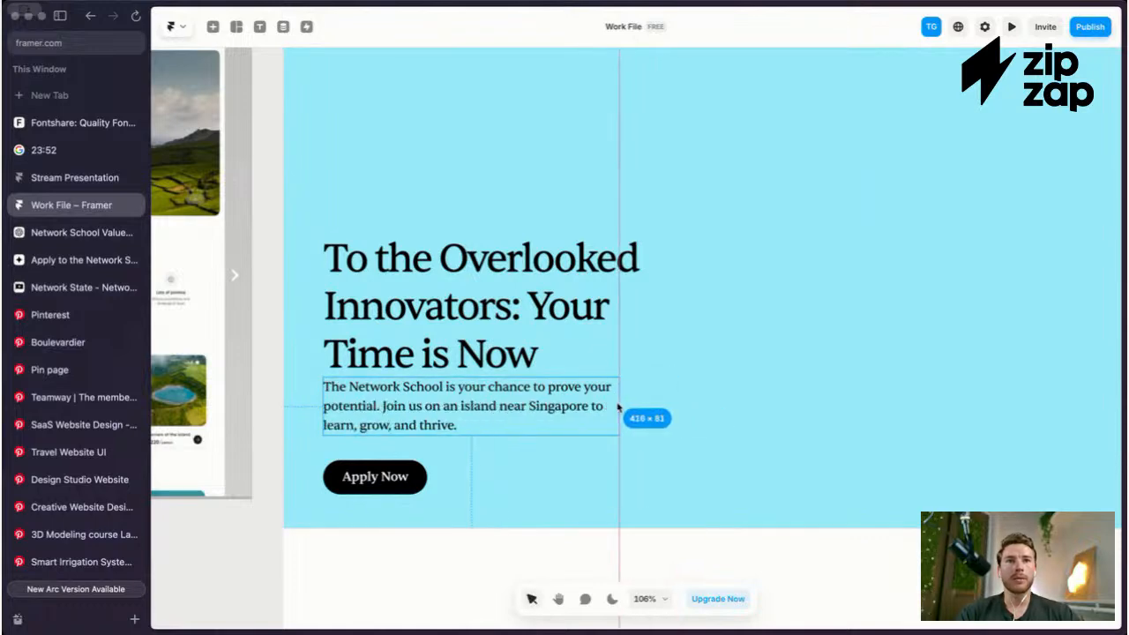
# Step: Move the headline up slightly to restore space above the three-line body text
pyautogui.click(479, 335)
pyautogui.moveTo(479, 335); pyautogui.dragTo(476, 321)
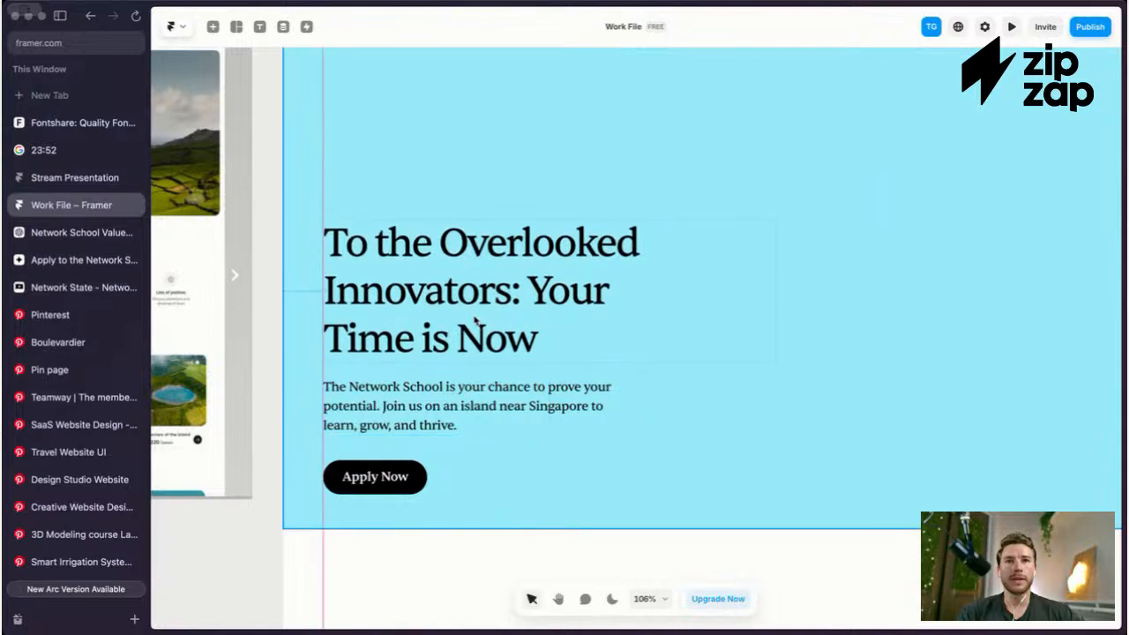
pyautogui.scroll(-5, 482, 465)
pyautogui.scroll(3, 489, 386)
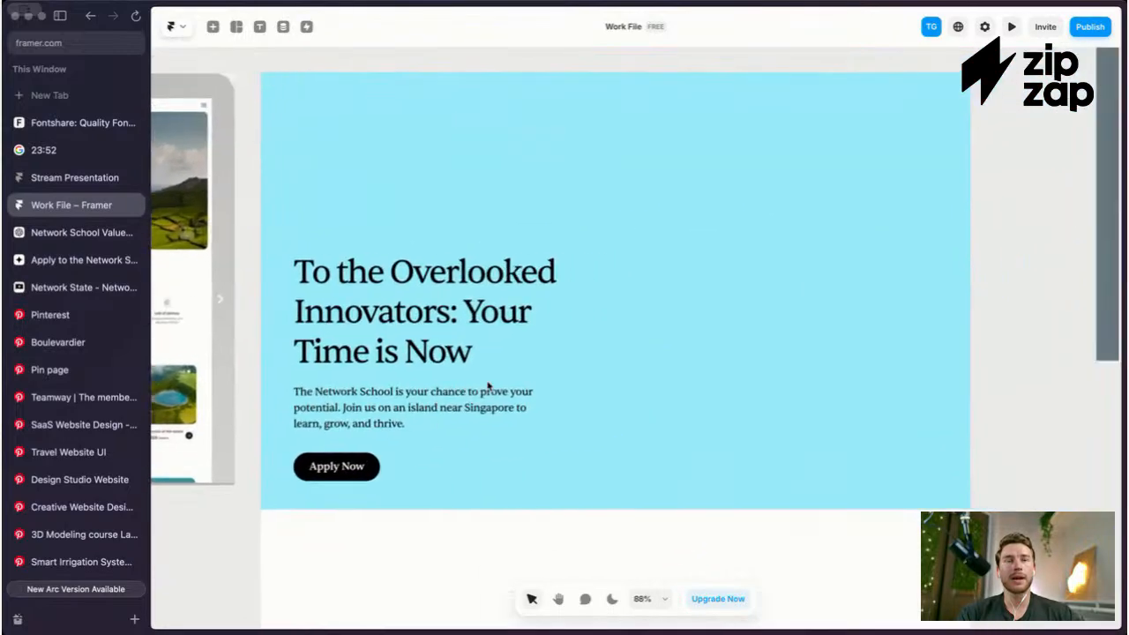
pyautogui.scroll(-6, 549, 403)
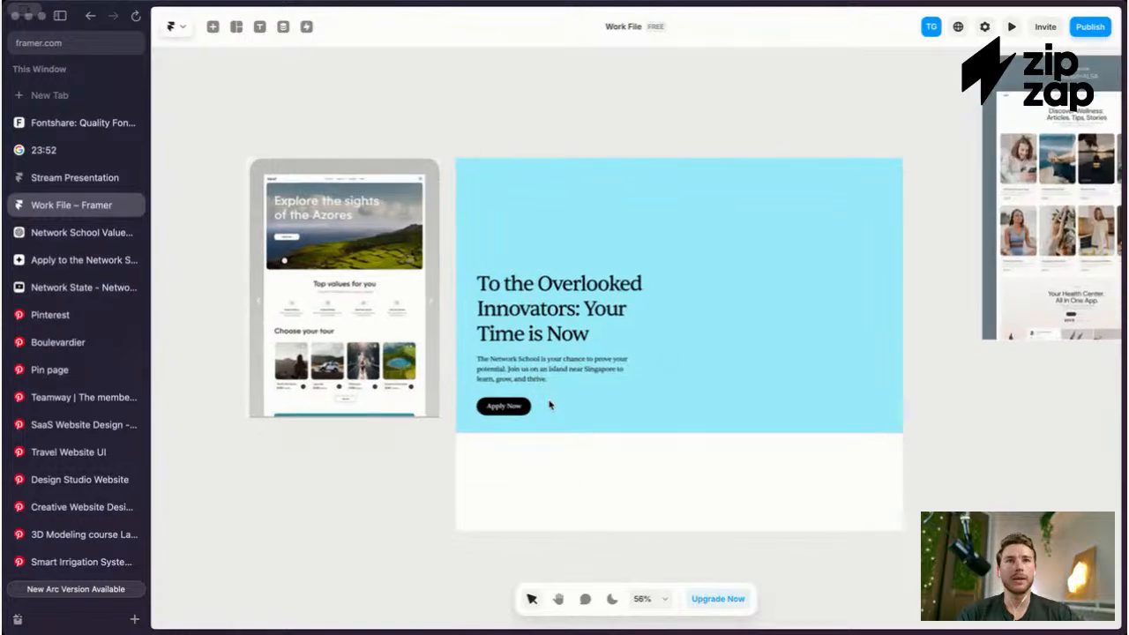
pyautogui.scroll(4, 549, 402)
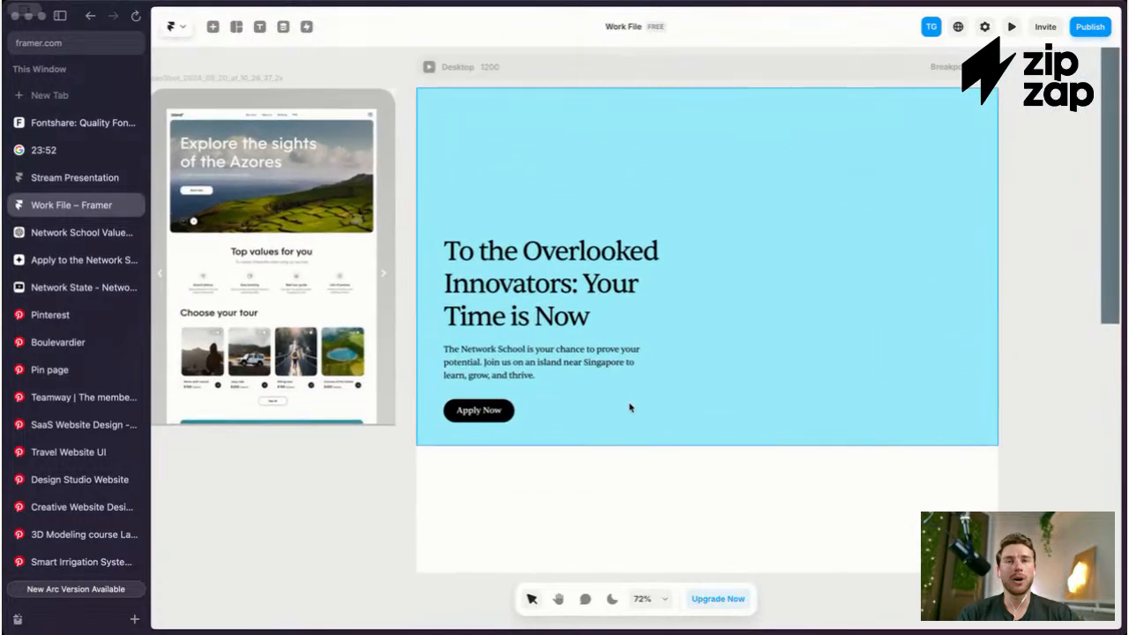
# Step: Bring back the hidden interface and rename the blue section's frame as "Hero"
pyautogui.click(629, 408)
pyautogui.press('super+backslash')
pyautogui.press('super+backslash')
pyautogui.press('super+backslash')
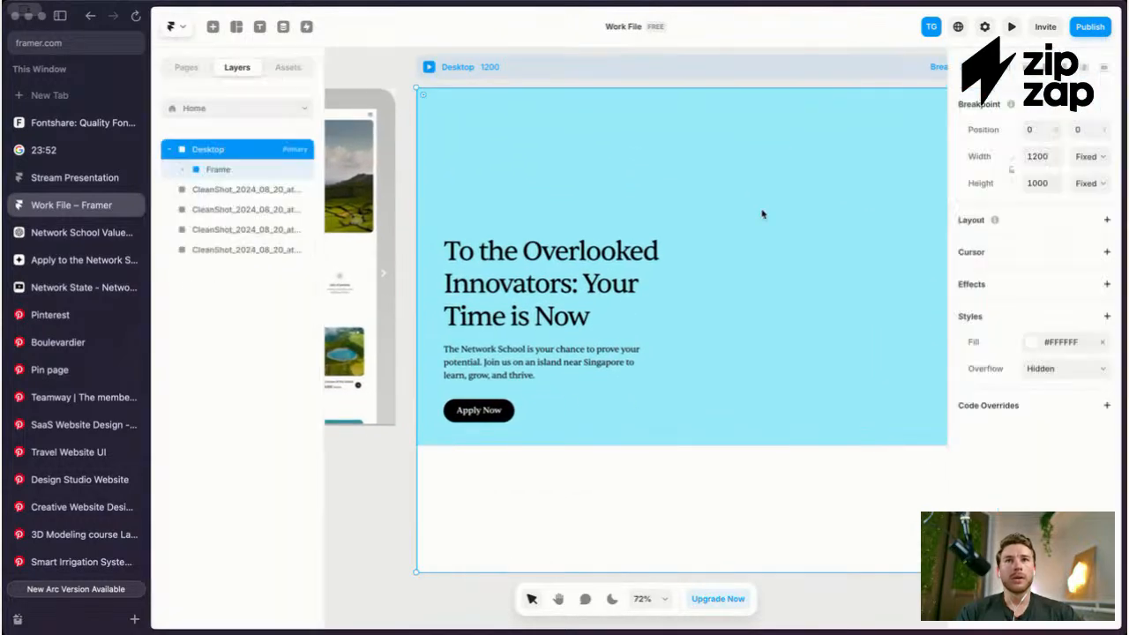
pyautogui.scroll(-3, 718, 206)
pyautogui.click(206, 172)
pyautogui.doubleClick(218, 170)
pyautogui.write('Hero')
pyautogui.press('Return')
pyautogui.hscroll(3, 497, 161)
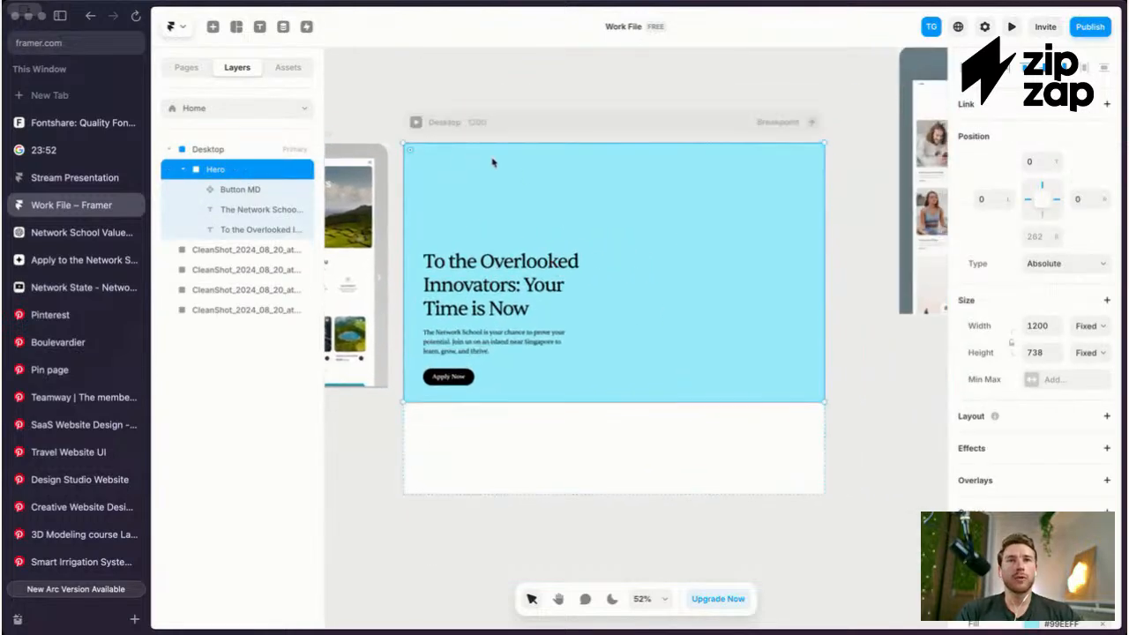
# Step: Draw a frame inside the Hero section and widen it to the section's full width, about 1200 by 728
pyautogui.press('f')
pyautogui.moveTo(477, 146); pyautogui.dragTo(825, 402)
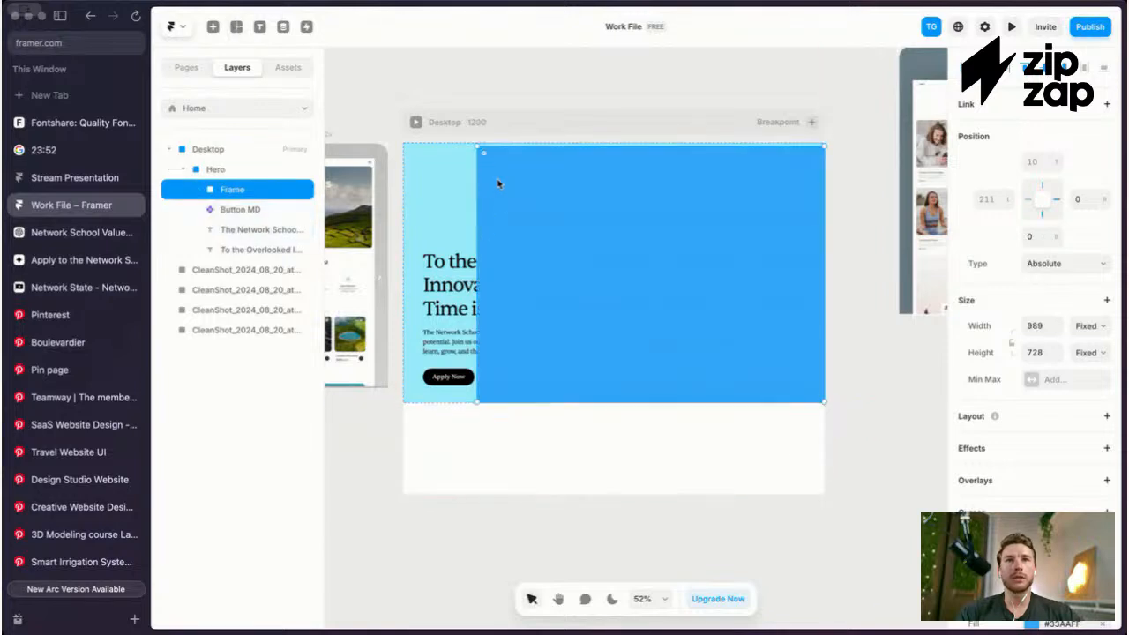
pyautogui.moveTo(477, 194); pyautogui.dragTo(404, 193)
# Step: Send the full-width frame to the back of the Hero section, behind the headline, body text and button
pyautogui.rightClick(235, 200)
pyautogui.moveTo(292, 361)
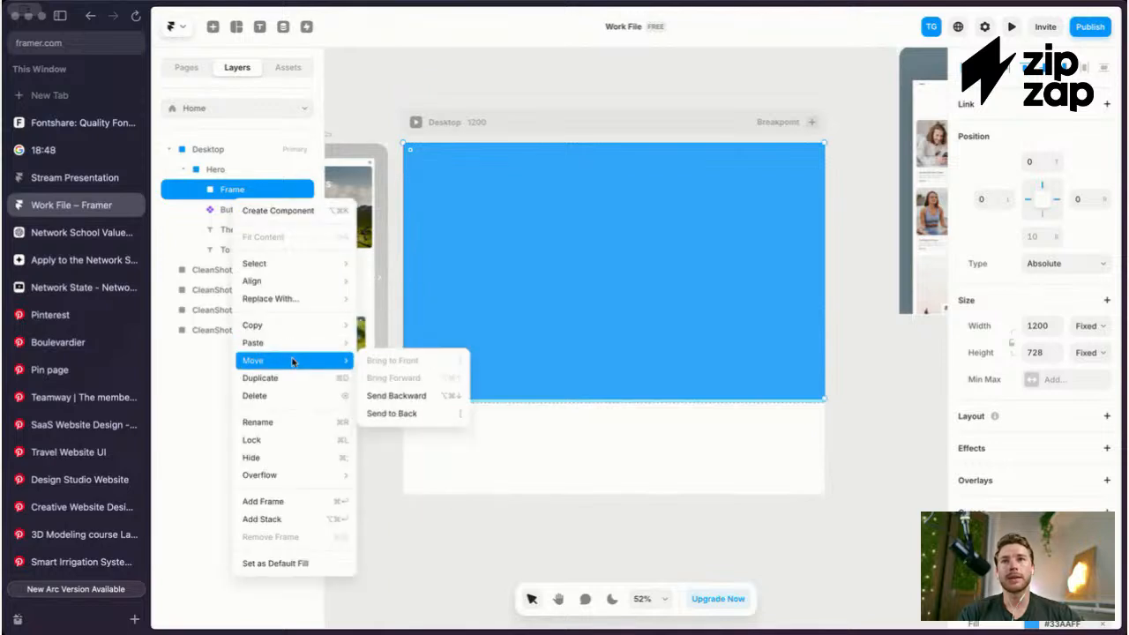
pyautogui.click(428, 410)
pyautogui.scroll(2, 635, 220)
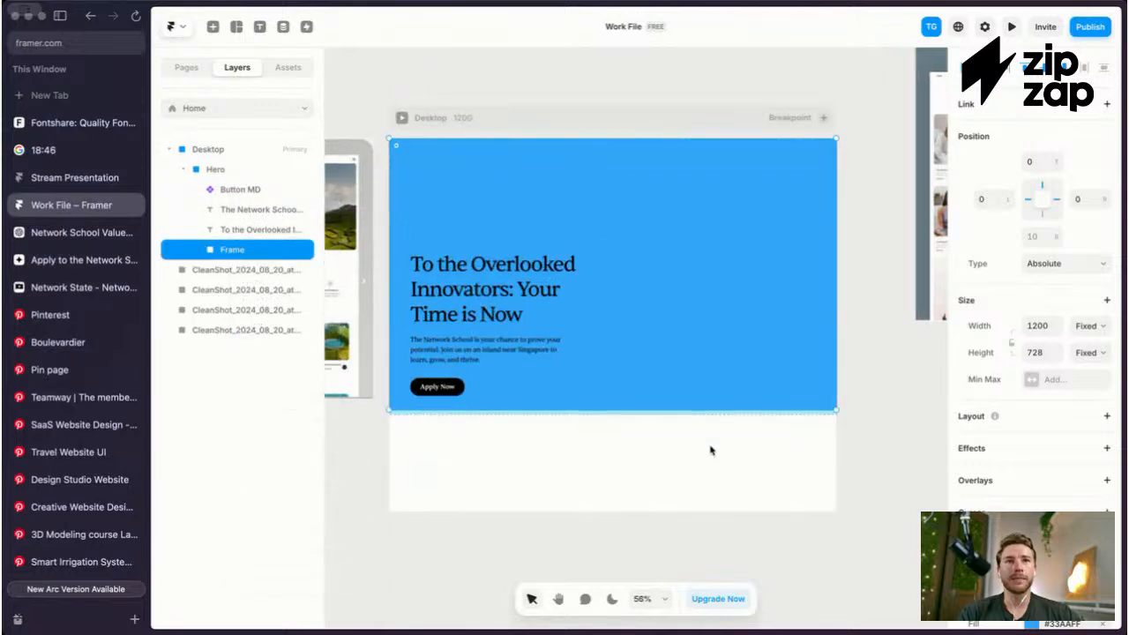
# Step: Extend the bottom edge of the background frame to a height of 738 so it fills the Hero section
pyautogui.moveTo(717, 419); pyautogui.dragTo(717, 425)
pyautogui.hscroll(-3, 716, 425)
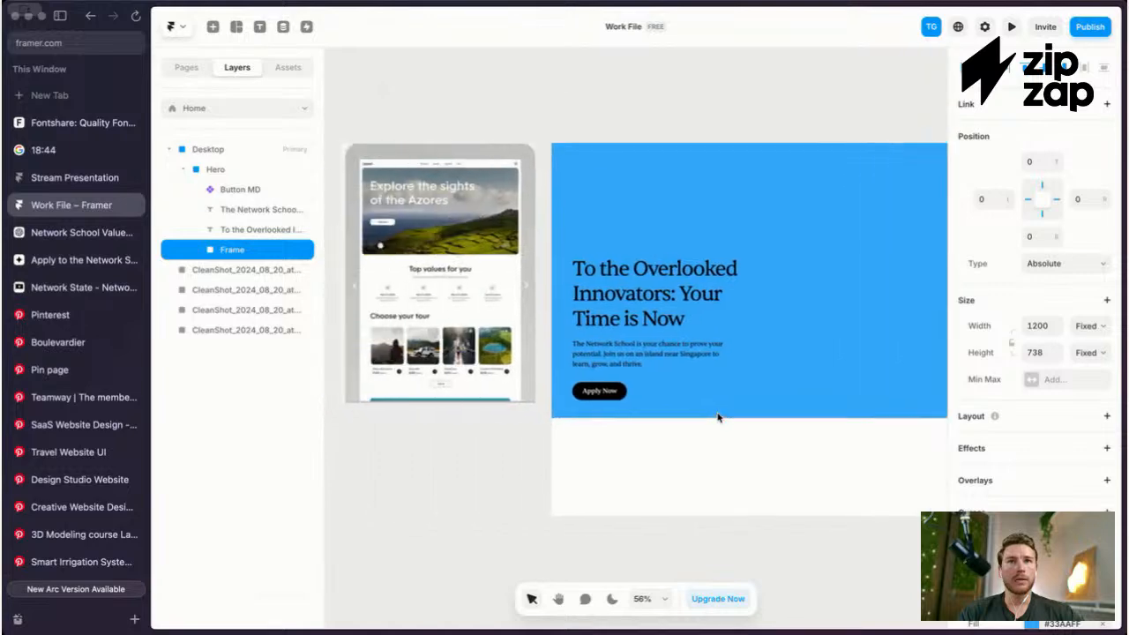
pyautogui.hscroll(5, 469, 229)
pyautogui.scroll(1, 468, 229)
pyautogui.hscroll(-3, 469, 230)
pyautogui.scroll(-2, 468, 225)
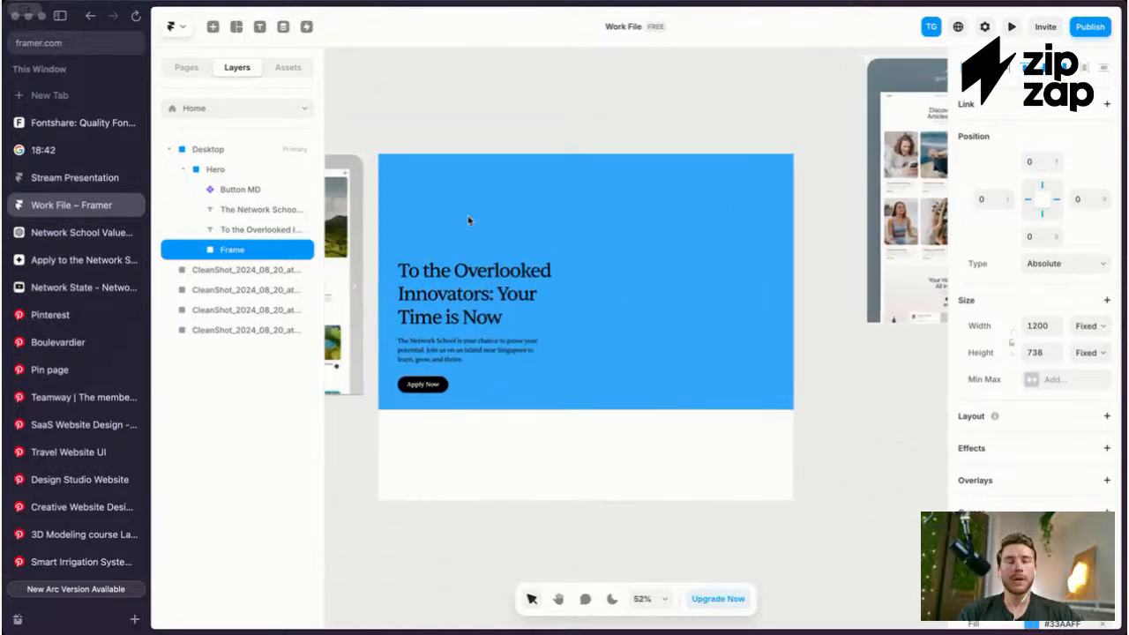
pyautogui.scroll(3, 469, 220)
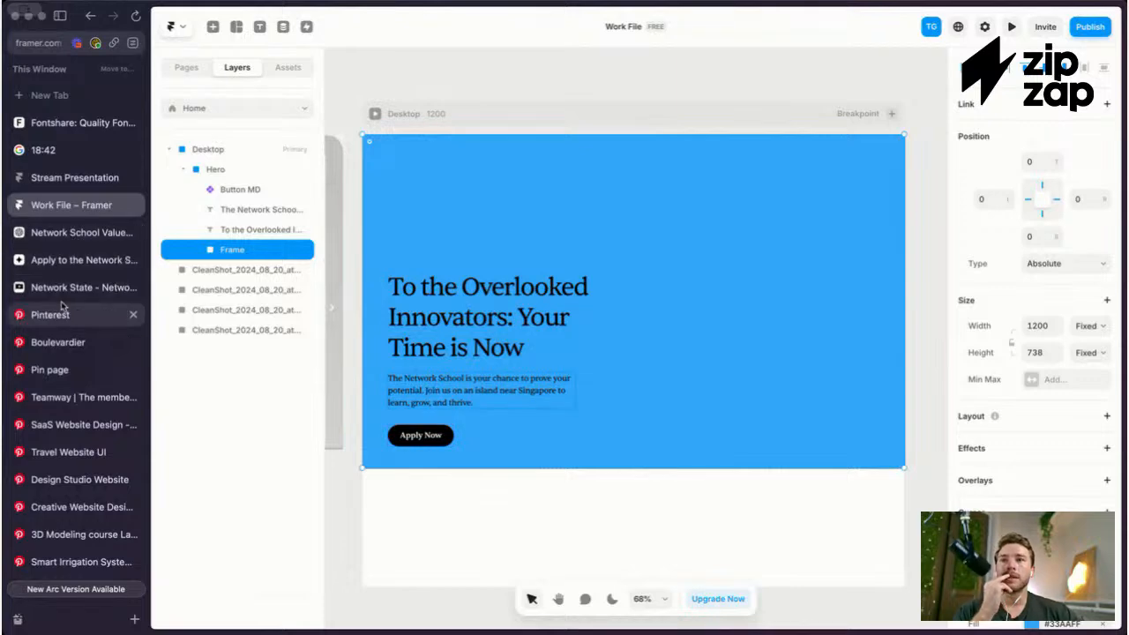
# Step: Switch to Midjourney, reuse the reference image from the "this but more saturated and crisp" prompt and enter "mimic this exactly," as the prompt
pyautogui.scroll(-5, 62, 306)
pyautogui.click(55, 481)
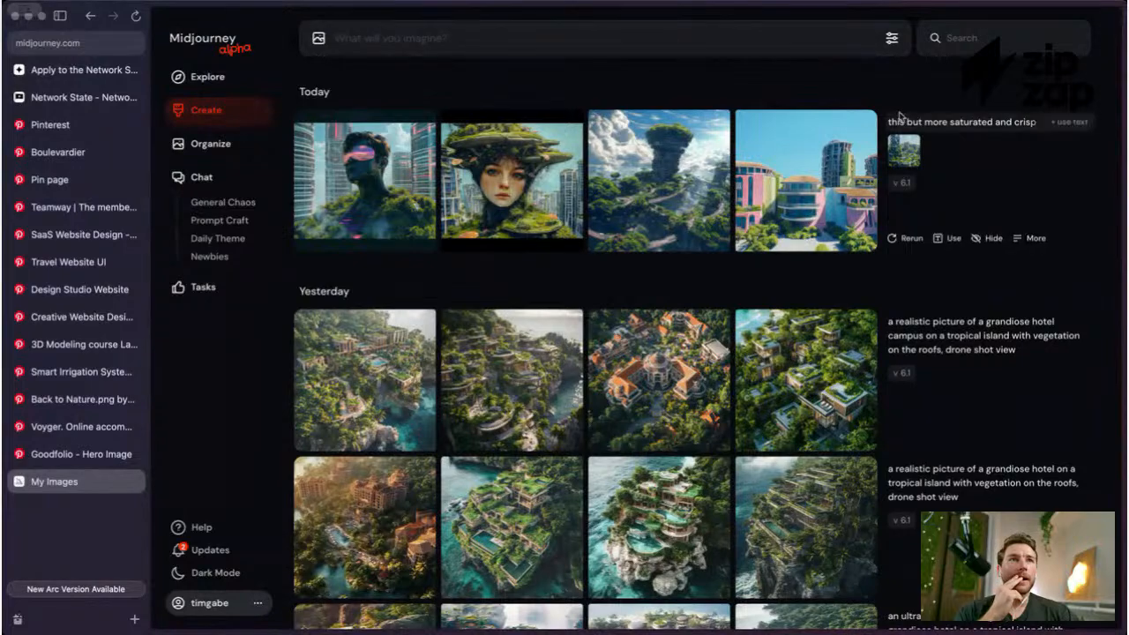
pyautogui.click(908, 158)
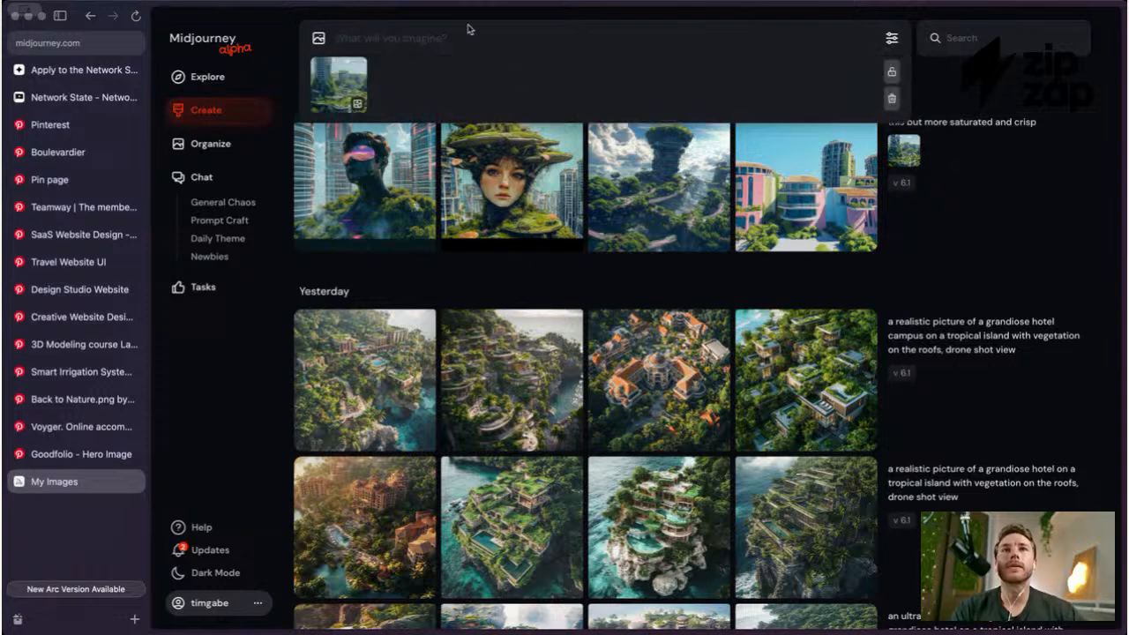
pyautogui.write('mimic this exactly.')
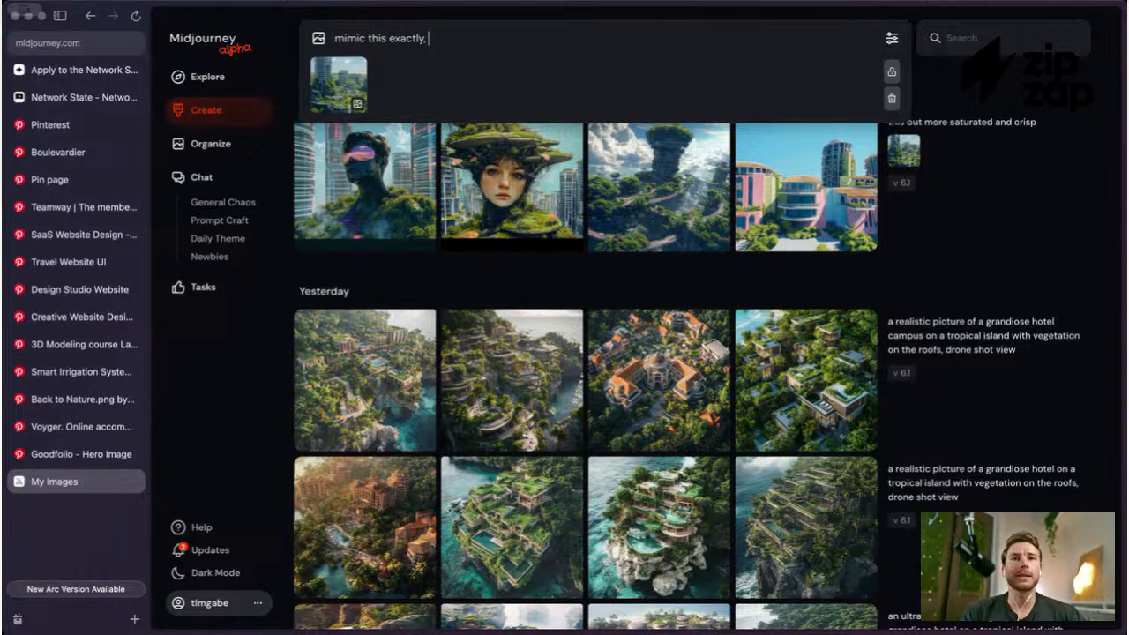
# Step: Look through the earlier generated tropical island hotel images for a suitable hero background
pyautogui.scroll(-1, 768, 316)
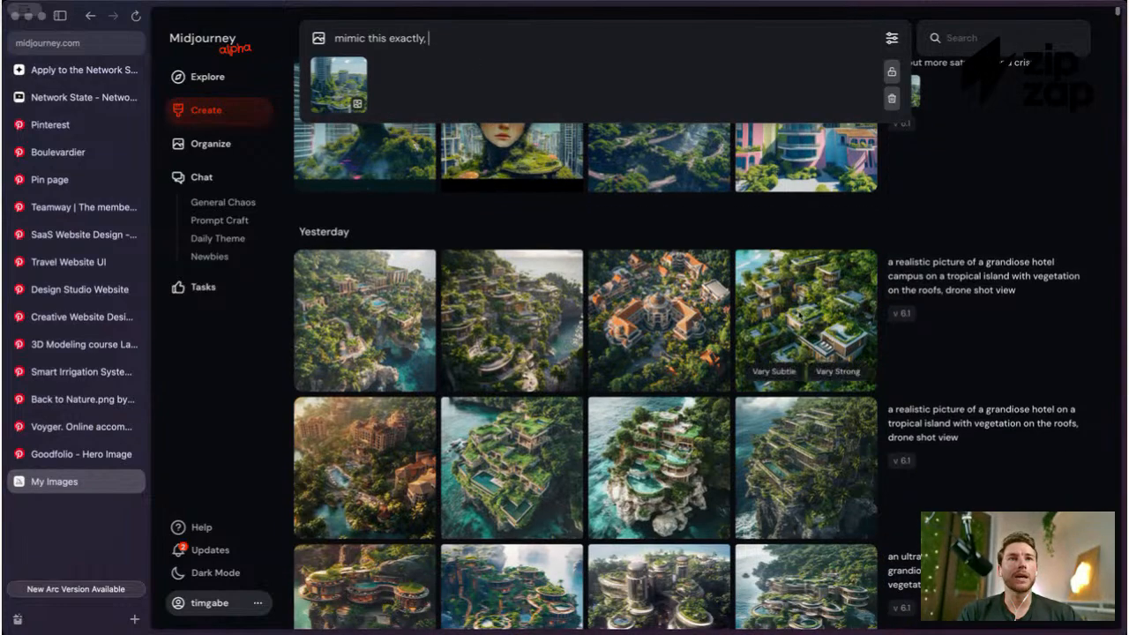
pyautogui.scroll(-1, 666, 309)
pyautogui.scroll(1, 688, 282)
pyautogui.scroll(-5, 502, 291)
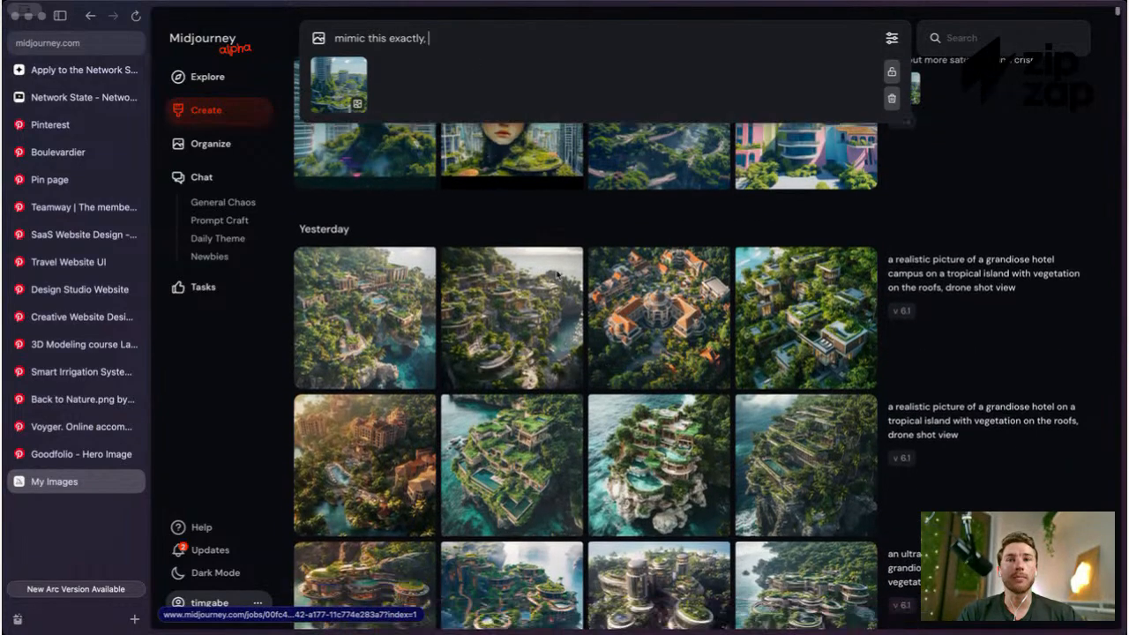
pyautogui.scroll(-1, 501, 291)
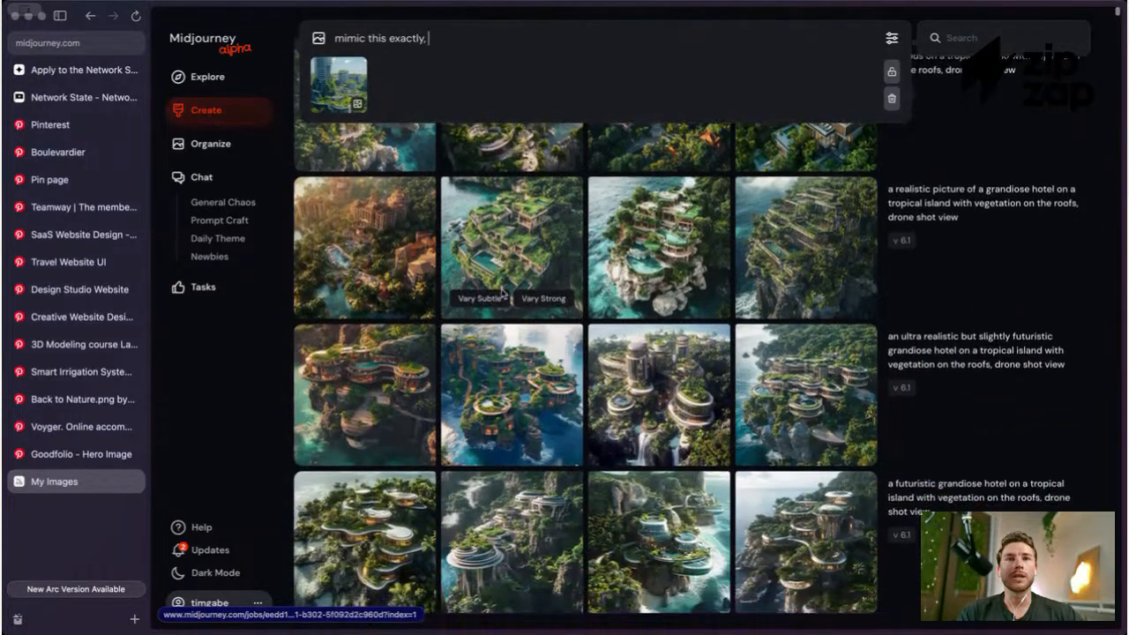
pyautogui.scroll(1, 529, 414)
pyautogui.scroll(-1, 718, 436)
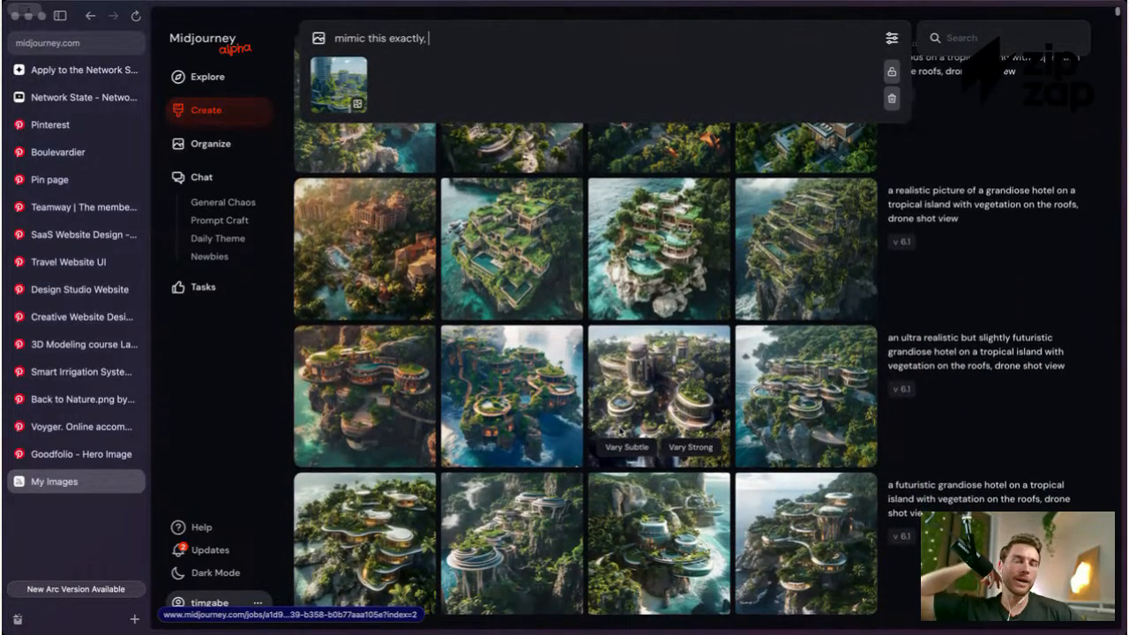
pyautogui.scroll(5, 718, 434)
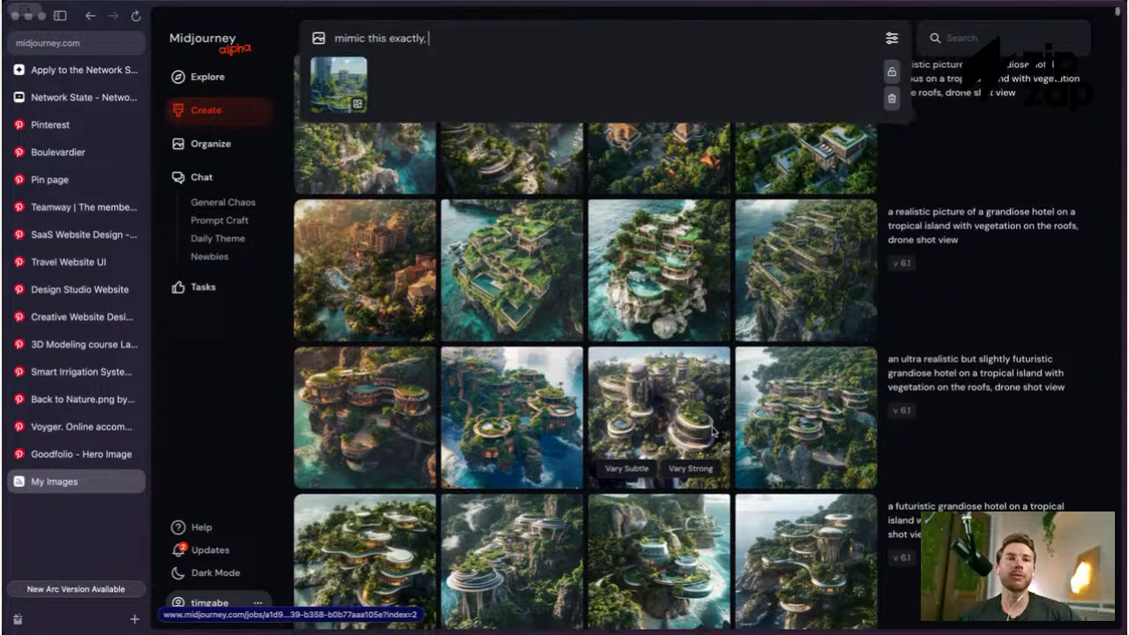
pyautogui.scroll(2, 705, 420)
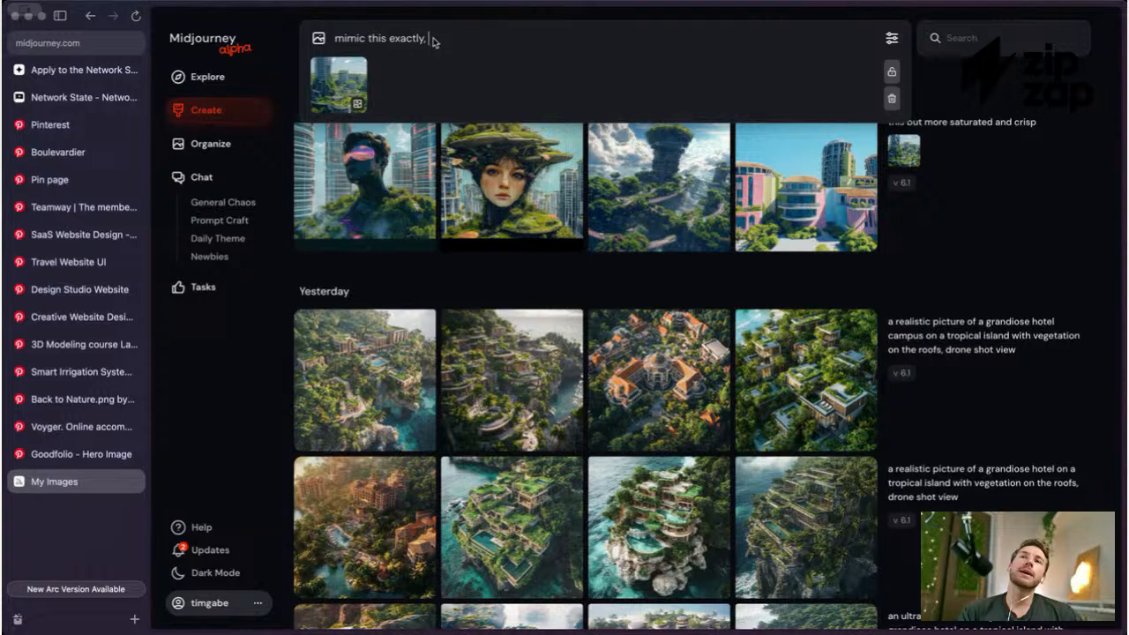
# Step: Open pexels.com in a new browser tab
pyautogui.press('super+t')
pyautogui.write('pexels')
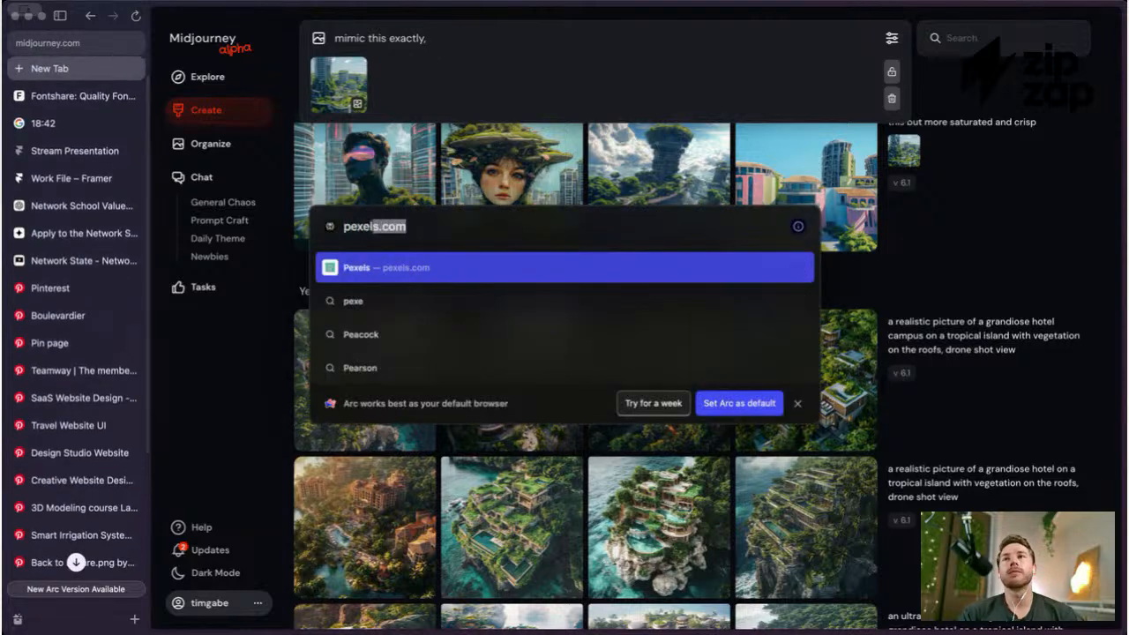
pyautogui.write('.com')
pyautogui.press('Return')
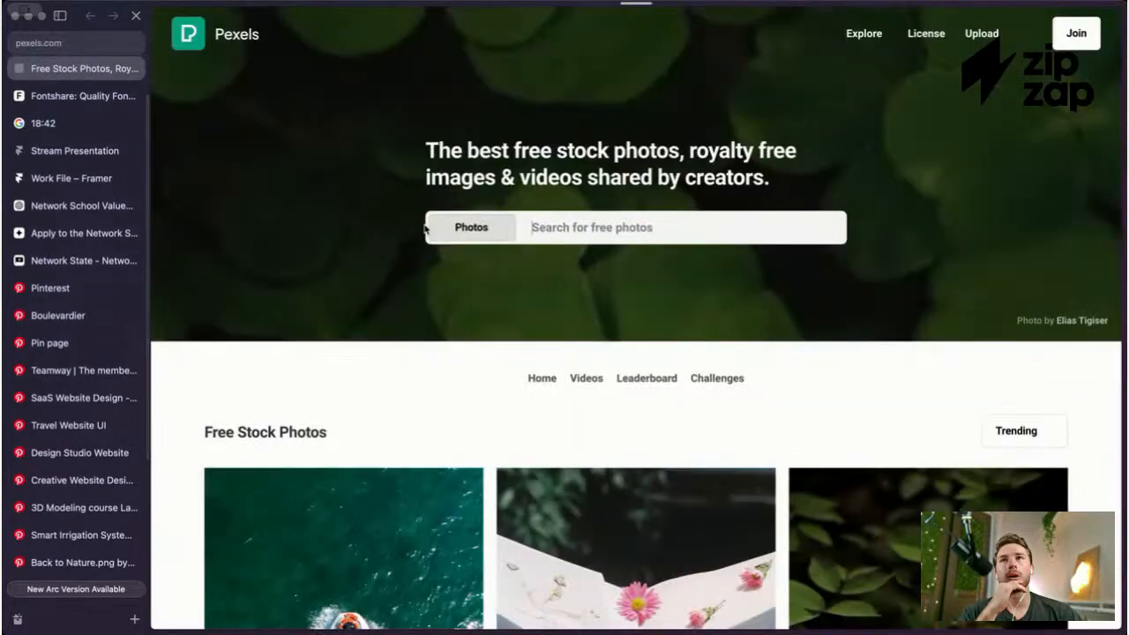
# Step: Search Pexels for "drone footage of hotel tropical"
pyautogui.click(550, 226)
pyautogui.write('drone f')
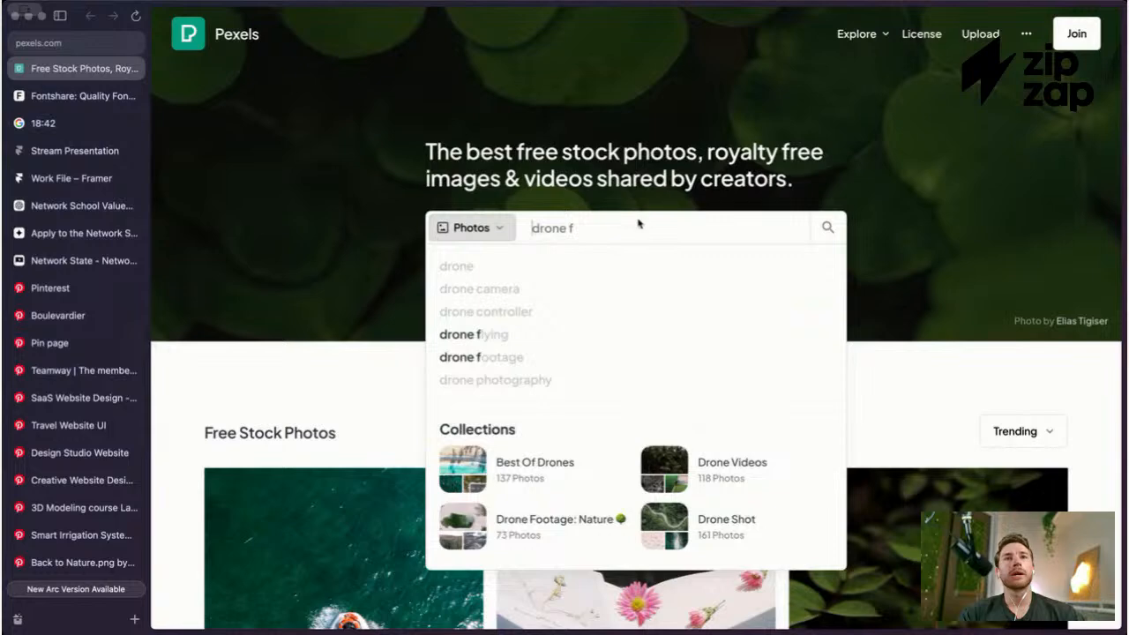
pyautogui.write('ootage')
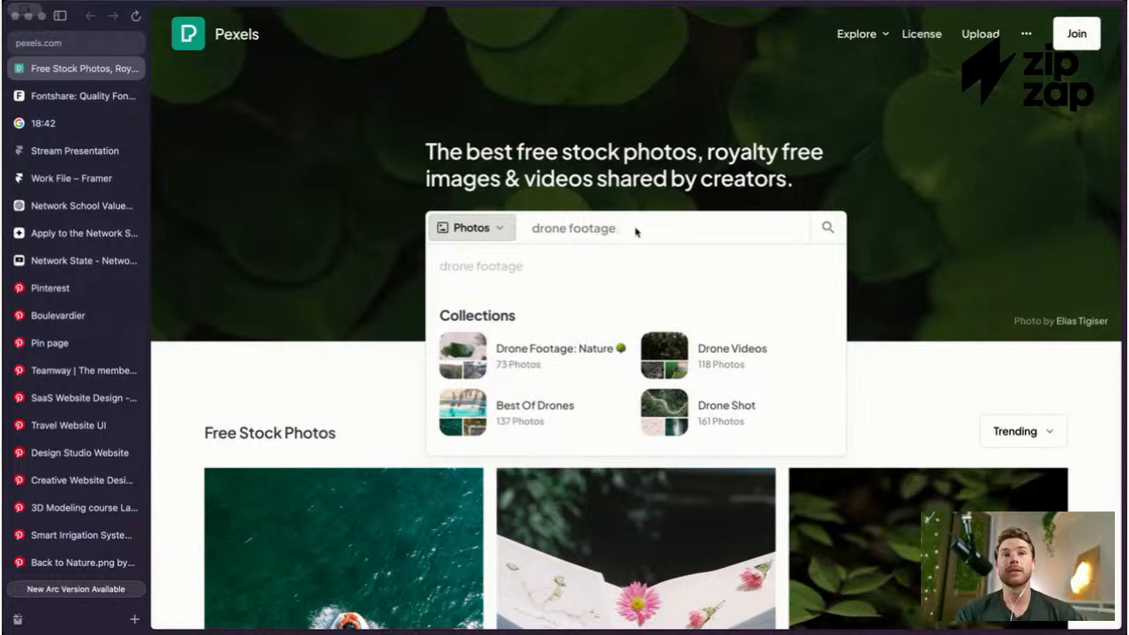
pyautogui.scroll(-1, 722, 124)
pyautogui.scroll(1, 718, 120)
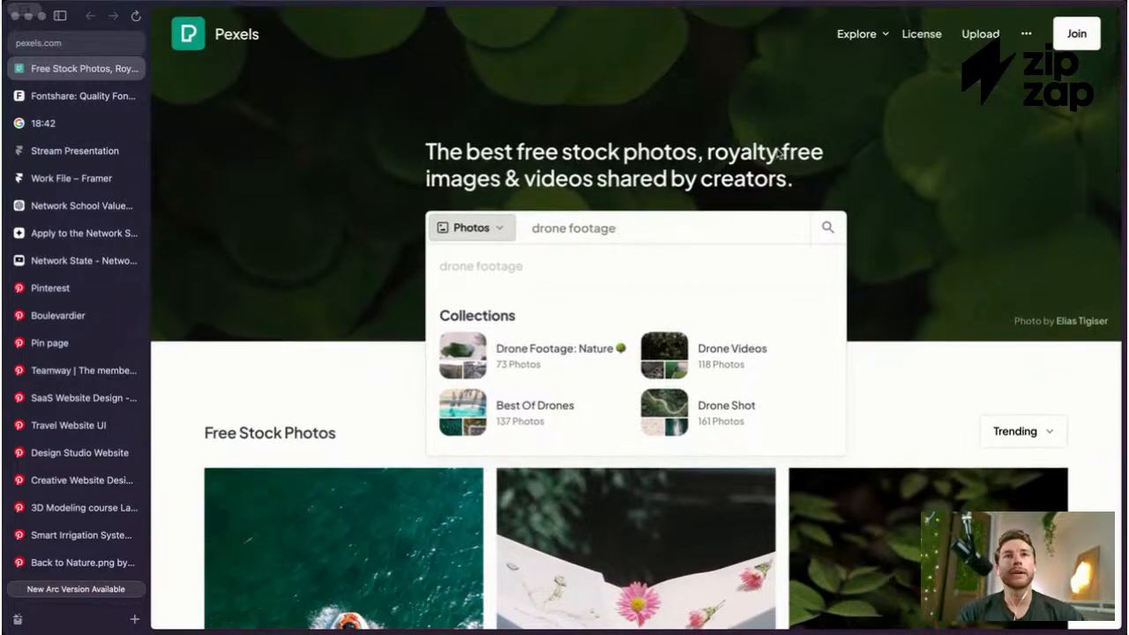
pyautogui.write('f hotel t')
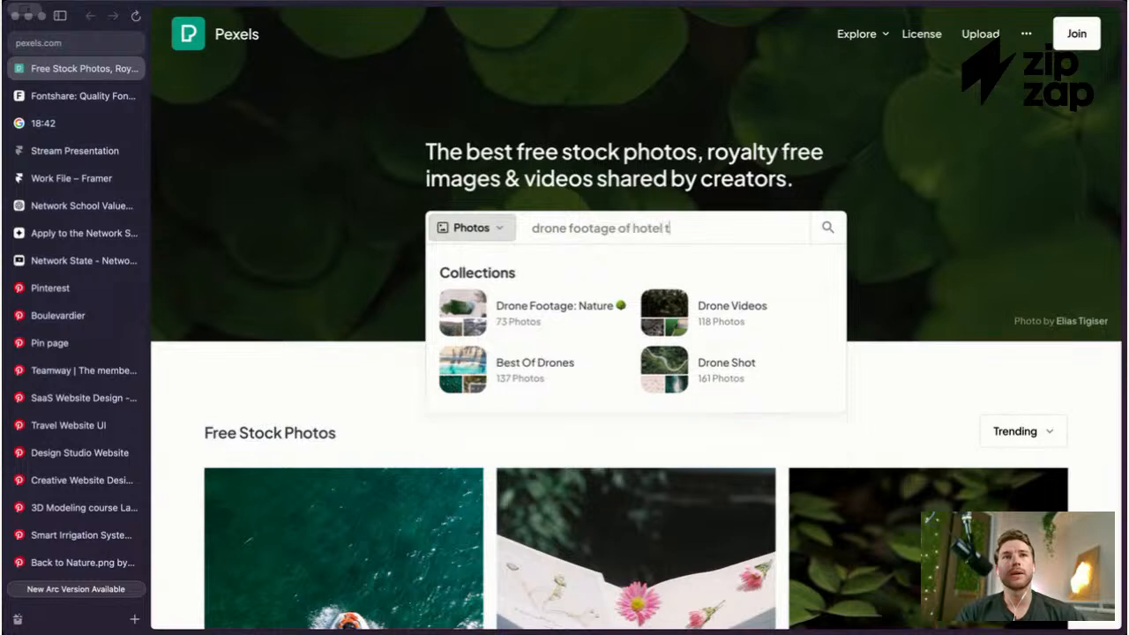
pyautogui.write('ropical')
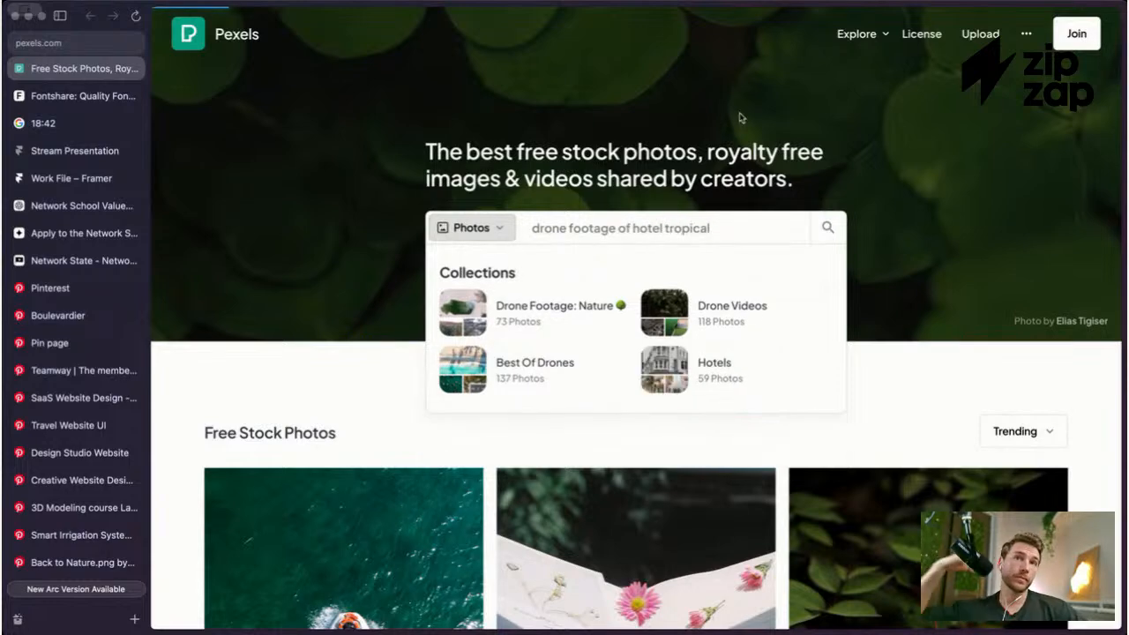
pyautogui.press('Return')
# Step: Look over the photo results and switch the search results to videos
pyautogui.scroll(-3, 764, 129)
pyautogui.scroll(-7, 764, 128)
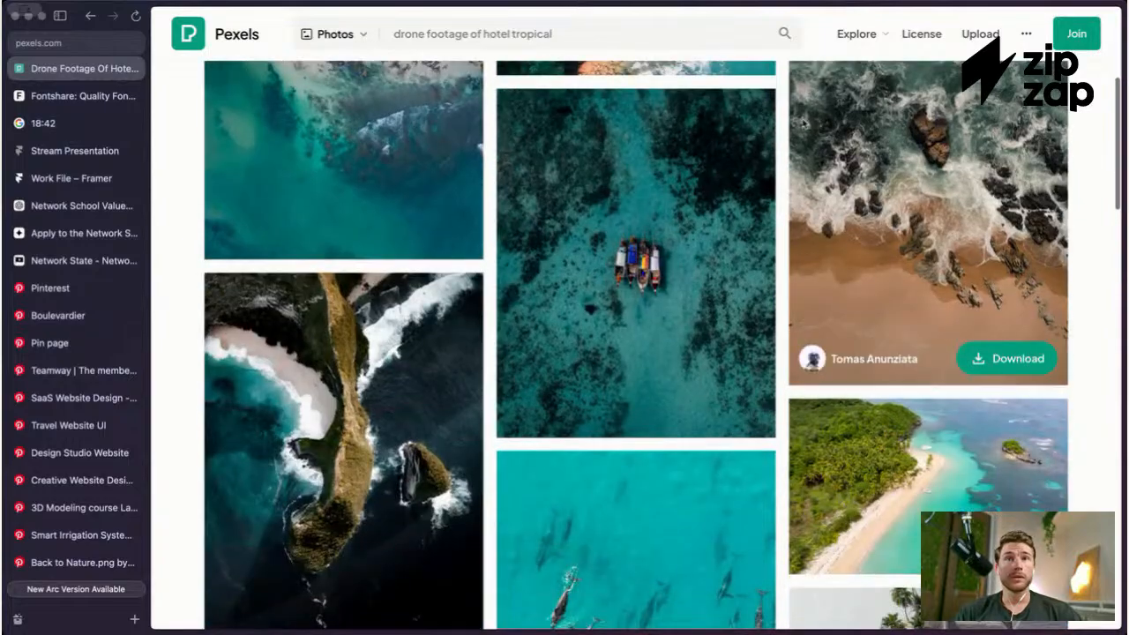
pyautogui.scroll(3, 785, 98)
pyautogui.scroll(6, 785, 99)
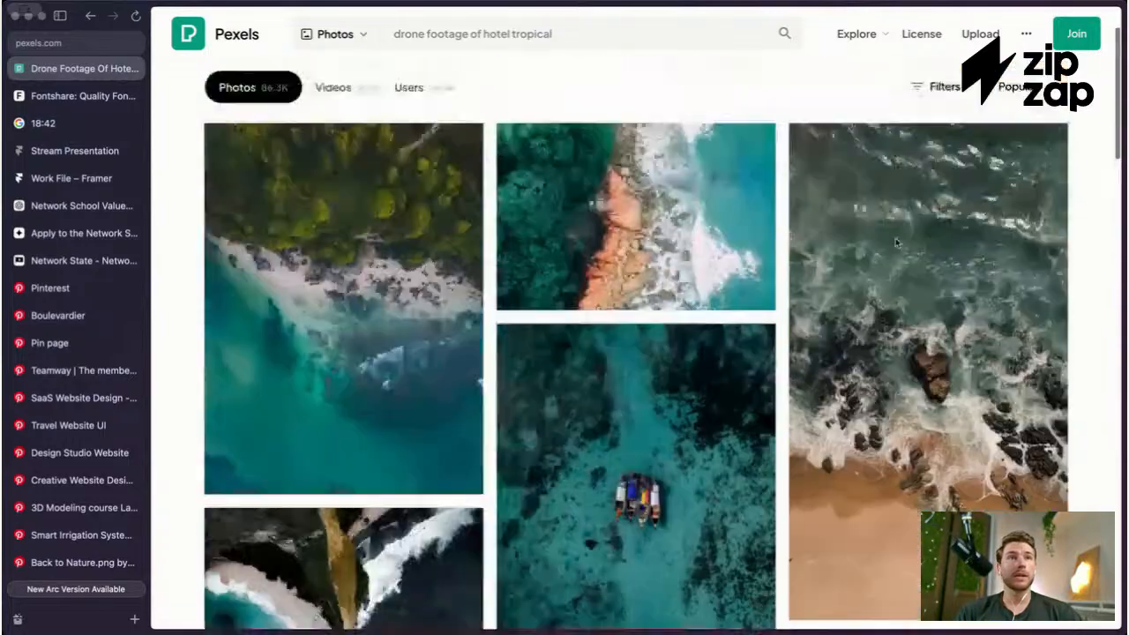
pyautogui.click(335, 176)
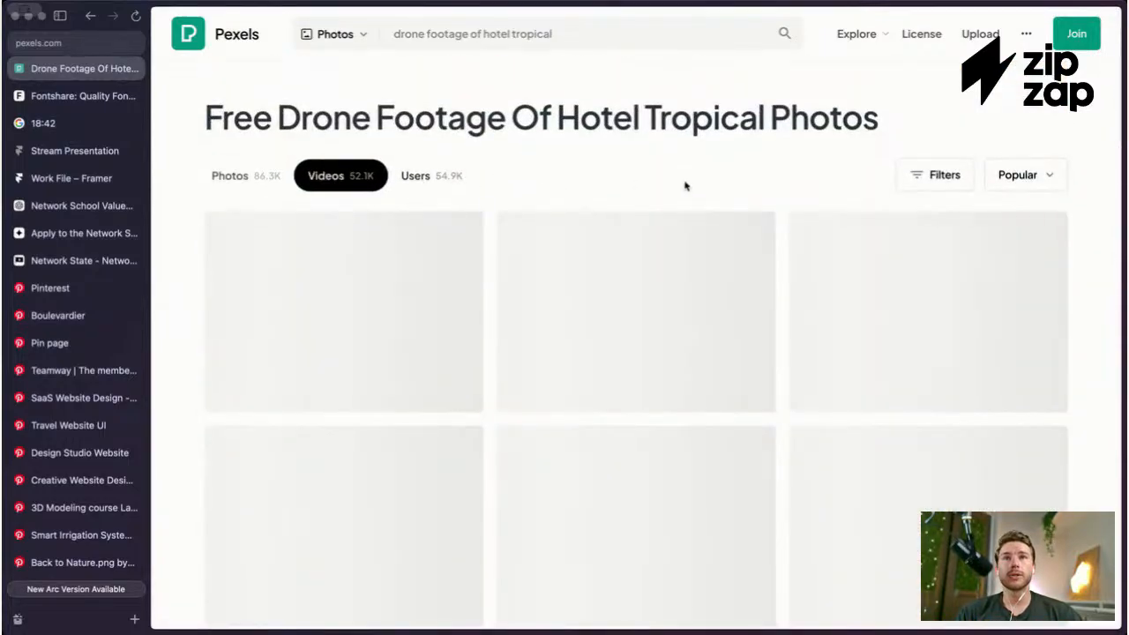
# Step: Open the drone video of the cliffside resort with a pool and a beach drone video in separate tabs
pyautogui.scroll(-3, 764, 85)
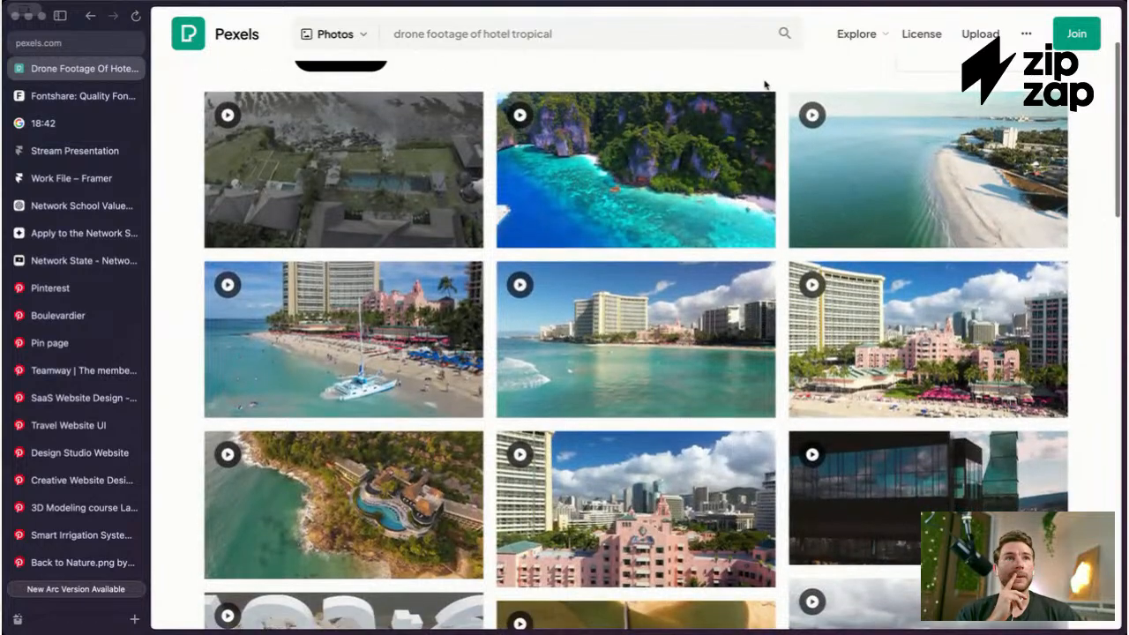
pyautogui.scroll(1, 764, 77)
pyautogui.moveTo(897, 150)
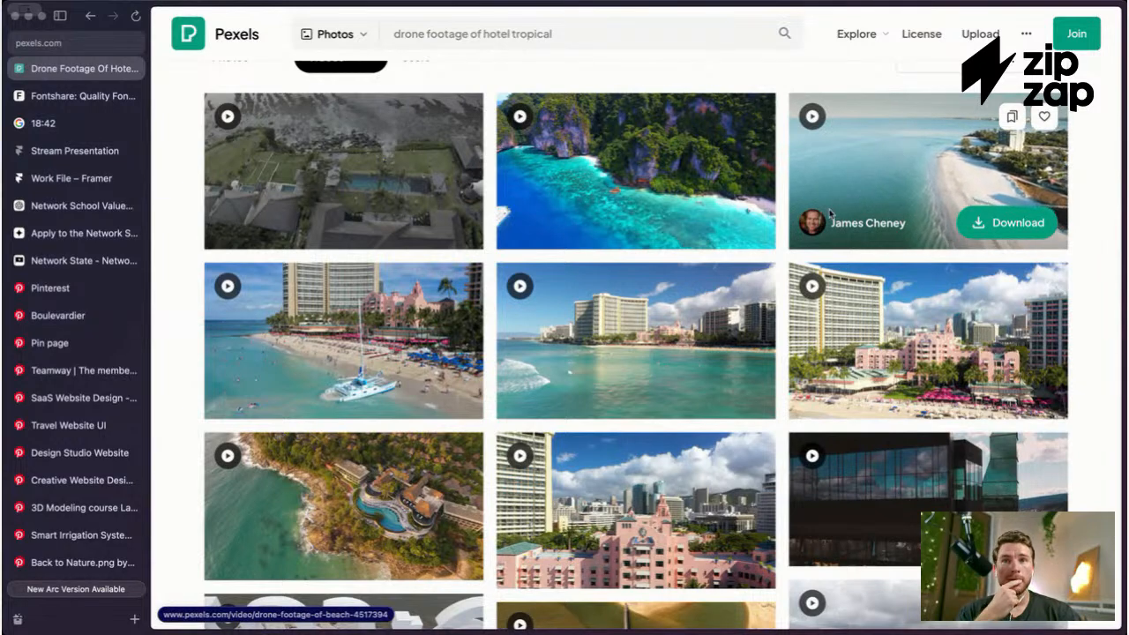
pyautogui.scroll(-1, 409, 502)
pyautogui.scroll(-1, 410, 502)
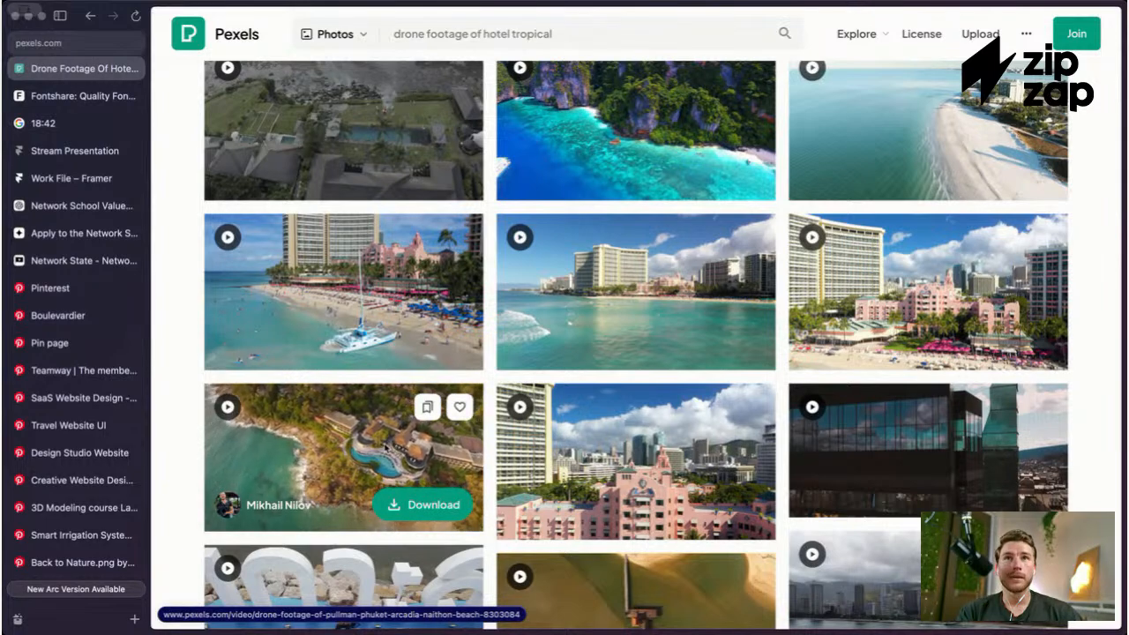
pyautogui.keyDown('super'); pyautogui.click(394, 448); pyautogui.keyUp('super')
pyautogui.scroll(-1, 390, 353)
pyautogui.scroll(1, 391, 354)
pyautogui.scroll(-5, 477, 265)
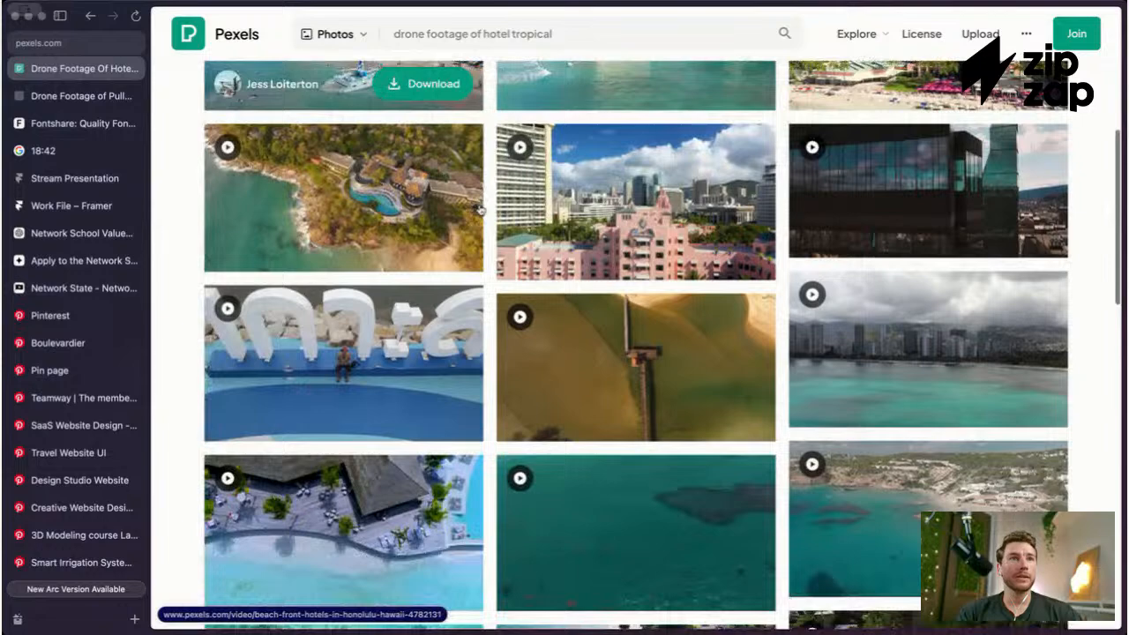
pyautogui.keyDown('super'); pyautogui.click(481, 209); pyautogui.keyUp('super')
# Step: Look further through the Pexels video results for tropical hotel drone footage
pyautogui.scroll(1, 483, 212)
pyautogui.scroll(-3, 489, 214)
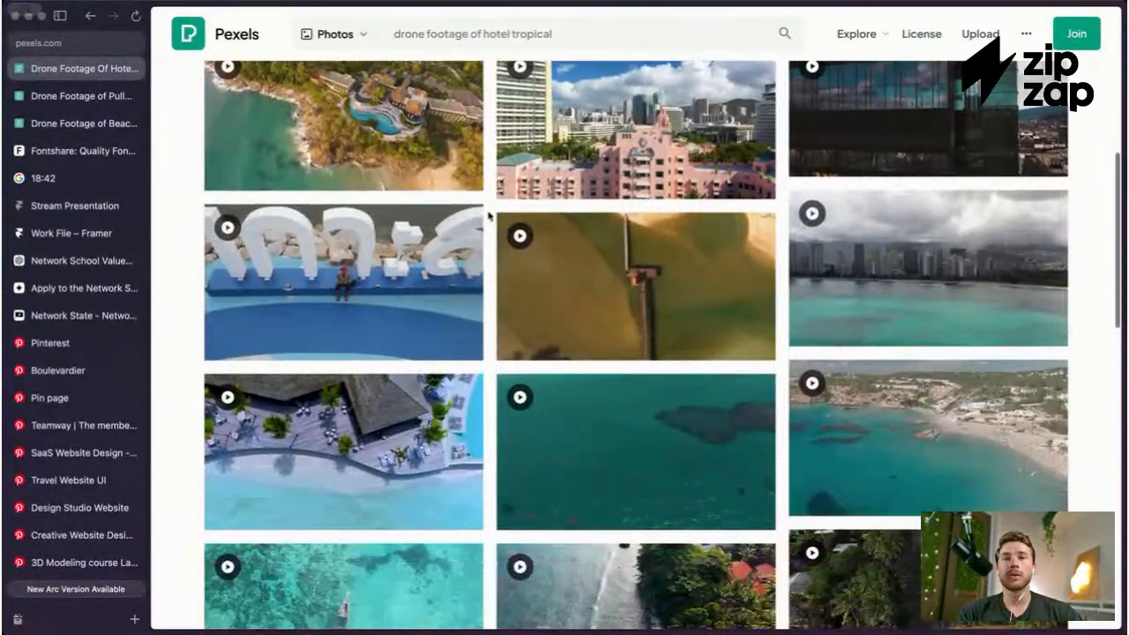
pyautogui.scroll(-5, 488, 214)
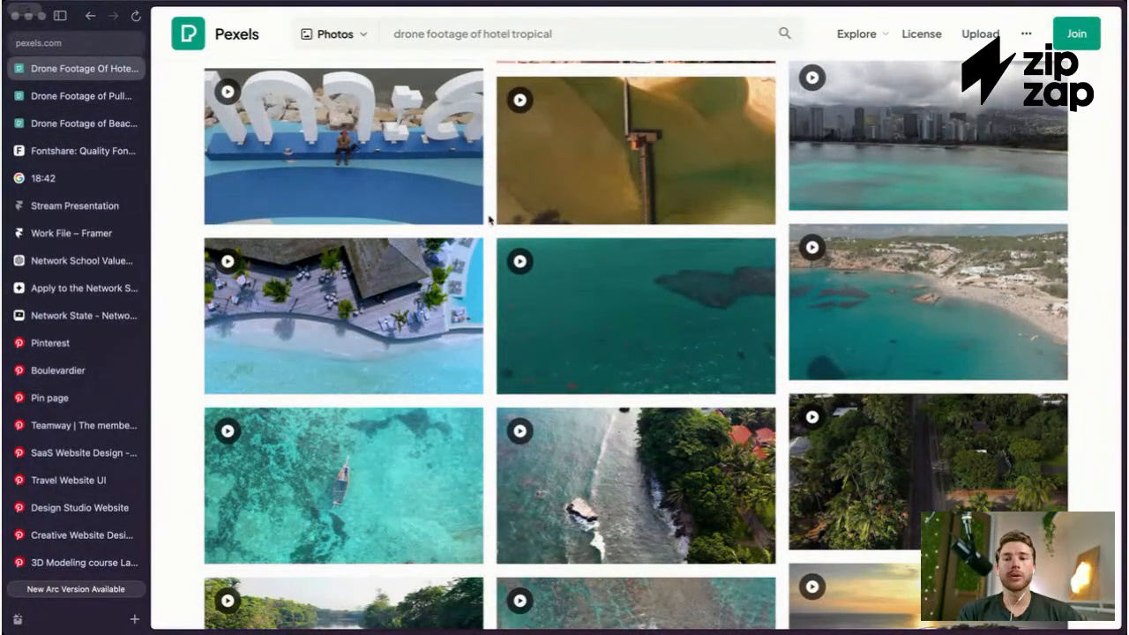
pyautogui.scroll(-1, 489, 218)
pyautogui.scroll(2, 106, 260)
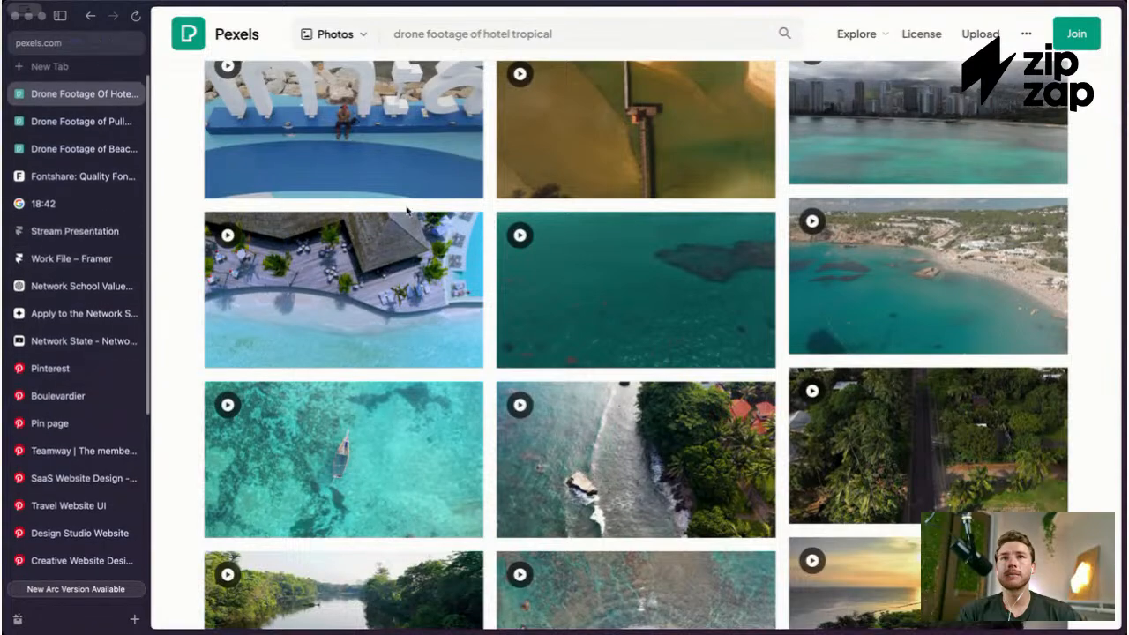
pyautogui.scroll(-2, 392, 212)
pyautogui.scroll(2, 101, 232)
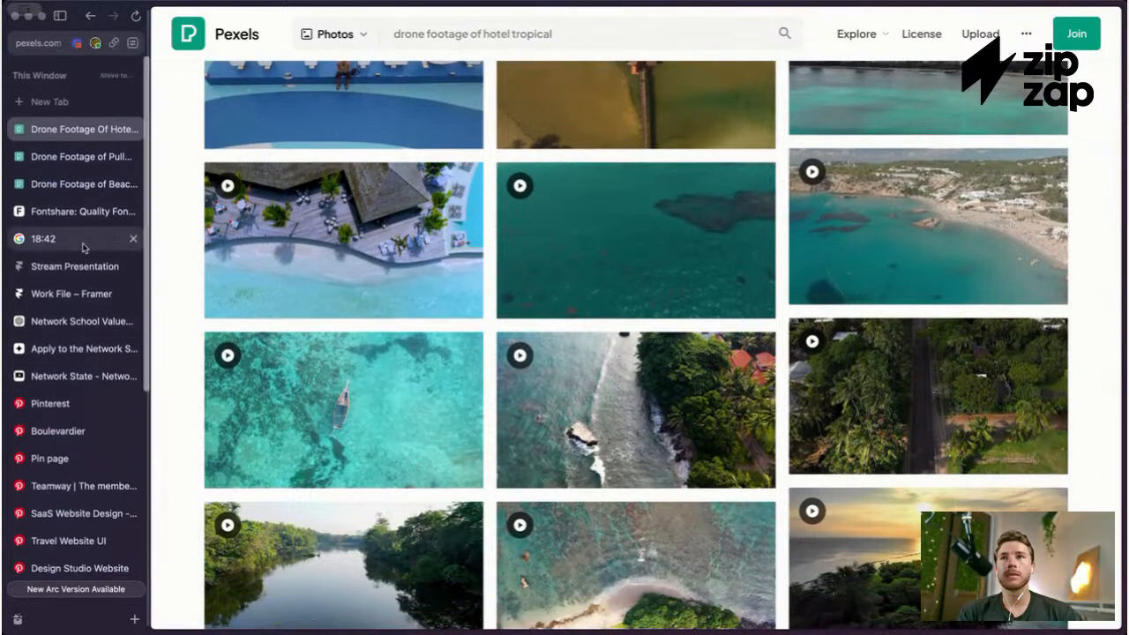
# Step: Check the 30-minute timer, return to the Pexels results and examine more videos for aerial hotel or resort footage
pyautogui.click(71, 236)
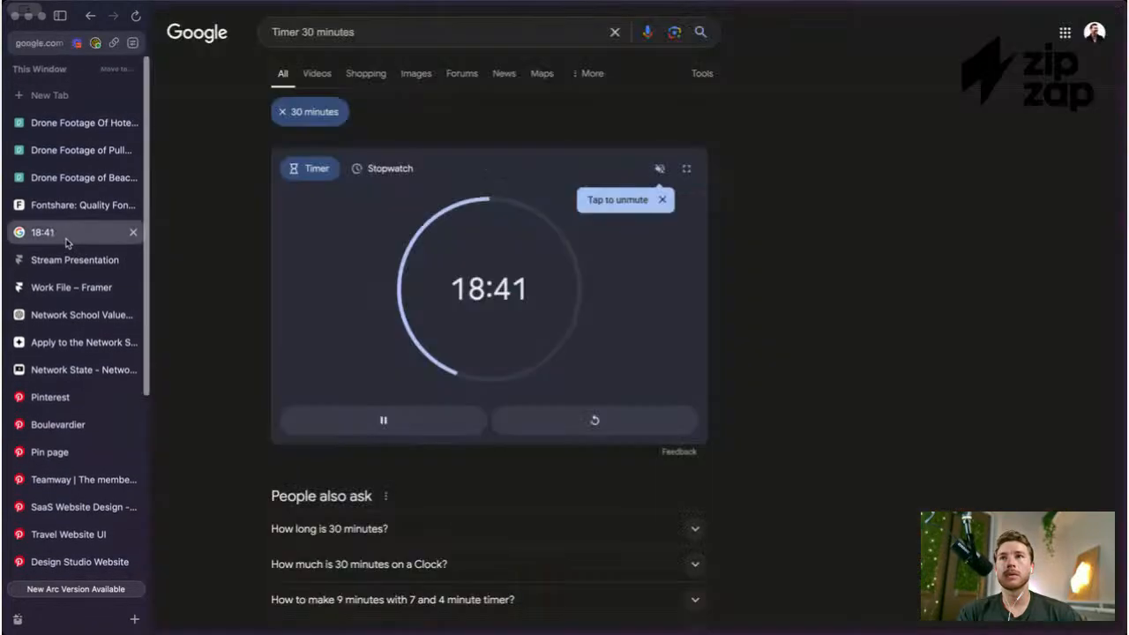
pyautogui.click(79, 126)
pyautogui.scroll(-2, 490, 282)
pyautogui.scroll(-5, 493, 291)
pyautogui.scroll(-8, 487, 238)
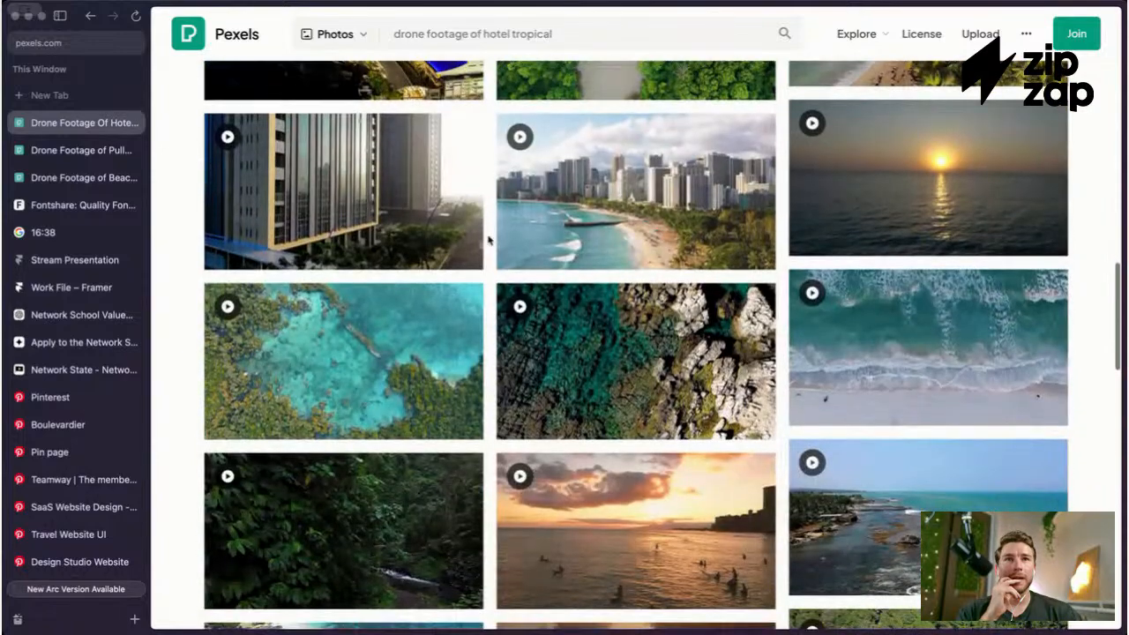
pyautogui.scroll(-5, 512, 200)
pyautogui.scroll(-7, 511, 200)
pyautogui.scroll(-2, 504, 225)
pyautogui.scroll(-6, 489, 227)
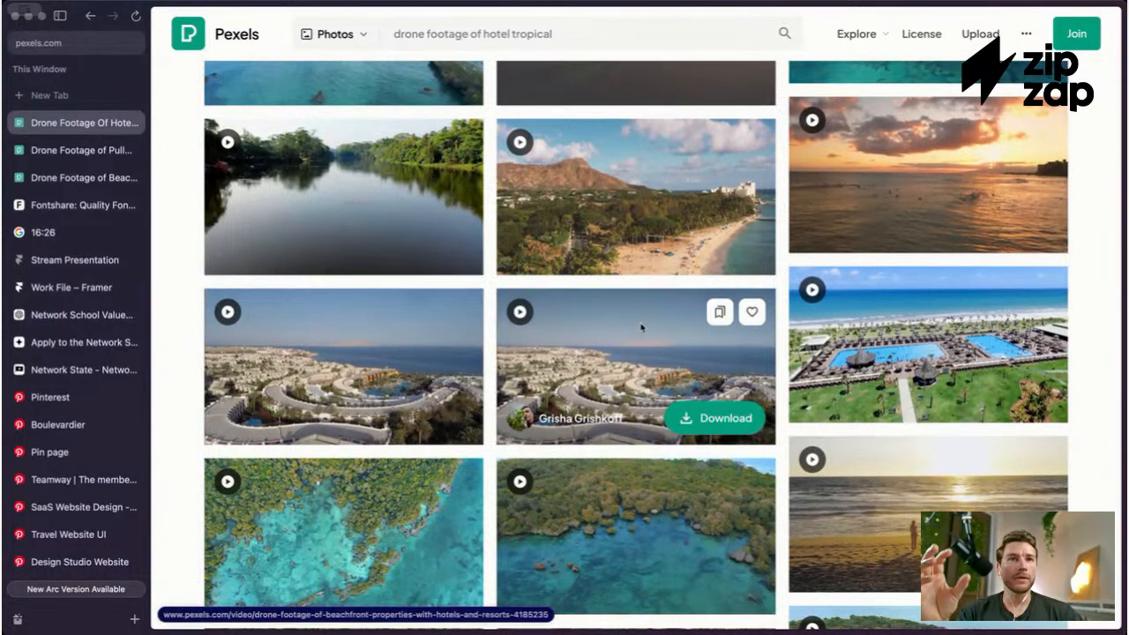
# Step: Scan further down the drone video results for resort and coastline clips
pyautogui.scroll(-2, 791, 316)
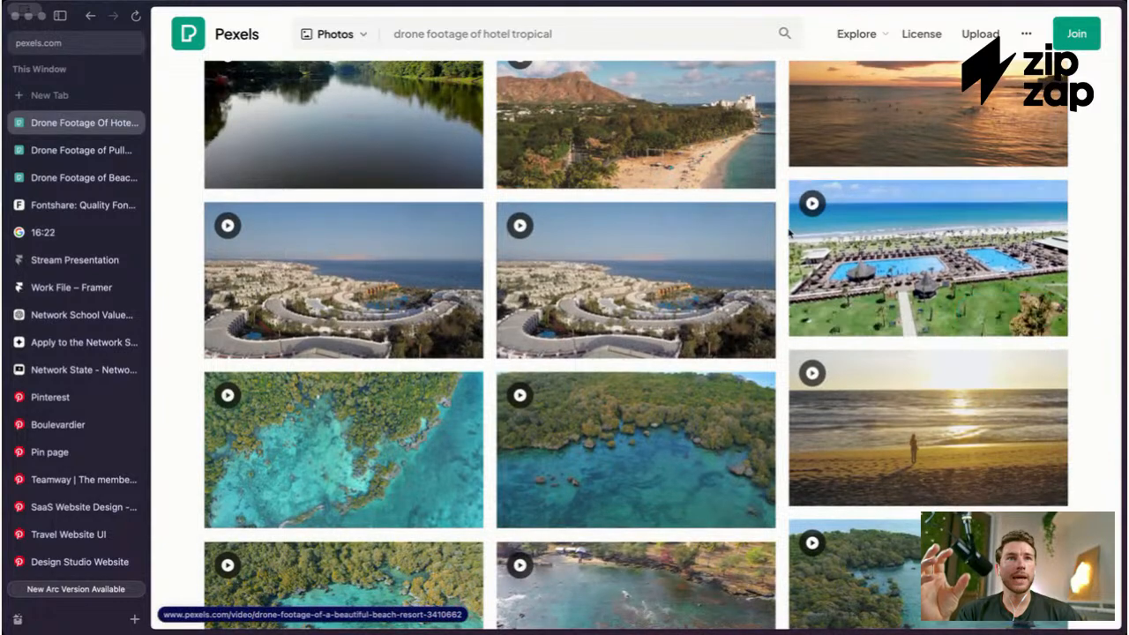
pyautogui.scroll(-8, 790, 232)
pyautogui.scroll(-6, 783, 232)
pyautogui.scroll(-10, 783, 232)
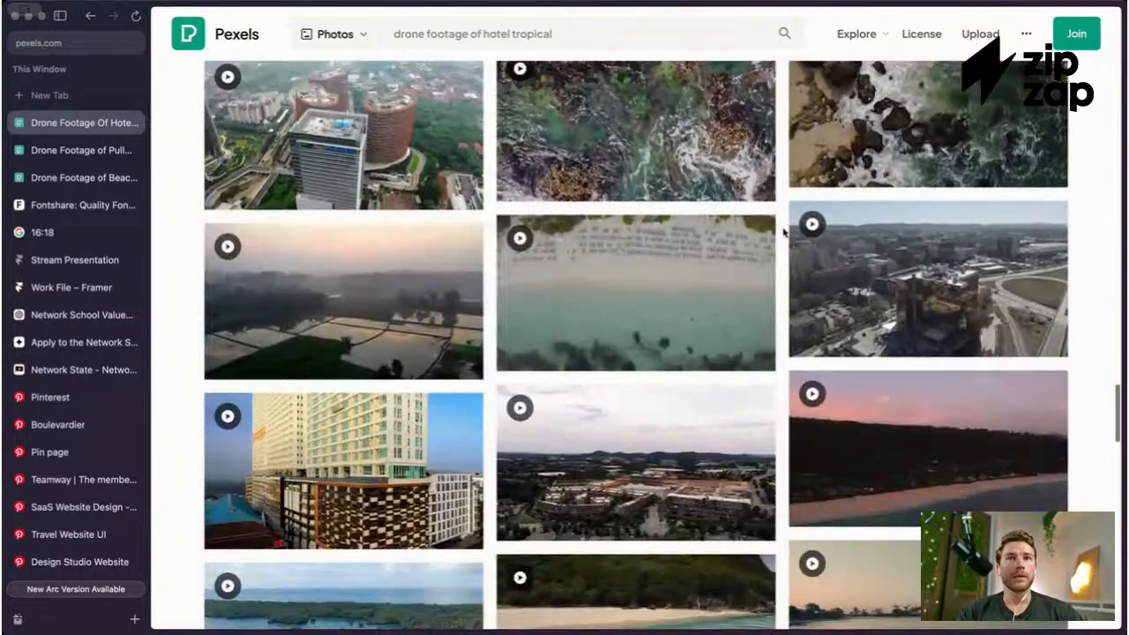
pyautogui.scroll(-4, 783, 232)
pyautogui.scroll(-5, 783, 231)
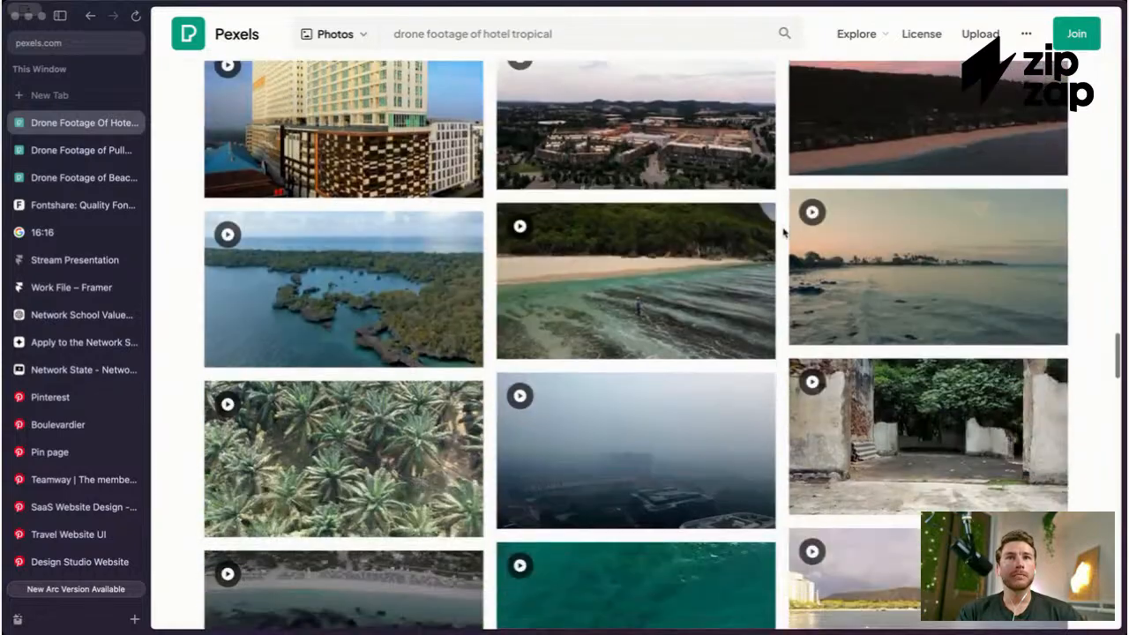
# Step: Compare the white-sand beach drone video with the cliffside resort pool drone video in their separate tabs
pyautogui.click(86, 177)
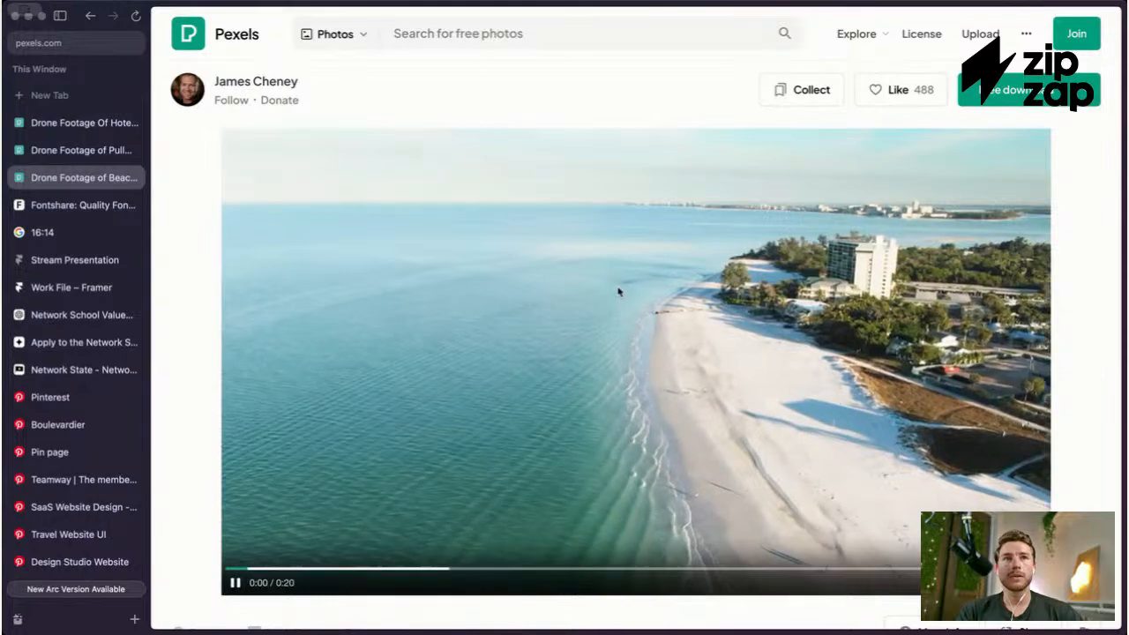
pyautogui.click(80, 150)
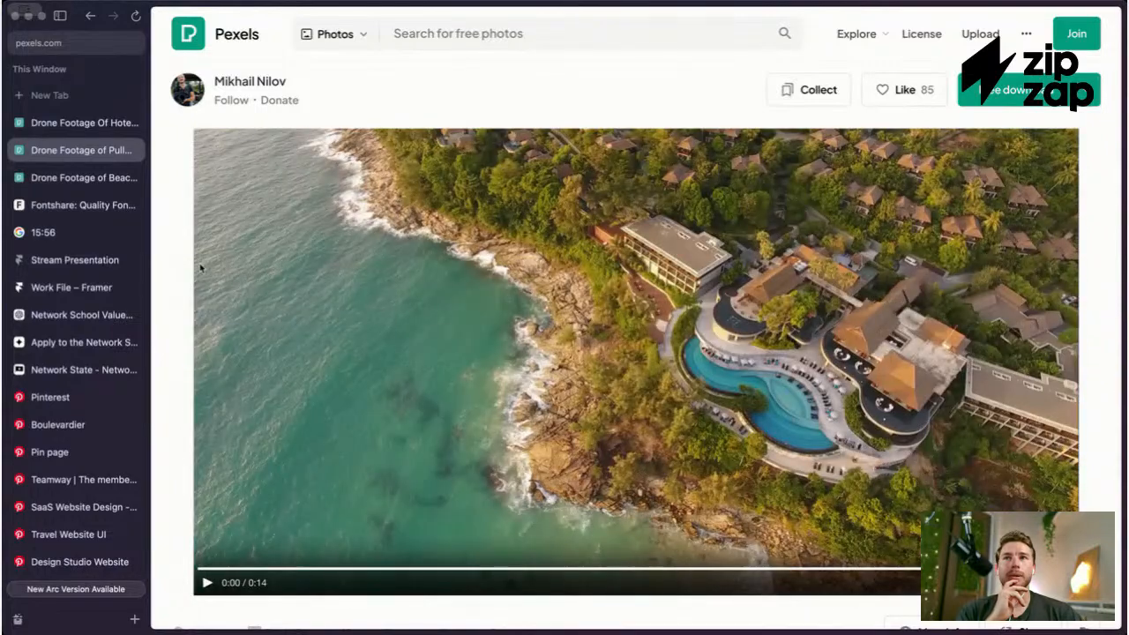
pyautogui.hotkey('ctrl', 'Tab')
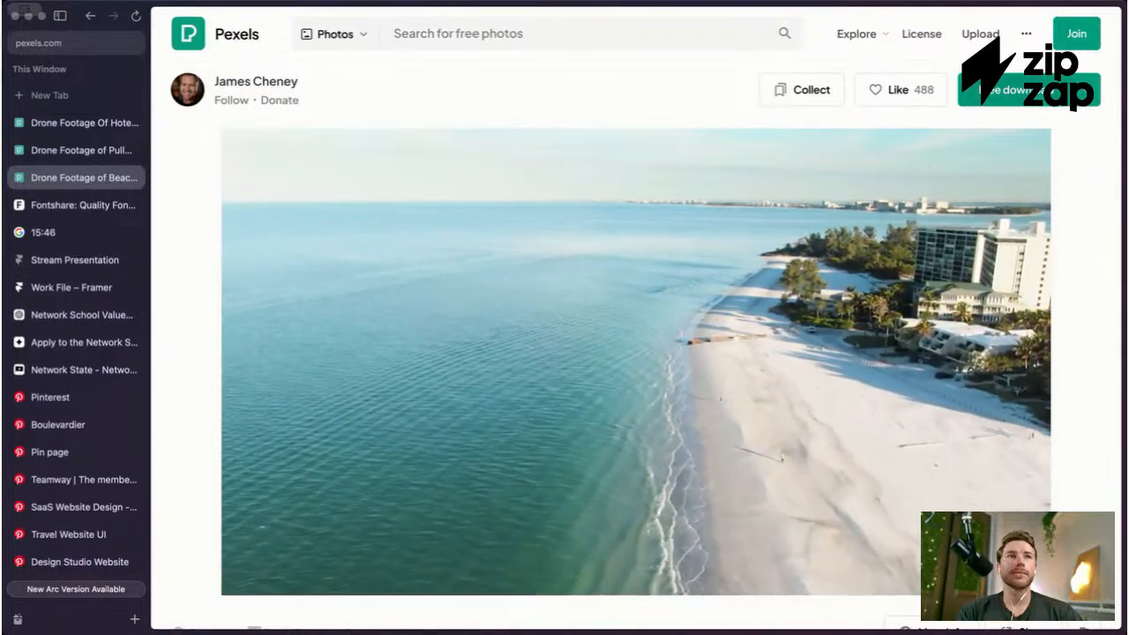
pyautogui.click(74, 151)
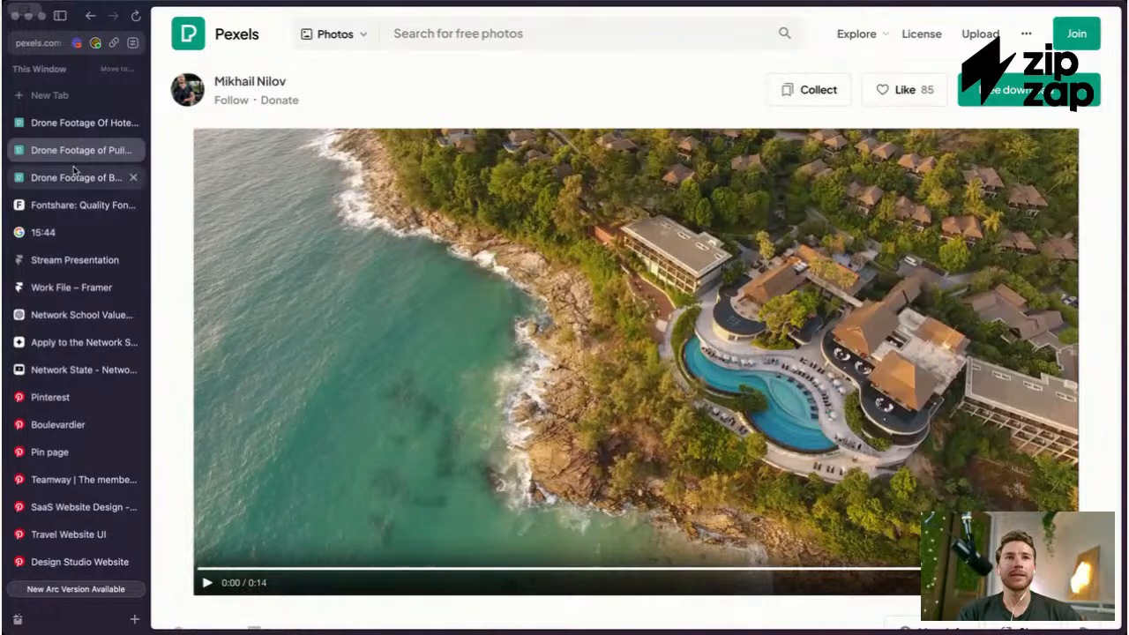
pyautogui.click(73, 167)
pyautogui.click(73, 159)
pyautogui.click(74, 173)
pyautogui.click(71, 156)
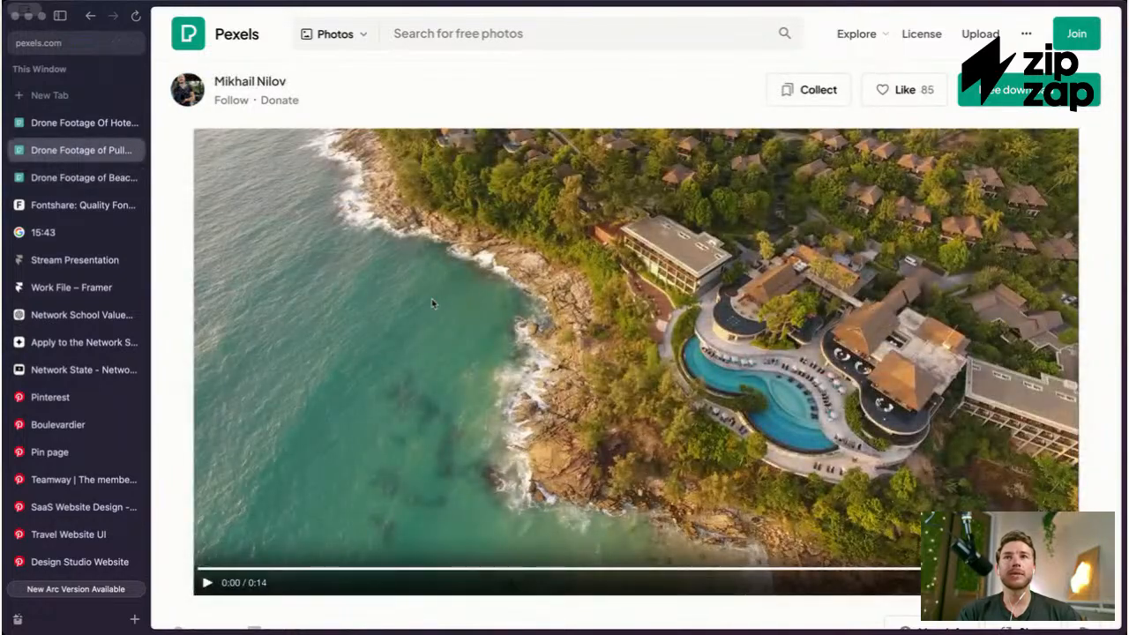
pyautogui.click(73, 173)
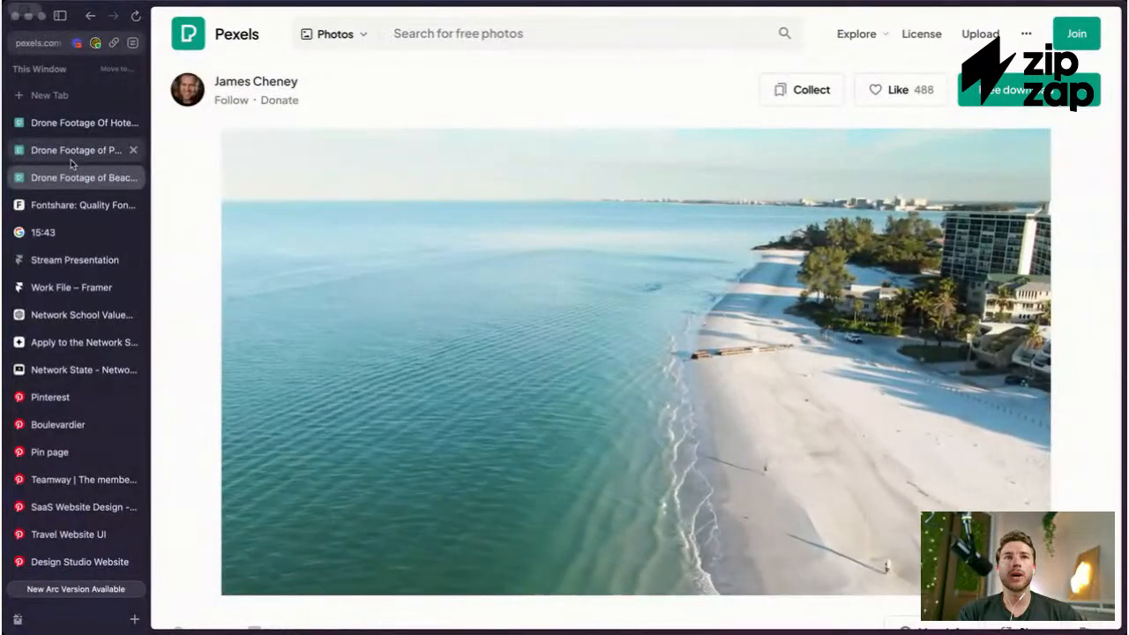
# Step: Download the beach drone video in Full HD 1920×1080 and dismiss the thank-you popup
pyautogui.click(1086, 90)
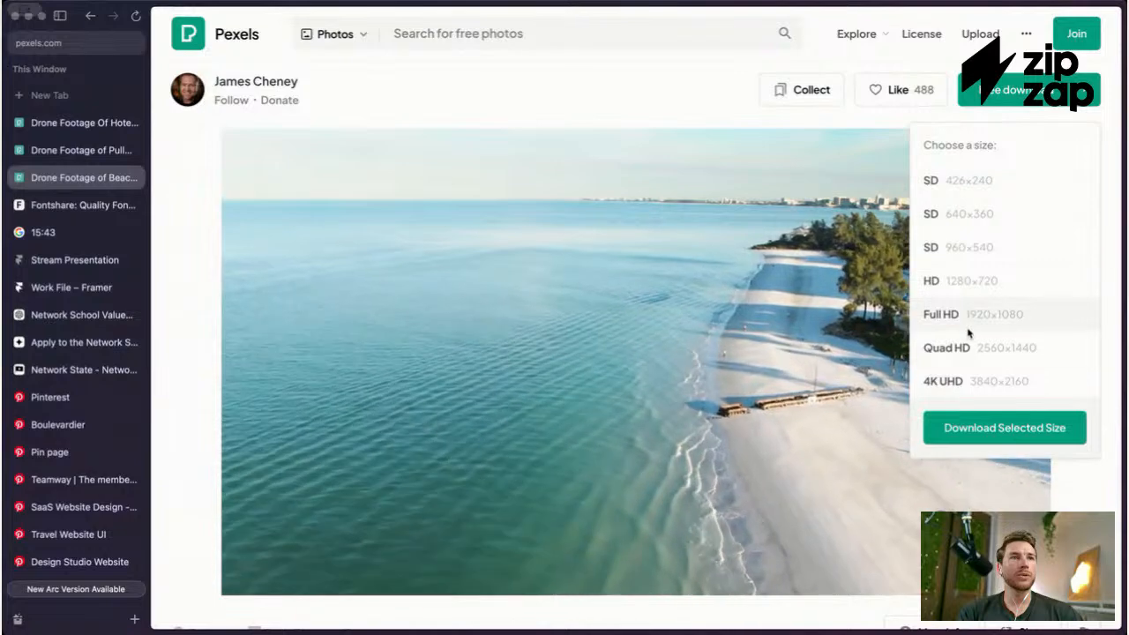
pyautogui.click(970, 319)
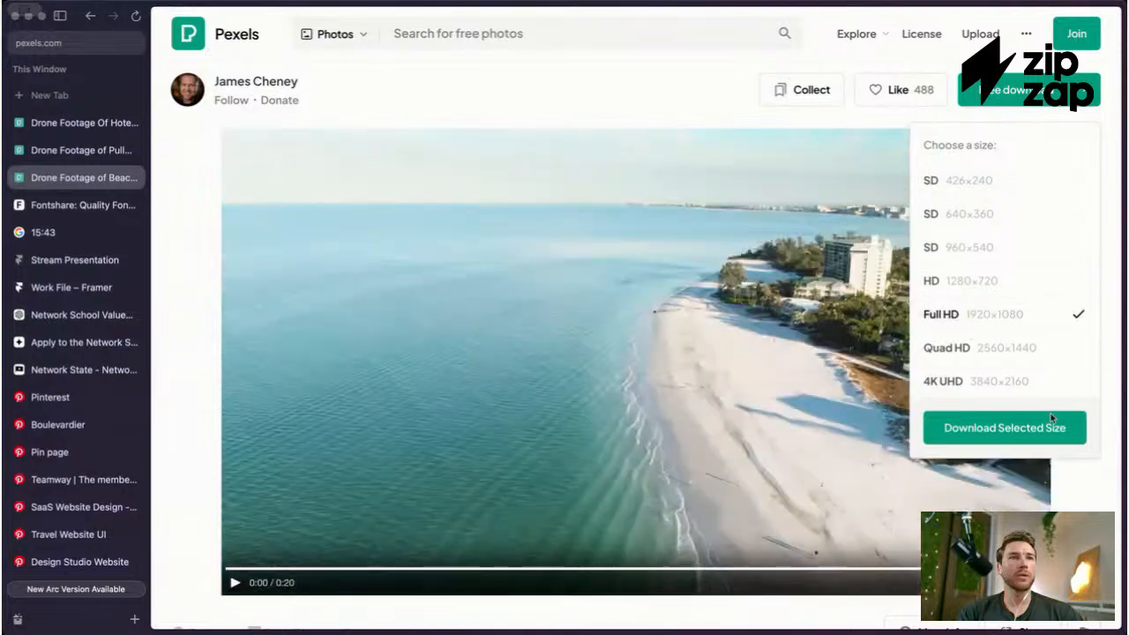
pyautogui.click(992, 431)
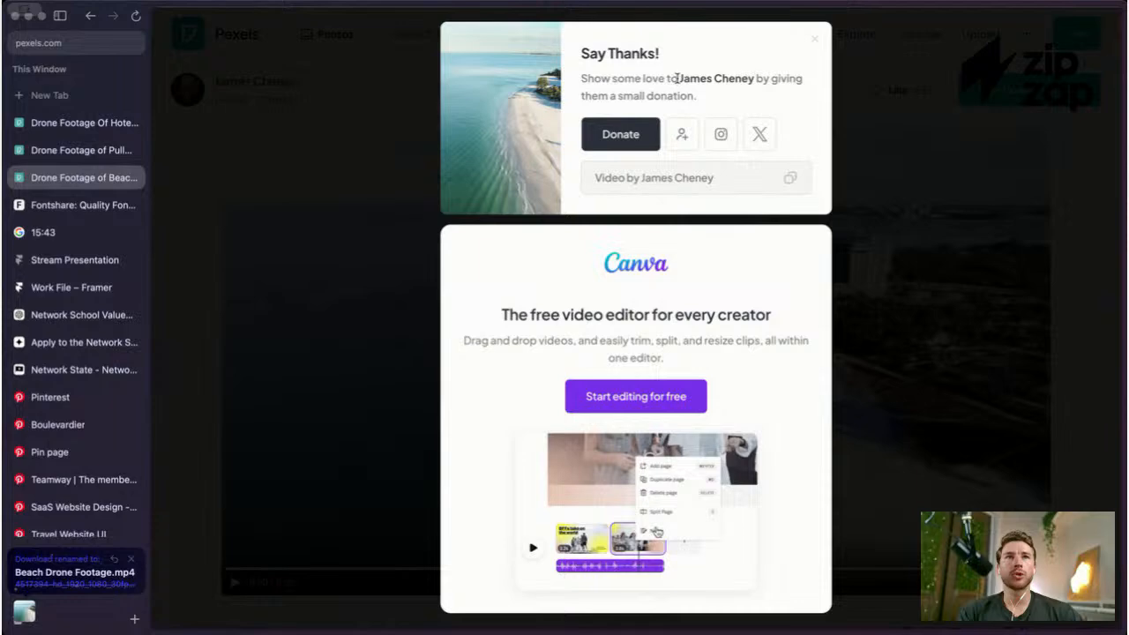
pyautogui.click(876, 146)
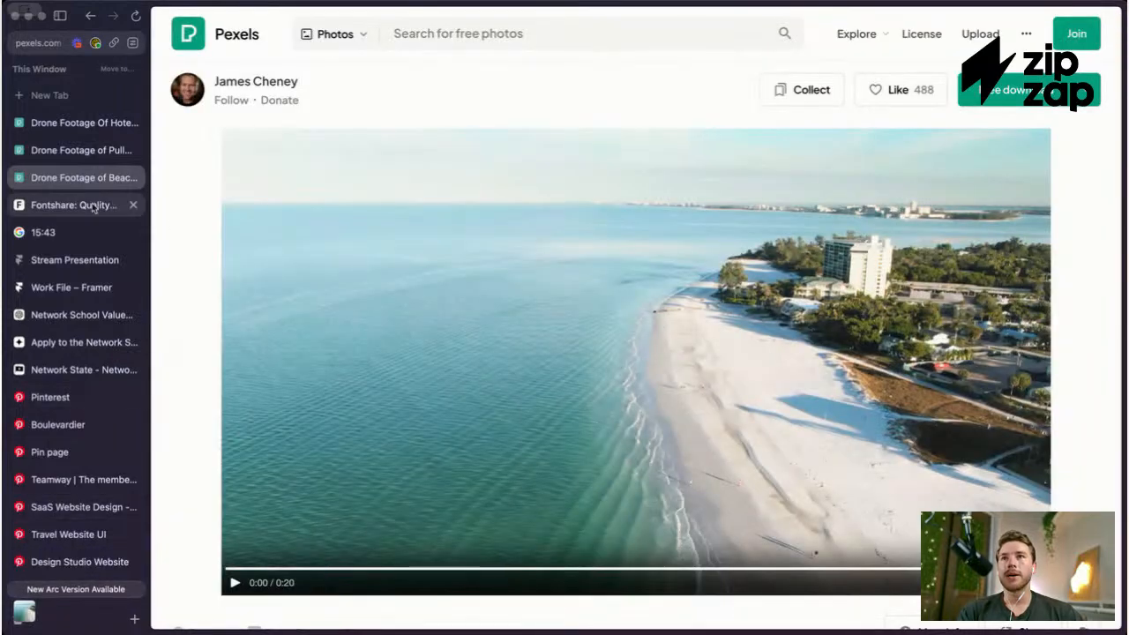
# Step: Switch to the Framer work file, try to upload the downloaded beach drone video for the hero background, and decline the Pro upgrade
pyautogui.click(59, 261)
pyautogui.click(64, 287)
pyautogui.scroll(-3, 517, 244)
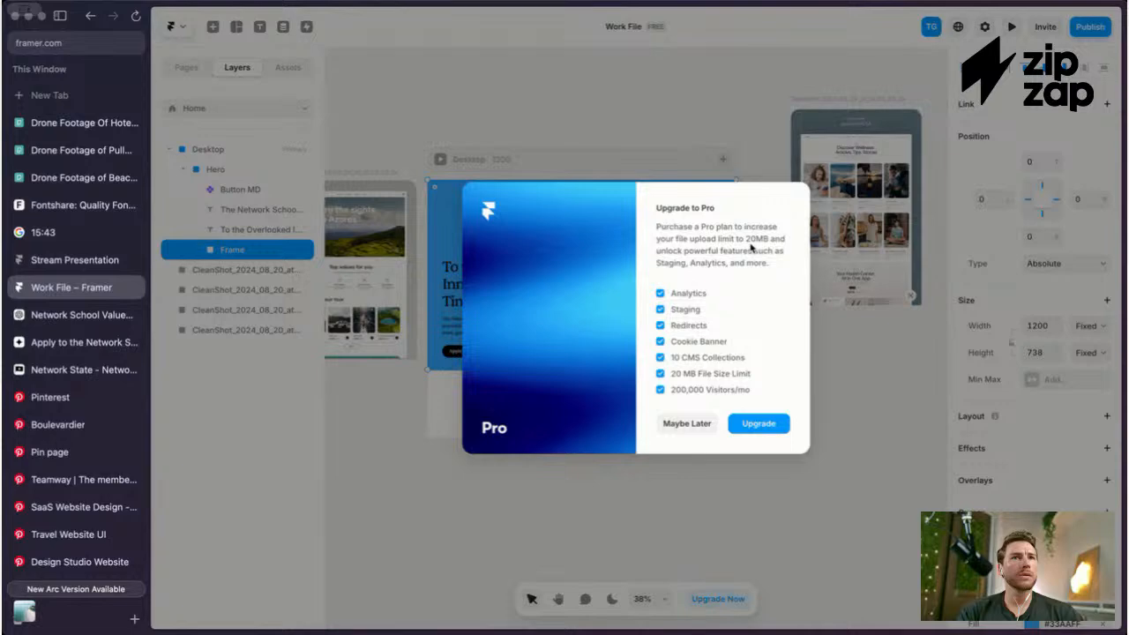
pyautogui.click(701, 424)
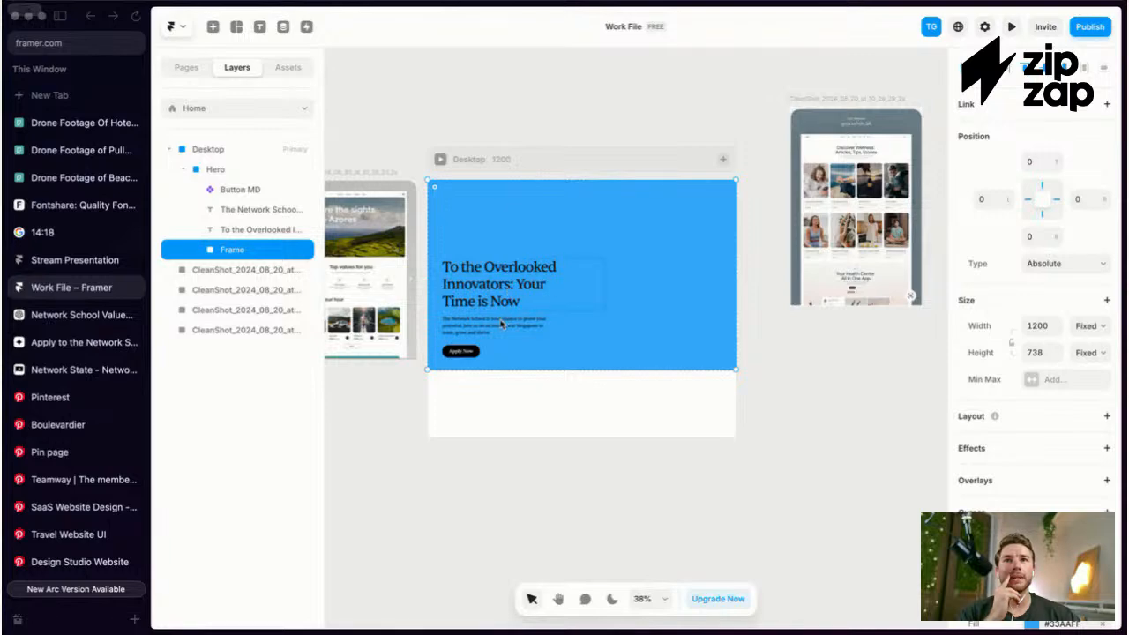
# Step: Rename the hero's blue background frame layer to Image
pyautogui.scroll(5, 585, 267)
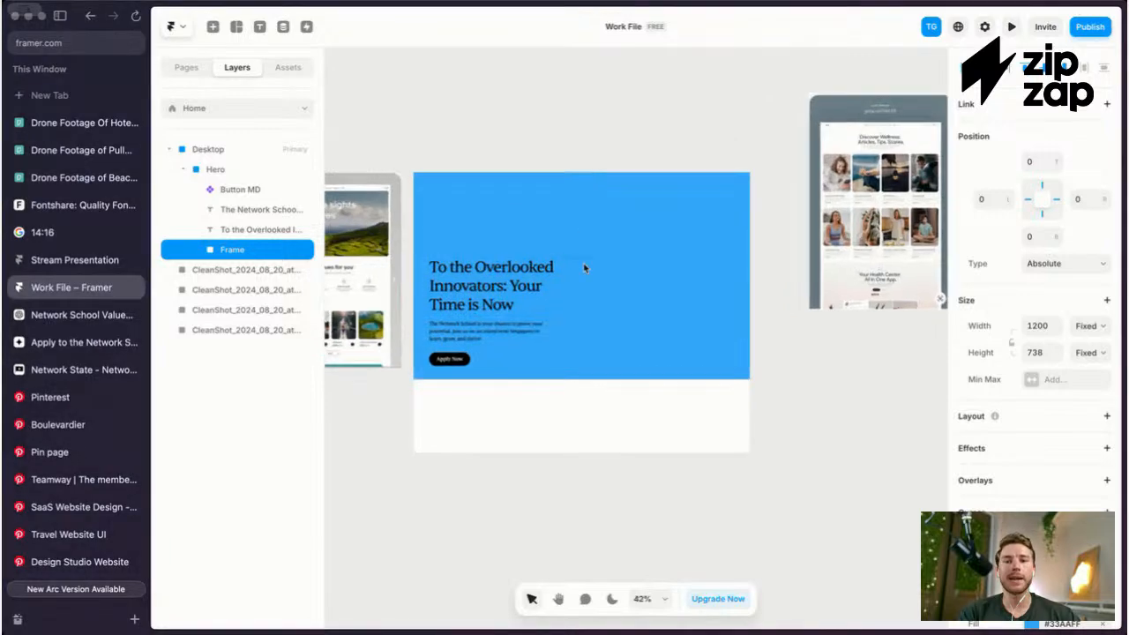
pyautogui.scroll(-2, 585, 268)
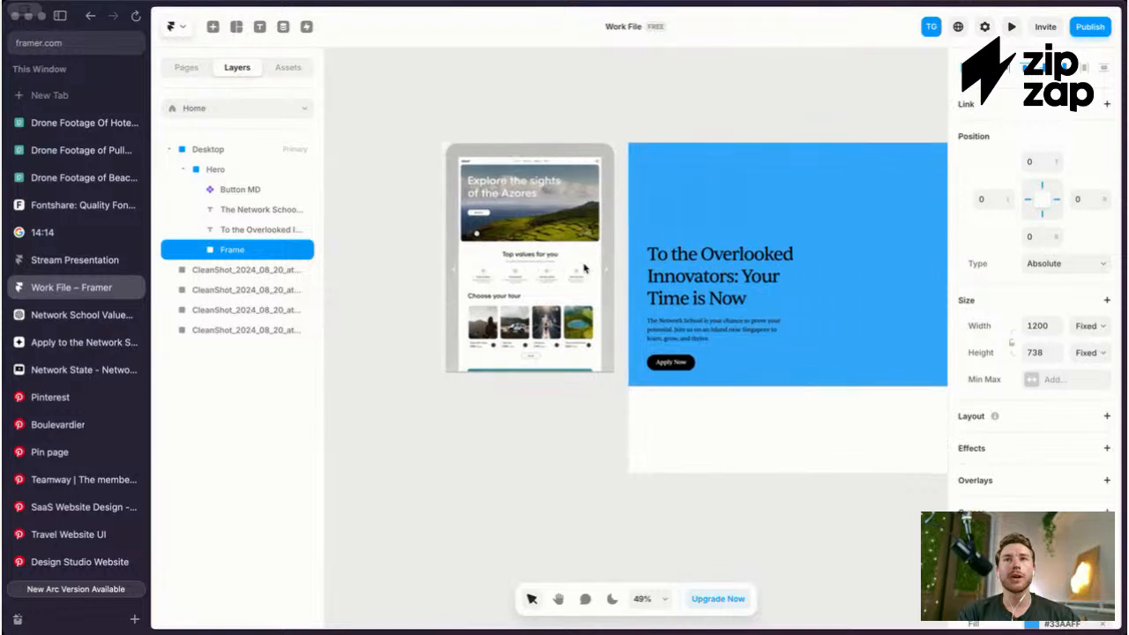
pyautogui.scroll(4, 670, 211)
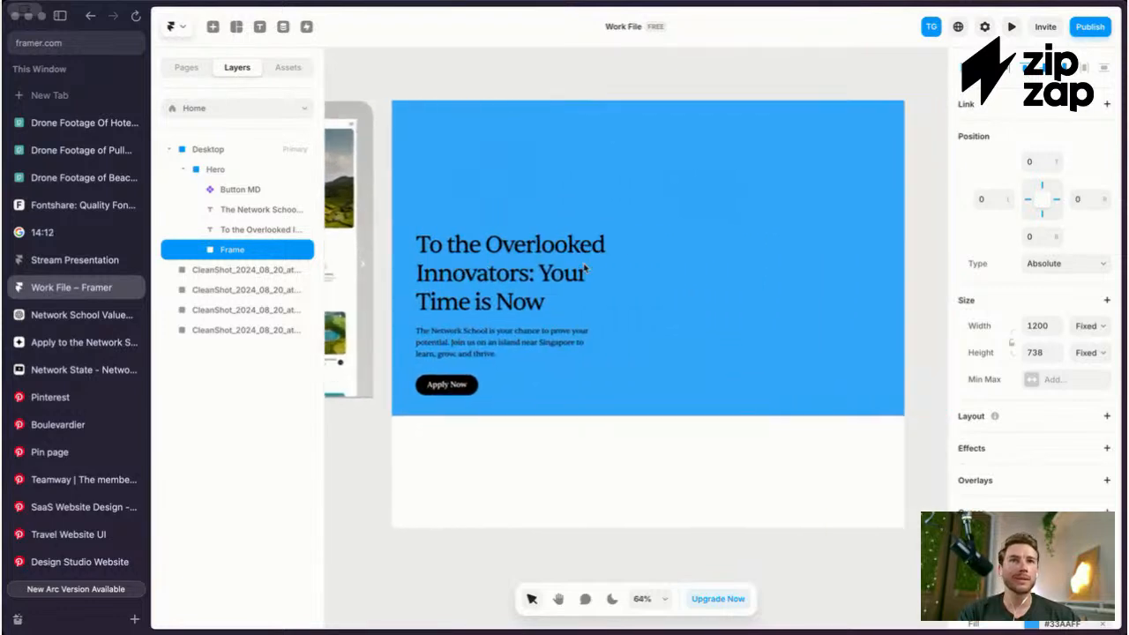
pyautogui.click(670, 211)
pyautogui.hscroll(2, 671, 212)
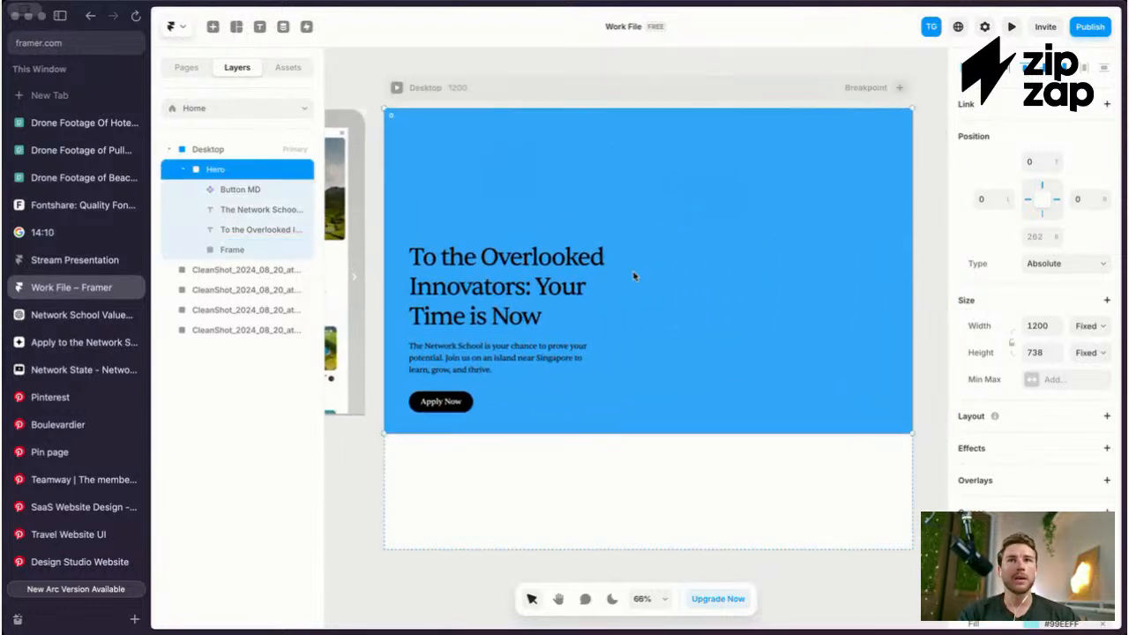
pyautogui.click(231, 251)
pyautogui.press('super+r')
pyautogui.write('Image')
pyautogui.press('Return')
pyautogui.scroll(-3, 1017, 380)
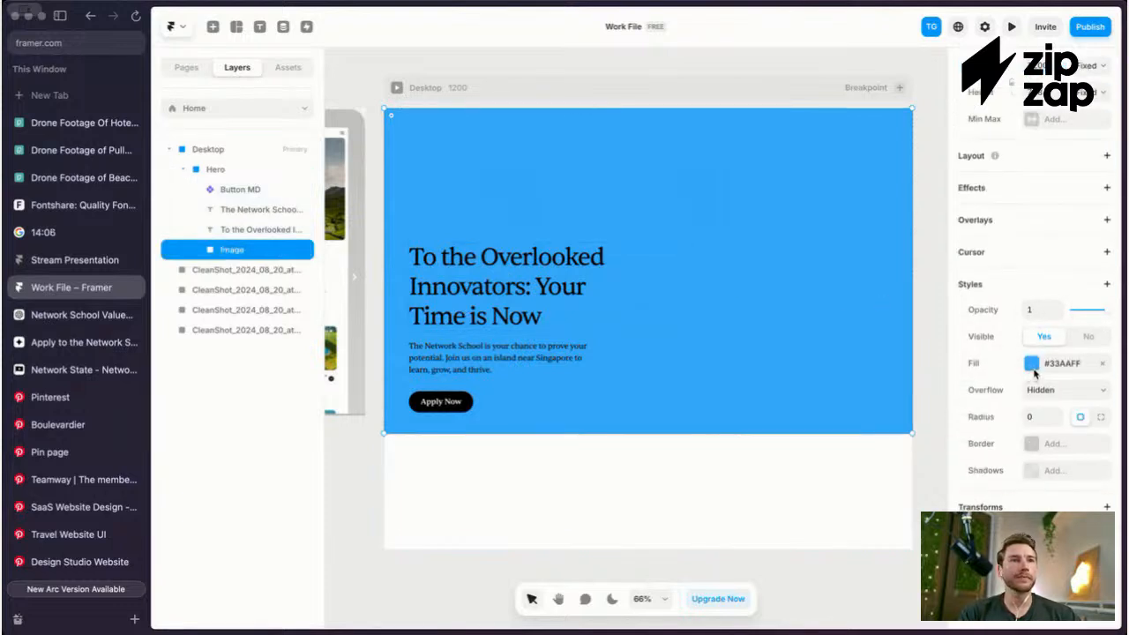
# Step: Add a linear mask to the Image layer behind the hero text
pyautogui.click(1032, 367)
pyautogui.click(977, 370)
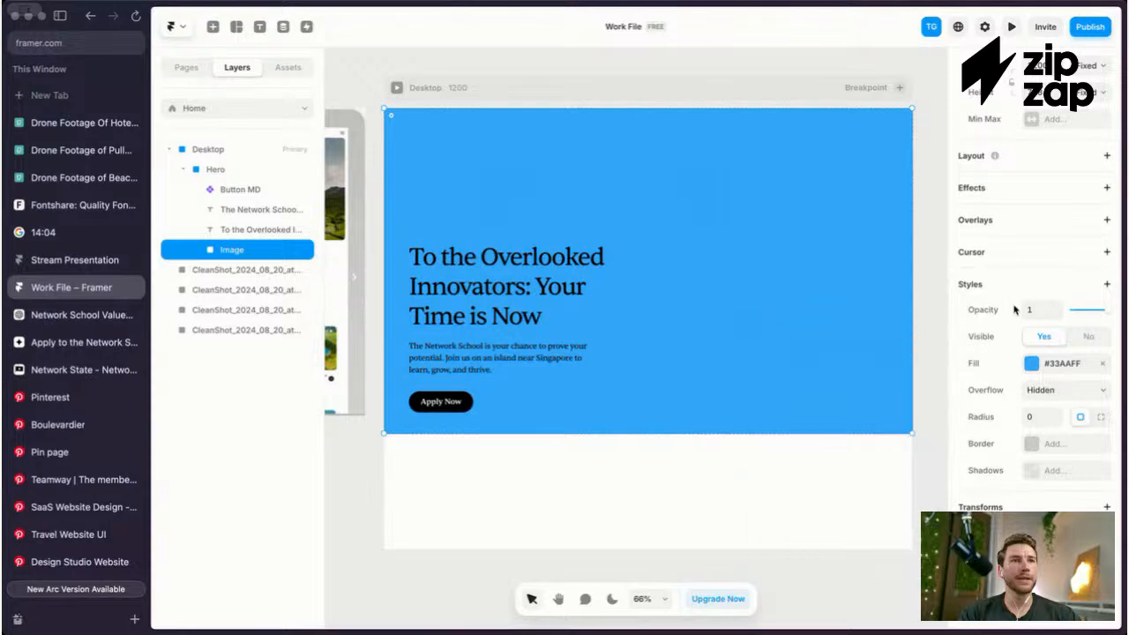
pyautogui.click(1105, 285)
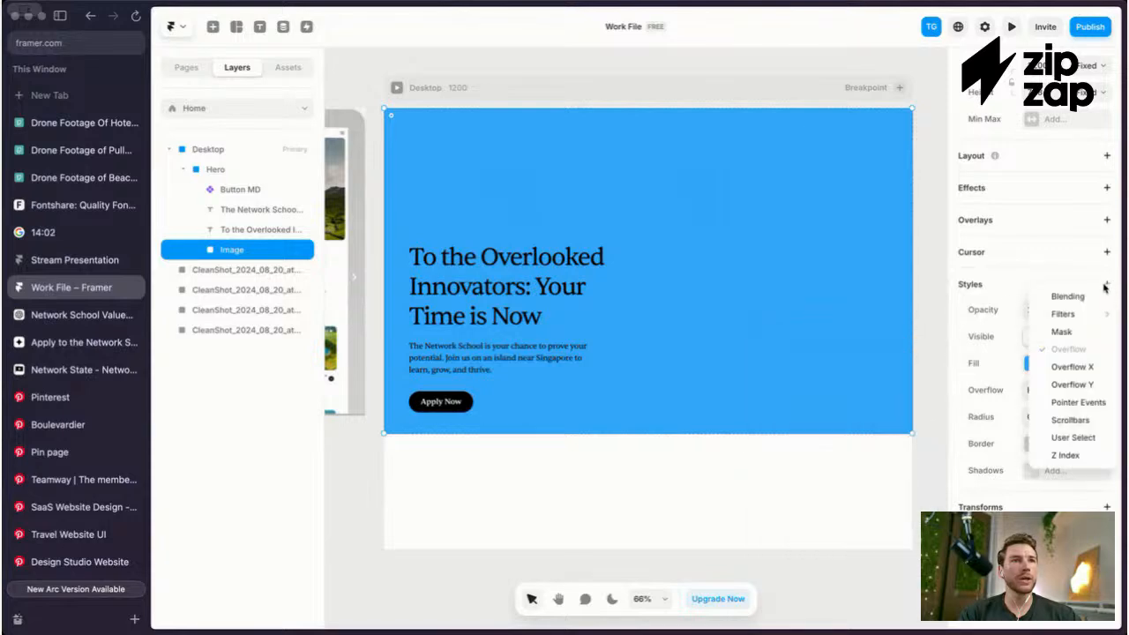
pyautogui.click(1062, 330)
pyautogui.hscroll(2, 689, 328)
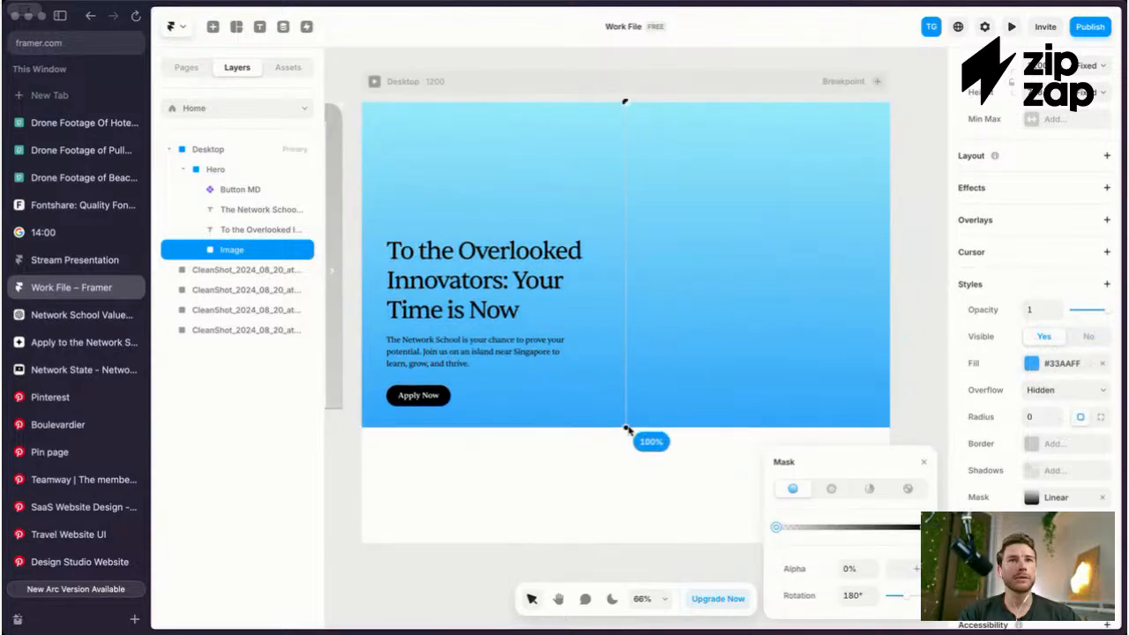
# Step: Rotate the Image layer's mask gradient to 90°, fading from transparent over the heading to opaque at 95% across the hero
pyautogui.moveTo(623, 106); pyautogui.dragTo(454, 287)
pyautogui.moveTo(622, 429); pyautogui.dragTo(780, 414)
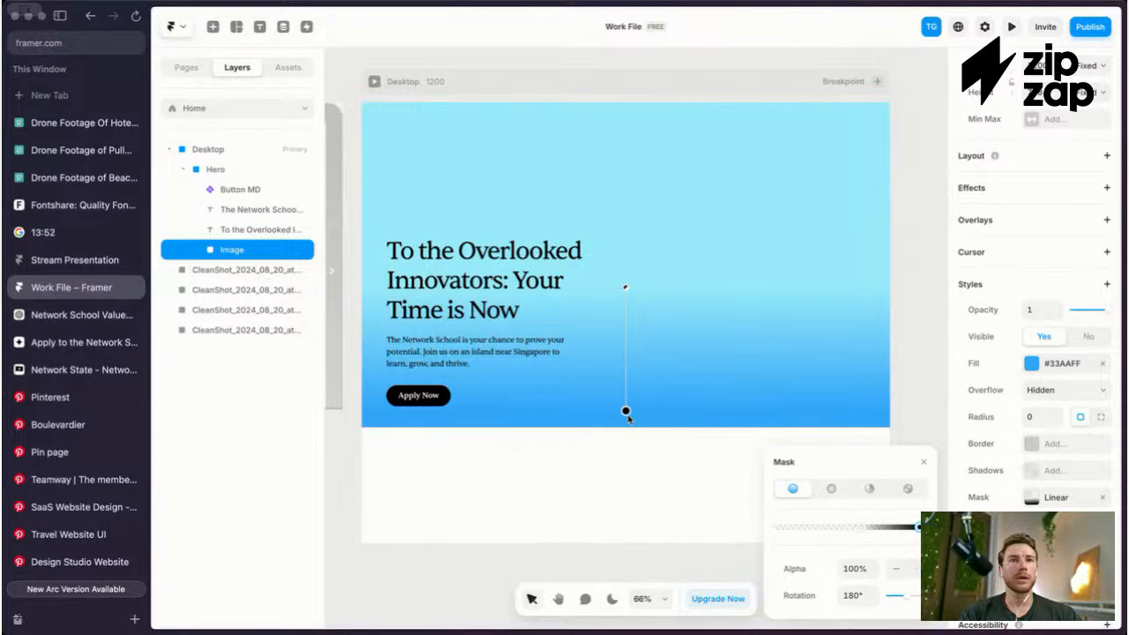
pyautogui.scroll(3, 630, 431)
pyautogui.moveTo(625, 407); pyautogui.dragTo(842, 246)
pyautogui.scroll(-3, 842, 245)
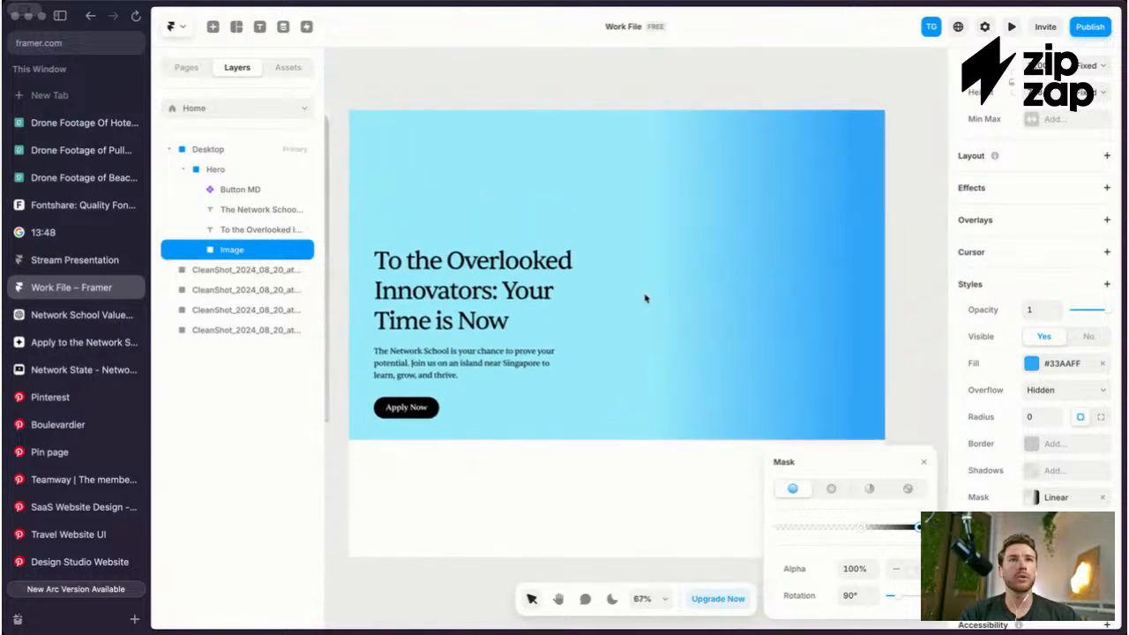
pyautogui.moveTo(658, 281); pyautogui.dragTo(507, 274)
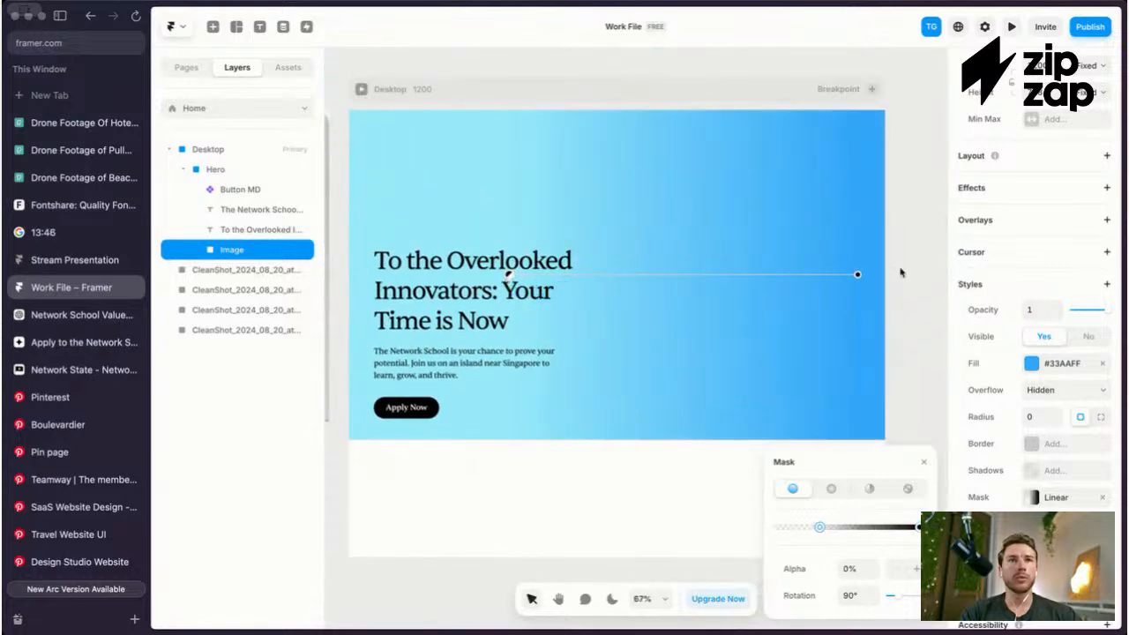
pyautogui.moveTo(860, 277); pyautogui.dragTo(859, 278)
pyautogui.moveTo(860, 276); pyautogui.dragTo(858, 276)
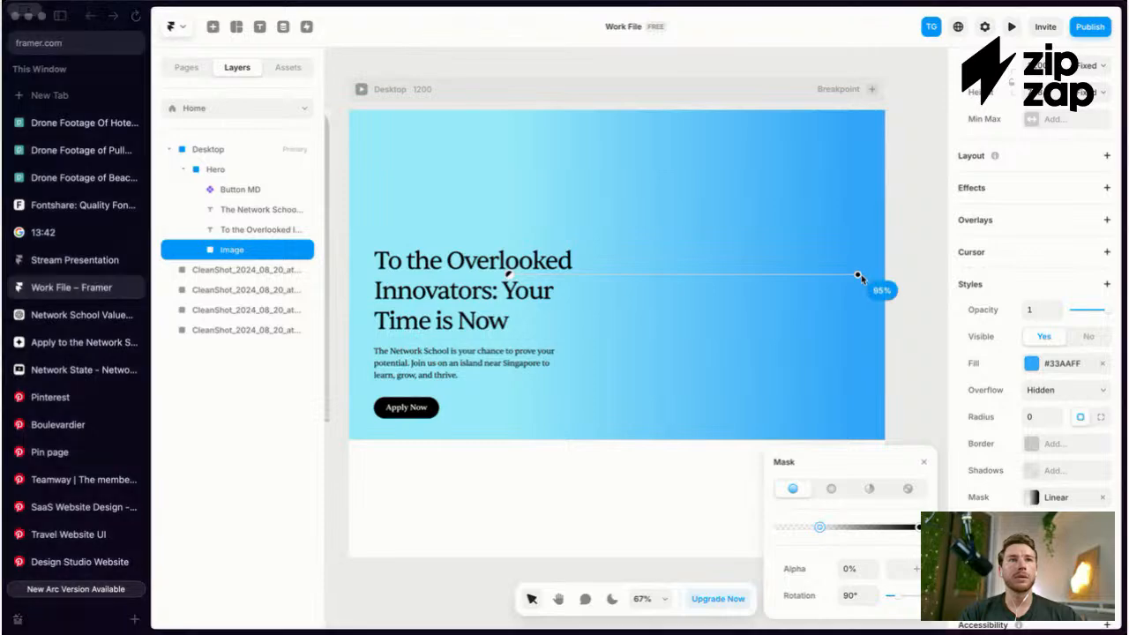
# Step: Try again to upload the video to the hero and decline the Pro upgrade
pyautogui.scroll(-5, 829, 185)
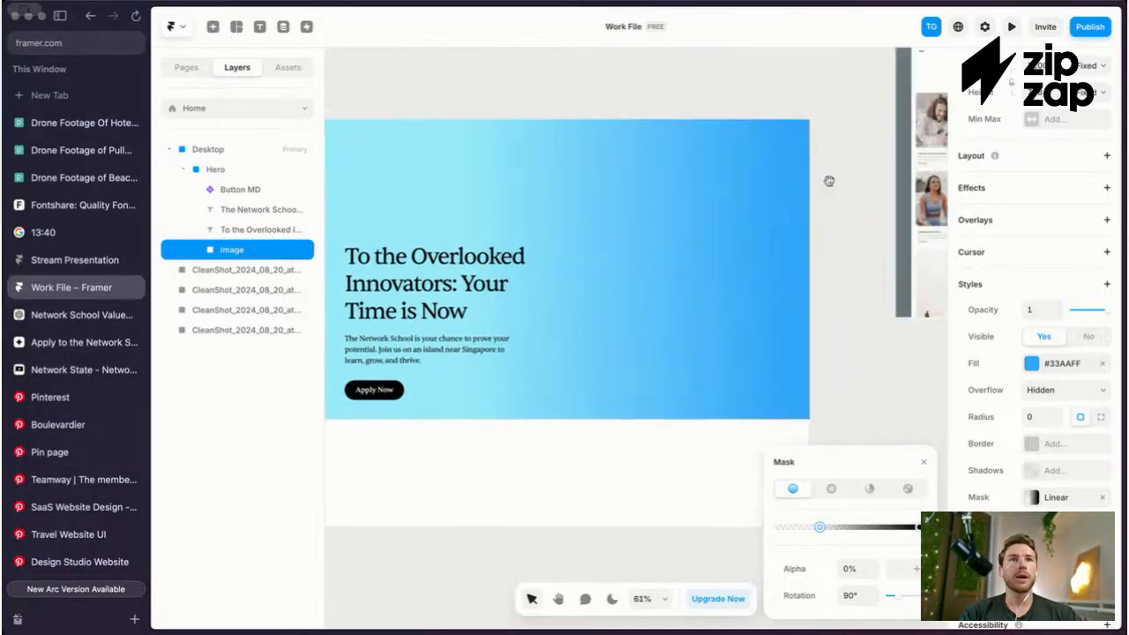
pyautogui.click(723, 292)
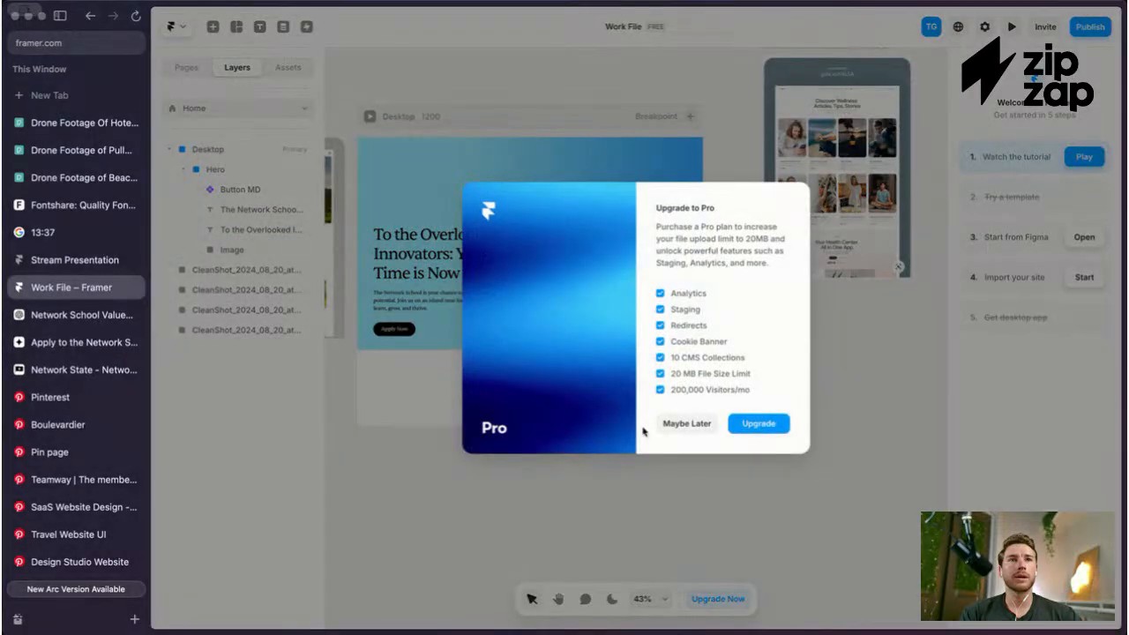
pyautogui.click(690, 423)
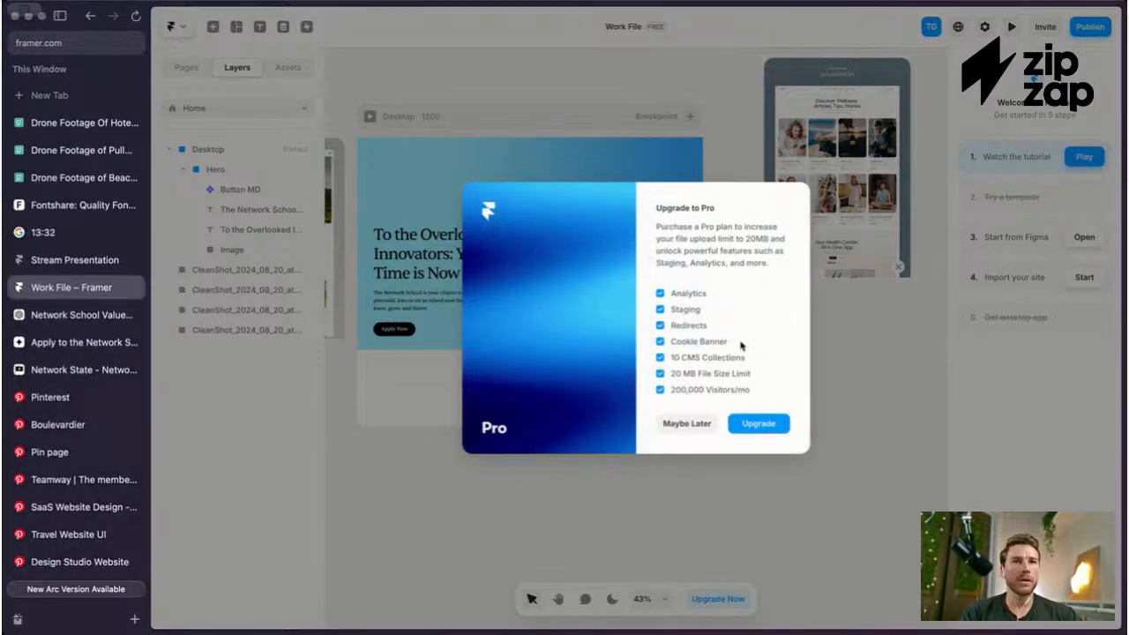
pyautogui.click(695, 424)
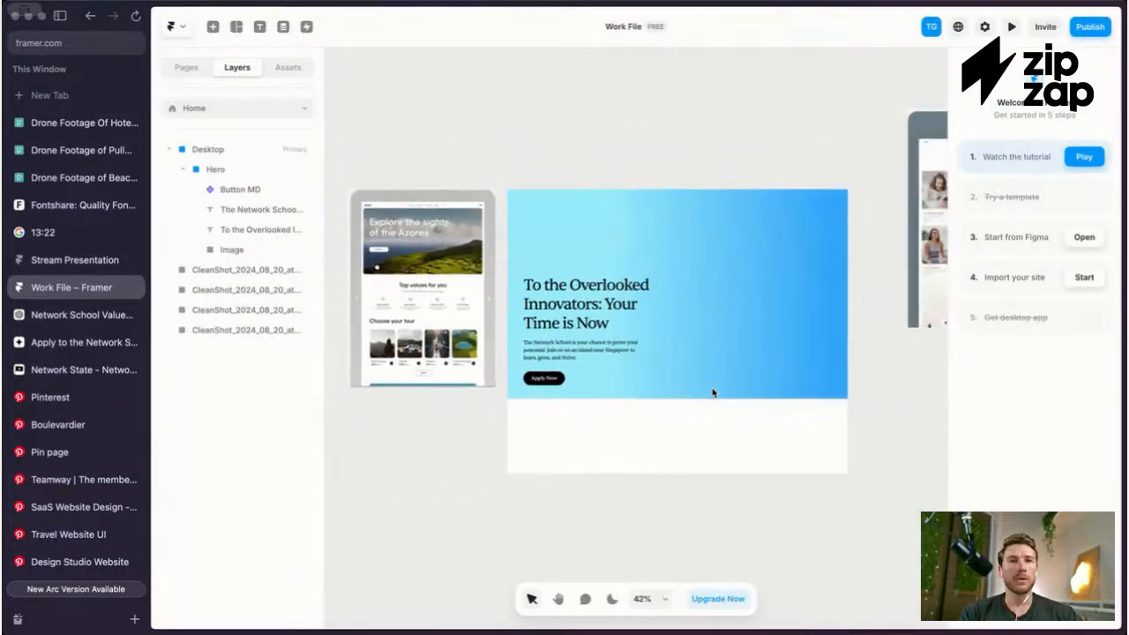
# Step: Inspect the fill and style settings of the Hero frame and its Image layer
pyautogui.click(561, 338)
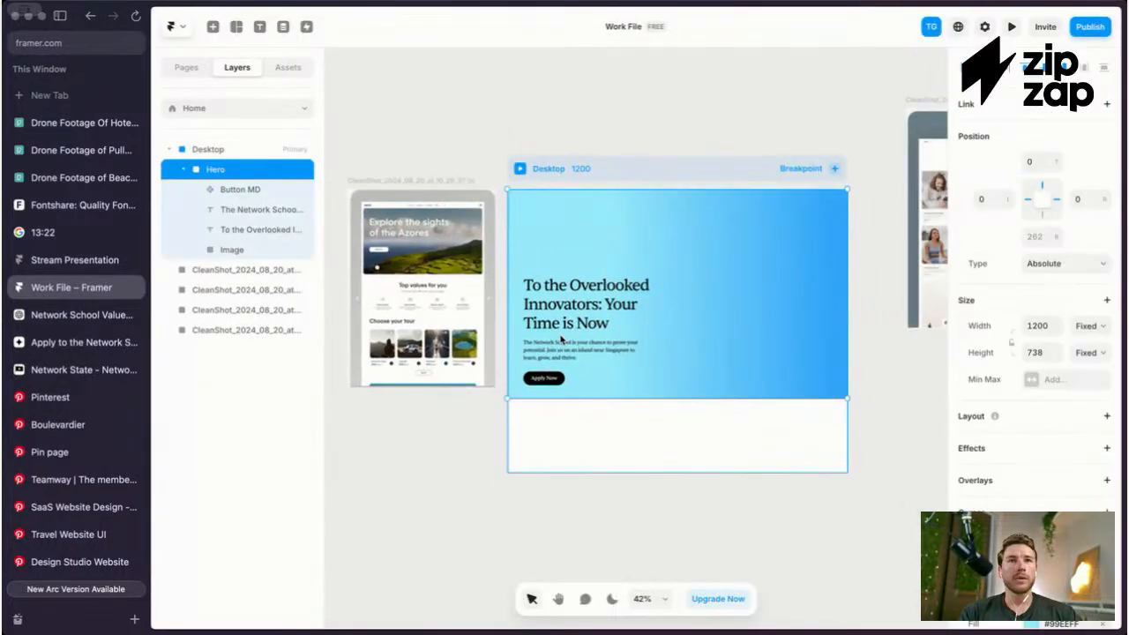
pyautogui.hscroll(1, 560, 338)
pyautogui.scroll(-1, 560, 338)
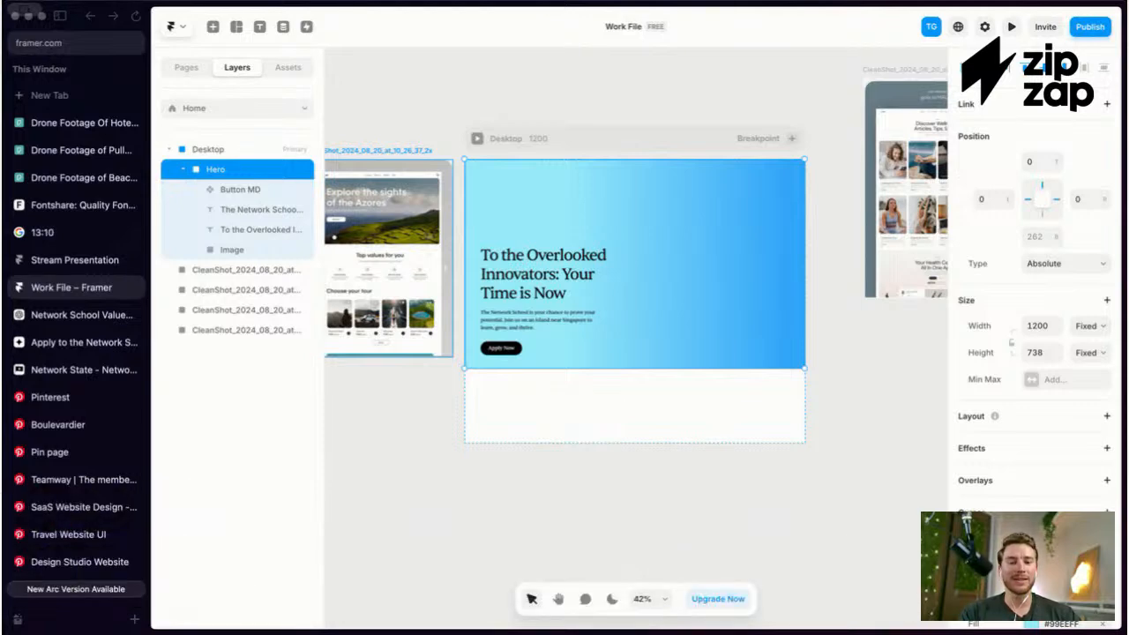
pyautogui.scroll(-3, 692, 94)
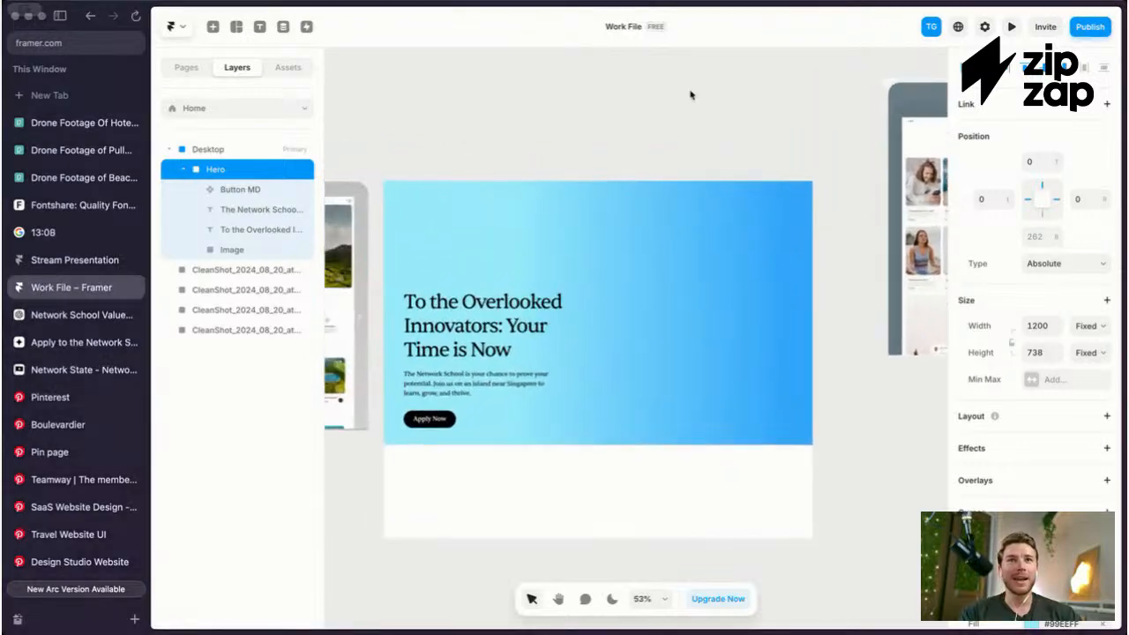
pyautogui.hotkey('shift', '2')
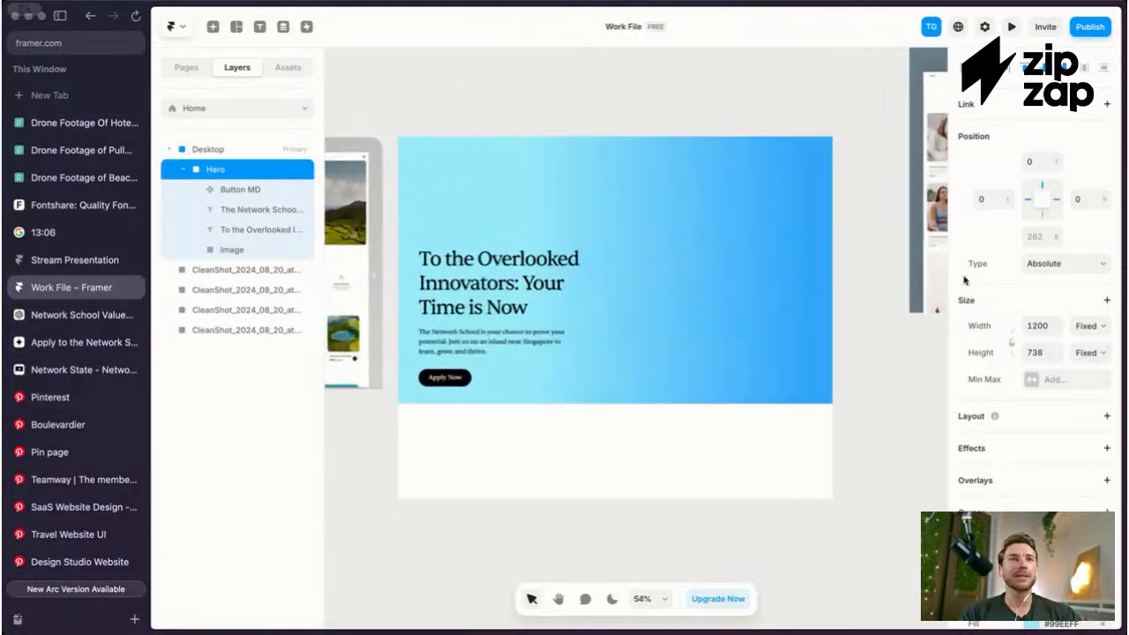
pyautogui.scroll(-5, 973, 300)
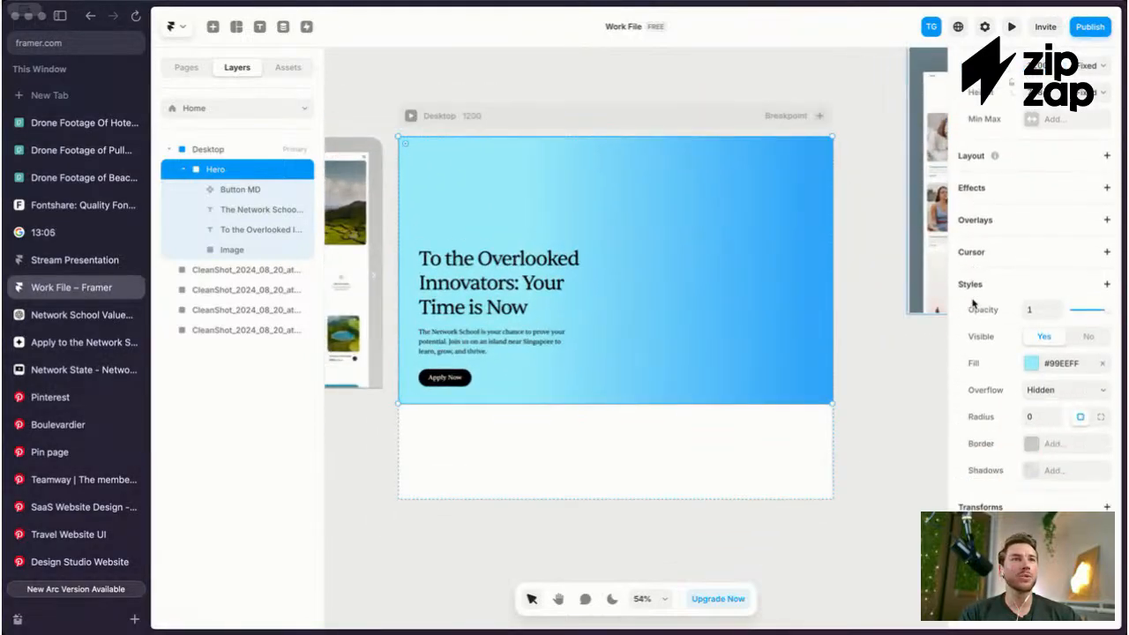
pyautogui.click(1037, 374)
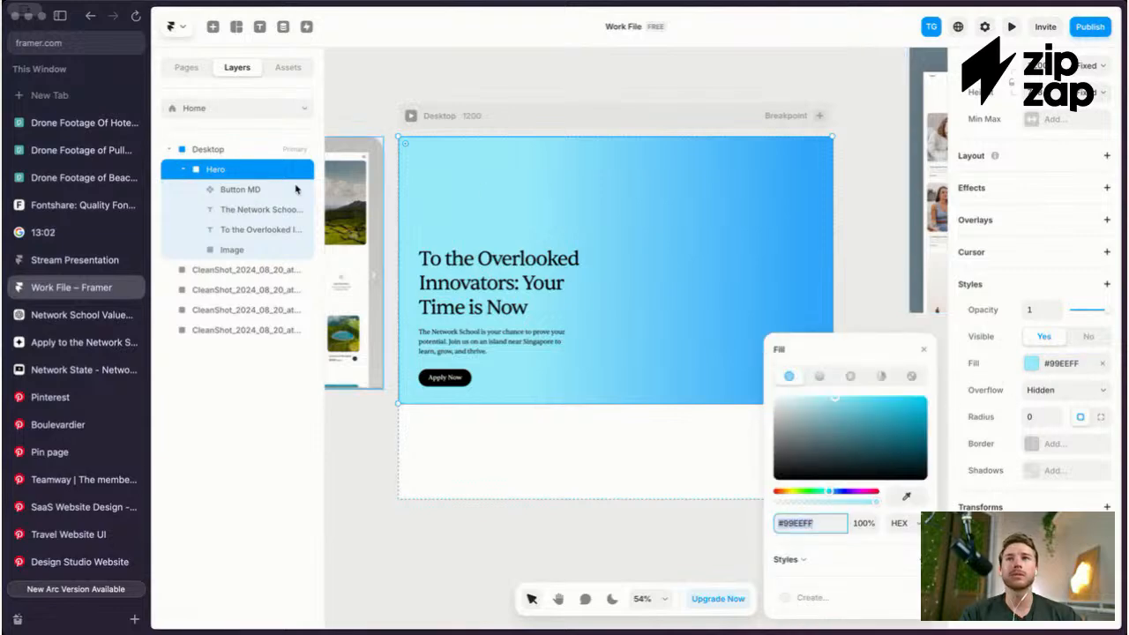
pyautogui.click(245, 251)
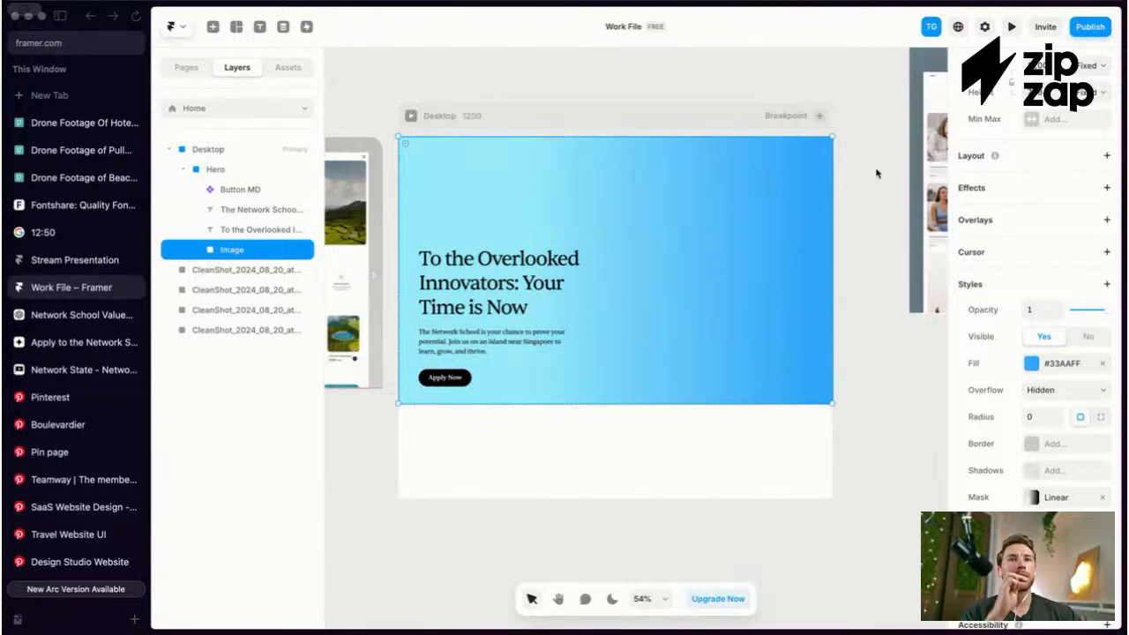
pyautogui.click(880, 117)
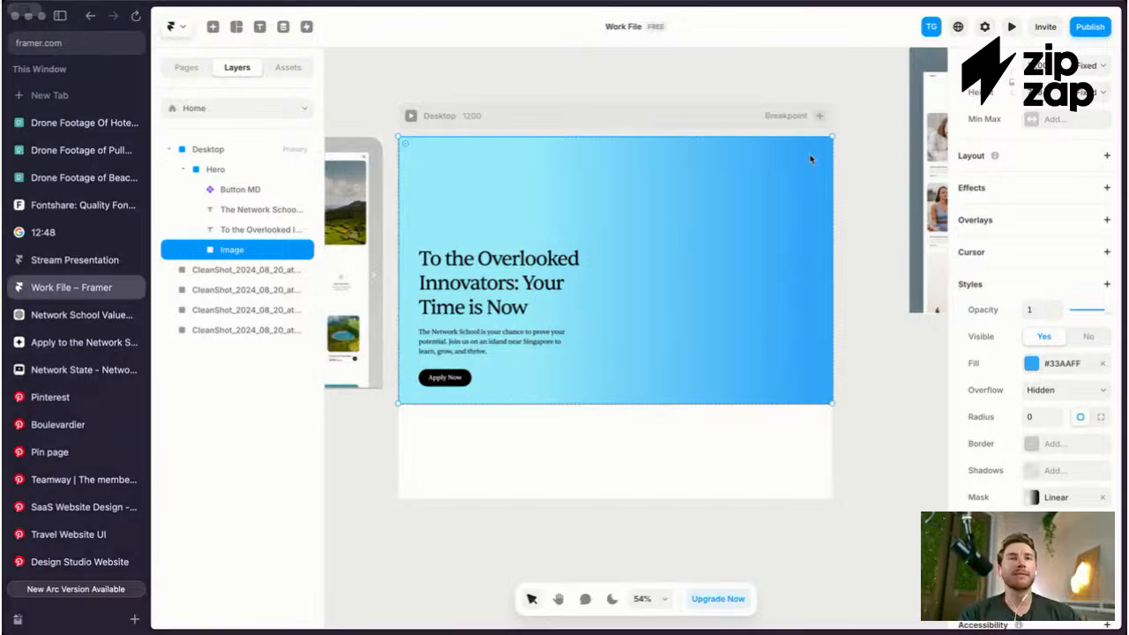
pyautogui.hscroll(-2, 811, 159)
pyautogui.scroll(4, 811, 159)
pyautogui.press('Escape')
pyautogui.click(595, 181)
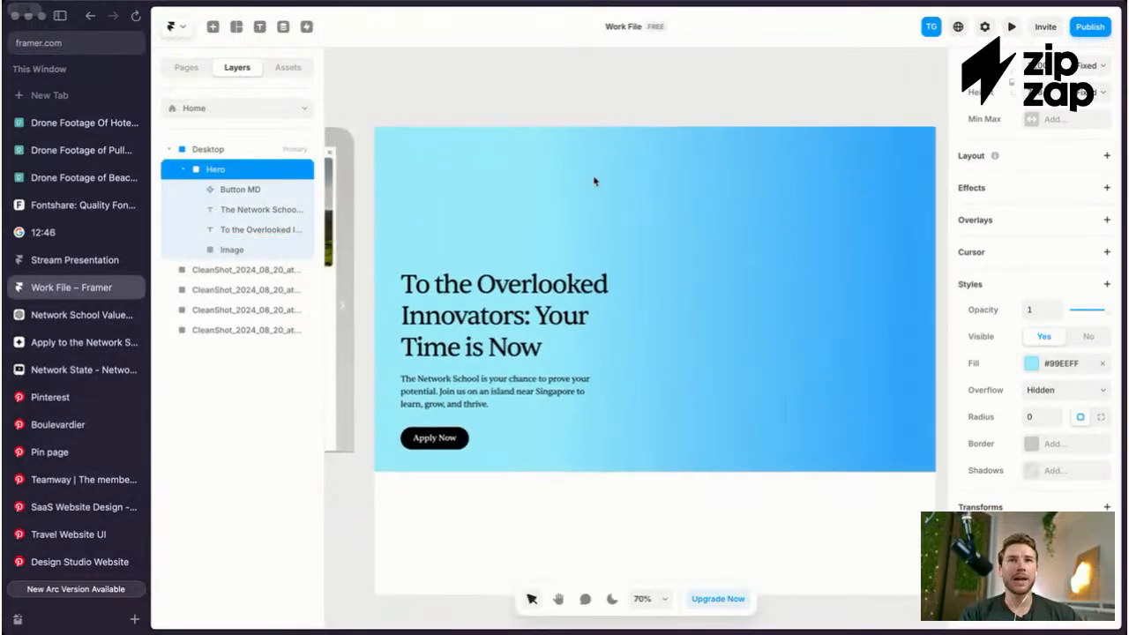
pyautogui.scroll(-2, 594, 181)
pyautogui.hscroll(1, 814, 284)
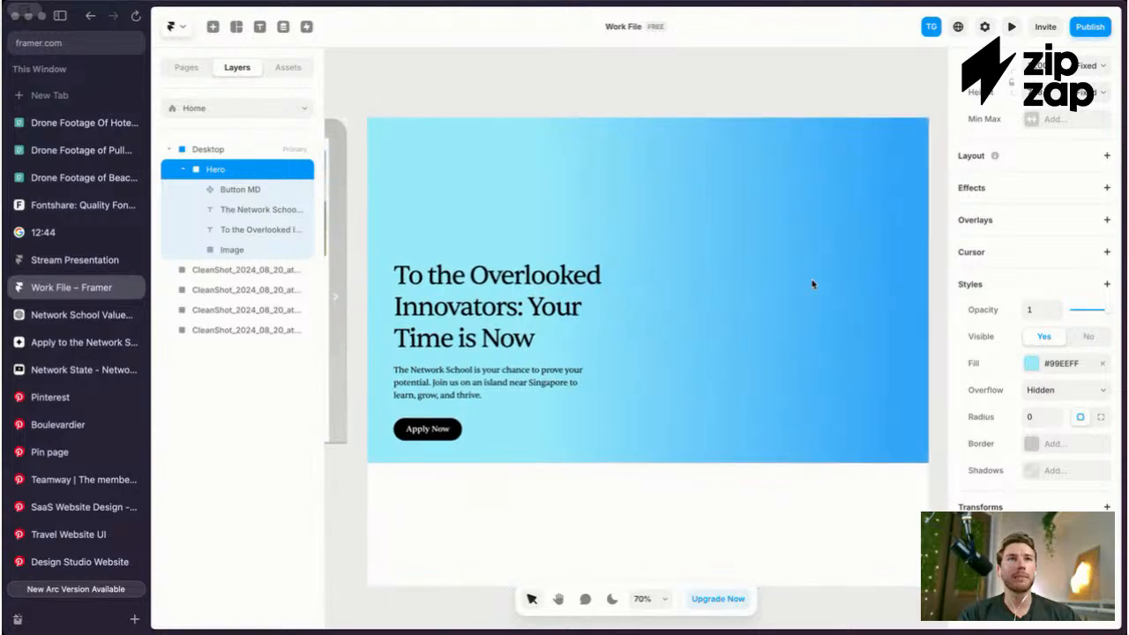
pyautogui.scroll(-1, 813, 284)
pyautogui.scroll(-3, 630, 233)
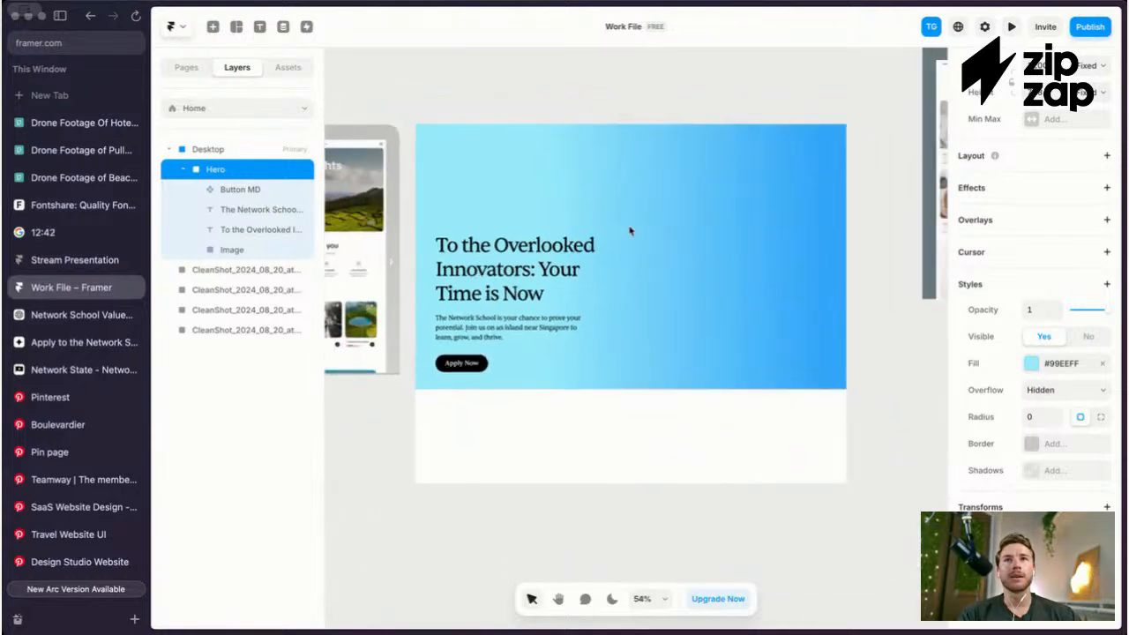
# Step: Extend the Desktop breakpoint frame downward to add plenty of blank space beneath the hero
pyautogui.click(489, 106)
pyautogui.scroll(-2, 615, 541)
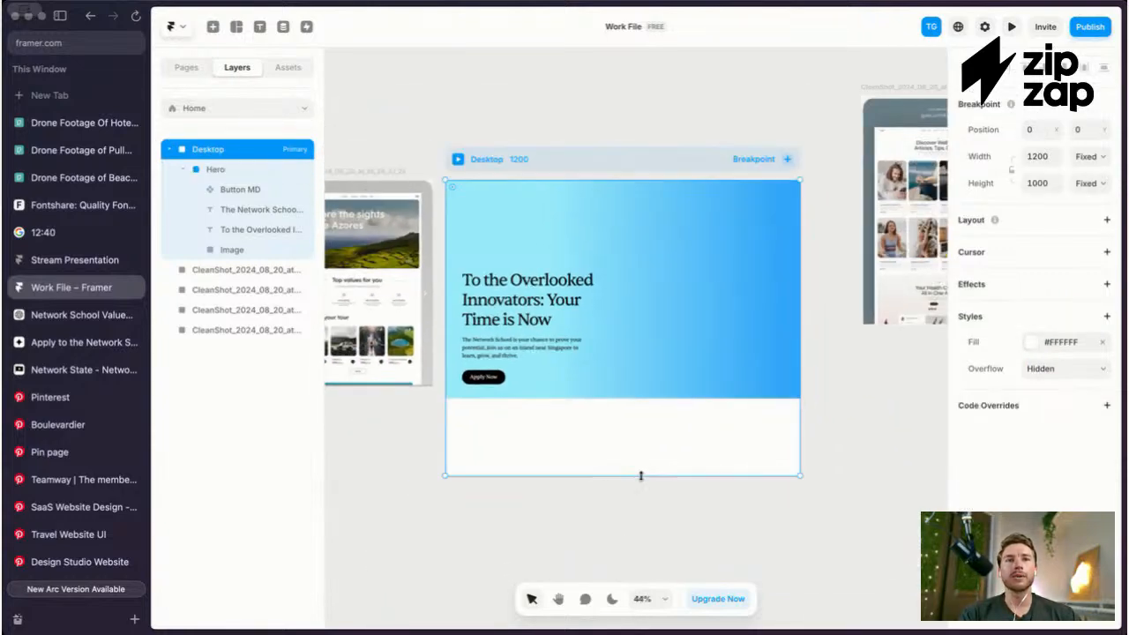
pyautogui.moveTo(640, 477); pyautogui.dragTo(633, 632)
pyautogui.click(587, 361)
pyautogui.scroll(-2, 548, 270)
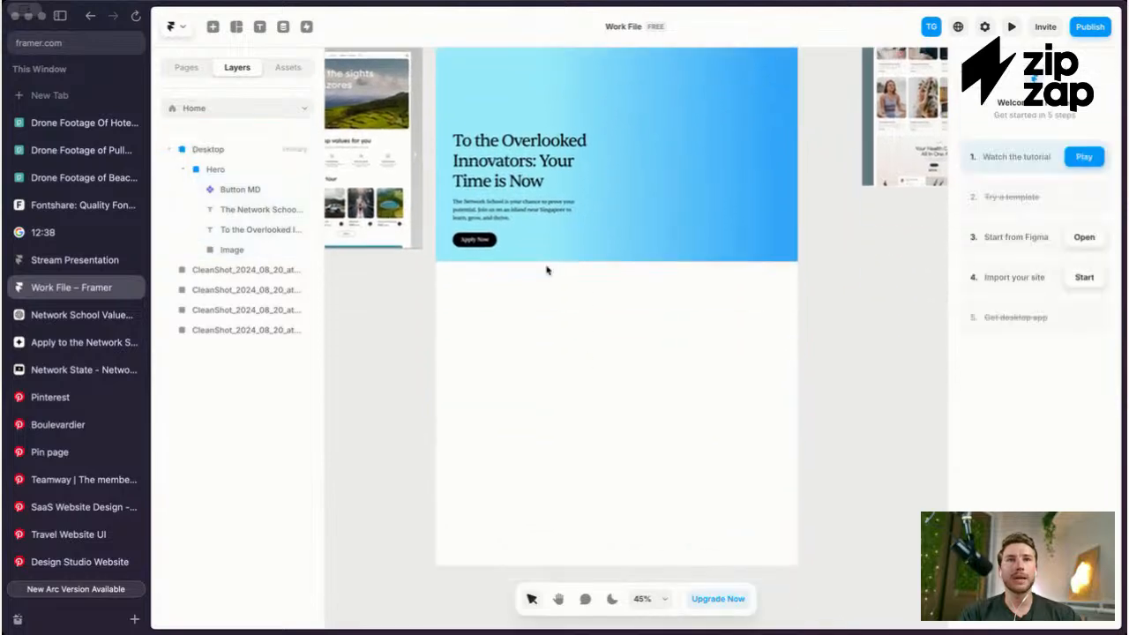
pyautogui.scroll(3, 547, 270)
pyautogui.click(548, 298)
pyautogui.scroll(2, 548, 298)
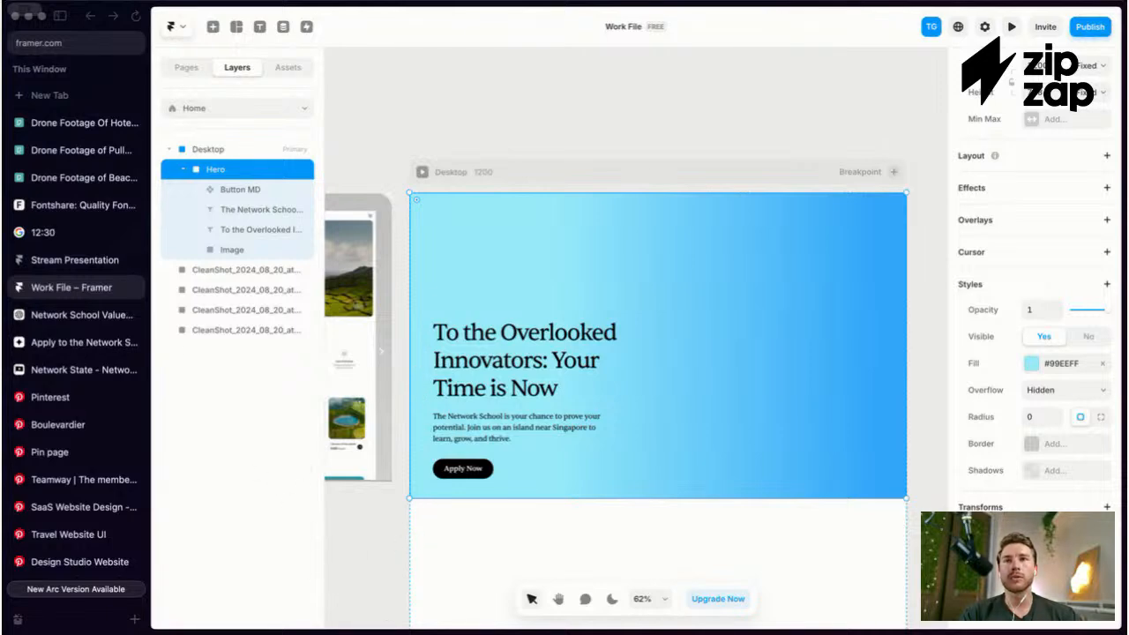
# Step: Review the open Network School event page and Network State site for branding to use in the hero
pyautogui.click(75, 315)
pyautogui.click(75, 342)
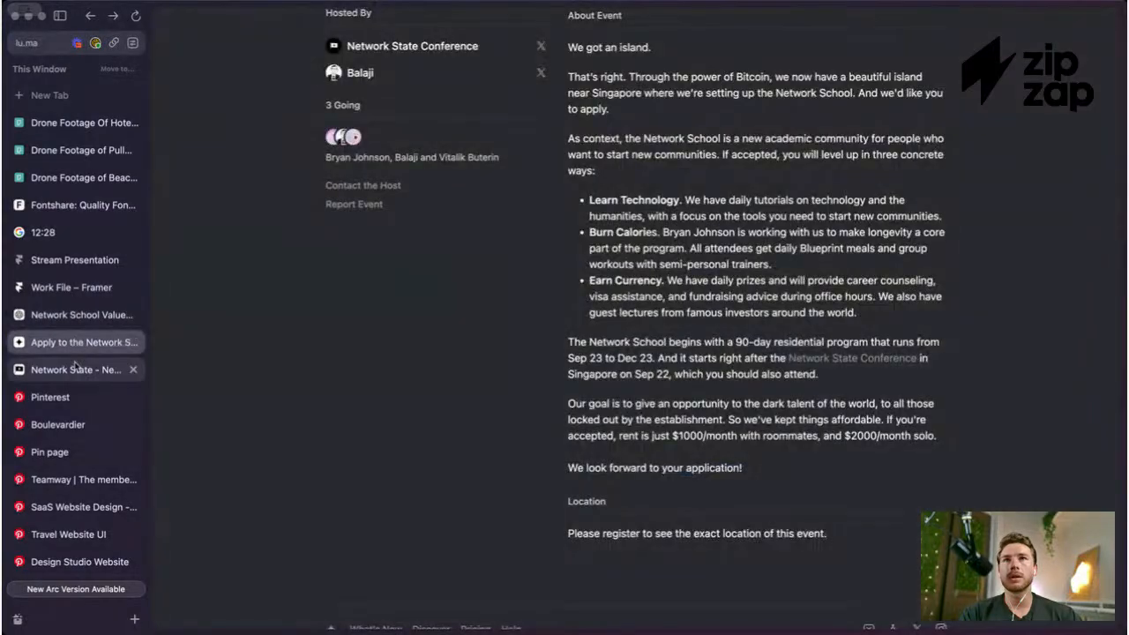
pyautogui.click(75, 363)
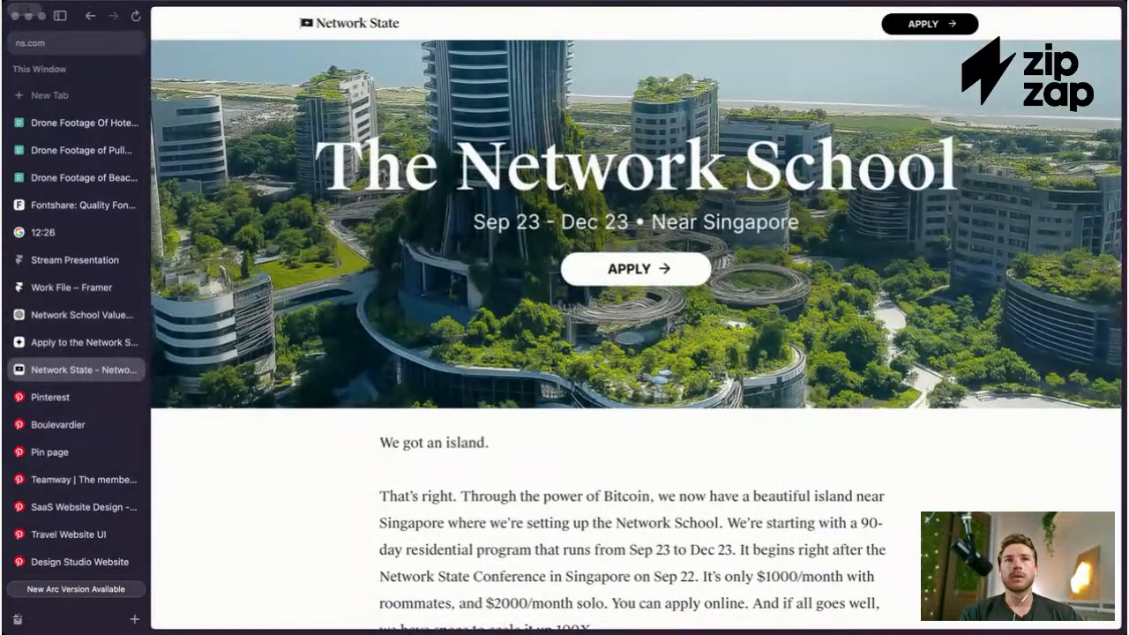
pyautogui.doubleClick(565, 188)
pyautogui.scroll(-15, 547, 260)
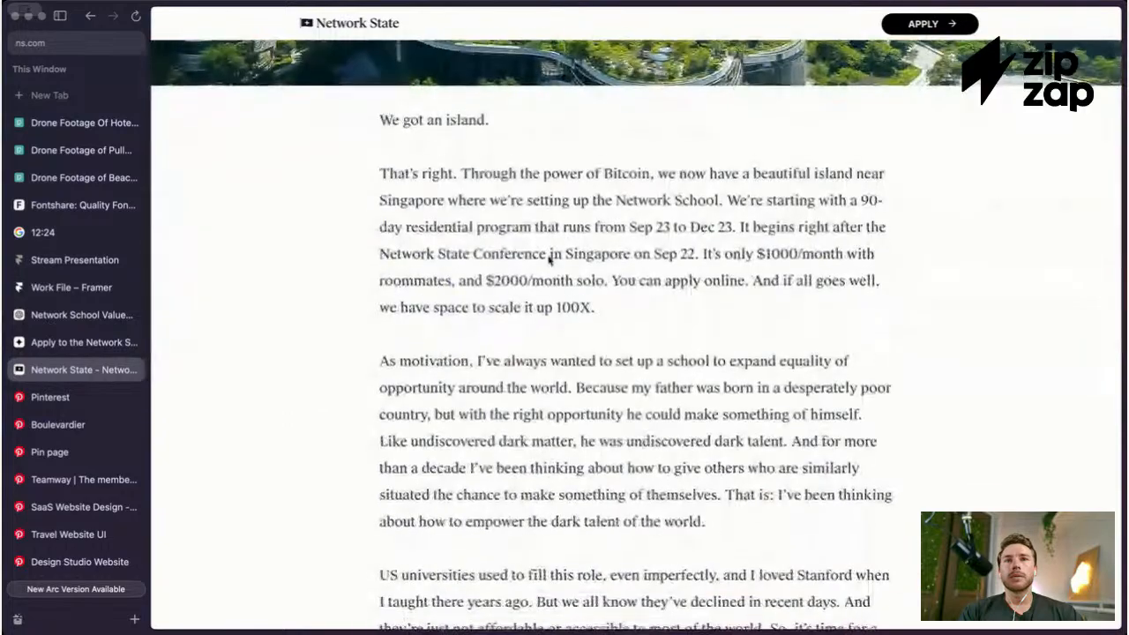
pyautogui.scroll(10, 547, 251)
pyautogui.scroll(10, 547, 257)
pyautogui.scroll(-1, 548, 256)
pyautogui.hotkey('ctrl', 'Tab')
pyautogui.scroll(8, 371, 305)
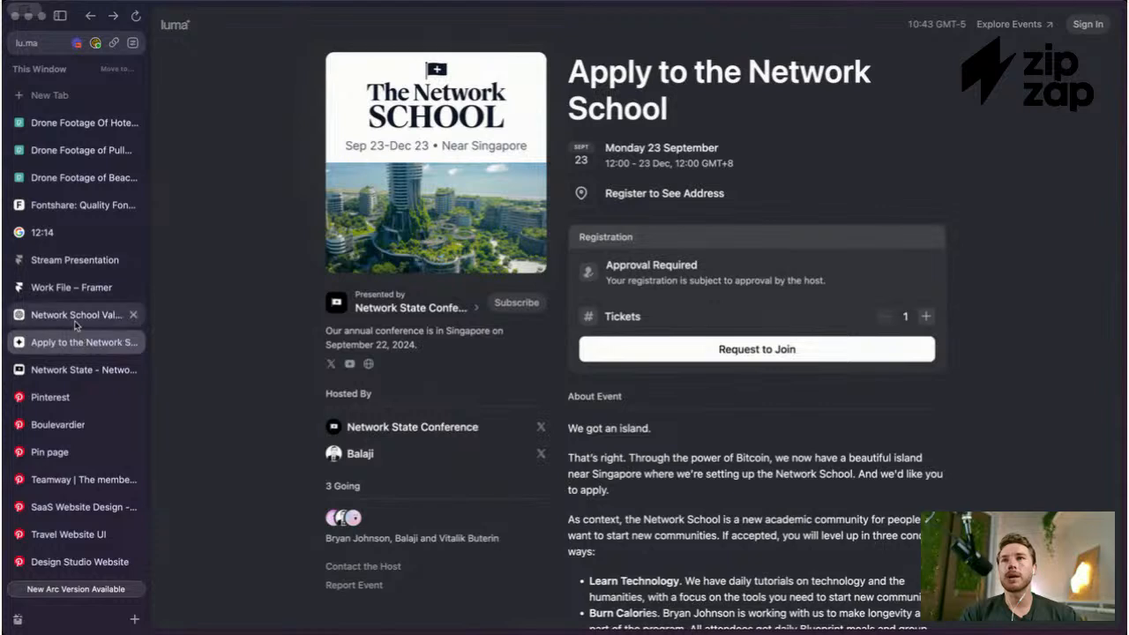
# Step: Open ns.com/school in a new browser tab
pyautogui.scroll(-5, 72, 374)
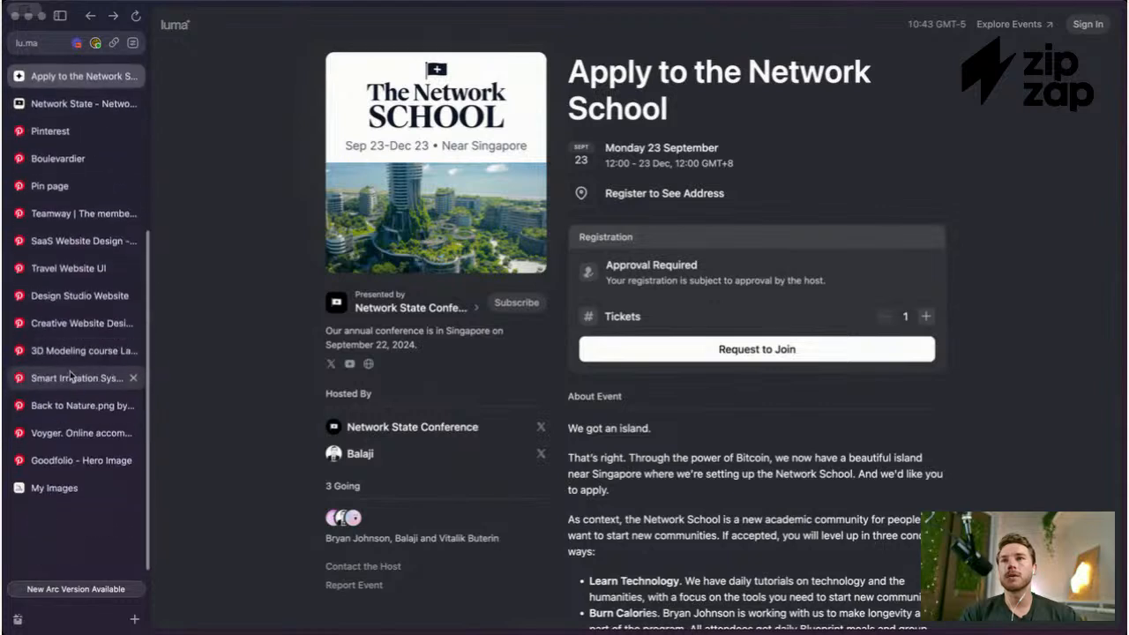
pyautogui.press('super+t')
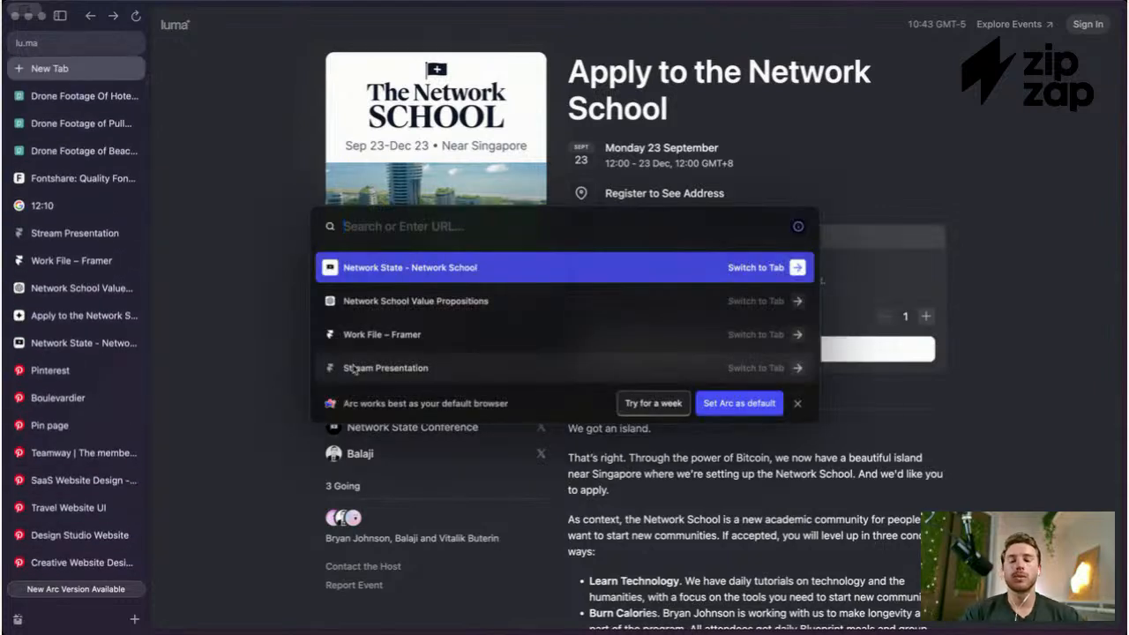
pyautogui.write('ns.com/school')
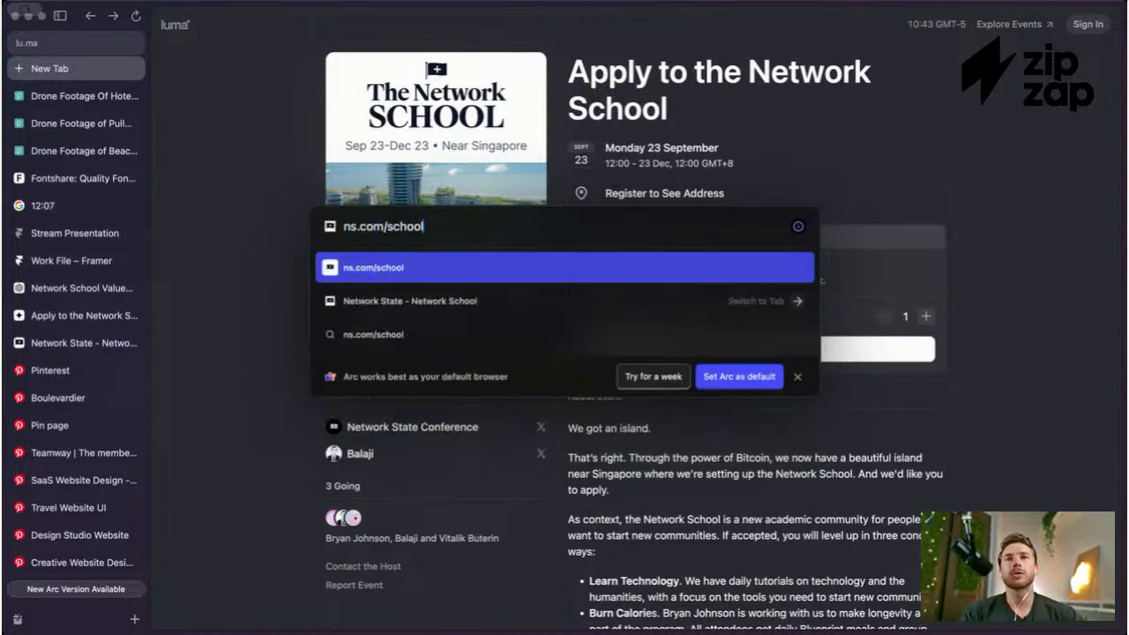
pyautogui.press('Return')
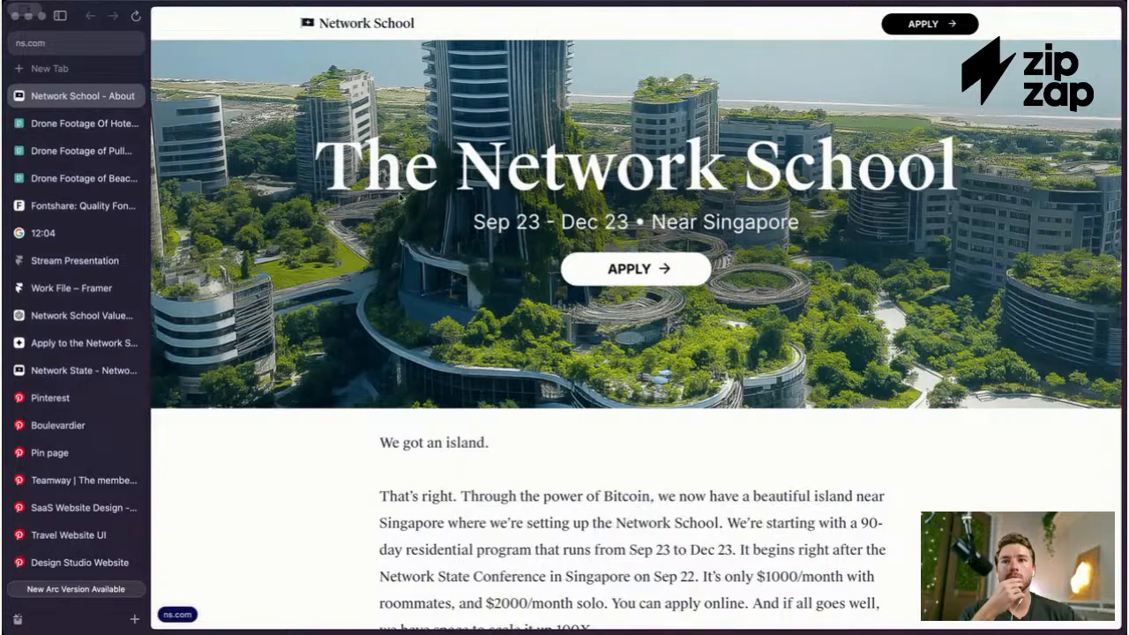
# Step: Copy the Network School logo SVG from the site header and paste it onto the Framer Work File canvas above the Desktop frame
pyautogui.press('super+shift+c')
pyautogui.click(378, 26)
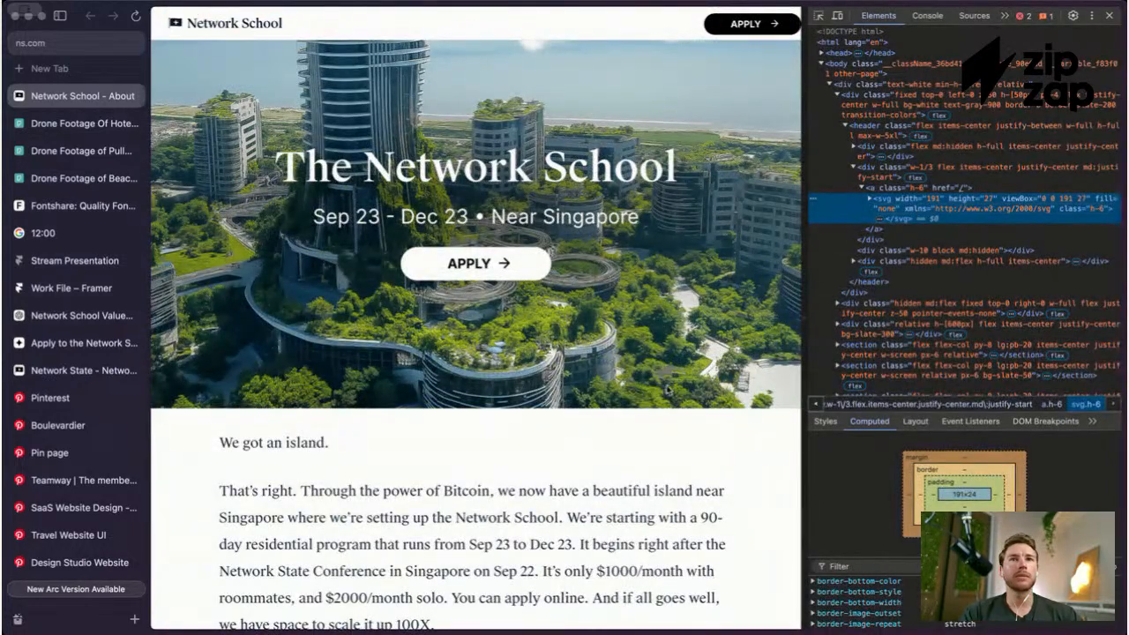
pyautogui.click(68, 261)
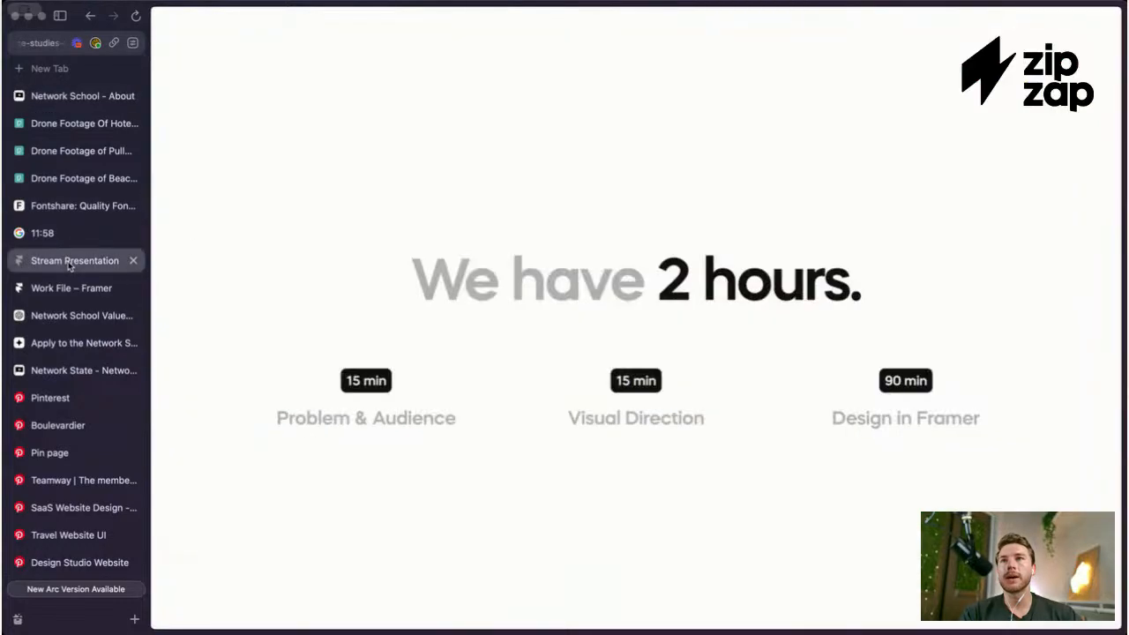
pyautogui.click(70, 284)
pyautogui.click(537, 161)
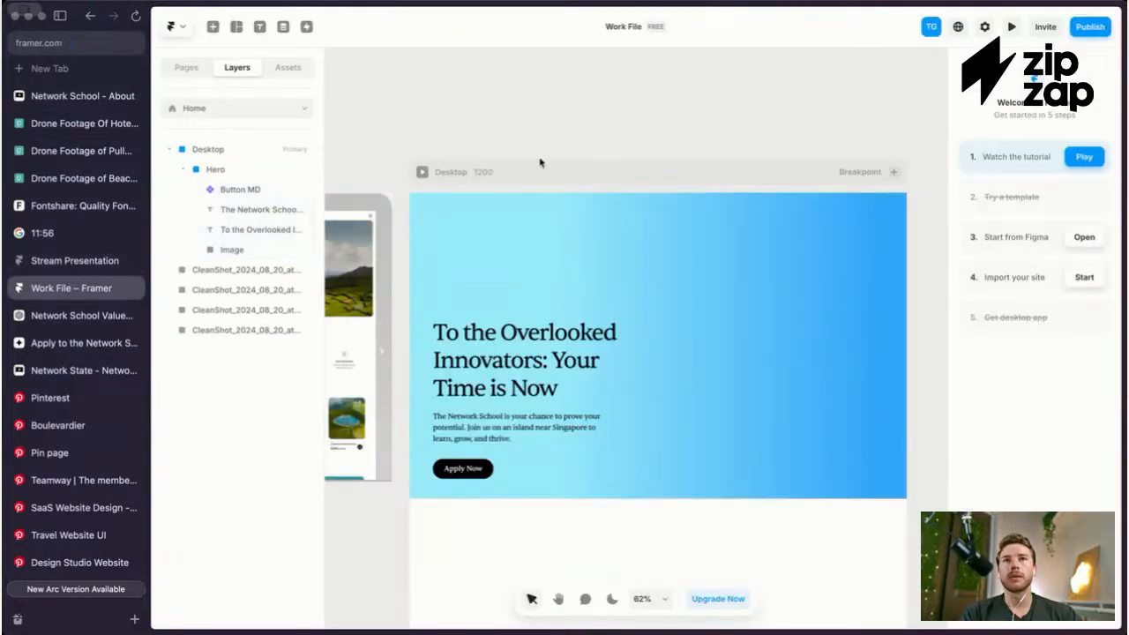
pyautogui.hotkey('ctrl', 'v')
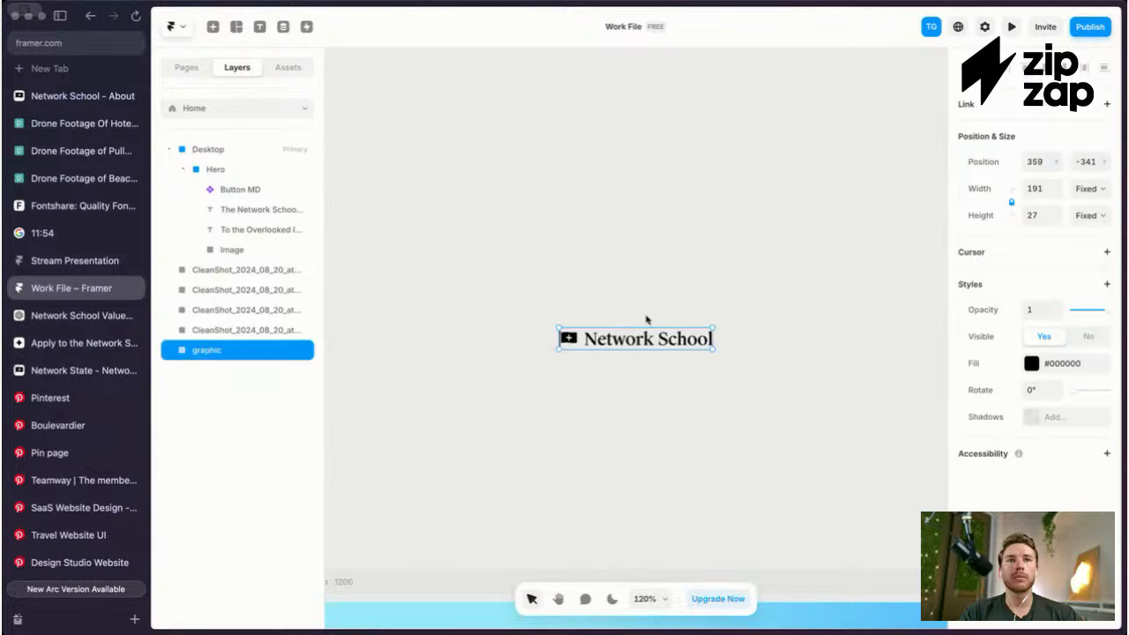
pyautogui.scroll(-5, 650, 315)
pyautogui.scroll(-2, 629, 323)
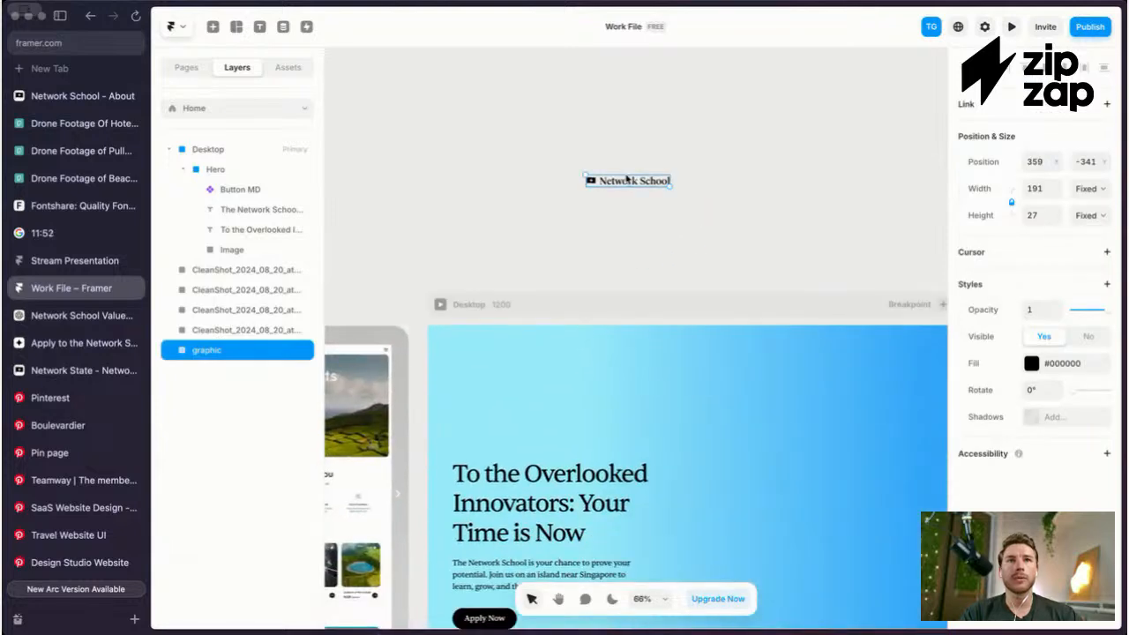
# Step: Move the pasted Network School logo graphic from the canvas into the Hero frame
pyautogui.keyDown('shift'); pyautogui.click(539, 377); pyautogui.keyUp('shift')
pyautogui.click(660, 162)
pyautogui.click(630, 182)
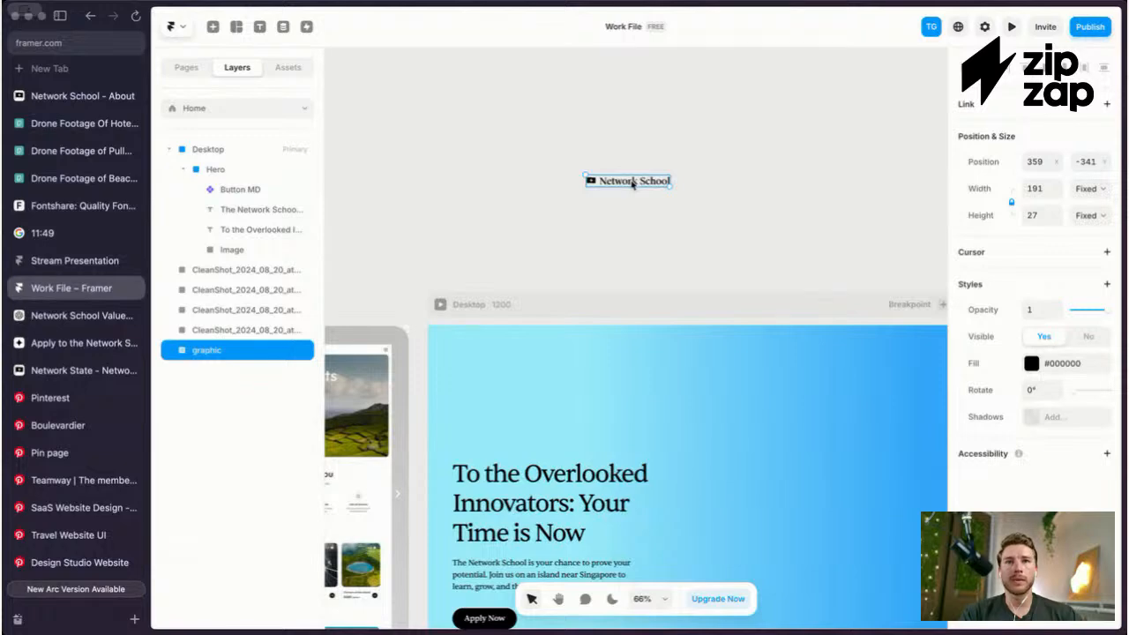
pyautogui.press('super+x')
pyautogui.scroll(-1, 632, 185)
pyautogui.click(222, 177)
pyautogui.press('super+v')
pyautogui.moveTo(485, 363); pyautogui.dragTo(481, 367)
pyautogui.press('super+z')
# Step: Position the logo just above the hero heading at 60 from the left and 239 from the top
pyautogui.hotkey('shift', 'Left')
pyautogui.hotkey('shift', 'Left')
pyautogui.hotkey('shift', 'Down')
pyautogui.hotkey('shift', 'Down')
pyautogui.hotkey('shift', 'Down')
pyautogui.press('Down')
pyautogui.press('Down')
pyautogui.press('Left')
pyautogui.scroll(3, 613, 360)
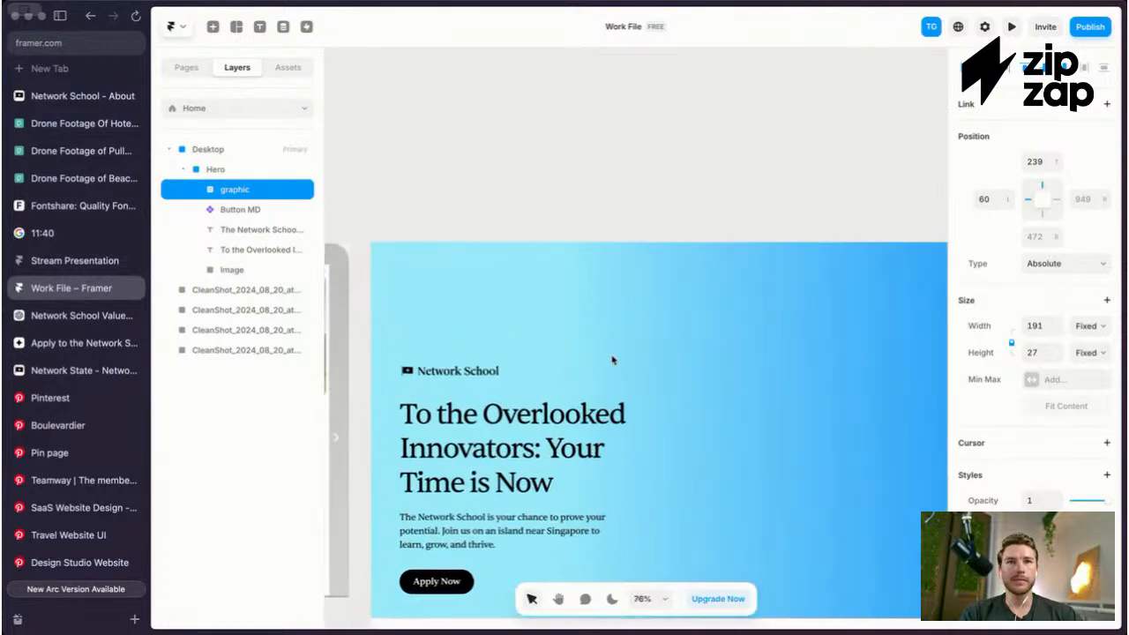
# Step: Center the logo horizontally in the Hero and move it up to 39 from the top
pyautogui.scroll(2, 613, 359)
pyautogui.scroll(-4, 529, 396)
pyautogui.hotkey('shift', 'Up')
pyautogui.hotkey('alt', 'h')
pyautogui.hotkey('shift', 'Up')
pyautogui.hotkey('shift', 'Up')
pyautogui.hotkey('shift', 'Up')
pyautogui.hotkey('shift', 'Up')
pyautogui.hotkey('shift', 'Up')
pyautogui.hotkey('shift', 'Up')
pyautogui.hotkey('shift', 'Up')
pyautogui.hotkey('shift', 'Up')
pyautogui.hotkey('shift', 'Up')
pyautogui.hotkey('shift', 'Up')
pyautogui.hotkey('shift', 'Up')
pyautogui.hotkey('shift', 'Up')
pyautogui.hotkey('shift', 'Up')
pyautogui.hotkey('shift', 'Up')
pyautogui.hotkey('shift', 'Up')
pyautogui.hotkey('shift', 'Up')
pyautogui.hotkey('shift', 'Up')
pyautogui.hotkey('shift', 'Up')
pyautogui.hotkey('shift', 'Up')
pyautogui.scroll(2, 701, 254)
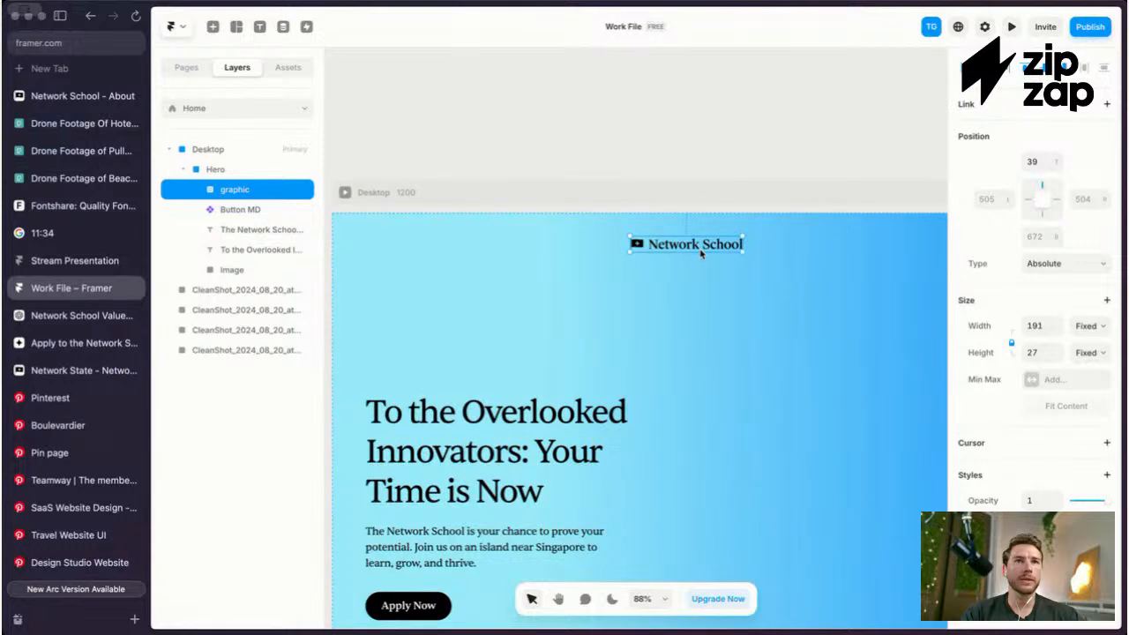
# Step: Upload the video -new.mp4 and place it on the canvas above the Desktop frame
pyautogui.click(706, 256)
pyautogui.scroll(-3, 702, 240)
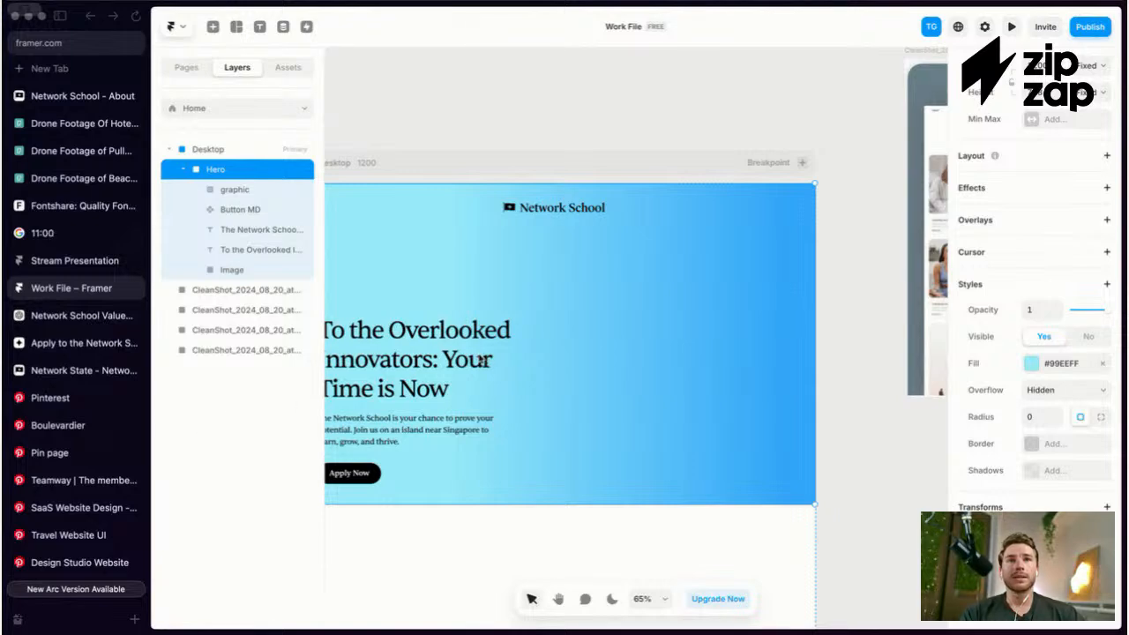
pyautogui.scroll(2, 650, 134)
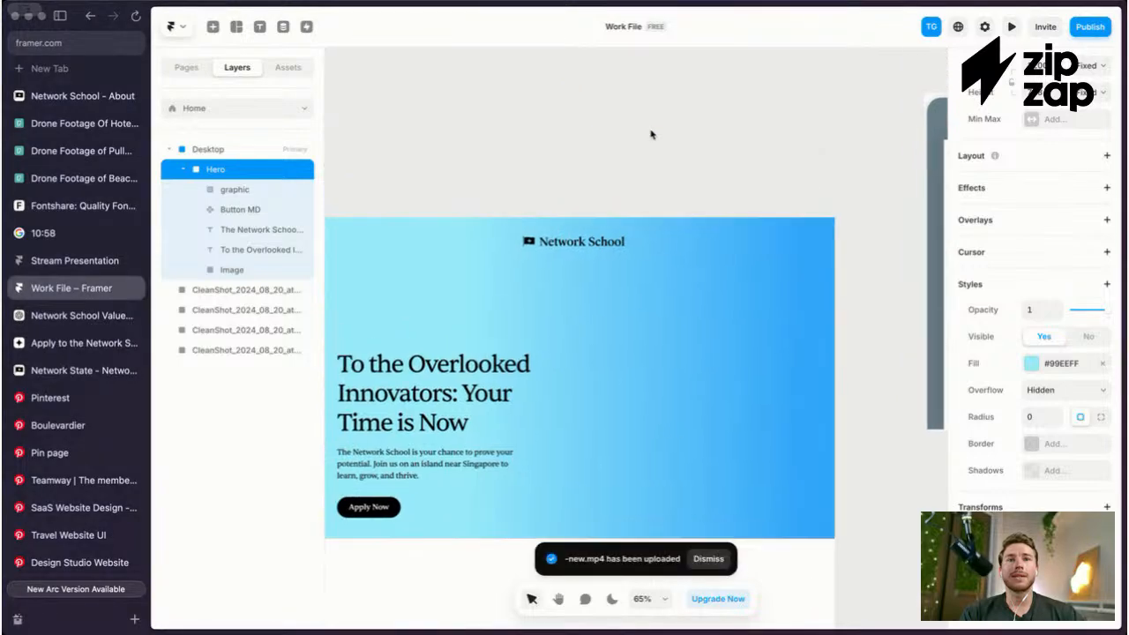
pyautogui.scroll(-3, 650, 134)
pyautogui.scroll(5, 650, 134)
pyautogui.moveTo(699, 315); pyautogui.dragTo(653, 262)
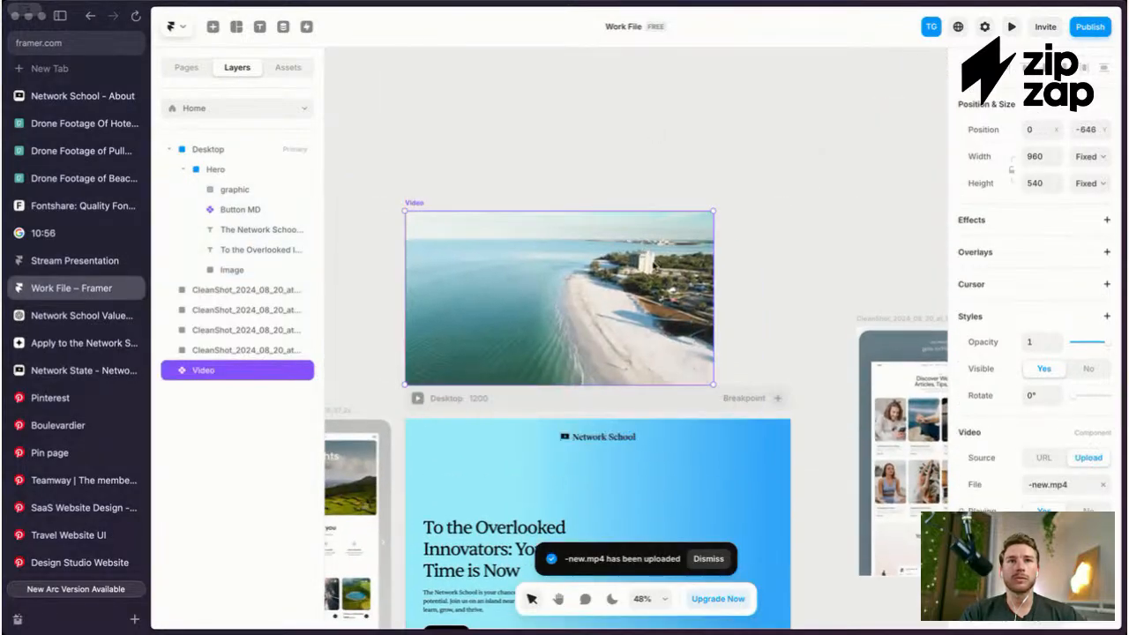
pyautogui.scroll(-2, 569, 185)
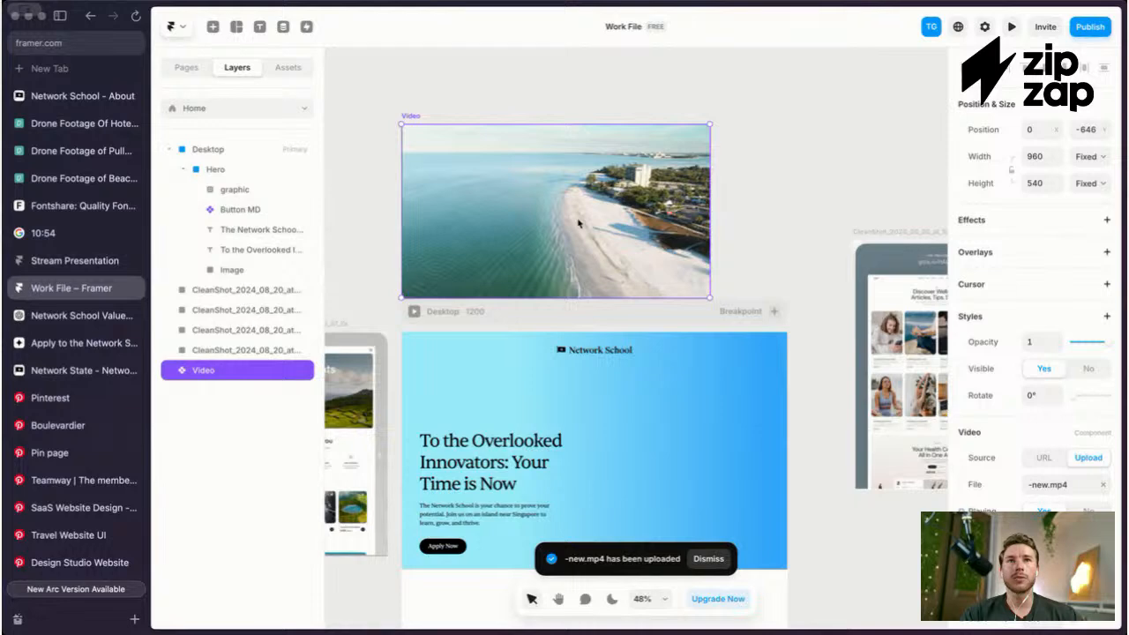
# Step: Delete the uploaded Video component from the canvas and select the Hero frame
pyautogui.press('Delete')
pyautogui.click(216, 169)
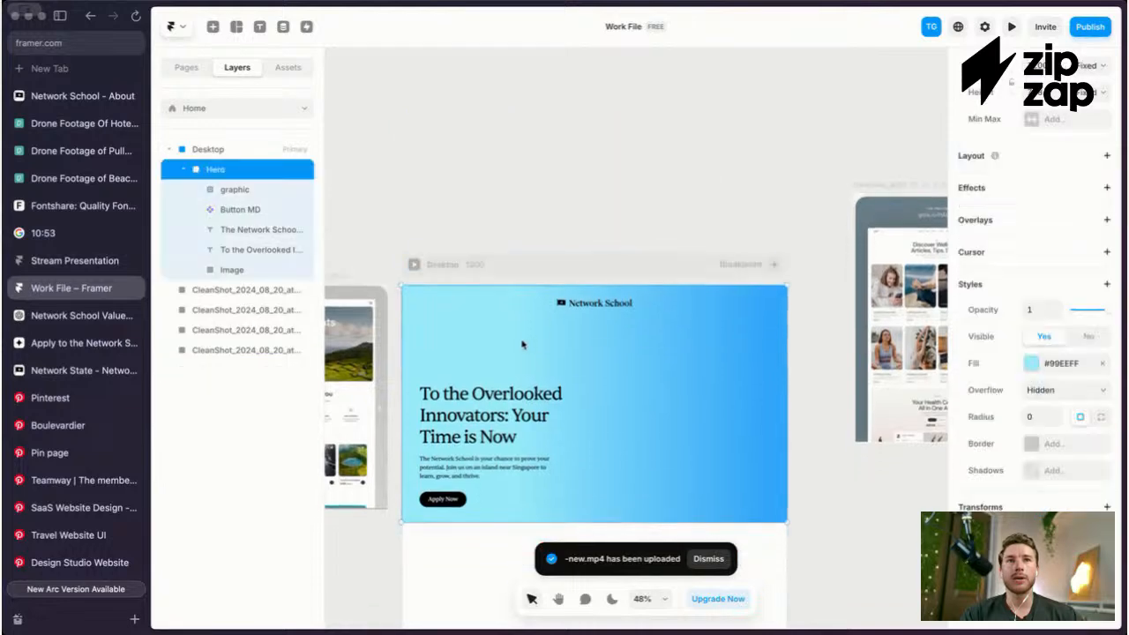
# Step: Restore the deleted Video component and place it inside the Hero, directly above the Image layer
pyautogui.click(235, 190)
pyautogui.hotkey('ctrl', 'z')
pyautogui.moveTo(231, 189); pyautogui.dragTo(240, 279)
pyautogui.click(238, 289)
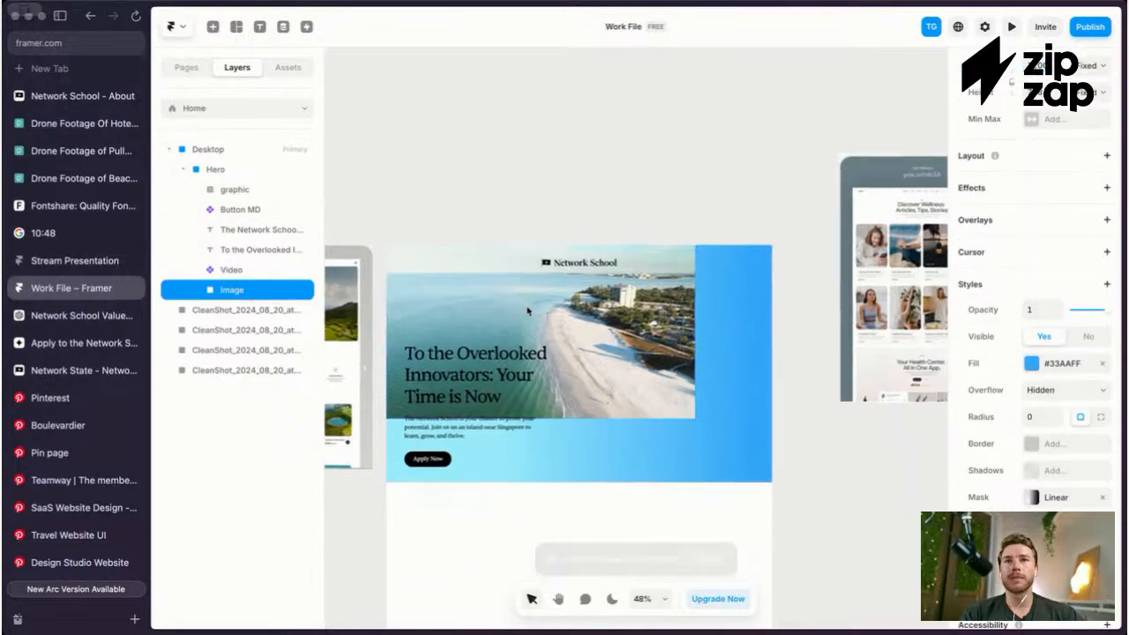
# Step: Try to delete the masked Image layer and enlarge the video to fill the Hero
pyautogui.scroll(5, 528, 310)
pyautogui.press('Delete')
pyautogui.click(713, 307)
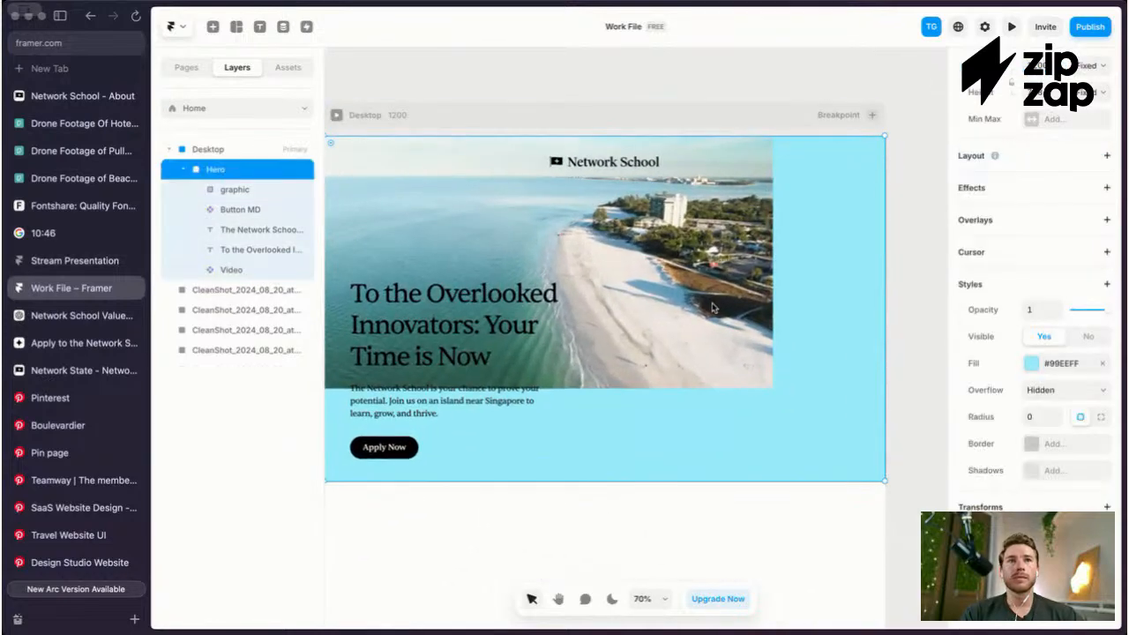
pyautogui.click(713, 307)
pyautogui.moveTo(772, 391); pyautogui.dragTo(884, 479)
pyautogui.scroll(-2, 875, 348)
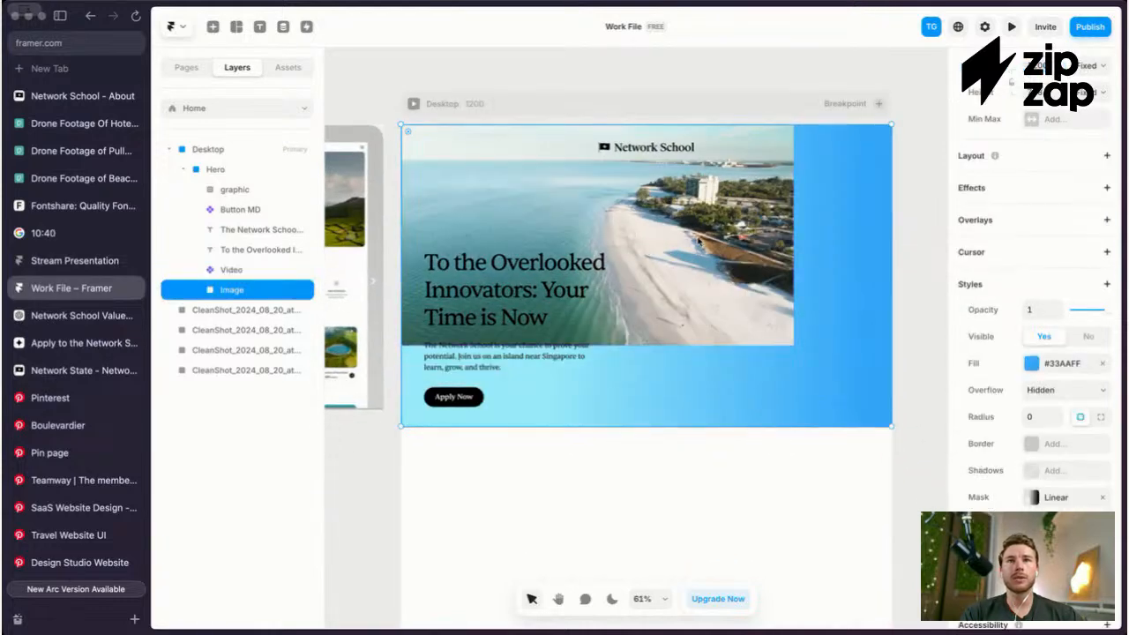
# Step: Nest the Video inside the masked Image layer and enlarge it to 1200 × 738 so it fills the Hero
pyautogui.click(699, 255)
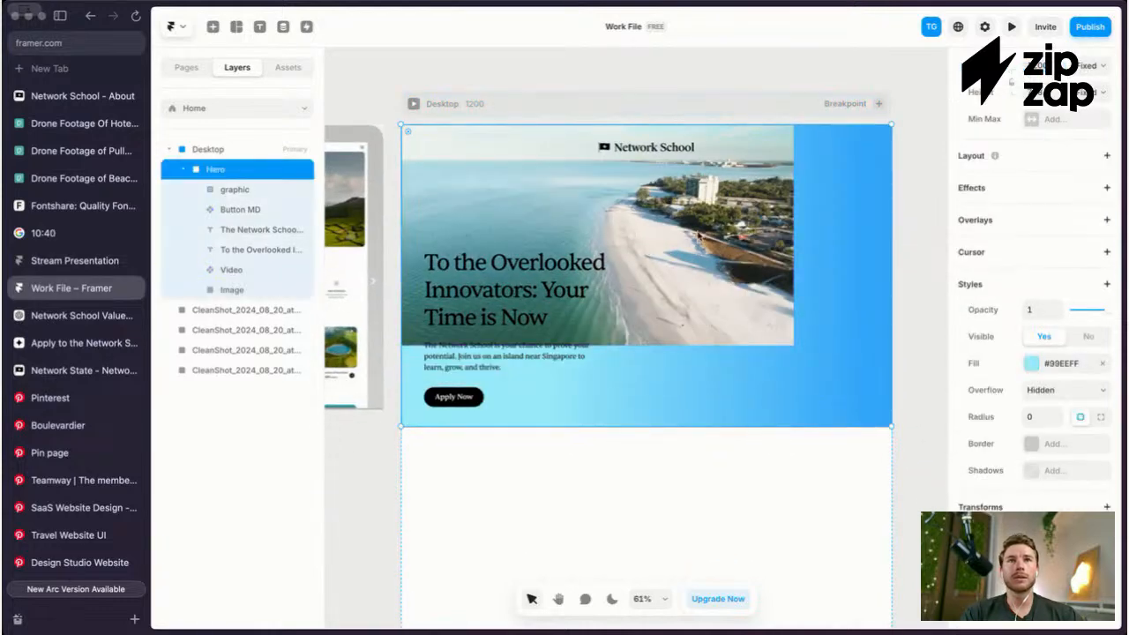
pyautogui.click(229, 270)
pyautogui.moveTo(228, 270); pyautogui.dragTo(231, 291)
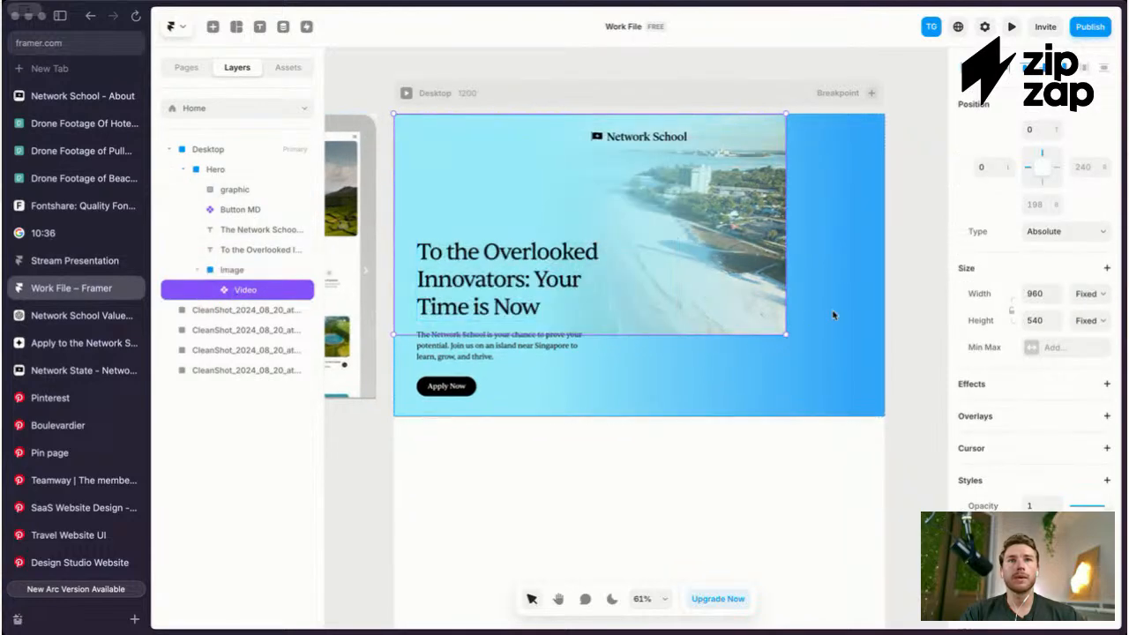
pyautogui.moveTo(785, 334); pyautogui.dragTo(884, 415)
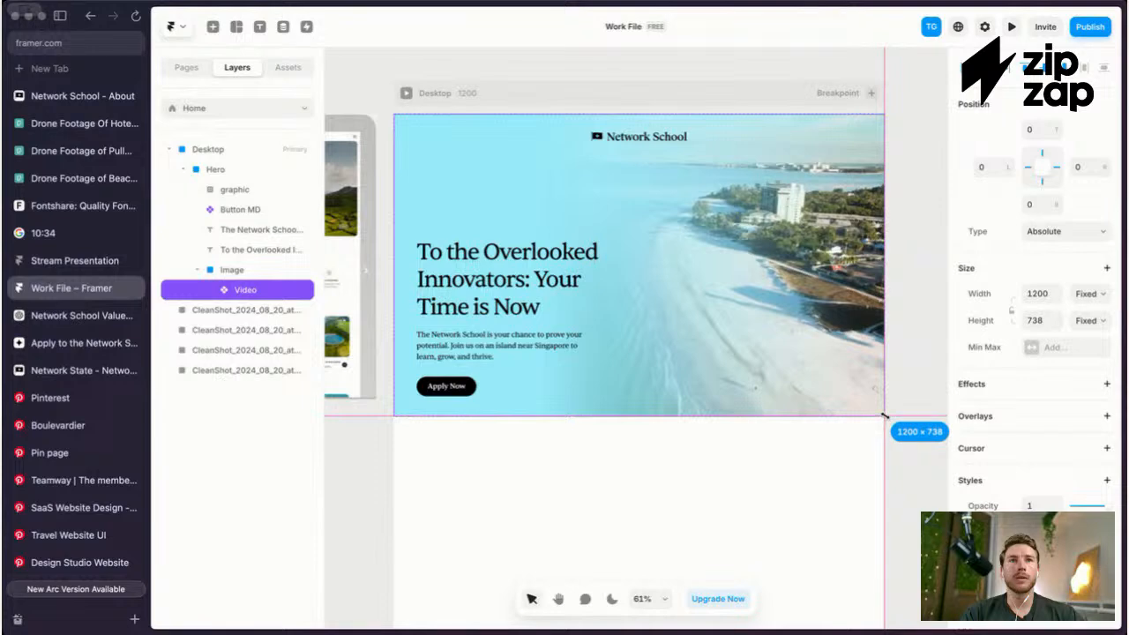
pyautogui.scroll(5, 675, 171)
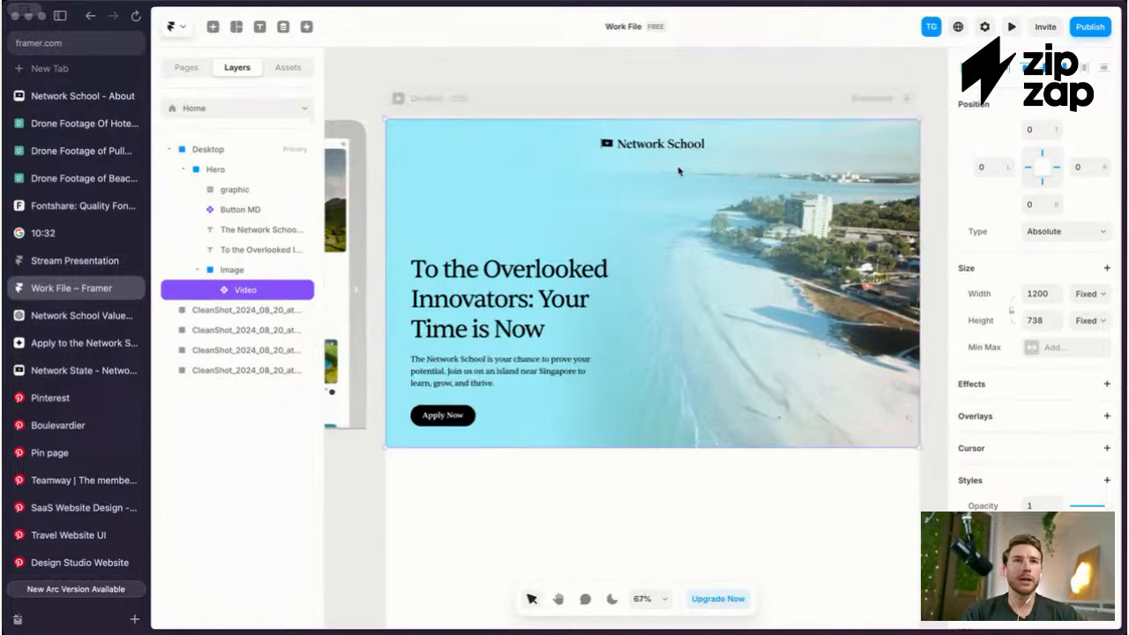
pyautogui.hscroll(2, 787, 318)
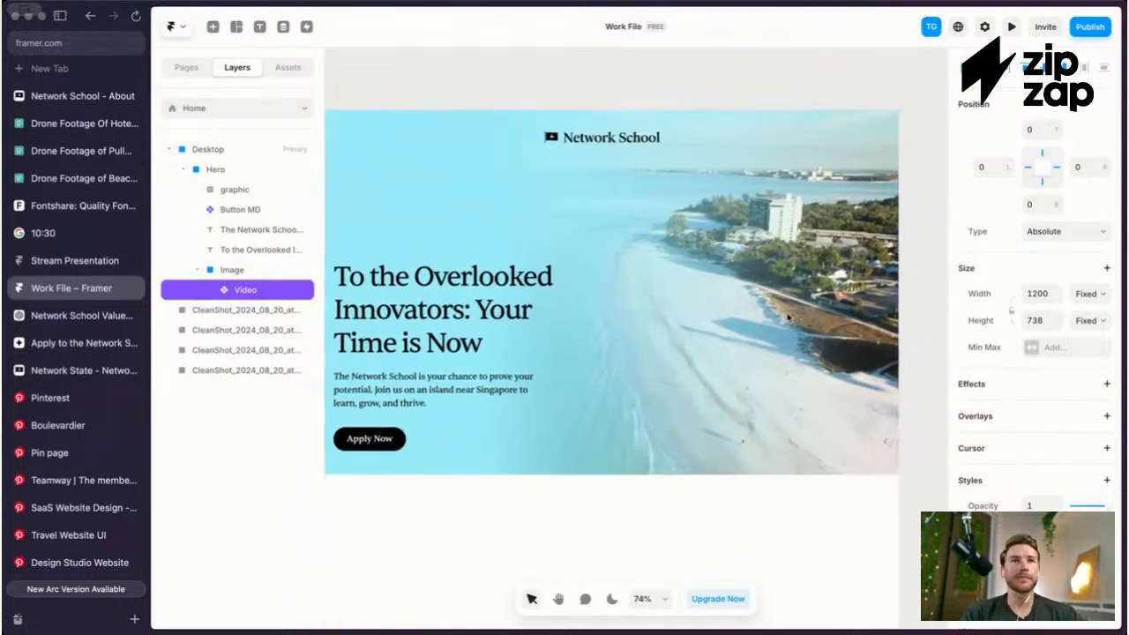
# Step: Set the fill of the Image layer that holds the video to #FFFFFF
pyautogui.doubleClick(228, 271)
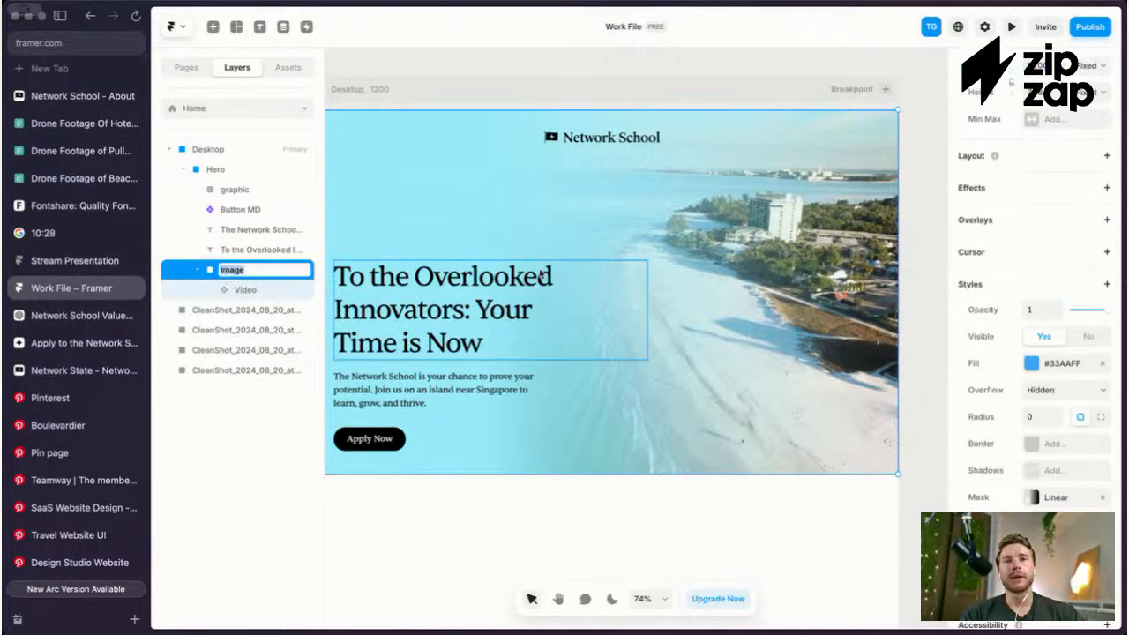
pyautogui.press('Return')
pyautogui.click(1034, 369)
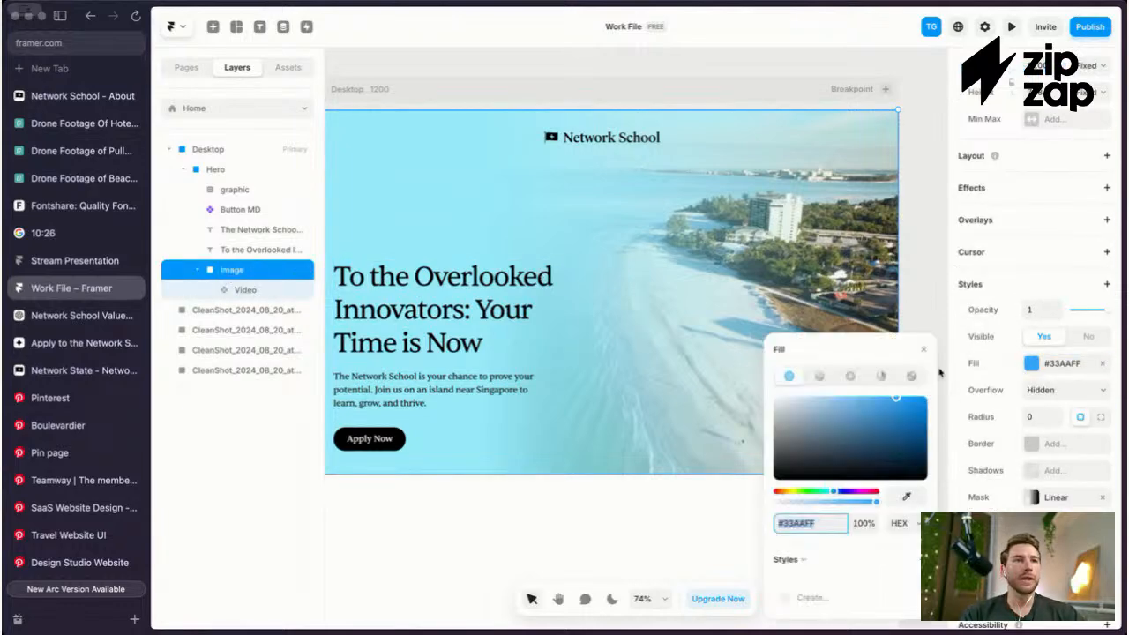
pyautogui.scroll(-3, 659, 411)
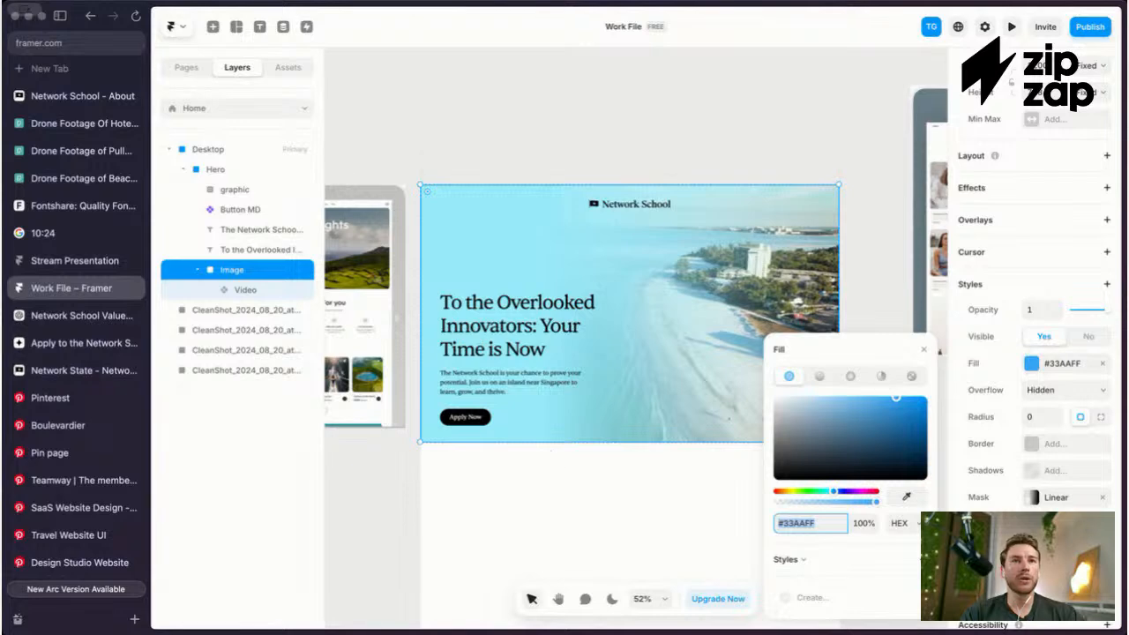
pyautogui.write('FFFFFF')
pyautogui.press('Return')
pyautogui.scroll(3, 603, 381)
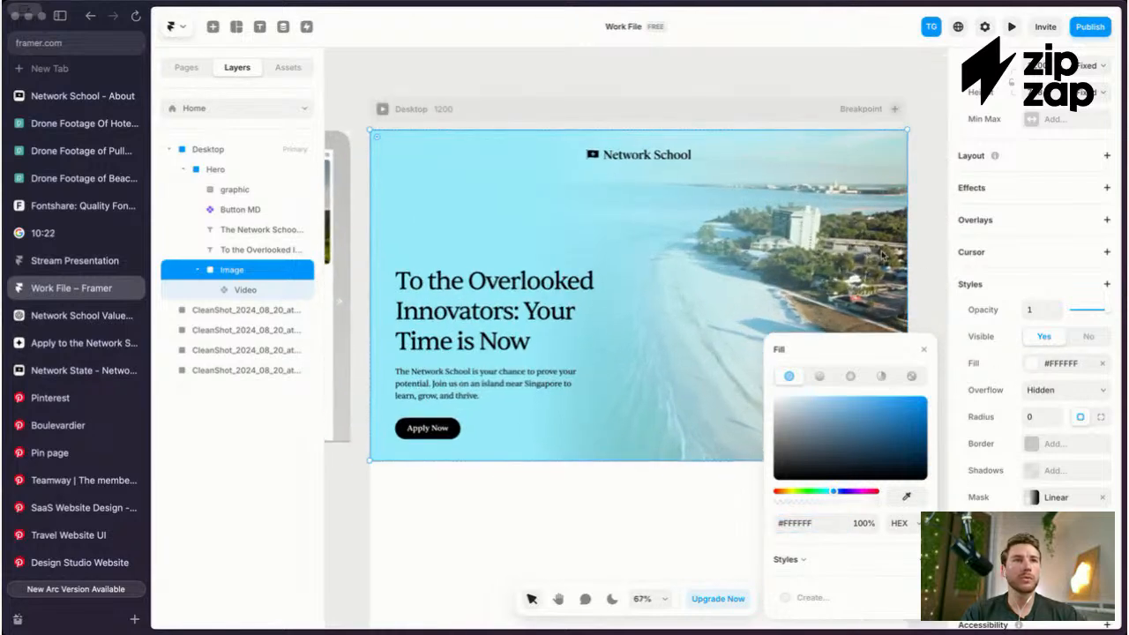
# Step: Undo the Image layer's white fill, check its linear mask, and restore the #FFFFFF fill
pyautogui.press('super+z')
pyautogui.click(1035, 500)
pyautogui.click(1035, 500)
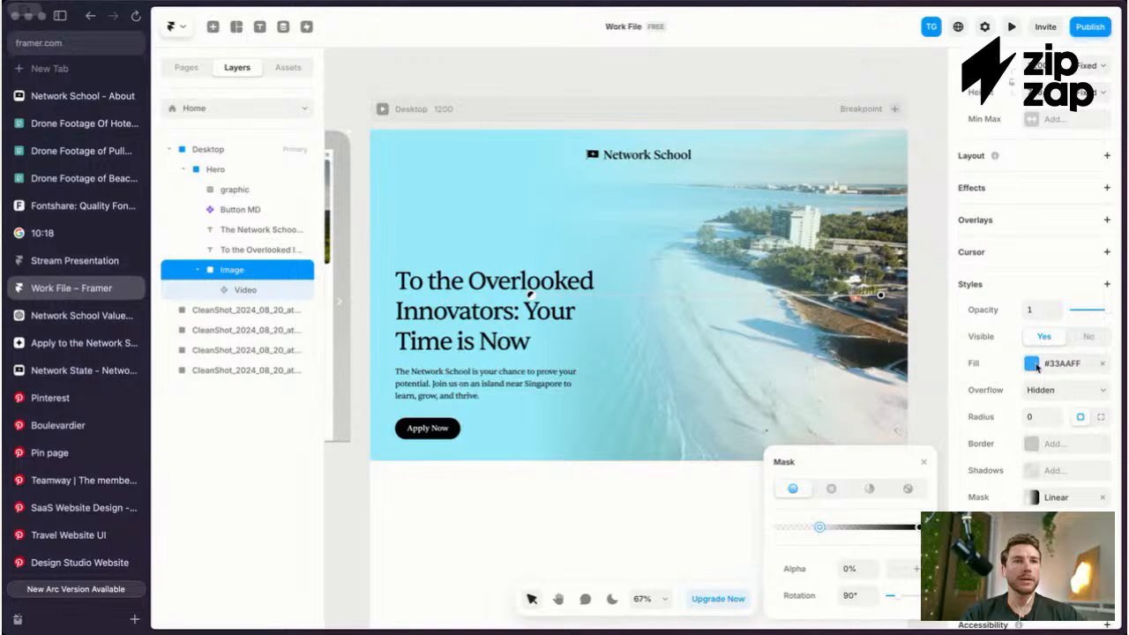
pyautogui.click(1045, 363)
pyautogui.moveTo(833, 416); pyautogui.dragTo(732, 383)
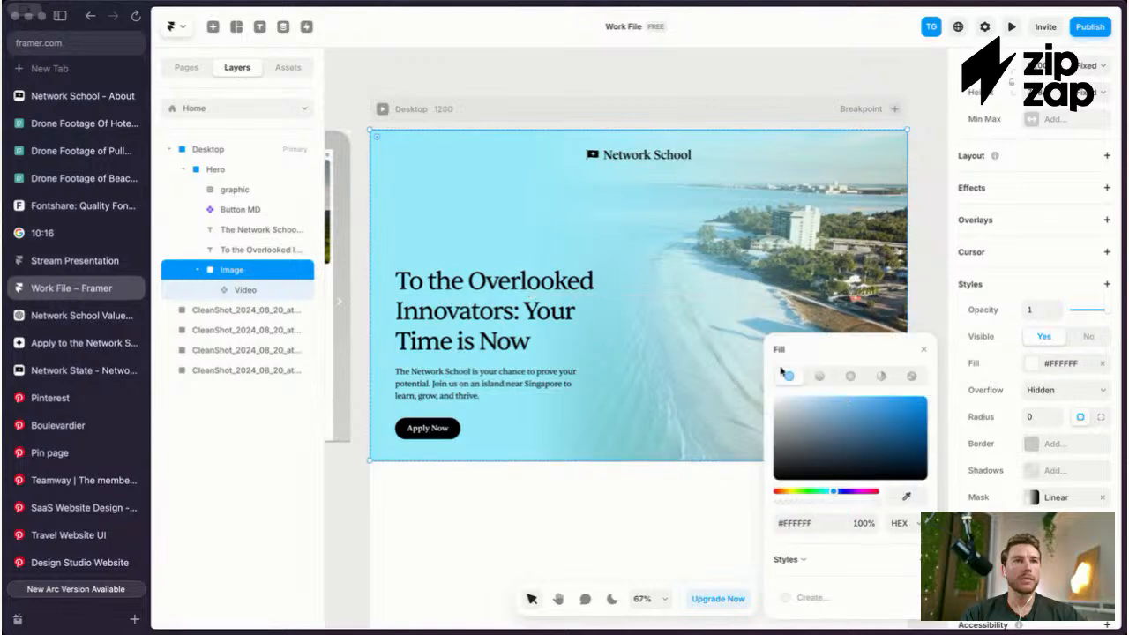
# Step: Remove the fill from the Image layer that holds the video
pyautogui.click(978, 351)
pyautogui.click(252, 289)
pyautogui.click(268, 270)
pyautogui.click(1031, 364)
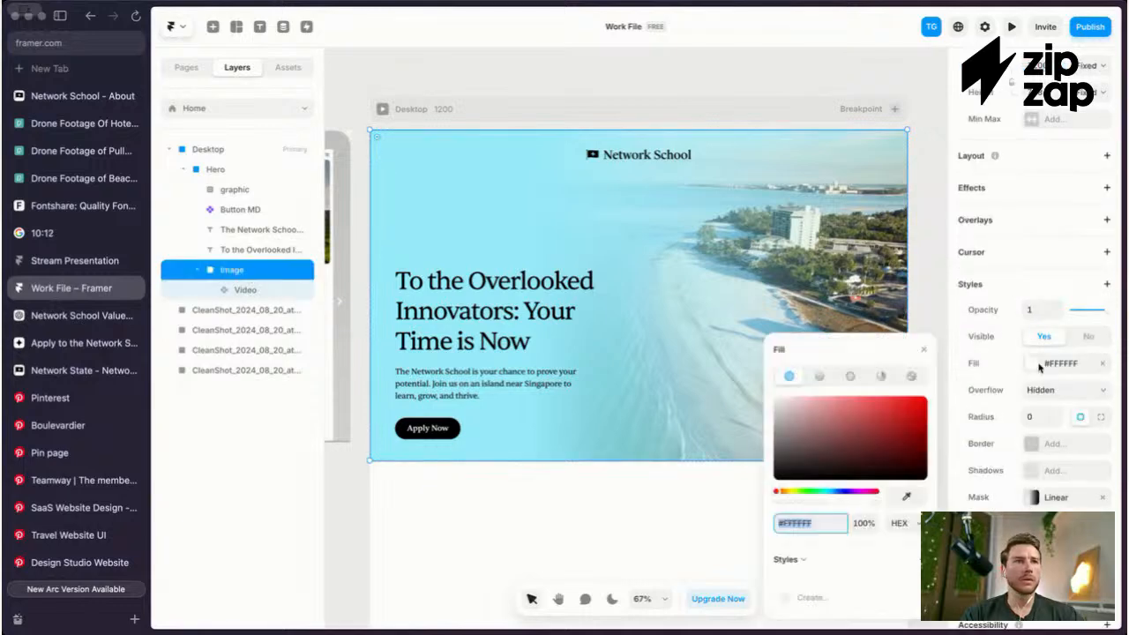
pyautogui.click(1101, 365)
# Step: Shift the start of the Image layer's linear mask toward the Hero's left edge and remove the Hero's fill
pyautogui.click(1032, 497)
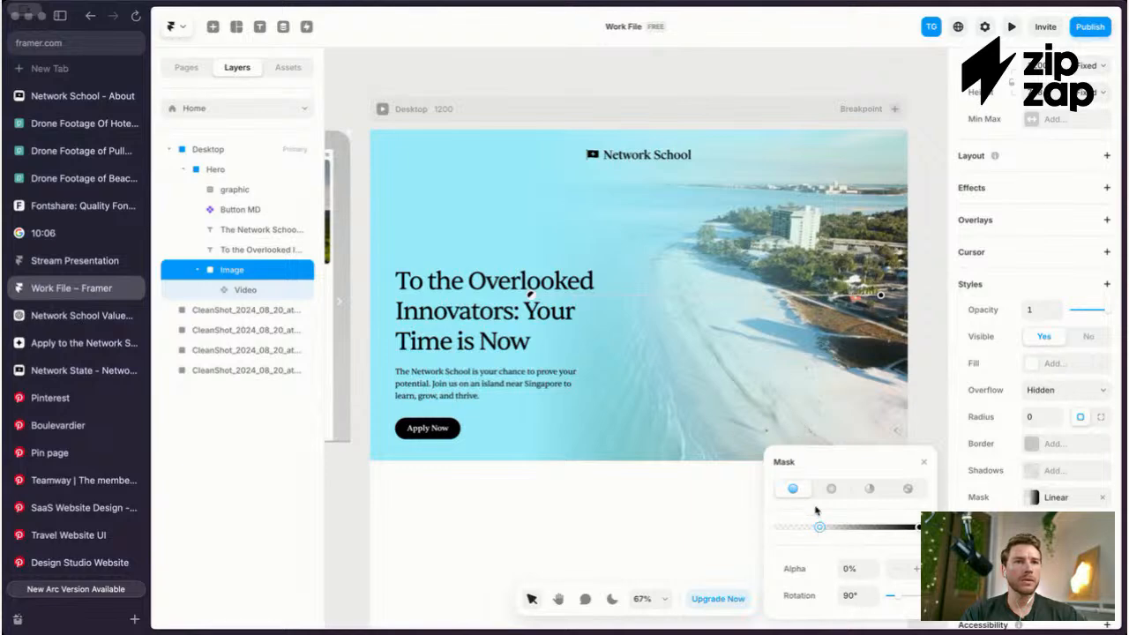
pyautogui.moveTo(527, 298); pyautogui.dragTo(477, 293)
pyautogui.click(211, 169)
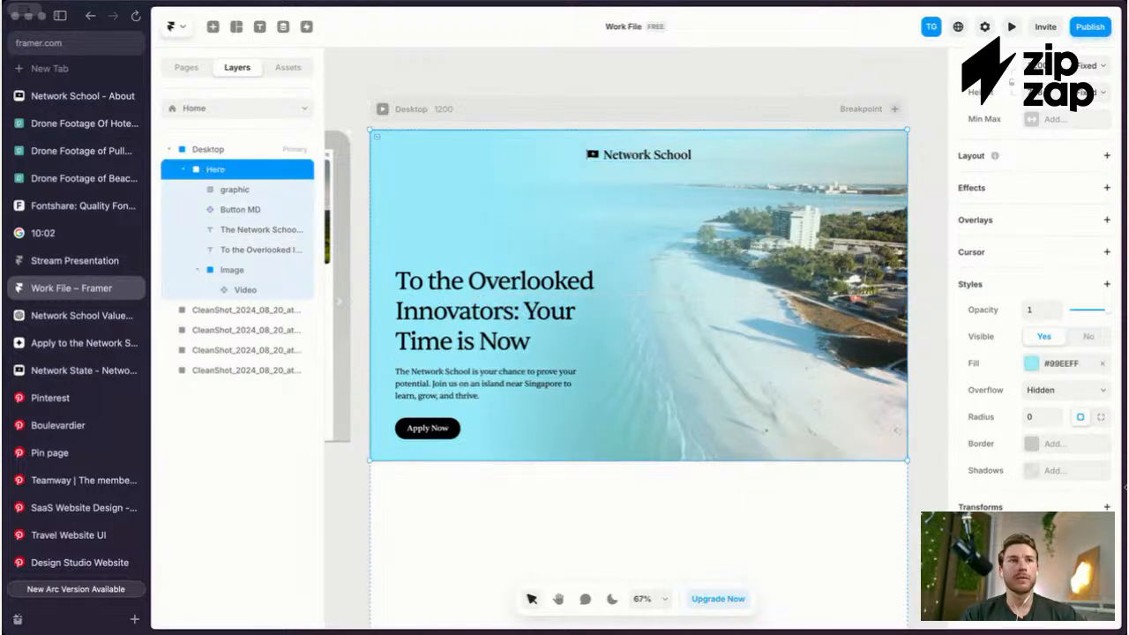
pyautogui.click(1101, 364)
# Step: Extend the Image layer's linear mask further left so the video fades out behind the start of the heading
pyautogui.click(605, 194)
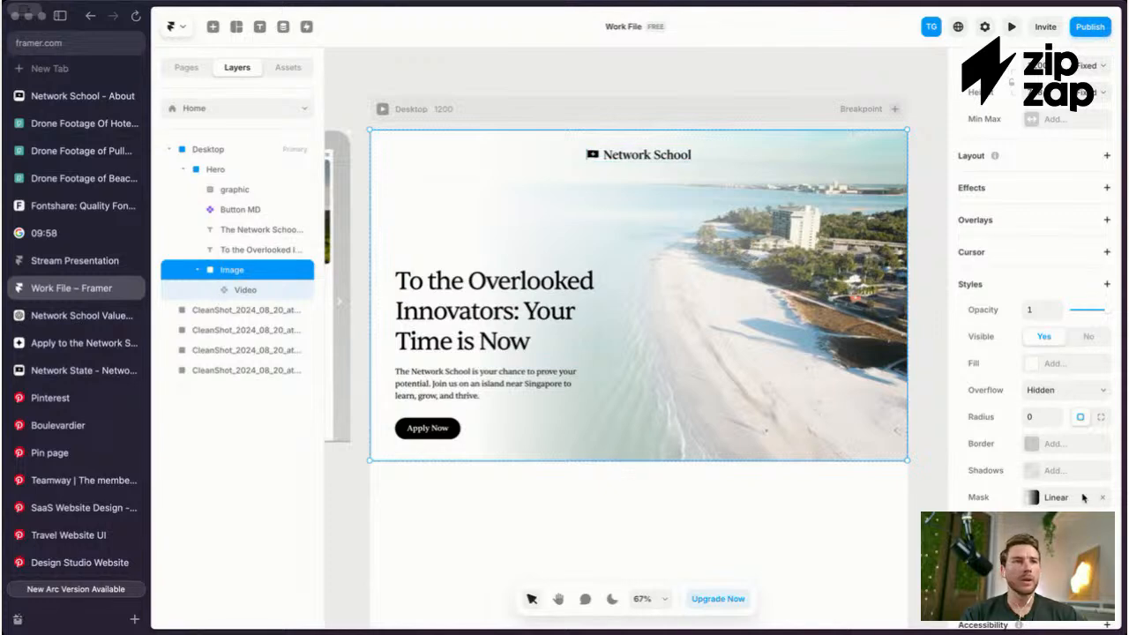
pyautogui.click(1033, 497)
pyautogui.moveTo(483, 310); pyautogui.dragTo(421, 326)
pyautogui.scroll(-5, 555, 270)
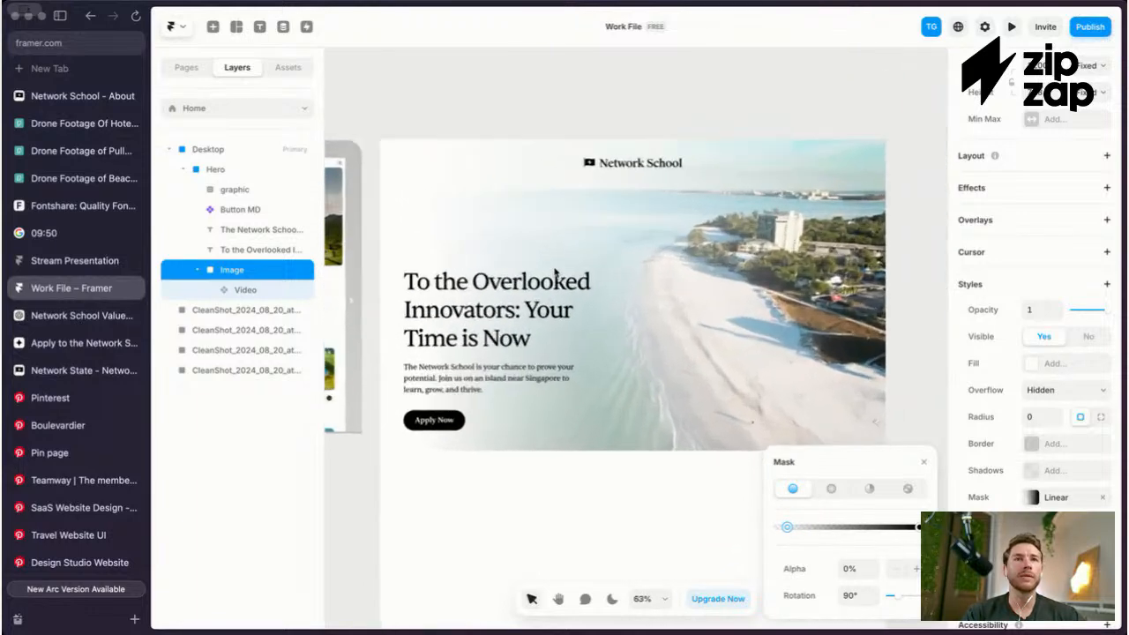
pyautogui.scroll(3, 555, 271)
pyautogui.scroll(-3, 529, 273)
pyautogui.scroll(3, 476, 282)
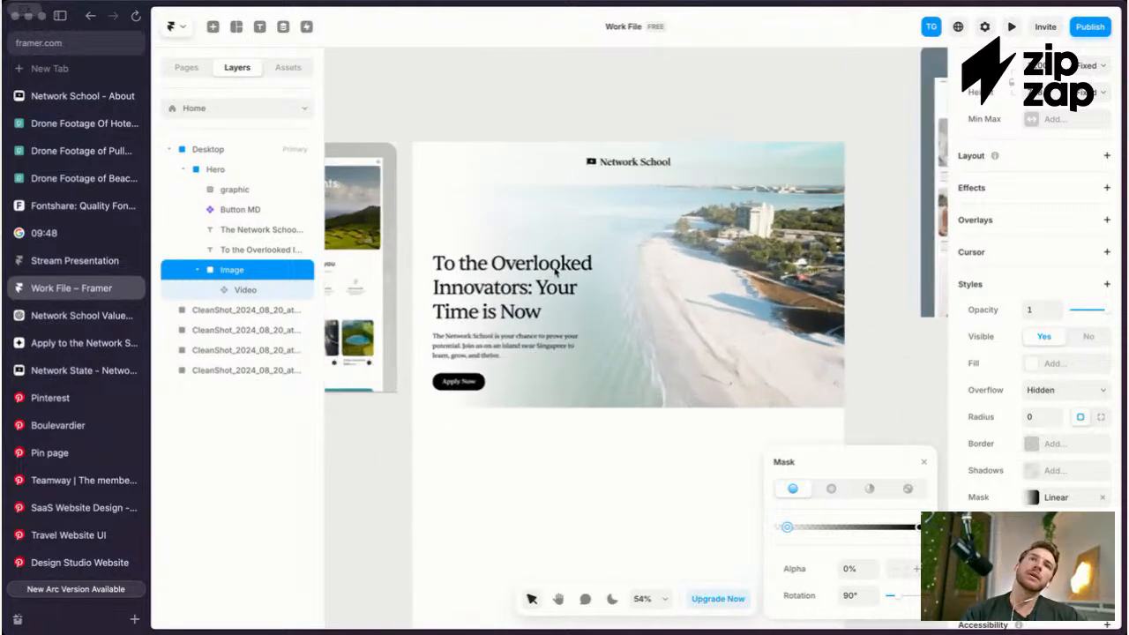
# Step: Preview the page at the Desktop size and return to the canvas
pyautogui.click(527, 230)
pyautogui.press('super+p')
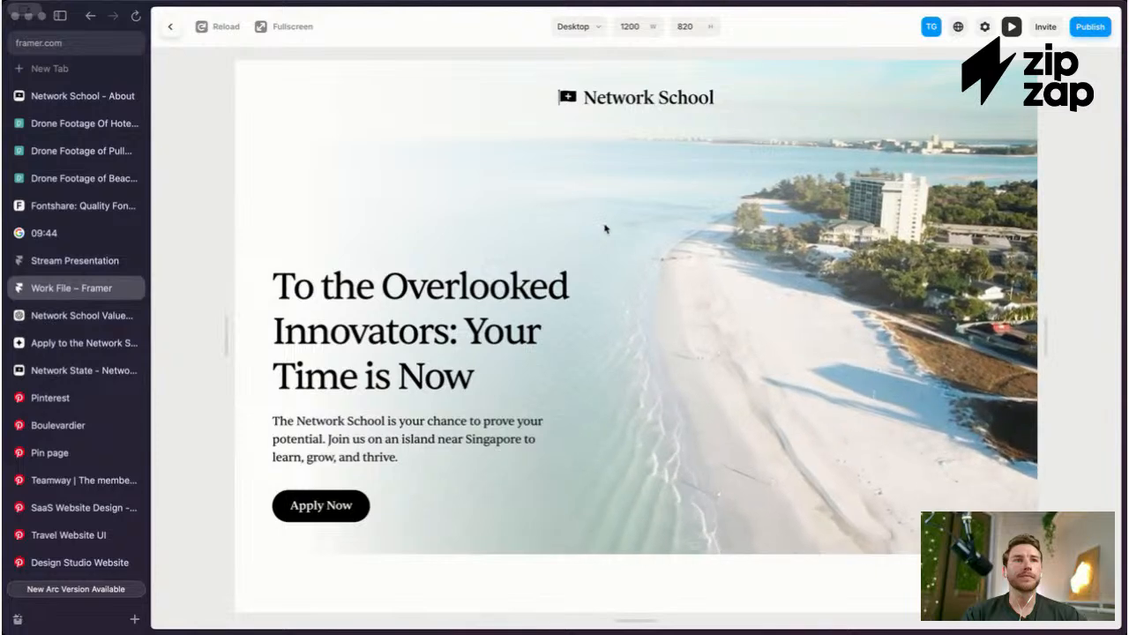
pyautogui.press('Escape')
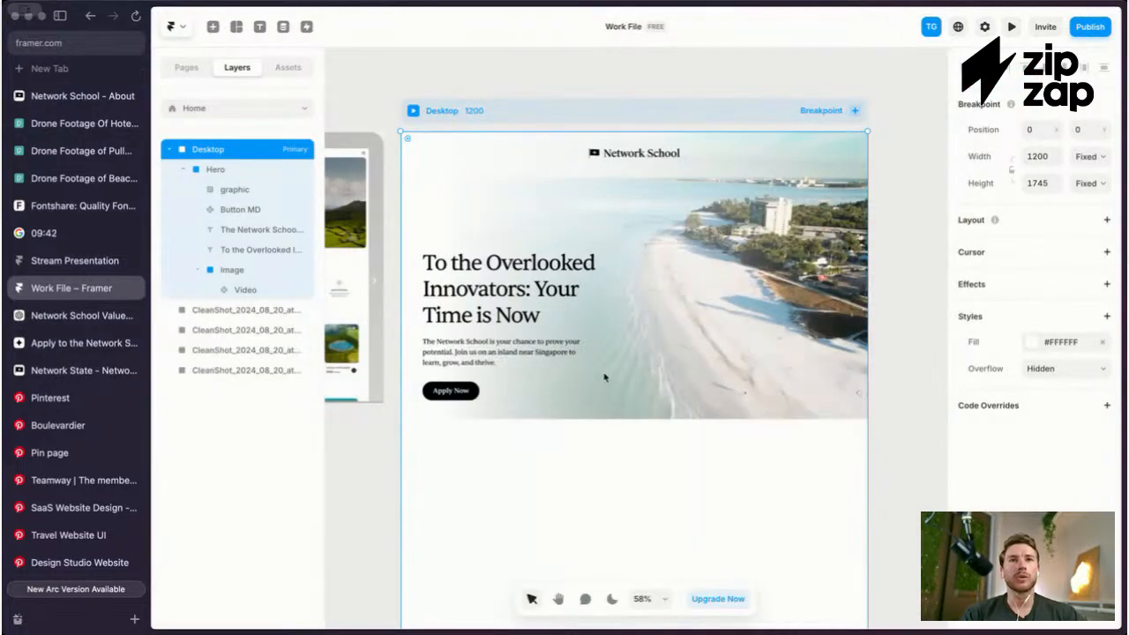
# Step: Round the corners of the Hero section
pyautogui.click(535, 232)
pyautogui.scroll(2, 819, 215)
pyautogui.click(1031, 419)
pyautogui.press('Return')
# Step: Inset the Hero from the Desktop frame's edges and move the logo out of it, centered above at 34 from the top
pyautogui.hscroll(-1, 740, 341)
pyautogui.scroll(-2, 741, 340)
pyautogui.scroll(1, 713, 162)
pyautogui.scroll(1, 711, 161)
pyautogui.moveTo(727, 212); pyautogui.dragTo(661, 192)
pyautogui.click(671, 239)
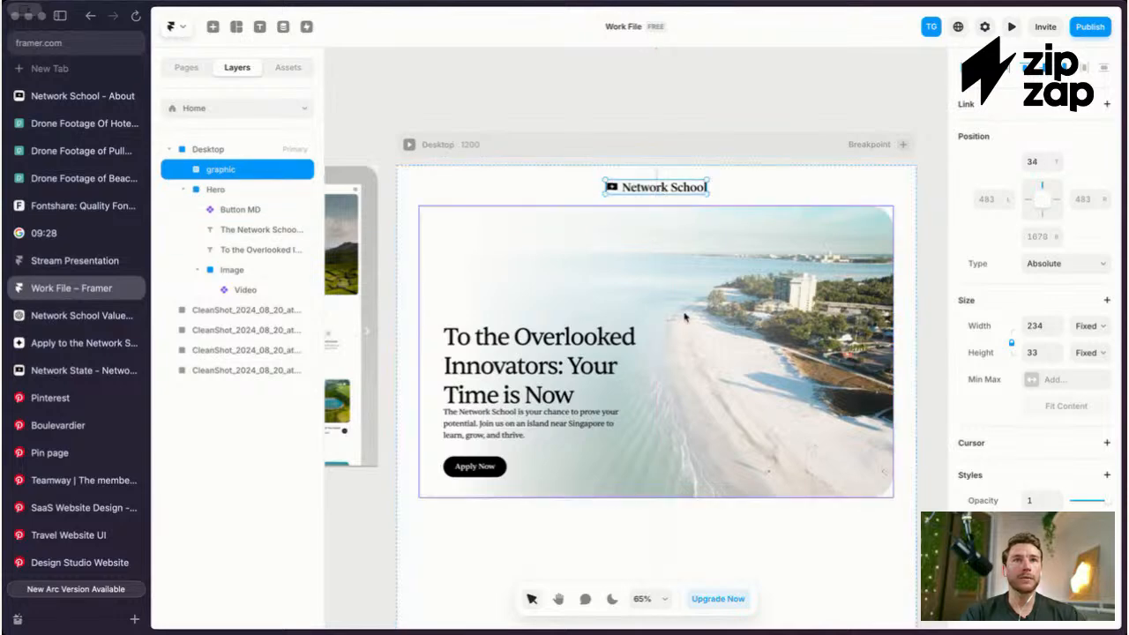
# Step: Widen the Hero on both sides until only a narrow margin remains inside the Desktop frame
pyautogui.click(682, 311)
pyautogui.scroll(1, 762, 307)
pyautogui.moveTo(898, 312)
pyautogui.mouseDown()
pyautogui.moveTo(921, 313)
pyautogui.moveTo(899, 314)
pyautogui.mouseUp()
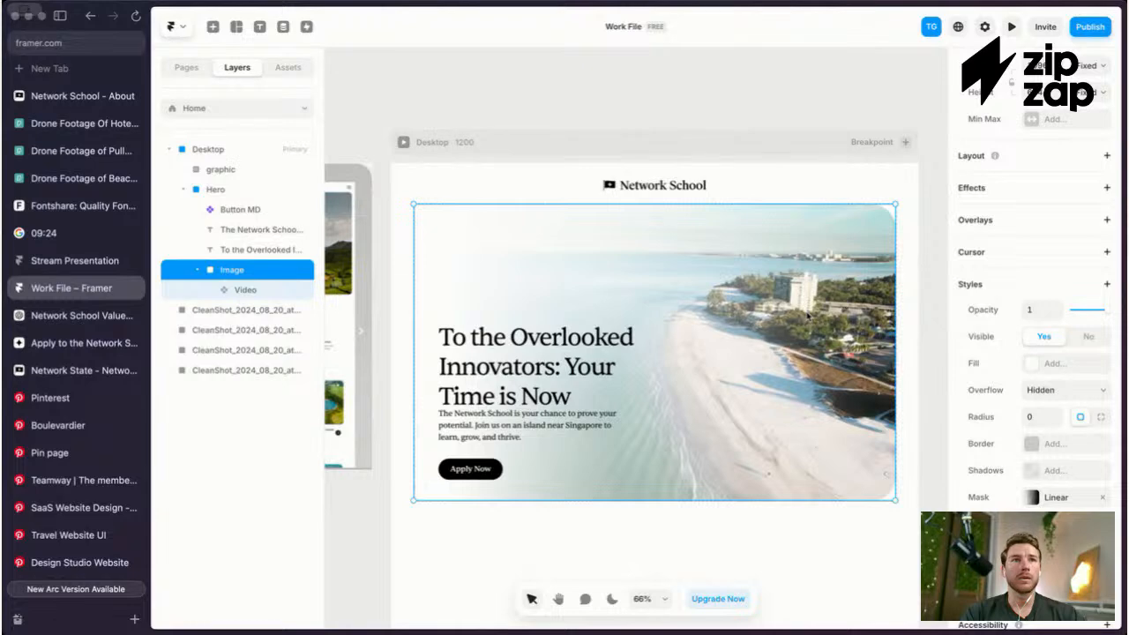
pyautogui.press('Escape')
pyautogui.moveTo(899, 317); pyautogui.dragTo(911, 318)
pyautogui.press('Escape')
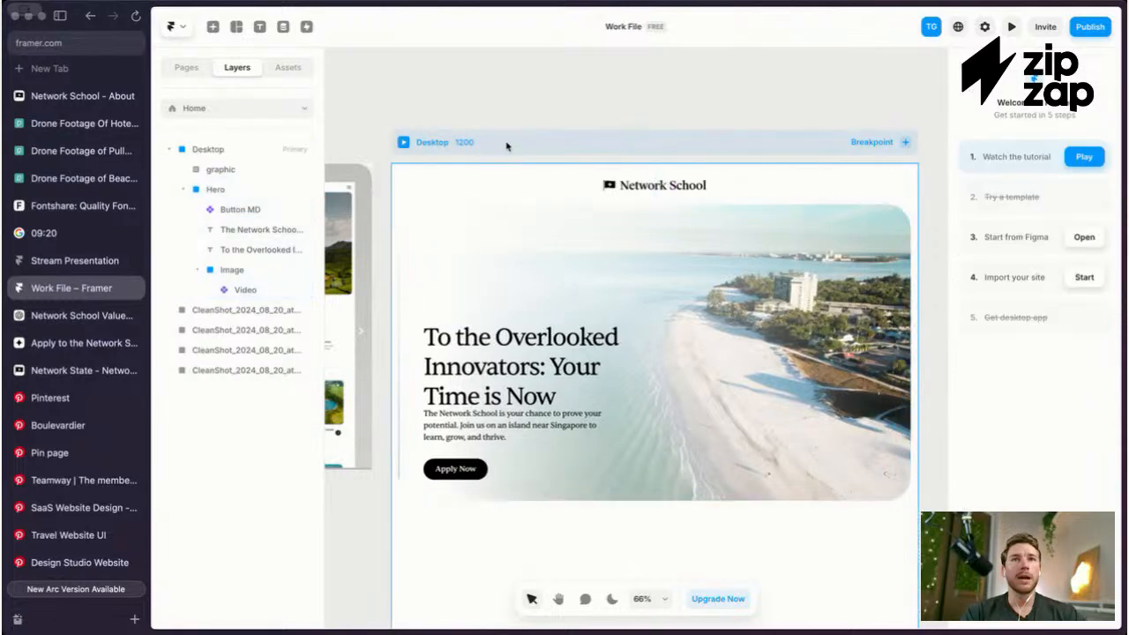
# Step: Add a vertical Stack layout to the Desktop frame and set its padding to 24
pyautogui.click(507, 143)
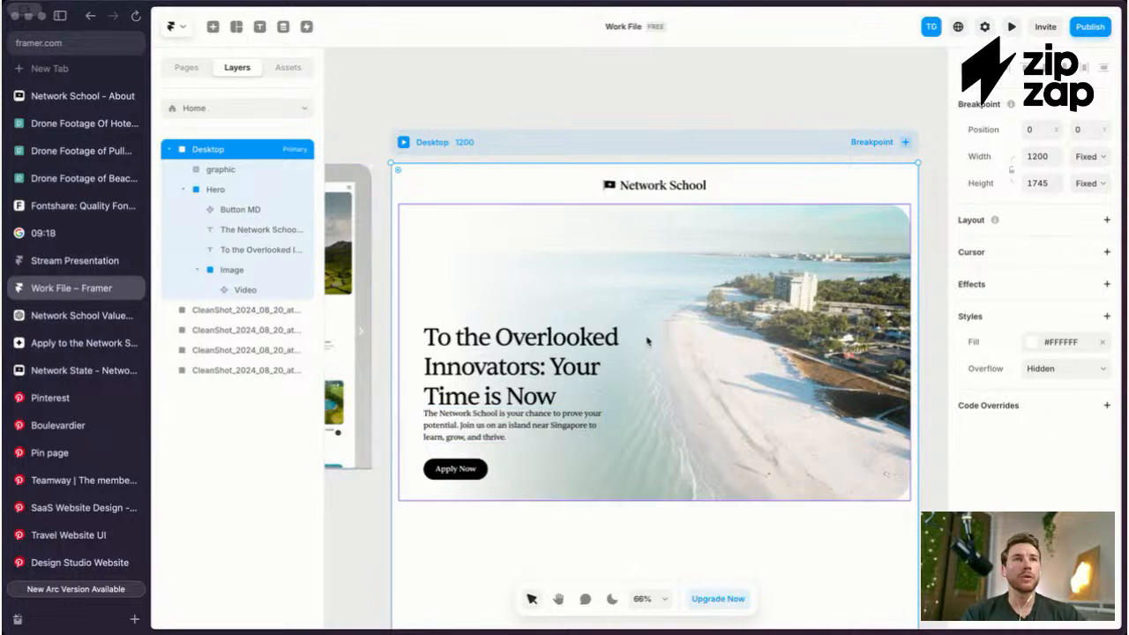
pyautogui.click(1105, 219)
pyautogui.scroll(-3, 805, 218)
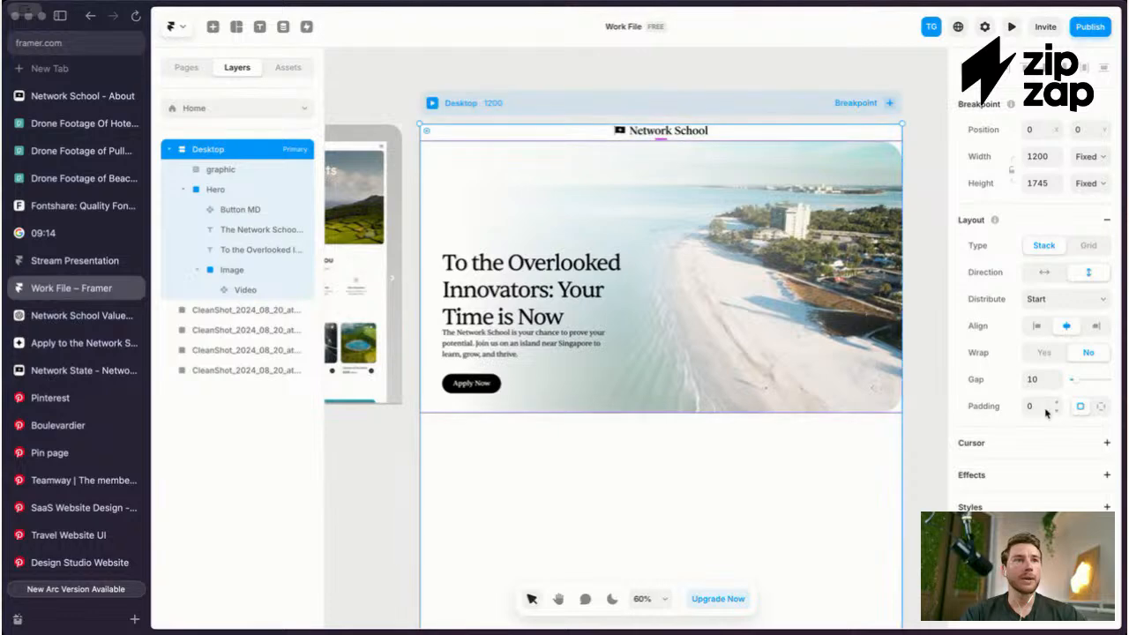
pyautogui.click(1050, 411)
pyautogui.write('24')
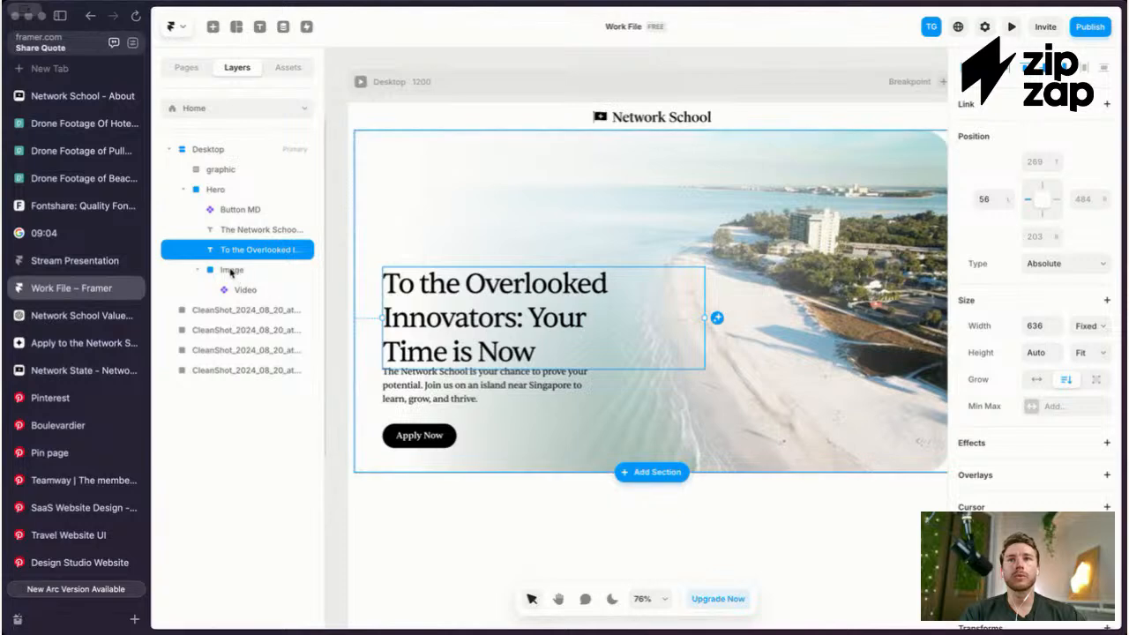
# Step: Lock the Image layer that holds the background video
pyautogui.rightClick(231, 273)
pyautogui.click(298, 283)
pyautogui.press('super+l')
pyautogui.press('Escape')
pyautogui.rightClick(299, 279)
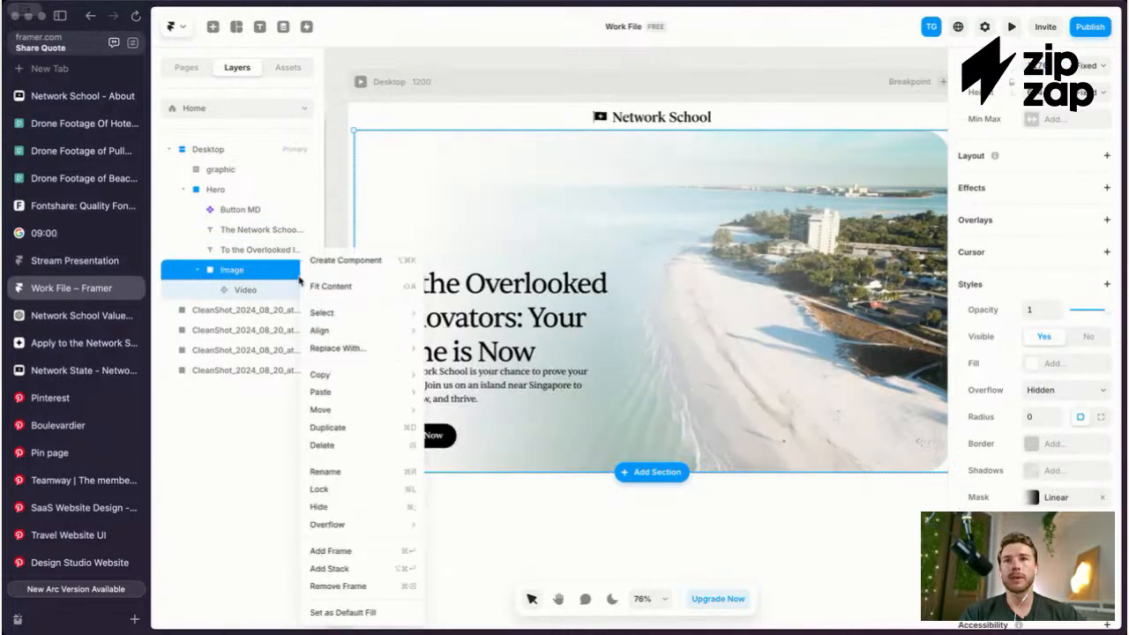
pyautogui.click(324, 489)
# Step: Move the hero heading up to 235 from the top and nudge the paragraph below it slightly upward
pyautogui.click(454, 388)
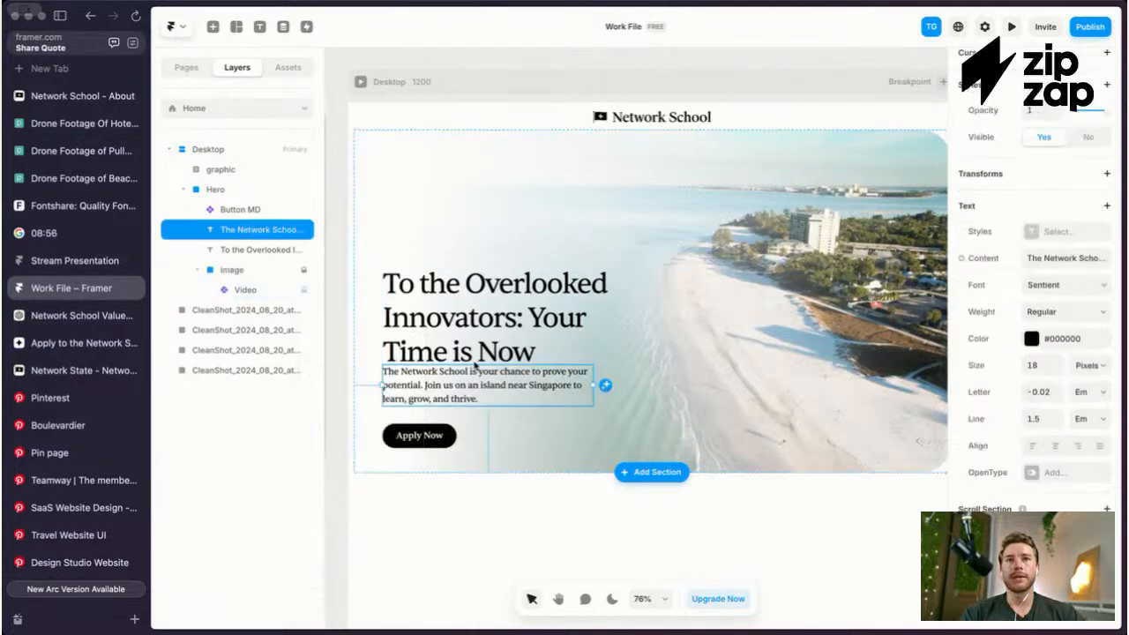
pyautogui.click(482, 341)
pyautogui.moveTo(481, 340); pyautogui.dragTo(477, 320)
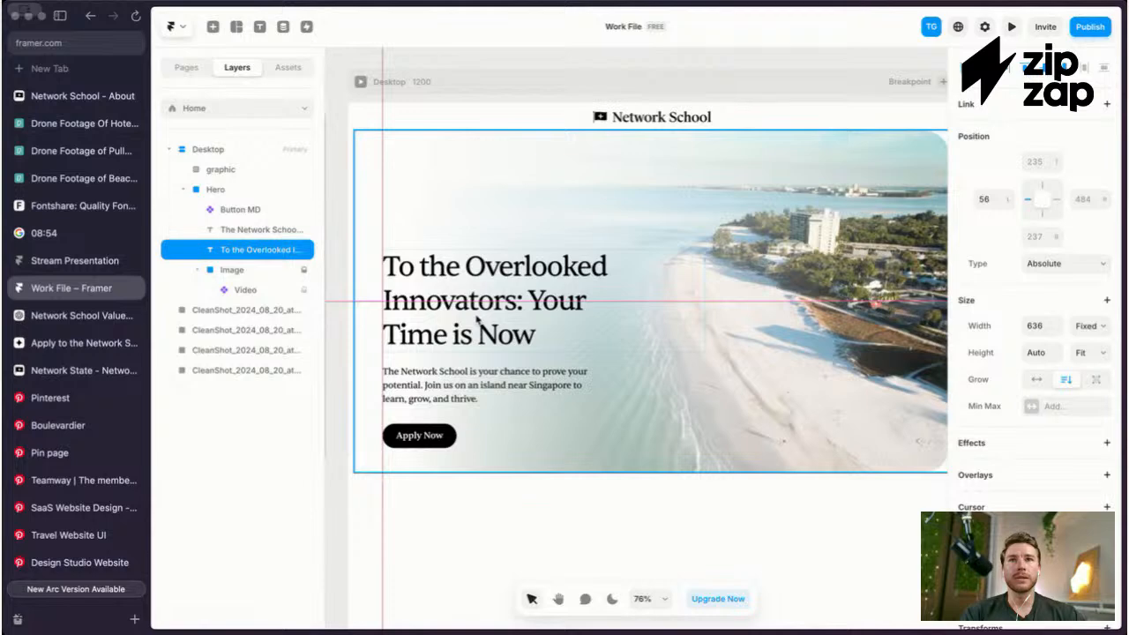
pyautogui.click(476, 388)
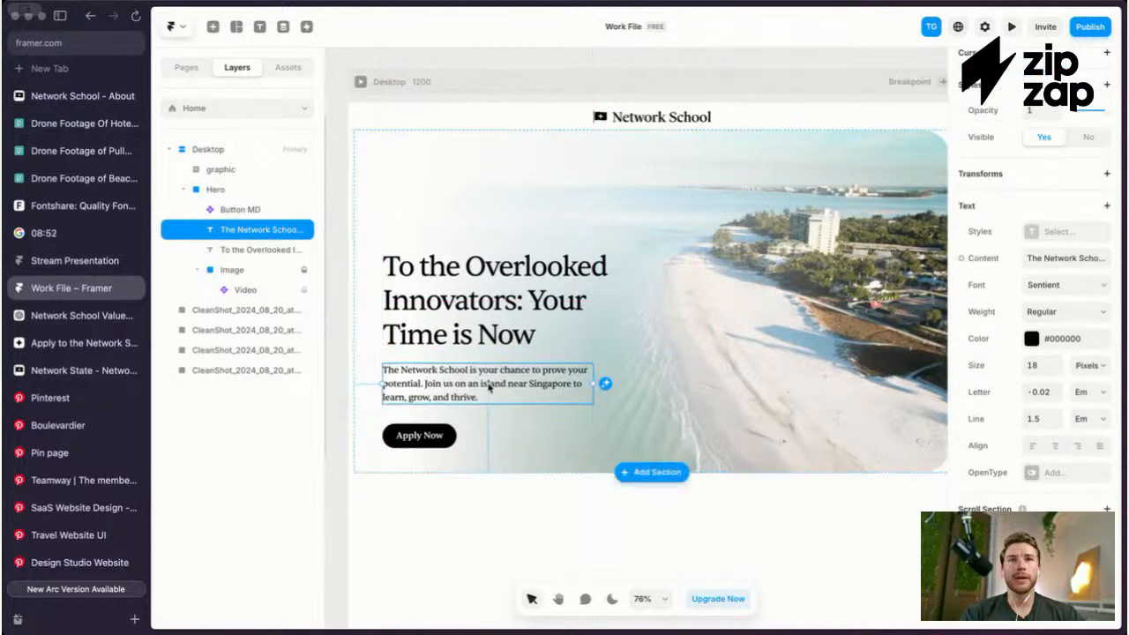
pyautogui.click(447, 442)
pyautogui.press('Escape')
pyautogui.press('Escape')
# Step: Hide the side panels and examine the hero's text, button and video layout up close
pyautogui.scroll(1, 520, 339)
pyautogui.hscroll(2, 519, 339)
pyautogui.press('super+.')
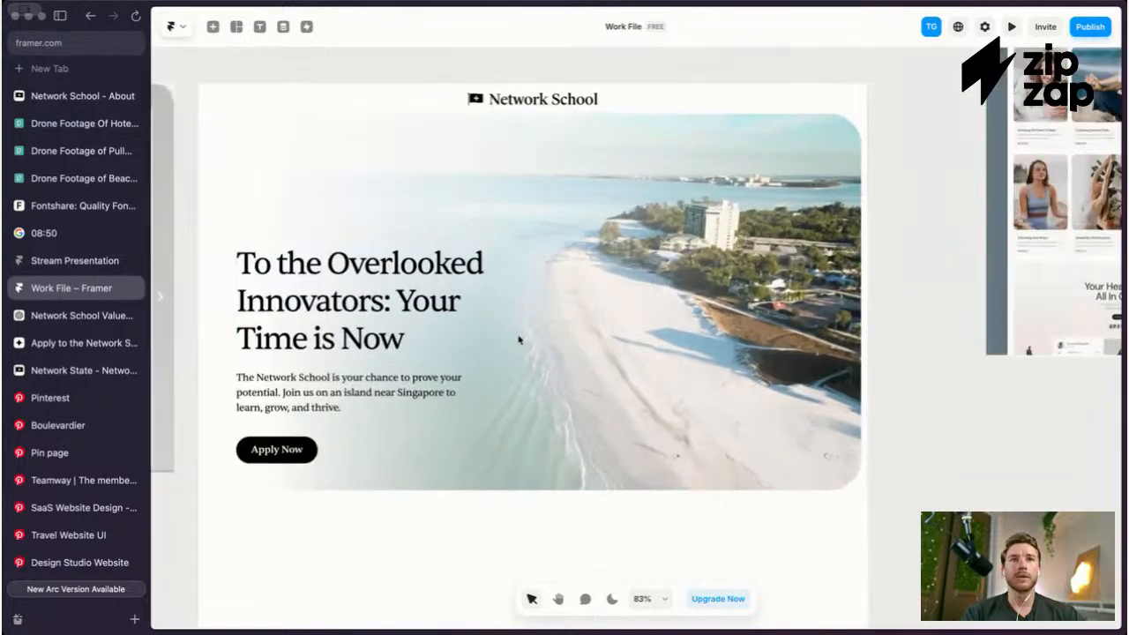
pyautogui.scroll(3, 519, 338)
pyautogui.scroll(1, 517, 327)
pyautogui.hscroll(-1, 353, 449)
pyautogui.click(352, 452)
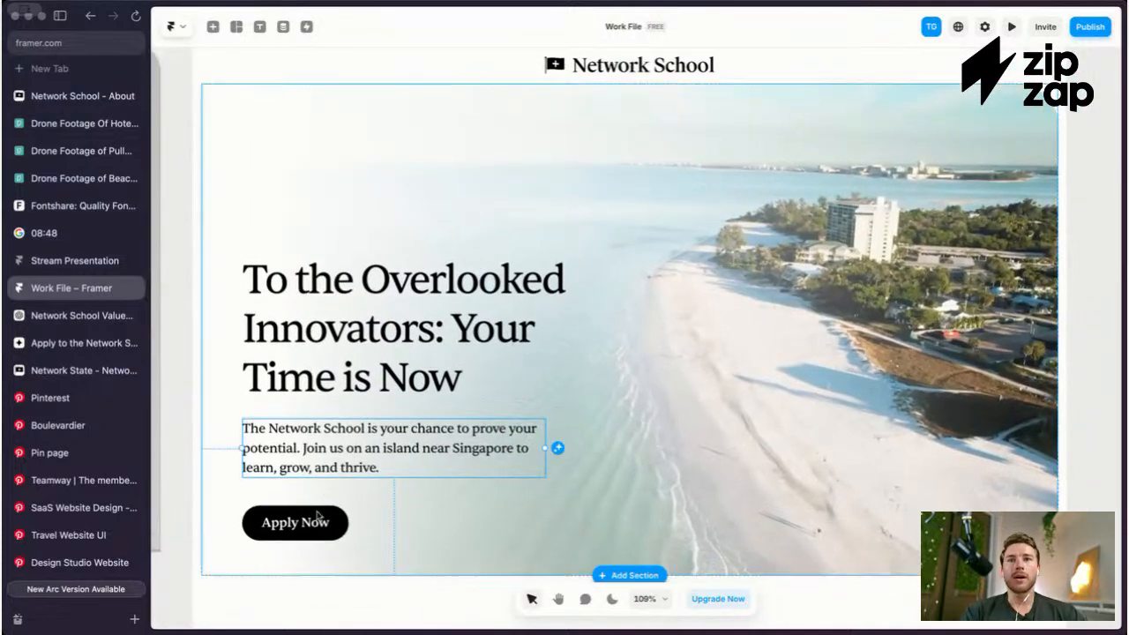
pyautogui.press('Escape')
pyautogui.press('Escape')
pyautogui.scroll(-2, 347, 395)
pyautogui.press('Escape')
# Step: Duplicate the hero paragraph and place the copy below the Apply Now button, aligned to its left edge
pyautogui.click(328, 417)
pyautogui.click(330, 415)
pyautogui.hscroll(-1, 470, 403)
pyautogui.moveTo(470, 403); pyautogui.dragTo(403, 514)
pyautogui.doubleClick(411, 507)
pyautogui.hscroll(-3, 594, 430)
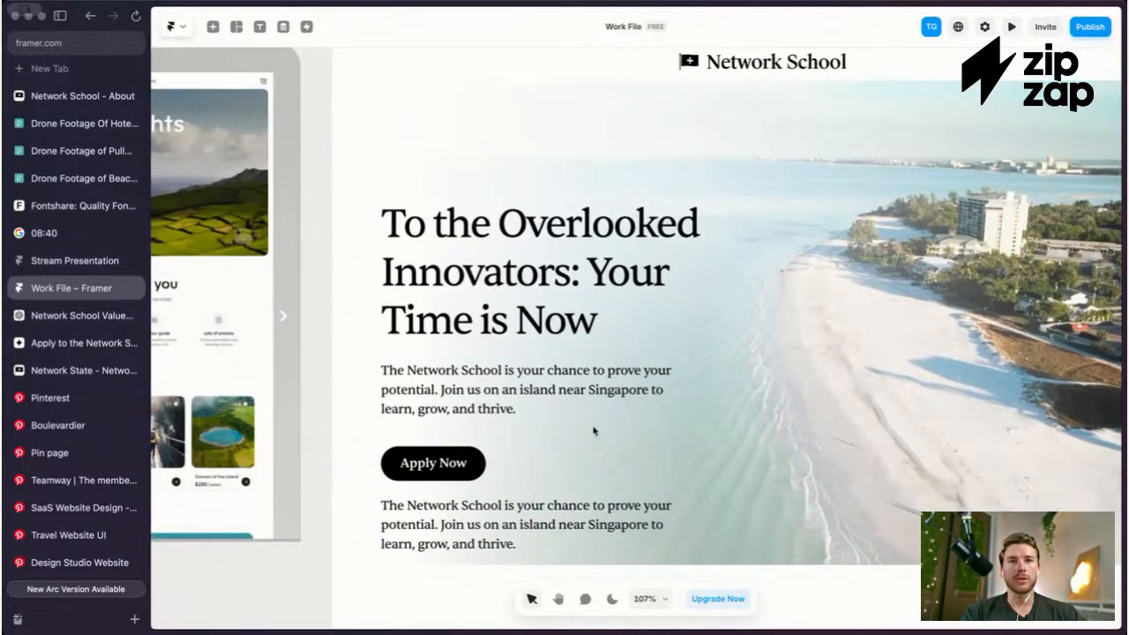
# Step: Bring back the side panels and set the text size of the duplicated paragraph below the Apply Now button to 14
pyautogui.press('super+backslash')
pyautogui.click(577, 500)
pyautogui.scroll(-5, 571, 509)
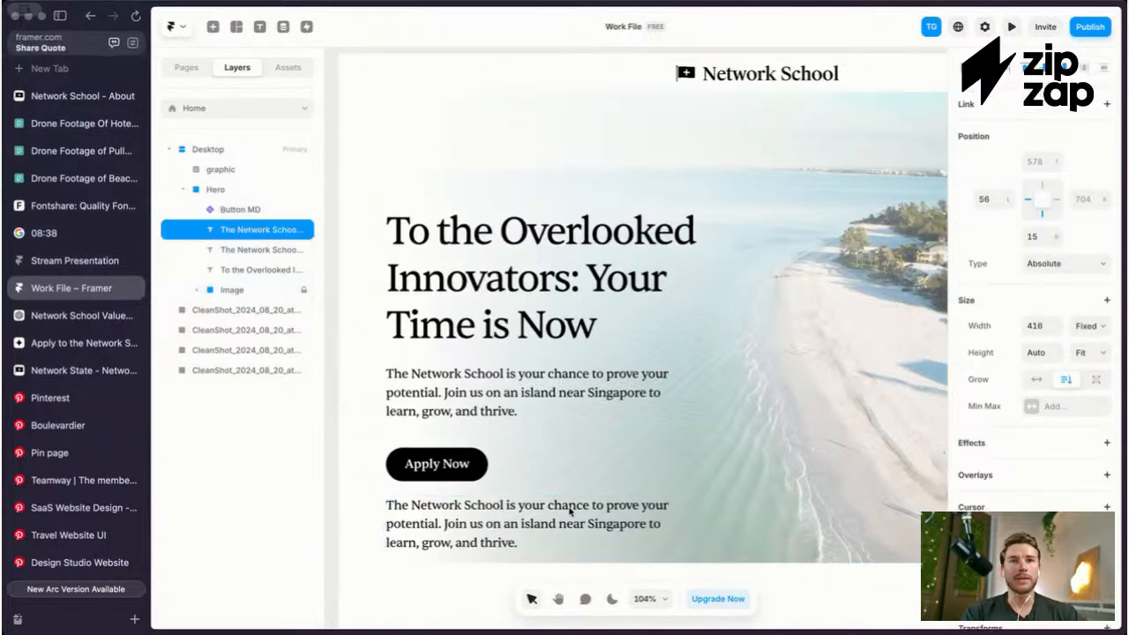
pyautogui.scroll(-5, 1049, 353)
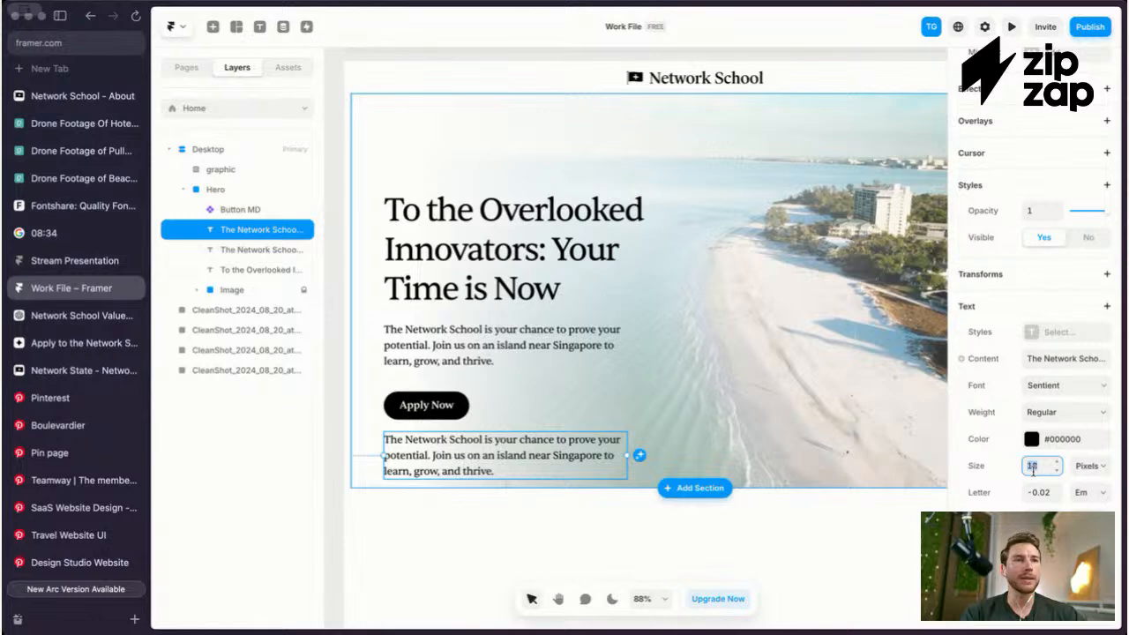
pyautogui.write('14')
pyautogui.press('Return')
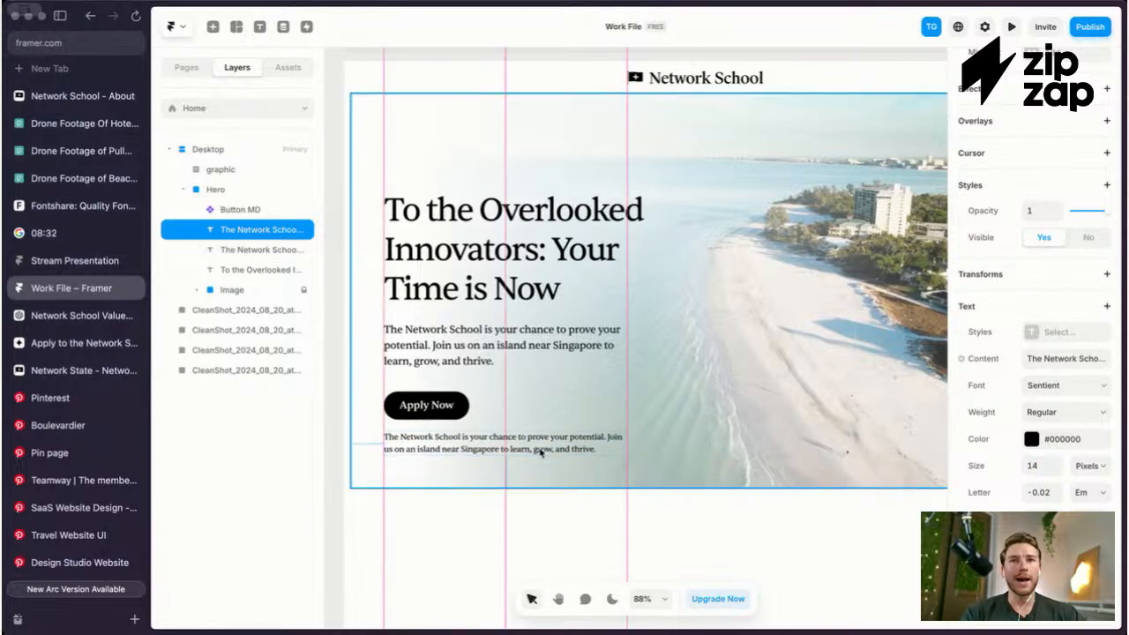
# Step: Replace the small paragraph's text with "6 other people registered today"
pyautogui.doubleClick(539, 453)
pyautogui.scroll(3, 547, 452)
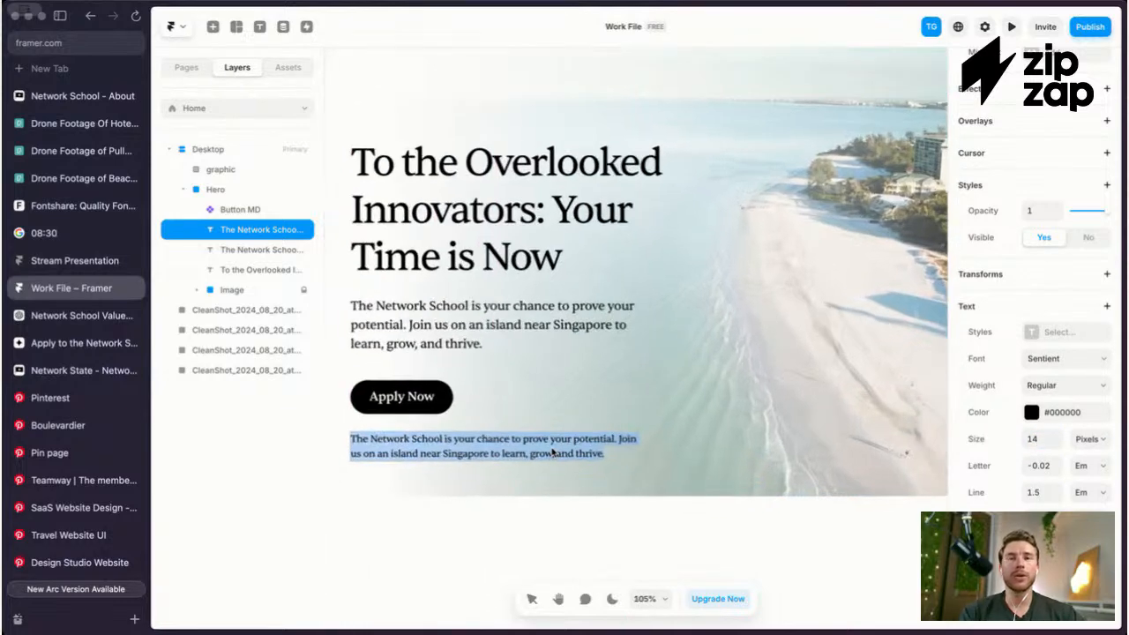
pyautogui.scroll(1, 552, 453)
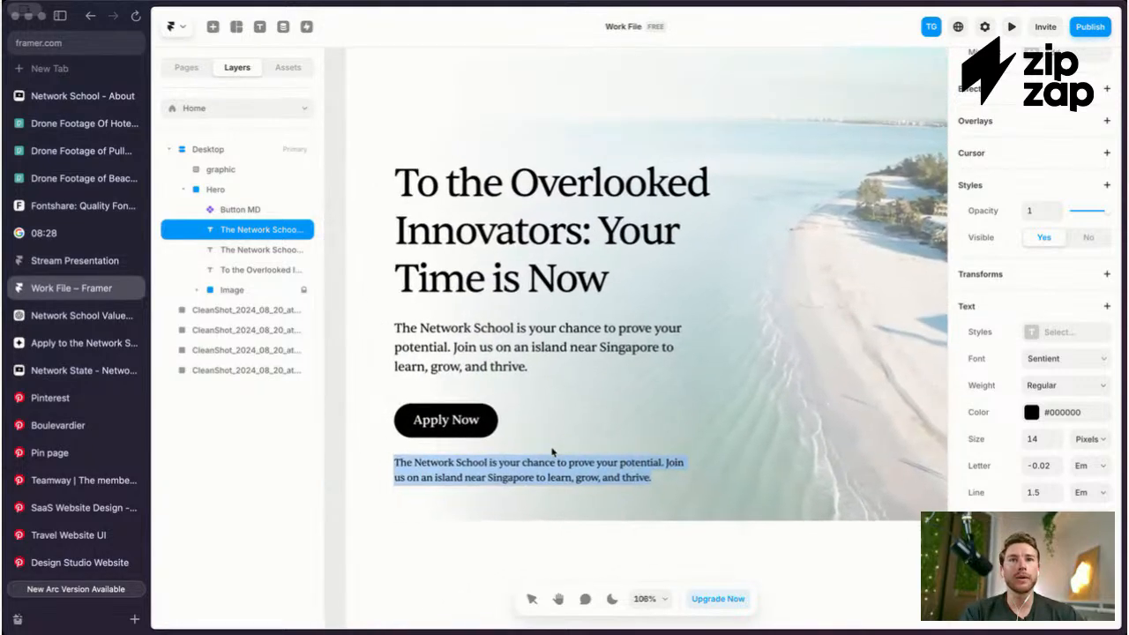
pyautogui.scroll(1, 552, 453)
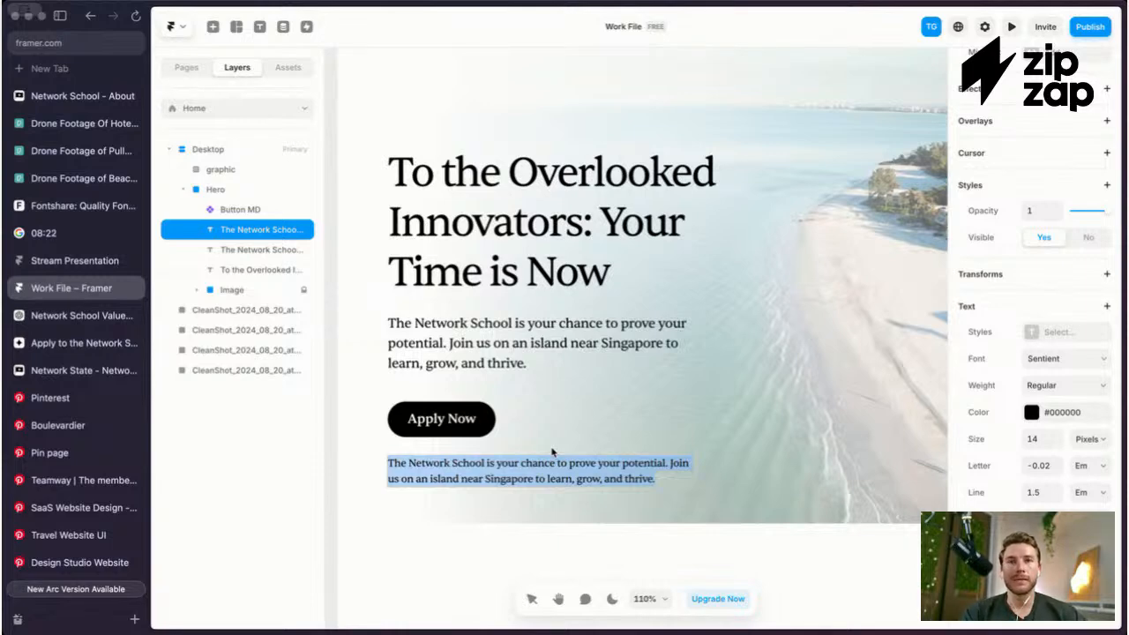
pyautogui.write('6 other people registered')
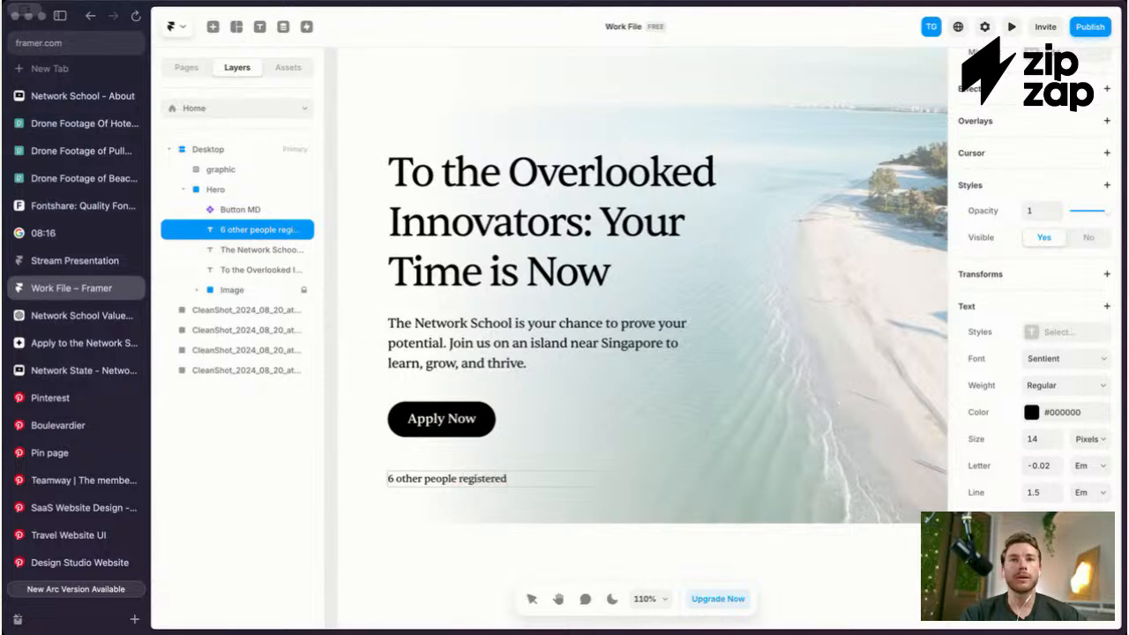
pyautogui.write('y')
pyautogui.press('Escape')
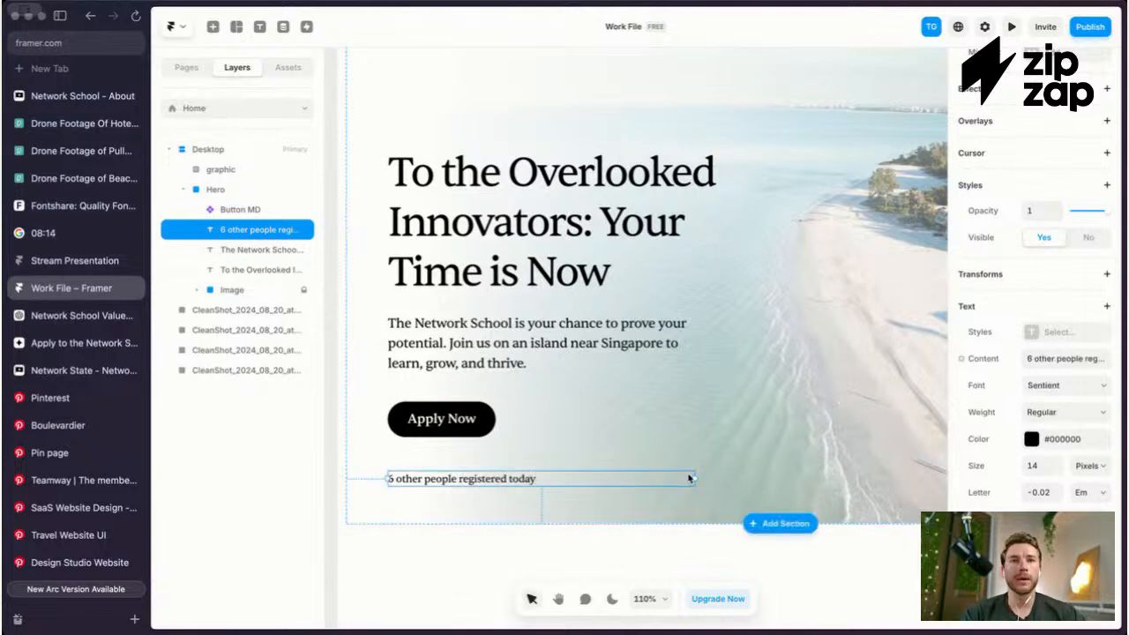
# Step: Change the word "registered" to "applied" in the line below the button
pyautogui.doubleClick(496, 478)
pyautogui.write('appl')
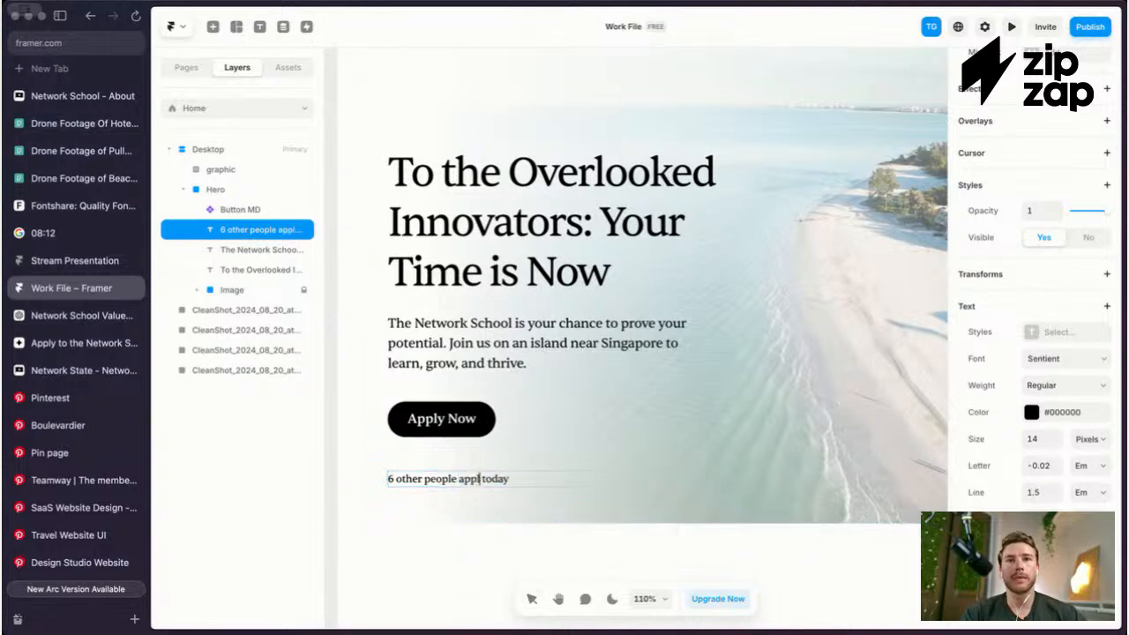
pyautogui.write('ied')
pyautogui.press('Escape')
pyautogui.press('Escape')
pyautogui.scroll(-2, 514, 479)
# Step: Move the applicant line closer beneath the button, set its width to fit the content, and shift it right to 80 from the hero's left edge
pyautogui.click(491, 482)
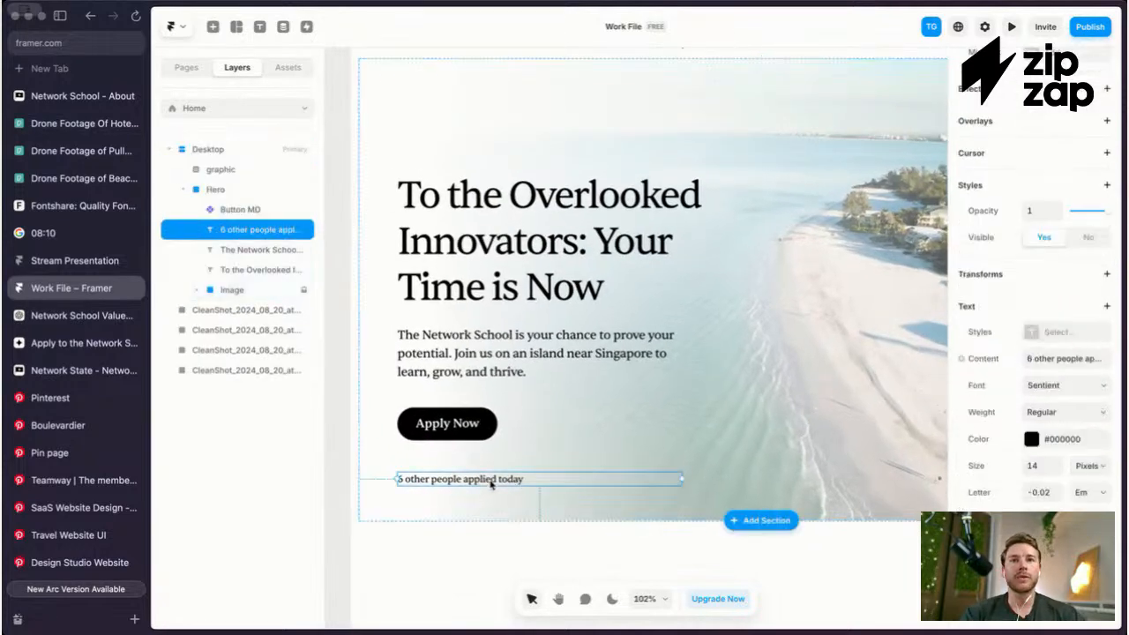
pyautogui.moveTo(486, 479)
pyautogui.mouseDown()
pyautogui.moveTo(485, 463)
pyautogui.moveTo(499, 464)
pyautogui.mouseUp()
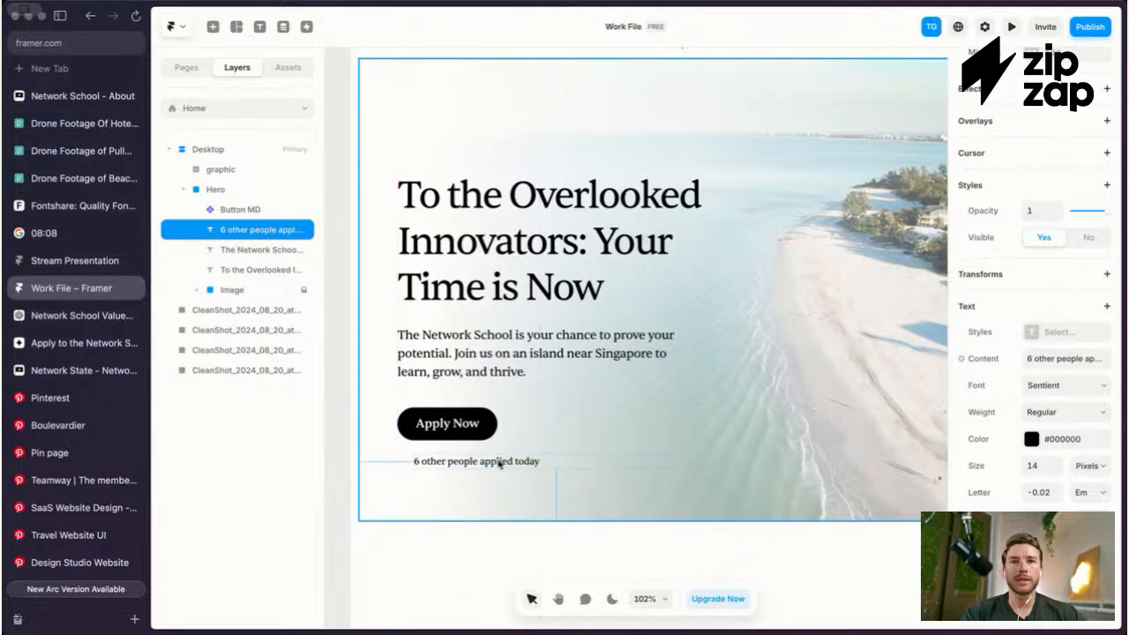
pyautogui.scroll(-3, 499, 464)
pyautogui.scroll(5, 1014, 352)
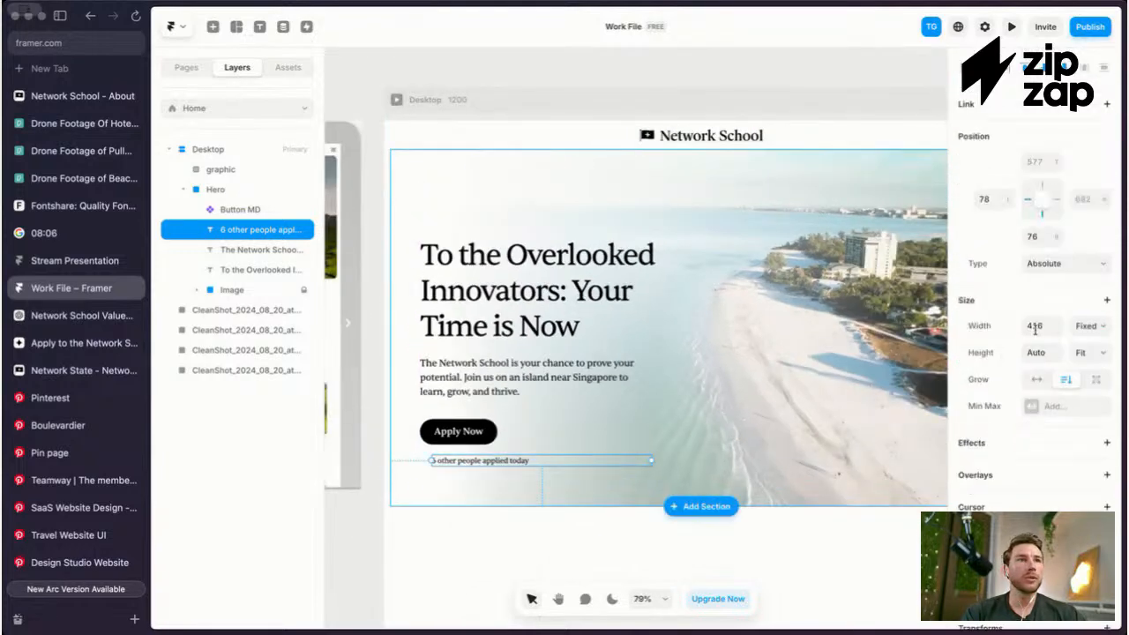
pyautogui.click(1036, 380)
pyautogui.scroll(5, 517, 464)
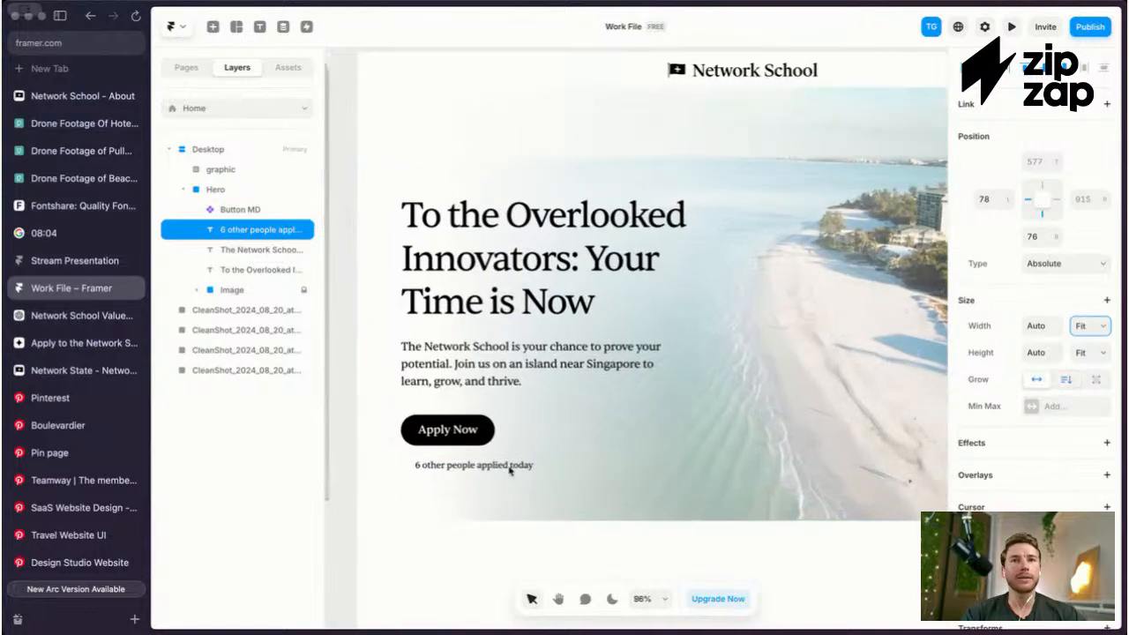
pyautogui.click(486, 464)
pyautogui.click(454, 467)
pyautogui.moveTo(450, 468); pyautogui.dragTo(453, 468)
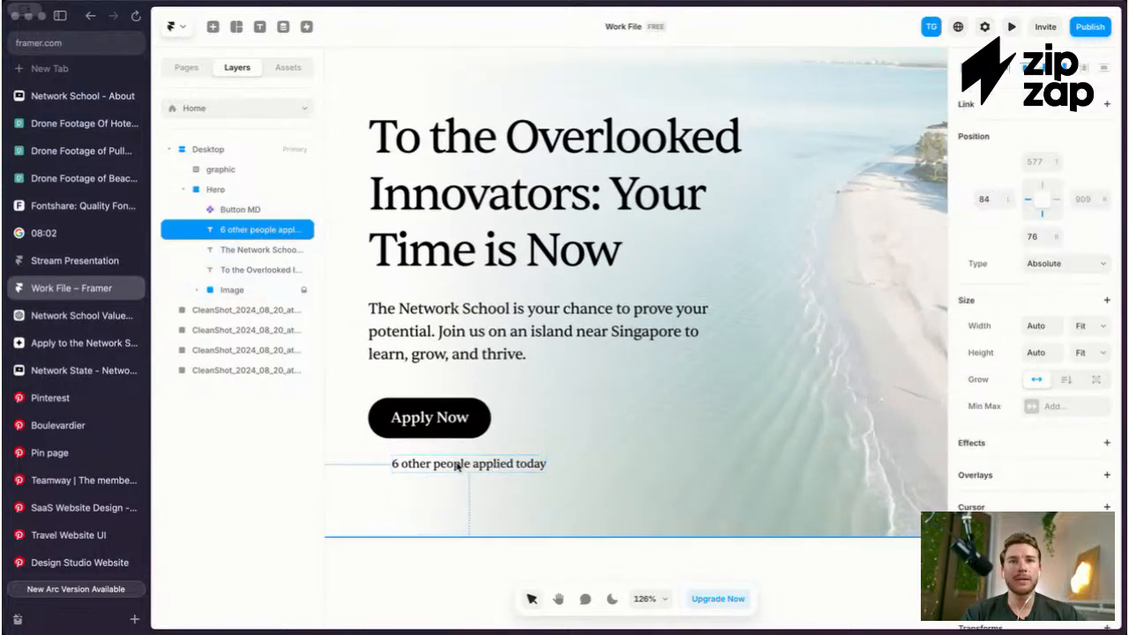
# Step: Draw a 16 by 16 frame just left of the applicant line and round it into a circle with a radius of 20
pyautogui.scroll(5, 454, 467)
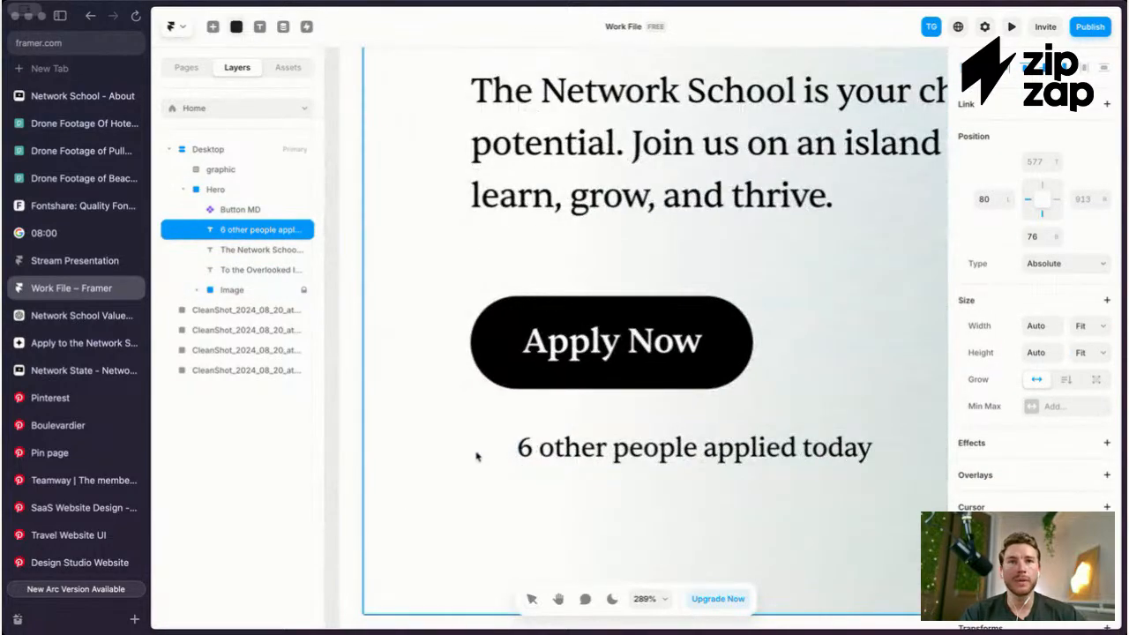
pyautogui.moveTo(498, 467); pyautogui.dragTo(494, 461)
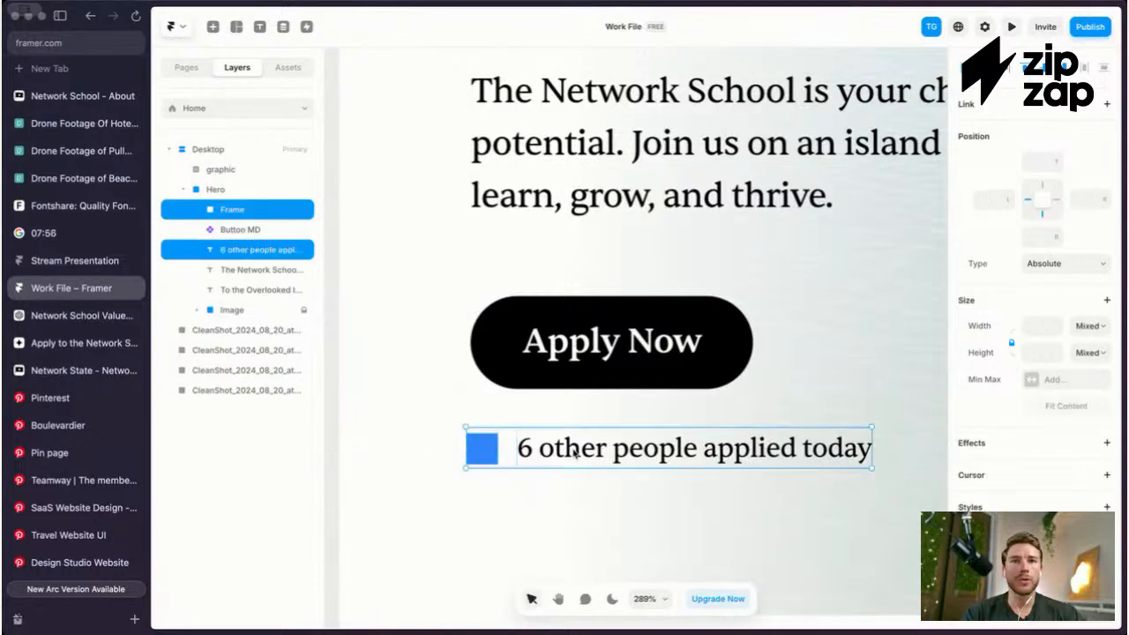
pyautogui.click(500, 452)
pyautogui.click(499, 451)
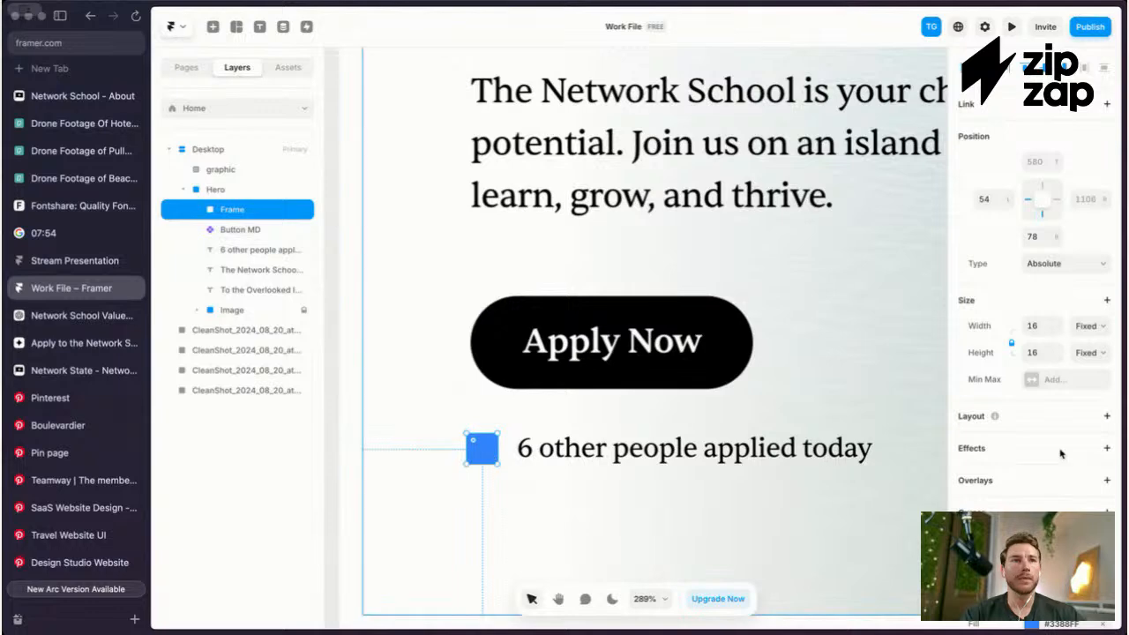
pyautogui.scroll(-3, 1061, 453)
pyautogui.write('16')
pyautogui.press('Return')
pyautogui.press('Escape')
pyautogui.press('Escape')
pyautogui.click(486, 453)
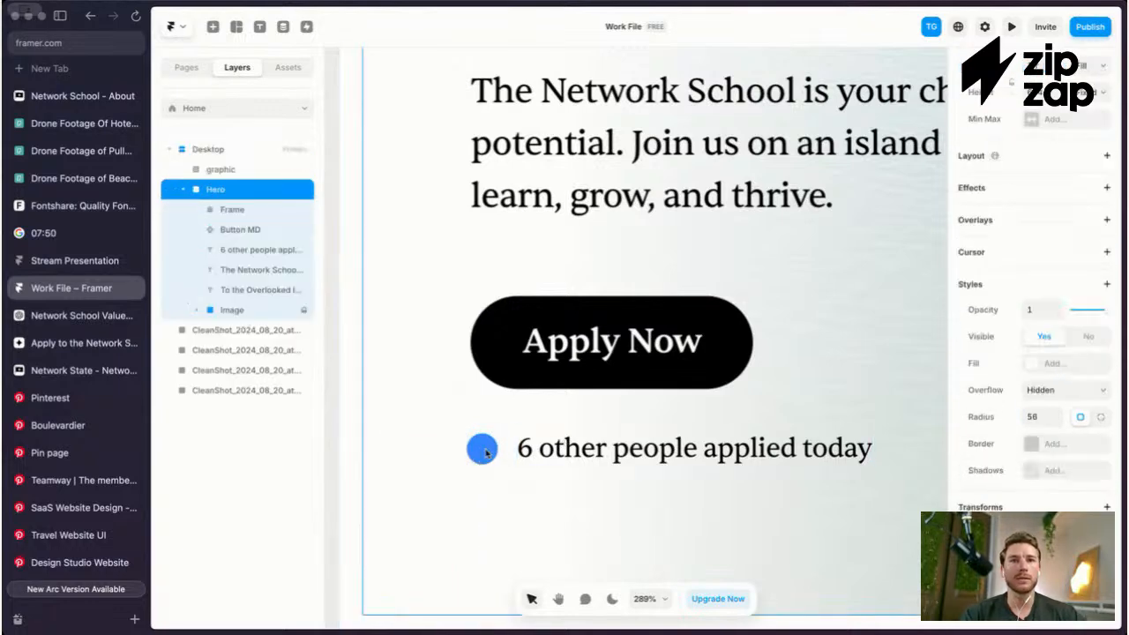
# Step: Resize the circle to 20 by 20 and align it with the applicant line, 77 above the hero's bottom edge
pyautogui.click(482, 449)
pyautogui.scroll(3, 1012, 367)
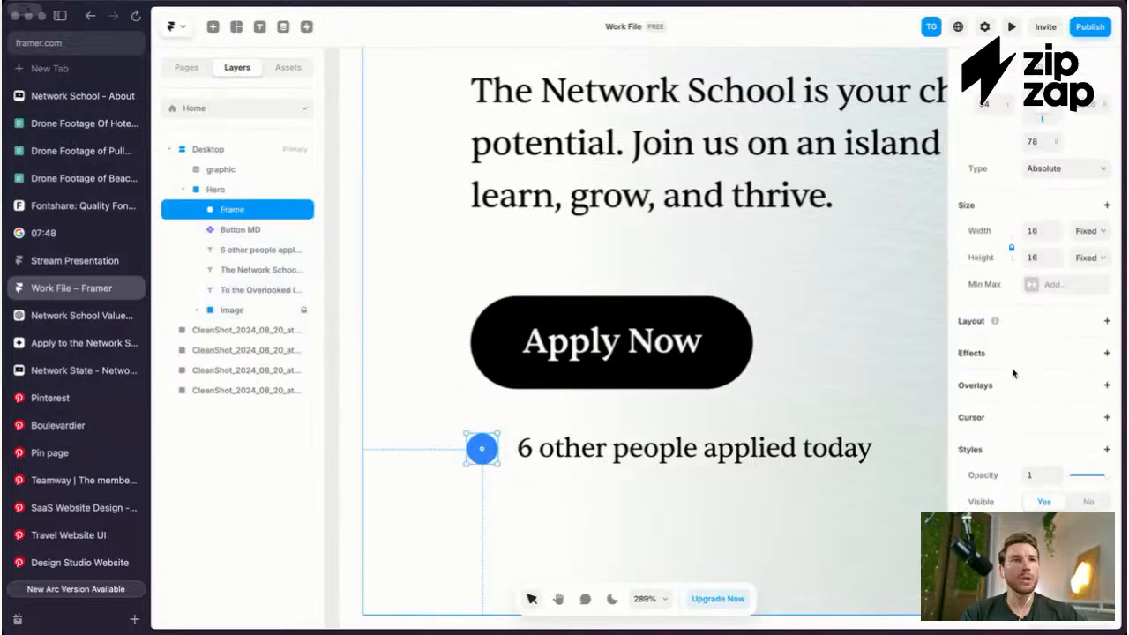
pyautogui.click(1040, 276)
pyautogui.click(1032, 250)
pyautogui.write('20')
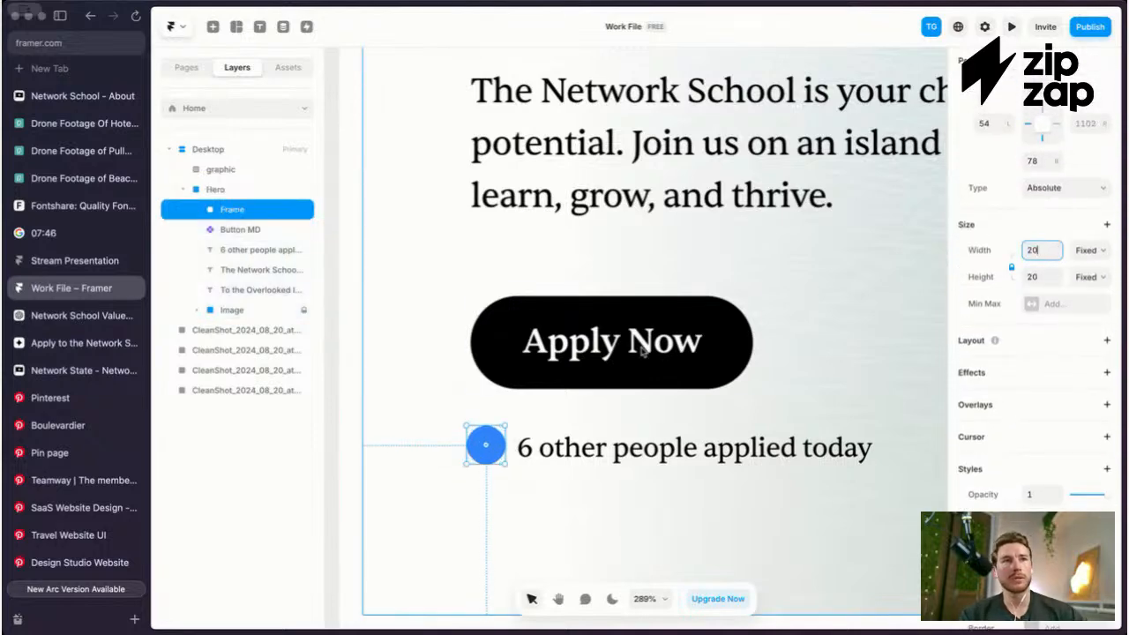
pyautogui.press('Return')
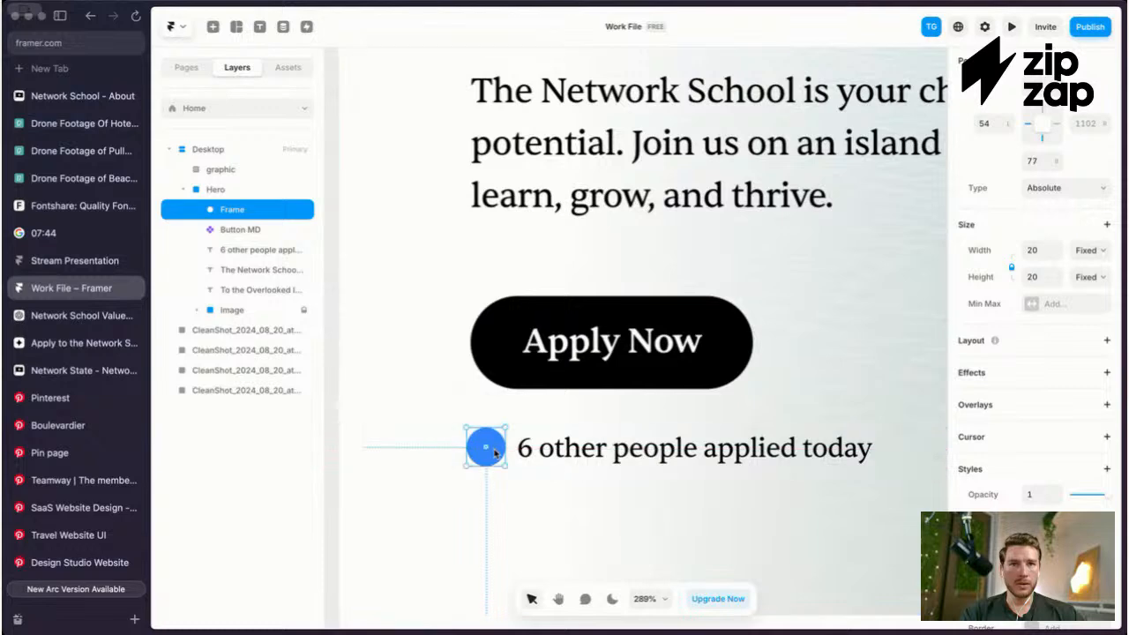
pyautogui.scroll(-3, 507, 452)
pyautogui.click(494, 447)
pyautogui.doubleClick(491, 447)
pyautogui.scroll(-2, 582, 307)
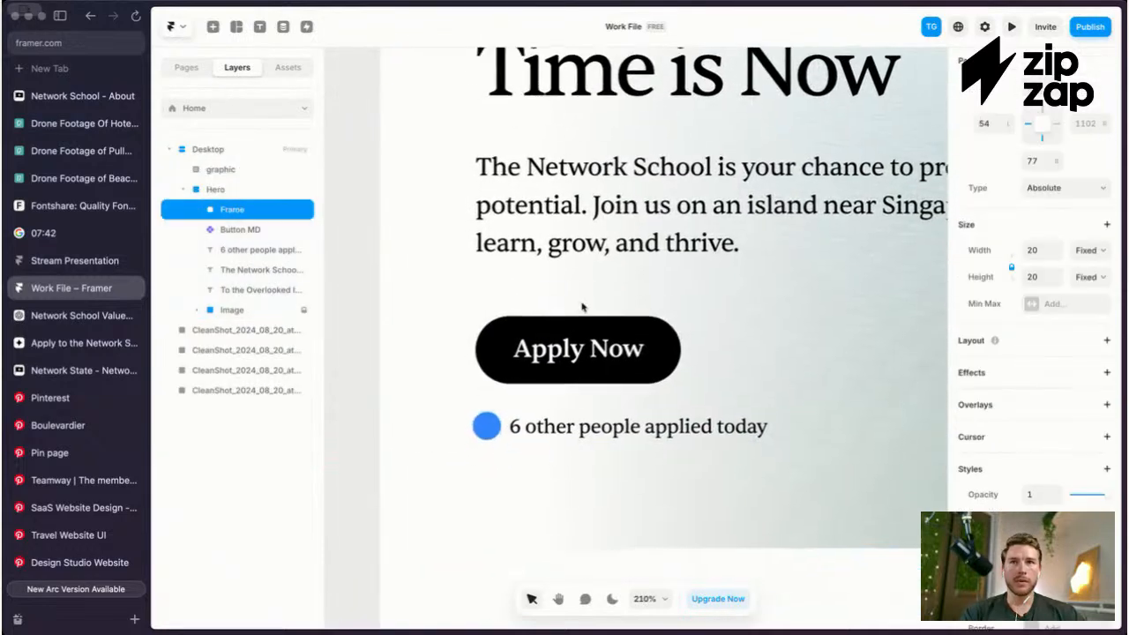
# Step: Fill the circle with an Unsplash image found by searching "avatar", using the portrait of the man wearing glasses
pyautogui.scroll(-3, 582, 307)
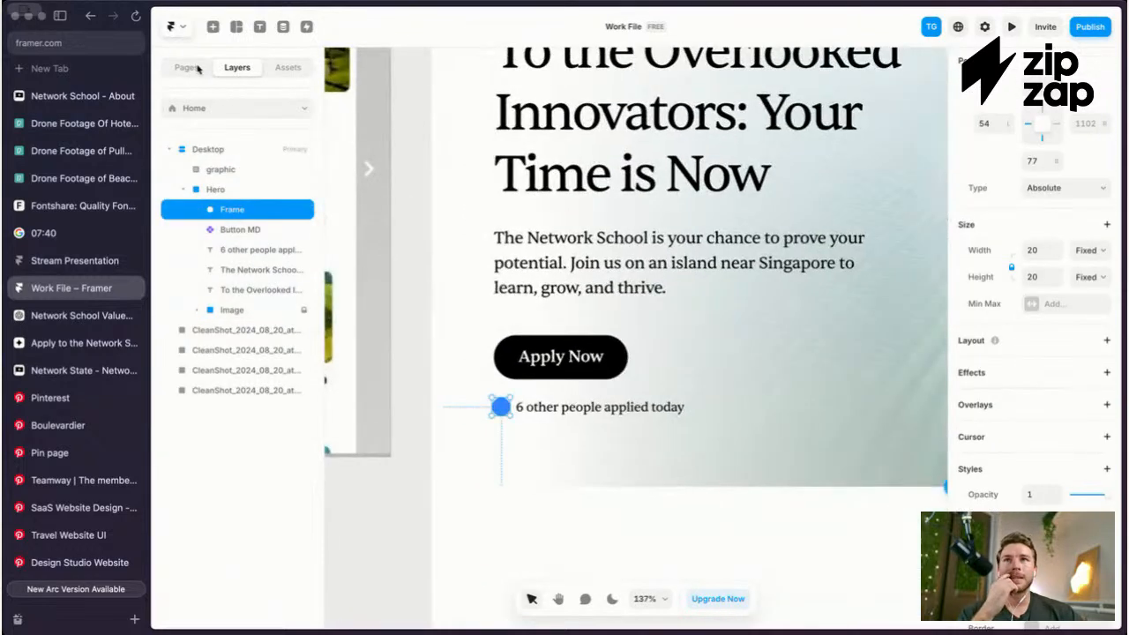
pyautogui.hscroll(2, 449, 181)
pyautogui.scroll(-4, 1058, 441)
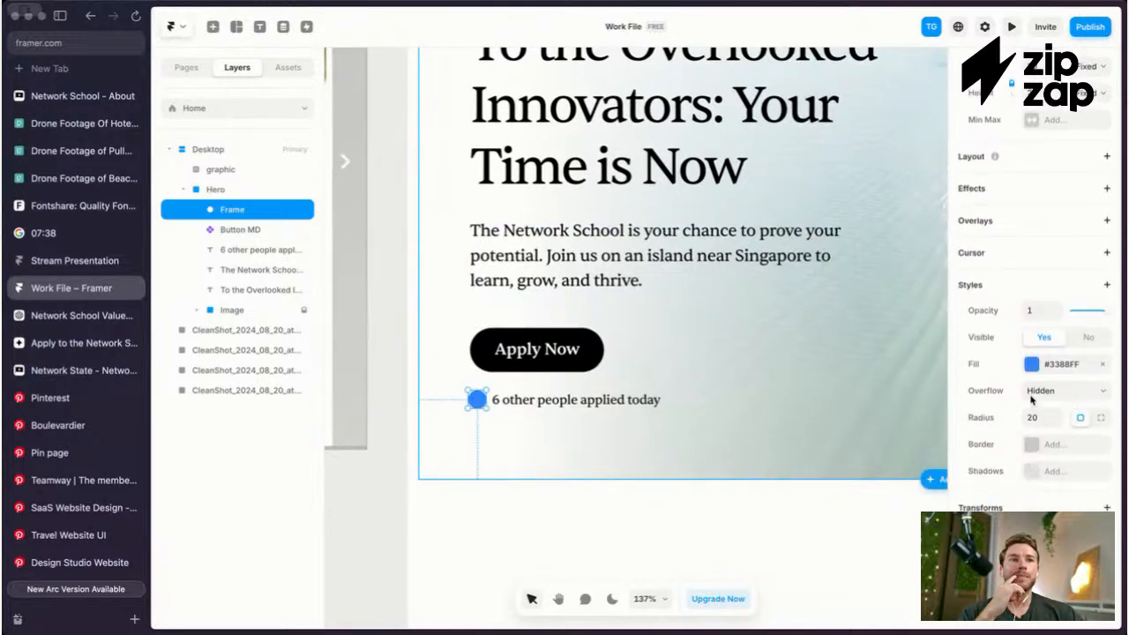
pyautogui.click(1031, 364)
pyautogui.click(910, 376)
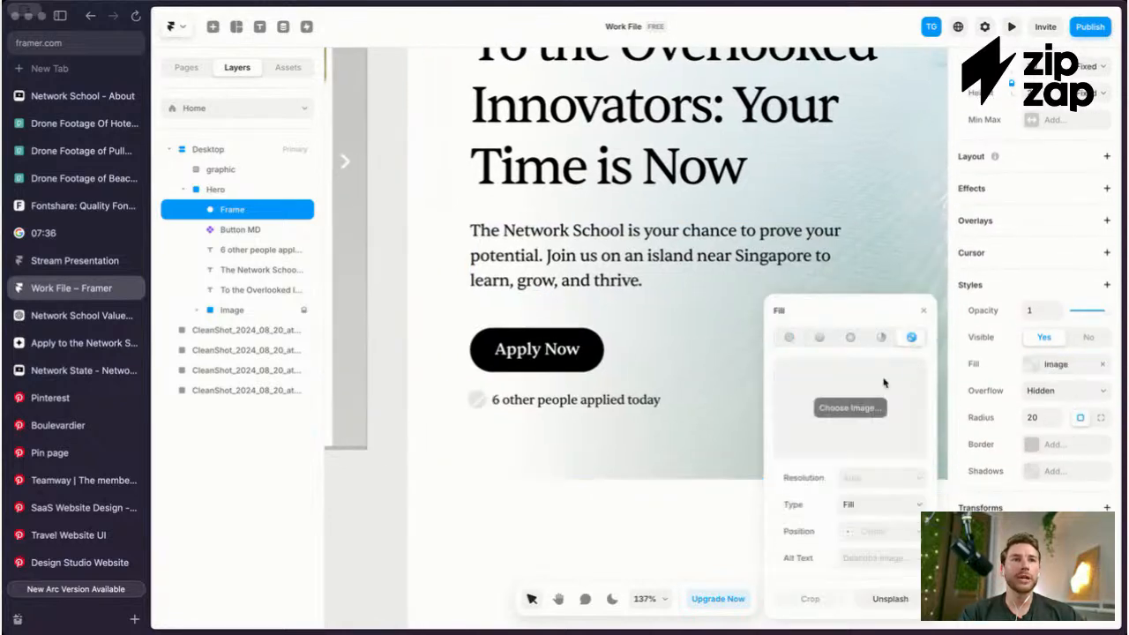
pyautogui.click(888, 599)
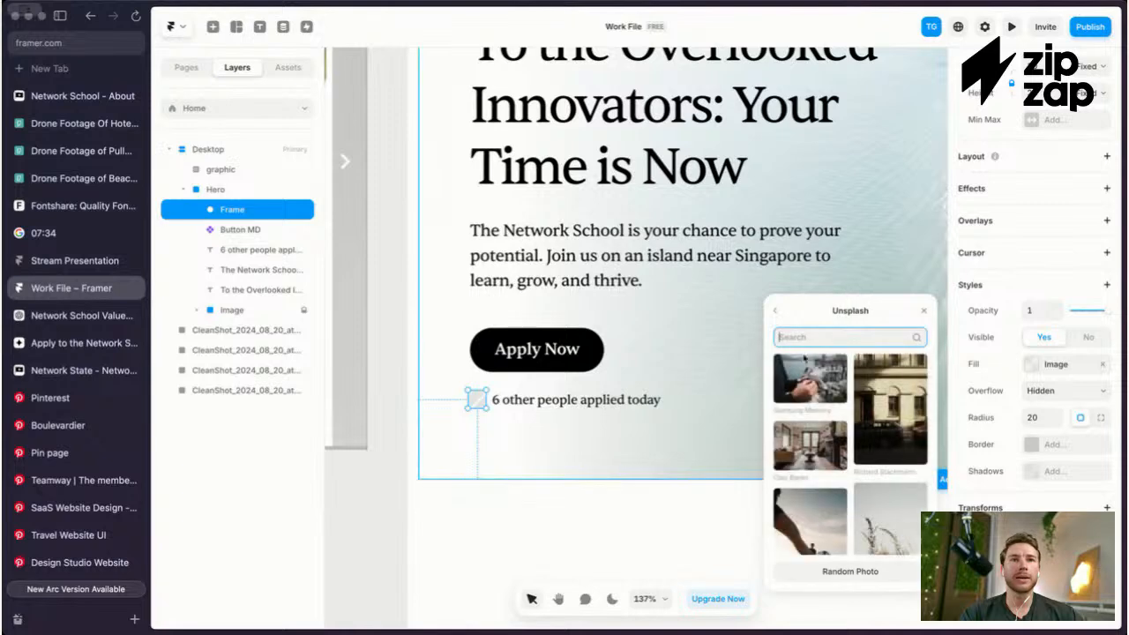
pyautogui.write('avatar')
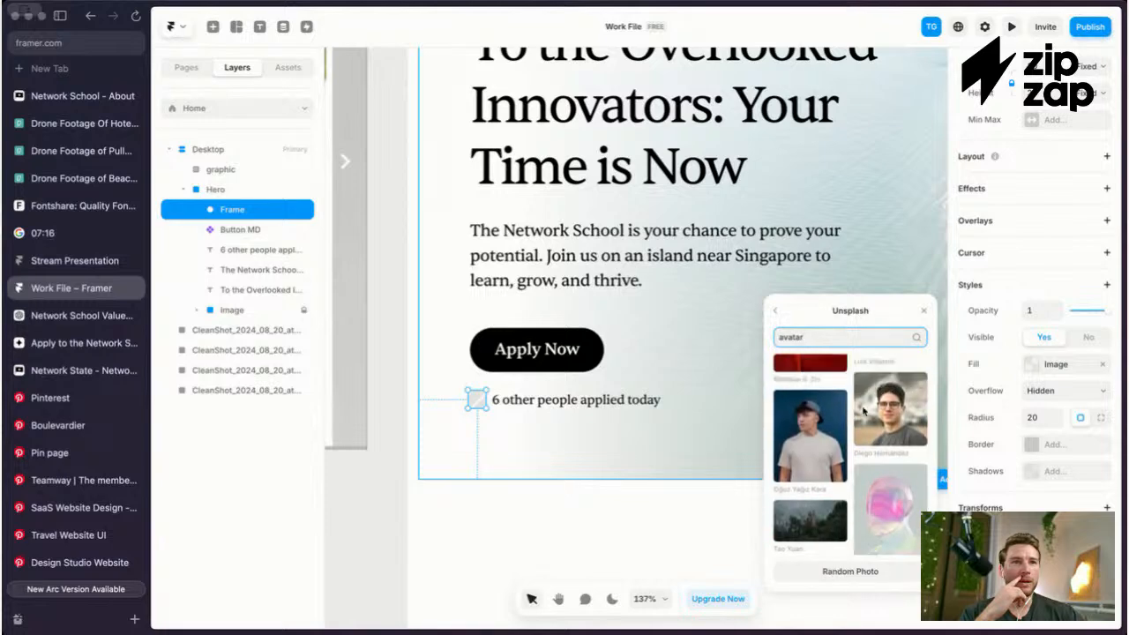
pyautogui.click(887, 423)
pyautogui.click(531, 415)
# Step: Move the applicant line farther right to leave room for more avatars beside it
pyautogui.scroll(3, 493, 412)
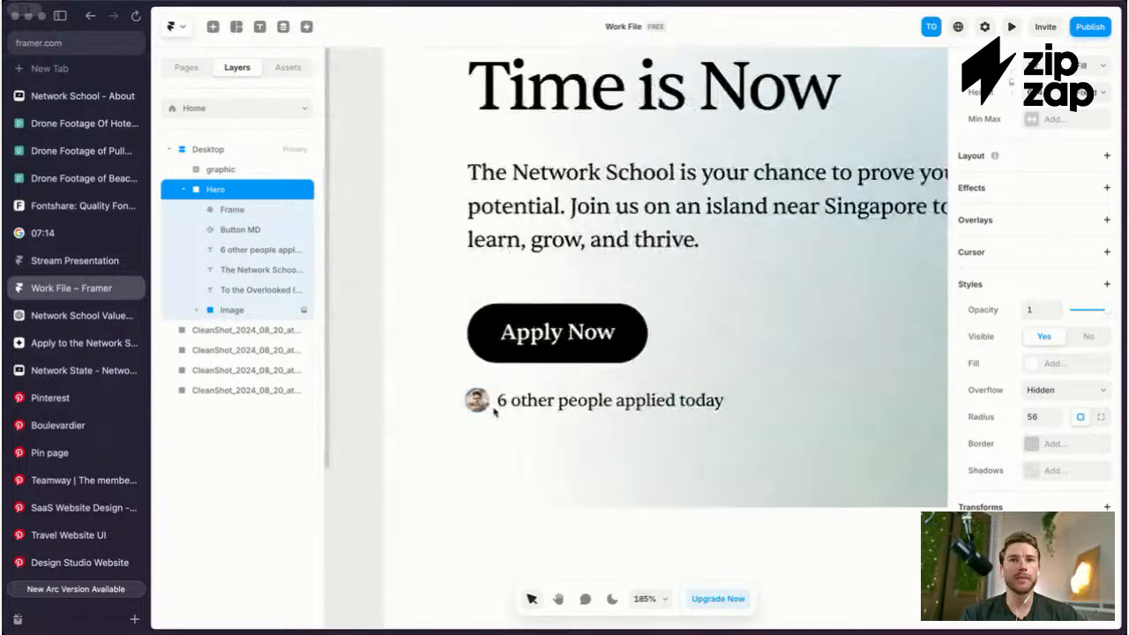
pyautogui.press('Escape')
pyautogui.scroll(1, 493, 412)
pyautogui.click(504, 410)
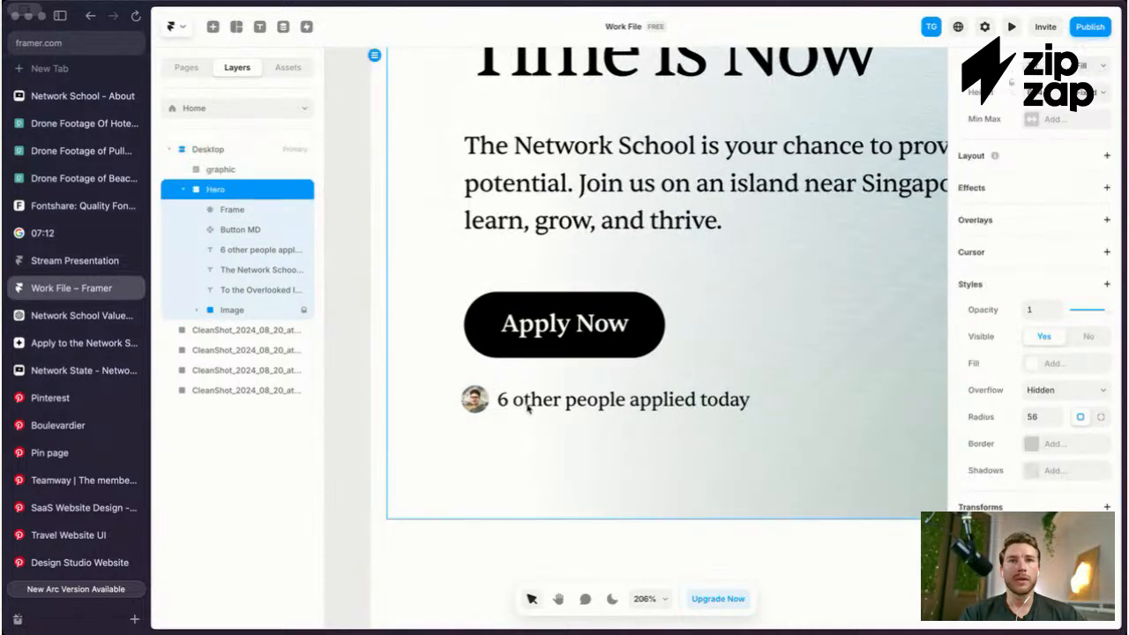
pyautogui.doubleClick(522, 406)
pyautogui.moveTo(535, 405); pyautogui.dragTo(567, 405)
# Step: Duplicate the avatar circle and place the copy overlapping the original, 64 from the hero's left edge
pyautogui.doubleClick(478, 403)
pyautogui.click(495, 404)
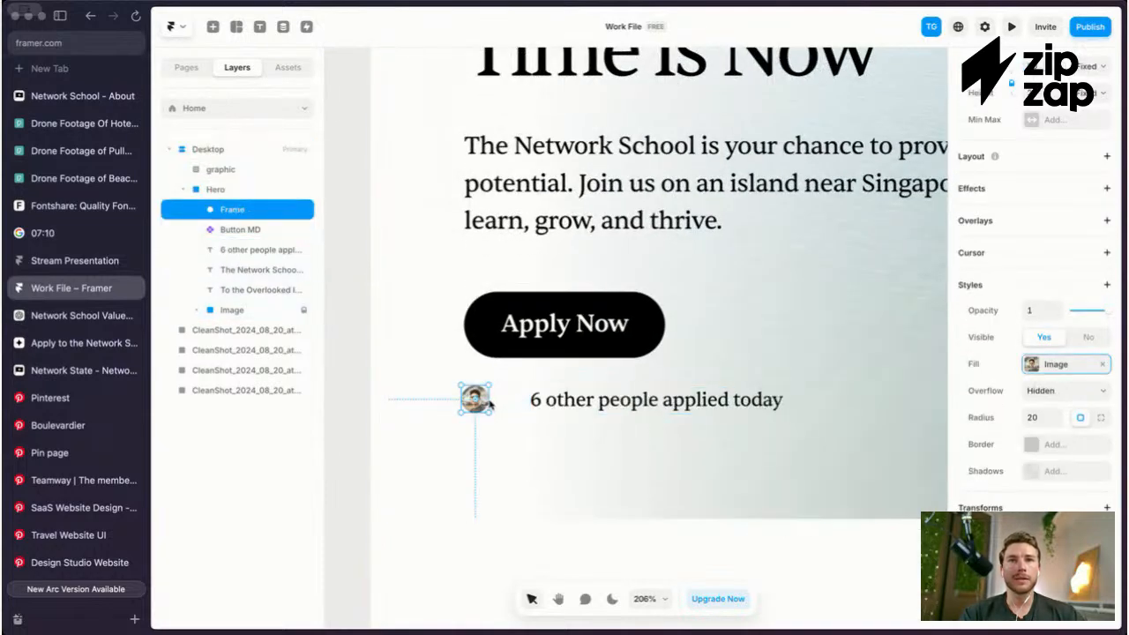
pyautogui.press('super+d')
pyautogui.moveTo(473, 404); pyautogui.dragTo(491, 404)
pyautogui.scroll(2, 490, 404)
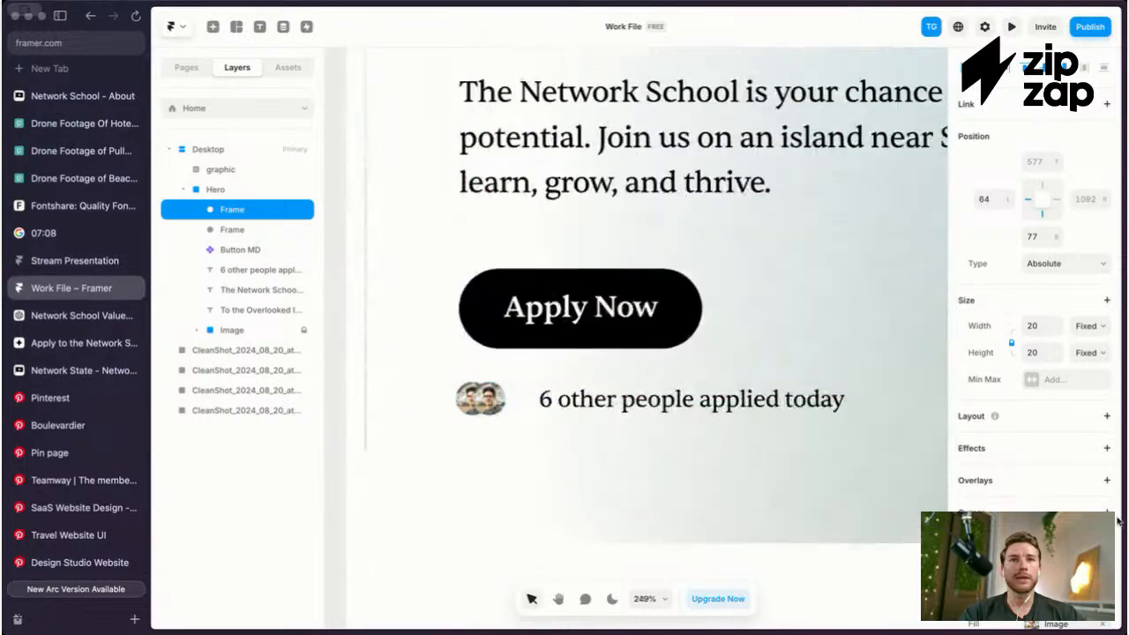
# Step: Add a solid 1-pixel white (#fff) border to the front avatar circle and inspect it up close
pyautogui.scroll(-4, 1099, 479)
pyautogui.keyDown('shift'); pyautogui.click(455, 404); pyautogui.keyUp('shift')
pyautogui.rightClick(469, 404)
pyautogui.click(494, 398)
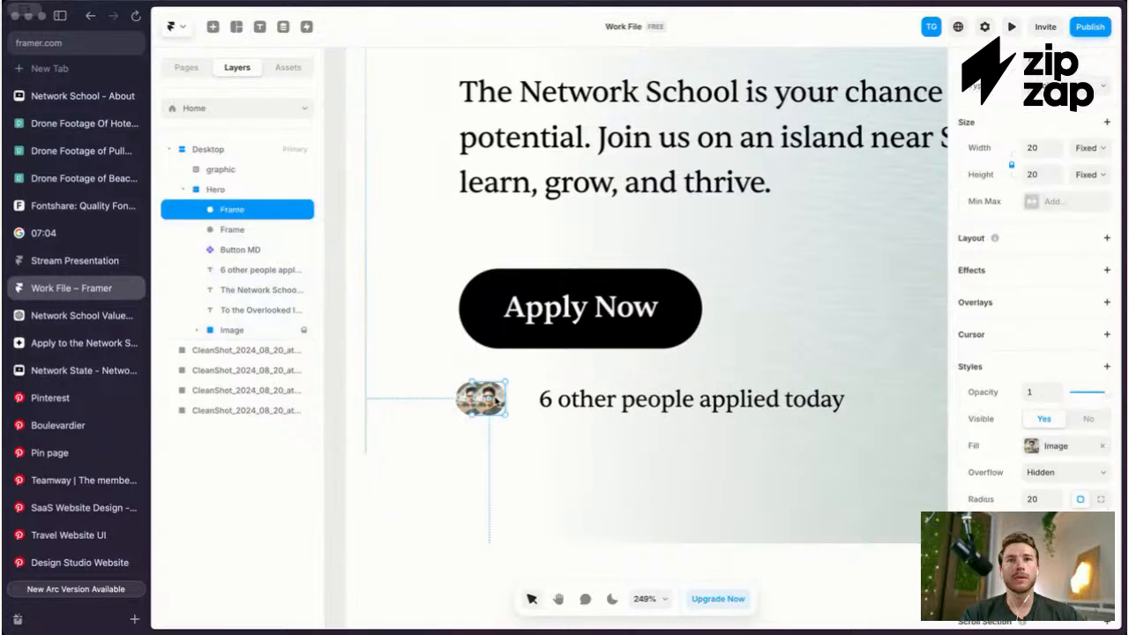
pyautogui.click(1034, 468)
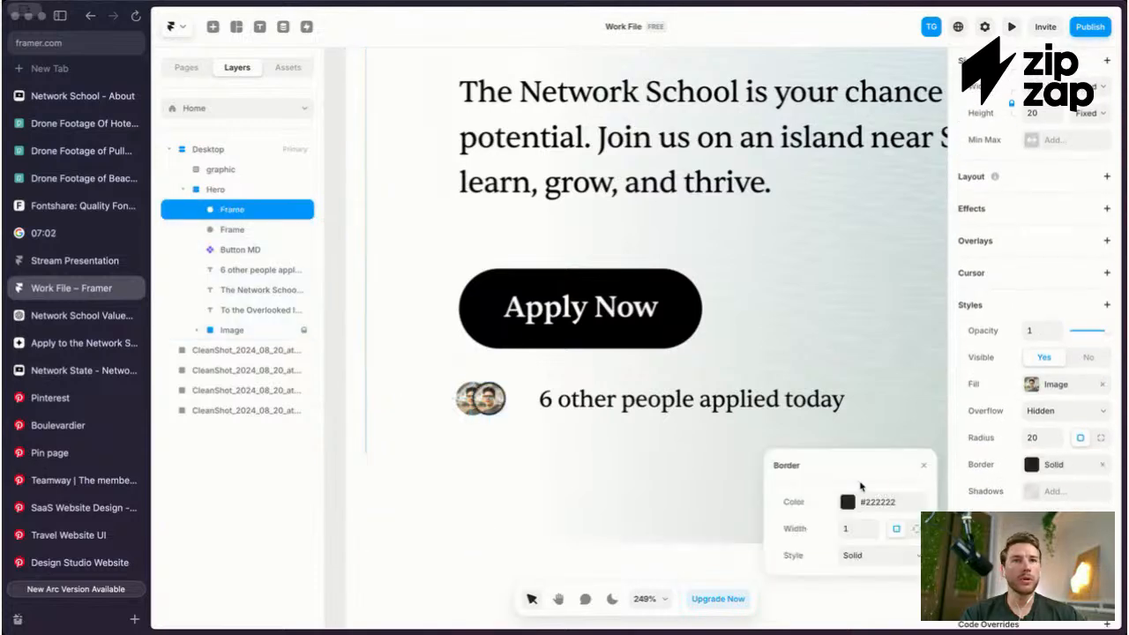
pyautogui.click(852, 504)
pyautogui.click(820, 523)
pyautogui.write('fff')
pyautogui.press('Return')
pyautogui.press('Escape')
pyautogui.press('Escape')
pyautogui.press('Escape')
pyautogui.scroll(3, 490, 404)
pyautogui.click(500, 407)
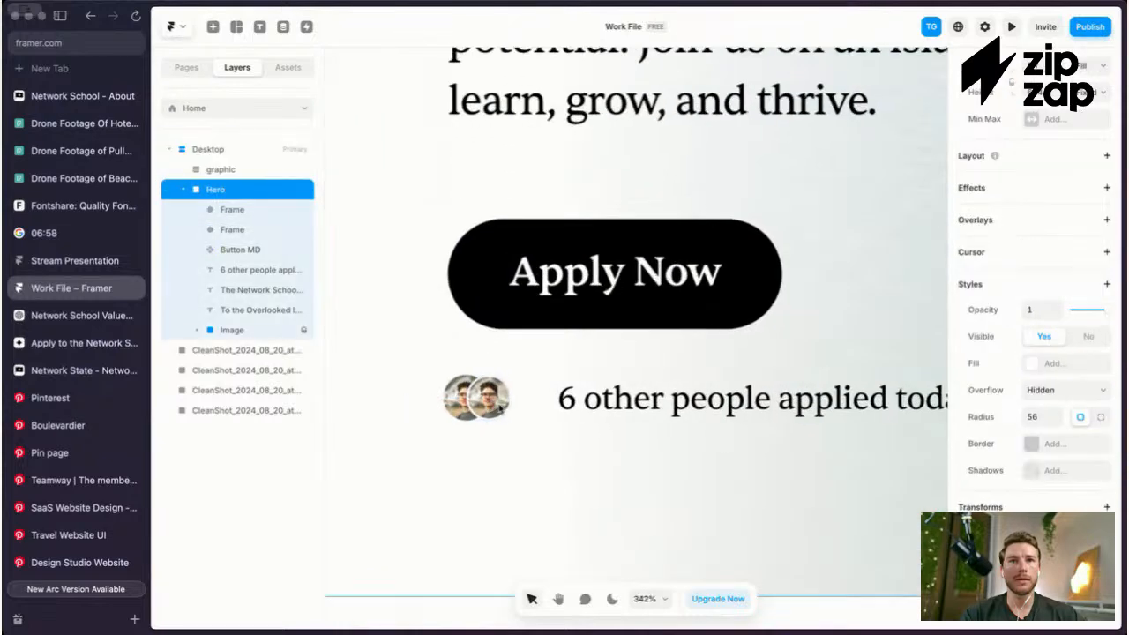
pyautogui.click(500, 407)
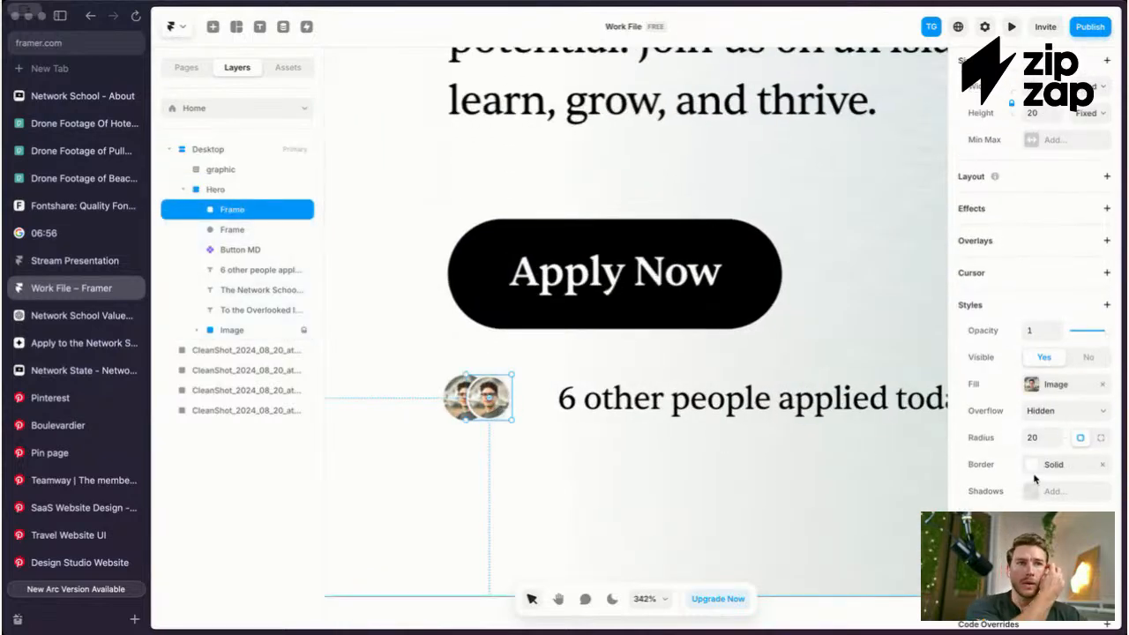
# Step: Replace the front avatar's border with an outside box shadow using Y 0, blur 0 and spread 1
pyautogui.click(1103, 464)
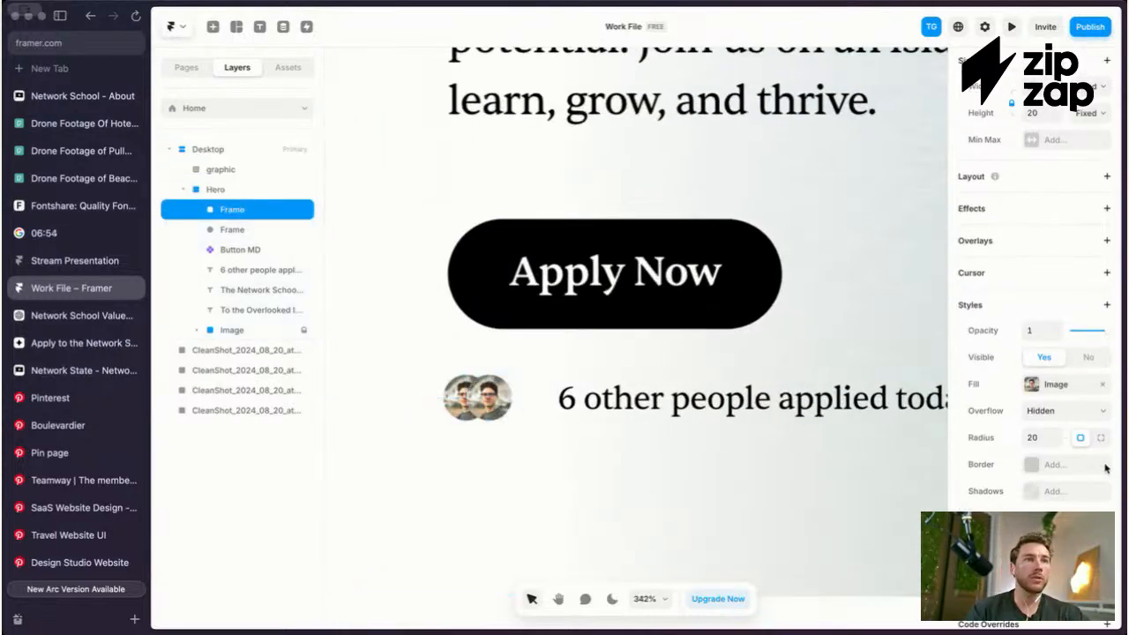
pyautogui.click(1028, 491)
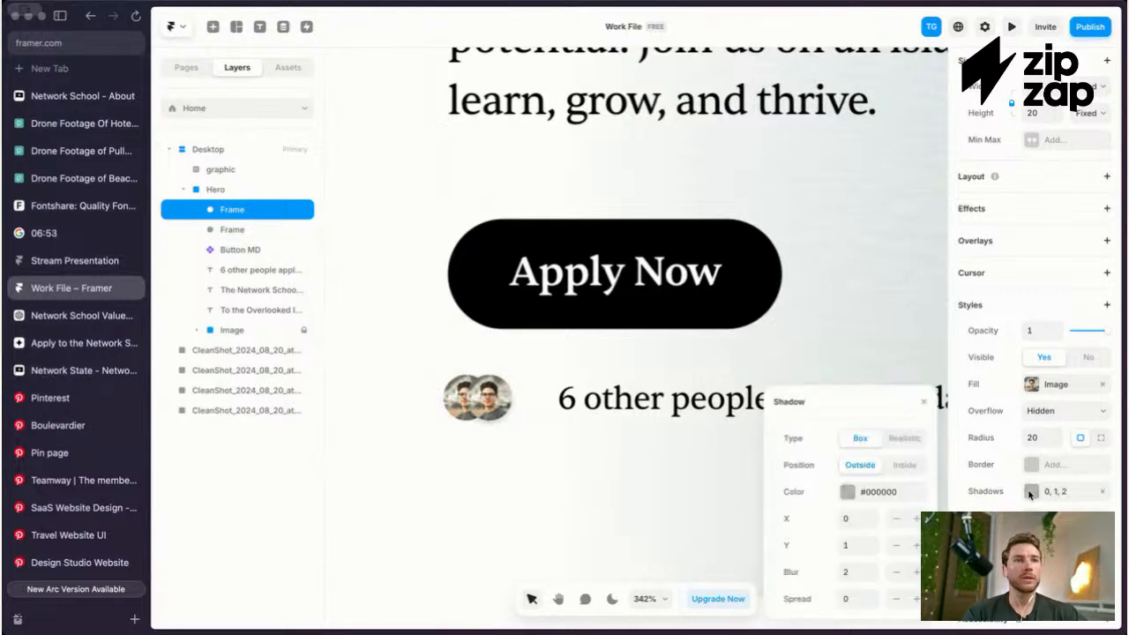
pyautogui.click(848, 545)
pyautogui.write('9')
pyautogui.press('BackSpace')
pyautogui.write('0')
pyautogui.click(848, 598)
pyautogui.write('1')
pyautogui.click(852, 572)
pyautogui.write('0')
# Step: Set the front avatar's shadow colour to white at 100% opacity
pyautogui.click(848, 494)
pyautogui.moveTo(821, 423); pyautogui.dragTo(764, 390)
pyautogui.click(856, 525)
pyautogui.write('100')
pyautogui.press('Return')
pyautogui.press('Escape')
pyautogui.press('Escape')
pyautogui.press('Escape')
# Step: Group both avatar circles in a new frame and rename it AvatarContainer
pyautogui.click(505, 400)
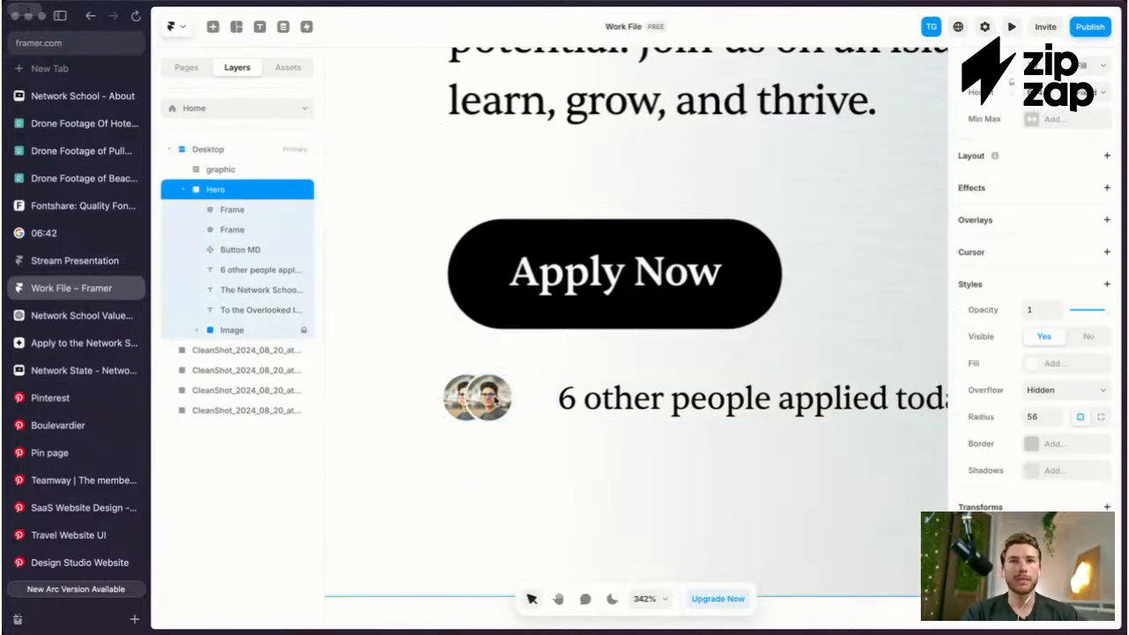
pyautogui.doubleClick(494, 399)
pyautogui.keyDown('shift'); pyautogui.click(452, 399); pyautogui.keyUp('shift')
pyautogui.rightClick(451, 399)
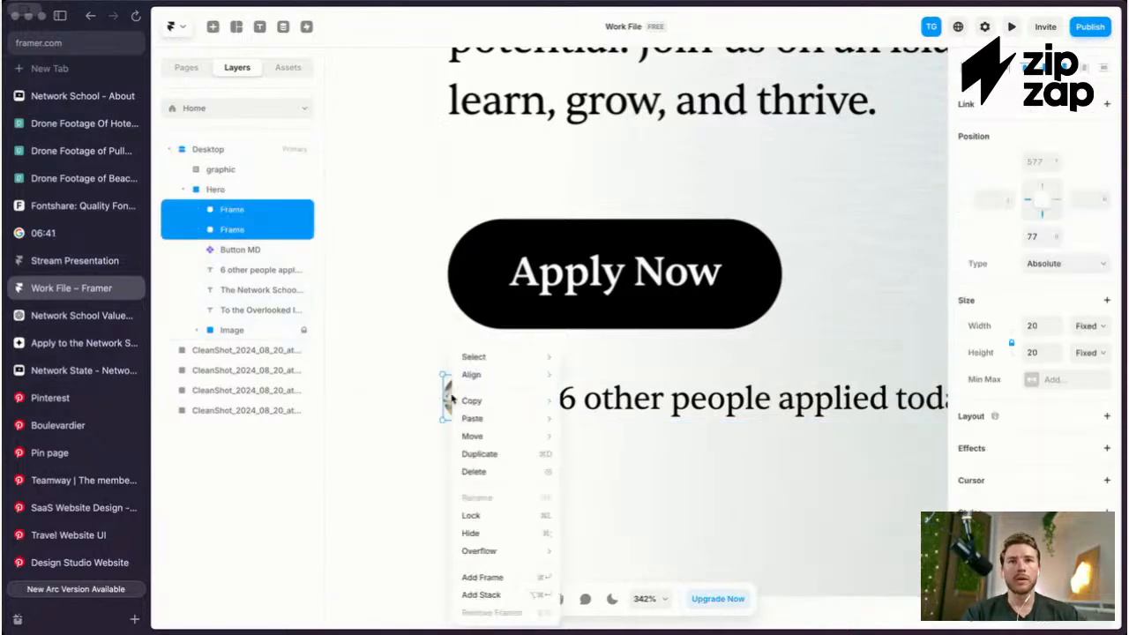
pyautogui.click(509, 578)
pyautogui.write('C')
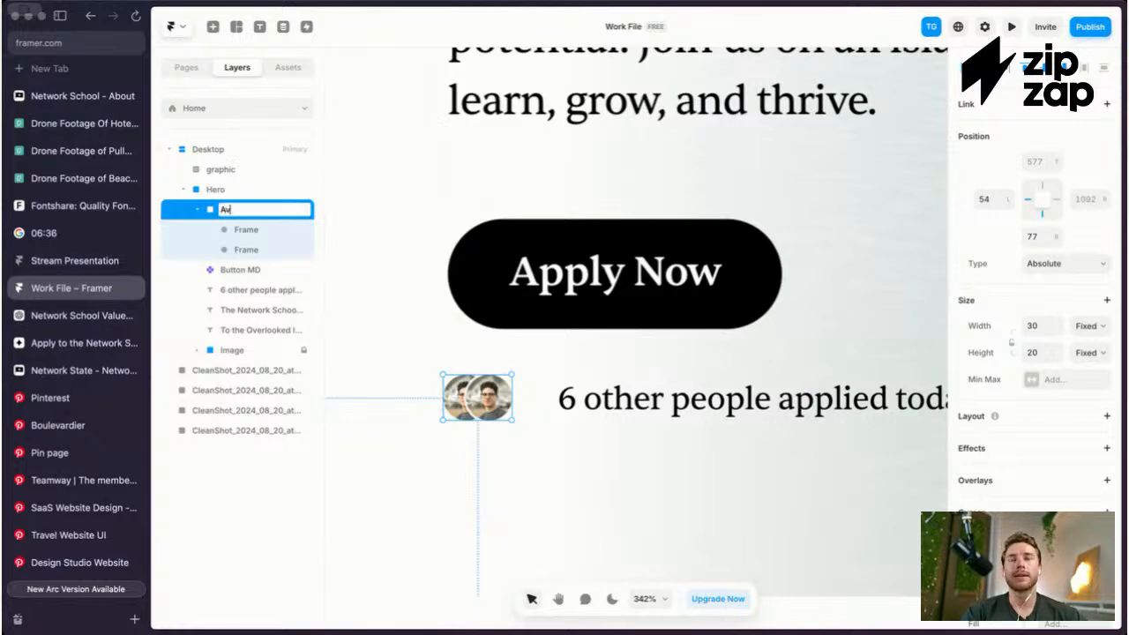
pyautogui.write('rContaine')
pyautogui.press('Return')
pyautogui.press('Escape')
pyautogui.press('Escape')
# Step: Set the overflow of AvatarContainer to Visible
pyautogui.click(495, 396)
pyautogui.doubleClick(482, 397)
pyautogui.click(487, 399)
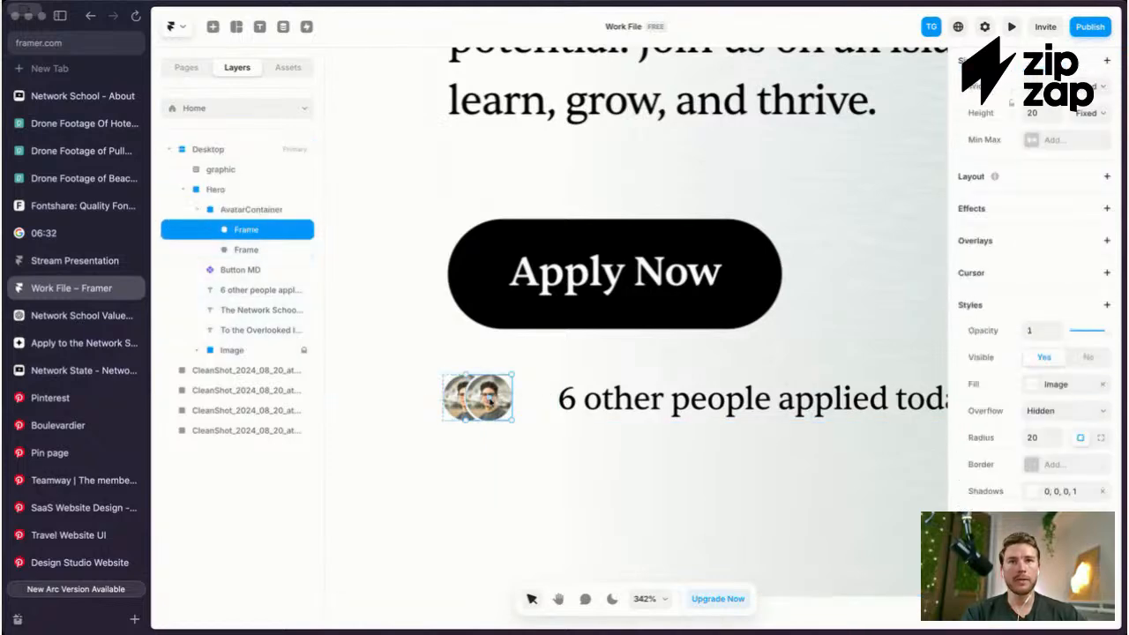
pyautogui.press('Escape')
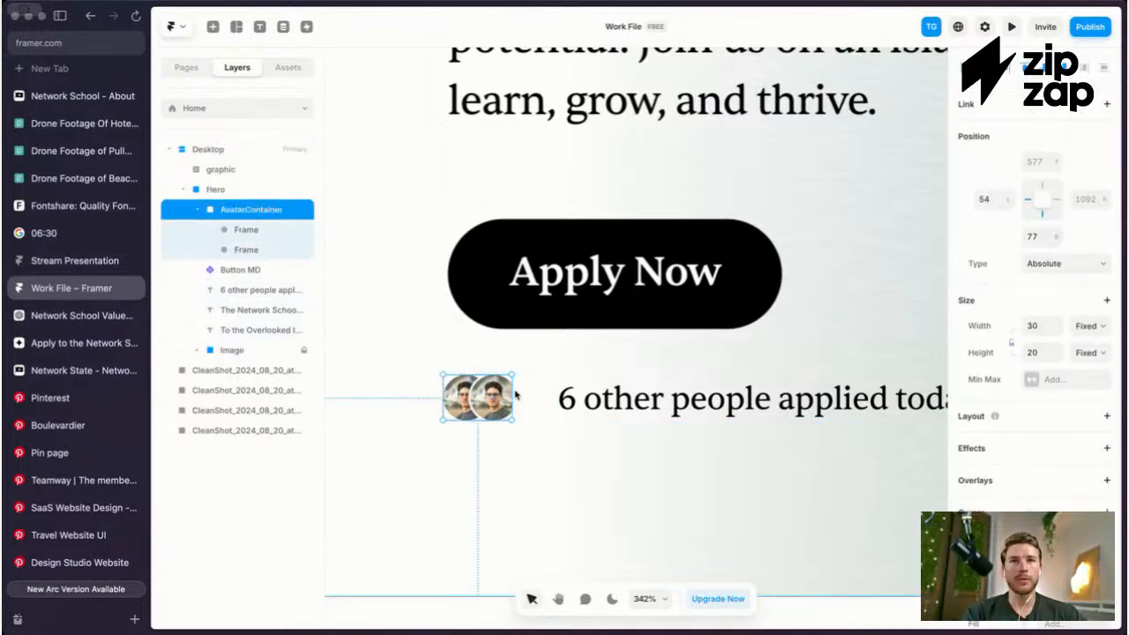
pyautogui.scroll(-5, 1063, 320)
pyautogui.click(1039, 388)
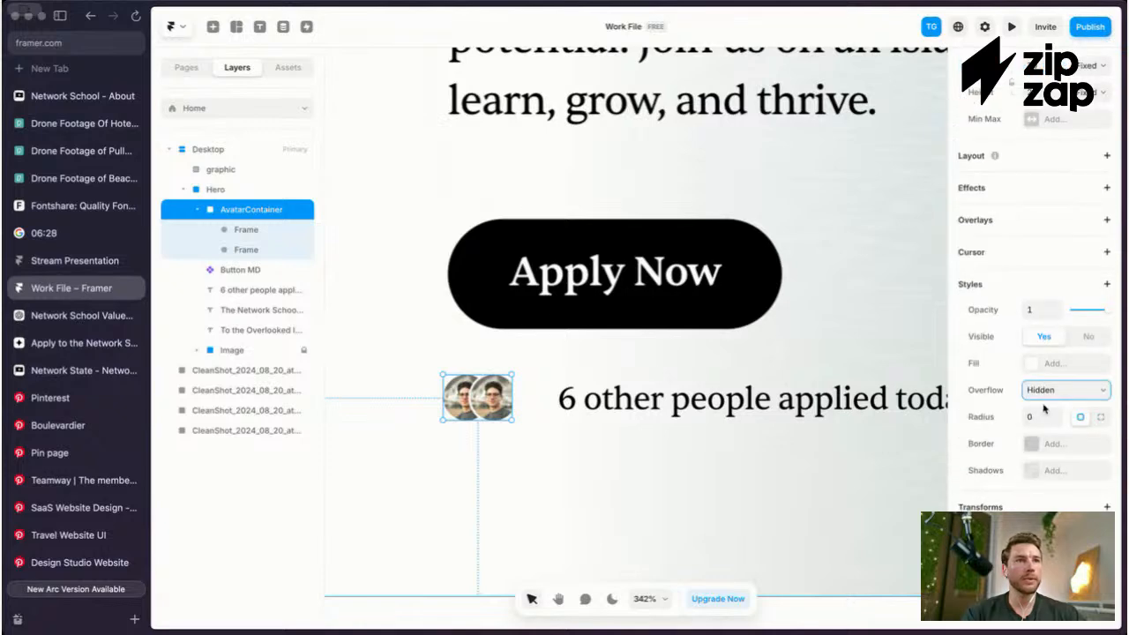
pyautogui.click(1043, 407)
# Step: Widen AvatarContainer to about 43 and position the front avatar so it slightly overlaps the first one
pyautogui.moveTo(513, 404); pyautogui.dragTo(522, 401)
pyautogui.press('Escape')
pyautogui.click(518, 398)
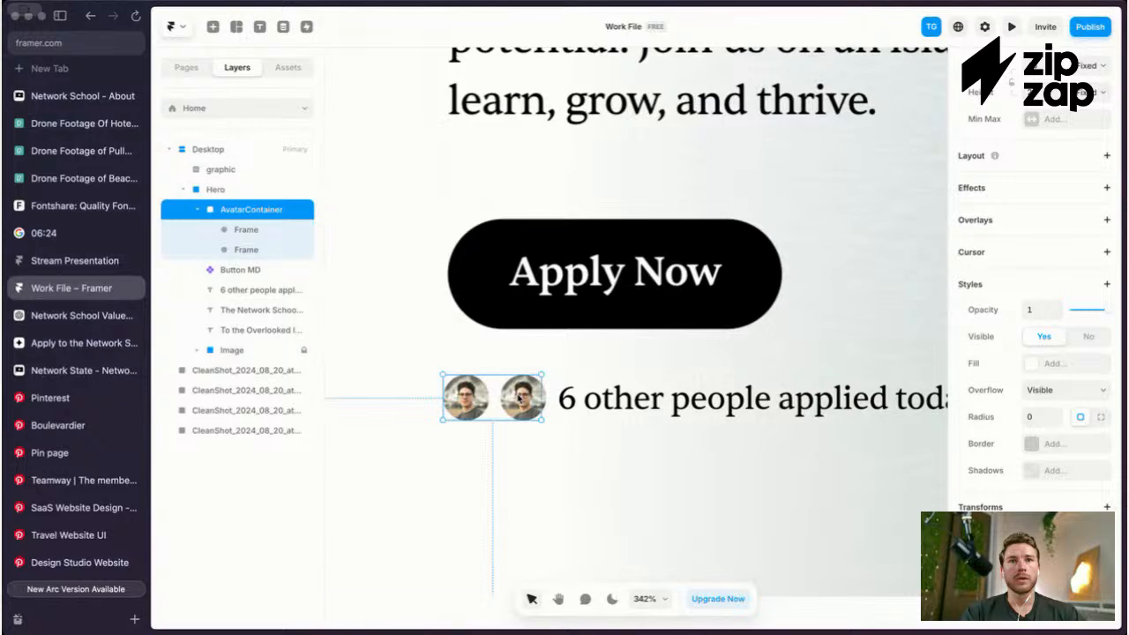
pyautogui.click(519, 398)
pyautogui.click(515, 401)
pyautogui.click(512, 404)
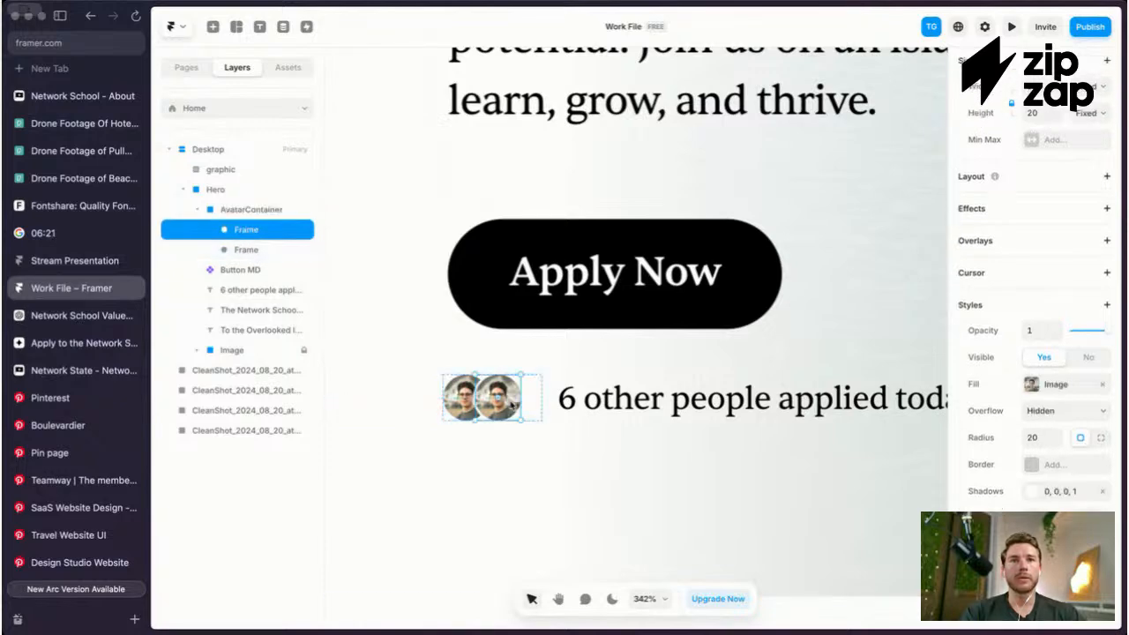
# Step: Replace the front avatar's fill with an Unsplash image found by searching "avatar", using the dark portrait of the long-haired woman
pyautogui.click(1049, 384)
pyautogui.click(887, 598)
pyautogui.write('avatar')
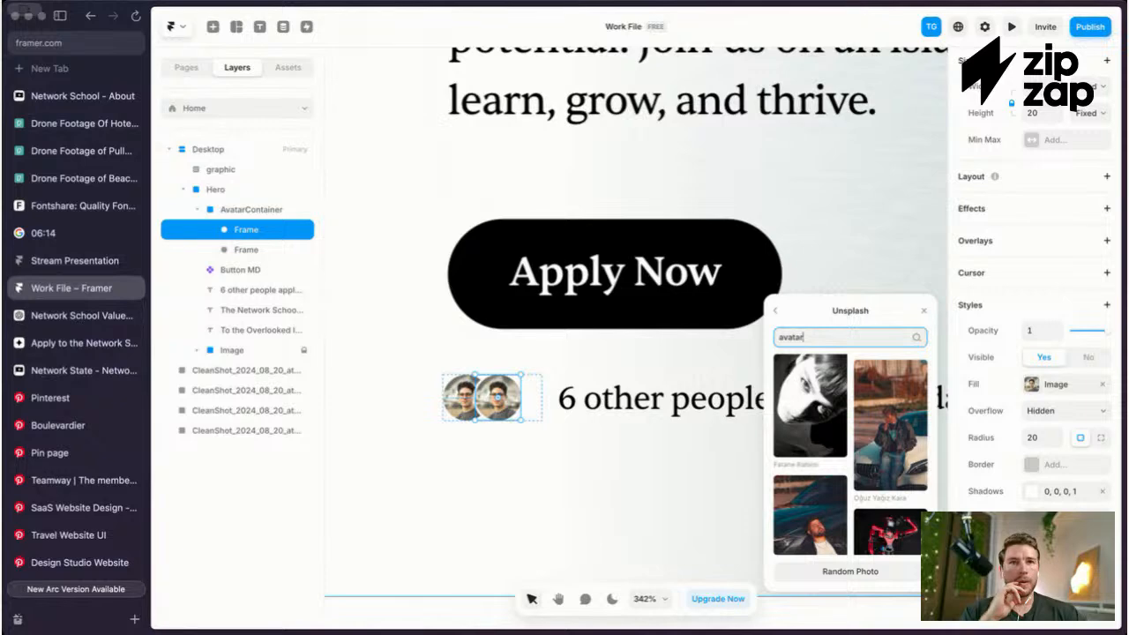
pyautogui.scroll(-1, 853, 402)
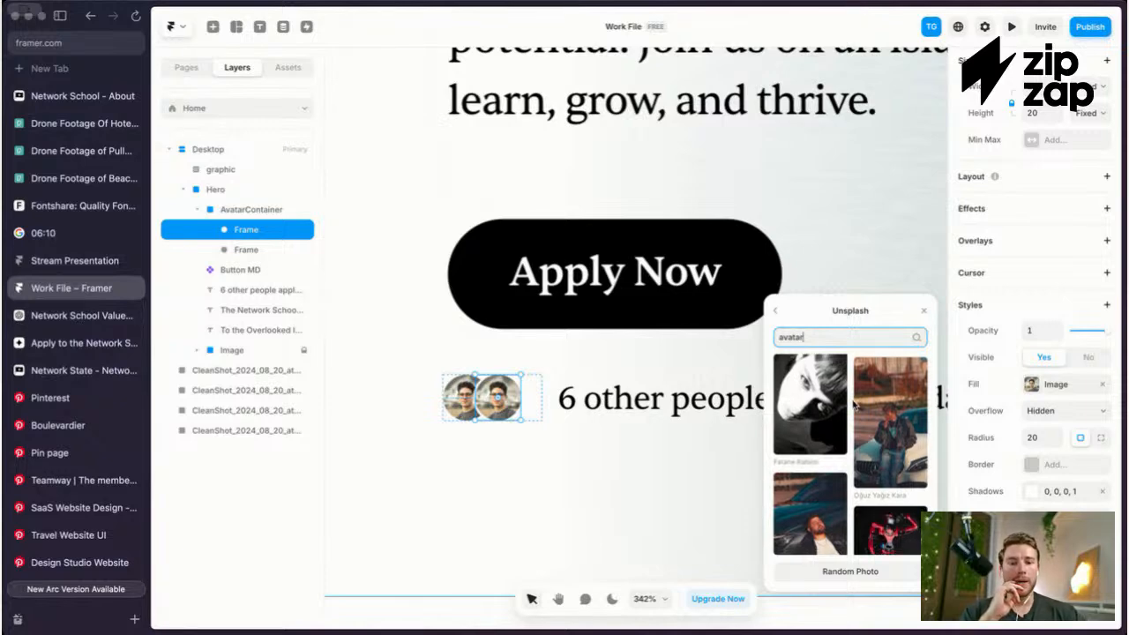
pyautogui.scroll(-10, 854, 403)
pyautogui.scroll(-2, 854, 394)
pyautogui.scroll(-5, 853, 394)
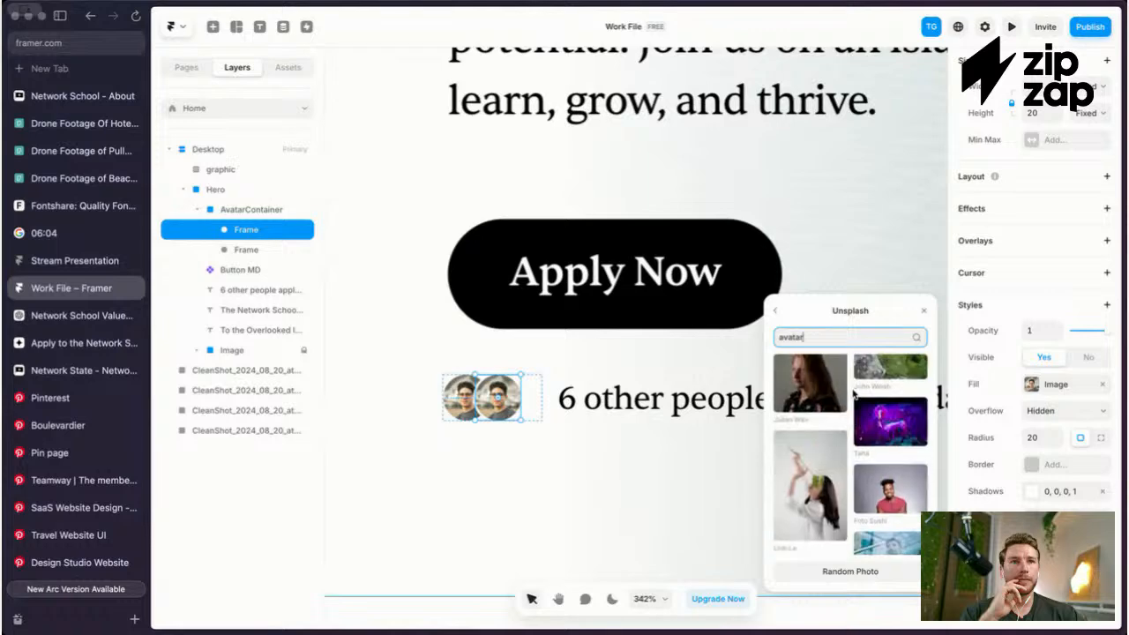
pyautogui.click(798, 364)
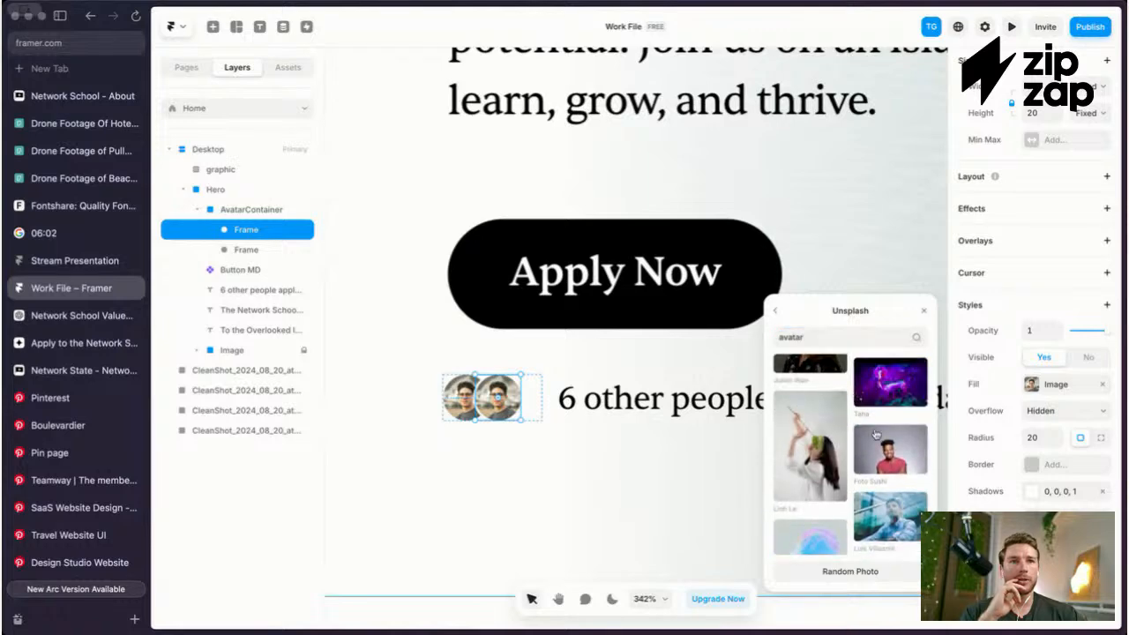
# Step: Duplicate the woman's avatar and place the copy to its right, slightly overlapping it
pyautogui.click(520, 392)
pyautogui.click(520, 392)
pyautogui.press('super+d')
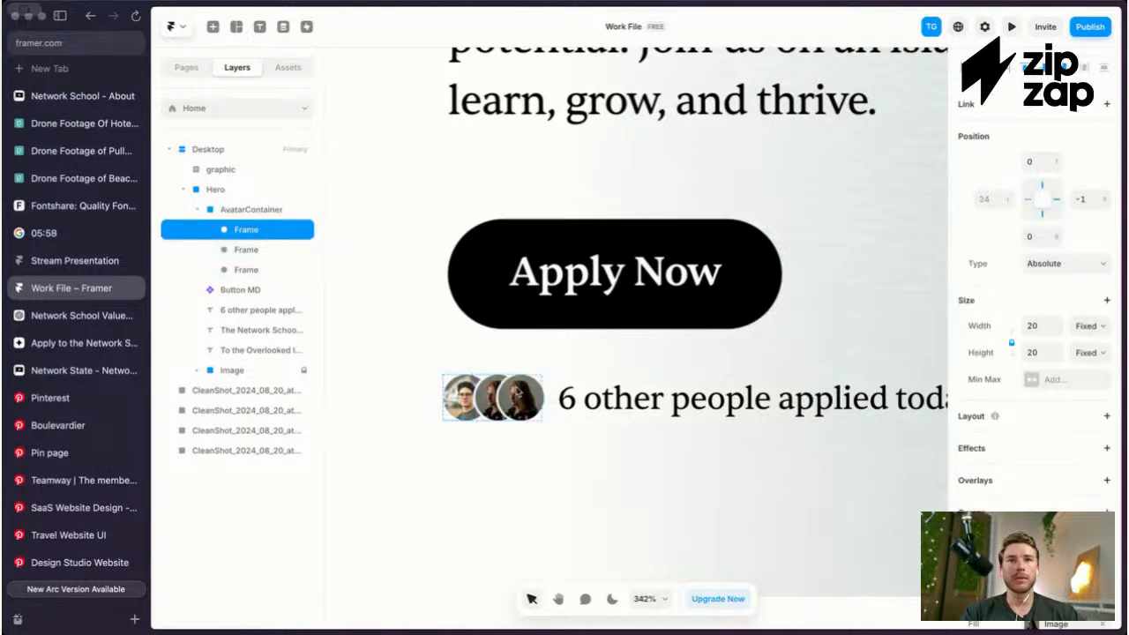
pyautogui.press('Right')
pyautogui.press('Right')
# Step: Replace the third avatar's fill with an Unsplash image found by searching "avatar", using the man standing against a grey background
pyautogui.scroll(-5, 1080, 400)
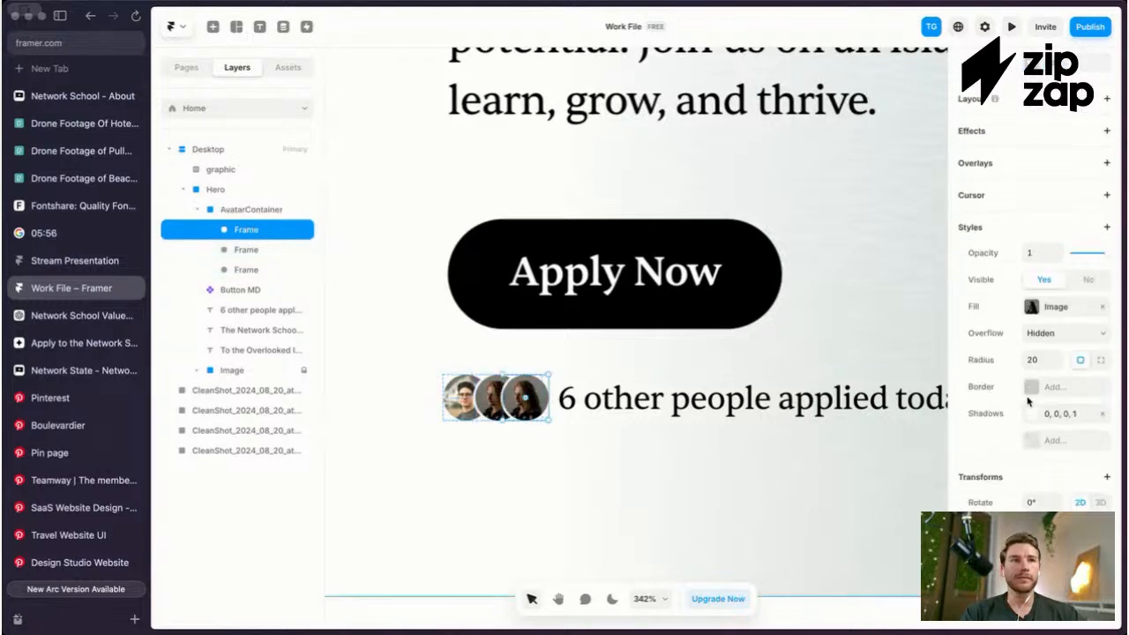
pyautogui.click(1038, 313)
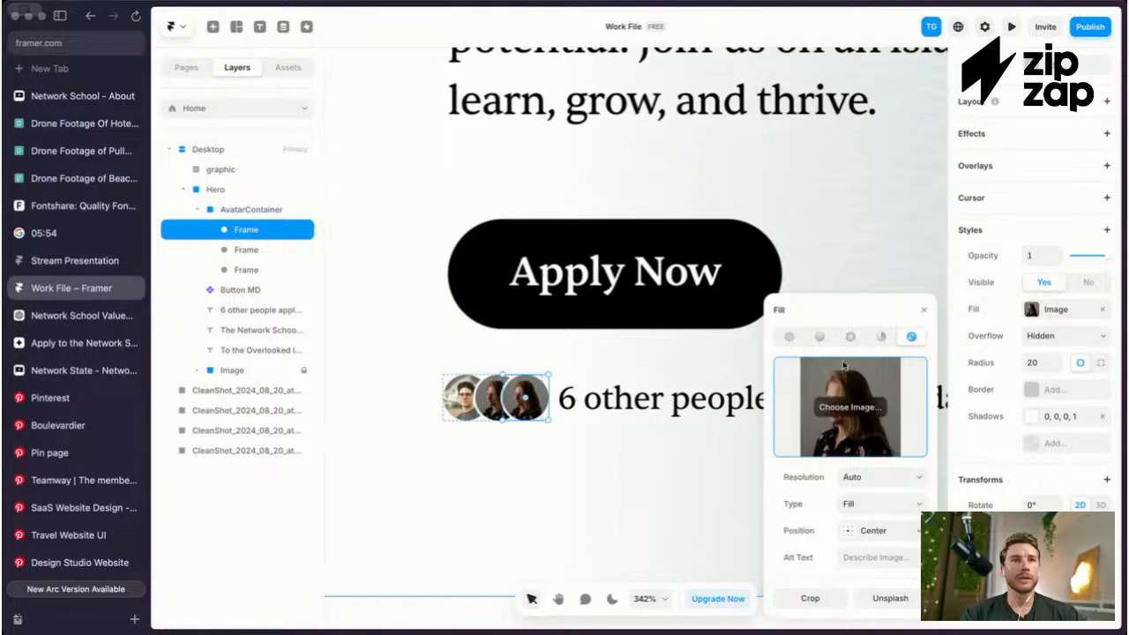
pyautogui.click(851, 407)
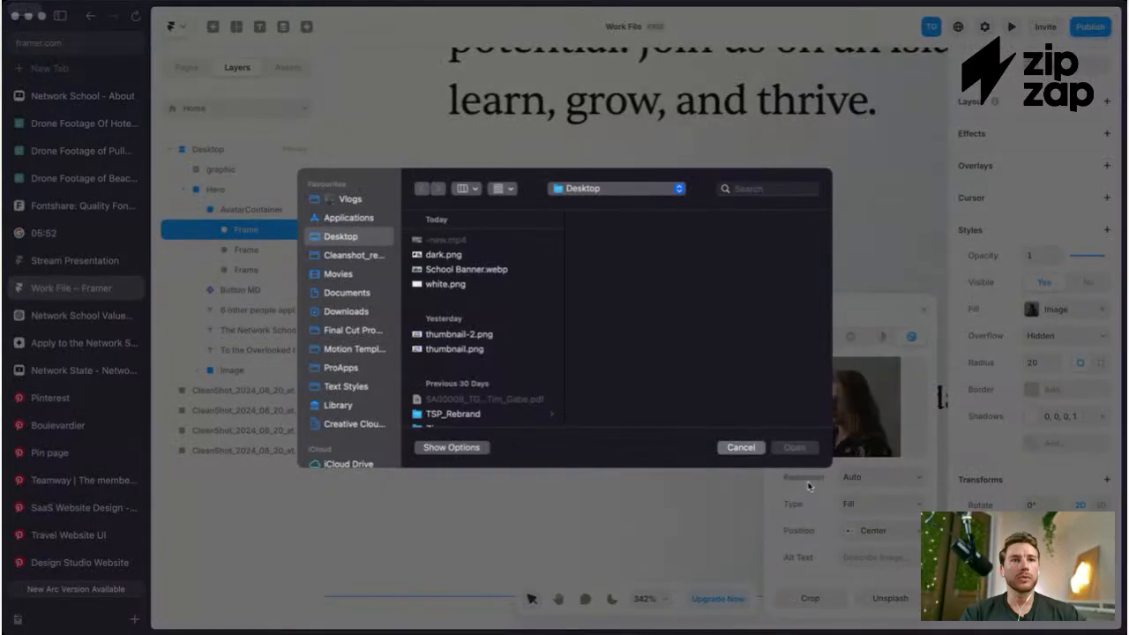
pyautogui.press('Escape')
pyautogui.click(896, 594)
pyautogui.scroll(-5, 857, 391)
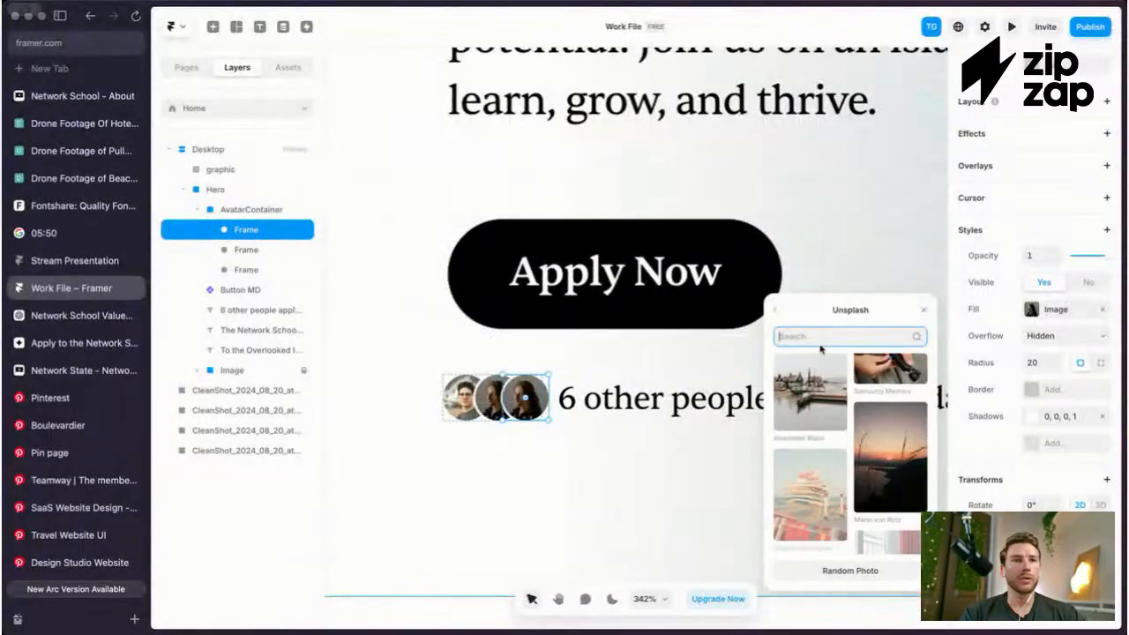
pyautogui.write('avatar')
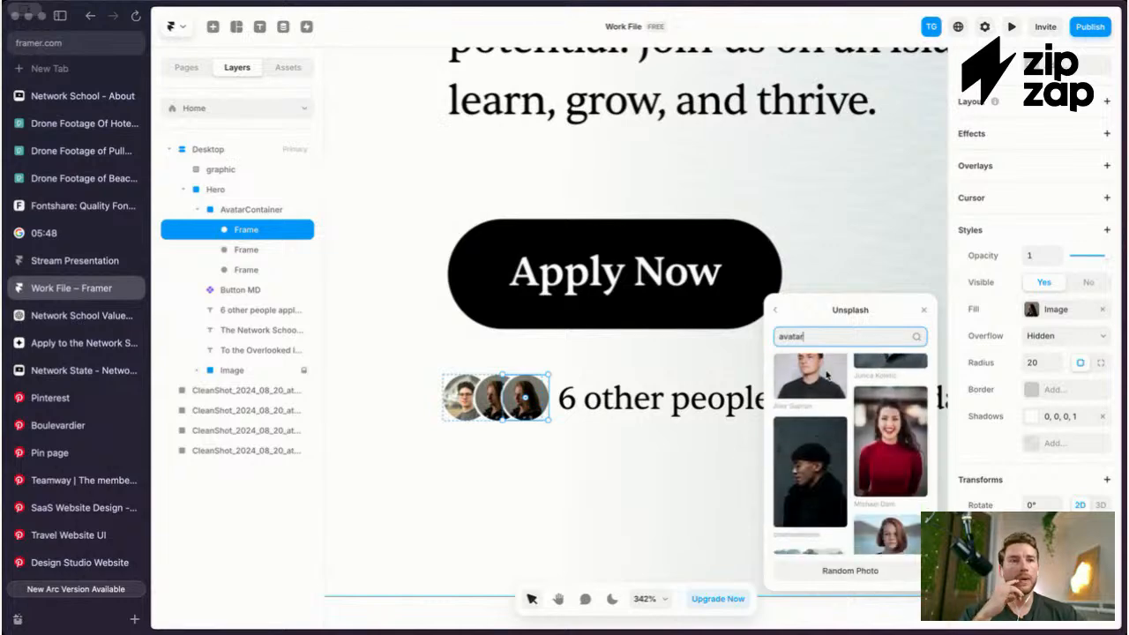
pyautogui.scroll(-1, 826, 375)
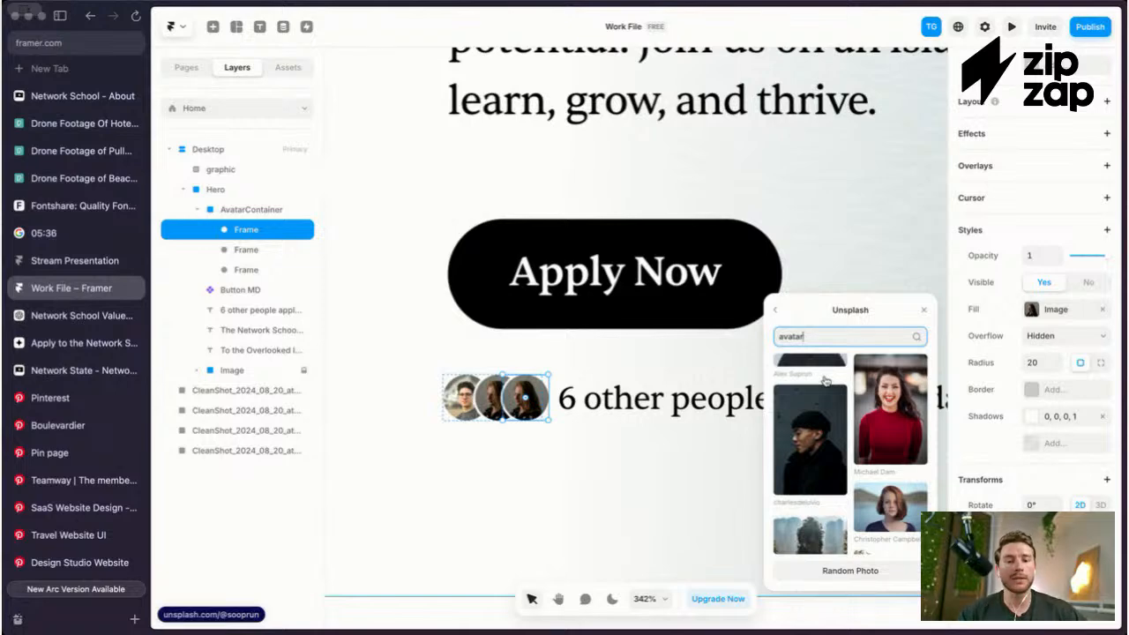
pyautogui.scroll(-1, 851, 379)
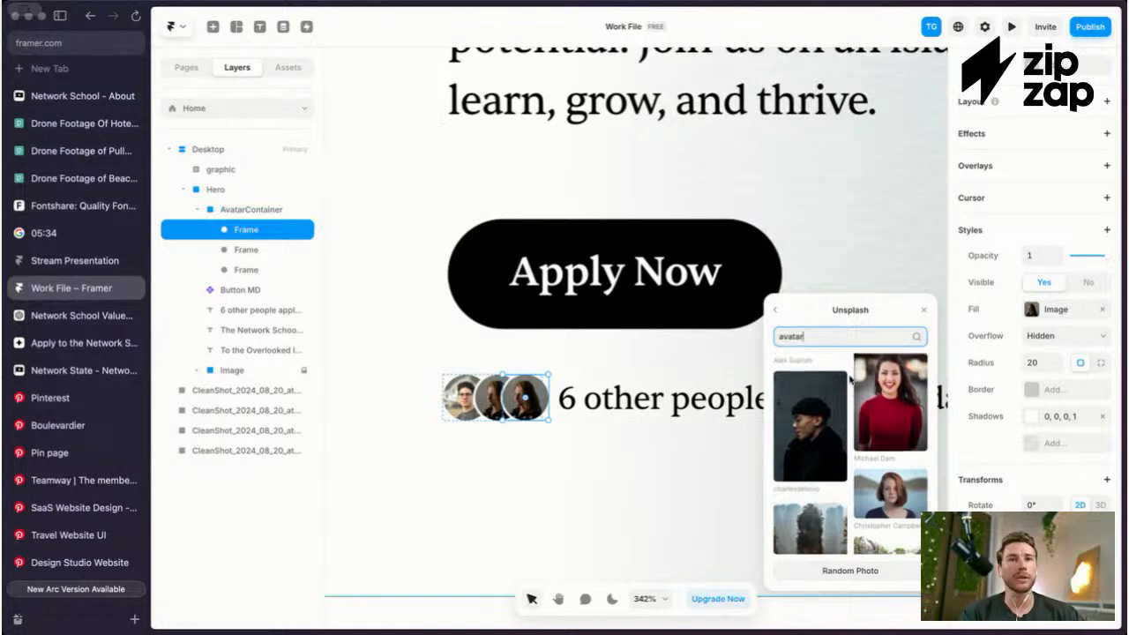
pyautogui.scroll(-3, 851, 379)
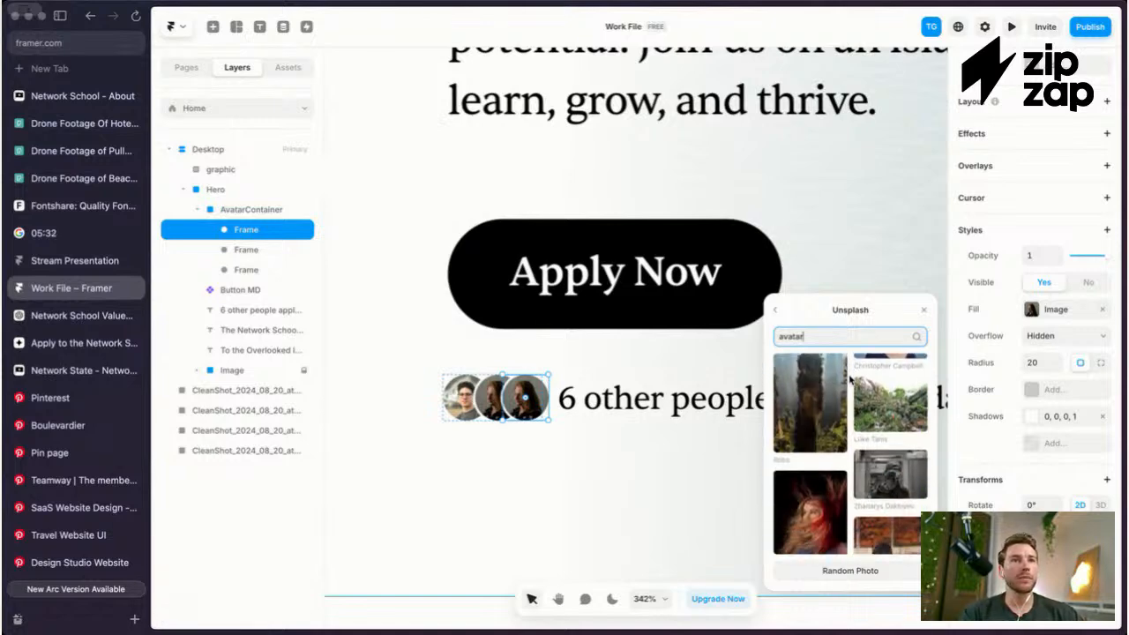
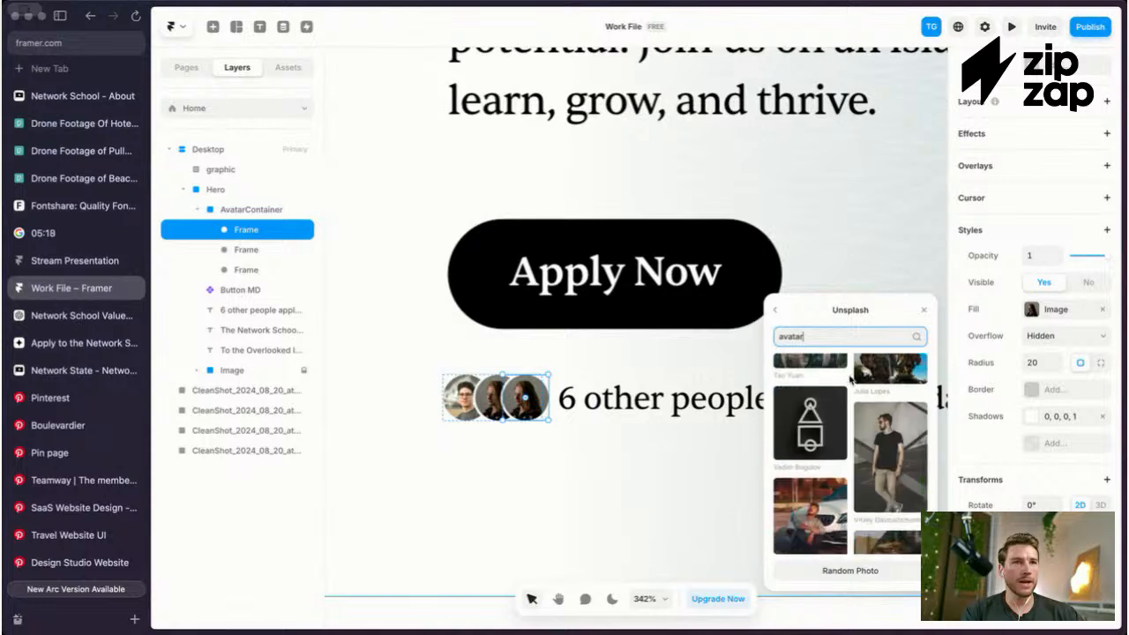
pyautogui.click(913, 421)
pyautogui.click(663, 345)
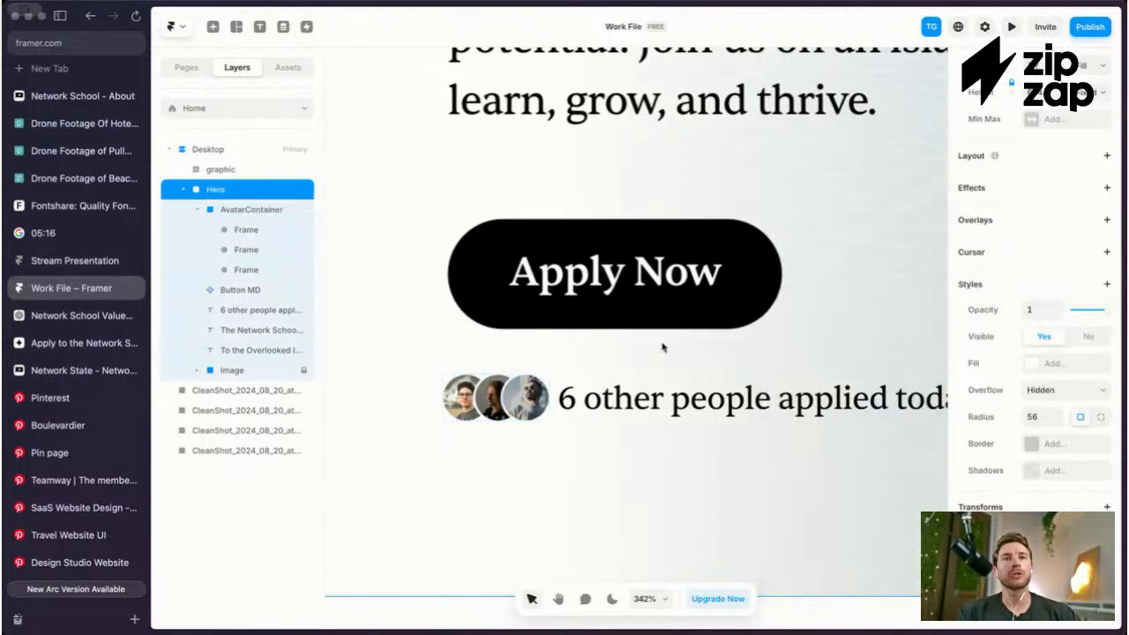
# Step: Move the applicant line right to 112 from the hero's left edge, clearing the three avatars
pyautogui.scroll(-3, 532, 375)
pyautogui.moveTo(590, 401); pyautogui.dragTo(605, 400)
pyautogui.doubleClick(604, 399)
pyautogui.scroll(-3, 607, 401)
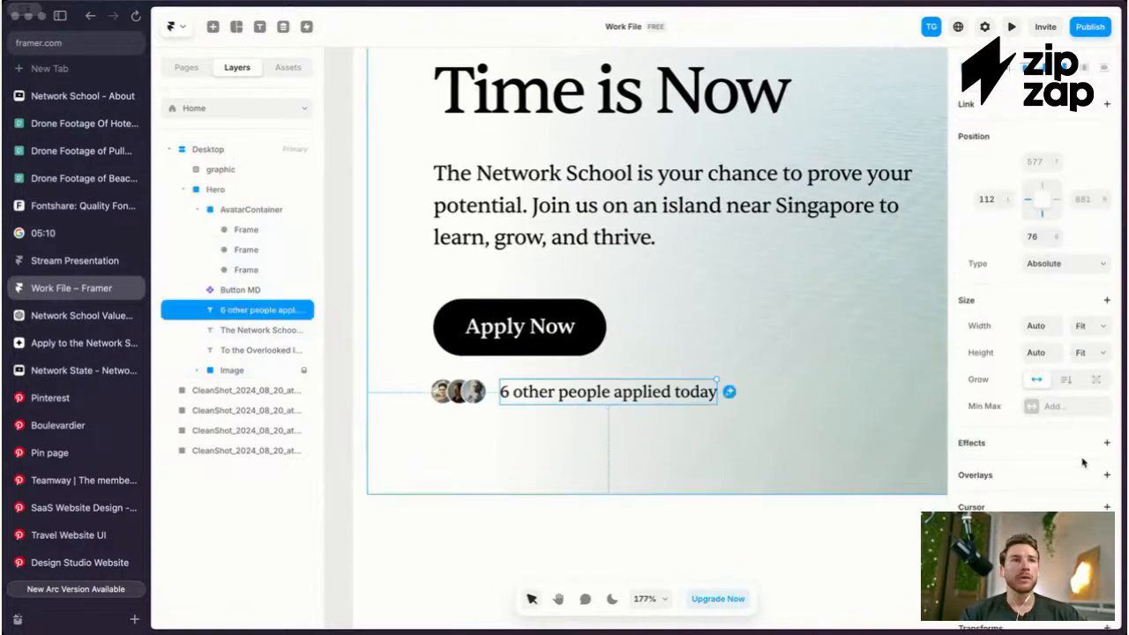
pyautogui.scroll(-5, 1063, 441)
# Step: Widen AvatarContainer to 49 and reposition the third avatar so it slightly overlaps the second
pyautogui.click(436, 402)
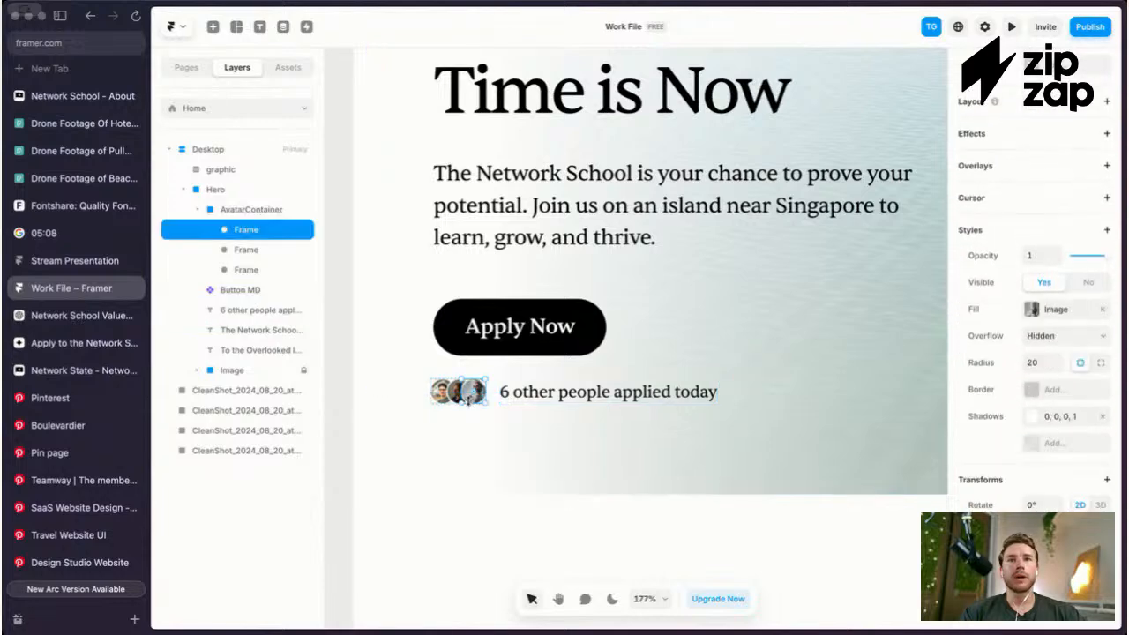
pyautogui.click(221, 209)
pyautogui.scroll(5, 1058, 441)
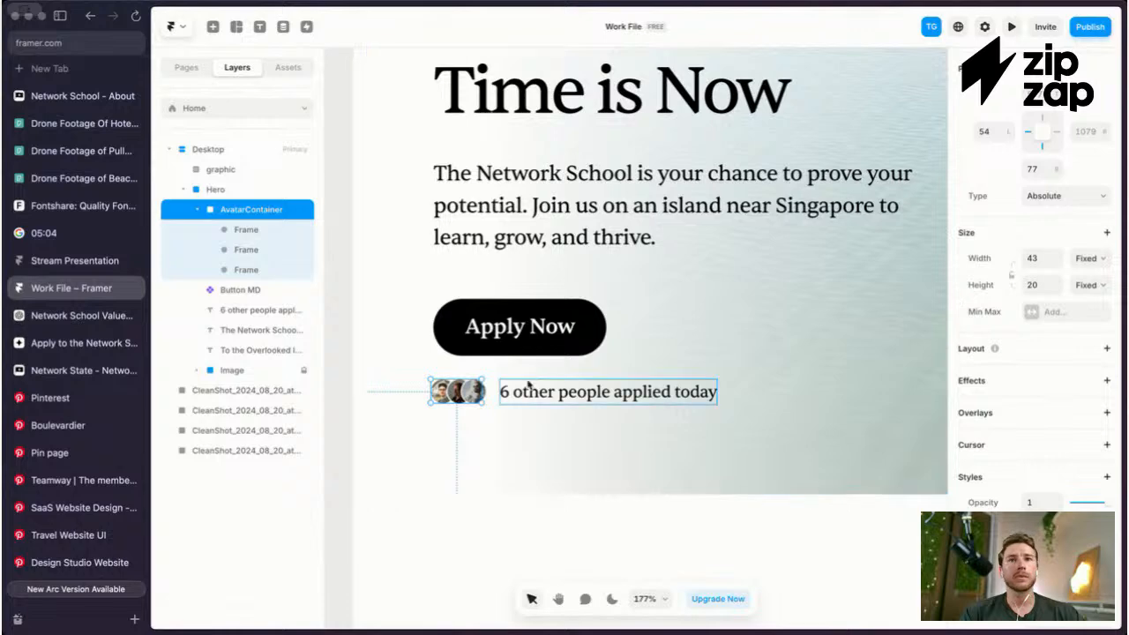
pyautogui.click(481, 392)
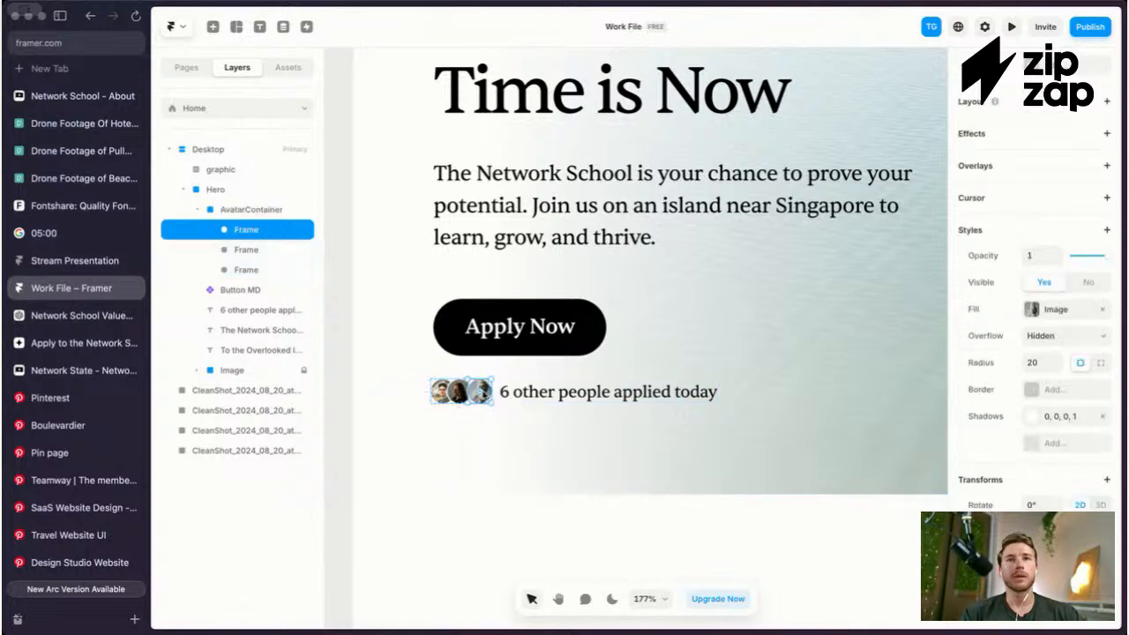
# Step: Wrap AvatarContainer and the applicant line together in a stack, keeping the default layer name
pyautogui.click(541, 407)
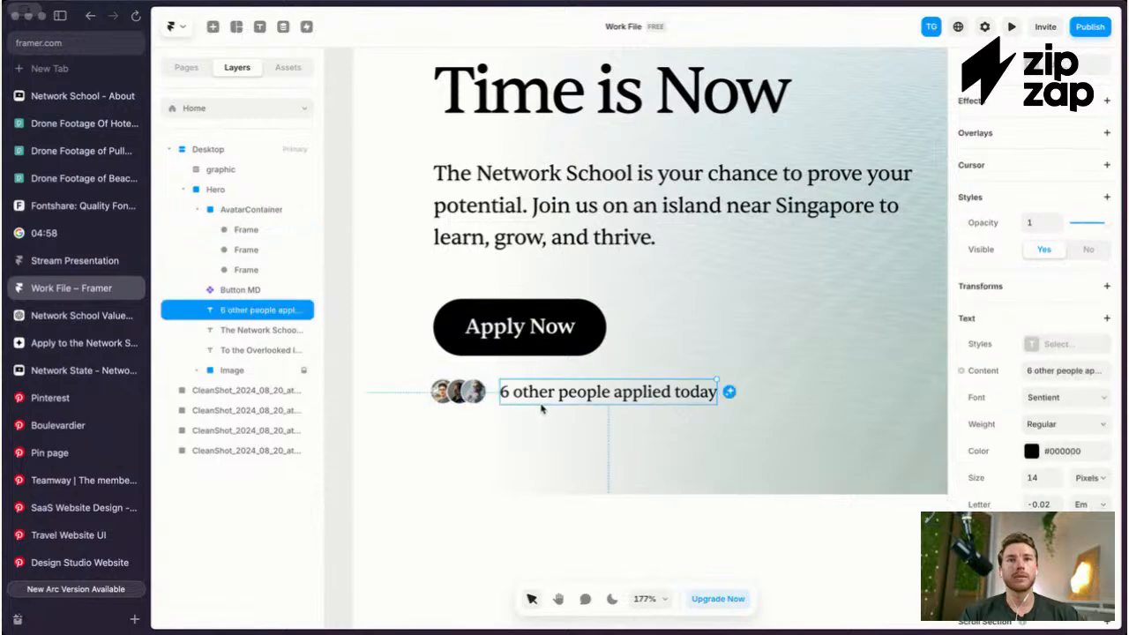
pyautogui.press('Escape')
pyautogui.press('Escape')
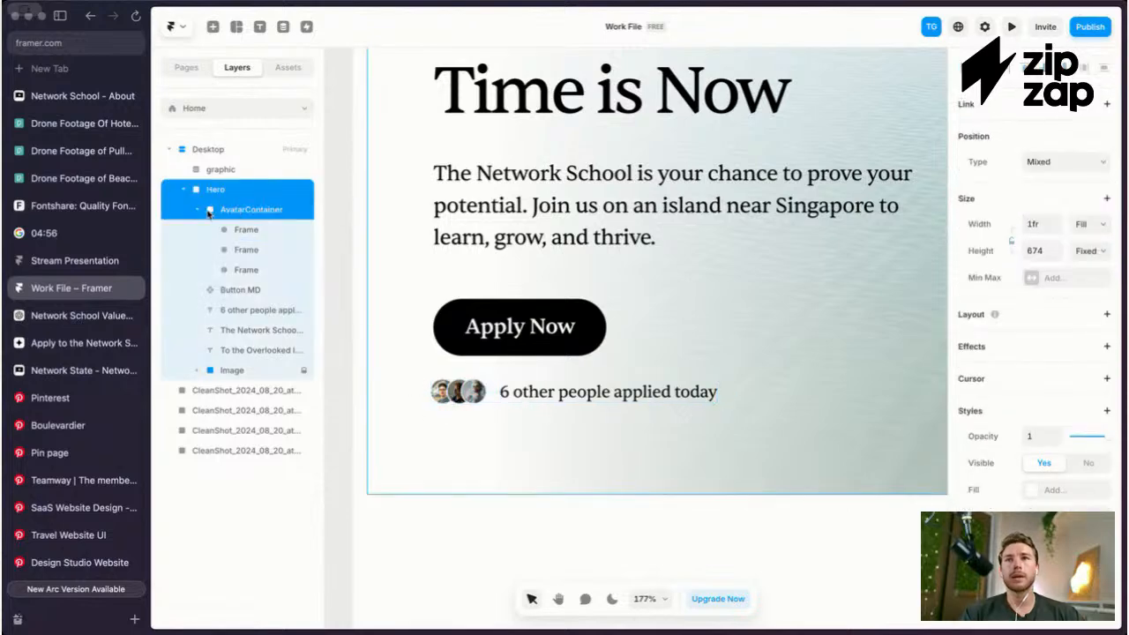
pyautogui.click(196, 211)
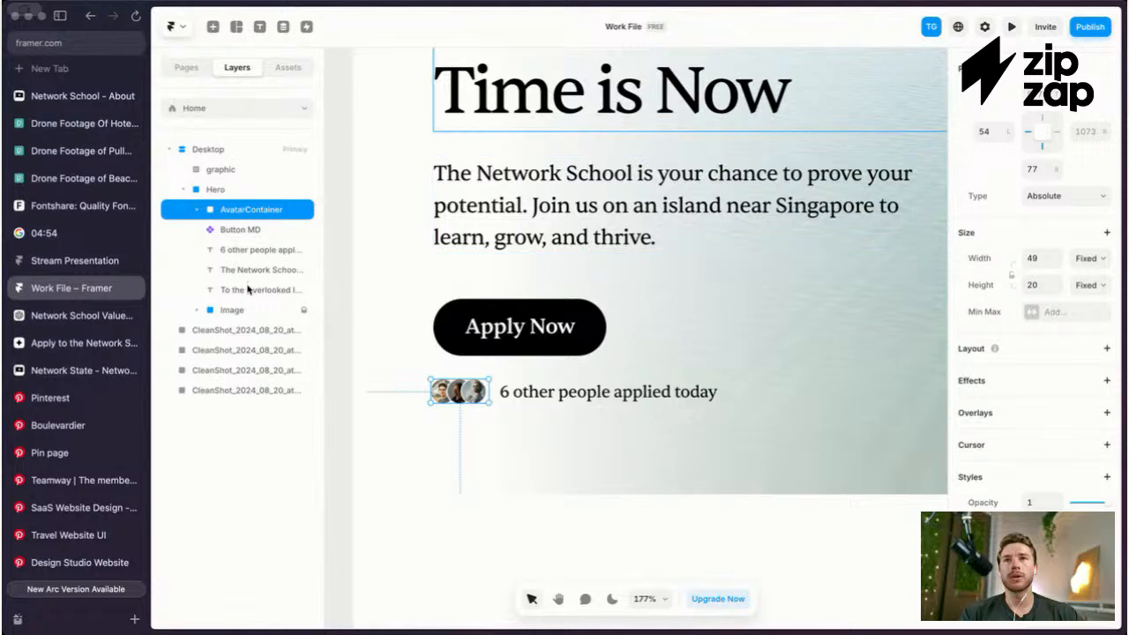
pyautogui.keyDown('super'); pyautogui.click(256, 251); pyautogui.keyUp('super')
pyautogui.rightClick(256, 250)
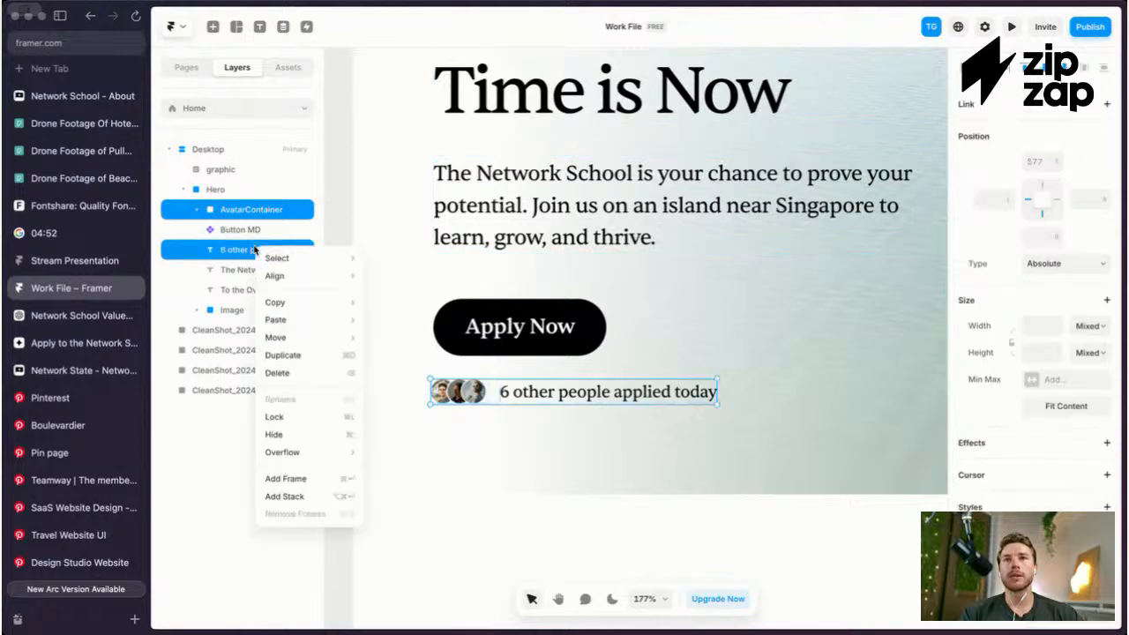
pyautogui.click(307, 497)
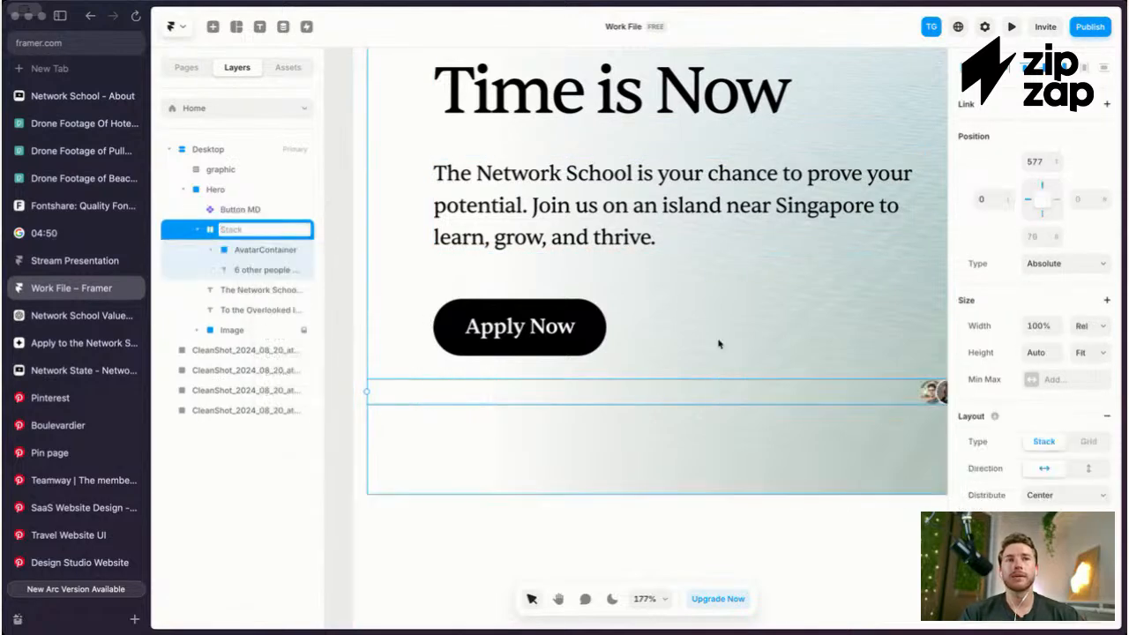
pyautogui.scroll(-2, 717, 342)
pyautogui.scroll(-5, 718, 342)
pyautogui.press('Return')
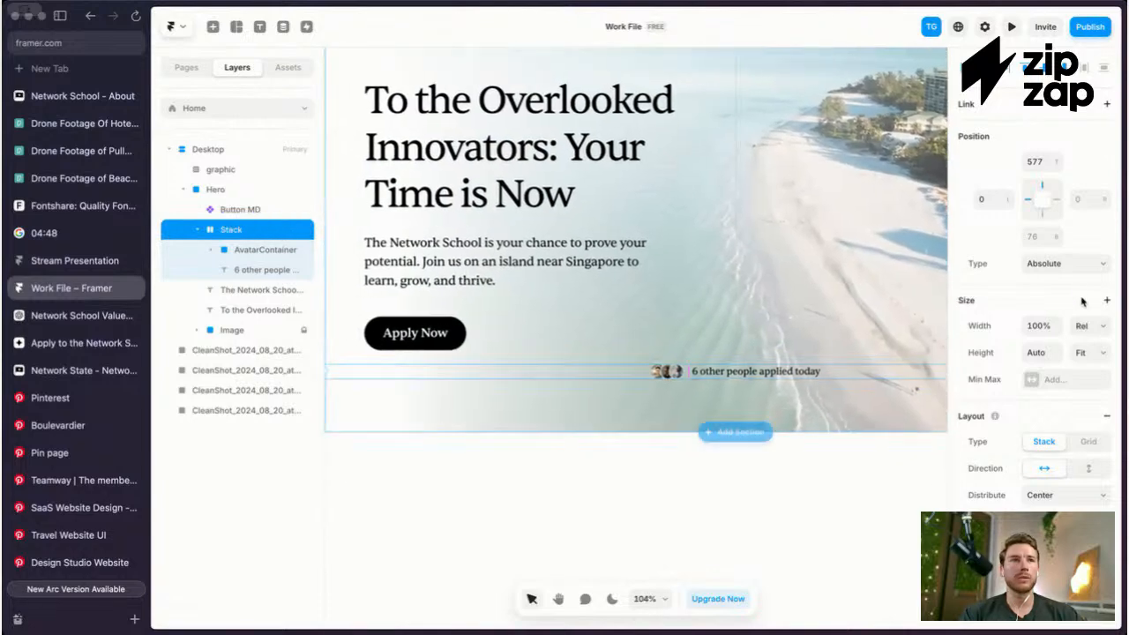
# Step: Set the social-proof stack's width to Fit and move it to 50 from the hero's left edge
pyautogui.click(1090, 323)
pyautogui.click(1106, 378)
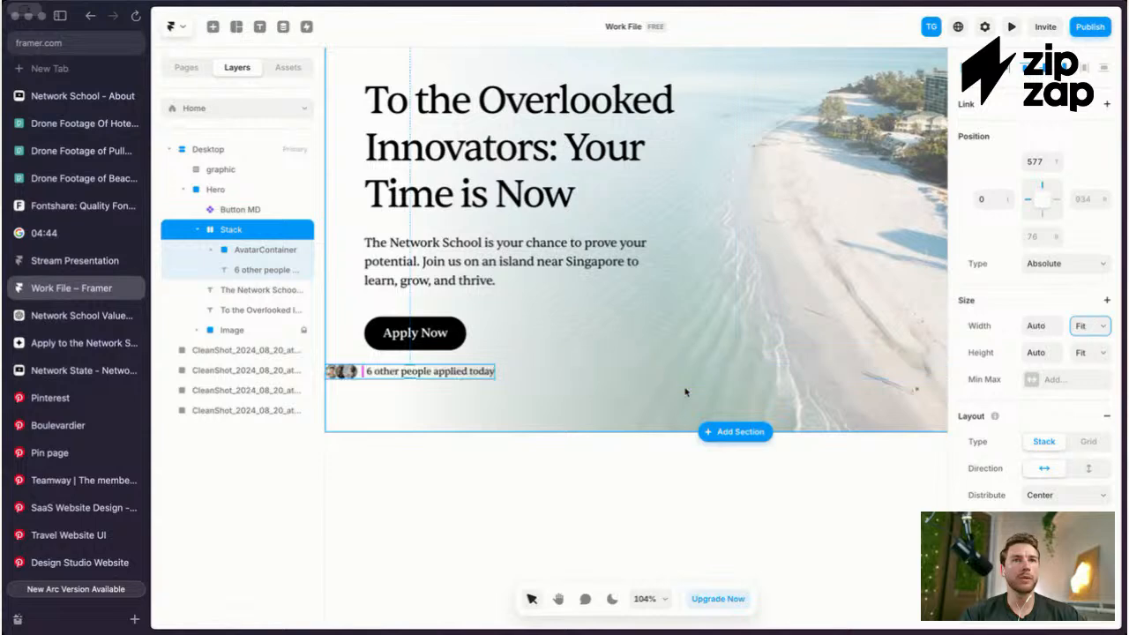
pyautogui.scroll(-5, 392, 369)
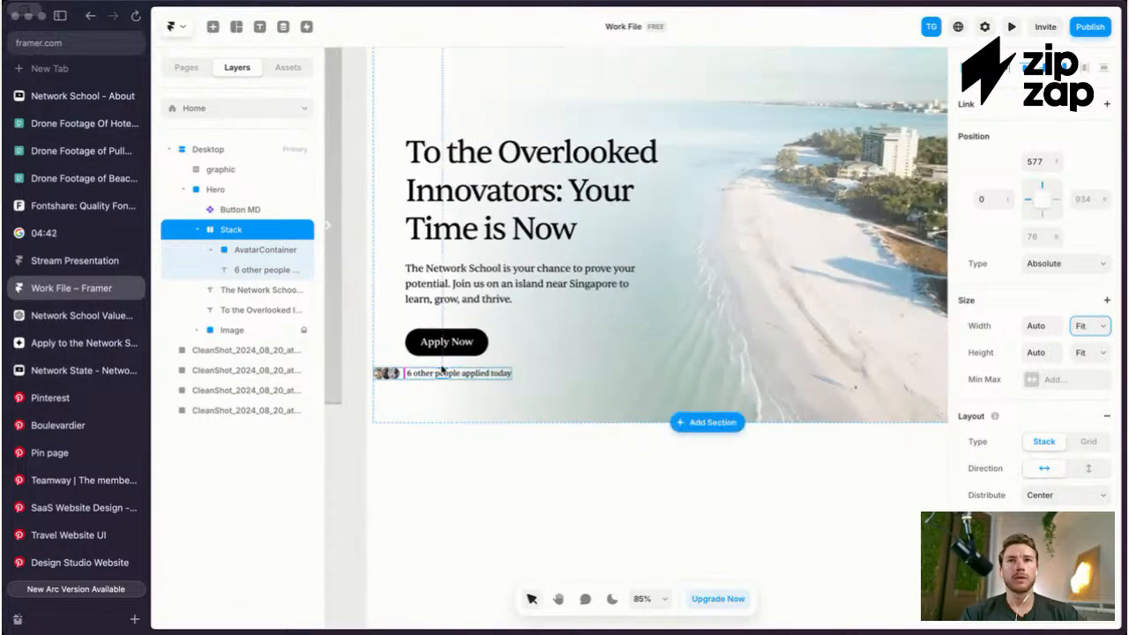
pyautogui.click(429, 385)
pyautogui.doubleClick(412, 374)
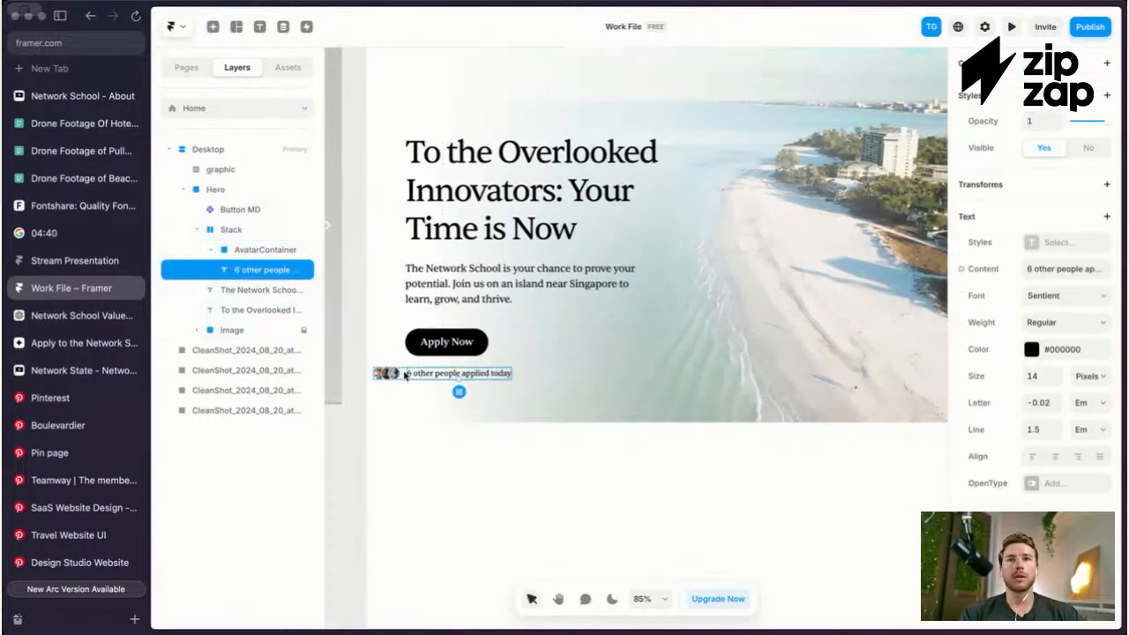
pyautogui.click(398, 374)
pyautogui.click(246, 228)
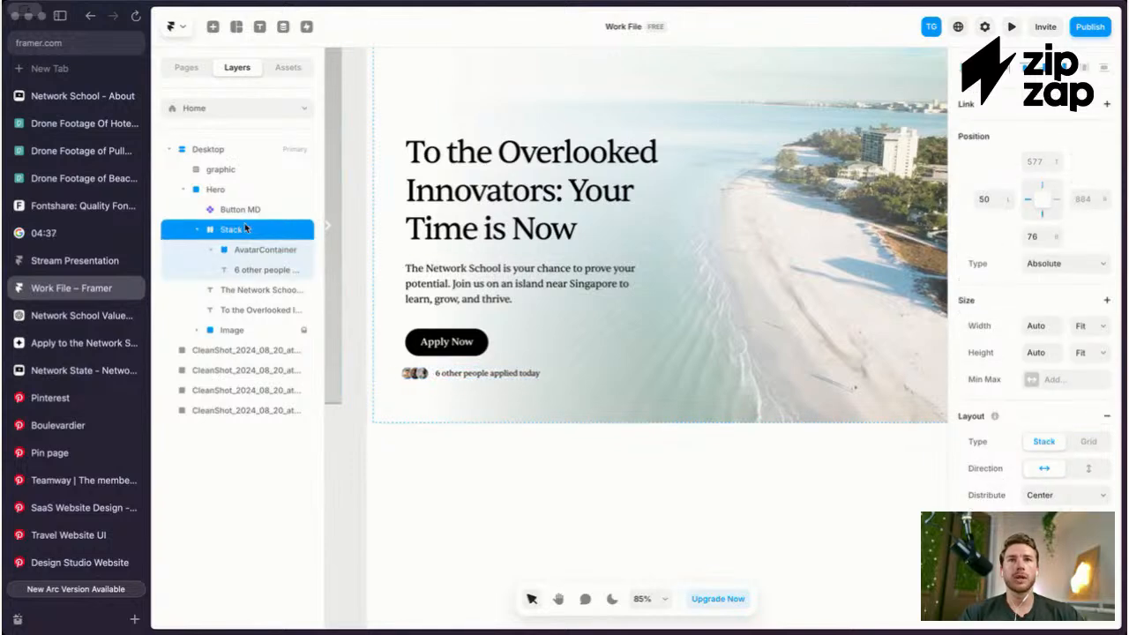
# Step: Move the stack beside the Apply Now button, at 226 from the hero's left edge and 131 from its bottom
pyautogui.scroll(-4, 433, 247)
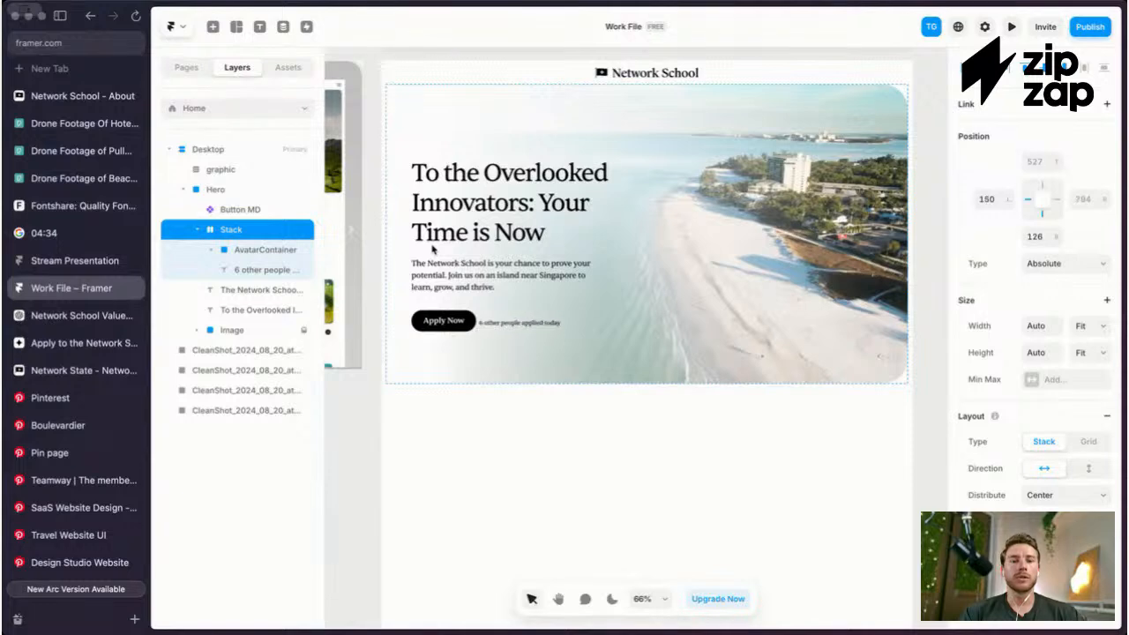
pyautogui.hotkey('shift', 'Right')
pyautogui.hotkey('shift', 'Right')
pyautogui.hotkey('shift', 'Right')
pyautogui.hotkey('shift', 'Up')
pyautogui.hotkey('shift', 'Right')
pyautogui.hotkey('shift', 'Right')
pyautogui.press('Left')
pyautogui.press('Left')
pyautogui.press('Down')
pyautogui.press('Down')
pyautogui.press('Down')
pyautogui.press('Down')
pyautogui.press('Down')
pyautogui.press('Down')
pyautogui.press('Down')
pyautogui.press('Down')
pyautogui.press('Up')
pyautogui.press('Up')
pyautogui.press('Up')
pyautogui.press('Up')
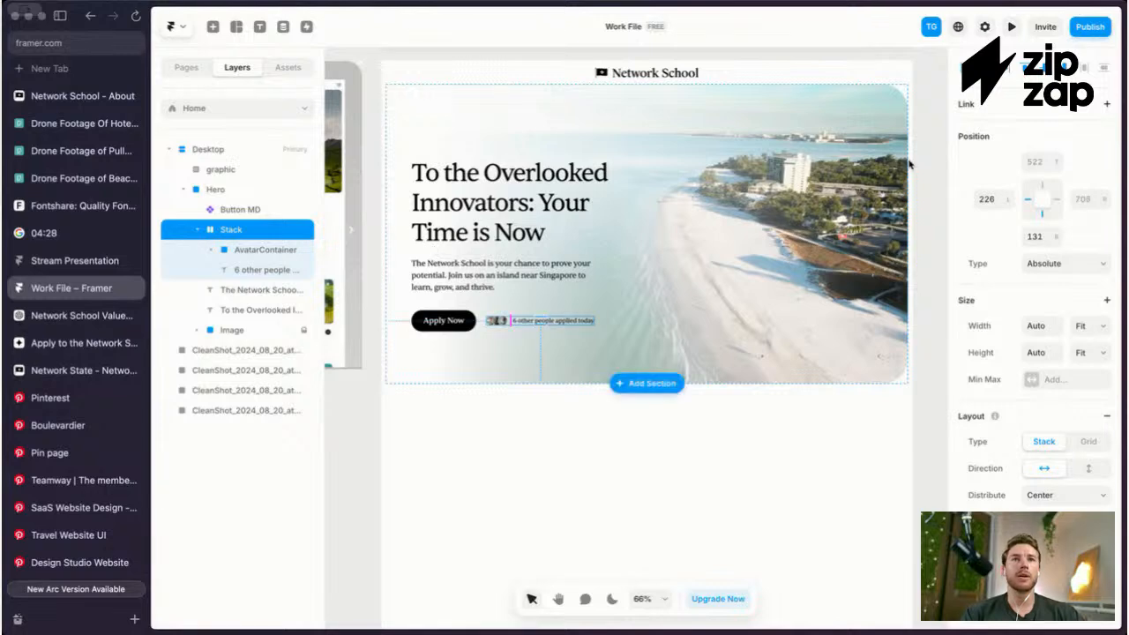
pyautogui.click(652, 406)
# Step: Examine the overlapping avatars up close, checking their outlines, overlap and spacing from the applicant line
pyautogui.scroll(3, 653, 405)
pyautogui.scroll(3, 504, 446)
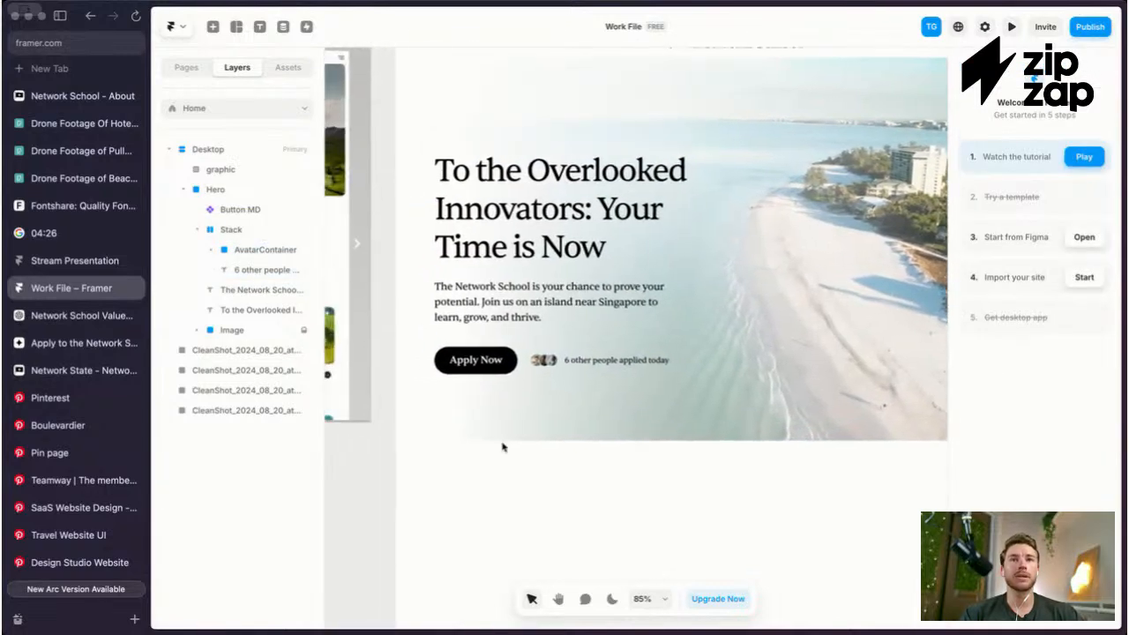
pyautogui.click(571, 360)
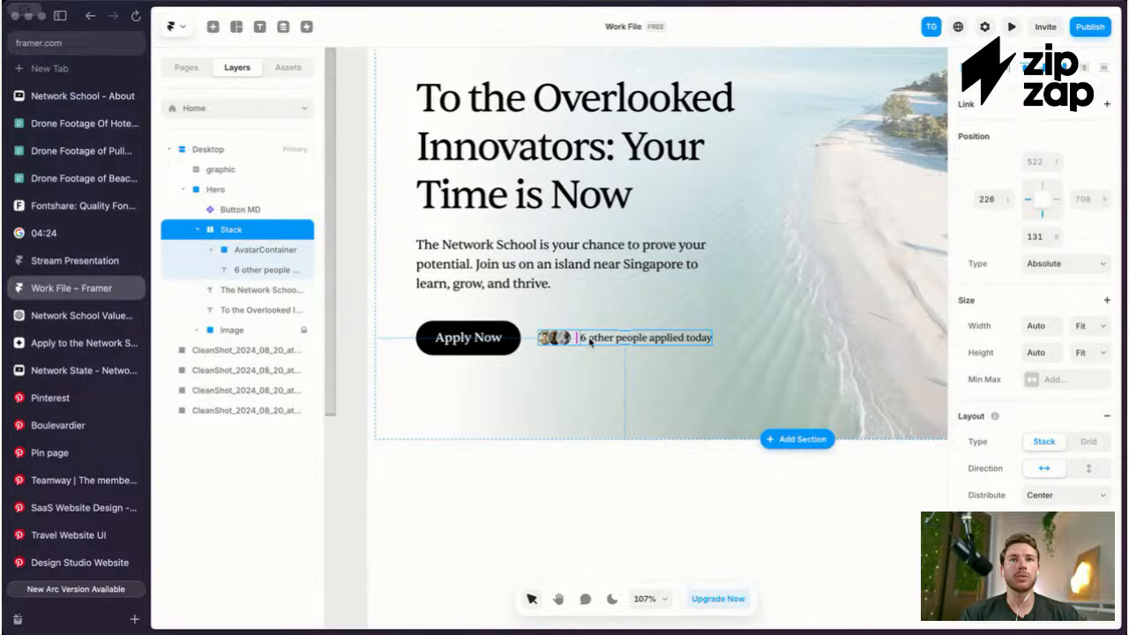
pyautogui.scroll(6, 589, 342)
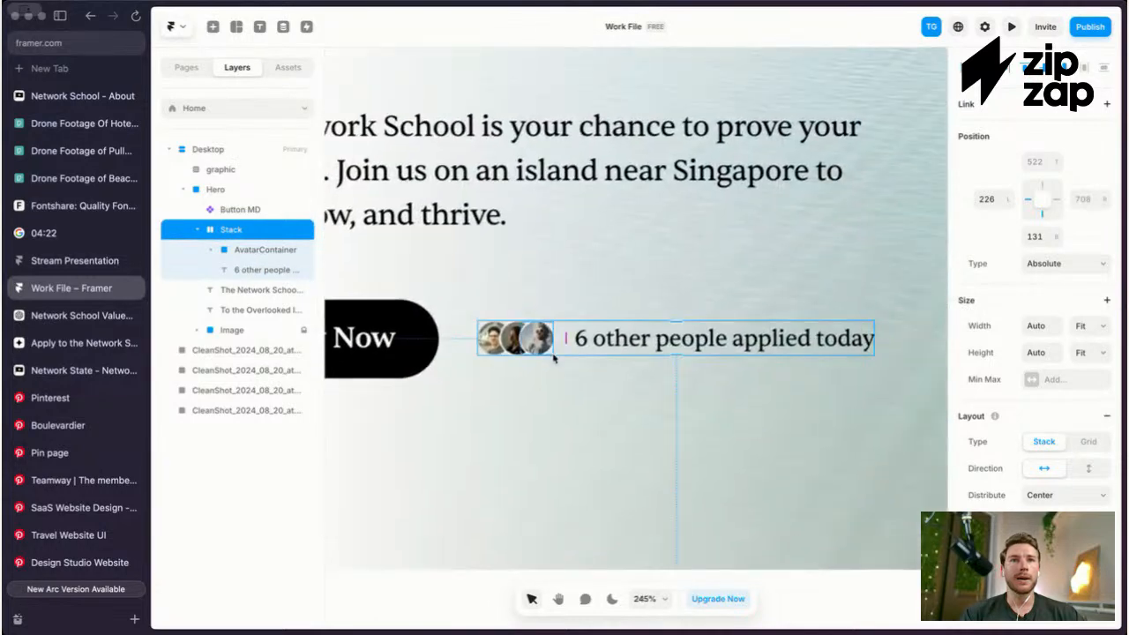
pyautogui.doubleClick(529, 338)
pyautogui.scroll(1, 529, 338)
pyautogui.keyDown('shift'); pyautogui.click(542, 339); pyautogui.keyUp('shift')
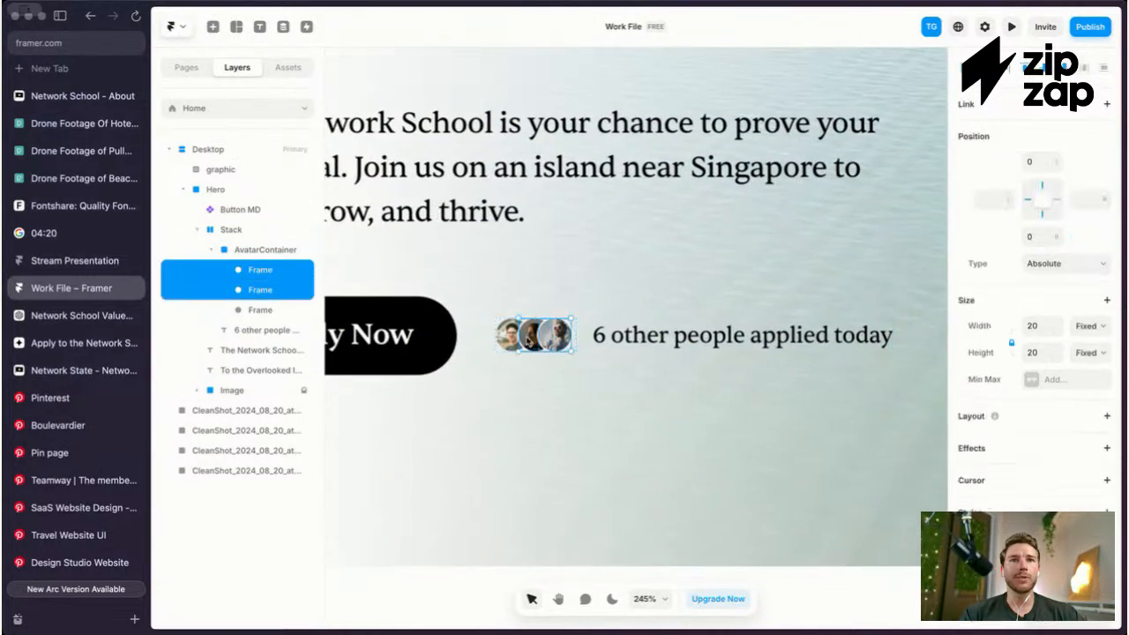
pyautogui.scroll(3, 603, 338)
pyautogui.press('Escape')
pyautogui.press('Escape')
pyautogui.press('Escape')
pyautogui.press('Escape')
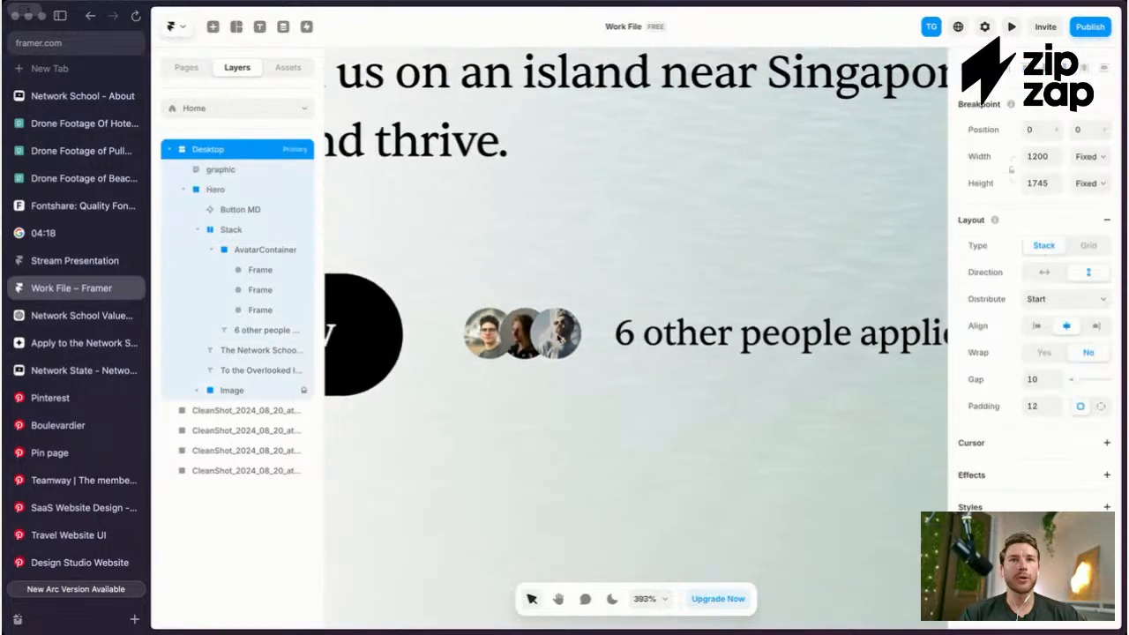
pyautogui.scroll(-1, 603, 338)
pyautogui.press('Escape')
pyautogui.scroll(-6, 605, 319)
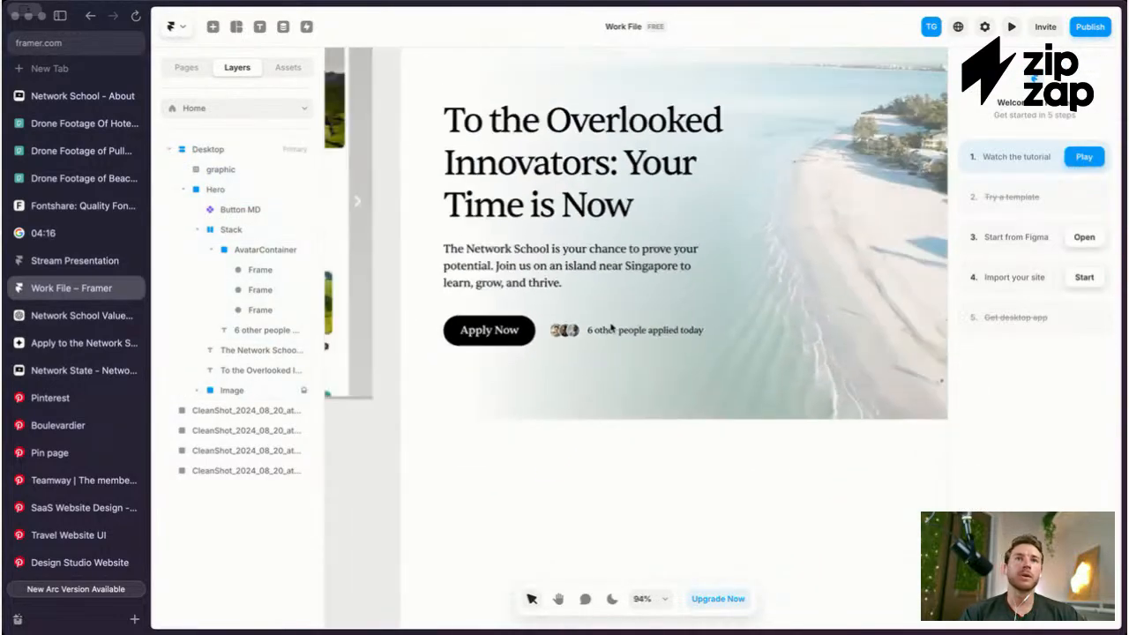
pyautogui.scroll(3, 605, 327)
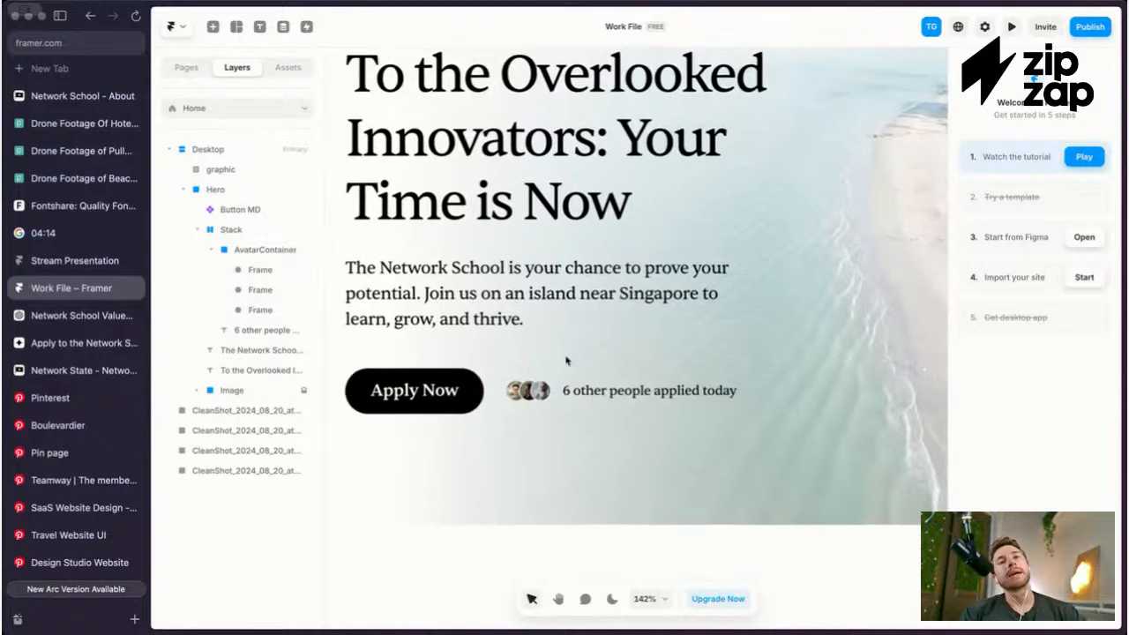
pyautogui.doubleClick(540, 390)
pyautogui.press('Escape')
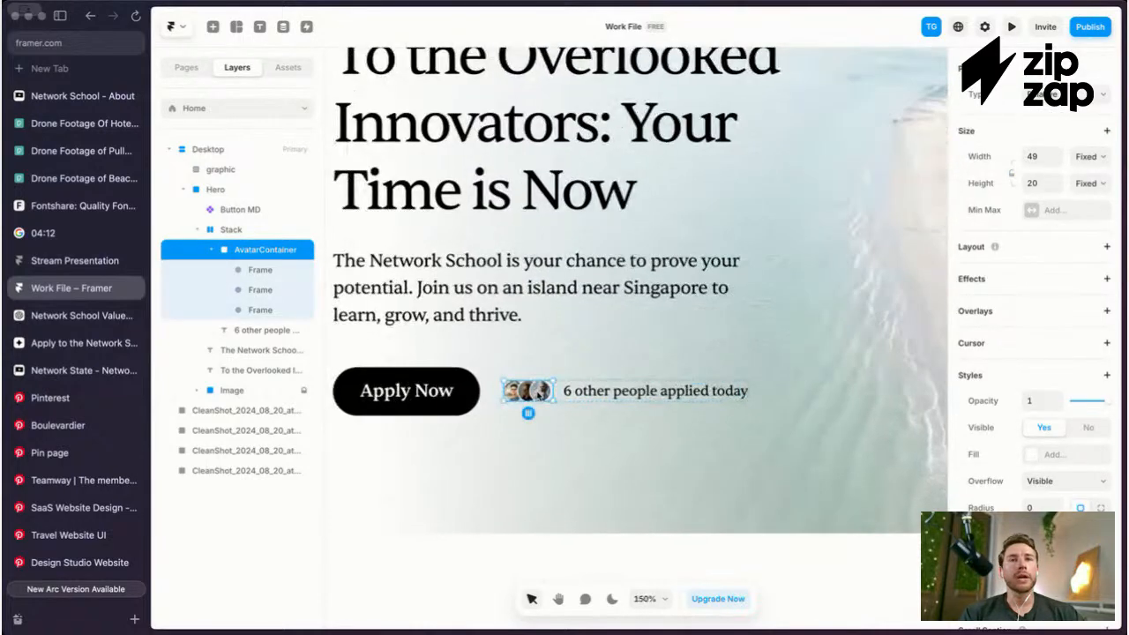
pyautogui.click(539, 390)
pyautogui.scroll(4, 539, 390)
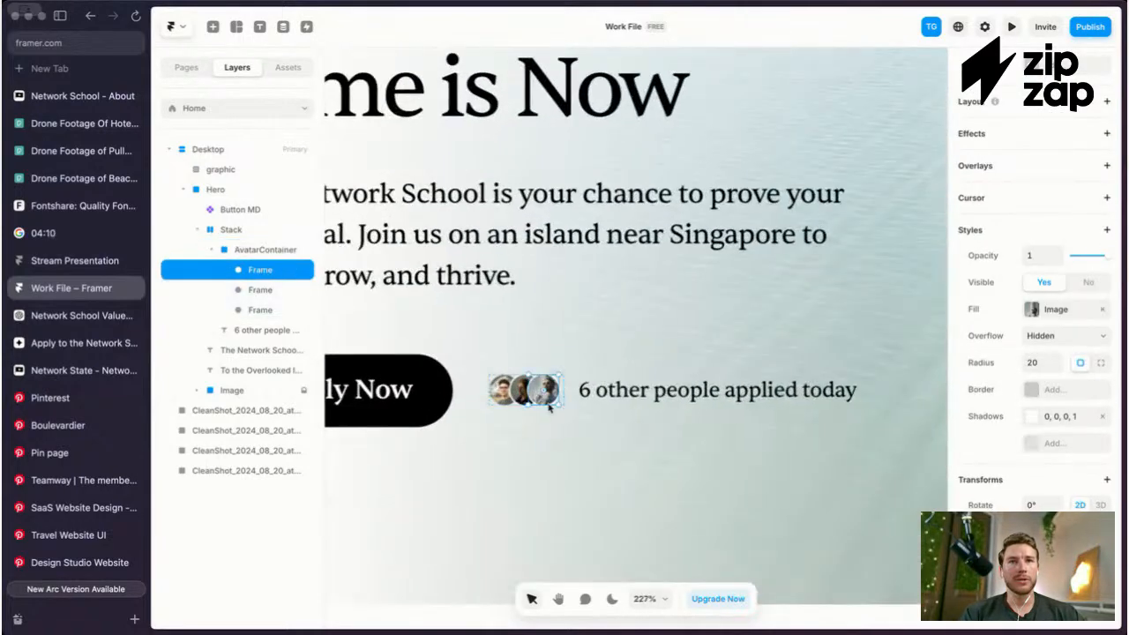
pyautogui.press('Escape')
pyautogui.press('Escape')
pyautogui.scroll(-3, 564, 397)
pyautogui.press('Escape')
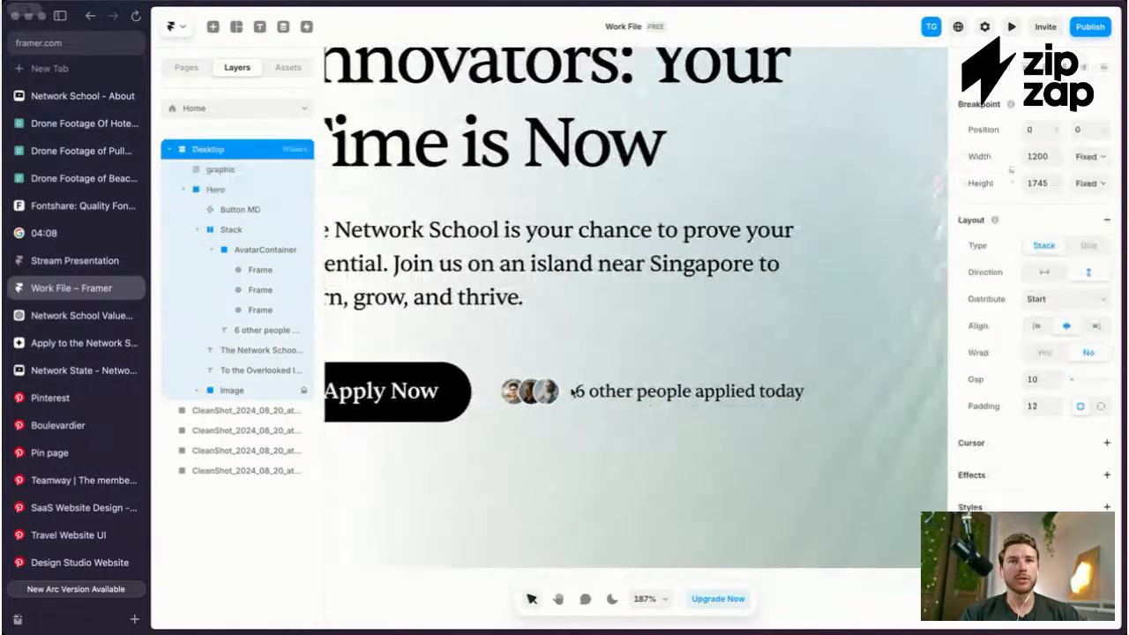
# Step: Set the gap between the avatars and the applicant line in the stack to 8
pyautogui.click(593, 389)
pyautogui.scroll(-3, 964, 418)
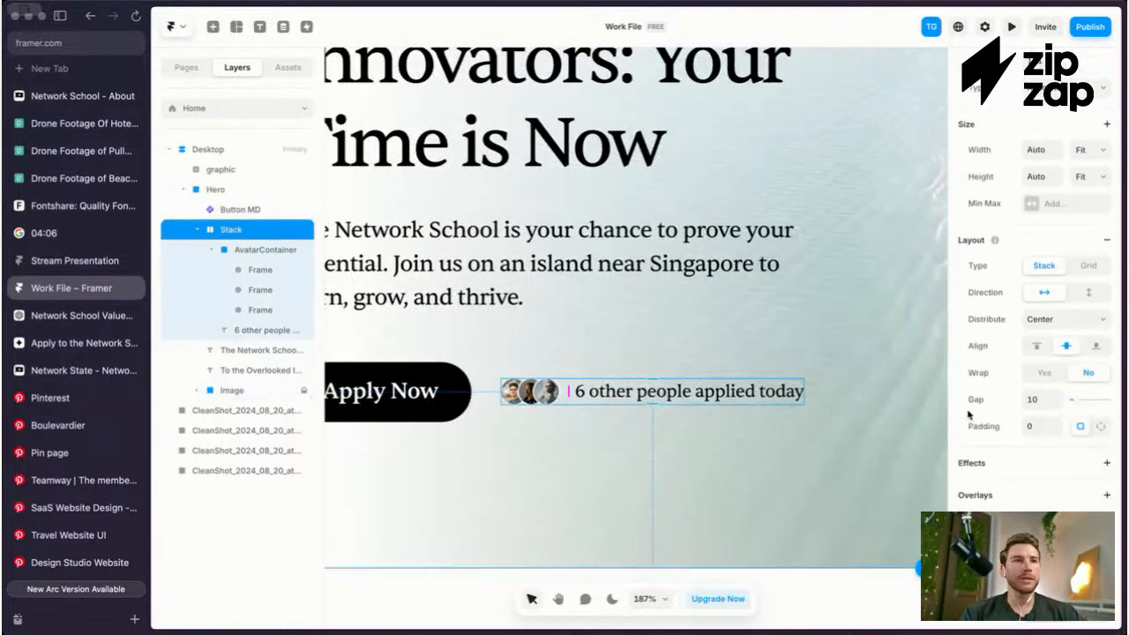
pyautogui.click(1034, 401)
pyautogui.write('8')
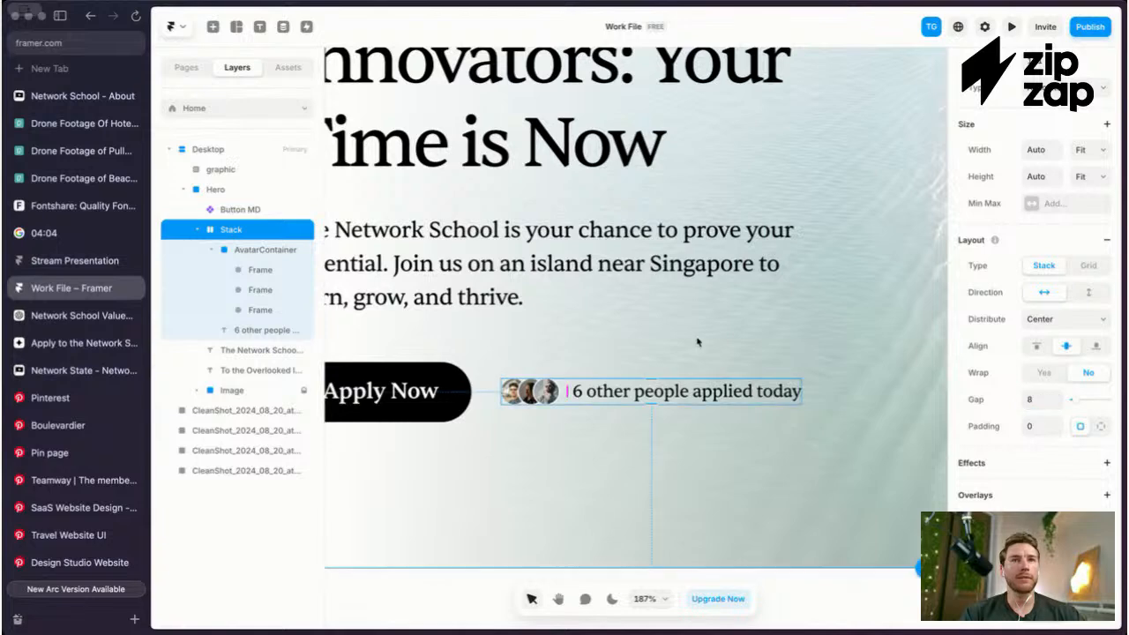
pyautogui.press('Escape')
pyautogui.press('Escape')
pyautogui.scroll(-5, 791, 362)
pyautogui.press('Escape')
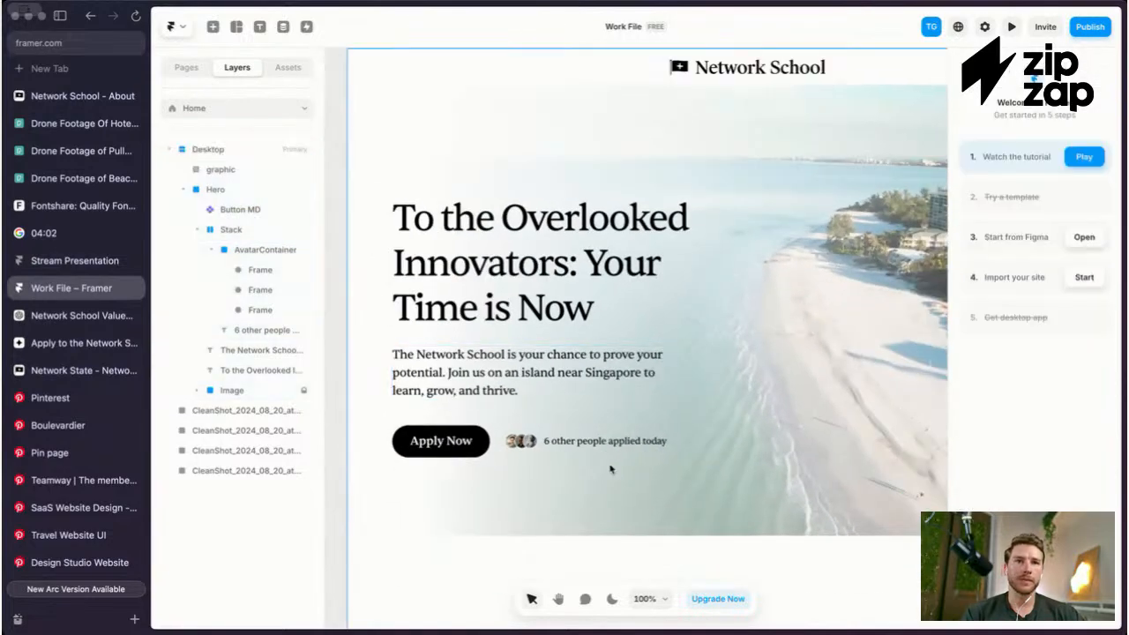
# Step: Move the hero's headline, paragraph, Apply Now button and applicant row down together within the hero section
pyautogui.doubleClick(617, 442)
pyautogui.press('Escape')
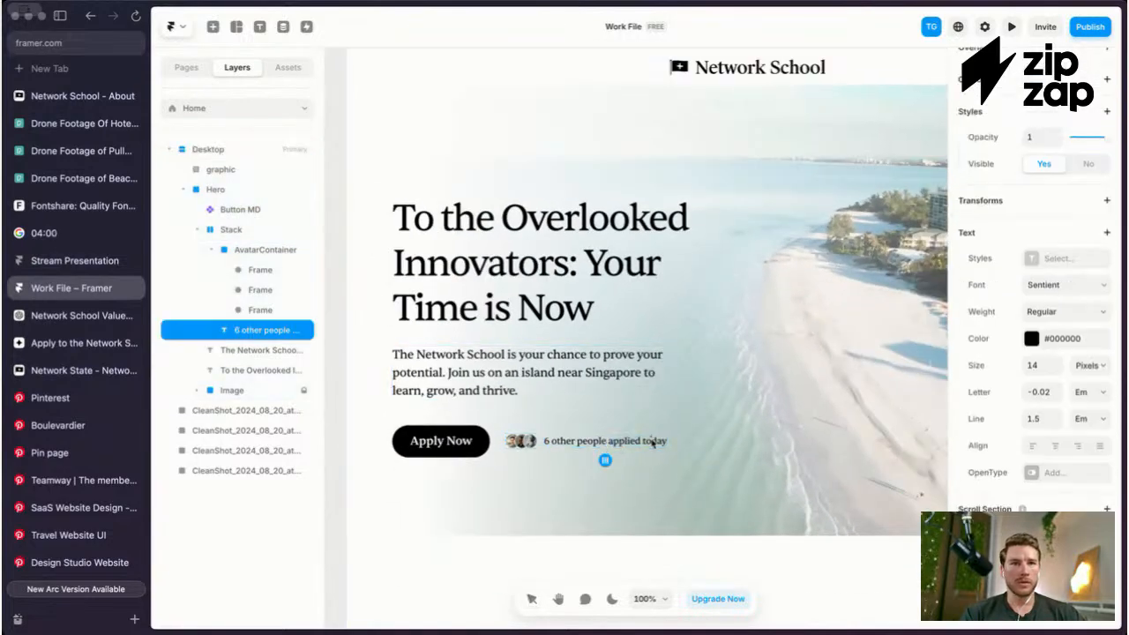
pyautogui.press('Escape')
pyautogui.scroll(-3, 651, 443)
pyautogui.press('super+period')
pyautogui.hscroll(2, 651, 444)
pyautogui.scroll(4, 529, 379)
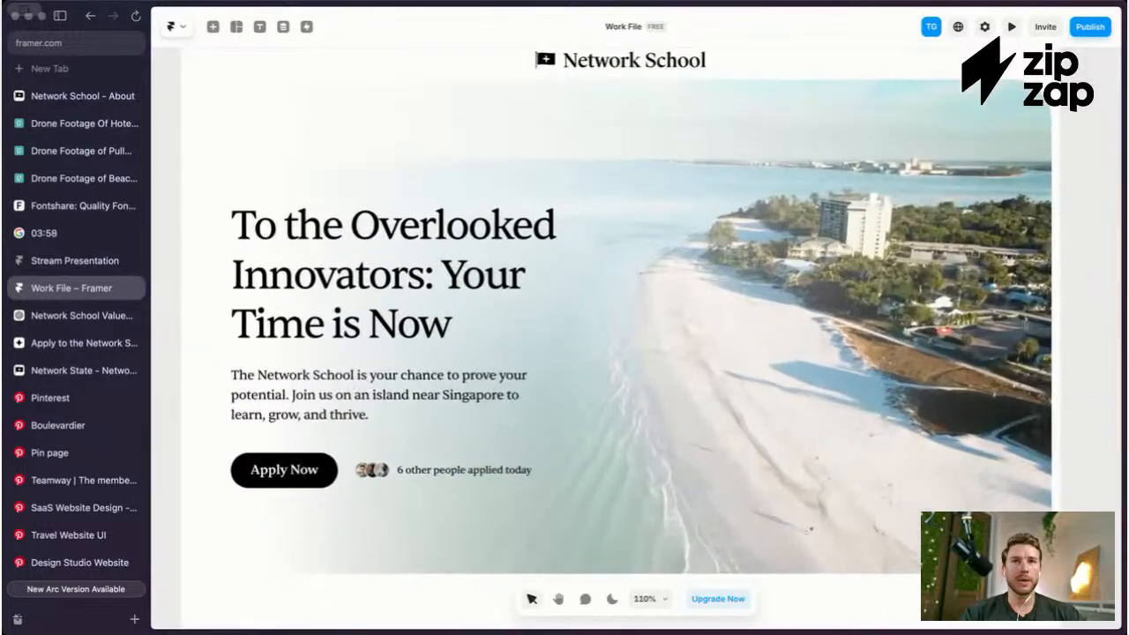
pyautogui.click(398, 474)
pyautogui.press('Escape')
pyautogui.press('Escape')
pyautogui.press('Escape')
pyautogui.moveTo(321, 291); pyautogui.dragTo(321, 323)
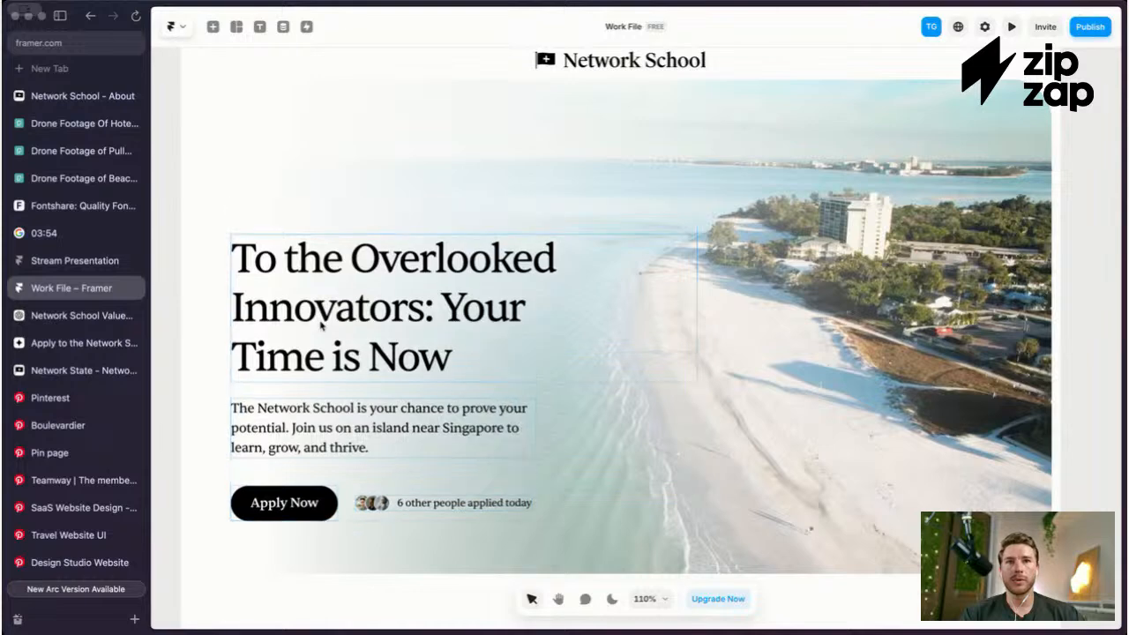
# Step: Review the hero section's layout and text placement at different zoom levels, alongside the neighbouring reference designs
pyautogui.scroll(-5, 321, 325)
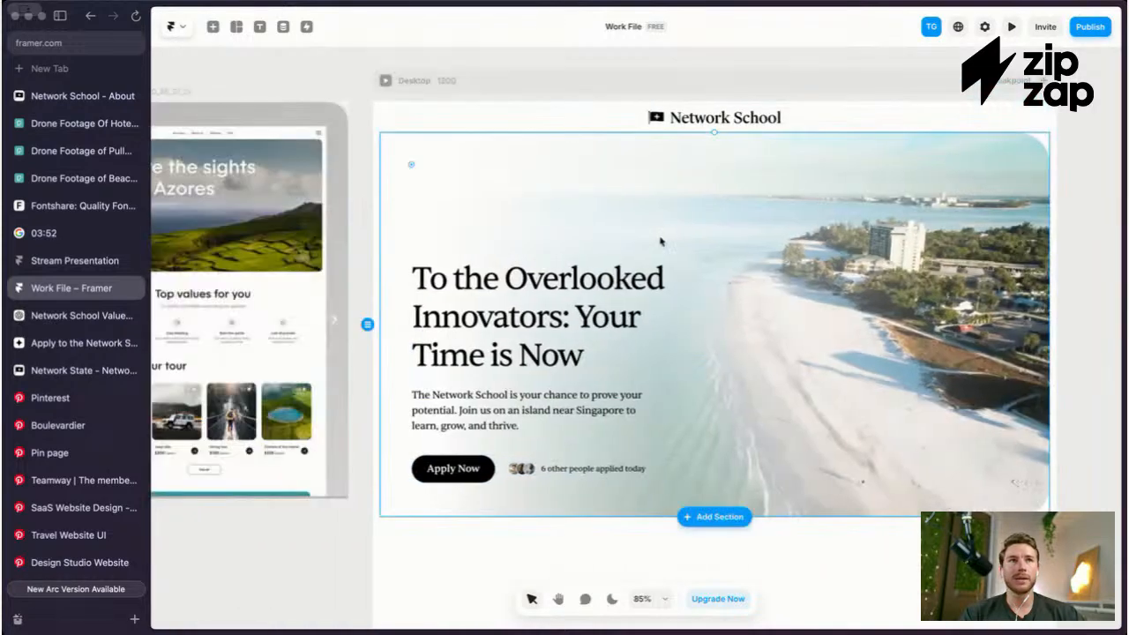
pyautogui.scroll(-4, 680, 245)
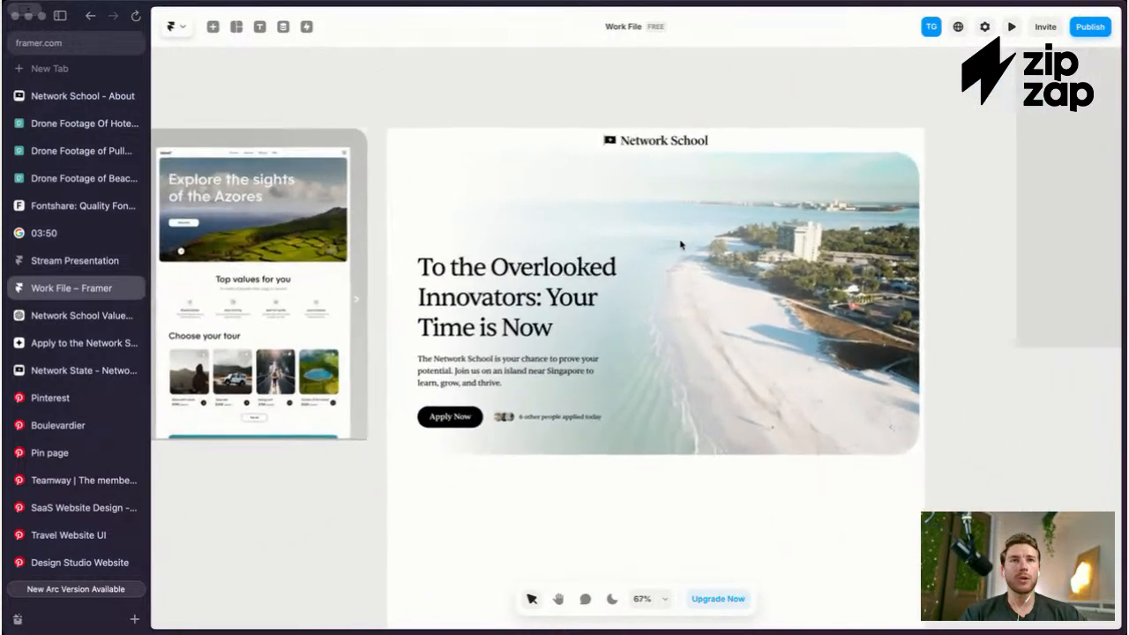
pyautogui.scroll(1, 693, 201)
pyautogui.scroll(-2, 693, 201)
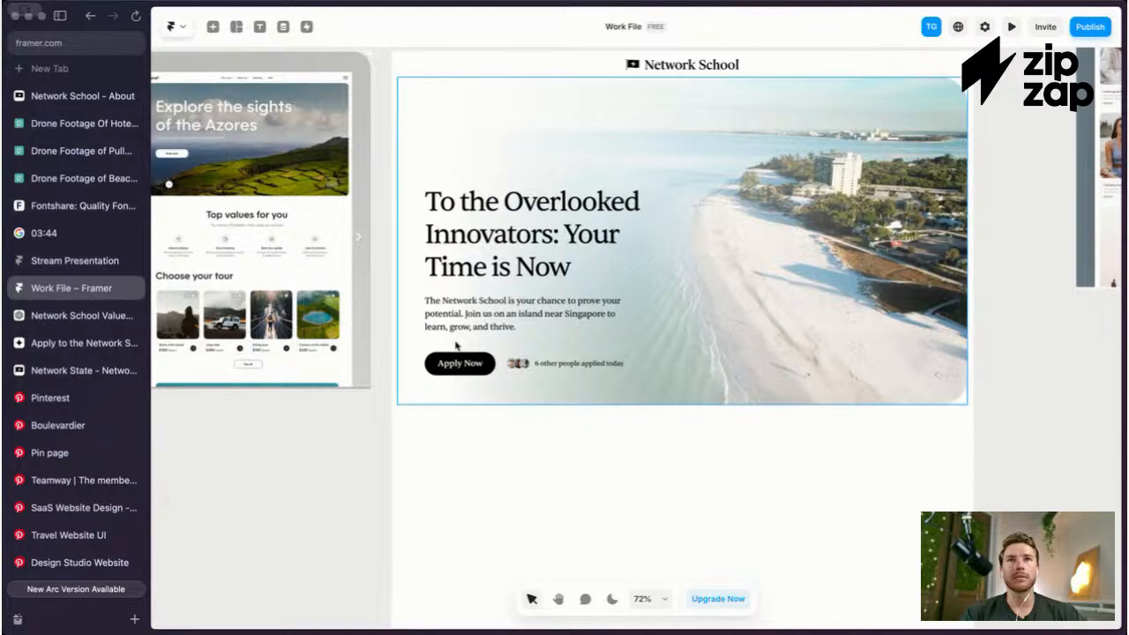
pyautogui.scroll(3, 473, 136)
pyautogui.scroll(-5, 561, 124)
pyautogui.scroll(7, 561, 125)
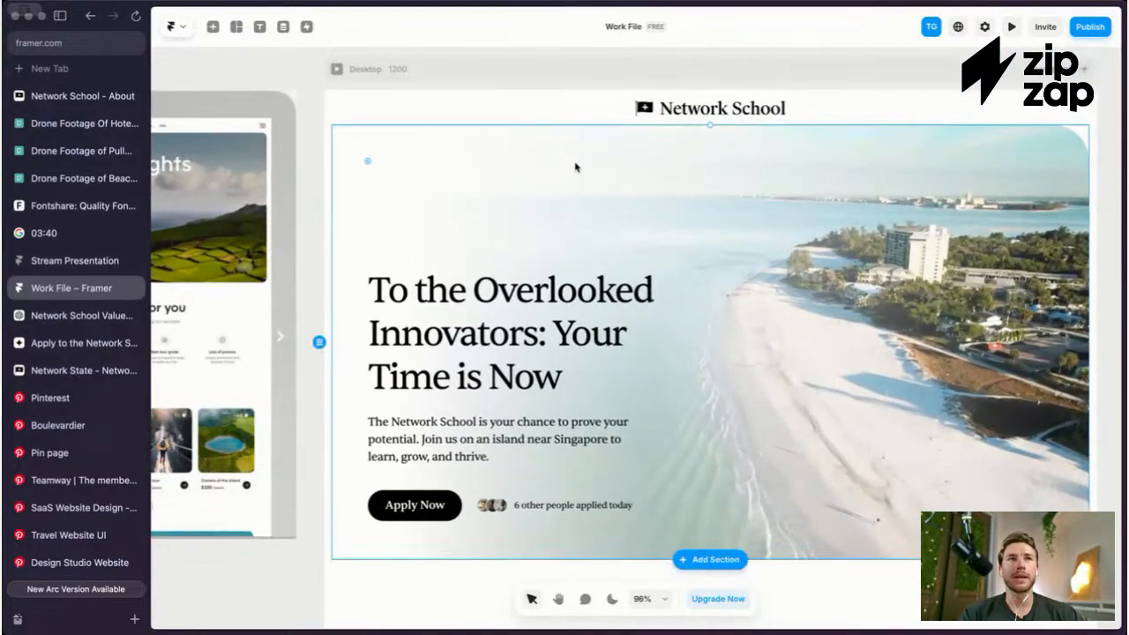
pyautogui.scroll(-3, 556, 166)
pyautogui.scroll(2, 557, 167)
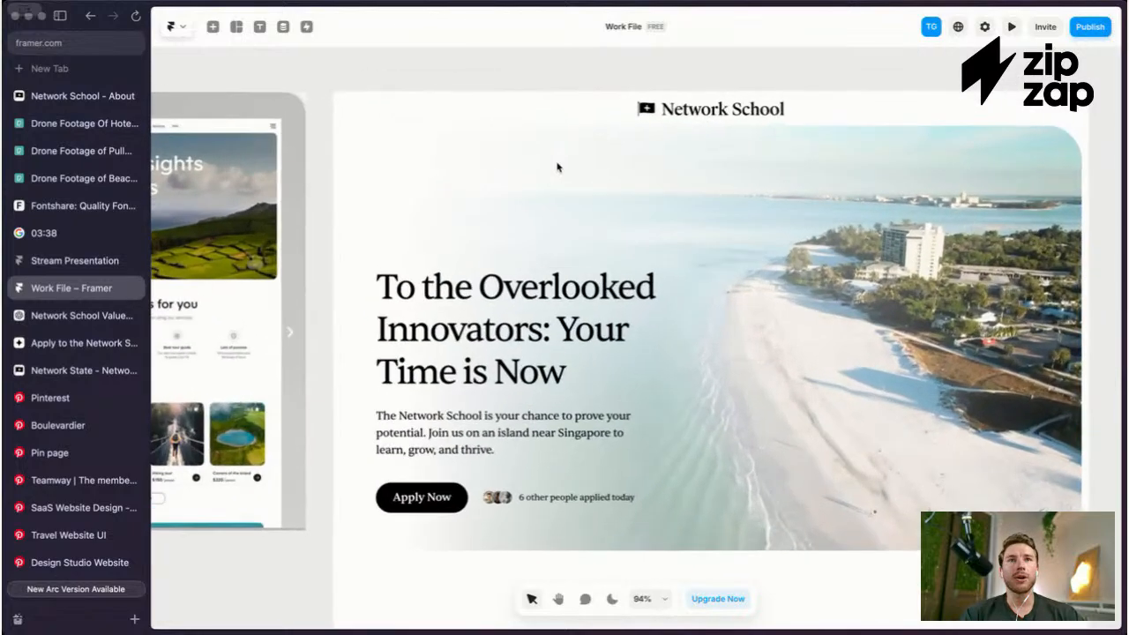
# Step: Try a light grey #EBEBEB fill on the Desktop frame and return it to #FFFFFF
pyautogui.press('super+backslash')
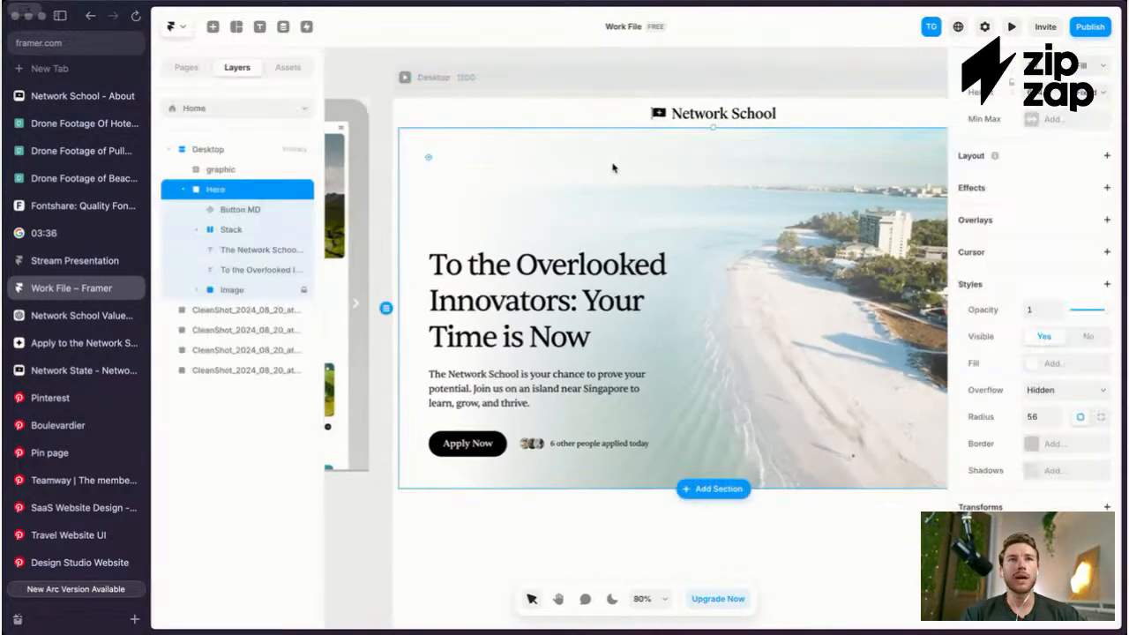
pyautogui.scroll(-3, 612, 168)
pyautogui.click(440, 85)
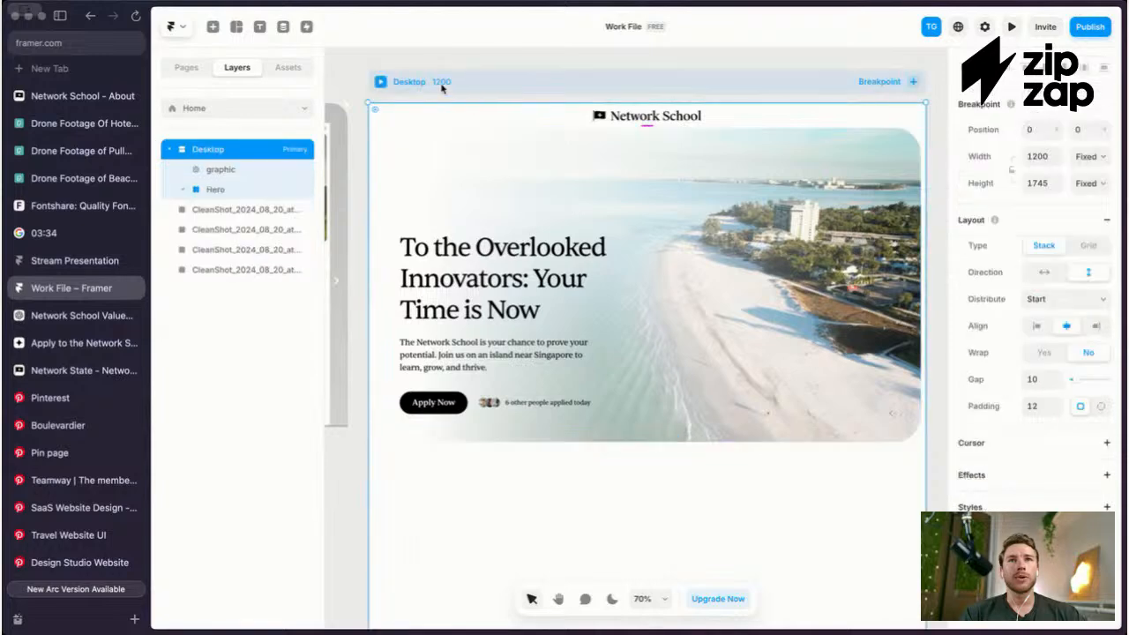
pyautogui.click(1034, 534)
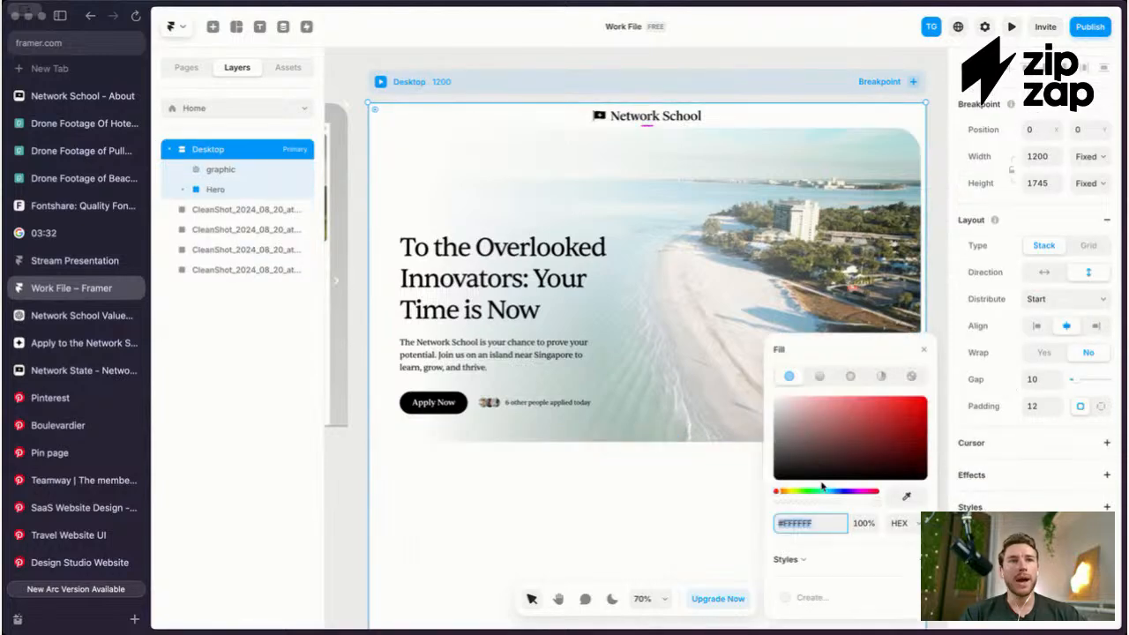
pyautogui.click(776, 403)
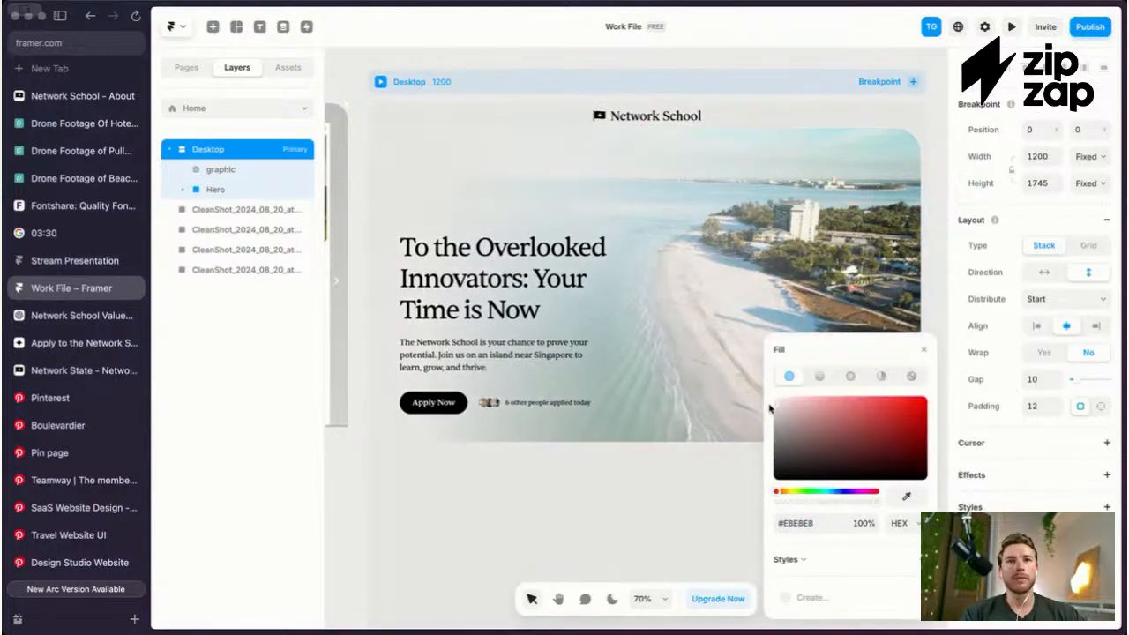
pyautogui.moveTo(768, 409)
pyautogui.mouseDown()
pyautogui.moveTo(766, 429)
pyautogui.moveTo(765, 397)
pyautogui.mouseUp()
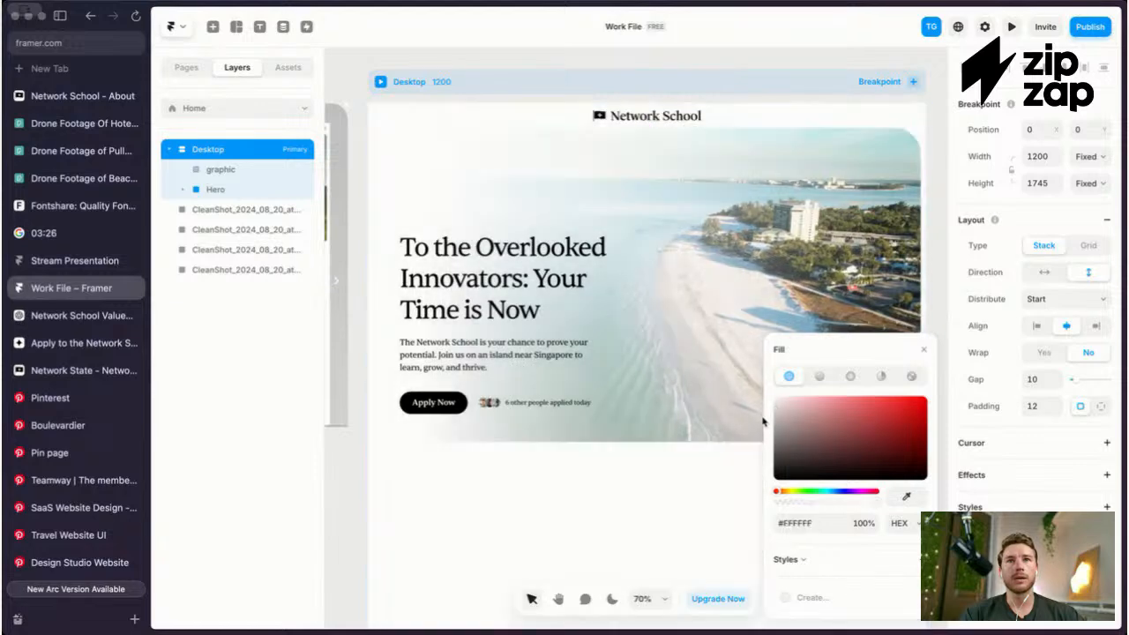
# Step: Give the Hero frame a solid white #FFFFFF fill
pyautogui.click(460, 187)
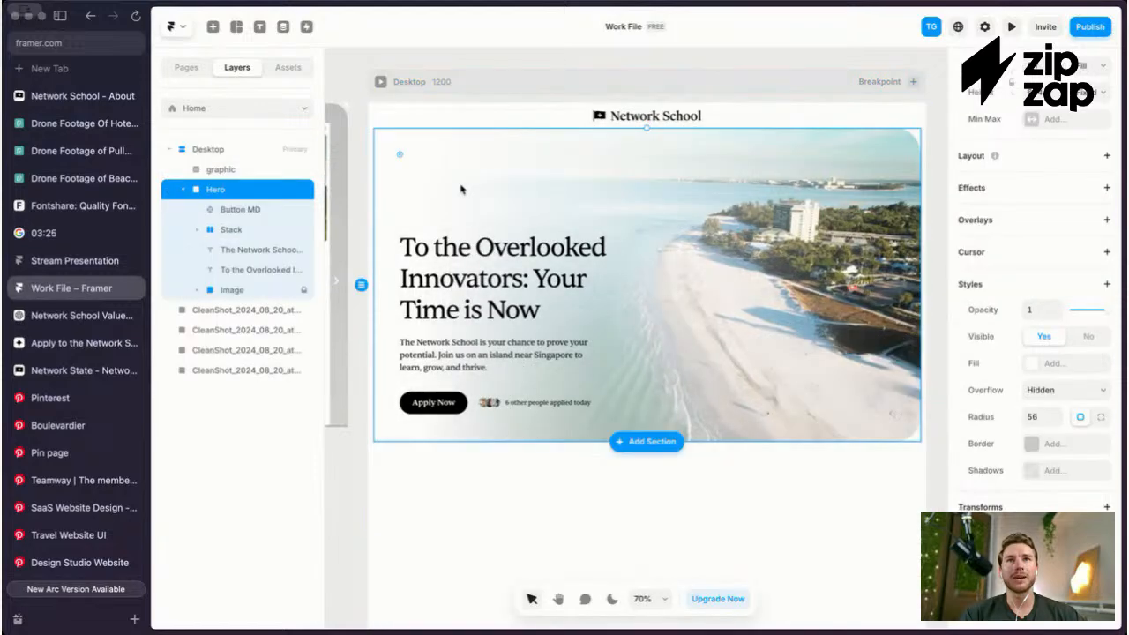
pyautogui.click(1033, 367)
pyautogui.moveTo(827, 406); pyautogui.dragTo(766, 393)
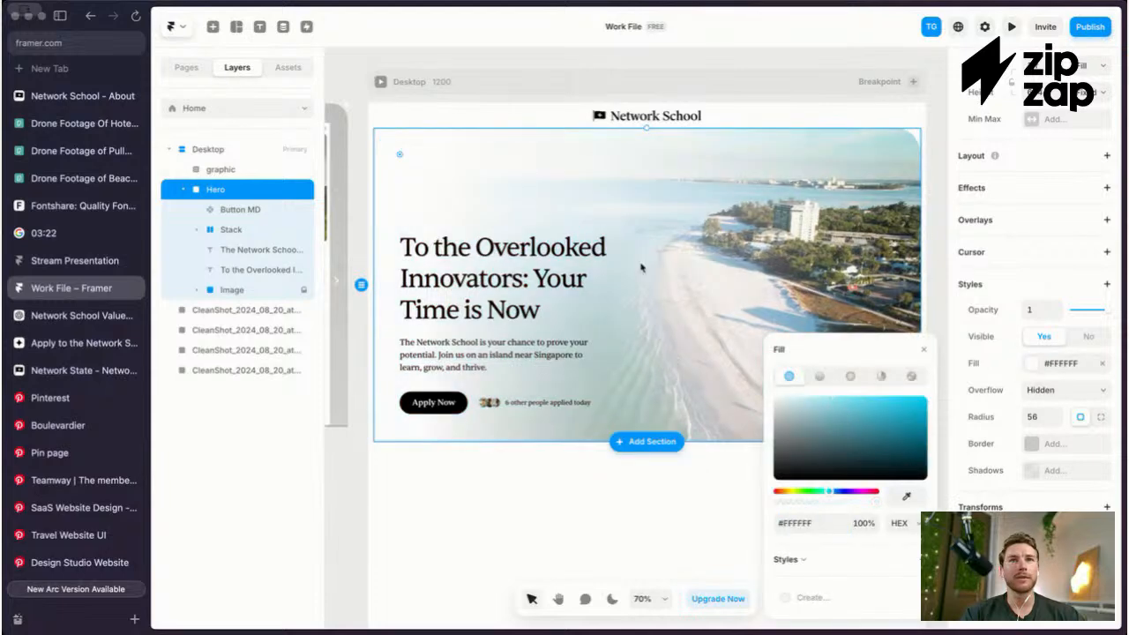
pyautogui.click(673, 358)
# Step: Set the Desktop frame's background fill to off-white #FAFAFA
pyautogui.click(427, 93)
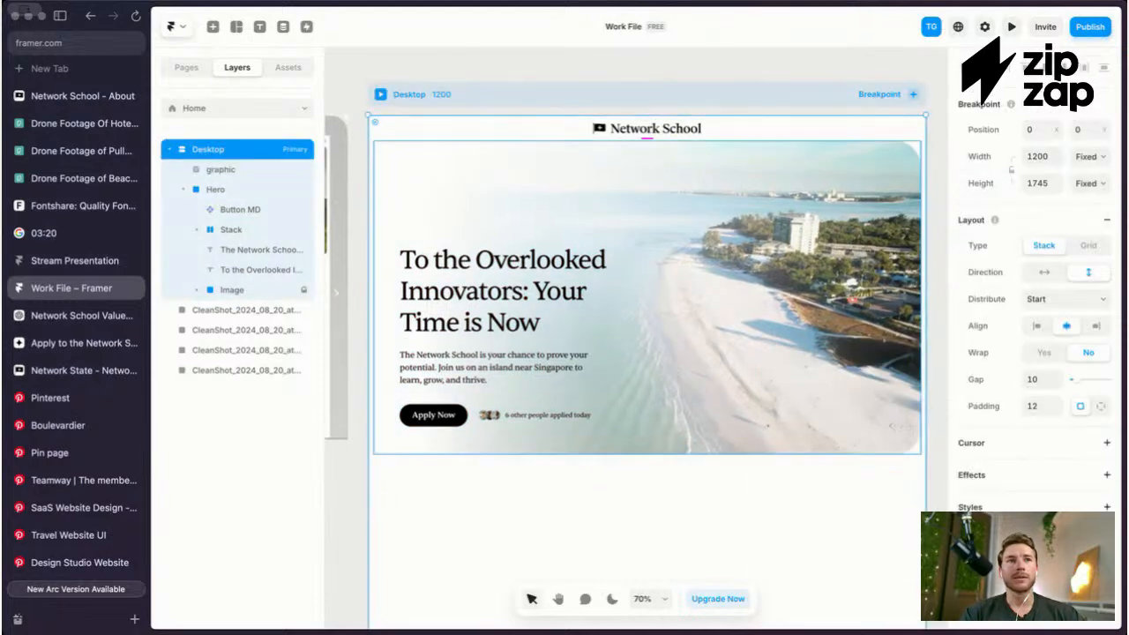
pyautogui.click(1033, 533)
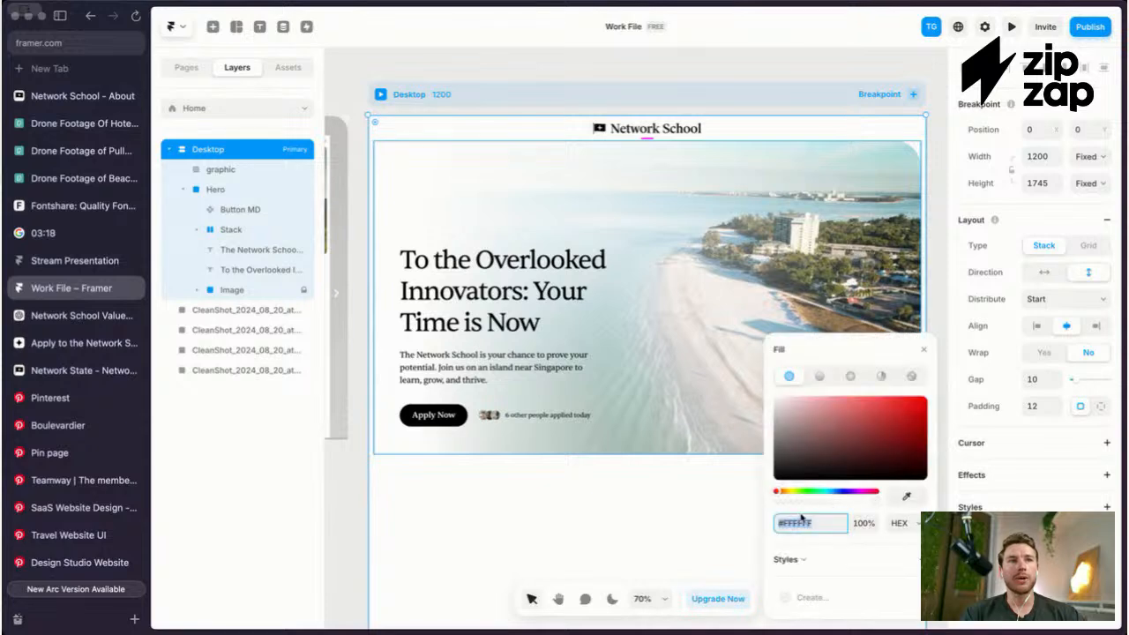
pyautogui.moveTo(777, 410); pyautogui.dragTo(771, 403)
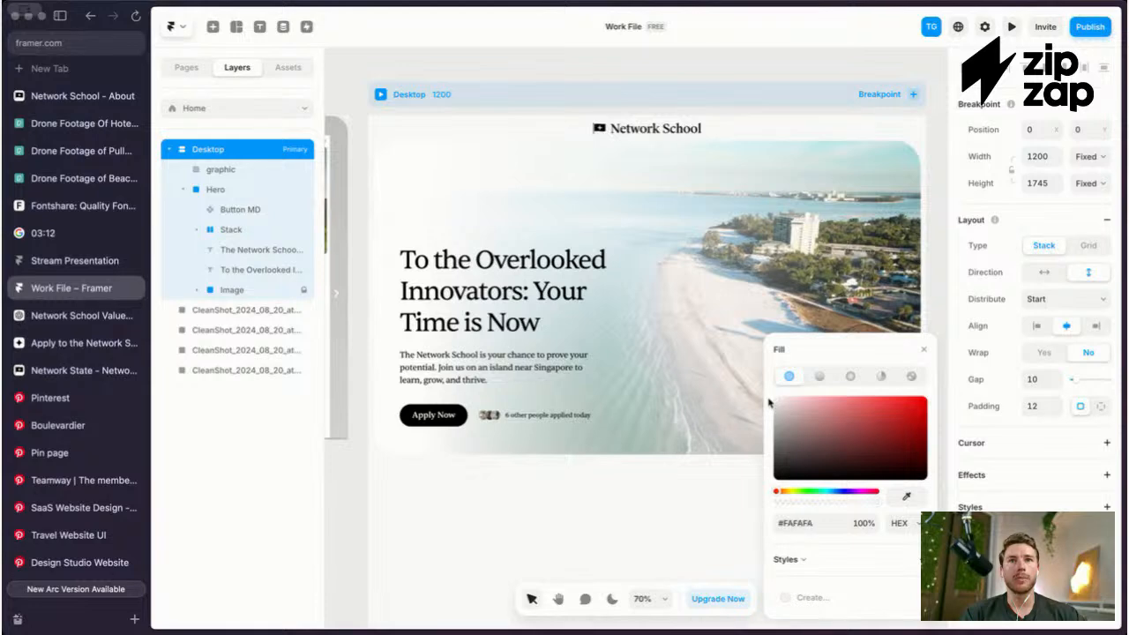
pyautogui.press('Escape')
pyautogui.press('Escape')
# Step: Try a gap of 12 on the Desktop stack between logo and hero, and settle on 20
pyautogui.scroll(-2, 711, 217)
pyautogui.scroll(3, 711, 217)
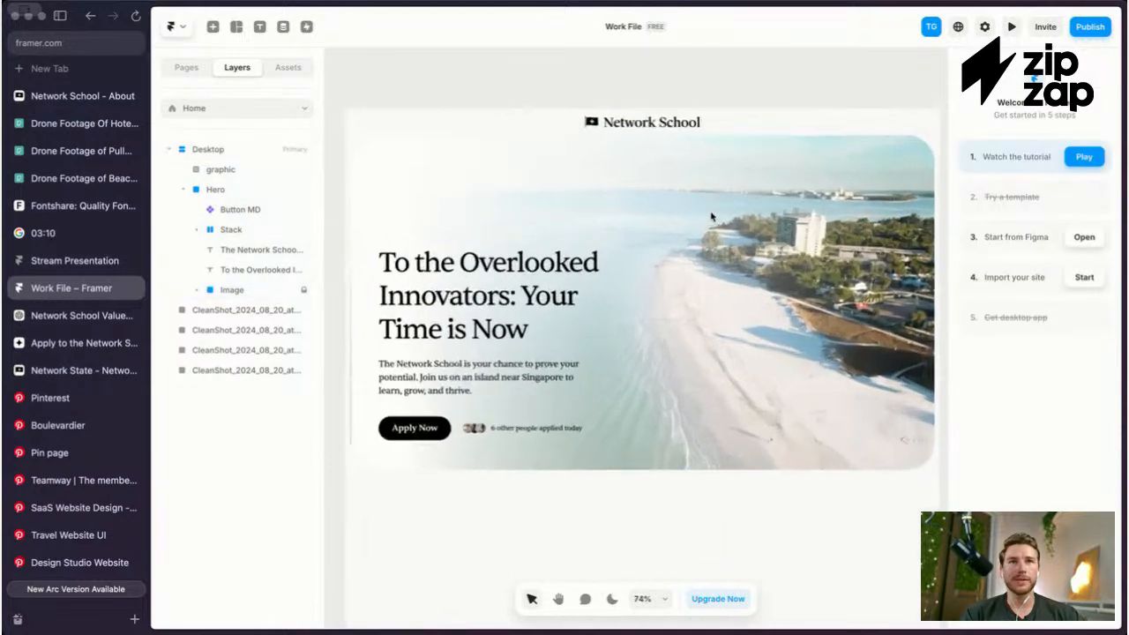
pyautogui.press('super+.')
pyautogui.scroll(-1, 711, 217)
pyautogui.scroll(3, 710, 217)
pyautogui.scroll(-5, 711, 217)
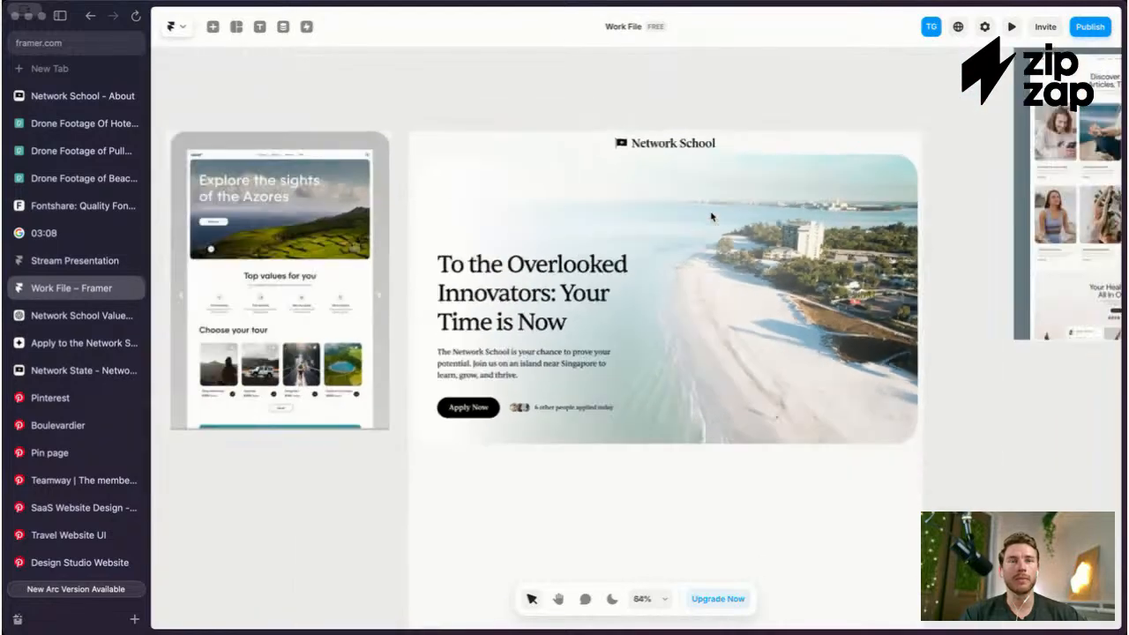
pyautogui.press('super+.')
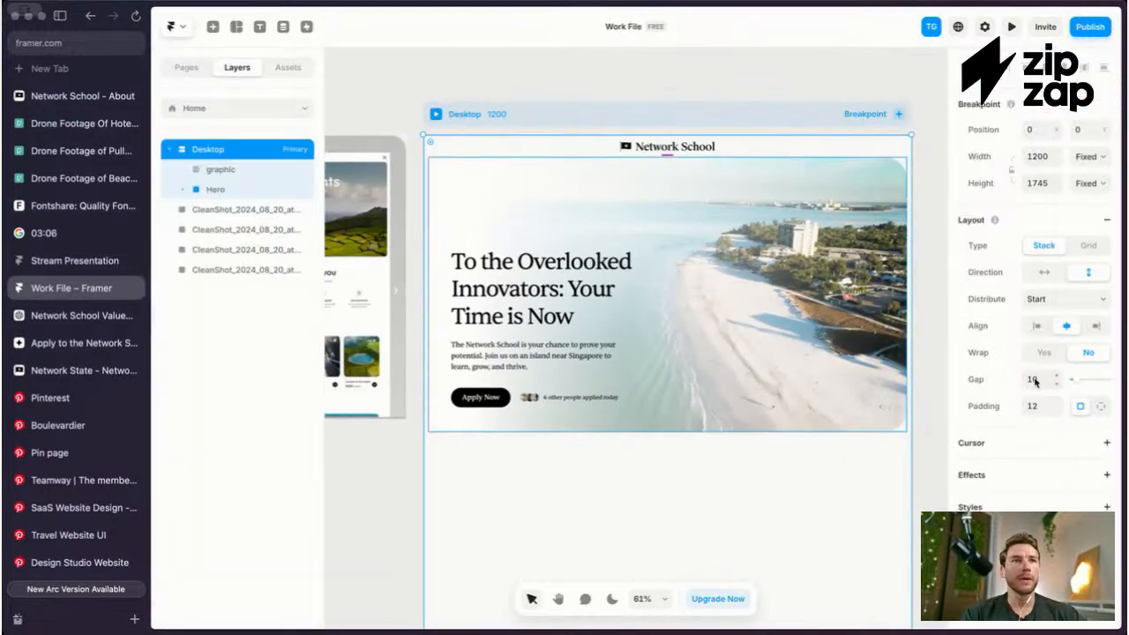
pyautogui.write('12')
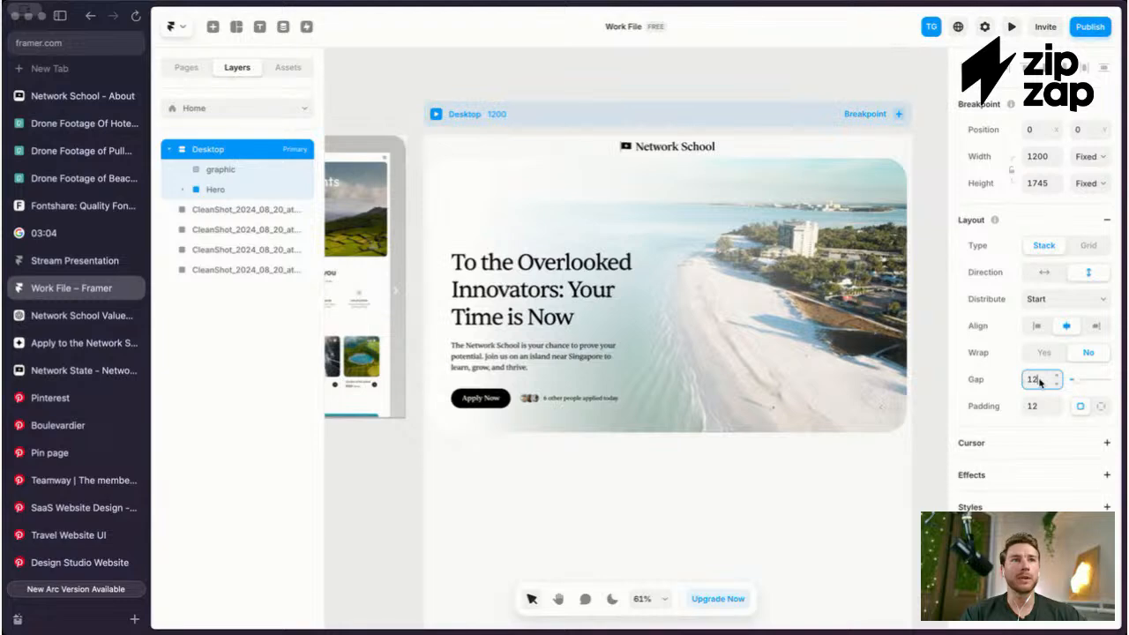
# Step: Wrap the Network School logo graphic above the hero in a frame and name the frame Logo
pyautogui.scroll(3, 684, 166)
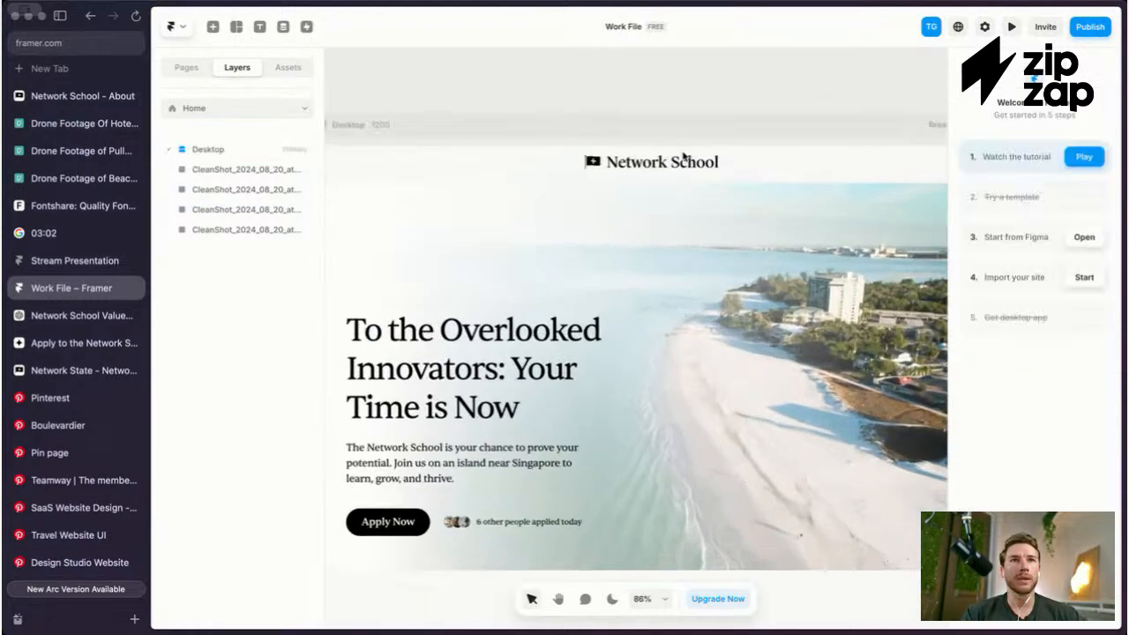
pyautogui.click(684, 166)
pyautogui.scroll(3, 684, 166)
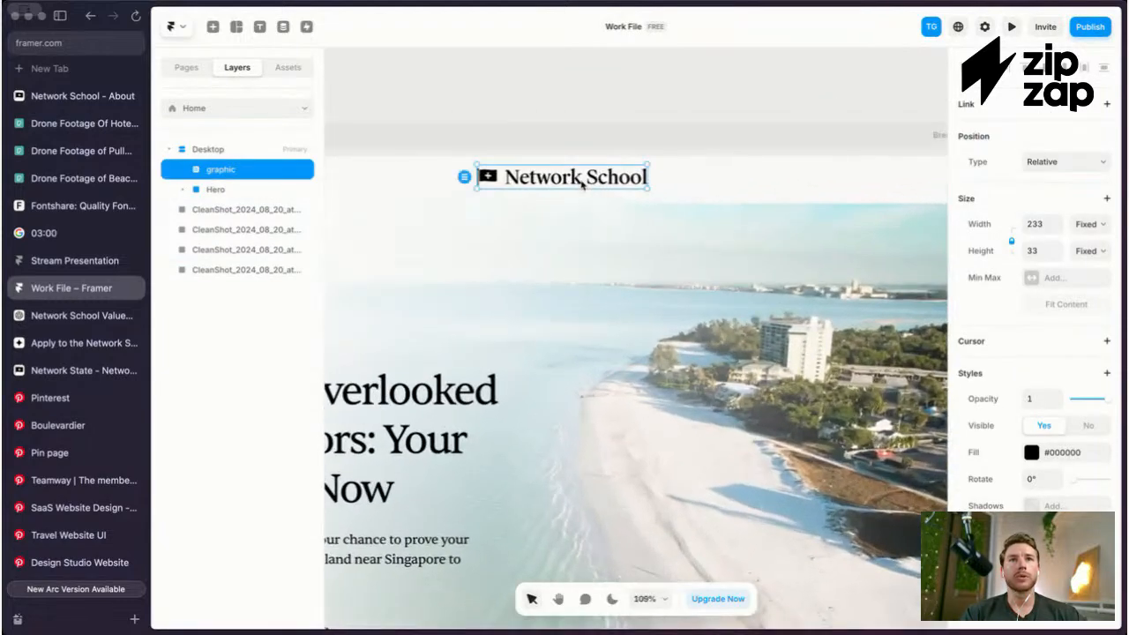
pyautogui.rightClick(582, 182)
pyautogui.click(612, 457)
pyautogui.press('super+r')
pyautogui.write('Logo')
pyautogui.press('Return')
pyautogui.press('Escape')
# Step: Wrap the Logo frame in a horizontal stack and set the stack's width to Fill
pyautogui.click(585, 176)
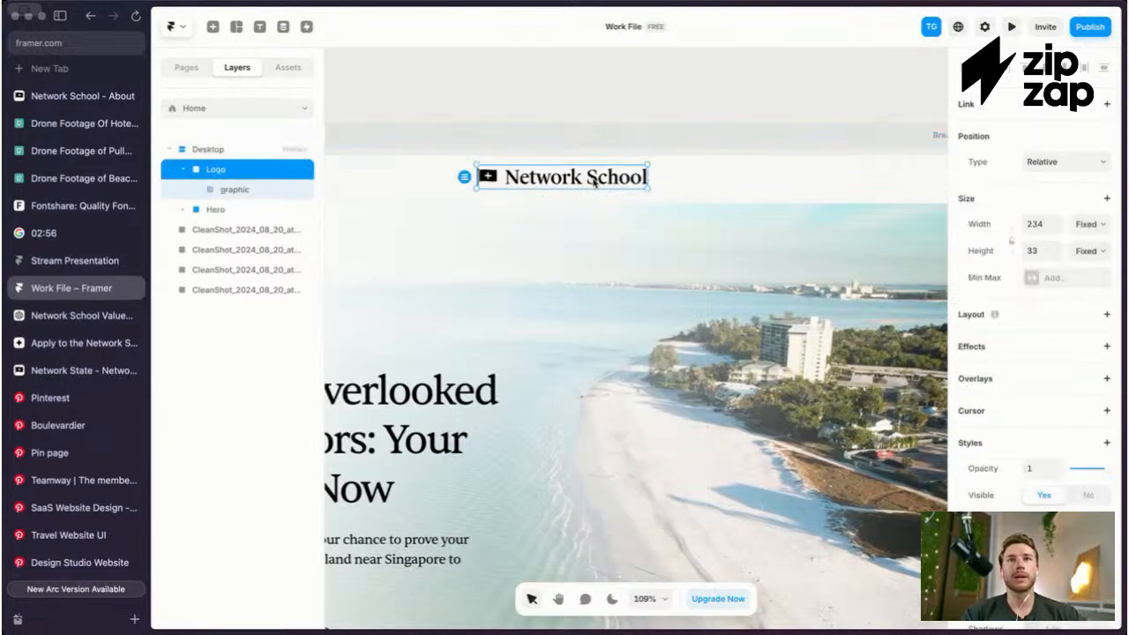
pyautogui.rightClick(593, 181)
pyautogui.click(657, 482)
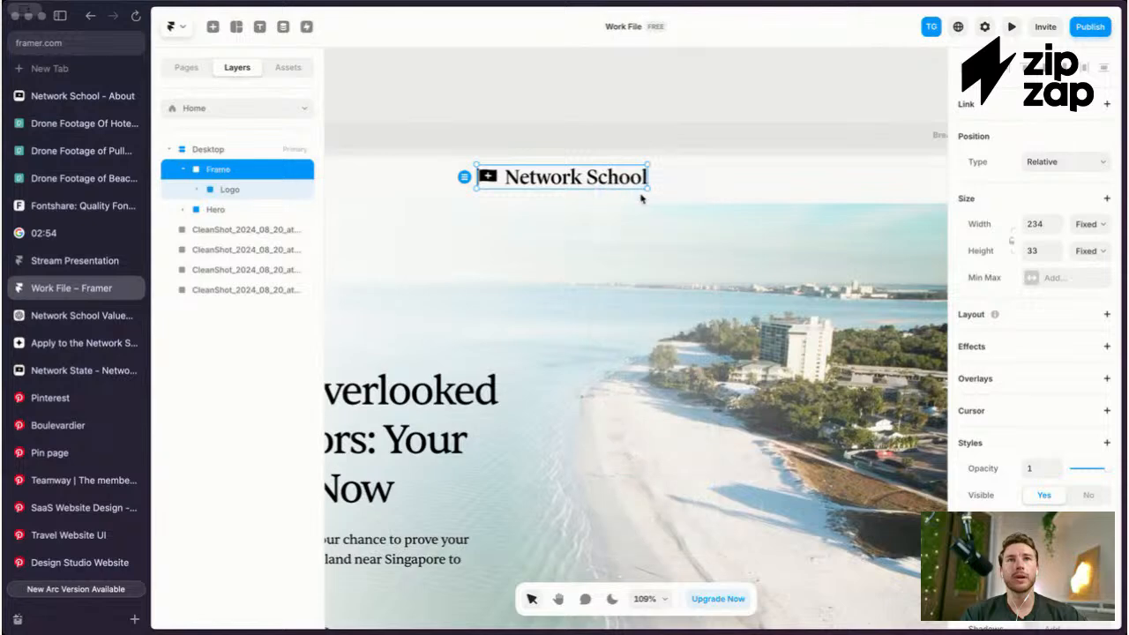
pyautogui.click(1106, 314)
pyautogui.scroll(-3, 820, 172)
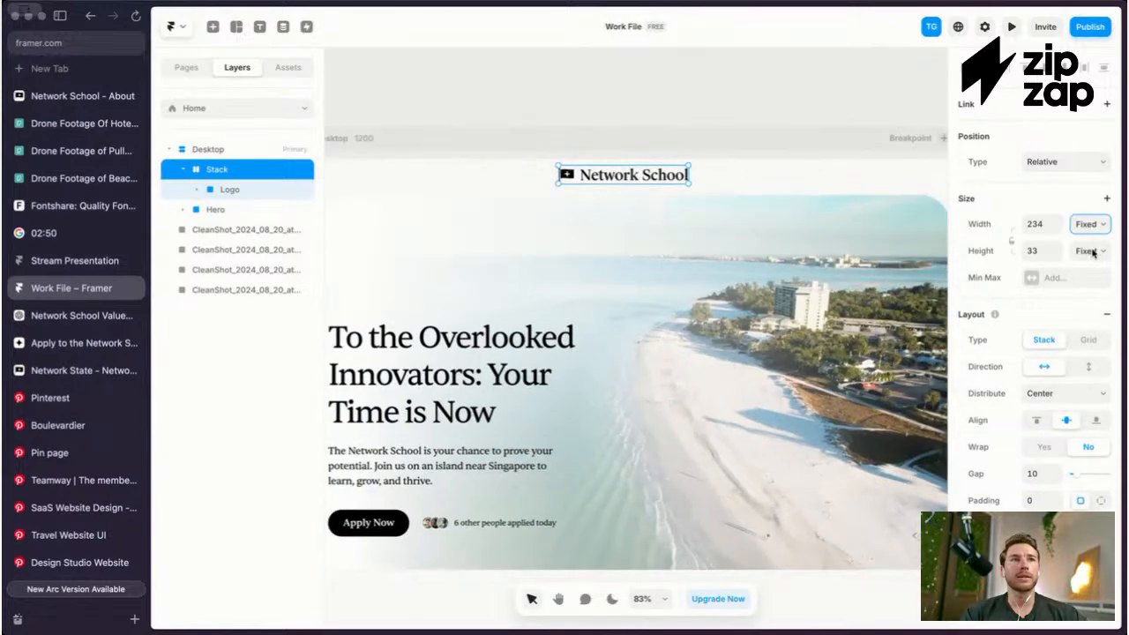
pyautogui.scroll(-2, 676, 121)
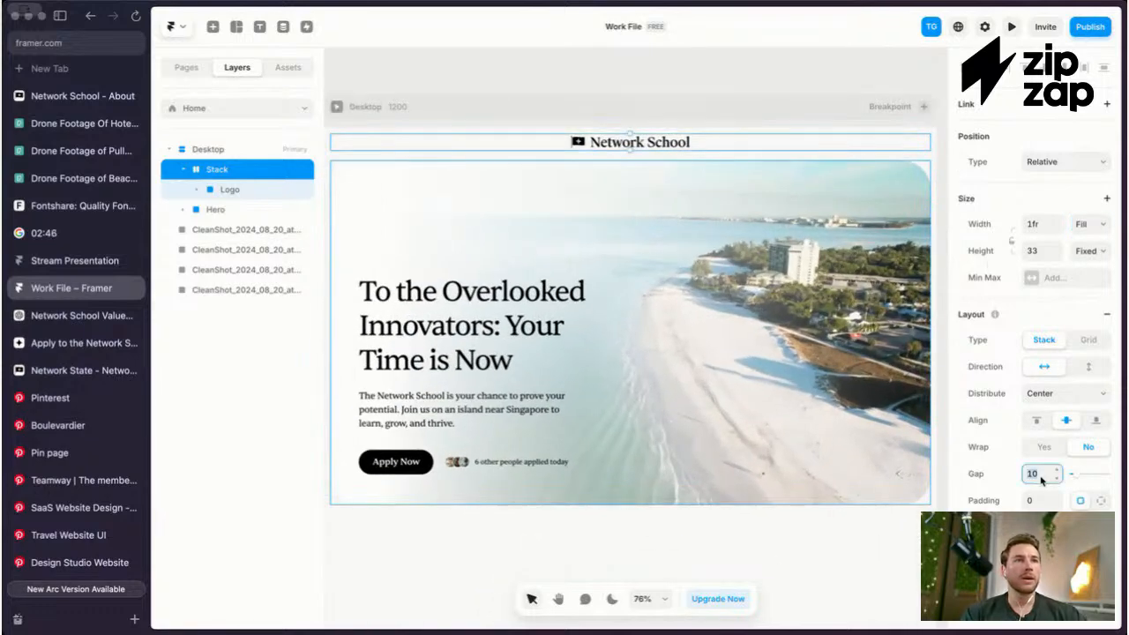
# Step: Set only the top padding of the Desktop frame to 20
pyautogui.click(696, 161)
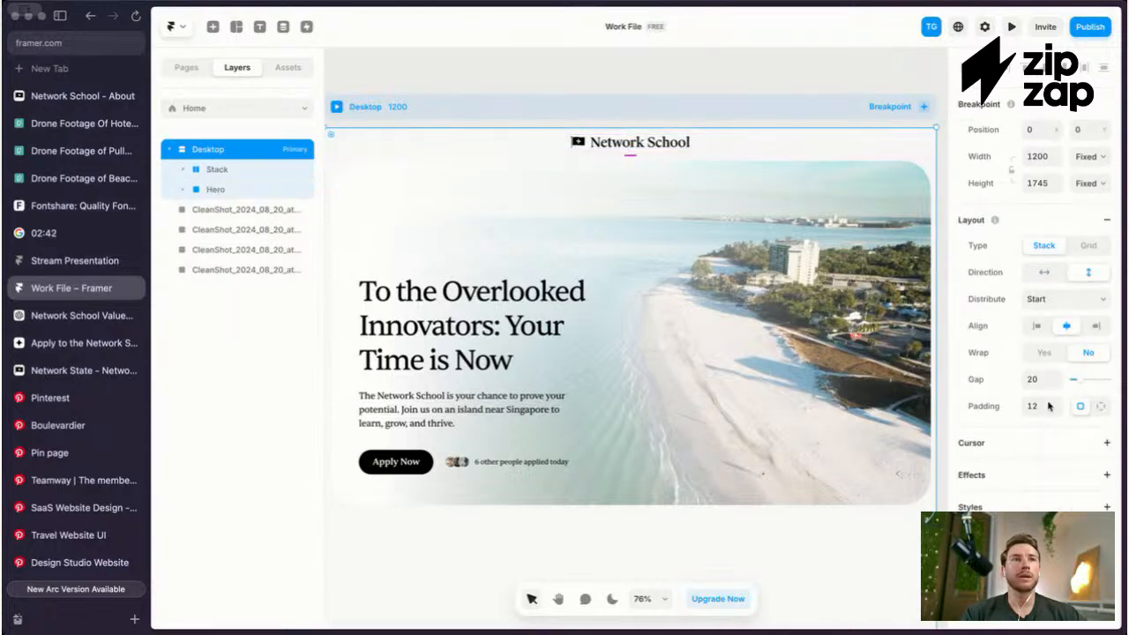
pyautogui.click(1108, 406)
pyautogui.write('2')
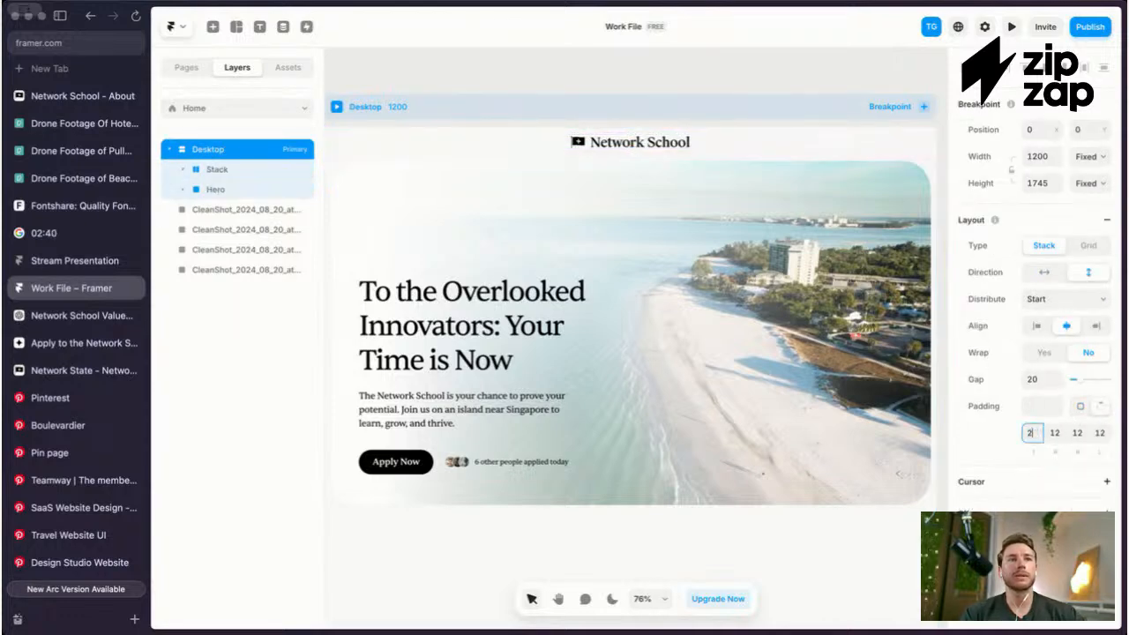
pyautogui.write('0')
pyautogui.press('Return')
pyautogui.press('Escape')
# Step: Review the logo's spacing above the hero section with the side panels hidden
pyautogui.scroll(1, 591, 147)
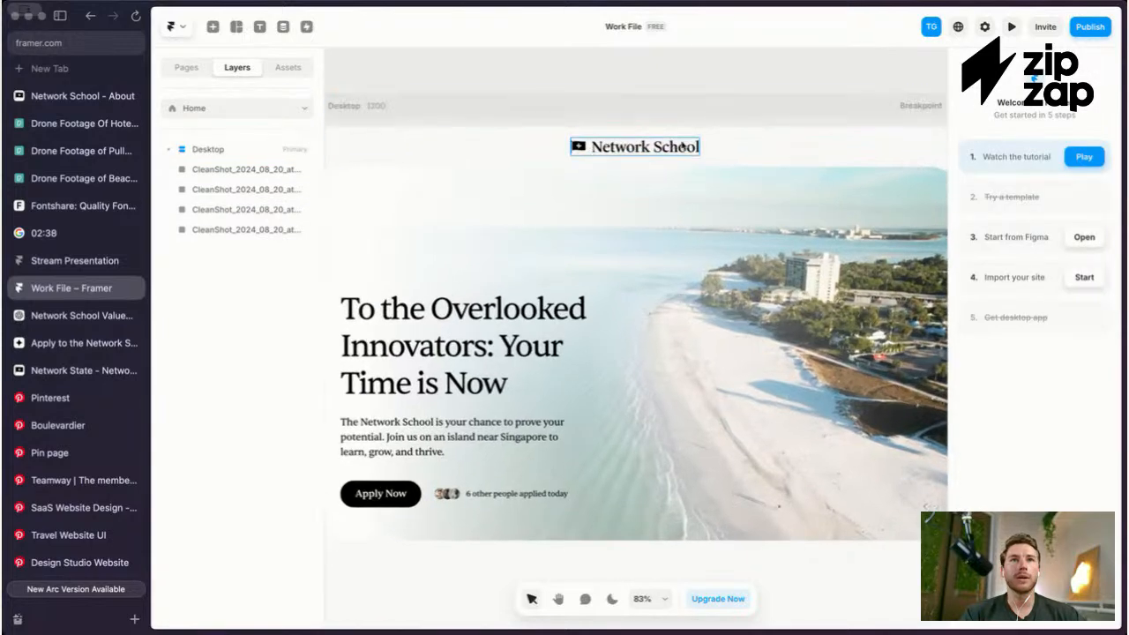
pyautogui.scroll(-1, 681, 146)
pyautogui.scroll(3, 682, 146)
pyautogui.hotkey('ctrl', '\\')
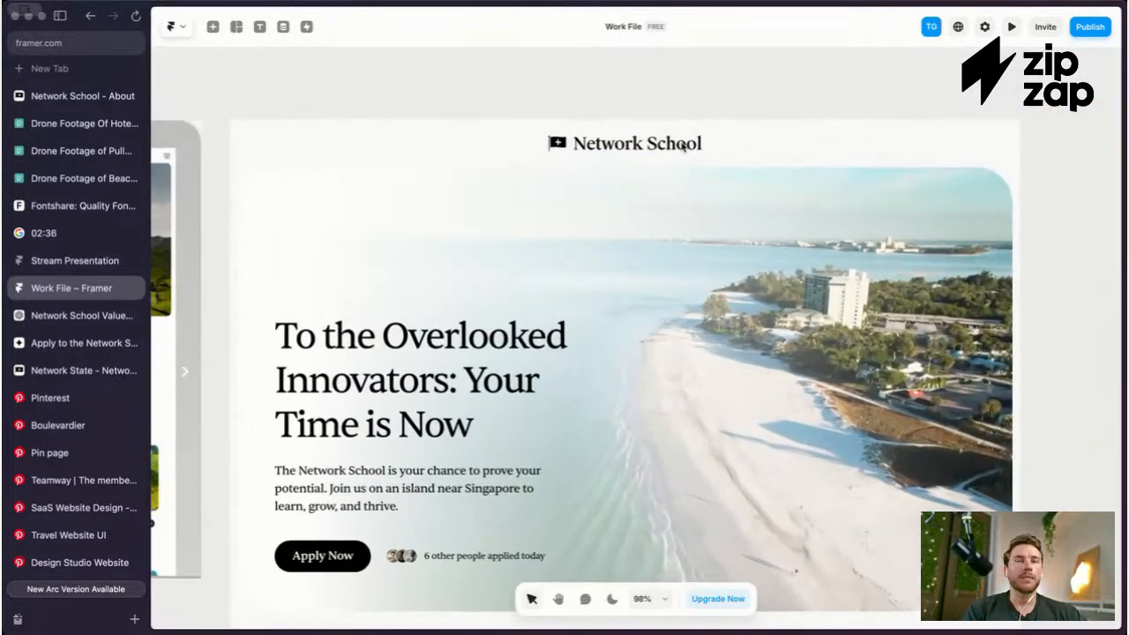
pyautogui.scroll(-1, 682, 146)
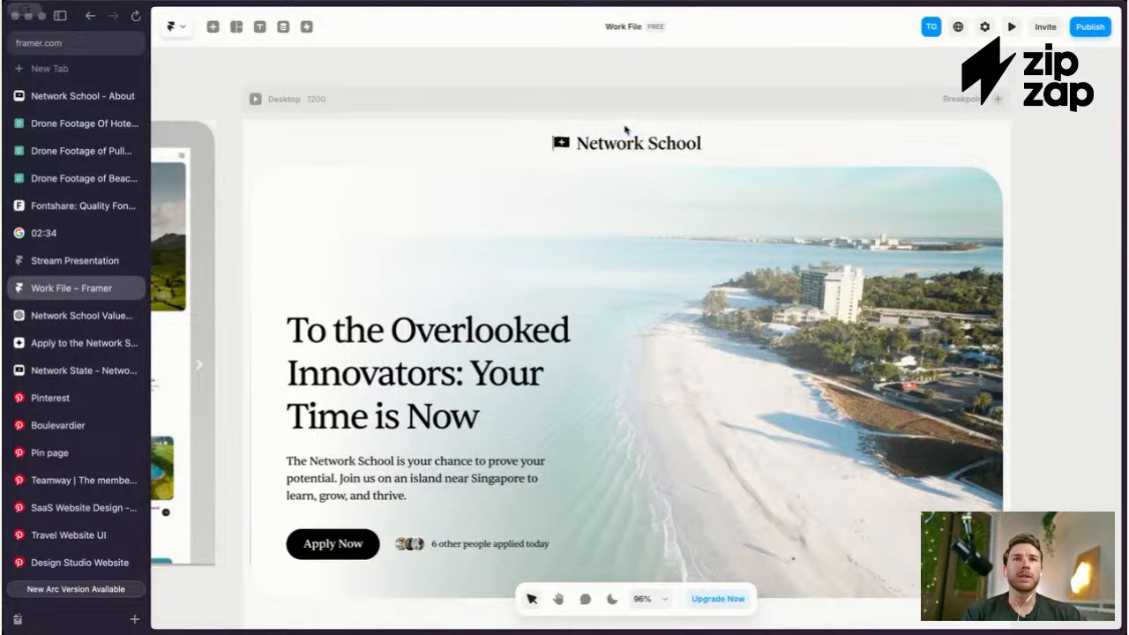
pyautogui.scroll(-3, 629, 147)
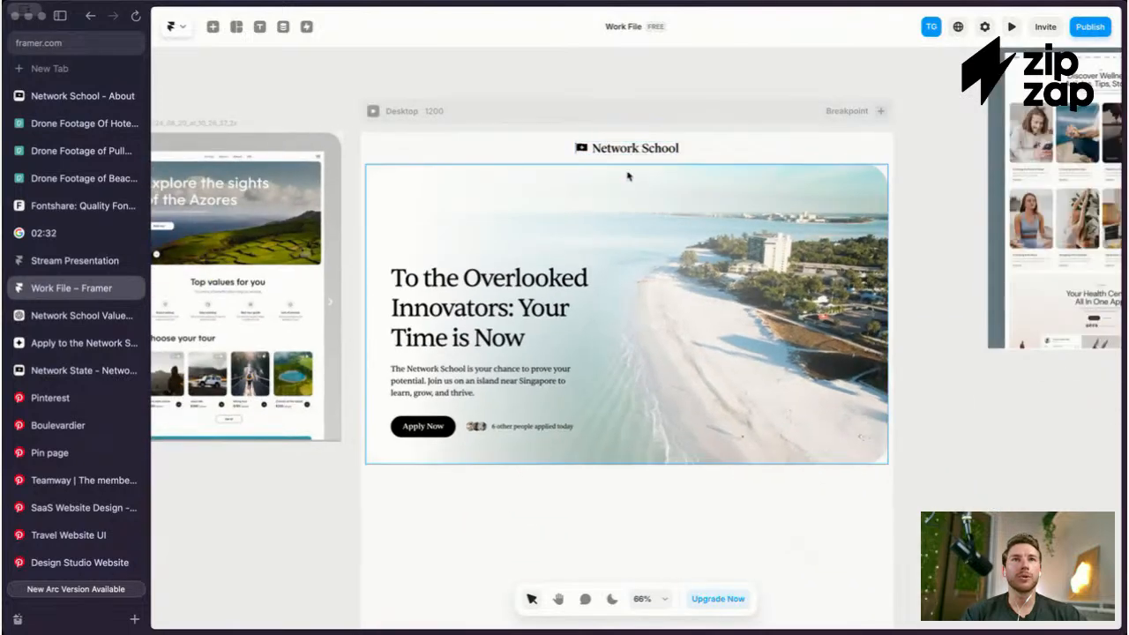
pyautogui.scroll(2, 724, 121)
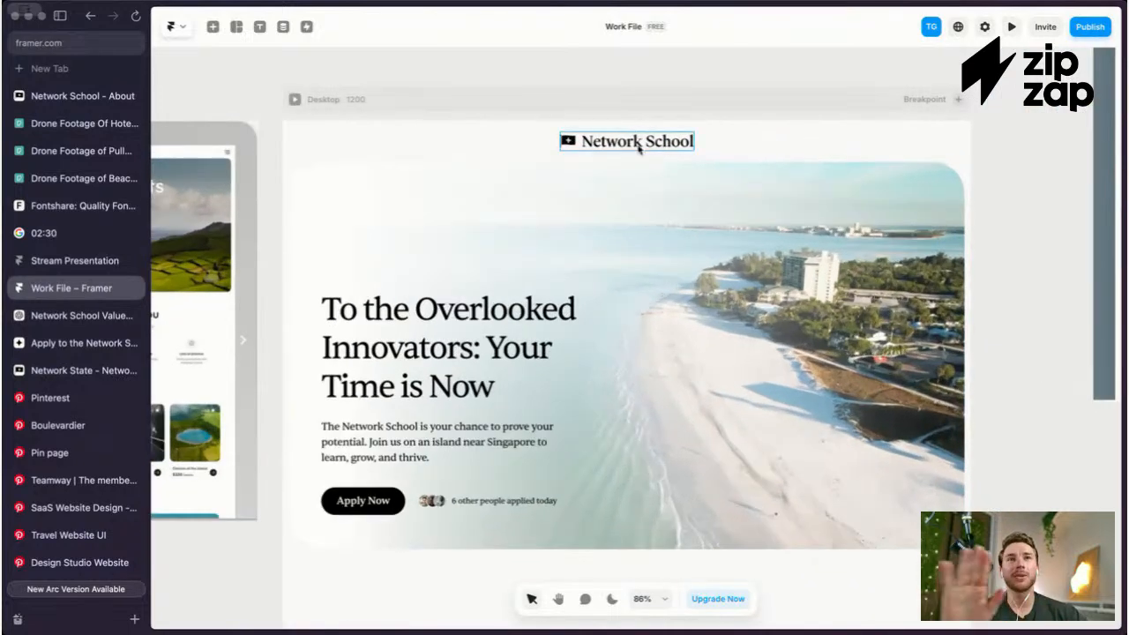
# Step: Set the Hero frame's corner radius to 24
pyautogui.scroll(-2, 661, 238)
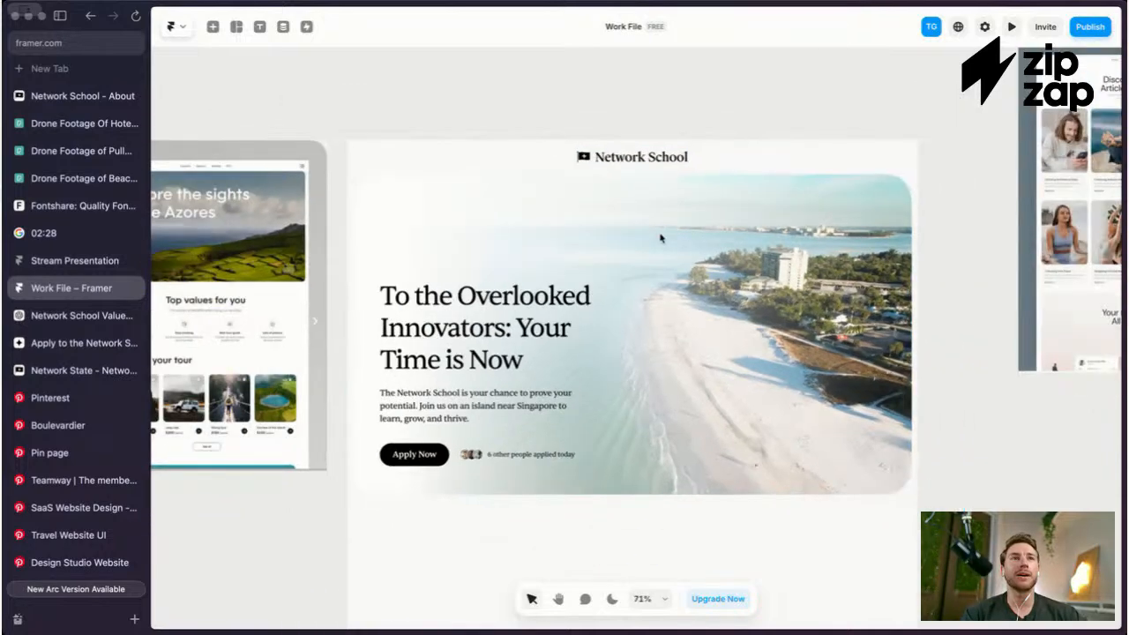
pyautogui.press('super+period')
pyautogui.click(1037, 422)
pyautogui.write('46')
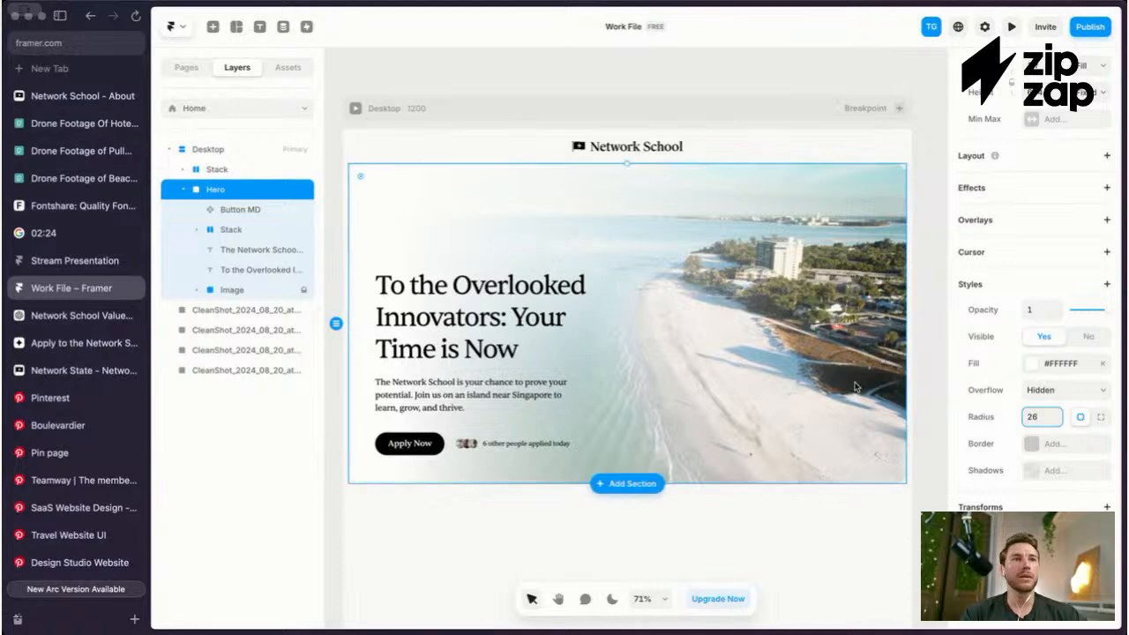
pyautogui.press('super+period')
pyautogui.scroll(2, 606, 343)
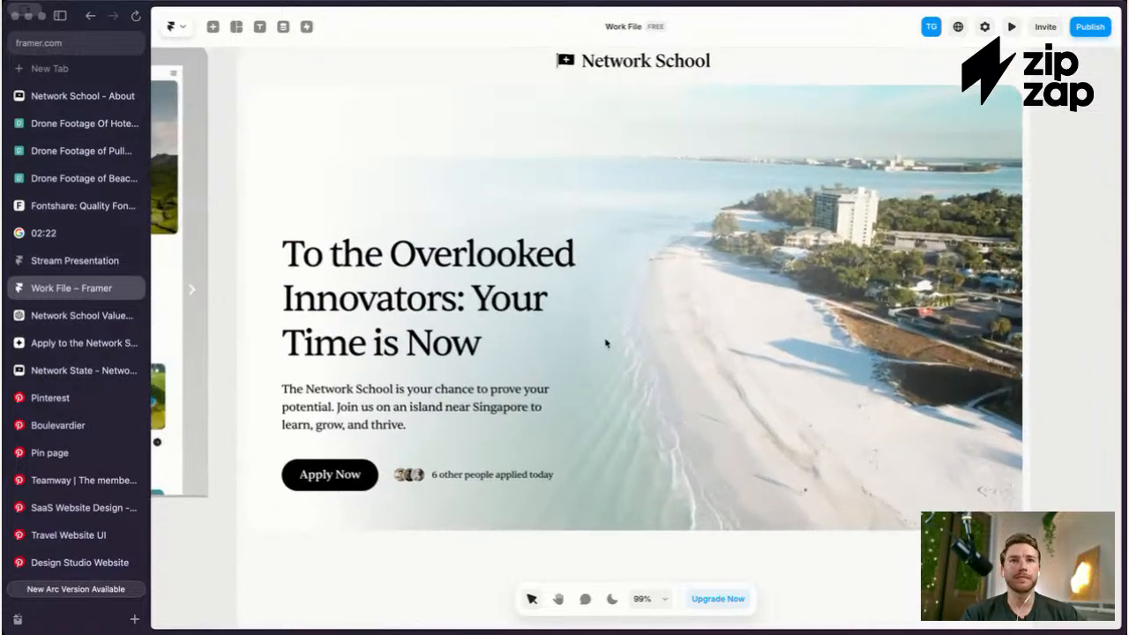
pyautogui.scroll(1, 606, 343)
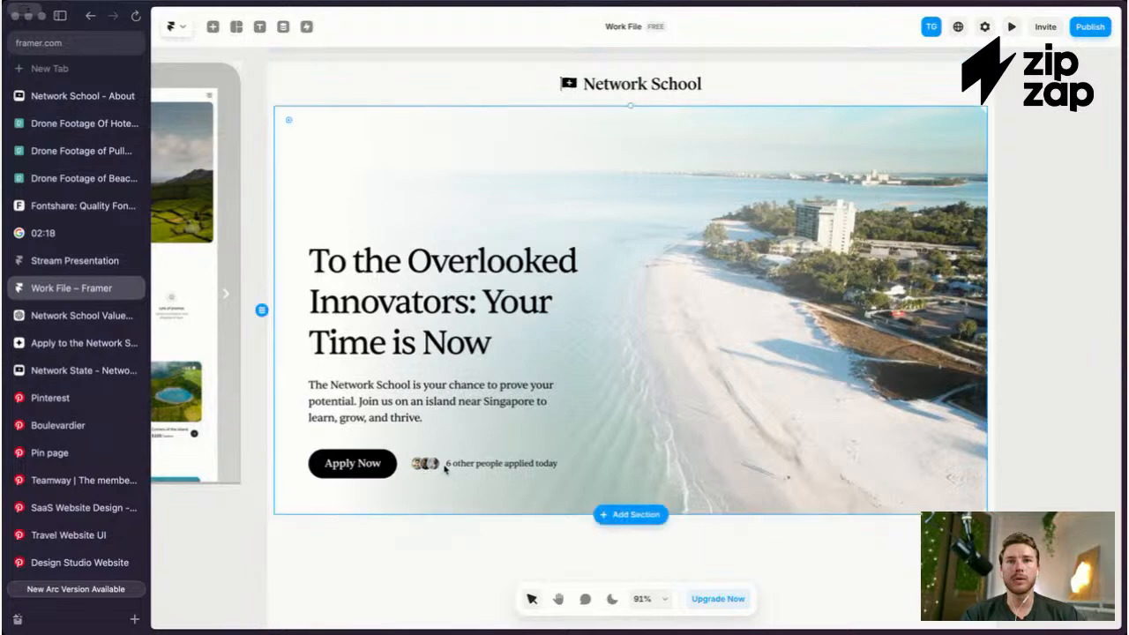
# Step: Wrap the Apply Now button and the applicant avatar row in a stack and name the stack CTA
pyautogui.rightClick(377, 467)
pyautogui.moveTo(437, 559)
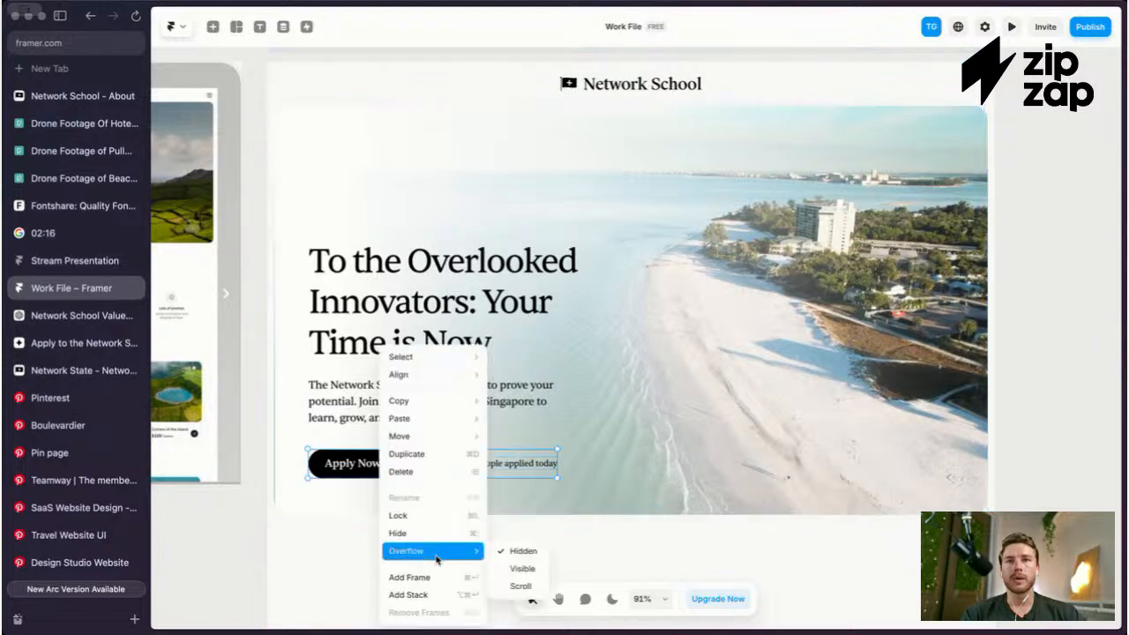
pyautogui.click(409, 594)
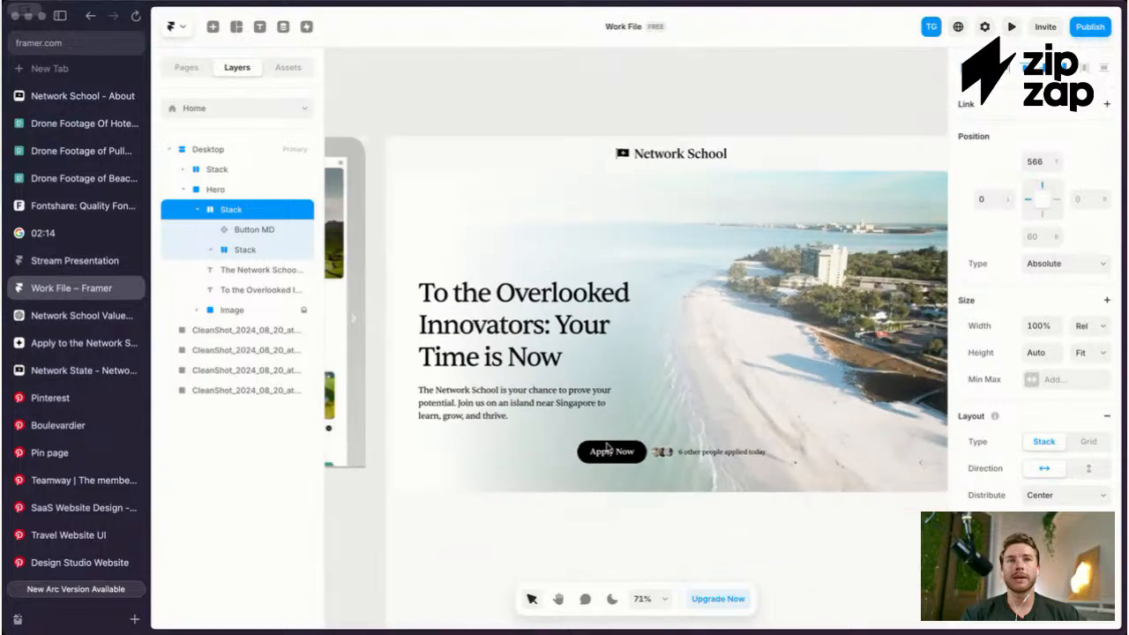
pyautogui.press('super+r')
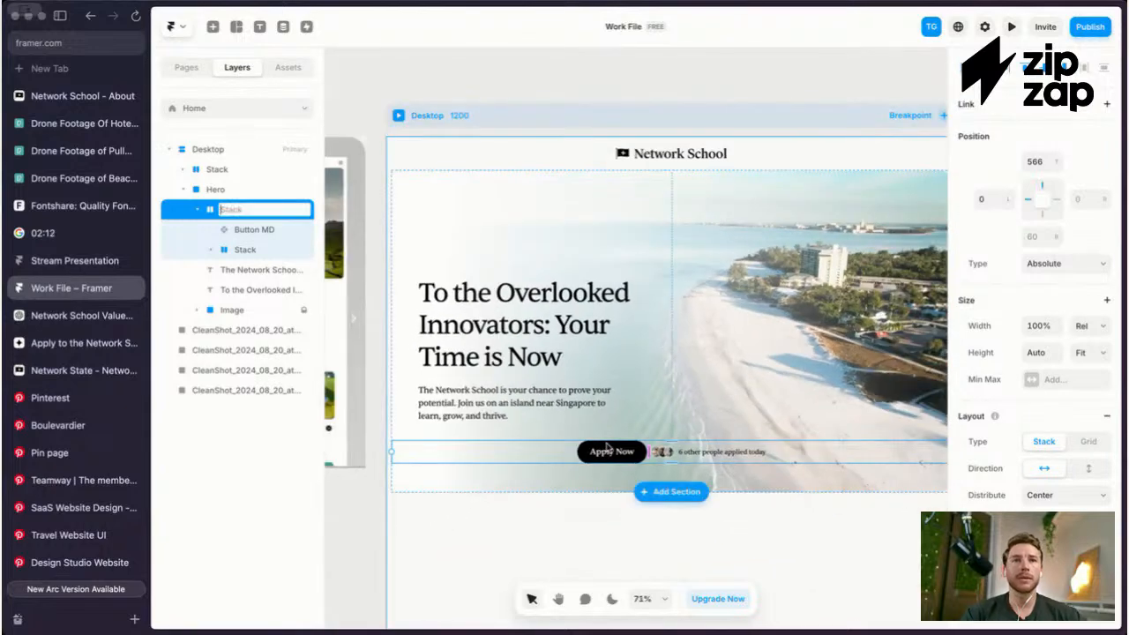
pyautogui.press('Return')
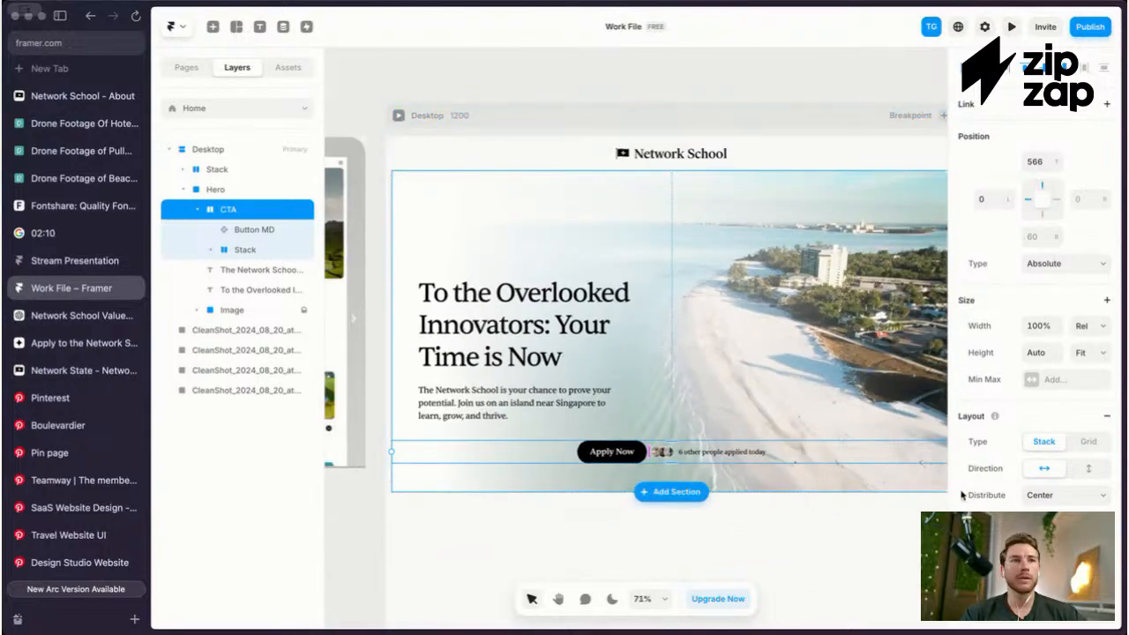
# Step: Set the CTA stack's width to Fit and its gap to 16
pyautogui.scroll(-3, 1016, 495)
pyautogui.write('16')
pyautogui.scroll(1, 1121, 172)
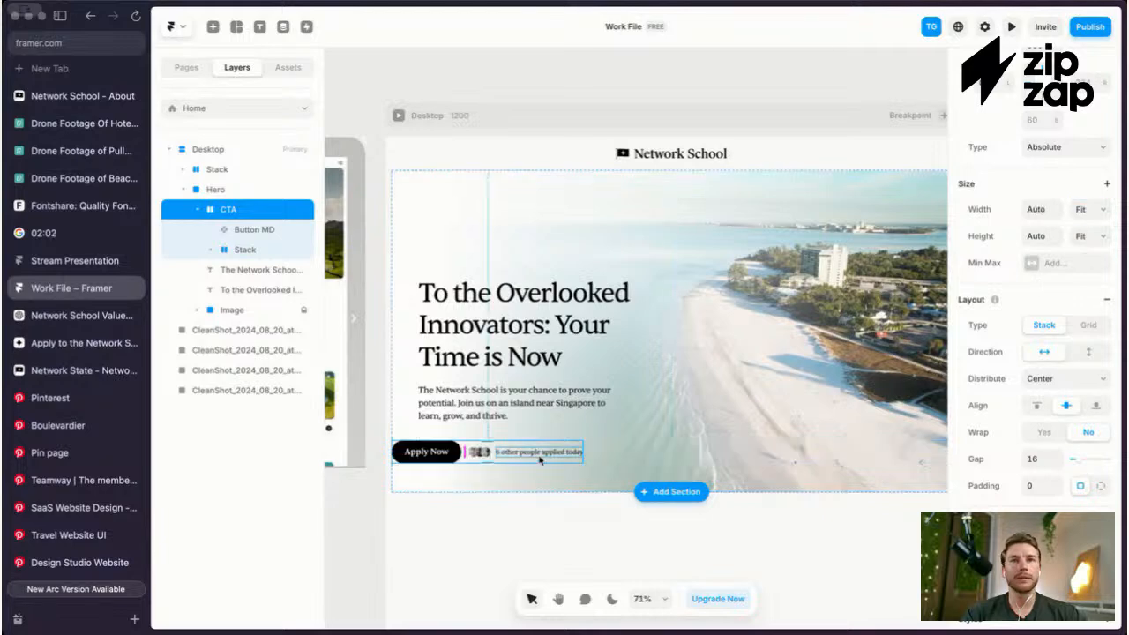
# Step: Move the CTA stack inside the hero so its left edge lines up with the heading and paragraph
pyautogui.click(578, 454)
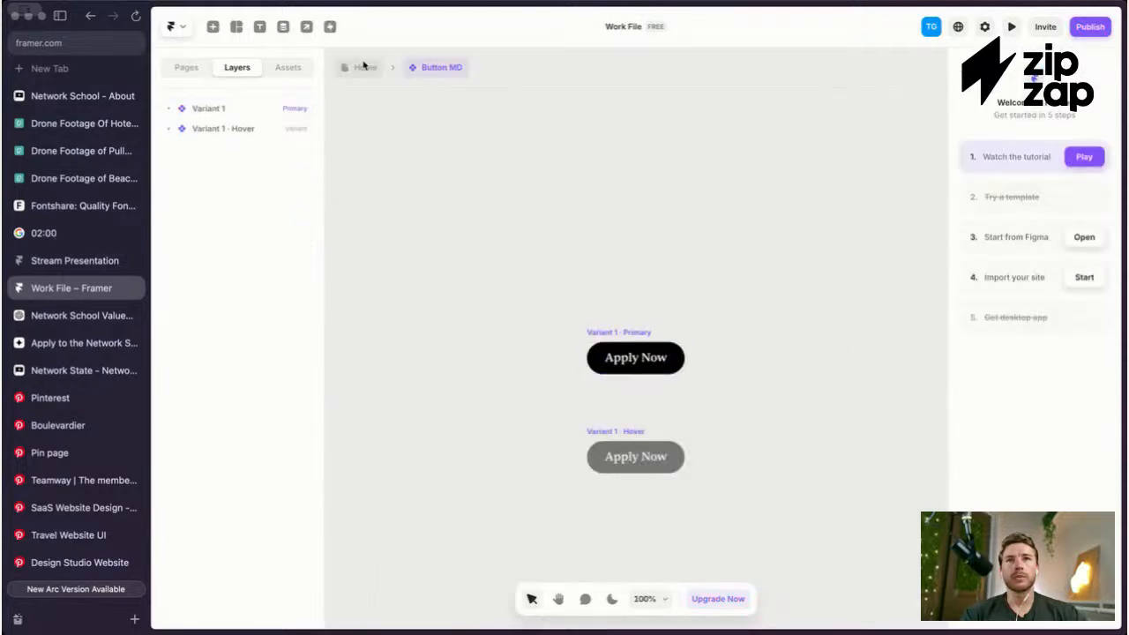
pyautogui.click(365, 67)
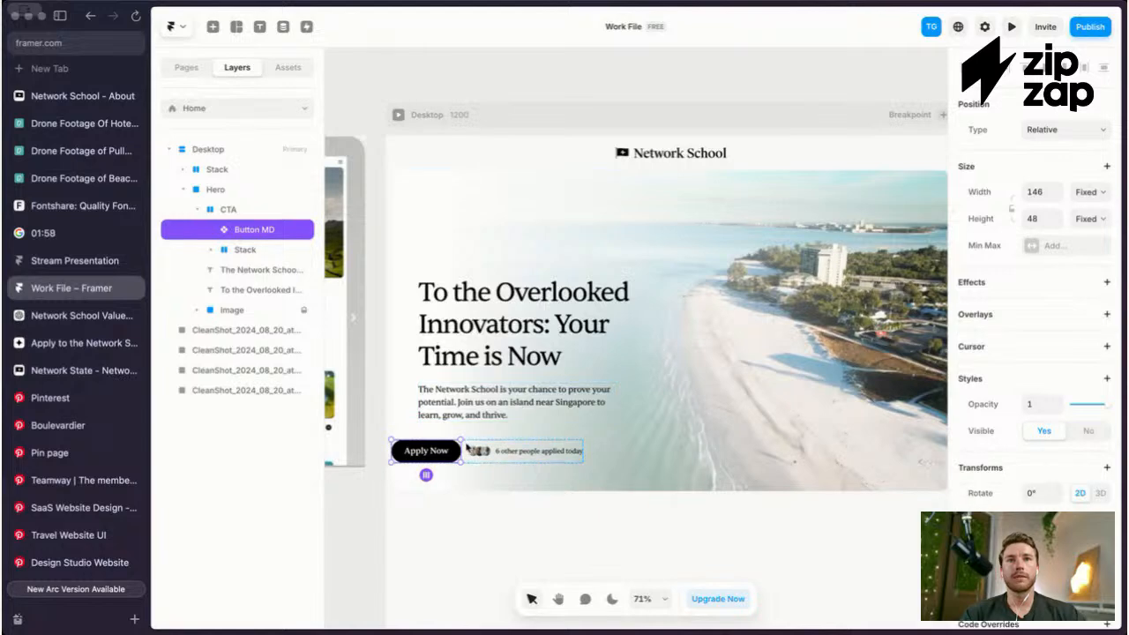
pyautogui.scroll(3, 469, 447)
pyautogui.click(470, 446)
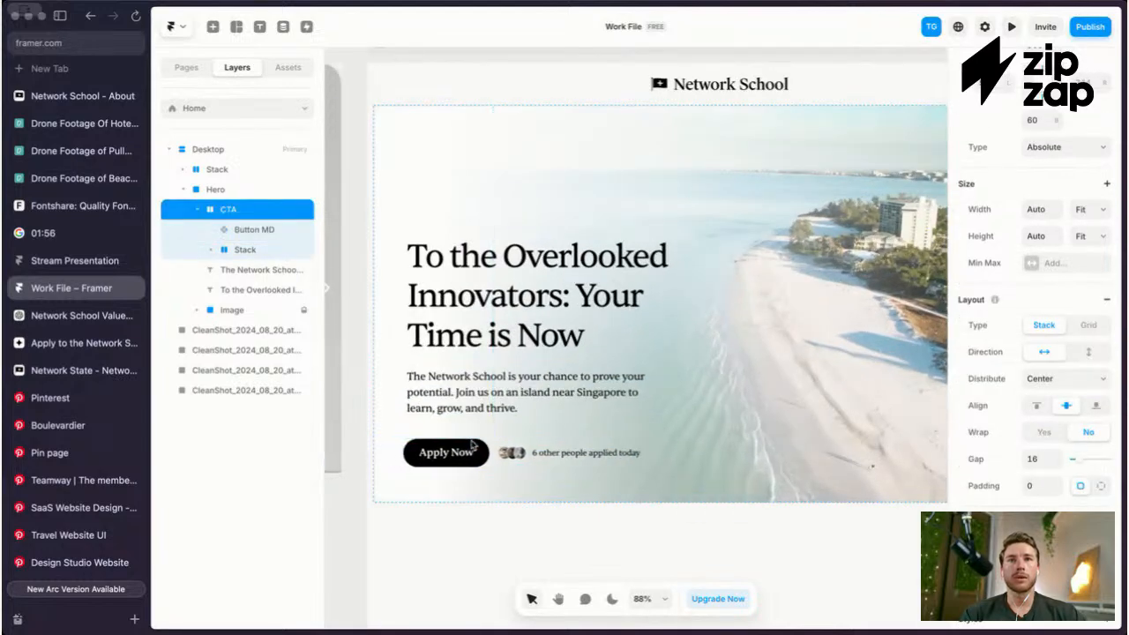
pyautogui.scroll(-2, 491, 410)
pyautogui.press('Escape')
pyautogui.press('Escape')
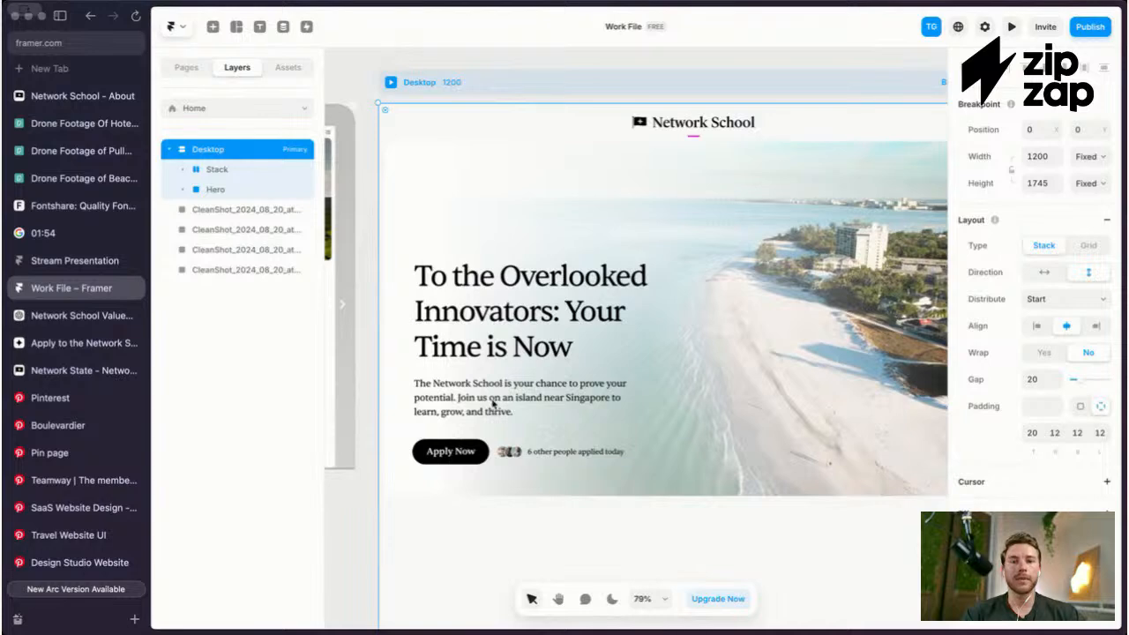
# Step: Set the Hero frame's corner radius to 32
pyautogui.click(492, 403)
pyautogui.scroll(-2, 467, 379)
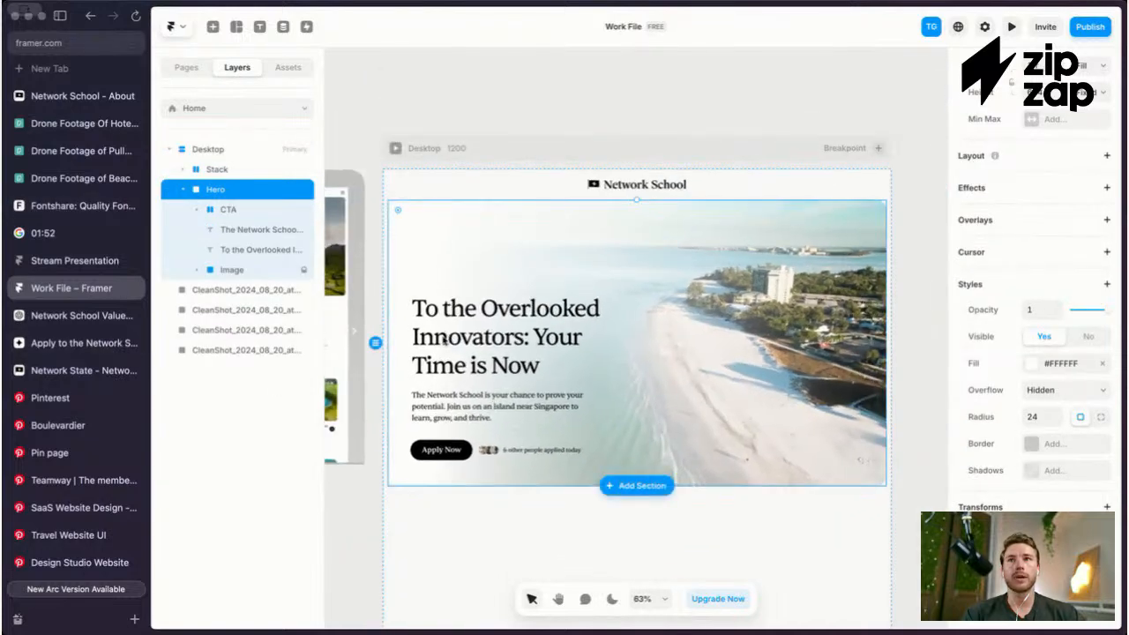
pyautogui.press('Escape')
pyautogui.scroll(2, 638, 280)
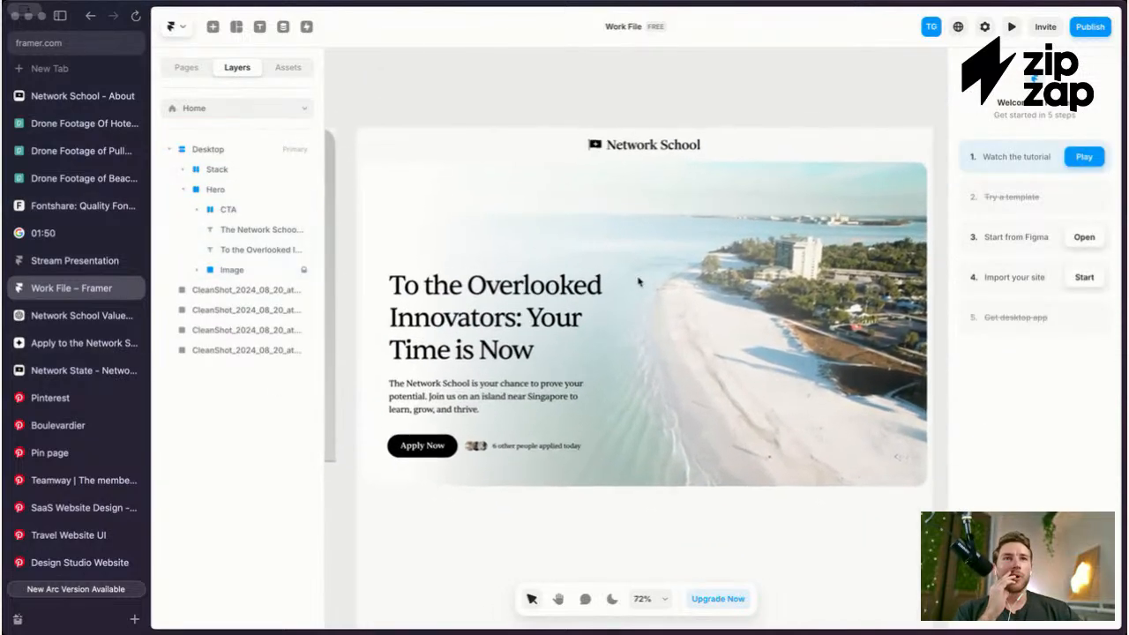
pyautogui.scroll(-2, 640, 281)
pyautogui.click(740, 270)
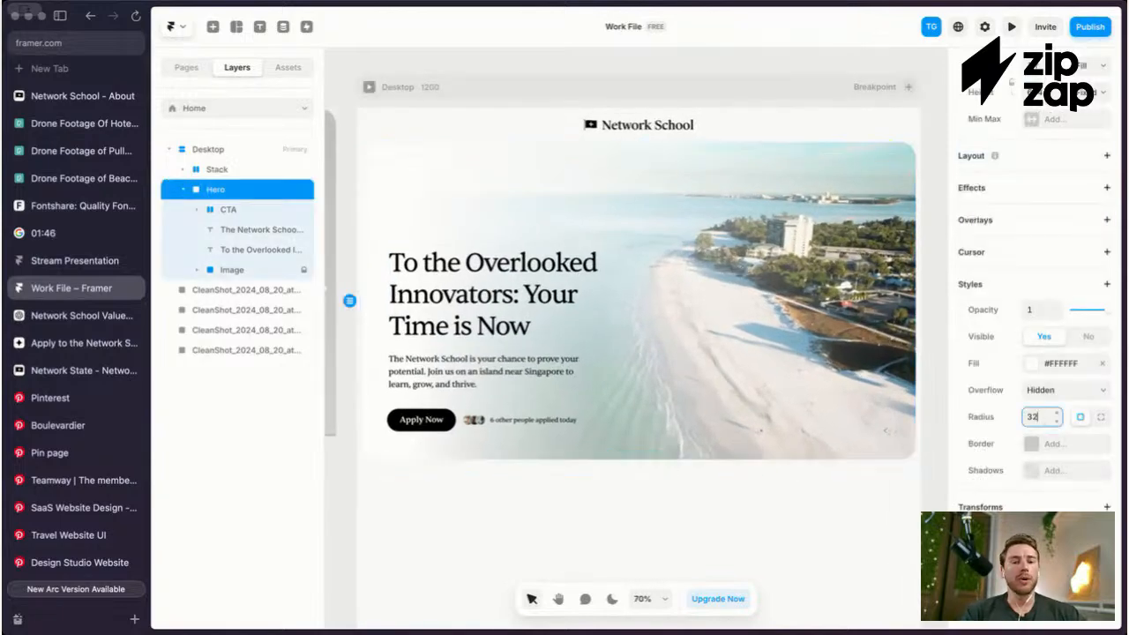
pyautogui.press('Escape')
pyautogui.press('Escape')
# Step: Preview the page to examine the hero's rounded corners and overall layout at desktop size
pyautogui.scroll(-2, 741, 273)
pyautogui.scroll(3, 739, 277)
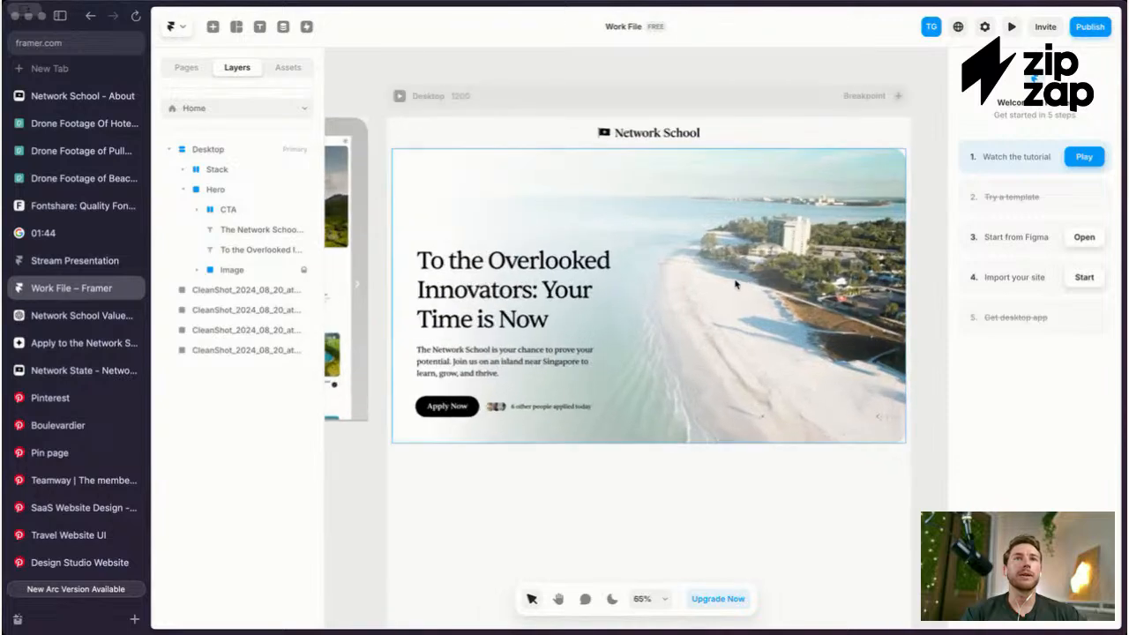
pyautogui.scroll(-2, 738, 281)
pyautogui.scroll(2, 736, 283)
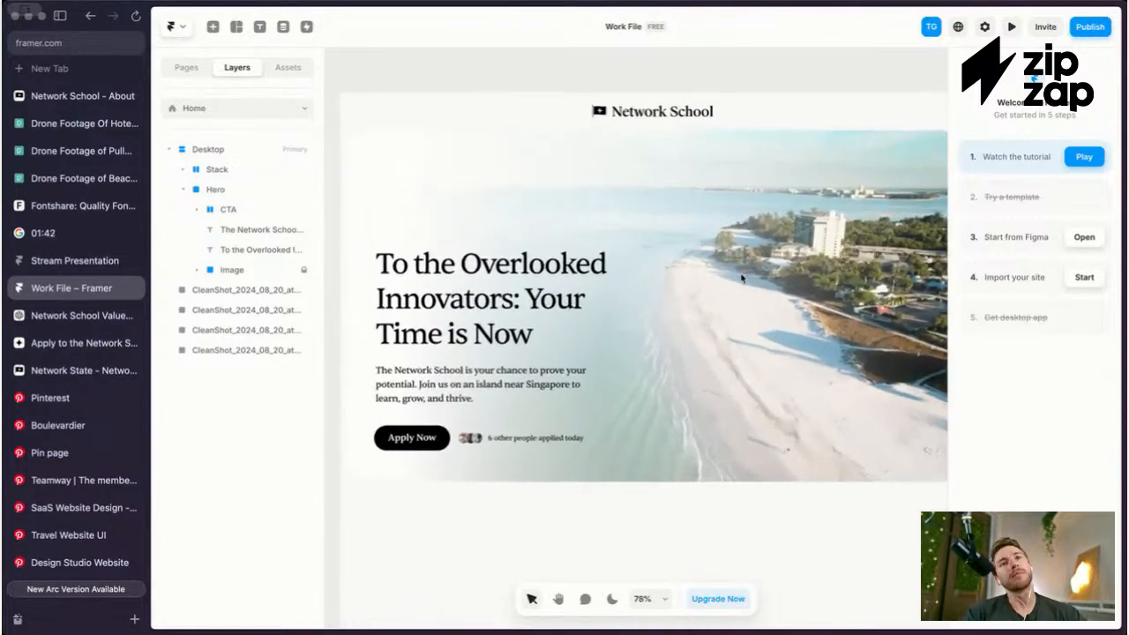
pyautogui.press('super+p')
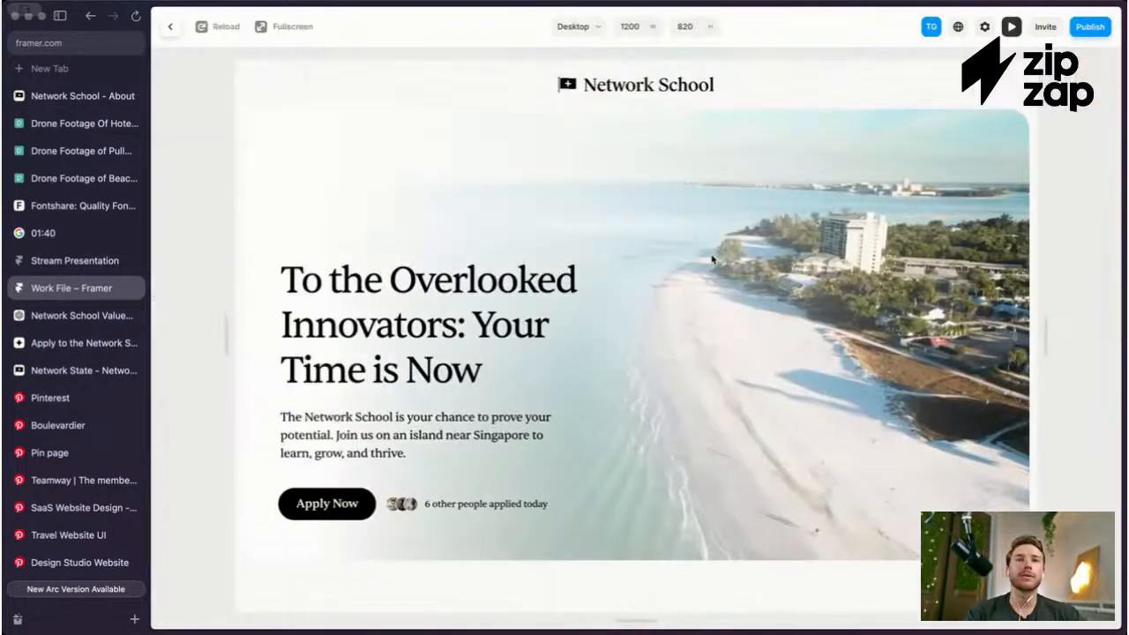
pyautogui.scroll(-1, 681, 314)
pyautogui.scroll(1, 683, 309)
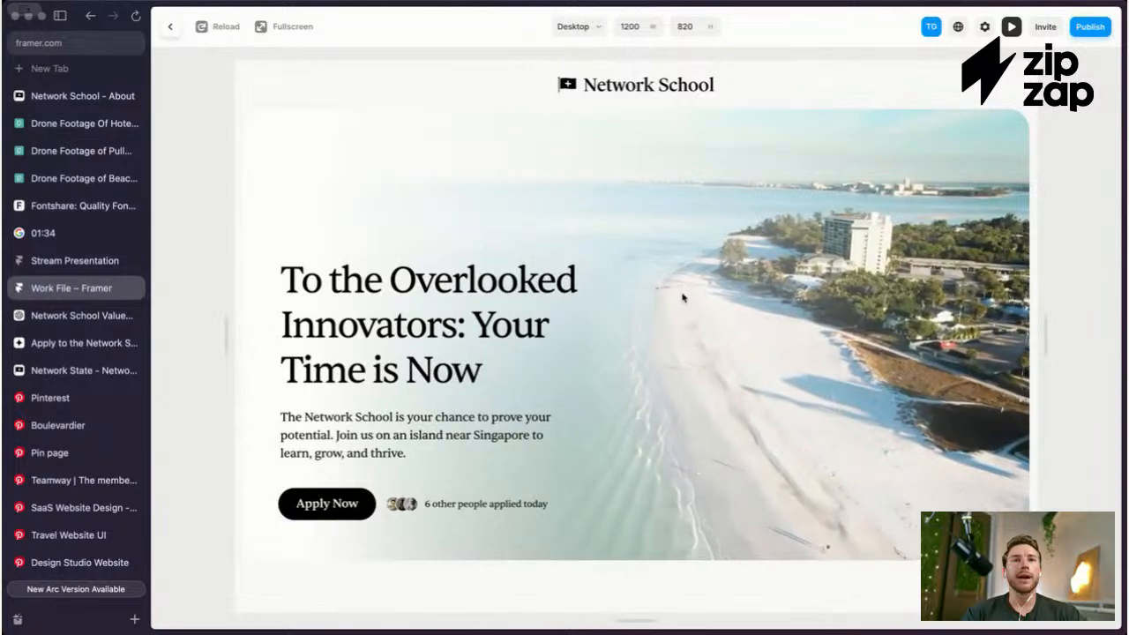
pyautogui.press('Escape')
# Step: Lower the text colour opacity of the words "people applied today" beside the Apply Now button
pyautogui.click(542, 410)
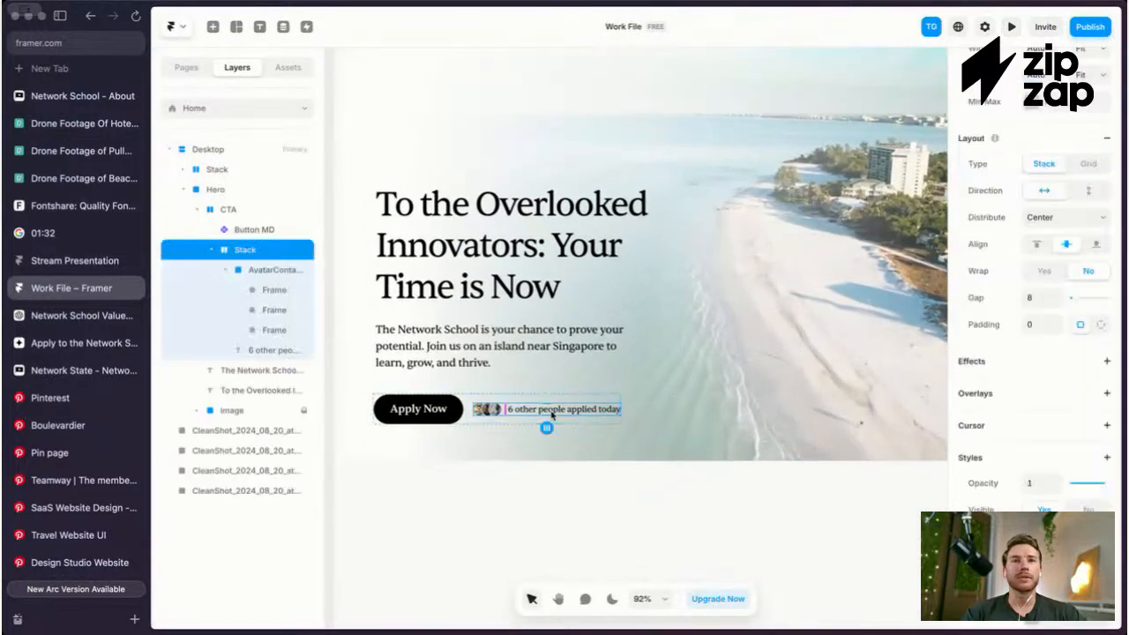
pyautogui.scroll(2, 549, 413)
pyautogui.doubleClick(540, 412)
pyautogui.click(535, 409)
pyautogui.moveTo(540, 412); pyautogui.dragTo(818, 411)
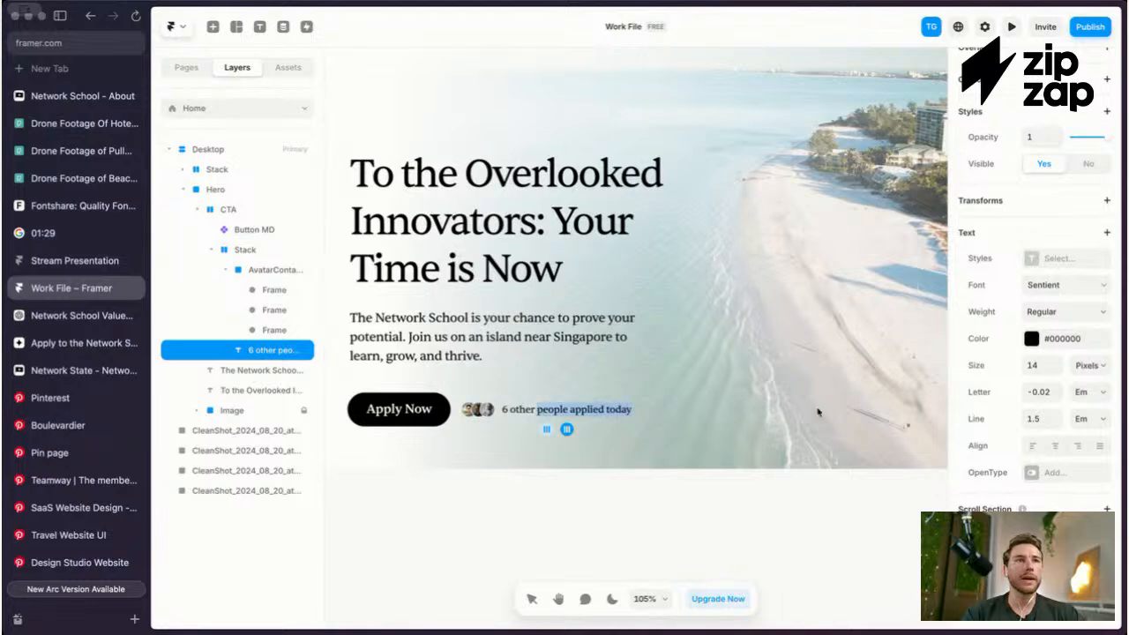
pyautogui.click(1032, 339)
pyautogui.click(864, 515)
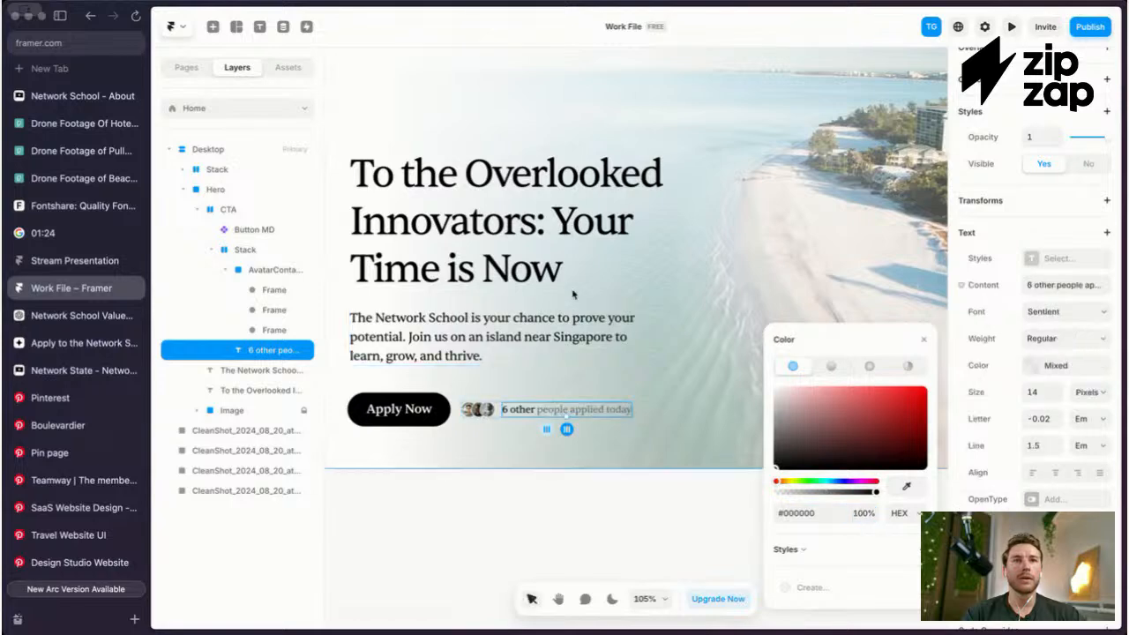
pyautogui.press('Escape')
pyautogui.press('Escape')
pyautogui.scroll(-2, 564, 302)
# Step: Set the text colour opacity of the word "other" in the applicant line to 60%
pyautogui.click(537, 400)
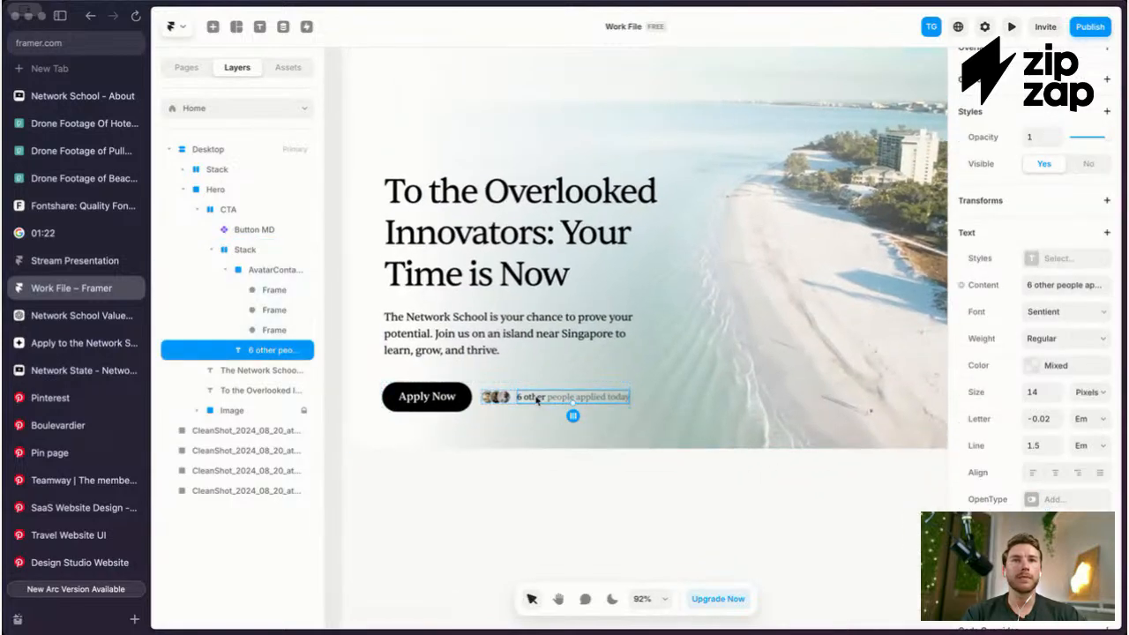
pyautogui.doubleClick(537, 400)
pyautogui.scroll(5, 537, 400)
pyautogui.moveTo(514, 399); pyautogui.dragTo(564, 399)
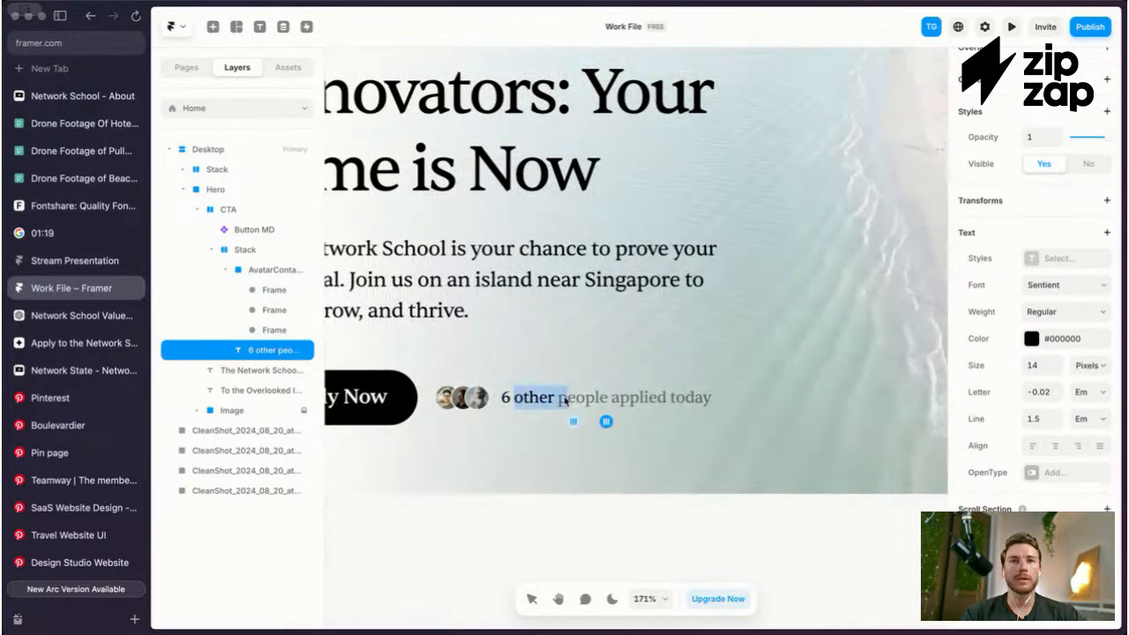
pyautogui.click(1052, 340)
pyautogui.click(867, 518)
pyautogui.write('60')
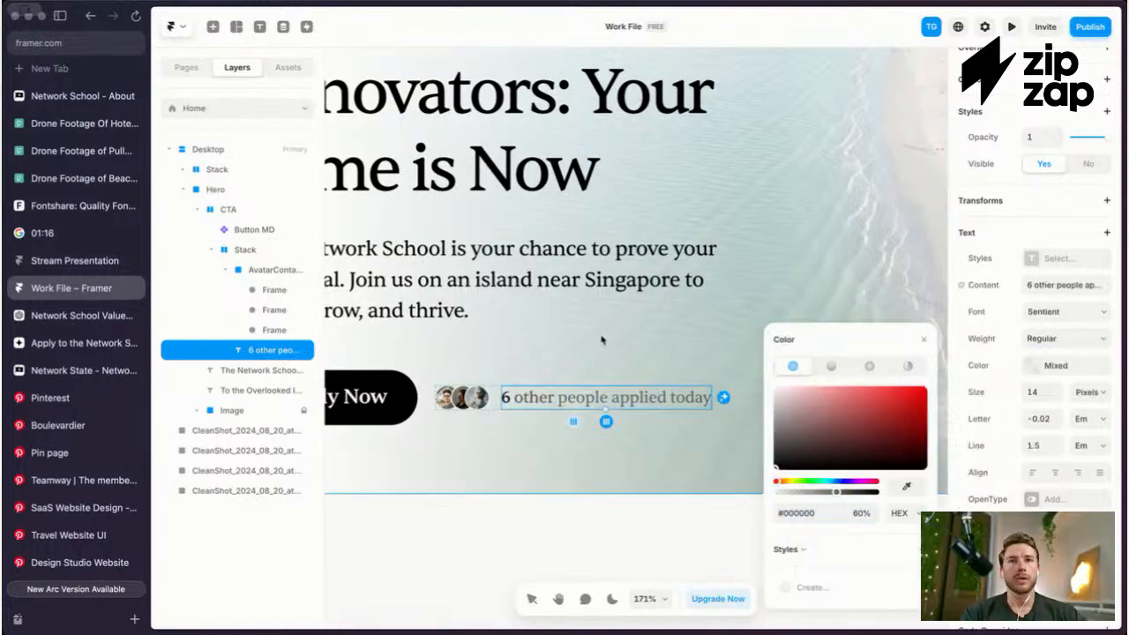
pyautogui.press('Escape')
pyautogui.press('Escape')
pyautogui.scroll(-3, 602, 339)
pyautogui.press('Escape')
pyautogui.press('Escape')
pyautogui.press('Escape')
# Step: Lower the text colour opacity of the whole phrase "other people applied today", leaving the 6 solid black
pyautogui.click(575, 386)
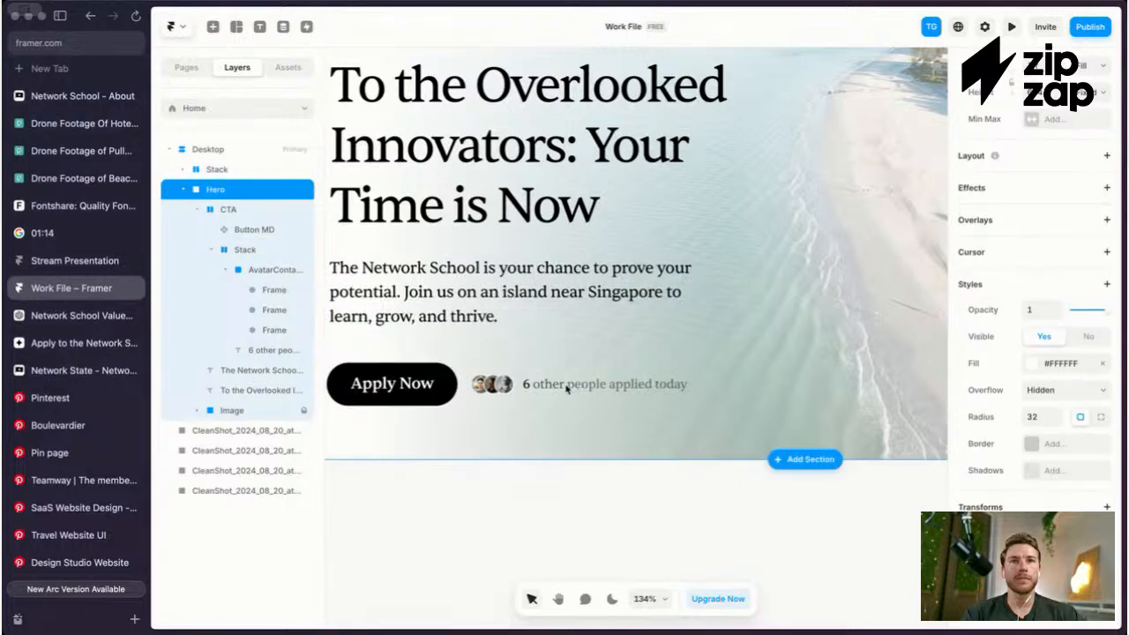
pyautogui.click(567, 388)
pyautogui.click(559, 388)
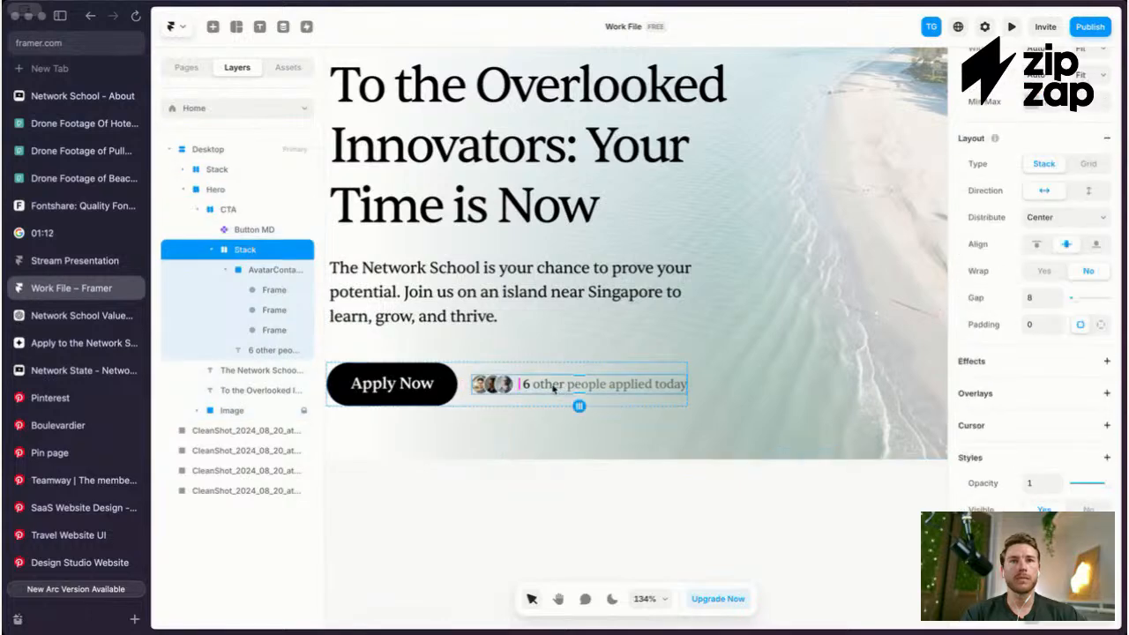
pyautogui.click(555, 389)
pyautogui.doubleClick(543, 388)
pyautogui.click(532, 387)
pyautogui.moveTo(532, 387); pyautogui.dragTo(887, 388)
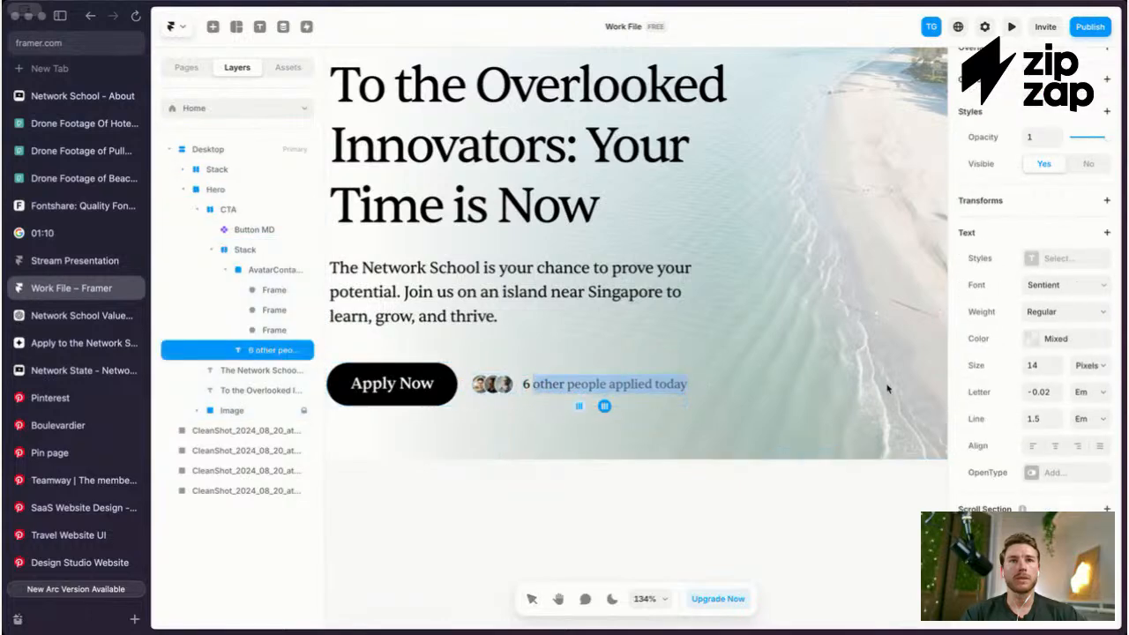
pyautogui.click(1037, 338)
pyautogui.click(863, 514)
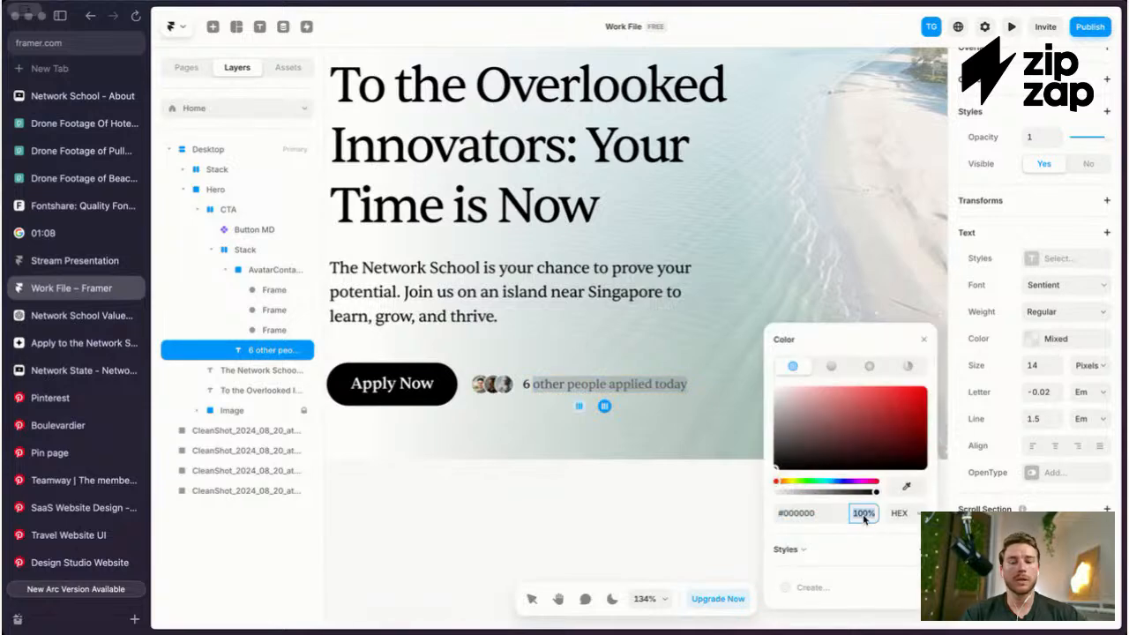
pyautogui.scroll(-3, 648, 397)
pyautogui.click(651, 400)
pyautogui.press('Escape')
pyautogui.scroll(-2, 658, 403)
pyautogui.press('Escape')
# Step: Delete the word "other" from the applicant line so it reads "6 people applied today"
pyautogui.hscroll(1, 592, 429)
pyautogui.scroll(2, 582, 432)
pyautogui.scroll(2, 582, 432)
pyautogui.click(590, 430)
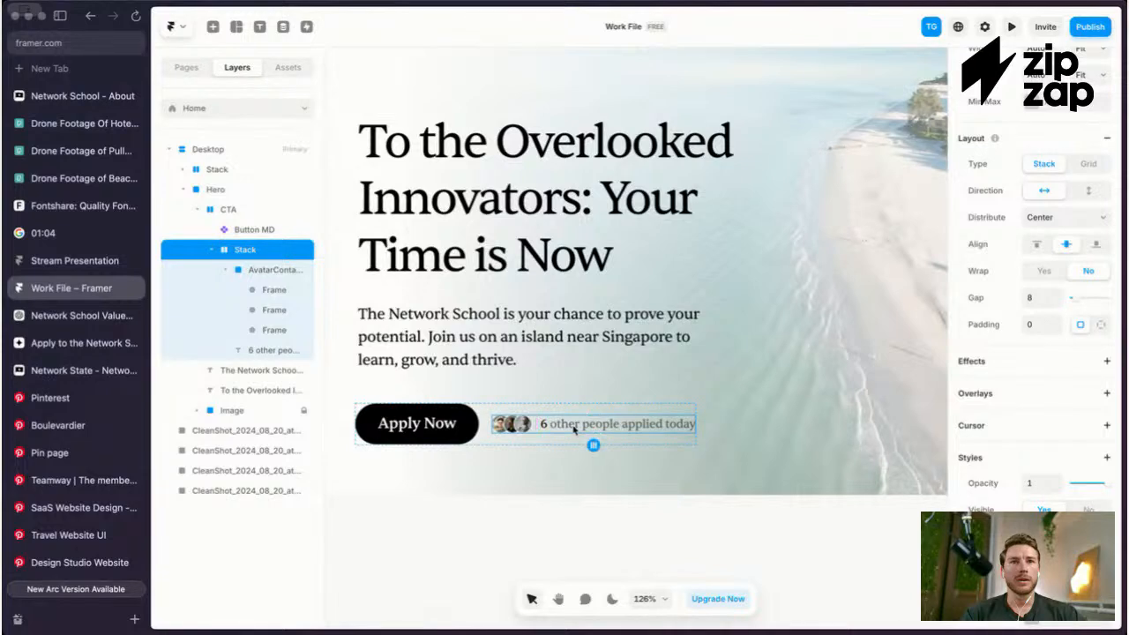
pyautogui.click(574, 426)
pyautogui.doubleClick(589, 424)
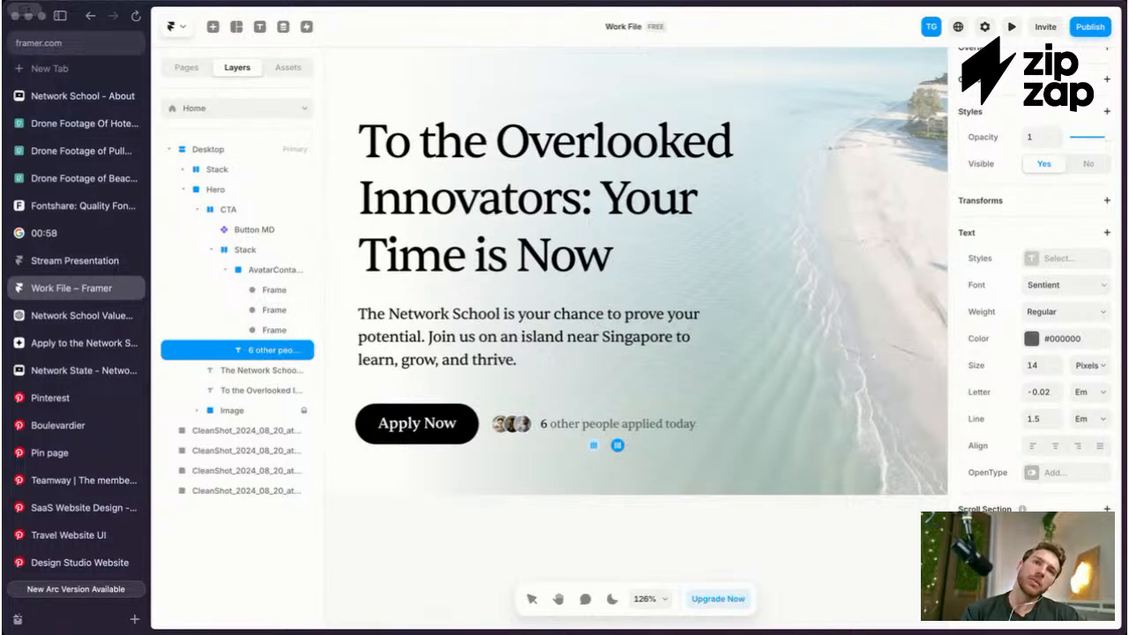
pyautogui.press('BackSpace')
pyautogui.press('Escape')
pyautogui.press('Escape')
pyautogui.press('Escape')
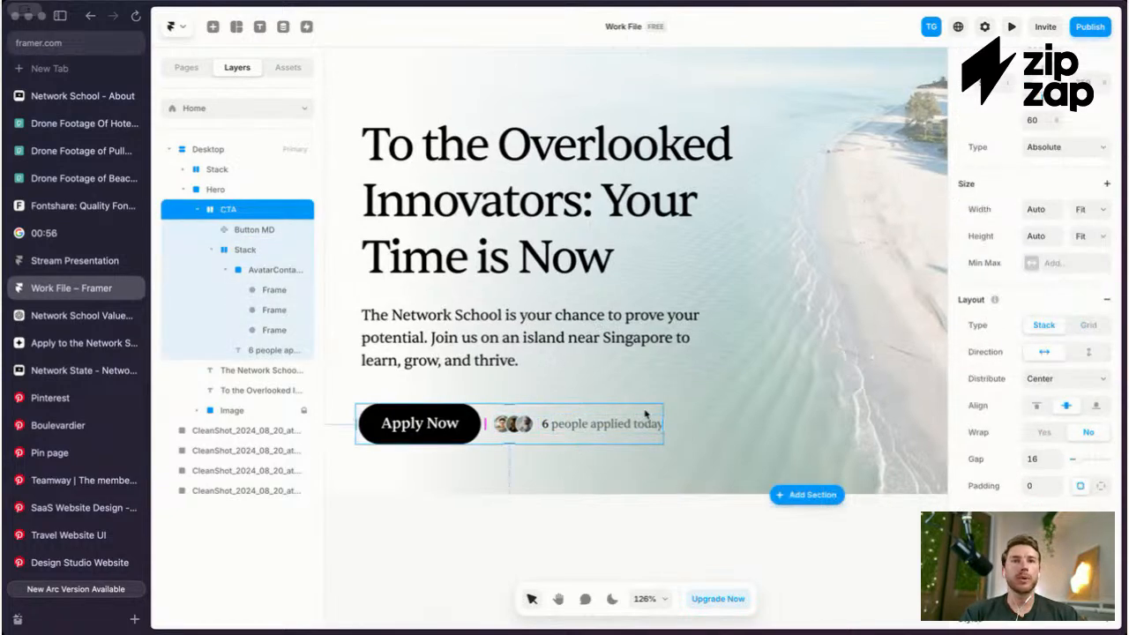
# Step: Review the hero's text and call-to-action row with the side panels hidden
pyautogui.scroll(-3, 645, 413)
pyautogui.press('super+period')
pyautogui.hscroll(1, 647, 401)
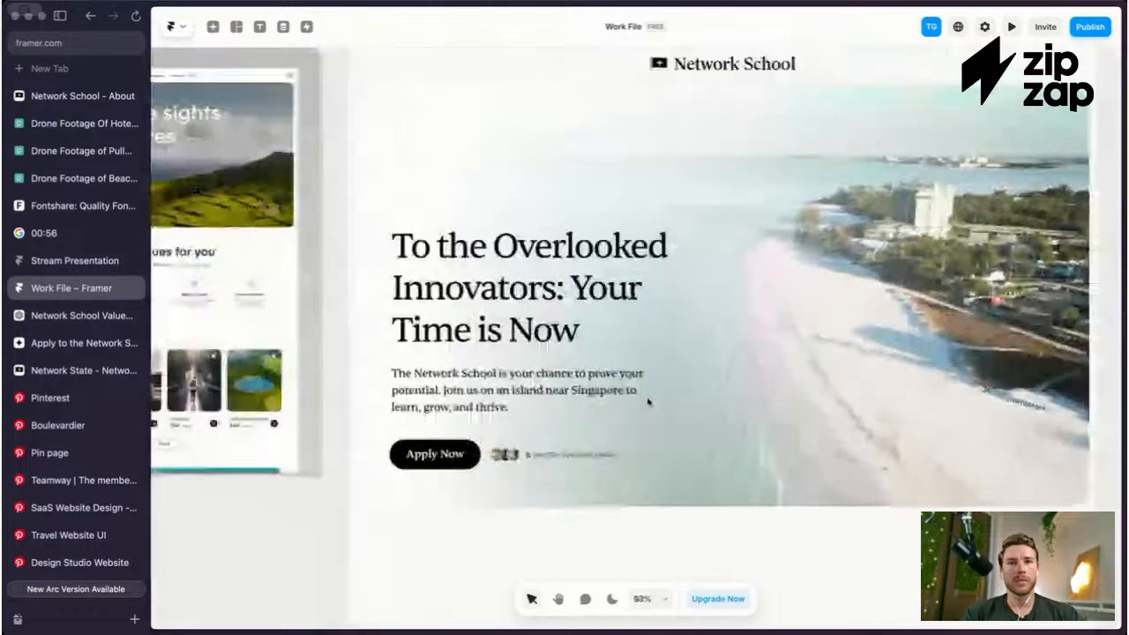
pyautogui.scroll(4, 647, 402)
pyautogui.scroll(2, 531, 491)
pyautogui.hscroll(2, 531, 492)
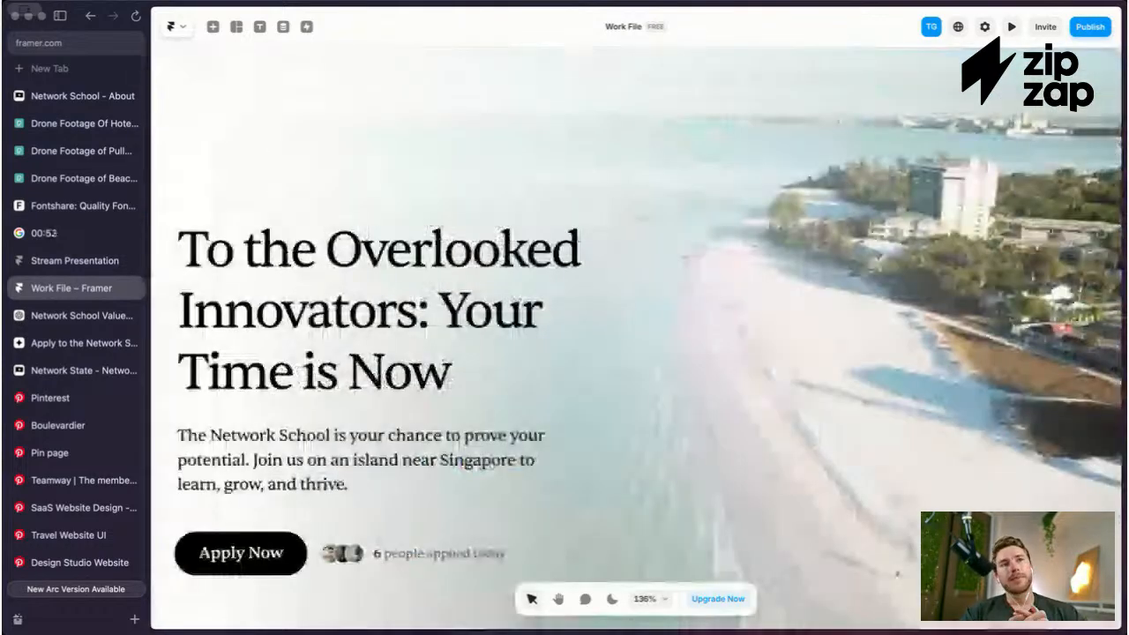
# Step: Examine the hero's headline, paragraph and call-to-action row at several zoom levels with the side panels hidden
pyautogui.scroll(-2, 569, 436)
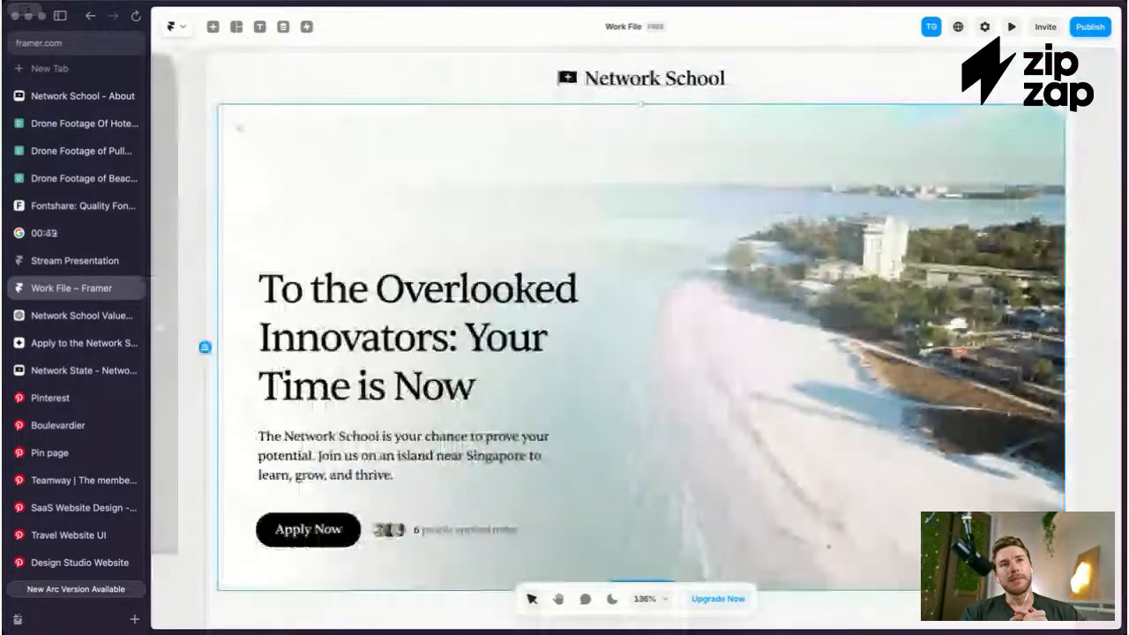
pyautogui.scroll(-2, 555, 401)
pyautogui.scroll(-1, 555, 401)
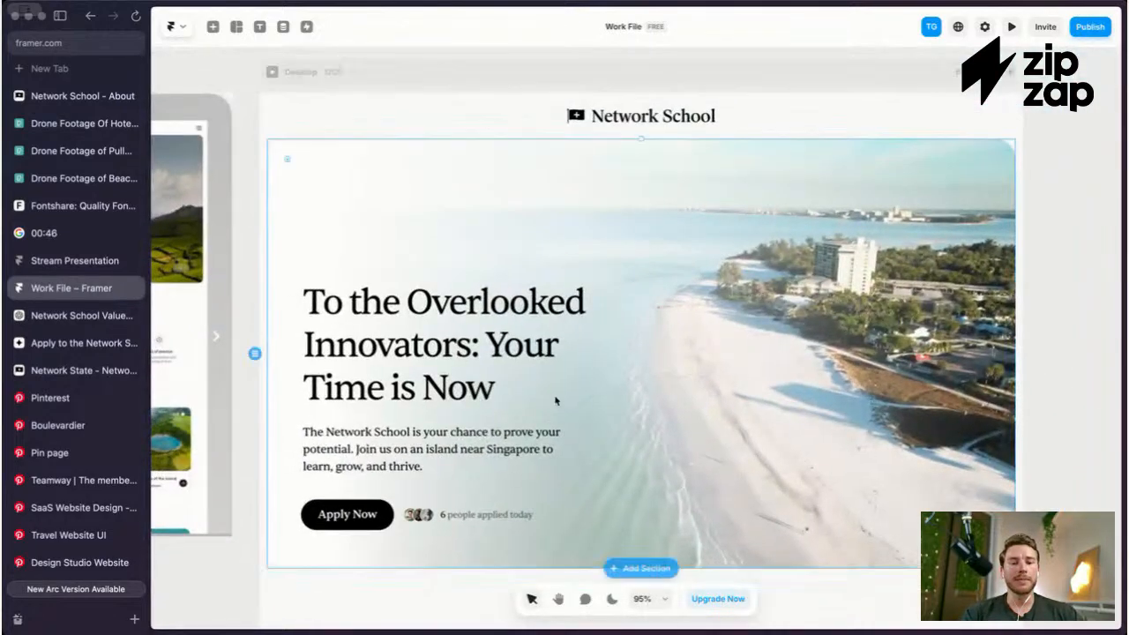
pyautogui.scroll(1, 556, 401)
pyautogui.hscroll(1, 556, 401)
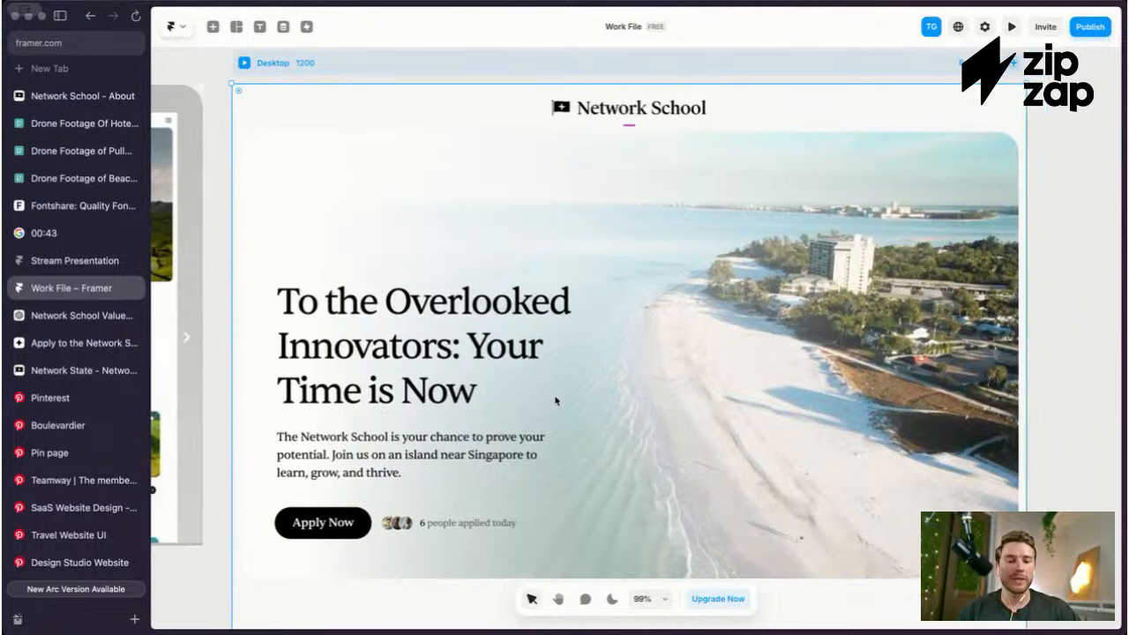
pyautogui.scroll(-2, 626, 431)
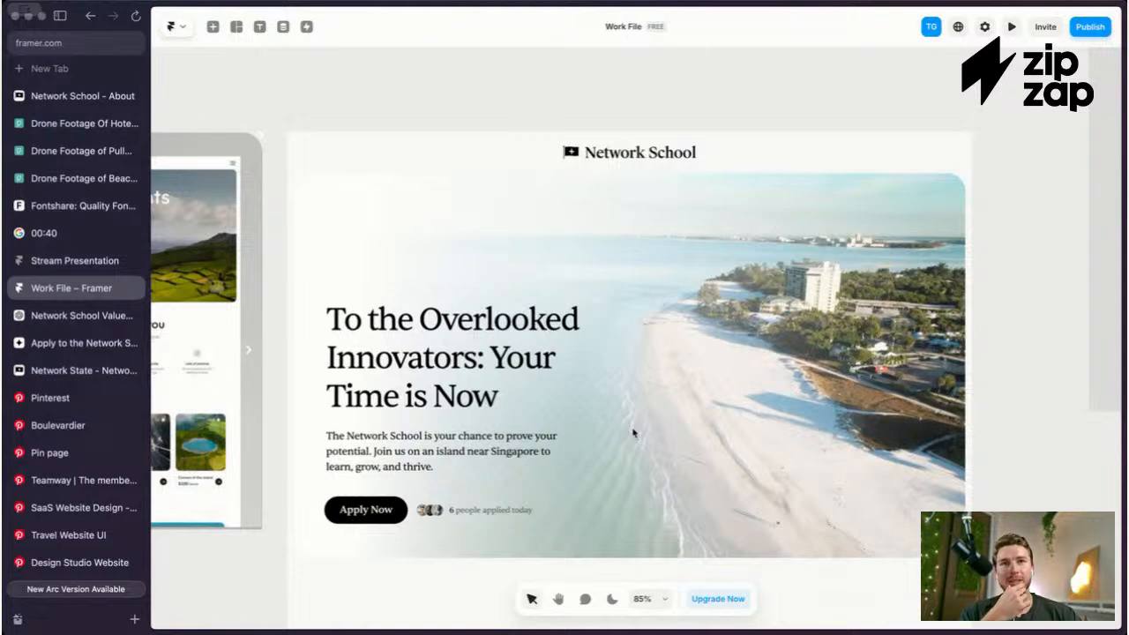
pyautogui.scroll(2, 632, 432)
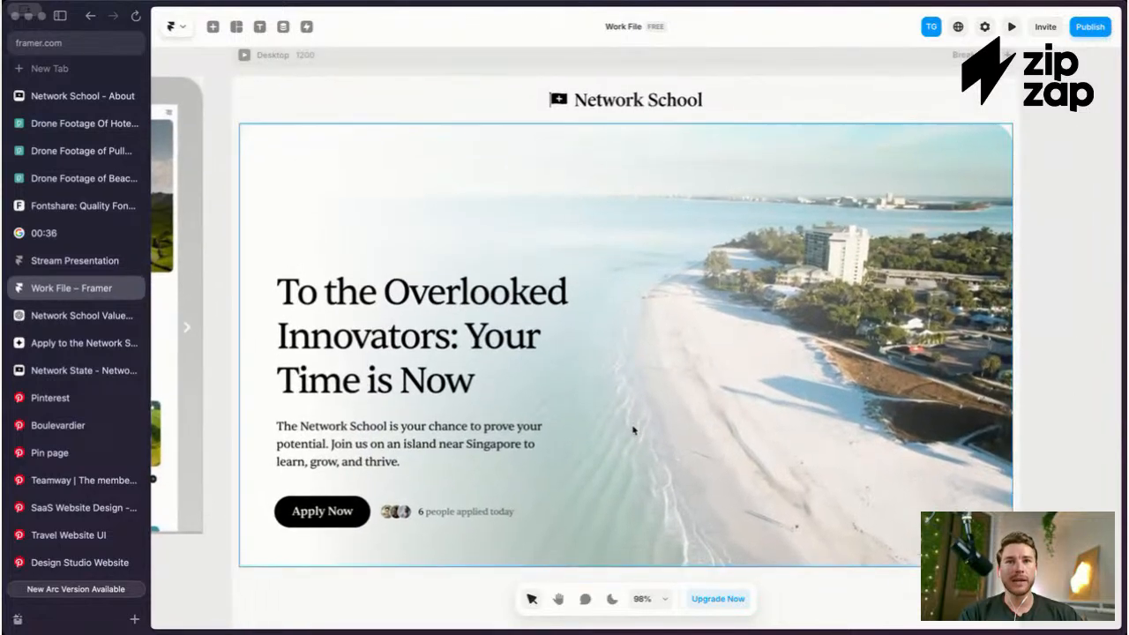
pyautogui.hscroll(-1, 619, 427)
pyautogui.scroll(-1, 619, 427)
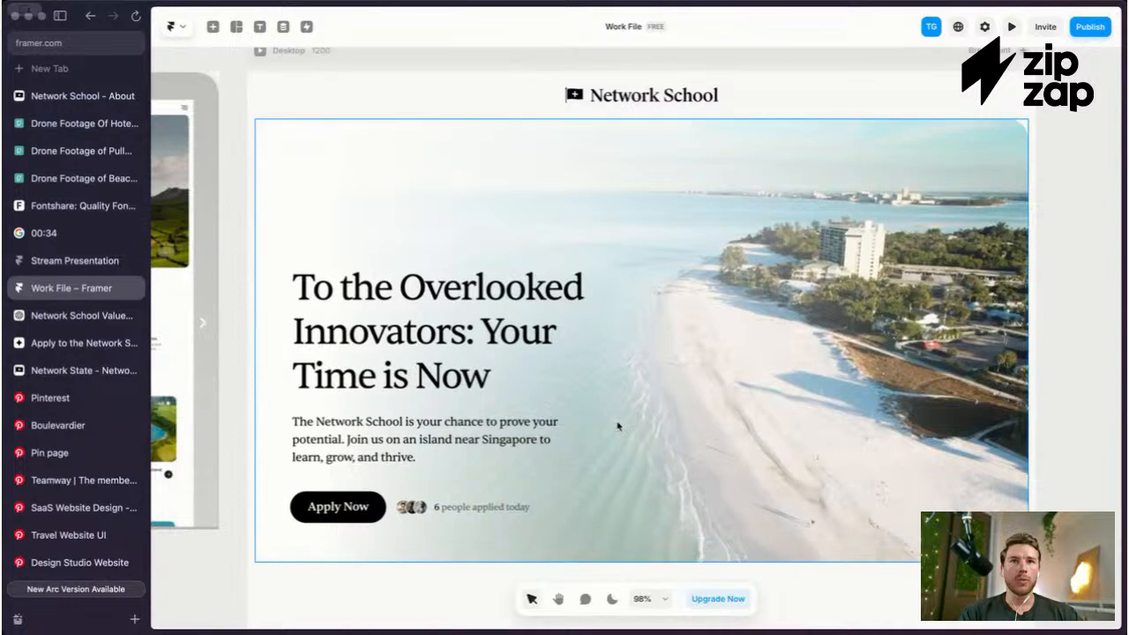
# Step: Set the font size of the Heading 1 text style used by the hero headline to 48
pyautogui.click(545, 351)
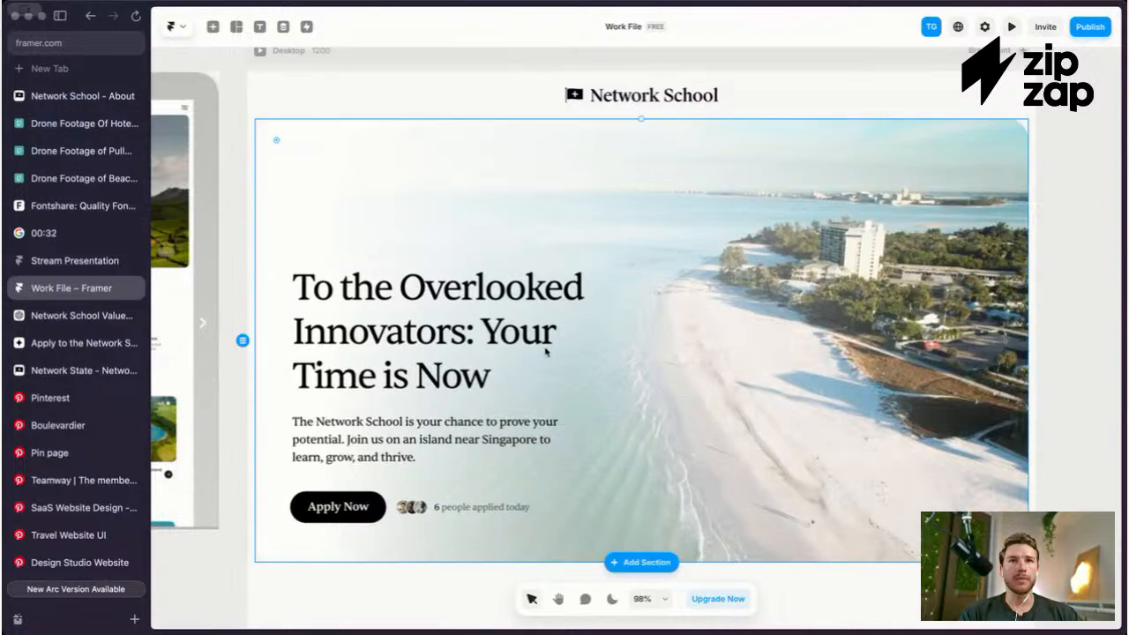
pyautogui.click(544, 351)
pyautogui.press('super+backslash')
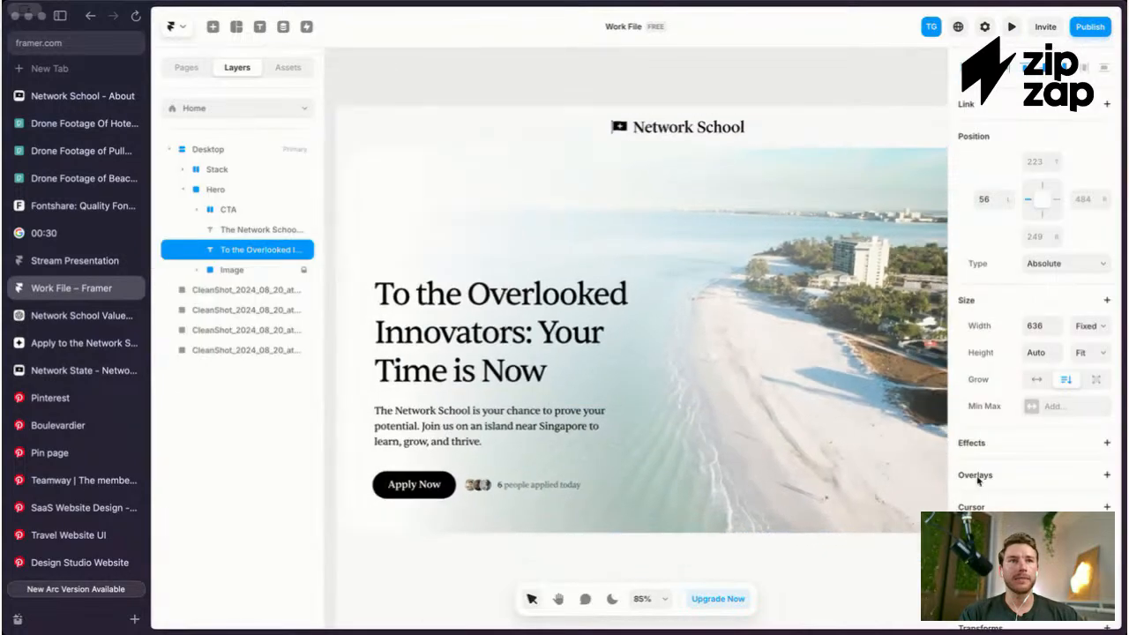
pyautogui.scroll(-5, 1042, 441)
pyautogui.click(1054, 397)
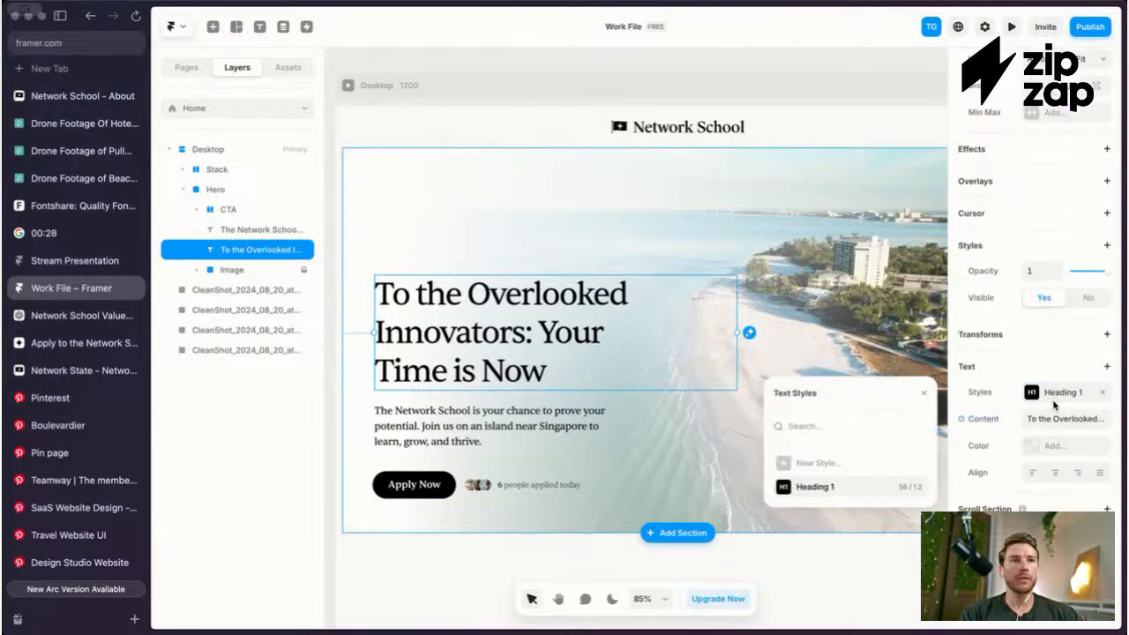
pyautogui.click(914, 487)
pyautogui.write('48')
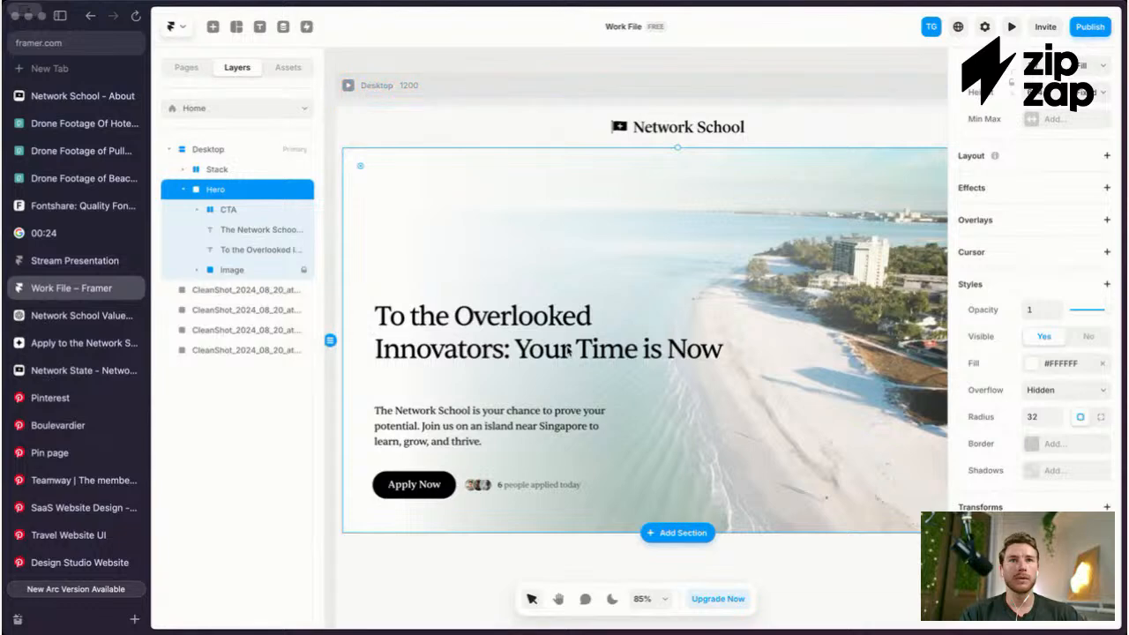
# Step: Narrow the headline's text box to about 513 px wide so it wraps onto three lines, and check it without side panels
pyautogui.click(567, 350)
pyautogui.moveTo(732, 333); pyautogui.dragTo(668, 333)
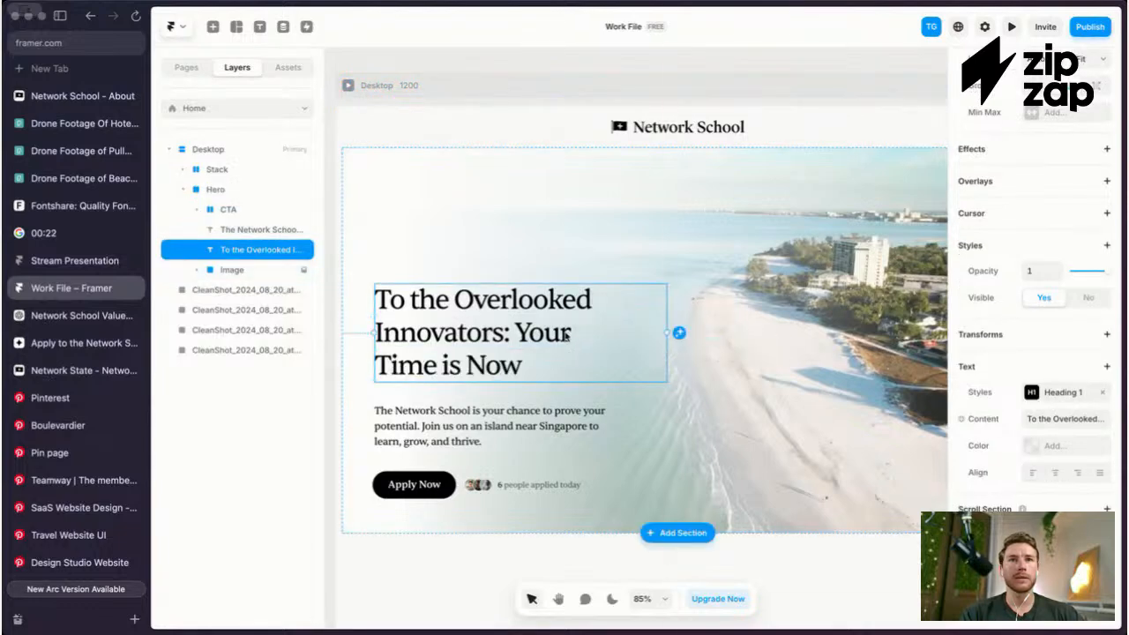
pyautogui.press('Escape')
pyautogui.press('super+backslash')
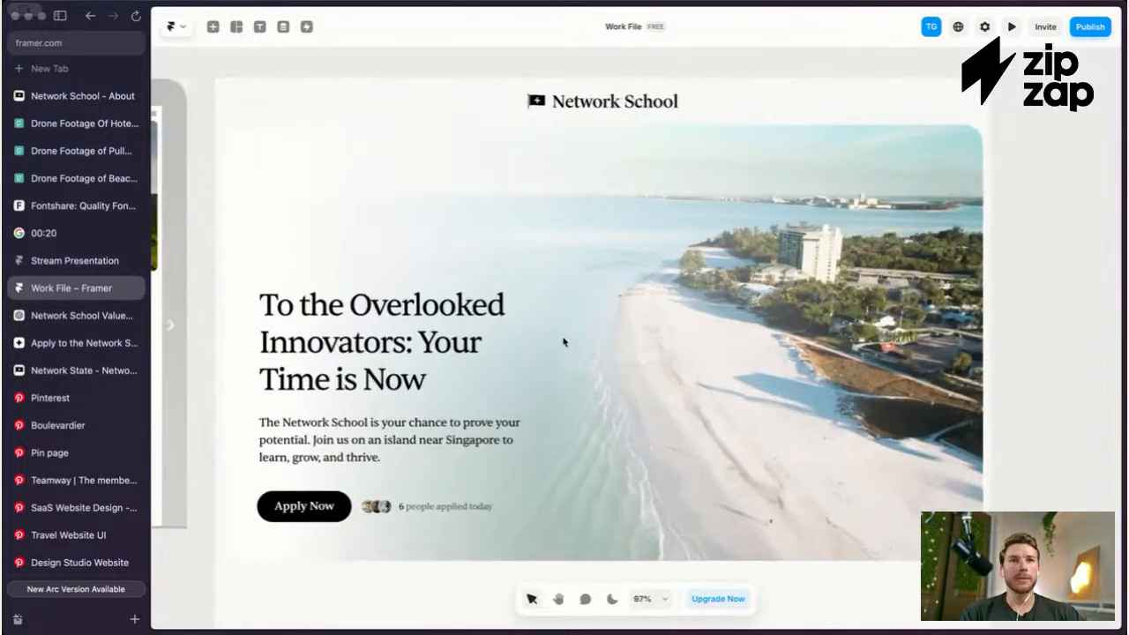
pyautogui.hscroll(-1, 564, 342)
pyautogui.press('Escape')
pyautogui.press('Escape')
pyautogui.hscroll(-1, 483, 312)
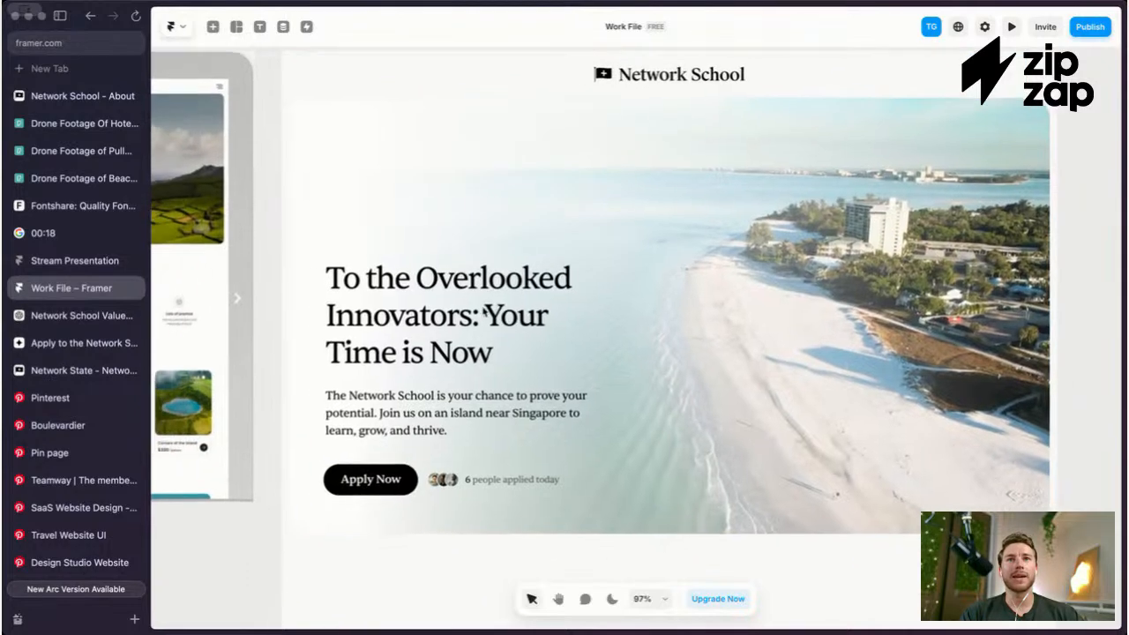
# Step: Give the headline a text effect triggered on appear with the Stagger preset per word, and preview the page
pyautogui.click(483, 312)
pyautogui.press('super+backslash')
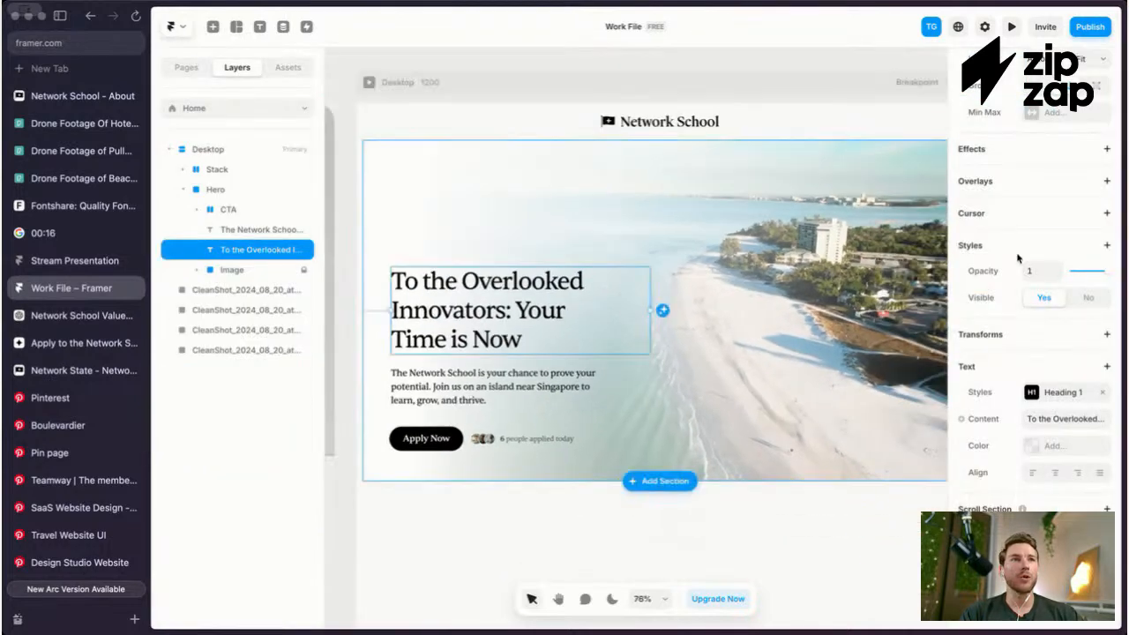
pyautogui.scroll(2, 990, 255)
pyautogui.scroll(-3, 879, 292)
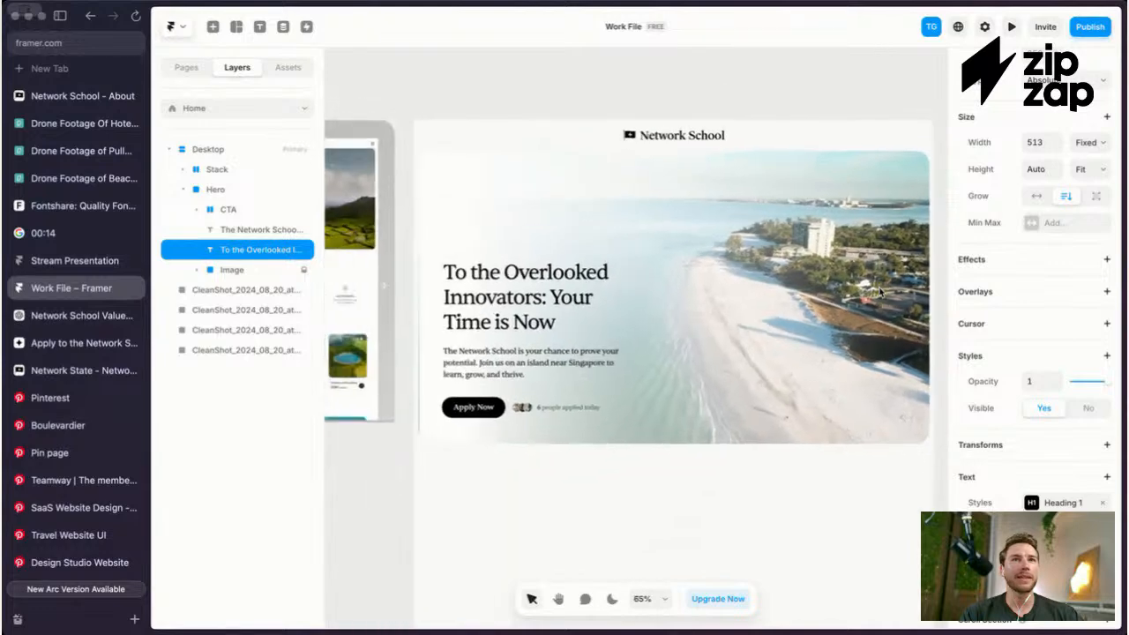
pyautogui.scroll(3, 879, 293)
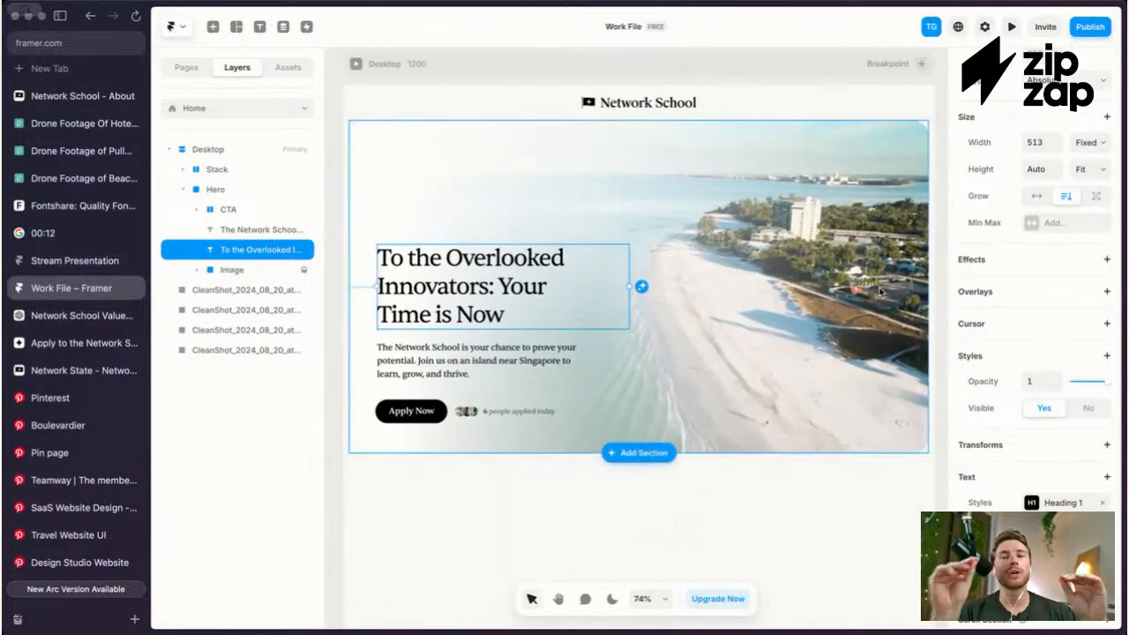
pyautogui.scroll(1, 880, 292)
pyautogui.hscroll(-1, 879, 292)
pyautogui.scroll(1, 992, 282)
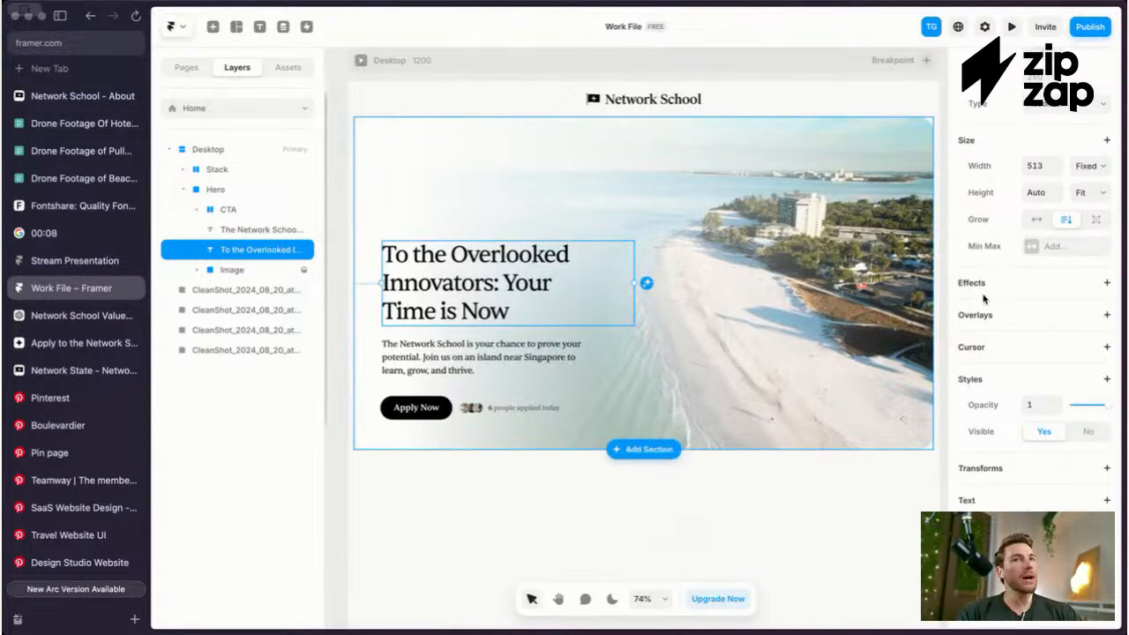
pyautogui.click(1106, 282)
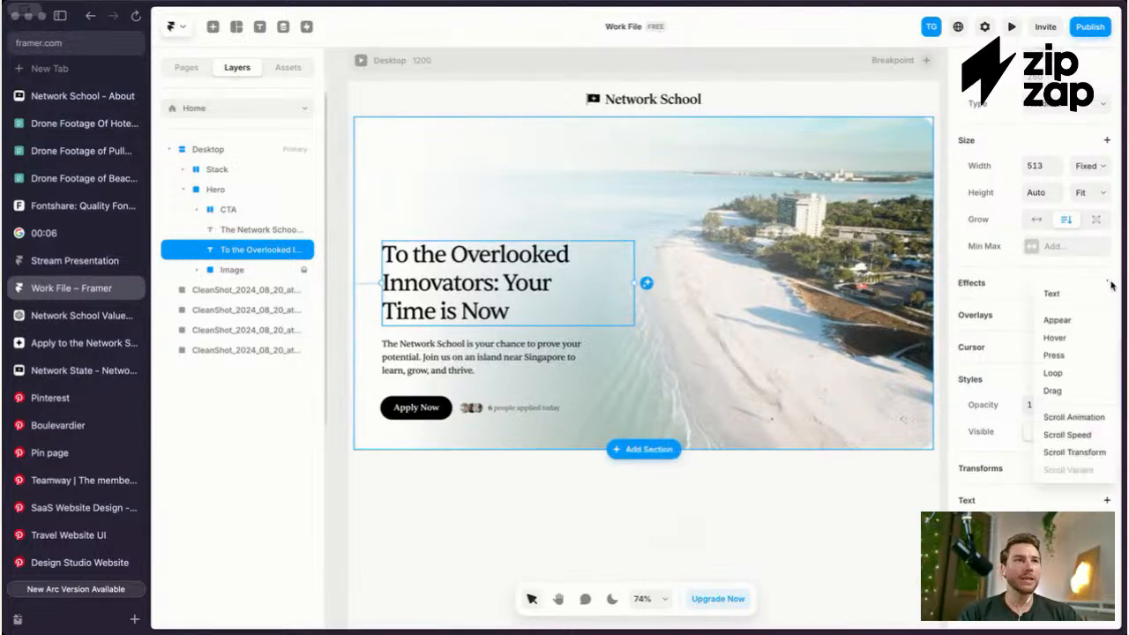
pyautogui.click(1056, 298)
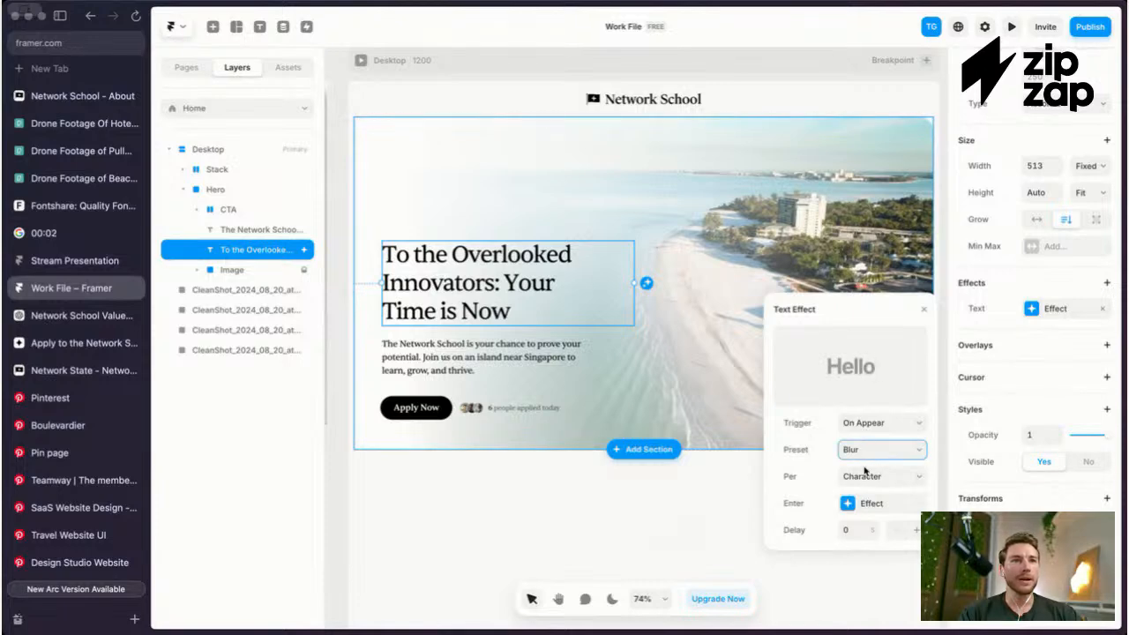
pyautogui.press('Down')
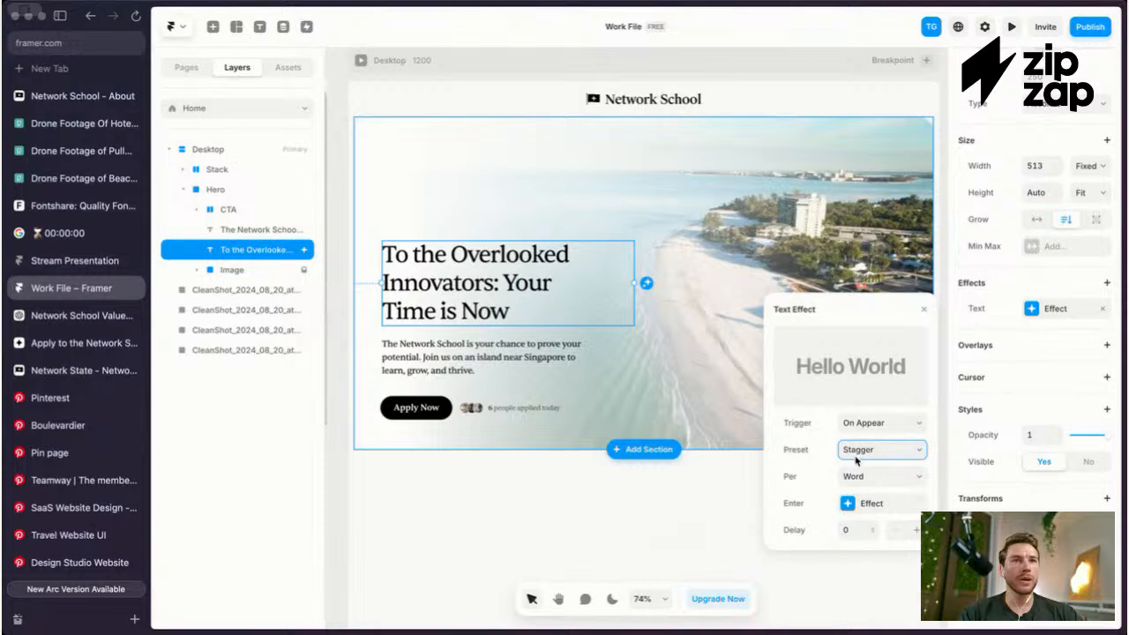
pyautogui.click(718, 425)
pyautogui.press('super+p')
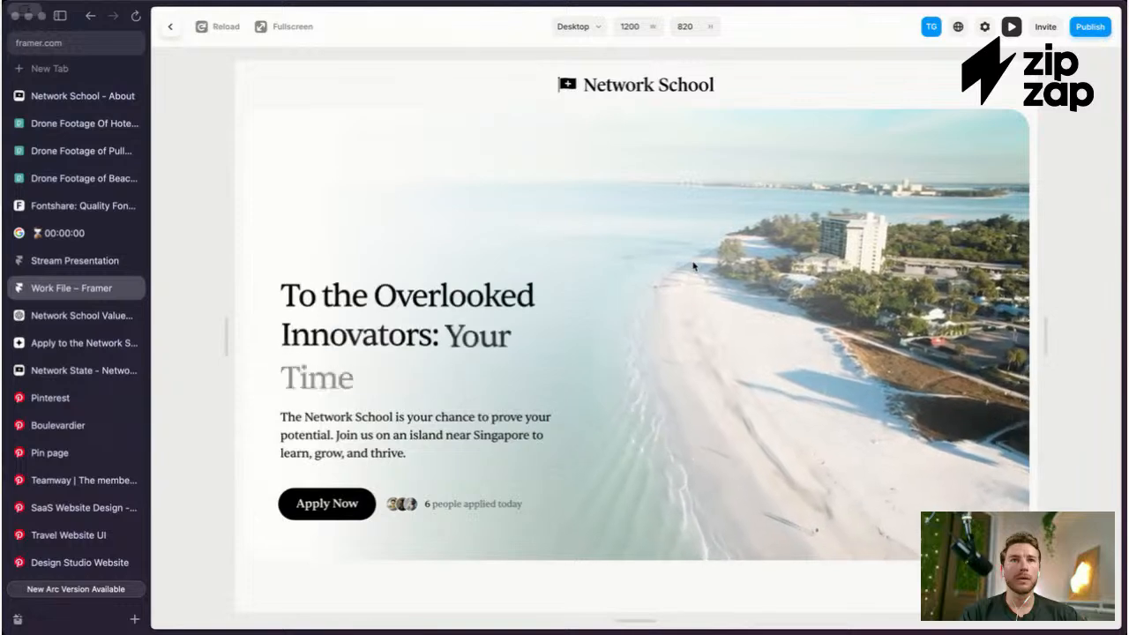
pyautogui.press('Escape')
# Step: Set the delay of the headline effect's spring transition to 0.025 and preview the animation
pyautogui.click(1030, 309)
pyautogui.click(849, 502)
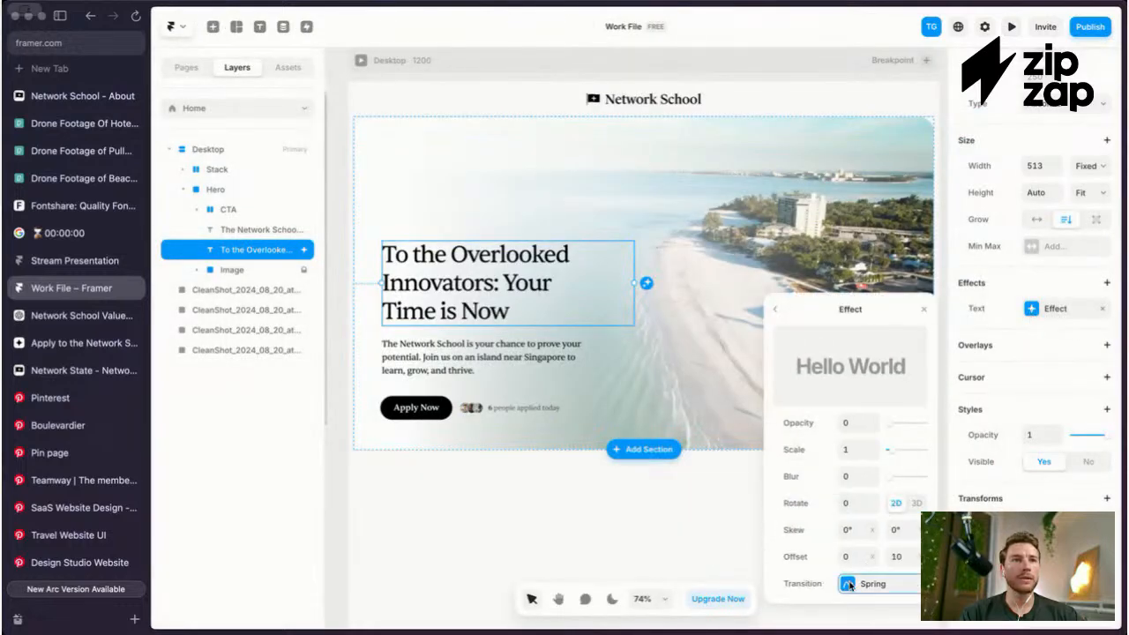
pyautogui.click(849, 585)
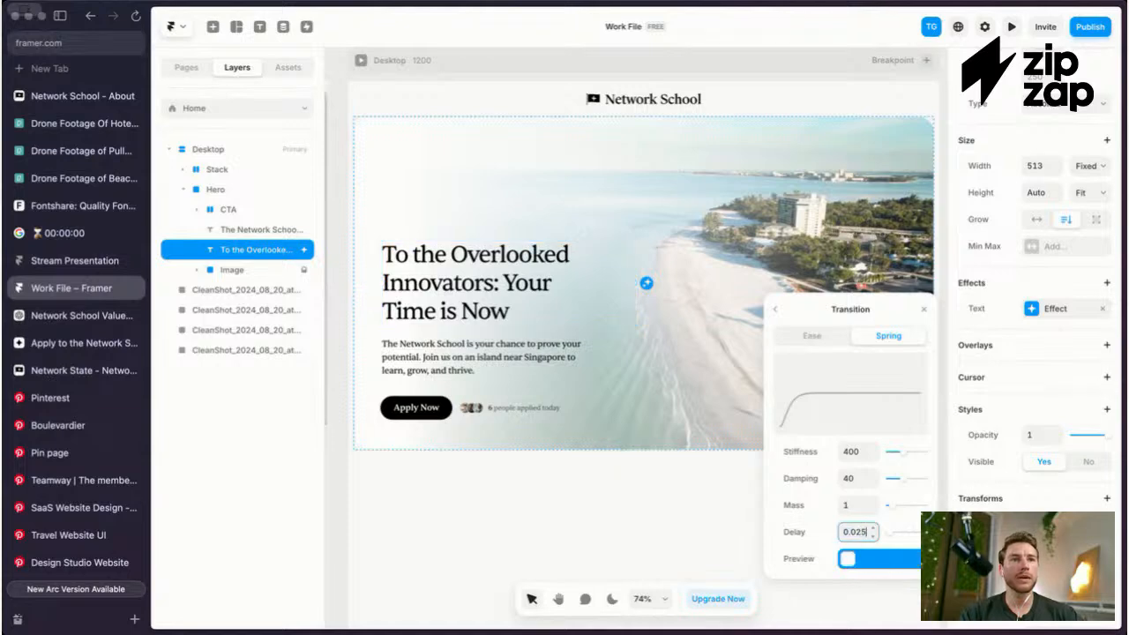
pyautogui.press('super+p')
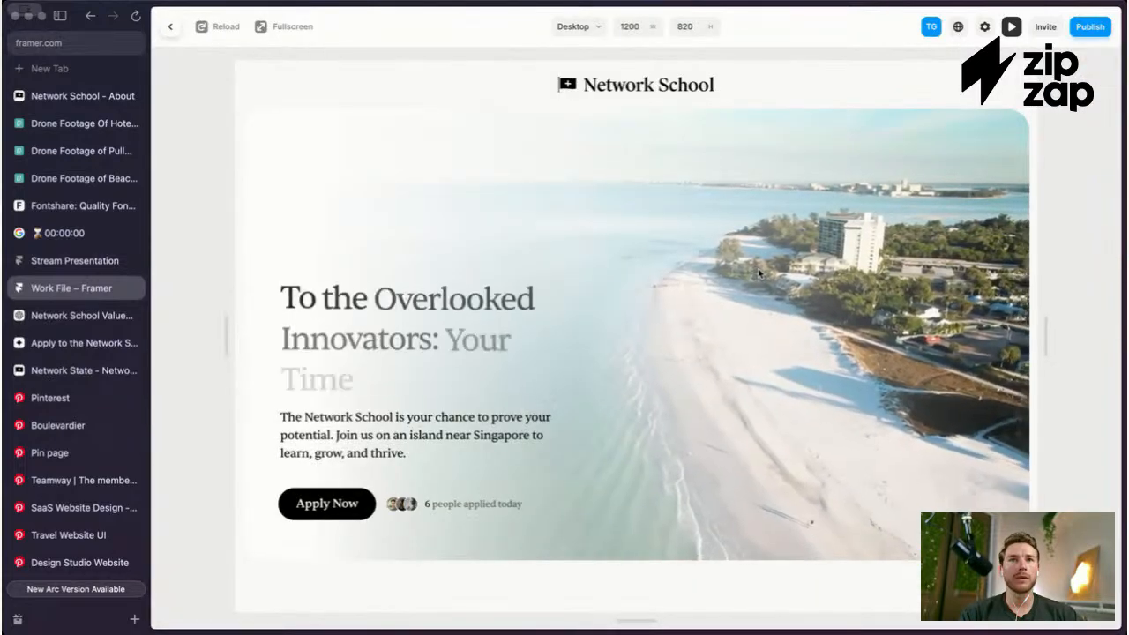
pyautogui.press('Escape')
# Step: Copy the headline's text effect onto the paragraph below it and preview both animations
pyautogui.rightClick(1036, 313)
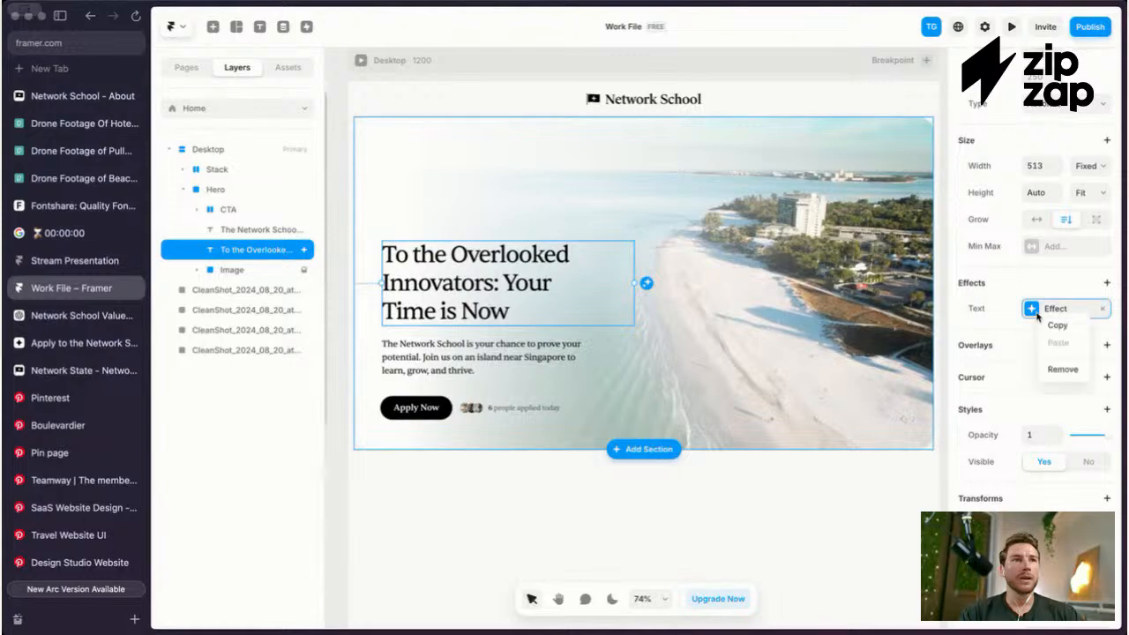
pyautogui.click(1053, 326)
pyautogui.click(541, 355)
pyautogui.doubleClick(526, 356)
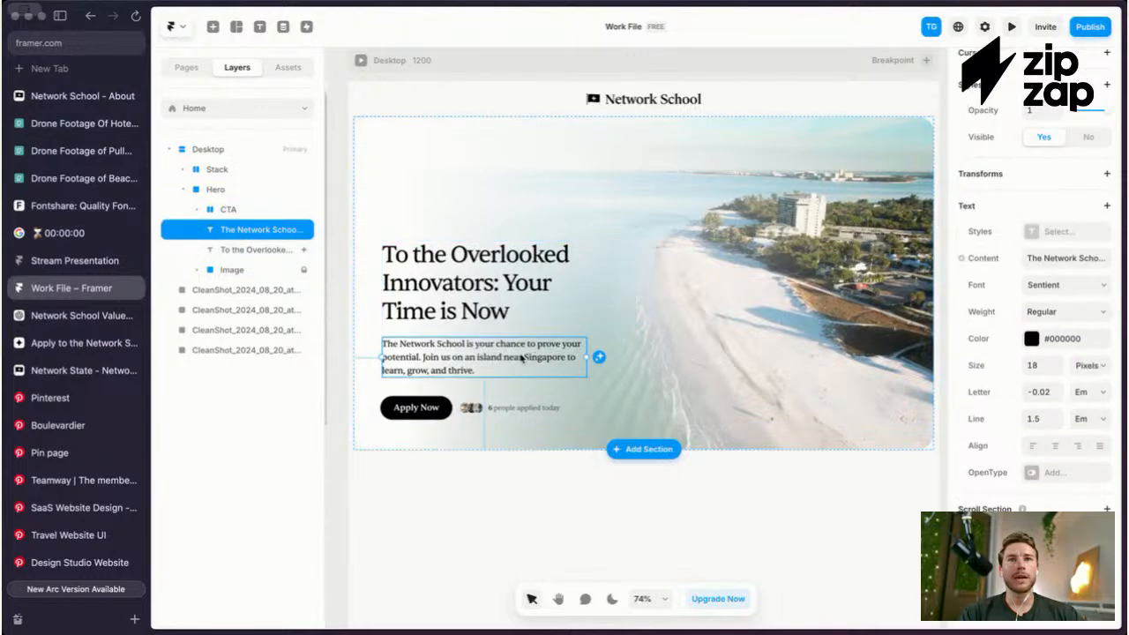
pyautogui.rightClick(521, 357)
pyautogui.moveTo(583, 419)
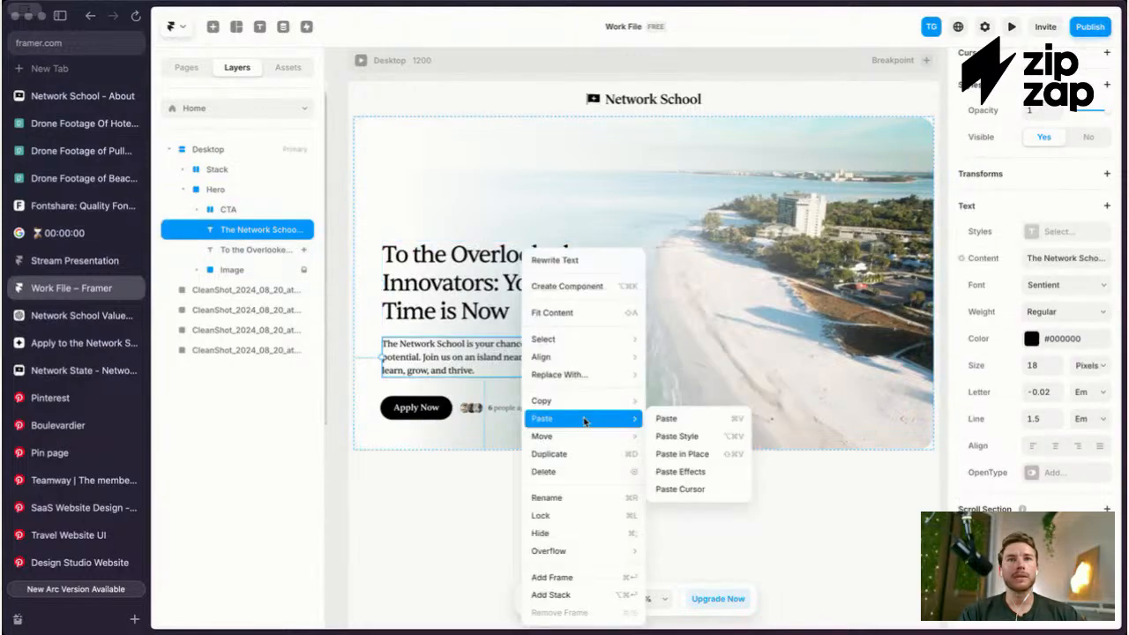
pyautogui.click(696, 470)
pyautogui.press('super+p')
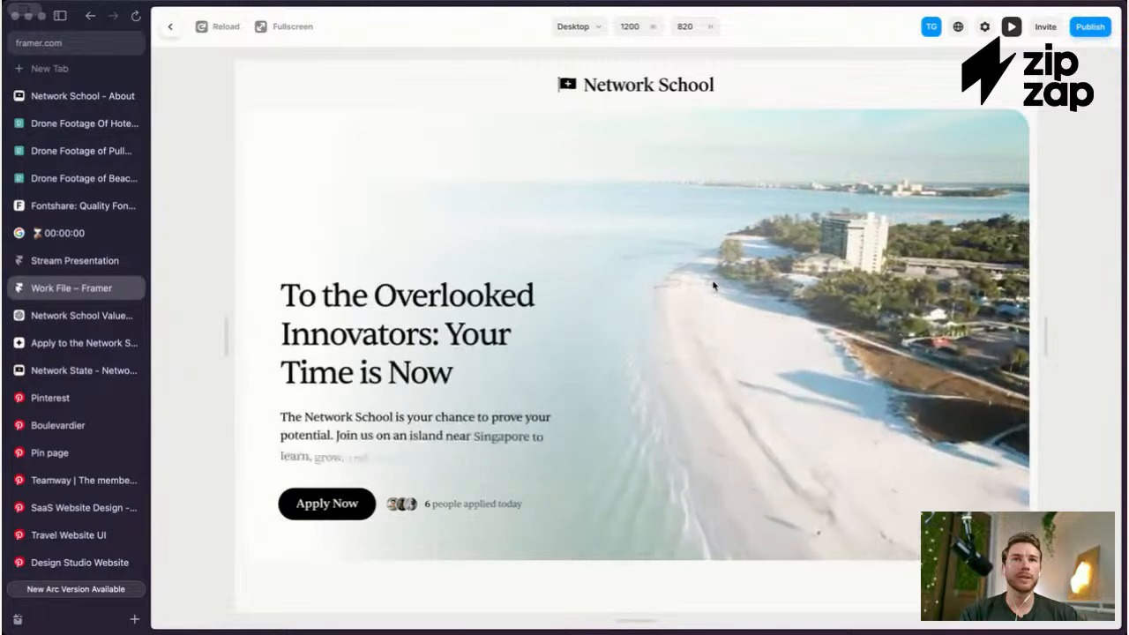
pyautogui.press('Escape')
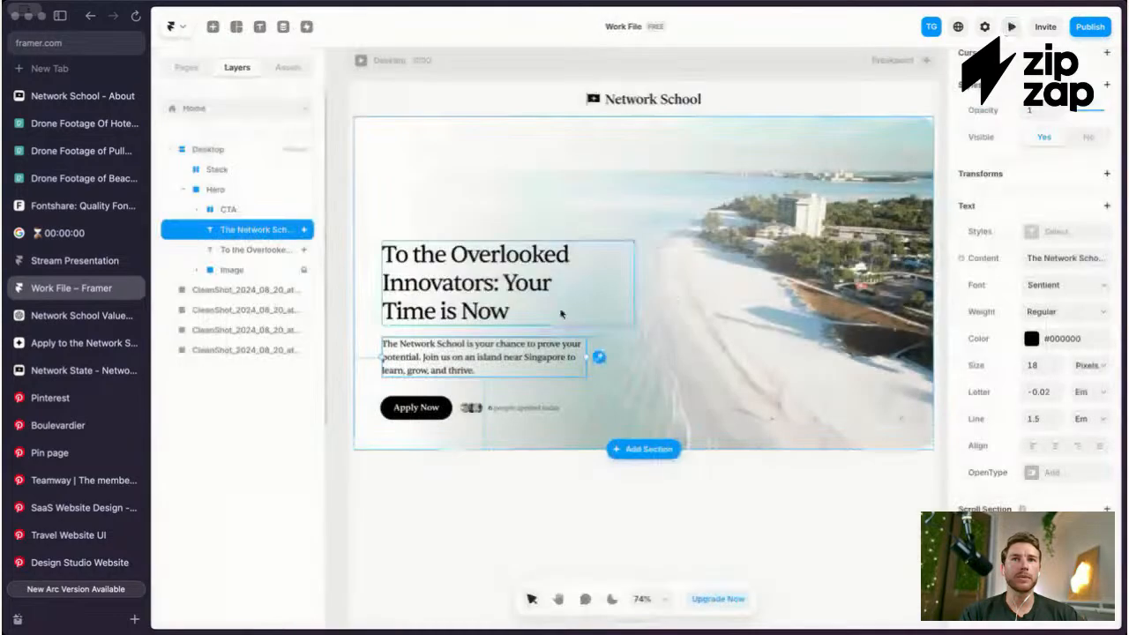
# Step: Add an appear effect to the CTA stack with the On Appear trigger and the Fade In preset
pyautogui.click(449, 411)
pyautogui.doubleClick(457, 410)
pyautogui.scroll(3, 458, 408)
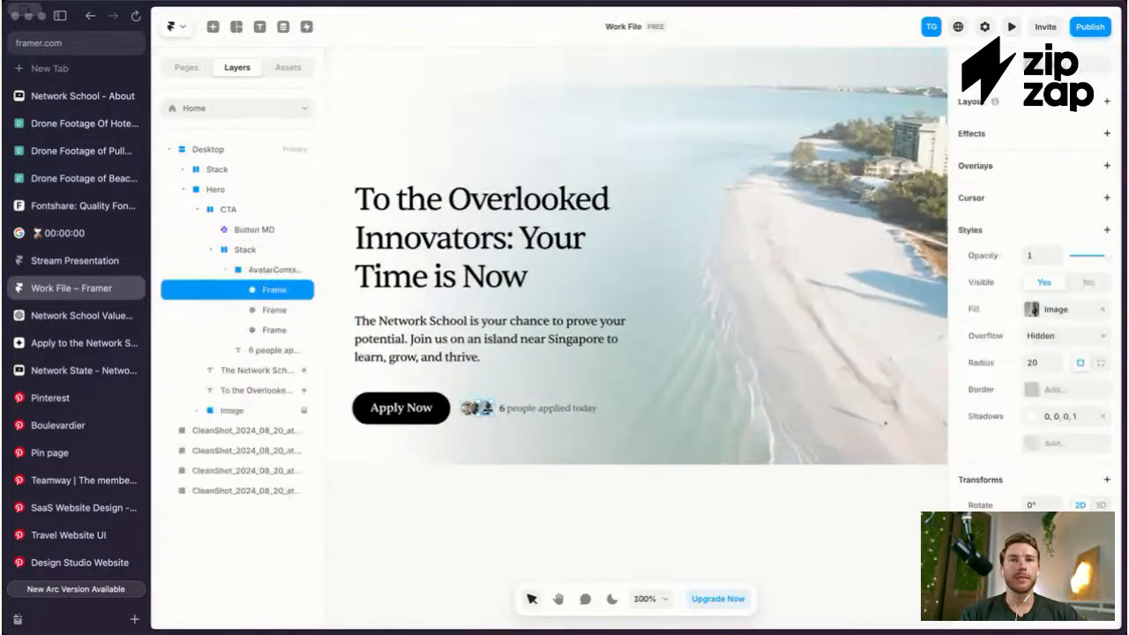
pyautogui.click(451, 412)
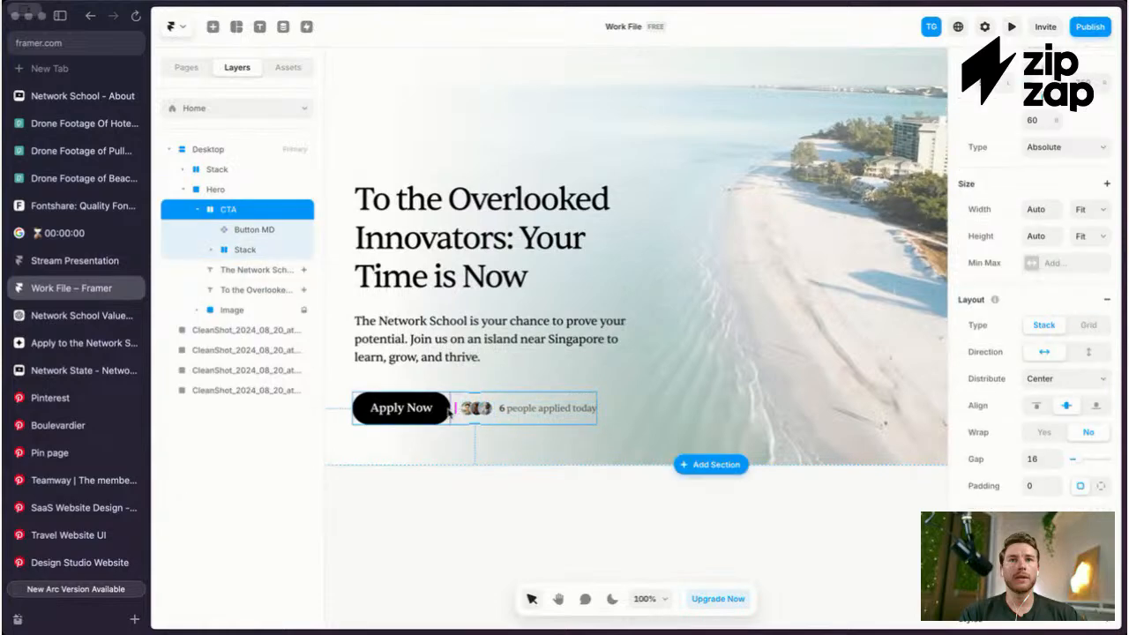
pyautogui.scroll(3, 1094, 324)
pyautogui.scroll(-7, 1007, 377)
pyautogui.click(1105, 333)
pyautogui.click(1062, 345)
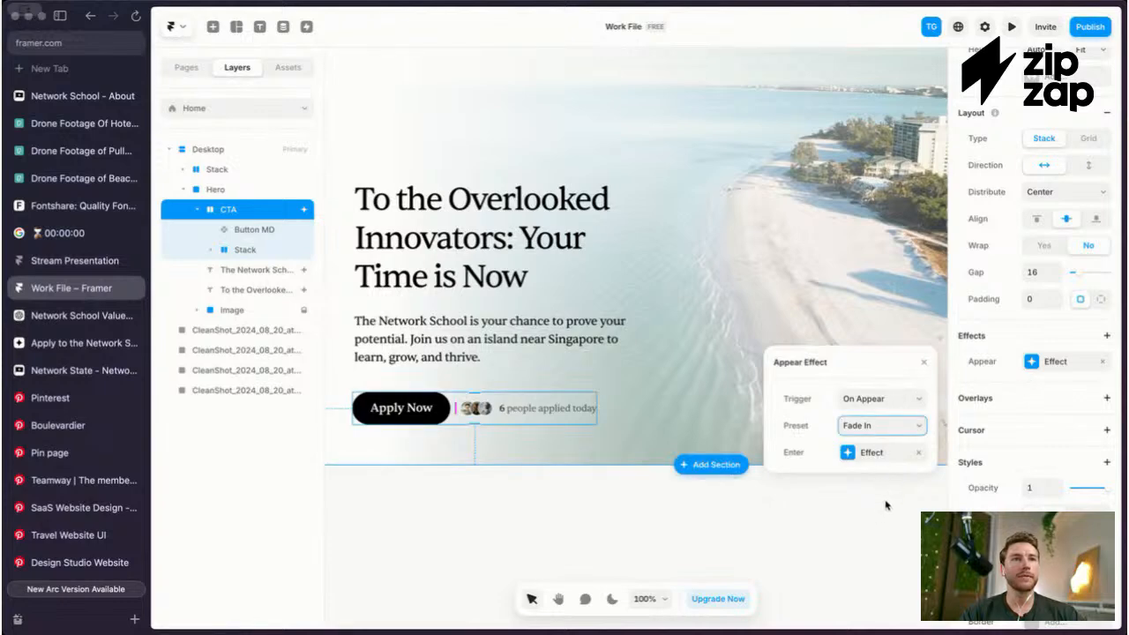
# Step: Reduce the vertical offset of the CTA stack's enter effect
pyautogui.click(872, 453)
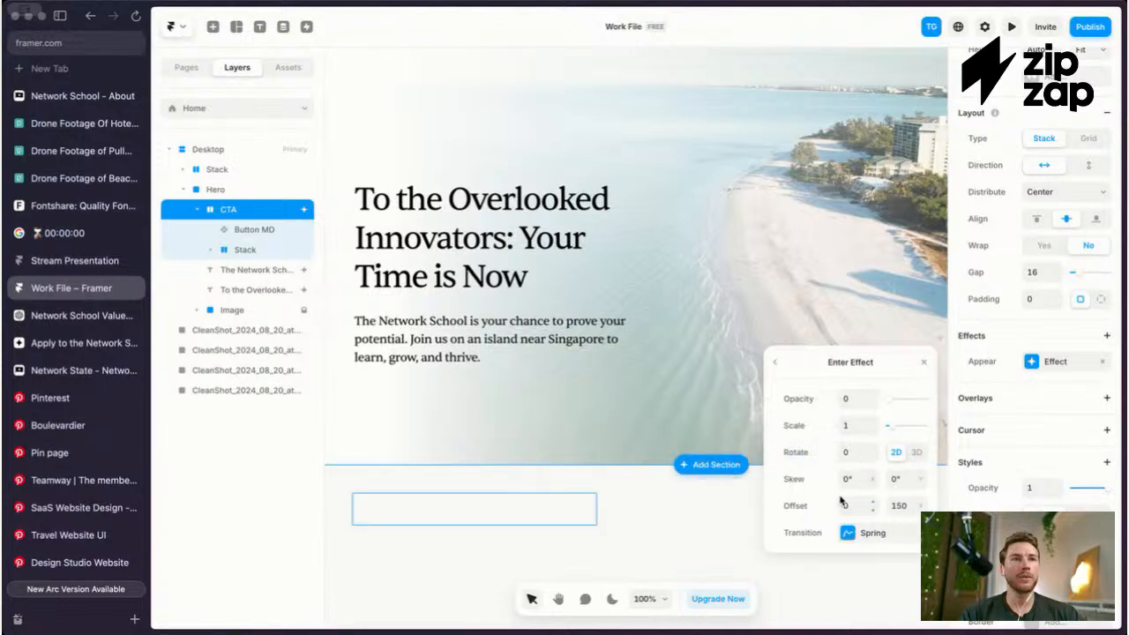
pyautogui.click(851, 532)
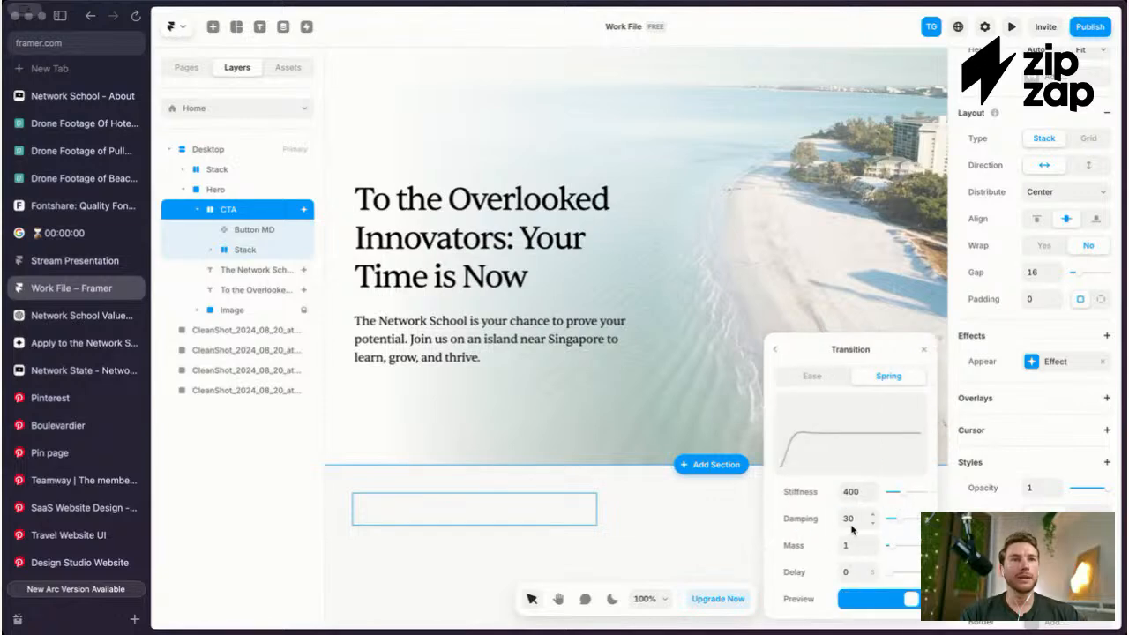
pyautogui.click(777, 350)
pyautogui.press('Return')
pyautogui.click(851, 535)
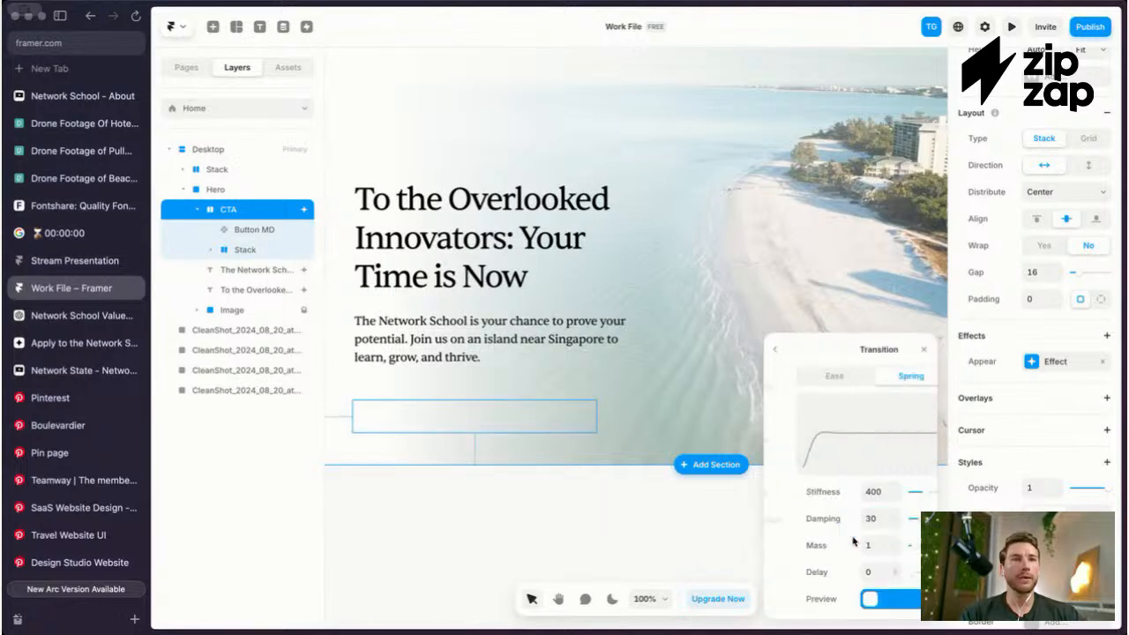
pyautogui.click(776, 353)
# Step: Set the delay of the CTA effect's spring transition to 0.5 and preview the page
pyautogui.click(847, 533)
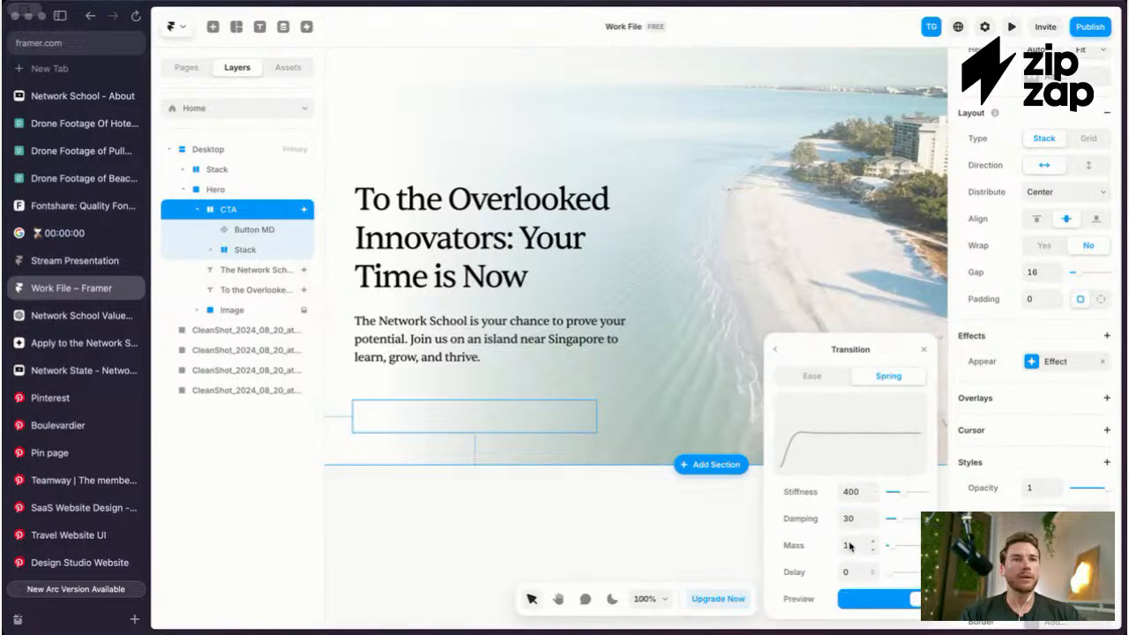
pyautogui.click(775, 349)
pyautogui.click(839, 582)
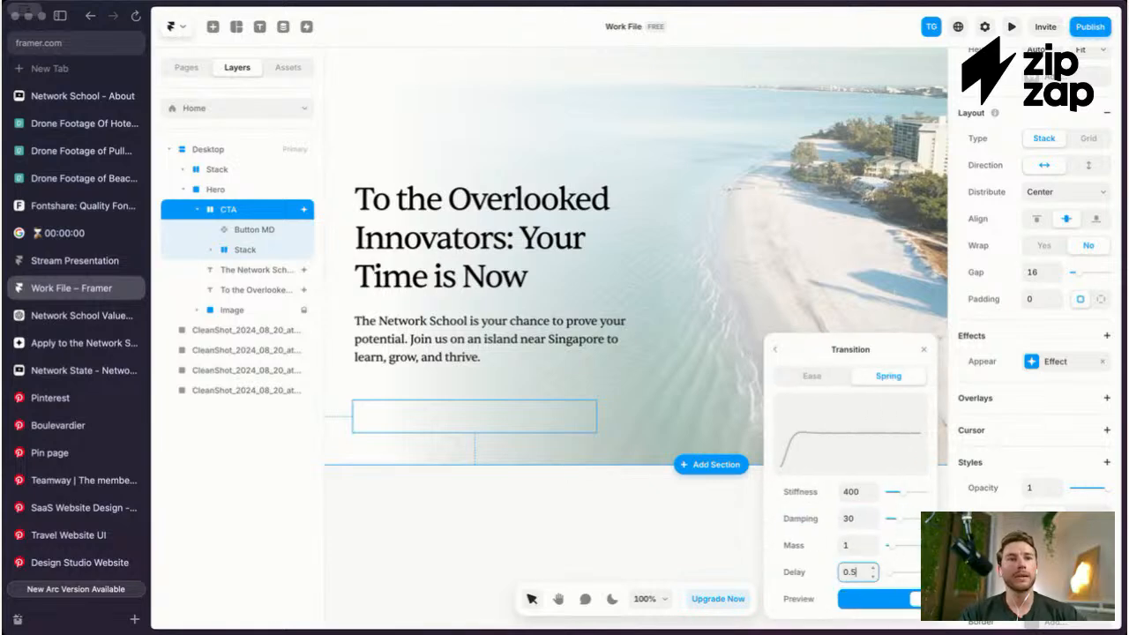
pyautogui.click(1012, 26)
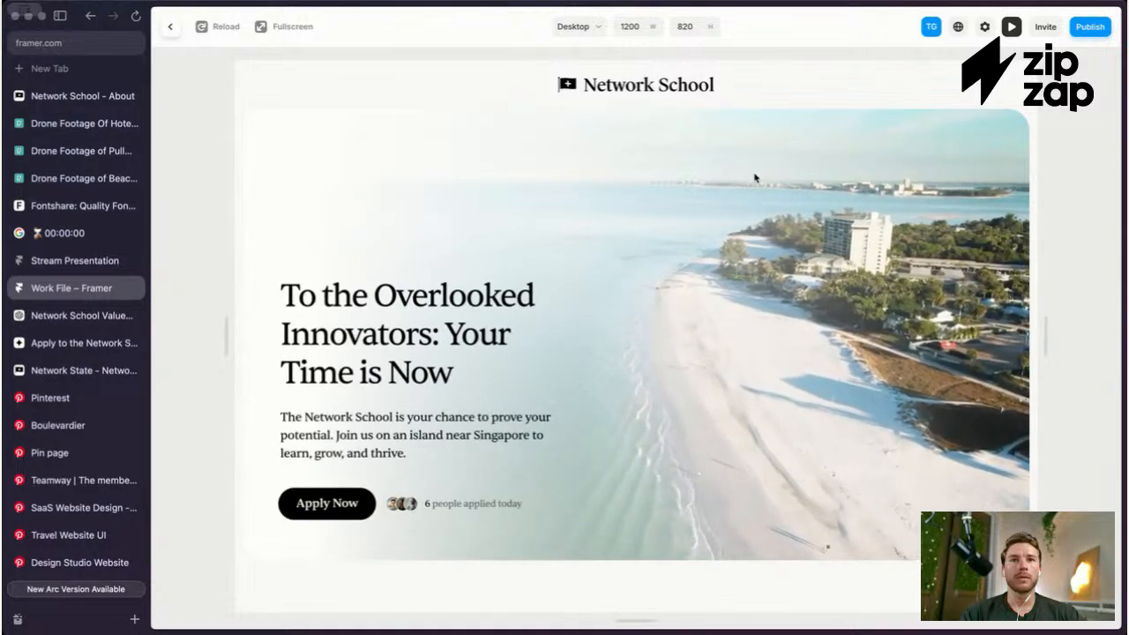
pyautogui.scroll(-1, 745, 182)
pyautogui.scroll(1, 740, 184)
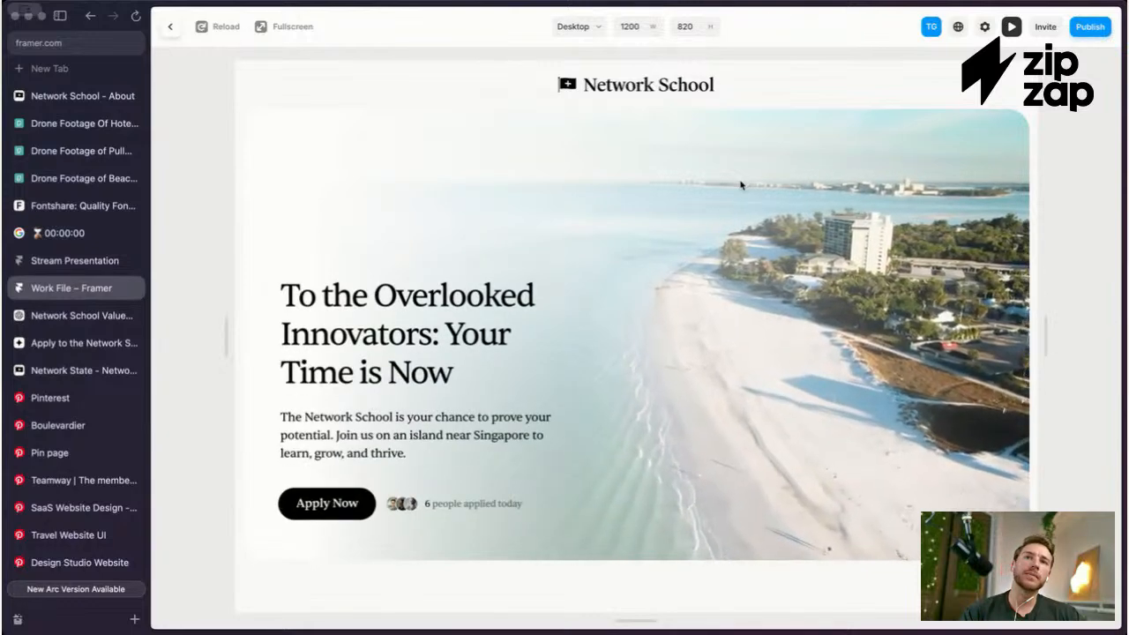
pyautogui.press('Escape')
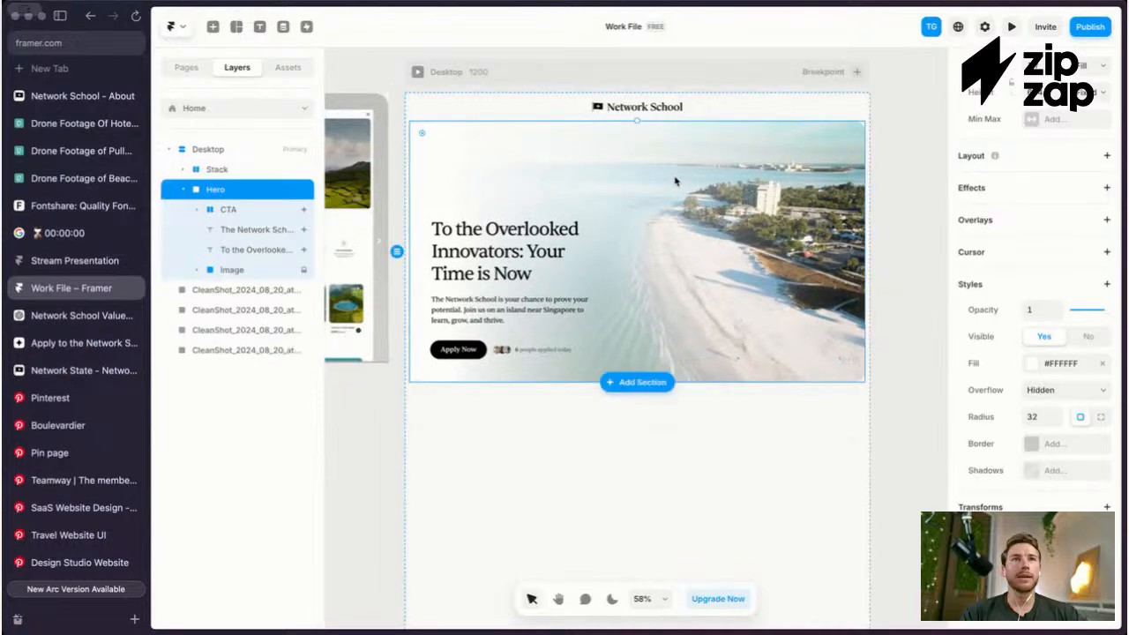
# Step: Add an appear effect to the Hero section with the On Appear trigger and the Fade In preset
pyautogui.scroll(3, 991, 381)
pyautogui.scroll(-2, 992, 382)
pyautogui.scroll(-2, 992, 382)
pyautogui.scroll(1, 1058, 322)
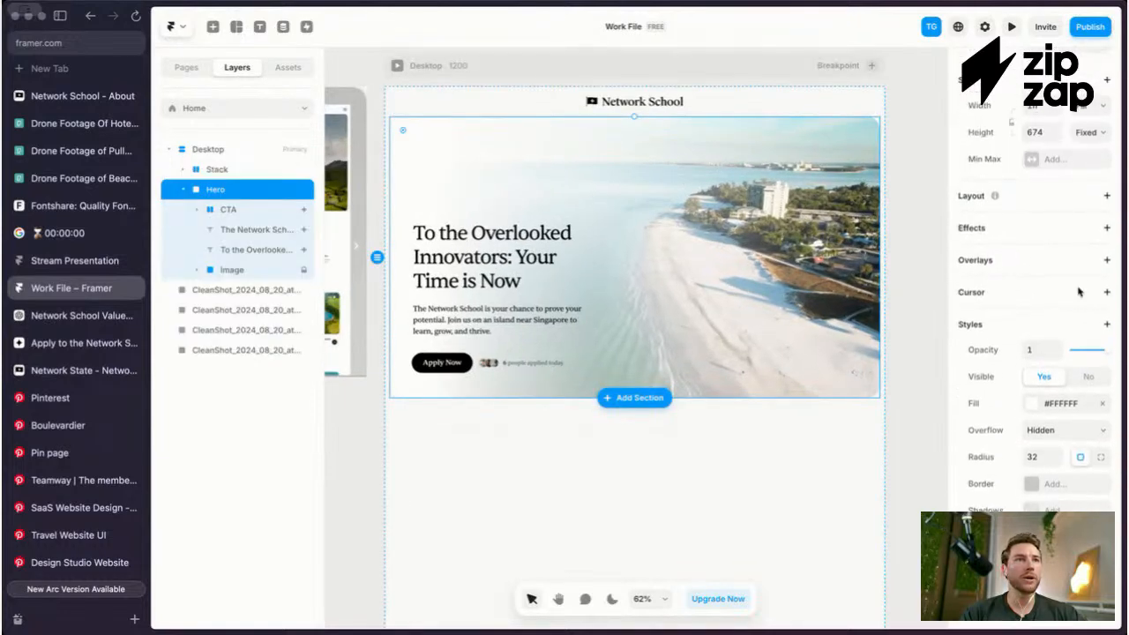
pyautogui.click(1107, 228)
pyautogui.click(1058, 239)
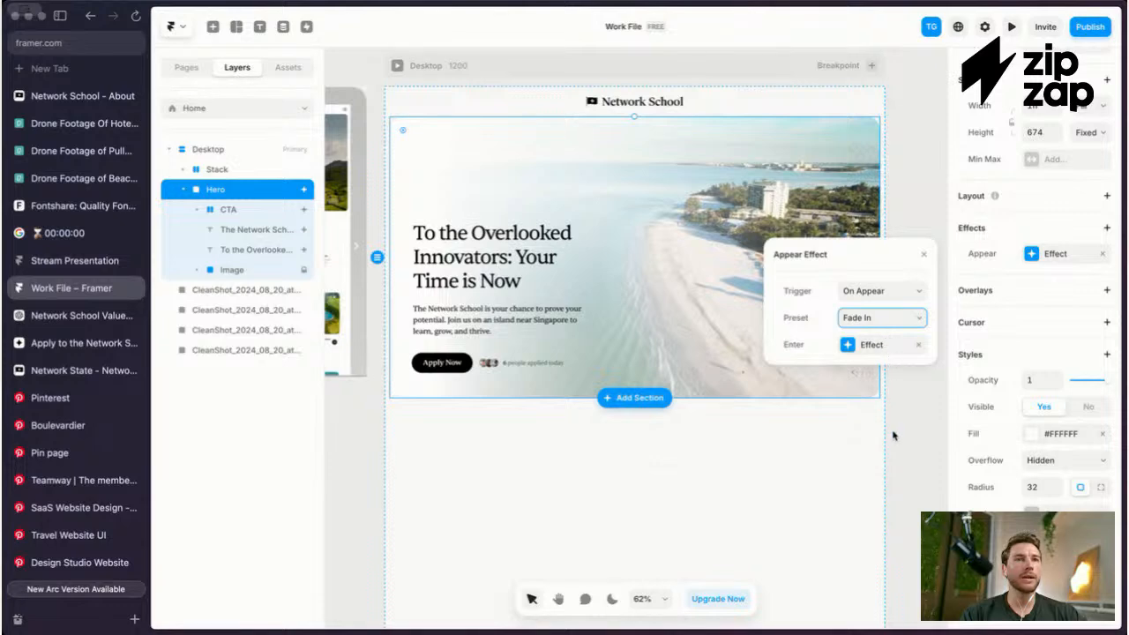
# Step: Set the vertical offset of the Hero's enter effect to 24, open its spring transition and preview the page
pyautogui.click(866, 345)
pyautogui.click(877, 424)
pyautogui.press('Escape')
pyautogui.write('24')
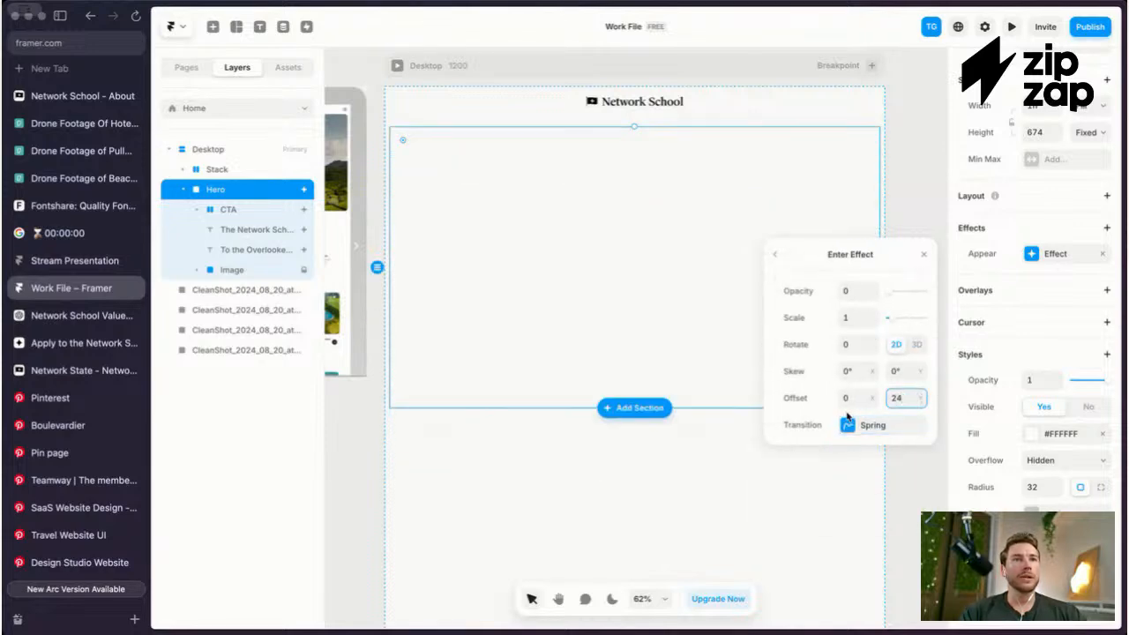
pyautogui.click(848, 427)
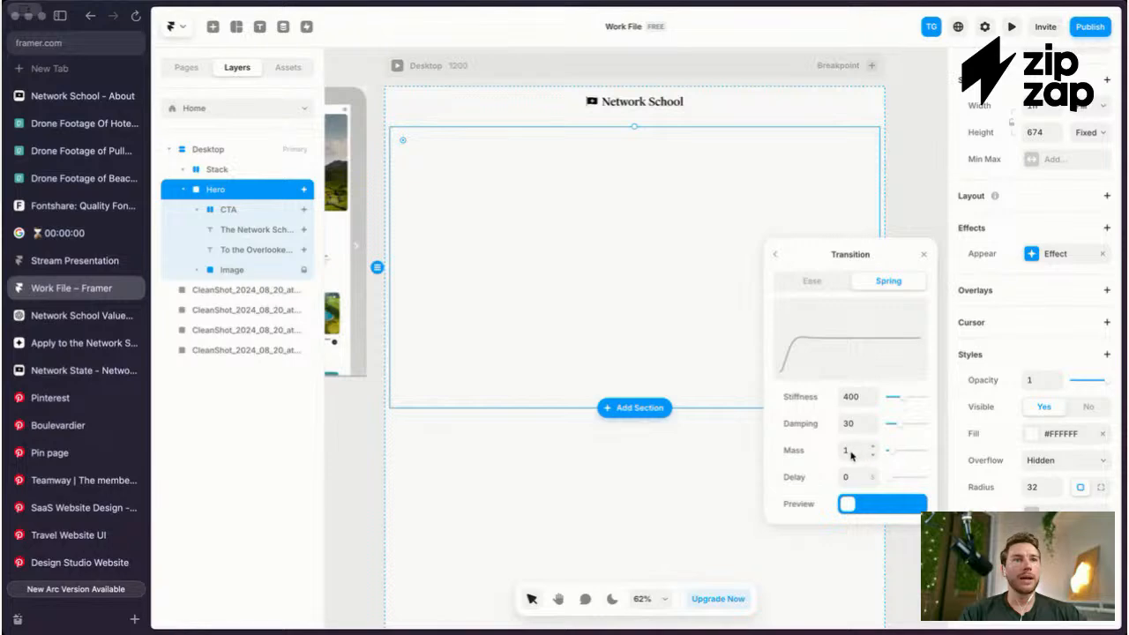
pyautogui.click(1011, 27)
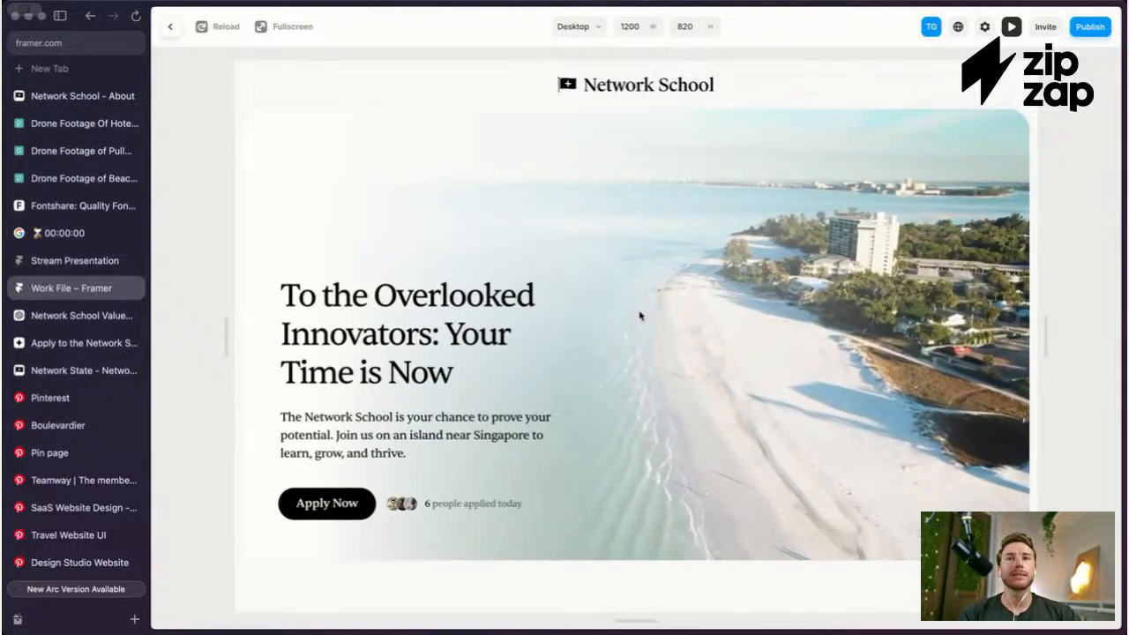
pyautogui.press('Escape')
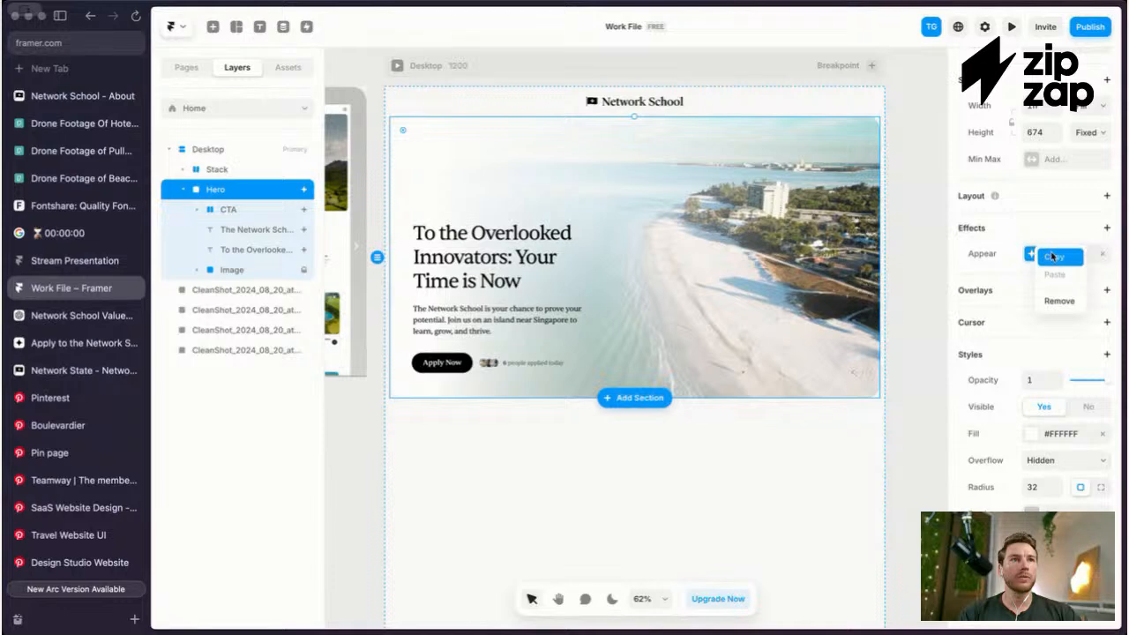
# Step: Try to paste the Hero's appear effect onto the logo graphic in the header
pyautogui.click(647, 103)
pyautogui.rightClick(648, 106)
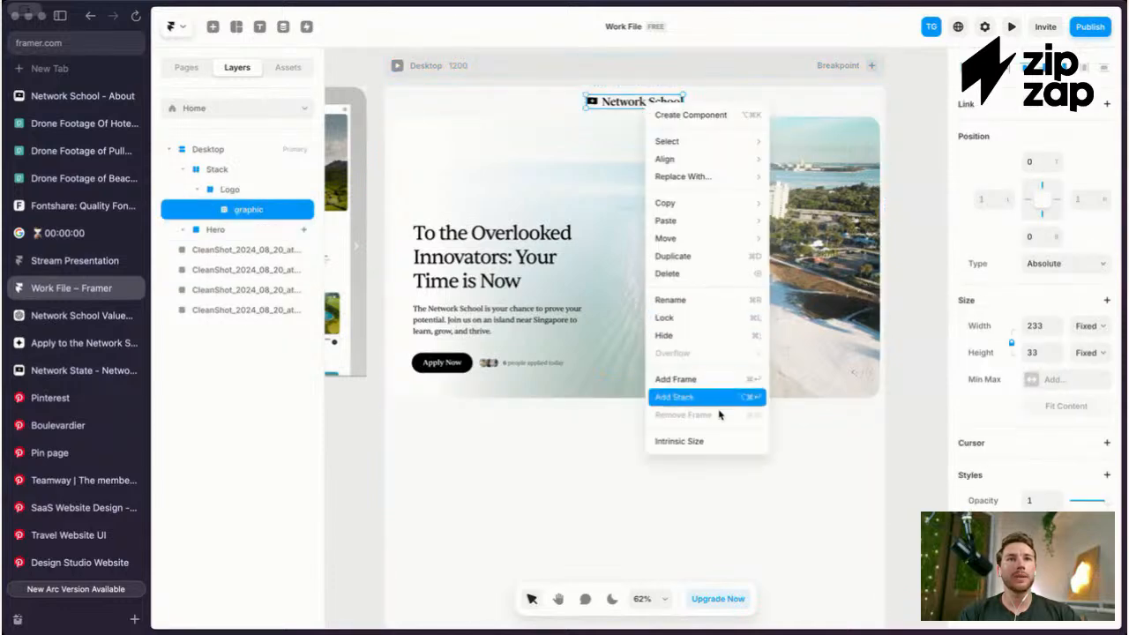
pyautogui.moveTo(693, 222)
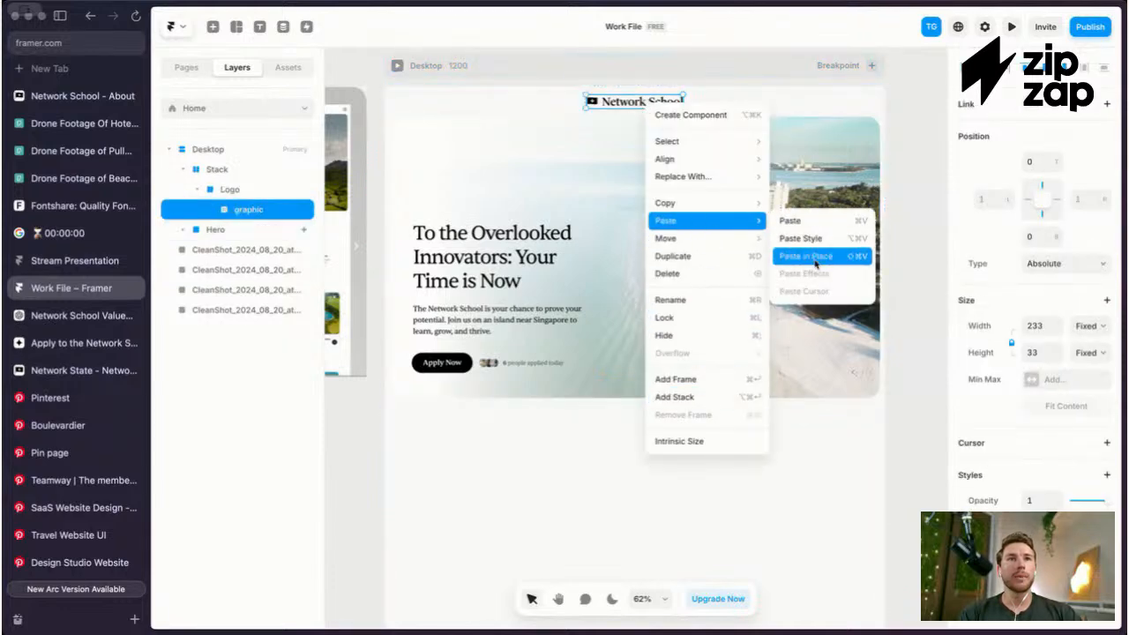
pyautogui.click(818, 258)
# Step: Copy the appear effect of the Hero section
pyautogui.click(652, 164)
pyautogui.rightClick(1033, 256)
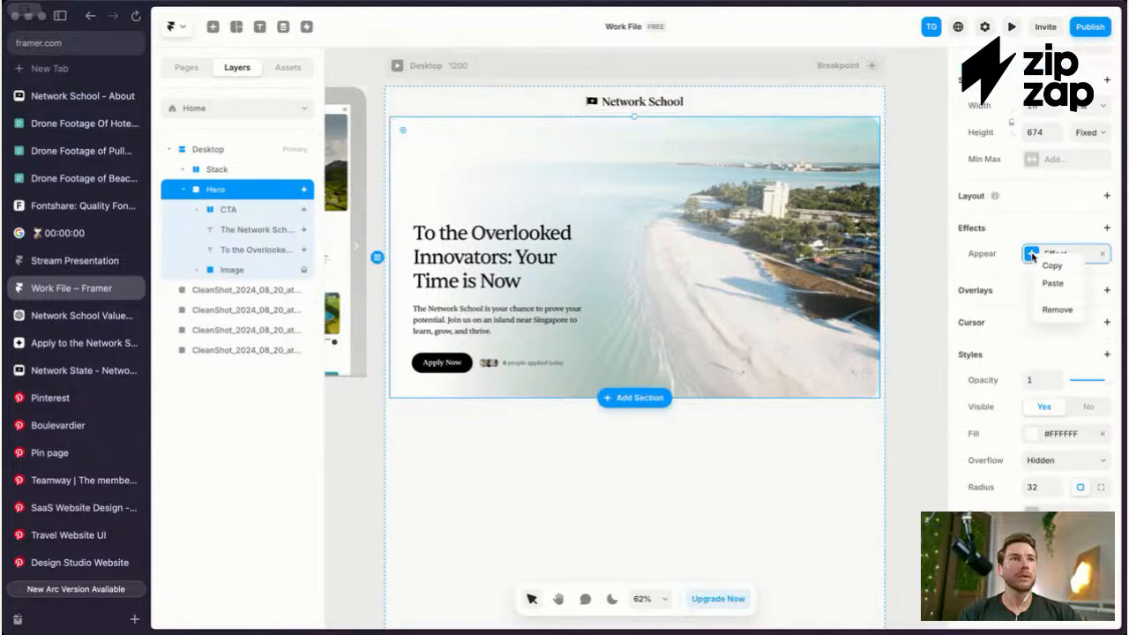
pyautogui.click(1052, 265)
# Step: Try again to paste the copied effect onto the Network School logo graphic
pyautogui.click(662, 103)
pyautogui.rightClick(663, 103)
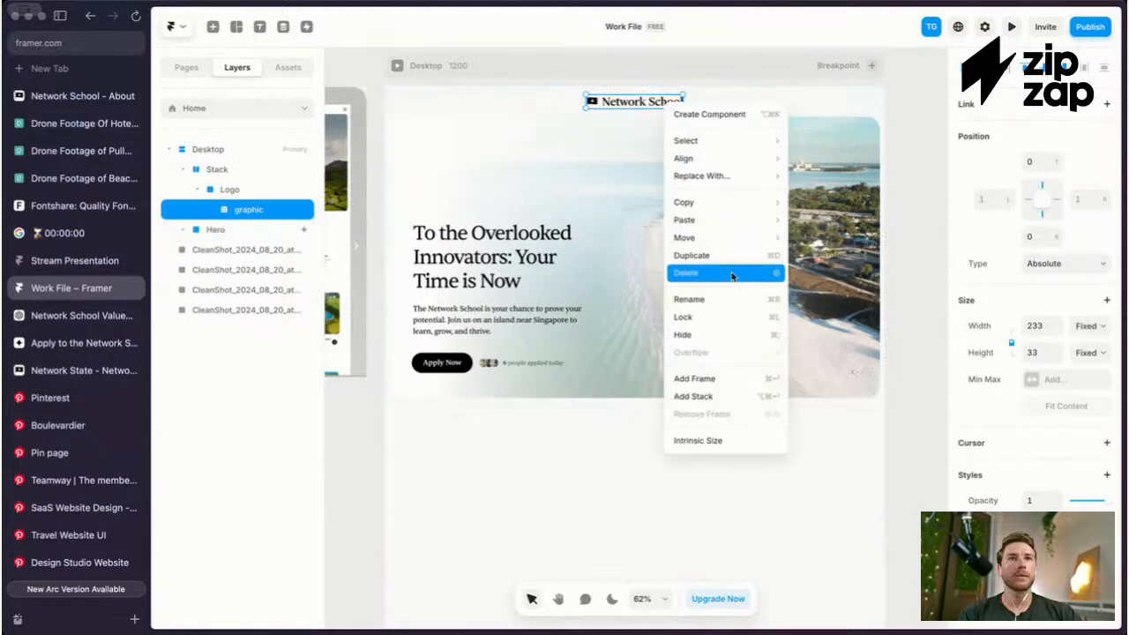
pyautogui.moveTo(725, 236)
pyautogui.click(809, 221)
pyautogui.scroll(-1, 1011, 335)
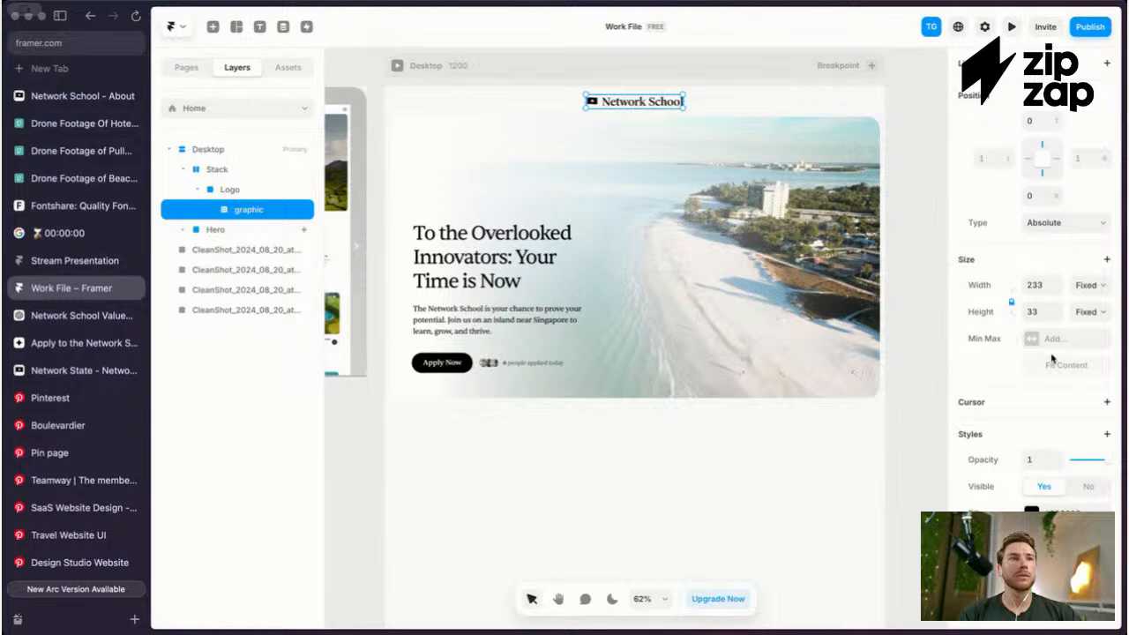
pyautogui.scroll(1, 1052, 359)
pyautogui.scroll(3, 644, 99)
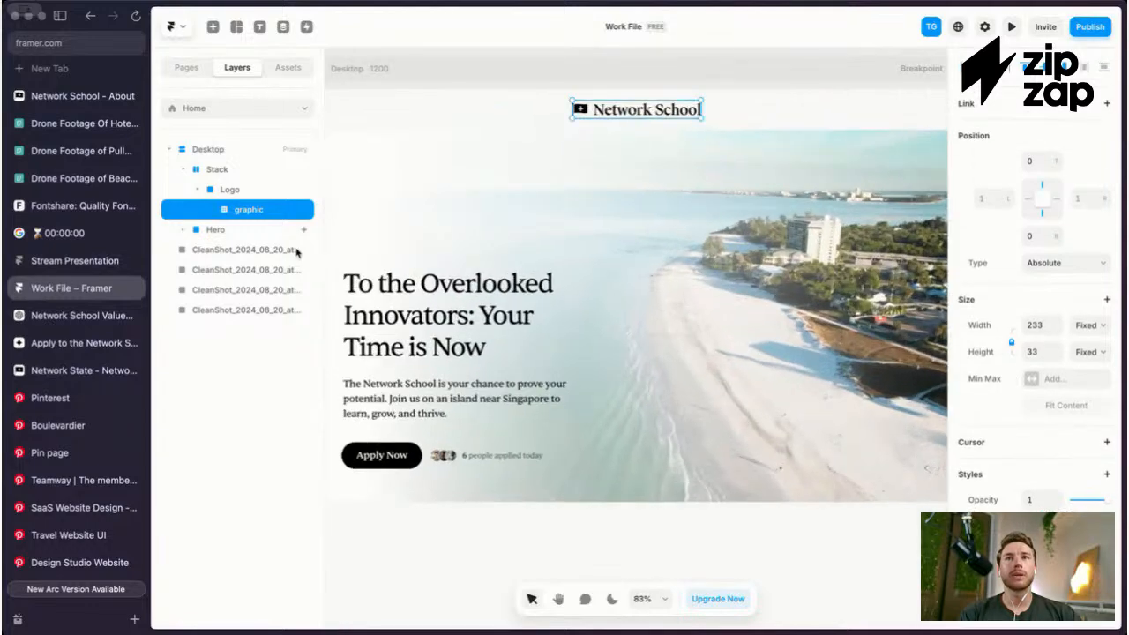
# Step: Paste the copied appear effect onto the Logo frame inside the header stack
pyautogui.click(217, 169)
pyautogui.click(230, 188)
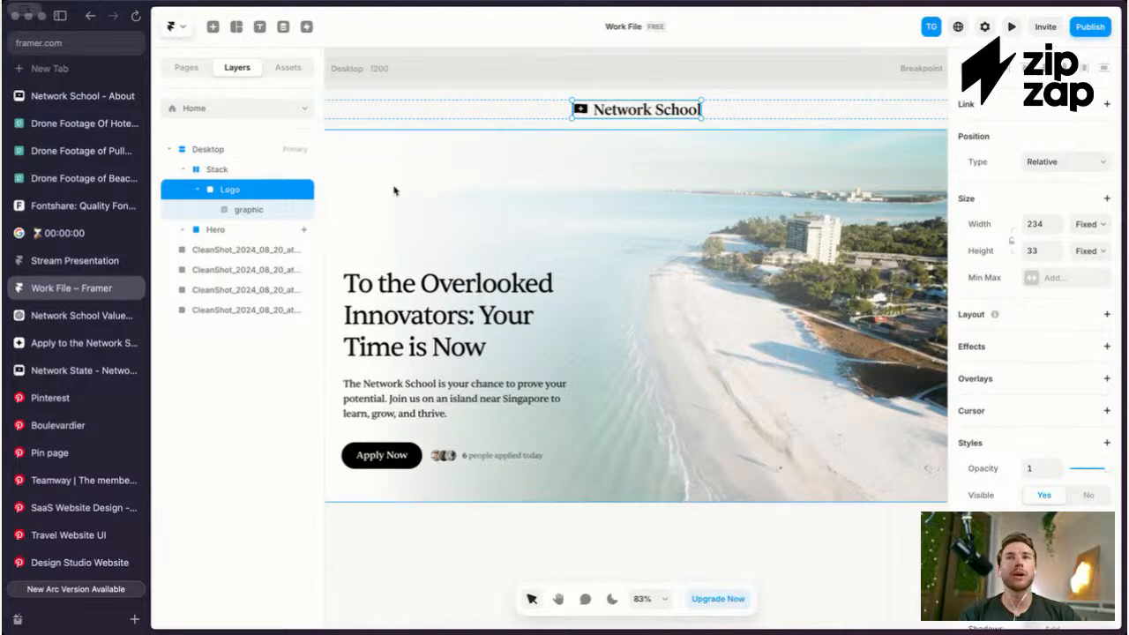
pyautogui.rightClick(220, 189)
pyautogui.moveTo(300, 330)
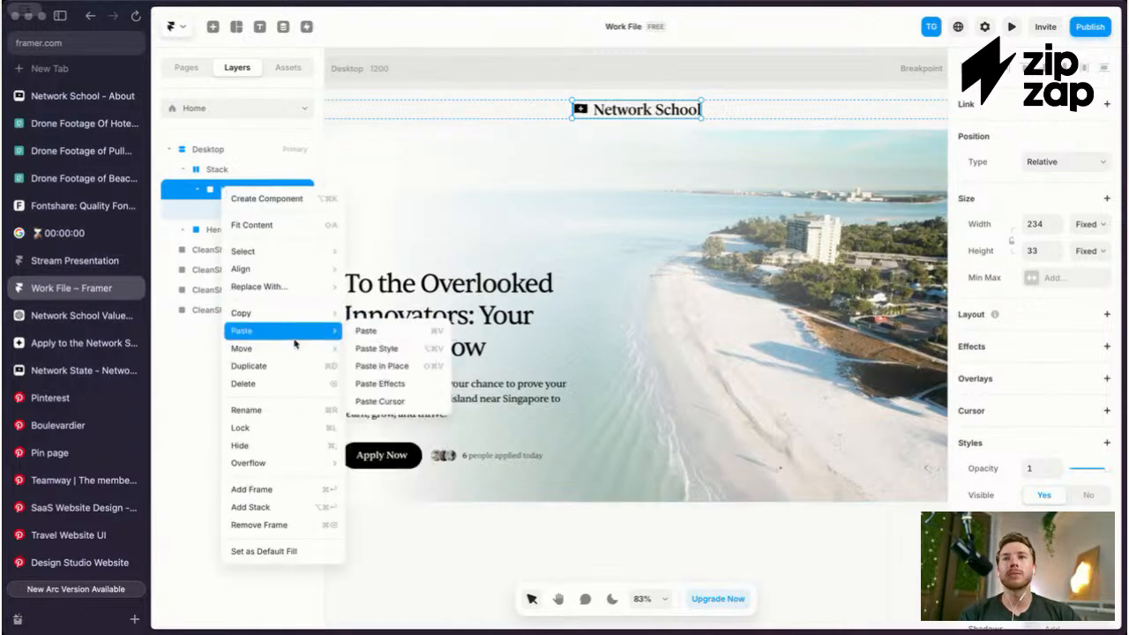
pyautogui.click(433, 367)
# Step: Try out delays for the spring transition of the Logo's appear effect, previewing the page after each change
pyautogui.click(1032, 371)
pyautogui.click(873, 463)
pyautogui.click(871, 540)
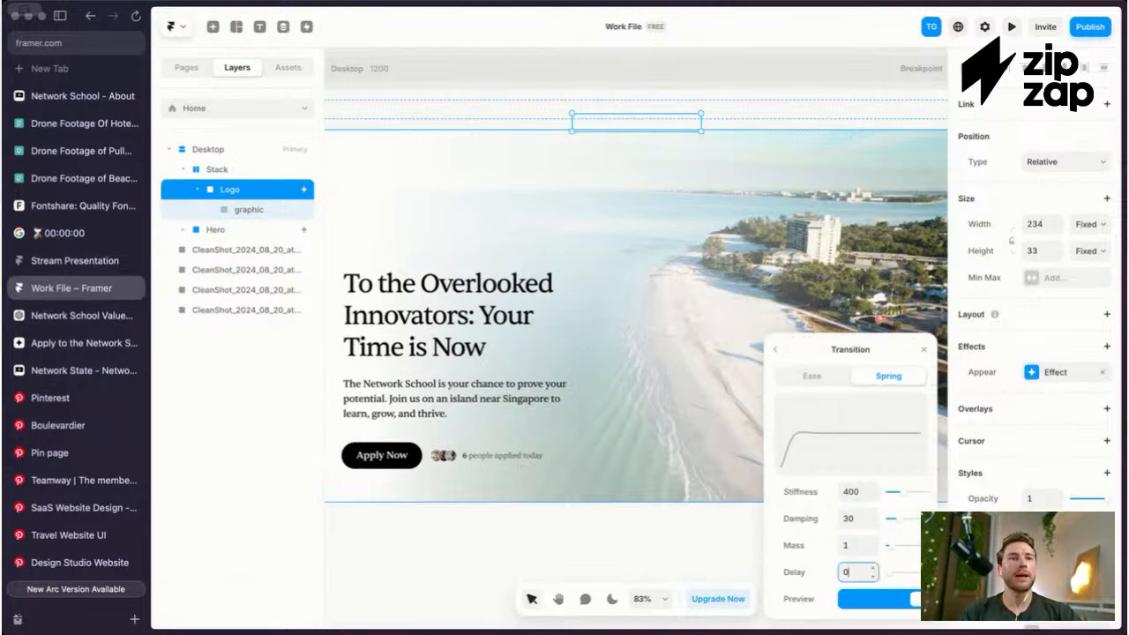
pyautogui.press('super+p')
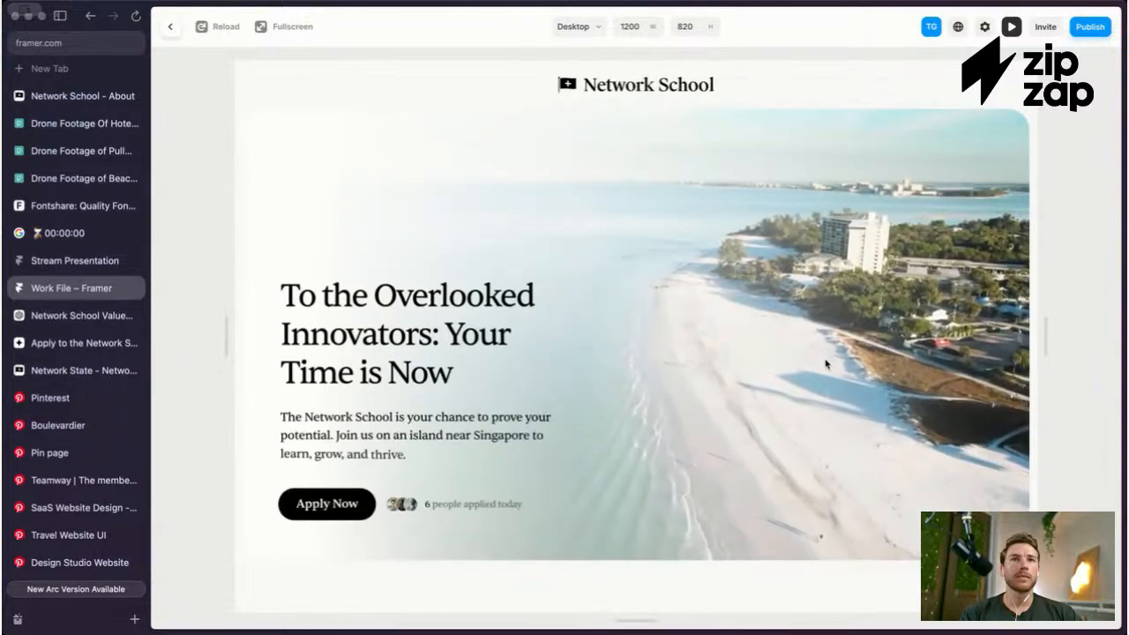
pyautogui.press('Escape')
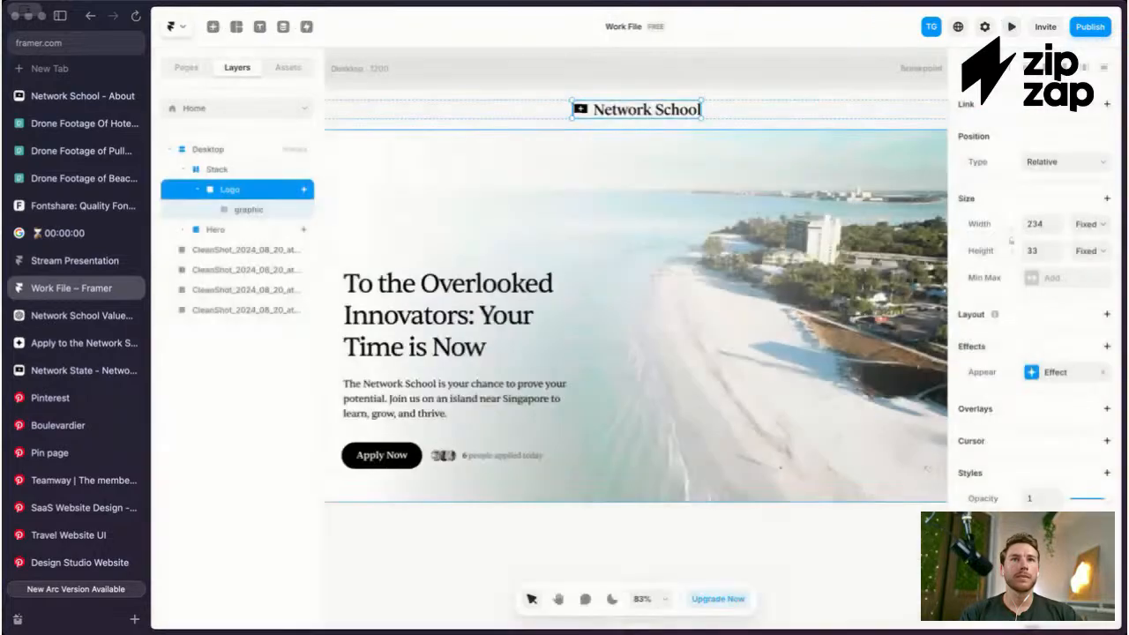
pyautogui.click(1054, 371)
pyautogui.click(873, 462)
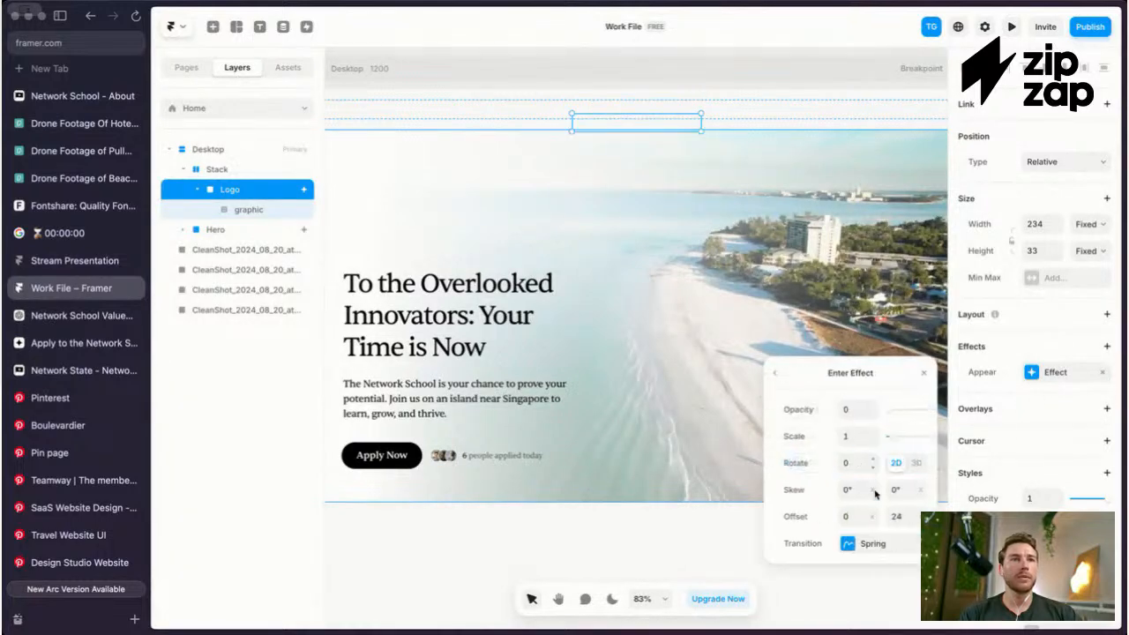
pyautogui.click(860, 543)
pyautogui.press('super+p')
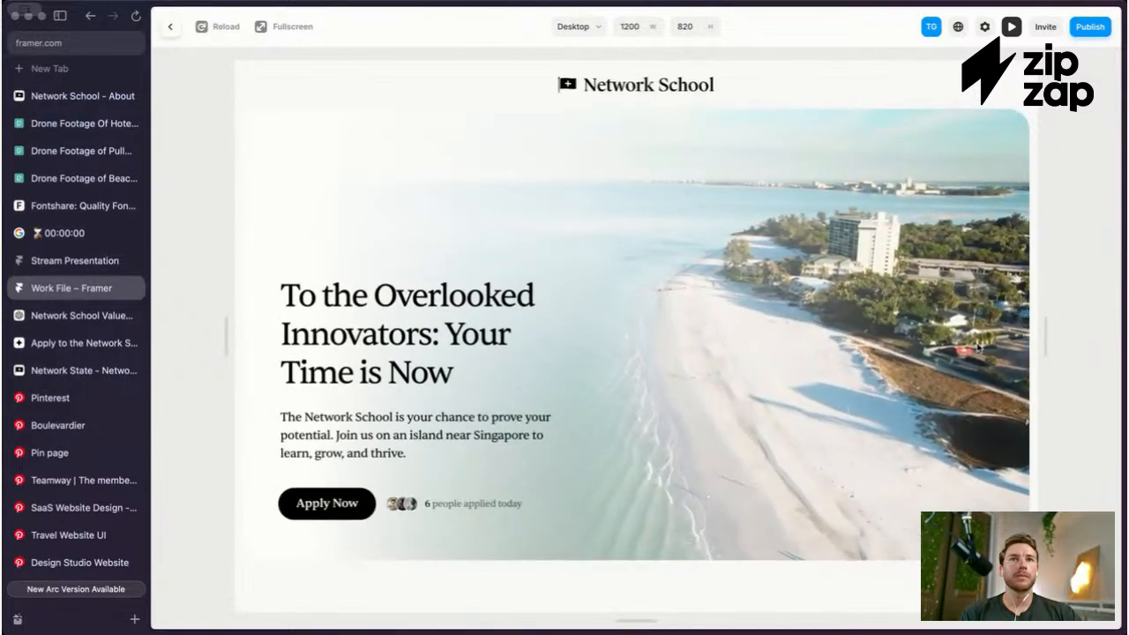
pyautogui.press('Escape')
# Step: Set the delay of the Logo effect's spring transition to 0.75
pyautogui.click(869, 464)
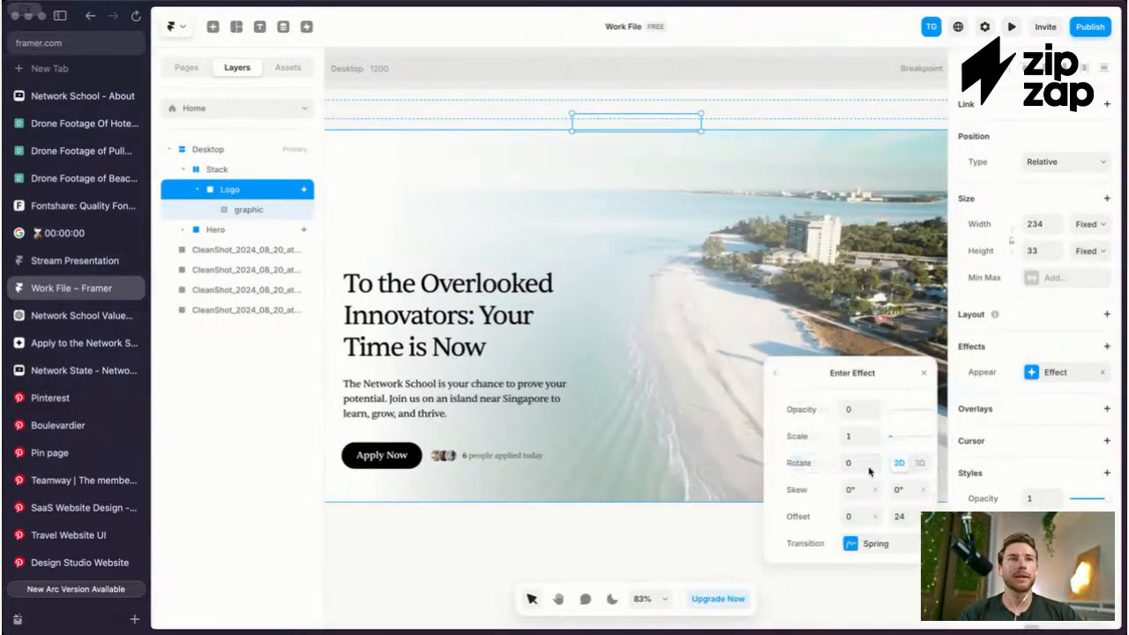
pyautogui.click(867, 540)
pyautogui.write('.75')
# Step: Switch to the Google timer tab and restart the 30-minute countdown
pyautogui.click(57, 233)
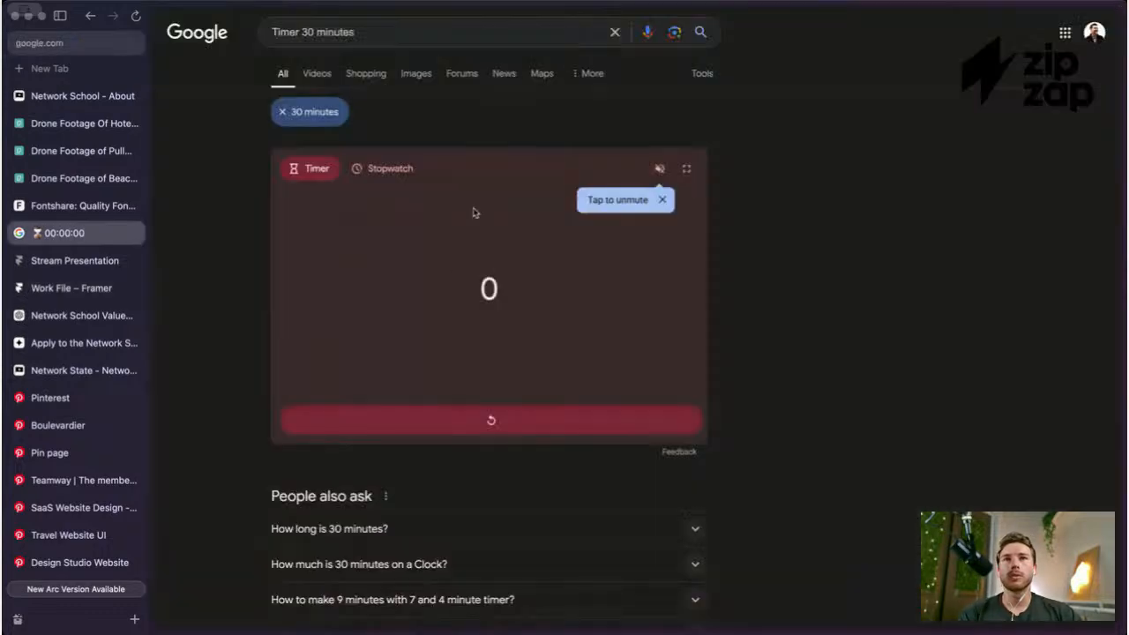
pyautogui.click(312, 120)
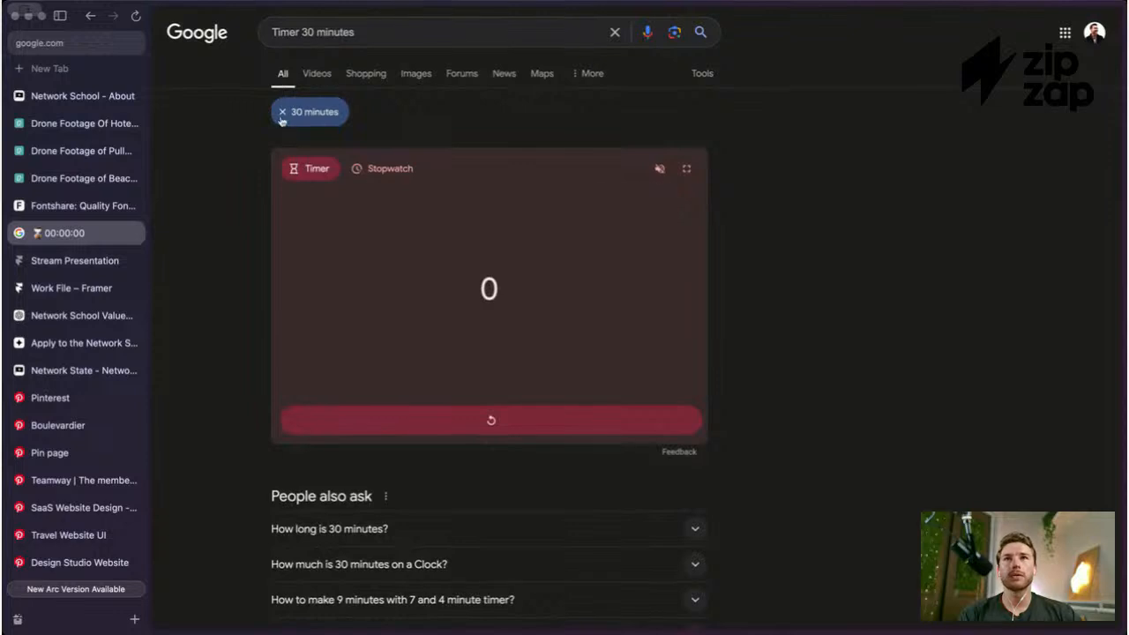
pyautogui.click(436, 114)
pyautogui.click(503, 408)
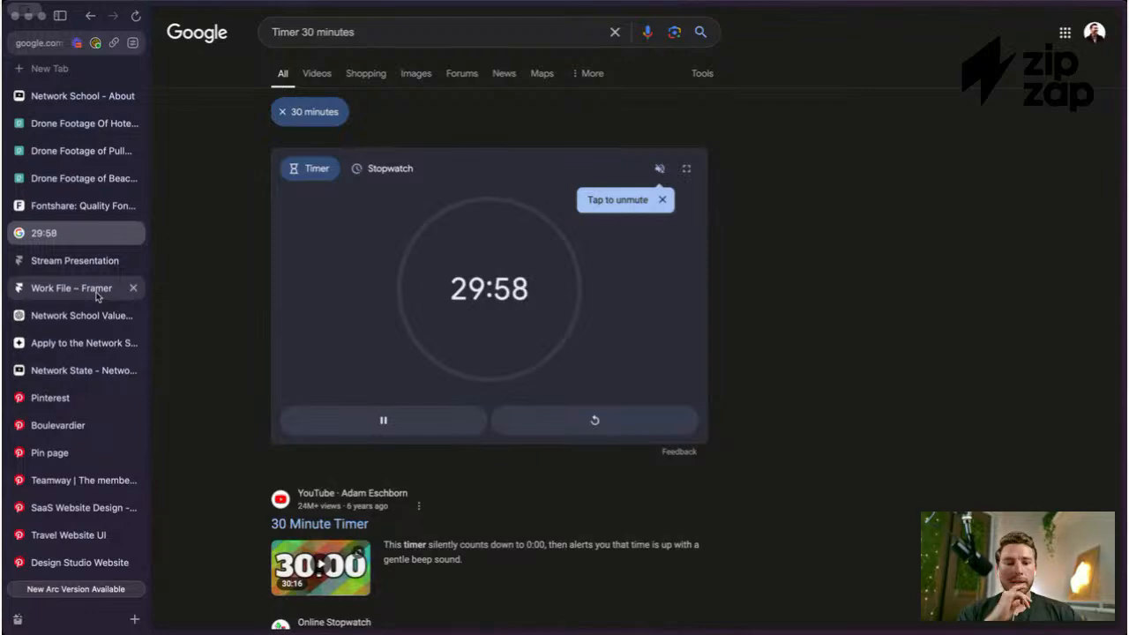
pyautogui.scroll(1, 88, 291)
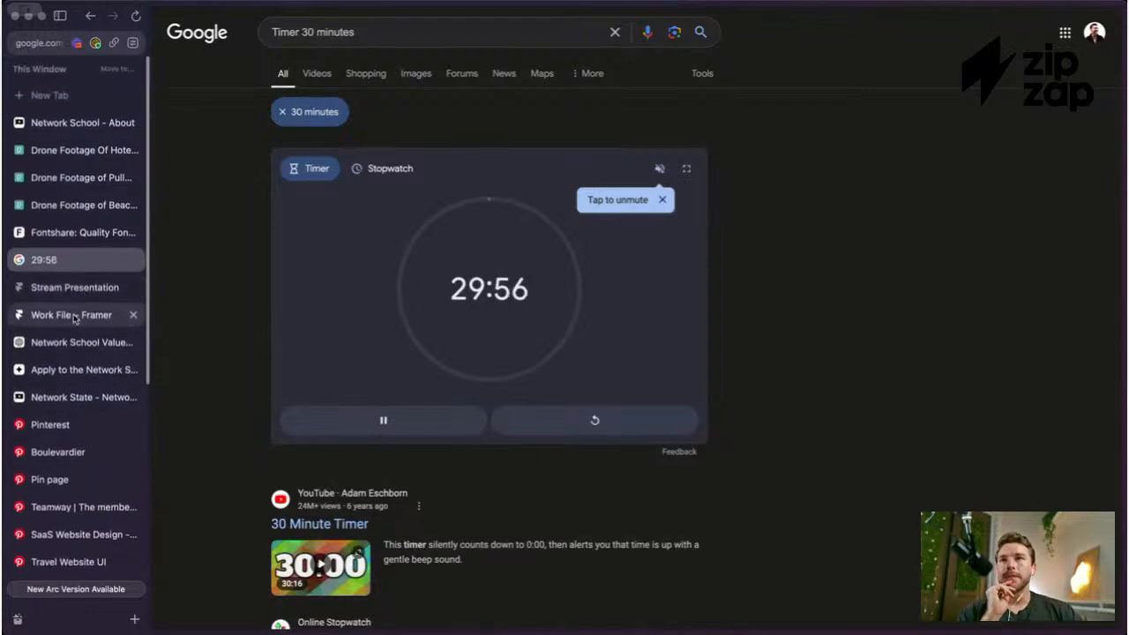
# Step: Return to the Framer work file and preview the hero's appear animations twice
pyautogui.click(75, 318)
pyautogui.press('super+p')
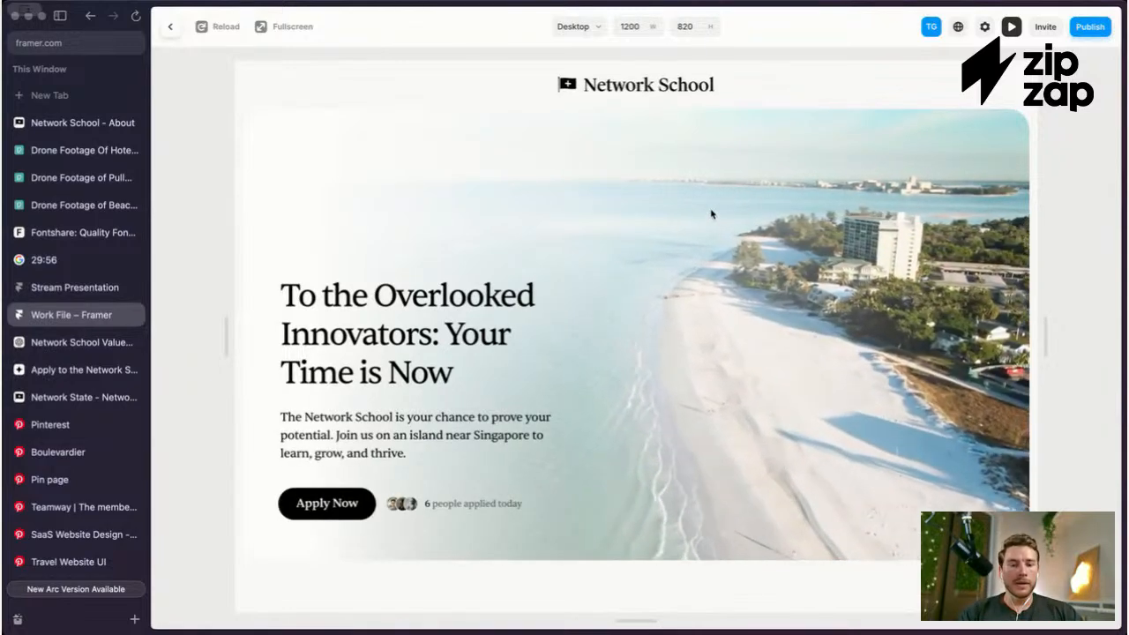
pyautogui.press('Escape')
pyautogui.press('super+p')
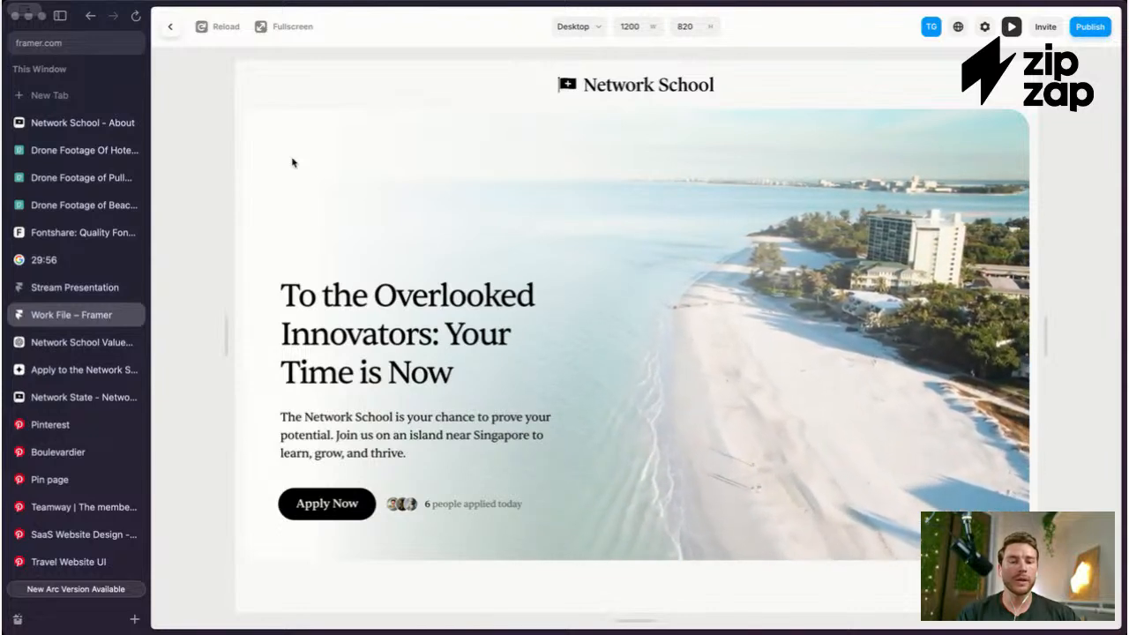
pyautogui.press('Escape')
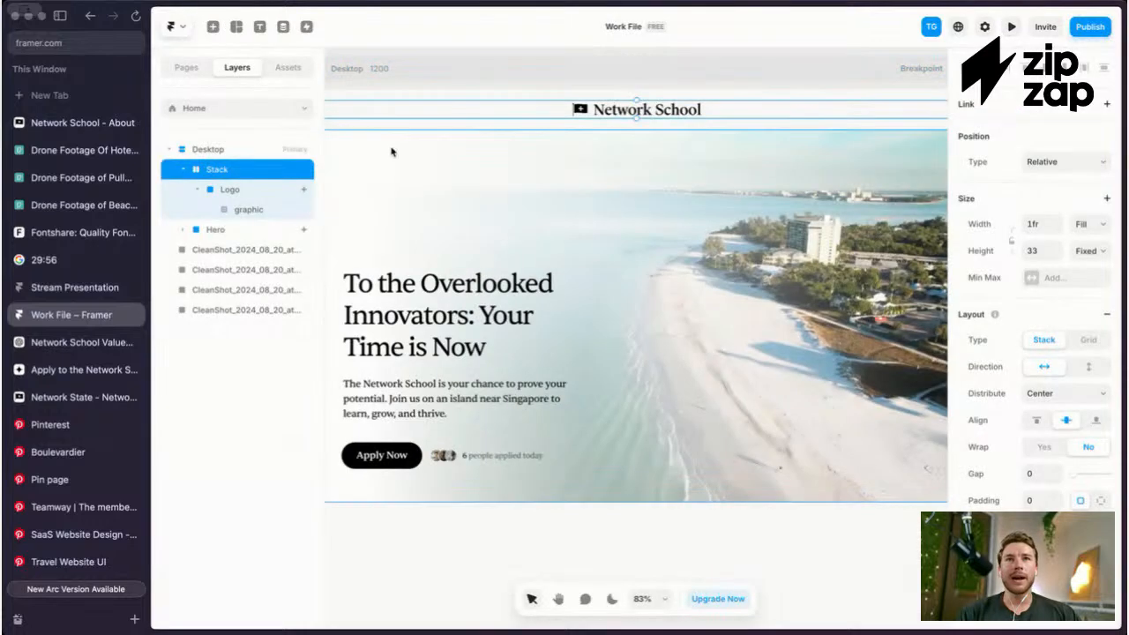
# Step: Copy the "6 people applied today" text from the CTA and paste it as a separate text layer
pyautogui.press('Escape')
pyautogui.hscroll(-2, 379, 152)
pyautogui.scroll(2, 391, 152)
pyautogui.press('Escape')
pyautogui.click(486, 168)
pyautogui.doubleClick(486, 167)
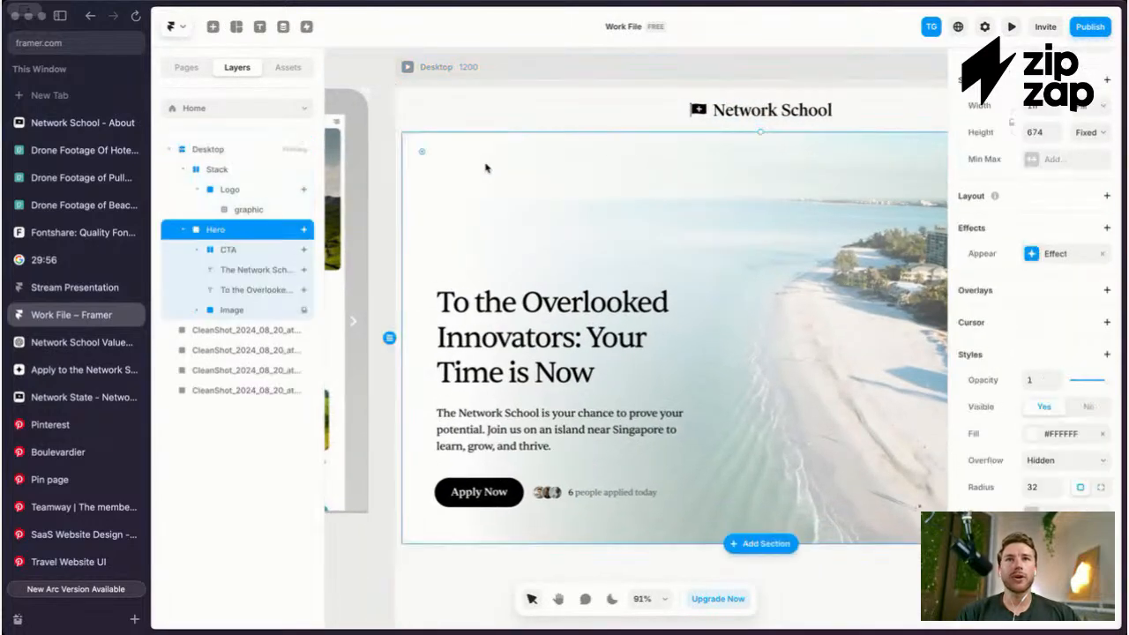
pyautogui.scroll(3, 486, 167)
pyautogui.scroll(-1, 486, 168)
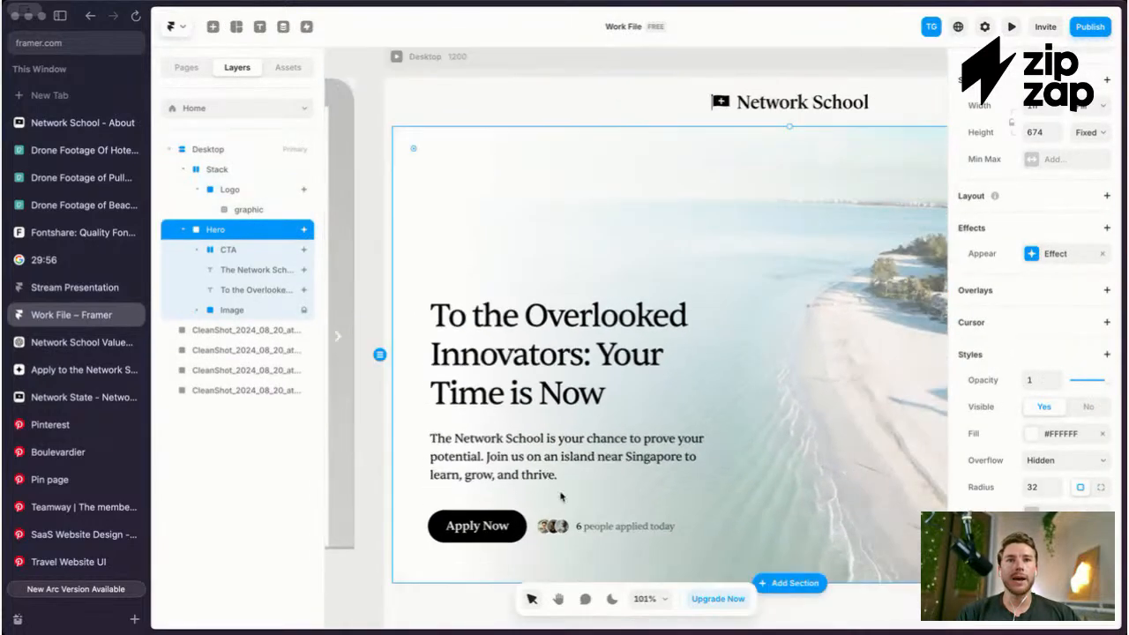
pyautogui.click(616, 533)
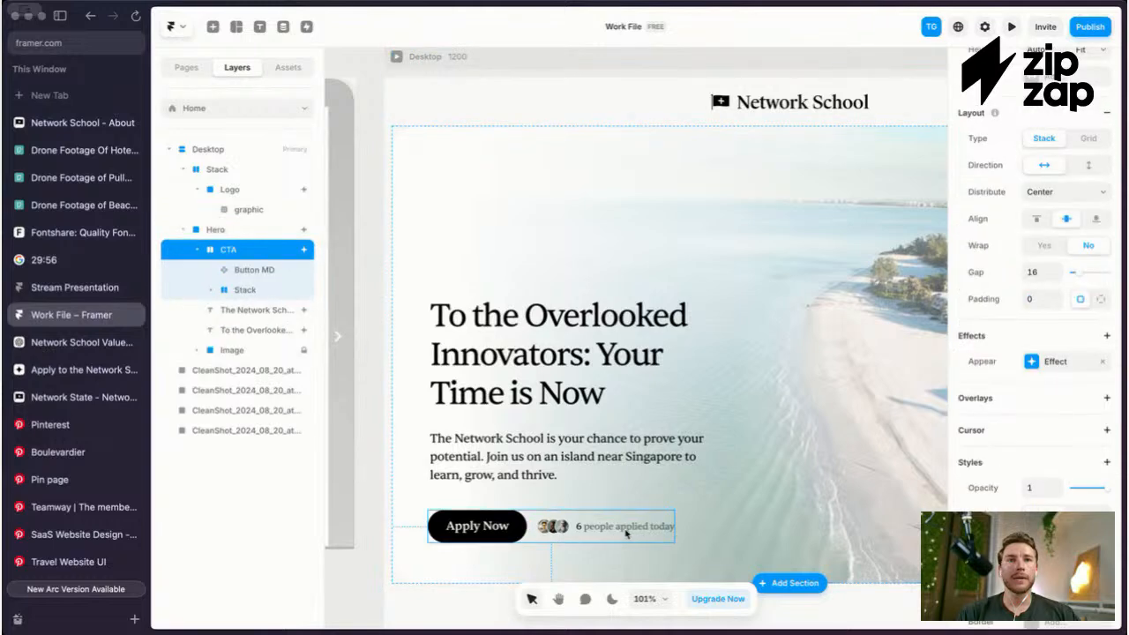
pyautogui.click(620, 531)
pyautogui.click(622, 531)
pyautogui.moveTo(638, 532); pyautogui.dragTo(635, 221)
pyautogui.press('super+z')
pyautogui.press('super+z')
pyautogui.press('super+v')
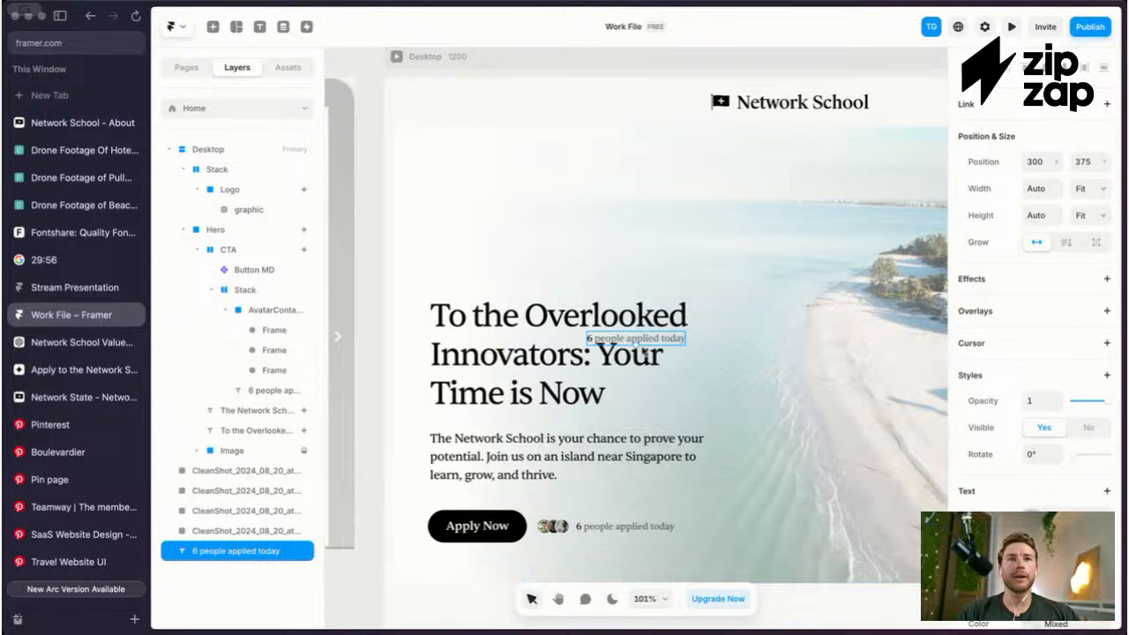
# Step: Move the pasted text to the hero's upper left, above the headline, at about X 70 and Y 127
pyautogui.moveTo(648, 344); pyautogui.dragTo(492, 176)
pyautogui.scroll(-2, 492, 177)
pyautogui.hscroll(2, 492, 176)
pyautogui.hscroll(-1, 492, 176)
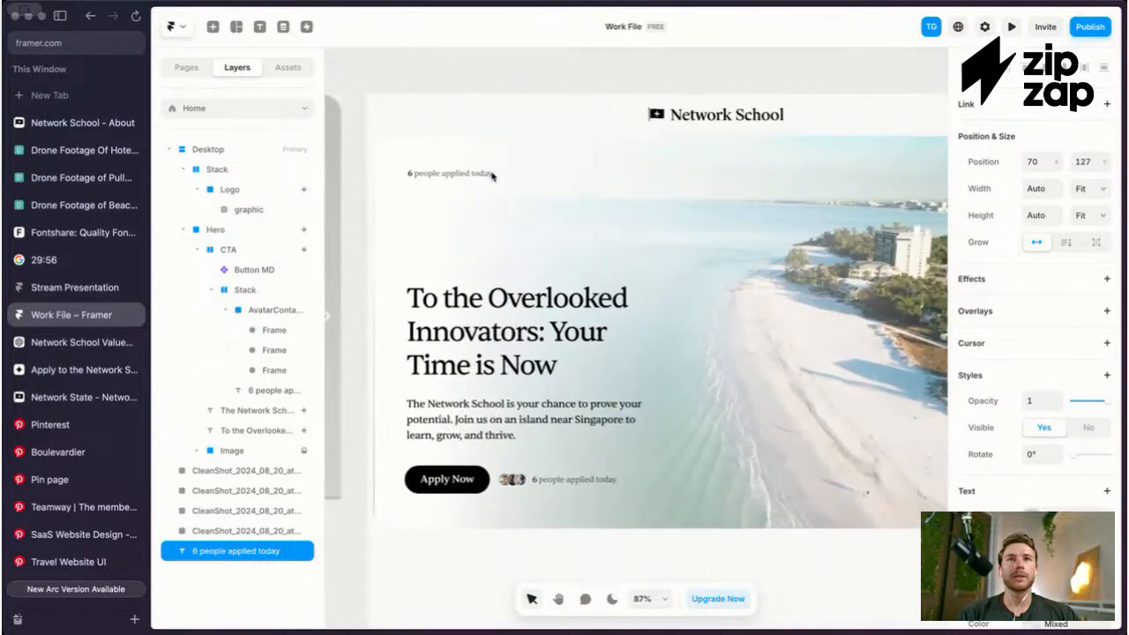
# Step: Find the Countdown element by searching for "time" and place it in the hero just below the copied text
pyautogui.click(187, 69)
pyautogui.click(288, 67)
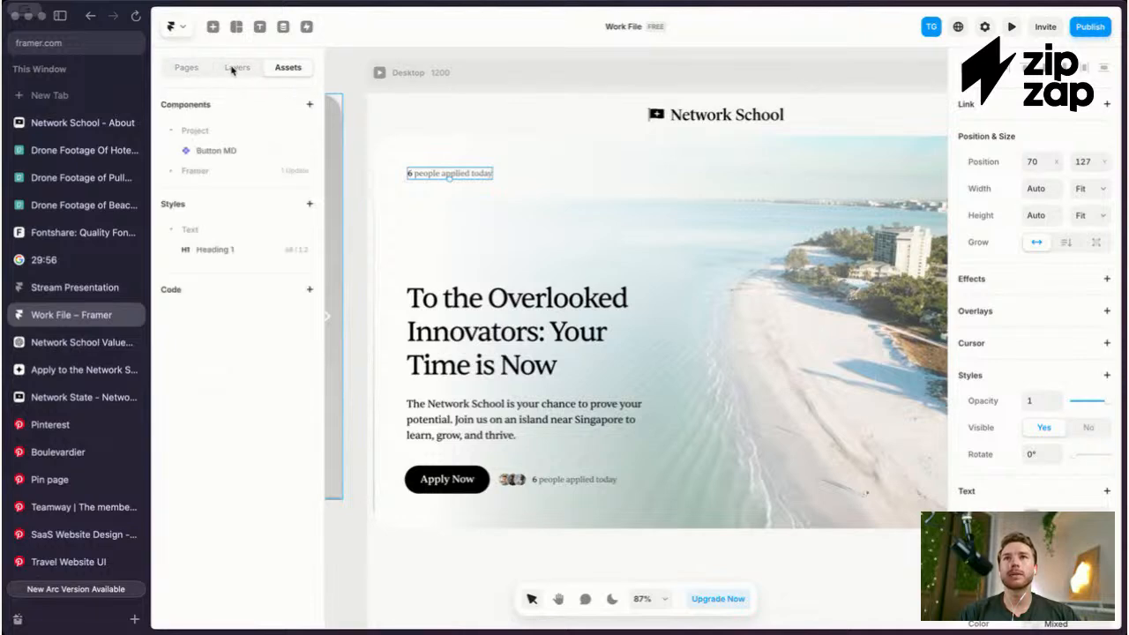
pyautogui.click(222, 66)
pyautogui.click(213, 26)
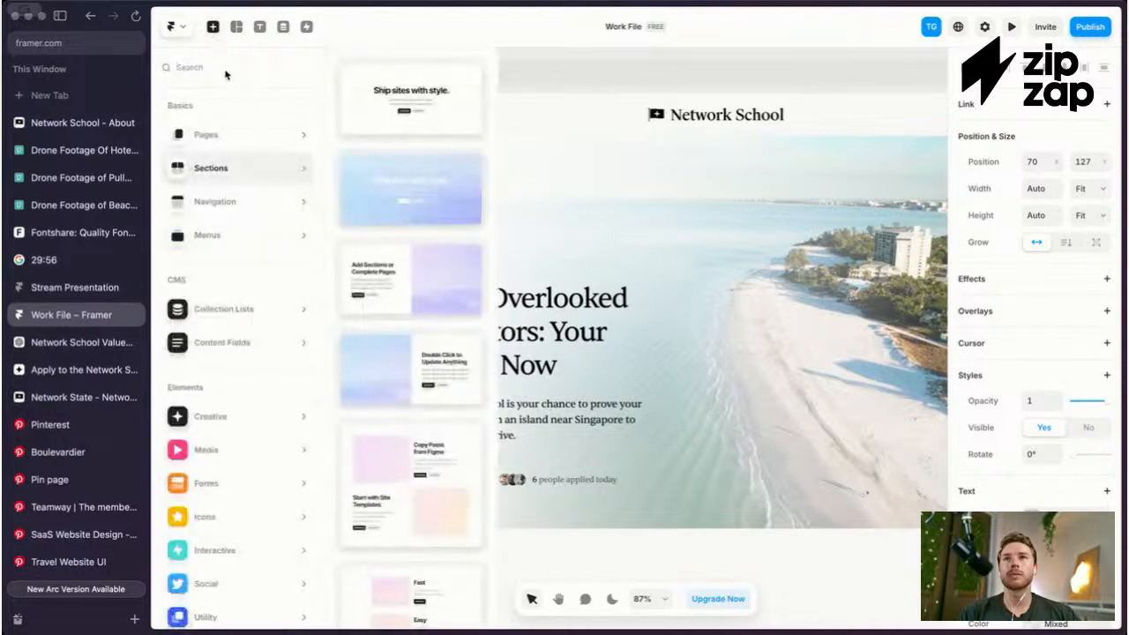
pyautogui.write('time')
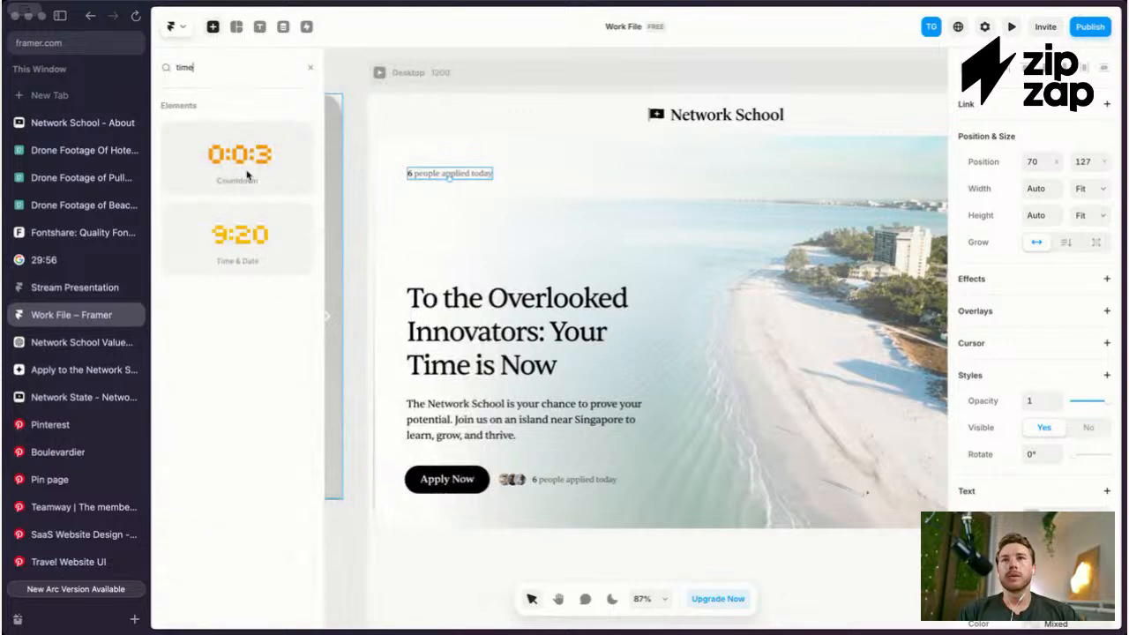
pyautogui.moveTo(247, 172); pyautogui.dragTo(453, 204)
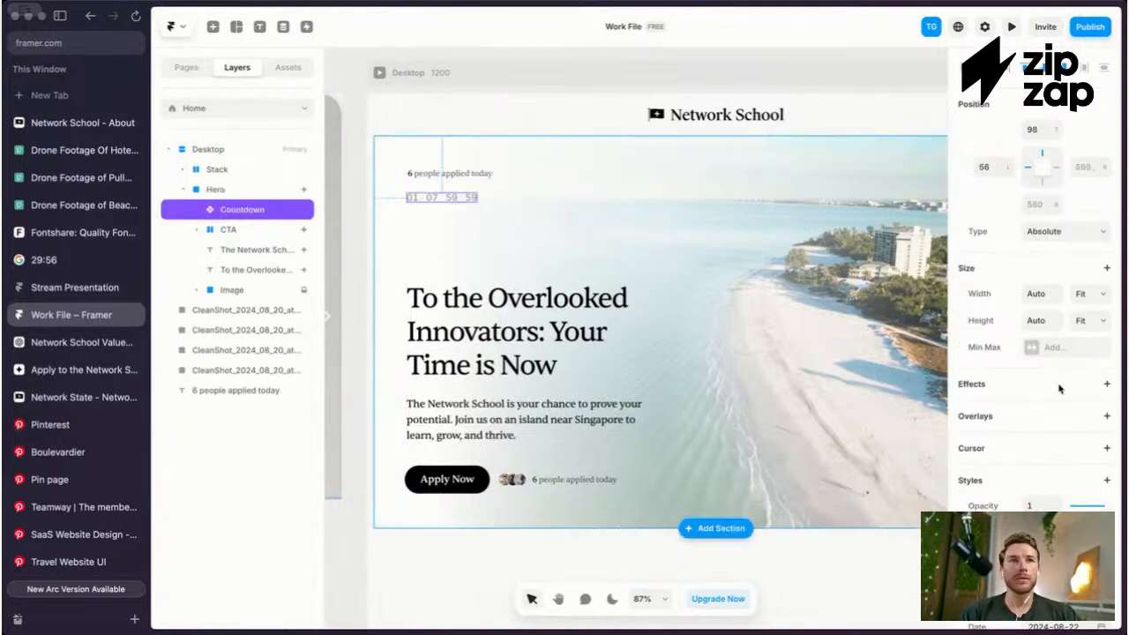
# Step: Give the countdown the Sentient font in Medium weight, with letter spacing of -0.03 em
pyautogui.scroll(-3, 1059, 389)
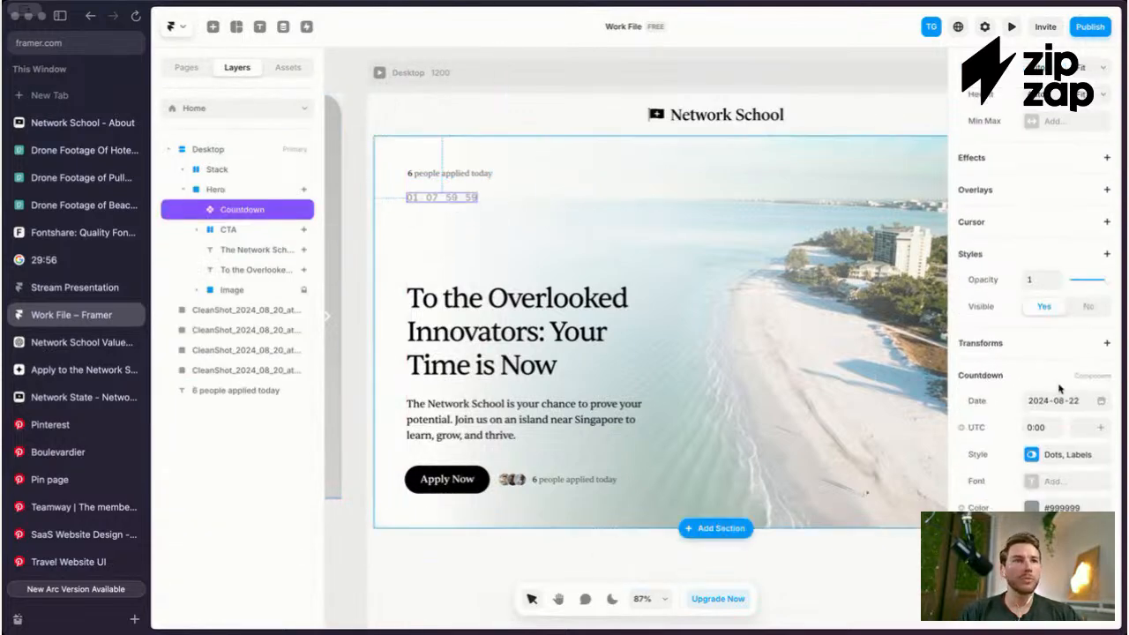
pyautogui.click(1026, 484)
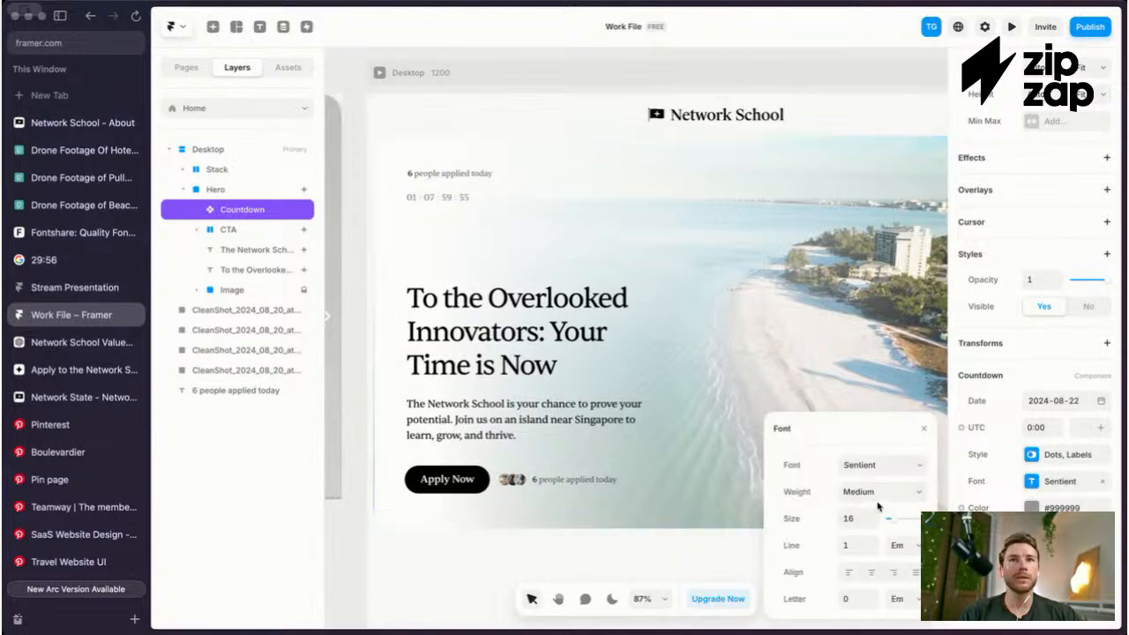
pyautogui.click(851, 600)
pyautogui.write('-0.02')
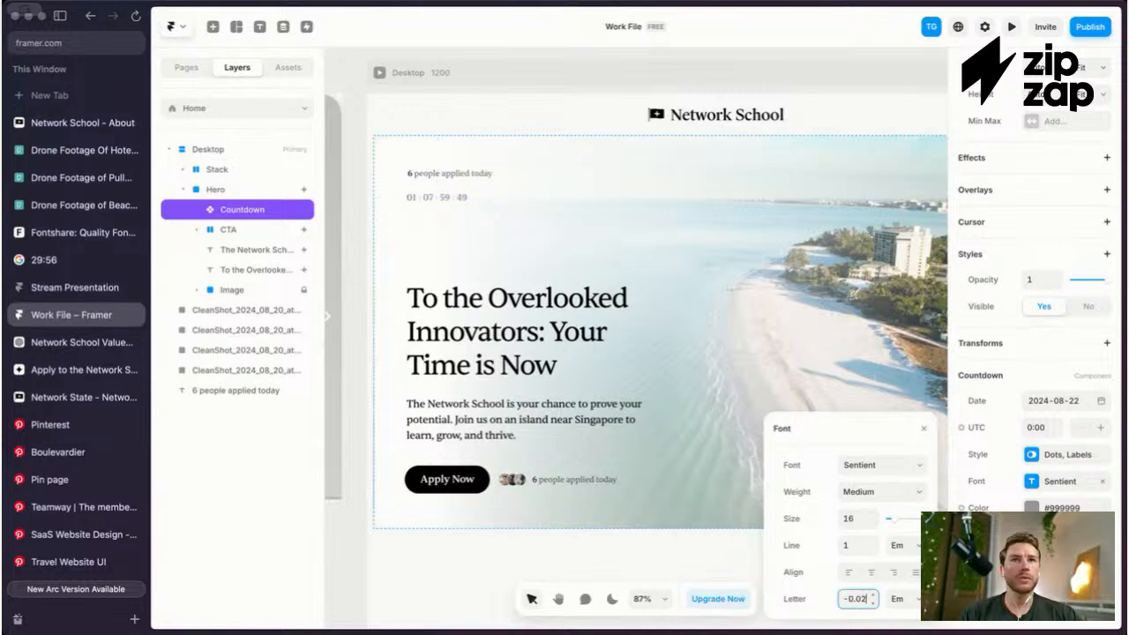
pyautogui.press('Down')
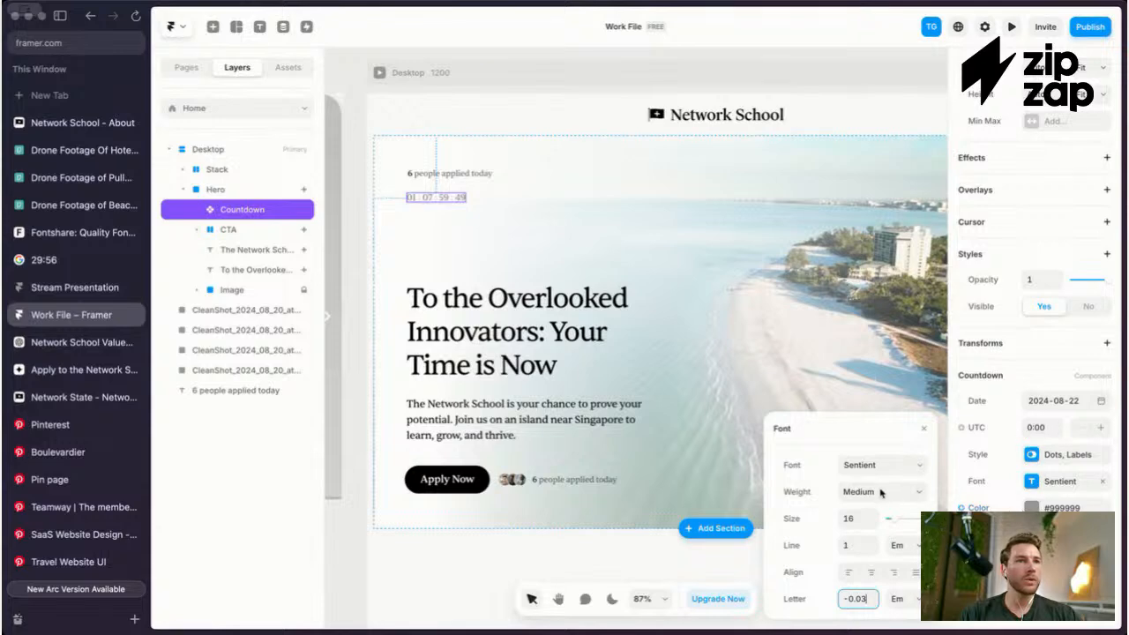
# Step: Examine the countdown's style and font options up close
pyautogui.scroll(5, 557, 257)
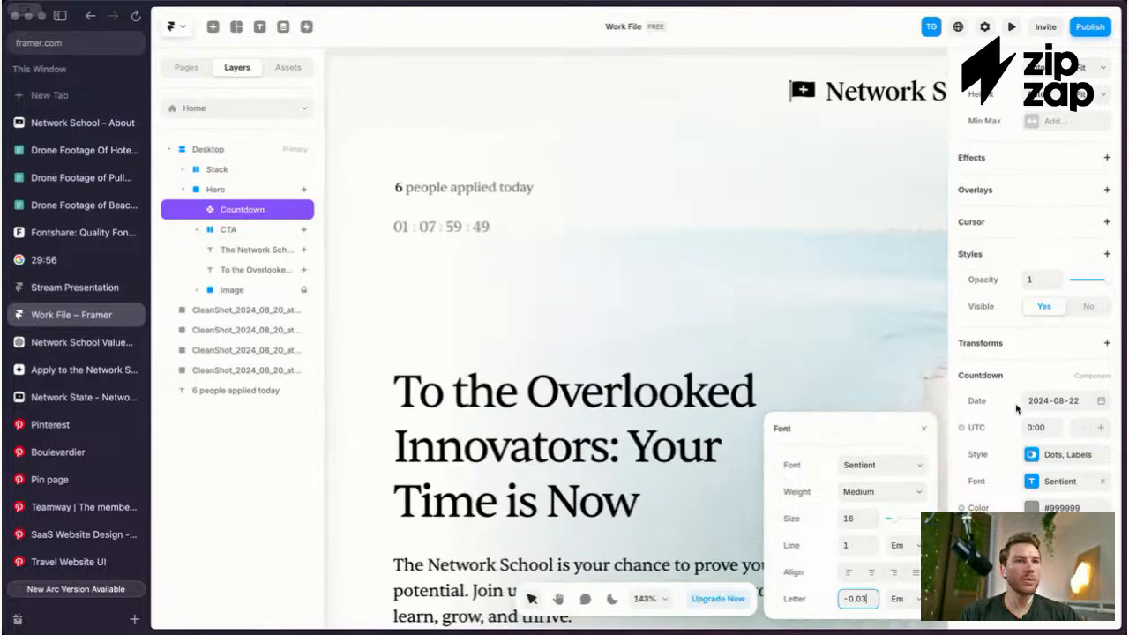
pyautogui.click(1010, 483)
pyautogui.click(1032, 455)
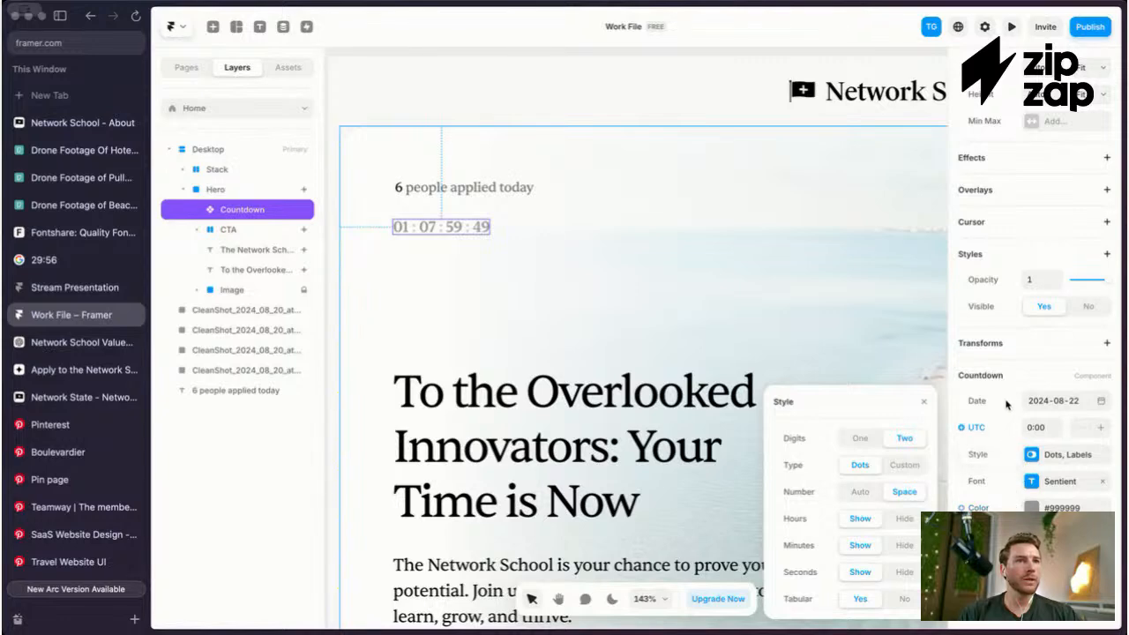
pyautogui.click(461, 246)
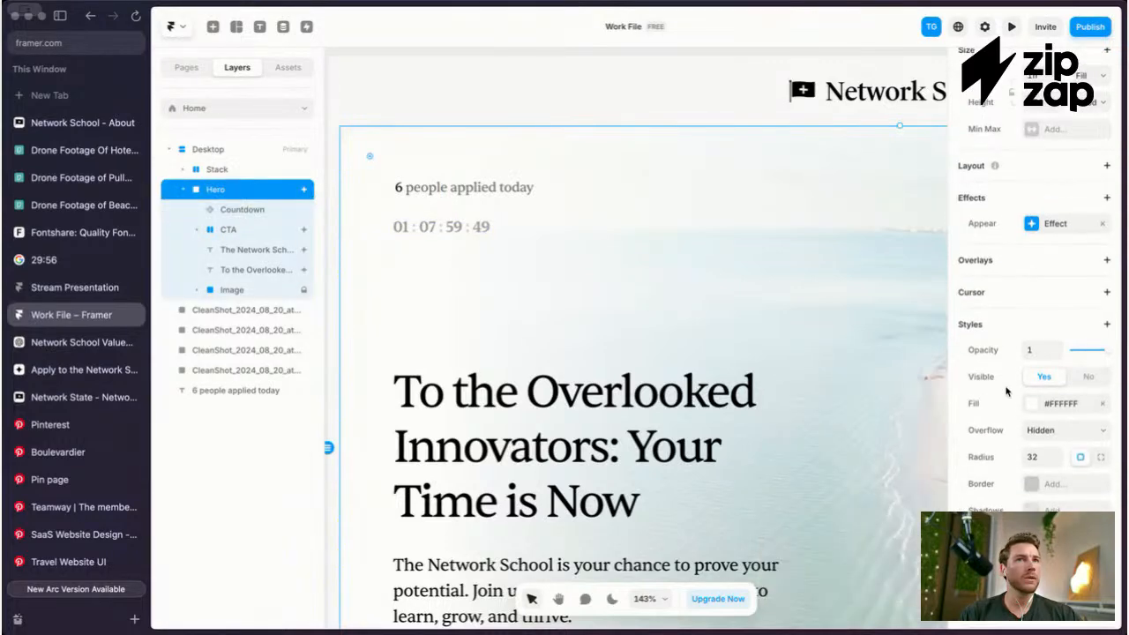
pyautogui.click(458, 230)
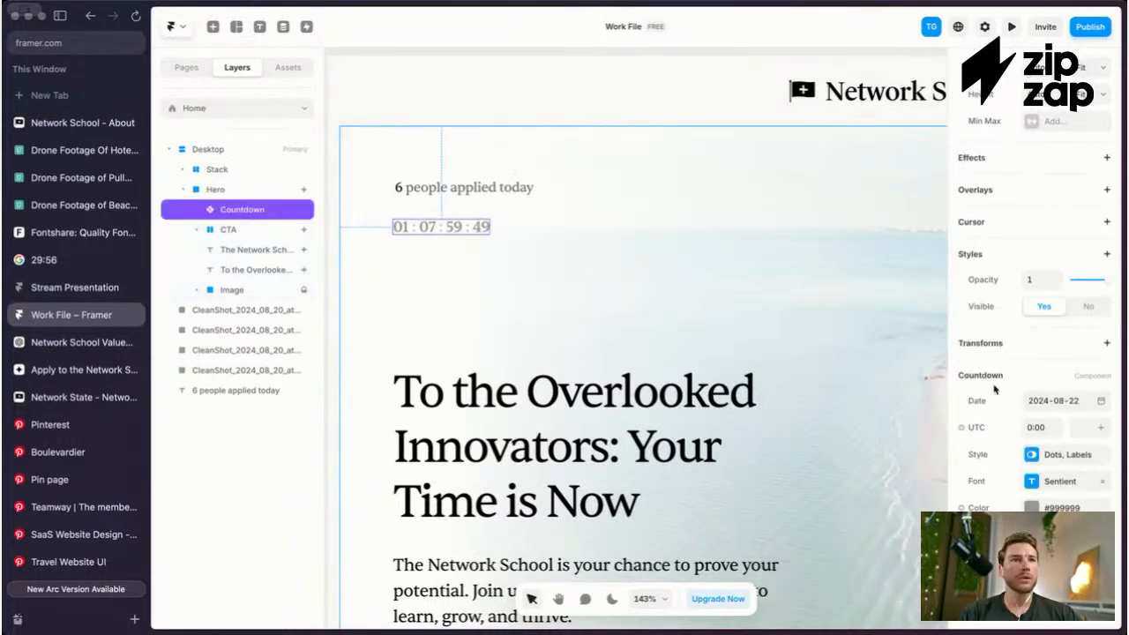
pyautogui.click(1032, 456)
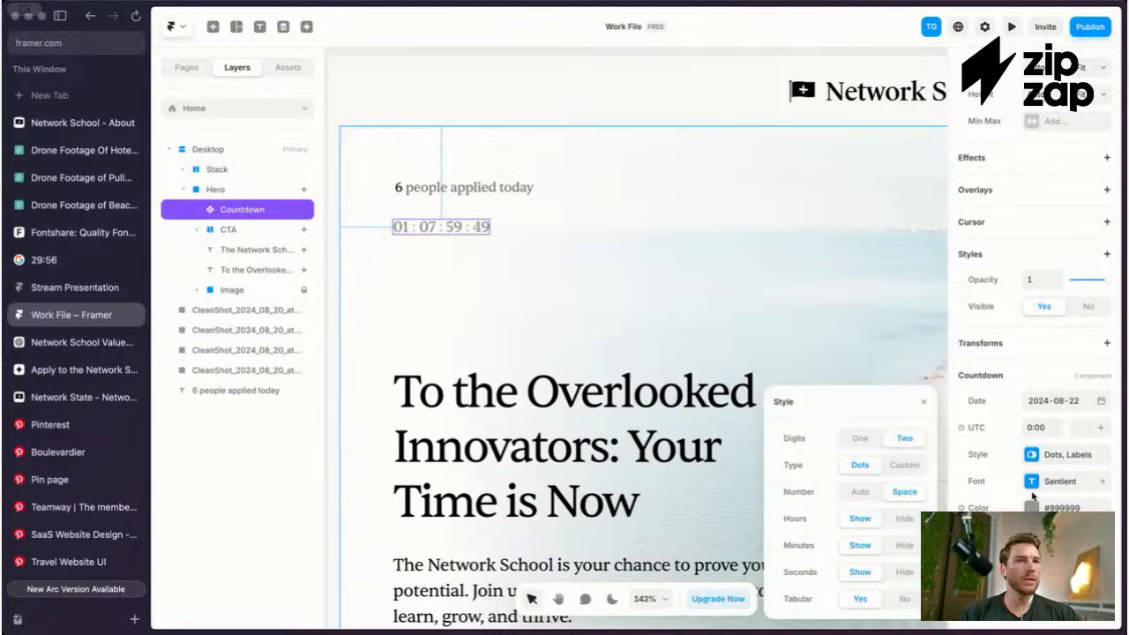
pyautogui.click(1032, 482)
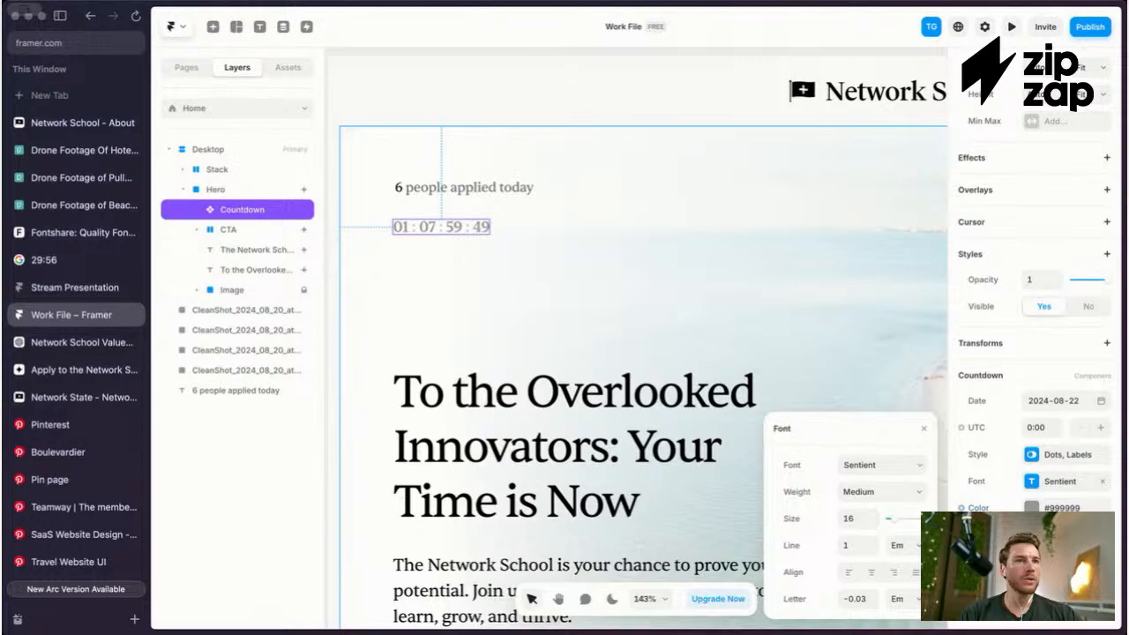
pyautogui.click(446, 252)
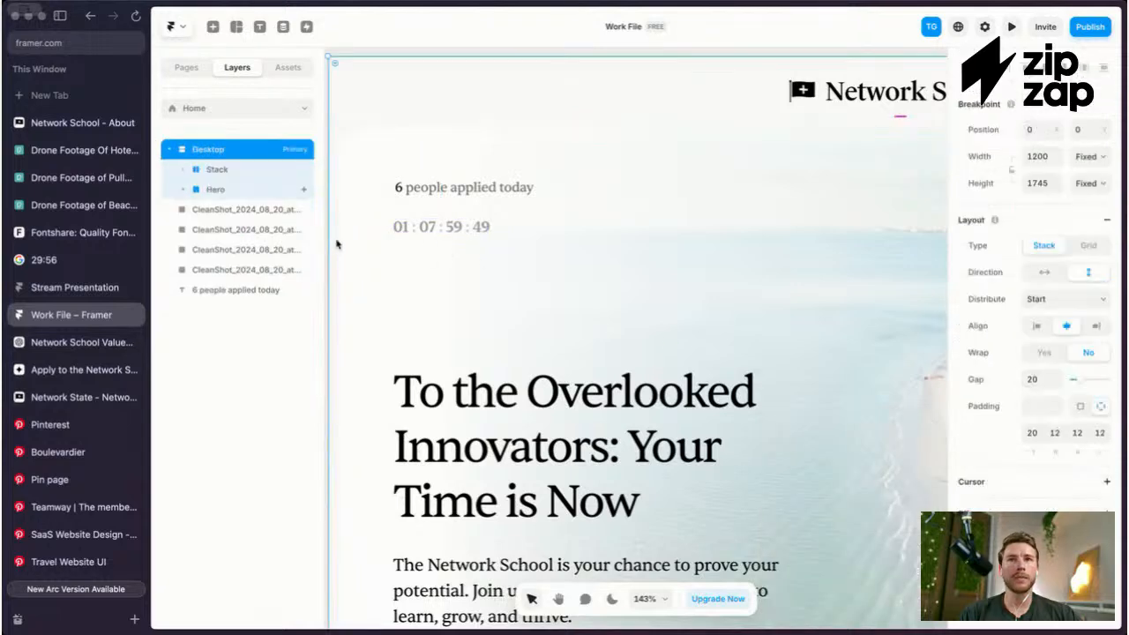
# Step: Move the countdown up to sit directly beside the copied "6 people applied today" text
pyautogui.click(446, 226)
pyautogui.click(447, 225)
pyautogui.moveTo(446, 226); pyautogui.dragTo(574, 189)
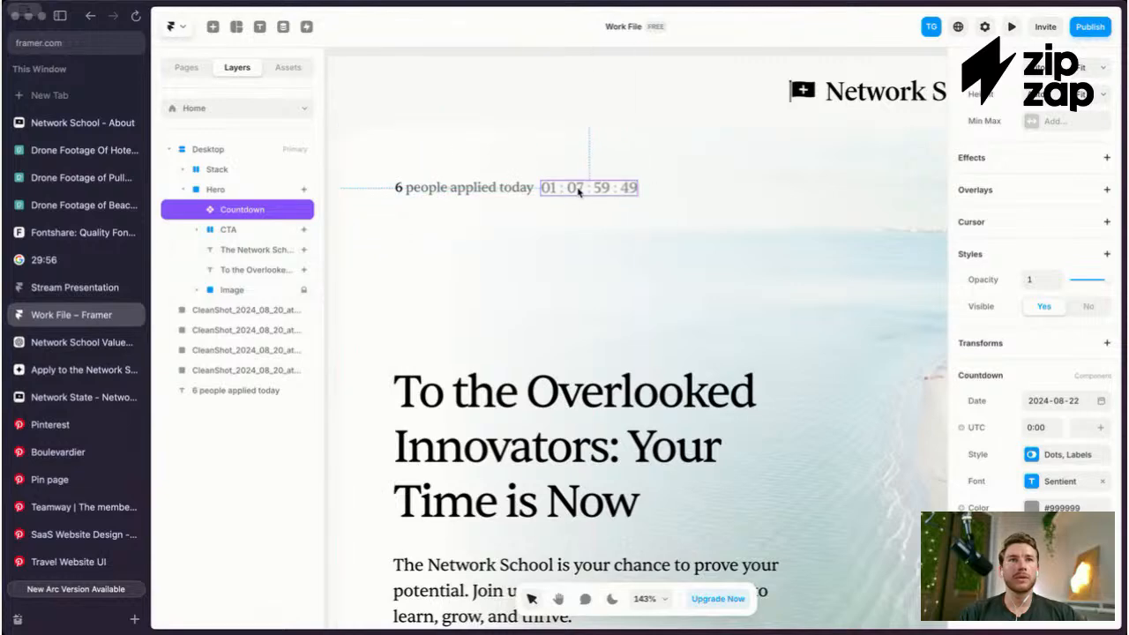
# Step: Set the countdown's font size to 14 and compare it with the neighbouring text's size
pyautogui.click(1032, 460)
pyautogui.click(1034, 481)
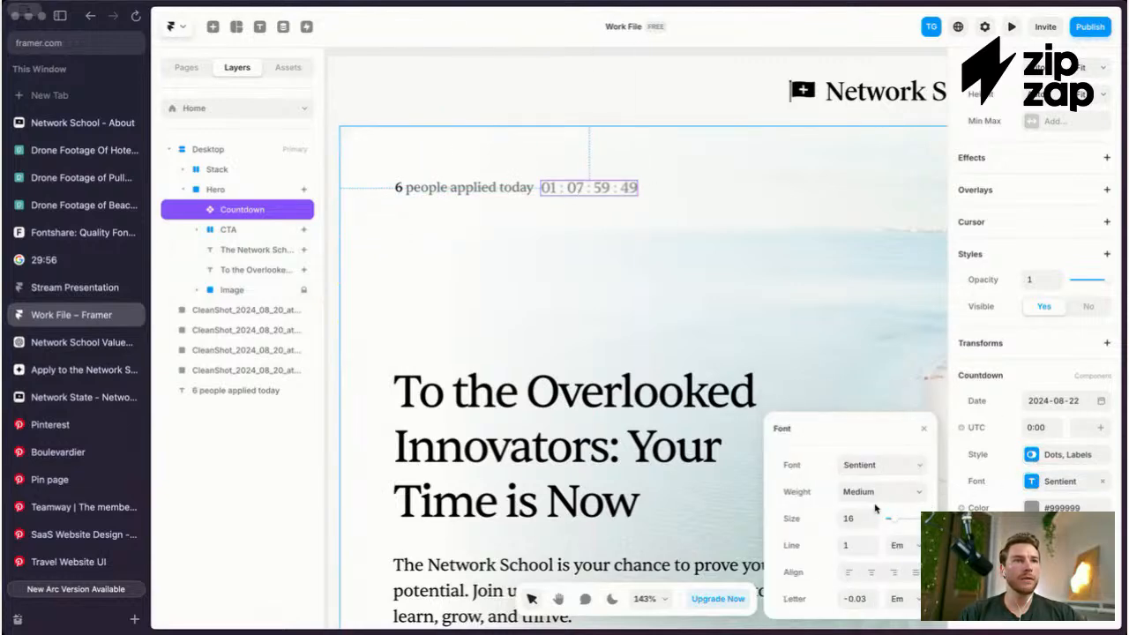
pyautogui.press('Up')
pyautogui.click(856, 515)
pyautogui.write('14')
pyautogui.click(518, 188)
pyautogui.doubleClick(517, 188)
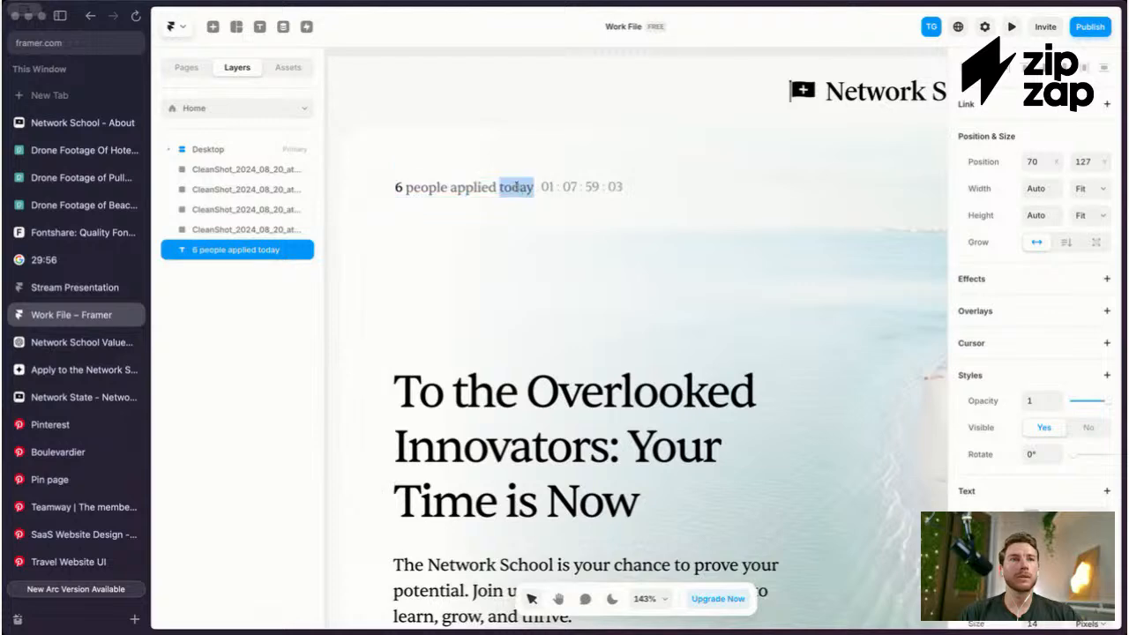
pyautogui.press('Escape')
# Step: Change the countdown's color to black, #000000
pyautogui.click(551, 177)
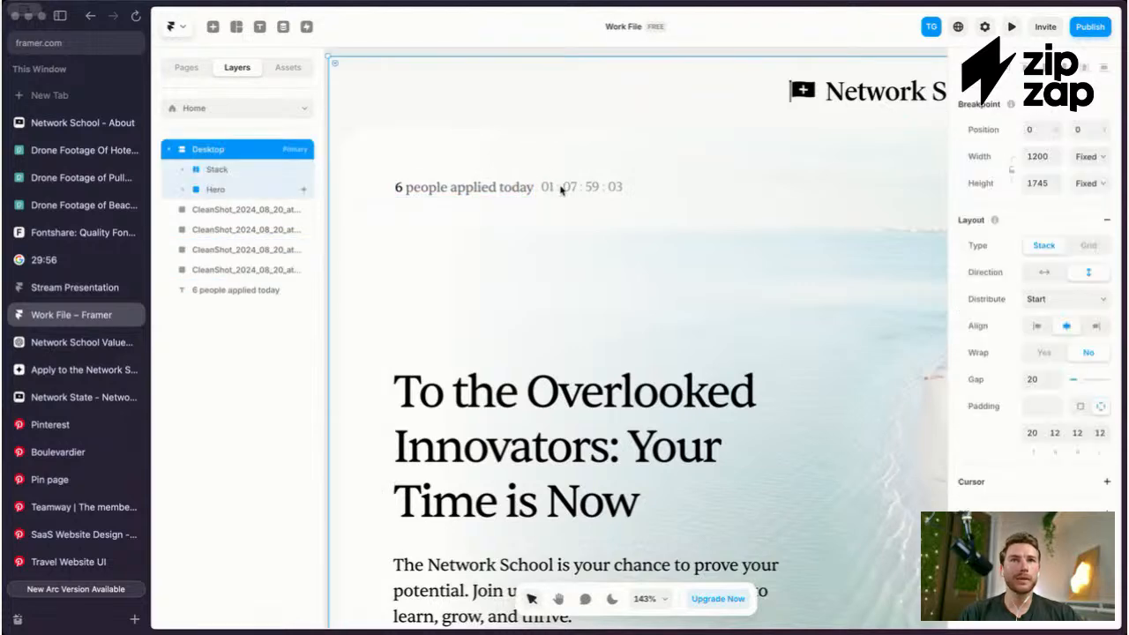
pyautogui.click(585, 191)
pyautogui.click(587, 192)
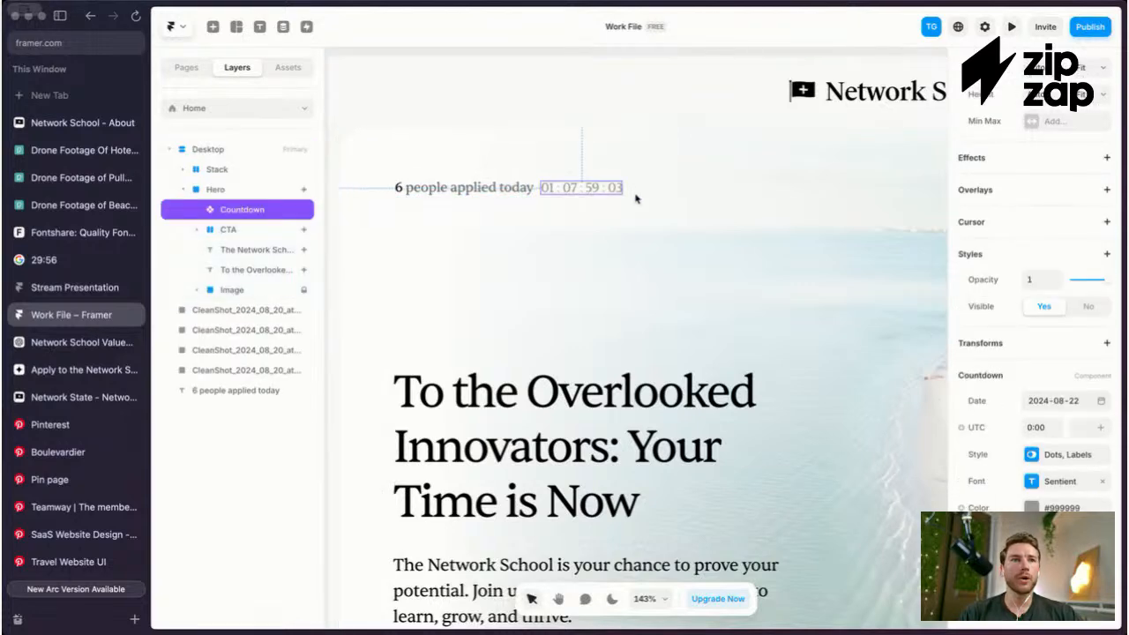
pyautogui.click(1031, 507)
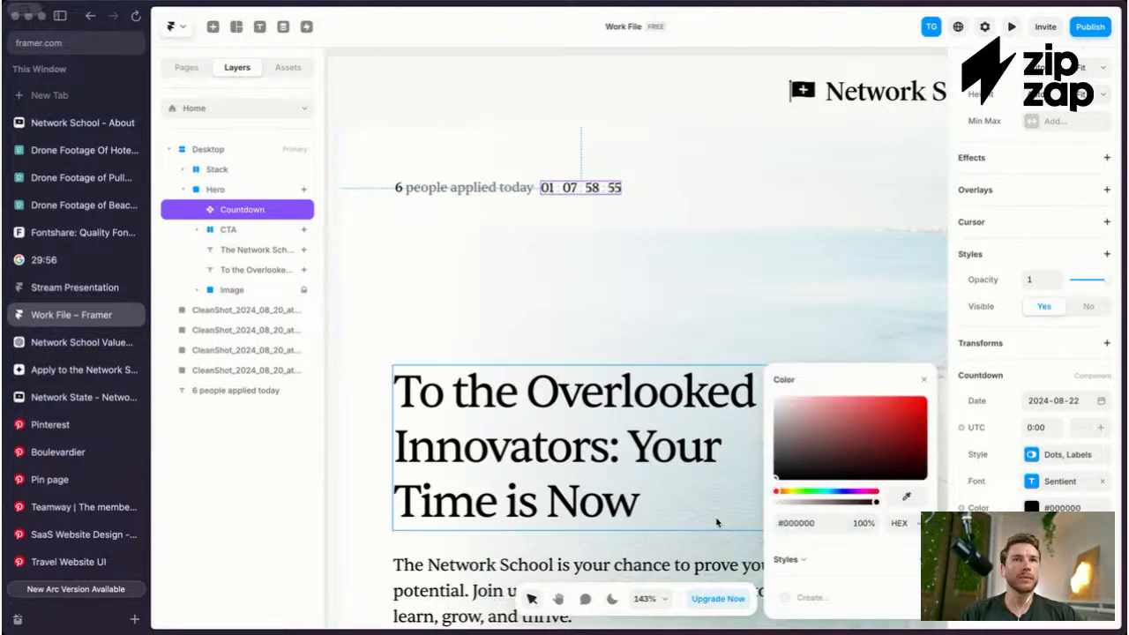
pyautogui.click(609, 209)
# Step: Replace the copied text with "Time until application closes:" and shift the countdown to the end of the longer text
pyautogui.click(561, 182)
pyautogui.click(503, 189)
pyautogui.doubleClick(516, 187)
pyautogui.press('super+a')
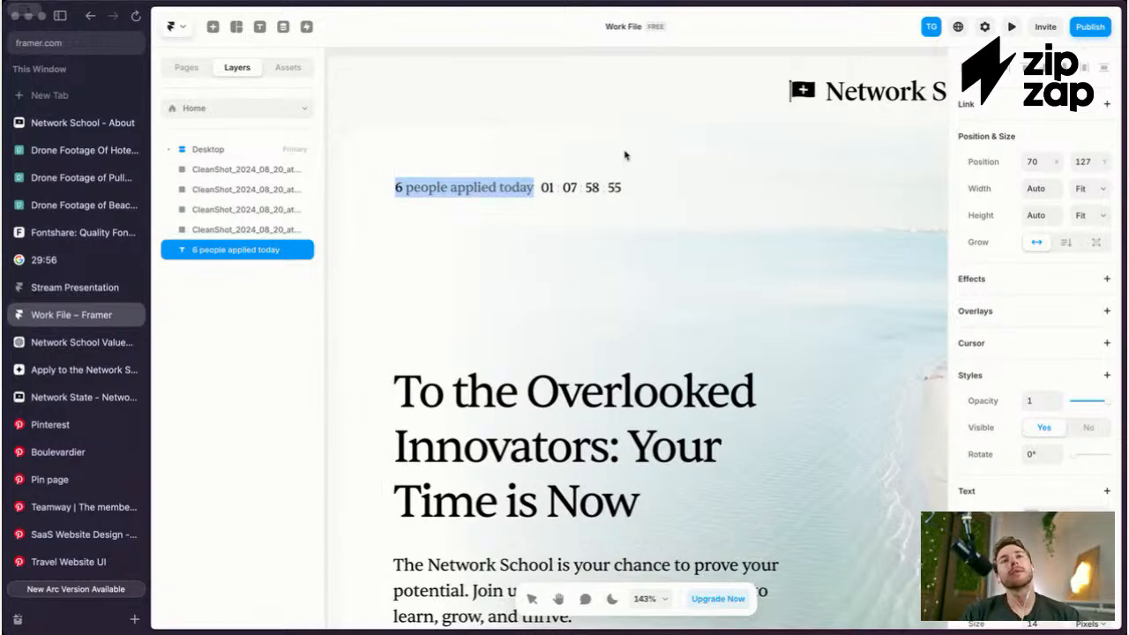
pyautogui.write('Time until')
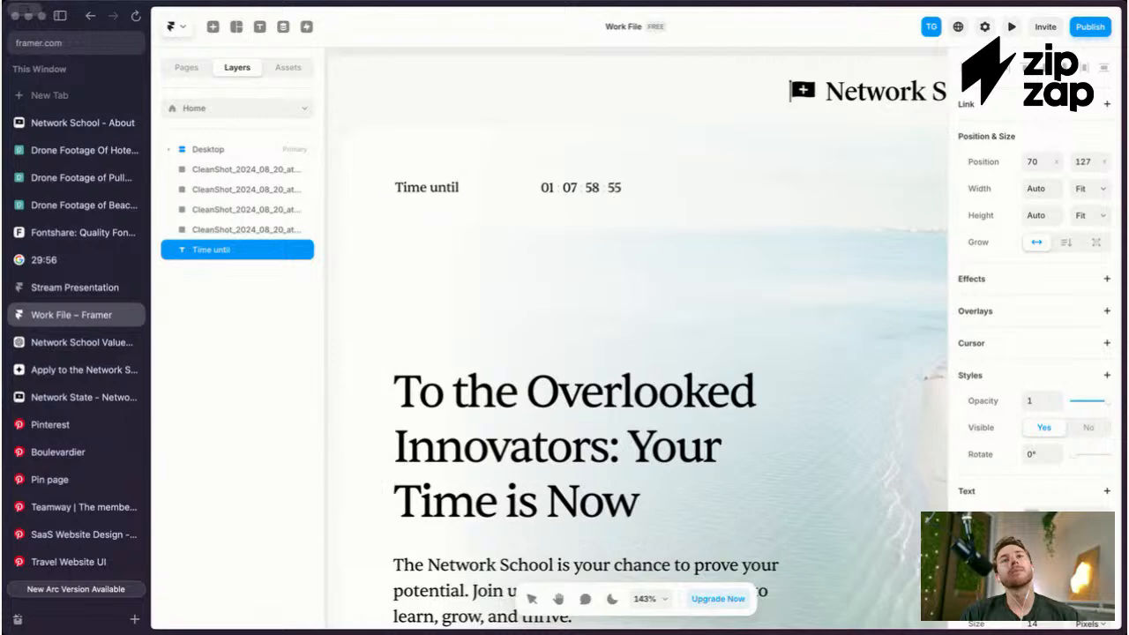
pyautogui.press('super+a')
pyautogui.press('Right')
pyautogui.write('appl')
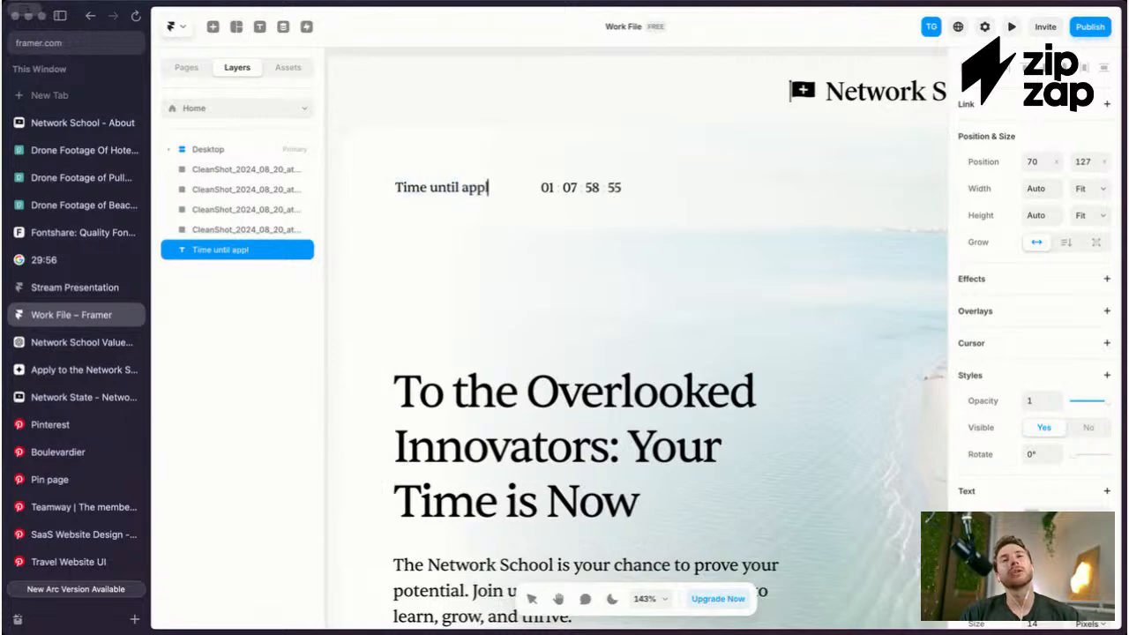
pyautogui.write('ication closes')
pyautogui.moveTo(590, 187); pyautogui.dragTo(643, 192)
pyautogui.click(564, 187)
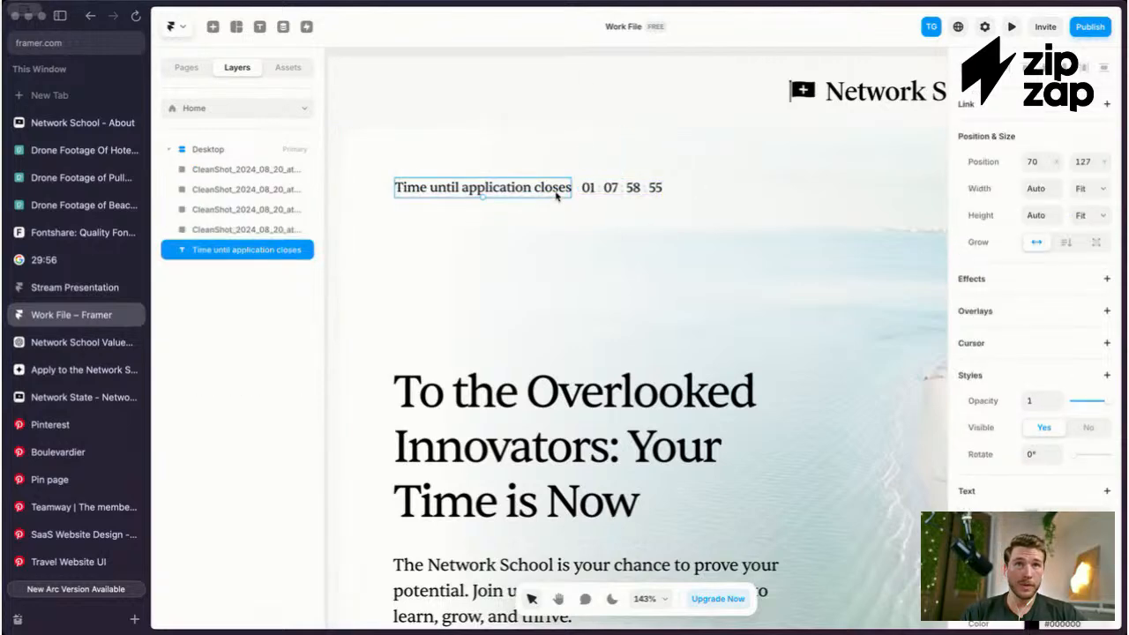
pyautogui.write(':')
pyautogui.click(604, 187)
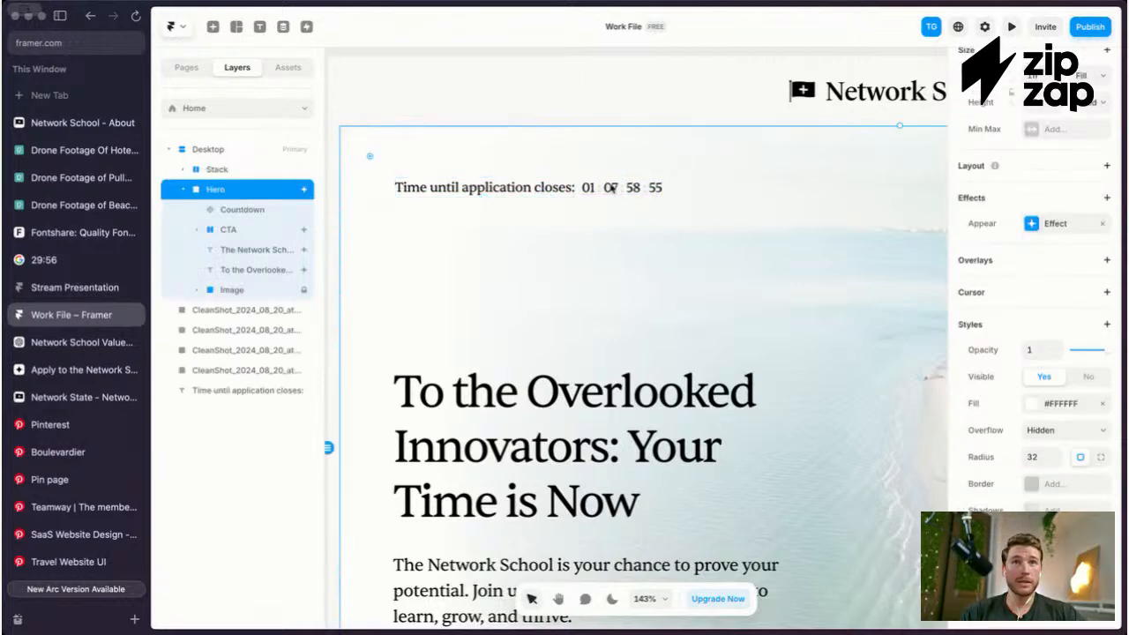
pyautogui.keyDown('shift'); pyautogui.click(540, 187); pyautogui.keyUp('shift')
pyautogui.rightClick(541, 187)
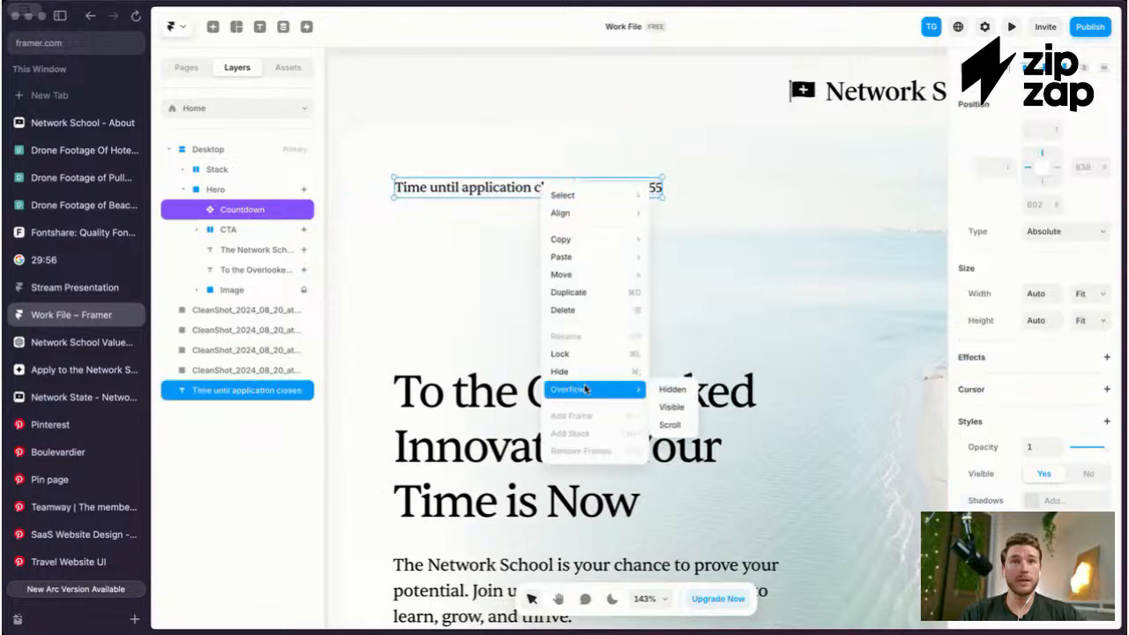
pyautogui.press('Escape')
# Step: Move the "Time until application closes:" layer into the Hero, directly below the Countdown layer
pyautogui.moveTo(245, 404); pyautogui.dragTo(256, 226)
pyautogui.keyDown('shift'); pyautogui.click(242, 210); pyautogui.keyUp('shift')
pyautogui.rightClick(252, 243)
pyautogui.press('Escape')
# Step: Wrap the closing-time text and the countdown in a horizontal stack at 100% width with centred distribution, text before countdown
pyautogui.click(234, 211)
pyautogui.keyDown('shift'); pyautogui.click(236, 229); pyautogui.keyUp('shift')
pyautogui.rightClick(235, 228)
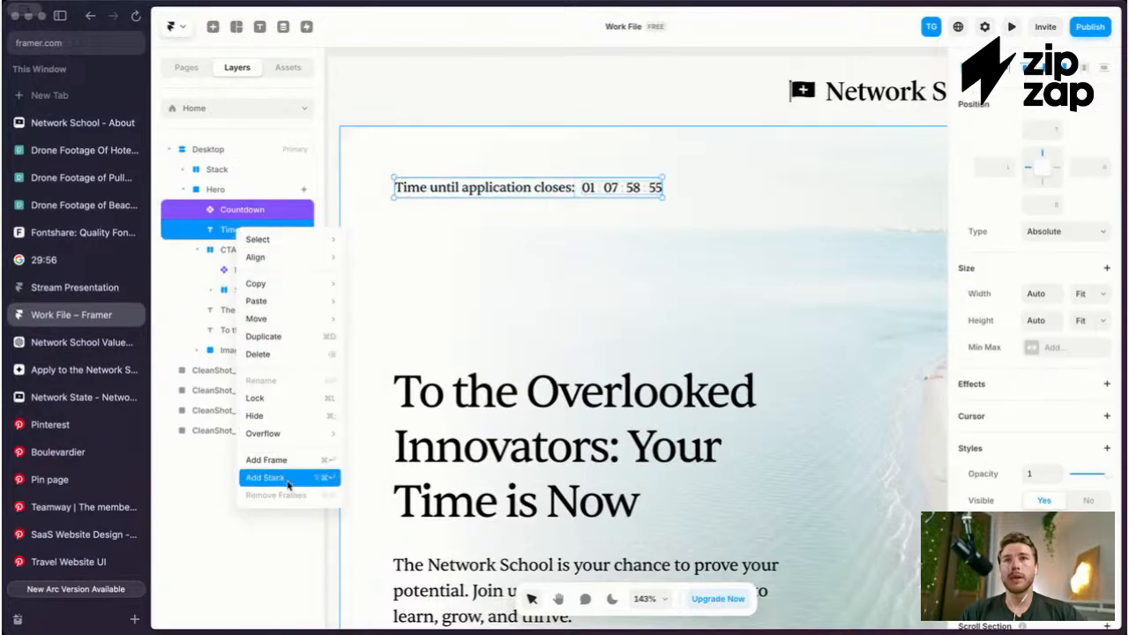
pyautogui.press('Escape')
pyautogui.press('super+Return')
pyautogui.hotkey('shift', '1')
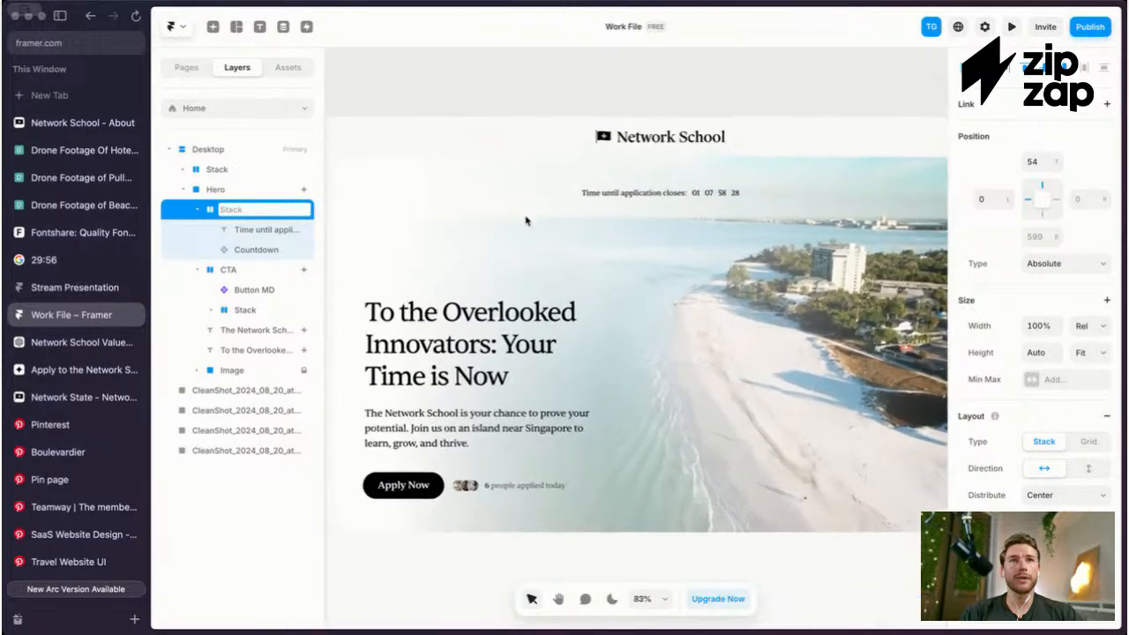
pyautogui.press('Return')
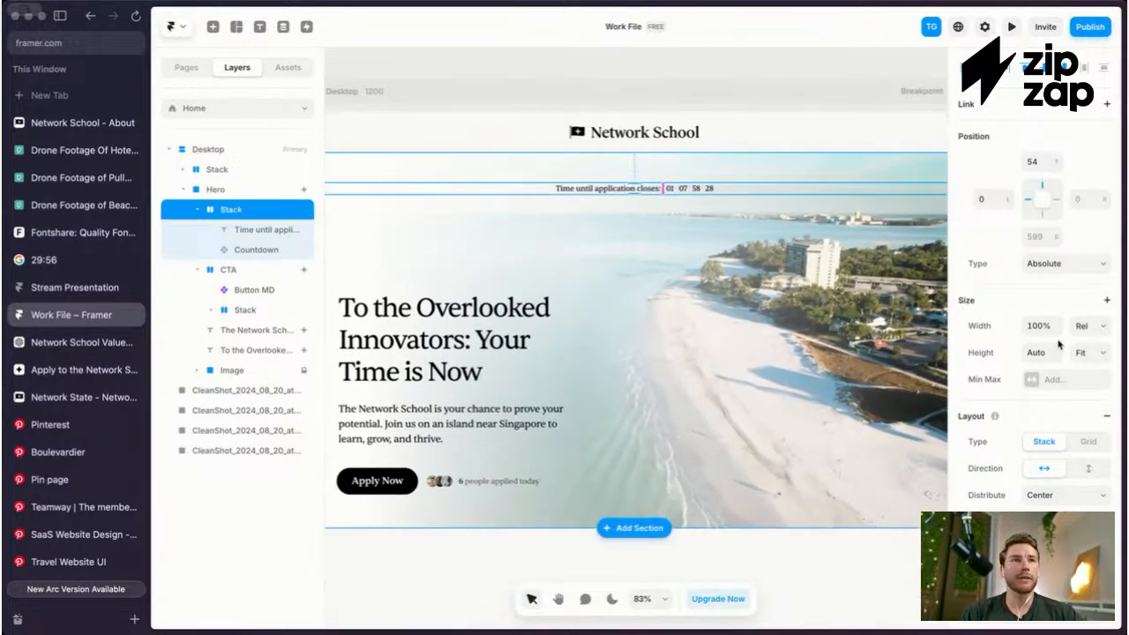
# Step: Set the closing-time stack's width to Fit and shift it horizontally to a left offset of 60, in line with the hero headline
pyautogui.scroll(-2, 1063, 414)
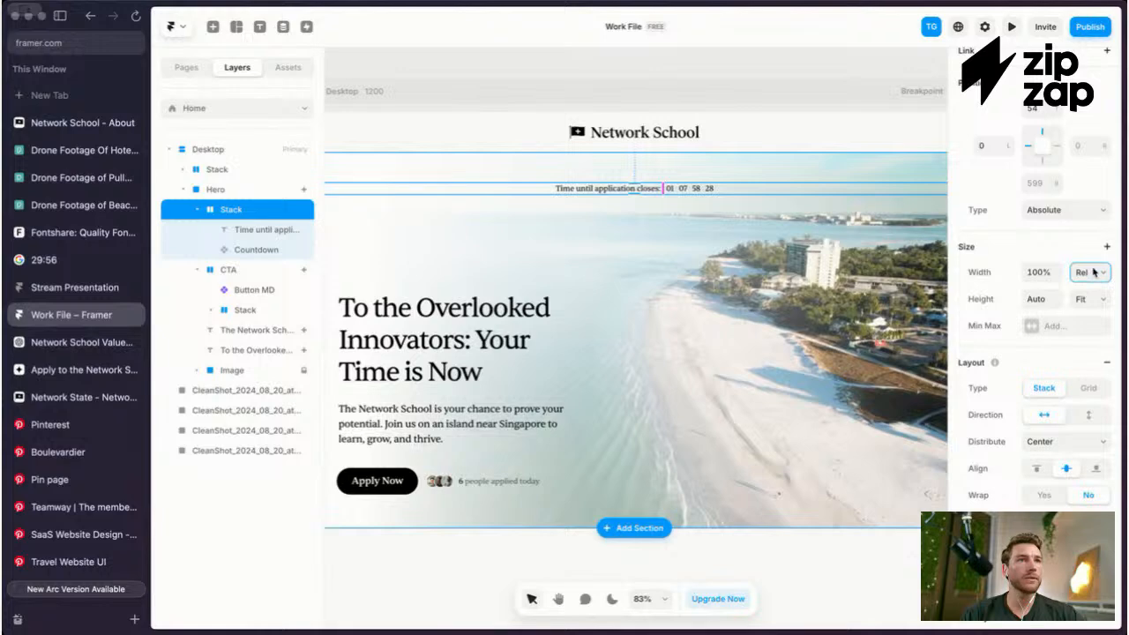
pyautogui.hscroll(-3, 617, 265)
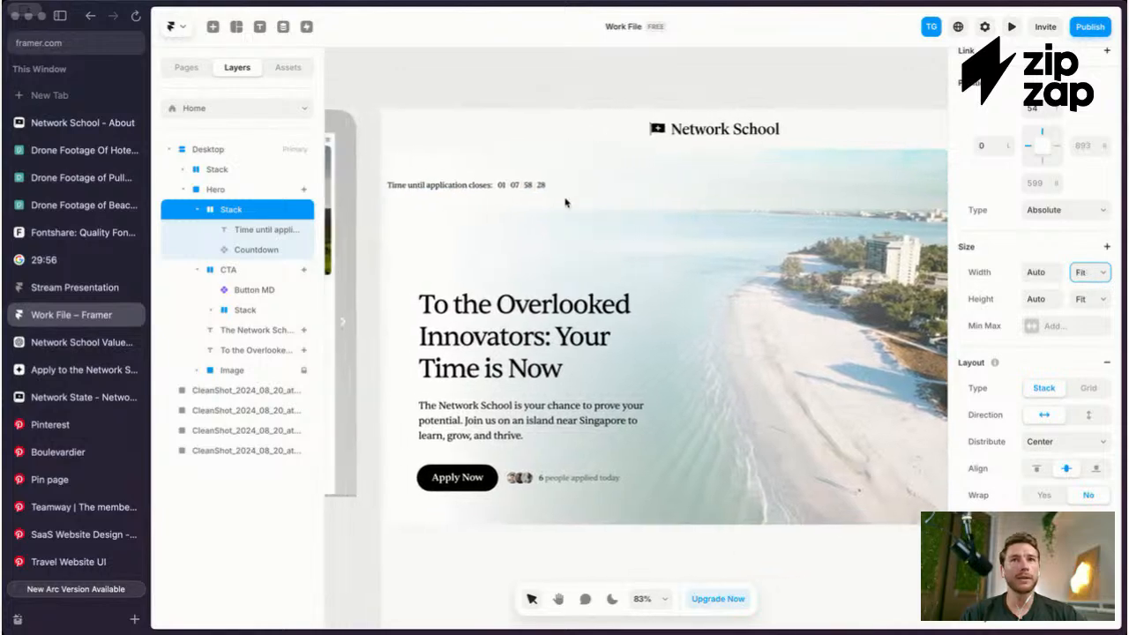
pyautogui.click(481, 190)
pyautogui.click(482, 190)
pyautogui.doubleClick(507, 190)
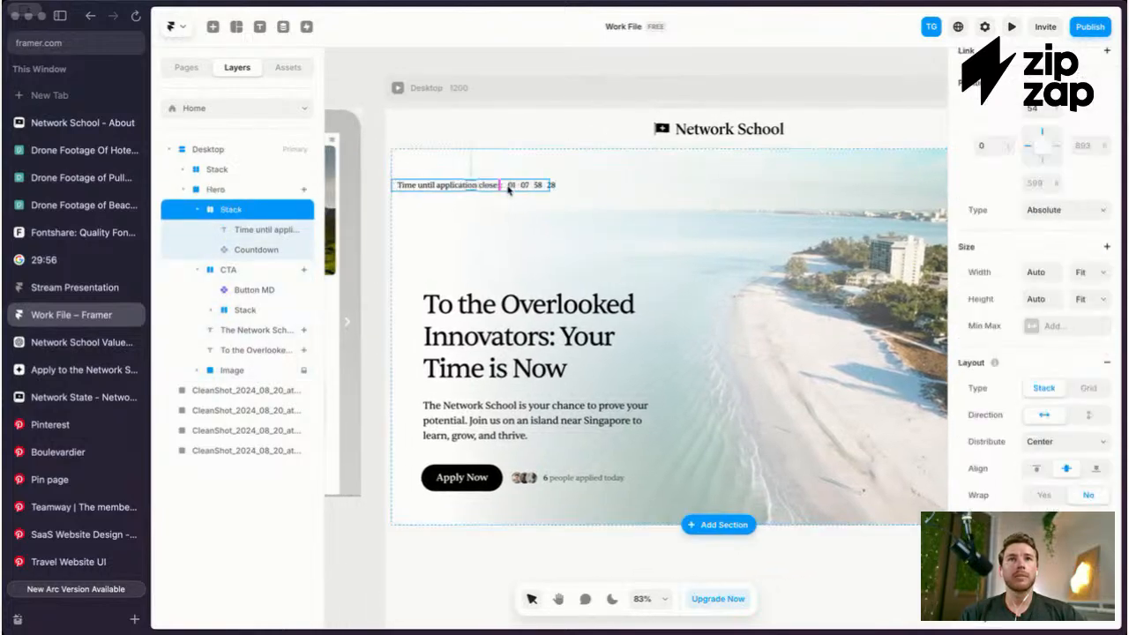
pyautogui.hotkey('shift', 'Right')
pyautogui.hotkey('shift', 'Right')
pyautogui.hotkey('shift', 'Right')
pyautogui.hotkey('shift', 'Right')
pyautogui.hotkey('shift', 'Right')
pyautogui.hotkey('shift', 'Right')
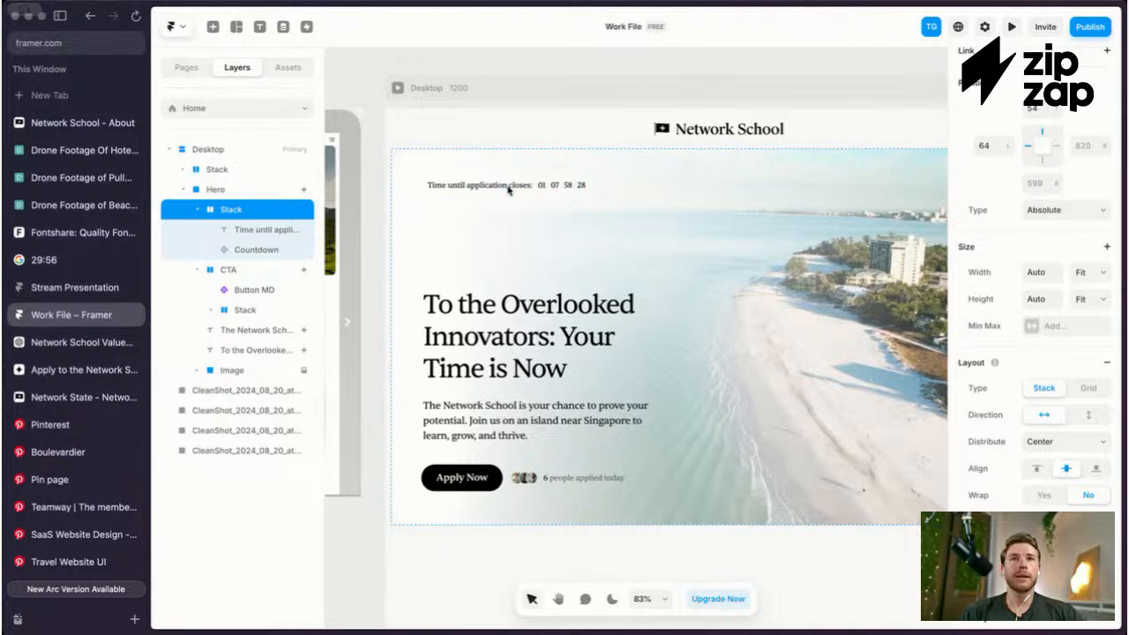
pyautogui.press('Escape')
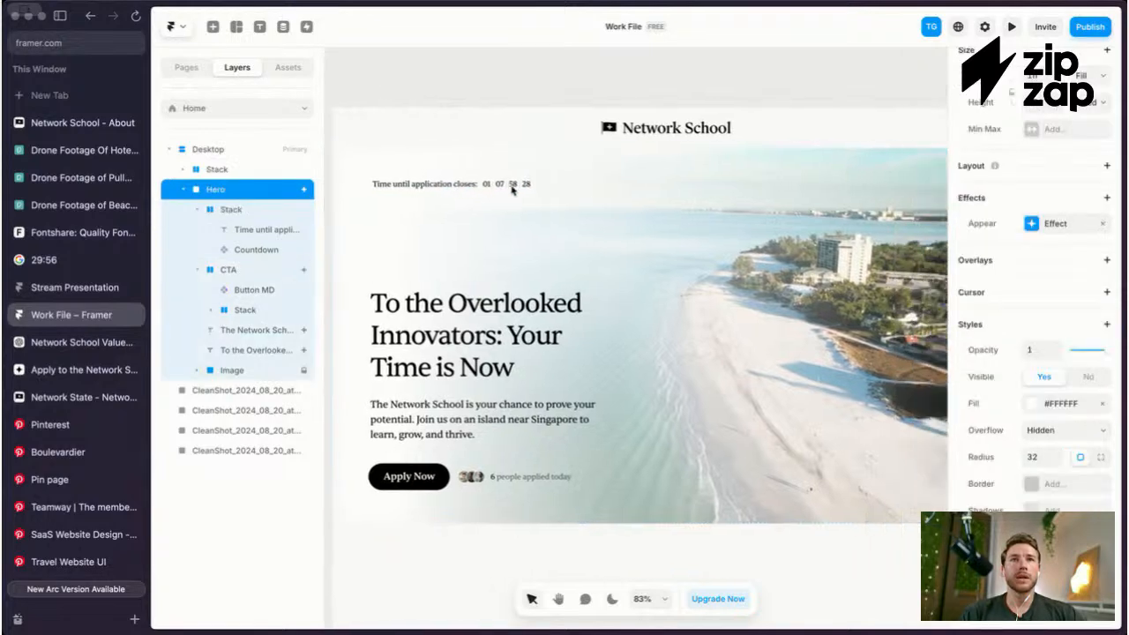
# Step: Examine the hero with the side panels hidden, checking the closing-time line against the headline and the image
pyautogui.press('super+backslash')
pyautogui.hotkey('shift', '2')
pyautogui.scroll(-3, 505, 194)
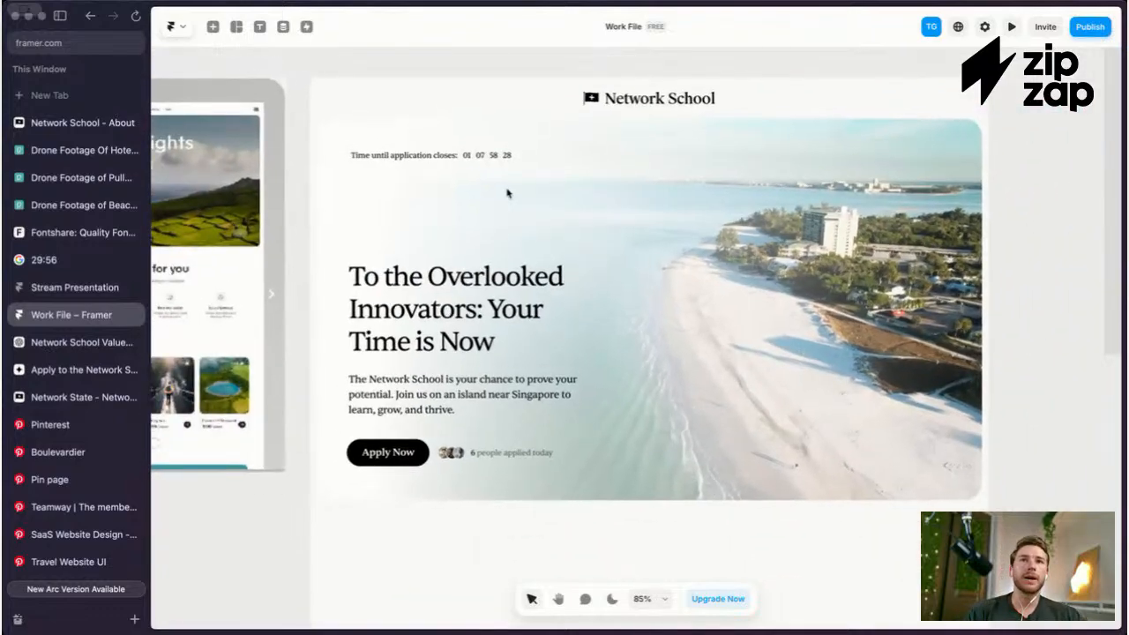
pyautogui.scroll(5, 506, 191)
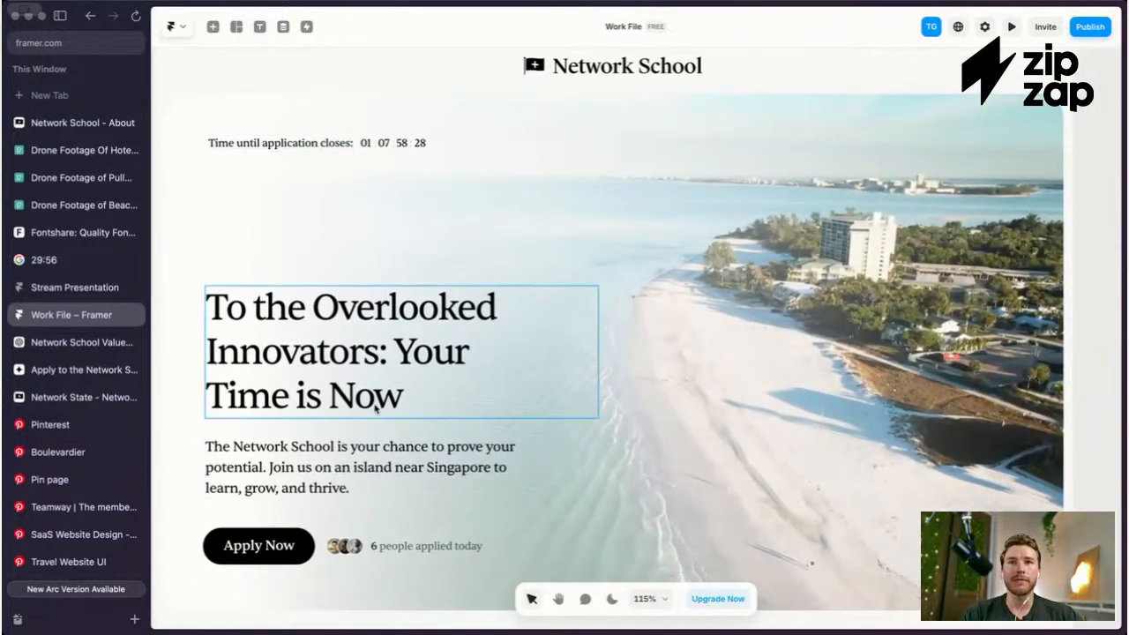
pyautogui.scroll(-1, 398, 192)
pyautogui.scroll(2, 398, 192)
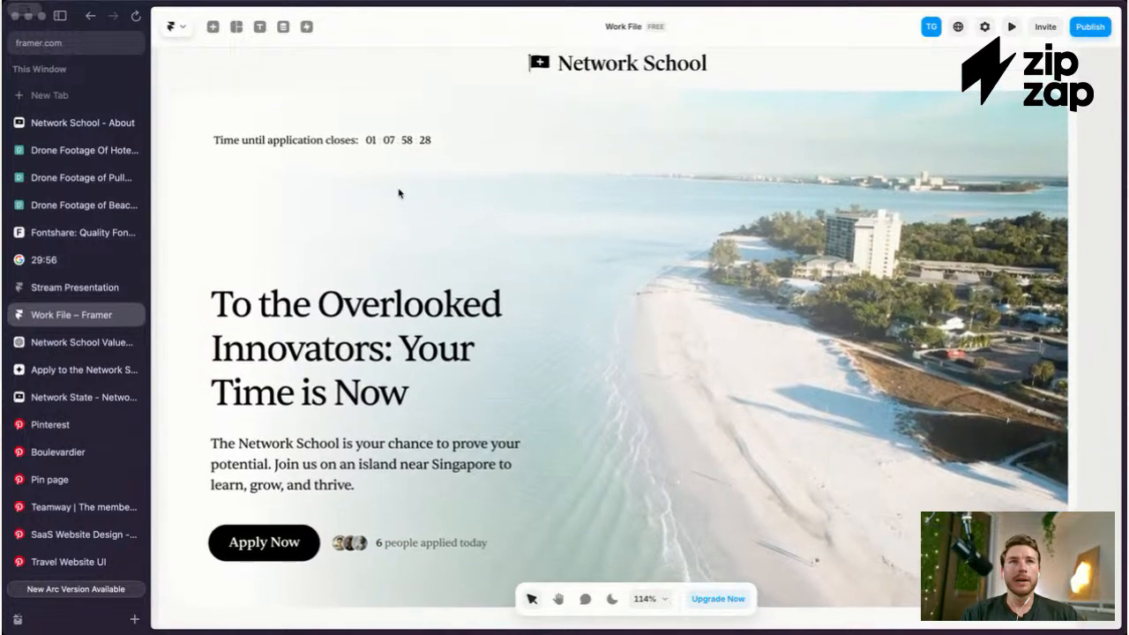
pyautogui.scroll(1, 399, 193)
pyautogui.scroll(-1, 397, 191)
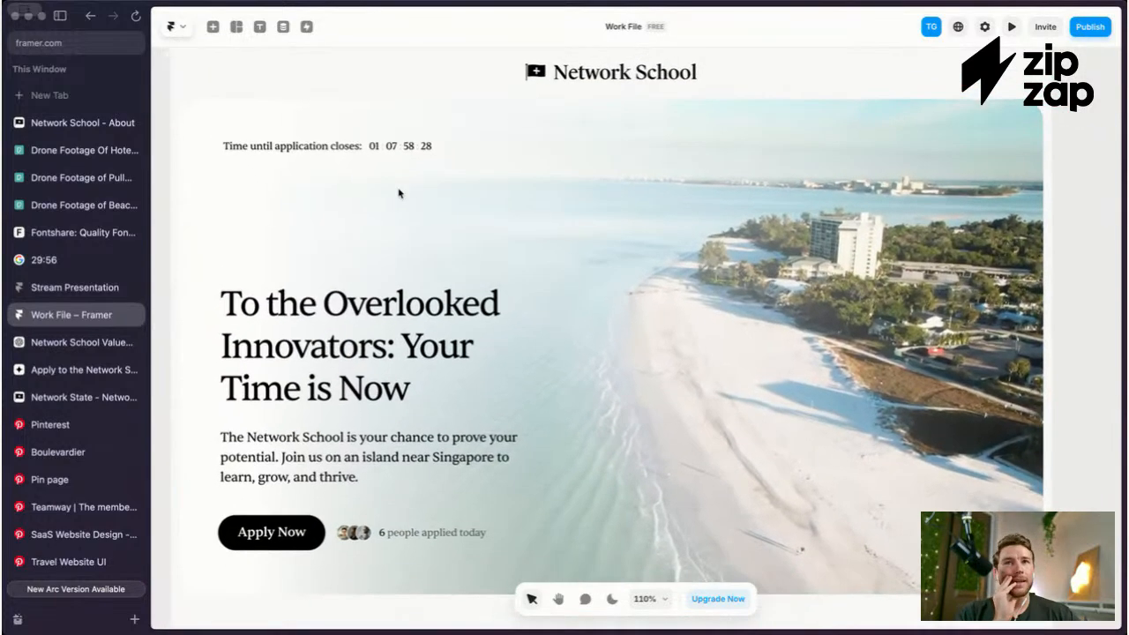
# Step: Set the opacity of the "Time until application closes:" text to 0.5
pyautogui.click(341, 148)
pyautogui.press('super+period')
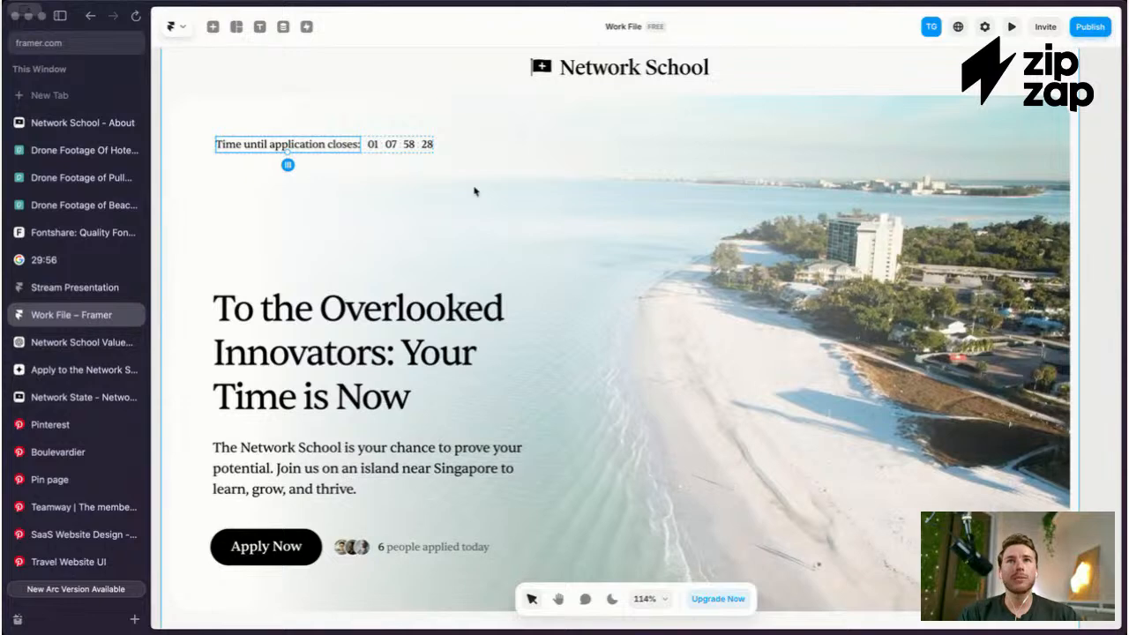
pyautogui.scroll(-5, 1045, 502)
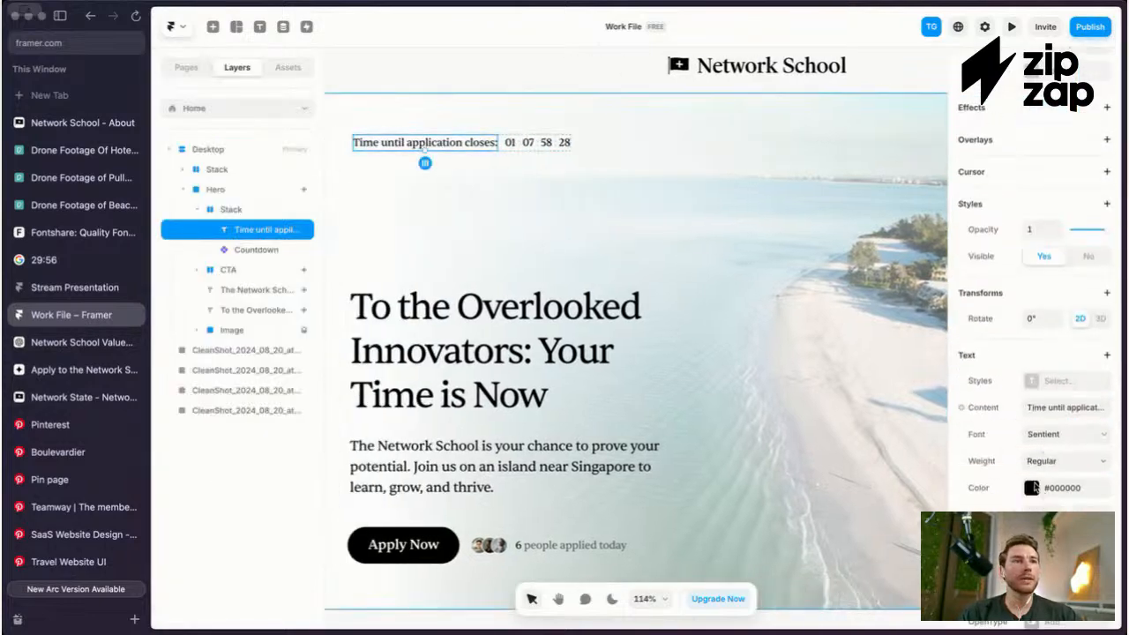
pyautogui.scroll(-1, 1034, 487)
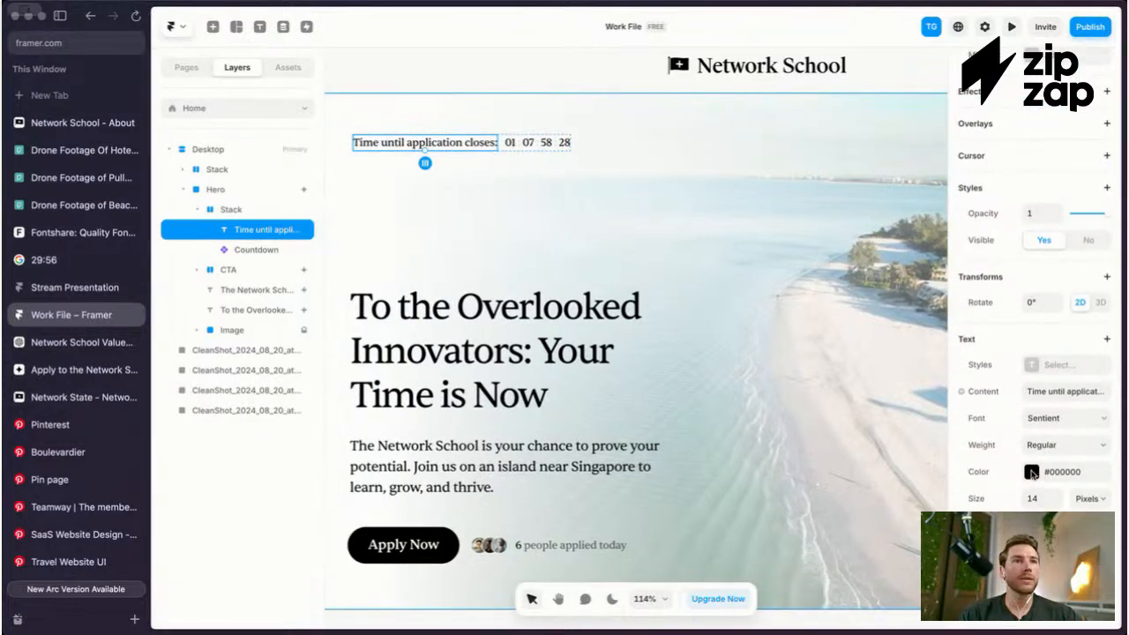
pyautogui.press('5')
pyautogui.scroll(-1, 693, 202)
pyautogui.press('Escape')
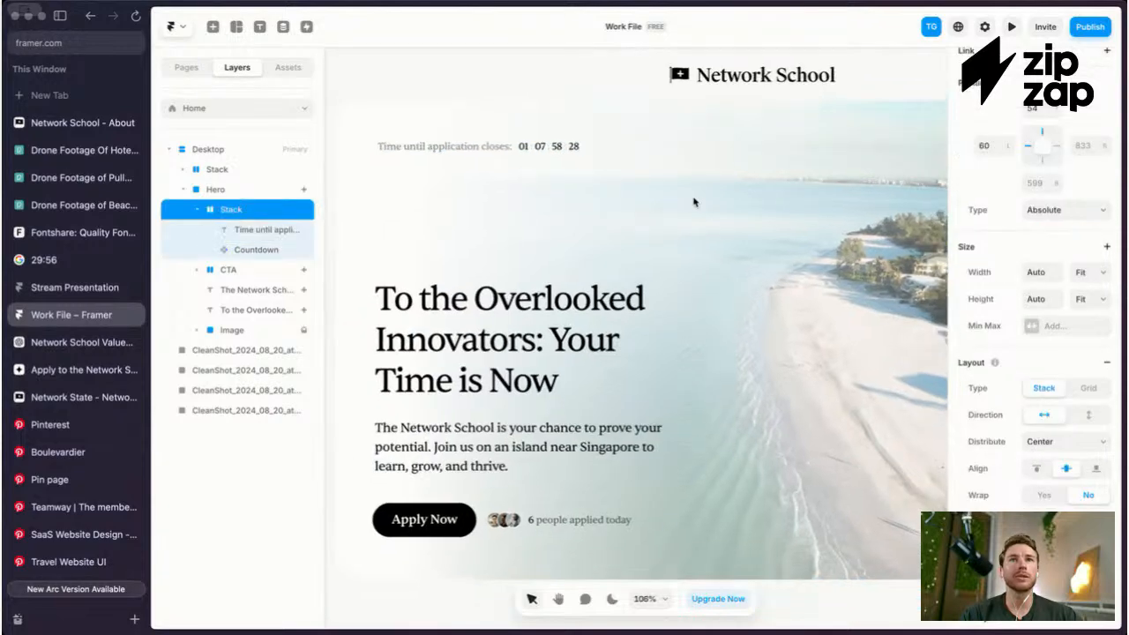
# Step: Review the hero at different zoom levels, comparing the dimmed closing-time label with the countdown digits and the headline
pyautogui.press('Escape')
pyautogui.press('Escape')
pyautogui.press('super+period')
pyautogui.click(512, 154)
pyautogui.click(523, 149)
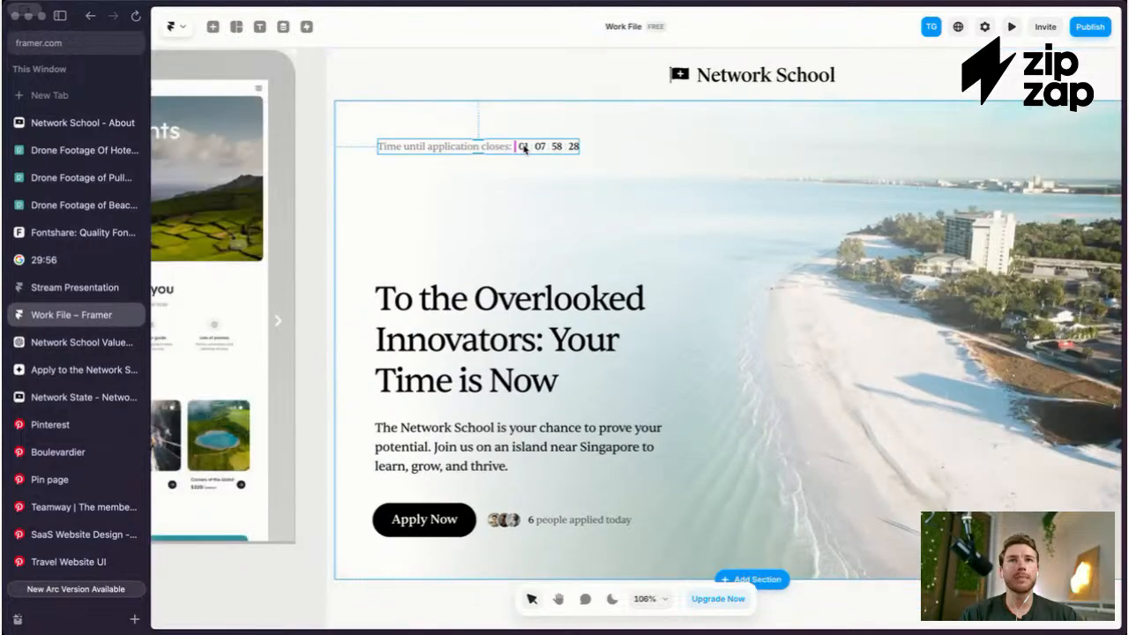
pyautogui.press('super+period')
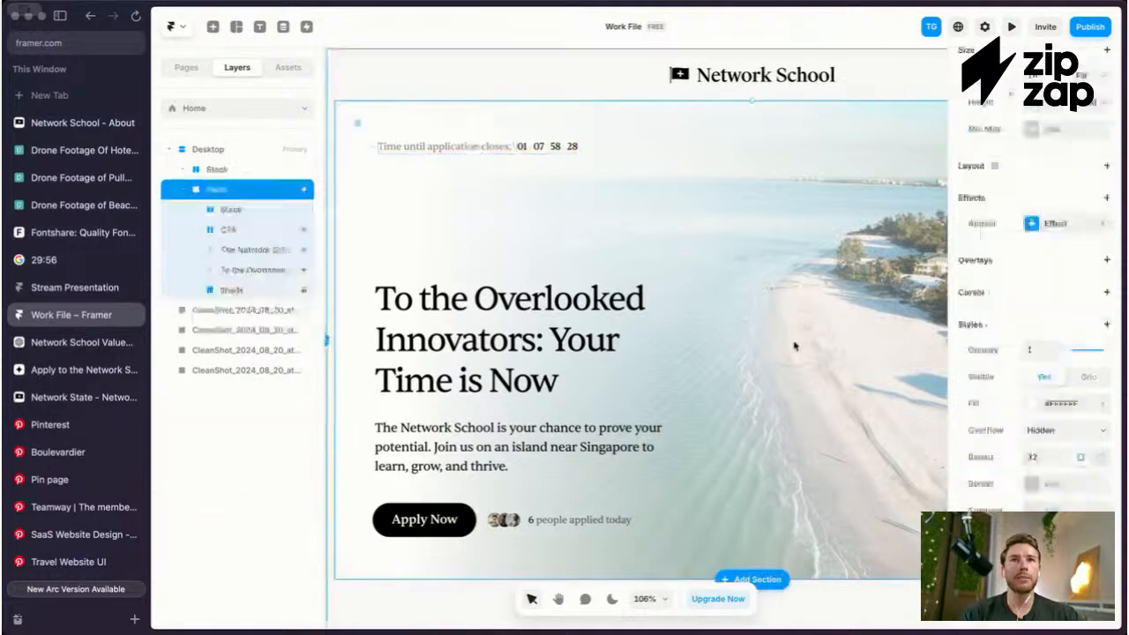
pyautogui.press('super+period')
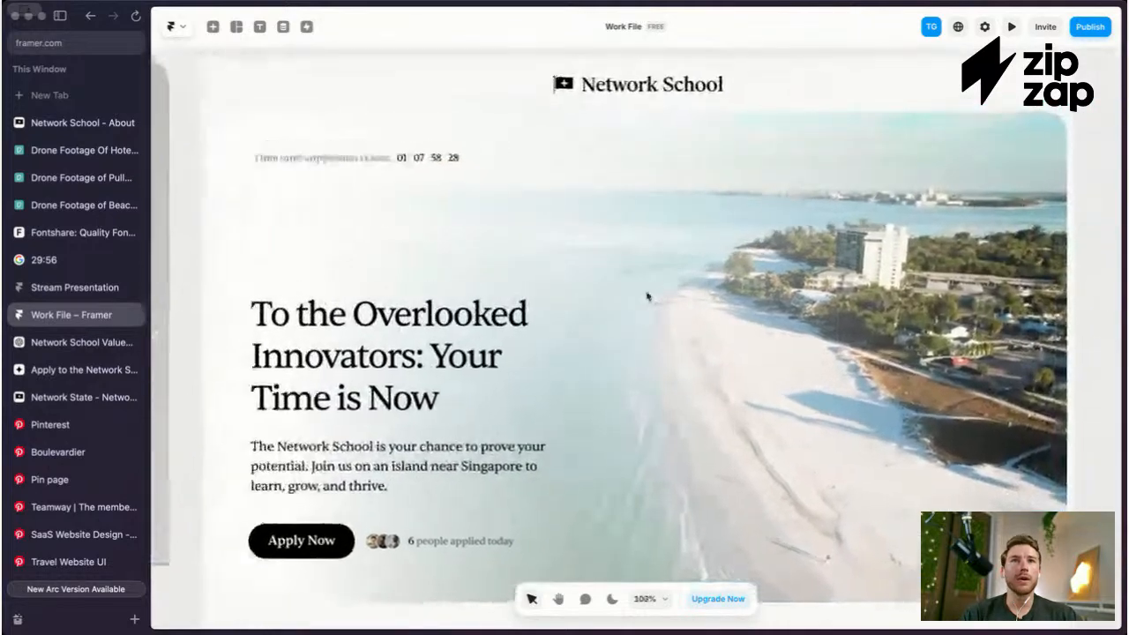
pyautogui.scroll(2, 655, 287)
pyautogui.scroll(-2, 646, 297)
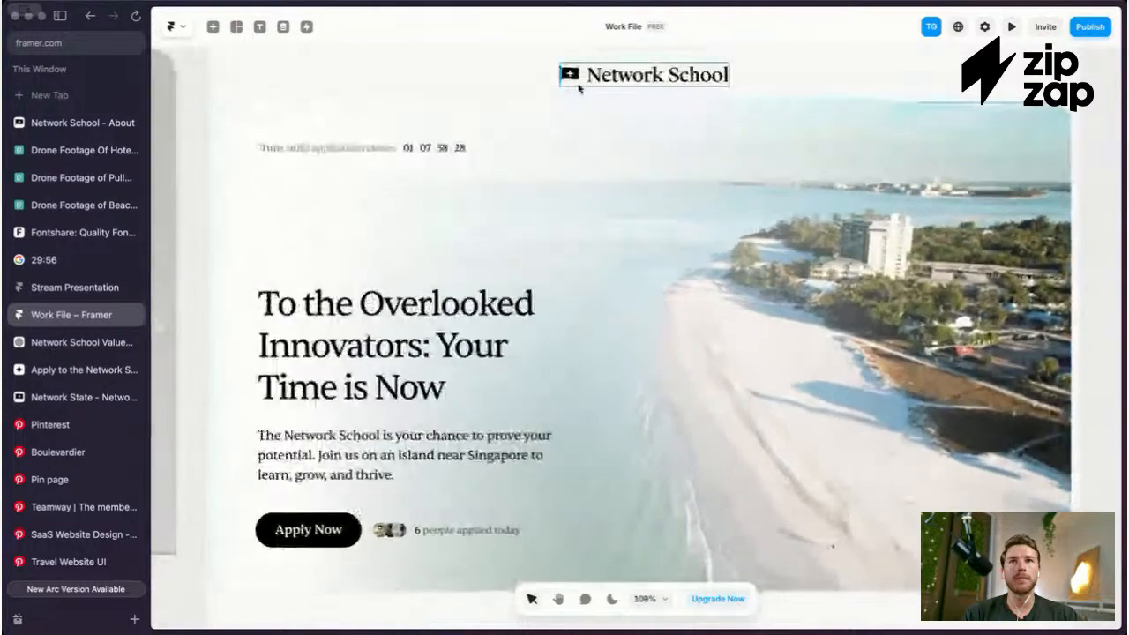
pyautogui.scroll(-3, 579, 89)
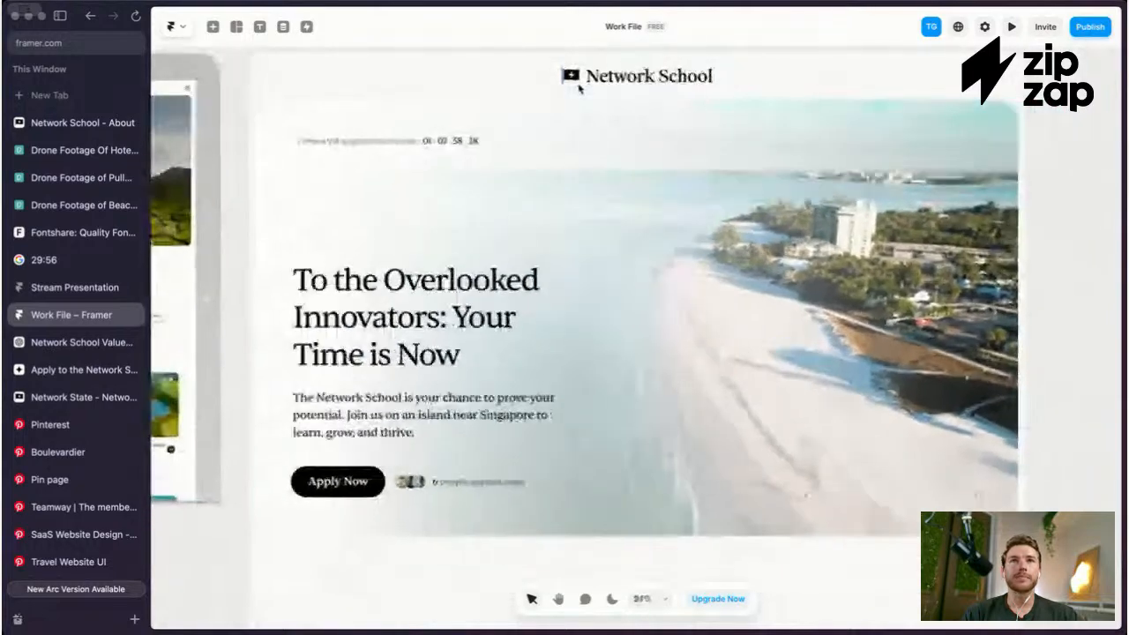
pyautogui.scroll(4, 573, 92)
pyautogui.scroll(1, 568, 96)
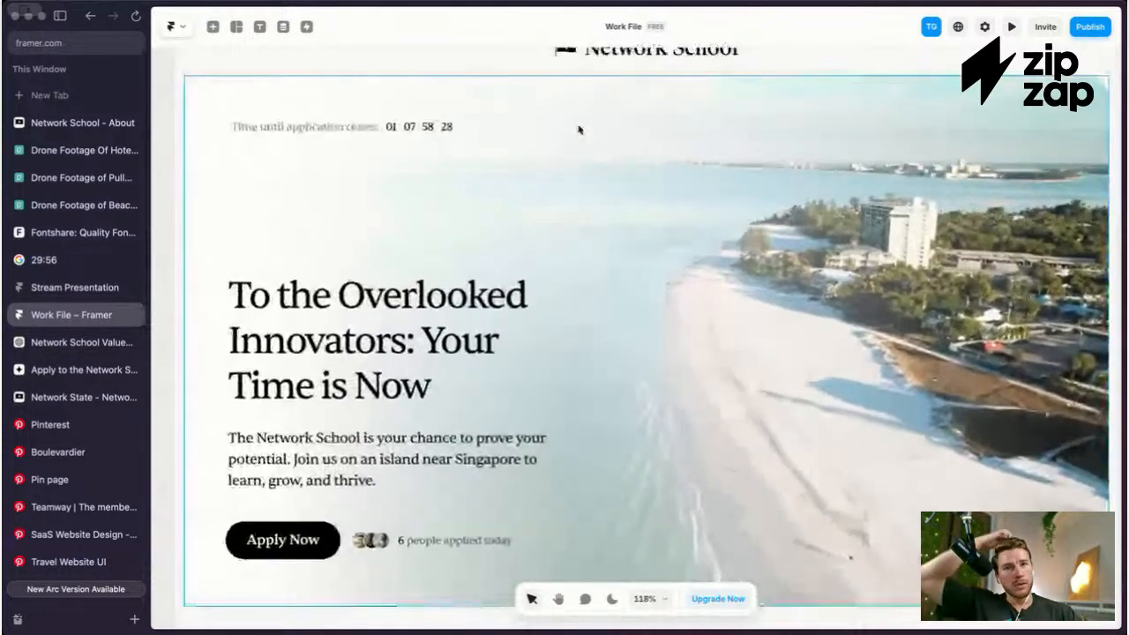
pyautogui.scroll(-2, 578, 130)
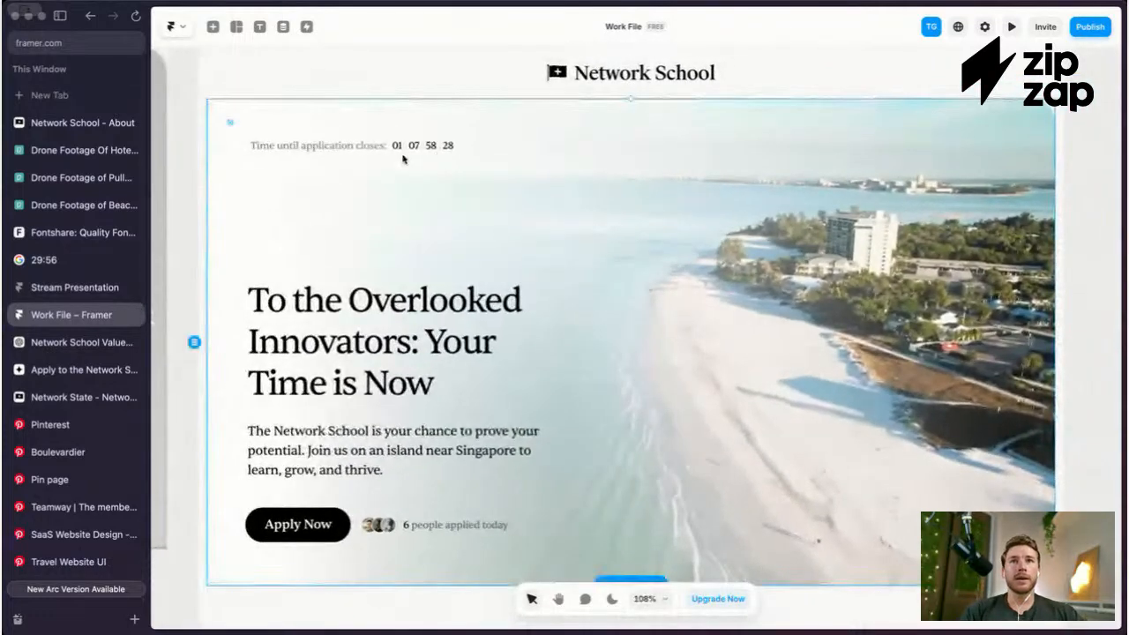
# Step: Copy the headline's text effect and paste it onto the "Time until application closes:" text
pyautogui.click(429, 401)
pyautogui.click(427, 431)
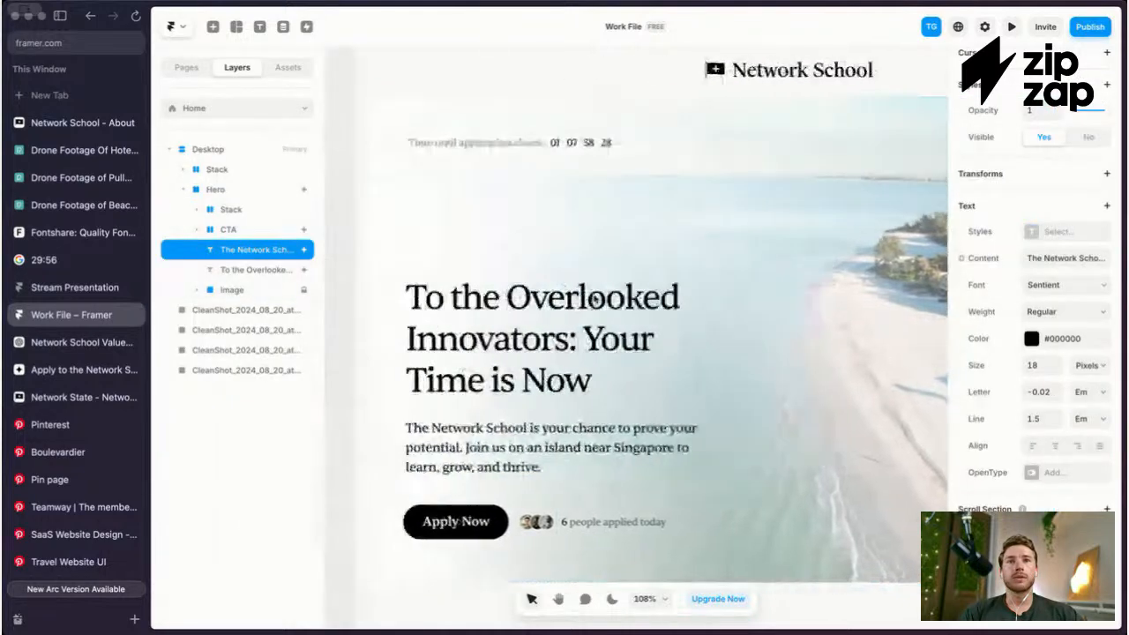
pyautogui.click(593, 302)
pyautogui.rightClick(1052, 149)
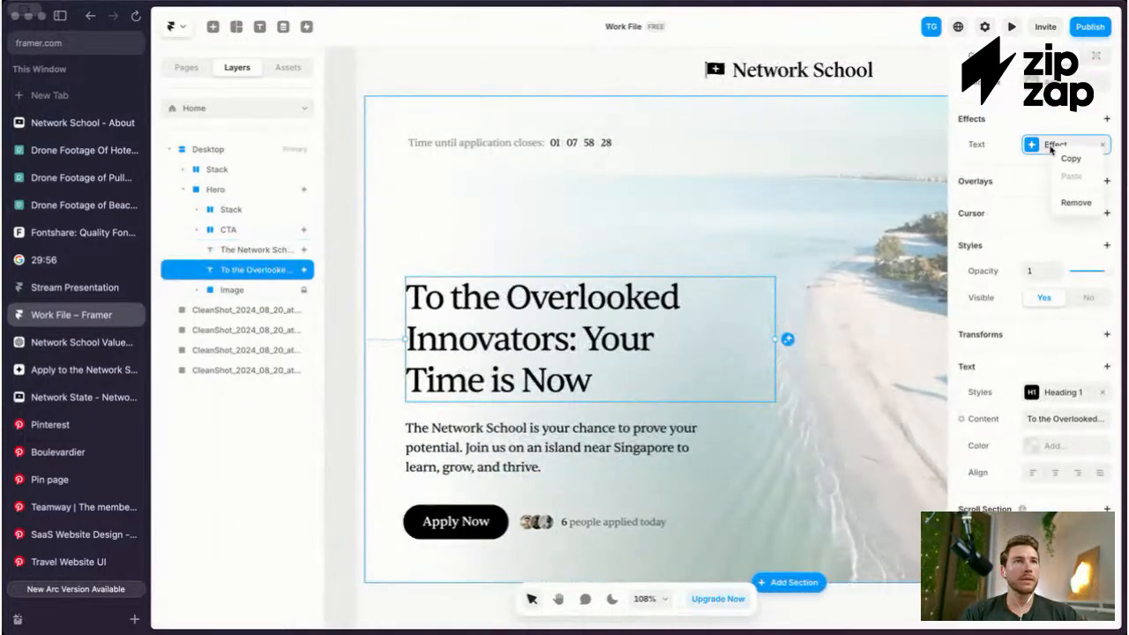
pyautogui.click(1067, 158)
pyautogui.click(516, 144)
pyautogui.click(516, 144)
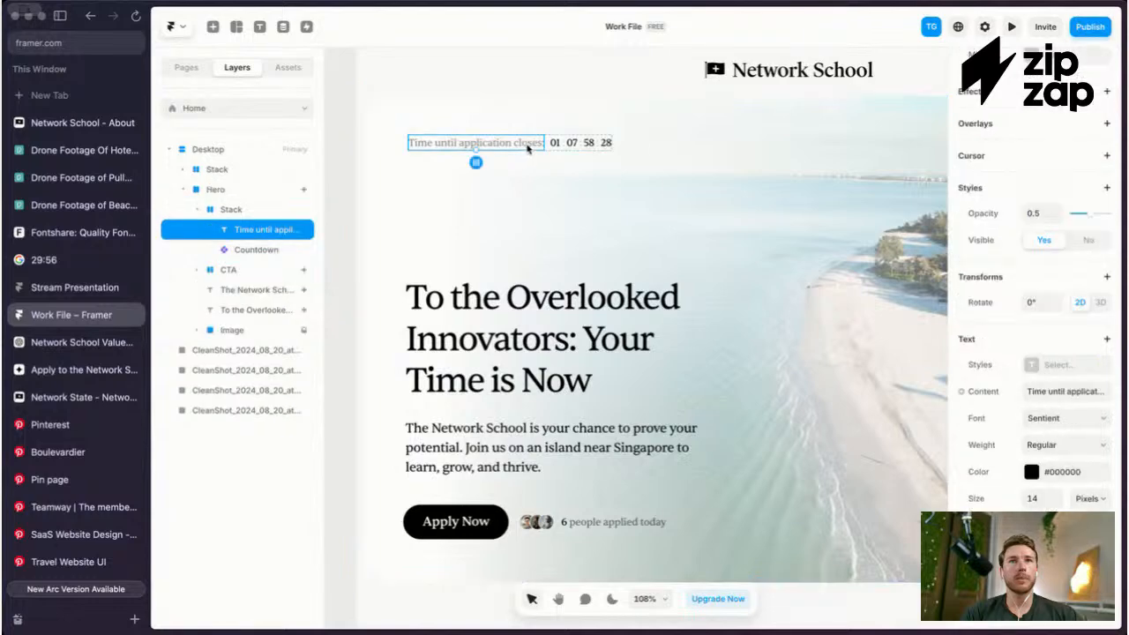
pyautogui.rightClick(530, 145)
pyautogui.moveTo(588, 315)
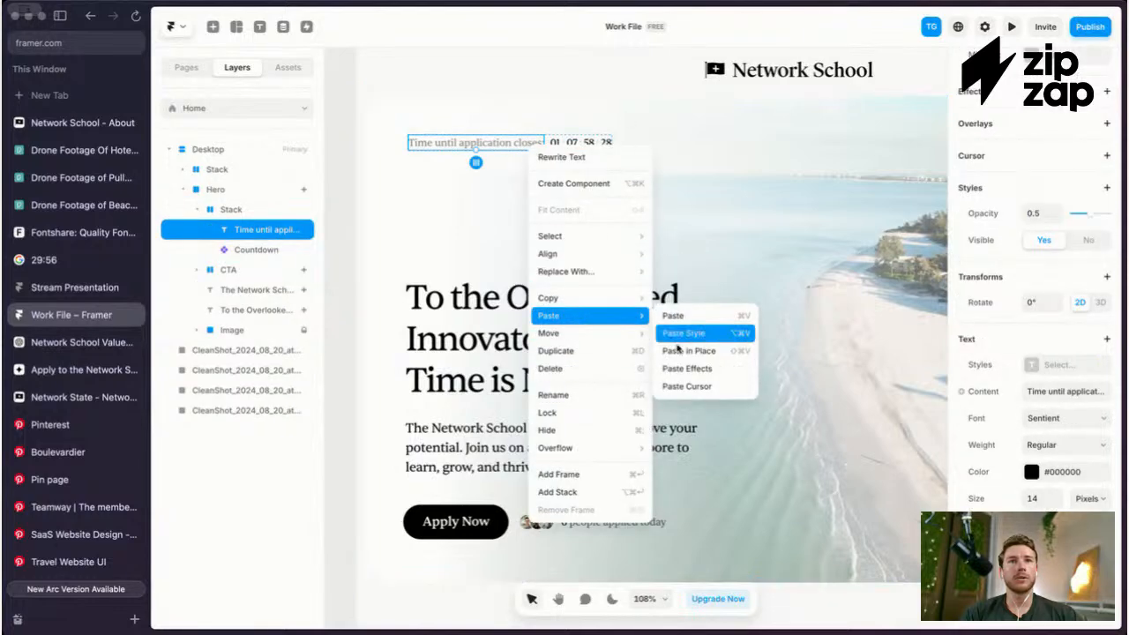
pyautogui.click(695, 369)
# Step: Try to paste the copied text effect onto the Countdown component
pyautogui.click(581, 144)
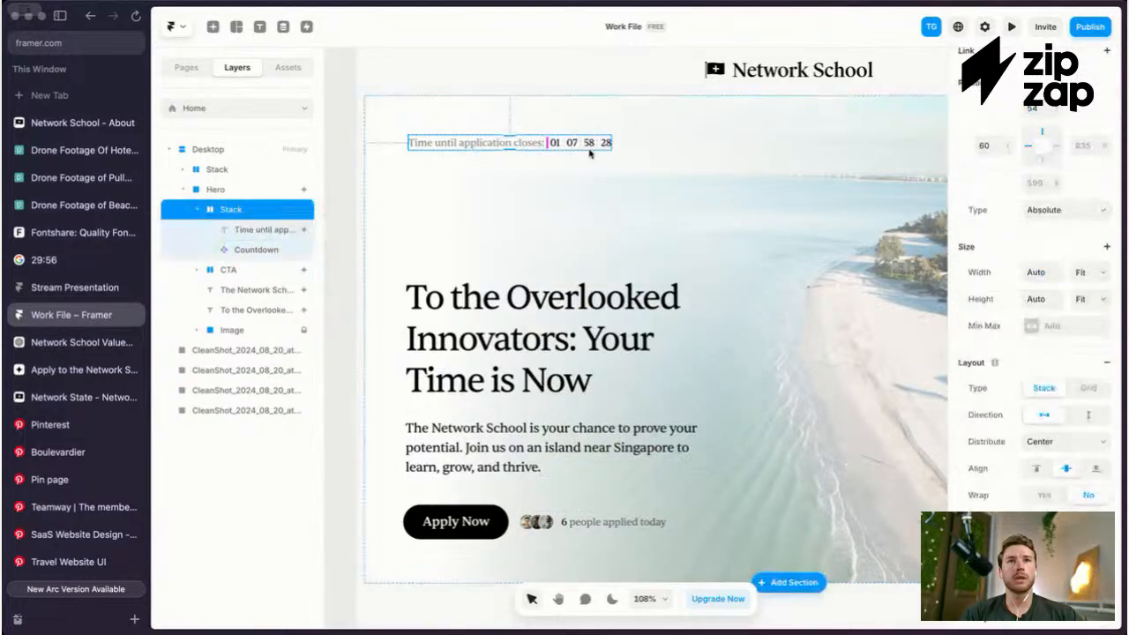
pyautogui.rightClick(589, 146)
pyautogui.moveTo(672, 282)
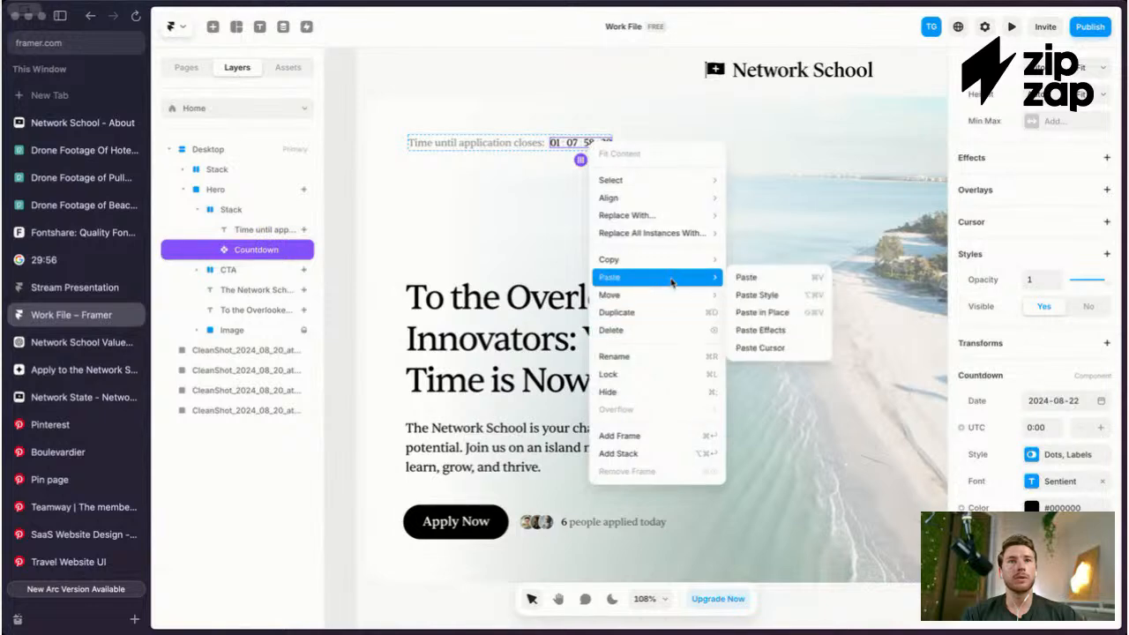
pyautogui.click(757, 330)
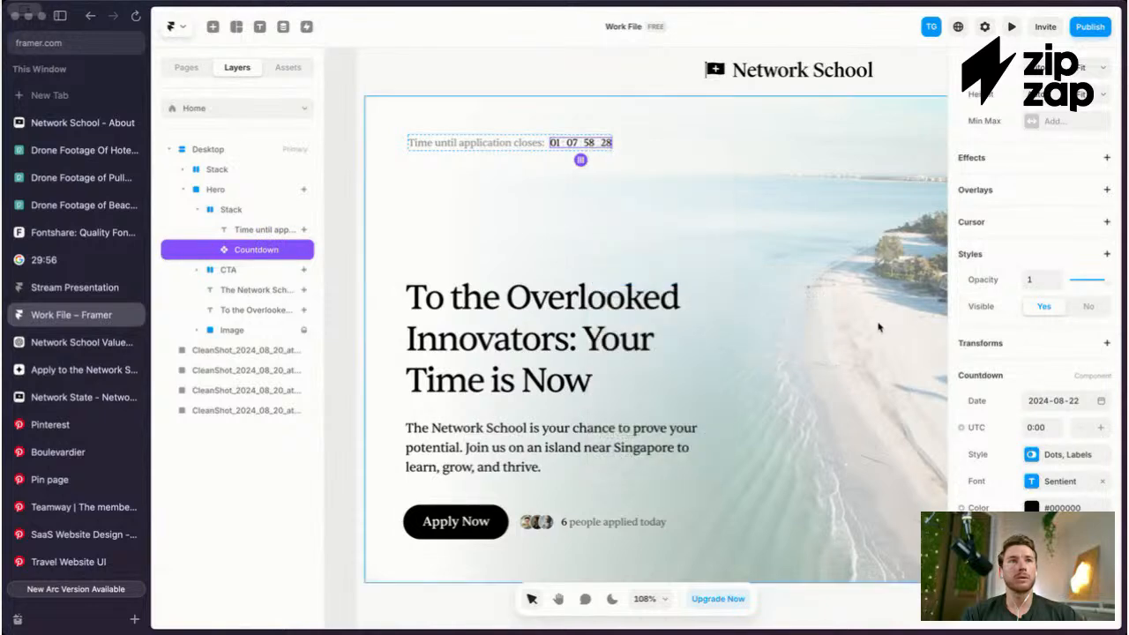
# Step: Add an Appear effect to the Countdown component with the On Appear trigger and Fade In preset
pyautogui.scroll(3, 1050, 381)
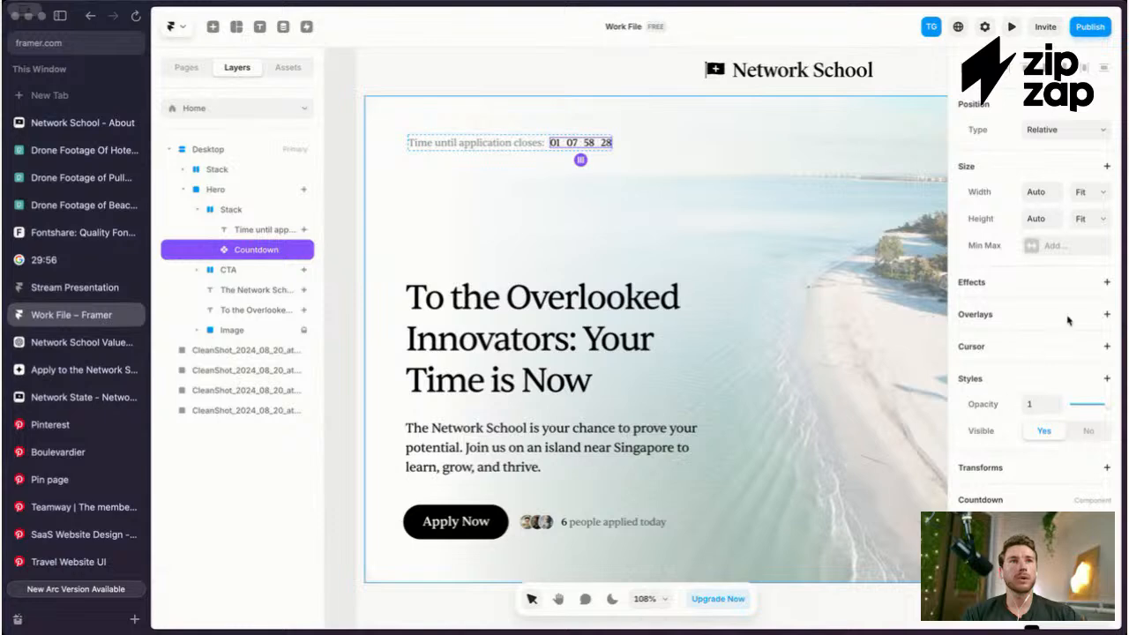
pyautogui.click(1105, 282)
pyautogui.click(1075, 303)
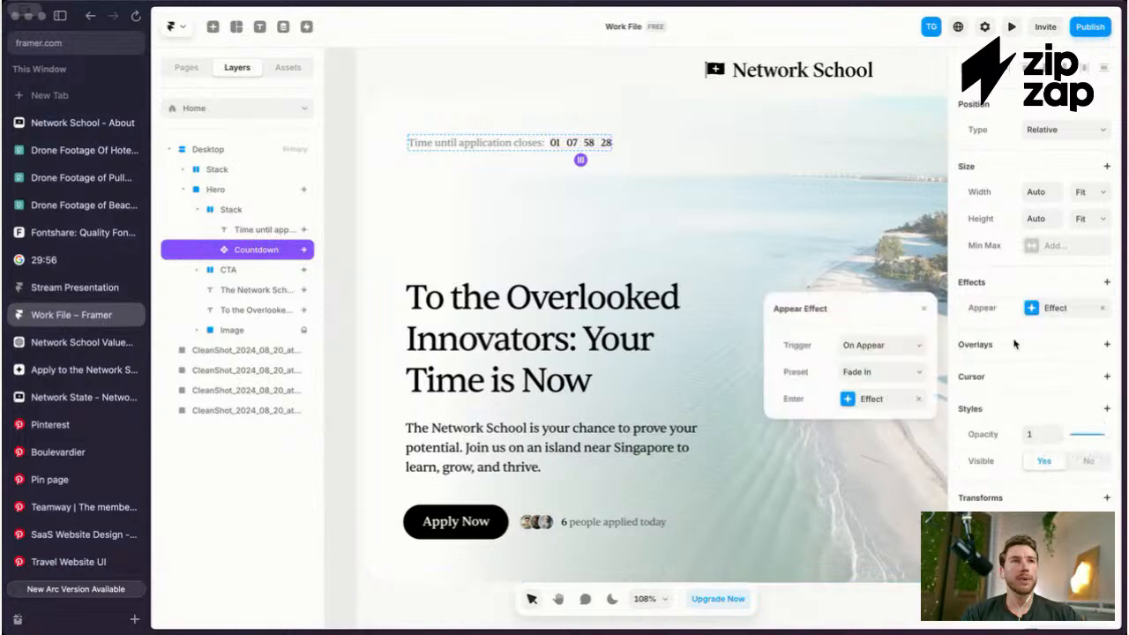
pyautogui.click(866, 404)
pyautogui.click(775, 308)
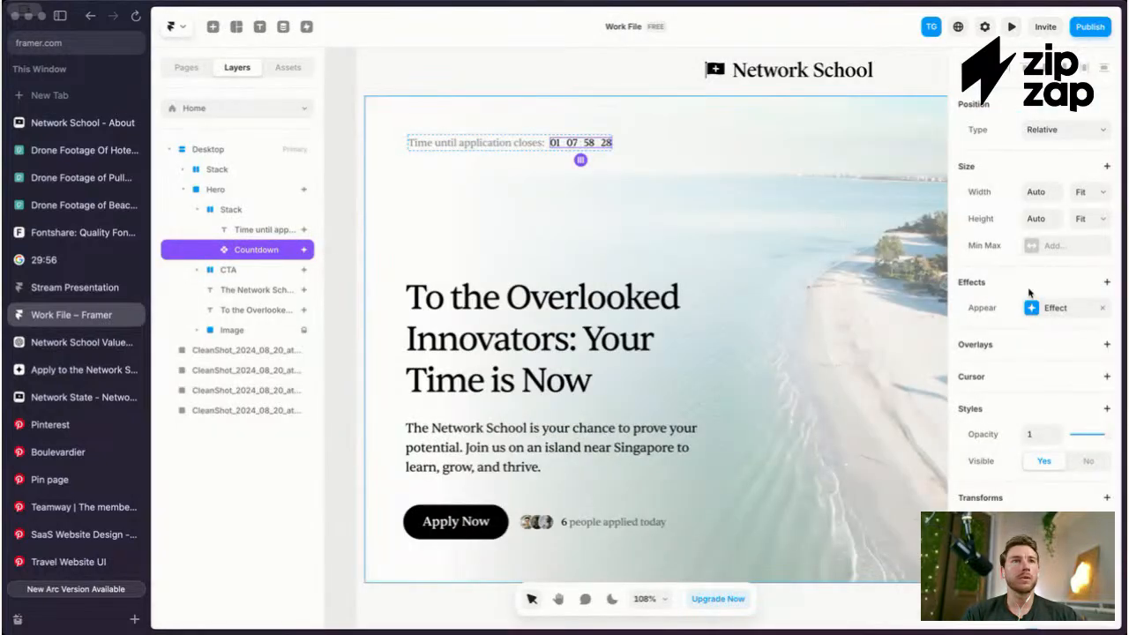
# Step: Set the vertical offset of the countdown's enter effect to 12 and open the page preview
pyautogui.click(1044, 308)
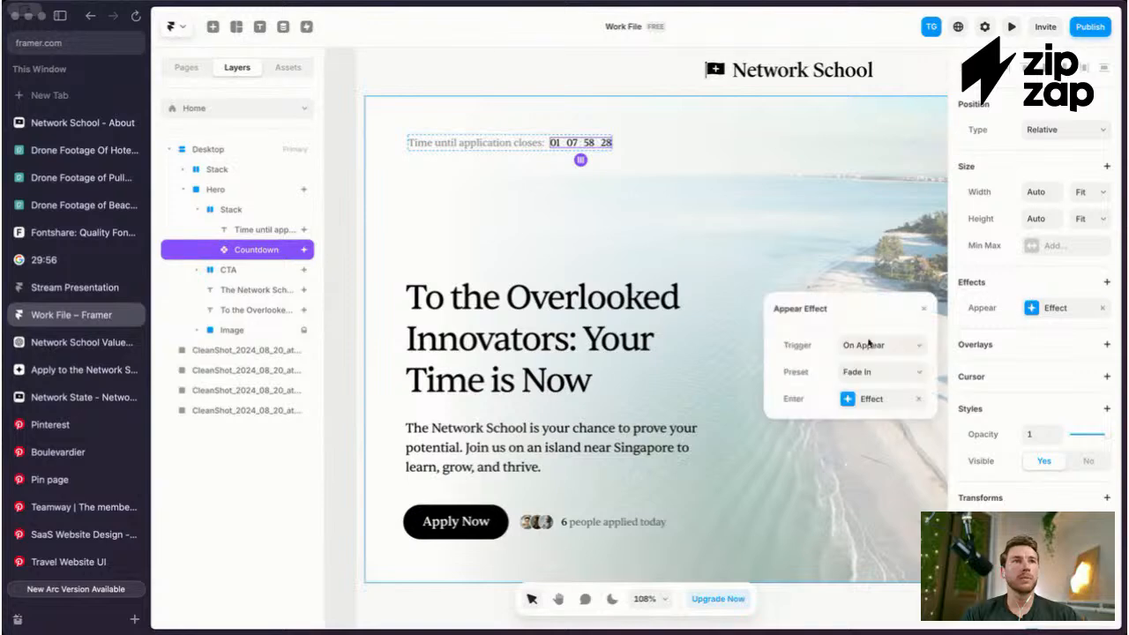
pyautogui.click(861, 399)
pyautogui.click(778, 310)
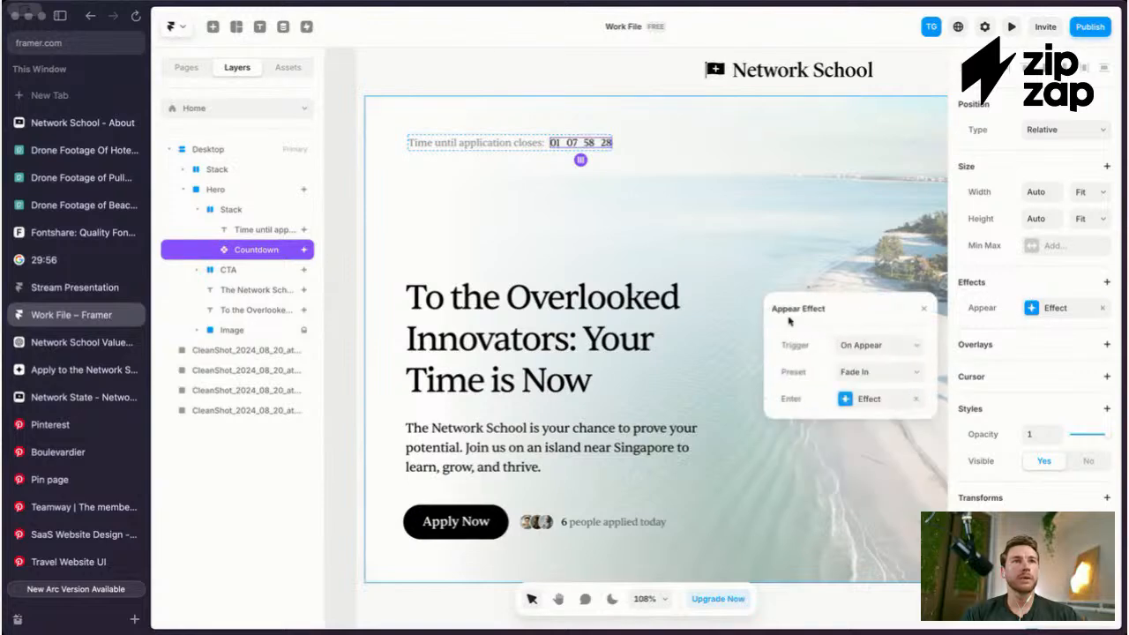
pyautogui.click(876, 400)
pyautogui.click(775, 309)
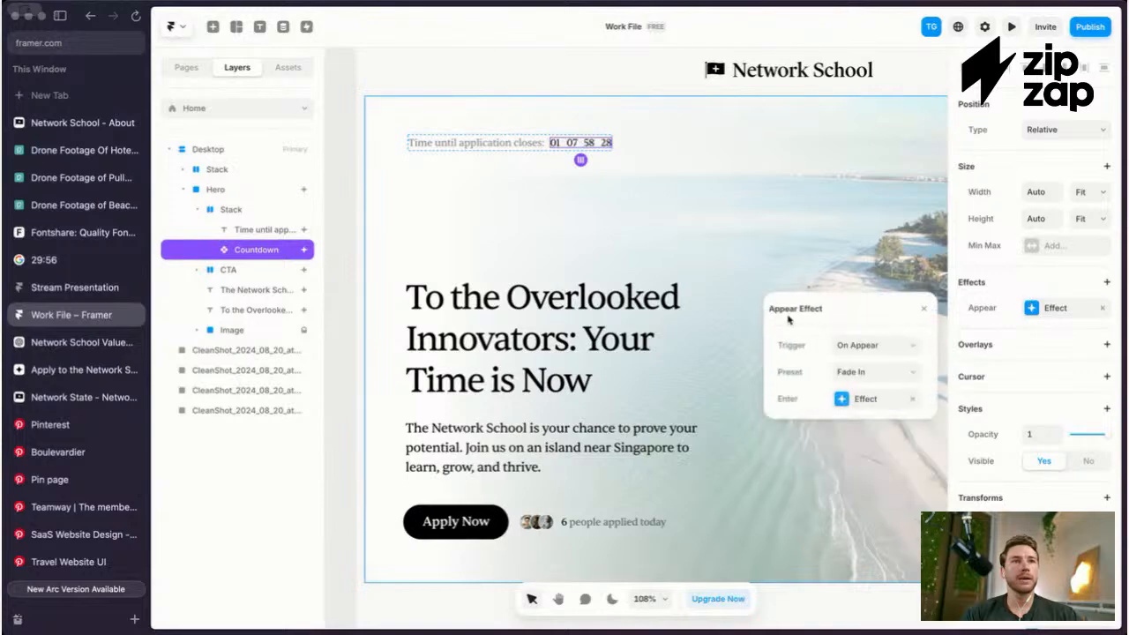
pyautogui.click(851, 397)
pyautogui.click(897, 451)
pyautogui.write('12')
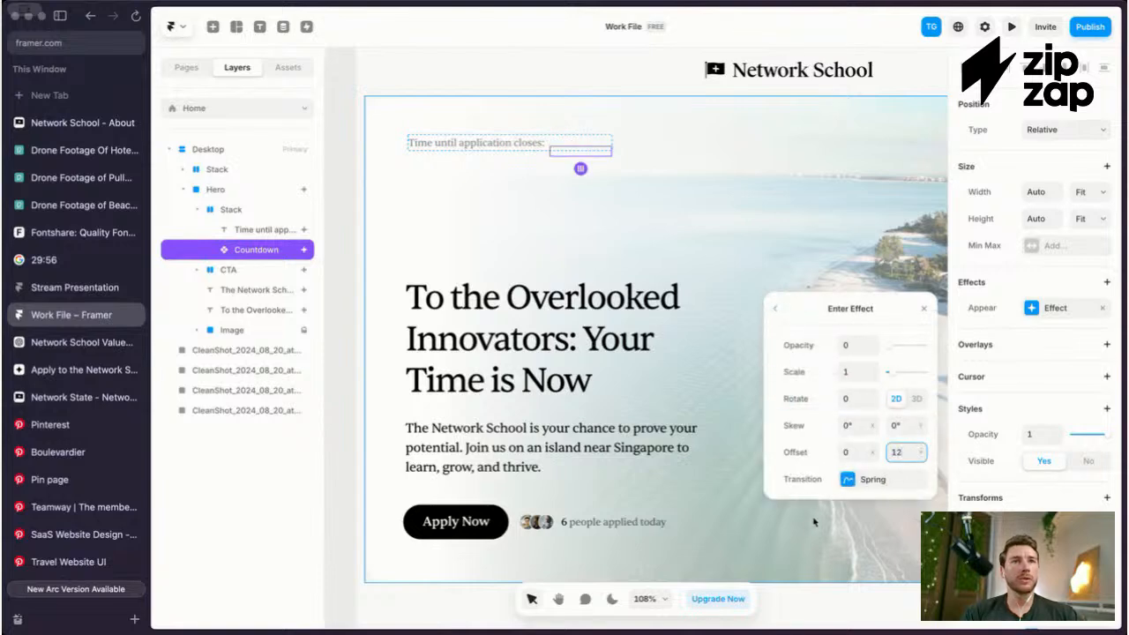
pyautogui.click(849, 476)
pyautogui.press('super+p')
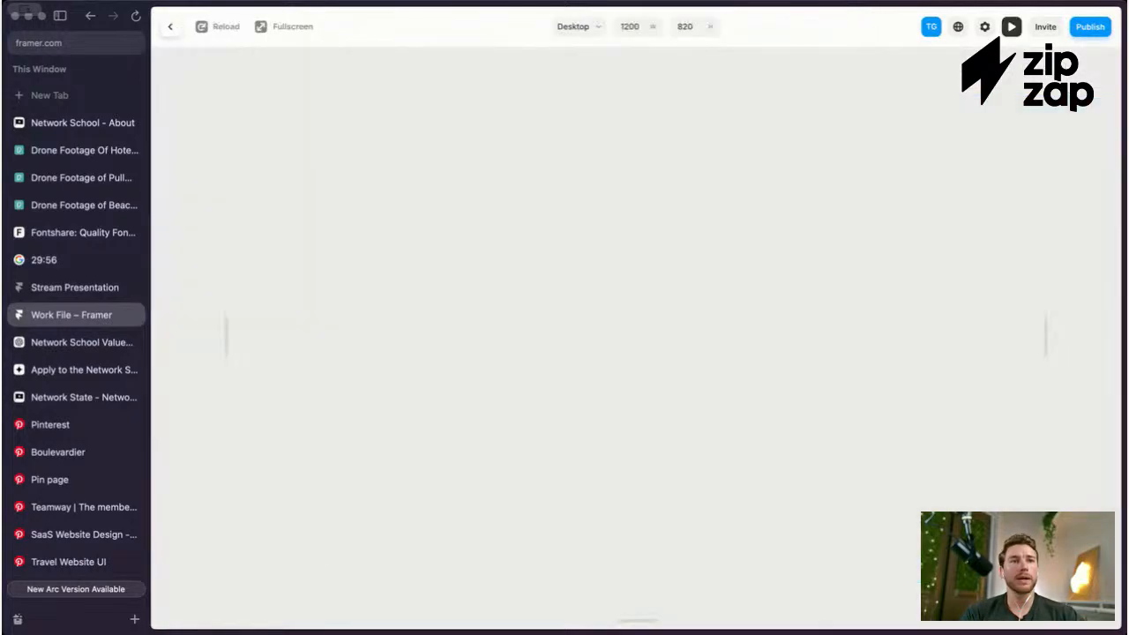
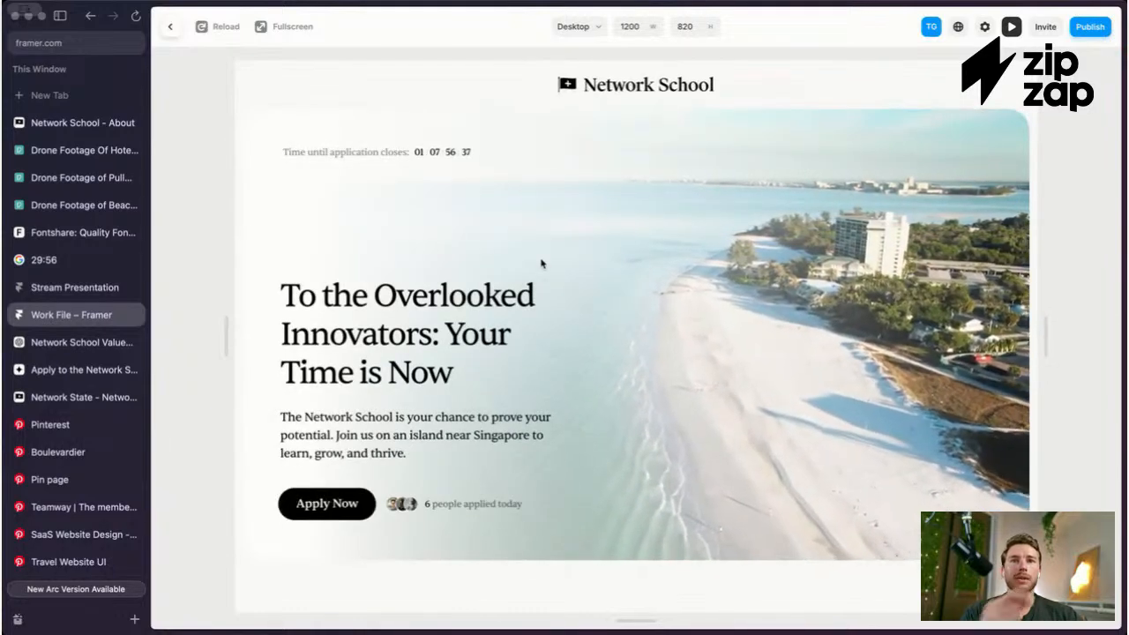
# Step: Compare the hero and its countdown on the canvas without the side panels and in the page preview
pyautogui.press('Escape')
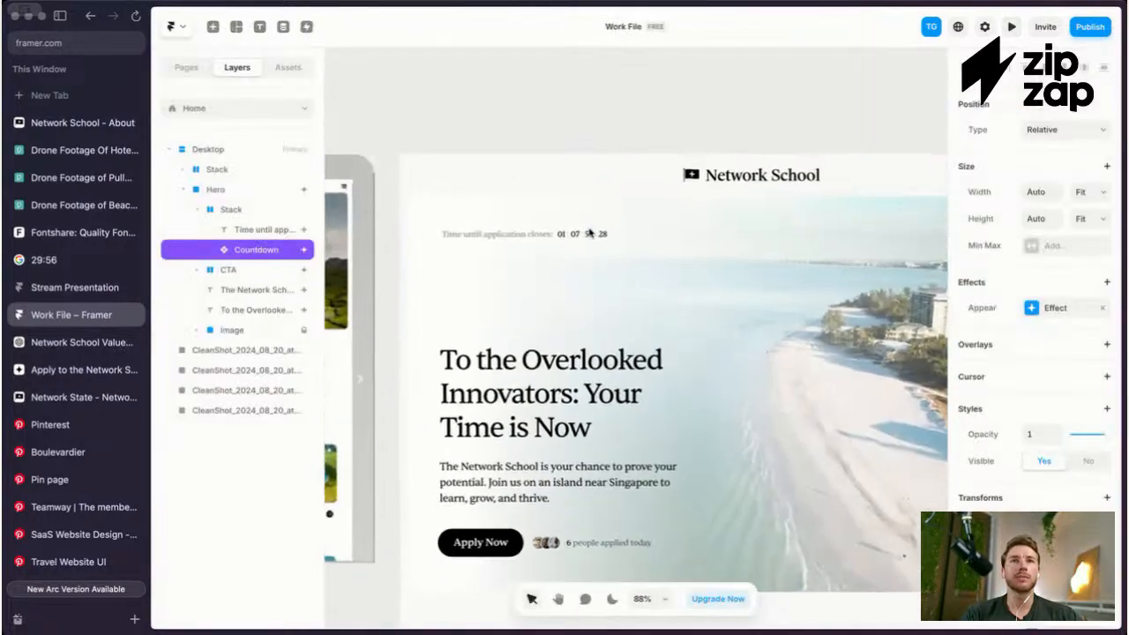
pyautogui.press('super+.')
pyautogui.scroll(5, 590, 233)
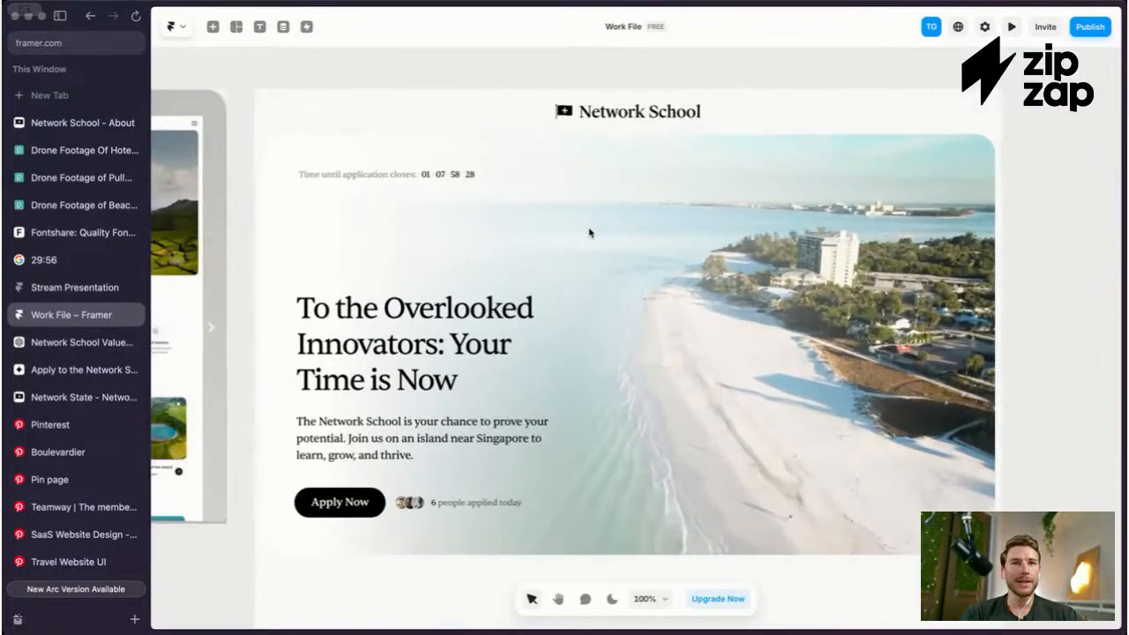
pyautogui.scroll(-2, 590, 233)
pyautogui.scroll(-2, 590, 233)
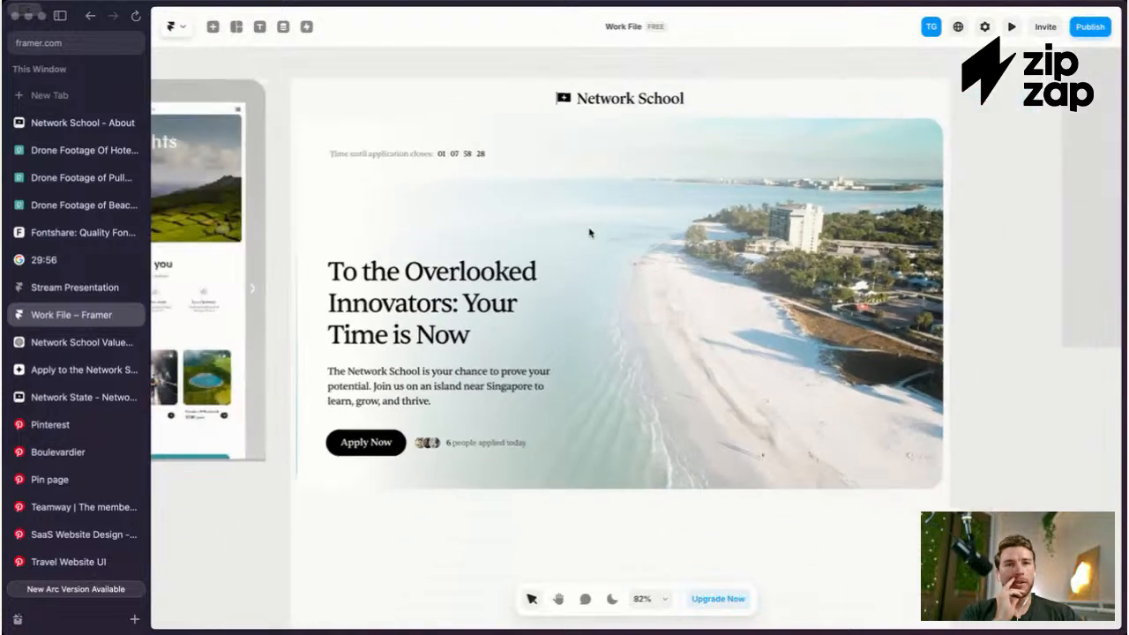
pyautogui.press('super+p')
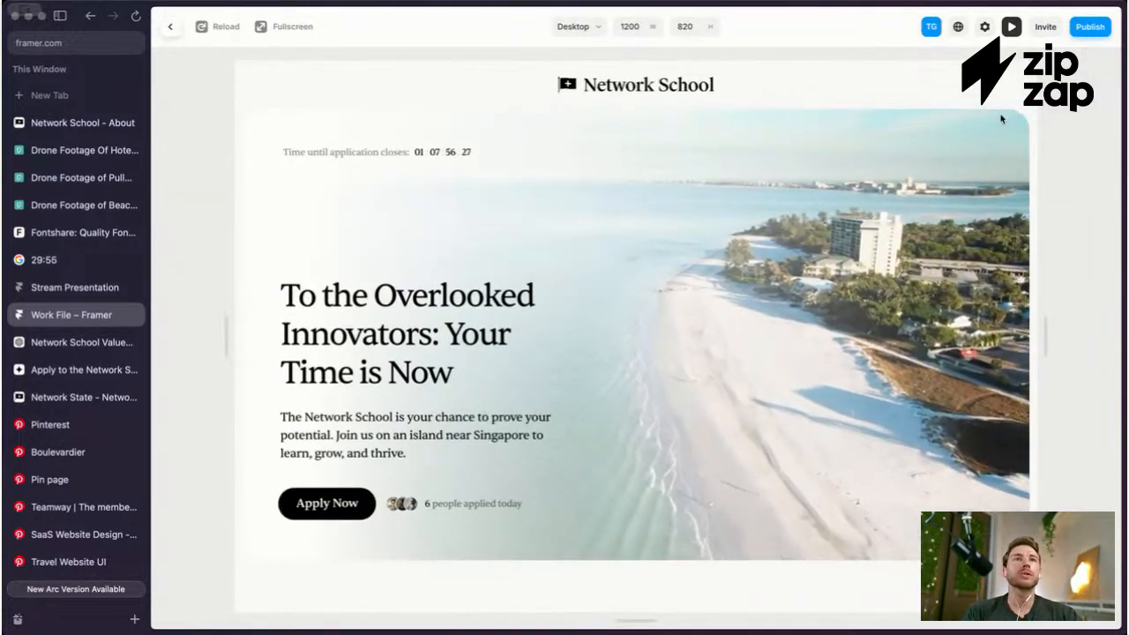
pyautogui.press('Escape')
pyautogui.click(360, 474)
pyautogui.scroll(-3, 360, 473)
pyautogui.moveTo(360, 474); pyautogui.dragTo(360, 591)
pyautogui.press('super+z')
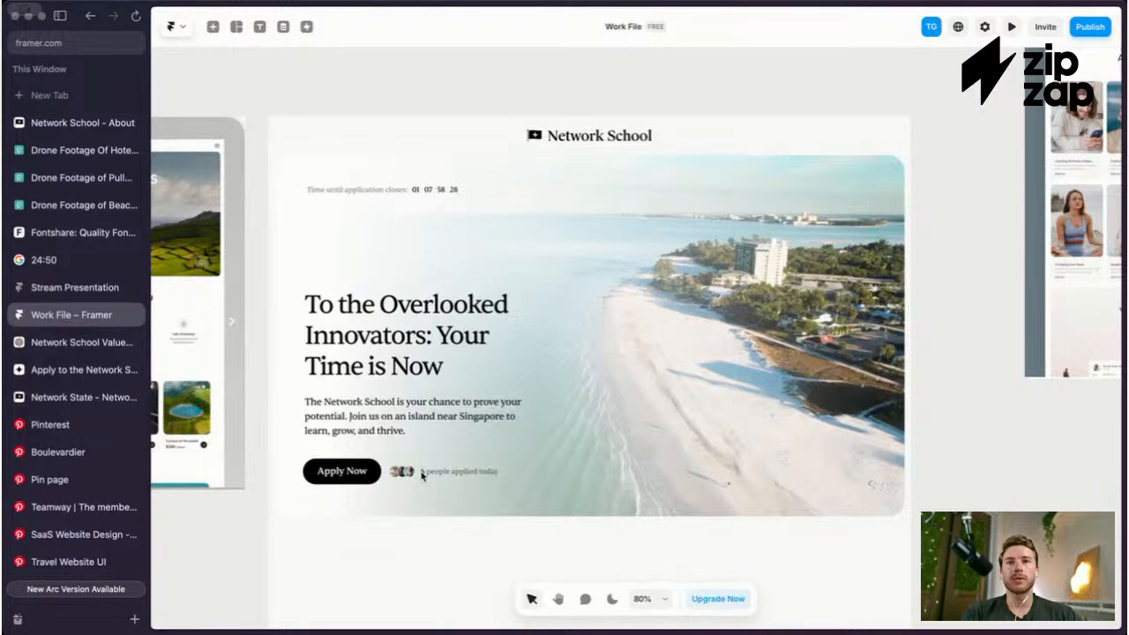
# Step: Paste a copy of the hero's Apply Now button and place it on the empty canvas outside the Desktop frame
pyautogui.scroll(-3, 476, 492)
pyautogui.scroll(5, 479, 491)
pyautogui.press('super+v')
pyautogui.moveTo(642, 330); pyautogui.dragTo(645, 346)
pyautogui.press('super+period')
pyautogui.press('Delete')
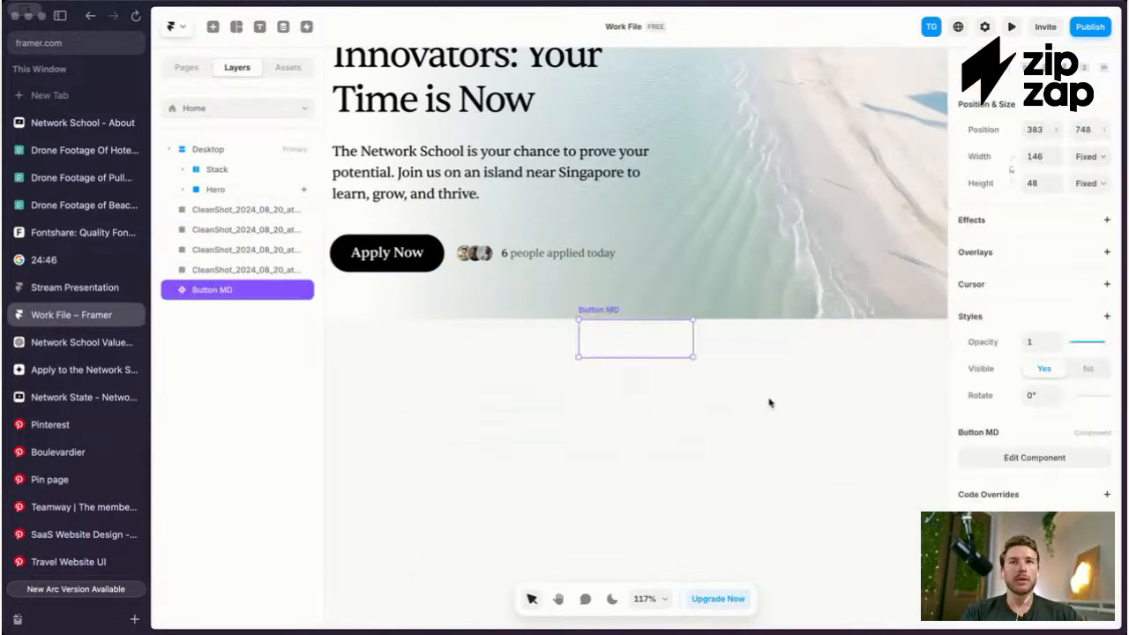
pyautogui.press('super+v')
pyautogui.hscroll(2, 710, 365)
pyautogui.scroll(-3, 575, 328)
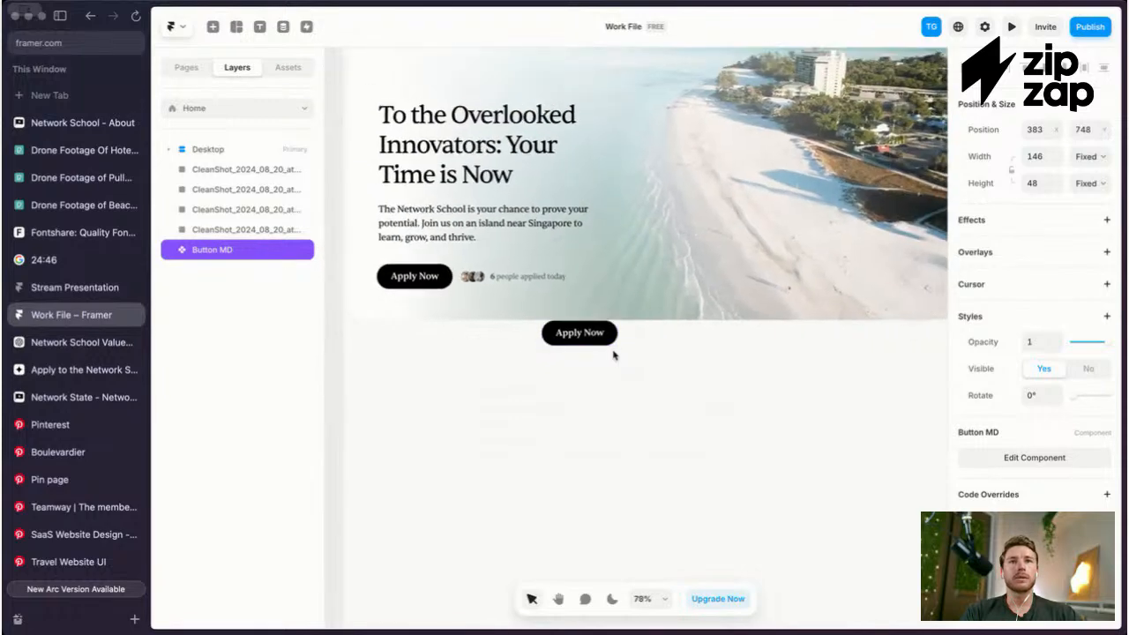
pyautogui.moveTo(582, 333); pyautogui.dragTo(337, 388)
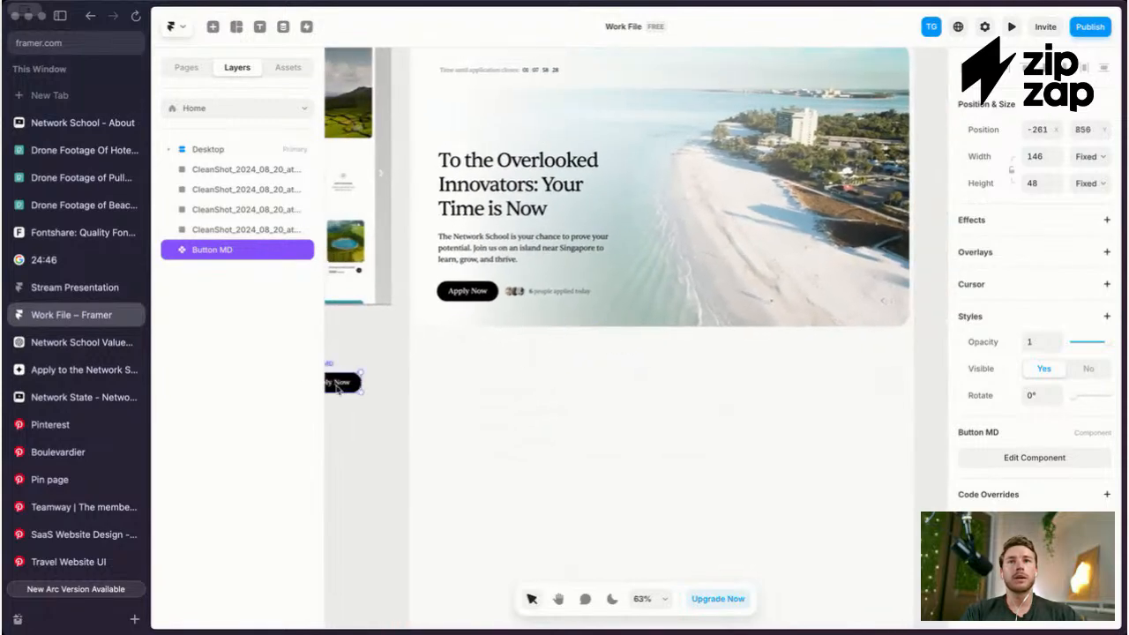
# Step: Detach the copied Apply Now button from its component and rename it Button SM
pyautogui.hscroll(-3, 408, 358)
pyautogui.scroll(-1, 398, 385)
pyautogui.rightClick(416, 346)
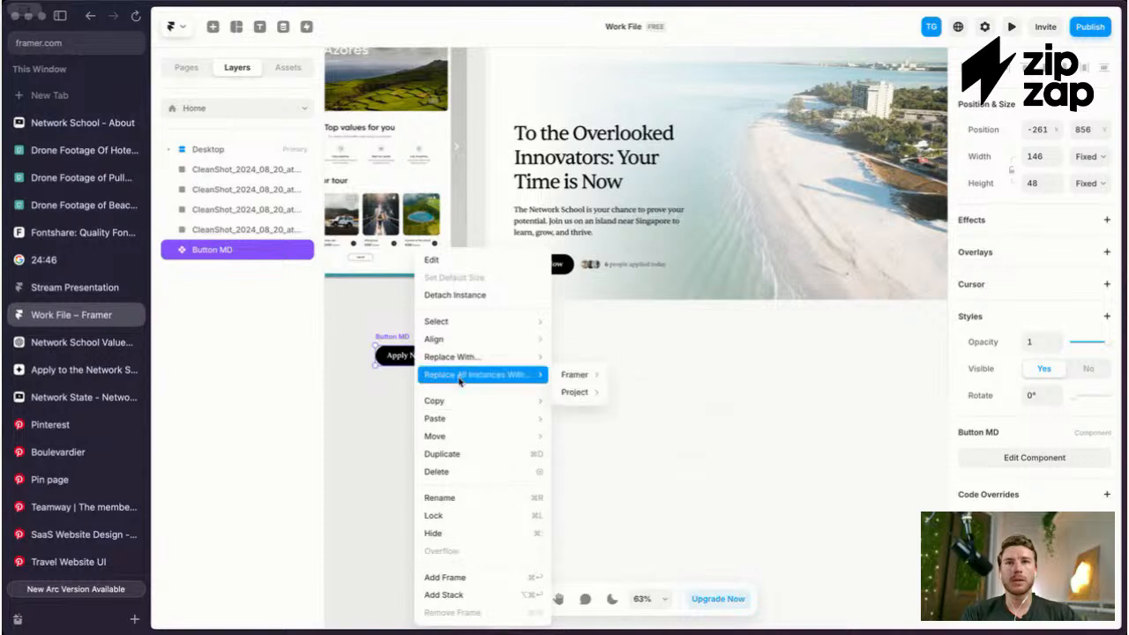
pyautogui.click(467, 300)
pyautogui.scroll(5, 411, 332)
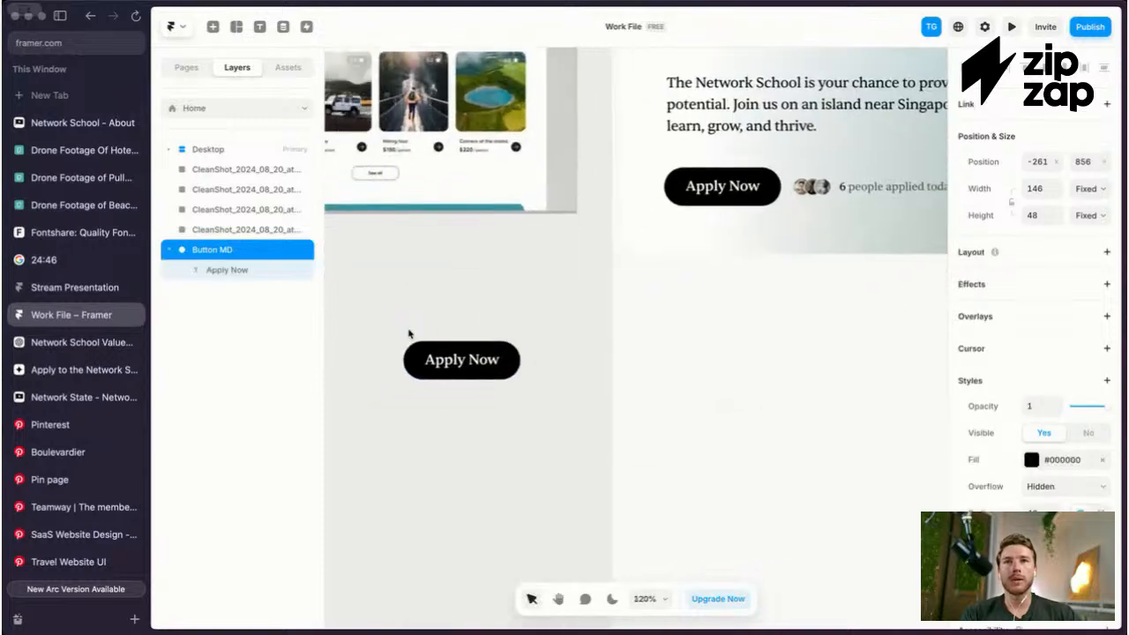
pyautogui.press('super+r')
pyautogui.press('Return')
# Step: Set the font size of the Apply Now label in Button SM to 14
pyautogui.scroll(3, 484, 361)
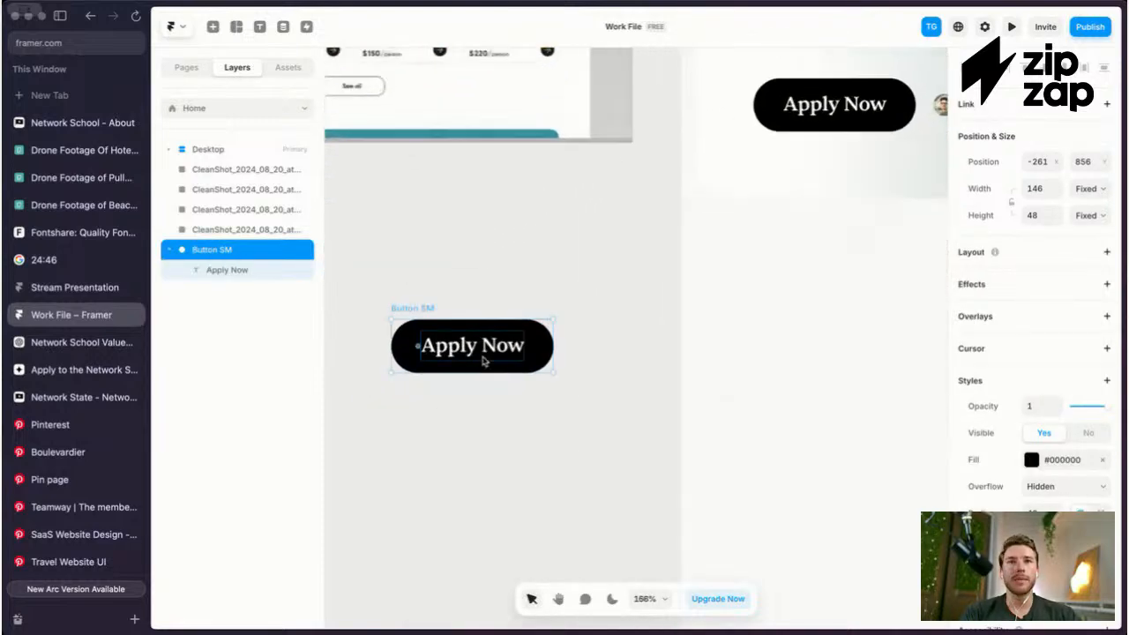
pyautogui.click(484, 359)
pyautogui.scroll(-5, 1044, 421)
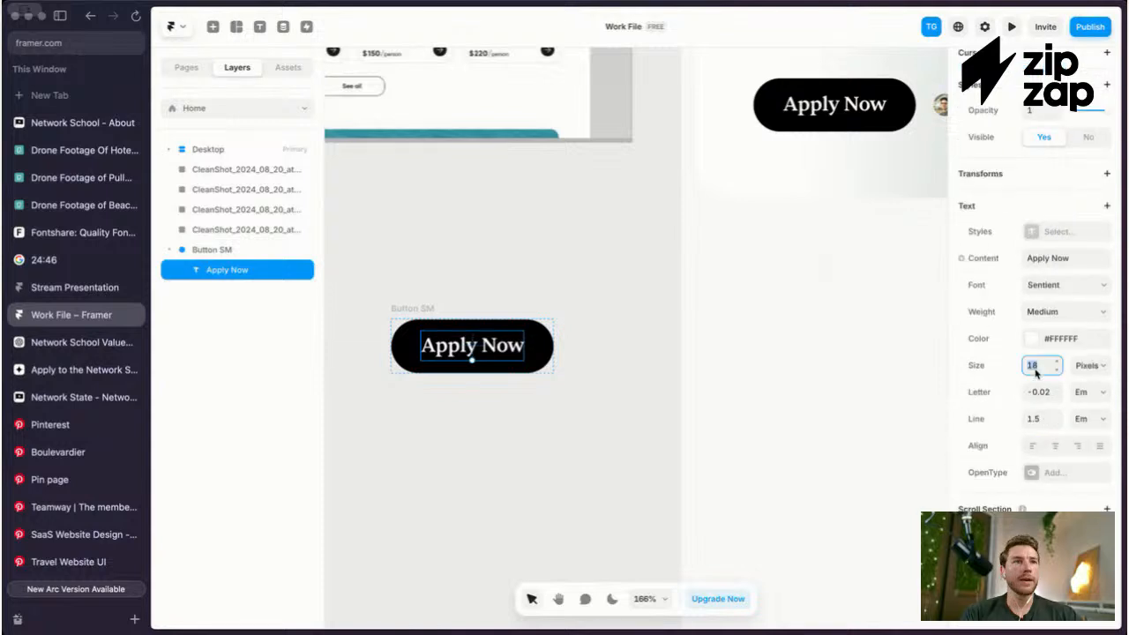
pyautogui.write('14')
# Step: Set Button SM's height to 40 and give it a horizontal stack layout with Fit width
pyautogui.click(424, 308)
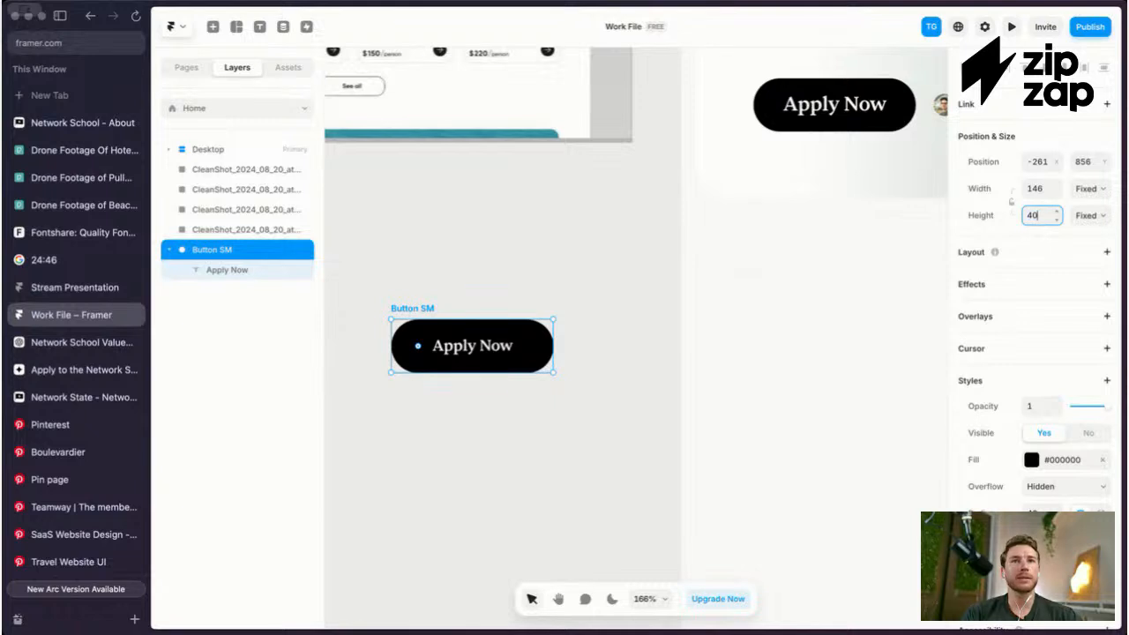
pyautogui.scroll(-2, 1030, 420)
pyautogui.scroll(2, 1082, 168)
pyautogui.click(1106, 251)
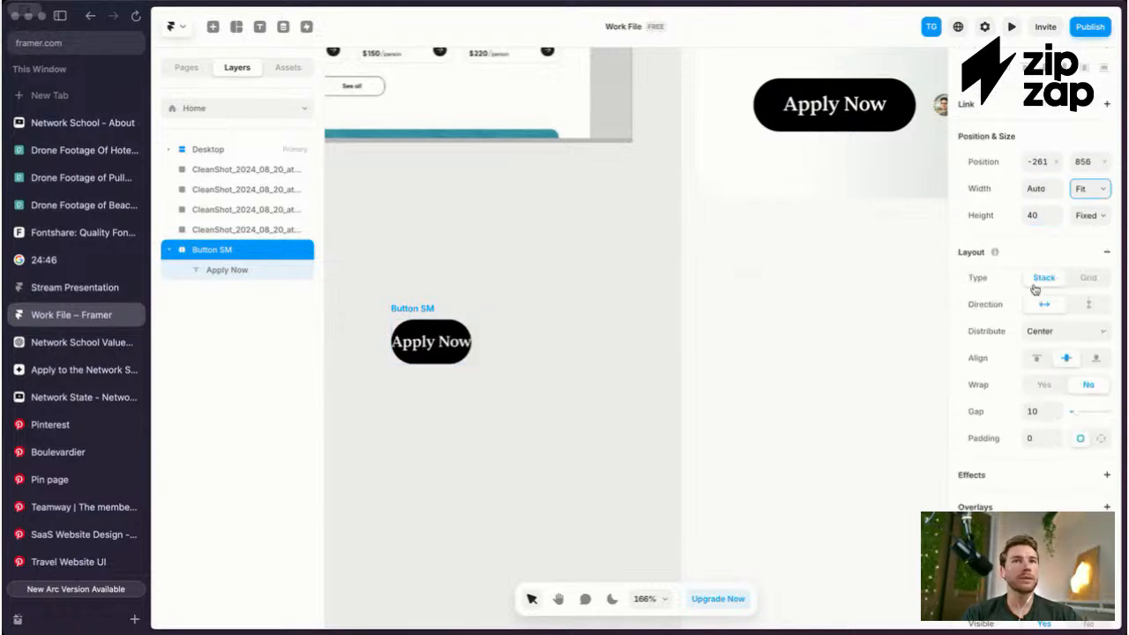
# Step: Set Button SM's right and left padding to 16 each, leaving the vertical padding at 0
pyautogui.click(1100, 439)
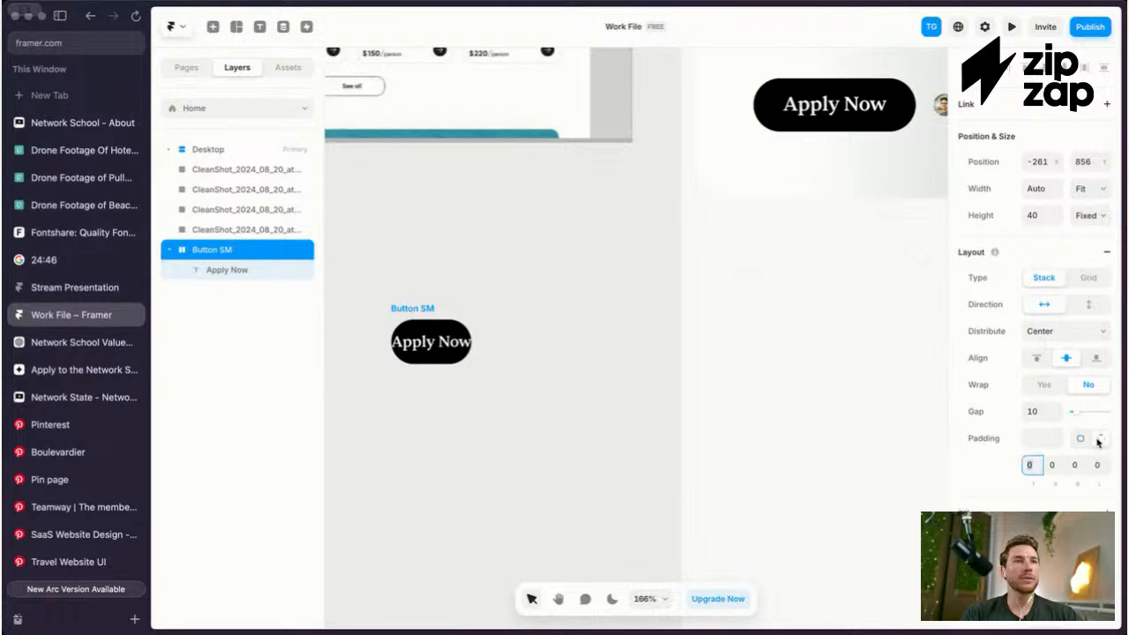
pyautogui.write('20')
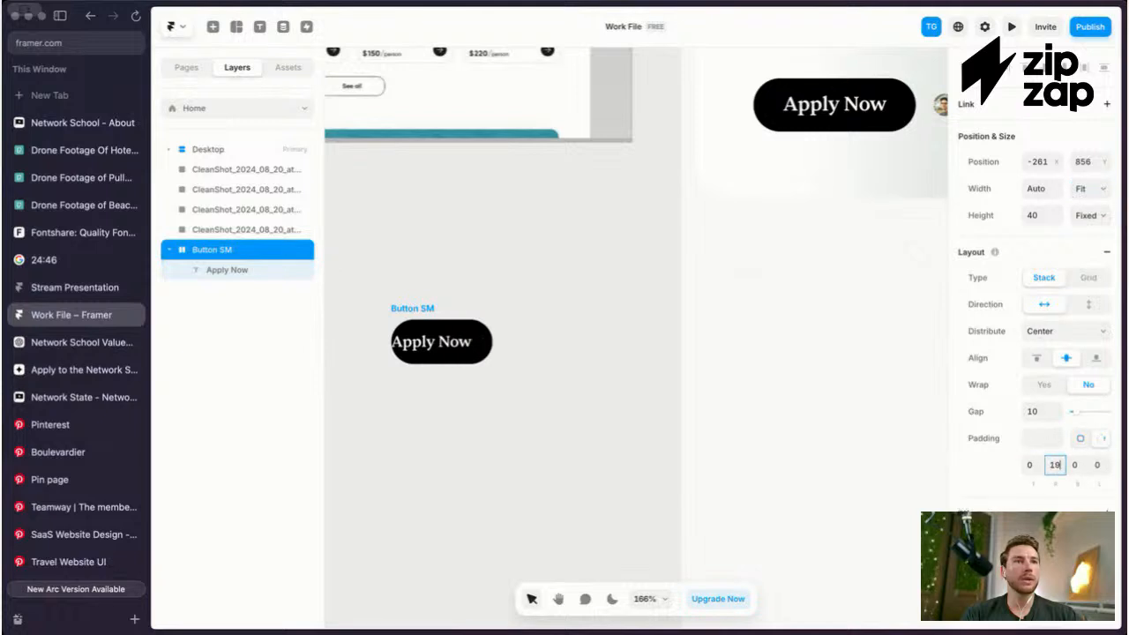
pyautogui.click(1098, 466)
pyautogui.write('16')
pyautogui.click(779, 417)
pyautogui.scroll(-1, 778, 417)
# Step: Turn Button SM into a component and add a Hover variant to it
pyautogui.click(436, 326)
pyautogui.press('super+alt+k')
pyautogui.press('Return')
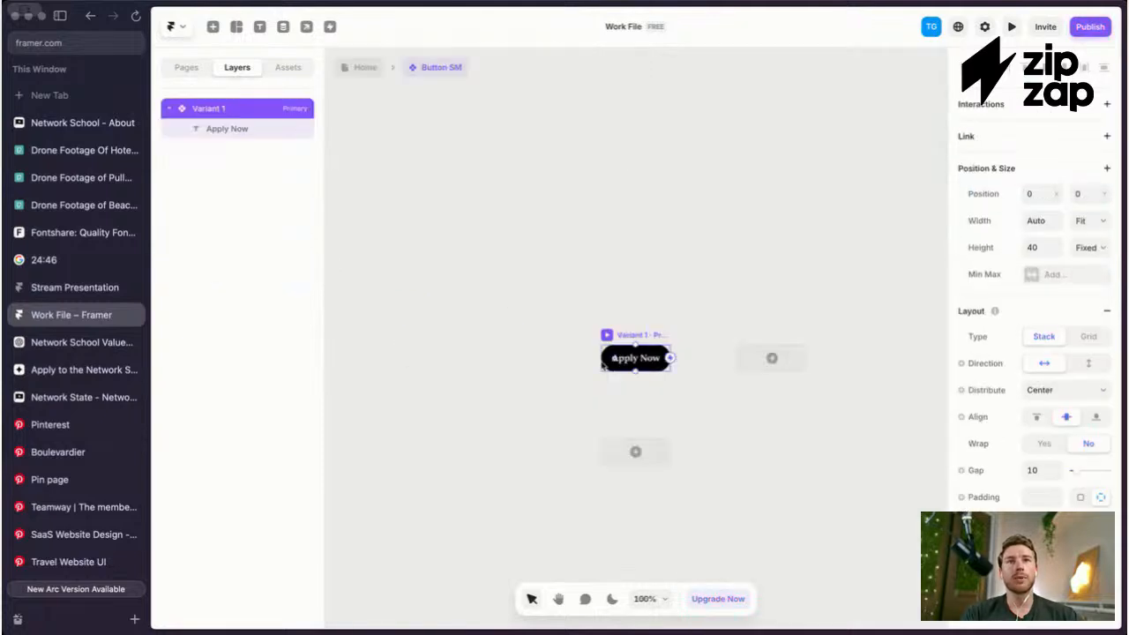
pyautogui.click(639, 450)
pyautogui.click(658, 460)
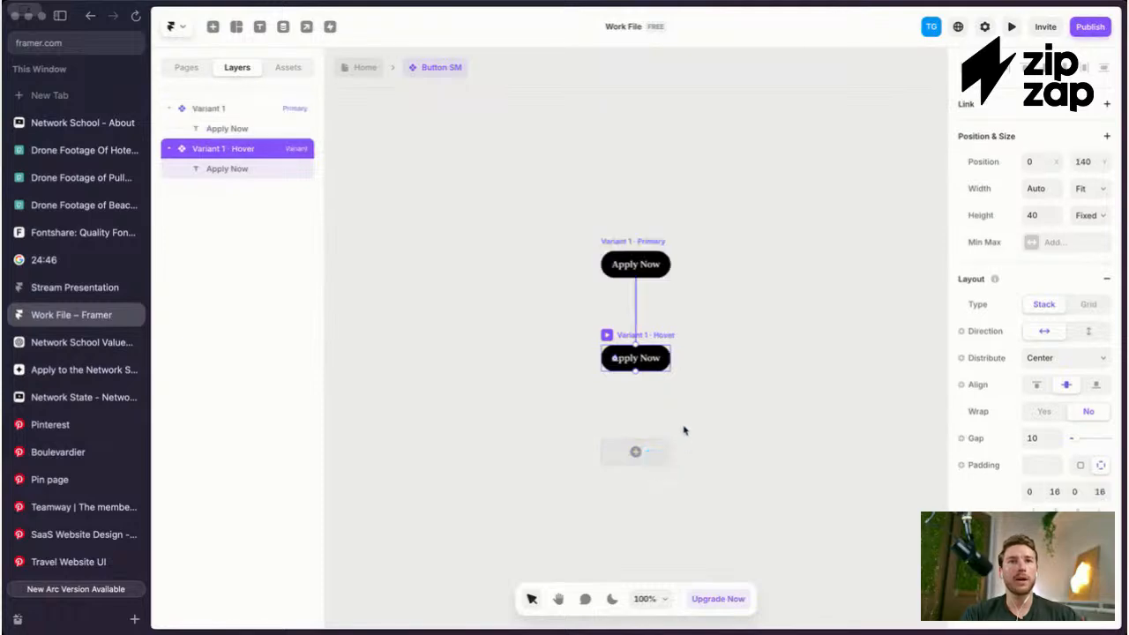
# Step: Return to the Home page and move Button SM into the header stack beside the Network School logo
pyautogui.click(445, 203)
pyautogui.click(361, 67)
pyautogui.scroll(-3, 450, 317)
pyautogui.scroll(-2, 587, 302)
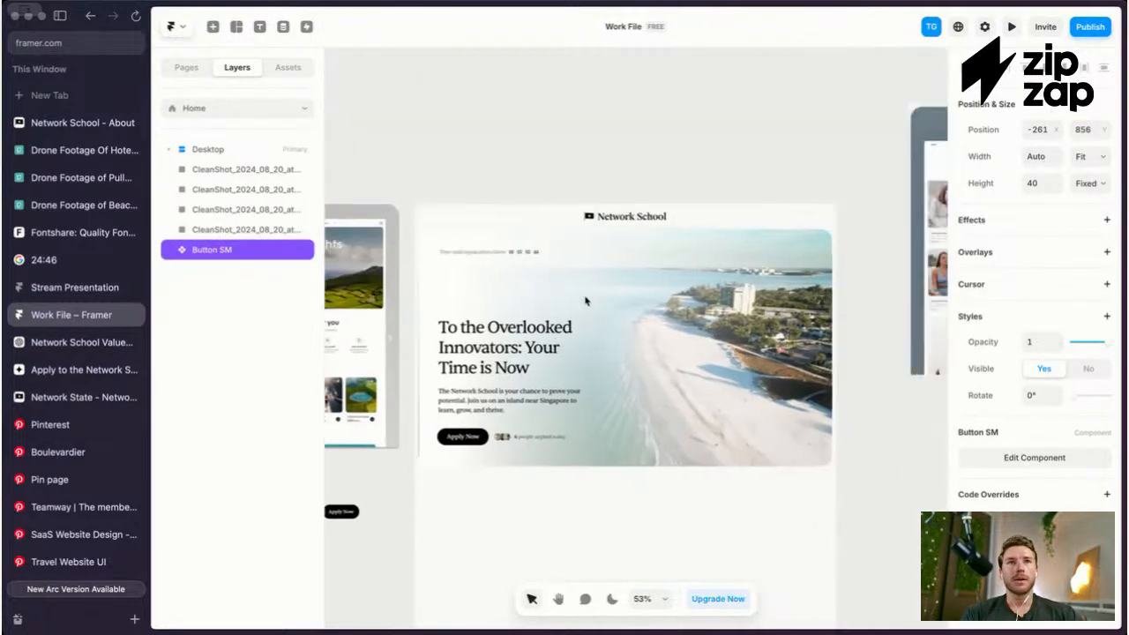
pyautogui.click(658, 219)
pyautogui.hotkey('ctrl', 'v')
pyautogui.scroll(4, 652, 194)
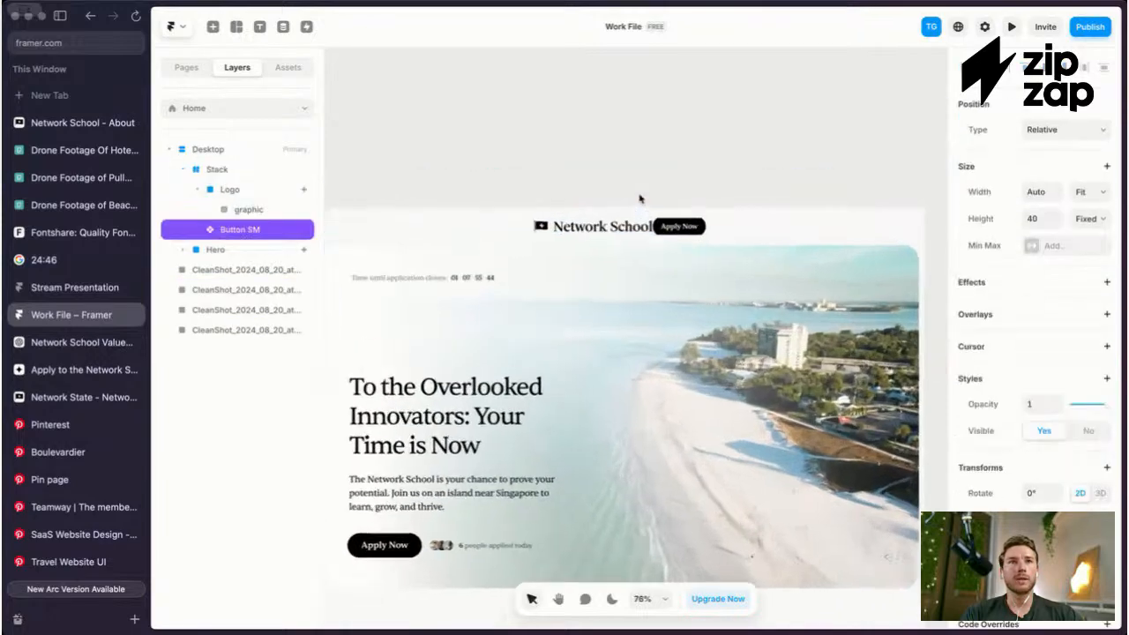
# Step: Set the header stack's height to Fit and its overflow to Visible
pyautogui.click(662, 238)
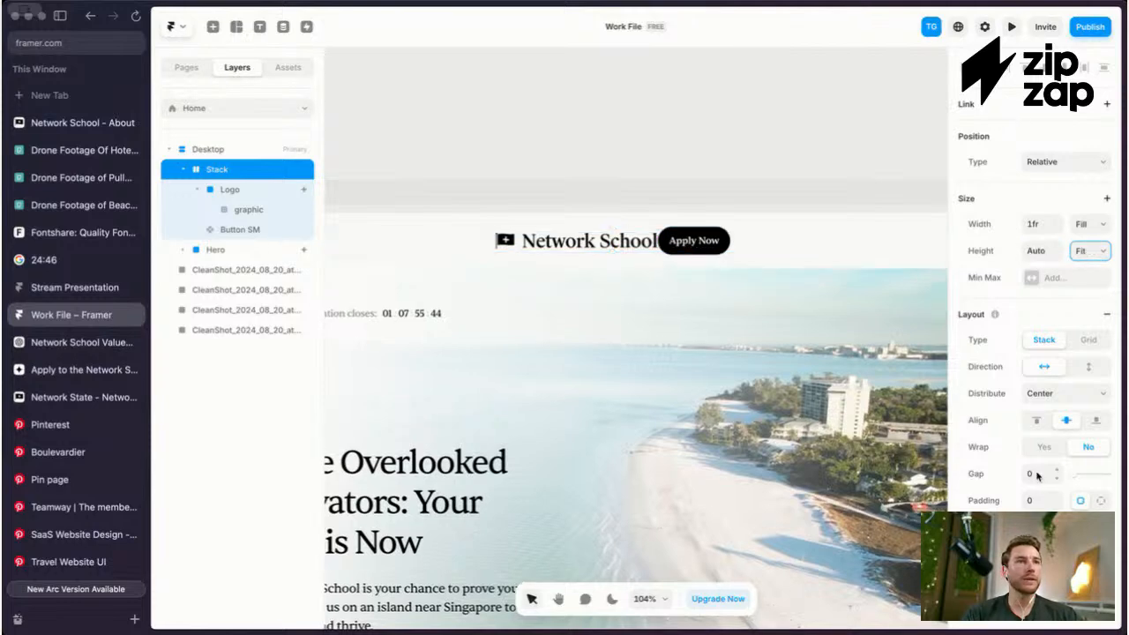
pyautogui.scroll(-3, 1040, 468)
pyautogui.scroll(-3, 1044, 406)
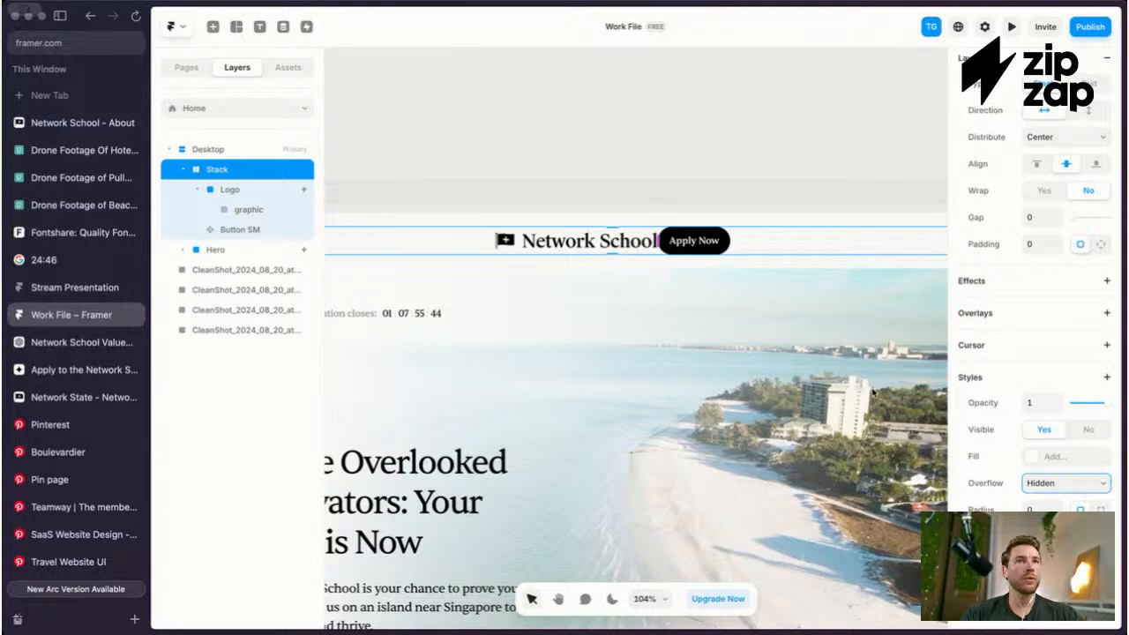
pyautogui.click(1043, 494)
pyautogui.scroll(-5, 623, 249)
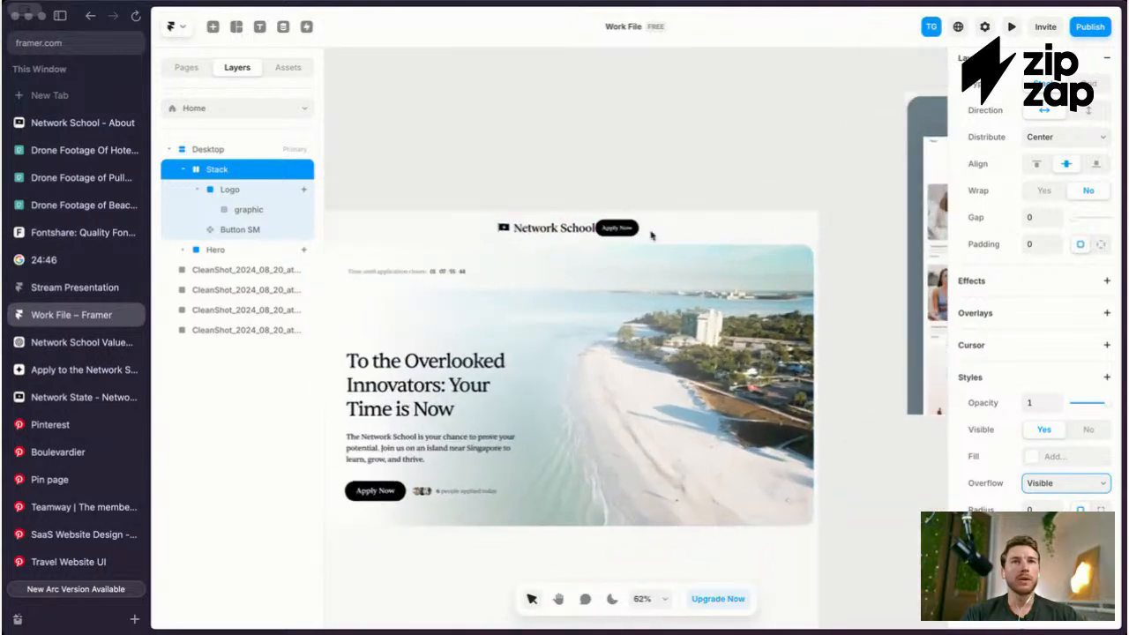
# Step: Set the header stack's distribution to Space Between so the logo and button sit at opposite ends
pyautogui.scroll(3, 612, 217)
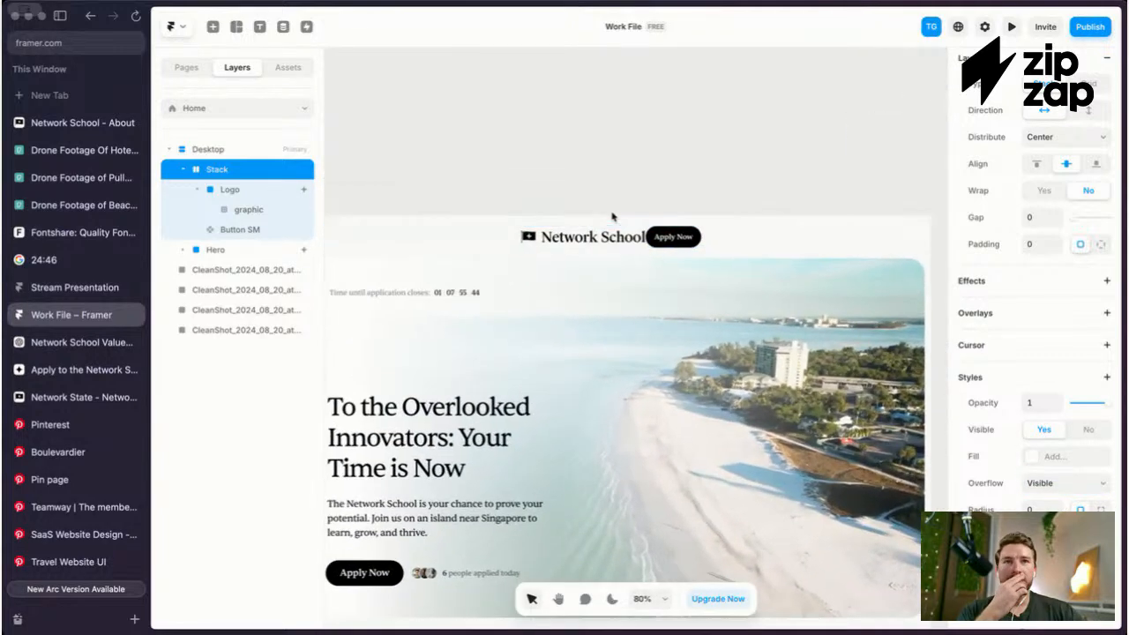
pyautogui.scroll(-4, 611, 217)
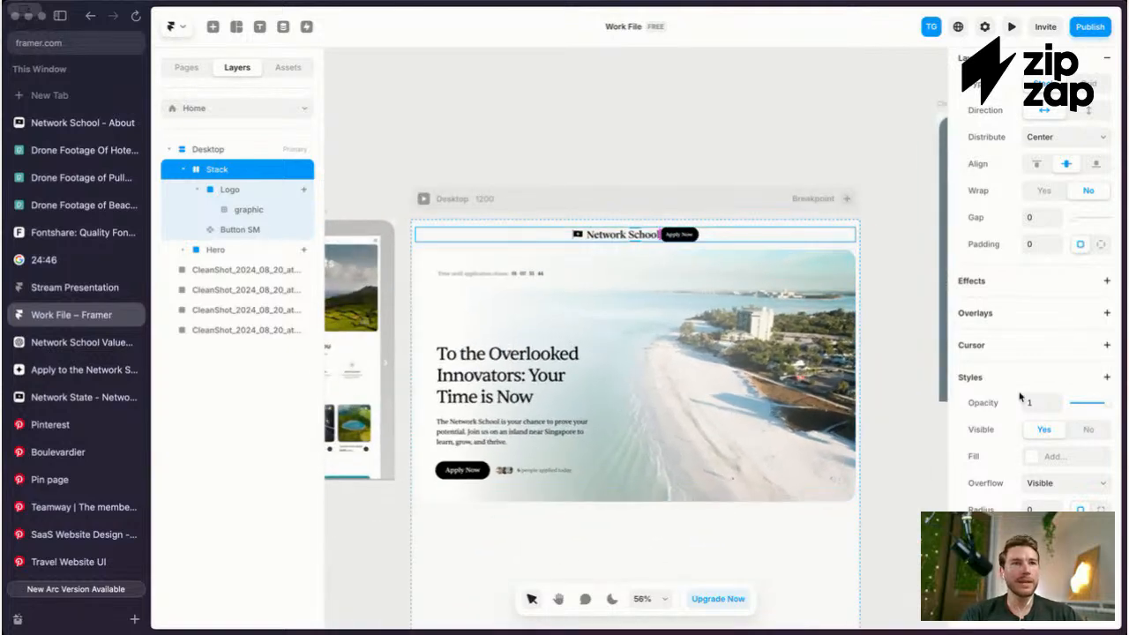
pyautogui.scroll(-2, 1002, 403)
pyautogui.scroll(1, 1011, 415)
pyautogui.scroll(3, 1011, 415)
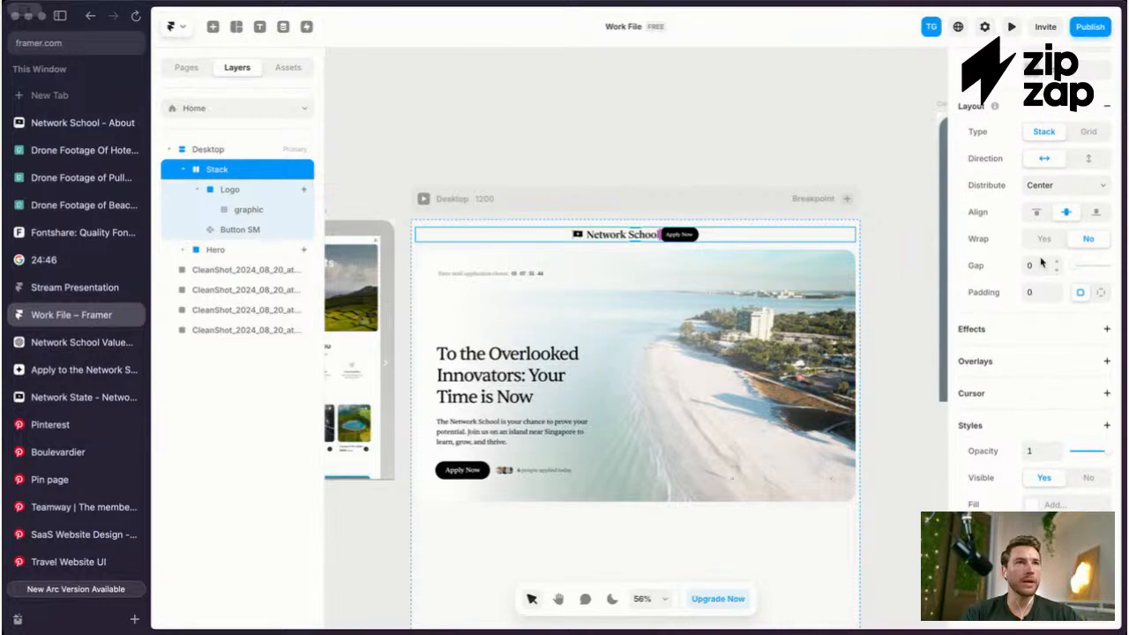
pyautogui.click(1062, 217)
pyautogui.click(587, 173)
pyautogui.scroll(3, 589, 181)
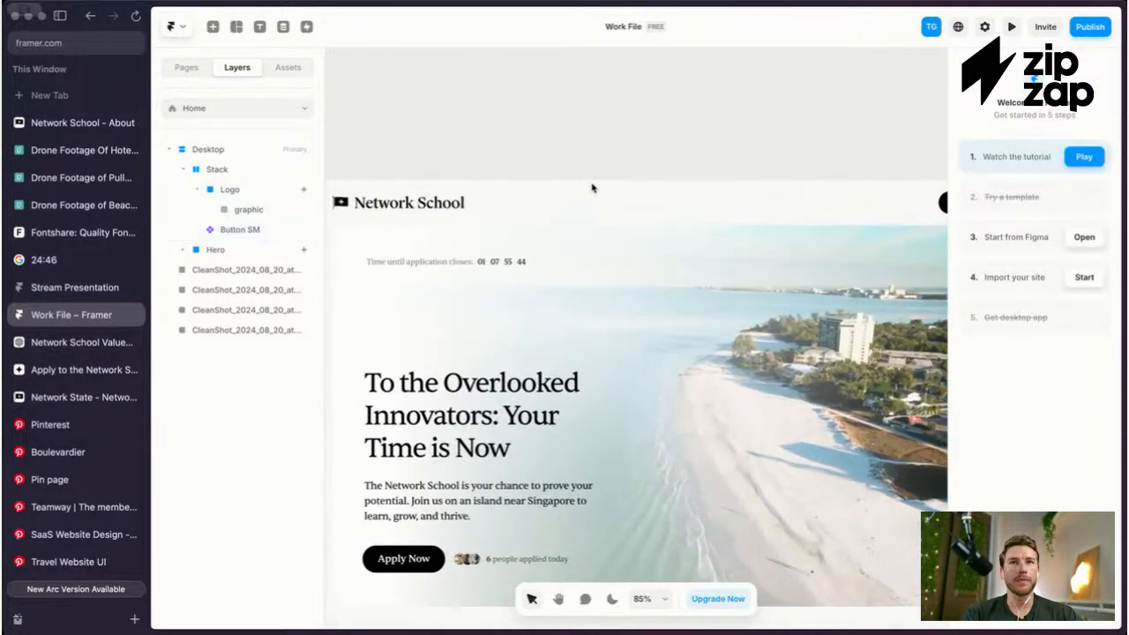
# Step: Try a padding of 24 on all sides of the header stack
pyautogui.scroll(-2, 592, 186)
pyautogui.click(568, 190)
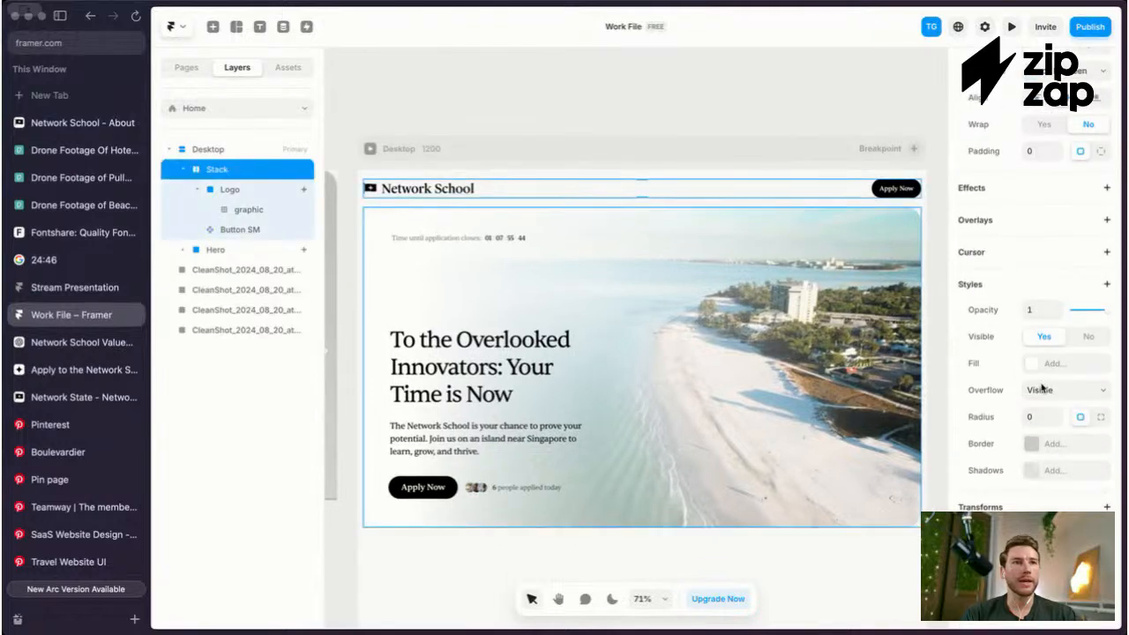
pyautogui.scroll(2, 1041, 388)
pyautogui.click(1034, 250)
pyautogui.write('24')
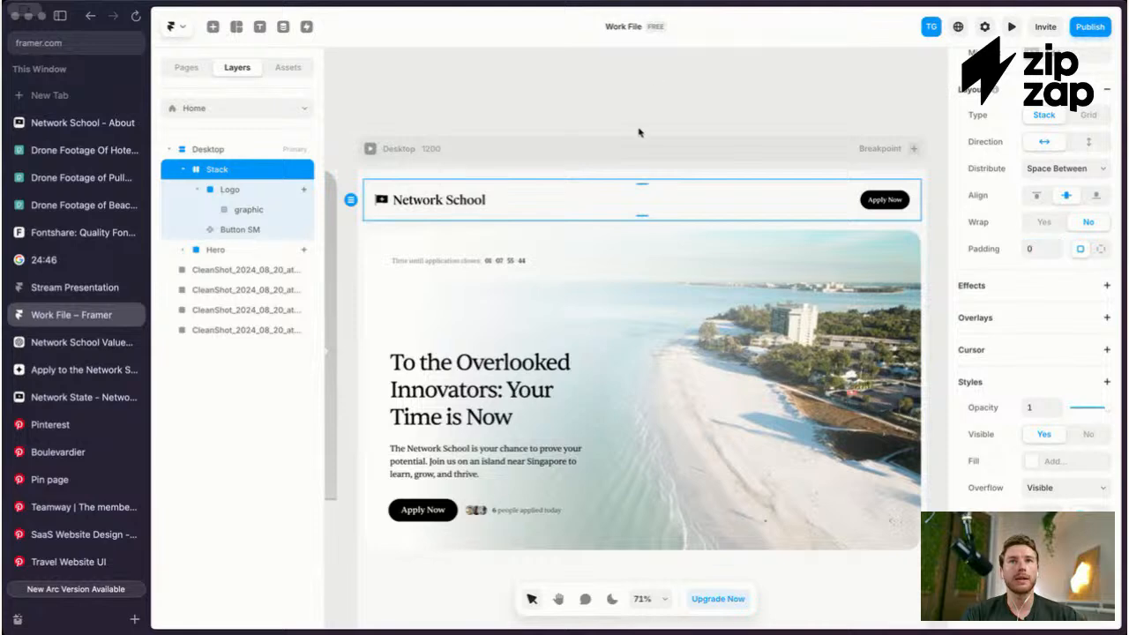
# Step: Switch the header stack to individual side padding and set the right and left values to 32
pyautogui.click(1101, 254)
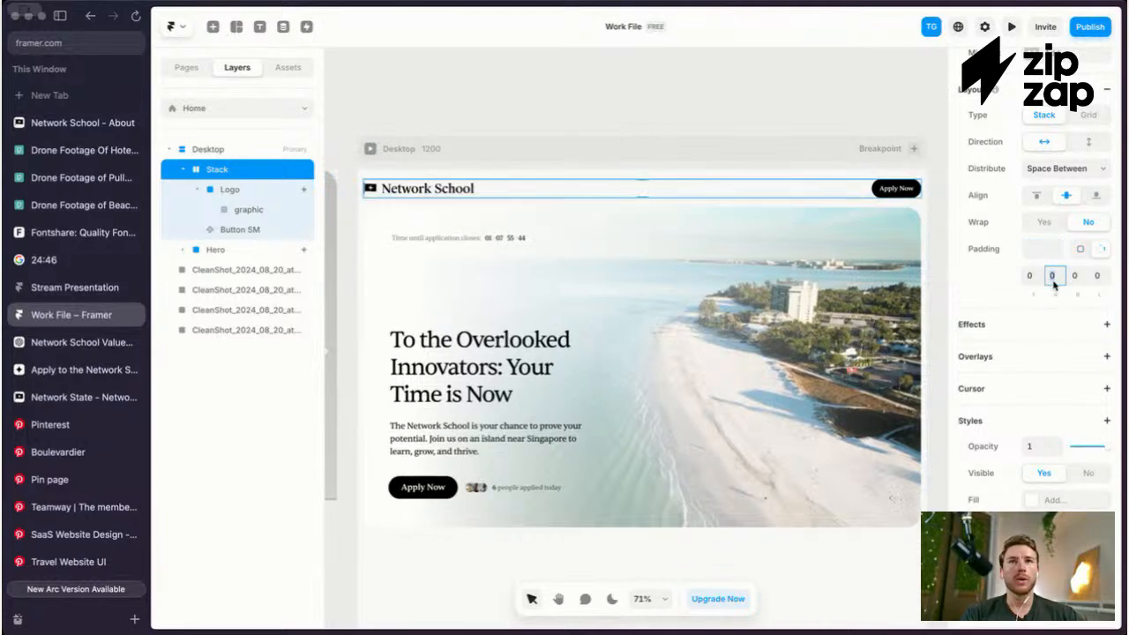
pyautogui.scroll(3, 368, 228)
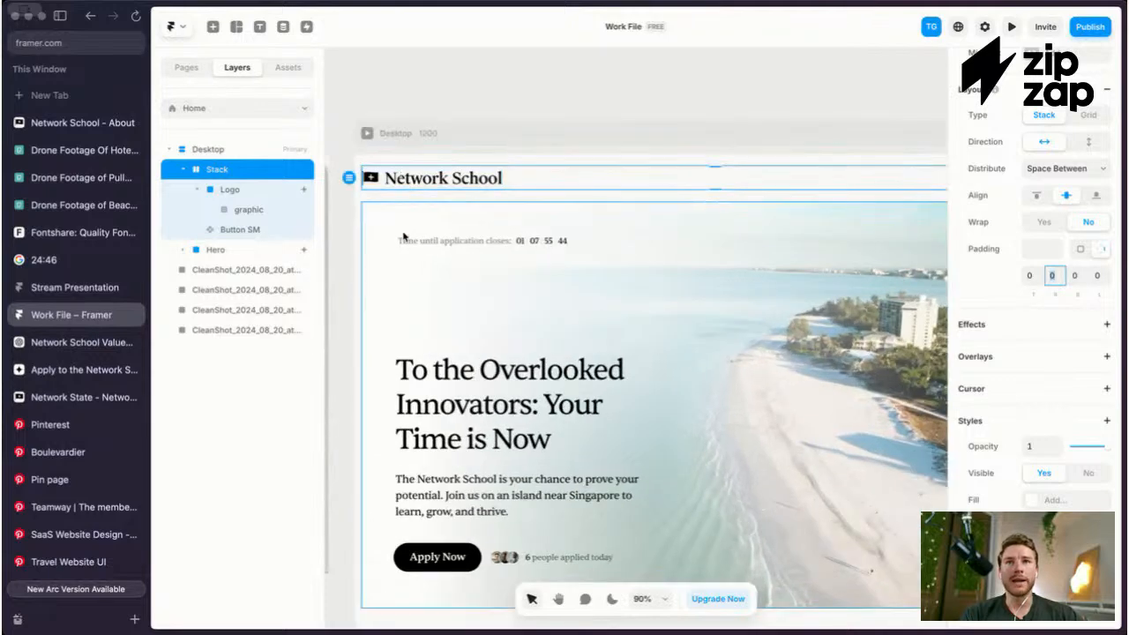
pyautogui.scroll(-3, 415, 466)
pyautogui.write('30')
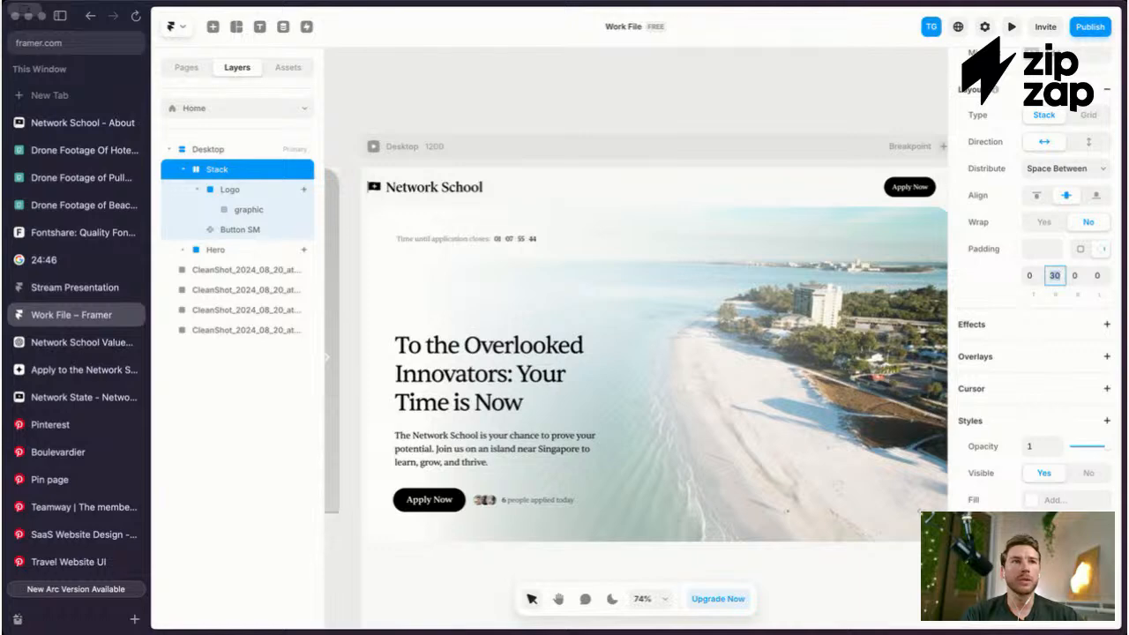
pyautogui.write('2')
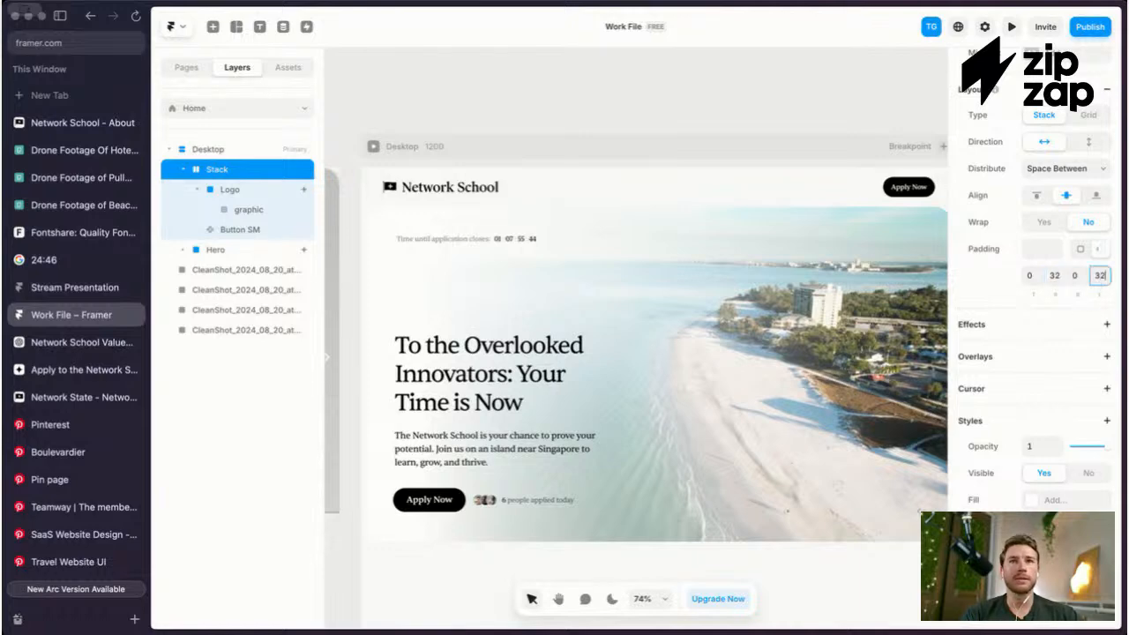
# Step: Set the header stack's left and right padding to 60
pyautogui.hotkey('shift', 'Up')
pyautogui.hotkey('shift', 'Up')
pyautogui.hotkey('shift', 'Up')
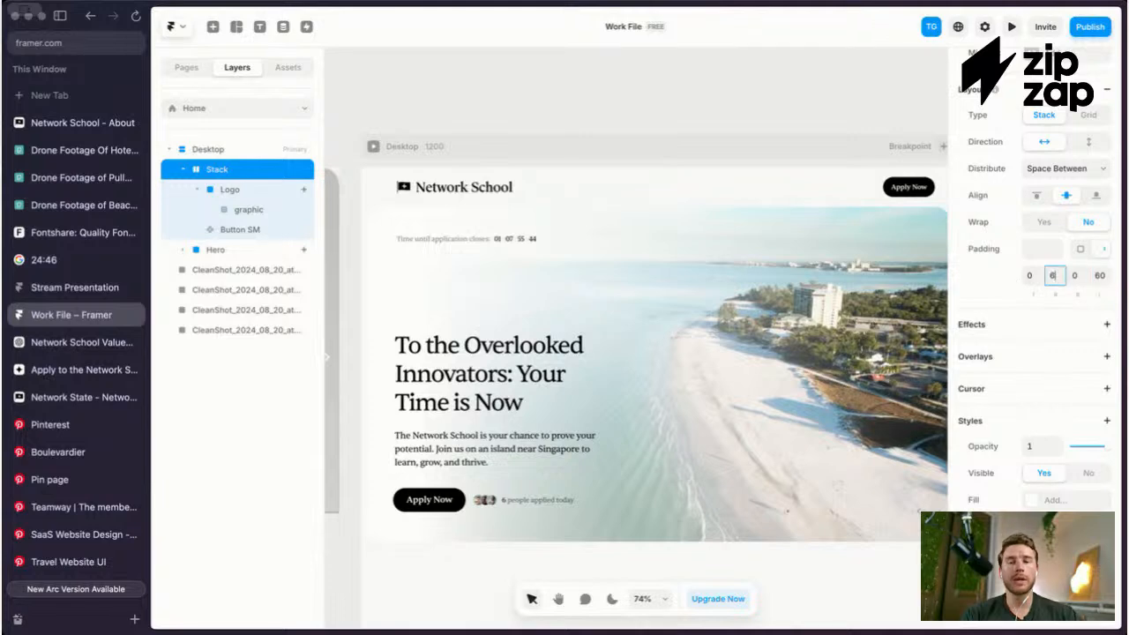
pyautogui.moveTo(1057, 278); pyautogui.dragTo(1111, 279)
pyautogui.write('60')
pyautogui.press('Return')
# Step: Examine how the header's logo and button line up with the hero section at different zoom levels
pyautogui.click(813, 245)
pyautogui.press('super+.')
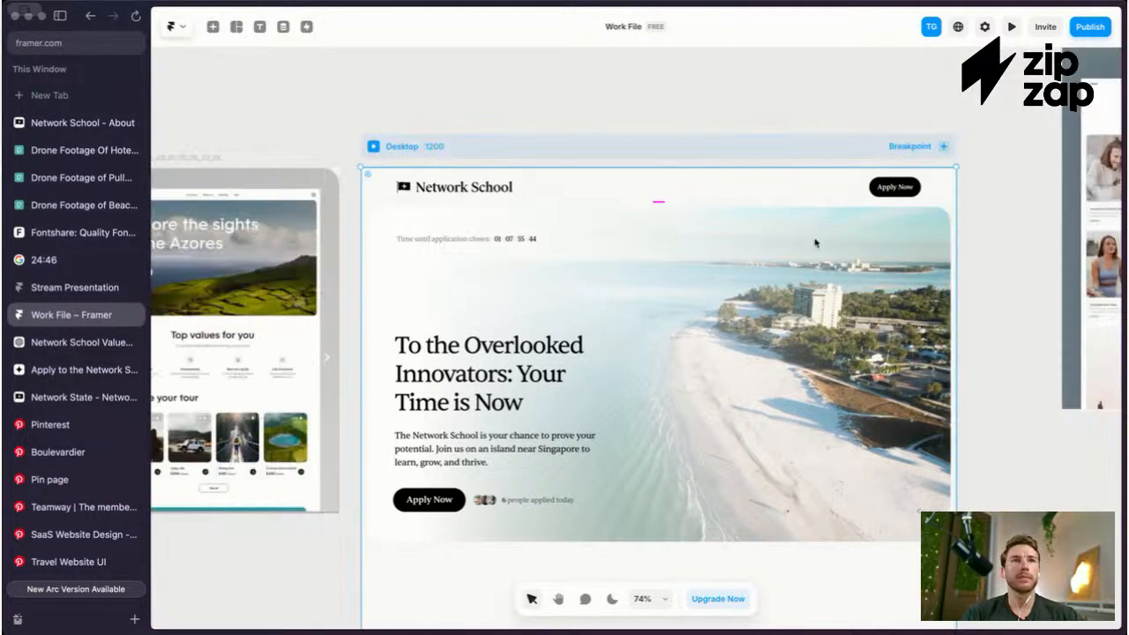
pyautogui.scroll(4, 691, 227)
pyautogui.scroll(-3, 692, 225)
pyautogui.scroll(2, 696, 223)
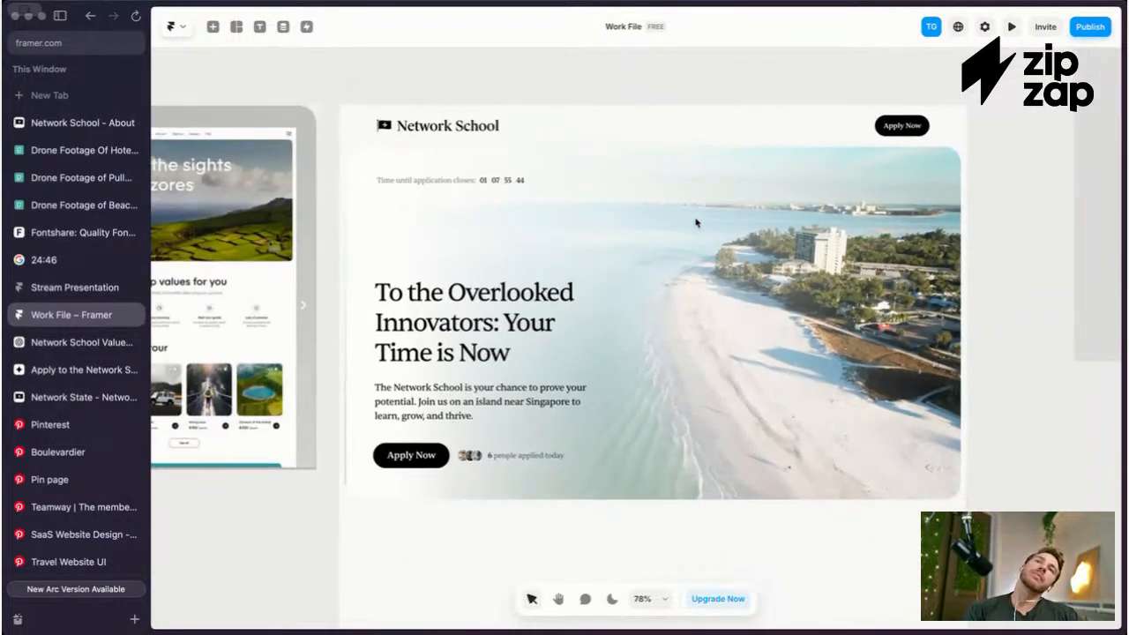
pyautogui.scroll(3, 696, 223)
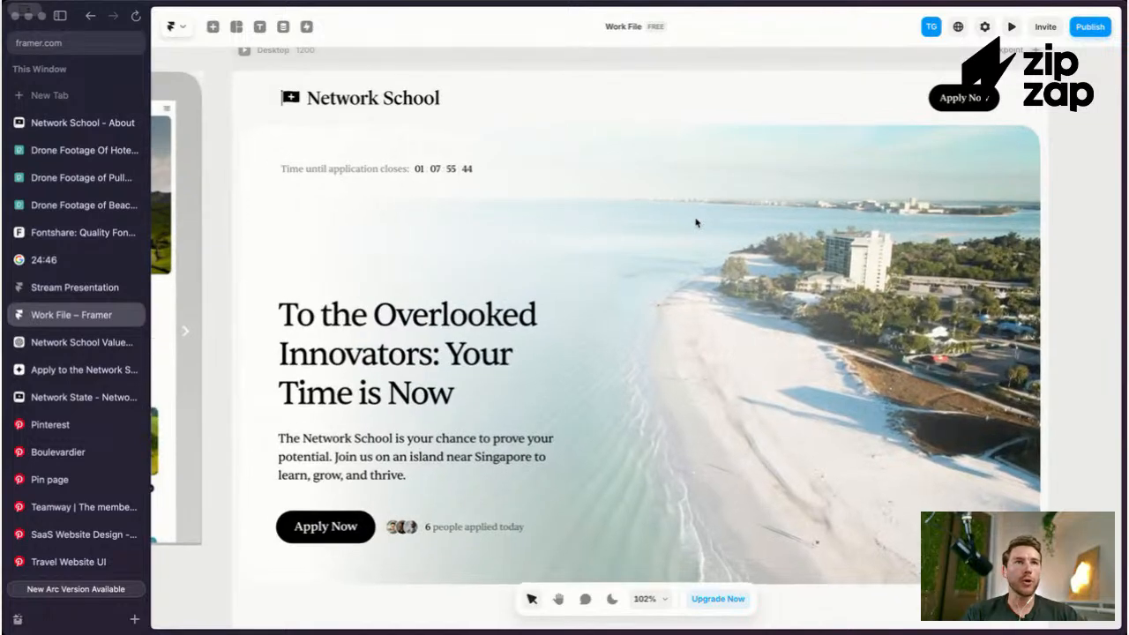
pyautogui.scroll(-8, 696, 223)
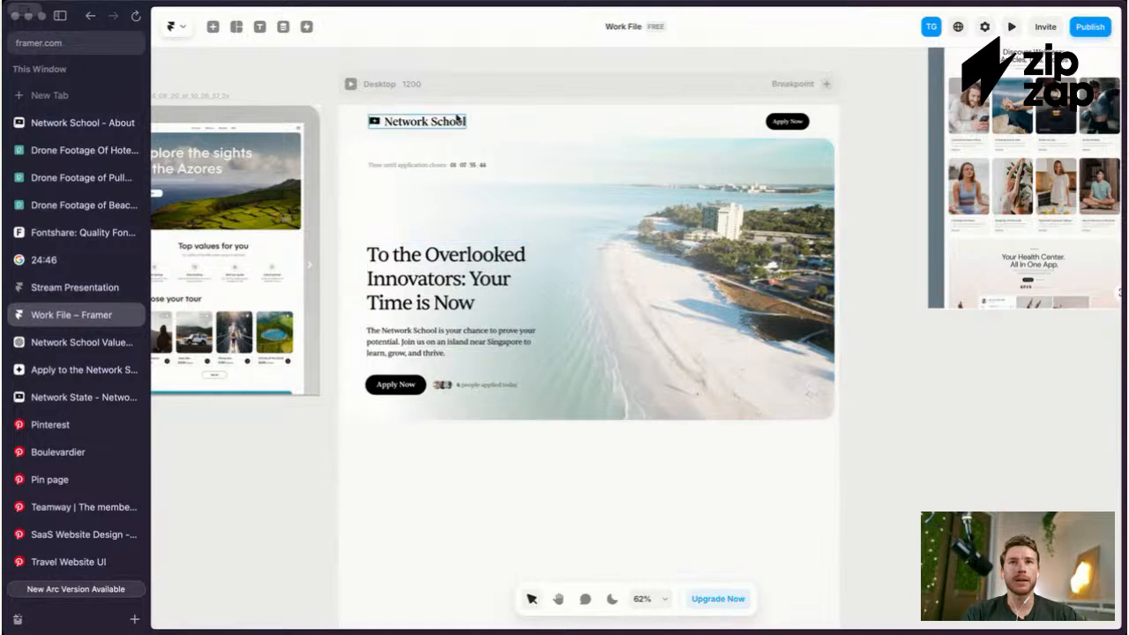
pyautogui.scroll(8, 494, 129)
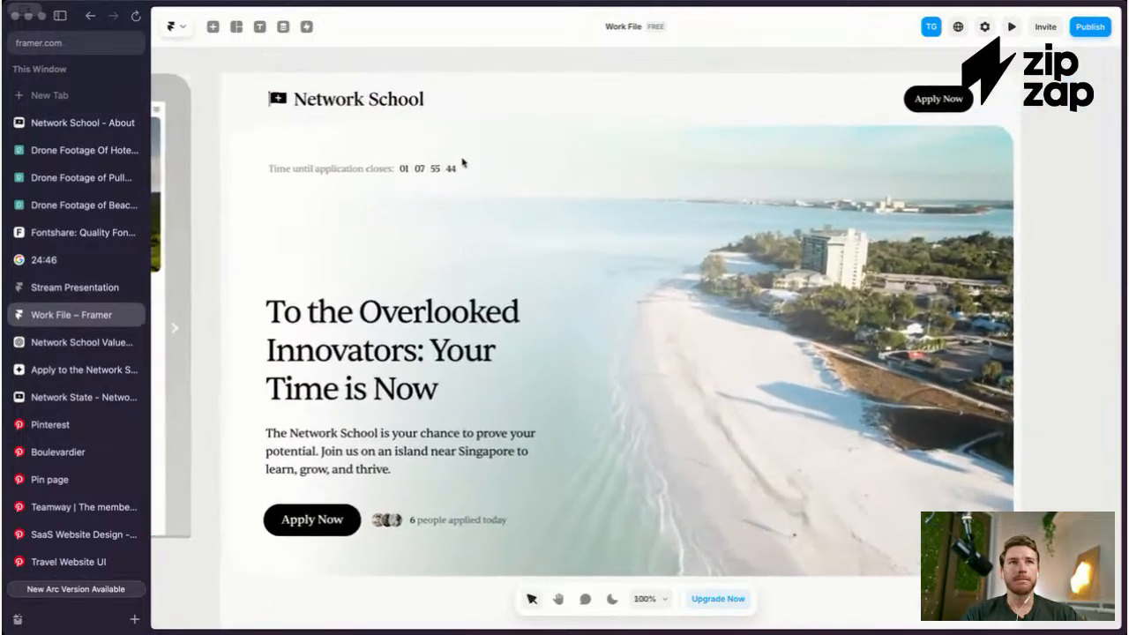
pyautogui.scroll(2, 488, 162)
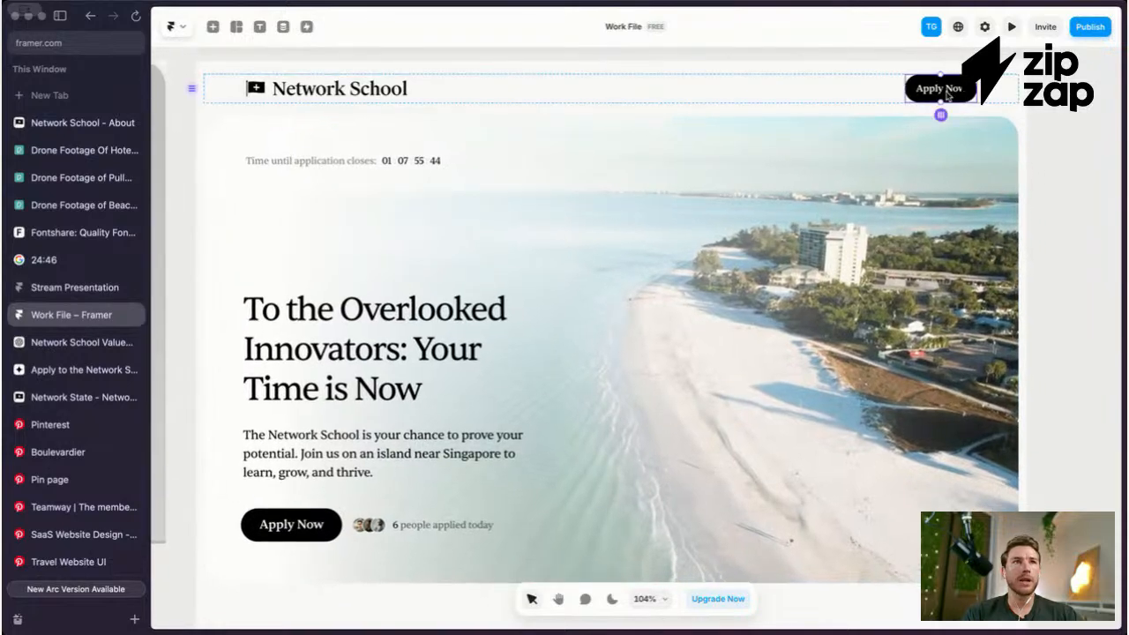
# Step: Open the component of the hero's Apply Now button for editing
pyautogui.click(944, 90)
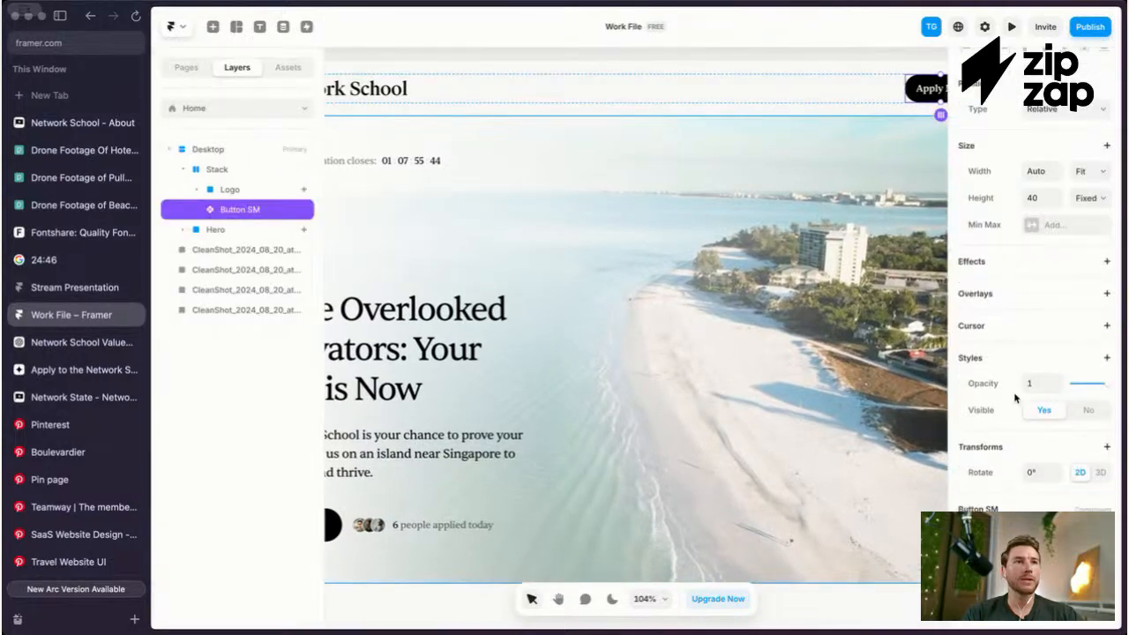
pyautogui.scroll(-5, 620, 257)
pyautogui.click(891, 161)
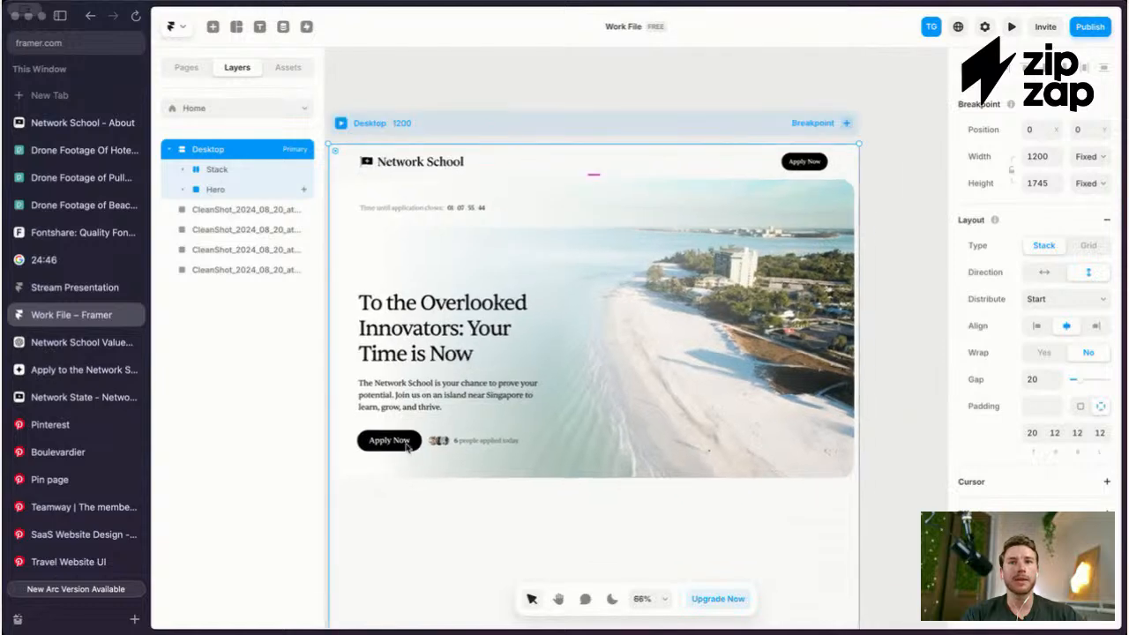
pyautogui.click(409, 445)
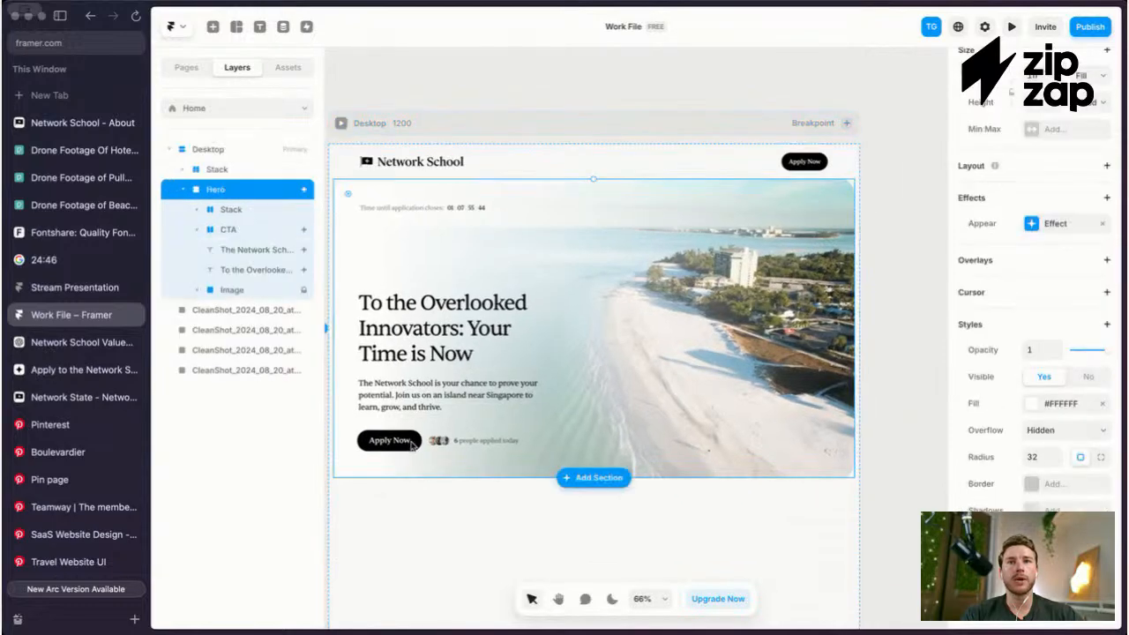
pyautogui.doubleClick(408, 445)
pyautogui.doubleClick(409, 447)
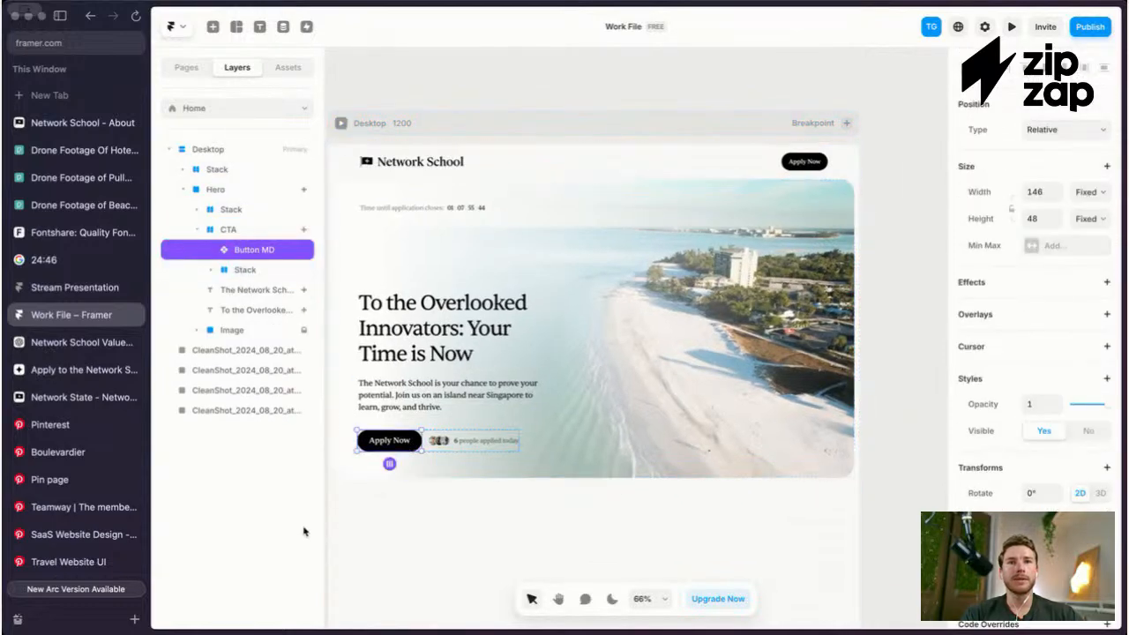
pyautogui.doubleClick(395, 443)
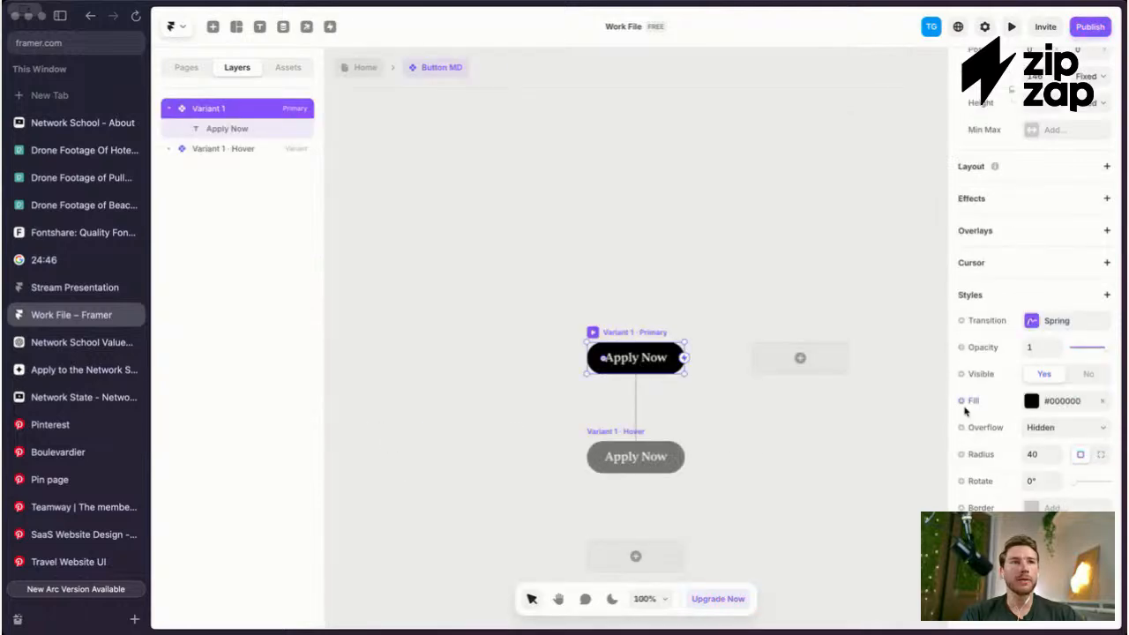
# Step: Create a plain text variable from the content of the medium button's label in the primary variant
pyautogui.click(661, 358)
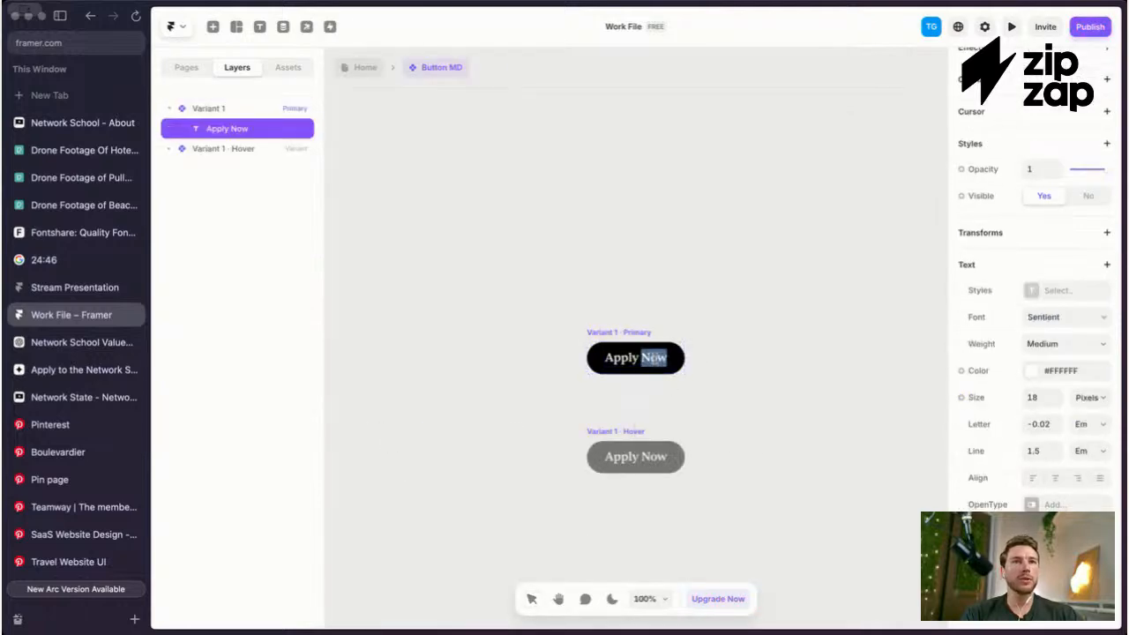
pyautogui.scroll(3, 983, 360)
pyautogui.scroll(-2, 1048, 373)
pyautogui.click(992, 351)
pyautogui.click(997, 350)
pyautogui.click(988, 350)
pyautogui.moveTo(1007, 373)
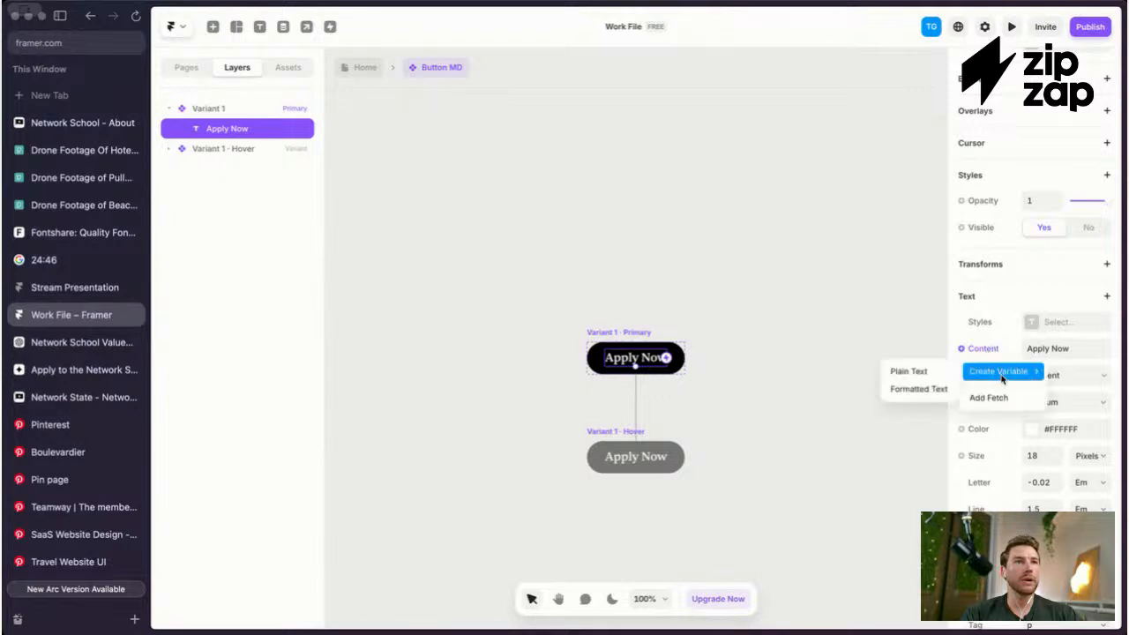
pyautogui.click(930, 371)
pyautogui.click(914, 216)
# Step: Set the medium button's primary variant to Fit width with a stack gap of 0
pyautogui.scroll(2, 1019, 327)
pyautogui.scroll(3, 1019, 326)
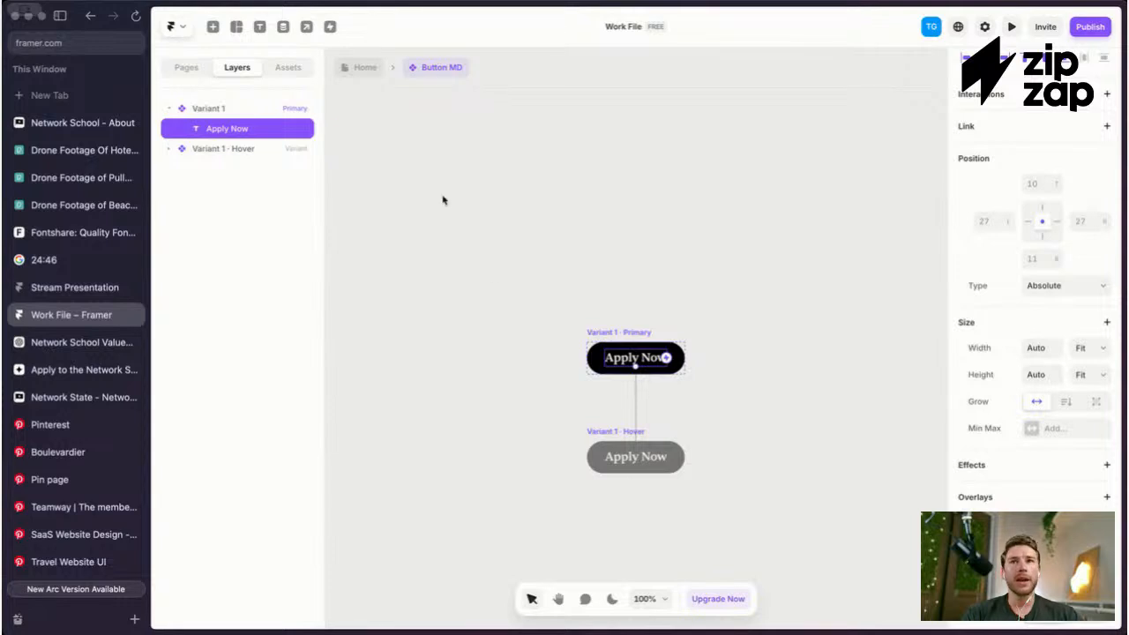
pyautogui.click(244, 109)
pyautogui.scroll(3, 1018, 388)
pyautogui.click(1096, 223)
pyautogui.click(1040, 315)
pyautogui.scroll(-2, 1049, 364)
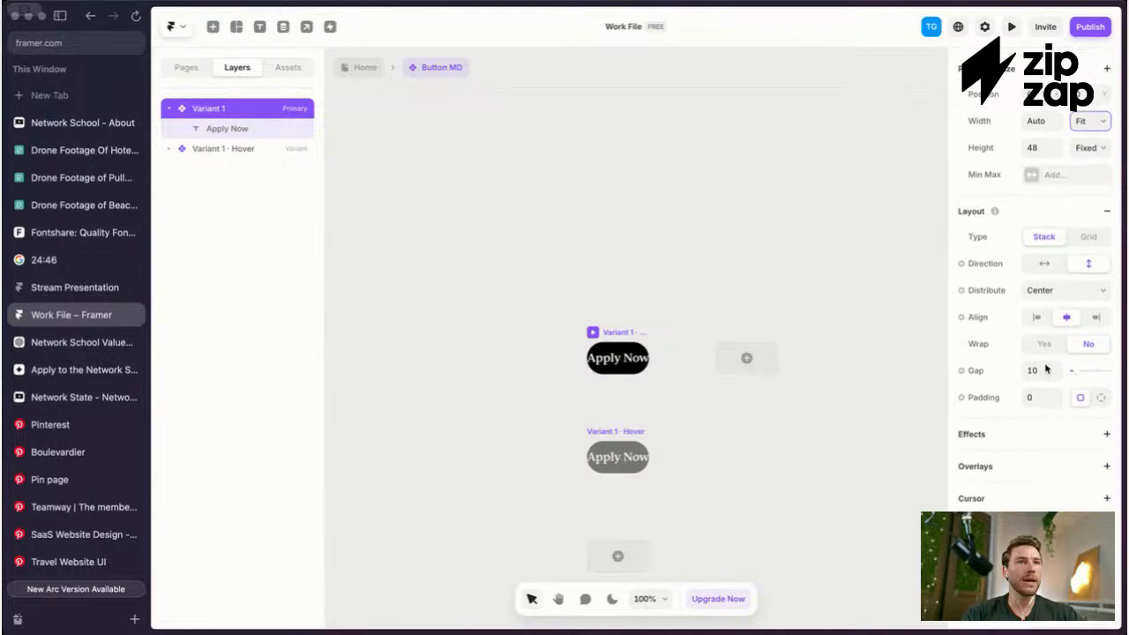
pyautogui.click(1038, 375)
pyautogui.write('0')
pyautogui.press('Return')
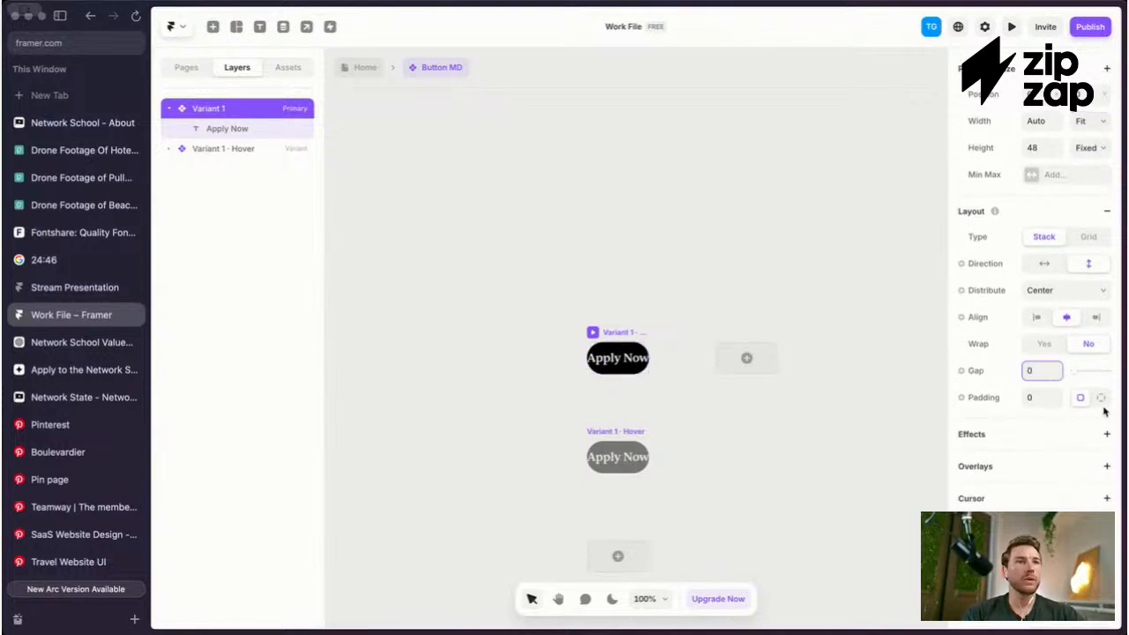
# Step: Switch the medium button to individual side padding and set the right side to 20 and the left to 16
pyautogui.click(1101, 399)
pyautogui.click(1051, 426)
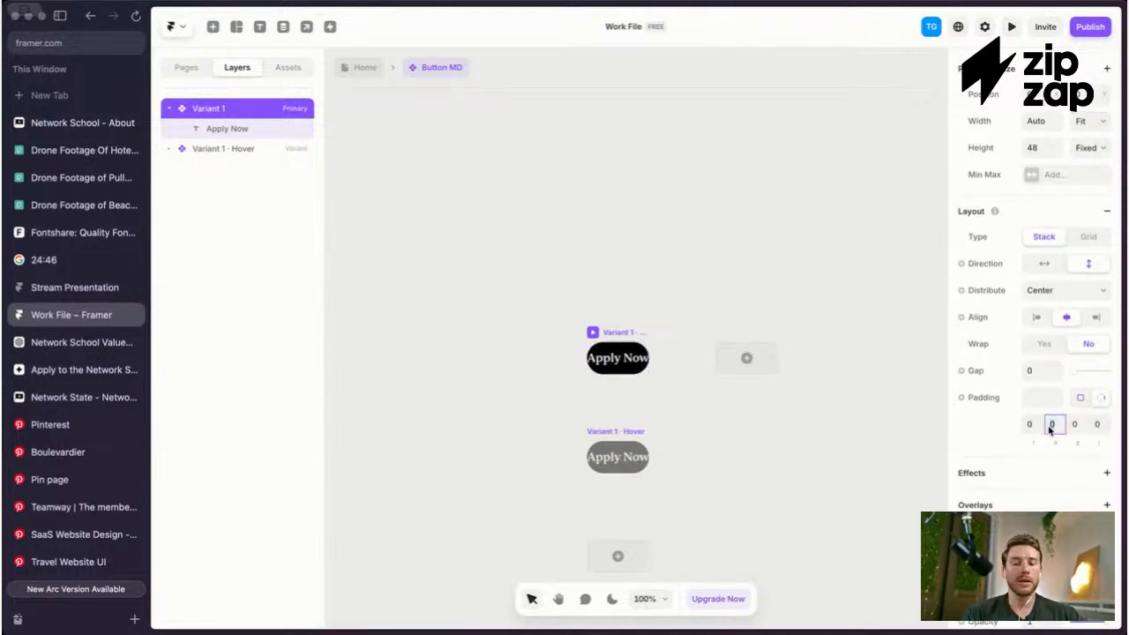
pyautogui.write('16')
pyautogui.click(1097, 424)
pyautogui.write('16')
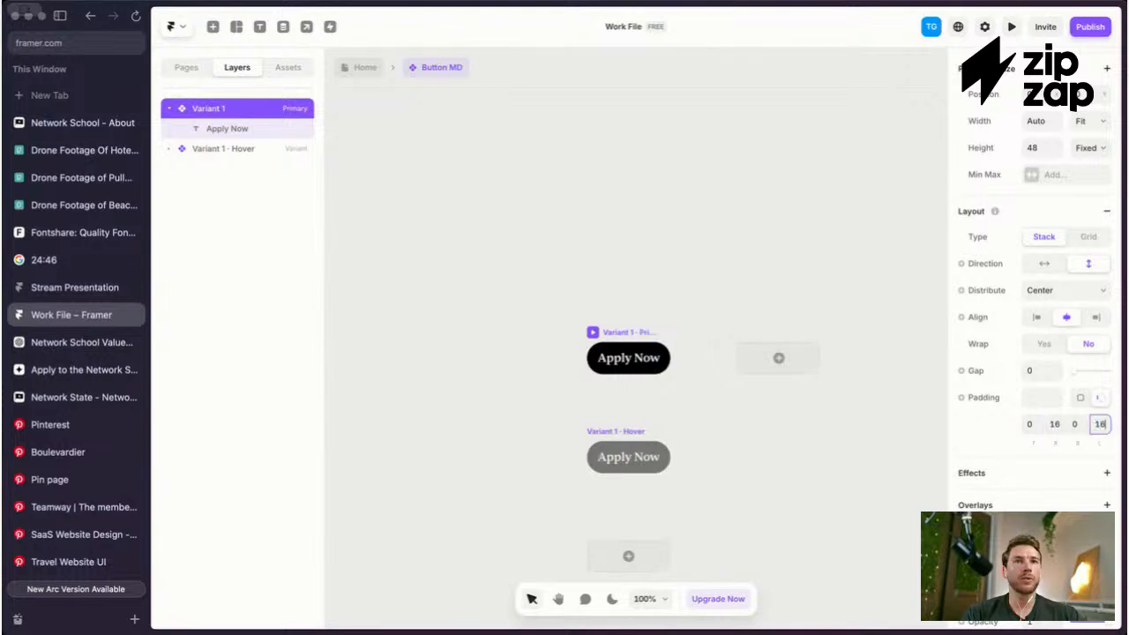
pyautogui.click(1053, 424)
pyautogui.write('20')
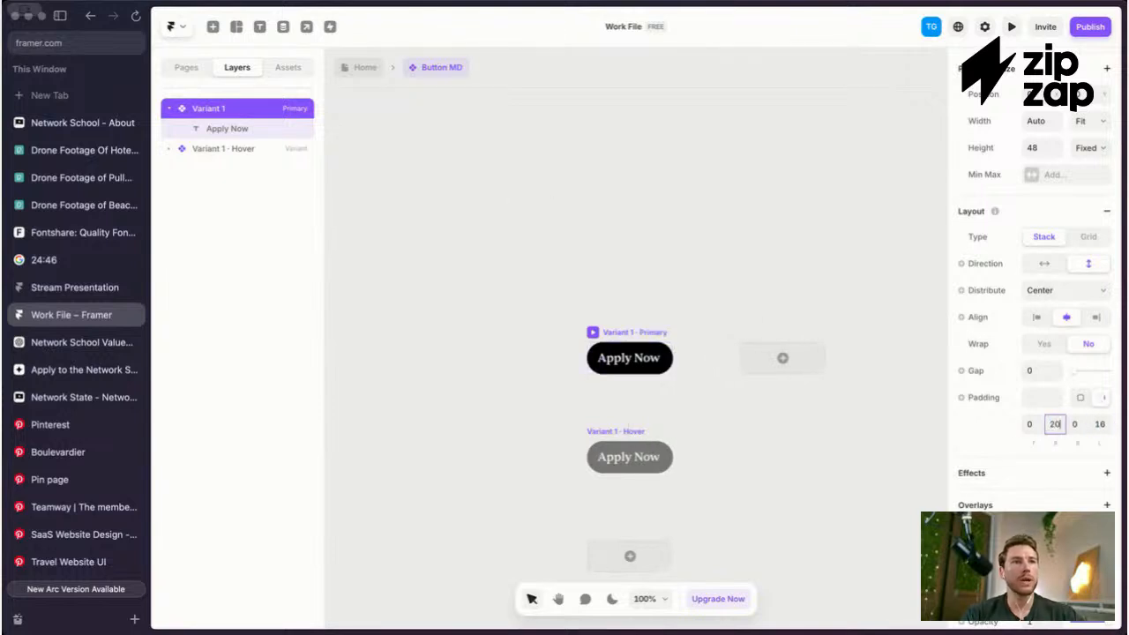
# Step: Return to the Home page, open the header's small button component and set its stack gap to 0
pyautogui.click(361, 70)
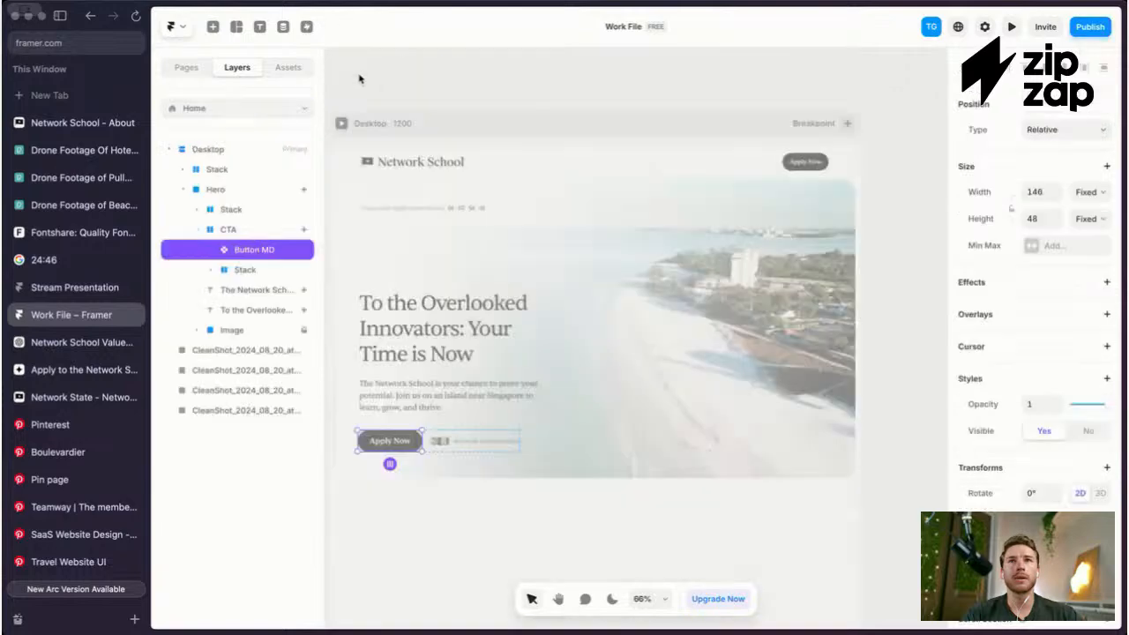
pyautogui.hscroll(-1, 714, 242)
pyautogui.scroll(1, 714, 241)
pyautogui.press('Escape')
pyautogui.click(893, 164)
pyautogui.doubleClick(893, 165)
pyautogui.doubleClick(878, 165)
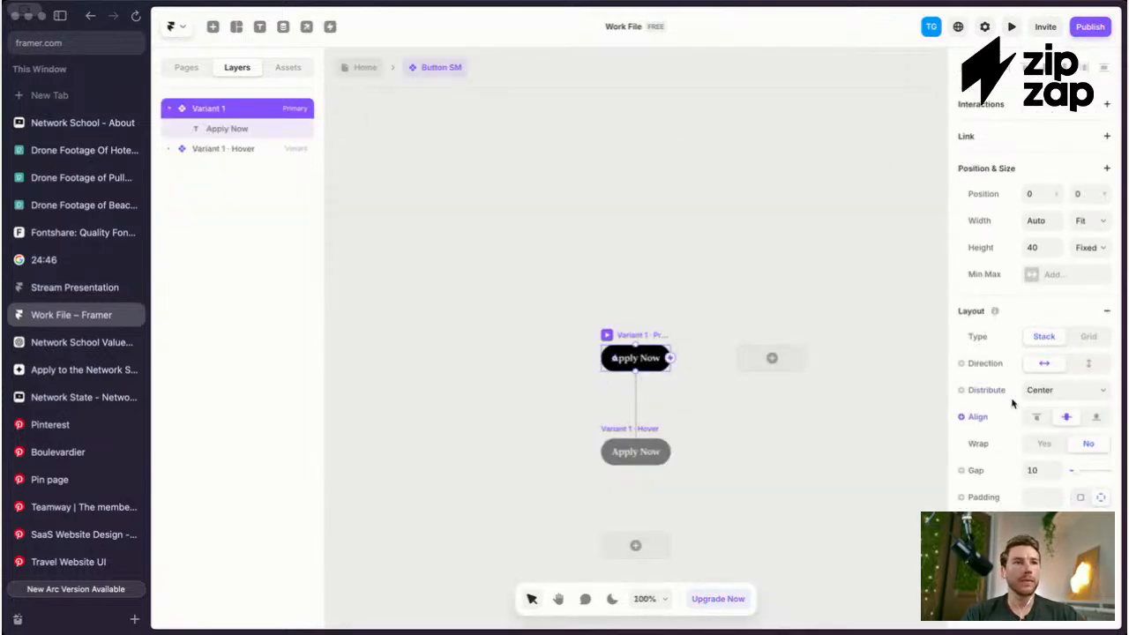
pyautogui.scroll(-3, 991, 418)
pyautogui.click(1033, 320)
pyautogui.write('0')
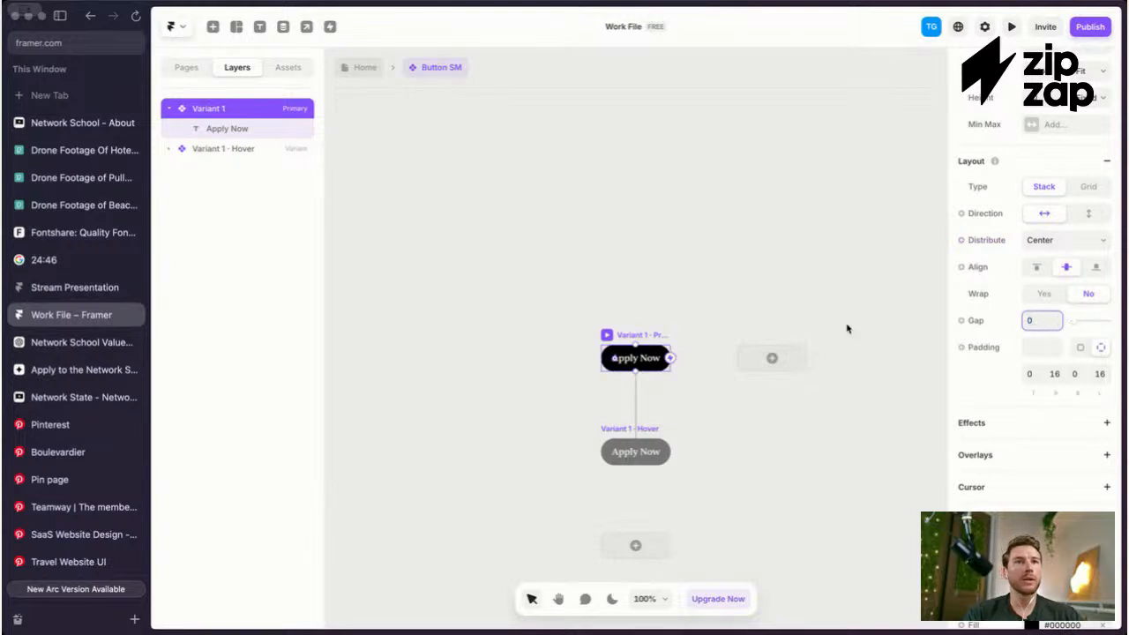
# Step: Create a plain text variable from the small button label's content
pyautogui.scroll(1, 976, 278)
pyautogui.click(649, 359)
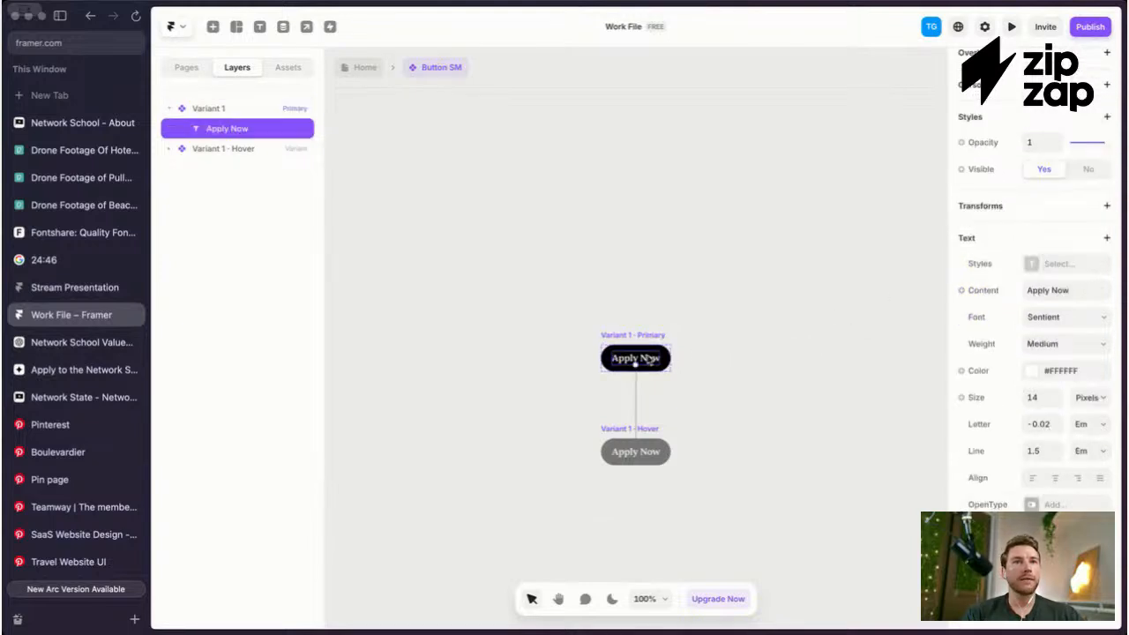
pyautogui.click(1010, 301)
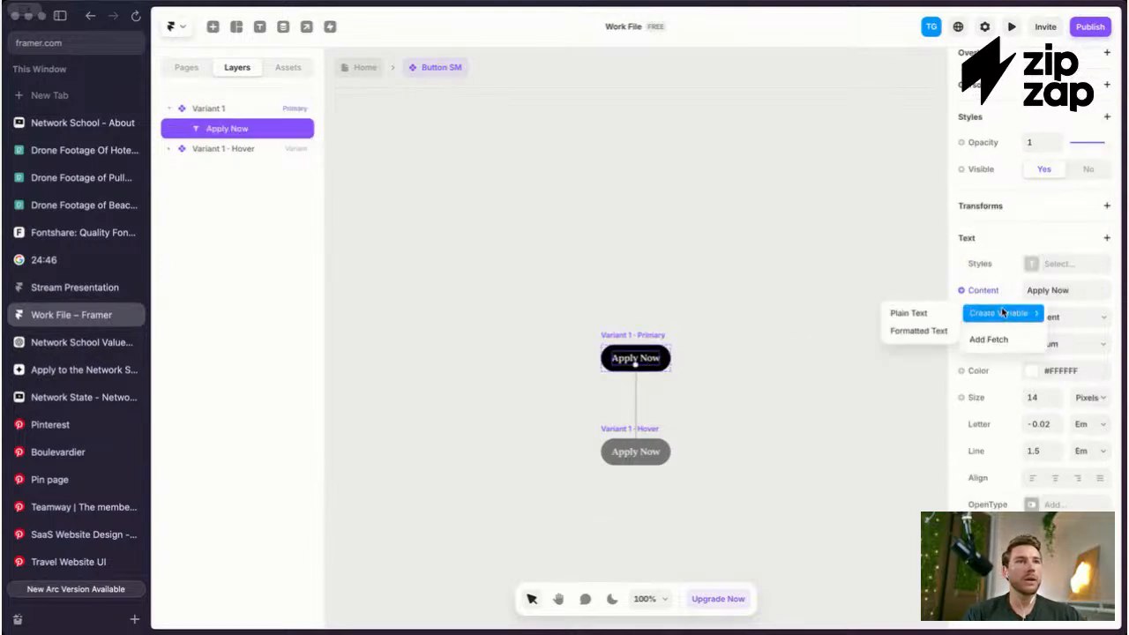
pyautogui.click(928, 318)
pyautogui.click(461, 126)
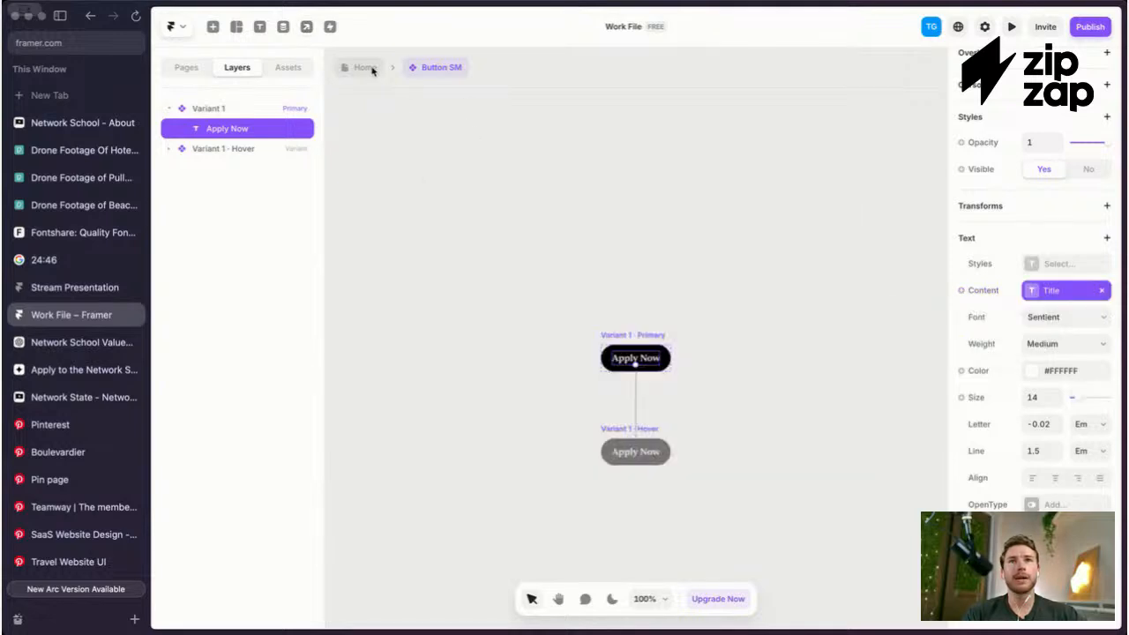
# Step: Back on the Home page, set the header button's title to "Apply Today"
pyautogui.click(366, 68)
pyautogui.click(889, 171)
pyautogui.press('Escape')
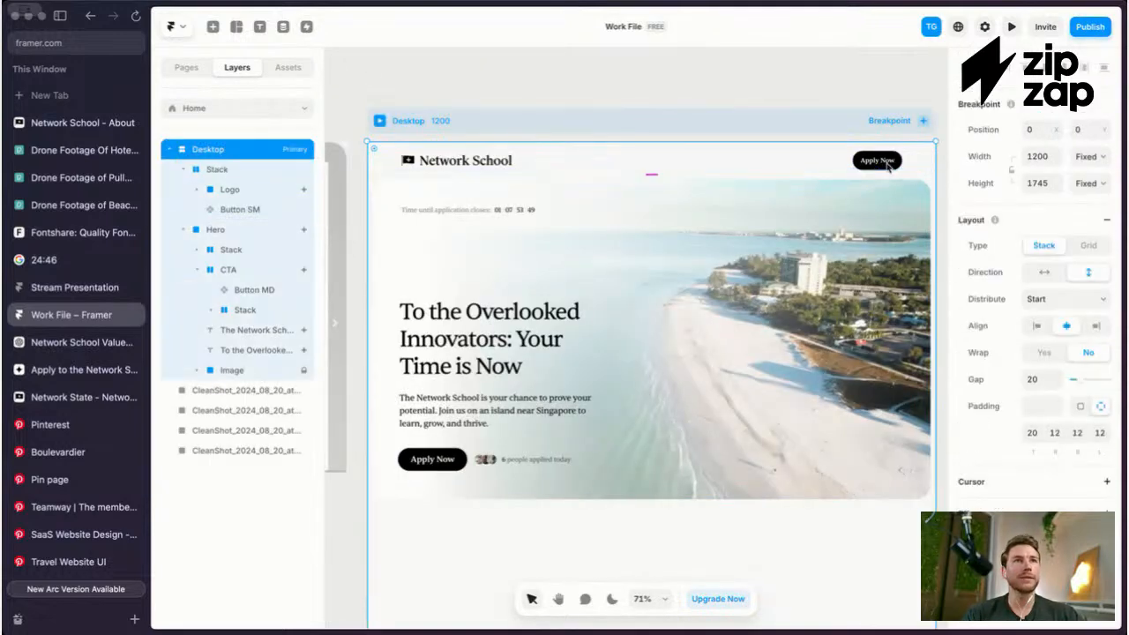
pyautogui.click(888, 168)
pyautogui.click(886, 166)
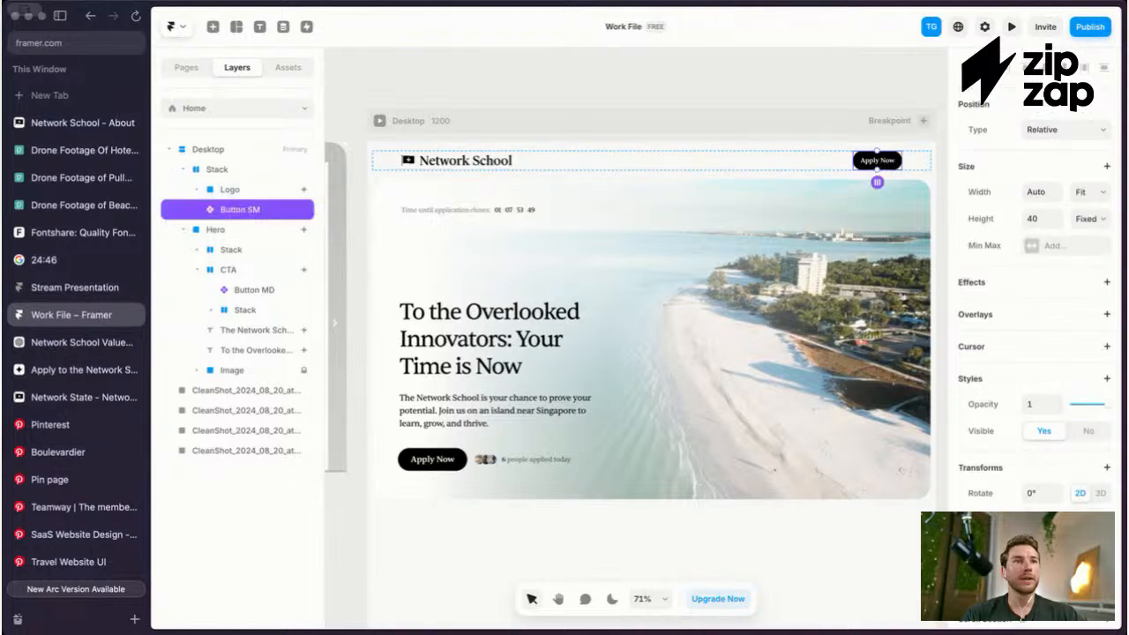
pyautogui.scroll(3, 921, 451)
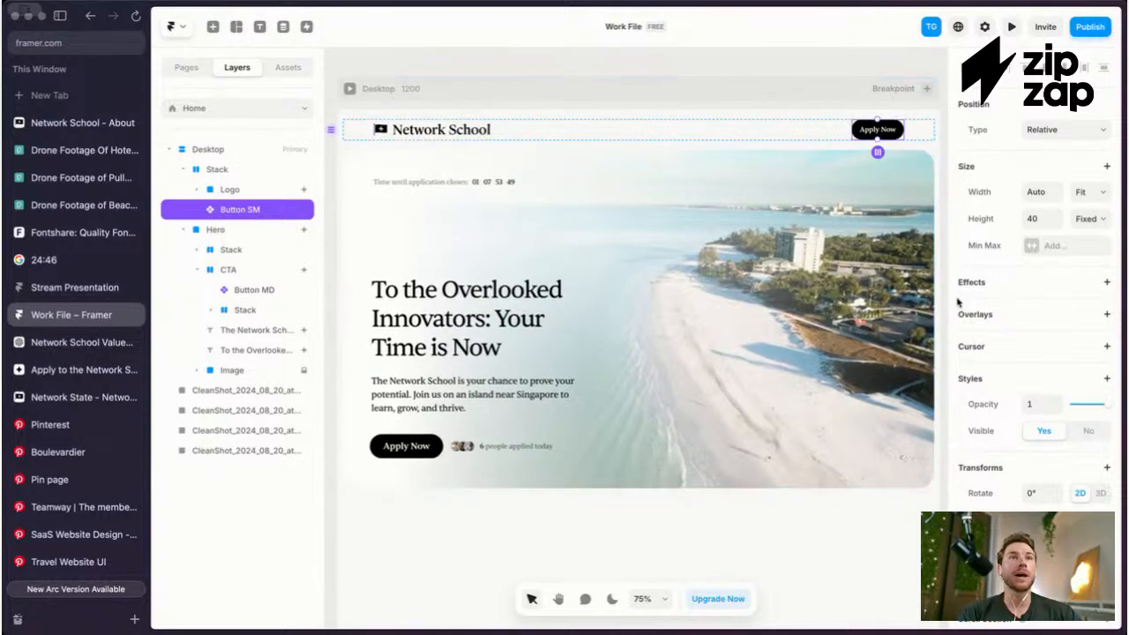
pyautogui.press('Return')
pyautogui.press('Escape')
pyautogui.scroll(-2, 806, 209)
pyautogui.press('Escape')
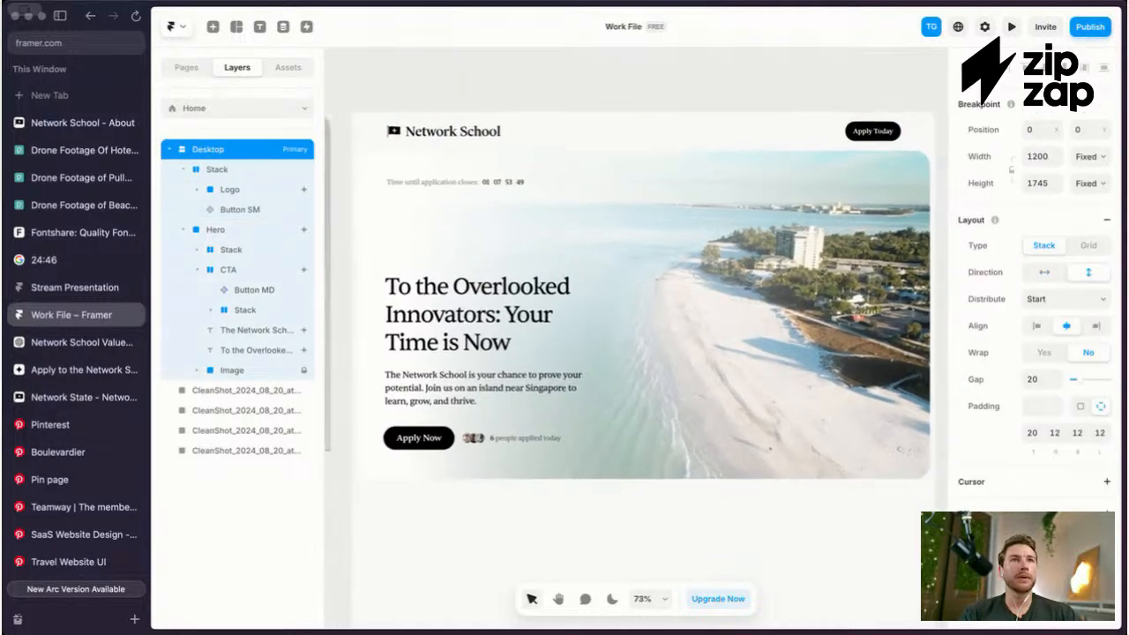
# Step: Set the title of the hero's medium button to "Apply Today"
pyautogui.scroll(1, 740, 247)
pyautogui.scroll(-1, 740, 247)
pyautogui.press('Escape')
pyautogui.click(447, 431)
pyautogui.doubleClick(434, 433)
pyautogui.scroll(-2, 987, 453)
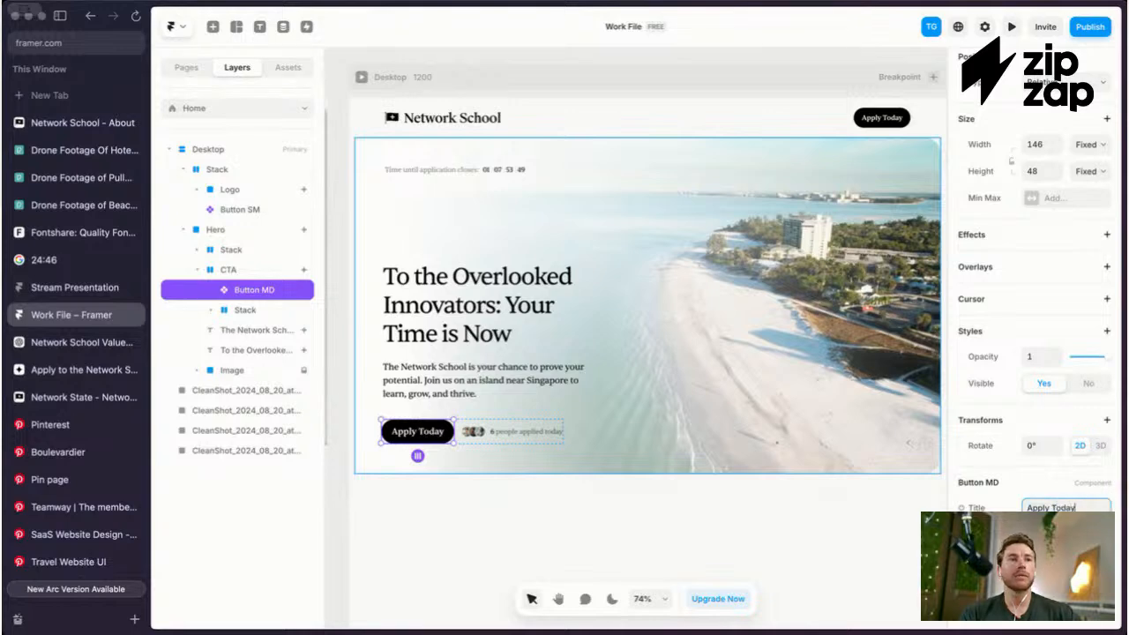
pyautogui.press('Return')
pyautogui.press('Escape')
pyautogui.scroll(6, 657, 343)
pyautogui.scroll(-2, 657, 343)
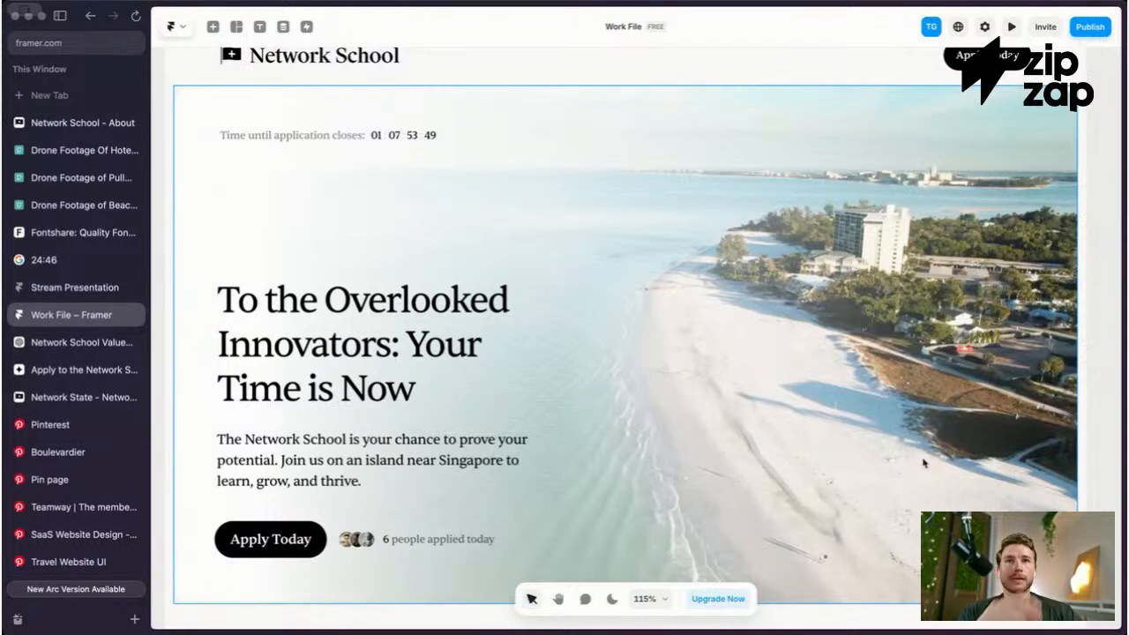
pyautogui.scroll(-3, 800, 331)
pyautogui.hscroll(-3, 800, 331)
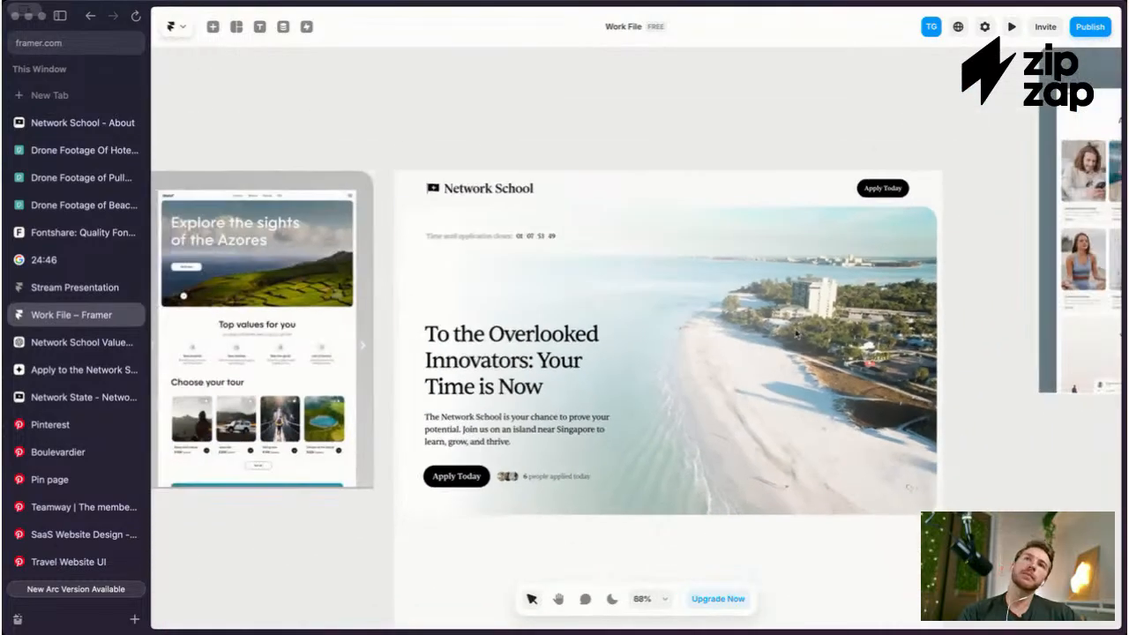
pyautogui.hscroll(-1, 669, 318)
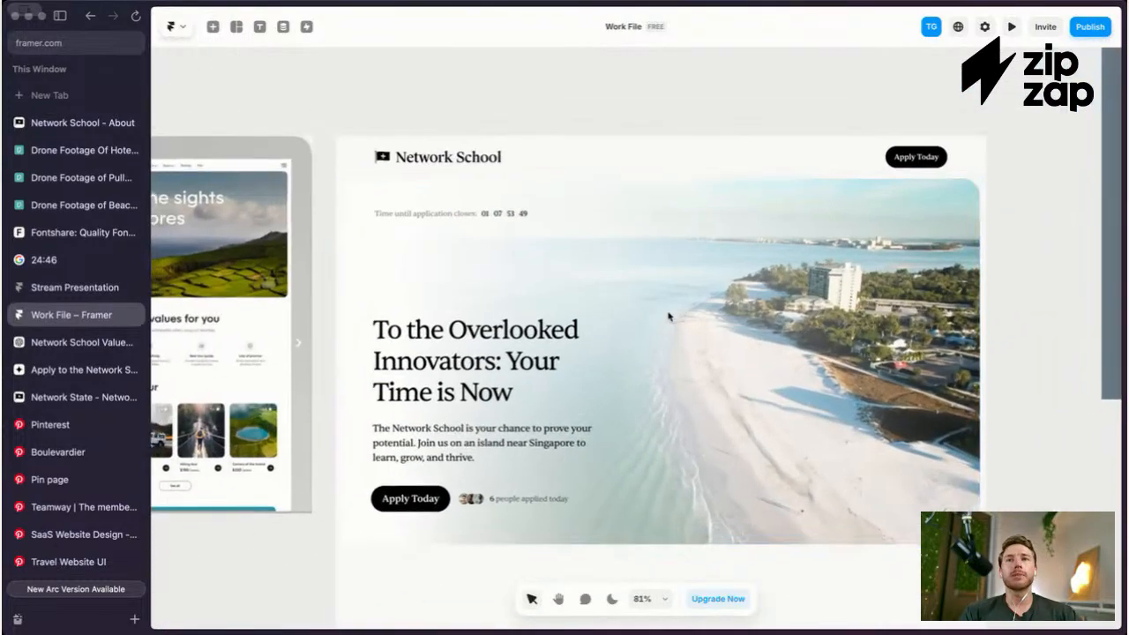
pyautogui.press('super+.')
pyautogui.hscroll(-1, 670, 317)
pyautogui.click(509, 357)
pyautogui.scroll(-2, 509, 357)
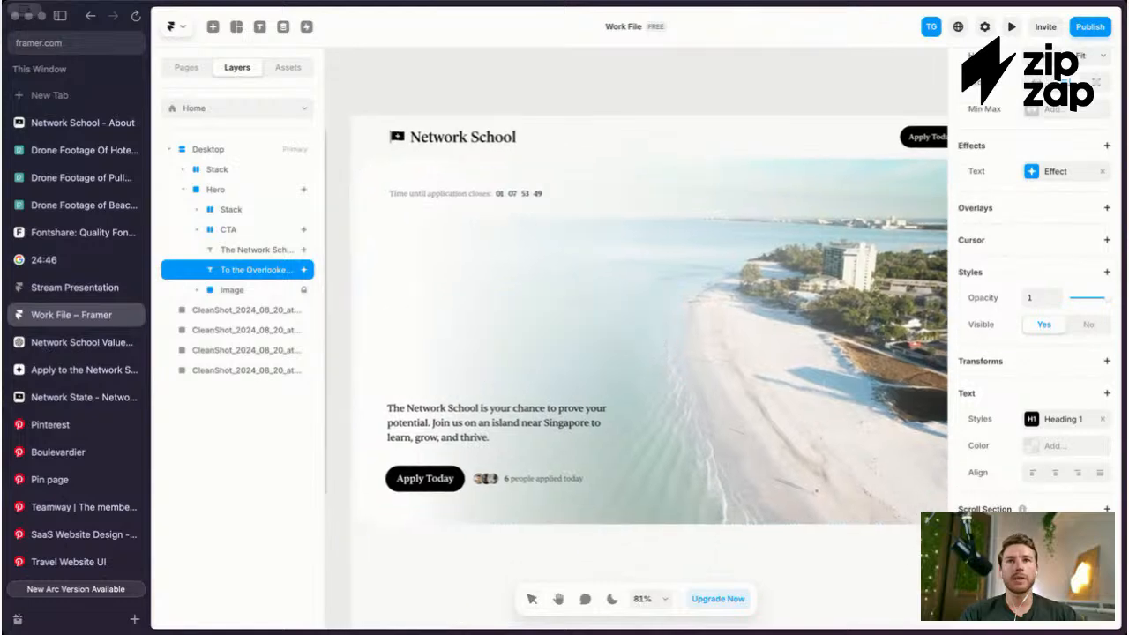
pyautogui.keyDown('shift'); pyautogui.click(496, 423); pyautogui.keyUp('shift')
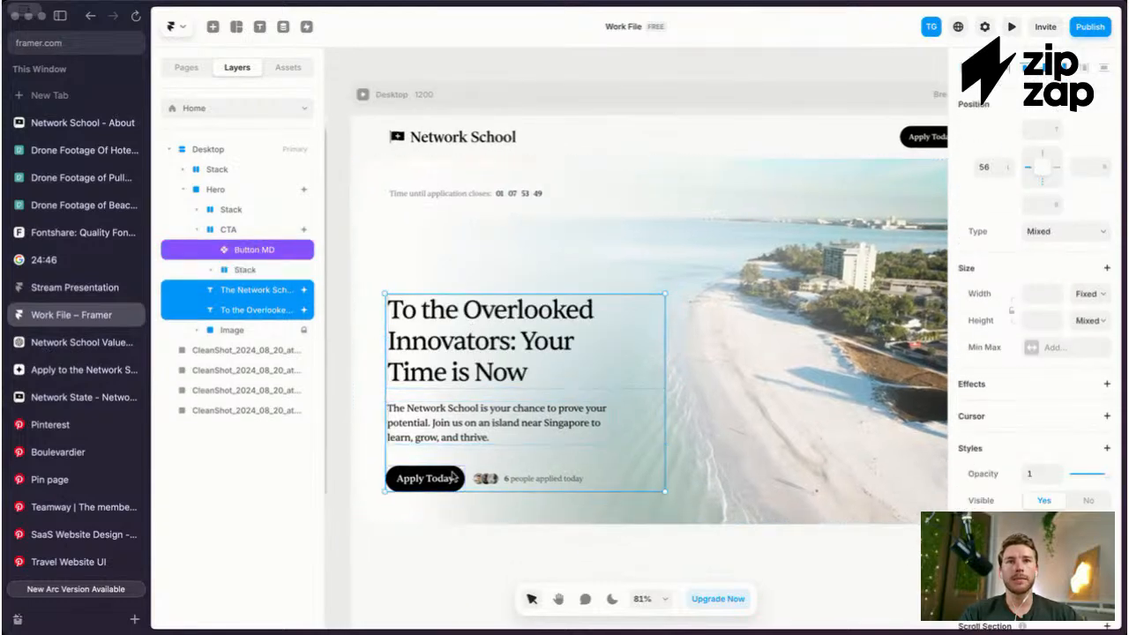
pyautogui.click(472, 477)
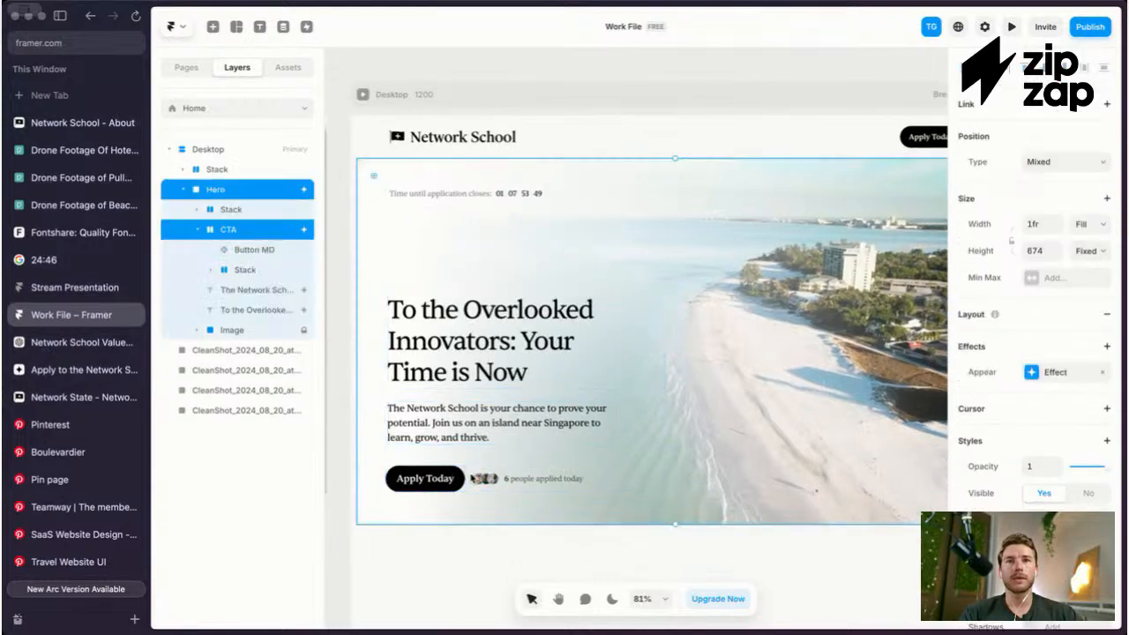
pyautogui.click(462, 476)
pyautogui.click(198, 231)
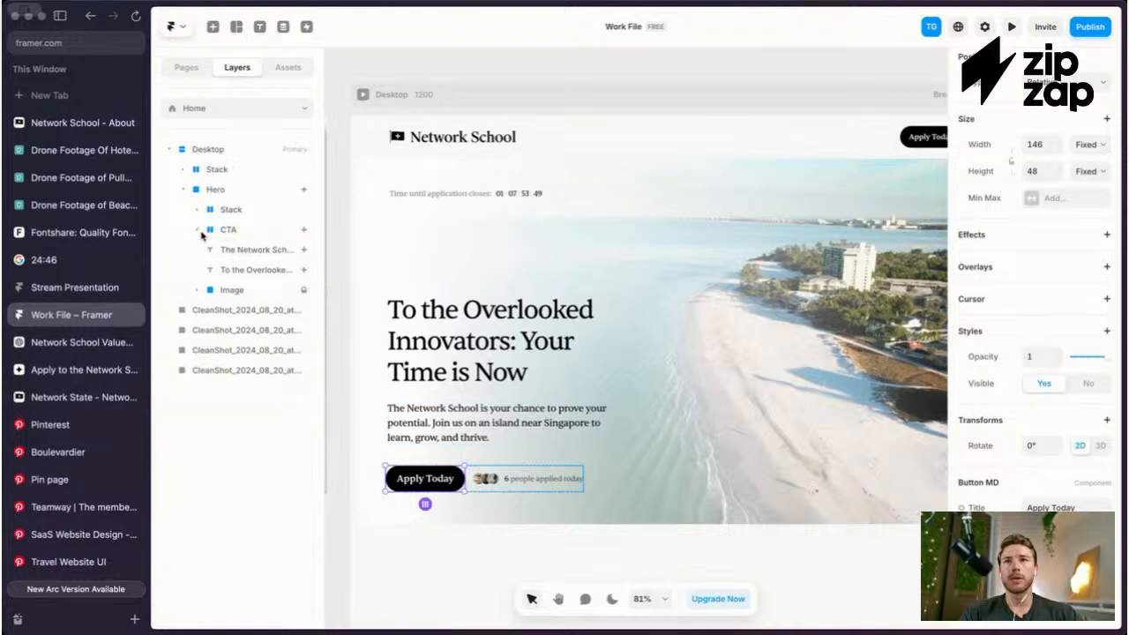
# Step: Examine the hero's paragraph and heading layers and the contents of the countdown stack
pyautogui.click(231, 249)
pyautogui.click(231, 270)
pyautogui.click(231, 250)
pyautogui.click(231, 272)
pyautogui.click(229, 250)
pyautogui.click(198, 209)
pyautogui.click(231, 209)
pyautogui.click(231, 230)
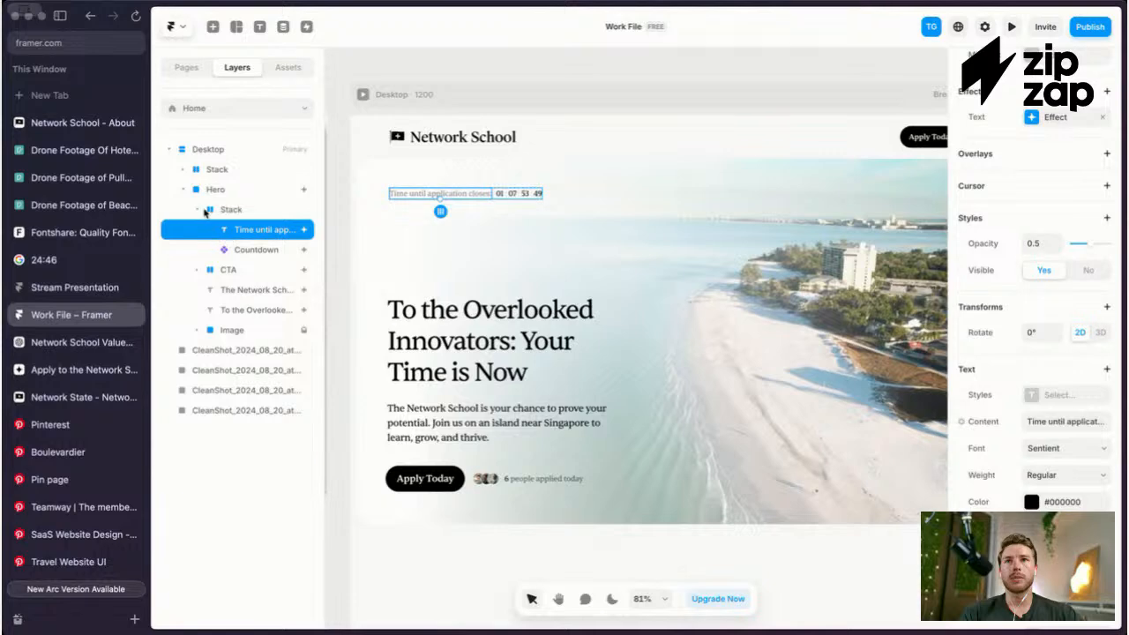
# Step: Wrap the hero's CTA, paragraph and heading layers together in a new stack
pyautogui.click(197, 210)
pyautogui.click(203, 230)
pyautogui.click(198, 231)
pyautogui.click(199, 232)
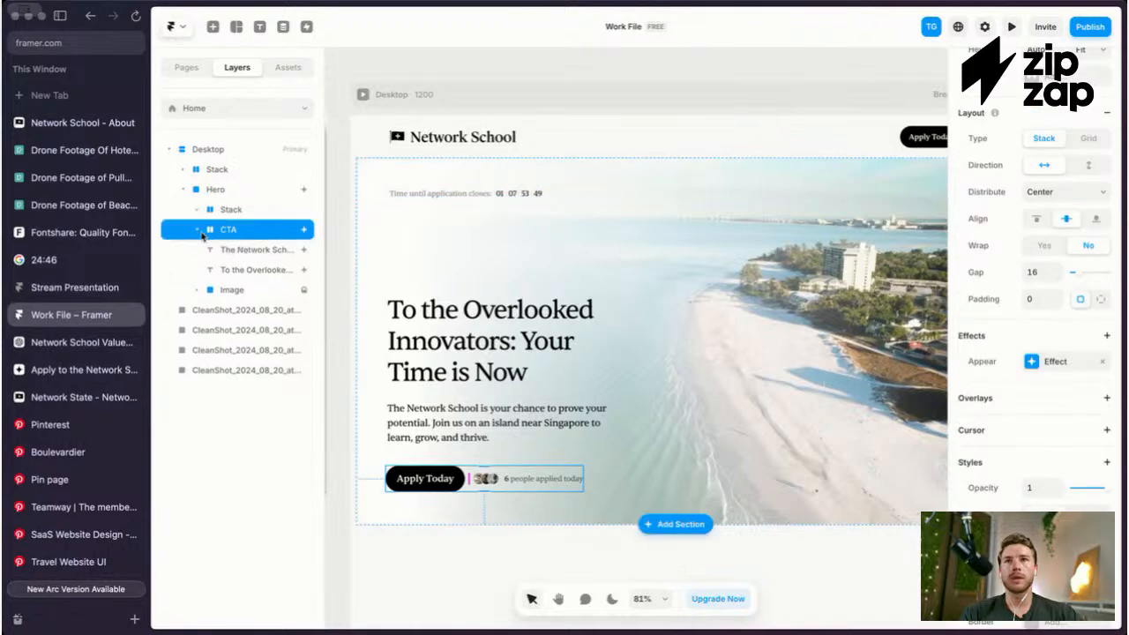
pyautogui.keyDown('shift'); pyautogui.click(238, 269); pyautogui.keyUp('shift')
pyautogui.rightClick(240, 270)
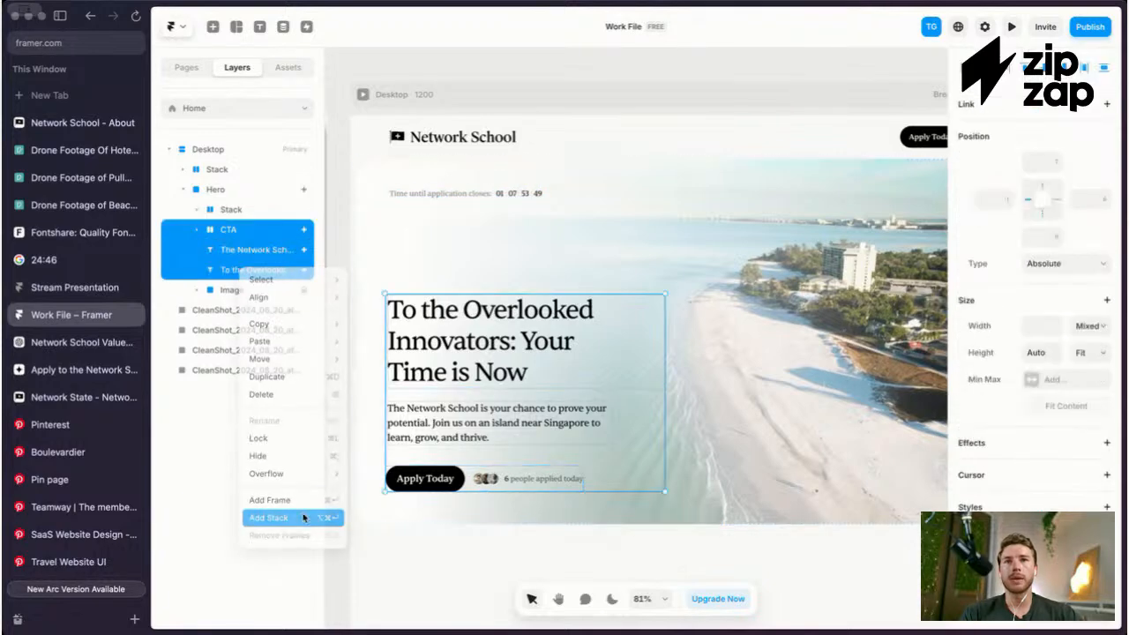
pyautogui.click(293, 524)
# Step: Align the new hero text stack's contents to the left and set its gap to 24
pyautogui.scroll(-3, 1093, 468)
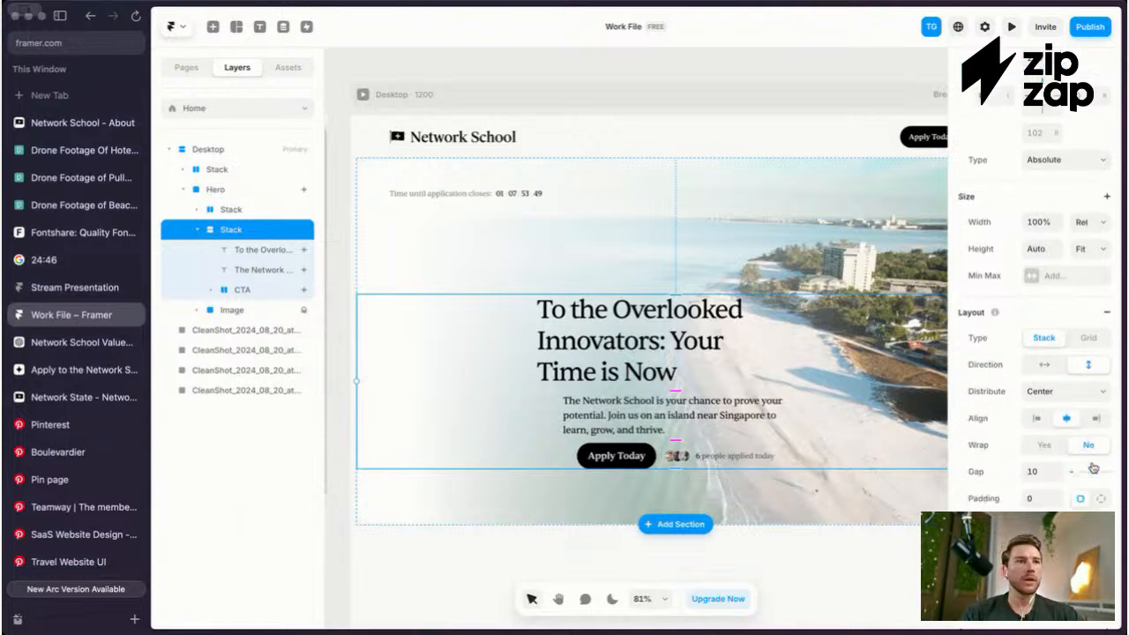
pyautogui.click(1037, 420)
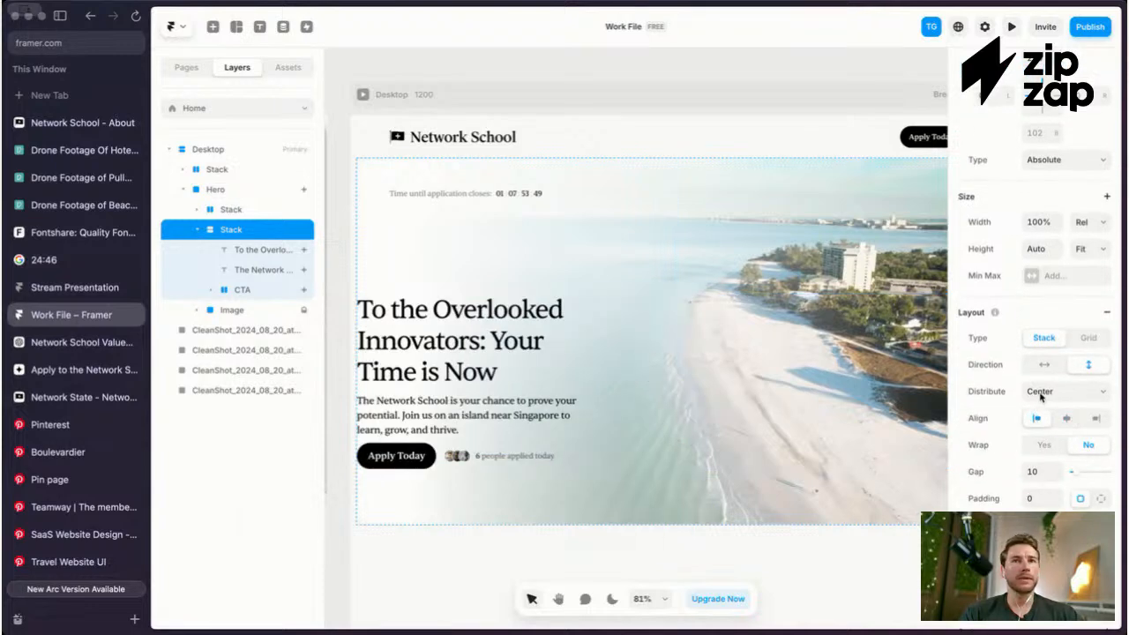
pyautogui.scroll(-1, 1040, 397)
pyautogui.click(1030, 454)
pyautogui.write('16')
pyautogui.press('Return')
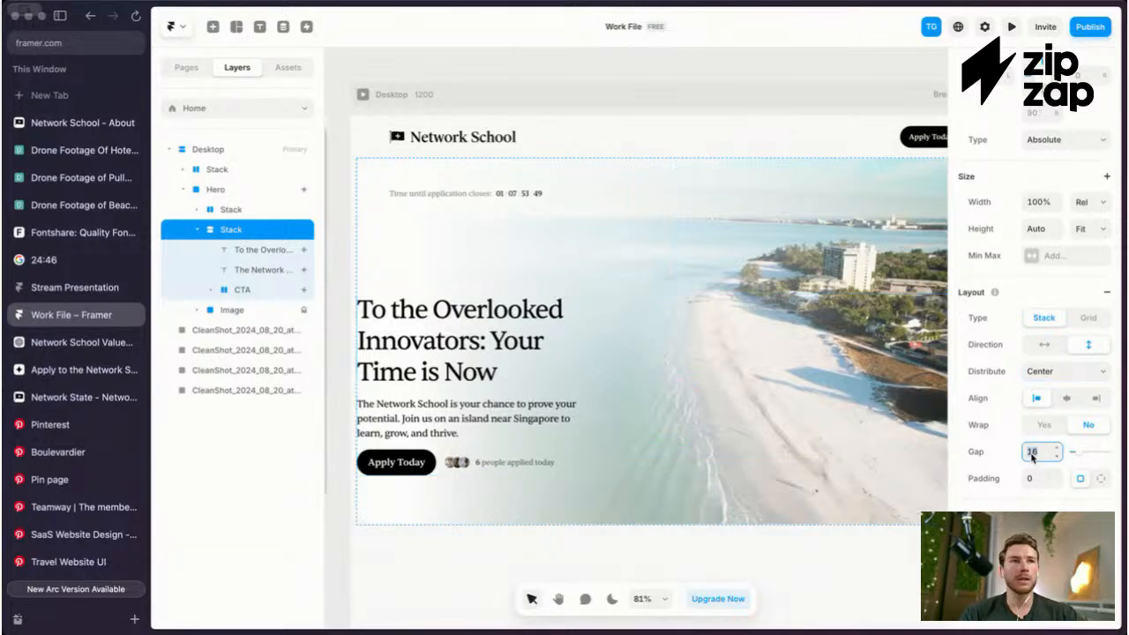
pyautogui.write('24')
pyautogui.scroll(-5, 1021, 457)
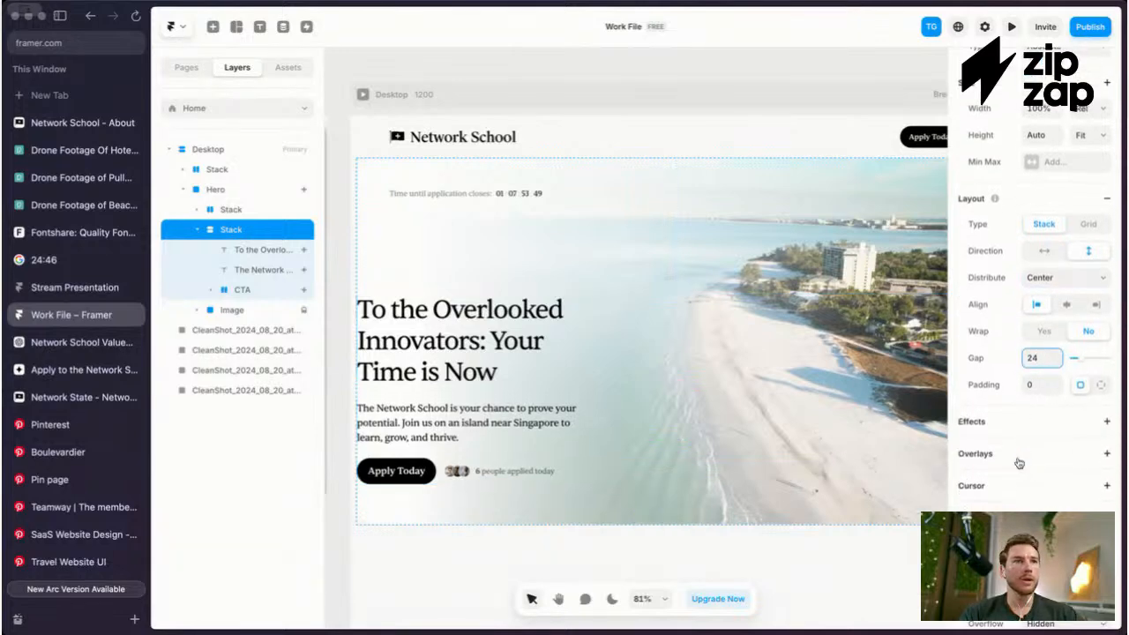
# Step: Set the hero text stack's width to fit its content
pyautogui.scroll(1, 1015, 224)
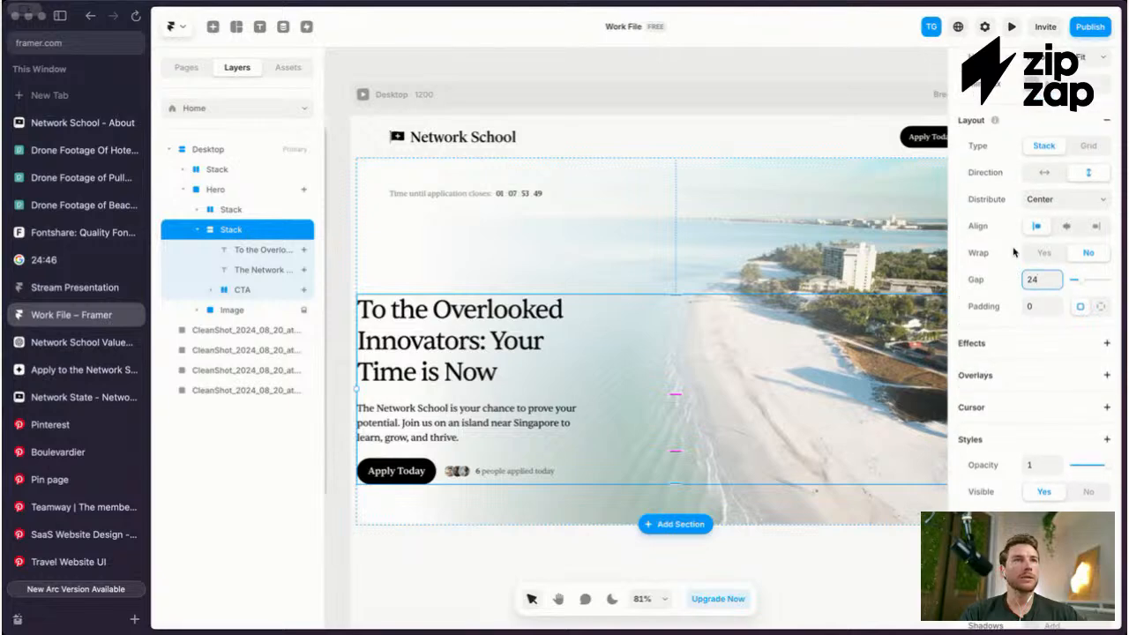
pyautogui.scroll(3, 1014, 252)
pyautogui.click(1094, 207)
pyautogui.scroll(-5, 1035, 453)
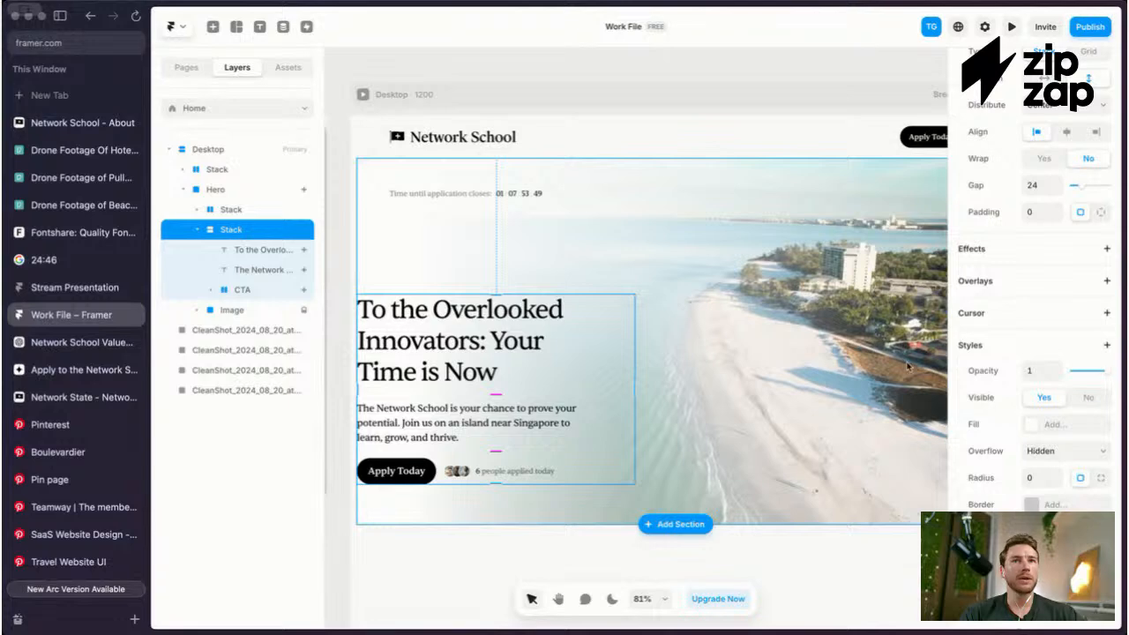
# Step: Check the size and style settings of the hero's image layer and of the Hero frame
pyautogui.scroll(-3, 549, 239)
pyautogui.click(256, 188)
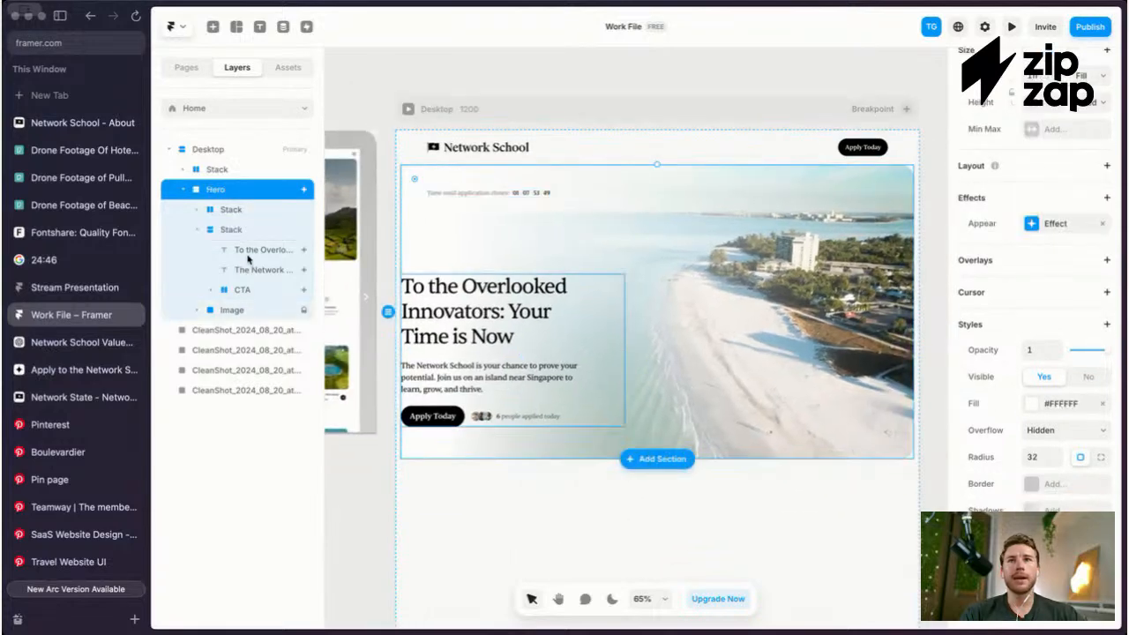
pyautogui.click(199, 229)
pyautogui.click(244, 251)
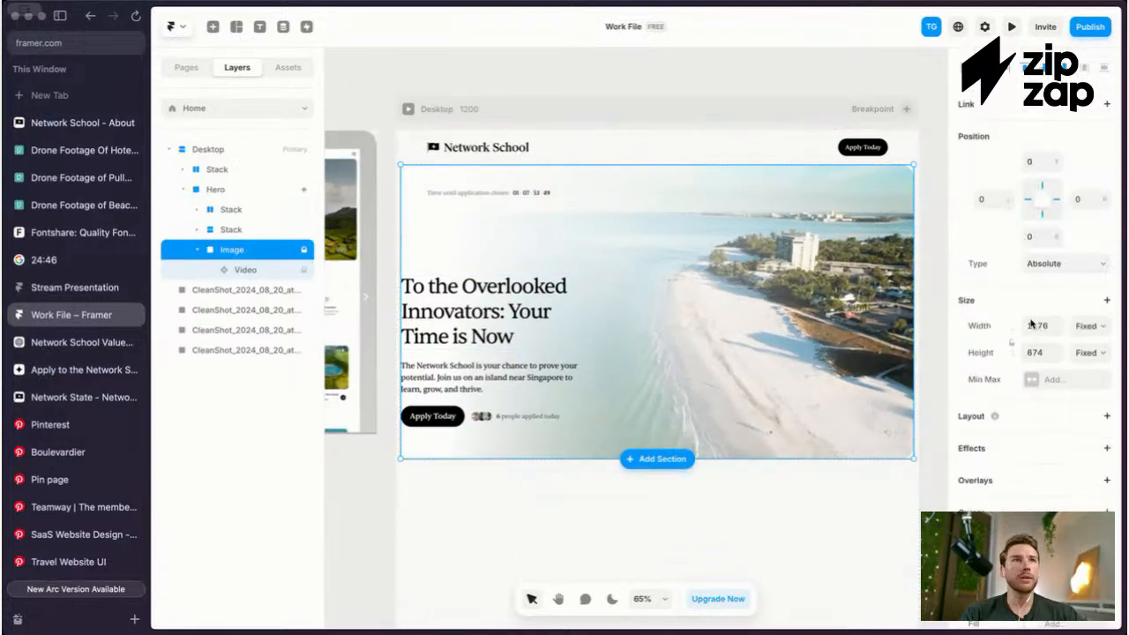
pyautogui.scroll(-5, 1028, 264)
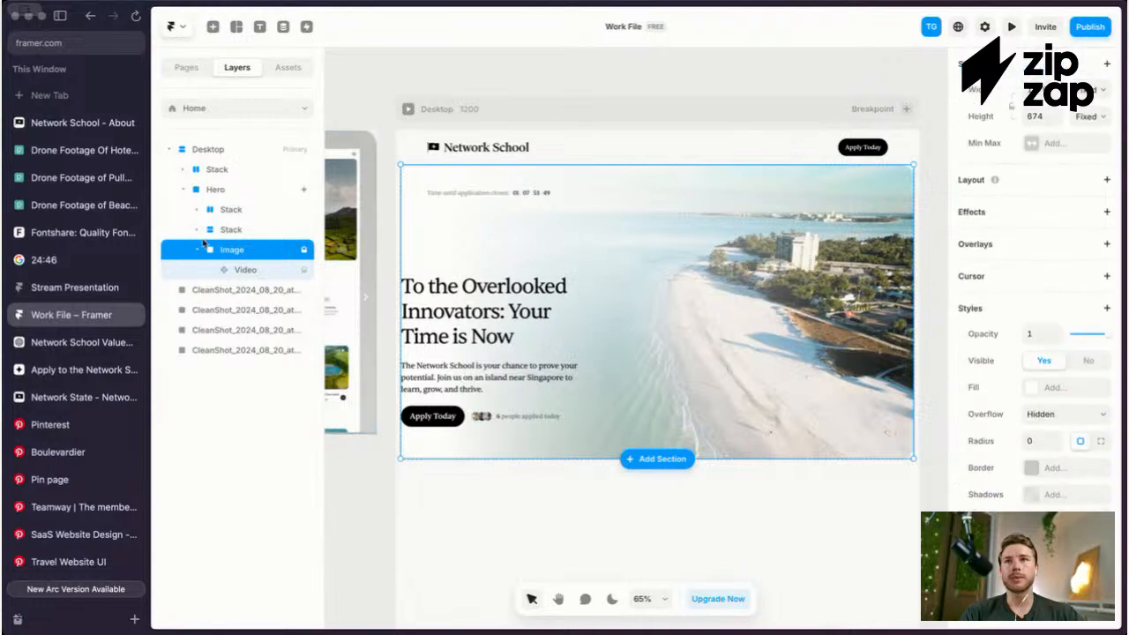
pyautogui.click(192, 253)
pyautogui.click(214, 188)
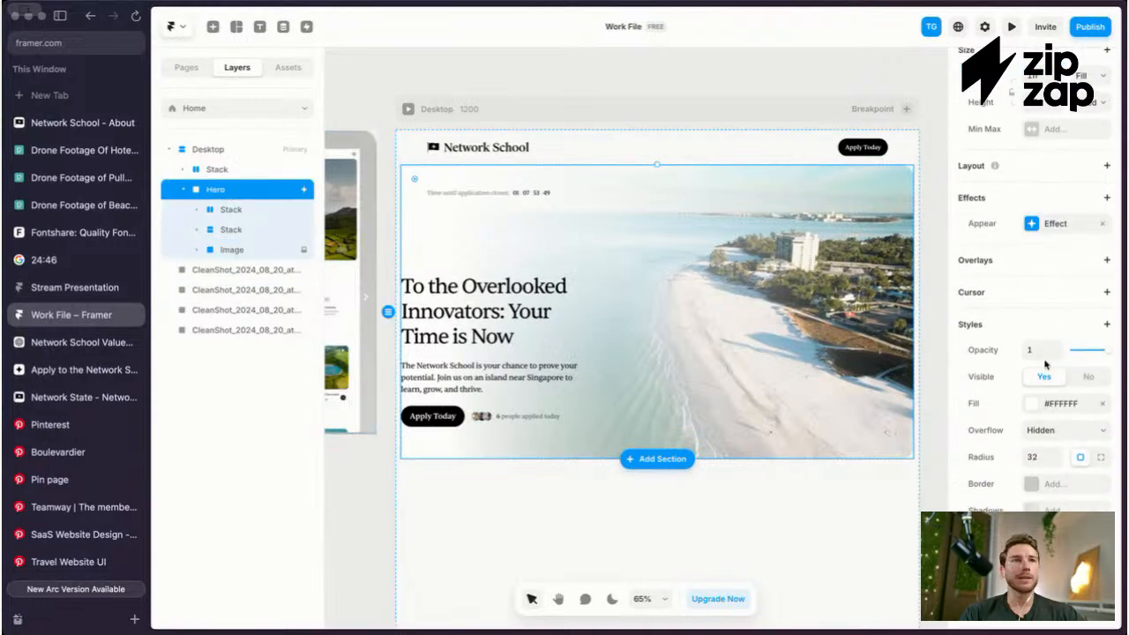
pyautogui.scroll(1, 1044, 364)
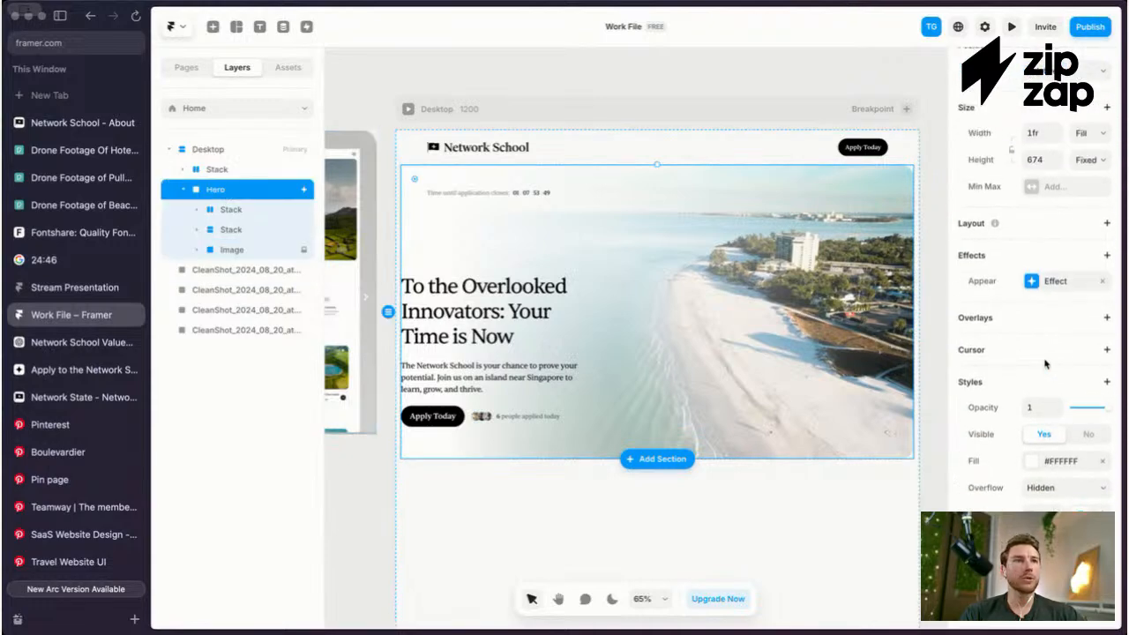
# Step: Try to give the Hero frame a stack layout and move the countdown stack higher in its layer order
pyautogui.click(1106, 223)
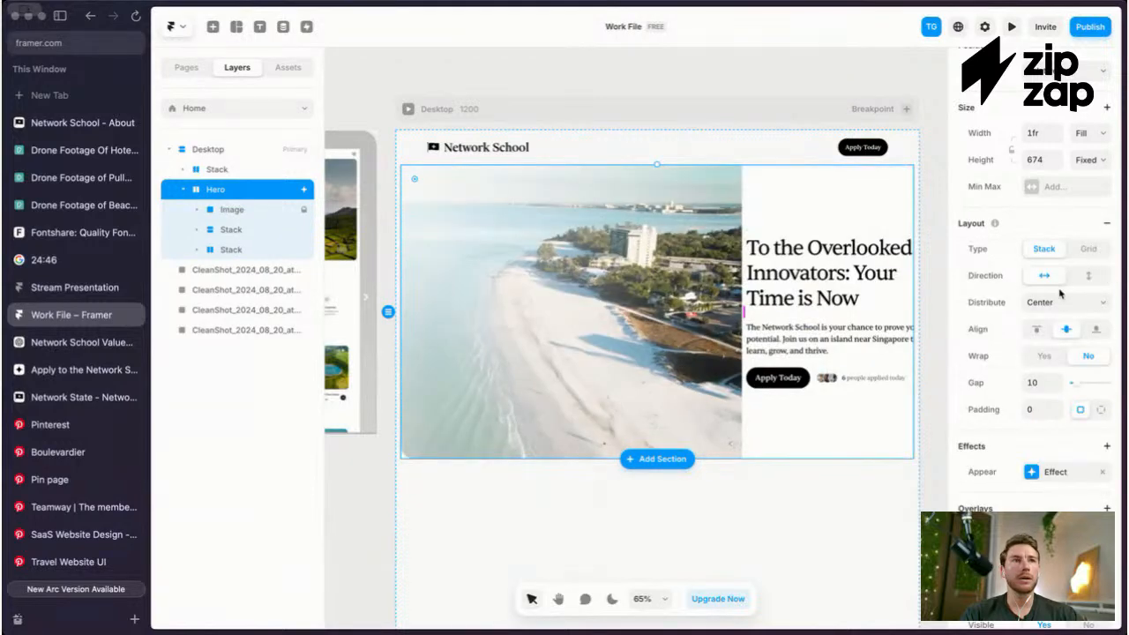
pyautogui.scroll(2, 1061, 293)
pyautogui.click(219, 228)
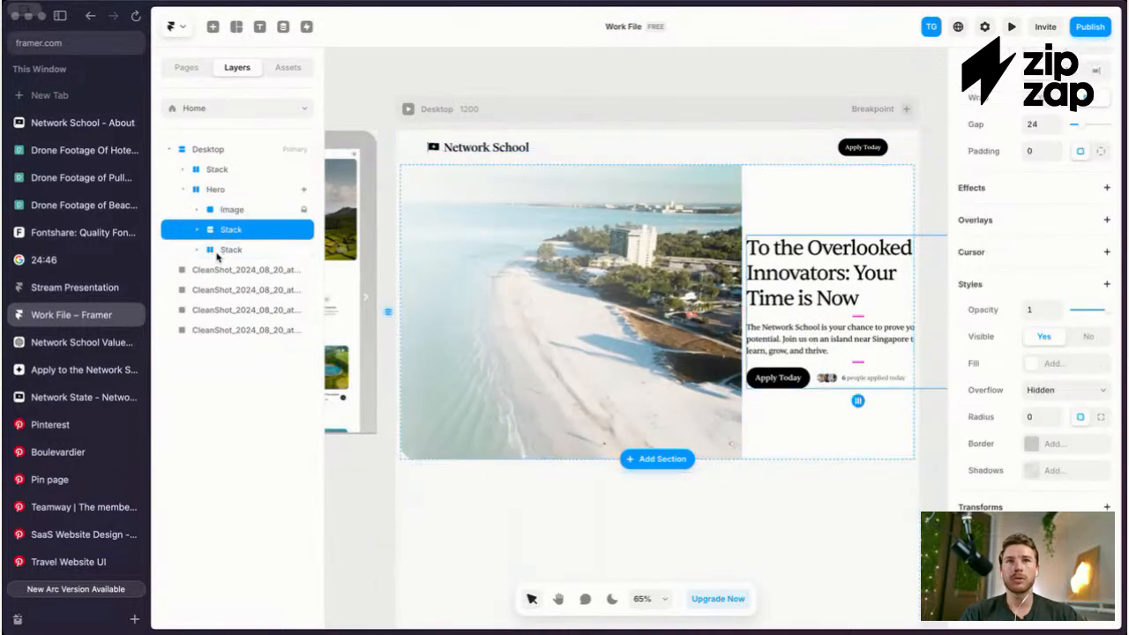
pyautogui.click(217, 249)
pyautogui.moveTo(218, 249); pyautogui.dragTo(244, 217)
pyautogui.click(231, 229)
pyautogui.click(232, 250)
# Step: Review the settings of the hero's image layer, its two inner stacks and the Hero frame itself
pyautogui.scroll(3, 1048, 352)
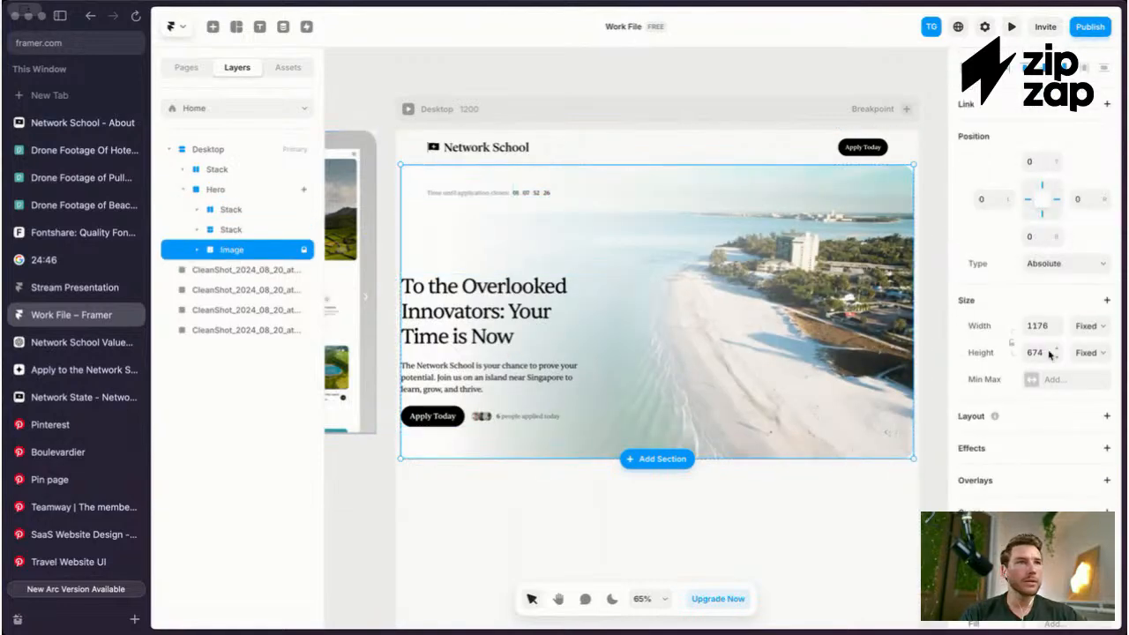
pyautogui.click(197, 249)
pyautogui.click(198, 249)
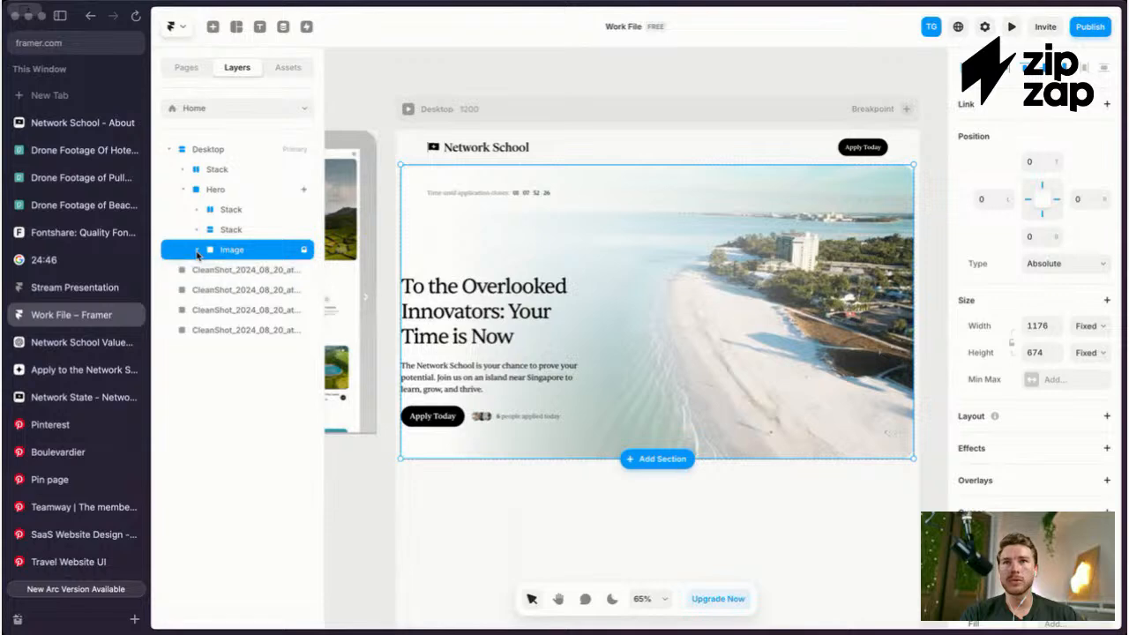
pyautogui.click(234, 231)
pyautogui.click(234, 210)
pyautogui.click(233, 230)
pyautogui.click(234, 210)
pyautogui.click(218, 190)
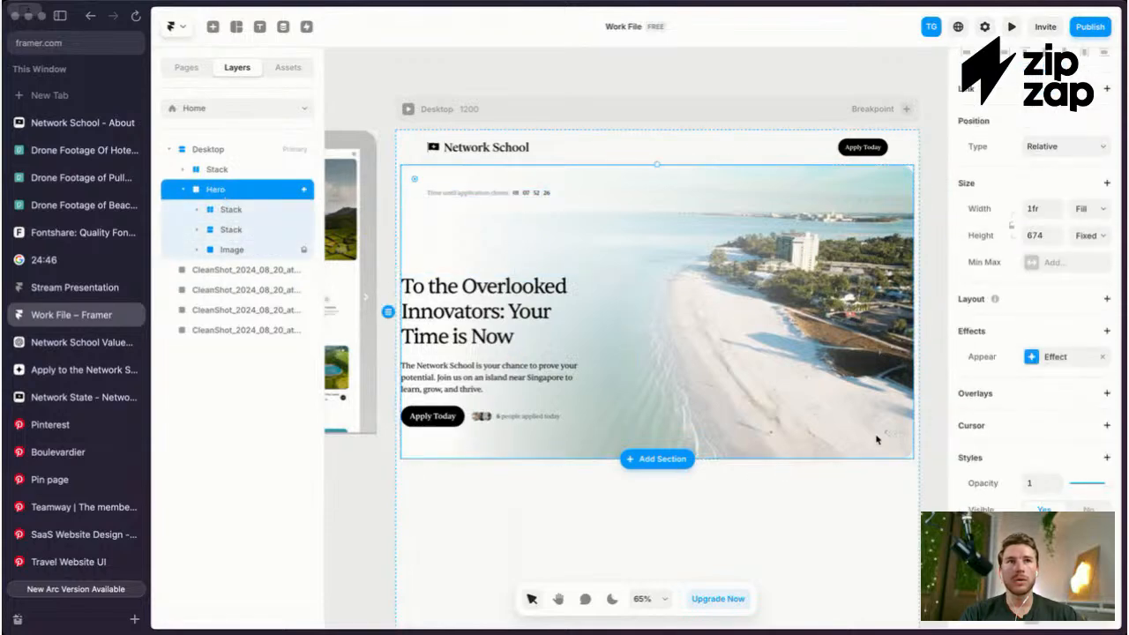
pyautogui.scroll(-3, 1059, 388)
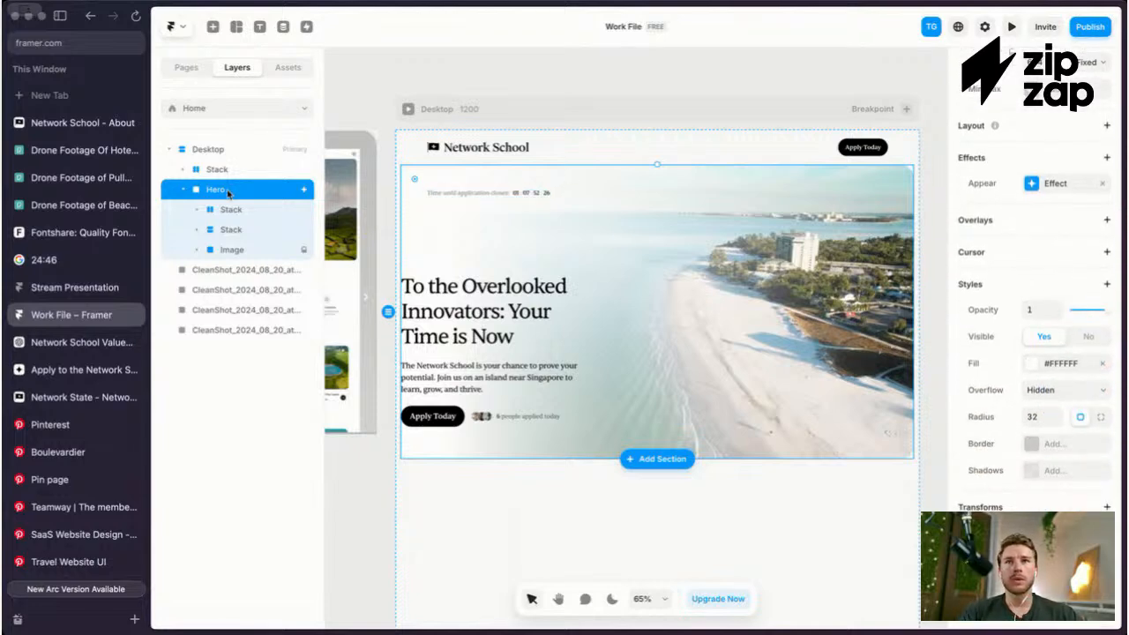
# Step: Add a stack layout to the Hero frame
pyautogui.scroll(3, 987, 287)
pyautogui.click(1107, 174)
pyautogui.click(1105, 175)
pyautogui.click(1107, 291)
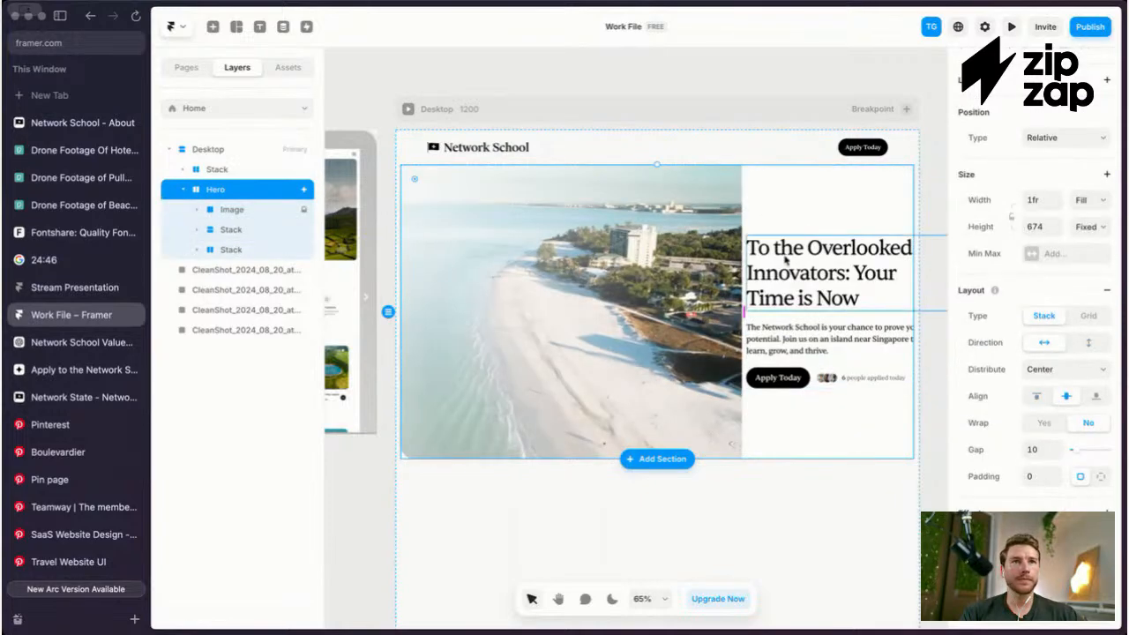
# Step: Set the hero's image layer to absolute positioning and pin all four sides at 0
pyautogui.hscroll(5, 751, 274)
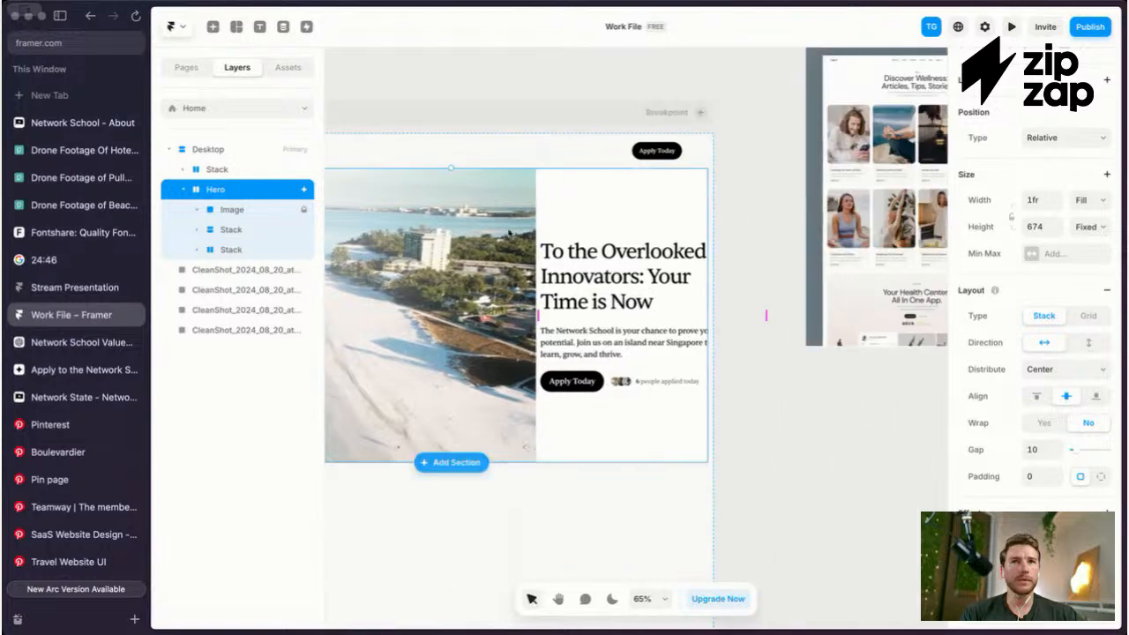
pyautogui.hscroll(-1, 499, 227)
pyautogui.click(498, 228)
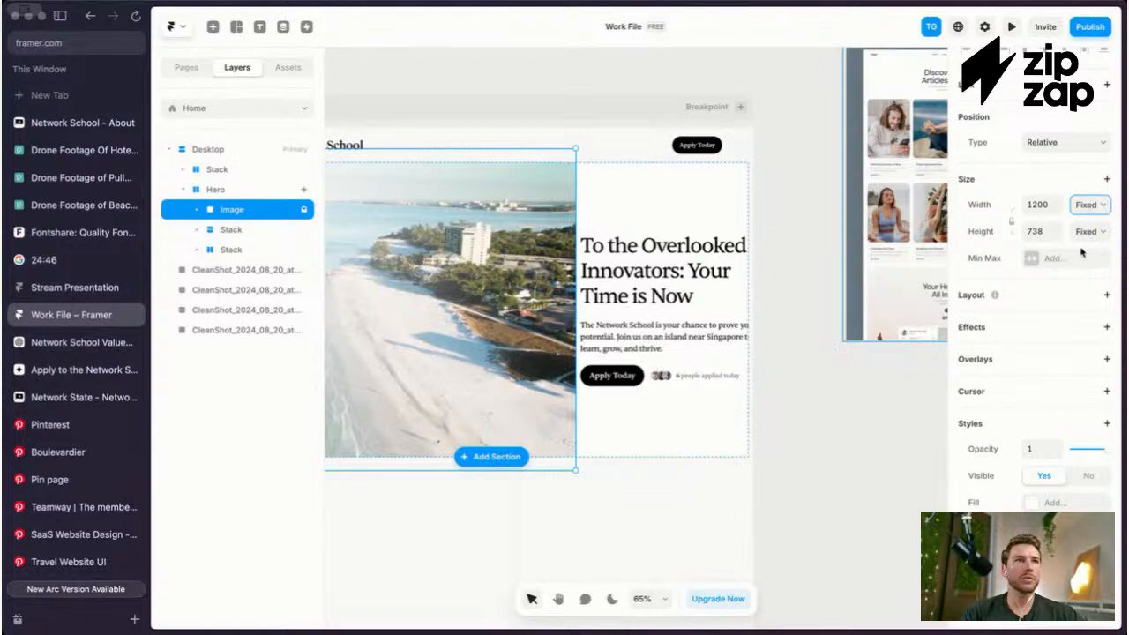
pyautogui.click(1061, 142)
pyautogui.click(992, 199)
pyautogui.write('0')
pyautogui.press('Tab')
pyautogui.write('0')
pyautogui.press('Tab')
pyautogui.write('0')
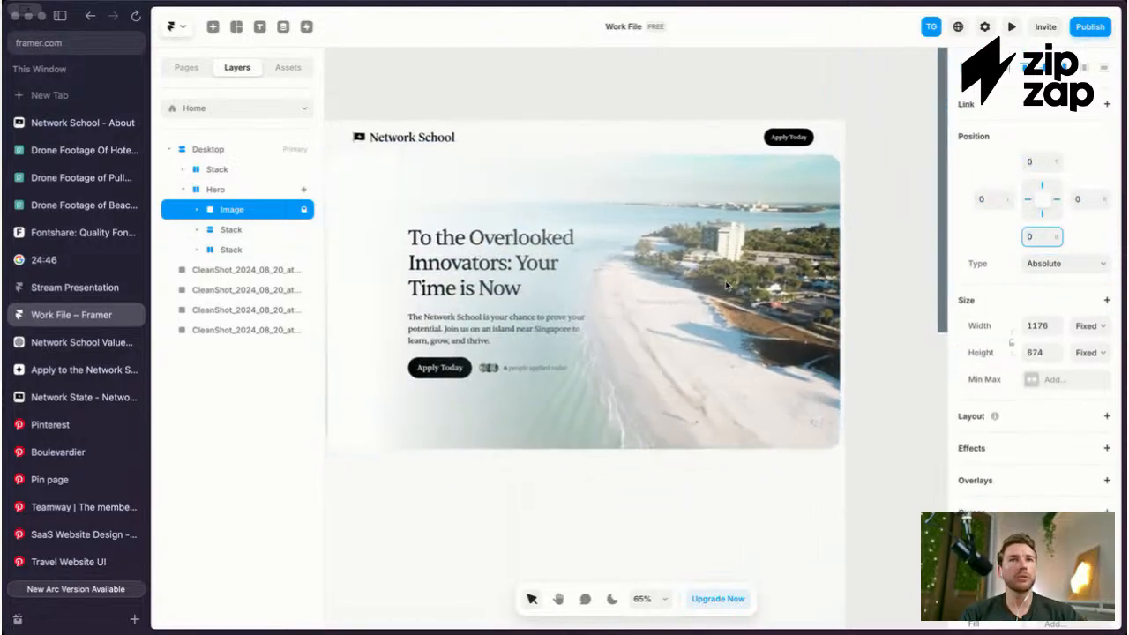
# Step: Set the Hero frame's stack to a vertical direction with a gap of 0 and Start distribution
pyautogui.hscroll(-2, 727, 285)
pyautogui.hscroll(-1, 727, 285)
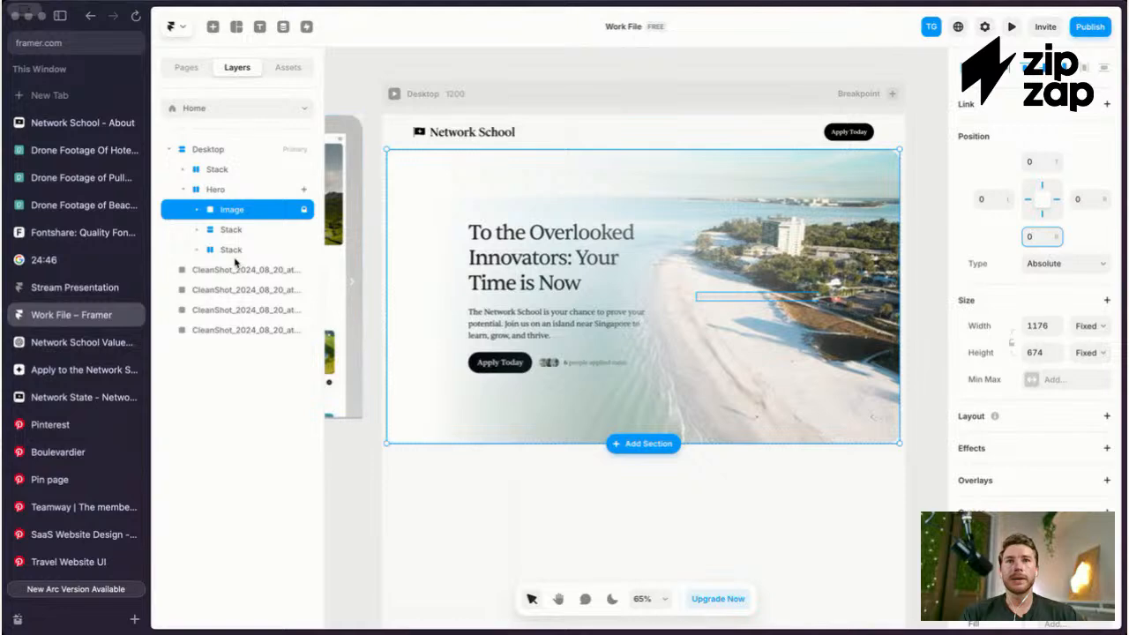
pyautogui.click(225, 191)
pyautogui.click(1036, 450)
pyautogui.write('0')
pyautogui.click(1048, 371)
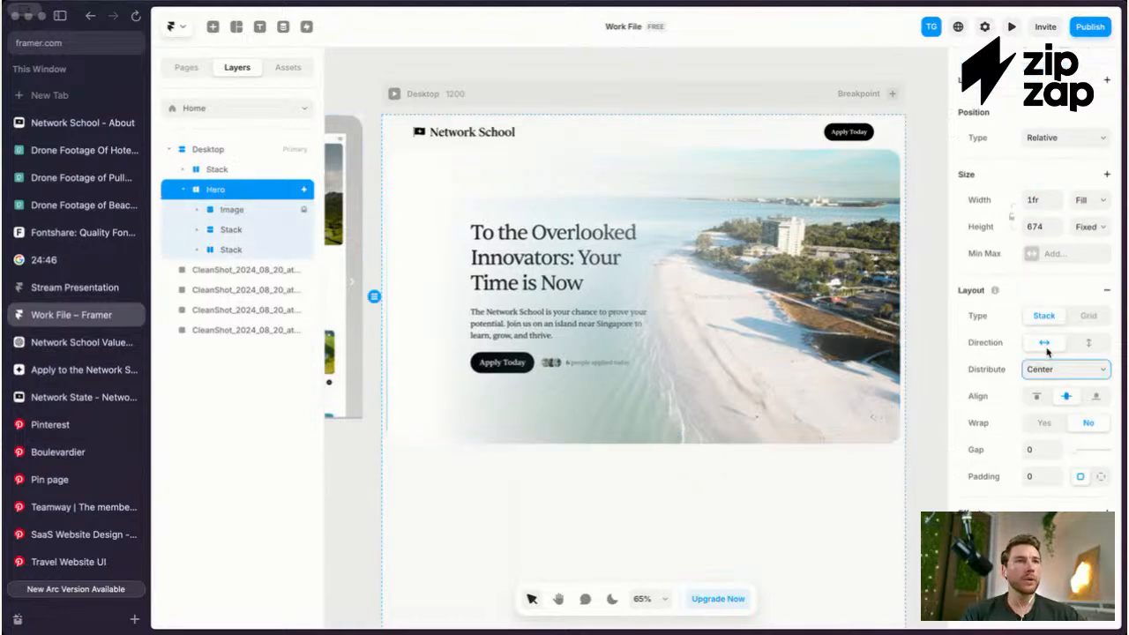
pyautogui.click(1045, 354)
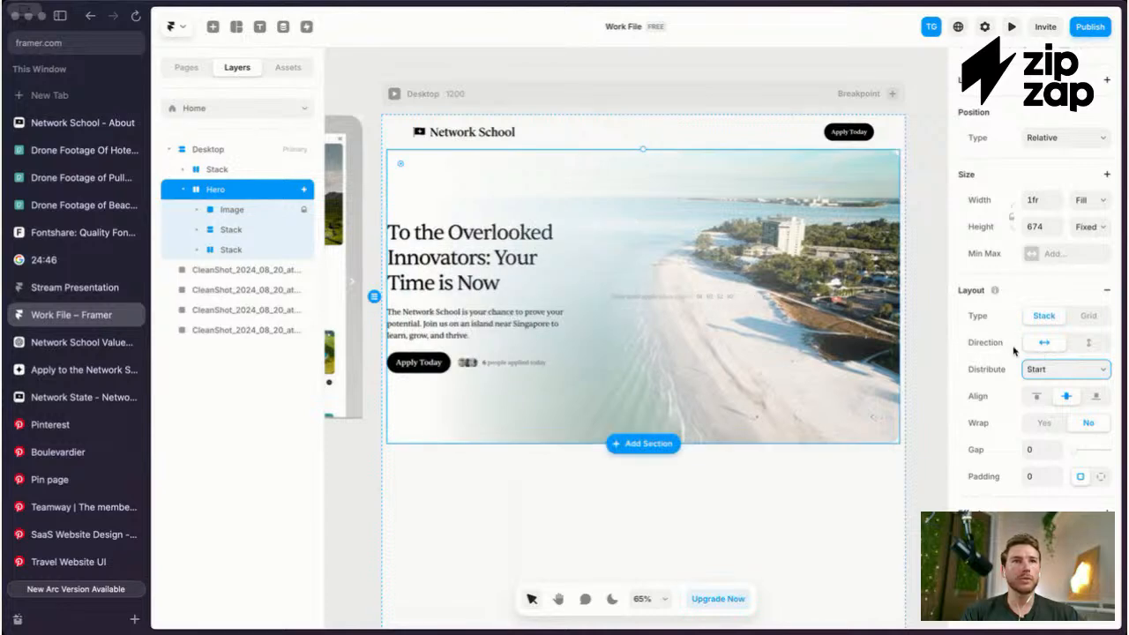
pyautogui.click(1086, 343)
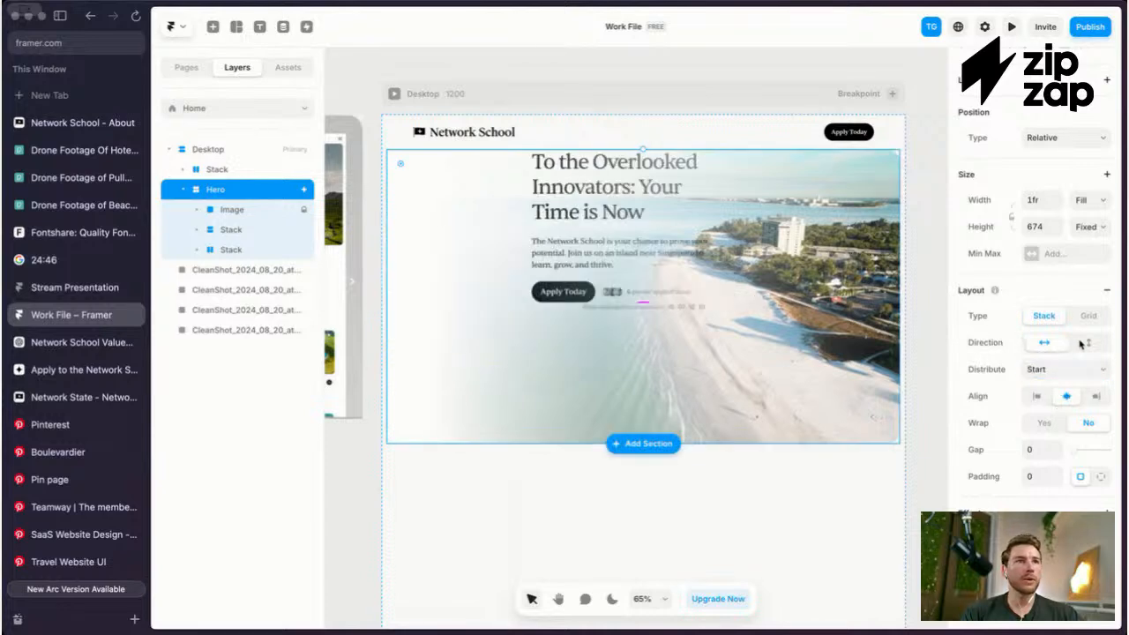
# Step: Move the countdown stack above the headline stack inside the Hero frame and align the Hero's contents to the left
pyautogui.click(648, 310)
pyautogui.press('Up')
pyautogui.click(507, 260)
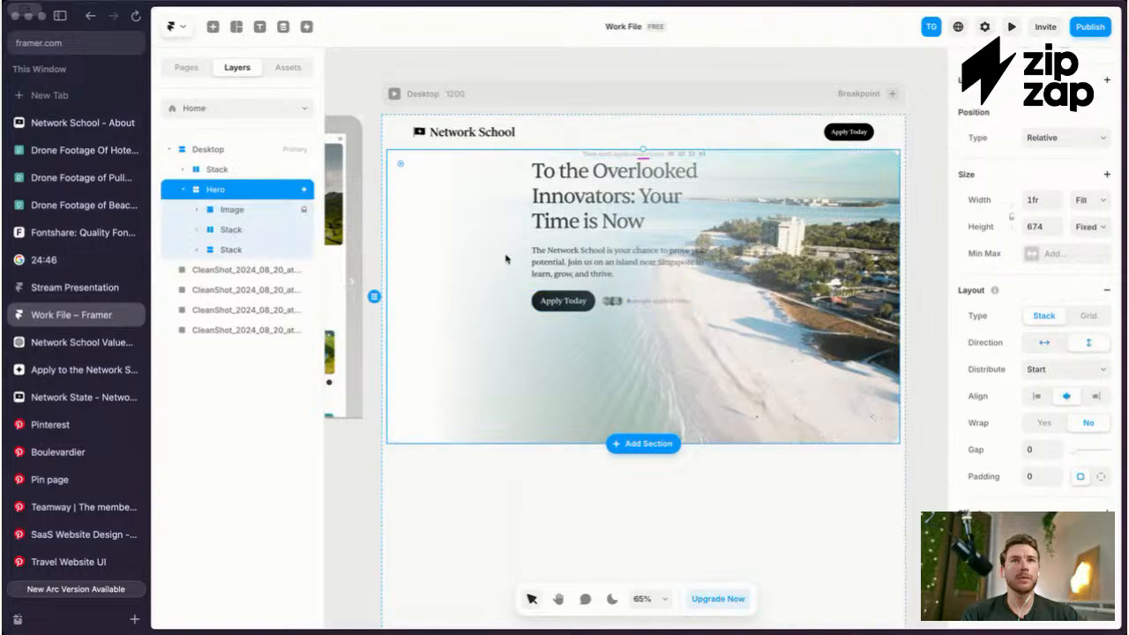
pyautogui.scroll(-3, 1036, 353)
pyautogui.click(1036, 299)
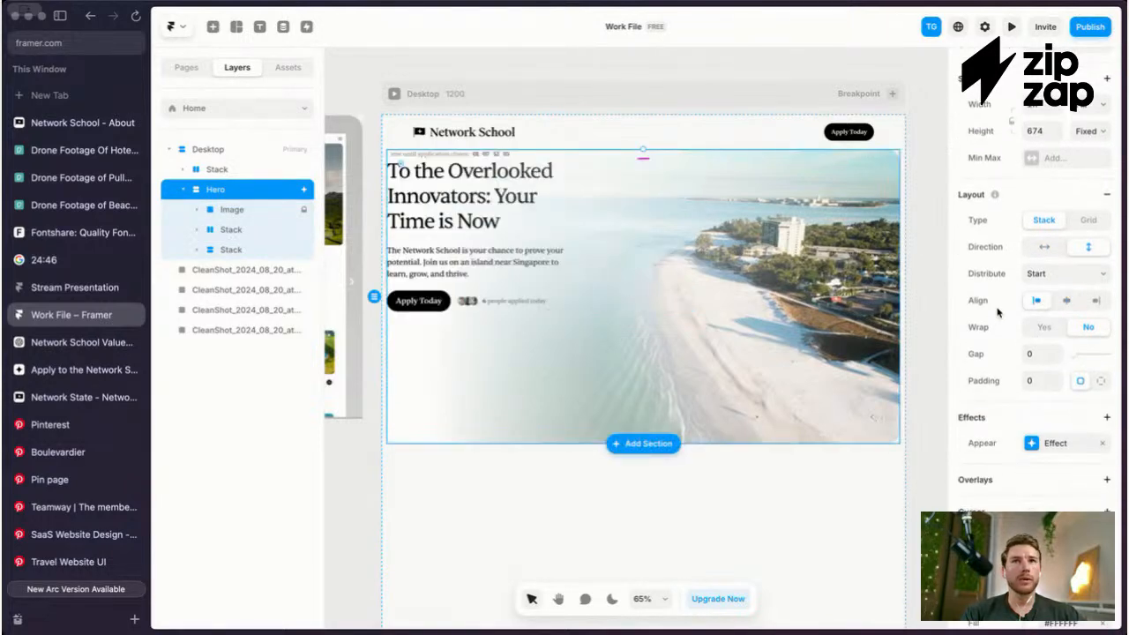
# Step: Set the Hero stack's padding to 48 and its distribution to Space Between
pyautogui.click(1031, 380)
pyautogui.hotkey('shift', 'Up')
pyautogui.hotkey('shift', 'Up')
pyautogui.hotkey('shift', 'Up')
pyautogui.hotkey('shift', 'Up')
pyautogui.hotkey('shift', 'Up')
pyautogui.hotkey('shift', 'Up')
pyautogui.write('48')
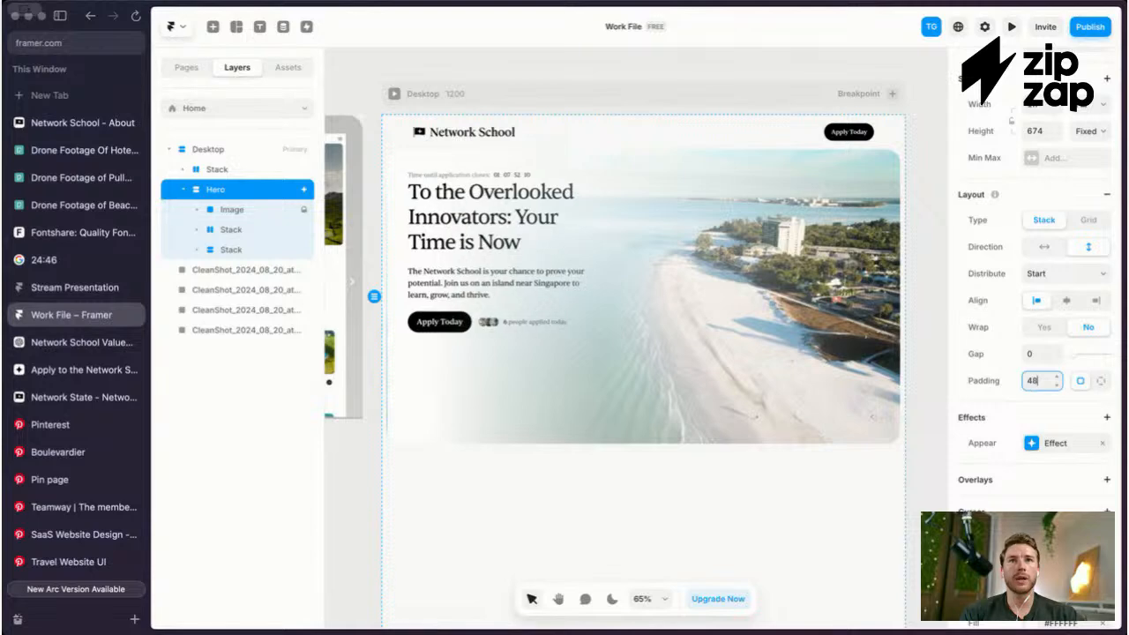
pyautogui.click(1063, 280)
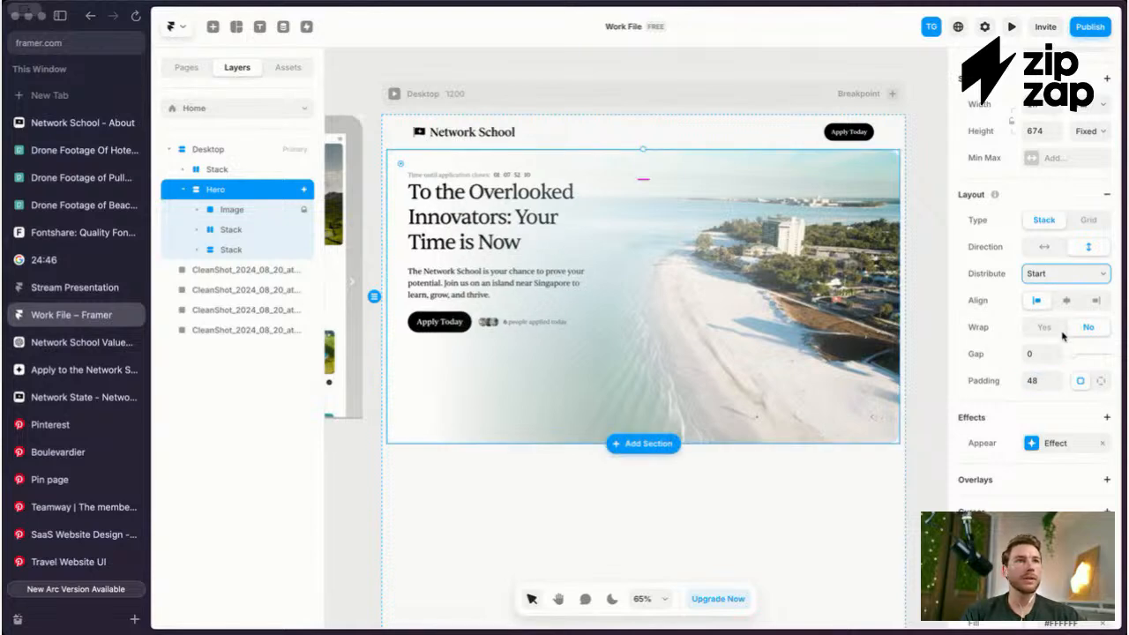
pyautogui.click(1061, 322)
# Step: Examine the rearranged hero section on the canvas, comparing it up close and alongside the reference screenshots
pyautogui.scroll(3, 593, 319)
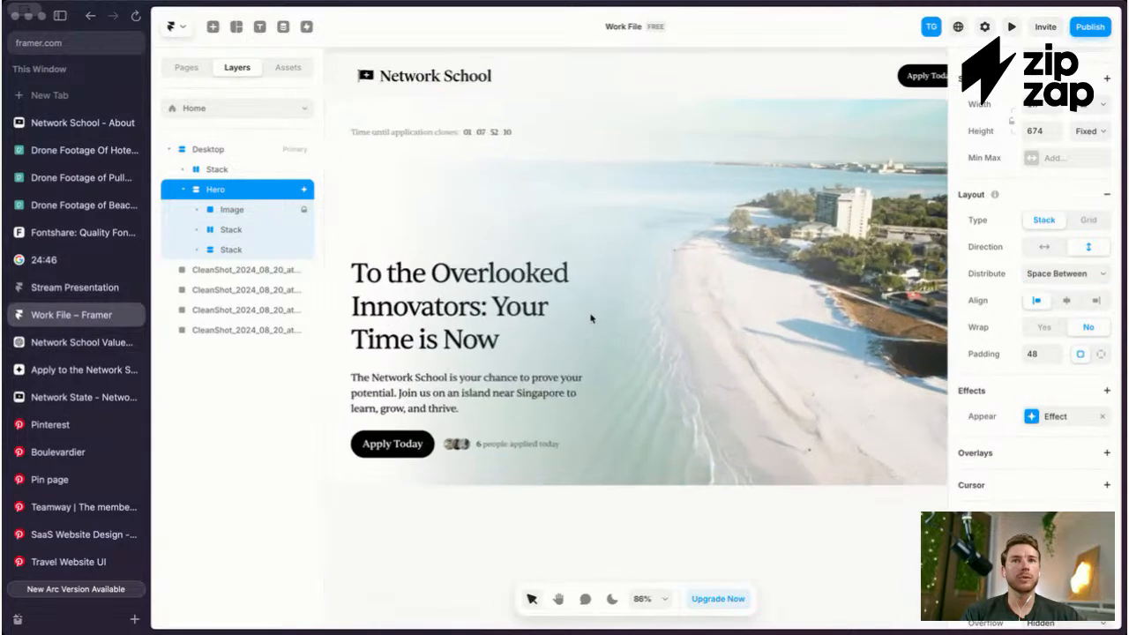
pyautogui.press('super+period')
pyautogui.scroll(3, 591, 318)
pyautogui.scroll(-2, 609, 249)
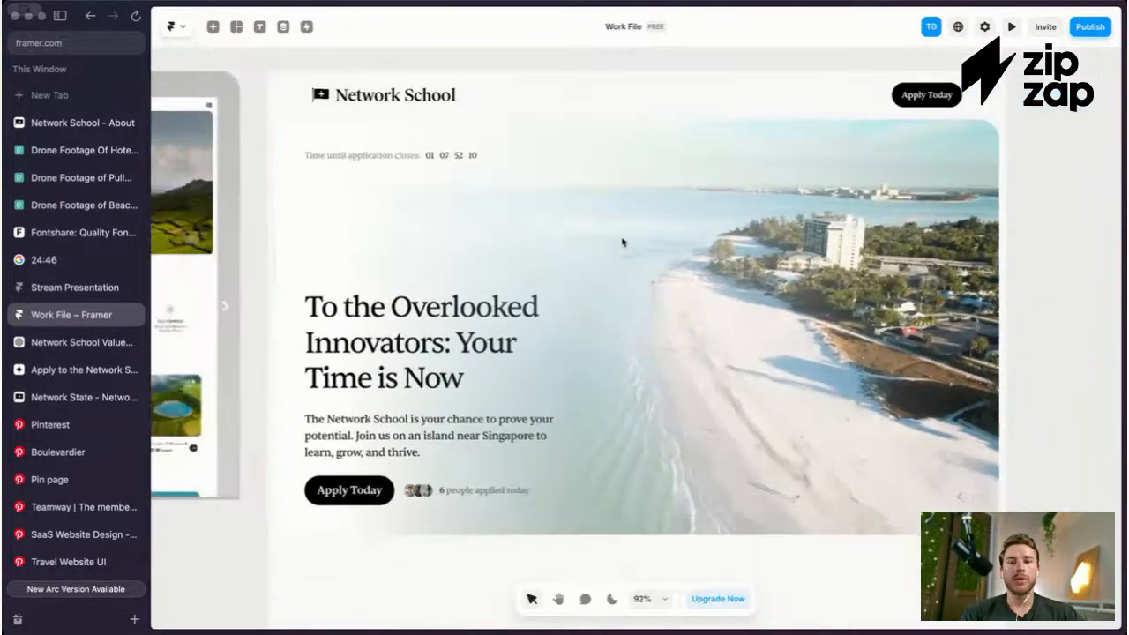
pyautogui.scroll(-3, 609, 251)
pyautogui.scroll(1, 612, 249)
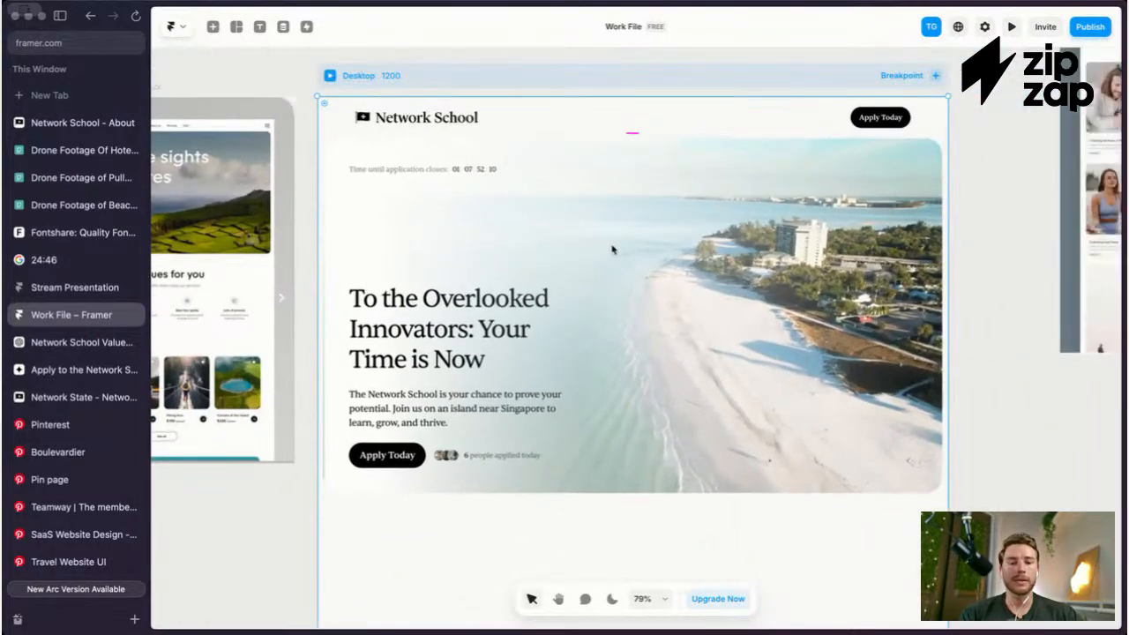
pyautogui.scroll(2, 612, 250)
pyautogui.scroll(-2, 612, 249)
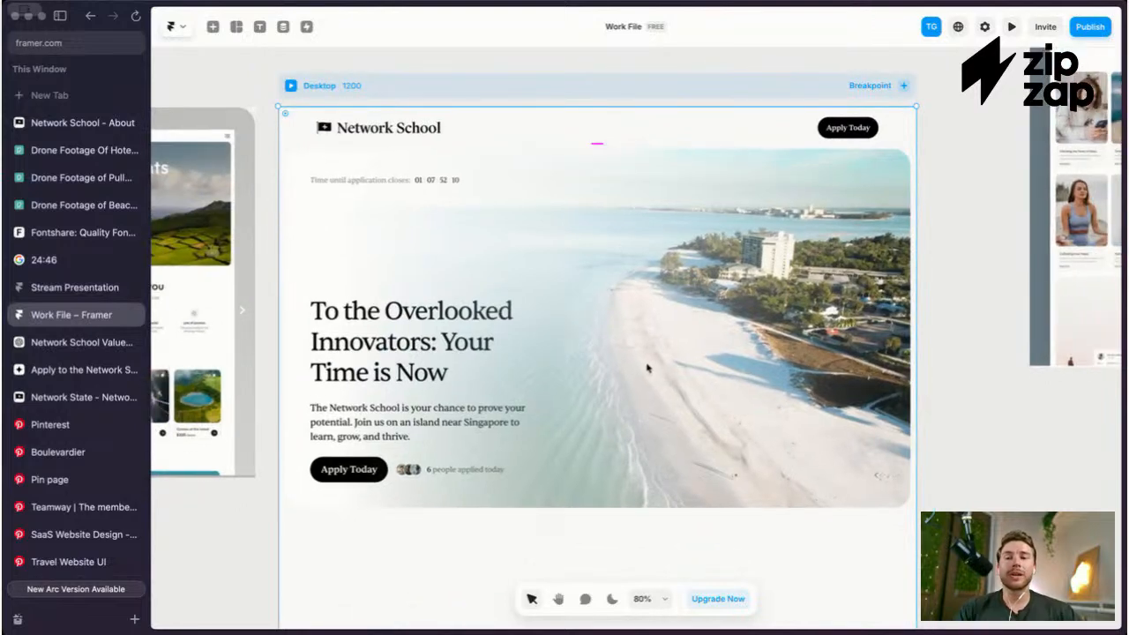
pyautogui.scroll(4, 617, 369)
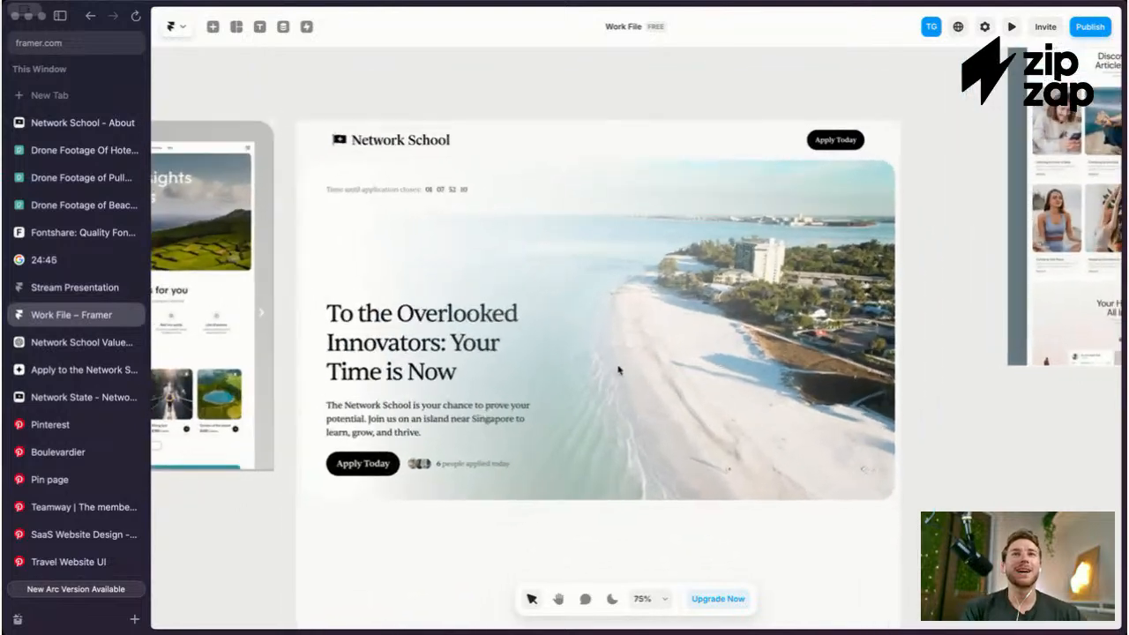
pyautogui.scroll(-3, 653, 235)
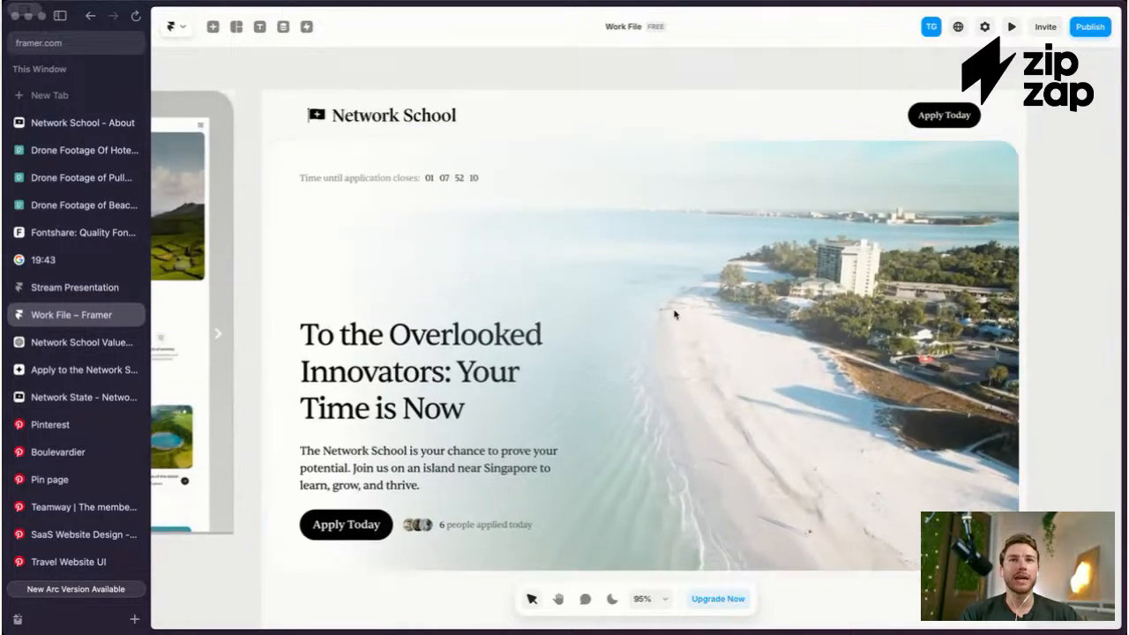
pyautogui.scroll(2, 571, 410)
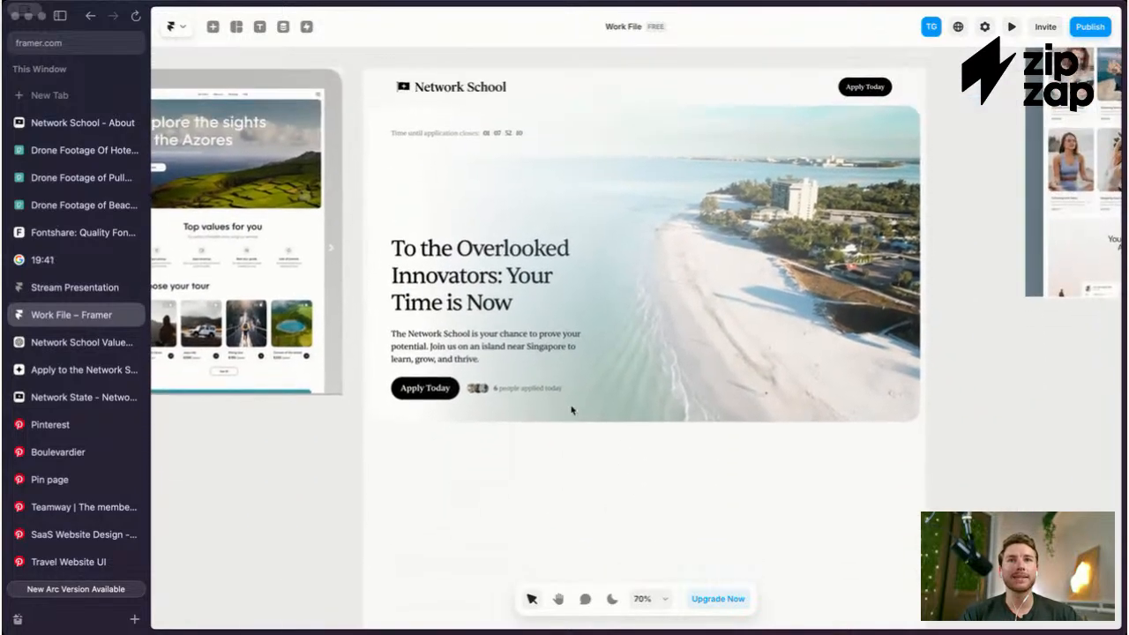
pyautogui.scroll(4, 590, 305)
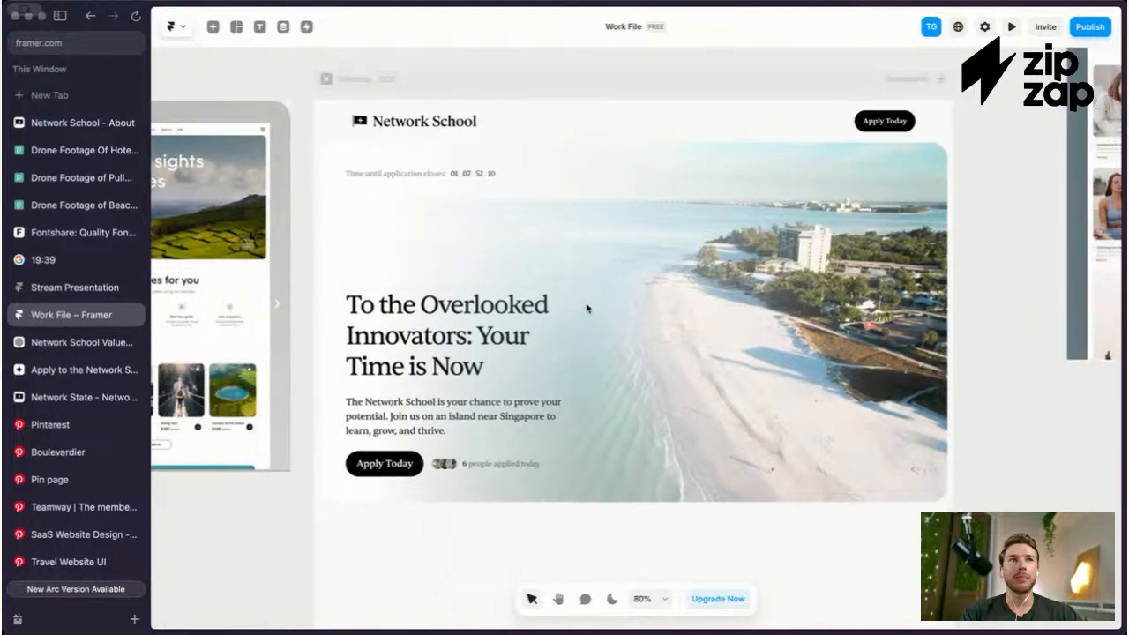
pyautogui.scroll(-2, 579, 314)
pyautogui.scroll(-1, 580, 316)
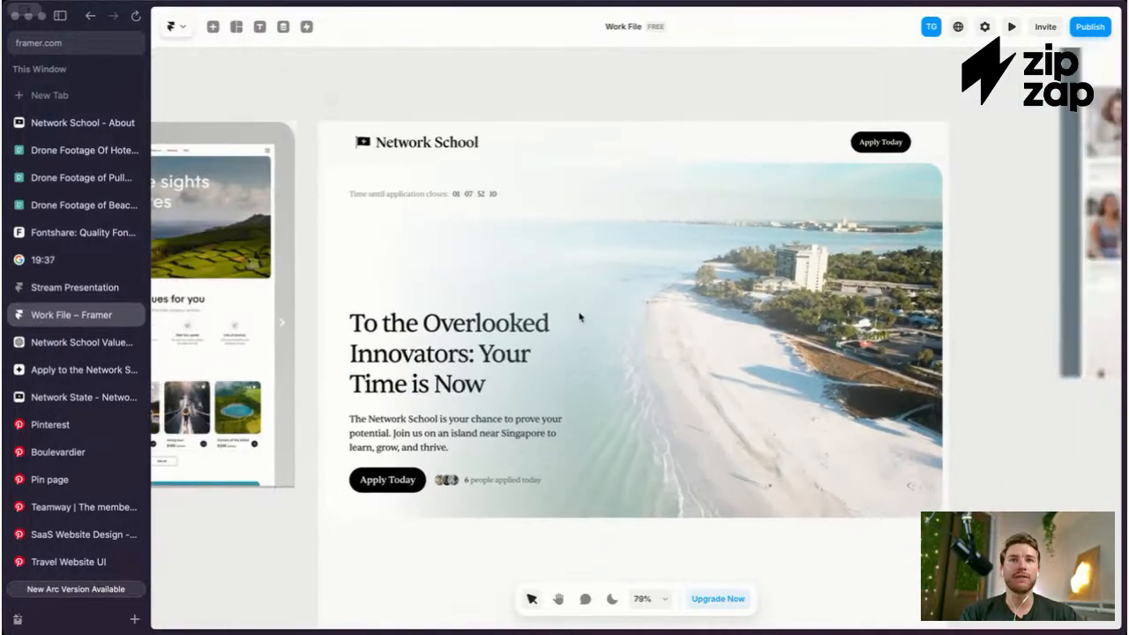
pyautogui.scroll(3, 579, 317)
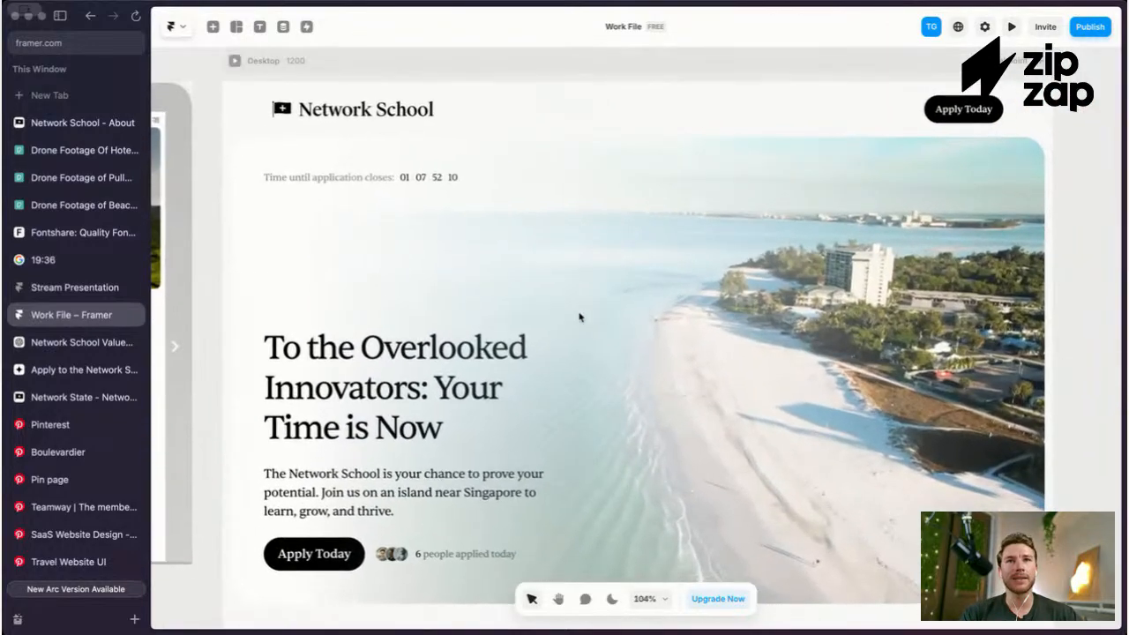
pyautogui.scroll(-4, 476, 221)
pyautogui.scroll(2, 477, 235)
pyautogui.scroll(-4, 412, 143)
pyautogui.hscroll(-3, 262, 143)
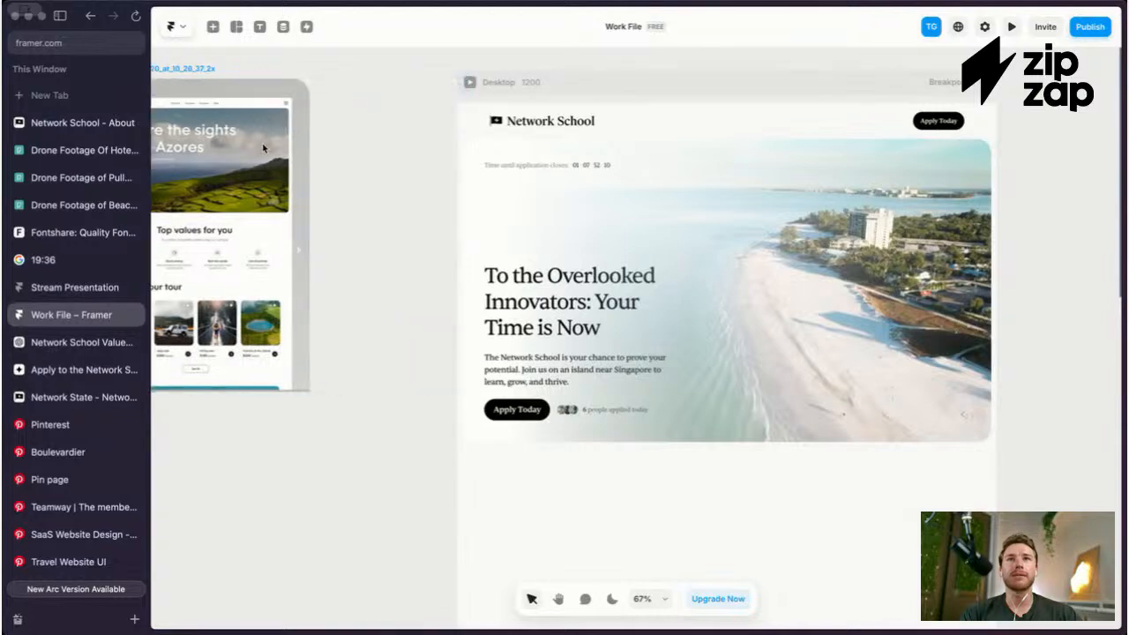
pyautogui.scroll(5, 521, 201)
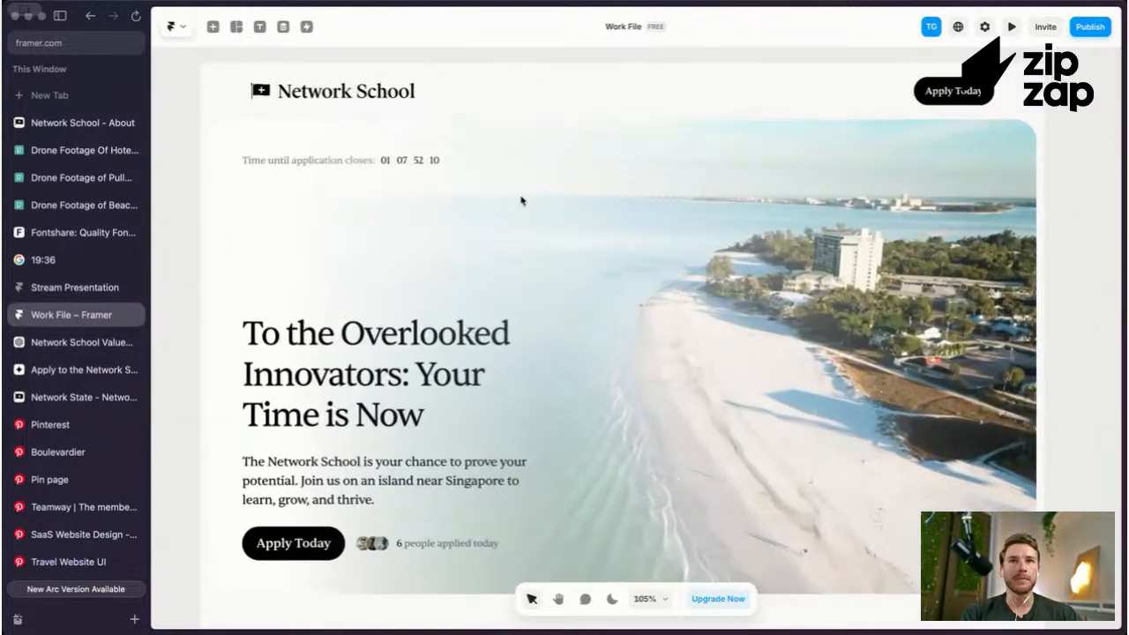
# Step: Preview the page's entrance animation and review the spring transition of the Hero's appear effect
pyautogui.press('super+p')
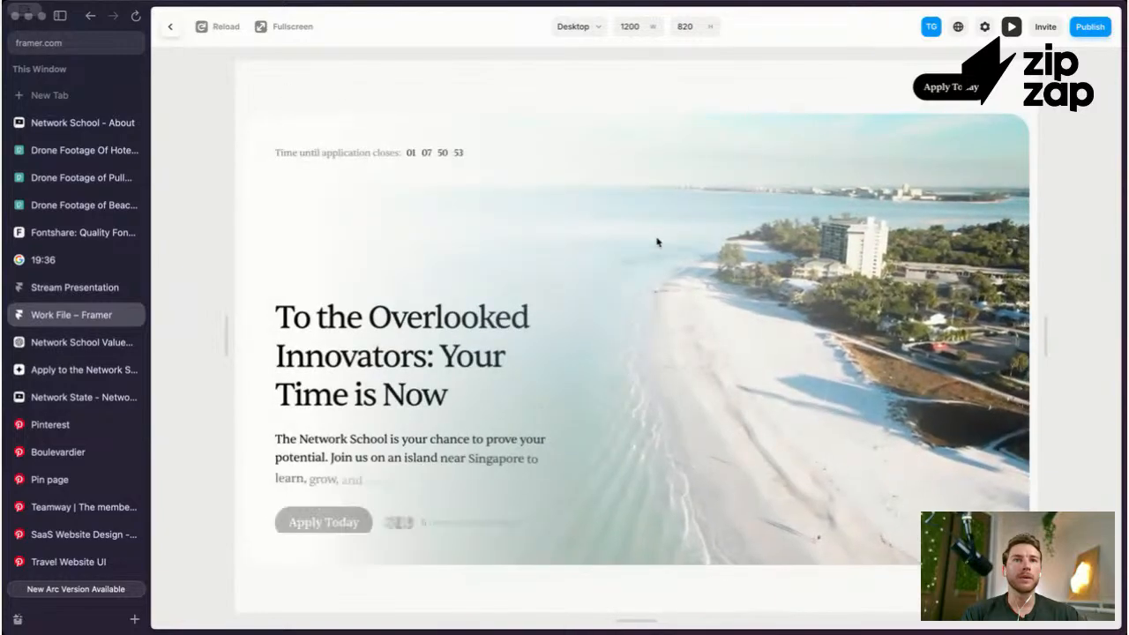
pyautogui.press('Escape')
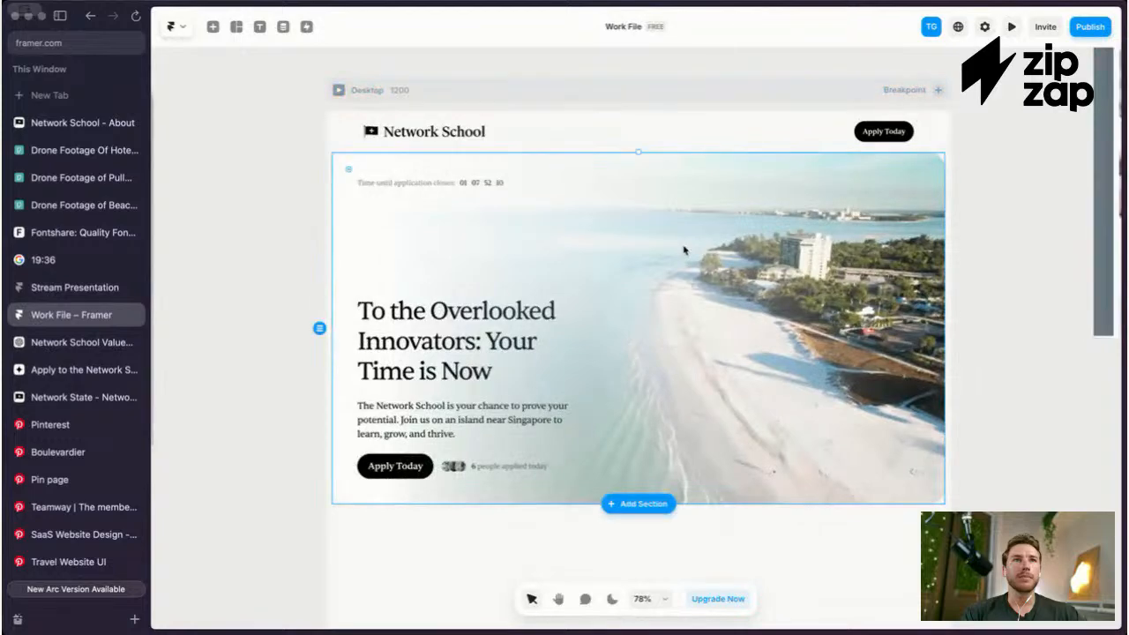
pyautogui.click(872, 507)
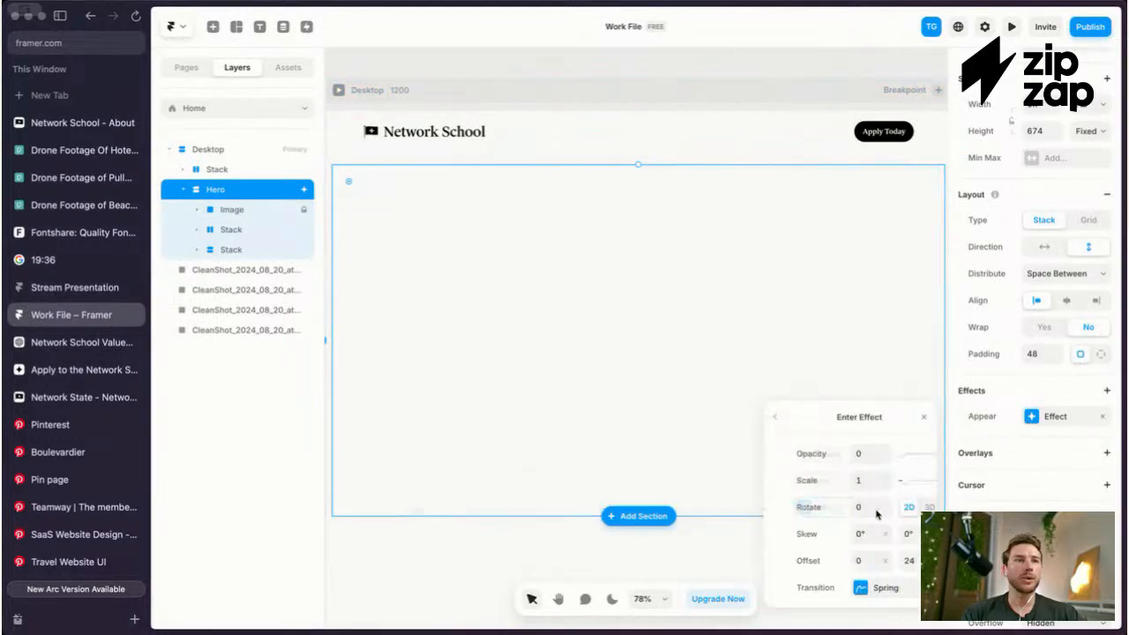
pyautogui.click(873, 586)
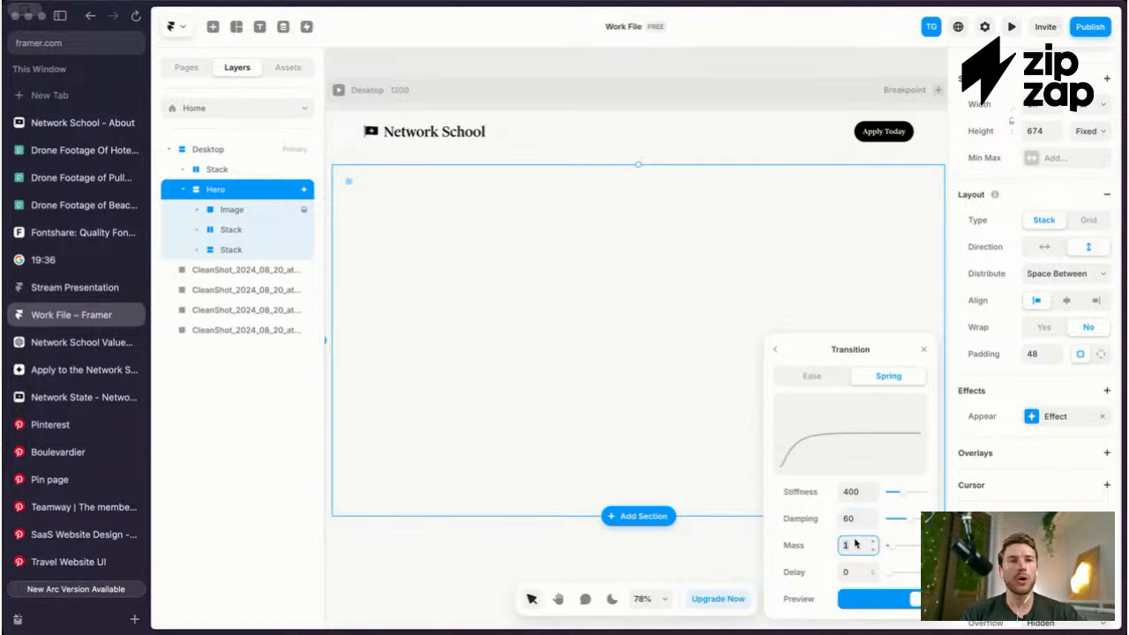
pyautogui.press('super+p')
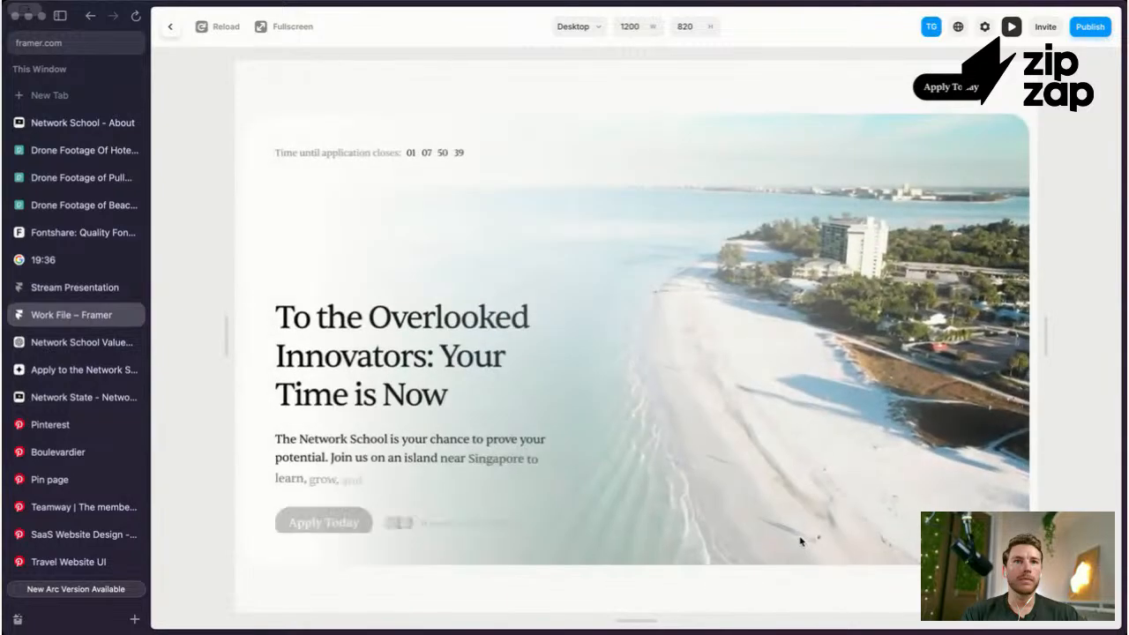
pyautogui.press('Escape')
# Step: Copy the header logo's appear effect and paste it onto the header's Apply Today button
pyautogui.click(759, 150)
pyautogui.click(874, 139)
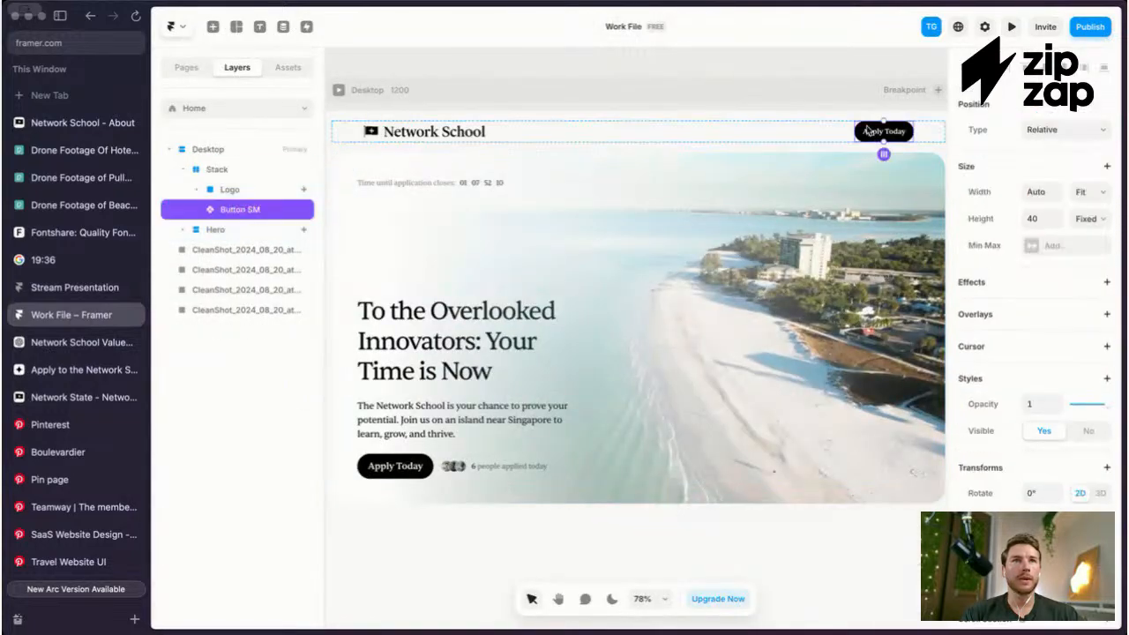
pyautogui.doubleClick(874, 137)
pyautogui.click(377, 69)
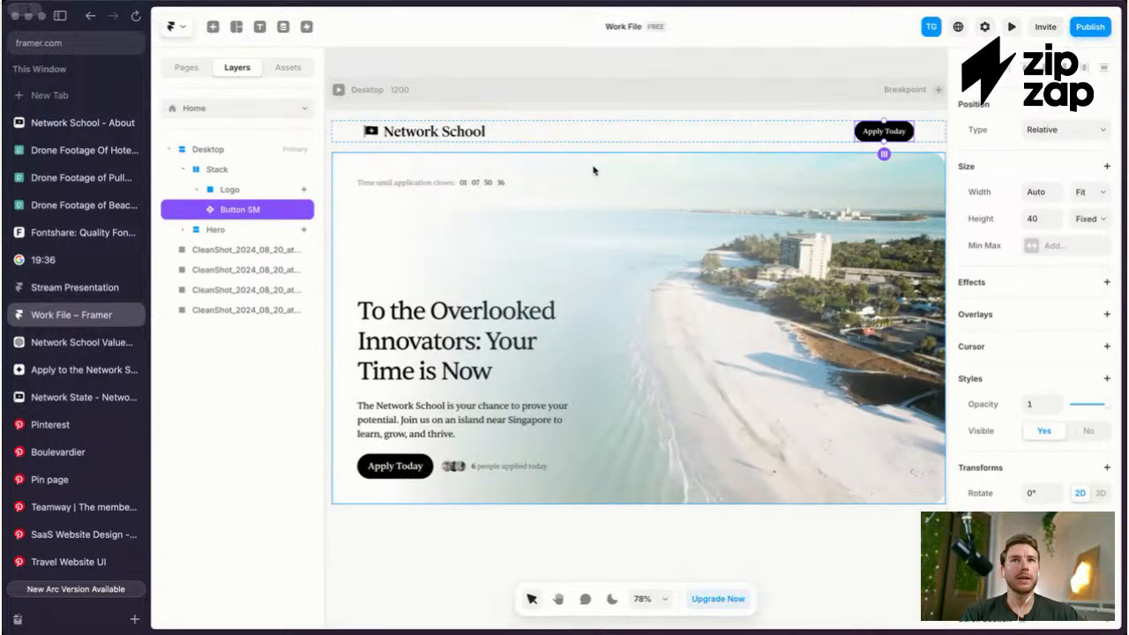
pyautogui.click(451, 131)
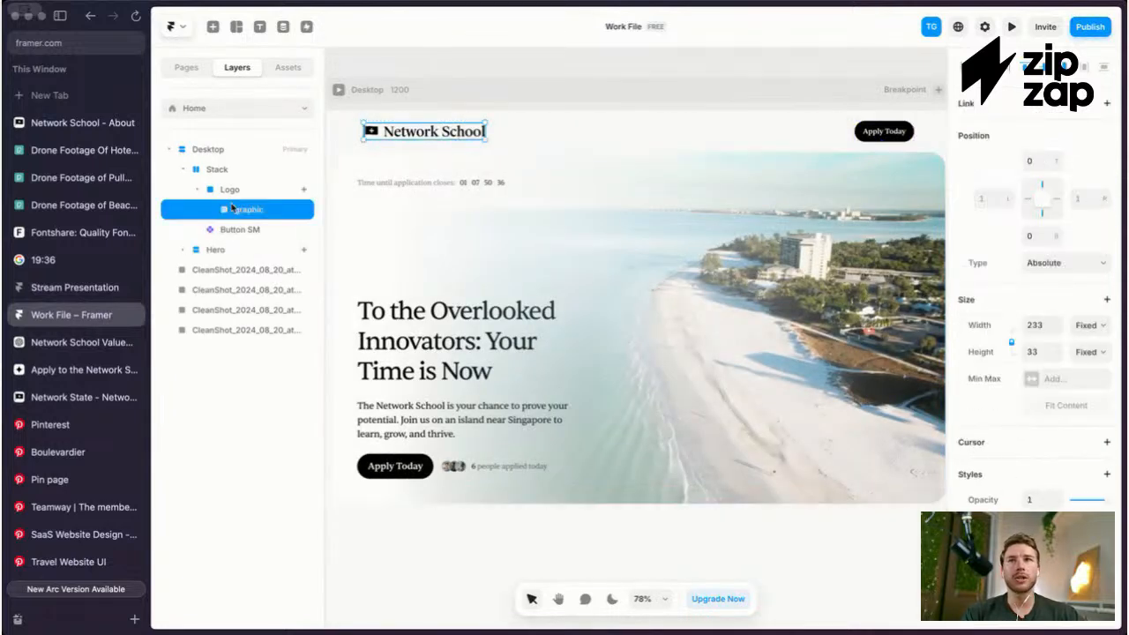
pyautogui.press('Escape')
pyautogui.click(1049, 383)
pyautogui.click(239, 229)
pyautogui.rightClick(249, 232)
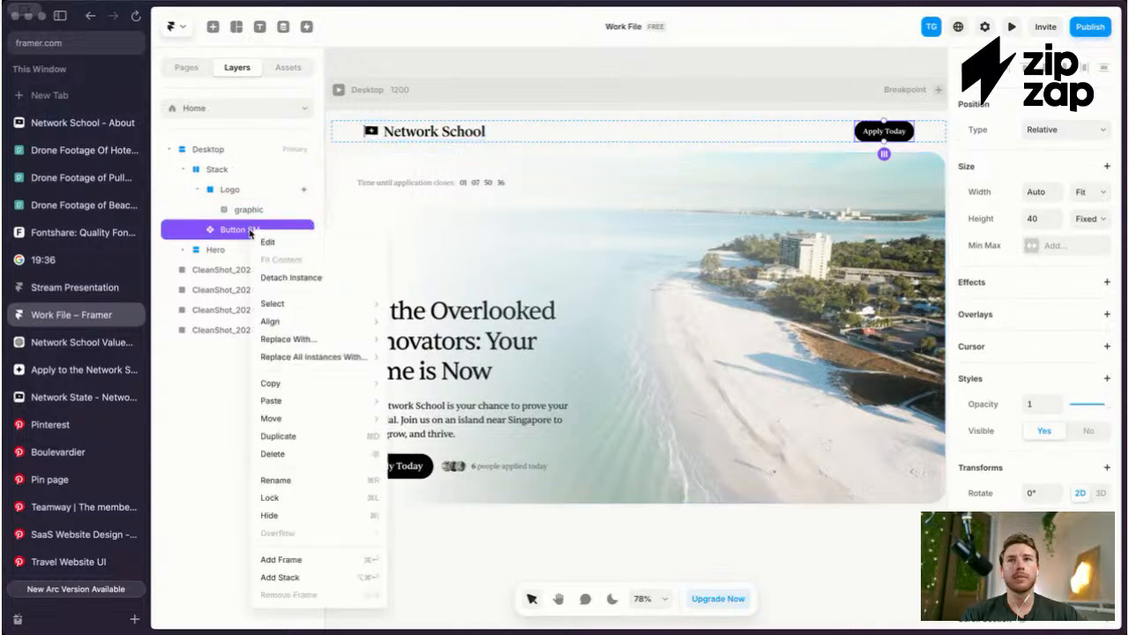
pyautogui.moveTo(331, 402)
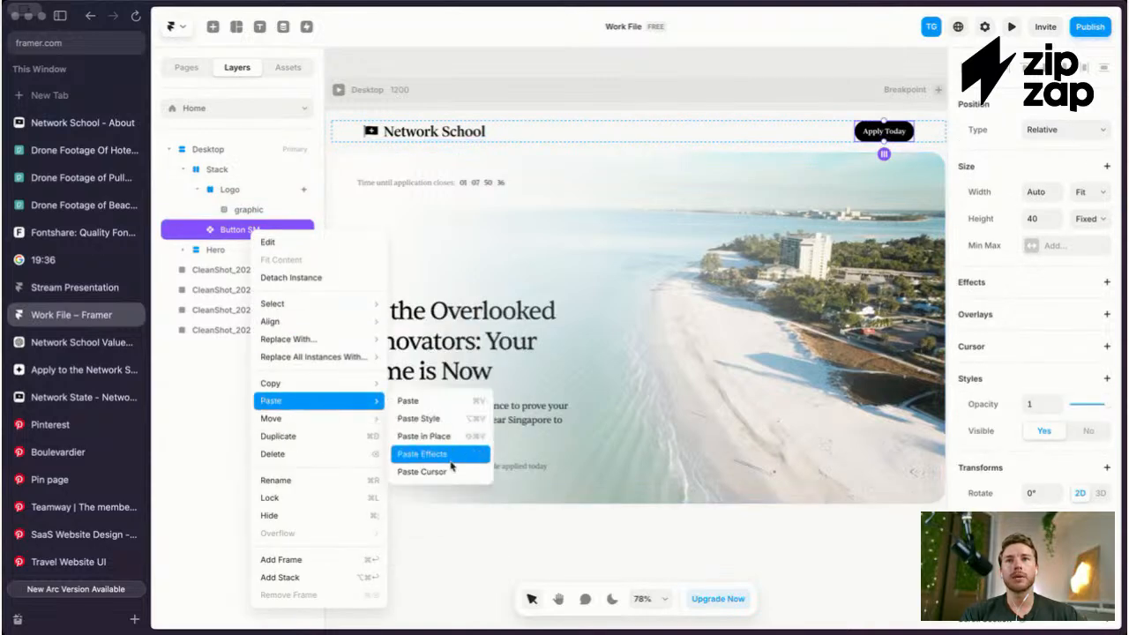
pyautogui.click(451, 460)
# Step: Preview the page and reload it twice to check the header and hero entrance animations
pyautogui.press('super+p')
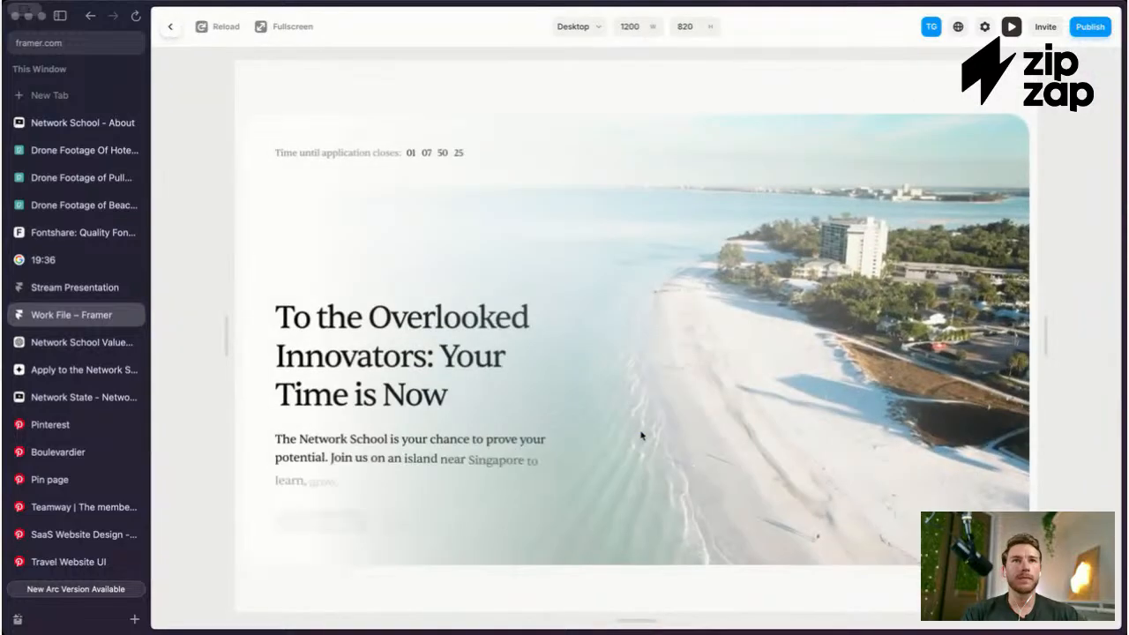
pyautogui.press('super+r')
pyautogui.press('super+r')
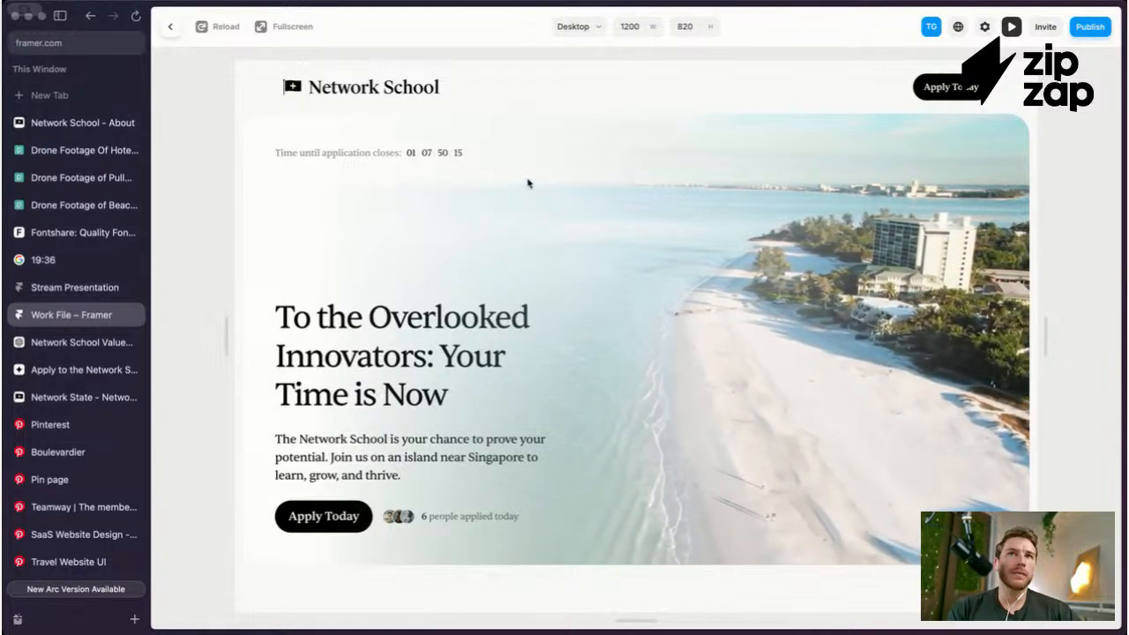
pyautogui.press('Escape')
# Step: Set the padding of the hero's countdown stack to 12
pyautogui.click(362, 181)
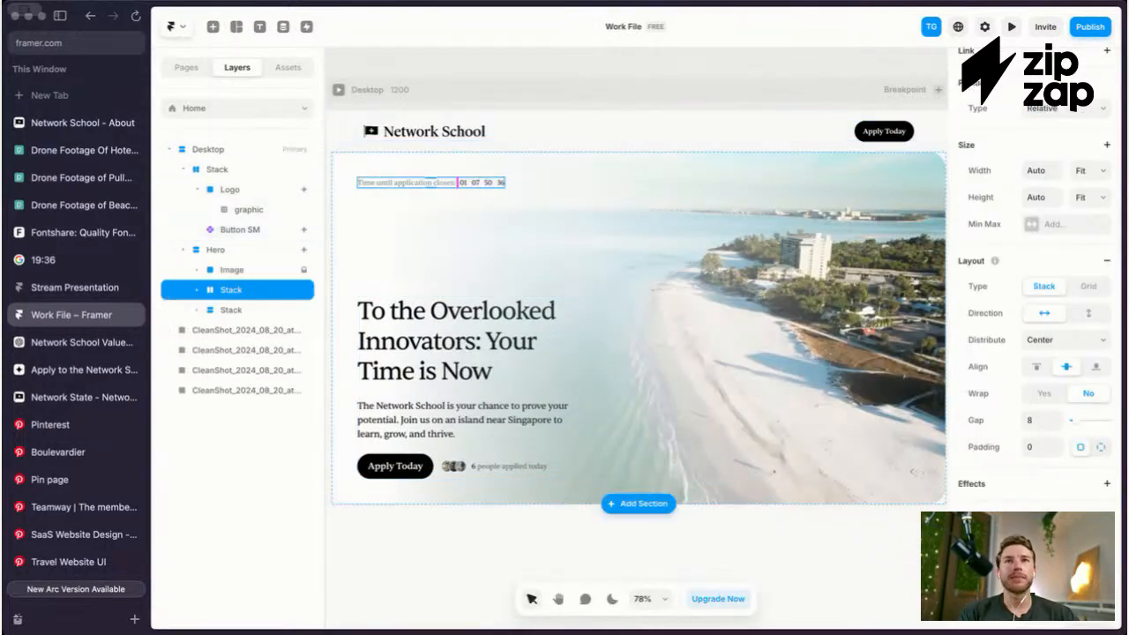
pyautogui.keyDown('ctrl'); pyautogui.scroll(3, 458, 182); pyautogui.keyUp('ctrl')
pyautogui.click(458, 183)
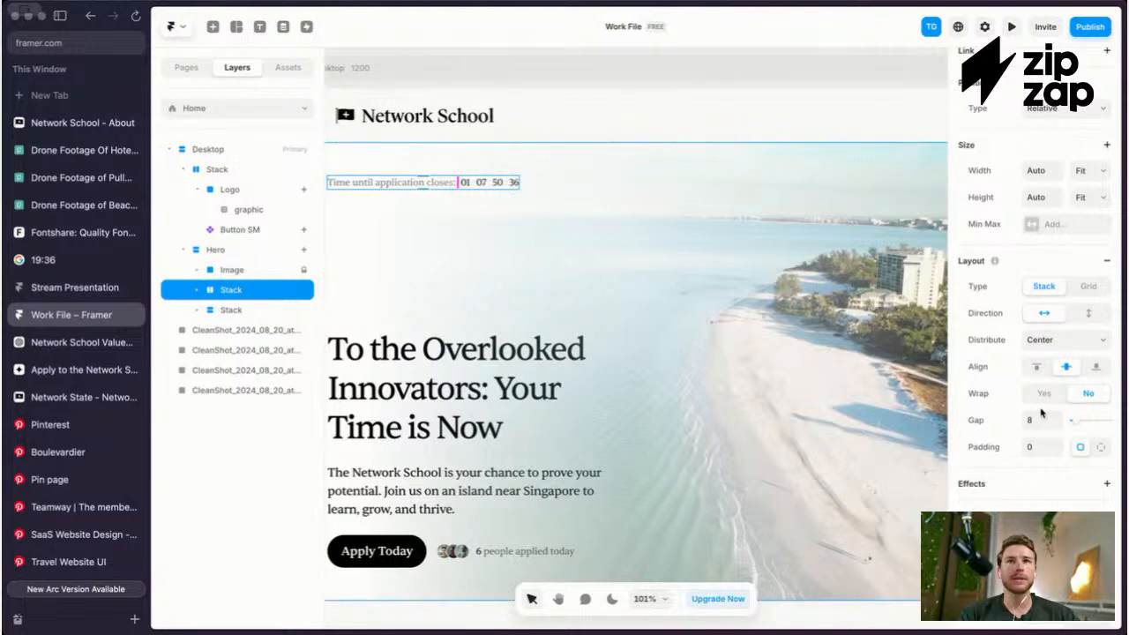
pyautogui.click(1041, 446)
pyautogui.scroll(-3, 1014, 388)
pyautogui.write('12')
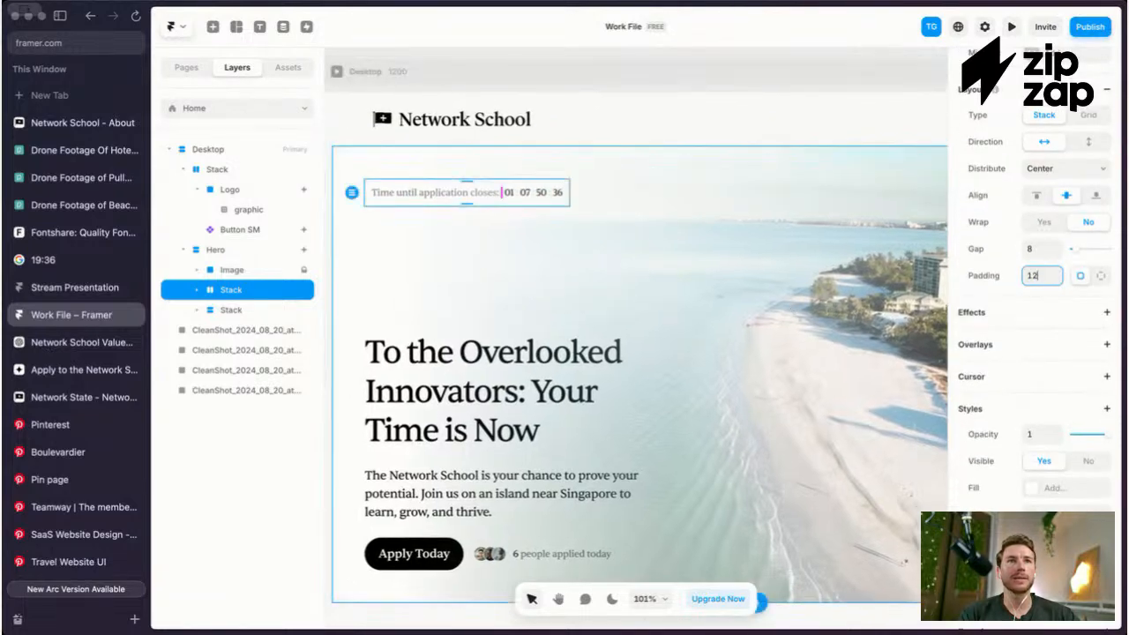
# Step: Give the countdown stack a black #000000 fill at 5% opacity
pyautogui.scroll(-2, 979, 347)
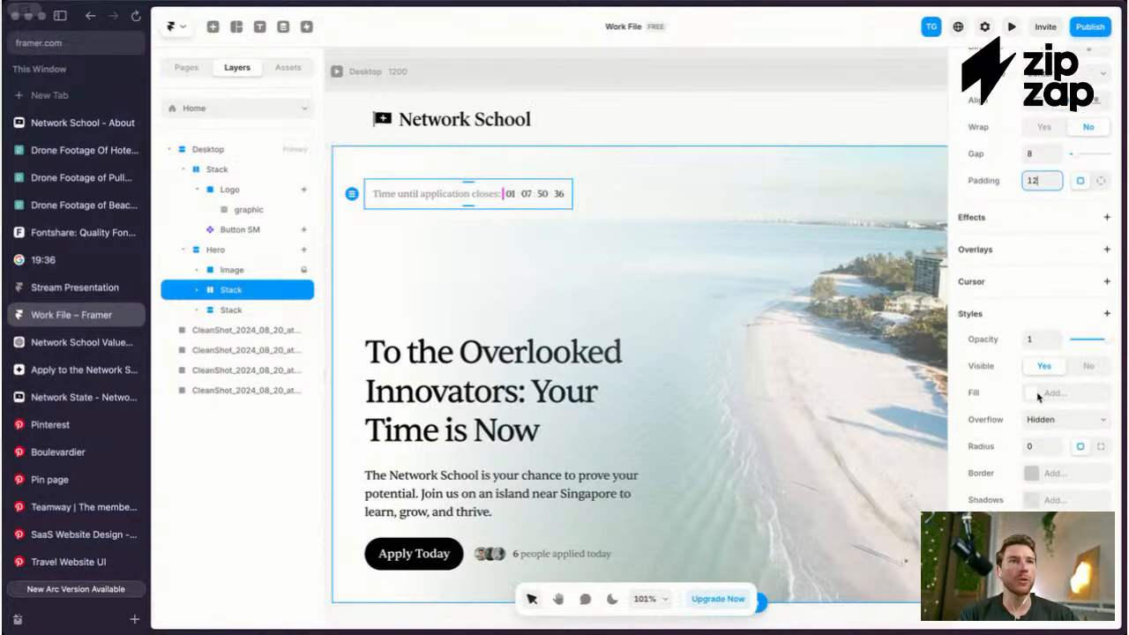
pyautogui.click(1041, 394)
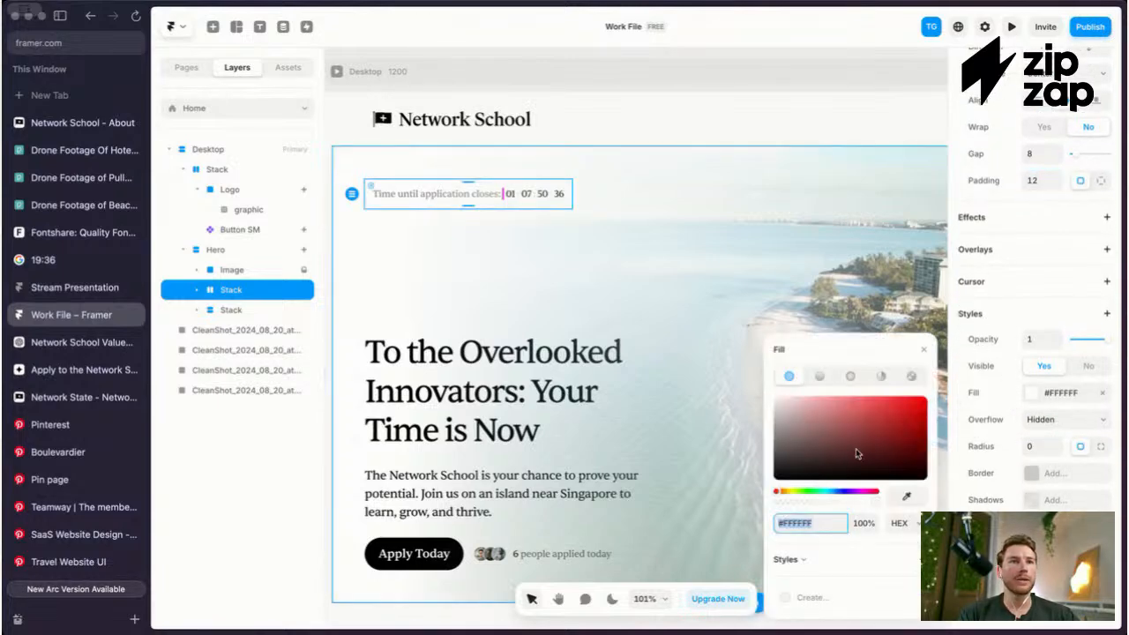
pyautogui.moveTo(798, 430); pyautogui.dragTo(750, 488)
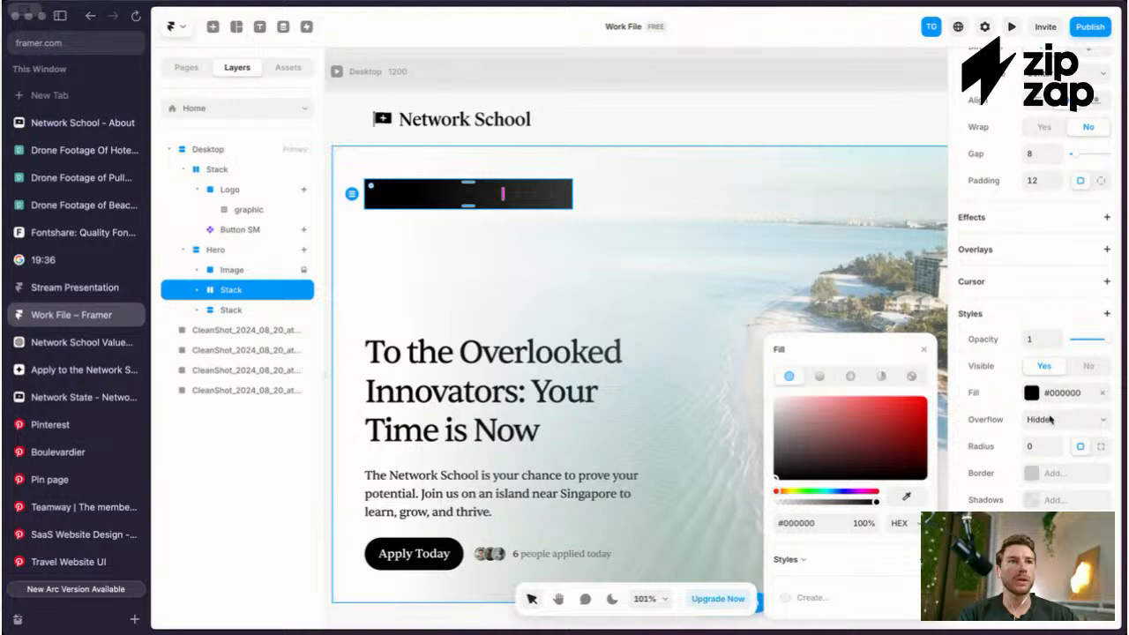
pyautogui.write('5')
pyautogui.press('Return')
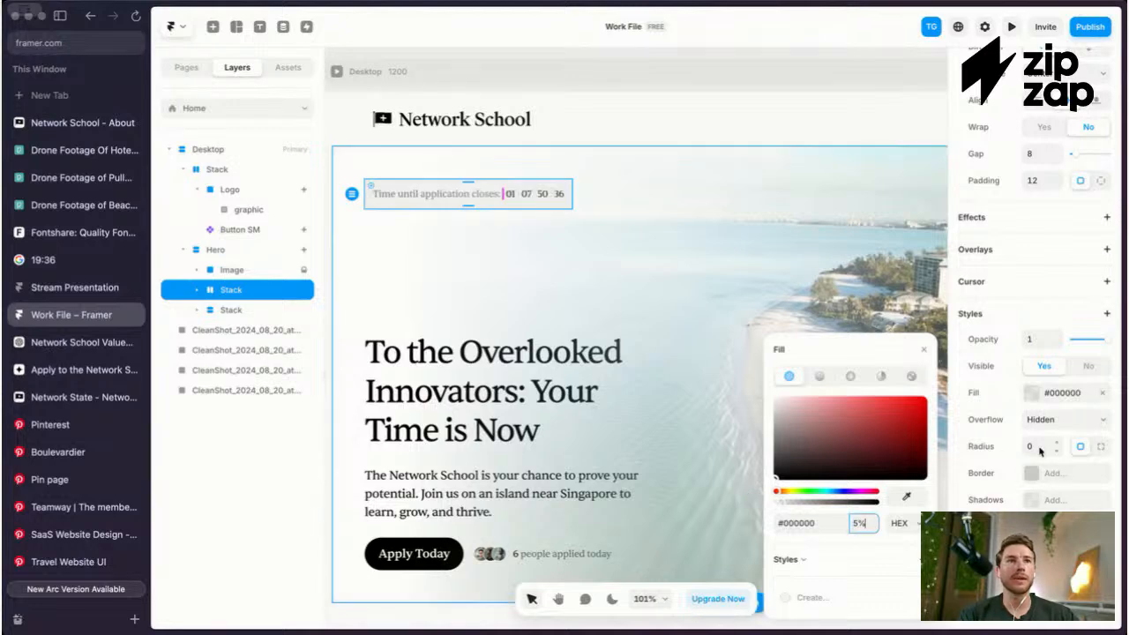
# Step: Lower the countdown stack's black fill to 3% opacity and set its corner radius to 50
pyautogui.press('Return')
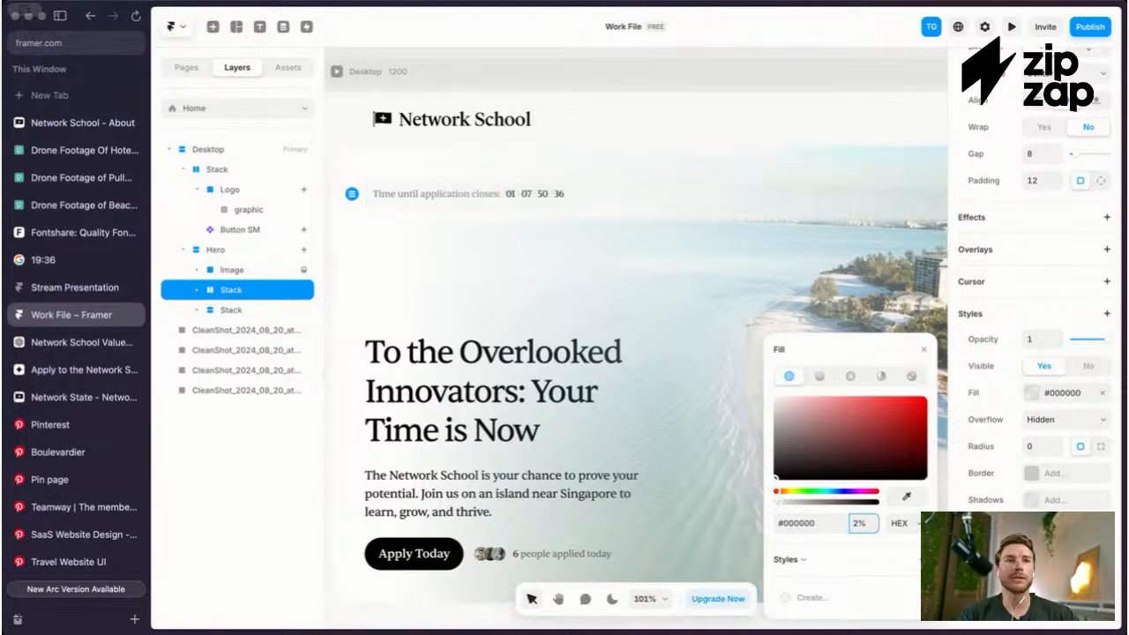
pyautogui.scroll(1, 1002, 436)
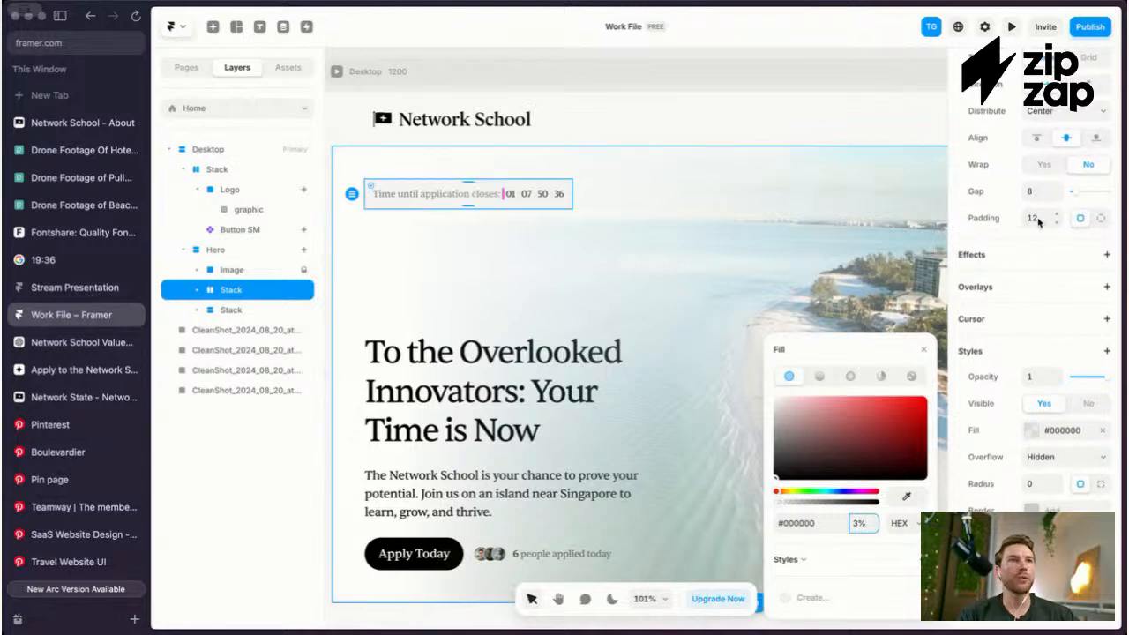
pyautogui.write('20')
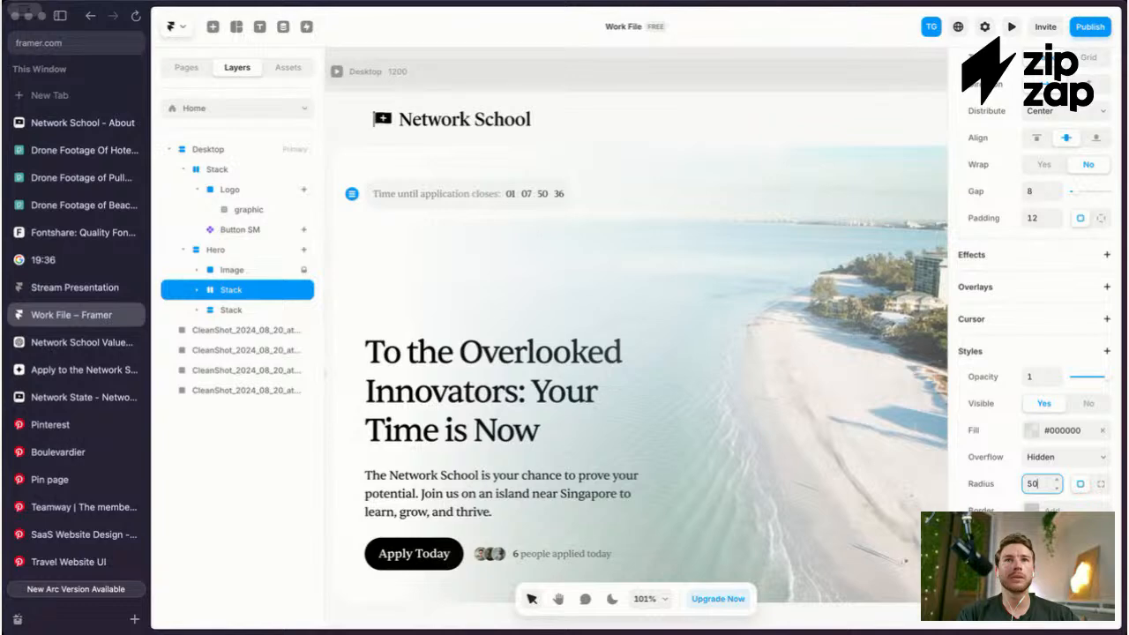
# Step: Give the countdown stack individual paddings of 8 on its upper and lower sides and 16 on its left and right sides
pyautogui.click(1100, 218)
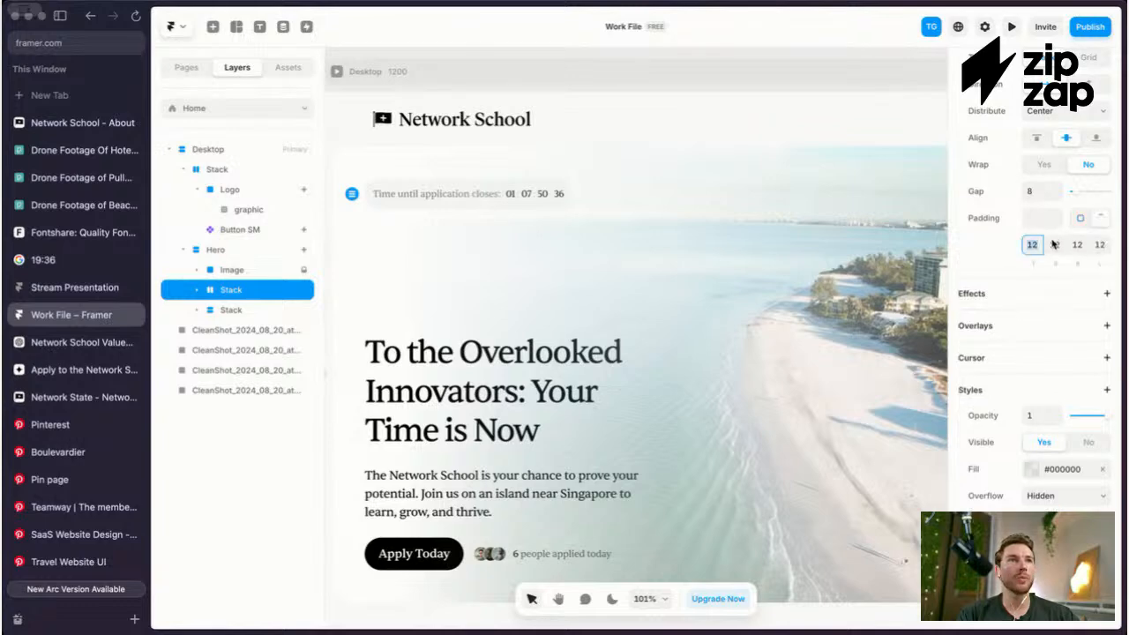
pyautogui.write('16')
pyautogui.press('Return')
pyautogui.scroll(1, 1004, 279)
pyautogui.scroll(5, 1004, 278)
pyautogui.scroll(-4, 1039, 251)
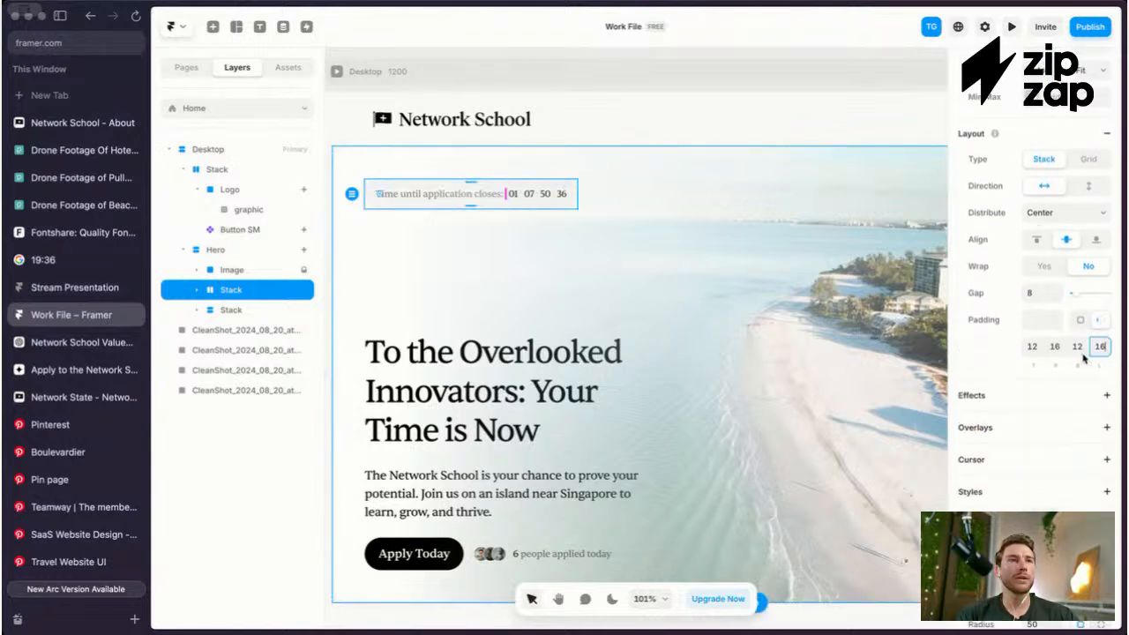
pyautogui.click(1076, 347)
pyautogui.write('8')
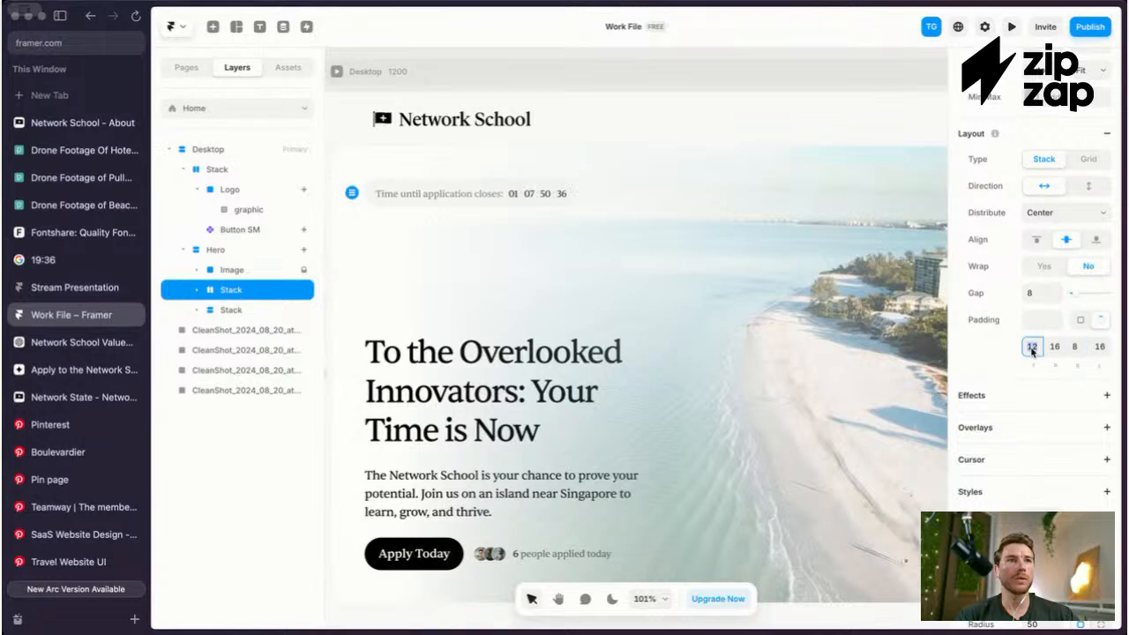
pyautogui.press('Escape')
pyautogui.press('Escape')
pyautogui.press('Escape')
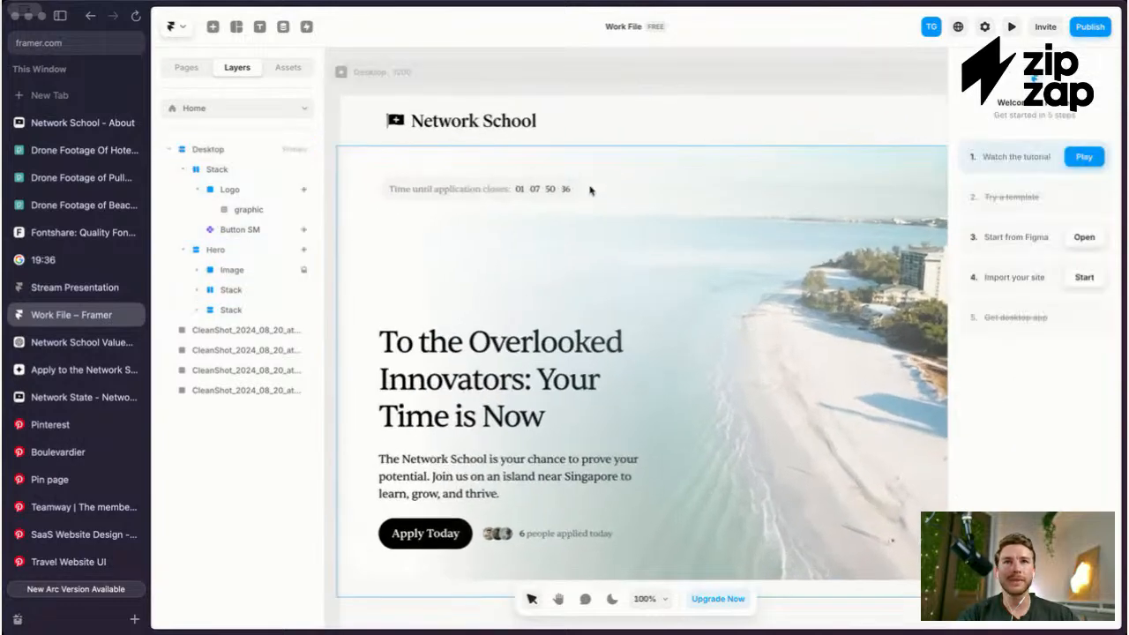
# Step: Hide the editor's side panels and examine the countdown badge within the whole hero layout
pyautogui.scroll(2, 590, 190)
pyautogui.click(564, 188)
pyautogui.press('Escape')
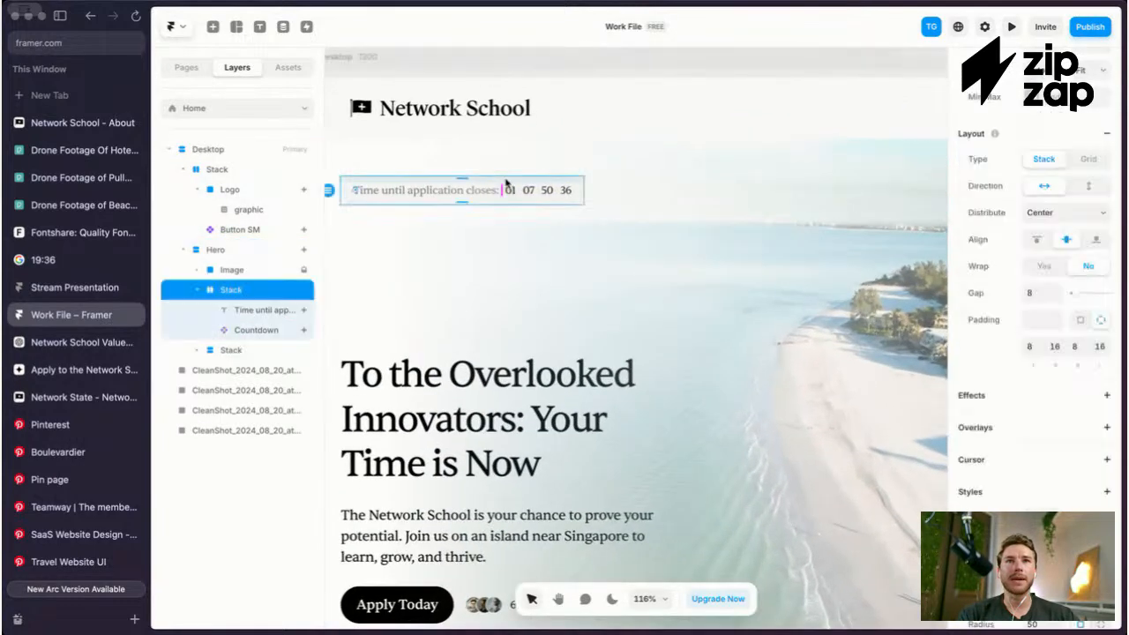
pyautogui.press('Escape')
pyautogui.press('Escape')
pyautogui.press('Escape')
pyautogui.scroll(-3, 529, 182)
pyautogui.press('super+backslash')
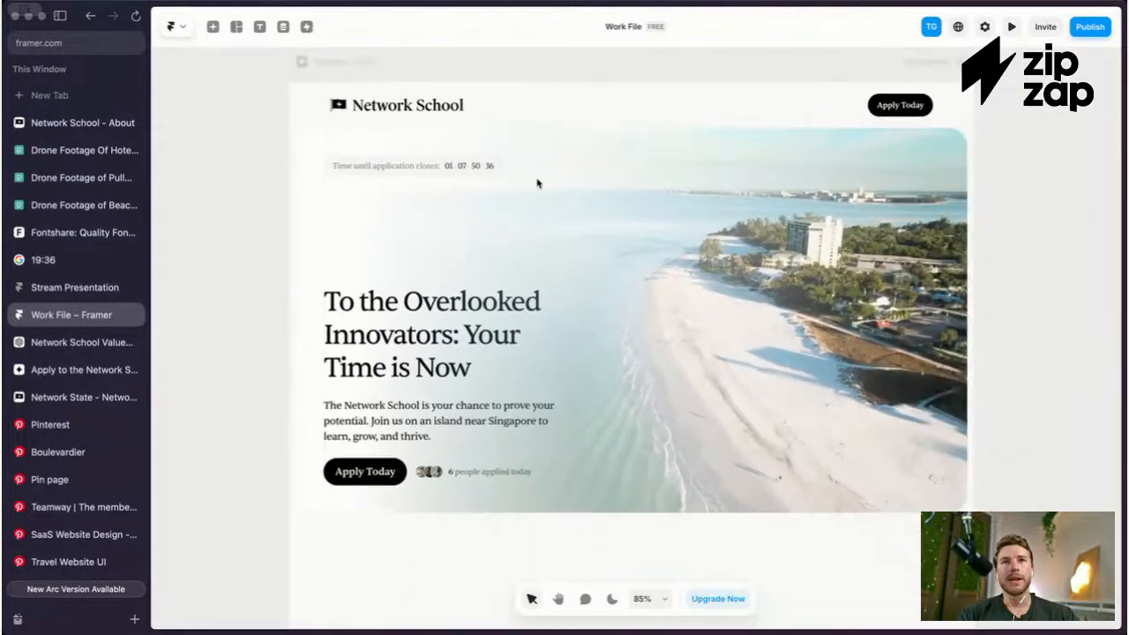
pyautogui.scroll(2, 537, 183)
pyautogui.scroll(-3, 536, 182)
pyautogui.scroll(1, 537, 182)
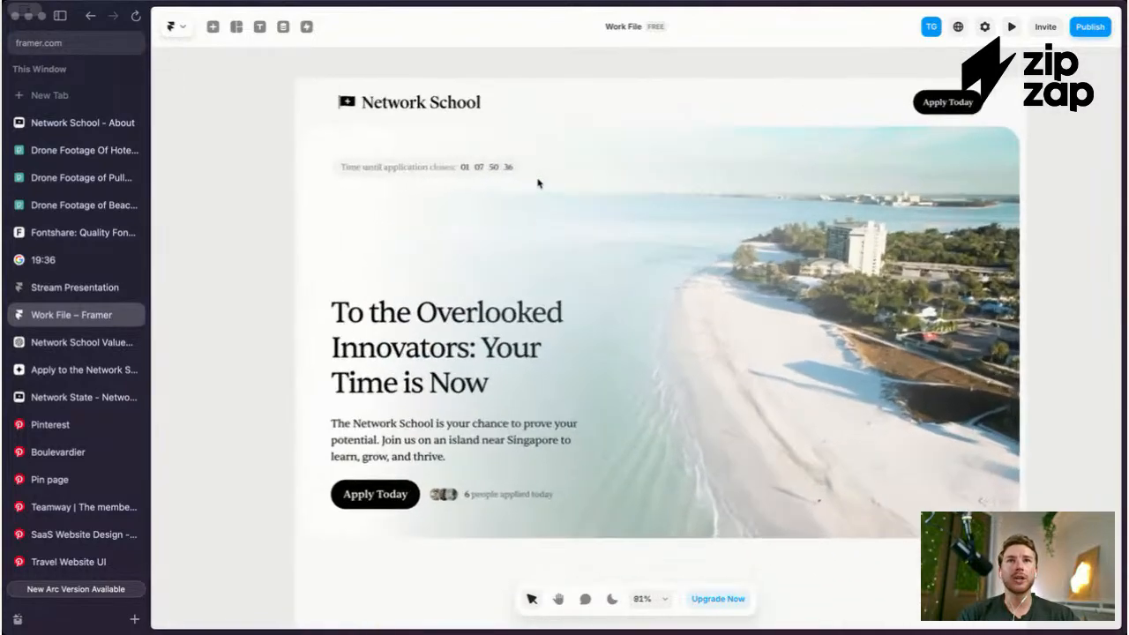
pyautogui.scroll(1, 537, 182)
pyautogui.hscroll(1, 459, 192)
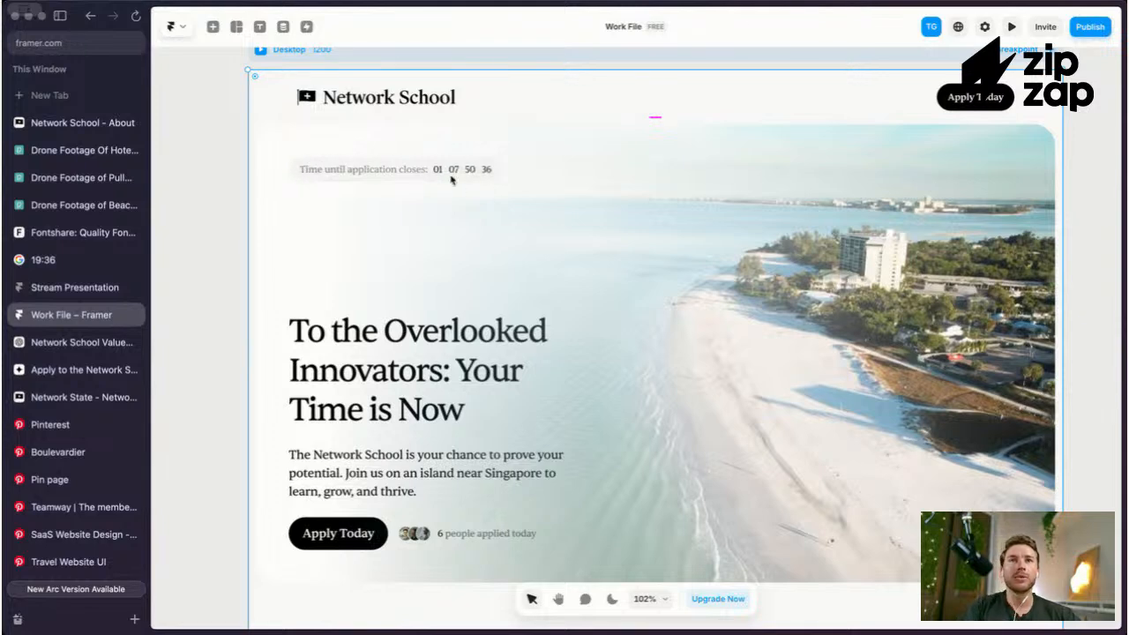
pyautogui.hscroll(1, 450, 180)
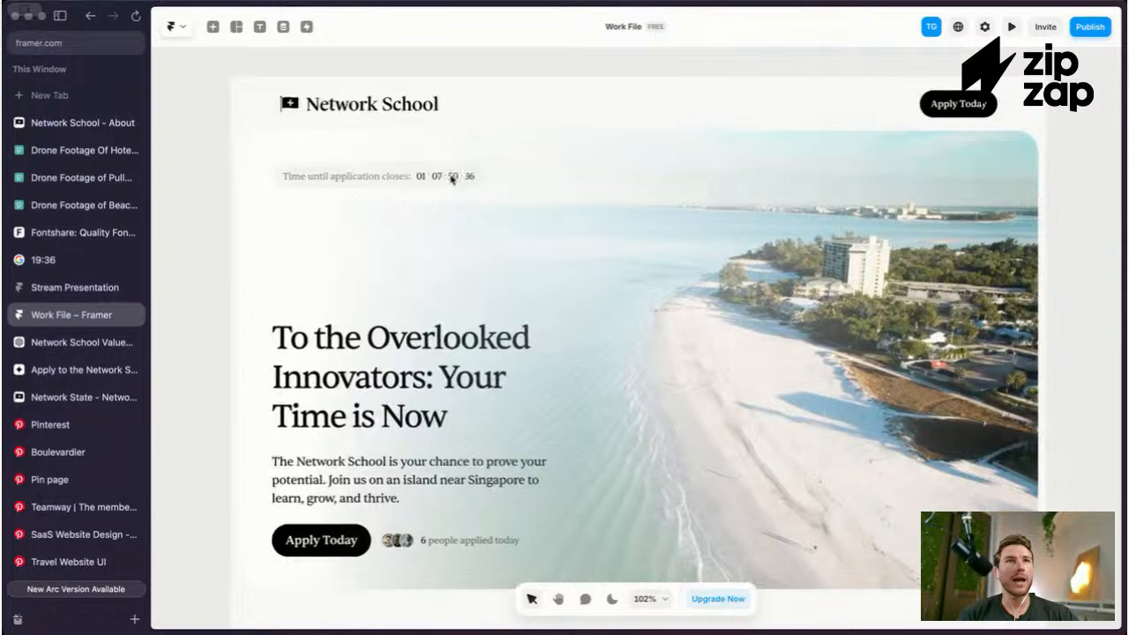
pyautogui.scroll(-3, 452, 179)
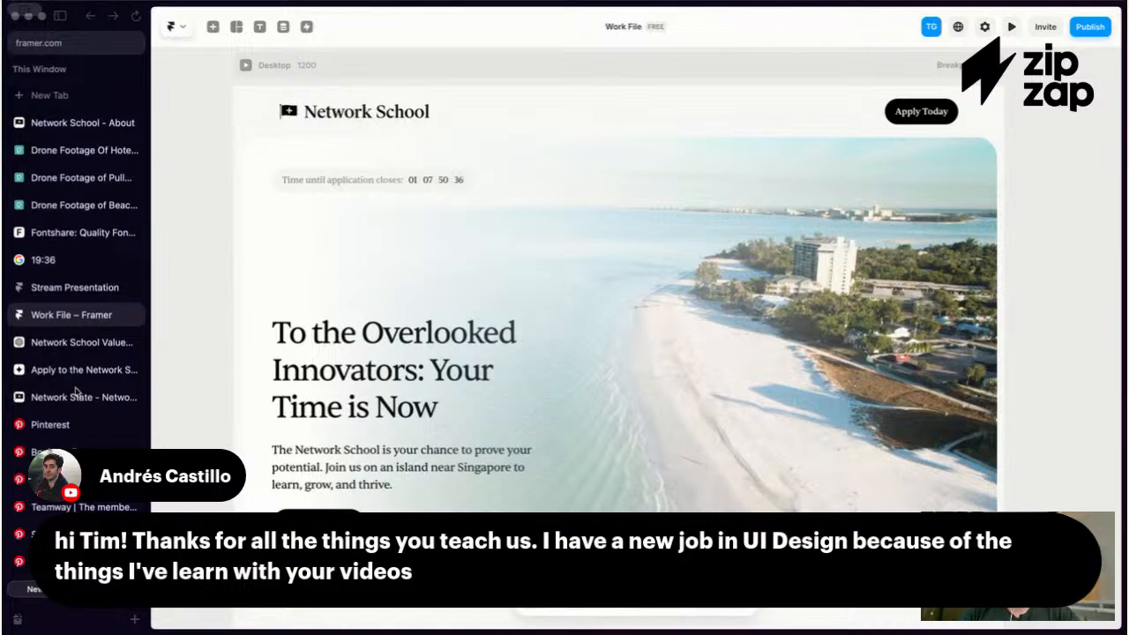
pyautogui.scroll(1, 538, 281)
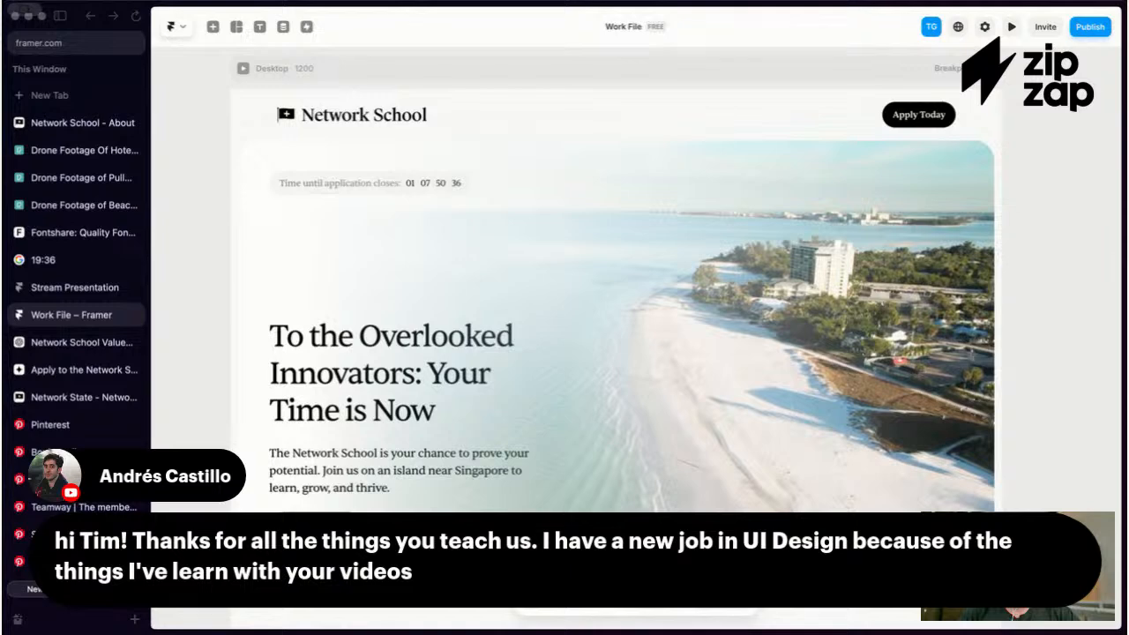
pyautogui.scroll(-3, 572, 297)
pyautogui.scroll(4, 572, 297)
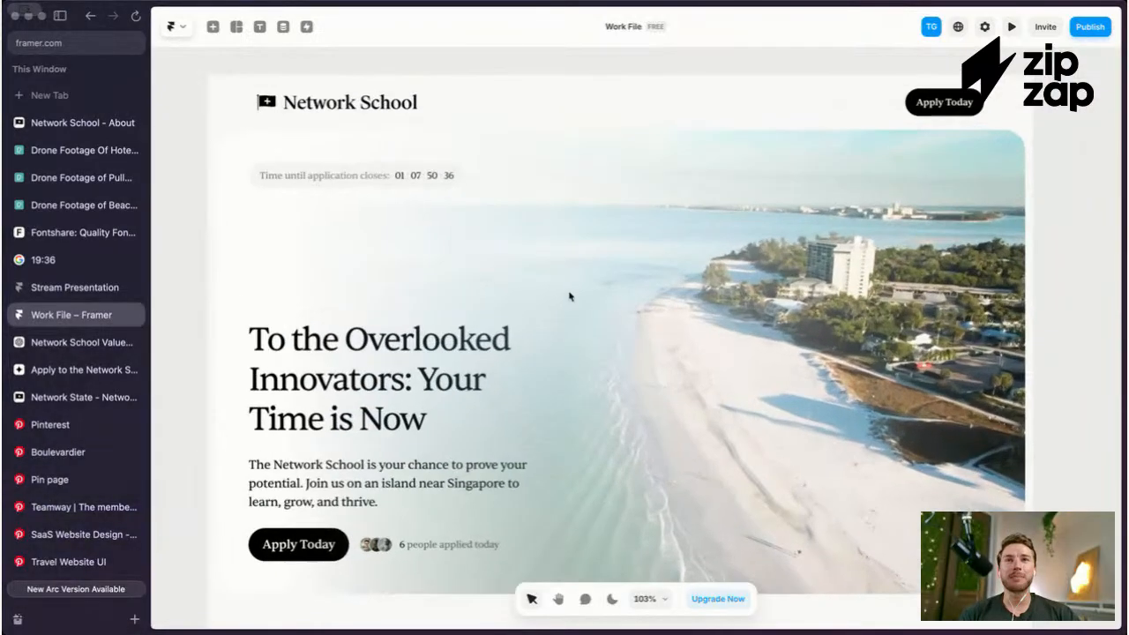
# Step: Inspect the countdown badge at several zoom levels, including 100%, and preview the page to check it running live
pyautogui.scroll(3, 458, 178)
pyautogui.click(458, 179)
pyautogui.scroll(-3, 517, 181)
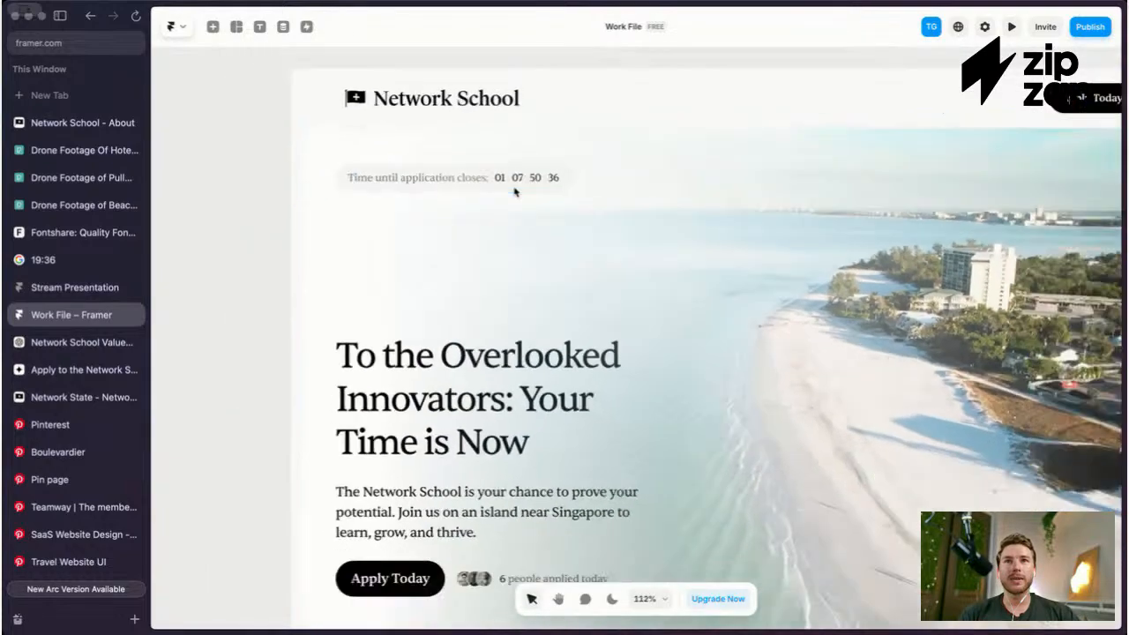
pyautogui.hotkey('ctrl', '\\')
pyautogui.hotkey('ctrl', '\\')
pyautogui.scroll(3, 520, 190)
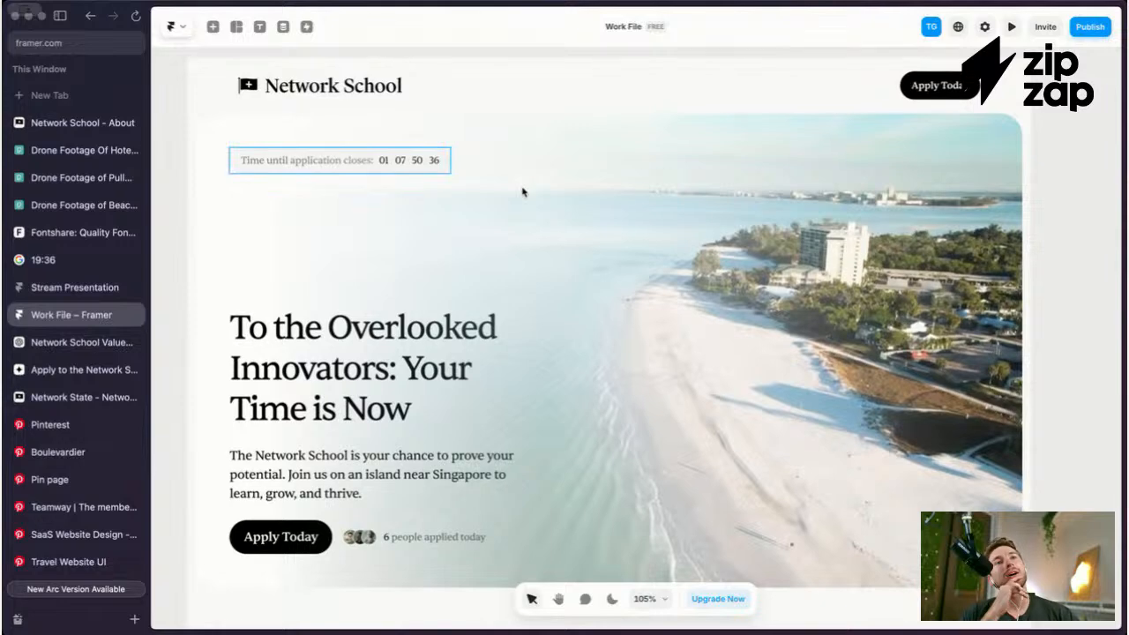
pyautogui.scroll(-1, 522, 191)
pyautogui.hotkey('shift', '0')
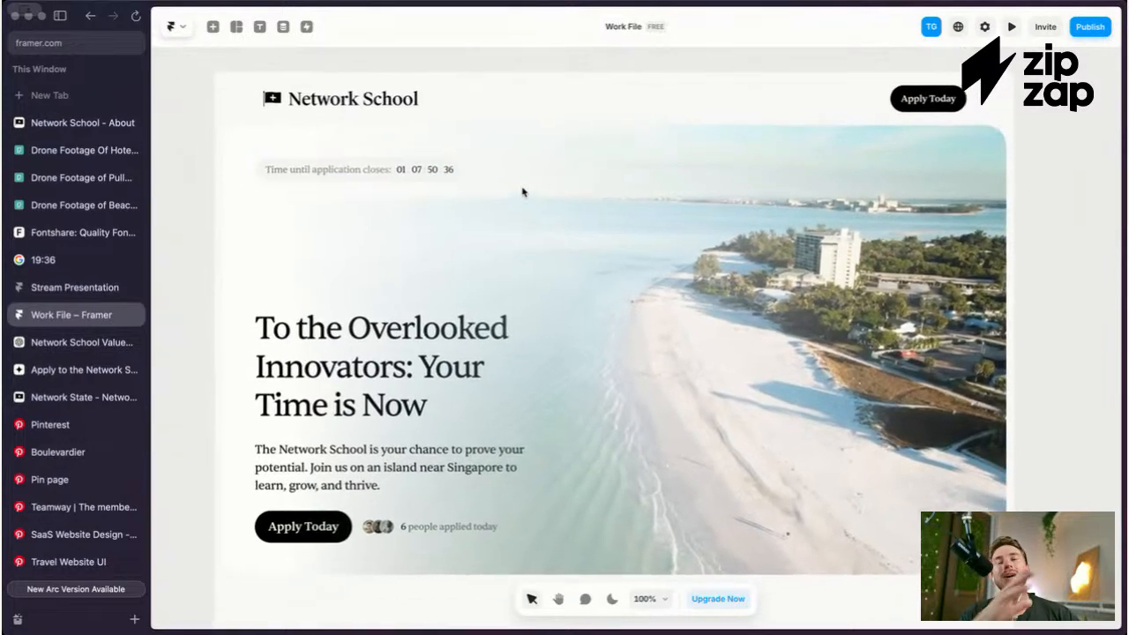
pyautogui.scroll(2, 515, 192)
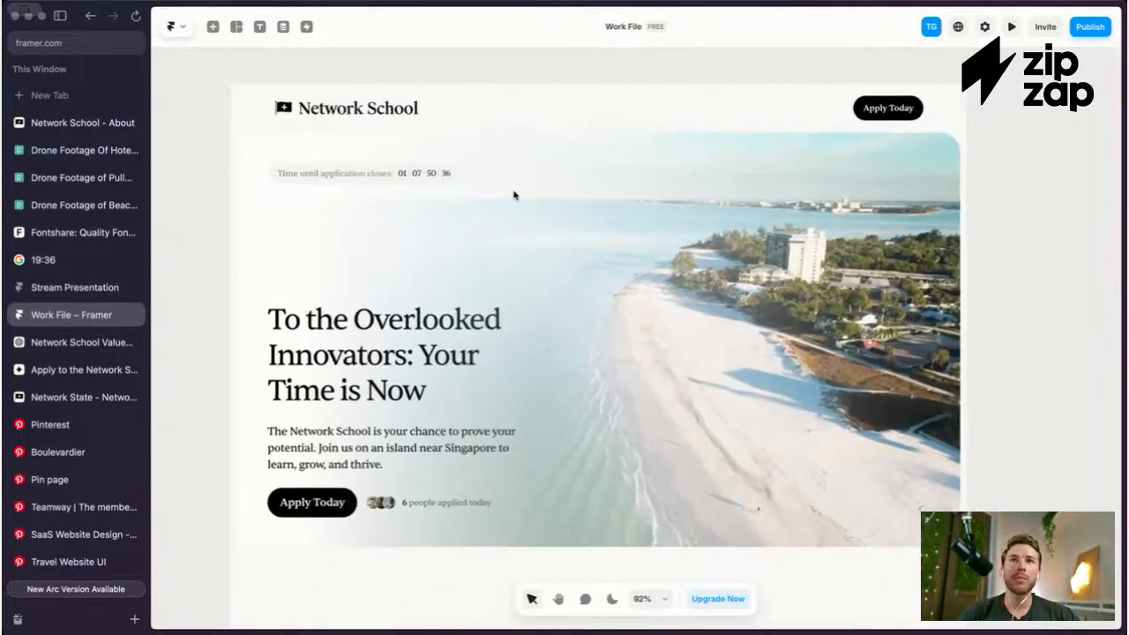
pyautogui.press('super+p')
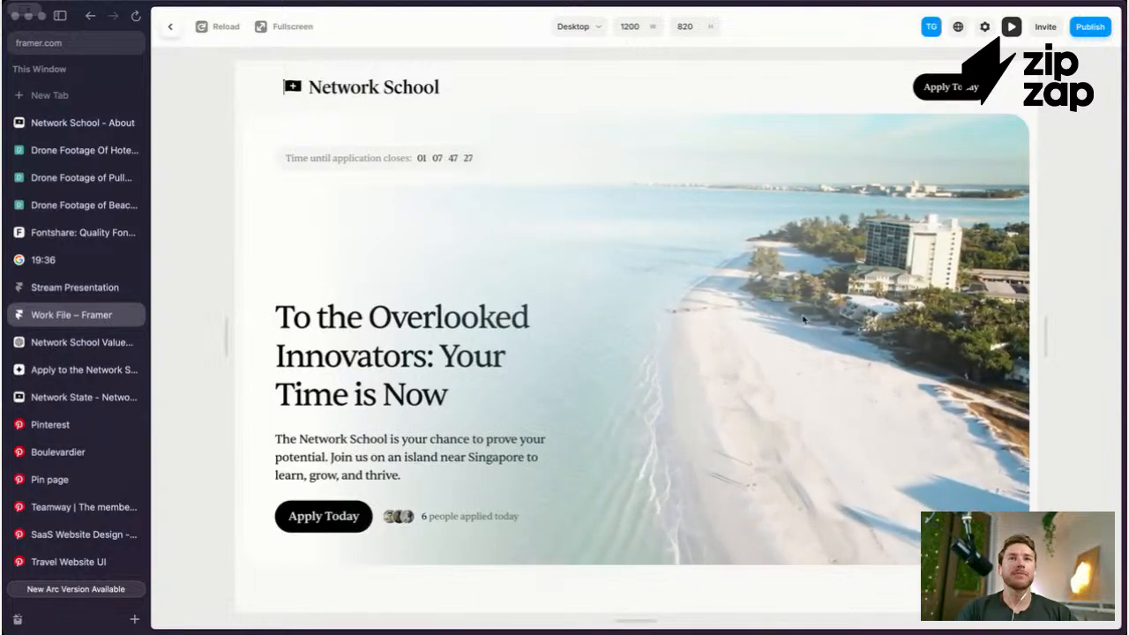
pyautogui.press('Escape')
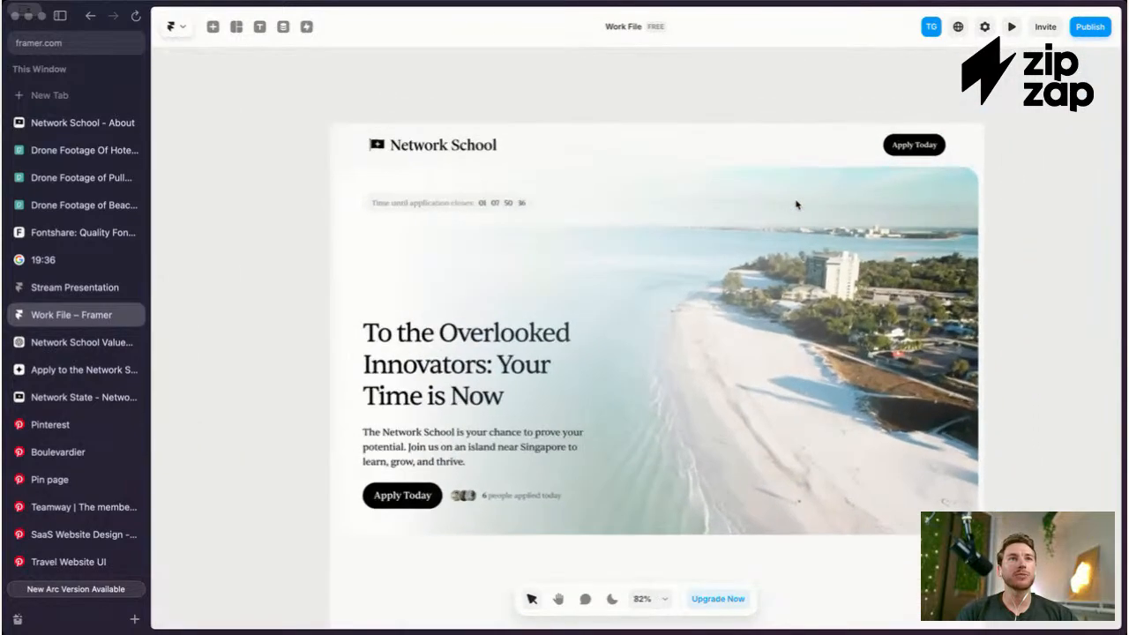
pyautogui.scroll(-5, 795, 205)
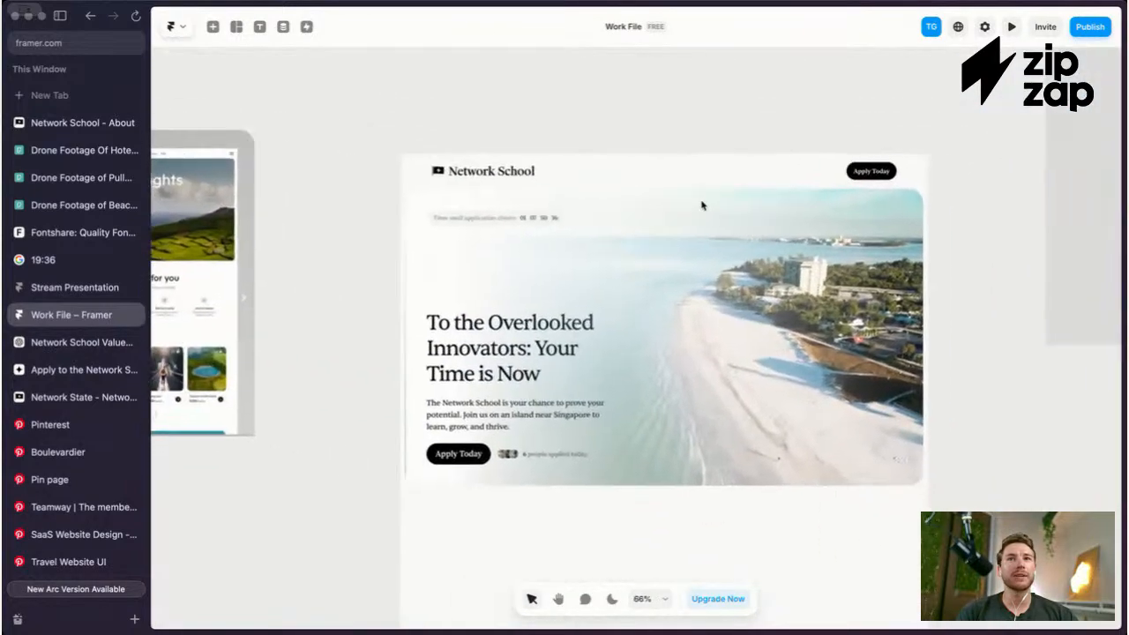
pyautogui.scroll(5, 702, 205)
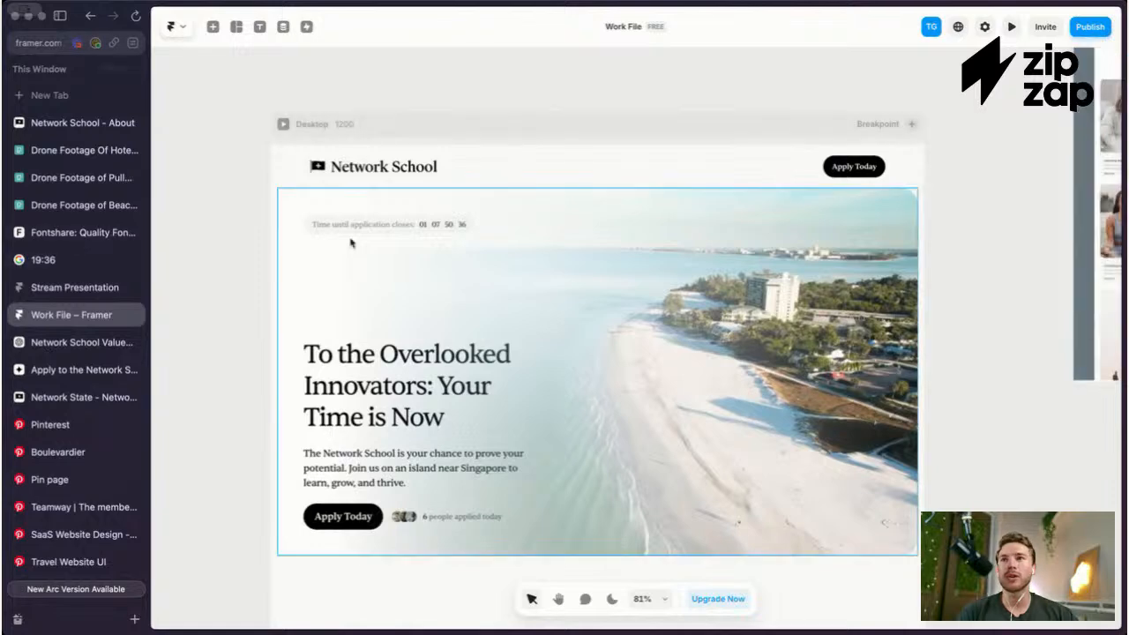
pyautogui.scroll(2, 549, 232)
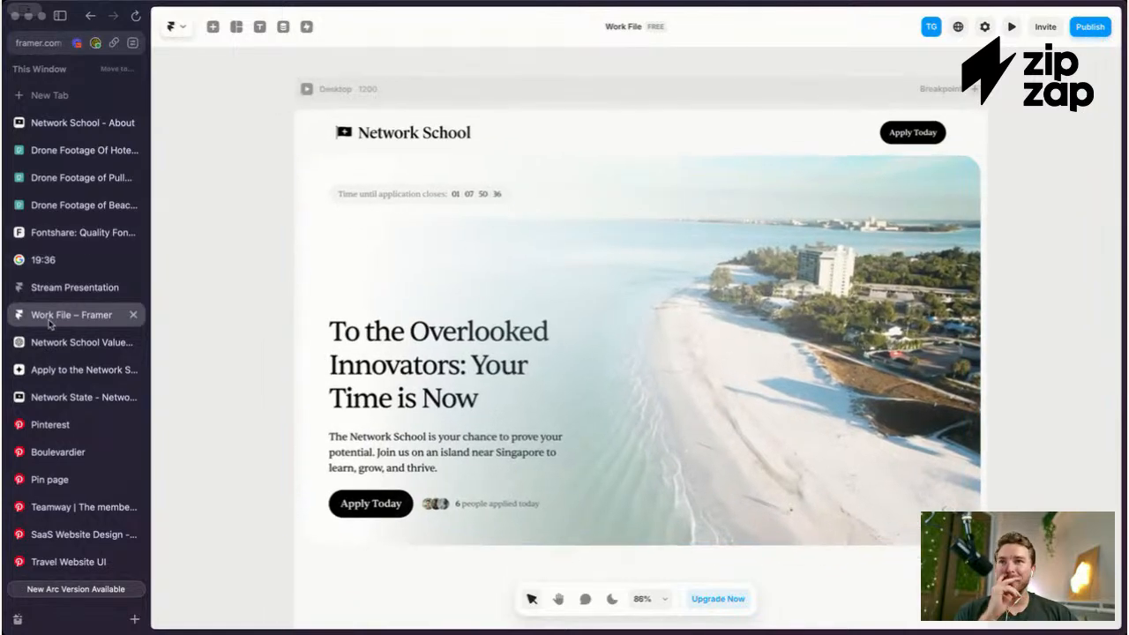
# Step: Switch to the Pexels results for "drone footage of hotel tropical" and browse the videos for other hero footage, reloading the page at the end
pyautogui.scroll(-3, 51, 325)
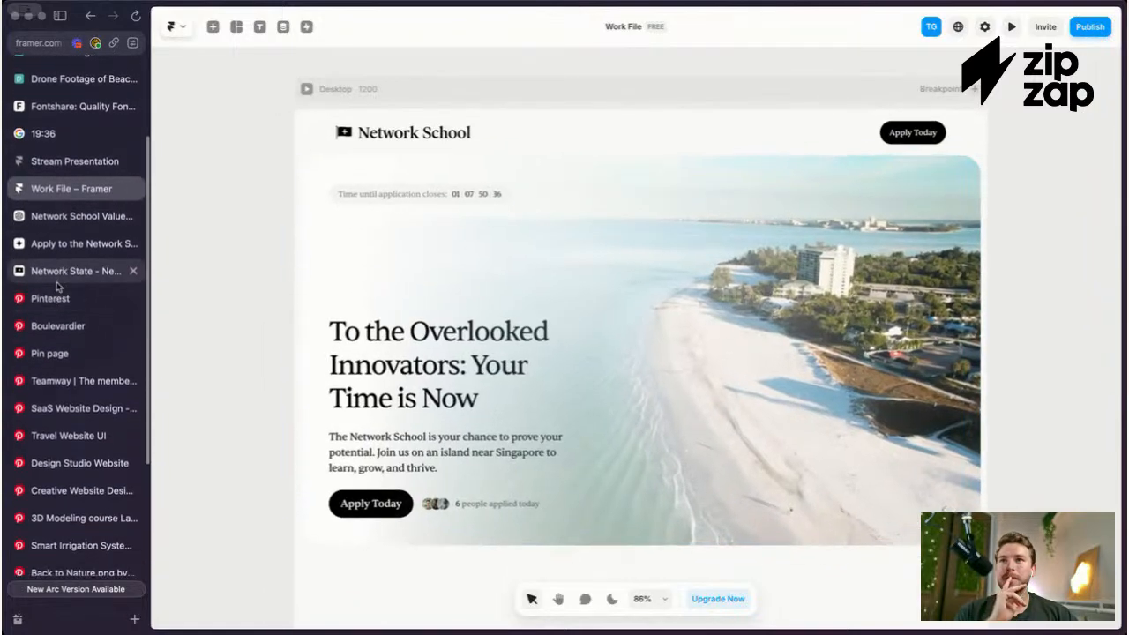
pyautogui.scroll(3, 57, 285)
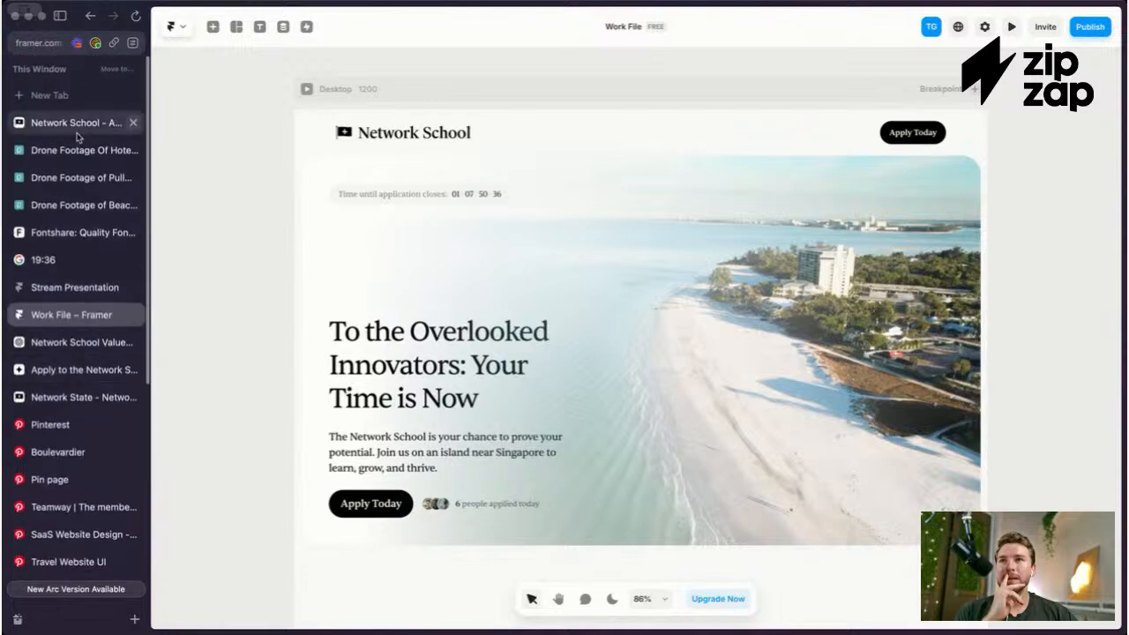
pyautogui.click(79, 150)
pyautogui.scroll(-3, 494, 272)
pyautogui.scroll(-8, 494, 272)
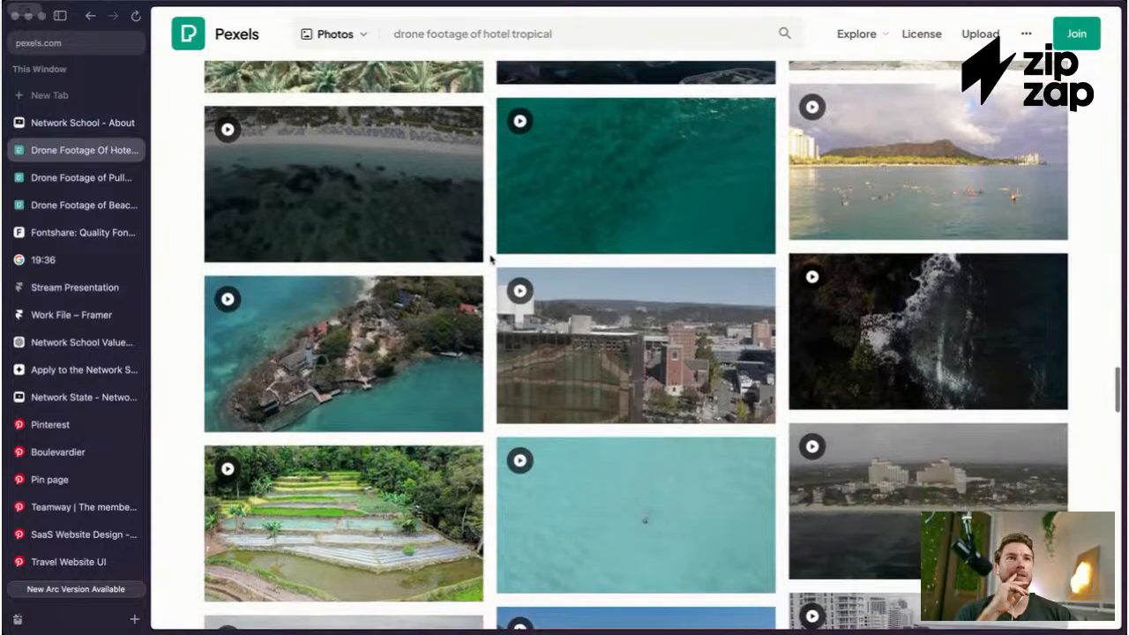
pyautogui.scroll(-14, 490, 258)
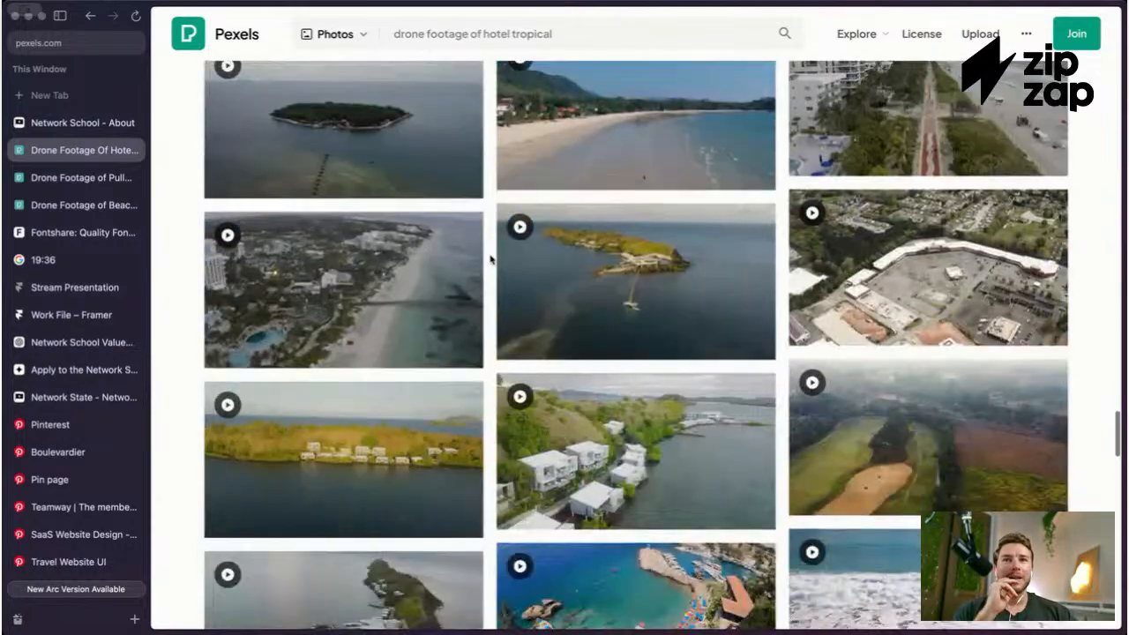
pyautogui.scroll(-11, 490, 258)
pyautogui.scroll(1, 491, 258)
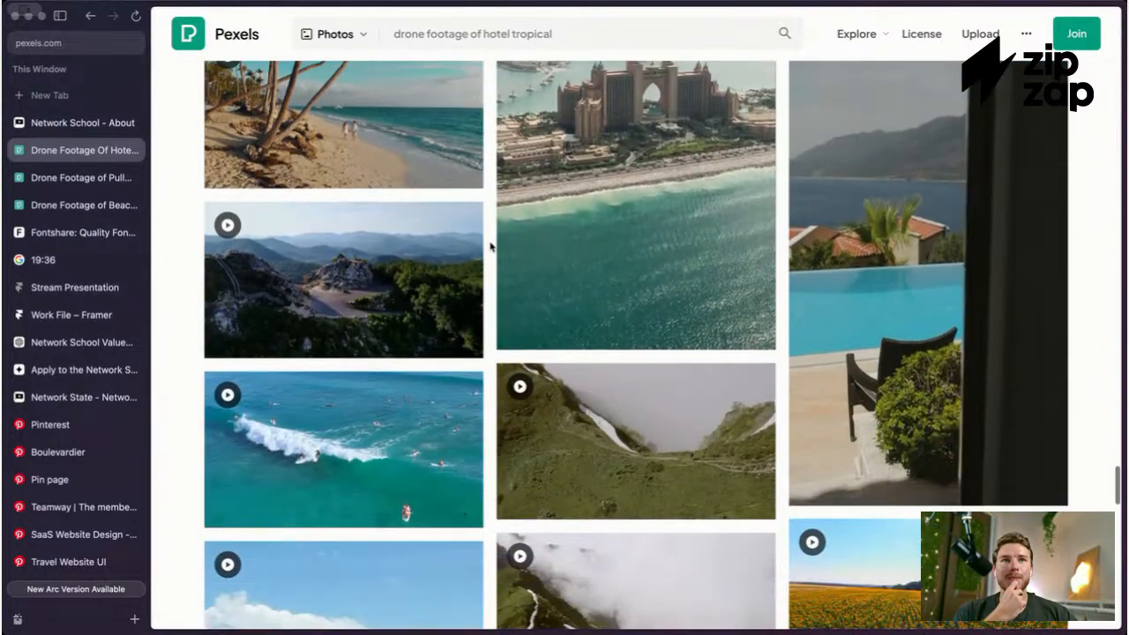
pyautogui.scroll(-15, 490, 247)
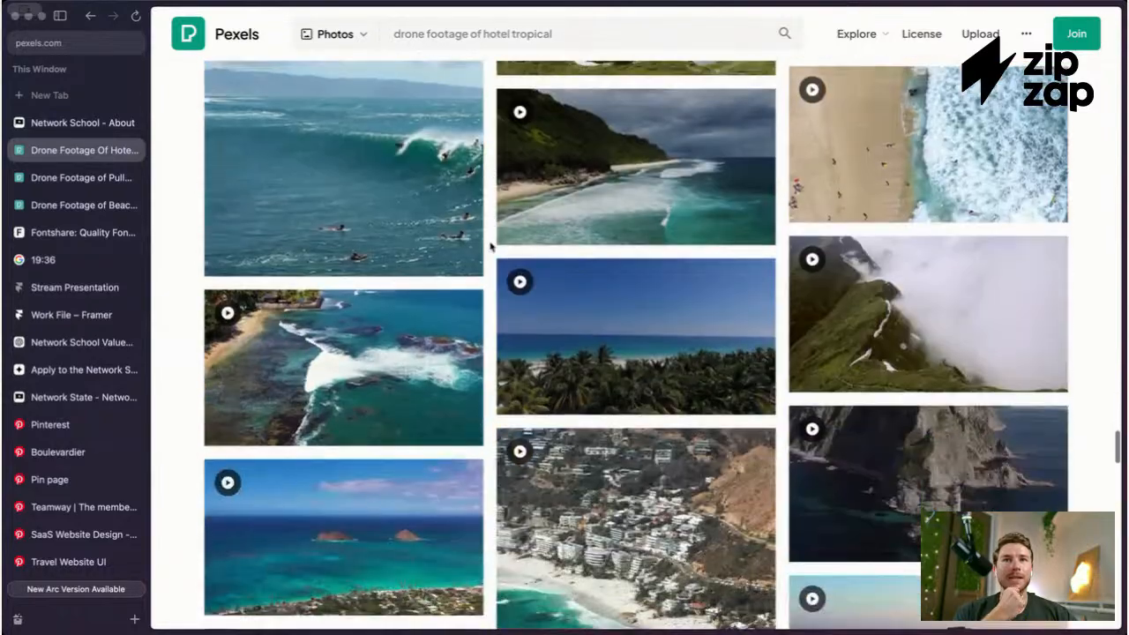
pyautogui.scroll(-3, 490, 246)
pyautogui.press('super+r')
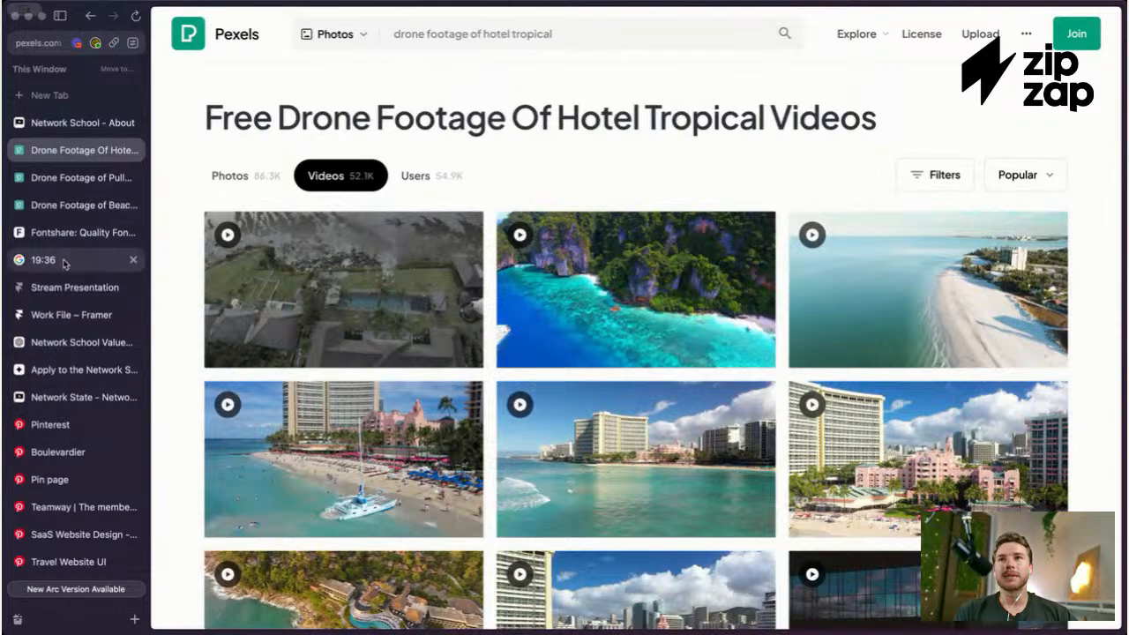
# Step: Return to the Work File in Framer and review the hero section with its background video
pyautogui.click(77, 282)
pyautogui.click(71, 315)
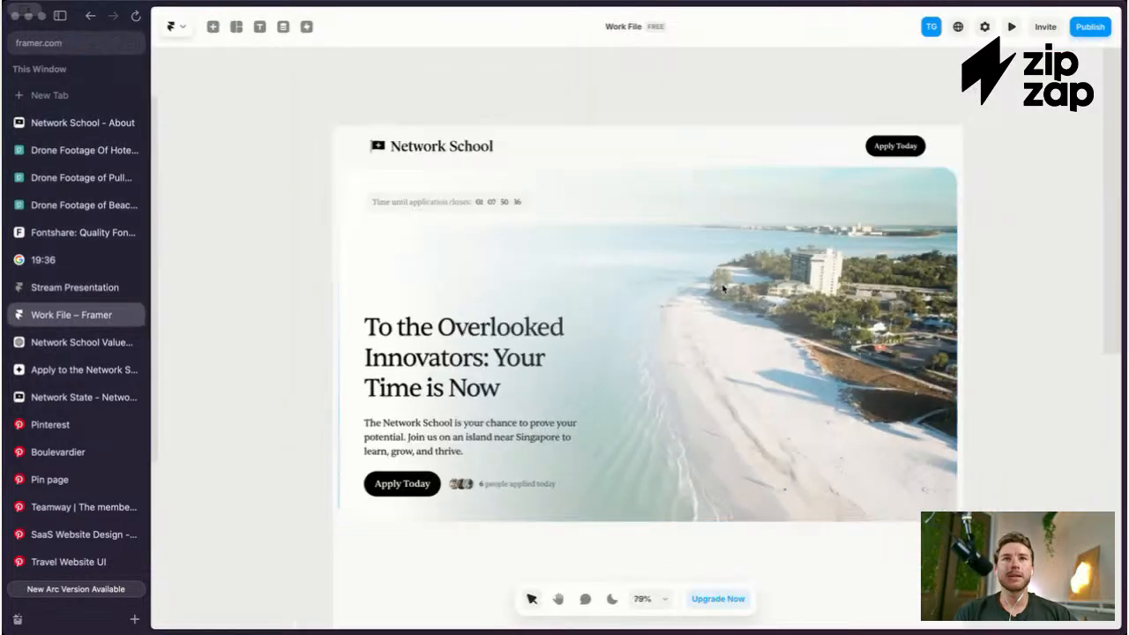
pyautogui.scroll(4, 722, 288)
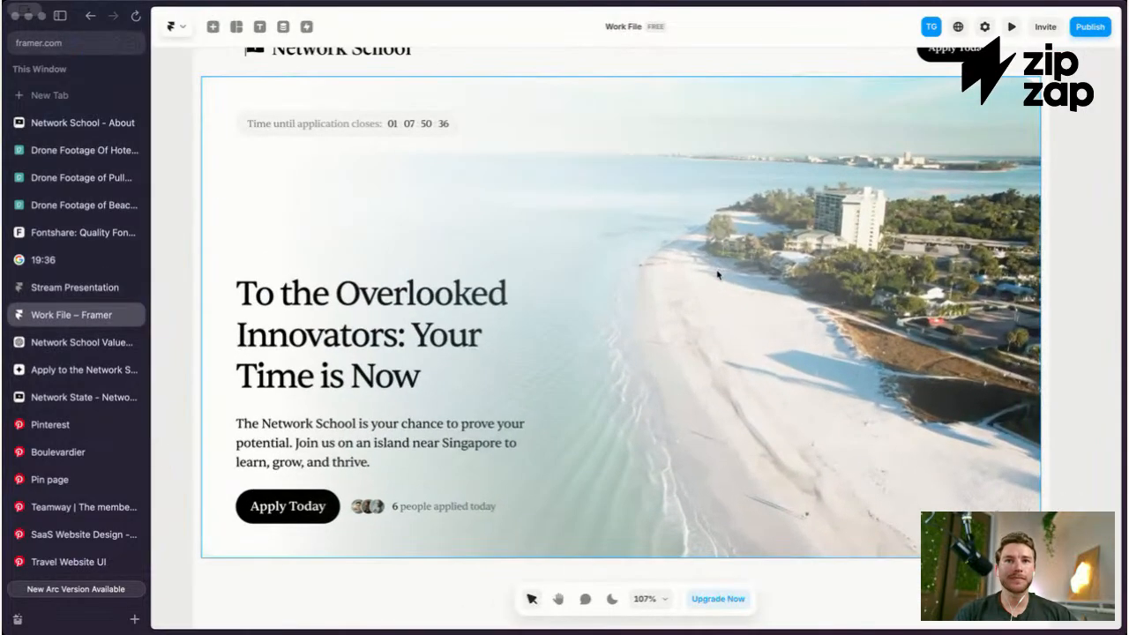
pyautogui.scroll(-5, 717, 275)
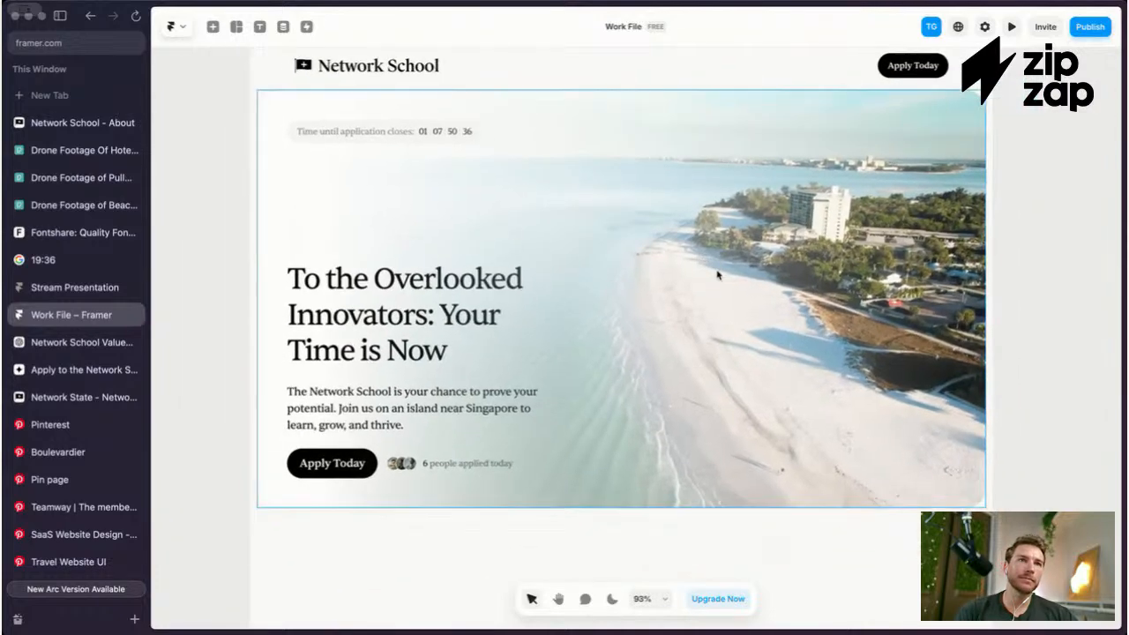
pyautogui.scroll(4, 717, 273)
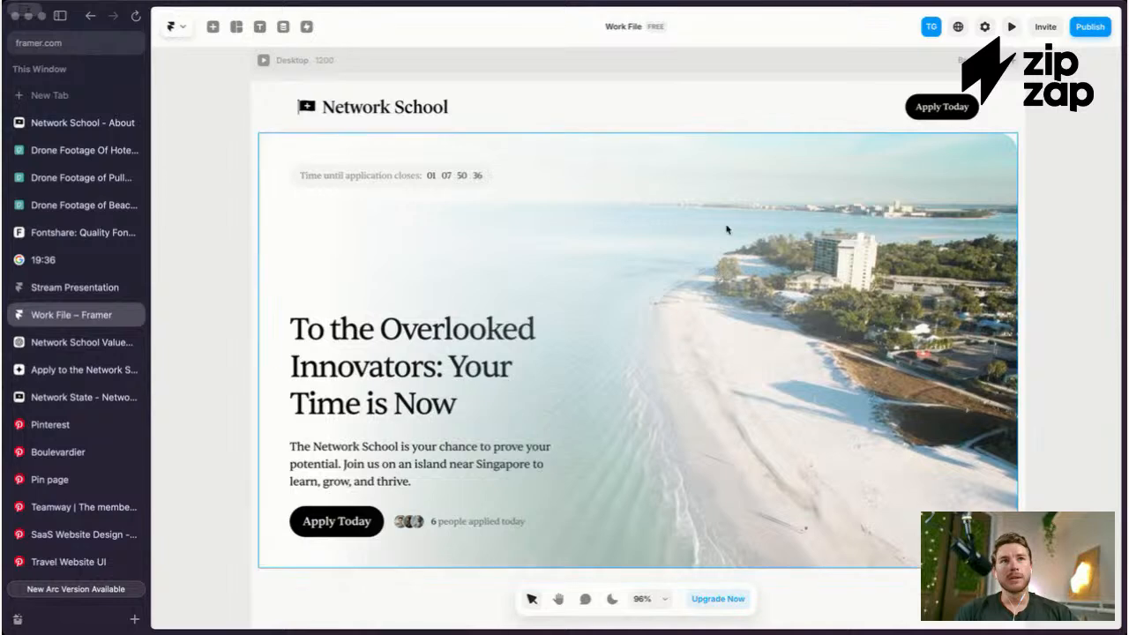
# Step: Review the hero section at several zoom levels and examine the article card grid in the HALSA reference screenshot
pyautogui.scroll(-5, 717, 217)
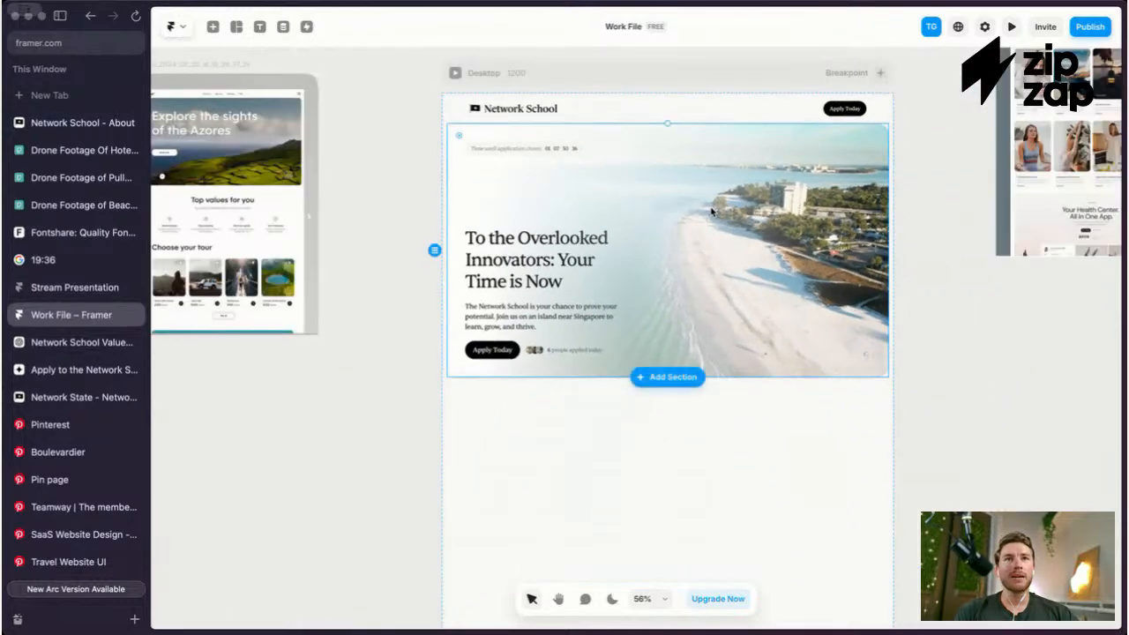
pyautogui.scroll(3, 711, 209)
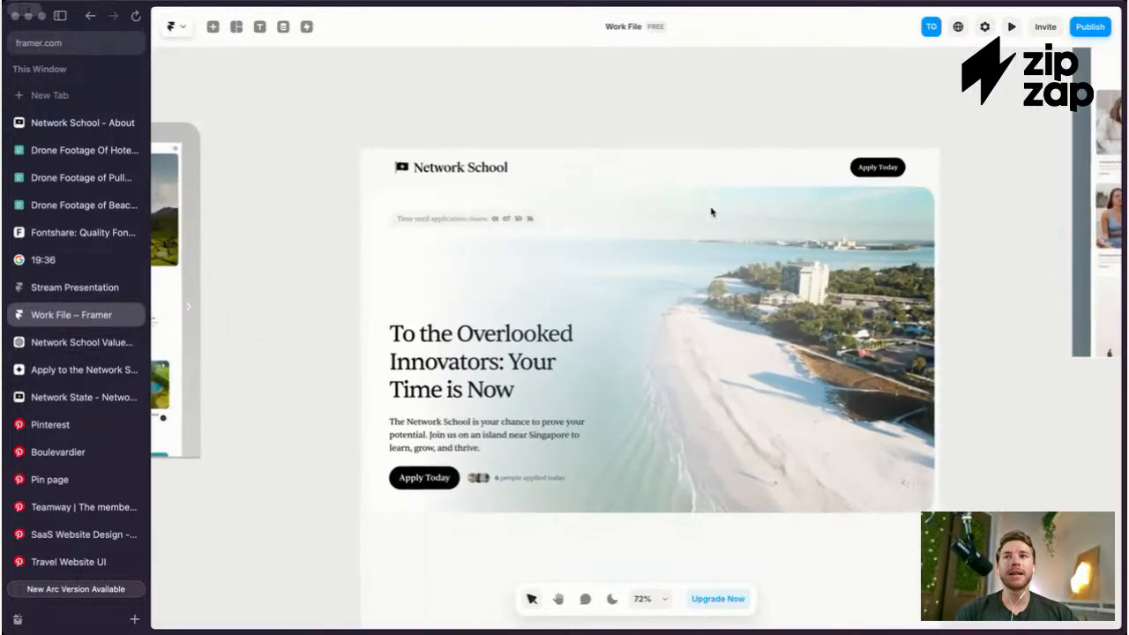
pyautogui.scroll(2, 711, 212)
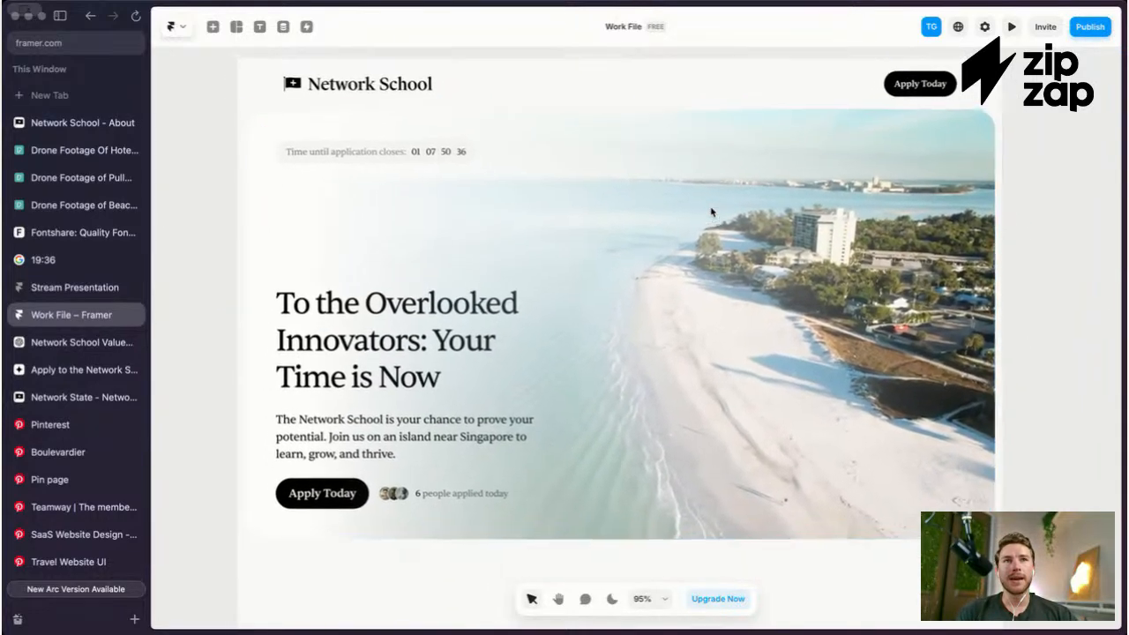
pyautogui.scroll(-5, 710, 212)
pyautogui.scroll(-3, 711, 212)
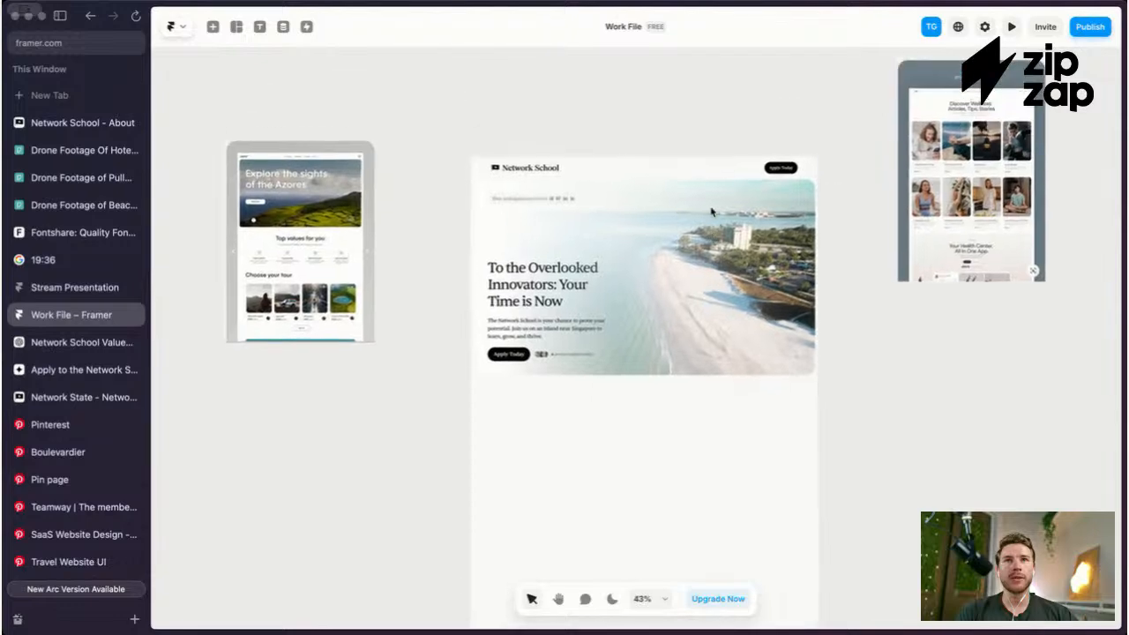
pyautogui.hscroll(10, 500, 205)
pyautogui.scroll(5, 711, 294)
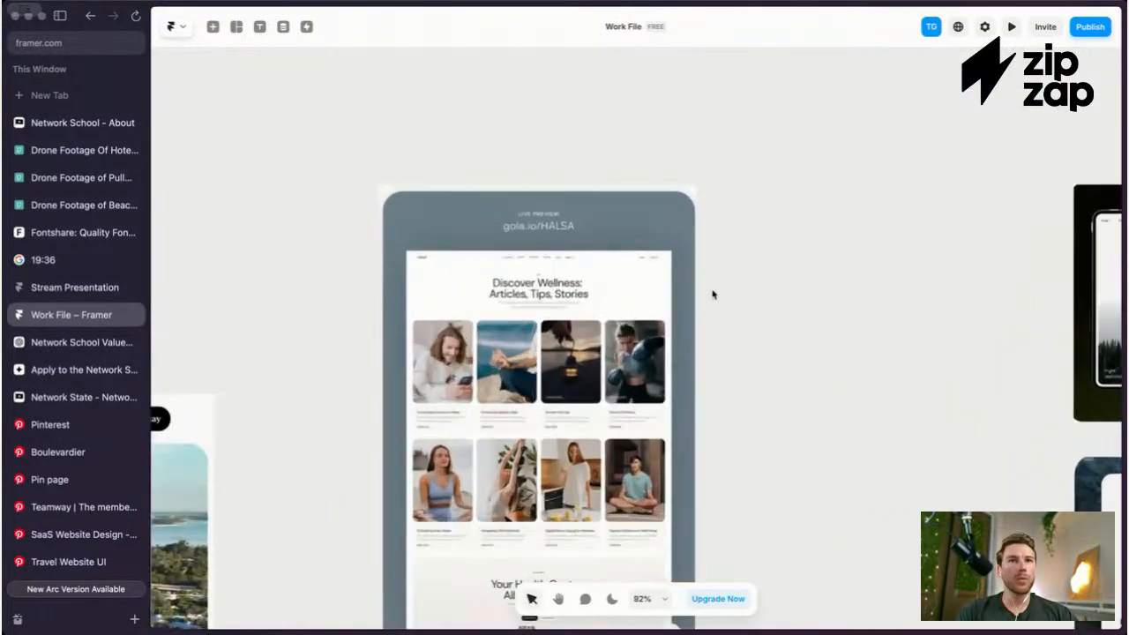
pyautogui.scroll(-3, 712, 293)
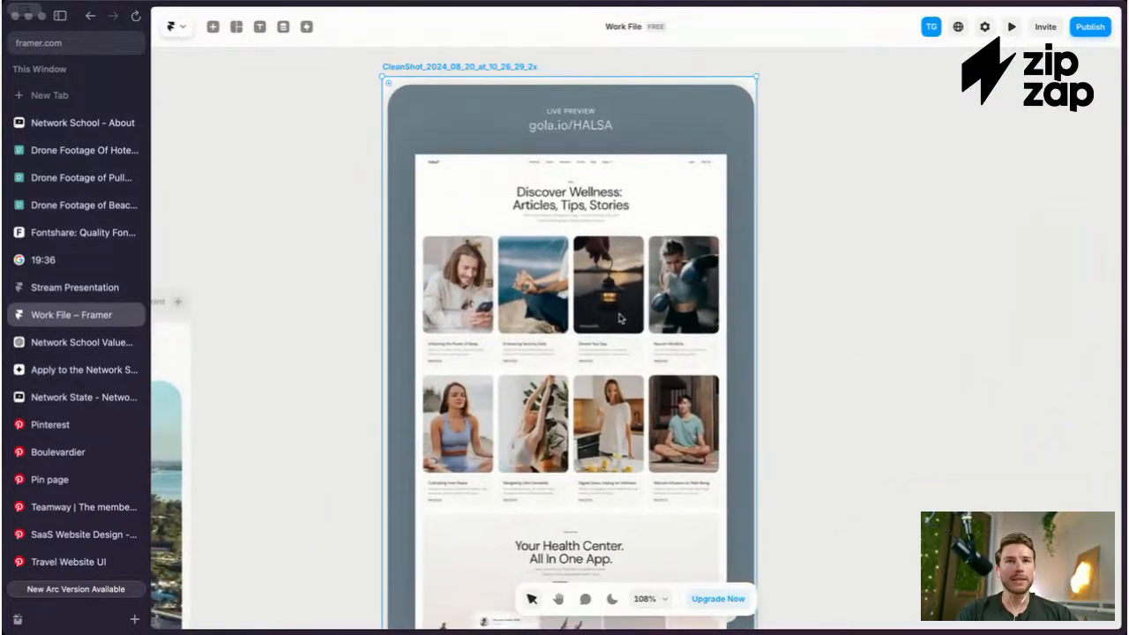
pyautogui.scroll(5, 619, 318)
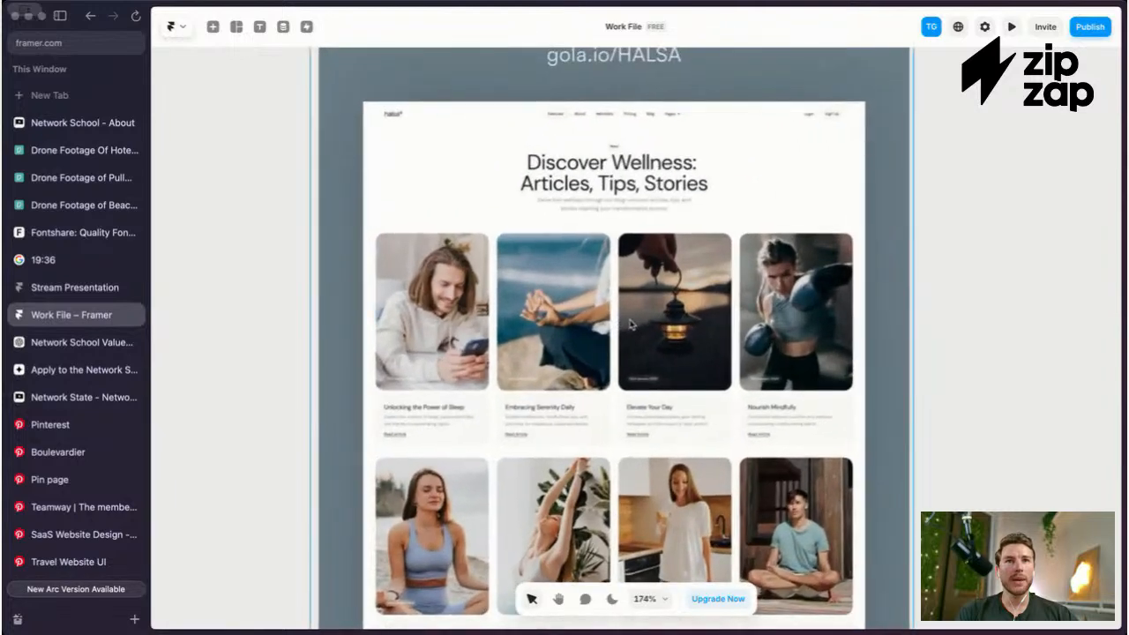
pyautogui.scroll(-1, 641, 323)
pyautogui.scroll(2, 641, 318)
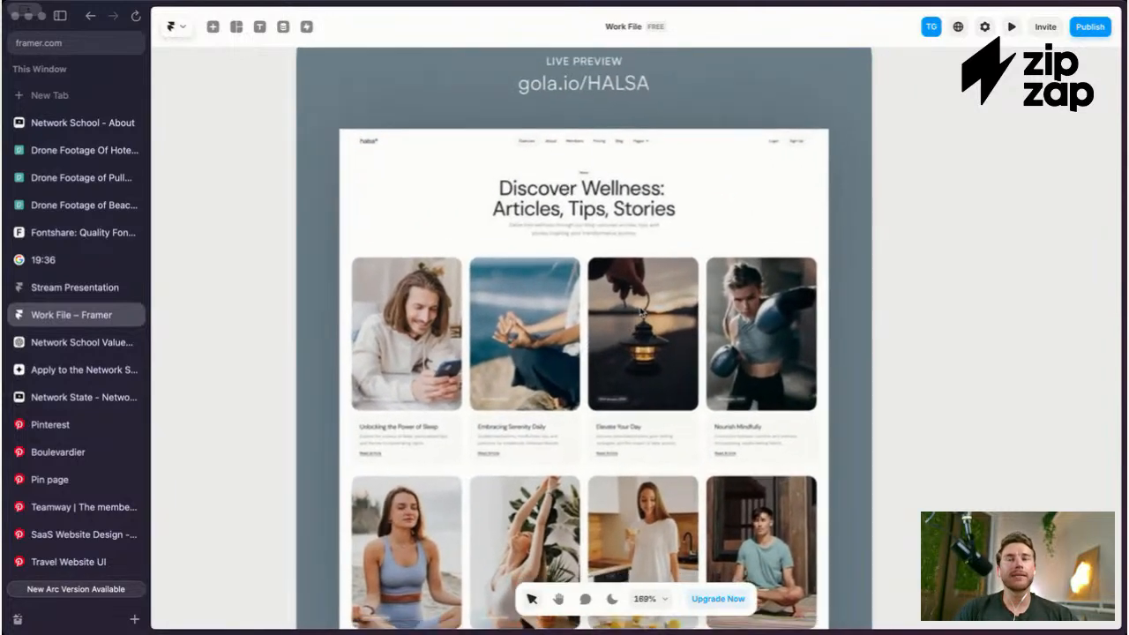
# Step: Move the HALSA reference screenshot close beside the Desktop page, aligned with its top edge, and inspect its image cards
pyautogui.scroll(-6, 643, 313)
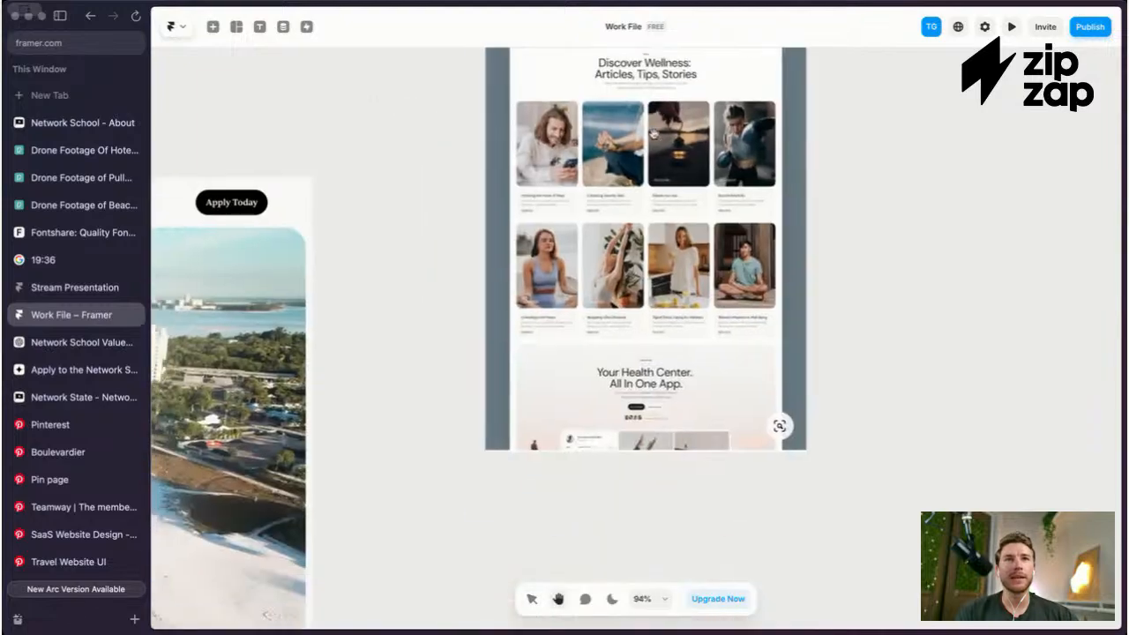
pyautogui.scroll(5, 520, 301)
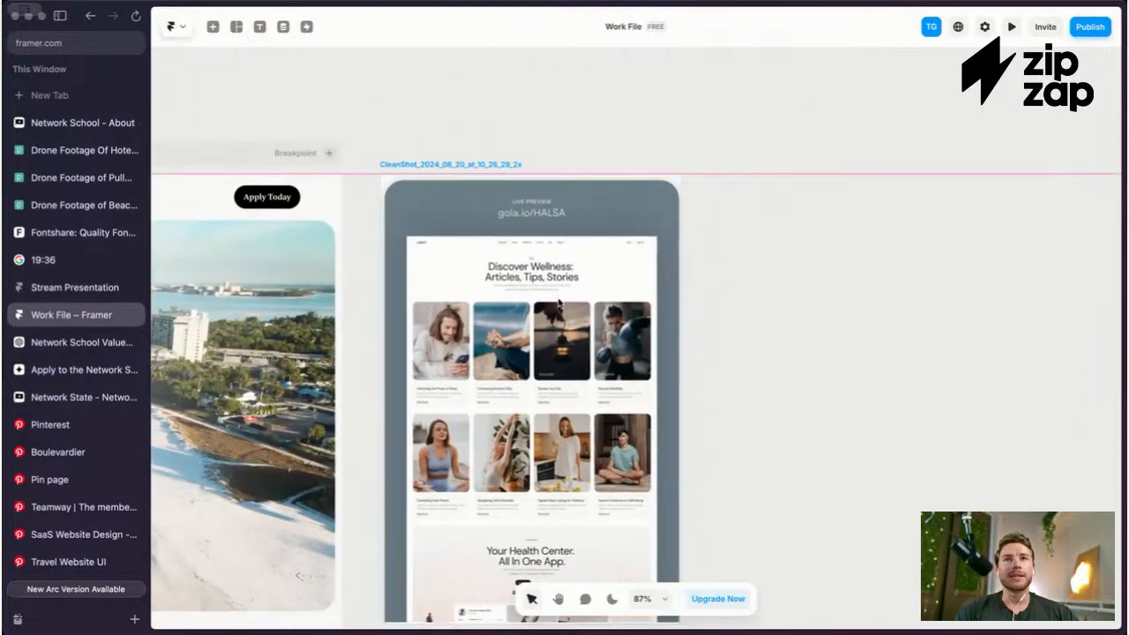
pyautogui.hscroll(-2, 520, 301)
pyautogui.scroll(-4, 520, 300)
pyautogui.scroll(3, 520, 301)
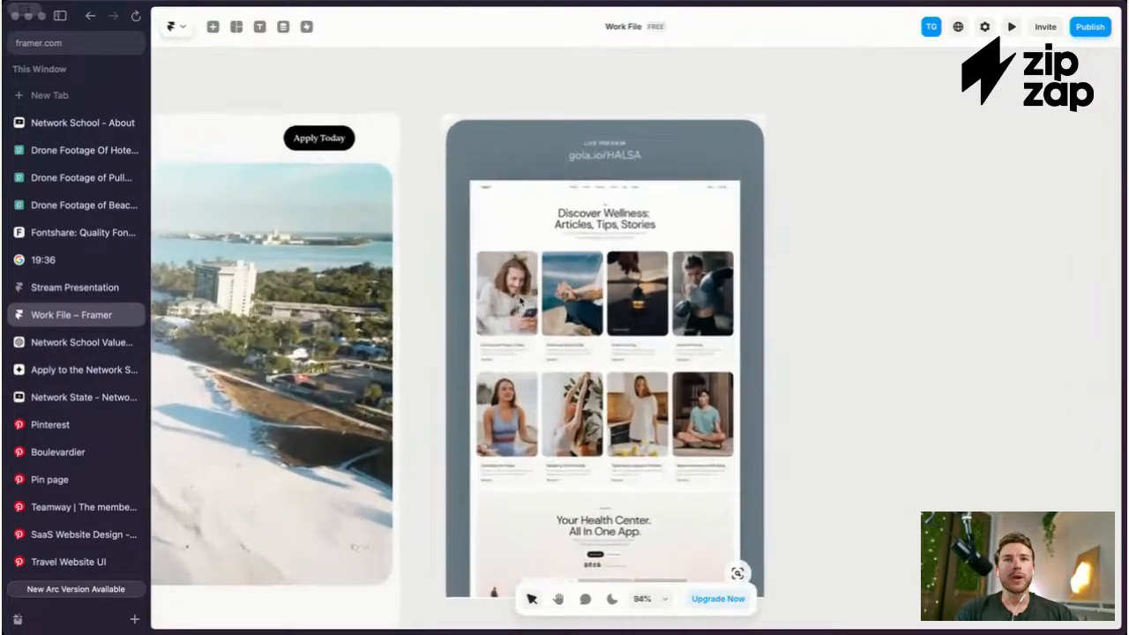
pyautogui.scroll(2, 520, 301)
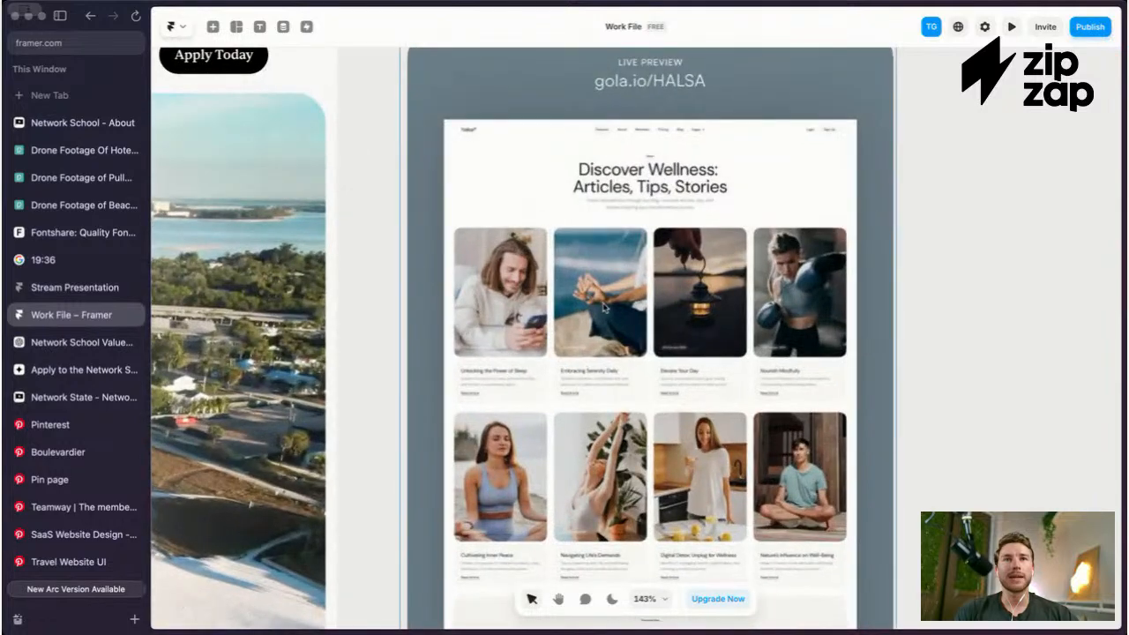
# Step: Switch to the Network School value conversation in ChatGPT and find the Outcome-Focused Pain Points Section copy
pyautogui.scroll(-6, 100, 414)
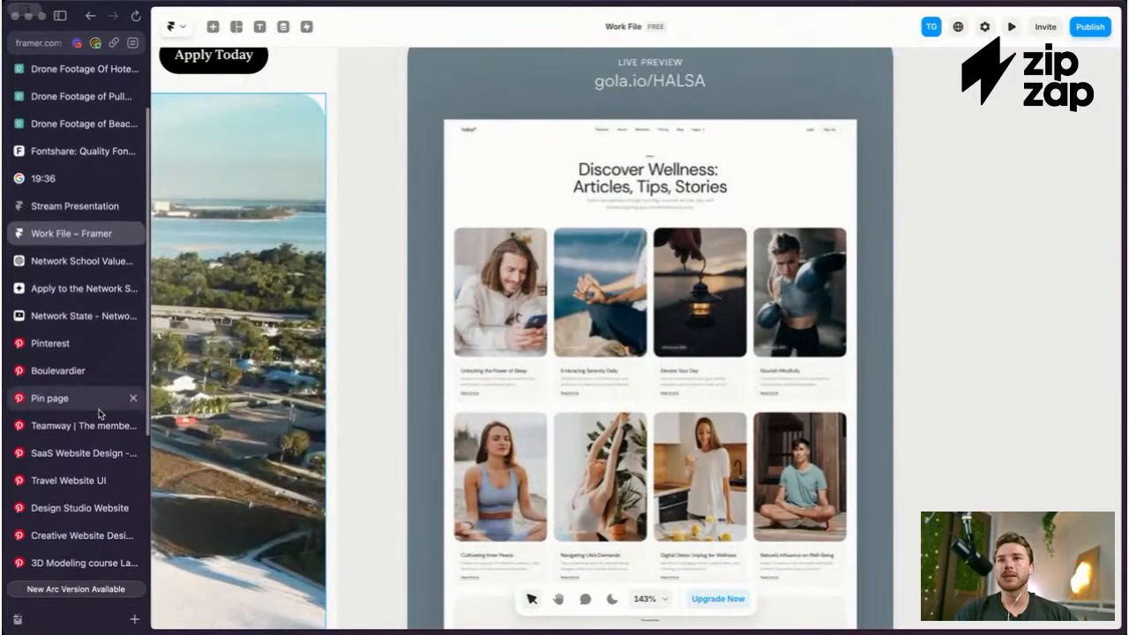
pyautogui.scroll(6, 99, 413)
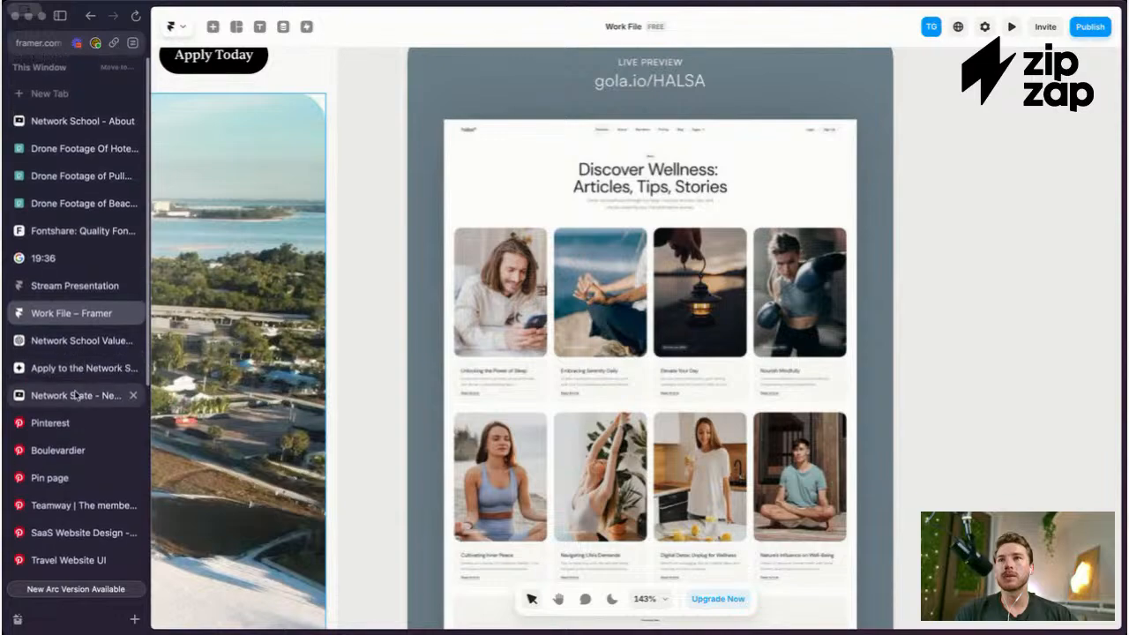
pyautogui.click(75, 395)
pyautogui.click(75, 368)
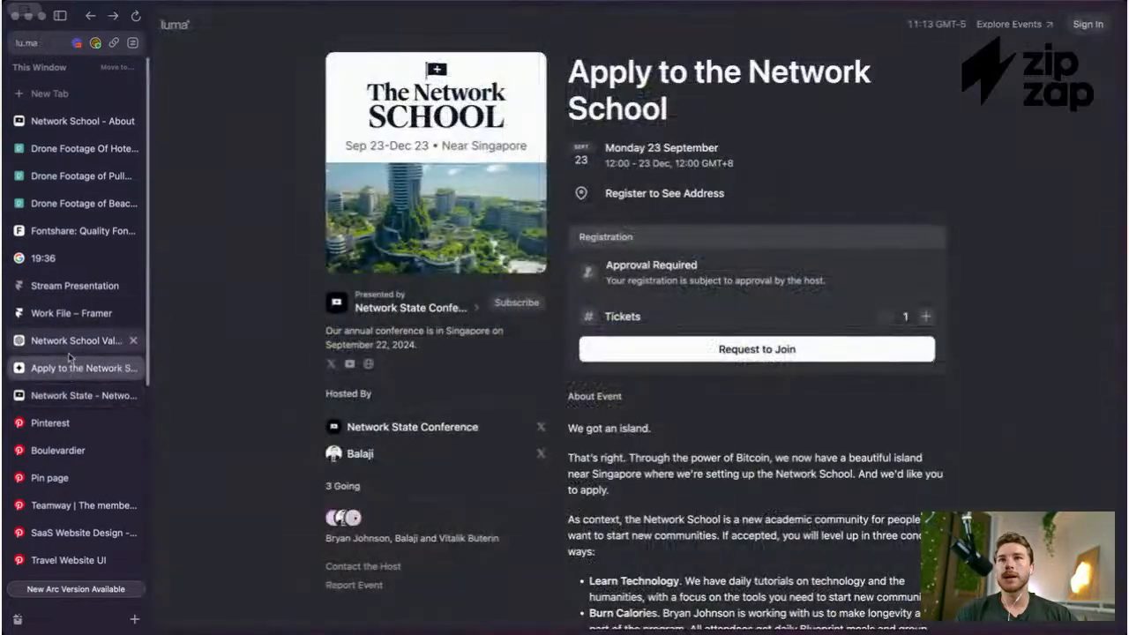
pyautogui.click(69, 344)
pyautogui.click(572, 423)
pyautogui.scroll(13, 571, 416)
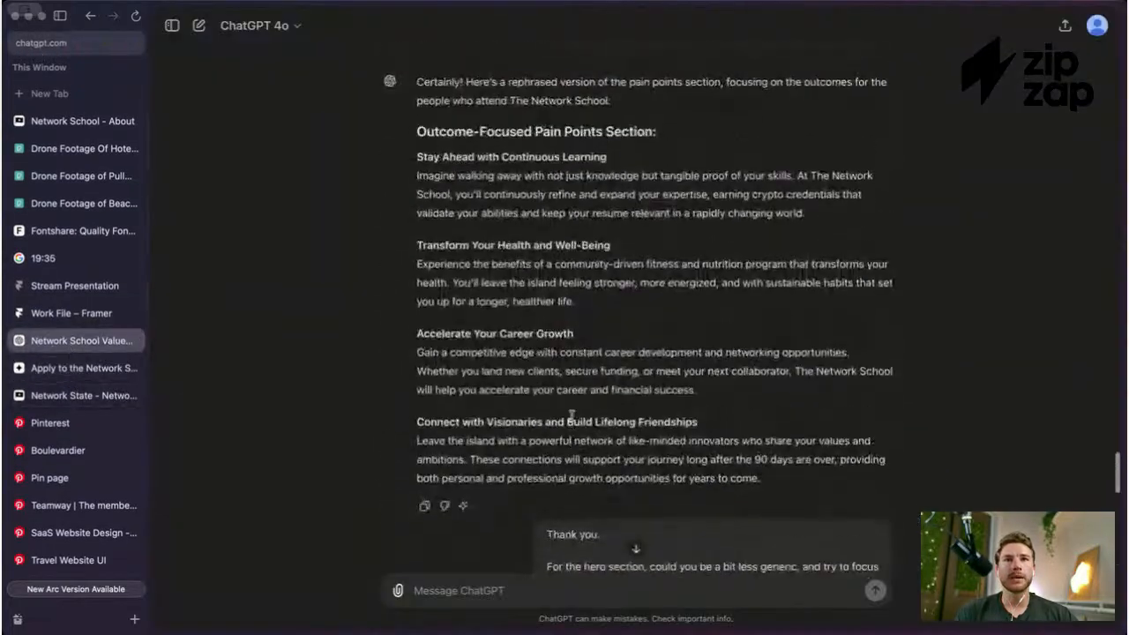
# Step: Review the four headings of the Outcome-Focused Pain Points Section in the ChatGPT answer
pyautogui.scroll(-2, 571, 415)
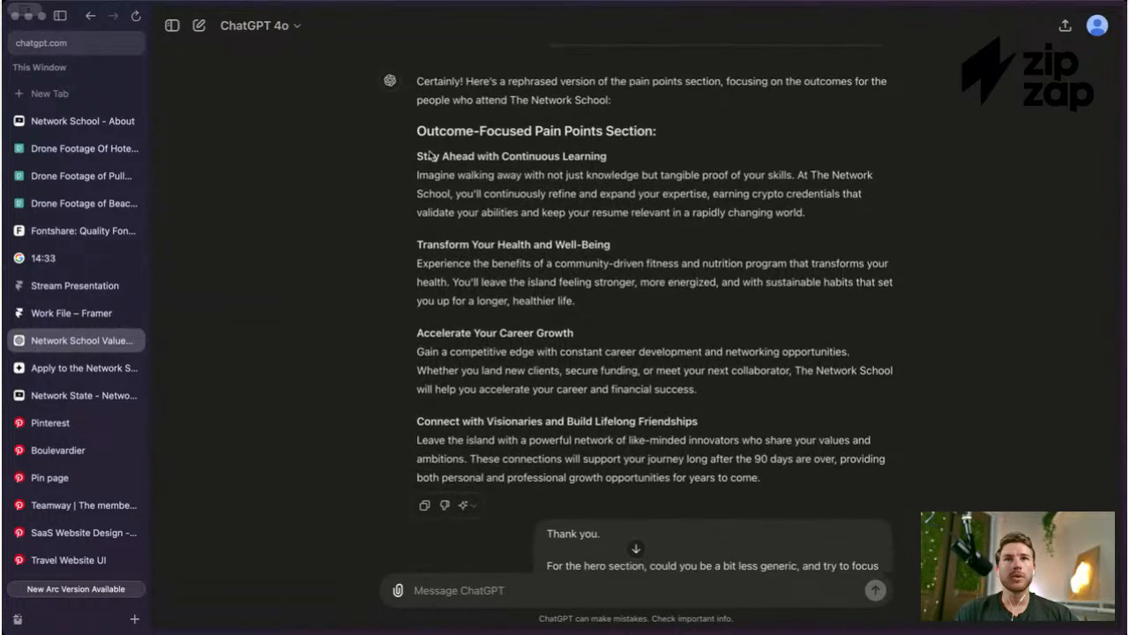
pyautogui.scroll(-1, 430, 155)
pyautogui.moveTo(418, 118); pyautogui.dragTo(663, 120)
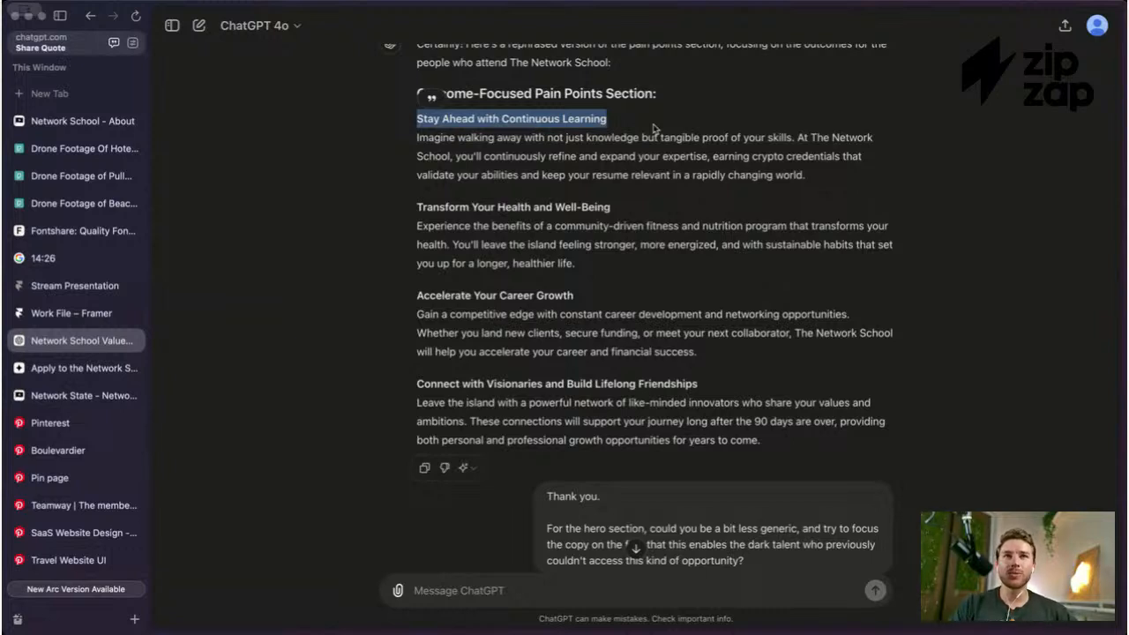
pyautogui.tripleClick(629, 202)
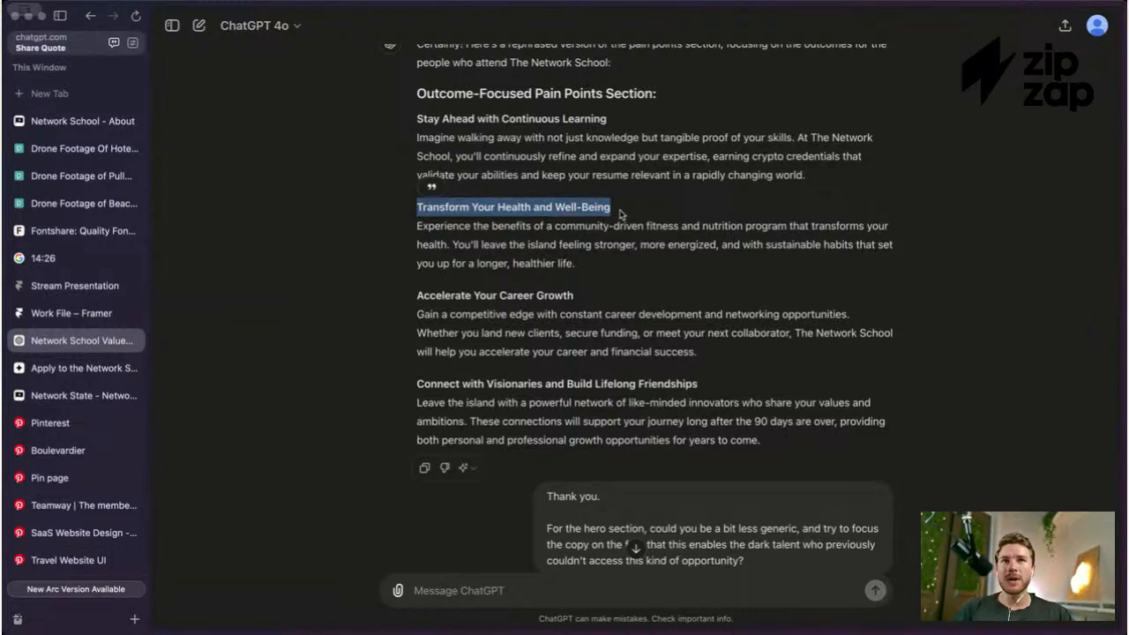
pyautogui.click(575, 273)
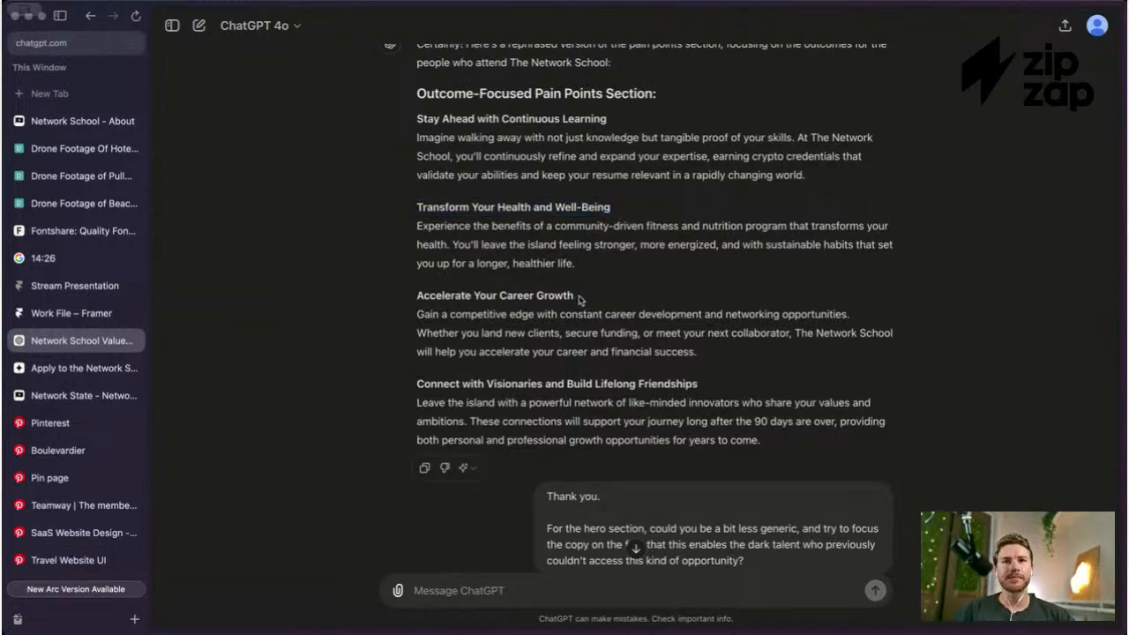
pyautogui.moveTo(579, 297); pyautogui.dragTo(413, 294)
pyautogui.moveTo(581, 303); pyautogui.dragTo(434, 302)
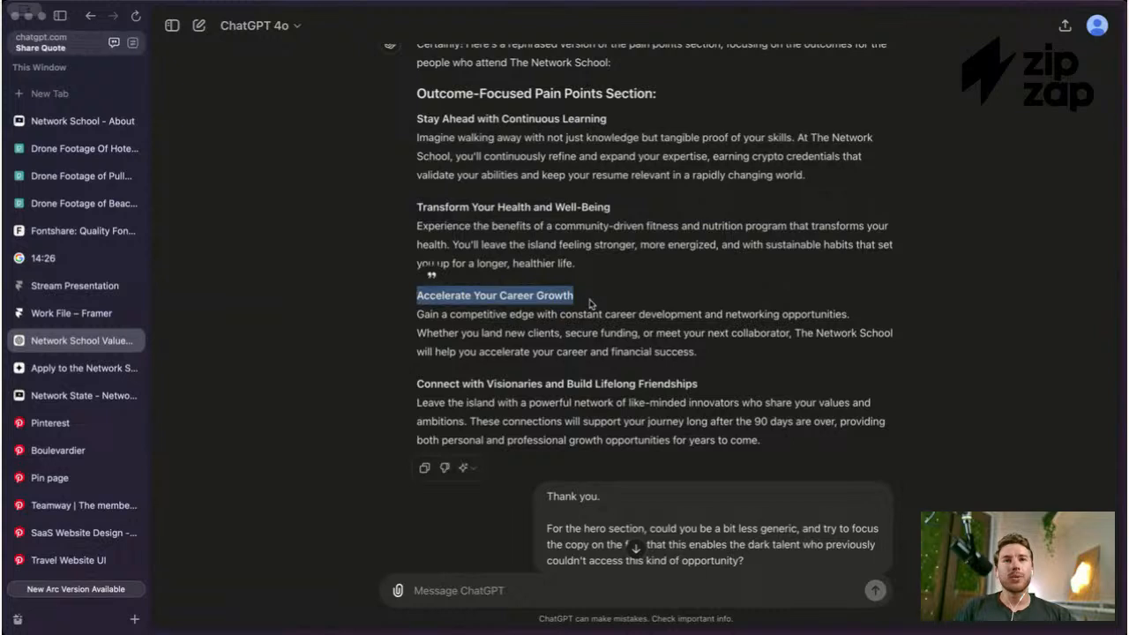
pyautogui.scroll(1, 587, 279)
pyautogui.moveTo(577, 310); pyautogui.dragTo(427, 307)
pyautogui.click(443, 282)
pyautogui.moveTo(615, 134); pyautogui.dragTo(420, 134)
pyautogui.click(421, 133)
pyautogui.moveTo(578, 310); pyautogui.dragTo(416, 315)
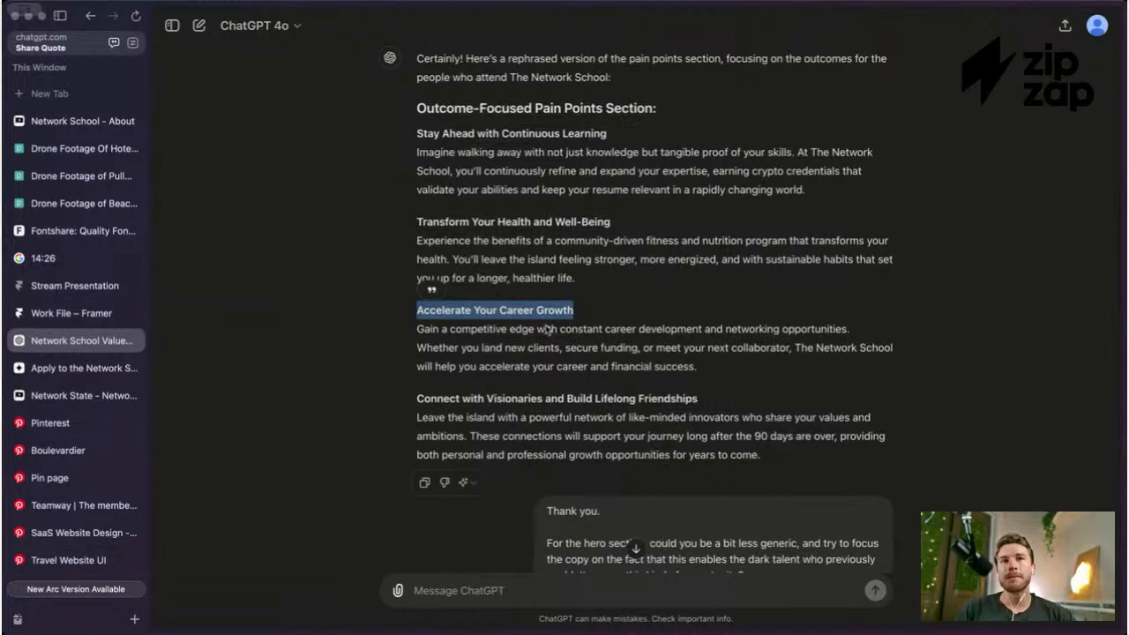
pyautogui.click(555, 396)
pyautogui.moveTo(418, 397); pyautogui.dragTo(635, 399)
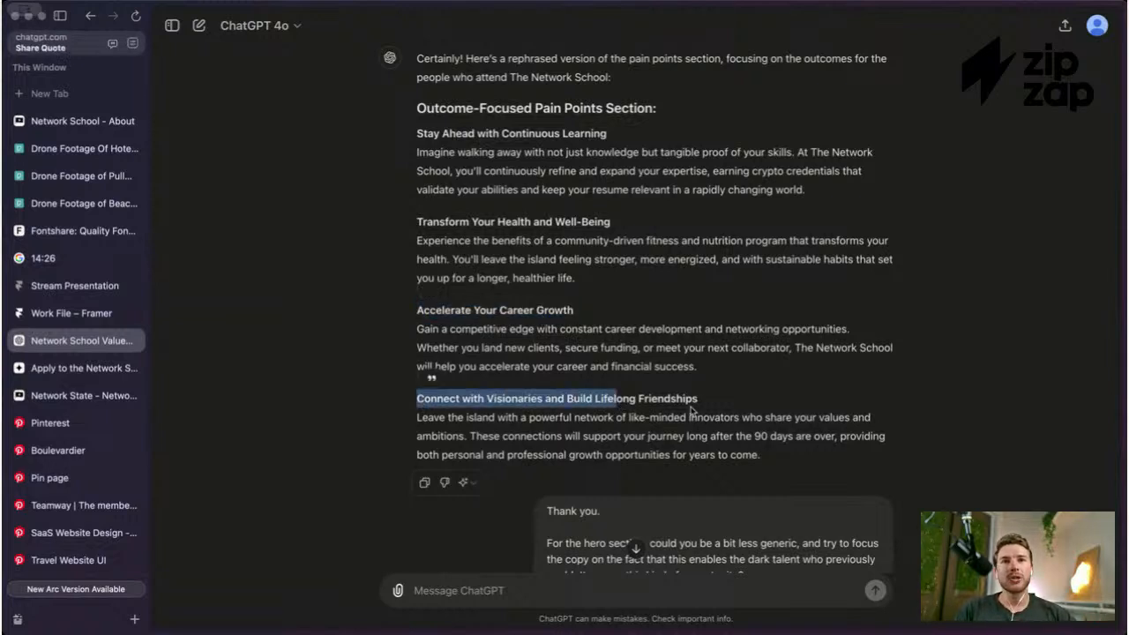
pyautogui.moveTo(717, 403); pyautogui.dragTo(424, 403)
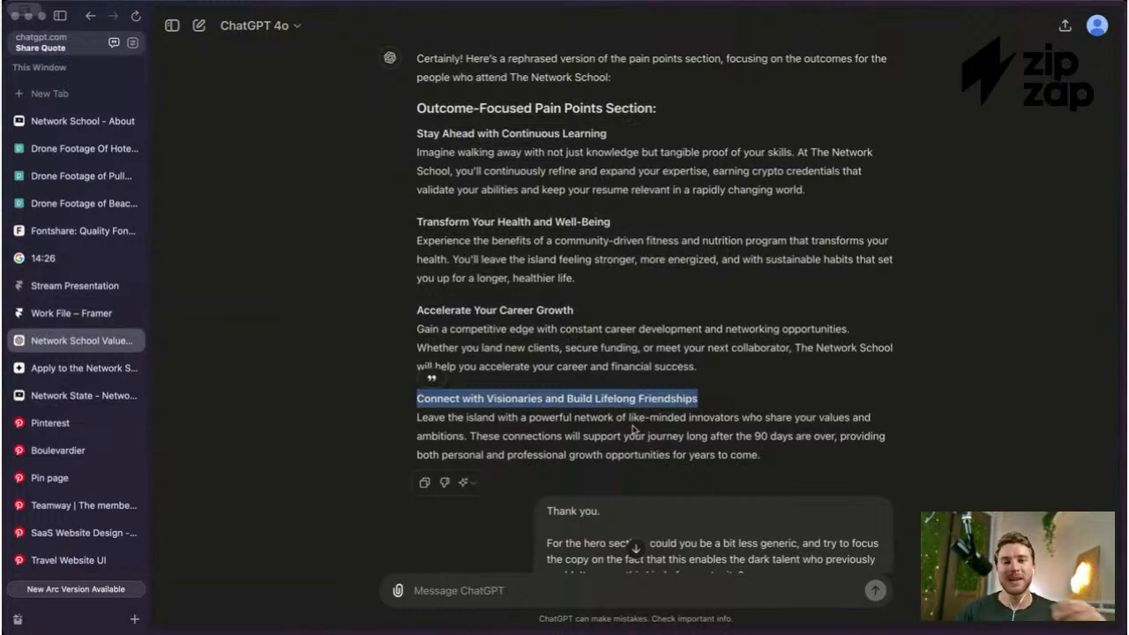
pyautogui.scroll(-1, 661, 338)
pyautogui.scroll(1, 662, 338)
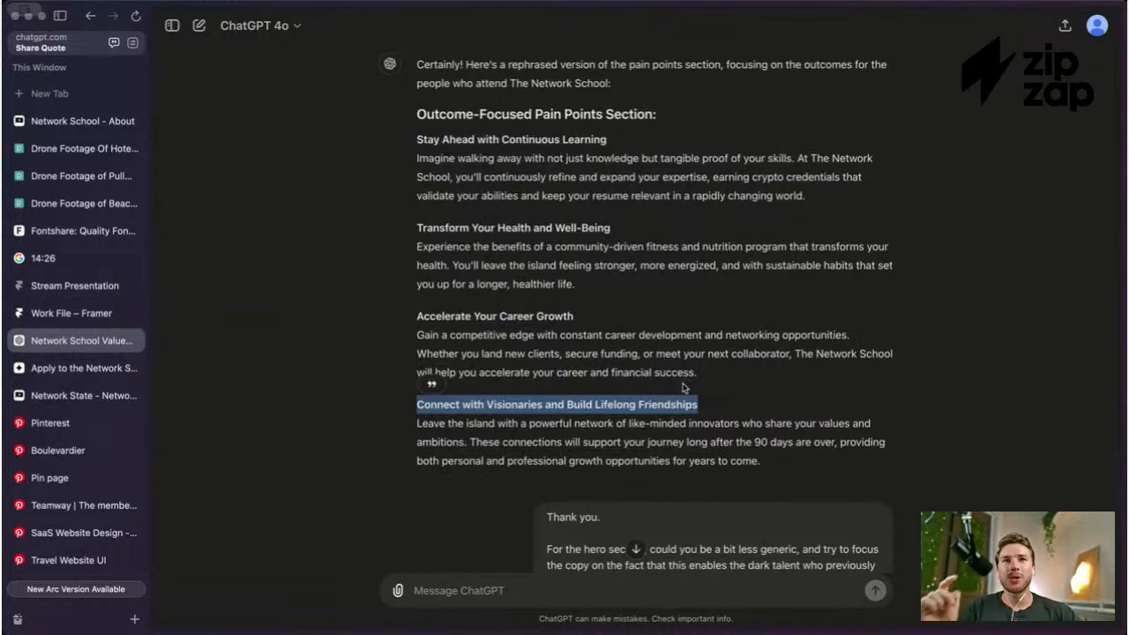
pyautogui.scroll(-1, 683, 388)
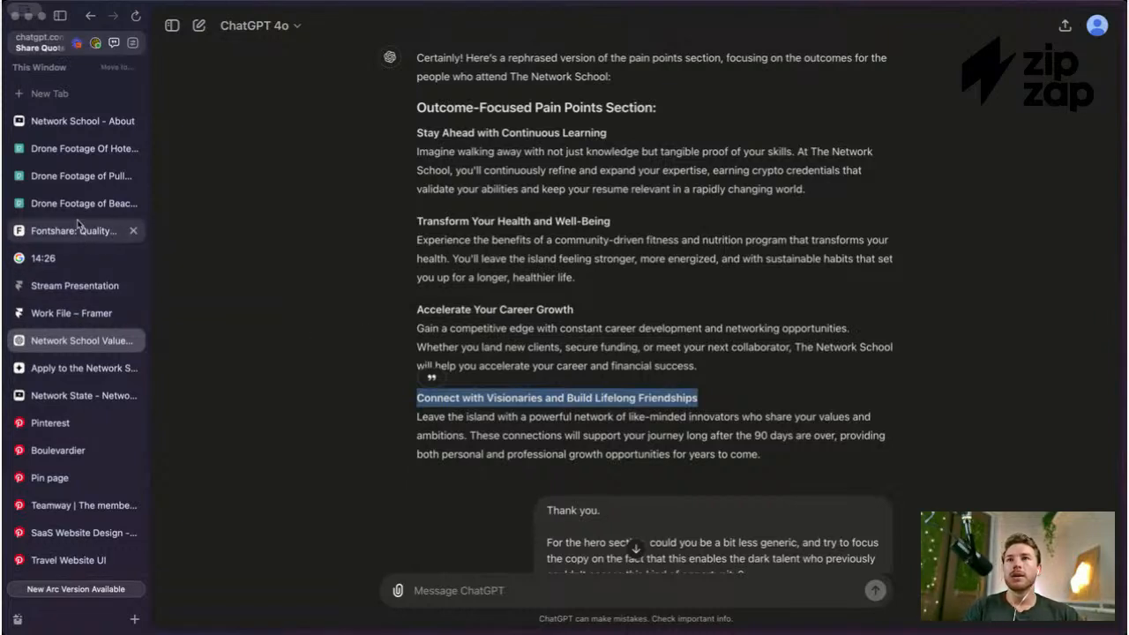
# Step: Switch to the Work File project in Framer and go to the Network School desktop page
pyautogui.click(81, 291)
pyautogui.click(81, 315)
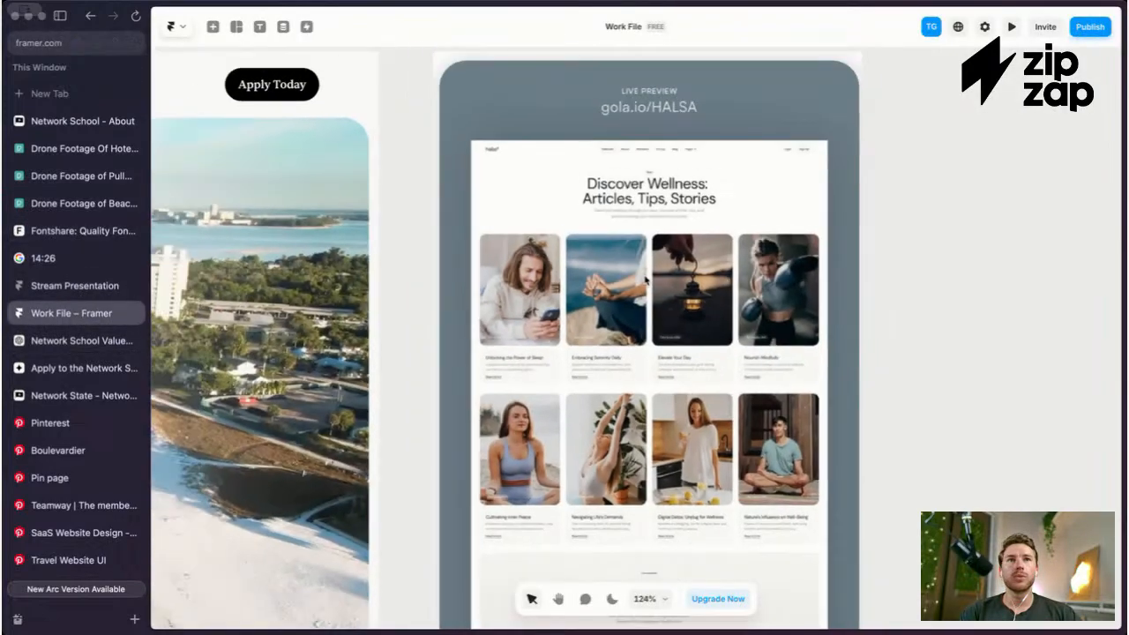
pyautogui.scroll(-2, 646, 279)
pyautogui.hscroll(-3, 648, 279)
pyautogui.hscroll(-4, 773, 294)
pyautogui.scroll(-3, 773, 295)
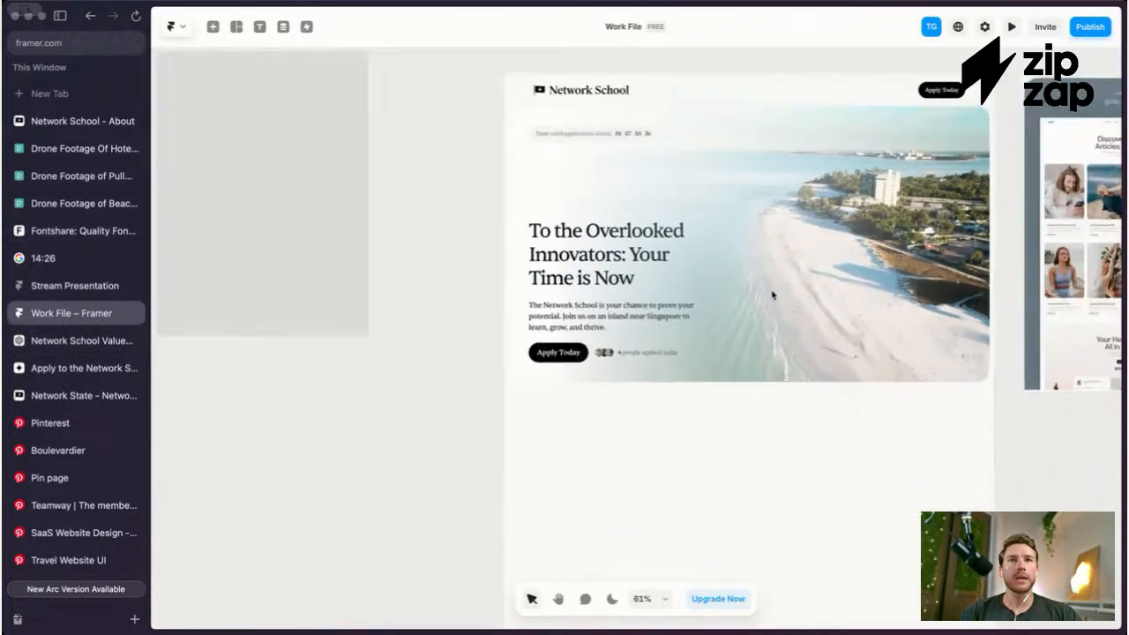
pyautogui.hscroll(4, 773, 294)
pyautogui.hscroll(-2, 773, 294)
pyautogui.scroll(-1, 773, 294)
# Step: Draw a frame about 928 by 514 below the hero on the desktop page and set its width to Fill
pyautogui.press('f')
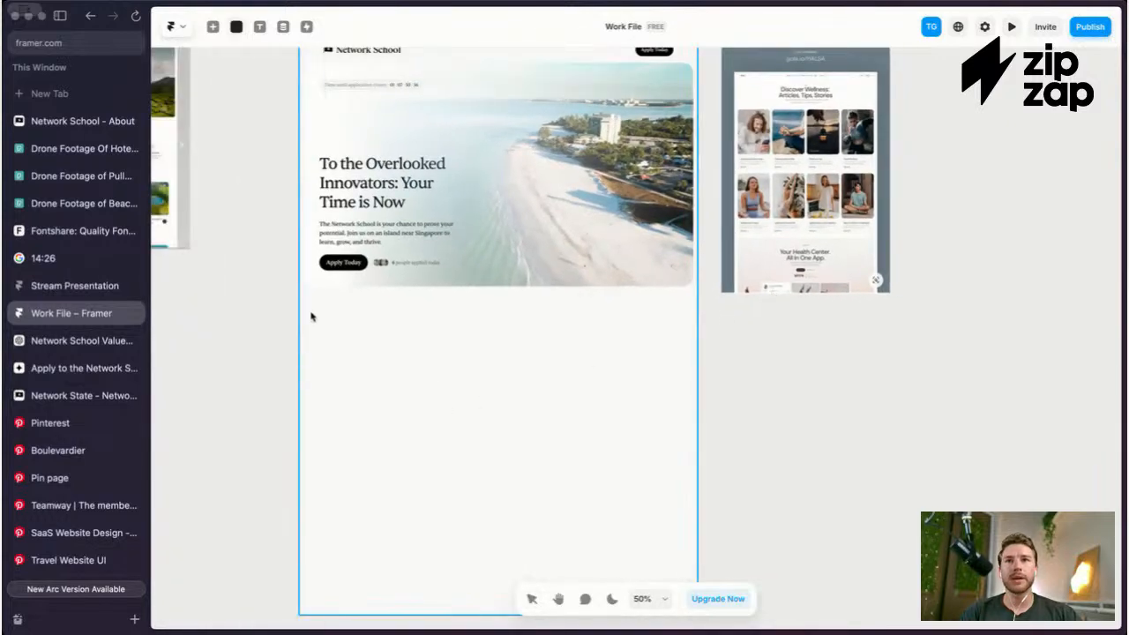
pyautogui.press('Escape')
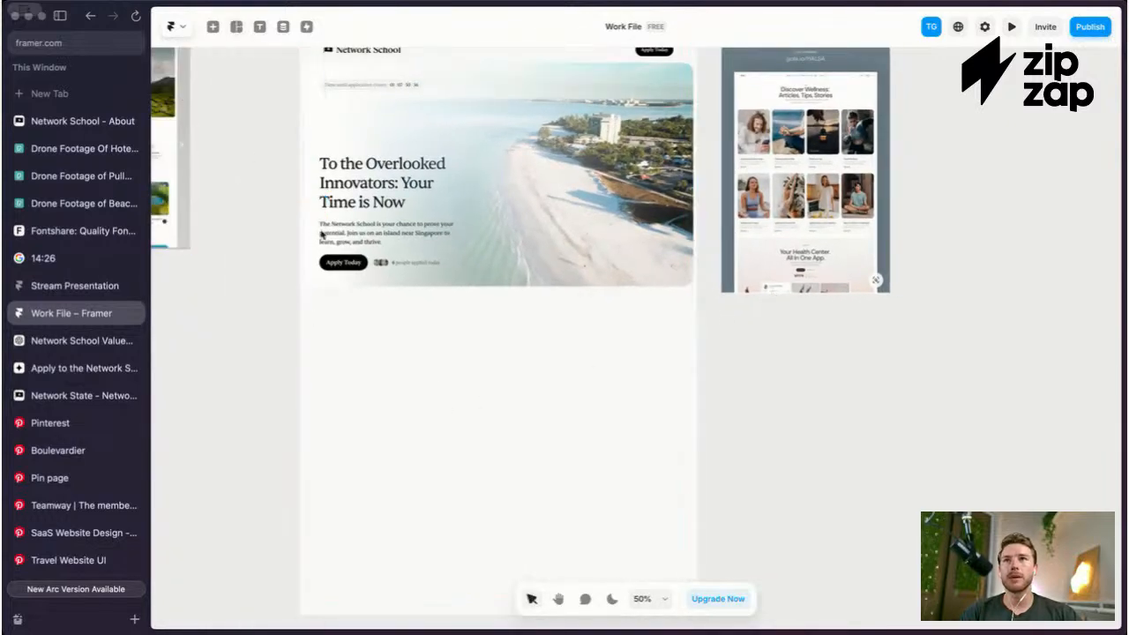
pyautogui.hscroll(-2, 348, 273)
pyautogui.click(348, 275)
pyautogui.scroll(-1, 529, 298)
pyautogui.press('f')
pyautogui.moveTo(411, 300); pyautogui.dragTo(684, 455)
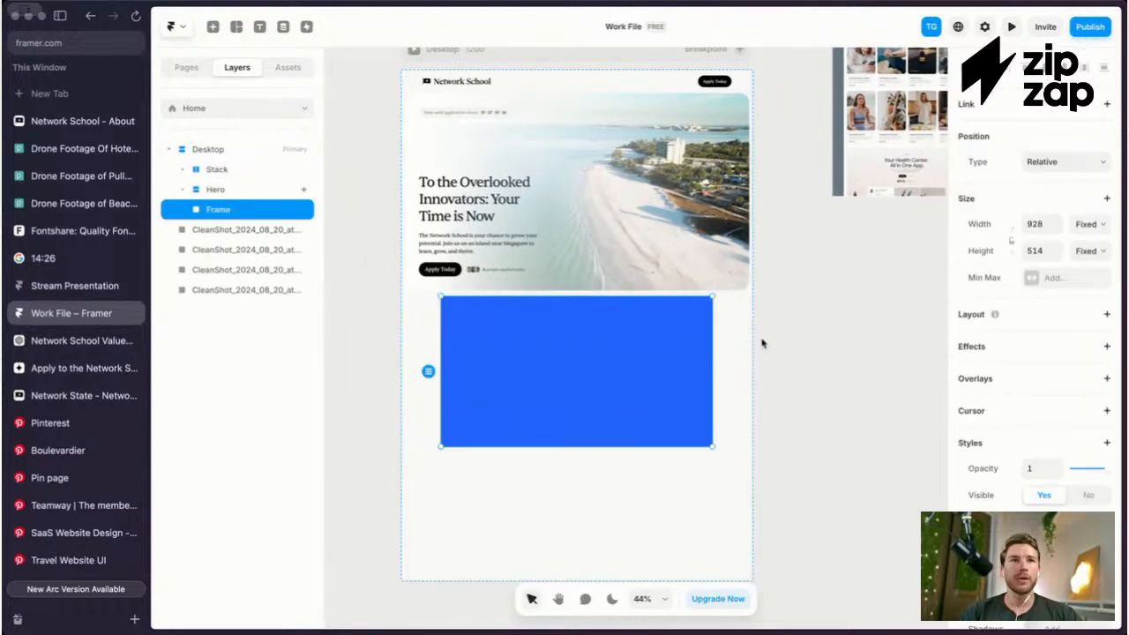
pyautogui.click(1064, 258)
pyautogui.scroll(1, 640, 316)
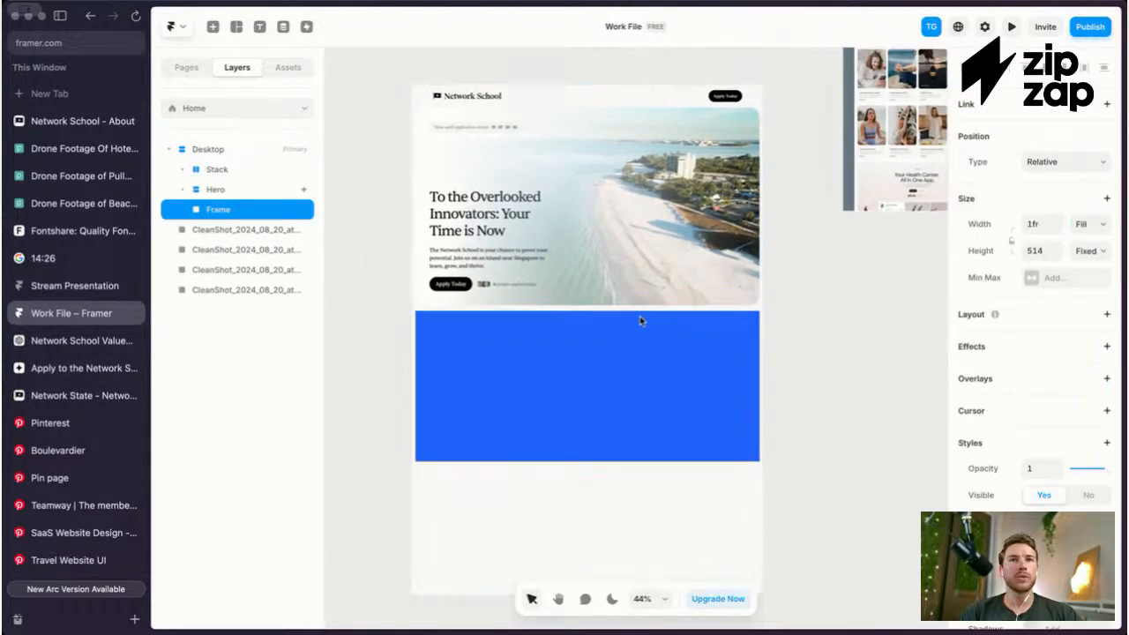
# Step: Add a maximum width of 1200 to the Hero section
pyautogui.click(639, 309)
pyautogui.click(655, 214)
pyautogui.scroll(3, 1053, 325)
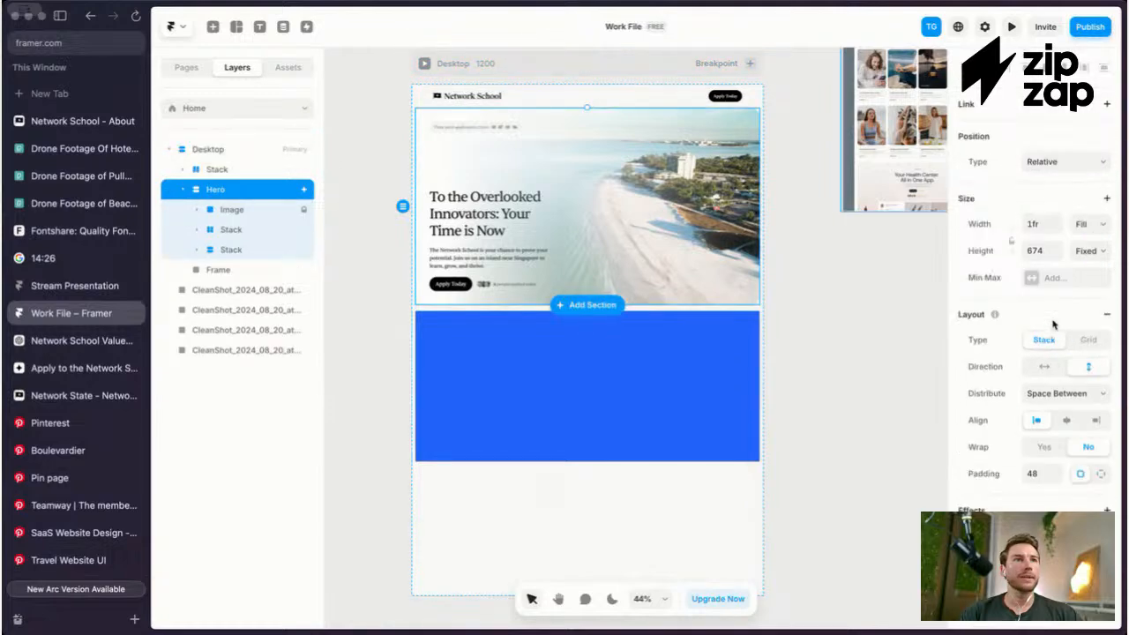
pyautogui.click(1107, 199)
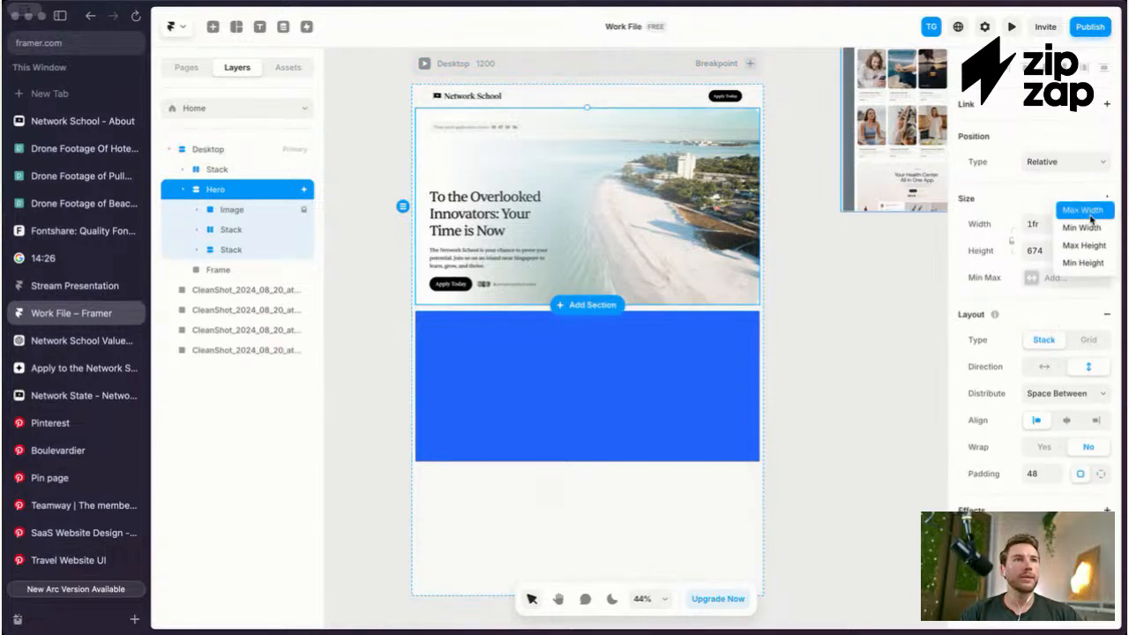
pyautogui.click(1083, 211)
pyautogui.click(1039, 278)
pyautogui.write('1200')
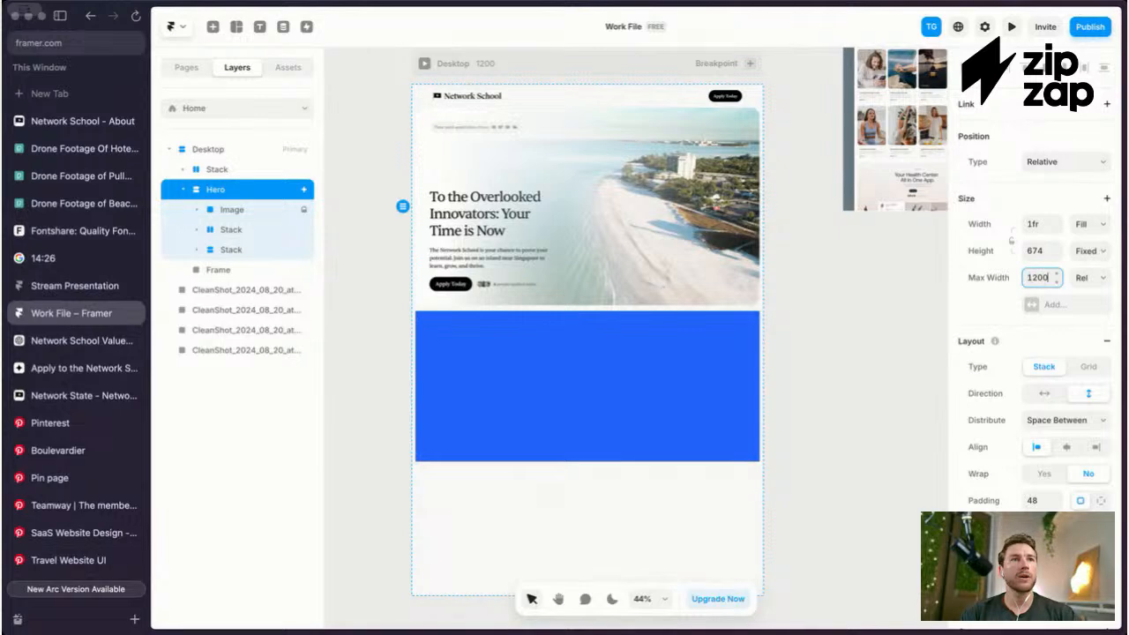
pyautogui.press('Return')
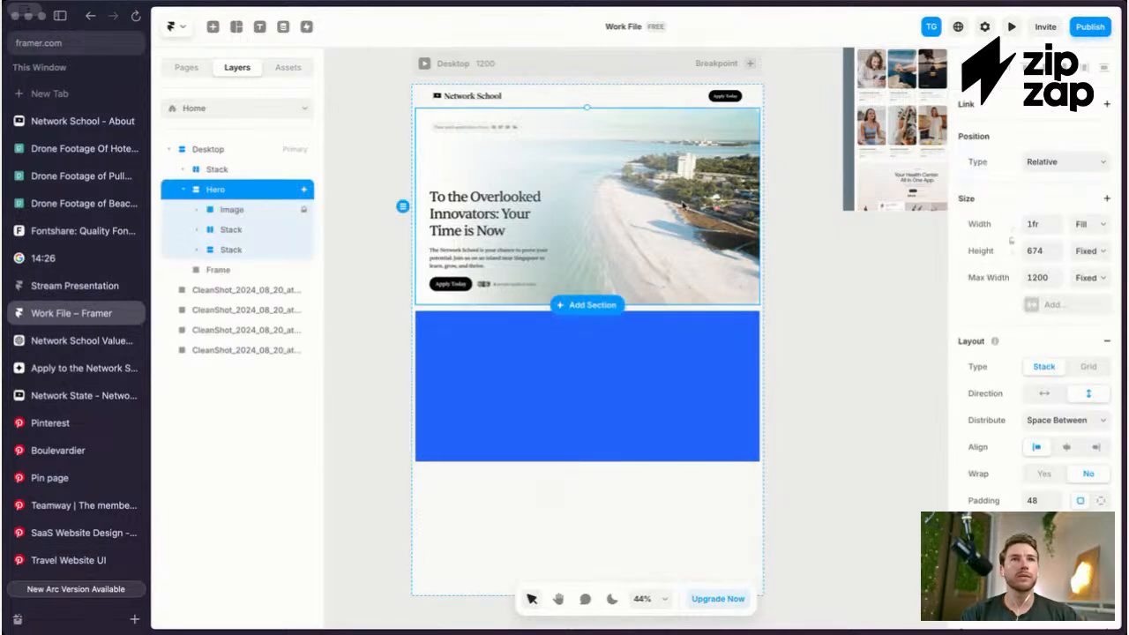
# Step: Add a maximum width of 1200 to the header stack holding the logo and Apply Today button
pyautogui.click(658, 90)
pyautogui.click(671, 98)
pyautogui.click(693, 99)
pyautogui.click(693, 98)
pyautogui.scroll(5, 979, 346)
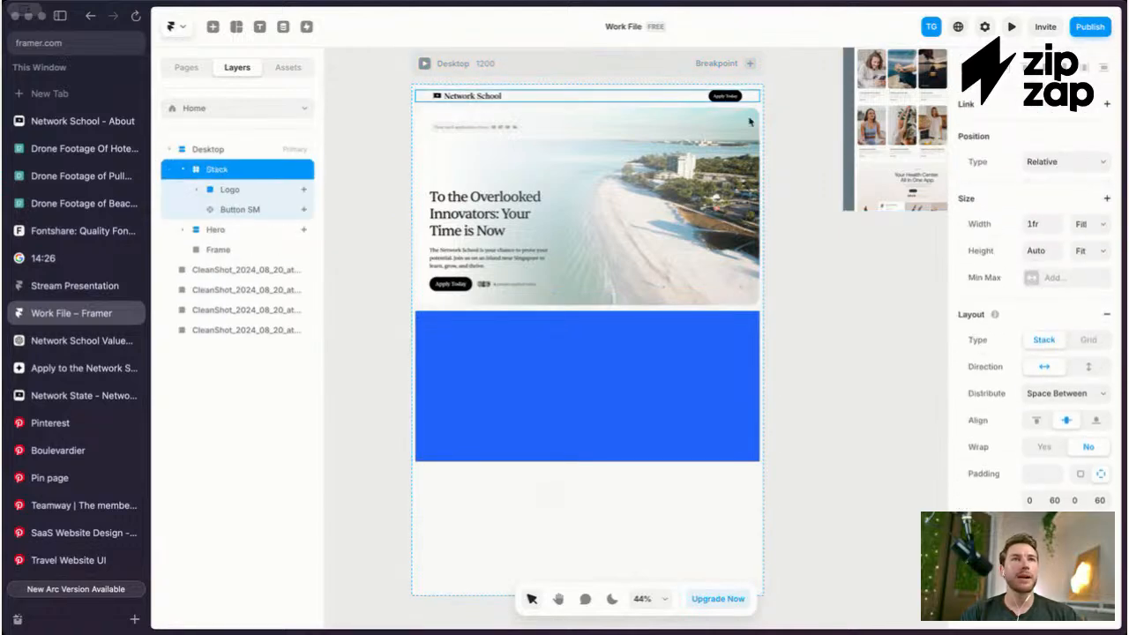
pyautogui.click(1107, 201)
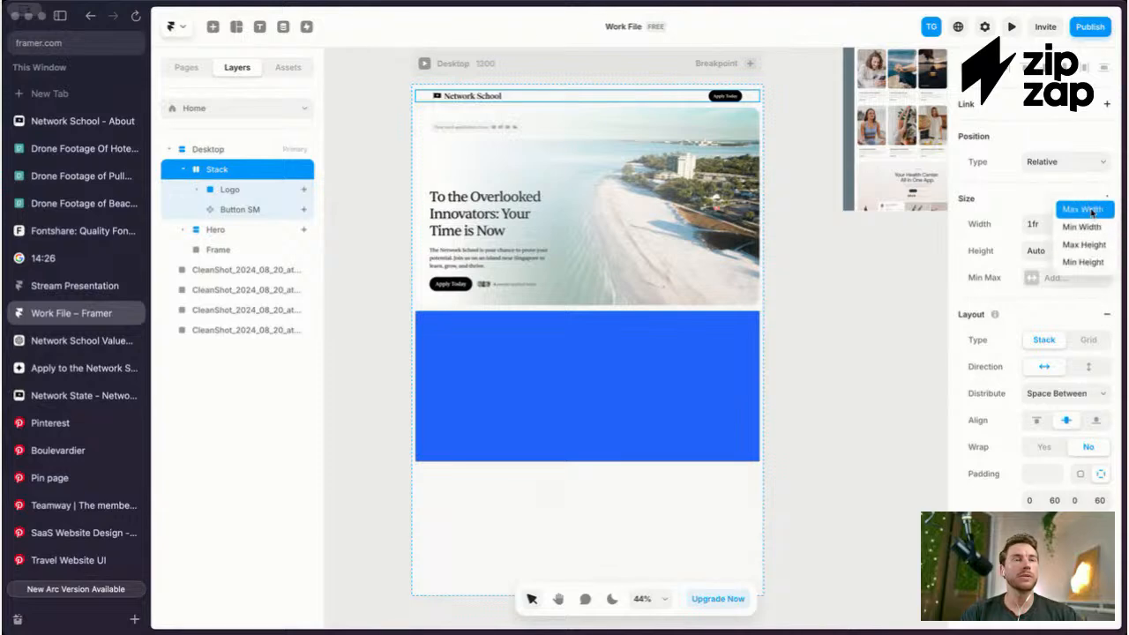
pyautogui.click(1082, 210)
pyautogui.click(1038, 278)
pyautogui.write('1200')
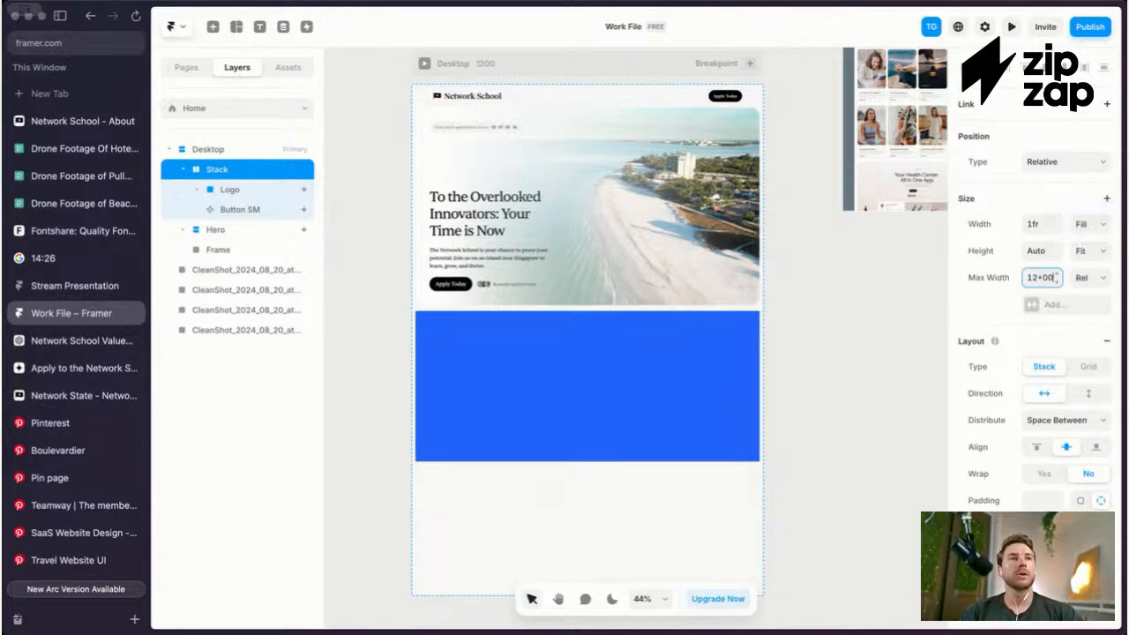
# Step: Add a maximum width of 1200 to the blue frame below the hero
pyautogui.click(672, 322)
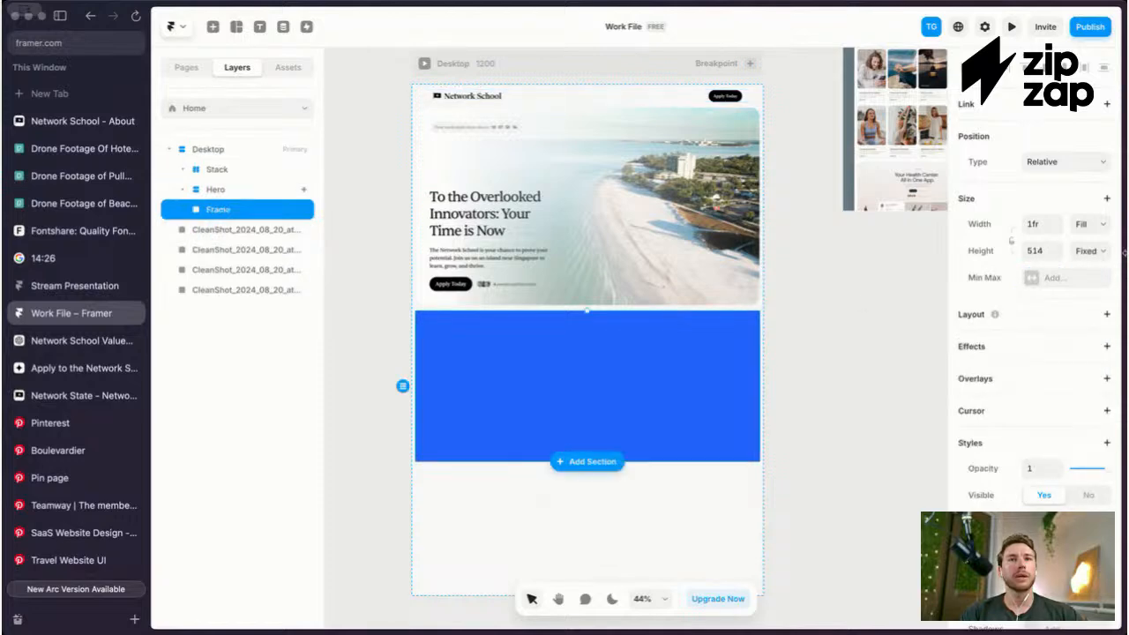
pyautogui.click(1108, 199)
pyautogui.click(1083, 210)
pyautogui.write('1200')
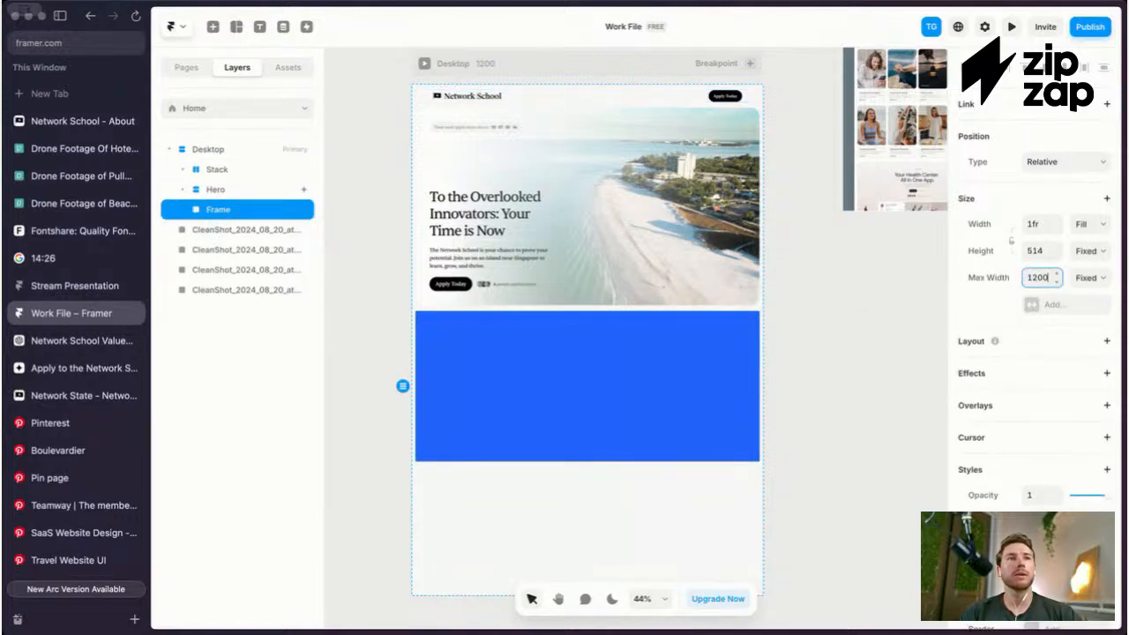
pyautogui.press('Return')
# Step: Check the Hero section's styling and give the blue frame below it a corner radius of 32
pyautogui.scroll(3, 632, 353)
pyautogui.click(632, 355)
pyautogui.press('t')
pyautogui.click(634, 356)
pyautogui.click(696, 214)
pyautogui.click(695, 215)
pyautogui.scroll(-3, 1036, 363)
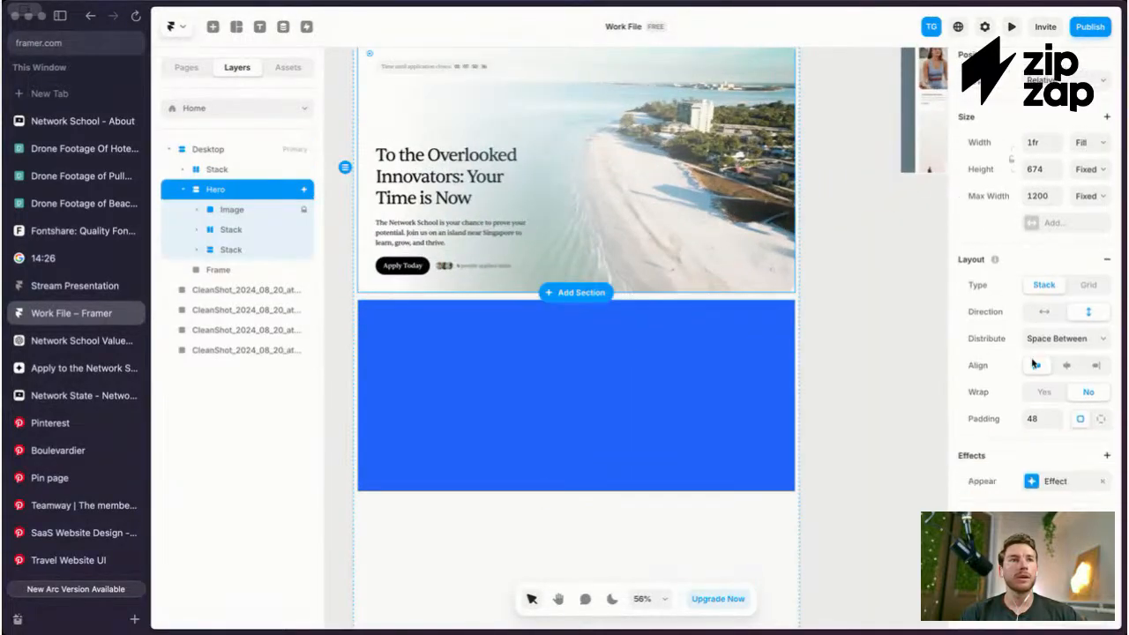
pyautogui.scroll(-5, 1036, 362)
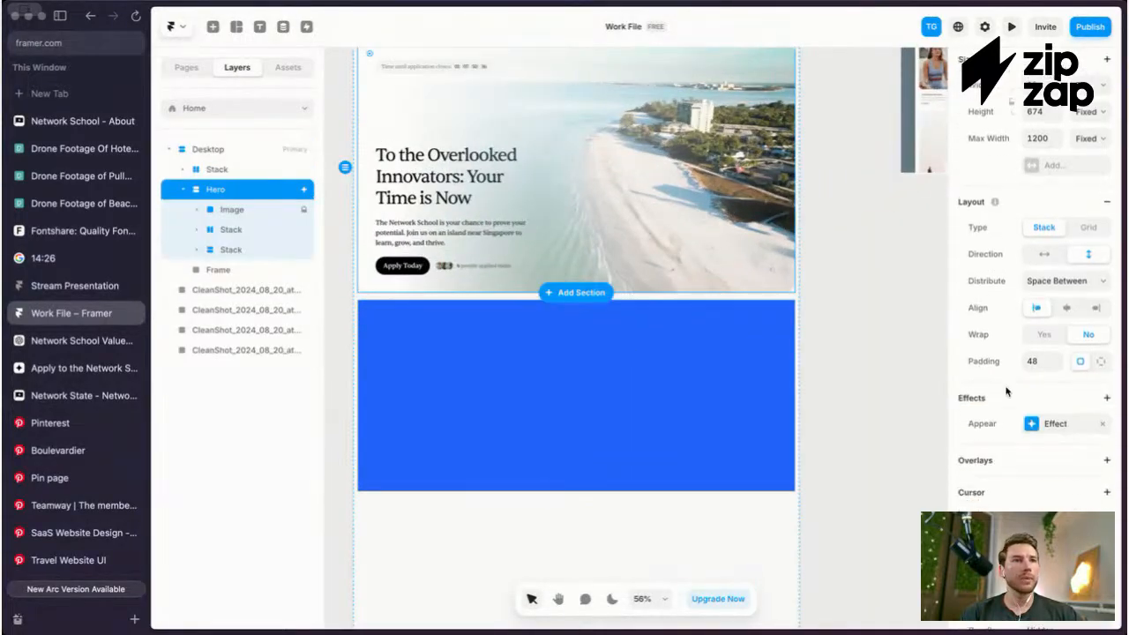
pyautogui.click(749, 377)
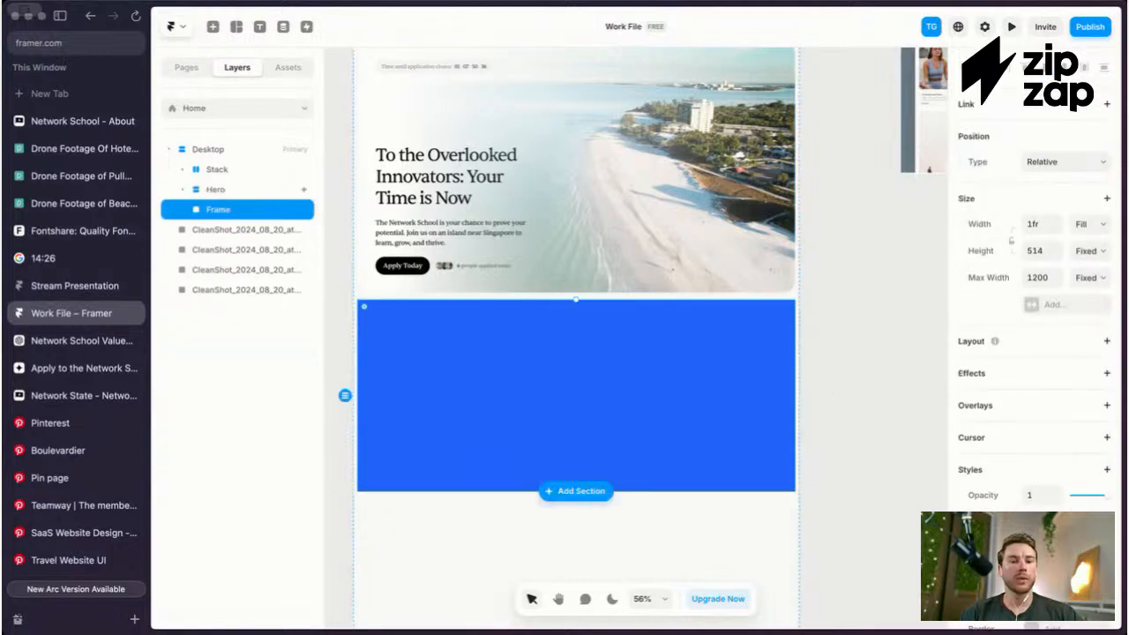
pyautogui.scroll(-2, 1036, 397)
pyautogui.click(805, 343)
# Step: Examine the layout and size settings of the Desktop page, its header stack and the blue frame
pyautogui.scroll(5, 807, 344)
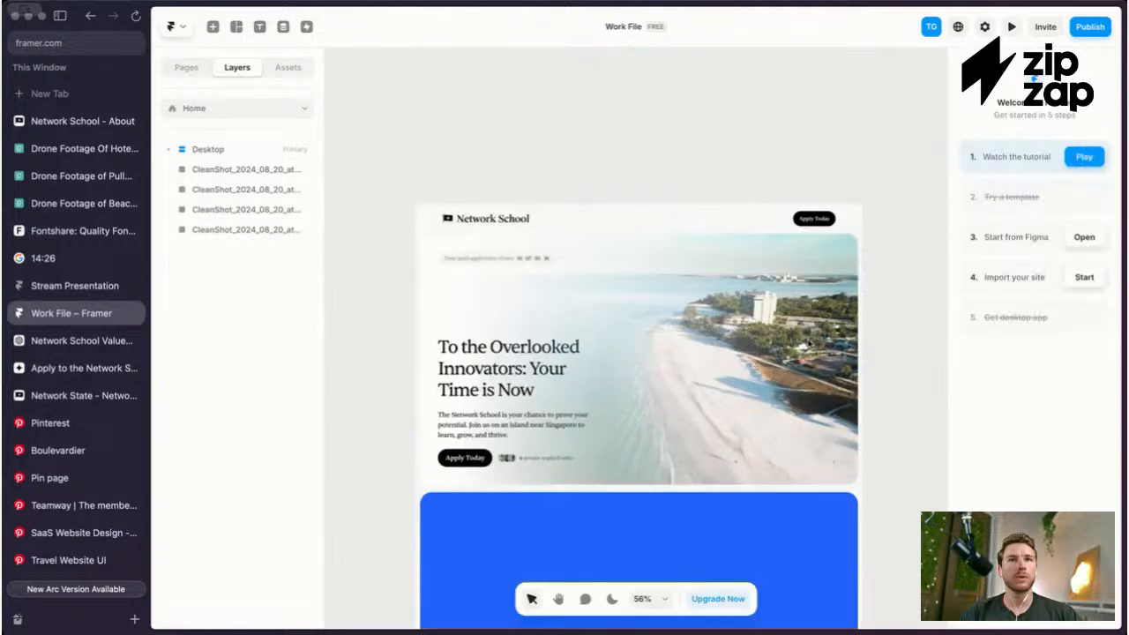
pyautogui.click(490, 179)
pyautogui.scroll(-3, 627, 408)
pyautogui.click(1039, 381)
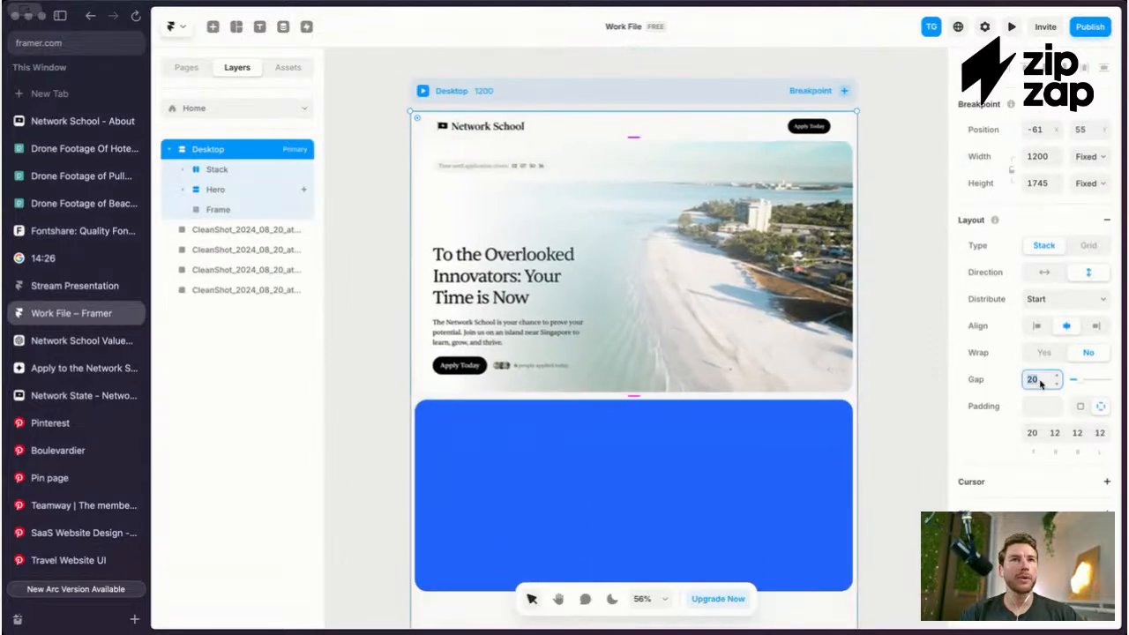
pyautogui.click(808, 126)
pyautogui.click(851, 127)
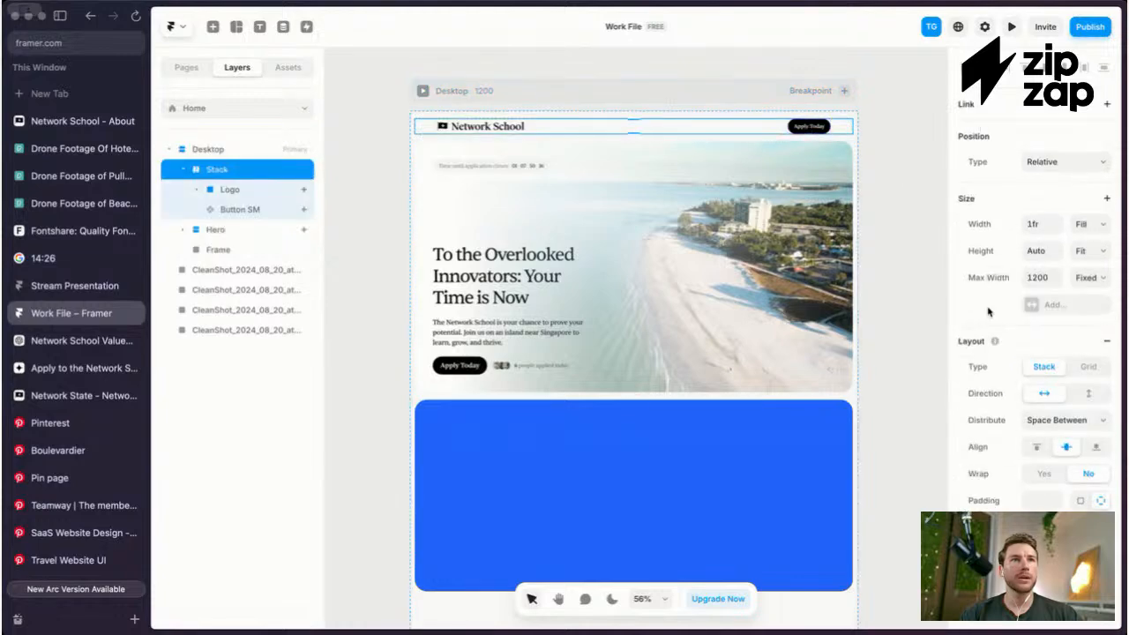
pyautogui.press('Escape')
pyautogui.click(499, 90)
pyautogui.click(710, 418)
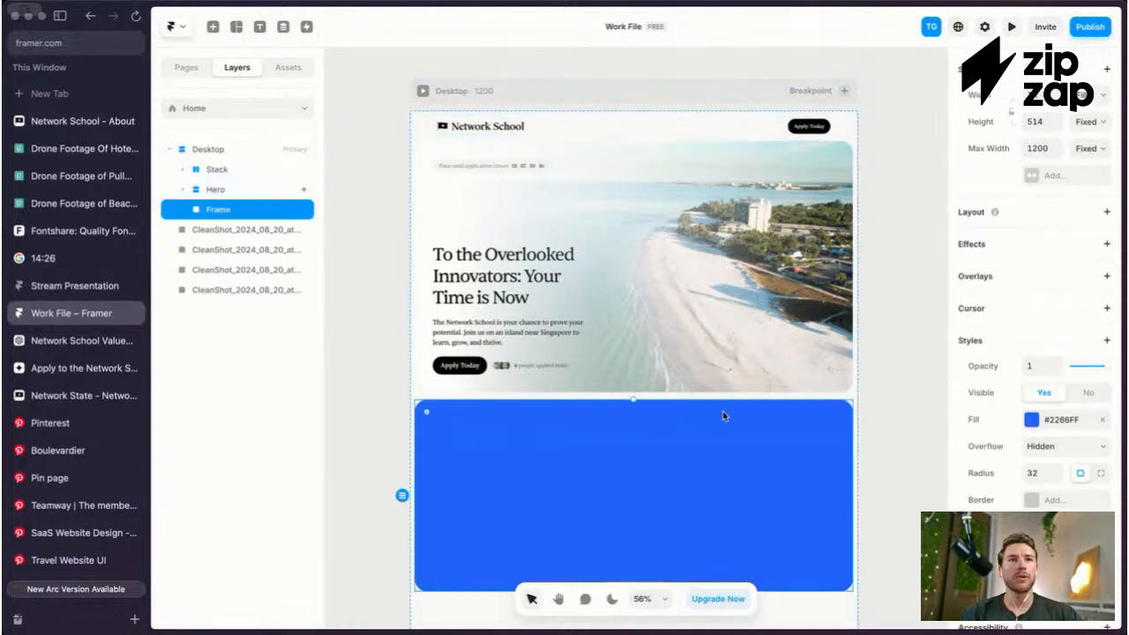
pyautogui.scroll(3, 529, 403)
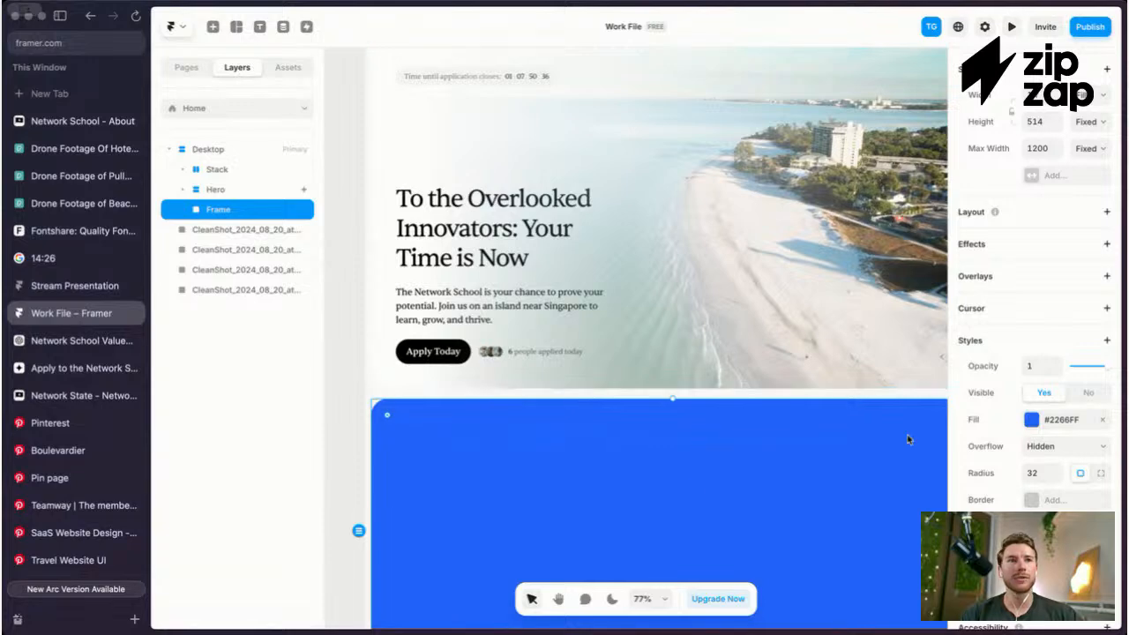
# Step: Set the gap of the Desktop page's stack layout to 12
pyautogui.press('Escape')
pyautogui.scroll(-3, 826, 317)
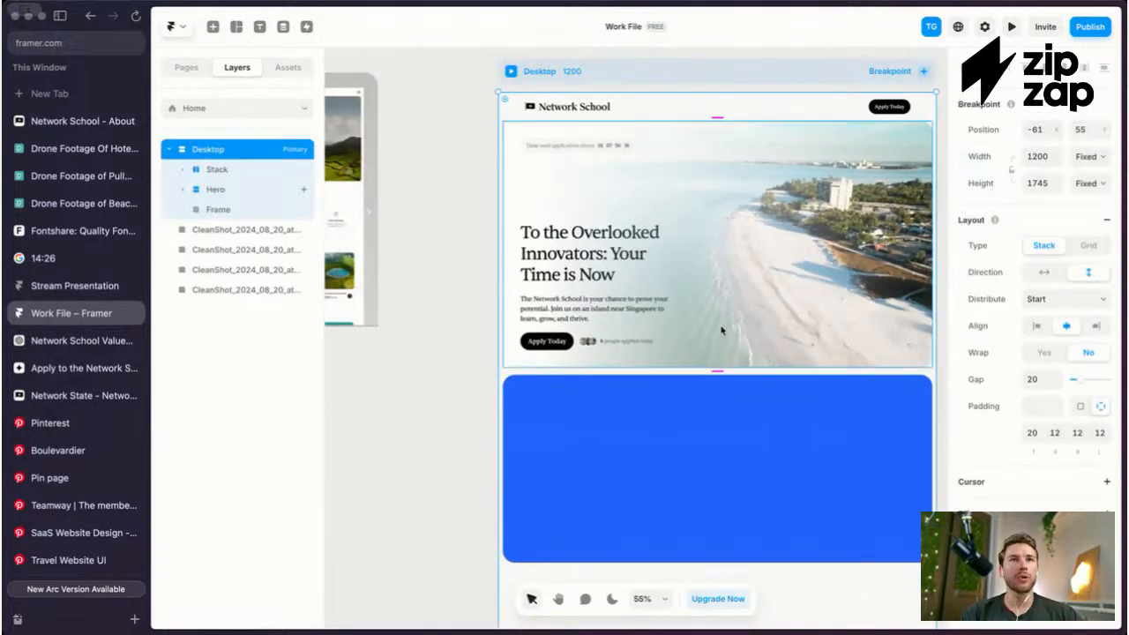
pyautogui.click(1033, 379)
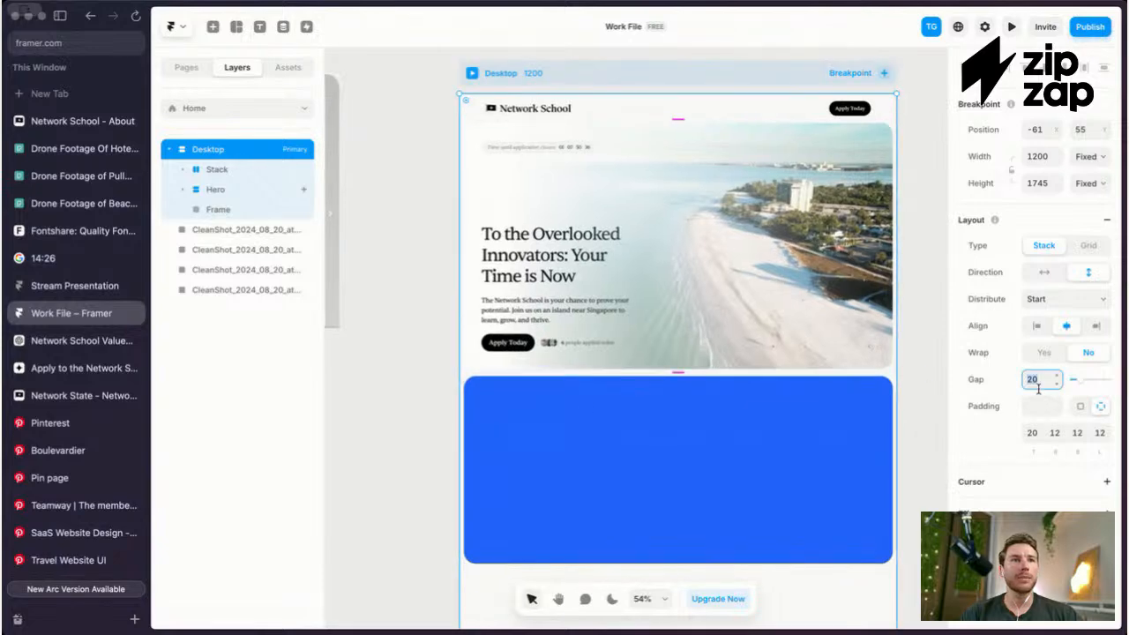
pyautogui.write('12')
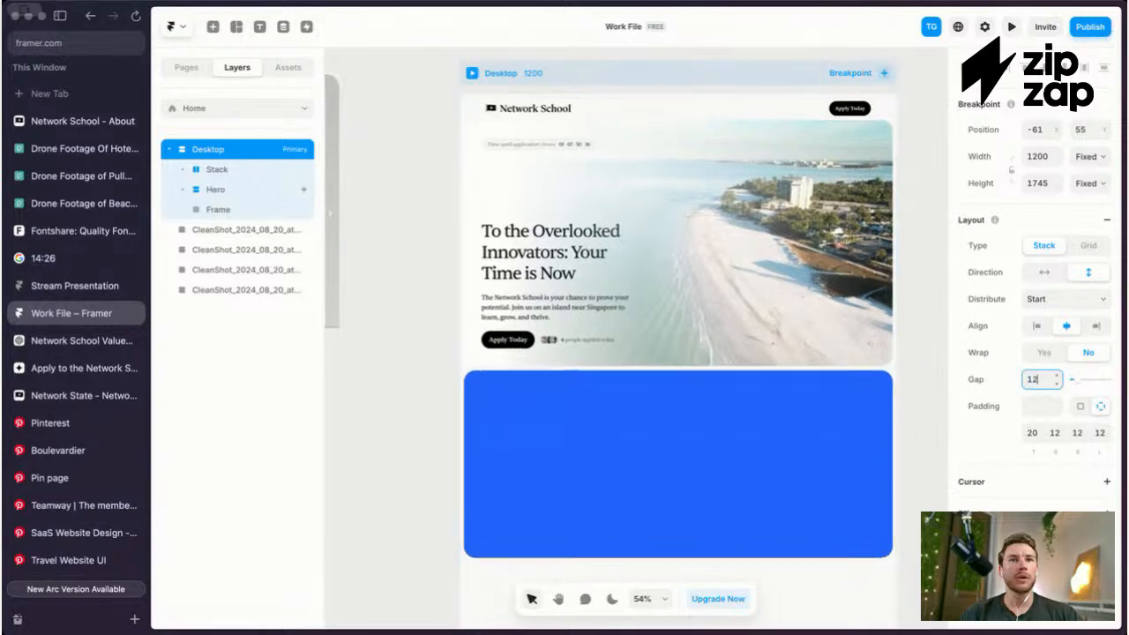
pyautogui.scroll(3, 778, 118)
# Step: Set the bottom padding of the header stack holding the logo and Apply Today button to 8
pyautogui.click(785, 134)
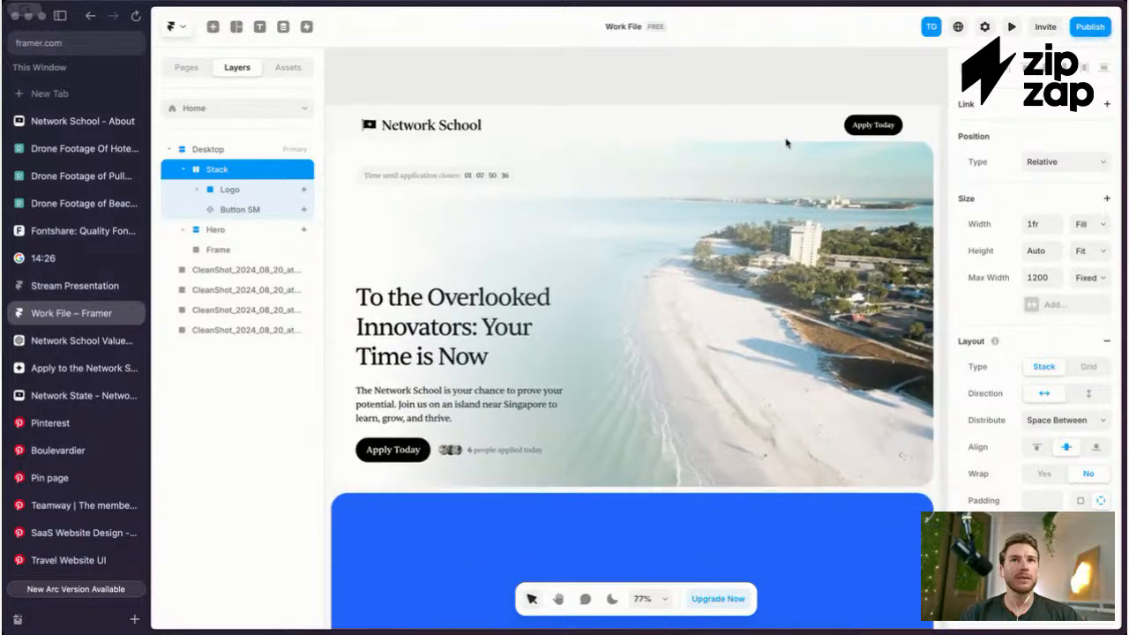
pyautogui.scroll(-2, 981, 315)
pyautogui.click(1075, 465)
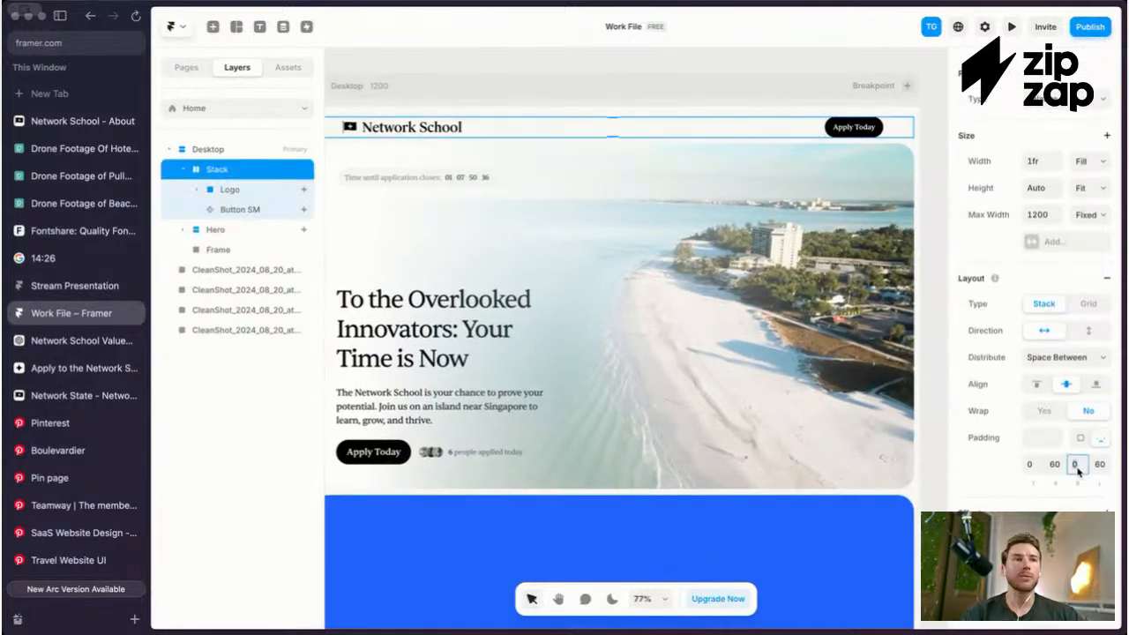
pyautogui.write('8')
pyautogui.scroll(-3, 864, 163)
pyautogui.press('Escape')
pyautogui.press('Escape')
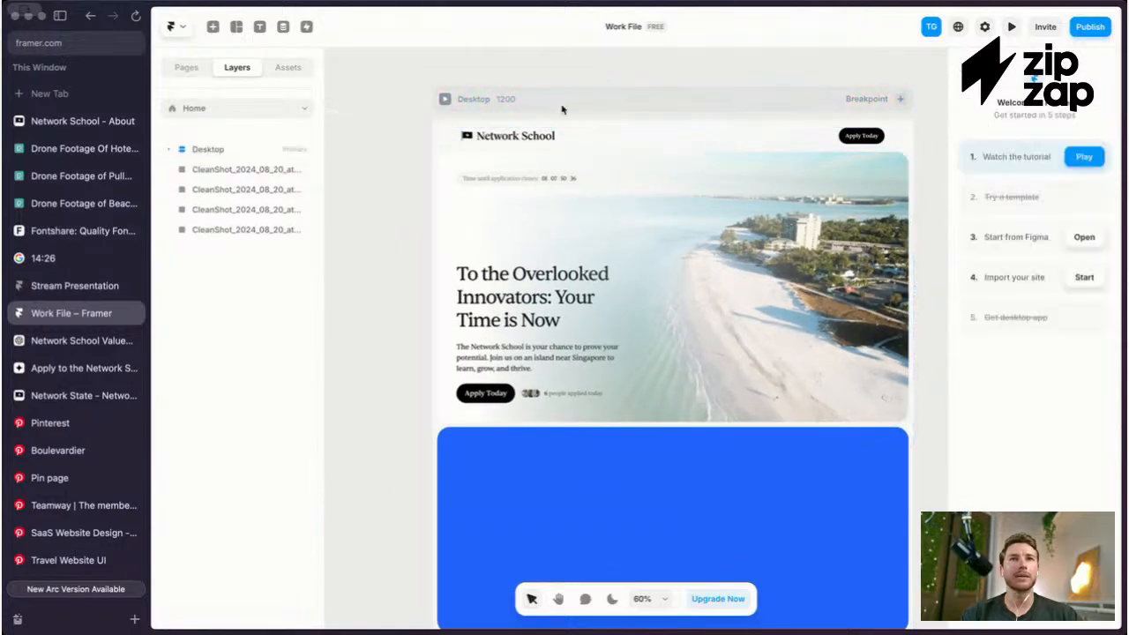
# Step: Review the spacing between the header, the hero and the blue frame
pyautogui.click(579, 150)
pyautogui.scroll(1, 632, 361)
pyautogui.scroll(-2, 632, 361)
pyautogui.press('Escape')
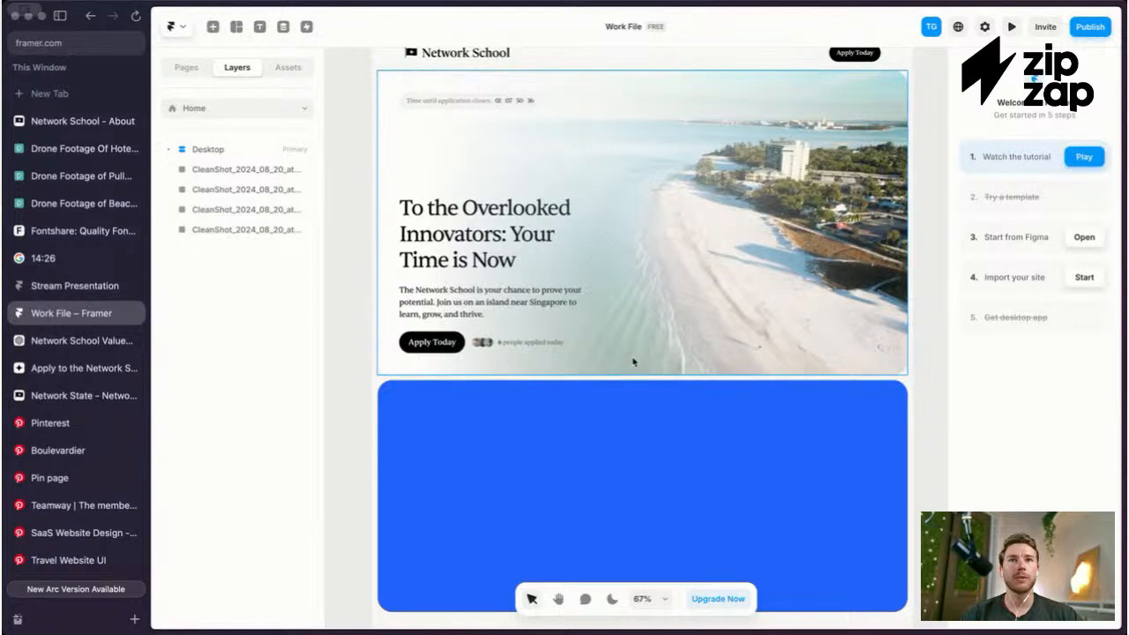
pyautogui.click(640, 390)
pyautogui.scroll(-2, 640, 392)
pyautogui.scroll(2, 640, 393)
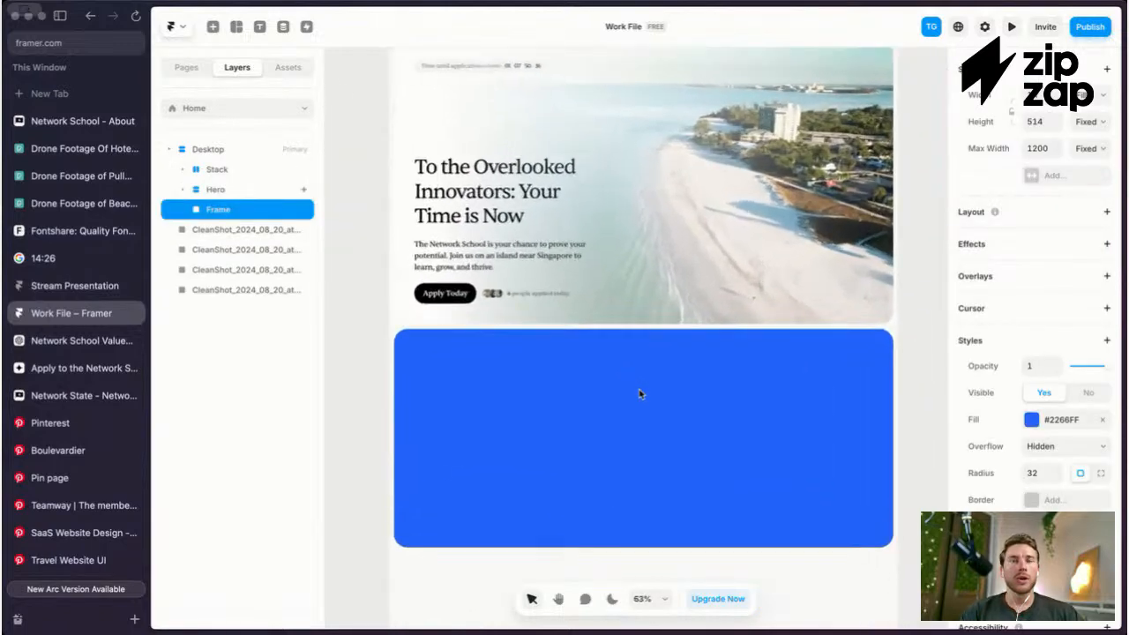
pyautogui.scroll(-3, 640, 394)
# Step: Examine the reference website screenshots around the Desktop page for ideas for the new section
pyautogui.hscroll(2, 637, 393)
pyautogui.scroll(2, 712, 371)
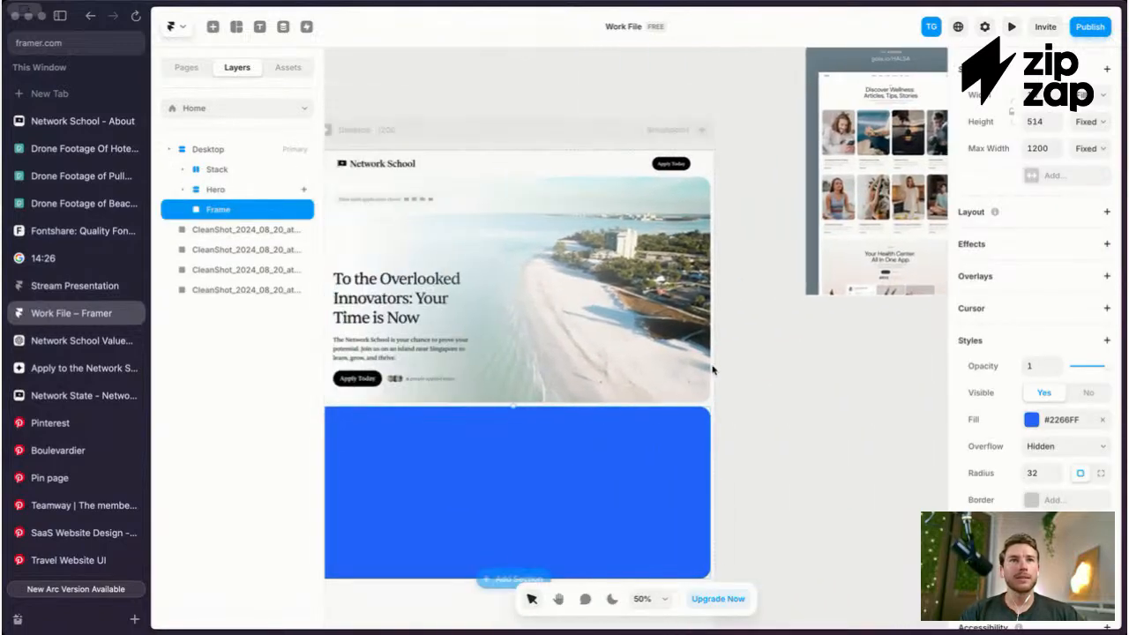
pyautogui.scroll(3, 739, 369)
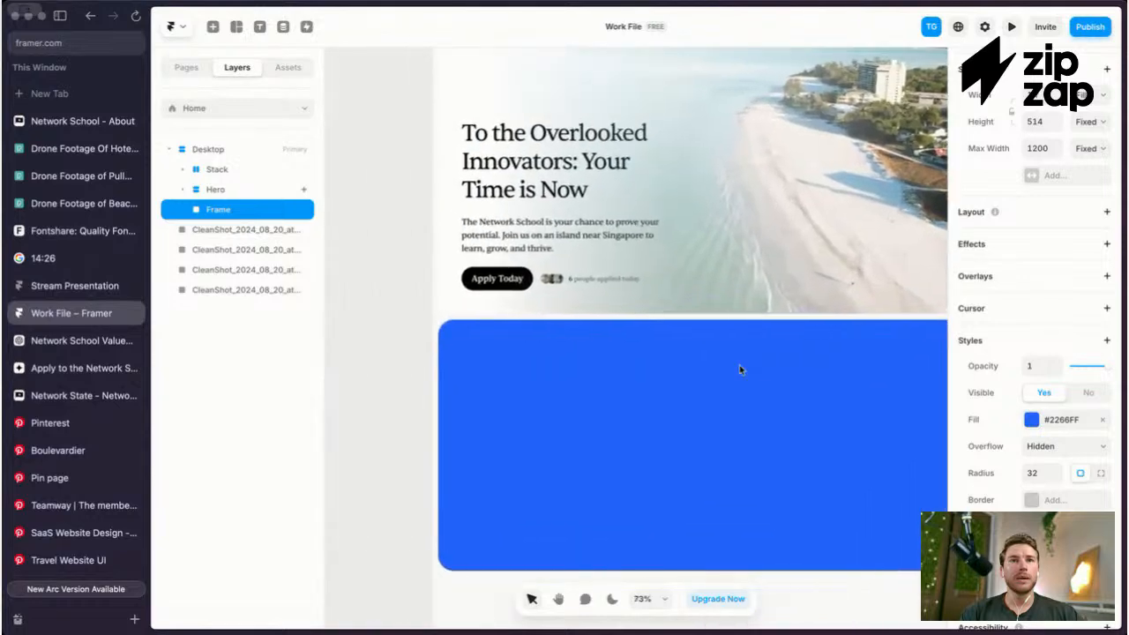
pyautogui.hscroll(2, 739, 369)
pyautogui.scroll(-3, 739, 367)
pyautogui.hscroll(4, 749, 368)
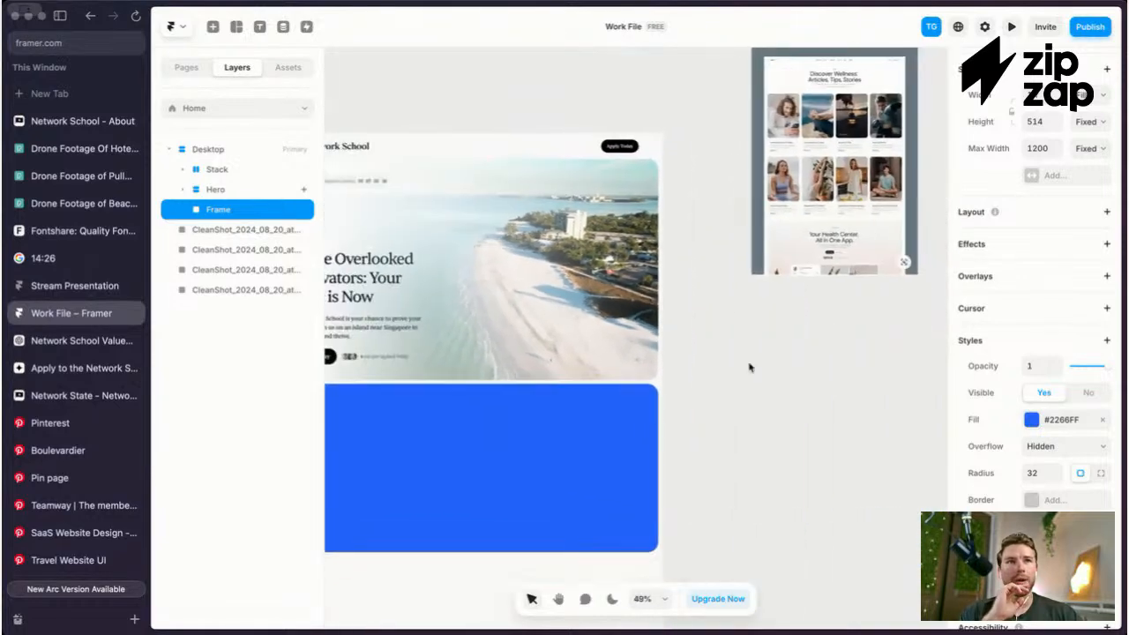
pyautogui.hscroll(-2, 749, 368)
pyautogui.scroll(4, 844, 175)
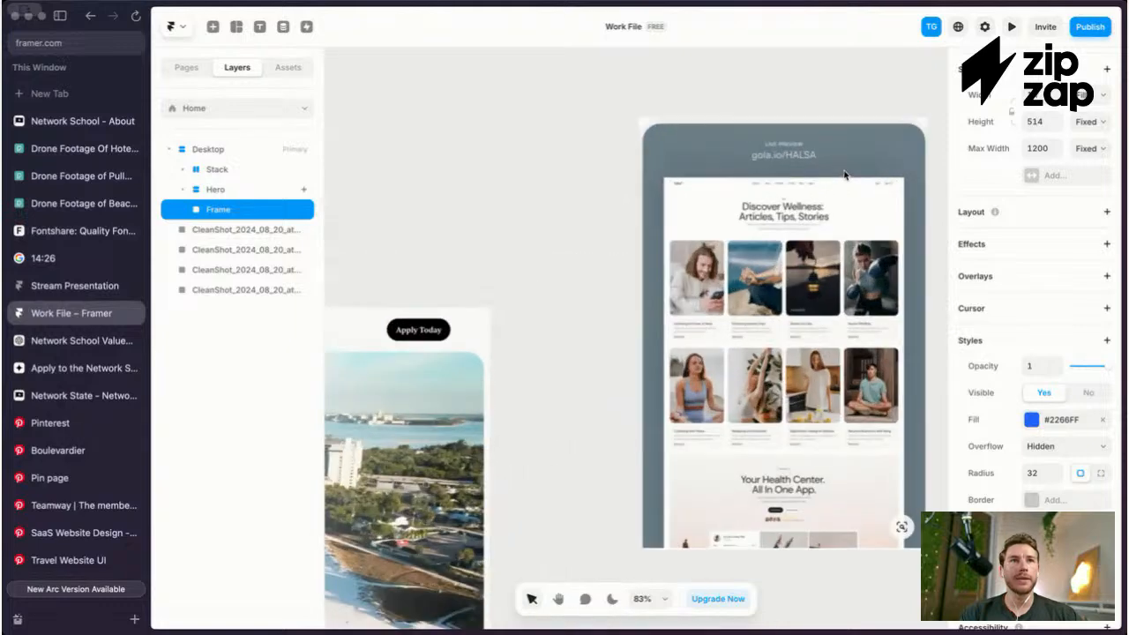
pyautogui.scroll(-1, 844, 175)
pyautogui.scroll(3, 776, 238)
pyautogui.scroll(-4, 714, 294)
pyautogui.hscroll(-5, 712, 292)
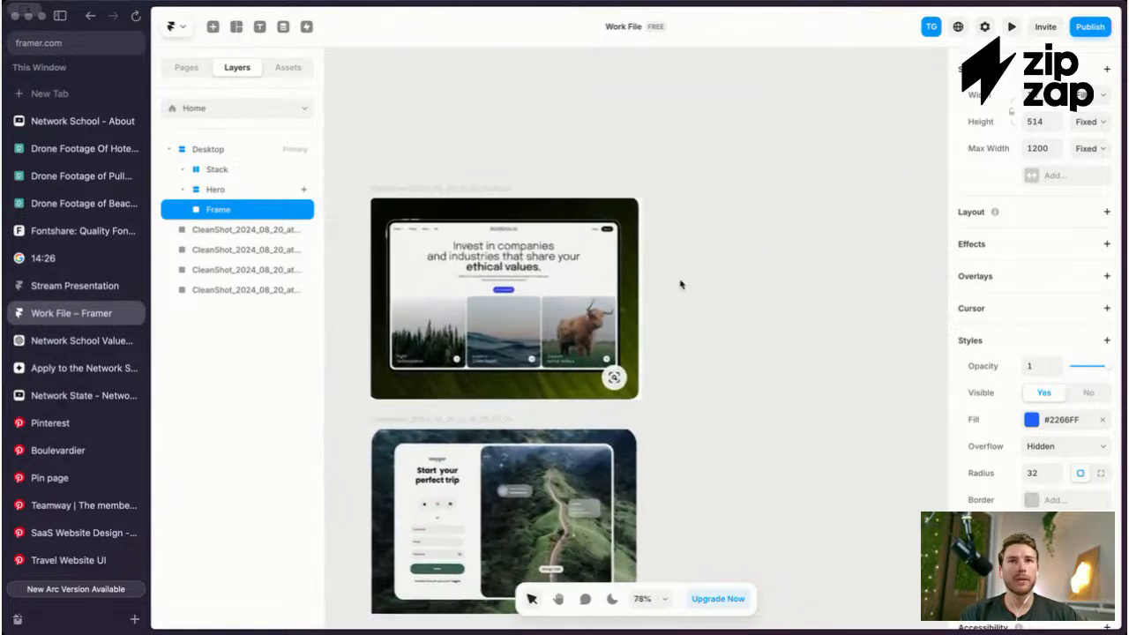
pyautogui.scroll(-5, 680, 284)
pyautogui.scroll(-1, 682, 285)
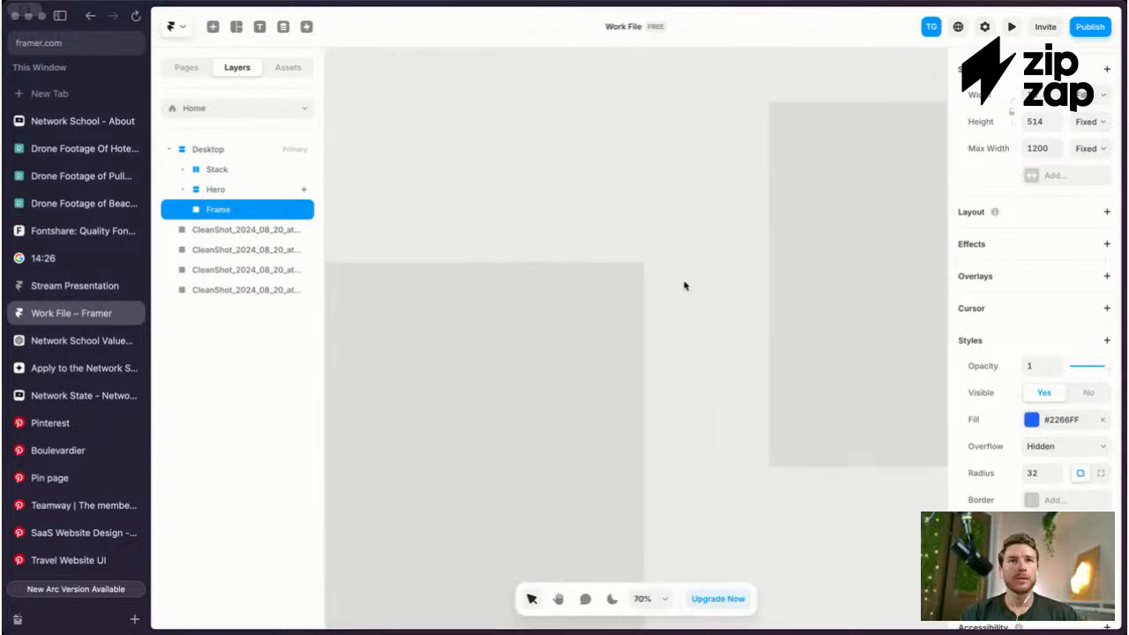
pyautogui.scroll(3, 684, 285)
pyautogui.scroll(-1, 871, 139)
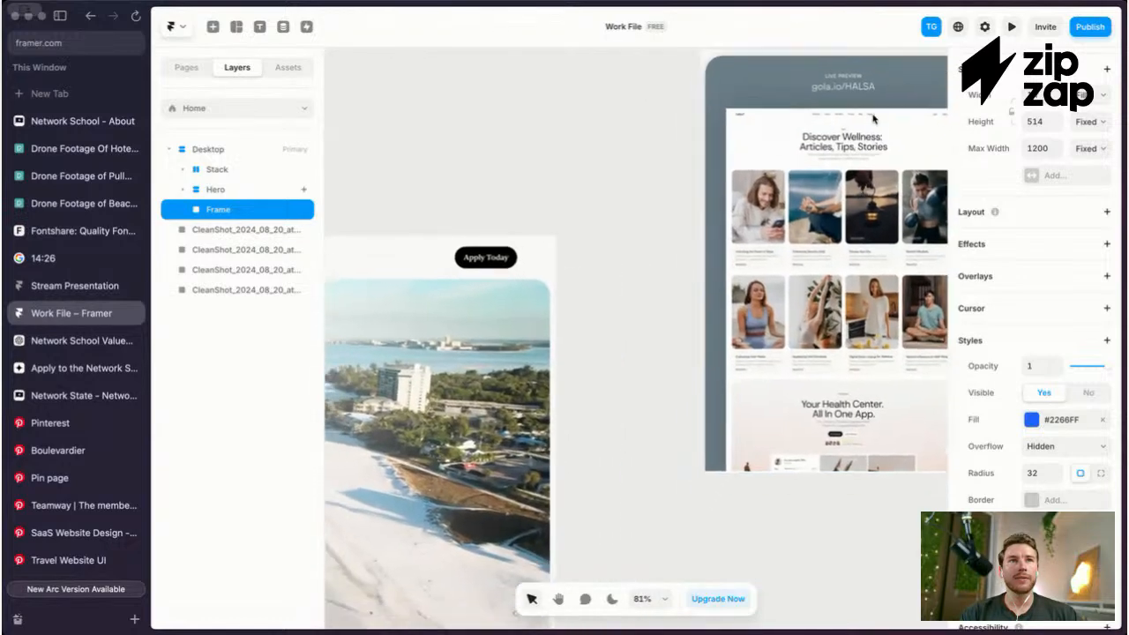
pyautogui.hscroll(-8, 617, 291)
# Step: Copy the hero's text stack with the heading, description and call to action into the blue frame
pyautogui.click(561, 283)
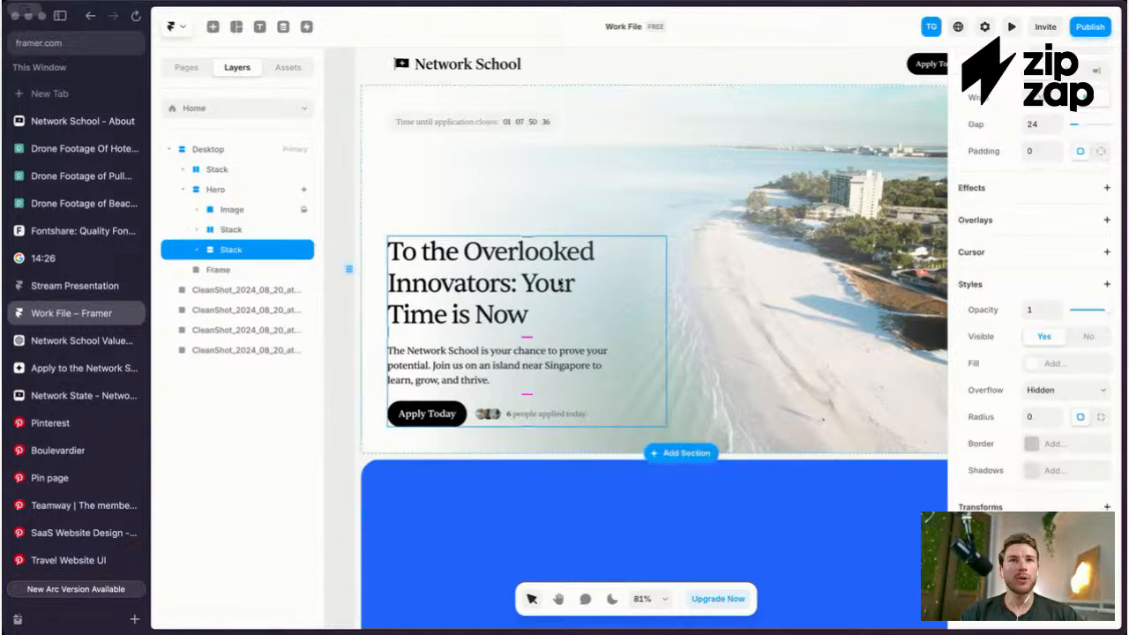
pyautogui.press('Escape')
pyautogui.scroll(-4, 554, 214)
pyautogui.scroll(3, 483, 267)
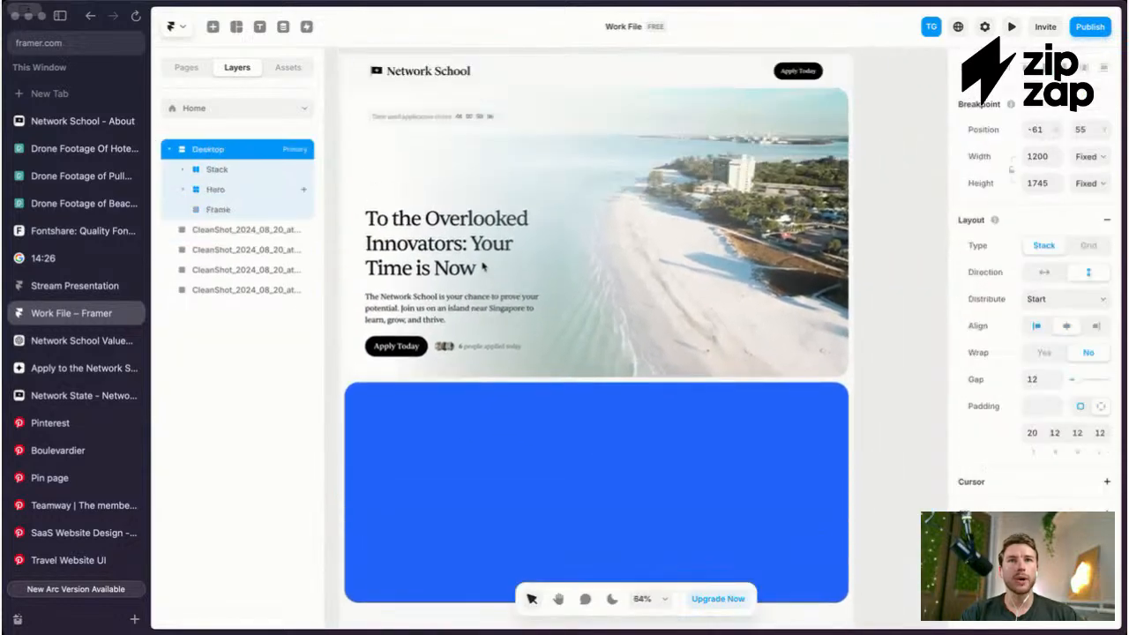
pyautogui.click(483, 267)
pyautogui.scroll(1, 488, 312)
pyautogui.scroll(-1, 489, 312)
pyautogui.click(526, 401)
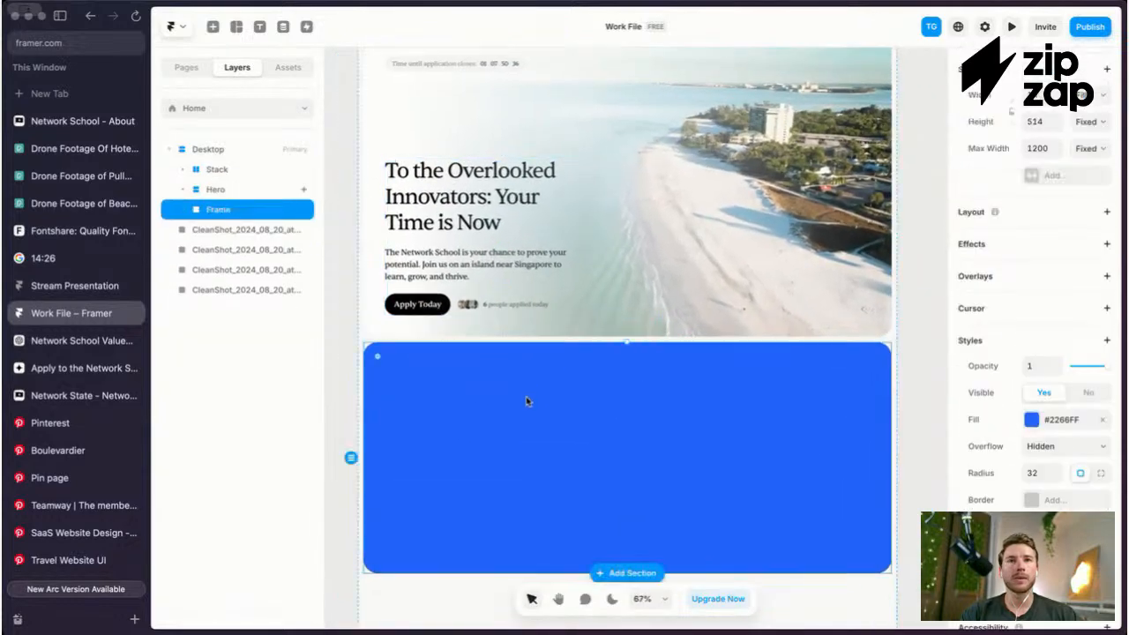
pyautogui.press('super+v')
pyautogui.hscroll(-2, 633, 402)
pyautogui.scroll(-2, 633, 403)
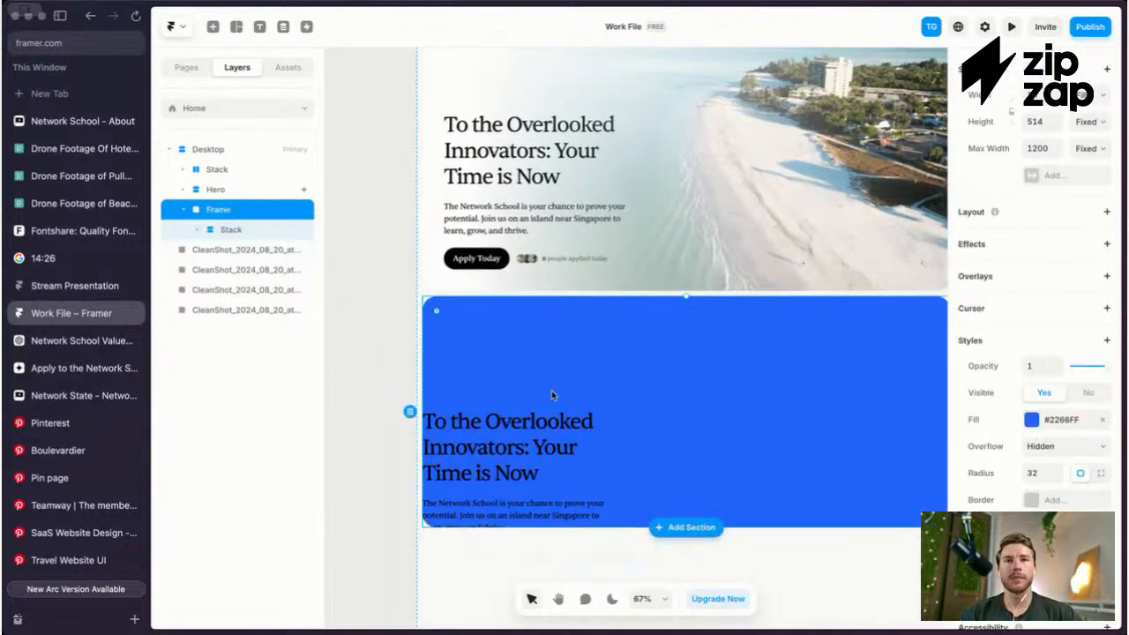
# Step: Move the pasted text stack up and inward within the blue frame and delete its call-to-action row
pyautogui.click(504, 415)
pyautogui.click(657, 384)
pyautogui.click(522, 472)
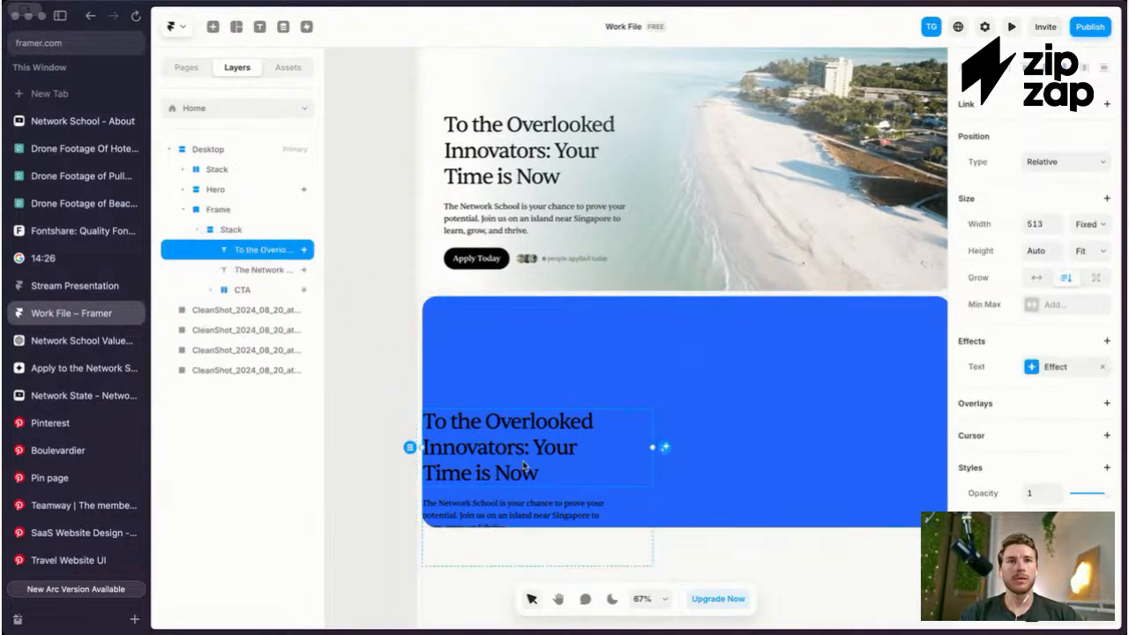
pyautogui.click(231, 230)
pyautogui.moveTo(600, 476); pyautogui.dragTo(633, 402)
pyautogui.click(555, 483)
pyautogui.press('Delete')
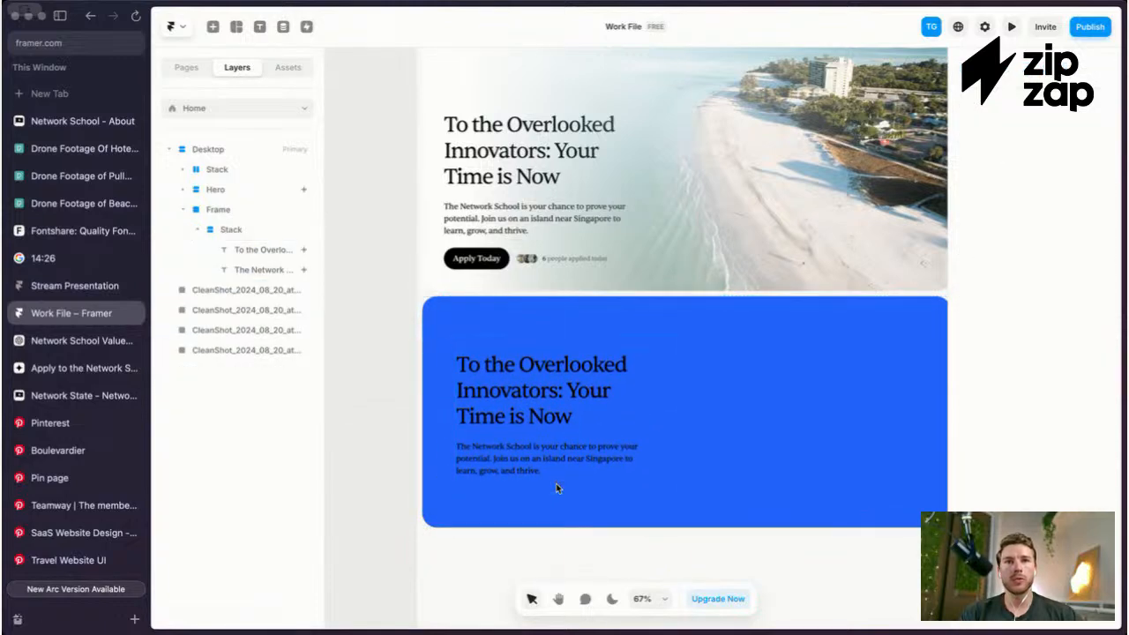
# Step: Create a Heading 2 text style for the blue frame's heading and set its size to 38
pyautogui.click(550, 419)
pyautogui.scroll(-5, 1056, 446)
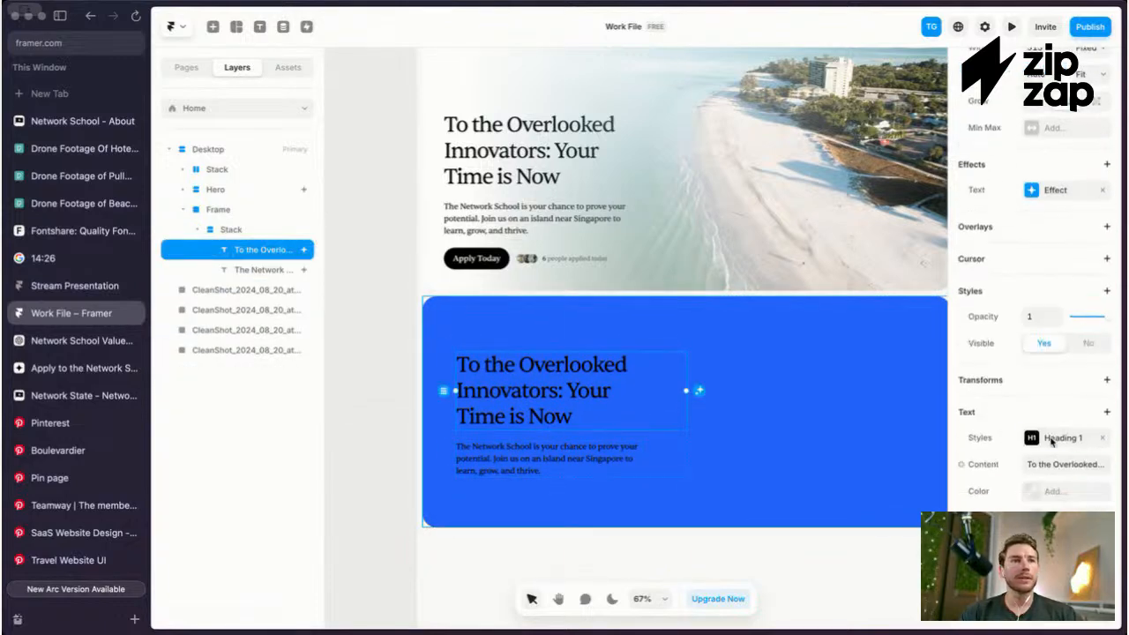
pyautogui.click(1058, 446)
pyautogui.click(883, 501)
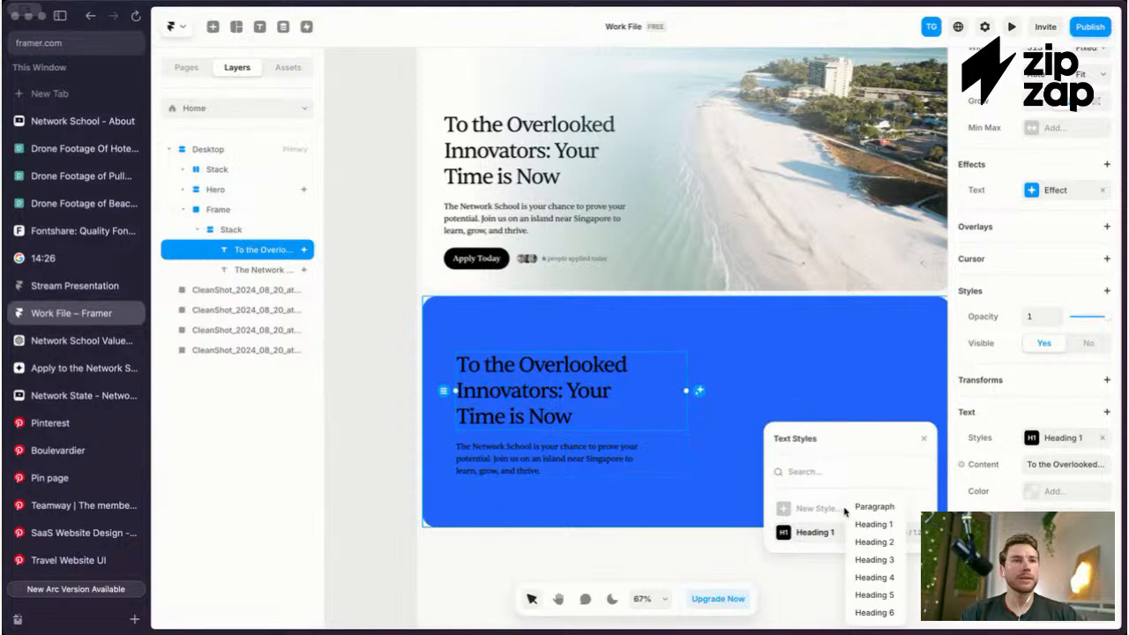
pyautogui.click(876, 537)
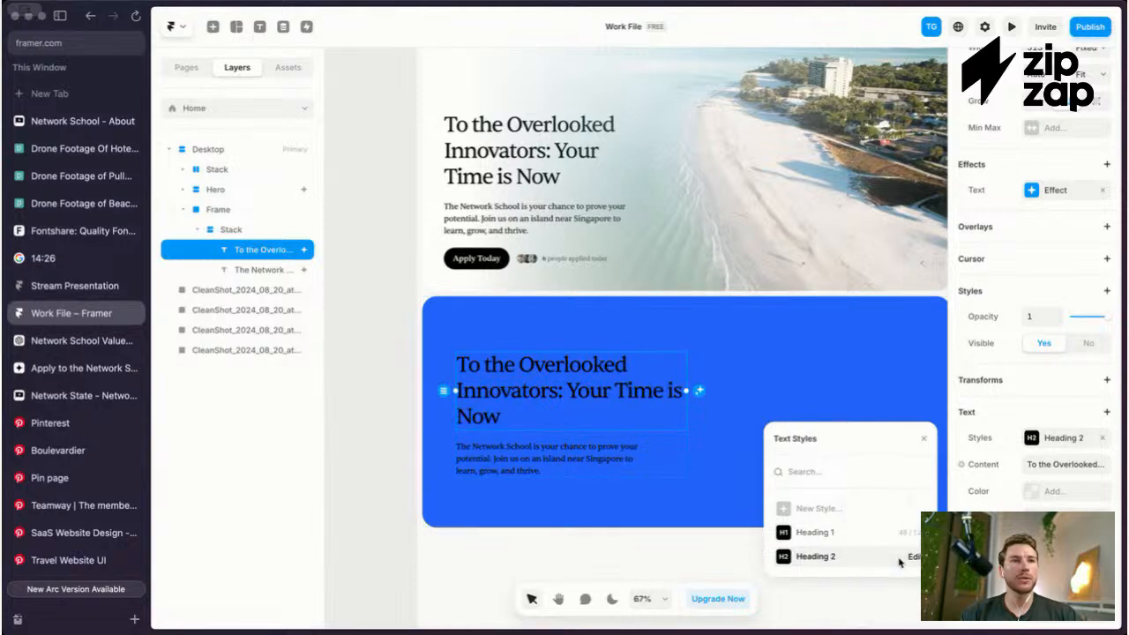
pyautogui.click(908, 558)
pyautogui.click(860, 522)
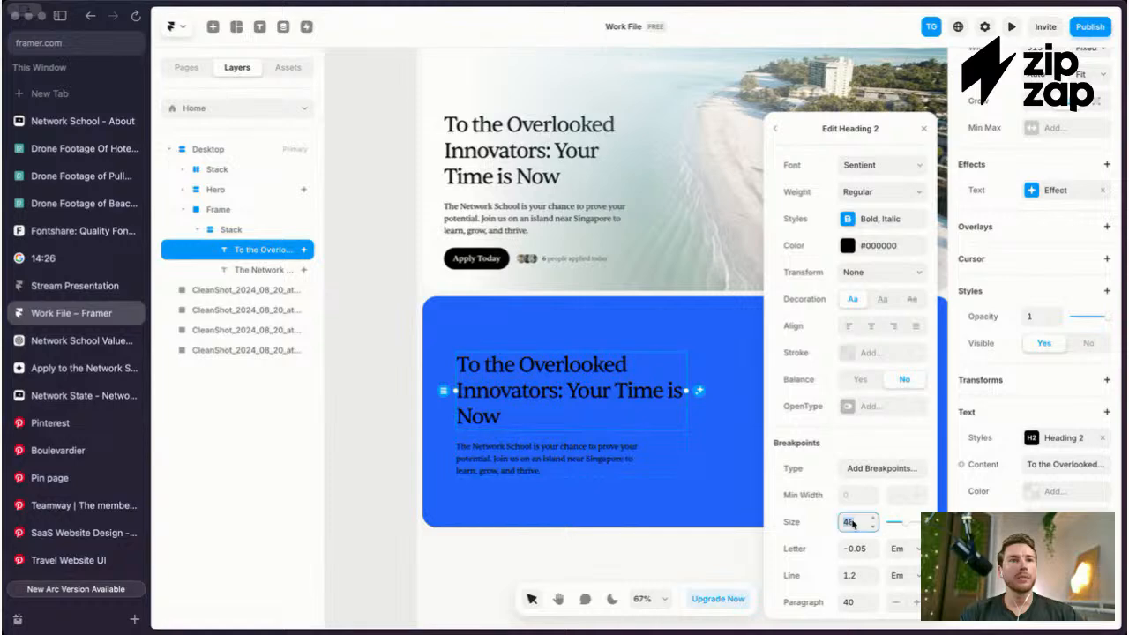
pyautogui.write('38')
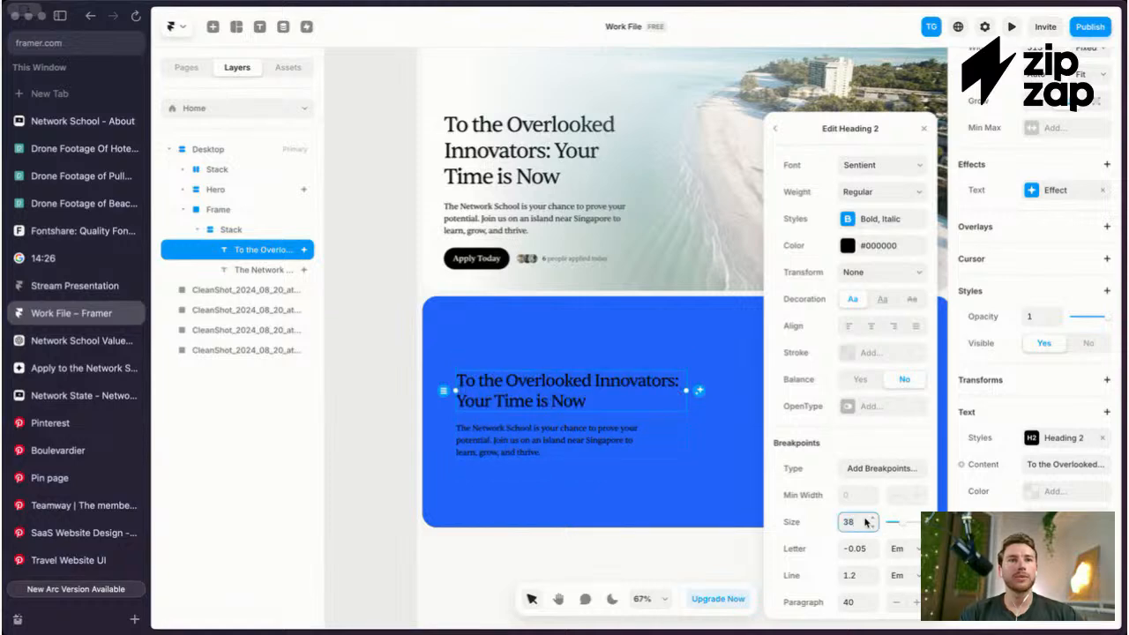
# Step: Set the Heading 2 style's letter spacing to -0.035 em
pyautogui.click(857, 555)
pyautogui.press('Up')
pyautogui.press('Up')
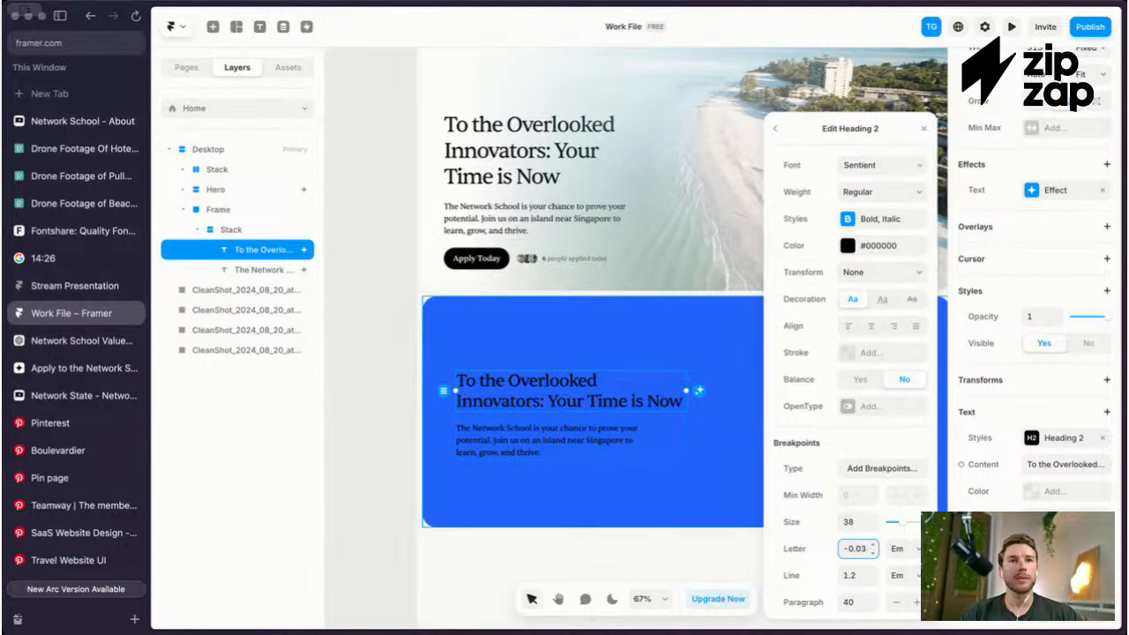
pyautogui.press('Return')
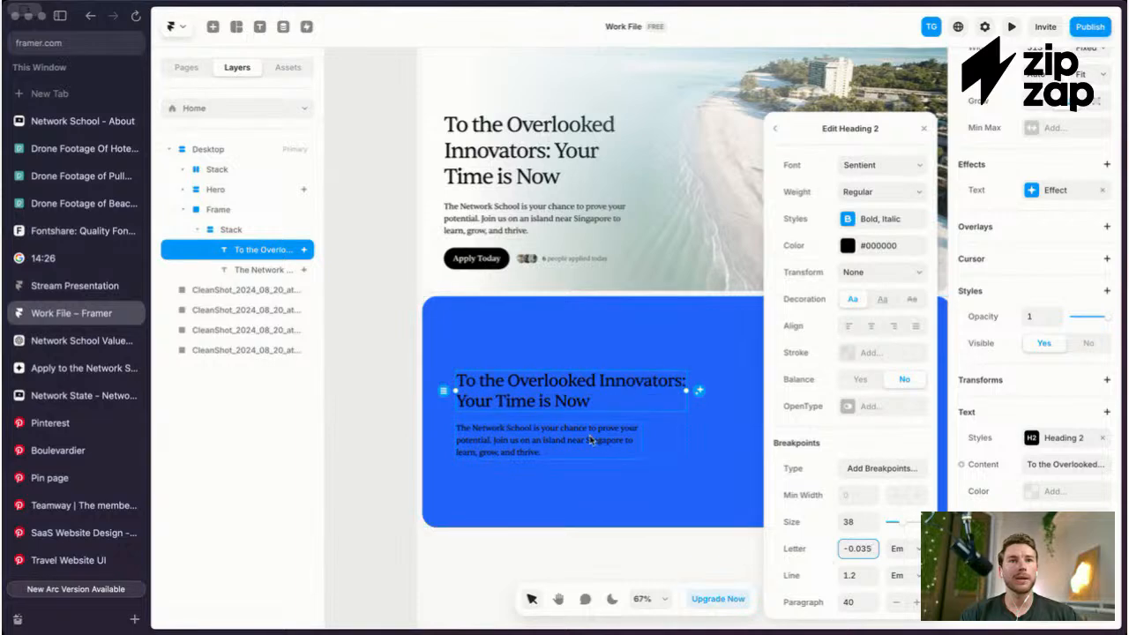
# Step: Widen the description paragraph in the blue frame to about 439 px
pyautogui.click(567, 443)
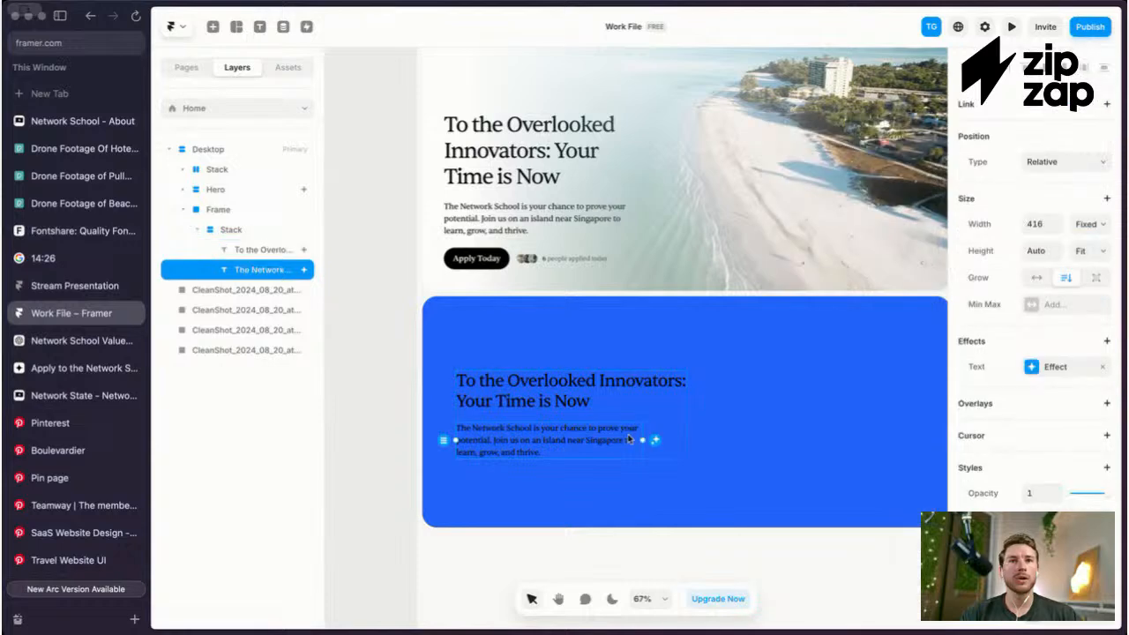
pyautogui.moveTo(646, 439)
pyautogui.mouseDown()
pyautogui.moveTo(676, 435)
pyautogui.moveTo(653, 440)
pyautogui.mouseUp()
pyautogui.press('Escape')
pyautogui.press('Escape')
pyautogui.scroll(-1, 601, 404)
pyautogui.press('Escape')
# Step: Move the text stack to about 61 px from the blue frame's top edge and 64 px from its left edge
pyautogui.click(586, 408)
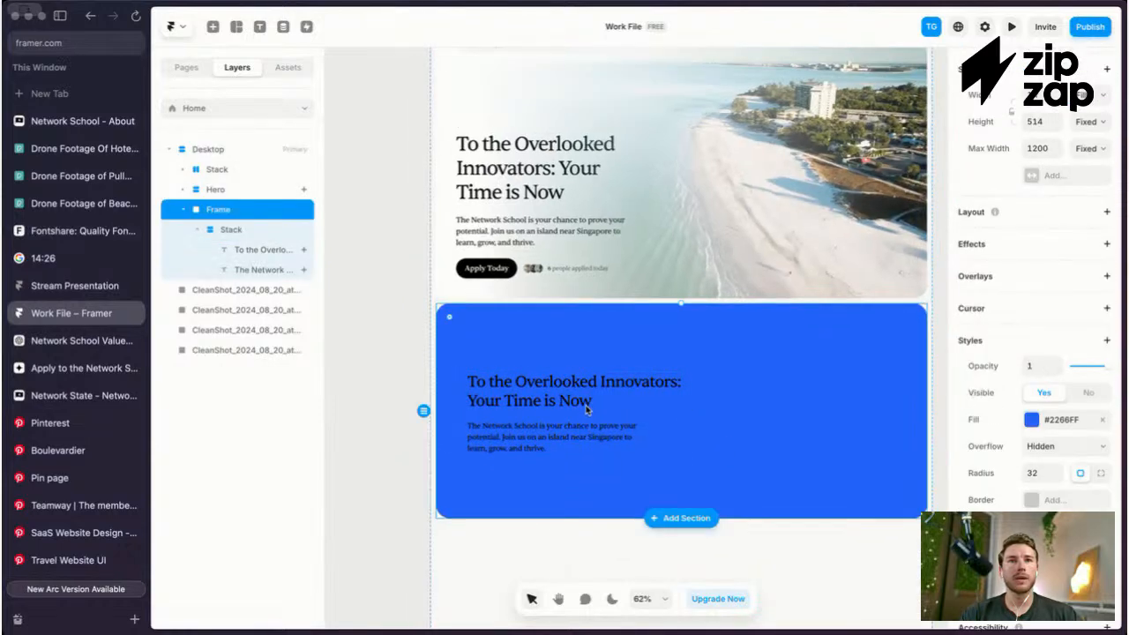
pyautogui.click(564, 403)
pyautogui.moveTo(563, 403); pyautogui.dragTo(567, 357)
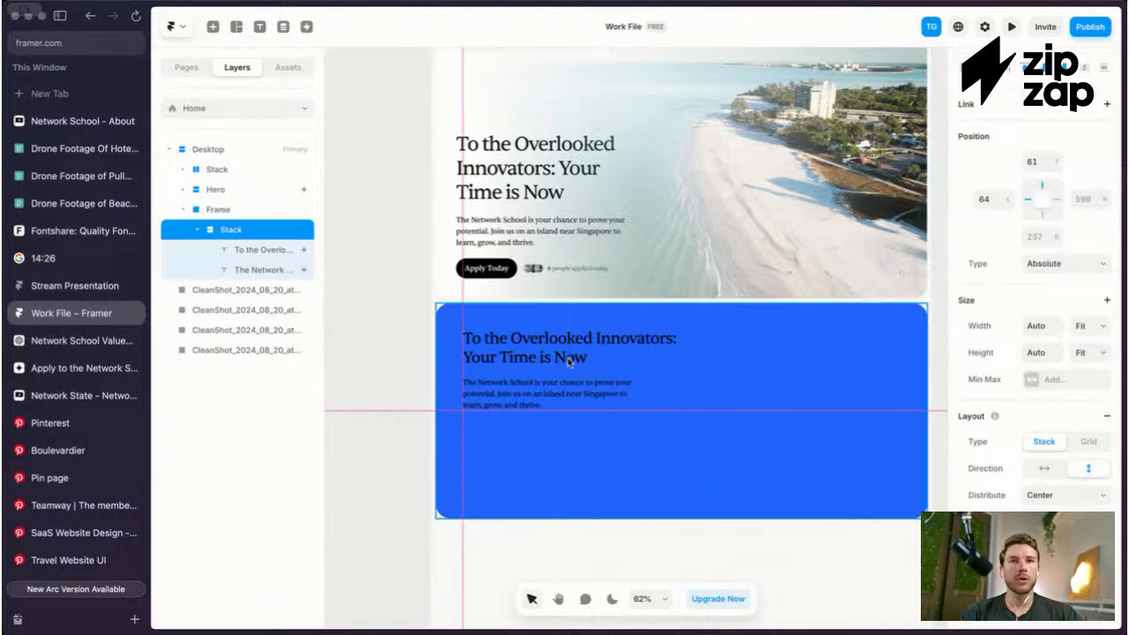
pyautogui.press('Escape')
pyautogui.press('Escape')
pyautogui.scroll(2, 665, 357)
pyautogui.scroll(-2, 666, 358)
pyautogui.hscroll(2, 666, 357)
pyautogui.press('Escape')
# Step: Narrow the blue frame's heading text box to about 361 px so it wraps onto three lines
pyautogui.scroll(-2, 666, 357)
pyautogui.hscroll(-1, 665, 357)
pyautogui.scroll(2, 665, 357)
pyautogui.click(573, 369)
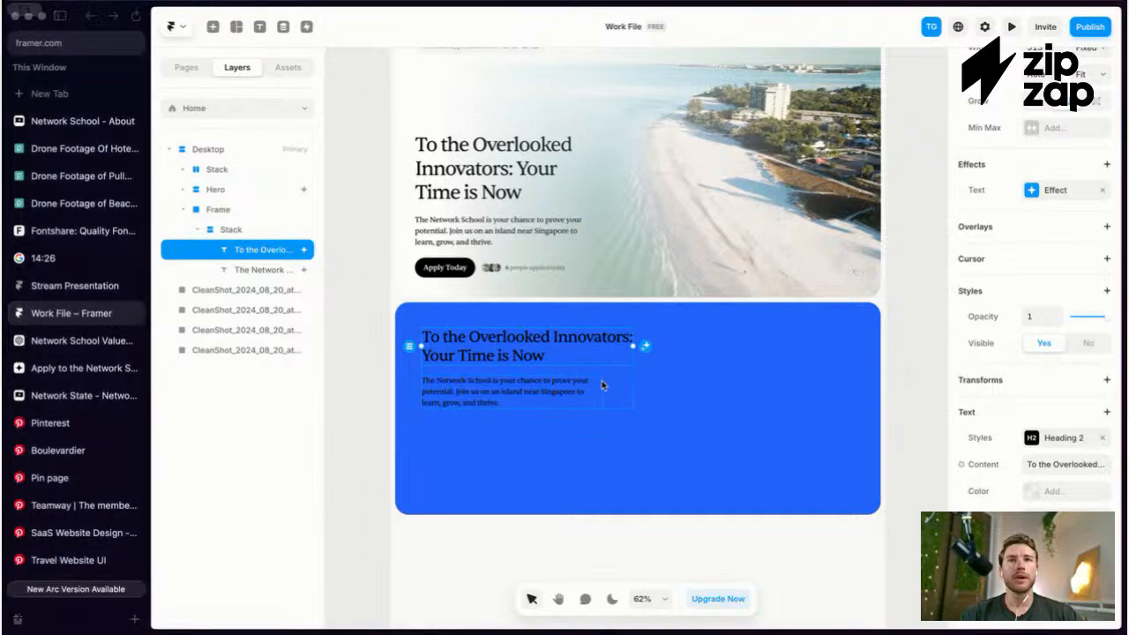
pyautogui.hscroll(-2, 601, 379)
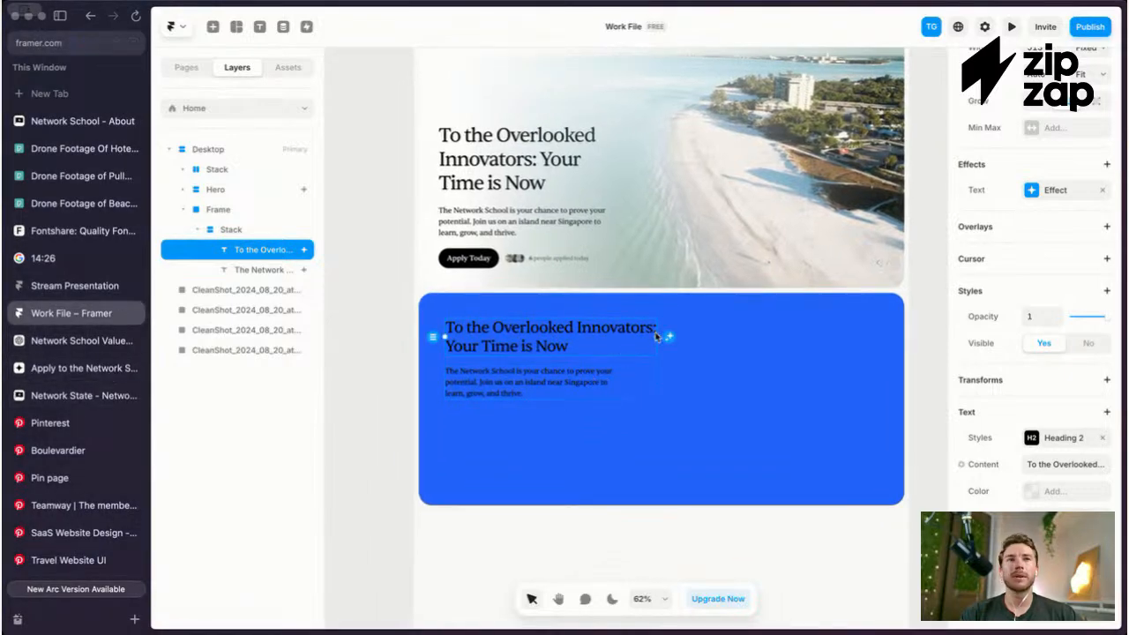
pyautogui.moveTo(656, 340); pyautogui.dragTo(636, 340)
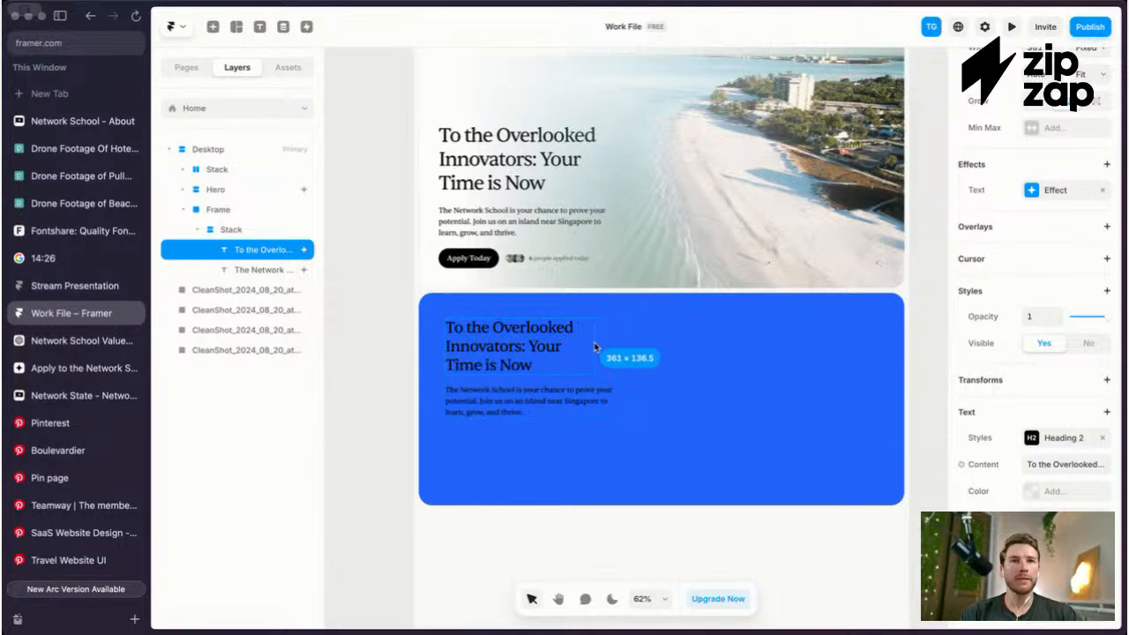
# Step: Narrow the description paragraph in the blue frame to about 423 px
pyautogui.click(532, 423)
pyautogui.click(554, 407)
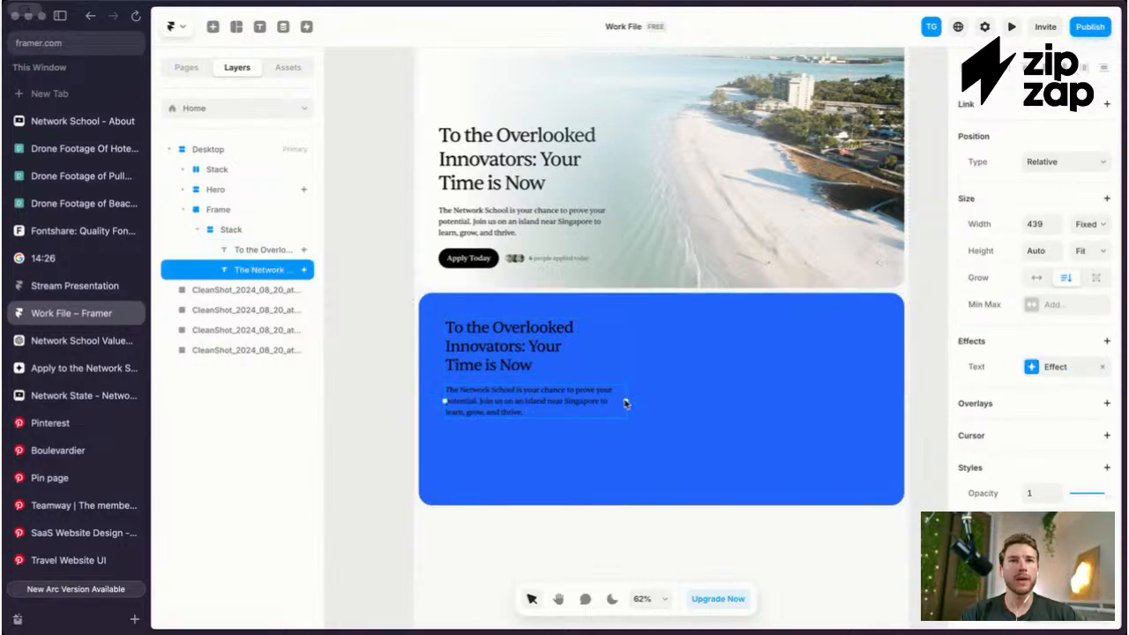
pyautogui.press('Escape')
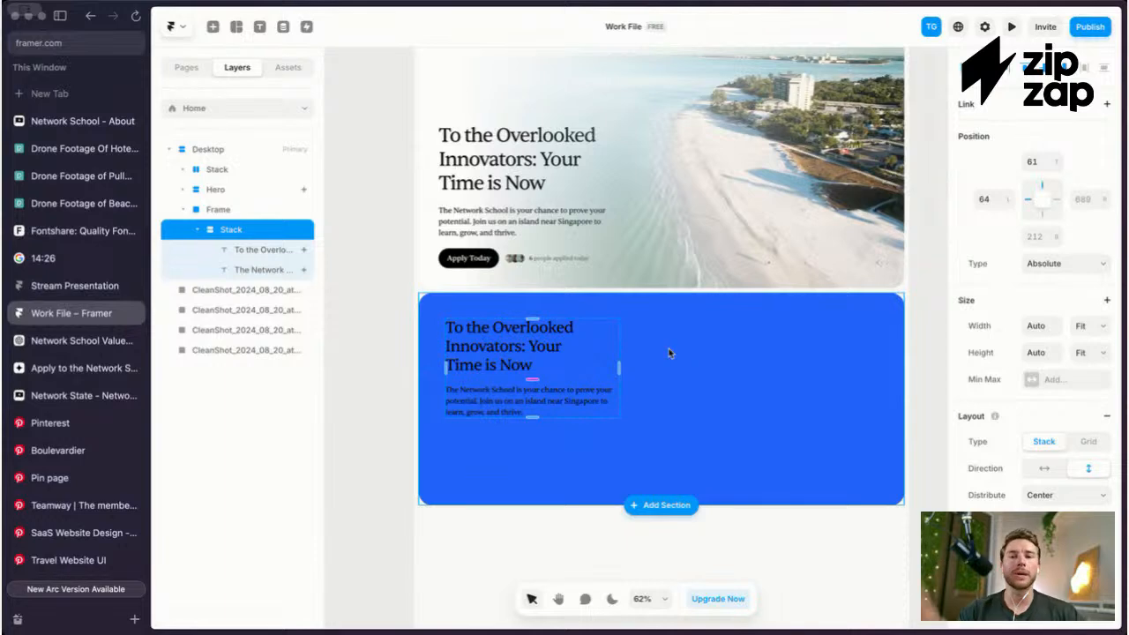
# Step: Examine how the blue section looks against the hero section above it
pyautogui.scroll(5, 668, 353)
pyautogui.scroll(-4, 668, 352)
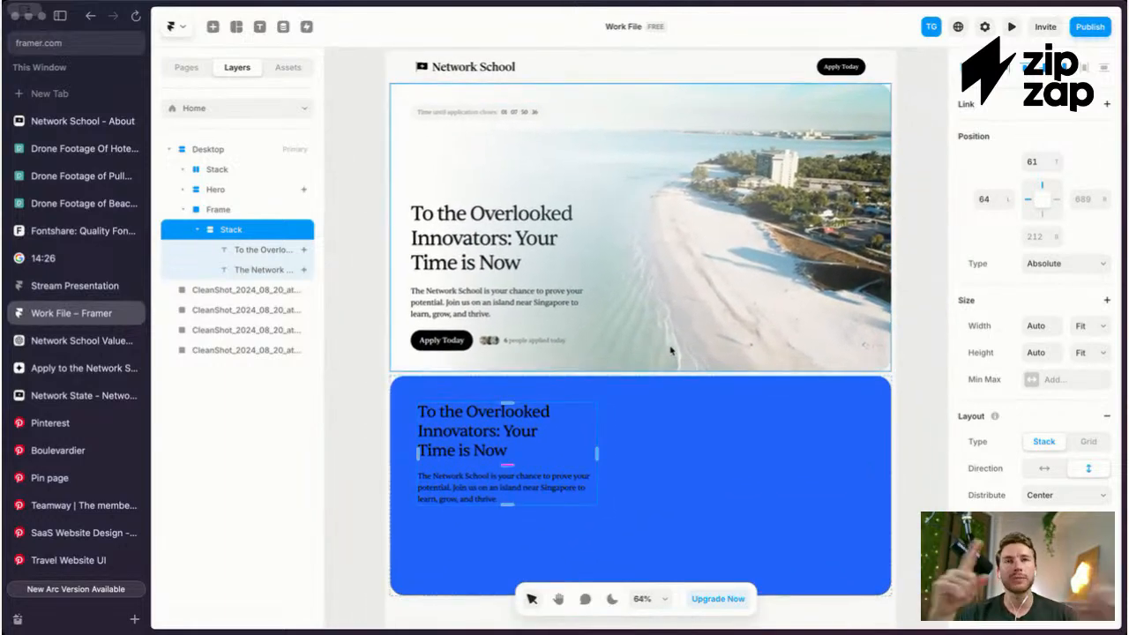
pyautogui.scroll(3, 670, 351)
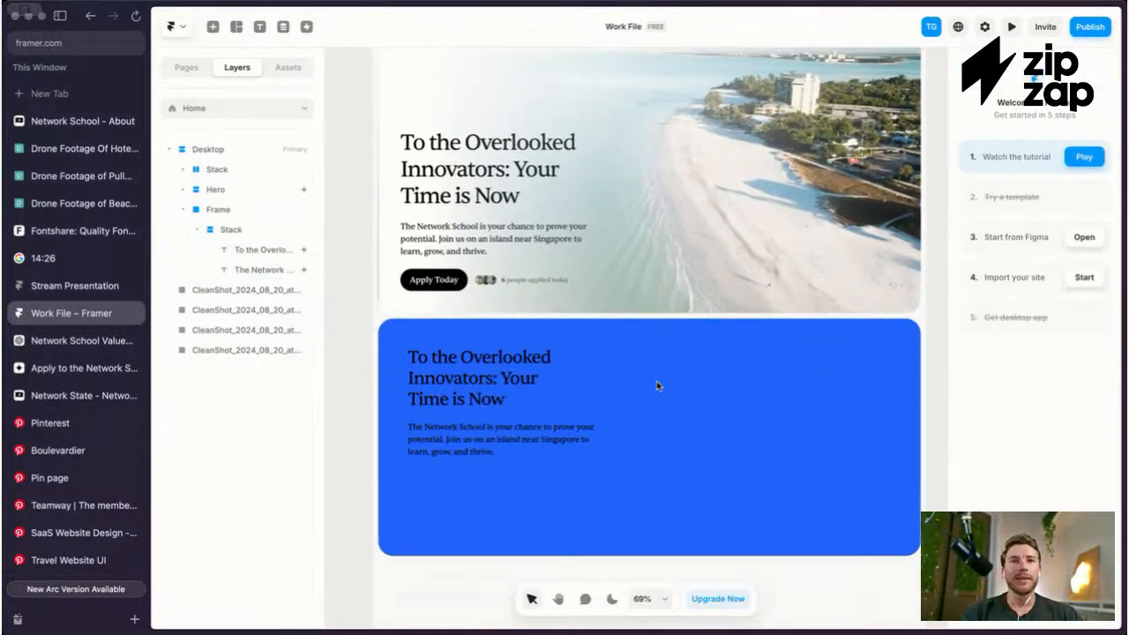
pyautogui.click(642, 410)
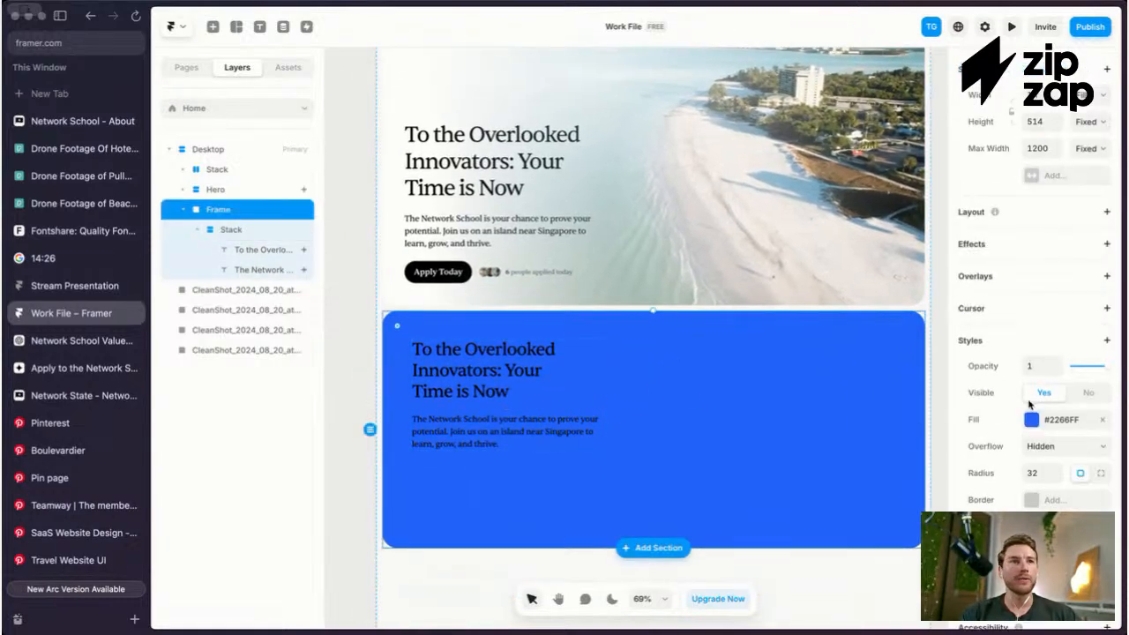
pyautogui.scroll(5, 861, 459)
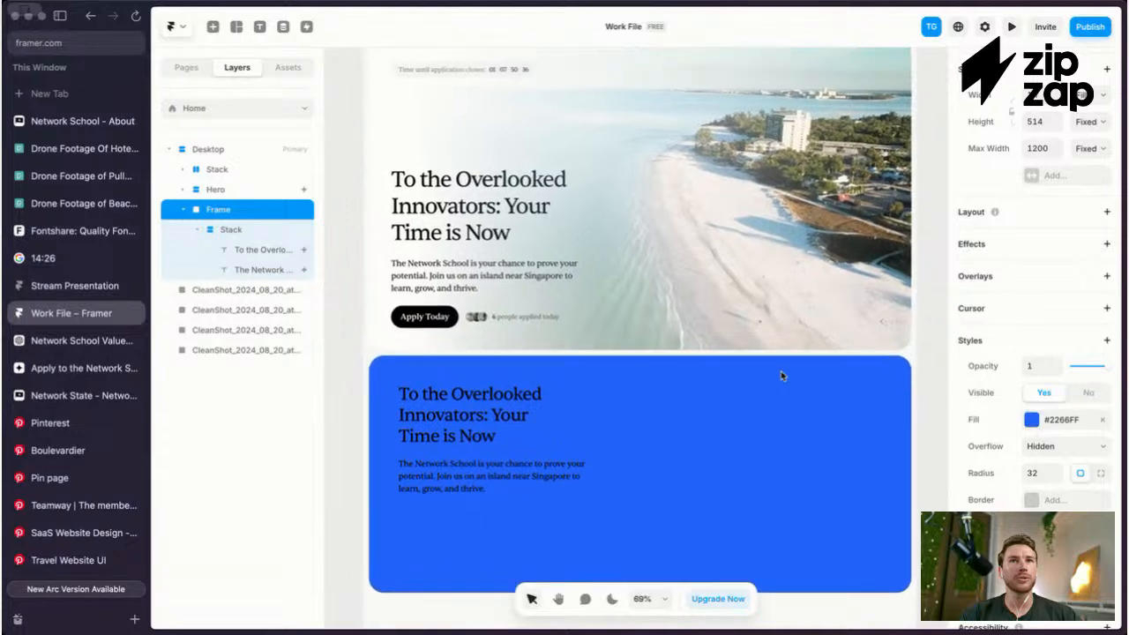
pyautogui.scroll(2, 780, 375)
pyautogui.scroll(-3, 780, 375)
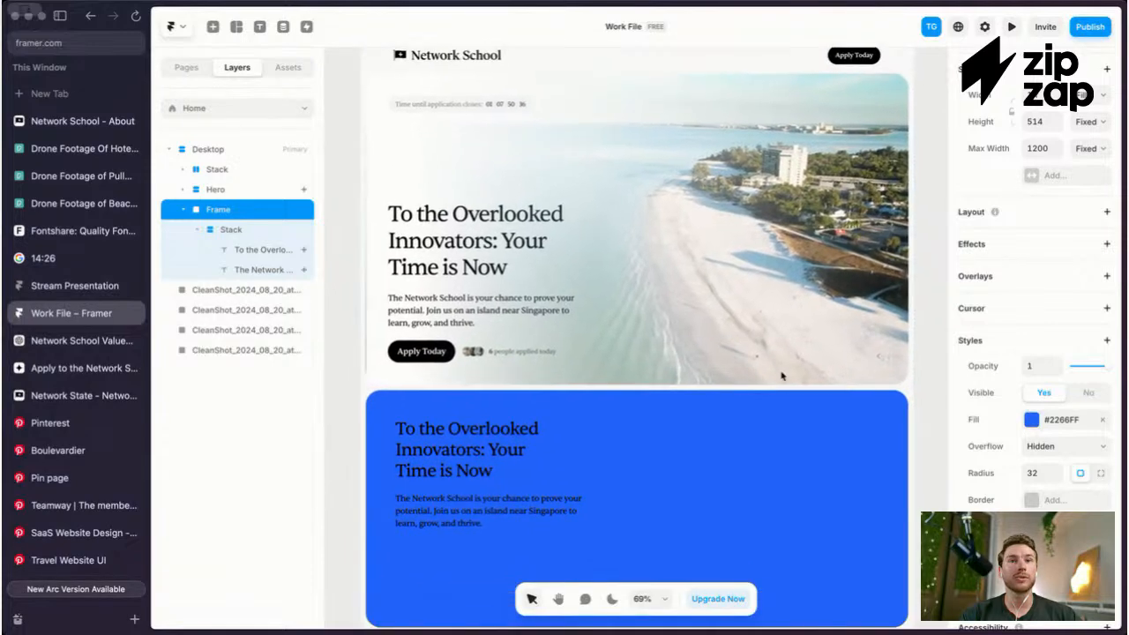
pyautogui.scroll(-2, 780, 374)
pyautogui.scroll(-3, 547, 460)
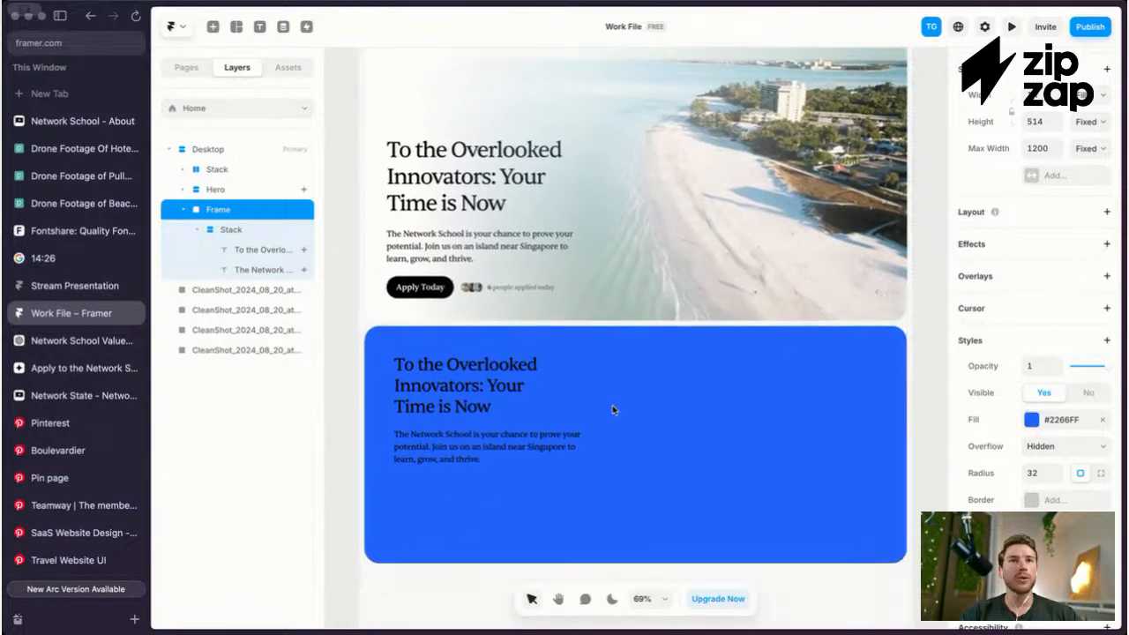
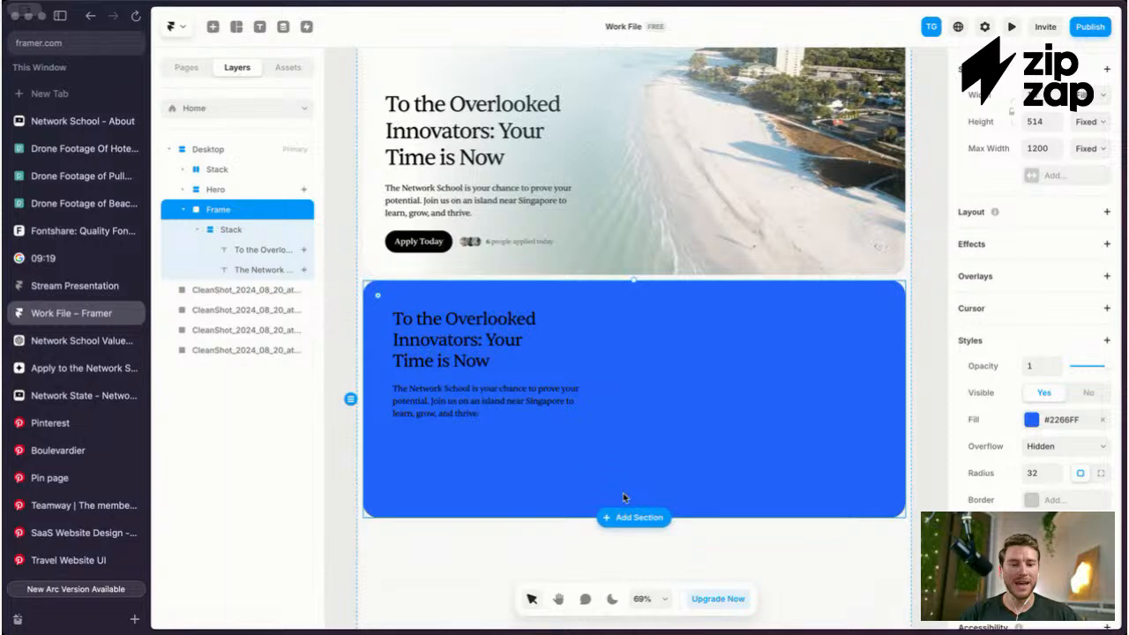
pyautogui.scroll(5, 681, 398)
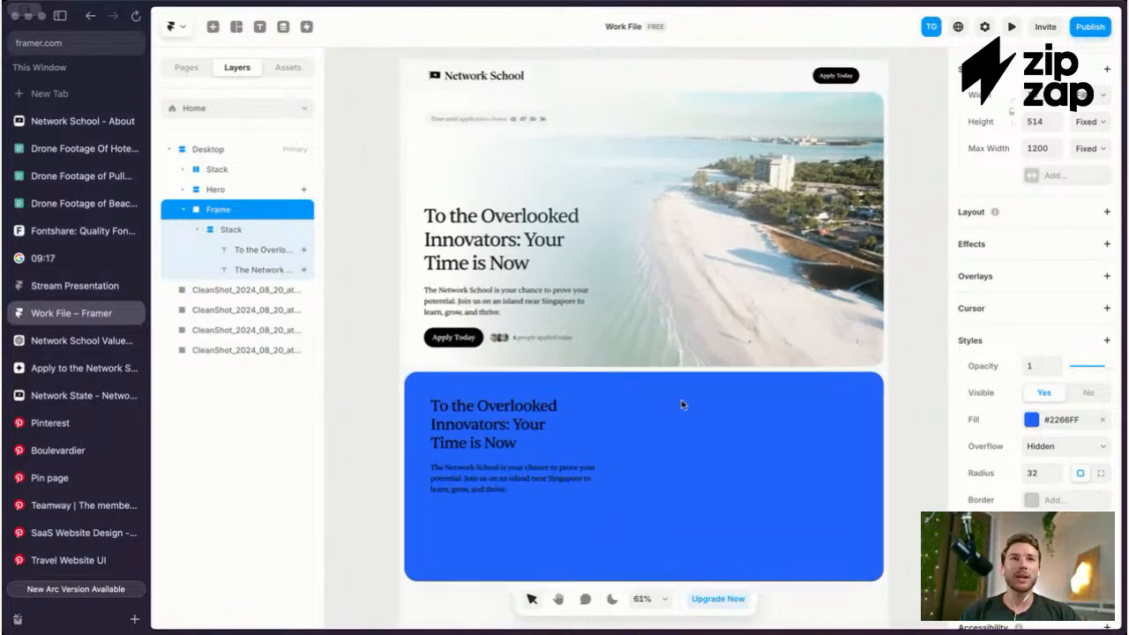
pyautogui.scroll(3, 681, 404)
pyautogui.press('Escape')
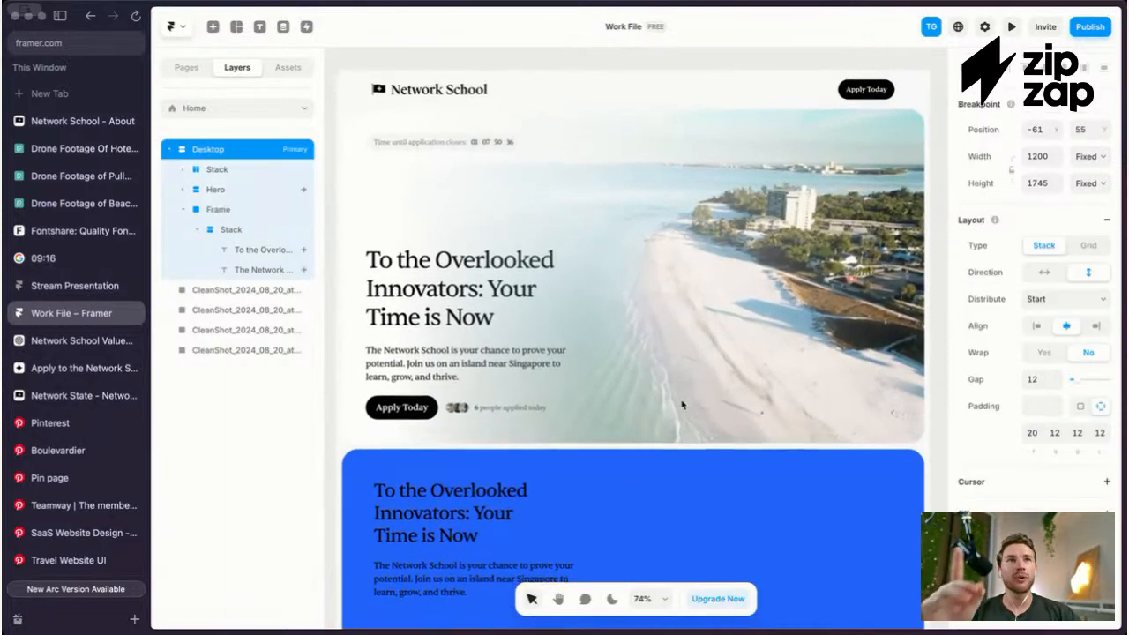
pyautogui.scroll(-2, 680, 404)
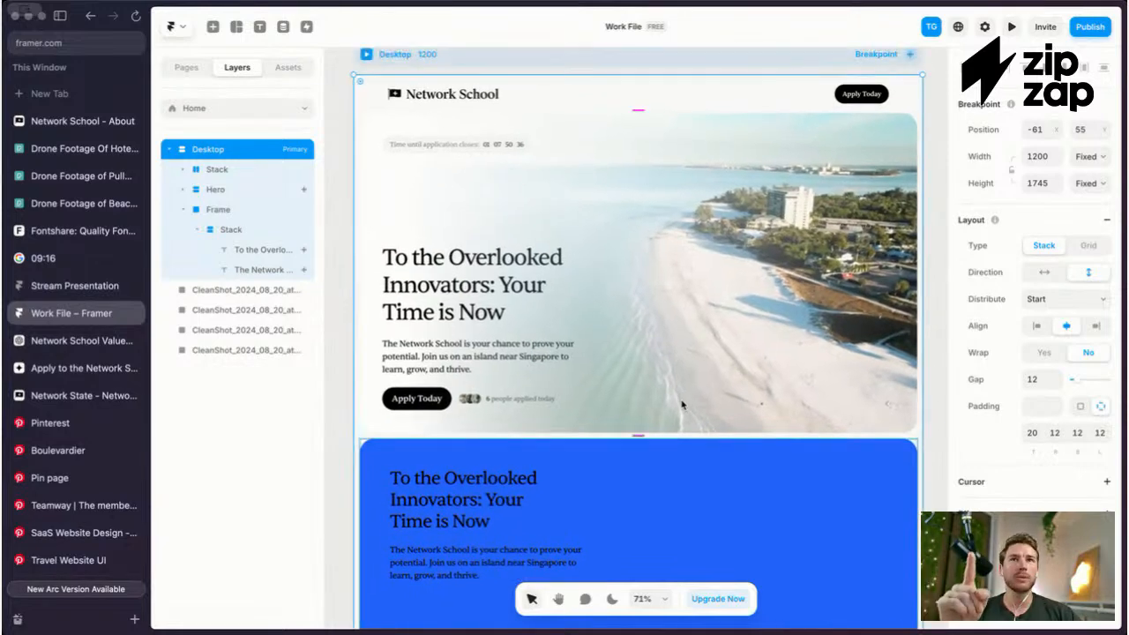
pyautogui.scroll(-1, 681, 404)
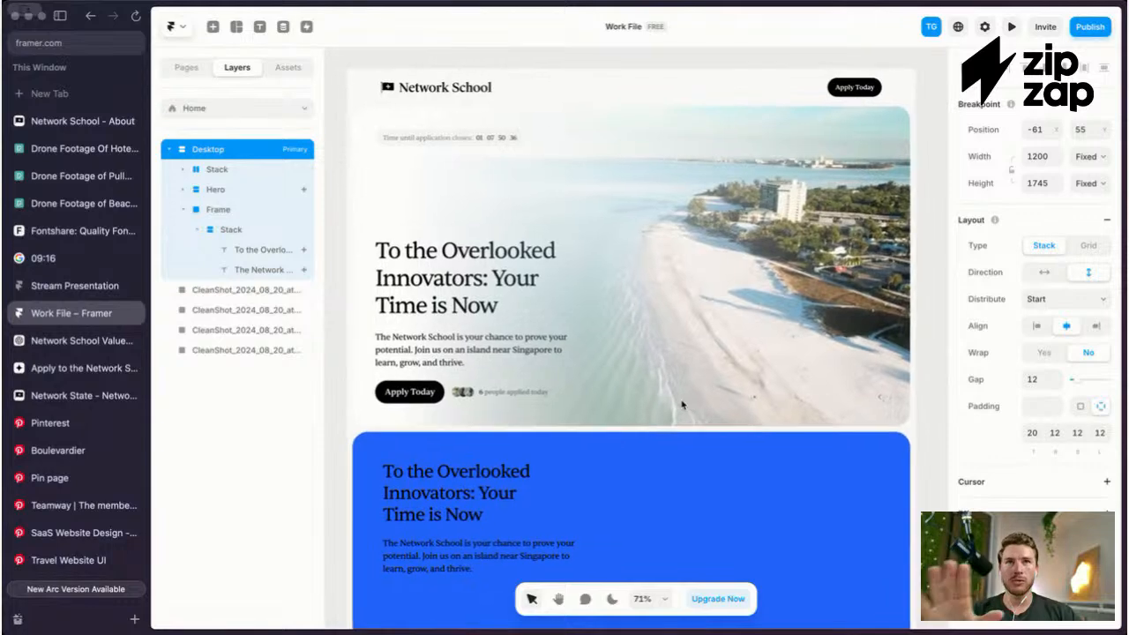
pyautogui.scroll(-2, 681, 403)
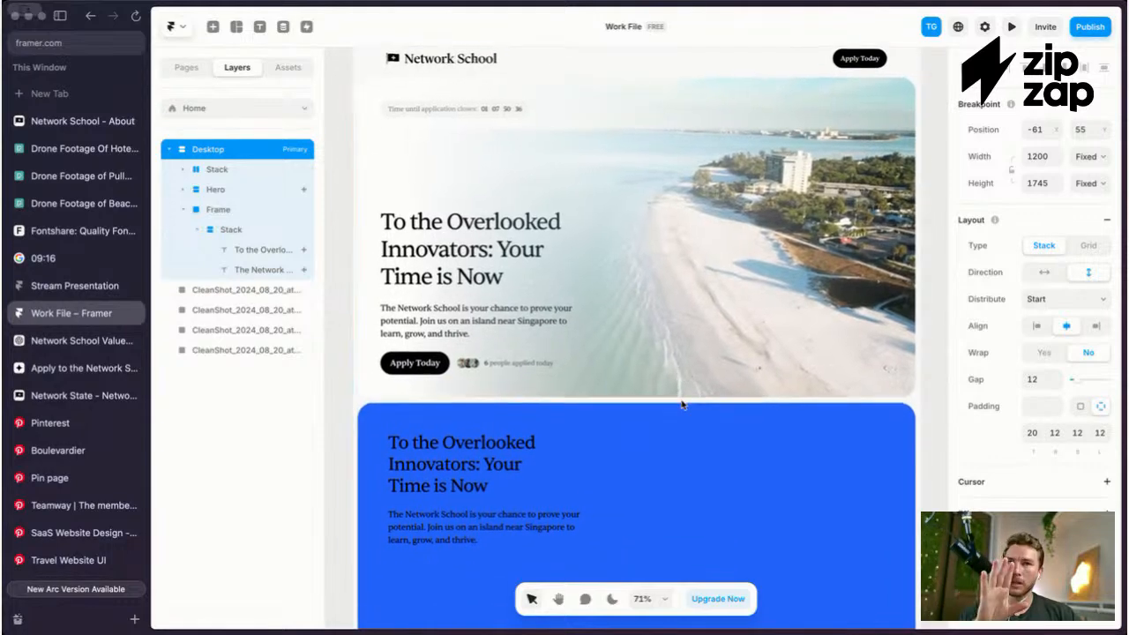
pyautogui.scroll(-3, 681, 404)
# Step: Change the blue frame's fill to white, #FFFFFF
pyautogui.click(680, 404)
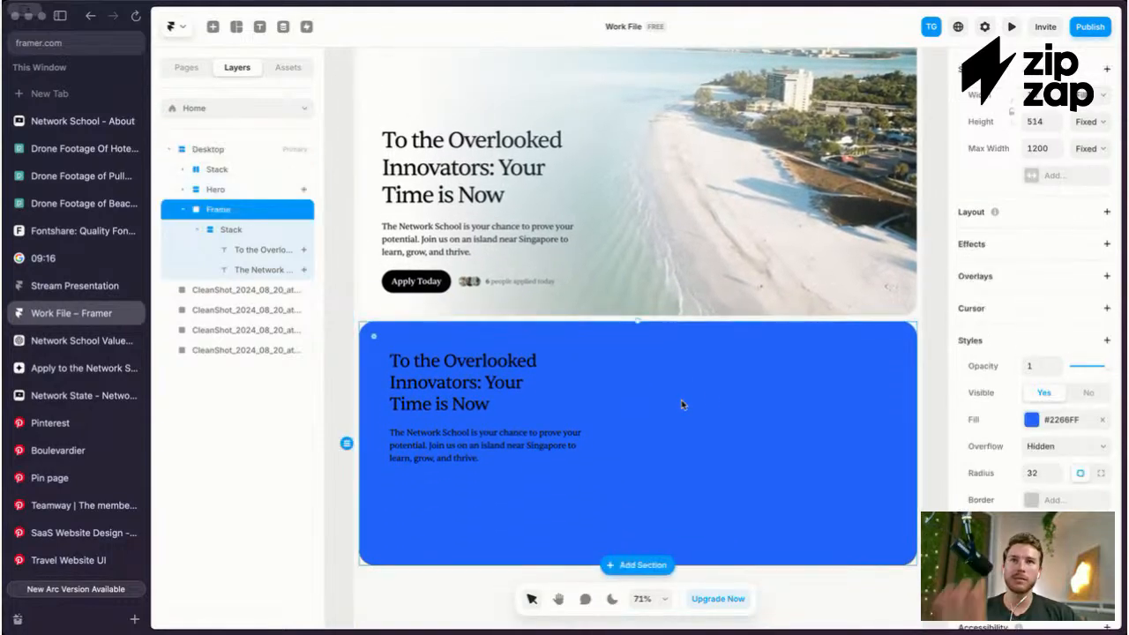
pyautogui.click(1033, 423)
pyautogui.moveTo(862, 428); pyautogui.dragTo(681, 345)
pyautogui.click(667, 338)
pyautogui.scroll(-3, 648, 330)
pyautogui.scroll(3, 649, 331)
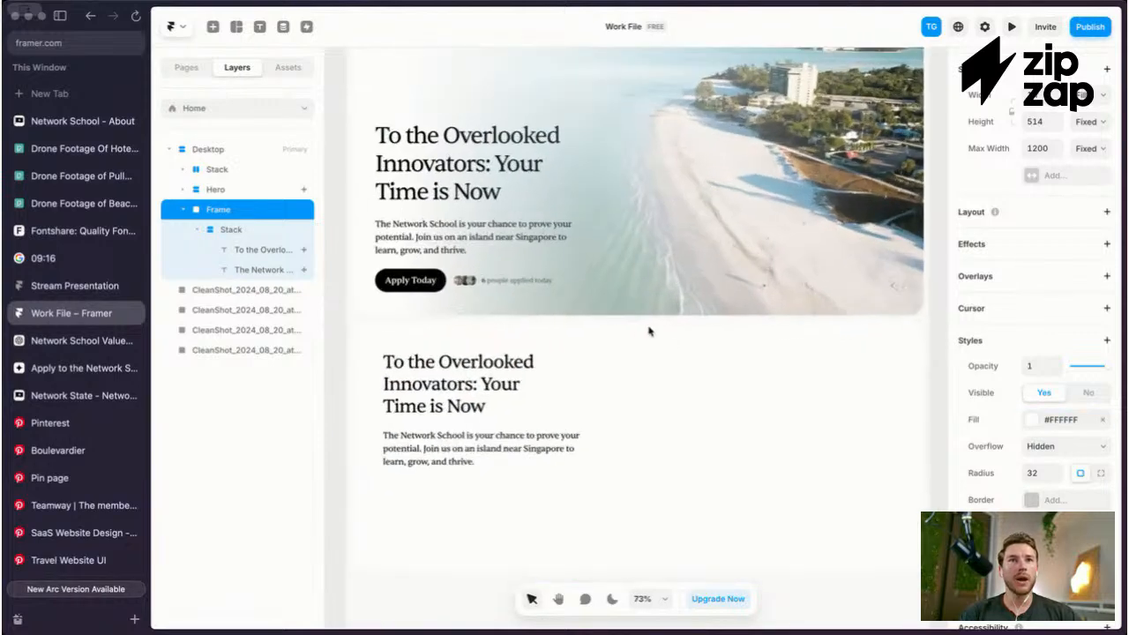
# Step: Review the white section below the hero with the side panels hidden, and check its heading and description text
pyautogui.scroll(2, 649, 331)
pyautogui.press('super+period')
pyautogui.scroll(-2, 649, 331)
pyautogui.scroll(2, 649, 333)
pyautogui.scroll(2, 648, 332)
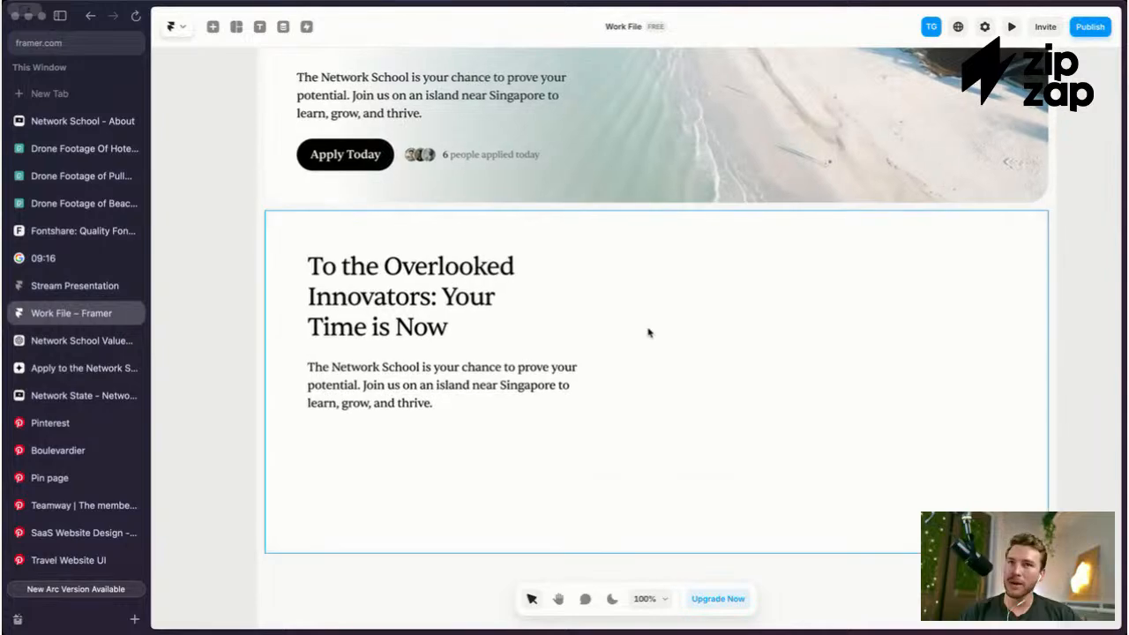
pyautogui.hscroll(2, 649, 333)
pyautogui.scroll(-2, 648, 333)
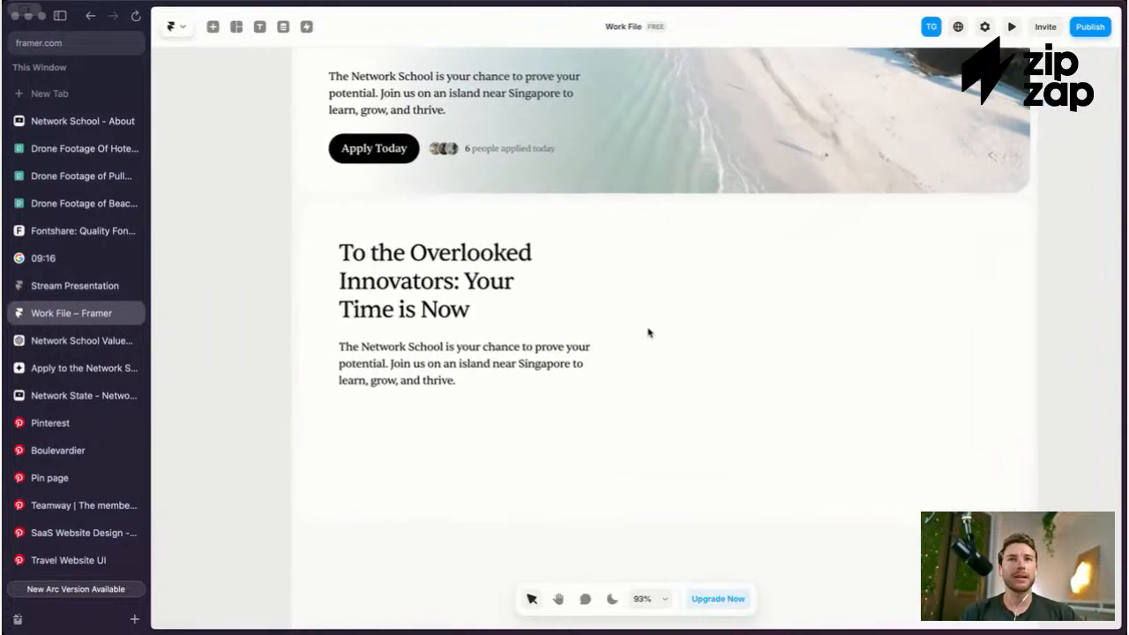
pyautogui.scroll(2, 648, 332)
pyautogui.scroll(-2, 648, 332)
pyautogui.scroll(1, 648, 332)
pyautogui.scroll(-1, 648, 332)
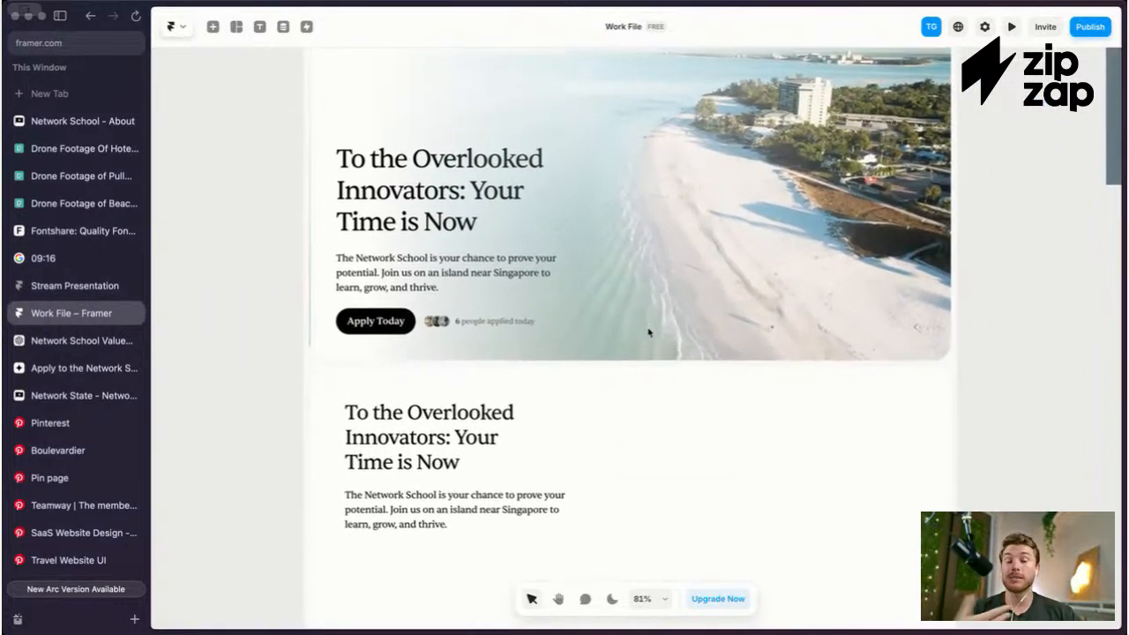
pyautogui.scroll(-1, 649, 333)
pyautogui.scroll(-1, 645, 314)
pyautogui.scroll(2, 646, 314)
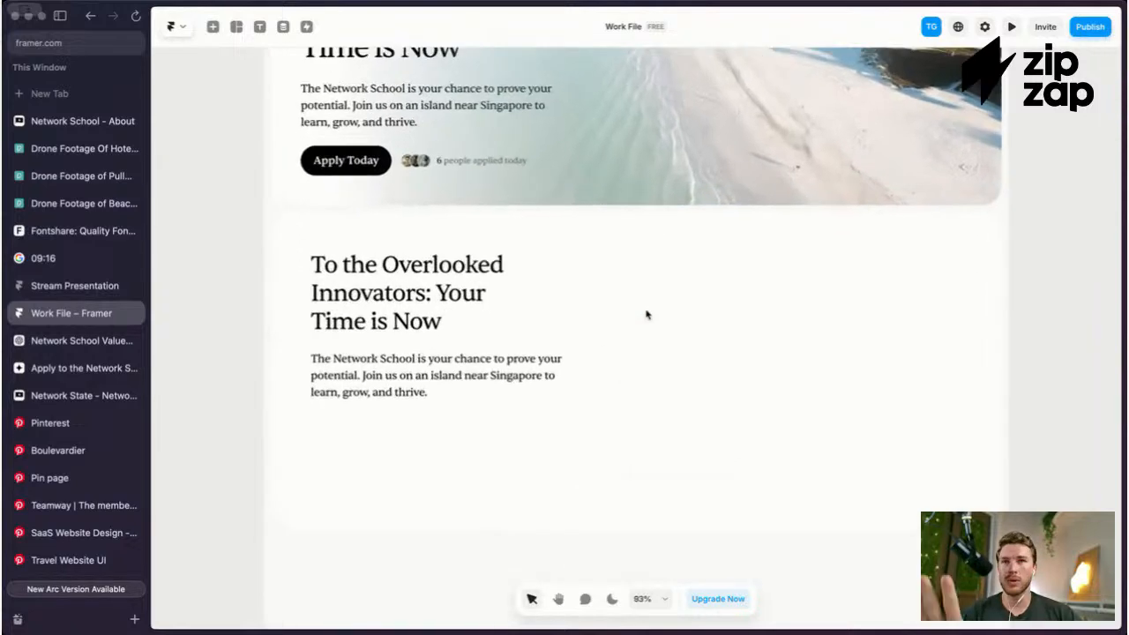
pyautogui.scroll(-1, 645, 314)
pyautogui.press('super+backslash')
pyautogui.scroll(-2, 645, 314)
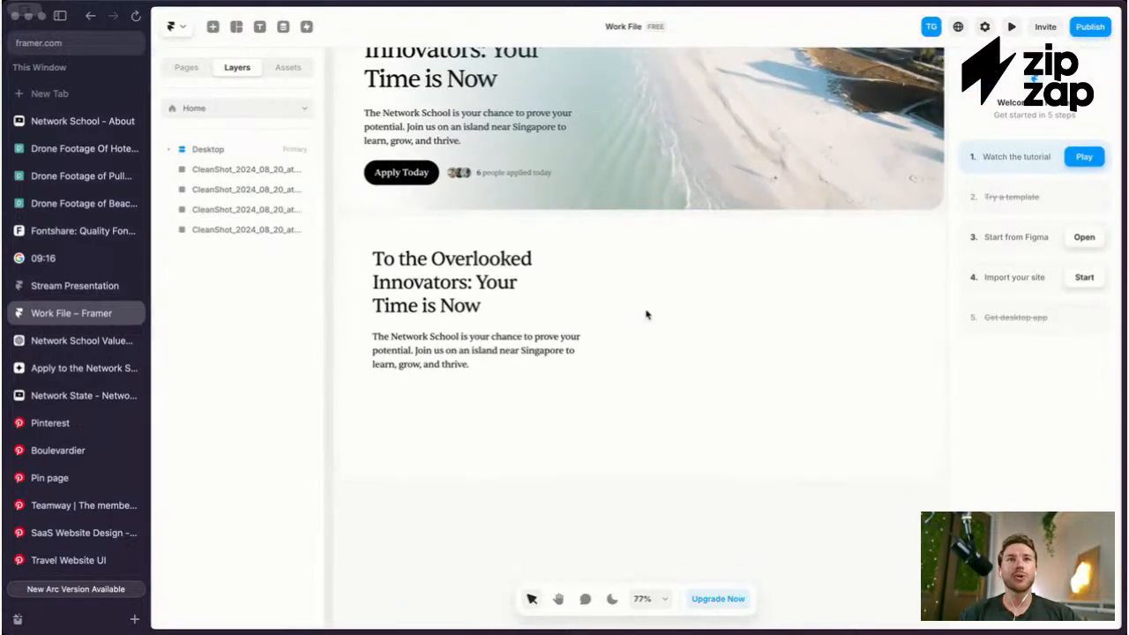
pyautogui.scroll(-2, 646, 314)
pyautogui.click(535, 284)
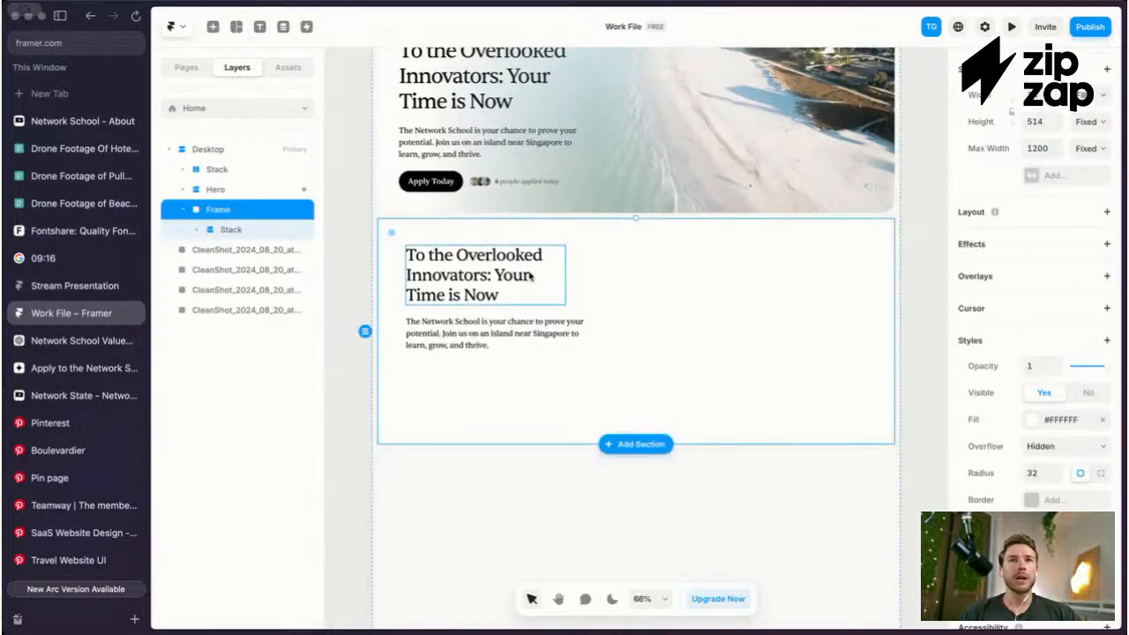
pyautogui.click(526, 276)
pyautogui.click(562, 336)
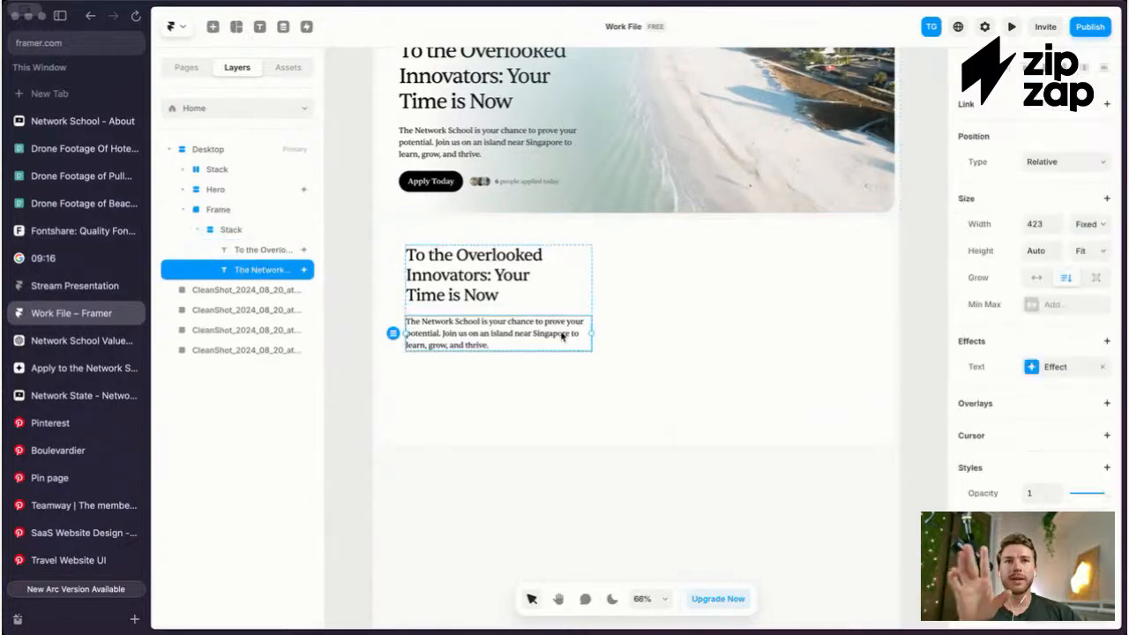
# Step: Draw an upright rectangular frame in the white section's empty area beside the text, with its top near the heading's top
pyautogui.click(711, 297)
pyautogui.hscroll(2, 654, 307)
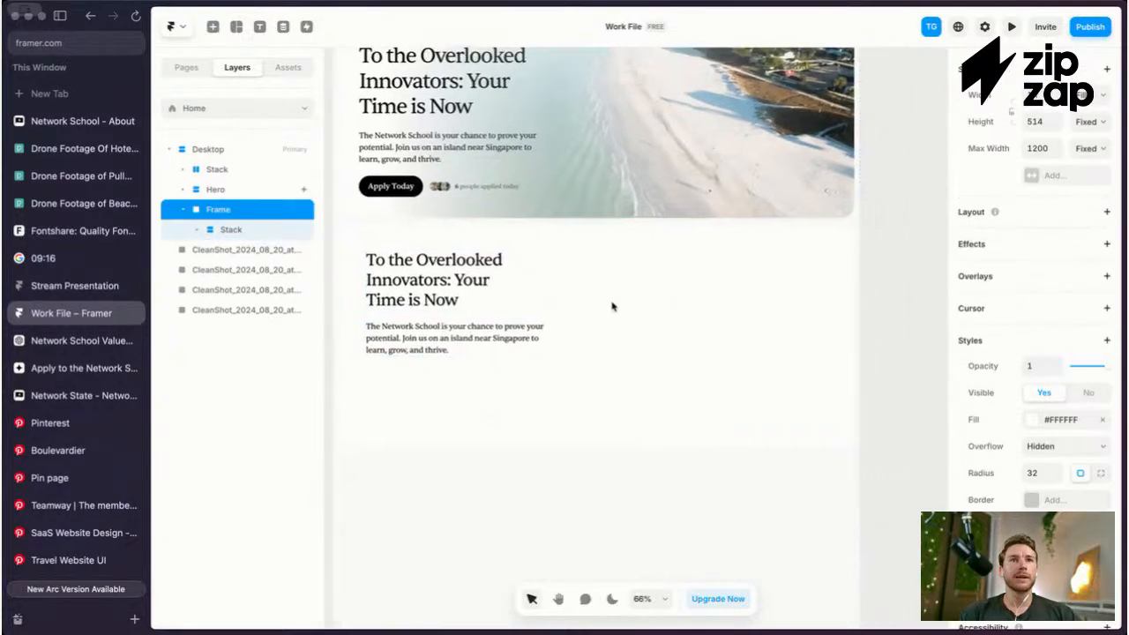
pyautogui.press('f')
pyautogui.moveTo(567, 249); pyautogui.dragTo(689, 412)
pyautogui.moveTo(623, 331); pyautogui.dragTo(630, 329)
pyautogui.scroll(-5, 1088, 428)
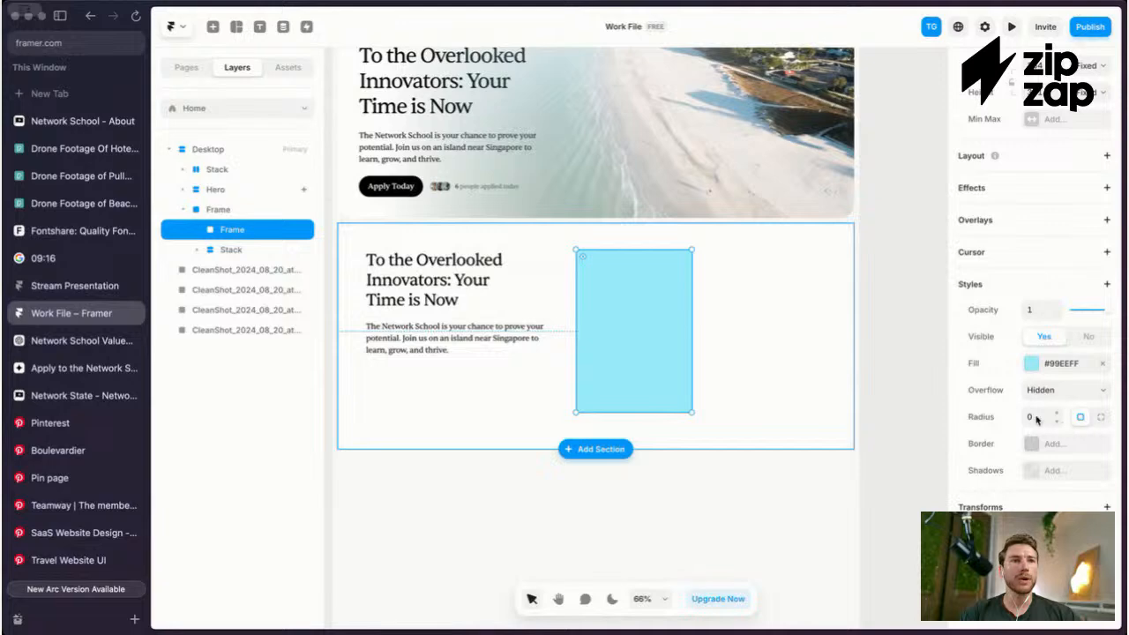
# Step: Set the new cyan frame's corner radius to 30 and hide the side panels
pyautogui.click(1036, 418)
pyautogui.write('1030')
pyautogui.press('super+.')
# Step: Duplicate the cyan card beside the original, shift the pair within the section's empty half and make both slightly taller
pyautogui.scroll(-5, 670, 276)
pyautogui.hscroll(2, 670, 277)
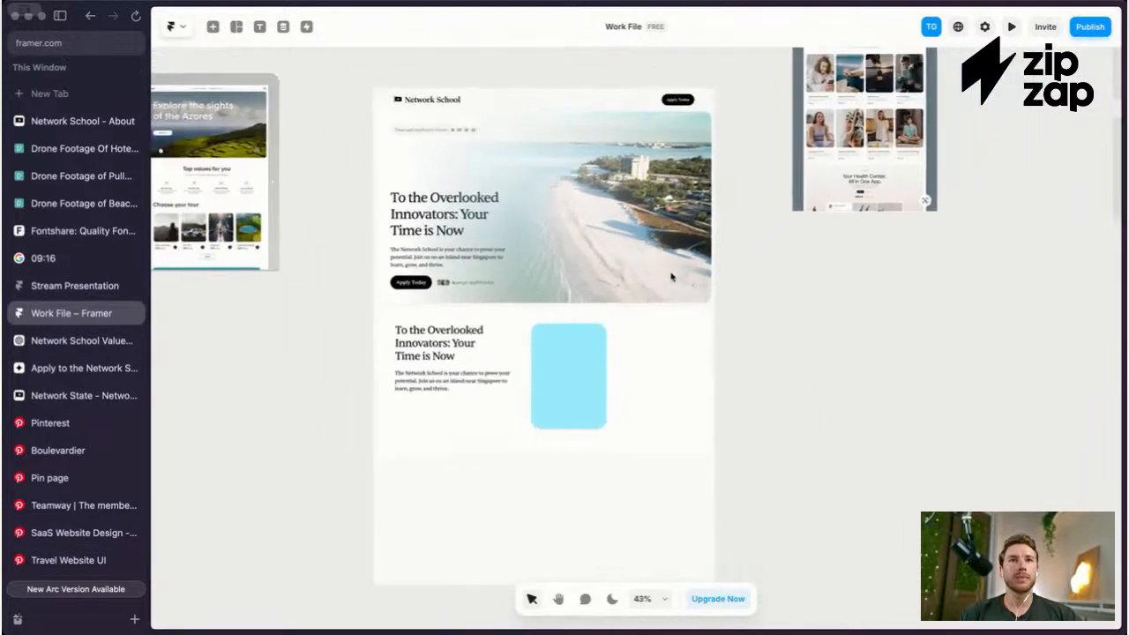
pyautogui.scroll(3, 672, 277)
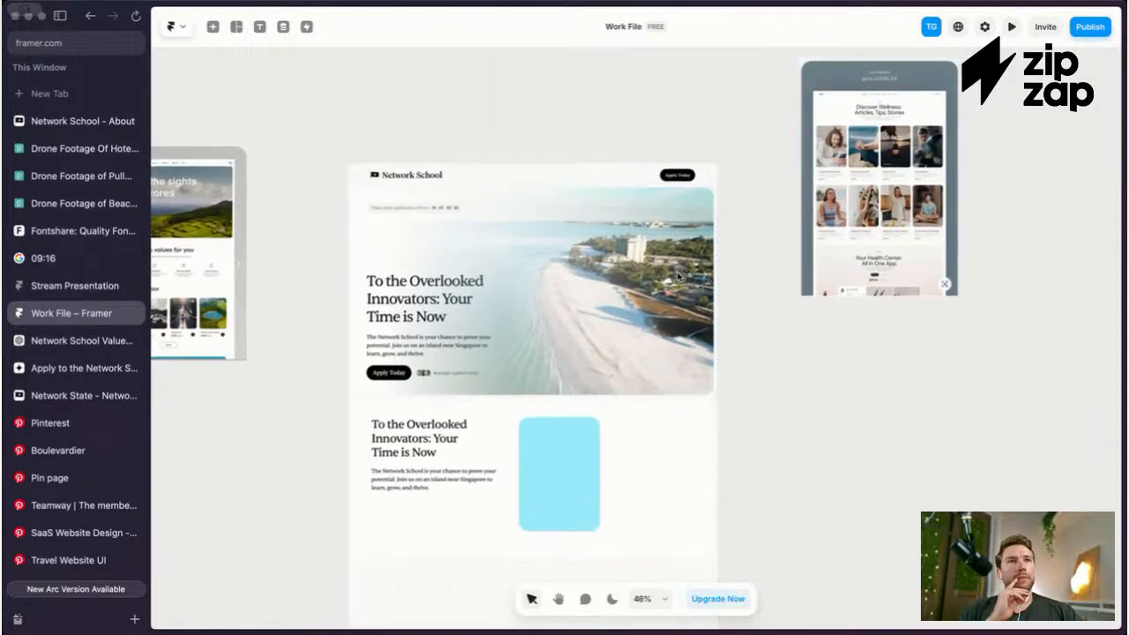
pyautogui.scroll(4, 677, 276)
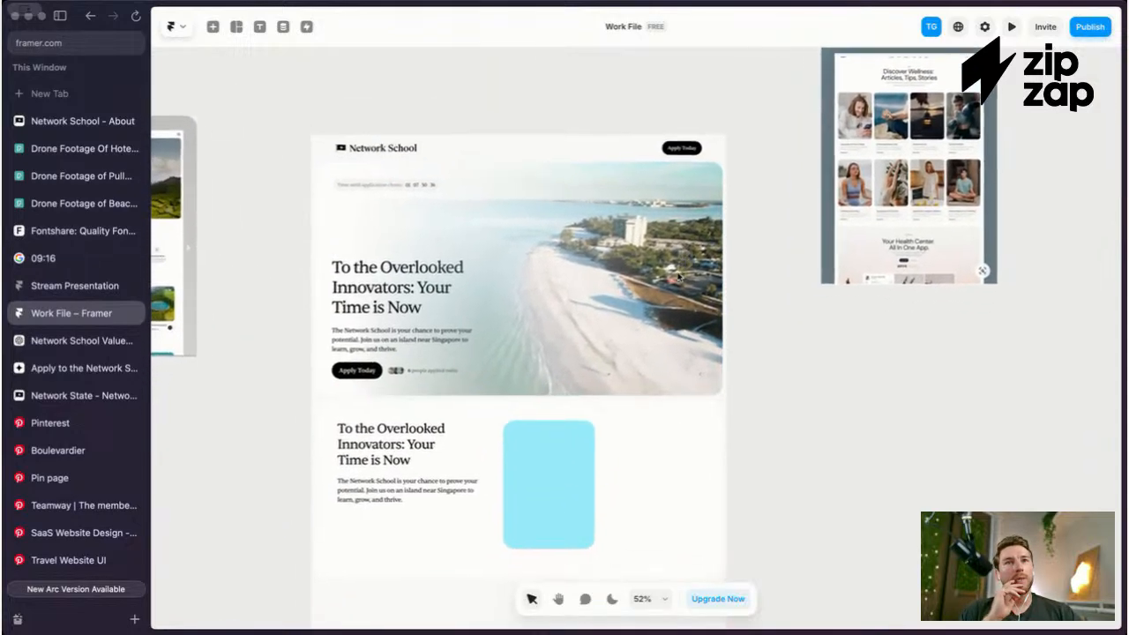
pyautogui.scroll(-3, 652, 291)
pyautogui.hscroll(-1, 653, 291)
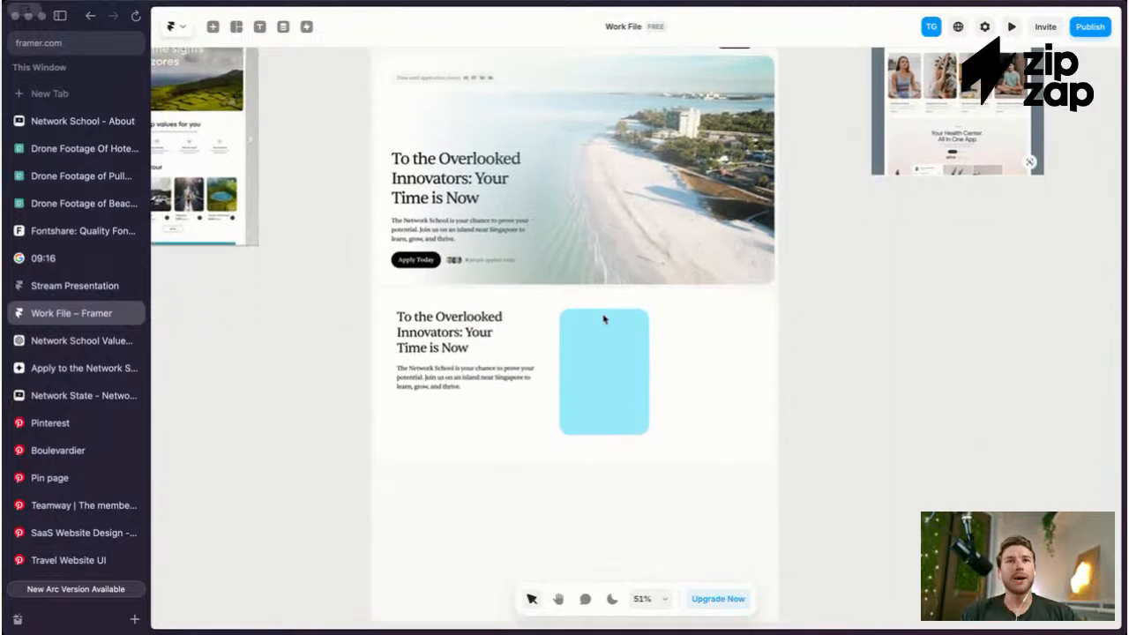
pyautogui.moveTo(621, 333); pyautogui.dragTo(680, 350)
pyautogui.keyDown('shift'); pyautogui.click(646, 347); pyautogui.keyUp('shift')
pyautogui.moveTo(739, 414); pyautogui.dragTo(745, 416)
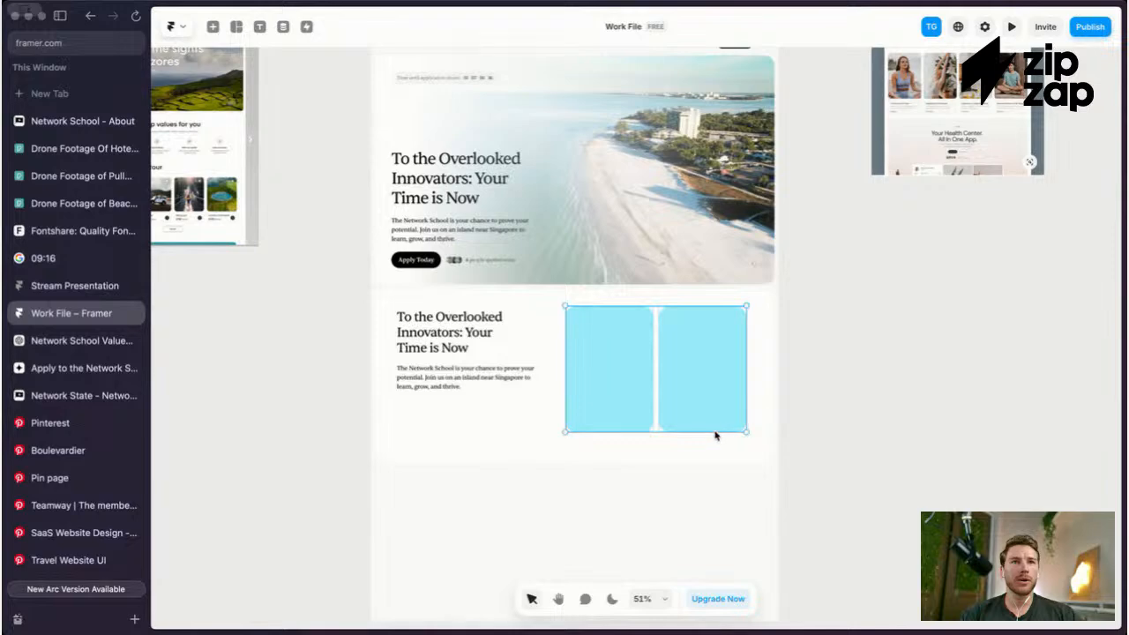
pyautogui.press('Escape')
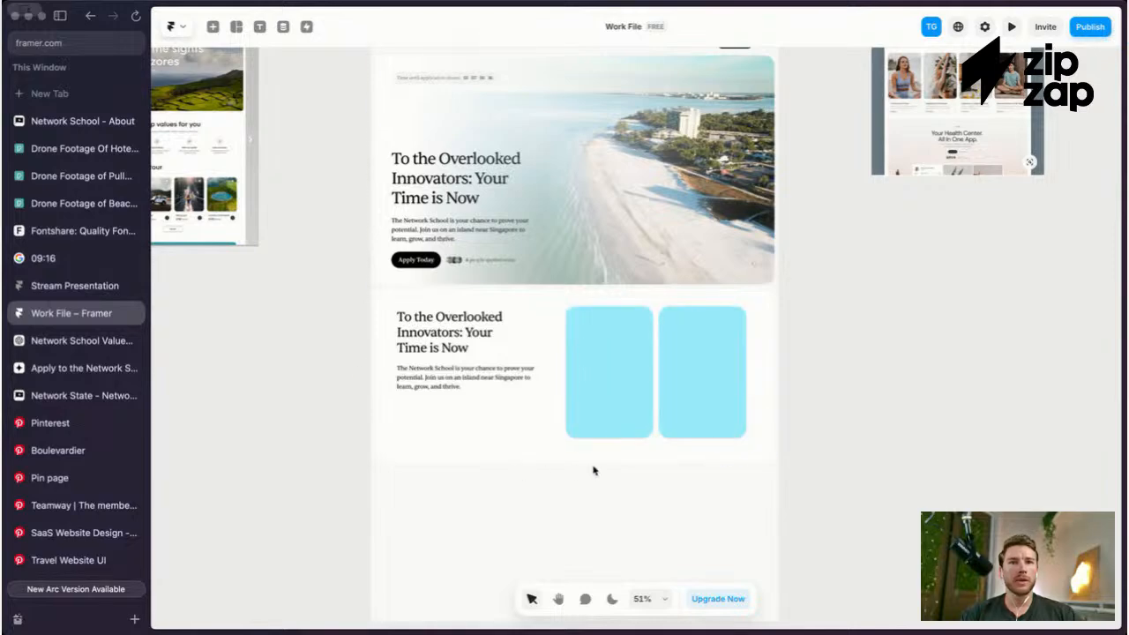
# Step: Extend the white section well downward and move both cyan cards up level with the top of the heading
pyautogui.scroll(-2, 597, 463)
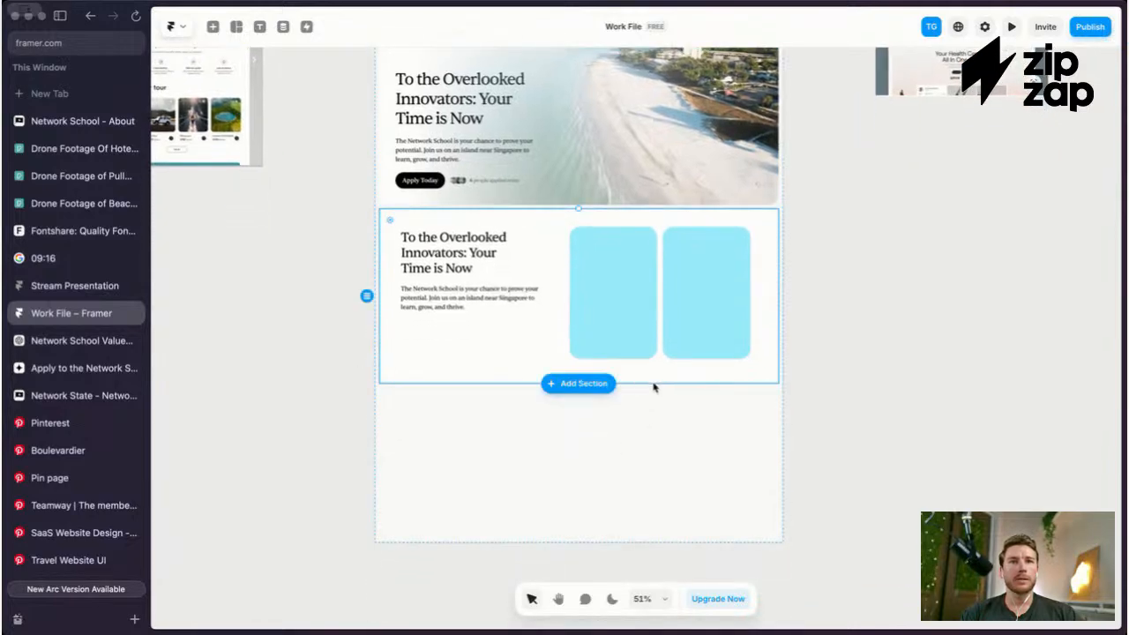
pyautogui.moveTo(672, 384); pyautogui.dragTo(673, 551)
pyautogui.click(613, 368)
pyautogui.moveTo(703, 367); pyautogui.dragTo(717, 289)
pyautogui.scroll(-5, 718, 290)
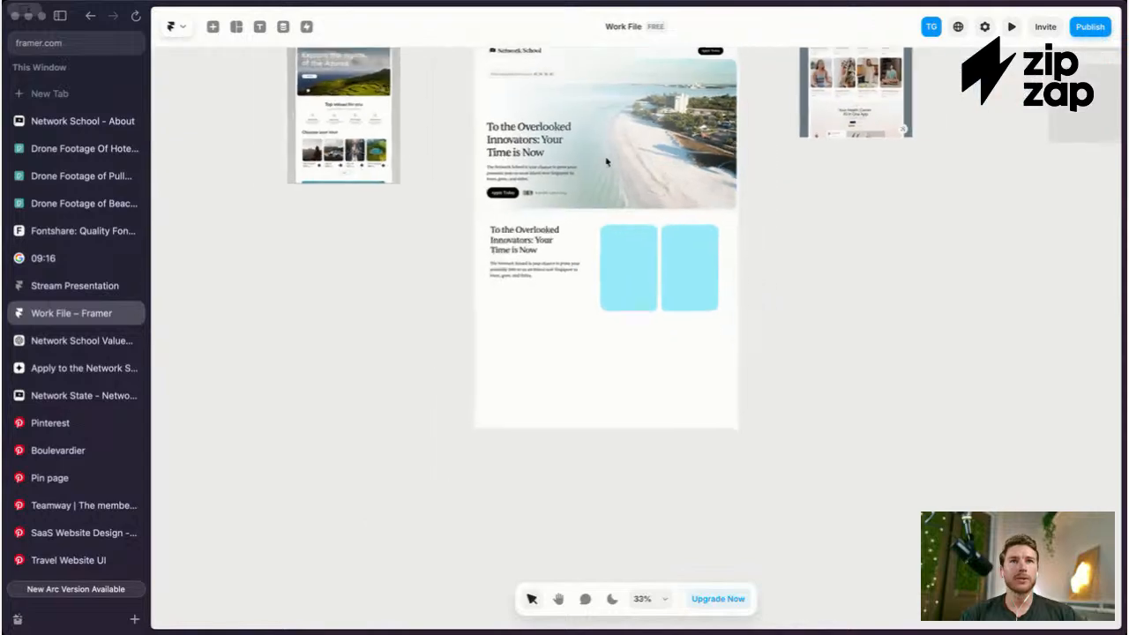
# Step: Extend the Desktop breakpoint's bottom edge downward to make the page taller
pyautogui.click(507, 74)
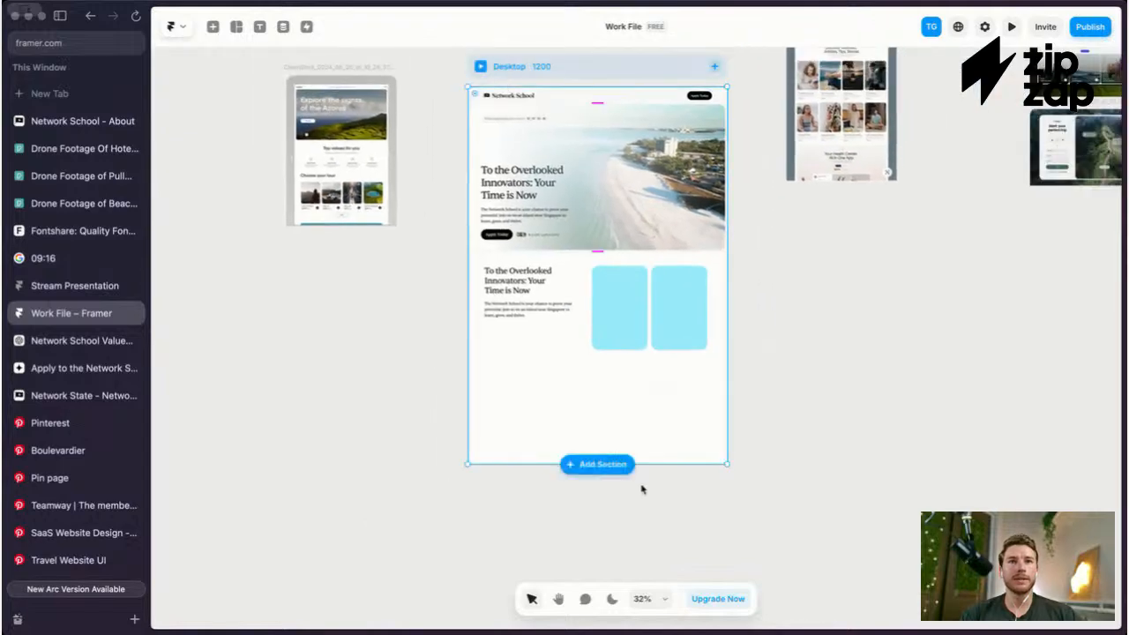
pyautogui.moveTo(644, 472); pyautogui.dragTo(646, 569)
pyautogui.scroll(5, 542, 304)
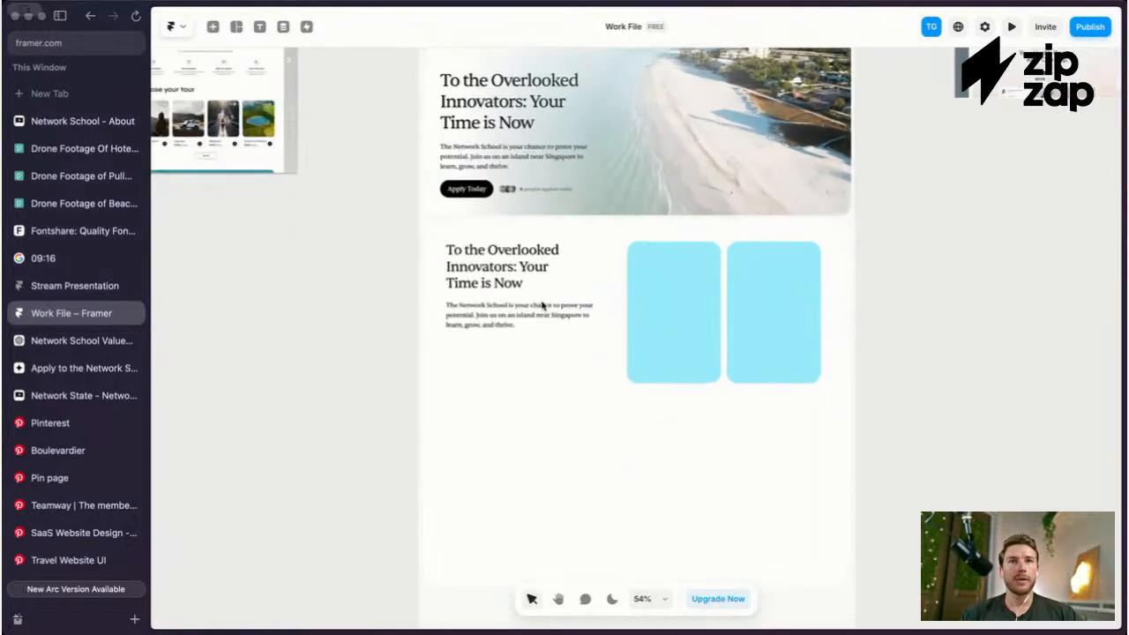
# Step: Review the new section's heading, copy and pair of cyan cards against the hero above, checking layout and spacing
pyautogui.hscroll(2, 543, 304)
pyautogui.click(479, 252)
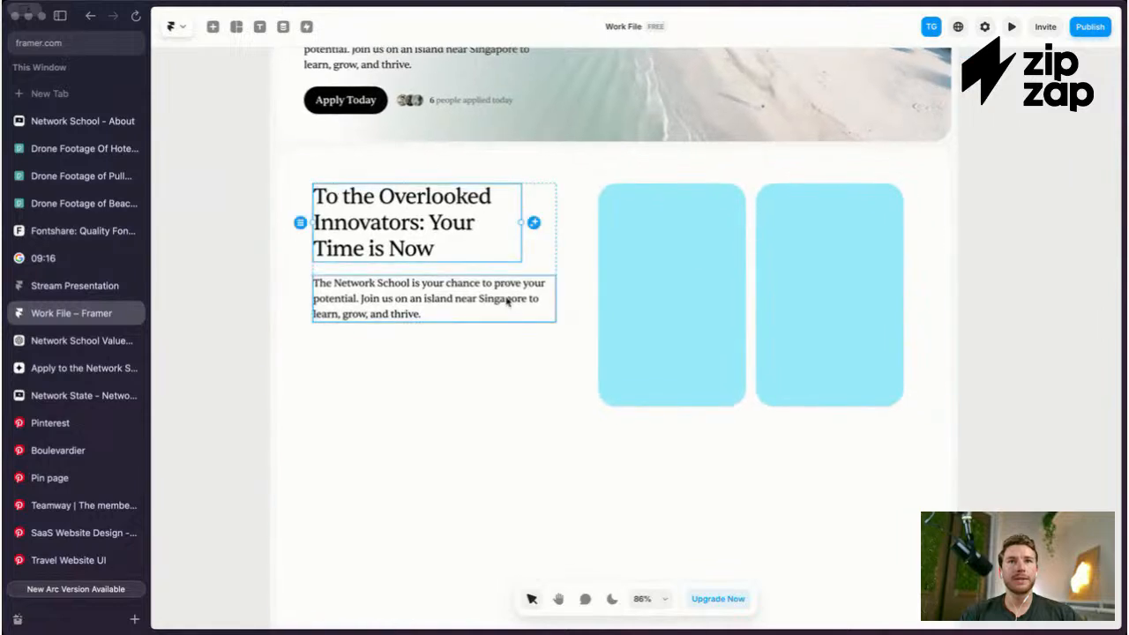
pyautogui.hscroll(2, 528, 232)
pyautogui.scroll(5, 551, 199)
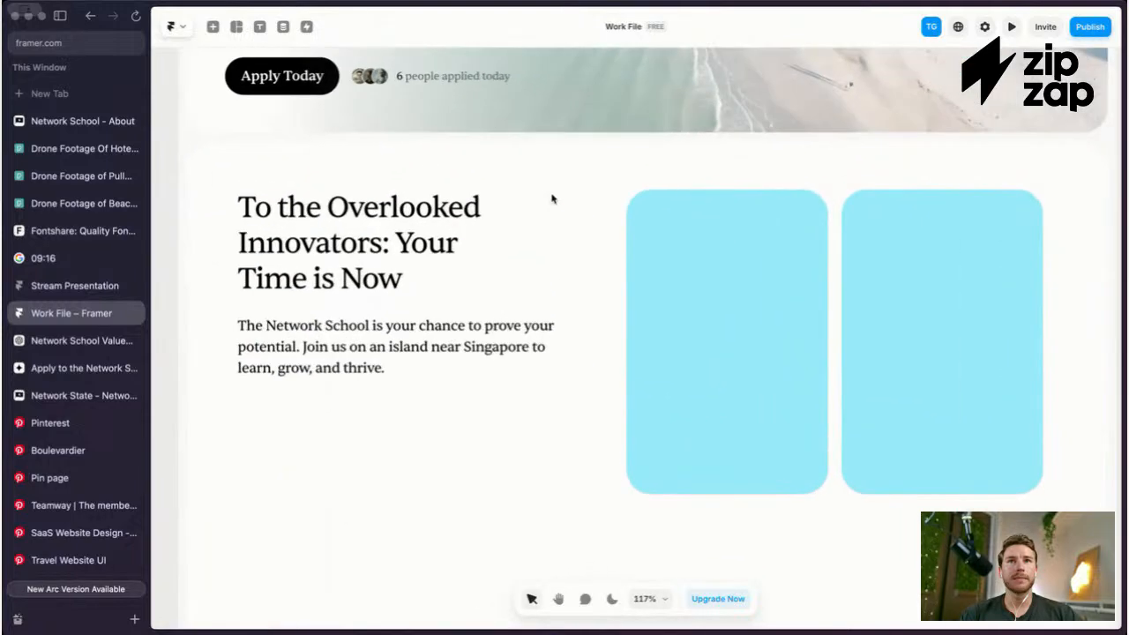
pyautogui.scroll(1, 551, 199)
pyautogui.scroll(-3, 552, 199)
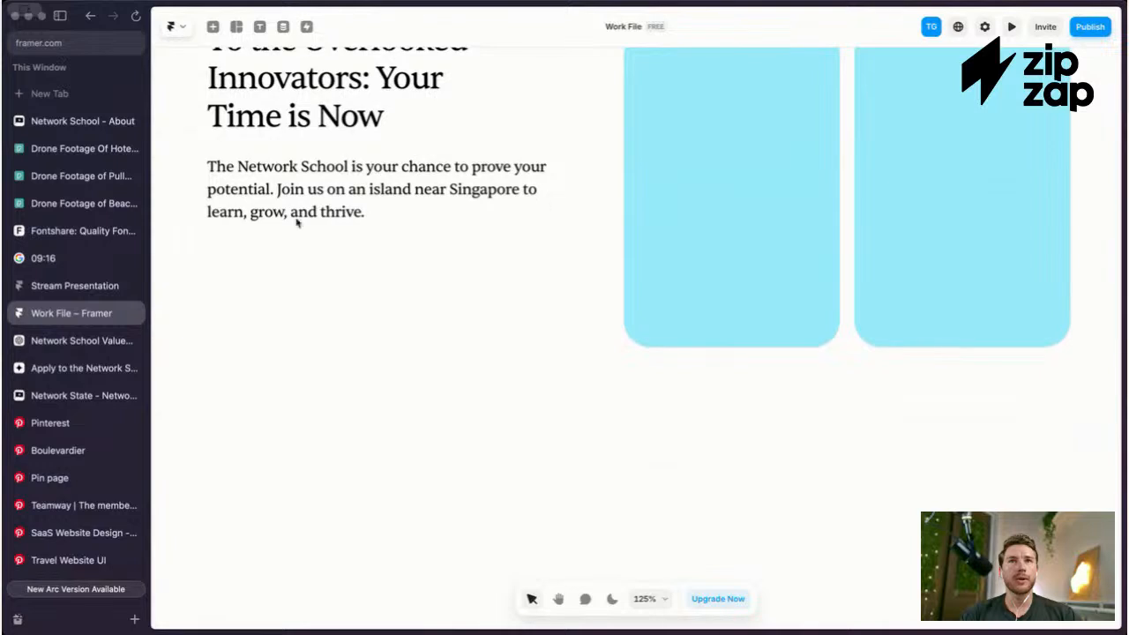
pyautogui.scroll(3, 445, 189)
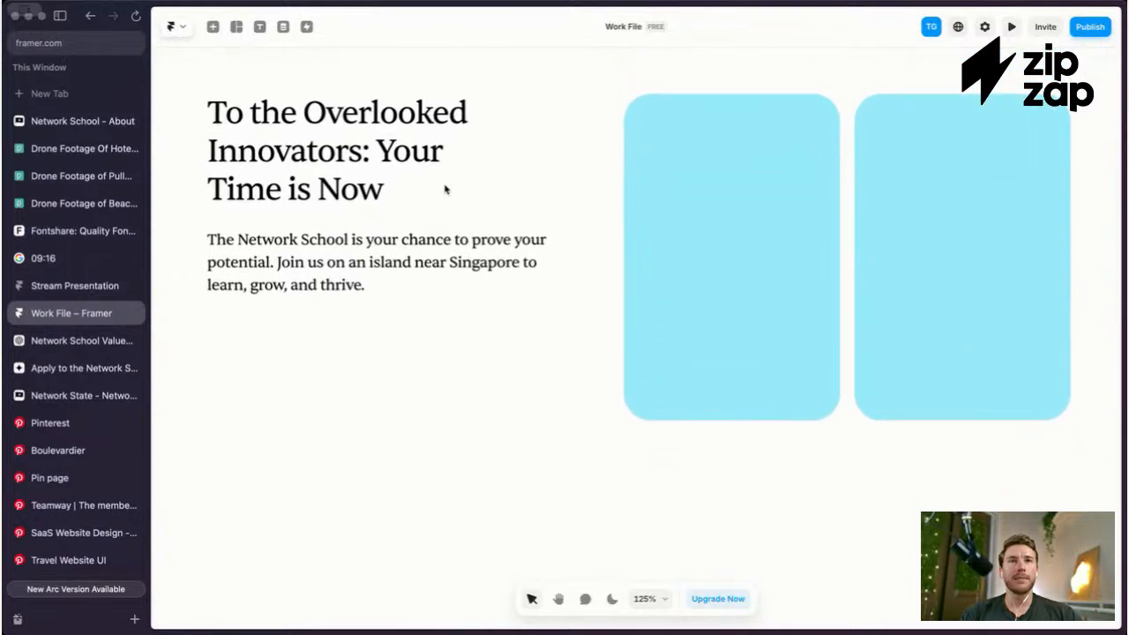
pyautogui.scroll(-10, 754, 152)
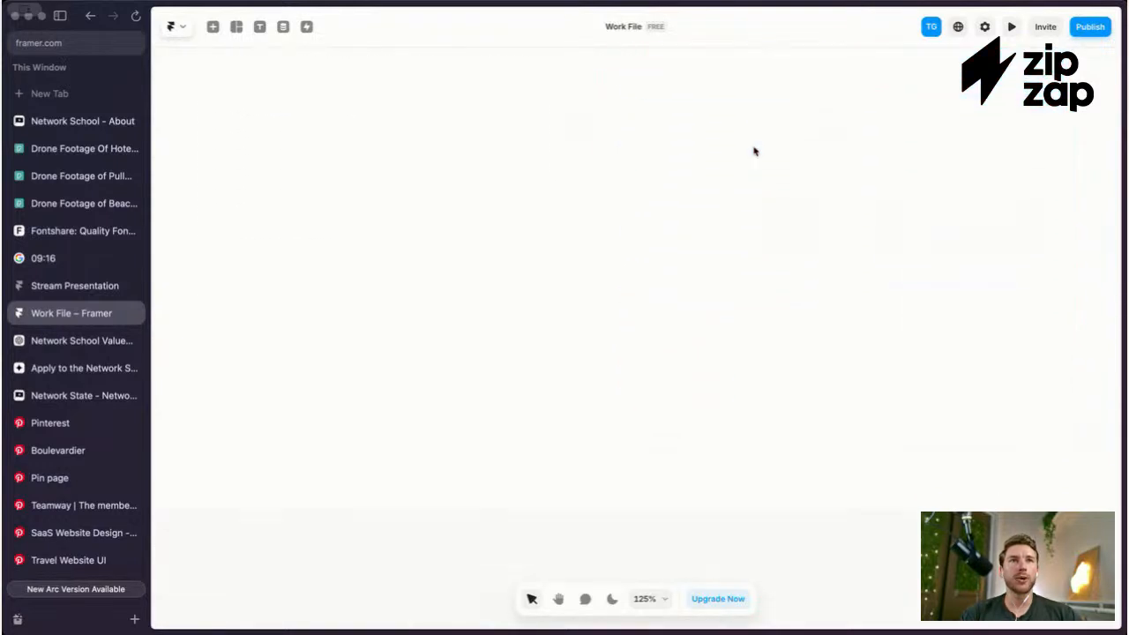
pyautogui.scroll(12, 754, 151)
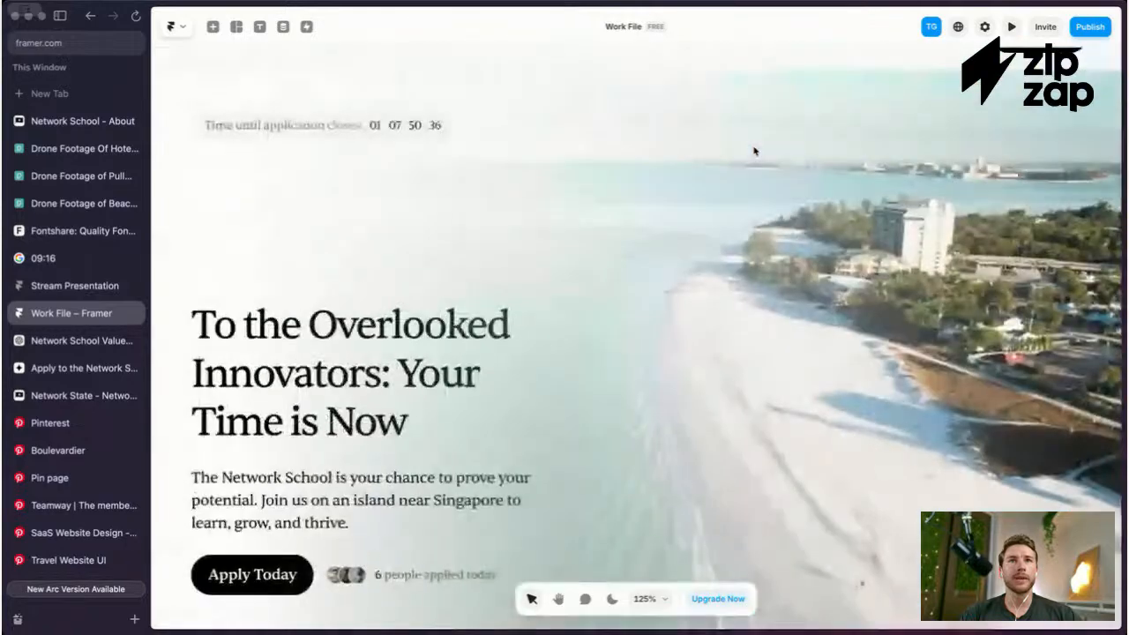
pyautogui.scroll(-6, 767, 151)
pyautogui.scroll(-3, 696, 141)
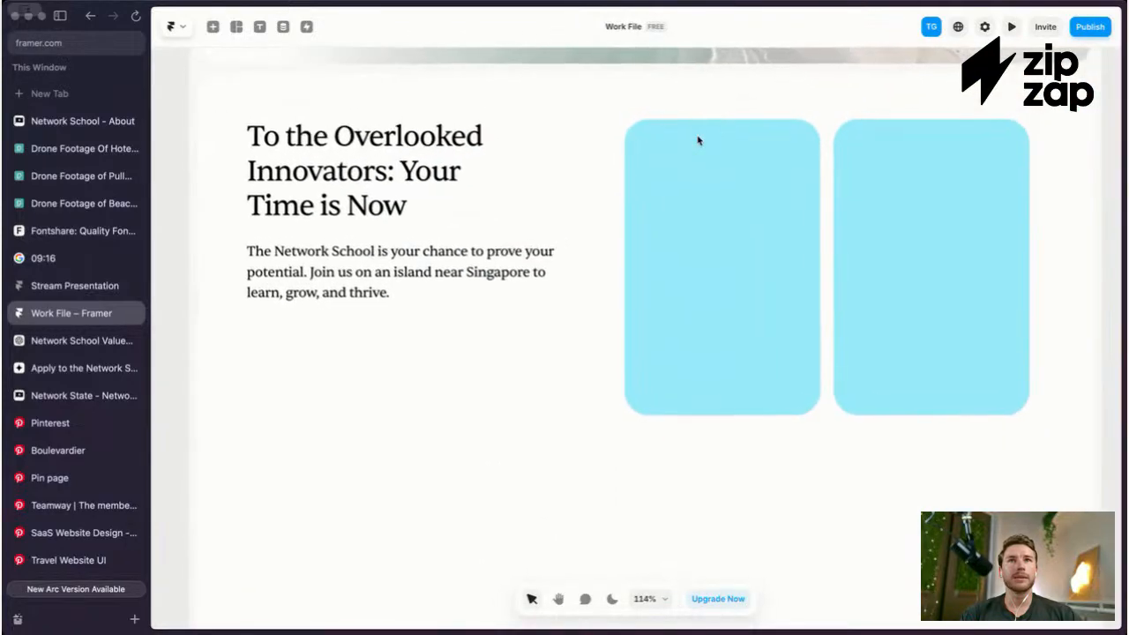
pyautogui.scroll(3, 692, 143)
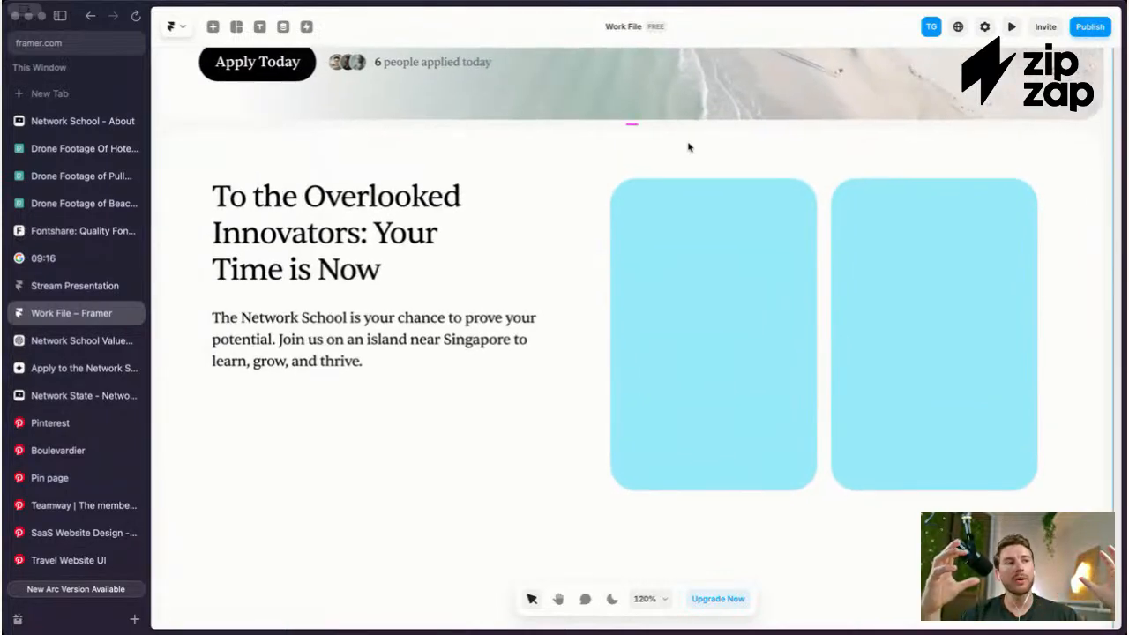
pyautogui.scroll(5, 689, 147)
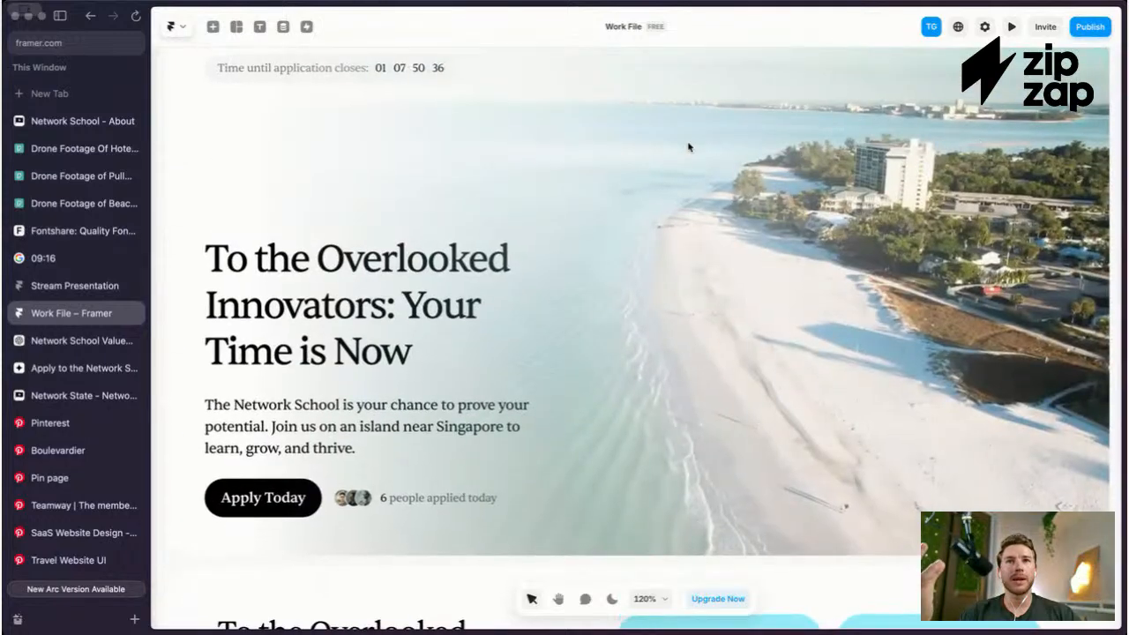
pyautogui.scroll(-5, 688, 147)
pyautogui.scroll(-2, 688, 147)
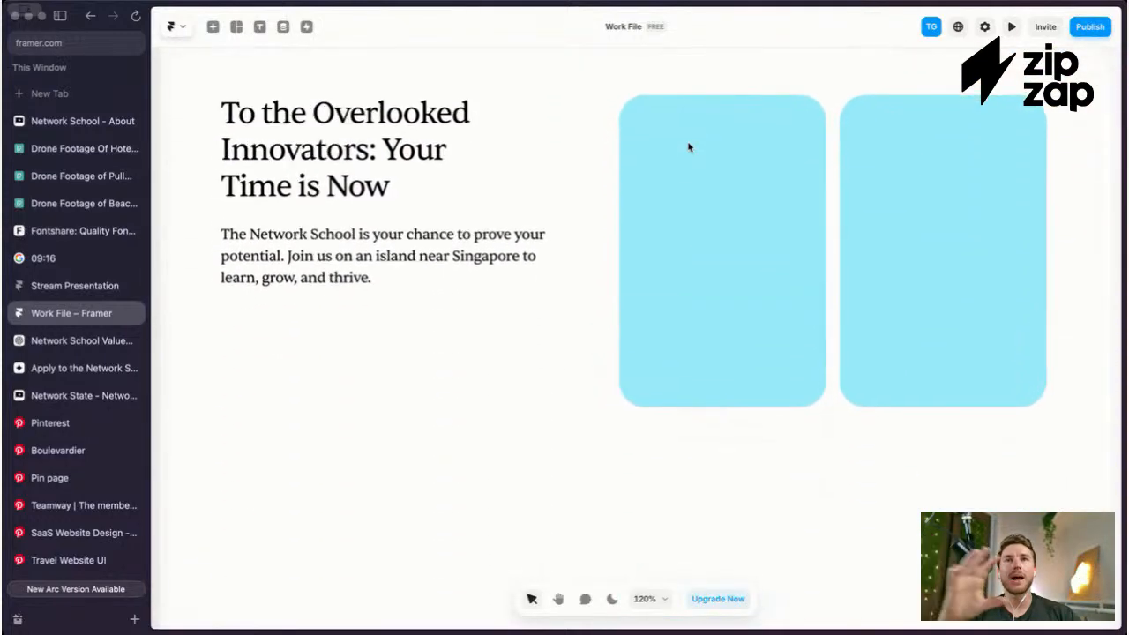
pyautogui.scroll(-2, 688, 147)
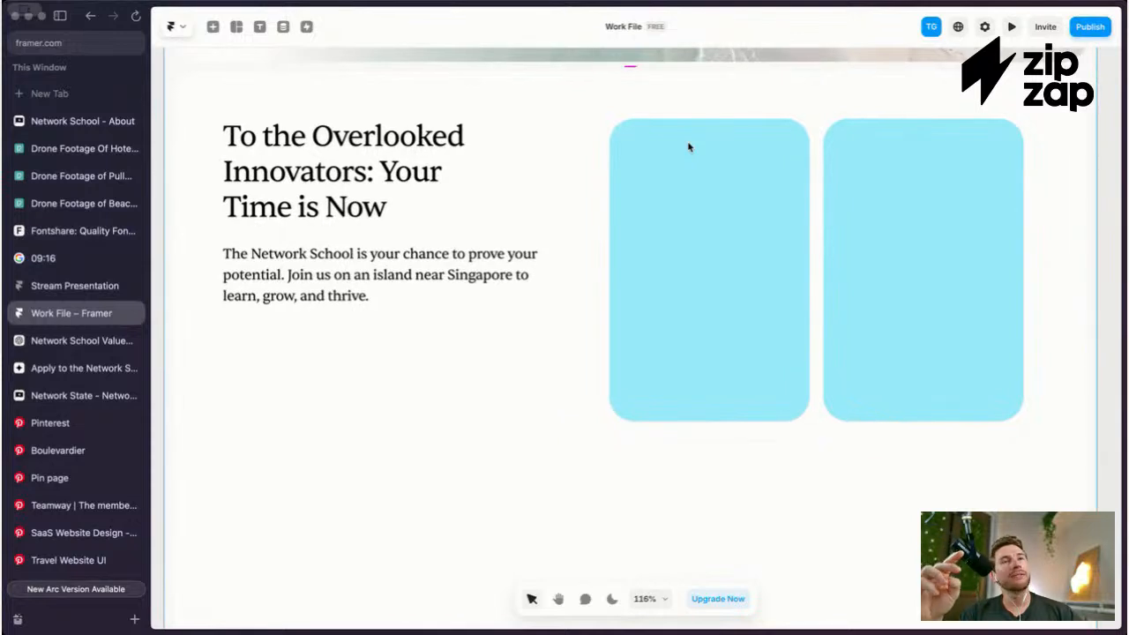
pyautogui.scroll(1, 688, 147)
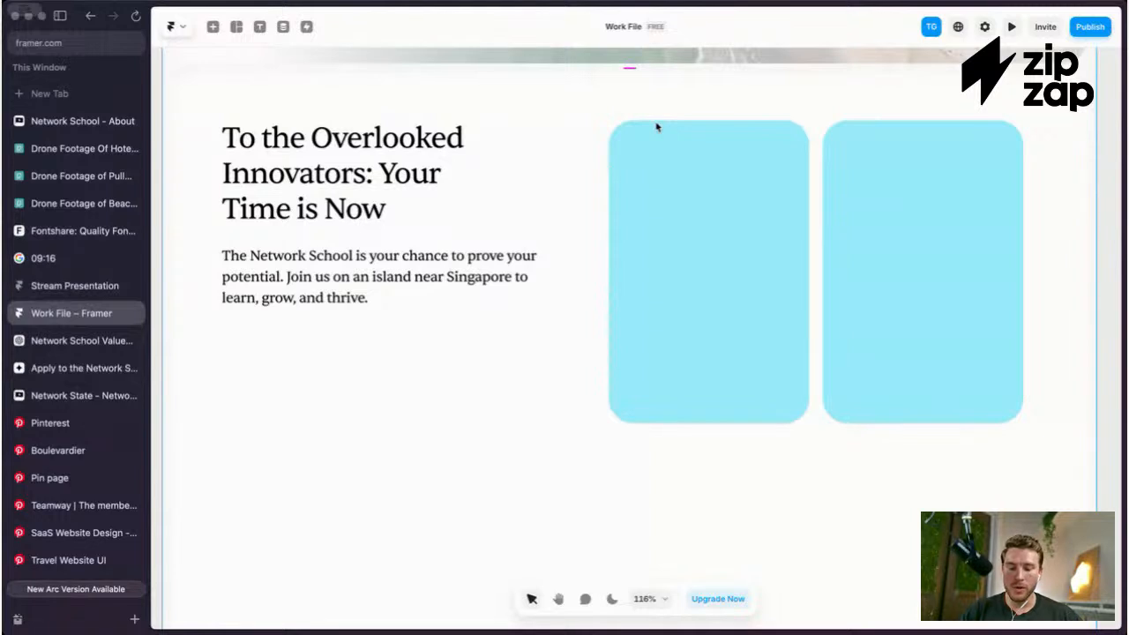
pyautogui.doubleClick(713, 142)
pyautogui.click(752, 157)
pyautogui.click(884, 176)
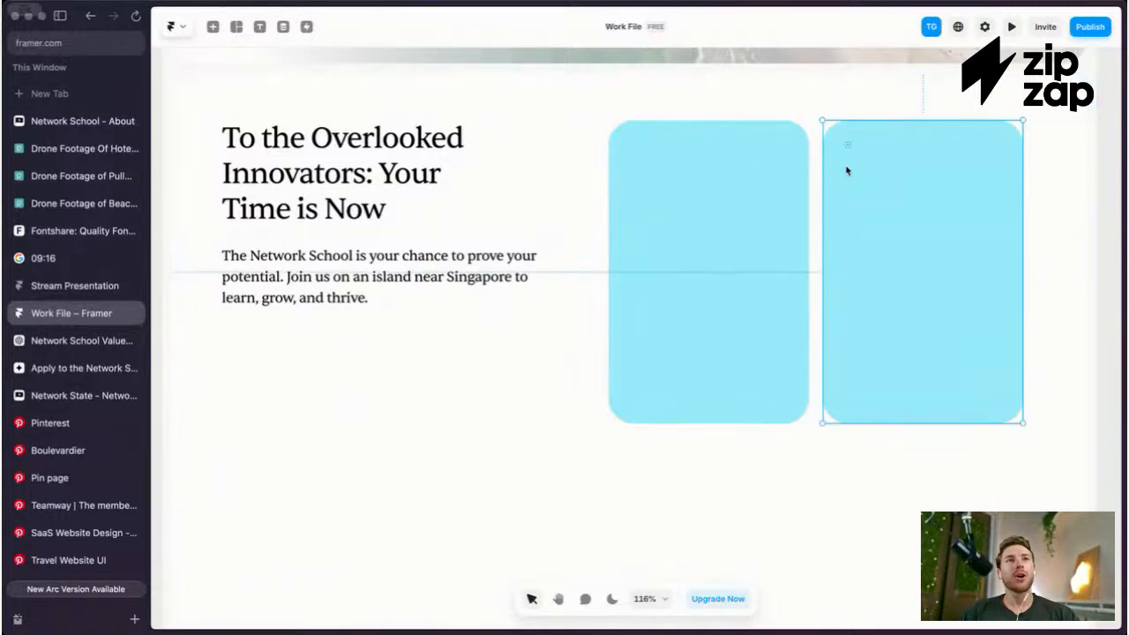
pyautogui.keyDown('ctrl'); pyautogui.scroll(-2, 773, 167); pyautogui.keyUp('ctrl')
pyautogui.scroll(3, 775, 167)
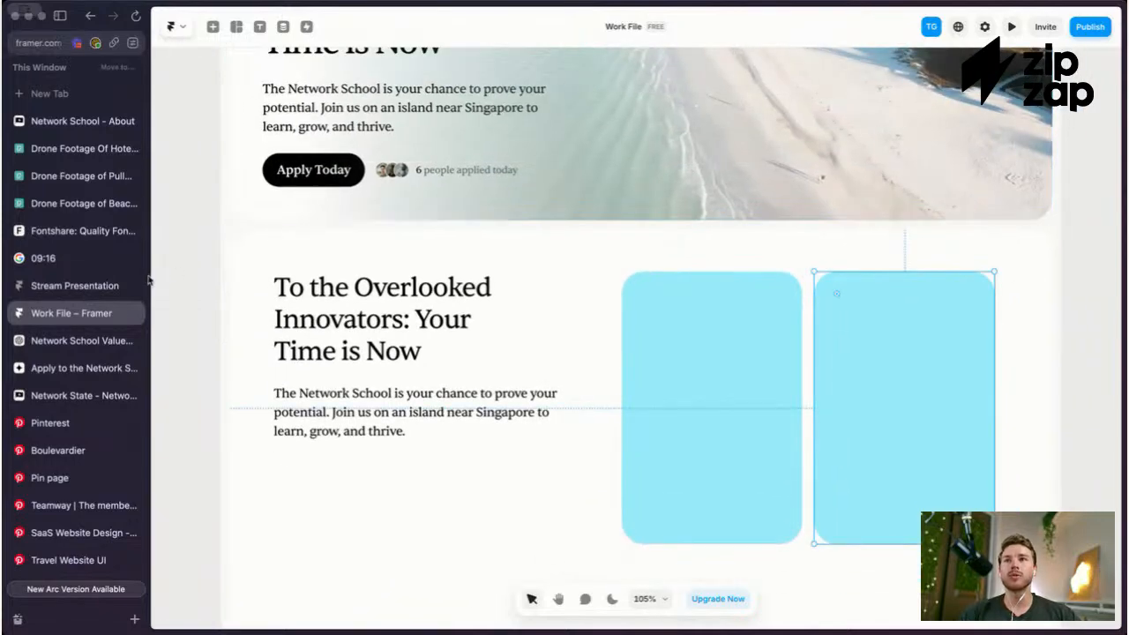
# Step: Switch to the ChatGPT conversation, read the outcome-focused pain points copy for the cards, and return to Framer
pyautogui.click(71, 341)
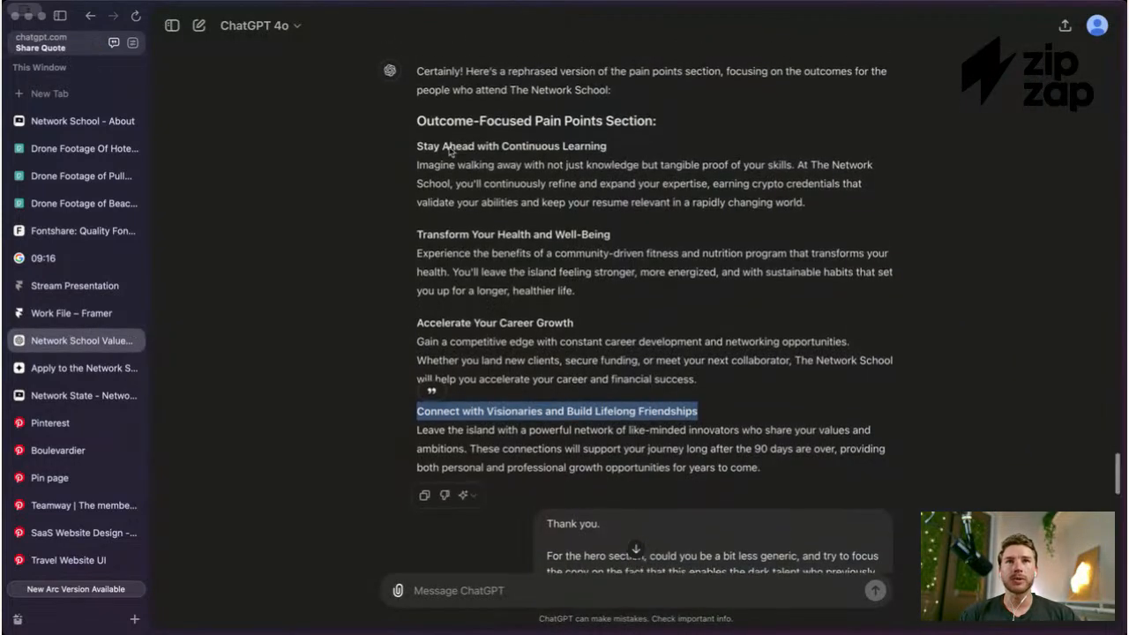
pyautogui.moveTo(421, 148); pyautogui.dragTo(804, 387)
pyautogui.click(741, 374)
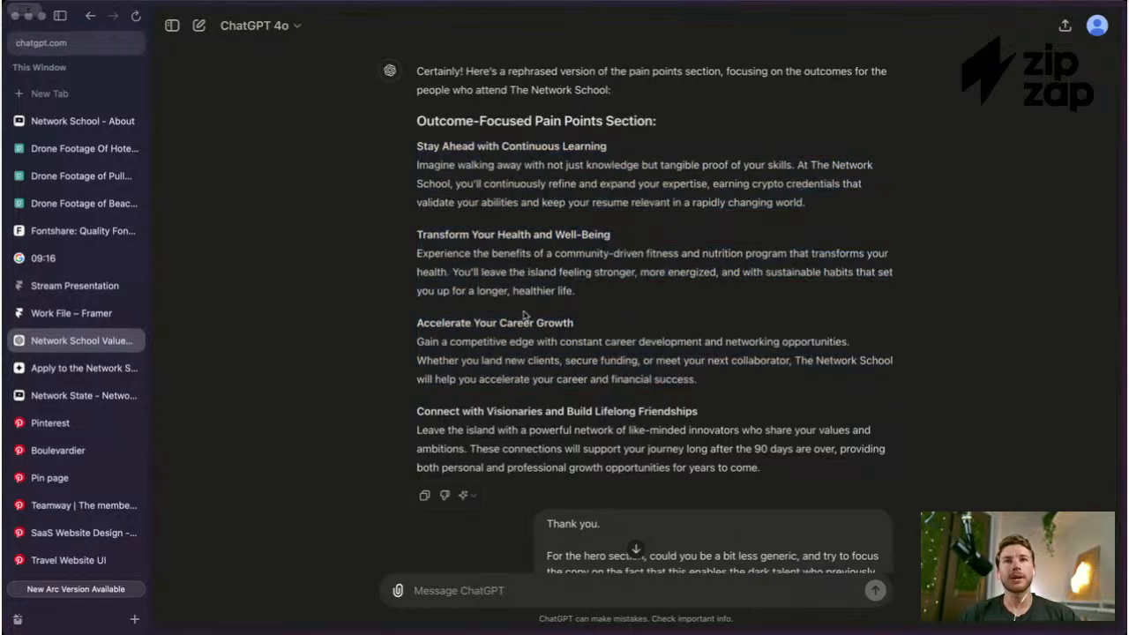
pyautogui.click(86, 313)
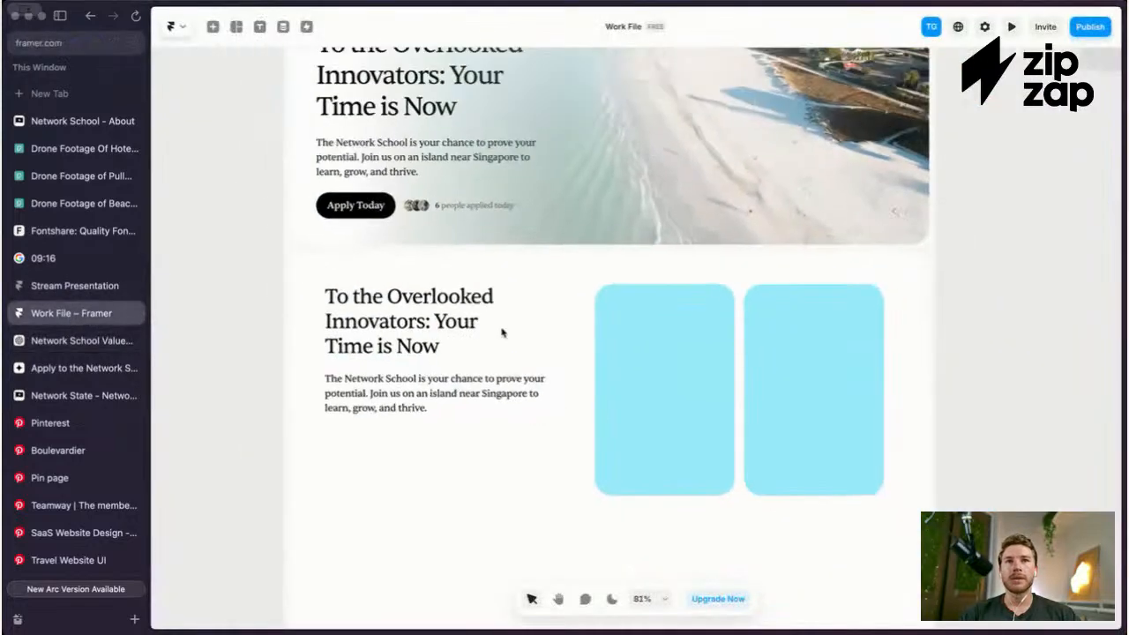
# Step: Examine the card designs in the reference screenshots beside the page, including the wellness articles grid and the ethical investing tiles
pyautogui.scroll(5, 506, 335)
pyautogui.click(706, 294)
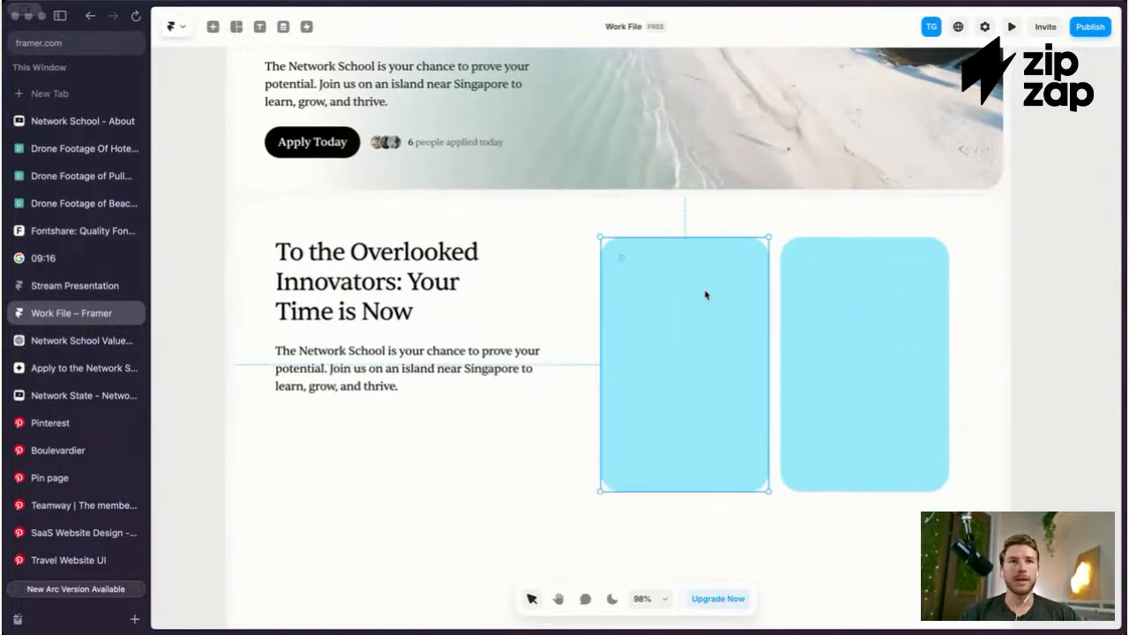
pyautogui.hscroll(15, 706, 295)
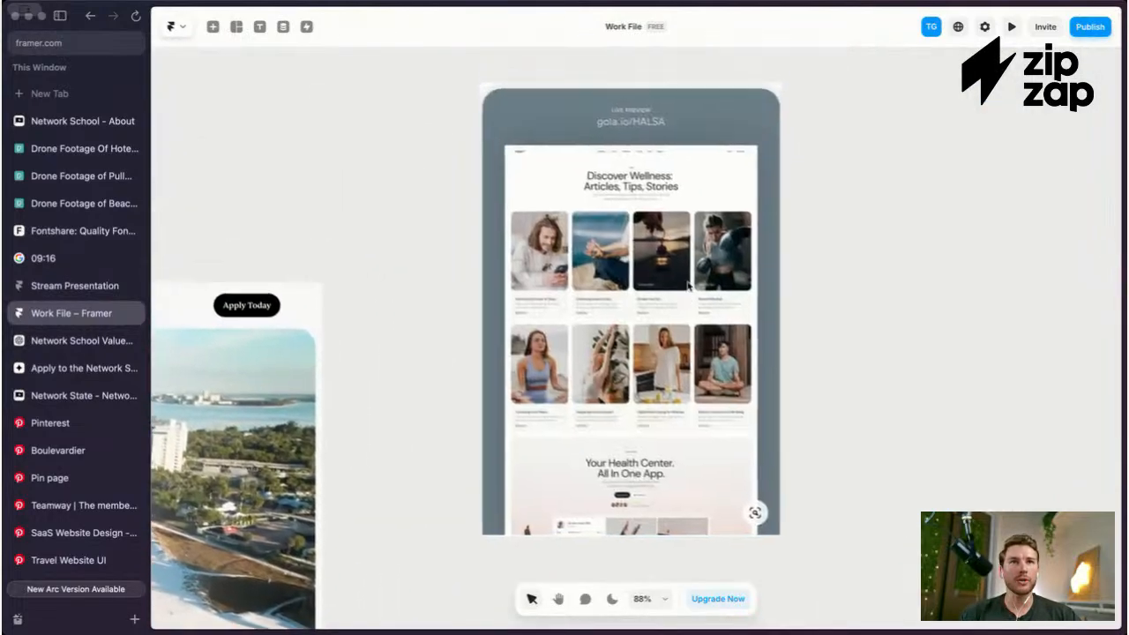
pyautogui.scroll(10, 661, 297)
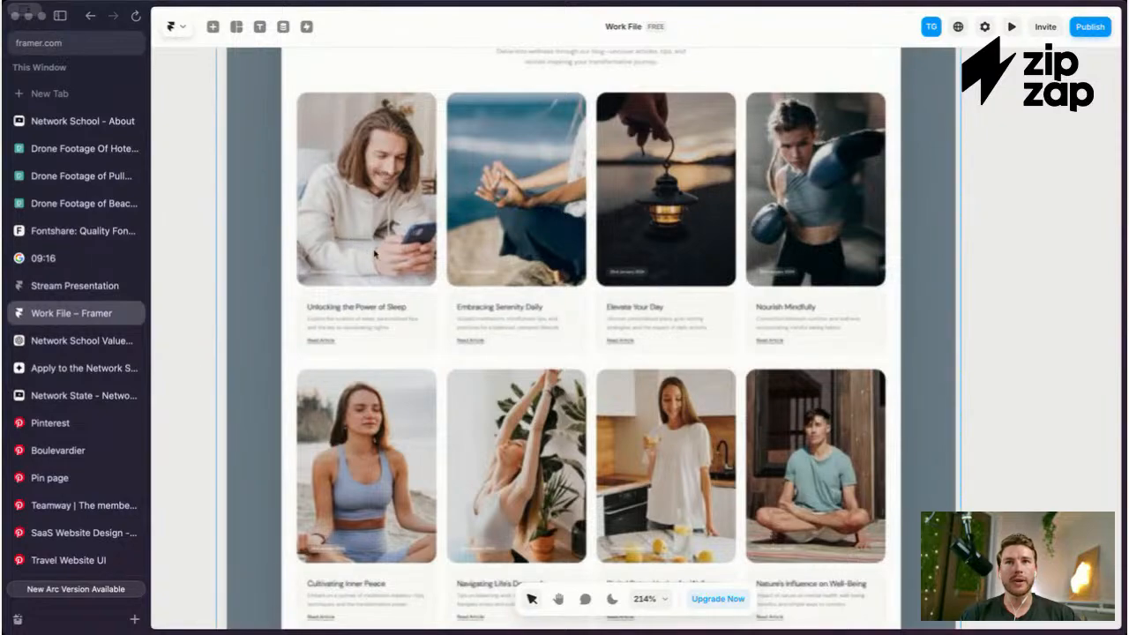
pyautogui.scroll(-10, 401, 320)
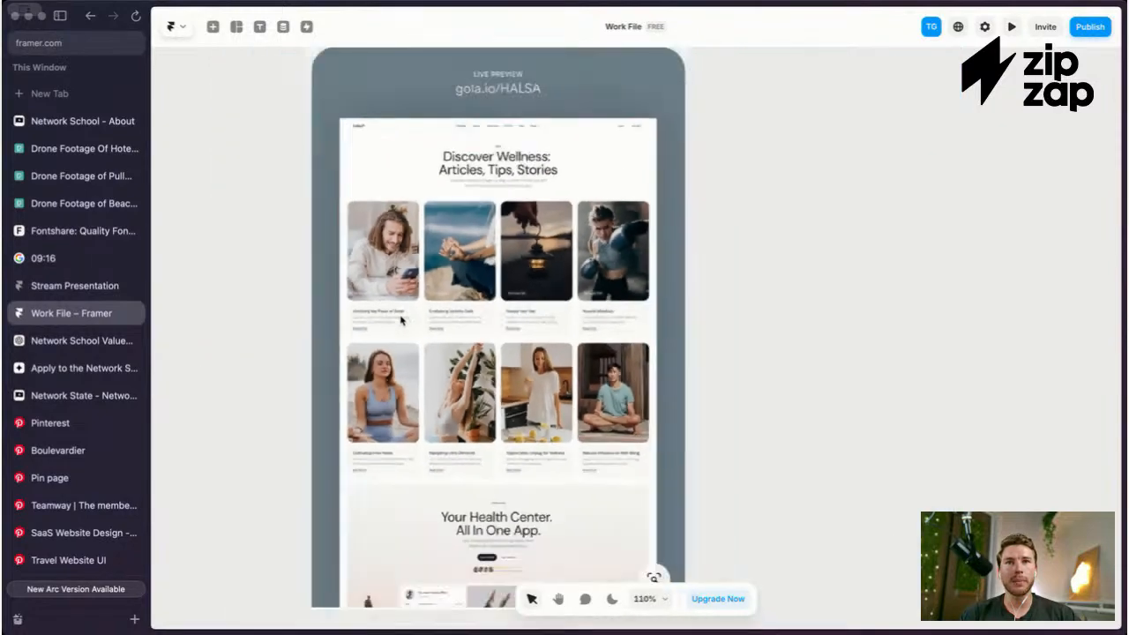
pyautogui.scroll(-10, 555, 224)
pyautogui.scroll(3, 554, 223)
pyautogui.scroll(-5, 554, 223)
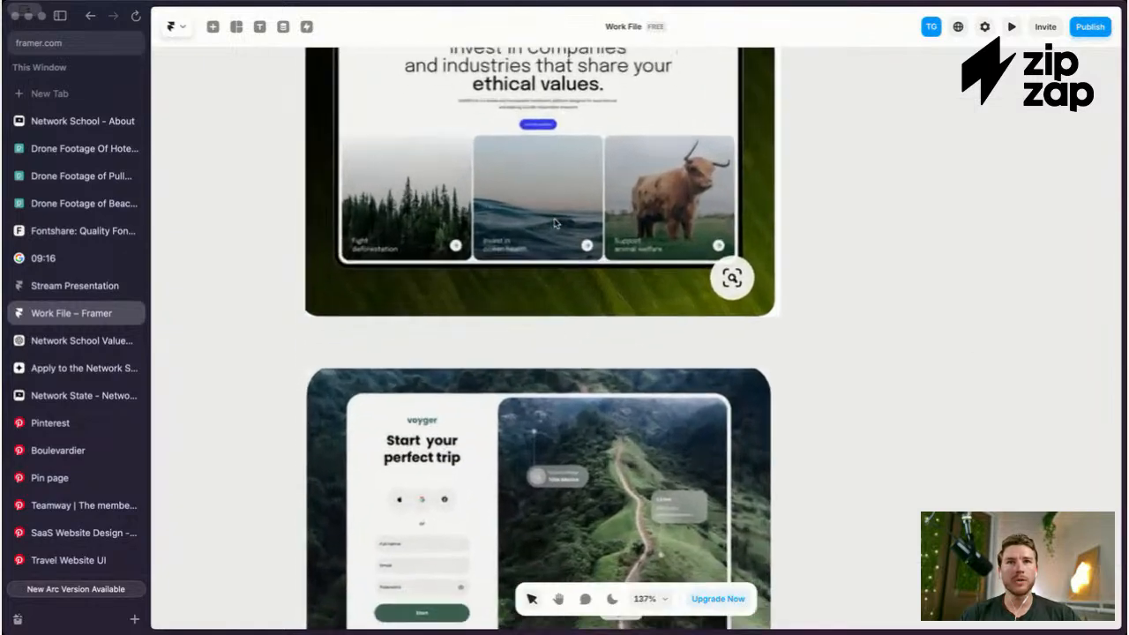
pyautogui.scroll(3, 554, 223)
pyautogui.hscroll(-5, 554, 223)
pyautogui.hscroll(-5, 554, 223)
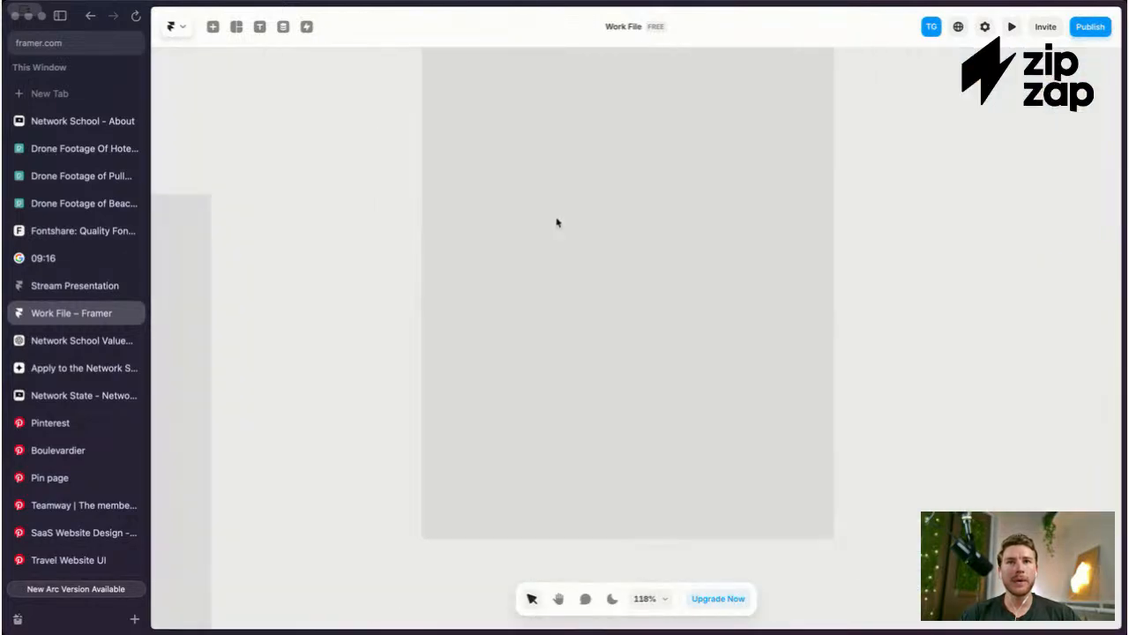
pyautogui.scroll(3, 553, 223)
pyautogui.scroll(-2, 556, 223)
pyautogui.scroll(-2, 555, 225)
pyautogui.scroll(-1, 556, 225)
pyautogui.scroll(-4, 555, 223)
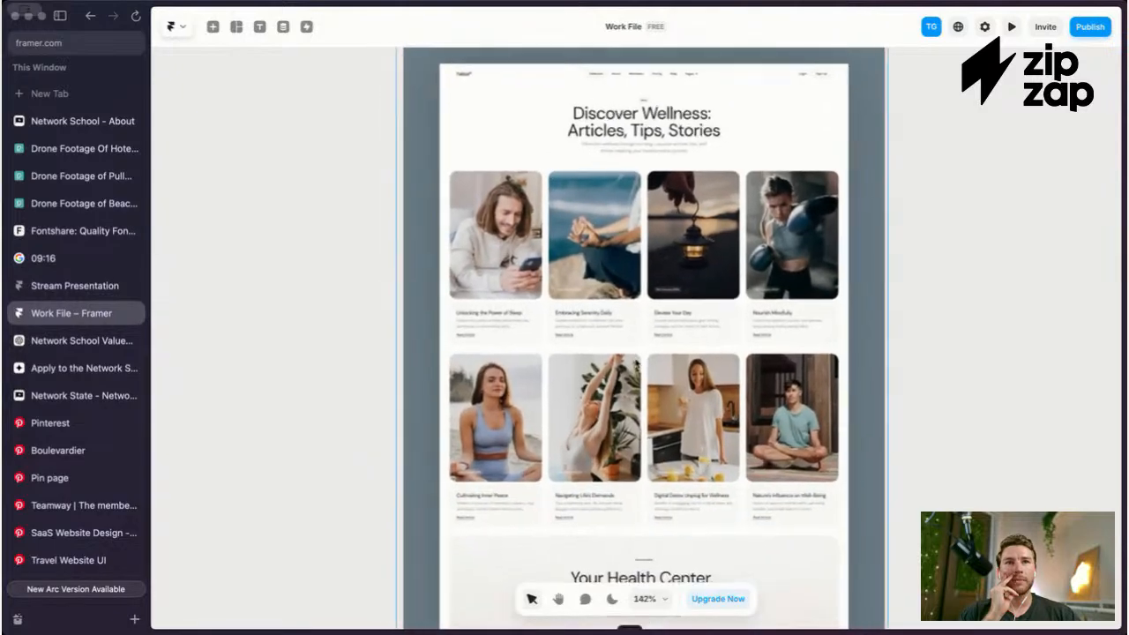
# Step: Compare the page's hero with the wellness reference's image cards and the captions beneath them
pyautogui.scroll(-3, 639, 322)
pyautogui.scroll(-4, 640, 323)
pyautogui.hscroll(-5, 652, 315)
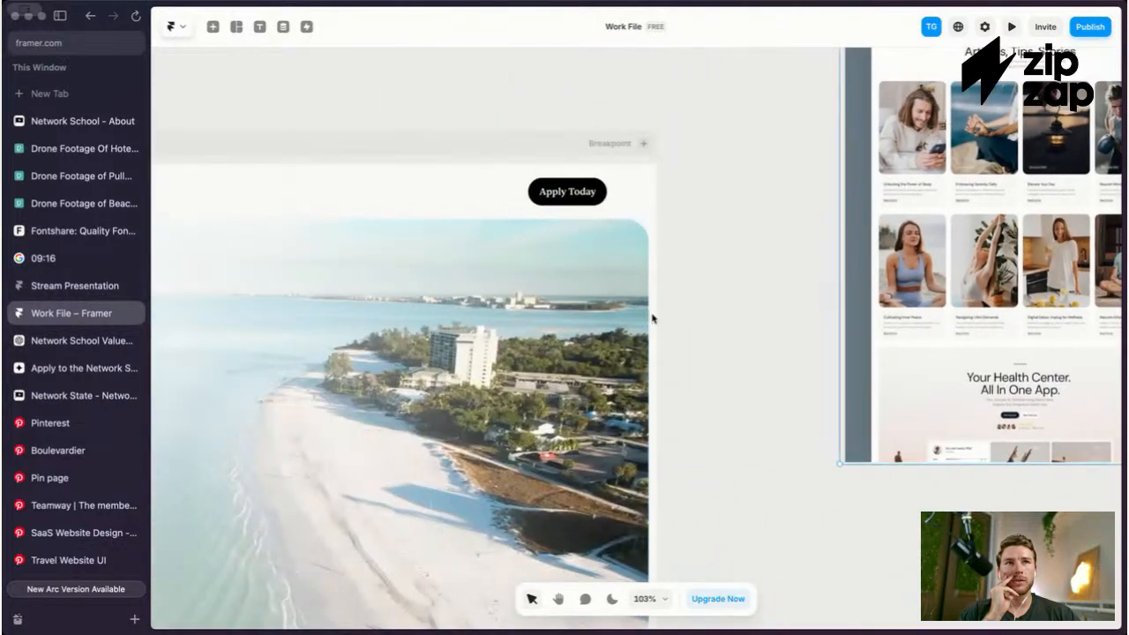
pyautogui.scroll(3, 652, 315)
pyautogui.scroll(-5, 653, 315)
pyautogui.scroll(-3, 652, 317)
pyautogui.scroll(3, 652, 317)
pyautogui.hscroll(4, 653, 317)
pyautogui.hscroll(3, 652, 318)
pyautogui.scroll(5, 652, 318)
pyautogui.scroll(1, 653, 316)
pyautogui.scroll(5, 652, 317)
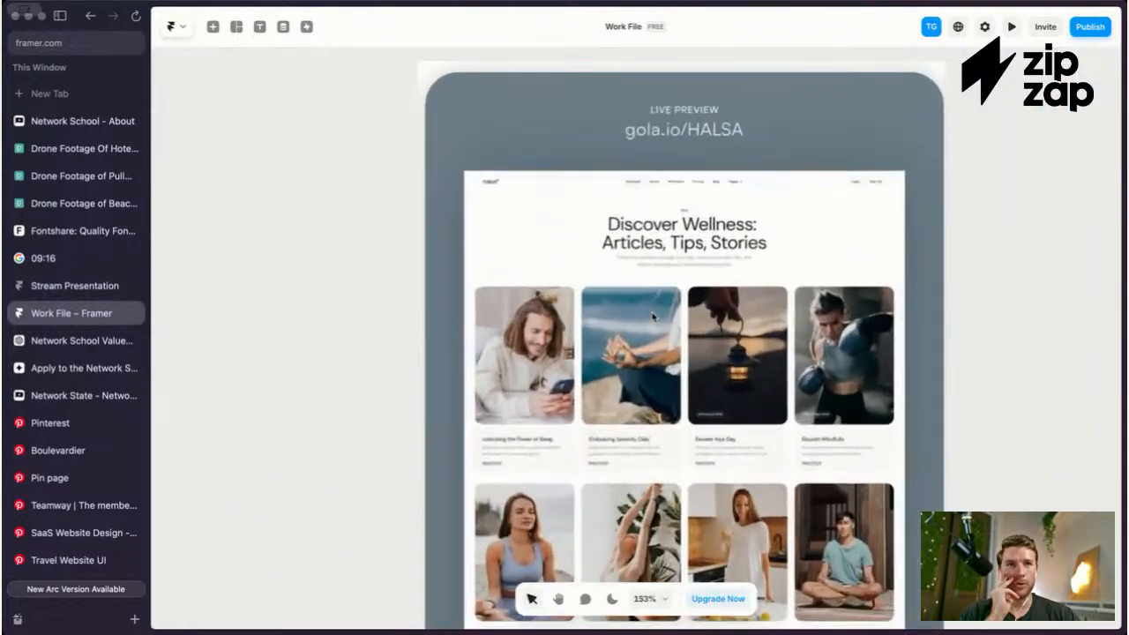
pyautogui.scroll(-3, 652, 317)
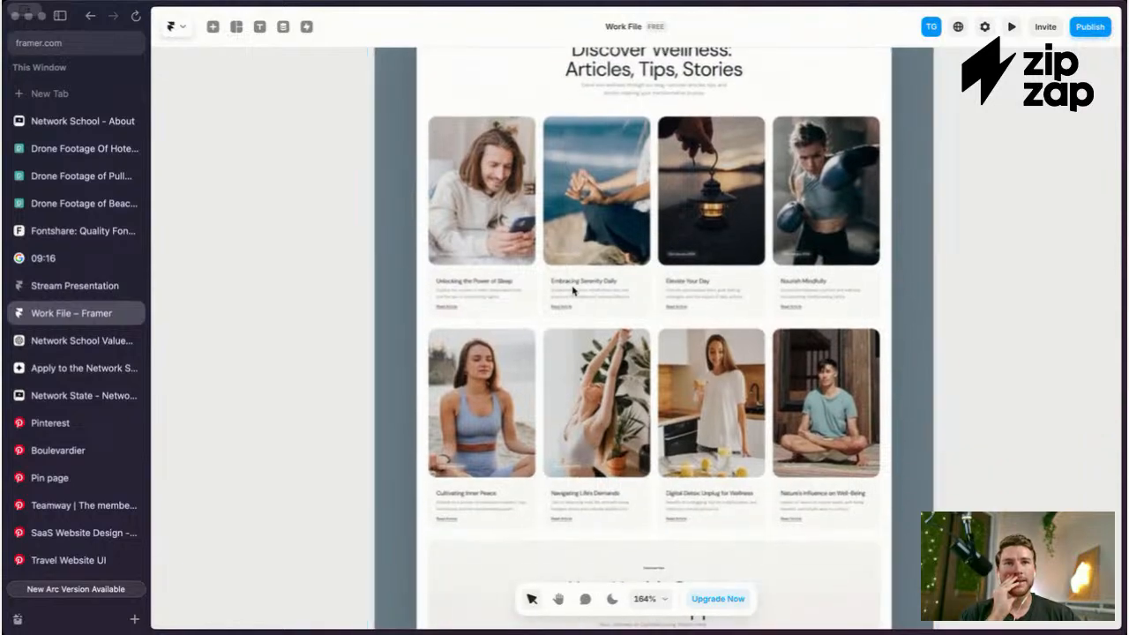
pyautogui.scroll(-3, 573, 291)
pyautogui.hscroll(-8, 574, 291)
pyautogui.scroll(-10, 574, 288)
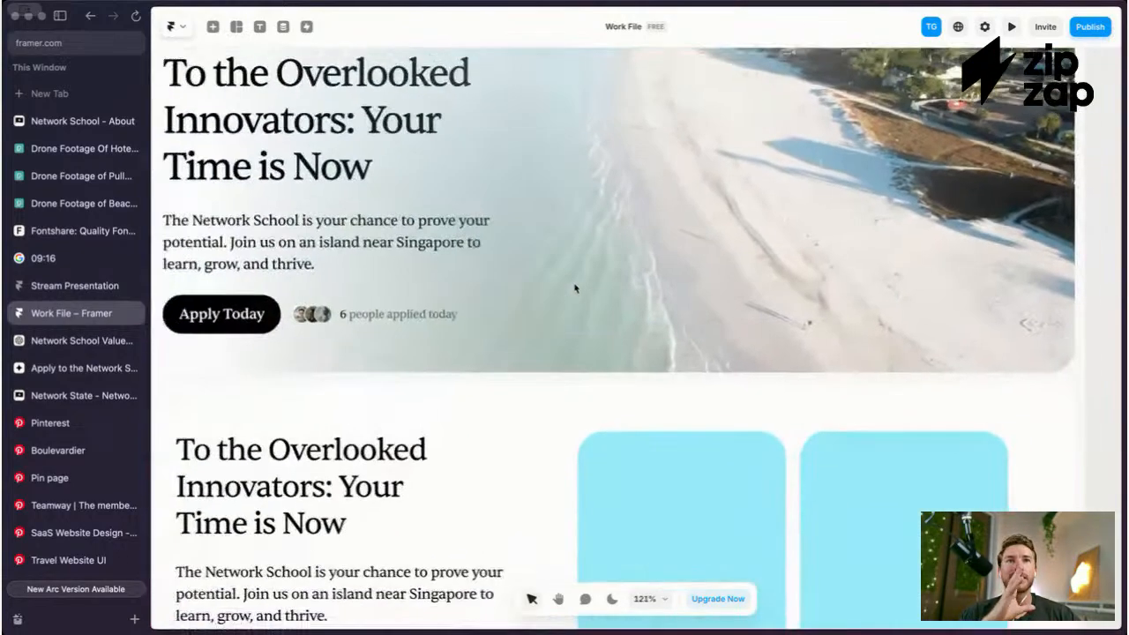
# Step: Show the side panels and set the fill of the cyan card nearest the heading to #F7F7F7
pyautogui.click(607, 278)
pyautogui.scroll(-3, 712, 287)
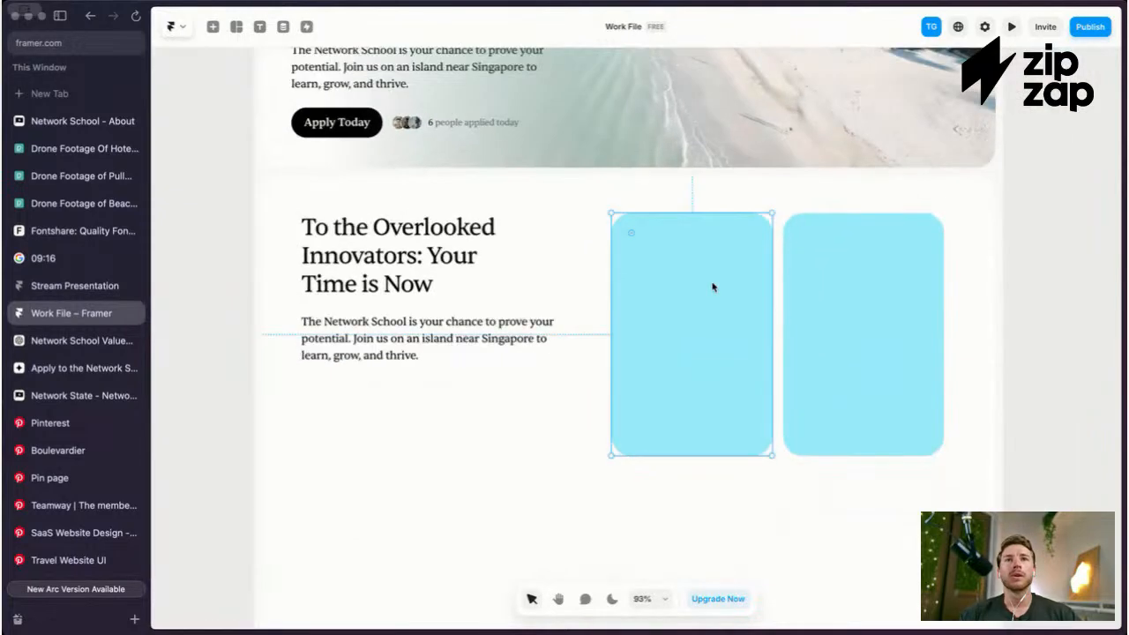
pyautogui.press('super+backslash')
pyautogui.scroll(-5, 713, 287)
pyautogui.hscroll(3, 713, 287)
pyautogui.press('Escape')
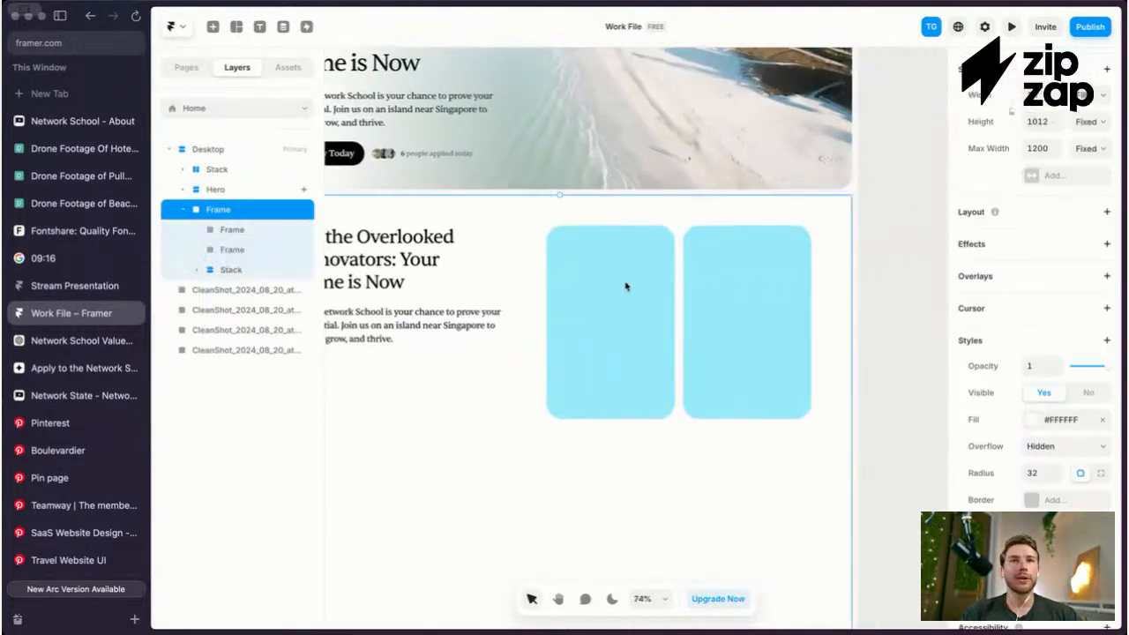
pyautogui.press('Escape')
pyautogui.hscroll(-2, 625, 285)
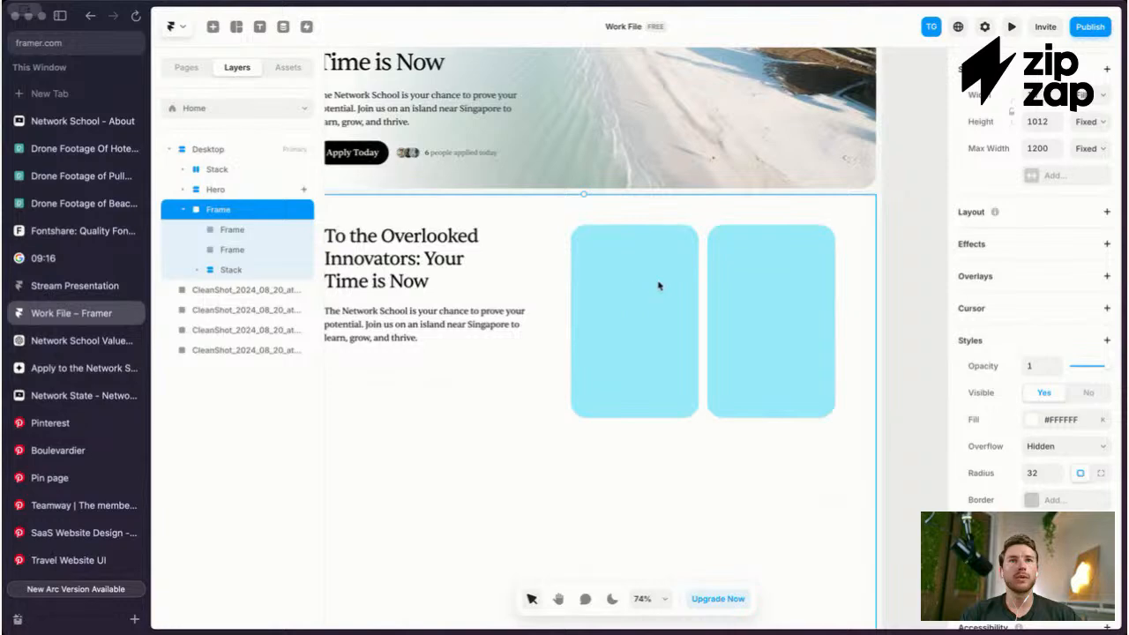
pyautogui.click(640, 275)
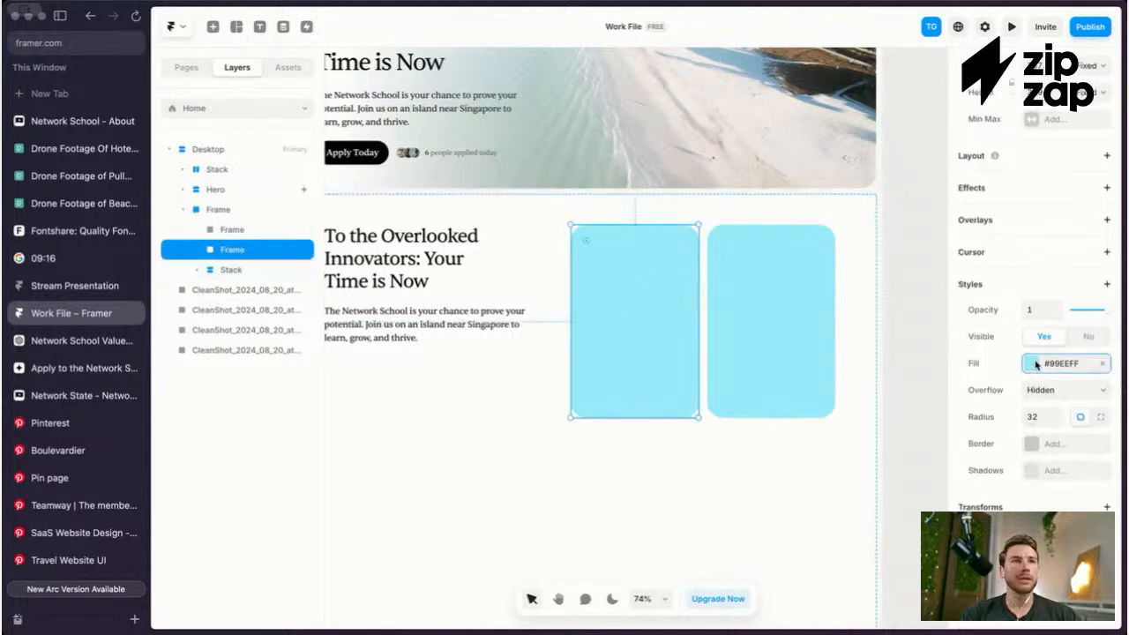
pyautogui.click(1030, 363)
pyautogui.write('#F2F2F2')
pyautogui.press('Return')
pyautogui.press('Escape')
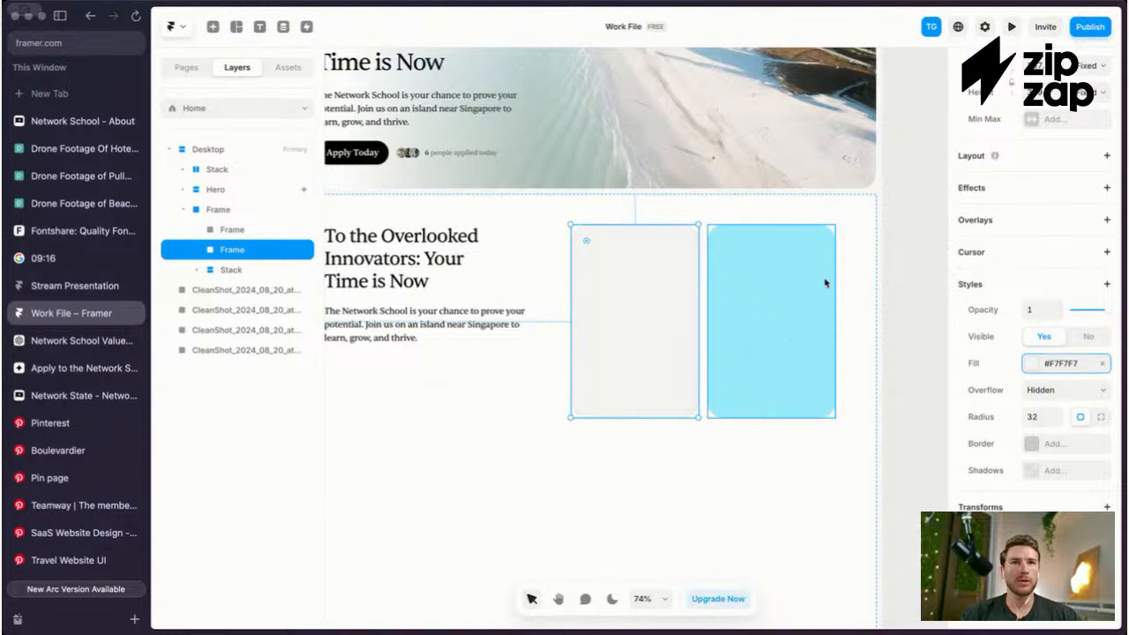
# Step: Check how the recoloured card looks against the white section, the hero and the remaining cyan card
pyautogui.click(874, 259)
pyautogui.scroll(5, 876, 257)
pyautogui.scroll(-3, 876, 257)
pyautogui.click(663, 347)
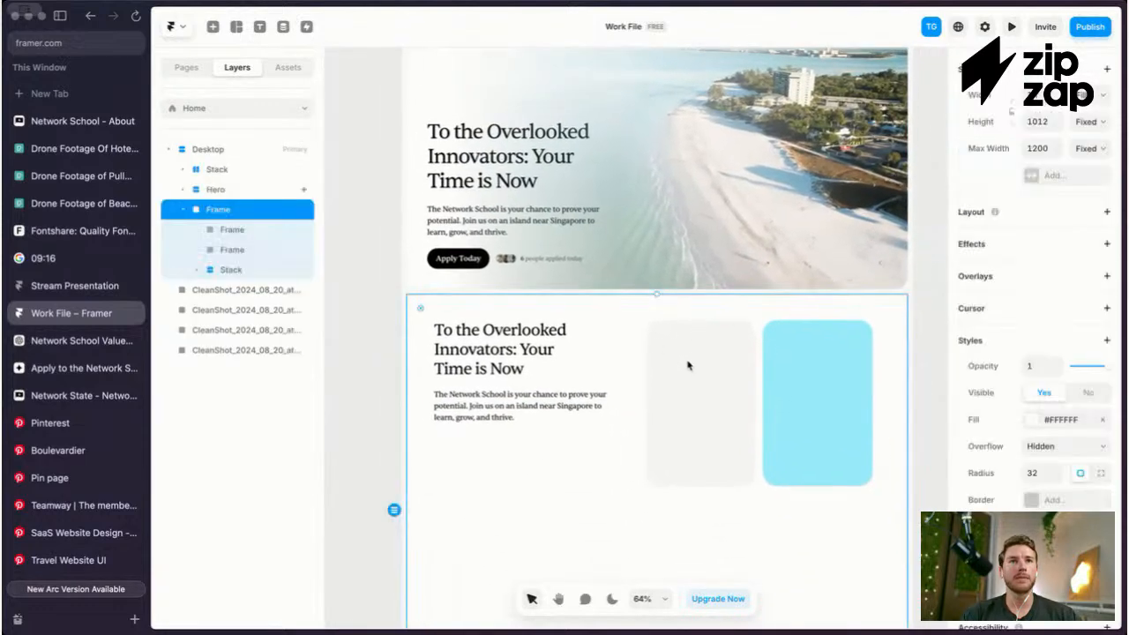
pyautogui.doubleClick(688, 365)
pyautogui.scroll(4, 687, 365)
pyautogui.scroll(-5, 925, 300)
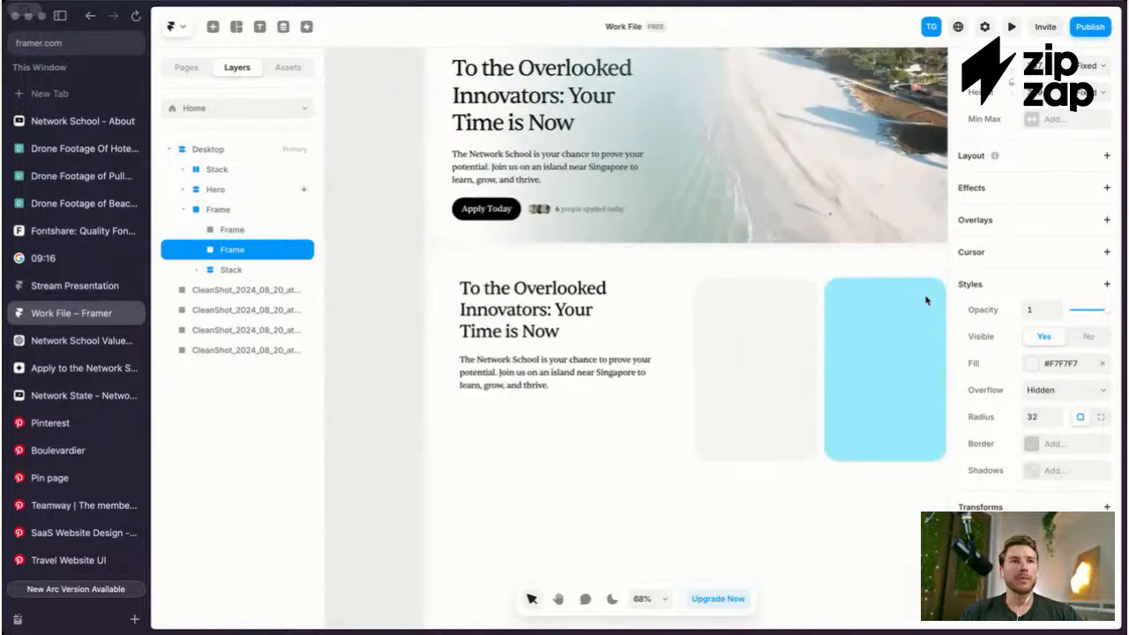
# Step: Save the Desktop frame's #FAFAFA fill as a new color style called Background Color
pyautogui.scroll(3, 926, 299)
pyautogui.press('Escape')
pyautogui.click(552, 168)
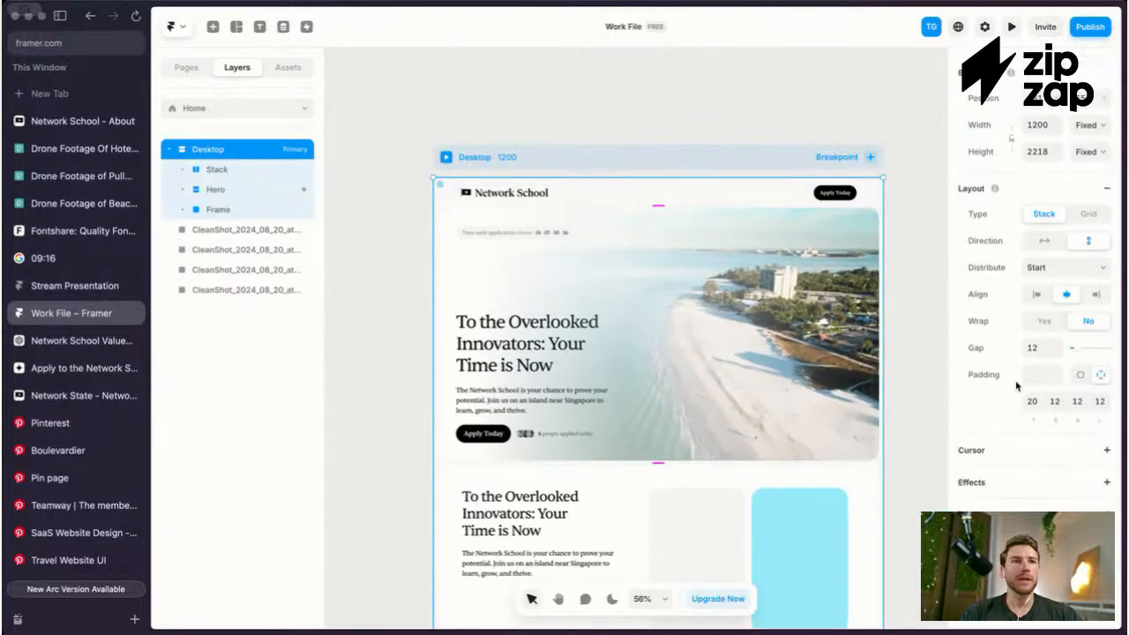
pyautogui.click(1032, 542)
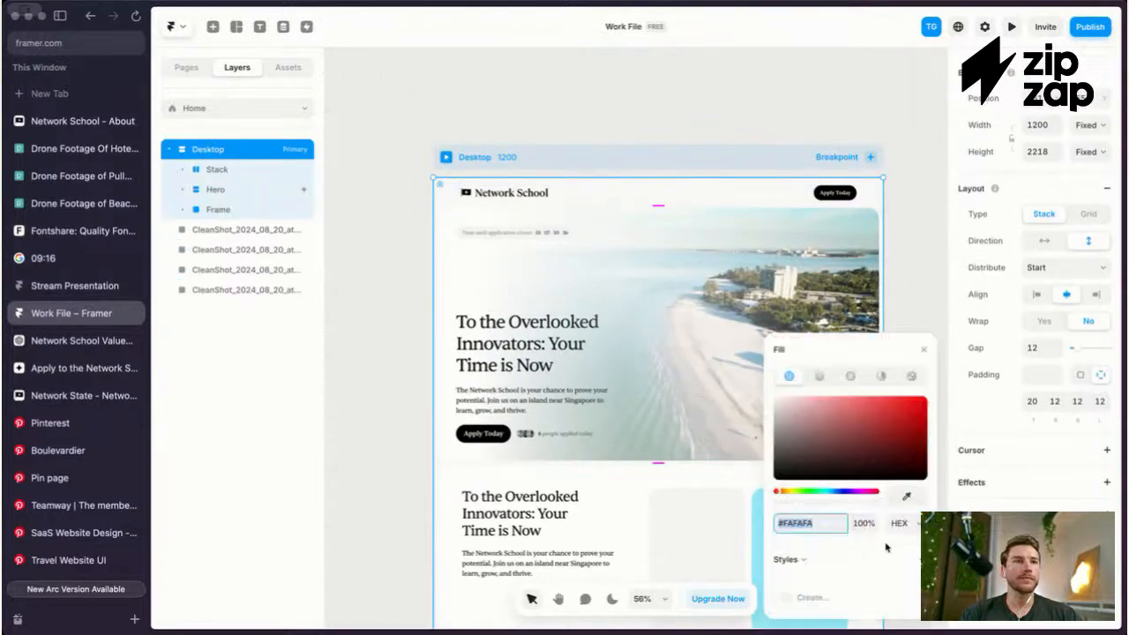
pyautogui.scroll(-2, 750, 529)
pyautogui.click(809, 597)
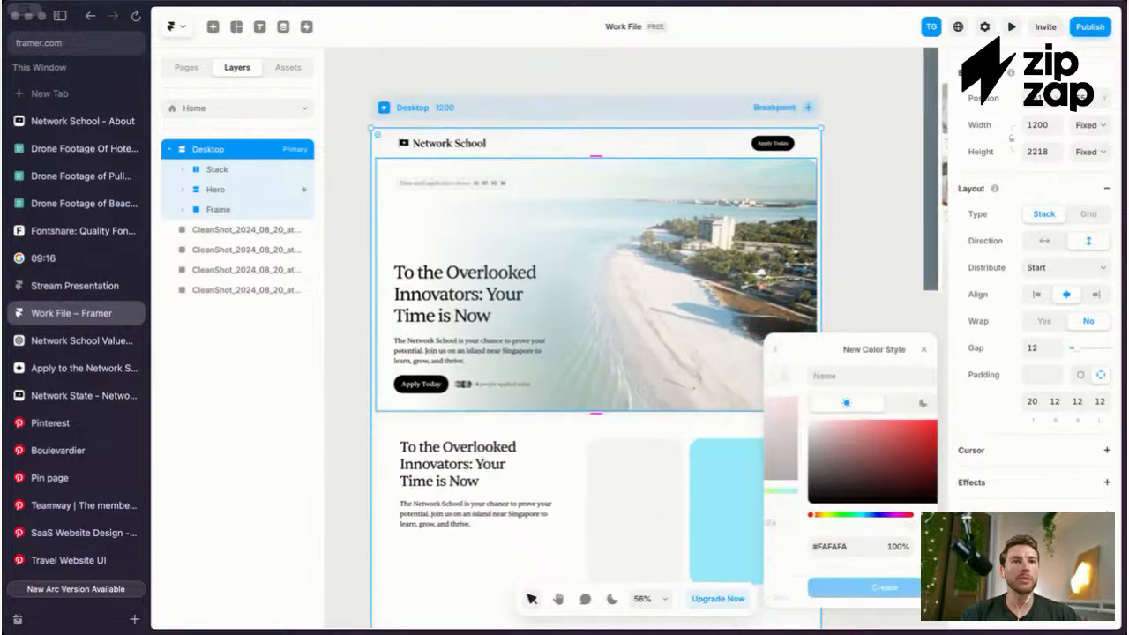
pyautogui.write('BBckground')
pyautogui.press('Return')
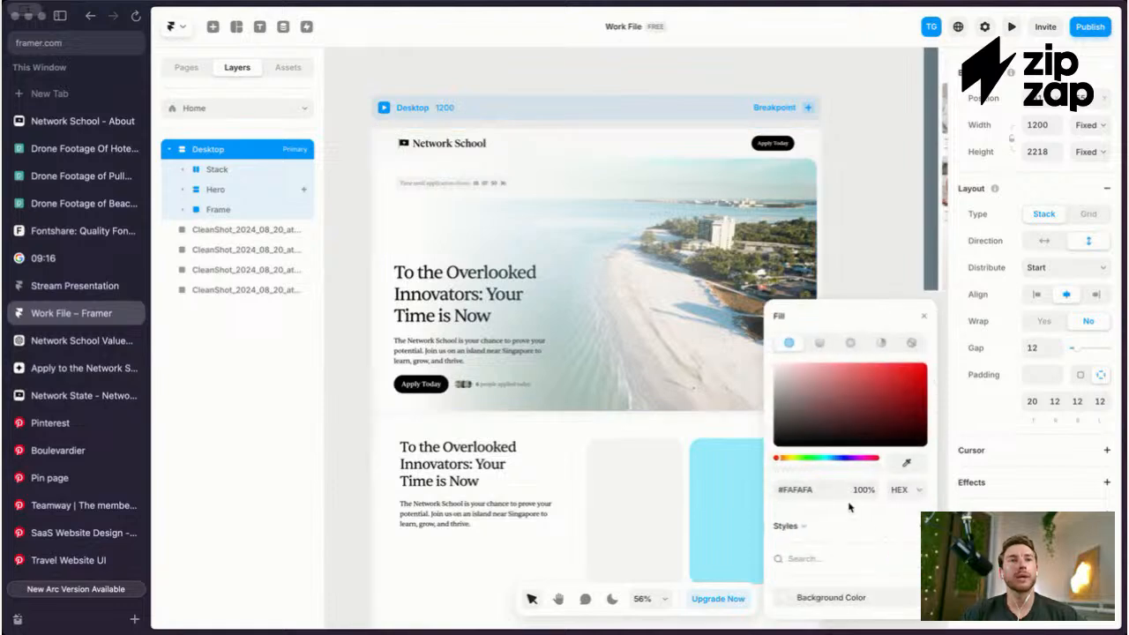
# Step: Rename the Background Color style as Main Gray
pyautogui.scroll(-2, 582, 352)
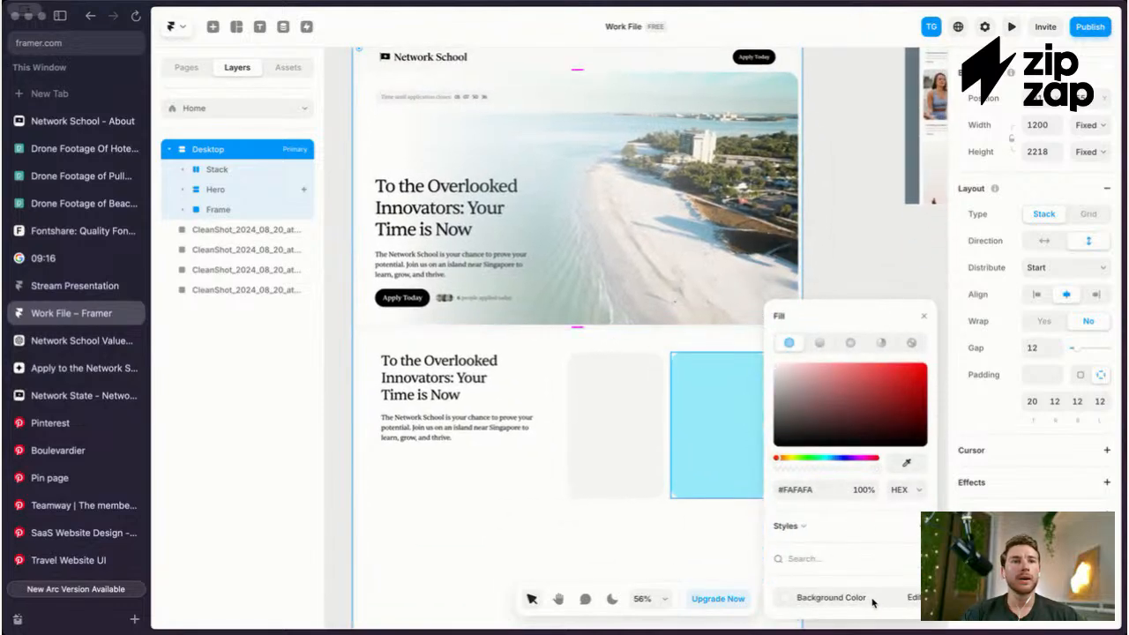
pyautogui.click(914, 598)
pyautogui.click(821, 377)
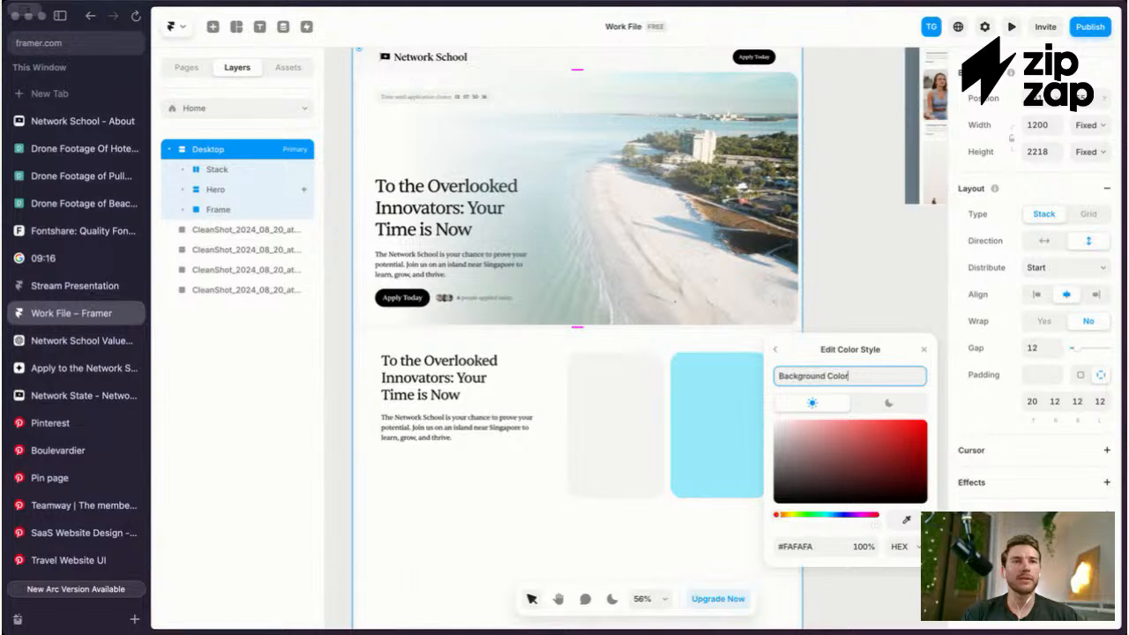
pyautogui.doubleClick(821, 376)
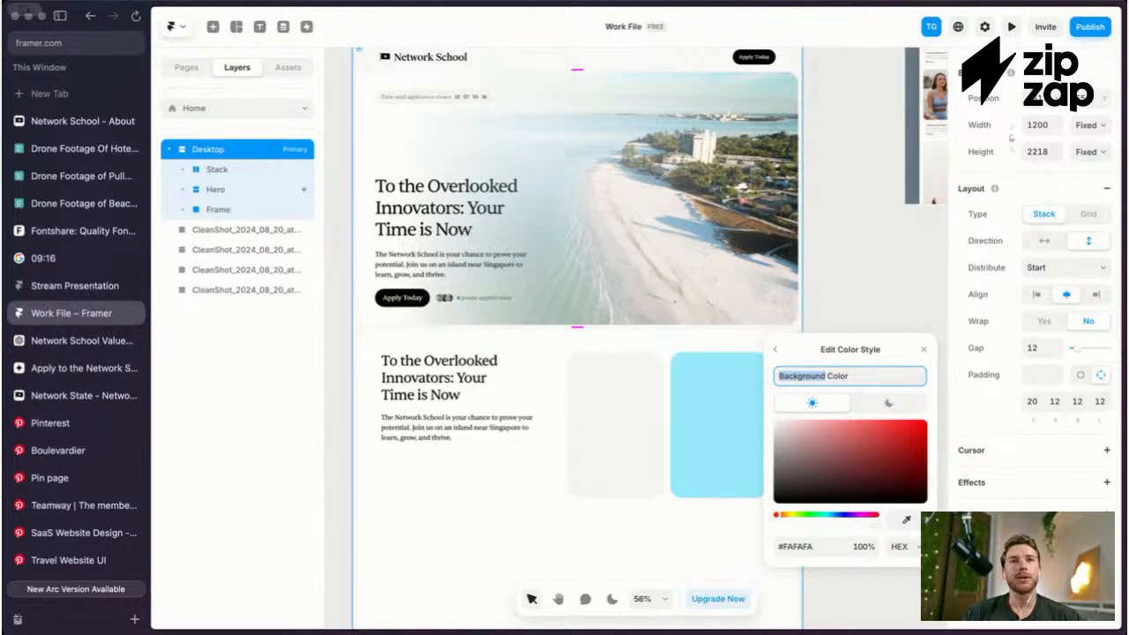
pyautogui.press('super+a')
pyautogui.write('Main Gray')
pyautogui.press('Return')
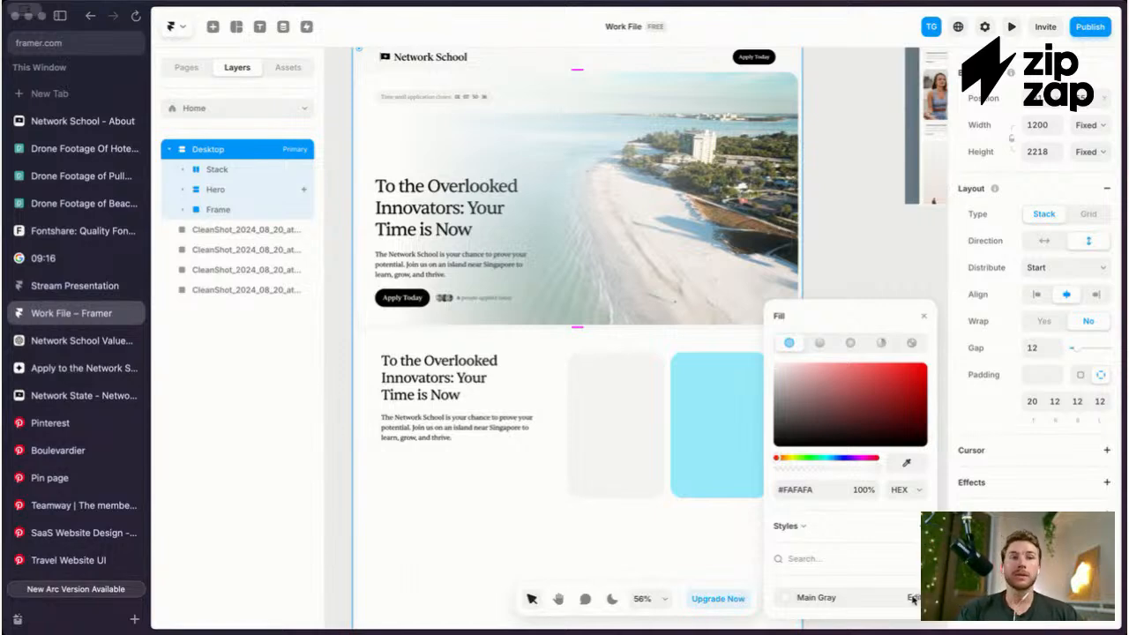
# Step: Inspect the fill color and opacity of the countdown pill in the hero against the surrounding page
pyautogui.hscroll(-1, 654, 349)
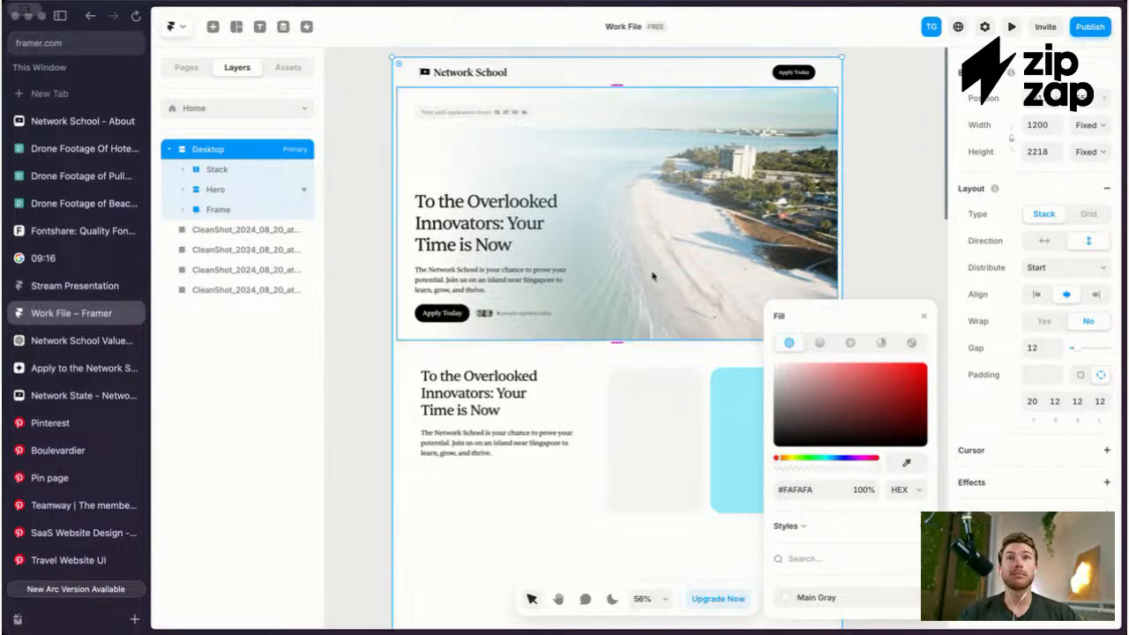
pyautogui.scroll(3, 666, 353)
pyautogui.scroll(-3, 654, 227)
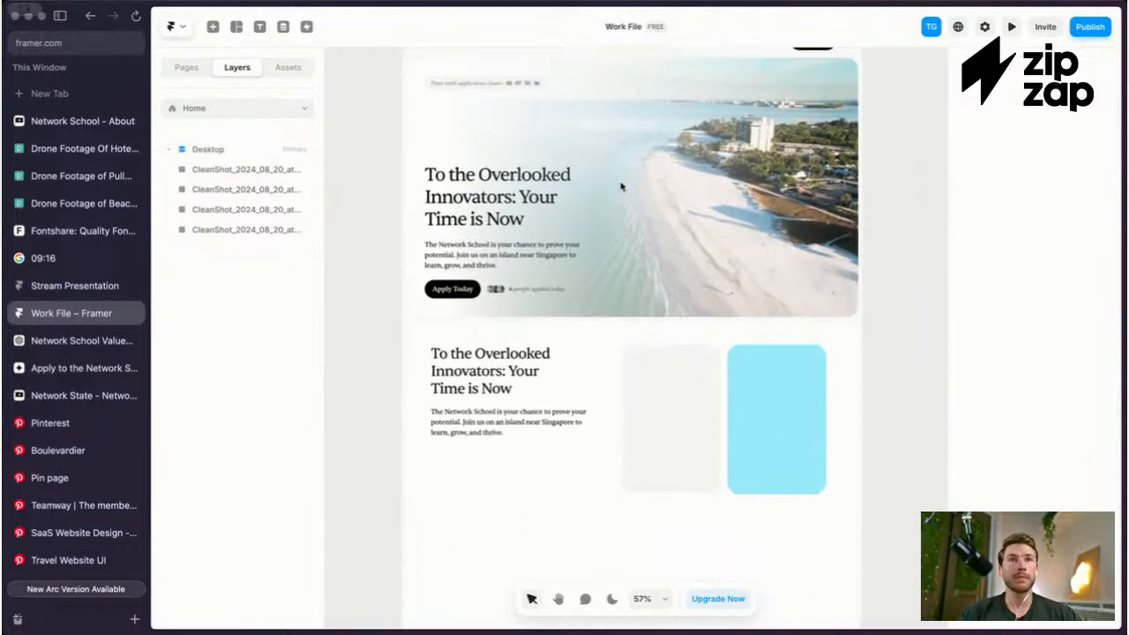
pyautogui.click(588, 195)
pyautogui.click(521, 101)
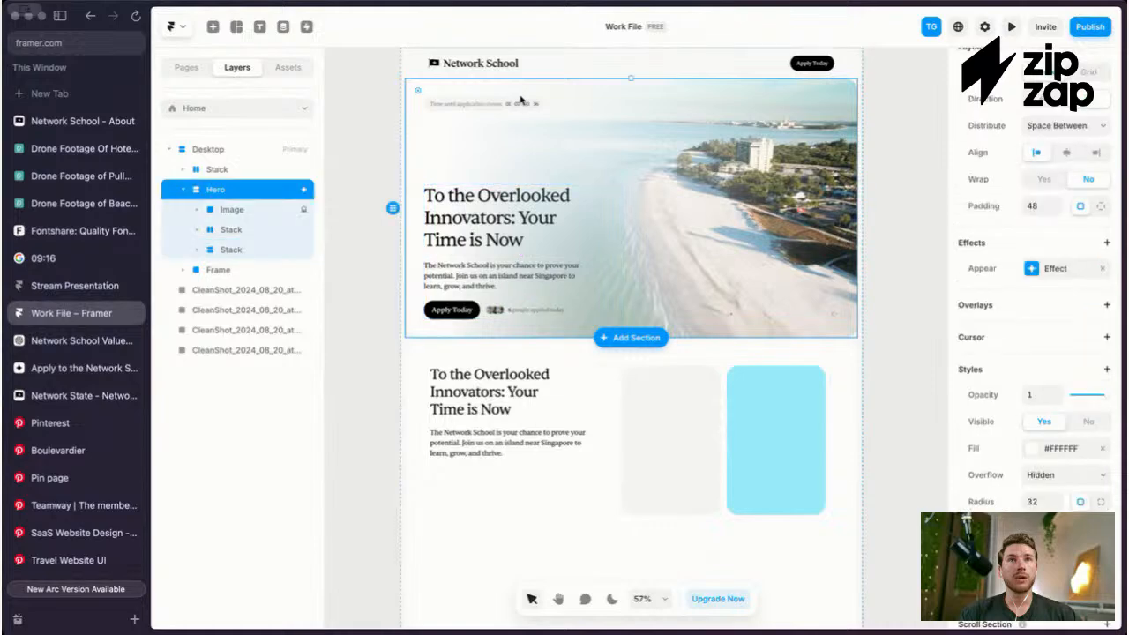
pyautogui.doubleClick(521, 107)
pyautogui.click(496, 105)
pyautogui.scroll(-4, 1033, 377)
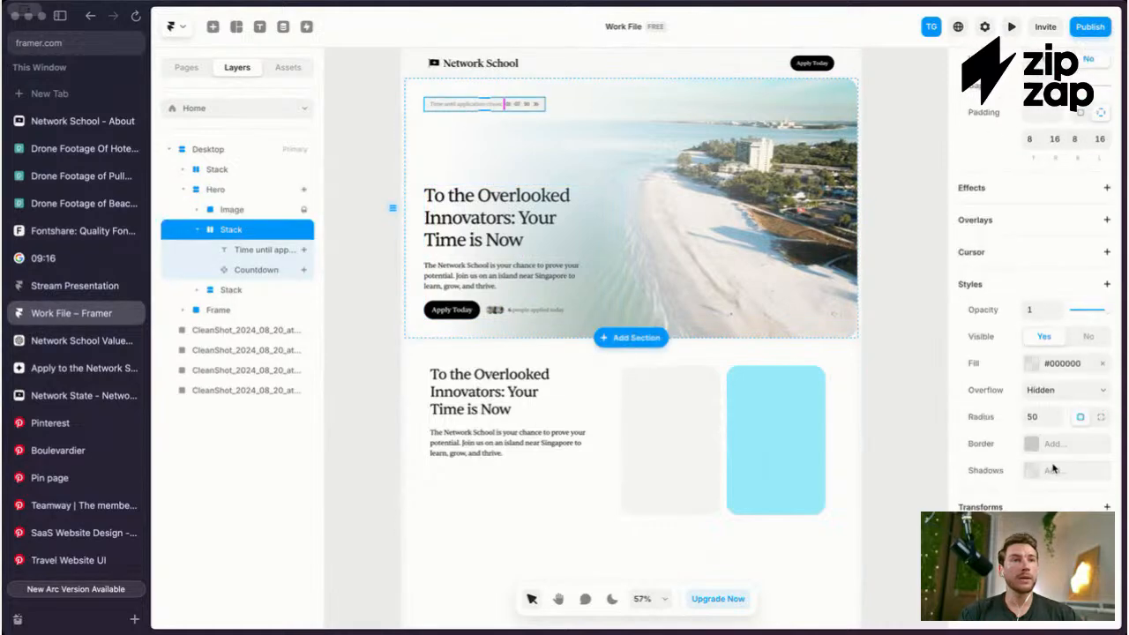
pyautogui.scroll(1, 988, 385)
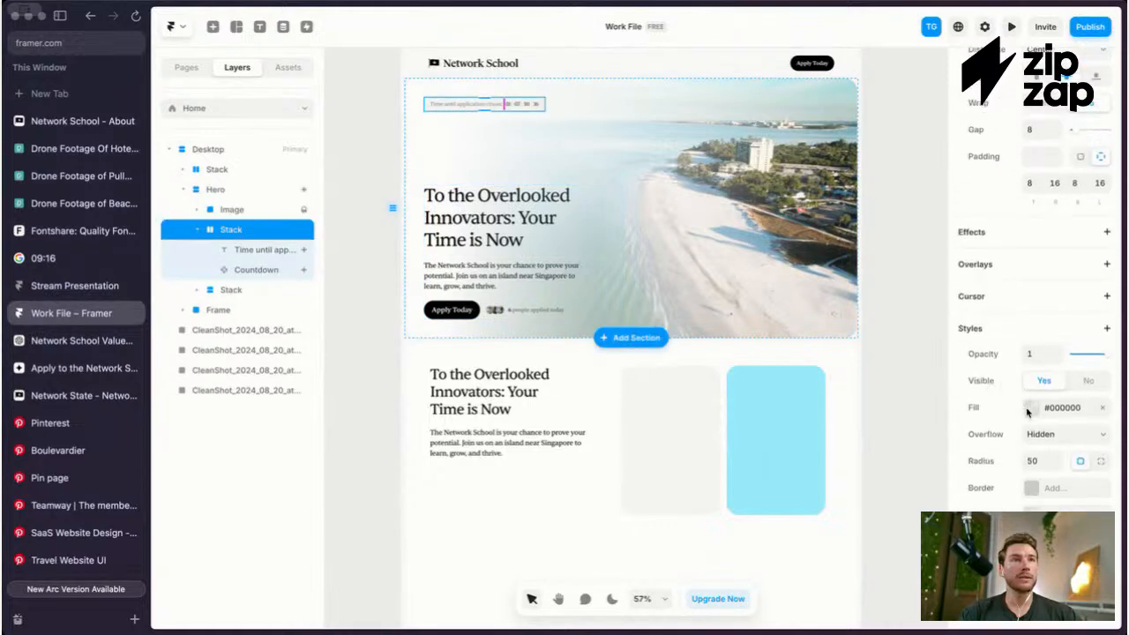
pyautogui.click(1030, 407)
pyautogui.scroll(2, 730, 222)
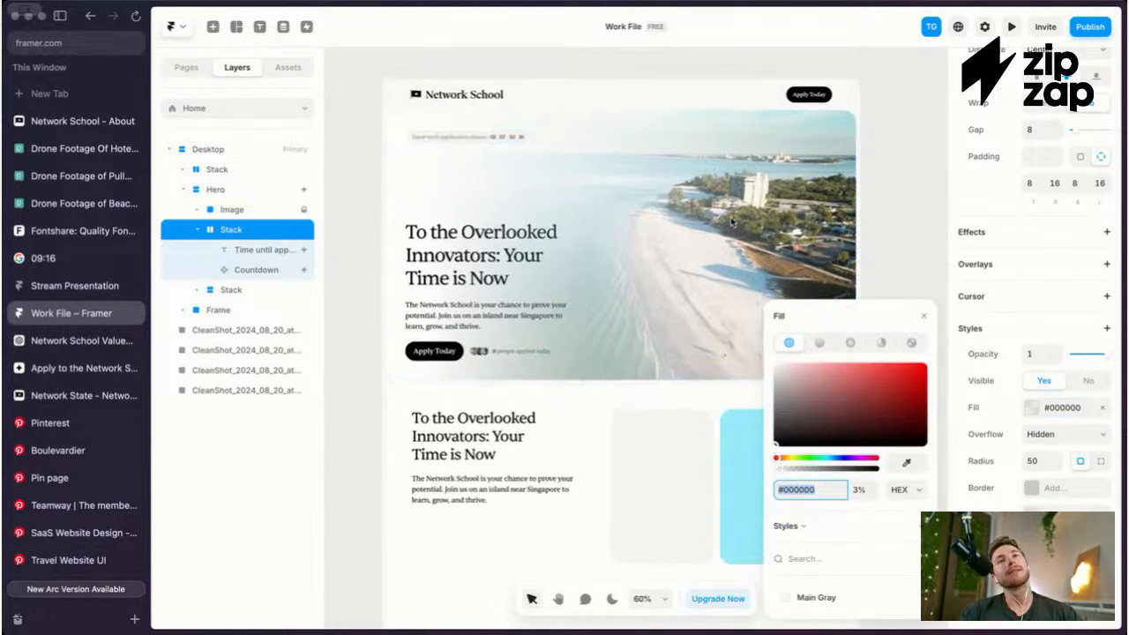
pyautogui.scroll(5, 730, 223)
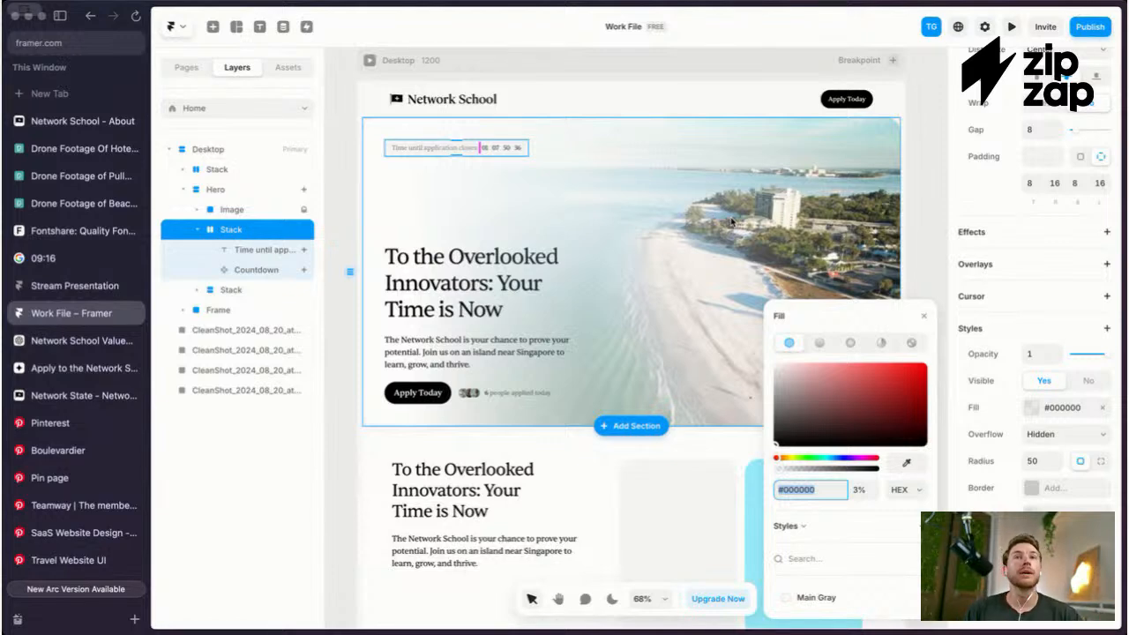
pyautogui.scroll(2, 764, 228)
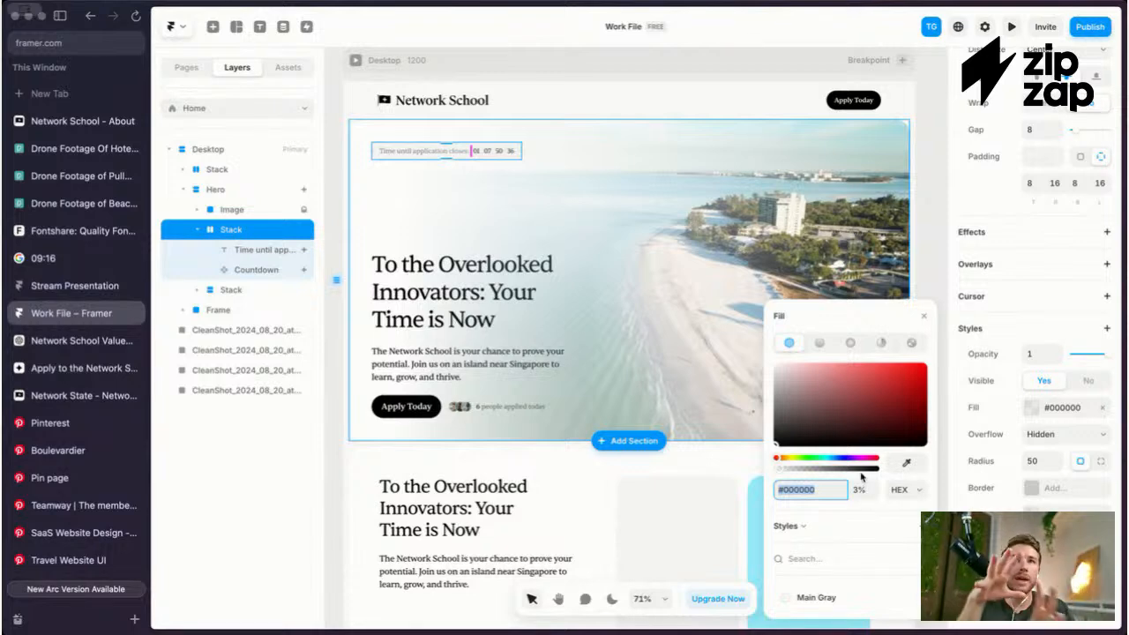
pyautogui.click(911, 462)
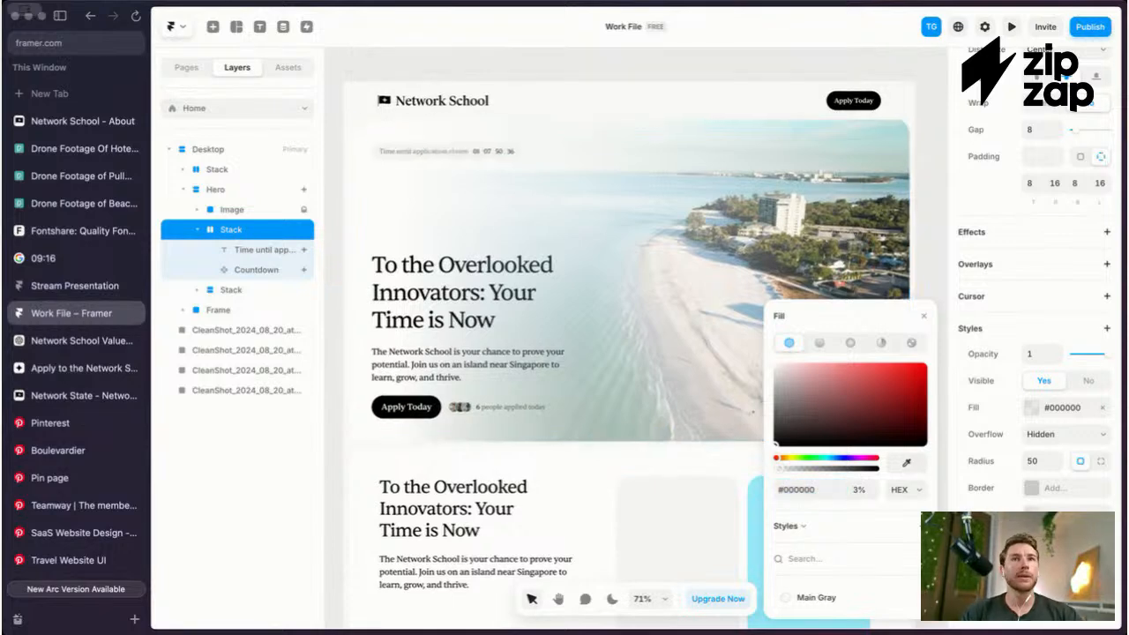
pyautogui.press('Escape')
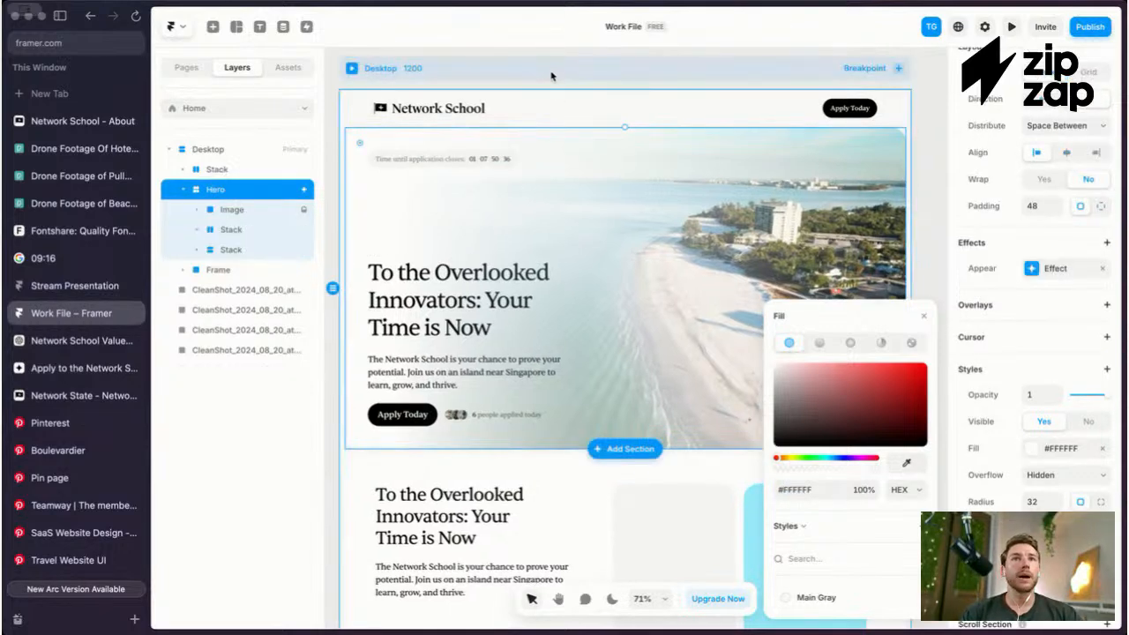
# Step: Rename the Desktop frame's saved fill color style as Background Gray
pyautogui.press('Escape')
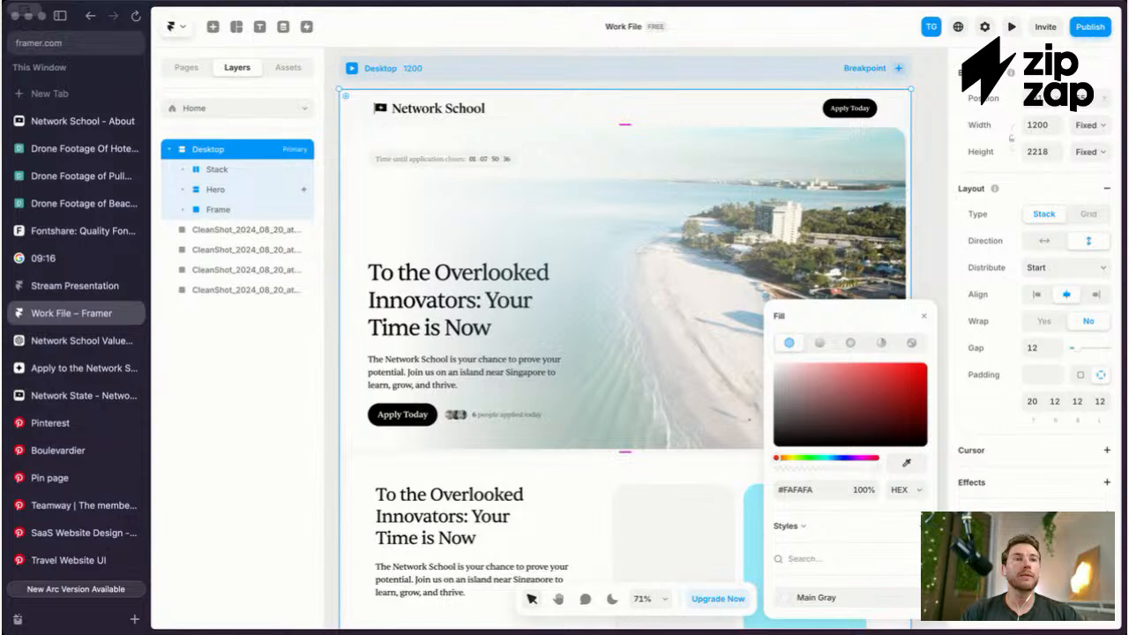
pyautogui.click(914, 598)
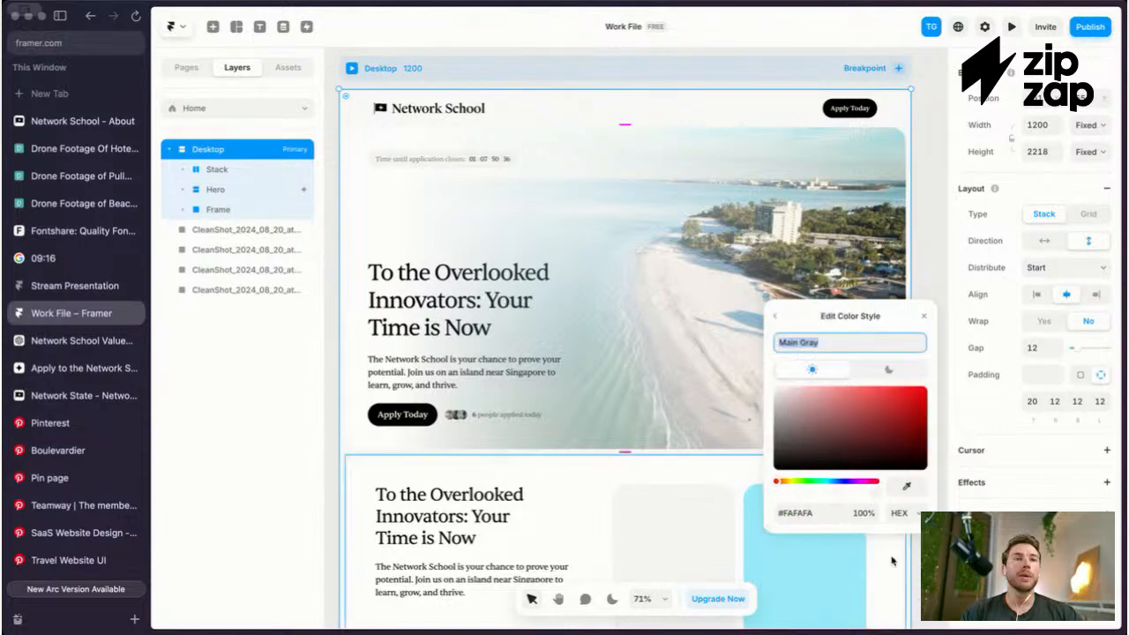
pyautogui.write('Background Gray')
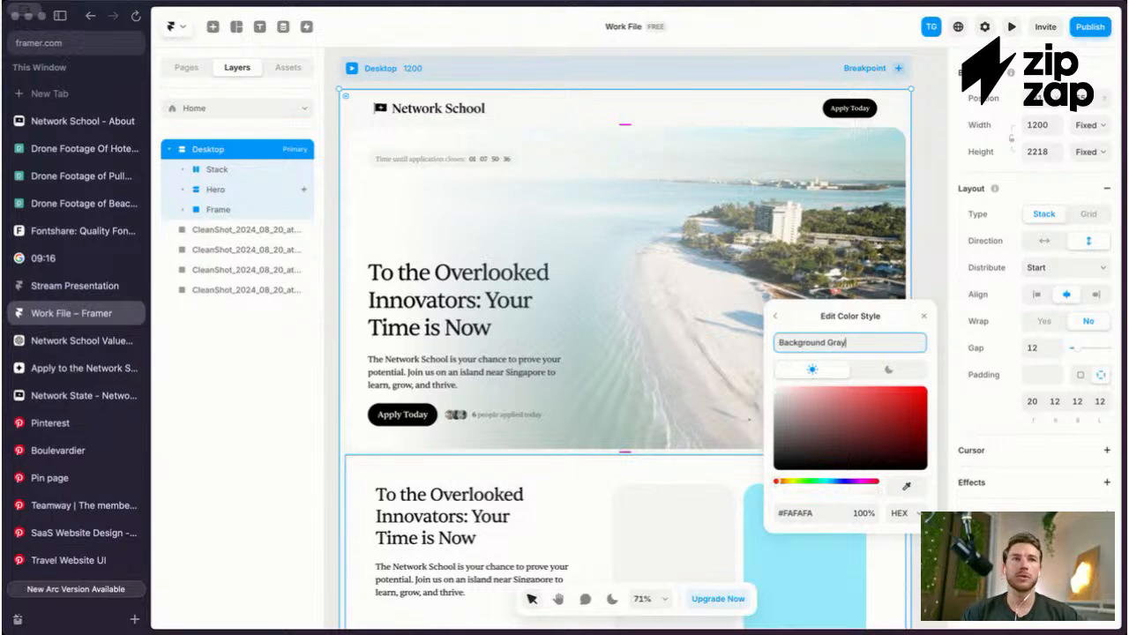
pyautogui.press('Return')
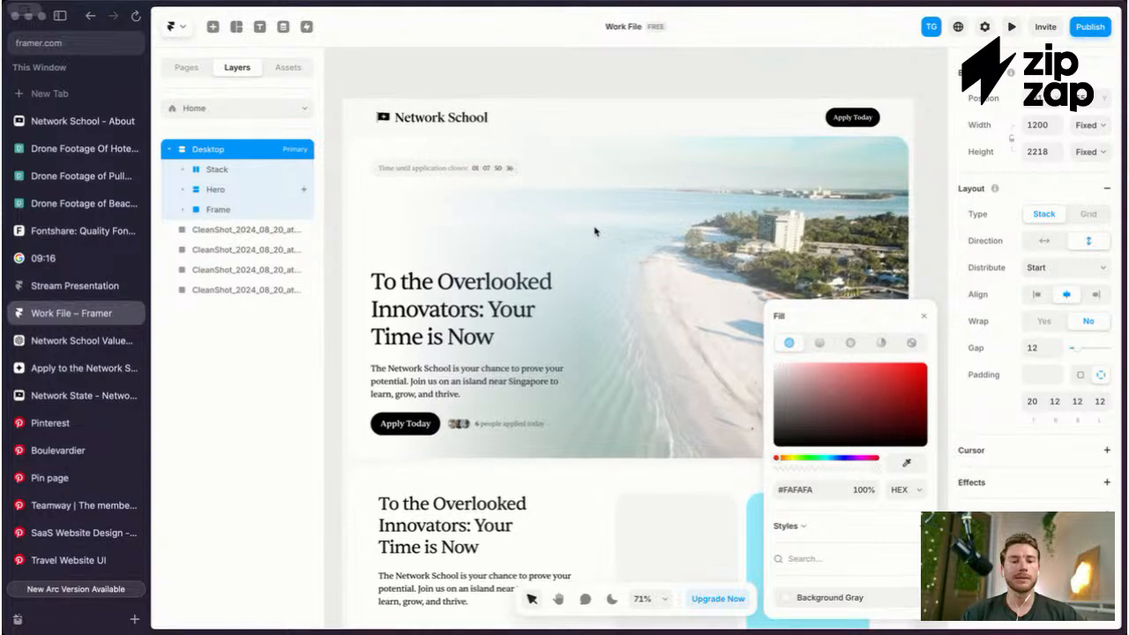
pyautogui.scroll(-3, 594, 231)
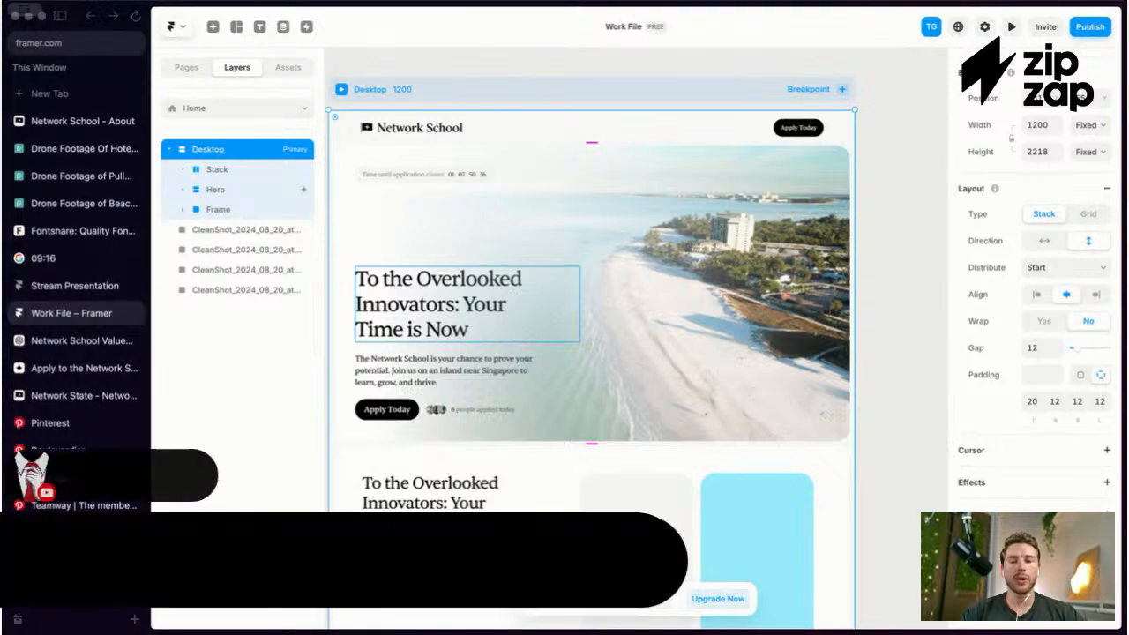
pyautogui.hscroll(-2, 430, 228)
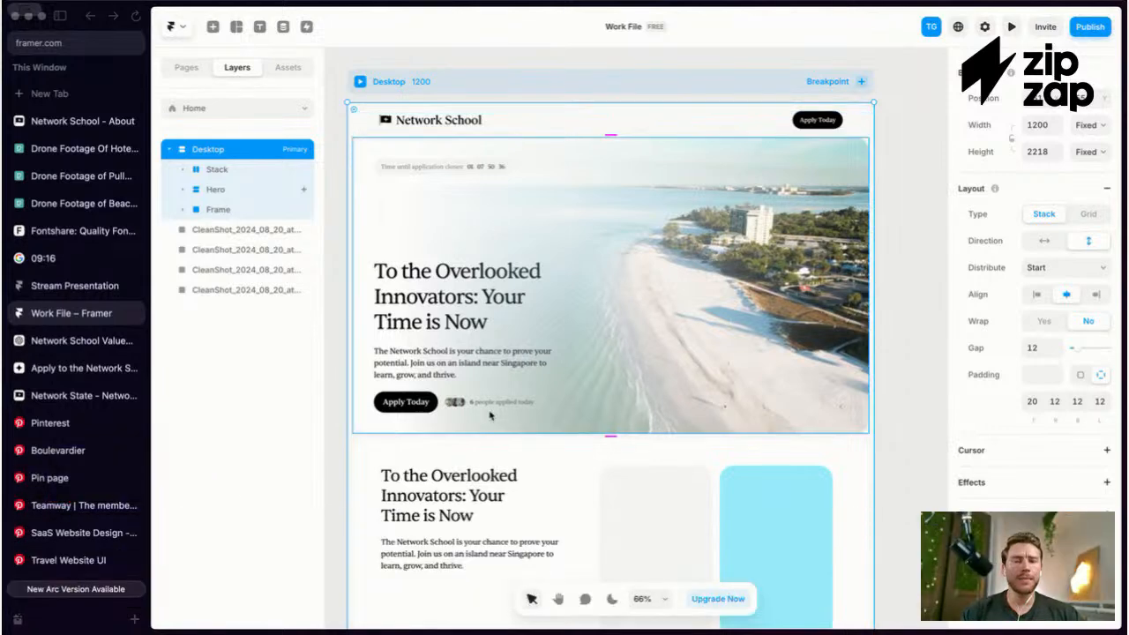
pyautogui.scroll(2, 887, 118)
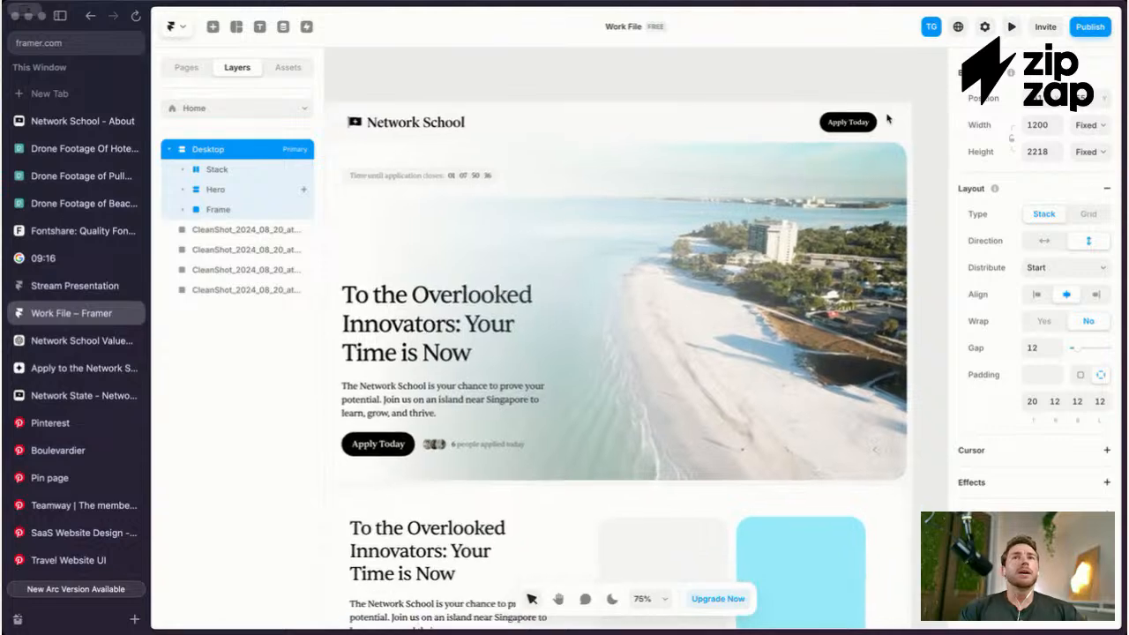
pyautogui.press('Escape')
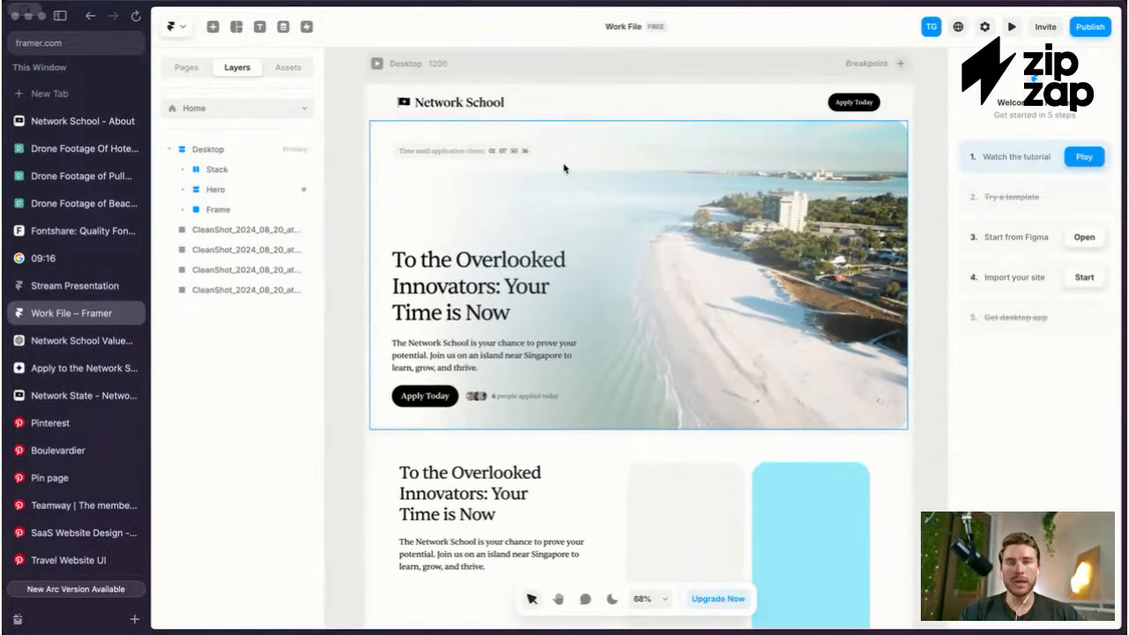
pyautogui.scroll(1, 551, 163)
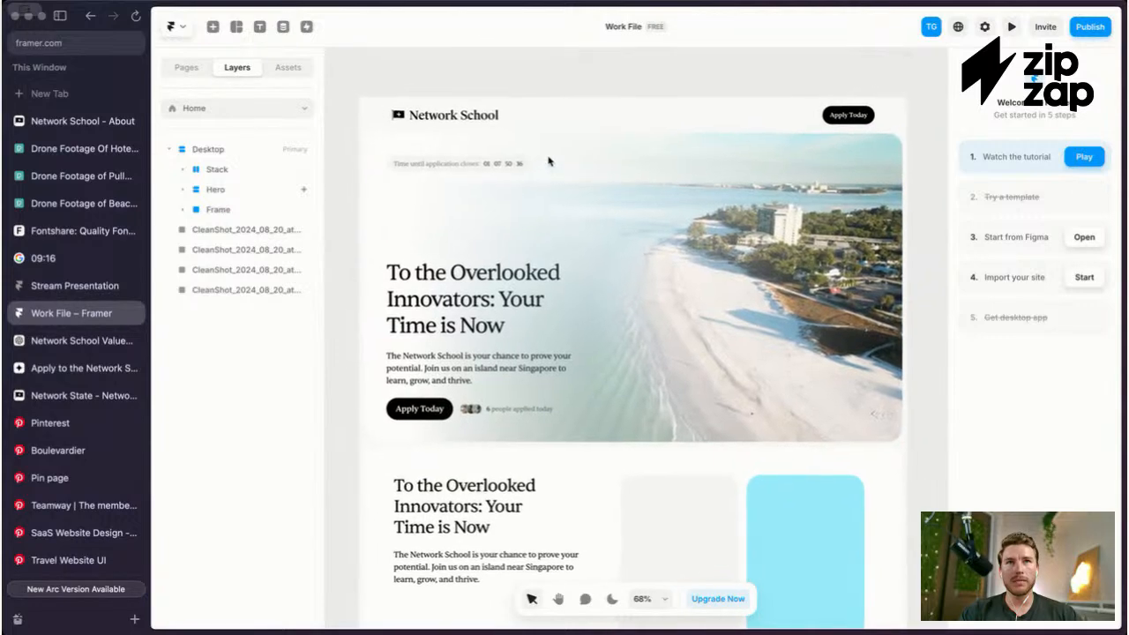
pyautogui.scroll(-1, 547, 162)
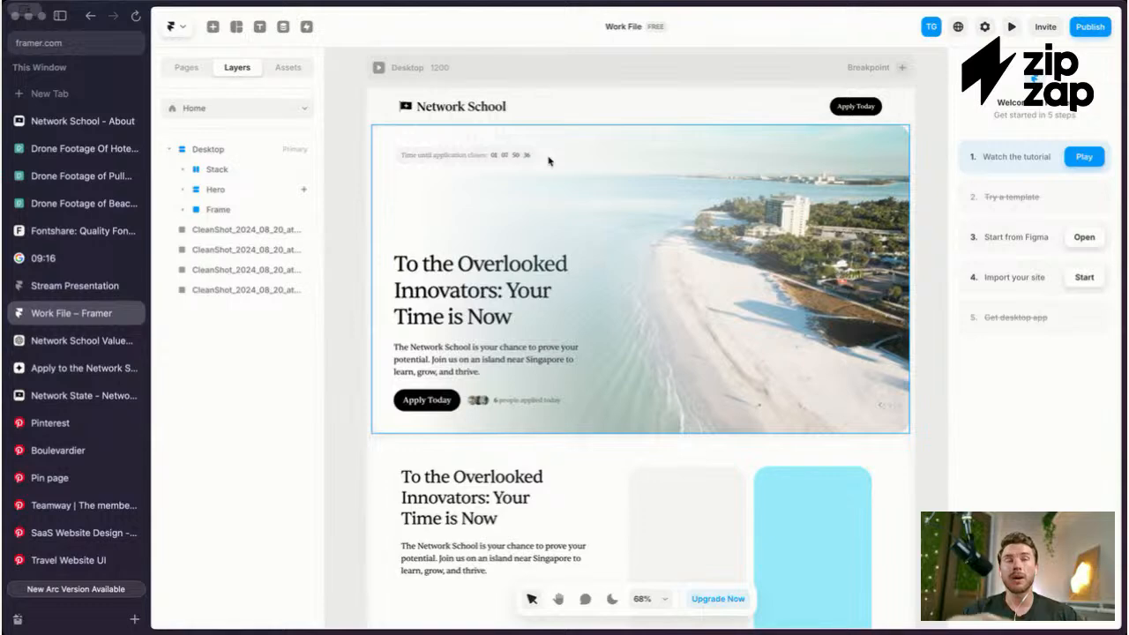
pyautogui.scroll(1, 547, 161)
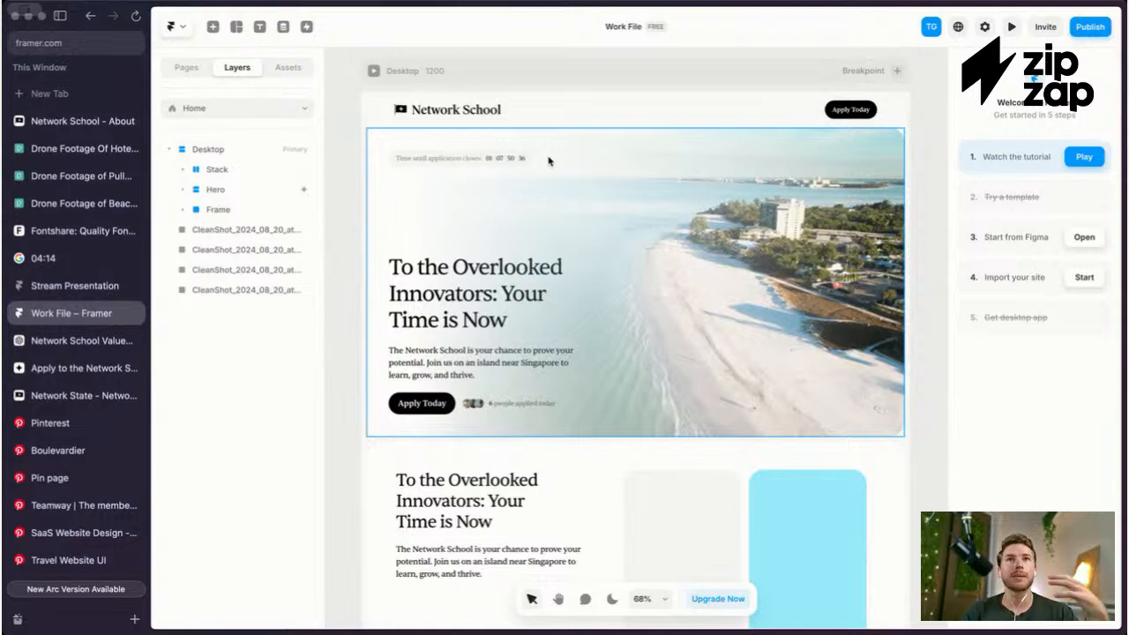
pyautogui.scroll(1, 547, 162)
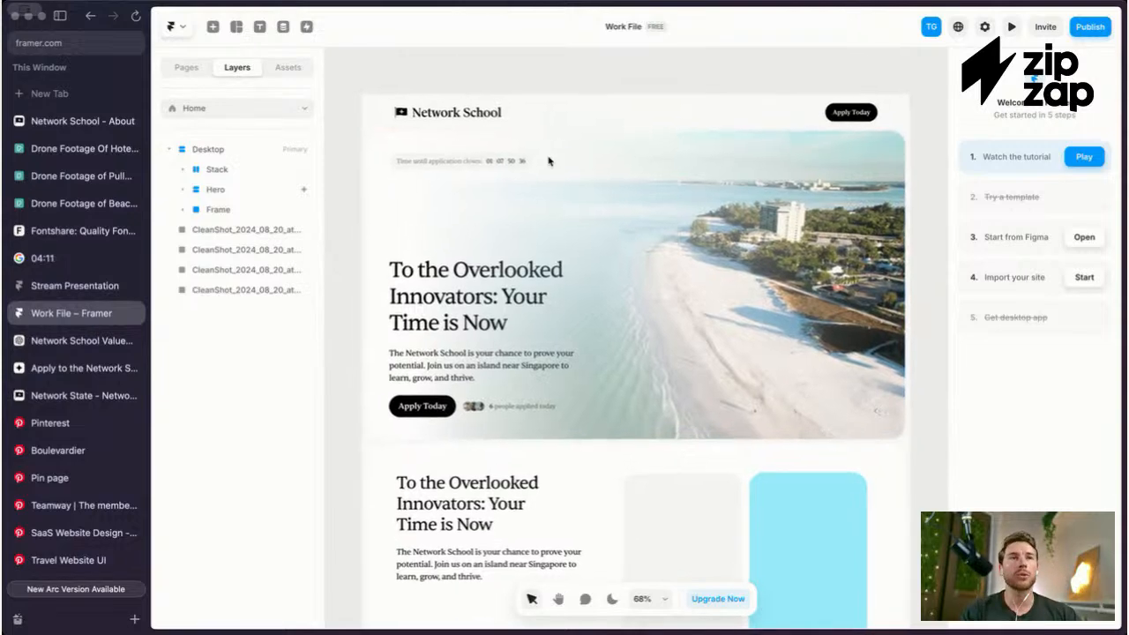
pyautogui.click(552, 169)
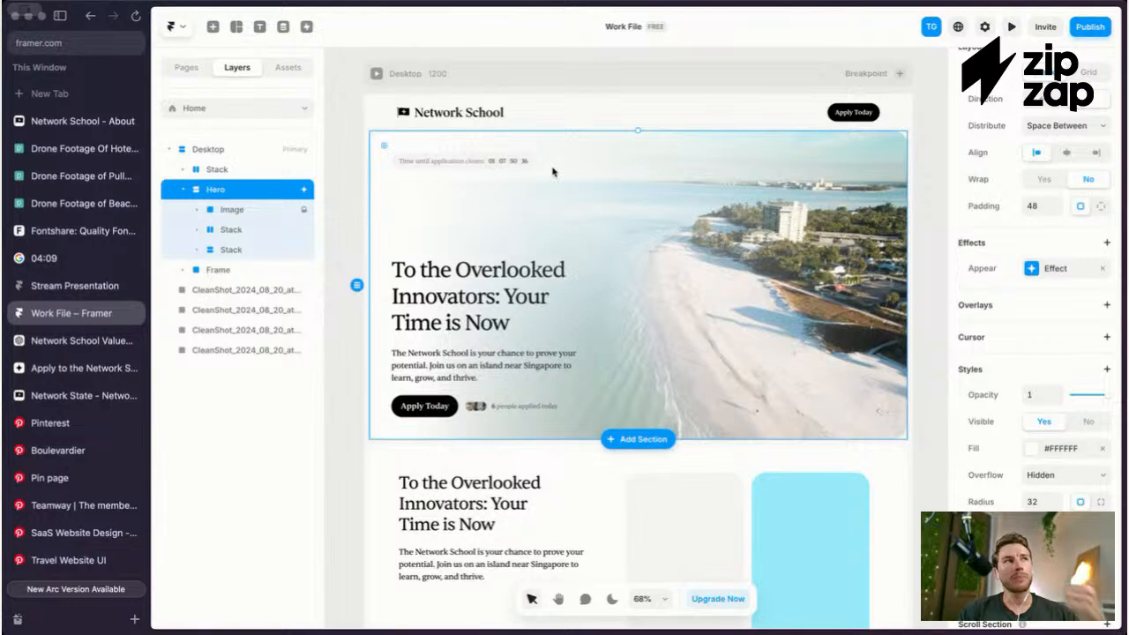
pyautogui.hscroll(-1, 552, 171)
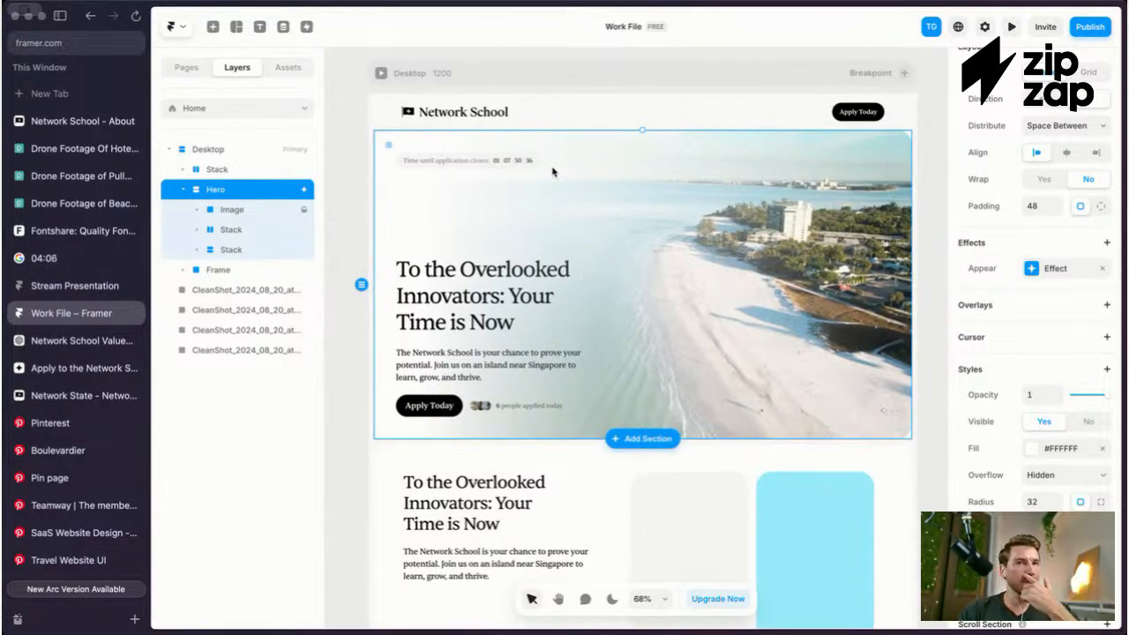
pyautogui.scroll(1, 552, 171)
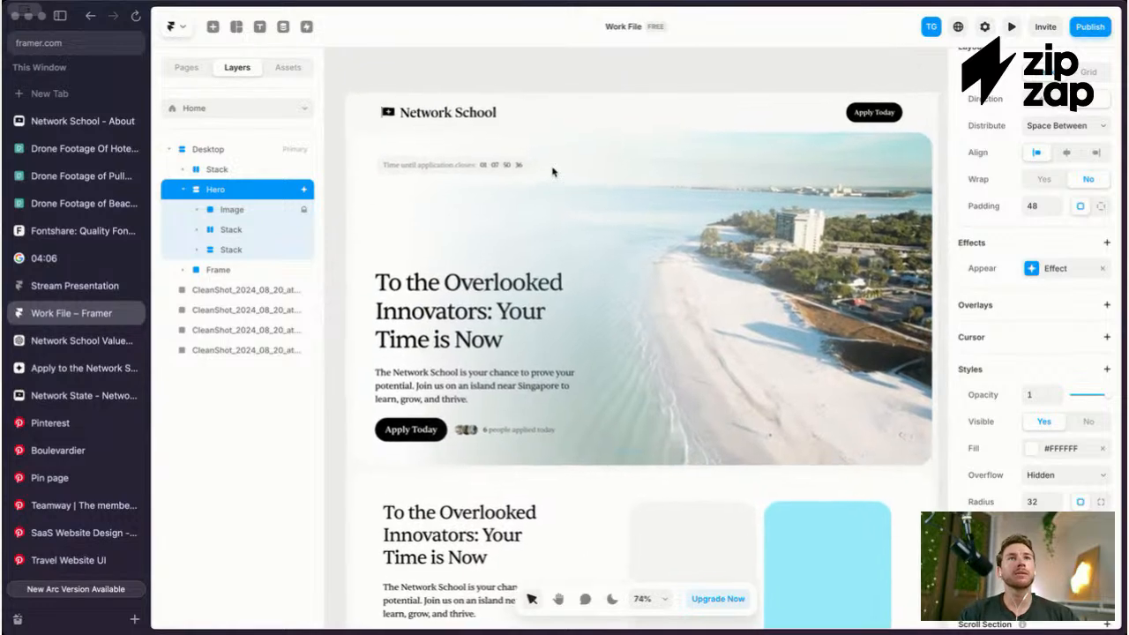
pyautogui.scroll(-2, 552, 171)
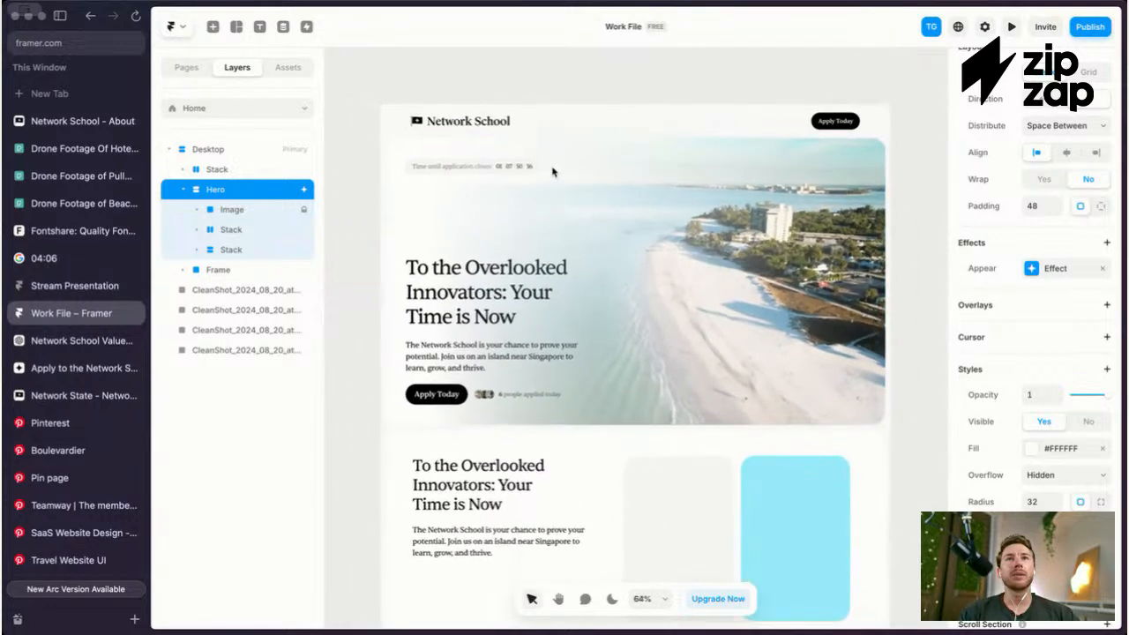
pyautogui.scroll(2, 552, 171)
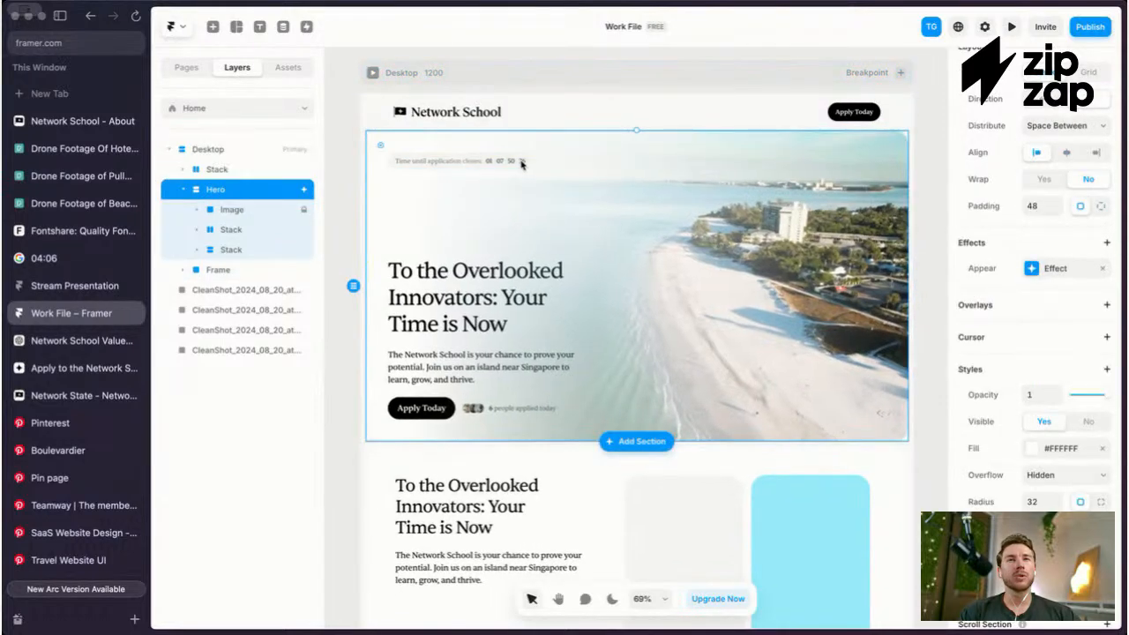
# Step: Inspect the fill of the hero's countdown pill and of the gray card in the section below
pyautogui.click(506, 157)
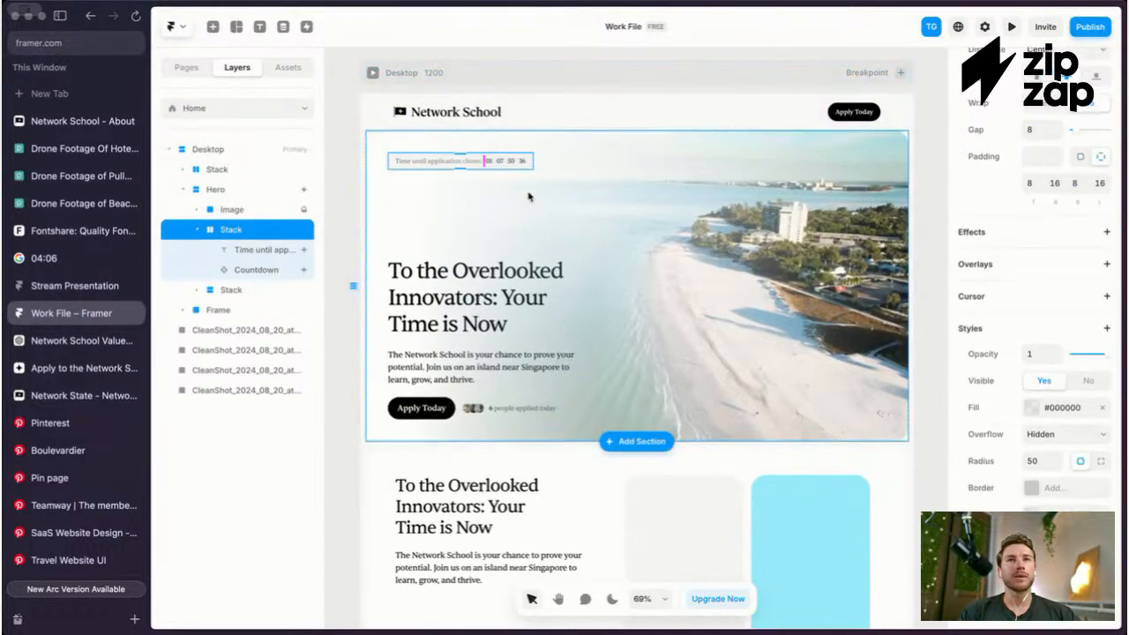
pyautogui.scroll(-5, 534, 202)
pyautogui.click(669, 323)
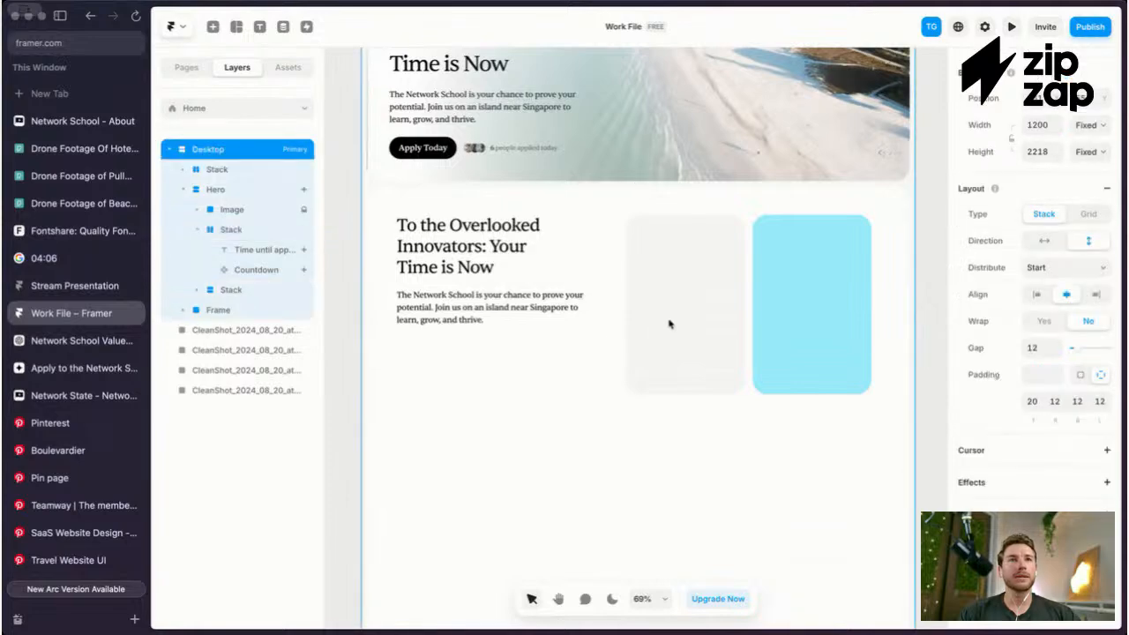
pyautogui.click(668, 324)
pyautogui.scroll(3, 678, 312)
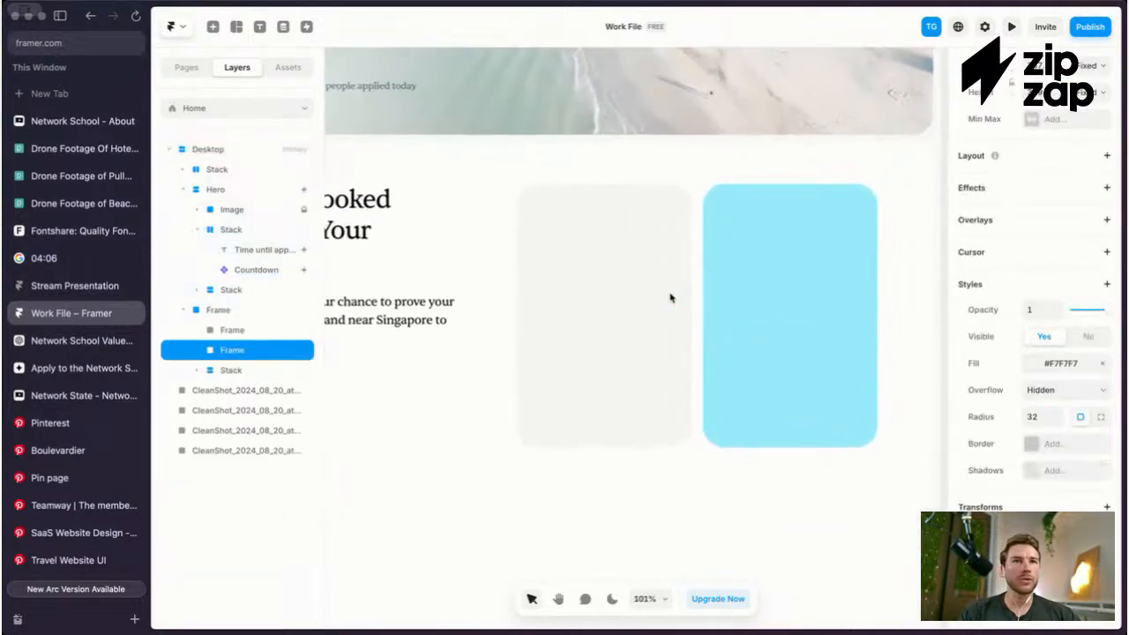
pyautogui.scroll(3, 595, 252)
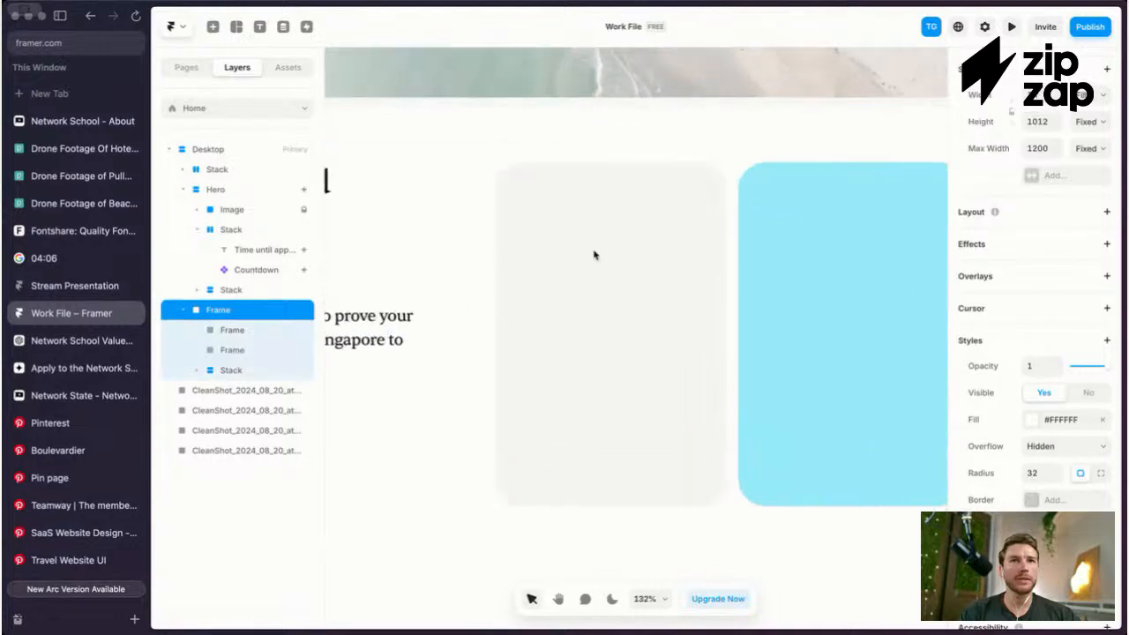
# Step: Try to paste a copy of the blue card into the gray card, and undo the misplaced paste
pyautogui.scroll(-2, 740, 268)
pyautogui.click(741, 267)
pyautogui.click(617, 247)
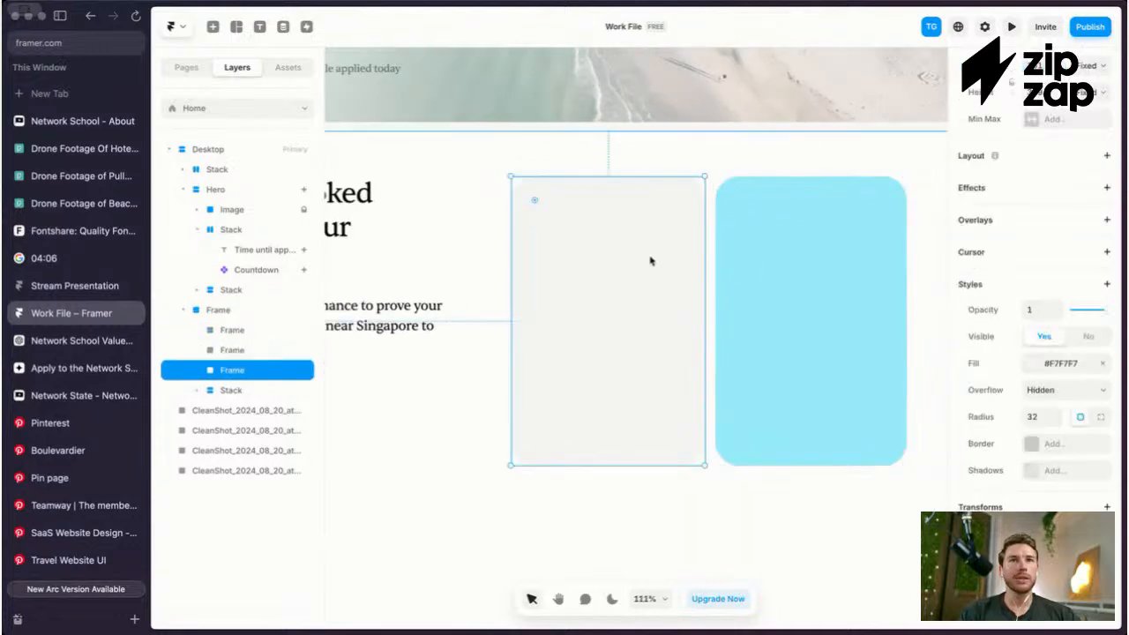
pyautogui.press('super+v')
pyautogui.click(810, 289)
pyautogui.scroll(-3, 586, 224)
pyautogui.press('super+z')
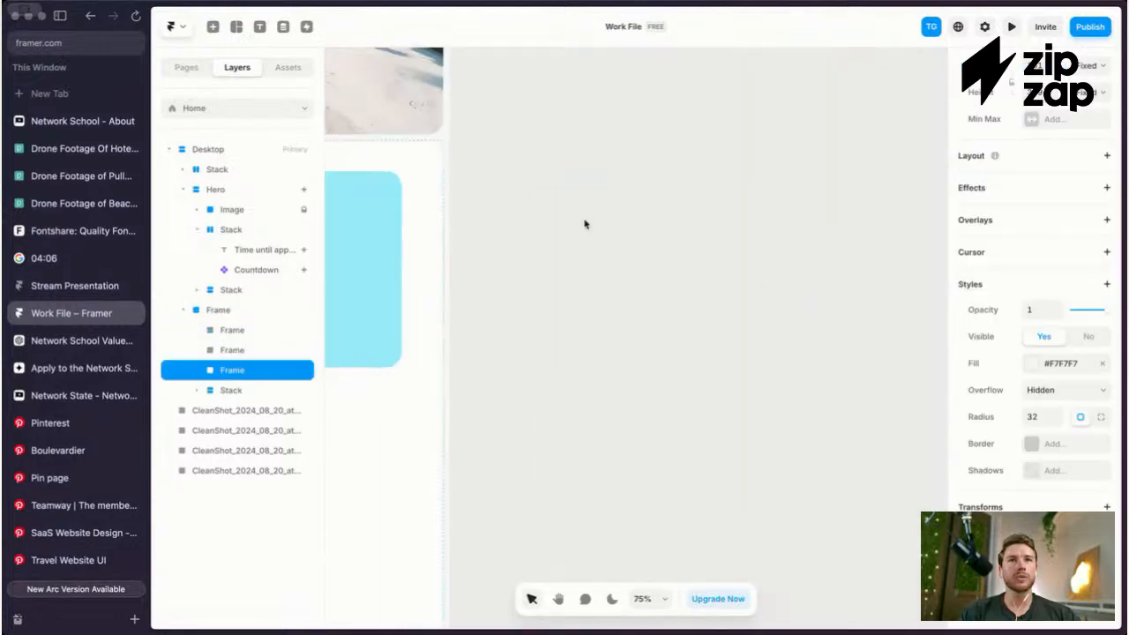
pyautogui.hscroll(-4, 586, 224)
pyautogui.click(727, 254)
pyautogui.click(654, 253)
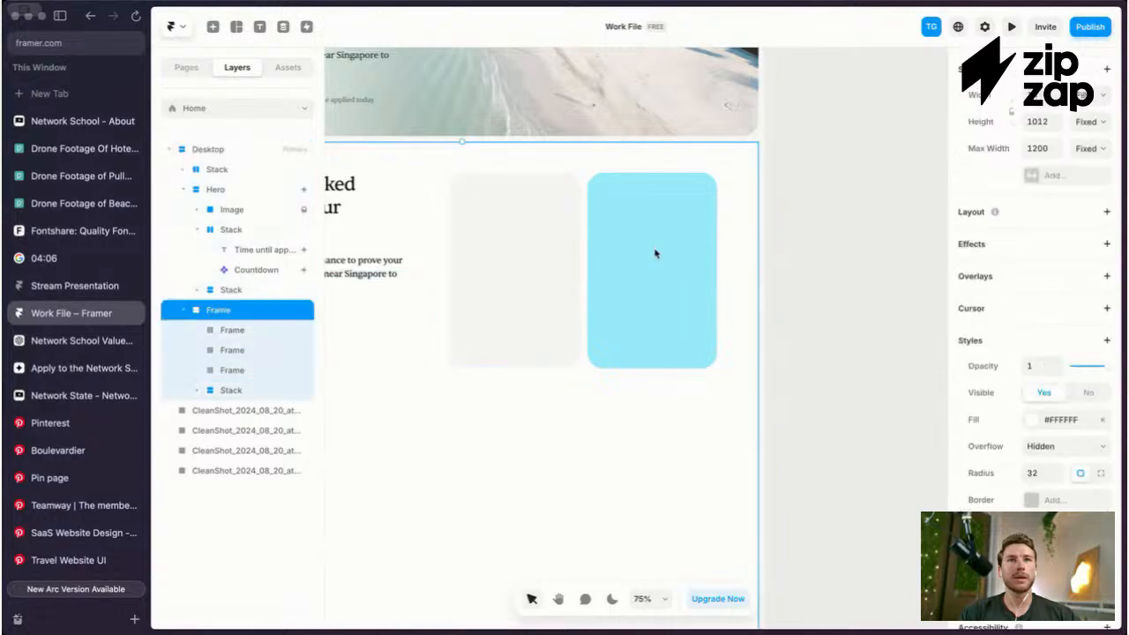
# Step: Paste a copy of the blue card inside the gray card and center it horizontally and vertically
pyautogui.click(635, 238)
pyautogui.click(500, 220)
pyautogui.press('super+v')
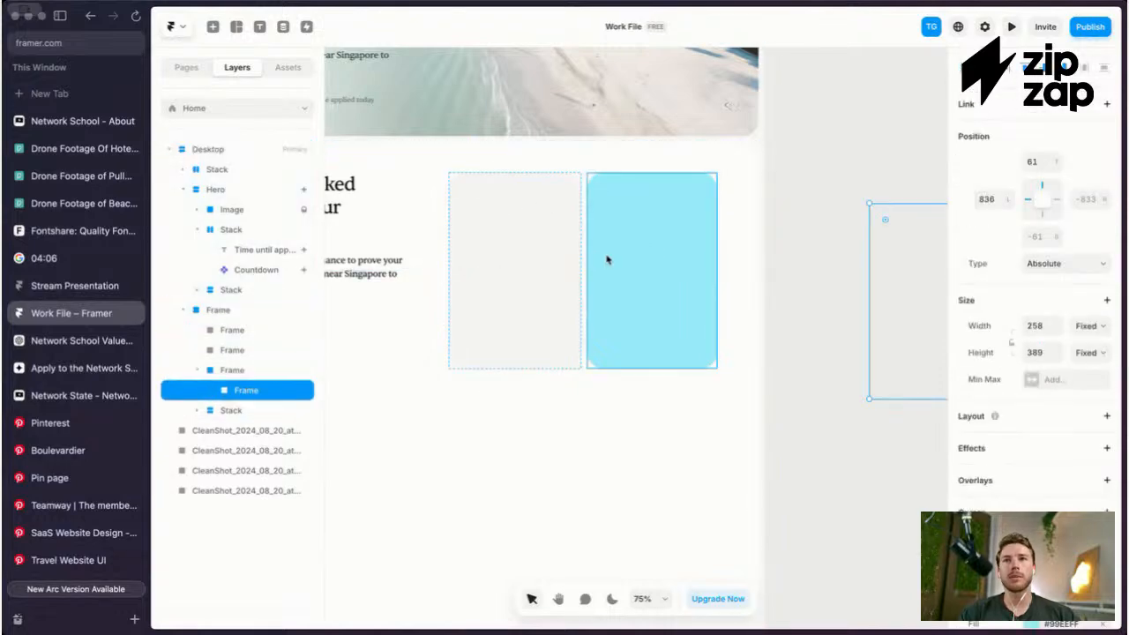
pyautogui.hotkey('alt', 'v')
pyautogui.hotkey('alt', 'h')
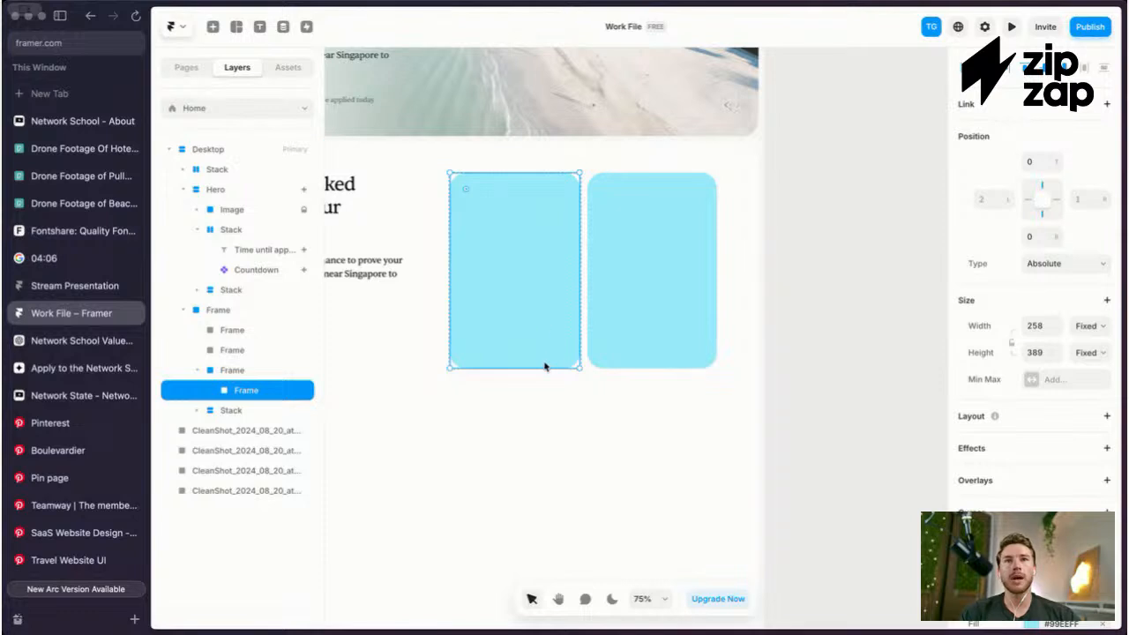
# Step: Resize the nested blue card to about 260 × 330, spanning the gray card's width from its top edge
pyautogui.moveTo(544, 371); pyautogui.dragTo(542, 323)
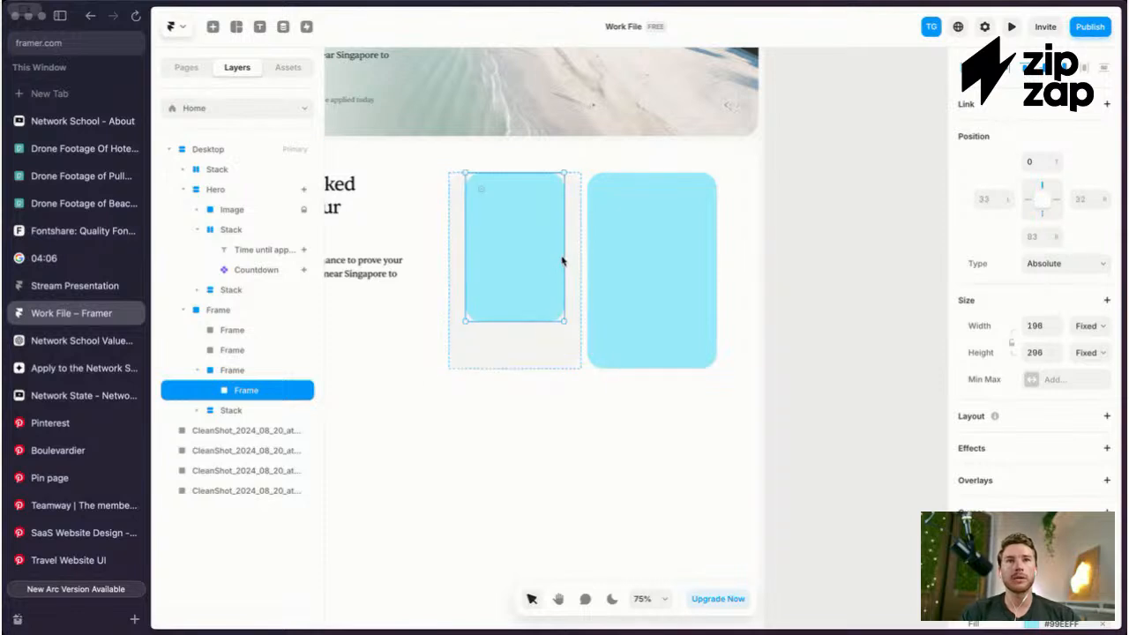
pyautogui.moveTo(578, 261); pyautogui.dragTo(579, 261)
pyautogui.moveTo(528, 322); pyautogui.dragTo(525, 345)
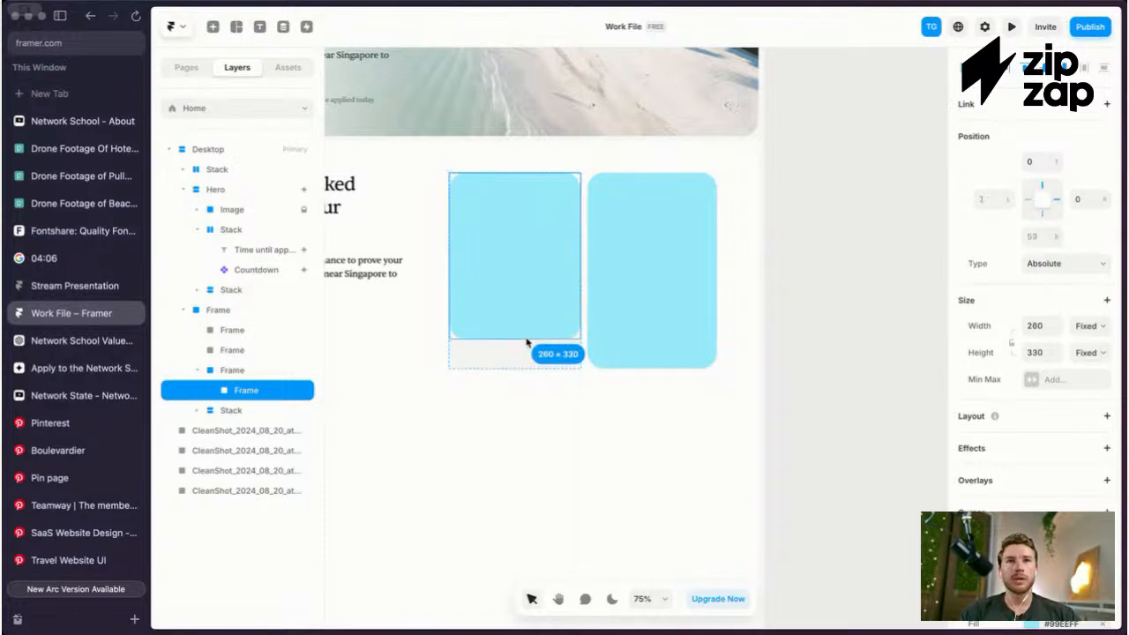
# Step: Change the nested card's fill from the solid #99EEFF color to an image fill
pyautogui.hscroll(-2, 526, 344)
pyautogui.keyDown('ctrl'); pyautogui.scroll(5, 526, 344); pyautogui.keyUp('ctrl')
pyautogui.hscroll(2, 547, 323)
pyautogui.scroll(-5, 1008, 459)
pyautogui.click(1033, 363)
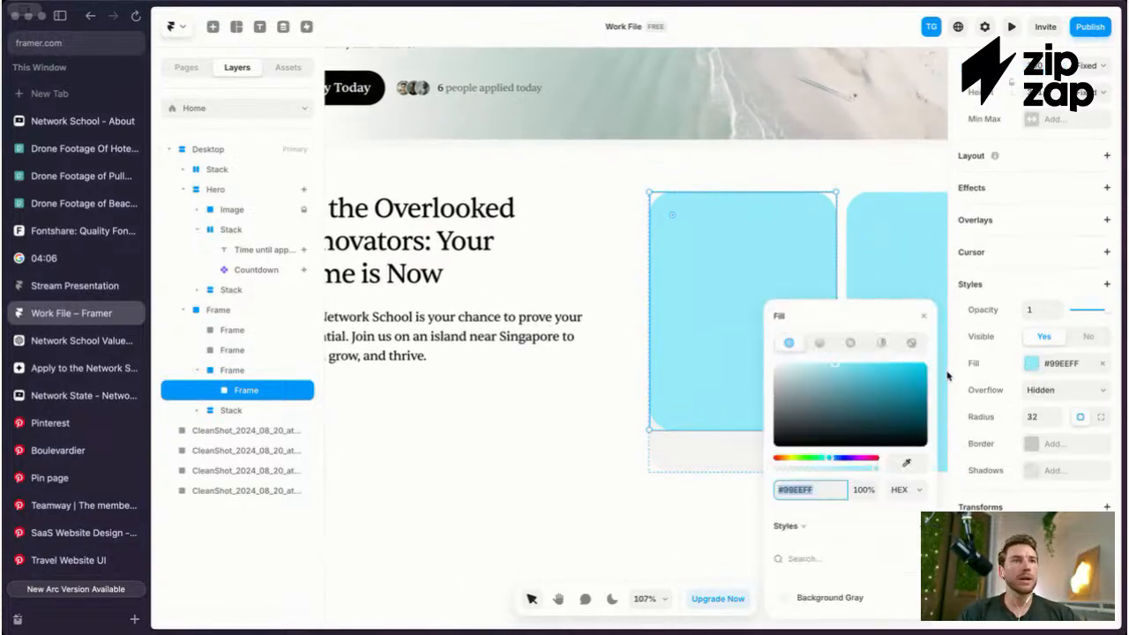
pyautogui.click(912, 344)
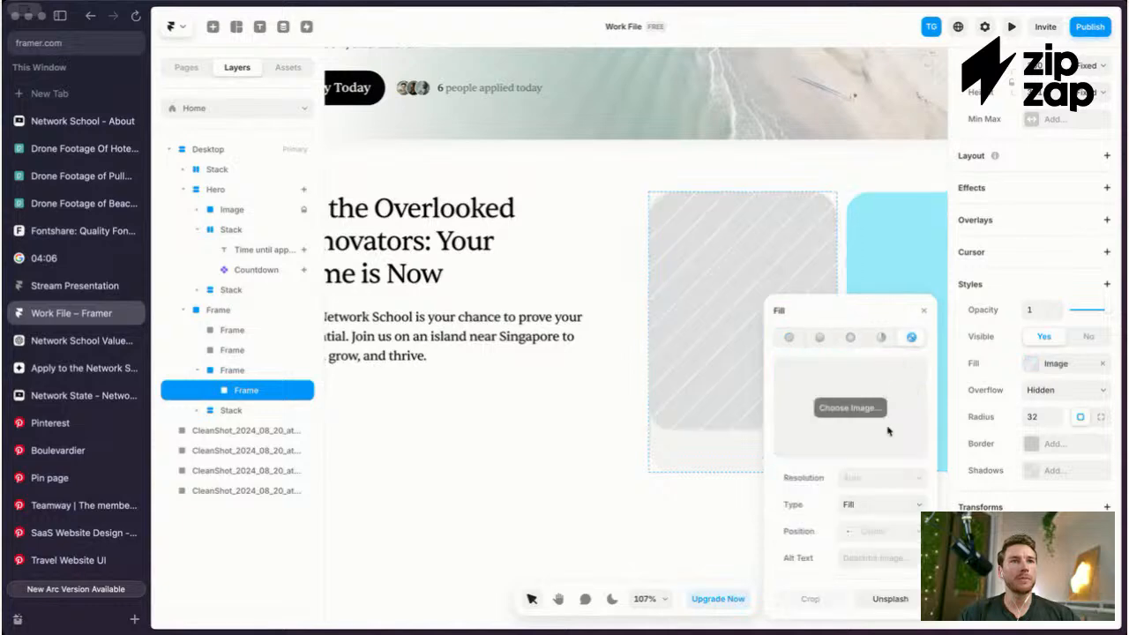
# Step: Search Unsplash for "classroom" and browse the photos as candidates for the nested card's image
pyautogui.click(843, 406)
pyautogui.keyDown('ctrl'); pyautogui.scroll(-3, 496, 443); pyautogui.keyUp('ctrl')
pyautogui.keyDown('ctrl'); pyautogui.scroll(-3, 497, 443); pyautogui.keyUp('ctrl')
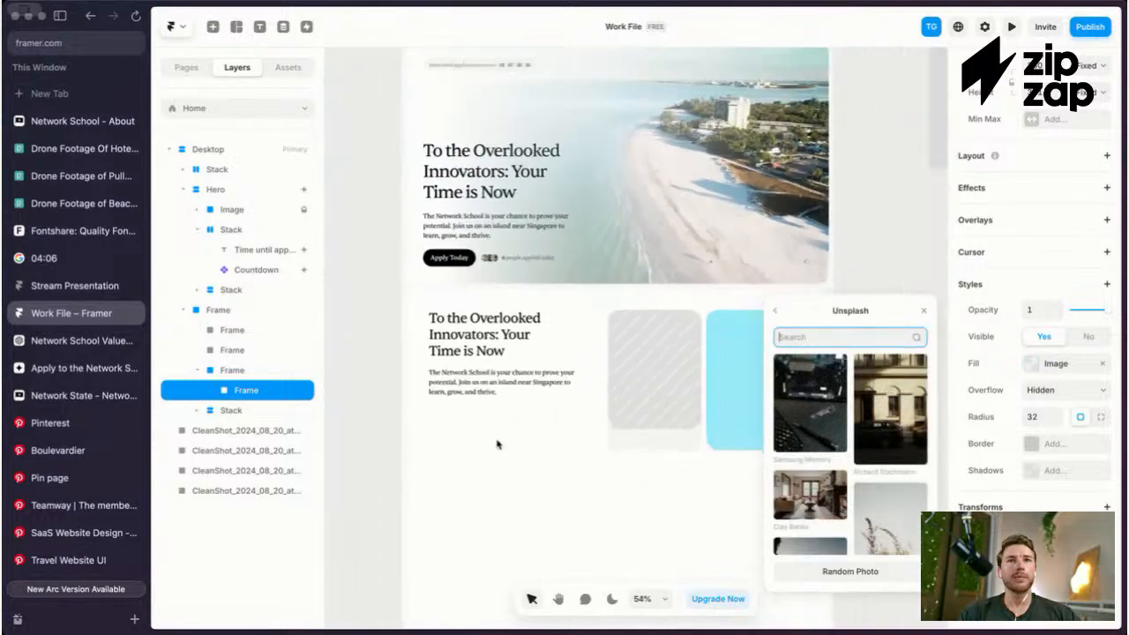
pyautogui.keyDown('ctrl'); pyautogui.scroll(2, 621, 352); pyautogui.keyUp('ctrl')
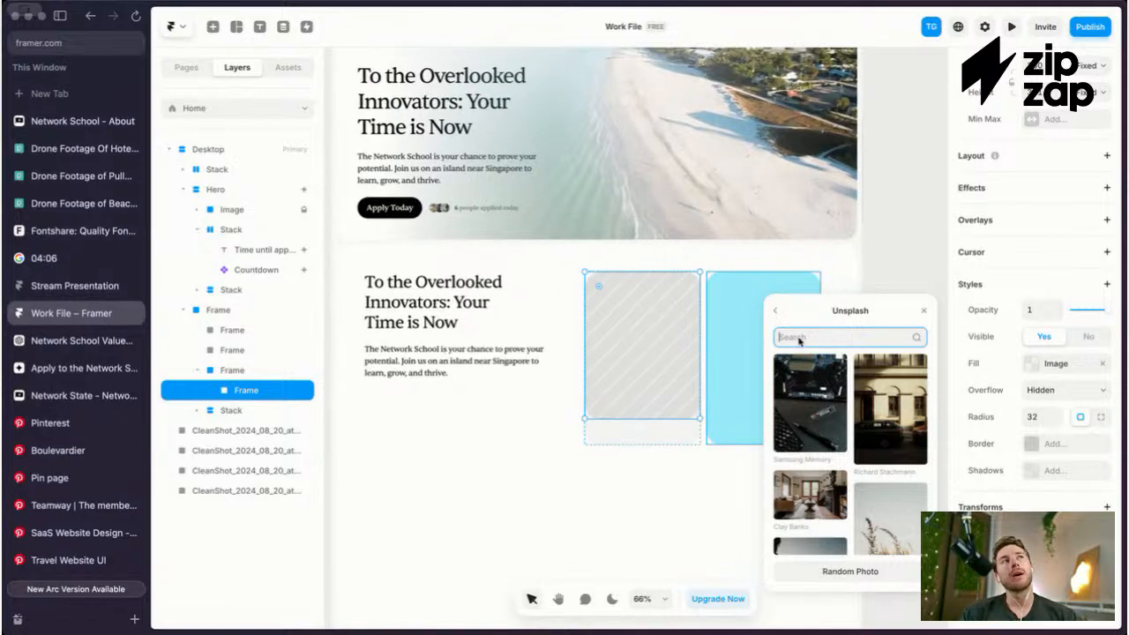
pyautogui.write('class')
pyautogui.press('BackSpace')
pyautogui.write('om')
pyautogui.scroll(-5, 852, 360)
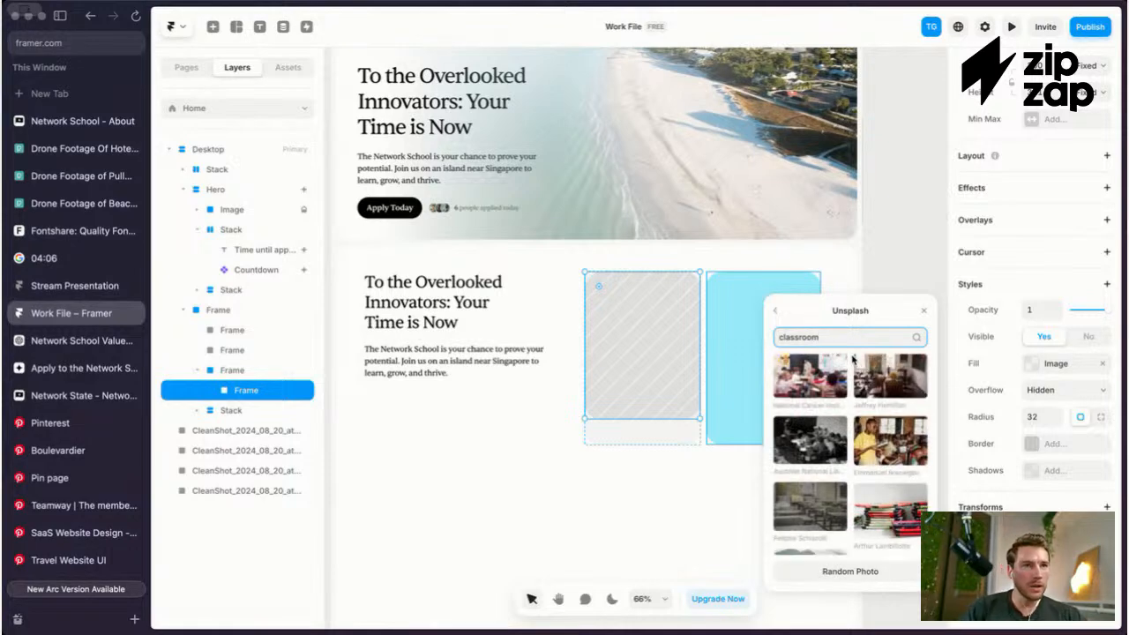
pyautogui.scroll(-5, 852, 360)
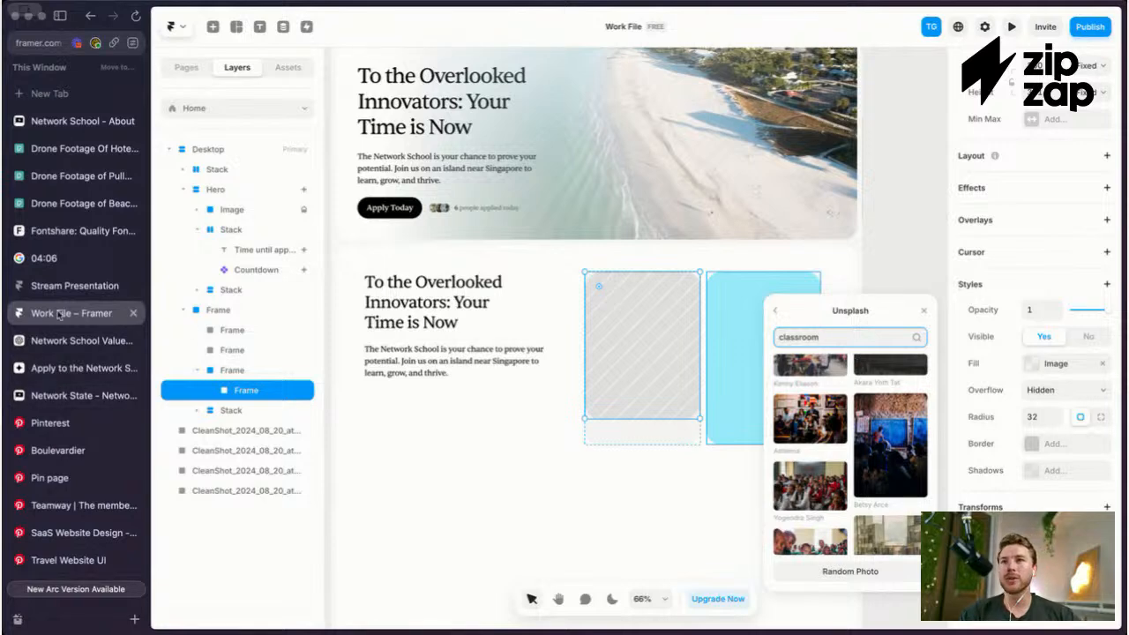
# Step: Switch to the Midjourney images page and remove the attached reference image from the prompt
pyautogui.scroll(-5, 63, 441)
pyautogui.click(66, 483)
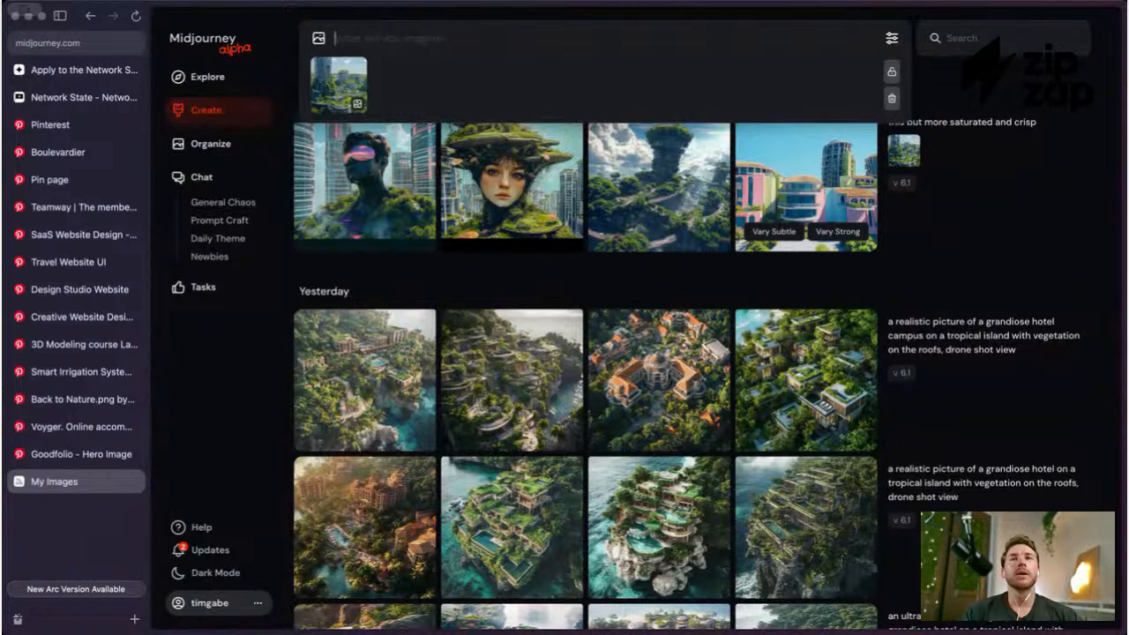
pyautogui.moveTo(357, 71)
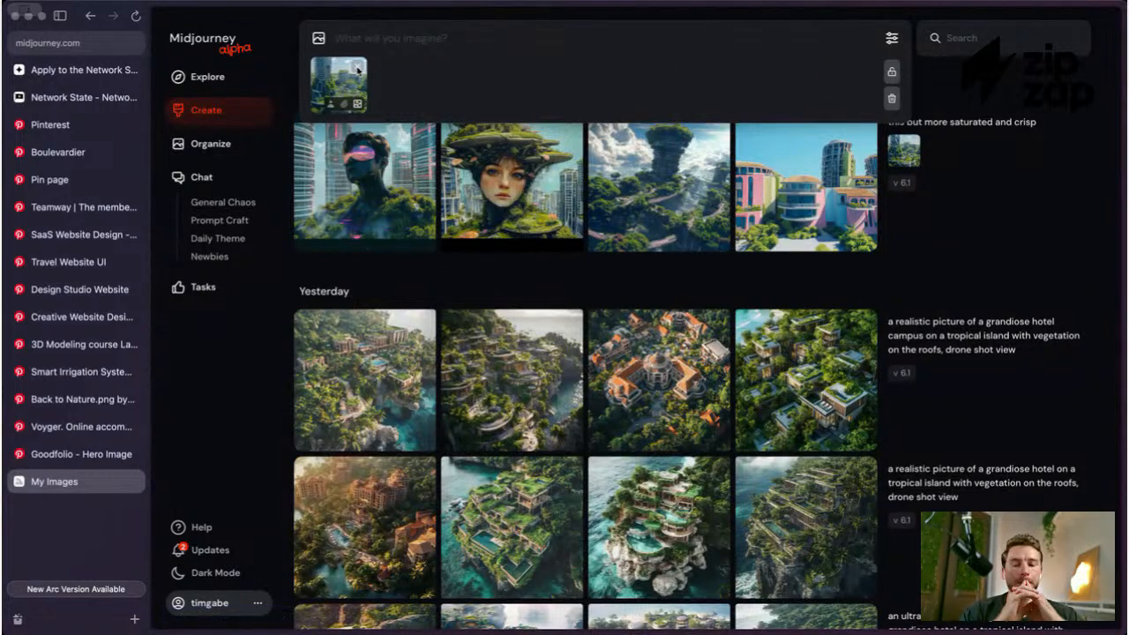
pyautogui.click(357, 71)
# Step: Generate images from the prompt "a light classroom with happy students and an amazing tropical landscape in the background window"
pyautogui.write('a ')
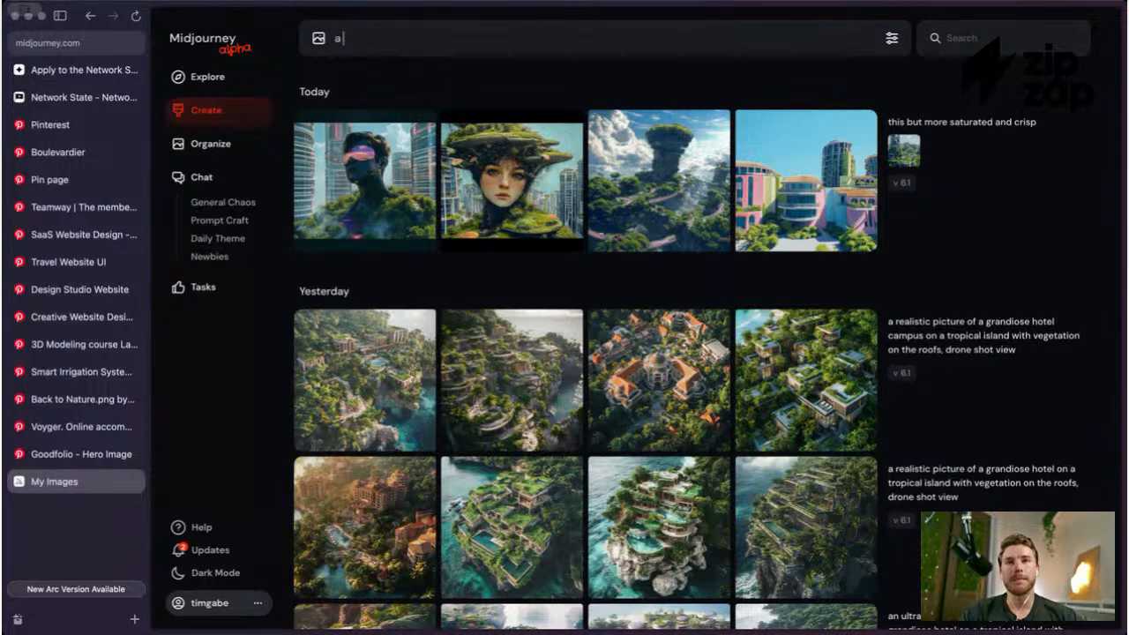
pyautogui.write('light classroo')
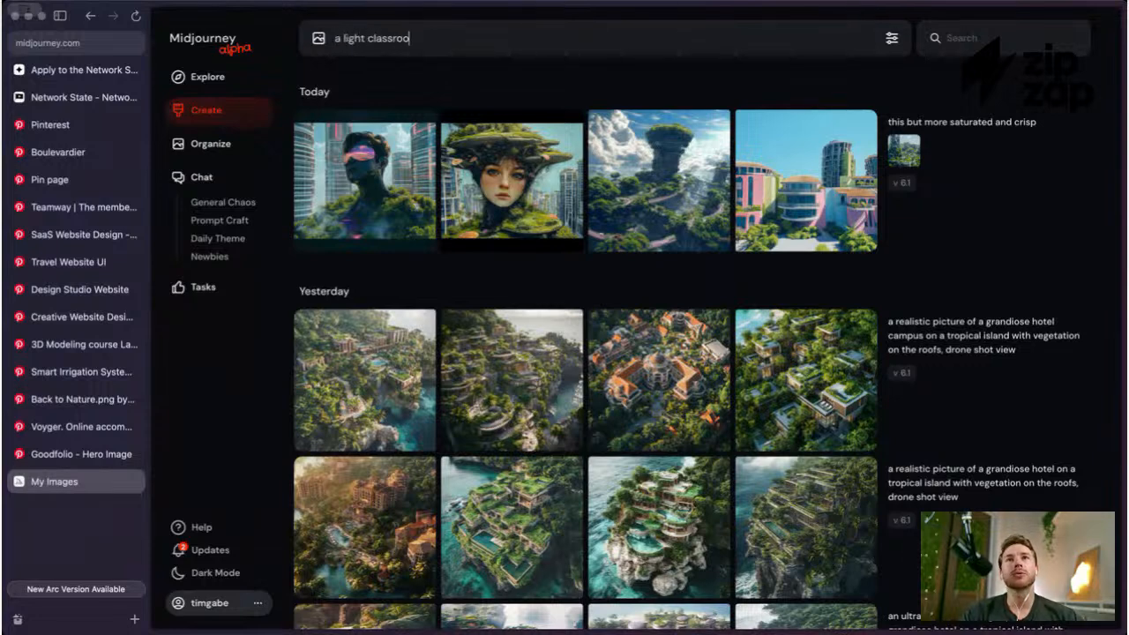
pyautogui.write('m with happy students ')
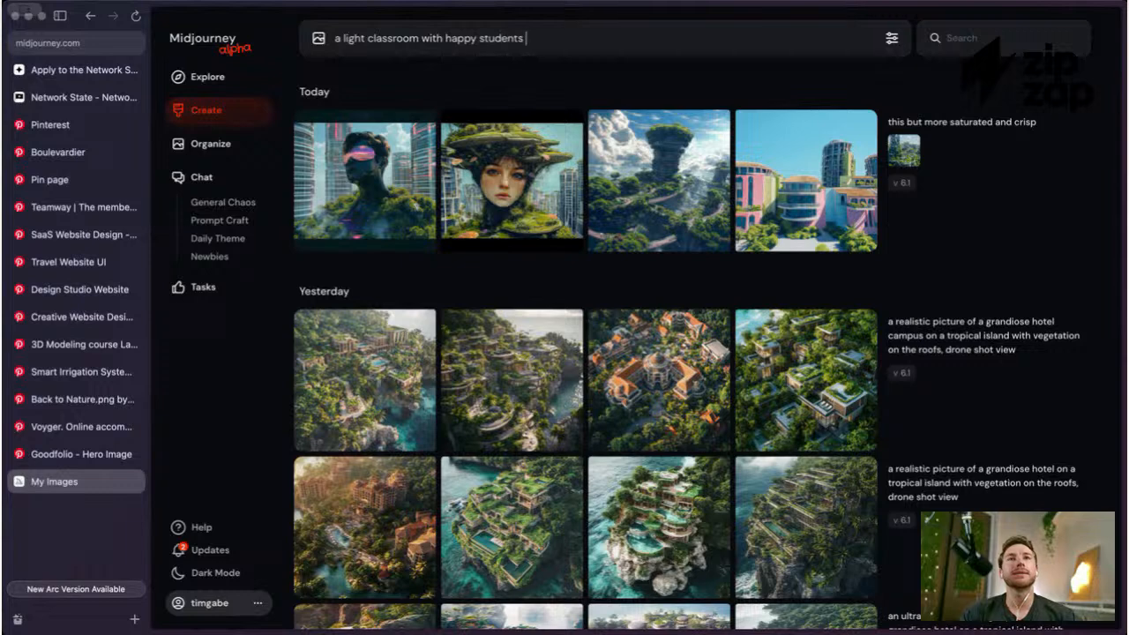
pyautogui.write('and')
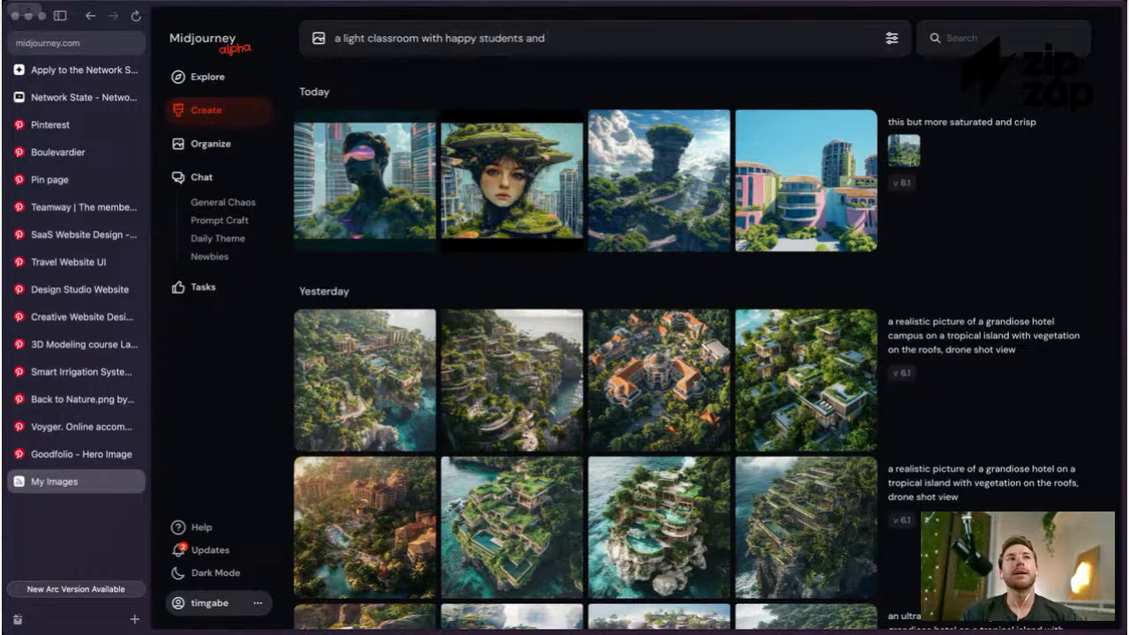
pyautogui.write(' an amazing tropical landschape')
pyautogui.press('BackSpace')
pyautogui.press('BackSpace')
pyautogui.press('BackSpace')
pyautogui.press('BackSpace')
pyautogui.write('ape in the background window')
pyautogui.press('Return')
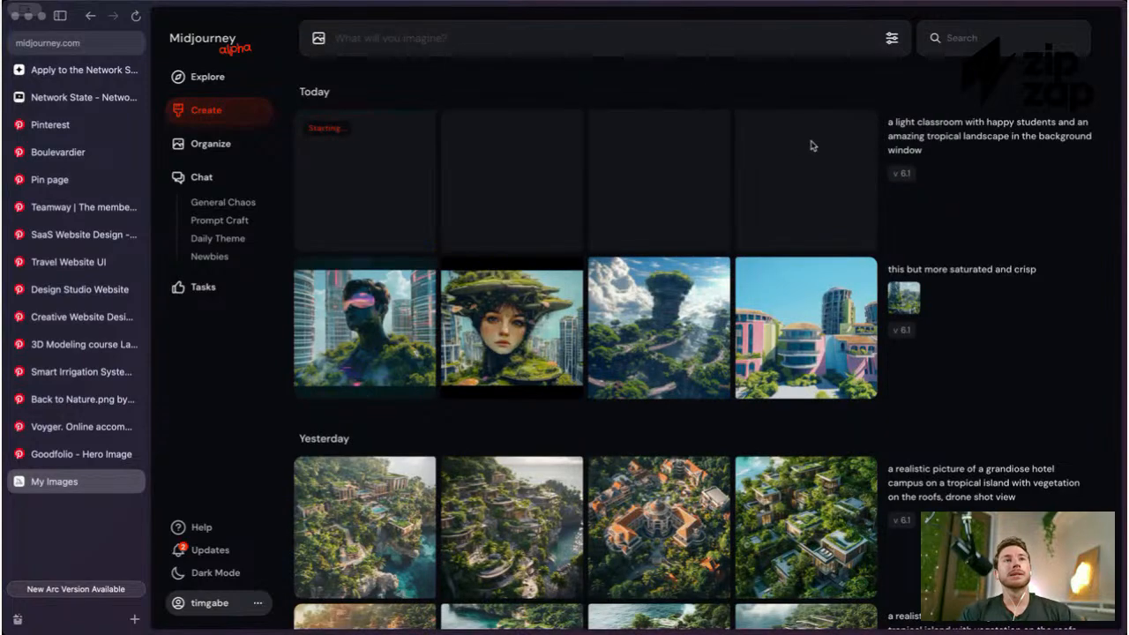
# Step: Switch back to the Framer work file and examine more of the Unsplash classroom photos for the card
pyautogui.scroll(5, 62, 265)
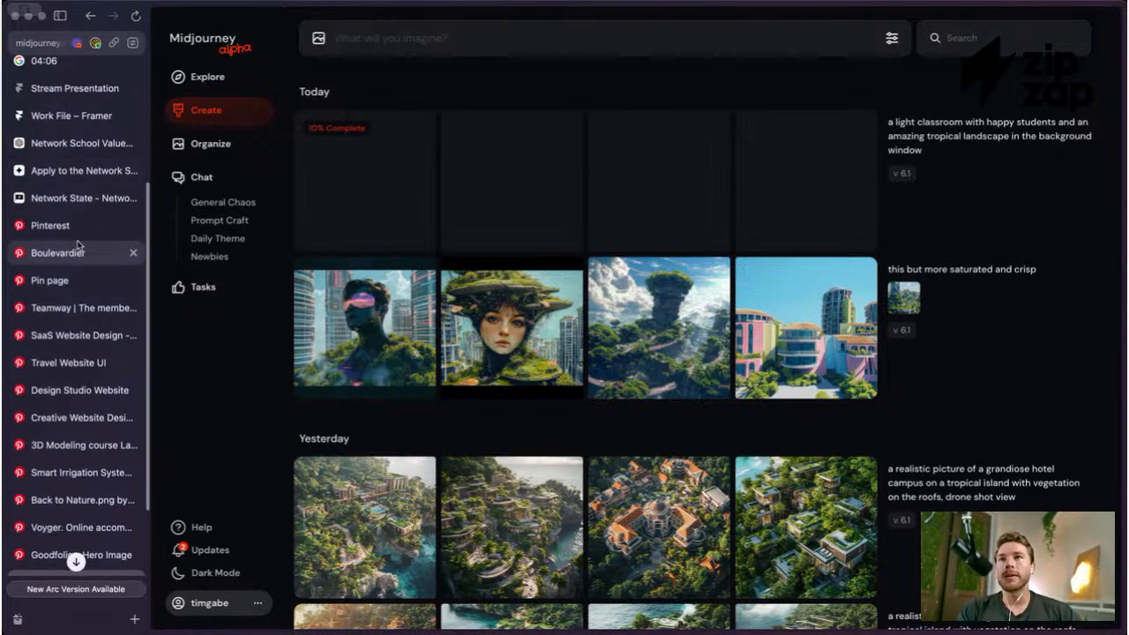
pyautogui.click(69, 191)
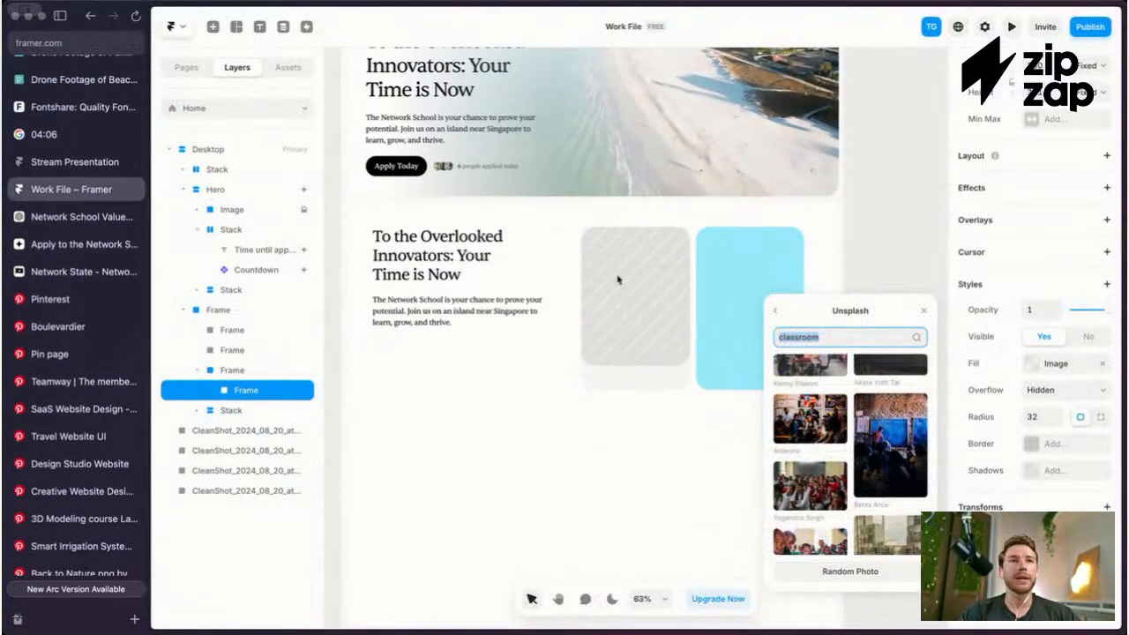
pyautogui.scroll(-2, 852, 443)
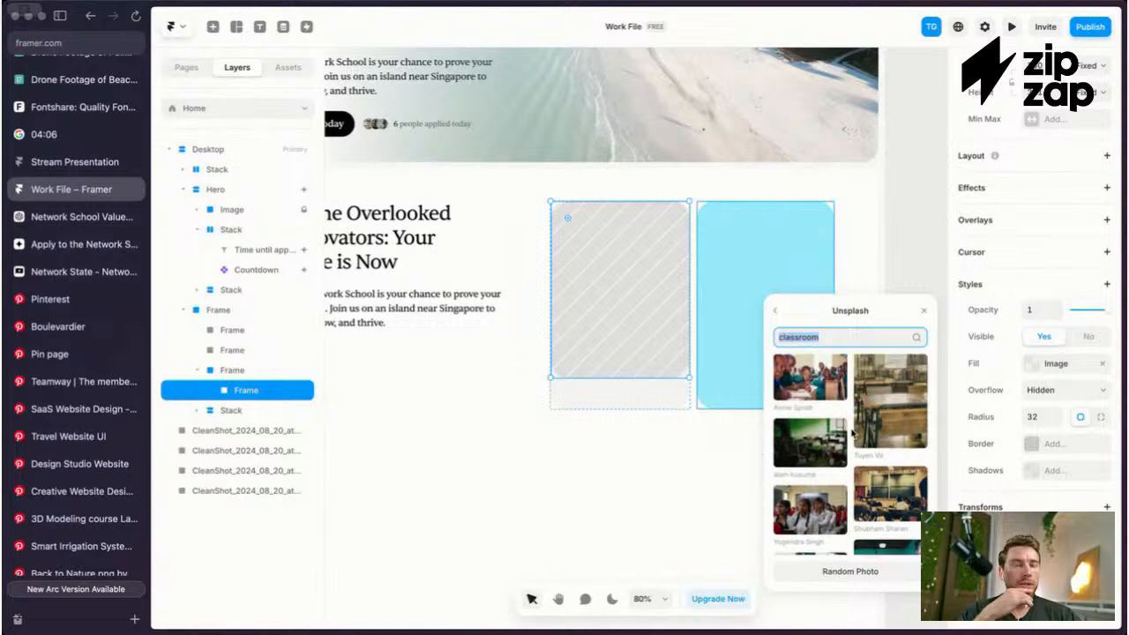
pyautogui.scroll(-4, 852, 424)
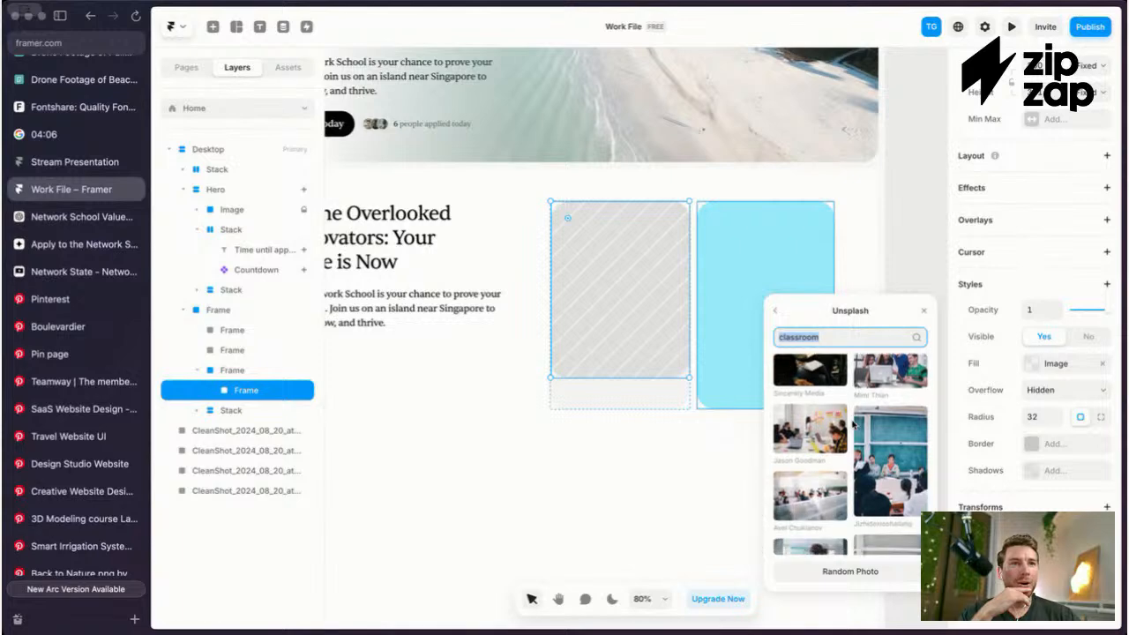
pyautogui.scroll(-1, 852, 406)
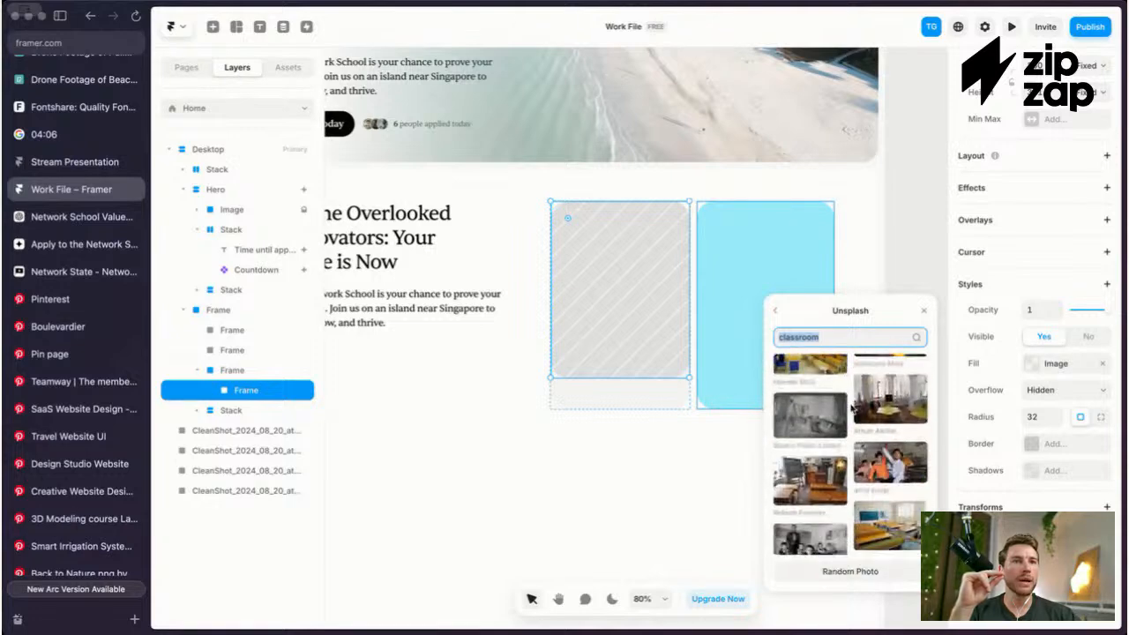
# Step: Return to the Midjourney images and view the first generated classroom picture enlarged
pyautogui.scroll(-5, 80, 397)
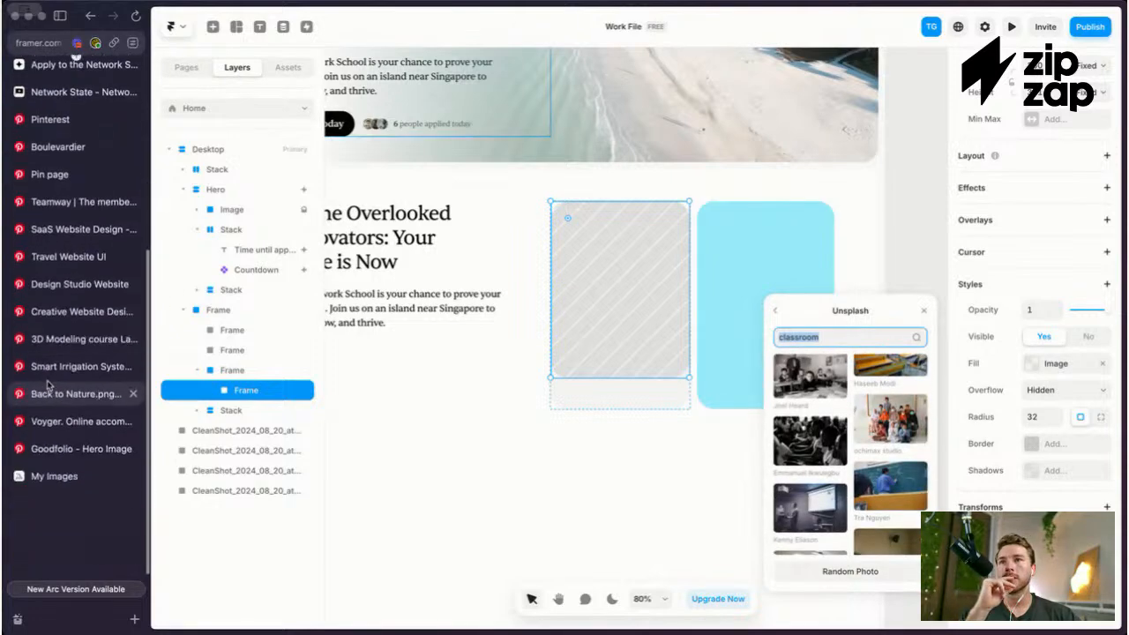
pyautogui.click(88, 481)
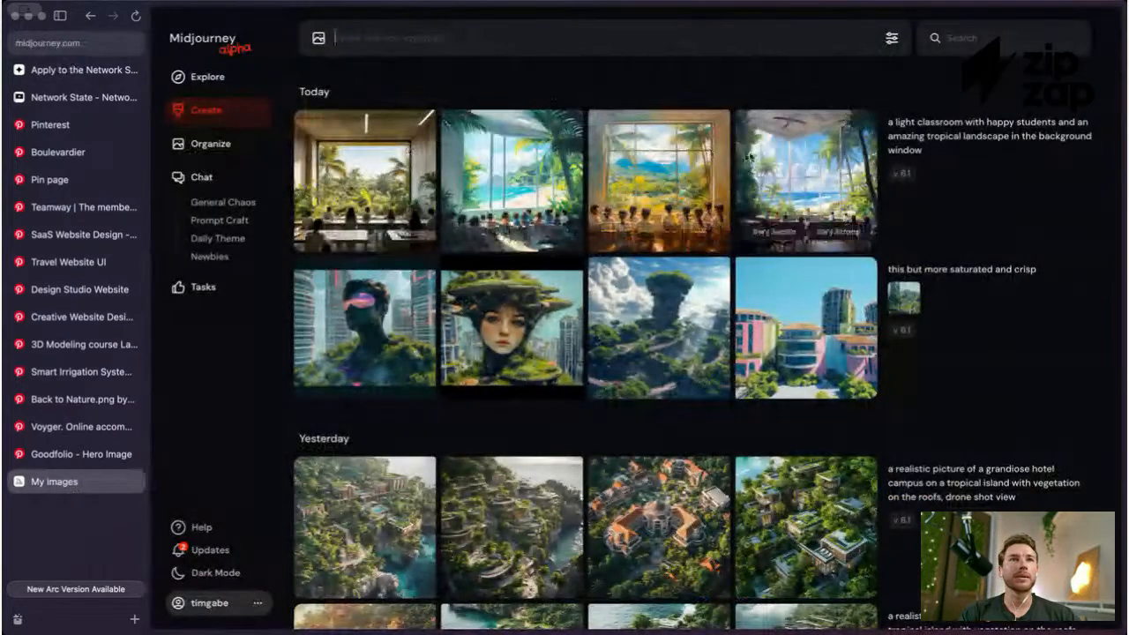
pyautogui.moveTo(930, 131)
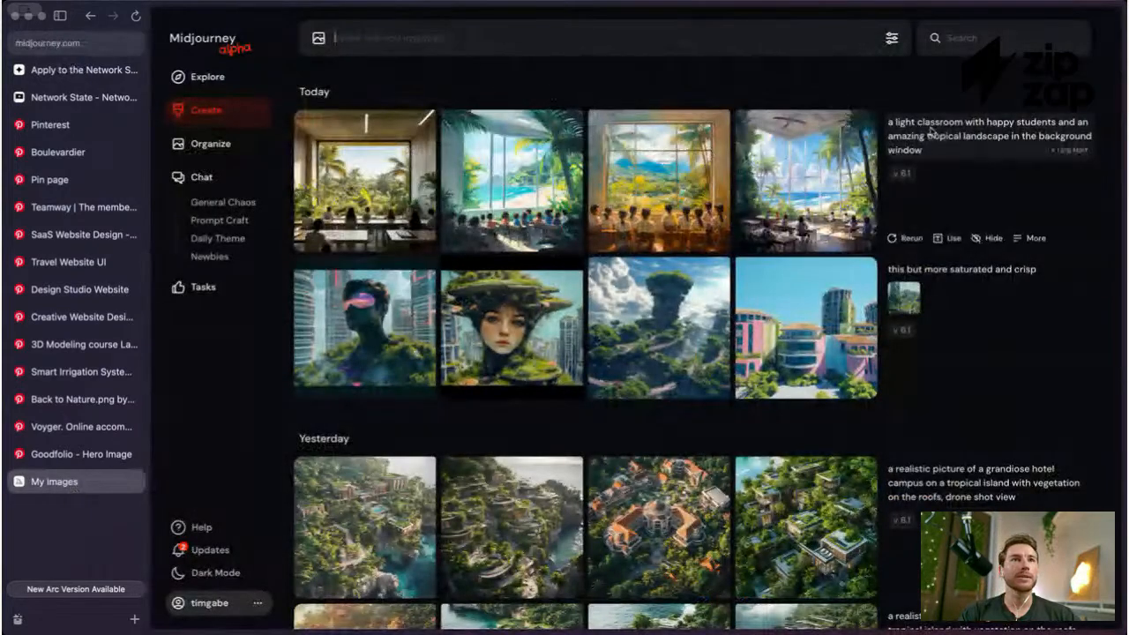
pyautogui.click(405, 155)
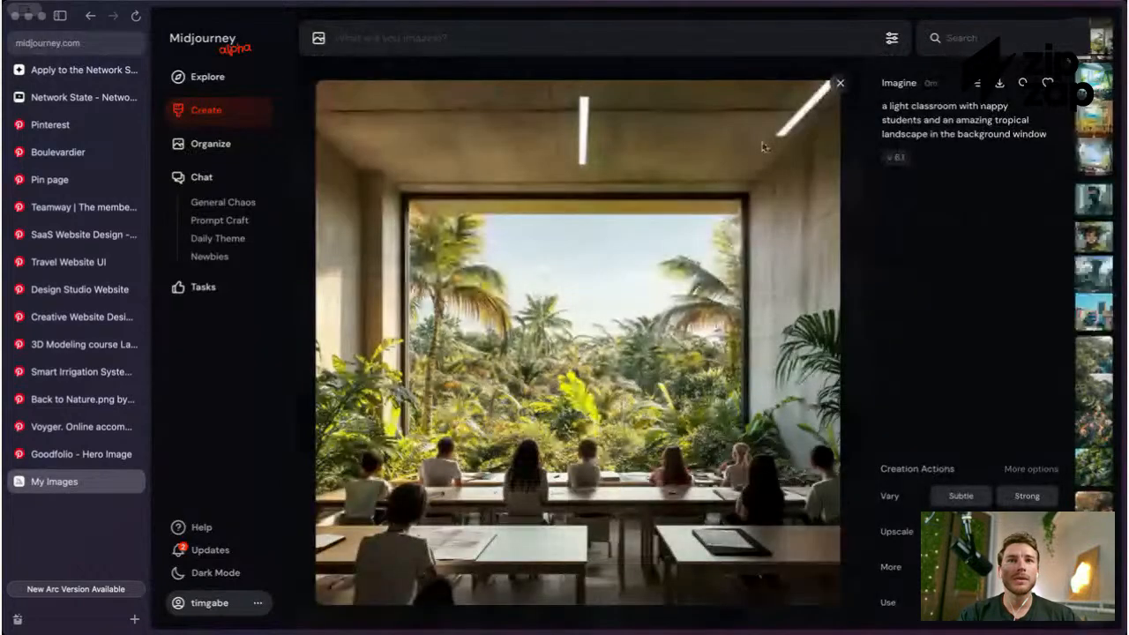
pyautogui.press('Escape')
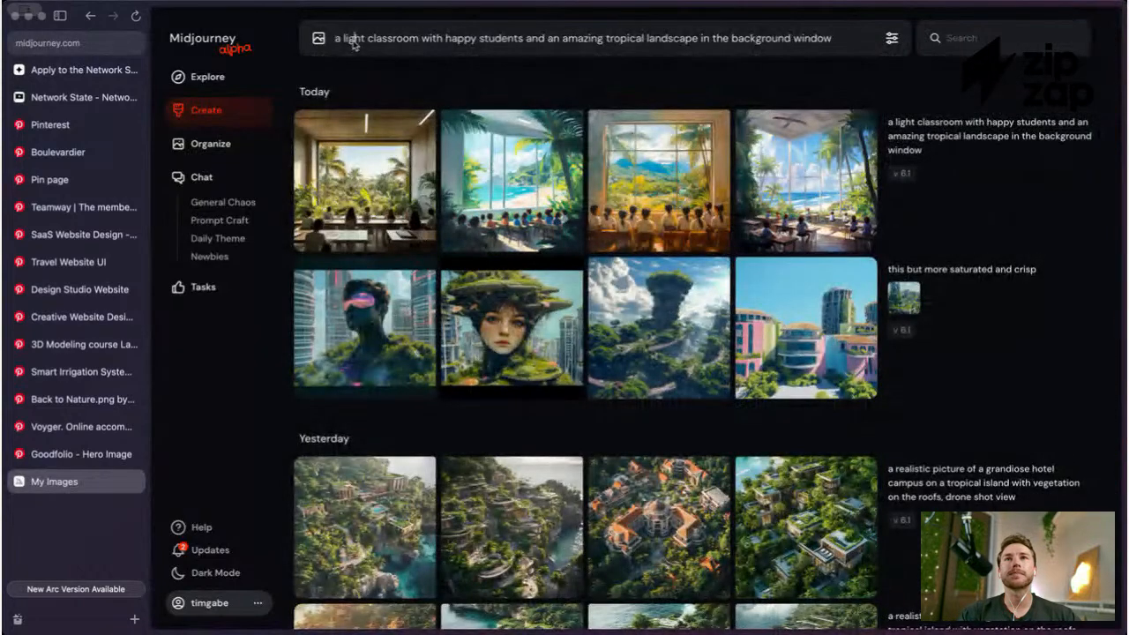
pyautogui.click(338, 37)
pyautogui.write('realistic')
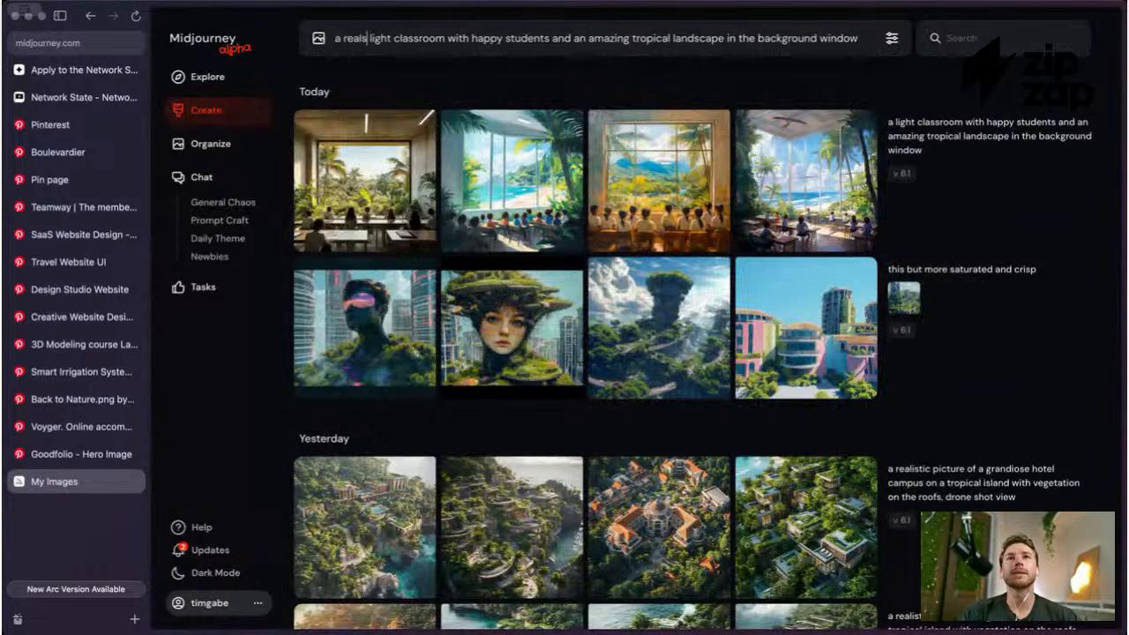
pyautogui.doubleClick(359, 38)
pyautogui.press('BackSpace')
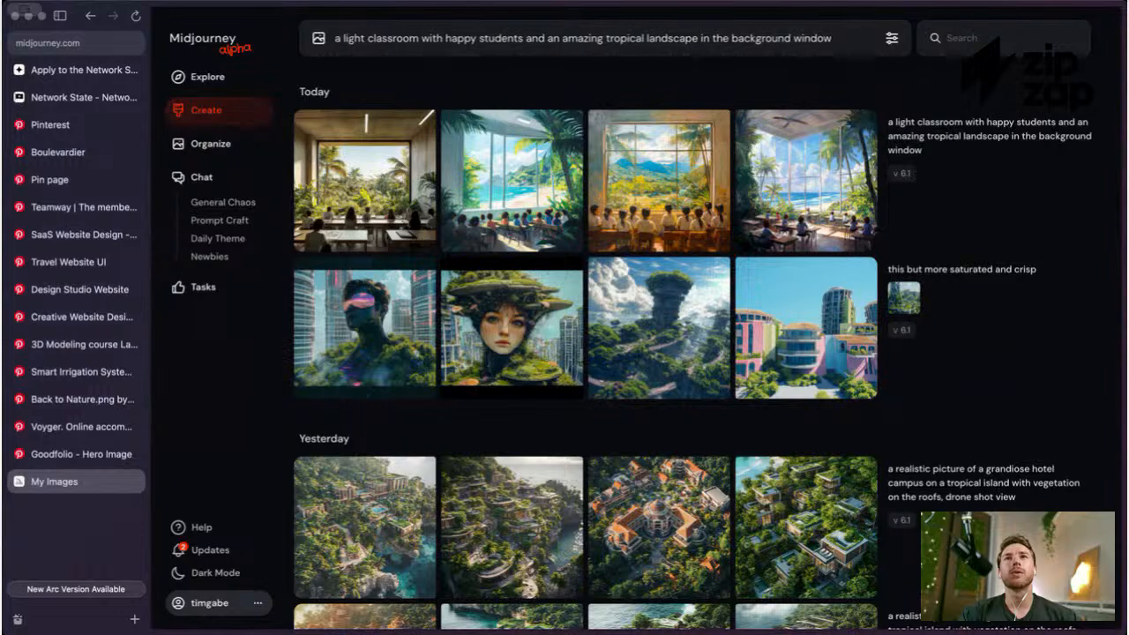
# Step: Append ", photorealism" to the tropical classroom prompt and generate the images
pyautogui.write(', p')
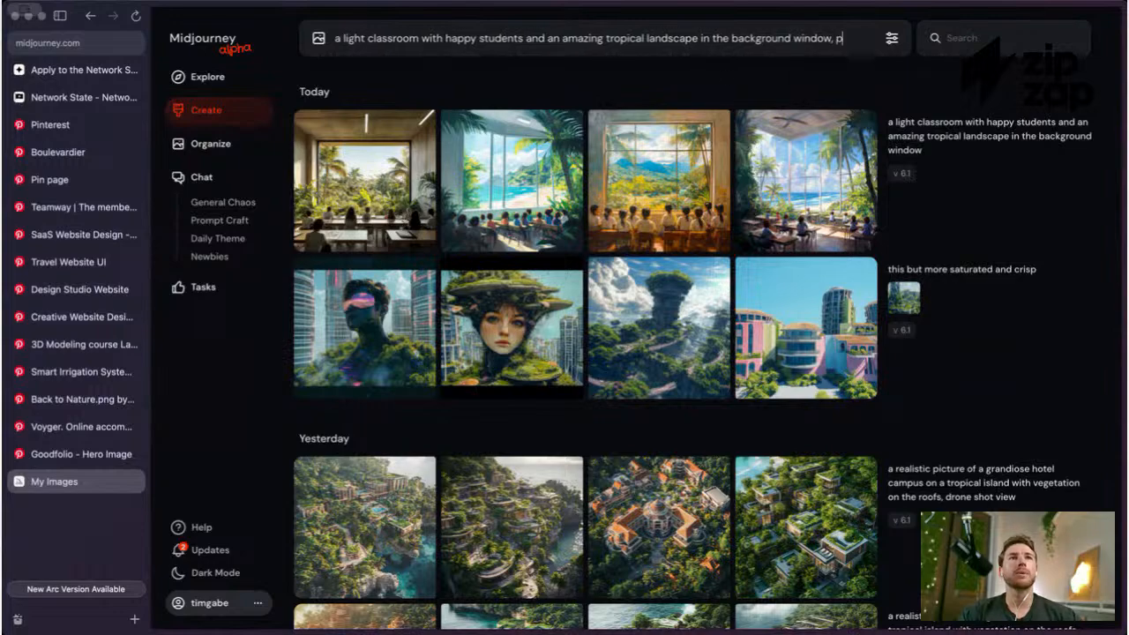
pyautogui.write('hotorealism')
pyautogui.press('Return')
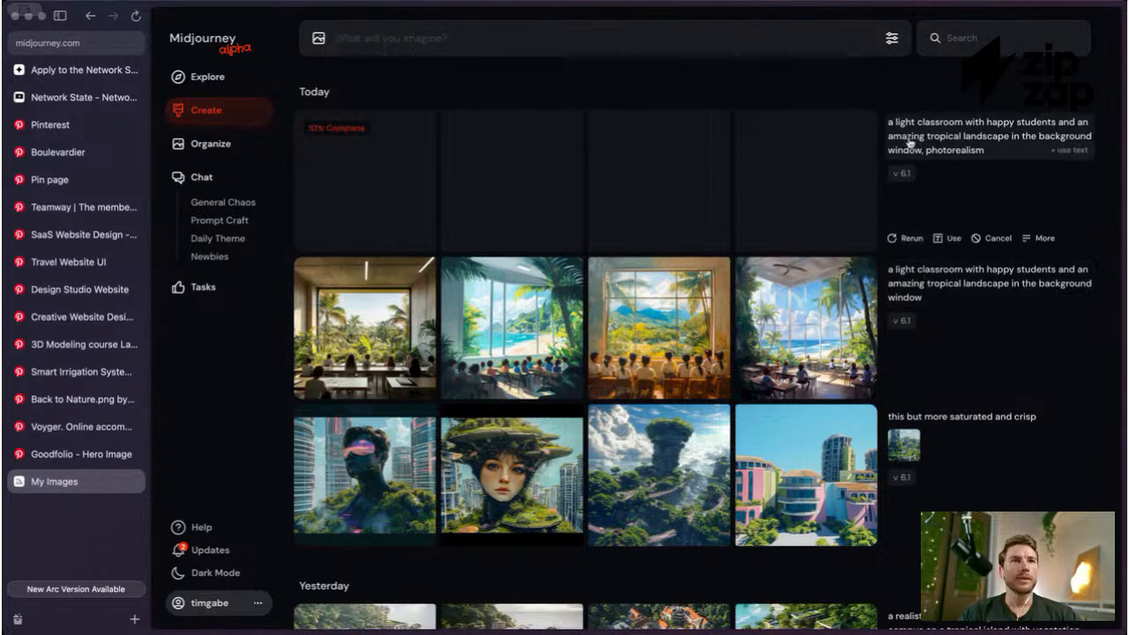
# Step: Reuse the photorealism prompt with "college" inserted before "students" and generate another set of images
pyautogui.click(948, 238)
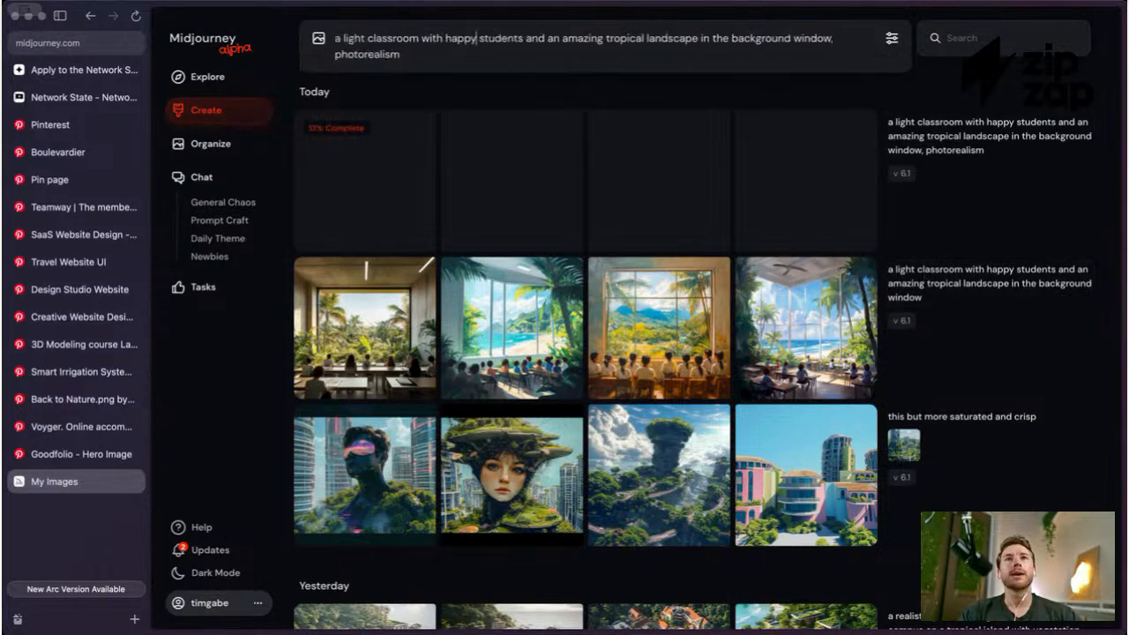
pyautogui.doubleClick(523, 38)
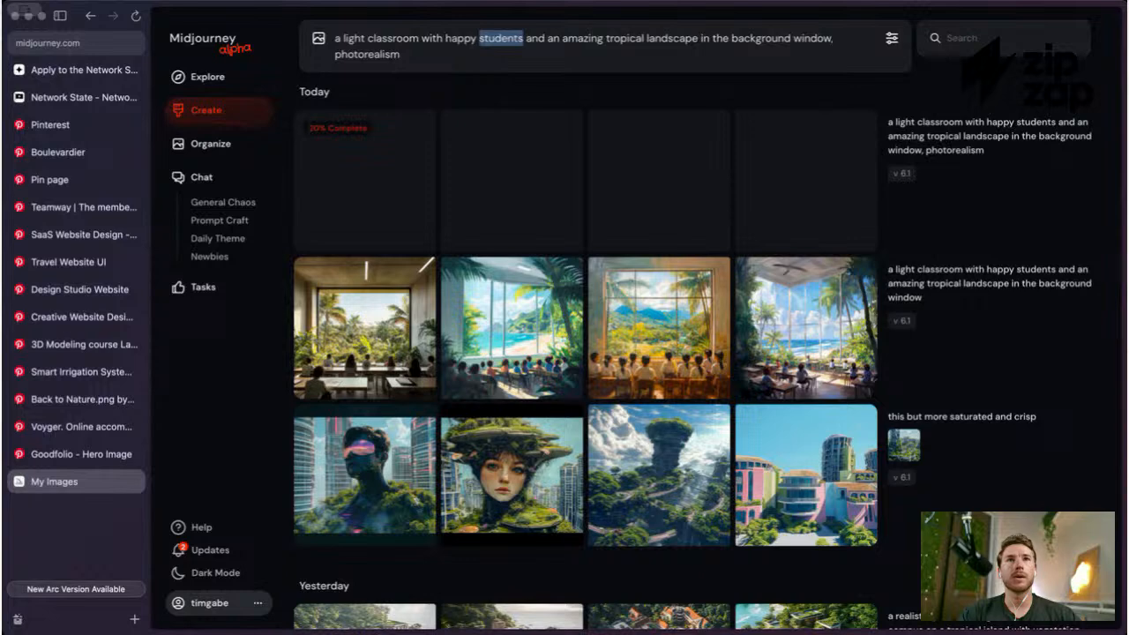
pyautogui.press('Left')
pyautogui.write('college')
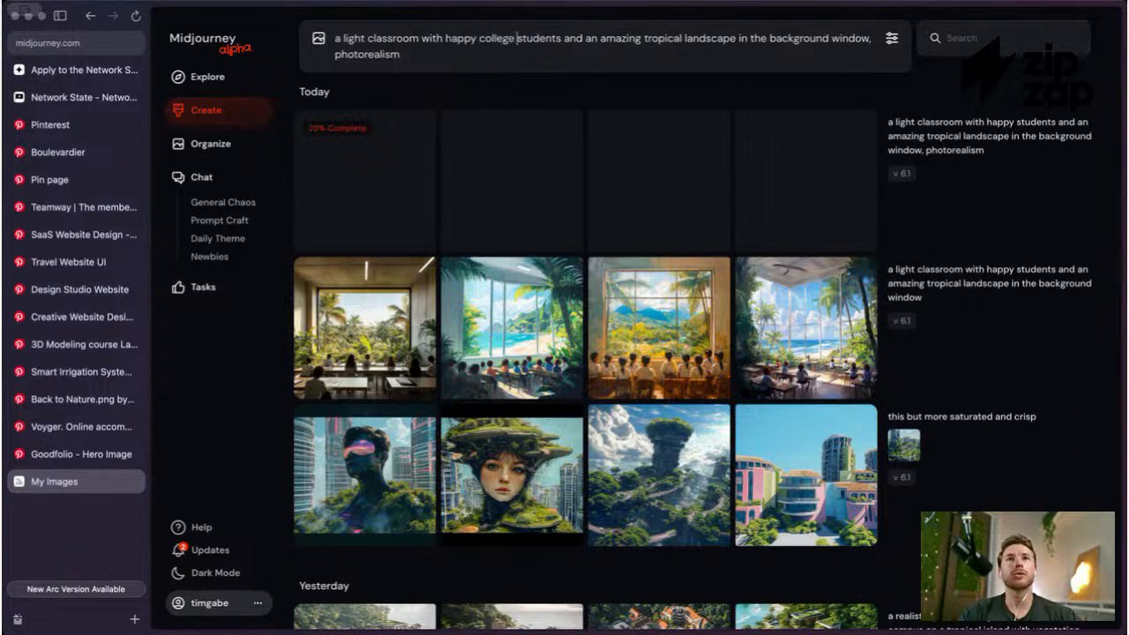
pyautogui.press('Return')
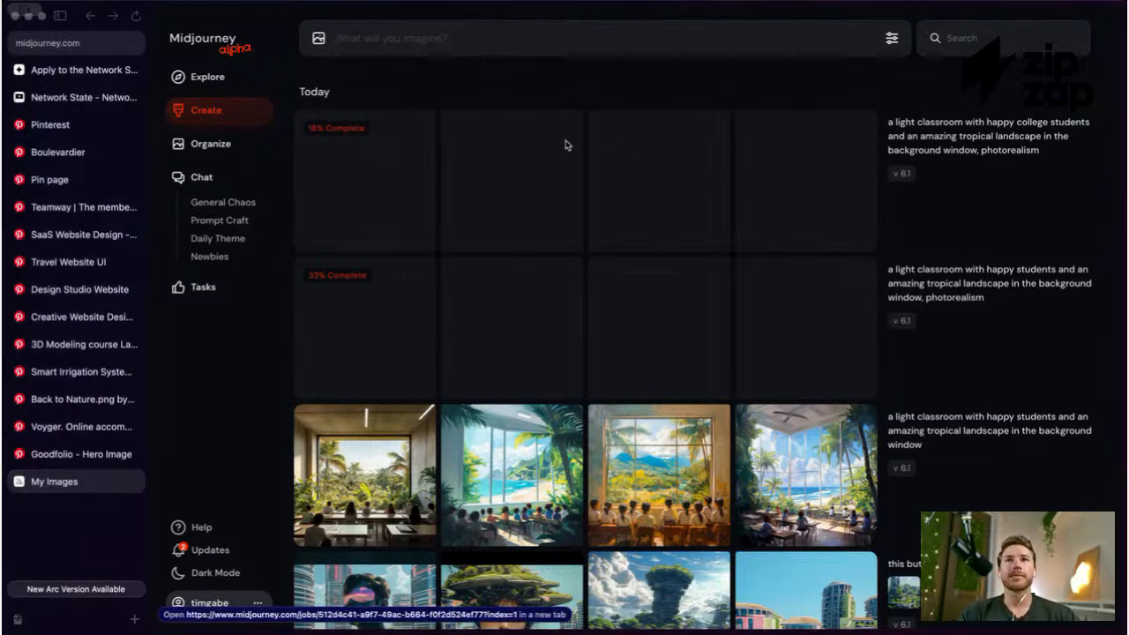
# Step: Switch to the Framer work file and examine more of the Unsplash classroom photos for the card
pyautogui.scroll(3, 76, 176)
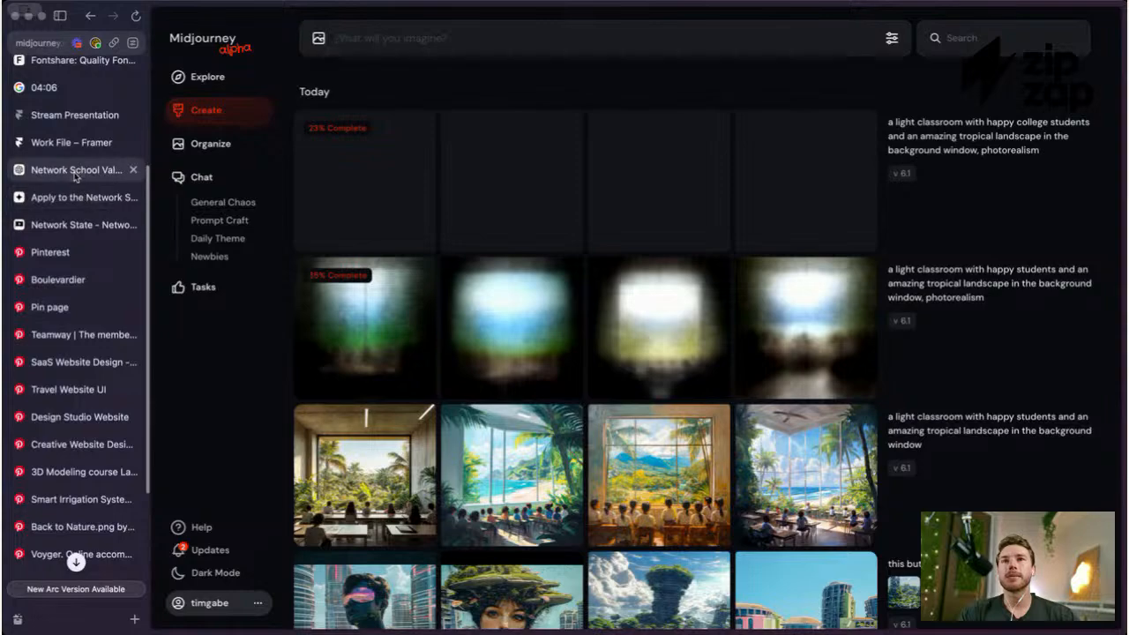
pyautogui.click(76, 178)
pyautogui.click(71, 196)
pyautogui.click(71, 142)
pyautogui.scroll(3, 625, 295)
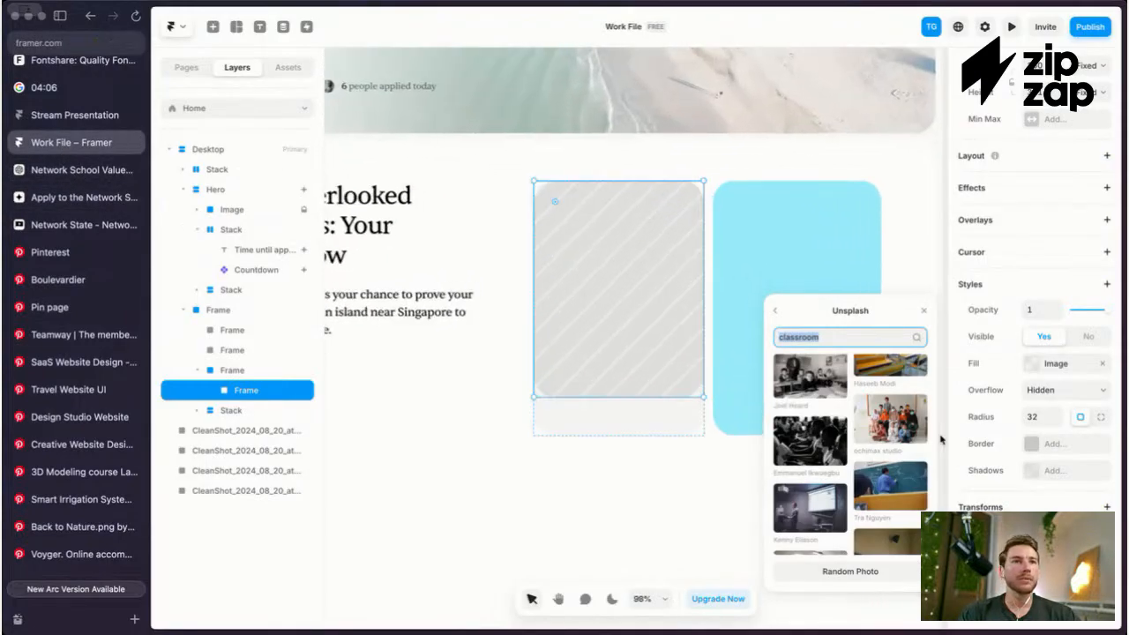
pyautogui.scroll(-2, 881, 430)
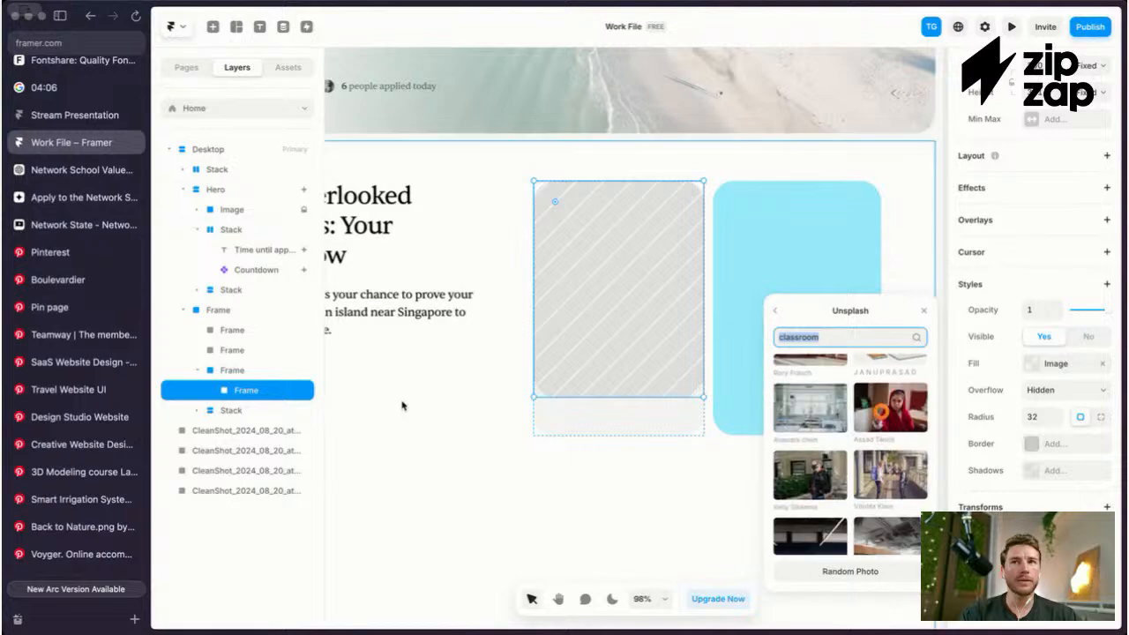
pyautogui.scroll(-3, 51, 322)
# Step: Return to the Midjourney images and move their browser tab directly below the Work File tab
pyautogui.click(55, 482)
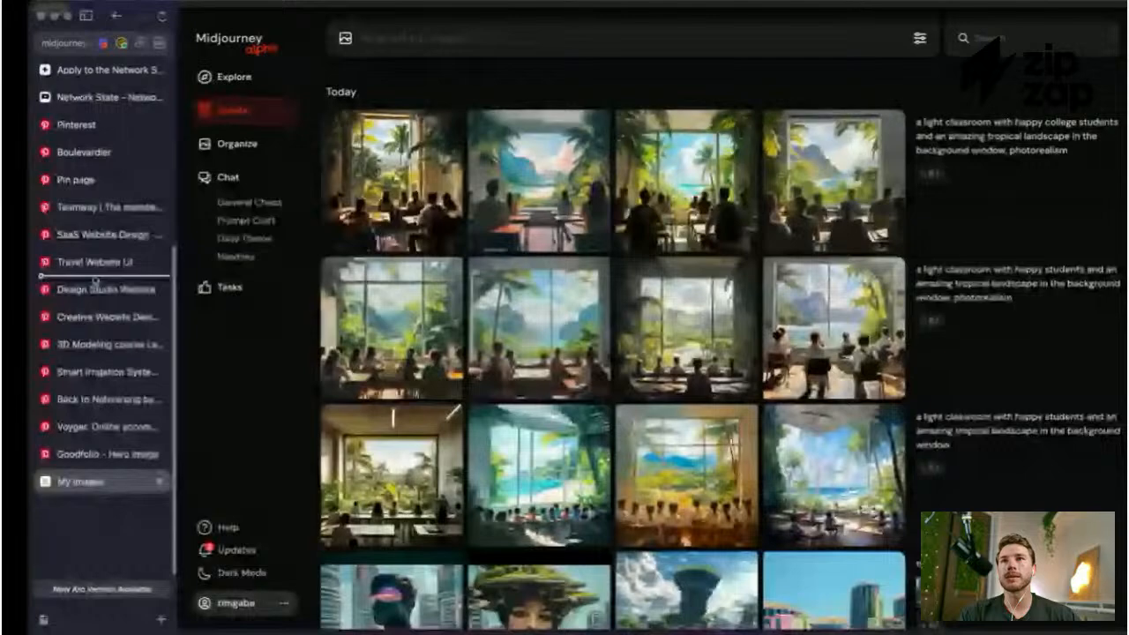
pyautogui.moveTo(95, 280); pyautogui.dragTo(79, 156)
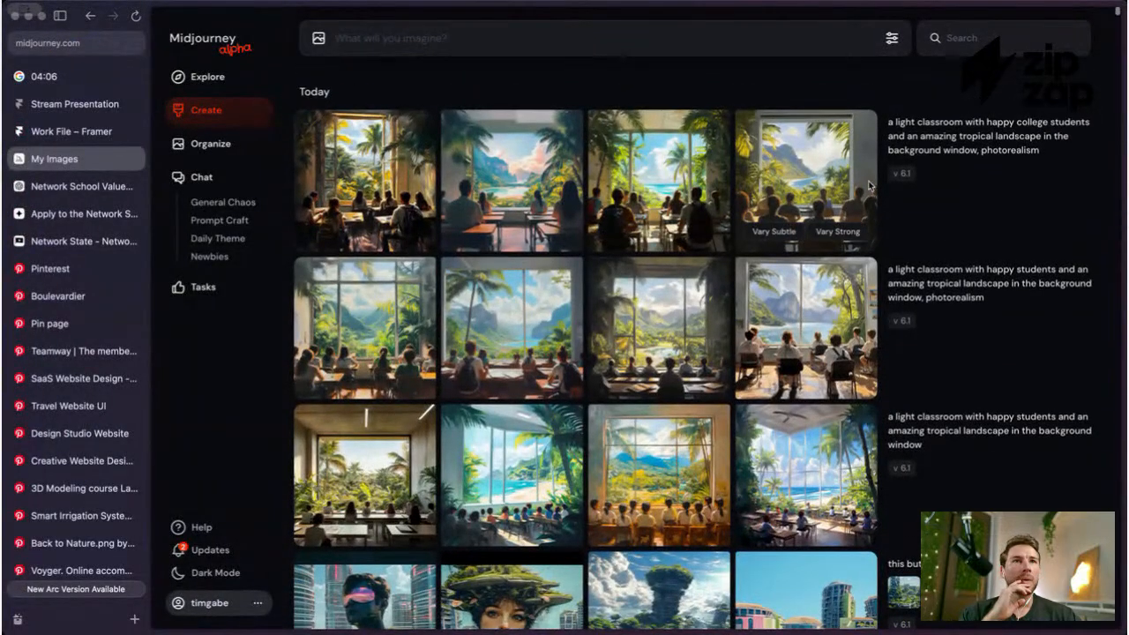
pyautogui.scroll(1, 872, 188)
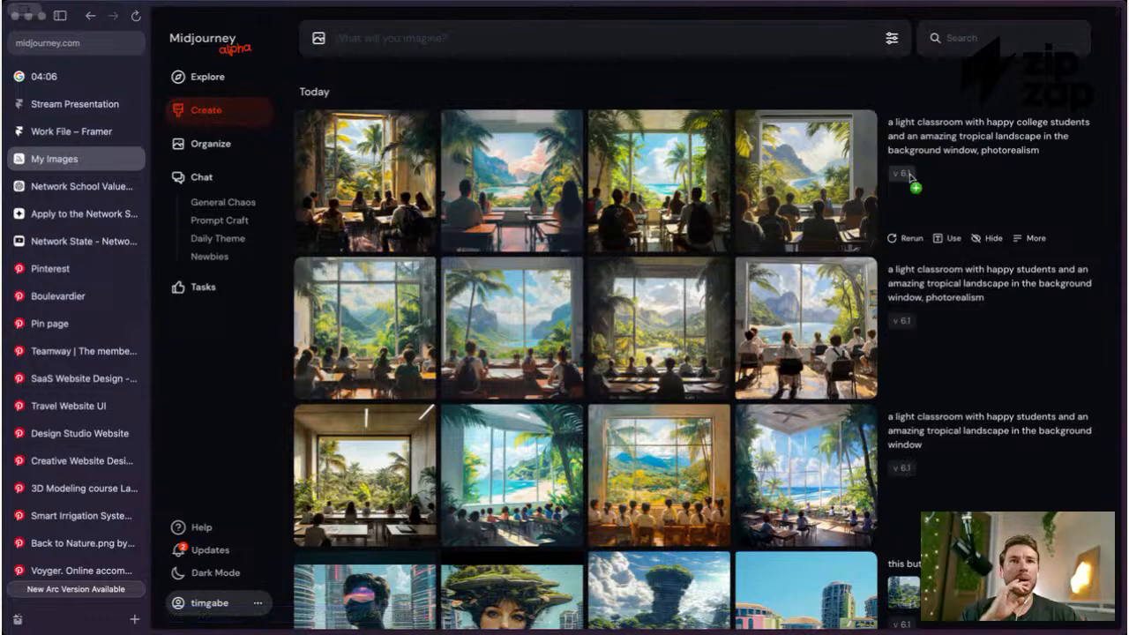
# Step: View the fourth and third pictures of the first photorealism classroom set enlarged
pyautogui.click(772, 393)
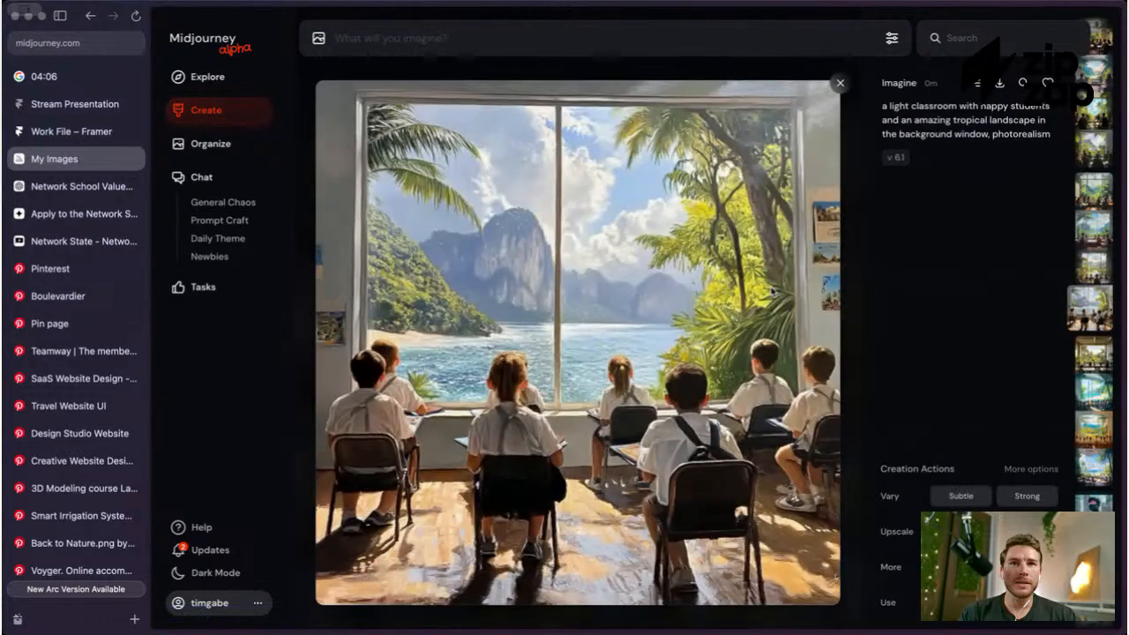
pyautogui.press('Escape')
pyautogui.click(697, 346)
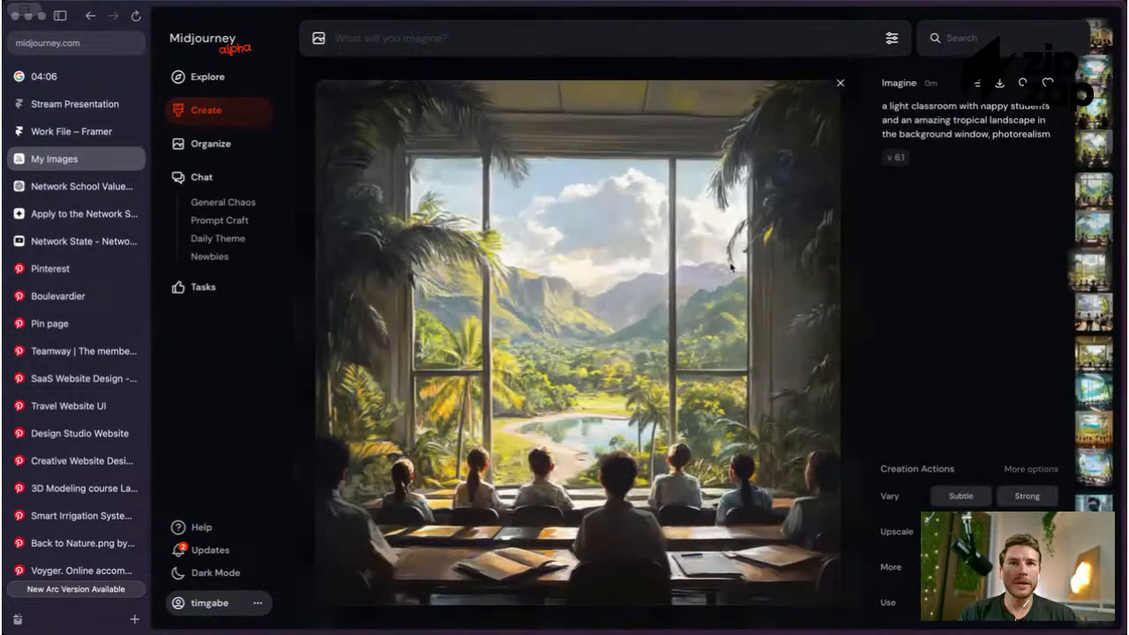
pyautogui.press('Escape')
# Step: Load the "happy college students" photorealism prompt back into the prompt field
pyautogui.click(978, 136)
pyautogui.click(532, 41)
pyautogui.click(481, 64)
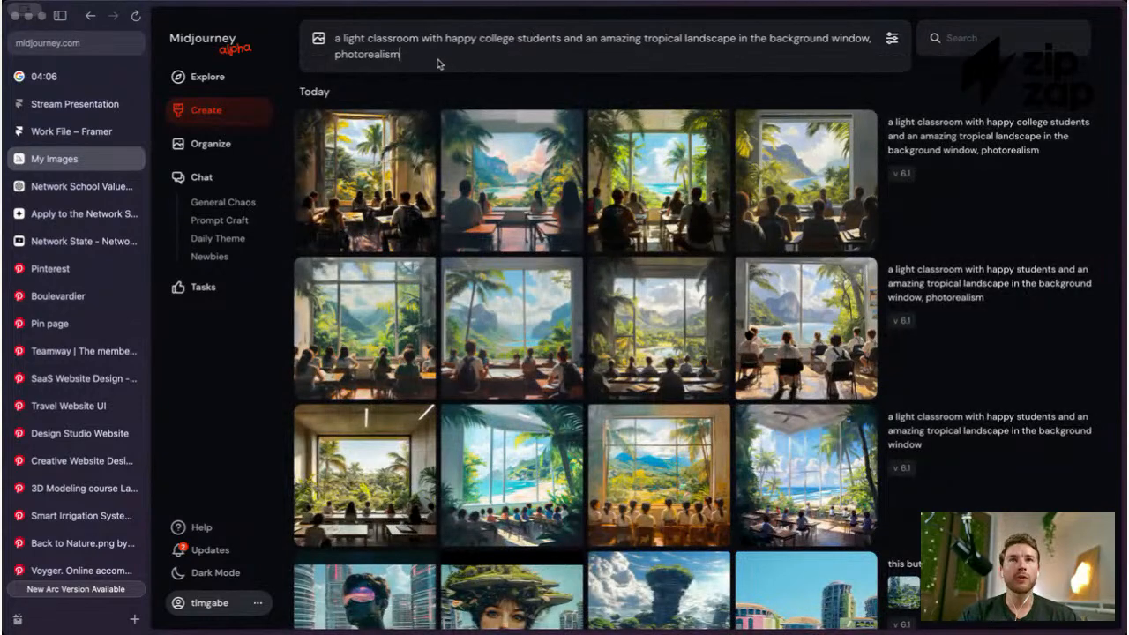
pyautogui.press('super+t')
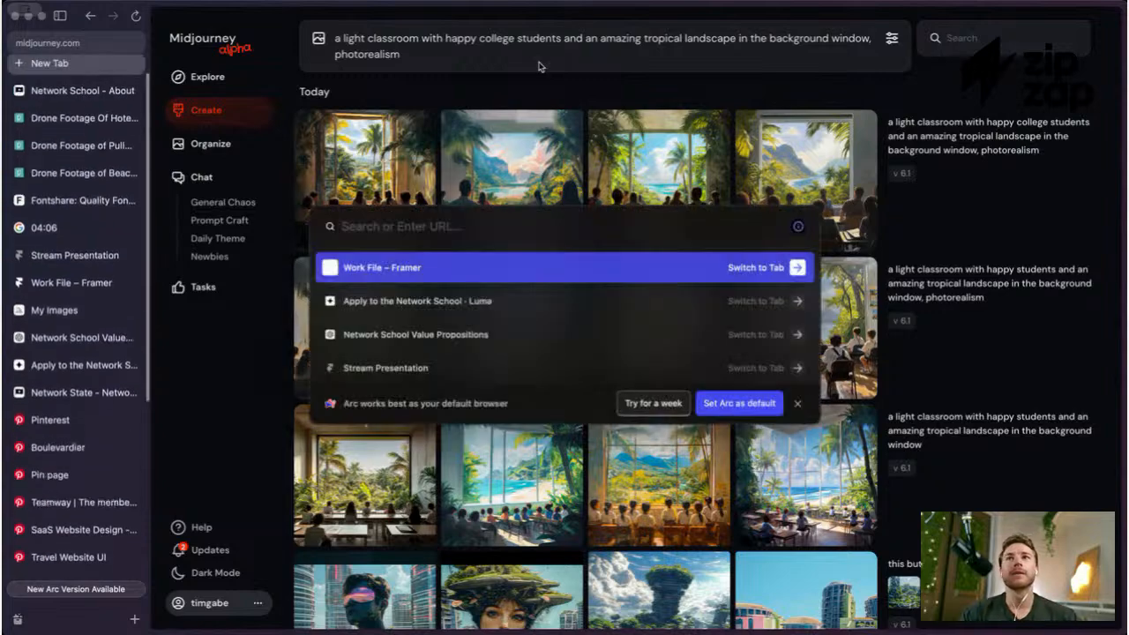
pyautogui.press('Escape')
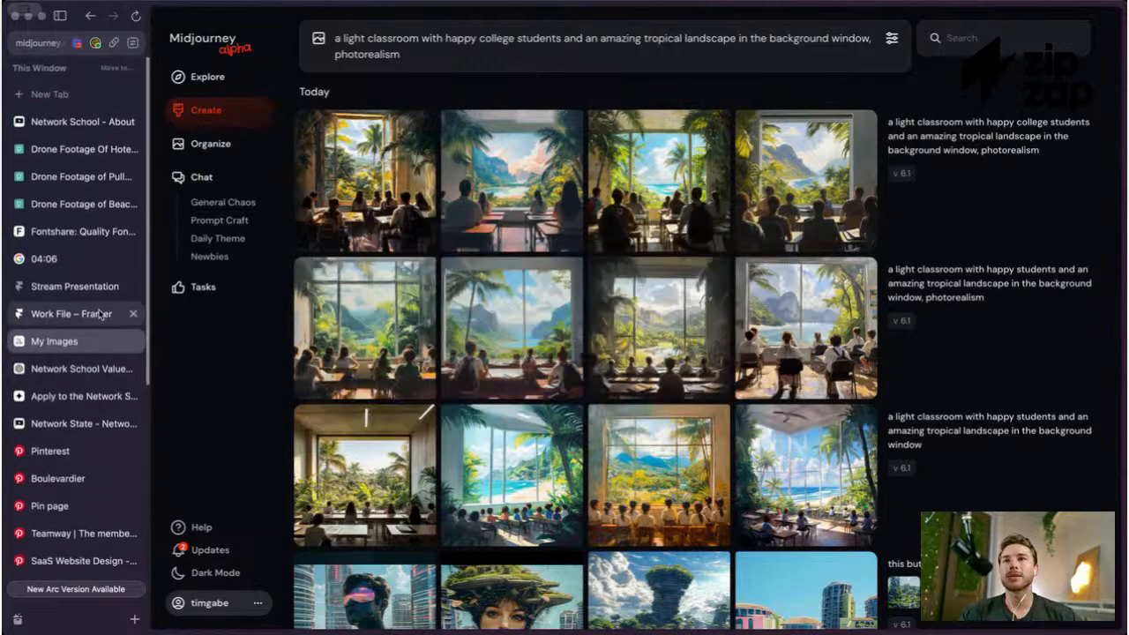
# Step: Switch to the ChatGPT conversation and begin a message with "Hey my friend:" and "If I want a photorealistic photo"
pyautogui.click(82, 372)
pyautogui.scroll(-5, 530, 396)
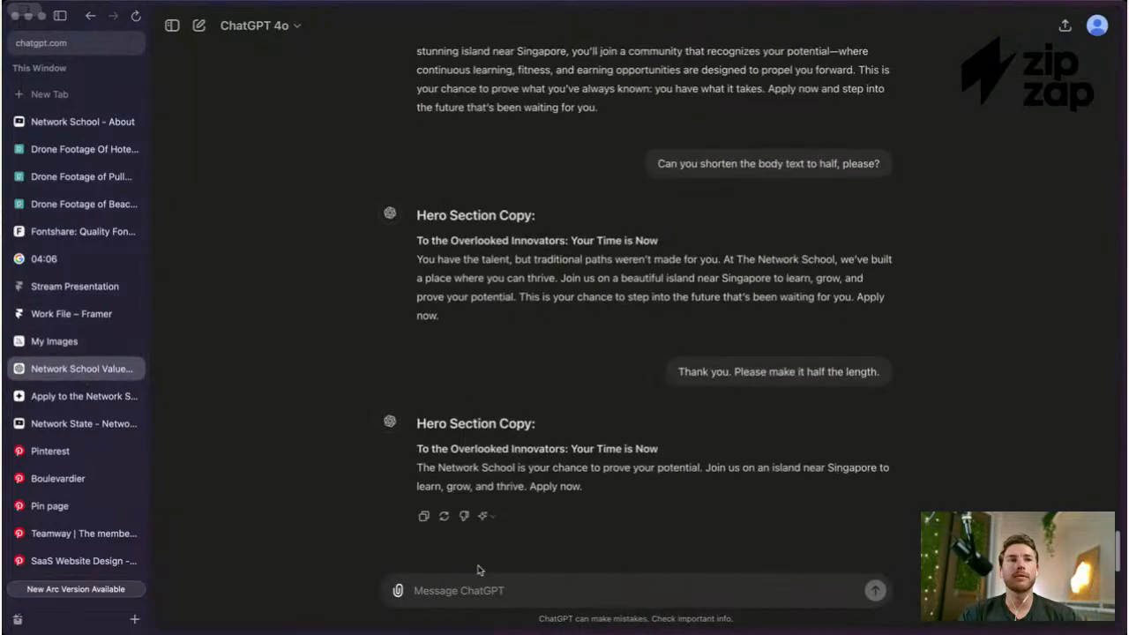
pyautogui.click(532, 587)
pyautogui.write('Hey me')
pyautogui.write(' firen')
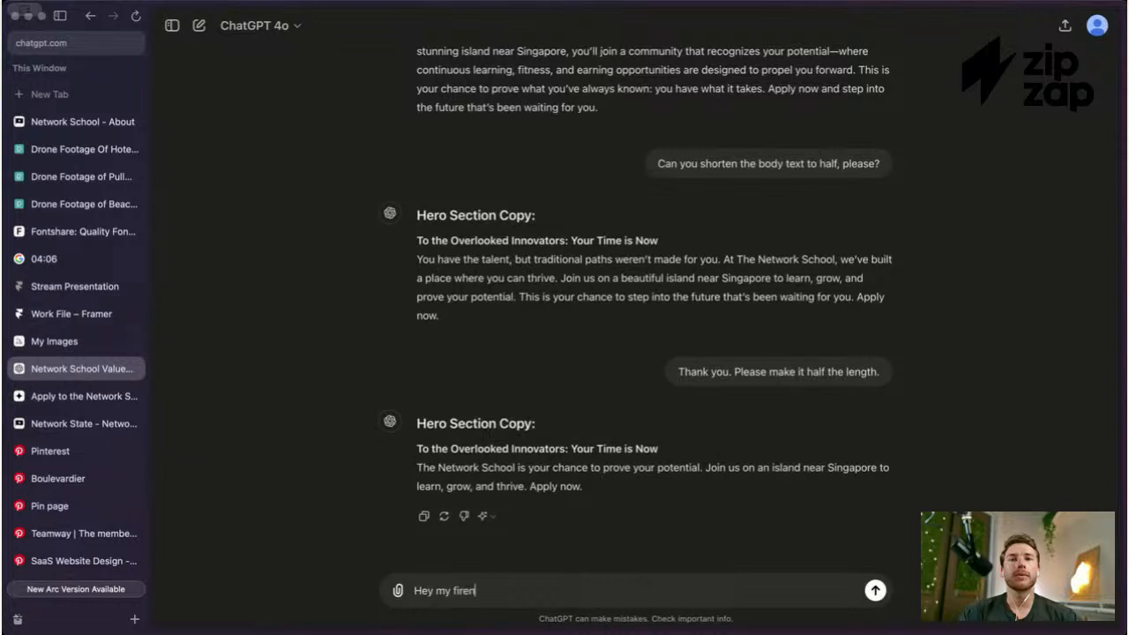
pyautogui.press('BackSpace')
pyautogui.press('BackSpace')
pyautogui.press('BackSpace')
pyautogui.press('BackSpace')
pyautogui.write('riend:')
pyautogui.hotkey('shift', 'Return')
pyautogui.write('If.I want a photo')
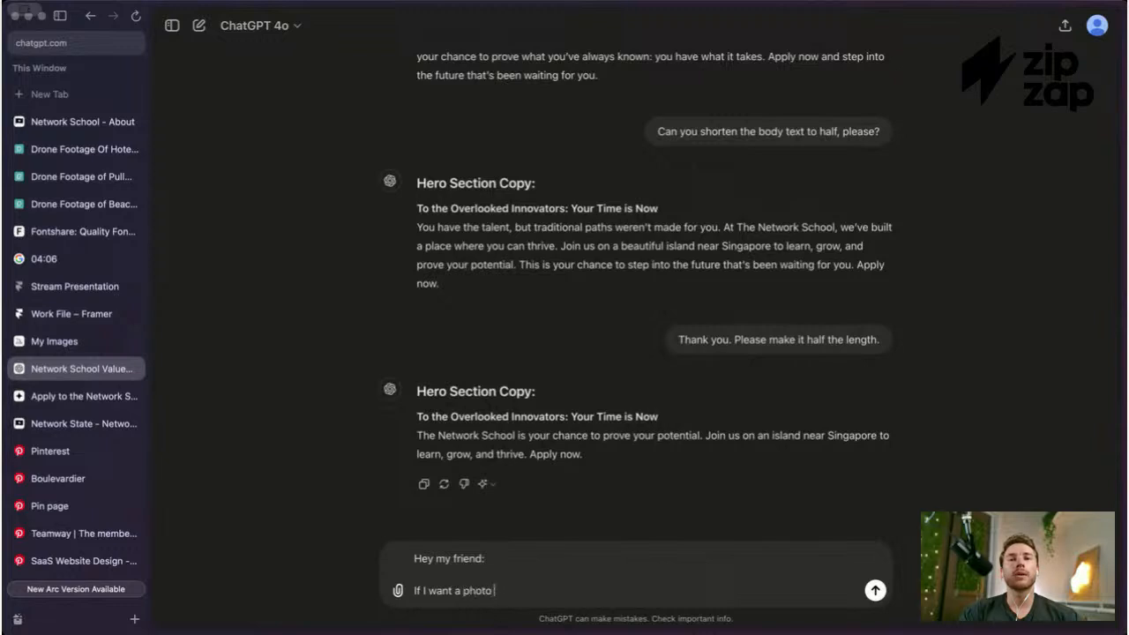
pyautogui.write('realistic photo')
# Step: Copy the full college classroom prompt from the Midjourney page
pyautogui.click(77, 344)
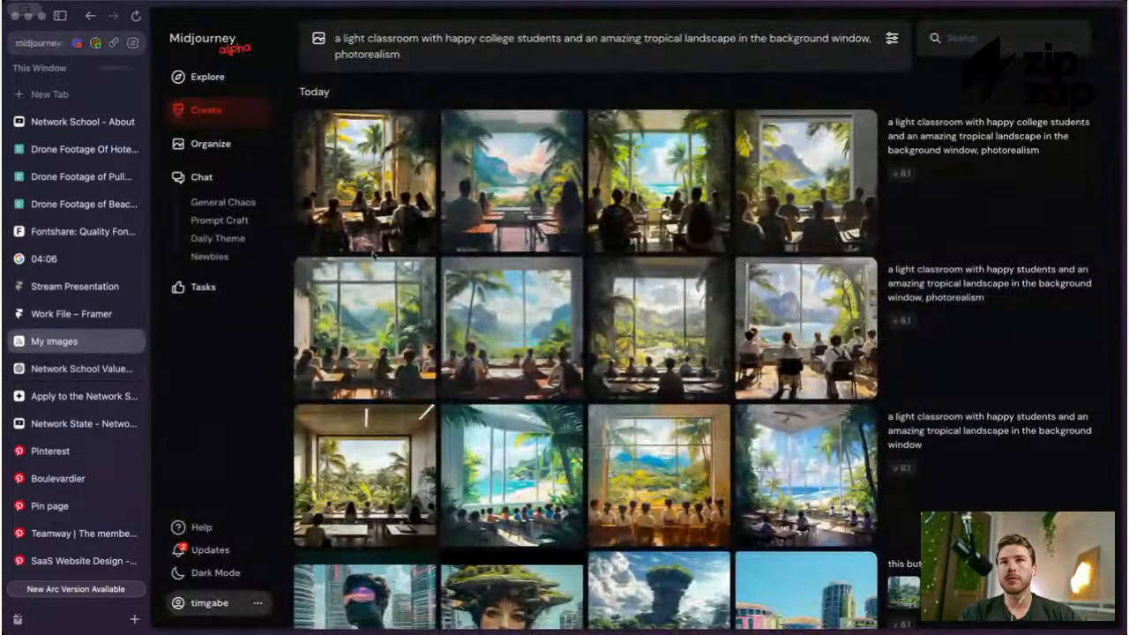
pyautogui.press('super+a')
pyautogui.press('super+c')
# Step: Return to ChatGPT and complete the question with "from Midjourney, what can I do?"
pyautogui.click(78, 369)
pyautogui.write('from Midjourney')
pyautogui.press('BackSpace')
pyautogui.press('BackSpace')
pyautogui.press('BackSpace')
pyautogui.press('BackSpace')
pyautogui.write('urney, whart ca')
pyautogui.press('BackSpace')
pyautogui.press('BackSpace')
pyautogui.press('BackSpace')
pyautogui.write('t can I do?')
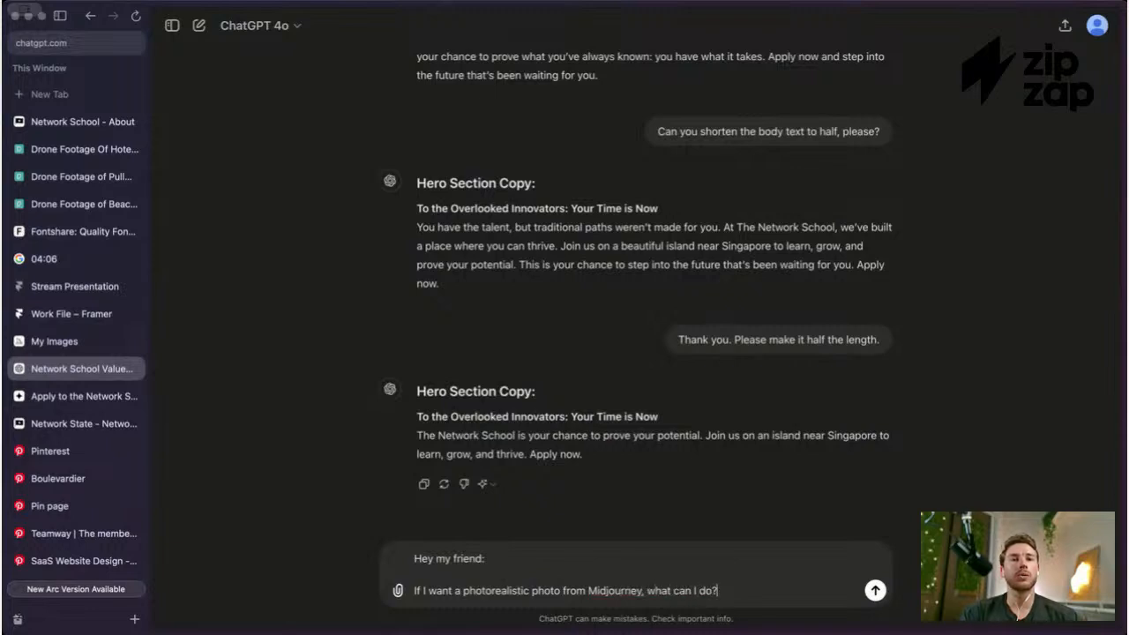
# Step: Add "This is my current prompt, but it doesn't become realistic:", paste the copied prompt below it and send the message
pyautogui.hotkey('shift', 'Return')
pyautogui.hotkey('shift', 'Return')
pyautogui.write("Tihshis is my current Prompt, butr iit doesn't become realistic:")
pyautogui.hotkey('shift', 'Return')
pyautogui.hotkey('shift', 'Return')
pyautogui.press('super+v')
pyautogui.press('Return')
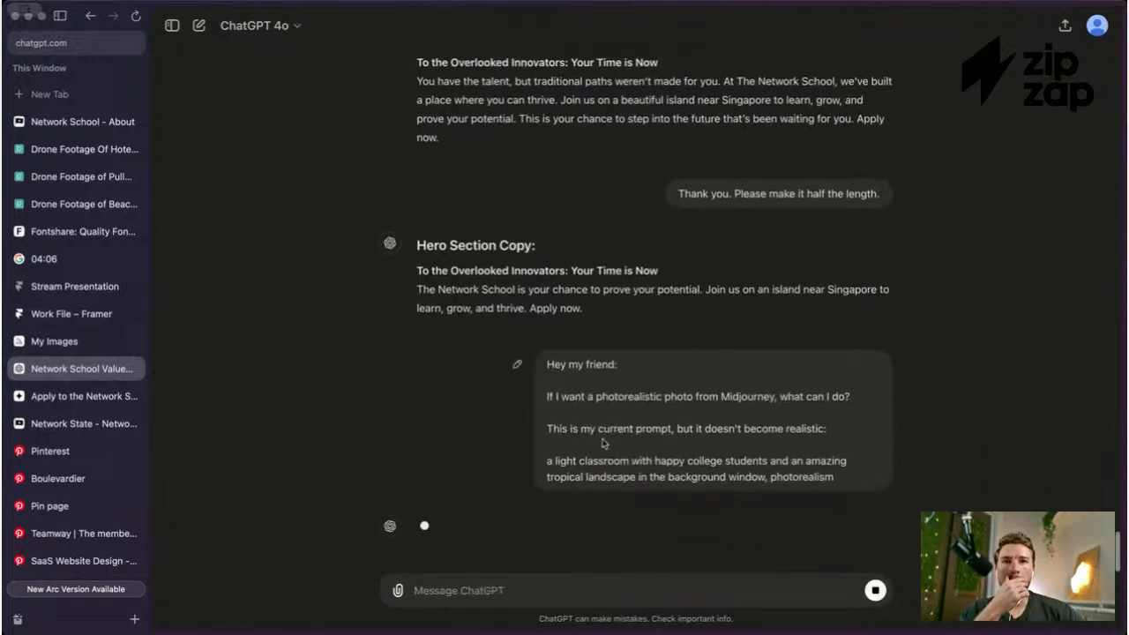
# Step: Switch to the Framer work file and copy the body paragraph under the section heading beside the cards
pyautogui.click(67, 317)
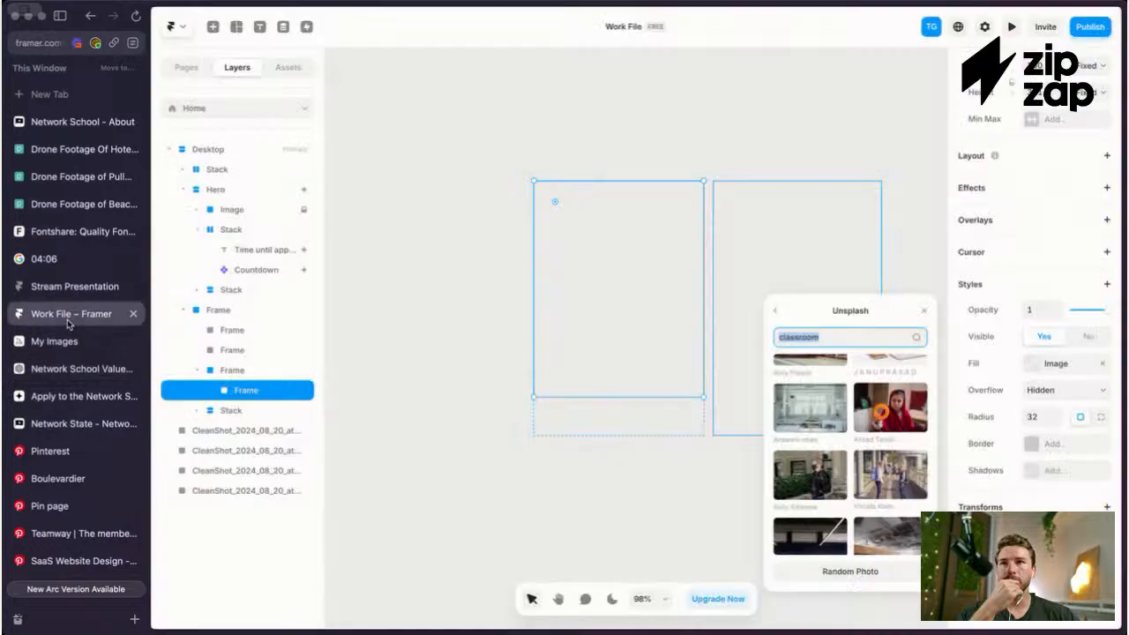
pyautogui.click(627, 411)
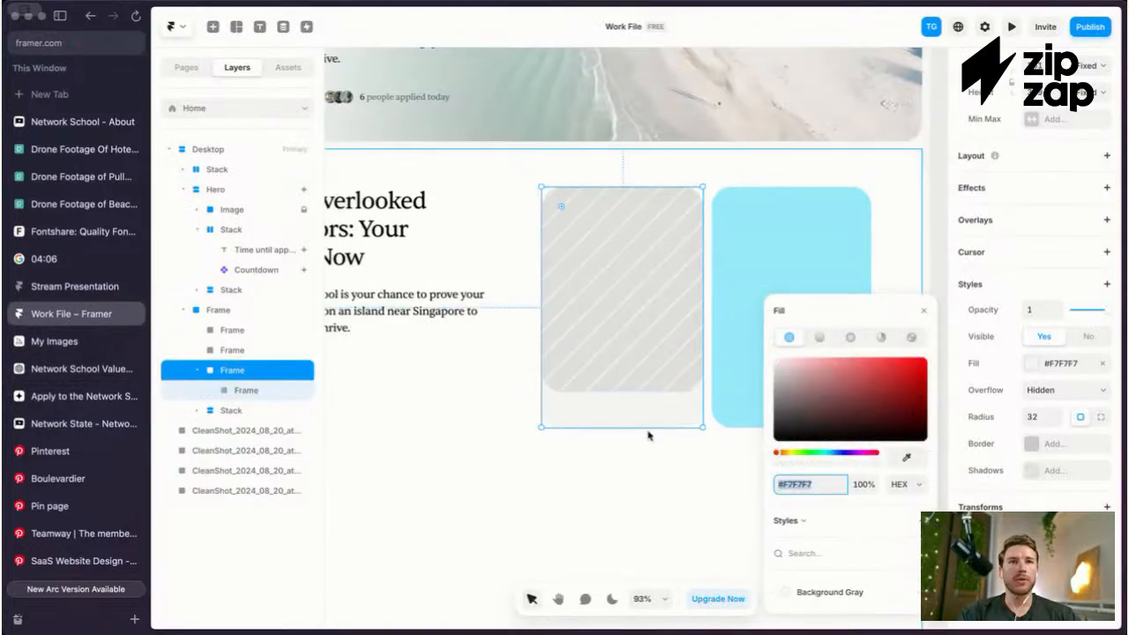
pyautogui.hscroll(-3, 649, 459)
pyautogui.press('Escape')
pyautogui.press('Escape')
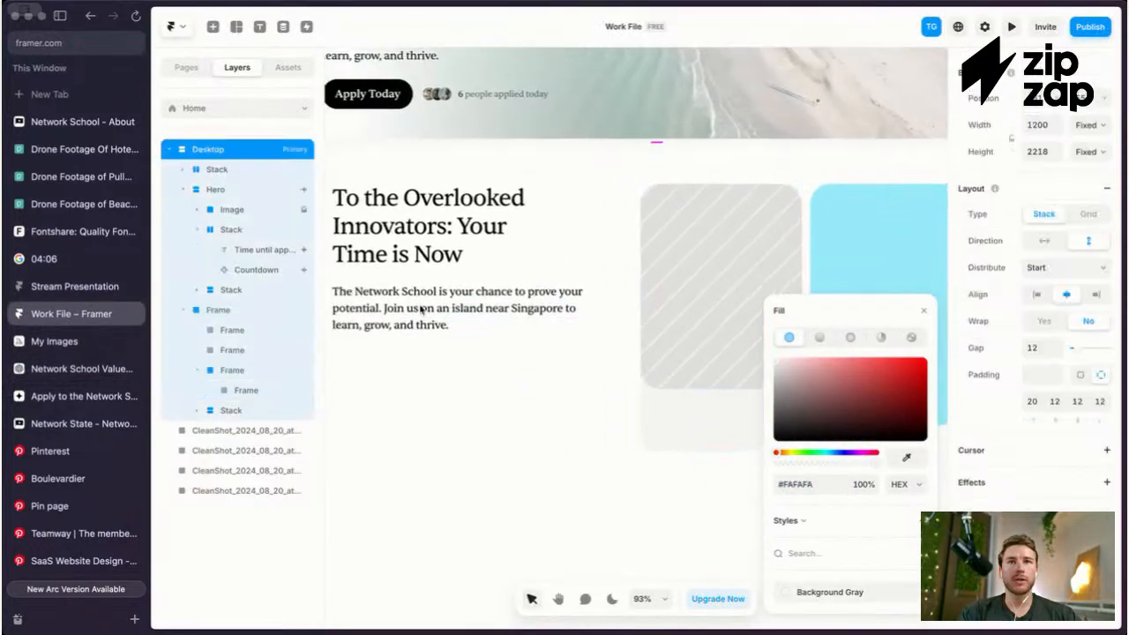
pyautogui.click(423, 308)
pyautogui.click(459, 308)
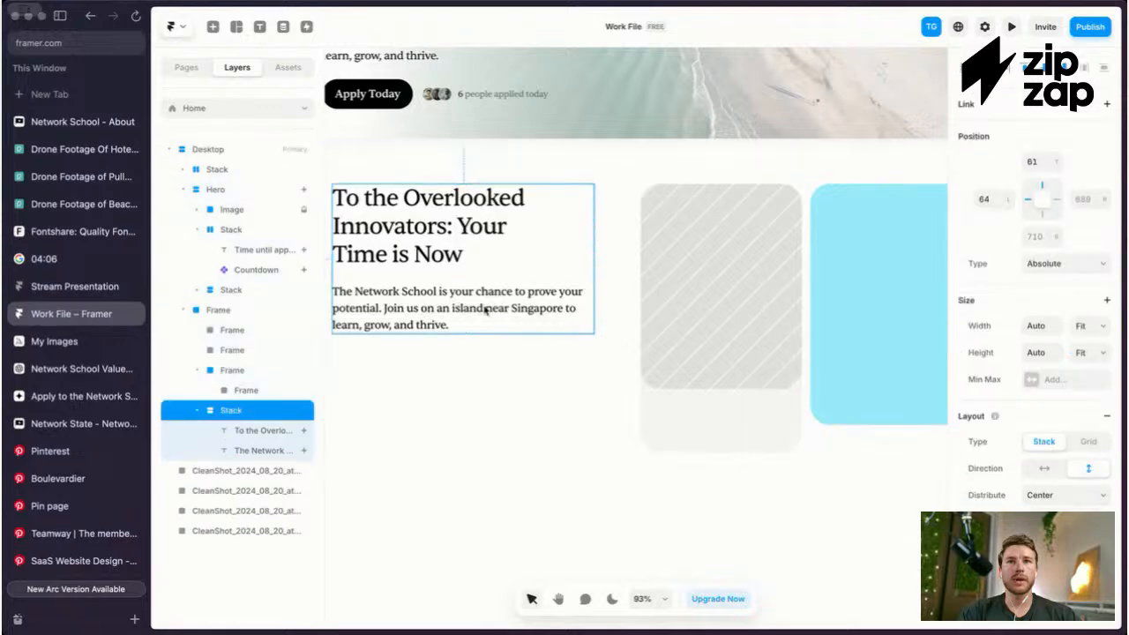
pyautogui.click(460, 308)
pyautogui.hscroll(1, 703, 390)
pyautogui.hotkey('ctrl', 'c')
# Step: Paste the paragraph into the first card and place it in the strip below the image placeholder
pyautogui.hscroll(2, 702, 390)
pyautogui.click(662, 408)
pyautogui.scroll(2, 662, 411)
pyautogui.hotkey('ctrl', 'v')
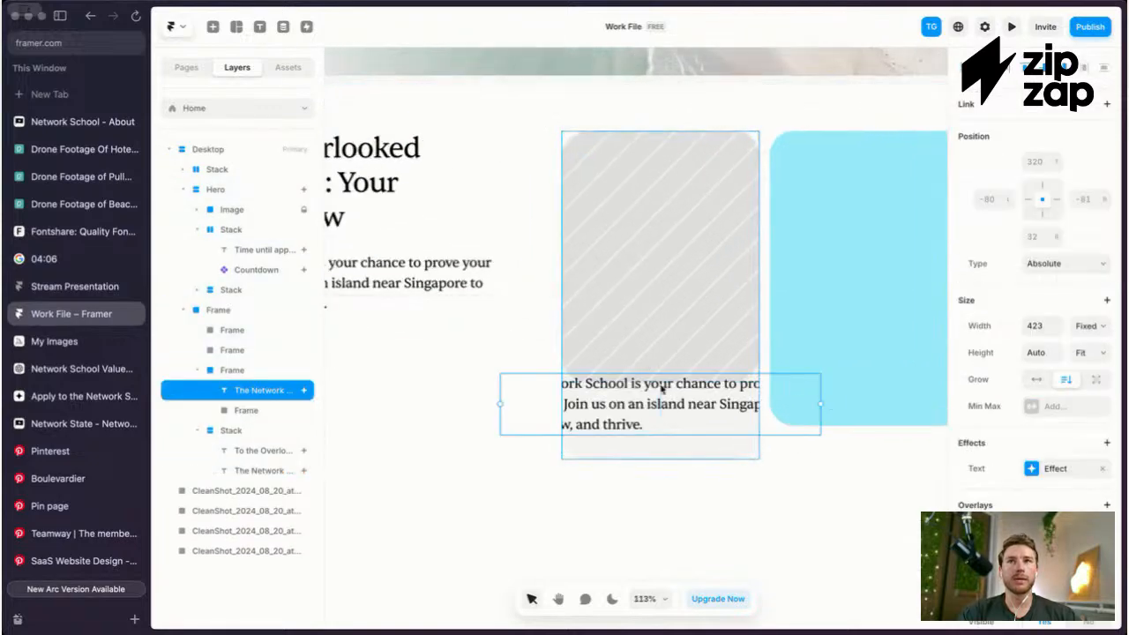
pyautogui.moveTo(656, 376); pyautogui.dragTo(653, 425)
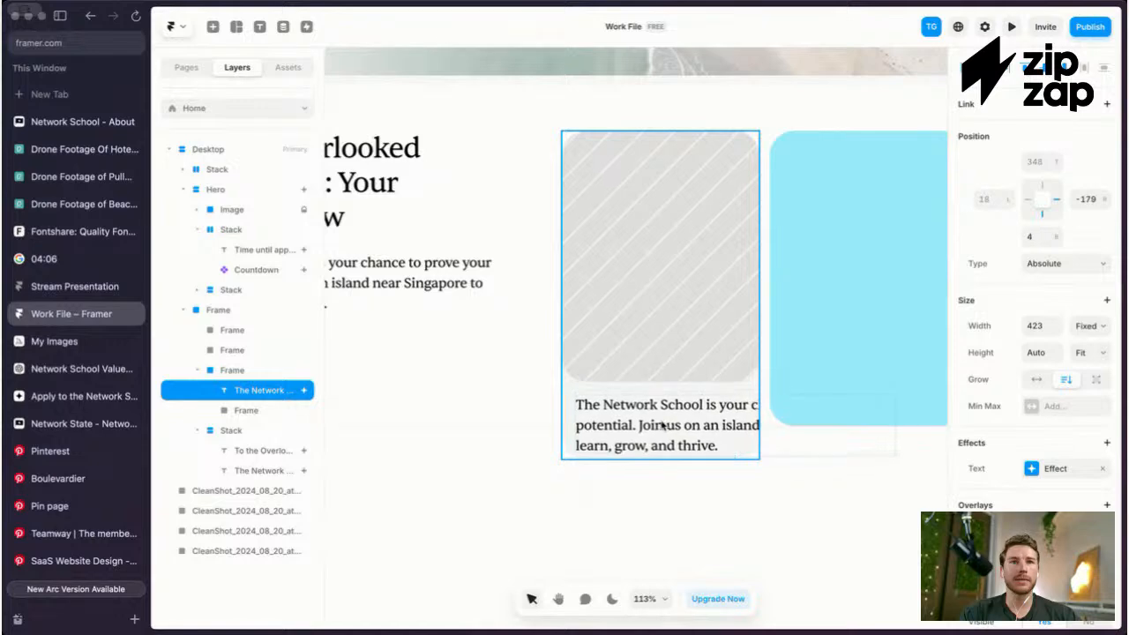
# Step: Replace the pasted paragraph in the first card with the text "Continuous Learning"
pyautogui.scroll(-3, 665, 422)
pyautogui.doubleClick(662, 422)
pyautogui.scroll(3, 661, 422)
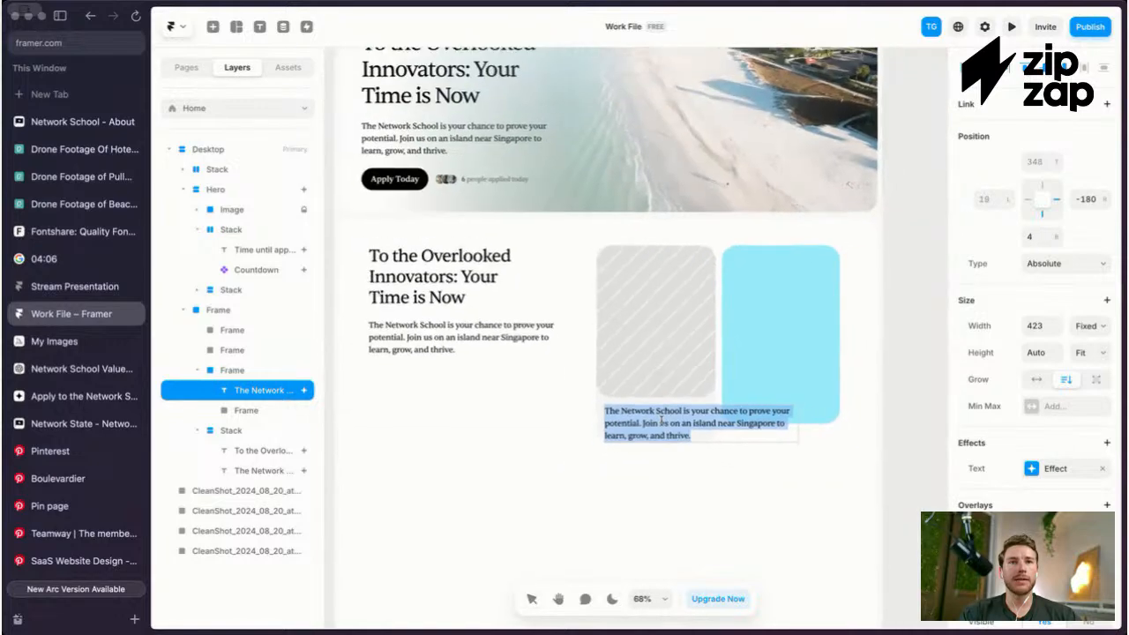
pyautogui.write('Continuous')
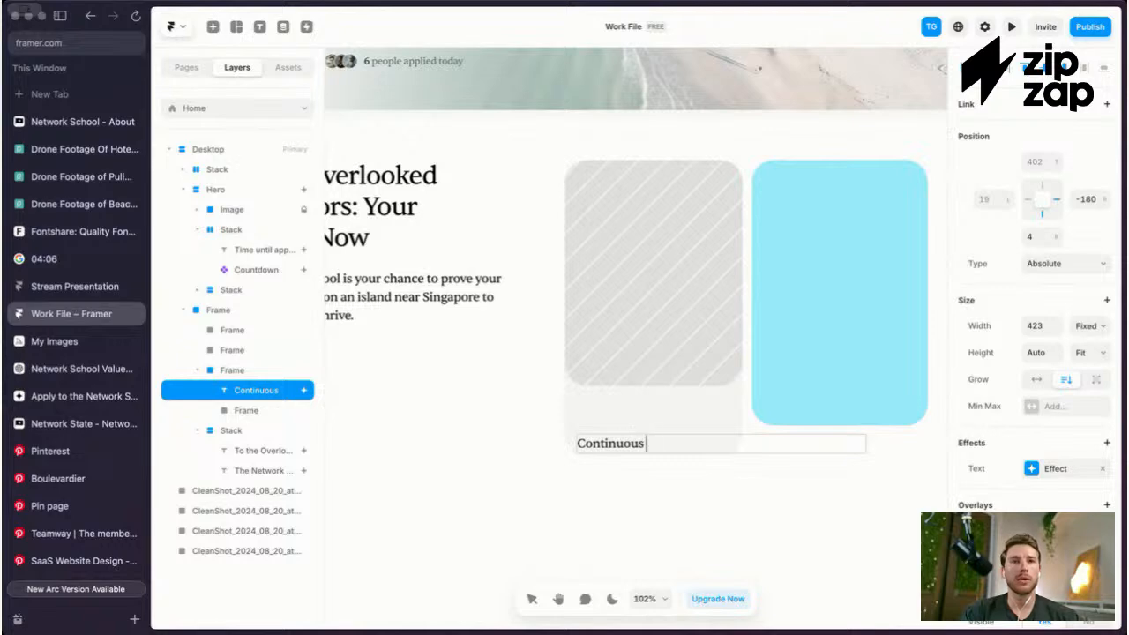
pyautogui.write(' Learning')
pyautogui.press('Escape')
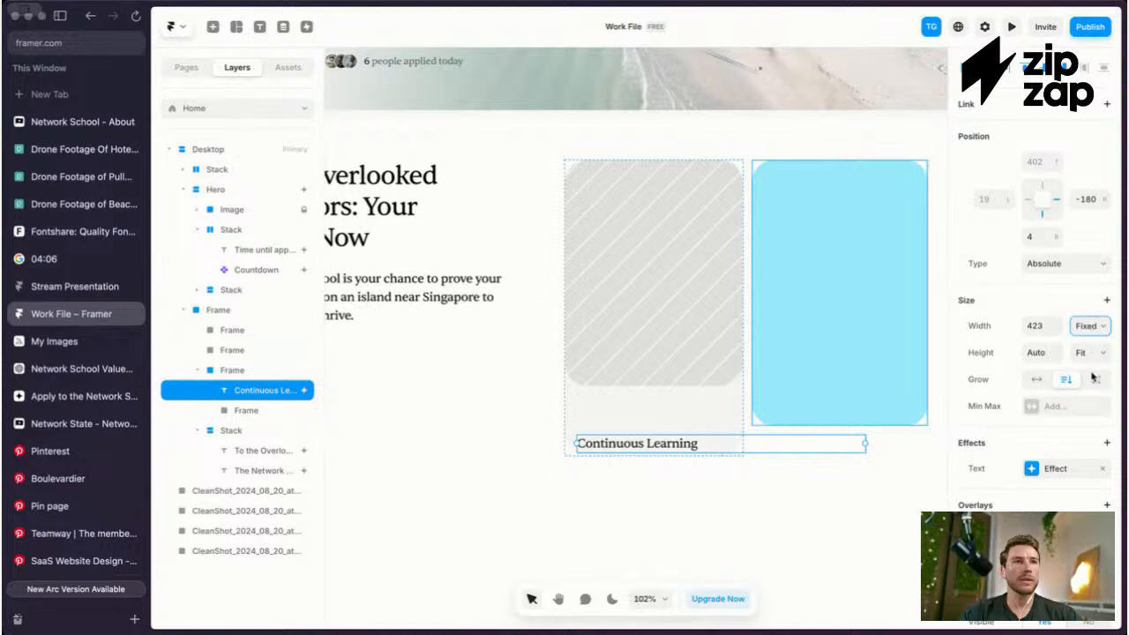
# Step: Fit the "Continuous Learning" caption's width to its text and place it in the strip below the image placeholder
pyautogui.hotkey('alt', 'h')
pyautogui.hotkey('alt', 'v')
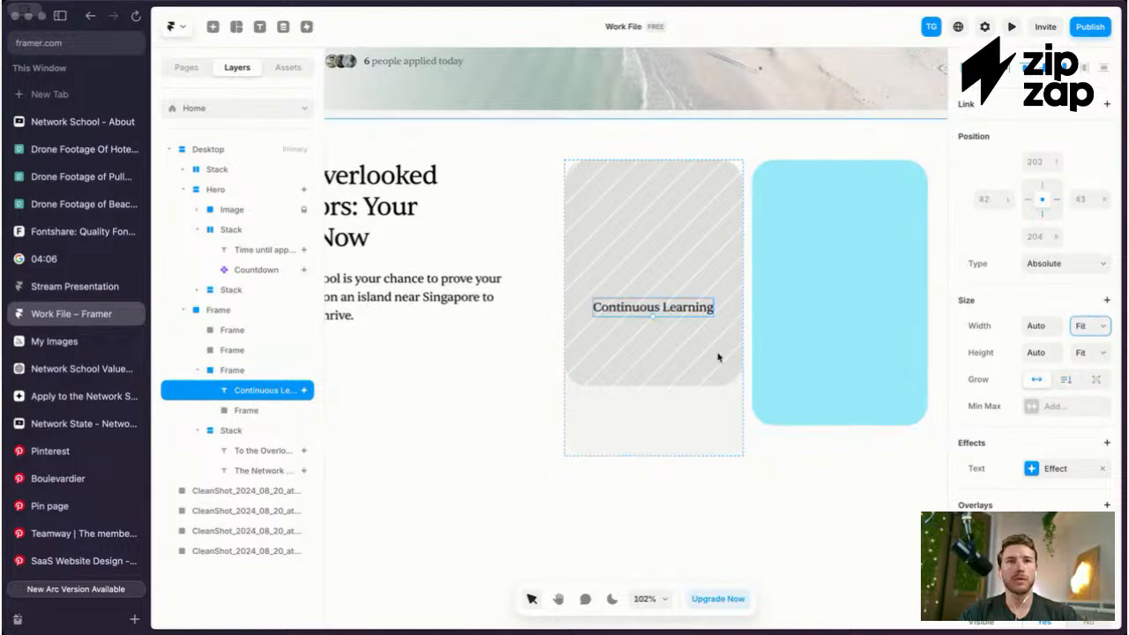
pyautogui.moveTo(665, 318); pyautogui.dragTo(655, 410)
pyautogui.press('Escape')
# Step: Duplicate the caption, place the copy directly beneath the original and set the copy's font size to 16 pixels
pyautogui.click(654, 411)
pyautogui.press('super+d')
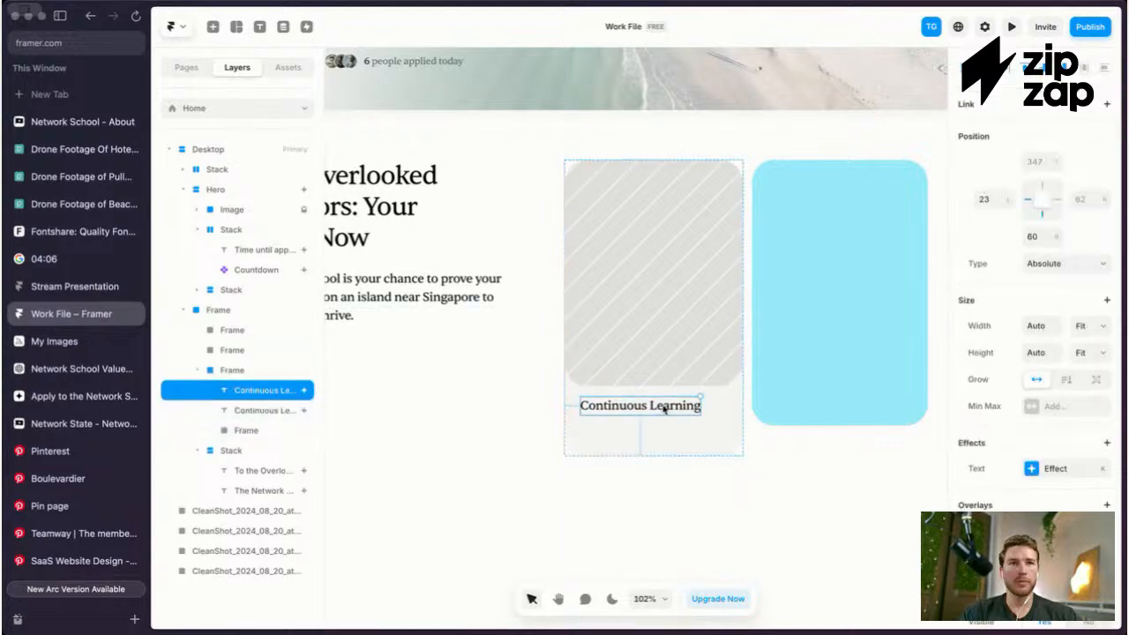
pyautogui.press('Escape')
pyautogui.click(640, 424)
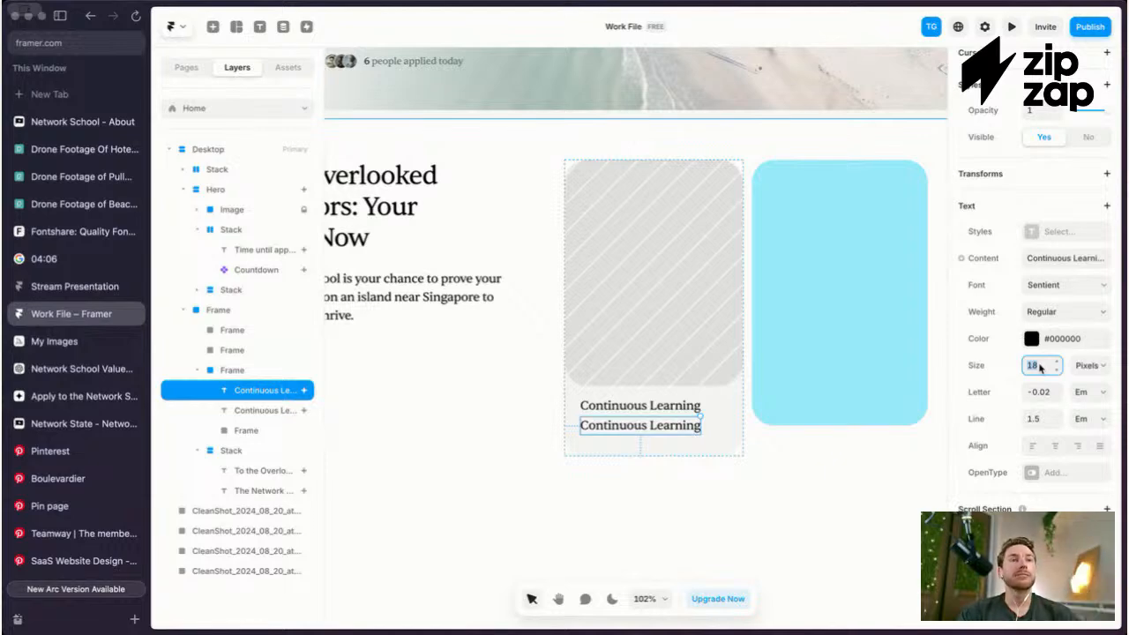
pyautogui.write('16')
pyautogui.moveTo(623, 430); pyautogui.dragTo(624, 427)
# Step: Extend the first card's bottom edge slightly downward and move both captions down within the taller strip
pyautogui.click(652, 406)
pyautogui.click(650, 430)
pyautogui.click(728, 446)
pyautogui.moveTo(722, 456); pyautogui.dragTo(721, 474)
pyautogui.click(670, 442)
pyautogui.press('Escape')
pyautogui.moveTo(660, 426)
pyautogui.mouseDown()
pyautogui.moveTo(661, 412)
pyautogui.moveTo(657, 433)
pyautogui.mouseUp()
pyautogui.click(658, 444)
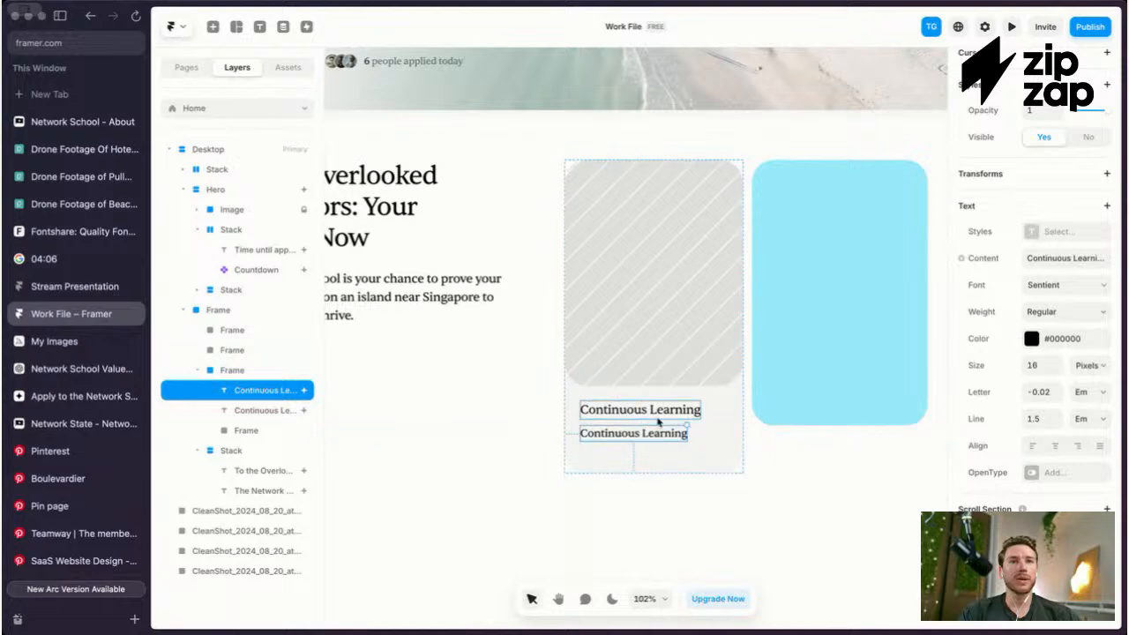
# Step: Set the font weight of the upper "Continuous Learning" caption to Medium
pyautogui.scroll(-2, 661, 422)
pyautogui.hscroll(1, 675, 433)
pyautogui.scroll(-2, 676, 433)
pyautogui.click(770, 453)
pyautogui.press('Escape')
pyautogui.click(751, 458)
pyautogui.scroll(4, 759, 459)
pyautogui.press('Escape')
pyautogui.click(746, 457)
pyautogui.click(751, 430)
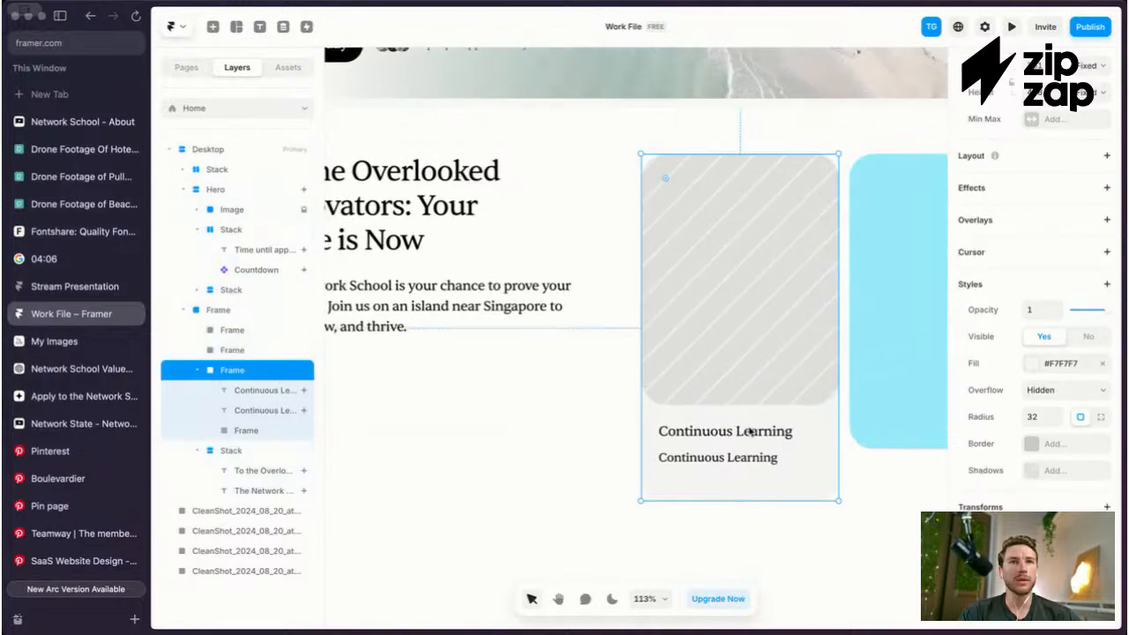
pyautogui.click(751, 429)
pyautogui.scroll(-4, 1083, 396)
pyautogui.scroll(-3, 1074, 344)
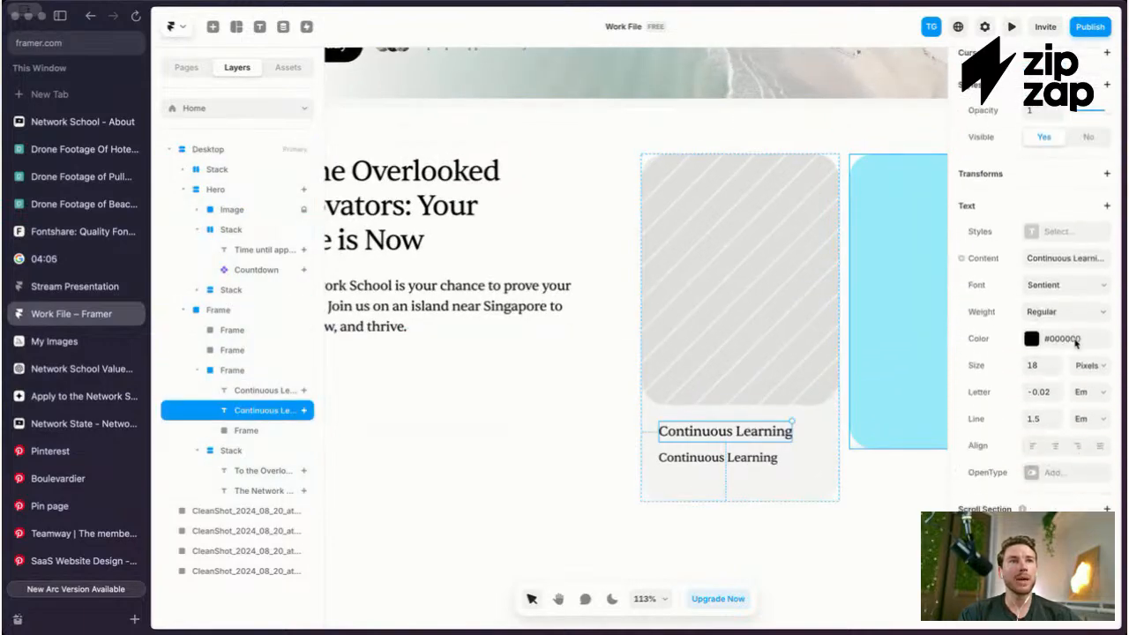
pyautogui.click(1047, 339)
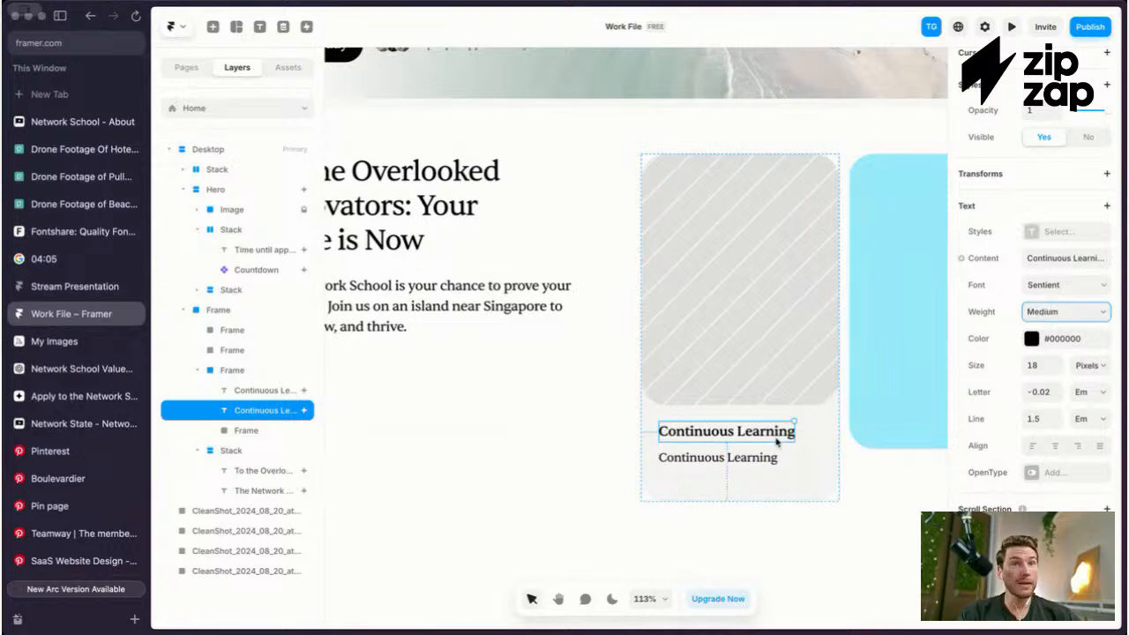
# Step: Create a new Heading 6 text style from the upper "Continuous Learning" caption
pyautogui.scroll(-3, 785, 445)
pyautogui.press('Escape')
pyautogui.press('Escape')
pyautogui.press('Escape')
pyautogui.click(754, 459)
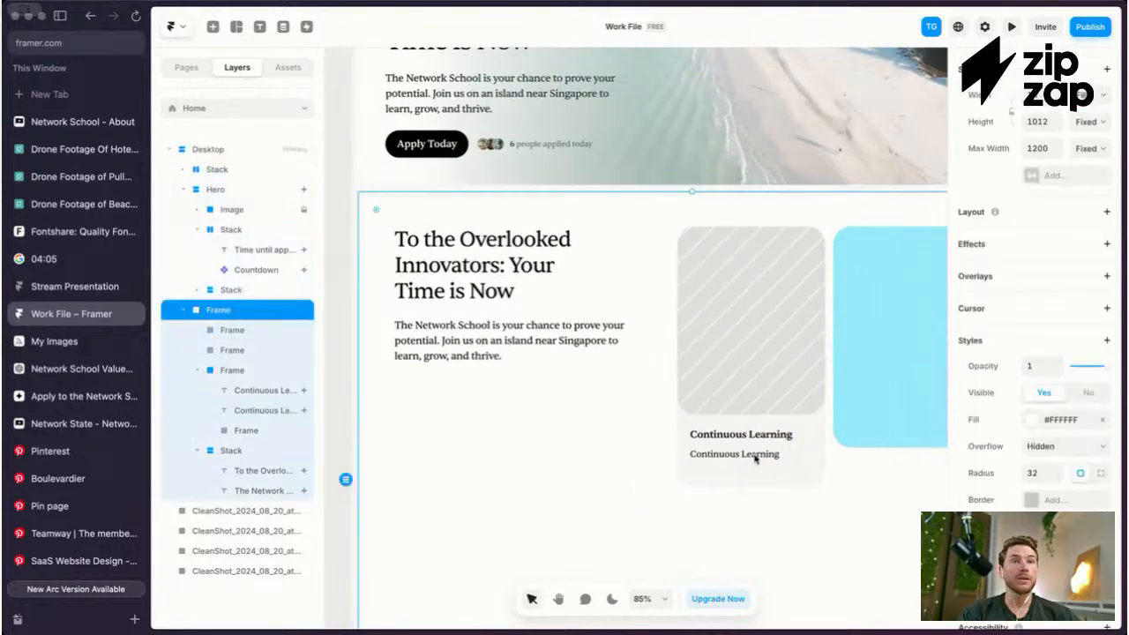
pyautogui.click(769, 455)
pyautogui.click(769, 439)
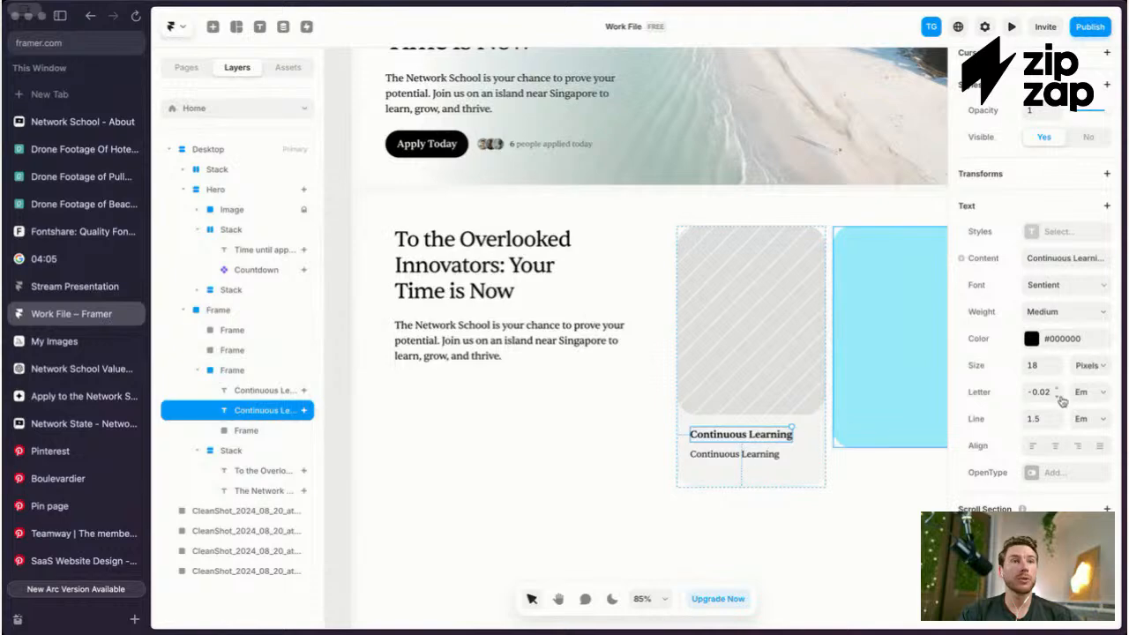
pyautogui.click(1035, 233)
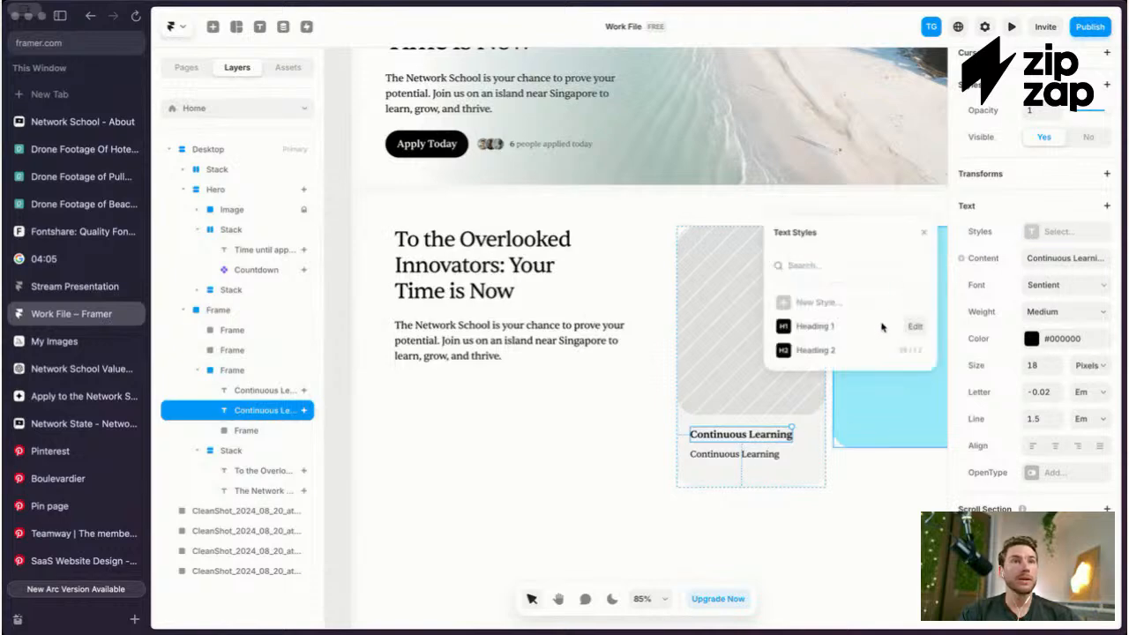
pyautogui.click(847, 303)
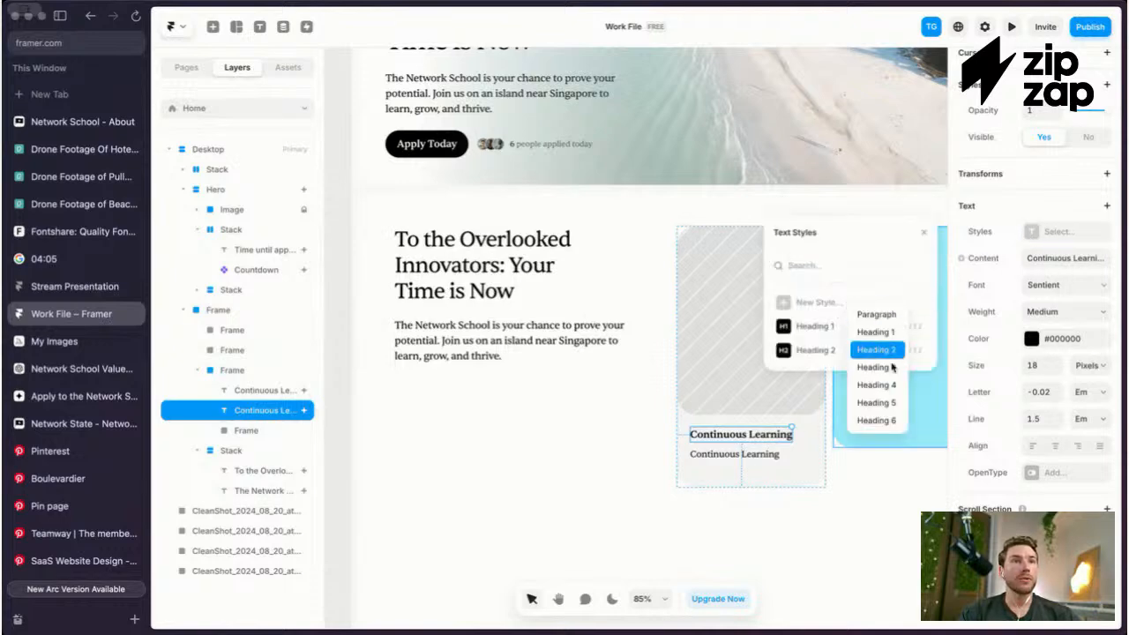
pyautogui.click(892, 421)
# Step: Review the text style assigned to the upper caption against the heading hierarchy in the hero and card section
pyautogui.click(811, 439)
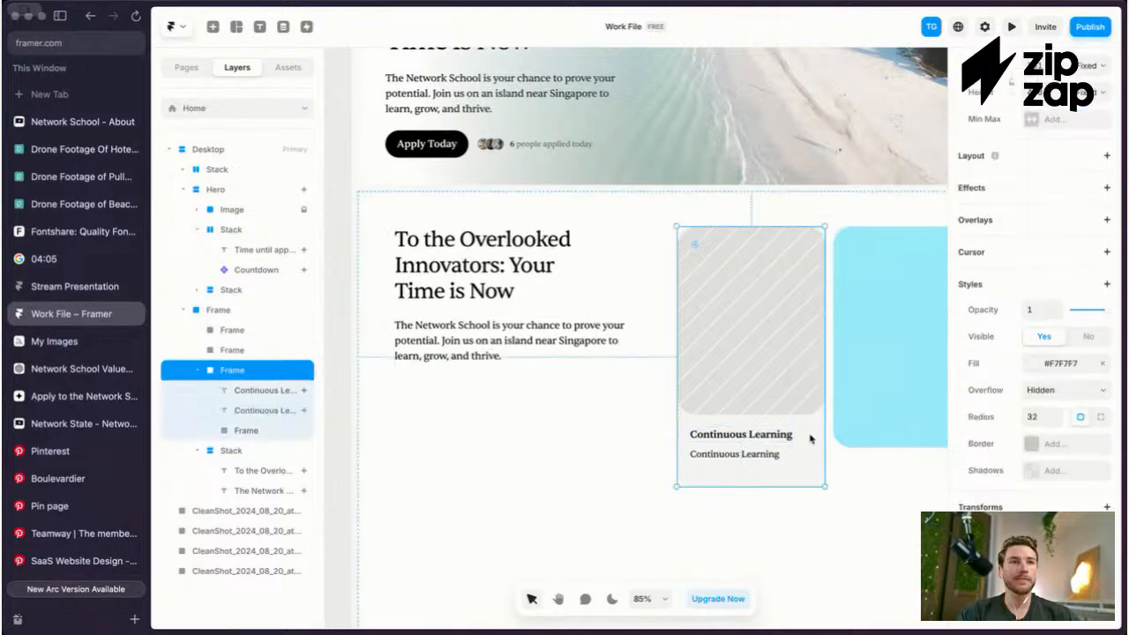
pyautogui.click(745, 439)
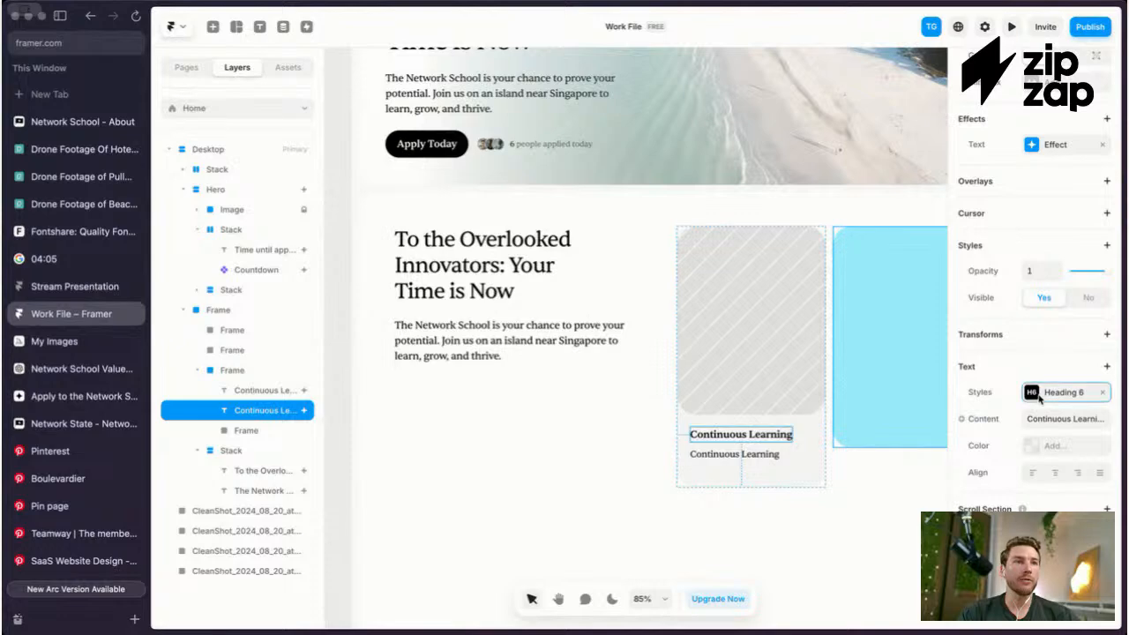
pyautogui.click(1039, 397)
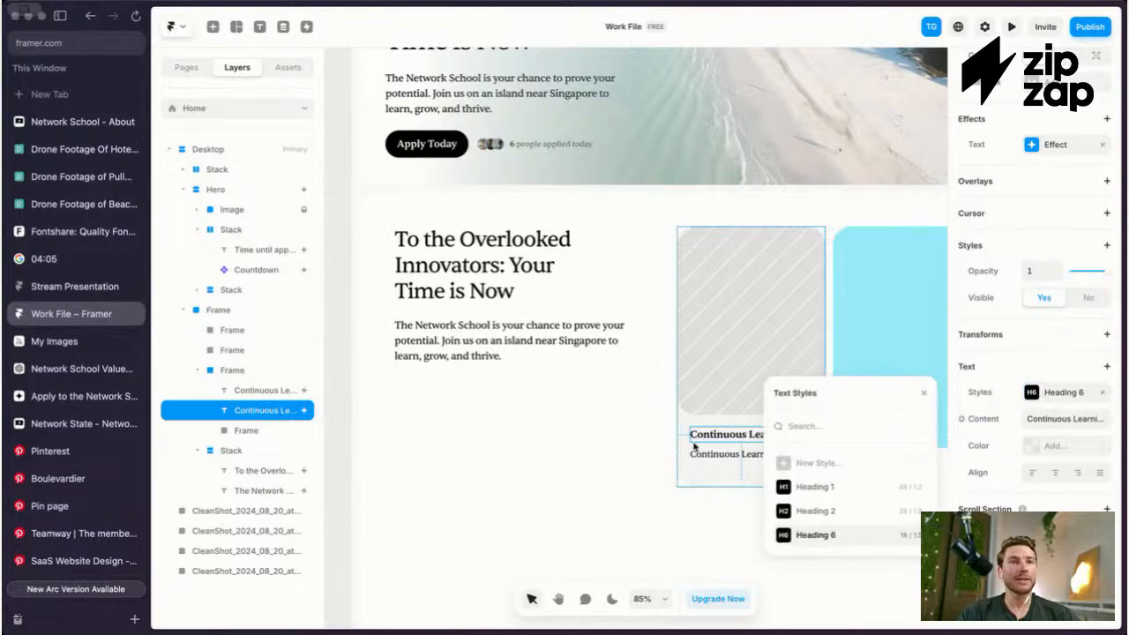
pyautogui.hscroll(1, 681, 418)
pyautogui.scroll(4, 680, 418)
pyautogui.scroll(-3, 680, 418)
pyautogui.scroll(-2, 681, 418)
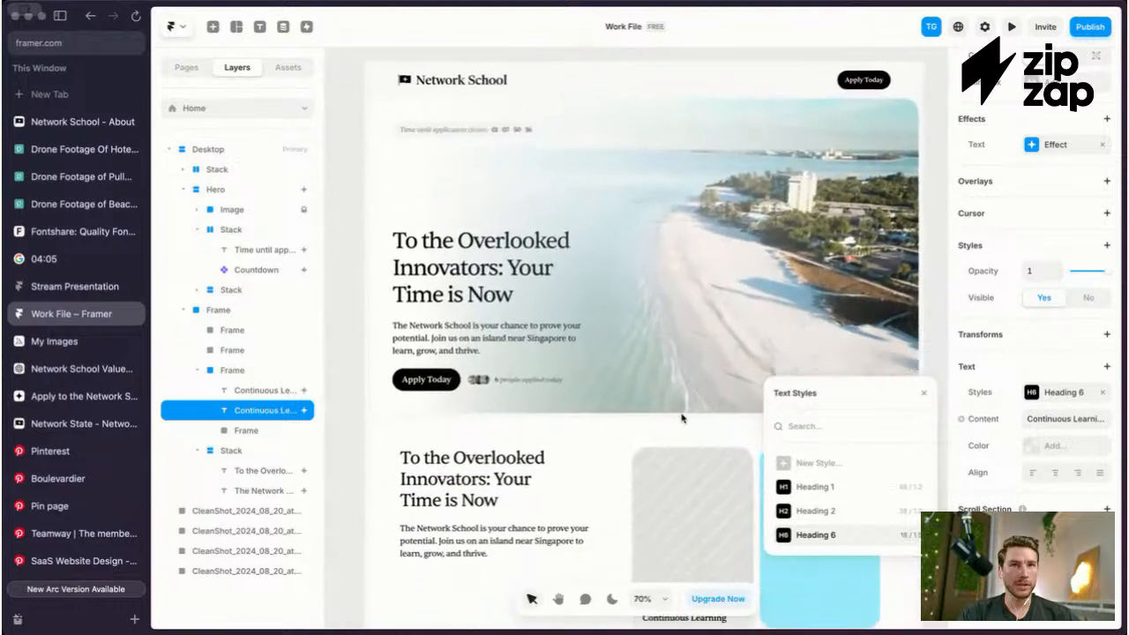
pyautogui.scroll(-5, 681, 417)
pyautogui.scroll(3, 680, 418)
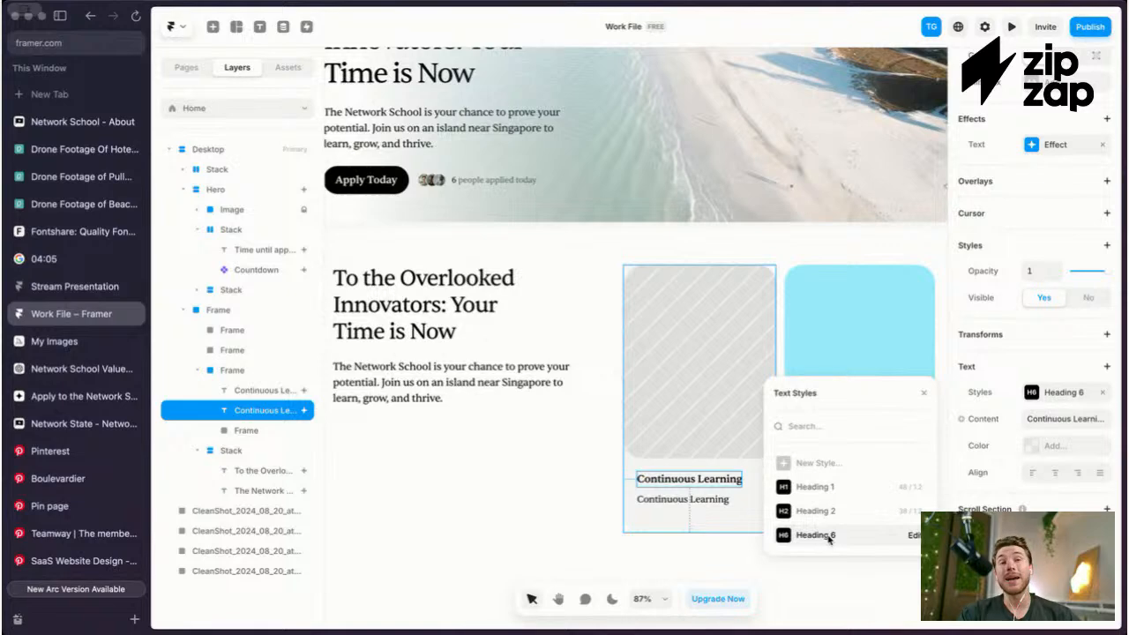
pyautogui.scroll(-2, 732, 480)
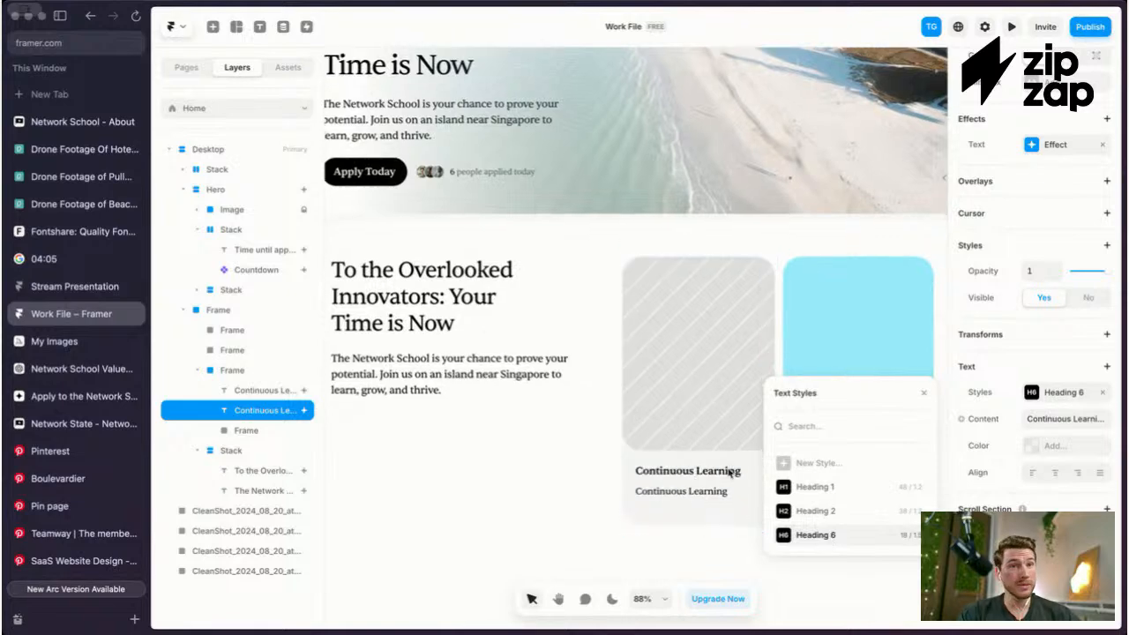
pyautogui.scroll(3, 697, 463)
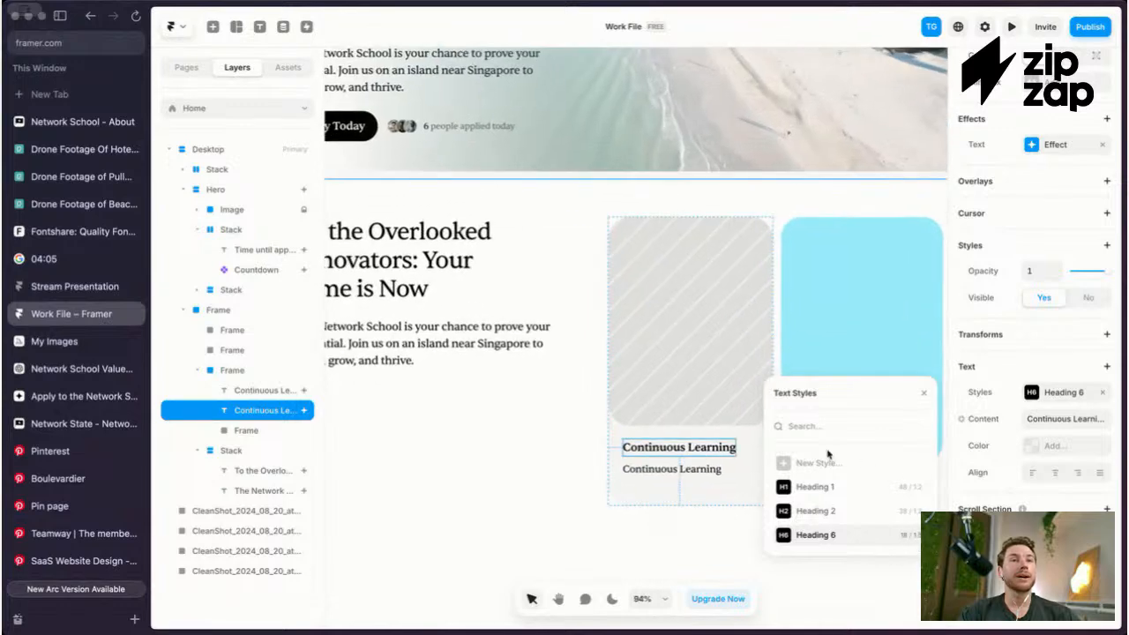
pyautogui.press('Escape')
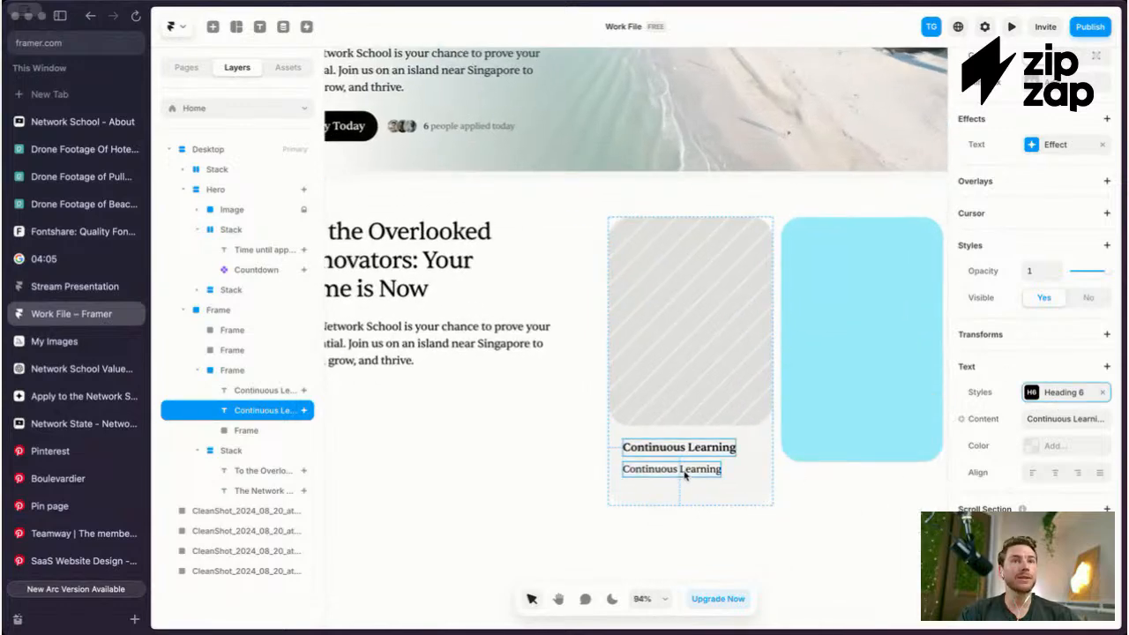
# Step: Move the smaller lower caption slightly closer to the bold caption above it
pyautogui.click(679, 468)
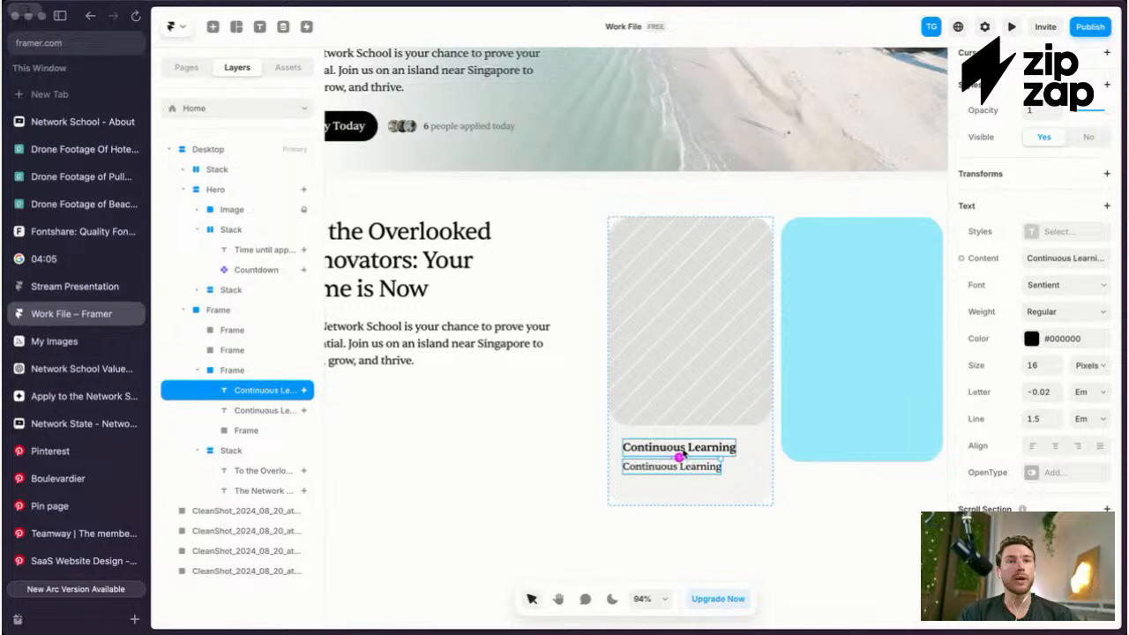
pyautogui.click(723, 456)
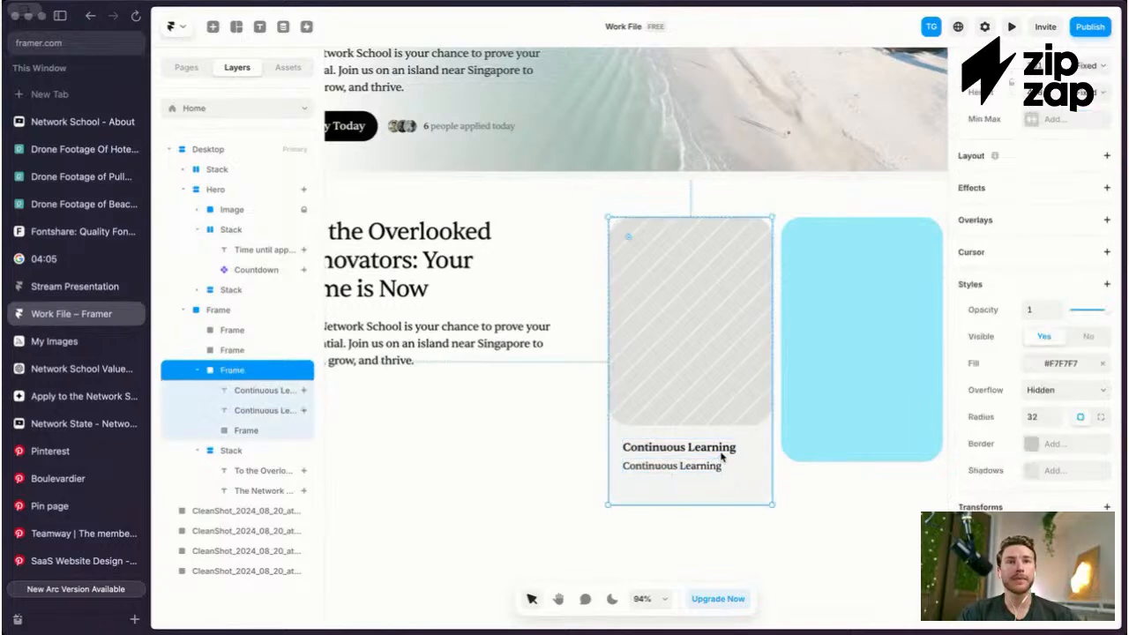
pyautogui.scroll(-1, 723, 454)
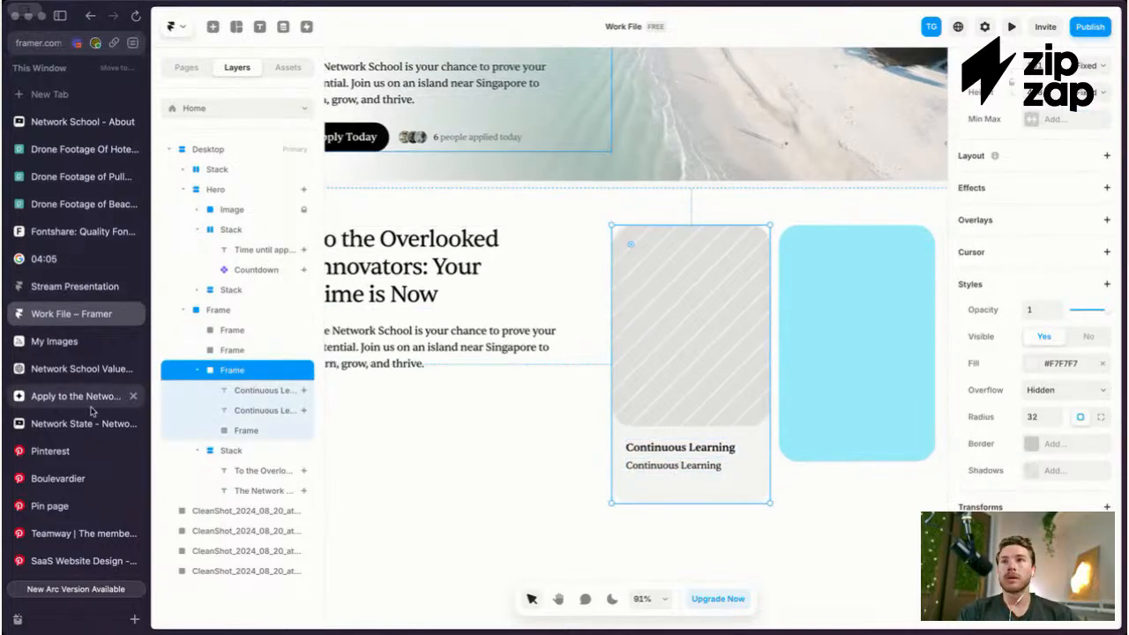
# Step: Switch to the ChatGPT conversation and select the refined classroom prompt, including its aspect ratio, version and quality parameters
pyautogui.click(55, 340)
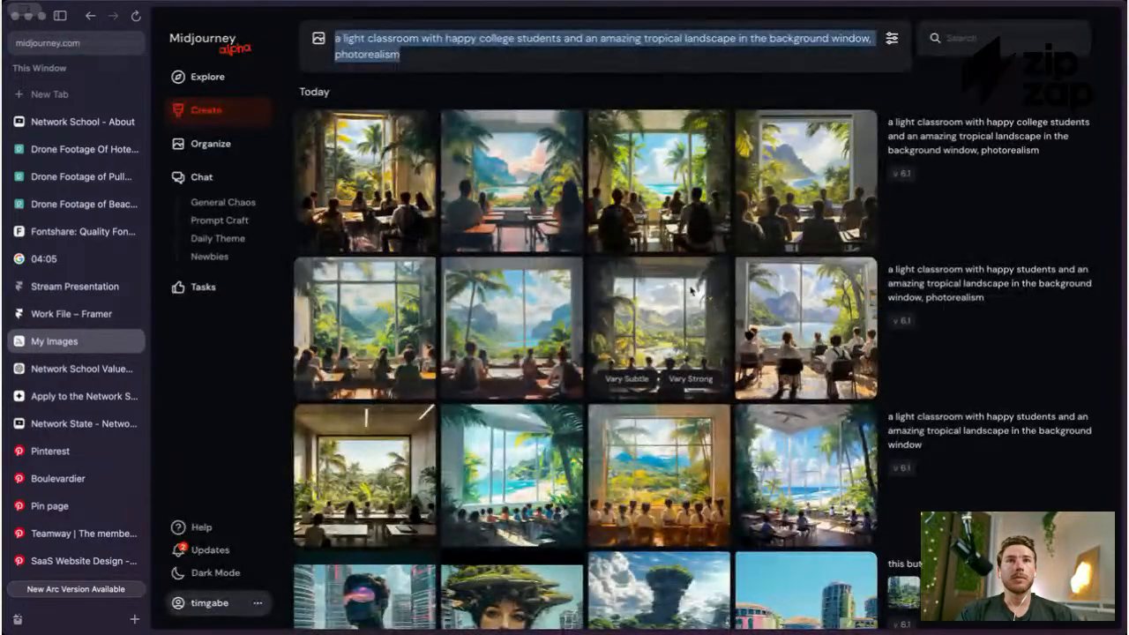
pyautogui.click(73, 318)
pyautogui.click(66, 369)
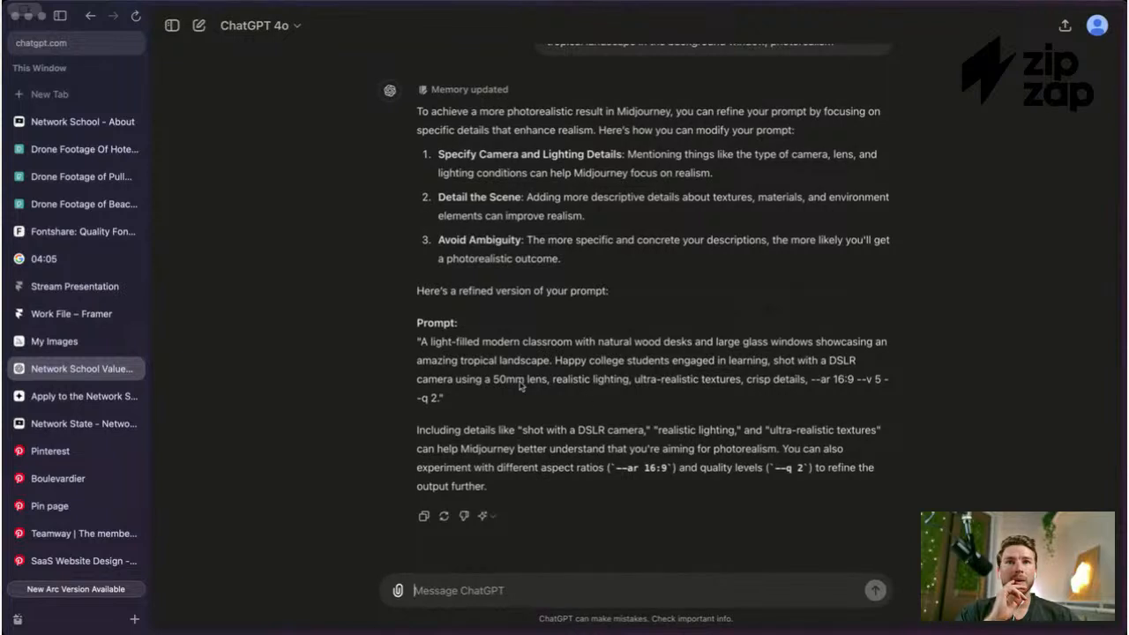
pyautogui.moveTo(443, 401)
pyautogui.mouseDown()
pyautogui.moveTo(418, 345)
pyautogui.moveTo(433, 408)
pyautogui.mouseUp()
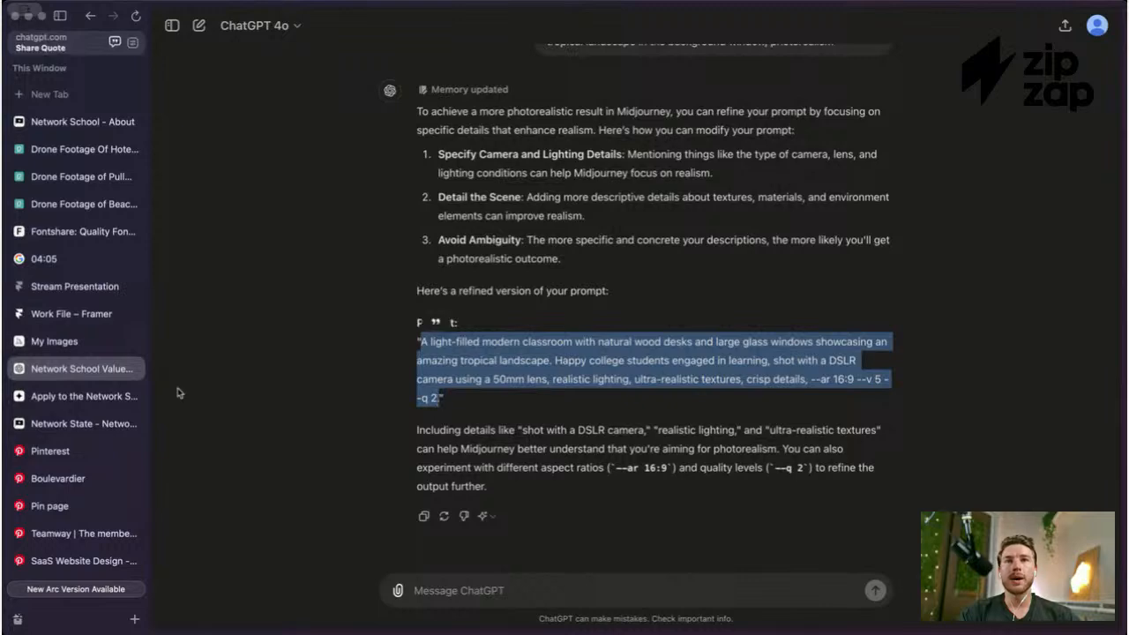
# Step: Switch to Midjourney, replace the old prompt with the refined "A light-filled modern classroom" prompt and generate the images
pyautogui.click(66, 341)
pyautogui.click(499, 55)
pyautogui.hotkey('ctrl', 'a')
pyautogui.write('A light-filled modern classroom with natural wood desks and large glass windows showcasing an amazing tropical landscape. Happy college students engaged in learning, shot with a DSLR camera using a 50mm lens, realistic lighting, ultra-realistic textures, crisp details. --ar 16:9 --v 6 --q 2')
pyautogui.press('Return')
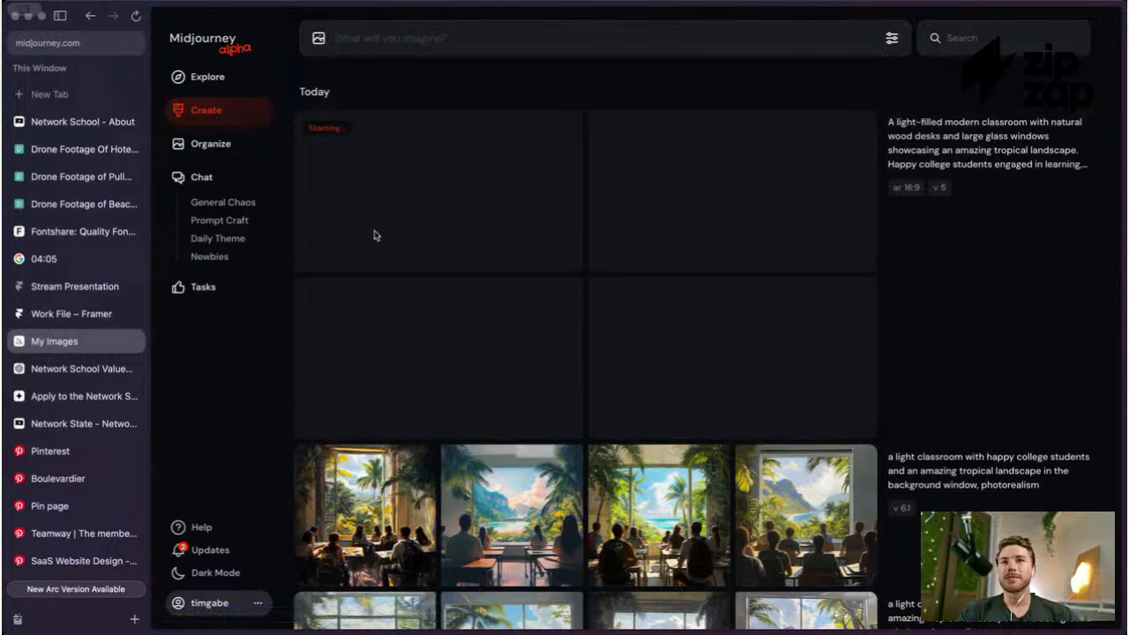
# Step: Reuse the submitted classroom prompt up to "crisp details", try the flag "--v6", and generate a version 6.1 image set
pyautogui.click(936, 154)
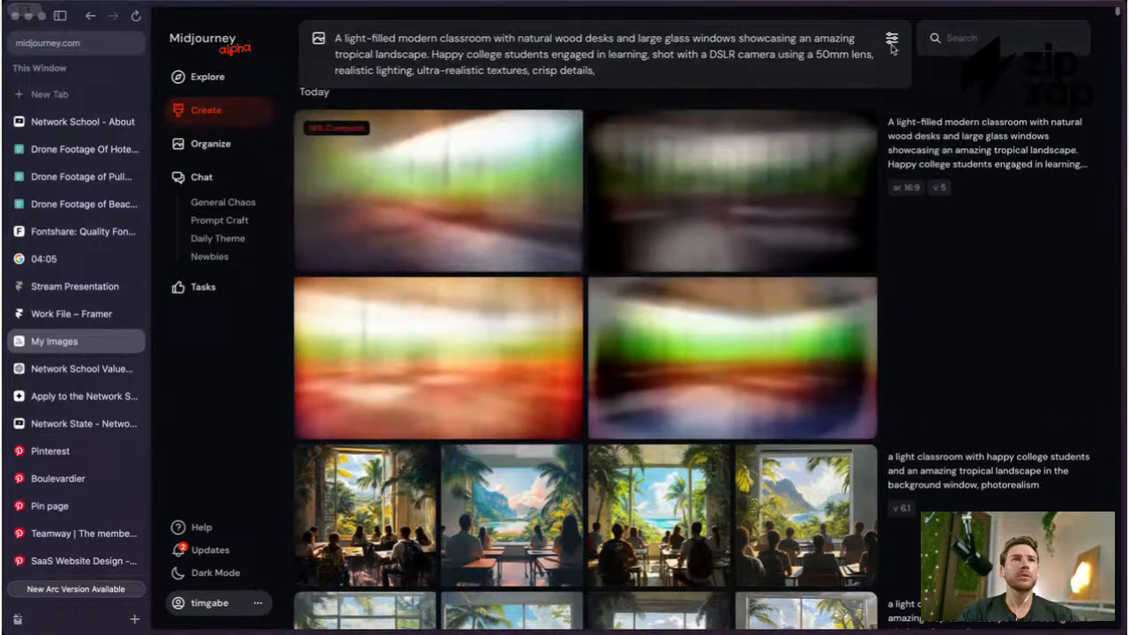
pyautogui.click(892, 41)
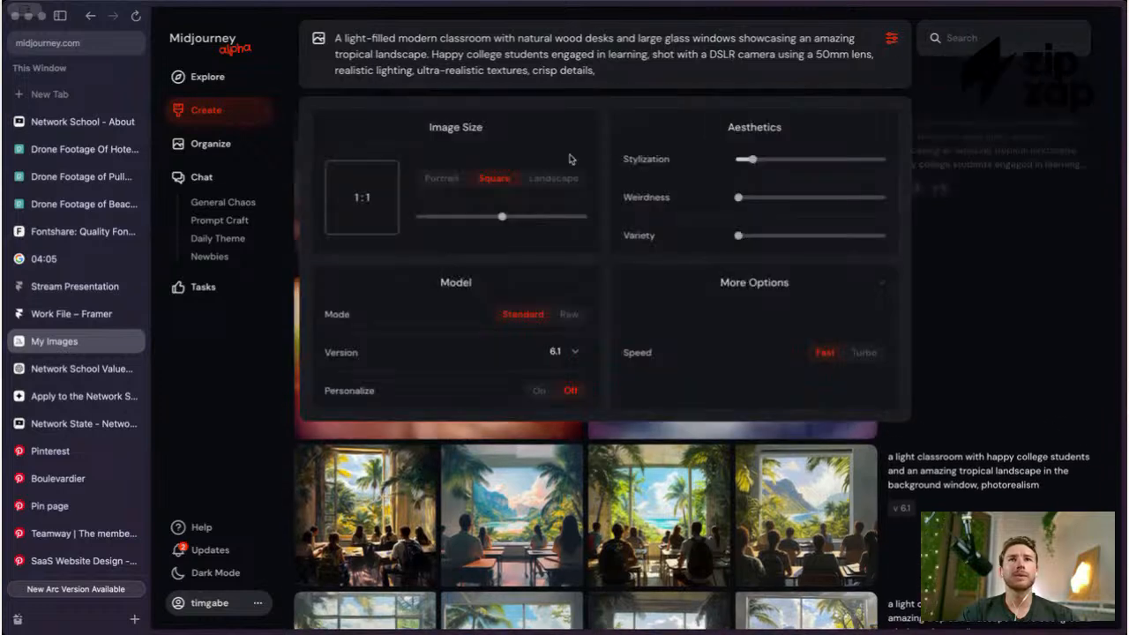
pyautogui.click(973, 116)
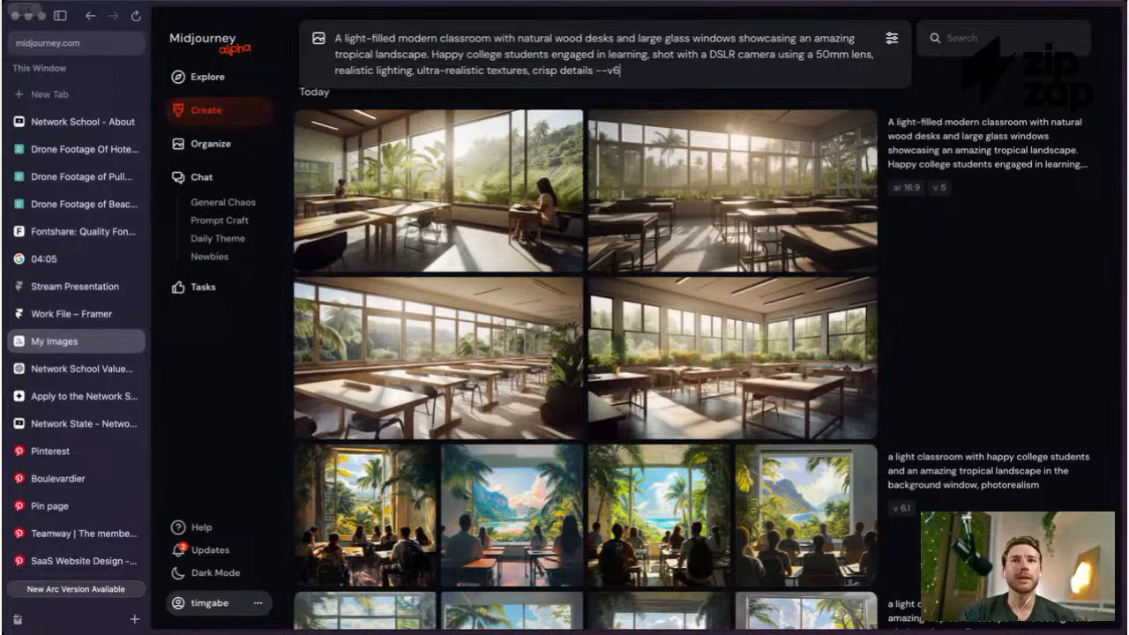
pyautogui.press('Return')
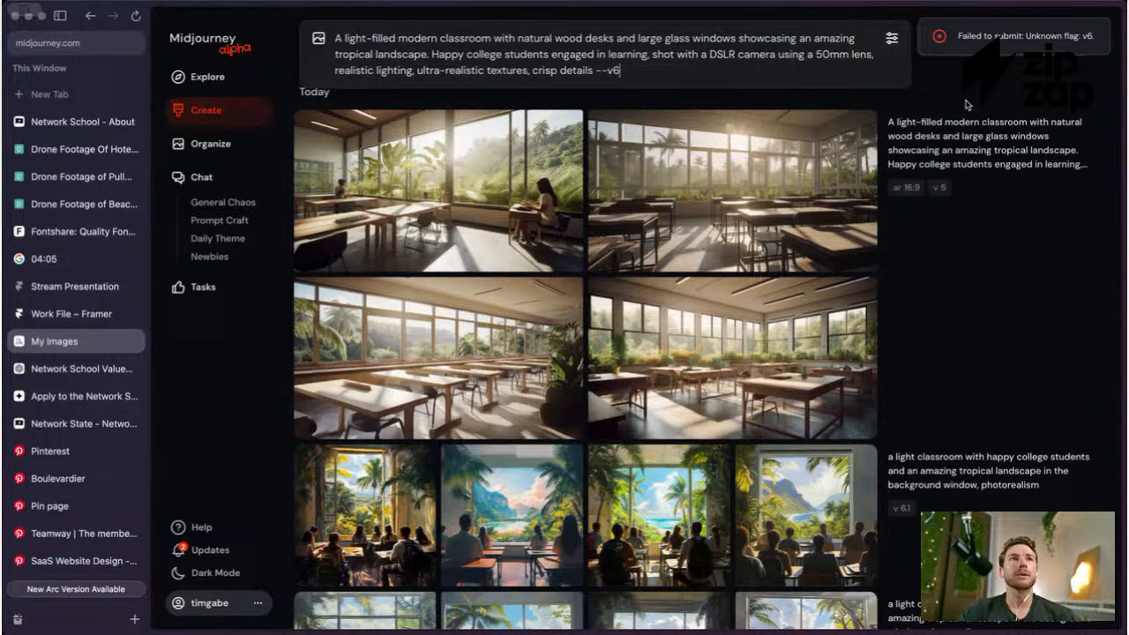
pyautogui.press('Return')
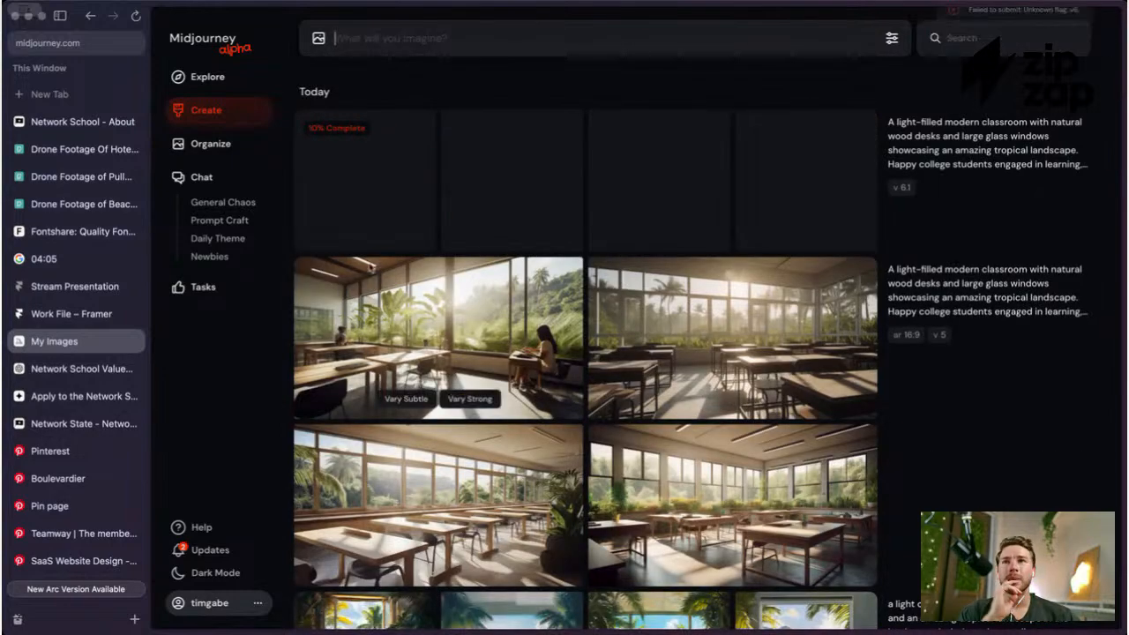
# Step: Switch back to the Framer work file and hide the side panels to view the card section
pyautogui.click(73, 298)
pyautogui.click(76, 315)
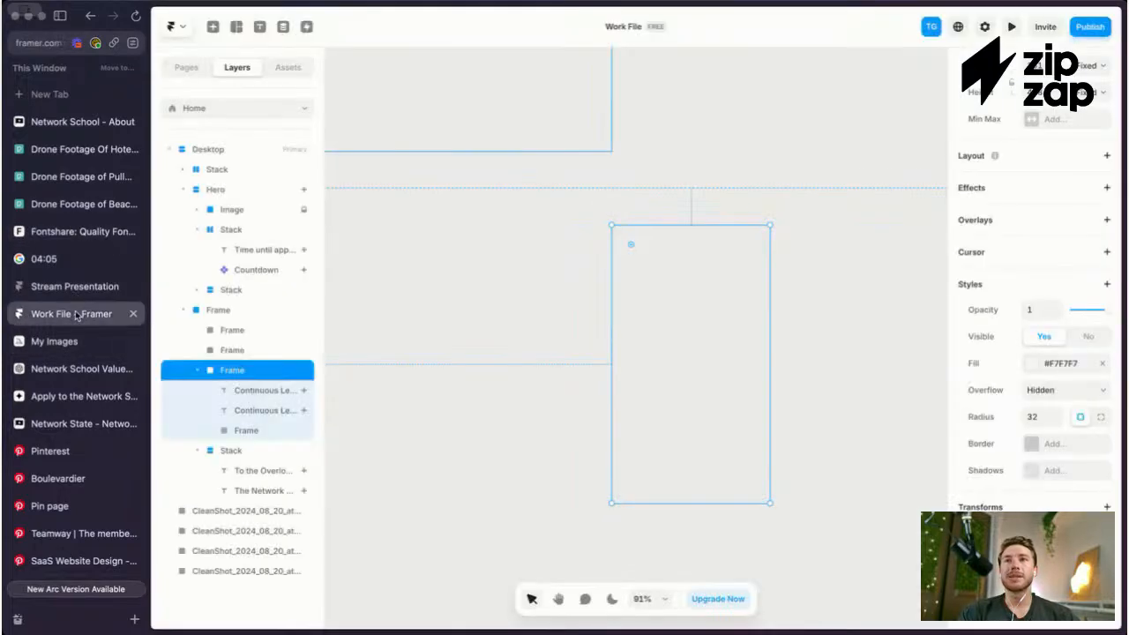
pyautogui.click(688, 275)
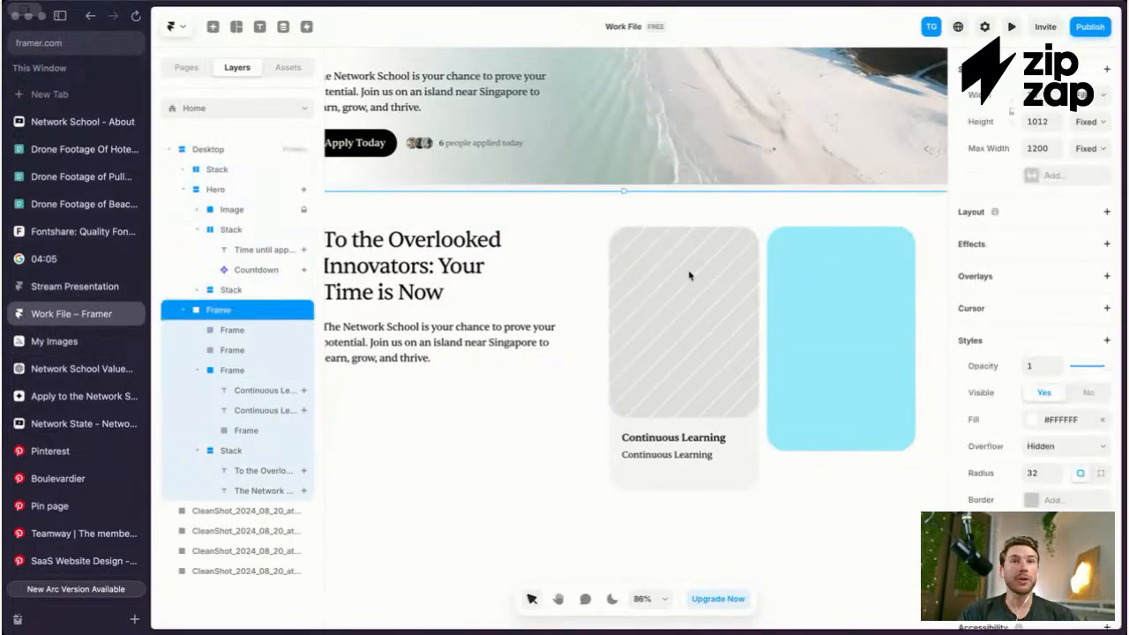
pyautogui.click(718, 277)
pyautogui.scroll(-1, 718, 277)
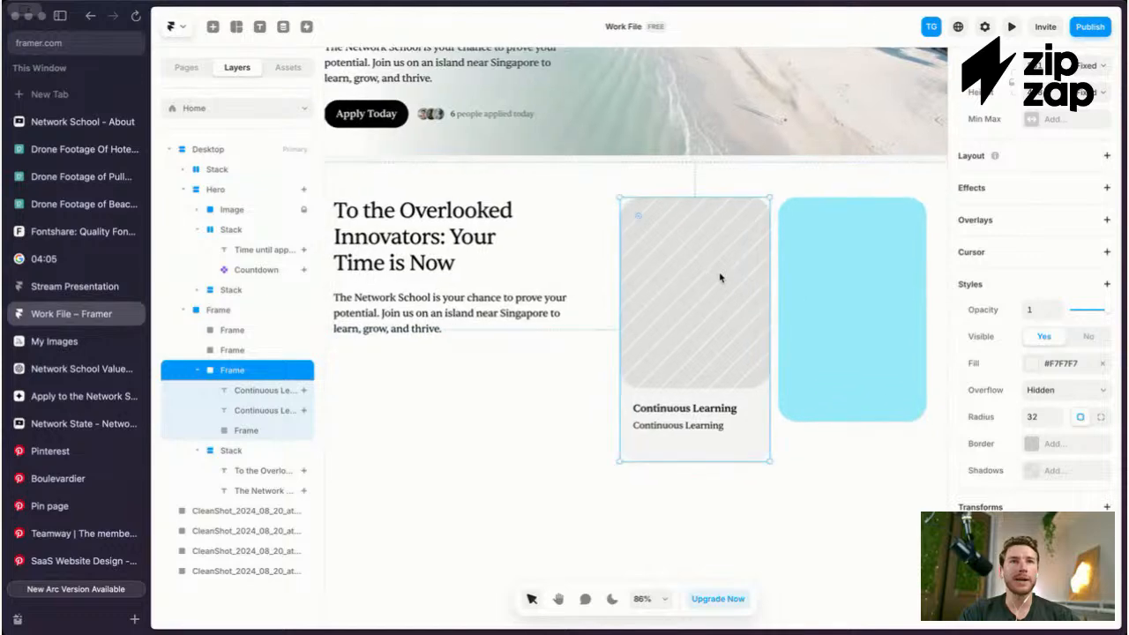
pyautogui.click(718, 276)
pyautogui.scroll(-2, 719, 277)
pyautogui.scroll(2, 718, 277)
pyautogui.press('super+backslash')
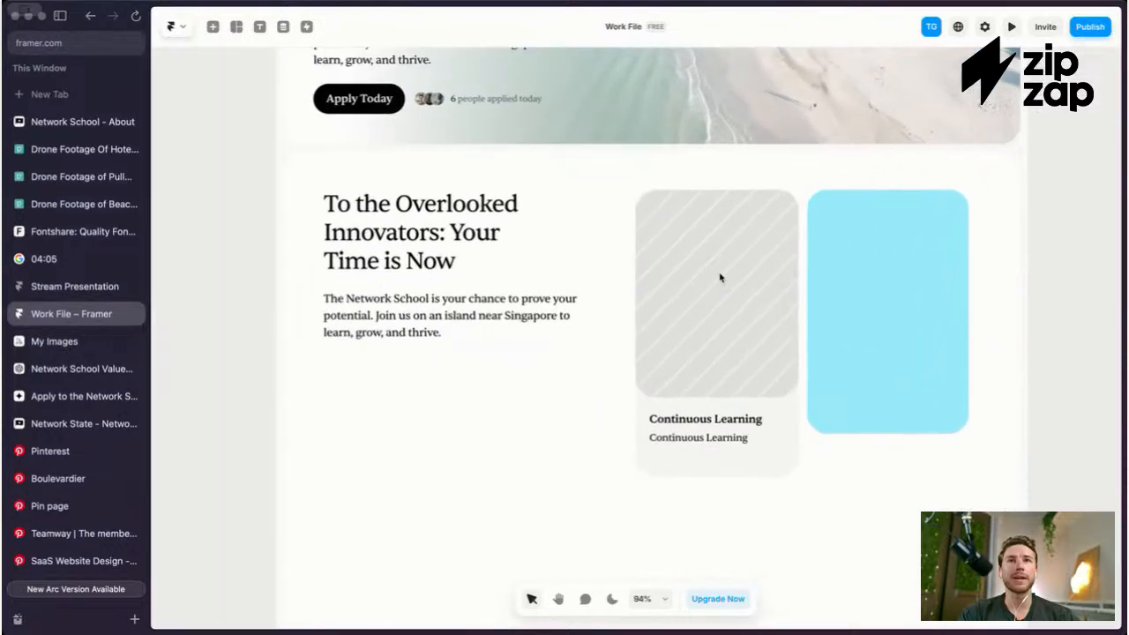
# Step: Set the Continuous Learning card's corner radius to 16 and extend its bottom edge slightly
pyautogui.scroll(-3, 718, 277)
pyautogui.scroll(-1, 718, 277)
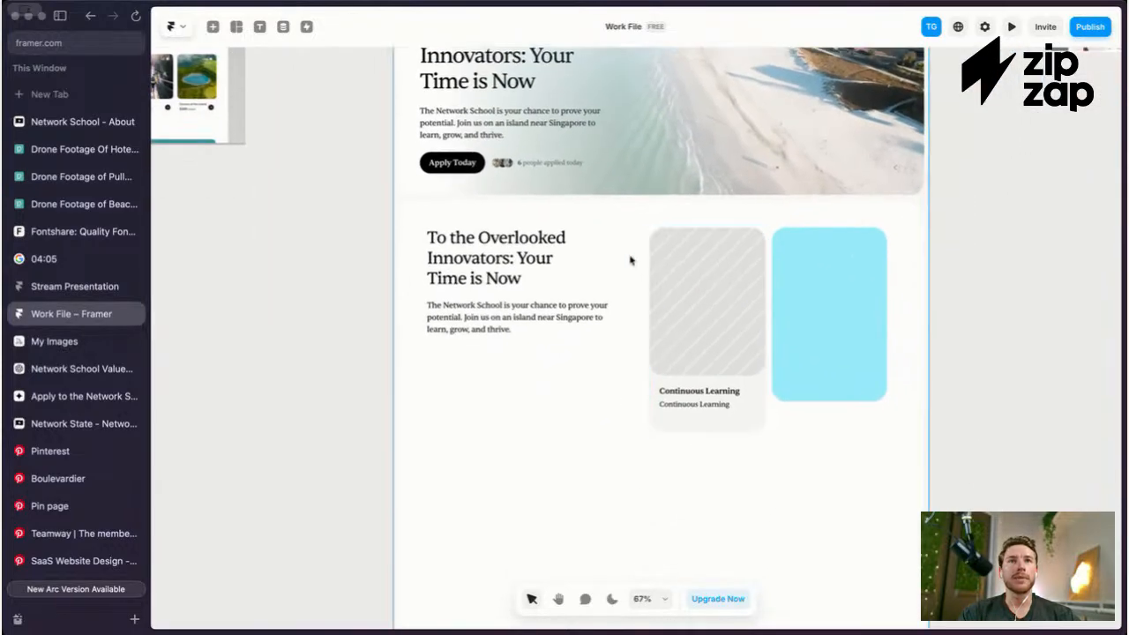
pyautogui.scroll(-3, 632, 256)
pyautogui.scroll(2, 633, 256)
pyautogui.scroll(-1, 632, 255)
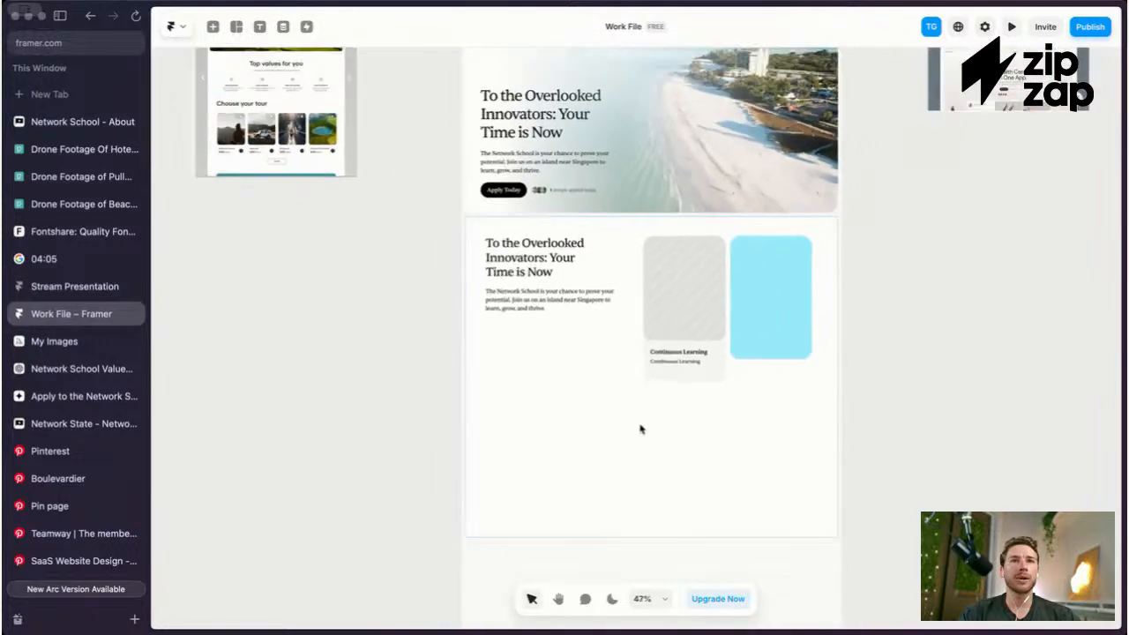
pyautogui.click(707, 334)
pyautogui.scroll(5, 707, 333)
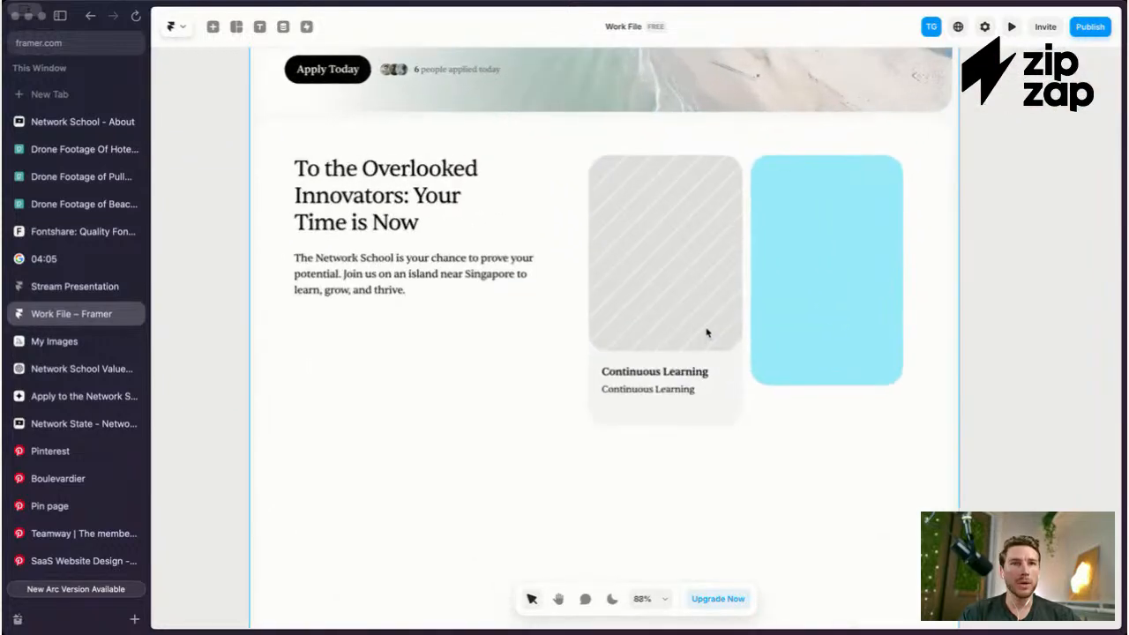
pyautogui.press('super+backslash')
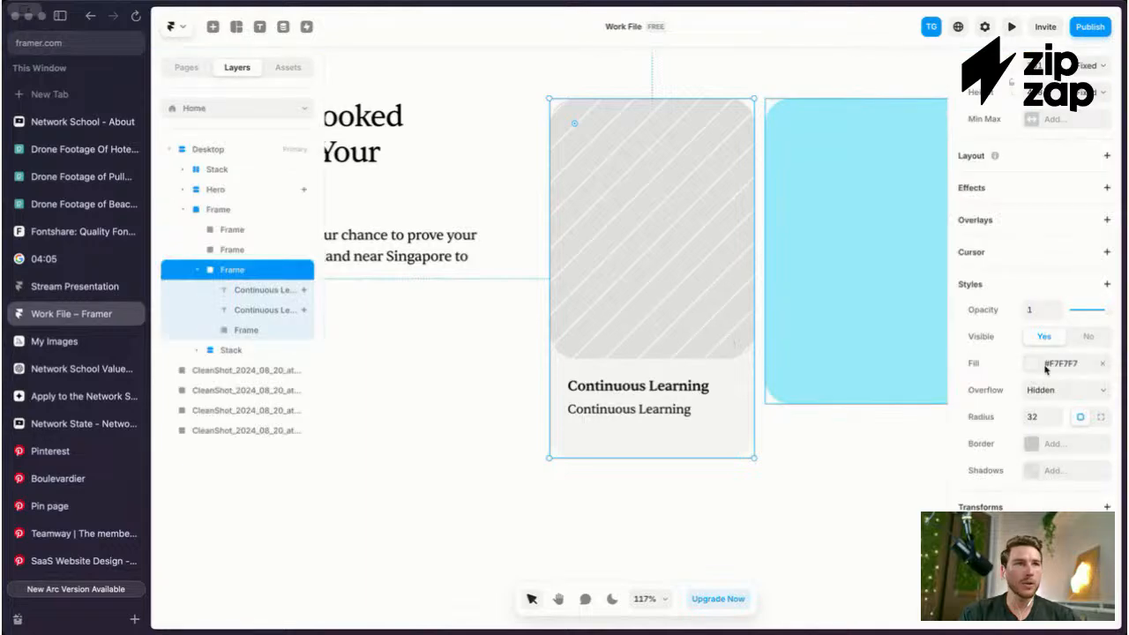
pyautogui.write('12')
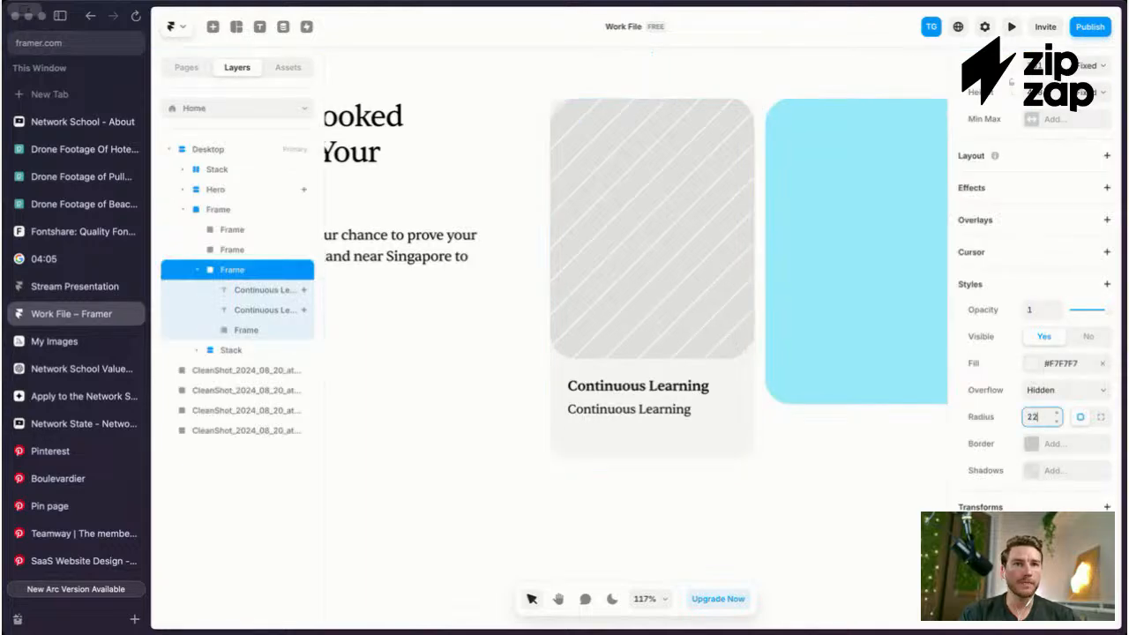
pyautogui.click(666, 433)
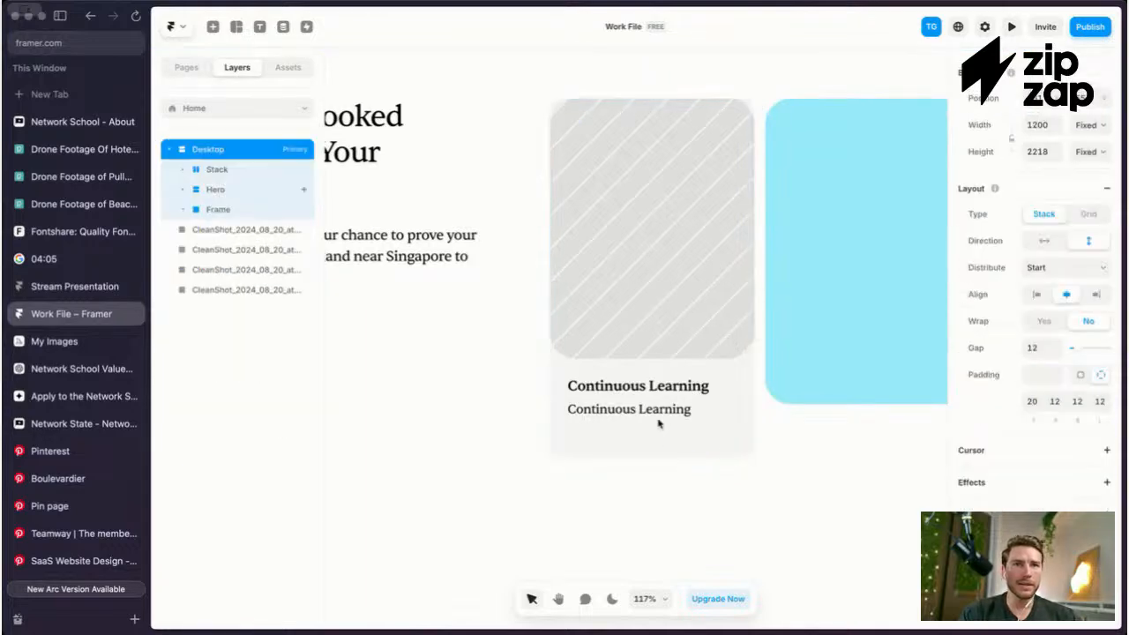
pyautogui.click(668, 408)
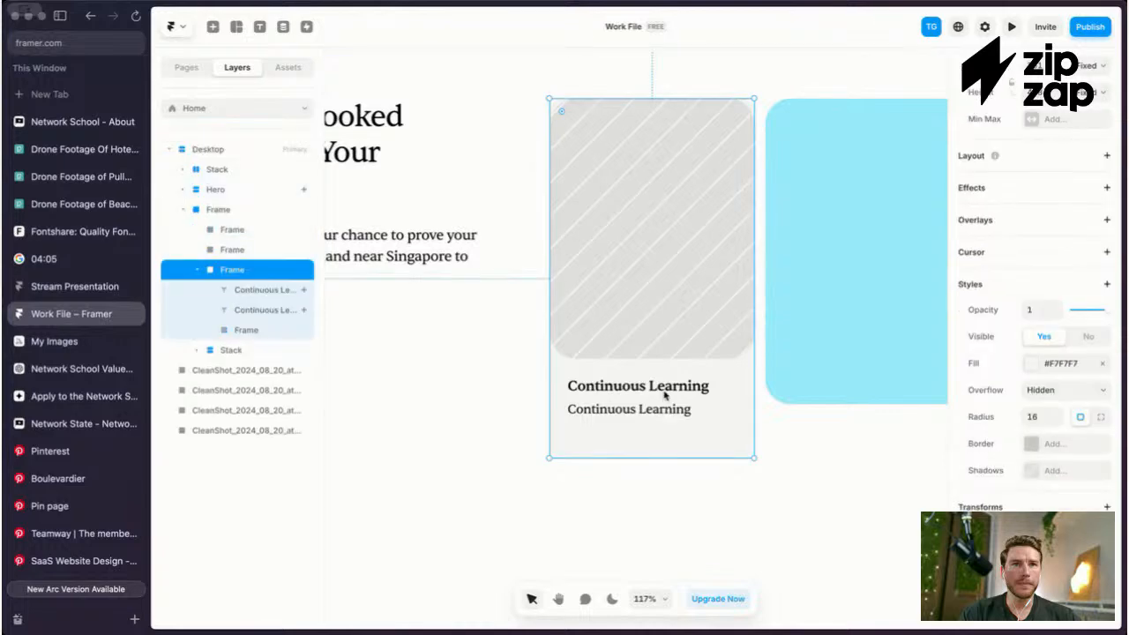
pyautogui.scroll(-1, 666, 395)
pyautogui.moveTo(693, 459); pyautogui.dragTo(693, 475)
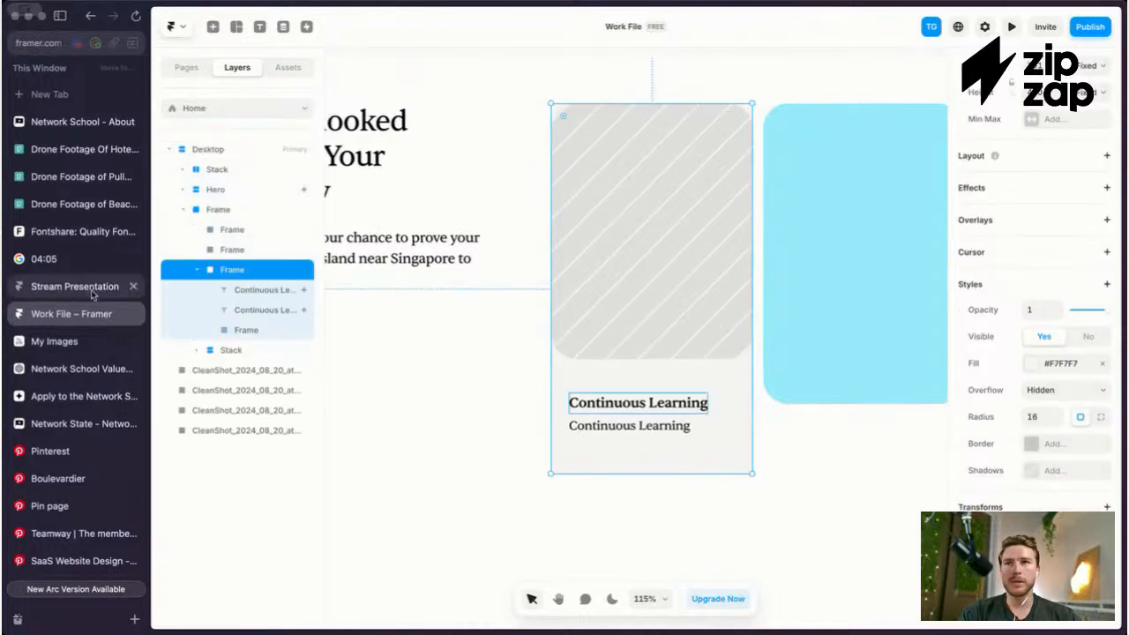
# Step: Switch to the ChatGPT conversation and select the paragraph under "Stay Ahead with Continuous Learning" for copying
pyautogui.click(79, 368)
pyautogui.scroll(15, 706, 284)
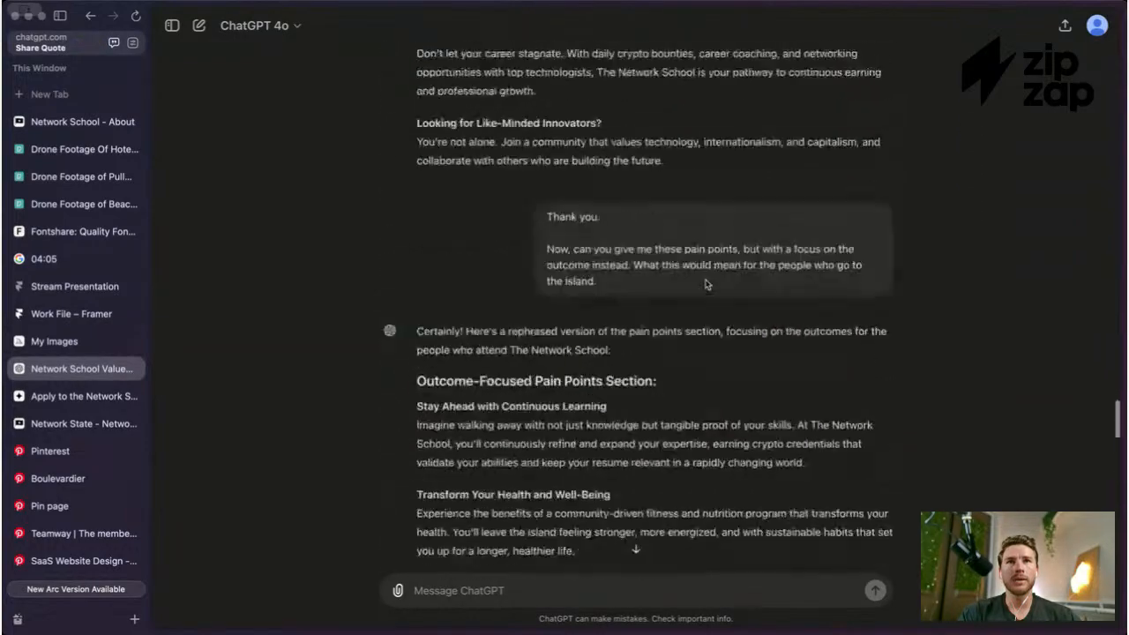
pyautogui.scroll(-3, 705, 283)
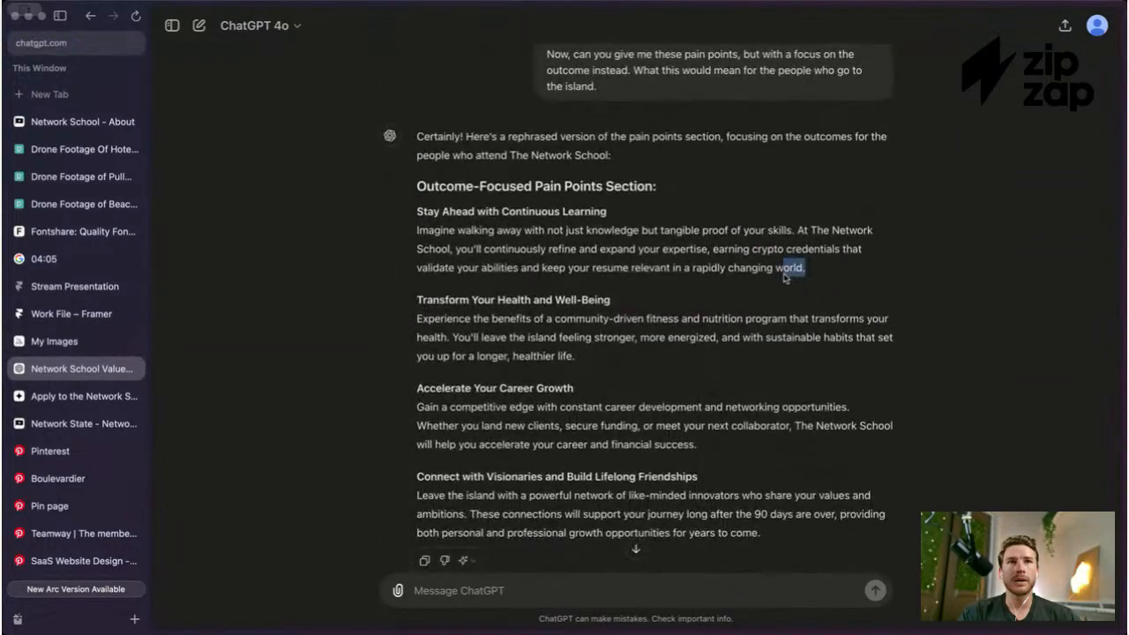
pyautogui.moveTo(820, 278); pyautogui.dragTo(410, 234)
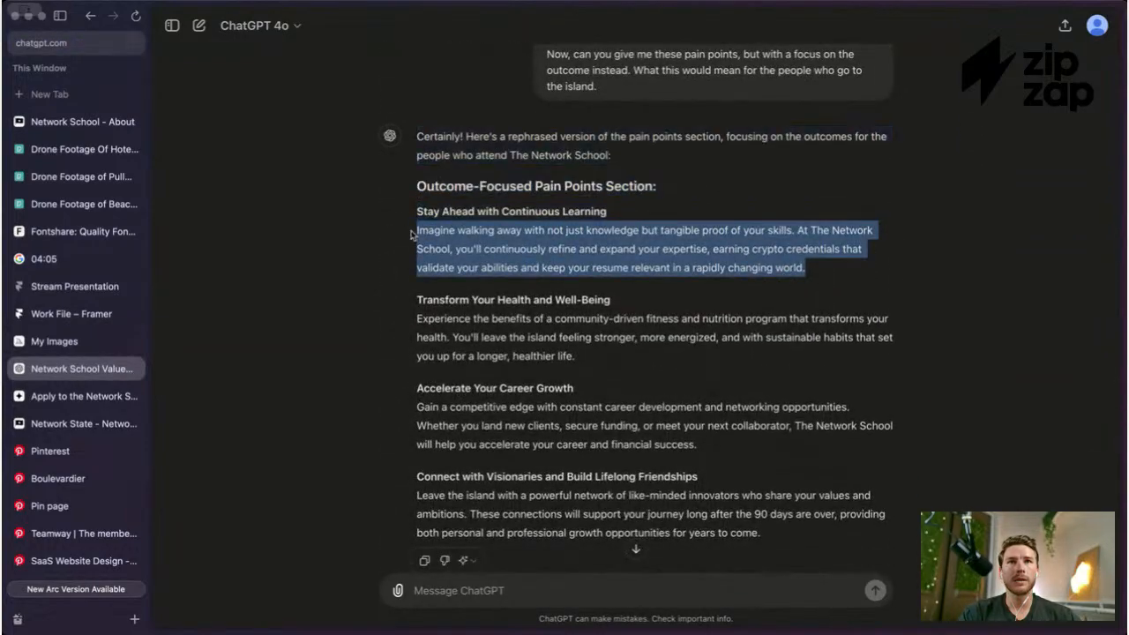
# Step: Switch back to the Framer work file and replace the card's second caption line with the copied paragraph
pyautogui.click(60, 314)
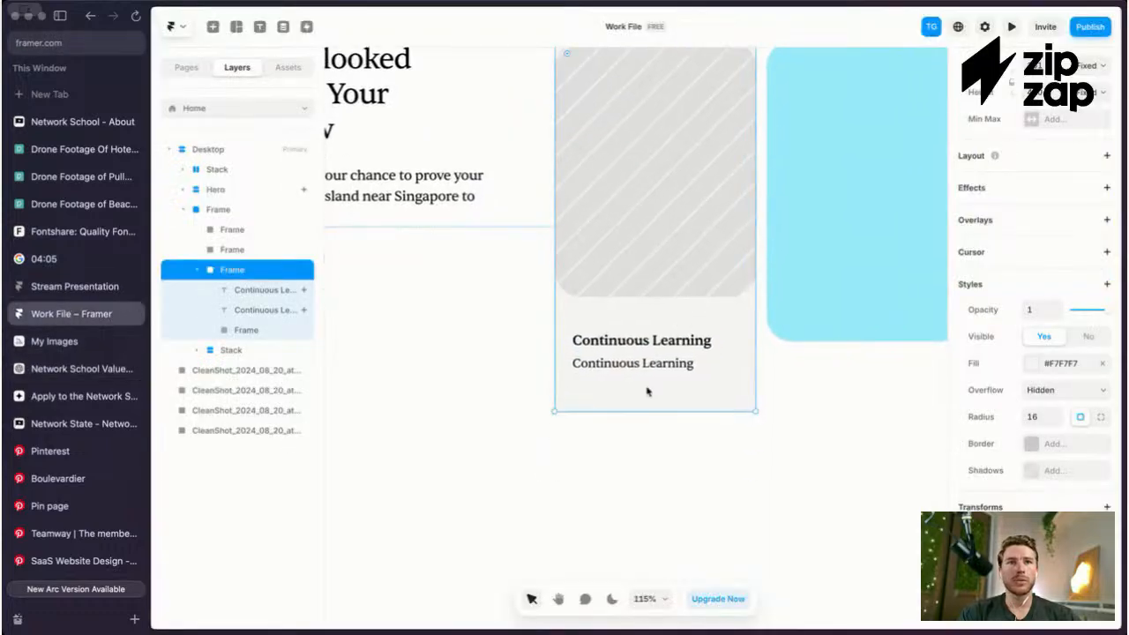
pyautogui.click(650, 366)
pyautogui.tripleClick(655, 364)
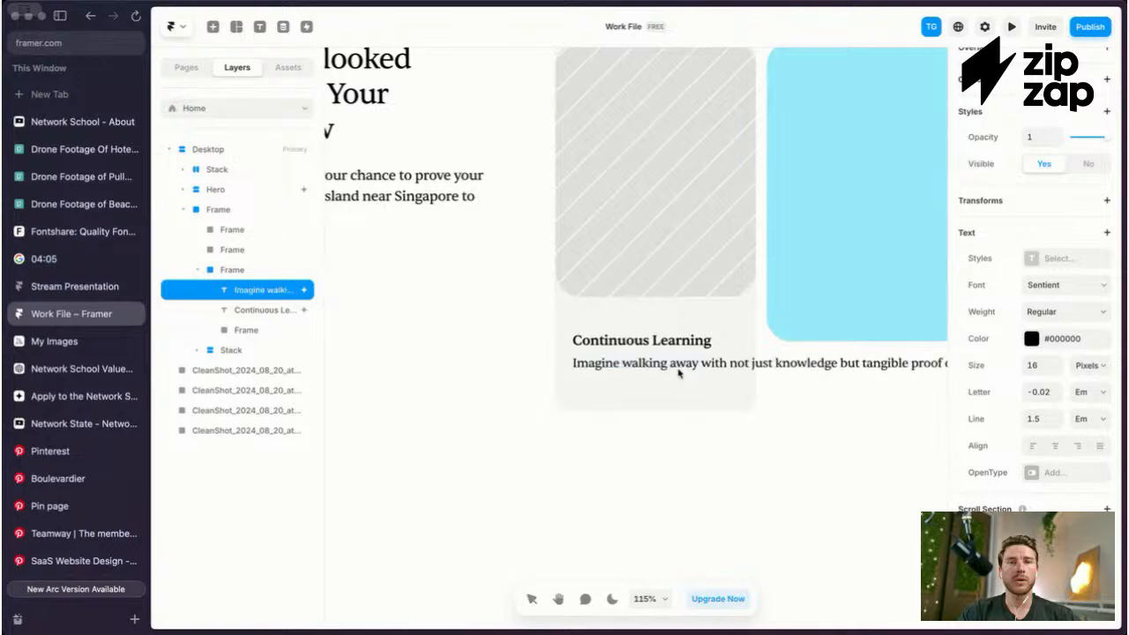
pyautogui.hotkey('ctrl', 'v')
# Step: Try to narrow the pasted paragraph's text box freehand towards the card and undo the resize
pyautogui.scroll(-3, 679, 373)
pyautogui.hscroll(5, 431, 372)
pyautogui.scroll(-5, 431, 372)
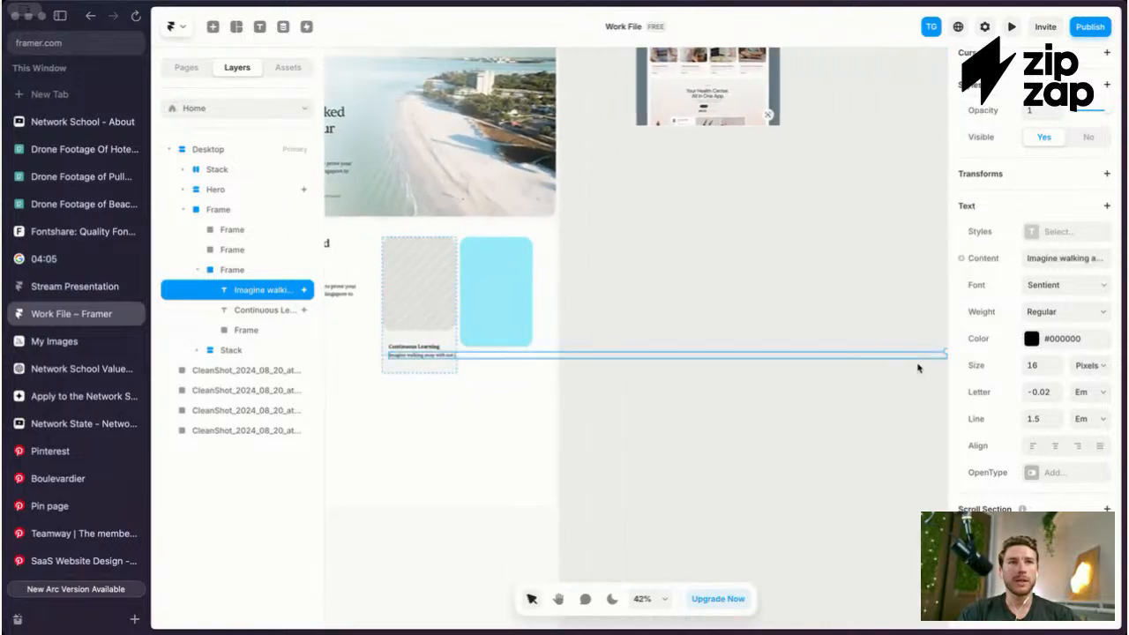
pyautogui.scroll(-2, 942, 356)
pyautogui.moveTo(942, 358); pyautogui.dragTo(515, 372)
pyautogui.press('super+z')
# Step: Set the pasted paragraph's width to 200
pyautogui.scroll(5, 1019, 372)
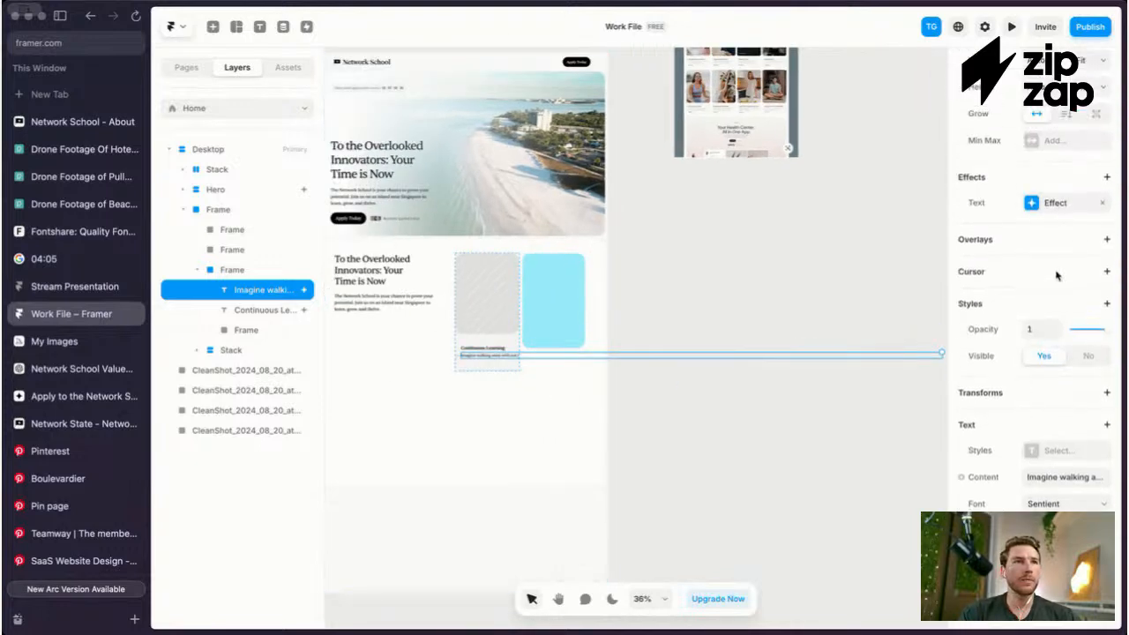
pyautogui.click(1041, 240)
pyautogui.write('200')
pyautogui.scroll(3, 409, 344)
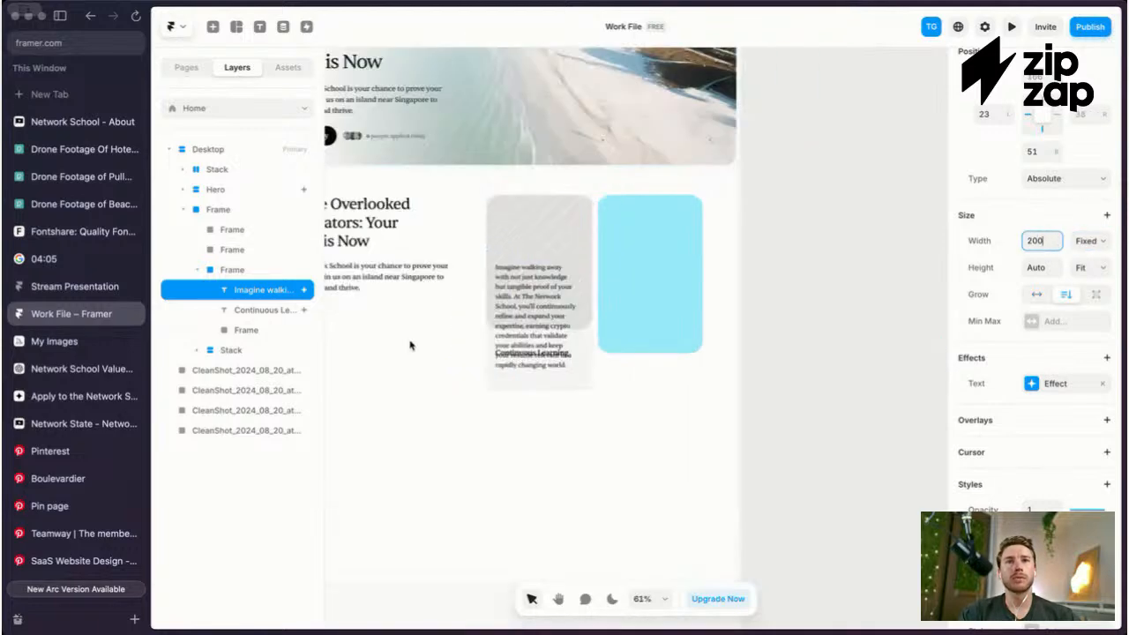
# Step: Set the paragraph's font size to 15 and place it directly beneath the Continuous Learning heading
pyautogui.scroll(4, 582, 315)
pyautogui.moveTo(572, 321); pyautogui.dragTo(533, 417)
pyautogui.scroll(-5, 990, 479)
pyautogui.scroll(-1, 991, 478)
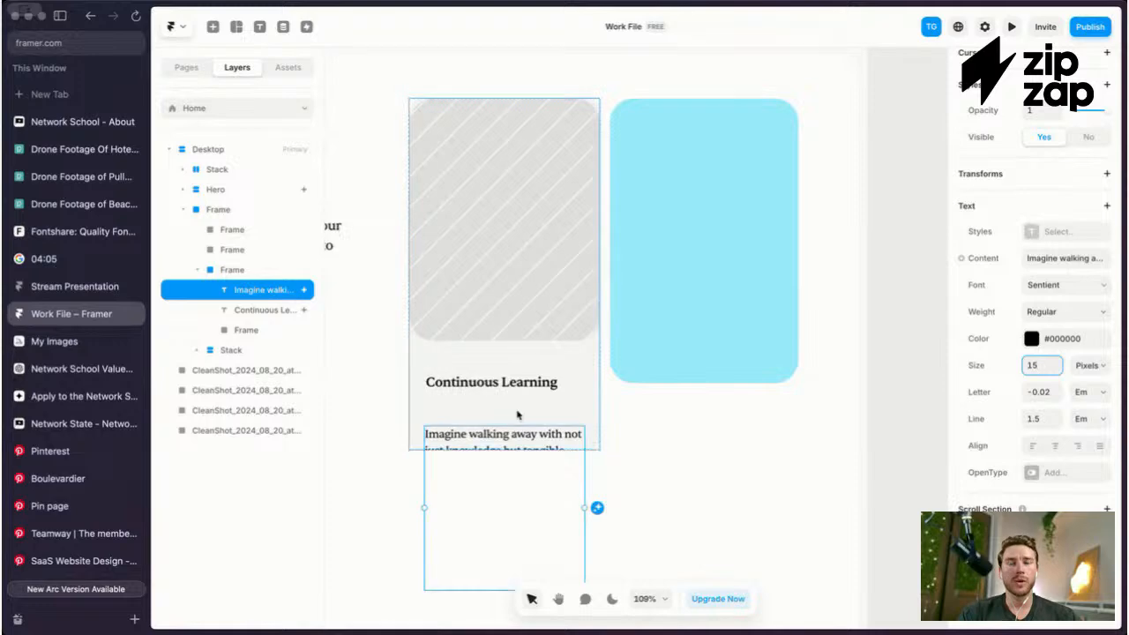
pyautogui.moveTo(511, 436); pyautogui.dragTo(493, 406)
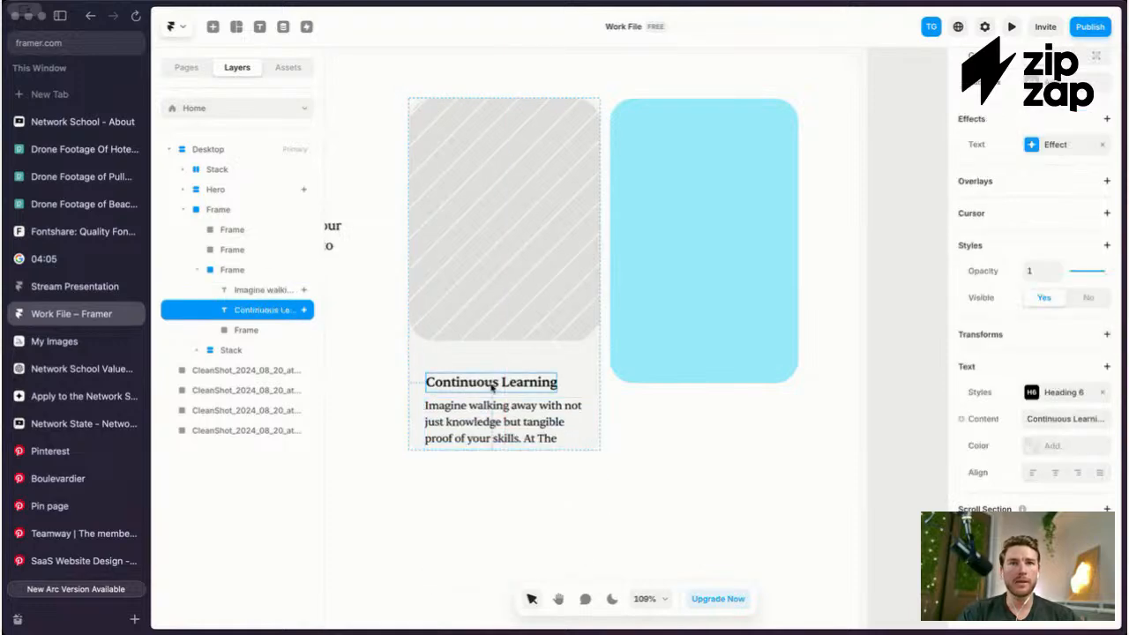
# Step: Set the card paragraph's font size to 14 pixels
pyautogui.click(491, 397)
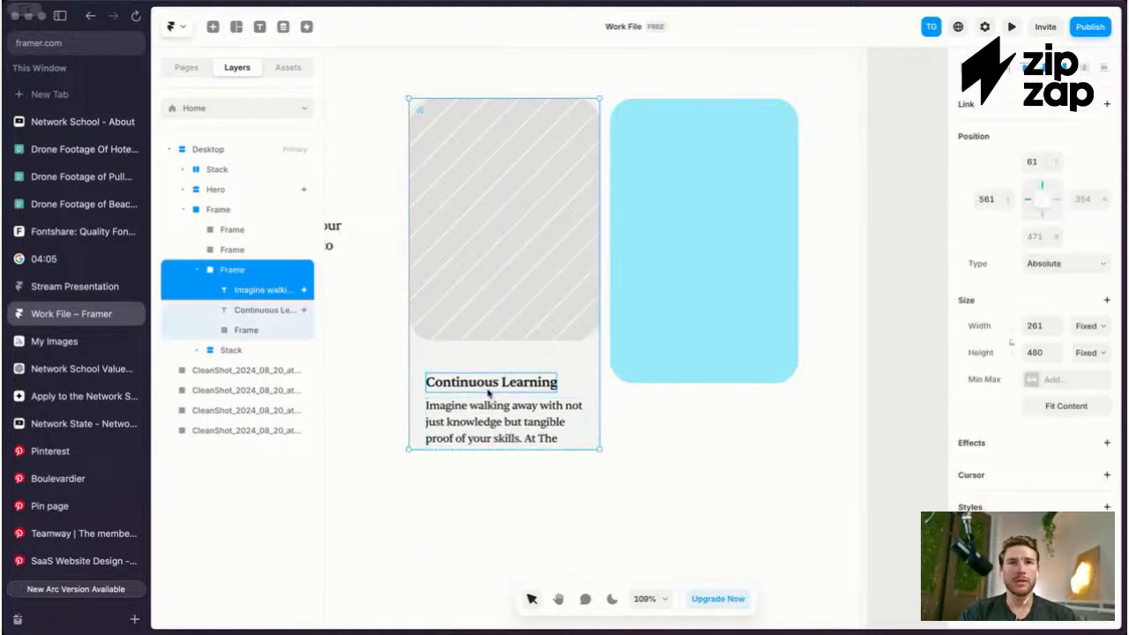
pyautogui.click(490, 385)
pyautogui.click(532, 416)
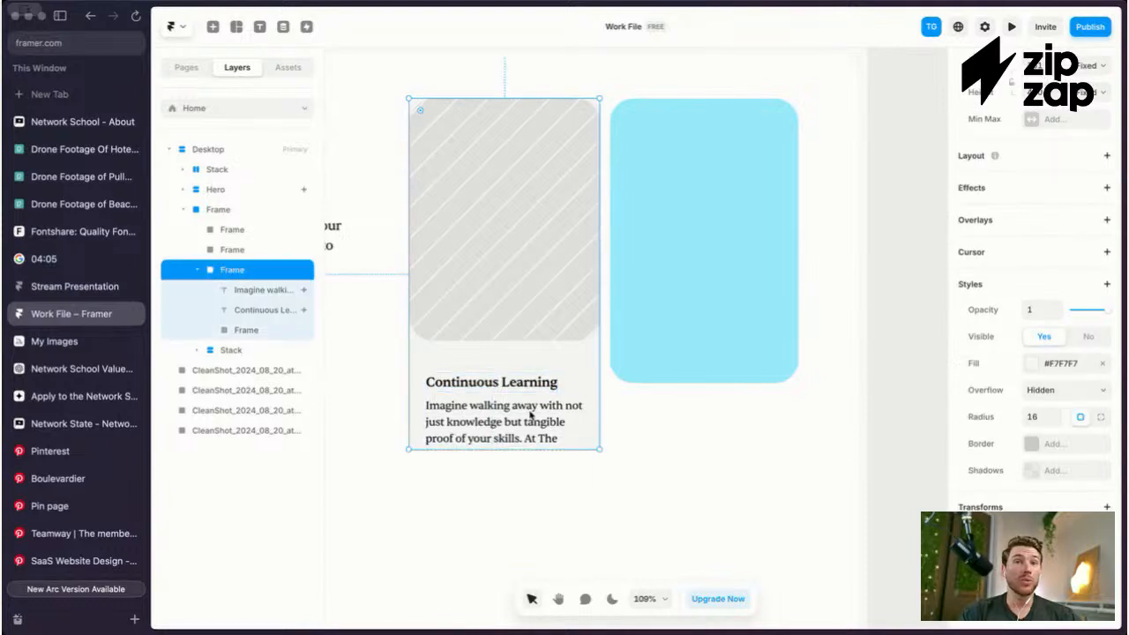
pyautogui.click(547, 414)
pyautogui.write('14')
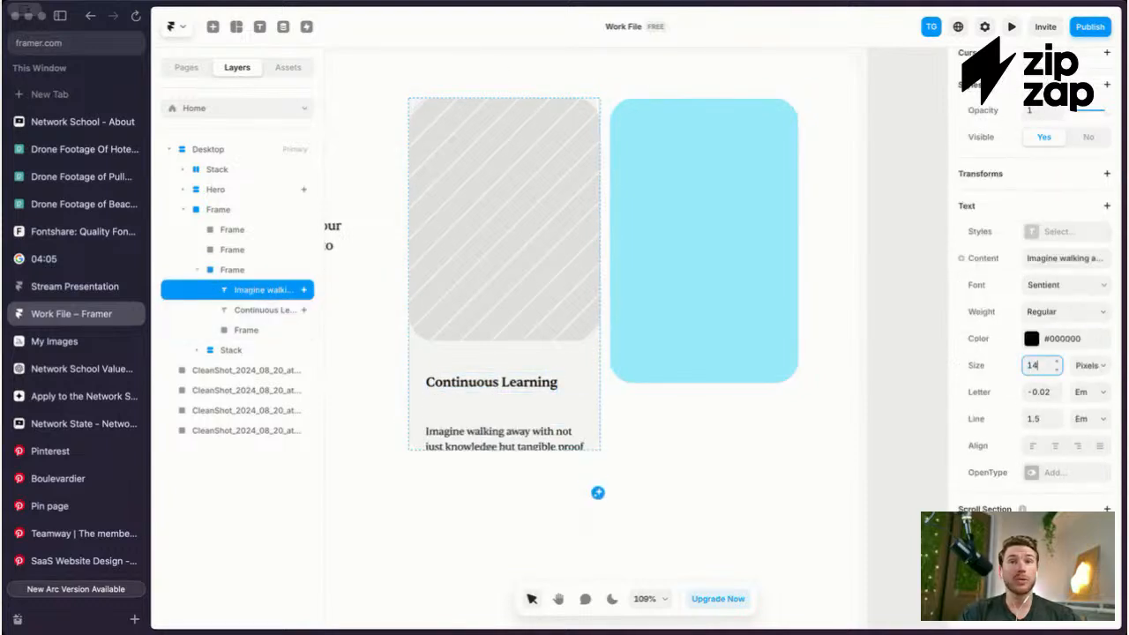
# Step: Move the heading and its paragraph up towards the card's image placeholder
pyautogui.moveTo(487, 416); pyautogui.dragTo(499, 379)
pyautogui.click(501, 386)
pyautogui.click(530, 396)
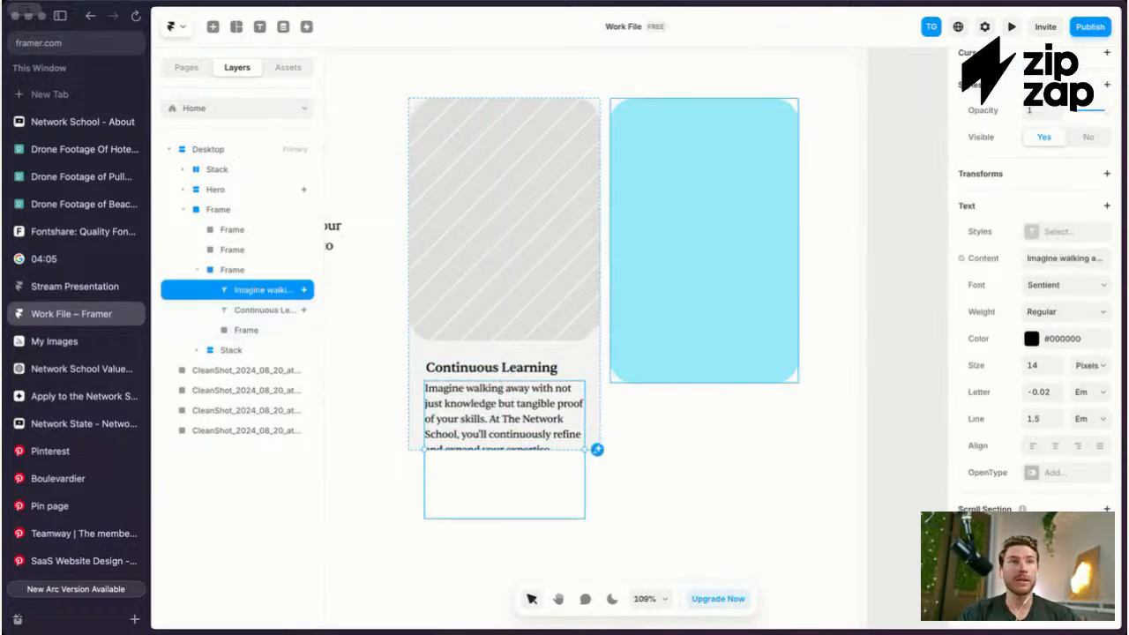
# Step: Set the paragraph's letter spacing to -0.01 em and reposition it beneath the heading
pyautogui.click(1043, 390)
pyautogui.write('-0.01')
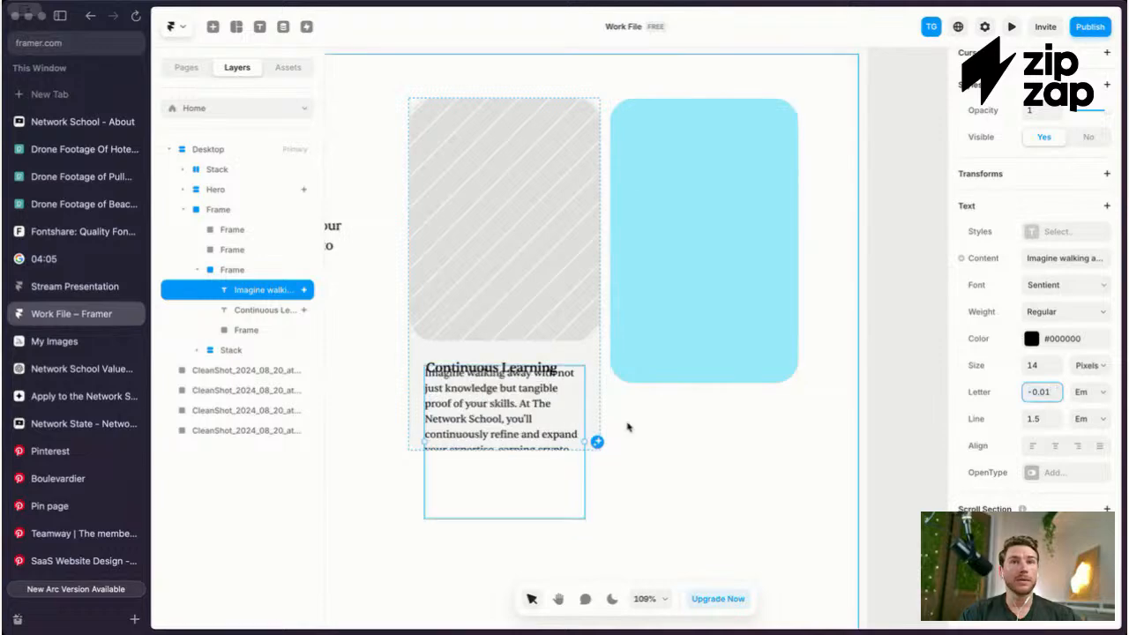
pyautogui.click(571, 336)
pyautogui.scroll(-1, 572, 335)
pyautogui.hscroll(-2, 572, 336)
pyautogui.press('Escape')
pyautogui.click(776, 371)
# Step: Try deleting the paragraph's text after "proof of your skills.", clear the remaining text and undo the edit
pyautogui.doubleClick(705, 413)
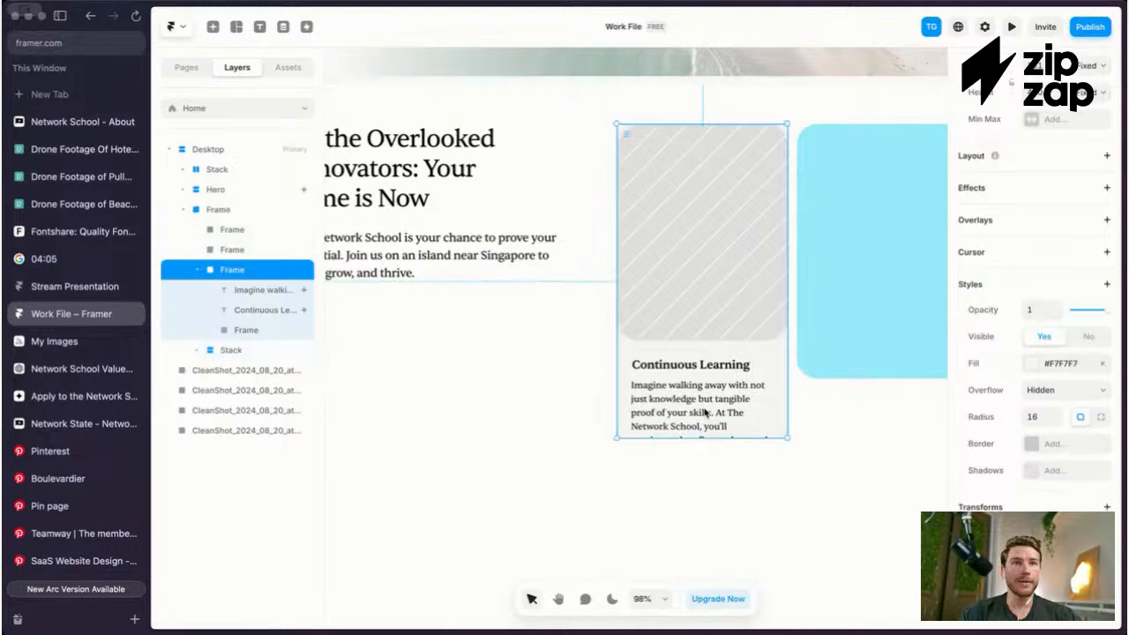
pyautogui.click(705, 413)
pyautogui.doubleClick(719, 413)
pyautogui.click(719, 413)
pyautogui.press('shift+super+Down')
pyautogui.press('BackSpace')
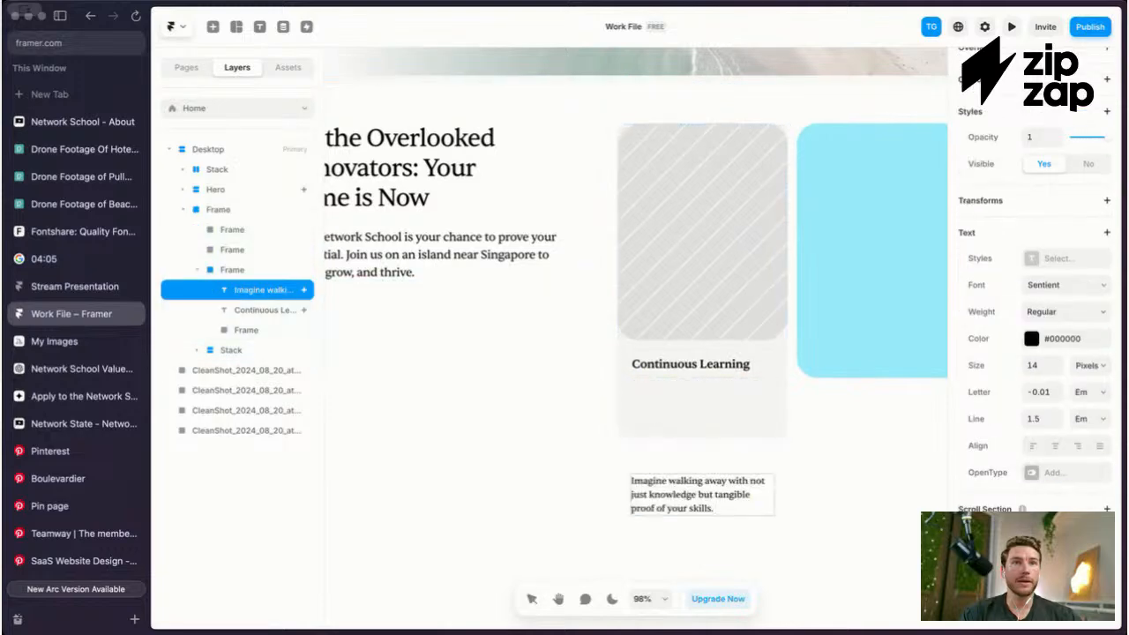
pyautogui.press('super+a')
pyautogui.press('BackSpace')
pyautogui.click(711, 385)
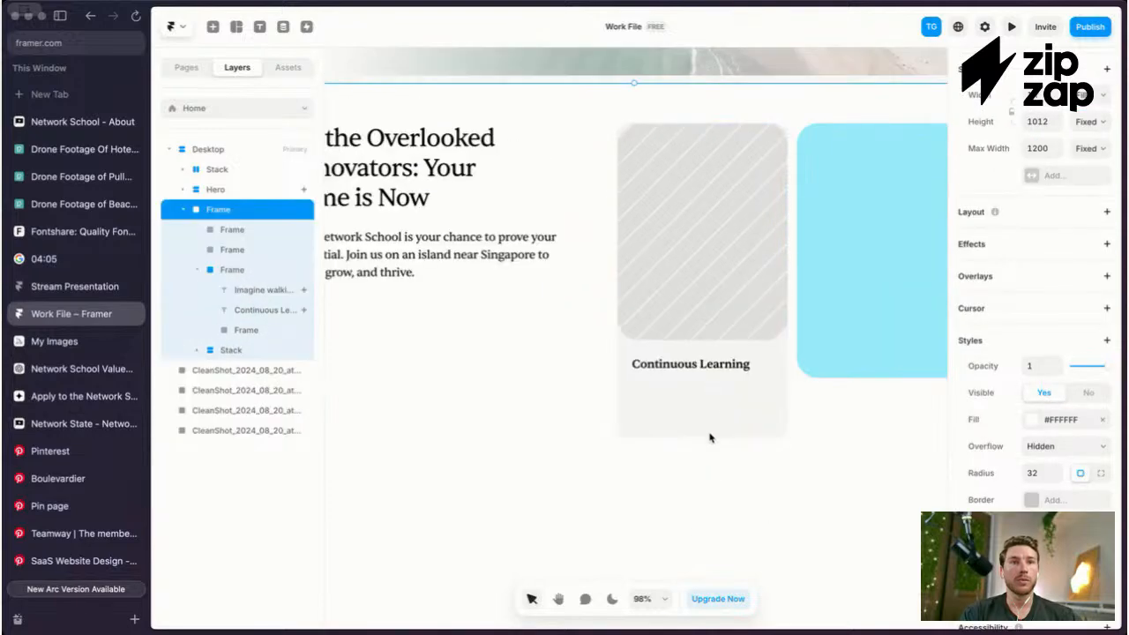
pyautogui.press('super+z')
# Step: Delete the paragraph's text after "proof of your skills." and place the shortened paragraph beneath the Continuous Learning heading
pyautogui.moveTo(716, 416); pyautogui.dragTo(777, 570)
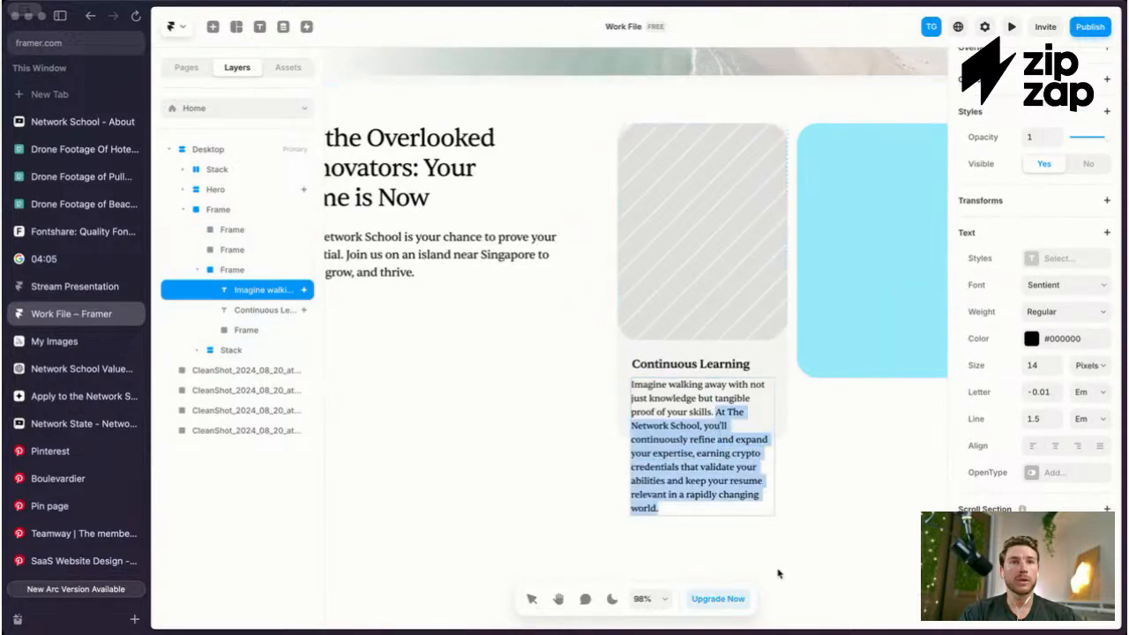
pyautogui.press('BackSpace')
pyautogui.press('Escape')
pyautogui.hotkey('alt', 'v')
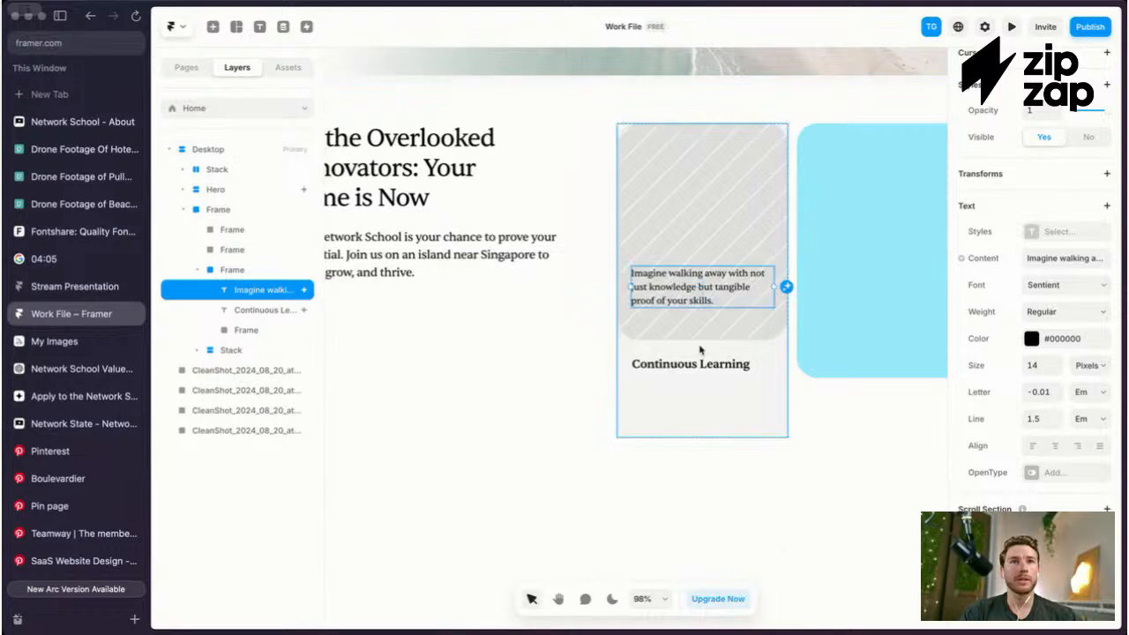
pyautogui.moveTo(696, 300); pyautogui.dragTo(693, 408)
pyautogui.press('Escape')
# Step: Hide the side panels and extend the bottom edge of the Continuous Learning card slightly
pyautogui.scroll(-2, 693, 409)
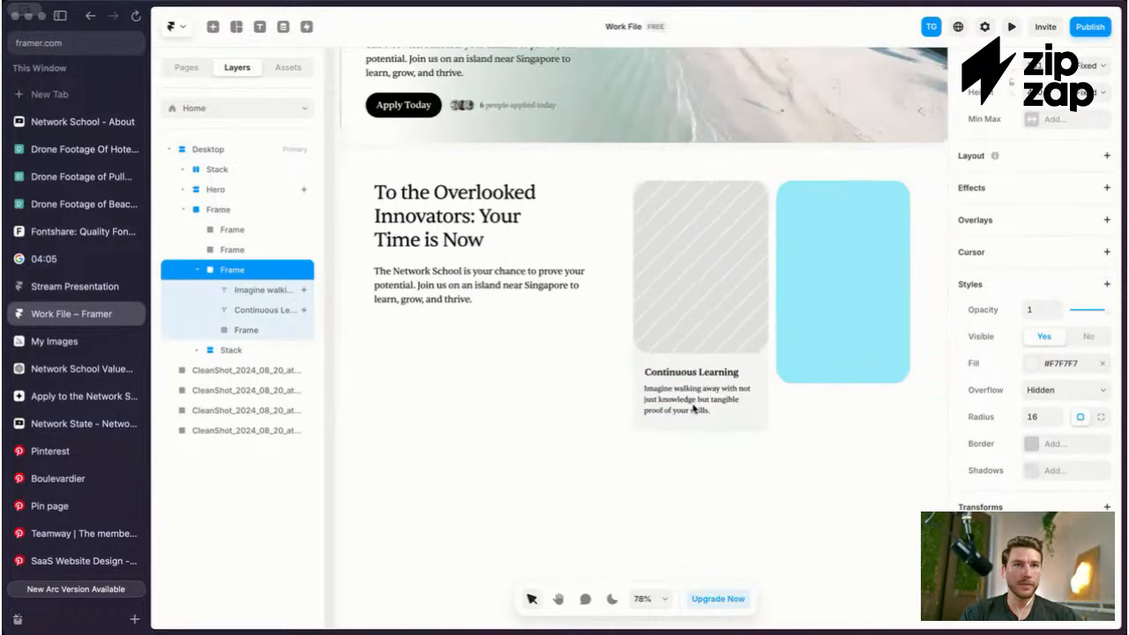
pyautogui.scroll(3, 691, 408)
pyautogui.press('super+period')
pyautogui.scroll(-2, 688, 408)
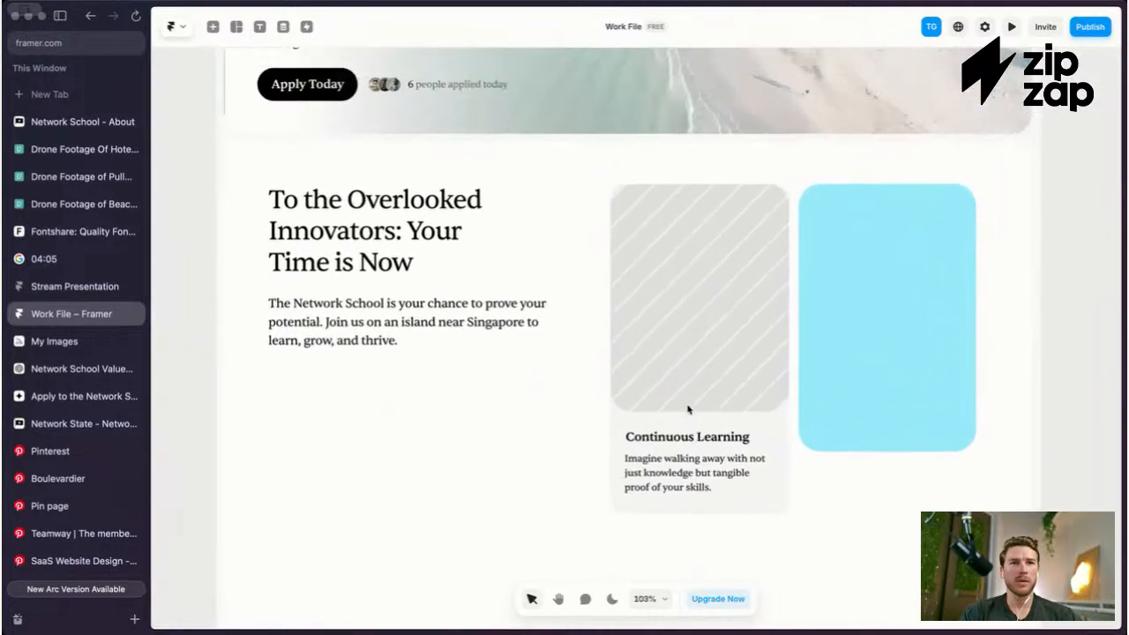
pyautogui.scroll(2, 689, 408)
pyautogui.scroll(-1, 689, 408)
pyautogui.doubleClick(759, 476)
pyautogui.click(832, 438)
pyautogui.click(821, 510)
pyautogui.moveTo(812, 518); pyautogui.dragTo(813, 540)
# Step: Shift the caption heading and shortened paragraph up within the enlarged card, leaving more space below them
pyautogui.click(807, 489)
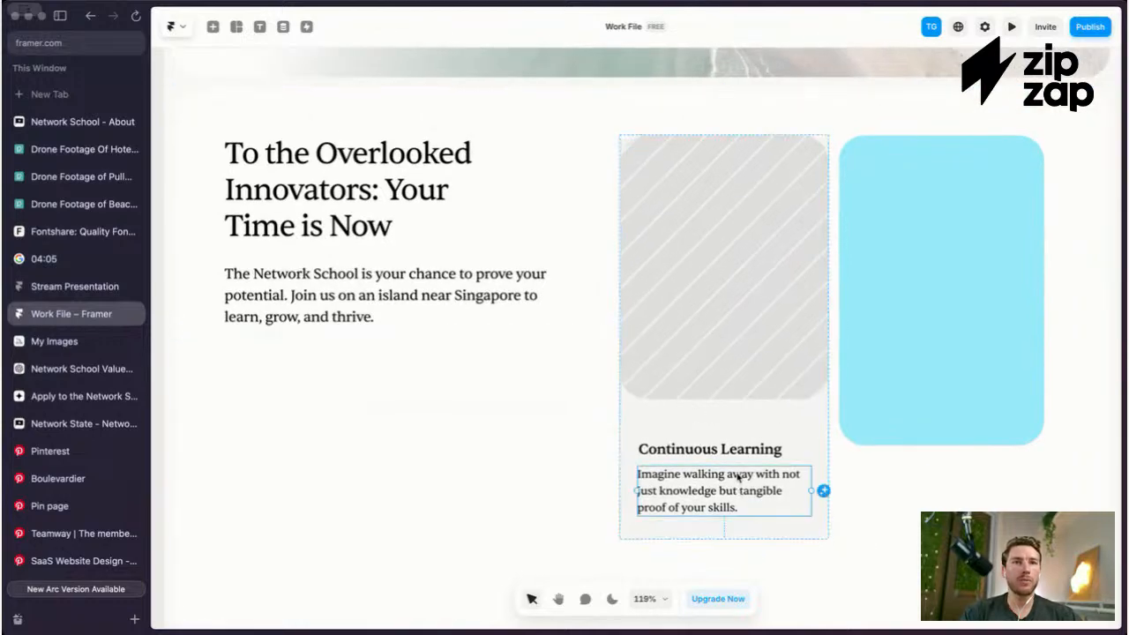
pyautogui.moveTo(732, 481)
pyautogui.mouseDown()
pyautogui.moveTo(733, 447)
pyautogui.moveTo(737, 459)
pyautogui.mouseUp()
pyautogui.scroll(5, 737, 459)
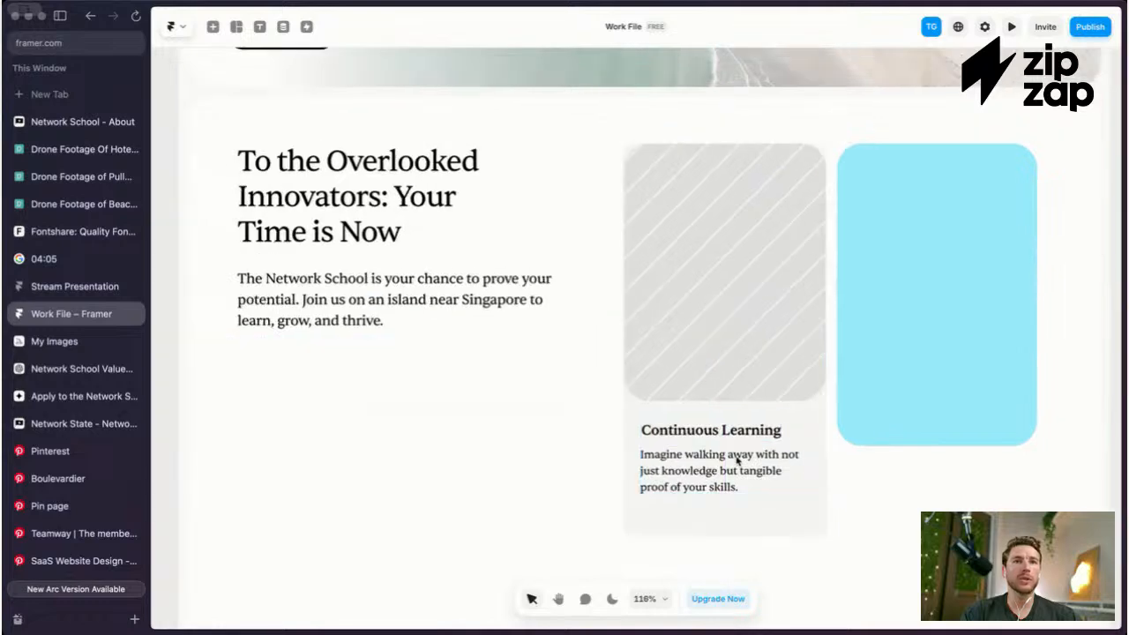
pyautogui.scroll(2, 737, 459)
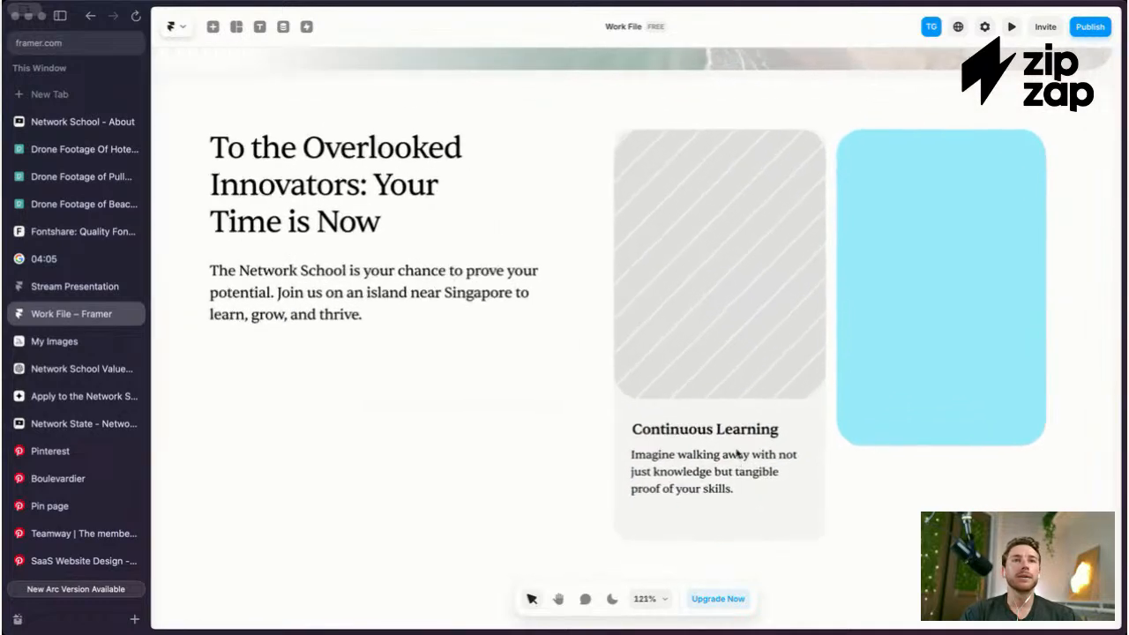
# Step: Show the side panels, set the card's striped image placeholder corner radius to 16 and clear the selection
pyautogui.click(720, 348)
pyautogui.doubleClick(721, 348)
pyautogui.press('super+.')
pyautogui.write('10')
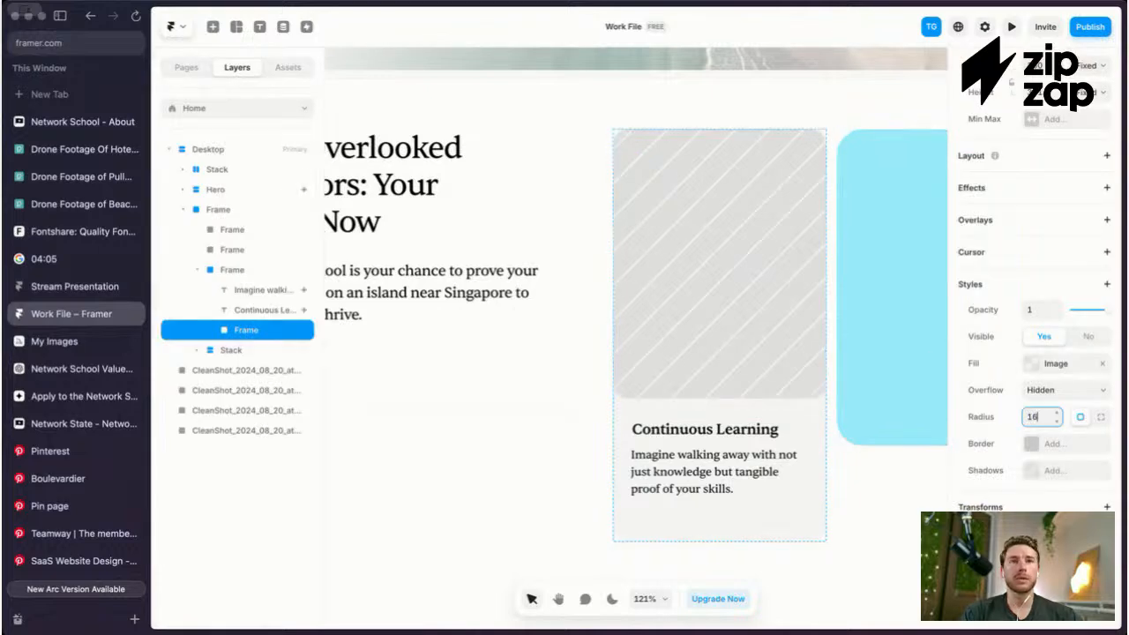
pyautogui.press('Return')
pyautogui.press('Escape')
pyautogui.press('Escape')
pyautogui.press('Escape')
pyautogui.scroll(-3, 830, 478)
pyautogui.scroll(2, 831, 479)
pyautogui.press('Escape')
pyautogui.scroll(-2, 790, 452)
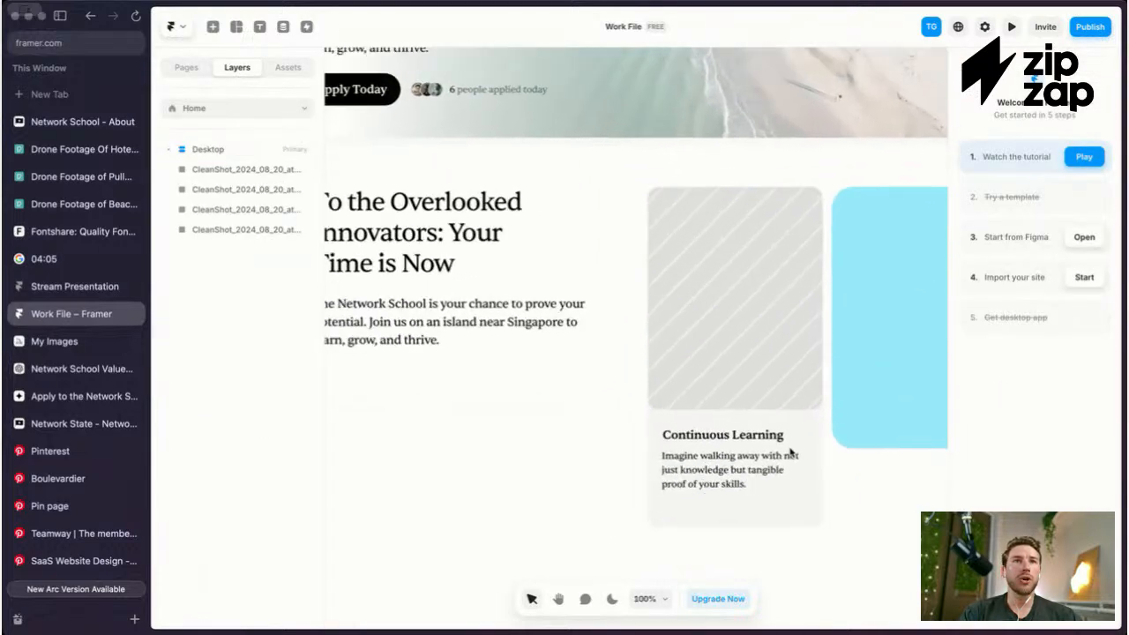
# Step: Duplicate the Continuous Learning card's paragraph and change the copy's text to "Learn more"
pyautogui.click(777, 443)
pyautogui.click(752, 460)
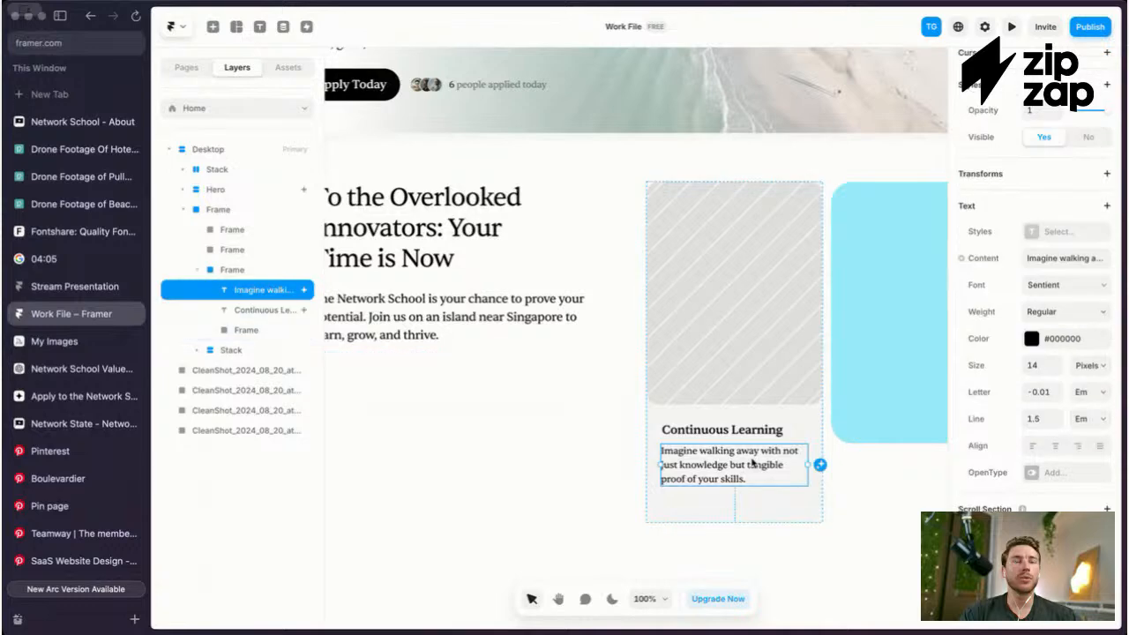
pyautogui.scroll(-3, 750, 454)
pyautogui.scroll(3, 728, 411)
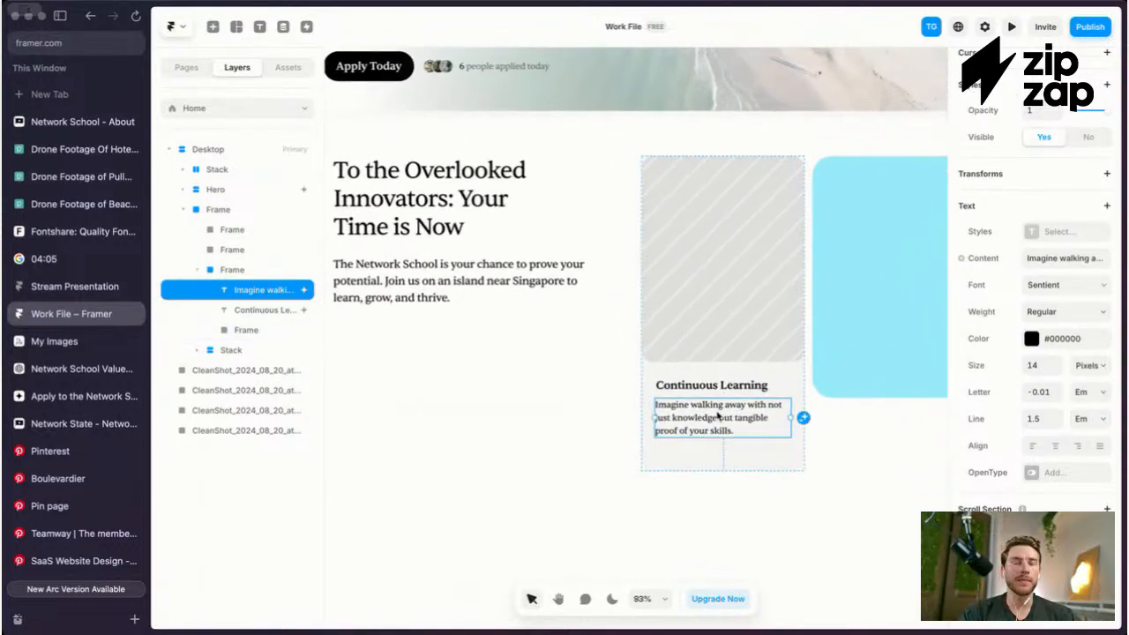
pyautogui.press('super+d')
pyautogui.doubleClick(731, 455)
pyautogui.scroll(3, 731, 455)
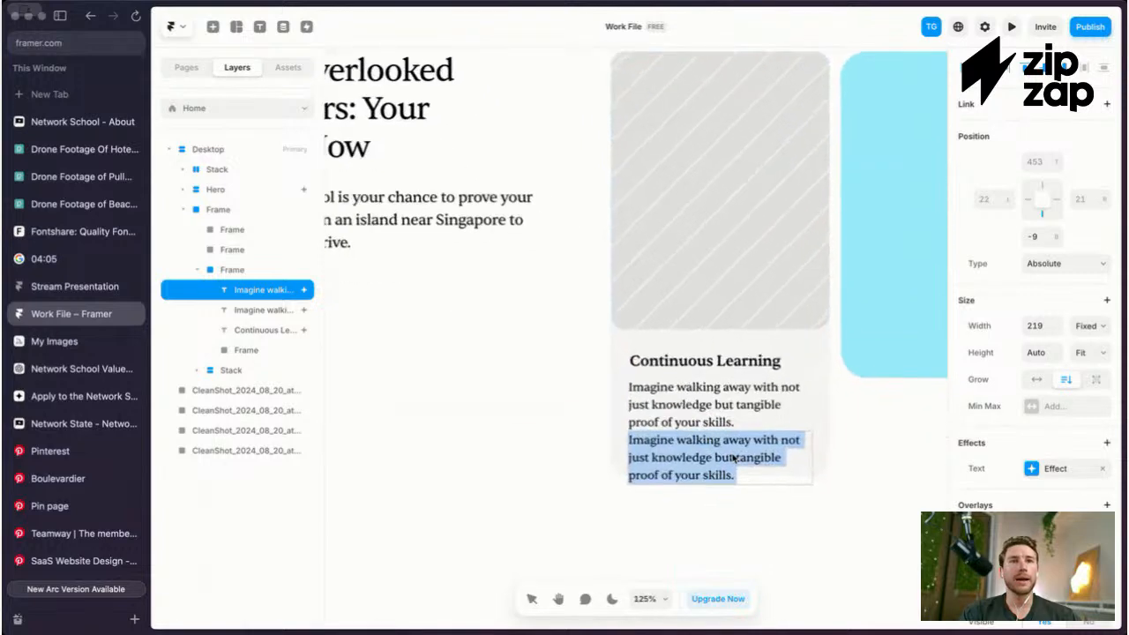
pyautogui.scroll(-1, 732, 456)
pyautogui.scroll(-1, 732, 457)
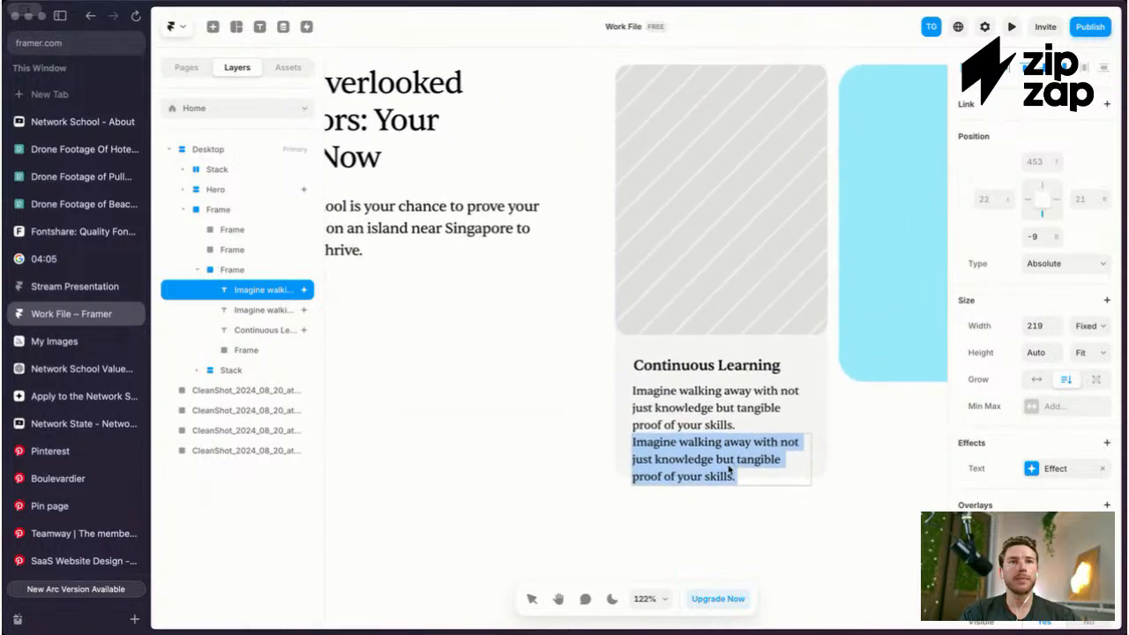
pyautogui.write('Learn more')
pyautogui.press('Escape')
# Step: Place the "Learn more" text beneath the card's paragraph, set its weight to Medium and narrow its box to fit the words
pyautogui.moveTo(668, 473); pyautogui.dragTo(687, 453)
pyautogui.scroll(-5, 1084, 461)
pyautogui.scroll(-1, 1032, 509)
pyautogui.click(686, 462)
pyautogui.click(673, 463)
pyautogui.moveTo(811, 456); pyautogui.dragTo(700, 455)
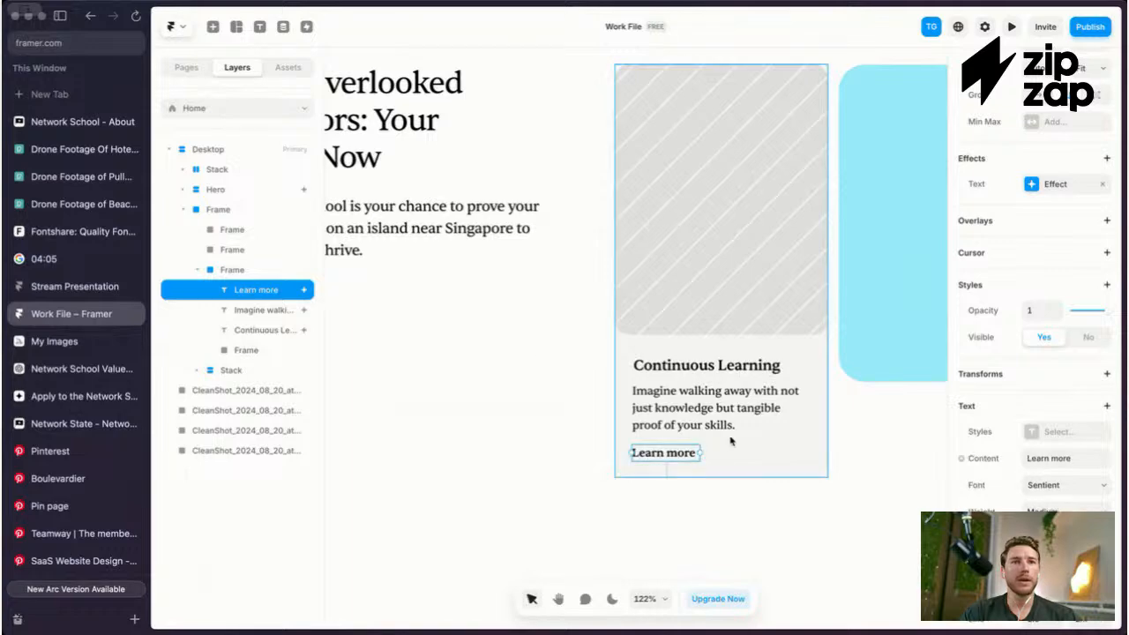
# Step: Search the insertable elements for "icon" and place a Phosphor icon on the page beside the Continuous Learning card
pyautogui.click(212, 27)
pyautogui.write('icon')
pyautogui.scroll(-3, 252, 189)
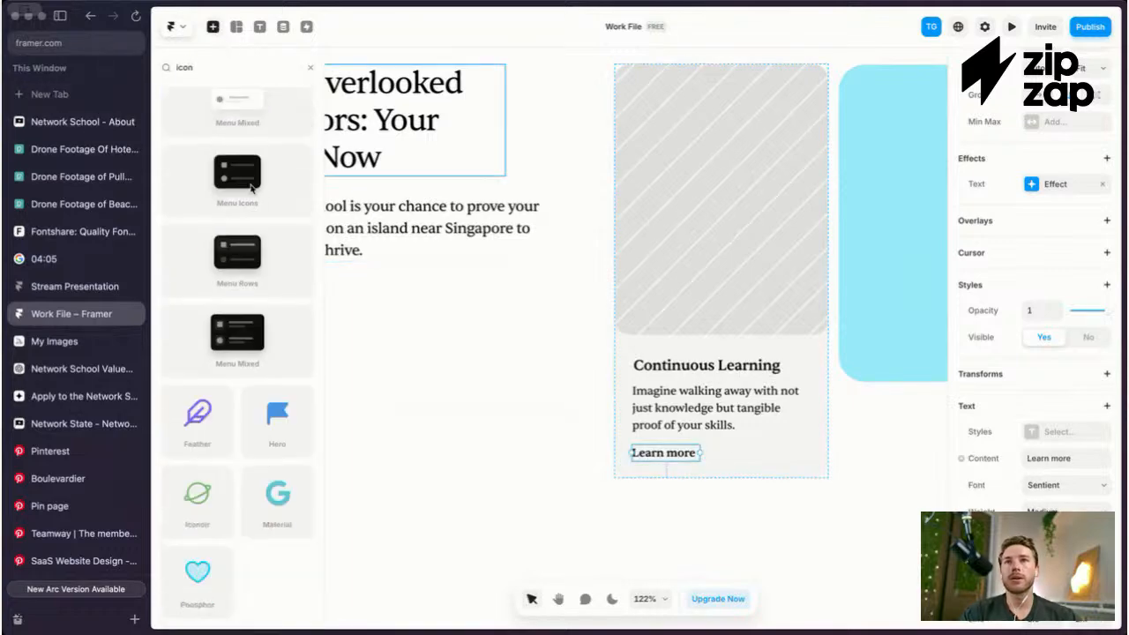
pyautogui.moveTo(196, 577); pyautogui.dragTo(494, 476)
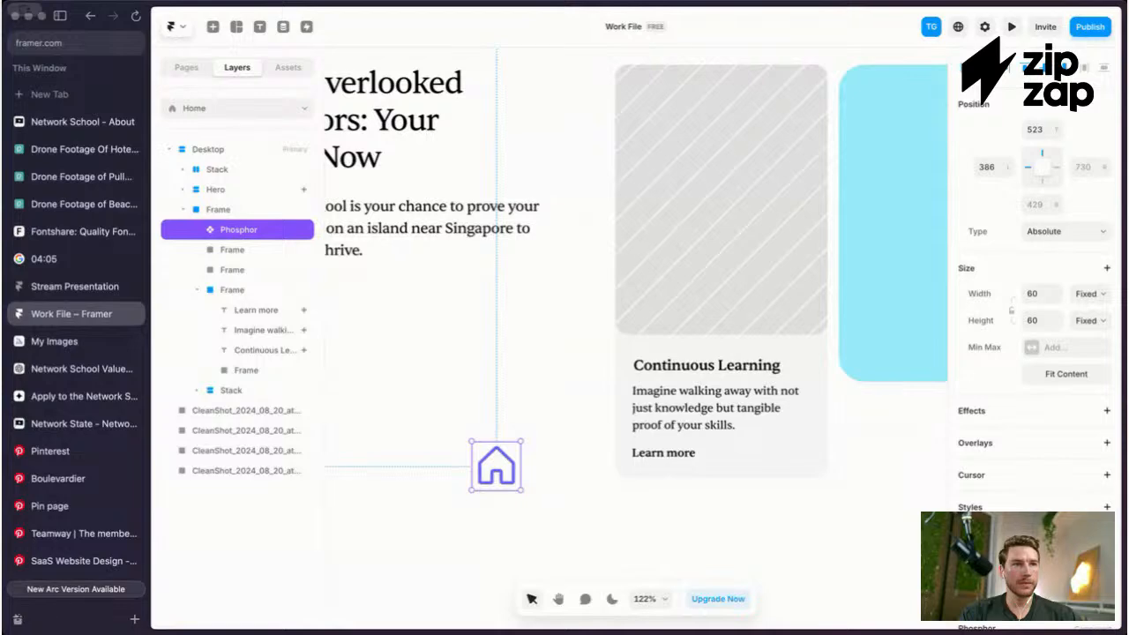
# Step: Set the Phosphor icon to ArrowCircleRight
pyautogui.scroll(-5, 984, 473)
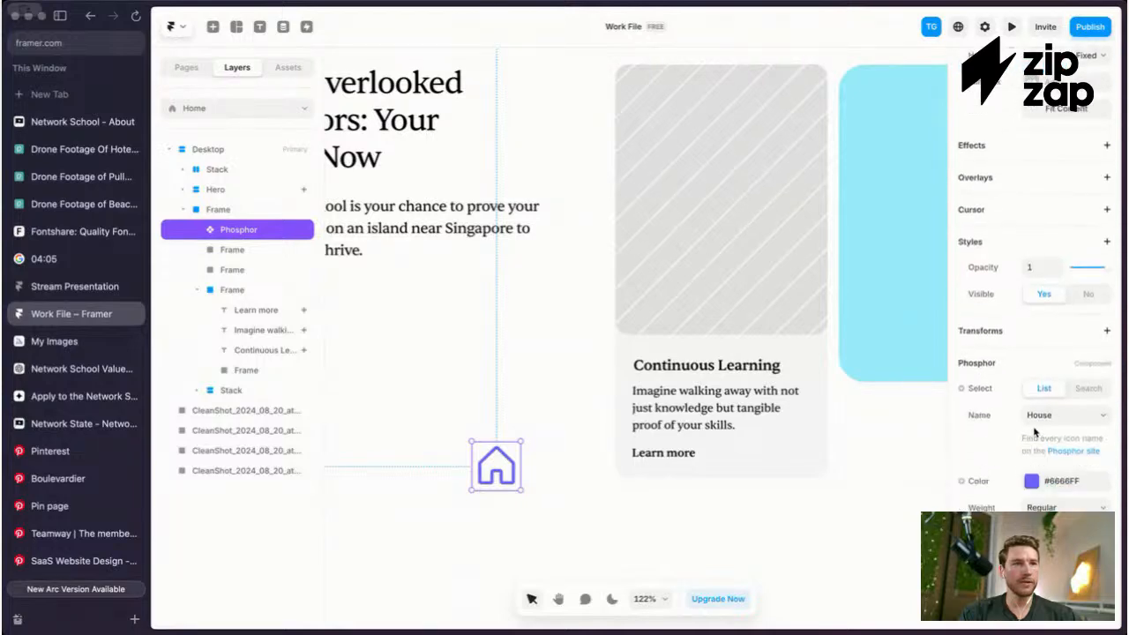
pyautogui.click(1070, 477)
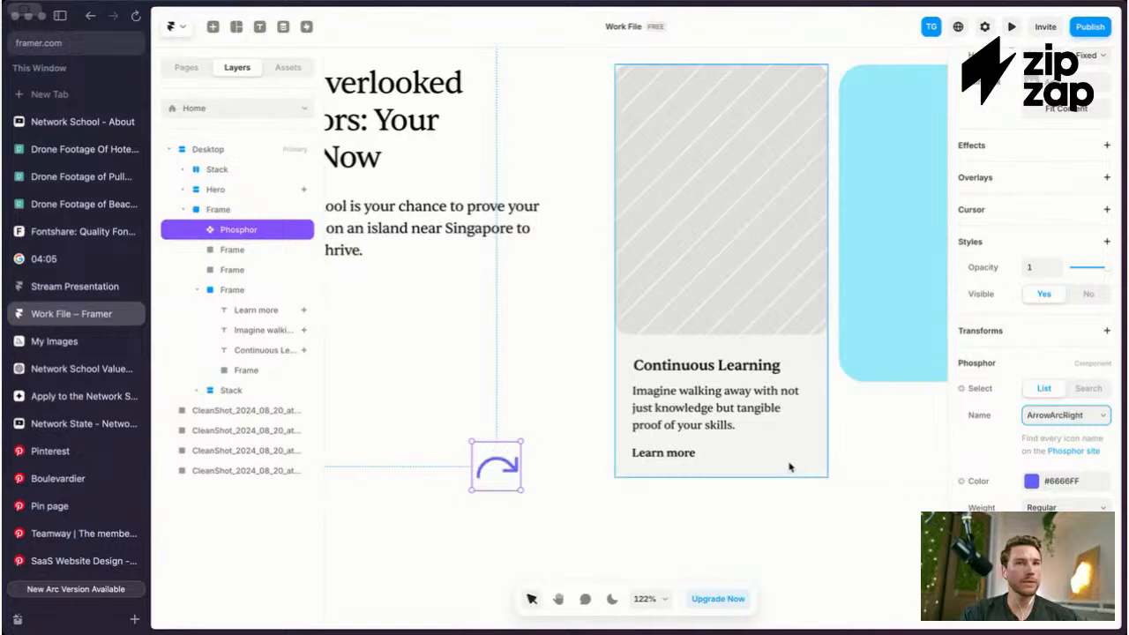
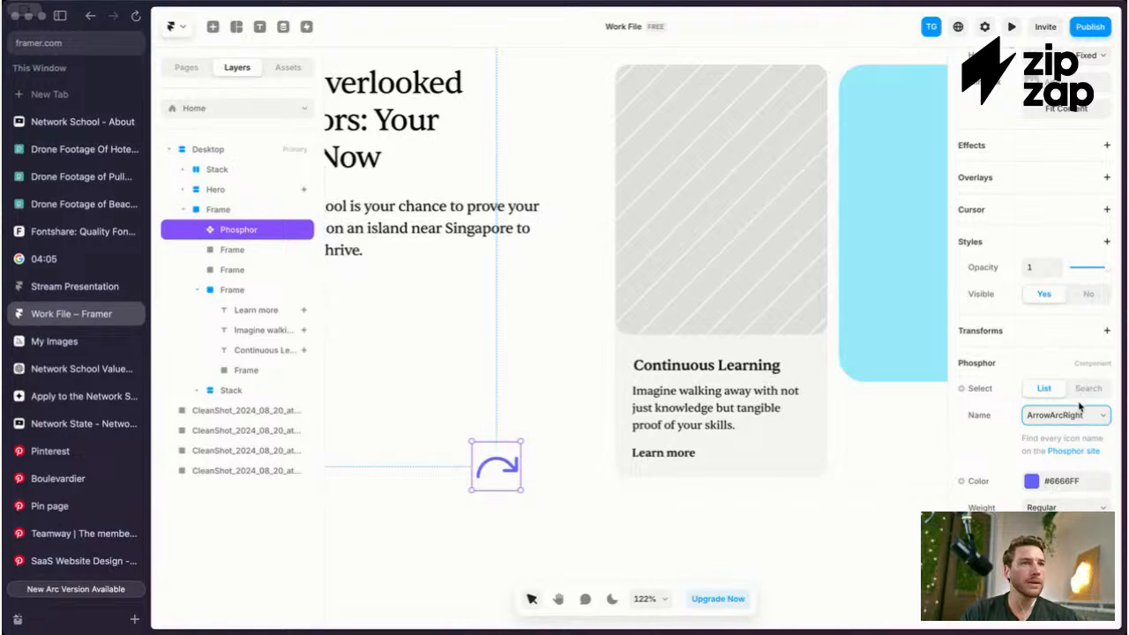
pyautogui.click(1081, 464)
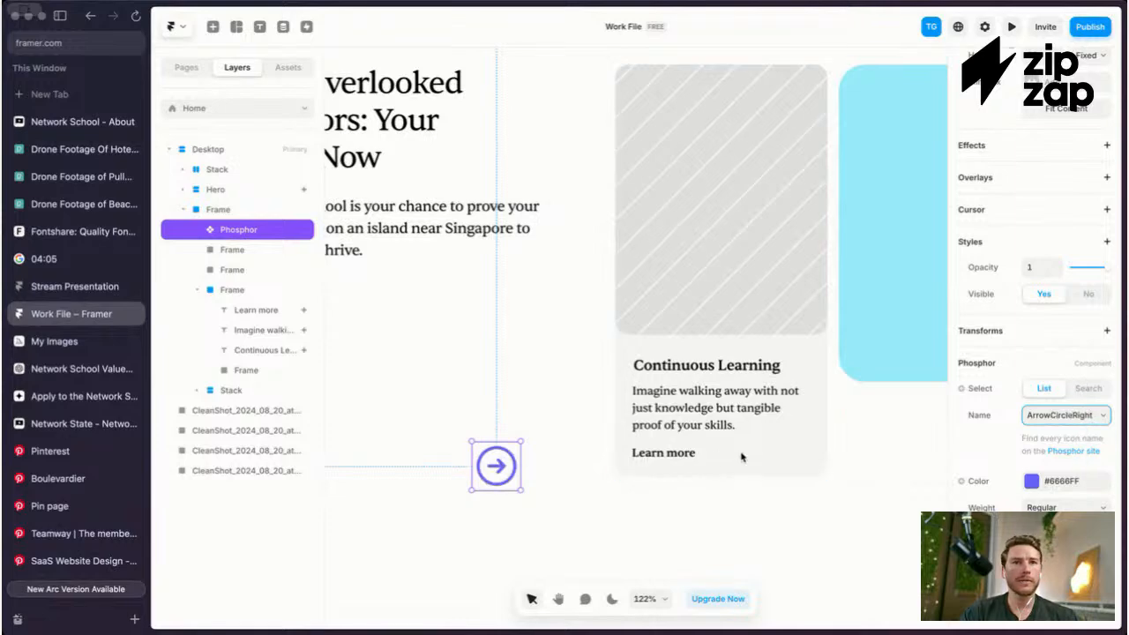
# Step: Move the arrow icon into the Continuous Learning card, shrink it and place it at the card's lower right opposite "Learn more"
pyautogui.hotkey('ctrl', 'x')
pyautogui.click(763, 449)
pyautogui.hotkey('ctrl', 'v')
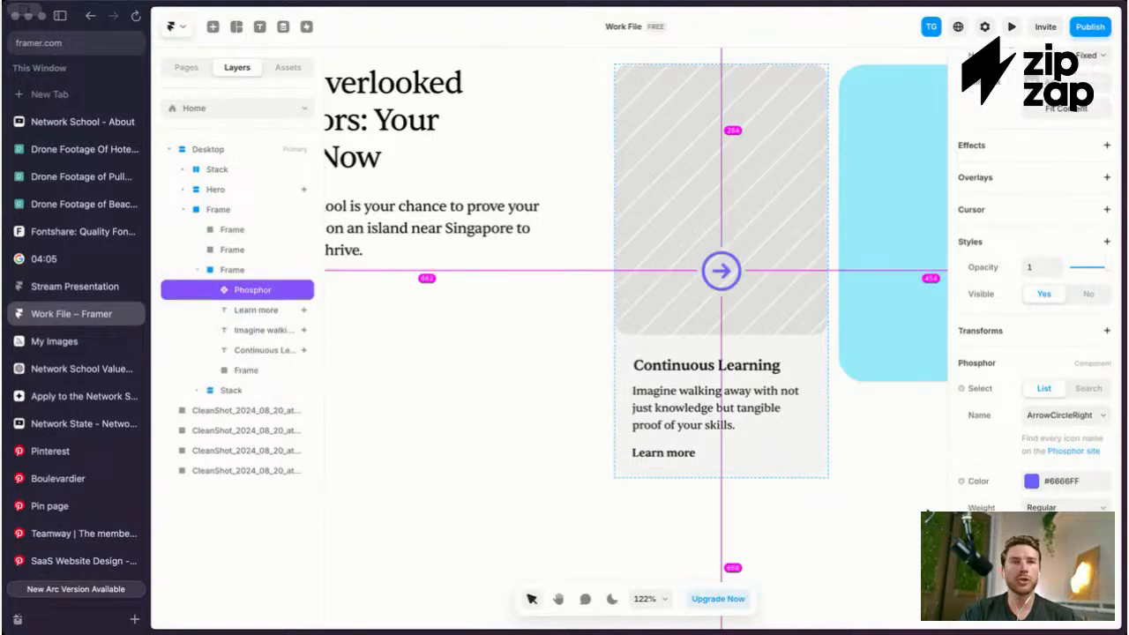
pyautogui.moveTo(739, 289); pyautogui.dragTo(813, 424)
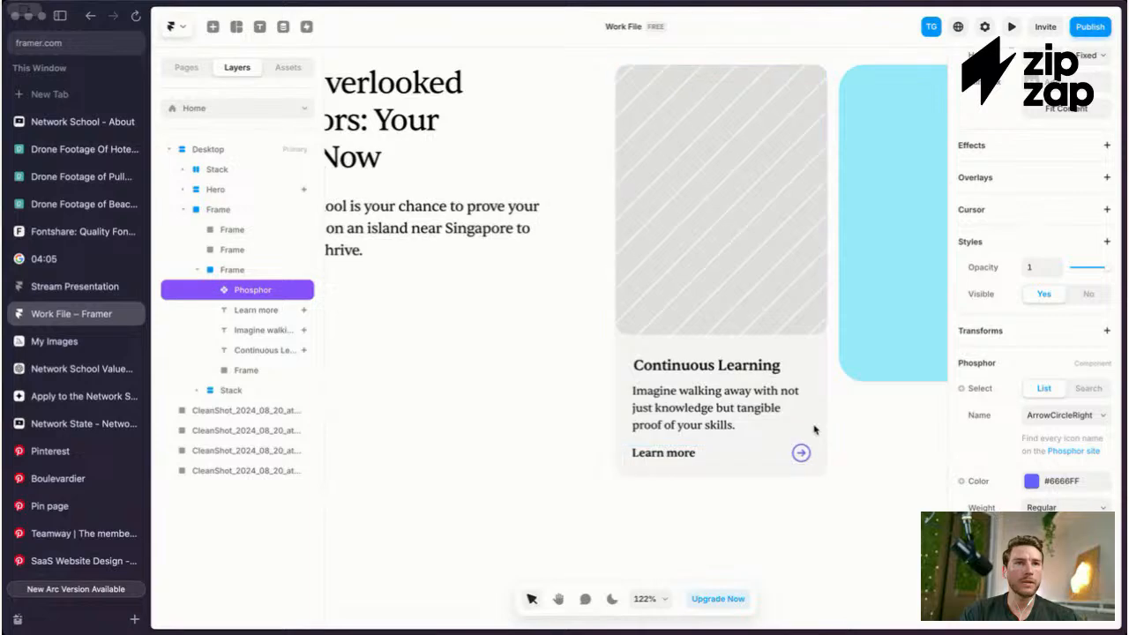
# Step: Recolor the arrow icon black and hide the side panels
pyautogui.click(1031, 482)
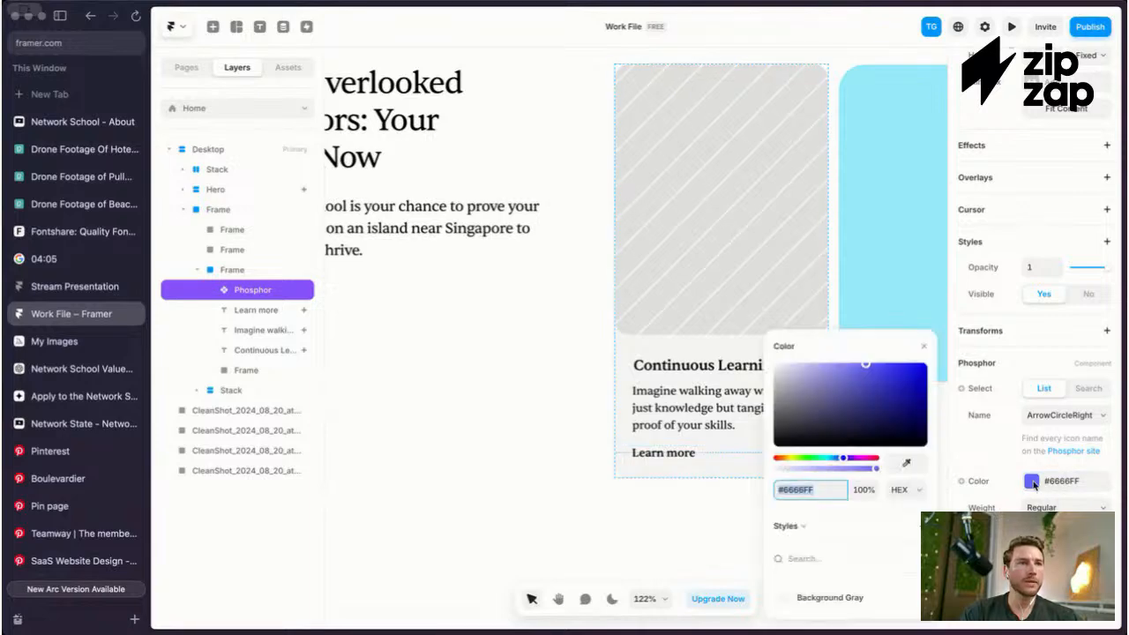
pyautogui.press('Escape')
pyautogui.press('super+backslash')
pyautogui.scroll(-3, 720, 446)
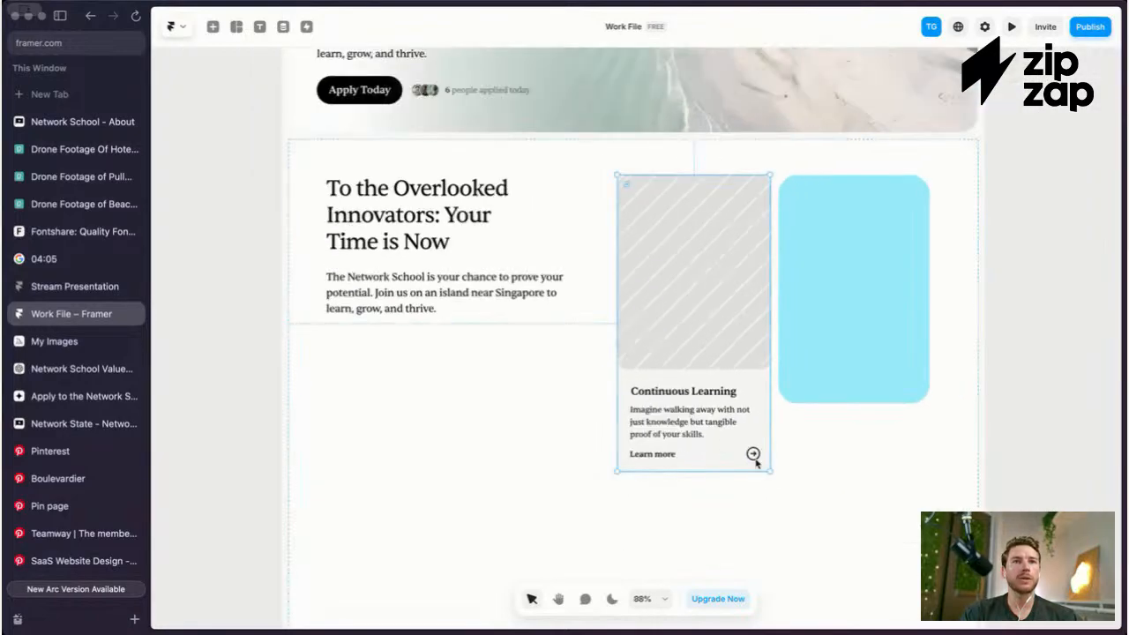
# Step: Nudge the arrow icon up so it lines up with the "Learn more" text, and check the finished card
pyautogui.click(752, 453)
pyautogui.scroll(10, 752, 453)
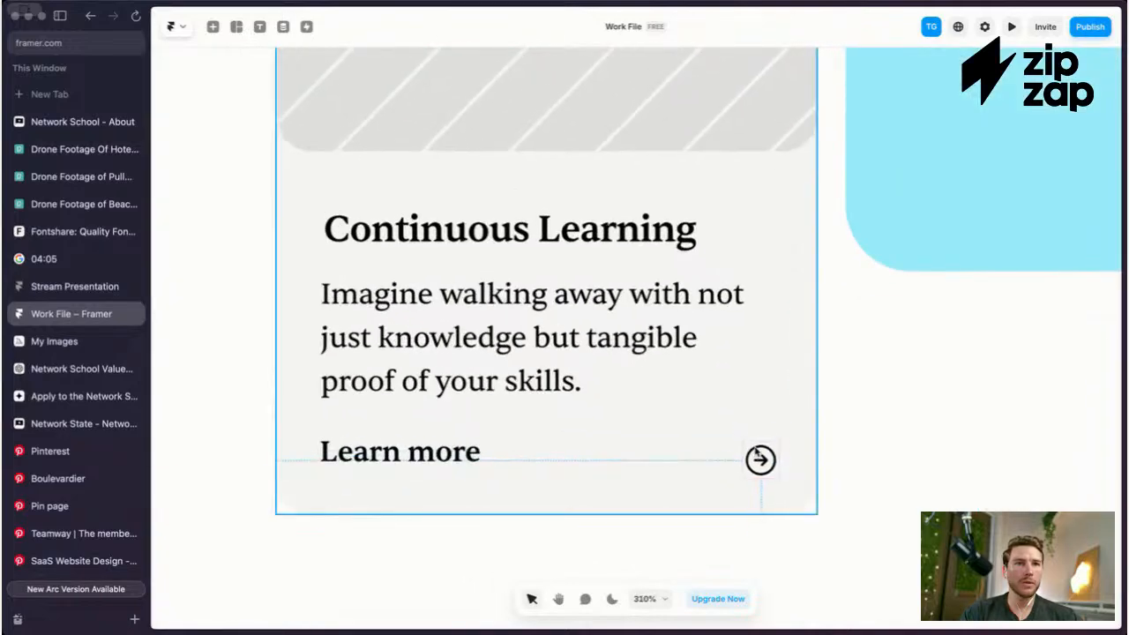
pyautogui.scroll(-3, 756, 453)
pyautogui.scroll(-3, 758, 453)
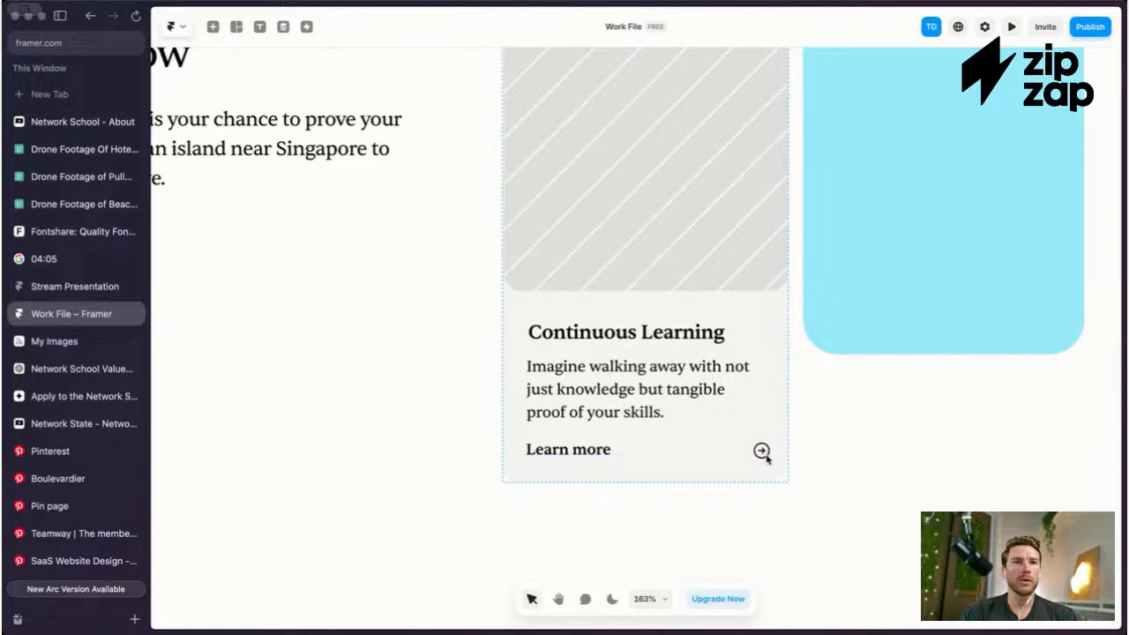
pyautogui.scroll(-1, 798, 455)
pyautogui.scroll(-3, 801, 455)
pyautogui.scroll(2, 801, 456)
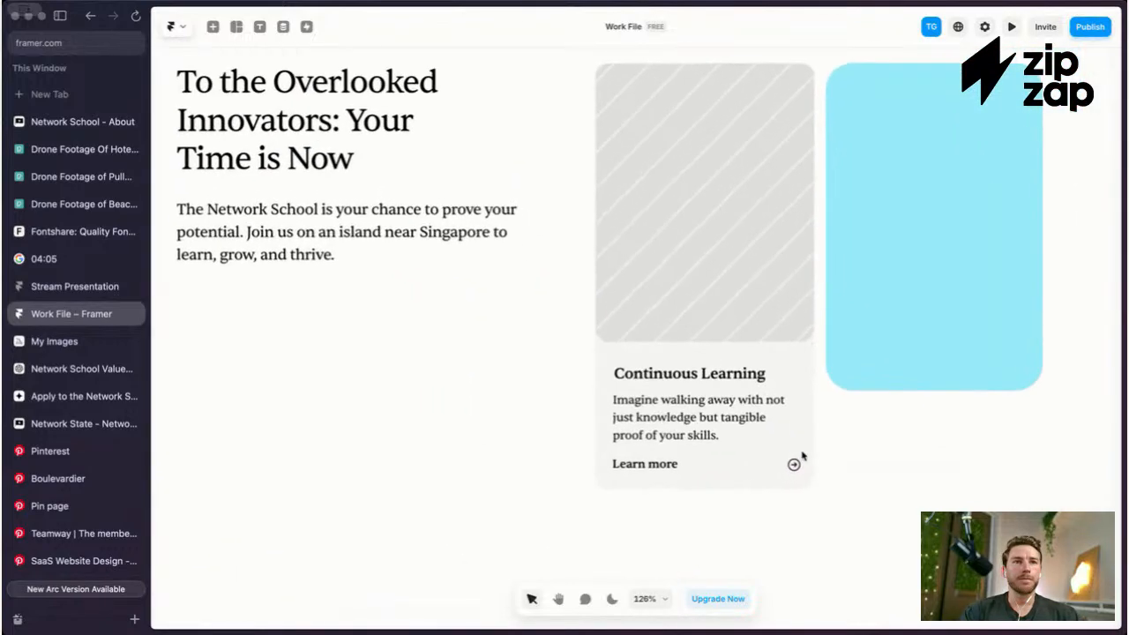
pyautogui.scroll(3, 801, 455)
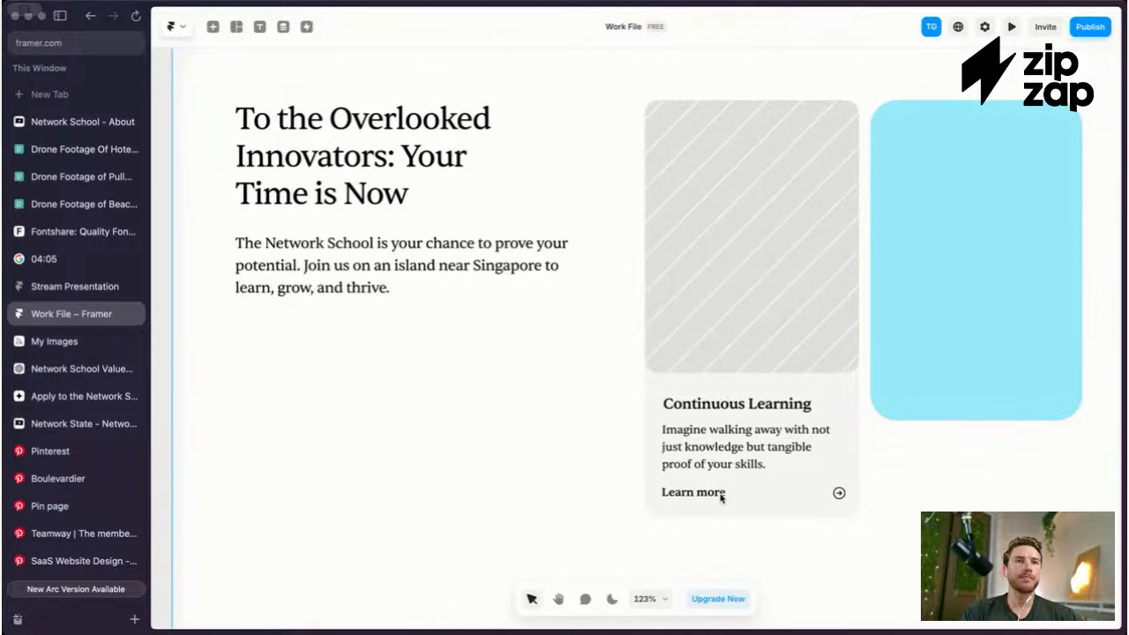
pyautogui.scroll(-5, 721, 497)
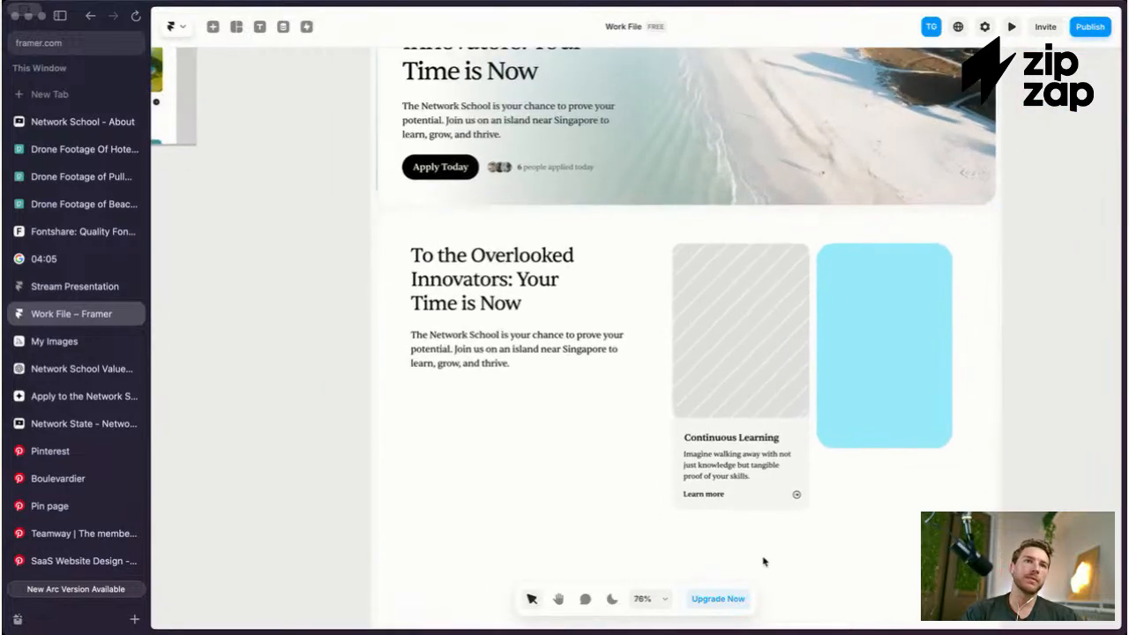
pyautogui.scroll(4, 731, 423)
# Step: Switch to Midjourney, preview the tropical classroom image with seated students and reuse its prompt text in the prompt field
pyautogui.click(737, 313)
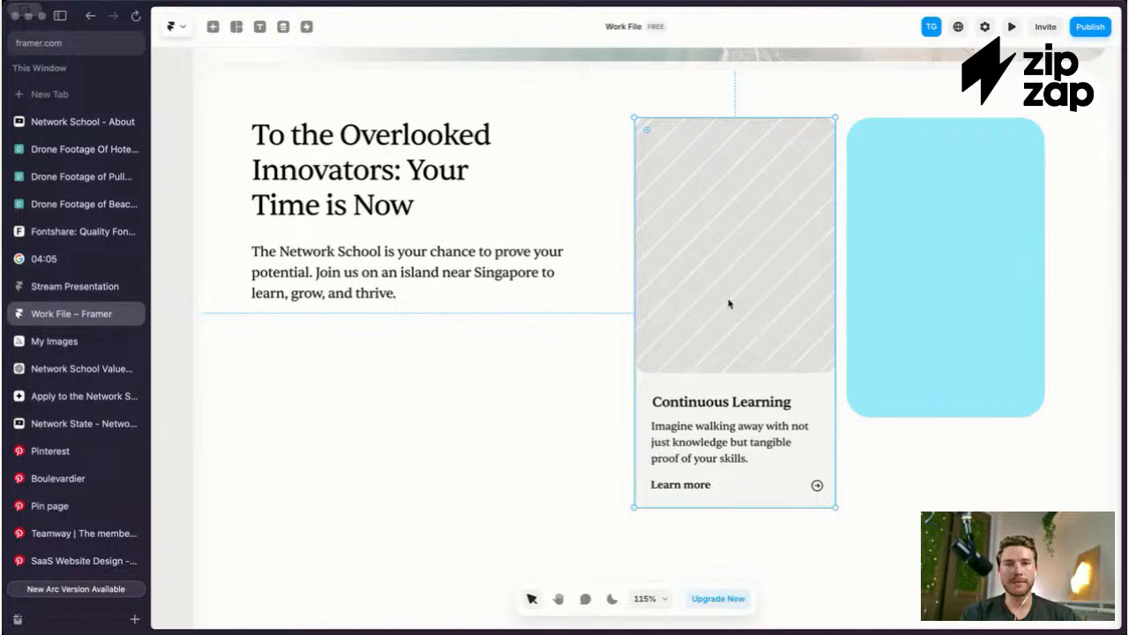
pyautogui.scroll(1, 740, 264)
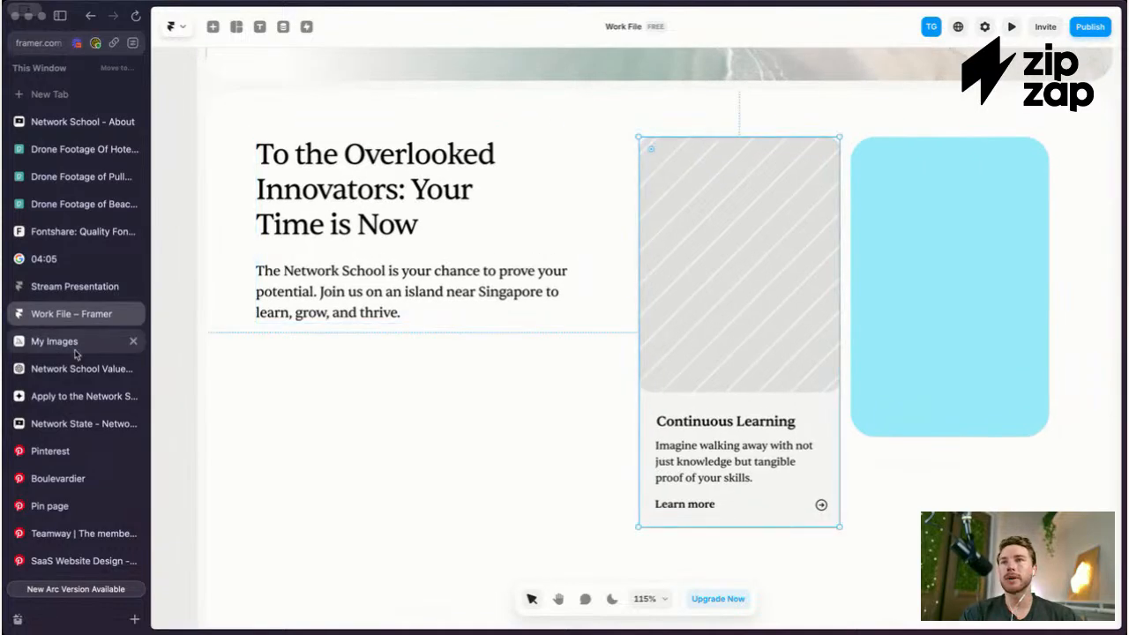
pyautogui.click(77, 346)
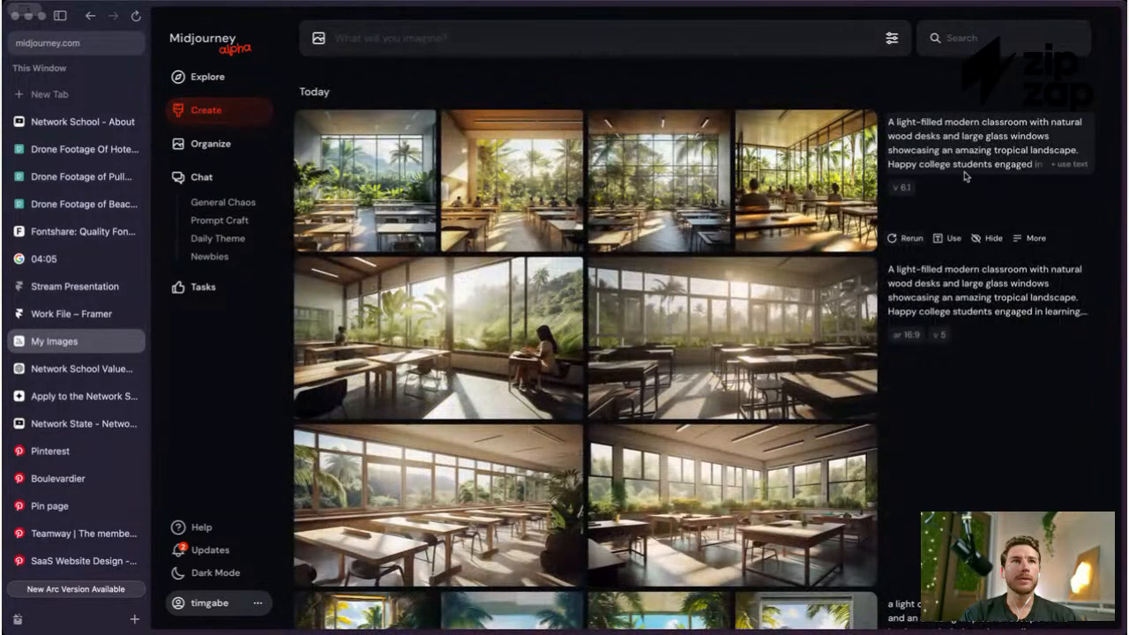
pyautogui.click(866, 176)
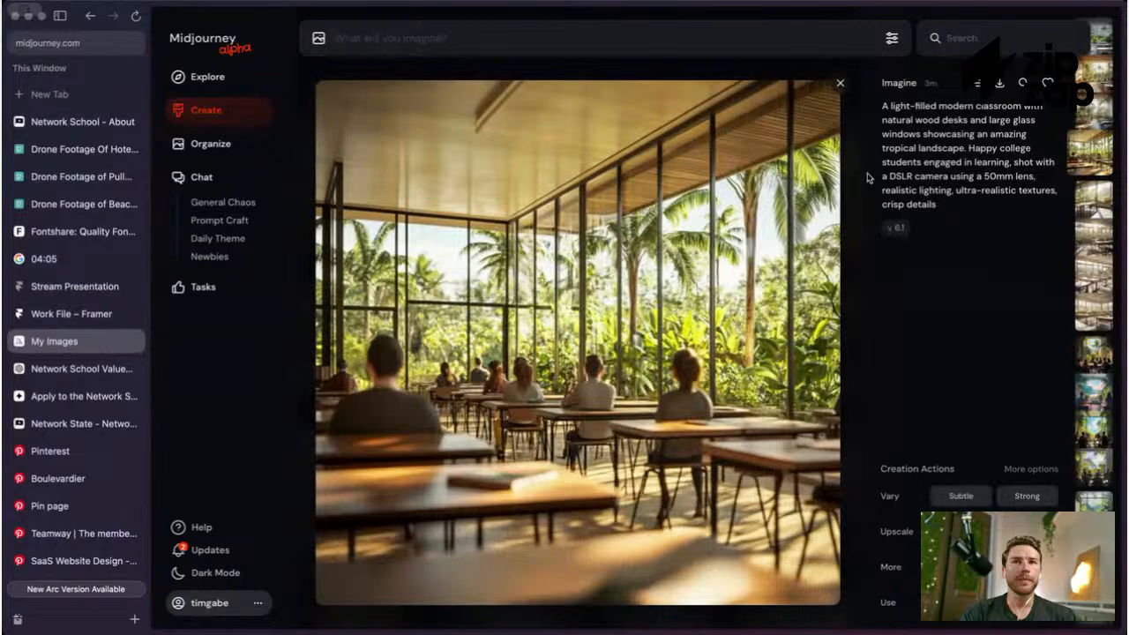
pyautogui.press('Escape')
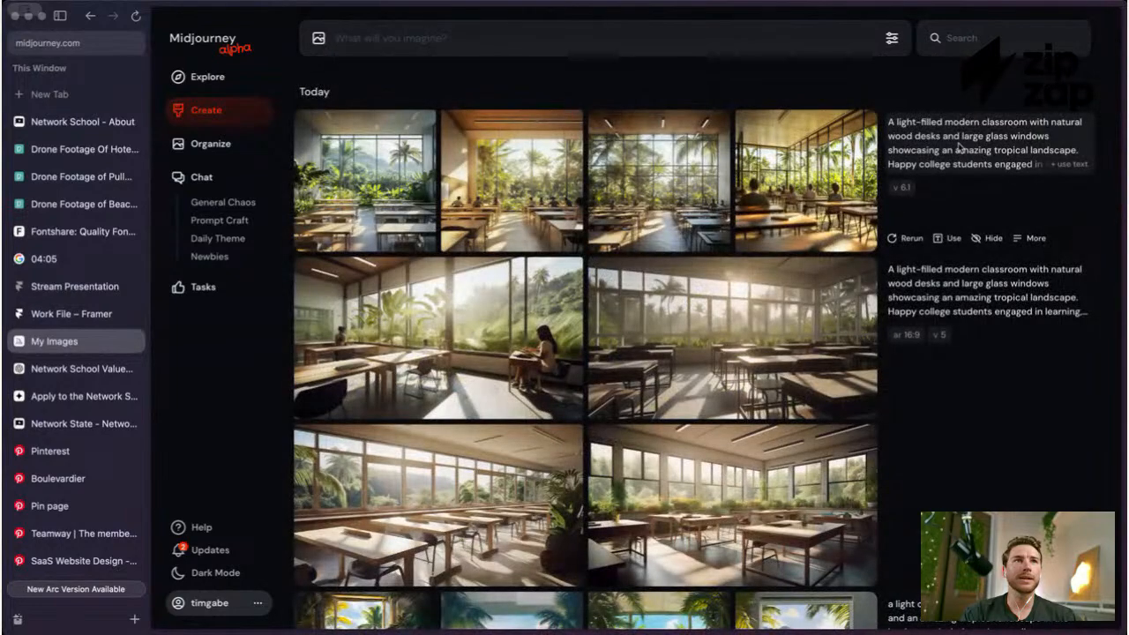
pyautogui.click(959, 148)
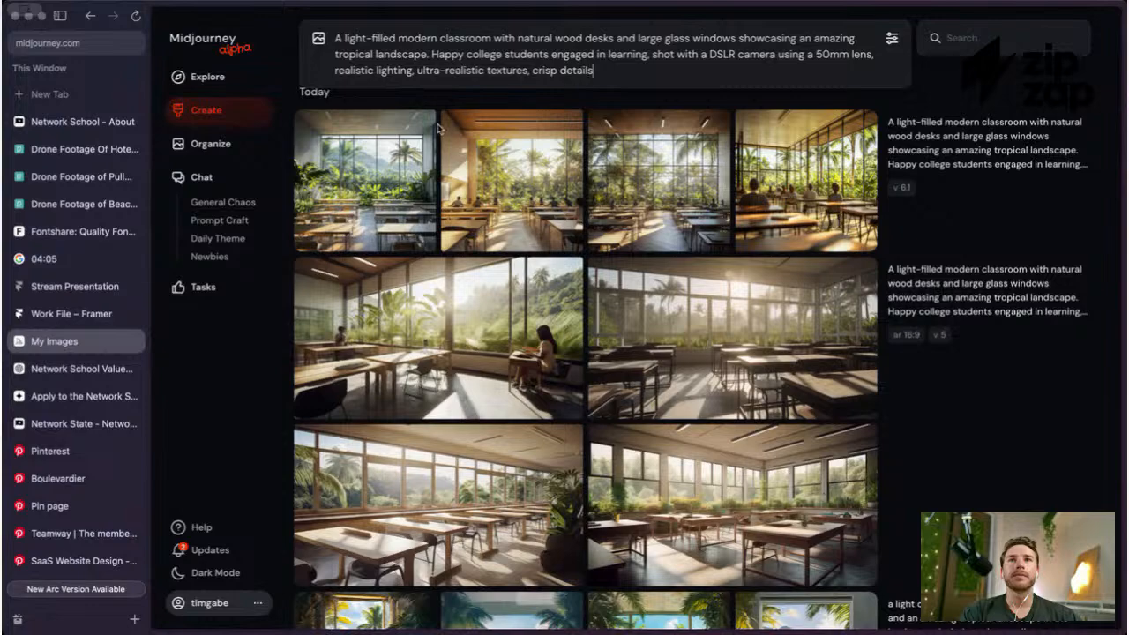
# Step: Open the first image of the newest classroom set, copy it and close the preview
pyautogui.click(384, 216)
pyautogui.rightClick(684, 297)
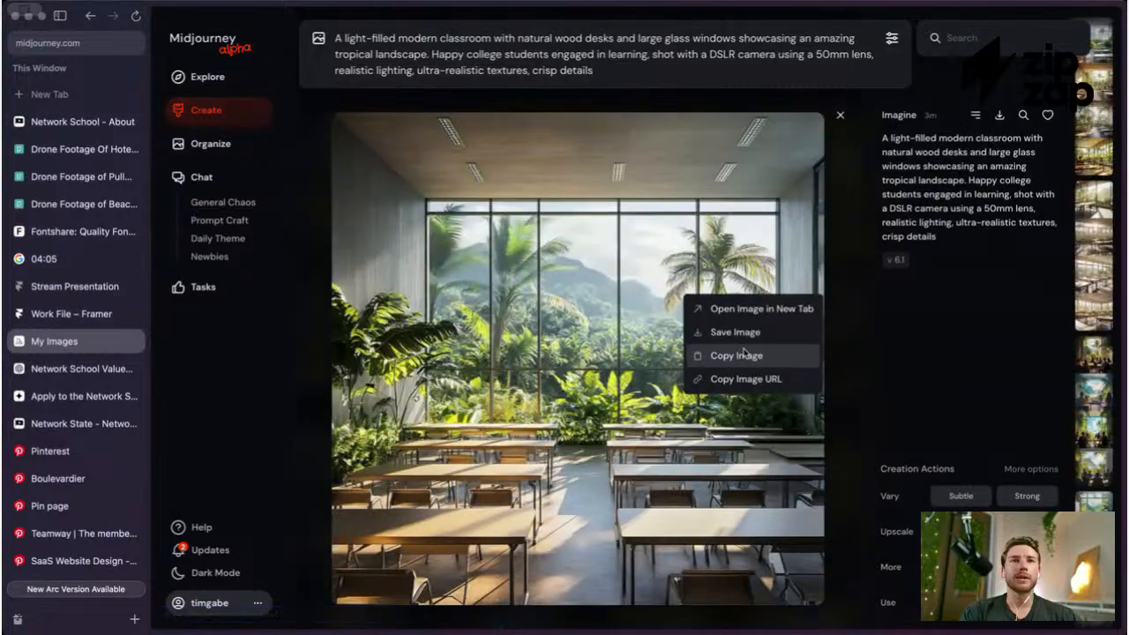
pyautogui.click(320, 243)
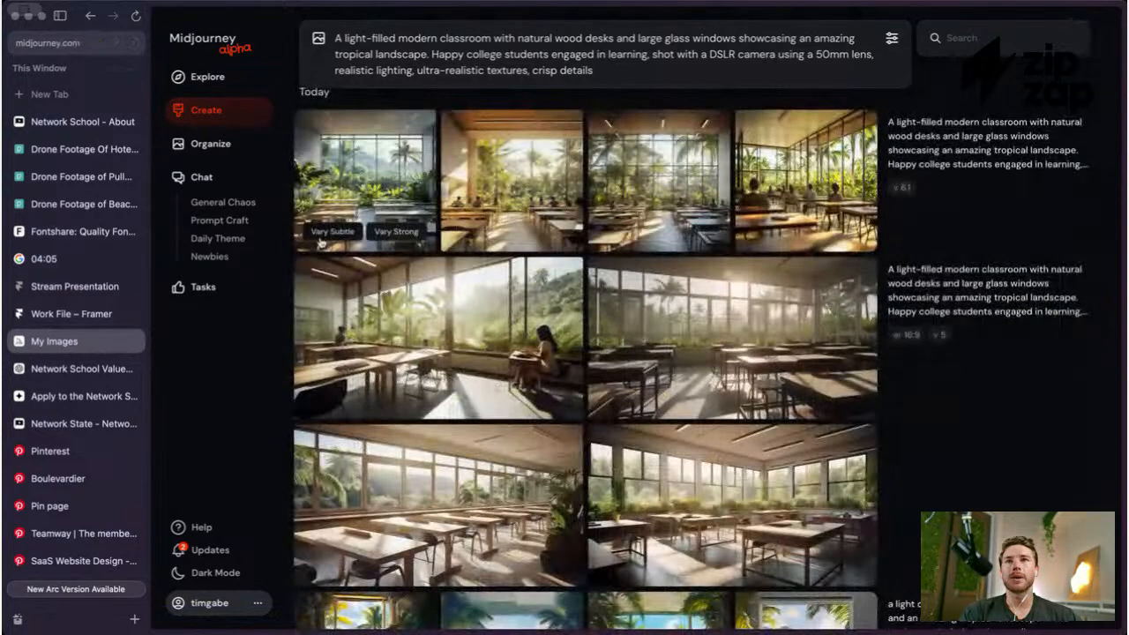
pyautogui.click(336, 154)
pyautogui.rightClick(677, 300)
pyautogui.click(702, 360)
pyautogui.click(258, 339)
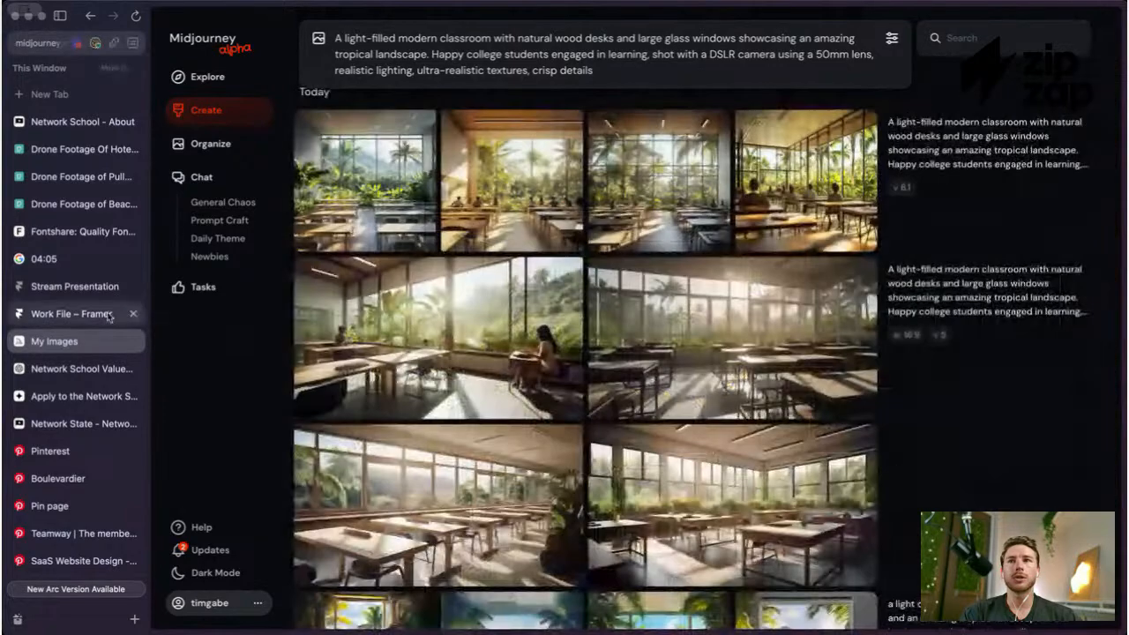
# Step: Switch back to Framer, paste the classroom image onto the empty canvas beside the page and move it up slightly
pyautogui.click(88, 313)
pyautogui.scroll(-5, 683, 302)
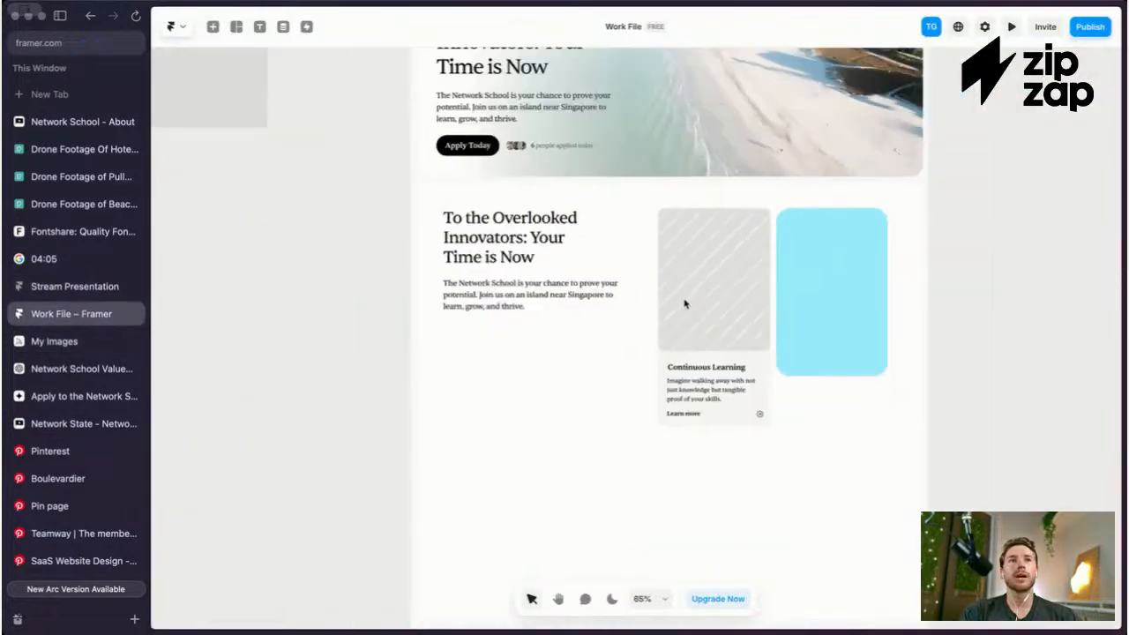
pyautogui.hscroll(4, 683, 302)
pyautogui.scroll(-3, 683, 302)
pyautogui.hscroll(3, 683, 303)
pyautogui.hotkey('ctrl', 'v')
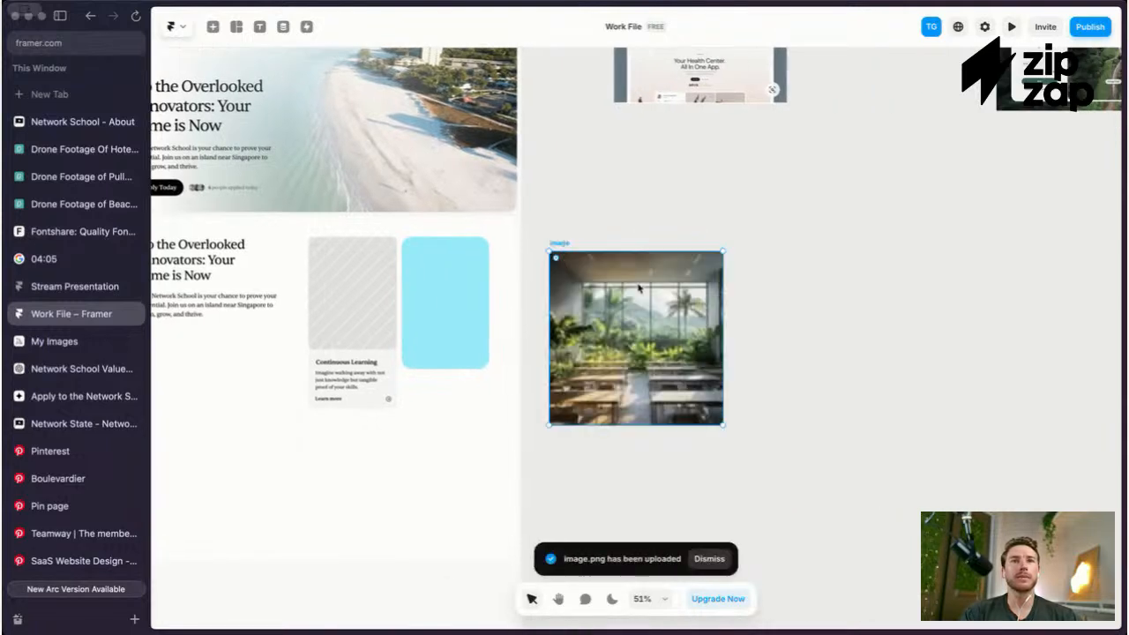
pyautogui.moveTo(639, 288); pyautogui.dragTo(639, 242)
# Step: Show the side panels and copy the pasted classroom image's fill
pyautogui.press('super+backslash')
pyautogui.rightClick(1030, 464)
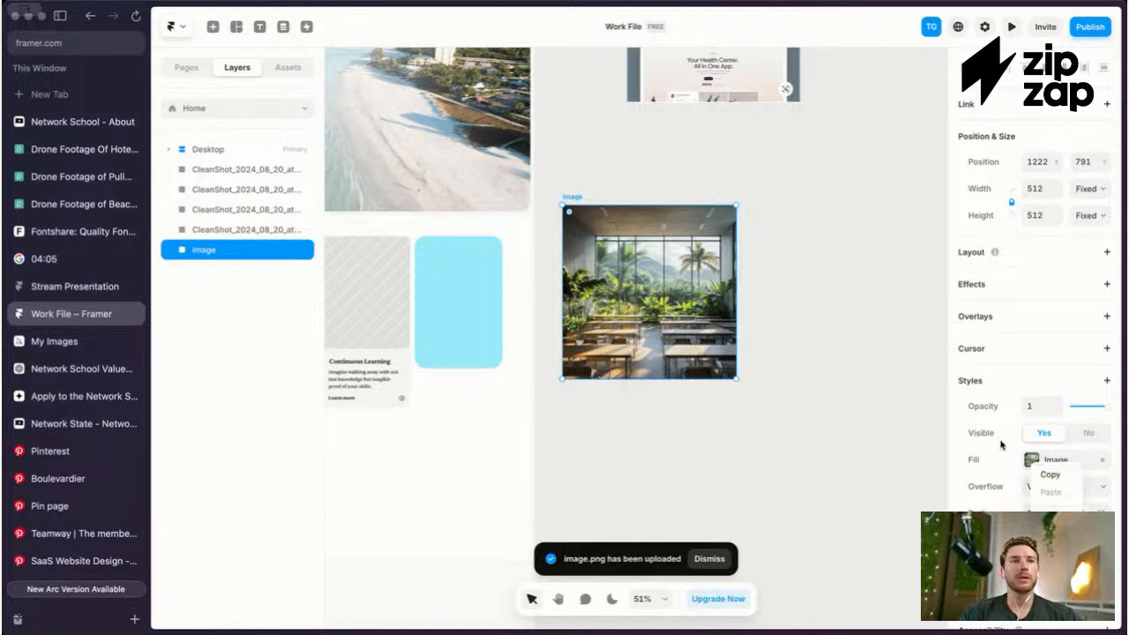
pyautogui.click(1049, 474)
# Step: Try to paste the copied classroom fill onto the card's striped image placeholder
pyautogui.hscroll(-3, 626, 335)
pyautogui.click(491, 298)
pyautogui.click(491, 298)
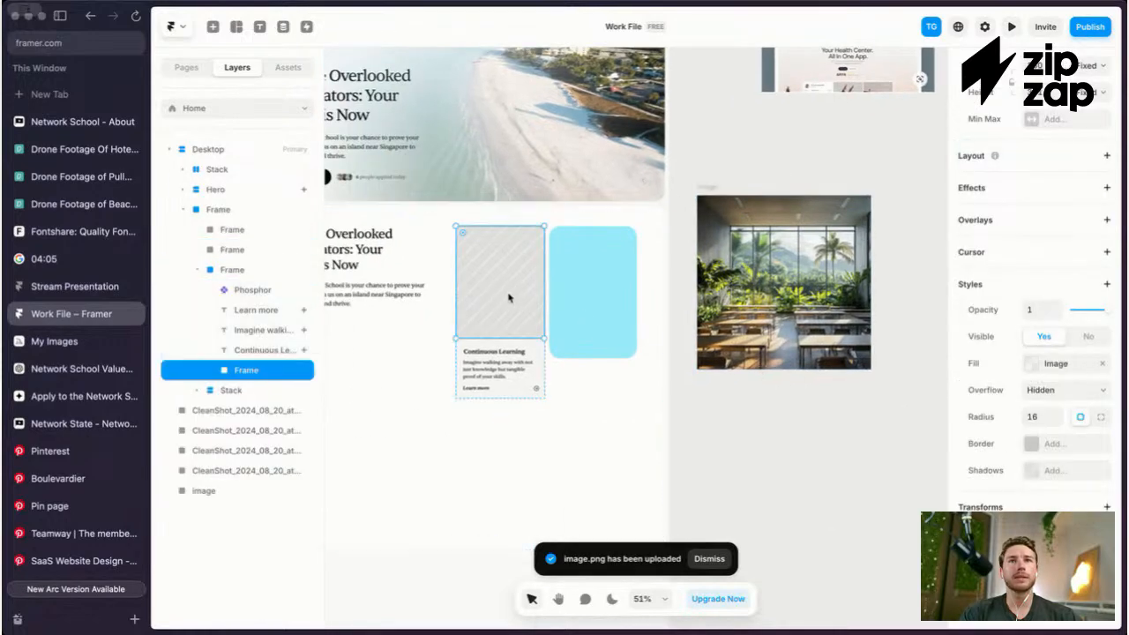
pyautogui.rightClick(530, 287)
pyautogui.moveTo(573, 422)
pyautogui.click(724, 474)
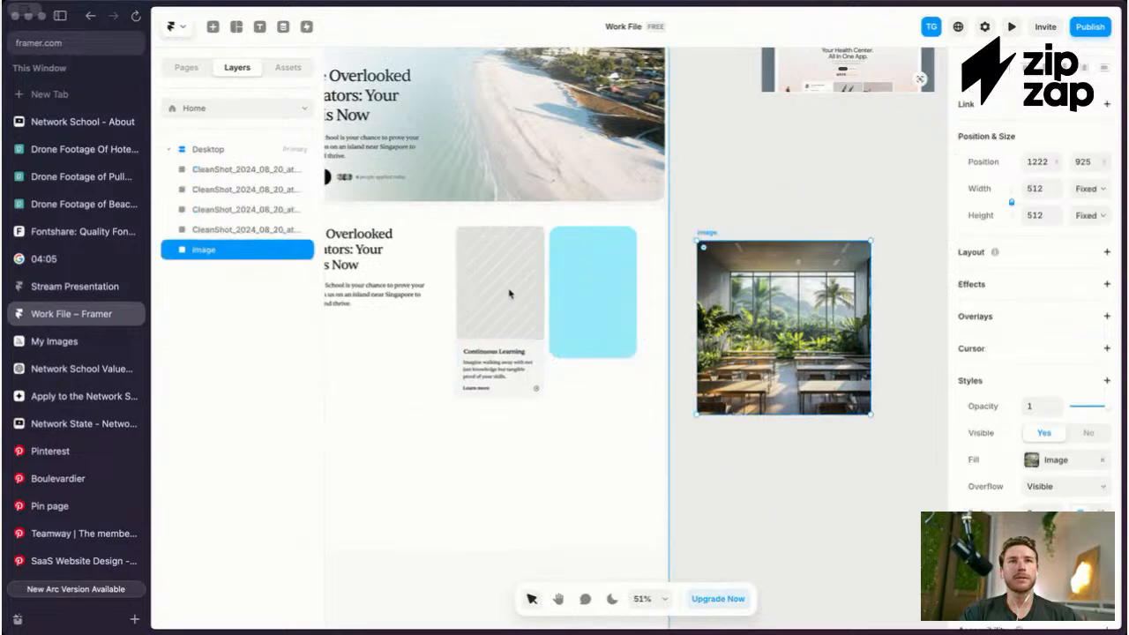
# Step: Apply the copied classroom image style to the striped placeholder in the Continuous Learning card
pyautogui.click(513, 292)
pyautogui.rightClick(511, 279)
pyautogui.moveTo(565, 432)
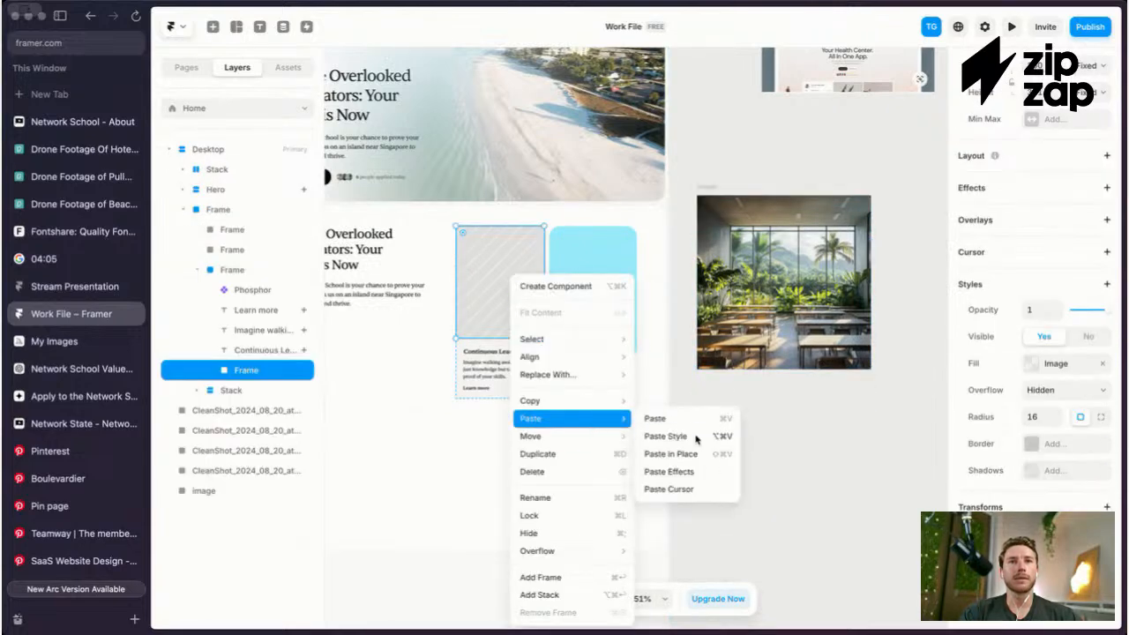
pyautogui.click(667, 436)
pyautogui.scroll(2, 589, 278)
pyautogui.press('super+backslash')
pyautogui.scroll(5, 589, 279)
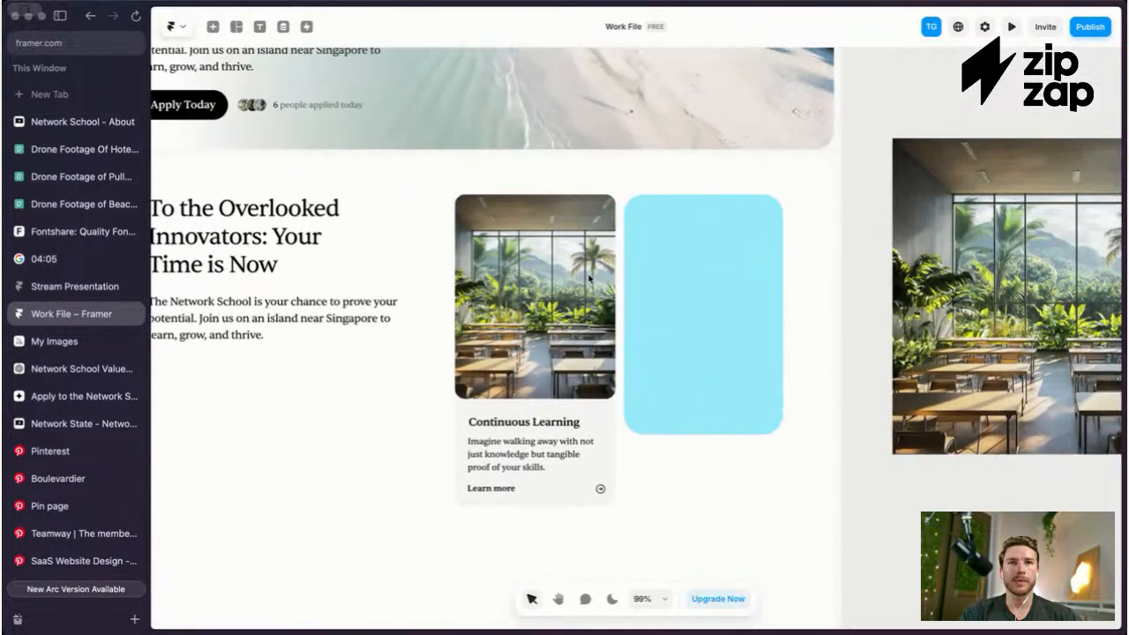
# Step: Set the opacity of the card's description text to 0.7
pyautogui.scroll(-2, 763, 290)
pyautogui.hscroll(-3, 763, 290)
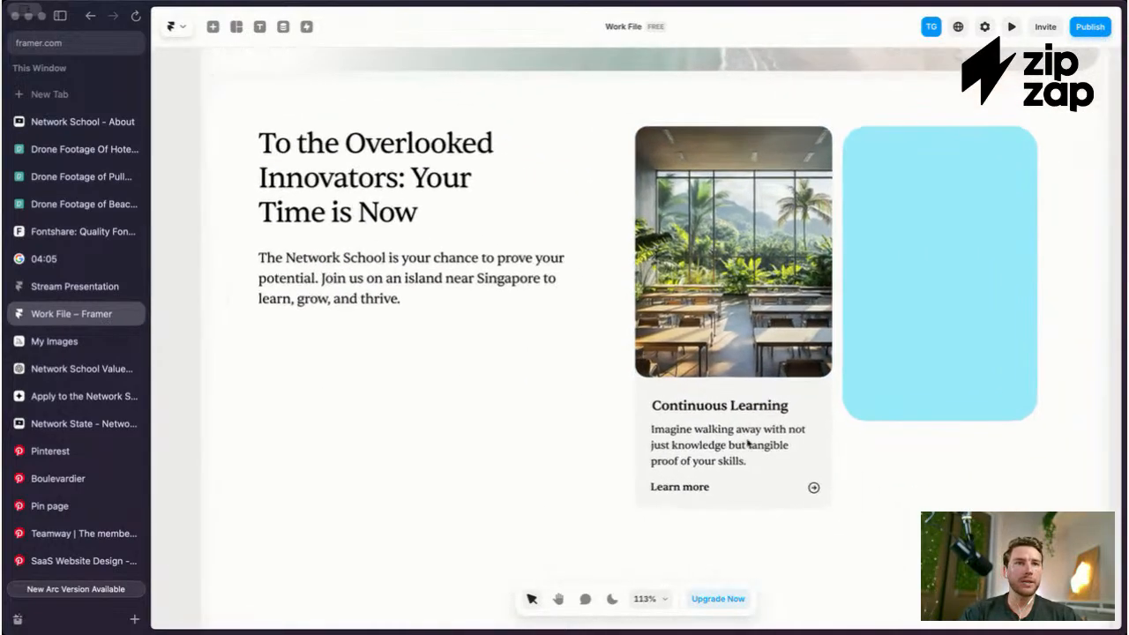
pyautogui.click(706, 441)
pyautogui.click(707, 441)
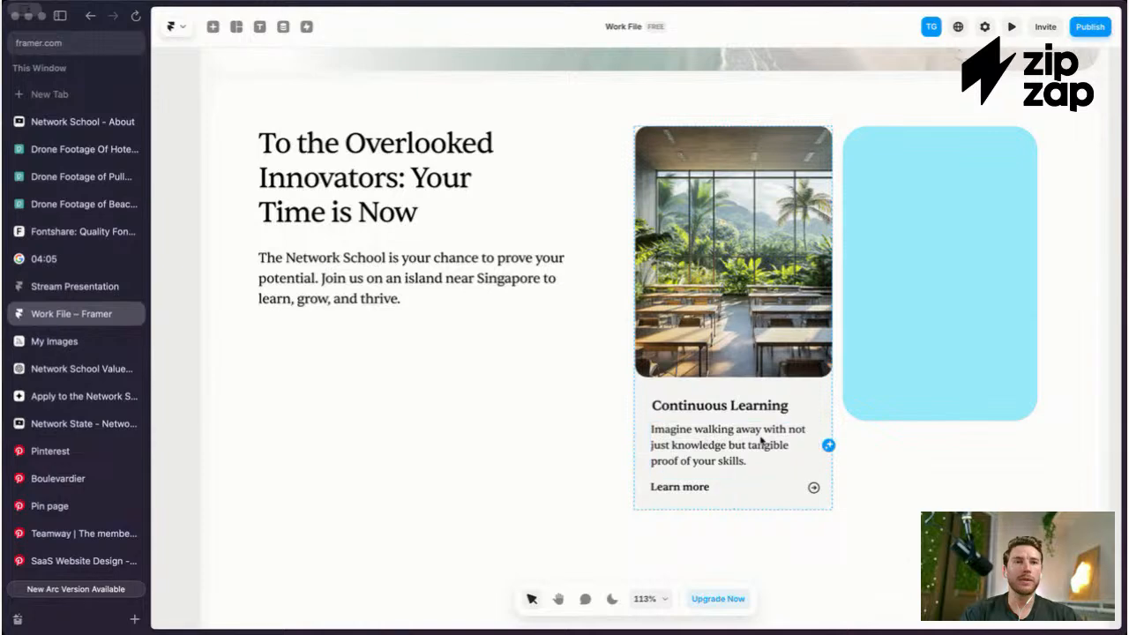
pyautogui.press('Escape')
pyautogui.hscroll(1, 772, 446)
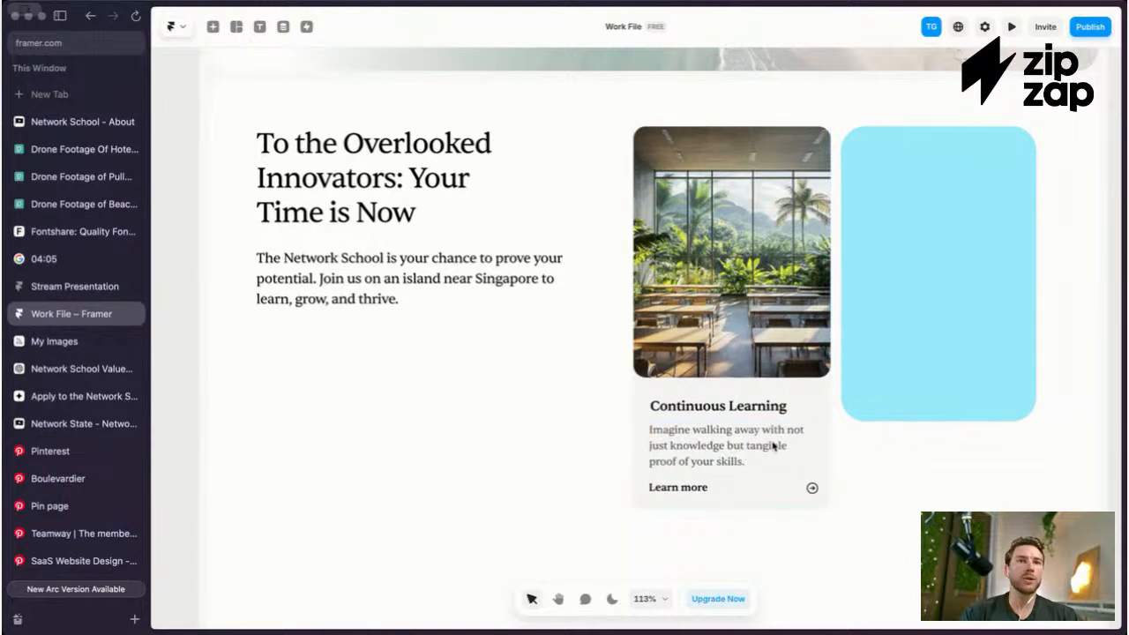
pyautogui.press('super+.')
pyautogui.hscroll(1, 773, 447)
pyautogui.scroll(-1, 772, 447)
pyautogui.hscroll(-1, 705, 397)
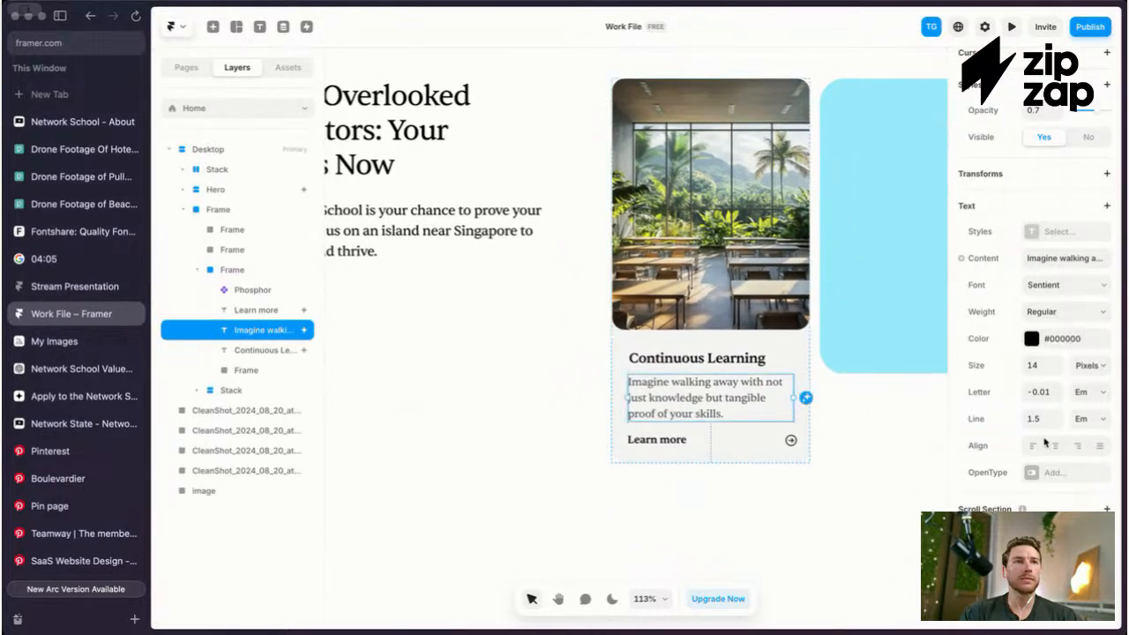
pyautogui.scroll(-2, 696, 359)
pyautogui.click(686, 362)
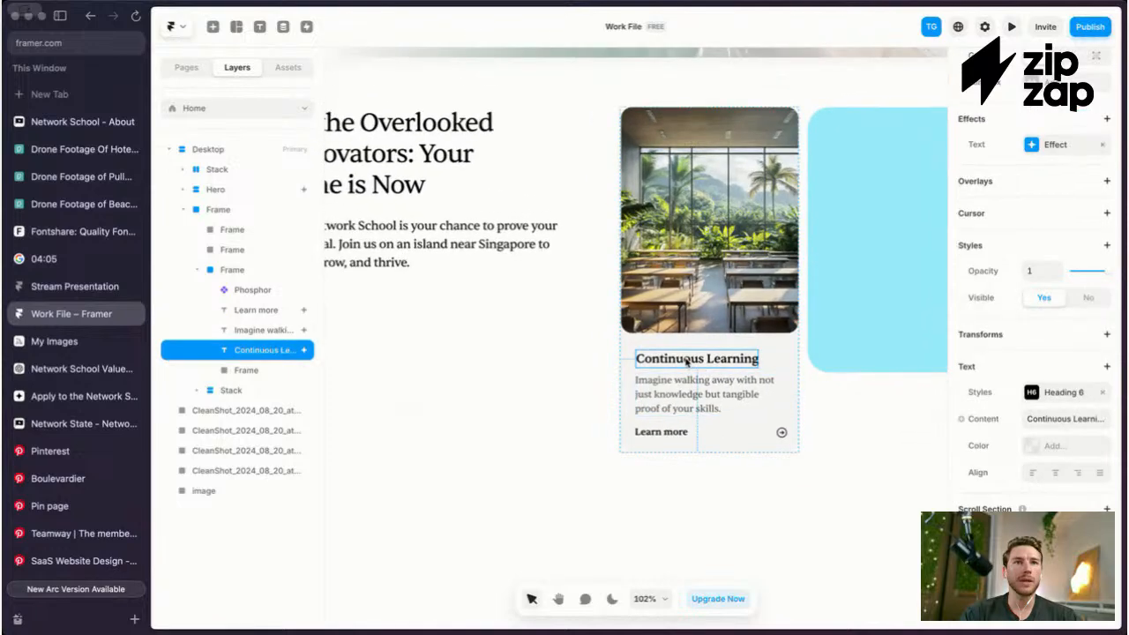
pyautogui.keyDown('shift'); pyautogui.click(685, 394); pyautogui.keyUp('shift')
pyautogui.press('Escape')
pyautogui.scroll(-2, 702, 382)
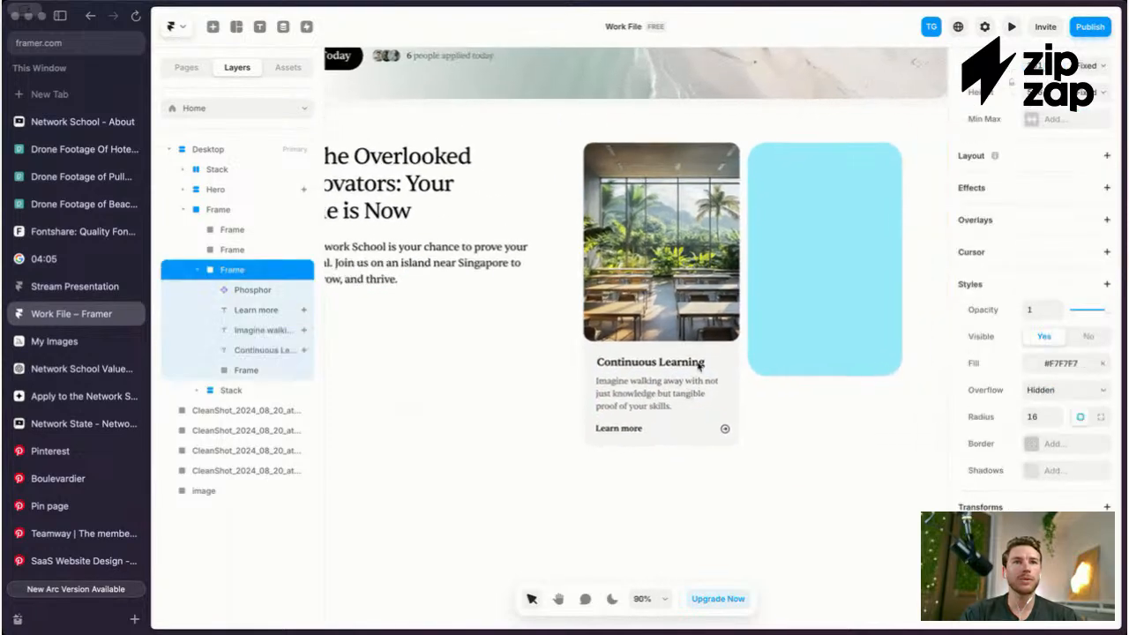
pyautogui.press('Escape')
# Step: Try shrinking the card's classroom image so it sits inset from the card's edges
pyautogui.click(693, 265)
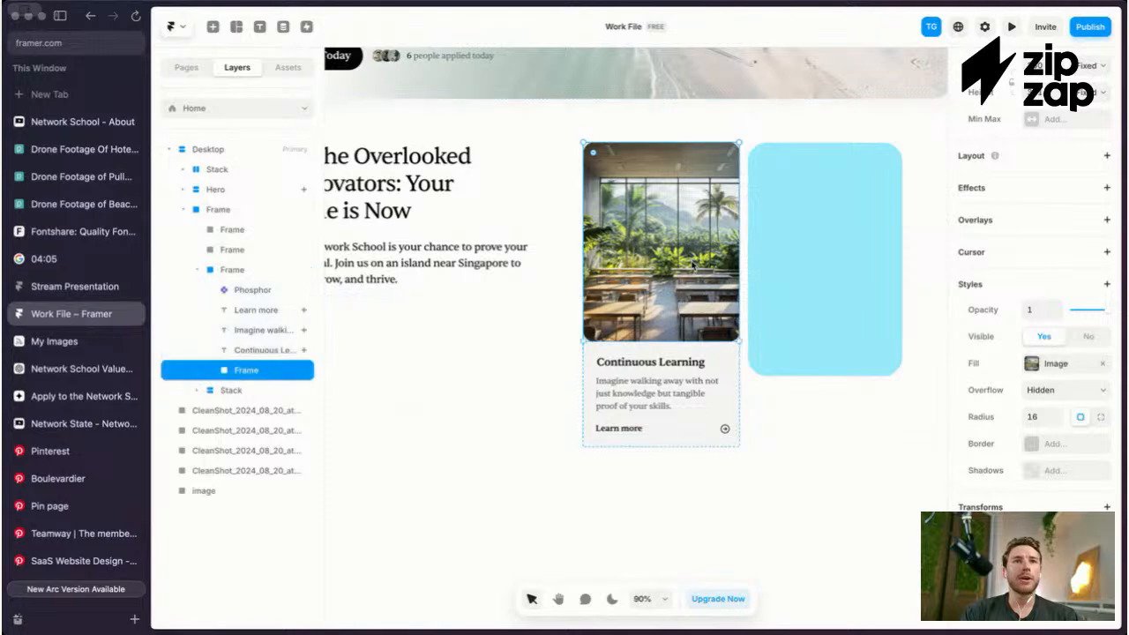
pyautogui.scroll(3, 693, 265)
pyautogui.moveTo(747, 127); pyautogui.dragTo(734, 138)
pyautogui.press('Escape')
pyautogui.press('Escape')
pyautogui.press('Escape')
pyautogui.scroll(-4, 753, 103)
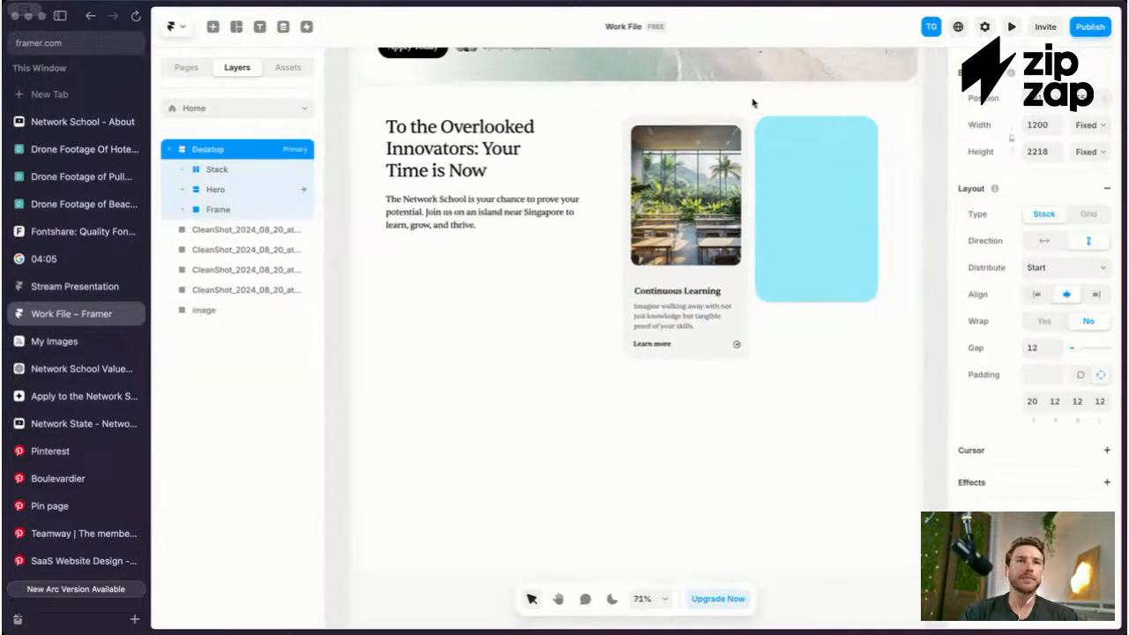
# Step: Undo the inset resizing of the card's classroom image
pyautogui.press('Escape')
pyautogui.scroll(1, 753, 103)
pyautogui.scroll(1, 753, 103)
pyautogui.click(712, 240)
pyautogui.doubleClick(712, 240)
pyautogui.press('super+z')
pyautogui.scroll(-2, 715, 249)
pyautogui.press('Escape')
# Step: Move the loose classroom image on the canvas farther from the page, to position 1465, 791
pyautogui.scroll(-4, 760, 276)
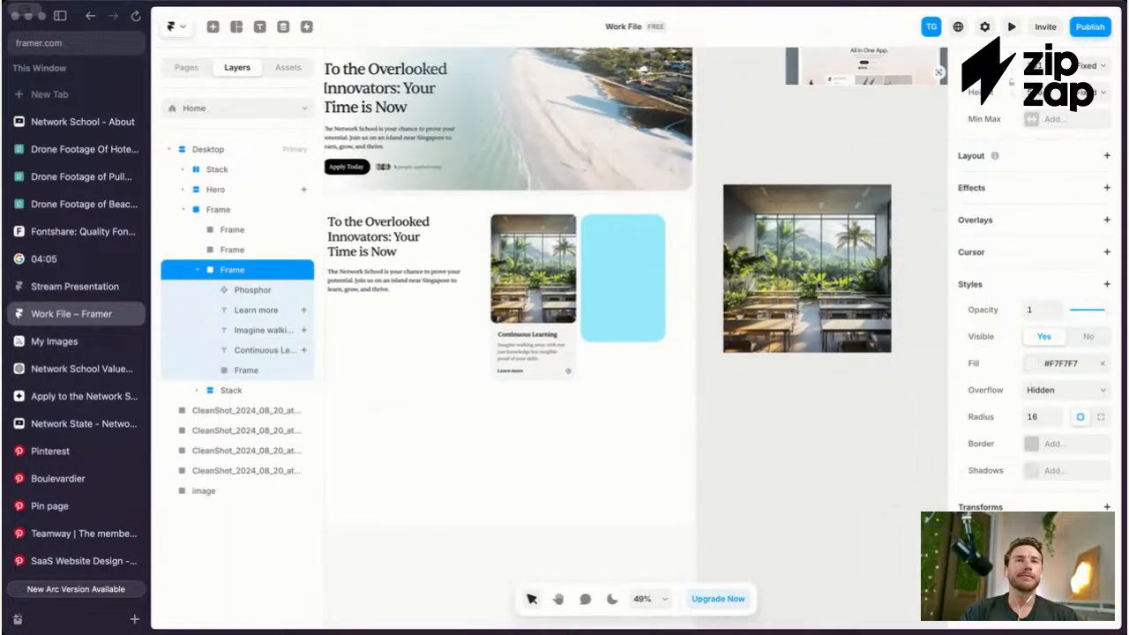
pyautogui.click(897, 285)
pyautogui.scroll(5, 634, 244)
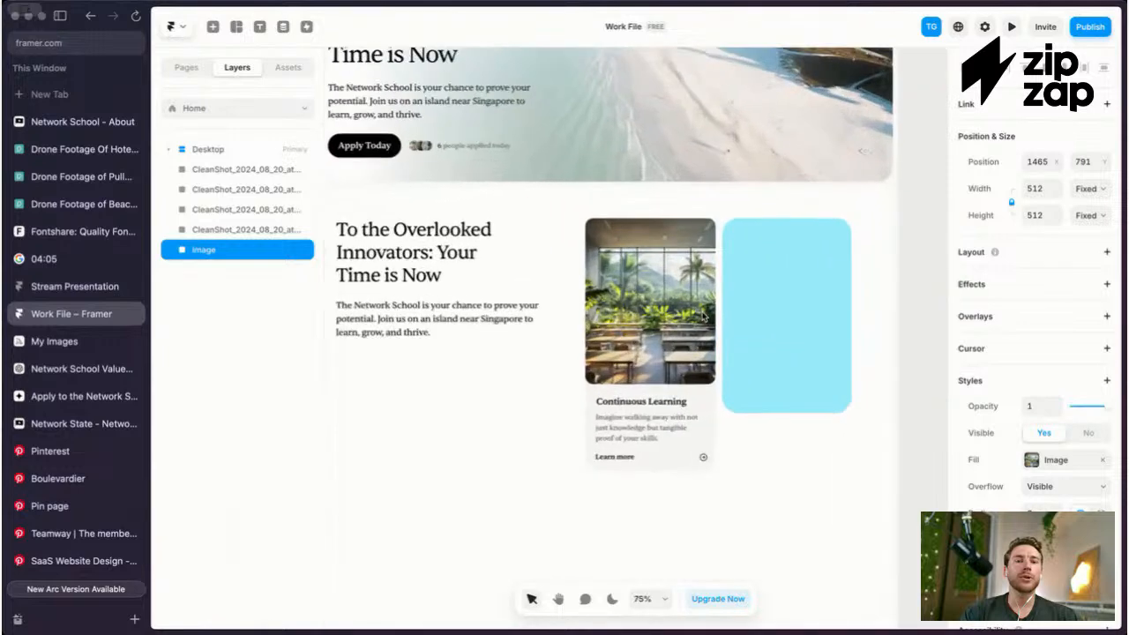
# Step: Wrap the card's Continuous Learning heading, description and Learn more text in a vertical stack
pyautogui.scroll(2, 703, 315)
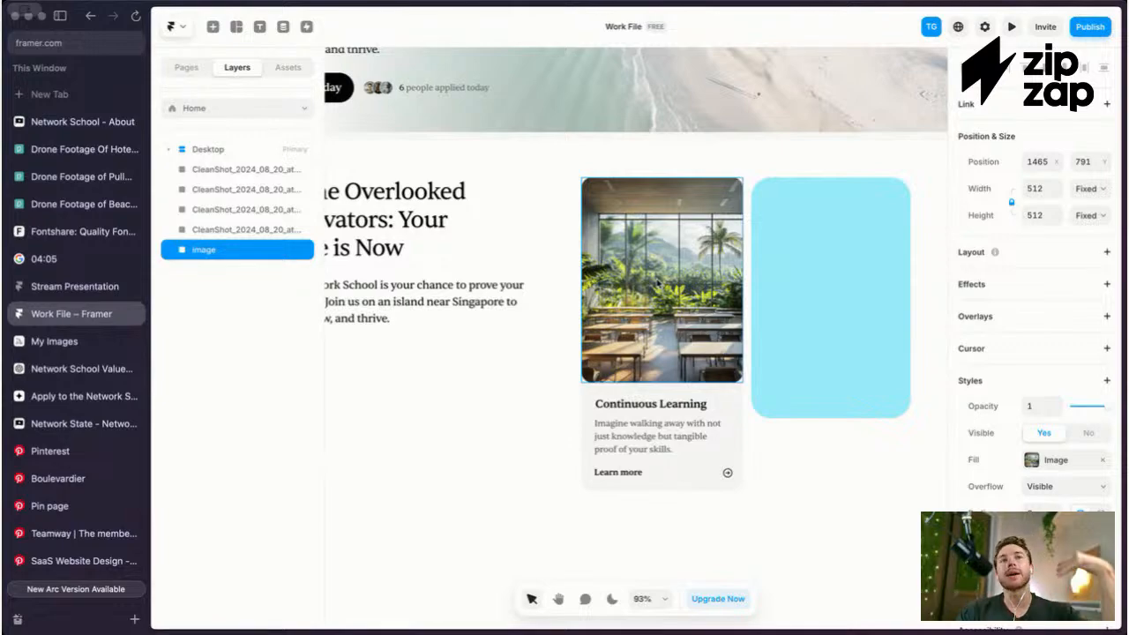
pyautogui.scroll(5, 657, 281)
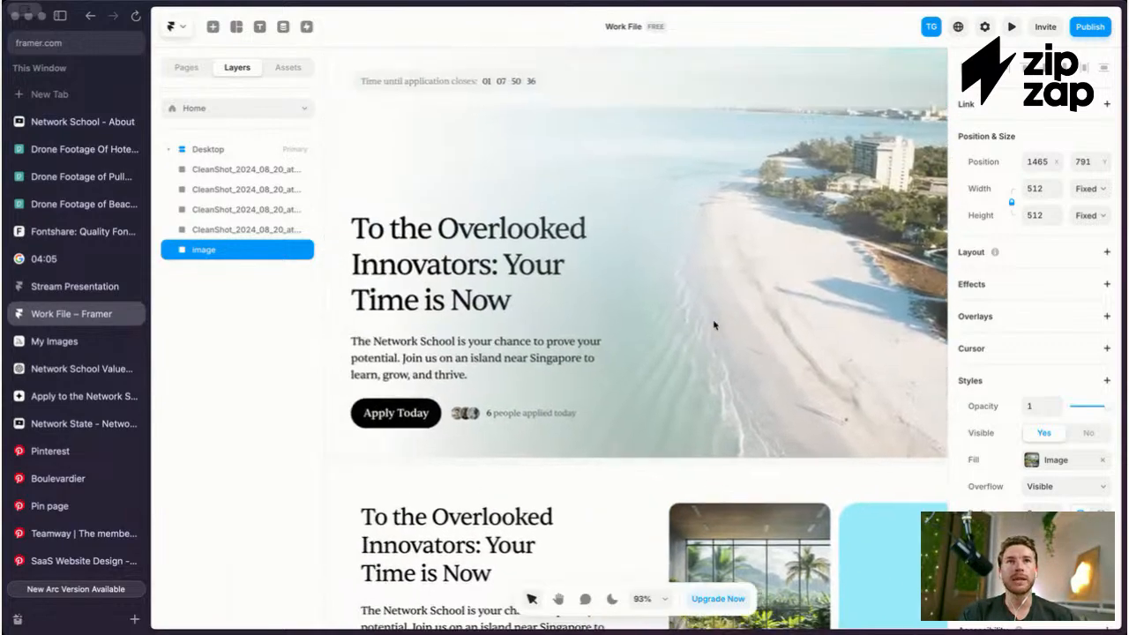
pyautogui.scroll(-3, 692, 305)
pyautogui.scroll(-3, 692, 352)
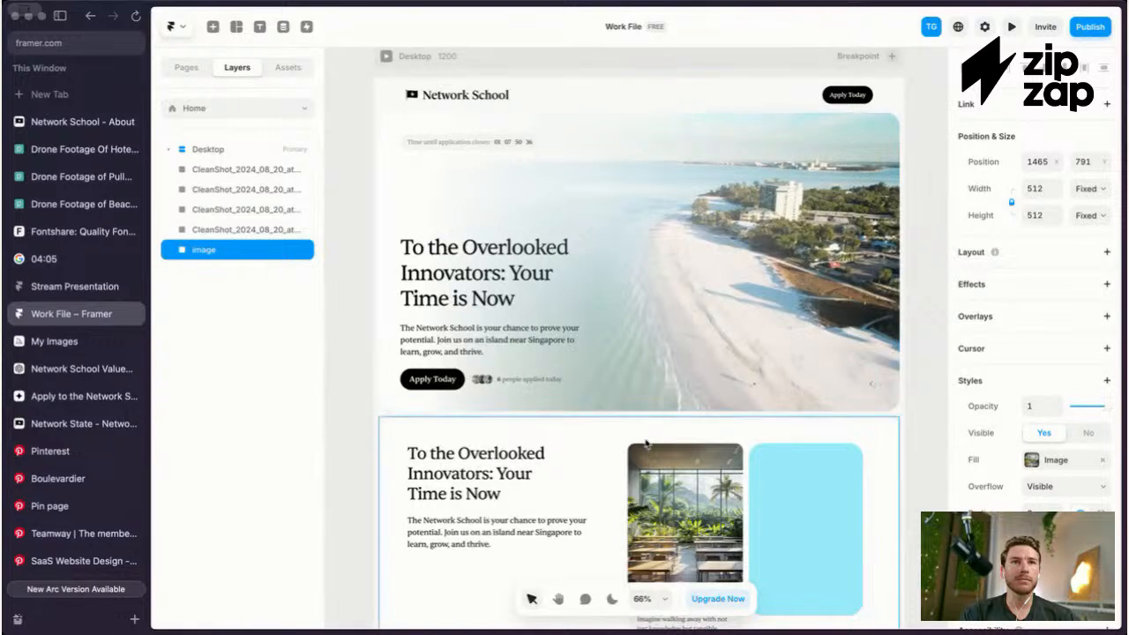
pyautogui.scroll(-1, 692, 427)
pyautogui.click(692, 428)
pyautogui.scroll(3, 694, 467)
pyautogui.click(702, 502)
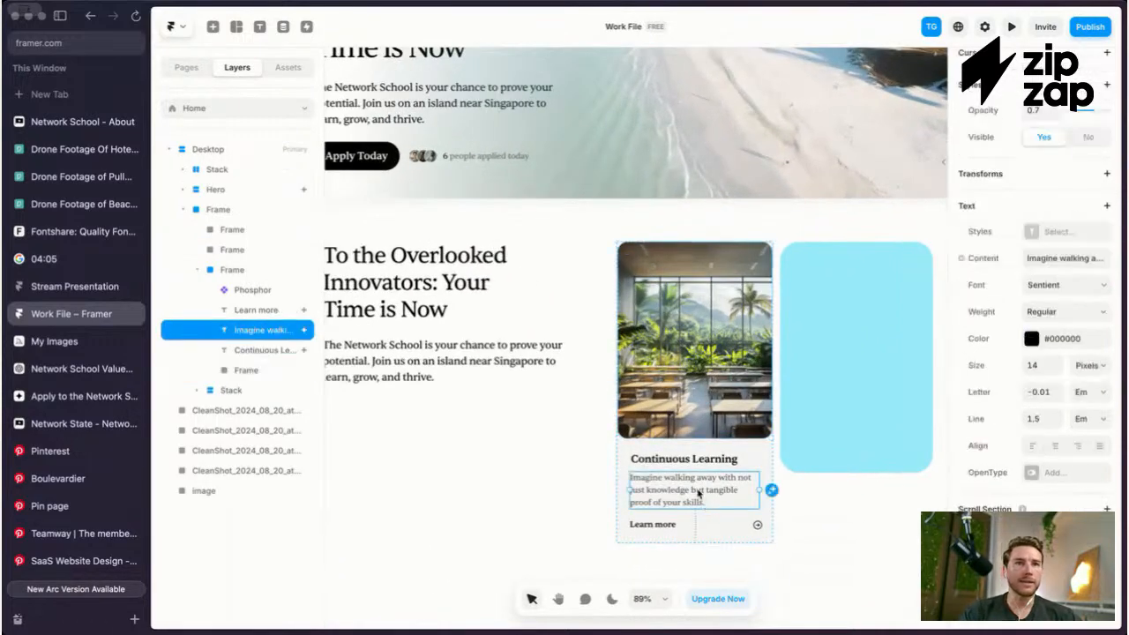
pyautogui.click(690, 461)
pyautogui.keyDown('shift'); pyautogui.click(688, 490); pyautogui.keyUp('shift')
pyautogui.keyDown('shift'); pyautogui.click(654, 524); pyautogui.keyUp('shift')
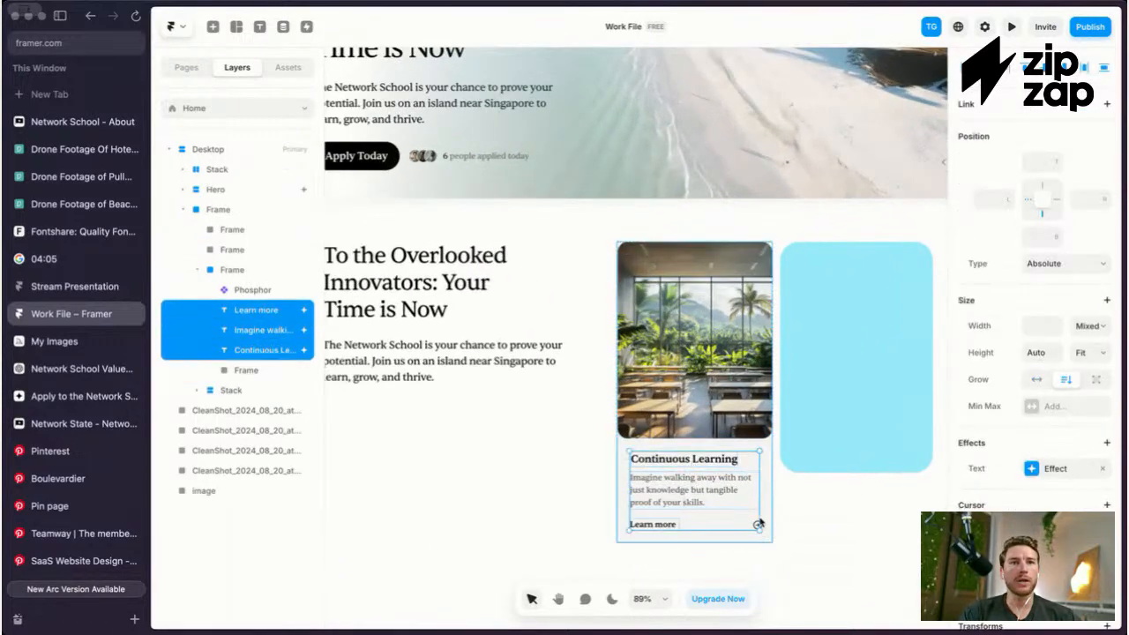
pyautogui.rightClick(690, 483)
pyautogui.click(725, 593)
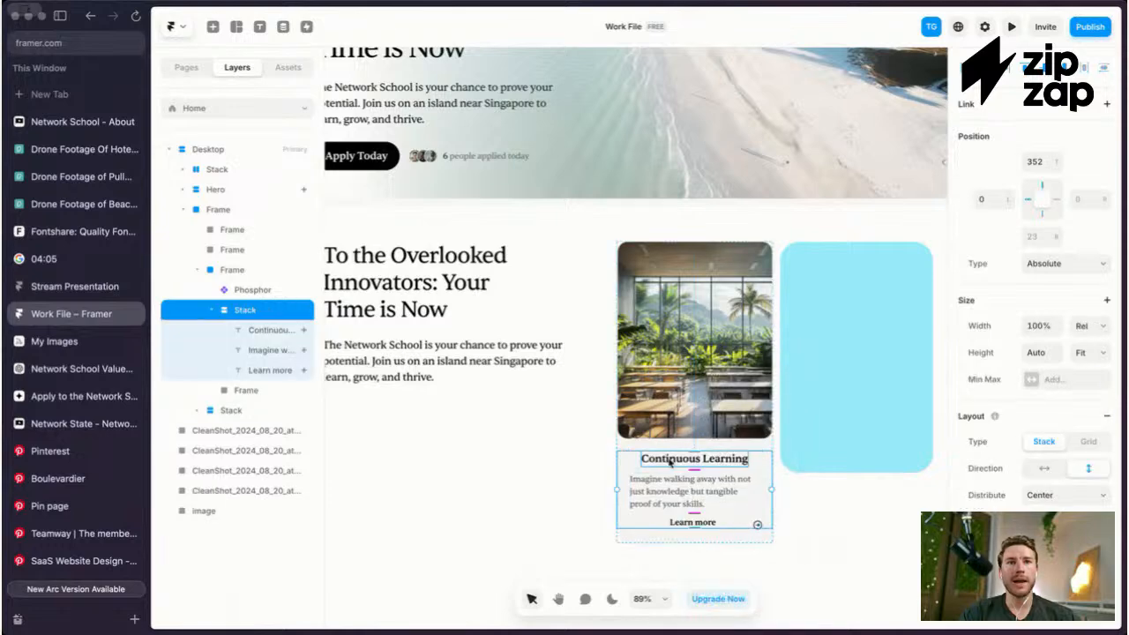
# Step: Align the text stack's contents to the left and set its width to Fit
pyautogui.scroll(-3, 1080, 468)
pyautogui.click(1036, 407)
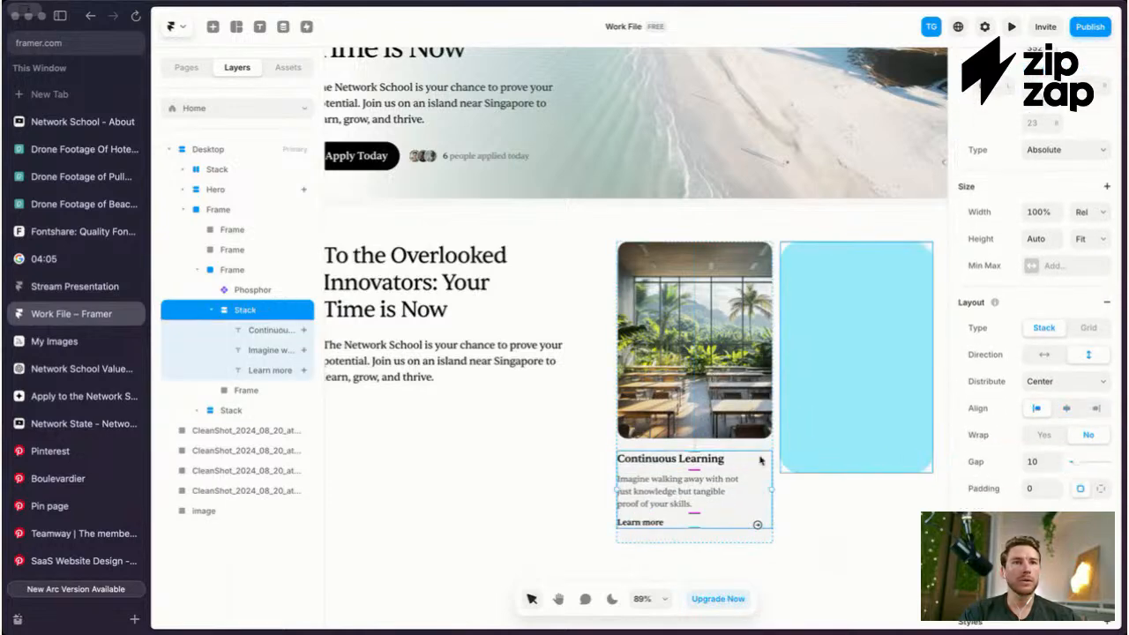
pyautogui.scroll(3, 1055, 369)
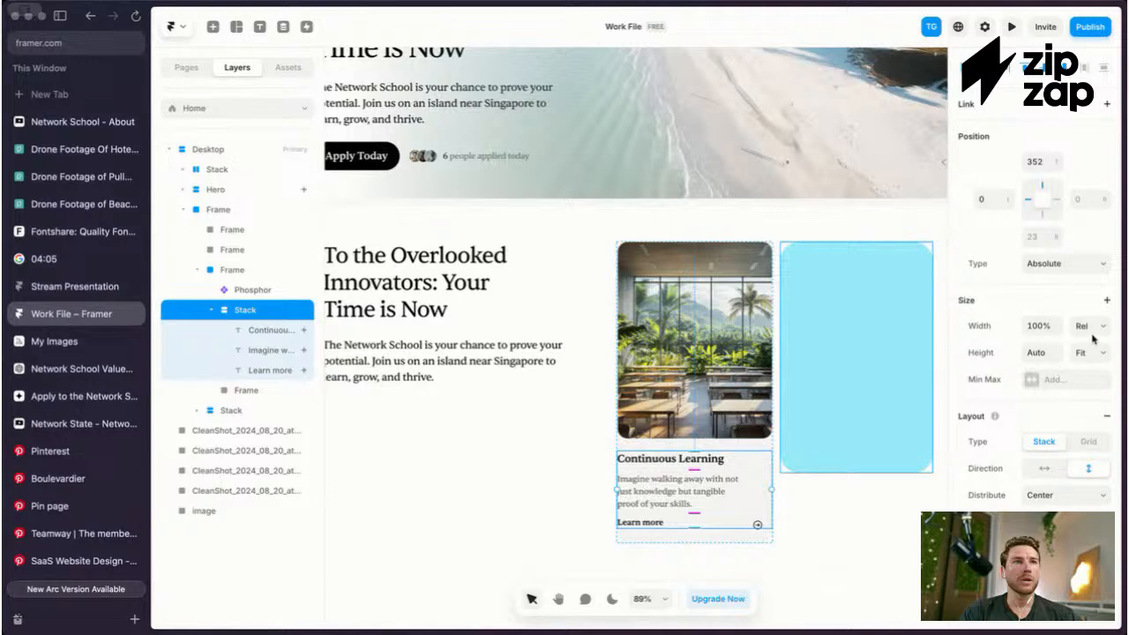
pyautogui.click(705, 487)
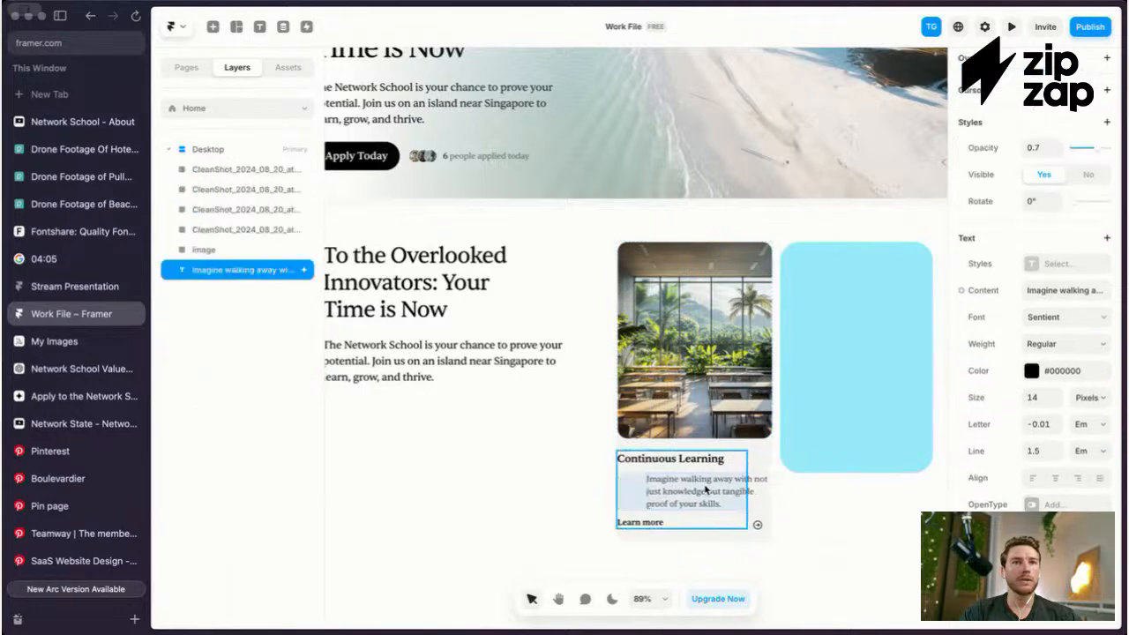
pyautogui.click(244, 311)
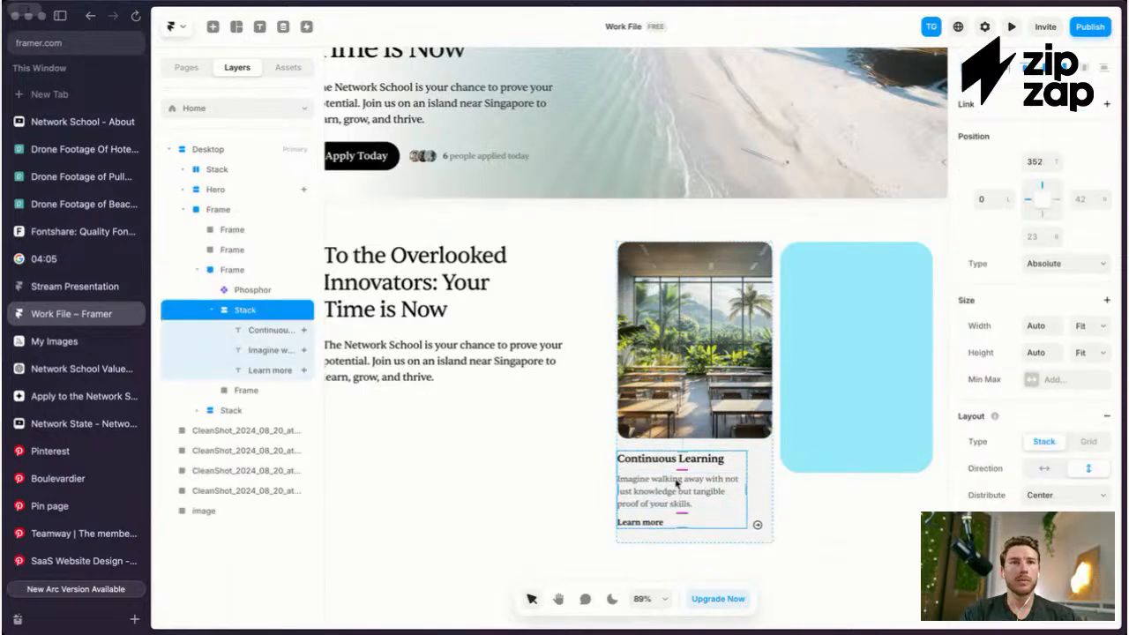
# Step: Move the text stack into the card's classroom image frame
pyautogui.press('Delete')
pyautogui.click(697, 400)
pyautogui.press('super+z')
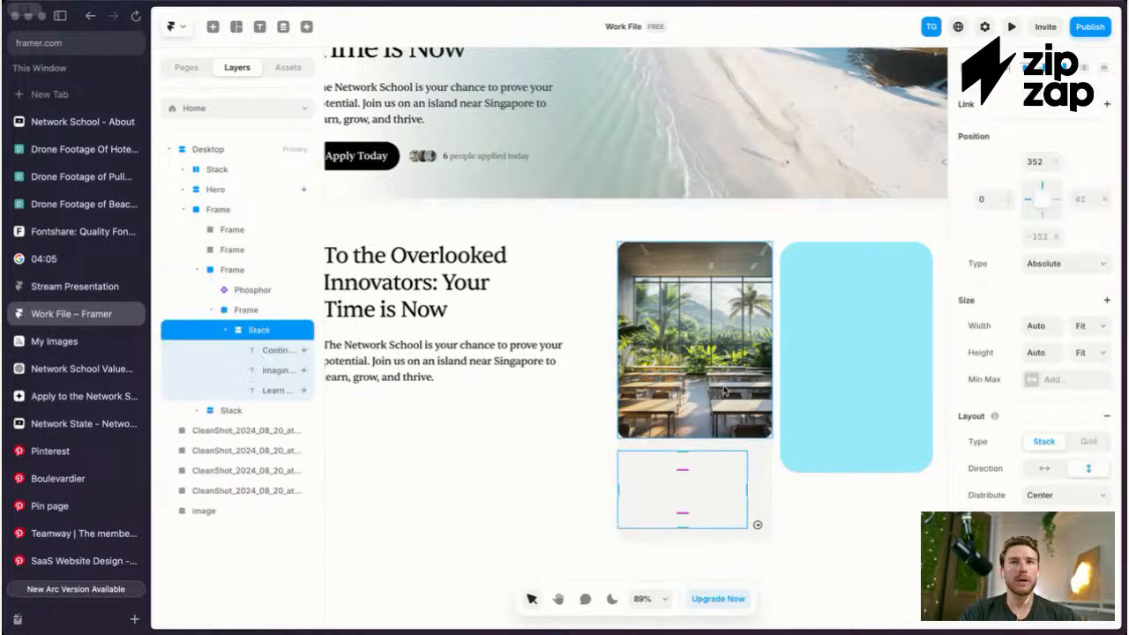
# Step: Center the text stack horizontally in the image frame and raise it to 8 px from the frame's bottom edge
pyautogui.hotkey('alt', 'h')
pyautogui.hotkey('shift', 'Up')
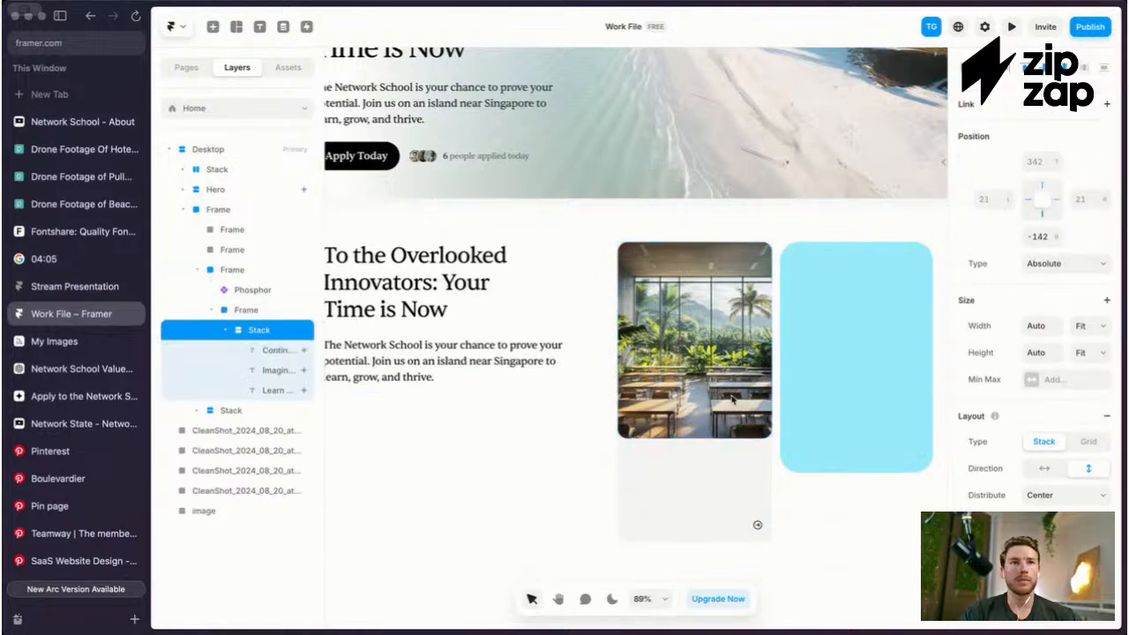
pyautogui.hotkey('shift', 'Up')
pyautogui.hotkey('shift', 'Up')
pyautogui.hotkey('shift', 'Up')
pyautogui.hotkey('shift', 'Up')
pyautogui.hotkey('shift', 'Up')
pyautogui.hotkey('shift', 'Up')
pyautogui.hotkey('shift', 'Up')
pyautogui.hotkey('shift', 'Up')
pyautogui.hotkey('shift', 'Up')
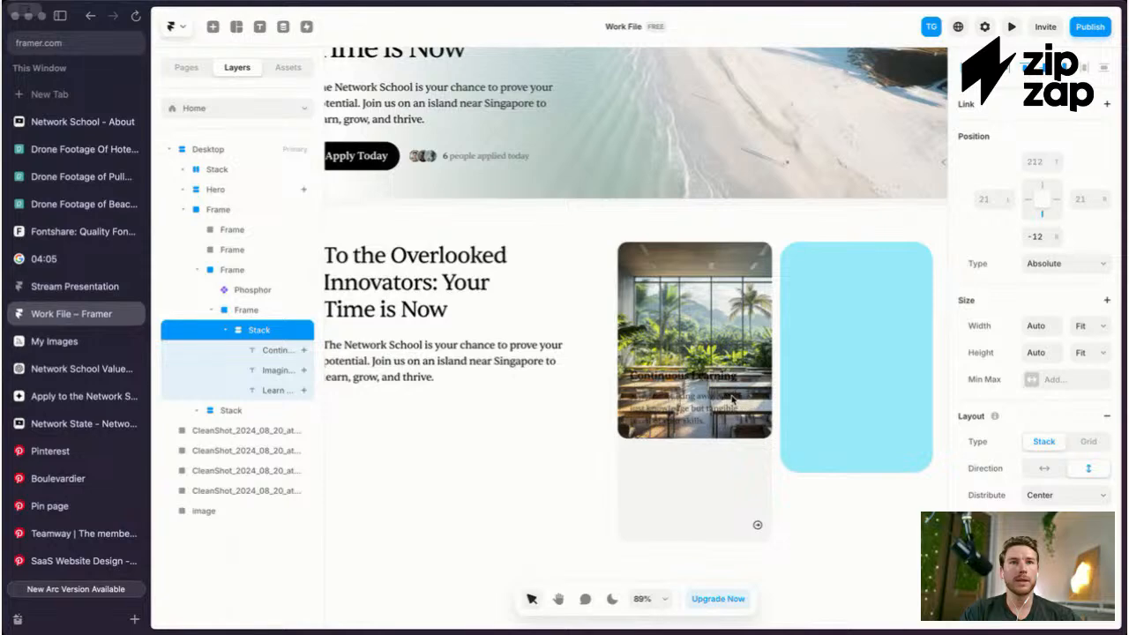
pyautogui.hotkey('shift', 'Up')
pyautogui.hotkey('shift', 'Up')
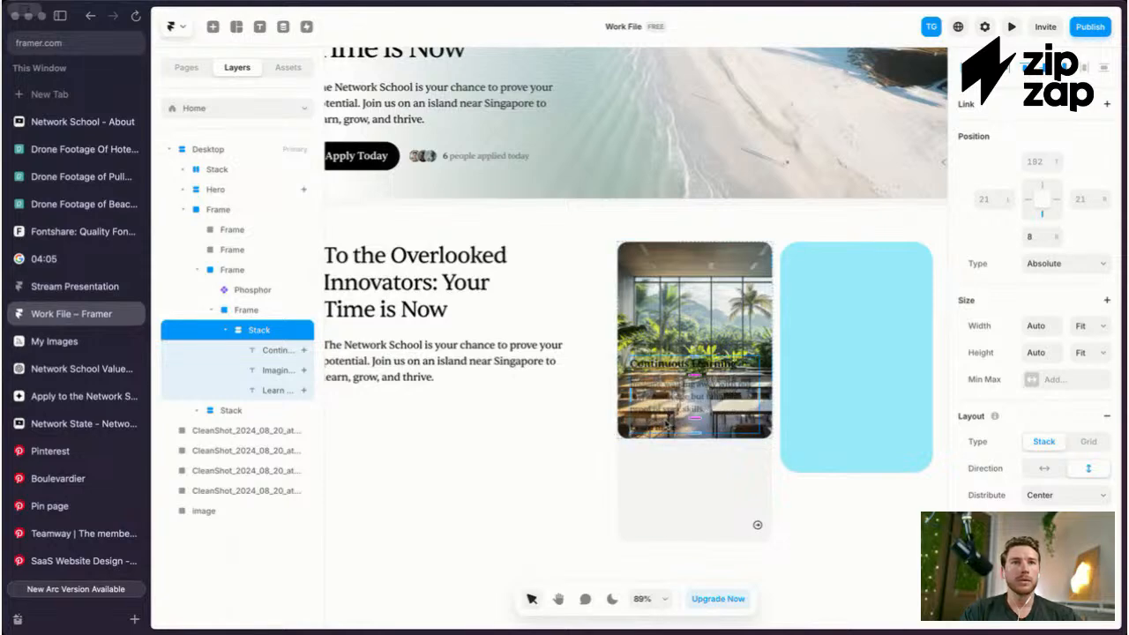
# Step: Delete the Learn more text from the stack and raise the remaining heading and description slightly
pyautogui.click(663, 427)
pyautogui.press('BackSpace')
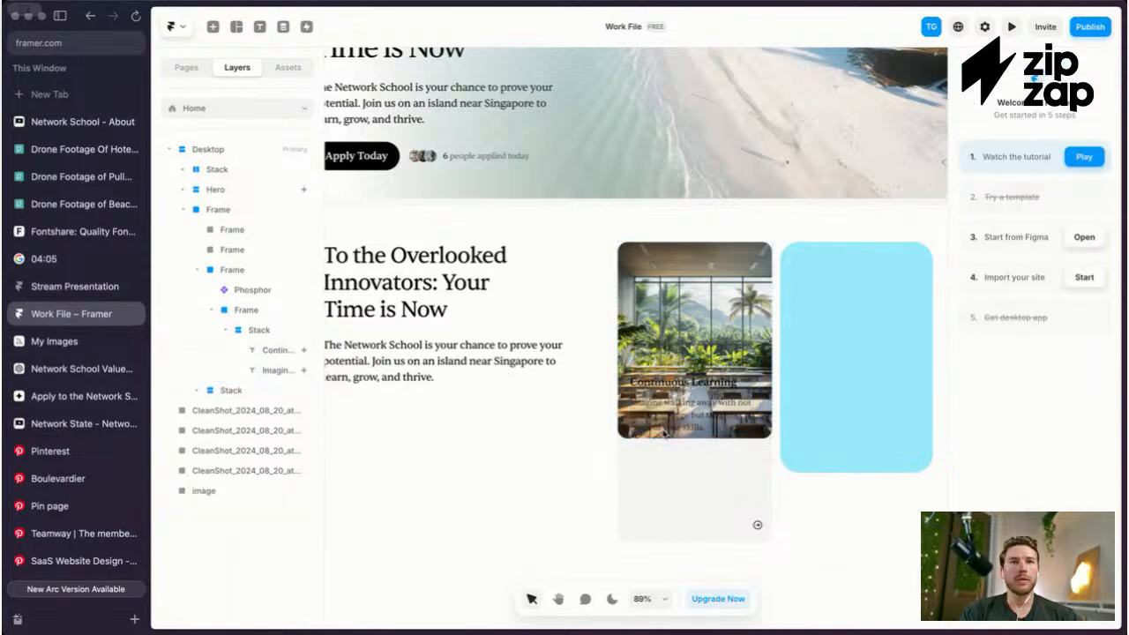
pyautogui.click(663, 432)
pyautogui.press('Escape')
pyautogui.hotkey('shift', 'Up')
pyautogui.hotkey('shift', 'Up')
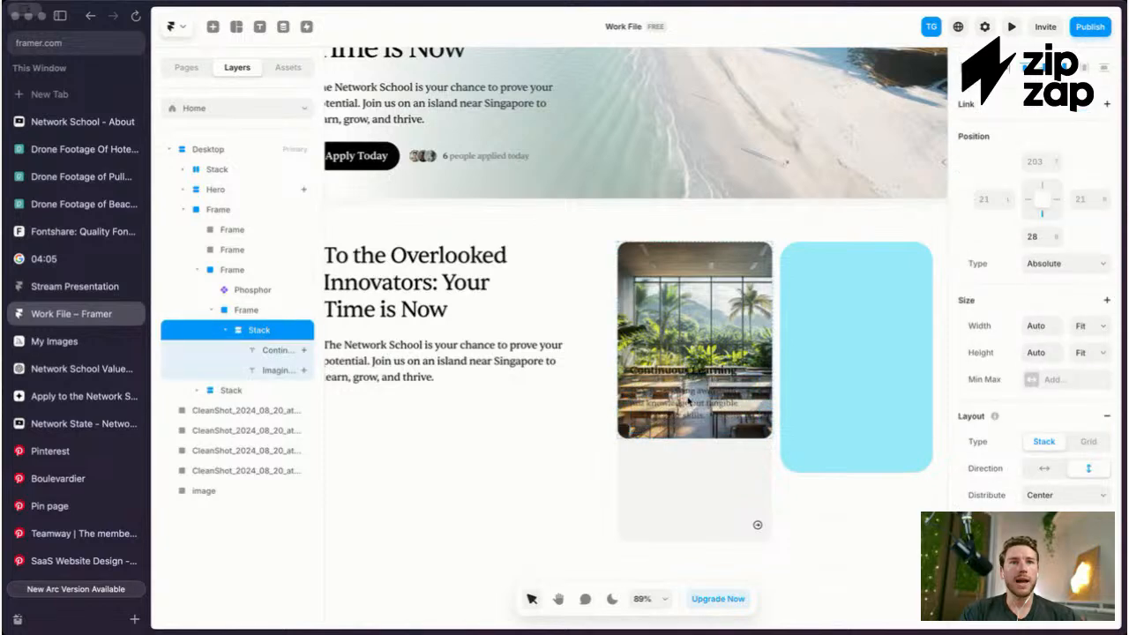
pyautogui.hotkey('shift', 'Down')
# Step: Add a linear mask to the card's image frame and set the mask's rotation to 0°
pyautogui.press('Escape')
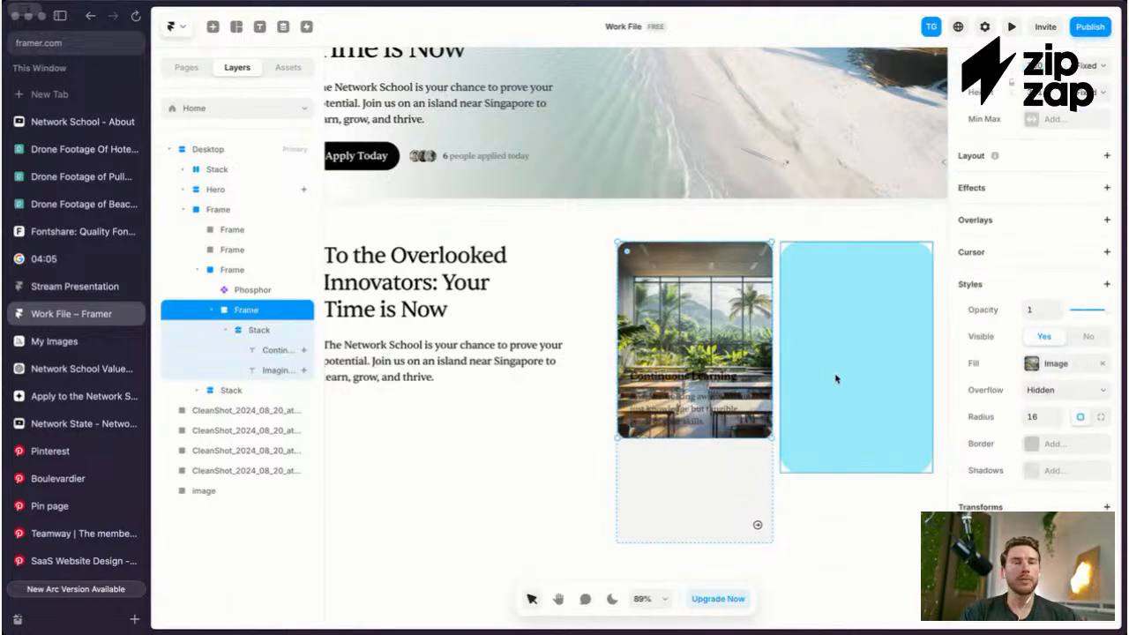
pyautogui.click(1106, 284)
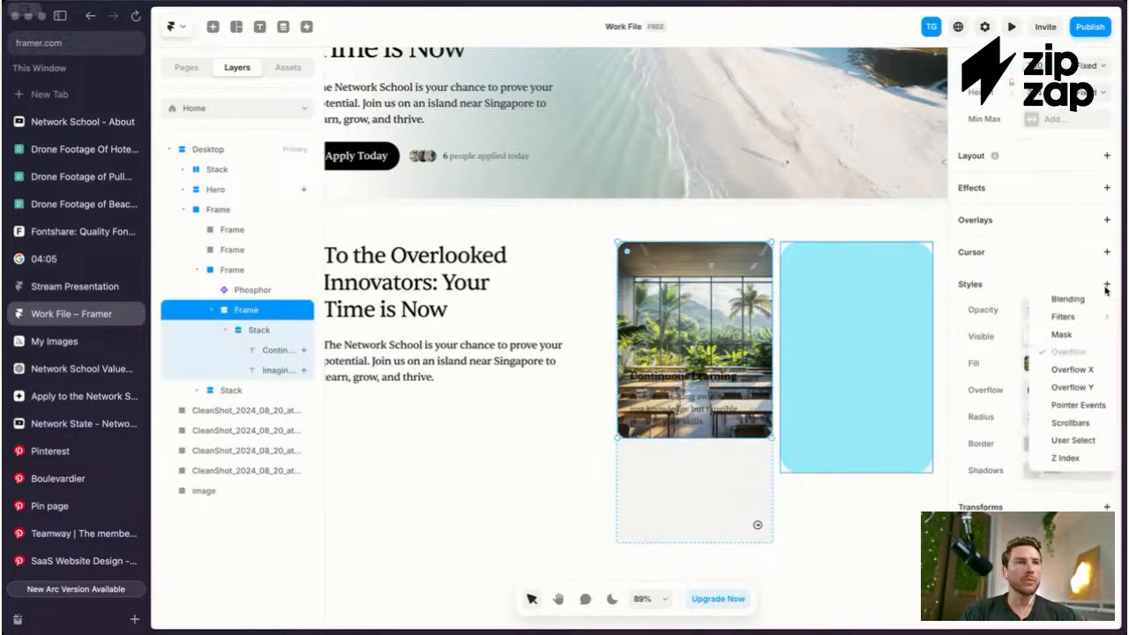
pyautogui.click(1065, 329)
pyautogui.scroll(-1, 759, 403)
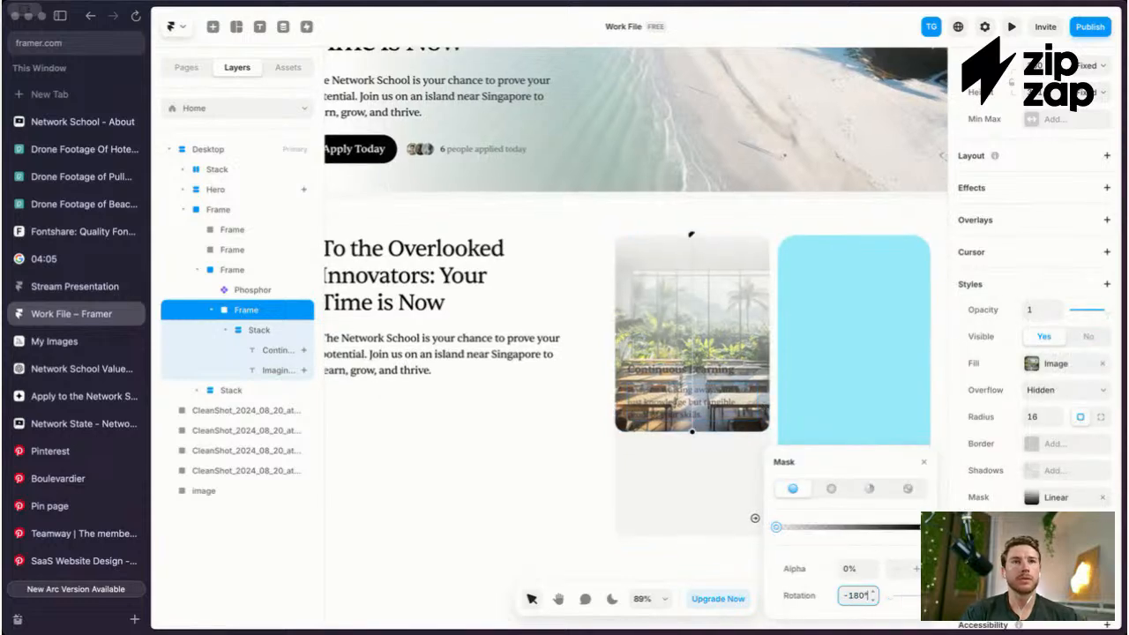
pyautogui.press('Return')
pyautogui.hscroll(1, 673, 421)
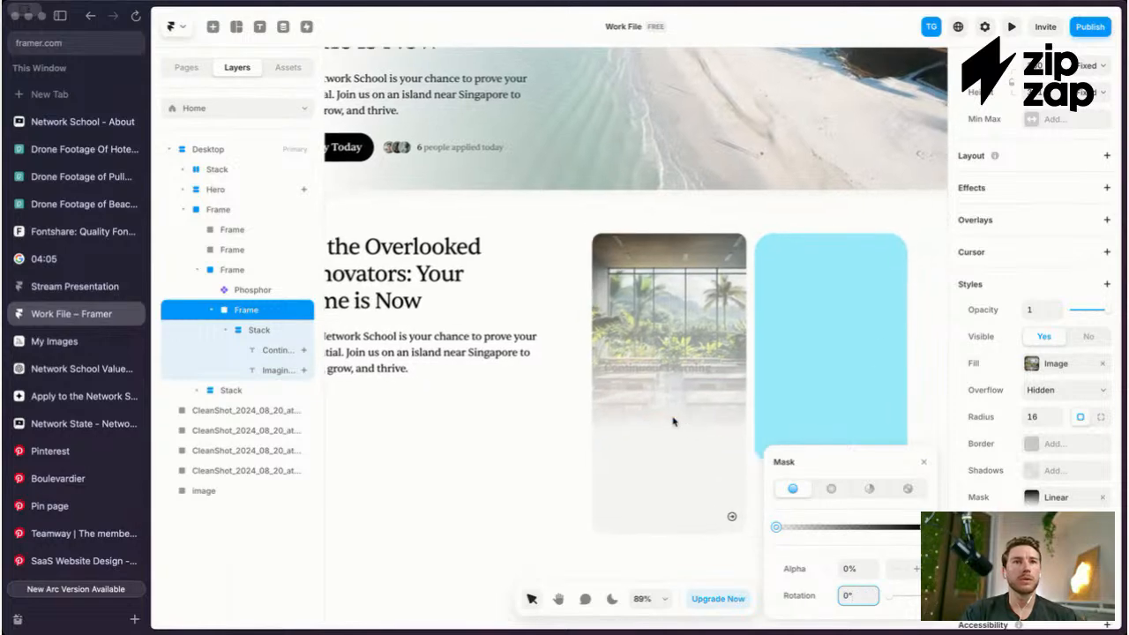
pyautogui.hscroll(1, 668, 432)
pyautogui.click(667, 439)
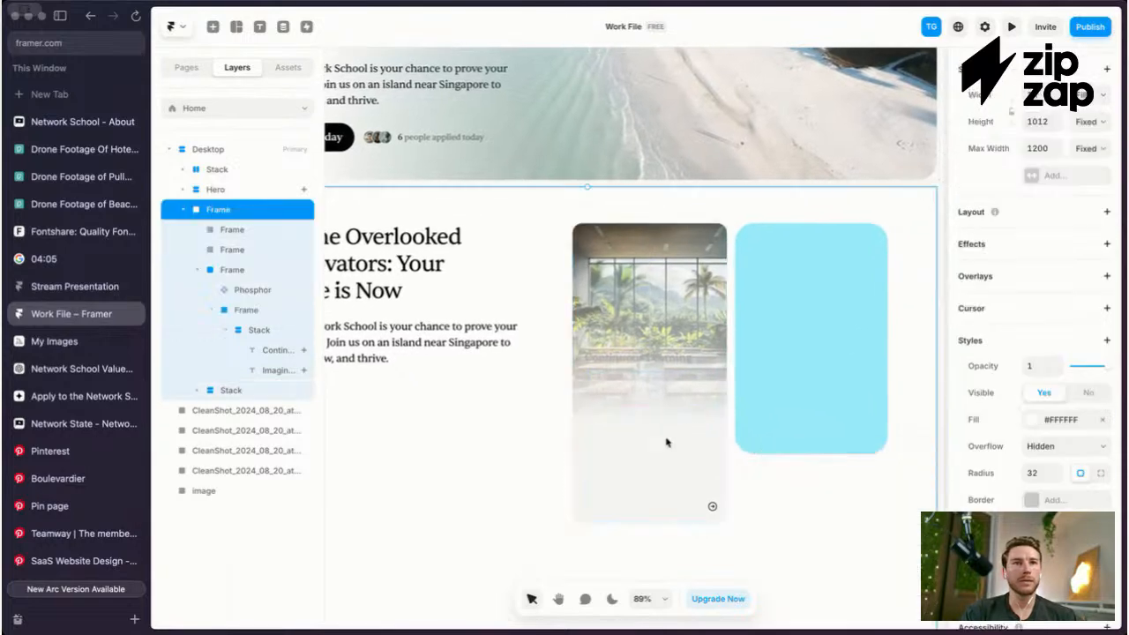
# Step: Move the card's arrow icon up onto the lower-right corner of the classroom image
pyautogui.click(714, 508)
pyautogui.click(711, 508)
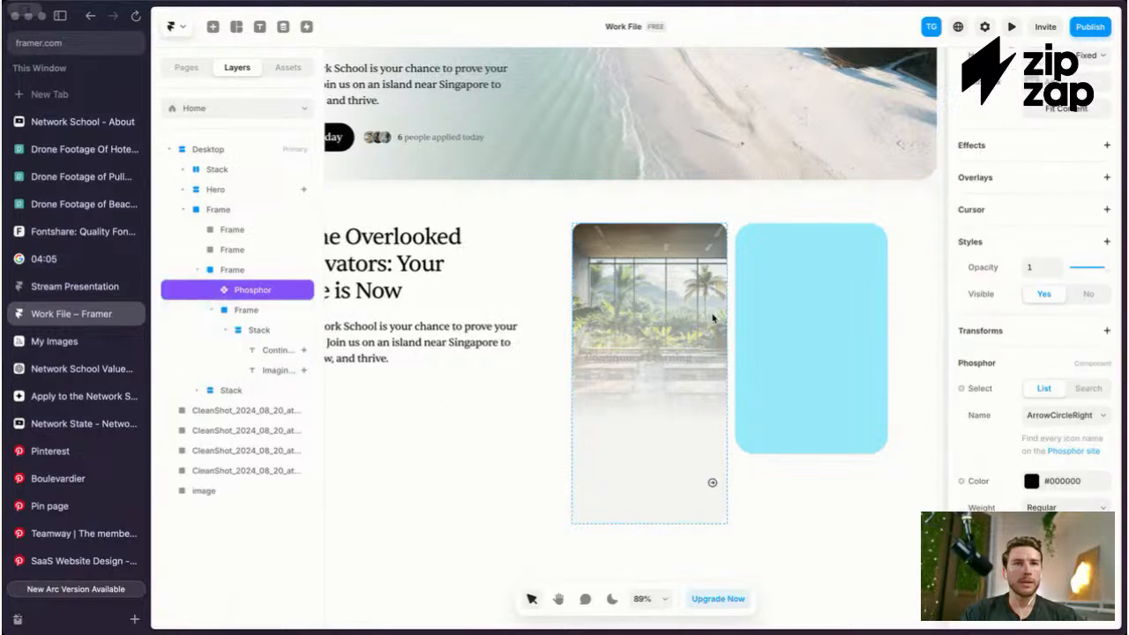
pyautogui.hotkey('shift', 'Up')
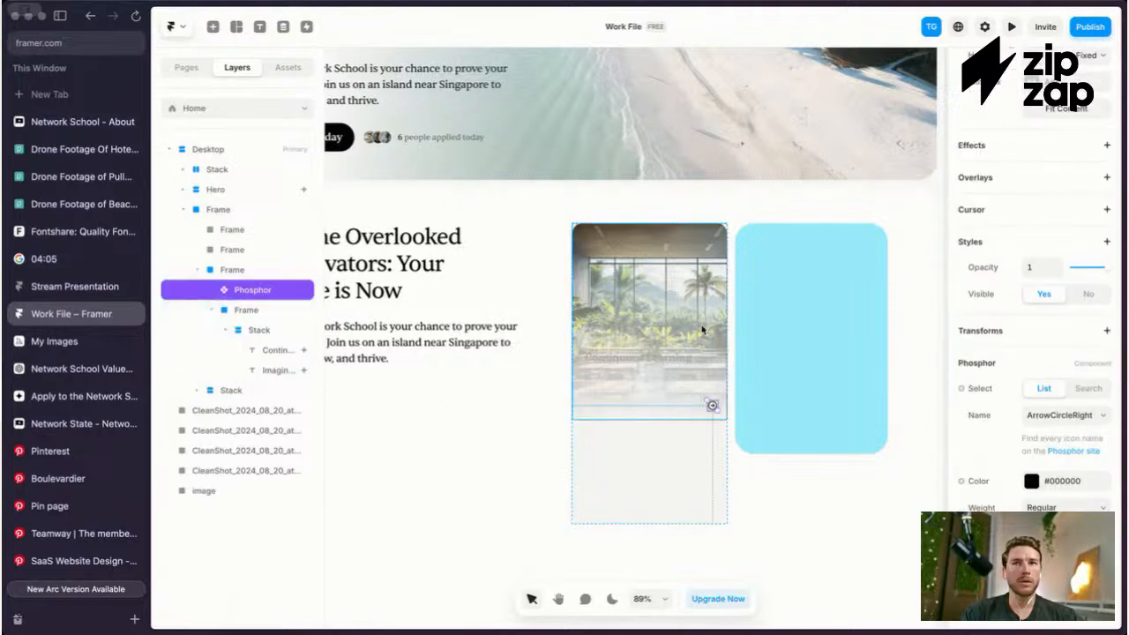
# Step: Try nesting the card's arrow icon inside the image frame and sending it backward in the layer order
pyautogui.moveTo(251, 293); pyautogui.dragTo(256, 321)
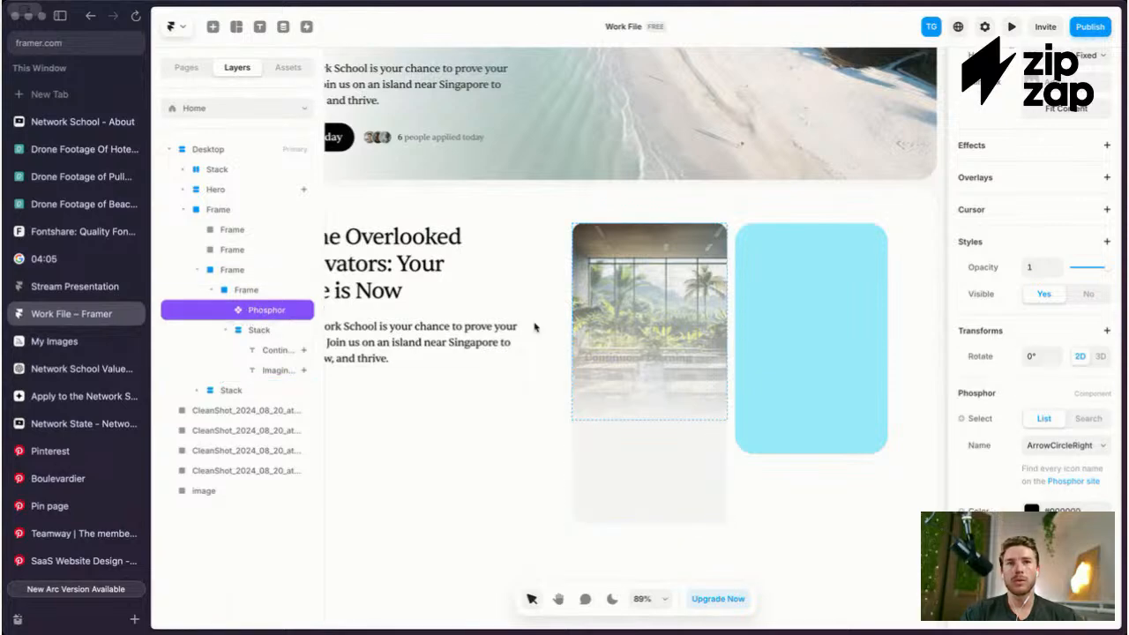
pyautogui.rightClick(236, 317)
pyautogui.moveTo(304, 436)
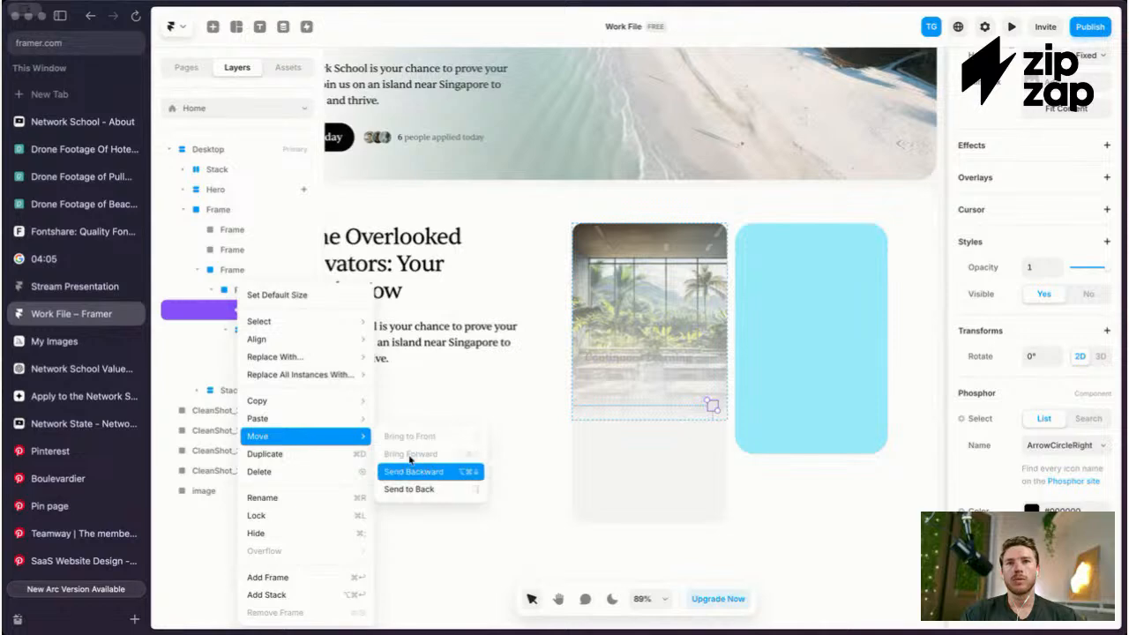
pyautogui.click(413, 471)
pyautogui.moveTo(253, 319); pyautogui.dragTo(246, 291)
pyautogui.click(644, 384)
pyautogui.scroll(3, 644, 383)
# Step: Take the text stack out of the masked image frame and place it directly above that frame in the layer order
pyautogui.click(257, 328)
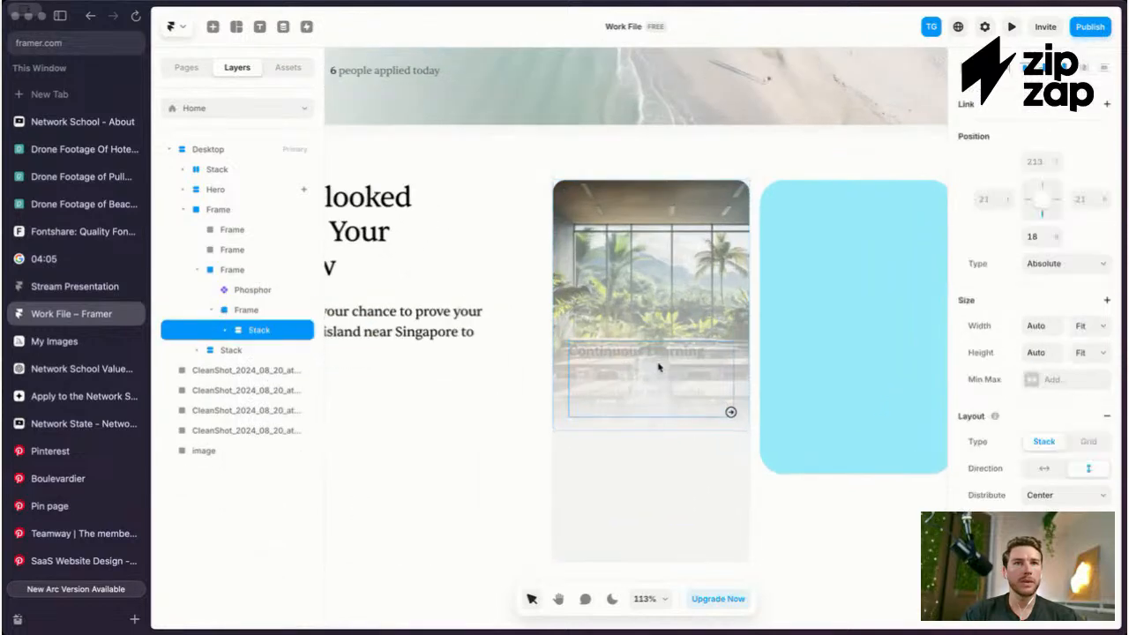
pyautogui.click(247, 310)
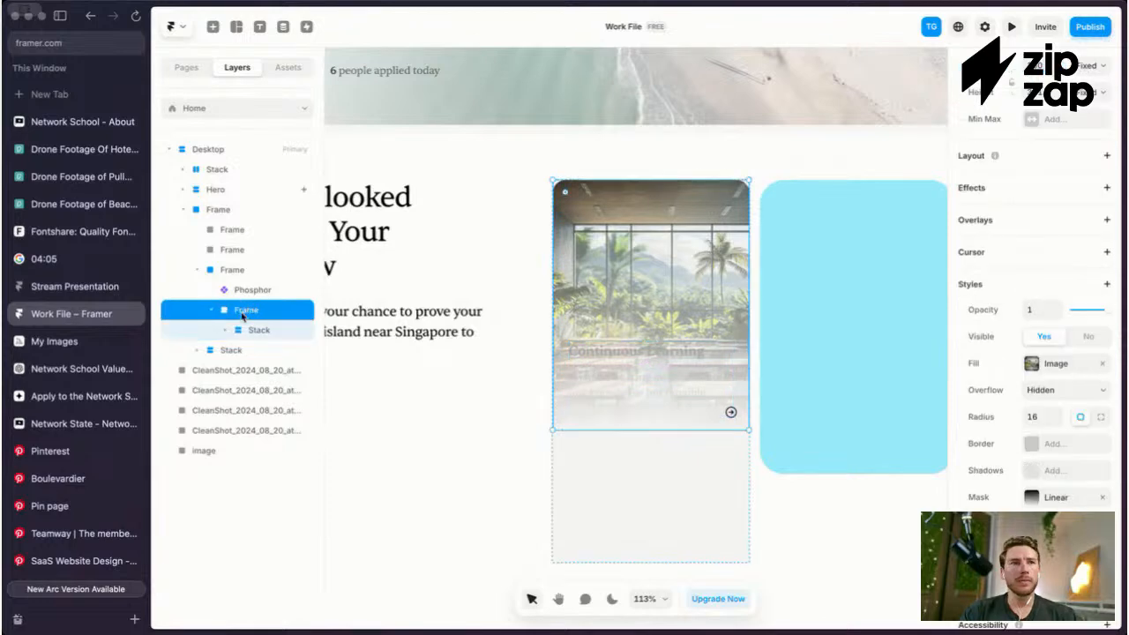
pyautogui.click(258, 330)
pyautogui.click(250, 313)
pyautogui.click(251, 329)
pyautogui.click(250, 312)
pyautogui.click(246, 332)
pyautogui.moveTo(246, 333); pyautogui.dragTo(248, 308)
pyautogui.click(717, 284)
pyautogui.hscroll(2, 709, 323)
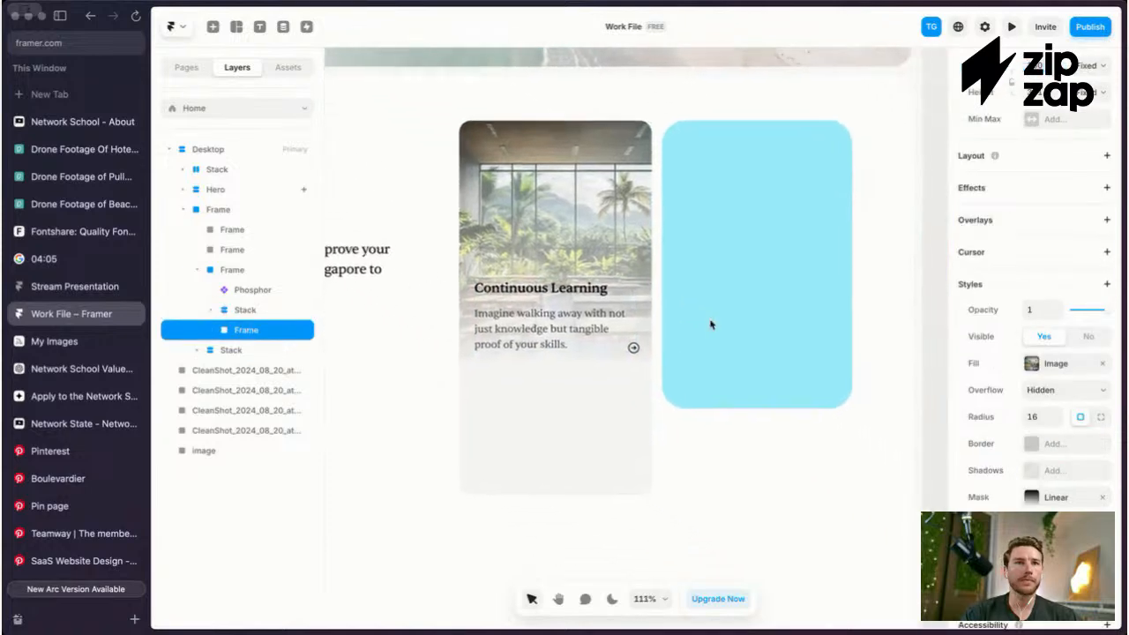
# Step: Rename the card's classroom image frame as Image
pyautogui.click(526, 391)
pyautogui.hscroll(-2, 527, 390)
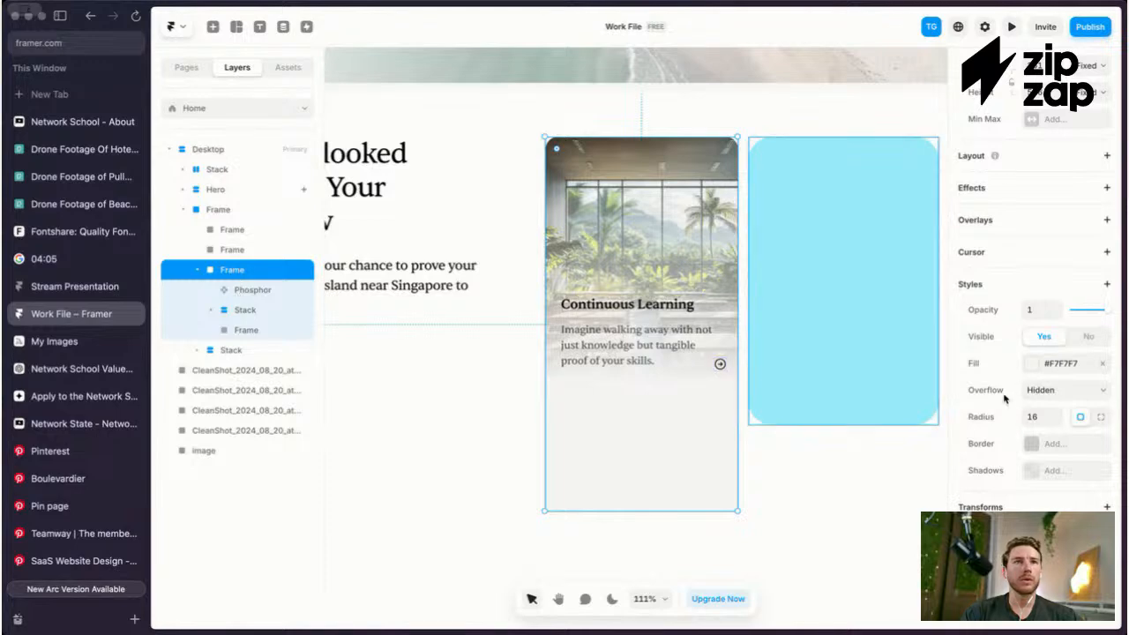
pyautogui.click(236, 328)
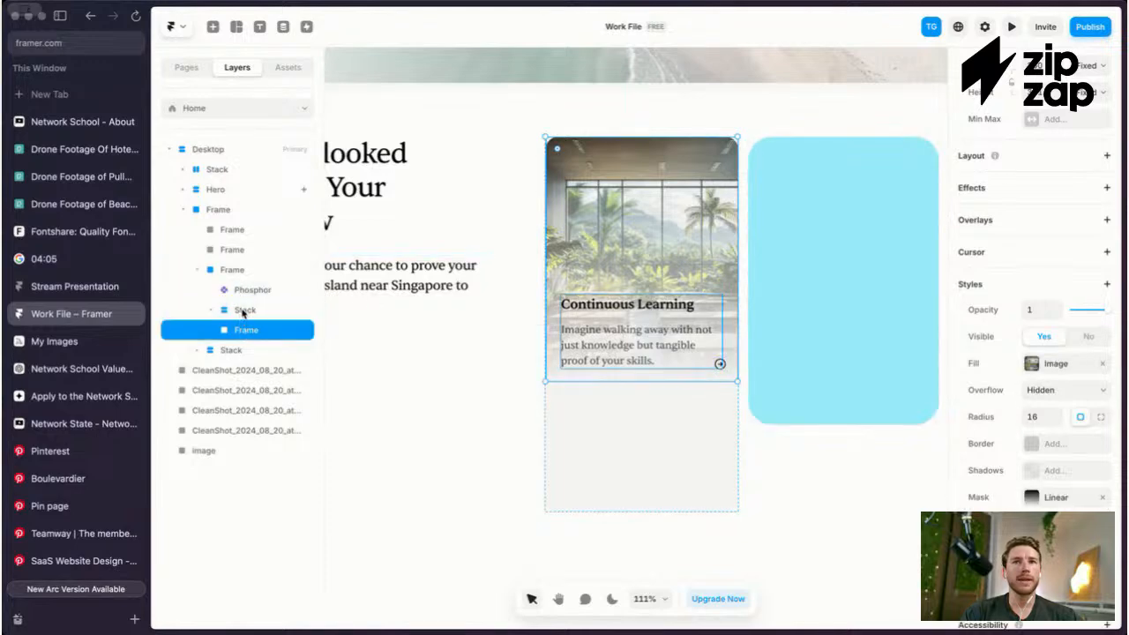
pyautogui.press('super+r')
pyautogui.write('Image')
pyautogui.press('Return')
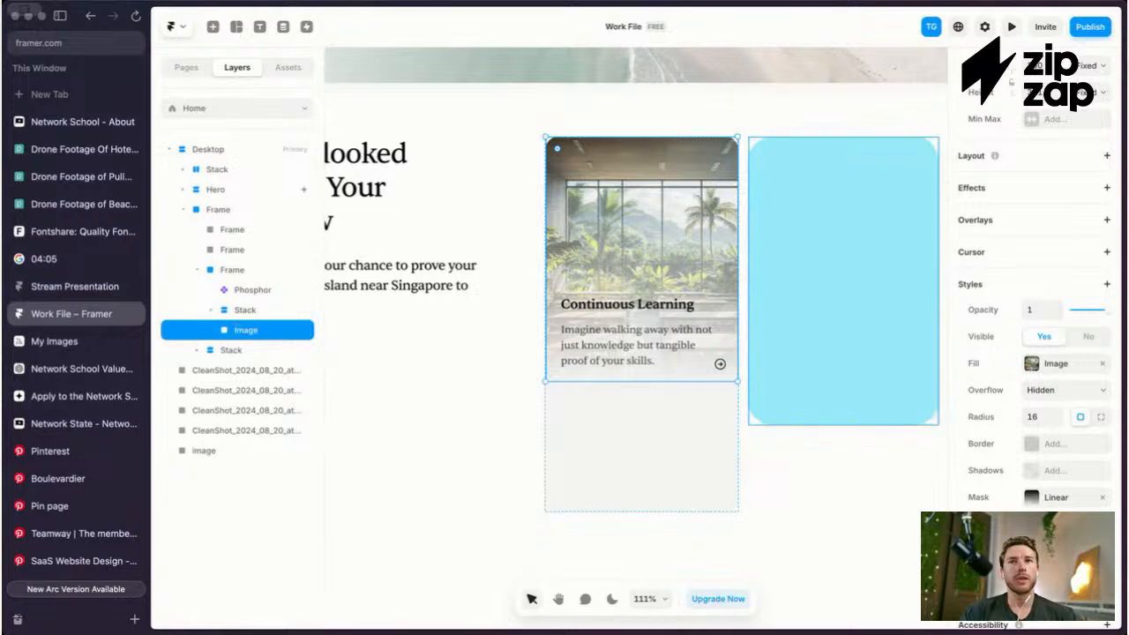
# Step: Stretch the Image layer over the whole card by setting its left and bottom offsets to 0
pyautogui.scroll(5, 1023, 395)
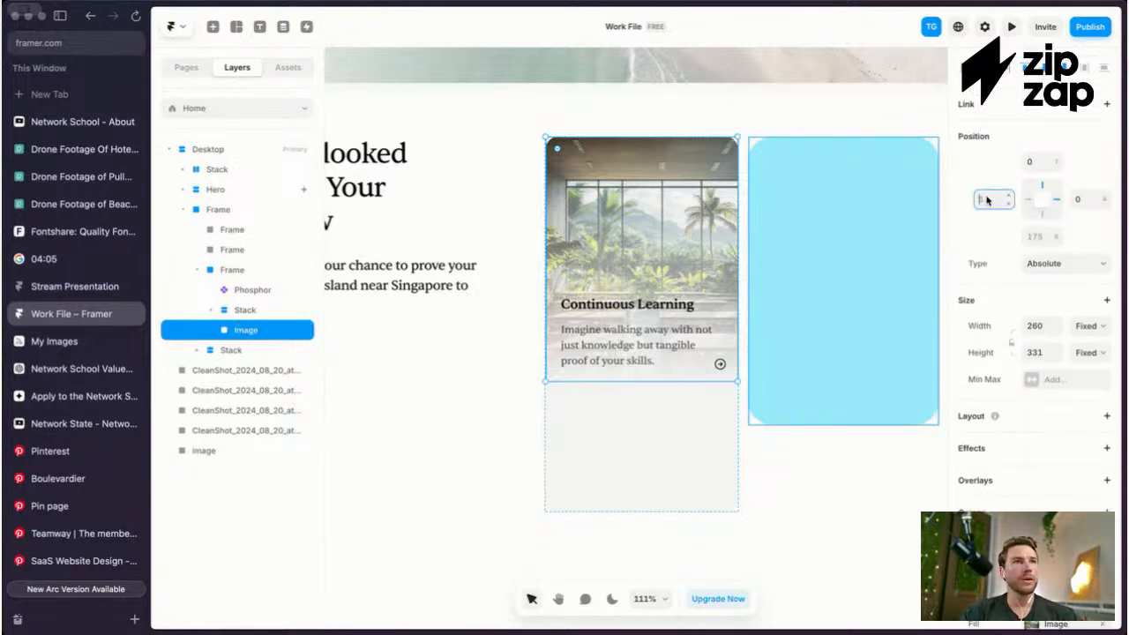
pyautogui.press('Tab')
pyautogui.press('Tab')
pyautogui.write('0')
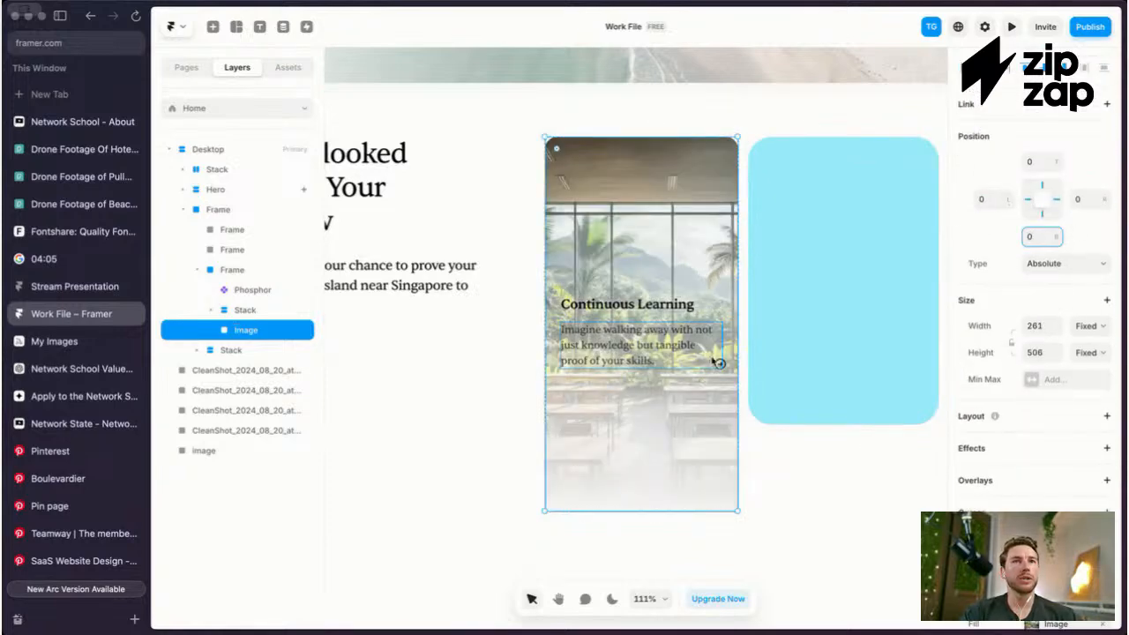
pyautogui.scroll(-3, 717, 362)
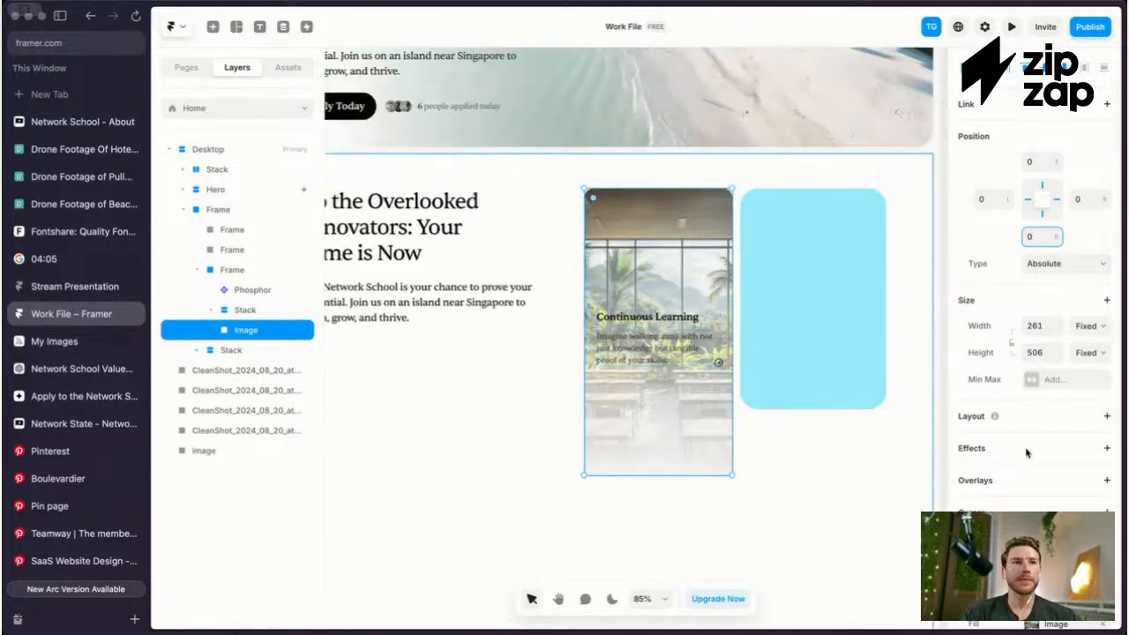
# Step: Anchor the arrow icon to the card's right and bottom edges, with a bottom offset of 20 px
pyautogui.click(253, 290)
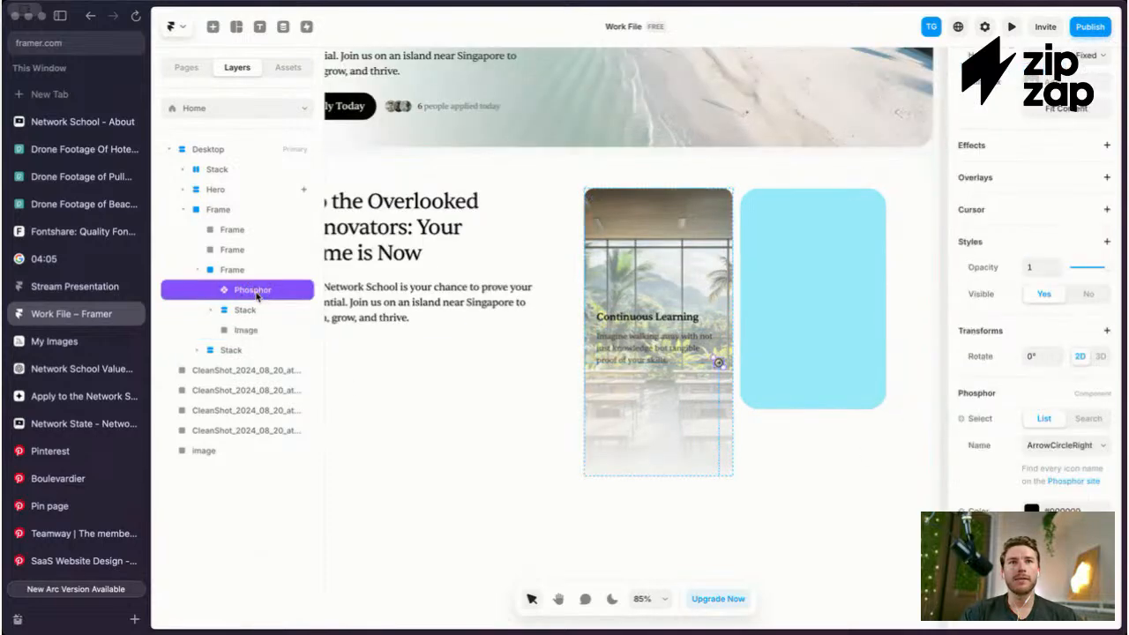
pyautogui.scroll(5, 1104, 254)
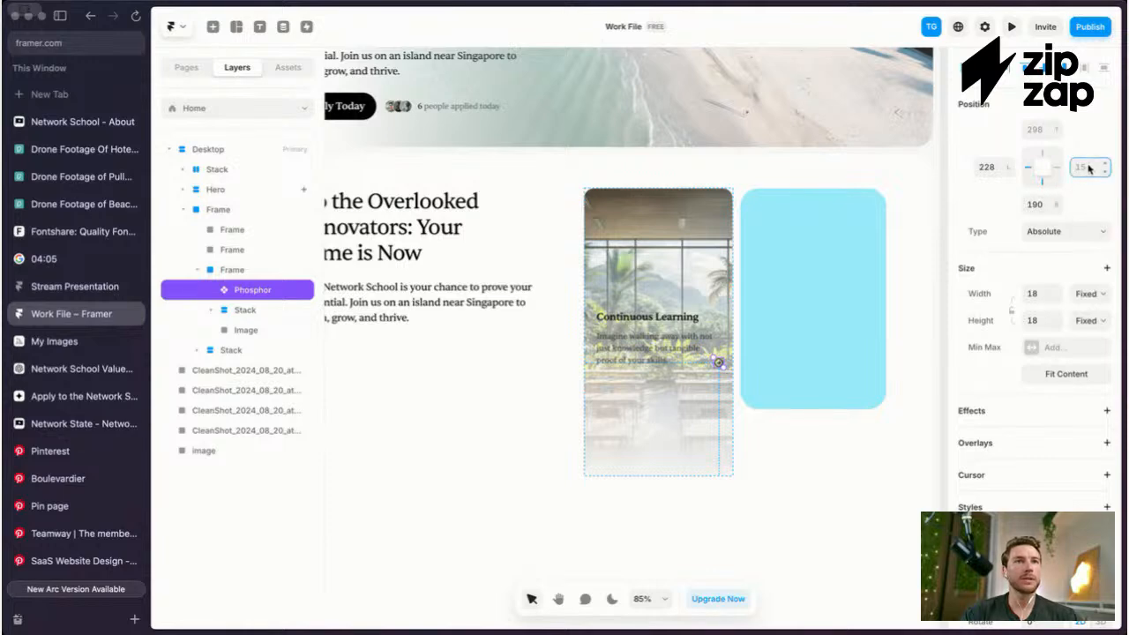
pyautogui.click(1028, 167)
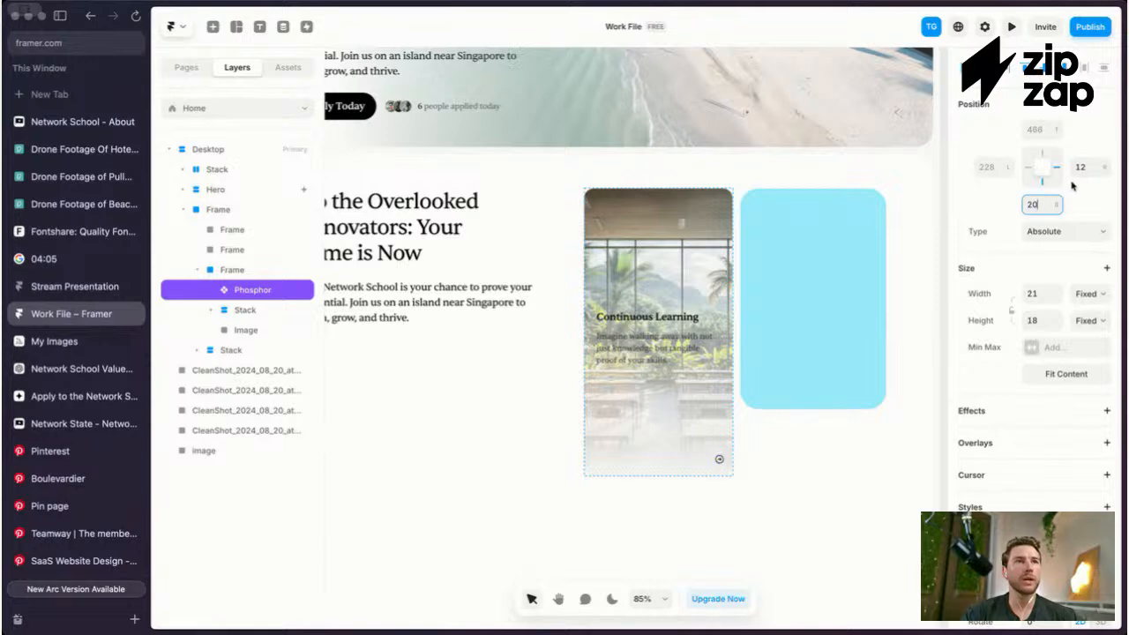
pyautogui.click(661, 406)
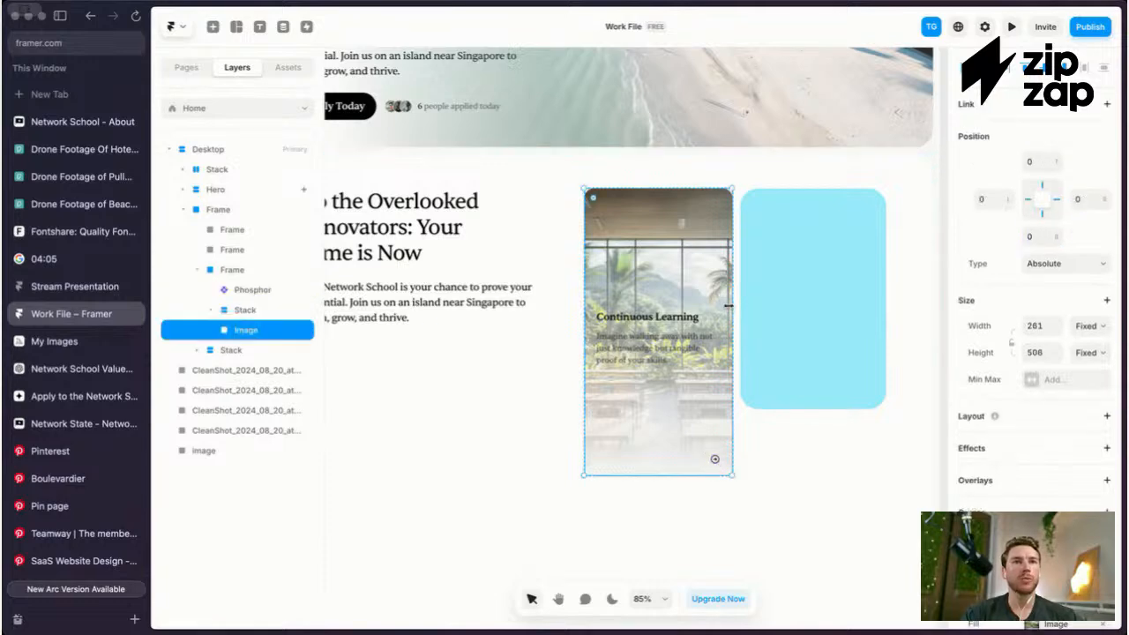
# Step: Add a vertical stack layout to the Continuous Learning card's outer frame
pyautogui.click(235, 305)
pyautogui.click(235, 290)
pyautogui.click(234, 275)
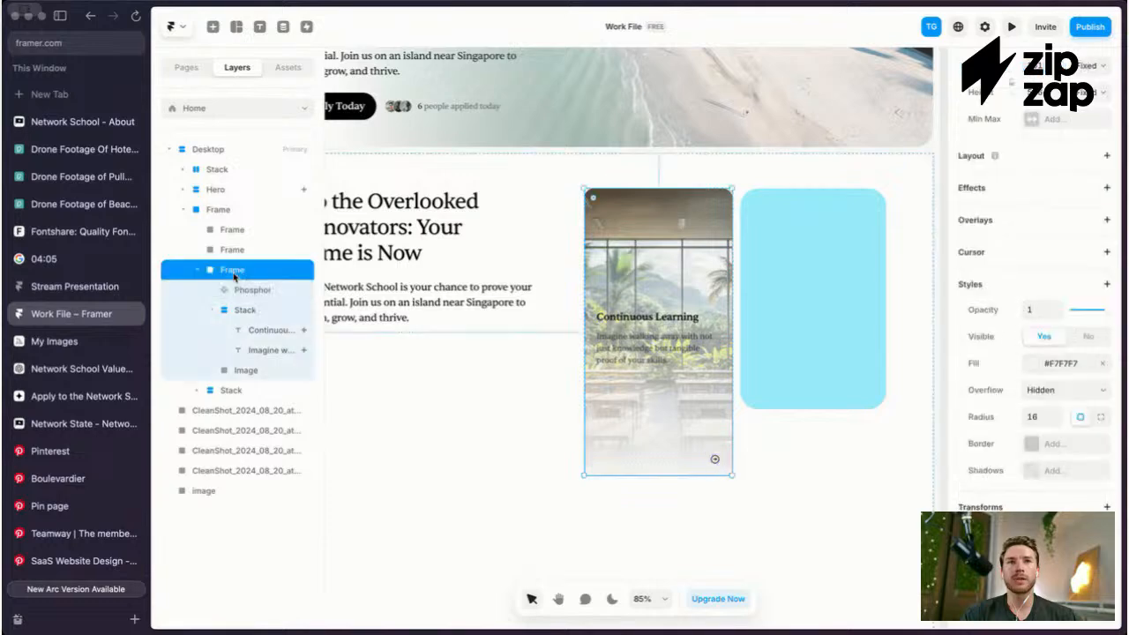
pyautogui.scroll(5, 994, 392)
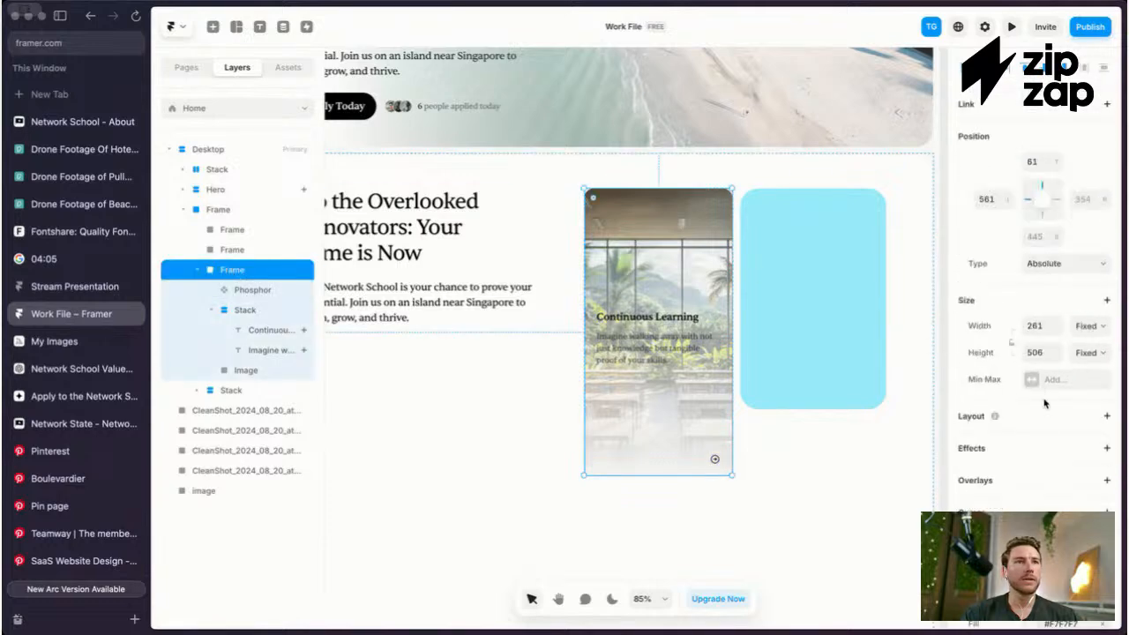
pyautogui.click(1105, 408)
pyautogui.scroll(3, 667, 353)
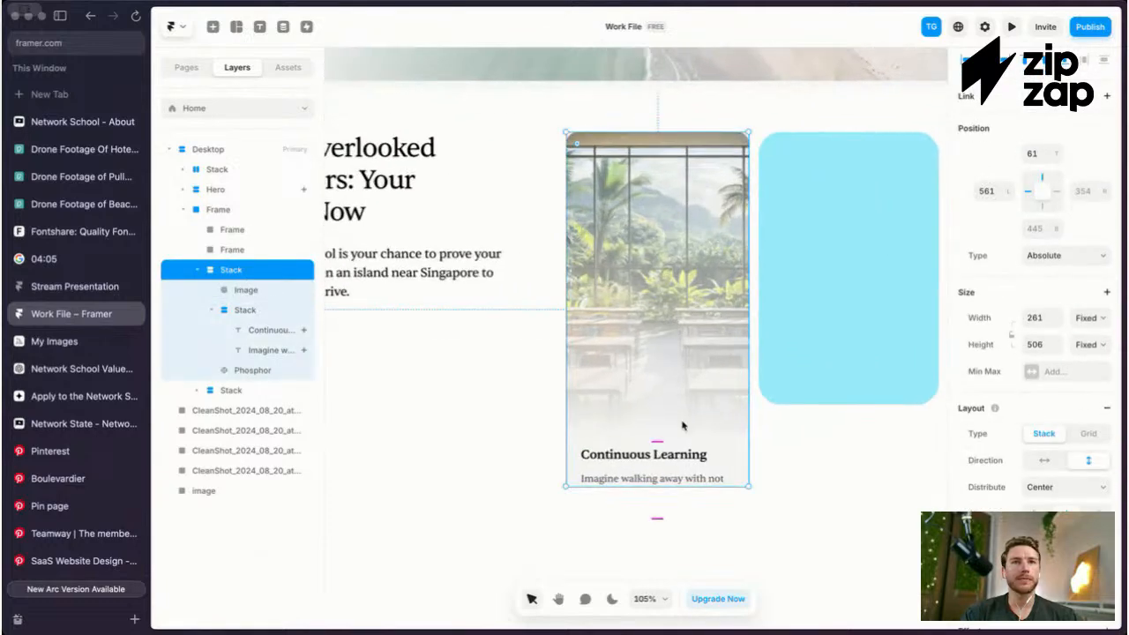
# Step: Set the gap of the inner stack holding the card's heading and description to 8
pyautogui.click(235, 312)
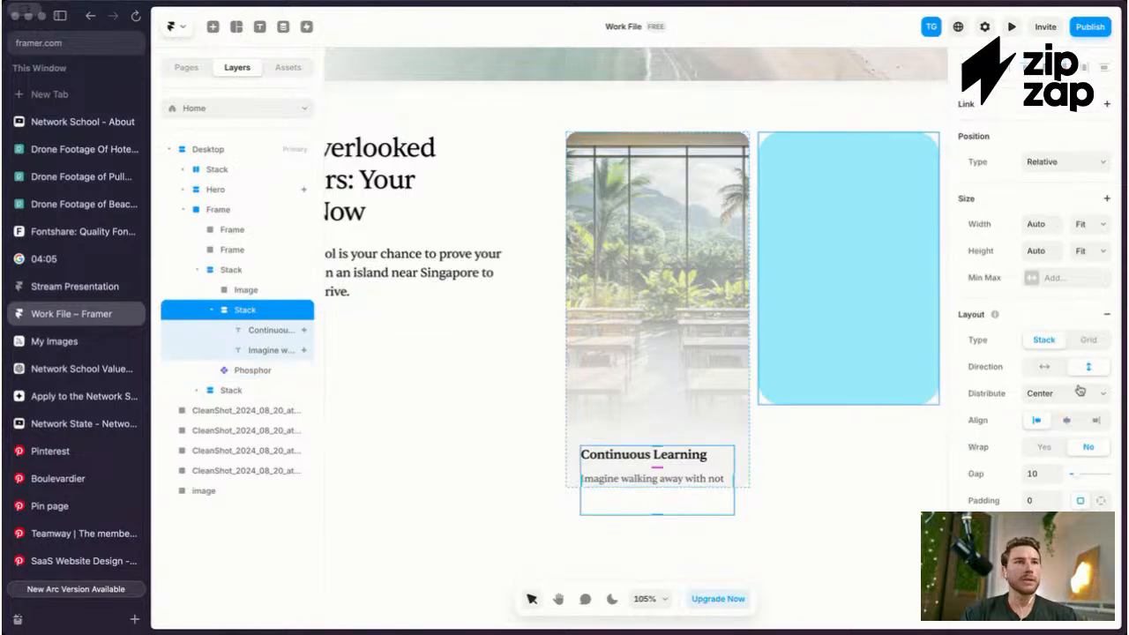
pyautogui.write('12')
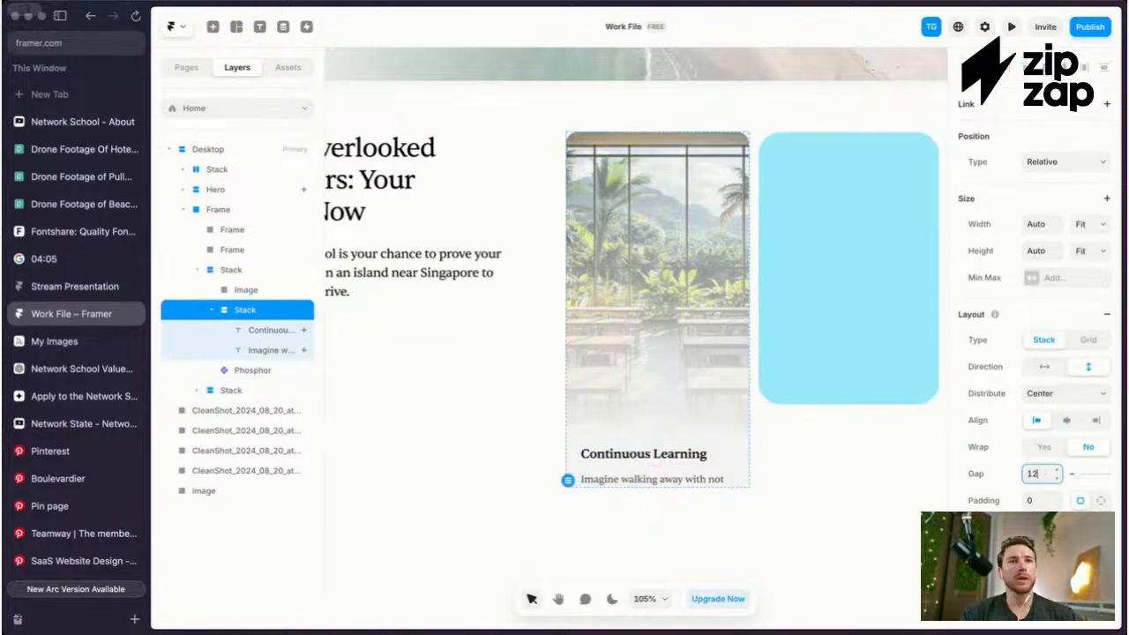
pyautogui.press('BackSpace')
pyautogui.press('BackSpace')
pyautogui.write('8')
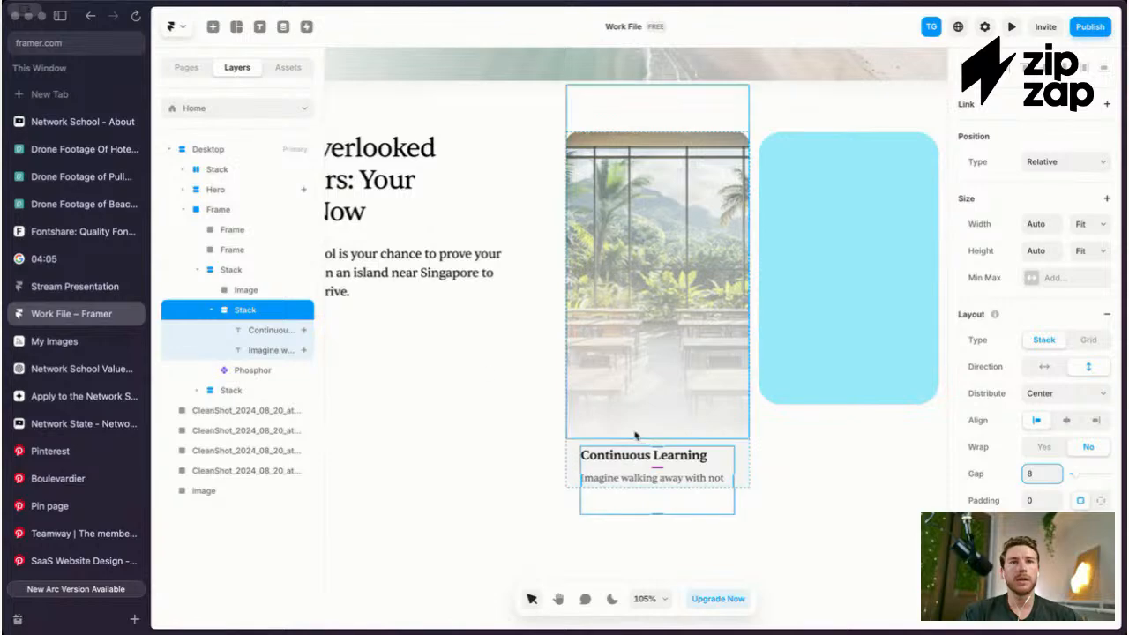
# Step: Position the card's image layer absolutely with all four edge offsets at 0 so it fills the card
pyautogui.click(243, 291)
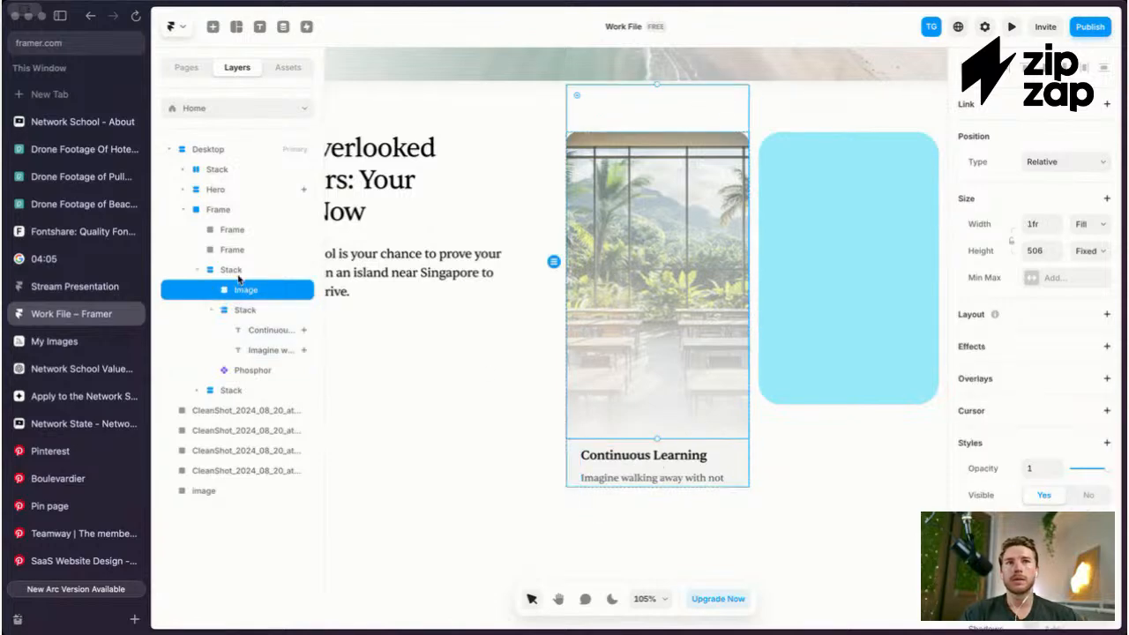
pyautogui.click(1055, 156)
pyautogui.click(1040, 187)
pyautogui.click(1034, 163)
pyautogui.write('0')
pyautogui.press('Tab')
pyautogui.press('Tab')
pyautogui.press('Return')
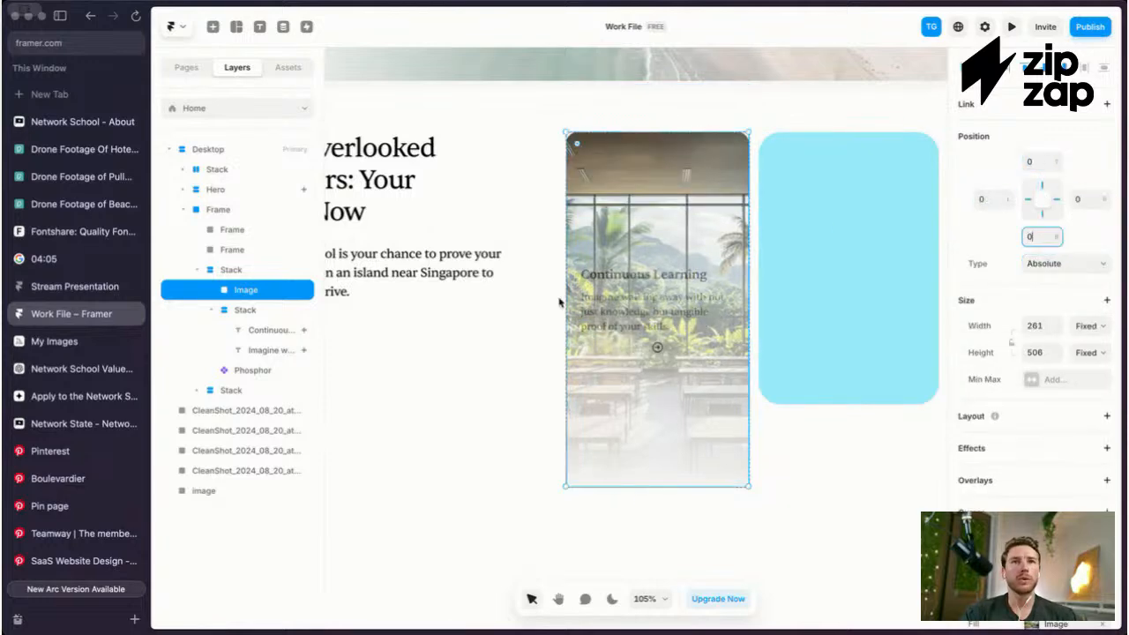
# Step: Bring the card's inner text stack to the front of the layer order
pyautogui.click(236, 313)
pyautogui.rightClick(224, 314)
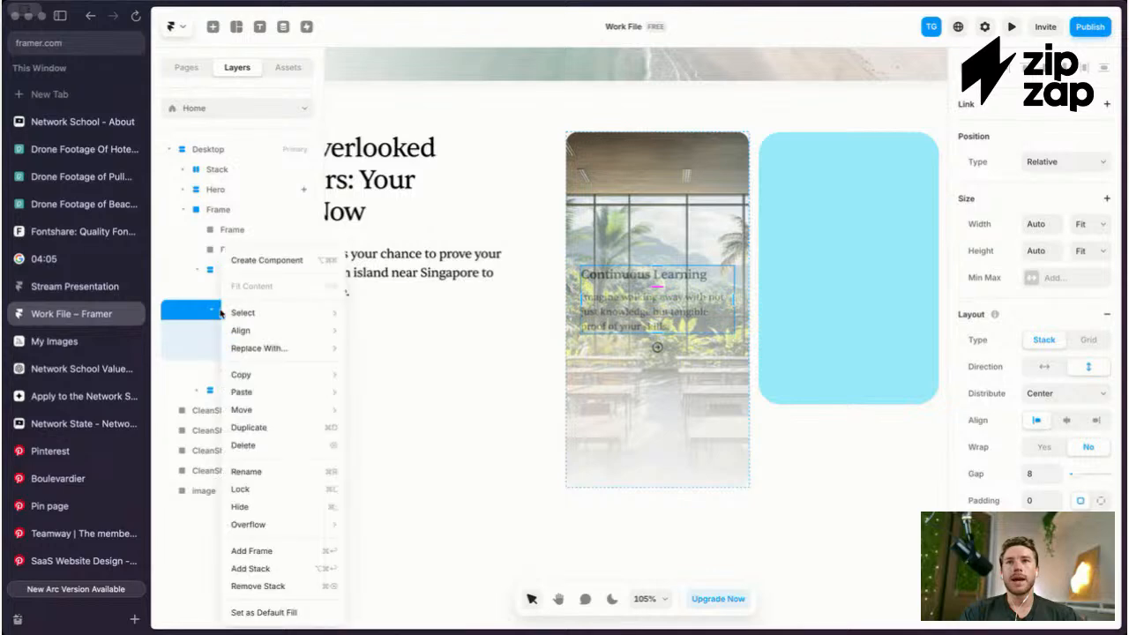
pyautogui.moveTo(275, 412)
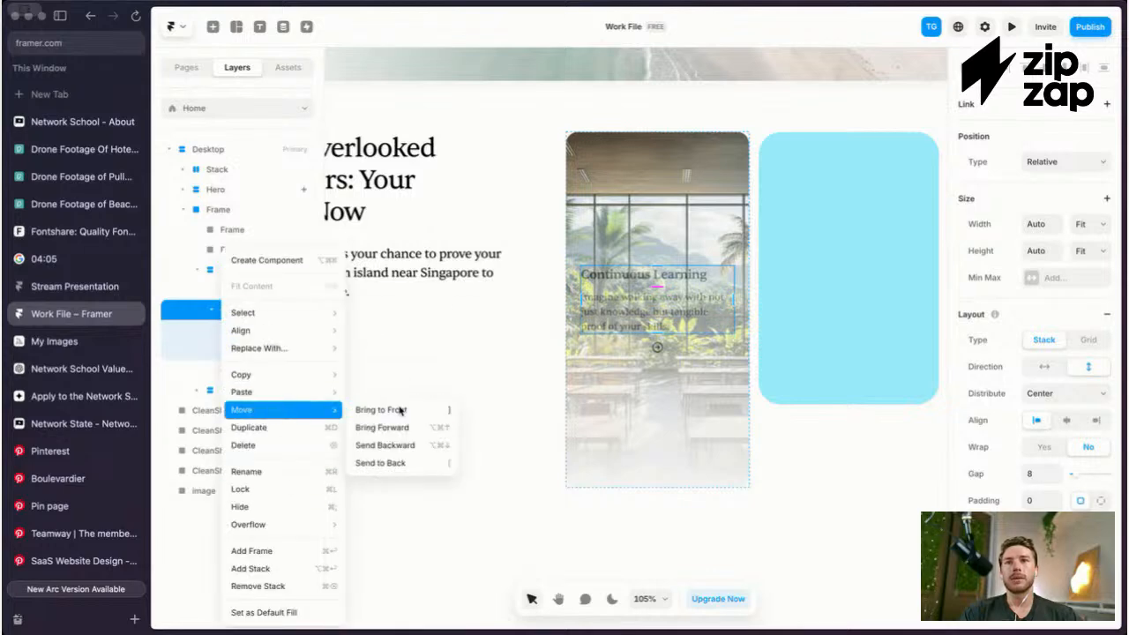
pyautogui.click(396, 409)
pyautogui.press('Escape')
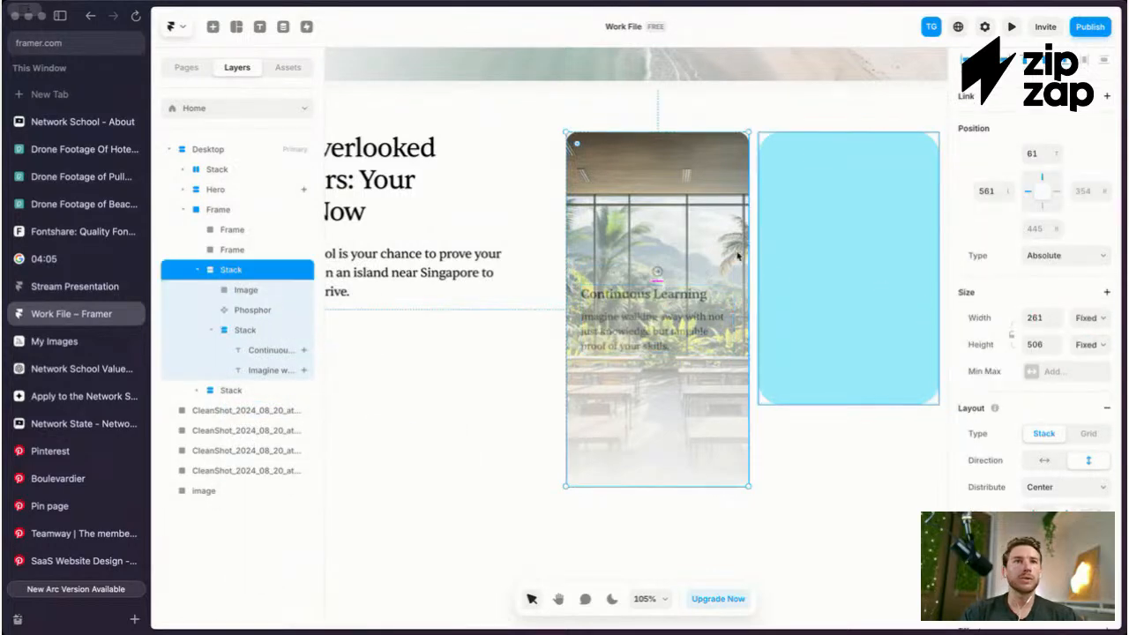
pyautogui.press('Escape')
pyautogui.press('Escape')
# Step: Try to change the stacking order by bringing the card's image layer to the front
pyautogui.click(252, 330)
pyautogui.click(231, 269)
pyautogui.scroll(-4, 1033, 359)
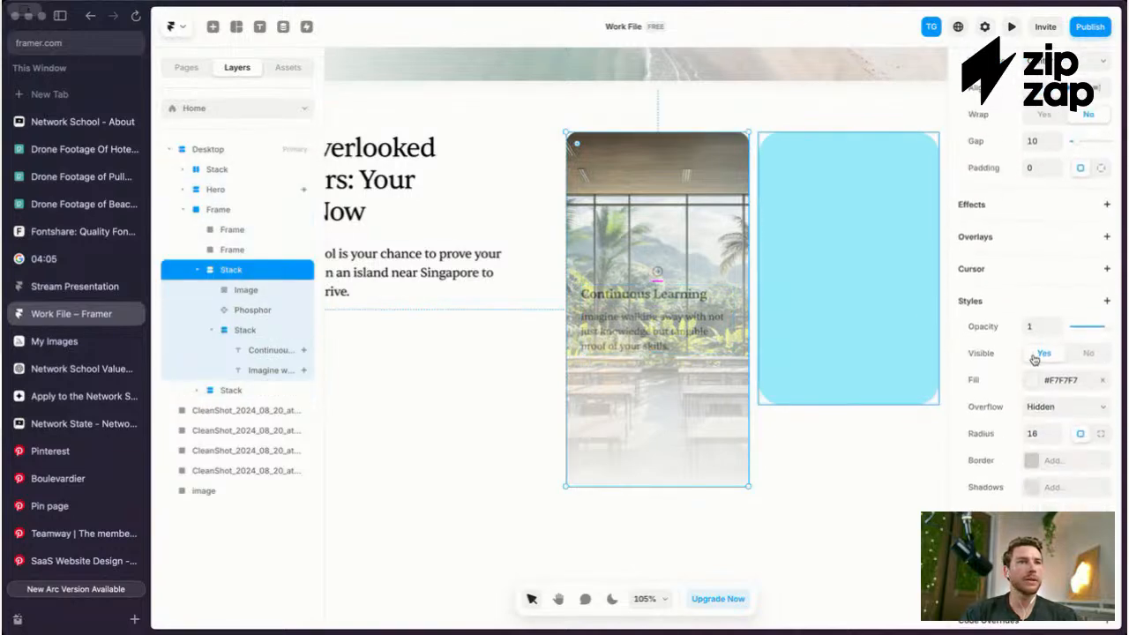
pyautogui.click(253, 329)
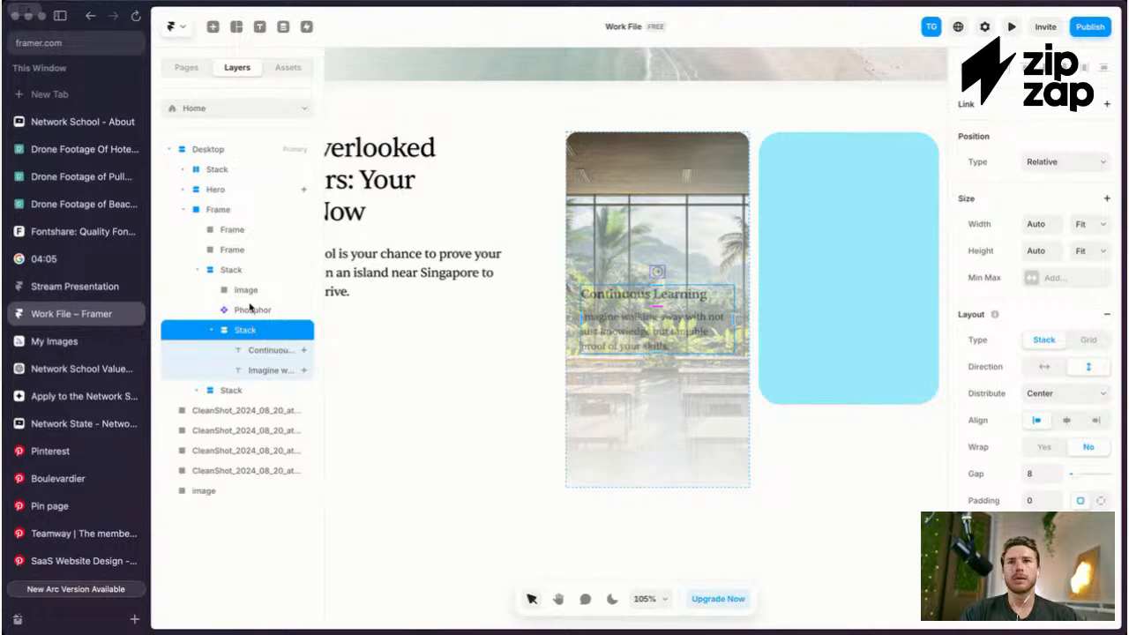
pyautogui.click(250, 307)
pyautogui.click(245, 291)
pyautogui.rightClick(247, 291)
pyautogui.moveTo(316, 433)
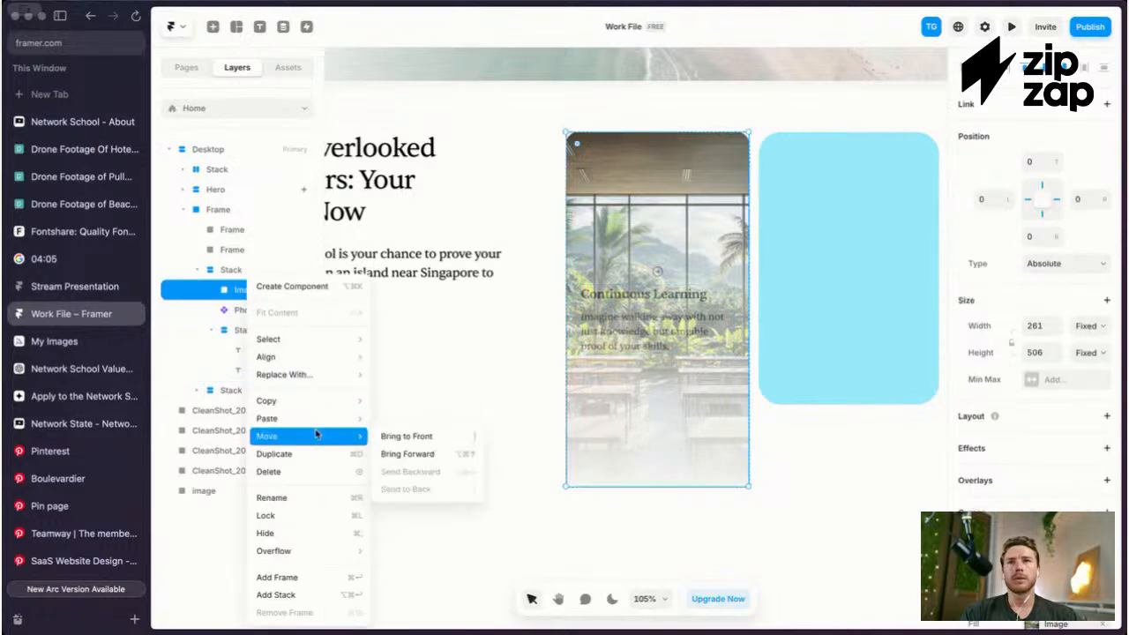
pyautogui.click(402, 437)
# Step: Set the card image layer's Z Index to 0
pyautogui.scroll(-5, 1047, 452)
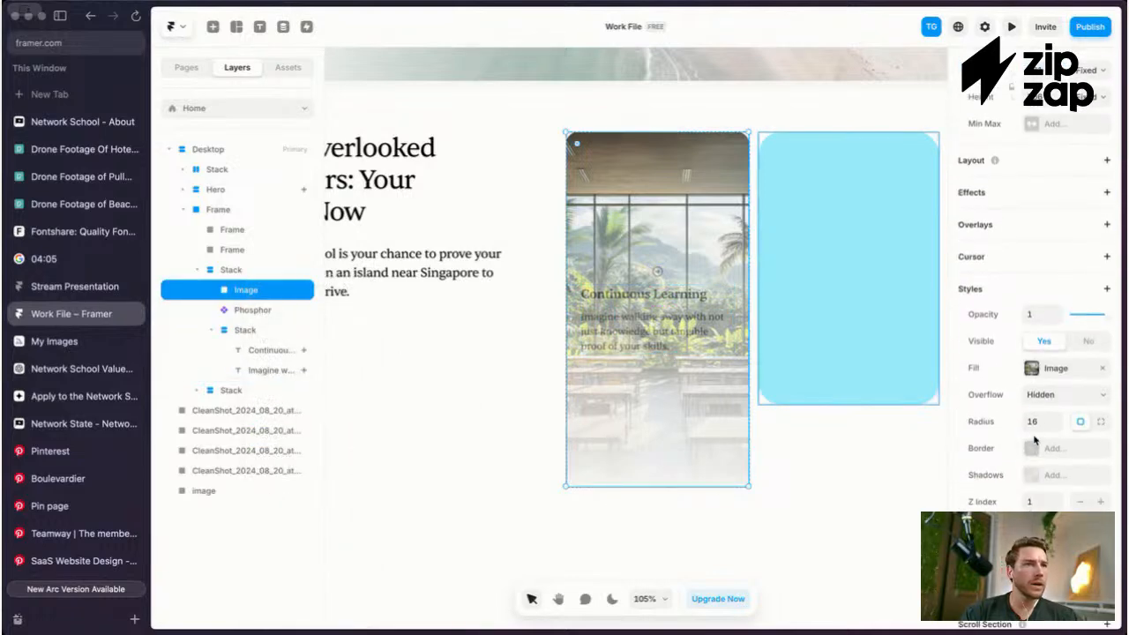
pyautogui.write('0')
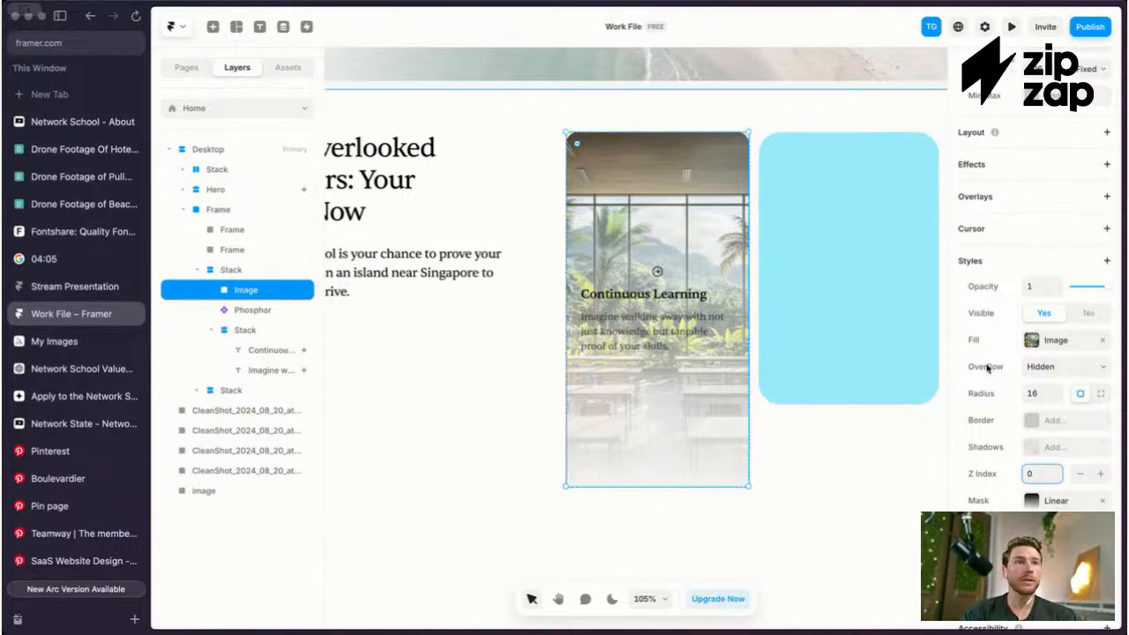
# Step: Set the outer card stack's distribution to End and its padding to 20
pyautogui.click(232, 271)
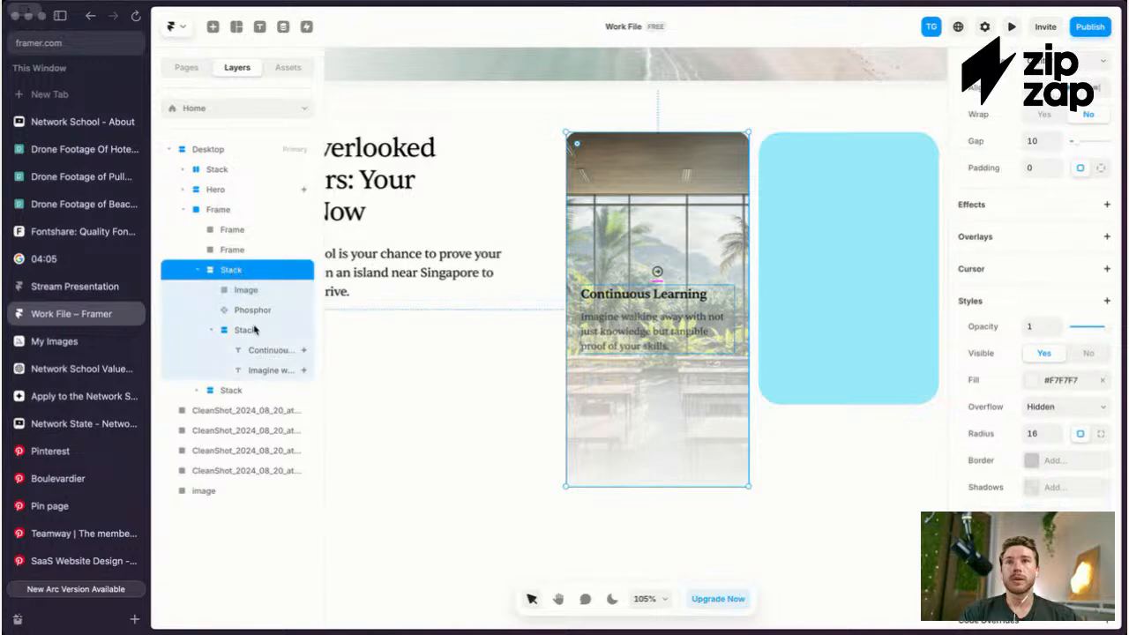
pyautogui.scroll(5, 1023, 423)
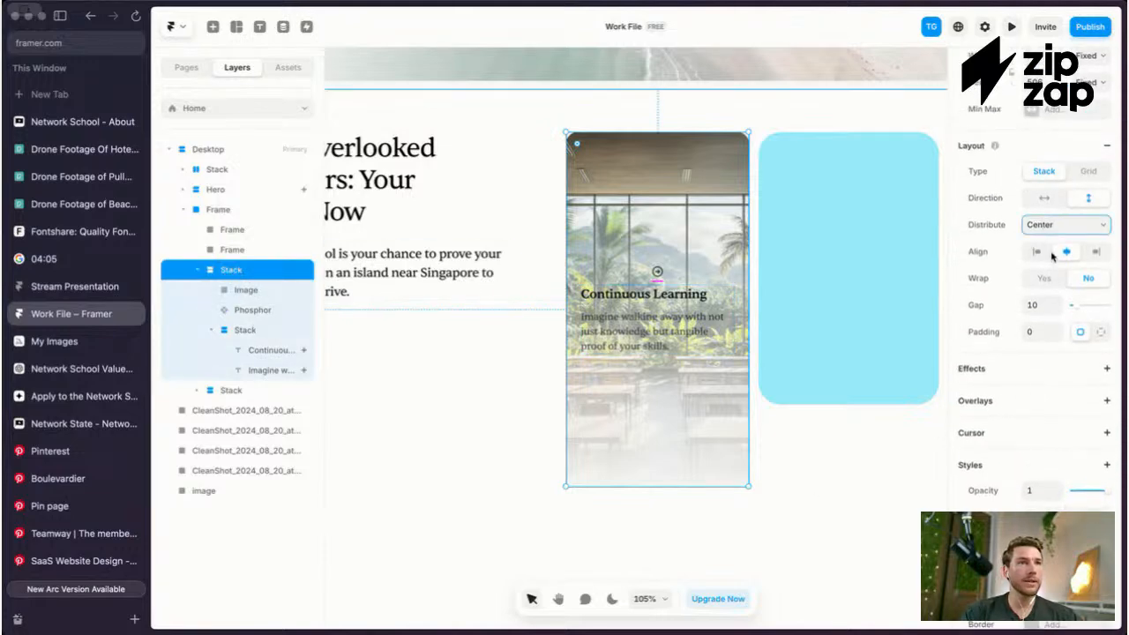
pyautogui.click(1046, 242)
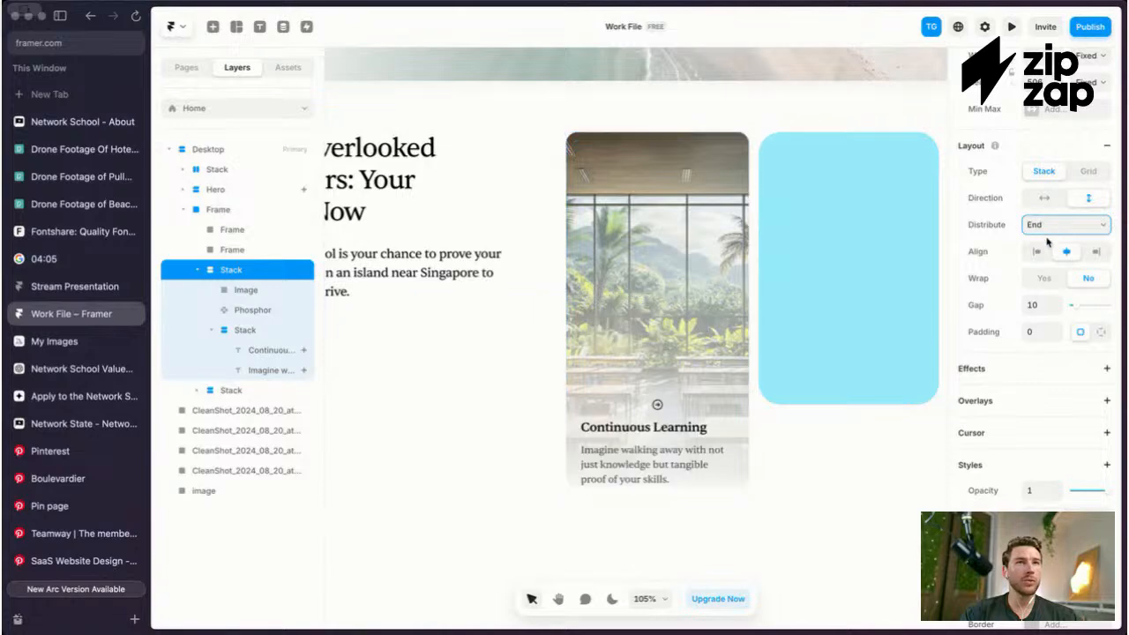
pyautogui.scroll(-2, 970, 406)
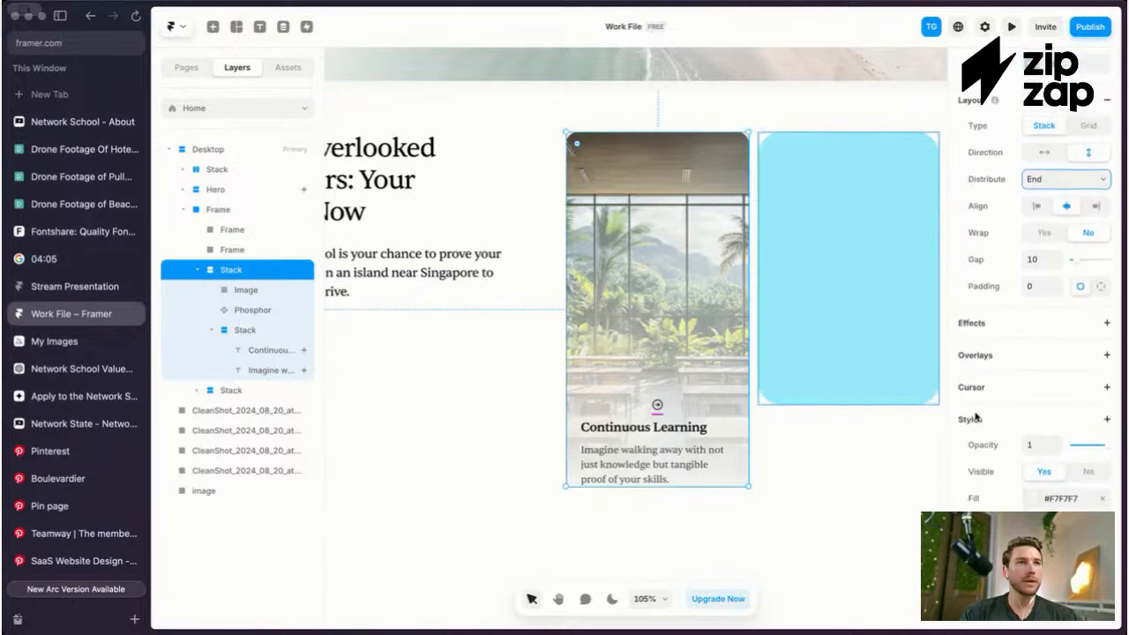
pyautogui.click(1038, 295)
pyautogui.write('20')
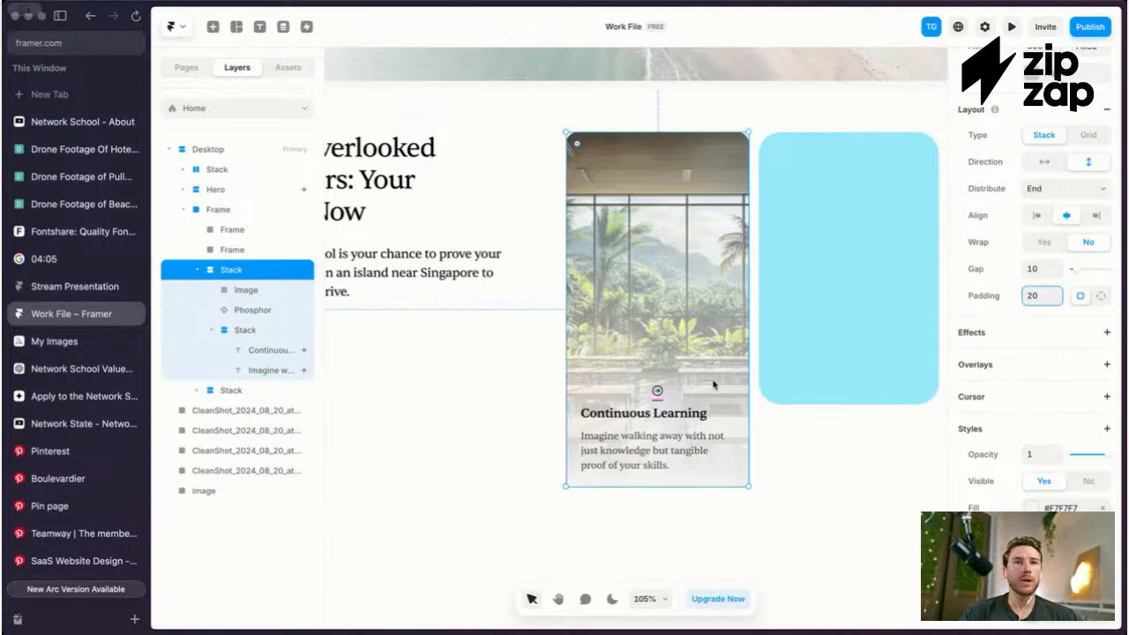
# Step: Examine the layout and style settings of the card's image and inner text stack
pyautogui.scroll(-3, 710, 387)
pyautogui.press('Escape')
pyautogui.doubleClick(708, 388)
pyautogui.press('Escape')
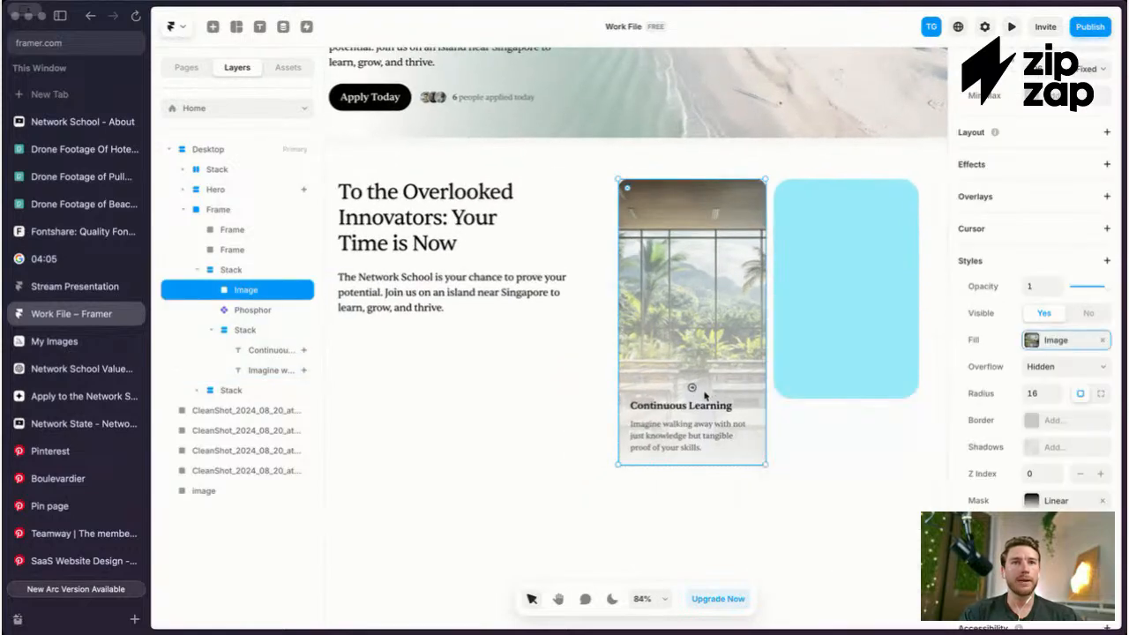
pyautogui.click(728, 394)
pyautogui.click(269, 329)
pyautogui.scroll(-10, 1023, 480)
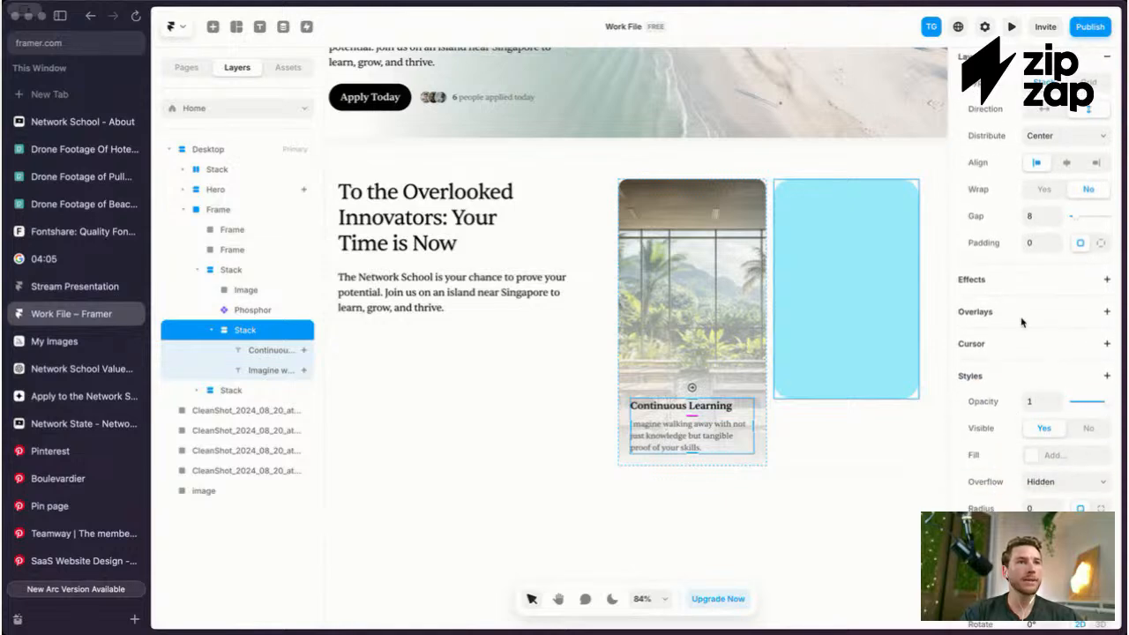
pyautogui.scroll(-3, 1036, 321)
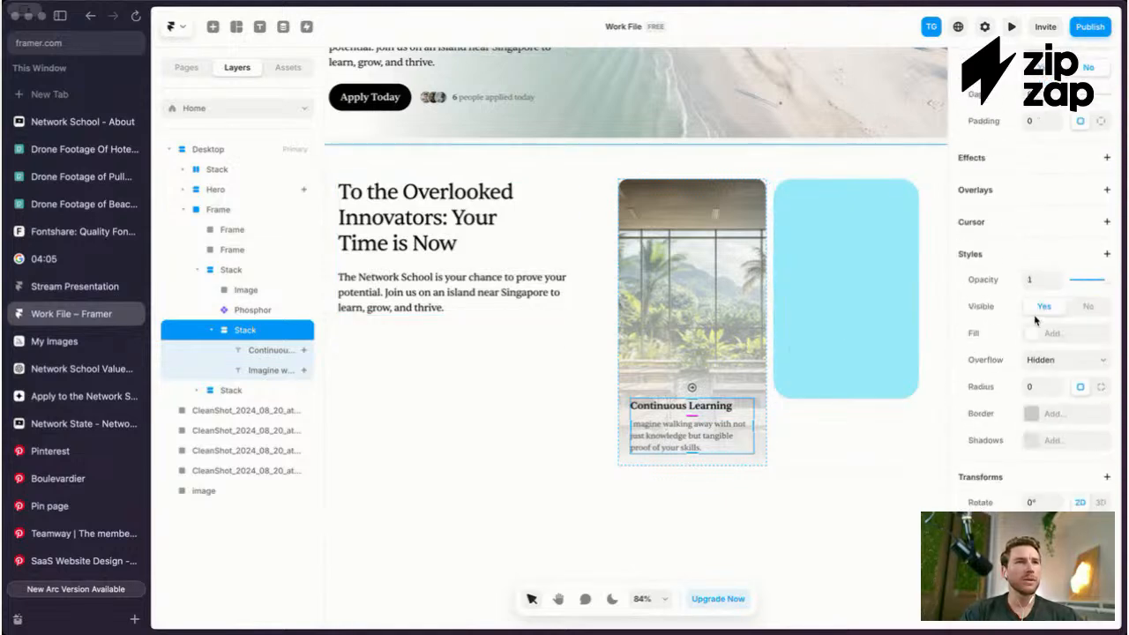
# Step: Lock the card's background image layer
pyautogui.click(236, 289)
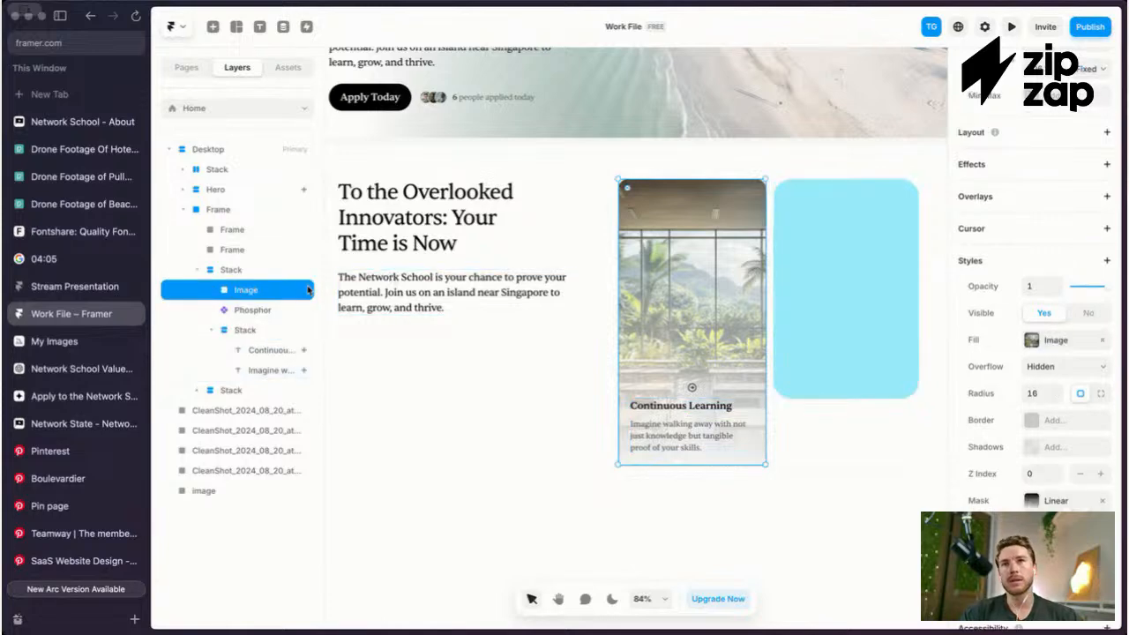
pyautogui.press('super+l')
pyautogui.press('Escape')
pyautogui.rightClick(306, 291)
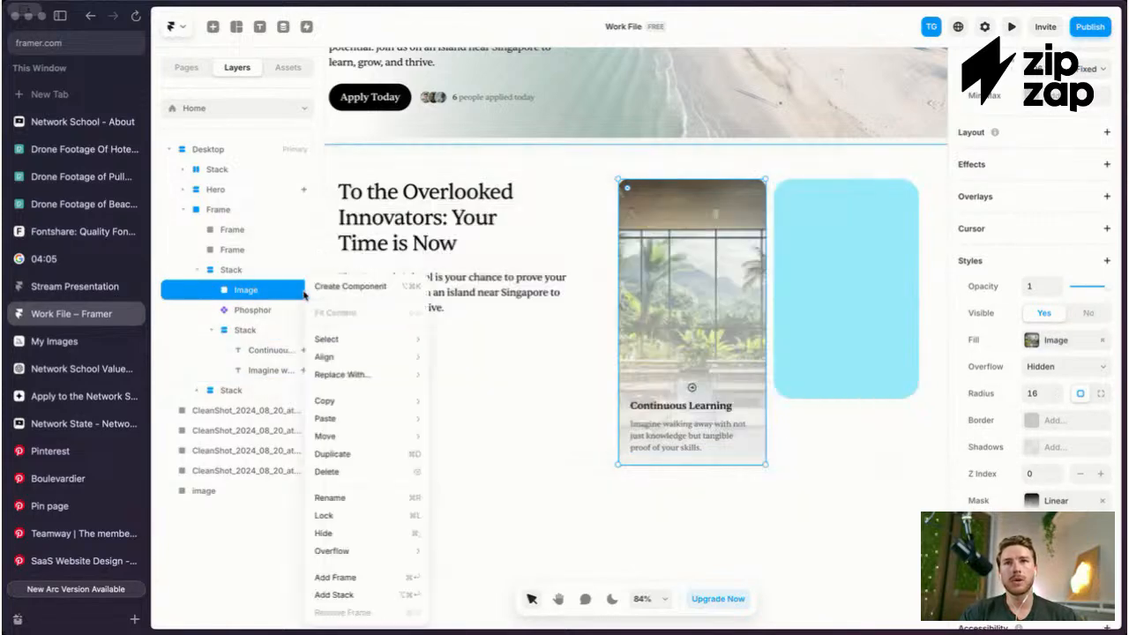
pyautogui.click(352, 515)
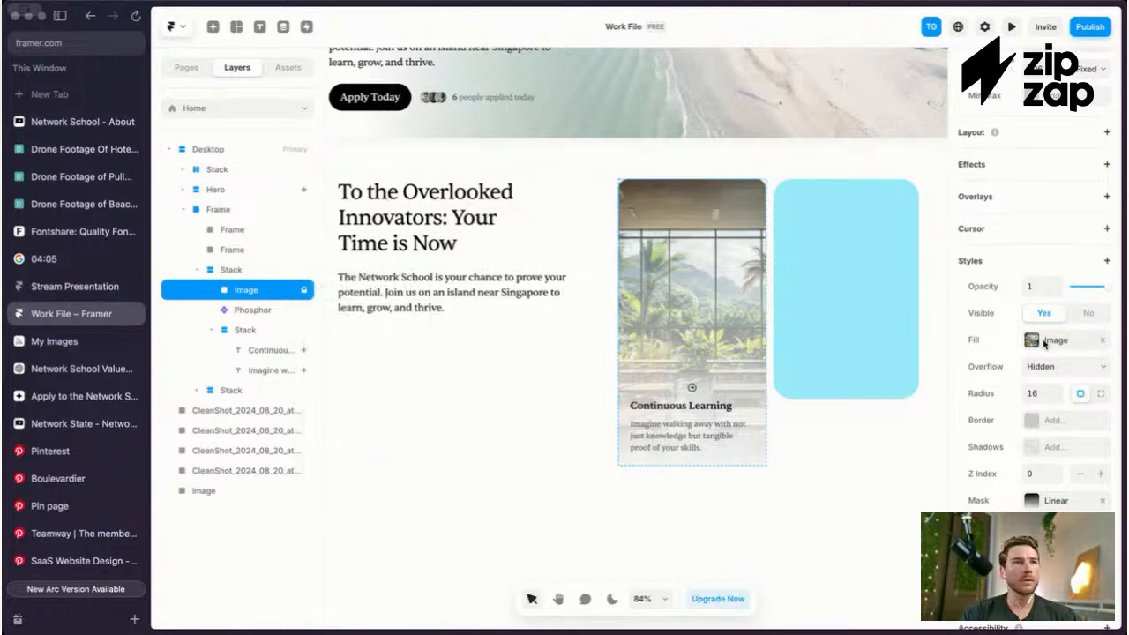
# Step: Raise the transparent stop of the image's linear mask to 20% so the fade ends higher behind the text
pyautogui.click(1031, 500)
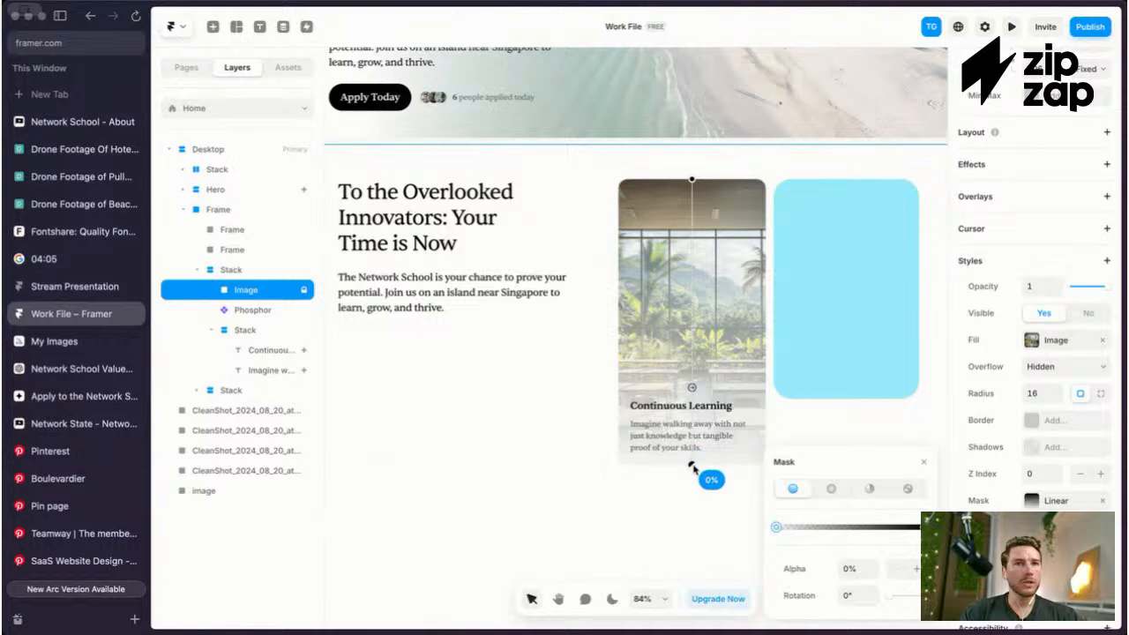
pyautogui.moveTo(692, 469); pyautogui.dragTo(693, 405)
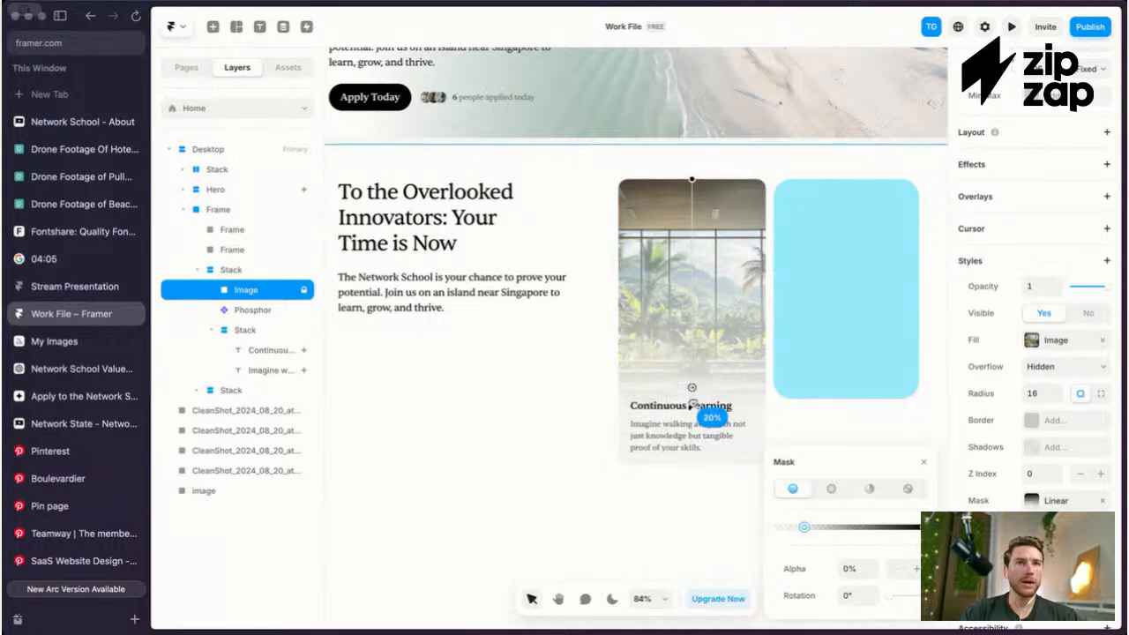
pyautogui.scroll(3, 692, 405)
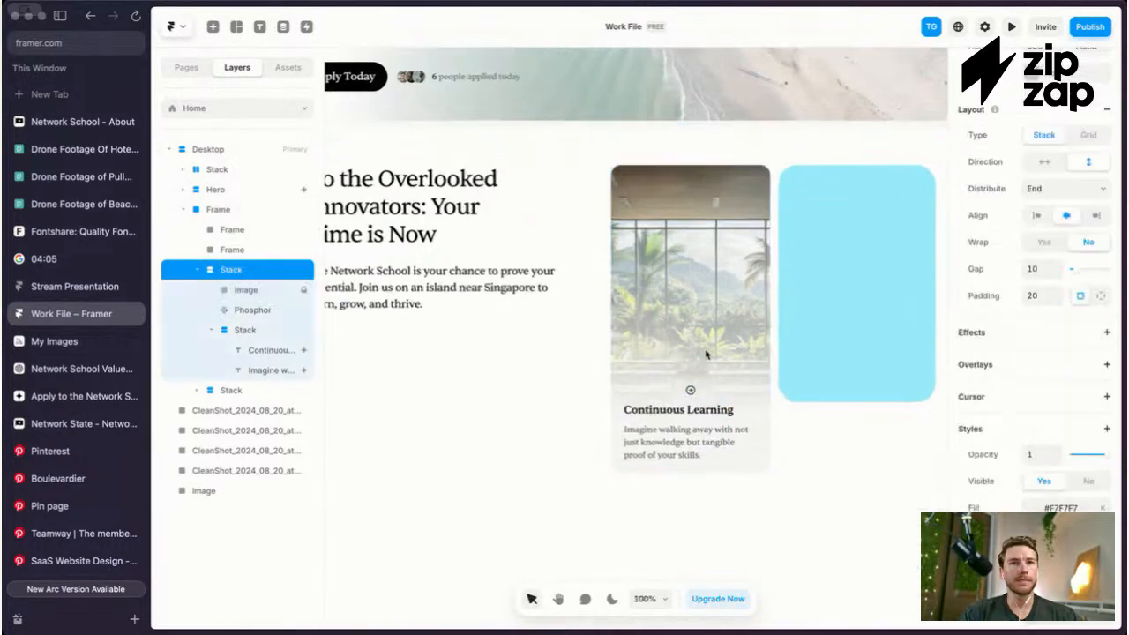
# Step: Make the card's Phosphor arrow icon absolutely positioned and move it to the card's lower-right corner
pyautogui.hotkey('ctrl', '\\')
pyautogui.click(719, 432)
pyautogui.hotkey('ctrl', '\\')
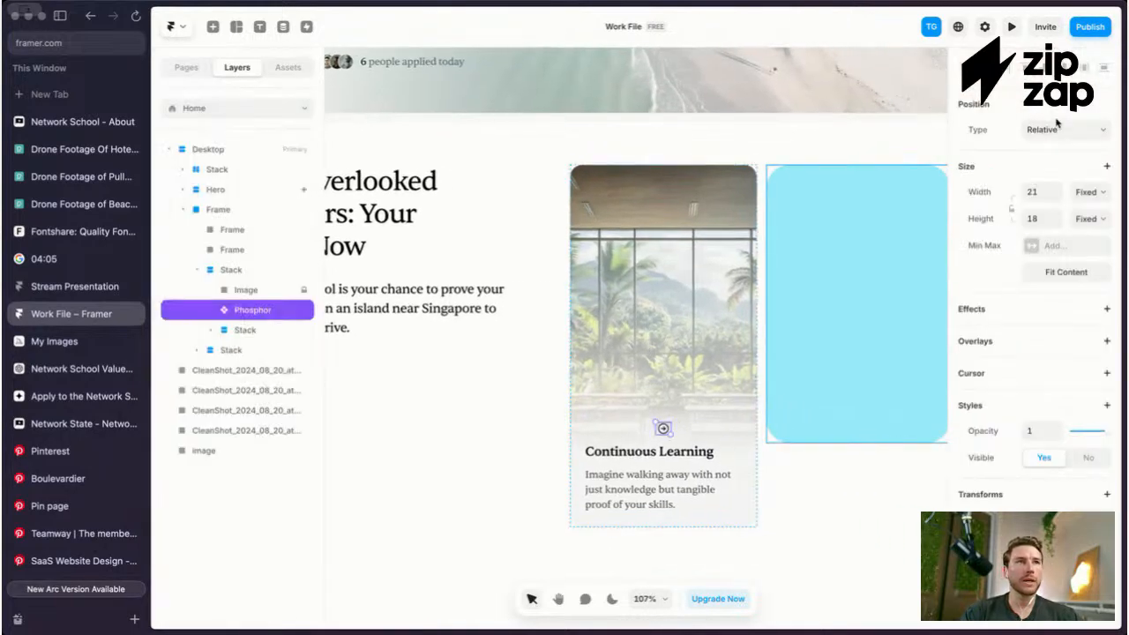
pyautogui.click(1050, 118)
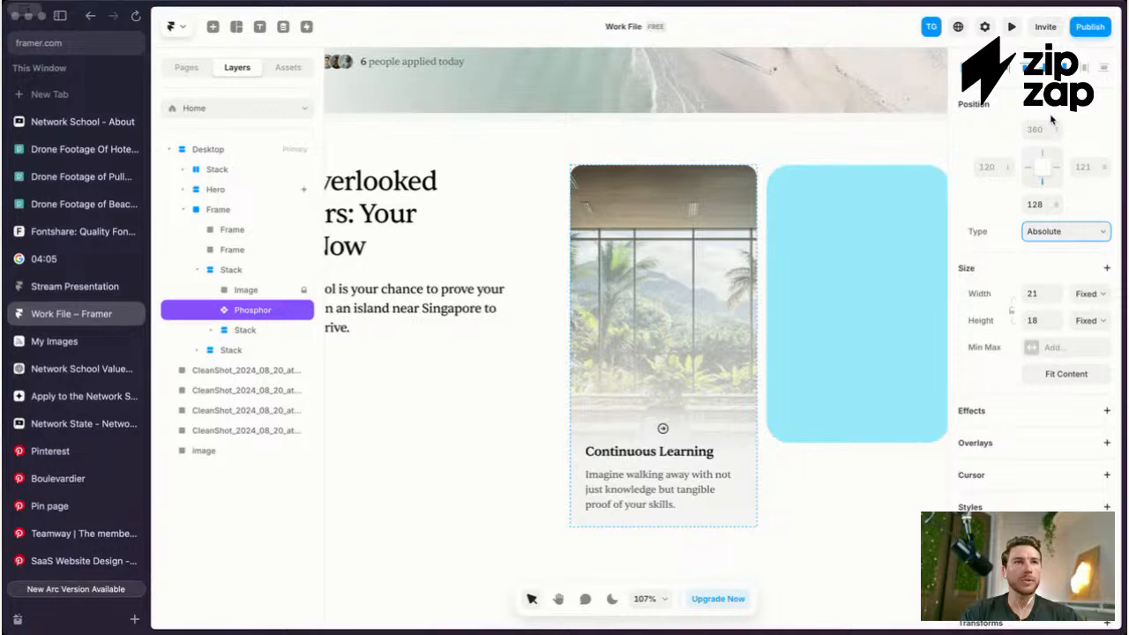
pyautogui.moveTo(662, 430); pyautogui.dragTo(741, 514)
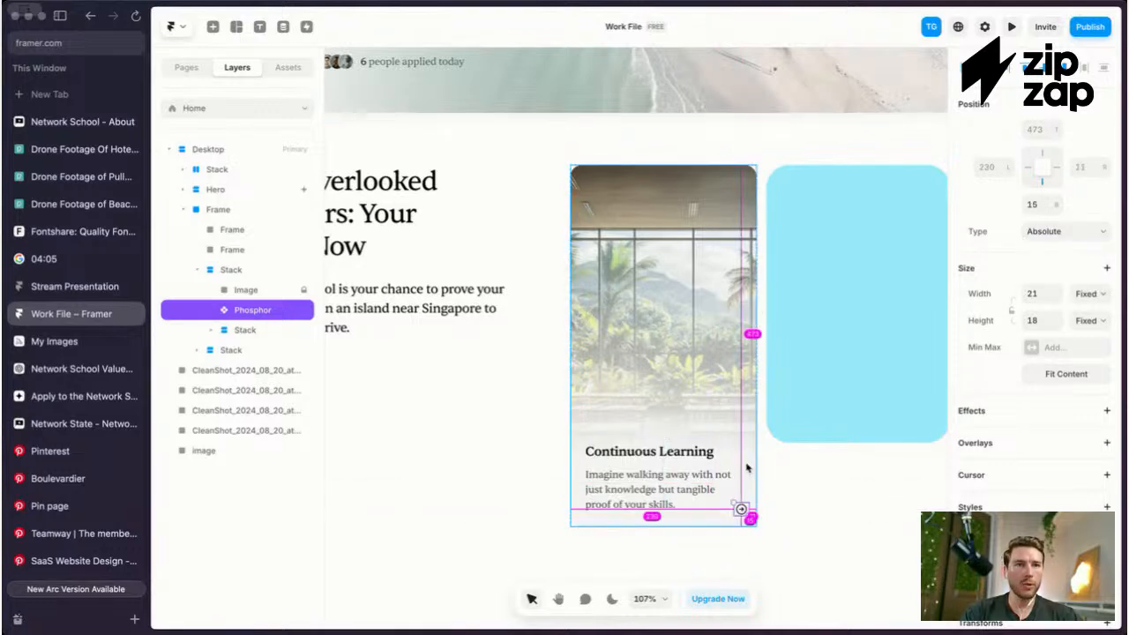
# Step: Set the arrow icon's bottom and right offsets within the card to 20 each
pyautogui.write('4')
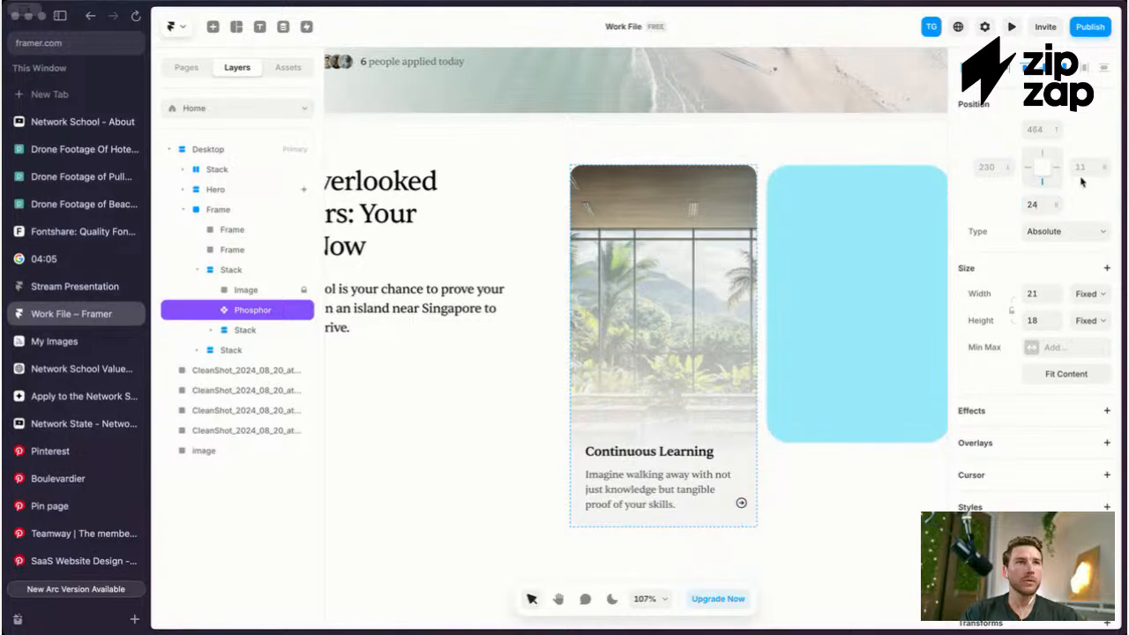
pyautogui.write('20')
pyautogui.press('Return')
pyautogui.click(793, 441)
pyautogui.scroll(3, 738, 461)
pyautogui.click(732, 509)
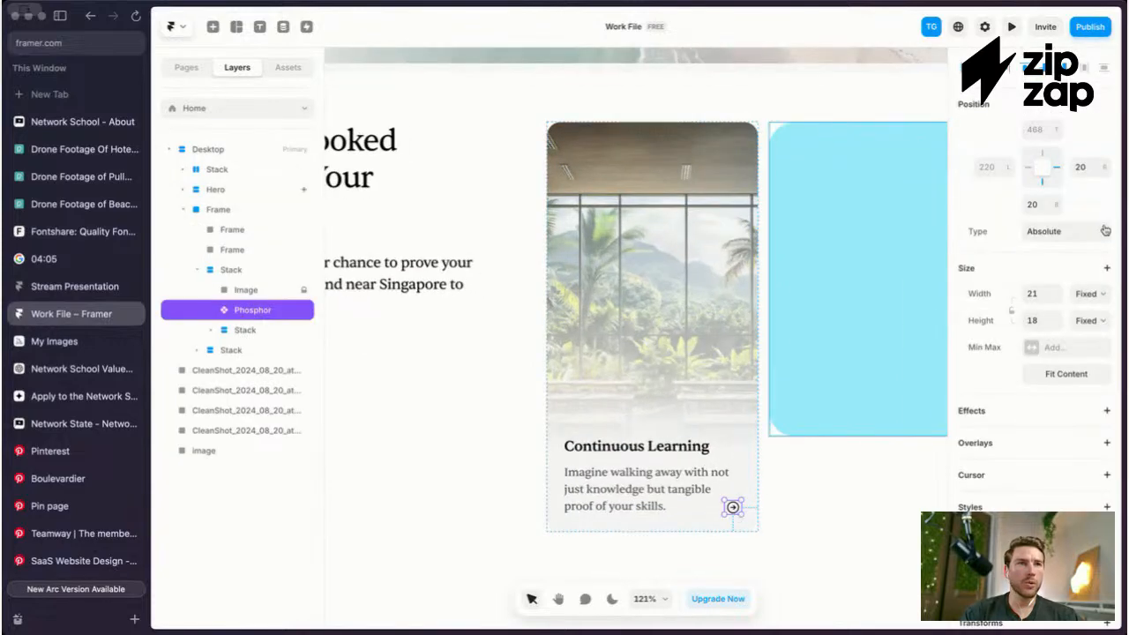
# Step: Set the arrow icon's bottom and right offsets within the Continuous Learning card to 12 each
pyautogui.click(1036, 208)
pyautogui.write('12')
pyautogui.click(1080, 169)
pyautogui.write('12')
pyautogui.press('Escape')
pyautogui.press('Escape')
pyautogui.press('Escape')
pyautogui.press('Escape')
pyautogui.scroll(-3, 783, 339)
pyautogui.scroll(3, 742, 480)
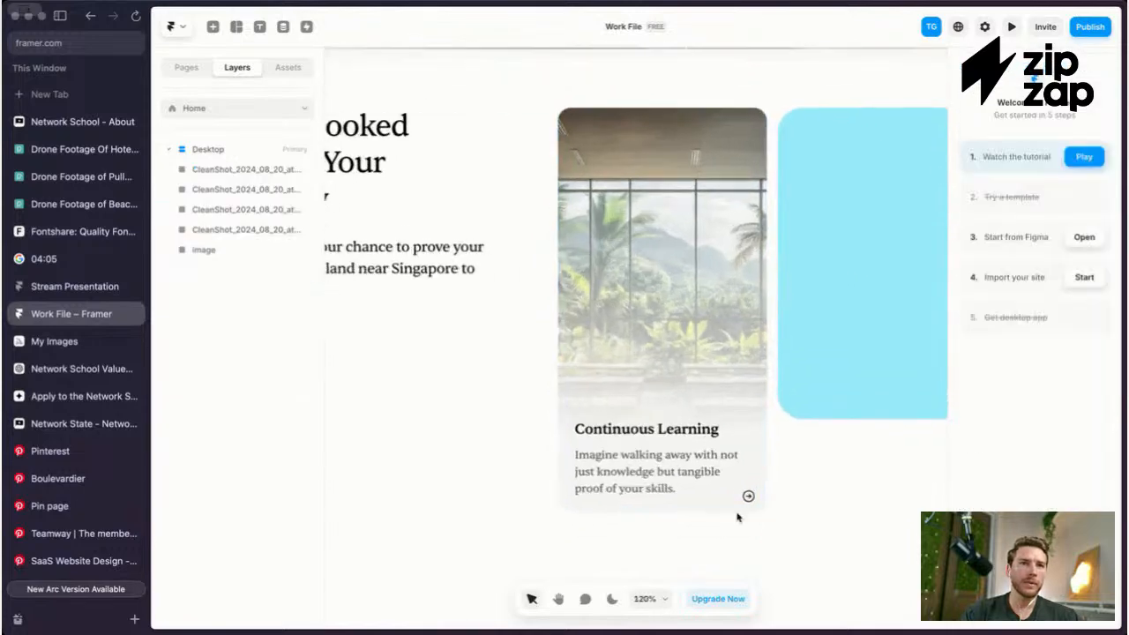
# Step: Examine the arrow icon's placement in the card's lower corner relative to the description text
pyautogui.scroll(2, 739, 499)
pyautogui.click(749, 493)
pyautogui.click(750, 494)
pyautogui.scroll(-2, 752, 498)
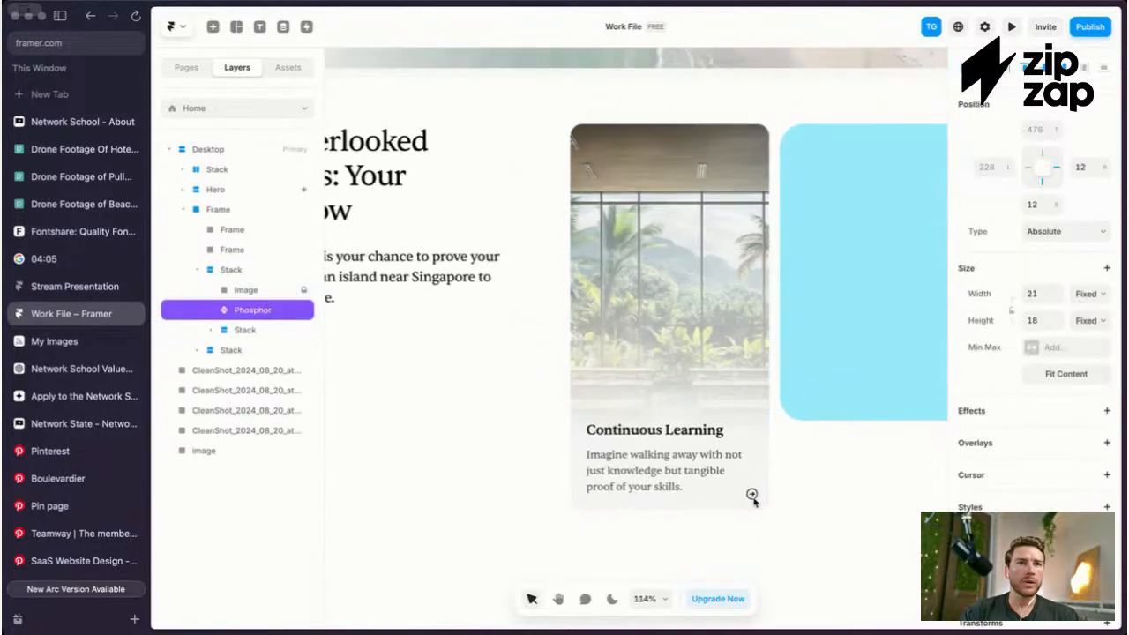
pyautogui.scroll(-3, 752, 498)
pyautogui.scroll(3, 794, 499)
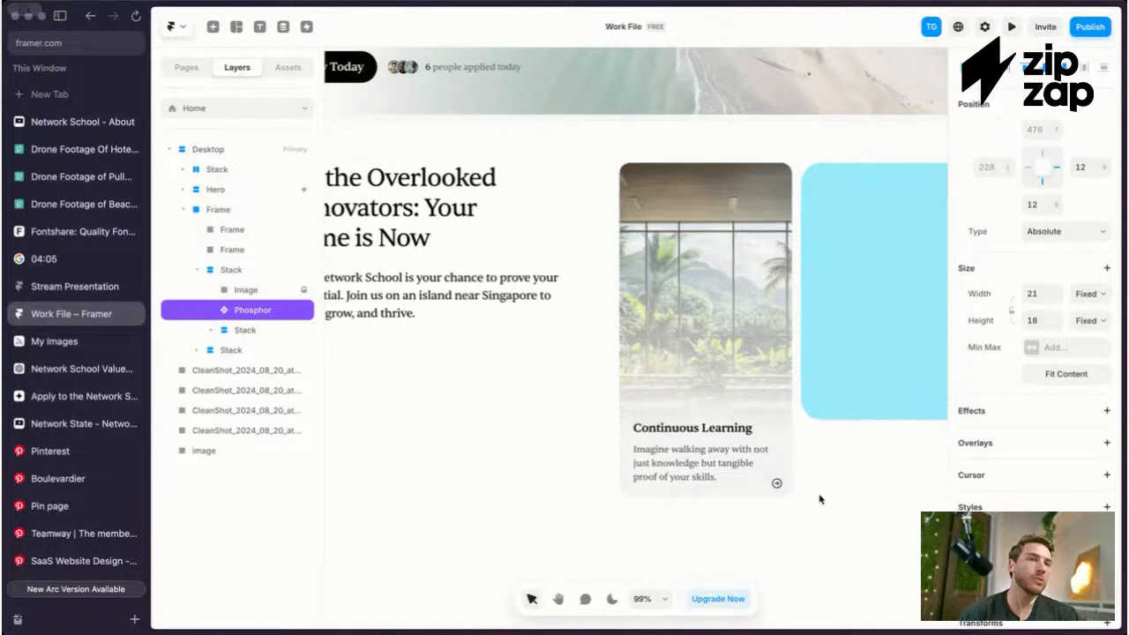
pyautogui.scroll(-1, 820, 499)
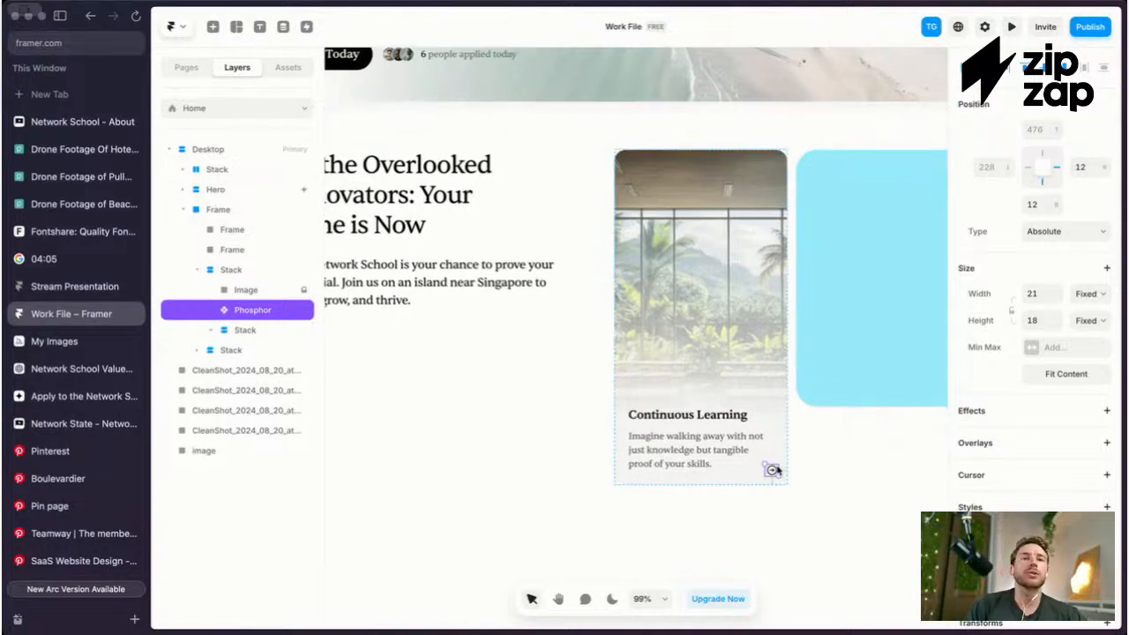
pyautogui.scroll(3, 781, 470)
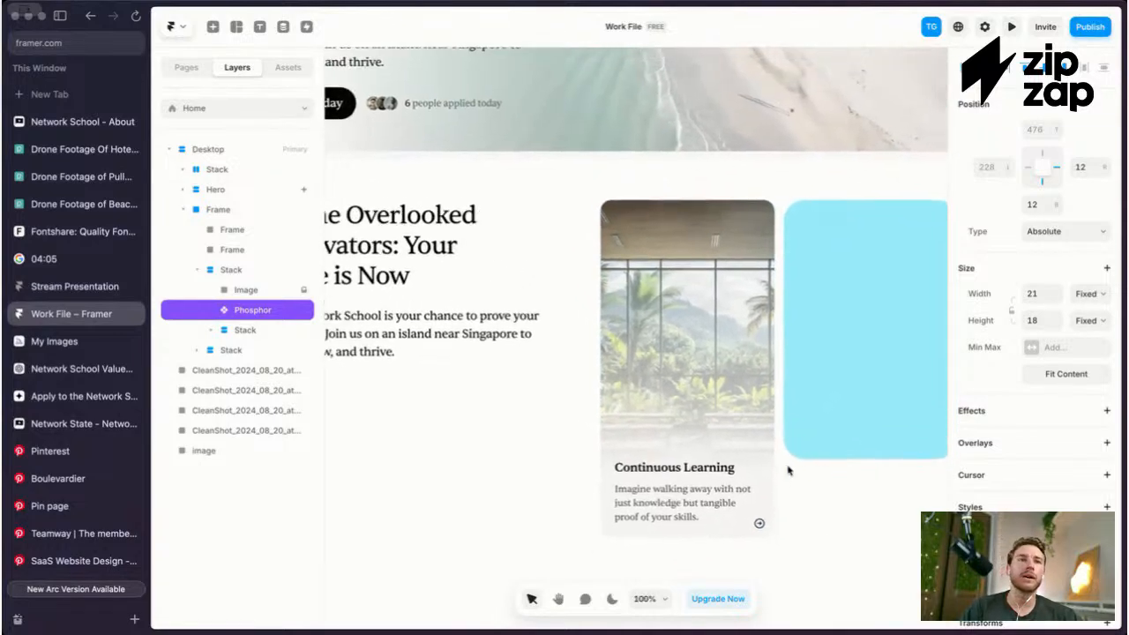
pyautogui.scroll(-5, 787, 469)
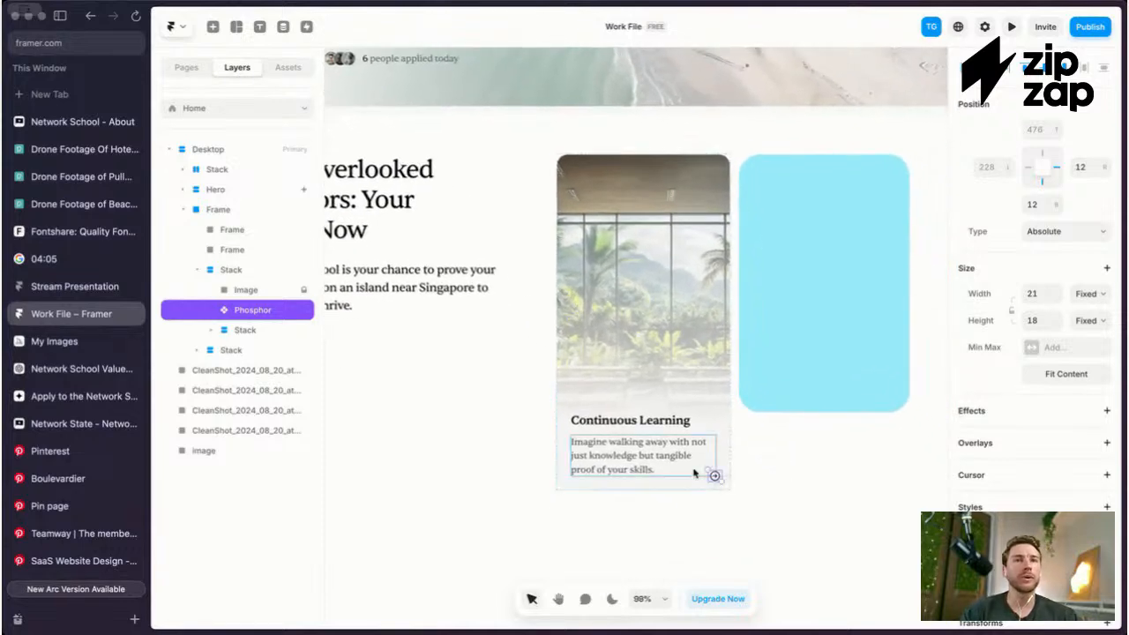
# Step: Take the arrow icon out of the Continuous Learning card and paste it as a separate top-level canvas layer
pyautogui.scroll(-2, 704, 471)
pyautogui.moveTo(708, 476); pyautogui.dragTo(906, 446)
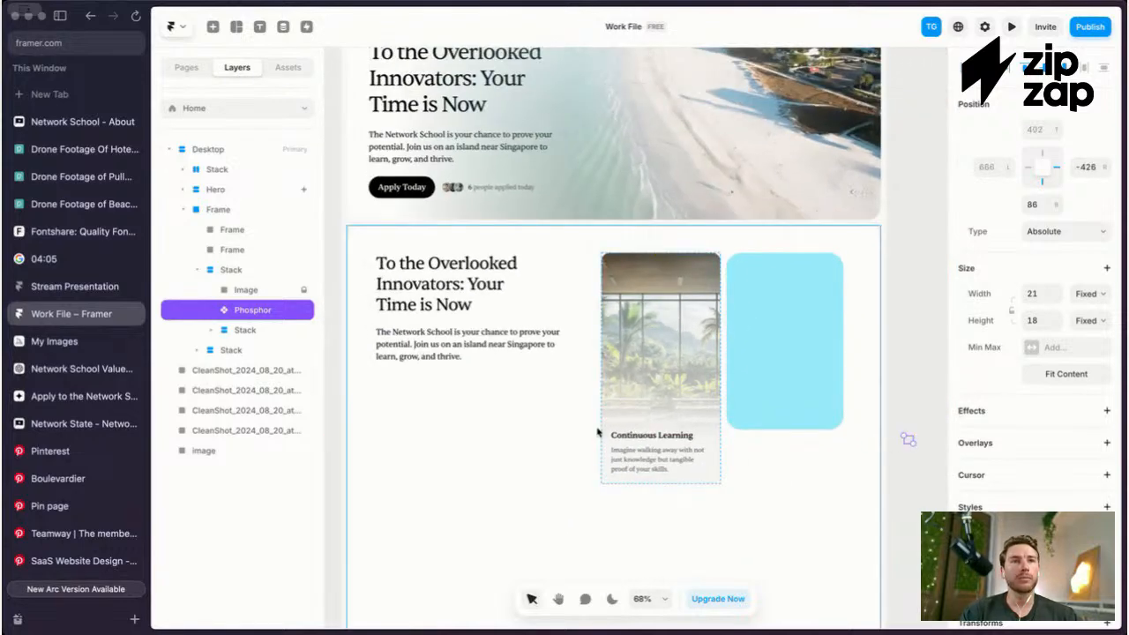
pyautogui.scroll(3, 596, 430)
pyautogui.hscroll(2, 798, 259)
pyautogui.press('super+x')
pyautogui.press('super+v')
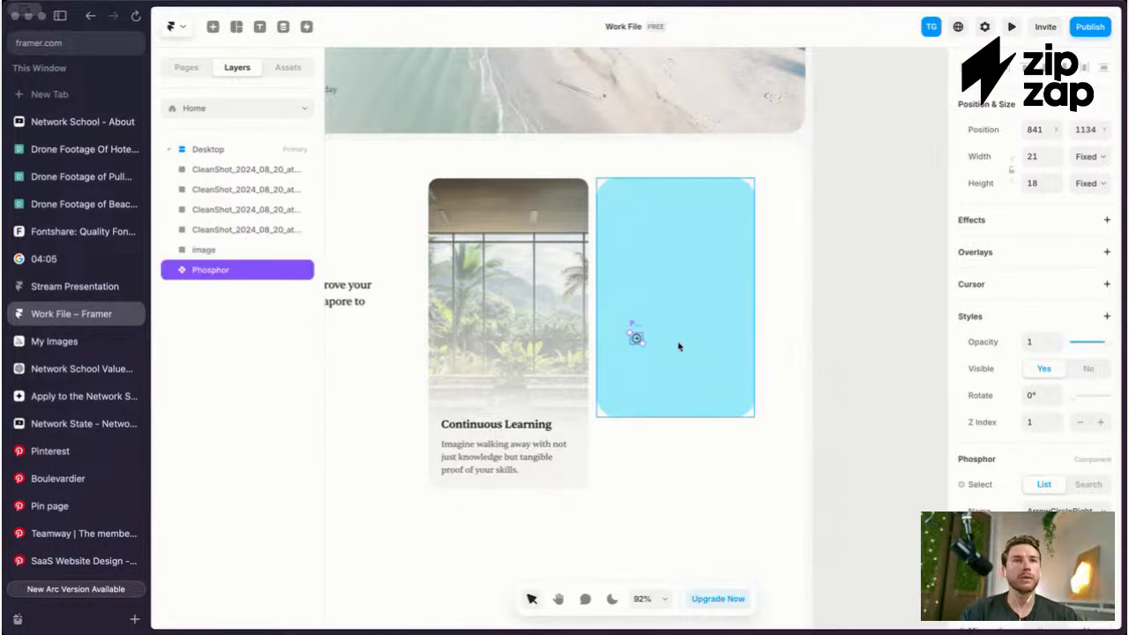
pyautogui.moveTo(636, 328); pyautogui.dragTo(950, 353)
pyautogui.press('super+z')
pyautogui.press('super+z')
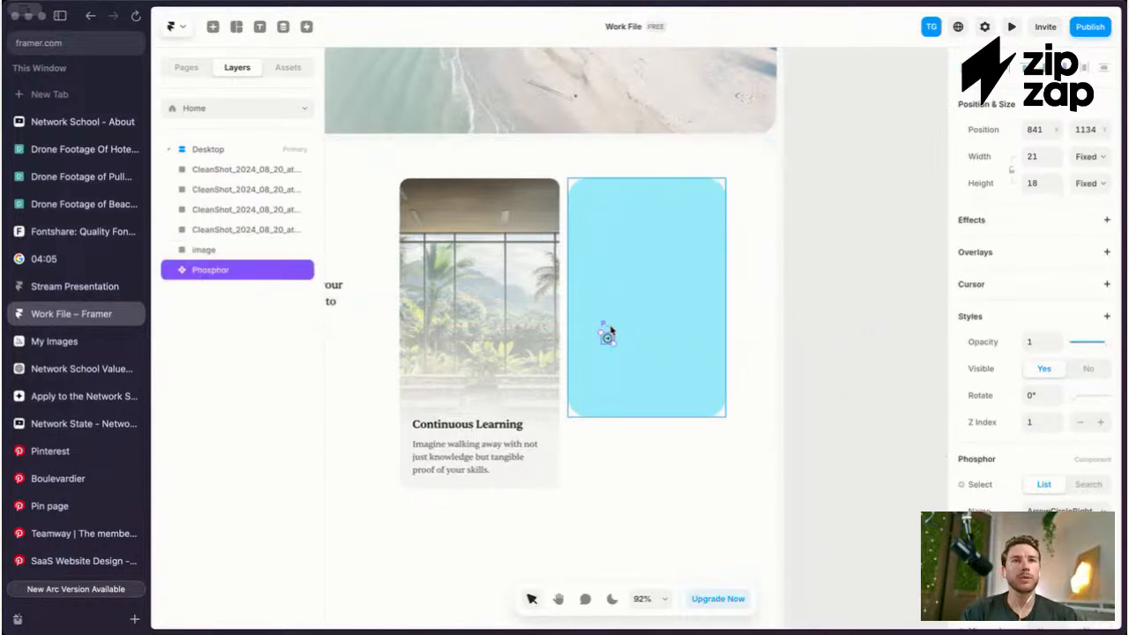
pyautogui.press('Escape')
# Step: Hide the side panels and review the section with its heading, text and feature cards
pyautogui.scroll(5, 609, 338)
pyautogui.press('super+backslash')
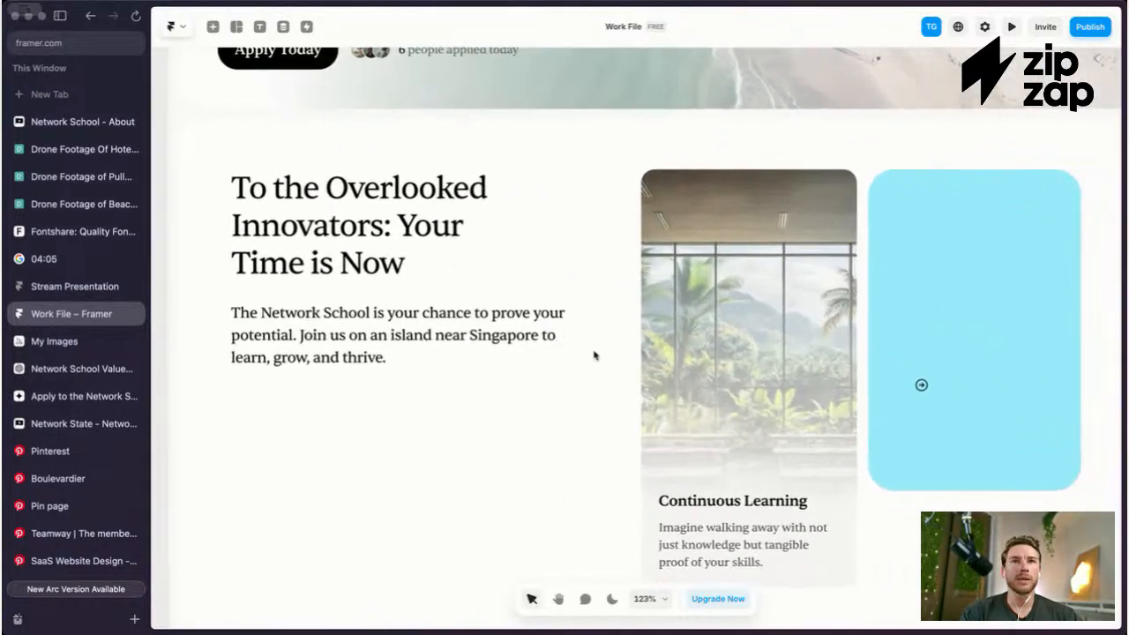
pyautogui.scroll(-1, 593, 355)
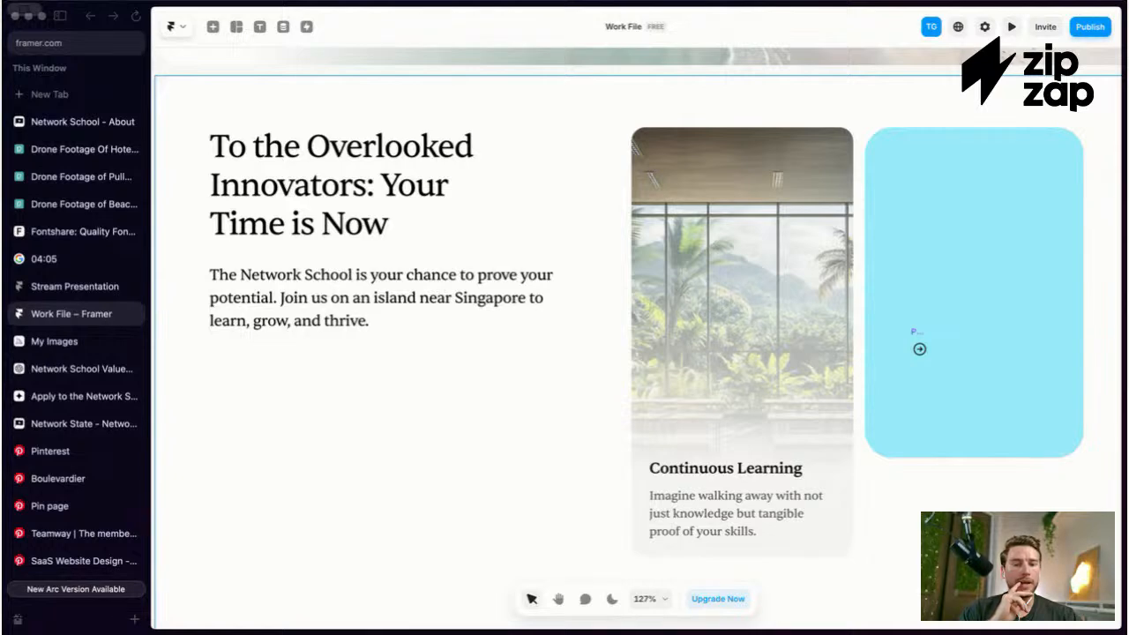
pyautogui.scroll(-5, 423, 260)
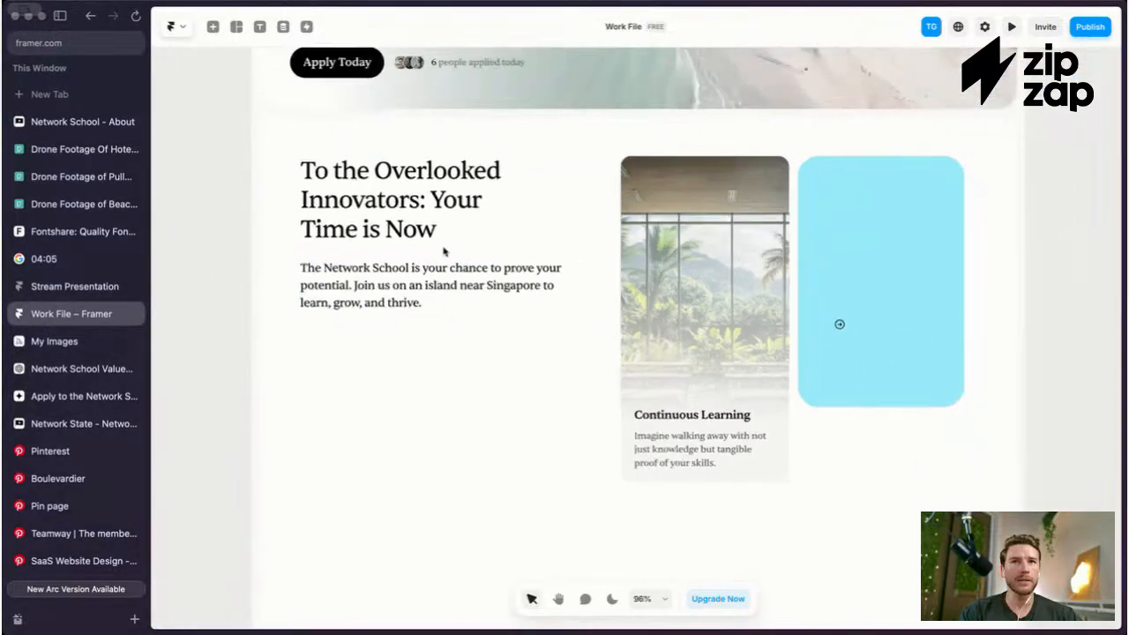
pyautogui.click(433, 292)
pyautogui.click(433, 291)
pyautogui.press('Delete')
pyautogui.press('super+z')
pyautogui.click(485, 217)
pyautogui.scroll(-5, 489, 217)
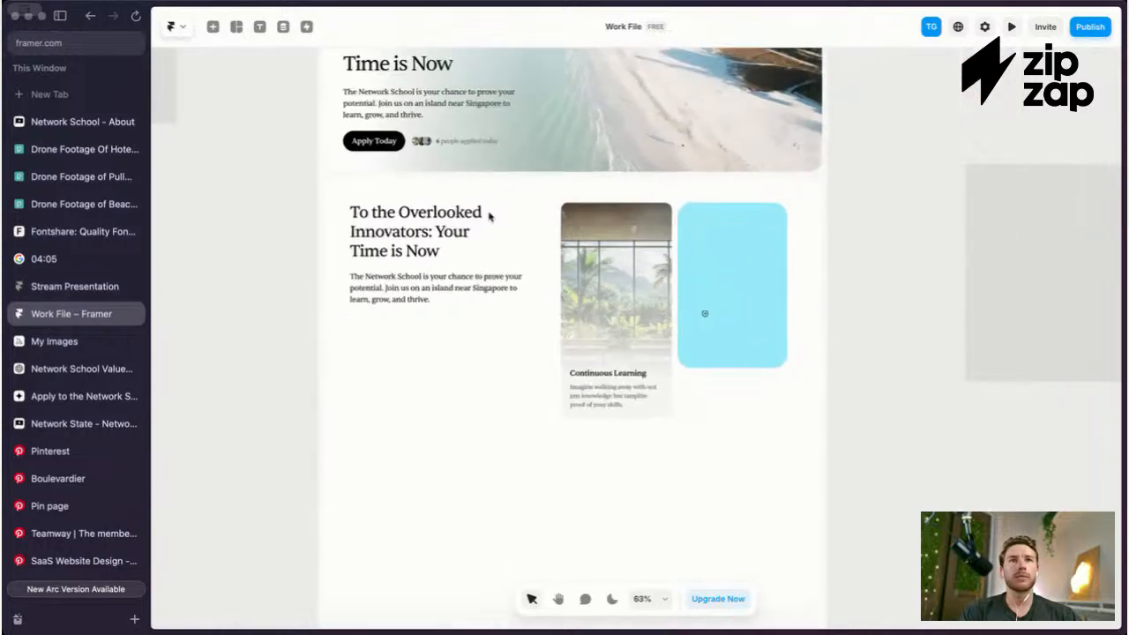
# Step: Bring back the side panels and set the Continuous Learning card's corner radius to 20
pyautogui.click(593, 321)
pyautogui.click(599, 291)
pyautogui.press('super+backslash')
pyautogui.scroll(-3, 1043, 467)
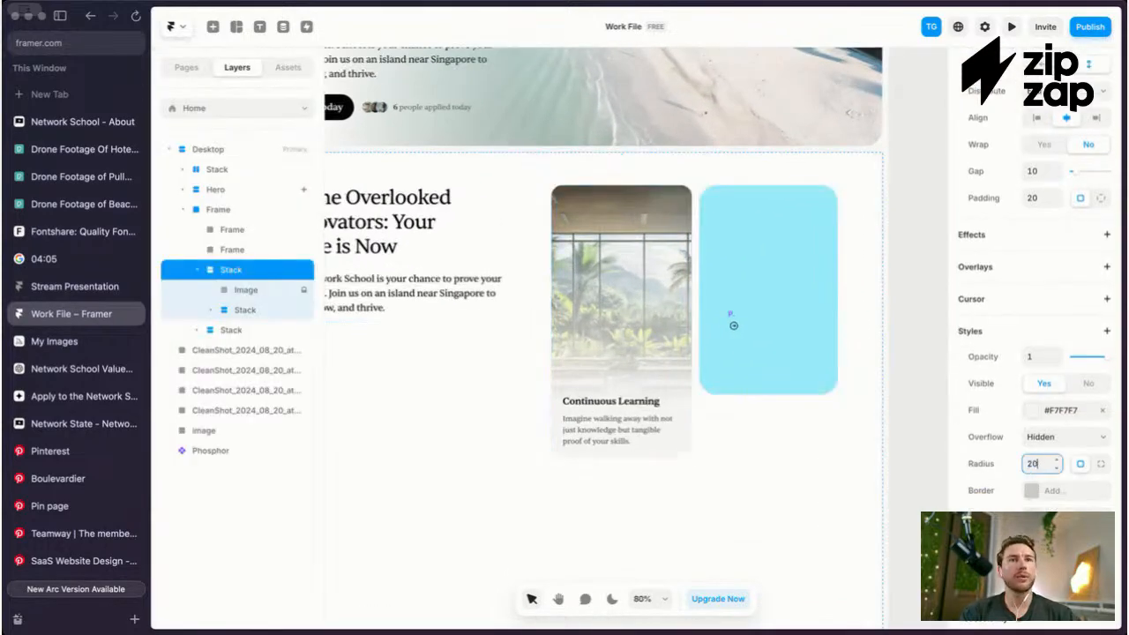
pyautogui.click(821, 446)
pyautogui.press('Escape')
# Step: Set the gap between the title and description in the card's text stack to 6
pyautogui.scroll(-4, 819, 446)
pyautogui.click(699, 416)
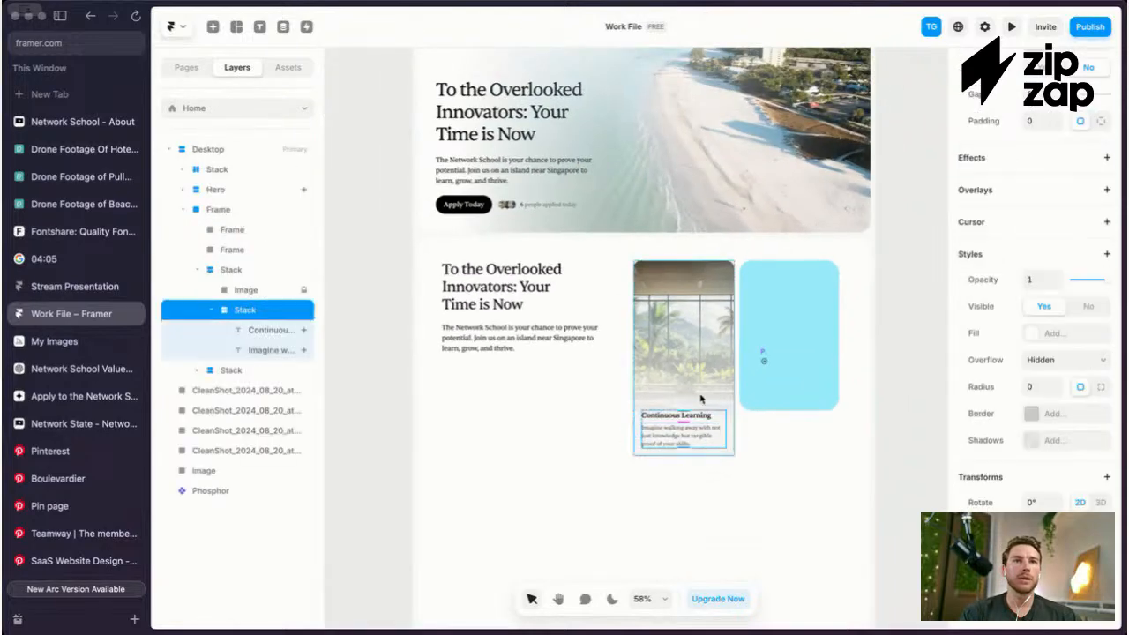
pyautogui.scroll(3, 699, 417)
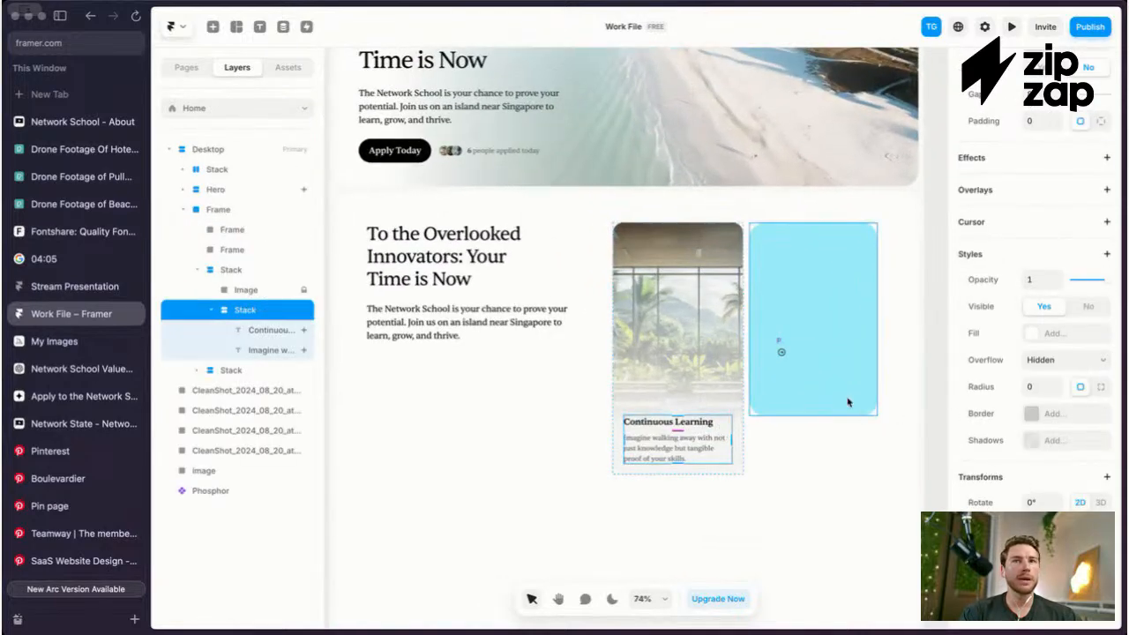
pyautogui.scroll(3, 976, 386)
pyautogui.click(1038, 234)
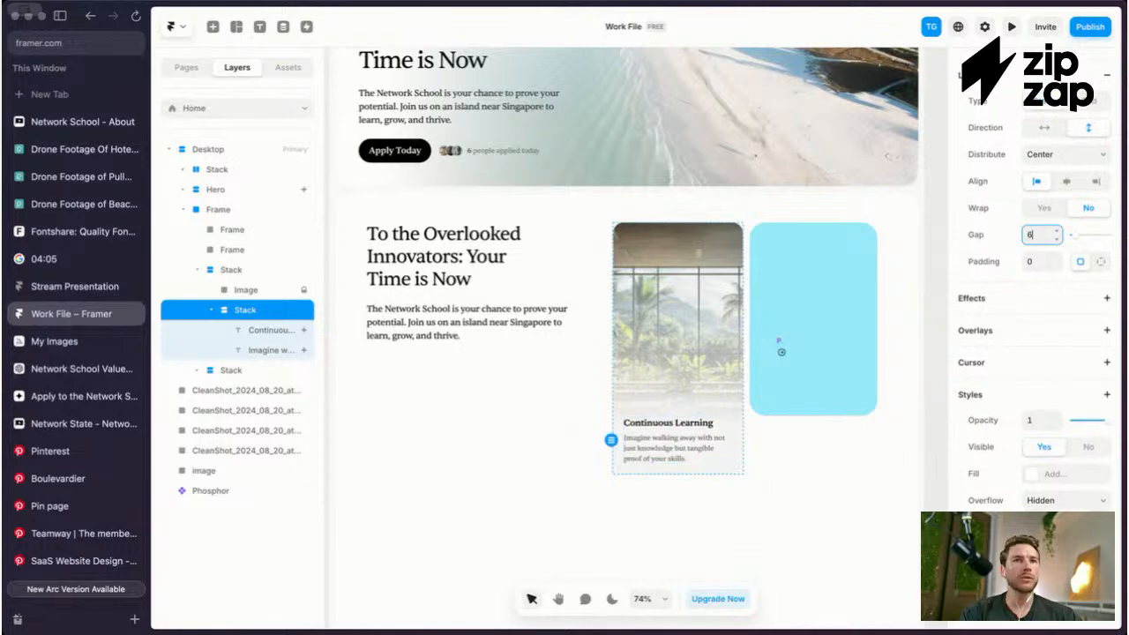
pyautogui.scroll(3, 749, 473)
pyautogui.press('super+backslash')
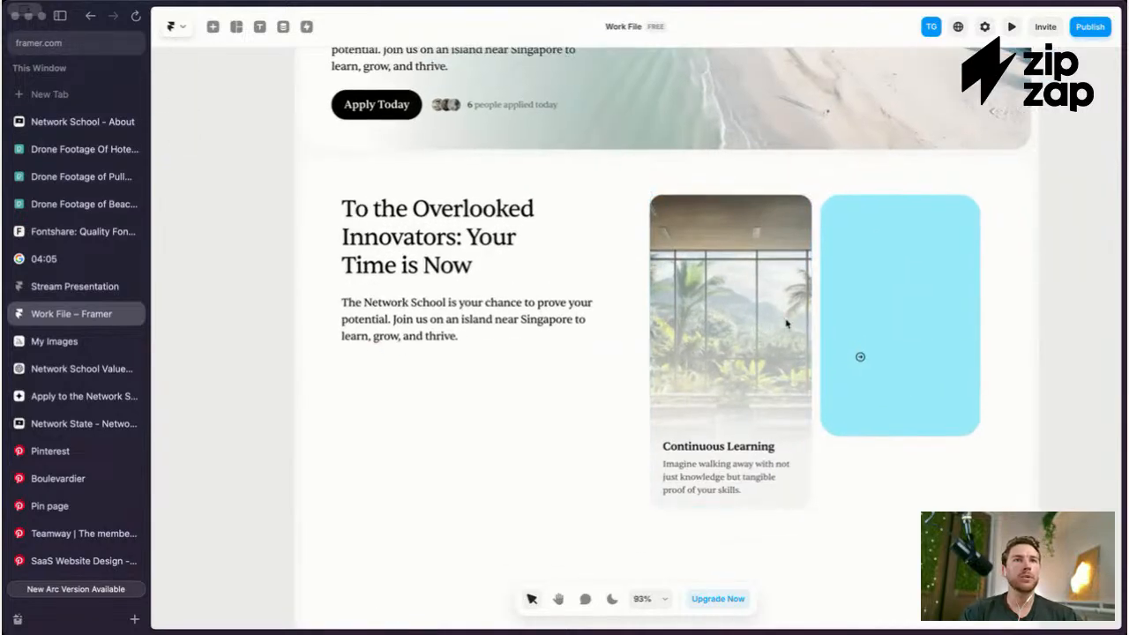
# Step: Set the height of the Continuous Learning card stack to 400
pyautogui.press('super+backslash')
pyautogui.scroll(4, 1009, 289)
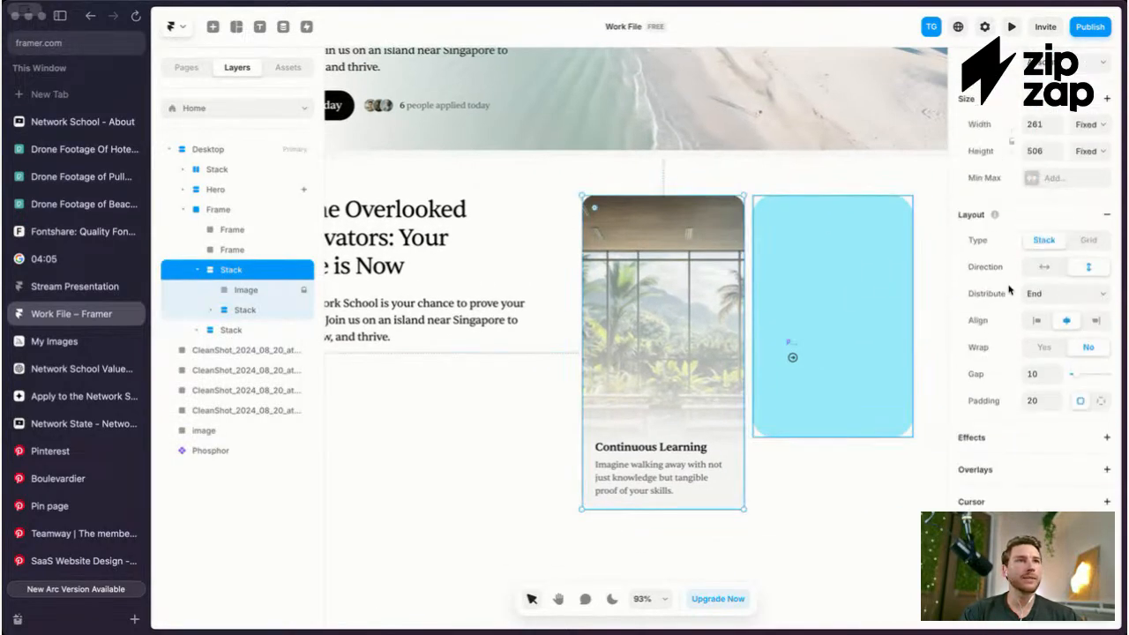
pyautogui.write('400')
pyautogui.press('Return')
pyautogui.press('Escape')
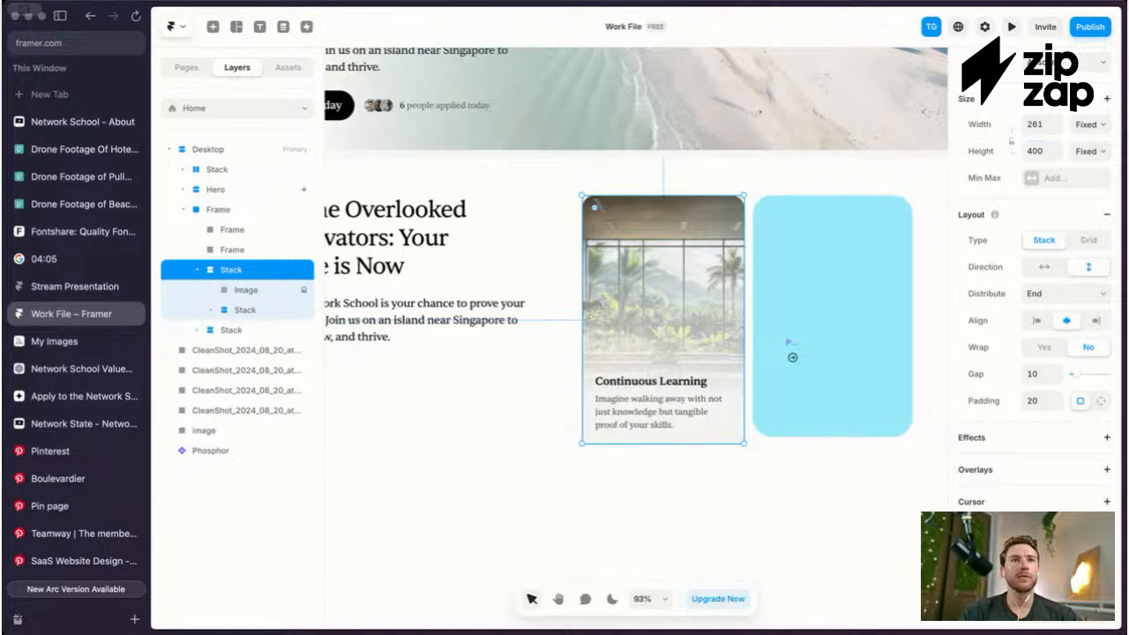
pyautogui.scroll(2, 622, 288)
pyautogui.press('Escape')
pyautogui.press('Escape')
pyautogui.press('Escape')
pyautogui.scroll(-2, 715, 269)
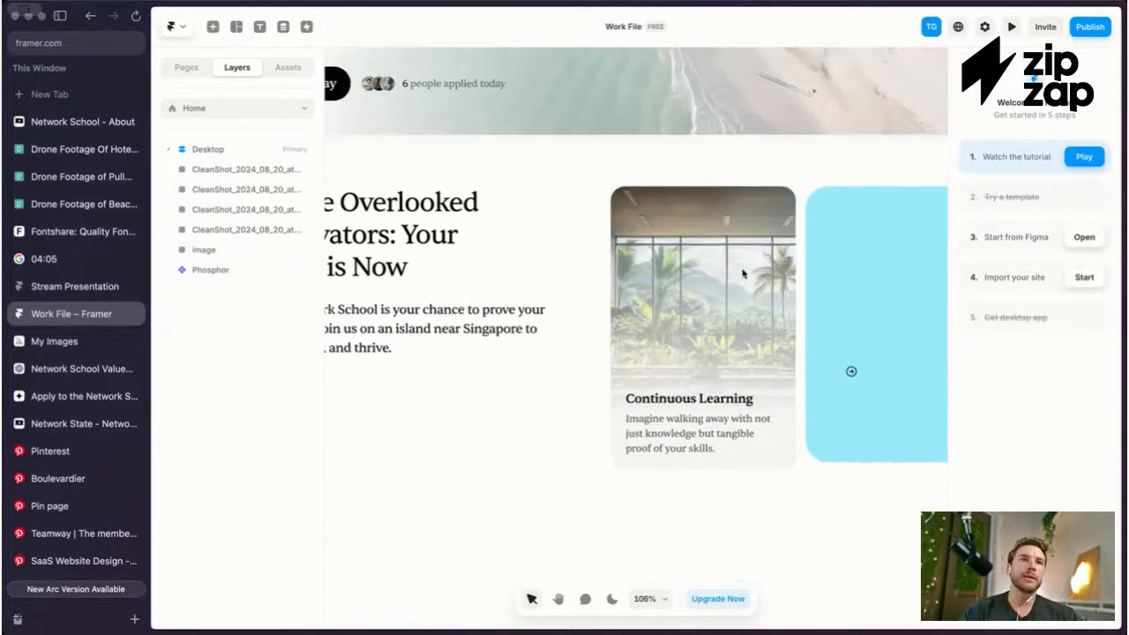
# Step: Set the Continuous Learning card's corner radius to 24
pyautogui.click(742, 274)
pyautogui.scroll(-4, 1032, 353)
pyautogui.scroll(-2, 1037, 388)
pyautogui.press('Return')
pyautogui.press('Escape')
pyautogui.press('Escape')
# Step: Hide the side panels and examine how the shortened card sits beside the section's heading and paragraph
pyautogui.scroll(4, 743, 273)
pyautogui.press('super+.')
pyautogui.scroll(-2, 742, 275)
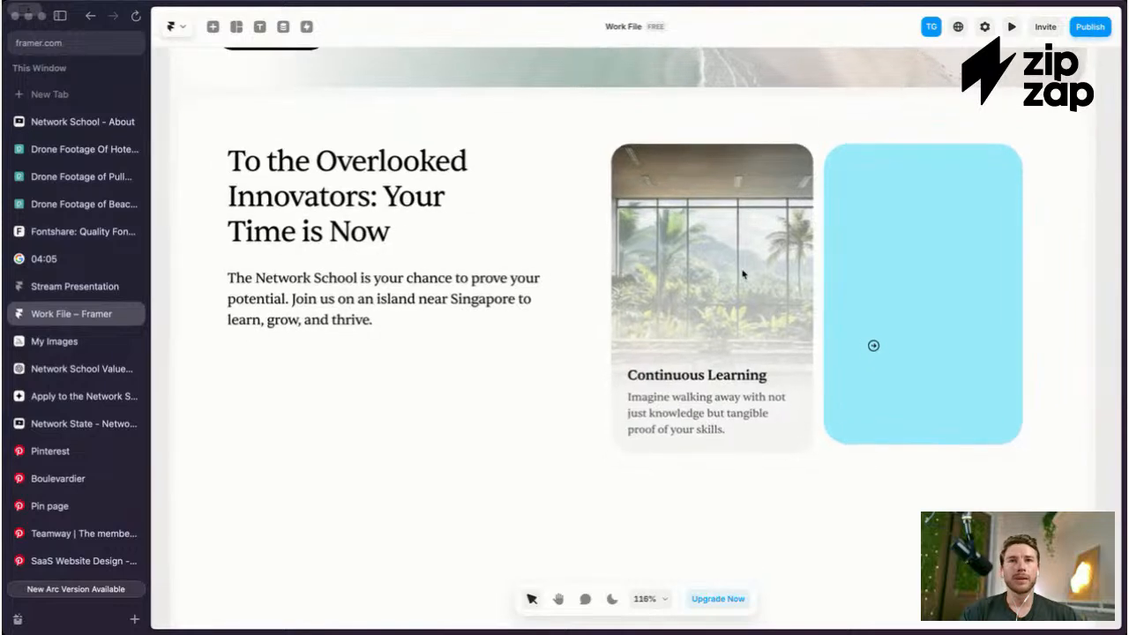
pyautogui.click(360, 276)
pyautogui.scroll(-1, 494, 273)
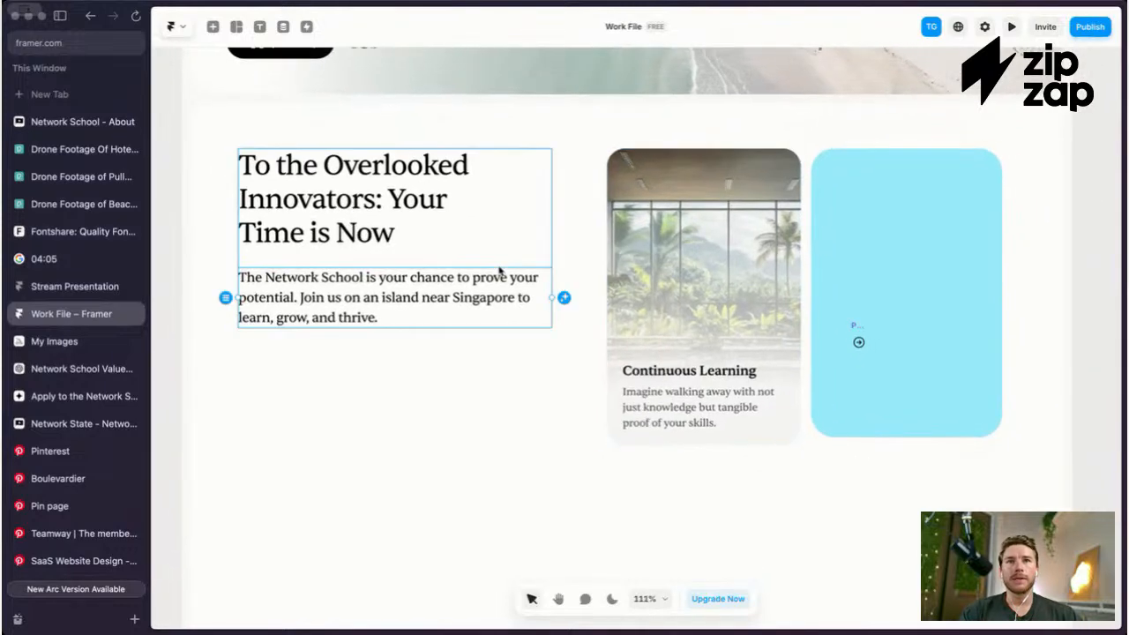
pyautogui.scroll(3, 499, 271)
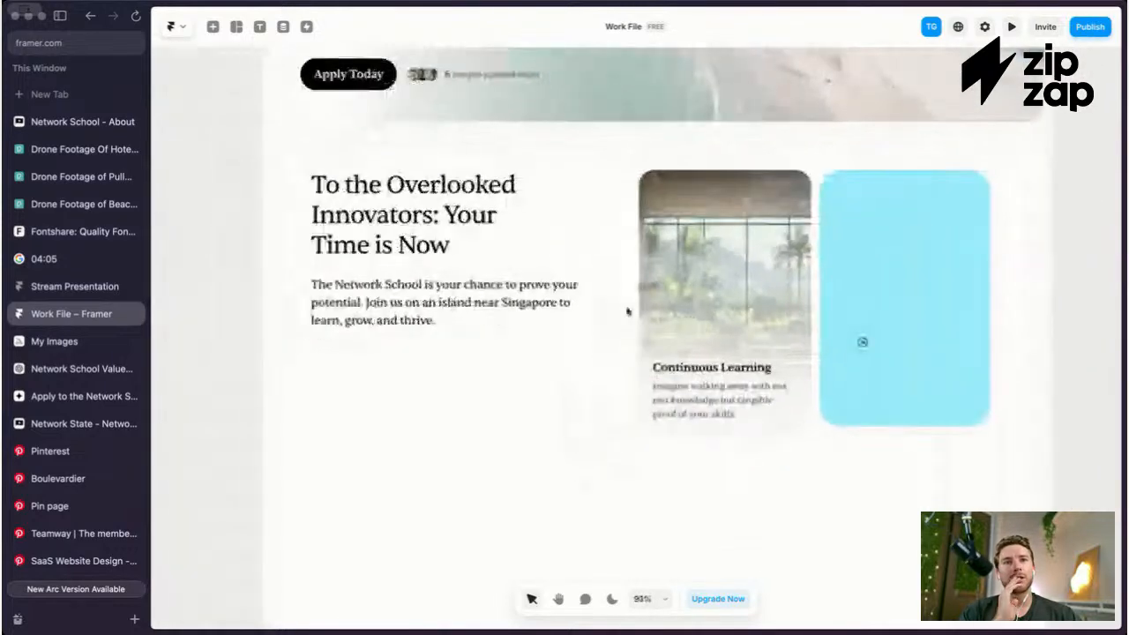
# Step: Move the transparent stop of the card image's linear mask to 35%
pyautogui.click(752, 302)
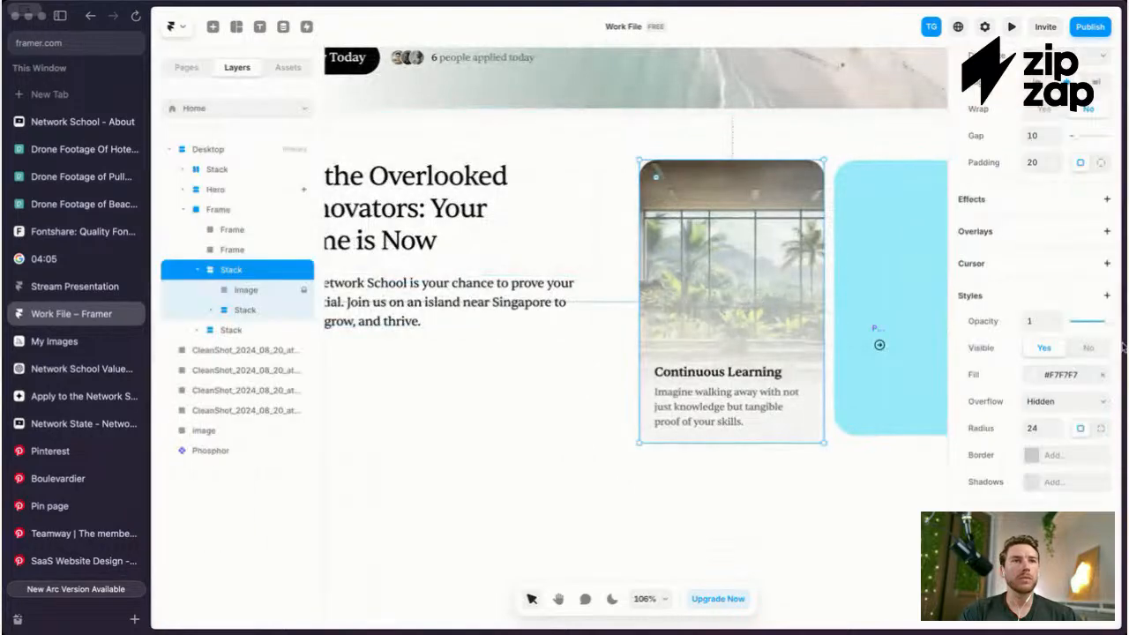
pyautogui.click(1033, 376)
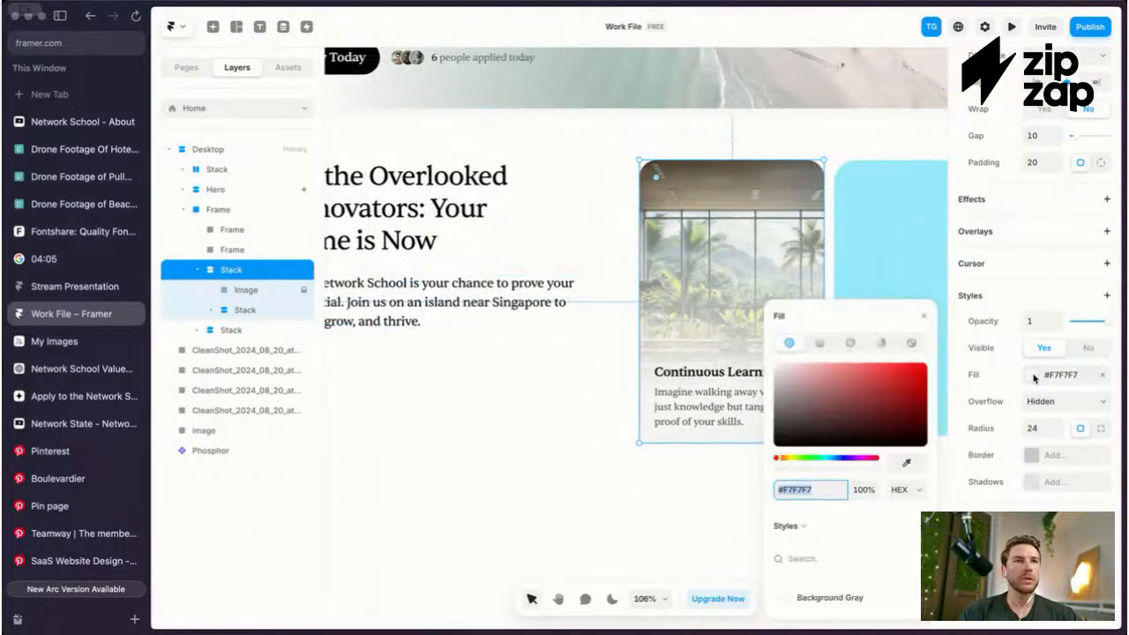
pyautogui.click(246, 291)
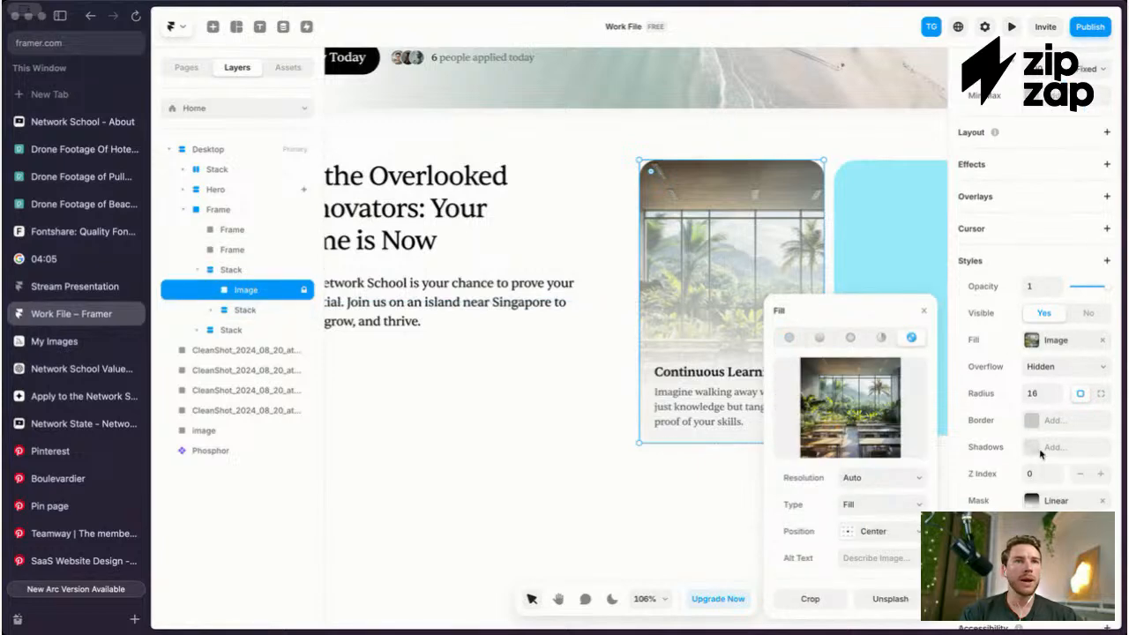
pyautogui.click(1049, 500)
pyautogui.moveTo(730, 376); pyautogui.dragTo(730, 345)
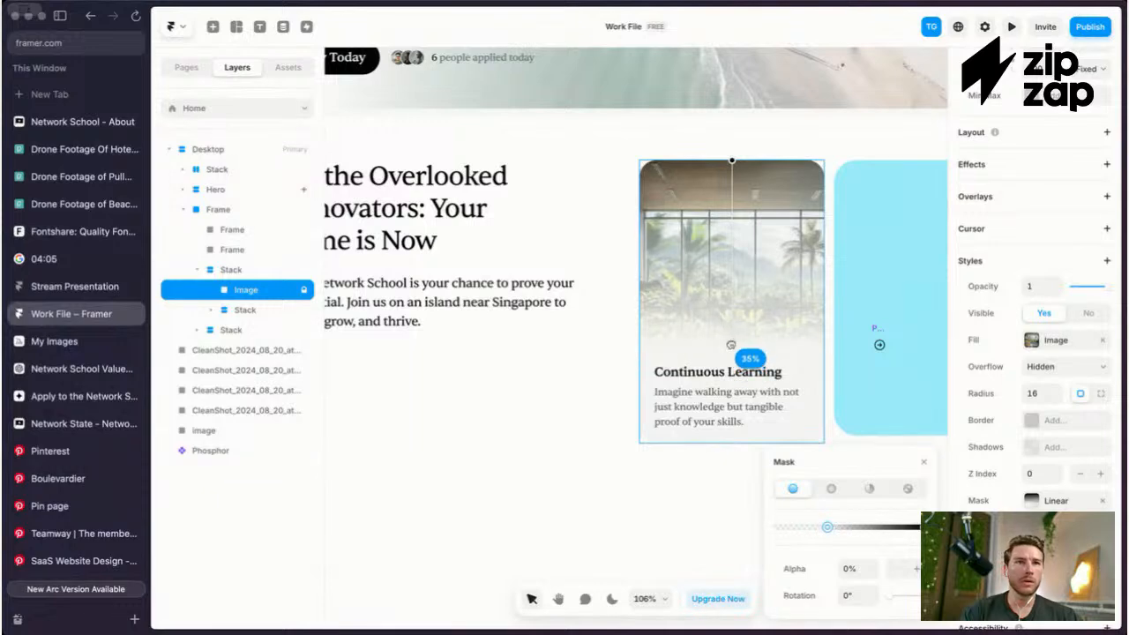
# Step: Set the card's background image bottom offset to 96
pyautogui.click(255, 291)
pyautogui.click(246, 284)
pyautogui.scroll(3, 996, 423)
pyautogui.scroll(-2, 1008, 399)
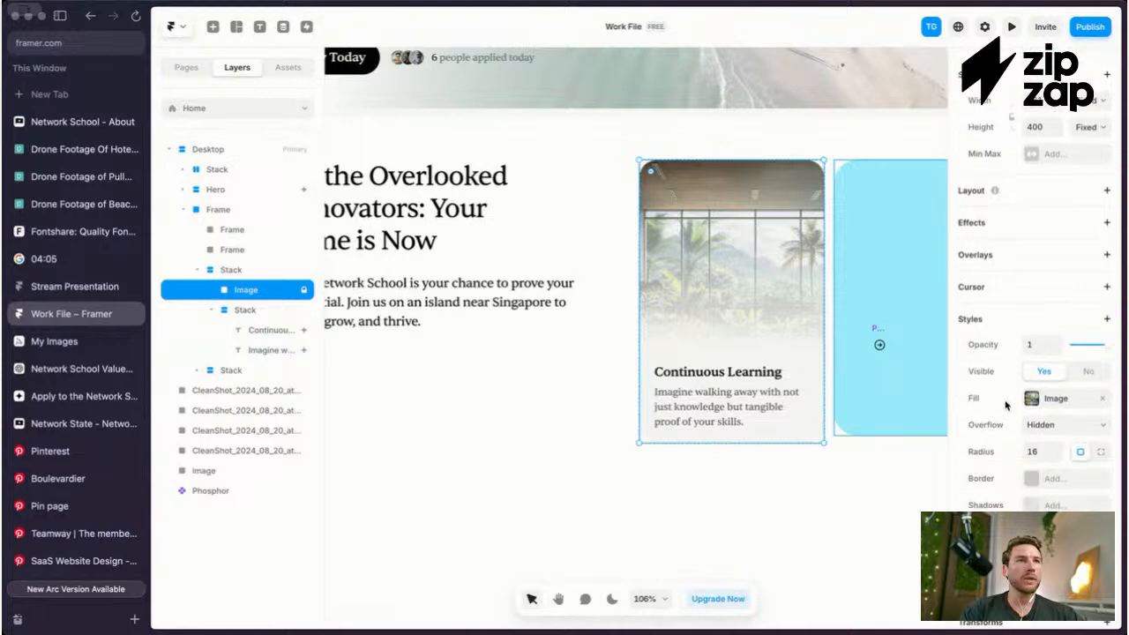
pyautogui.scroll(4, 1005, 406)
pyautogui.click(1034, 165)
pyautogui.write('70')
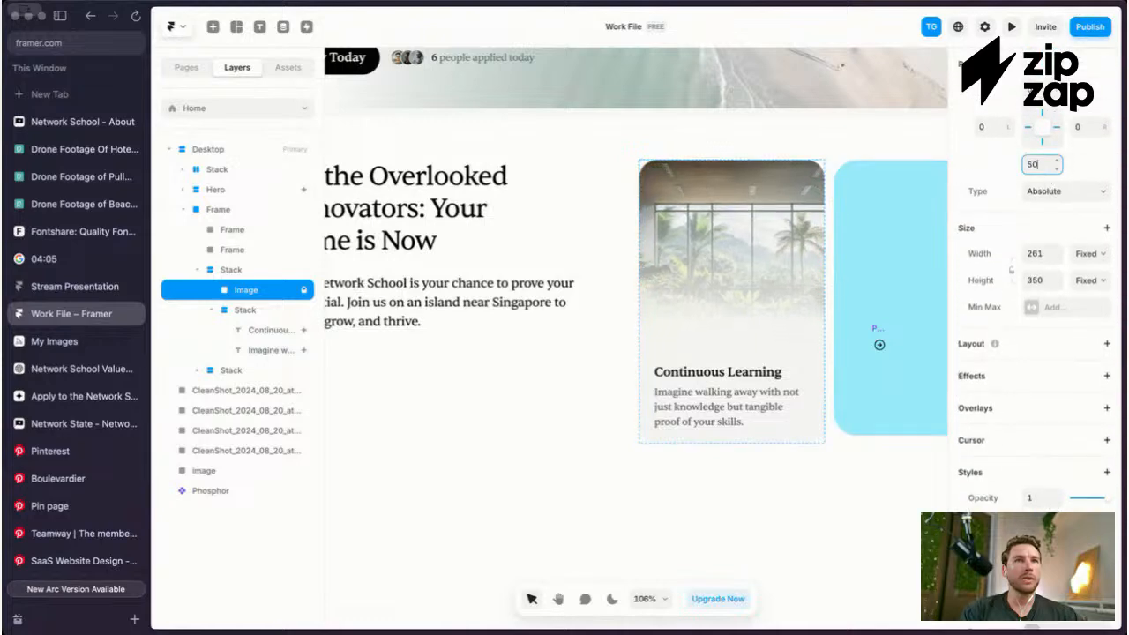
pyautogui.hotkey('shift', 'Up')
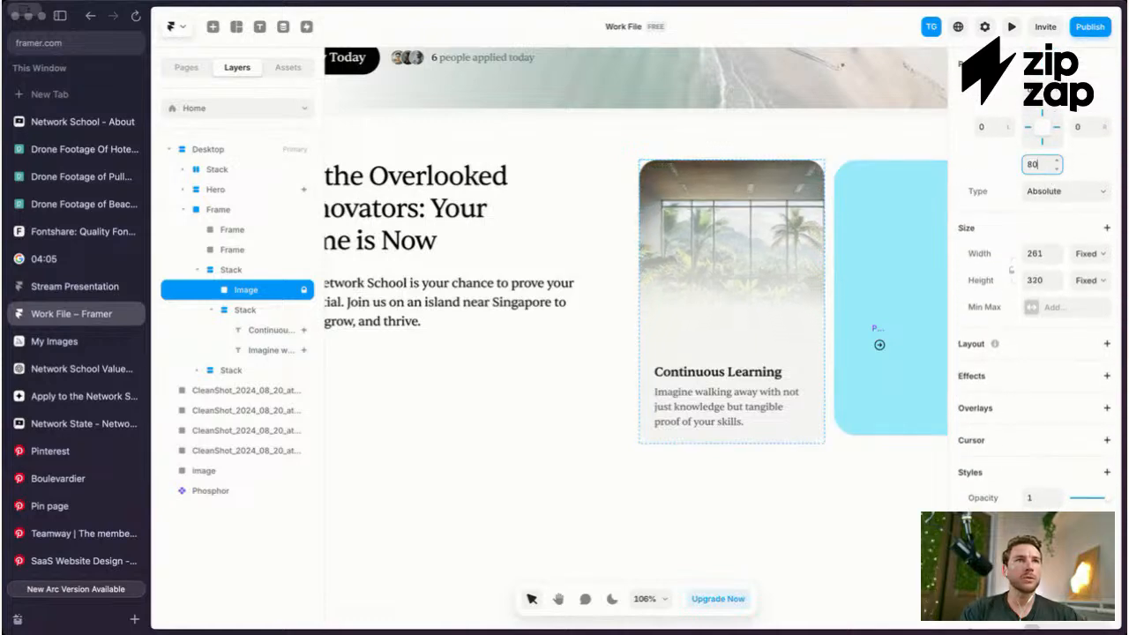
pyautogui.write('96')
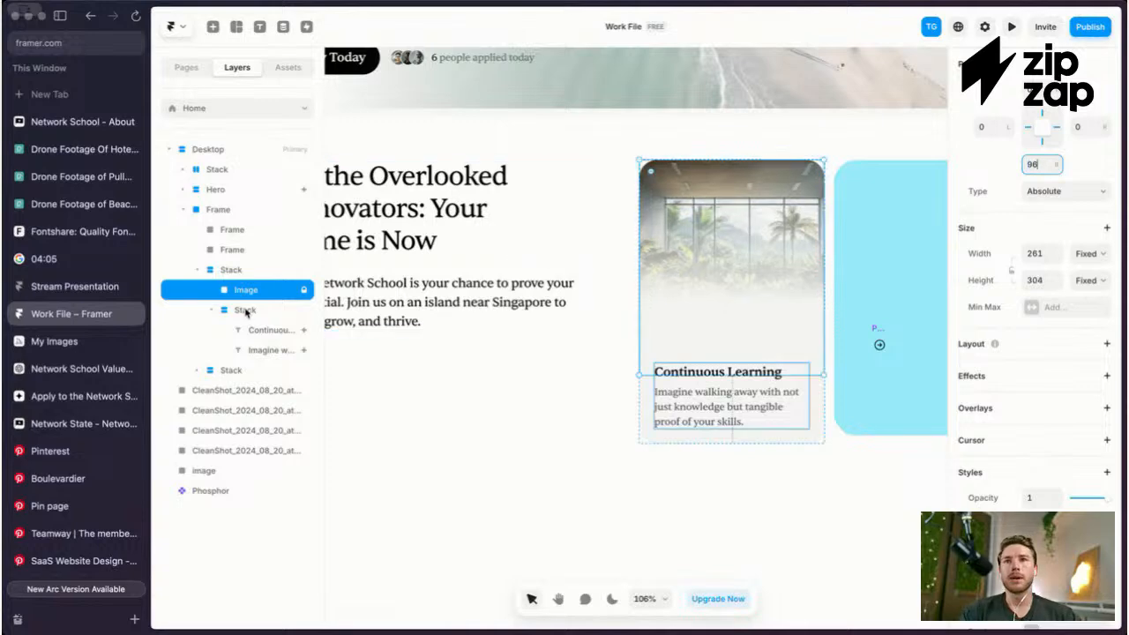
# Step: Move the transparent stop of the card image's linear mask to 10%
pyautogui.click(1042, 552)
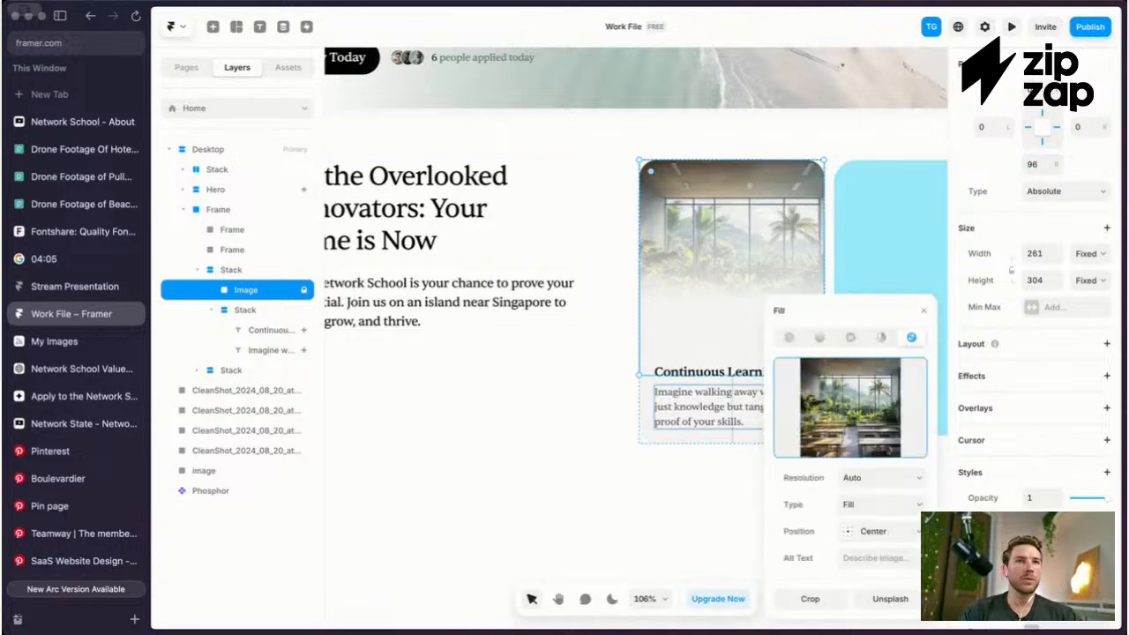
pyautogui.hscroll(1, 748, 407)
pyautogui.click(427, 309)
pyautogui.scroll(-2, 974, 498)
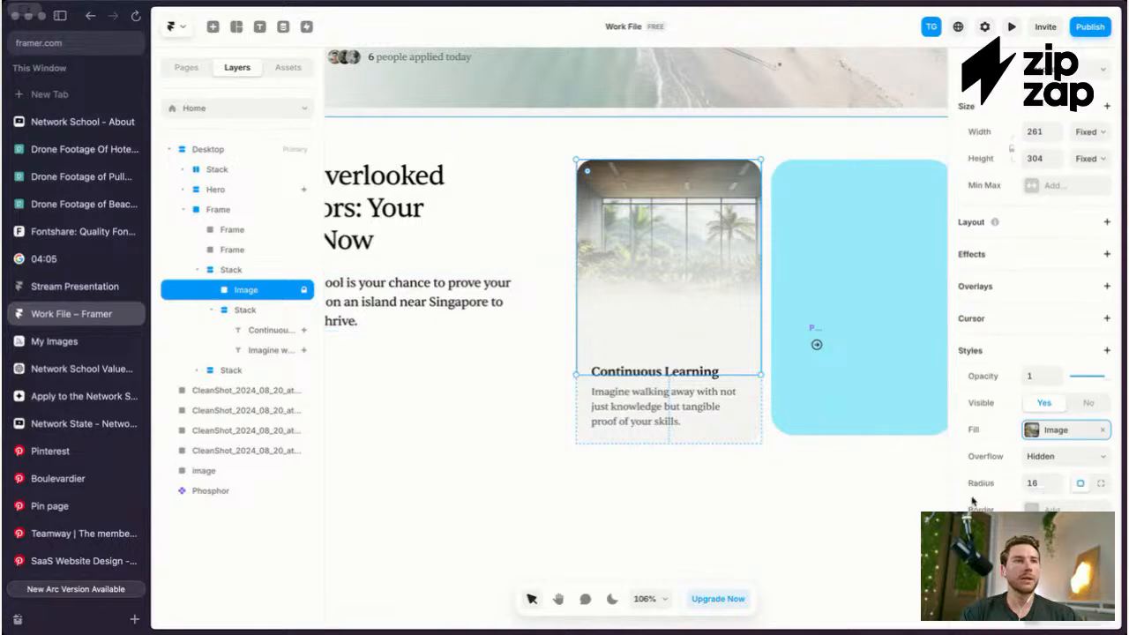
pyautogui.click(1051, 521)
pyautogui.moveTo(668, 298); pyautogui.dragTo(669, 354)
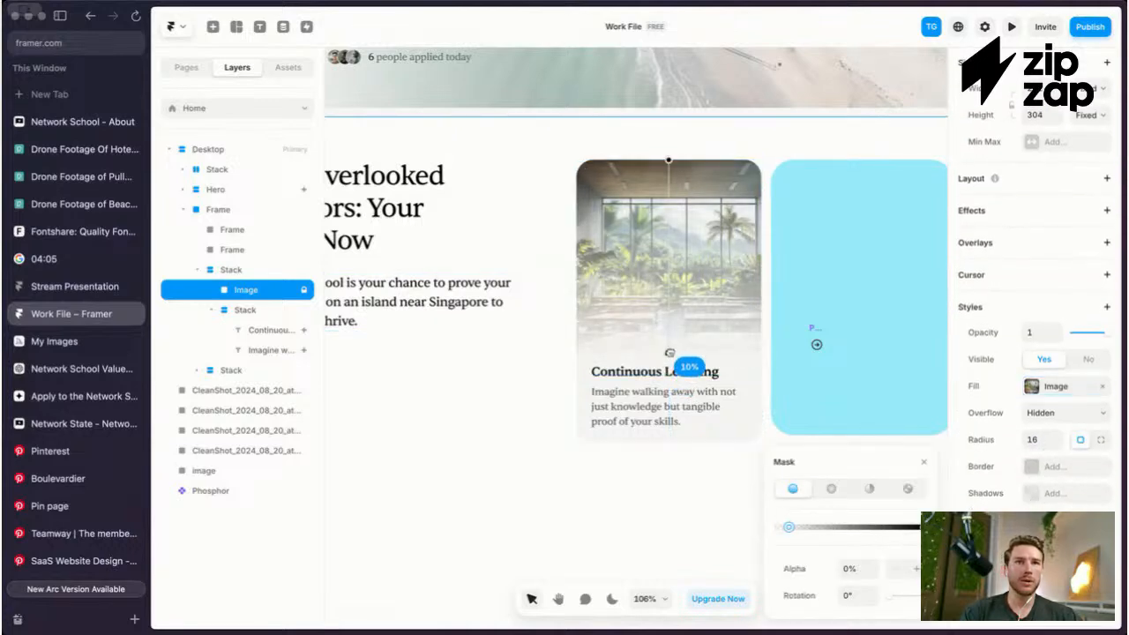
# Step: Close the mask settings, hide the side panels and examine the Continuous Learning card's image fade beside the placeholder card
pyautogui.press('Escape')
pyautogui.press('Escape')
pyautogui.scroll(-1, 767, 344)
pyautogui.hscroll(-1, 765, 345)
pyautogui.press('super+period')
pyautogui.scroll(-2, 767, 344)
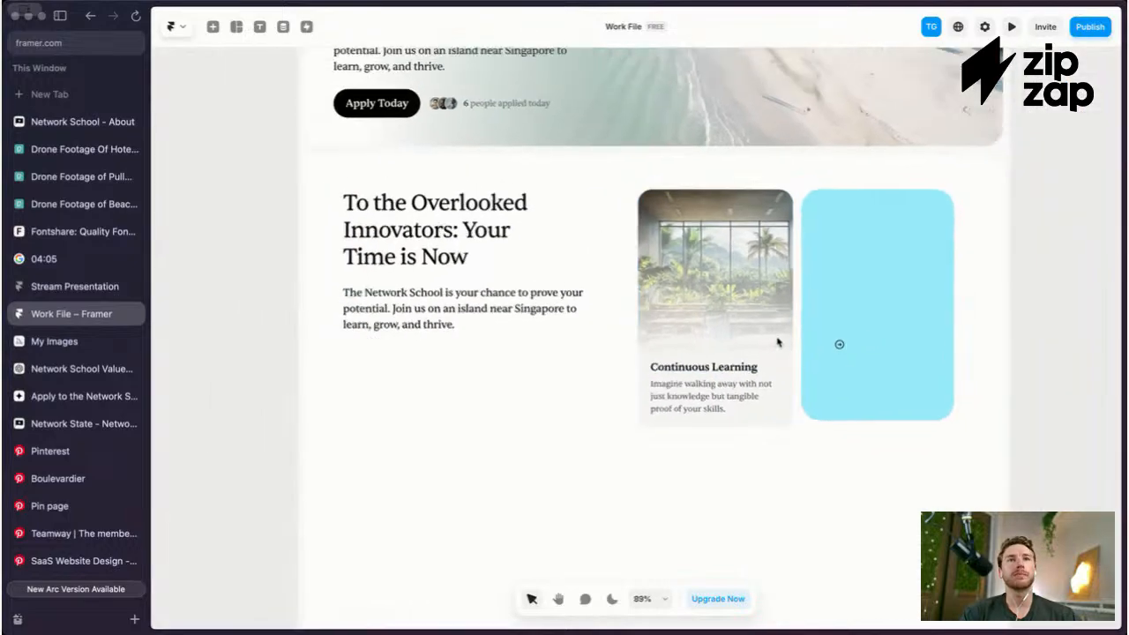
pyautogui.scroll(4, 760, 309)
pyautogui.scroll(-2, 760, 308)
pyautogui.scroll(1, 760, 308)
pyautogui.scroll(1, 760, 309)
pyautogui.click(739, 396)
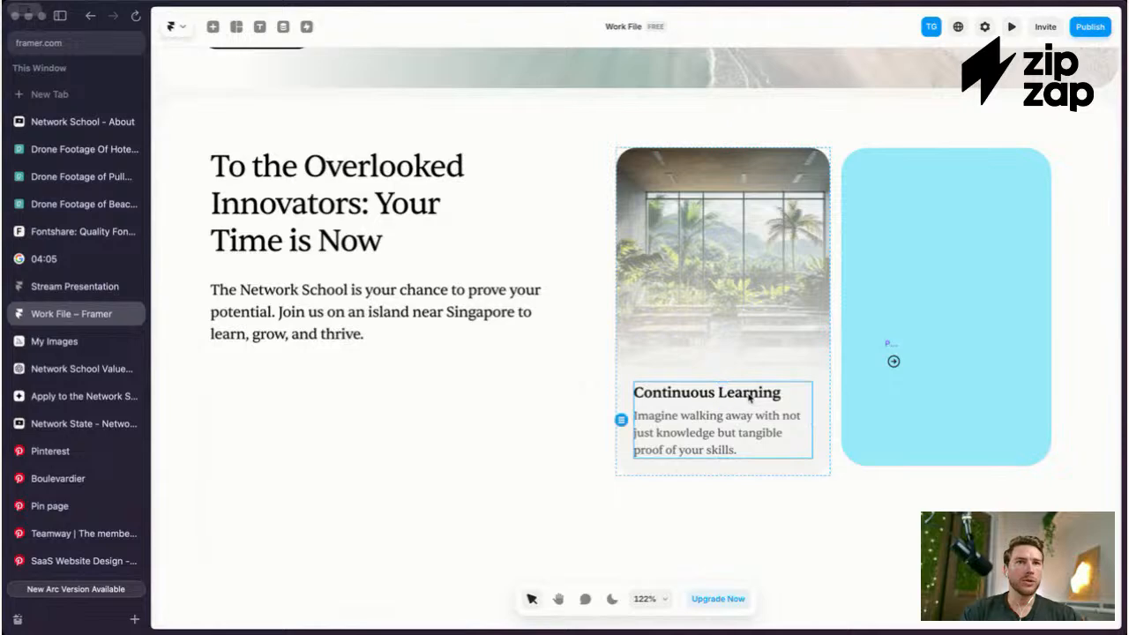
pyautogui.scroll(-3, 748, 399)
pyautogui.scroll(2, 746, 398)
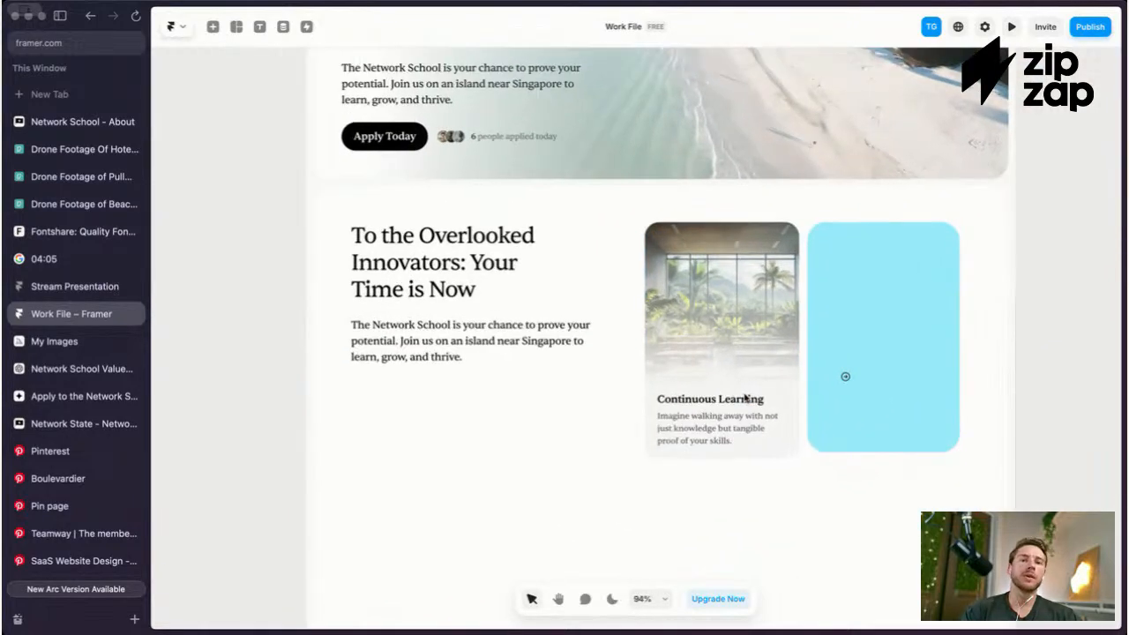
pyautogui.scroll(2, 745, 398)
pyautogui.scroll(1, 744, 397)
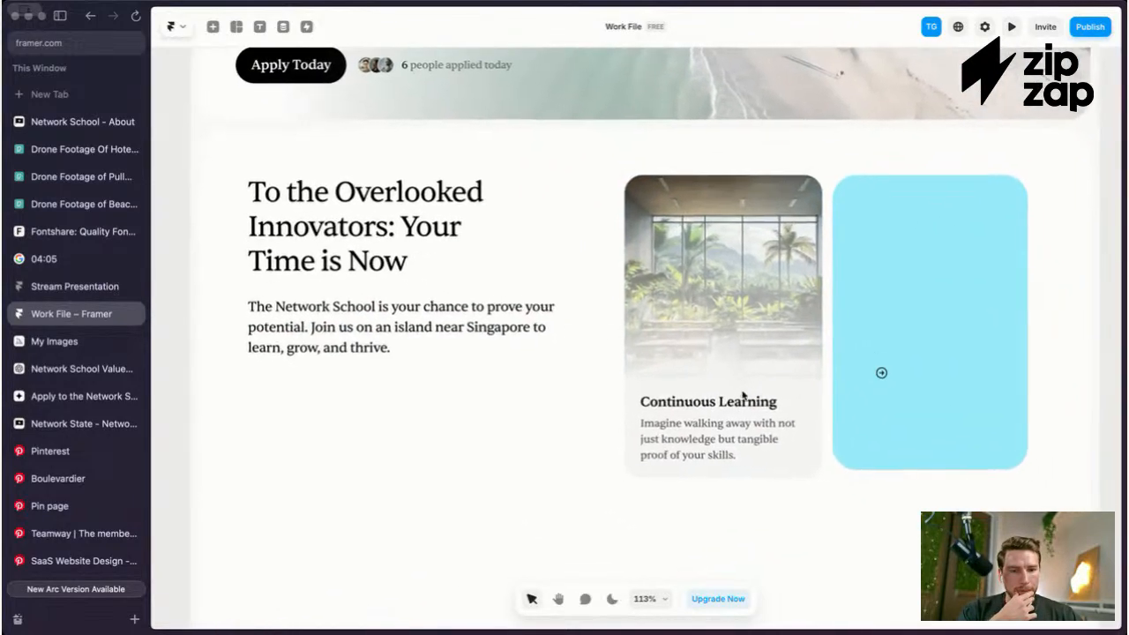
pyautogui.scroll(2, 743, 396)
pyautogui.click(742, 394)
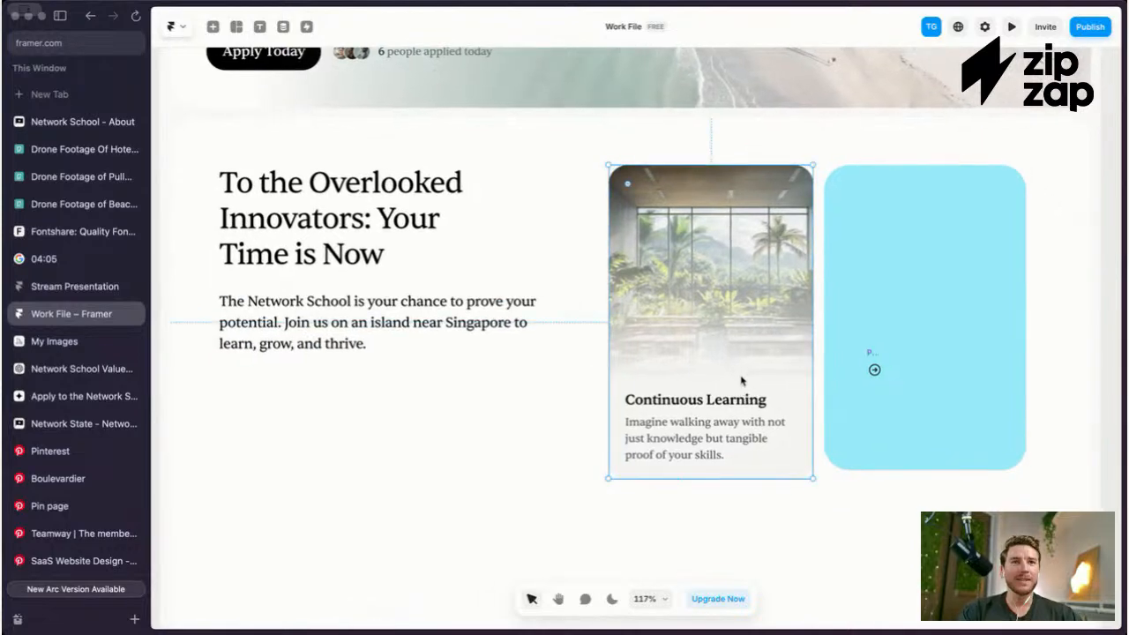
pyautogui.scroll(2, 741, 380)
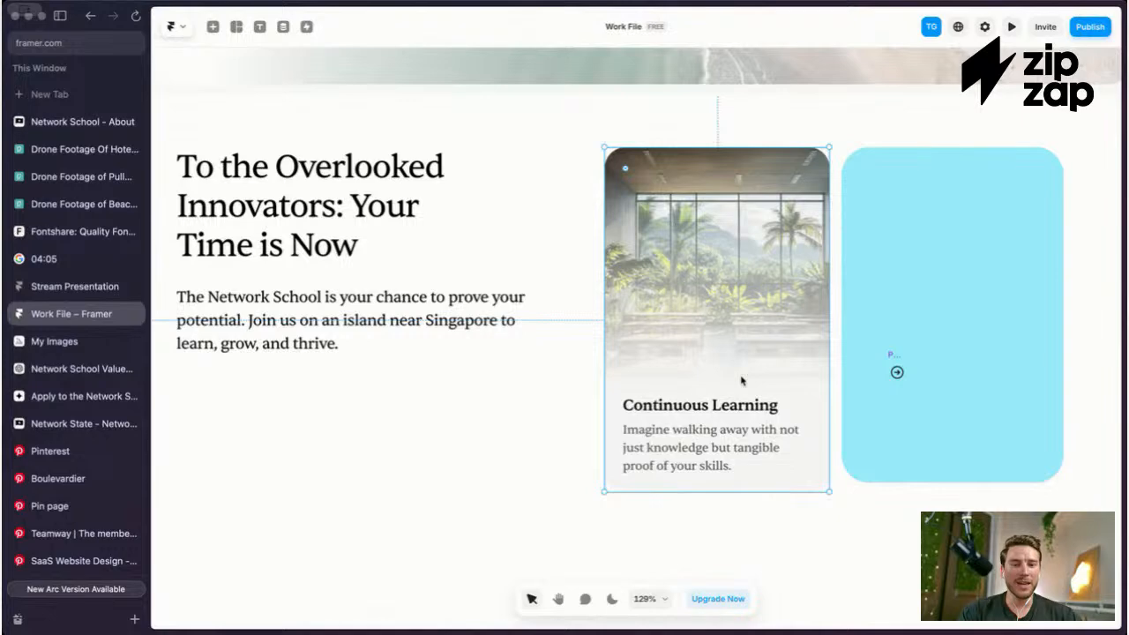
pyautogui.scroll(-3, 741, 380)
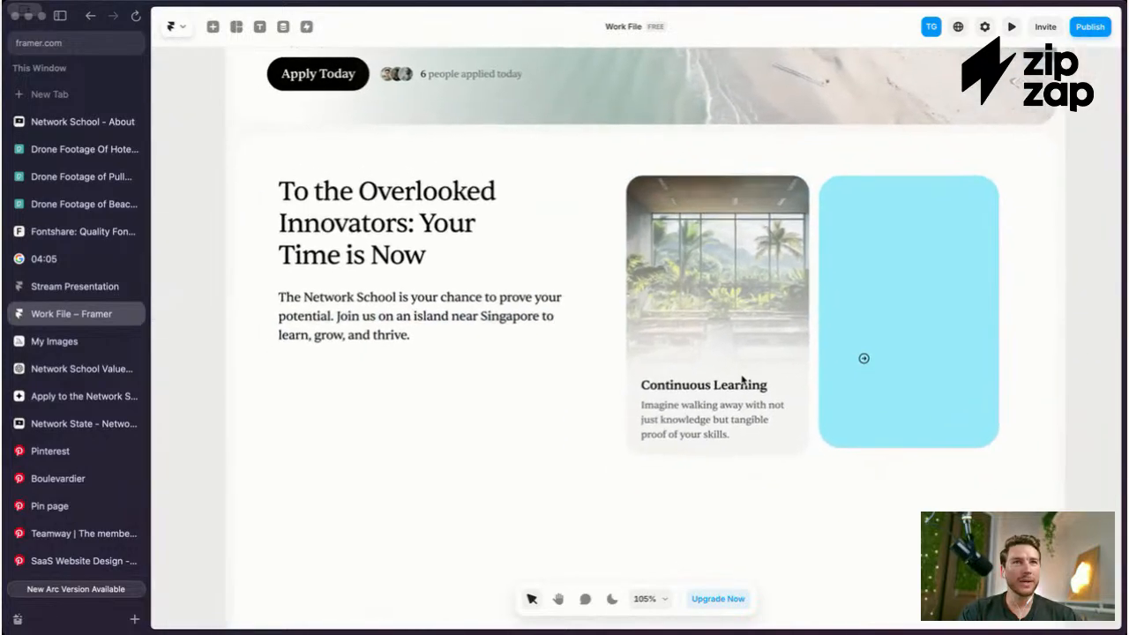
pyautogui.scroll(2, 740, 380)
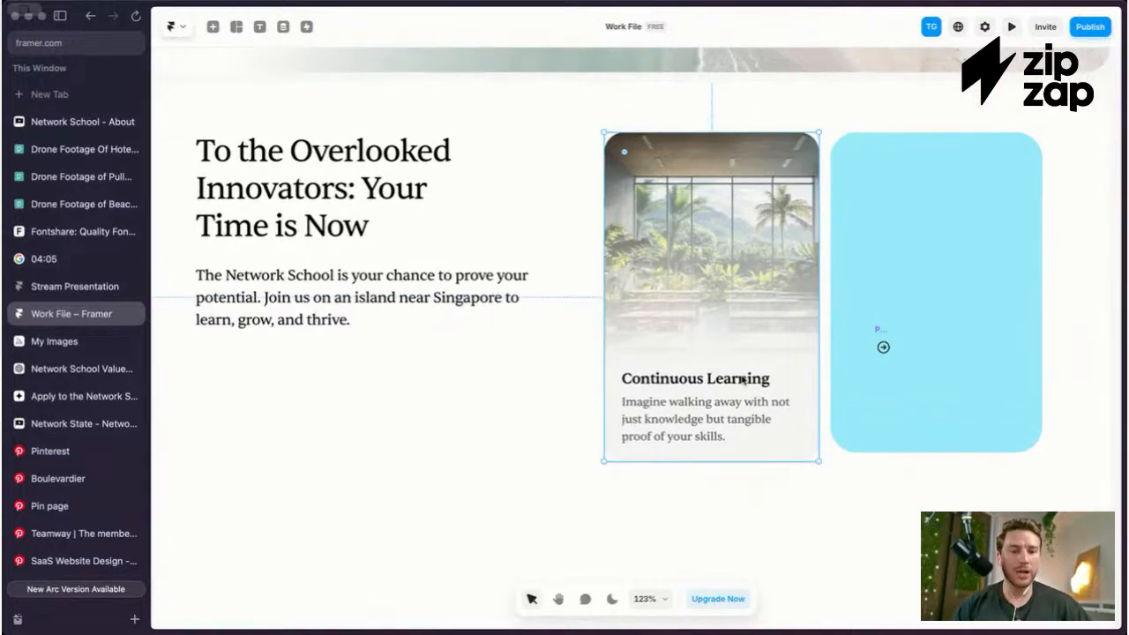
pyautogui.scroll(-2, 693, 244)
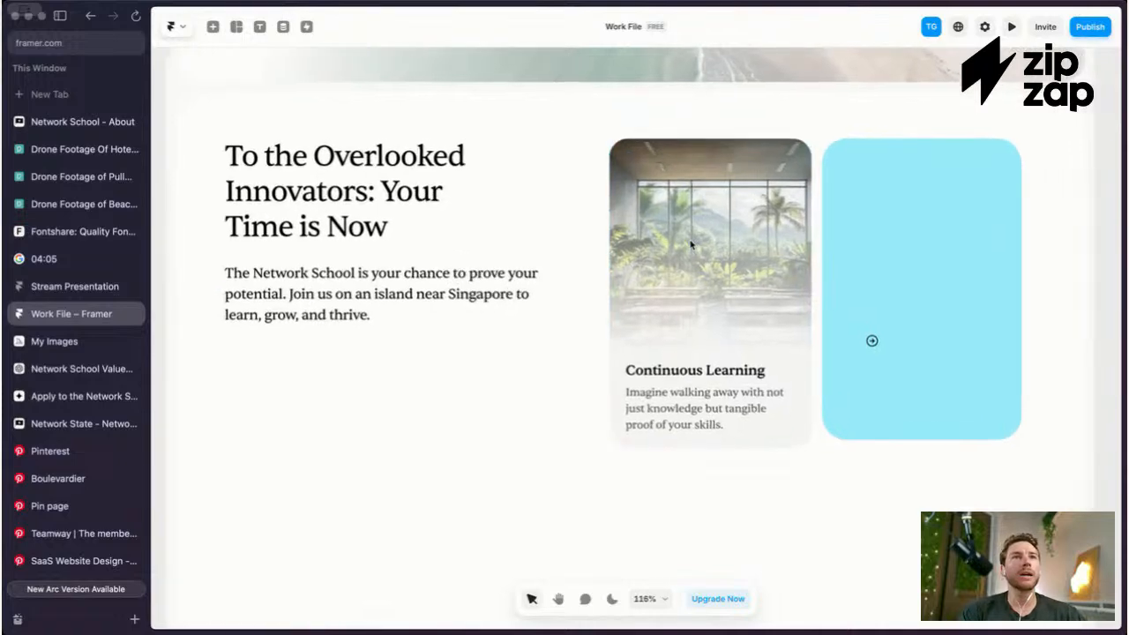
pyautogui.scroll(1, 691, 244)
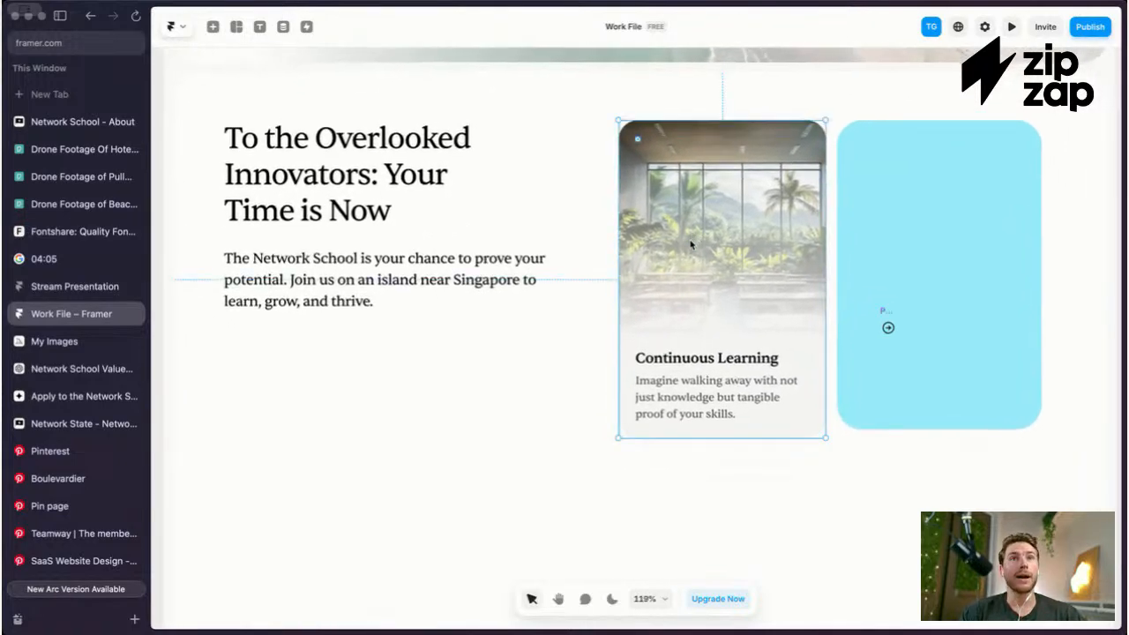
pyautogui.scroll(-3, 691, 244)
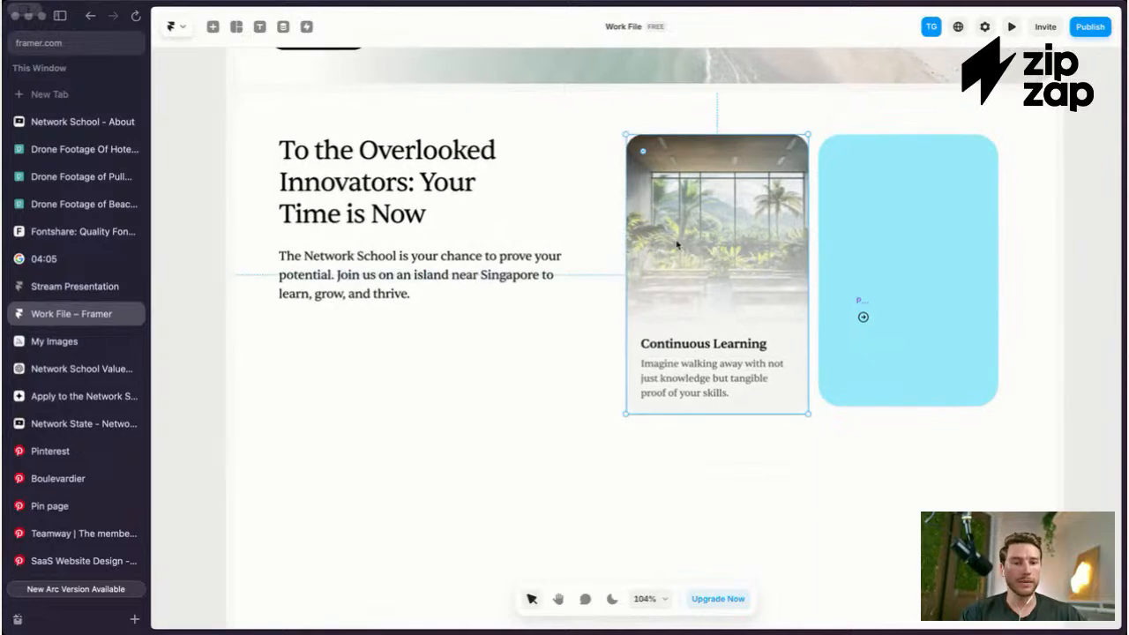
pyautogui.scroll(-3, 677, 245)
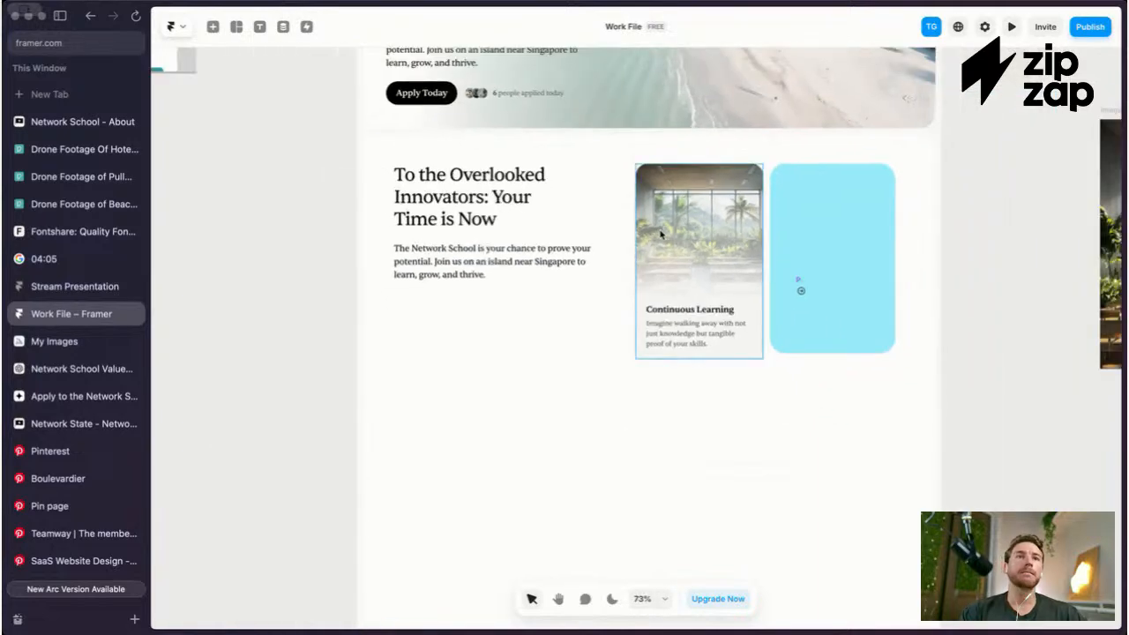
pyautogui.scroll(4, 688, 317)
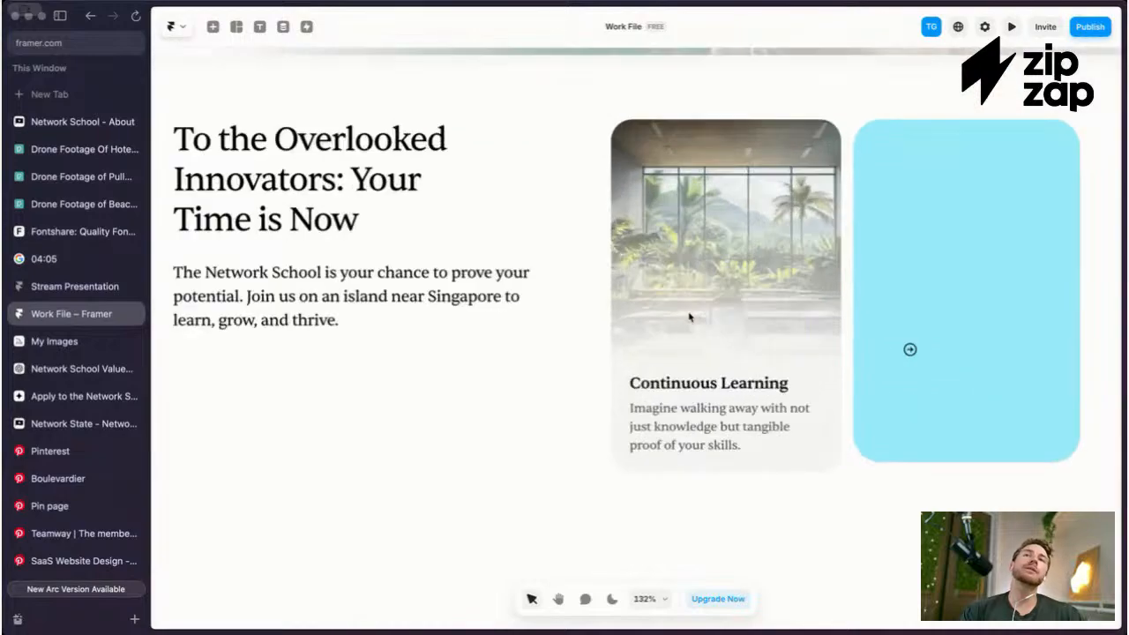
# Step: Compare the card section with the hero section above it at several zoom levels
pyautogui.scroll(5, 689, 317)
pyautogui.scroll(3, 689, 317)
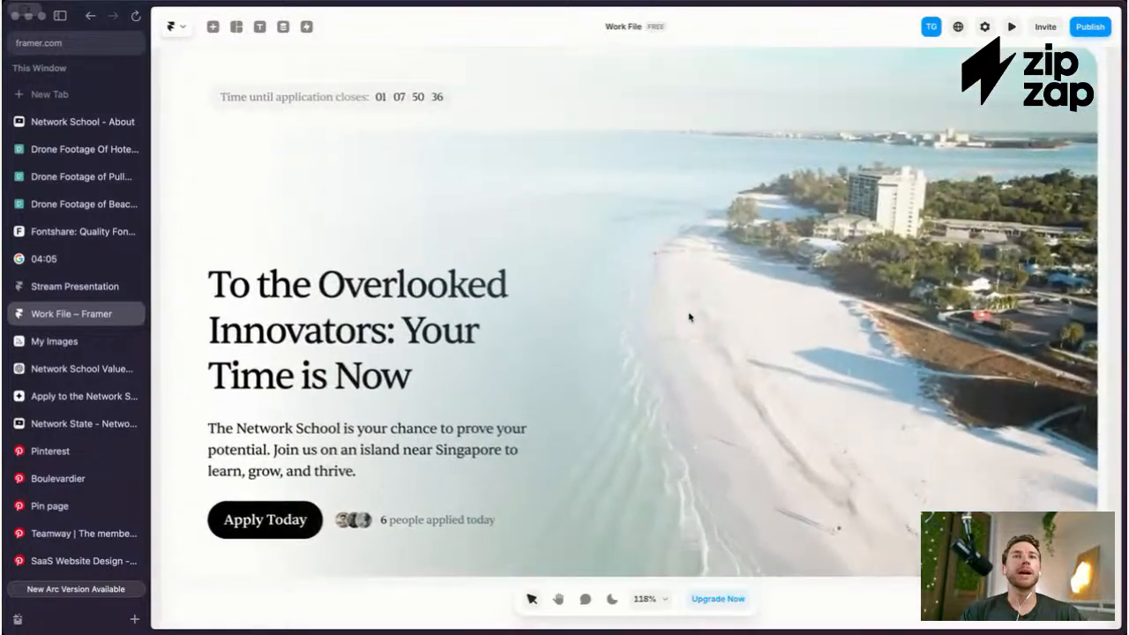
pyautogui.scroll(-5, 690, 318)
pyautogui.scroll(-3, 690, 318)
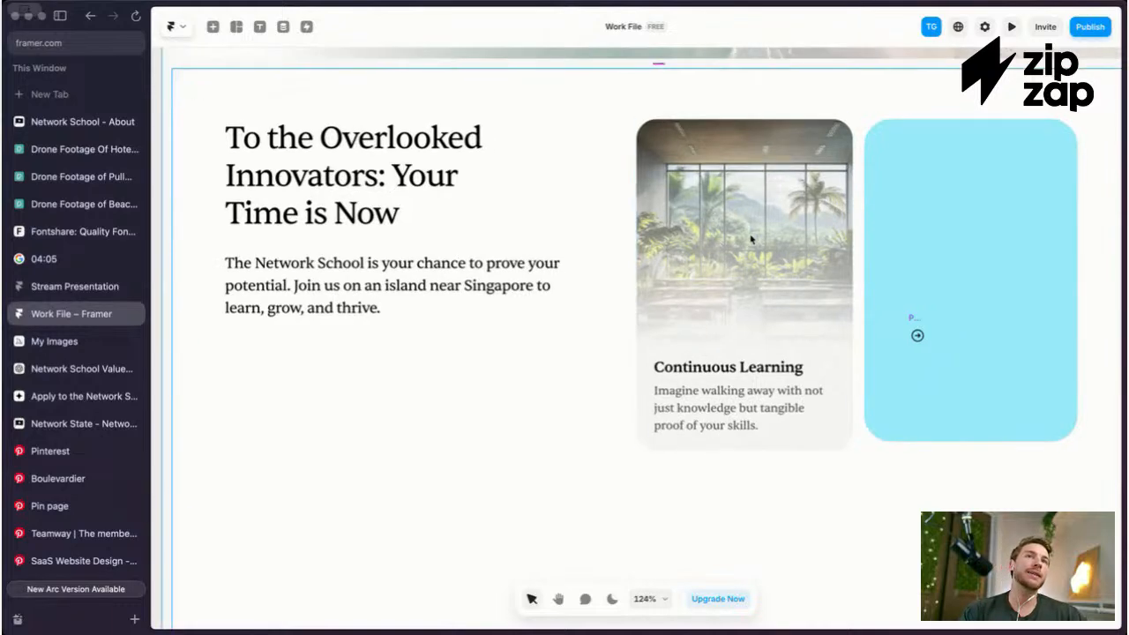
pyautogui.hscroll(2, 766, 222)
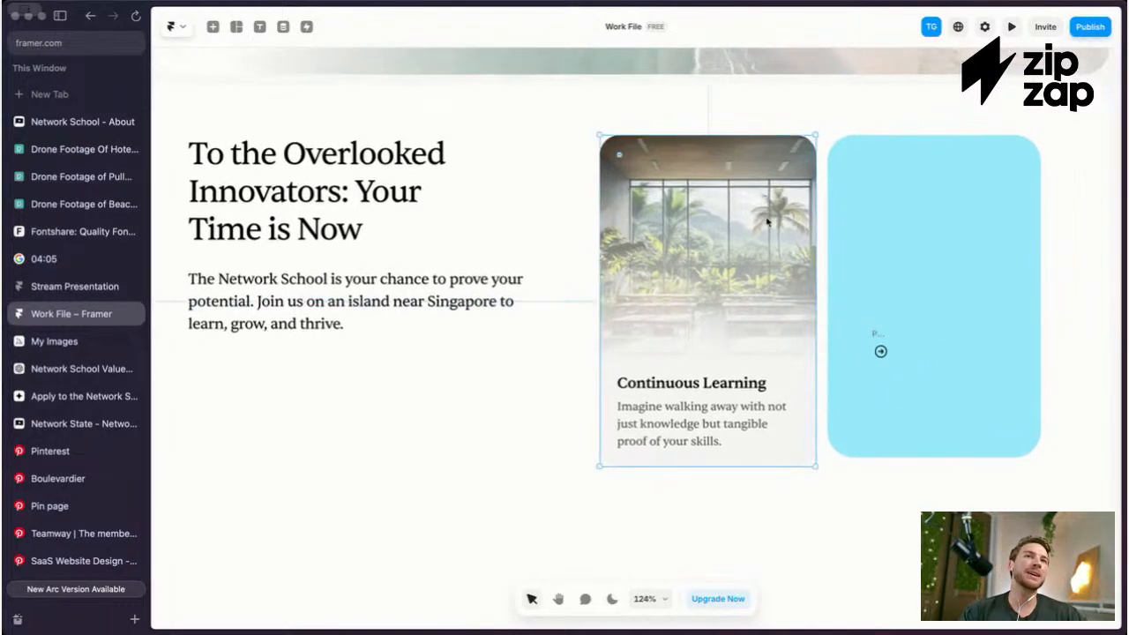
pyautogui.scroll(-3, 766, 222)
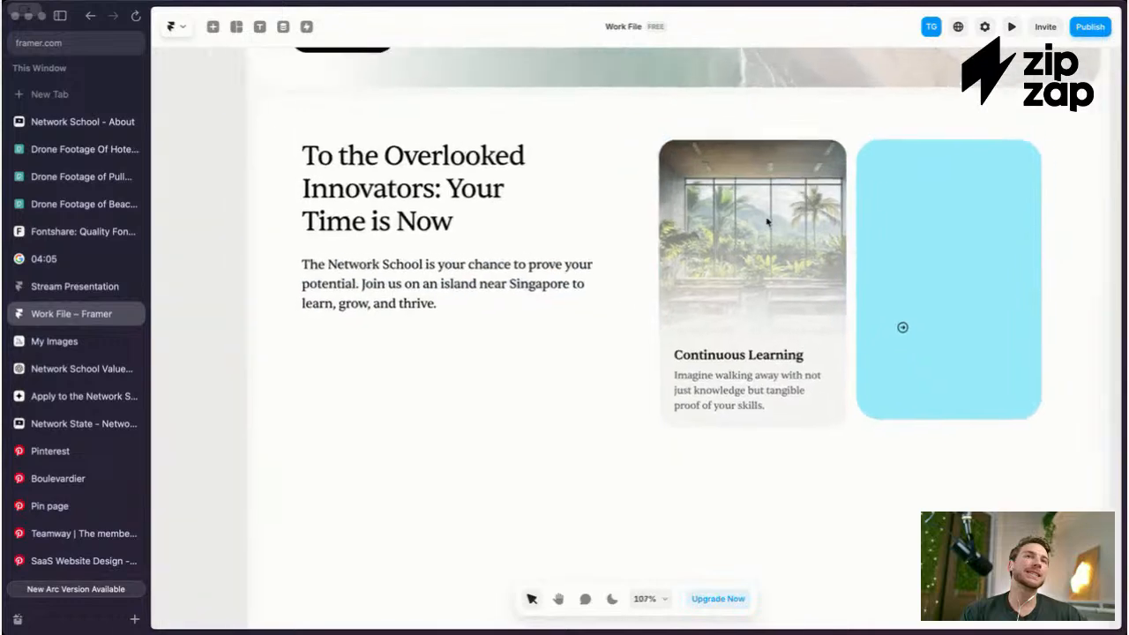
pyautogui.scroll(2, 767, 222)
pyautogui.scroll(-1, 766, 222)
pyautogui.scroll(3, 767, 222)
pyautogui.scroll(-2, 766, 222)
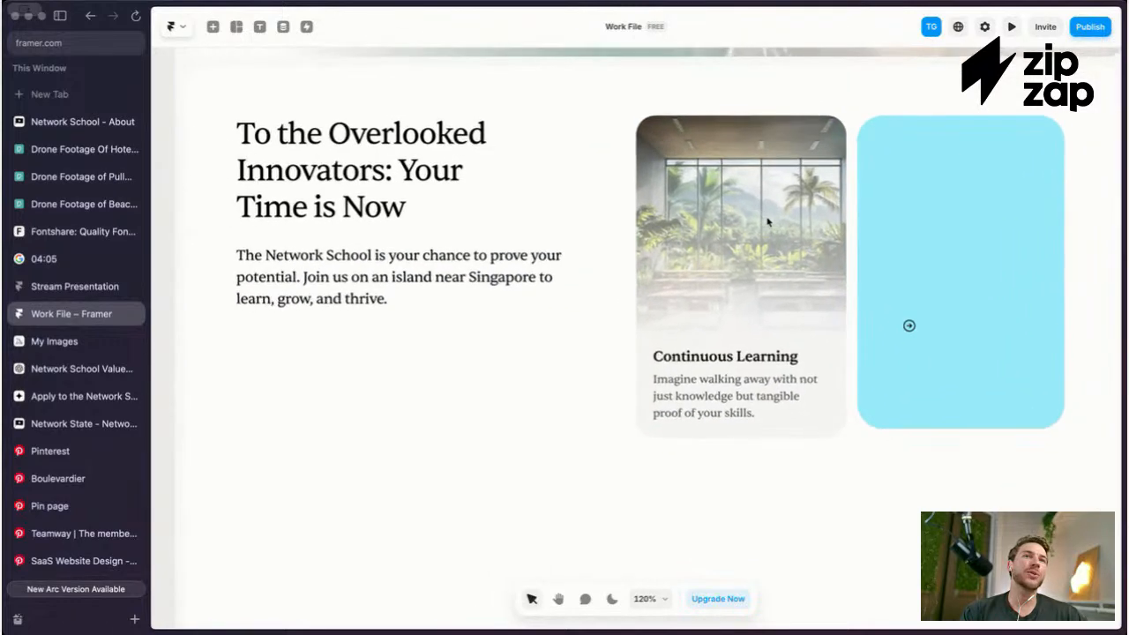
pyautogui.click(766, 222)
pyautogui.scroll(-3, 767, 222)
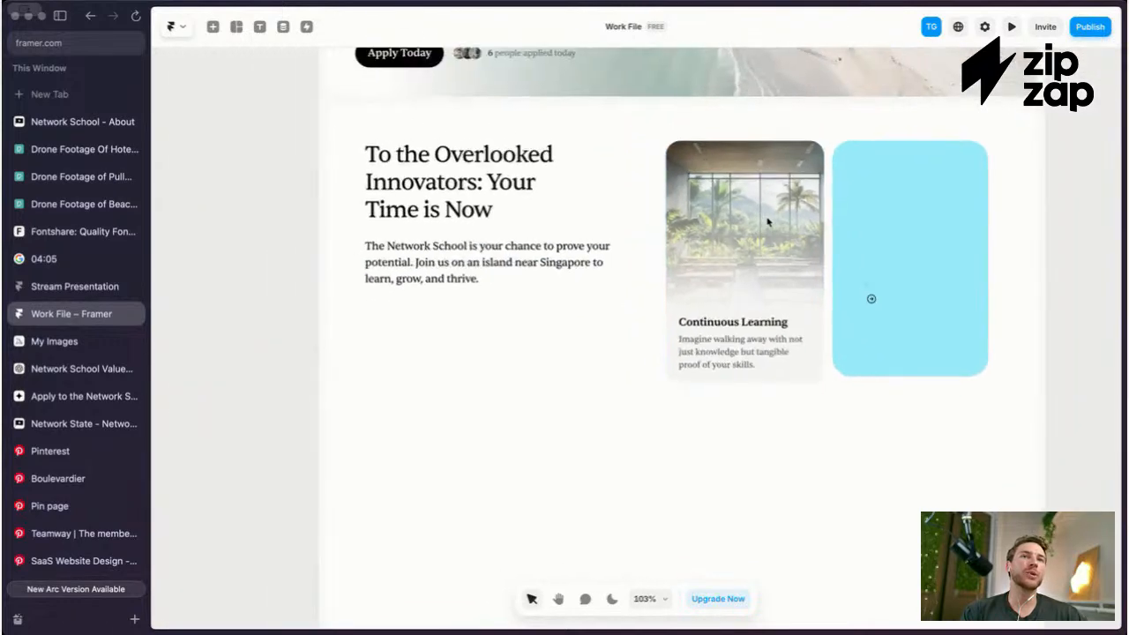
pyautogui.scroll(4, 766, 222)
pyautogui.scroll(-2, 765, 222)
pyautogui.hscroll(1, 764, 223)
pyautogui.scroll(-1, 765, 223)
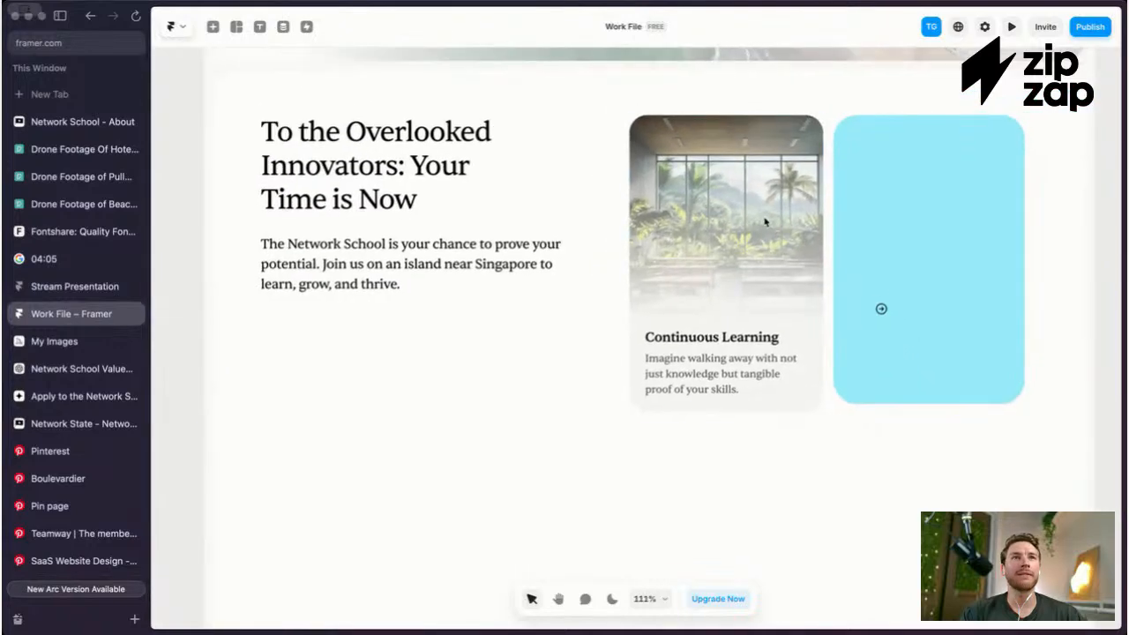
pyautogui.scroll(-5, 764, 222)
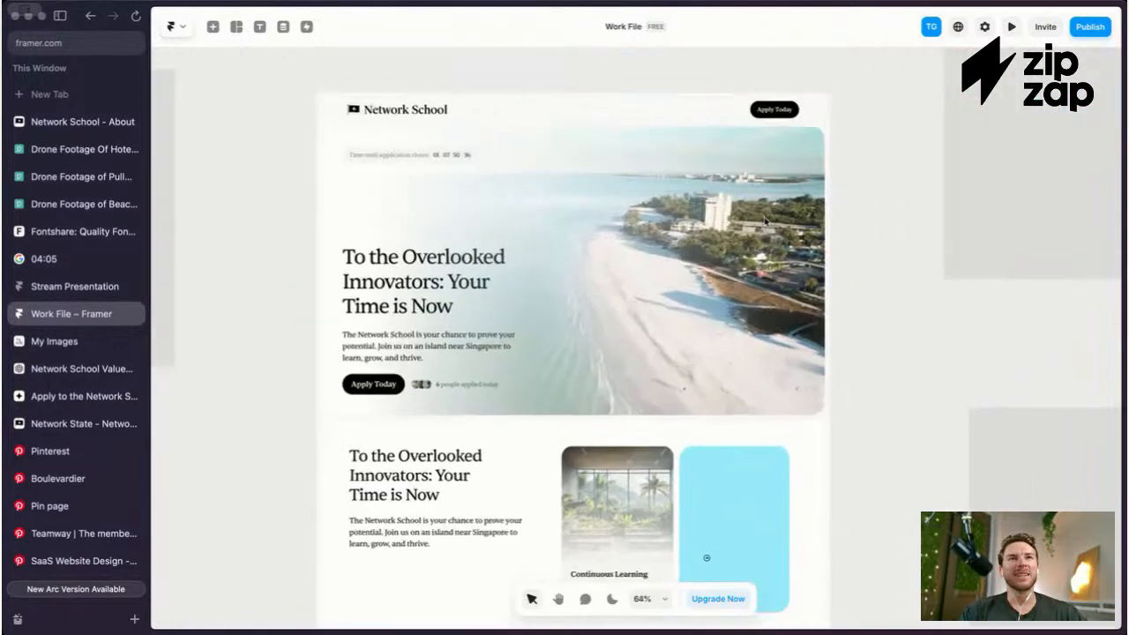
pyautogui.scroll(-3, 765, 222)
pyautogui.hscroll(-2, 764, 222)
pyautogui.scroll(3, 749, 167)
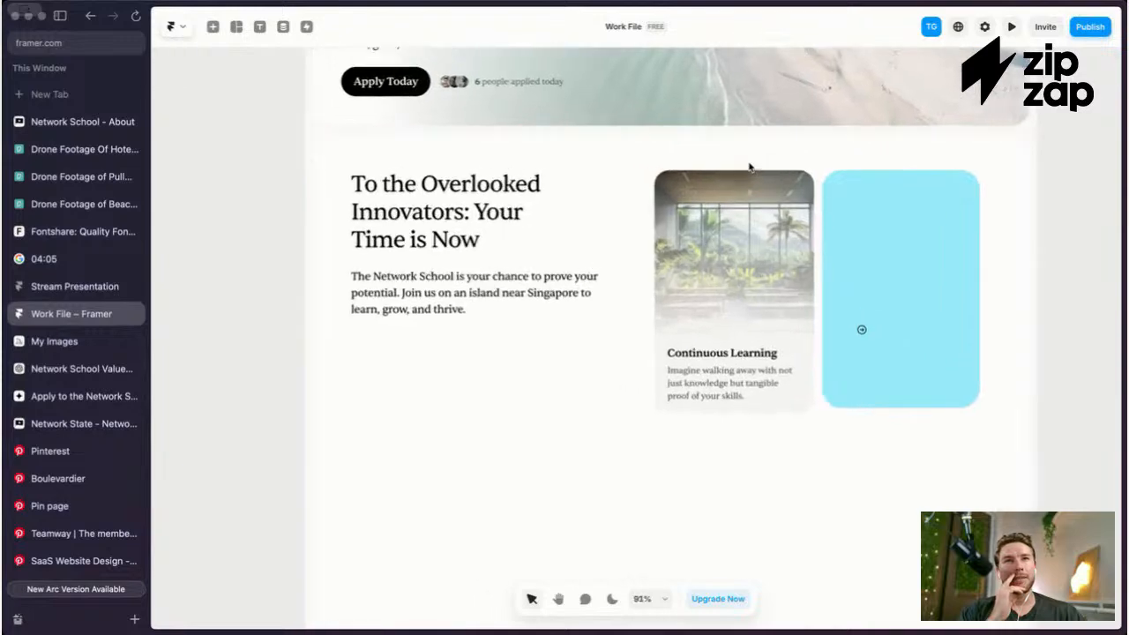
pyautogui.scroll(3, 749, 168)
# Step: Replace the card section's heading with "The future of education"
pyautogui.click(548, 179)
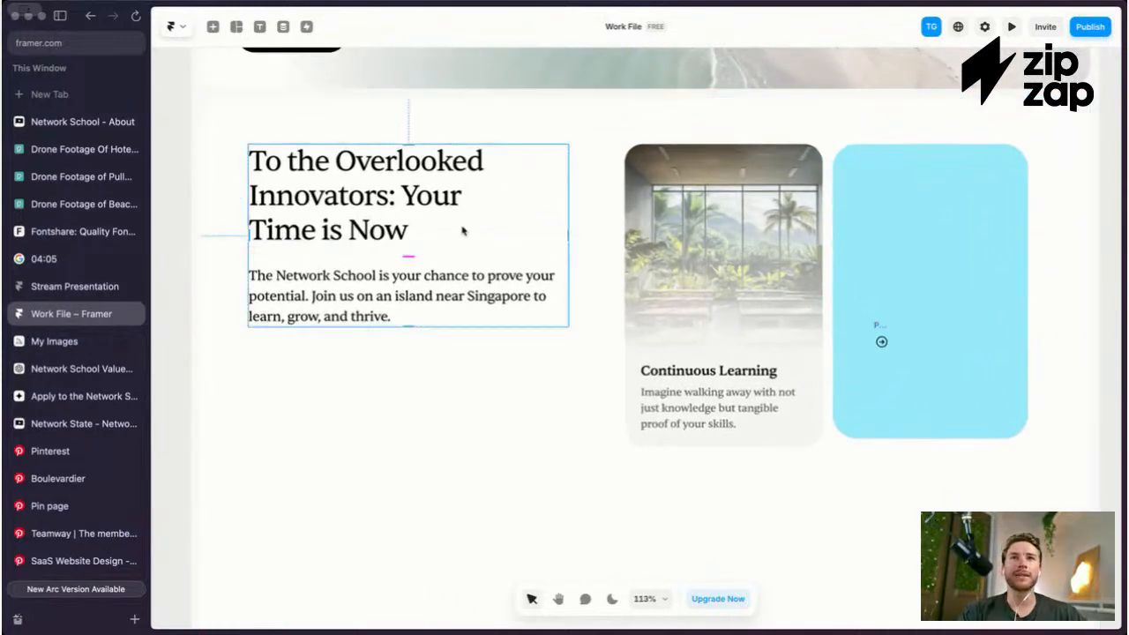
pyautogui.hscroll(-3, 462, 231)
pyautogui.scroll(2, 462, 231)
pyautogui.scroll(-2, 462, 231)
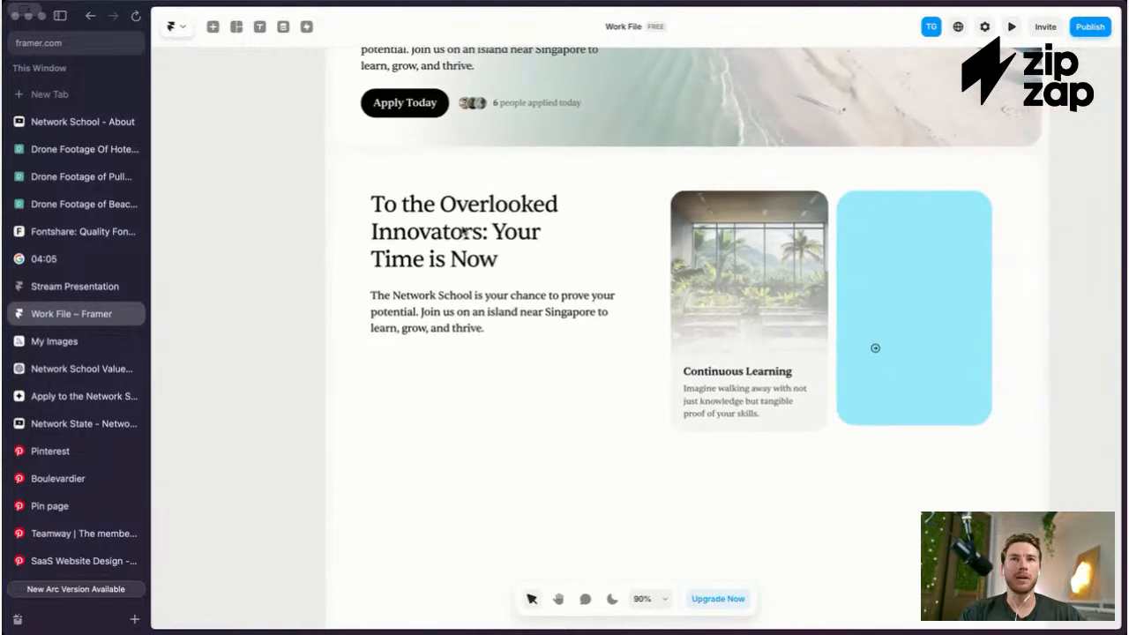
pyautogui.scroll(2, 462, 231)
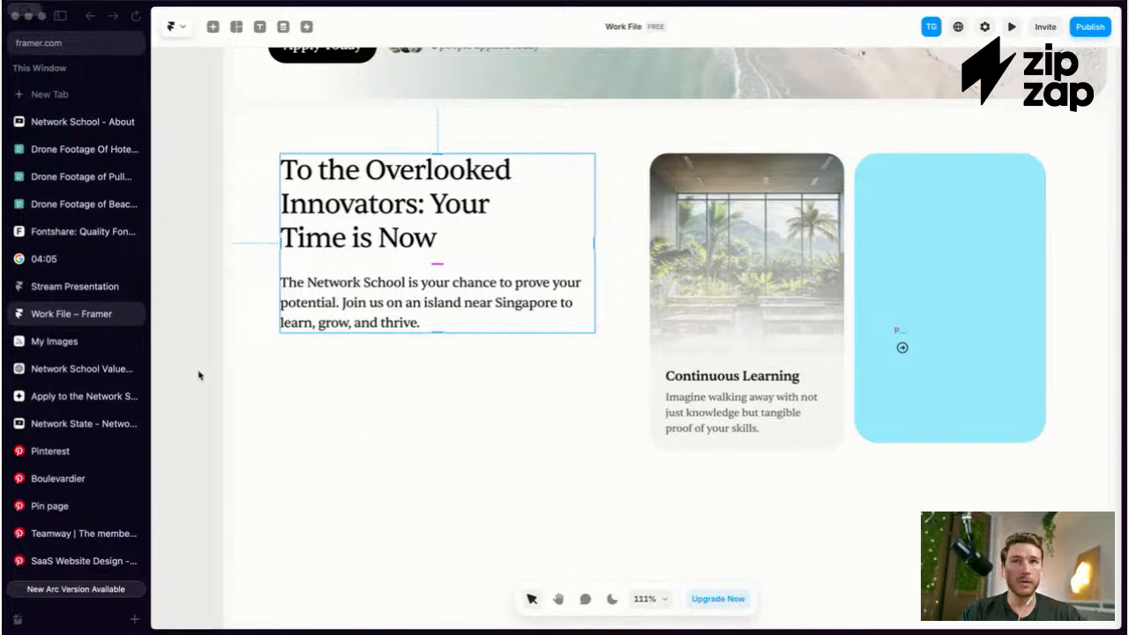
pyautogui.click(405, 205)
pyautogui.scroll(3, 576, 244)
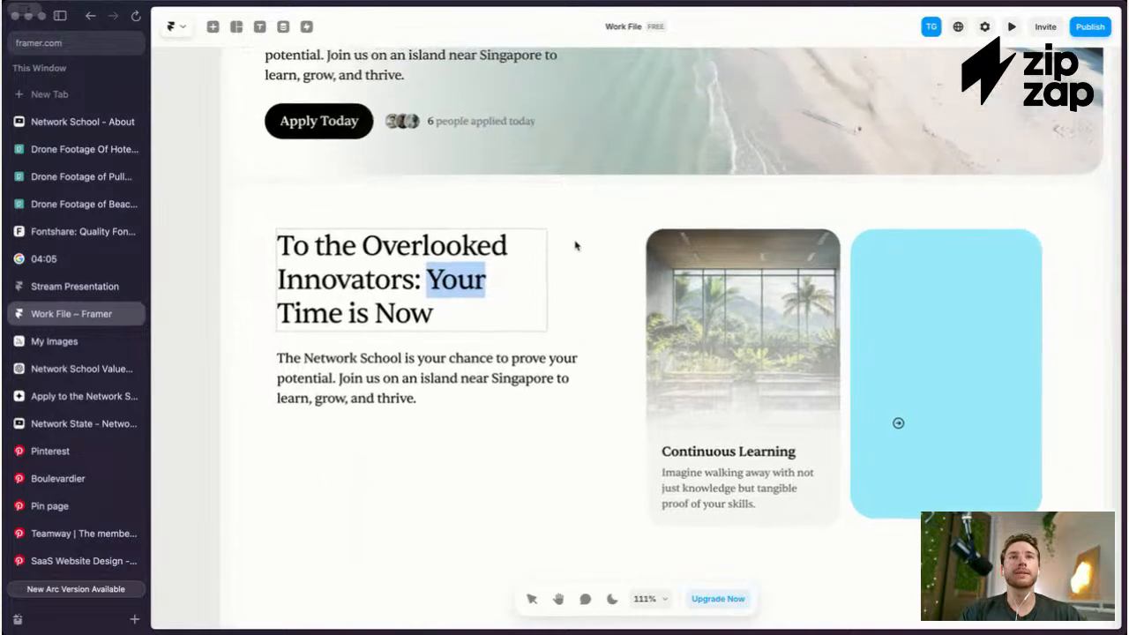
pyautogui.press('super+a')
pyautogui.write('For ')
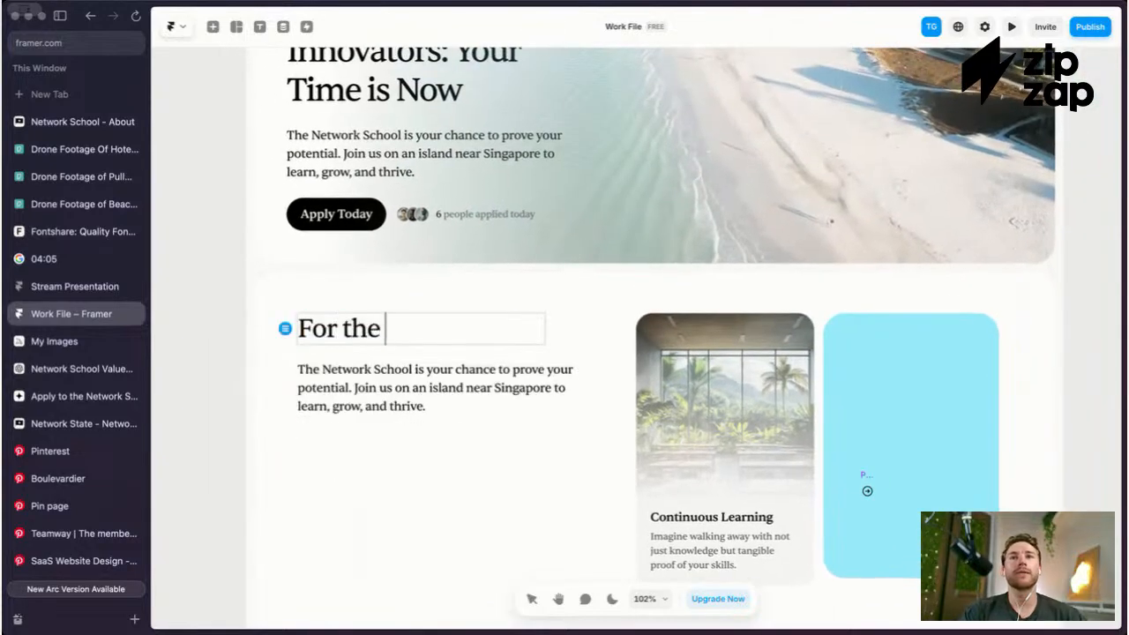
pyautogui.write('the future of education')
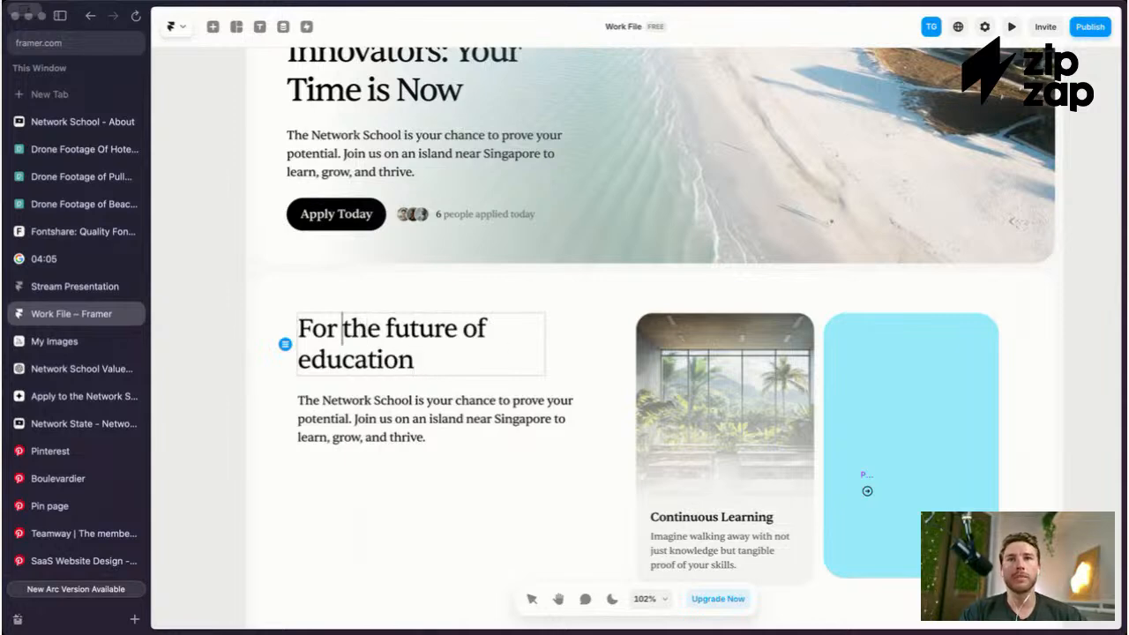
pyautogui.write('T')
pyautogui.press('Escape')
# Step: Shorten the paragraph under the new heading to "The Network School is your chance to prove your potential."
pyautogui.scroll(-5, 805, 465)
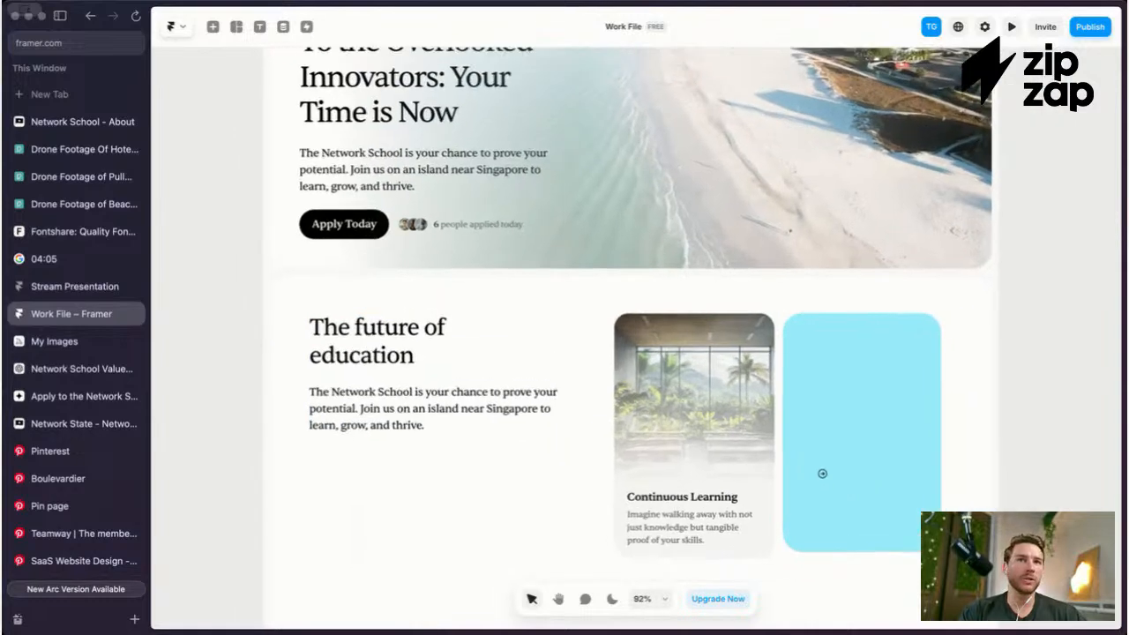
pyautogui.scroll(3, 382, 348)
pyautogui.hscroll(3, 365, 349)
pyautogui.hscroll(-3, 417, 236)
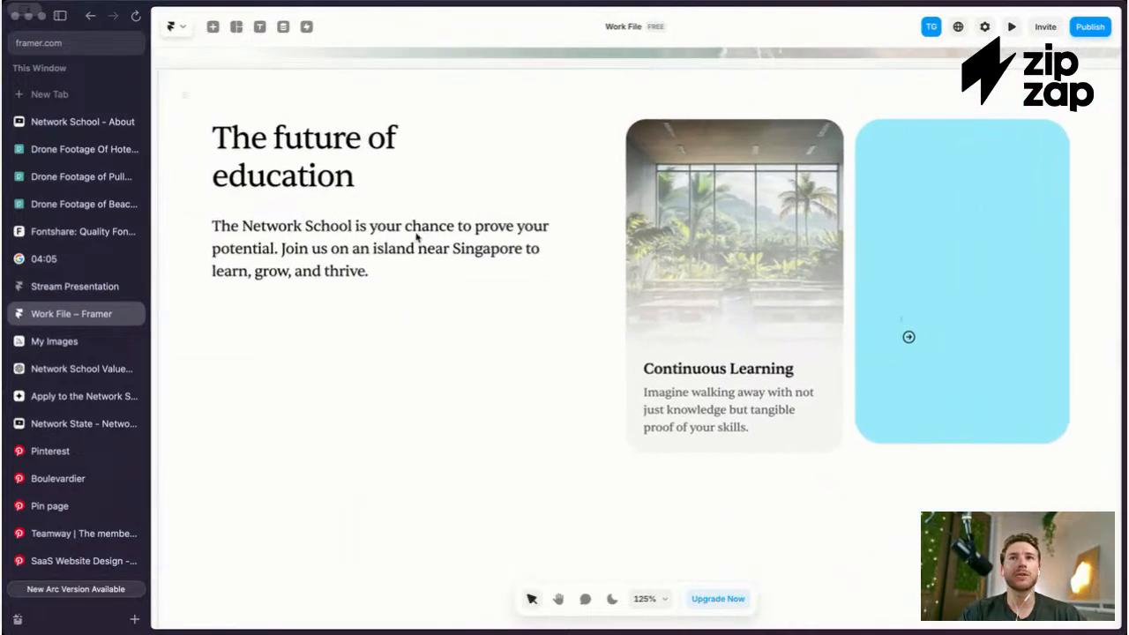
pyautogui.scroll(-2, 417, 237)
pyautogui.click(415, 252)
pyautogui.scroll(2, 415, 252)
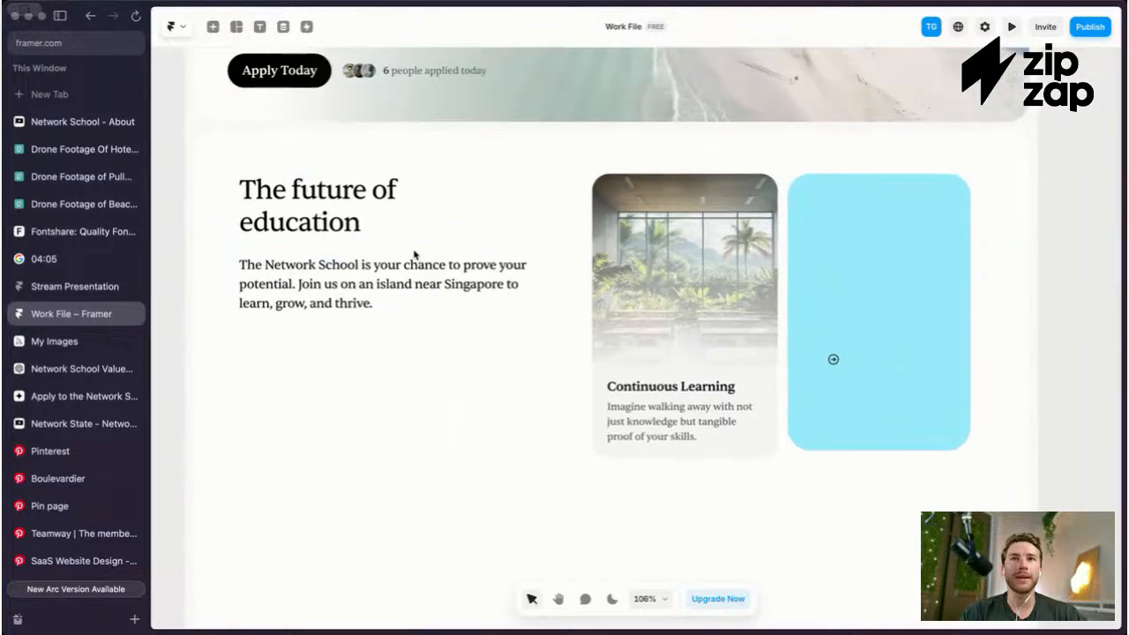
pyautogui.scroll(1, 413, 253)
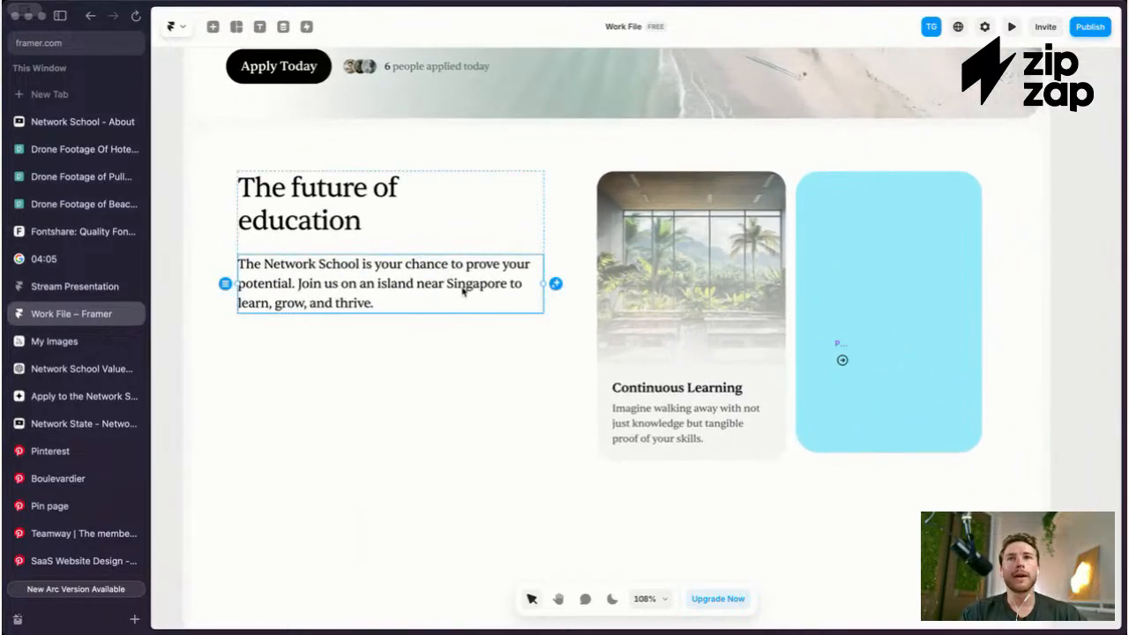
pyautogui.doubleClick(366, 283)
pyautogui.moveTo(387, 312); pyautogui.dragTo(297, 283)
pyautogui.press('BackSpace')
pyautogui.press('Escape')
# Step: Narrow the section paragraph's text box by about a third so the sentence wraps after "your" onto two lines
pyautogui.moveTo(545, 278); pyautogui.dragTo(436, 279)
pyautogui.scroll(-2, 436, 279)
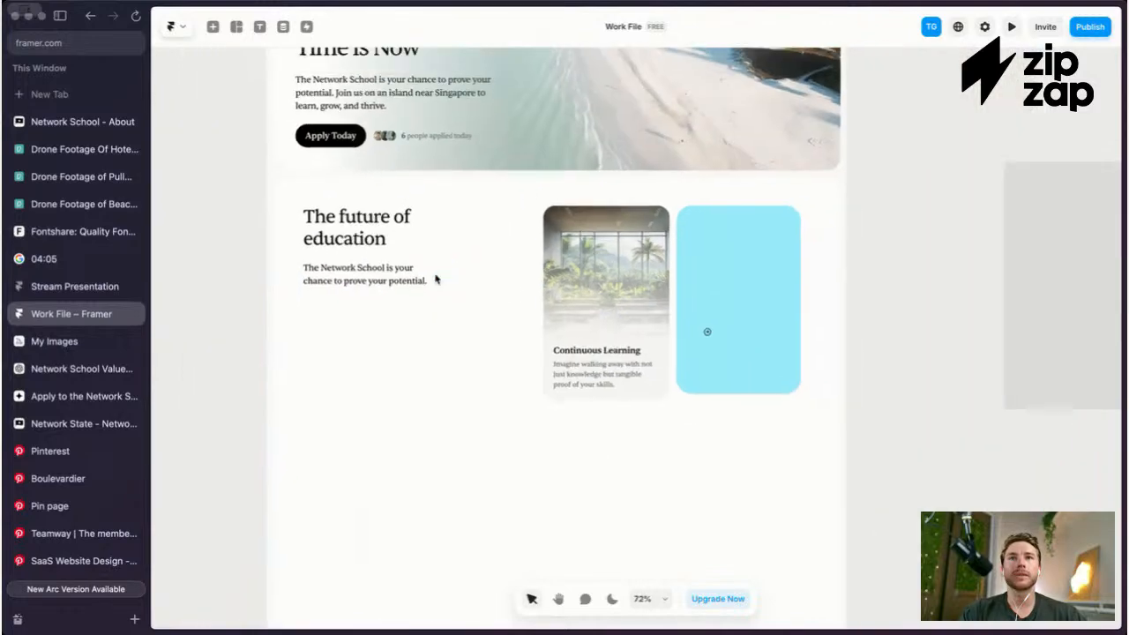
pyautogui.scroll(3, 436, 278)
pyautogui.scroll(-1, 436, 278)
pyautogui.scroll(2, 436, 278)
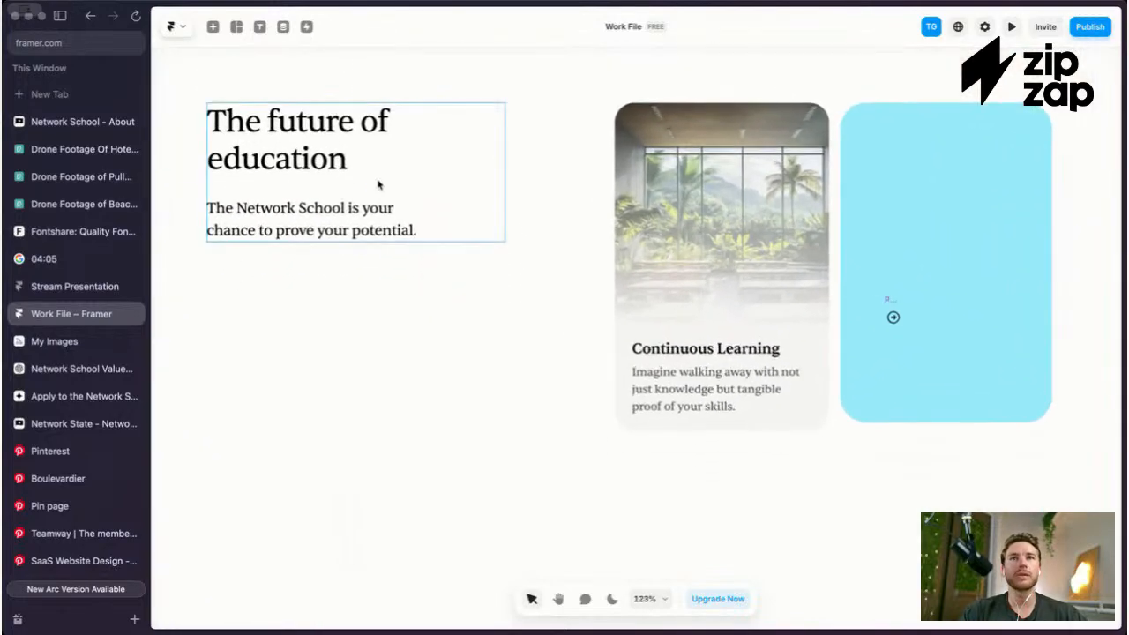
pyautogui.scroll(-2, 402, 185)
pyautogui.scroll(2, 401, 185)
pyautogui.click(402, 182)
pyautogui.scroll(-5, 424, 180)
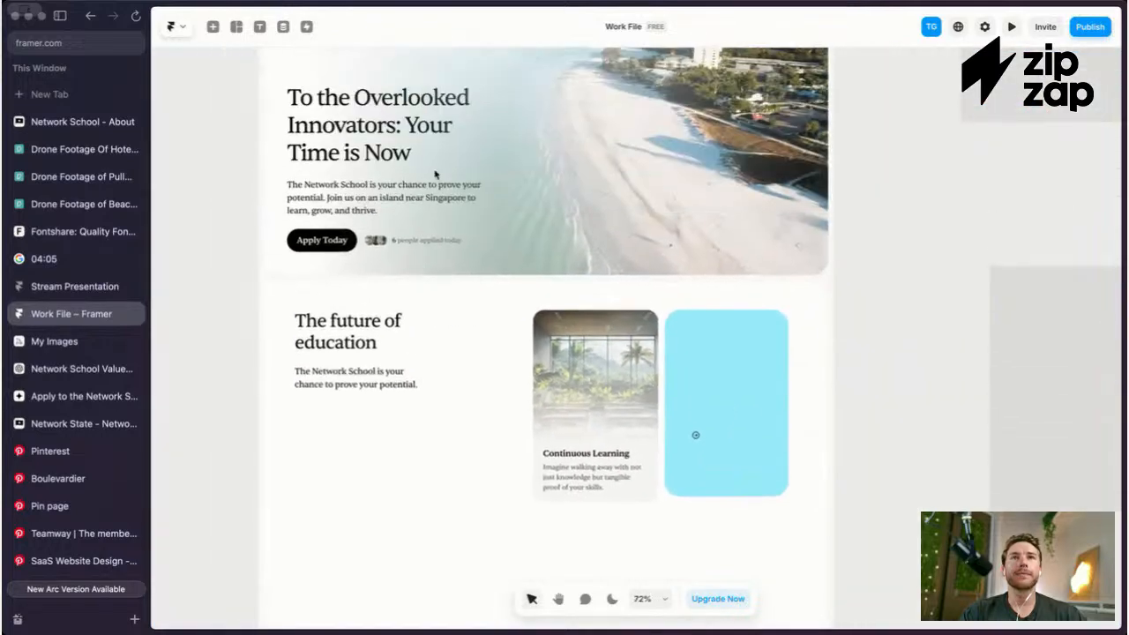
# Step: Review the hero and the feature section together at several zoom levels, beside the reference images
pyautogui.scroll(2, 552, 239)
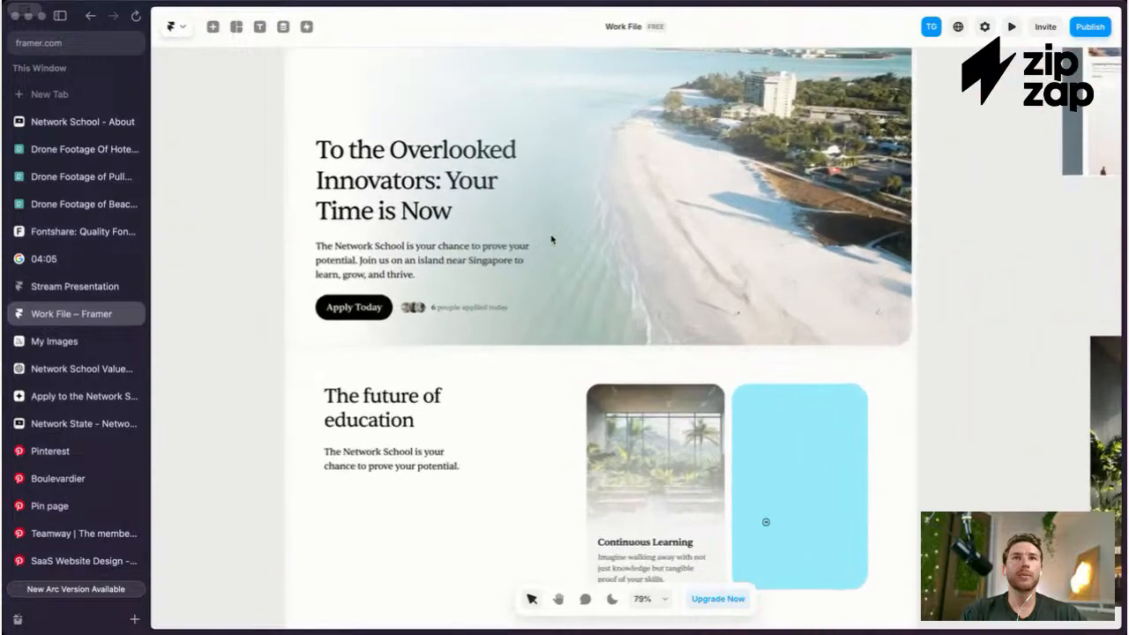
pyautogui.scroll(-1, 552, 239)
pyautogui.scroll(-3, 552, 239)
pyautogui.scroll(-2, 552, 239)
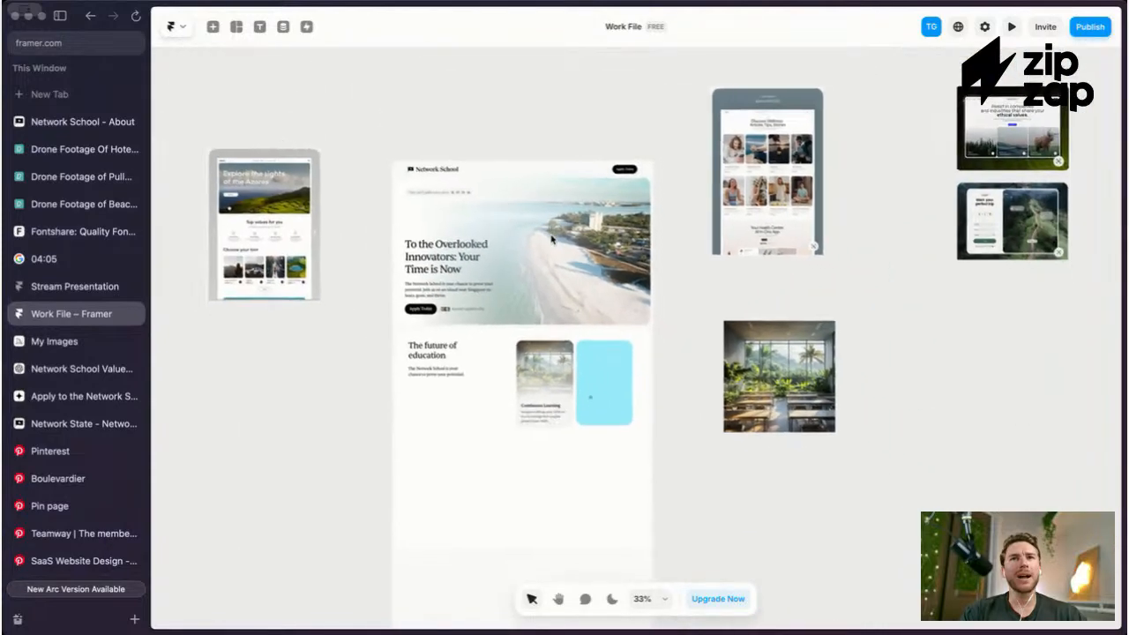
pyautogui.scroll(1, 512, 317)
pyautogui.scroll(-2, 507, 317)
pyautogui.scroll(-1, 499, 317)
# Step: Remove the white fill from the feature section's frame below the hero
pyautogui.click(484, 291)
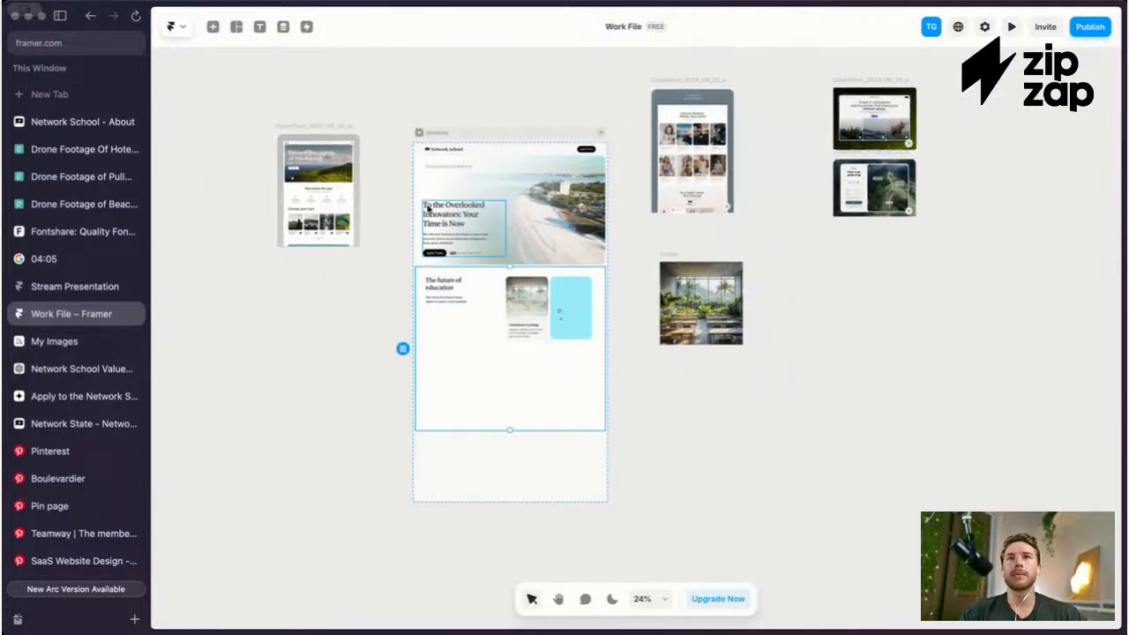
pyautogui.press('super+.')
pyautogui.press('super+d')
pyautogui.moveTo(489, 478); pyautogui.dragTo(962, 422)
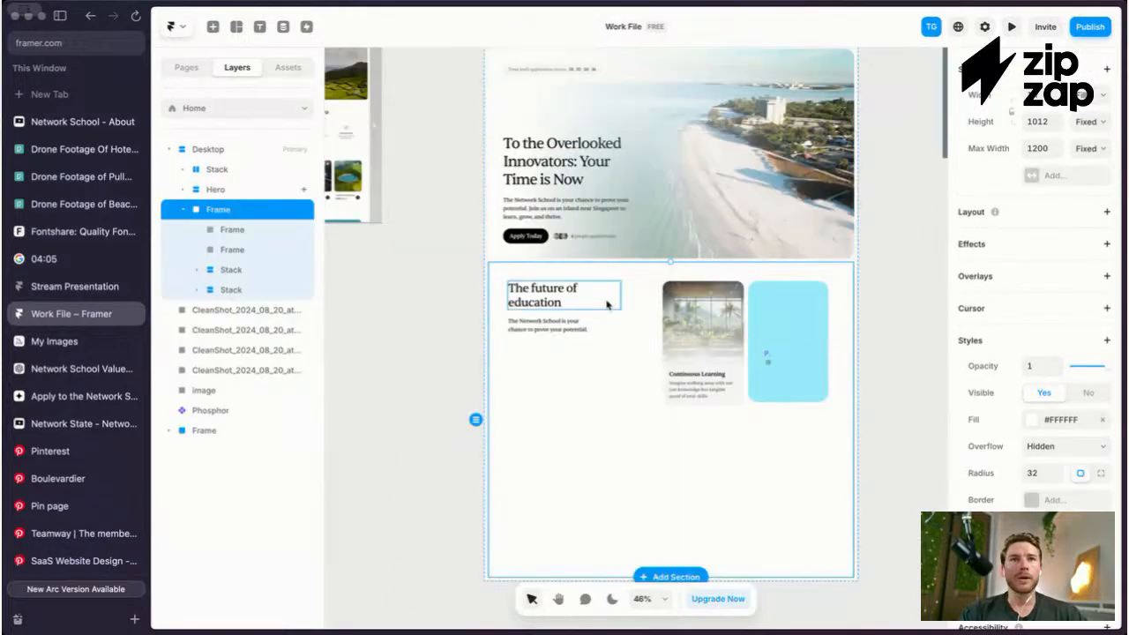
pyautogui.scroll(5, 603, 316)
pyautogui.scroll(-1, 603, 316)
pyautogui.scroll(-4, 702, 305)
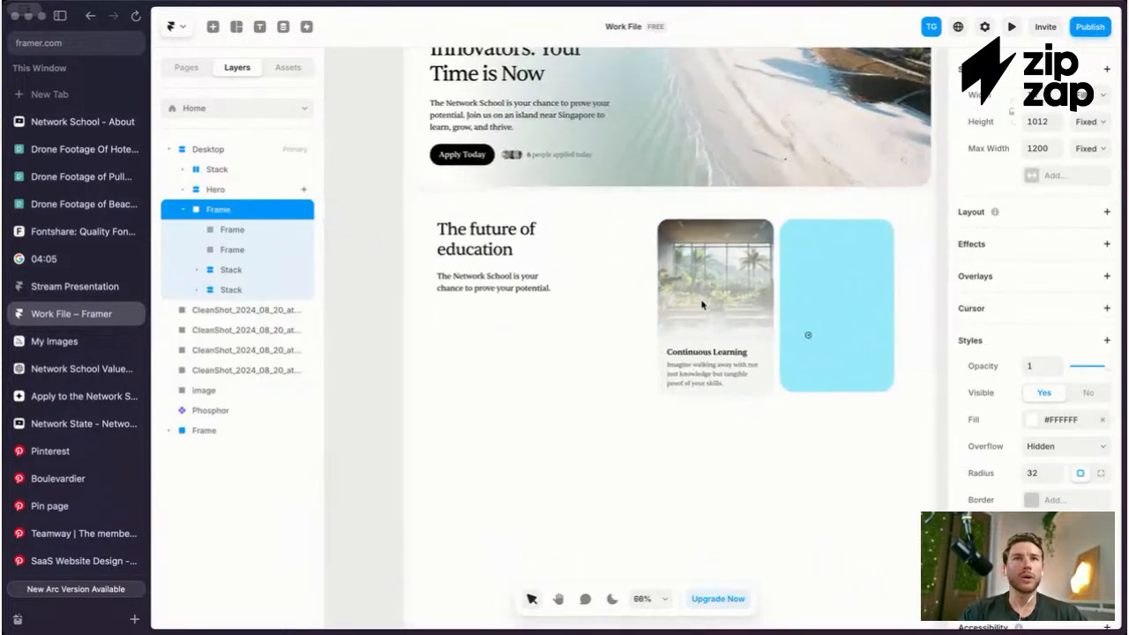
pyautogui.scroll(-1, 1068, 419)
pyautogui.click(1102, 397)
pyautogui.press('Escape')
# Step: Check the size and layout settings of the Continuous Learning card and the heading's text stack
pyautogui.scroll(2, 809, 227)
pyautogui.click(743, 366)
pyautogui.press('Escape')
pyautogui.click(739, 369)
pyautogui.scroll(-1, 732, 371)
pyautogui.scroll(-1, 732, 371)
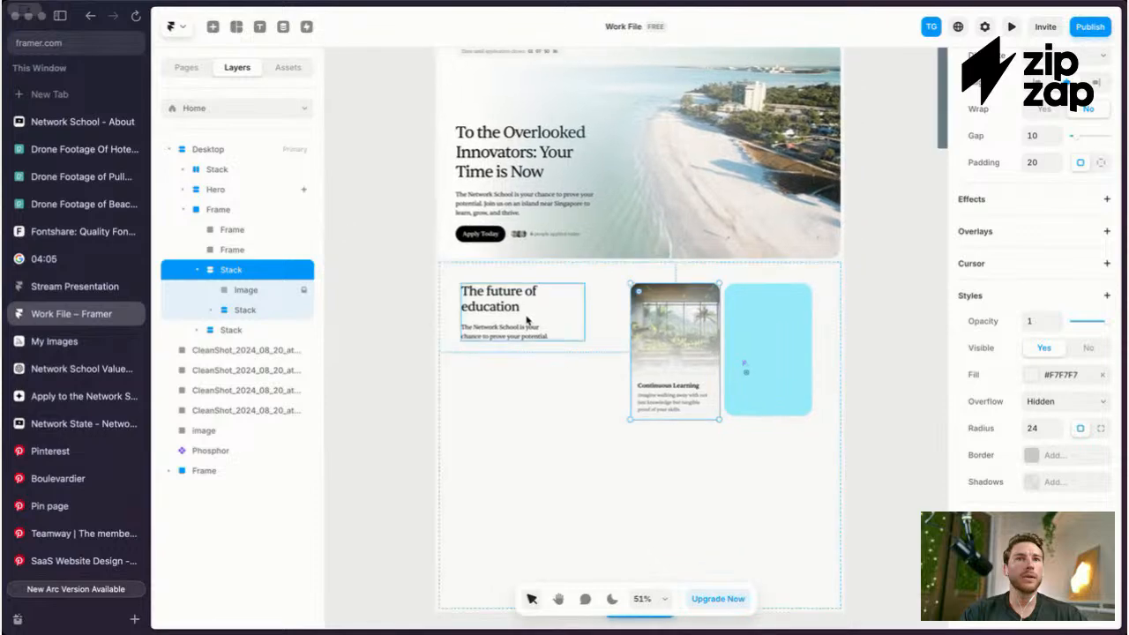
pyautogui.click(535, 321)
pyautogui.press('Escape')
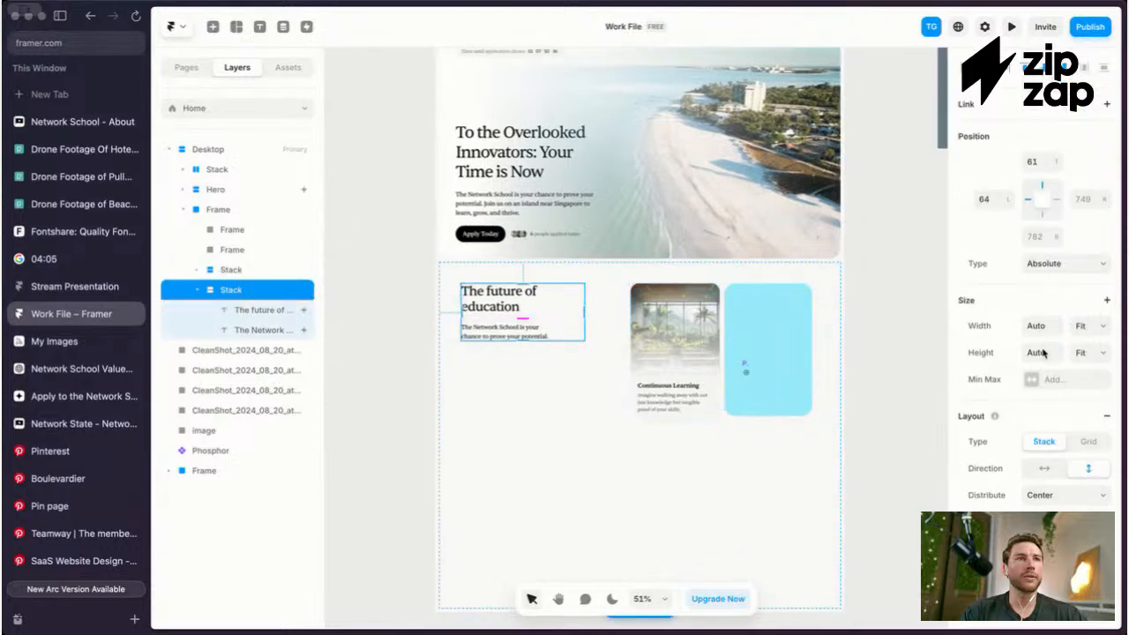
pyautogui.scroll(-3, 1005, 430)
pyautogui.scroll(2, 1048, 402)
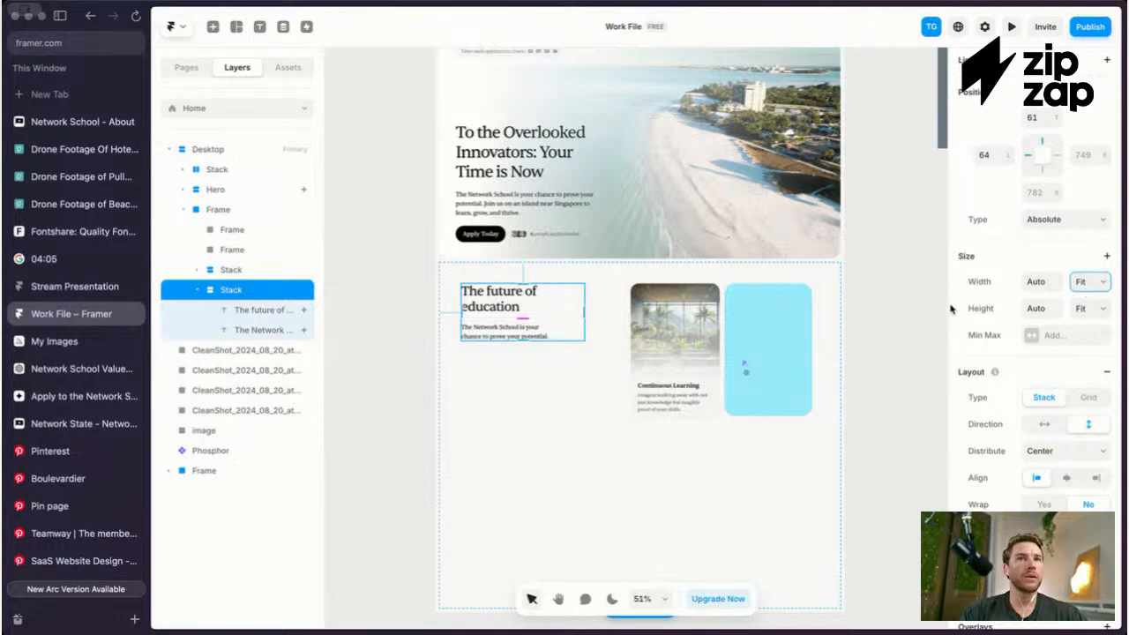
pyautogui.press('Escape')
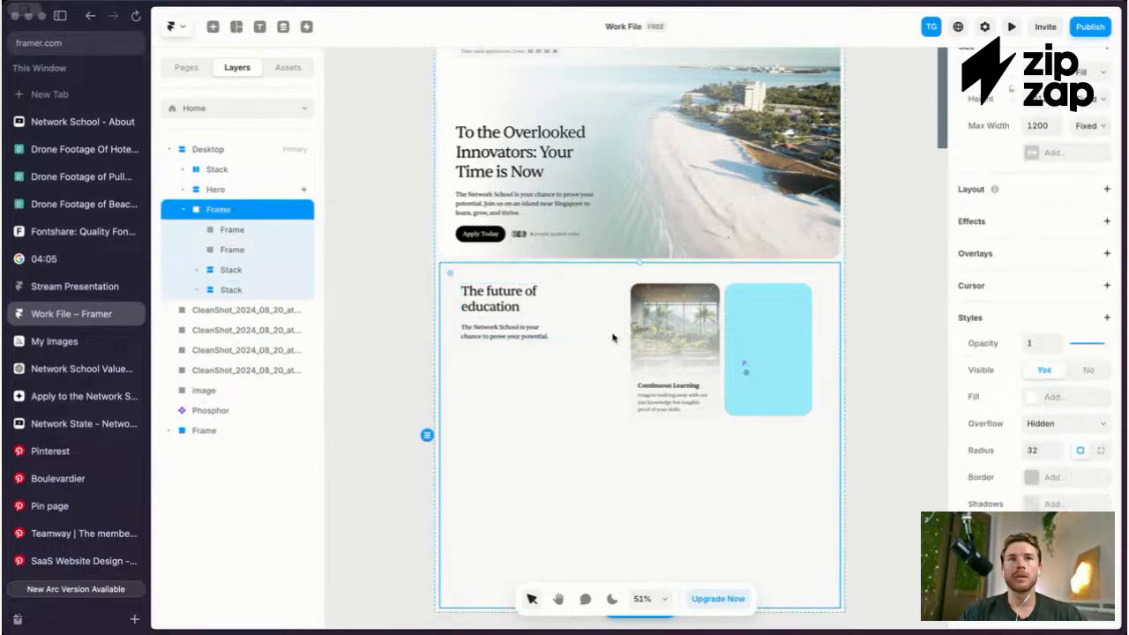
# Step: Apply a horizontal stack layout to the feature section's frame and delete its extra rightmost blue card
pyautogui.scroll(2, 1071, 328)
pyautogui.click(1107, 267)
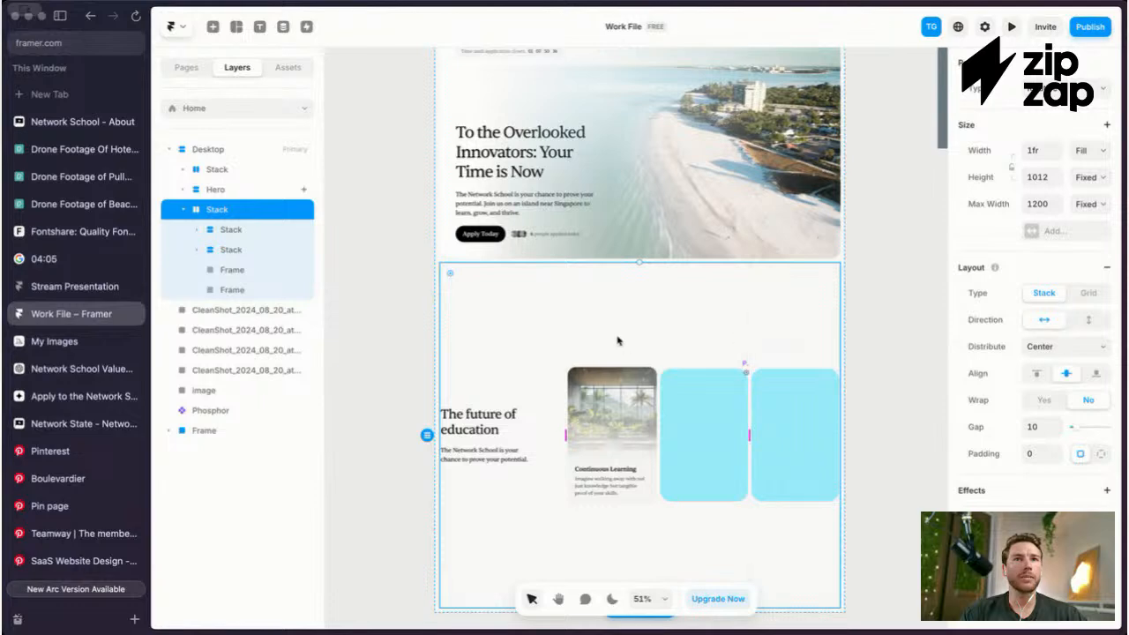
pyautogui.click(833, 433)
pyautogui.press('Delete')
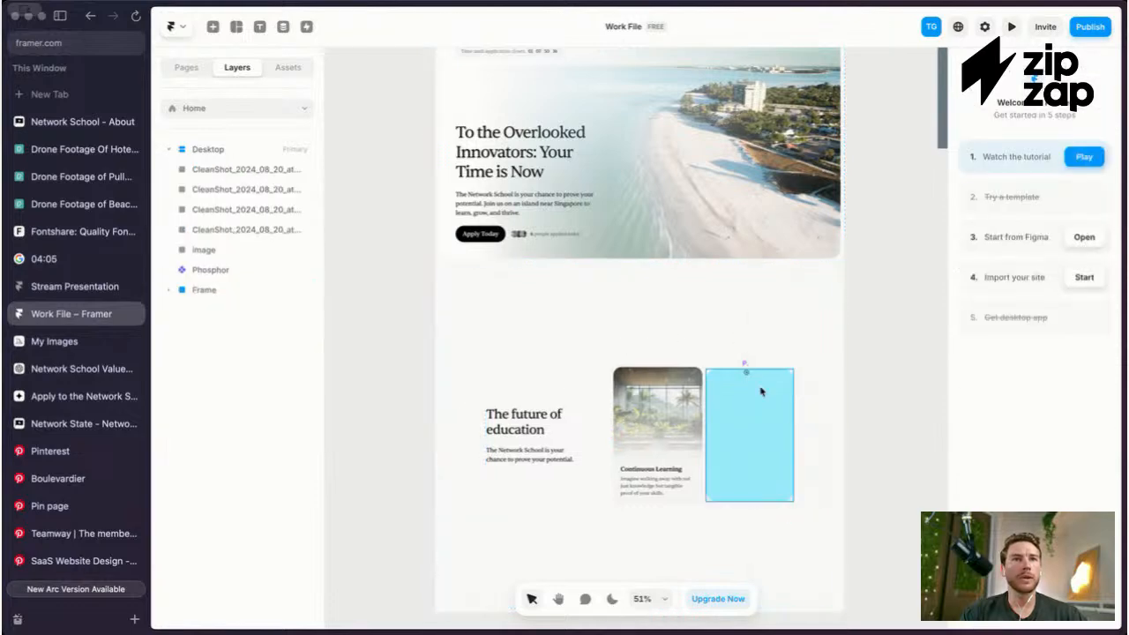
# Step: Cut the arrow icon from the canvas and paste it inside the remaining blue card
pyautogui.click(749, 370)
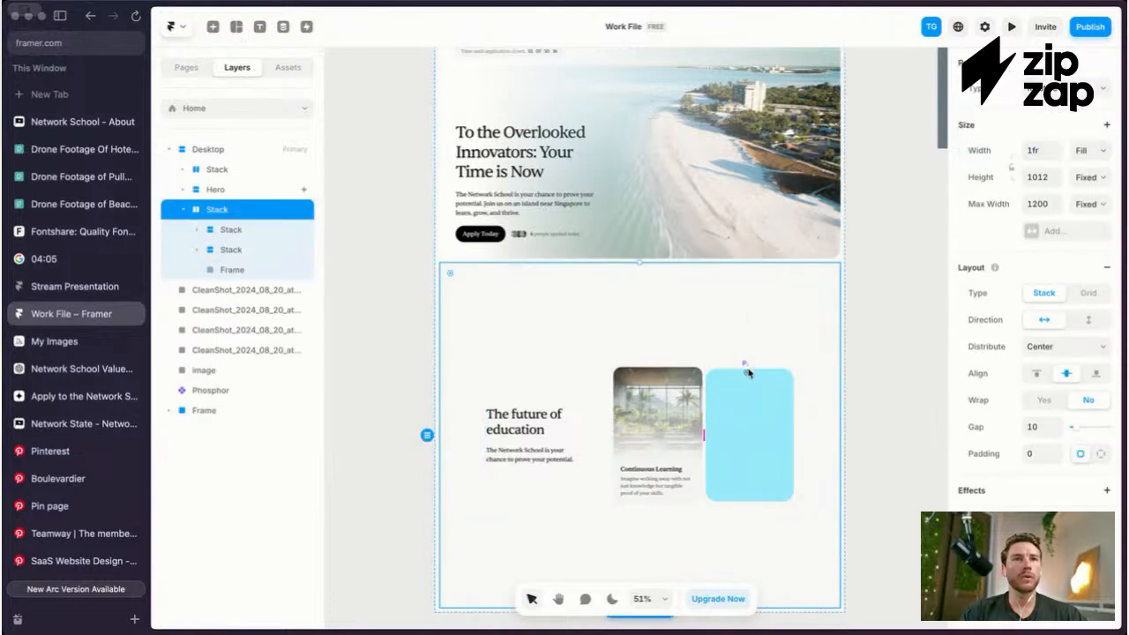
pyautogui.click(747, 377)
pyautogui.click(746, 376)
pyautogui.press('super+x')
pyautogui.click(766, 413)
pyautogui.click(767, 412)
pyautogui.press('super+v')
pyautogui.press('Escape')
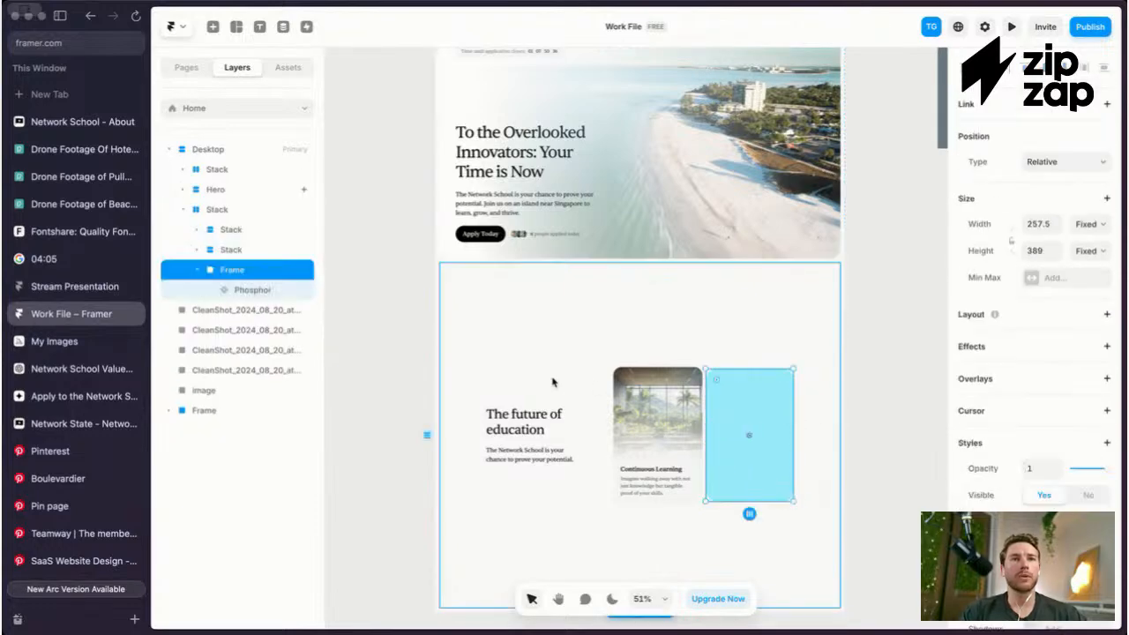
# Step: Set the feature section's stack to Start distribution, top alignment and a padding of 50
pyautogui.press('Escape')
pyautogui.scroll(-1, 1083, 361)
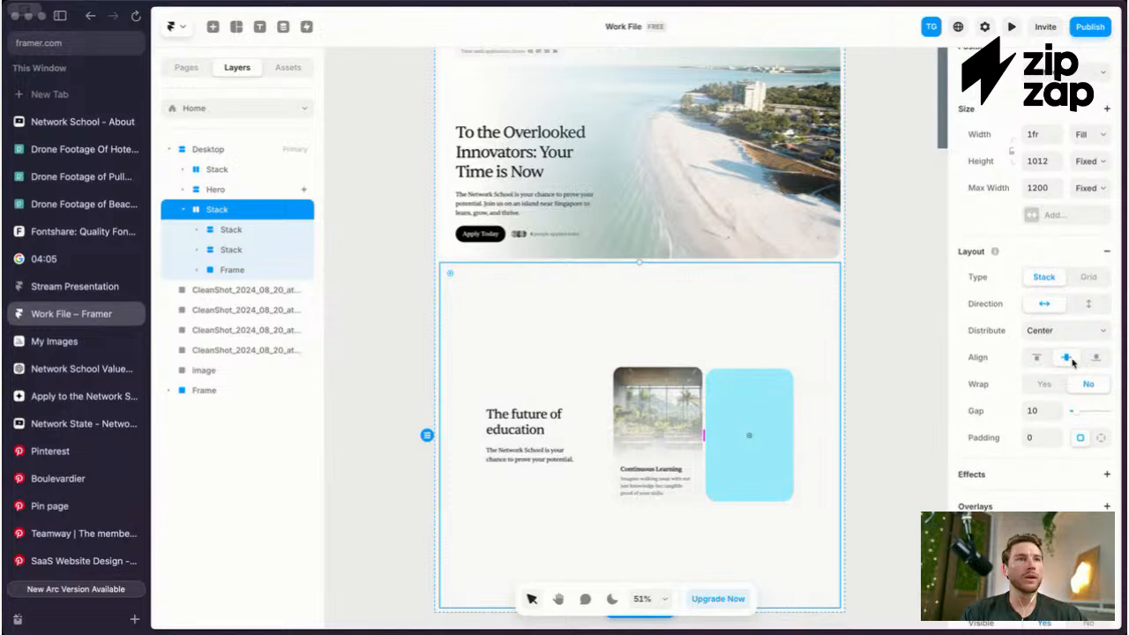
pyautogui.click(1043, 328)
pyautogui.click(1043, 312)
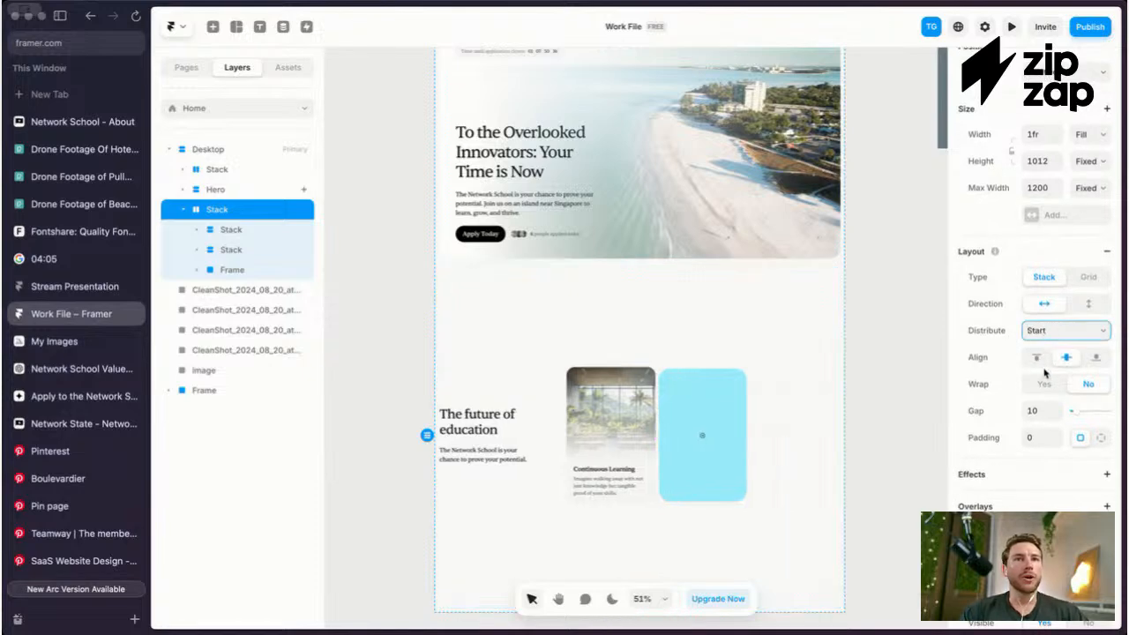
pyautogui.click(1035, 357)
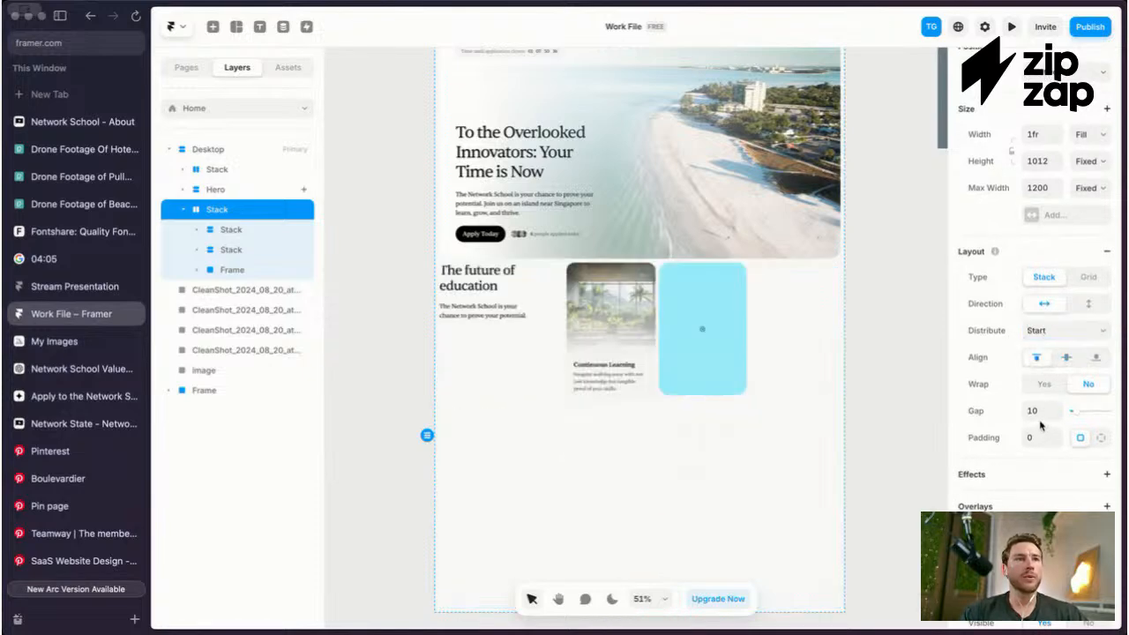
pyautogui.write('50')
pyautogui.press('Return')
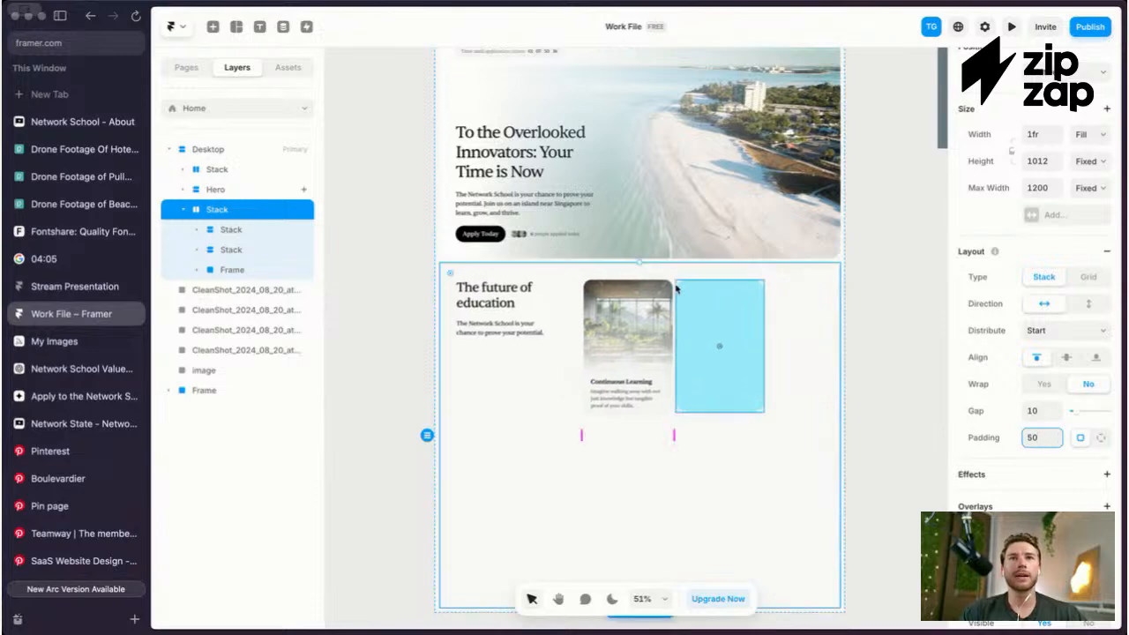
# Step: Set the width of both the Continuous Learning card and the blue card to Fill
pyautogui.click(669, 313)
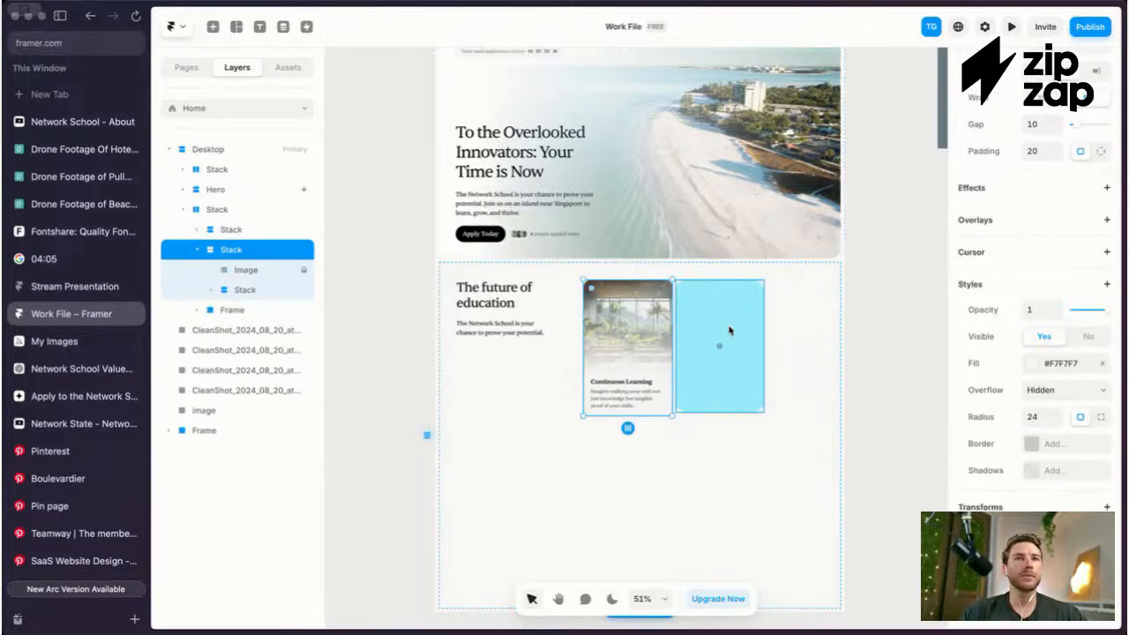
pyautogui.keyDown('shift'); pyautogui.click(719, 344); pyautogui.keyUp('shift')
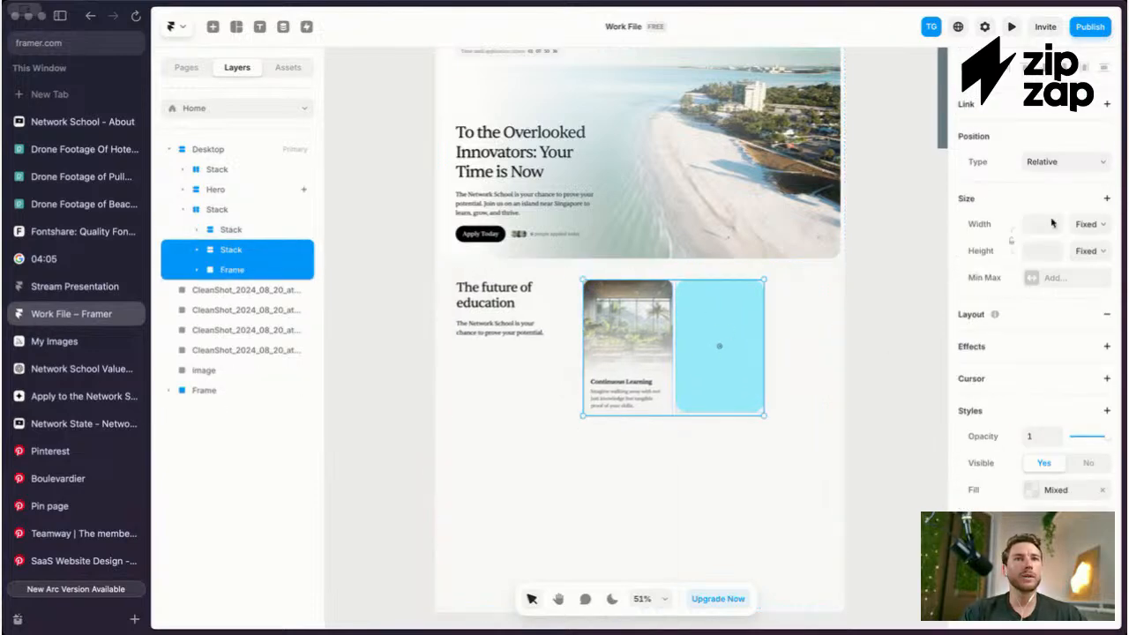
pyautogui.click(1095, 265)
pyautogui.scroll(5, 793, 335)
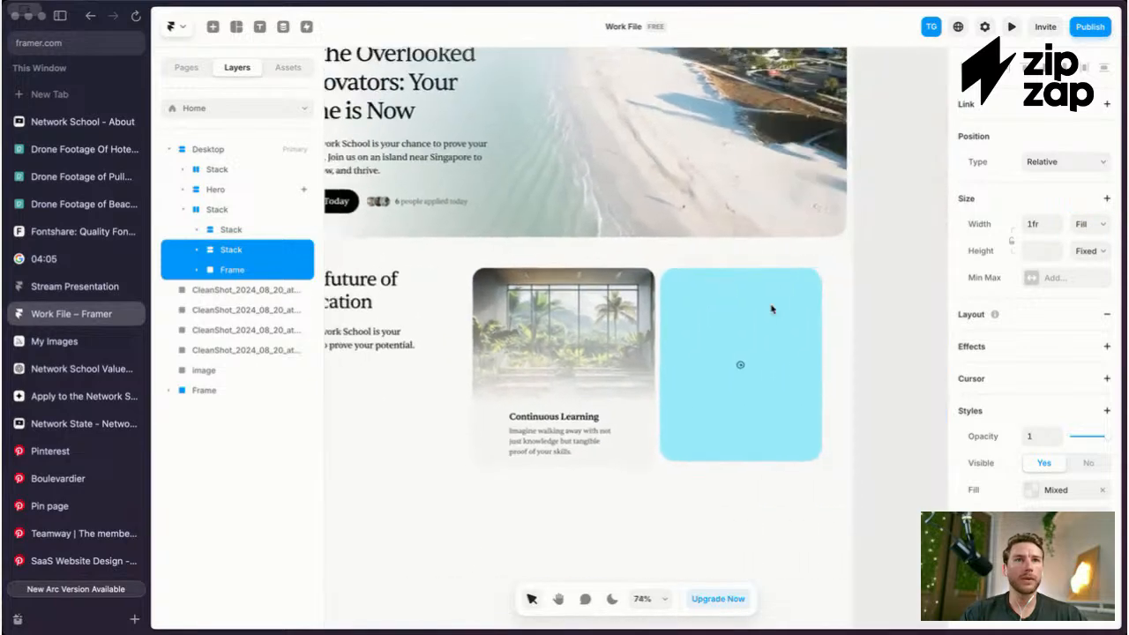
# Step: Set the width of the text stack inside the Continuous Learning card to Fill
pyautogui.scroll(3, 771, 309)
pyautogui.click(628, 425)
pyautogui.click(626, 428)
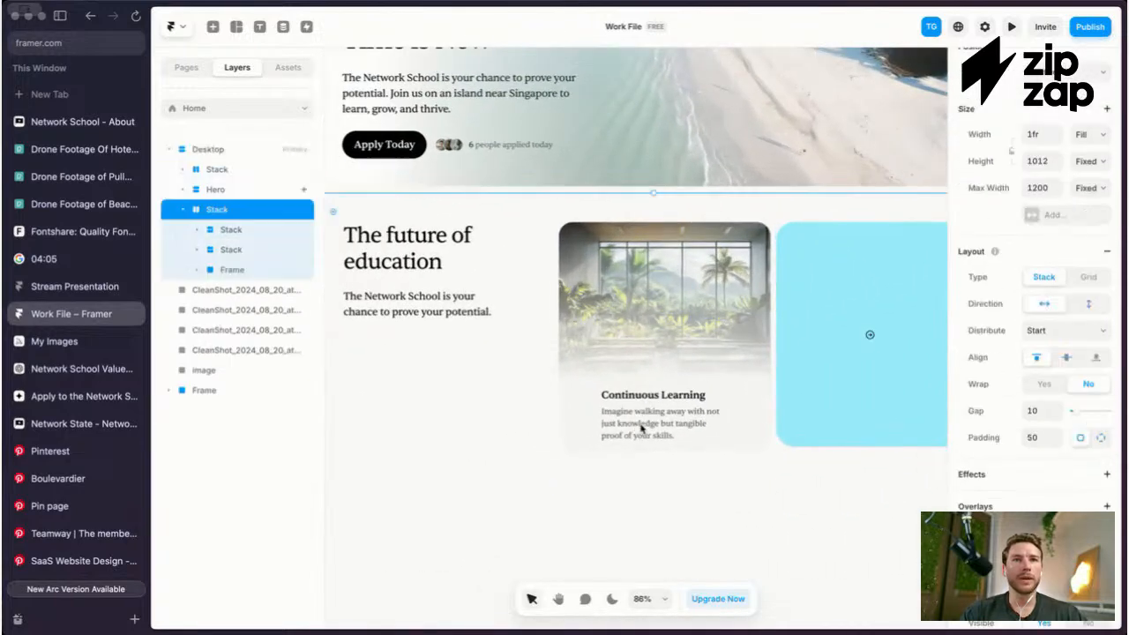
pyautogui.click(641, 428)
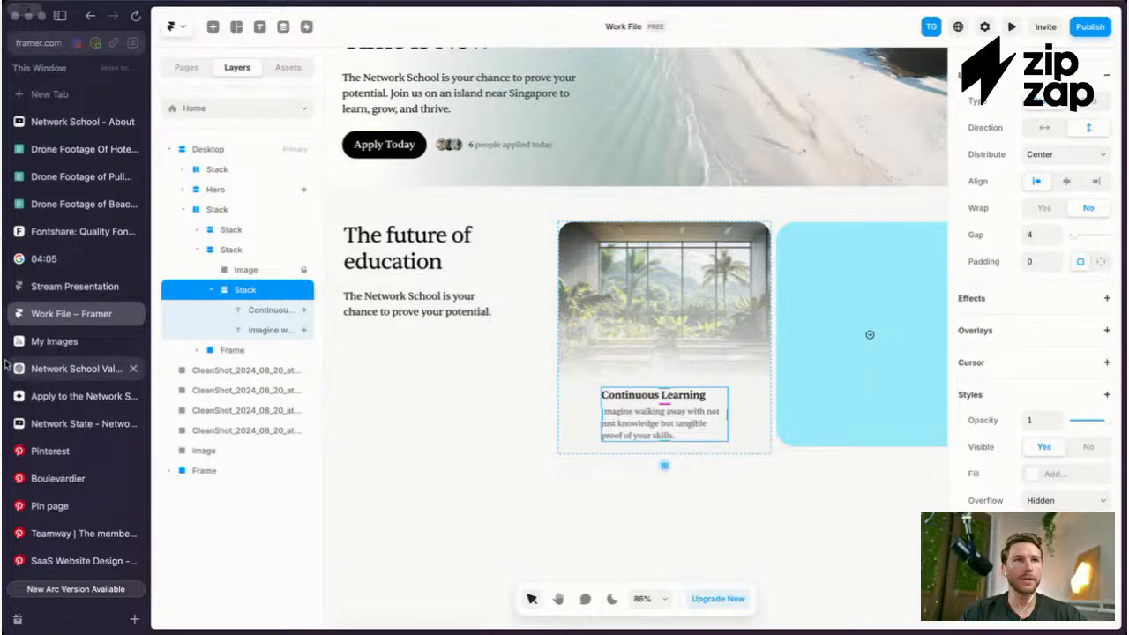
pyautogui.scroll(5, 1014, 317)
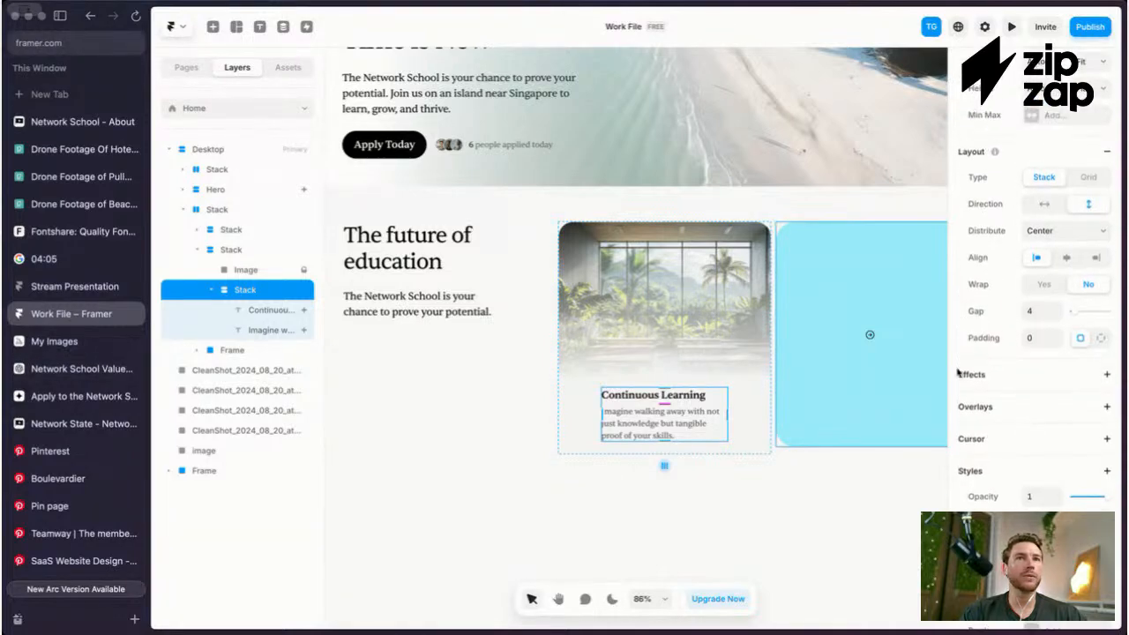
pyautogui.scroll(-2, 1037, 318)
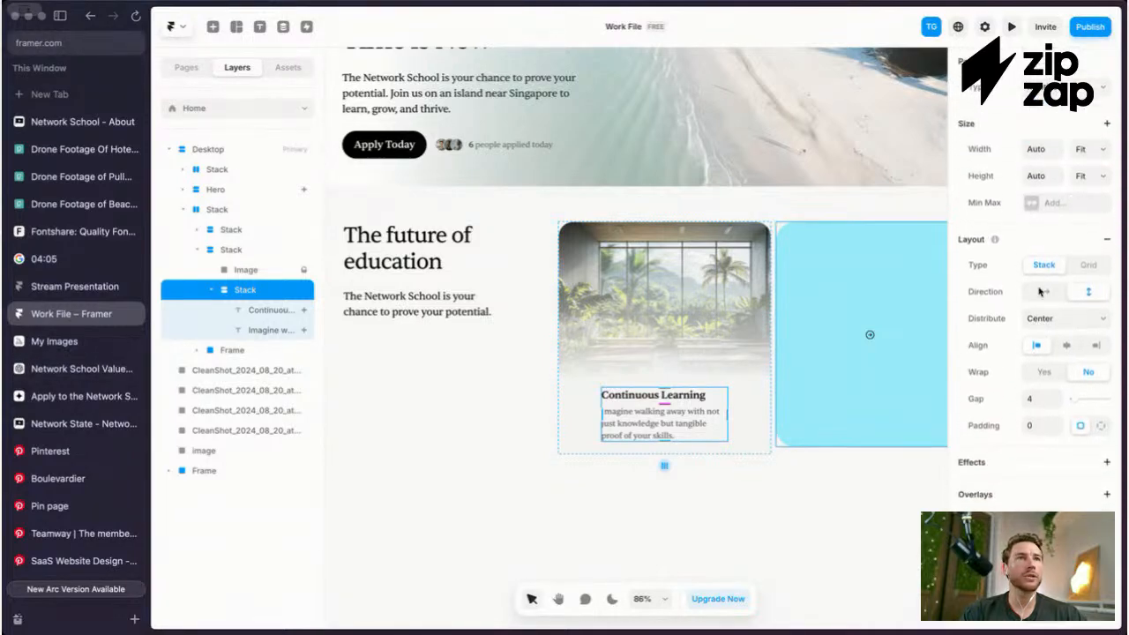
pyautogui.click(1086, 146)
pyautogui.scroll(-1, 662, 431)
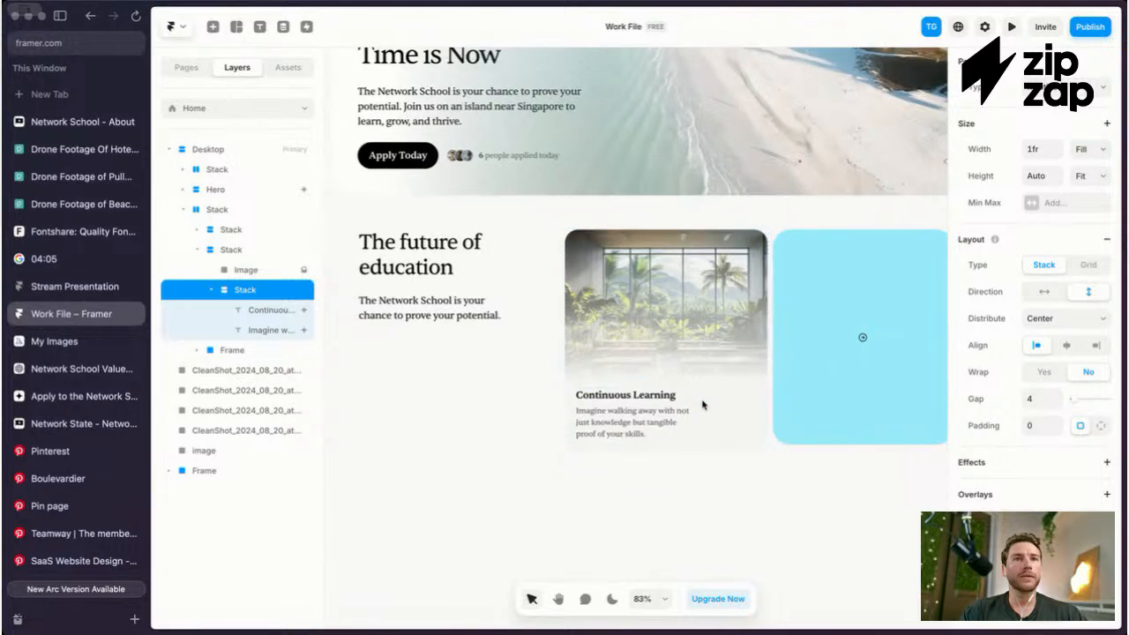
# Step: Widen the Continuous Learning card's description text box to about 295 px so the sentence wraps onto two lines
pyautogui.click(662, 429)
pyautogui.moveTo(698, 426); pyautogui.dragTo(736, 426)
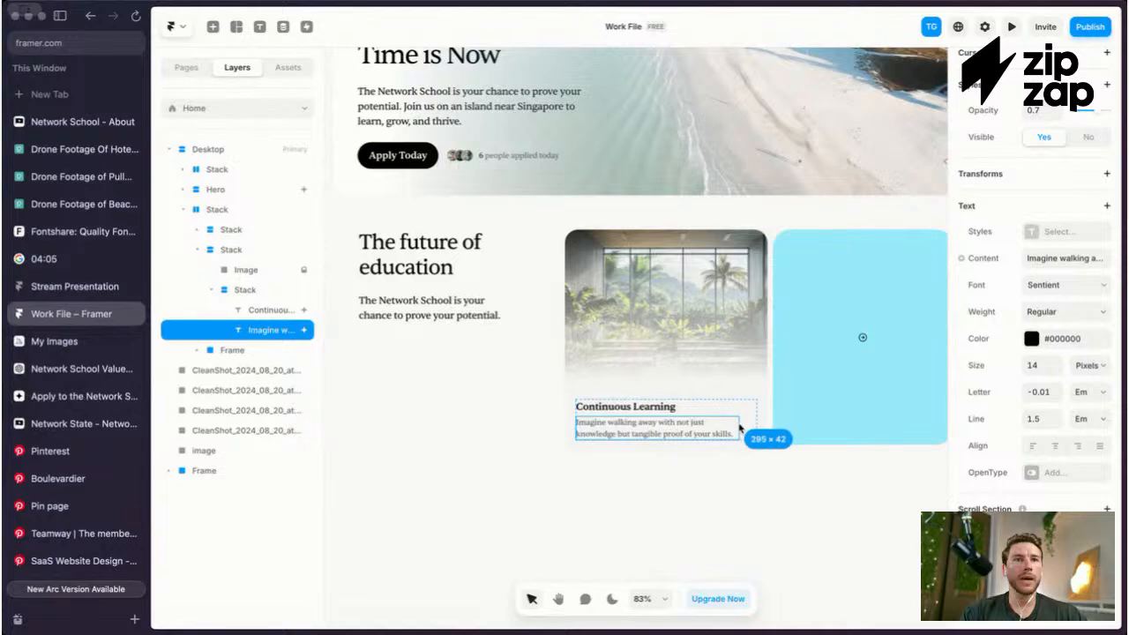
pyautogui.press('Escape')
pyautogui.press('Escape')
pyautogui.press('Escape')
pyautogui.press('Escape')
pyautogui.press('Escape')
# Step: Examine the feature section's heading, card text and spacing up close and against the hero
pyautogui.scroll(5, 696, 351)
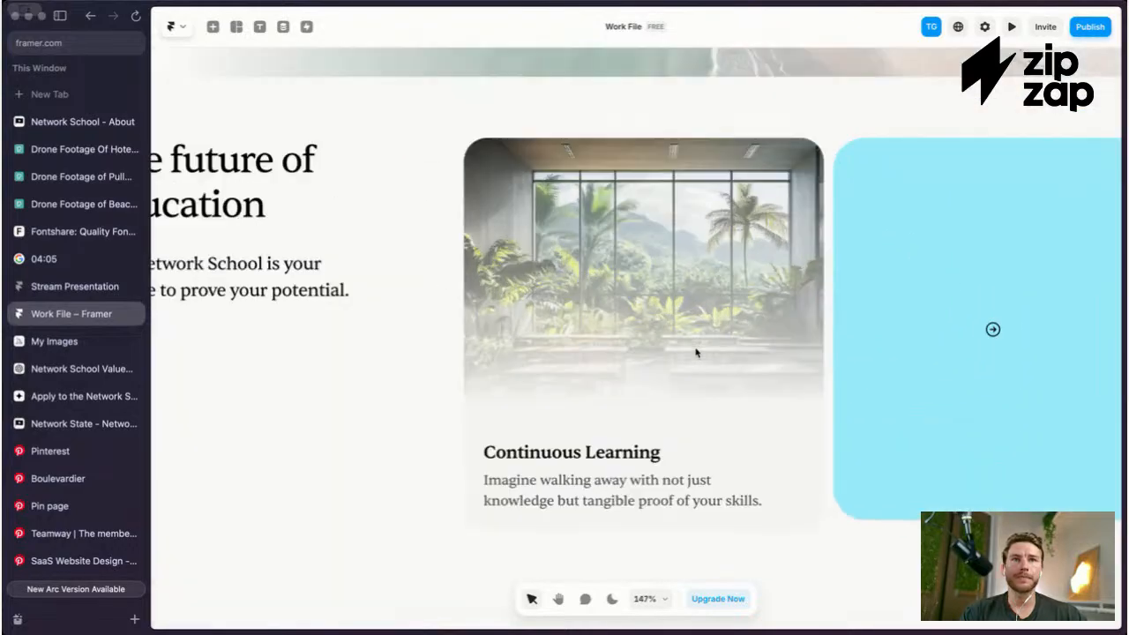
pyautogui.scroll(-5, 695, 351)
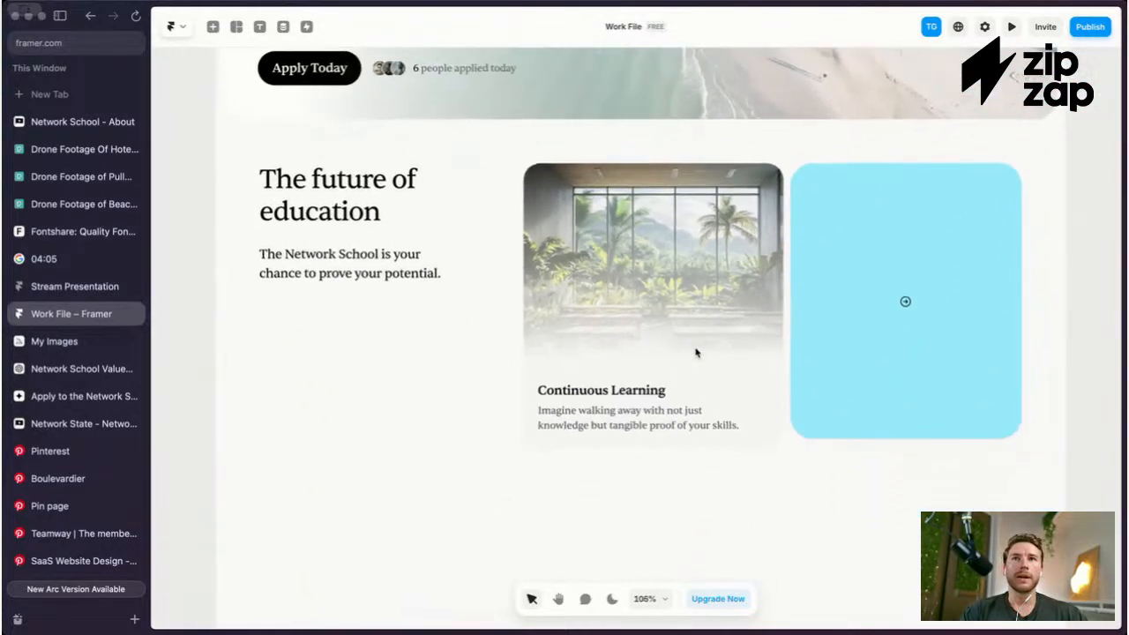
pyautogui.scroll(3, 695, 353)
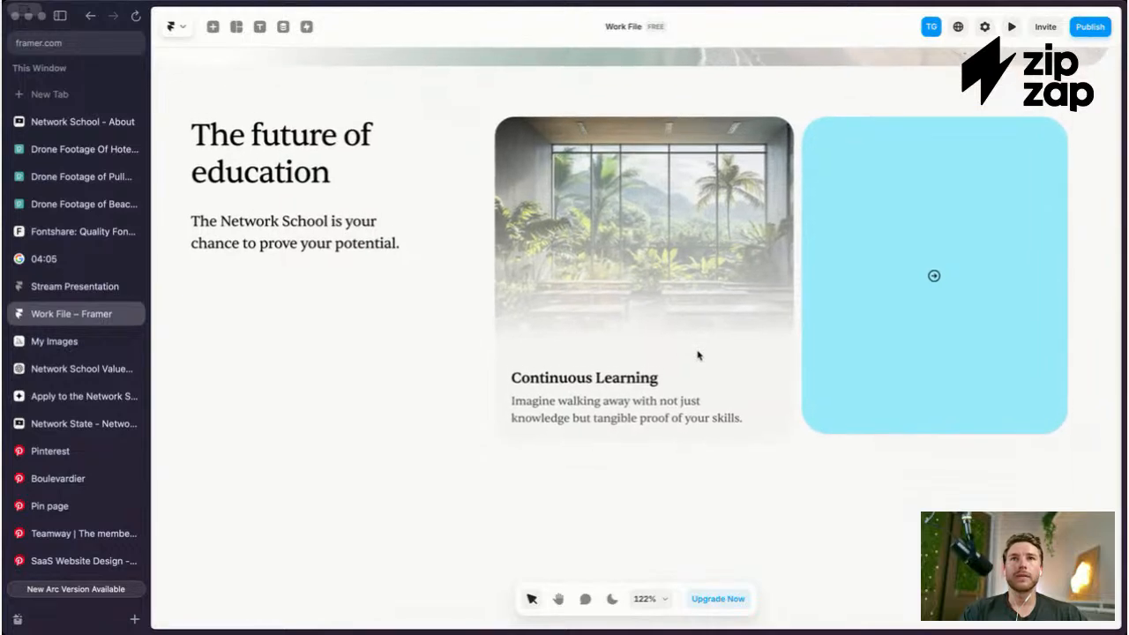
pyautogui.scroll(-1, 697, 354)
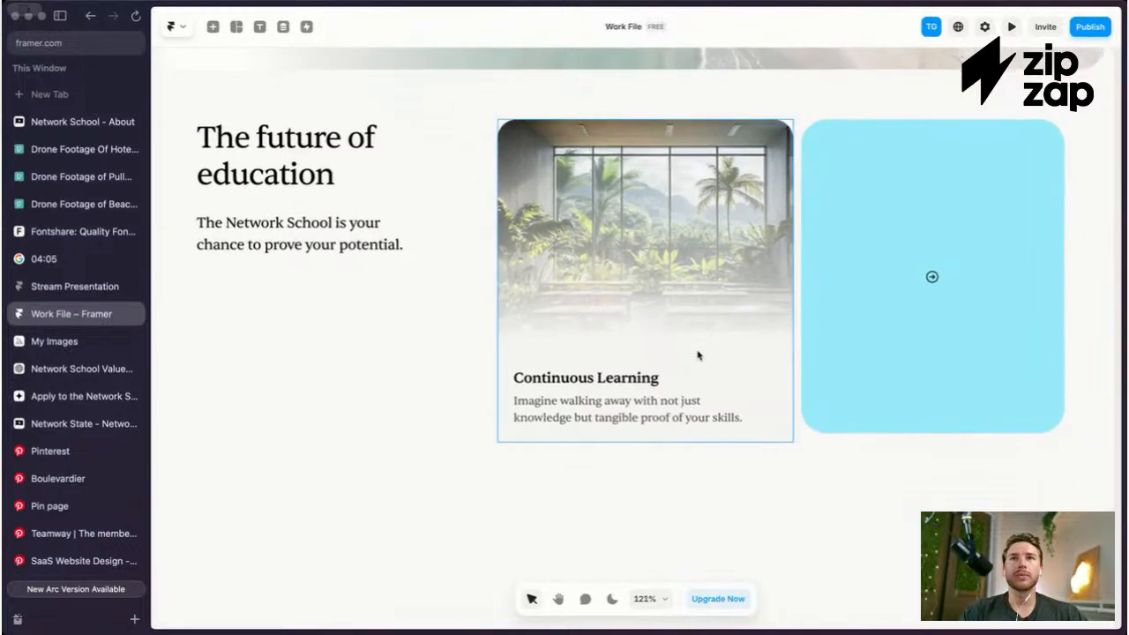
pyautogui.scroll(-1, 696, 355)
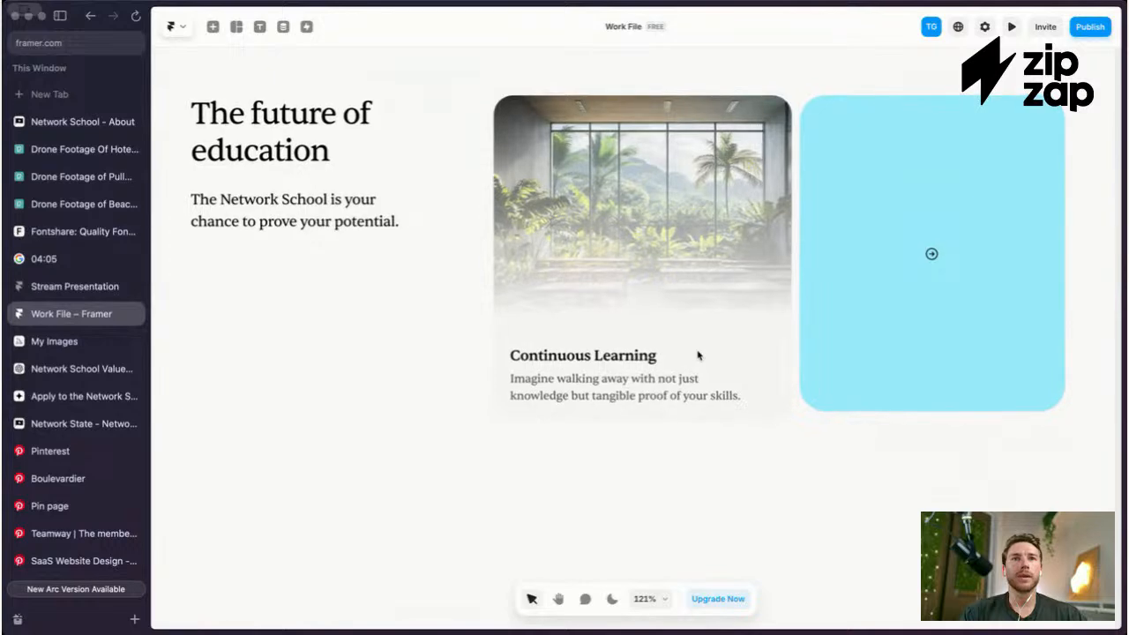
pyautogui.scroll(-1, 696, 354)
pyautogui.scroll(-5, 697, 355)
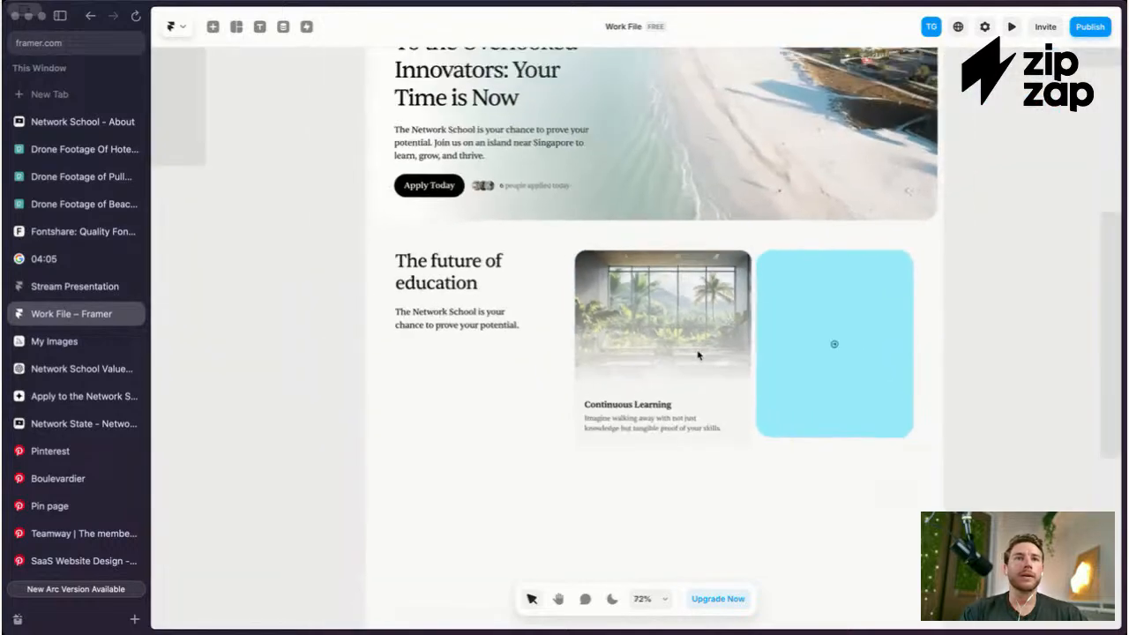
pyautogui.scroll(5, 697, 354)
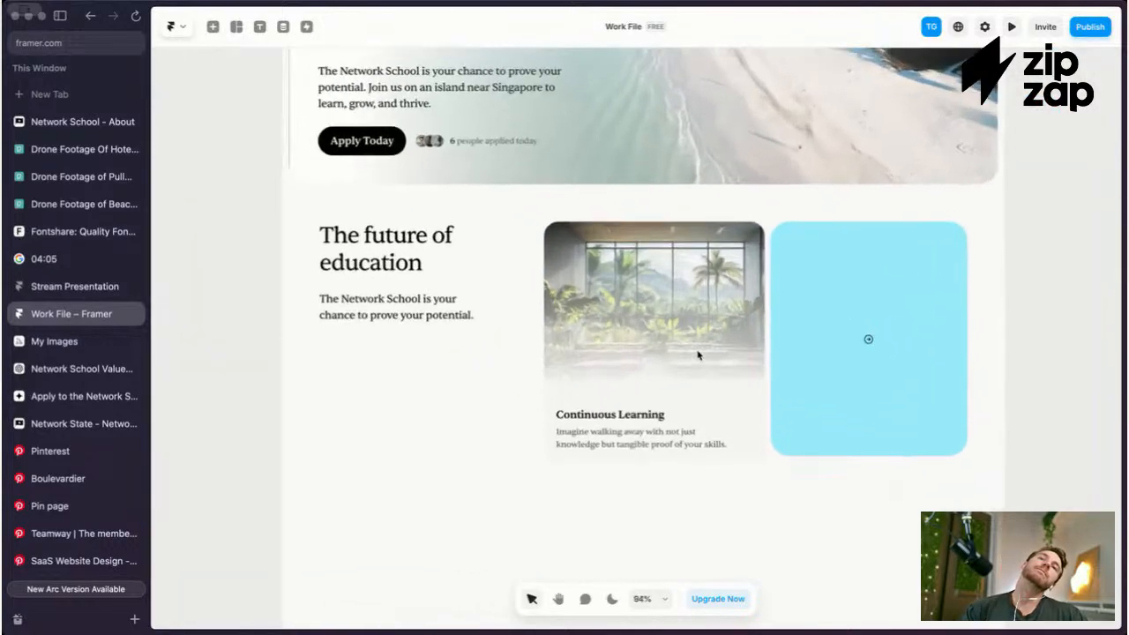
# Step: Set the fill of the Continuous Learning card to #FFFFFF
pyautogui.press('super+backslash')
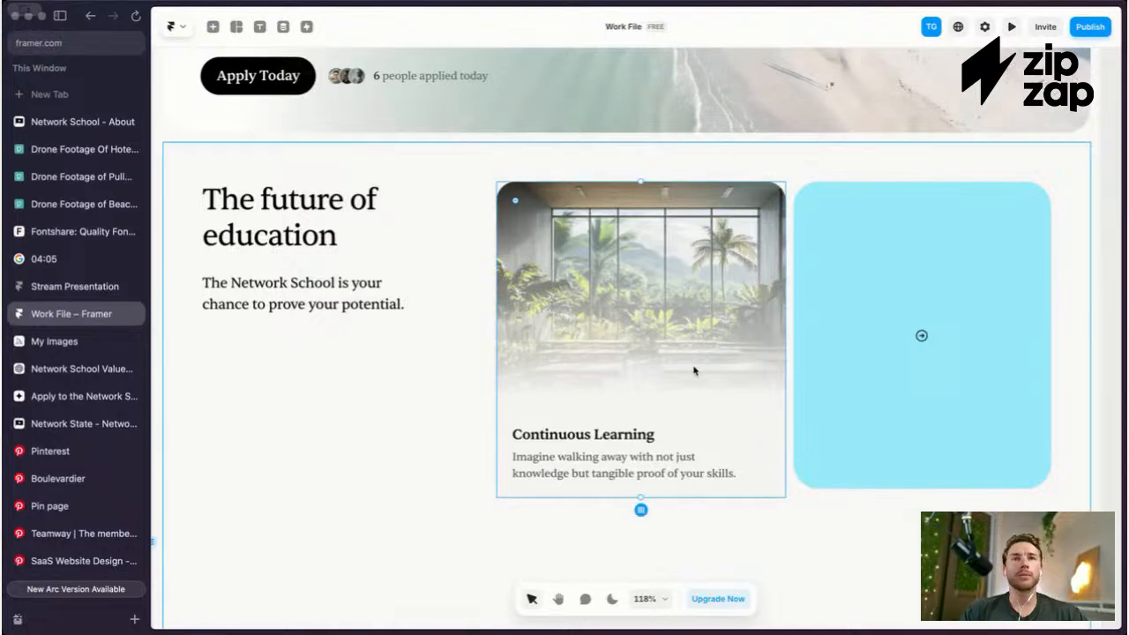
pyautogui.click(1037, 365)
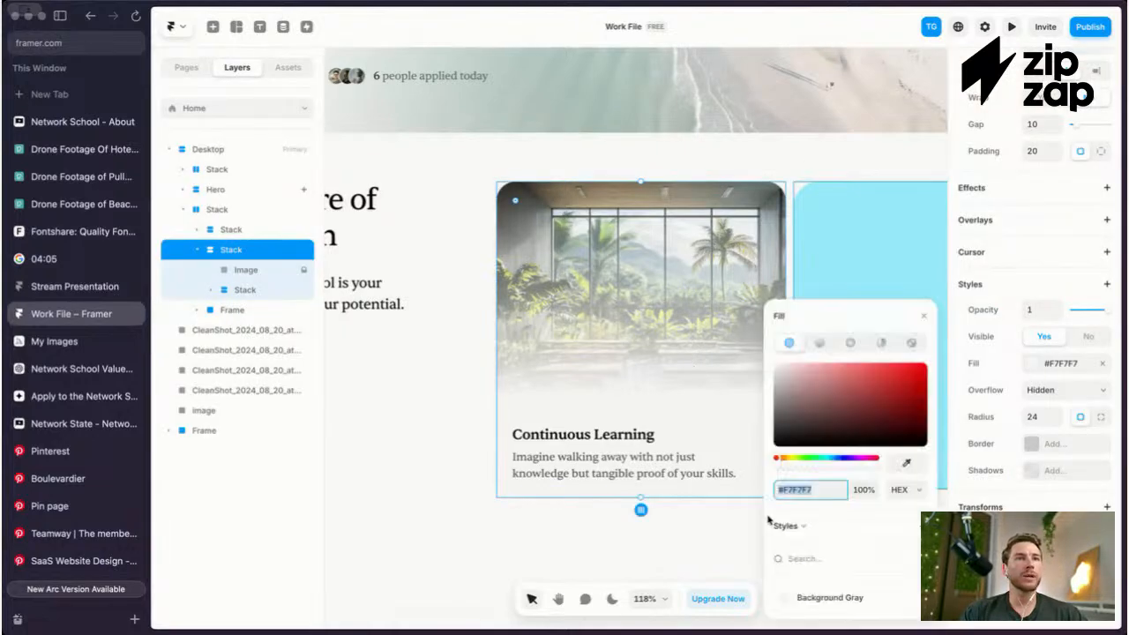
pyautogui.press('Escape')
pyautogui.scroll(-3, 804, 322)
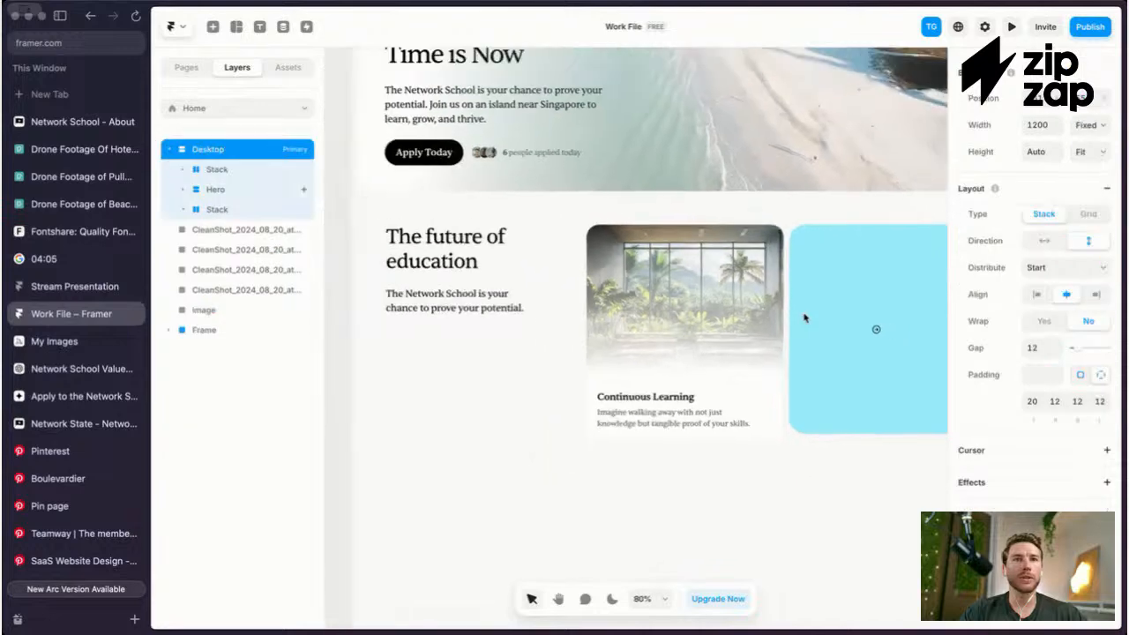
pyautogui.press('super+backslash')
pyautogui.scroll(-2, 717, 372)
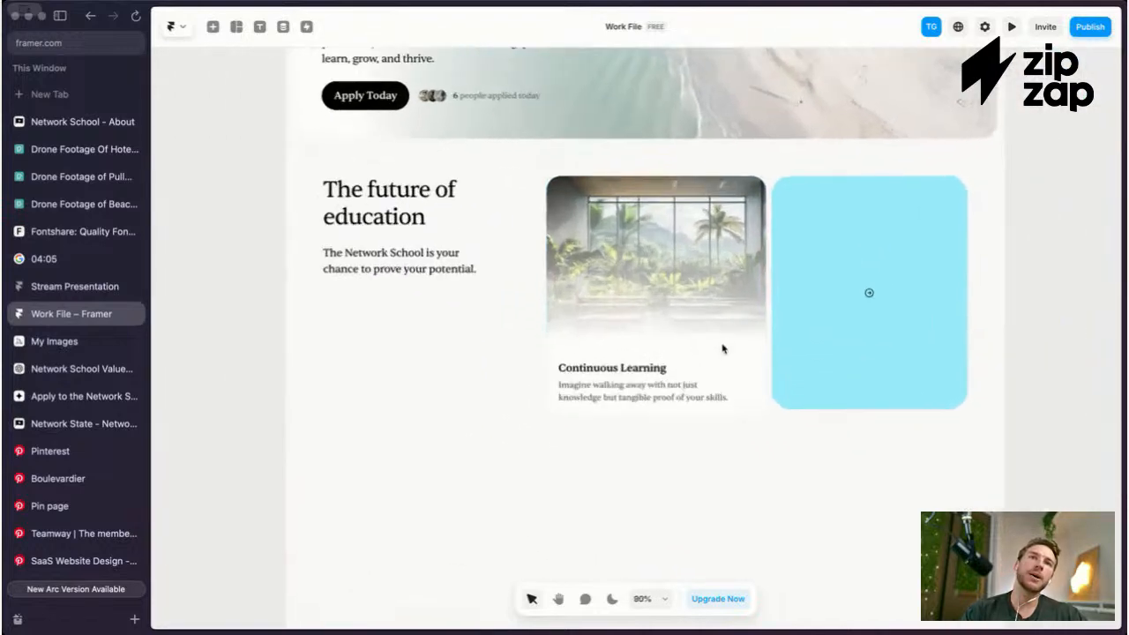
# Step: Adjust the linear mask on the Continuous Learning card's image so only the lower part of the picture fades out
pyautogui.click(720, 335)
pyautogui.press('super+backslash')
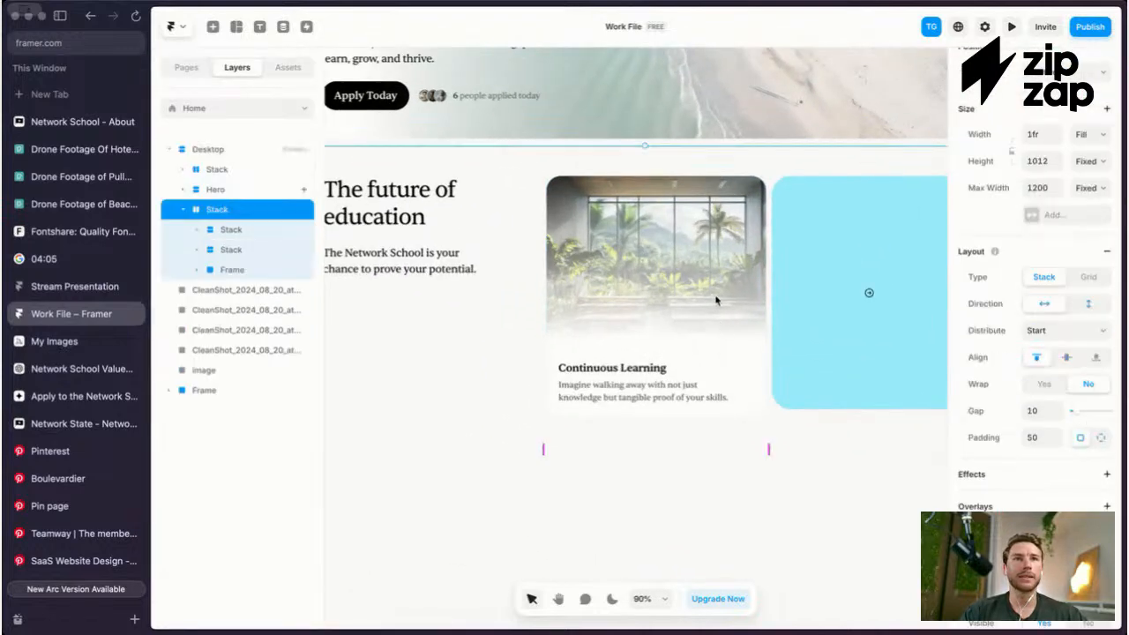
pyautogui.click(715, 301)
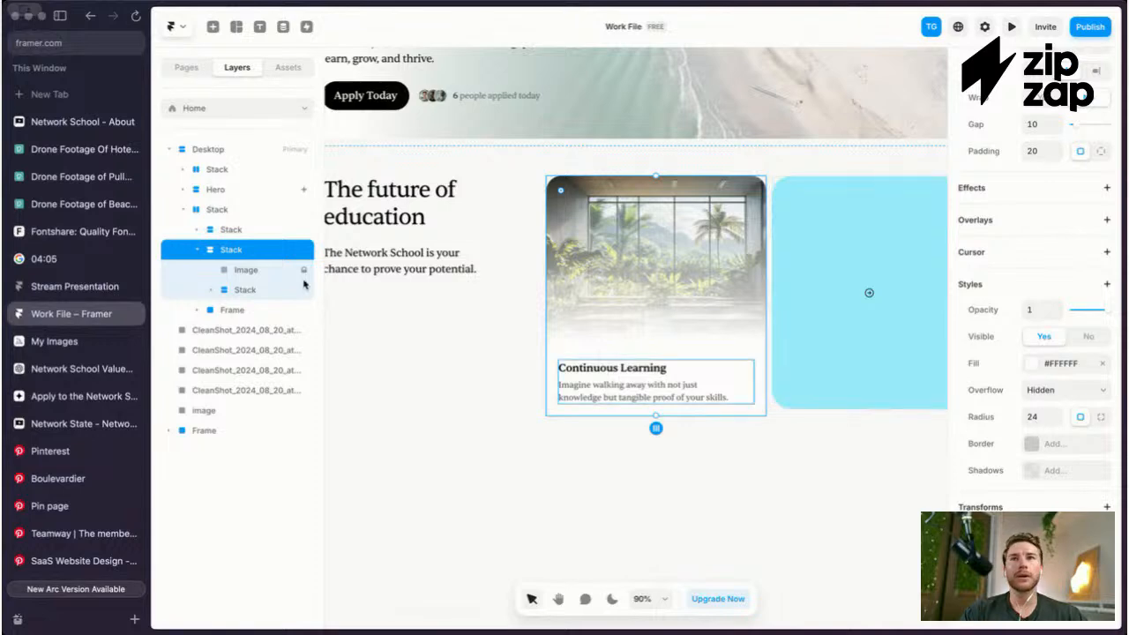
pyautogui.click(243, 274)
pyautogui.scroll(-3, 1114, 317)
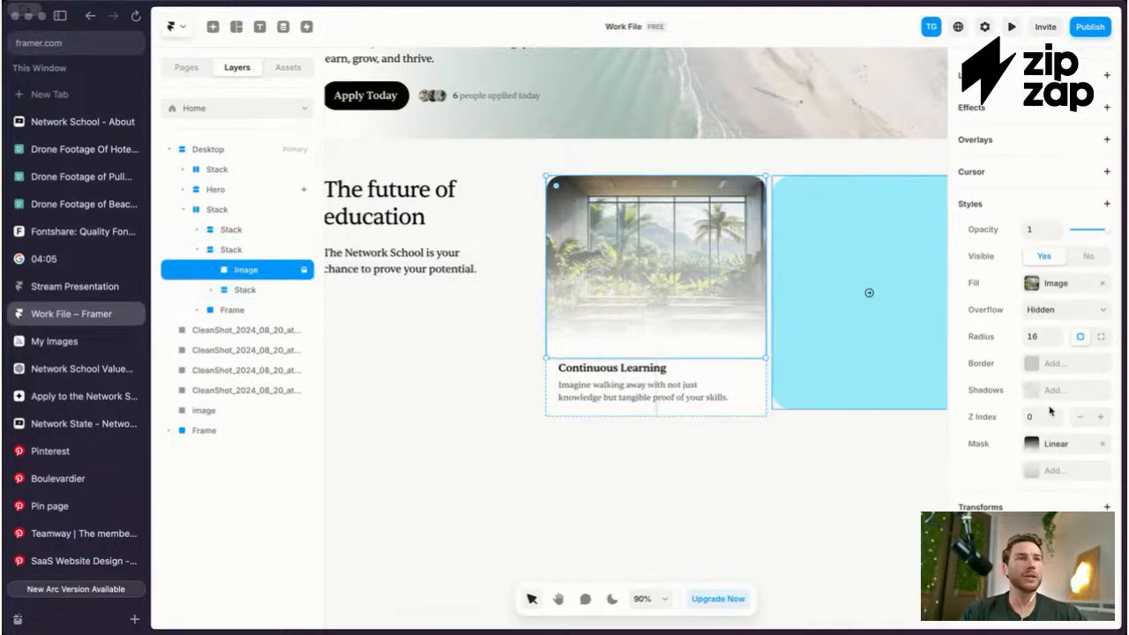
pyautogui.click(1032, 444)
pyautogui.moveTo(655, 341); pyautogui.dragTo(656, 360)
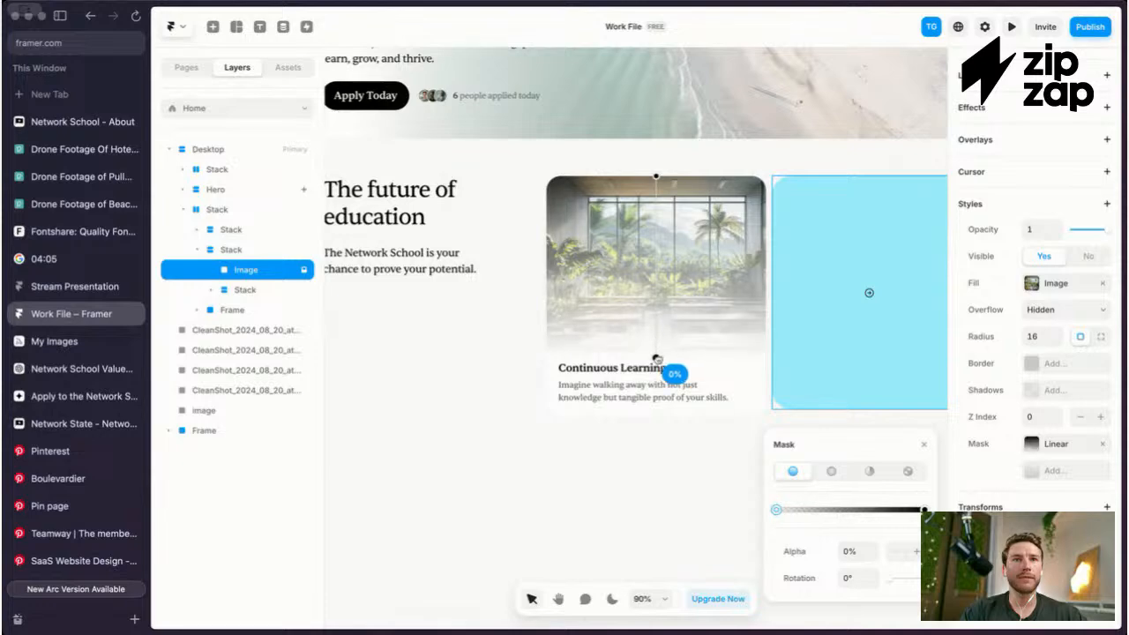
pyautogui.moveTo(657, 176); pyautogui.dragTo(656, 304)
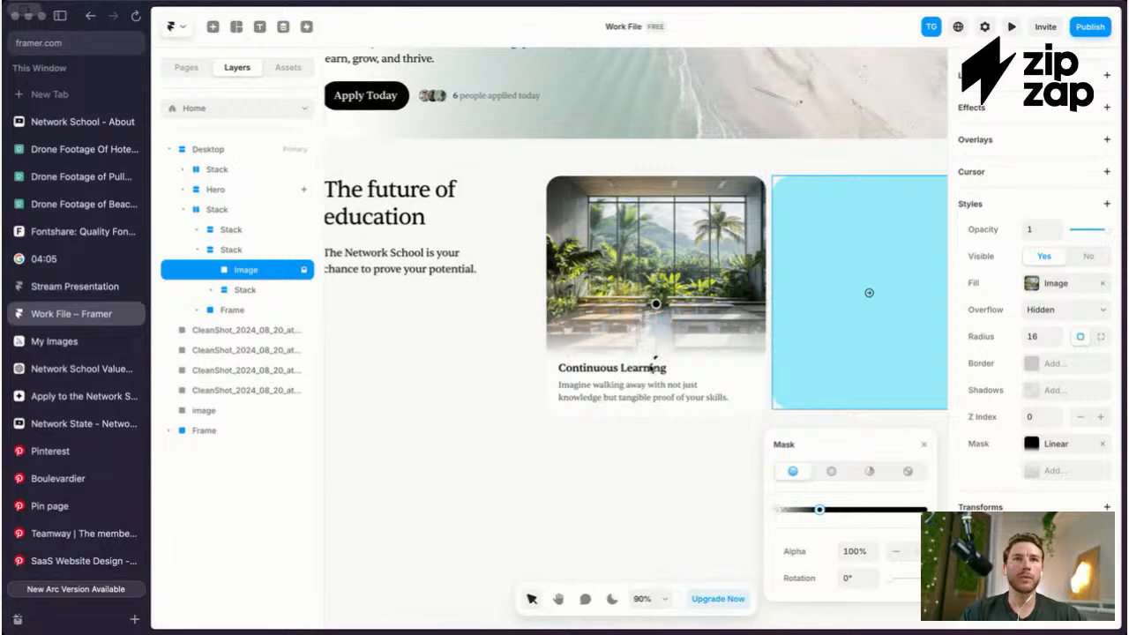
pyautogui.moveTo(655, 360); pyautogui.dragTo(657, 350)
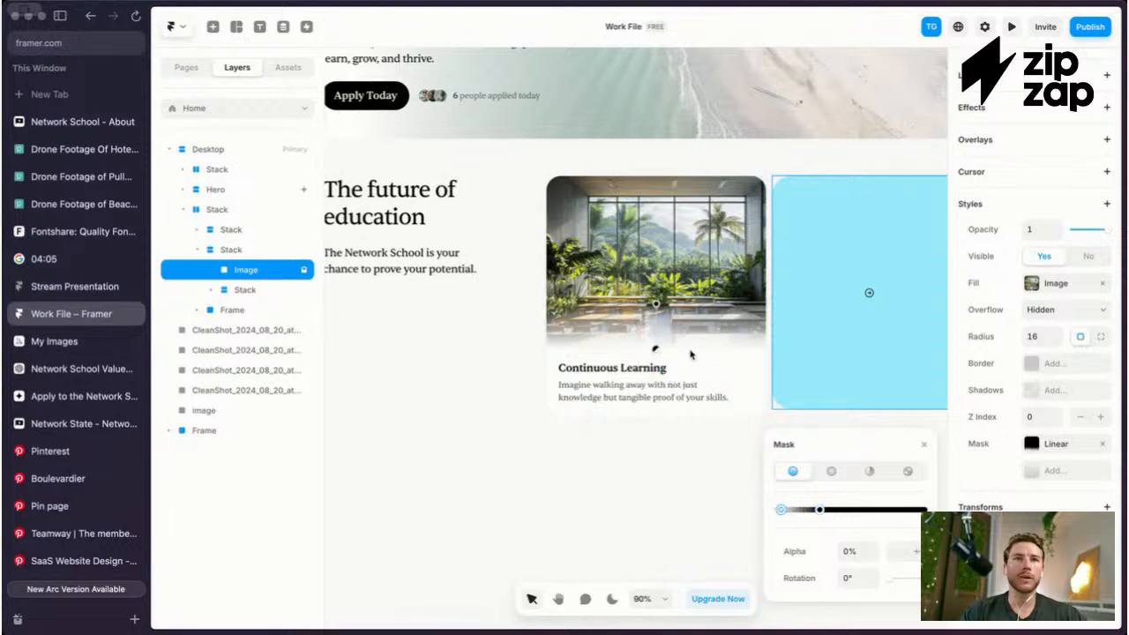
pyautogui.press('Escape')
pyautogui.scroll(-4, 739, 345)
pyautogui.press('Escape')
pyautogui.press('Escape')
pyautogui.press('Escape')
pyautogui.scroll(5, 738, 339)
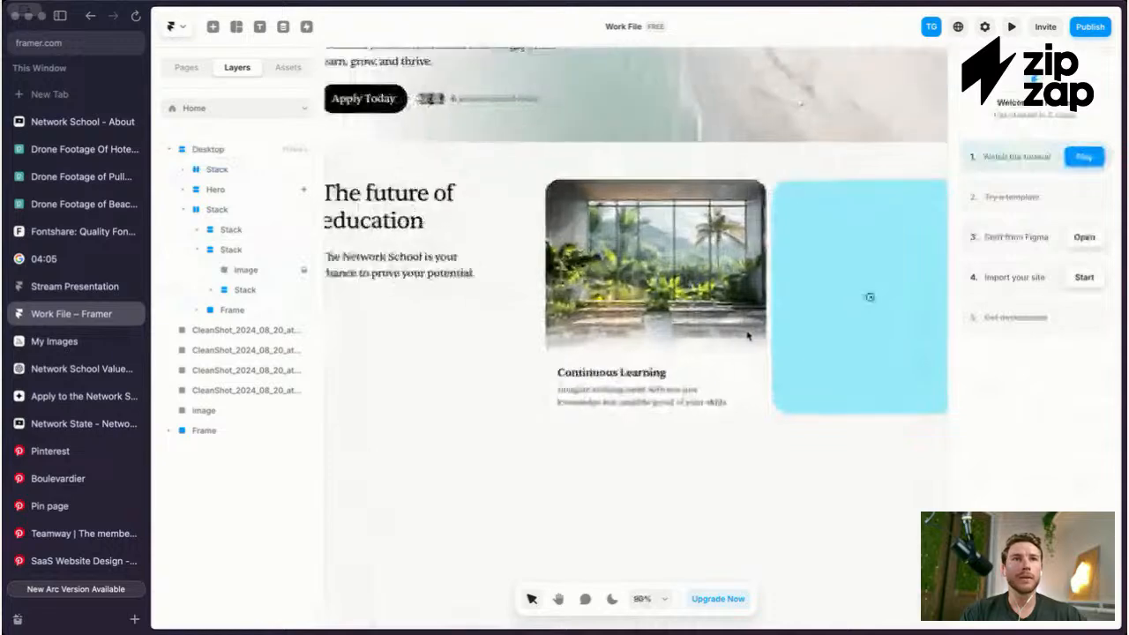
# Step: Set the corner radius of the Continuous Learning card to 32
pyautogui.click(748, 335)
pyautogui.write('30')
pyautogui.press('Return')
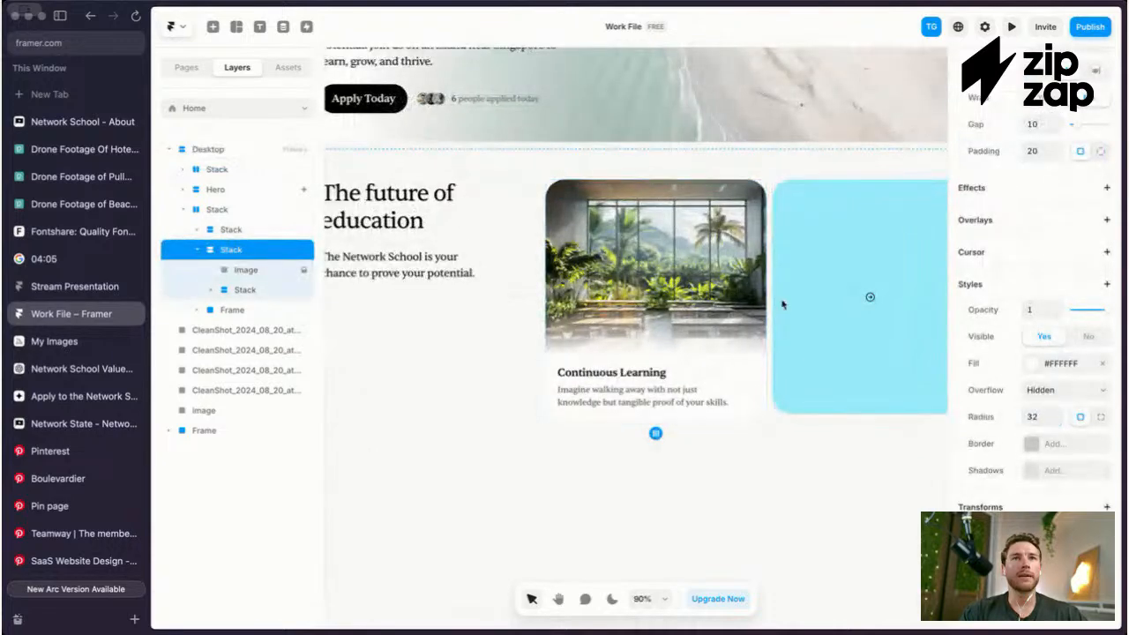
pyautogui.press('Escape')
pyautogui.press('Escape')
pyautogui.press('Escape')
pyautogui.scroll(5, 711, 224)
pyautogui.press('super+period')
# Step: Examine the feature section's heading, white card and image fade up close and in relation to the hero
pyautogui.hscroll(-1, 711, 224)
pyautogui.scroll(-2, 711, 224)
pyautogui.scroll(-1, 710, 224)
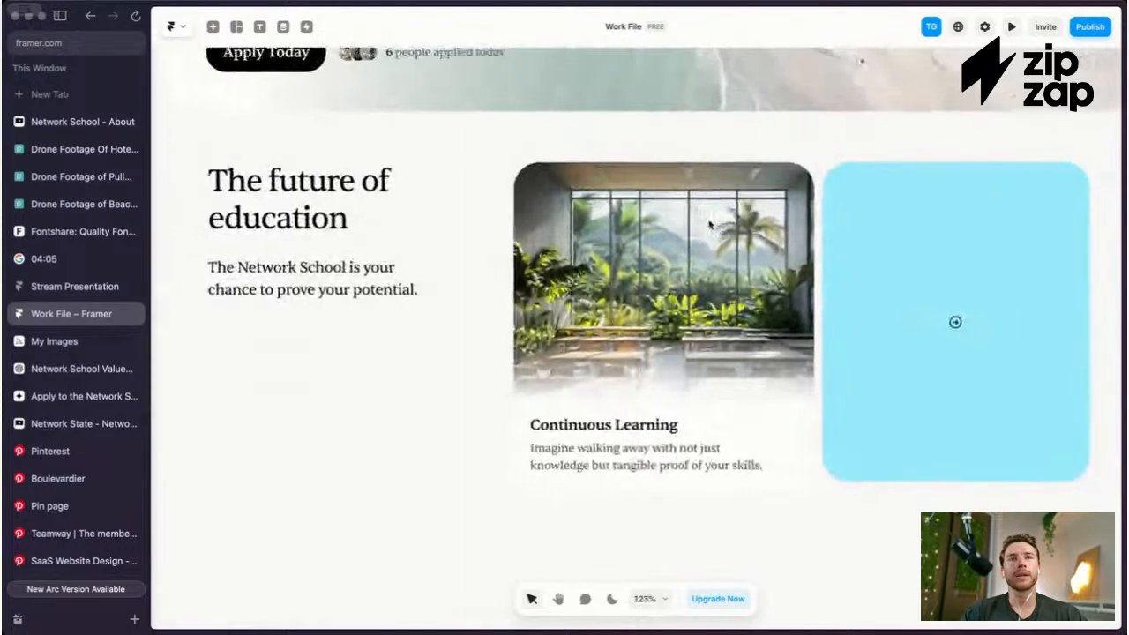
pyautogui.scroll(1, 709, 224)
pyautogui.scroll(-2, 710, 224)
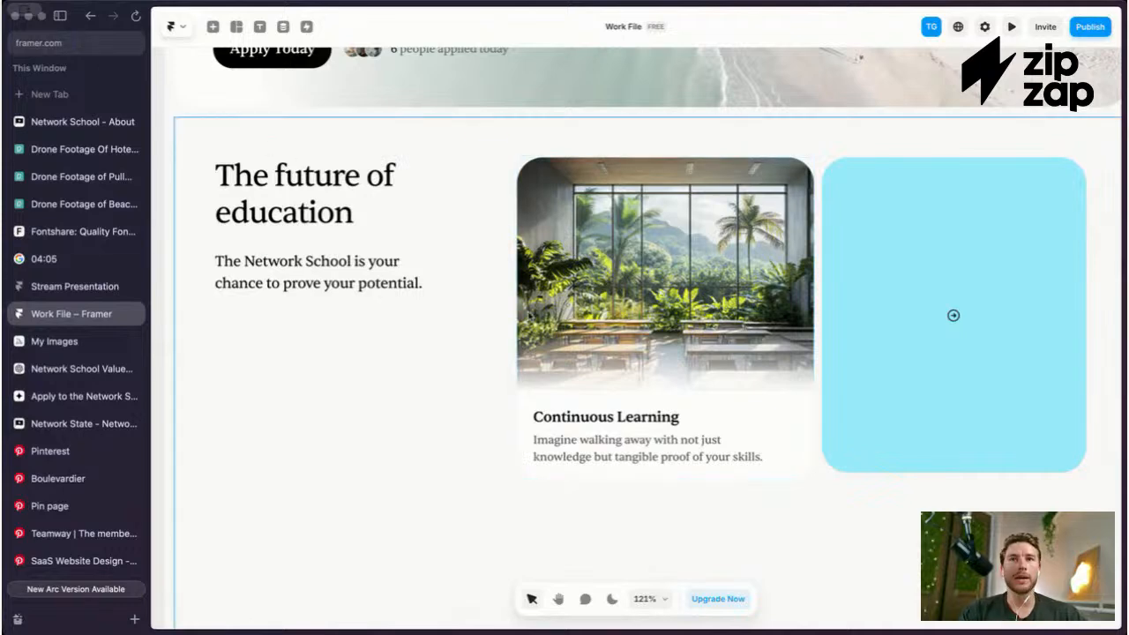
pyautogui.scroll(-5, 551, 325)
pyautogui.scroll(5, 551, 325)
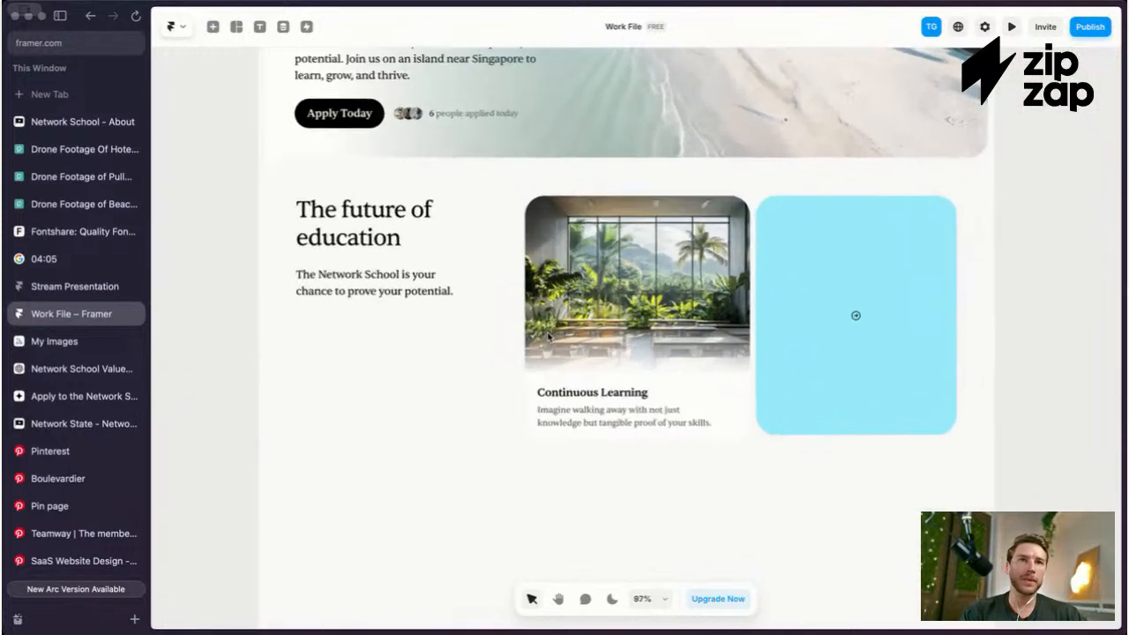
pyautogui.scroll(1, 547, 336)
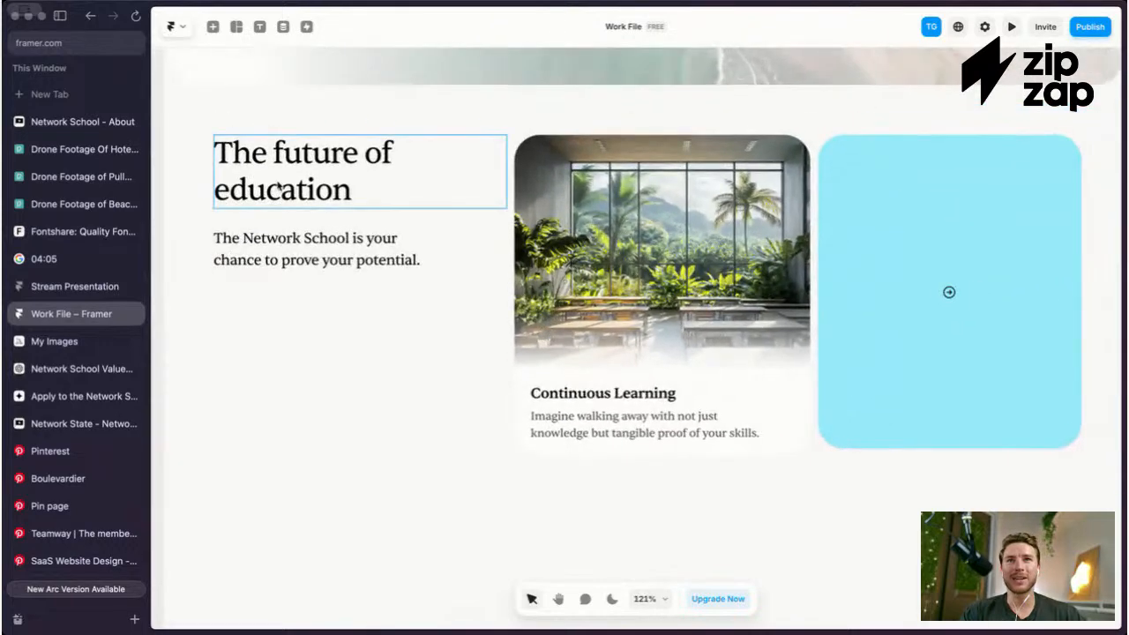
pyautogui.scroll(-4, 378, 216)
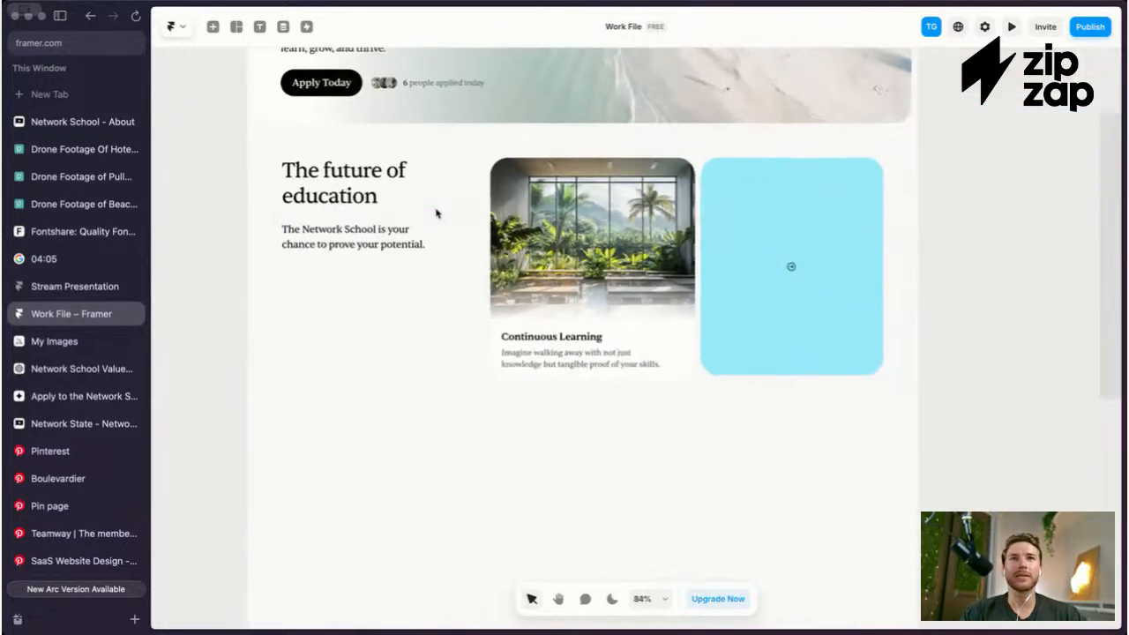
pyautogui.scroll(2, 300, 170)
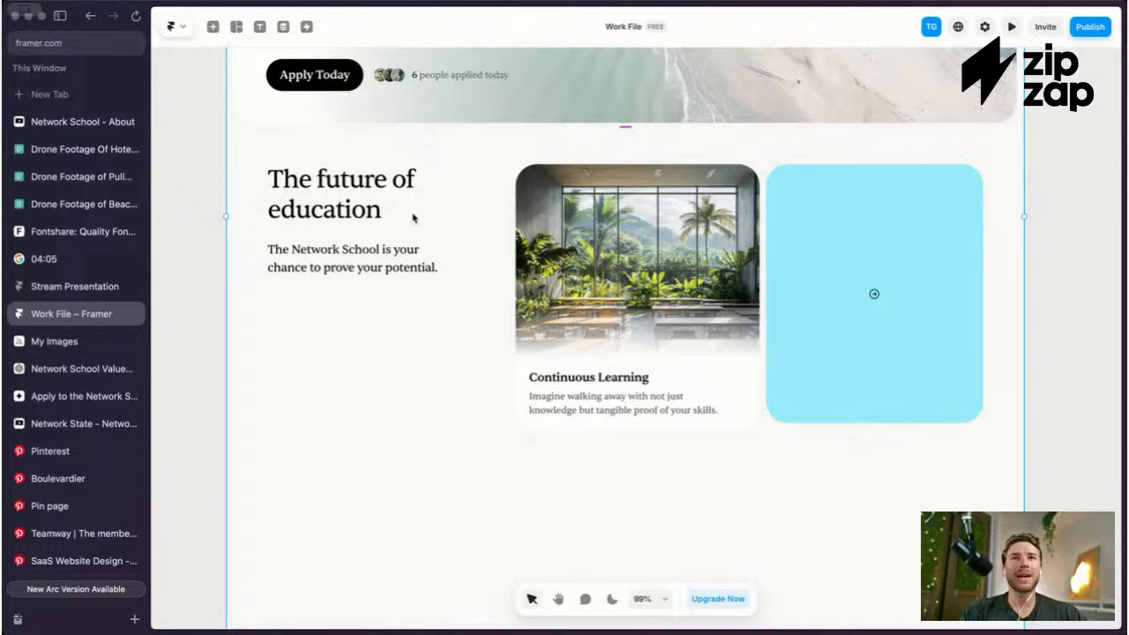
pyautogui.scroll(-3, 410, 217)
# Step: Review the reference designs placed around the page and compare them with the feature section's heading and card
pyautogui.hscroll(5, 474, 176)
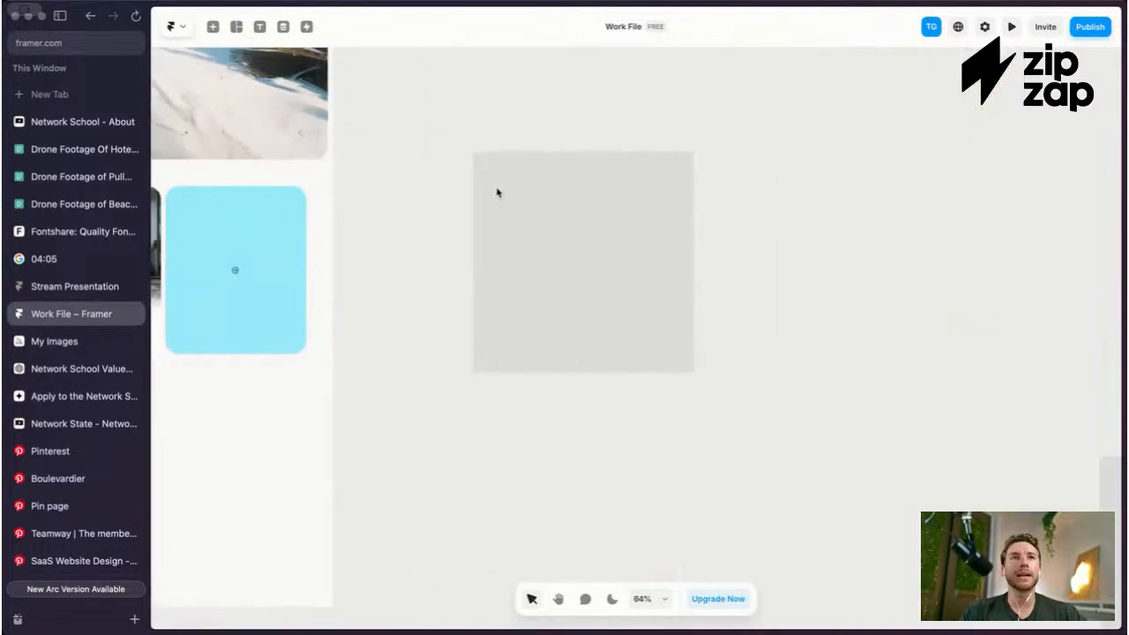
pyautogui.scroll(10, 589, 263)
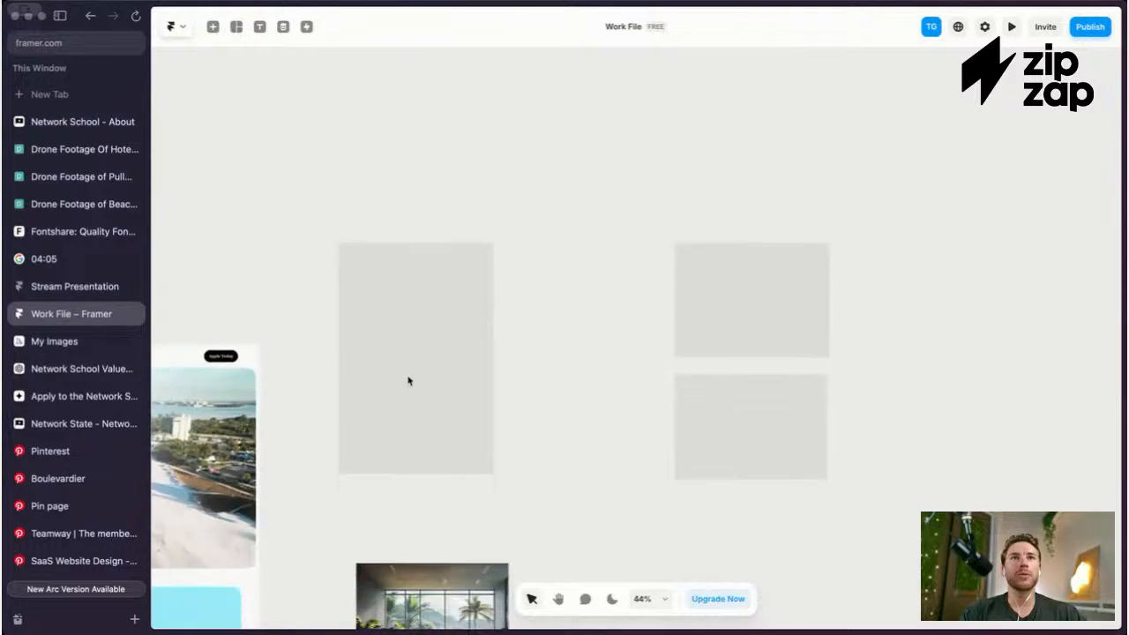
pyautogui.scroll(10, 408, 380)
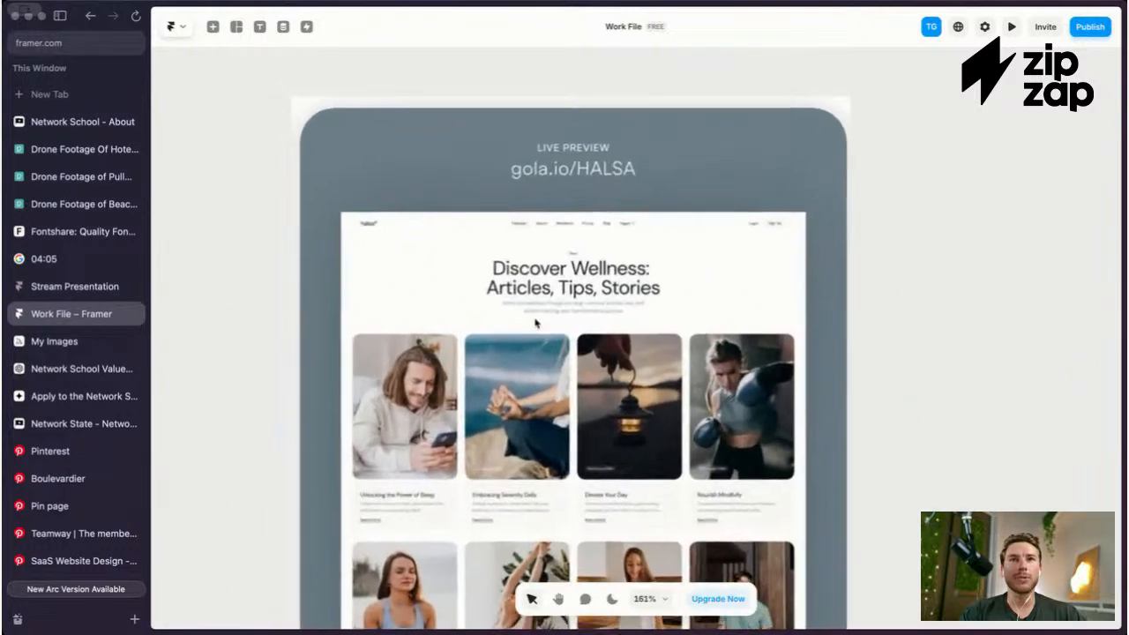
pyautogui.scroll(-2, 534, 323)
pyautogui.scroll(2, 534, 324)
pyautogui.scroll(-8, 535, 324)
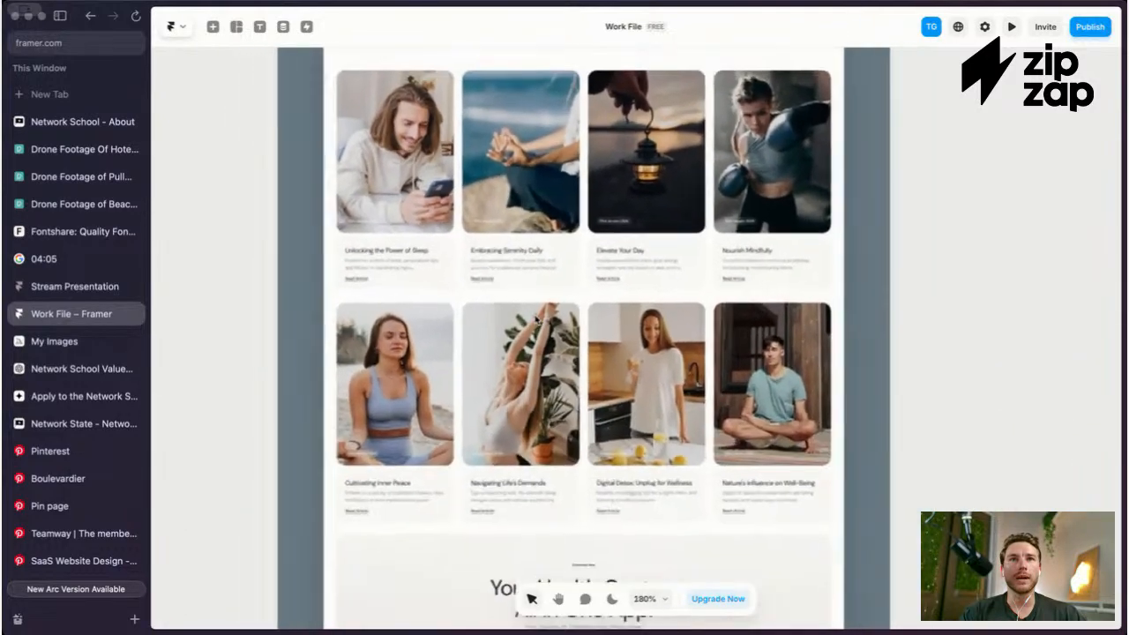
pyautogui.scroll(3, 535, 320)
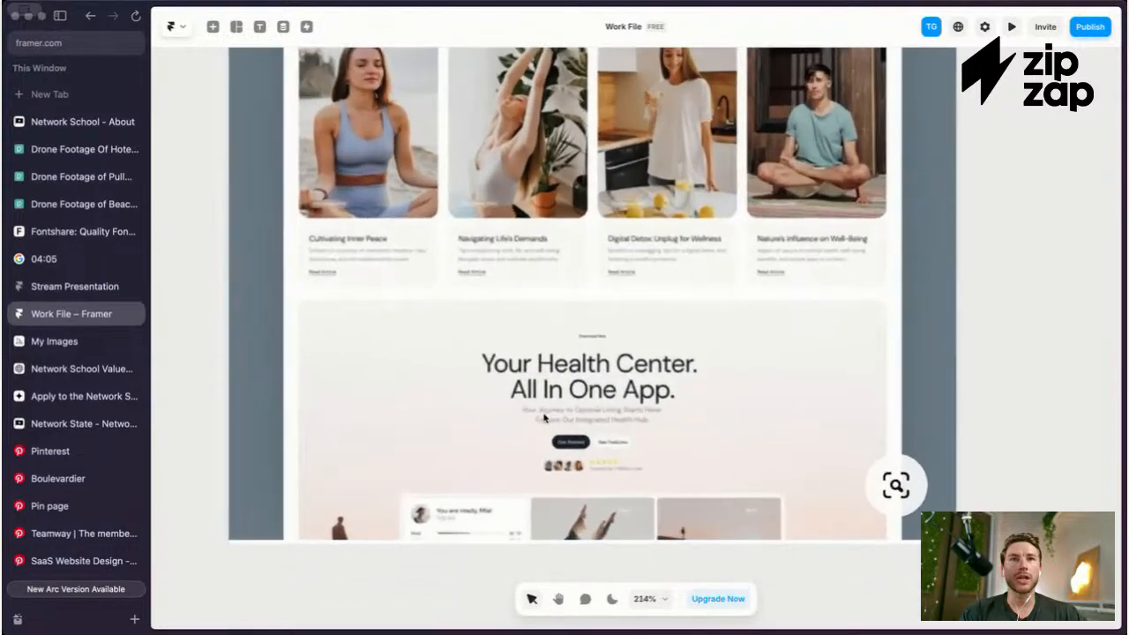
pyautogui.scroll(-6, 544, 417)
pyautogui.hscroll(10, 542, 415)
pyautogui.scroll(-5, 541, 415)
pyautogui.hscroll(5, 541, 416)
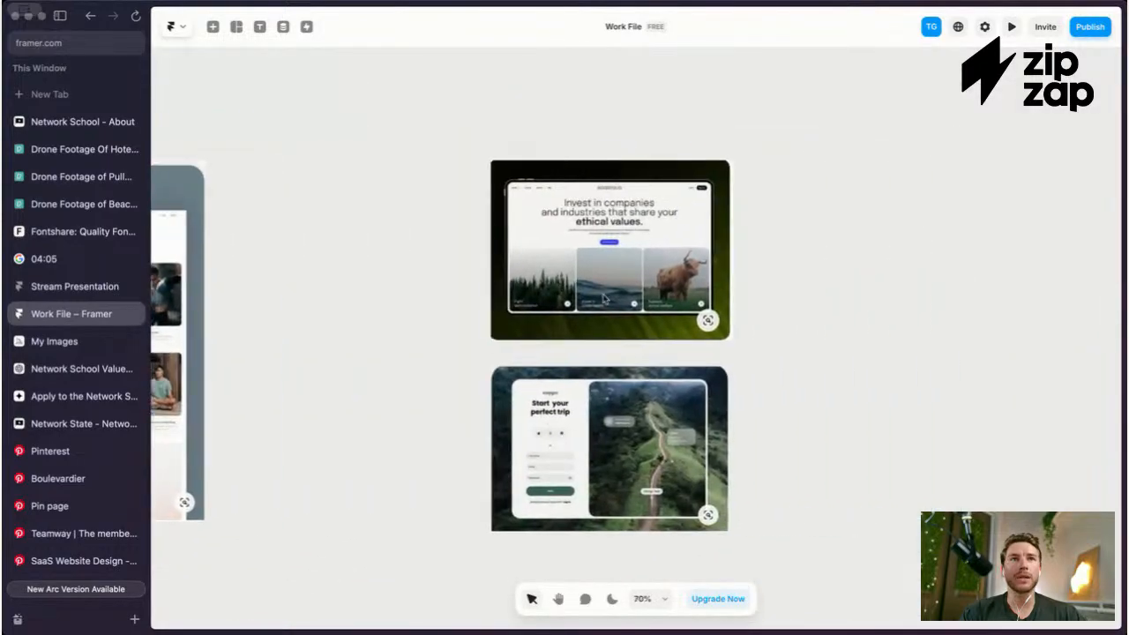
pyautogui.scroll(2, 640, 226)
pyautogui.scroll(-3, 640, 227)
pyautogui.scroll(-4, 653, 306)
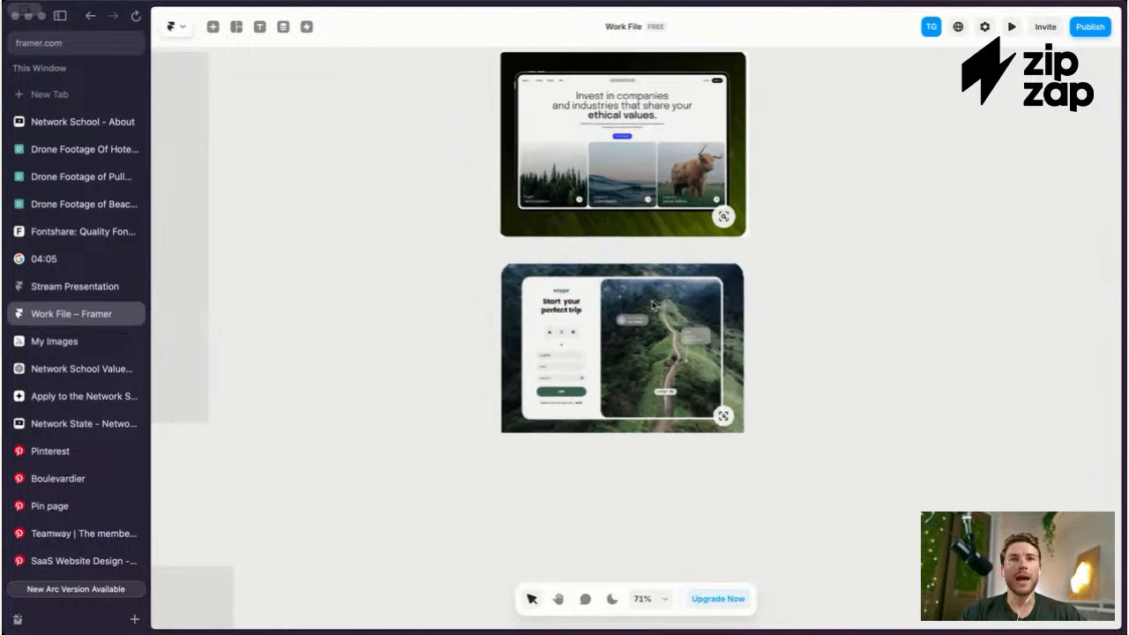
pyautogui.hscroll(8, 652, 306)
pyautogui.hscroll(5, 652, 306)
pyautogui.scroll(-3, 653, 306)
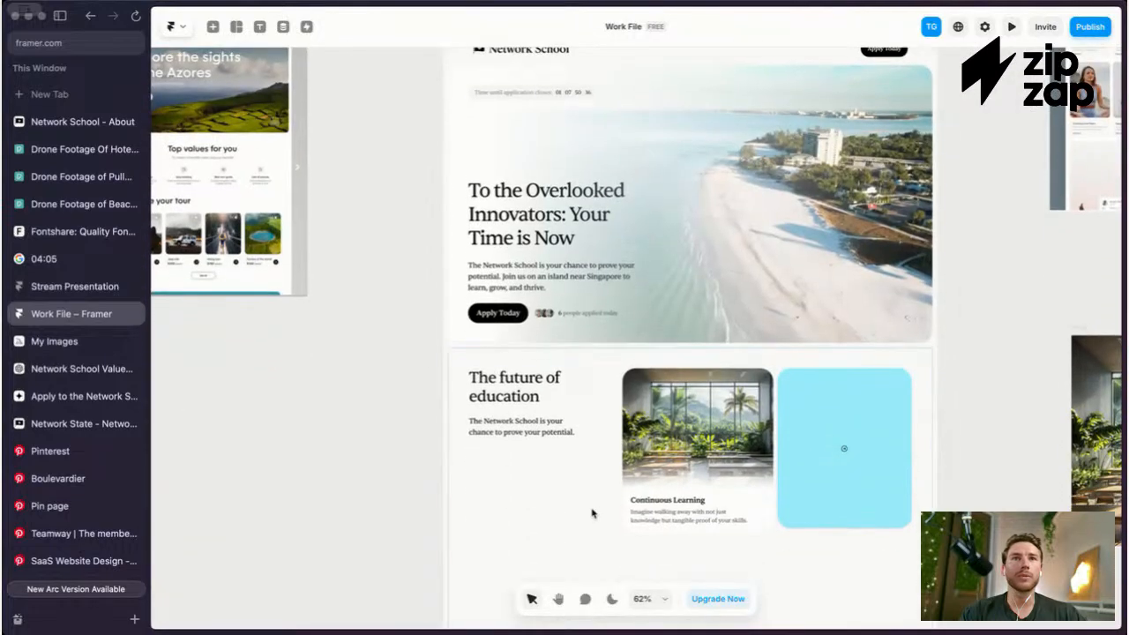
pyautogui.scroll(5, 445, 315)
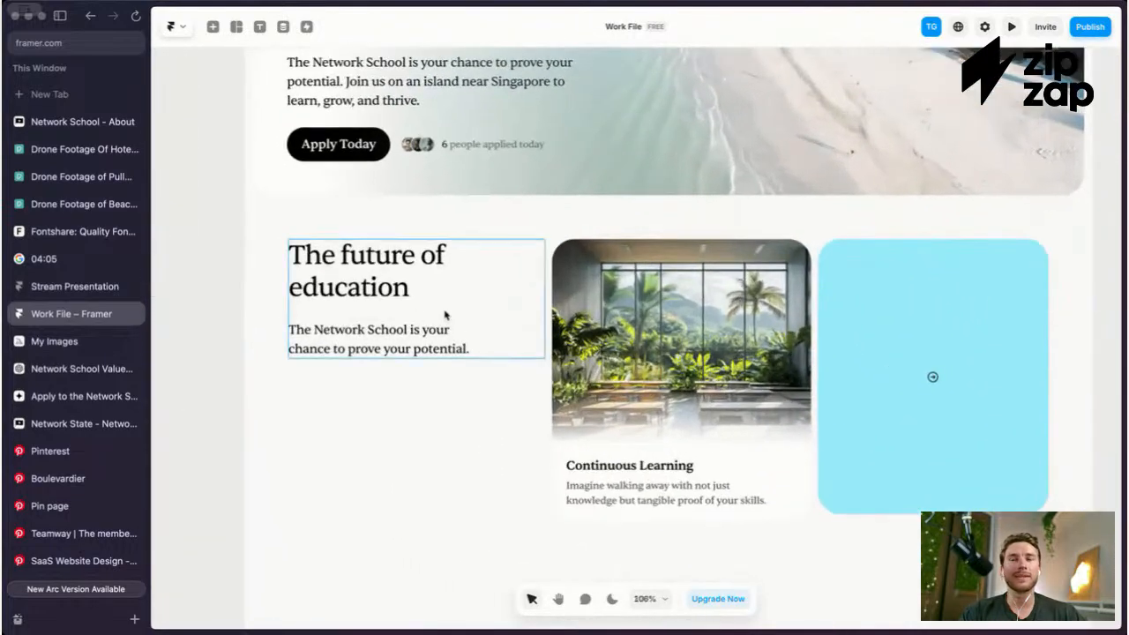
pyautogui.scroll(2, 488, 317)
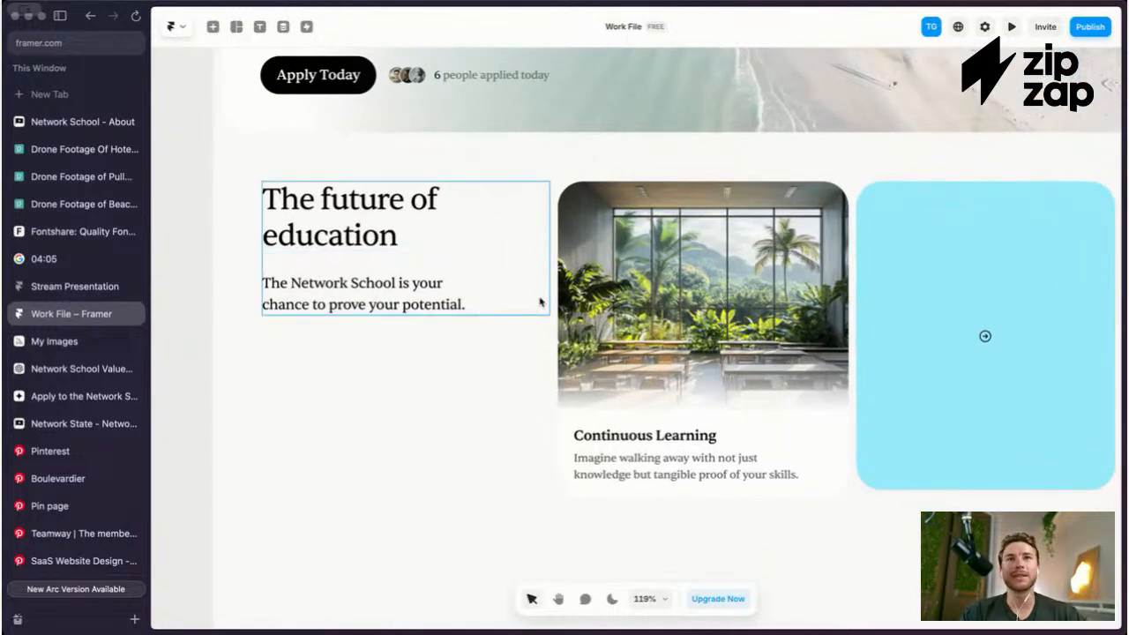
pyautogui.scroll(-4, 539, 302)
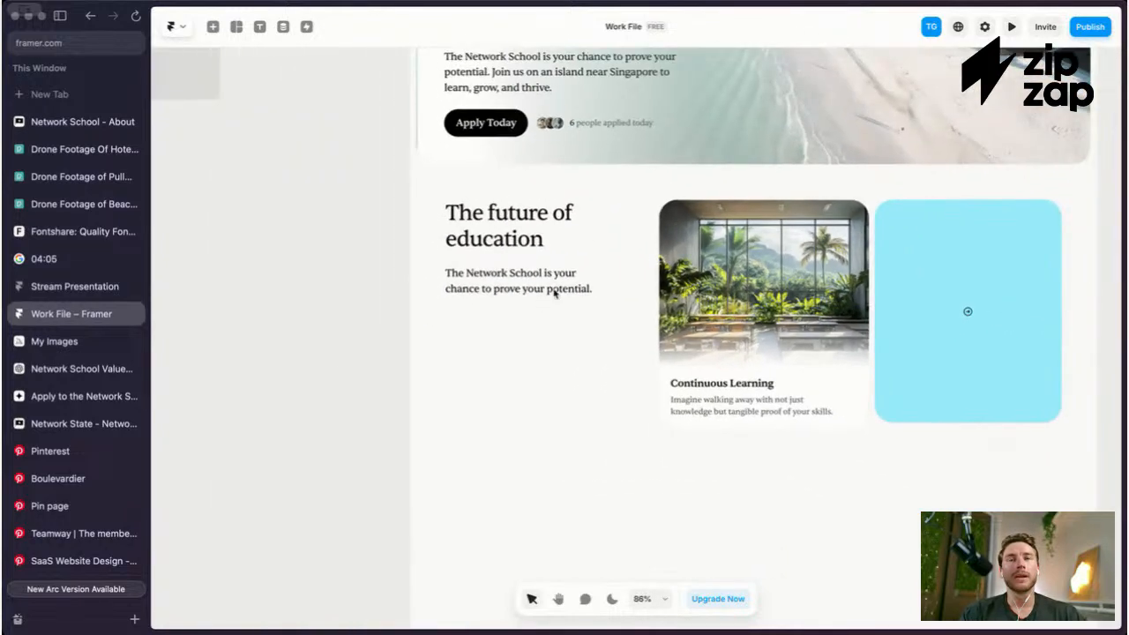
# Step: Copy the hero's "Time until application closes:" countdown tag into the feature section, above the heading "The future of education"
pyautogui.hscroll(2, 548, 296)
pyautogui.scroll(5, 548, 296)
pyautogui.scroll(-3, 433, 265)
pyautogui.scroll(5, 436, 221)
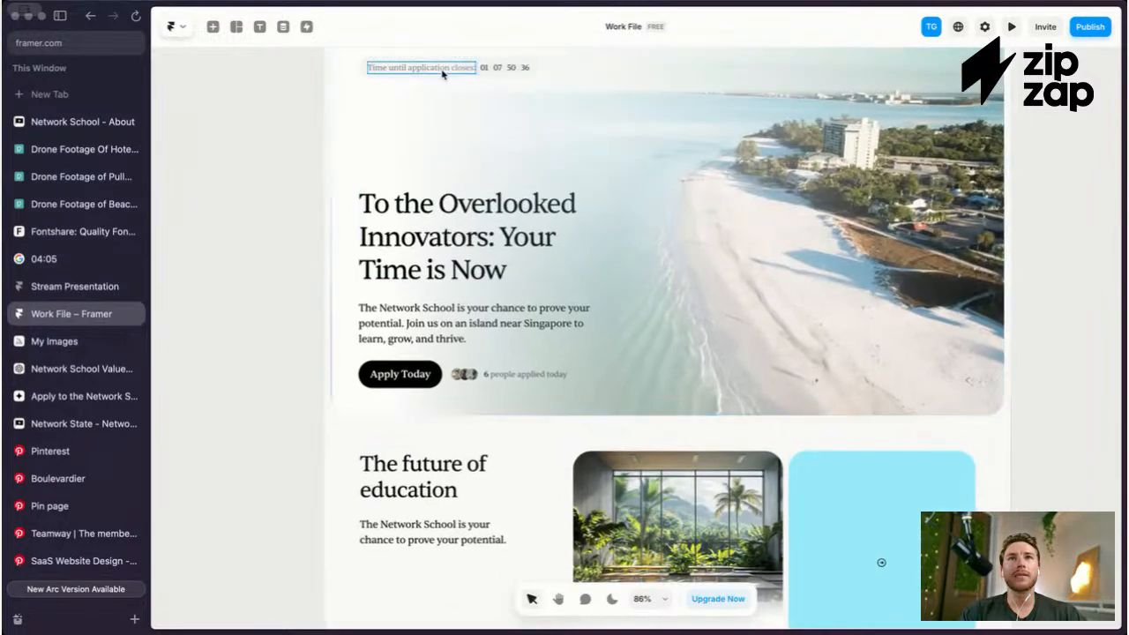
pyautogui.moveTo(482, 66); pyautogui.dragTo(497, 502)
pyautogui.scroll(-3, 496, 502)
pyautogui.moveTo(467, 456); pyautogui.dragTo(476, 344)
pyautogui.scroll(5, 474, 324)
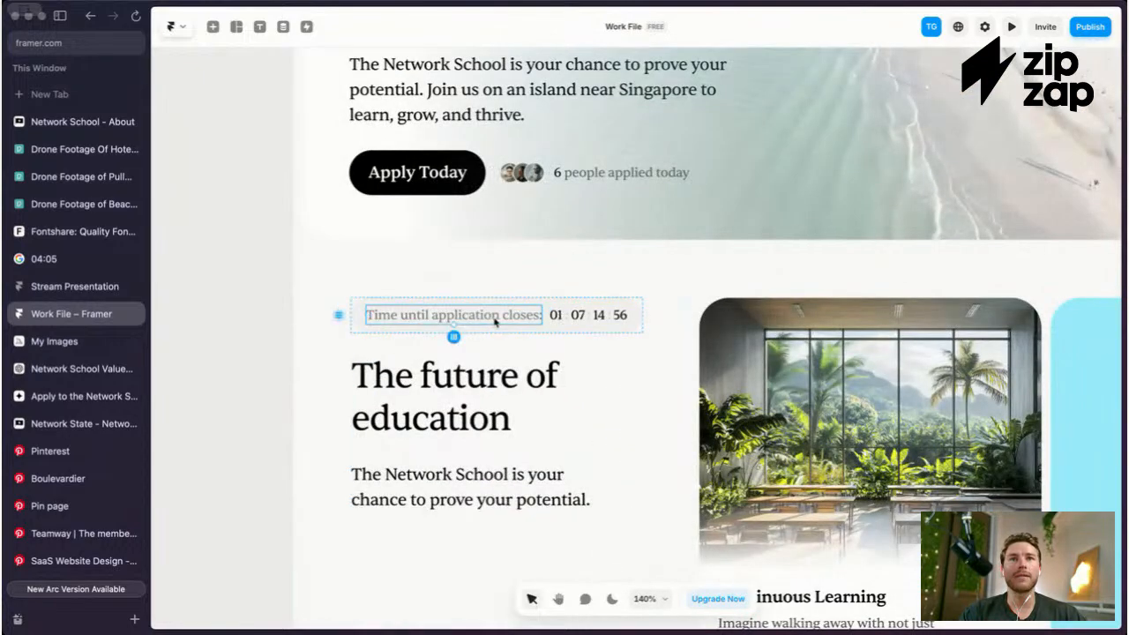
# Step: Delete the countdown digits from the tag above "The future of education", keeping only its label text
pyautogui.press('Delete')
pyautogui.click(504, 323)
pyautogui.click(522, 321)
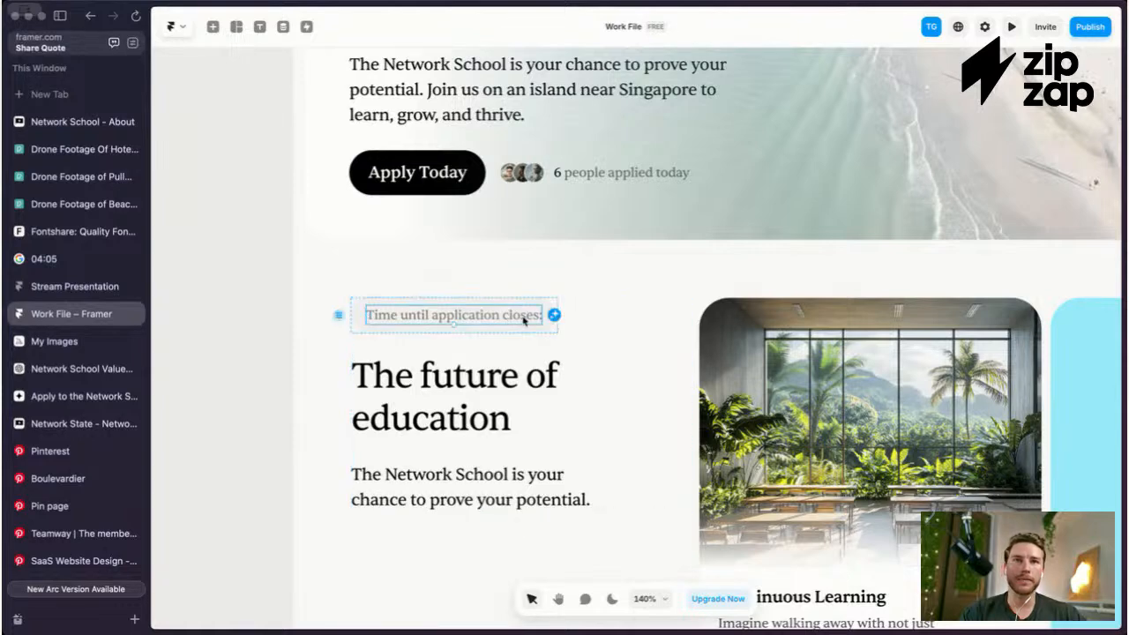
# Step: Change the tag text above "The future of education" to "Crypto Enabled Education"
pyautogui.scroll(-3, 523, 321)
pyautogui.hscroll(1, 523, 320)
pyautogui.scroll(-1, 523, 321)
pyautogui.scroll(2, 366, 212)
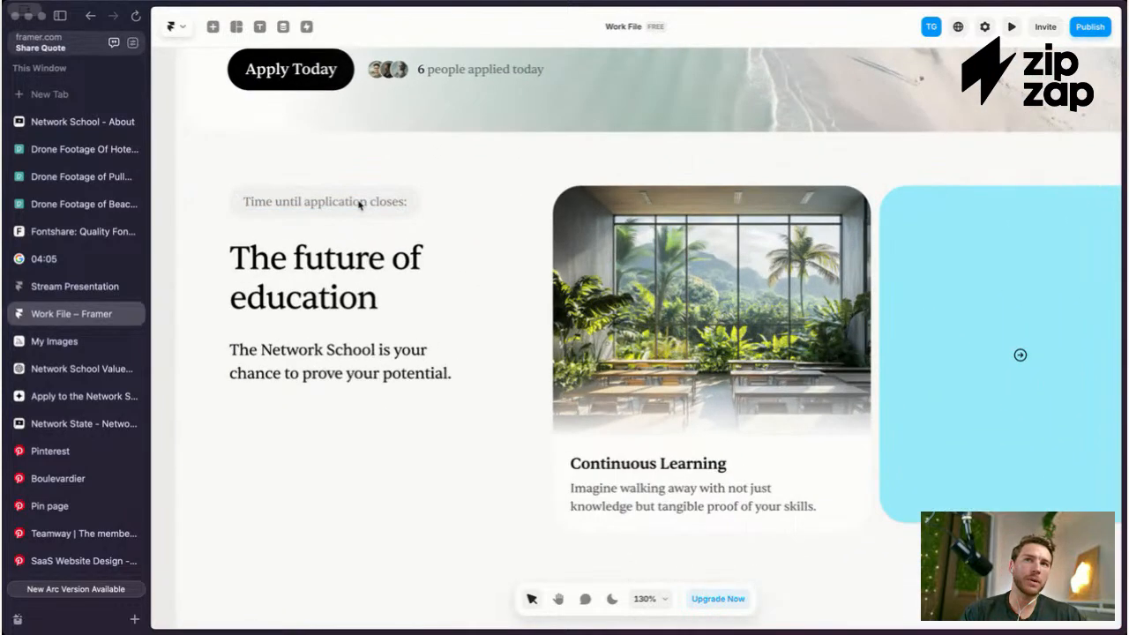
pyautogui.doubleClick(365, 202)
pyautogui.tripleClick(366, 202)
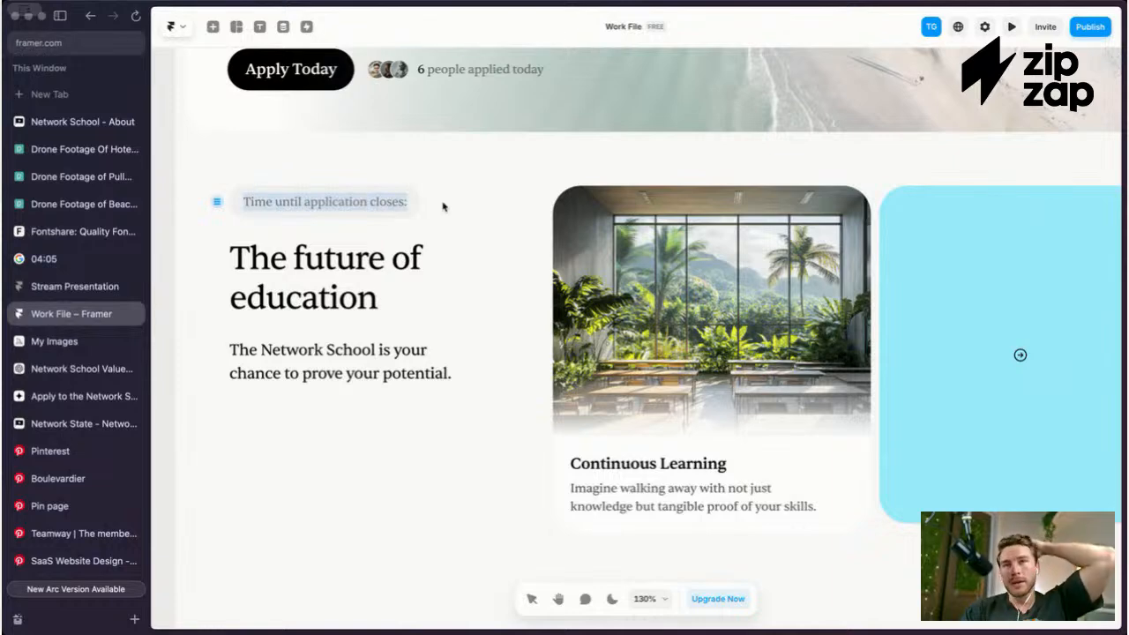
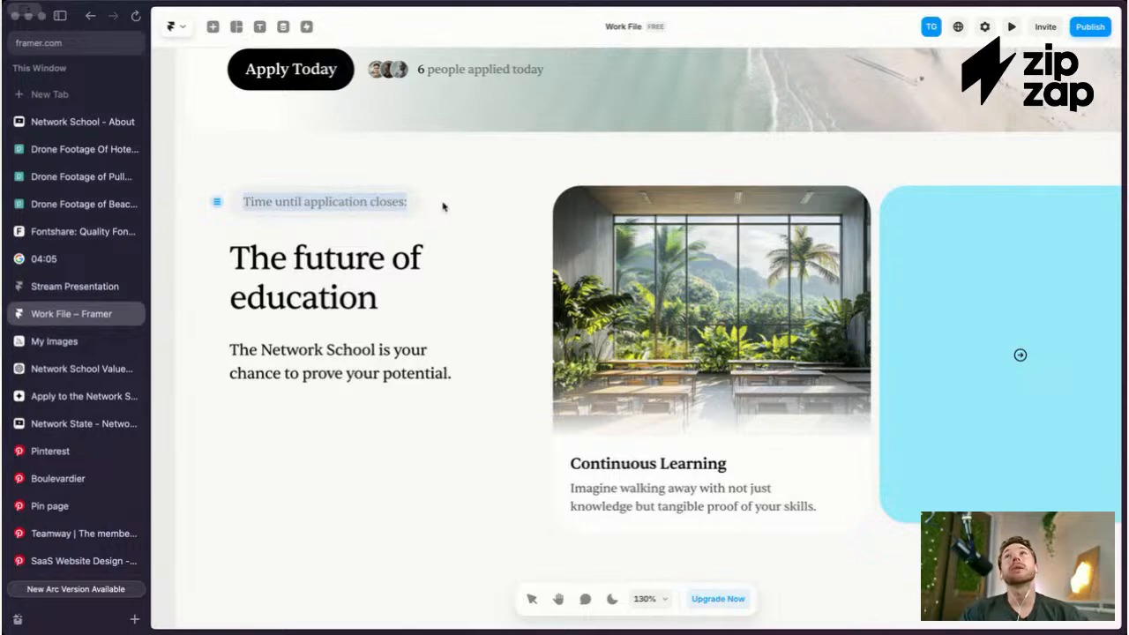
pyautogui.write('Crypto Enabled Educ')
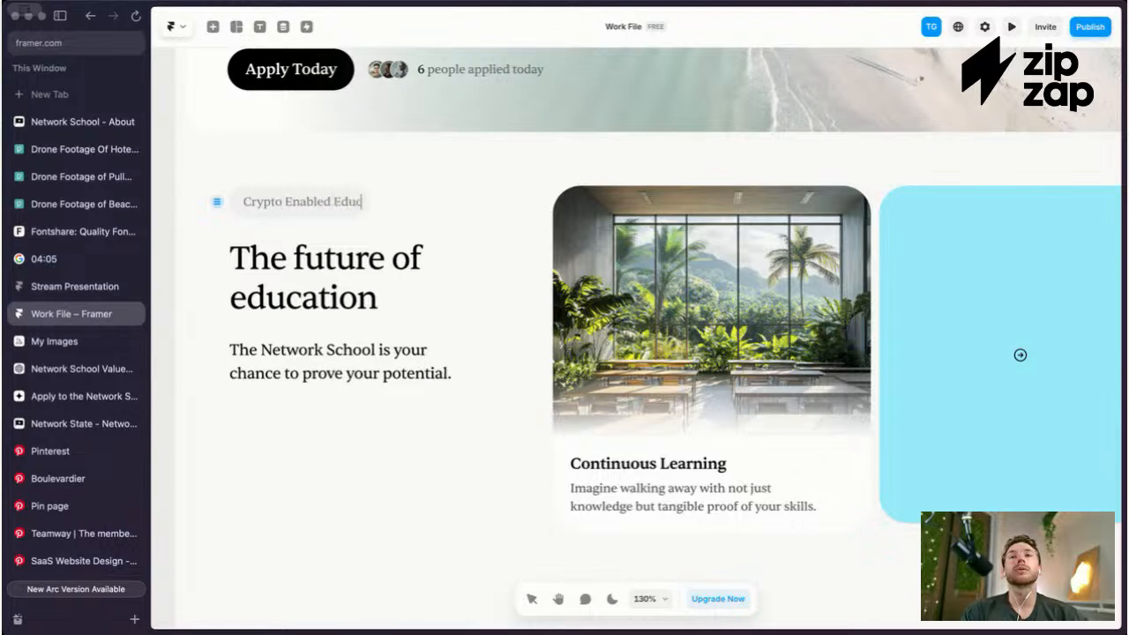
pyautogui.click(500, 217)
# Step: Examine how the small tag sits with the feature section's heading and cards
pyautogui.scroll(-2, 500, 217)
pyautogui.hscroll(1, 464, 255)
pyautogui.scroll(3, 464, 256)
pyautogui.press('super+period')
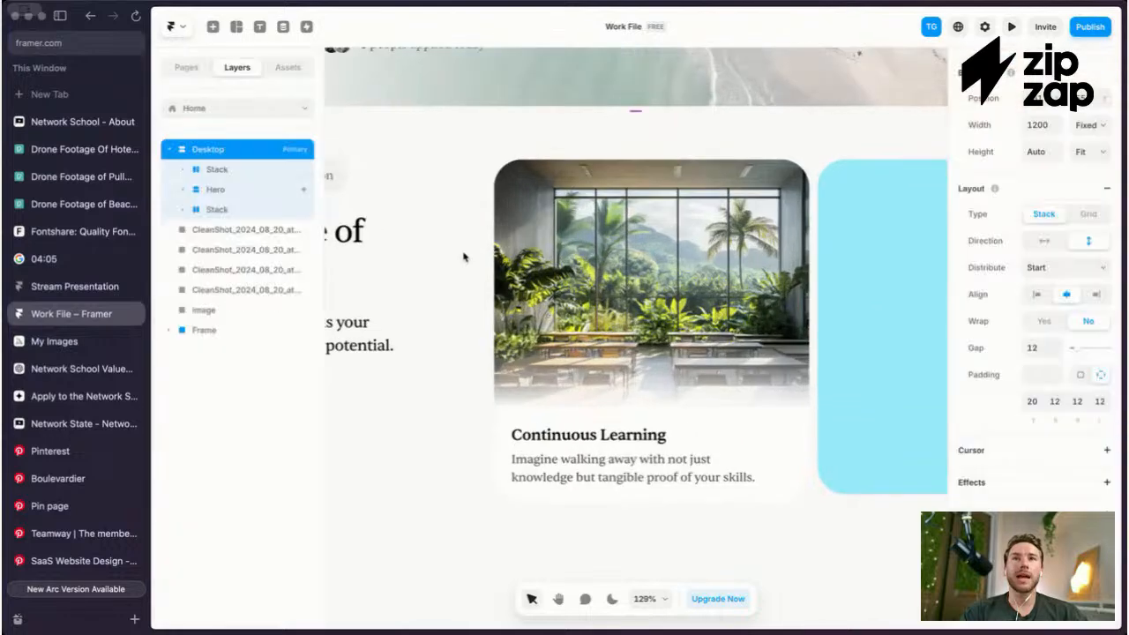
pyautogui.press('super+period')
pyautogui.scroll(-3, 465, 255)
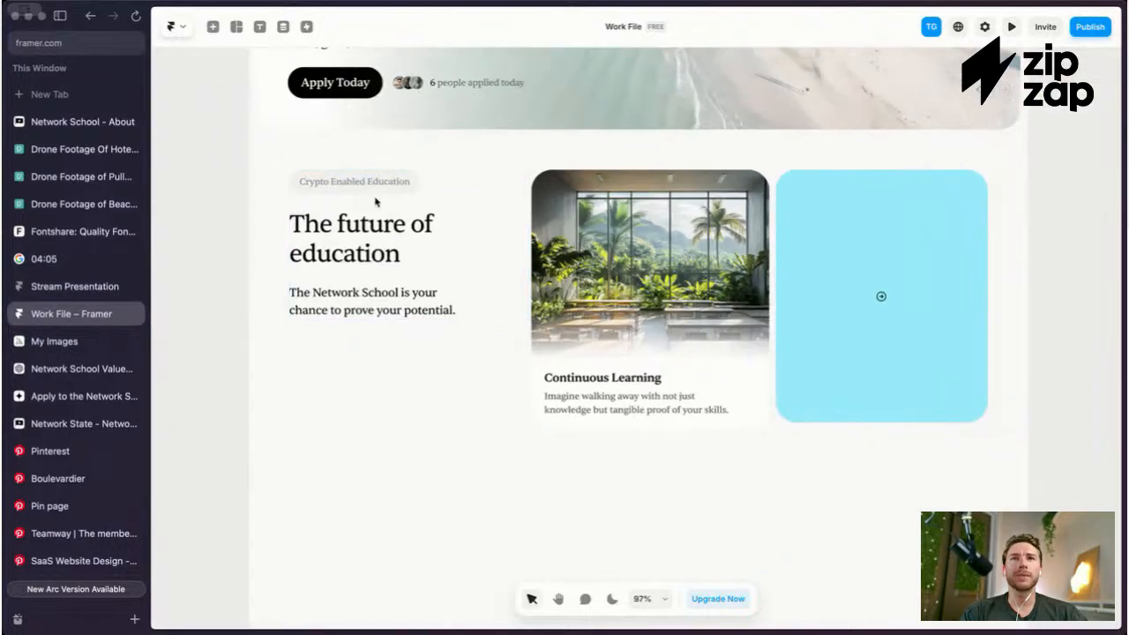
pyautogui.scroll(2, 376, 201)
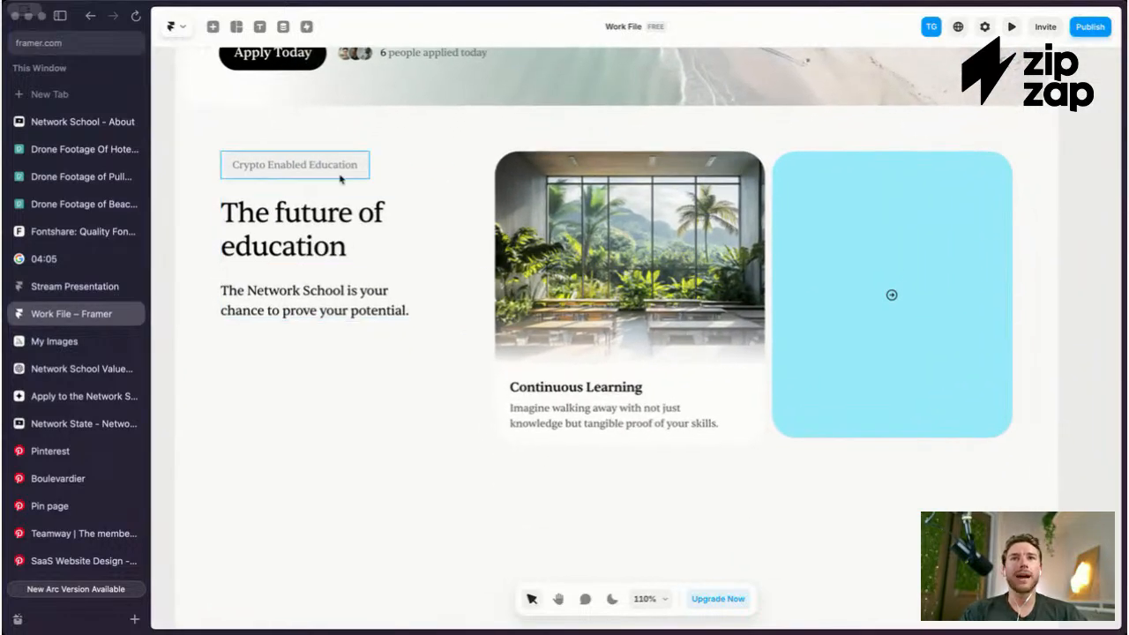
pyautogui.scroll(-1, 340, 173)
pyautogui.scroll(2, 403, 176)
pyautogui.scroll(-1, 403, 177)
pyautogui.scroll(-2, 414, 356)
pyautogui.scroll(3, 414, 356)
pyautogui.scroll(-1, 414, 356)
# Step: Set the padding of the "Continuous Learning" card to 24
pyautogui.click(584, 273)
pyautogui.scroll(-2, 585, 273)
pyautogui.hscroll(-2, 585, 273)
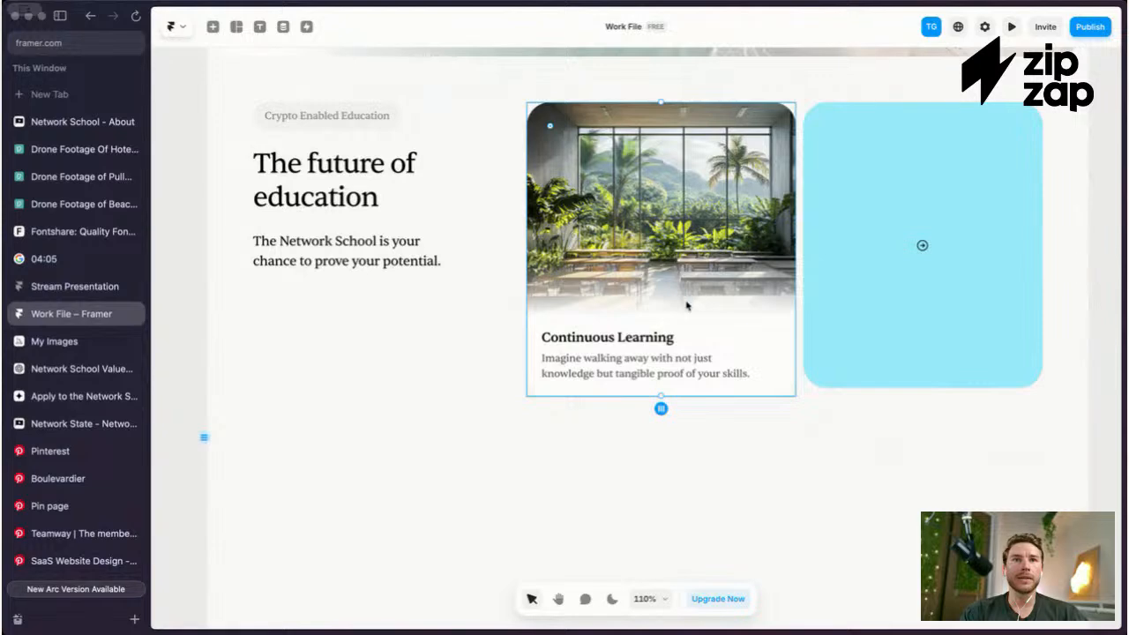
pyautogui.scroll(-2, 732, 312)
pyautogui.scroll(3, 743, 309)
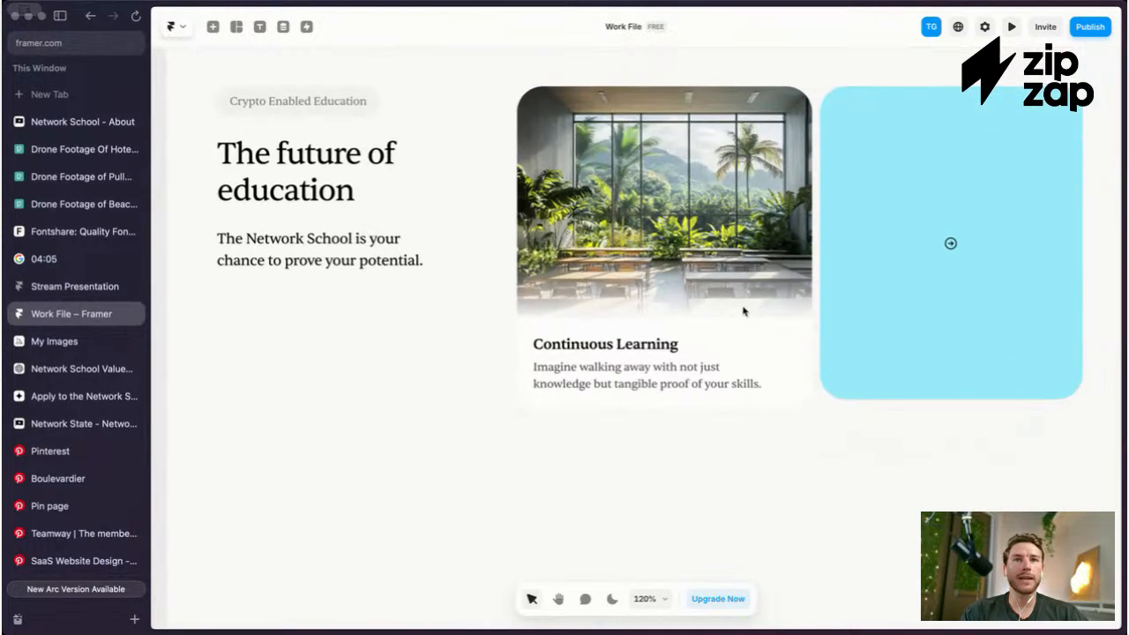
pyautogui.click(731, 309)
pyautogui.press('super+backslash')
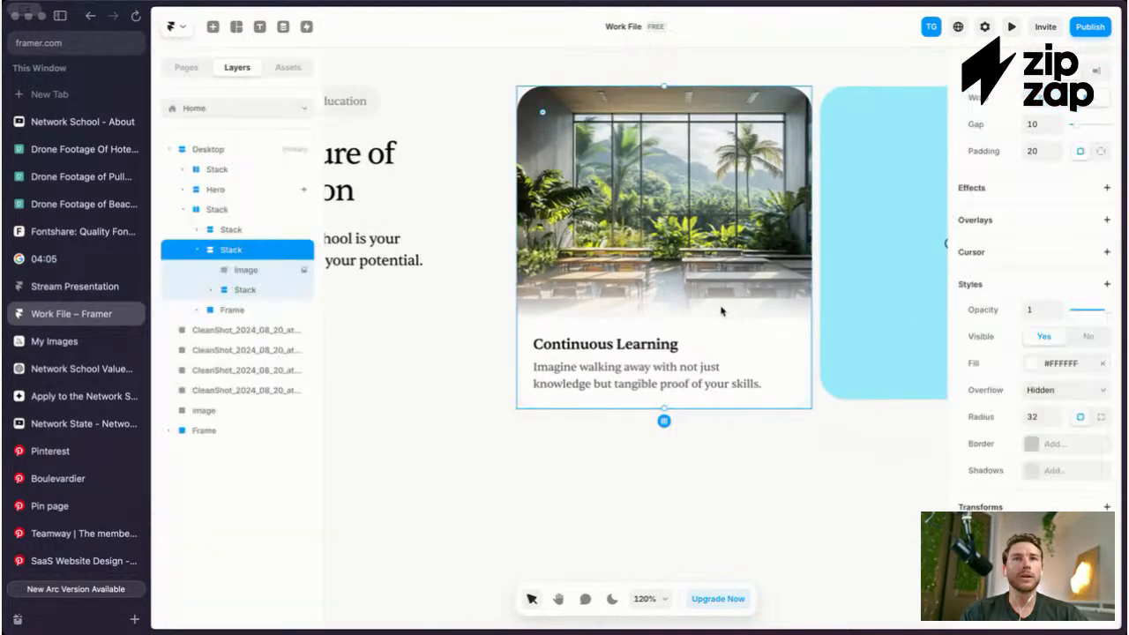
pyautogui.scroll(3, 1025, 399)
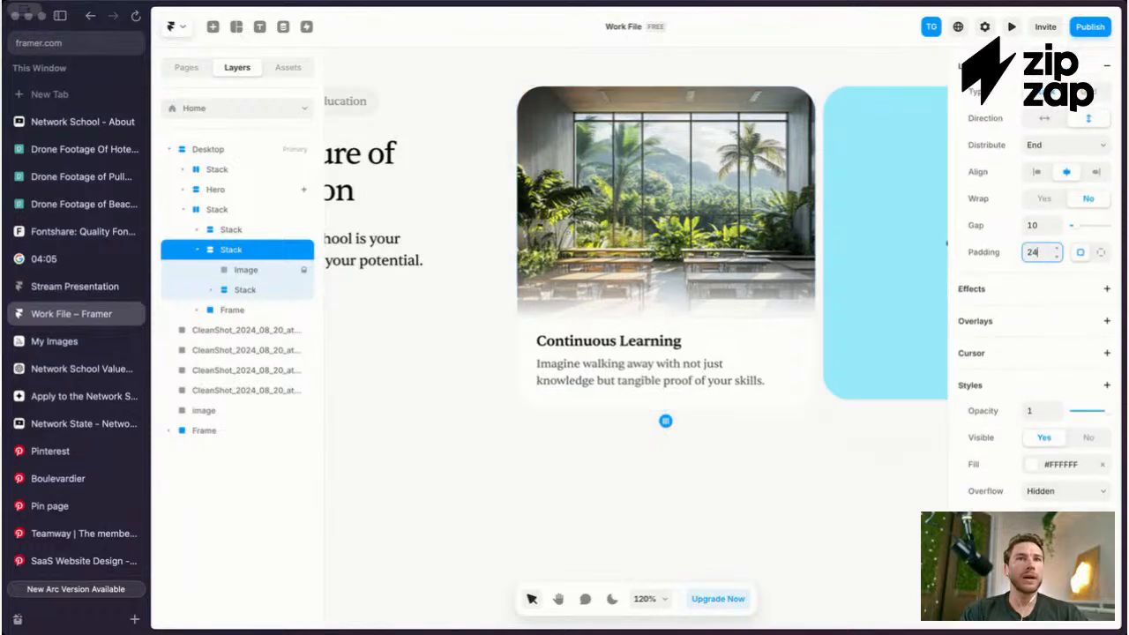
pyautogui.click(621, 416)
# Step: Review the feature section against the hero and the page header, comparing their spacing and overall look
pyautogui.scroll(-2, 620, 416)
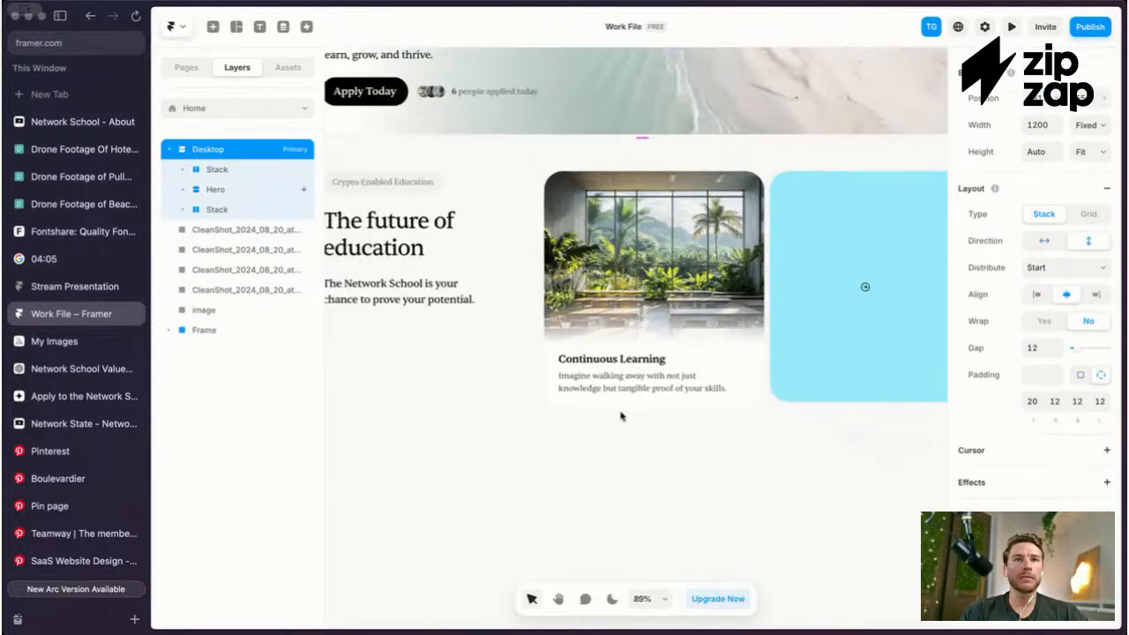
pyautogui.press('super+backslash')
pyautogui.scroll(2, 620, 417)
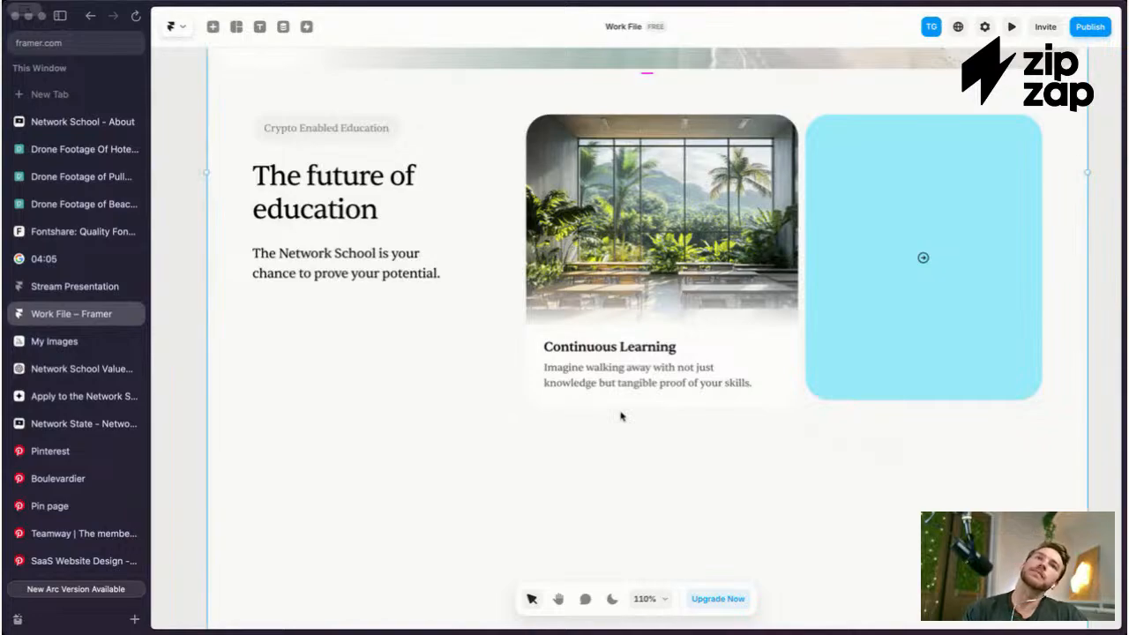
pyautogui.scroll(1, 621, 417)
pyautogui.scroll(5, 614, 430)
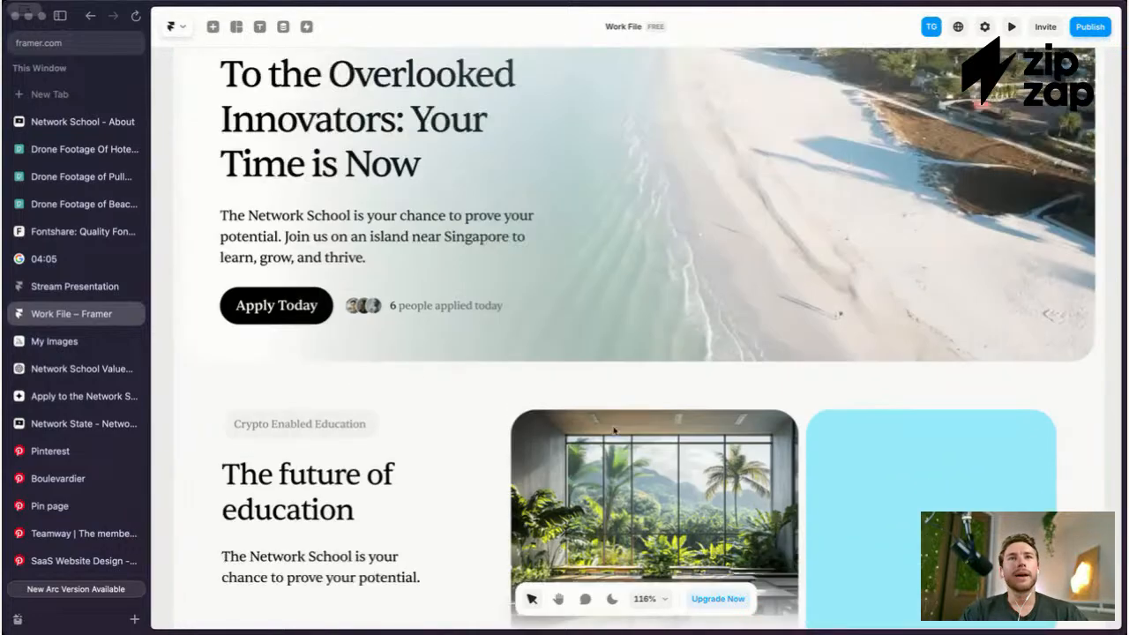
pyautogui.scroll(3, 614, 430)
pyautogui.scroll(-3, 614, 431)
pyautogui.scroll(-6, 614, 430)
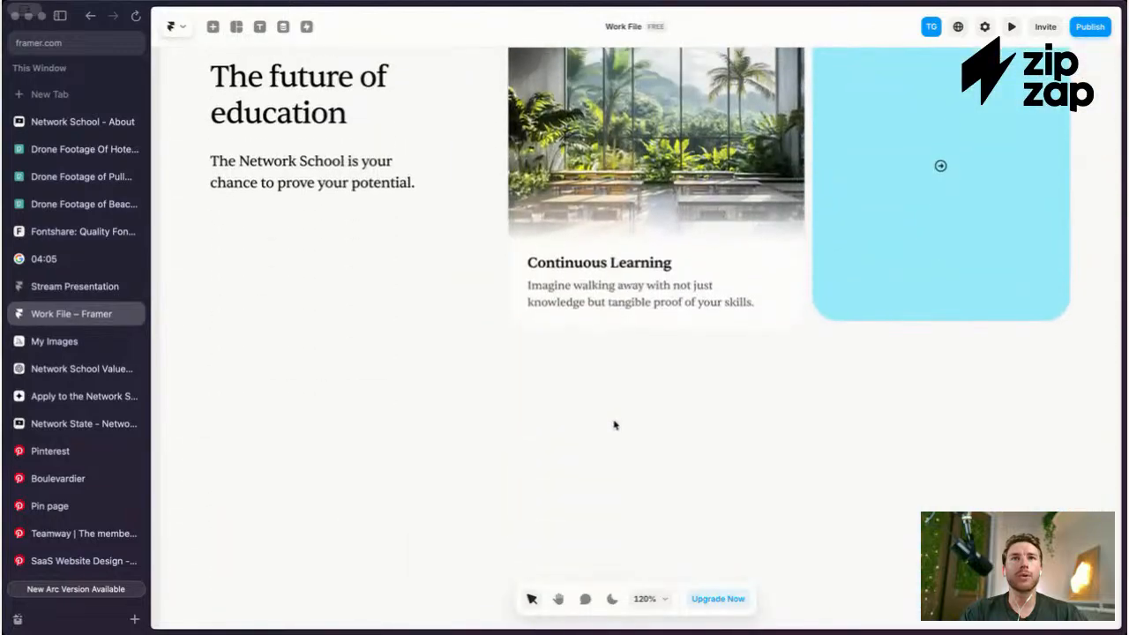
pyautogui.scroll(3, 612, 431)
pyautogui.scroll(8, 615, 424)
pyautogui.scroll(-1, 614, 424)
pyautogui.scroll(3, 615, 425)
pyautogui.scroll(-2, 615, 425)
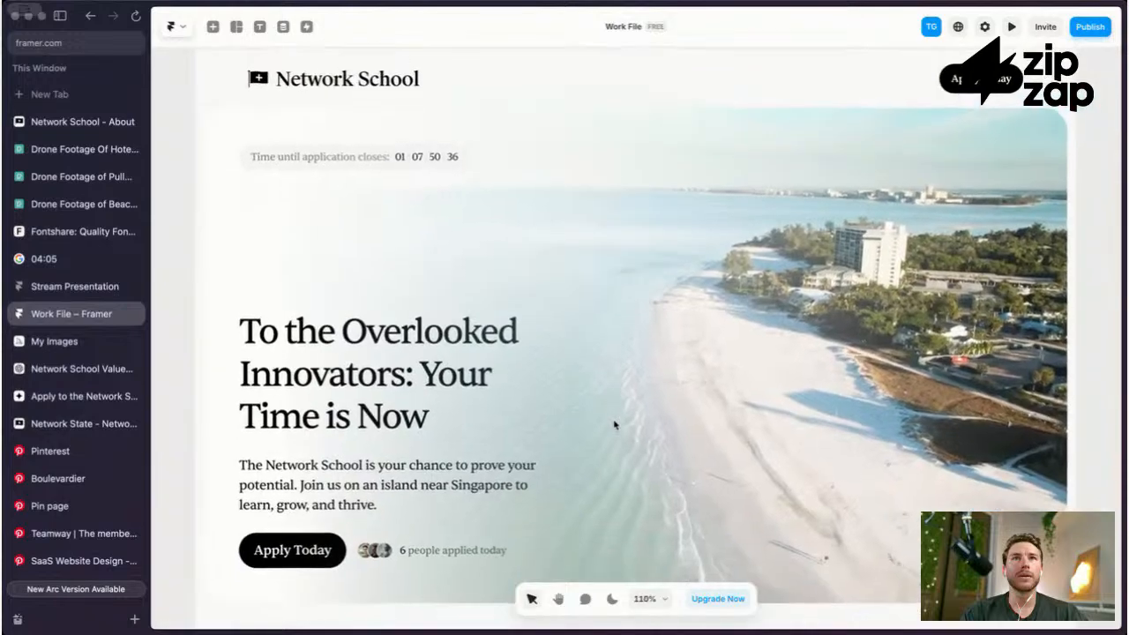
pyautogui.scroll(2, 617, 418)
pyautogui.scroll(-3, 617, 417)
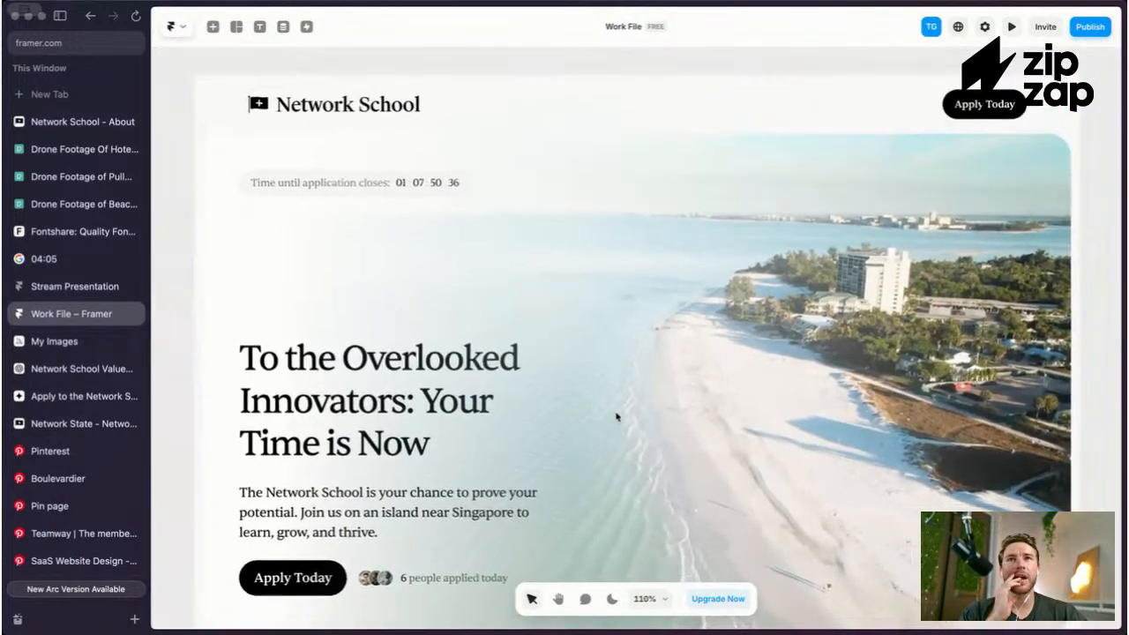
pyautogui.scroll(1, 617, 417)
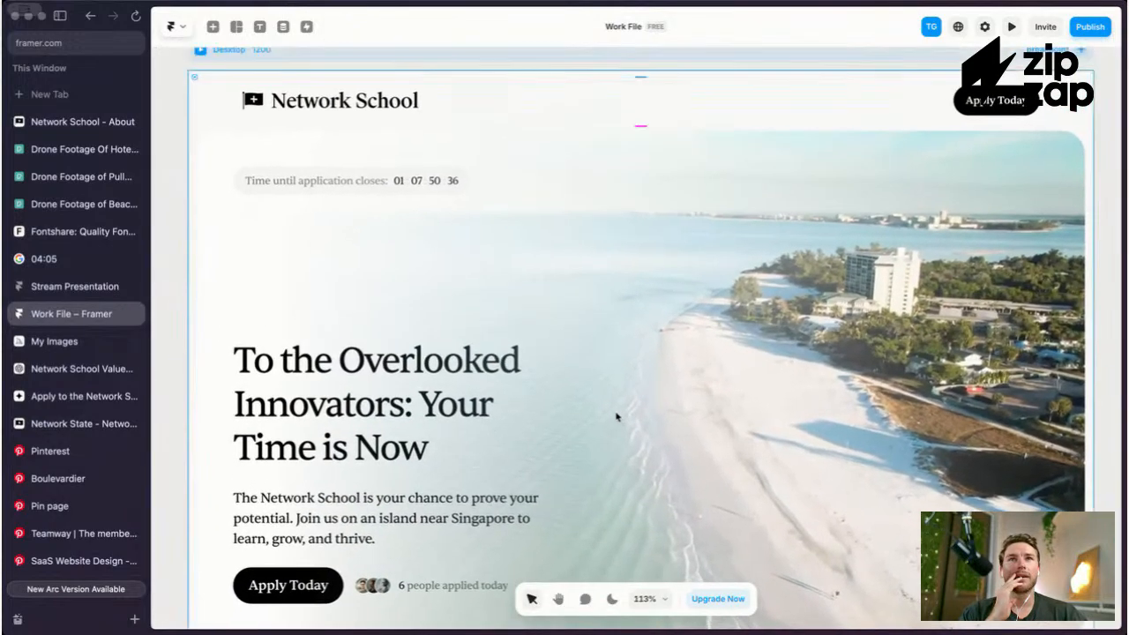
pyautogui.scroll(-3, 616, 417)
pyautogui.scroll(-4, 617, 417)
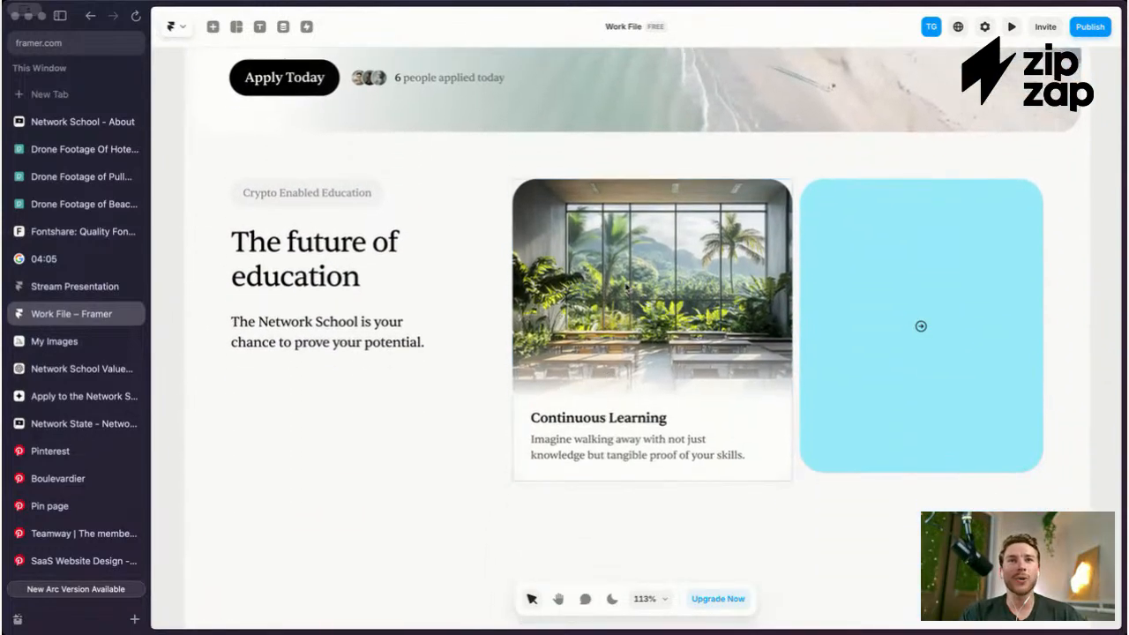
# Step: Add an outside shadow of the Realistic type to the "Continuous Learning" card
pyautogui.click(672, 282)
pyautogui.press('super+backslash')
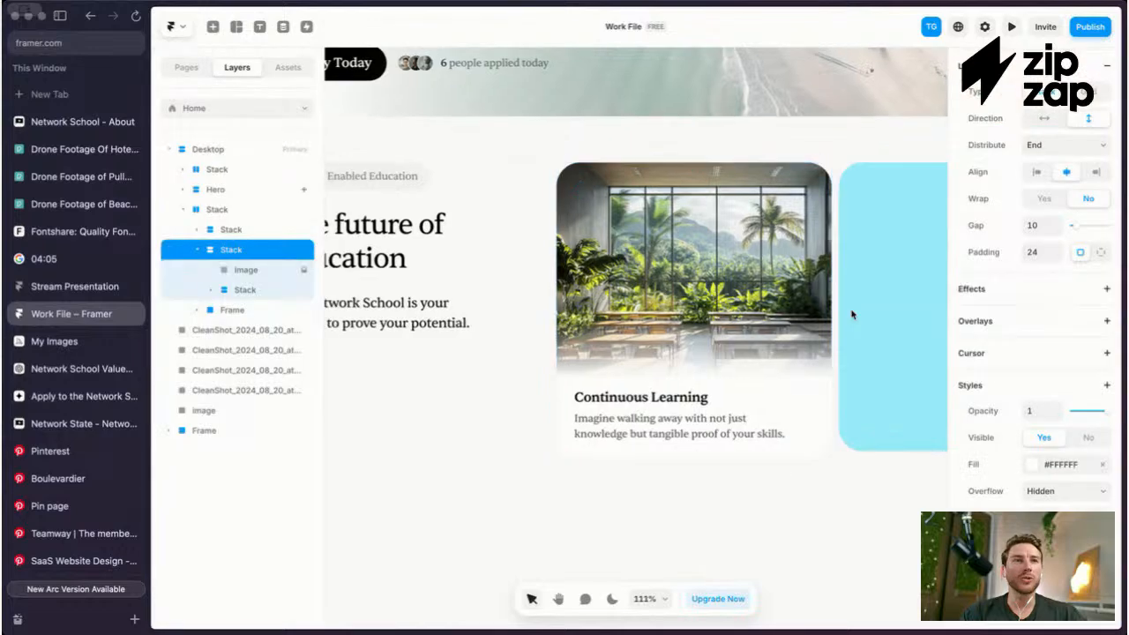
pyautogui.scroll(-2, 1020, 414)
pyautogui.scroll(-3, 857, 345)
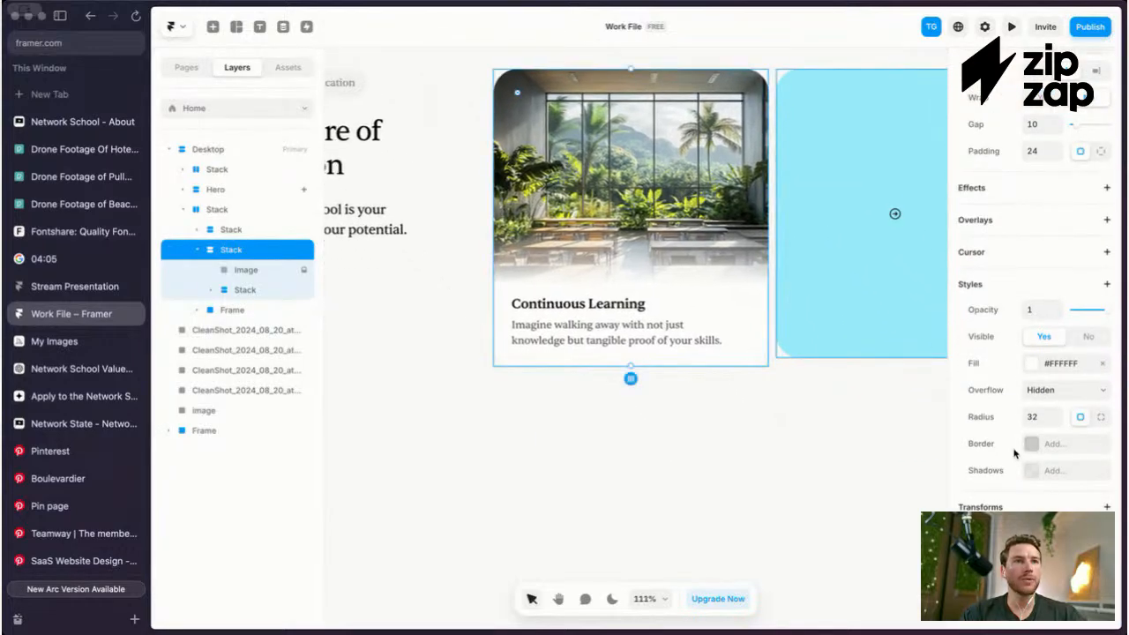
pyautogui.click(1037, 472)
pyautogui.click(917, 438)
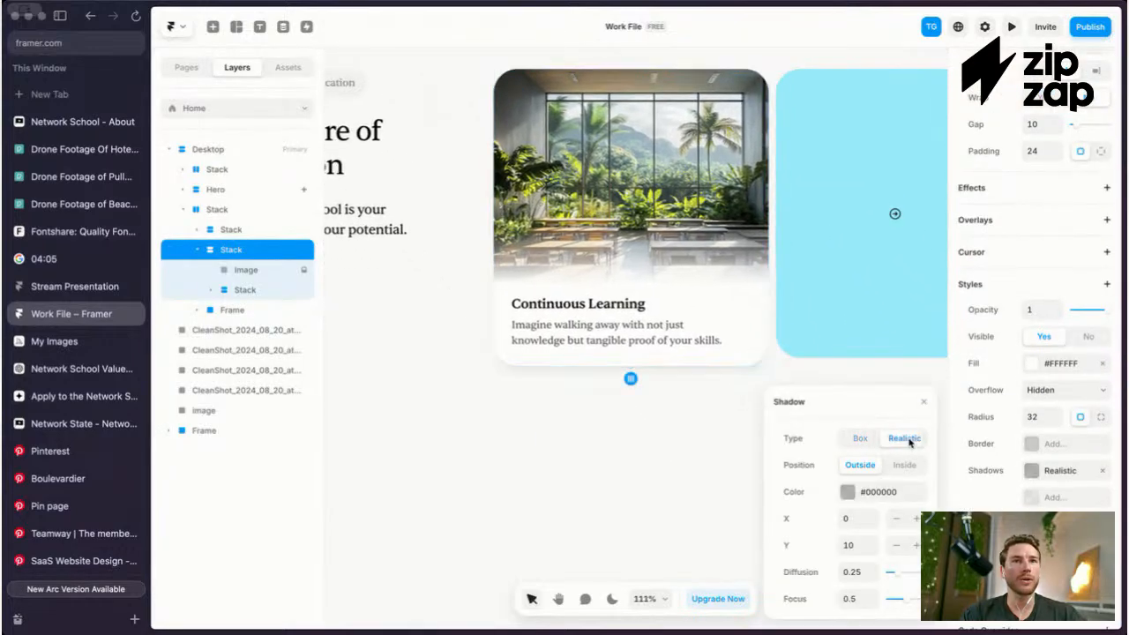
pyautogui.press('Escape')
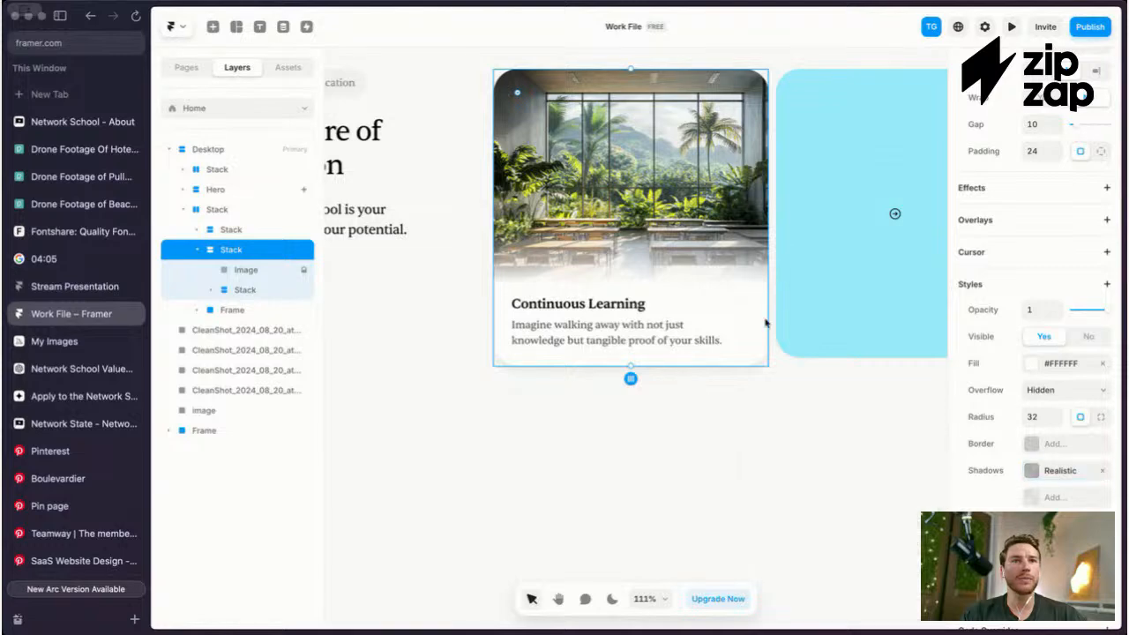
pyautogui.press('Escape')
pyautogui.scroll(-3, 765, 321)
pyautogui.press('Escape')
pyautogui.scroll(1, 766, 322)
# Step: Add a second shadow of 0, 2, 4 to the "Continuous Learning" card, coloured #000000 at 5% opacity
pyautogui.click(716, 243)
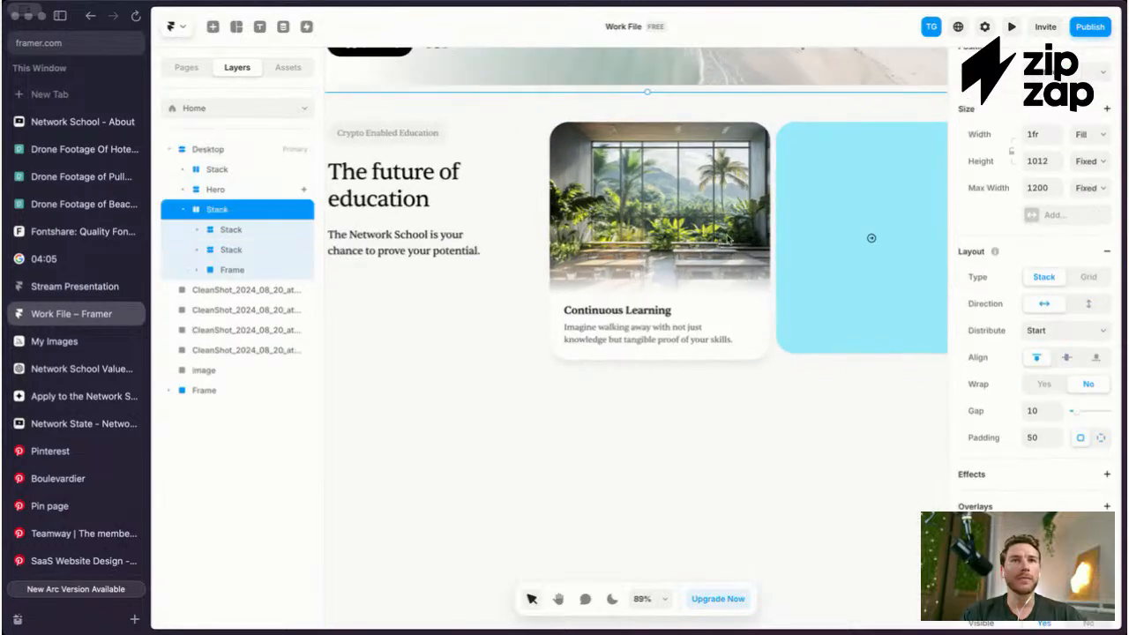
pyautogui.click(728, 238)
pyautogui.click(1027, 470)
pyautogui.scroll(5, 754, 278)
pyautogui.click(863, 491)
pyautogui.click(866, 490)
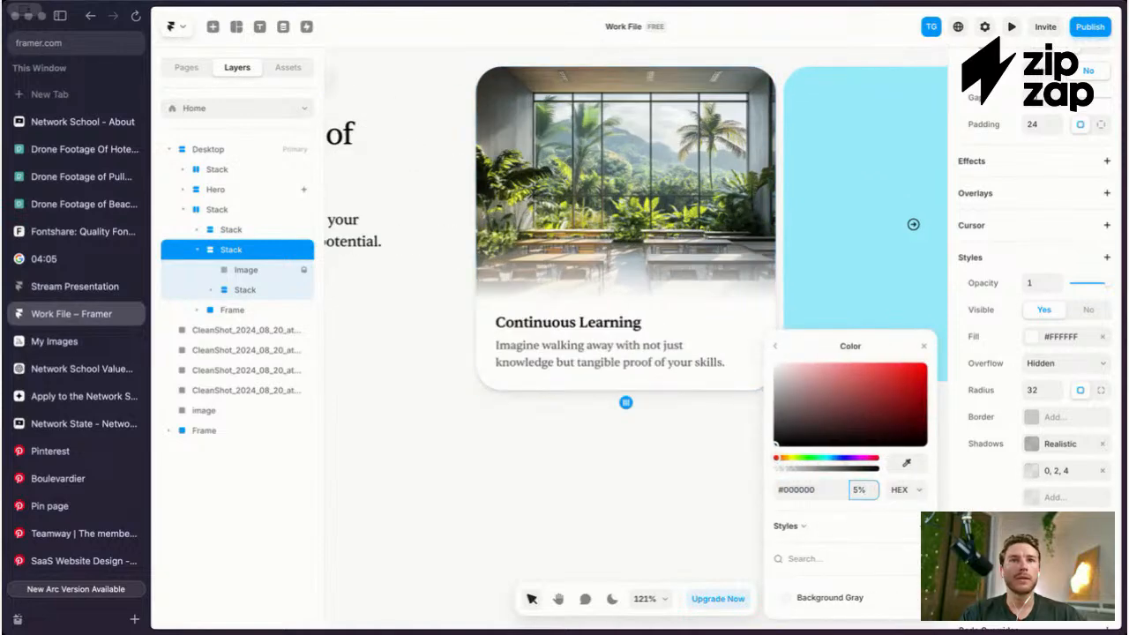
pyautogui.click(755, 421)
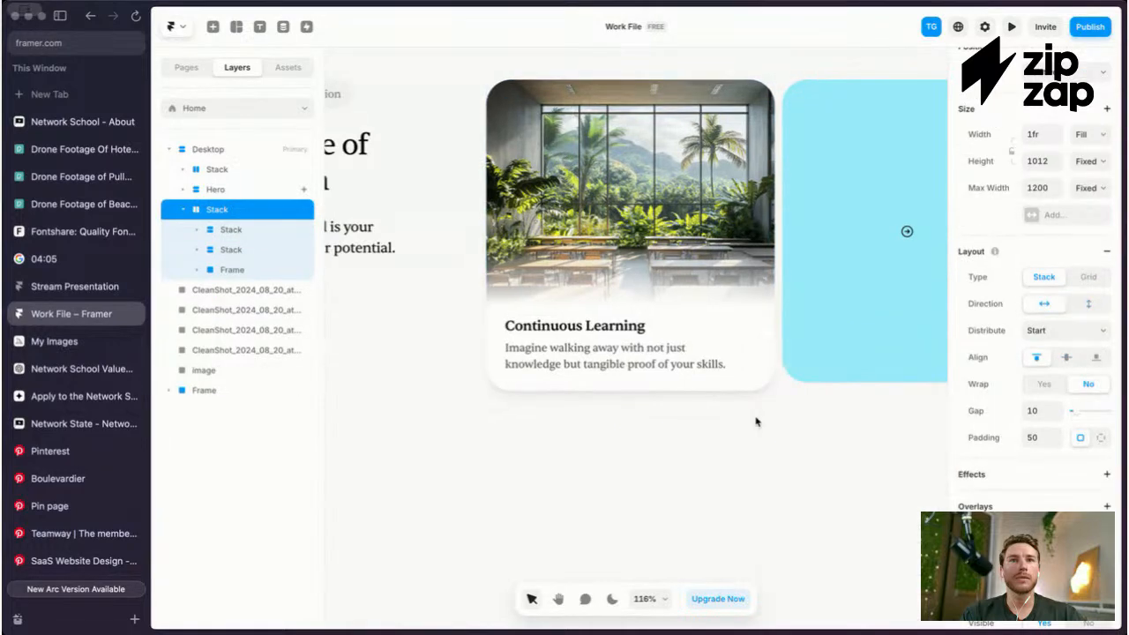
# Step: Examine the card's shadows in the context of the feature section and the hero
pyautogui.press('super+.')
pyautogui.scroll(3, 755, 421)
pyautogui.scroll(-3, 756, 420)
pyautogui.scroll(2, 756, 420)
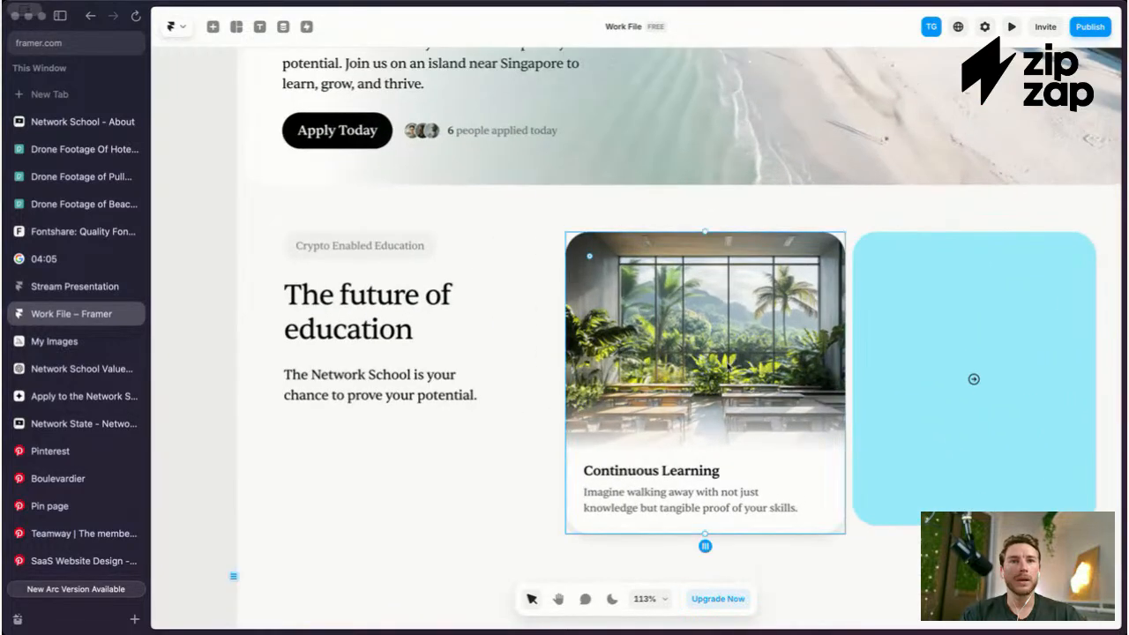
pyautogui.press('super+.')
pyautogui.press('super+.')
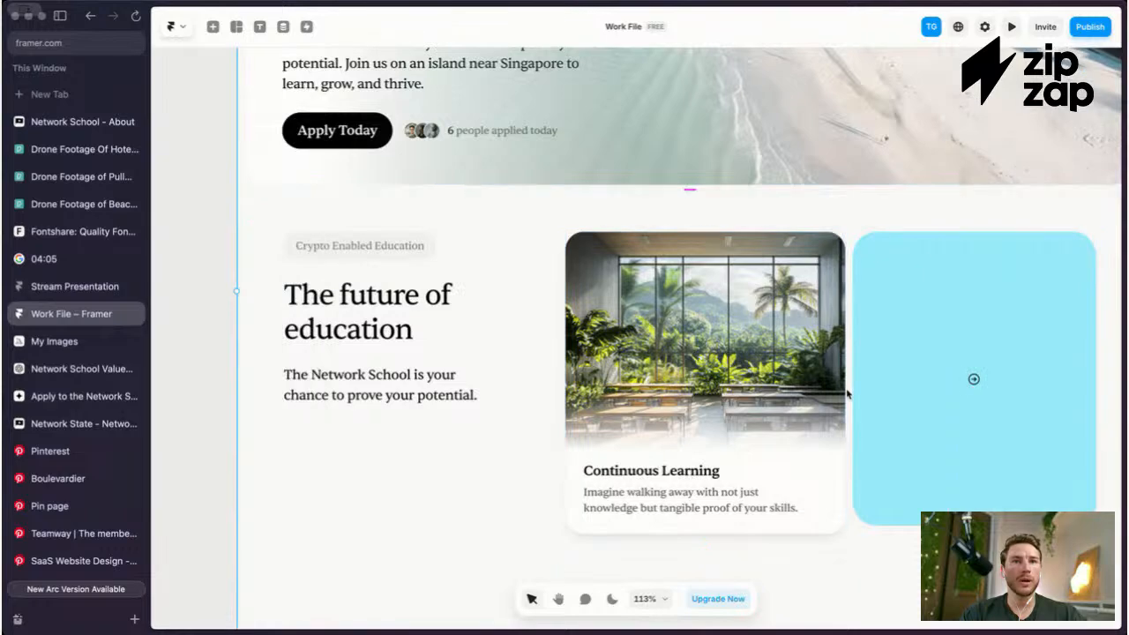
pyautogui.scroll(3, 845, 393)
pyautogui.scroll(-2, 846, 394)
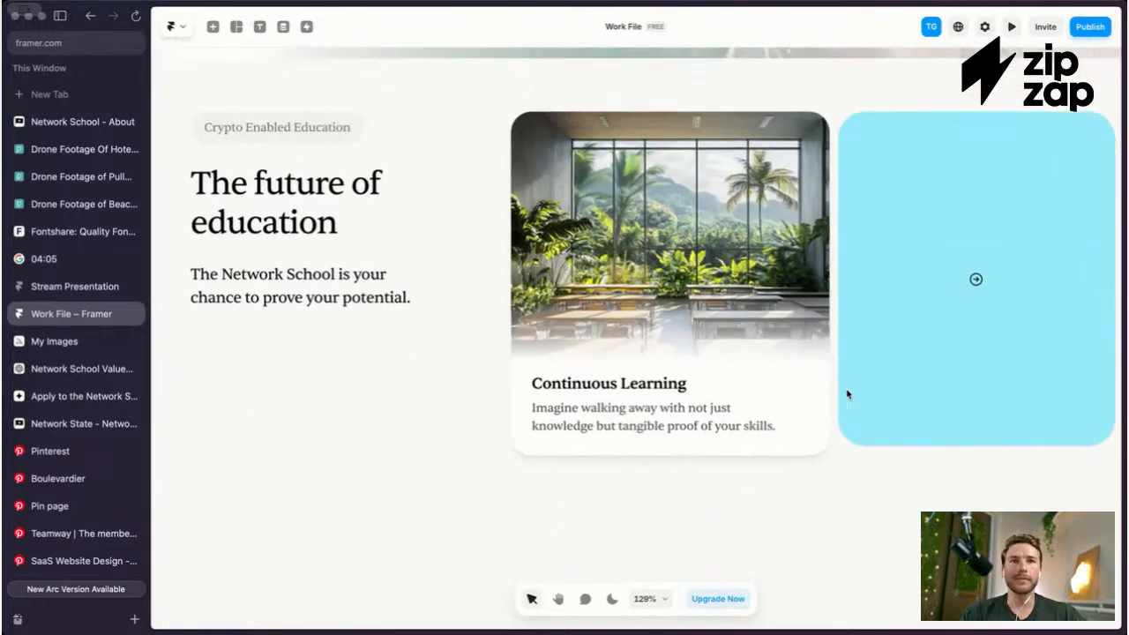
pyautogui.scroll(1, 846, 395)
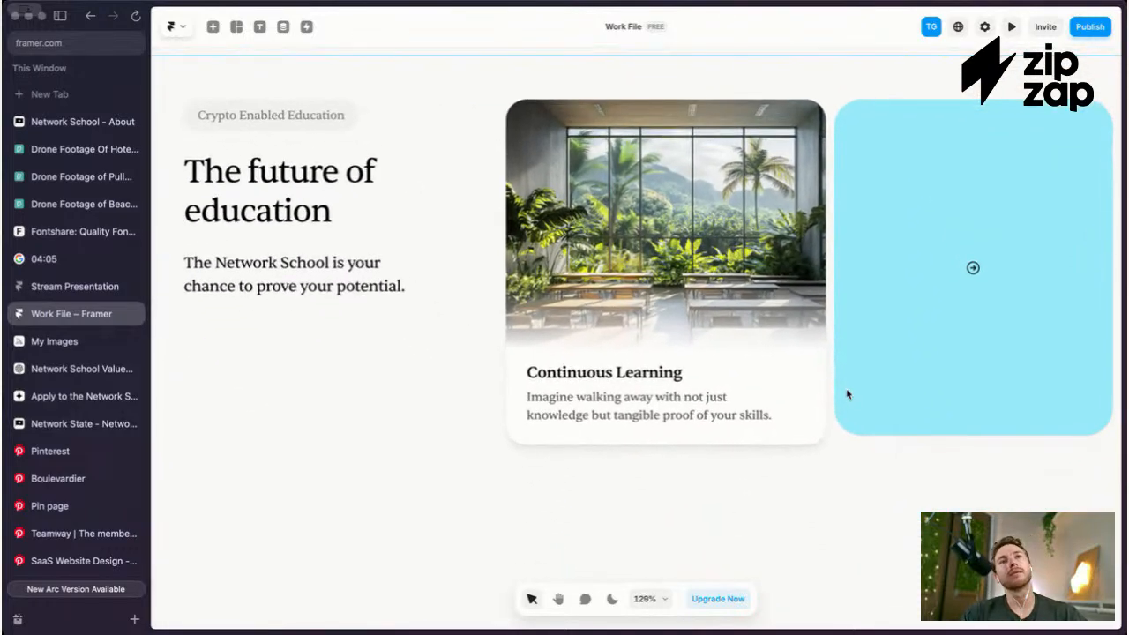
# Step: Set the corner radius of the "Continuous Learning" card to 24
pyautogui.scroll(-2, 846, 394)
pyautogui.press('super+period')
pyautogui.click(763, 302)
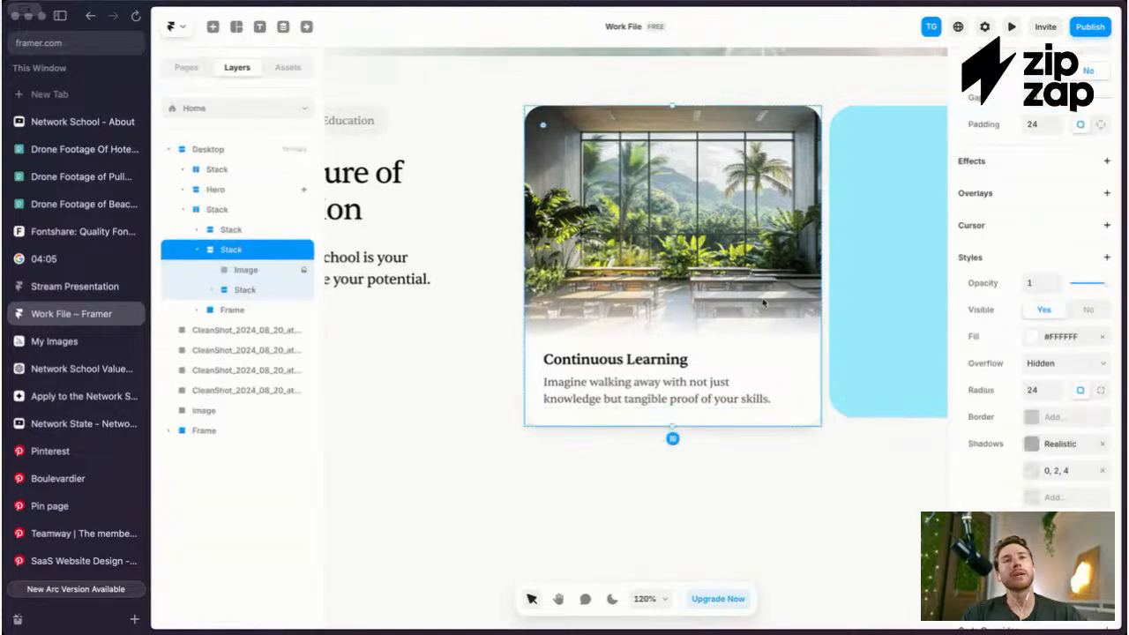
pyautogui.press('Return')
pyautogui.press('Escape')
pyautogui.press('Escape')
pyautogui.scroll(-2, 748, 248)
pyautogui.scroll(2, 747, 248)
pyautogui.press('super+period')
pyautogui.scroll(1, 750, 249)
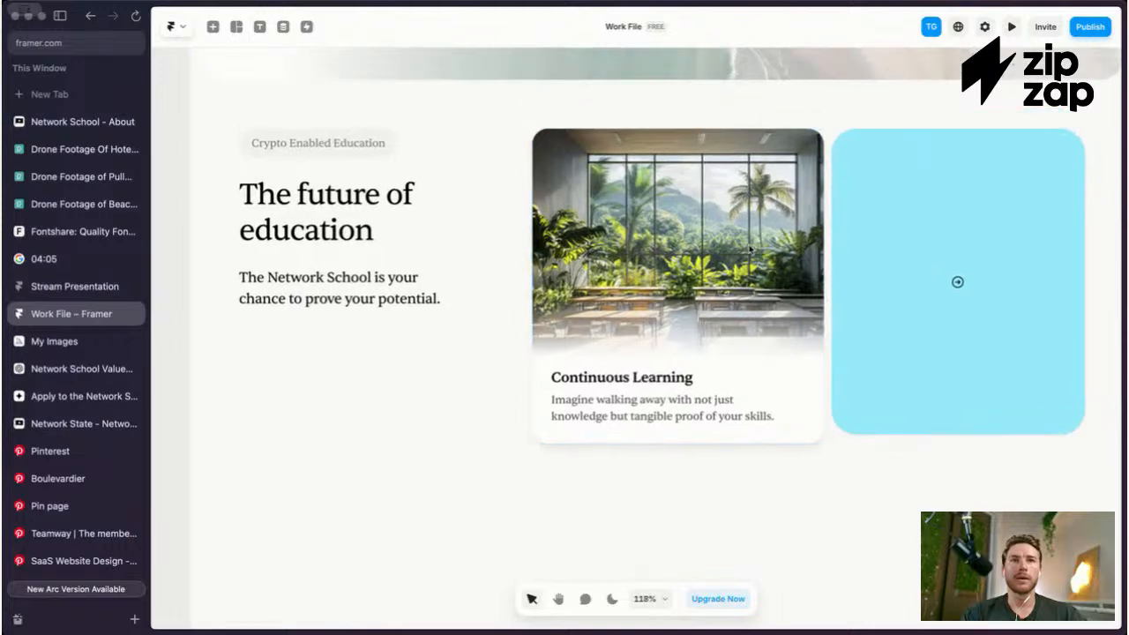
# Step: Change the tag text above the "The future of education" heading to "Lifelong Education"
pyautogui.scroll(2, 749, 249)
pyautogui.scroll(1, 749, 249)
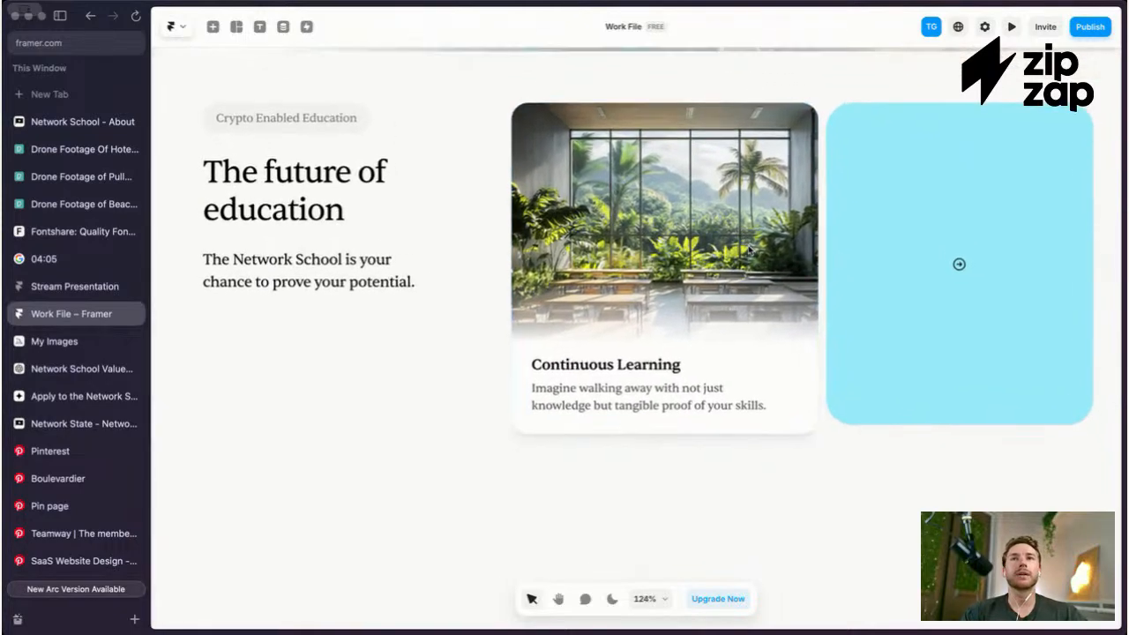
pyautogui.scroll(-2, 748, 250)
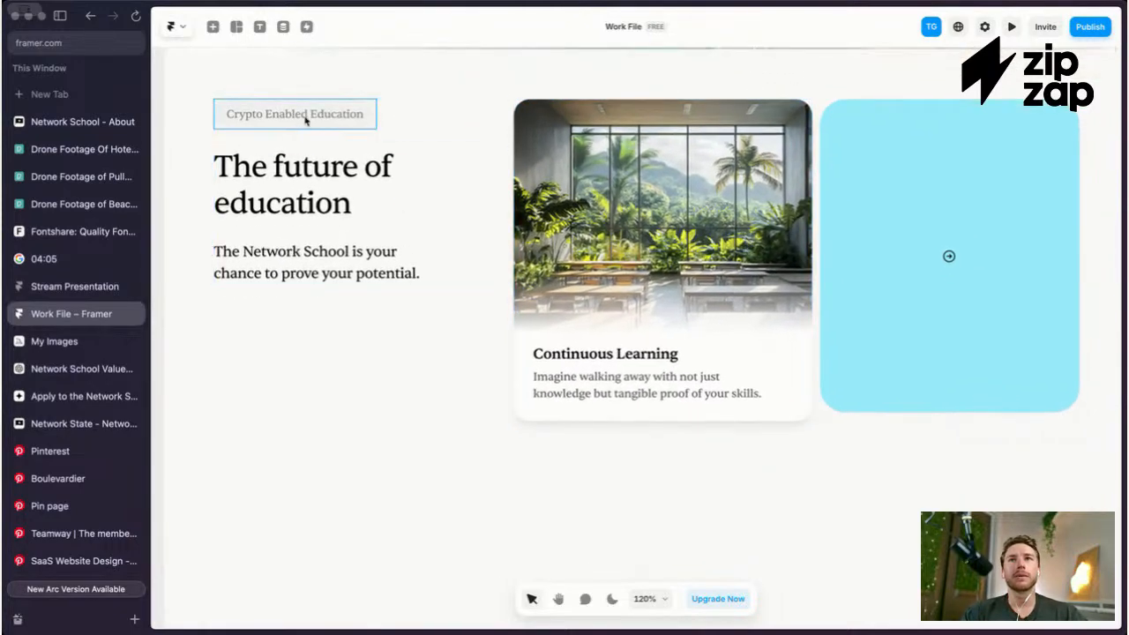
pyautogui.scroll(-4, 498, 134)
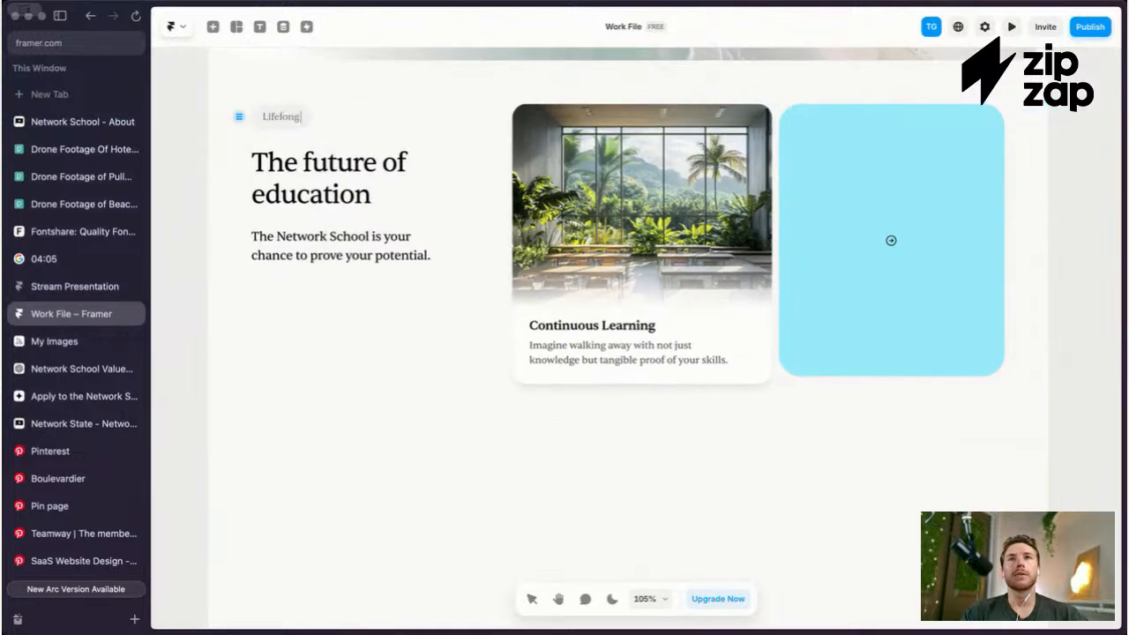
pyautogui.scroll(5, 578, 124)
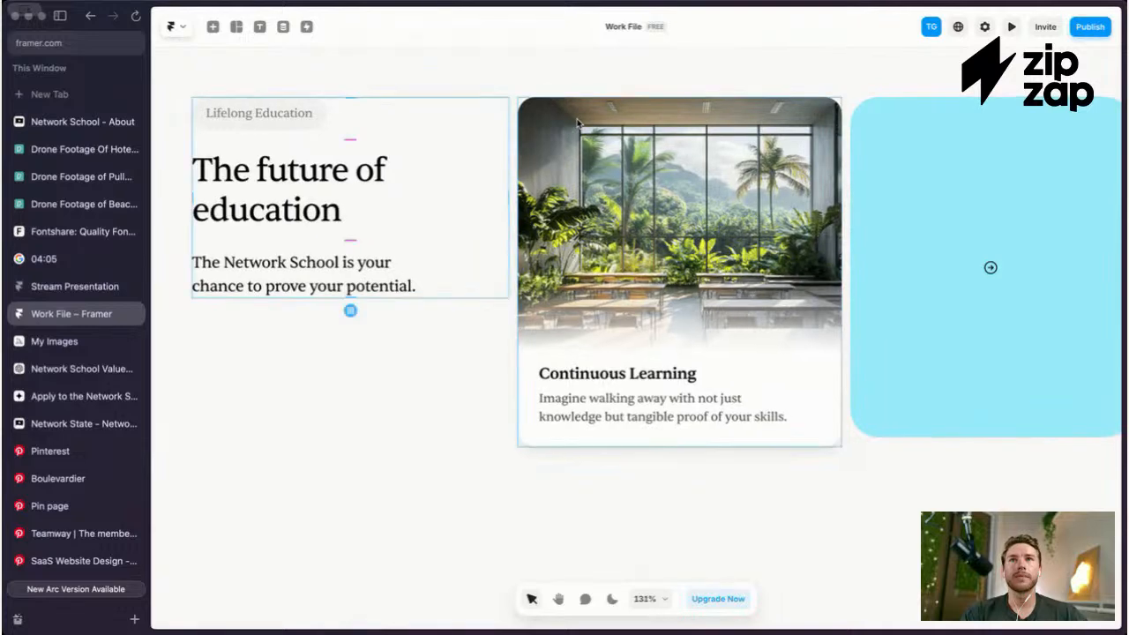
pyautogui.hscroll(-1, 578, 123)
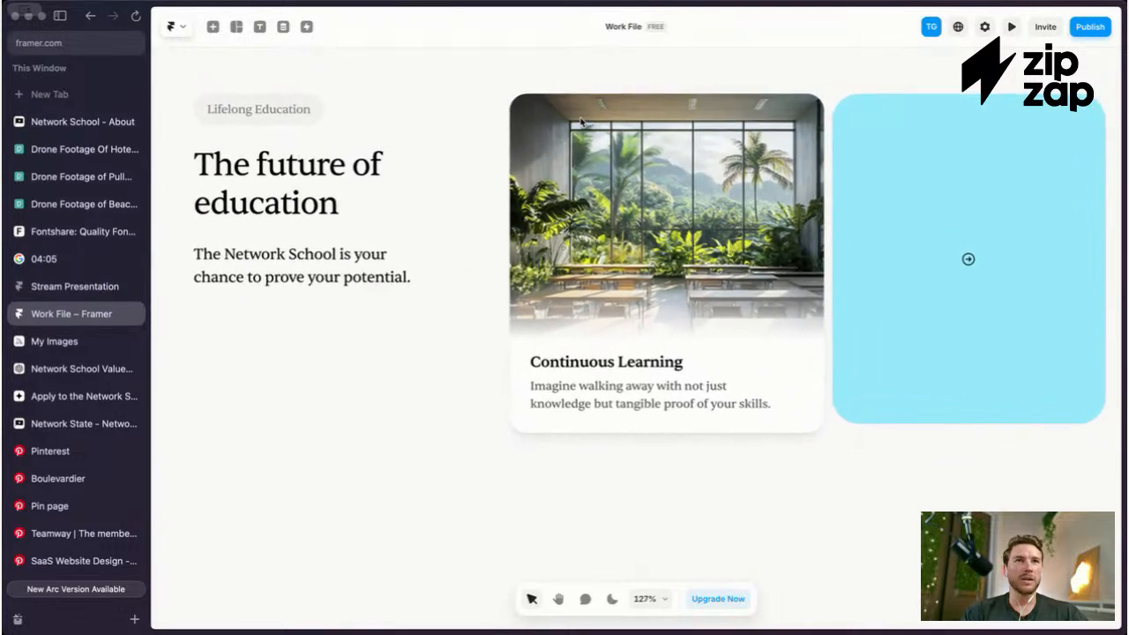
# Step: Examine the "Continuous Learning" card's image, text and rounded corners beside the heading and the blue placeholder
pyautogui.click(675, 194)
pyautogui.scroll(-3, 675, 195)
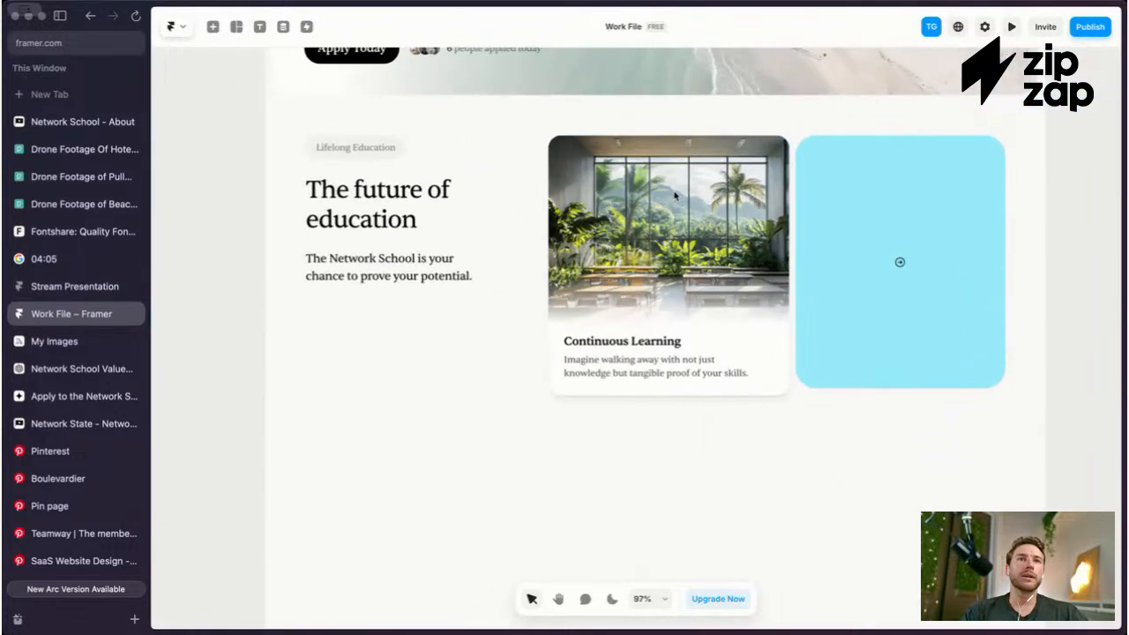
pyautogui.scroll(4, 675, 194)
pyautogui.scroll(-2, 675, 195)
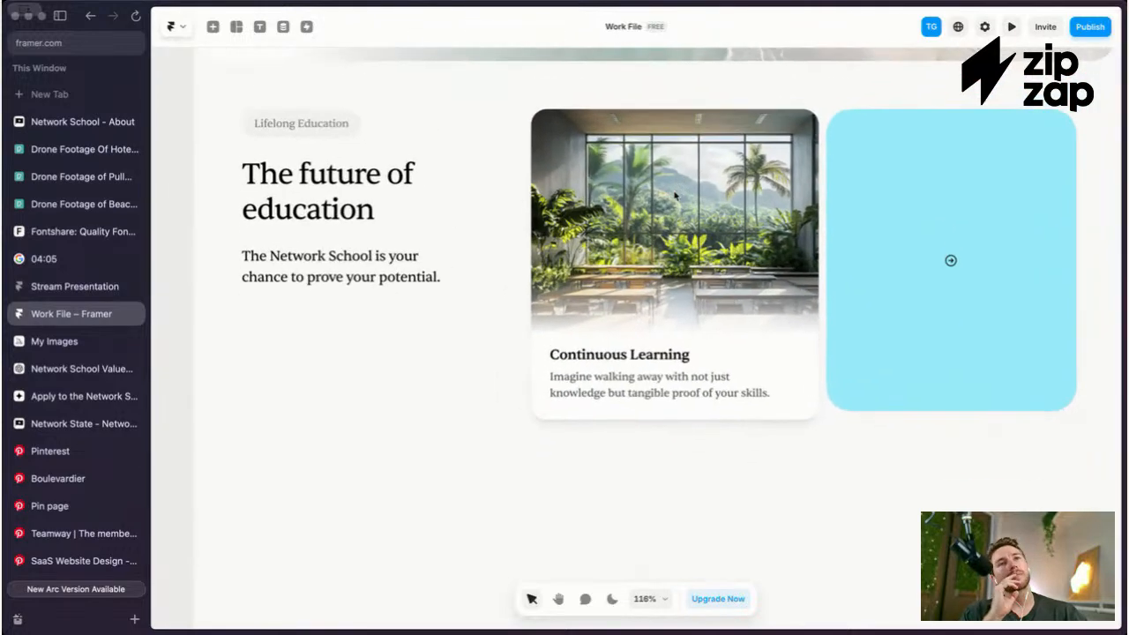
pyautogui.scroll(2, 675, 195)
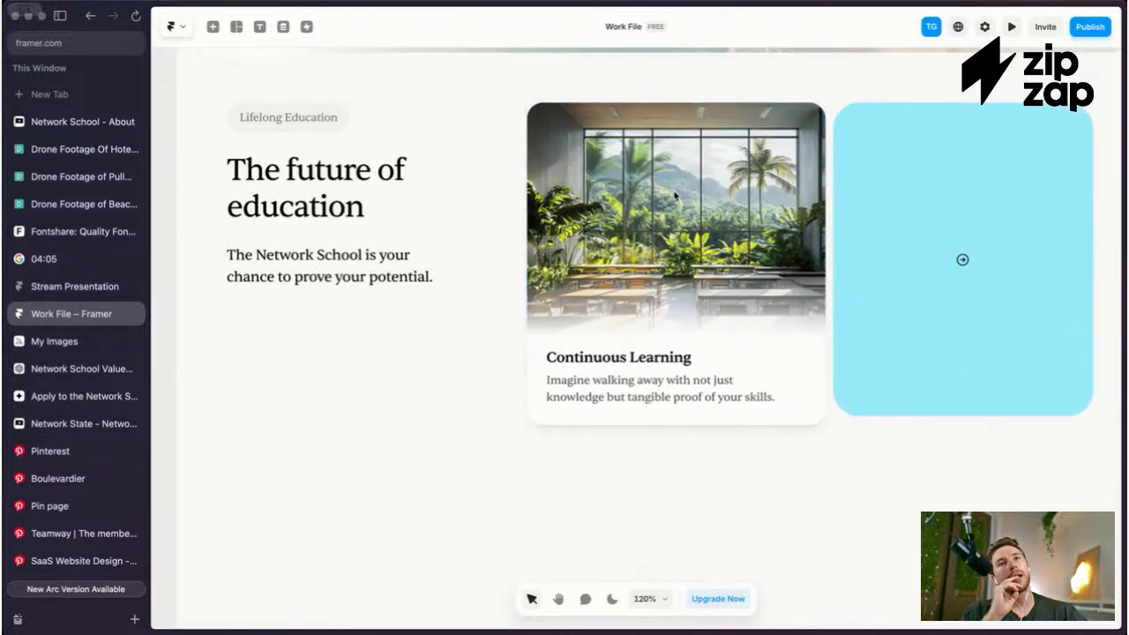
pyautogui.scroll(-2, 675, 195)
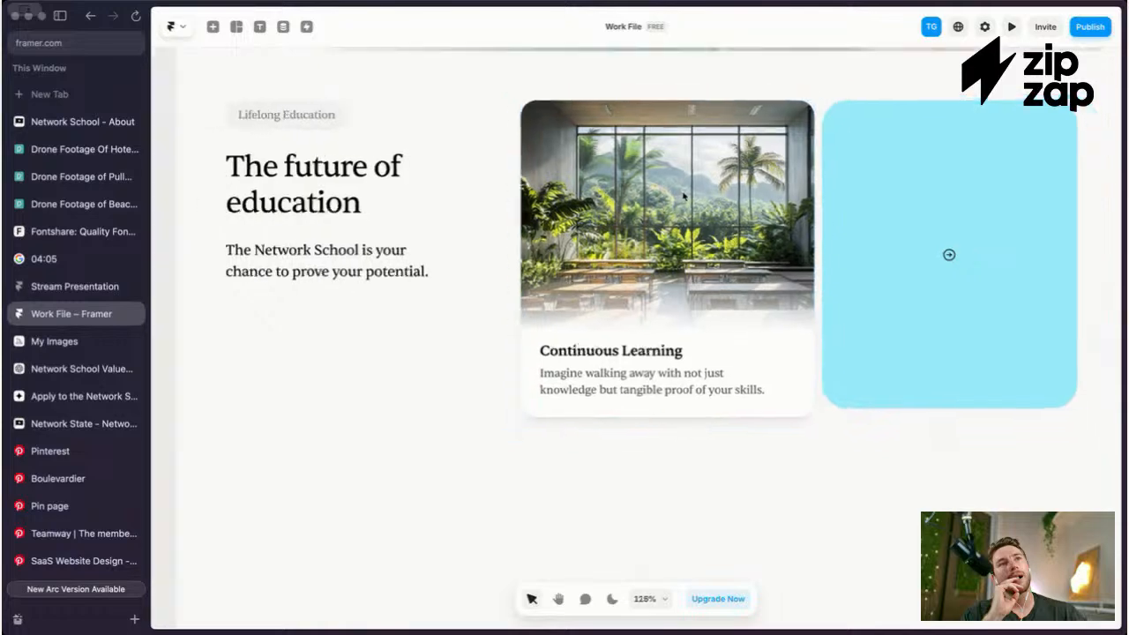
pyautogui.scroll(-2, 683, 196)
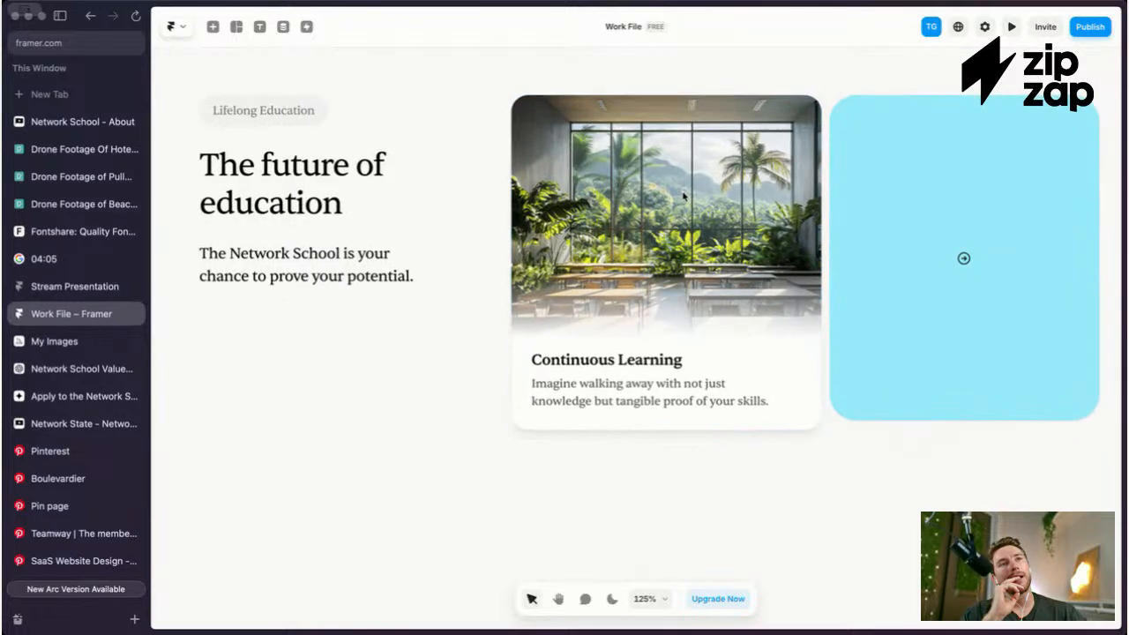
pyautogui.scroll(1, 609, 210)
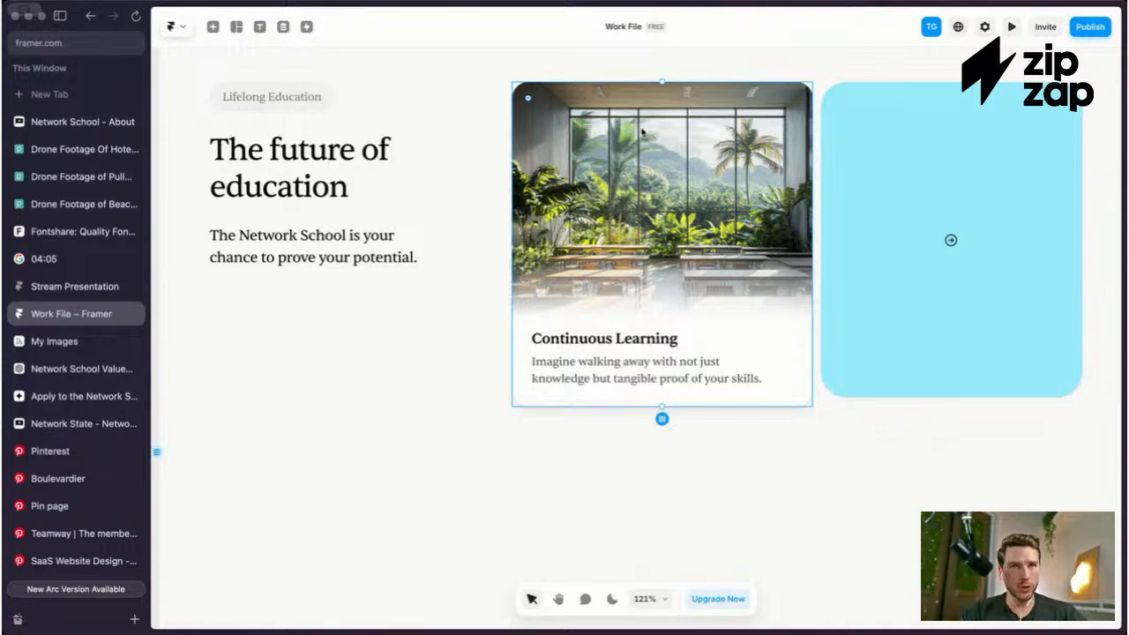
pyautogui.scroll(1, 652, 141)
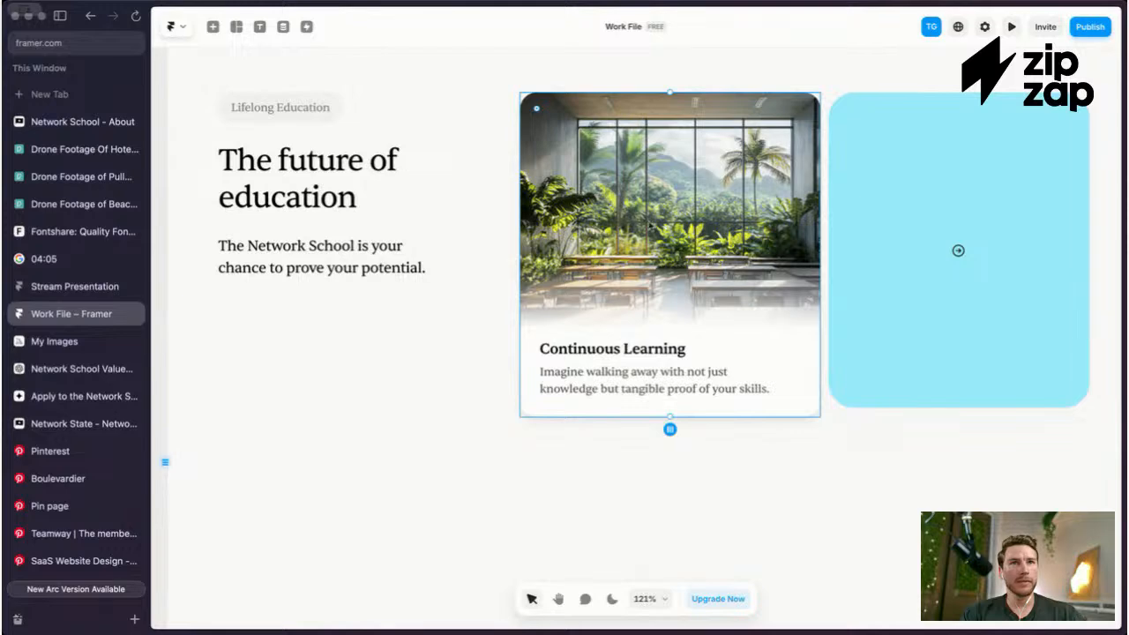
pyautogui.scroll(-1, 692, 231)
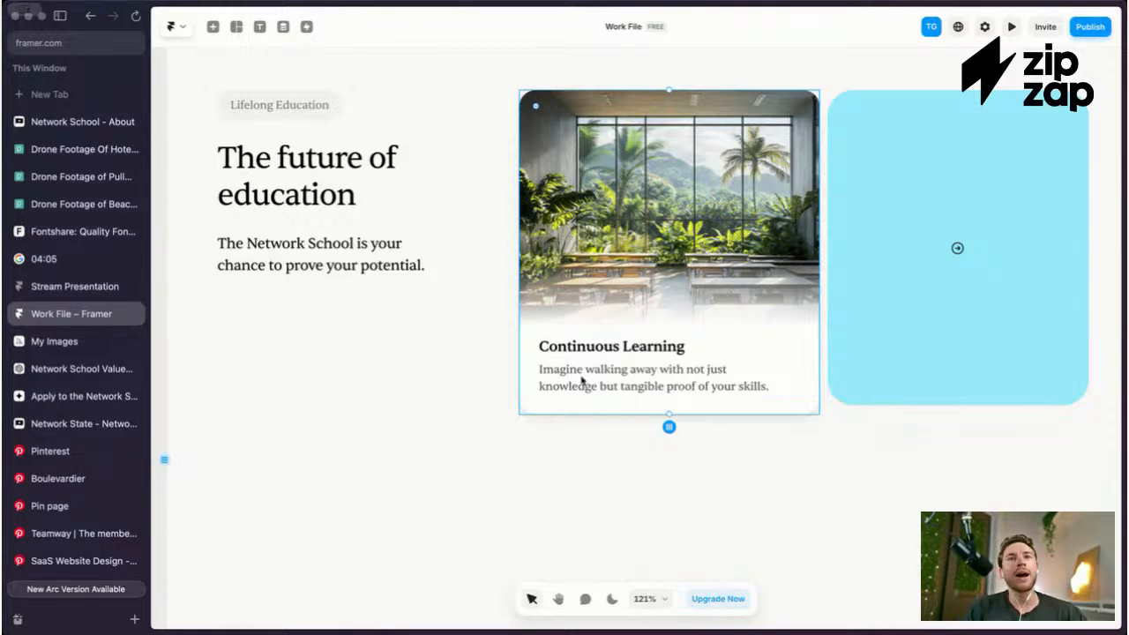
pyautogui.scroll(2, 650, 295)
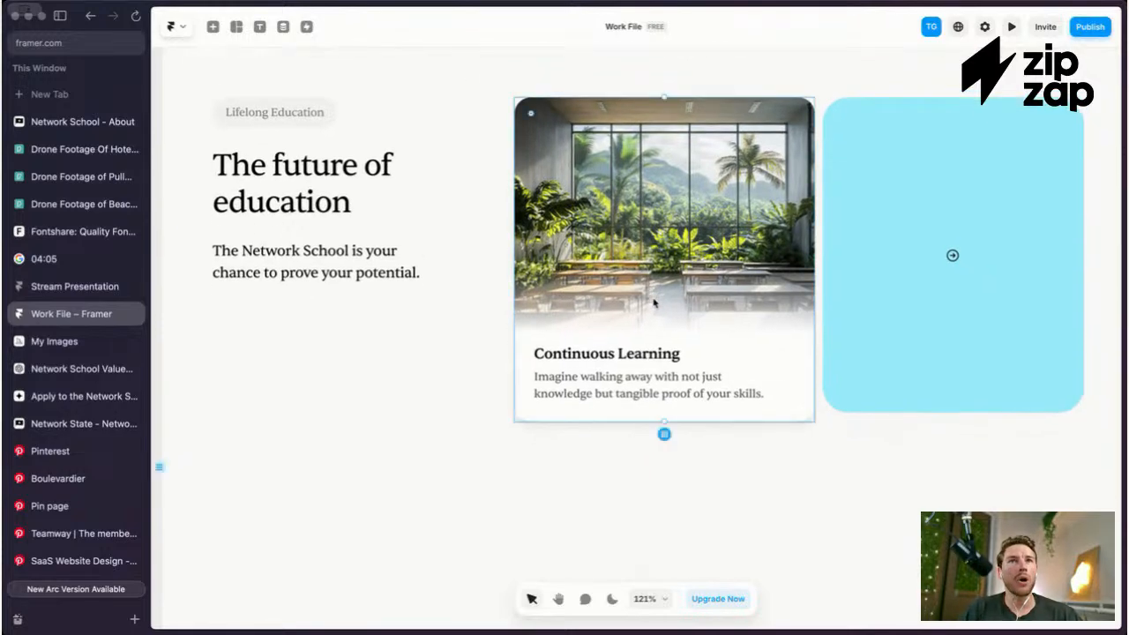
pyautogui.scroll(-3, 654, 303)
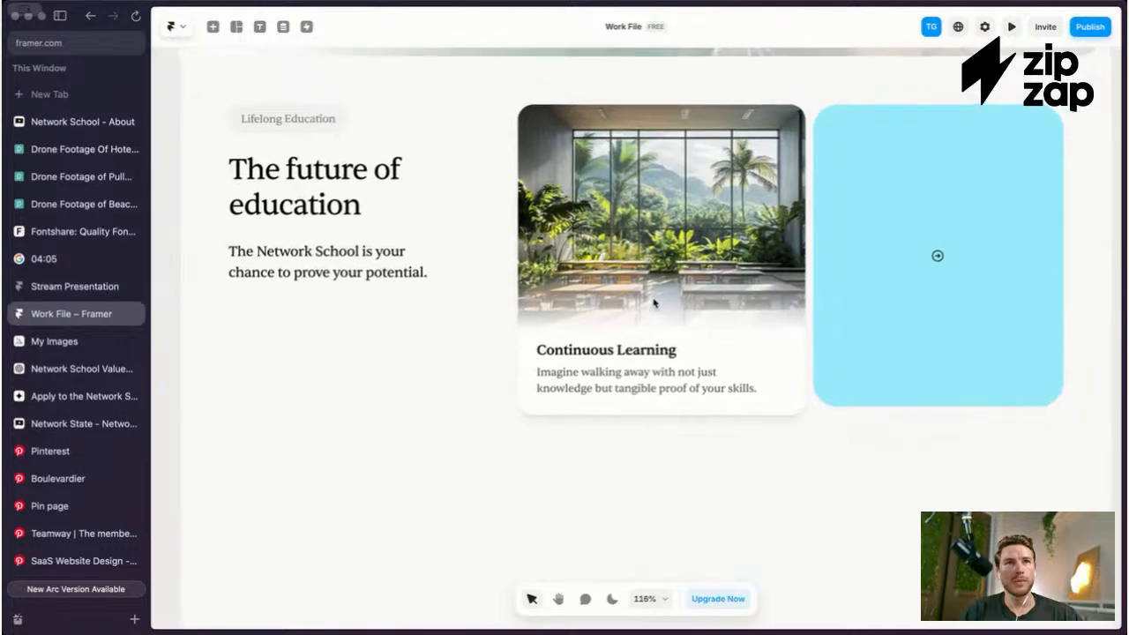
pyautogui.hscroll(1, 653, 303)
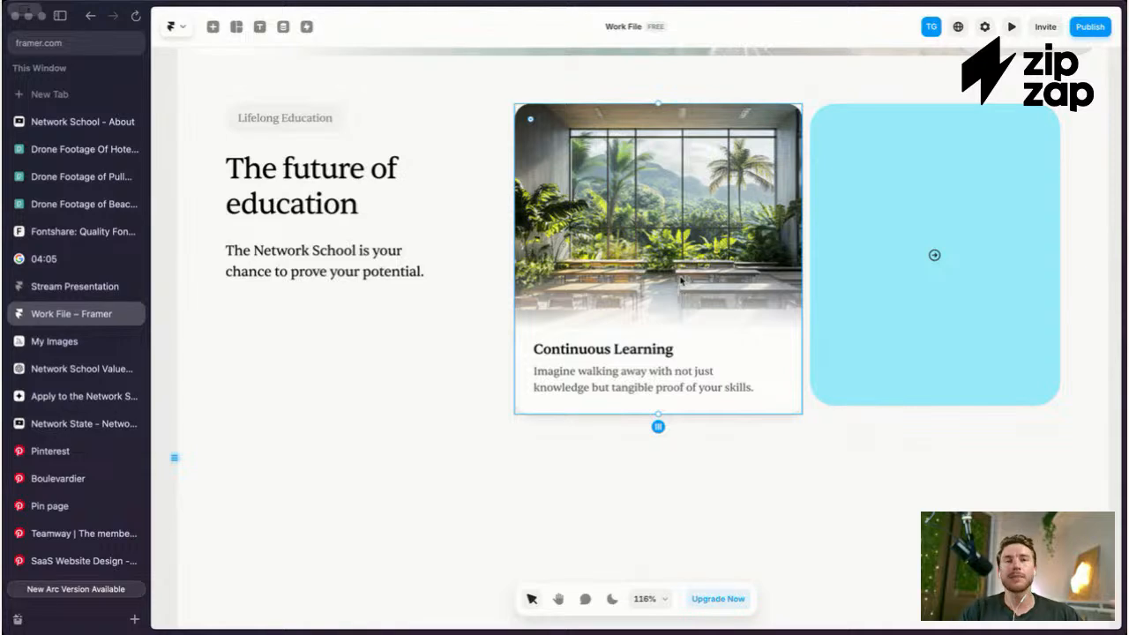
# Step: Examine how the feature section and its card fit beneath the hero at different zoom levels
pyautogui.scroll(-5, 679, 285)
pyautogui.scroll(5, 680, 291)
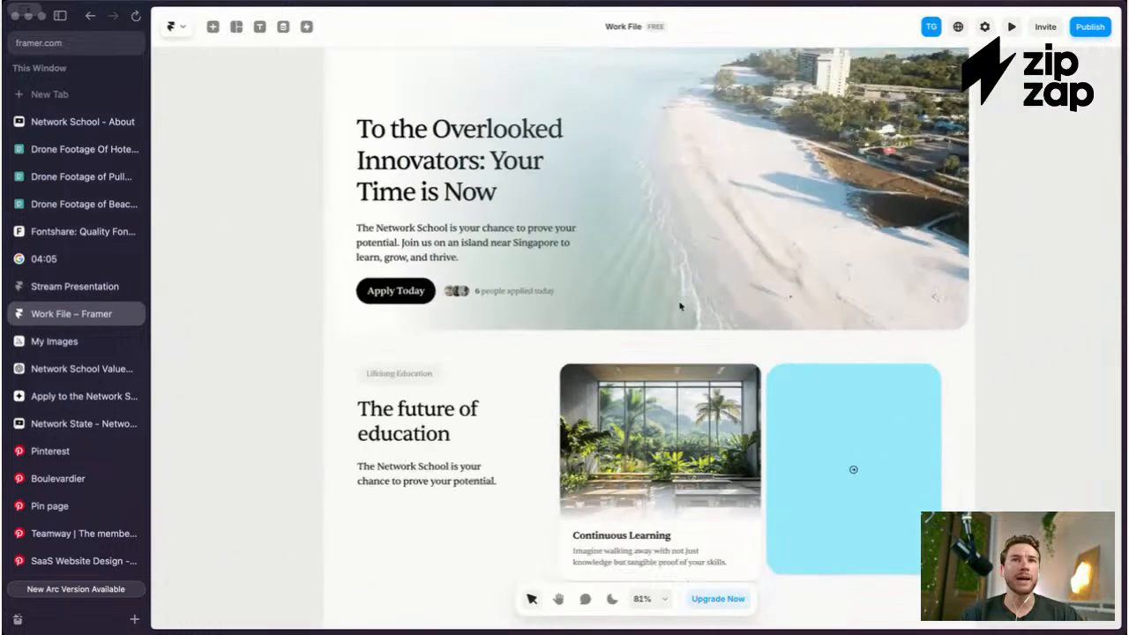
pyautogui.scroll(-2, 682, 360)
pyautogui.scroll(4, 682, 360)
pyautogui.scroll(-2, 681, 359)
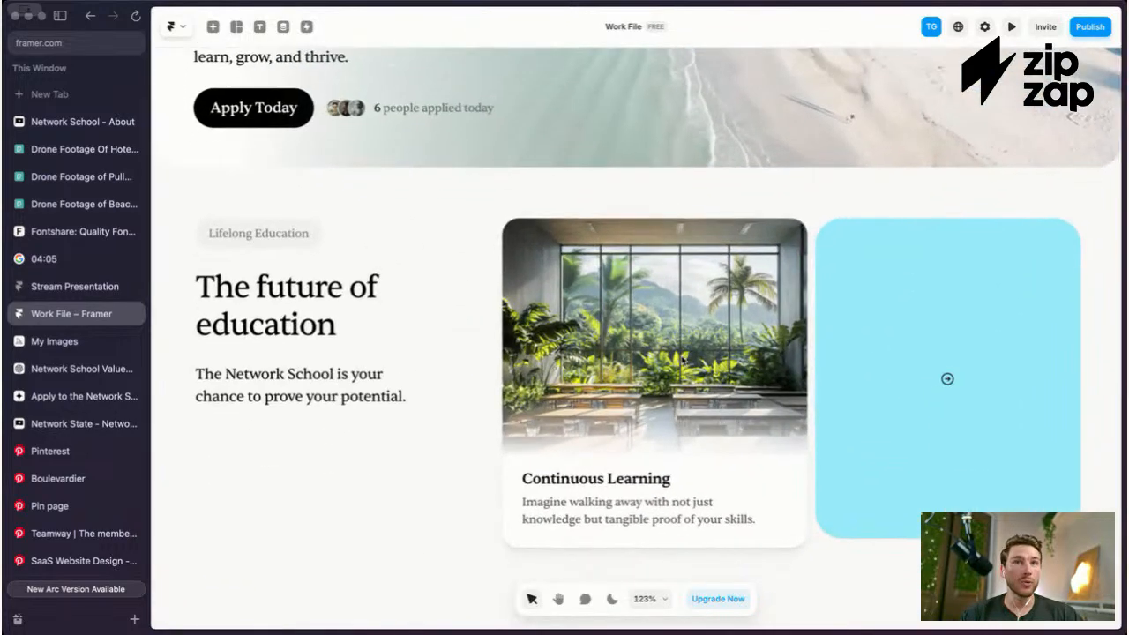
pyautogui.scroll(-2, 682, 360)
pyautogui.scroll(1, 641, 308)
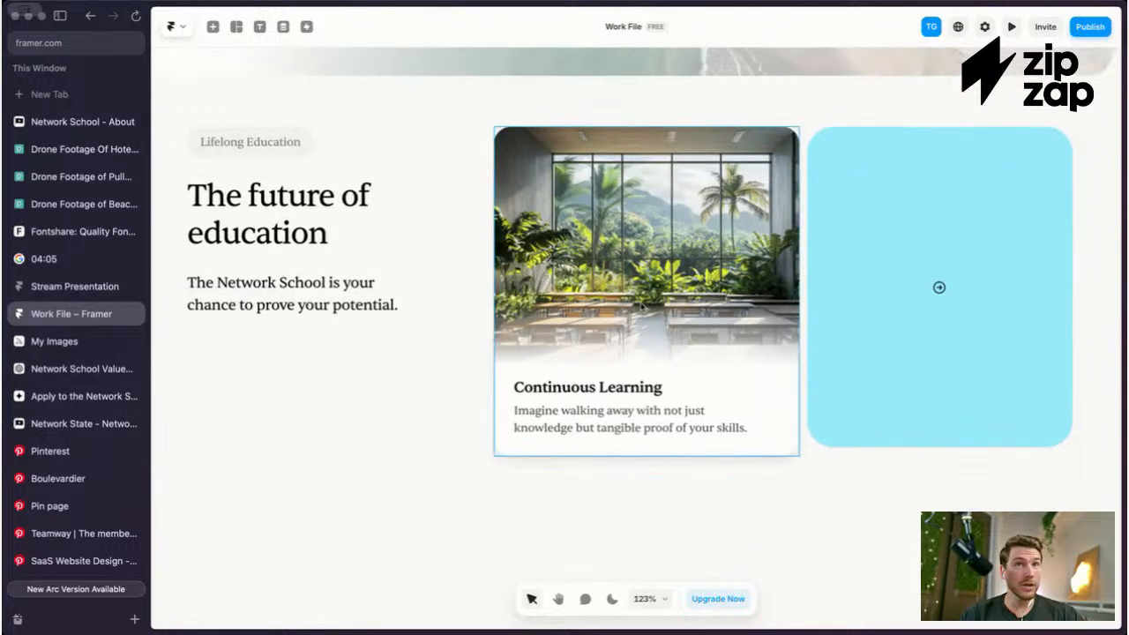
pyautogui.scroll(-1, 643, 308)
pyautogui.scroll(-2, 646, 318)
pyautogui.scroll(2, 643, 302)
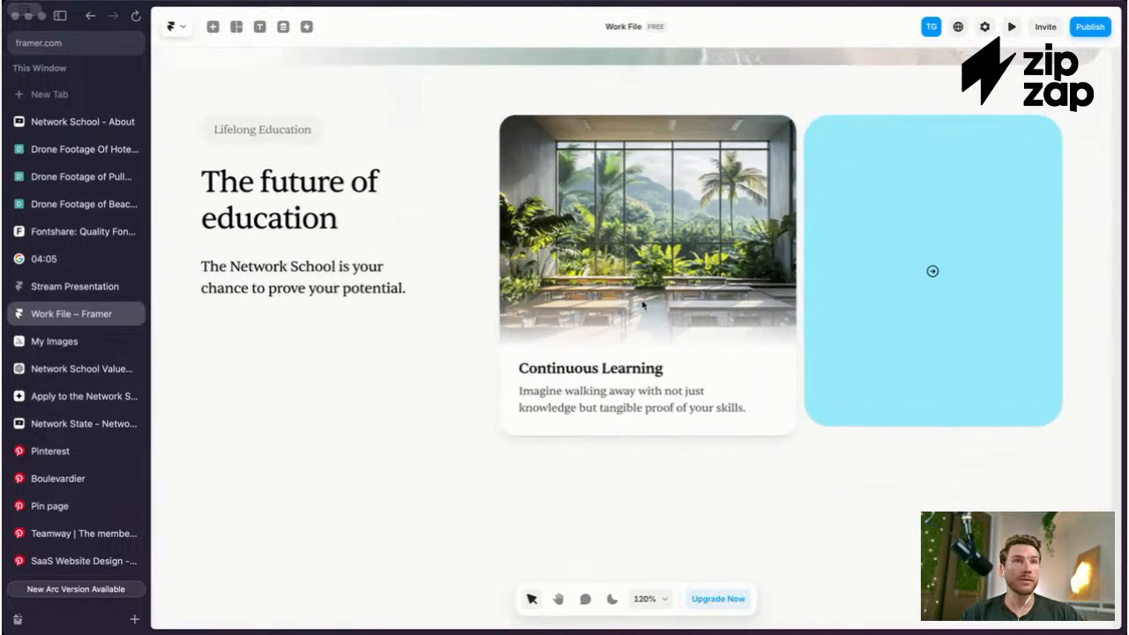
pyautogui.scroll(-2, 699, 313)
pyautogui.scroll(3, 679, 300)
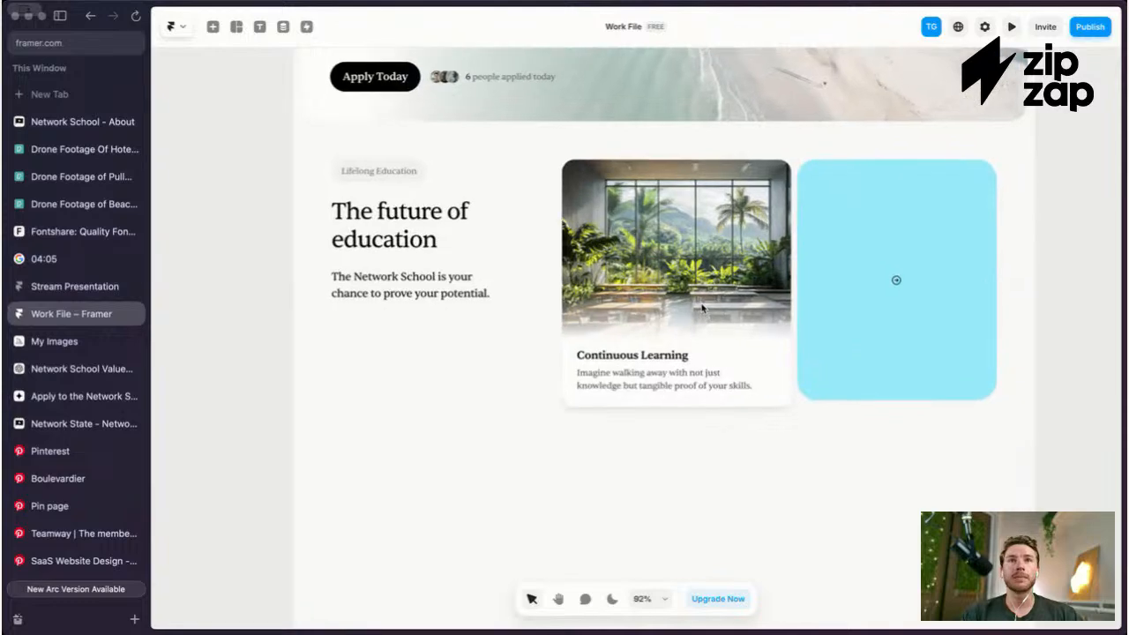
pyautogui.scroll(-5, 662, 286)
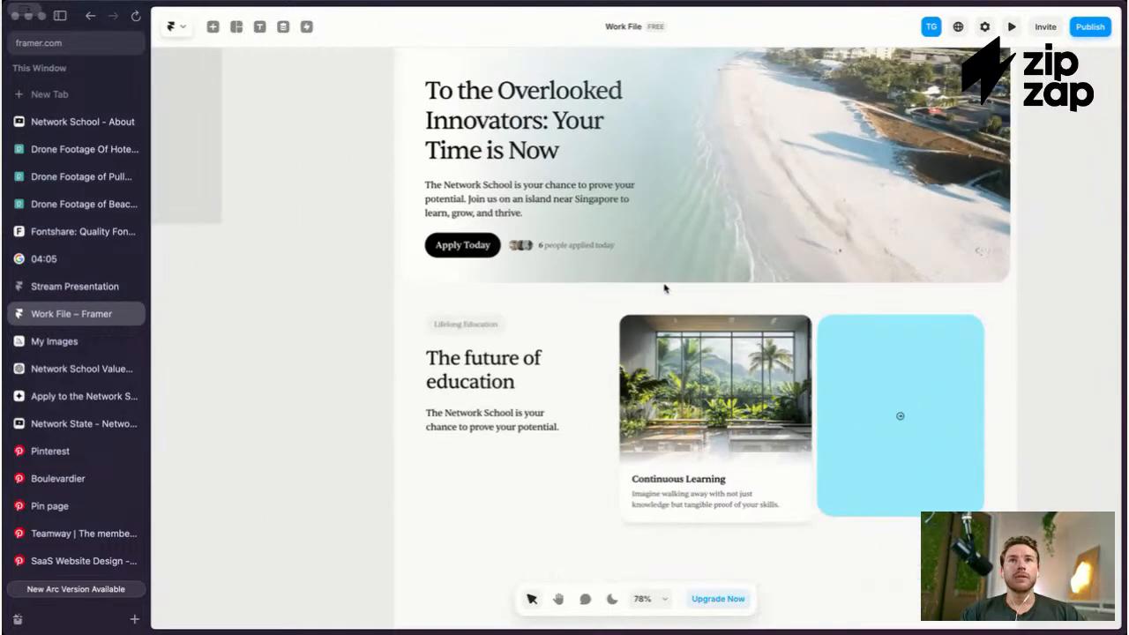
pyautogui.click(664, 289)
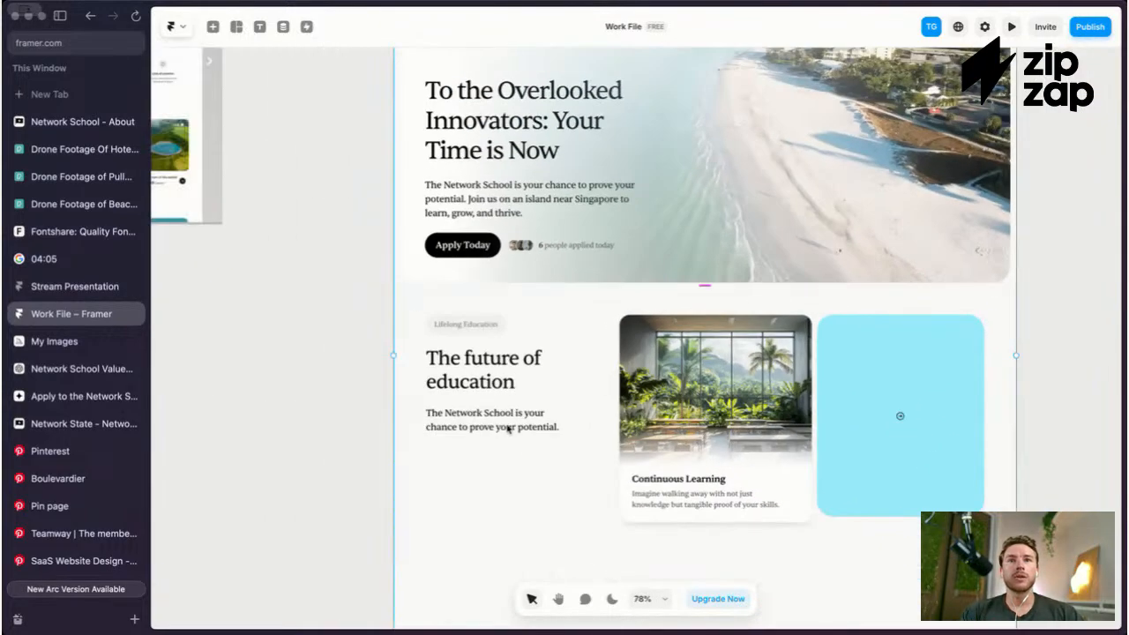
pyautogui.click(539, 425)
pyautogui.scroll(-3, 642, 351)
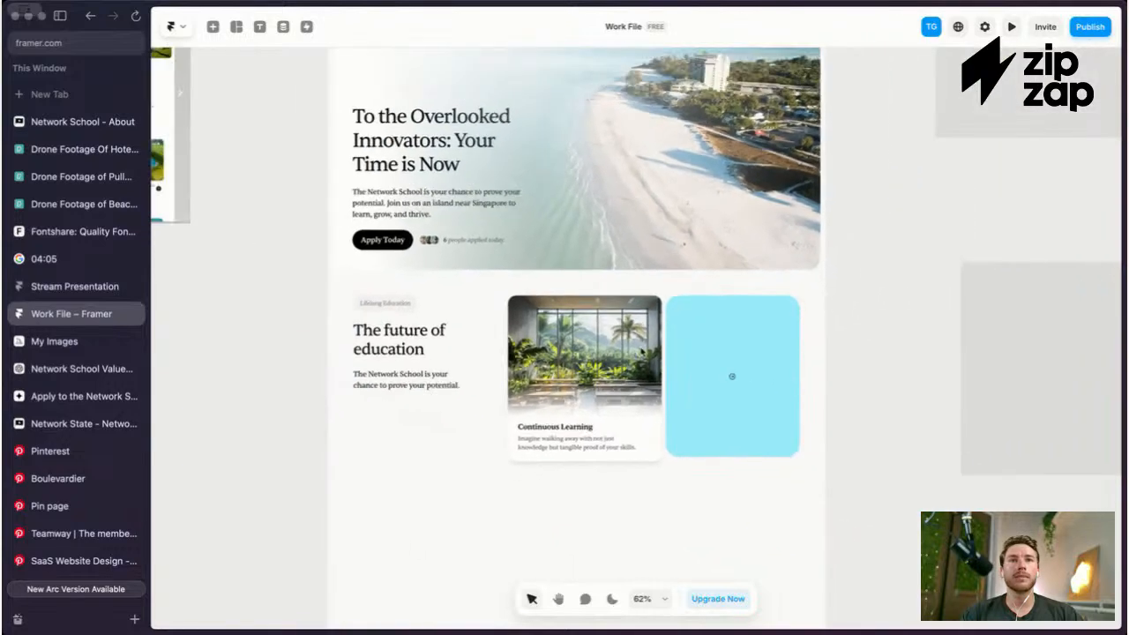
pyautogui.scroll(-2, 641, 349)
# Step: Convert the "Continuous Learning" card into a component named "Card"
pyautogui.click(659, 334)
pyautogui.press('super+backslash')
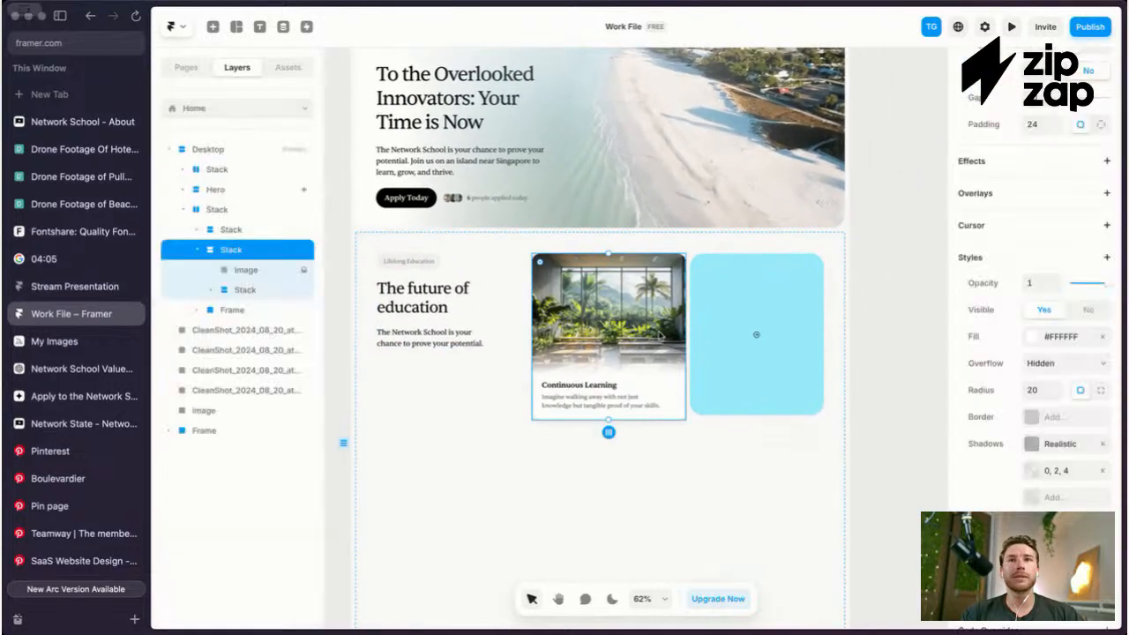
pyautogui.press('super+k')
pyautogui.write('Card')
pyautogui.press('Return')
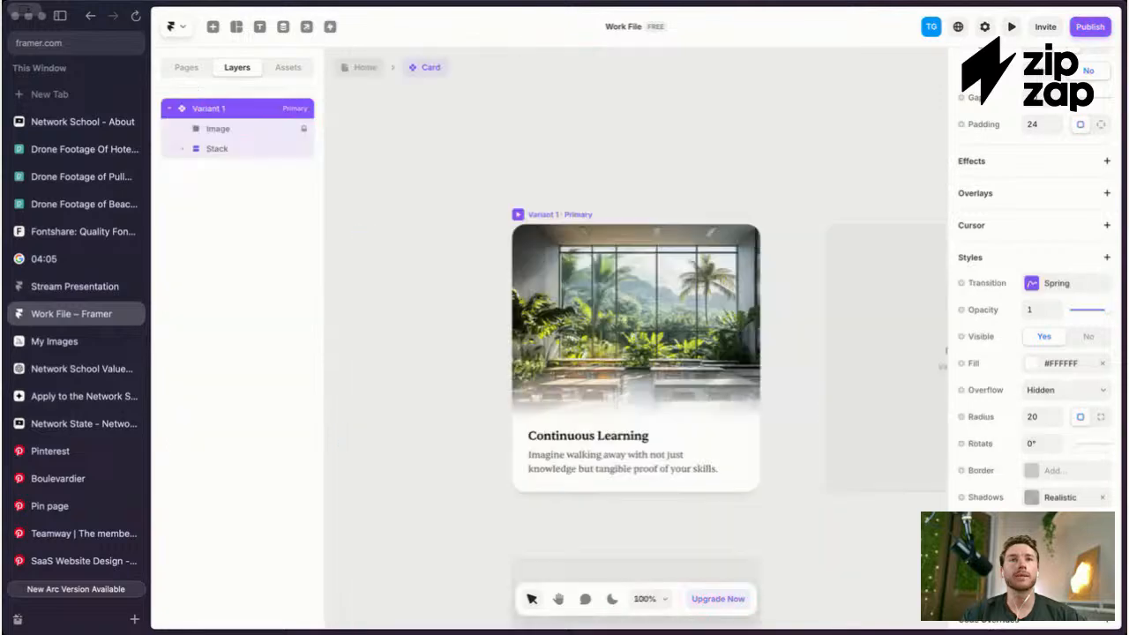
# Step: Return to the Home page, duplicate the Card component within the feature stack and delete the blue placeholder frame
pyautogui.scroll(-3, 570, 255)
pyautogui.click(356, 69)
pyautogui.press('super+d')
pyautogui.click(768, 308)
pyautogui.press('Delete')
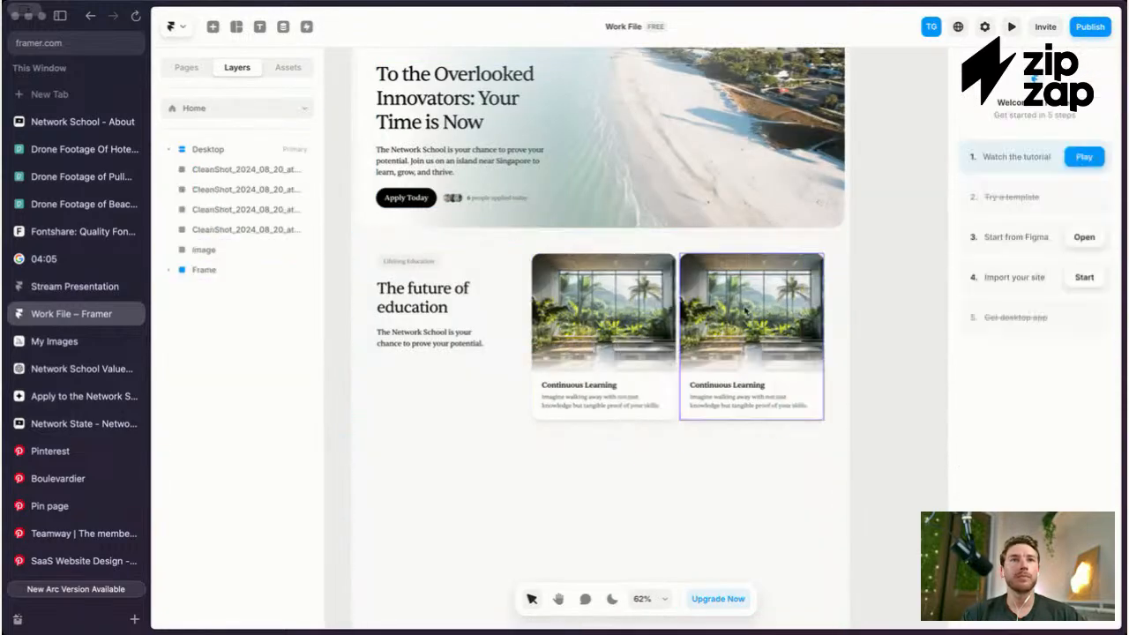
# Step: Open the Card component for editing and create an Image variable for the fill of its Image layer
pyautogui.scroll(3, 764, 308)
pyautogui.click(650, 305)
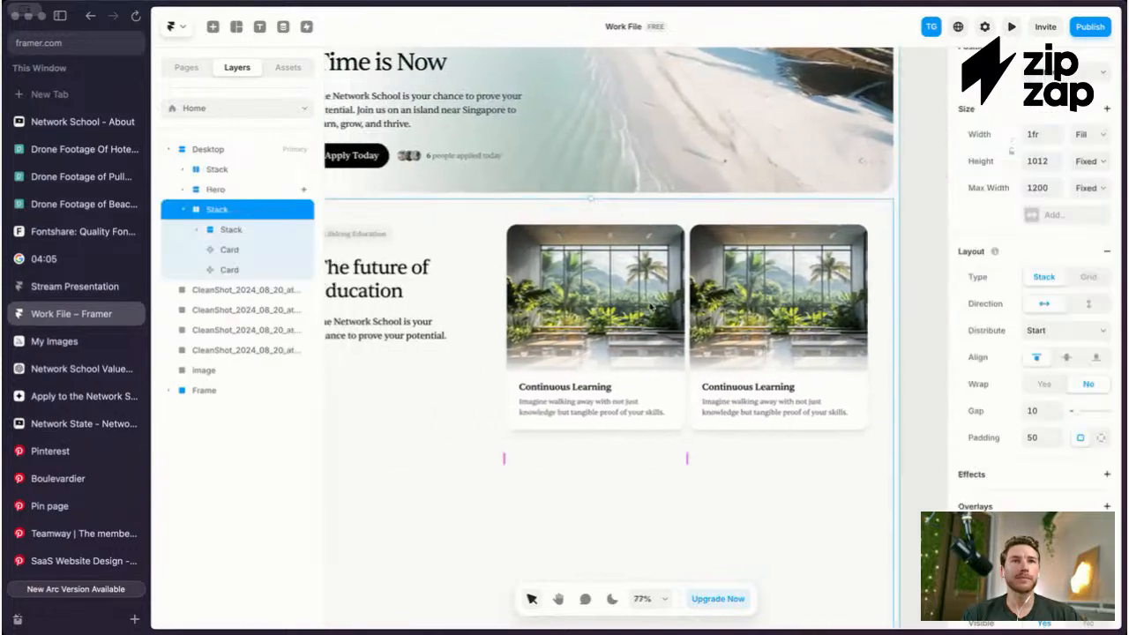
pyautogui.click(607, 297)
pyautogui.doubleClick(619, 275)
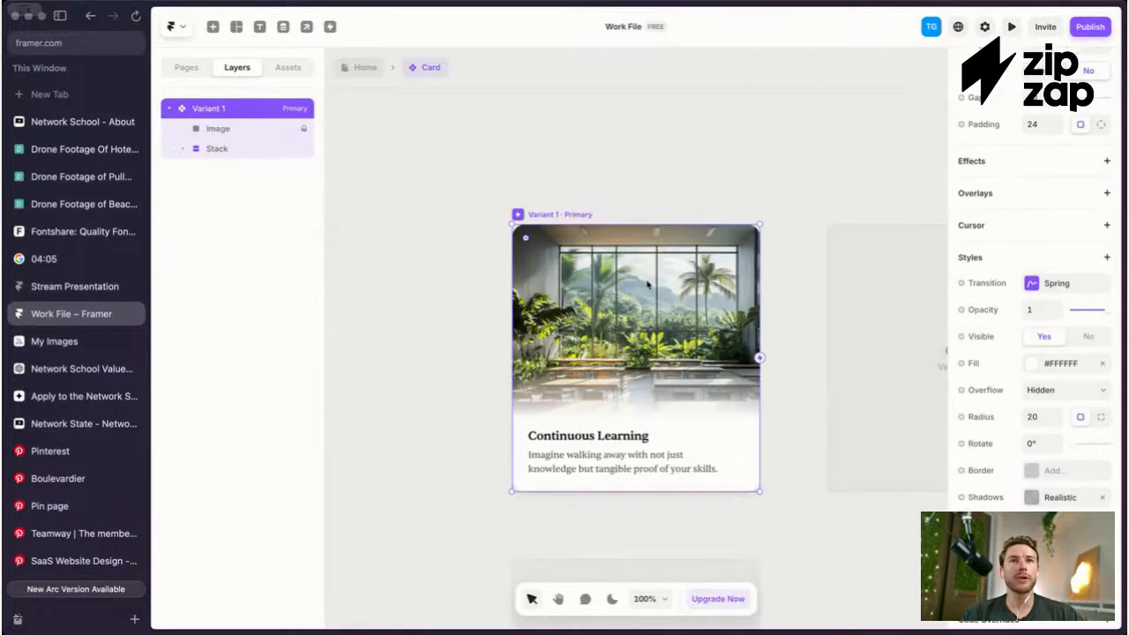
pyautogui.click(250, 131)
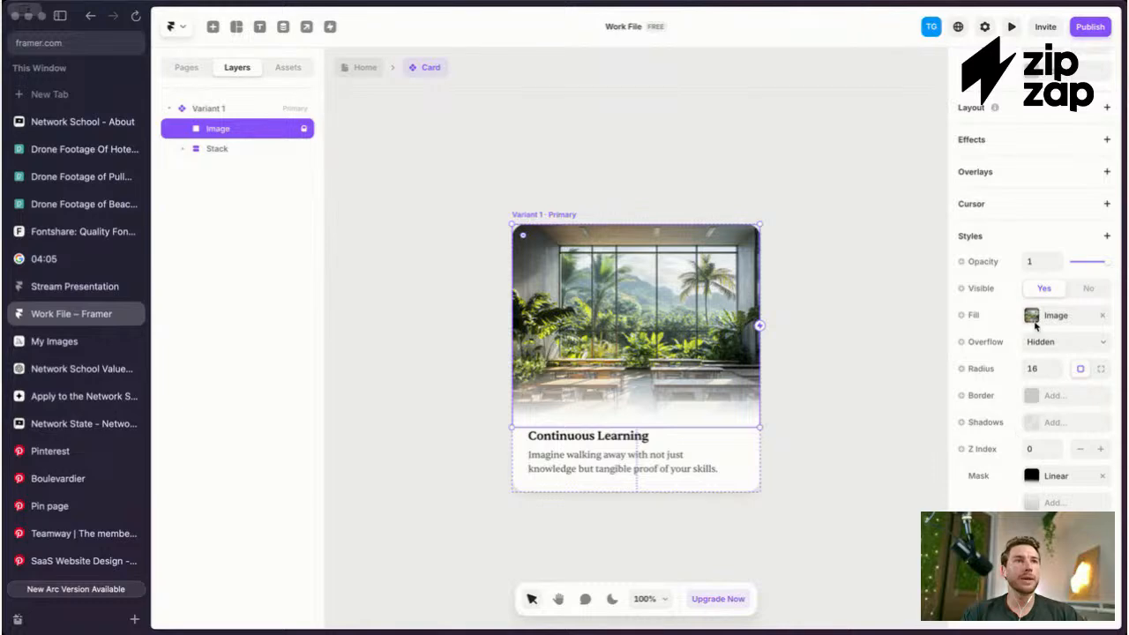
pyautogui.click(973, 315)
pyautogui.moveTo(1039, 342)
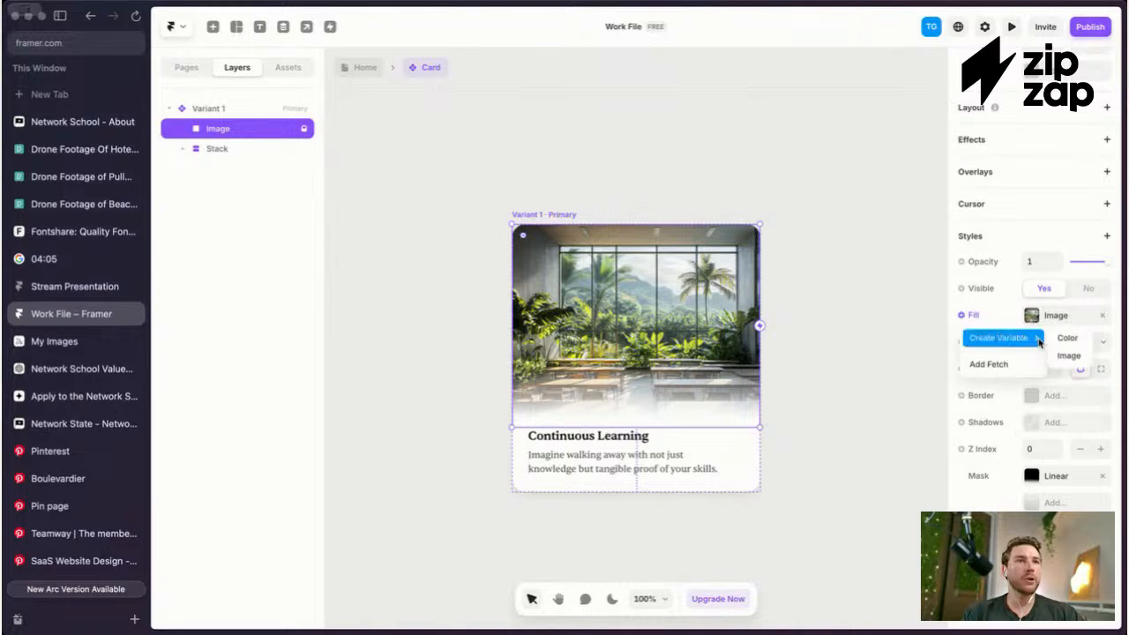
pyautogui.click(1069, 355)
pyautogui.click(666, 100)
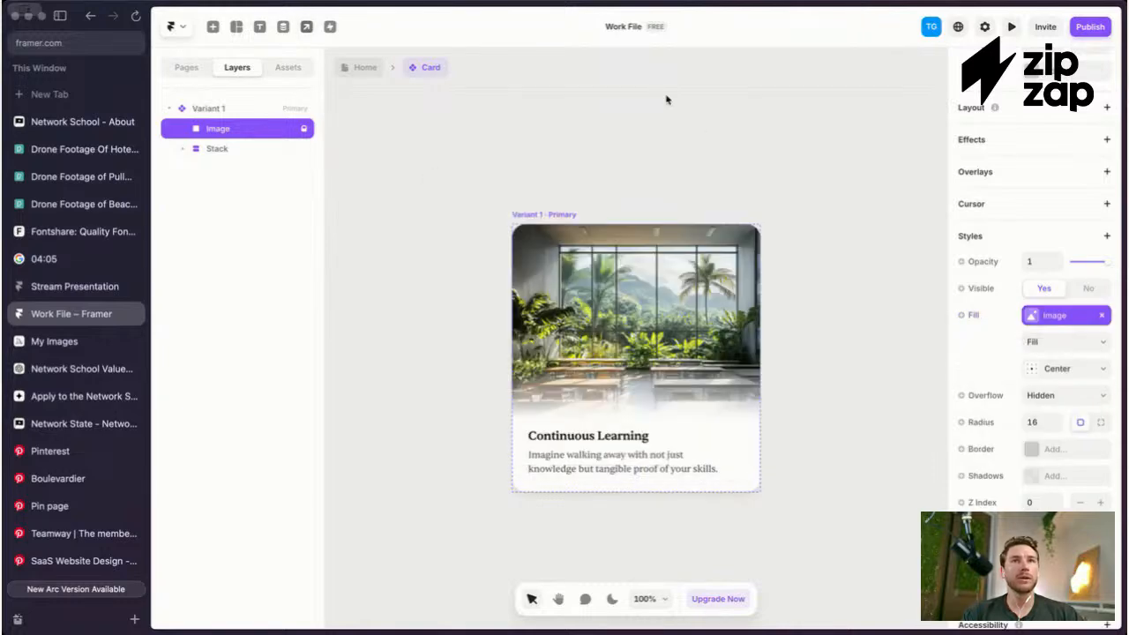
# Step: Create a Plain Text variable for the content of the card's "Continuous Learning" heading
pyautogui.click(589, 438)
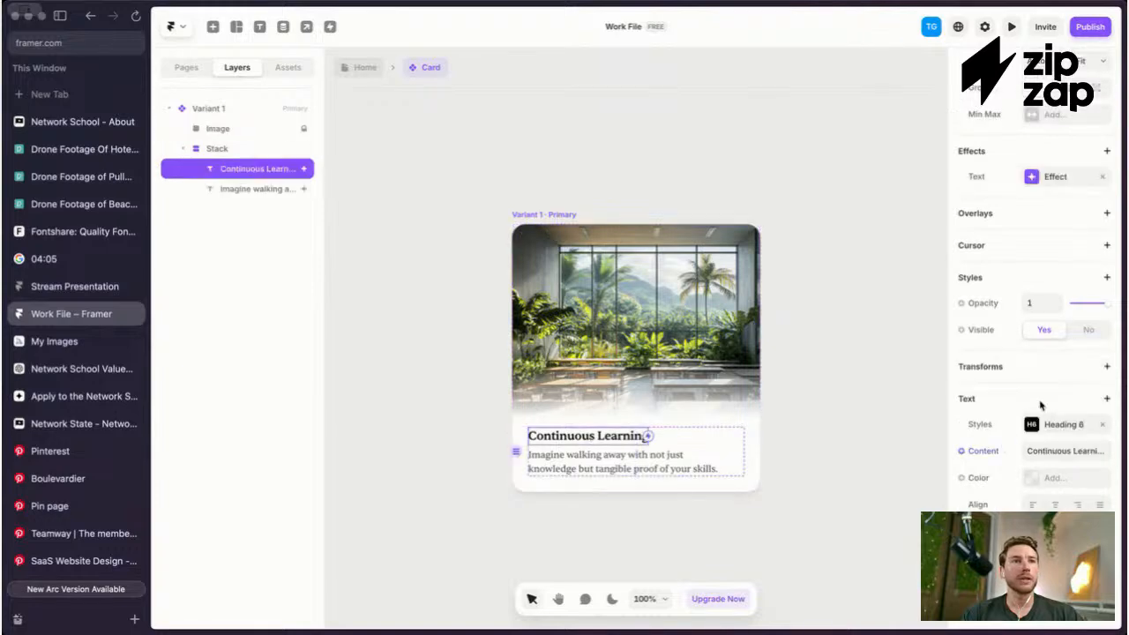
pyautogui.moveTo(1000, 476)
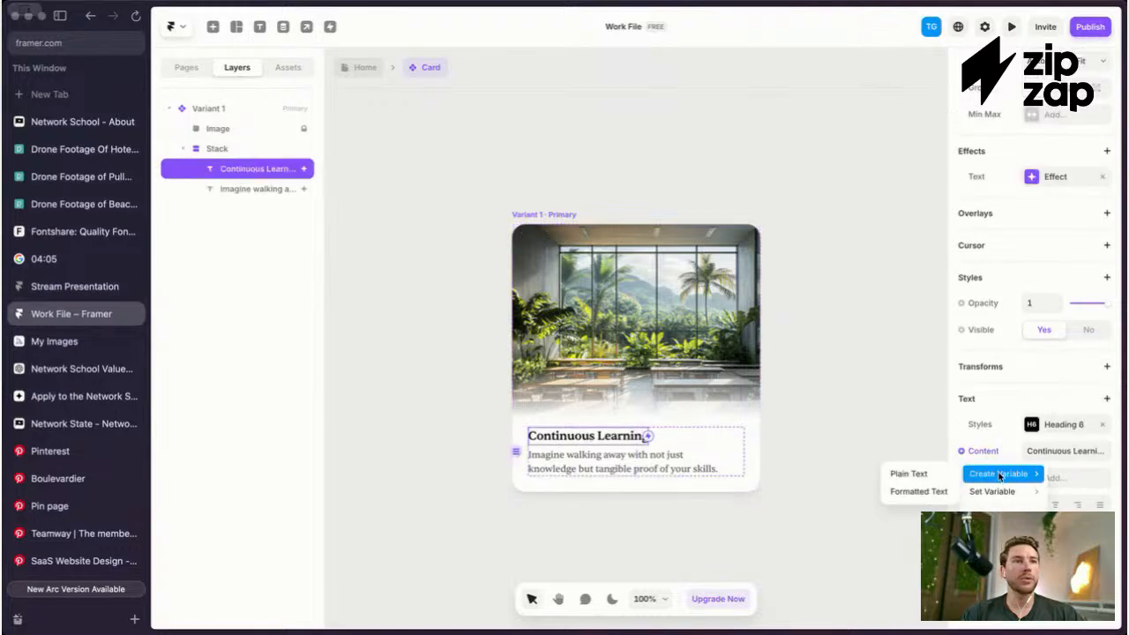
pyautogui.click(937, 475)
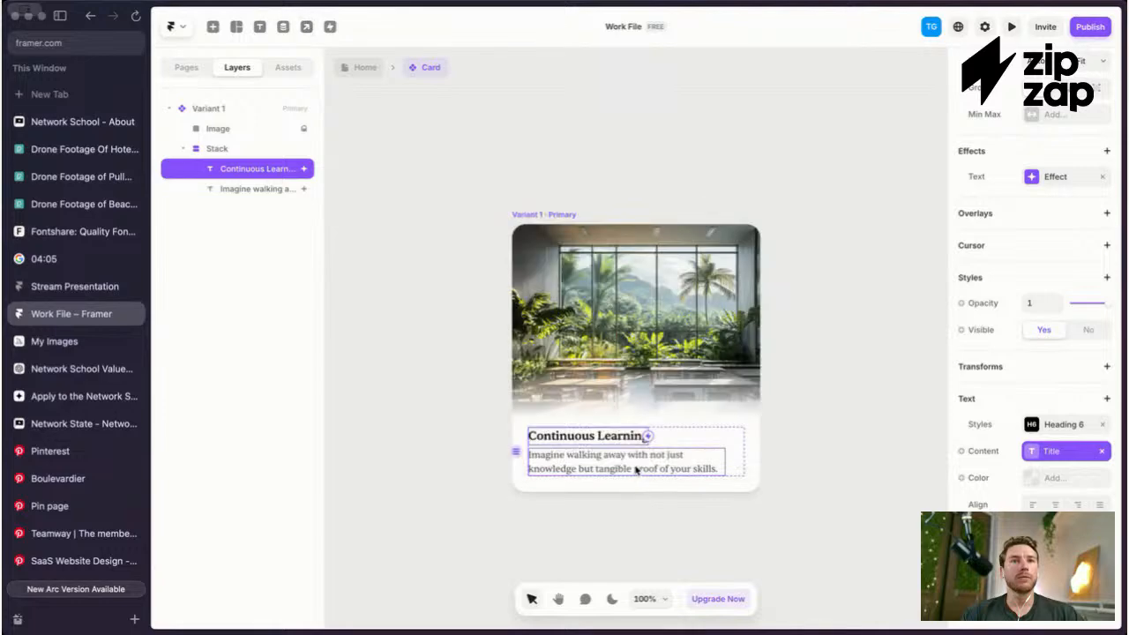
# Step: Create a Plain Text variable for the content of the card's body text and return to the Home page
pyautogui.click(637, 464)
pyautogui.scroll(1, 1000, 337)
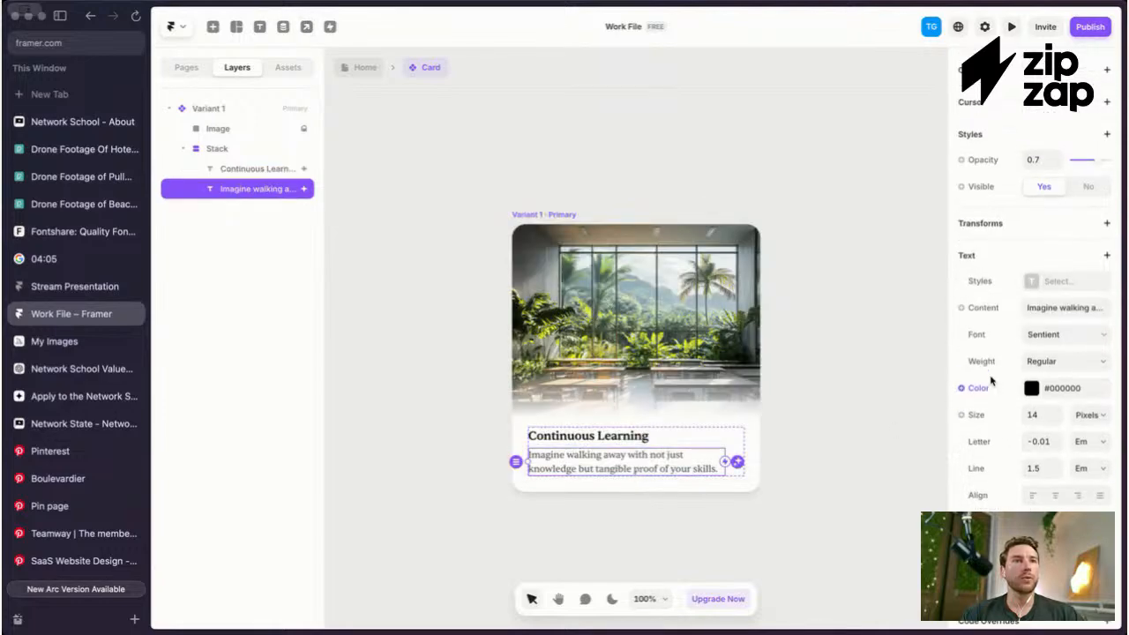
pyautogui.click(980, 324)
pyautogui.moveTo(988, 351)
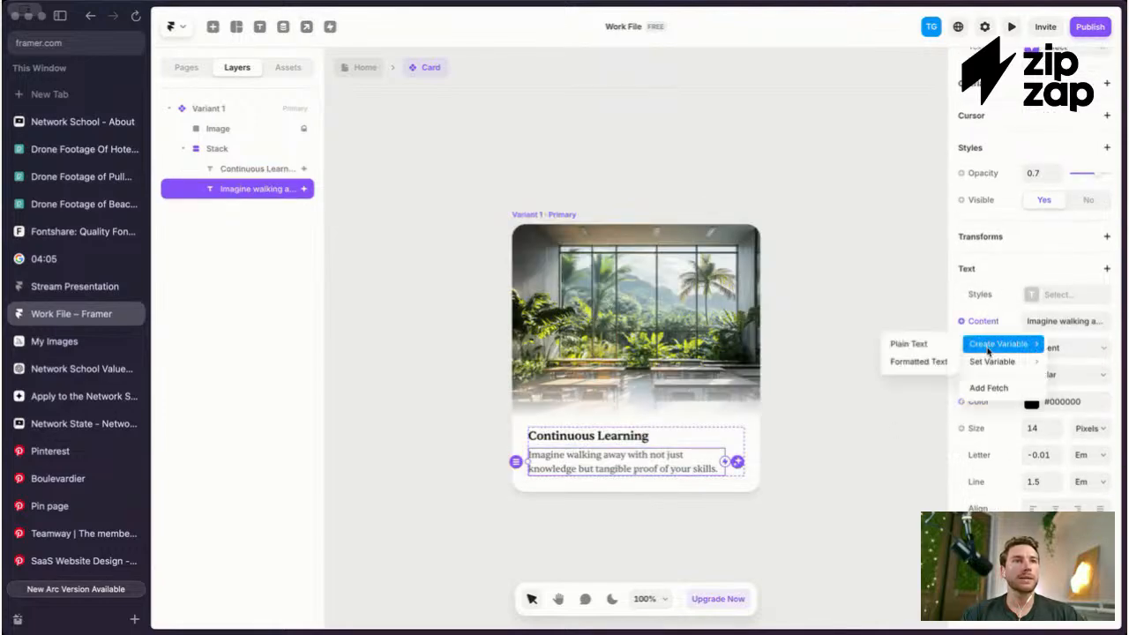
pyautogui.click(909, 344)
pyautogui.click(390, 56)
pyautogui.click(365, 67)
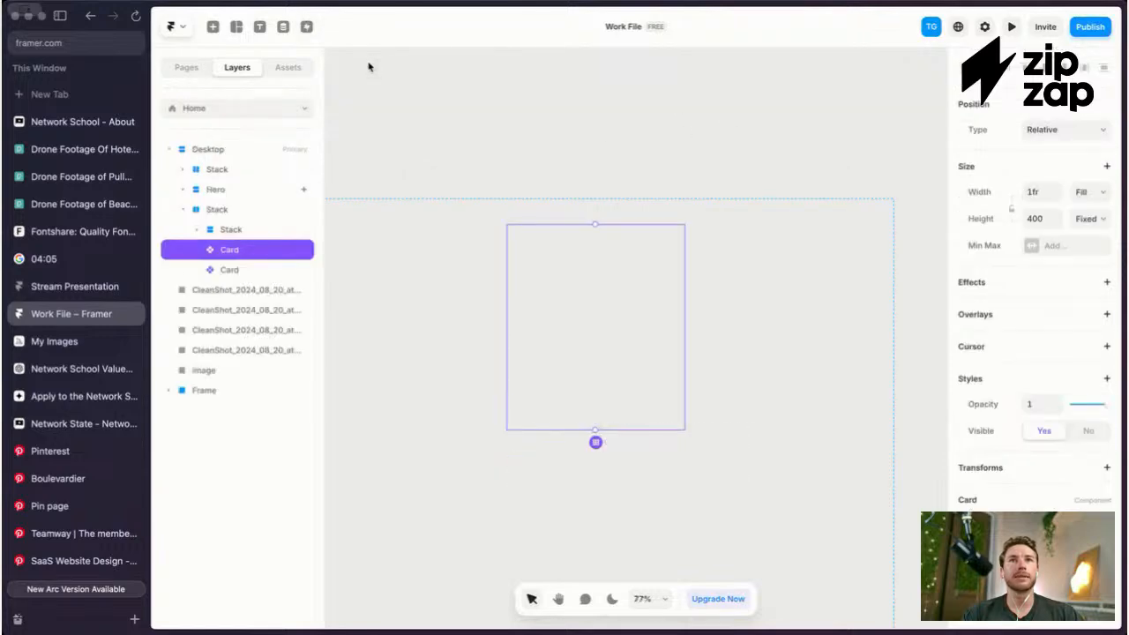
# Step: Examine the two Card instances in the feature section of the Home page
pyautogui.press('Escape')
pyautogui.press('Escape')
pyautogui.scroll(-1, 524, 212)
pyautogui.scroll(2, 523, 211)
pyautogui.press('Escape')
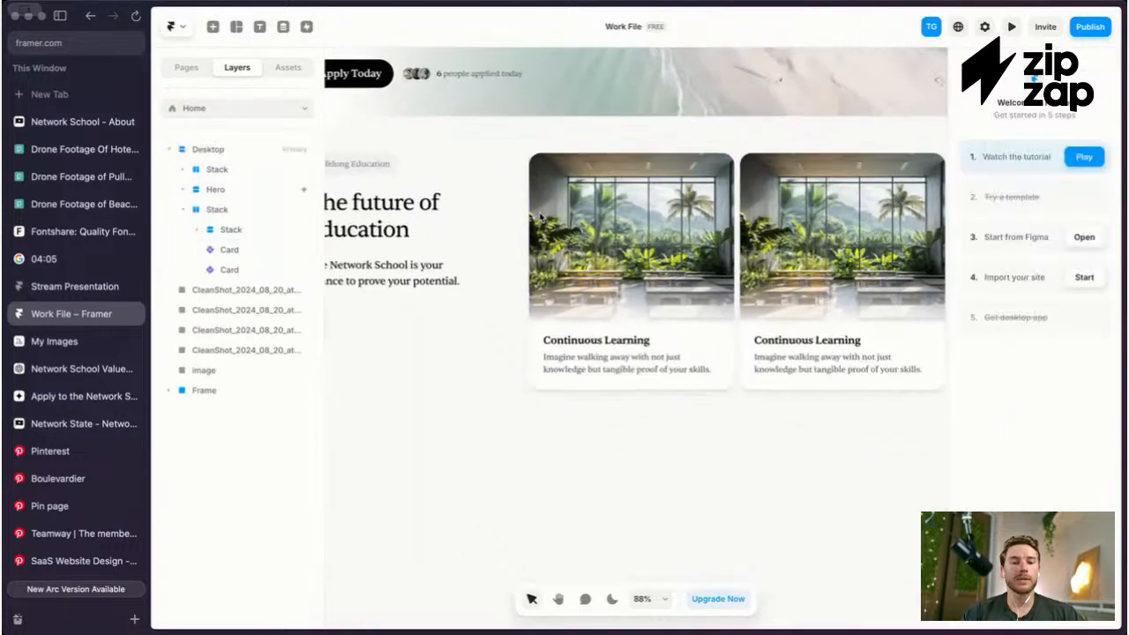
pyautogui.hscroll(2, 541, 217)
pyautogui.scroll(-1, 617, 246)
pyautogui.click(684, 261)
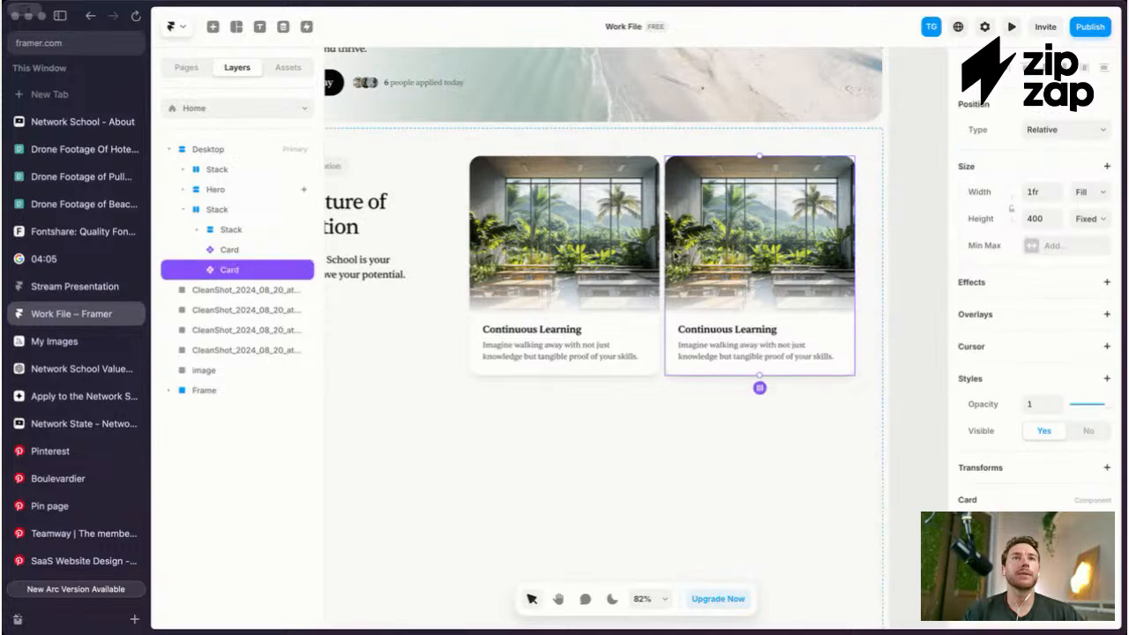
pyautogui.press('Escape')
pyautogui.press('Escape')
pyautogui.press('Escape')
pyautogui.hscroll(-1, 683, 258)
pyautogui.scroll(-1, 683, 259)
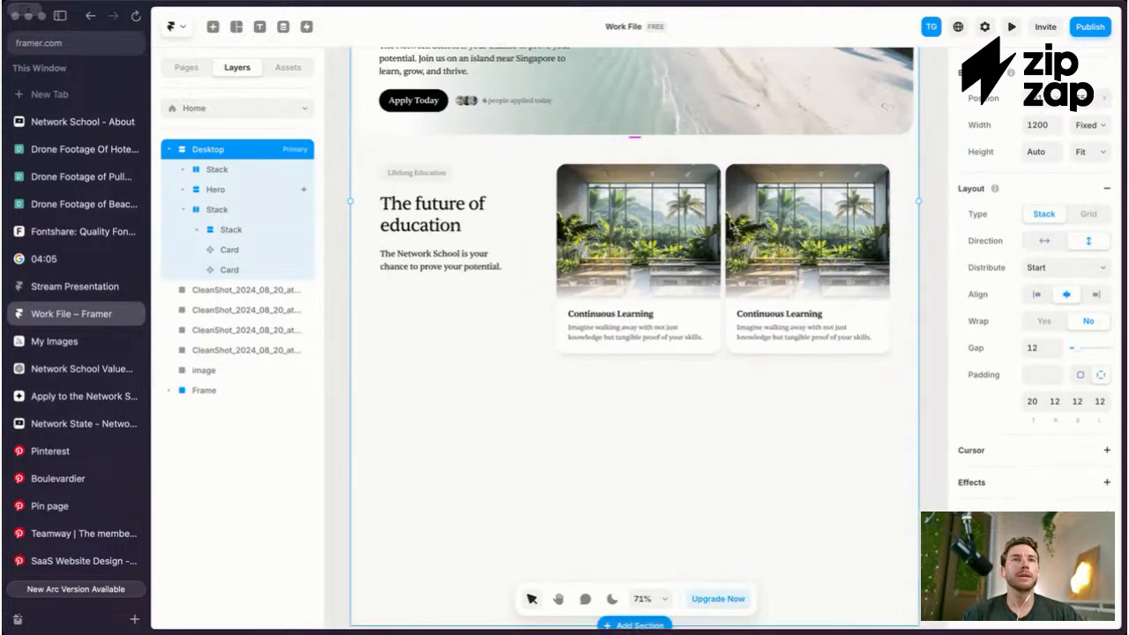
pyautogui.scroll(1, 721, 280)
pyautogui.press('Escape')
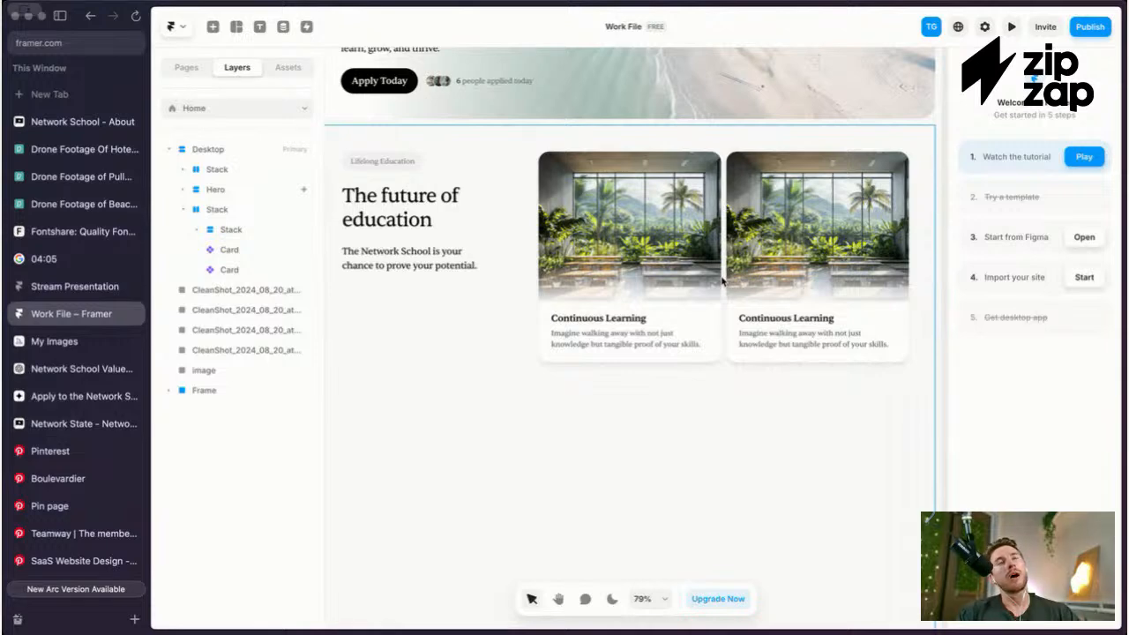
pyautogui.scroll(2, 721, 280)
pyautogui.scroll(-1, 721, 280)
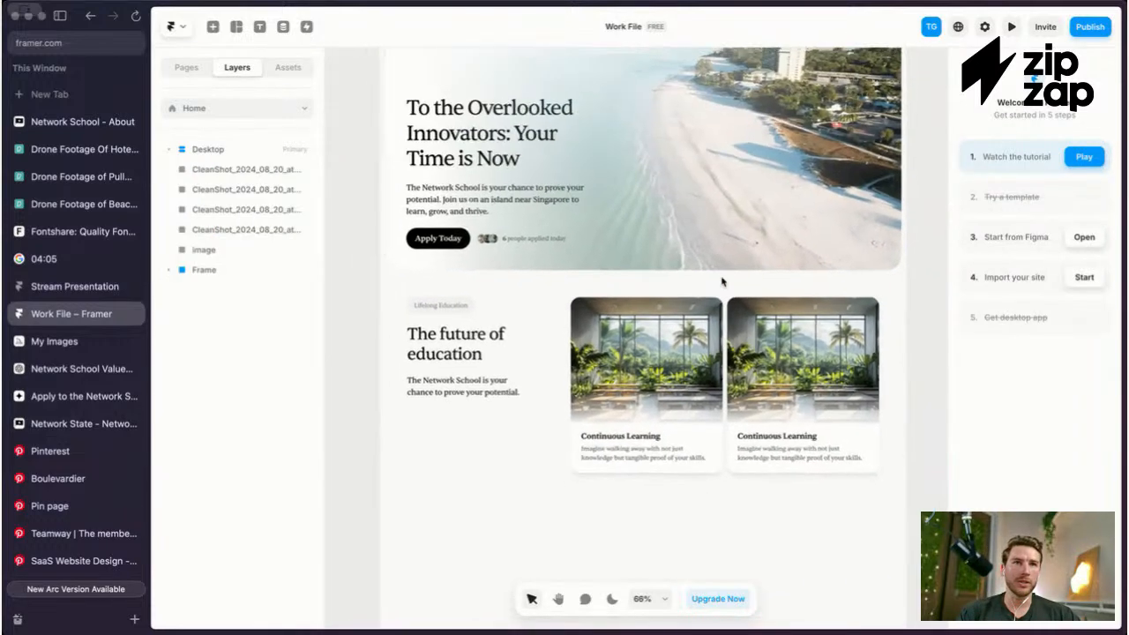
pyautogui.scroll(2, 721, 280)
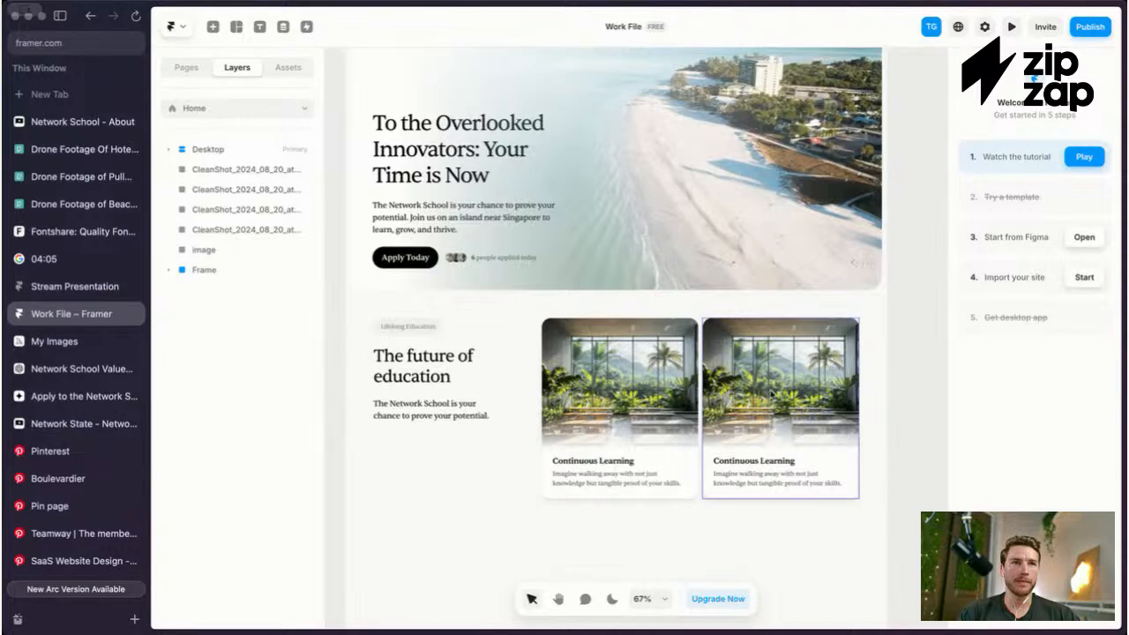
pyautogui.scroll(-2, 760, 386)
pyautogui.click(754, 404)
pyautogui.scroll(-1, 749, 410)
pyautogui.scroll(3, 749, 414)
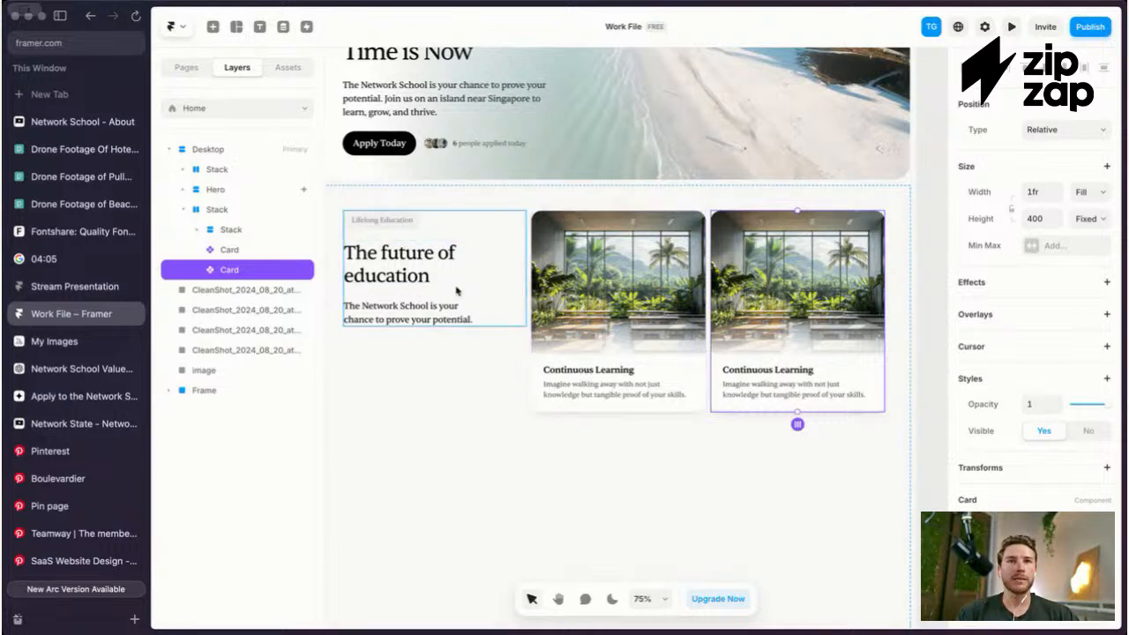
pyautogui.click(603, 394)
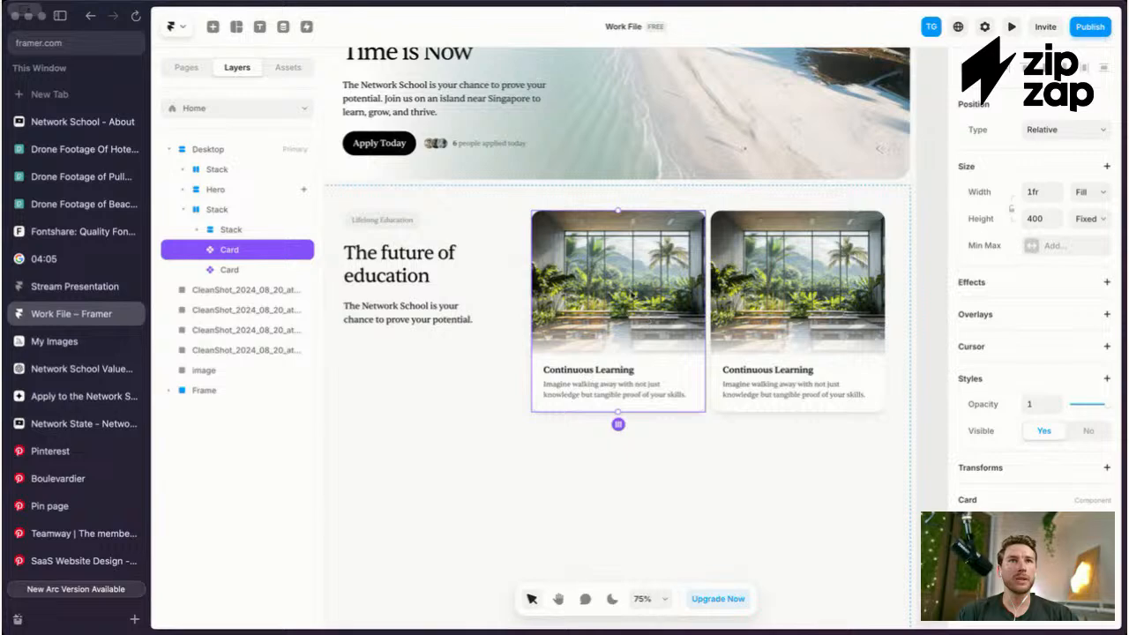
pyautogui.scroll(3, 662, 294)
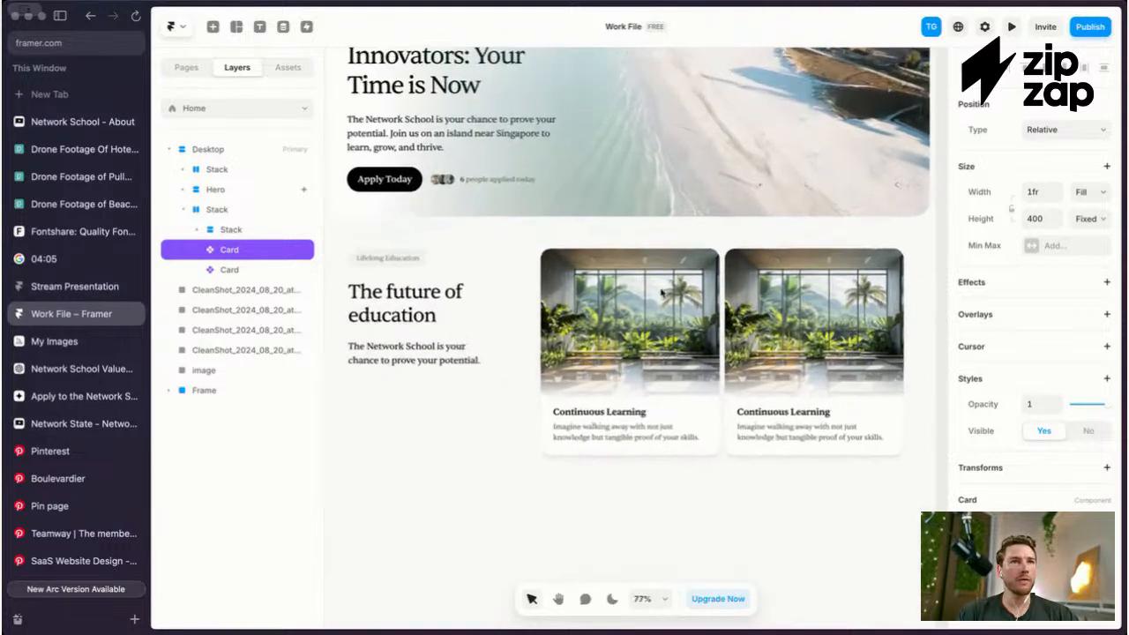
pyautogui.scroll(-2, 662, 294)
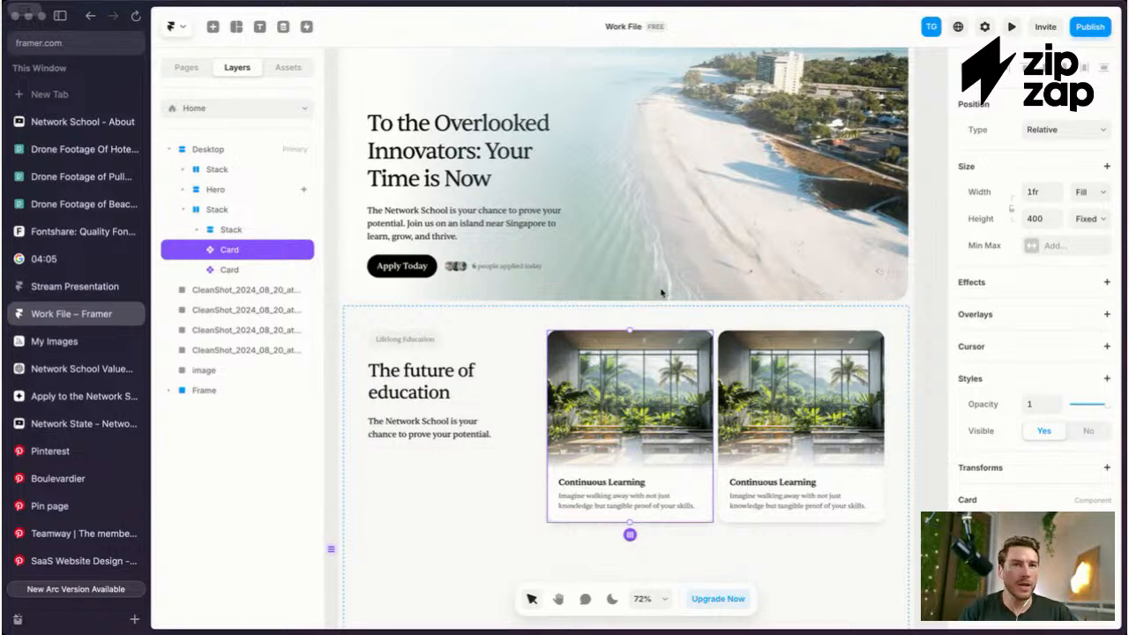
# Step: Review the page from the header and hero down to the feature section with its two cards
pyautogui.scroll(-3, 661, 293)
pyautogui.scroll(2, 670, 294)
pyautogui.scroll(3, 676, 292)
pyautogui.scroll(-2, 674, 294)
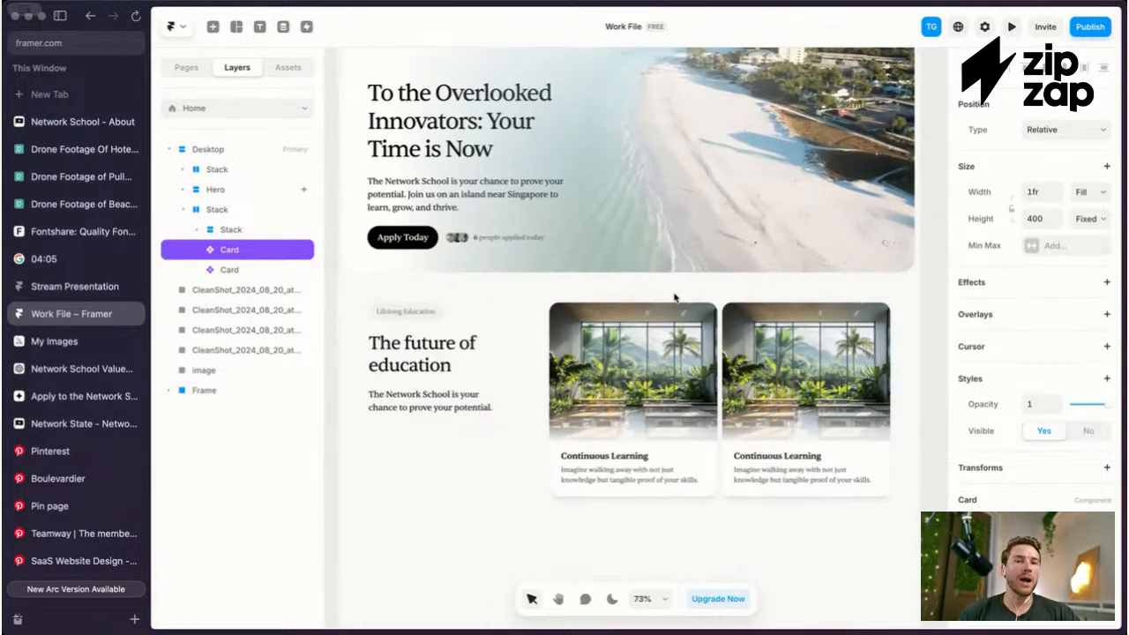
pyautogui.click(672, 294)
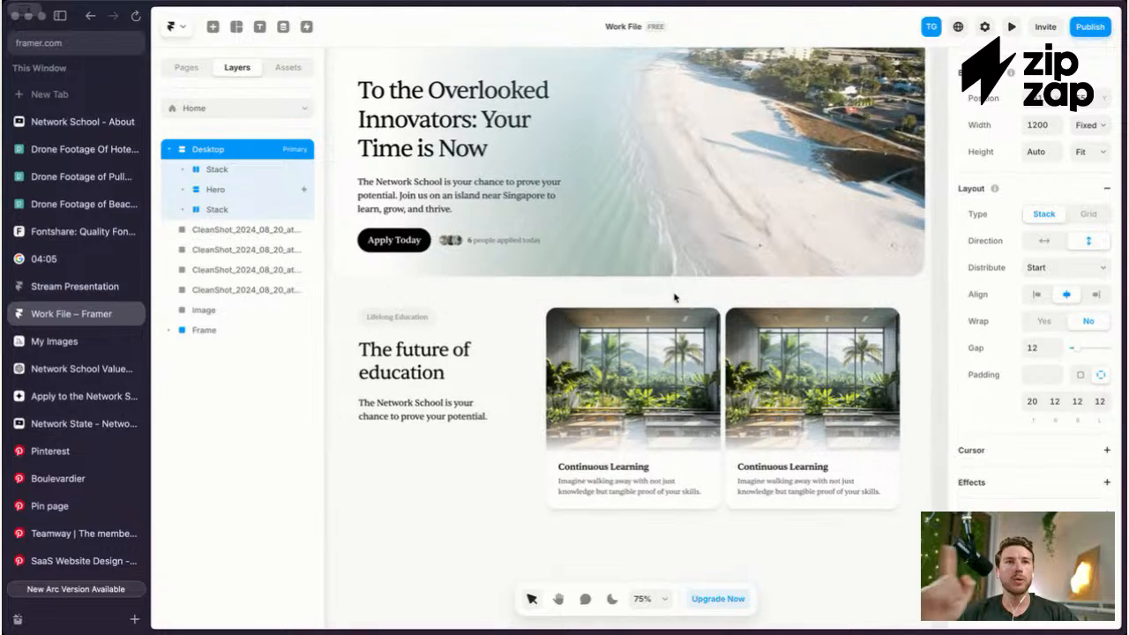
pyautogui.scroll(3, 674, 297)
pyautogui.scroll(-2, 674, 297)
pyautogui.scroll(3, 675, 297)
pyautogui.press('Escape')
pyautogui.scroll(-2, 674, 298)
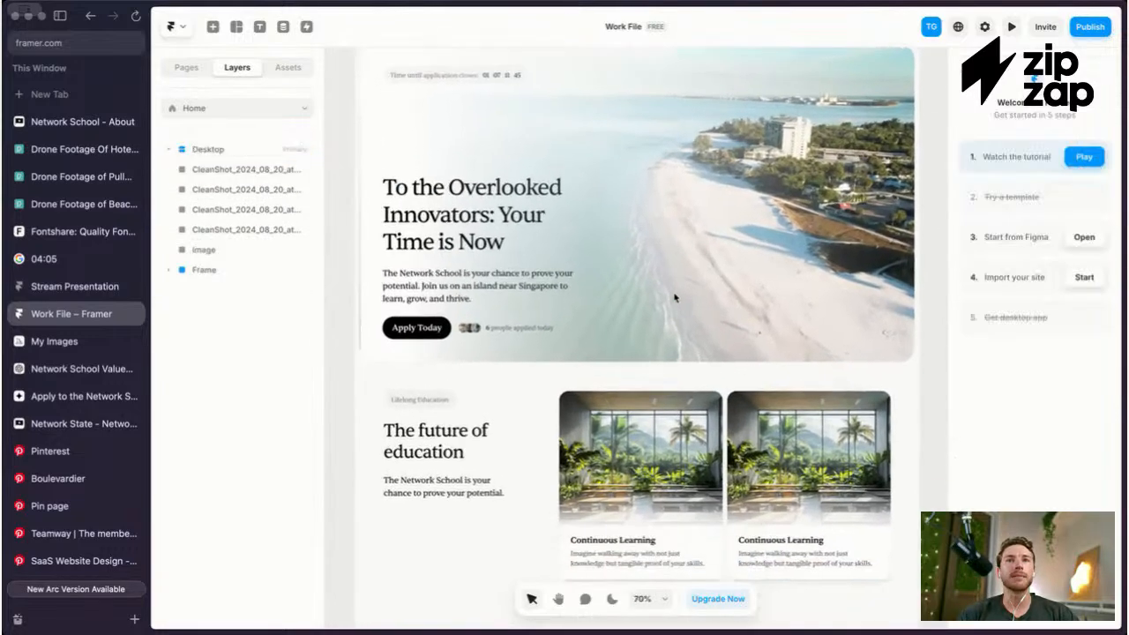
pyautogui.scroll(2, 674, 297)
pyautogui.scroll(2, 674, 297)
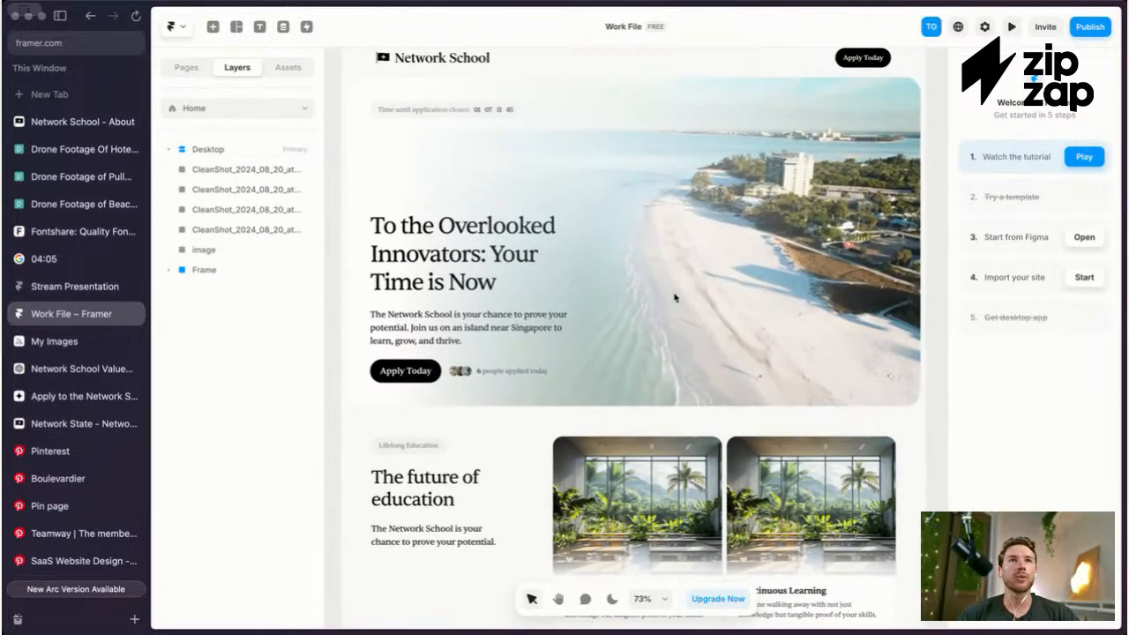
pyautogui.scroll(-5, 675, 297)
pyautogui.scroll(1, 670, 265)
pyautogui.click(673, 268)
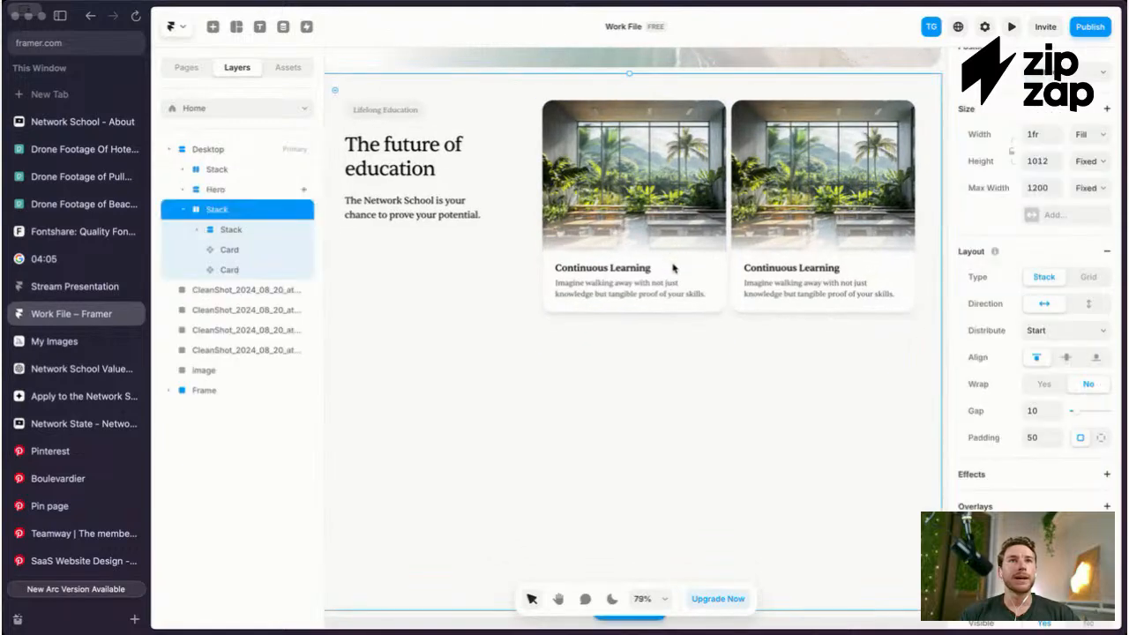
pyautogui.click(673, 268)
pyautogui.scroll(-5, 670, 300)
pyautogui.scroll(-2, 666, 335)
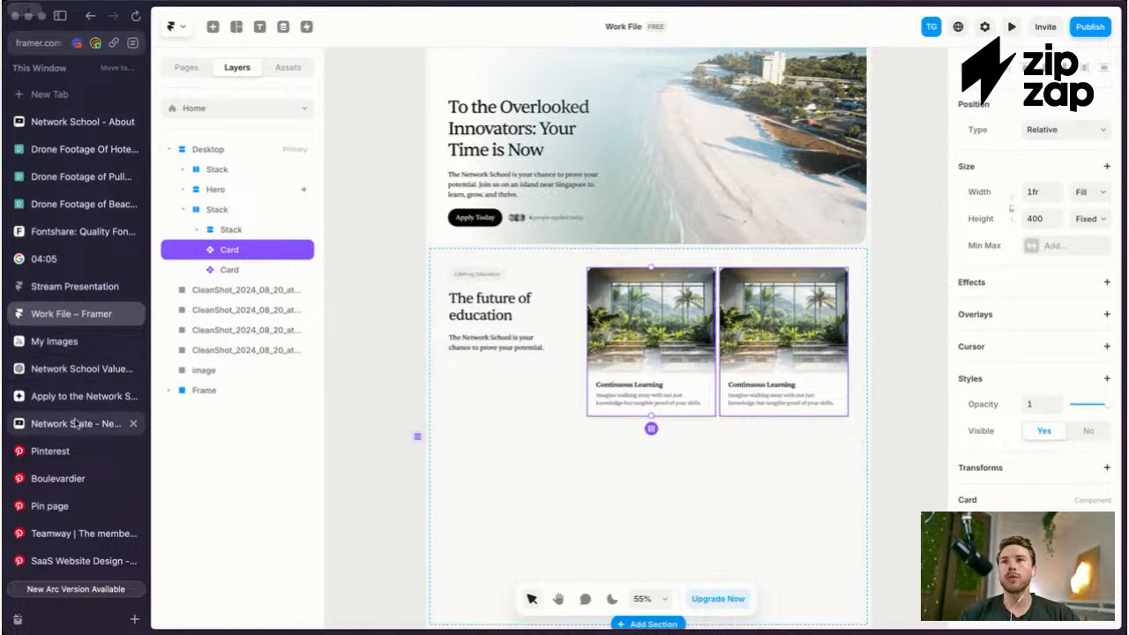
# Step: Switch to the Network School conversation in ChatGPT and review the outcome-focused pain points copy and its prompt
pyautogui.click(76, 368)
pyautogui.scroll(-1, 611, 310)
pyautogui.click(596, 298)
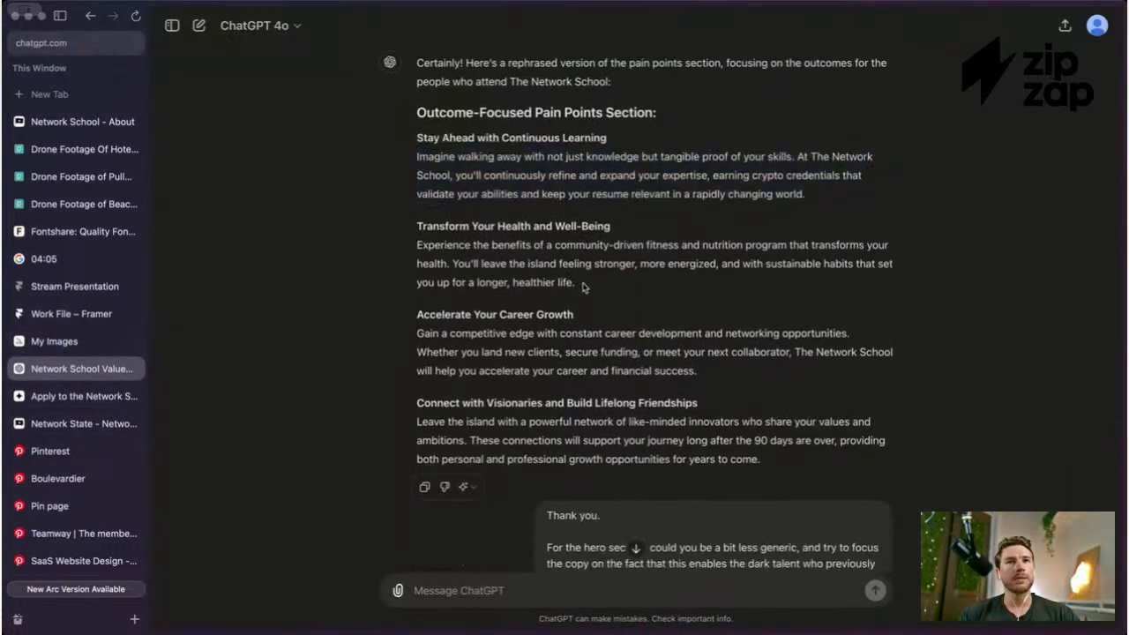
pyautogui.scroll(-1, 576, 244)
pyautogui.moveTo(778, 407); pyautogui.dragTo(411, 70)
pyautogui.scroll(1, 594, 168)
pyautogui.click(888, 185)
pyautogui.scroll(1, 889, 188)
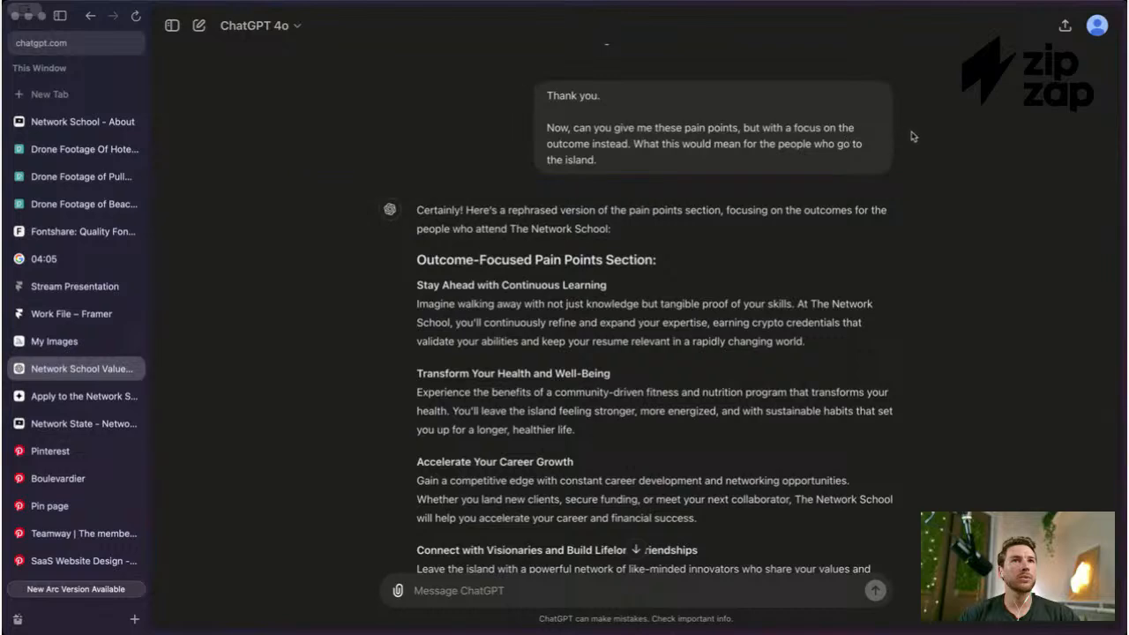
pyautogui.scroll(1, 878, 133)
# Step: Add a request to keep the body texts to 80 characters or less to the outcome-focused pain points prompt and resend it
pyautogui.click(518, 134)
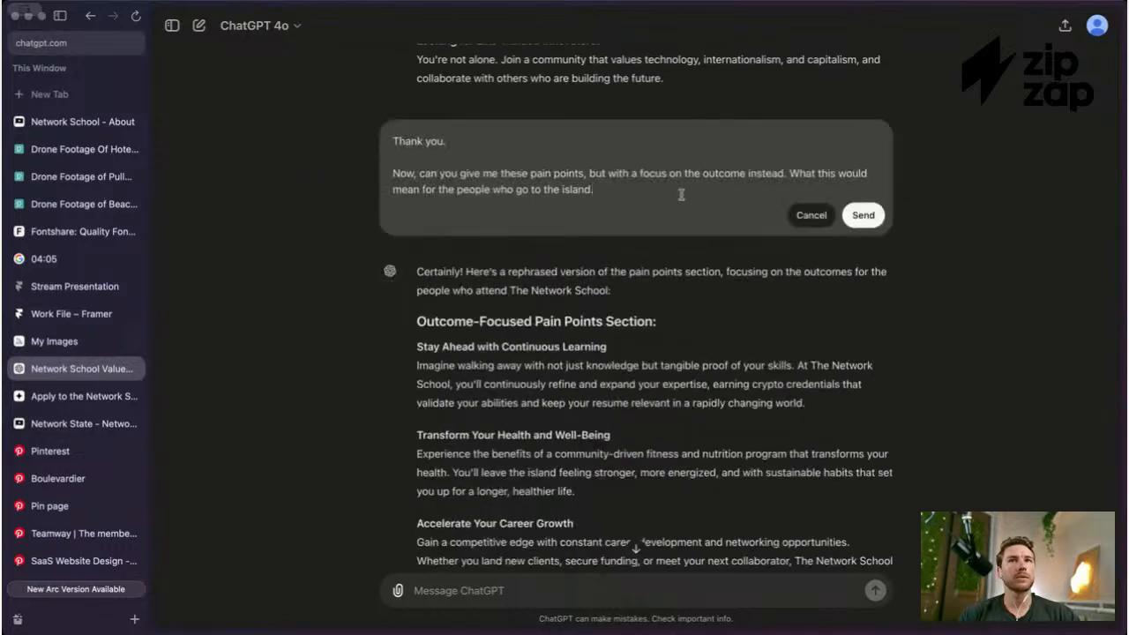
pyautogui.press('Return')
pyautogui.press('Return')
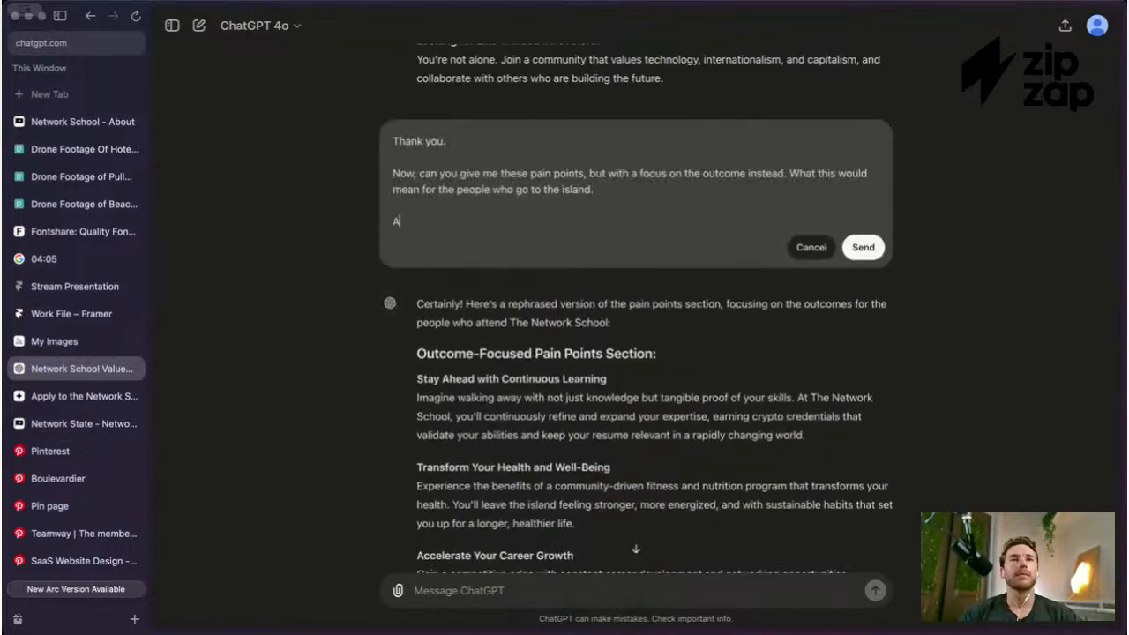
pyautogui.write('Please keep them to')
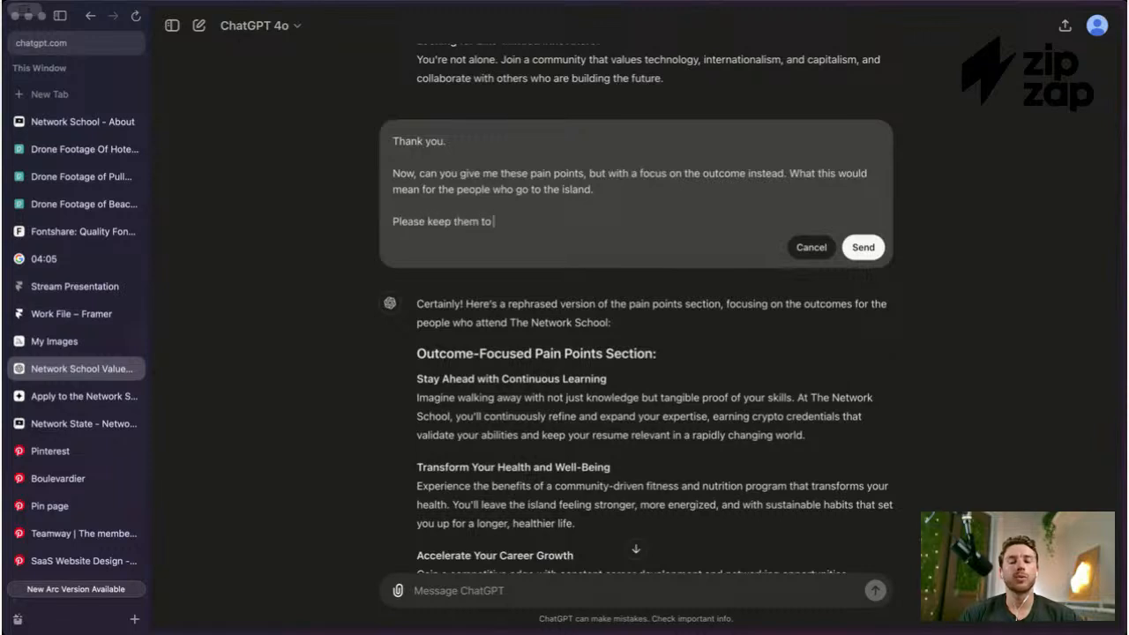
pyautogui.hotkey('alt', 'shift', 'Left')
pyautogui.write('the body texts')
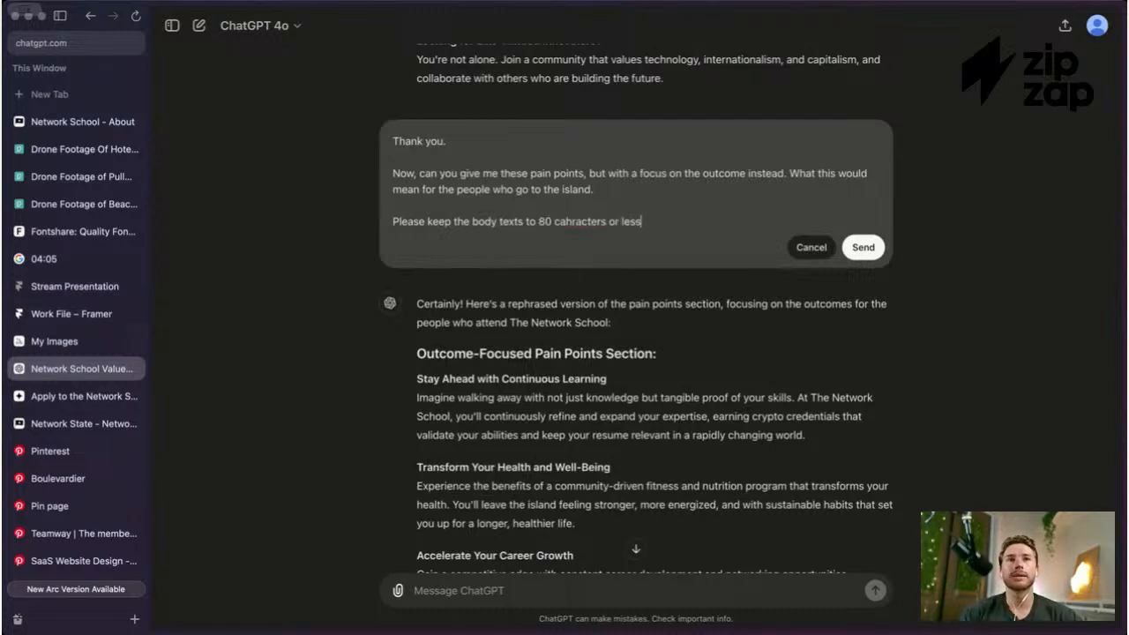
pyautogui.click(865, 249)
pyautogui.scroll(-7, 672, 244)
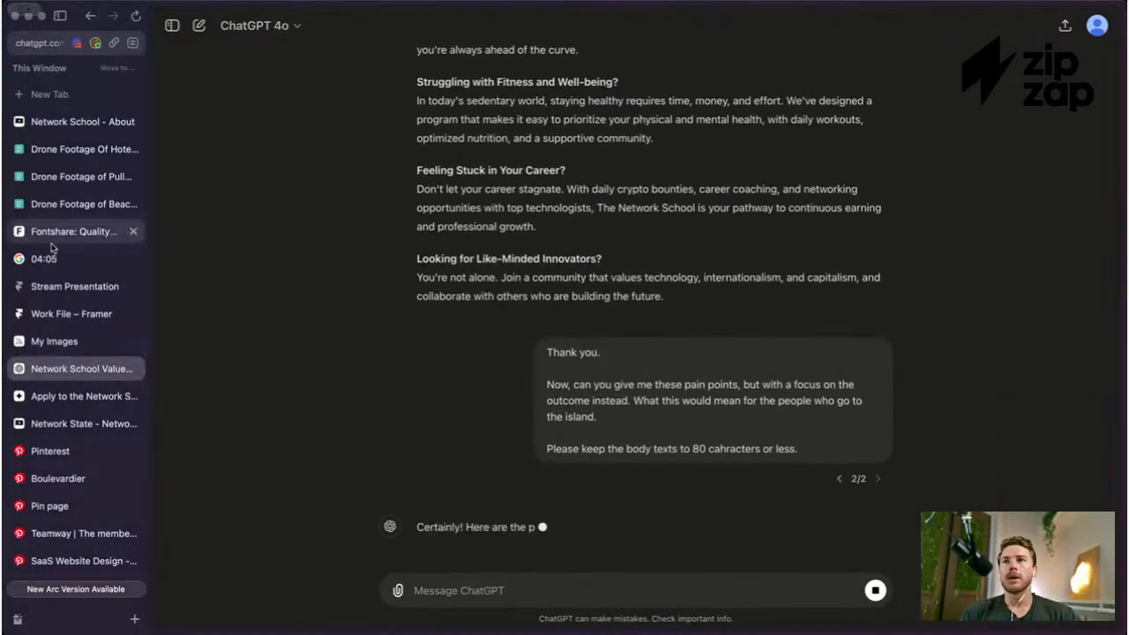
# Step: Switch to the Google timer, set it to 5 minutes and start the countdown
pyautogui.click(49, 259)
pyautogui.click(524, 276)
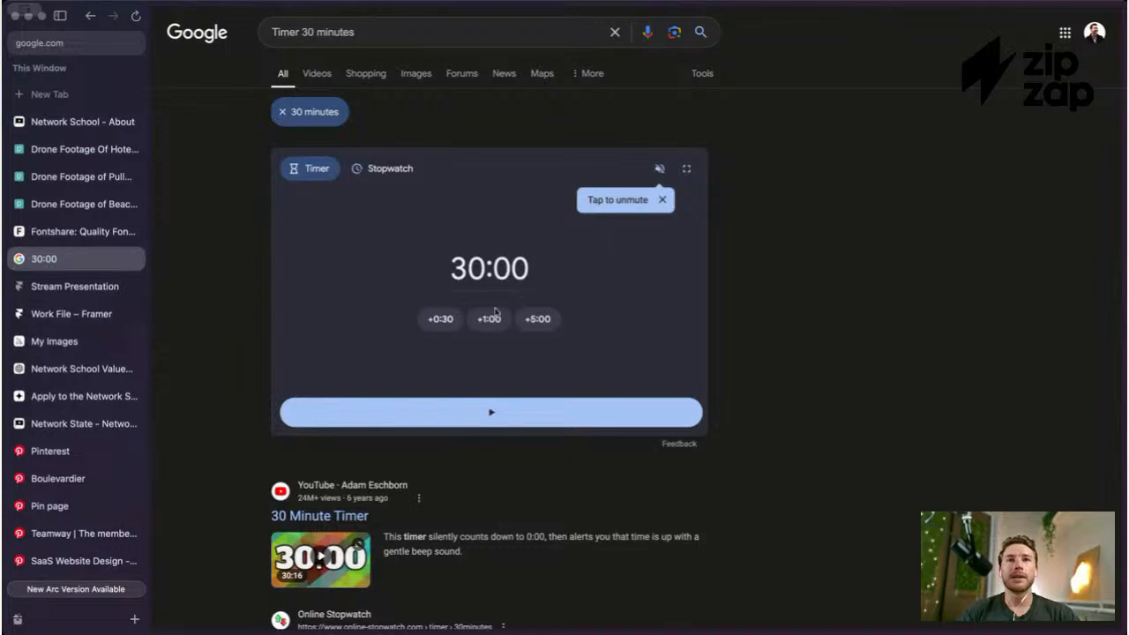
pyautogui.click(537, 319)
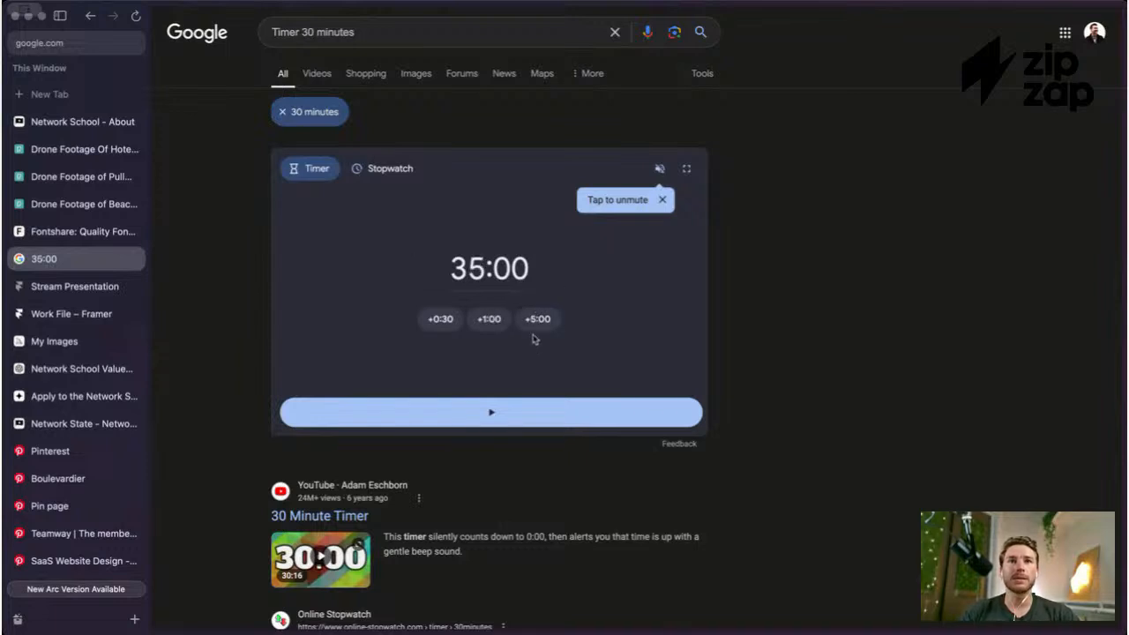
pyautogui.click(518, 267)
pyautogui.press('BackSpace')
pyautogui.press('BackSpace')
pyautogui.press('BackSpace')
pyautogui.press('BackSpace')
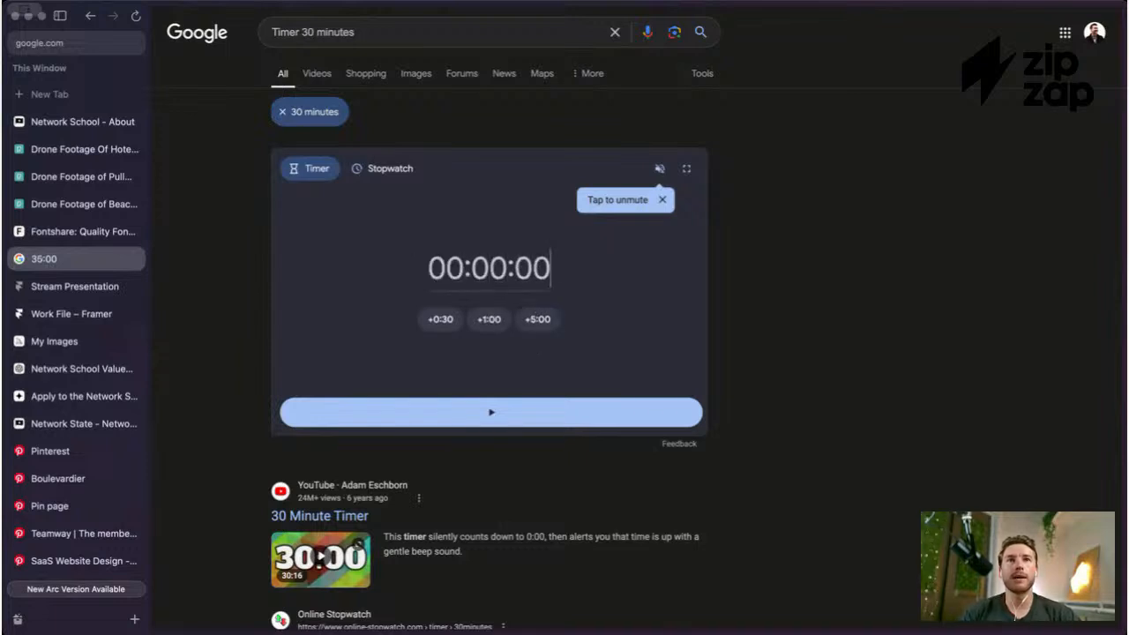
pyautogui.write('500')
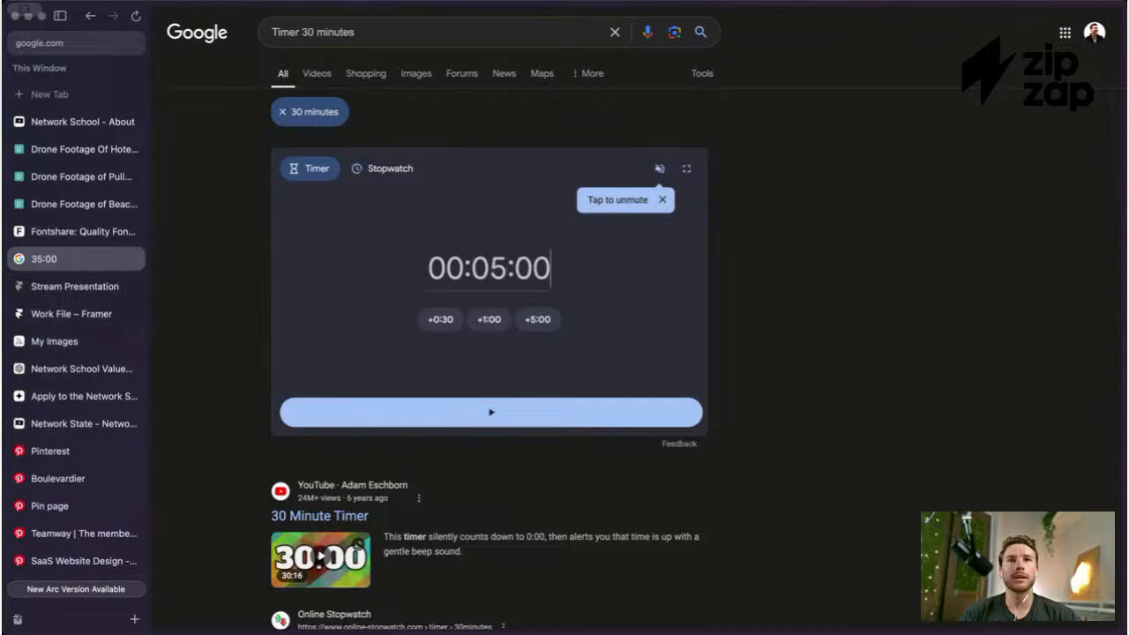
pyautogui.click(491, 410)
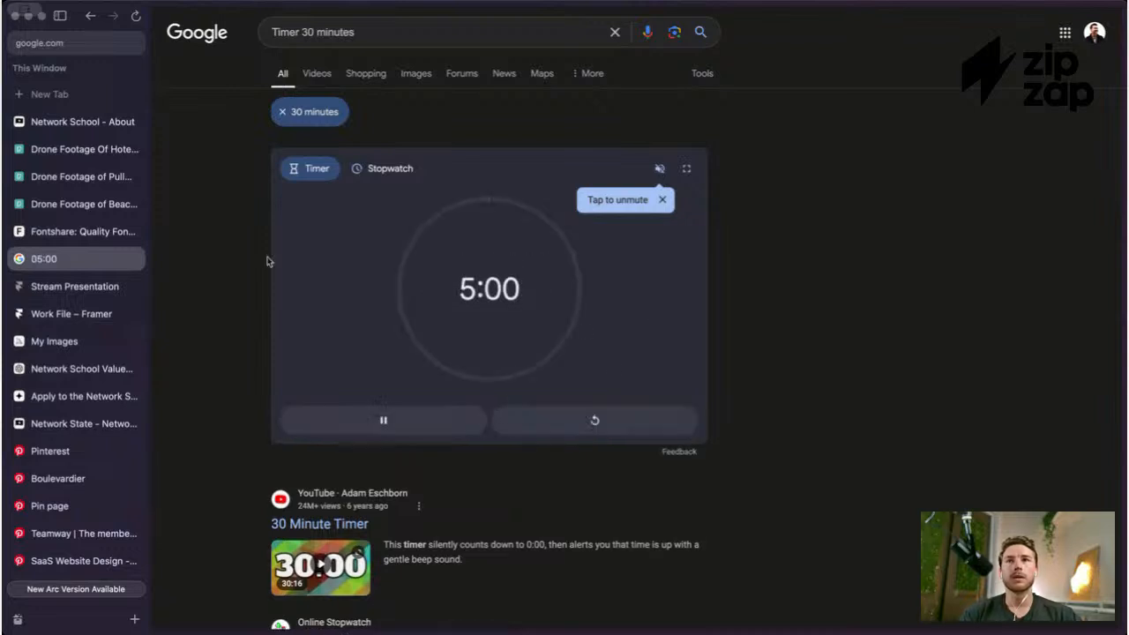
# Step: Return to the Framer Work File, clear the selection and hide the sidebars around the canvas
pyautogui.click(84, 204)
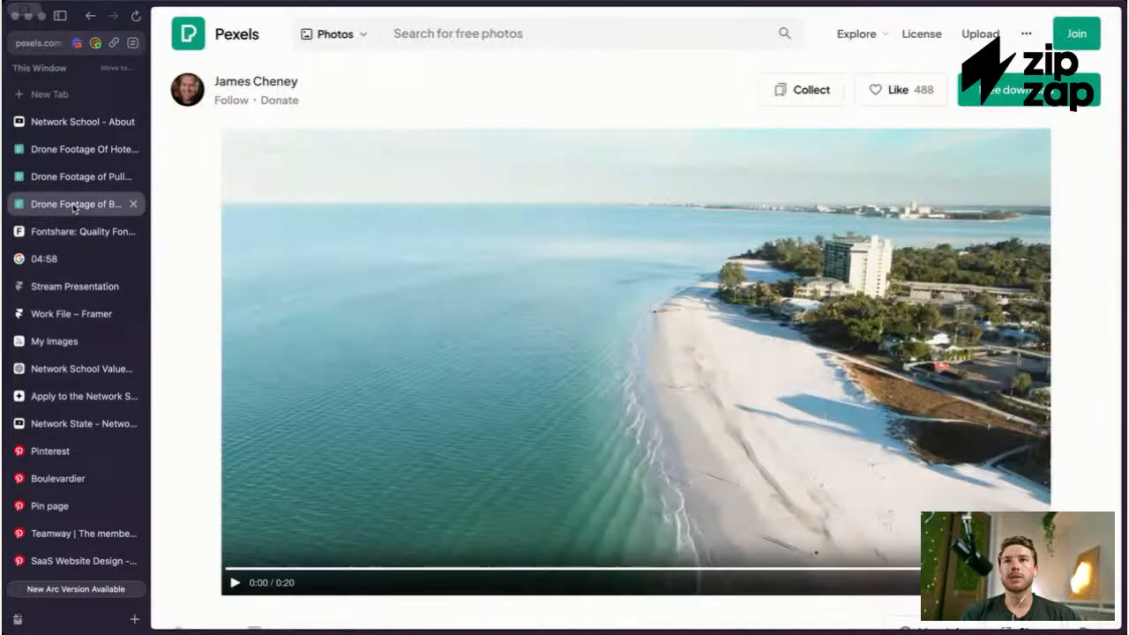
pyautogui.click(78, 287)
pyautogui.click(79, 314)
pyautogui.click(81, 332)
pyautogui.click(77, 315)
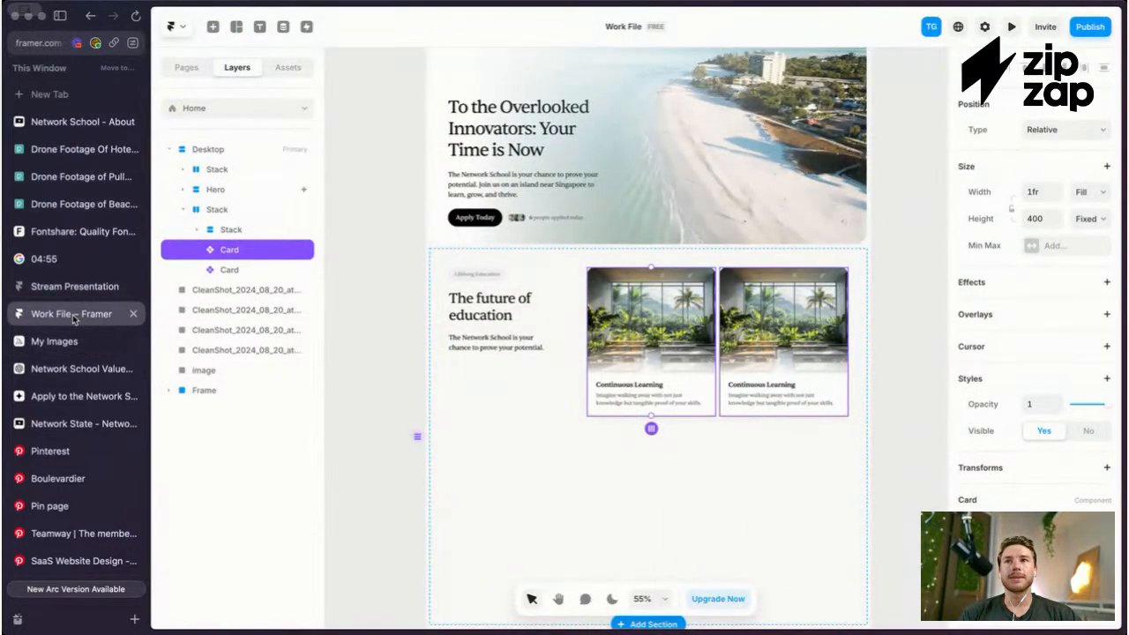
pyautogui.press('Escape')
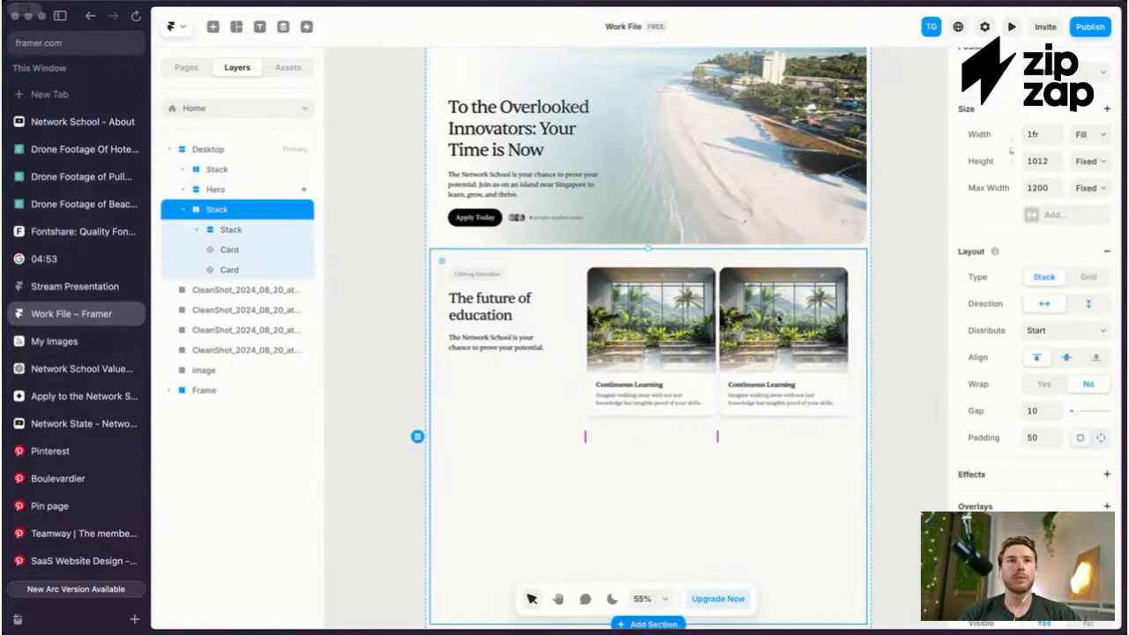
pyautogui.press('Escape')
pyautogui.scroll(2, 734, 320)
pyautogui.press('super+backslash')
pyautogui.scroll(-5, 731, 320)
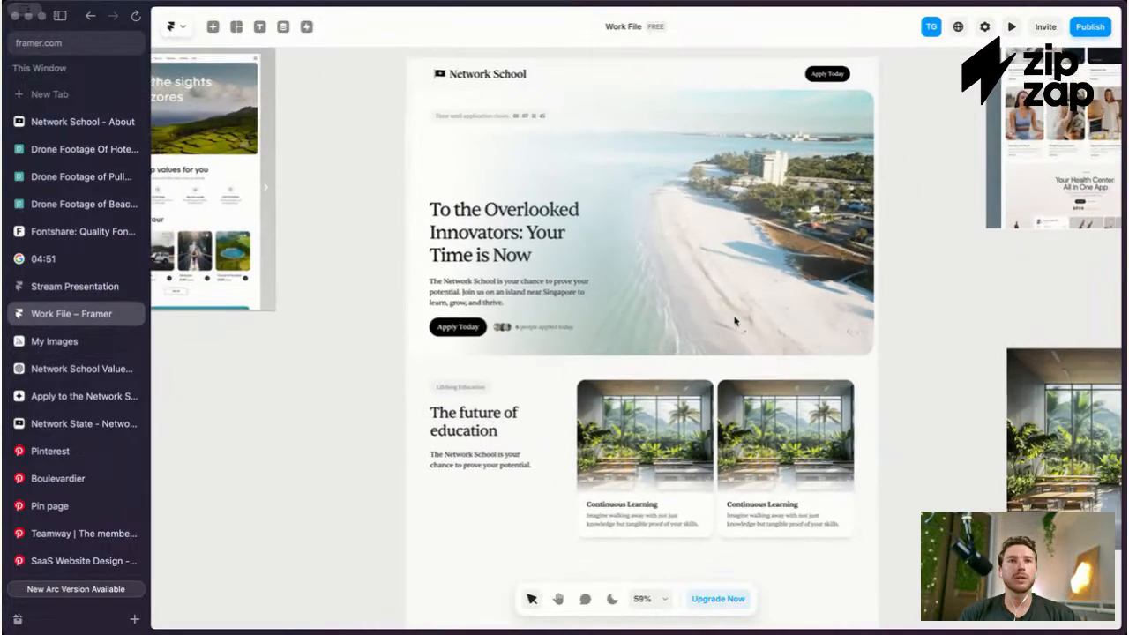
# Step: Select the feature section stack and show the sidebars around the canvas again
pyautogui.scroll(2, 730, 321)
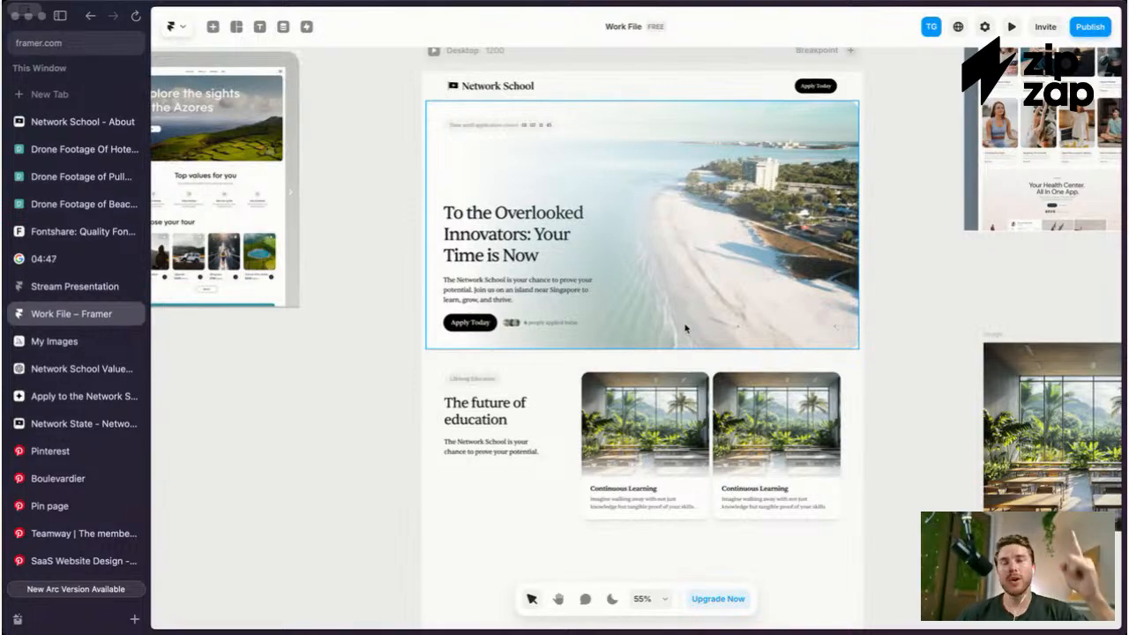
pyautogui.scroll(2, 688, 324)
pyautogui.scroll(-5, 697, 335)
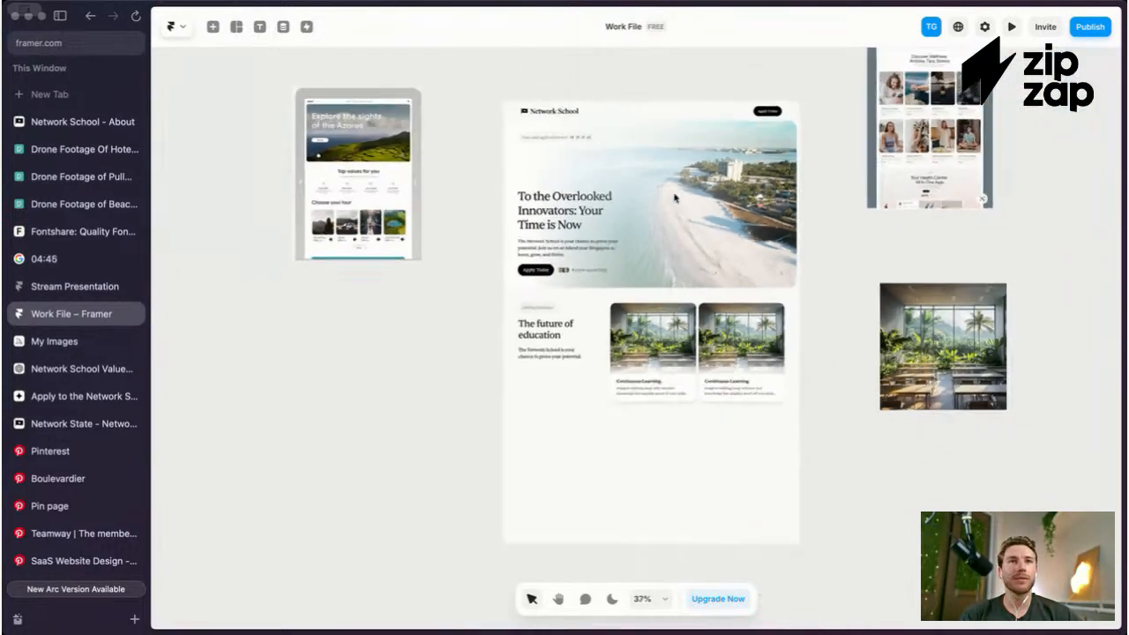
pyautogui.scroll(3, 709, 342)
pyautogui.click(681, 464)
pyautogui.scroll(-2, 682, 465)
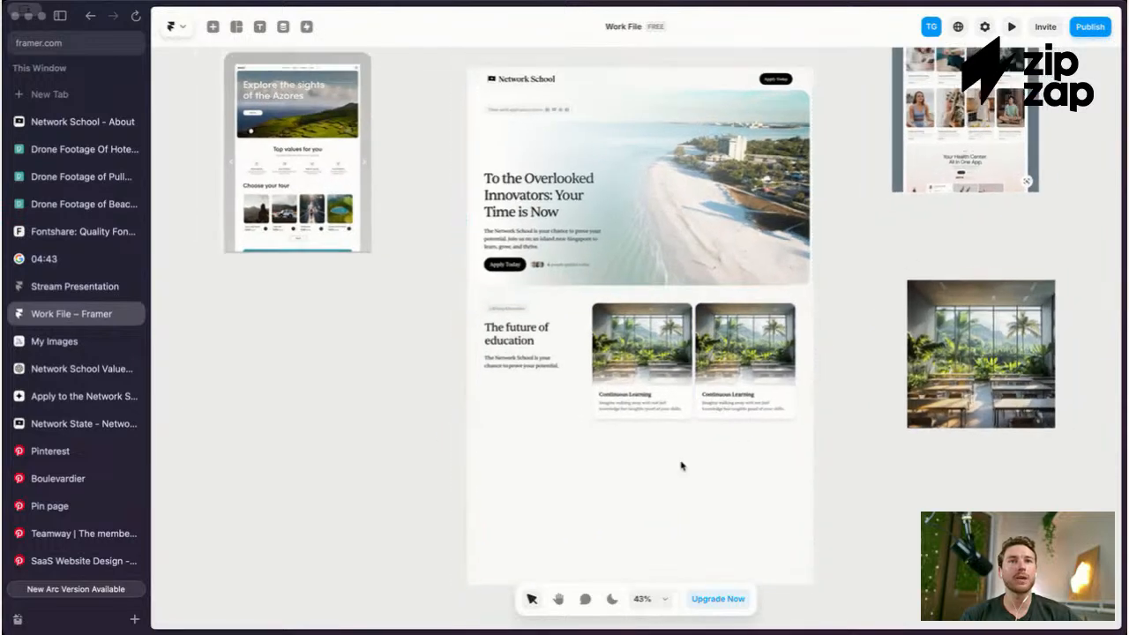
pyautogui.press('super+period')
pyautogui.scroll(-3, 1046, 365)
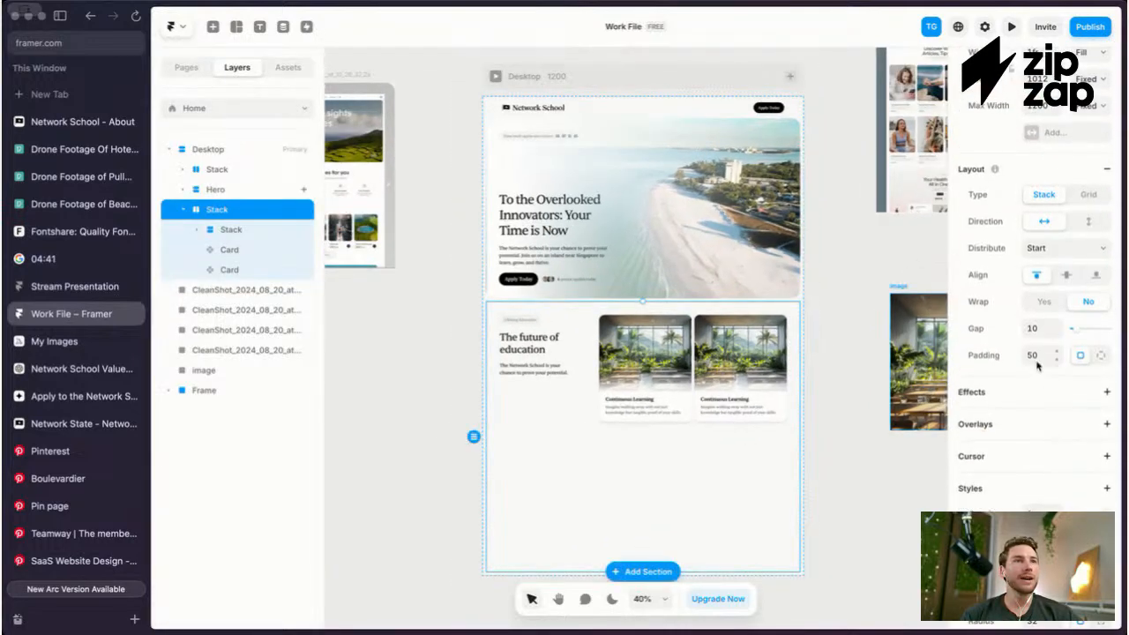
# Step: Set the feature section stack's padding to 48 and its gap to 16, then clear the selection
pyautogui.scroll(2, 575, 296)
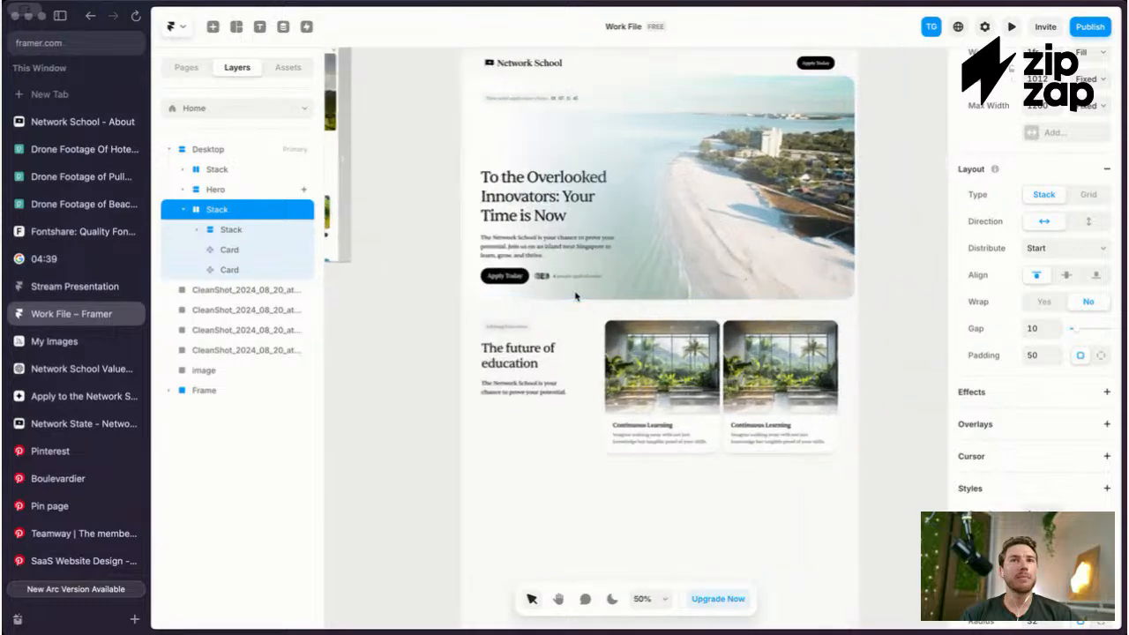
pyautogui.scroll(1, 575, 296)
pyautogui.click(756, 448)
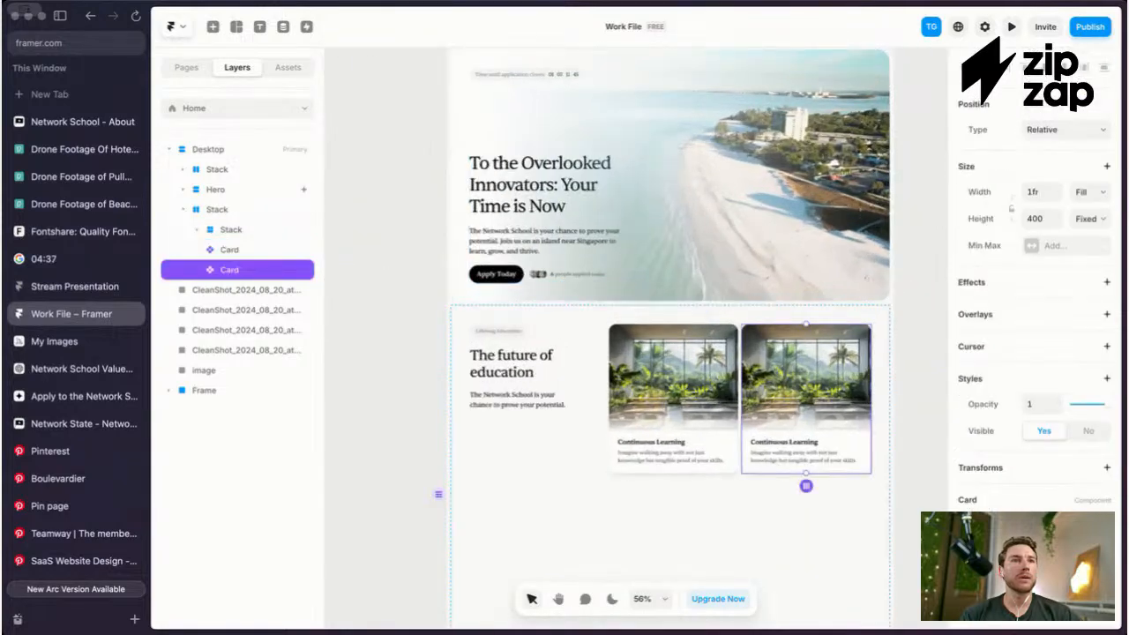
pyautogui.scroll(-2, 1011, 209)
pyautogui.click(886, 317)
pyautogui.click(1038, 285)
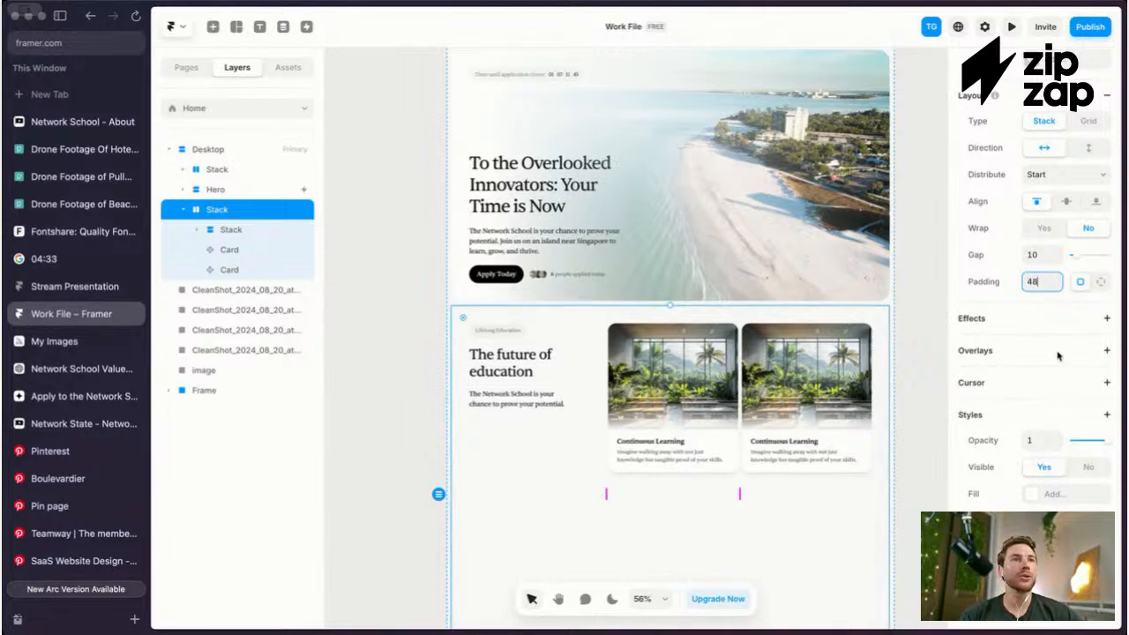
pyautogui.scroll(1, 1058, 352)
pyautogui.click(1036, 276)
pyautogui.write('12')
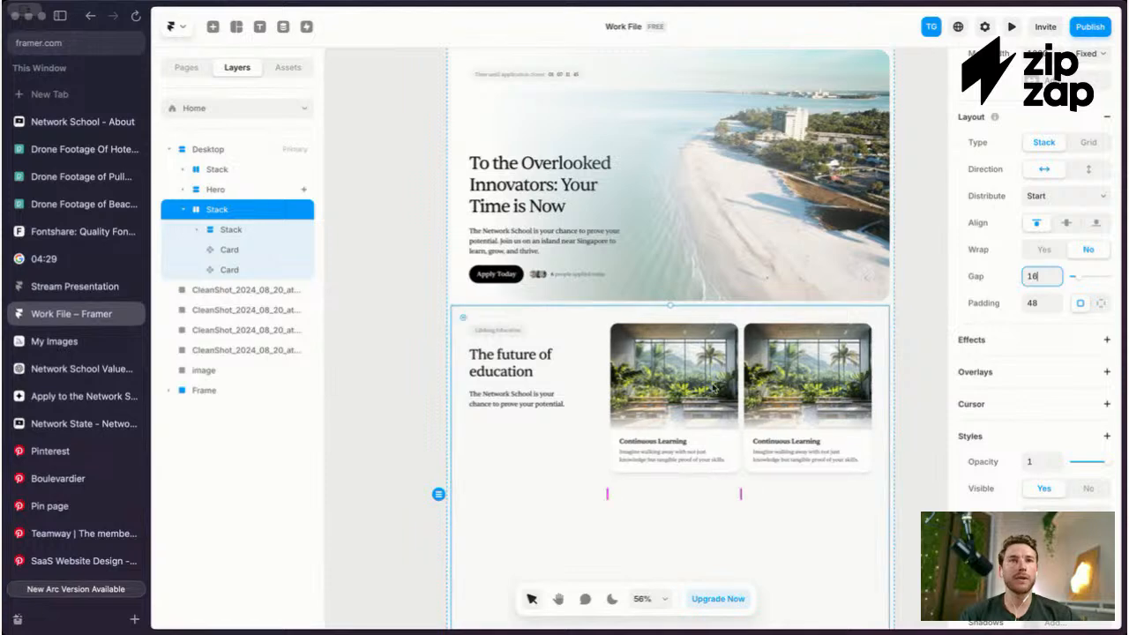
pyautogui.press('Escape')
pyautogui.scroll(-3, 729, 423)
pyautogui.press('Escape')
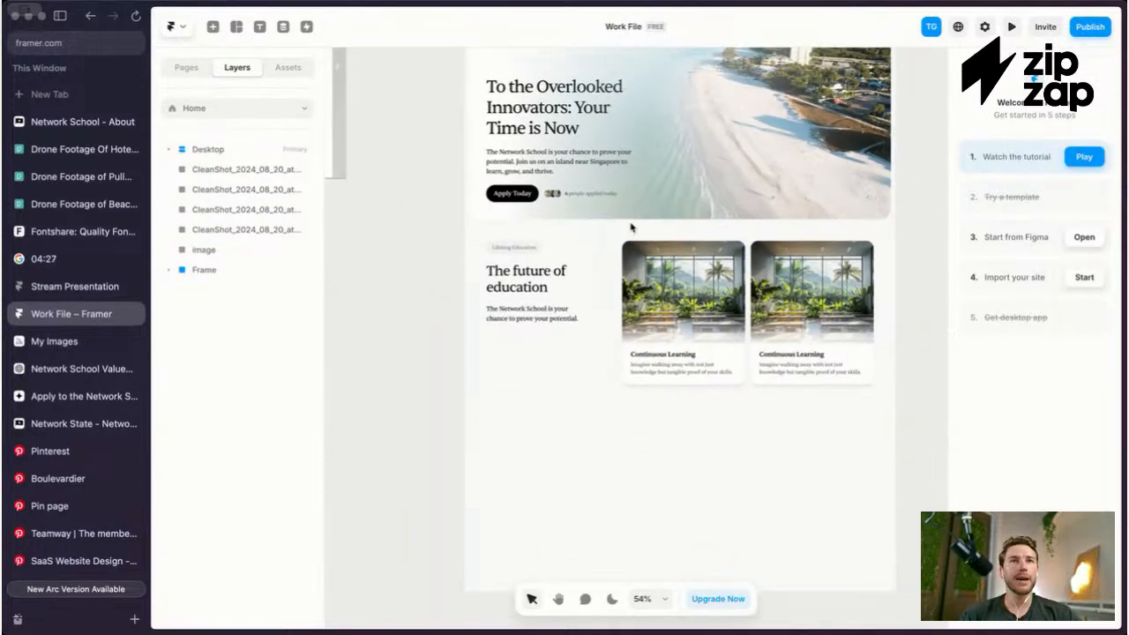
# Step: Examine the header area and the layout settings of its stack, including the padding
pyautogui.scroll(5, 630, 226)
pyautogui.click(570, 287)
pyautogui.scroll(2, 583, 182)
pyautogui.press('Escape')
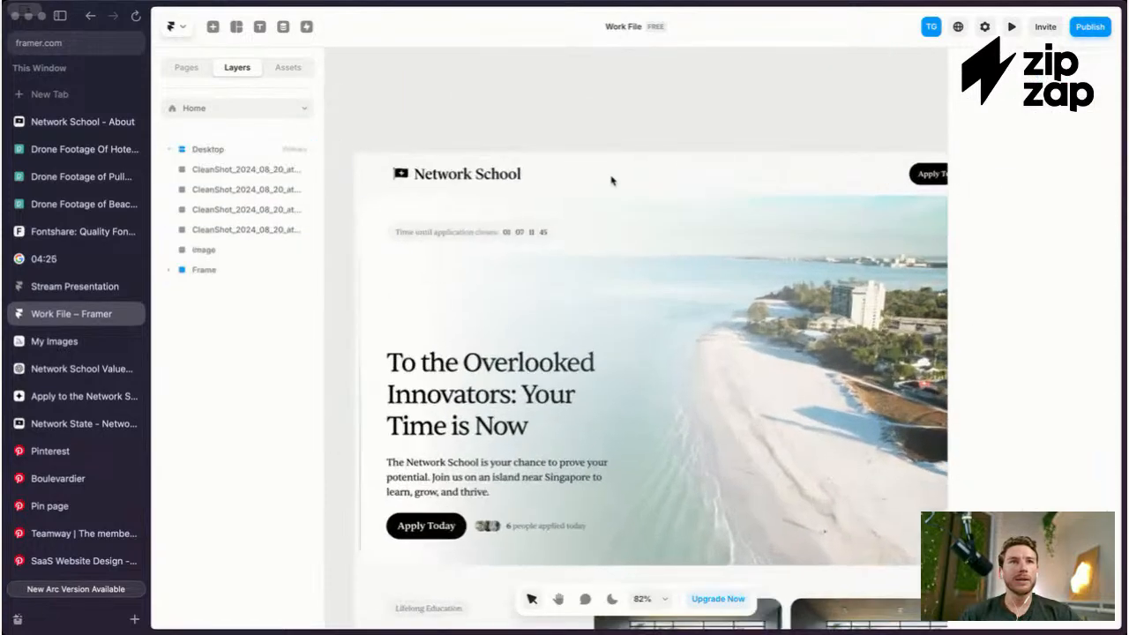
pyautogui.press('Escape')
pyautogui.scroll(5, 611, 180)
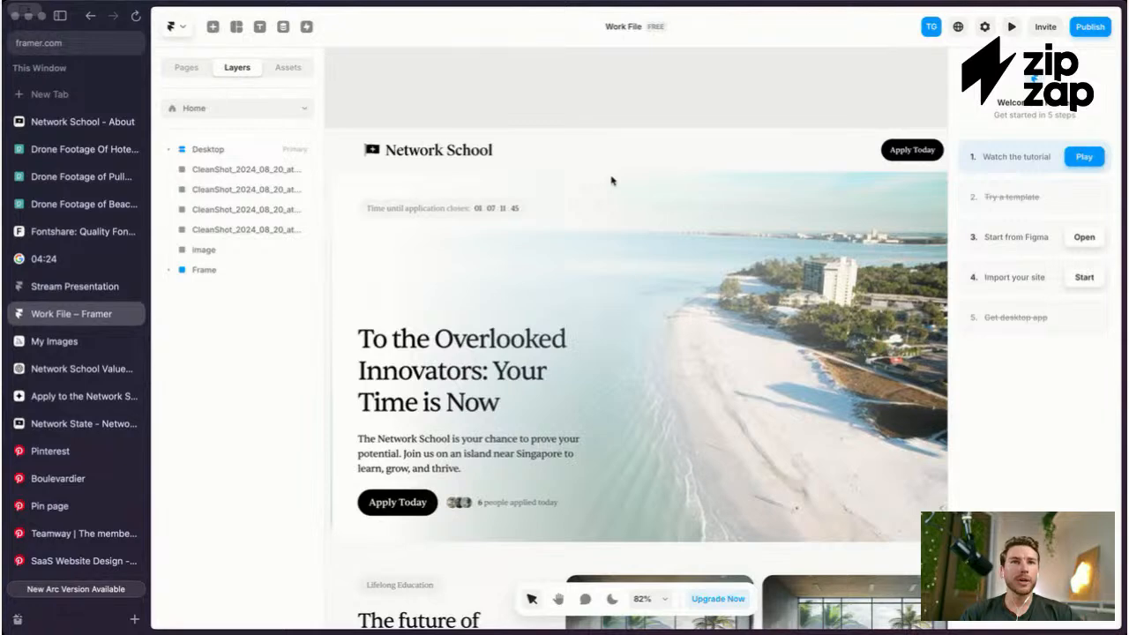
pyautogui.scroll(-5, 611, 180)
pyautogui.click(557, 72)
pyautogui.scroll(2, 556, 72)
pyautogui.scroll(-2, 582, 119)
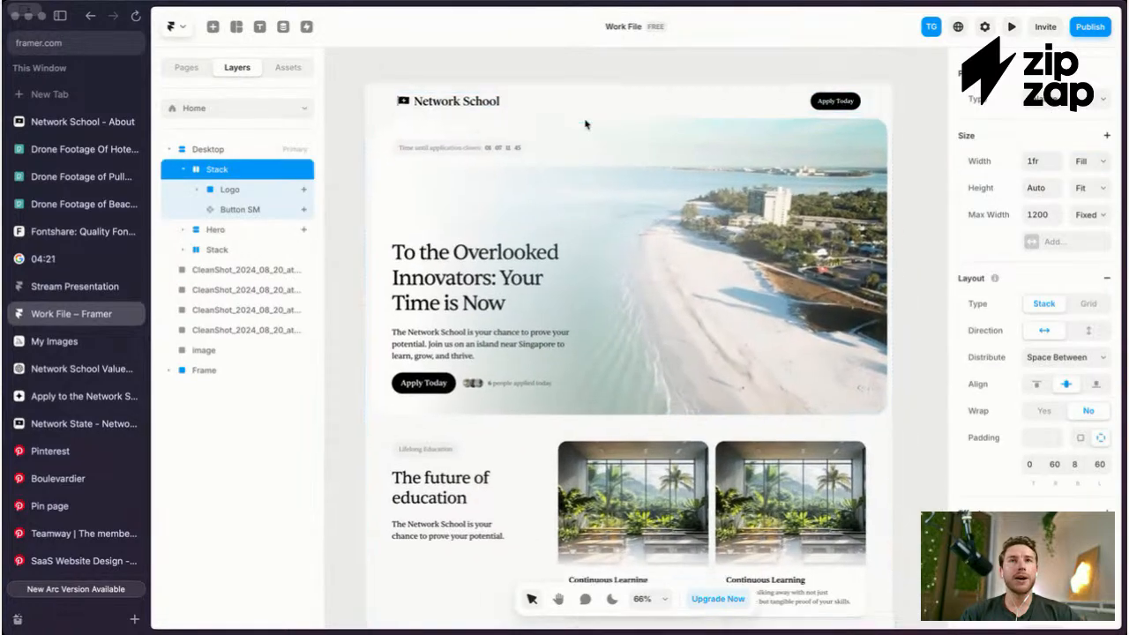
pyautogui.press('Escape')
# Step: Check the Hero section's layout and effect settings, and preview the page's appear animations
pyautogui.click(576, 172)
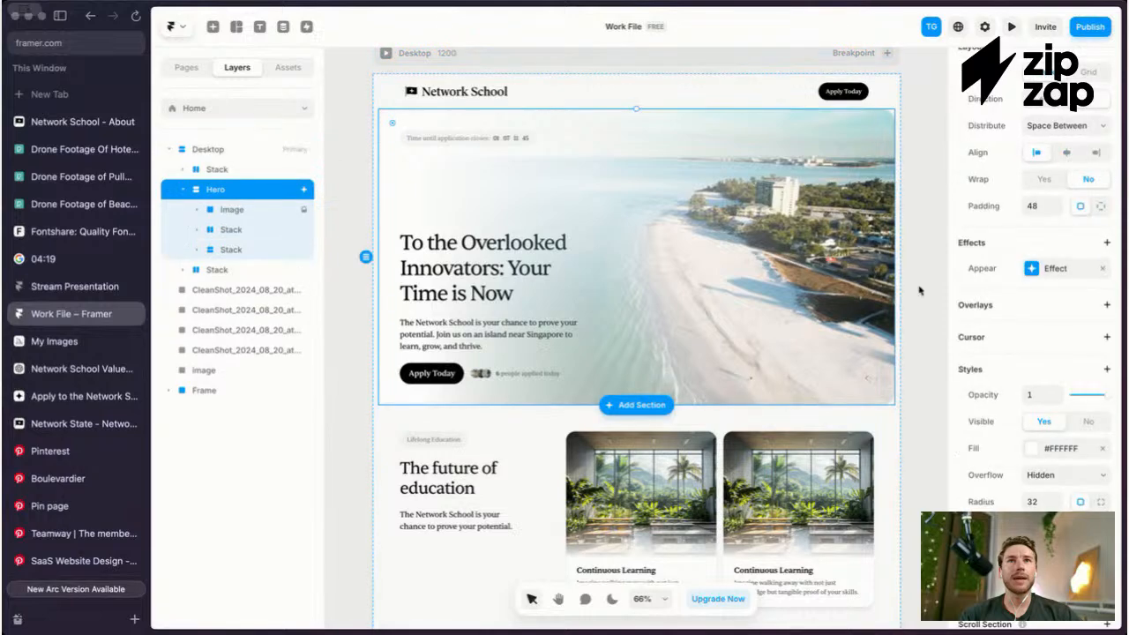
pyautogui.scroll(1, 967, 307)
pyautogui.scroll(1, 723, 168)
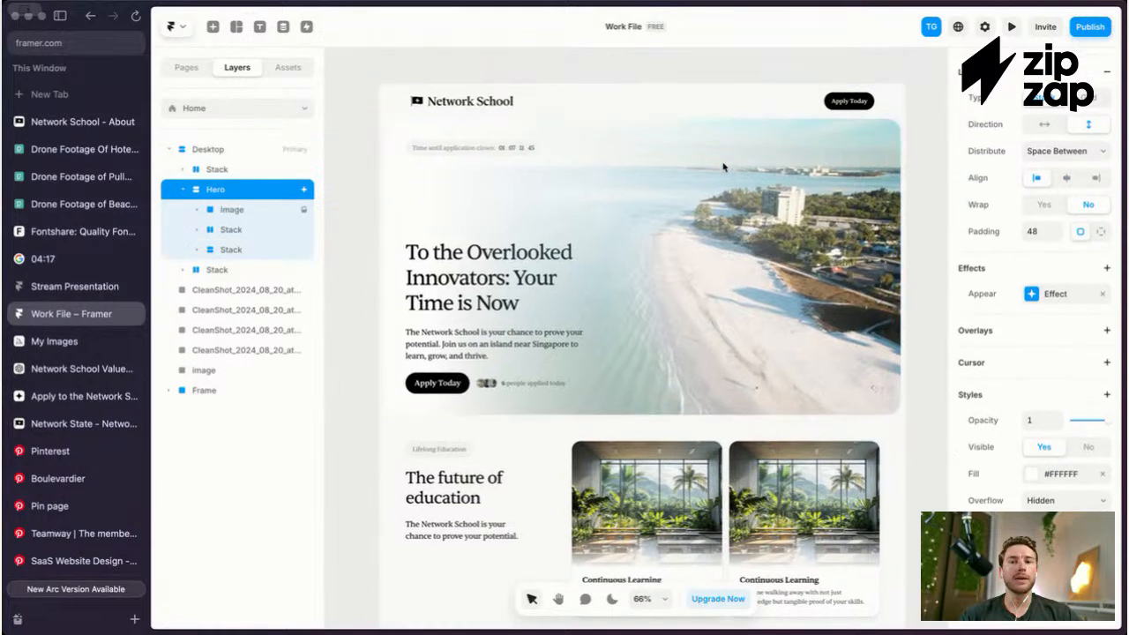
pyautogui.press('super+p')
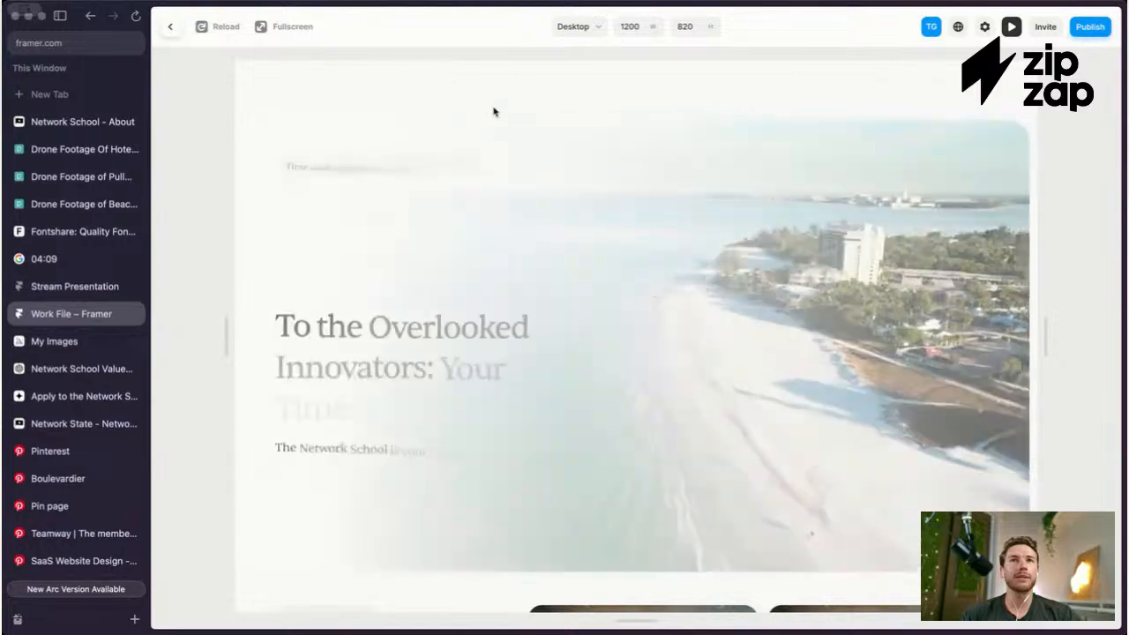
pyautogui.press('Escape')
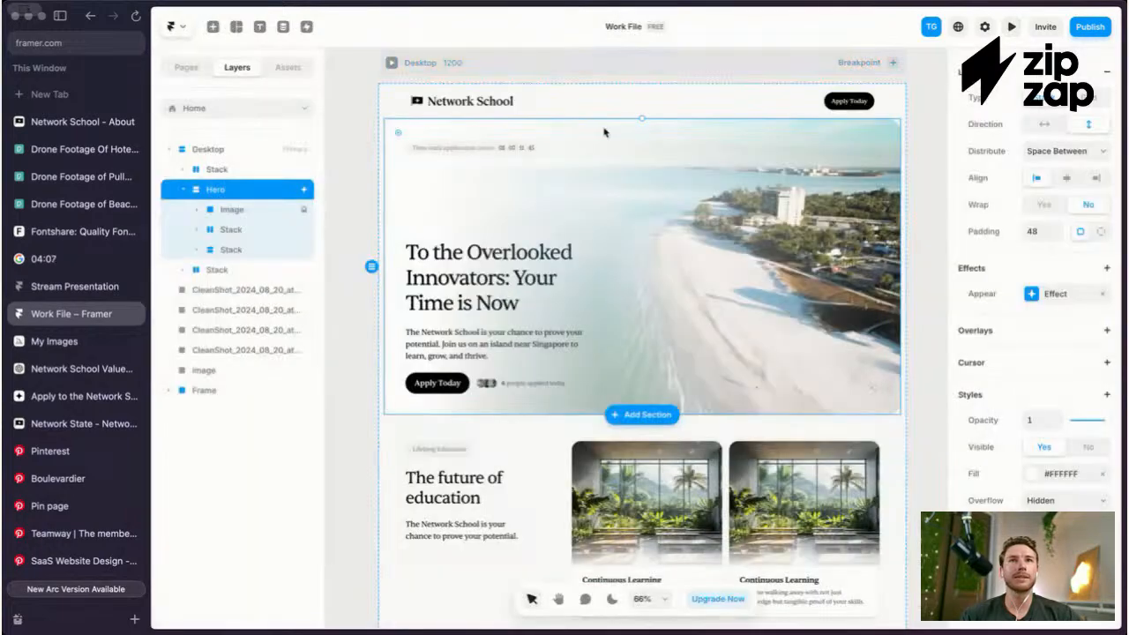
# Step: Set the transition delay of the header's Apply Today button appear effect to 0.5 s
pyautogui.click(555, 148)
pyautogui.scroll(-3, 554, 146)
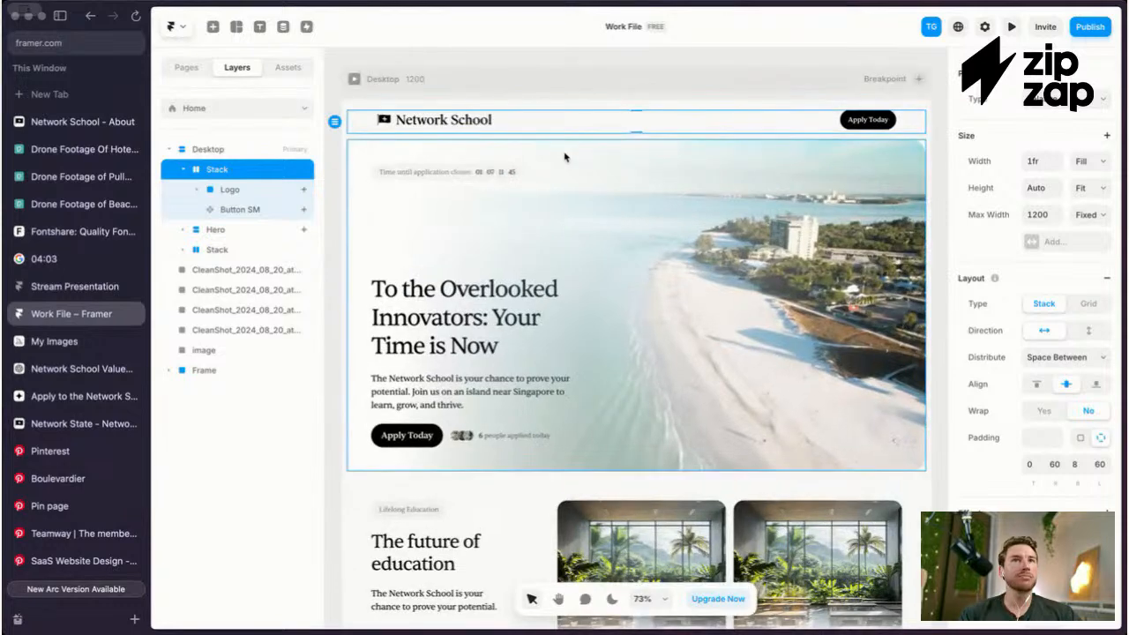
pyautogui.scroll(-2, 992, 373)
pyautogui.scroll(3, 992, 373)
pyautogui.scroll(-5, 992, 373)
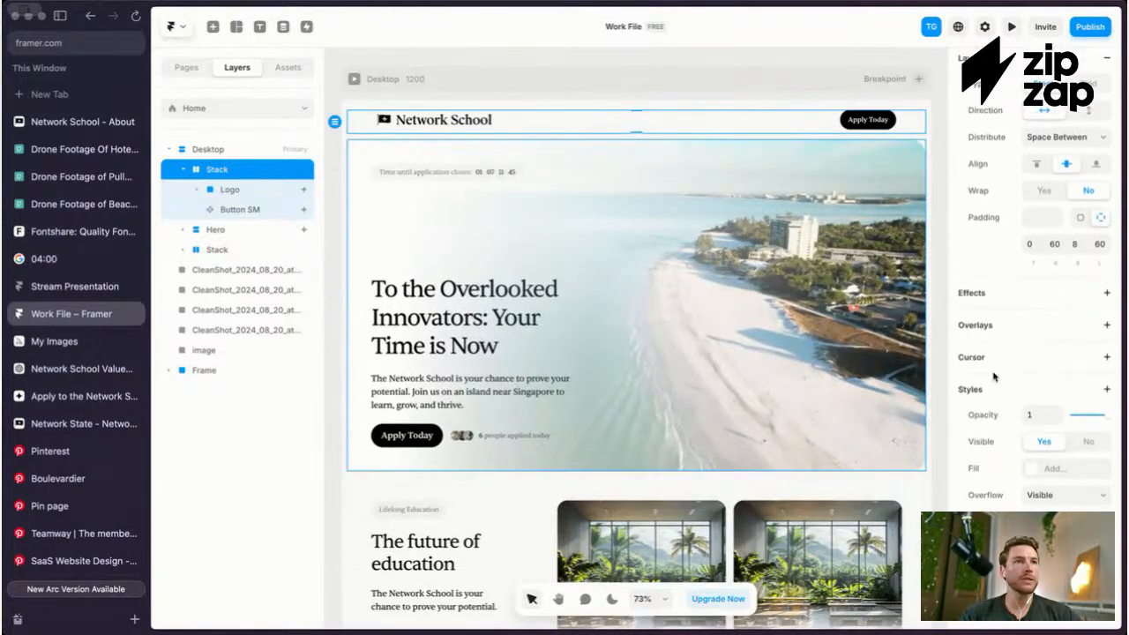
pyautogui.click(867, 119)
pyautogui.click(867, 119)
pyautogui.scroll(-2, 999, 351)
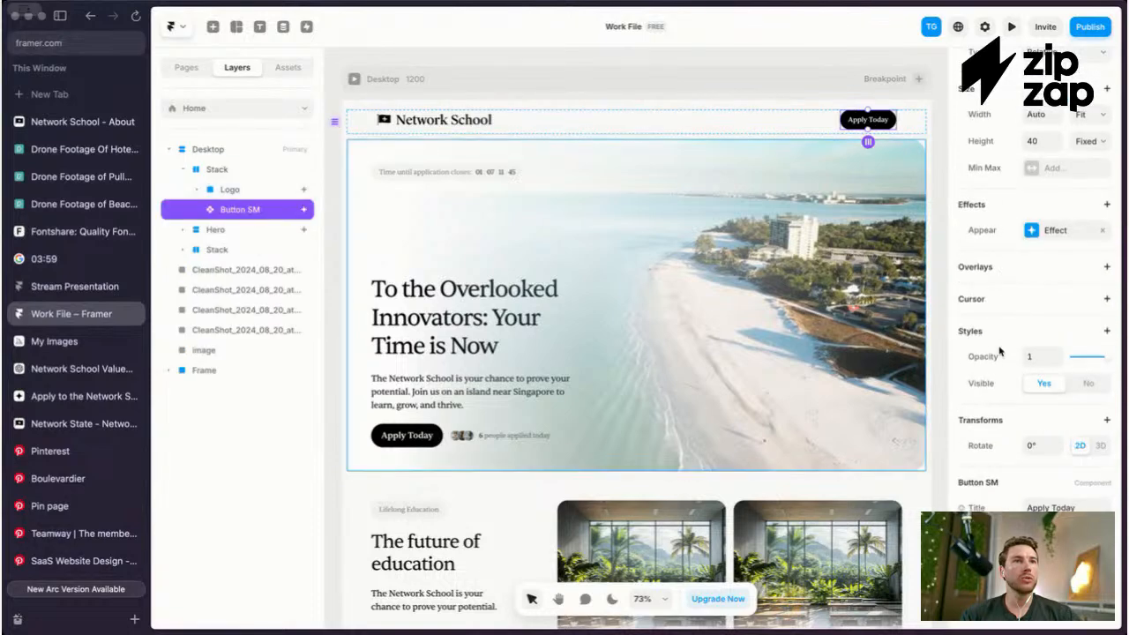
pyautogui.click(1040, 228)
pyautogui.click(870, 326)
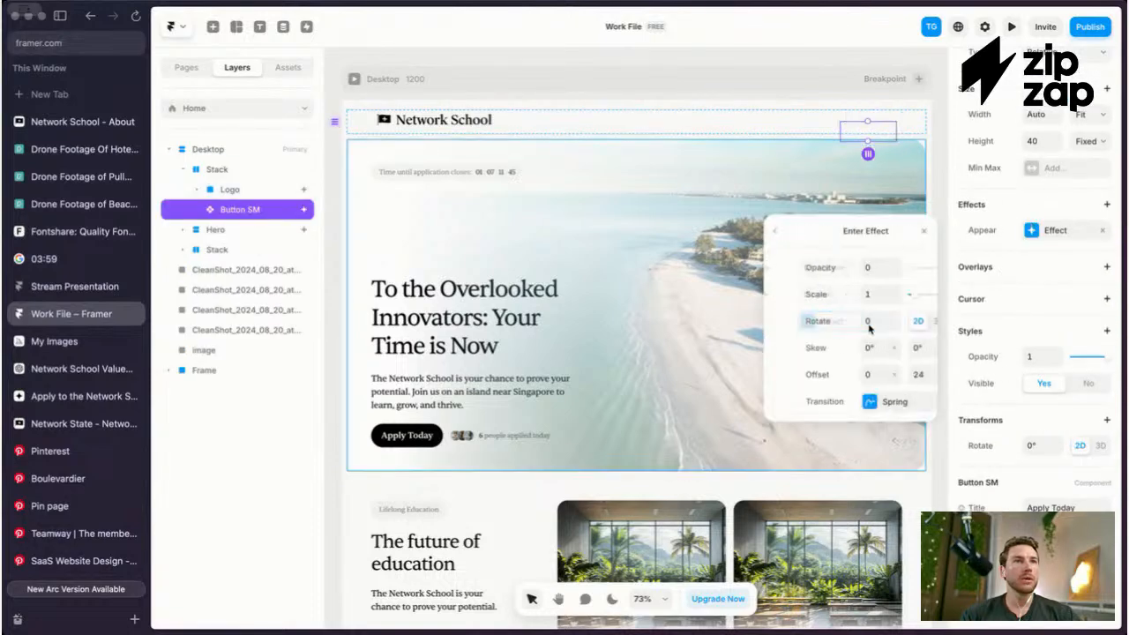
pyautogui.click(868, 404)
pyautogui.click(853, 455)
pyautogui.write('0.5')
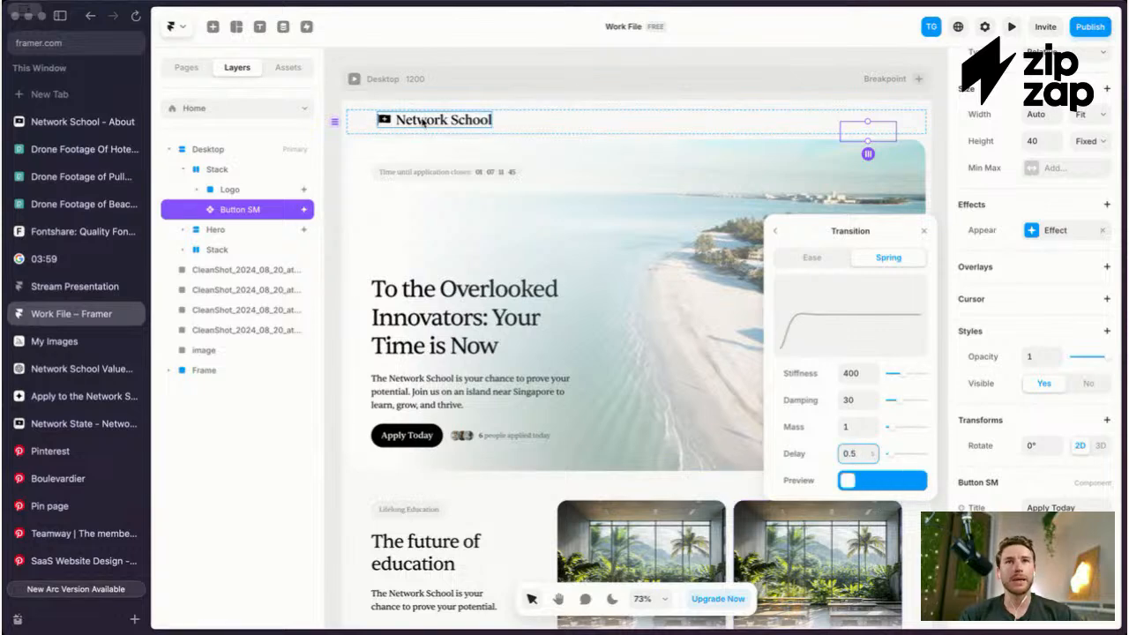
# Step: Set the transition delay of the Network School logo's appear effect to 0.5 s
pyautogui.click(385, 120)
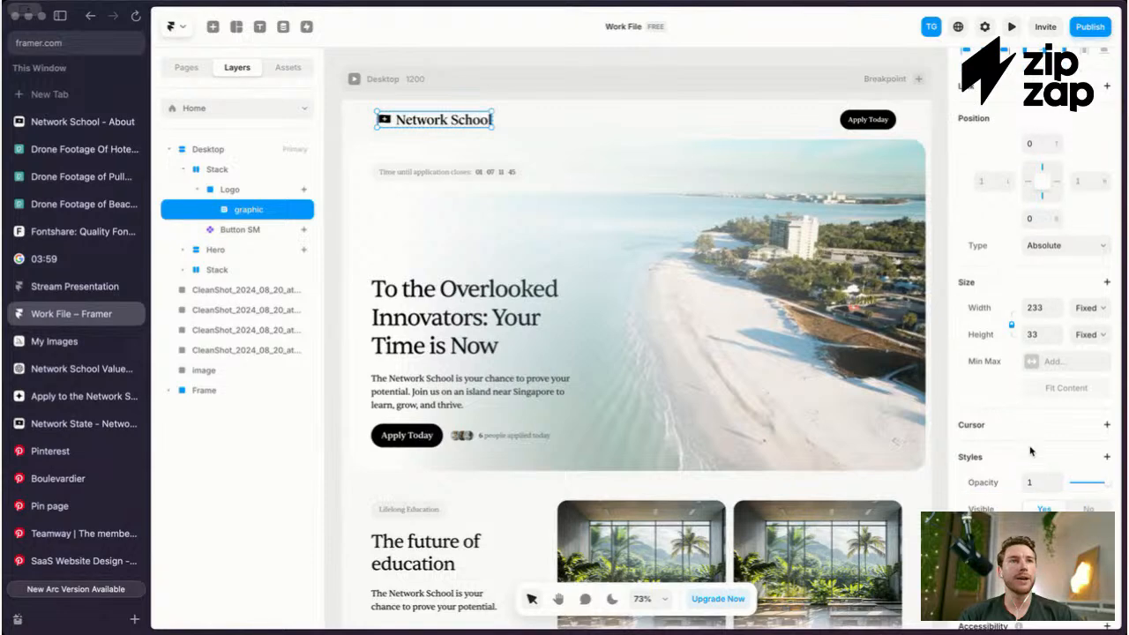
pyautogui.press('Escape')
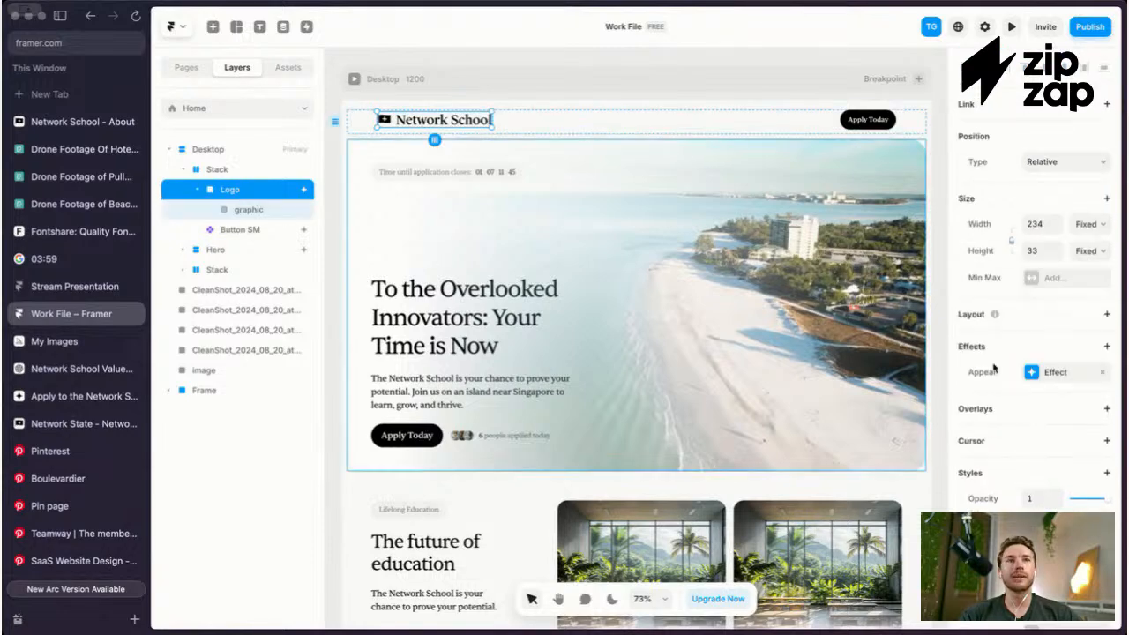
pyautogui.click(1040, 372)
pyautogui.click(868, 462)
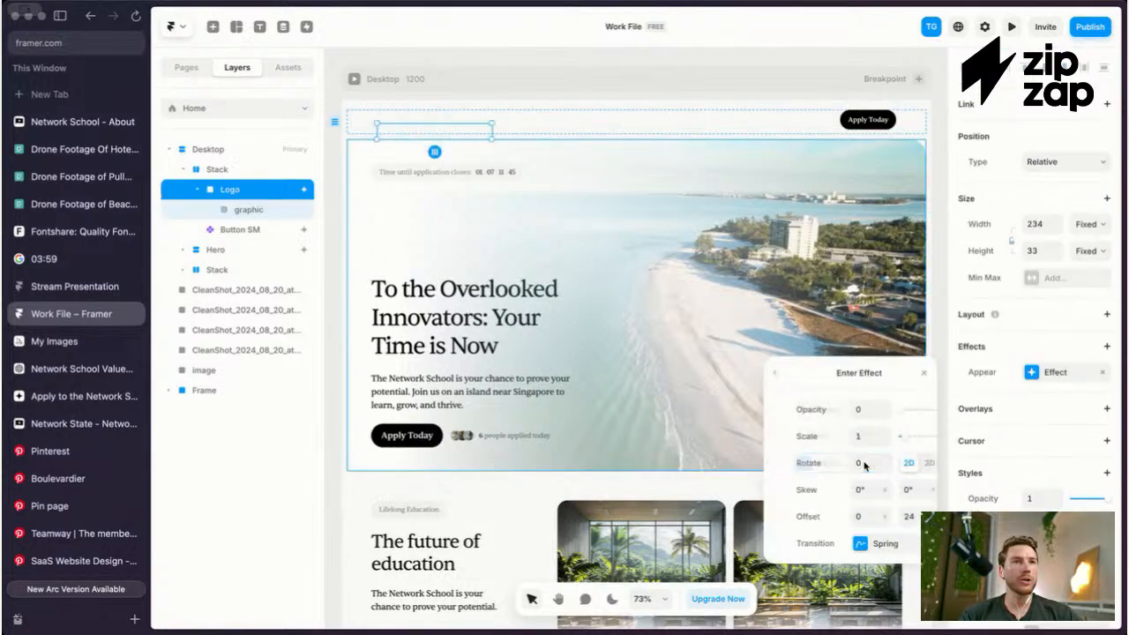
pyautogui.click(860, 544)
pyautogui.click(847, 573)
pyautogui.write('0.')
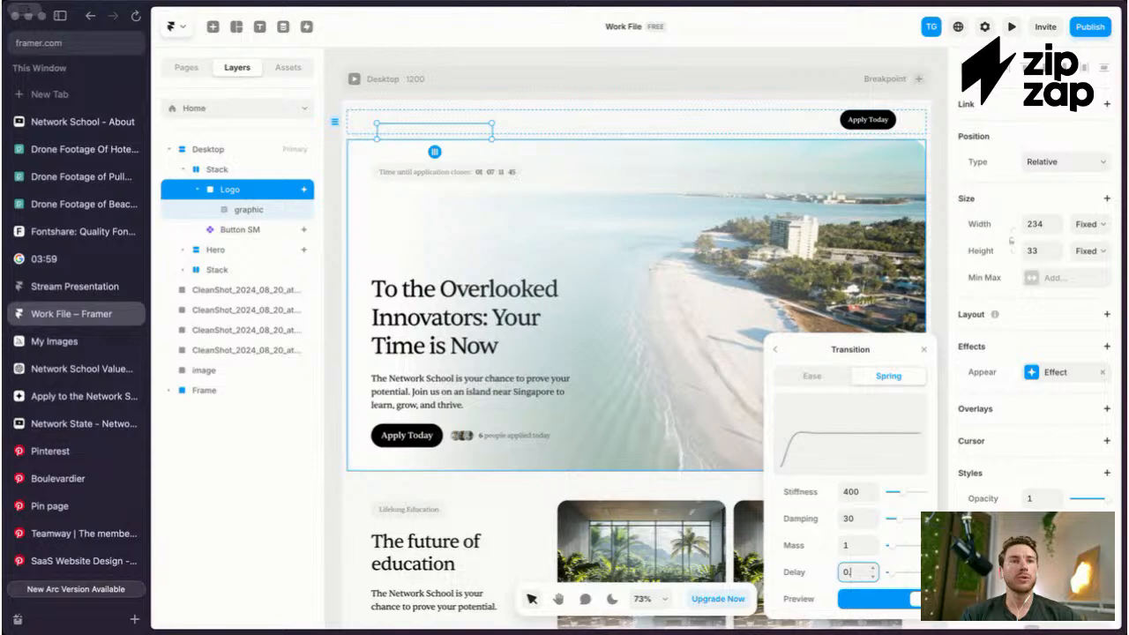
pyautogui.write('5')
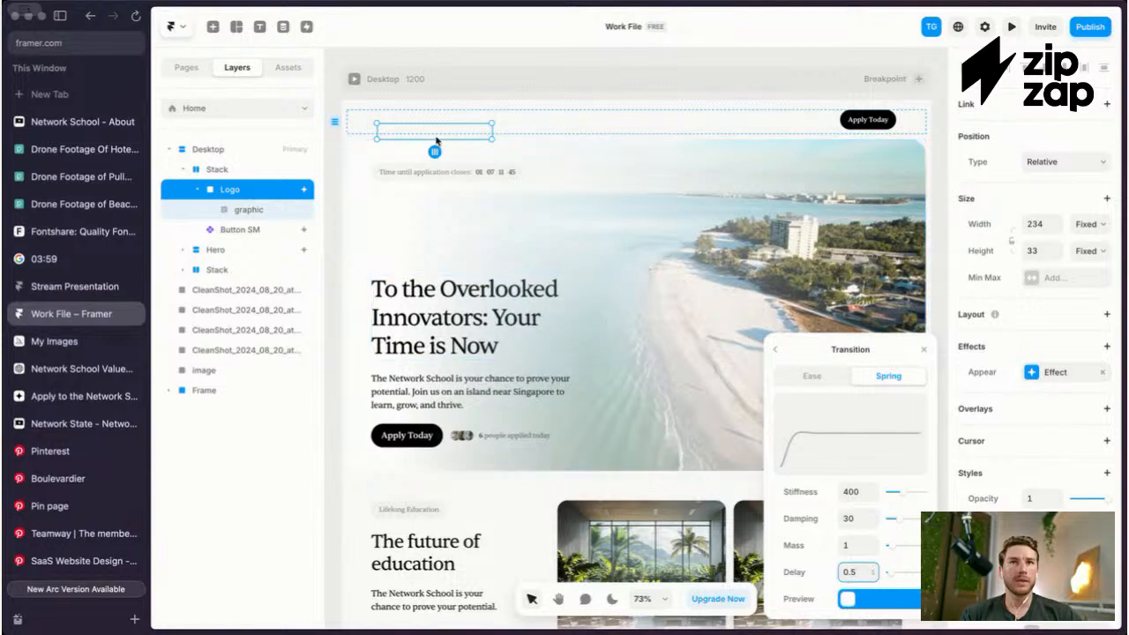
# Step: Raise the header Apply Today button's appear delay to 0.6 s
pyautogui.click(867, 122)
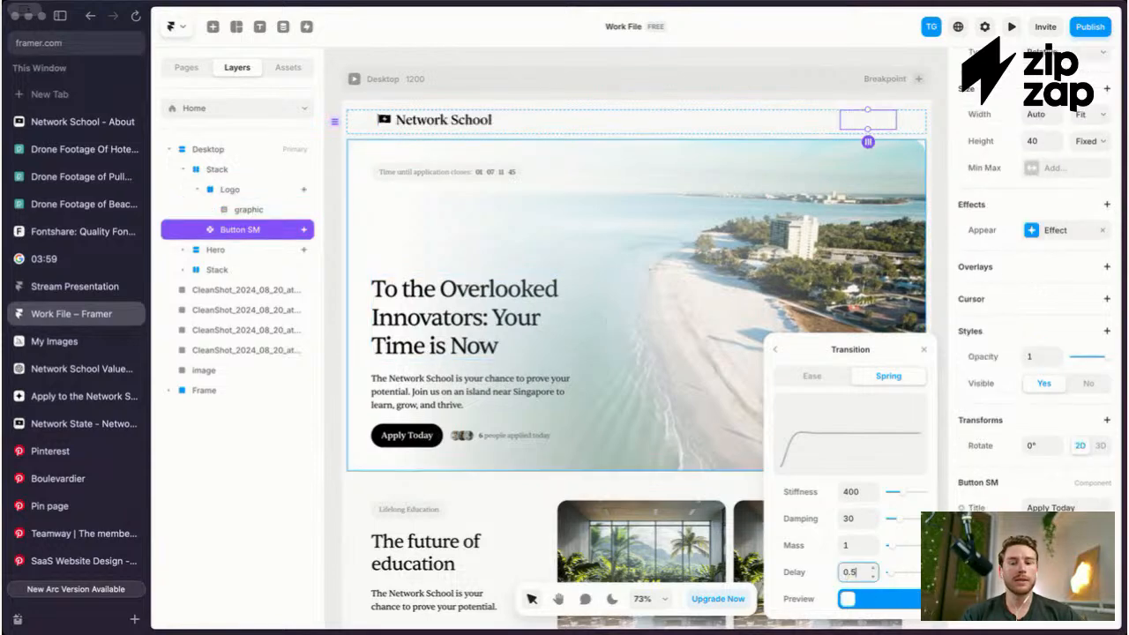
pyautogui.press('Up')
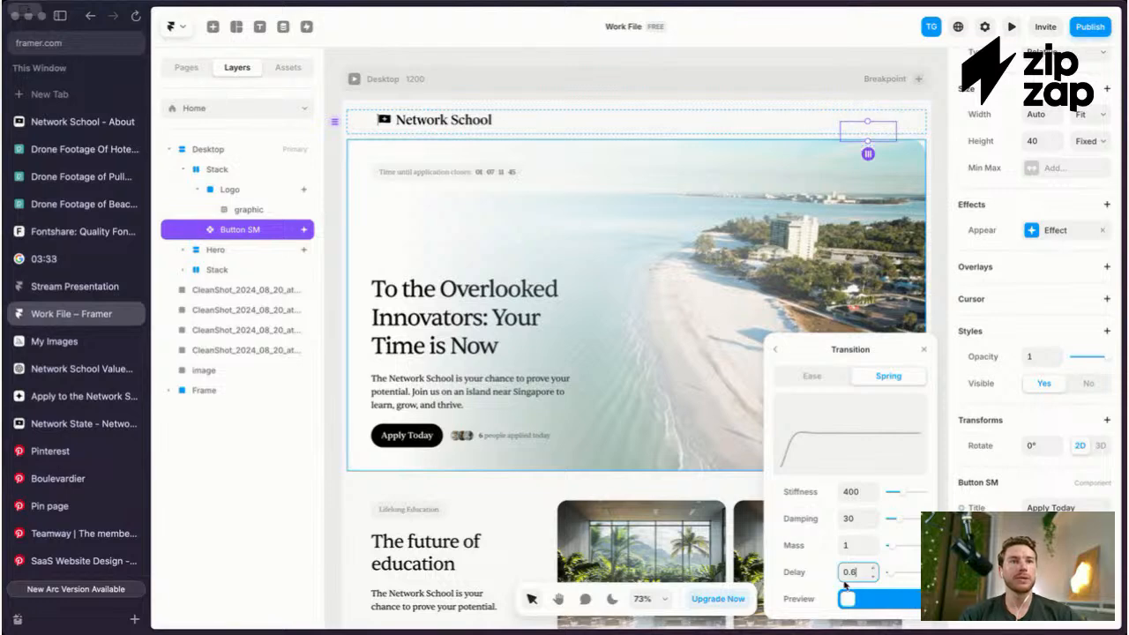
pyautogui.click(500, 170)
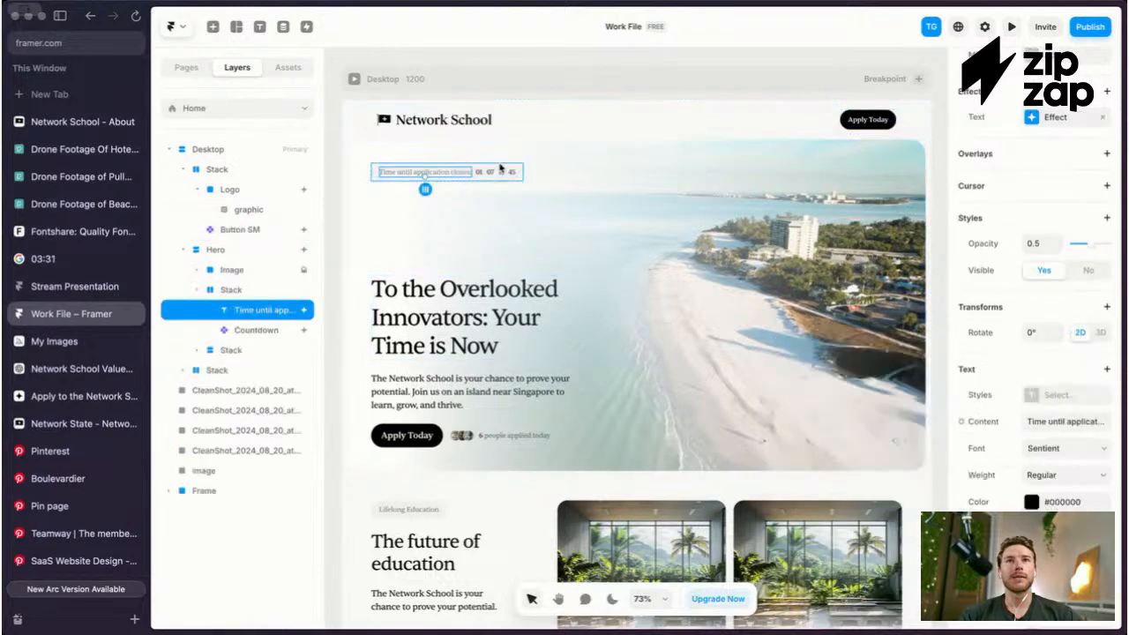
pyautogui.press('Escape')
# Step: Set the transition delay of the Hero section's appear effect to 0.7 s
pyautogui.click(757, 182)
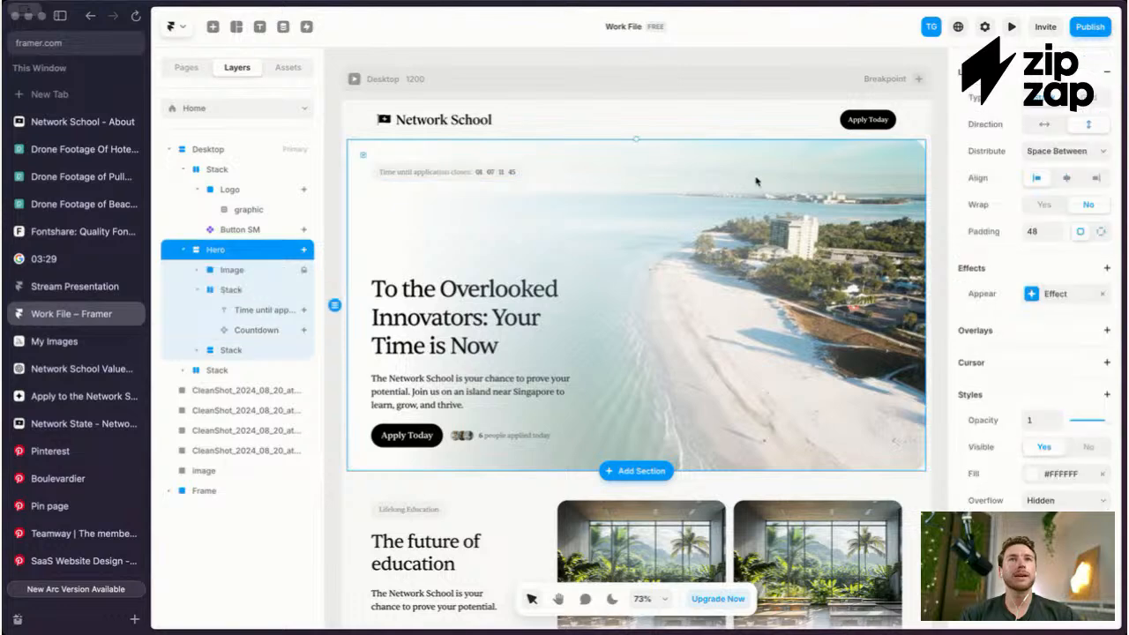
pyautogui.click(1055, 294)
pyautogui.click(852, 393)
pyautogui.click(873, 468)
pyautogui.click(863, 464)
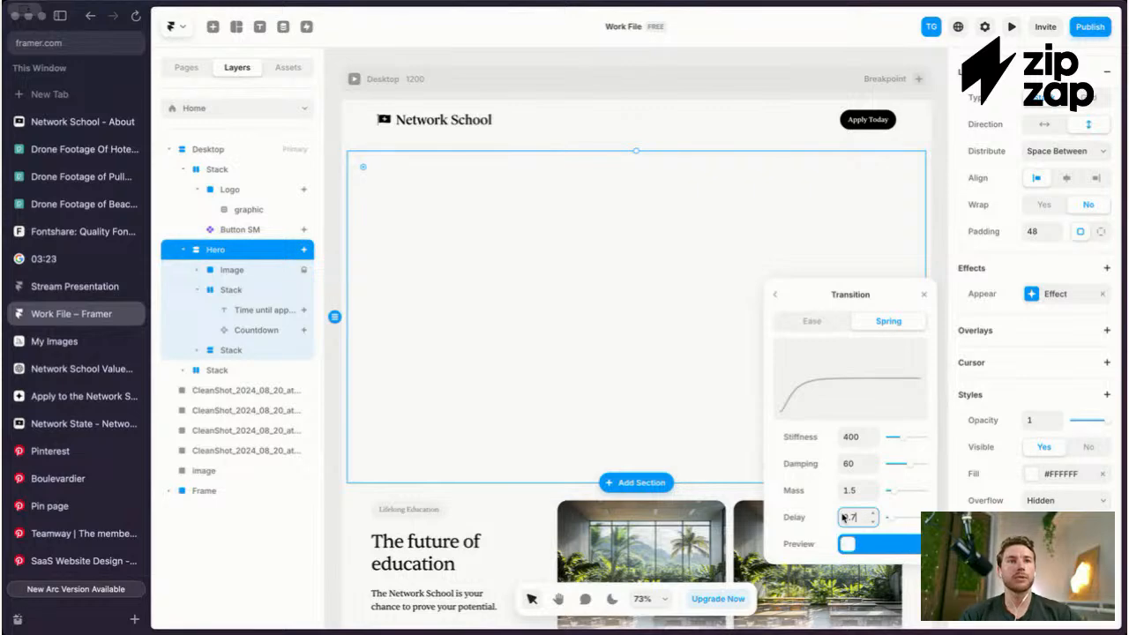
# Step: Set the delay of the text effect on "Time until application closes" in the hero to 0.8 s
pyautogui.keyDown('super'); pyautogui.click(622, 335); pyautogui.keyUp('super')
pyautogui.keyDown('super'); pyautogui.click(445, 176); pyautogui.keyUp('super')
pyautogui.keyDown('super'); pyautogui.click(481, 167); pyautogui.keyUp('super')
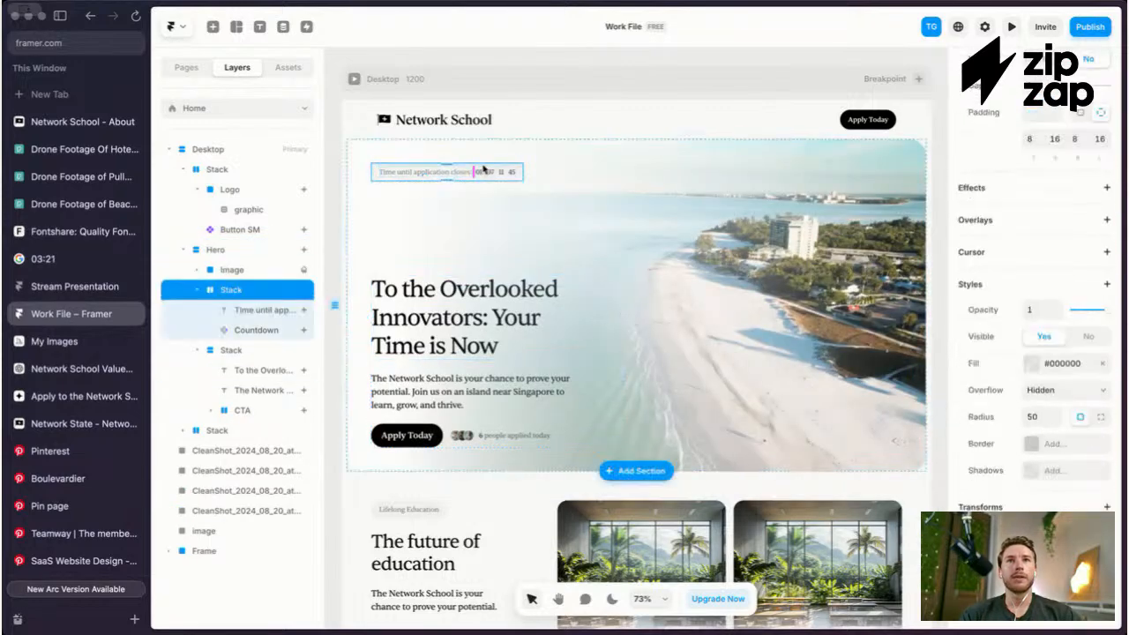
pyautogui.click(264, 311)
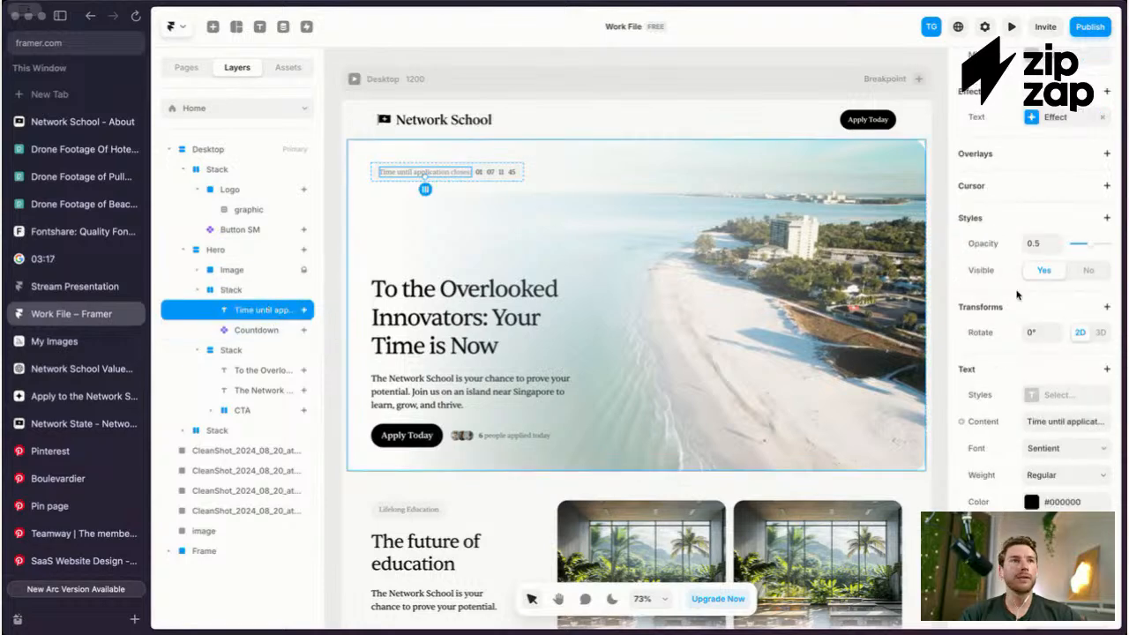
pyautogui.scroll(2, 1020, 296)
pyautogui.click(1029, 216)
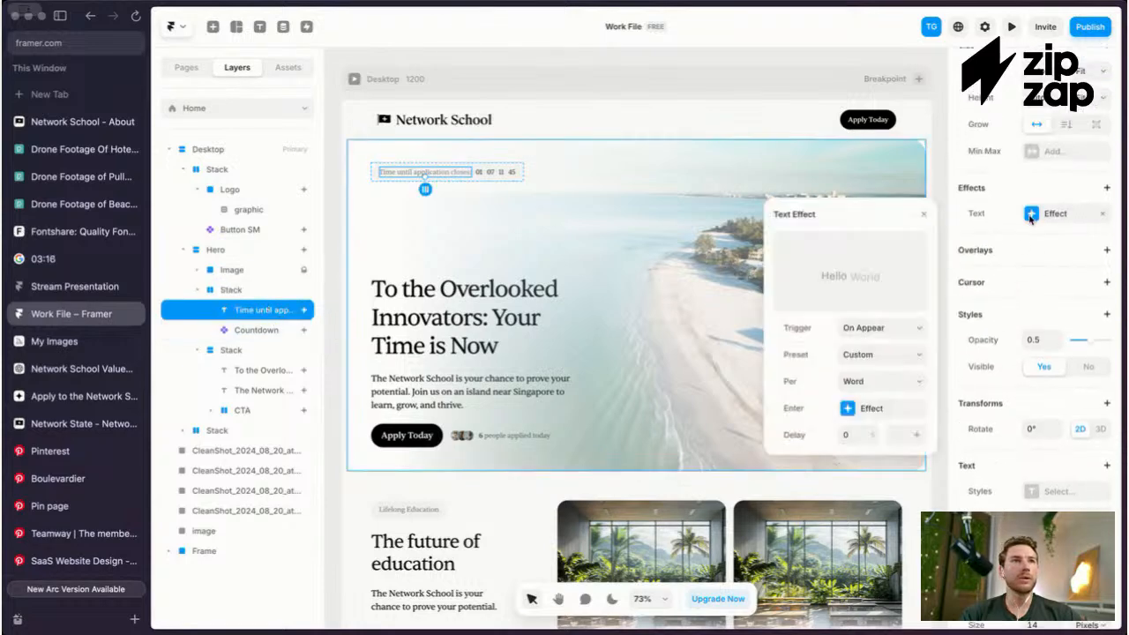
pyautogui.click(847, 409)
pyautogui.click(873, 488)
pyautogui.click(853, 444)
pyautogui.click(776, 214)
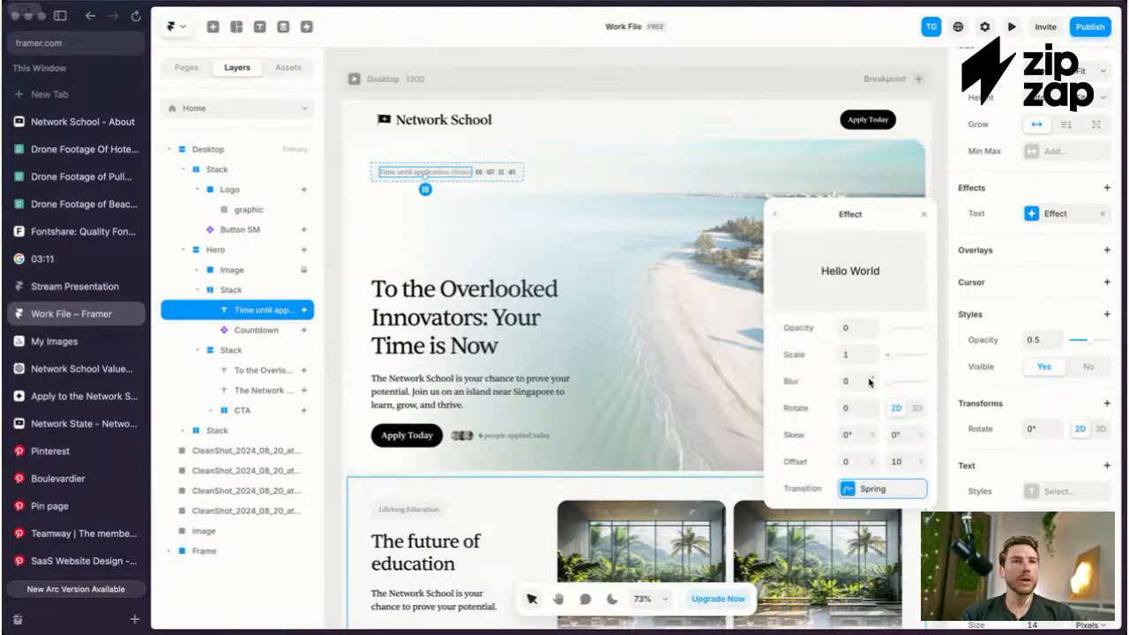
pyautogui.click(776, 217)
pyautogui.click(853, 436)
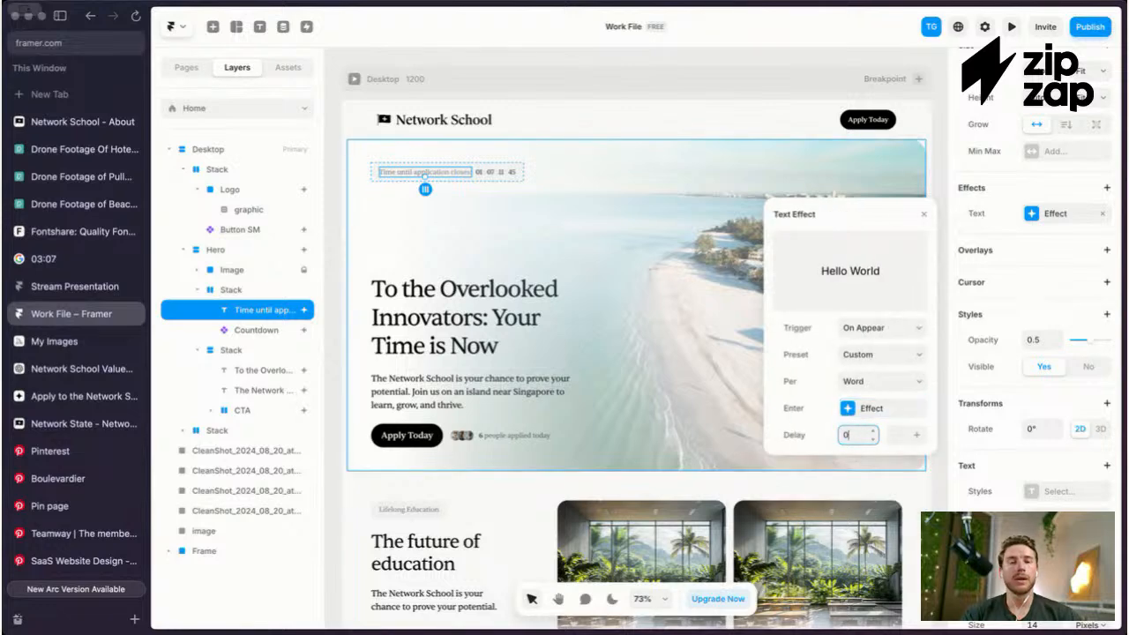
pyautogui.write('0.8')
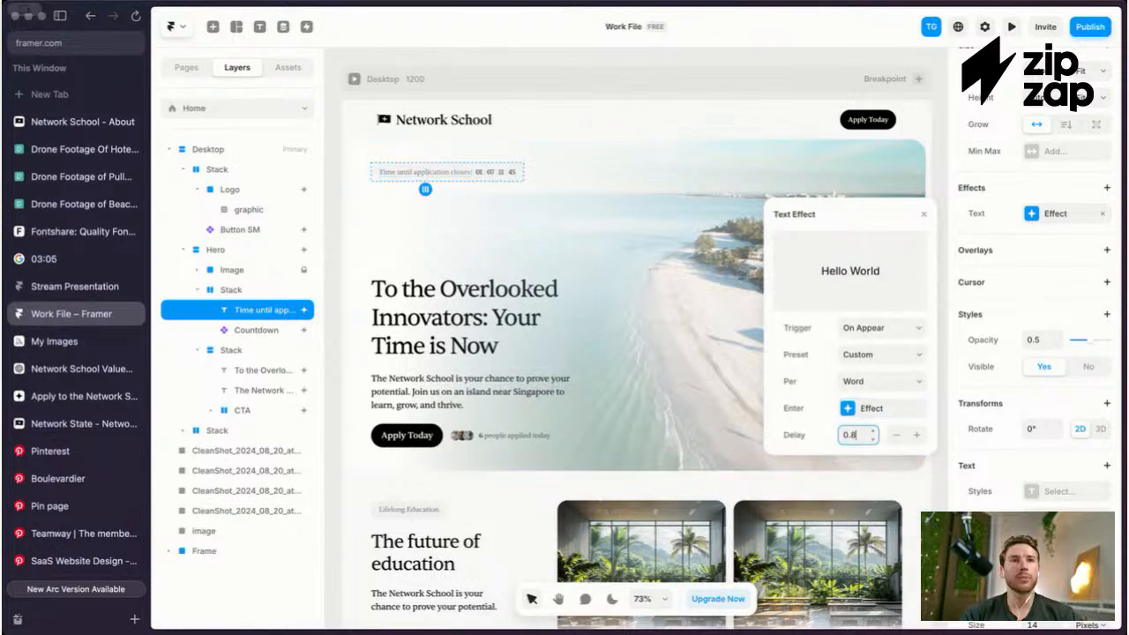
# Step: Set the transition delay of the Countdown's appear effect to 0.9 s
pyautogui.click(494, 177)
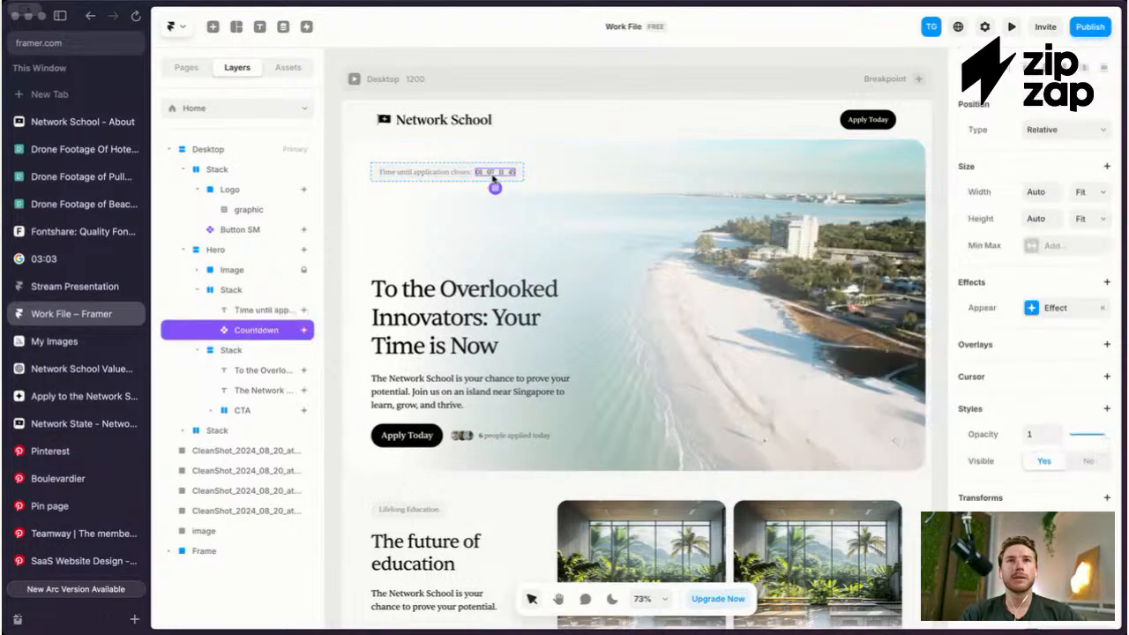
pyautogui.click(1051, 308)
pyautogui.click(861, 398)
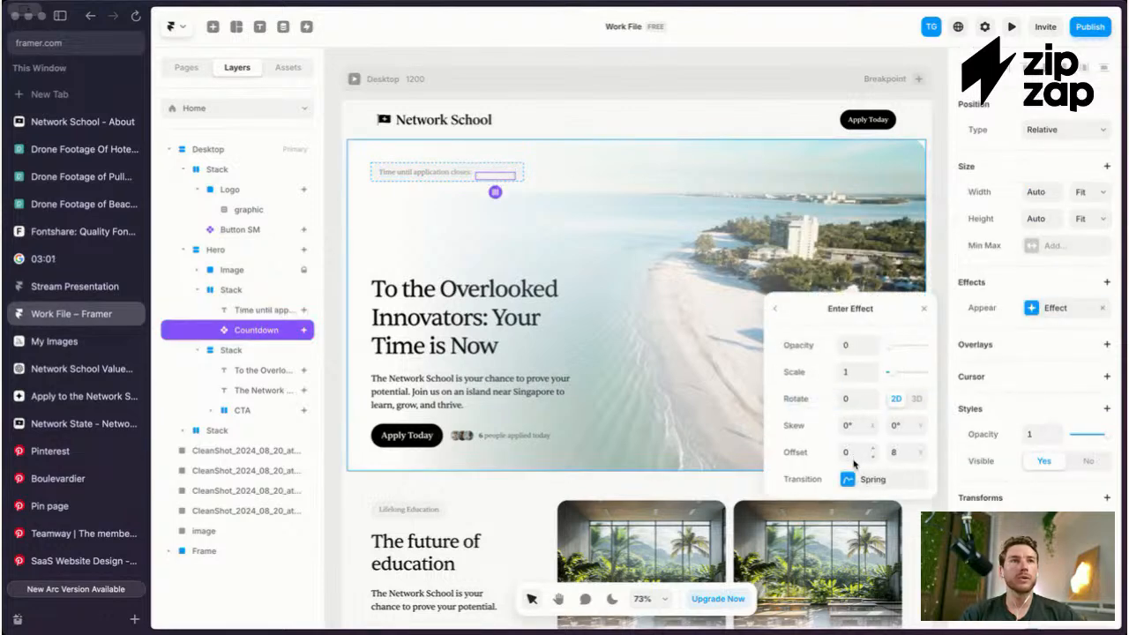
pyautogui.click(852, 477)
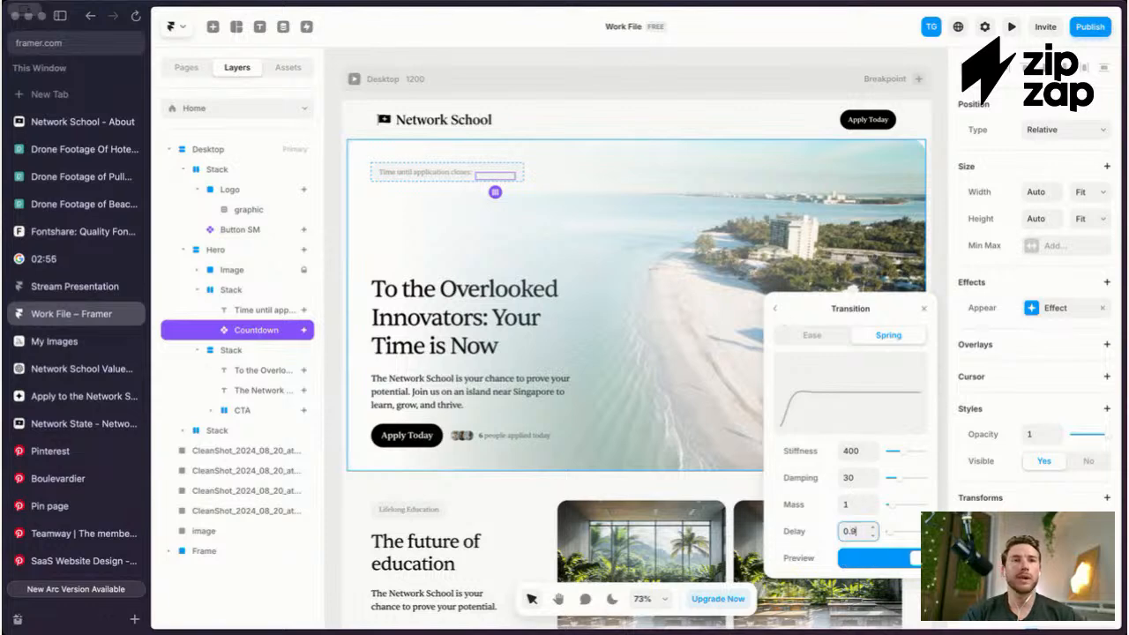
# Step: Set the delay of the hero heading's text effect to 1 s
pyautogui.click(529, 317)
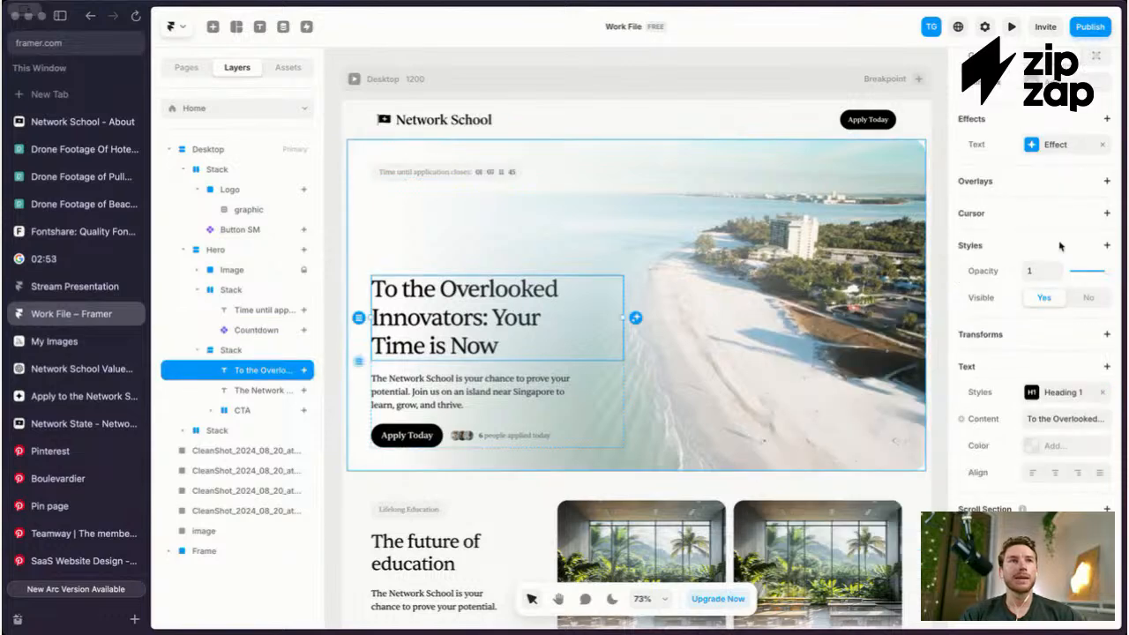
pyautogui.click(1022, 133)
pyautogui.click(1030, 145)
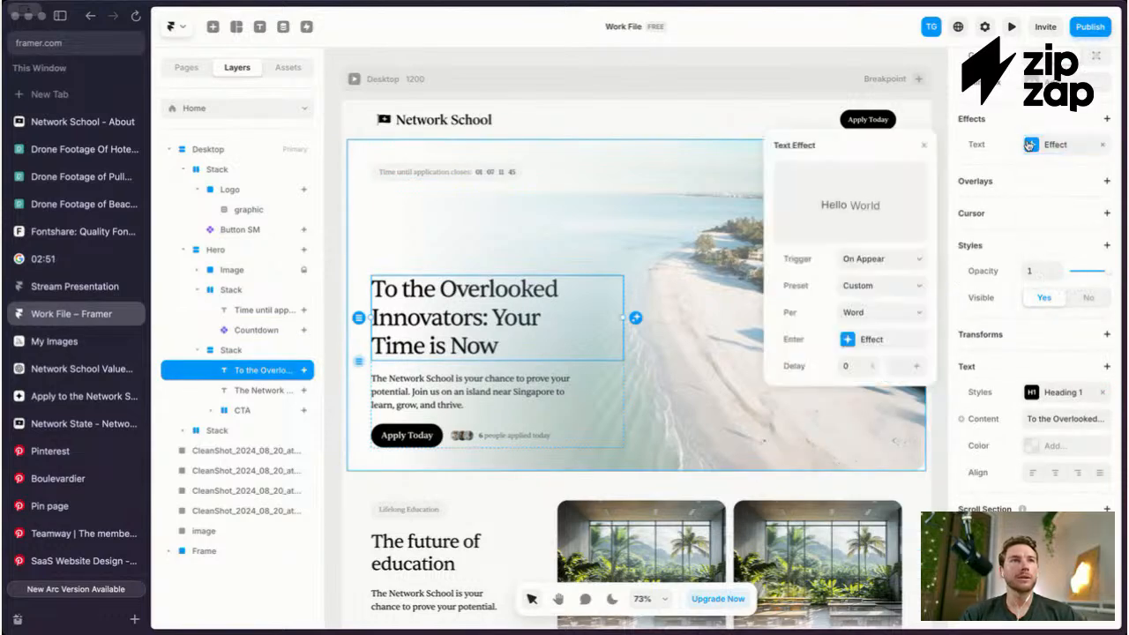
pyautogui.click(849, 339)
pyautogui.click(779, 145)
pyautogui.click(847, 365)
pyautogui.write('1')
# Step: Set the delay of the text effect on the hero paragraph below the heading to 1.1 s
pyautogui.click(417, 384)
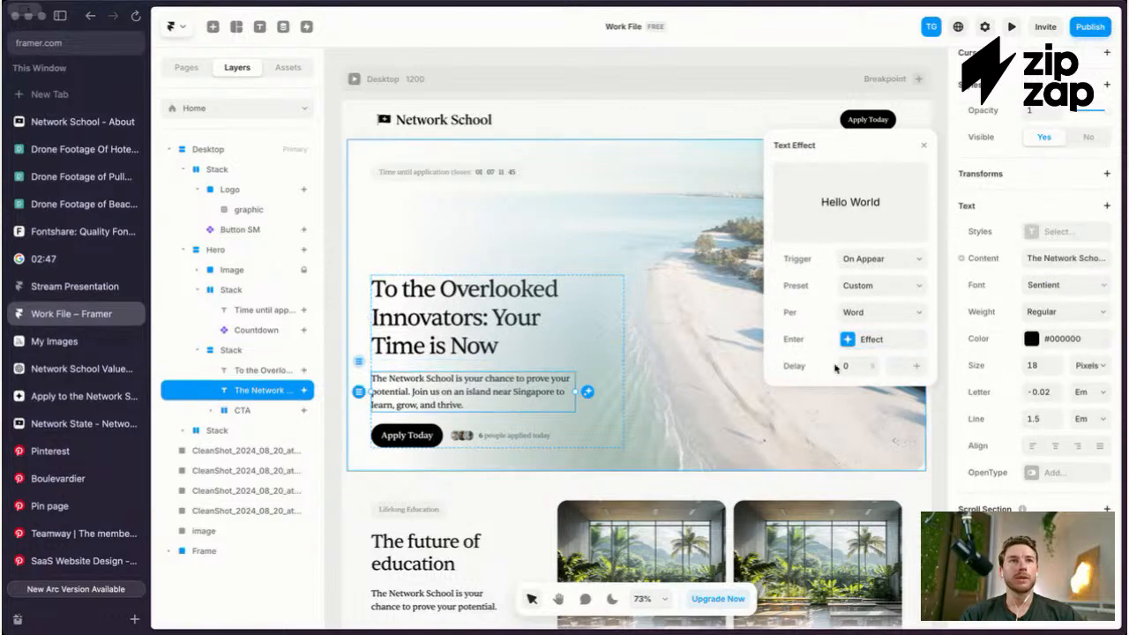
pyautogui.write('.2')
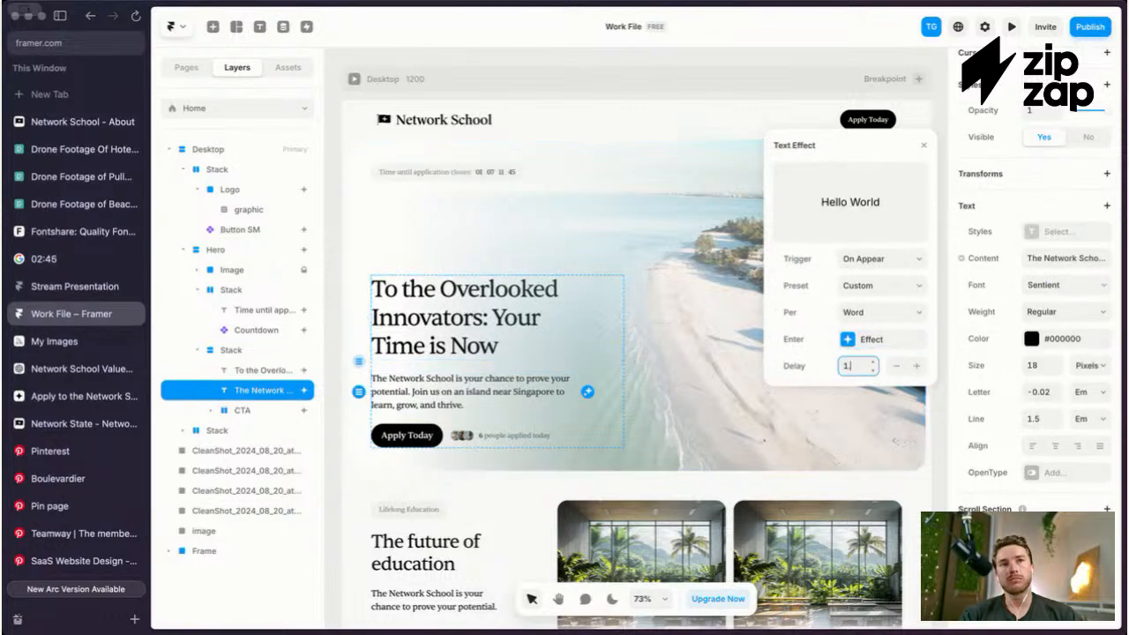
pyautogui.press('BackSpace')
pyautogui.write('.1')
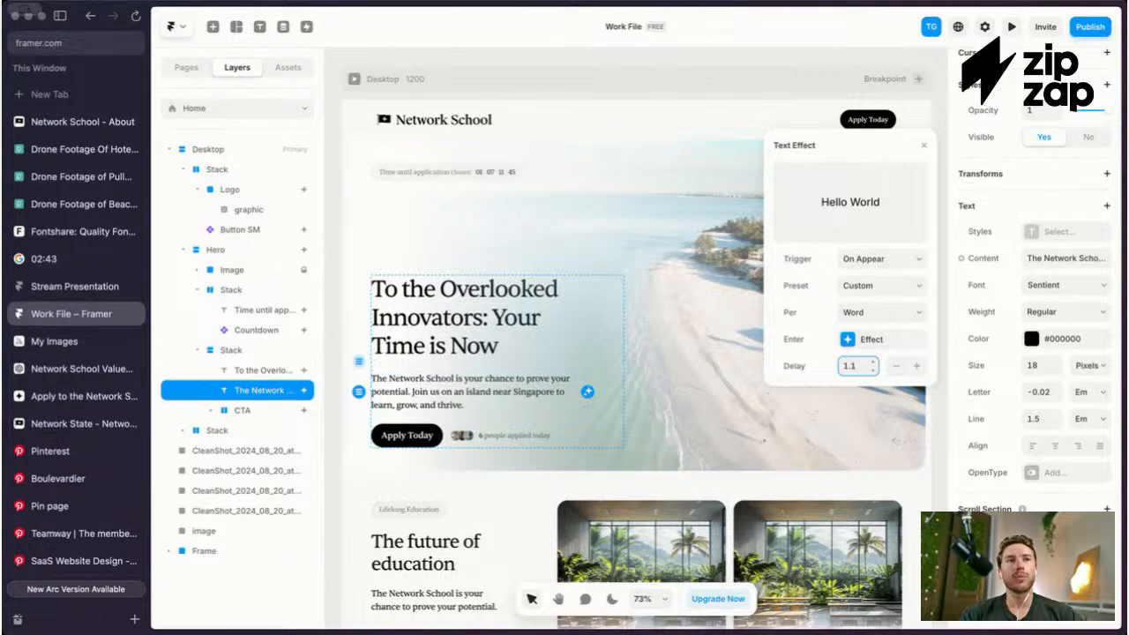
# Step: Set the transition delay of the hero CTA stack's appear effect to 1.2 s
pyautogui.click(407, 434)
pyautogui.scroll(10, 925, 494)
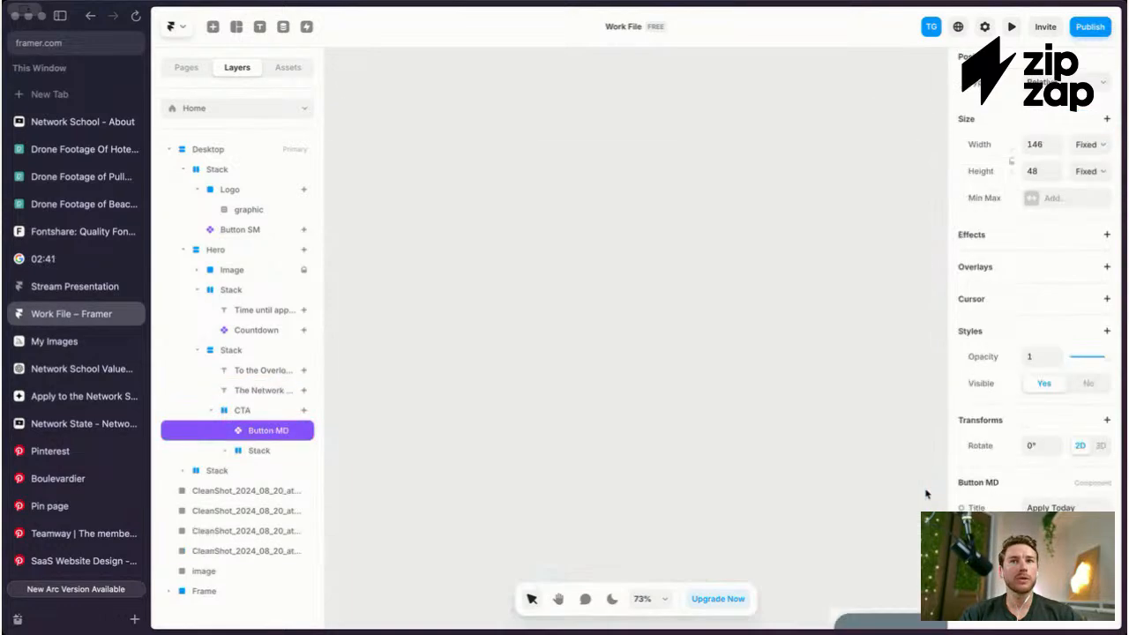
pyautogui.scroll(-3, 635, 484)
pyautogui.scroll(-5, 635, 484)
pyautogui.hscroll(-2, 635, 485)
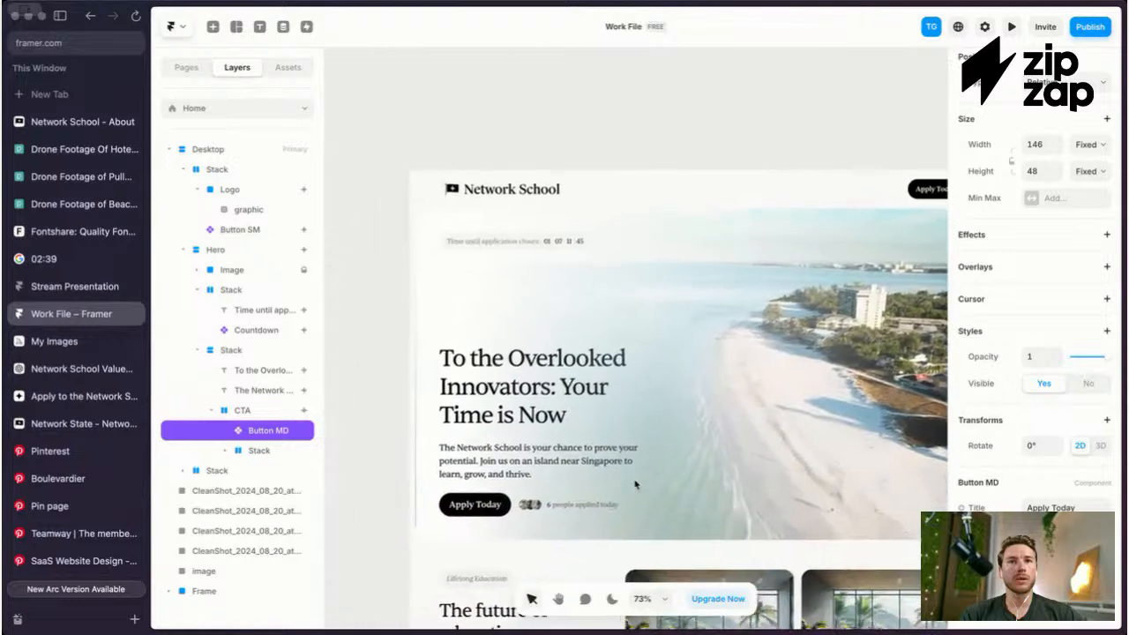
pyautogui.click(256, 413)
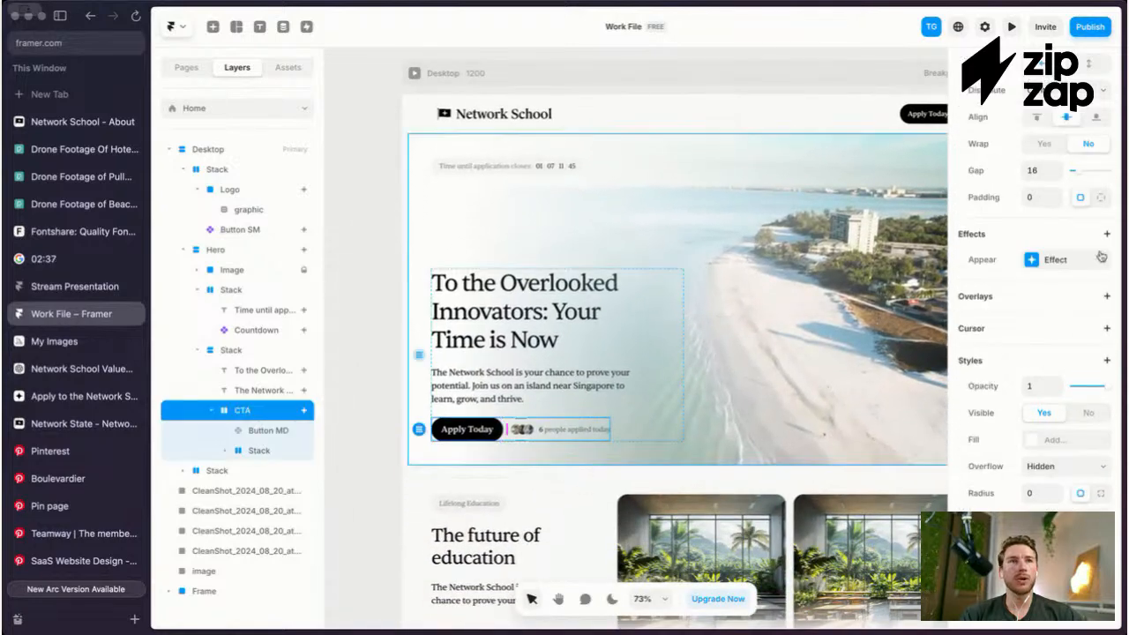
pyautogui.click(1040, 263)
pyautogui.click(891, 349)
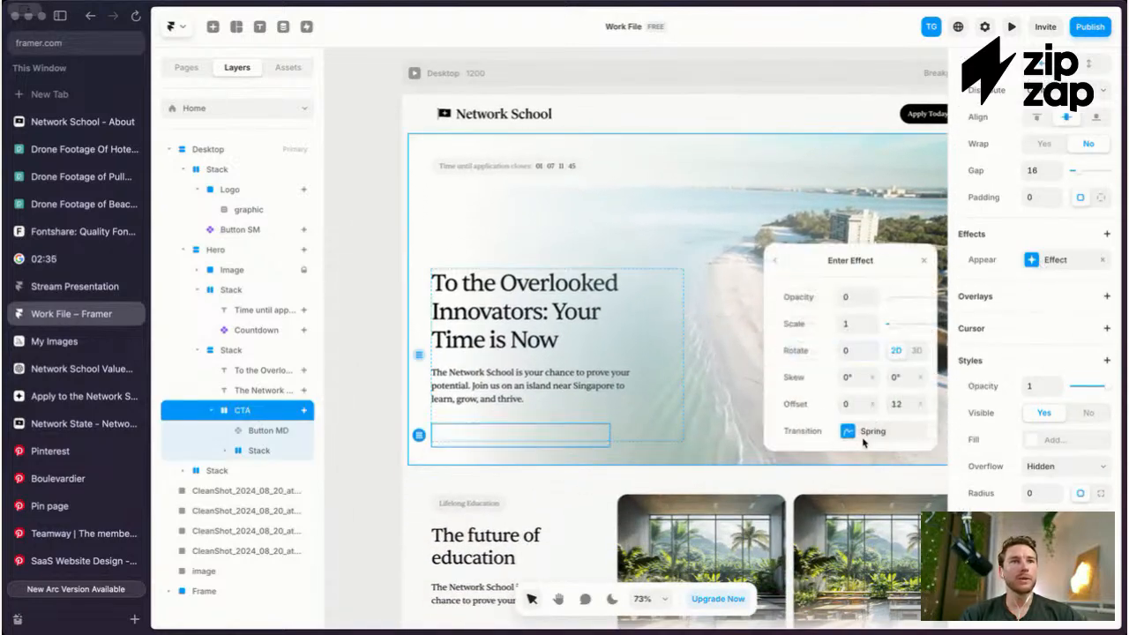
pyautogui.click(866, 433)
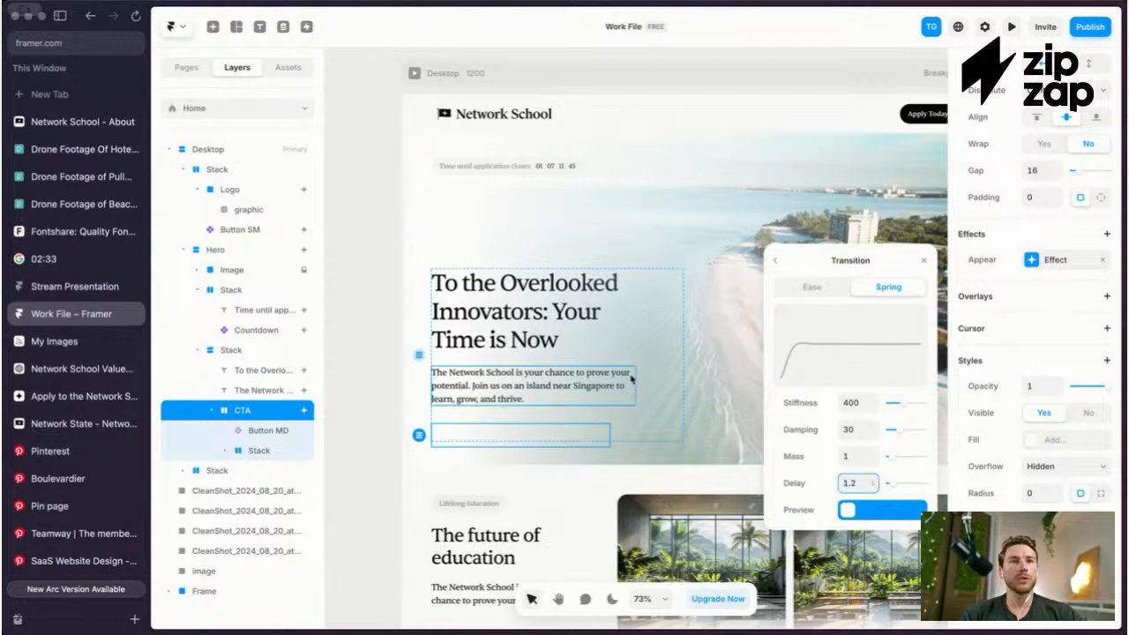
# Step: Preview the page to check the staggered header and hero animations, and return to the canvas
pyautogui.scroll(-5, 452, 313)
pyautogui.scroll(-2, 452, 313)
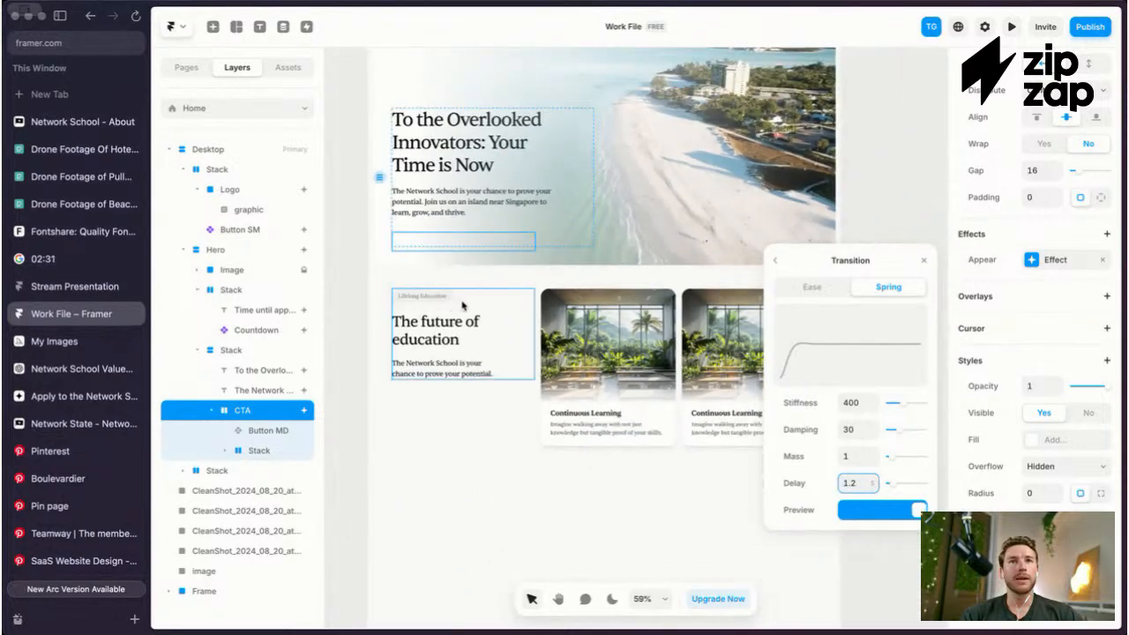
pyautogui.click(497, 300)
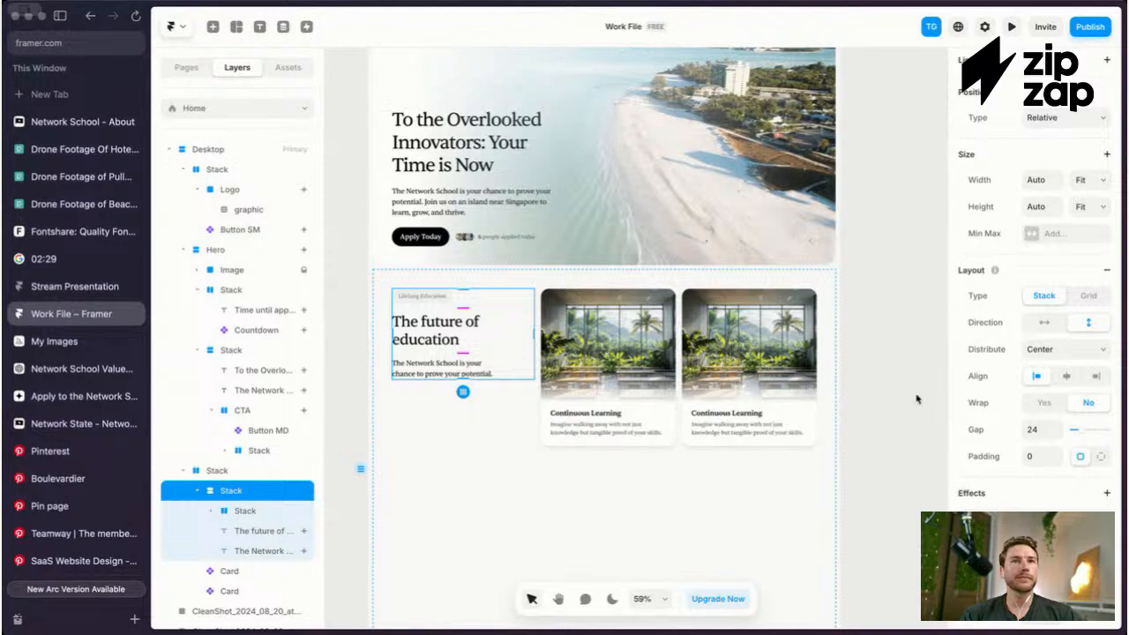
pyautogui.press('super+p')
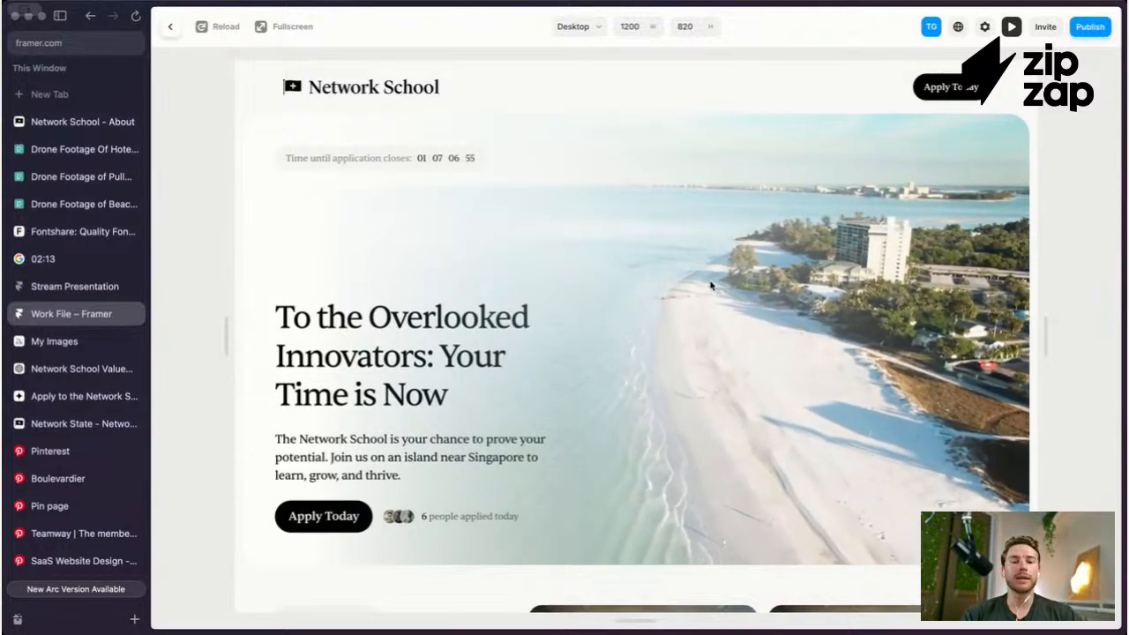
pyautogui.press('Escape')
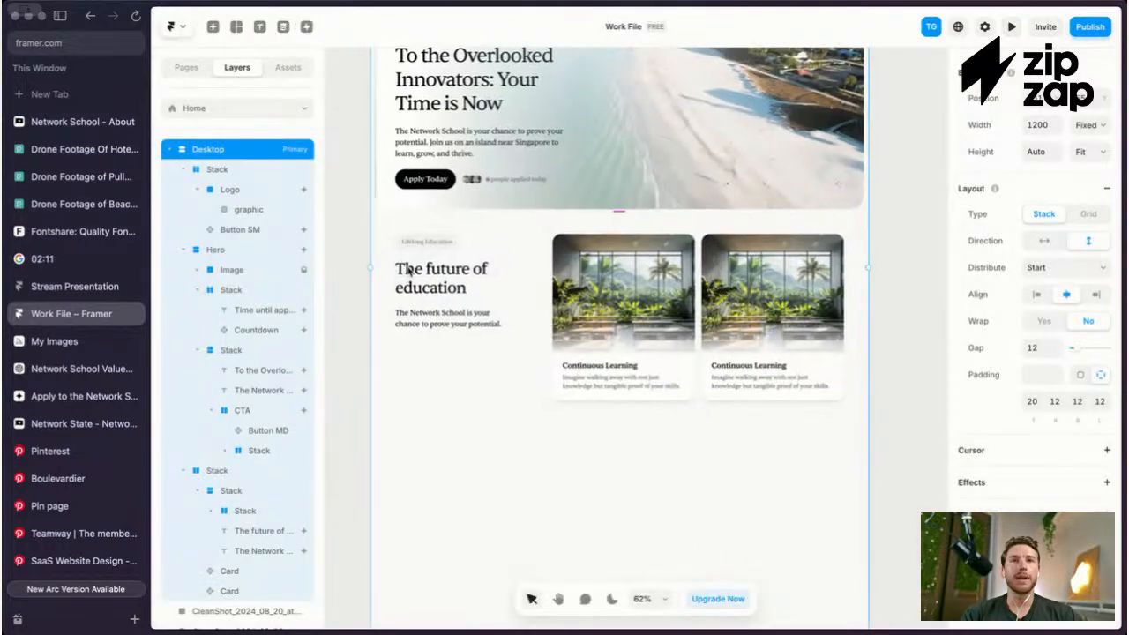
# Step: Examine the layout and effect settings of the hero CTA, the feature section stack and the Lifelong Education tag
pyautogui.click(448, 246)
pyautogui.click(450, 251)
pyautogui.scroll(1, 476, 223)
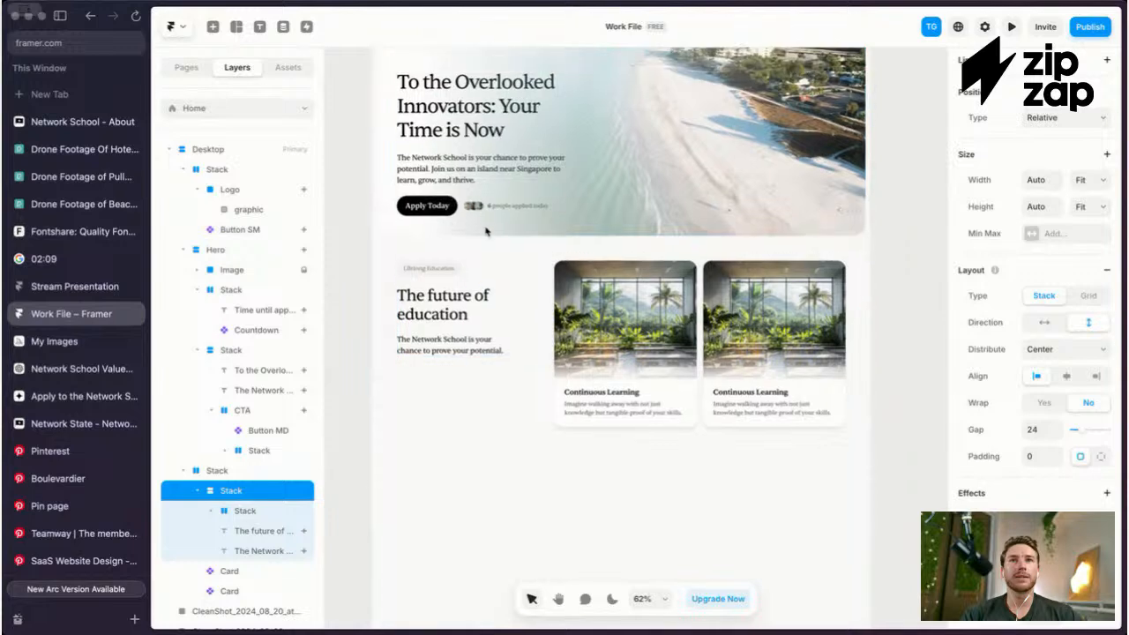
pyautogui.click(445, 209)
pyautogui.click(444, 210)
pyautogui.press('Escape')
pyautogui.press('Escape')
pyautogui.press('Escape')
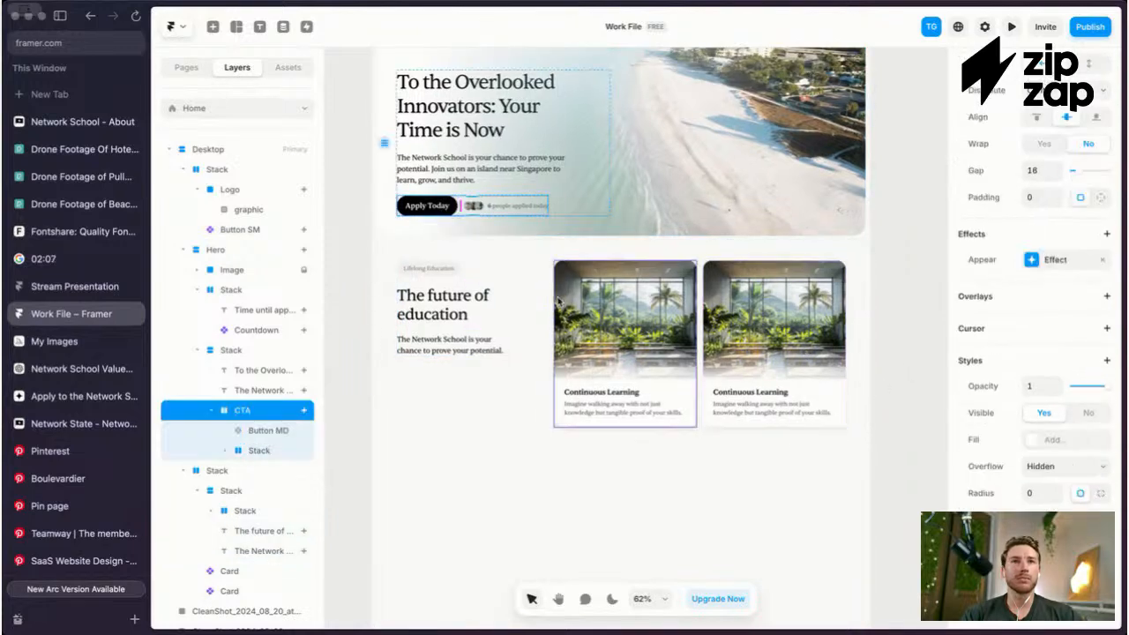
pyautogui.scroll(1, 484, 297)
pyautogui.click(514, 323)
pyautogui.press('Escape')
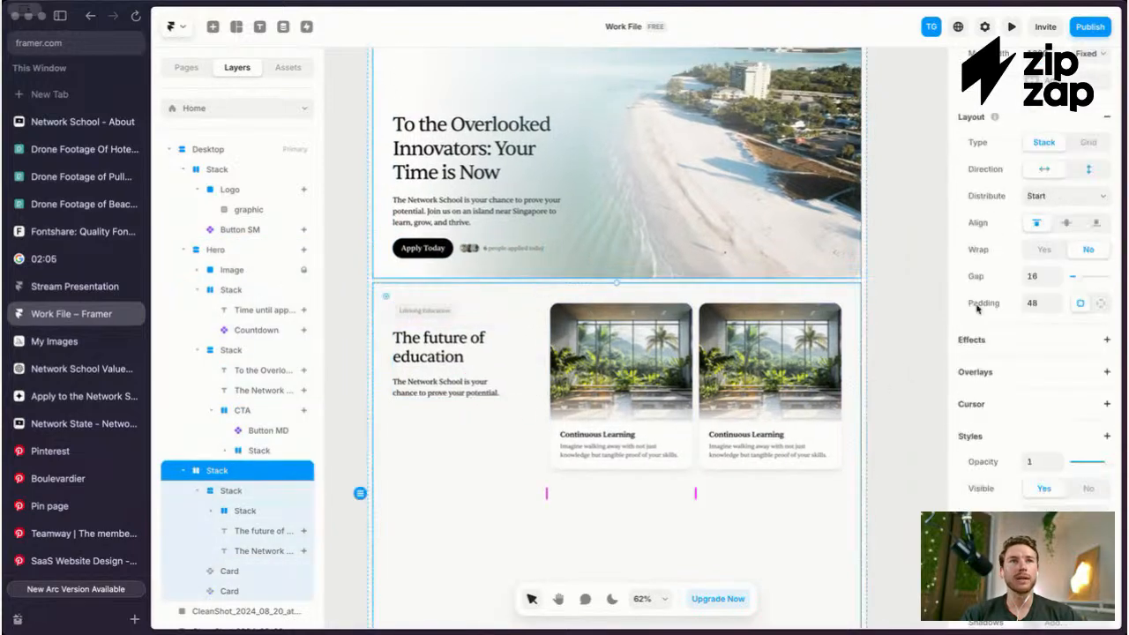
pyautogui.scroll(3, 1069, 362)
pyautogui.scroll(-1, 1049, 305)
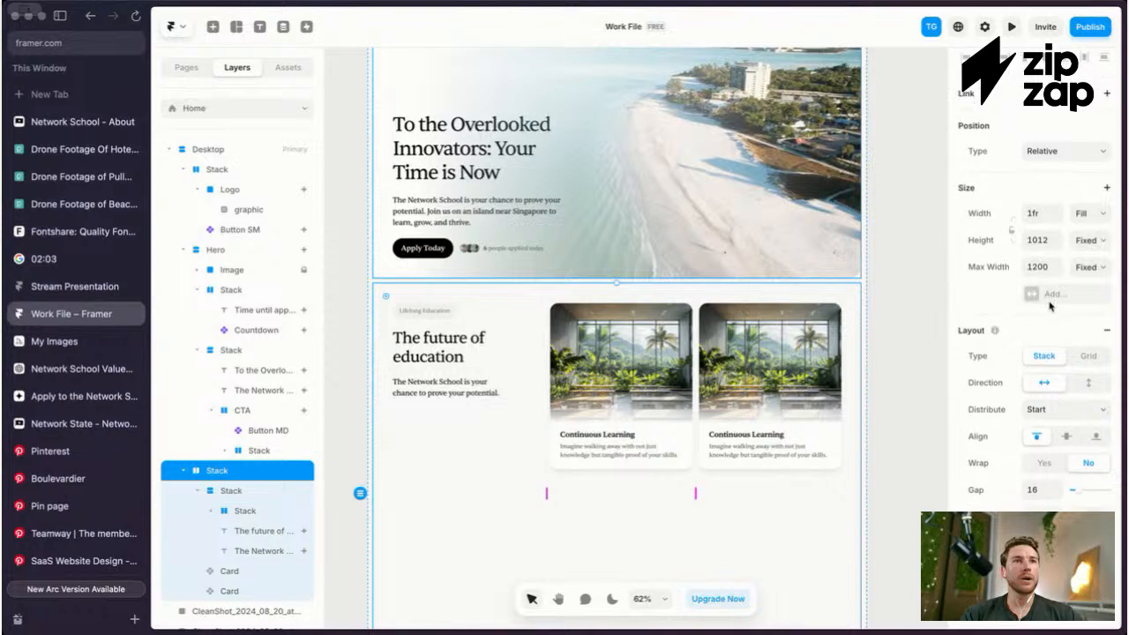
pyautogui.click(447, 319)
pyautogui.click(447, 315)
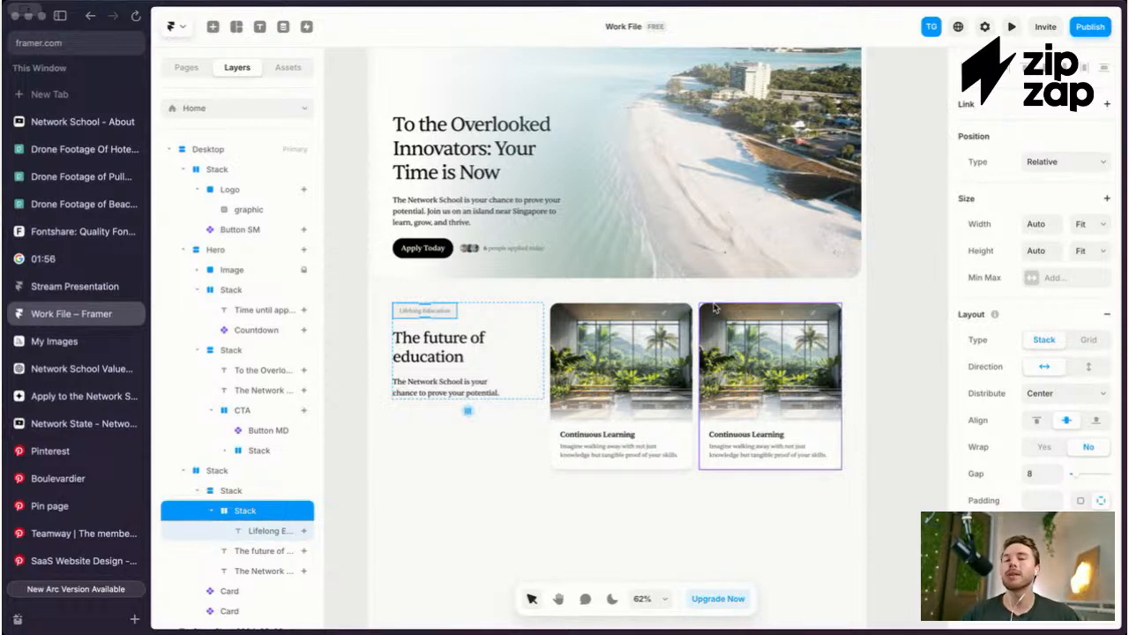
pyautogui.scroll(-5, 968, 335)
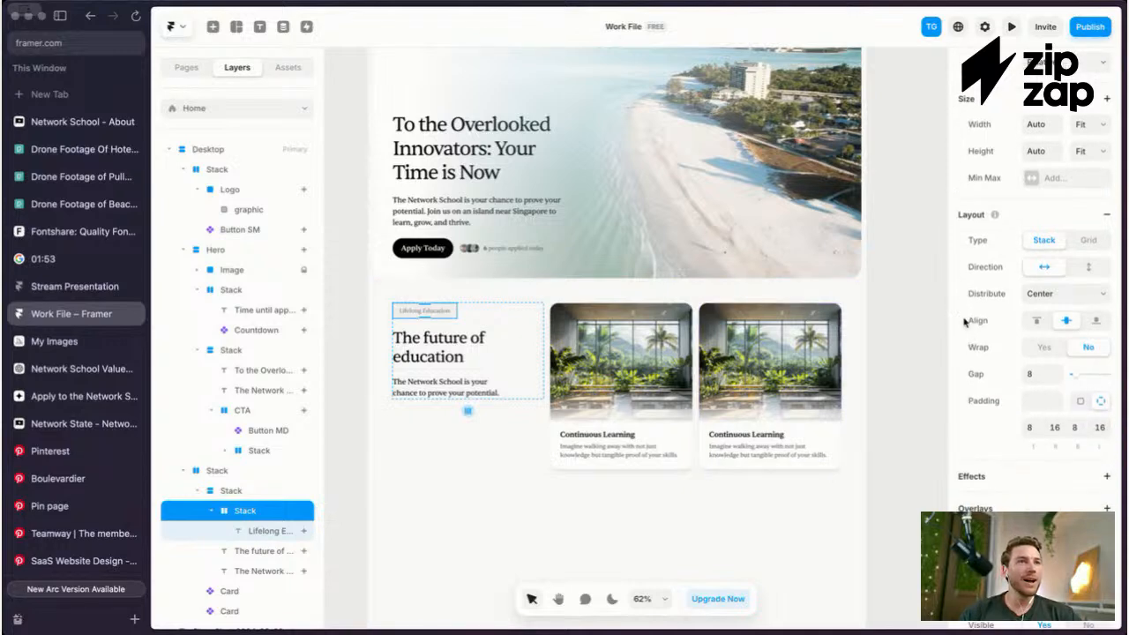
pyautogui.scroll(1, 832, 294)
pyautogui.scroll(-1, 1004, 373)
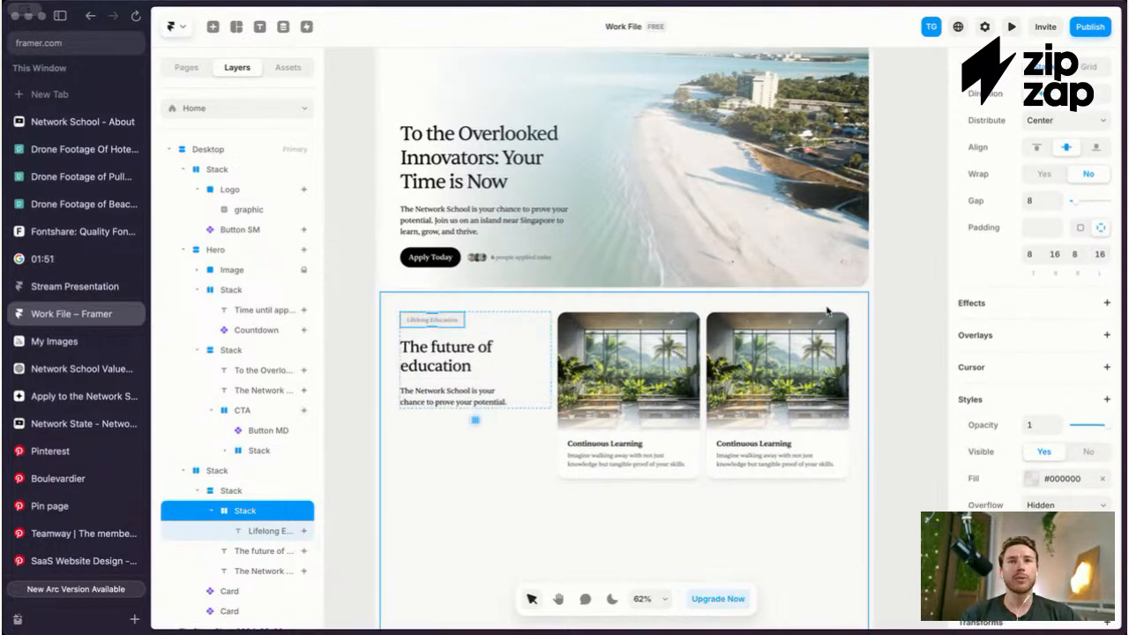
pyautogui.scroll(2, 827, 310)
pyautogui.scroll(1, 827, 310)
# Step: Copy the appear effect of the hero's CTA stack
pyautogui.click(522, 214)
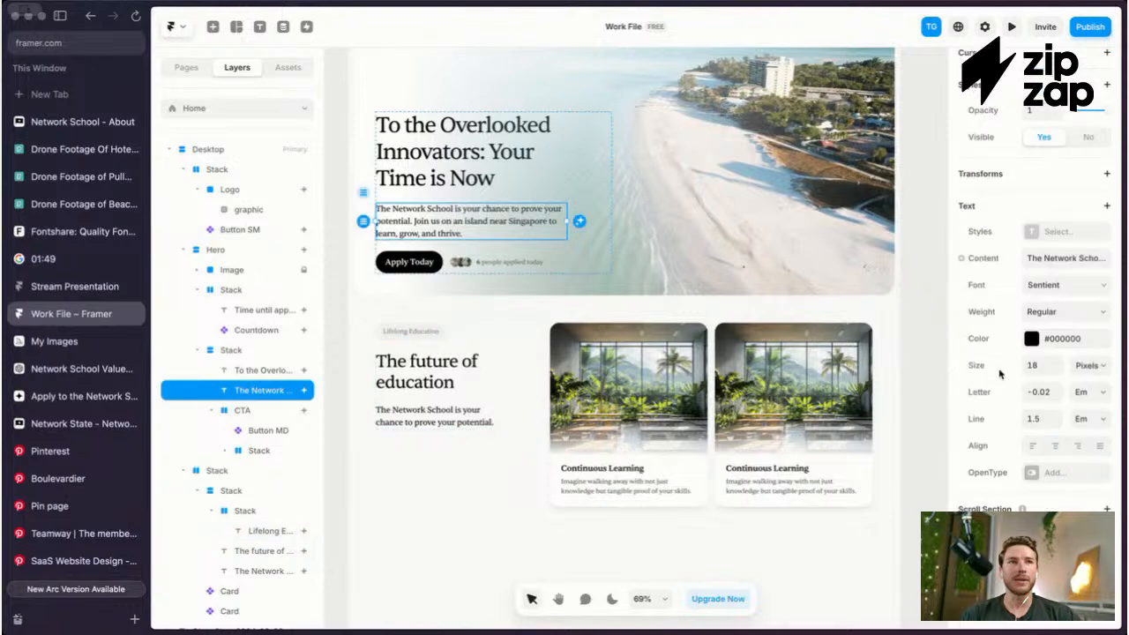
pyautogui.click(449, 260)
pyautogui.click(1039, 259)
pyautogui.click(1039, 259)
pyautogui.rightClick(1037, 256)
pyautogui.click(1053, 264)
# Step: Paste the copied appear effect onto the Lifelong Education tag stack in the feature section
pyautogui.click(446, 332)
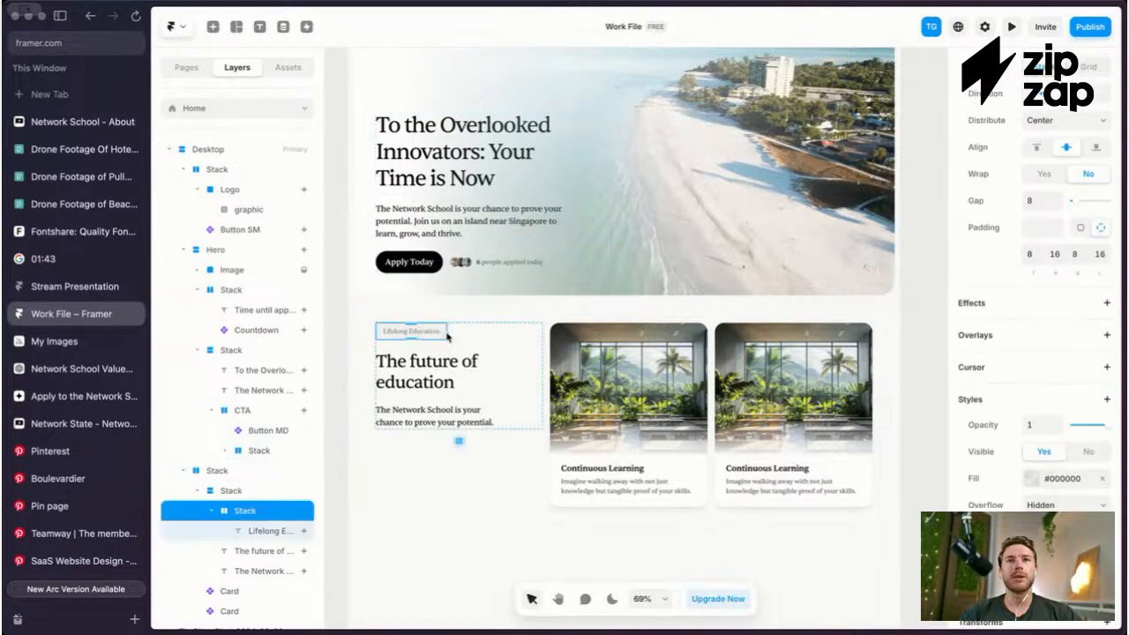
pyautogui.press('Escape')
pyautogui.press('Escape')
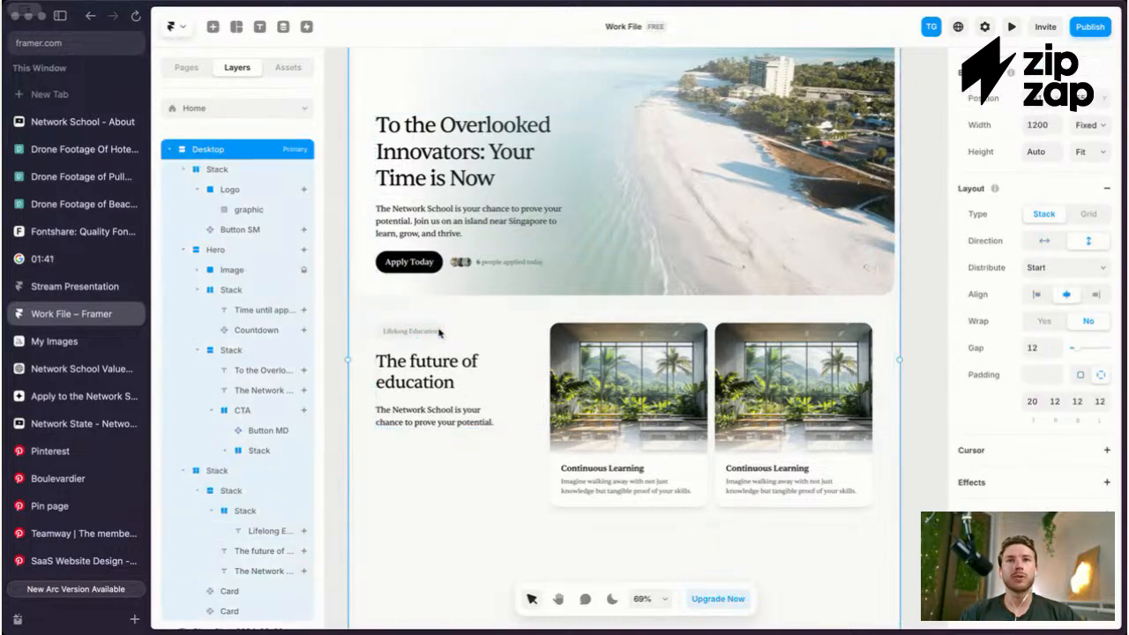
pyautogui.click(438, 332)
pyautogui.click(438, 332)
pyautogui.rightClick(430, 332)
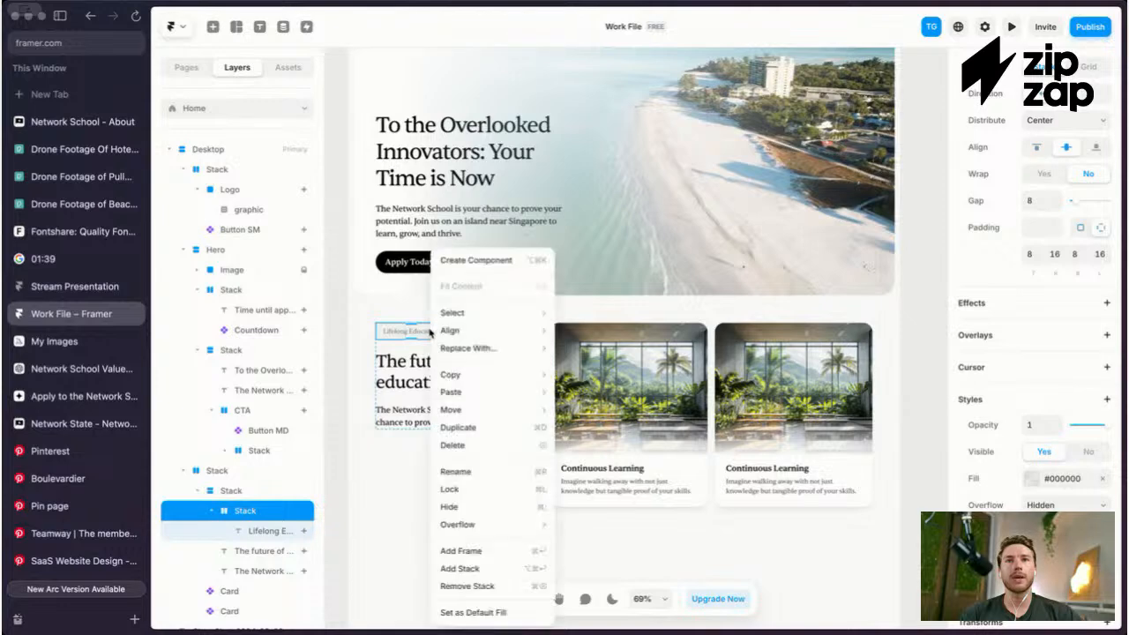
pyautogui.moveTo(458, 393)
pyautogui.click(588, 444)
# Step: Set the spring transition delay of the Lifelong Education tag's appear effect to 0.5 s
pyautogui.click(1028, 328)
pyautogui.click(864, 419)
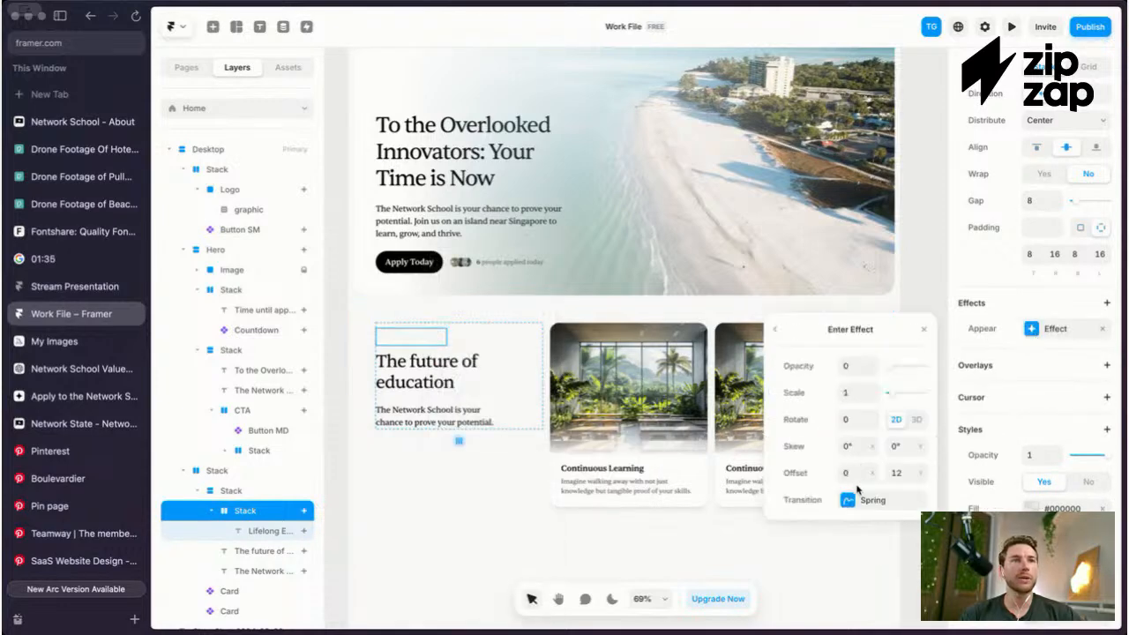
pyautogui.click(860, 501)
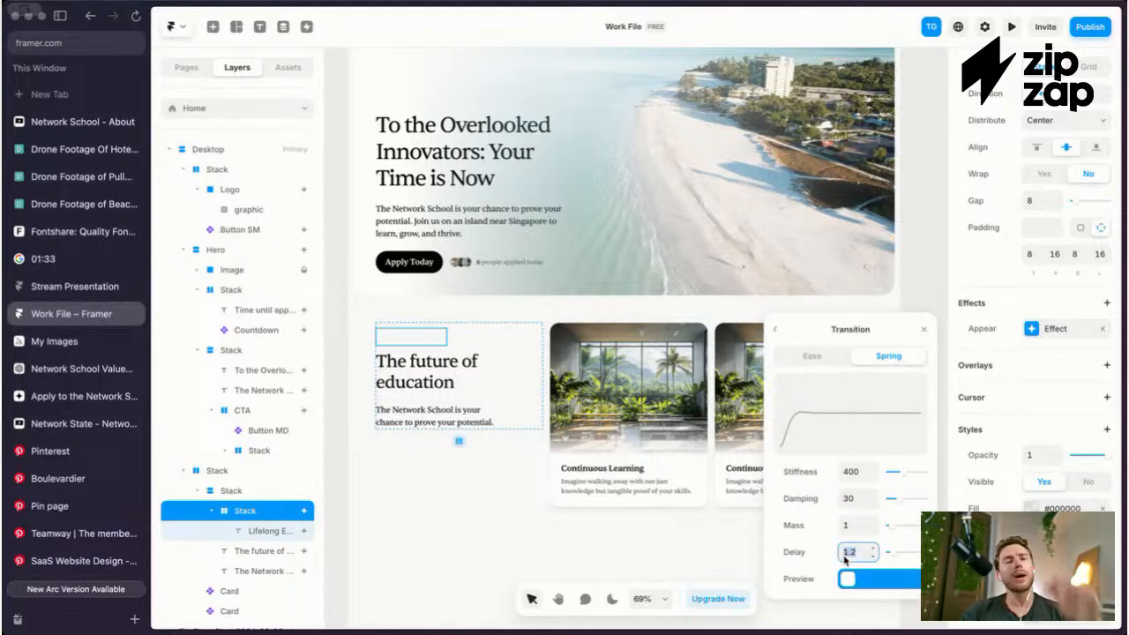
pyautogui.write('0.5')
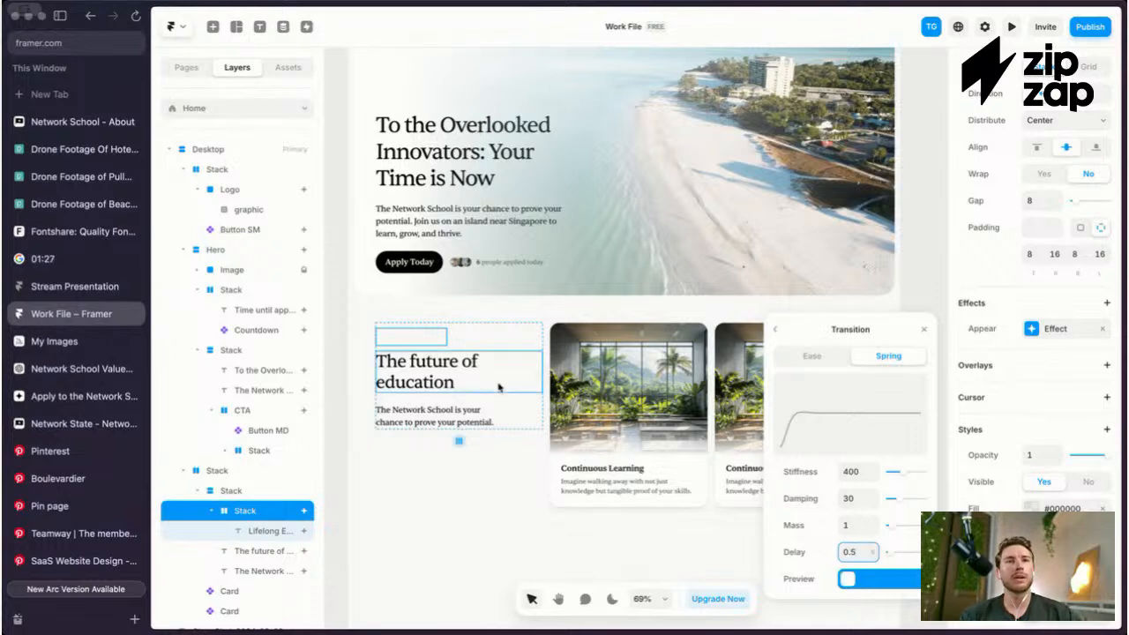
# Step: Set the Hero section's height to 90vh
pyautogui.click(476, 262)
pyautogui.scroll(3, 714, 296)
pyautogui.click(714, 295)
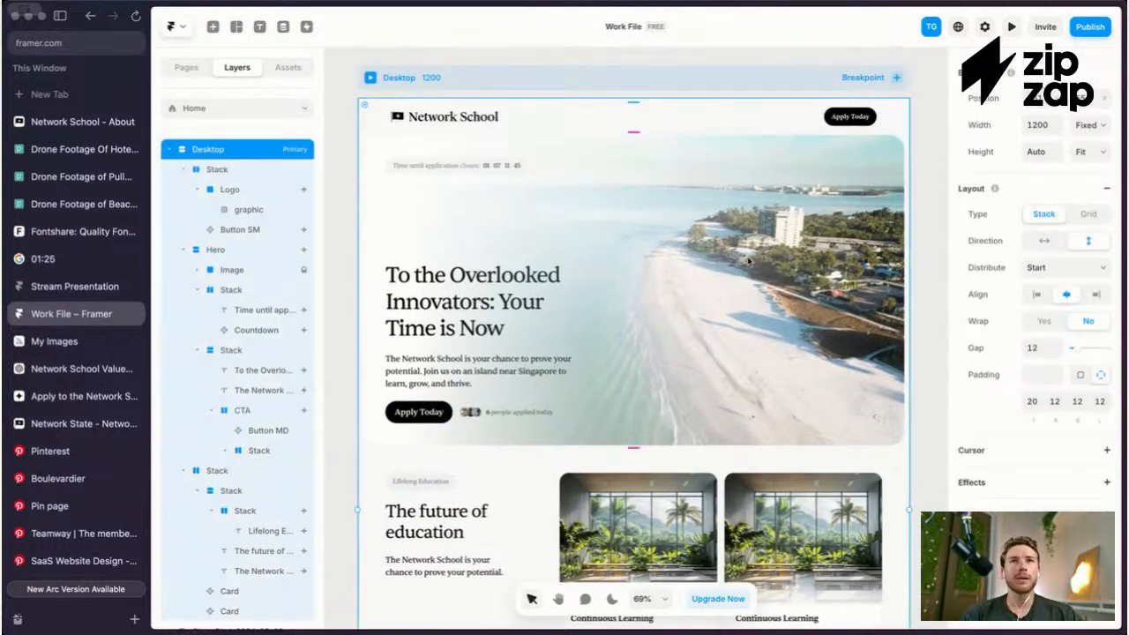
pyautogui.click(748, 262)
pyautogui.hscroll(1, 749, 262)
pyautogui.scroll(3, 969, 269)
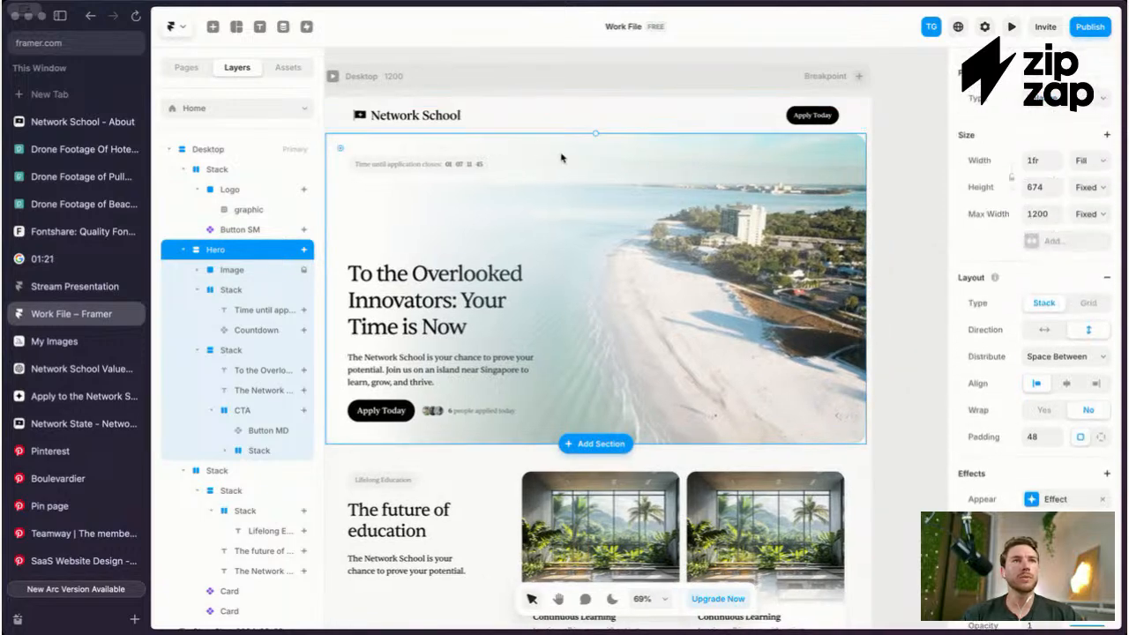
pyautogui.click(588, 112)
pyautogui.click(584, 257)
pyautogui.click(484, 124)
pyautogui.click(528, 184)
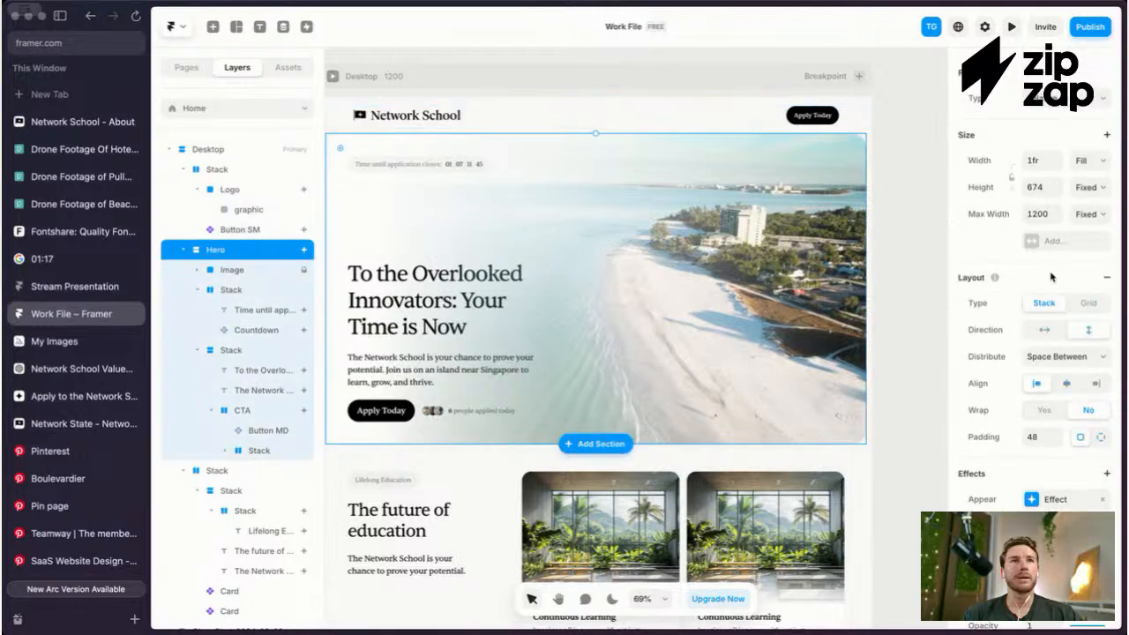
pyautogui.scroll(1, 1007, 268)
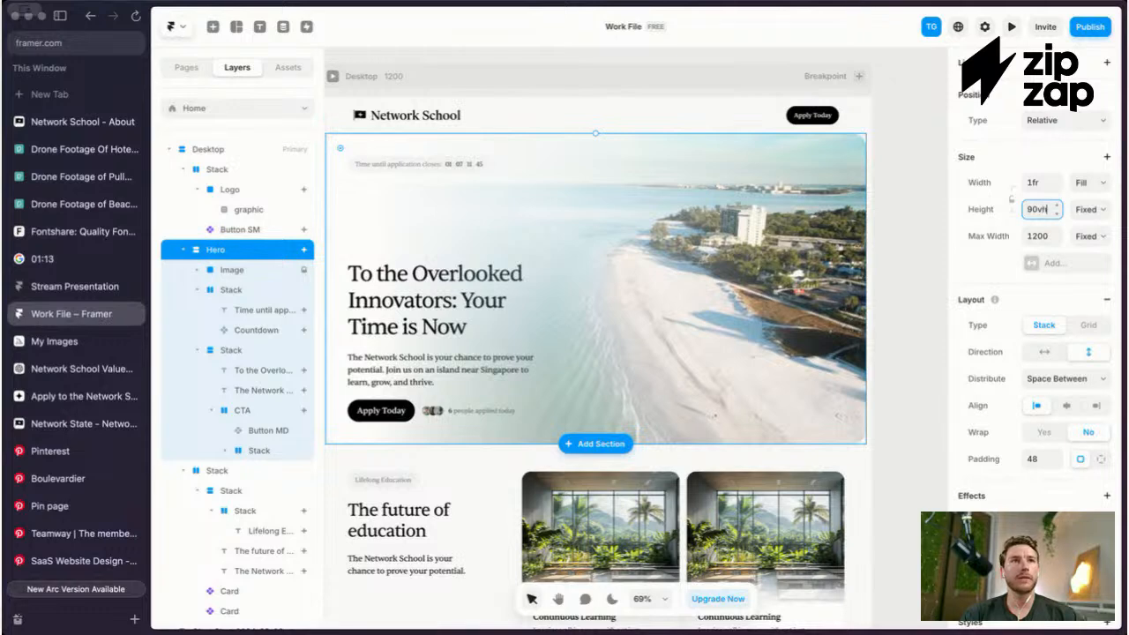
pyautogui.press('Return')
pyautogui.scroll(-1, 909, 244)
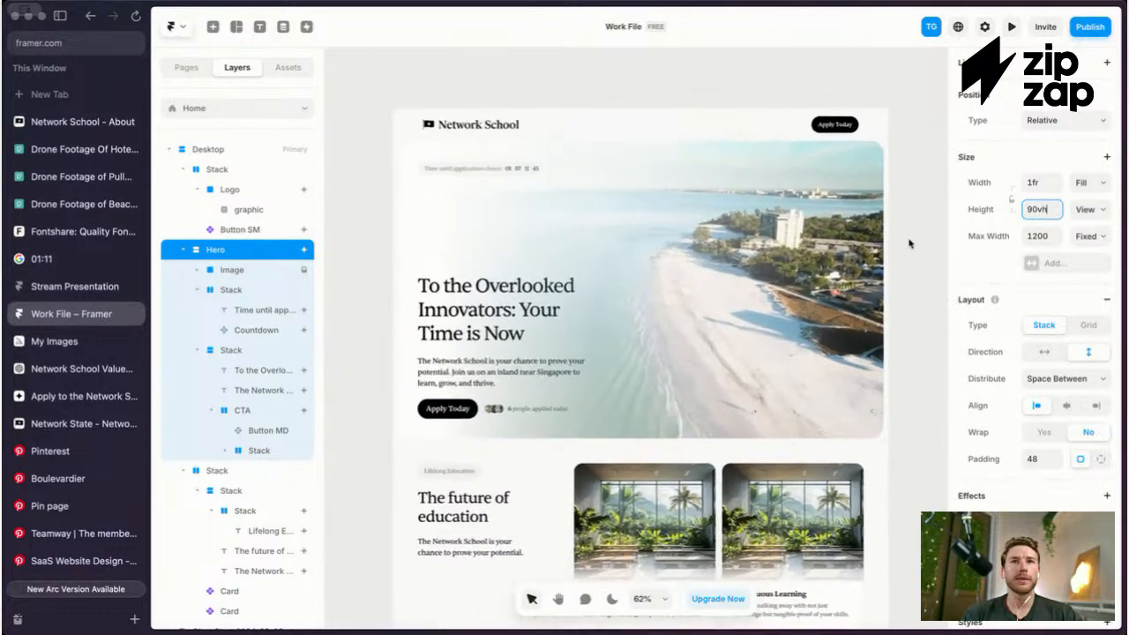
# Step: Preview the page to check the viewport-based hero height, and return to the canvas
pyautogui.press('super+p')
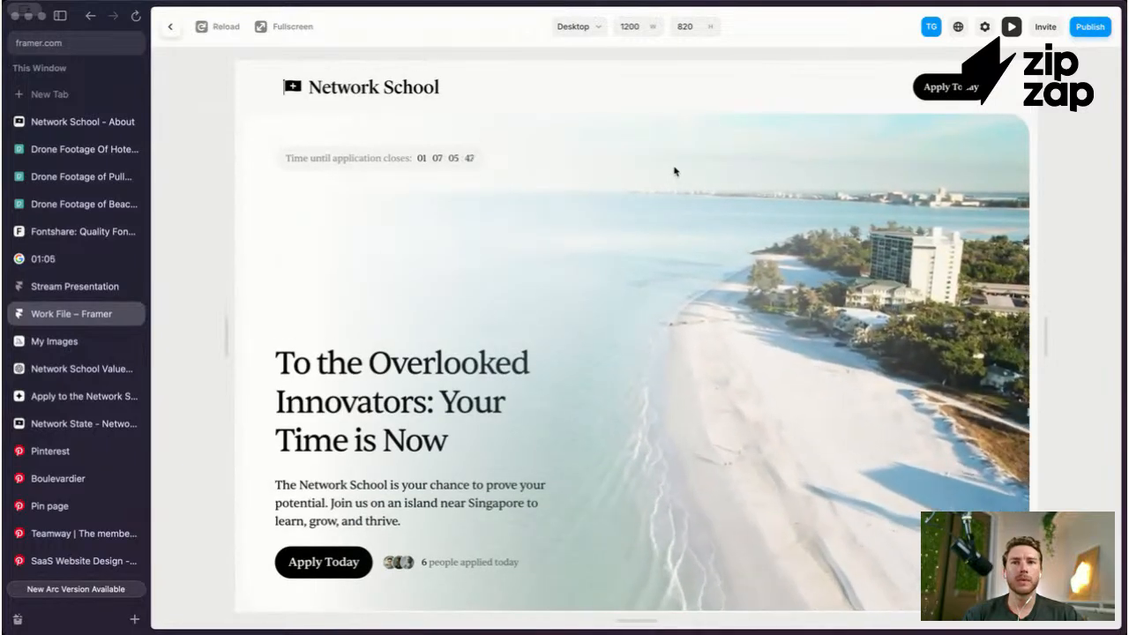
pyautogui.scroll(-1, 675, 172)
pyautogui.scroll(1, 675, 172)
pyautogui.press('super+p')
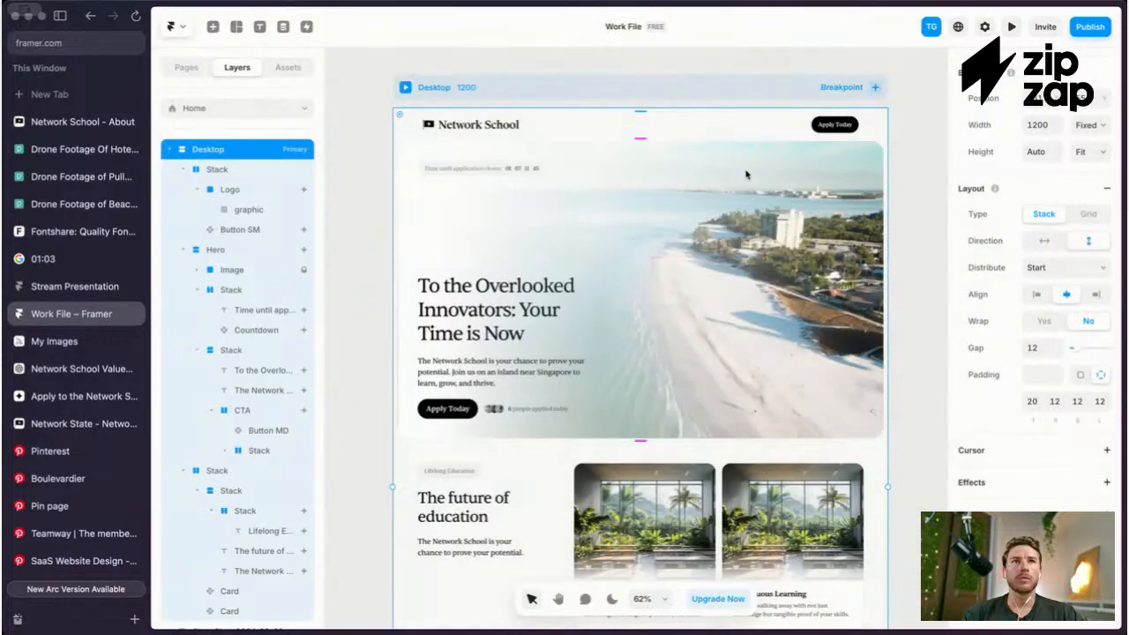
# Step: Set the Hero section's height to 85vh and check it in the preview
pyautogui.click(695, 160)
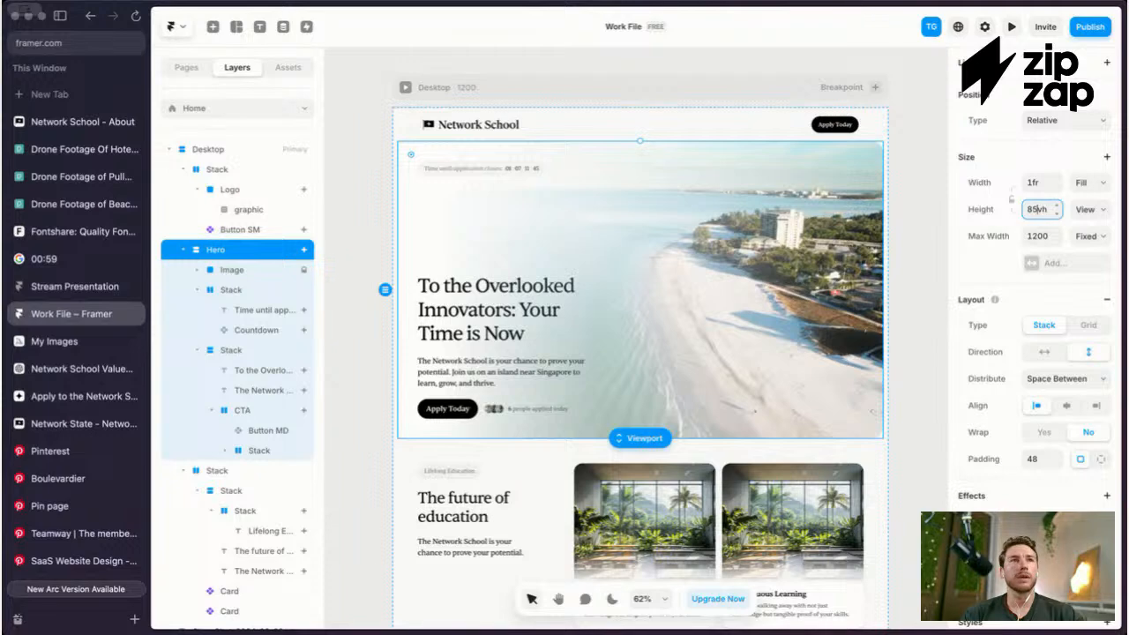
pyautogui.press('Return')
pyautogui.press('super+p')
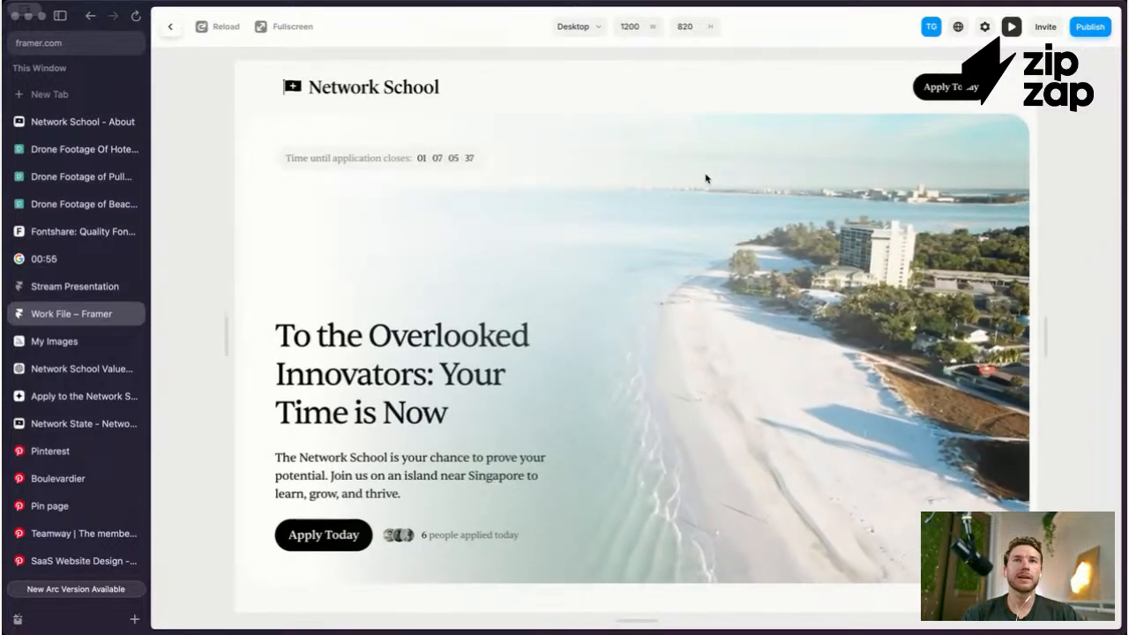
pyautogui.scroll(-1, 706, 178)
pyautogui.press('Escape')
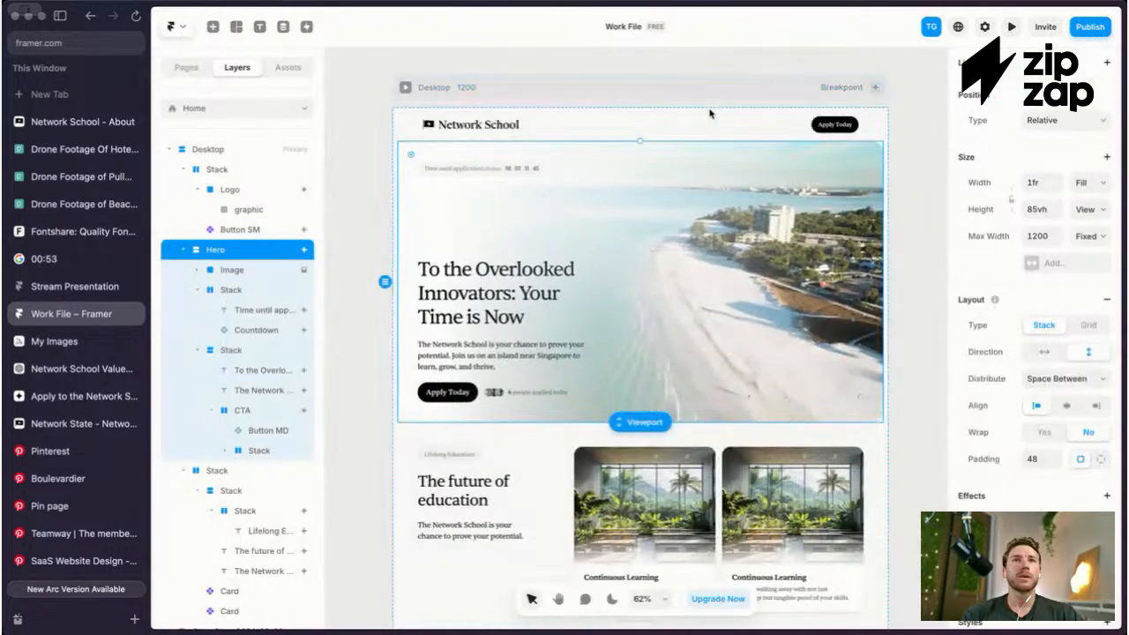
pyautogui.press('Escape')
# Step: Change the trigger of the Lifelong Education tag stack's effect to Layer in View
pyautogui.scroll(-3, 668, 293)
pyautogui.click(559, 373)
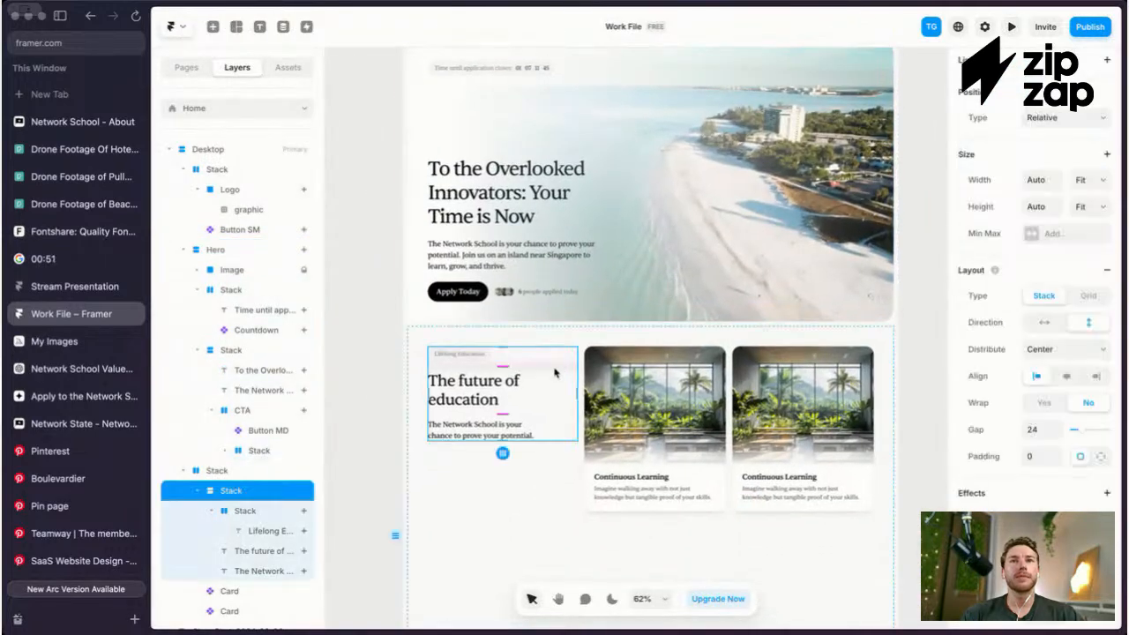
pyautogui.scroll(-2, 547, 353)
pyautogui.click(476, 313)
pyautogui.click(487, 309)
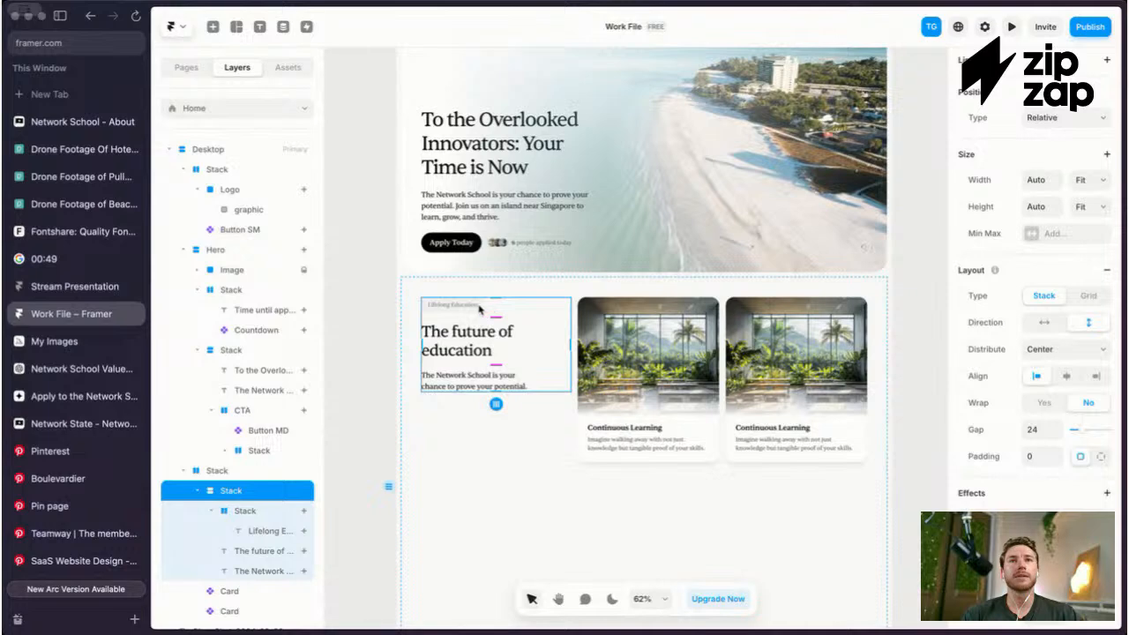
pyautogui.click(479, 309)
pyautogui.click(1030, 332)
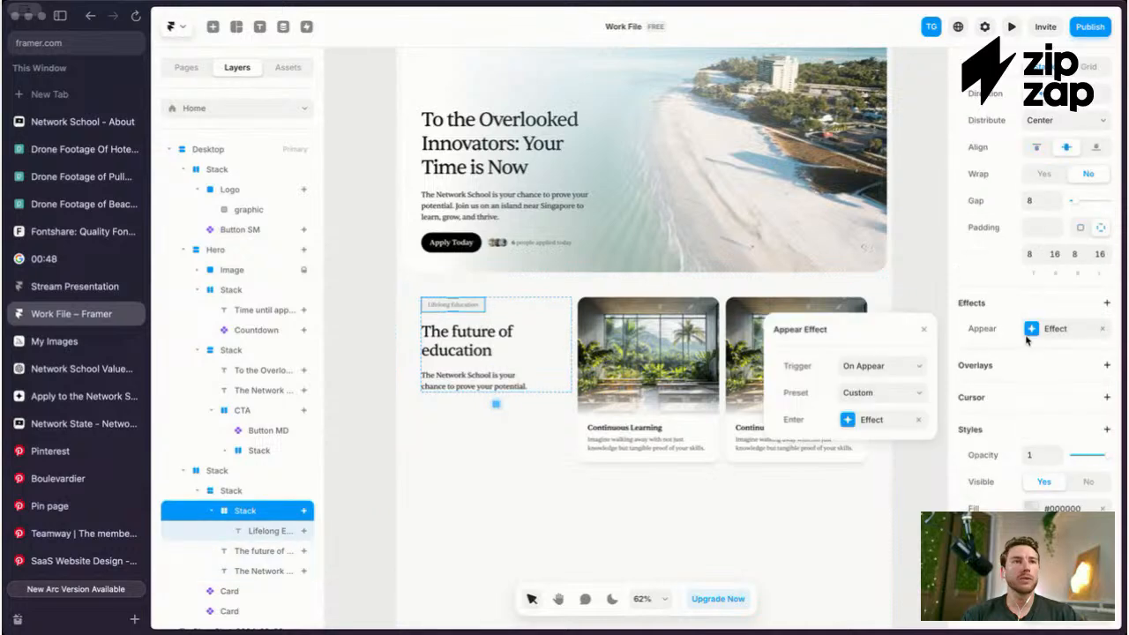
pyautogui.click(873, 412)
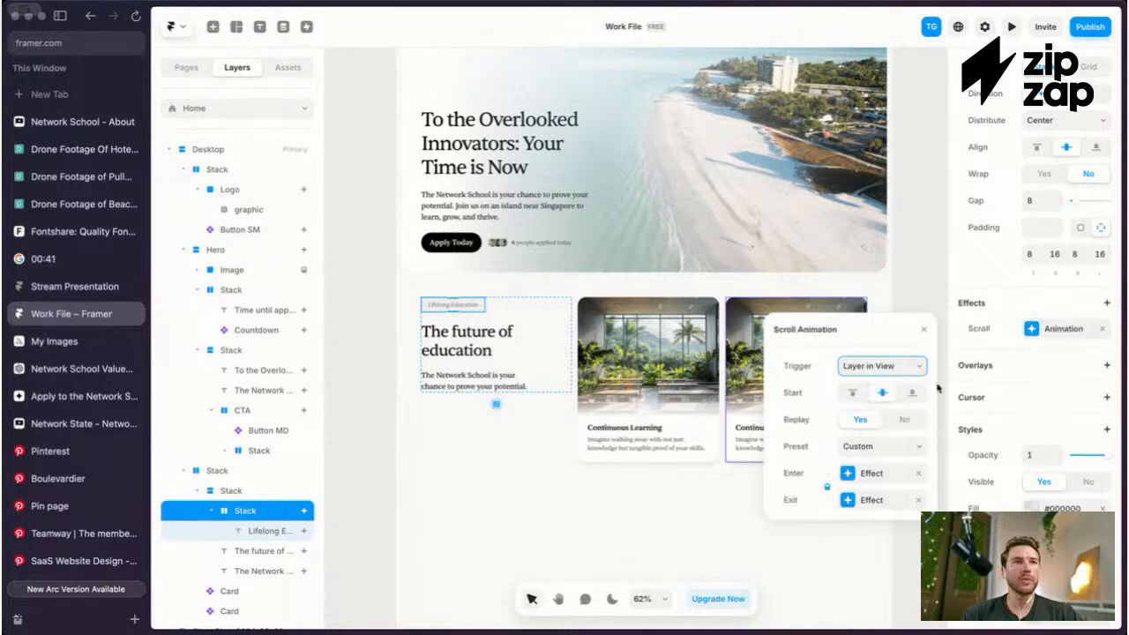
# Step: Copy the tag's scroll animation and paste it onto the "The future of education" heading
pyautogui.rightClick(1040, 328)
pyautogui.click(1051, 343)
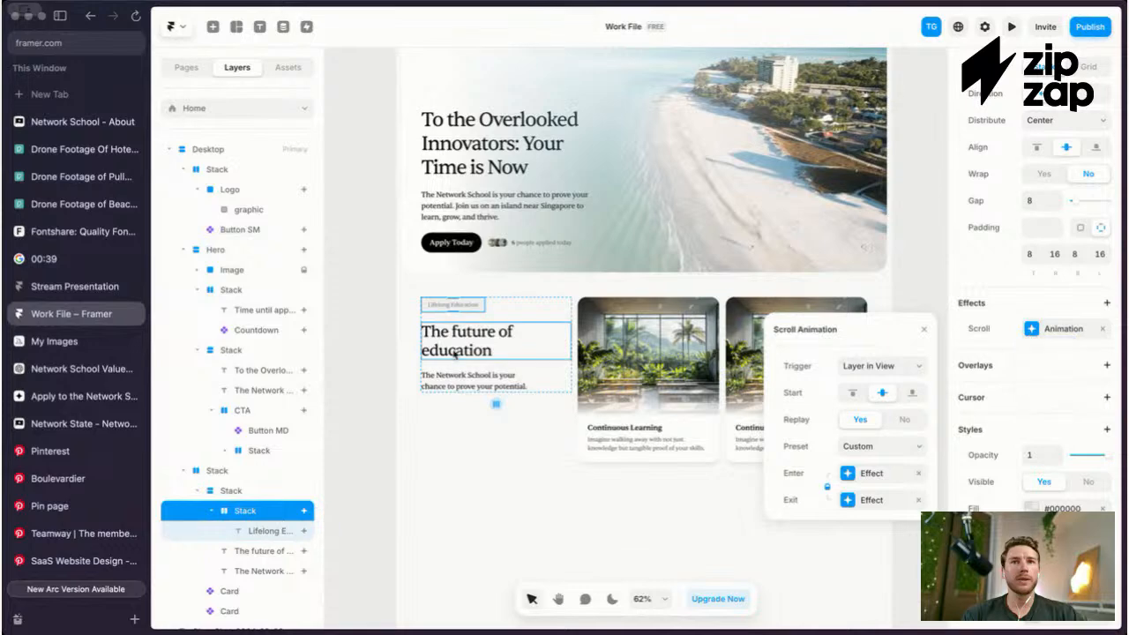
pyautogui.rightClick(455, 355)
pyautogui.moveTo(520, 418)
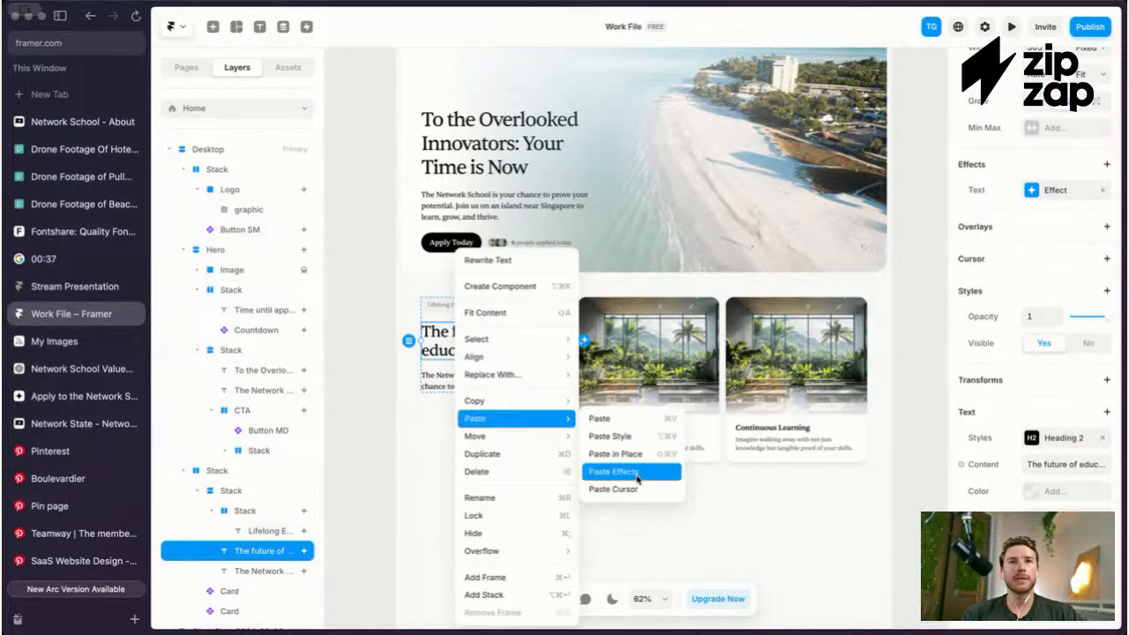
pyautogui.click(636, 477)
# Step: Copy the hero heading's text effect and paste it onto the "The future of education" heading
pyautogui.click(544, 146)
pyautogui.rightClick(1040, 146)
pyautogui.click(1042, 167)
pyautogui.rightClick(483, 334)
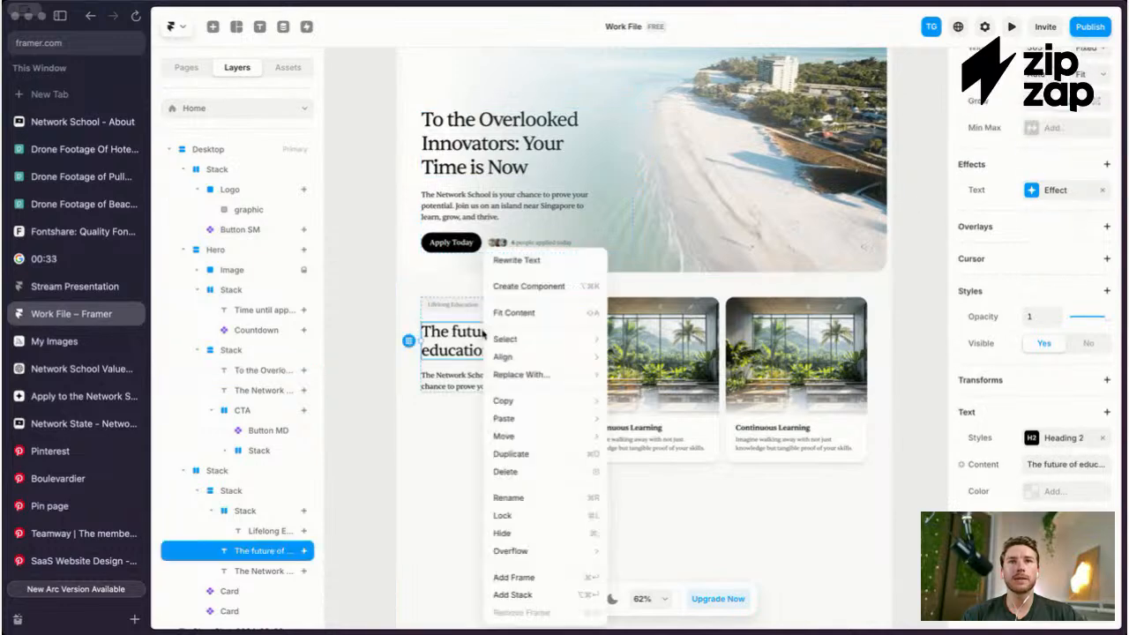
pyautogui.moveTo(529, 418)
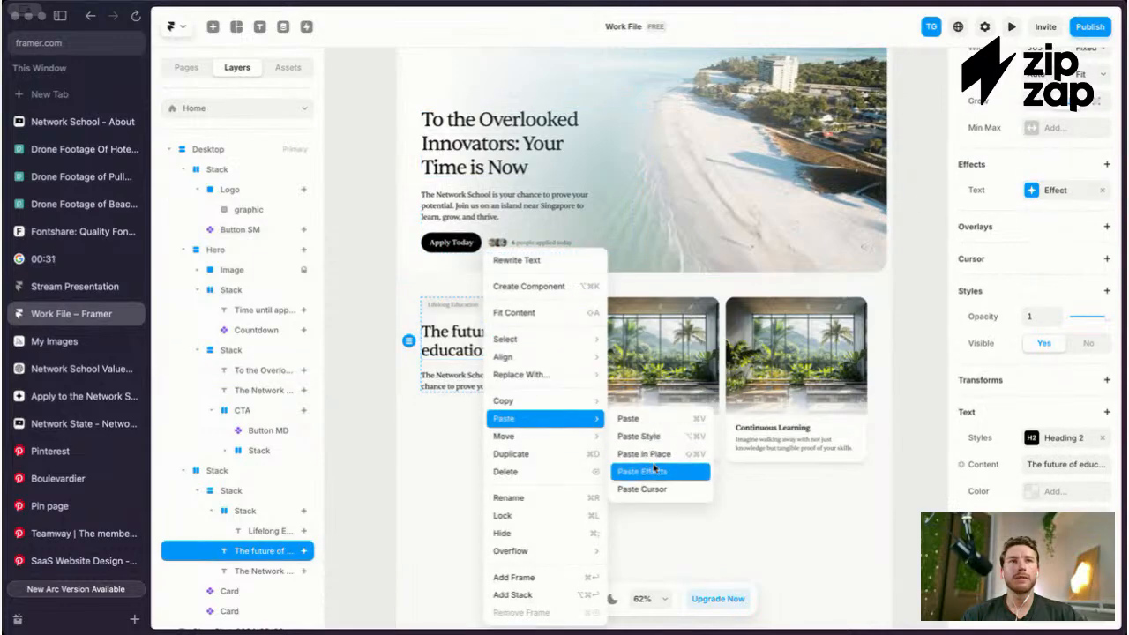
pyautogui.click(652, 472)
# Step: Set the "The future of education" heading's text effect to a 0.2 s delay and the Layer in View trigger
pyautogui.click(1034, 192)
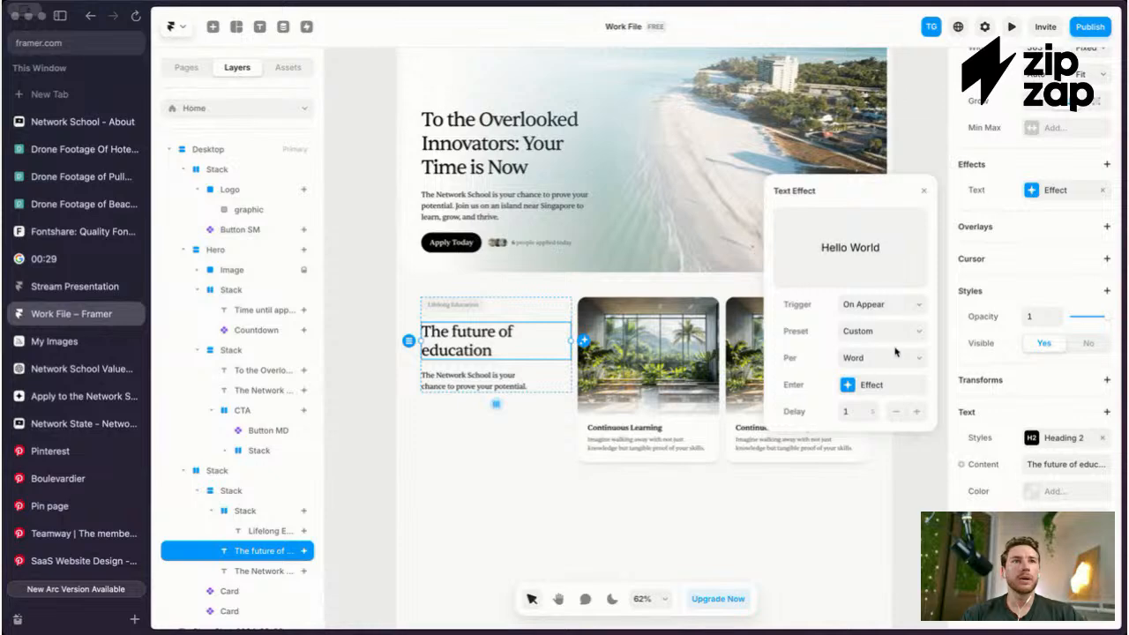
pyautogui.click(864, 386)
pyautogui.click(778, 193)
pyautogui.click(863, 412)
pyautogui.write('0.2')
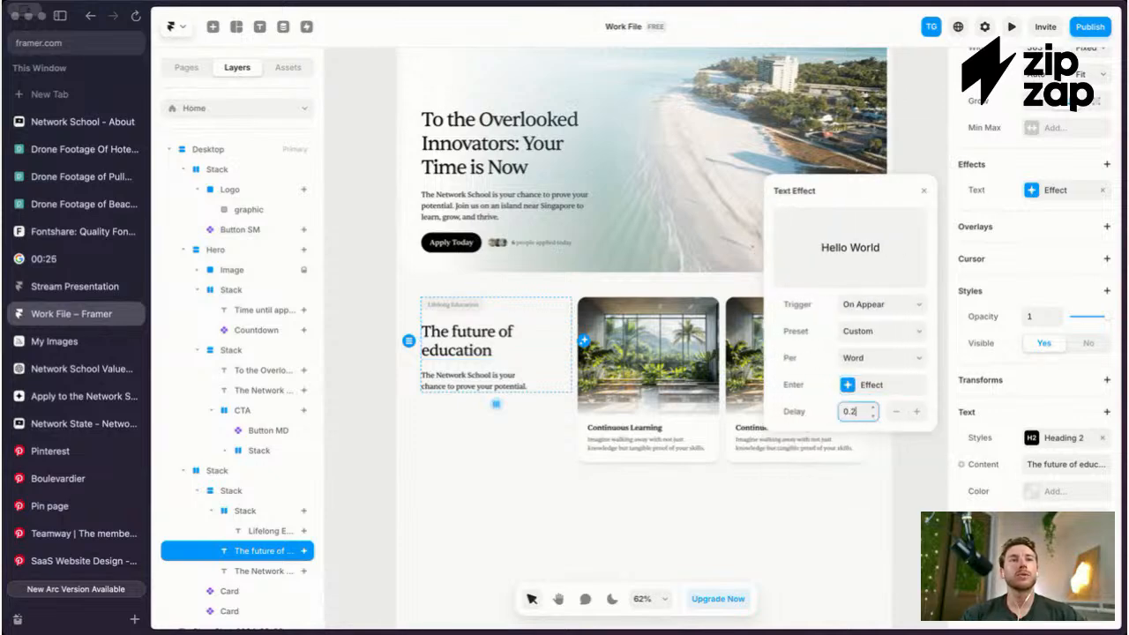
pyautogui.click(1034, 192)
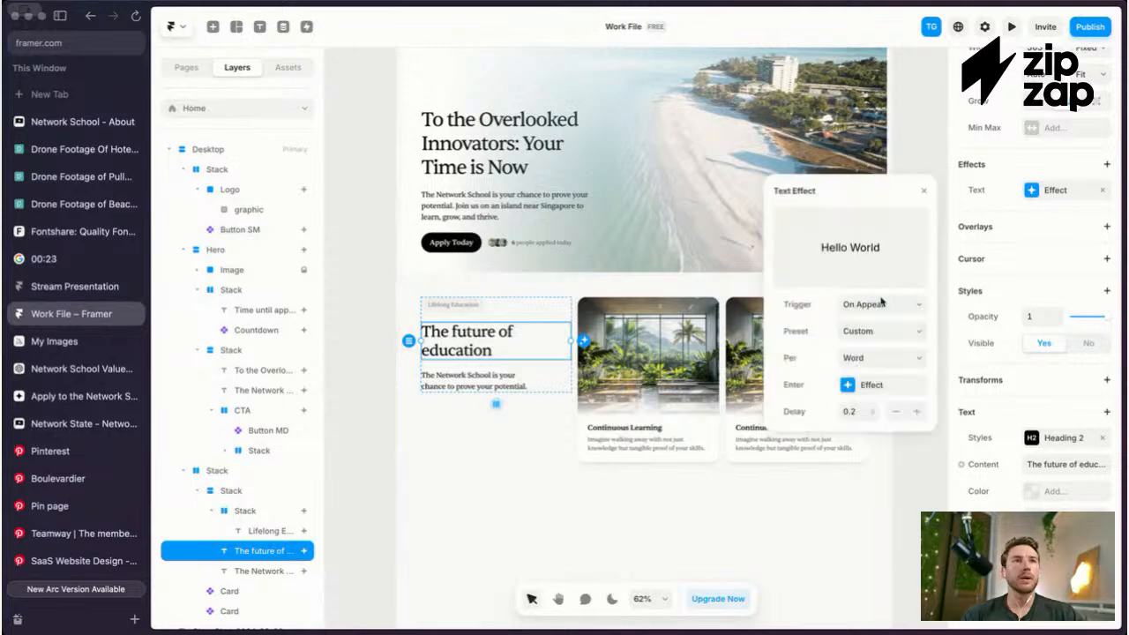
# Step: Copy the effects of the "The future of education" heading
pyautogui.rightClick(482, 353)
pyautogui.moveTo(533, 435)
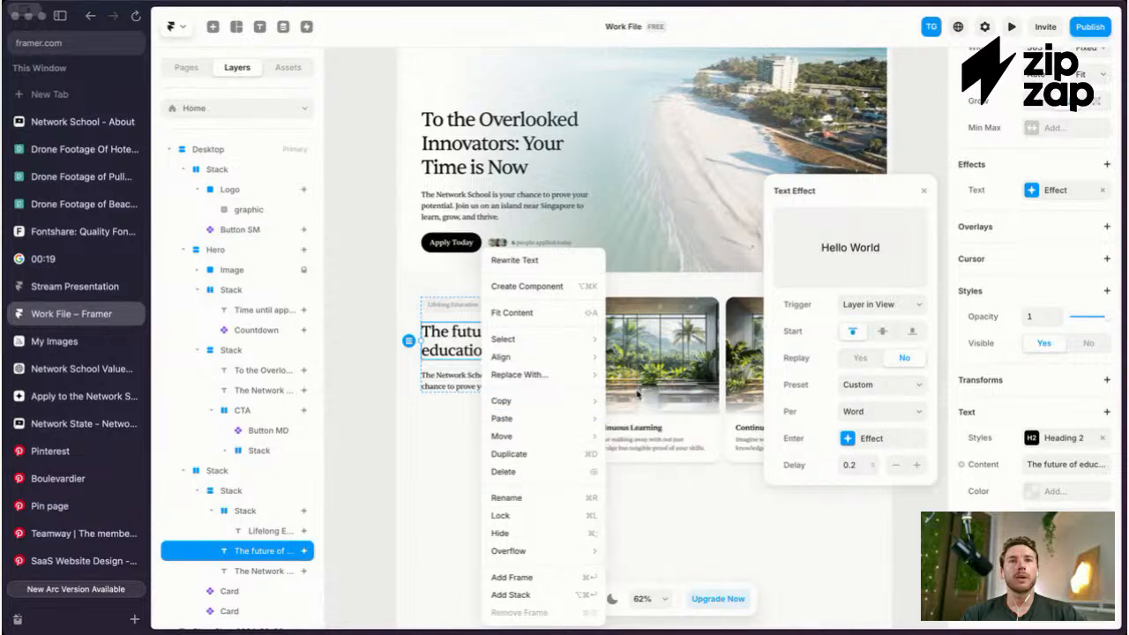
pyautogui.click(671, 471)
pyautogui.rightClick(515, 339)
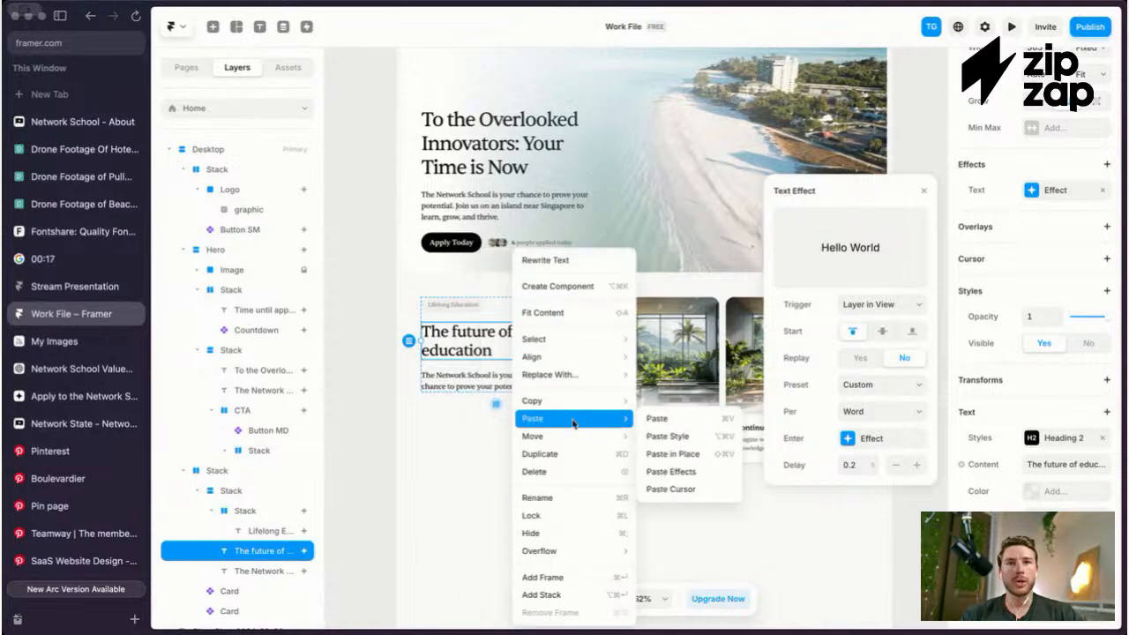
pyautogui.moveTo(565, 406)
pyautogui.click(677, 524)
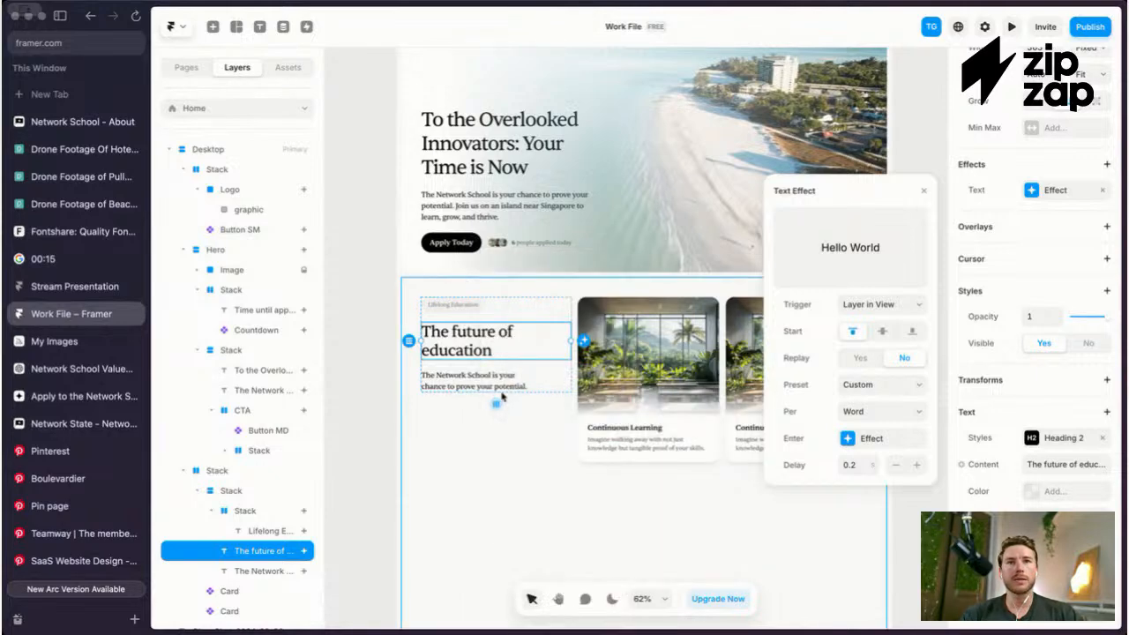
# Step: Replace the text effect of the paragraph under the feature heading with the copied one and open its delay for editing
pyautogui.click(499, 383)
pyautogui.click(1100, 368)
pyautogui.rightClick(468, 386)
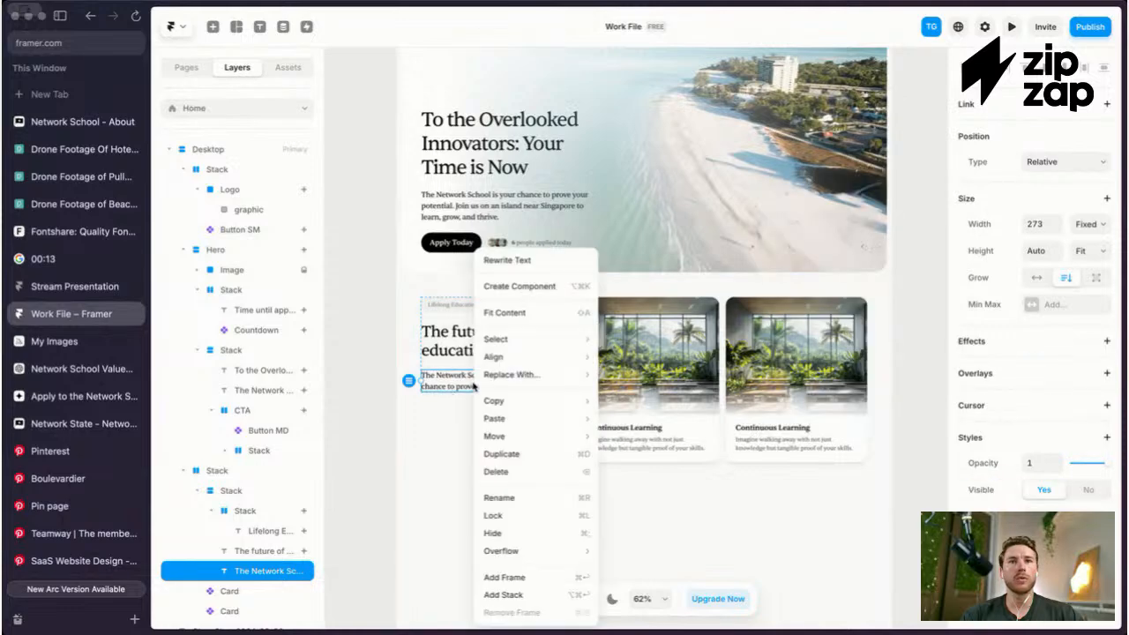
pyautogui.moveTo(533, 418)
pyautogui.click(632, 471)
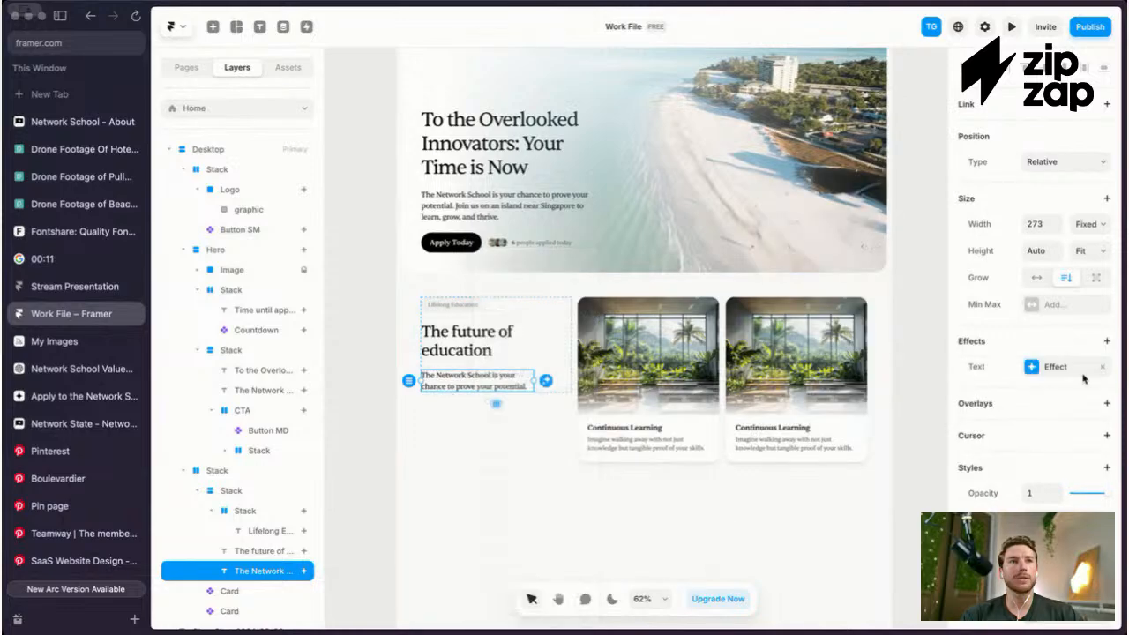
pyautogui.click(1052, 368)
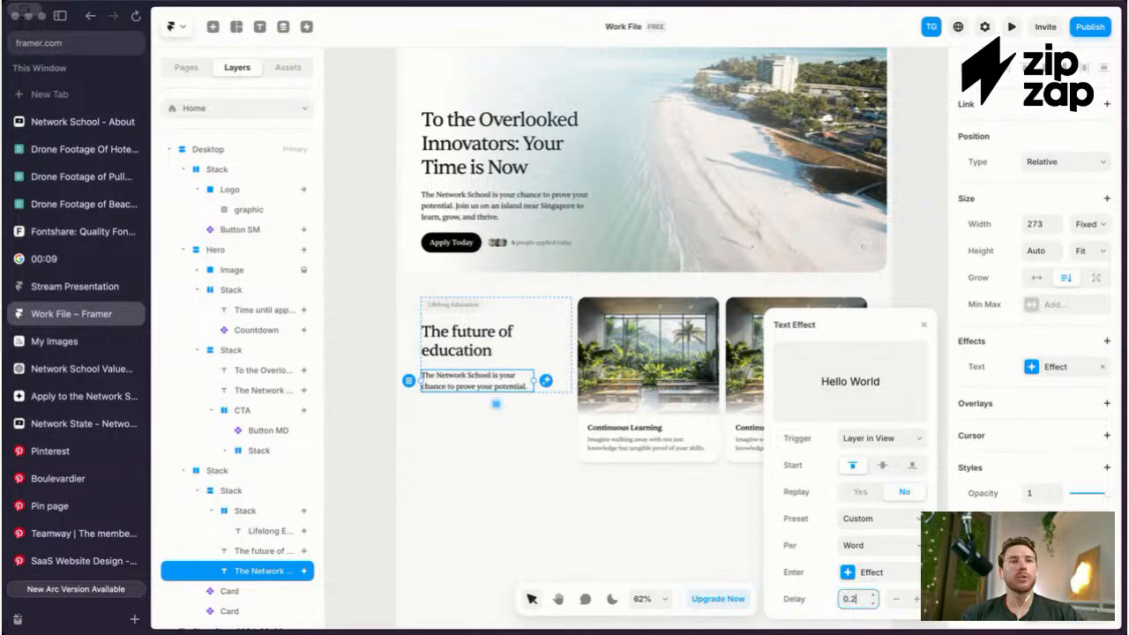
# Step: Copy the Hero section's appear effect and paste it onto the first Continuous Learning card
pyautogui.click(624, 386)
pyautogui.click(625, 385)
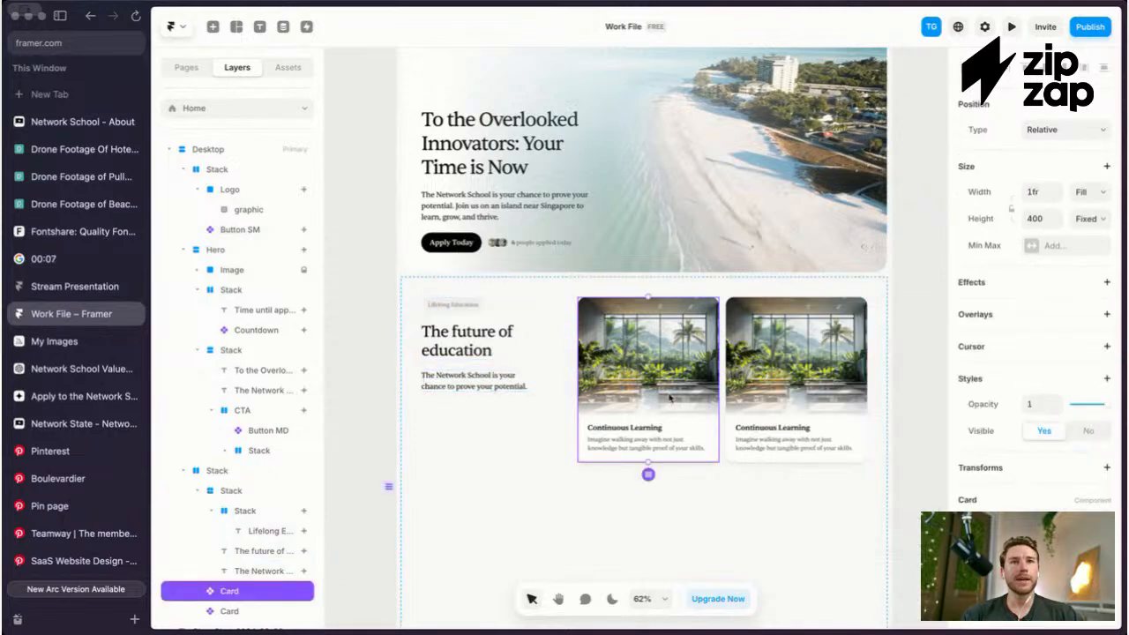
pyautogui.click(453, 304)
pyautogui.press('Escape')
pyautogui.scroll(2, 547, 265)
pyautogui.click(608, 185)
pyautogui.click(649, 168)
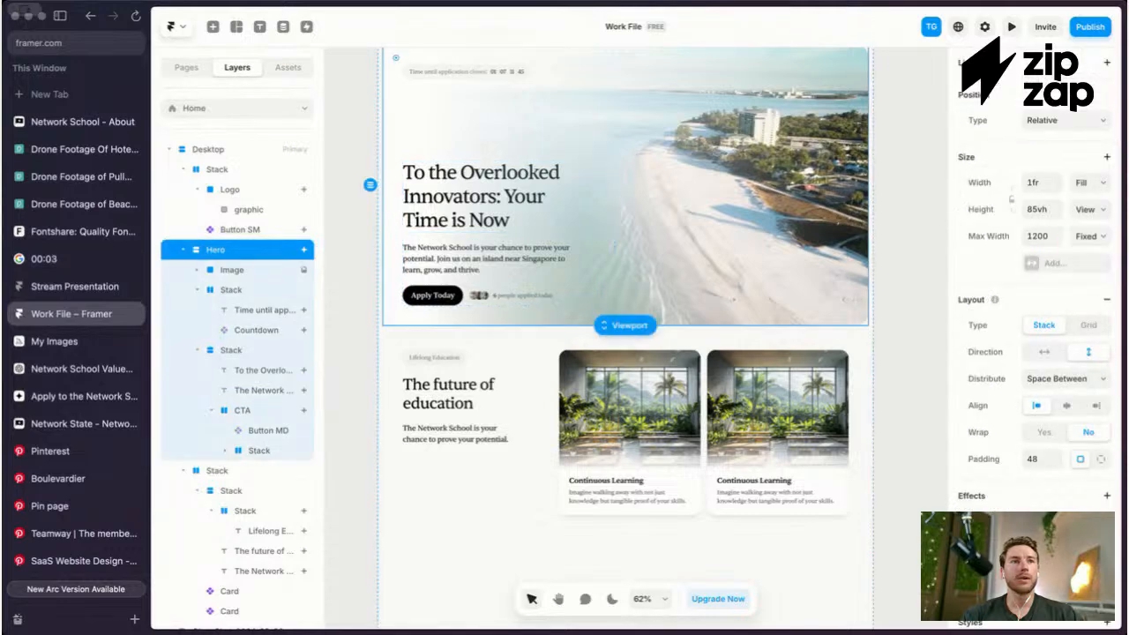
pyautogui.click(635, 478)
pyautogui.rightClick(634, 479)
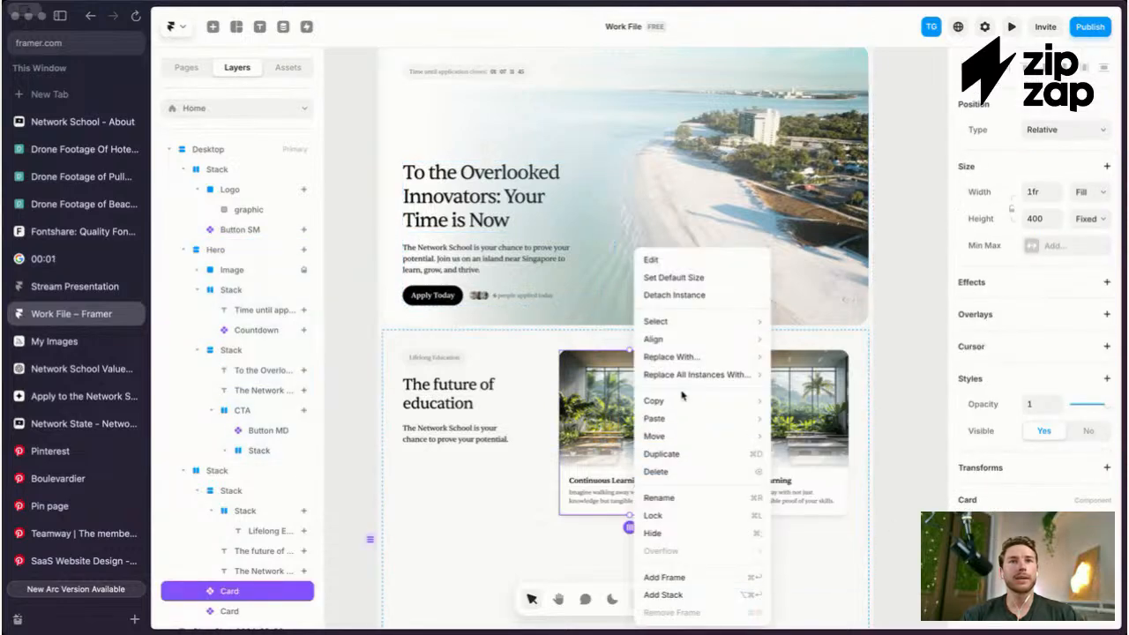
pyautogui.moveTo(684, 421)
pyautogui.click(826, 473)
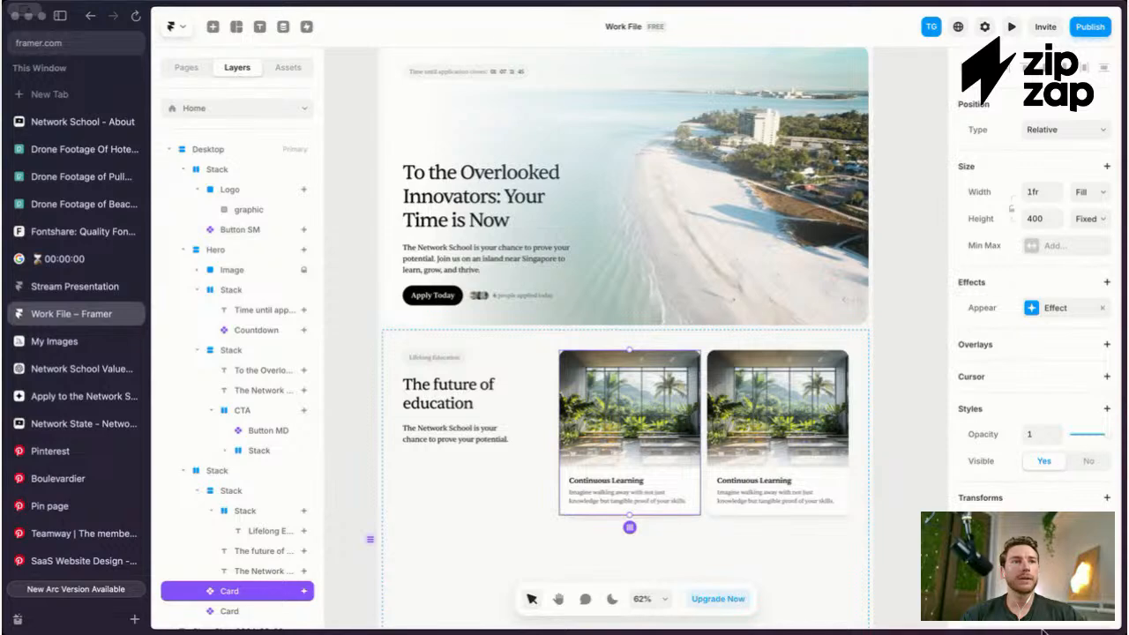
# Step: Set the spring transition delay of the first Continuous Learning card's appear effect to 0.4 s
pyautogui.scroll(-2, 1025, 368)
pyautogui.click(1045, 256)
pyautogui.click(870, 353)
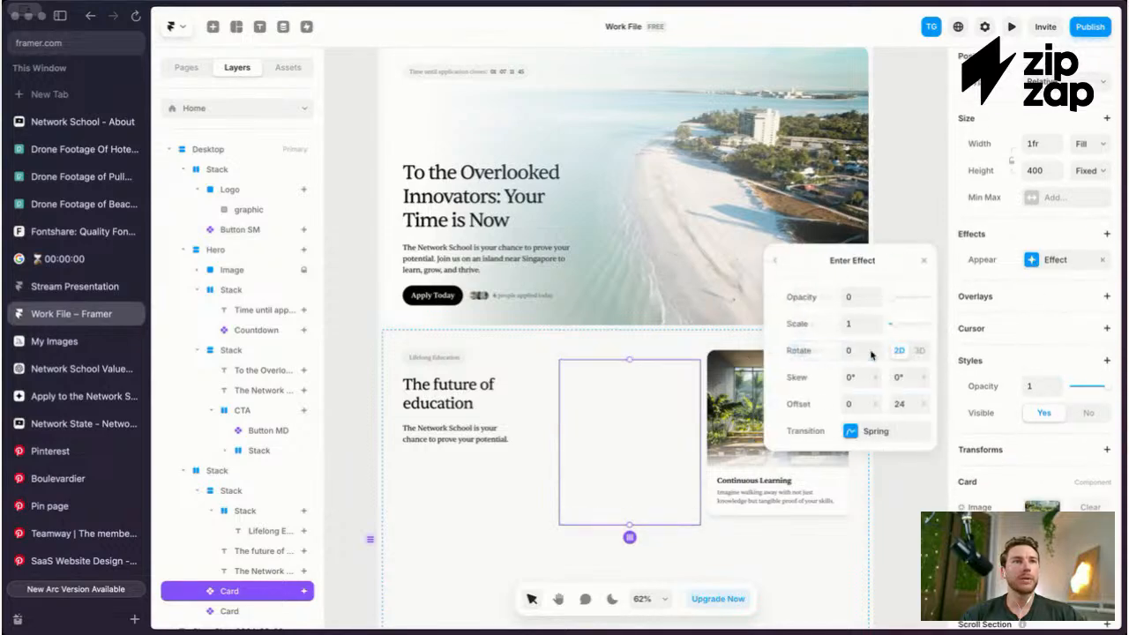
pyautogui.click(870, 432)
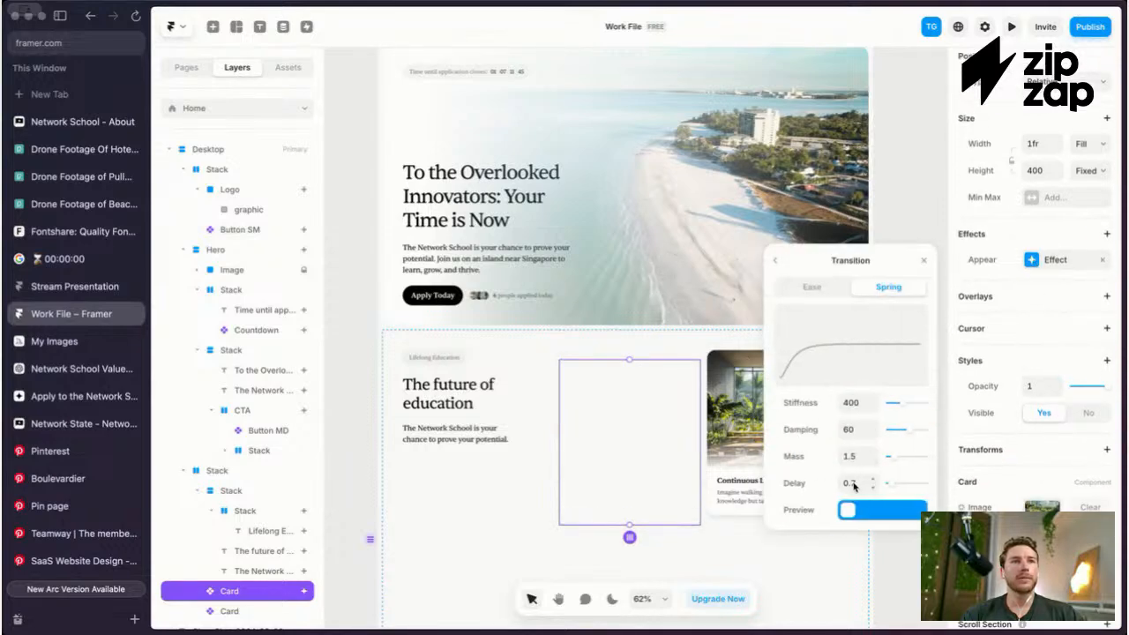
pyautogui.write('0')
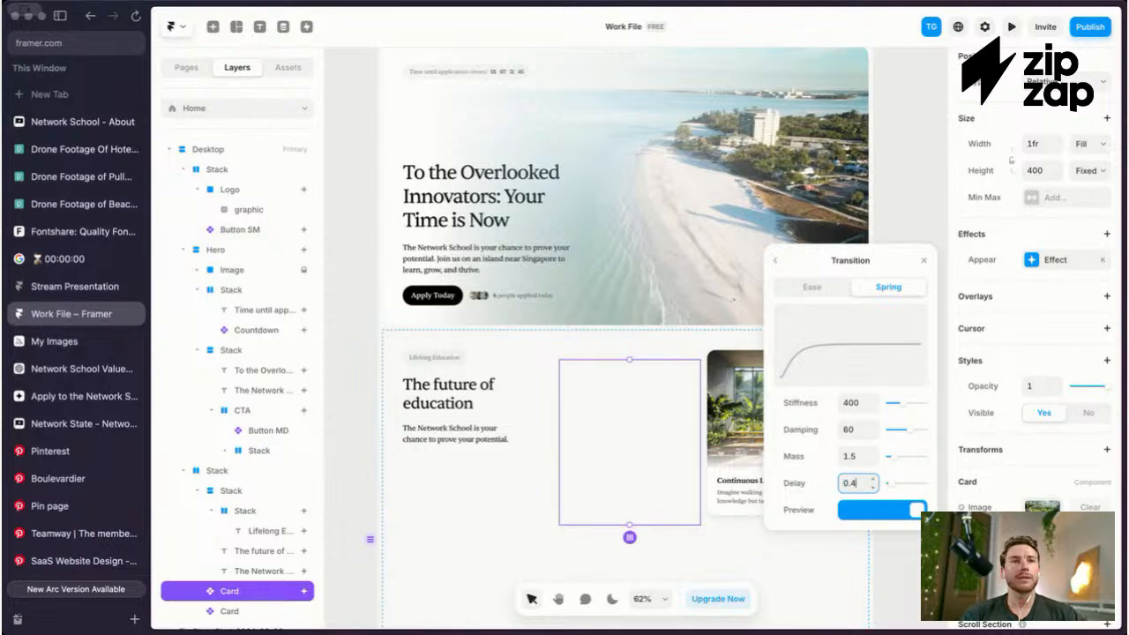
pyautogui.click(723, 385)
# Step: Copy the first Continuous Learning card's effects and paste them onto the second card
pyautogui.rightClick(649, 379)
pyautogui.moveTo(684, 402)
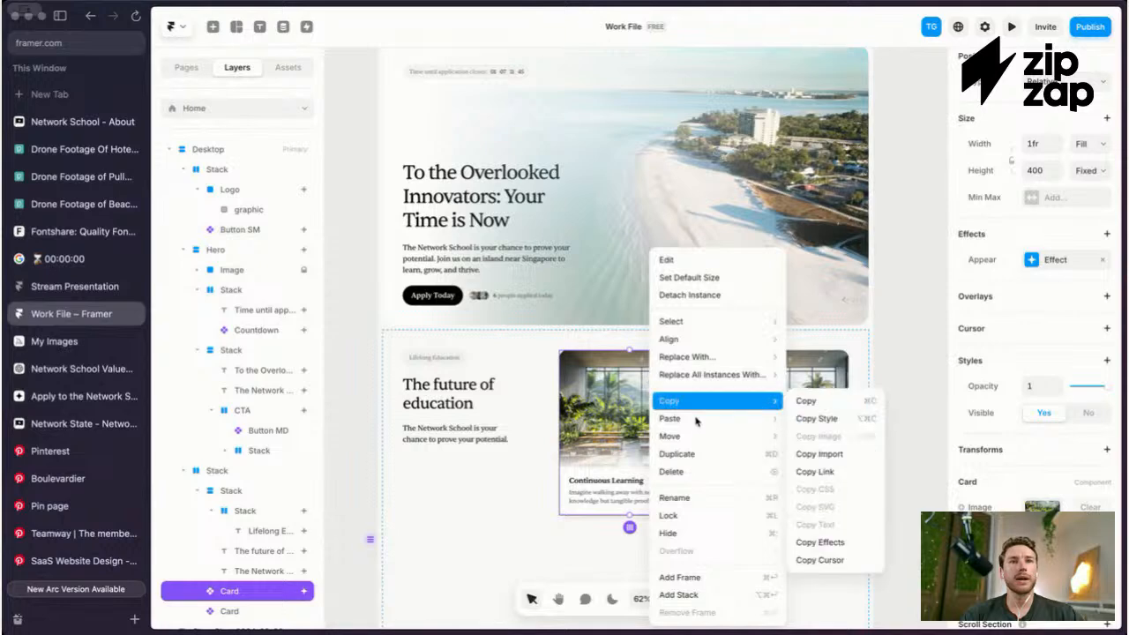
pyautogui.click(863, 544)
pyautogui.click(798, 408)
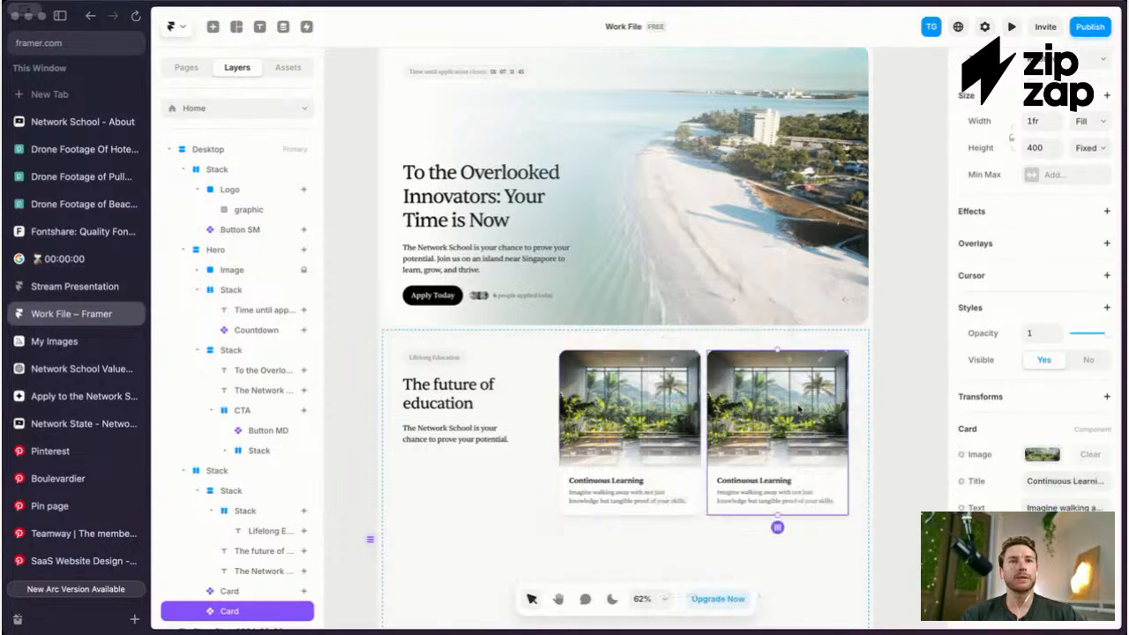
pyautogui.rightClick(798, 408)
pyautogui.moveTo(864, 417)
pyautogui.click(970, 470)
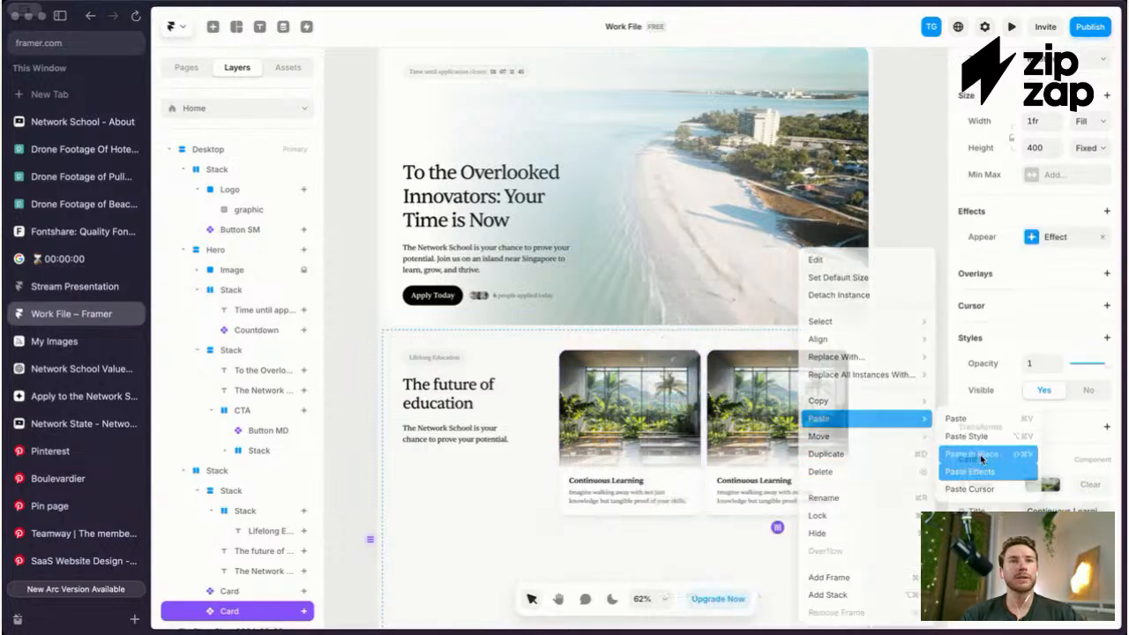
# Step: Open the spring transition delay of the second Continuous Learning card's appear effect for editing
pyautogui.click(1049, 236)
pyautogui.click(899, 328)
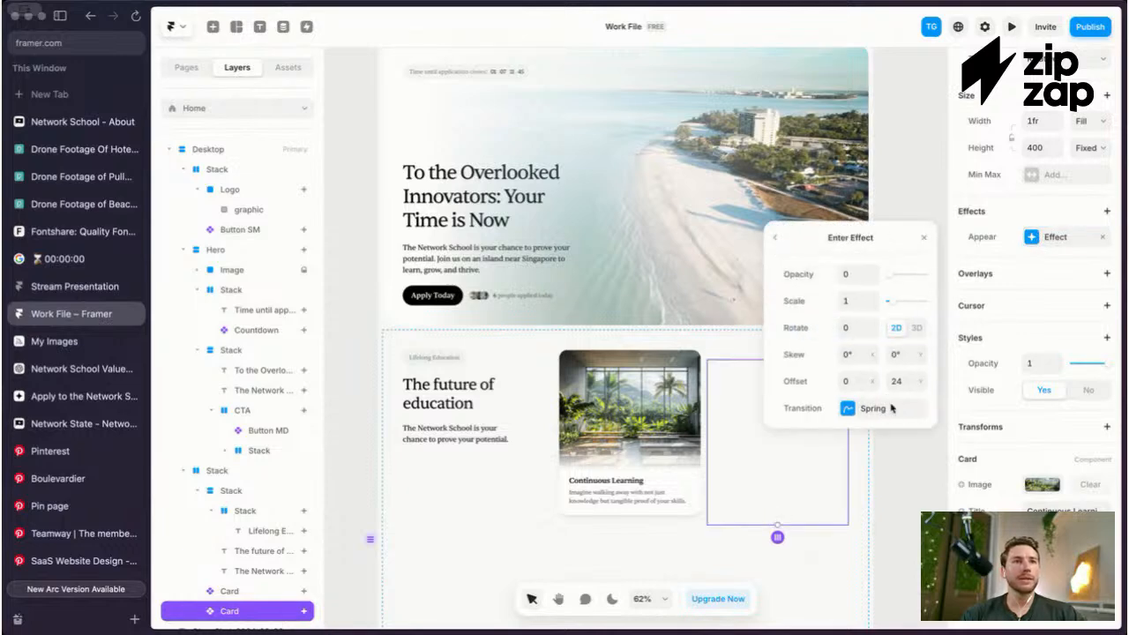
pyautogui.click(891, 407)
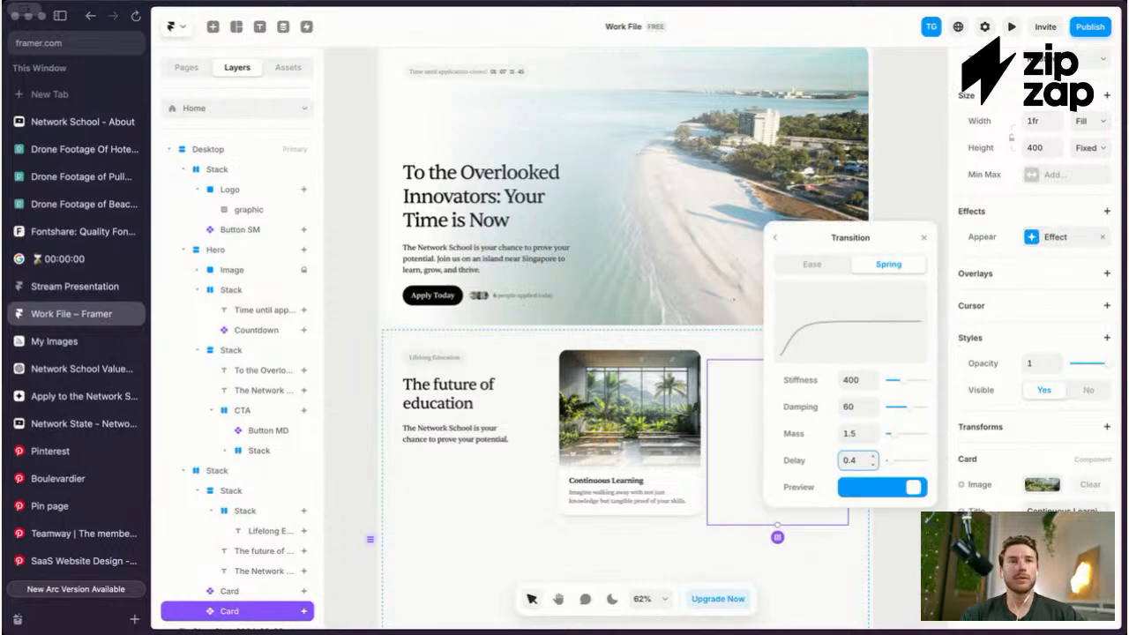
pyautogui.press('Escape')
pyautogui.press('Escape')
pyautogui.press('Escape')
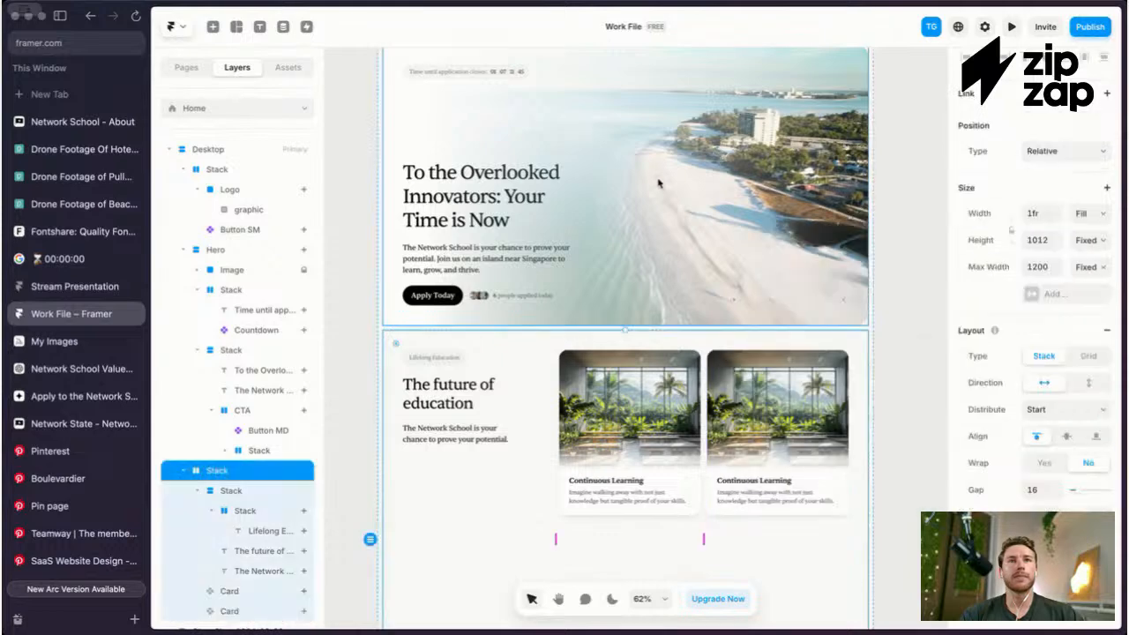
# Step: Change the appear effect's trigger on both Continuous Learning cards
pyautogui.click(674, 401)
pyautogui.click(668, 402)
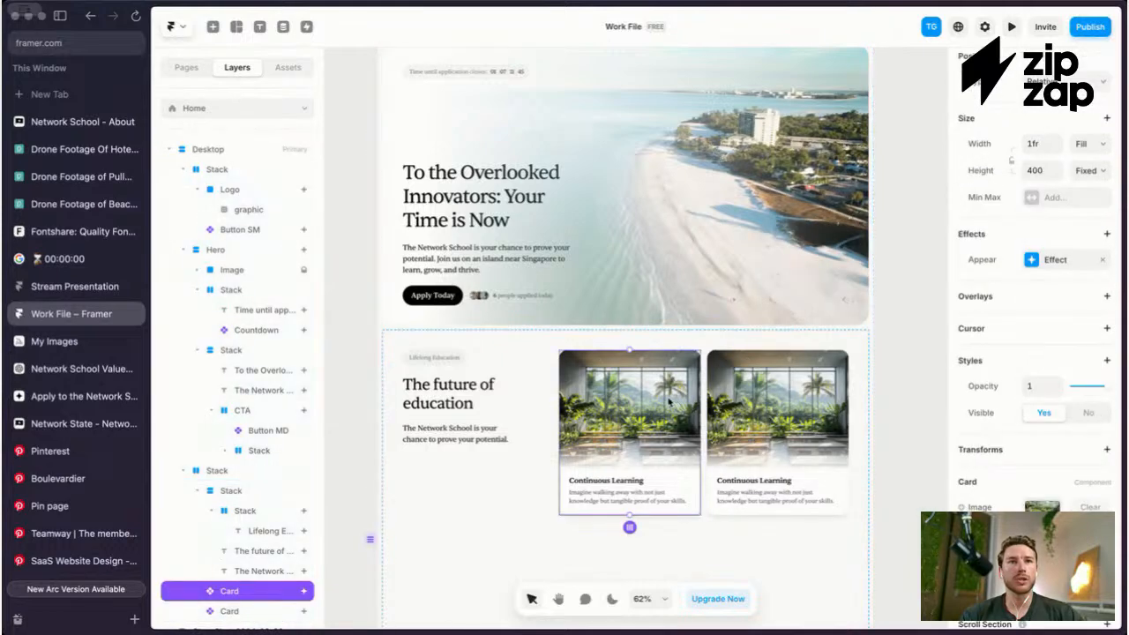
pyautogui.click(1030, 259)
pyautogui.click(875, 299)
pyautogui.click(783, 410)
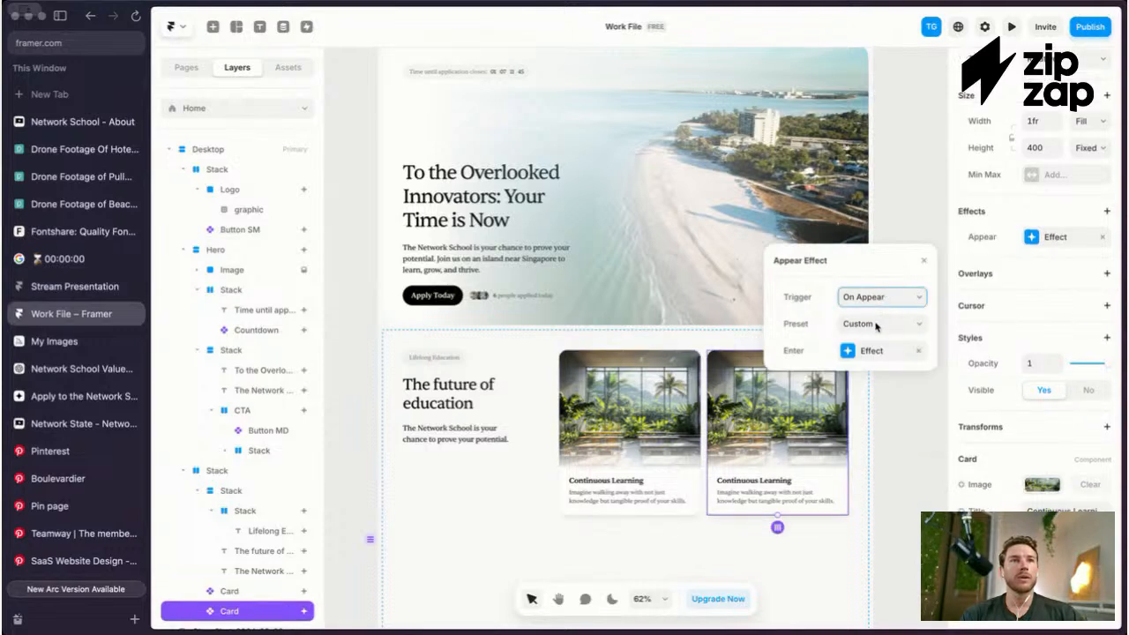
pyautogui.click(684, 341)
# Step: Preview the page and replay it several times to examine the entrance animations of the hero and "The future of education" section
pyautogui.press('super+p')
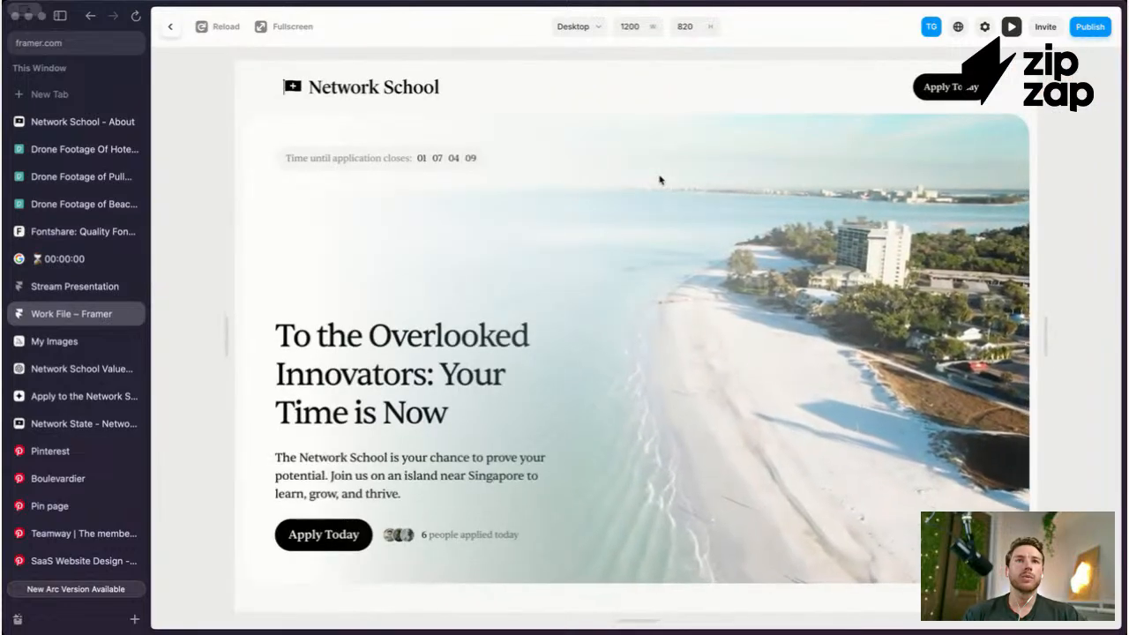
pyautogui.scroll(-5, 658, 180)
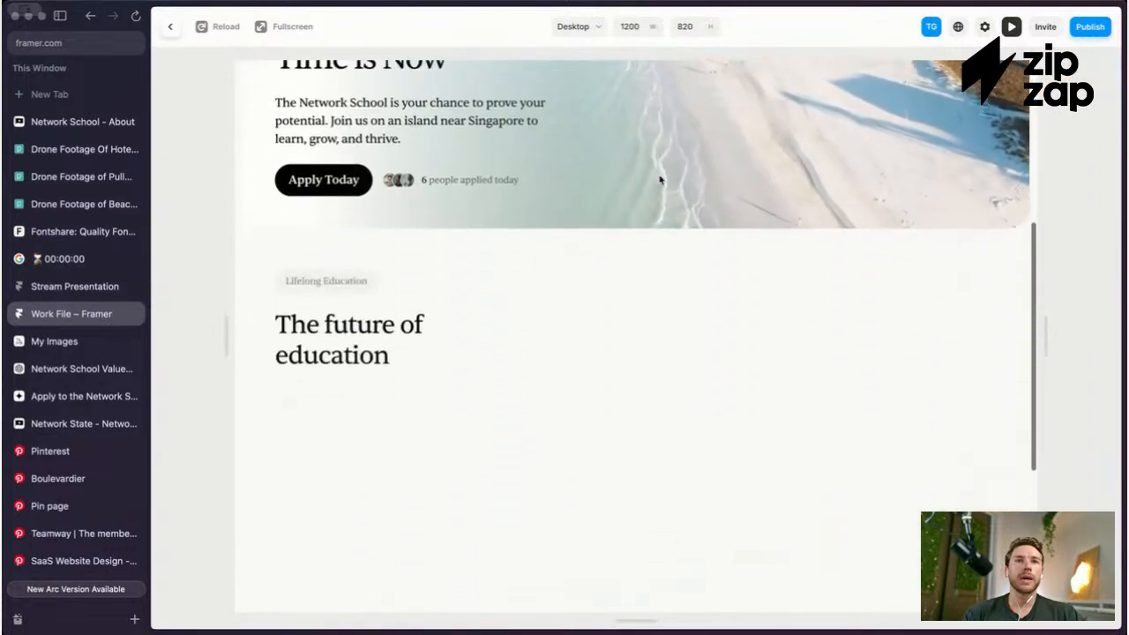
pyautogui.scroll(2, 659, 179)
pyautogui.scroll(-2, 659, 179)
pyautogui.scroll(5, 592, 301)
pyautogui.press('super+r')
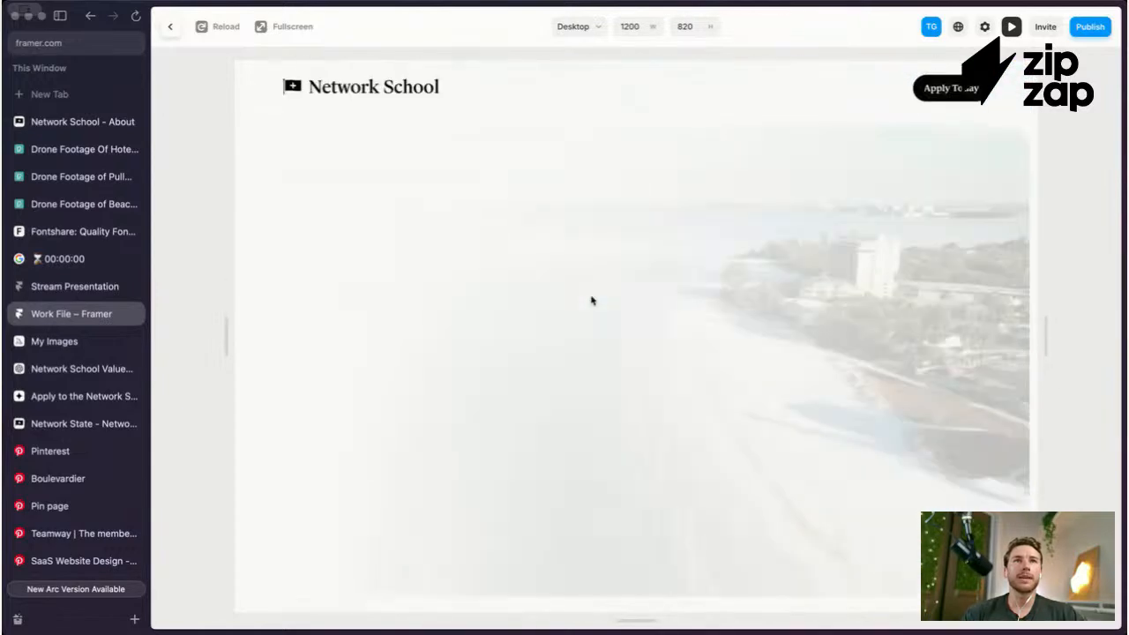
pyautogui.scroll(-5, 592, 300)
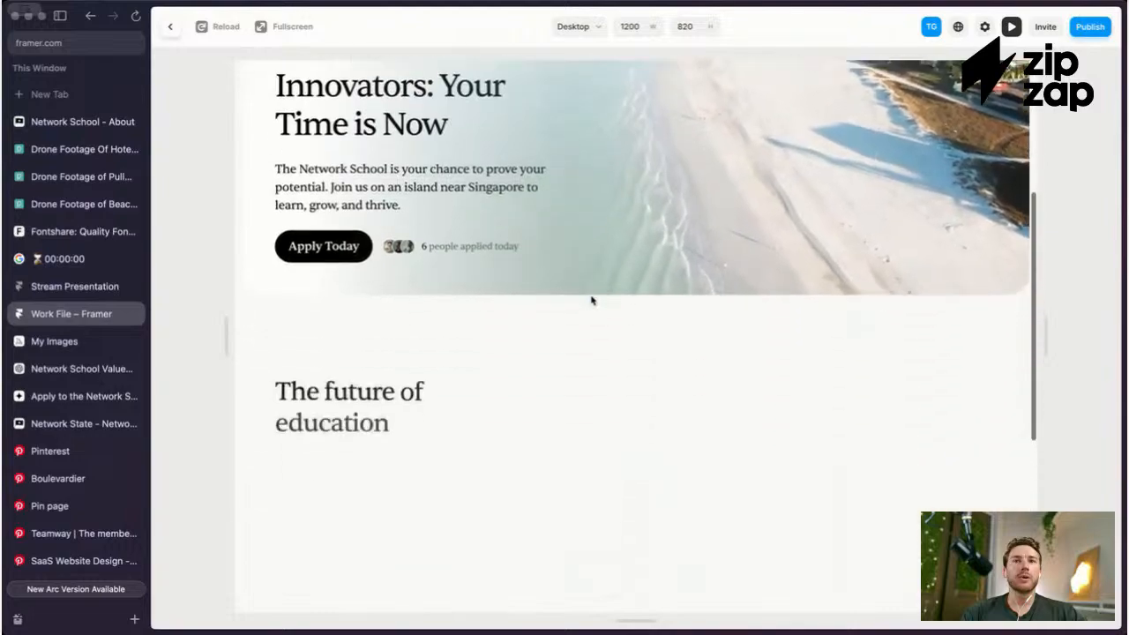
pyautogui.press('super+r')
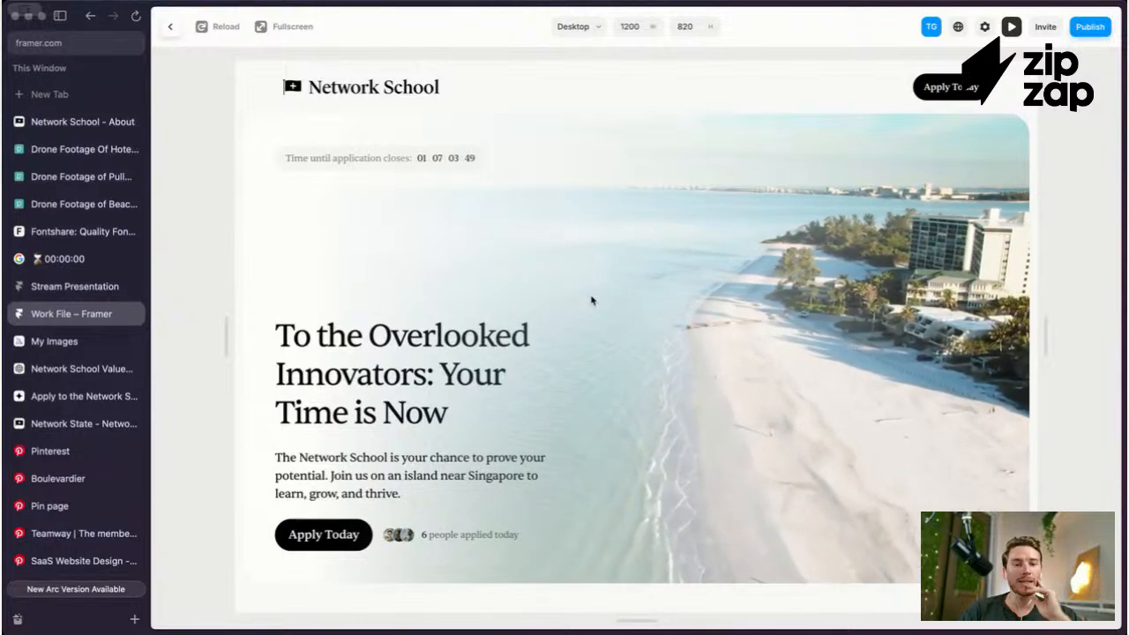
pyautogui.scroll(-5, 591, 300)
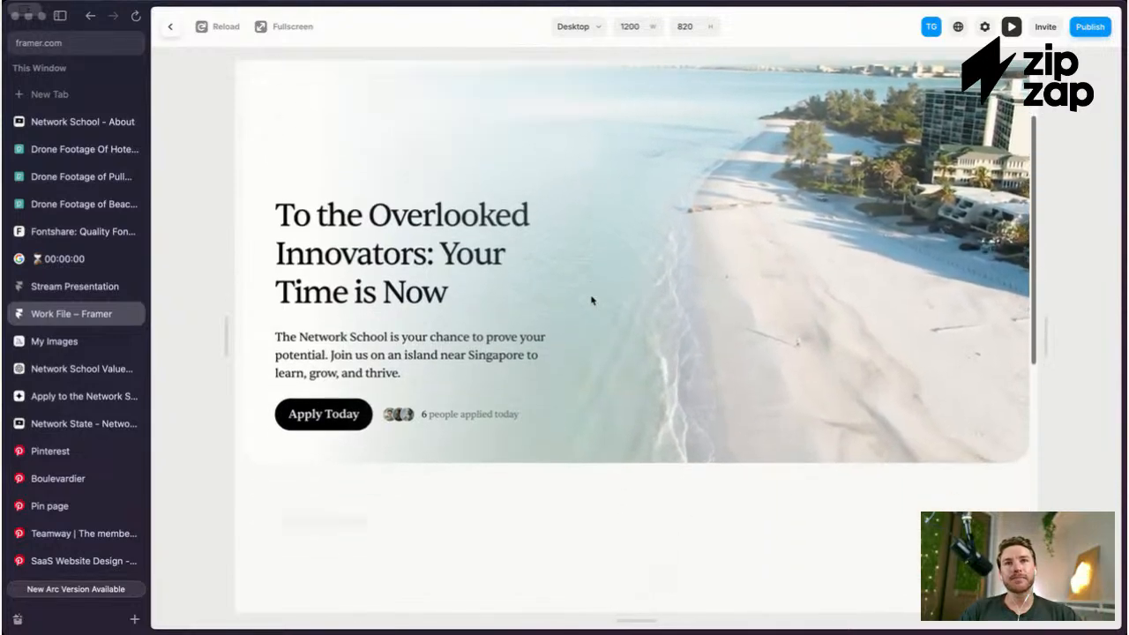
pyautogui.scroll(10, 590, 301)
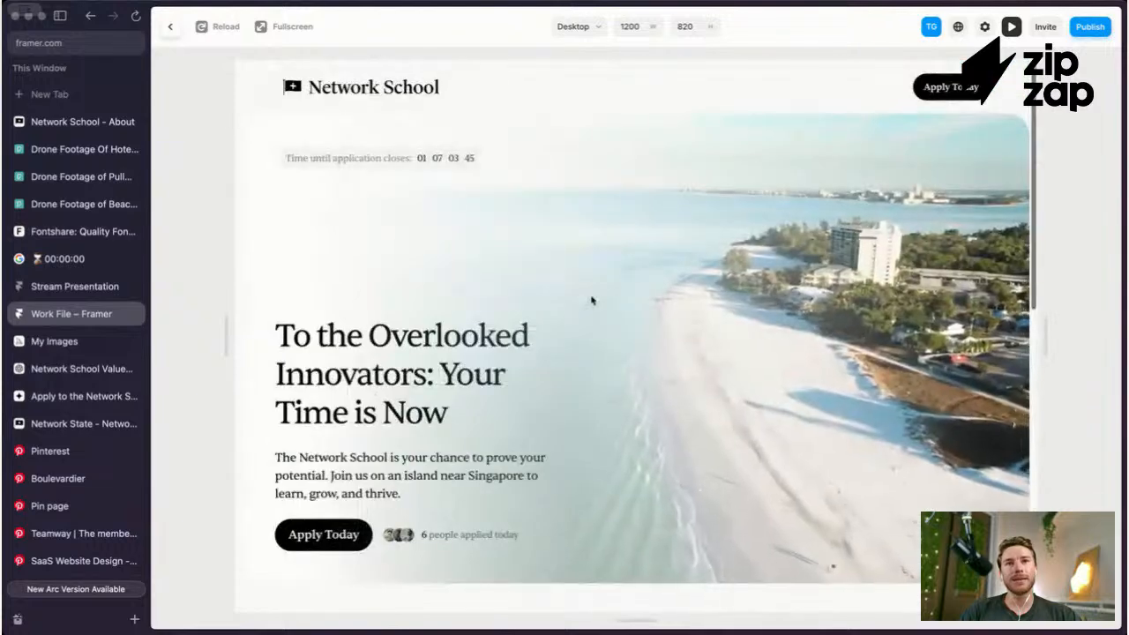
pyautogui.press('super+r')
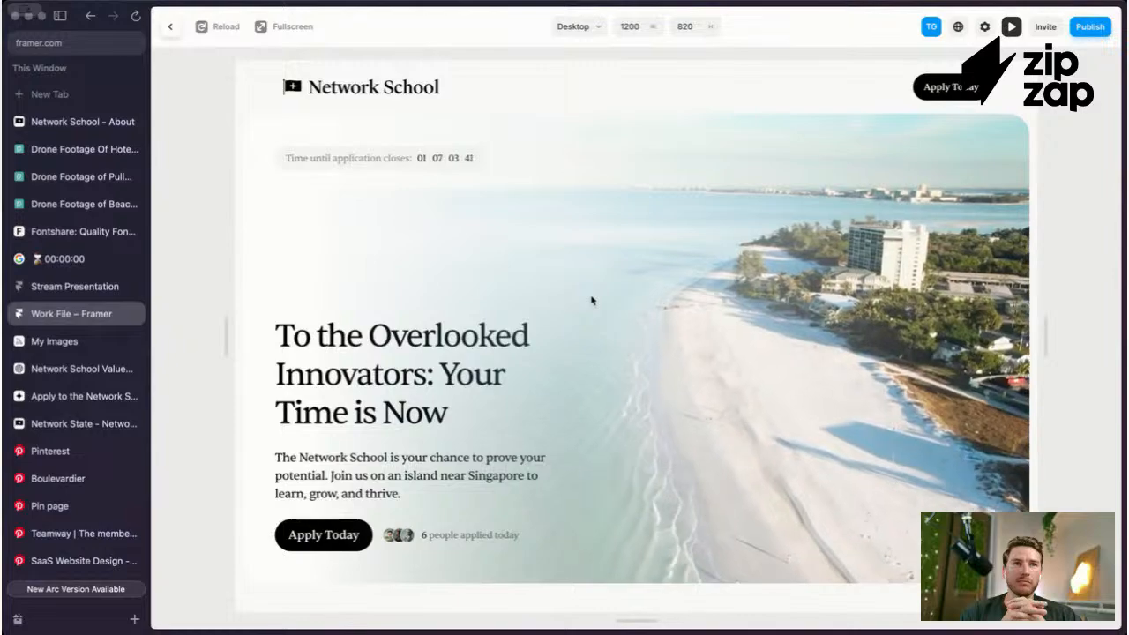
pyautogui.scroll(-3, 587, 204)
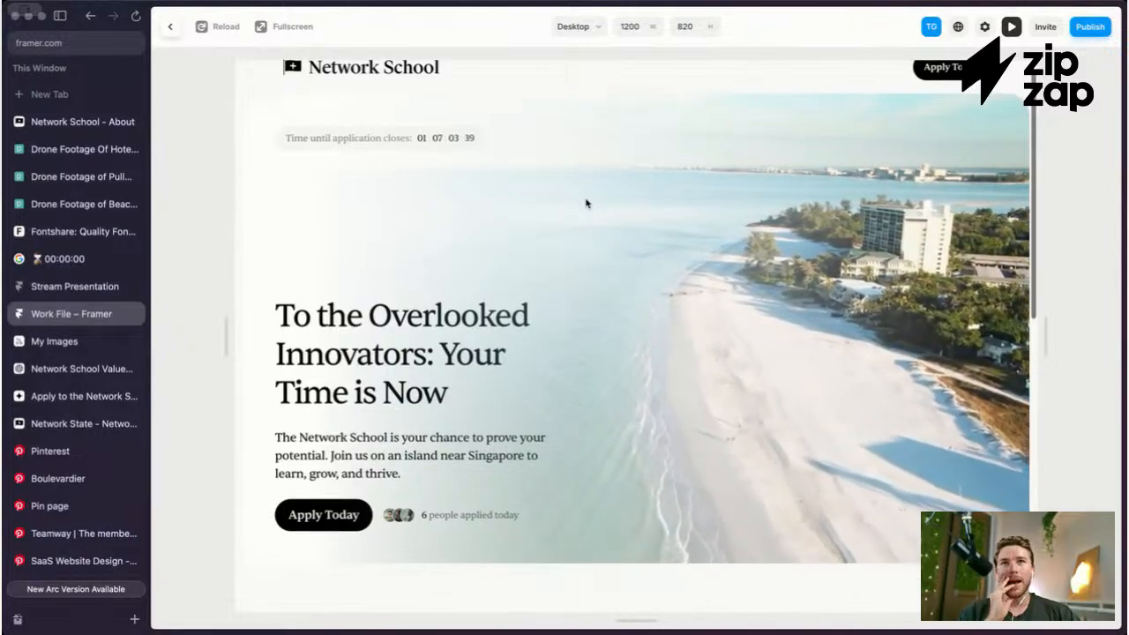
pyautogui.scroll(-5, 585, 204)
pyautogui.scroll(10, 586, 204)
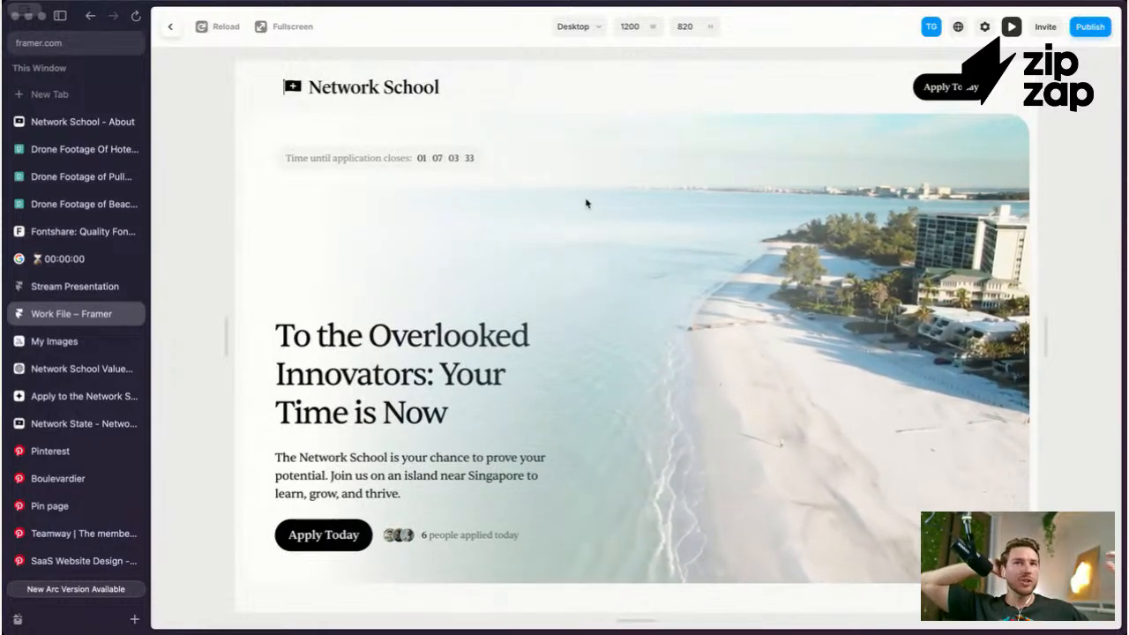
pyautogui.scroll(-1, 585, 199)
pyautogui.scroll(1, 585, 199)
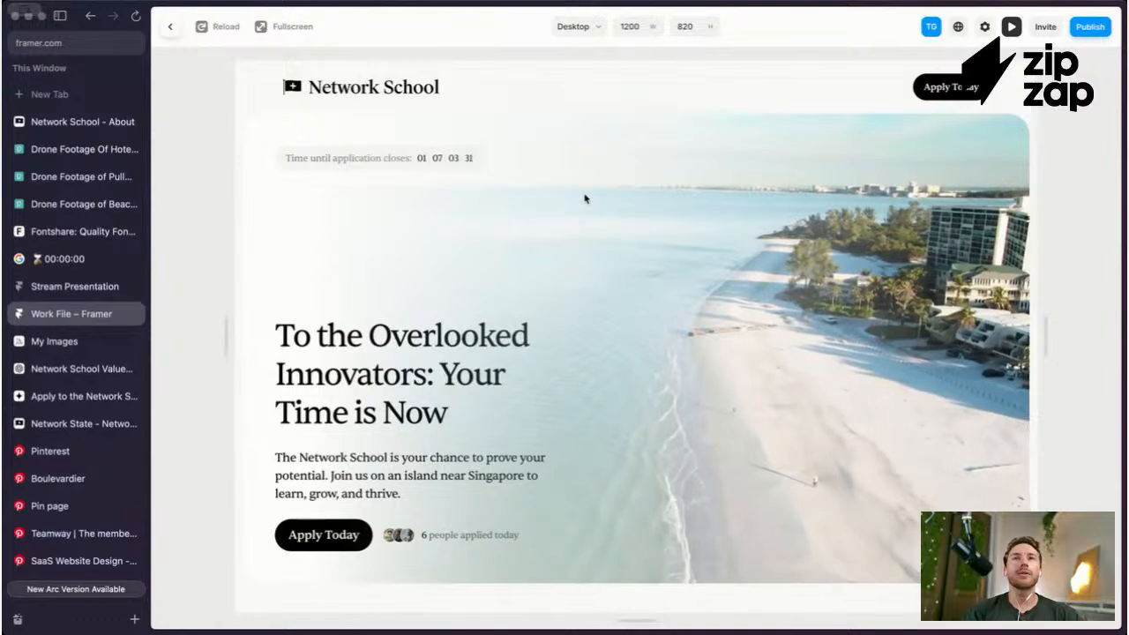
pyautogui.scroll(-3, 585, 199)
pyautogui.scroll(-3, 584, 198)
pyautogui.scroll(5, 584, 200)
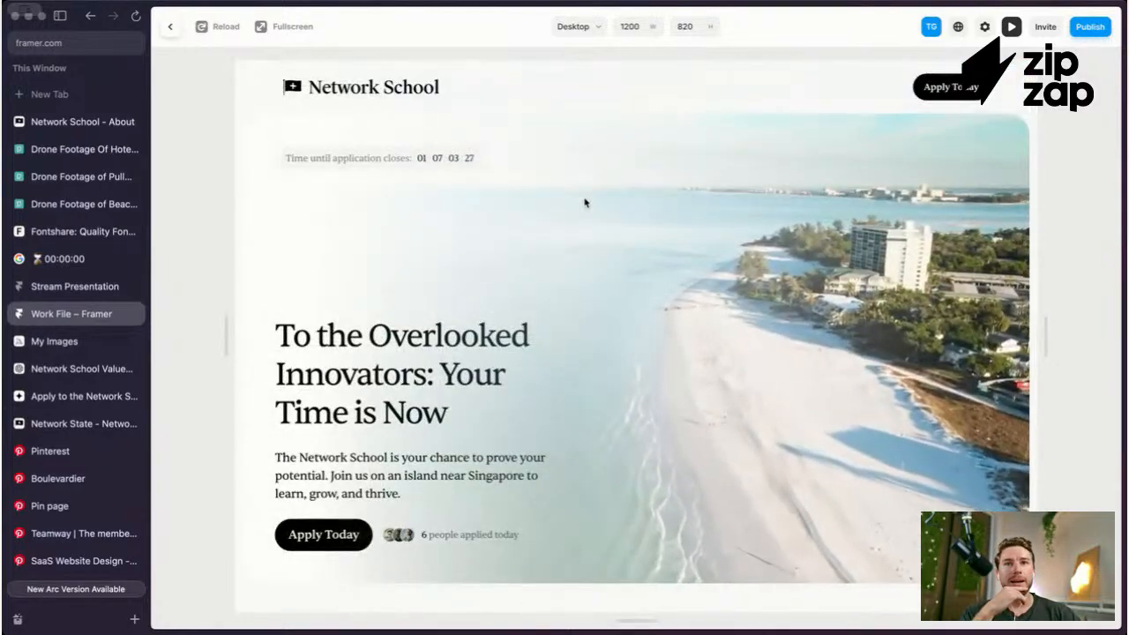